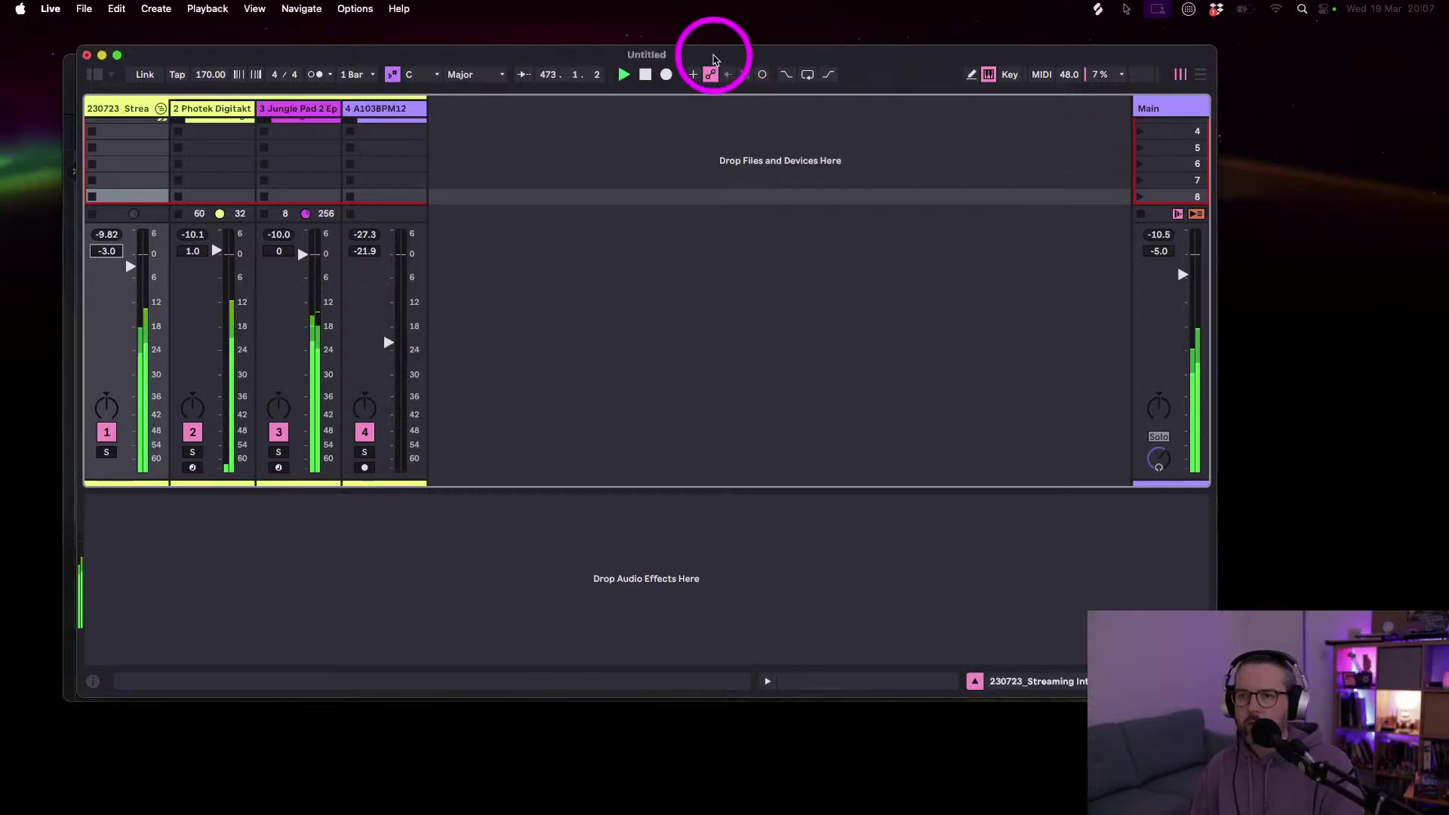
- Shift the untitled Live set's window slightly and enlarge it to fill the screen
left_click(713, 58)
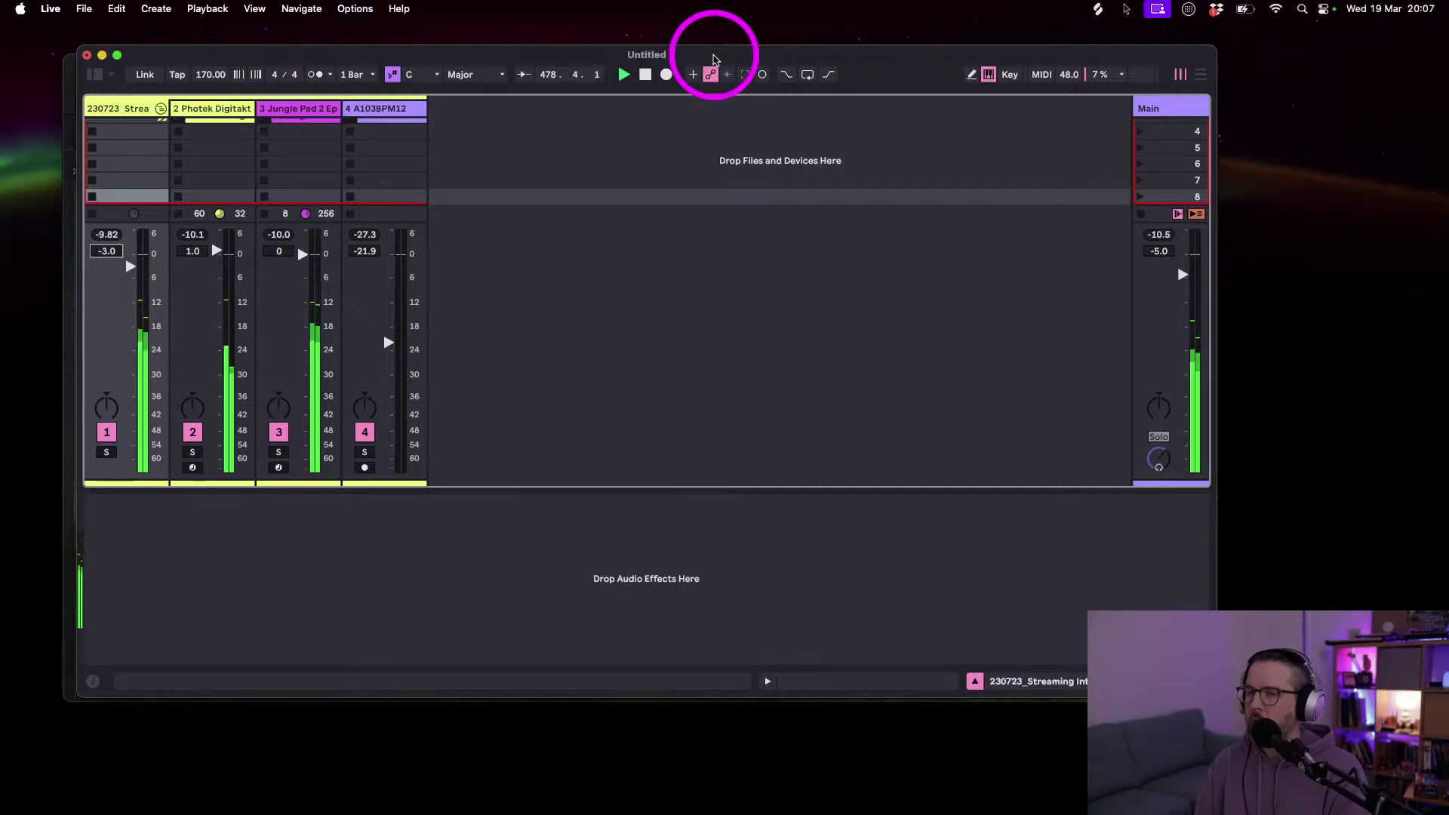
left_click_drag(714, 59, 696, 52)
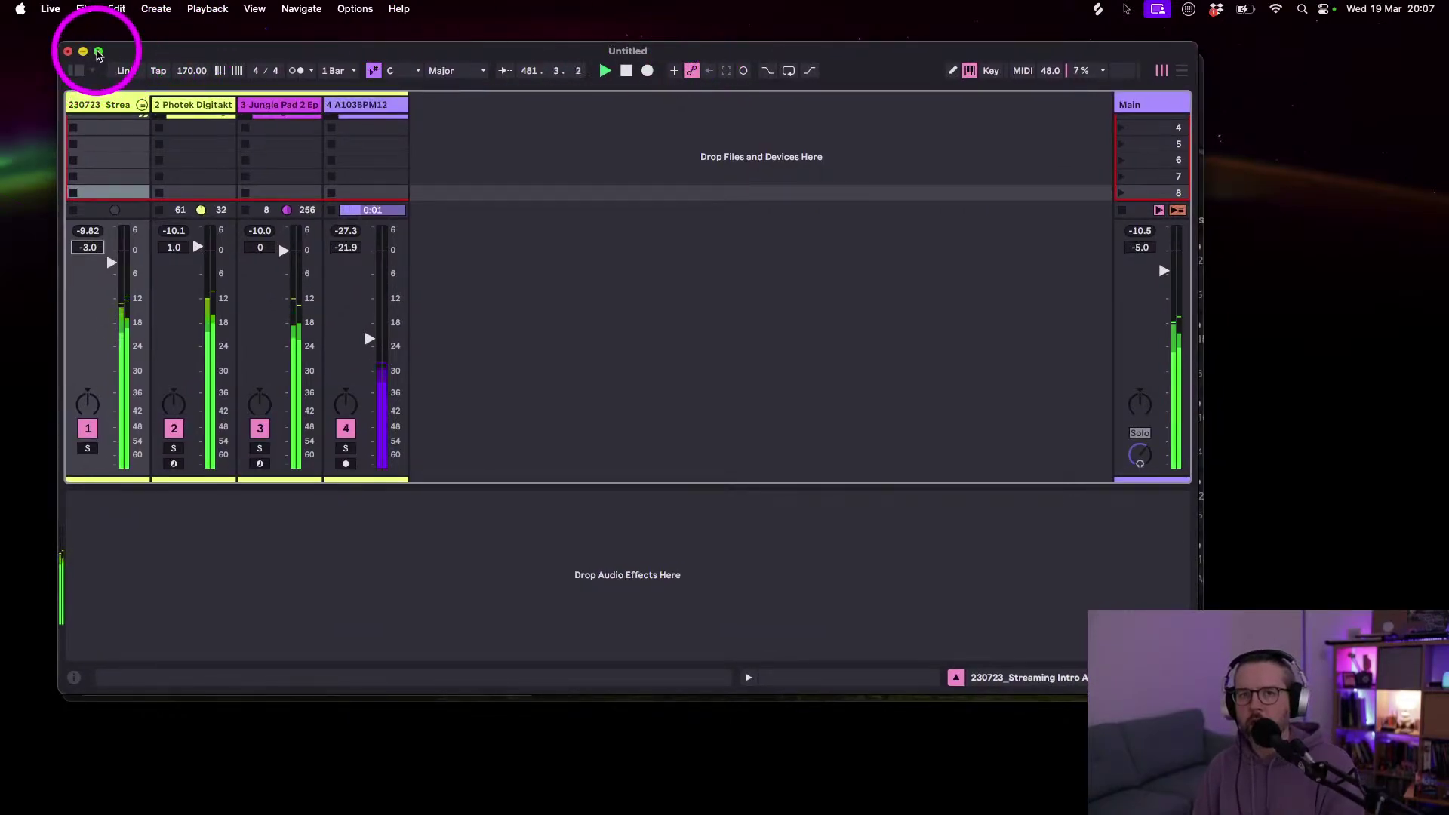
mouse_move(99, 53)
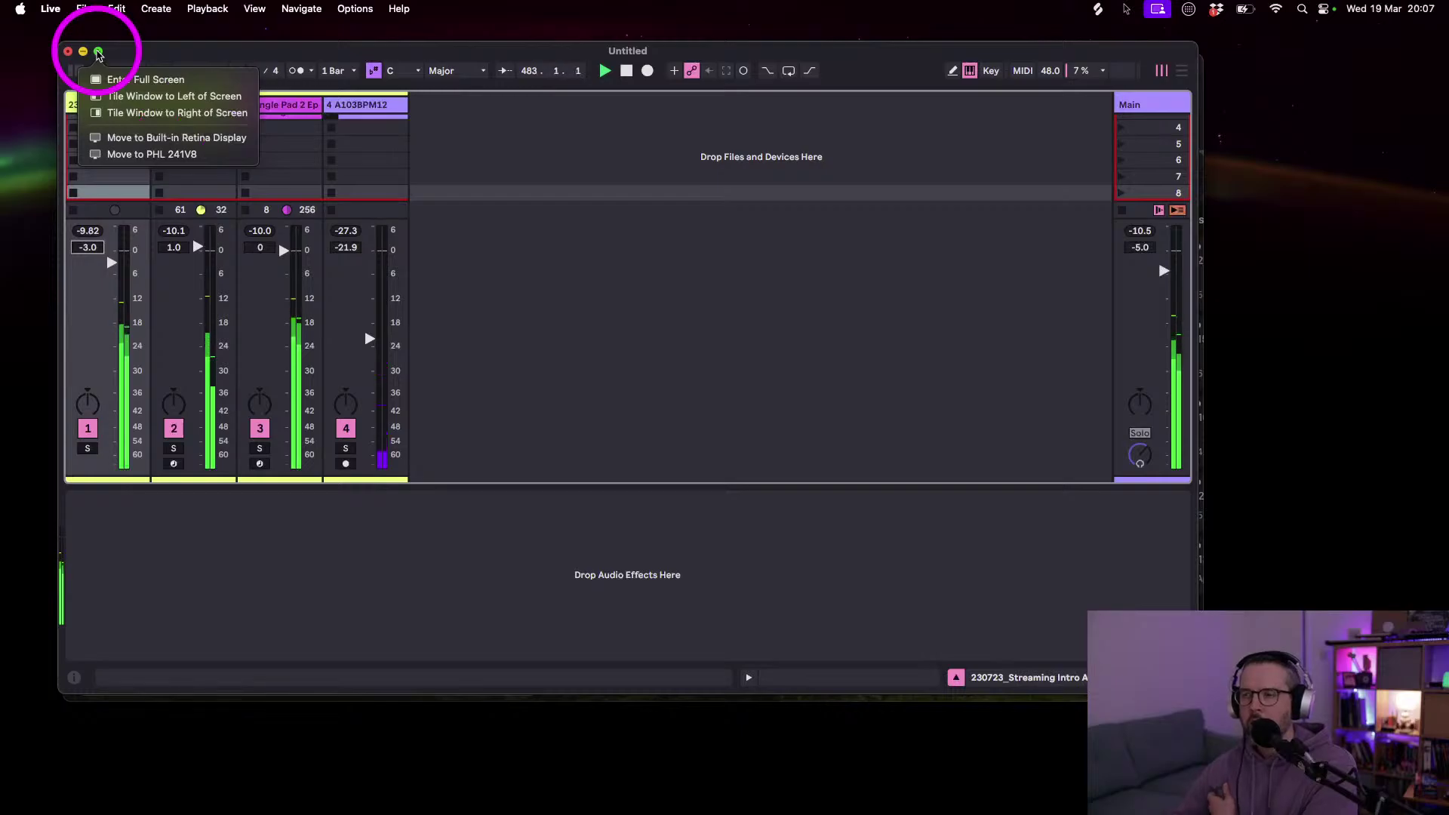
left_click(99, 53)
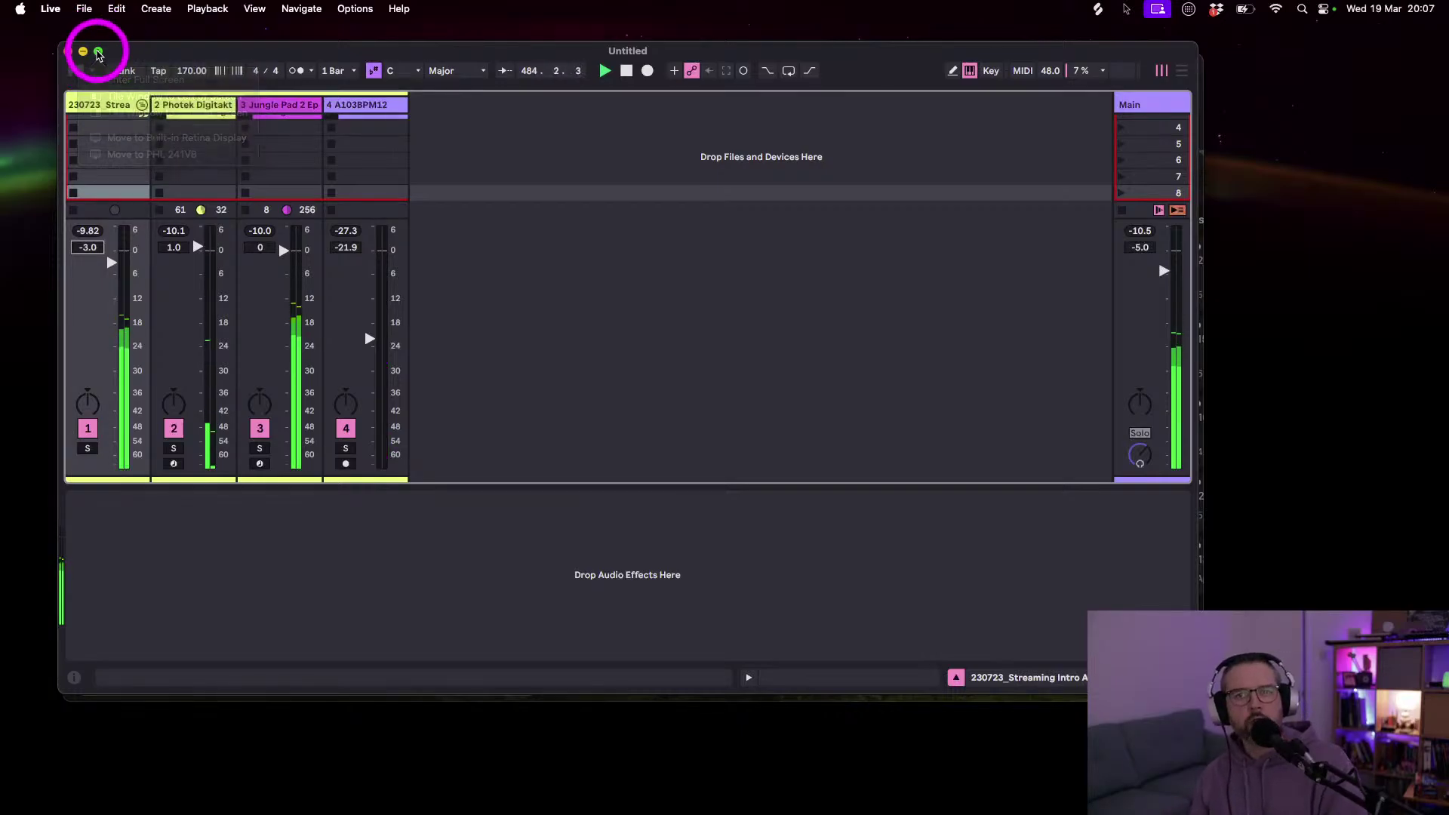
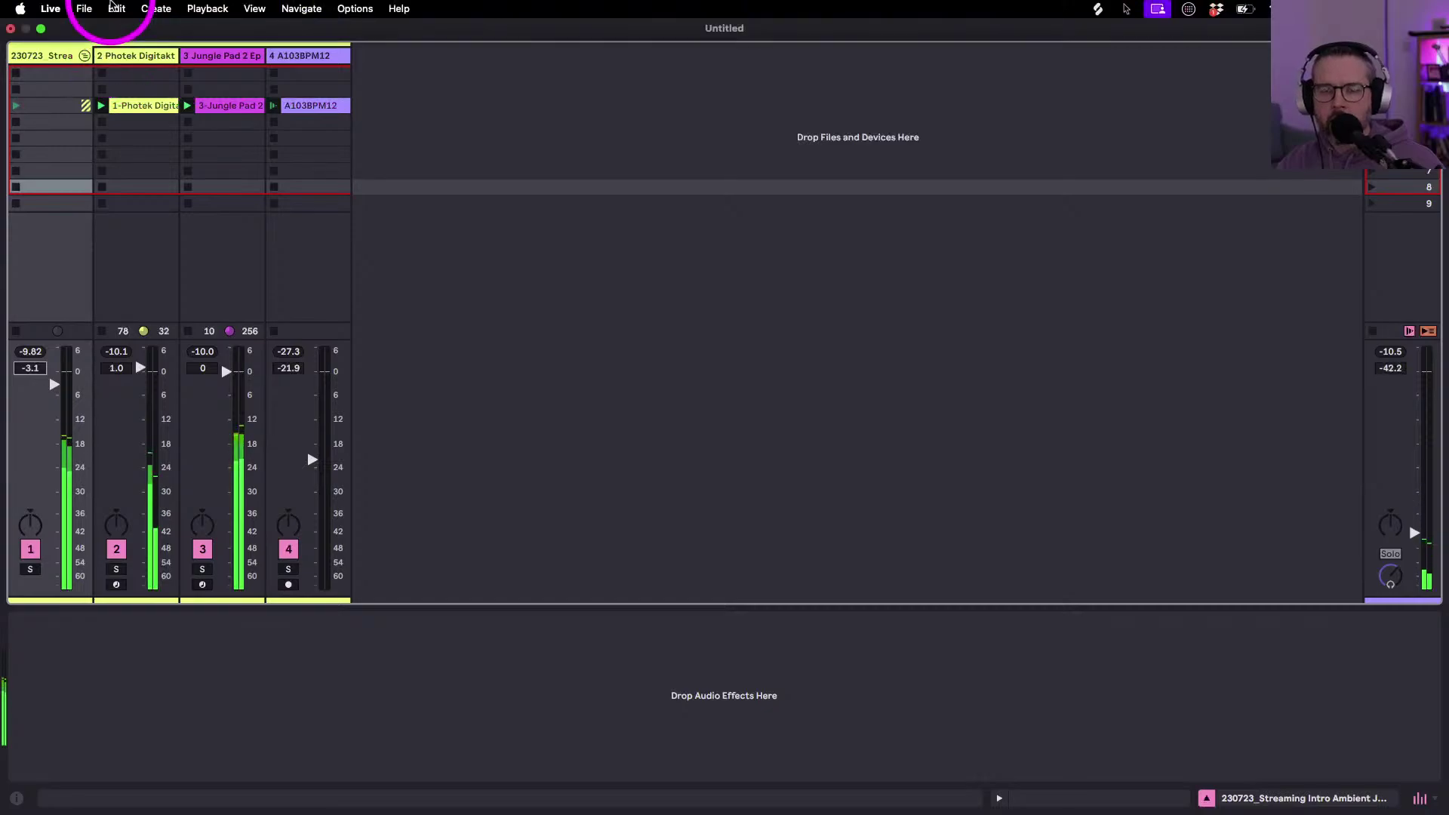
- Start a new Live set without saving the changes to the untitled one
left_click(83, 8)
left_click(89, 34)
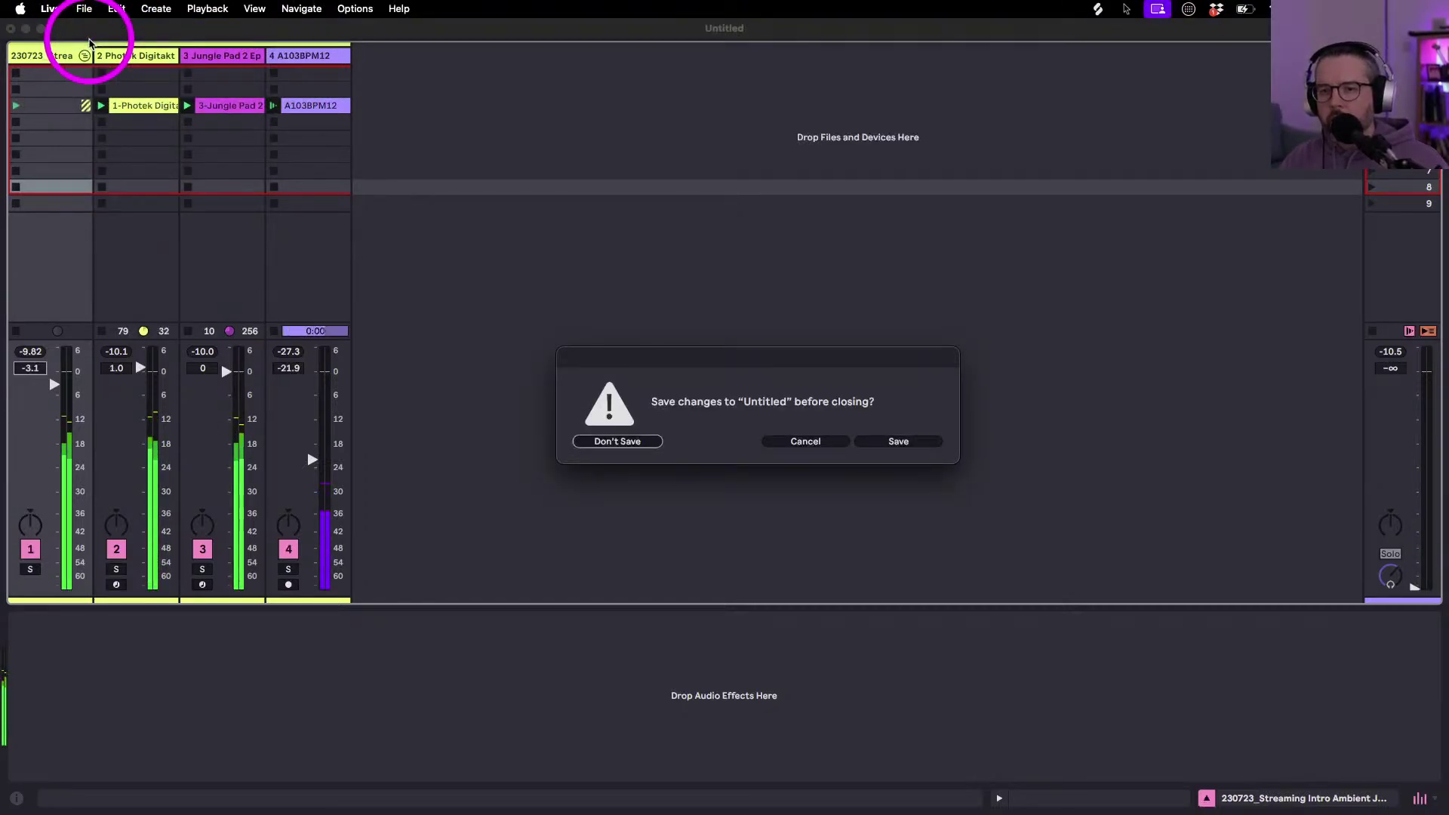
key("Return")
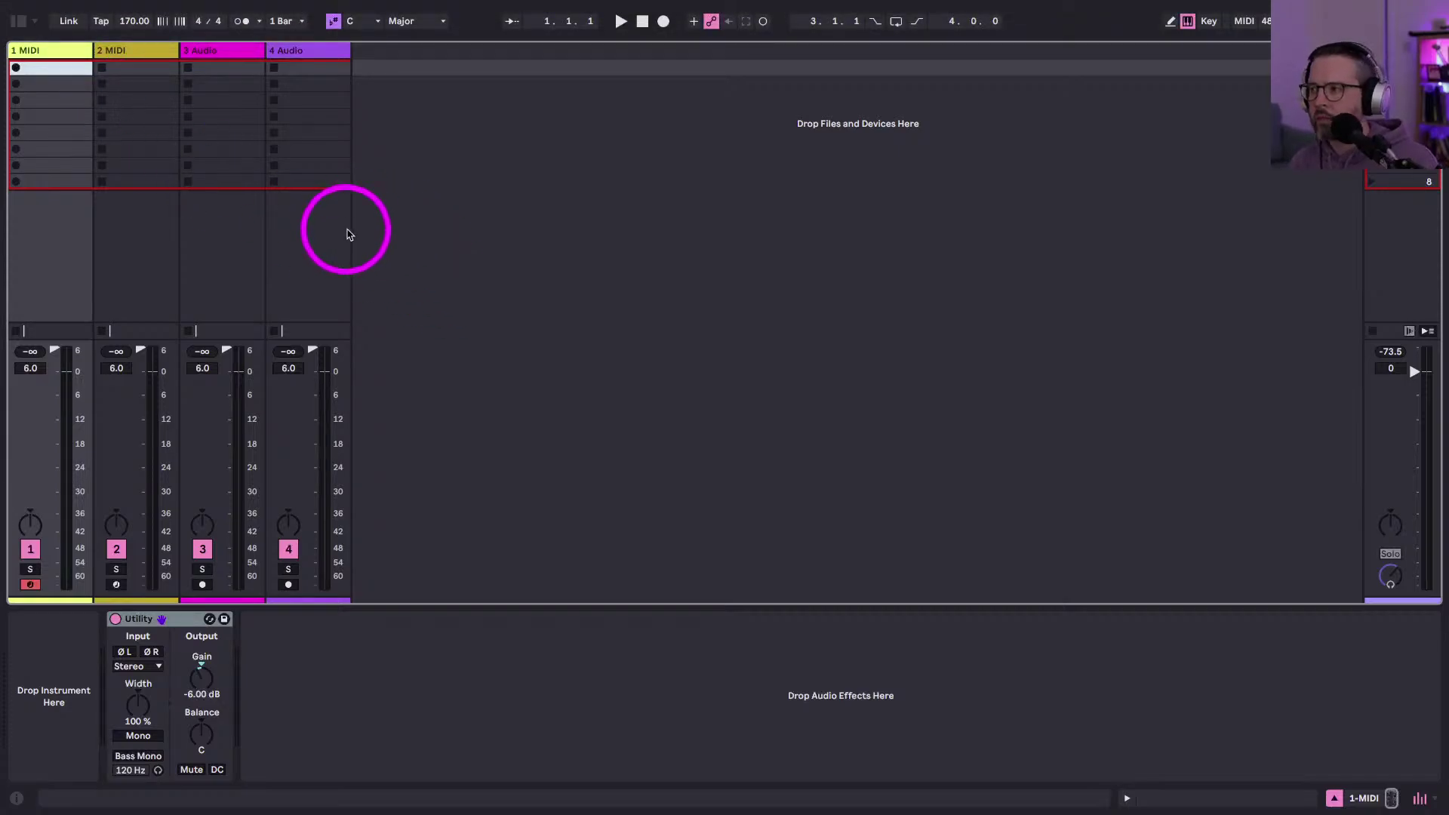
- Show the browser, switch it to the plug-ins category and clear the "stream" search
mouse_move(54, 30)
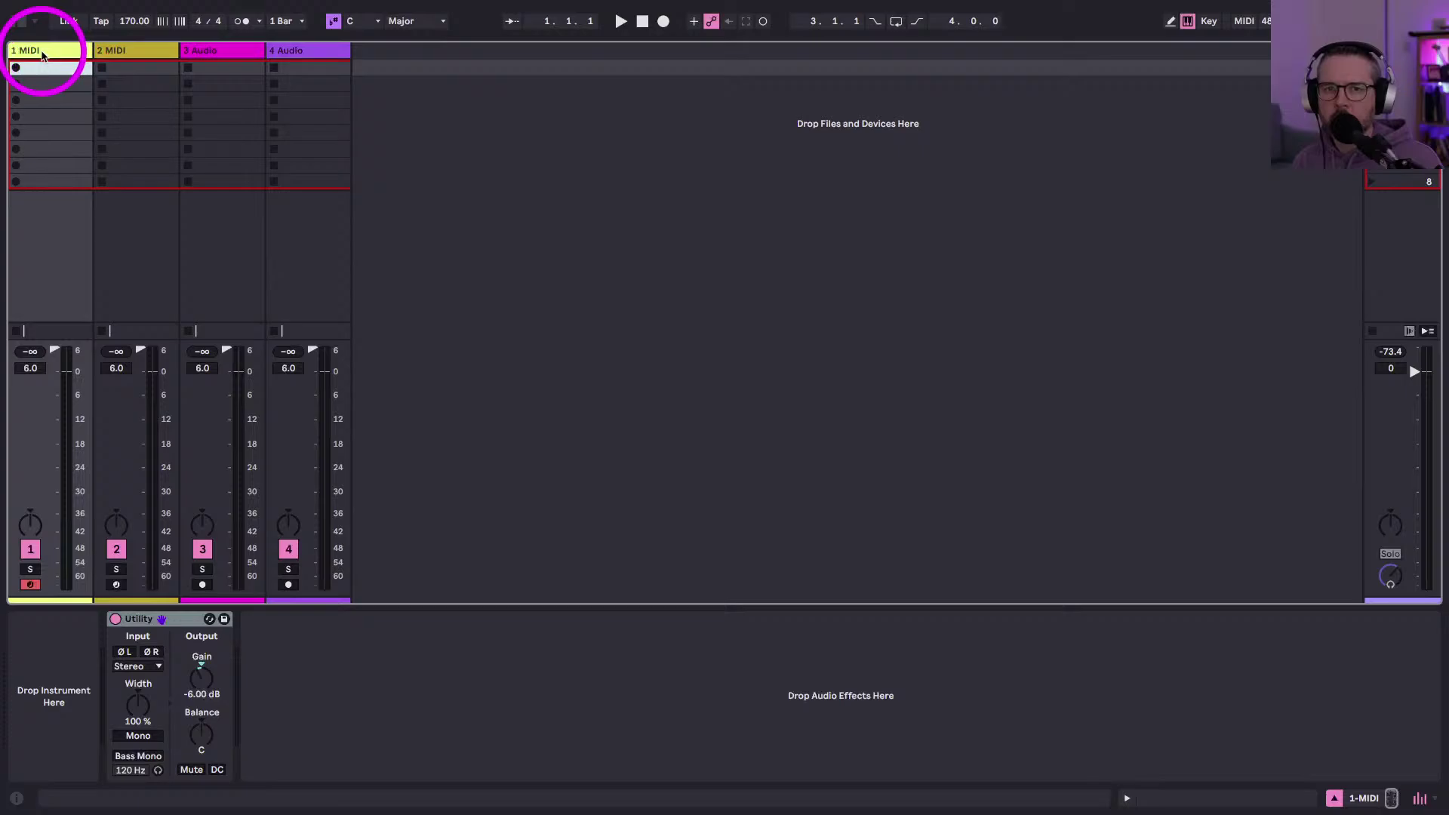
left_click(18, 21)
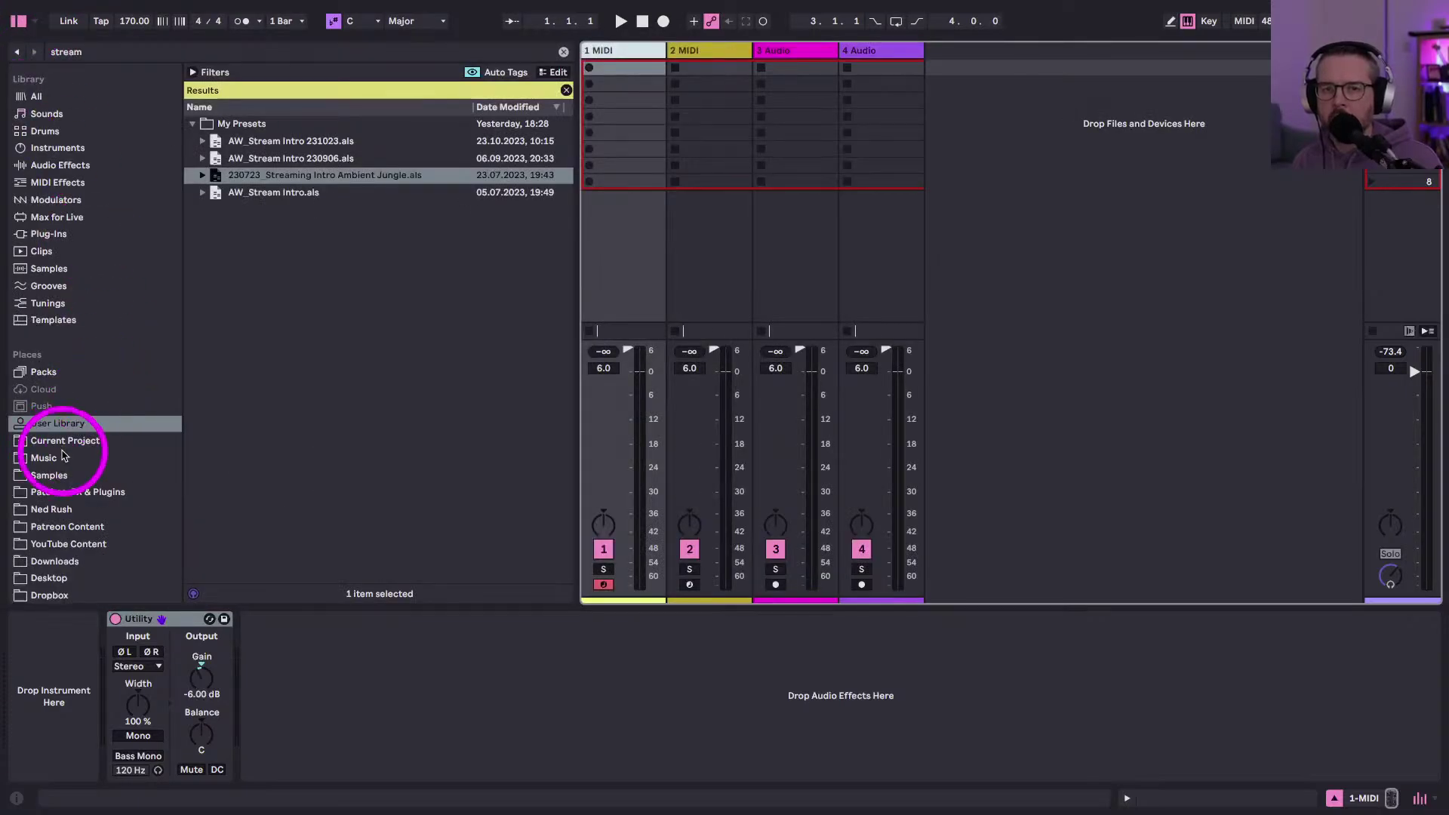
left_click(54, 234)
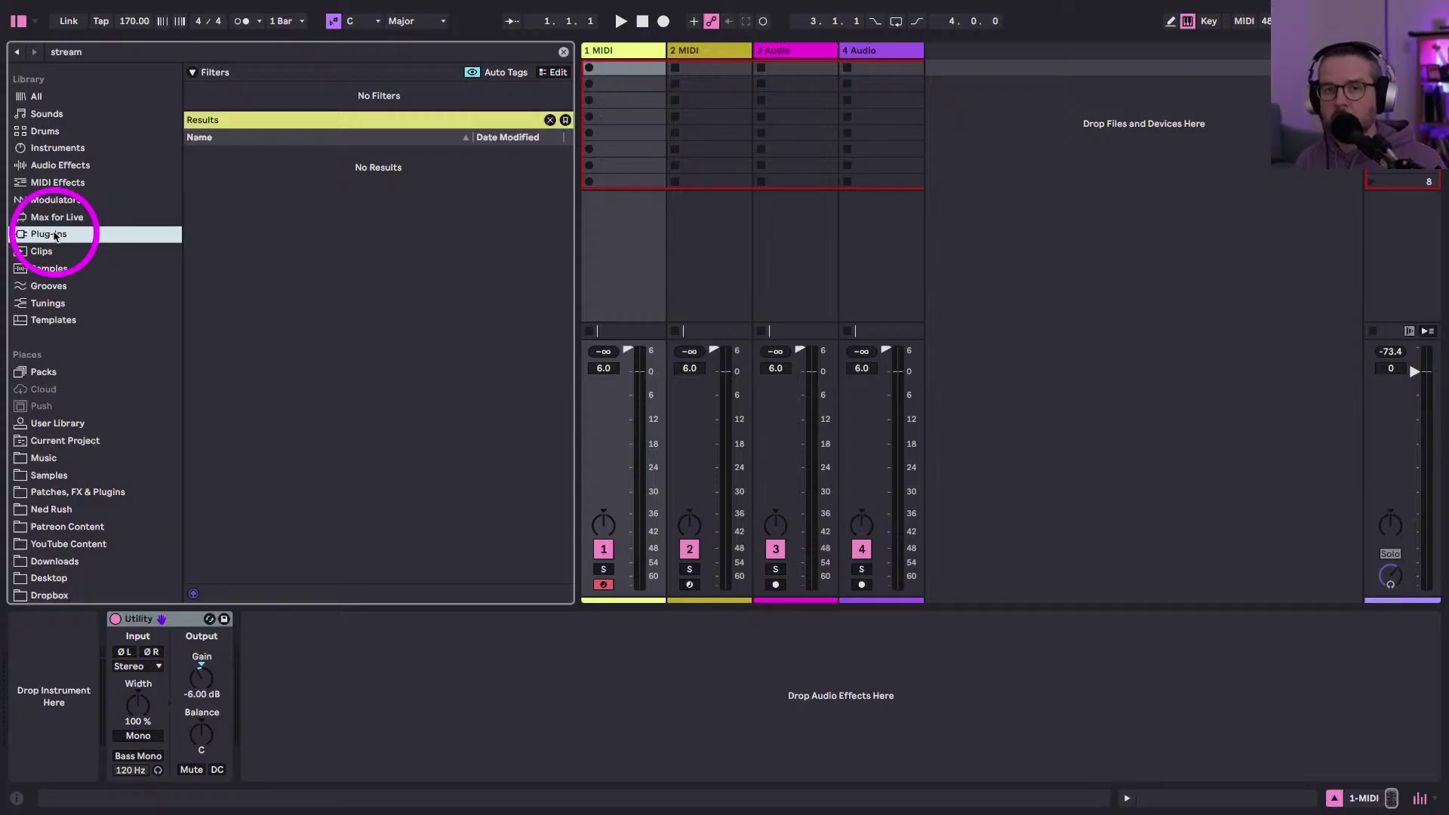
left_click(563, 51)
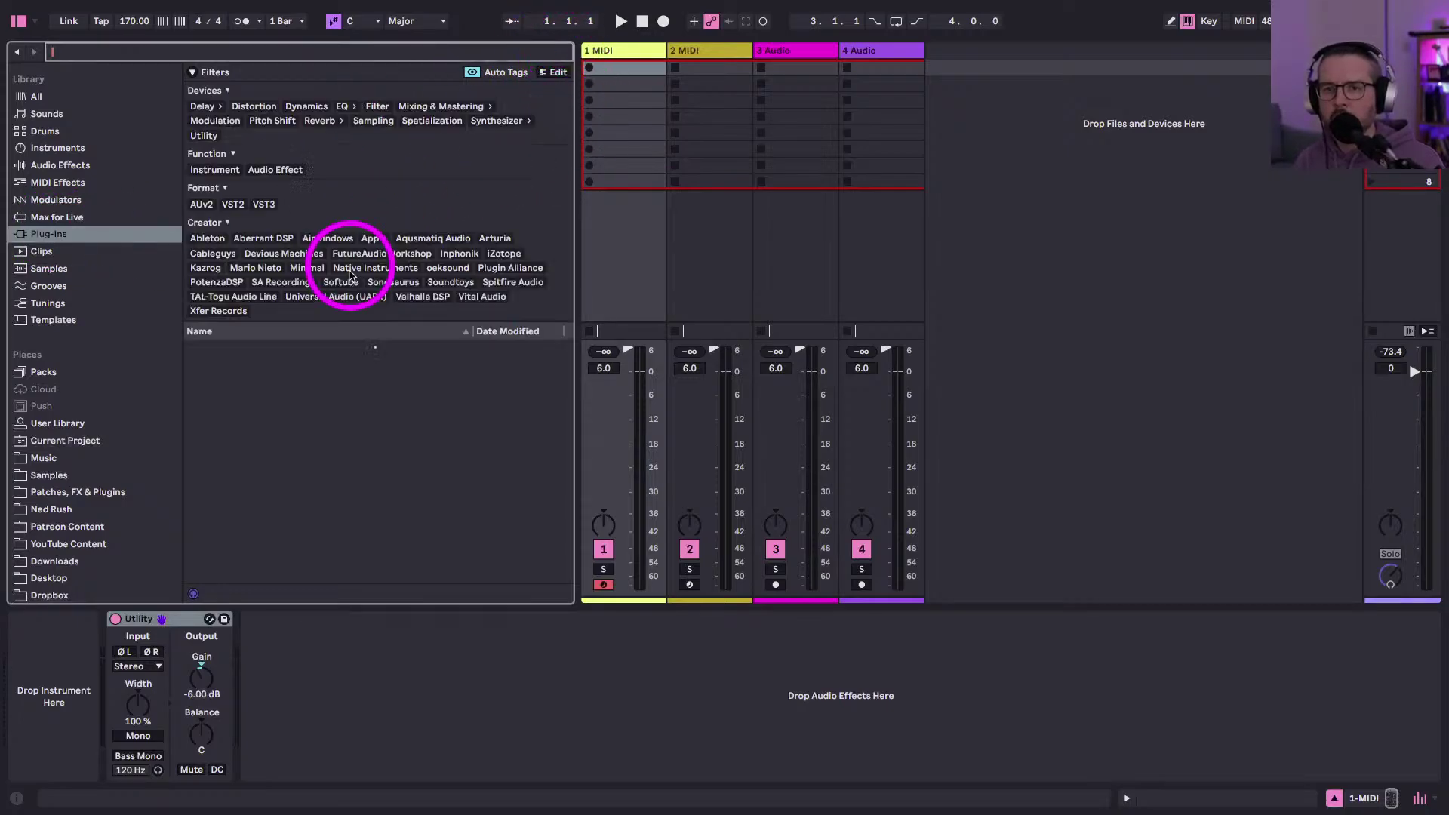
- Find the Xfer Records plug-ins and load Serum 2 onto the first MIDI track
scroll(247, 388, "down", 4)
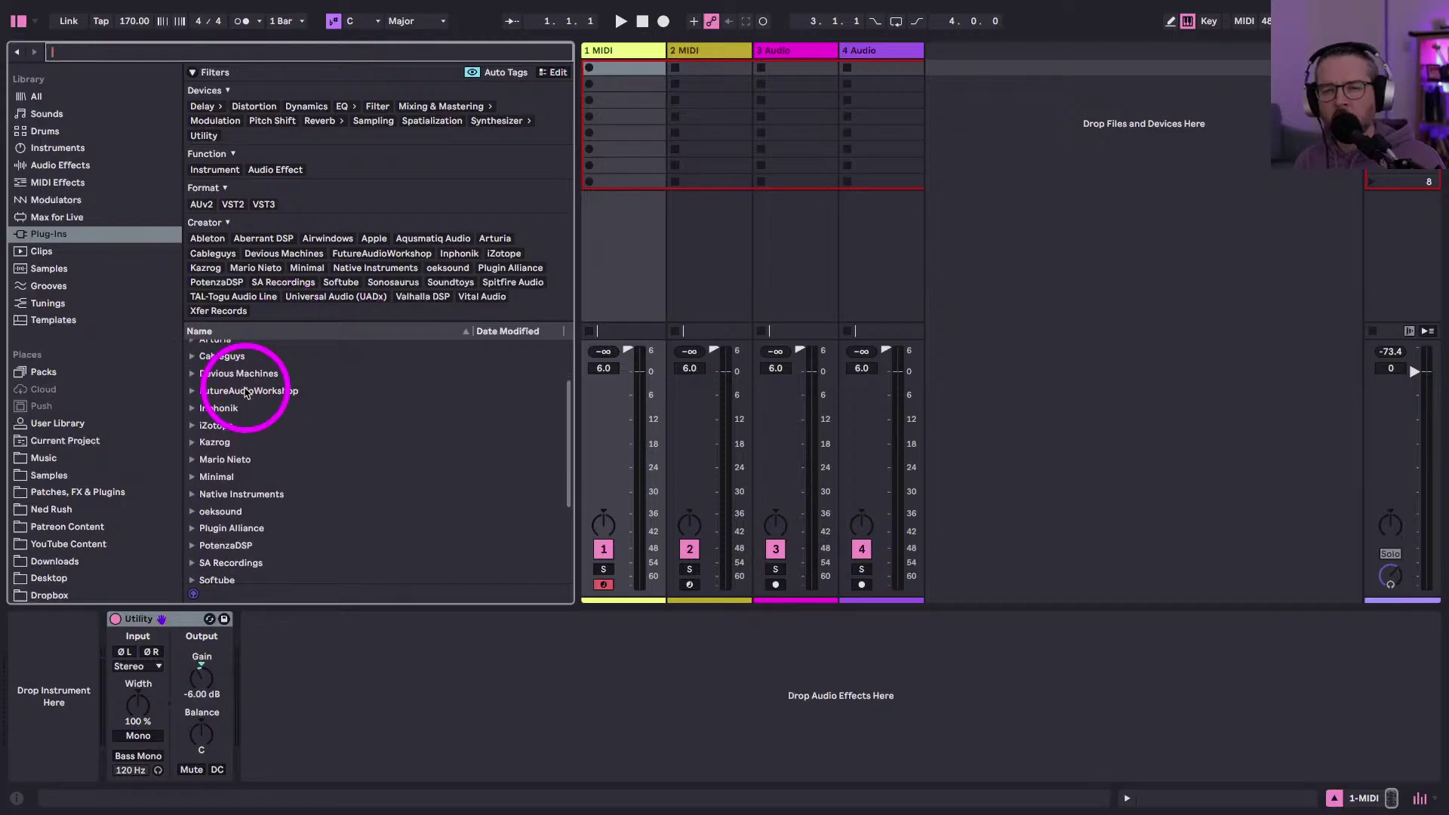
scroll(248, 392, "down", 1)
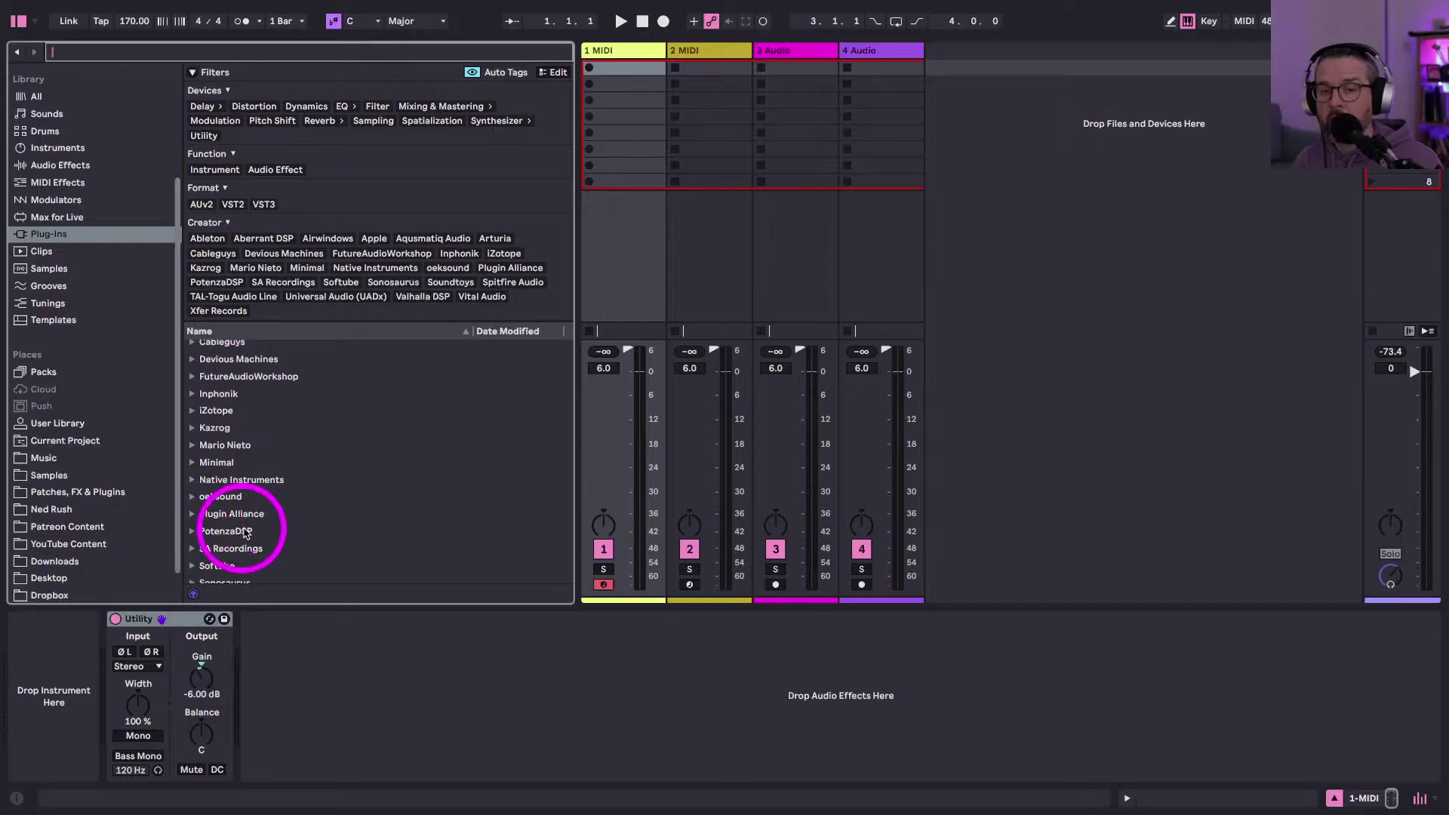
scroll(247, 532, "down", 4)
scroll(247, 532, "down", 1)
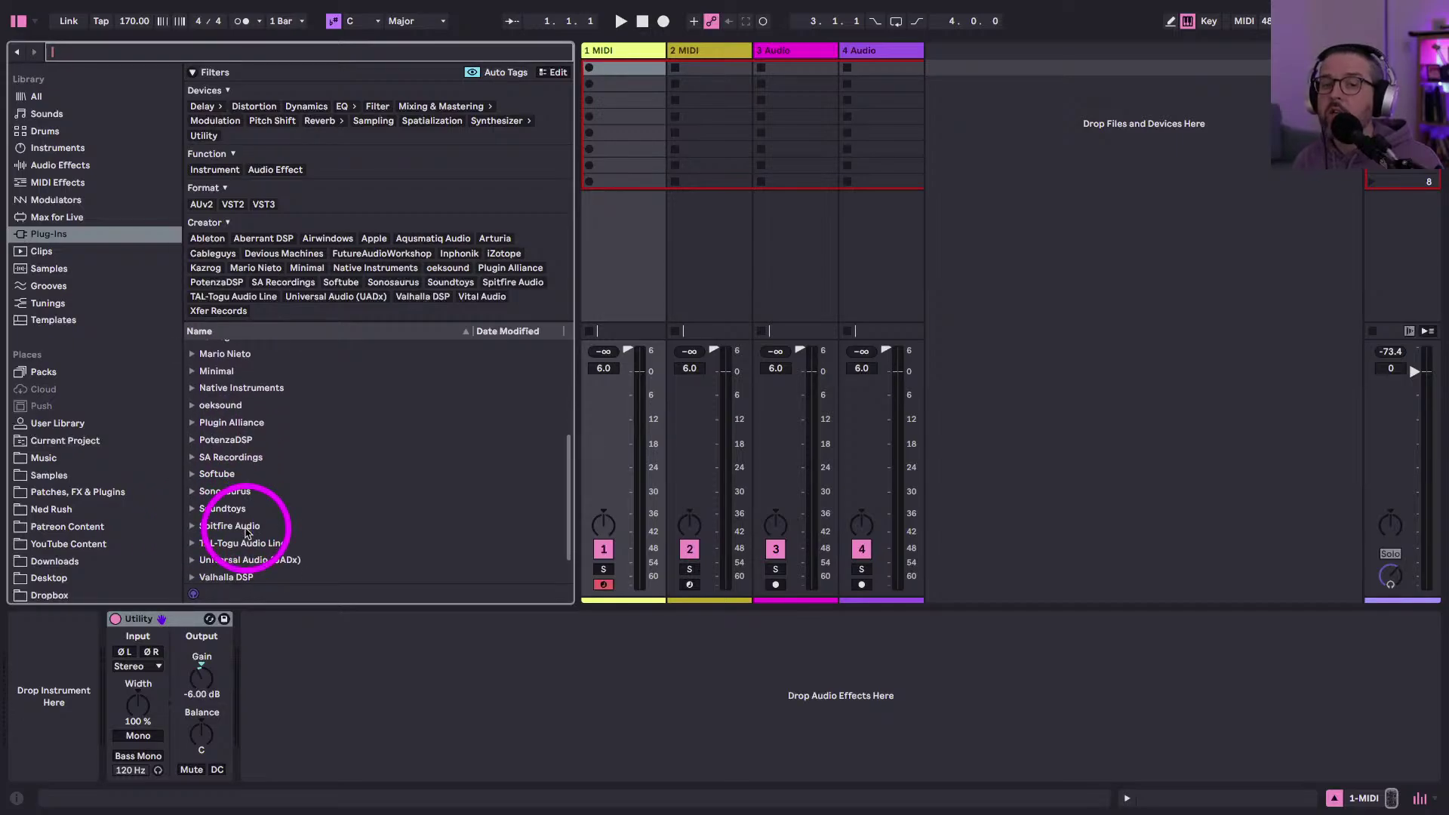
scroll(223, 528, "down", 2)
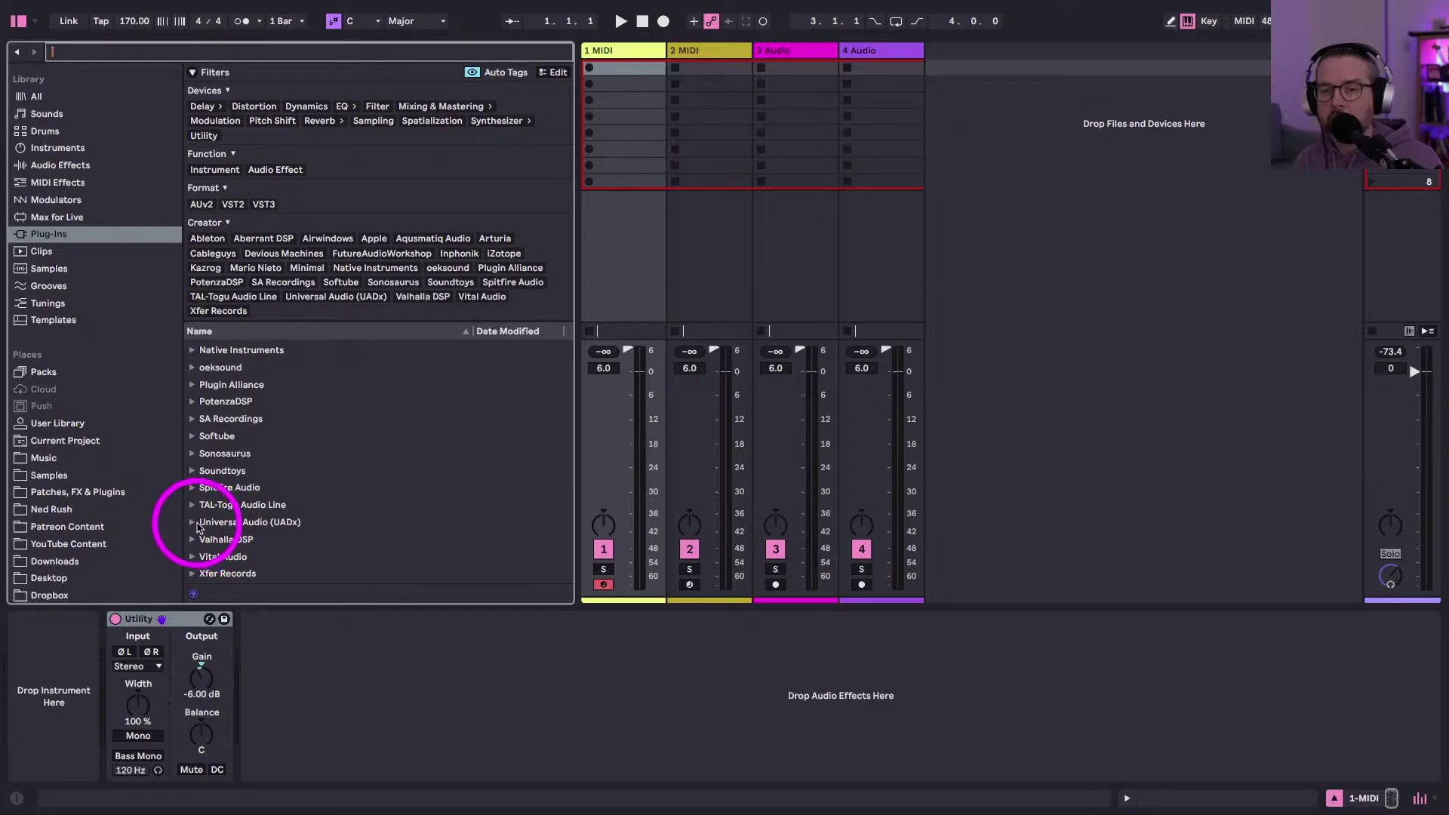
left_click(194, 573)
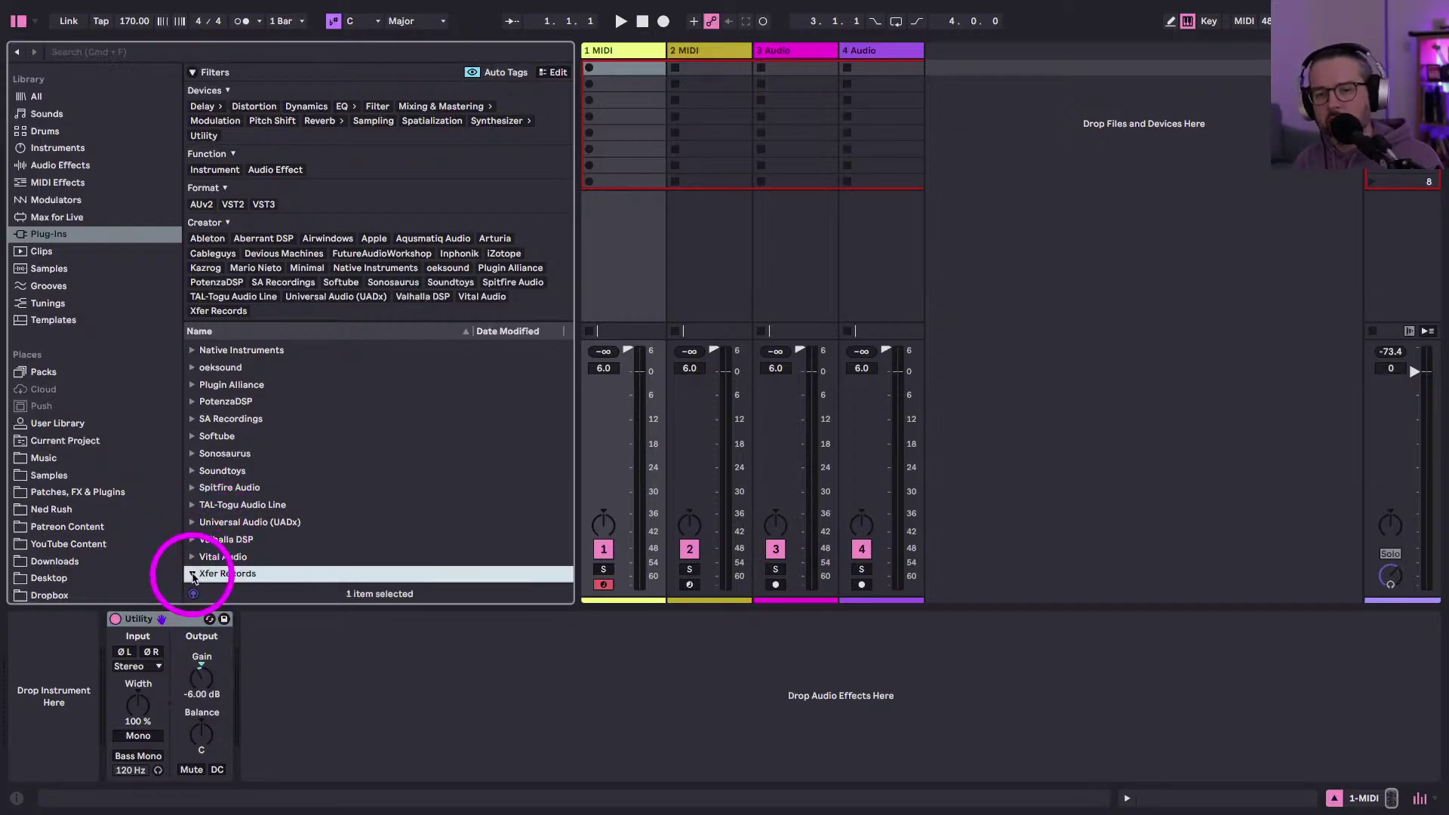
scroll(236, 543, "down", 3)
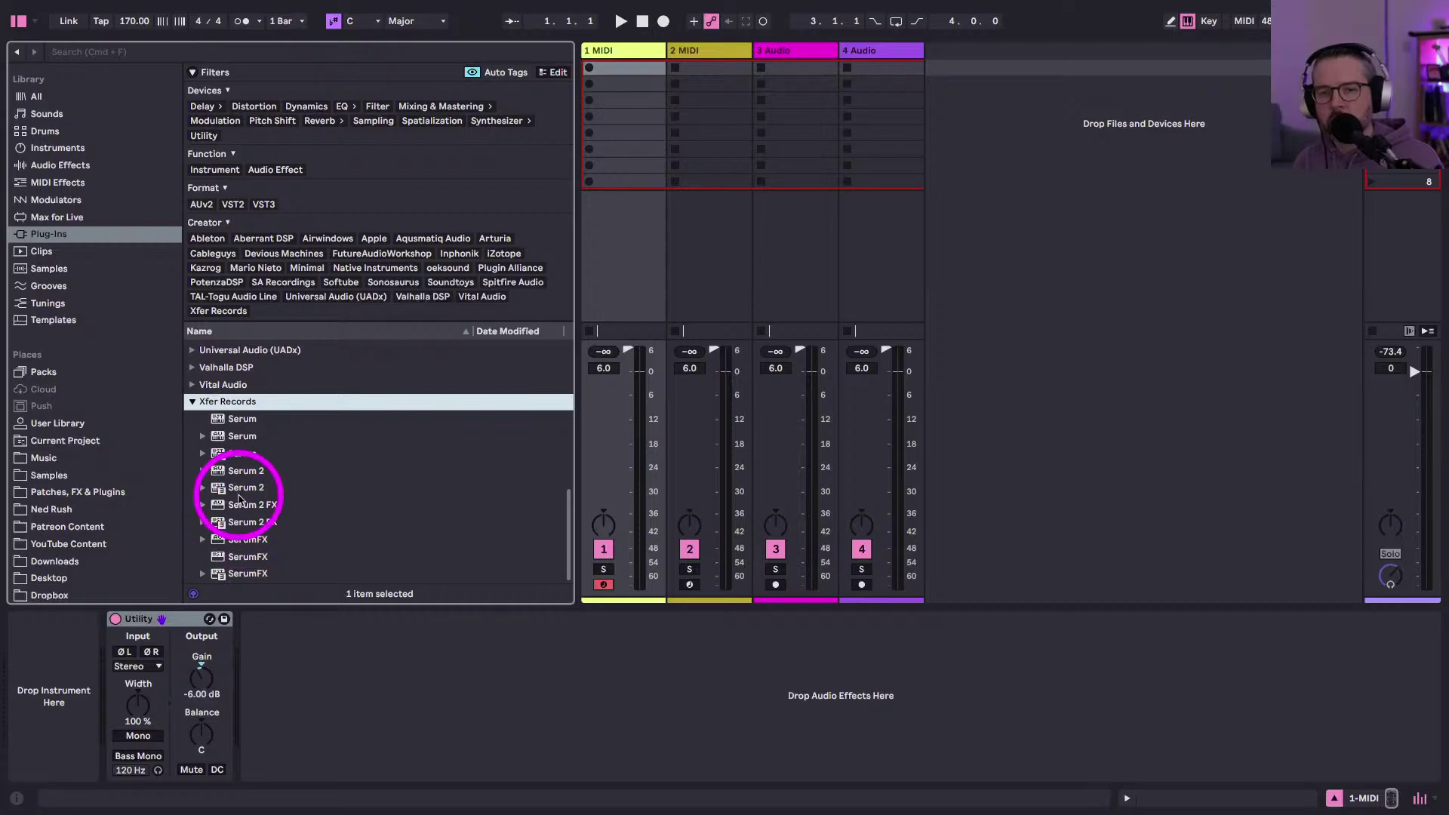
left_click(236, 489)
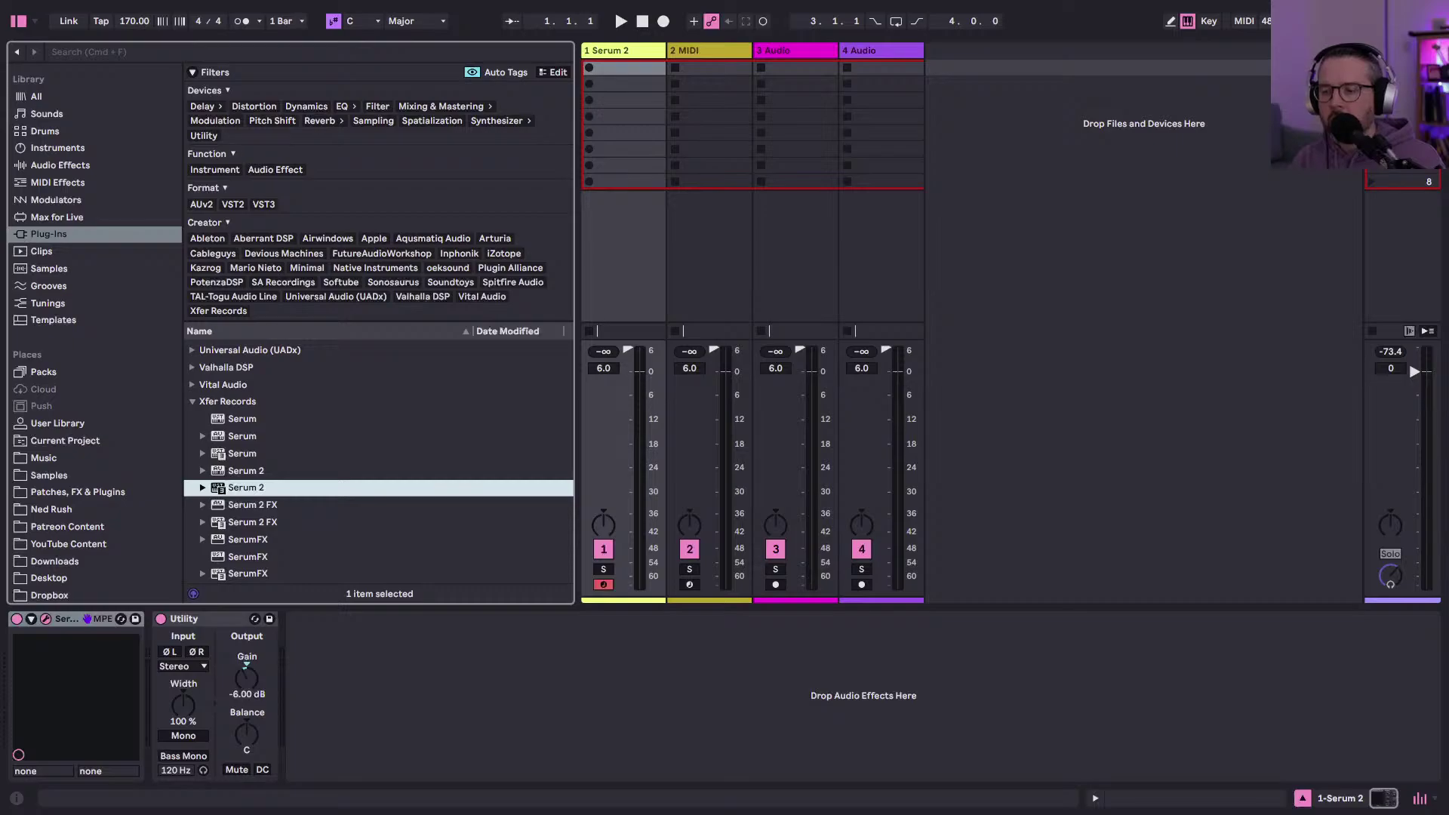
- Reposition the Serum 2 window so its whole interface is visible over the Live set
left_click_drag(712, 14, 571, 64)
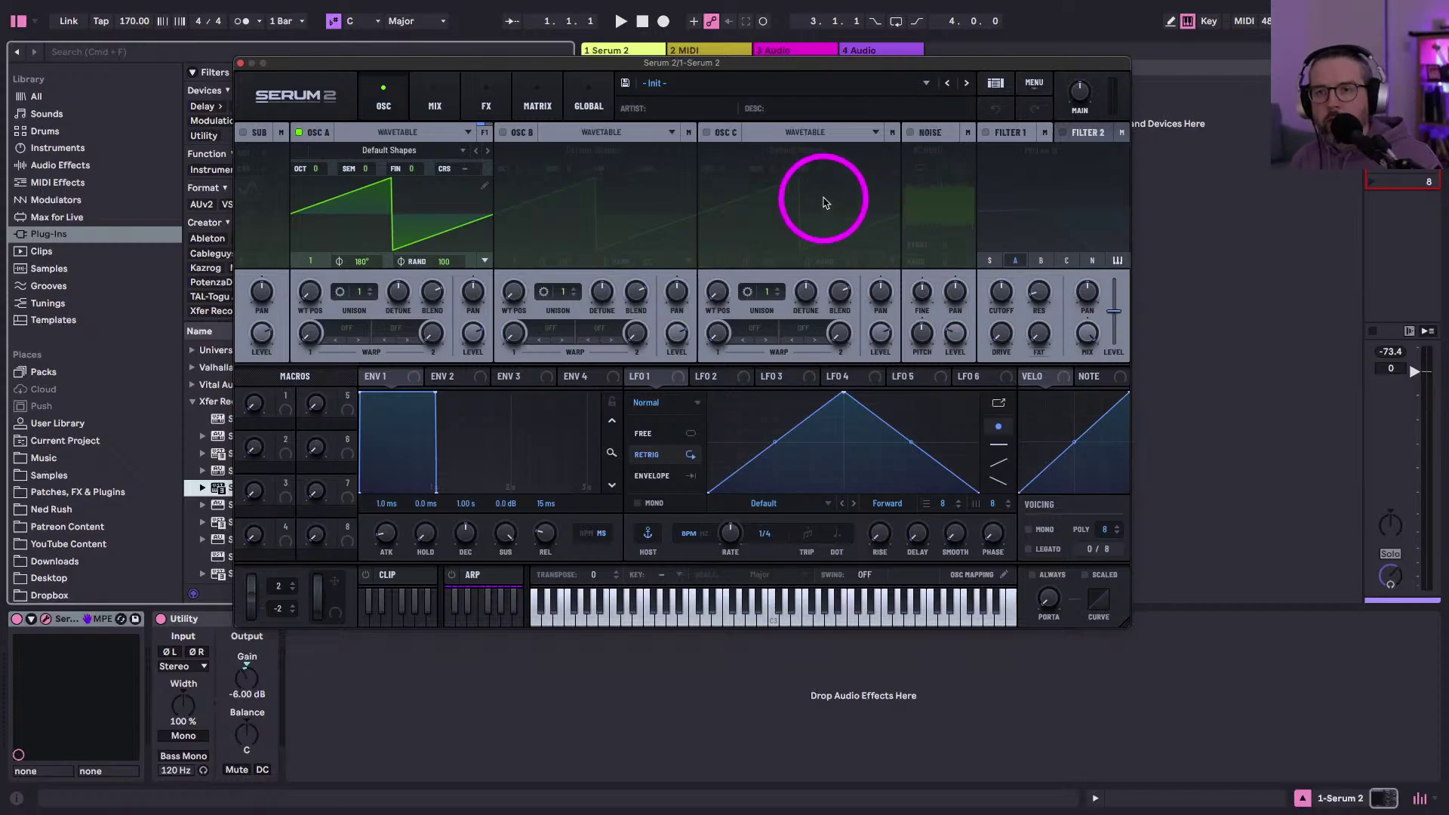
left_click_drag(500, 63, 441, 61)
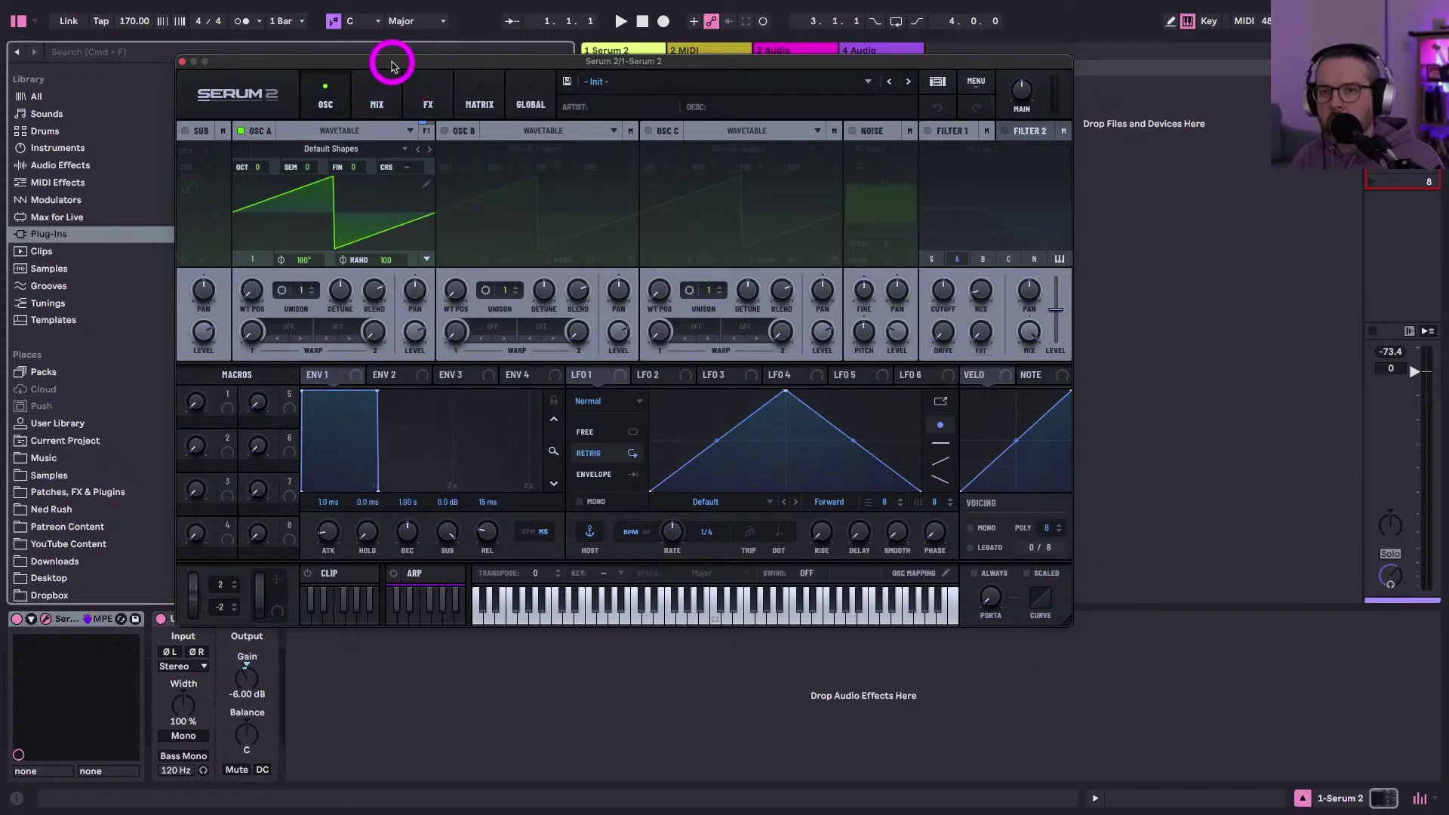
left_click_drag(392, 67, 434, 83)
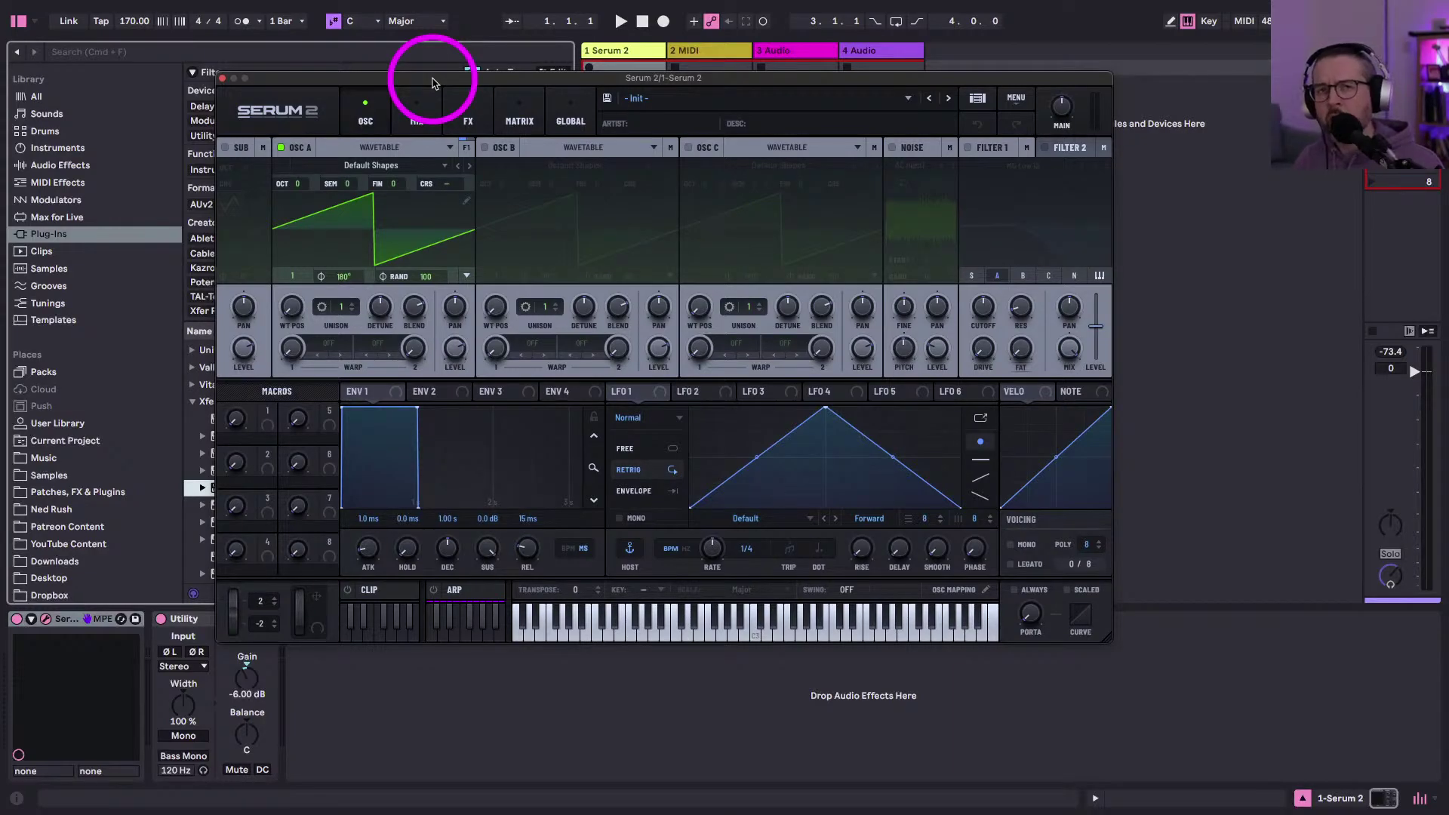
- Load the factory pad preset PD - 1970s String Machine in Serum 2 and play it
left_click(641, 98)
mouse_move(652, 119)
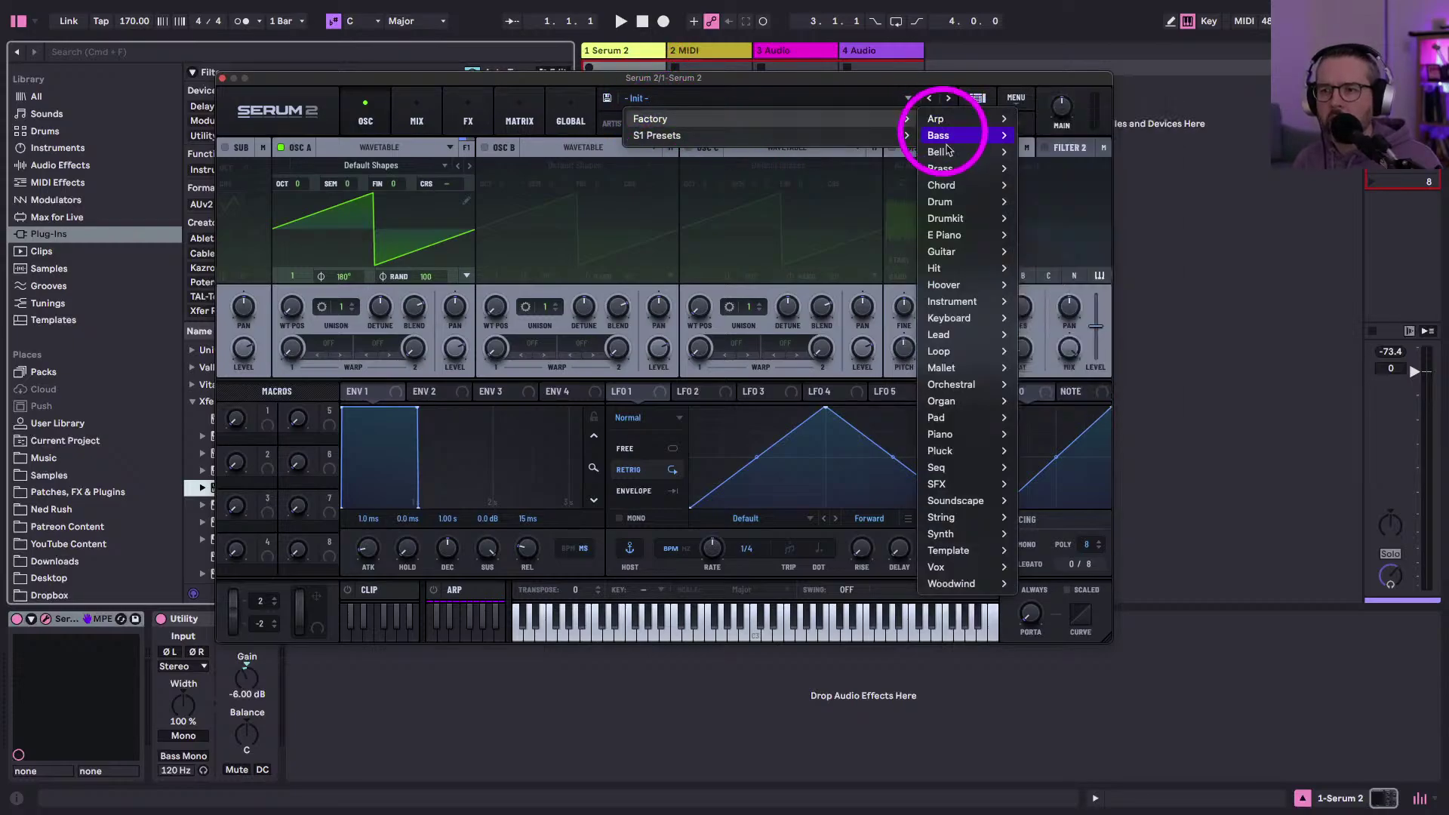
mouse_move(952, 421)
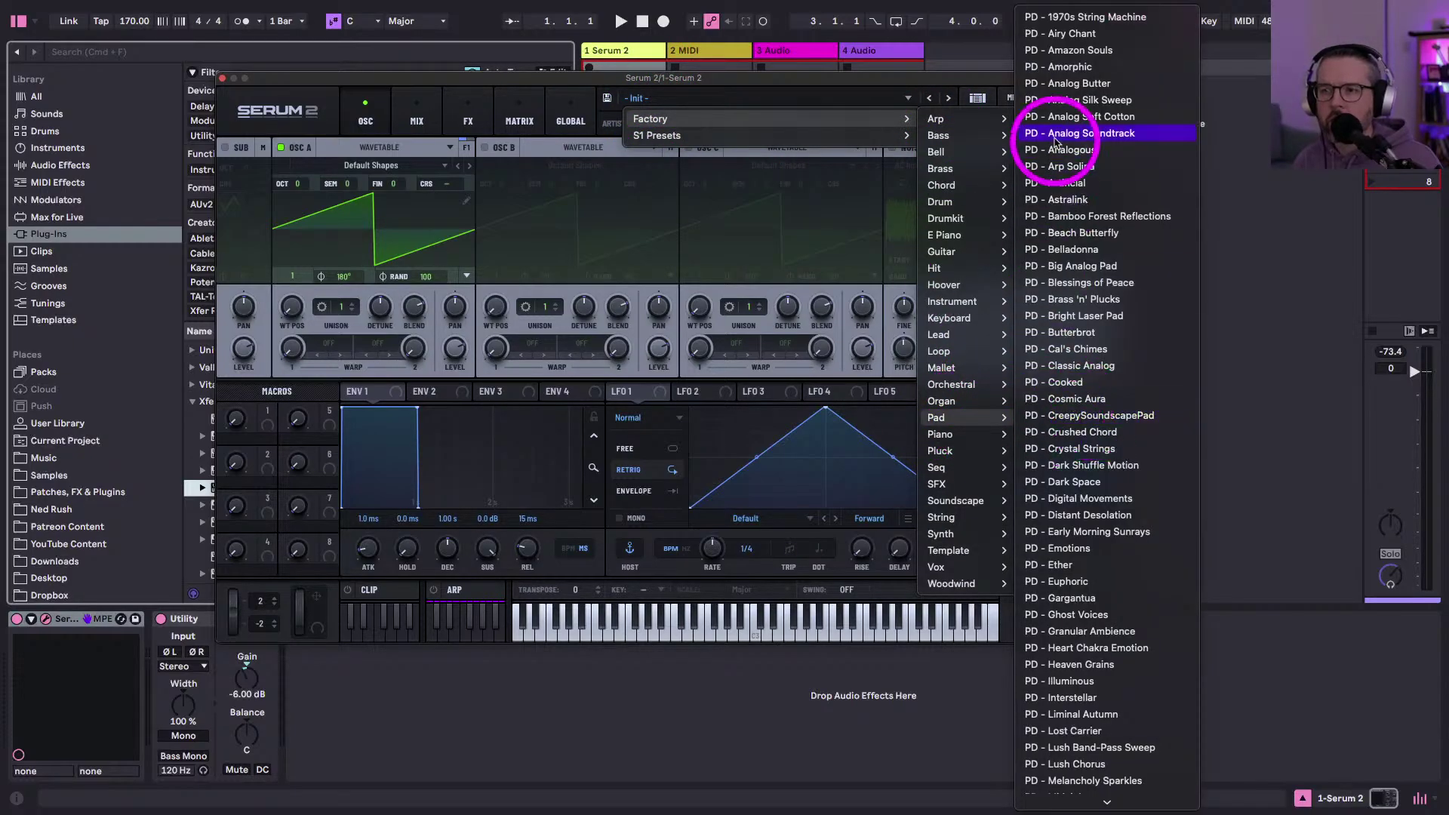
left_click(1062, 17)
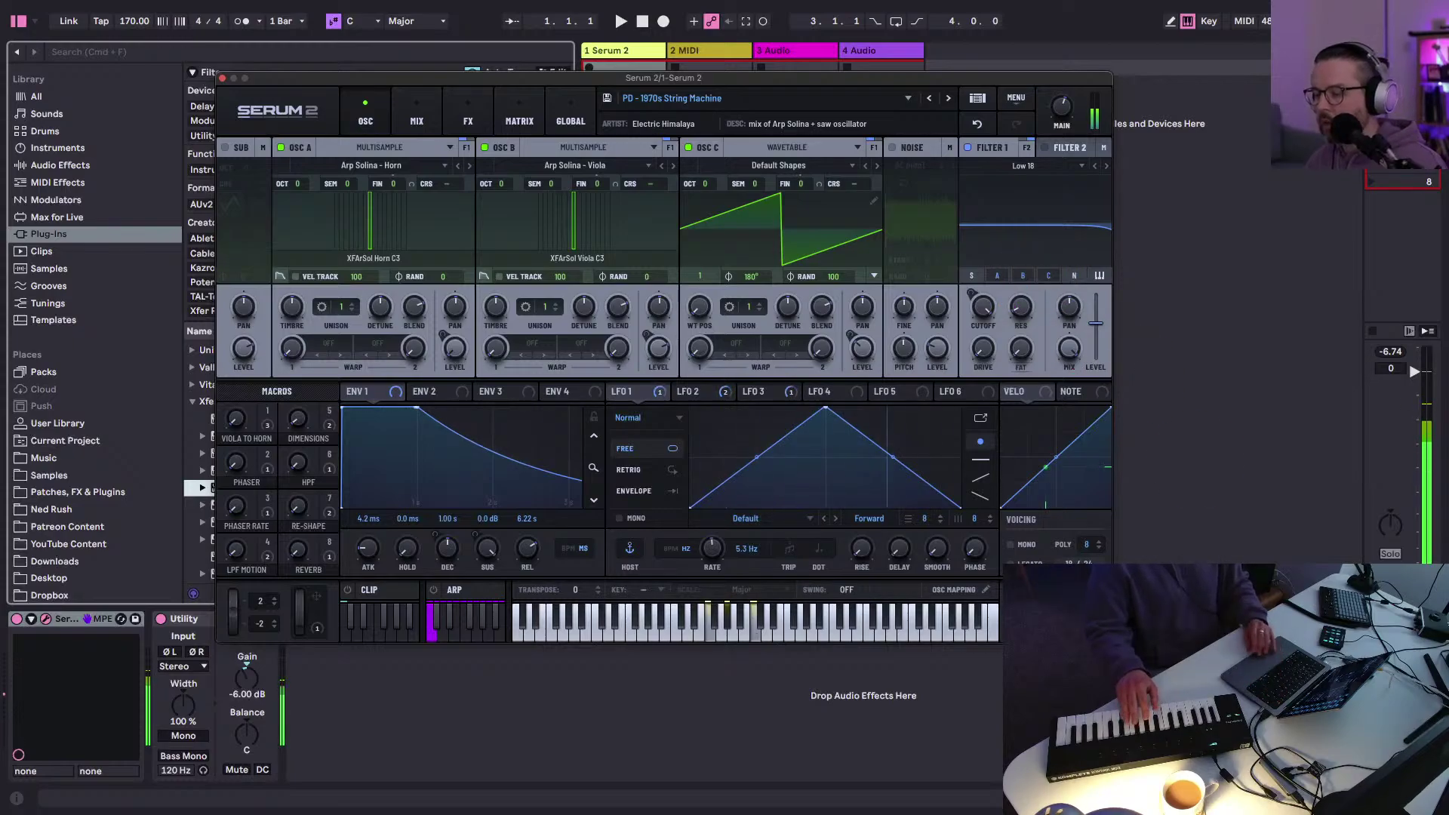
- Hide and reshow the Serum 2 window, and raise Envelope 1's attack to about 1.16 s
key("super+w")
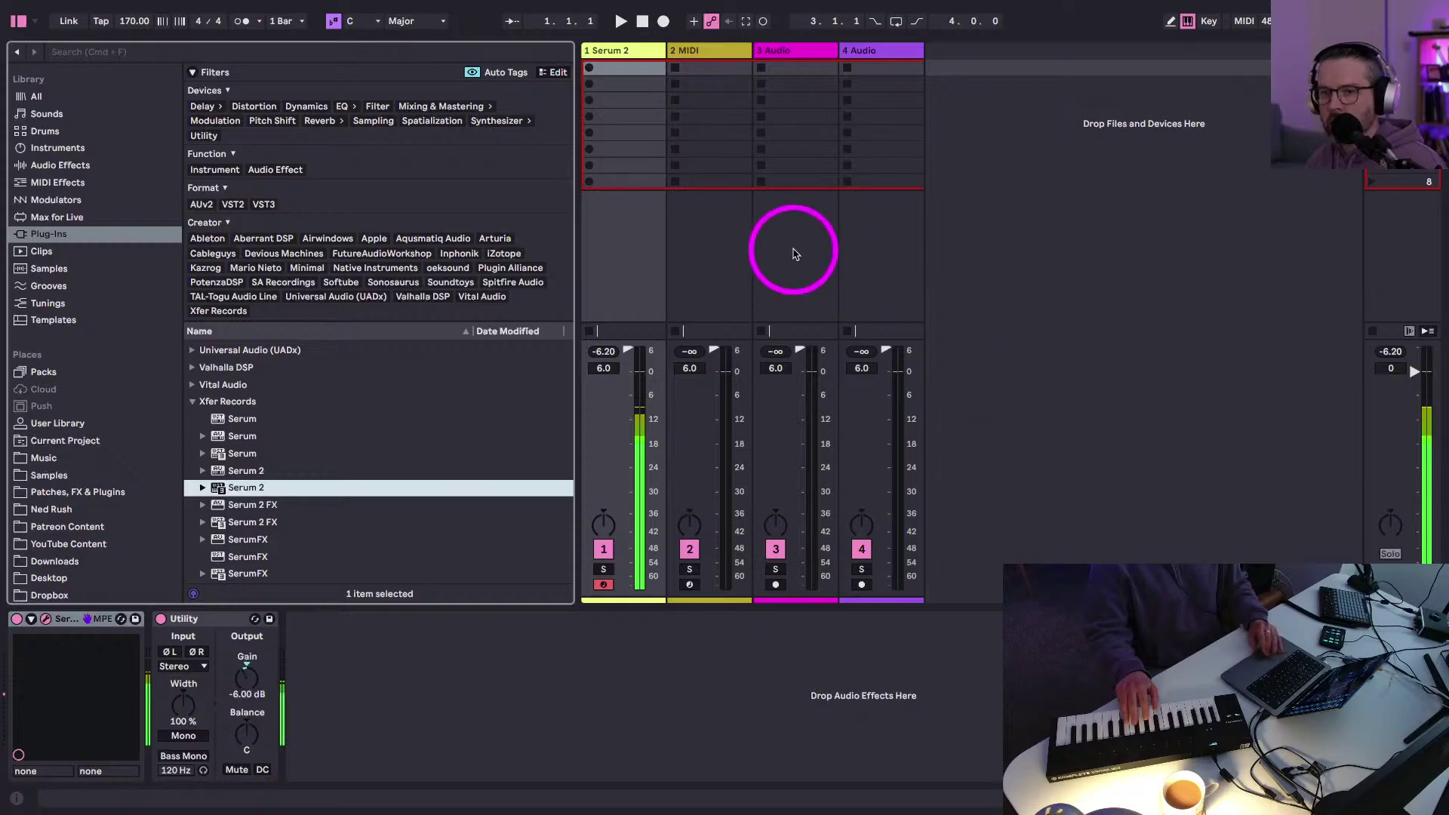
key("super+alt+p")
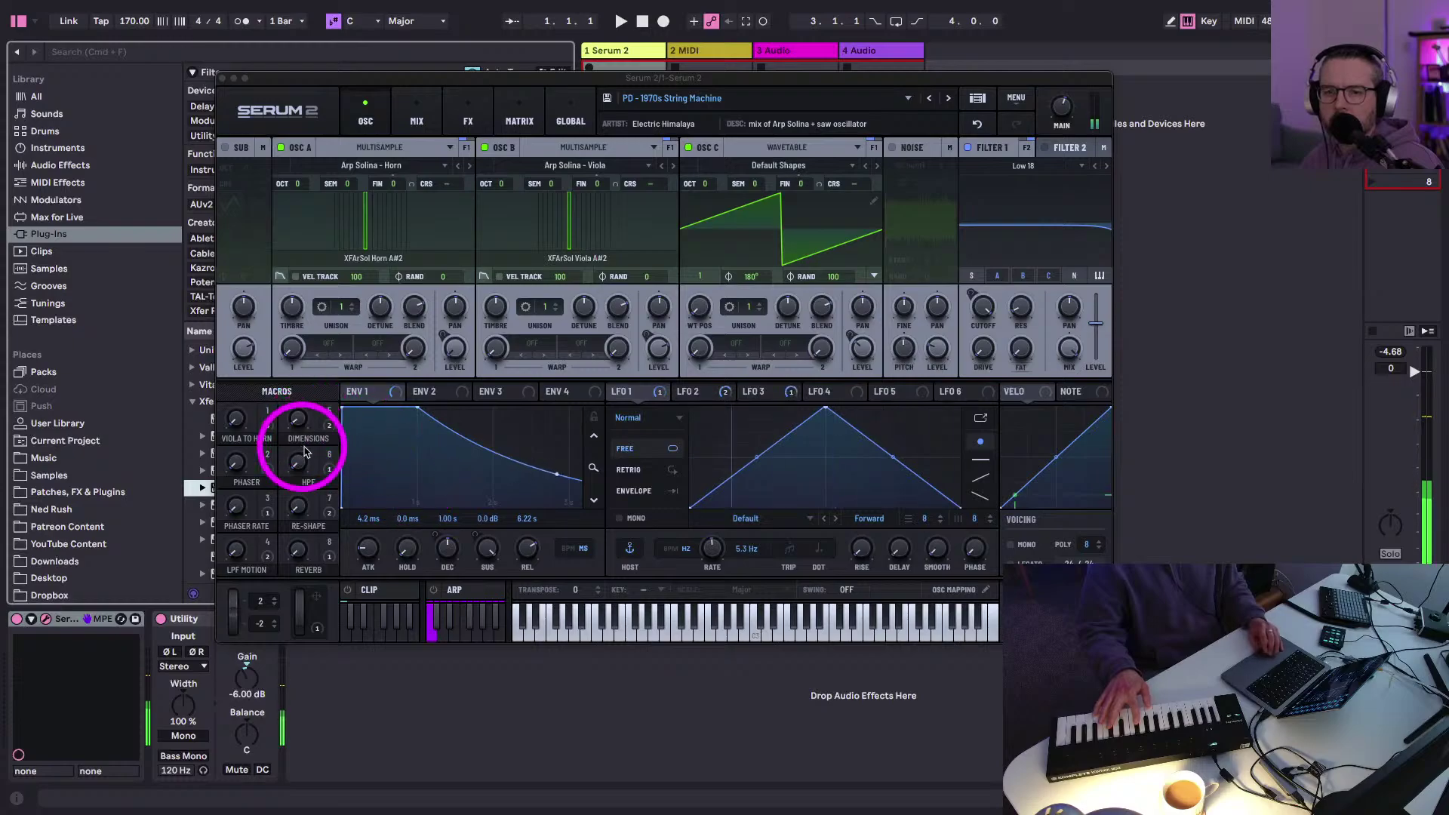
left_click_drag(367, 550, 360, 482)
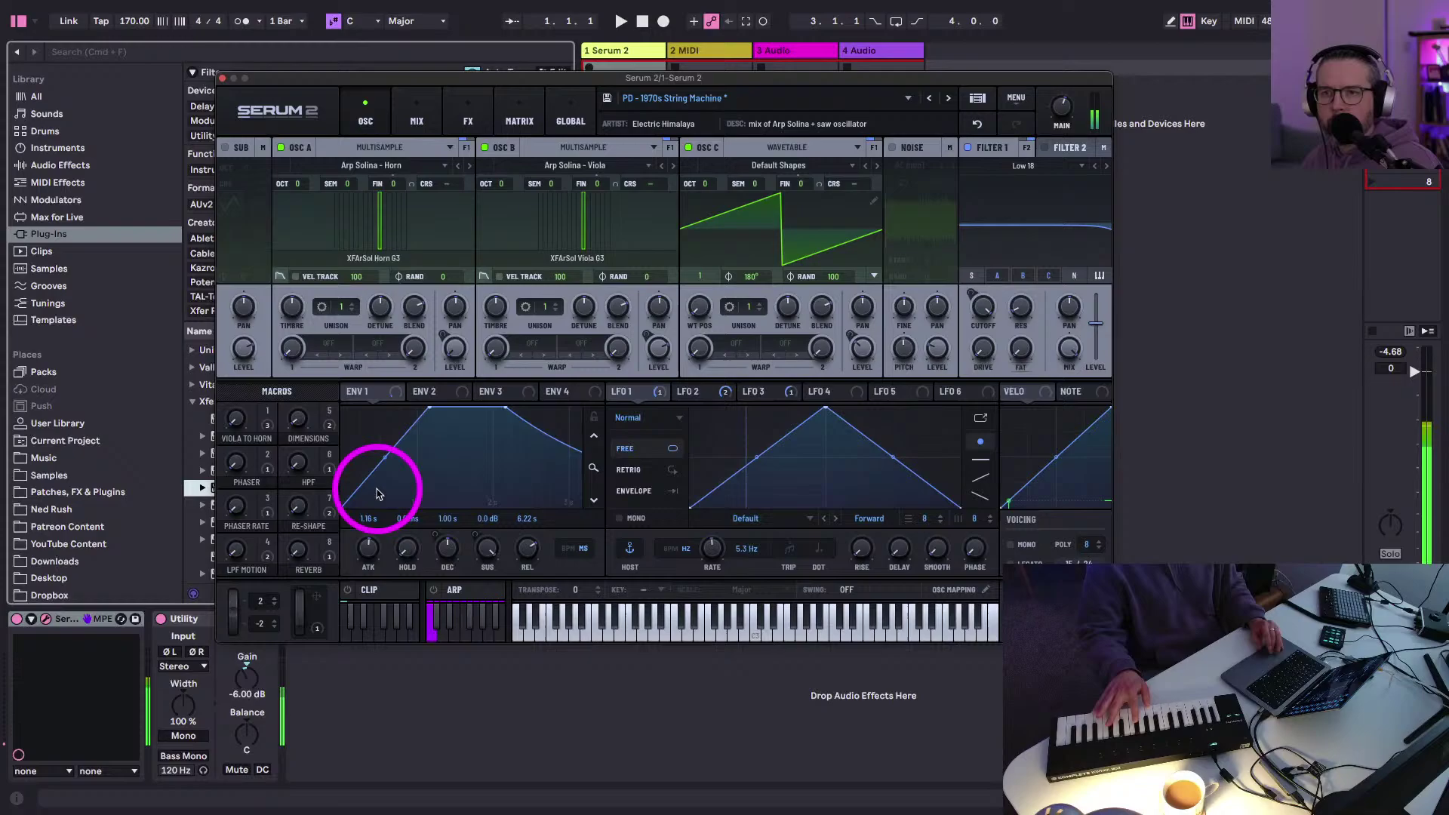
- Switch to the next pad preset, PD - Airy Chant, lower Filter 1's cutoff and set the Cutoff macro to about 76
left_click(951, 99)
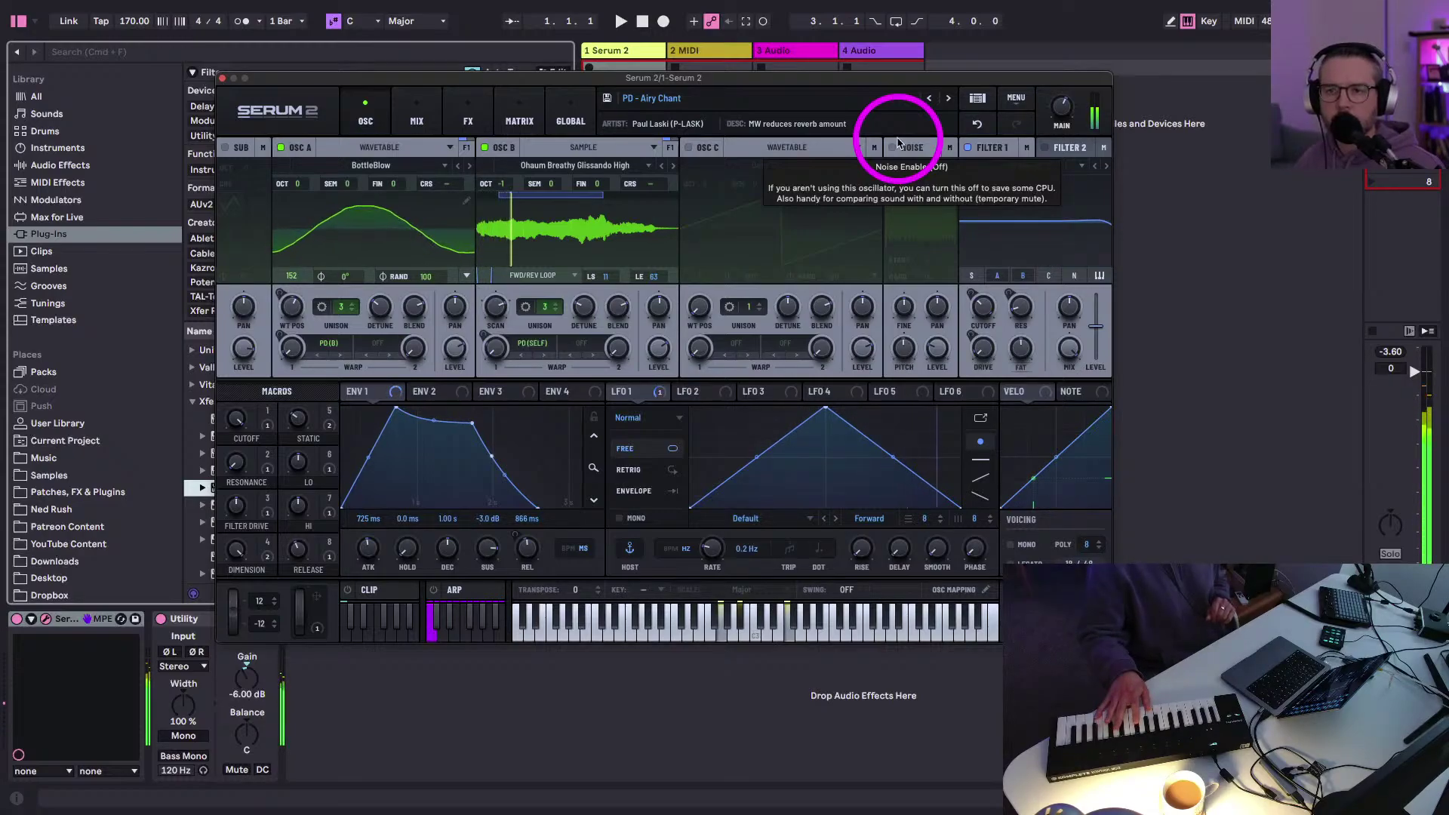
left_click_drag(982, 305, 972, 367)
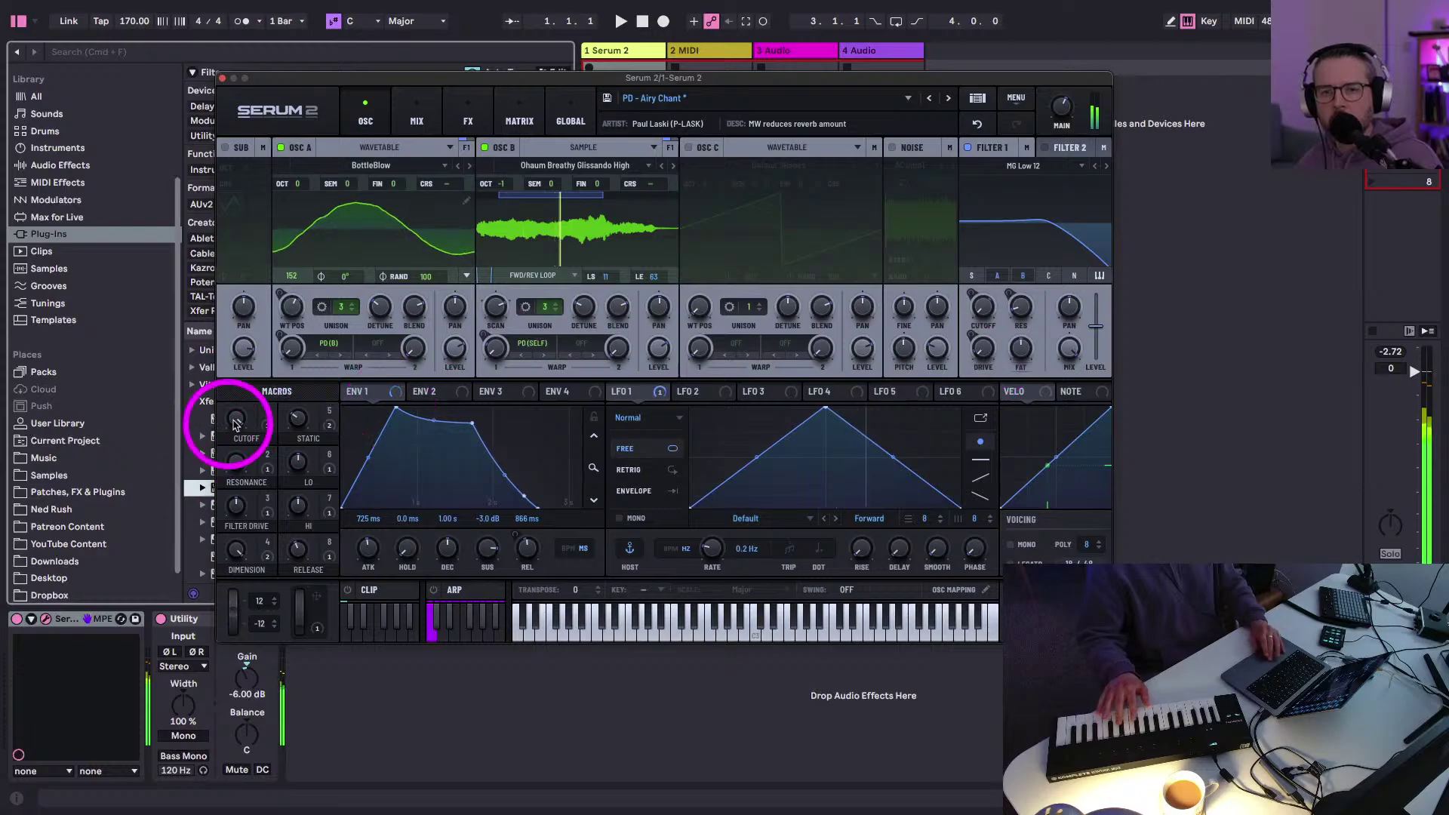
left_click_drag(234, 421, 227, 460)
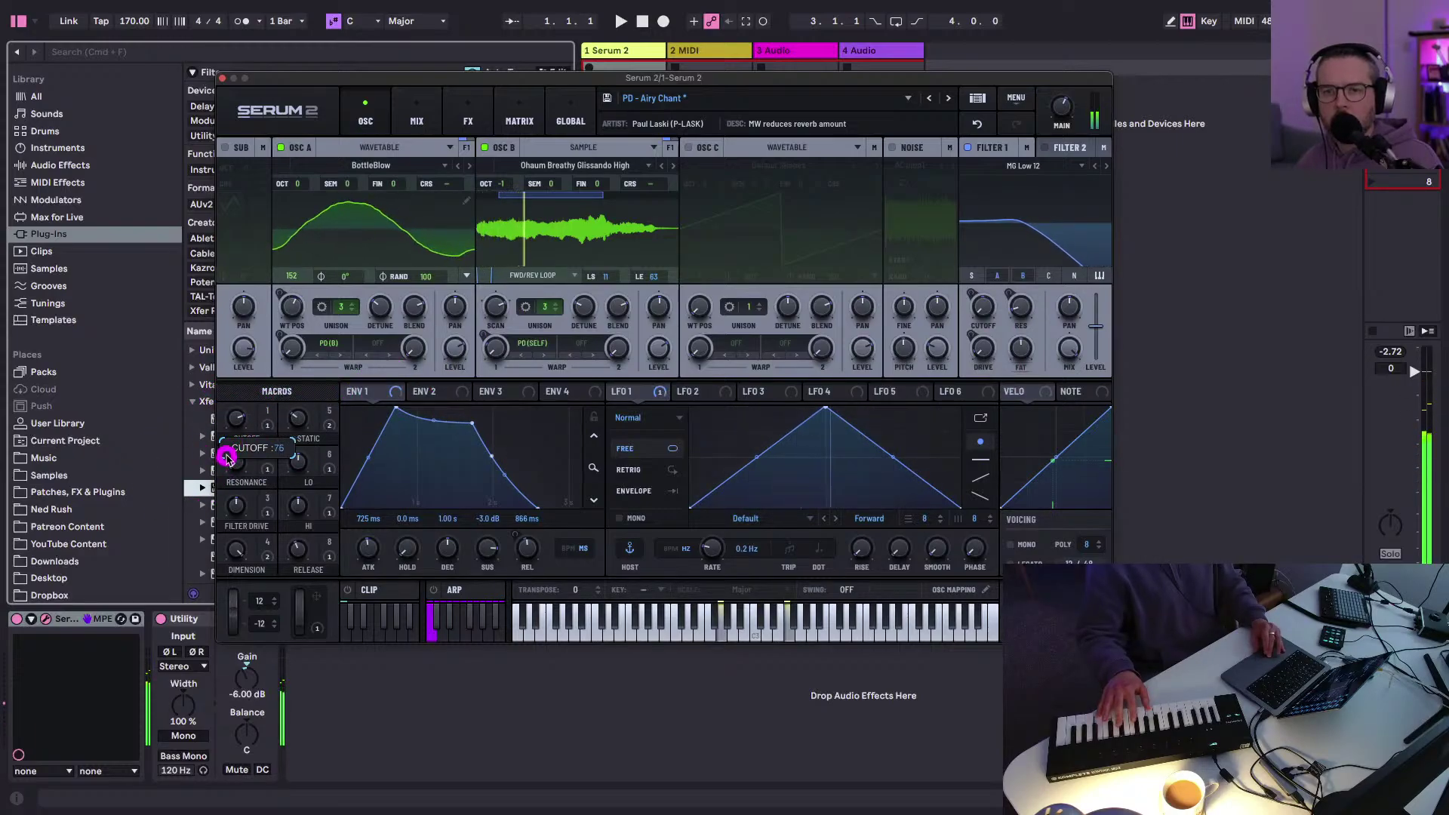
left_click_drag(227, 457, 227, 452)
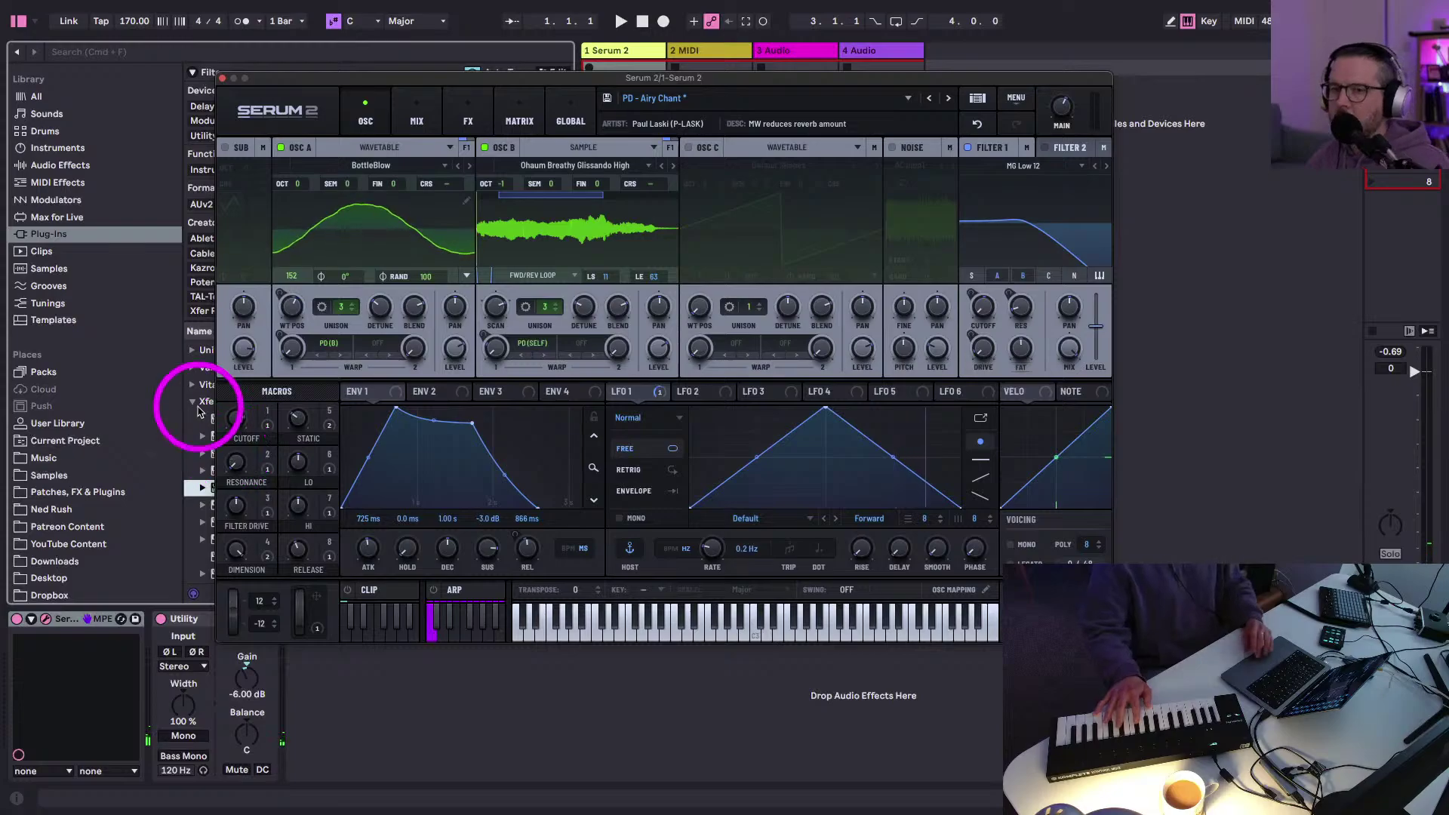
- Load the factory Hoover preset HV - Smack My Reese Up, and advance to the next preset, HV - Whomever
left_click(675, 98)
mouse_move(676, 119)
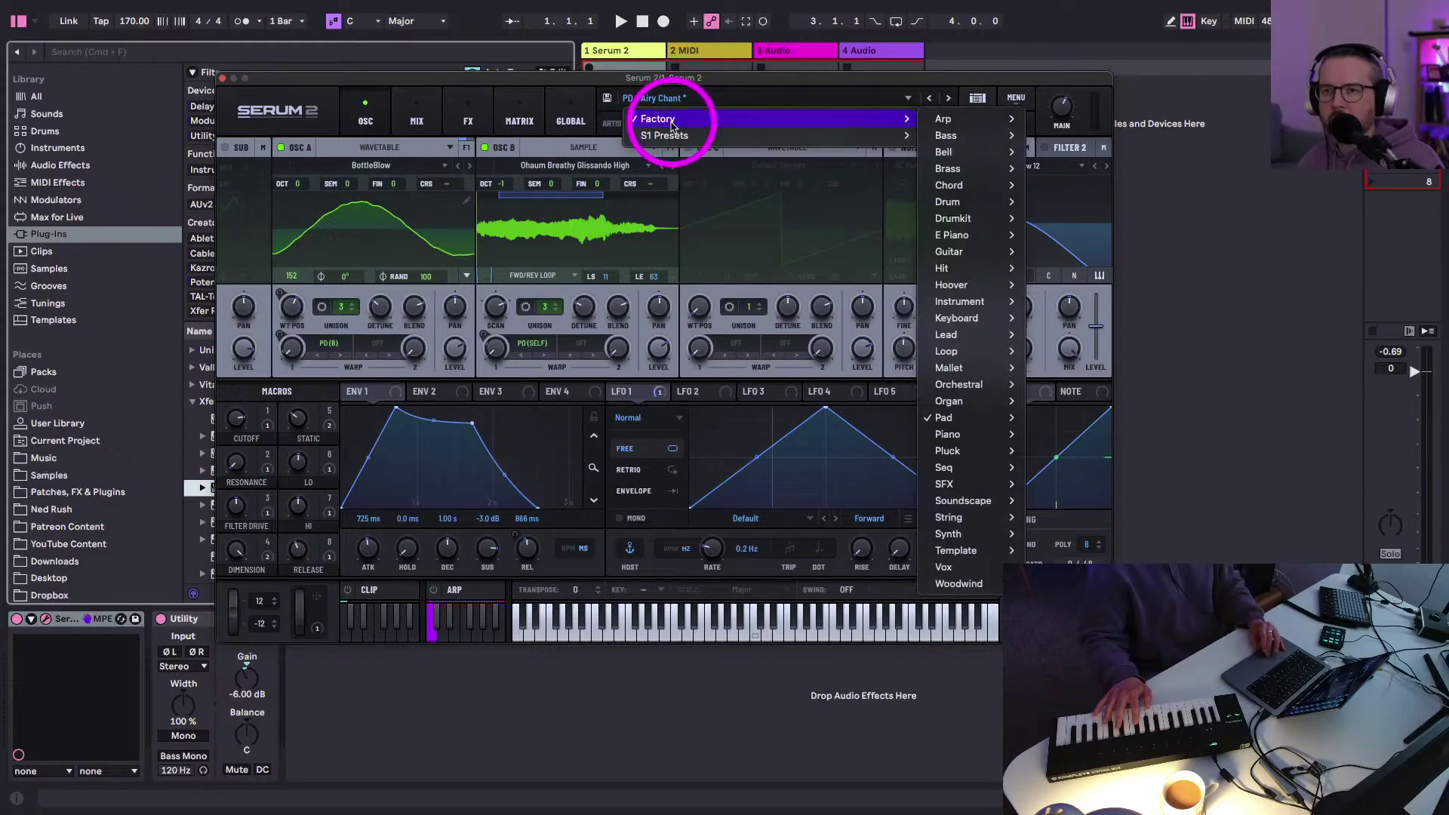
mouse_move(951, 268)
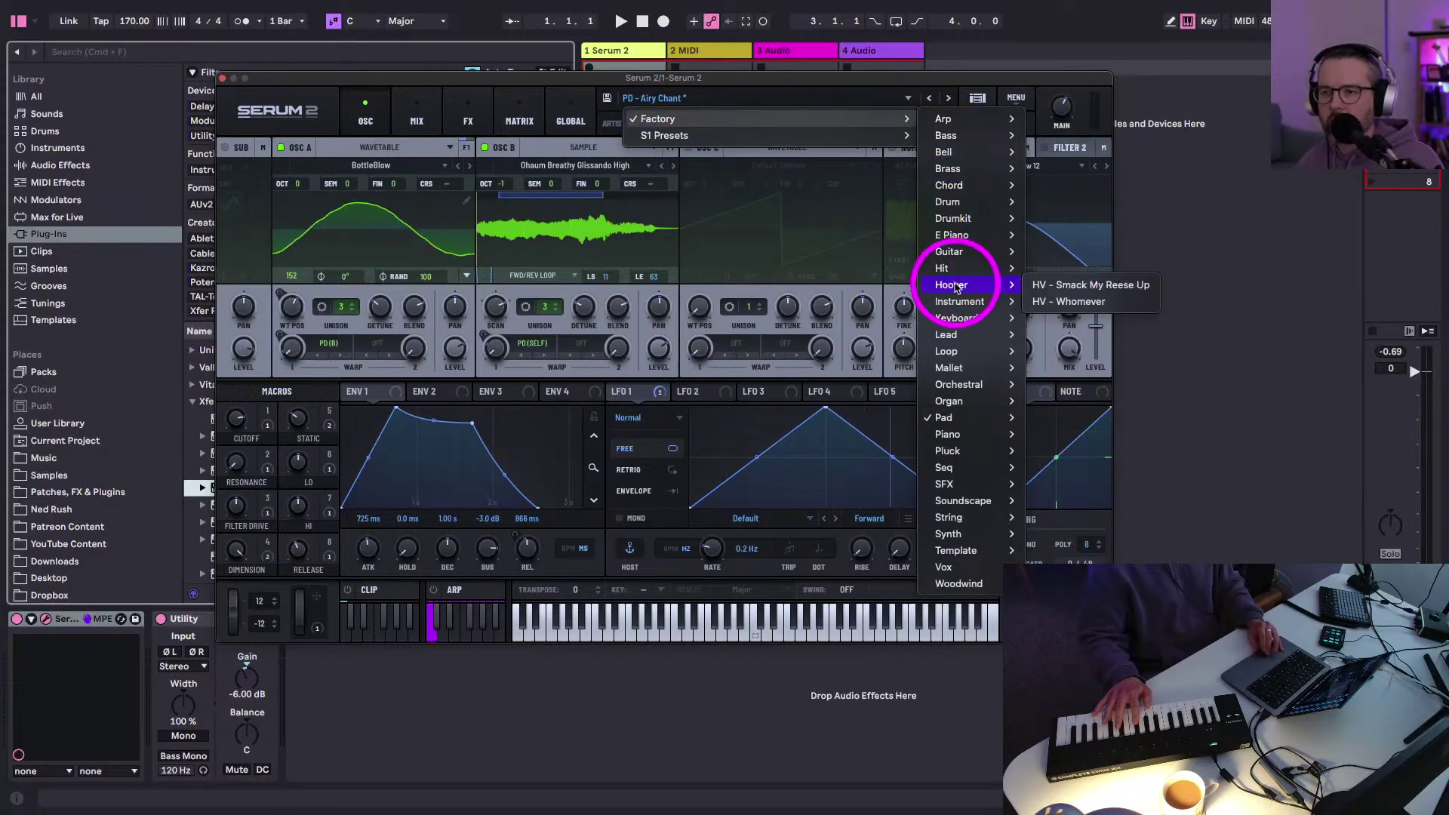
left_click(1053, 285)
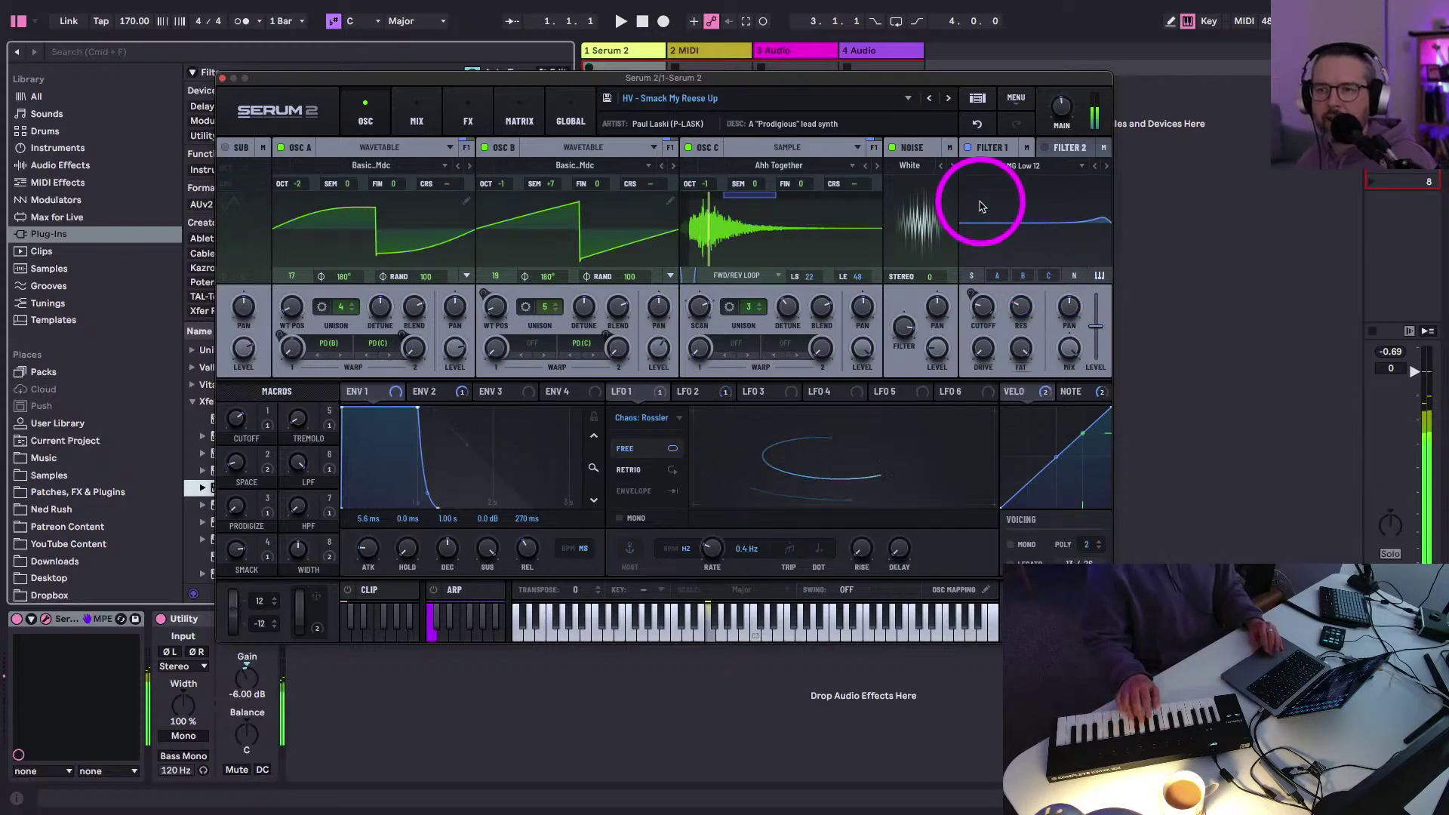
left_click(948, 99)
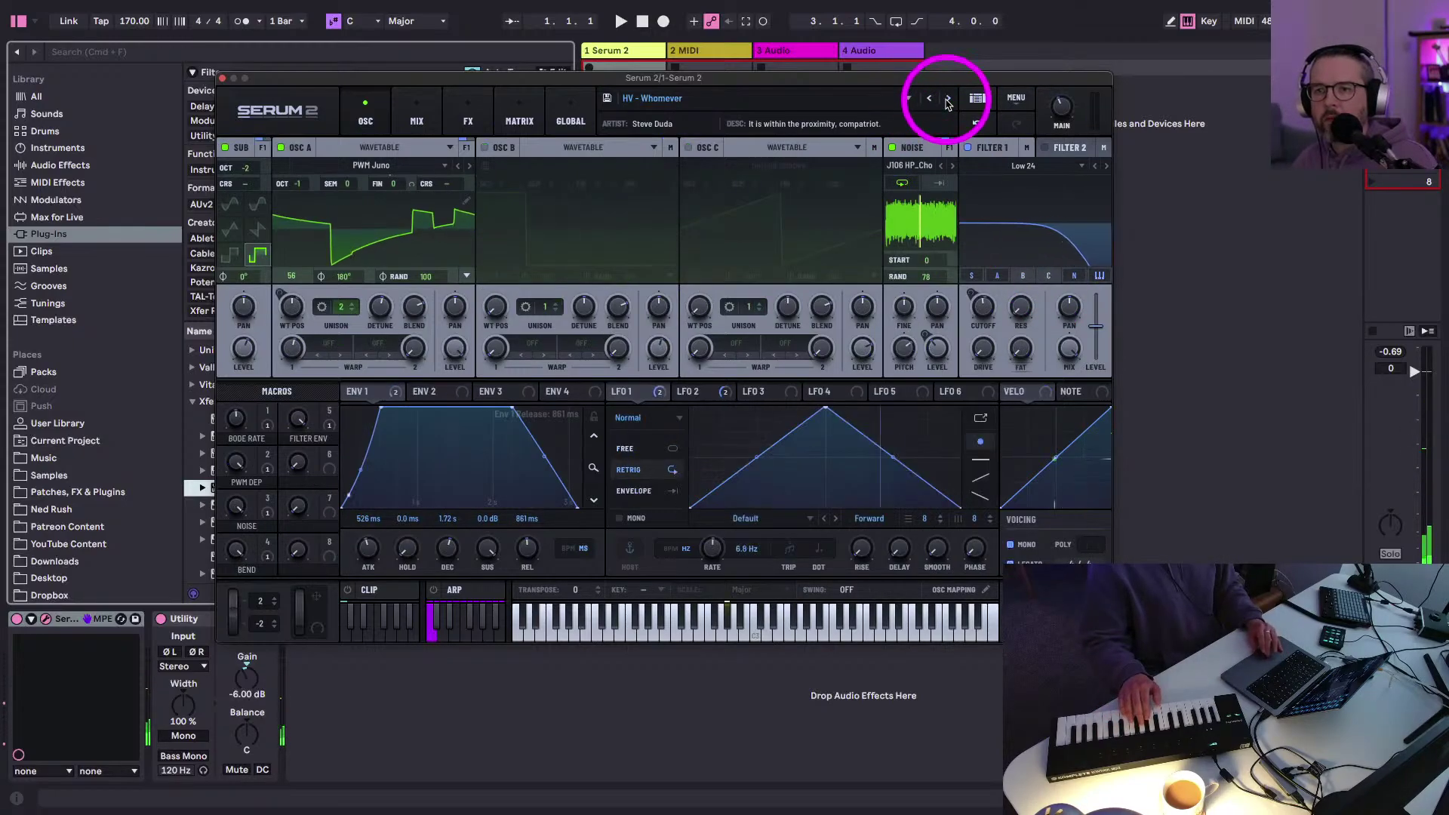
- Load the factory Reese bass preset BA - Renegade, play it, and shift the Serum 2 window slightly down
left_click(817, 106)
mouse_move(796, 119)
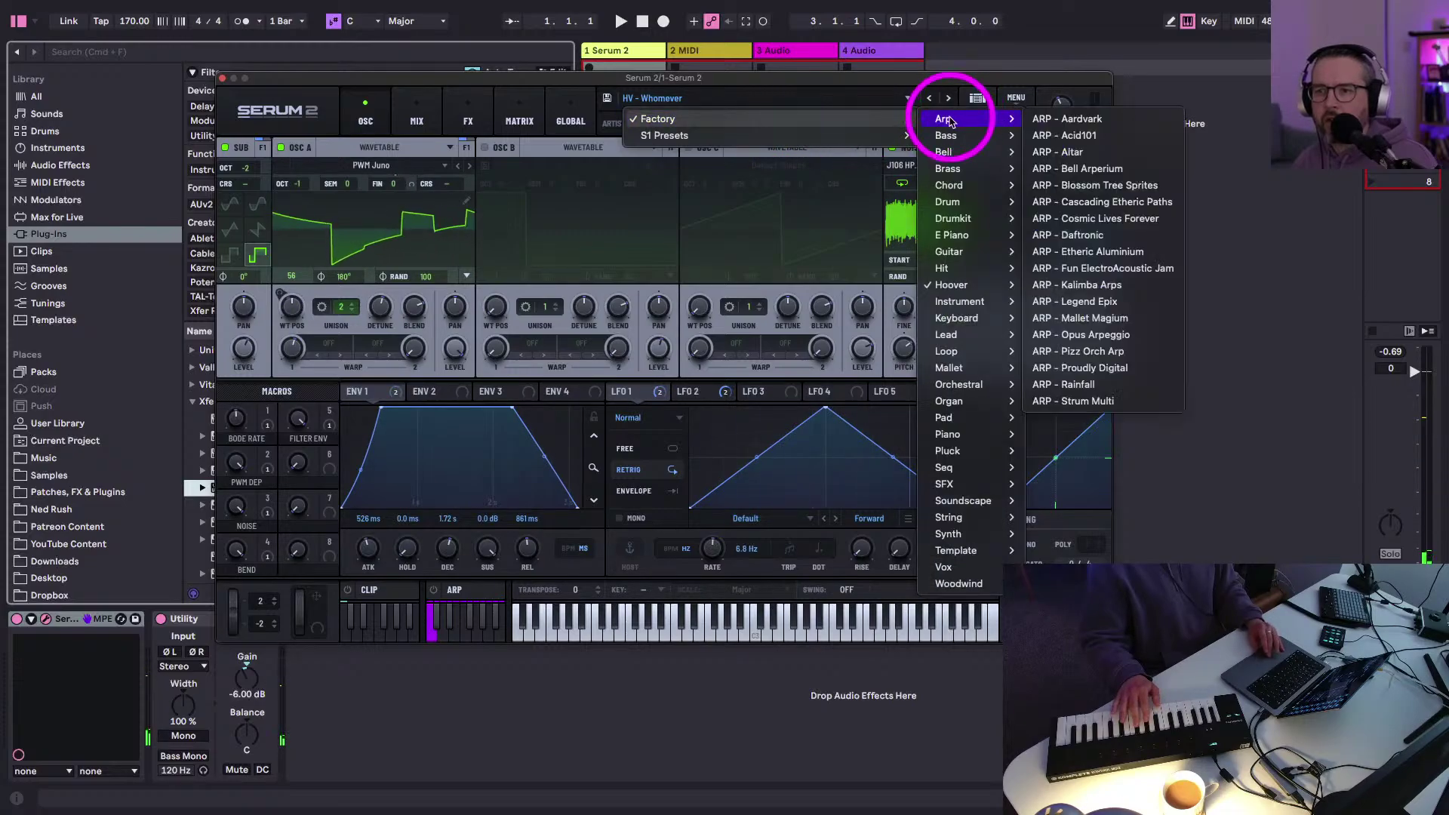
mouse_move(945, 287)
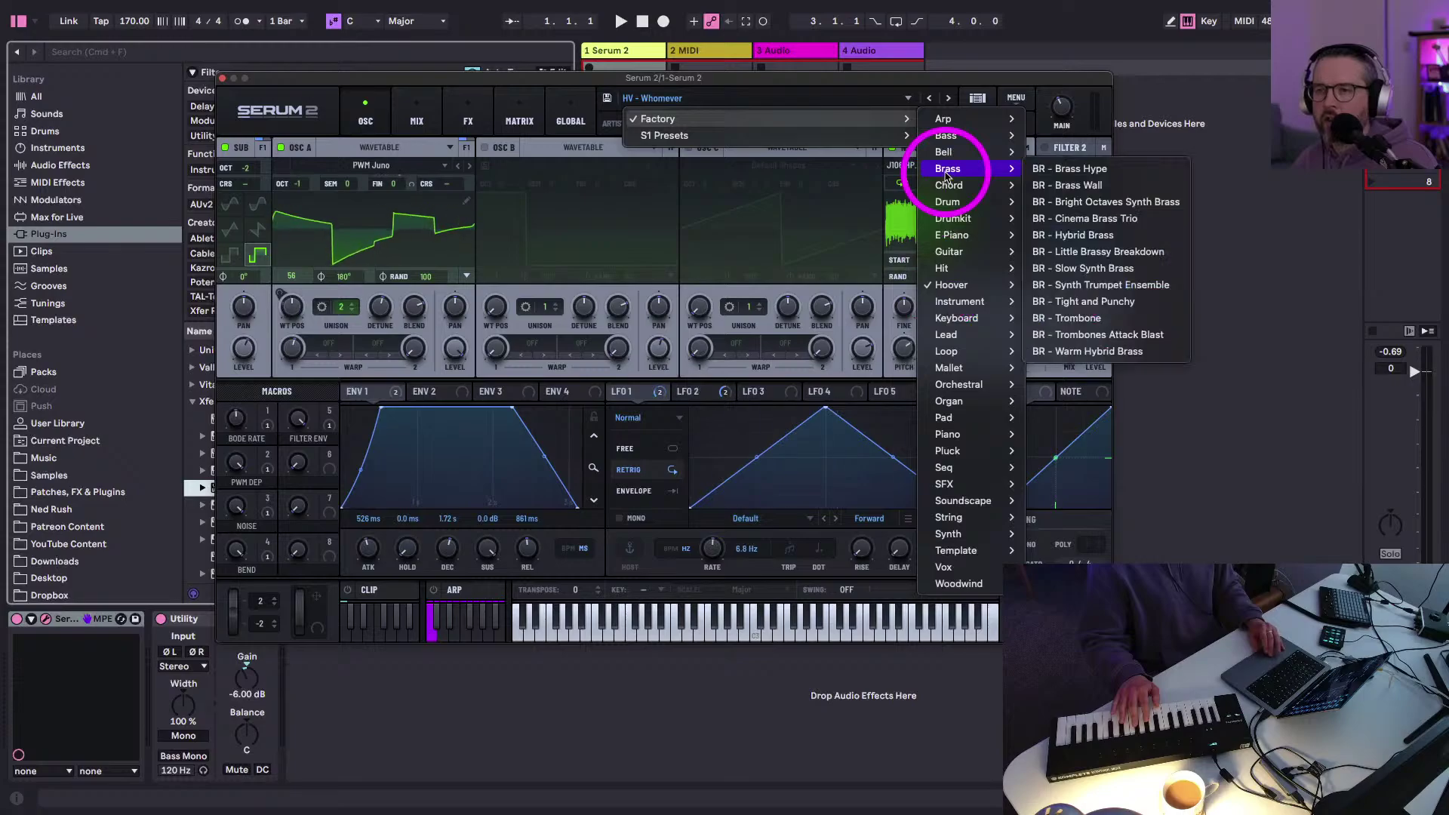
mouse_move(947, 136)
mouse_move(1063, 142)
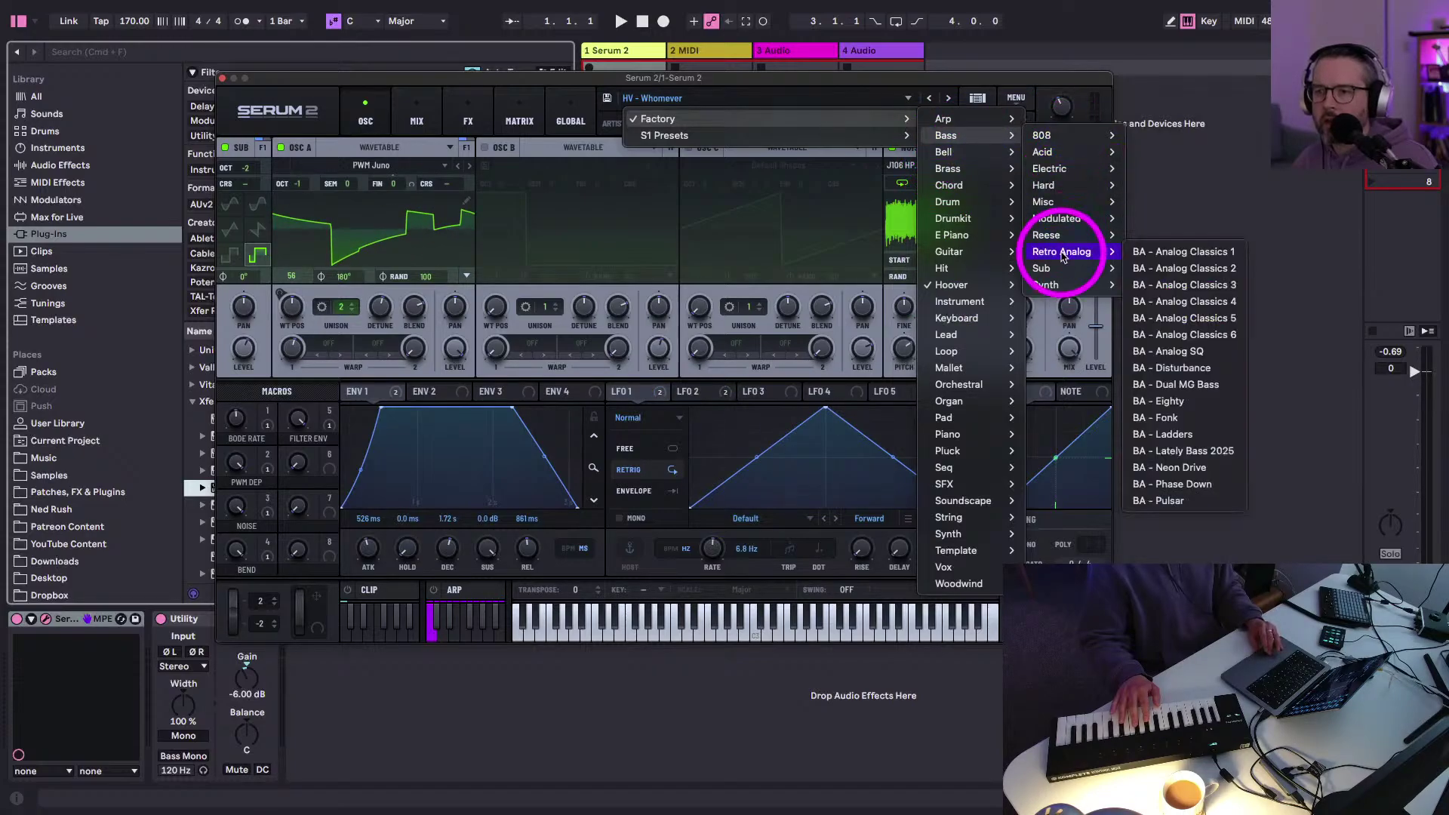
mouse_move(1064, 237)
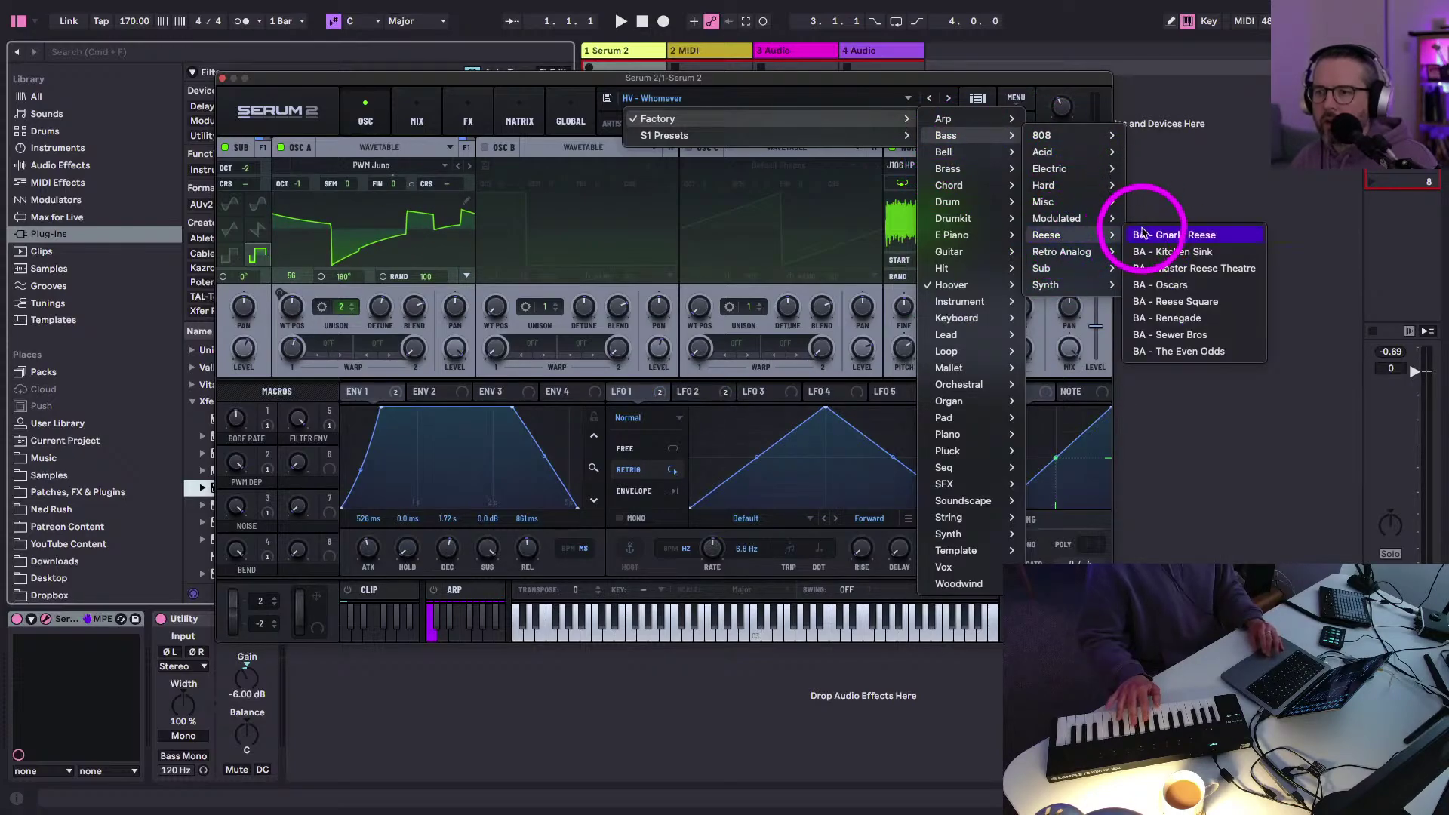
left_click(1165, 318)
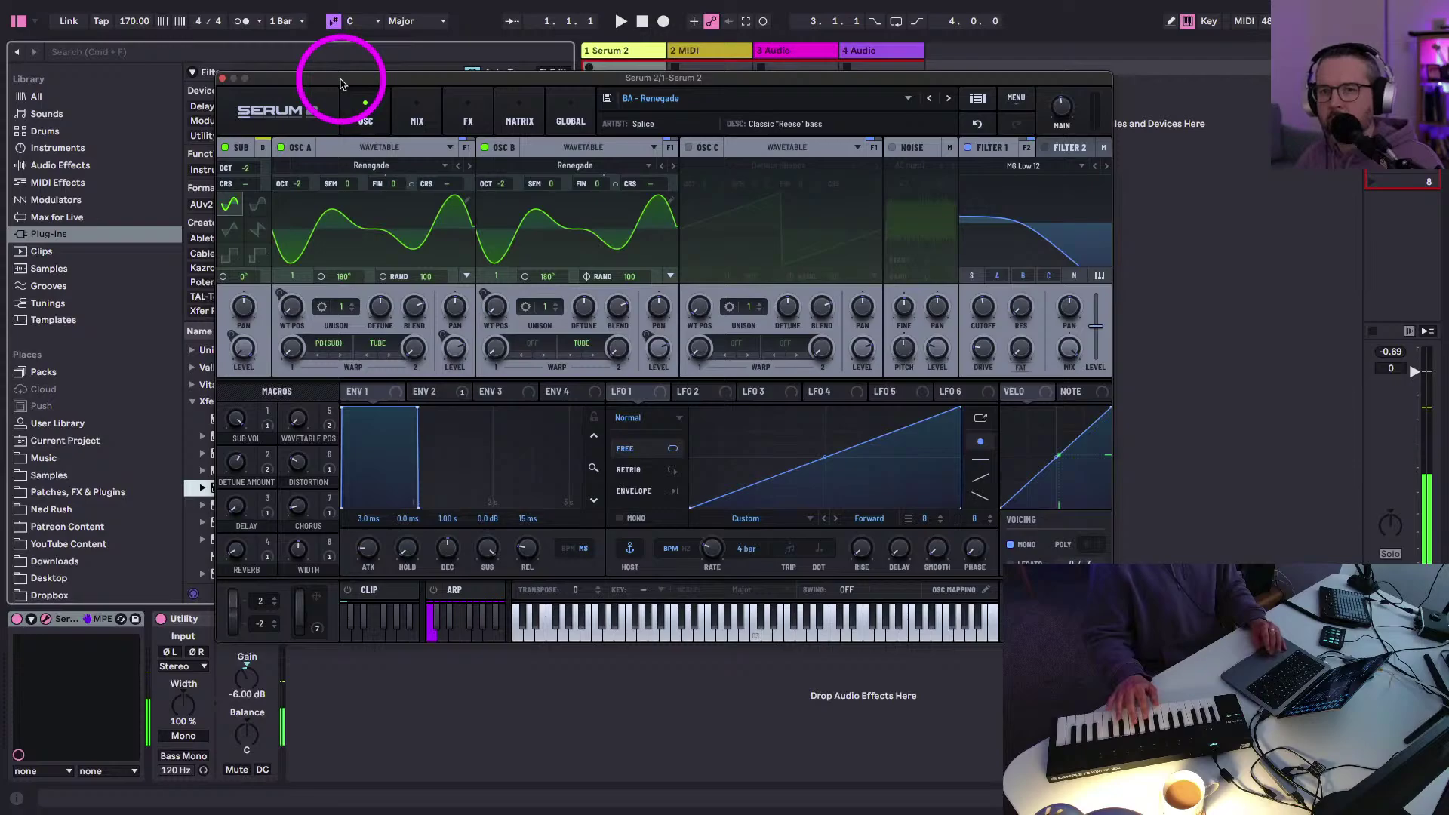
left_click_drag(339, 83, 340, 93)
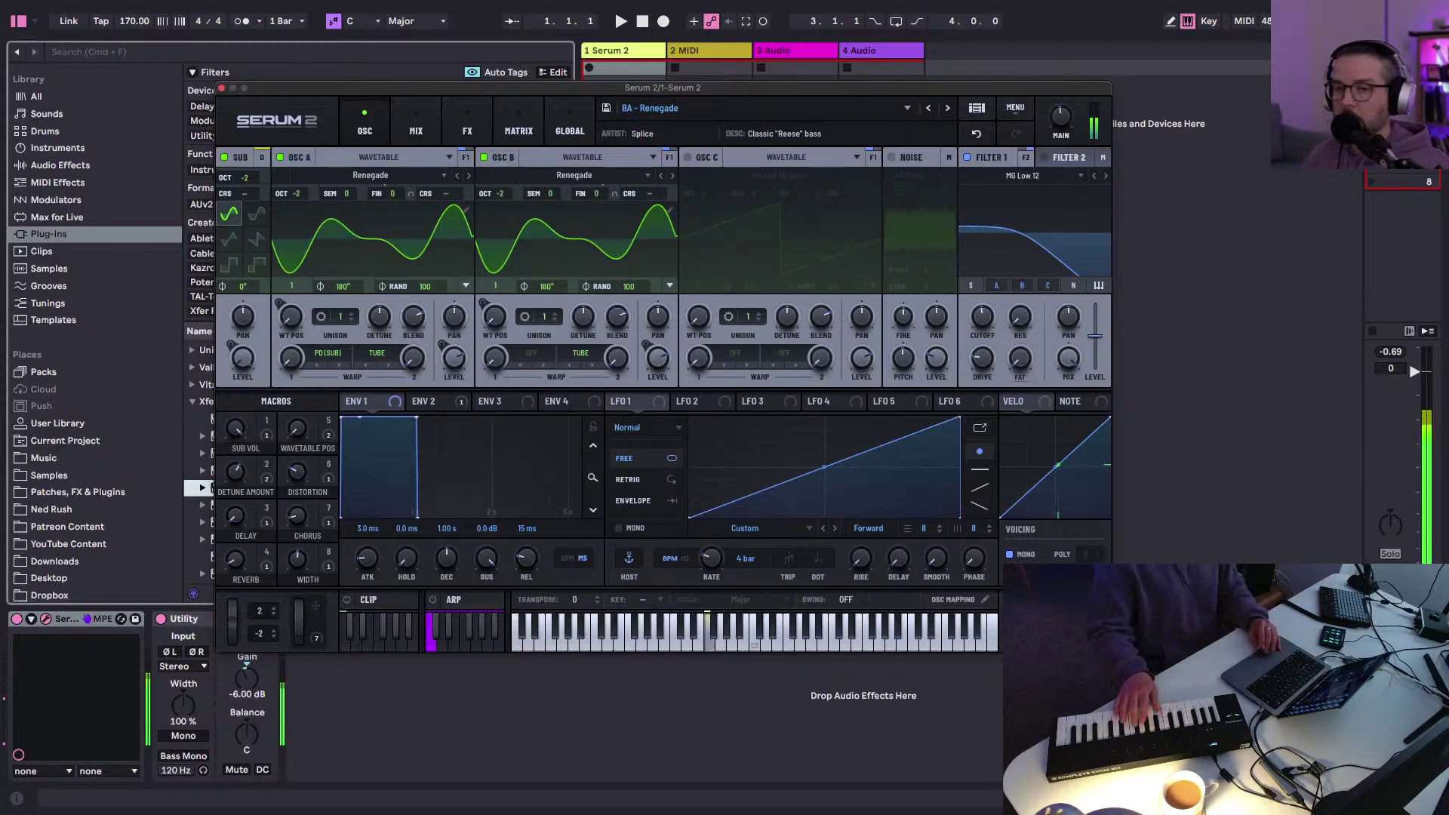
- Audition the neighbouring Reese bass presets, including BA - Sewer Bros, BA - Oscars and BA - Kitchen Sink, and stop on BA - Gnarly Reese
left_click(930, 108)
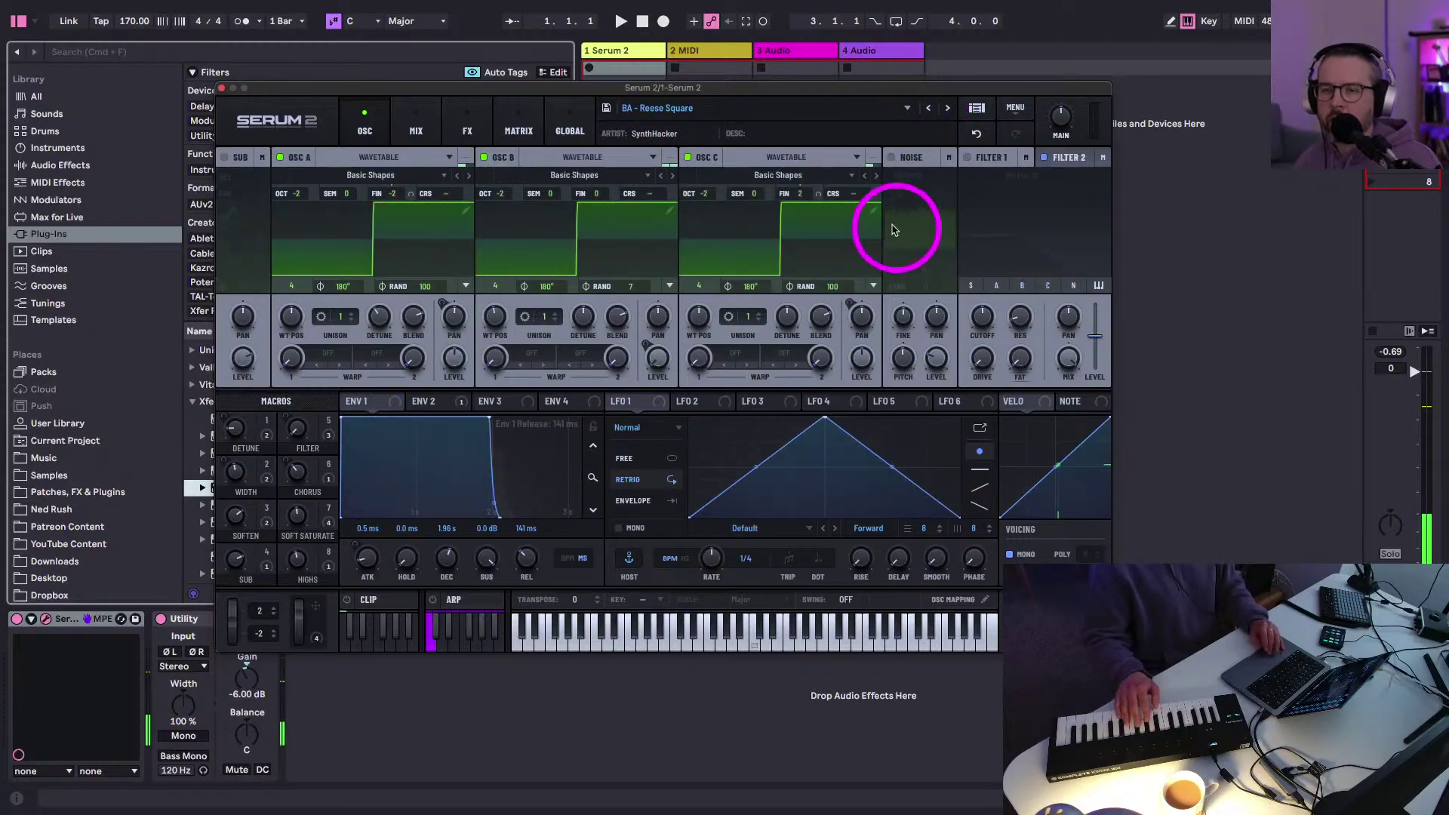
left_click(948, 109)
left_click(949, 110)
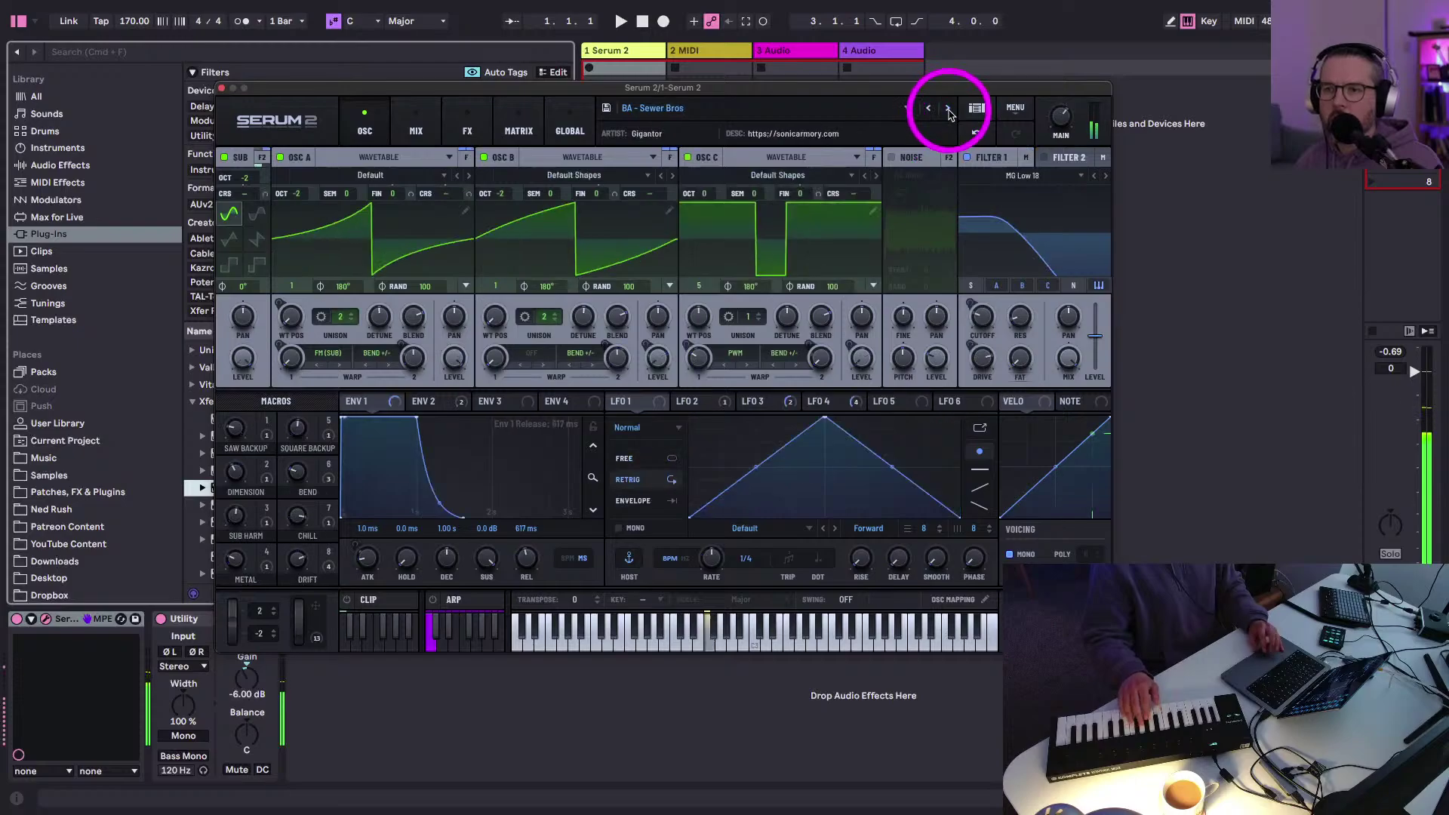
left_click(947, 109)
left_click(930, 111)
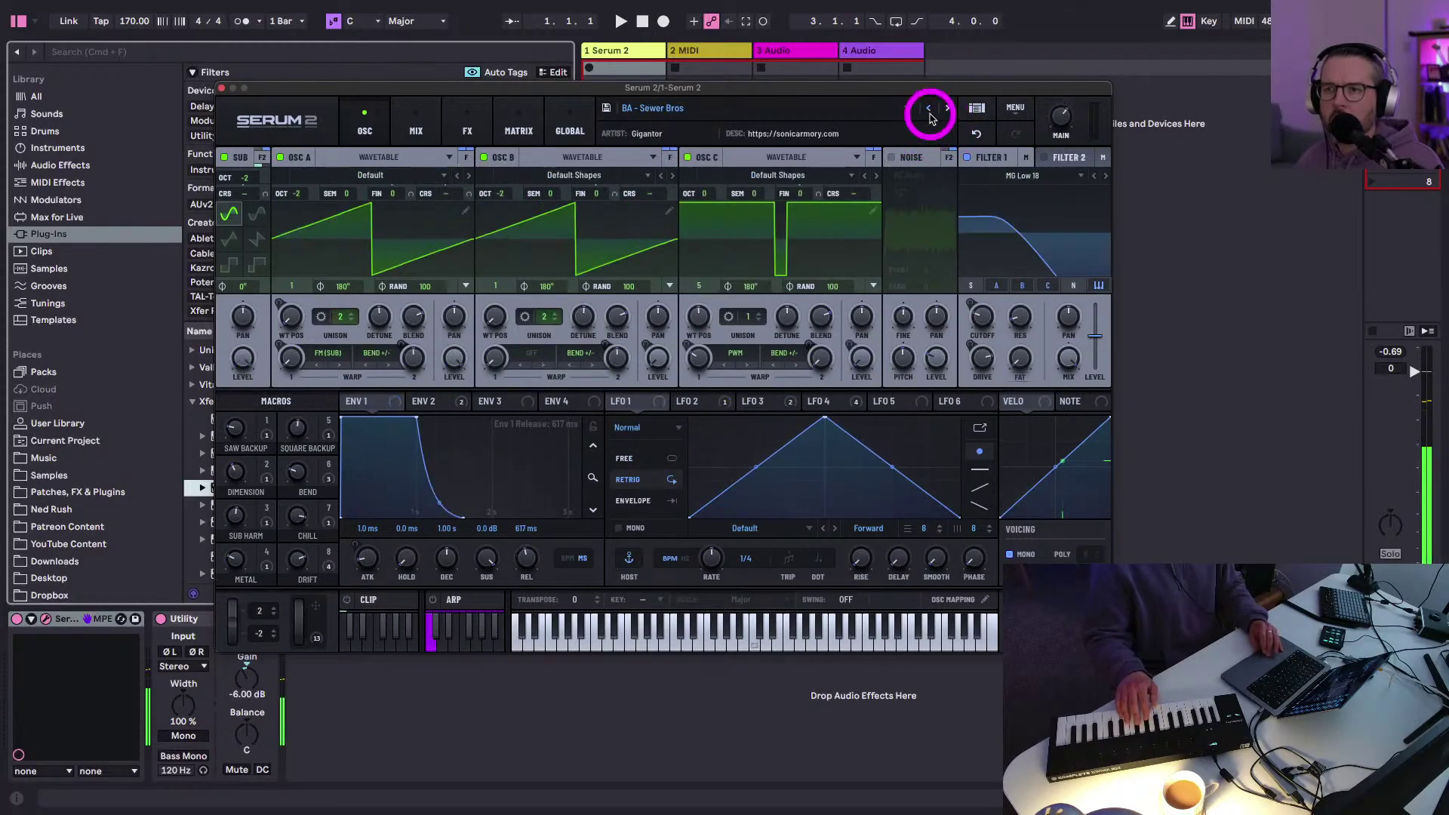
left_click(929, 110)
left_click(929, 110)
left_click(929, 110)
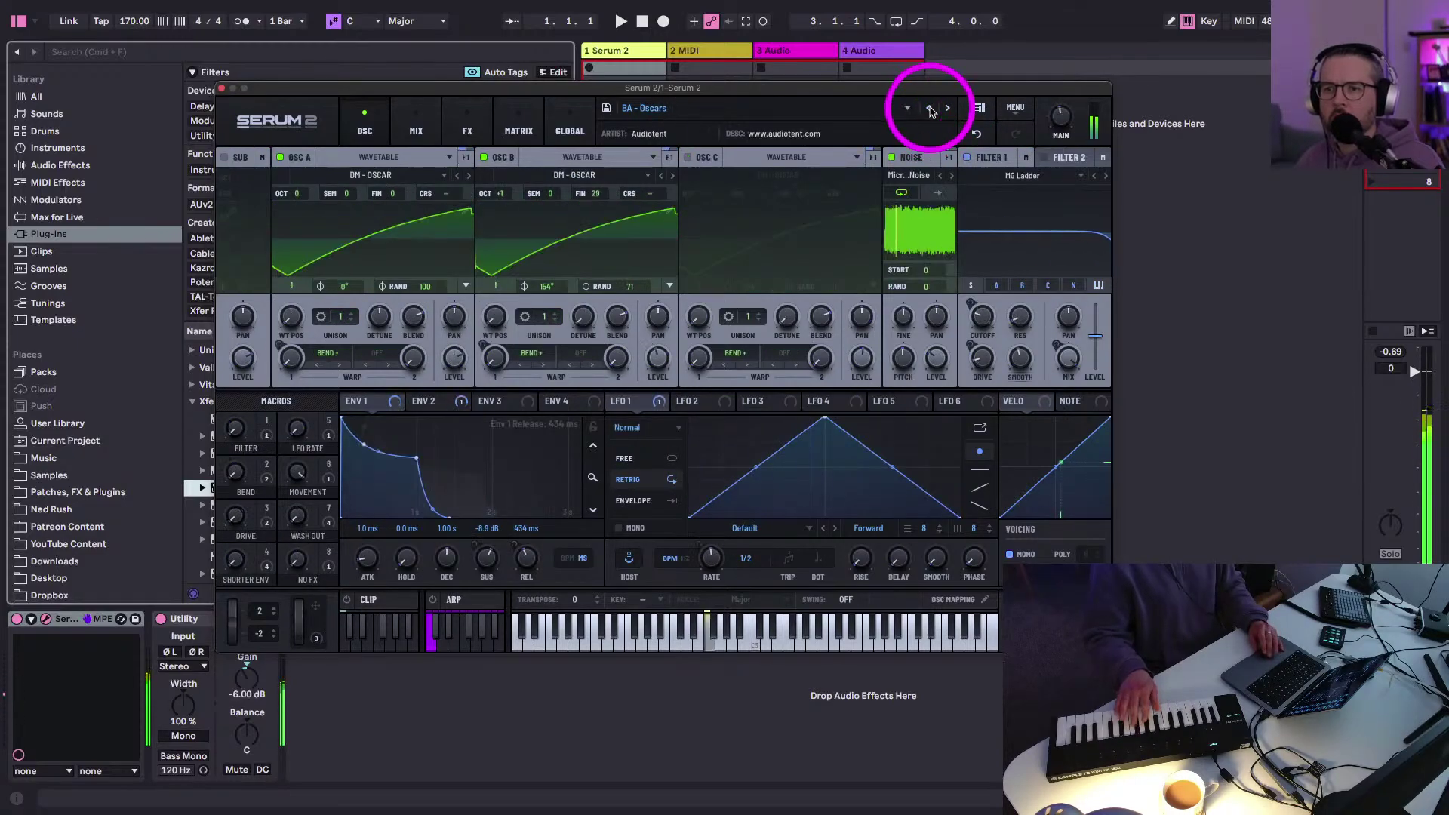
left_click(930, 110)
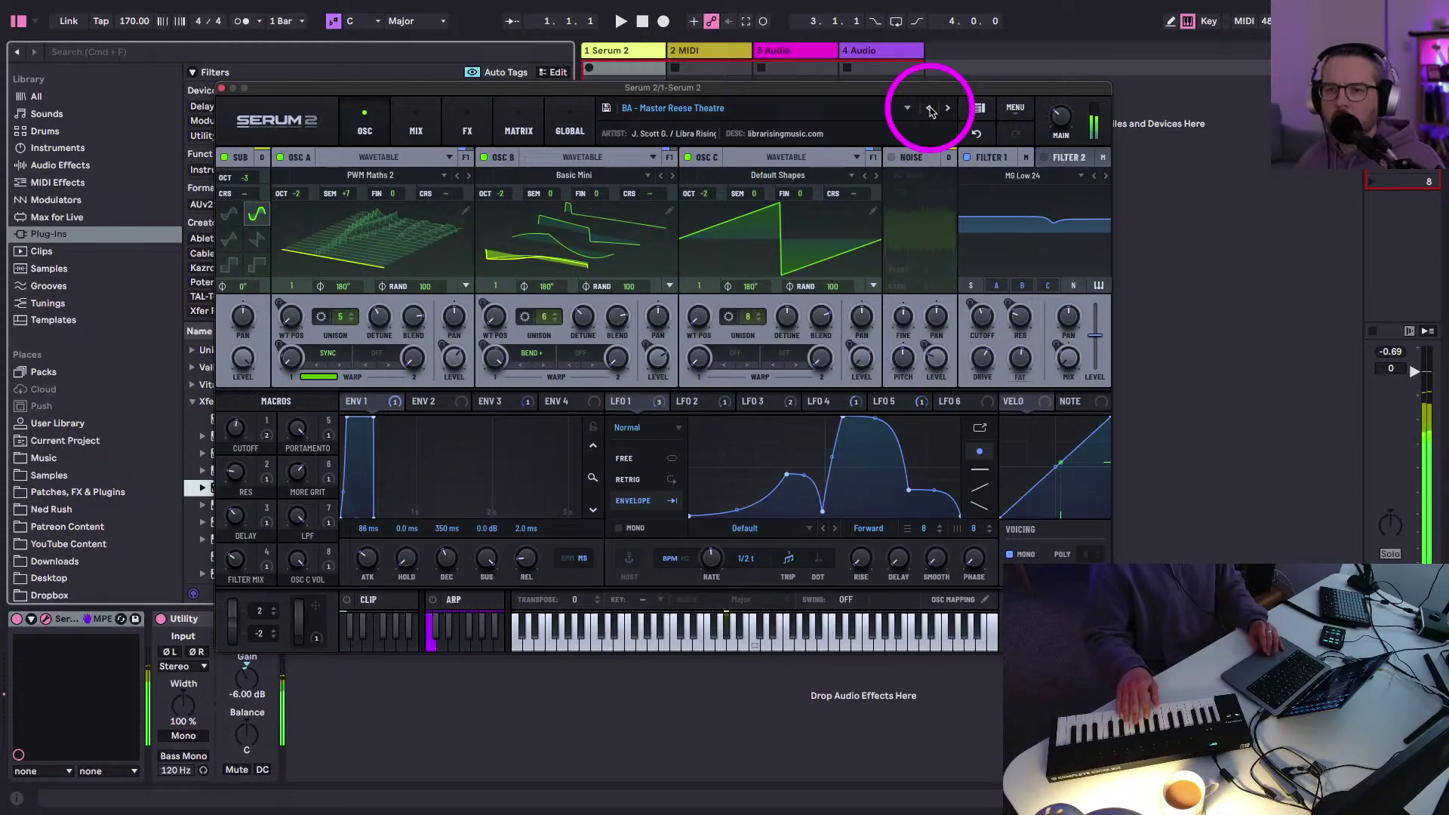
left_click(931, 110)
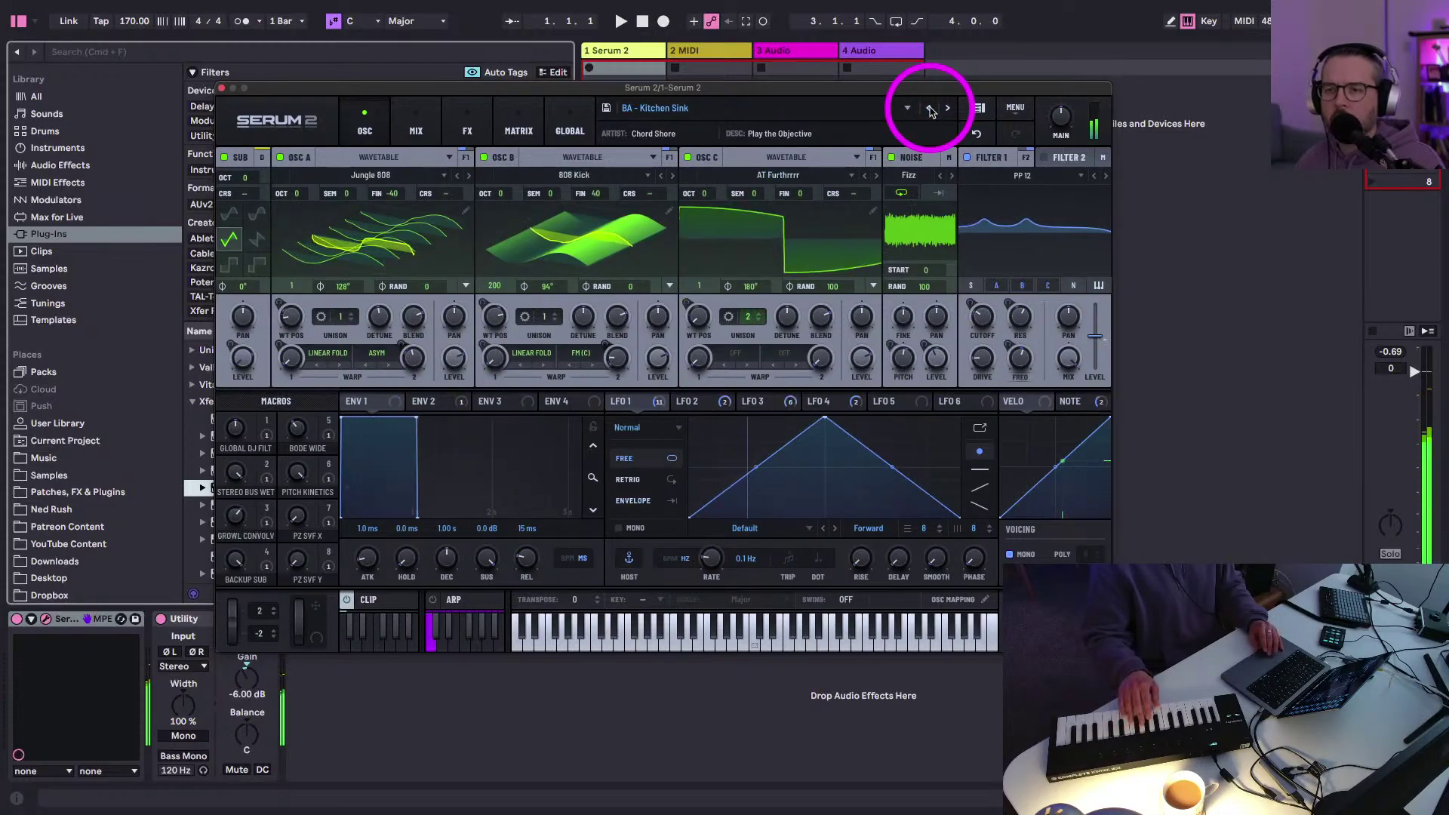
left_click(931, 110)
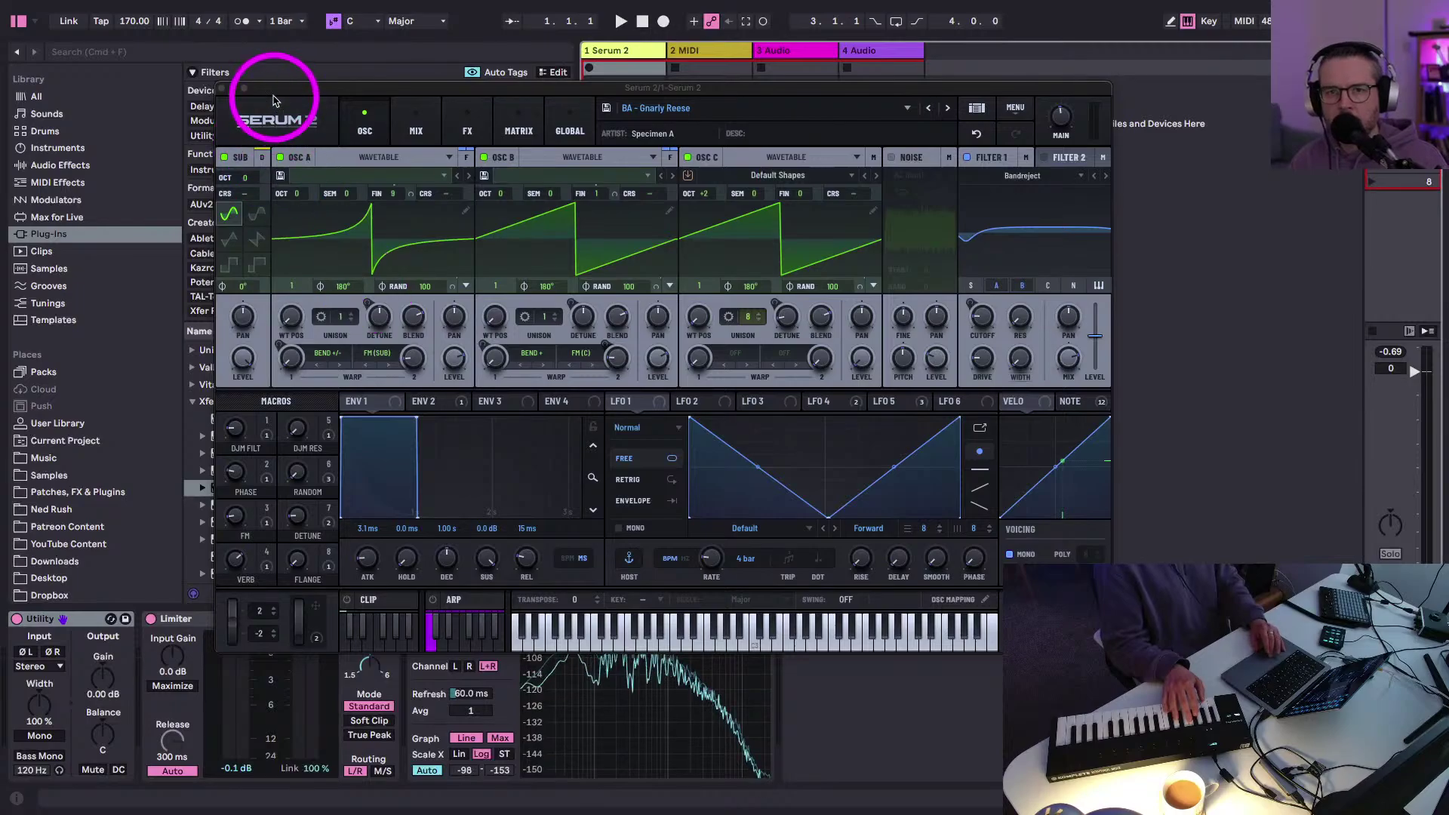
- Move the Serum 2 window clear of the Spectrum device, examine the played bass's frequencies, and close the plug-in window
left_click_drag(274, 87, 604, 37)
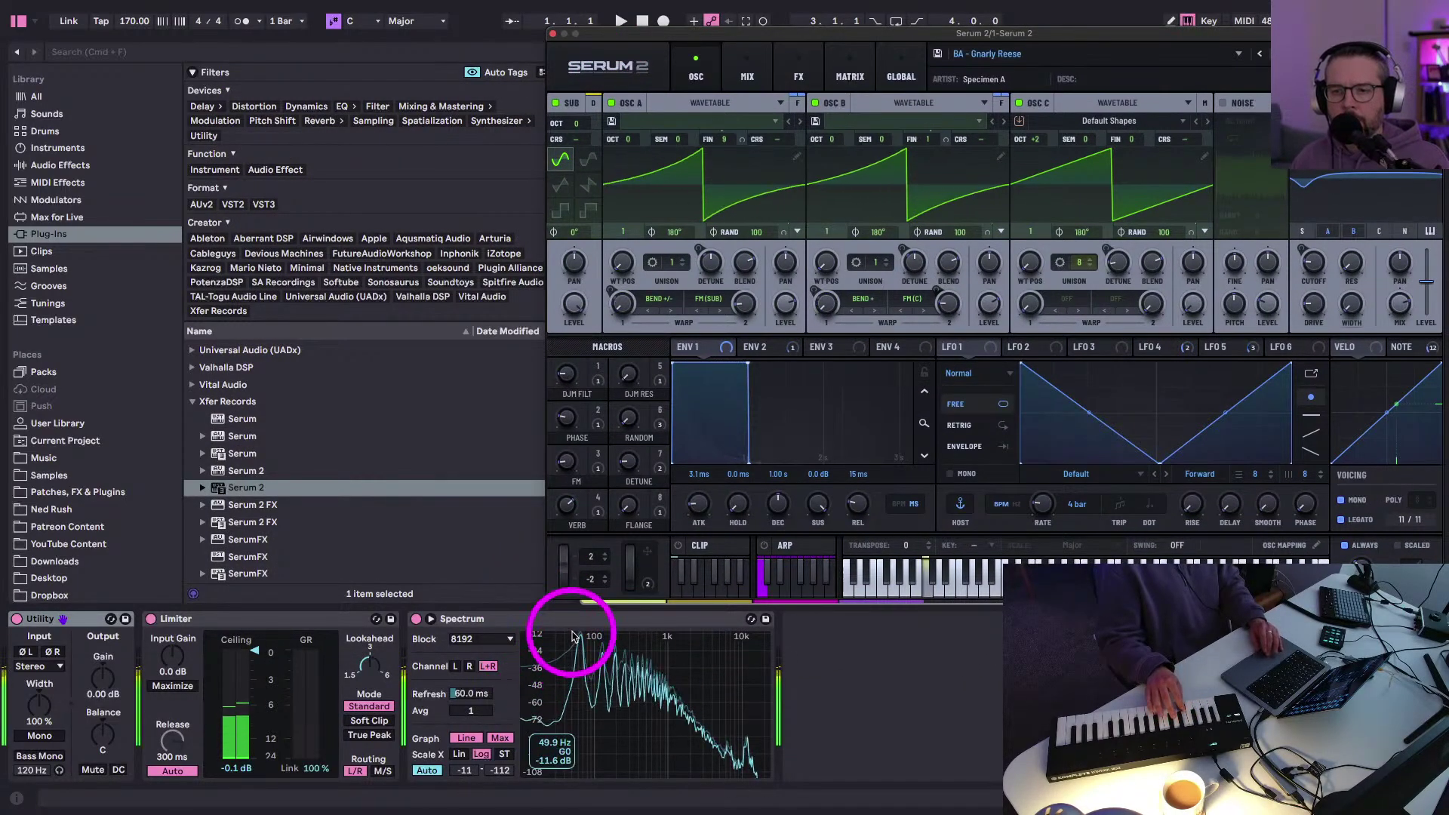
mouse_move(580, 643)
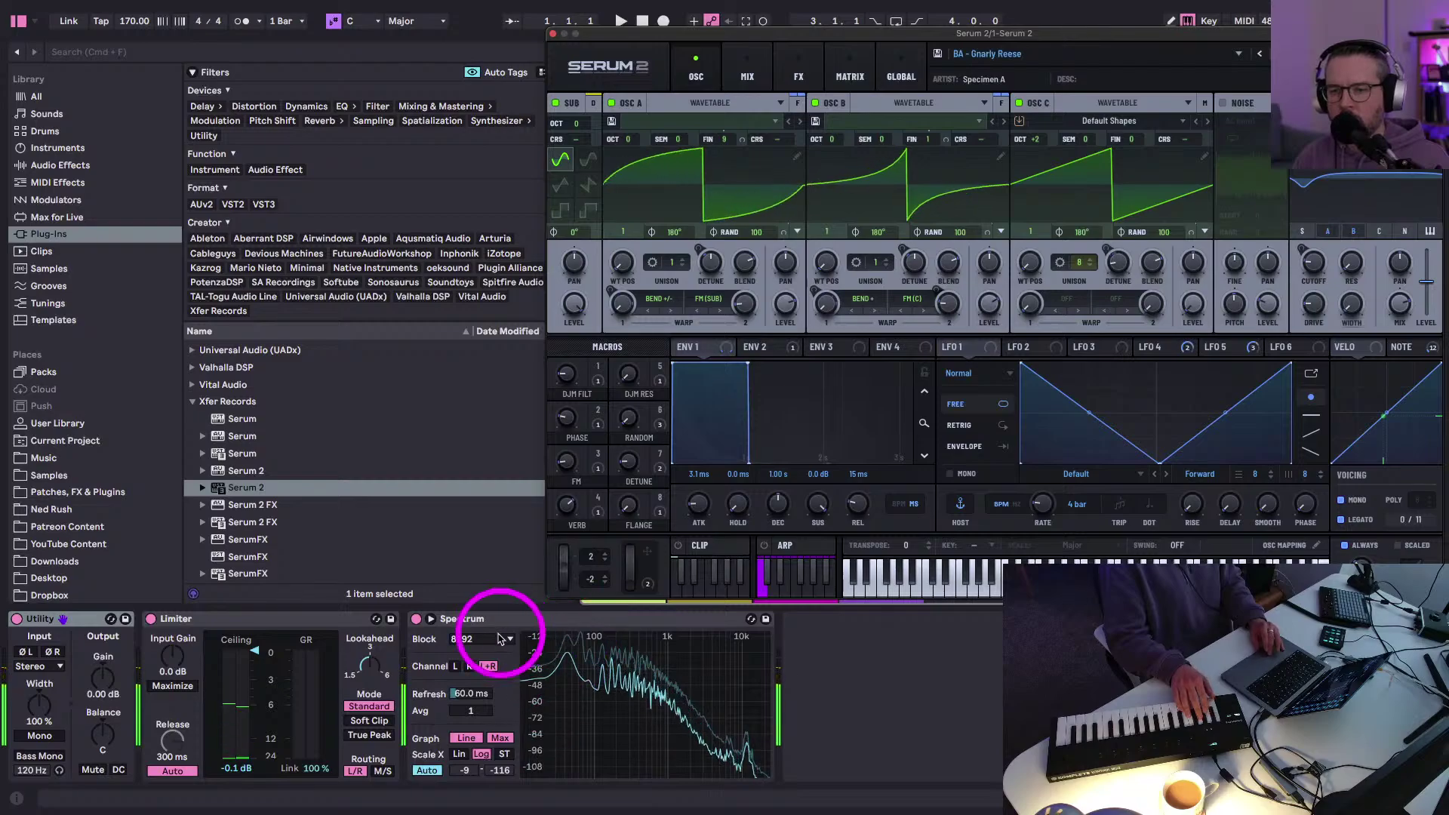
left_click_drag(599, 34, 446, 57)
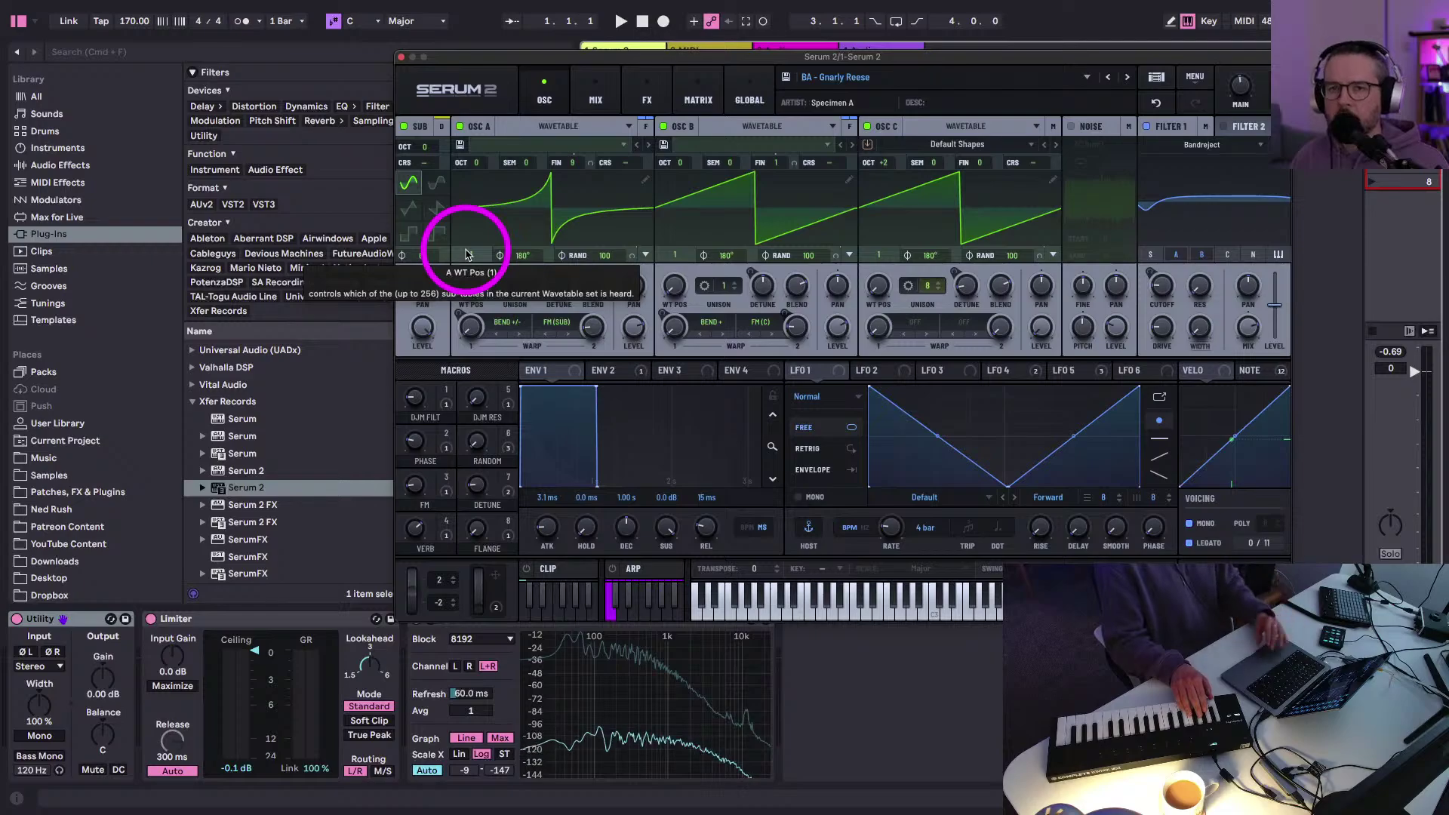
left_click(401, 58)
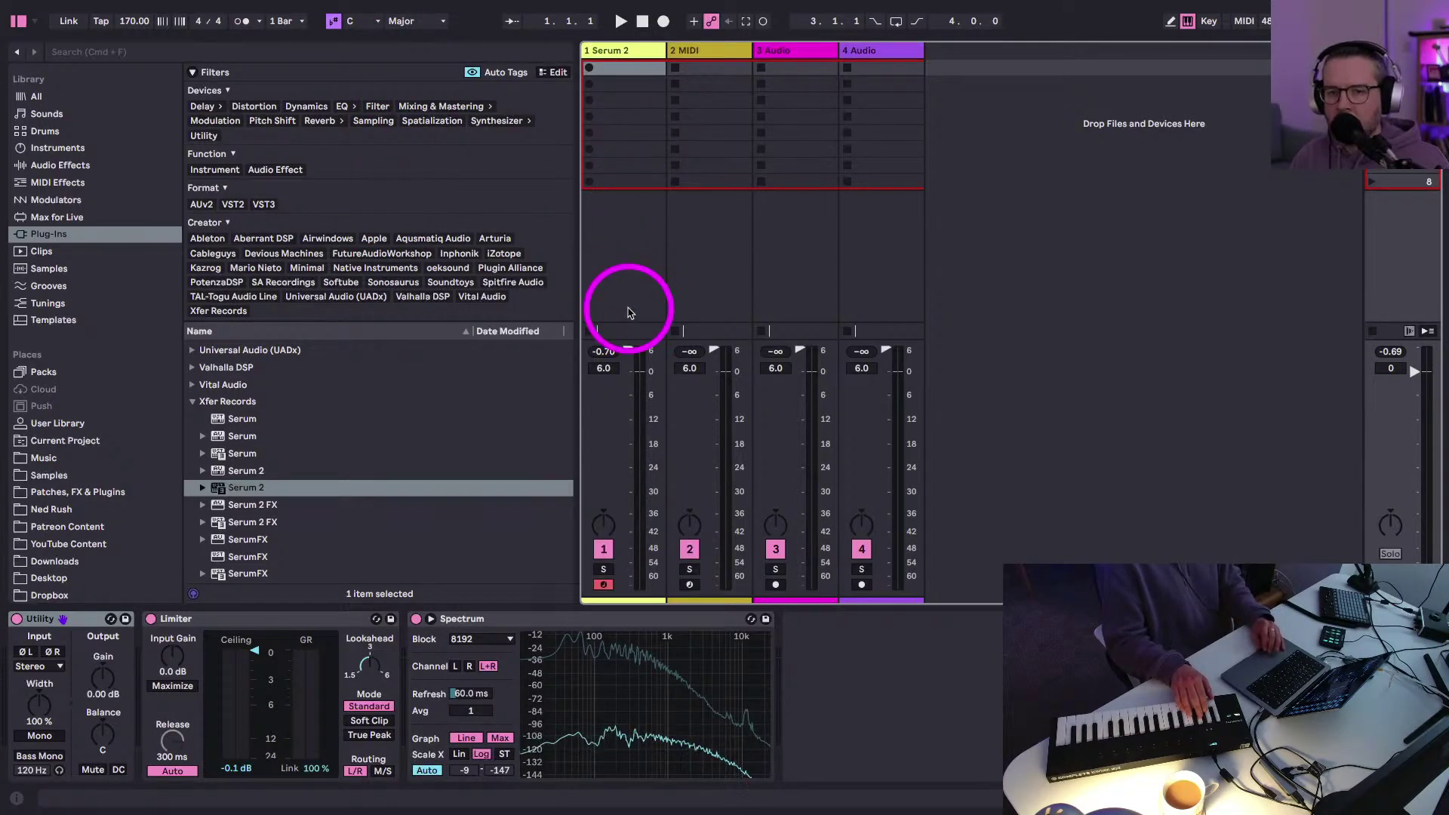
- Select the MIDI 2 track, return to the Serum 2 track, and load the factory pad preset PD - Amazon Souls in Serum 2
left_click(721, 53)
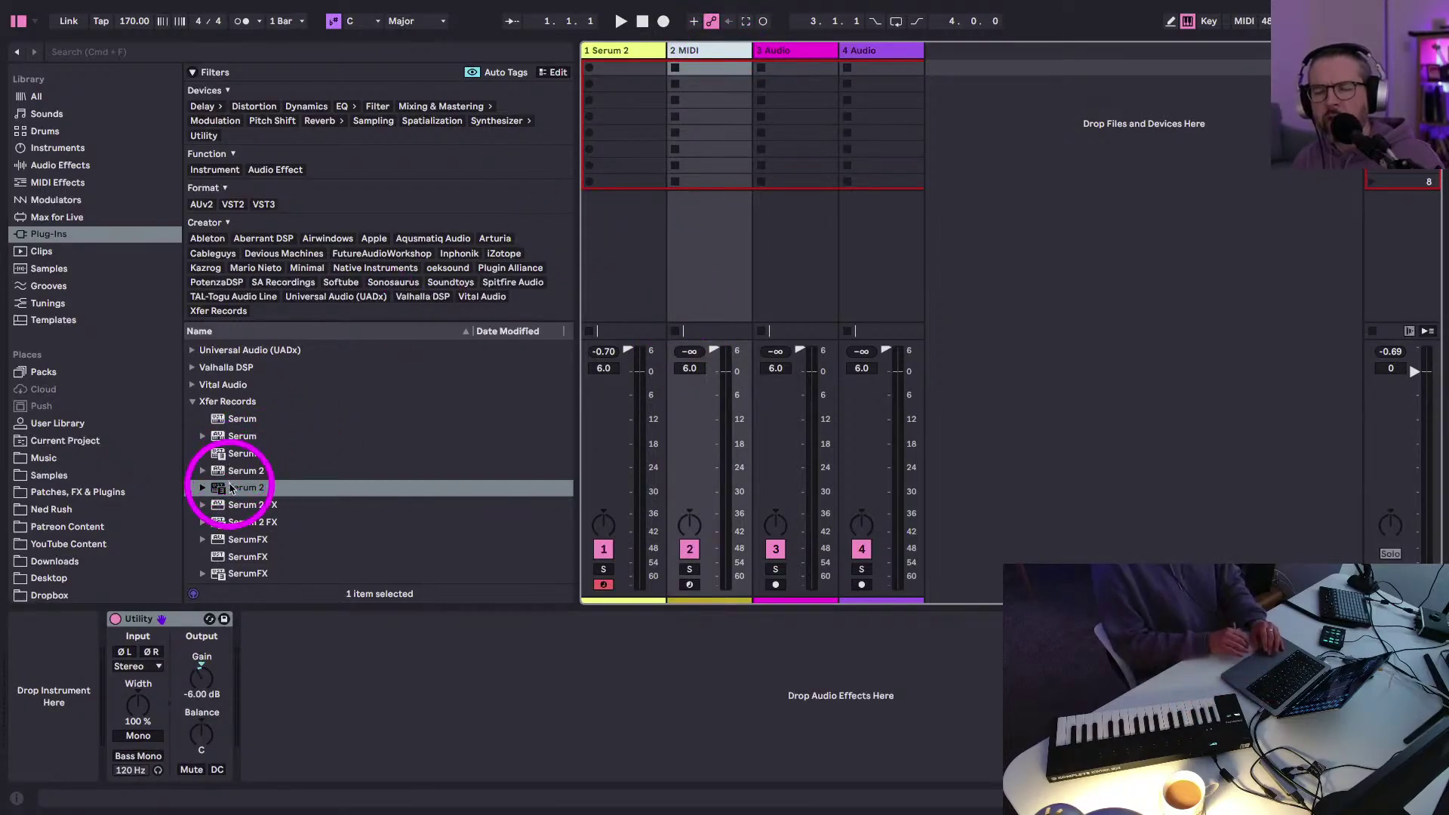
left_click(615, 53)
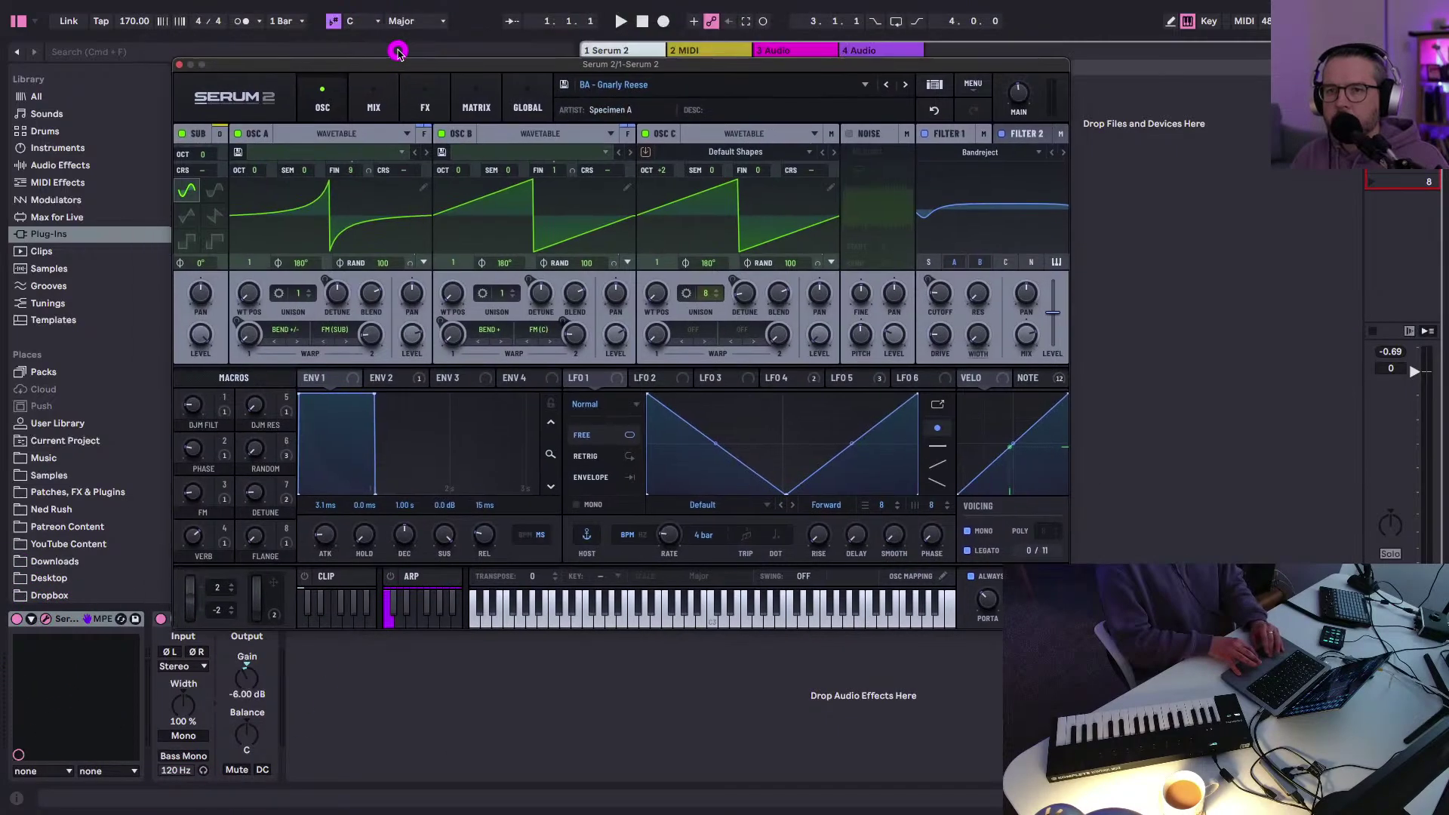
left_click(658, 84)
mouse_move(642, 104)
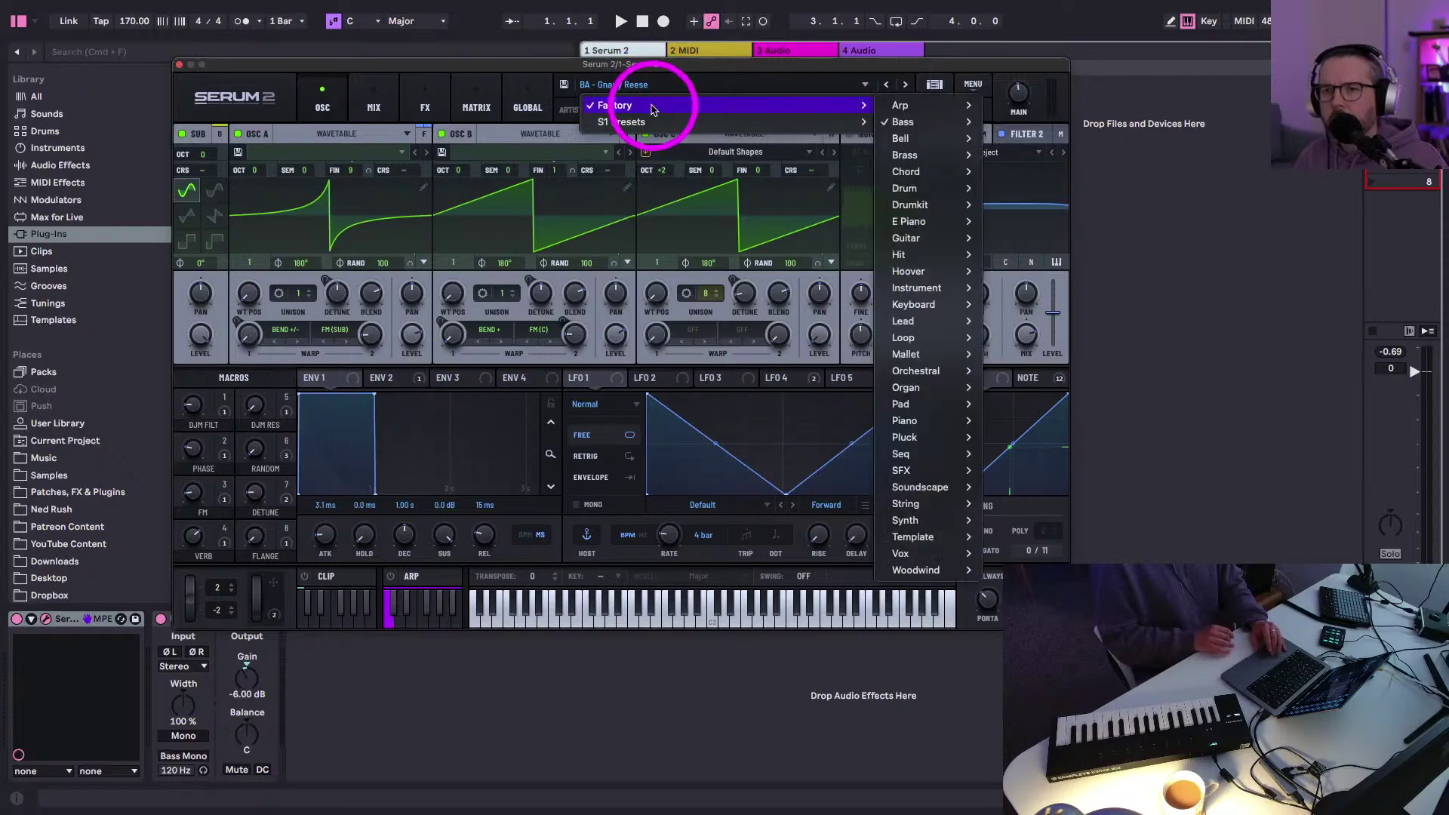
mouse_move(898, 290)
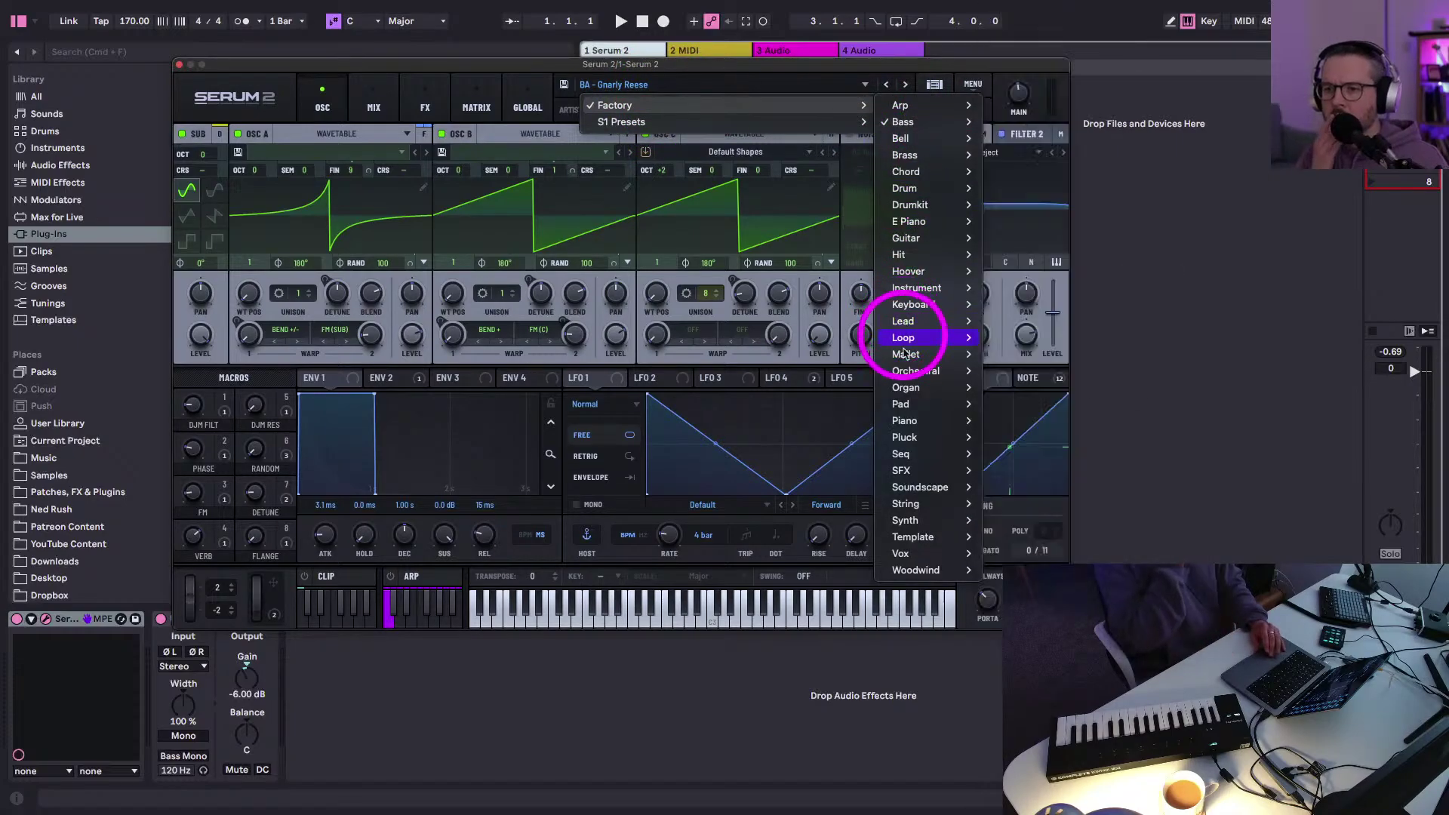
mouse_move(906, 412)
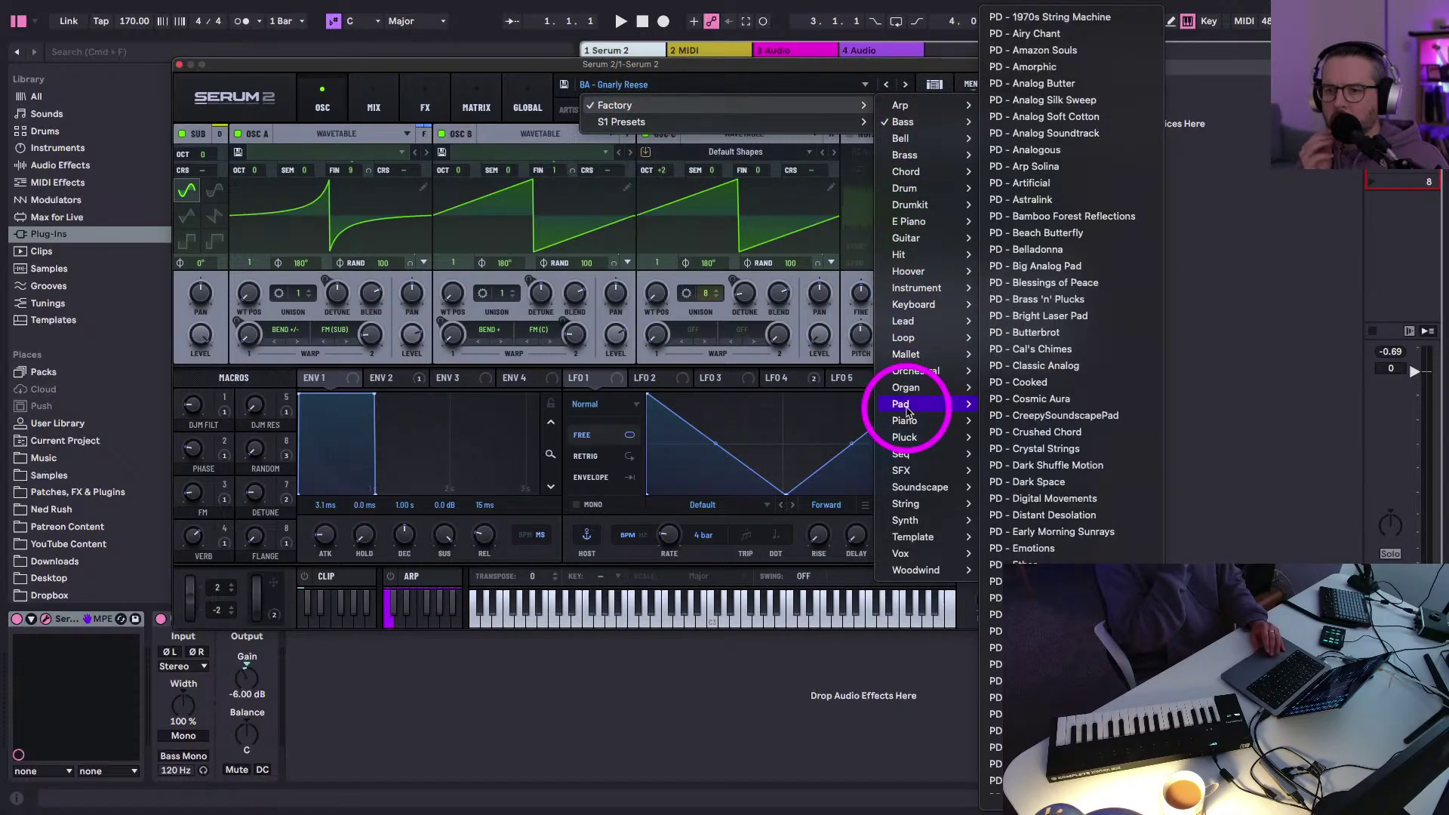
mouse_move(918, 490)
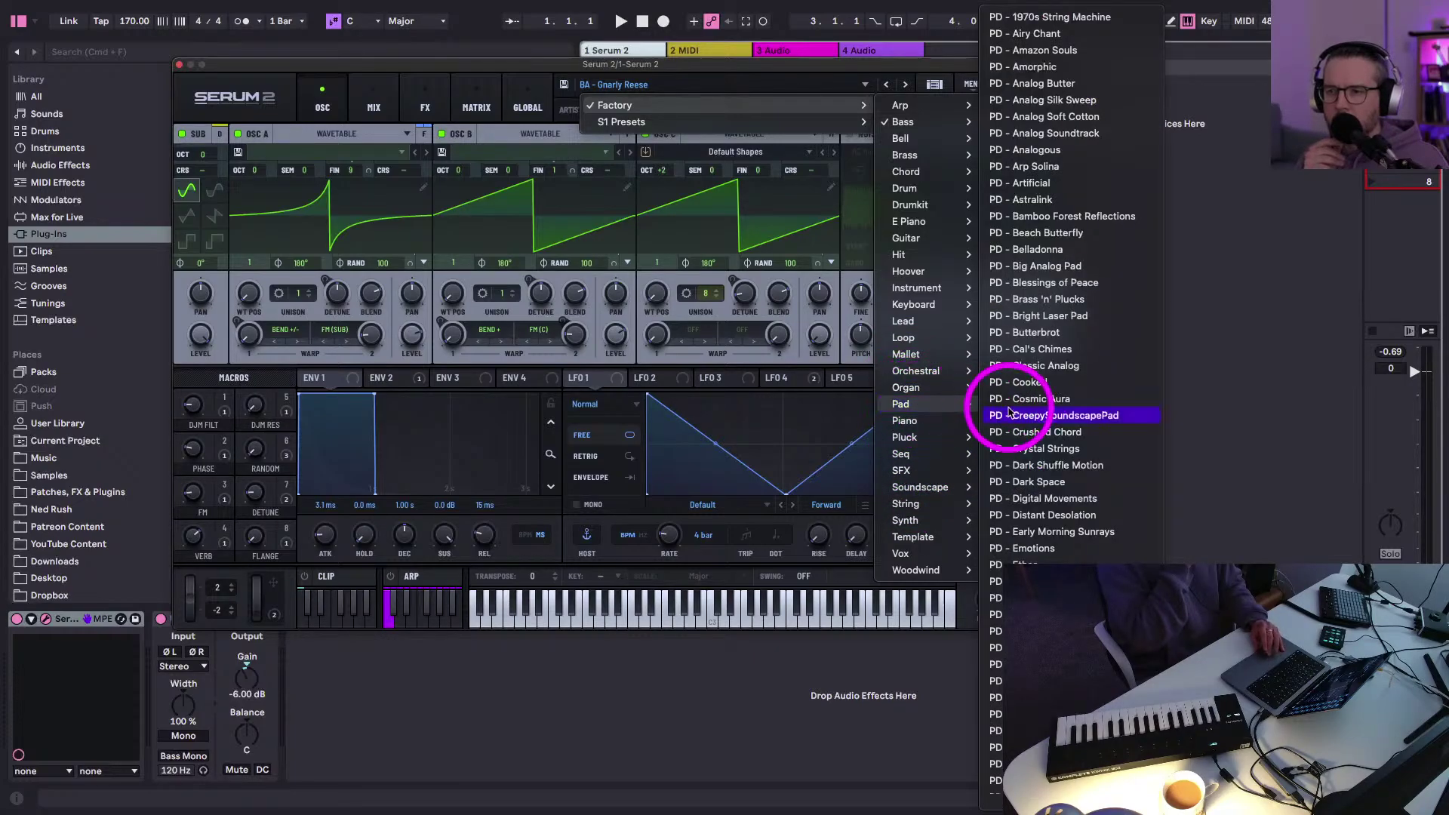
left_click(1023, 50)
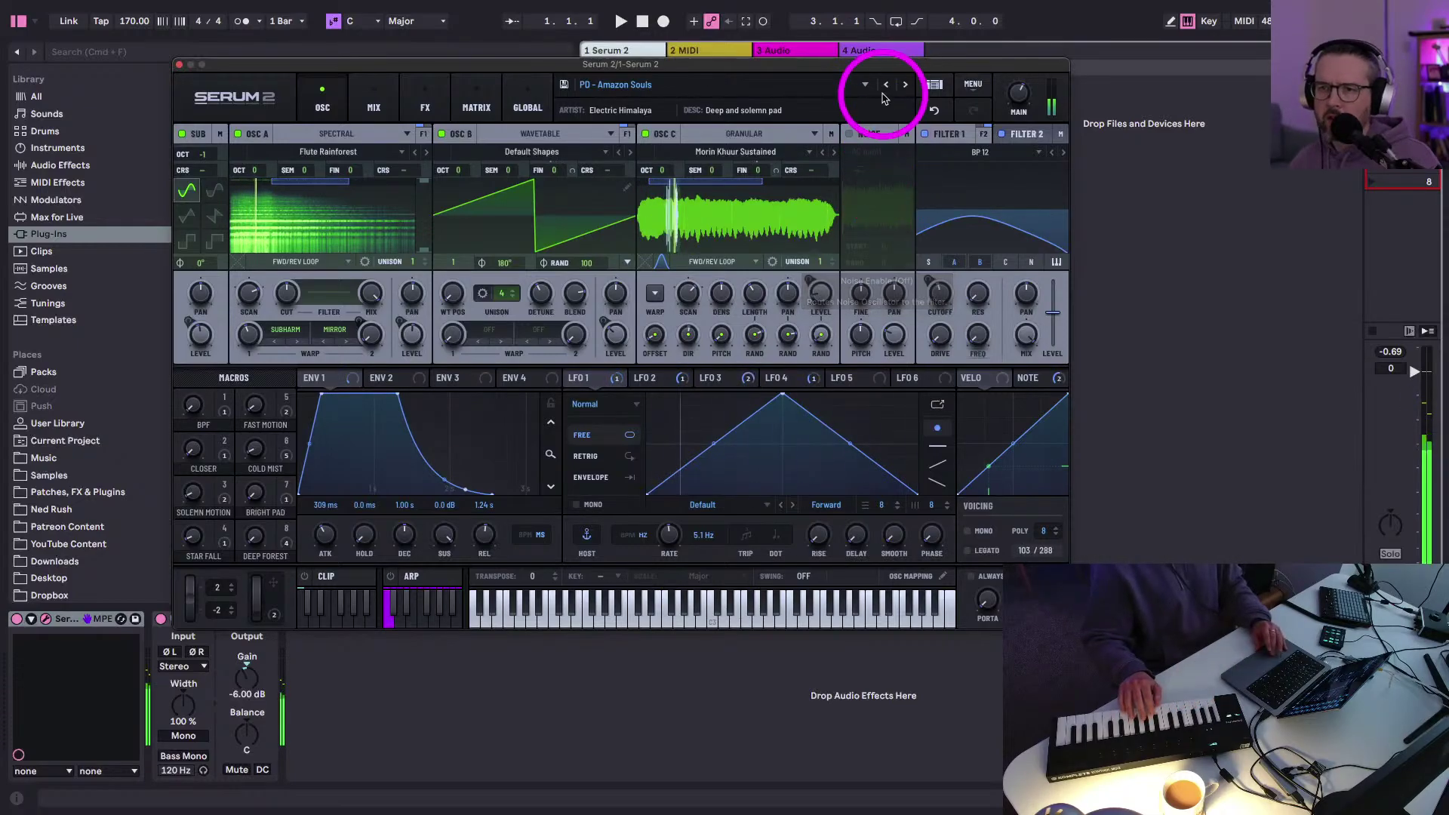
- Advance through PD - Amorphic to PD - Analog Butter and sweep Filter 1's cutoff around 534 Hz while playing
left_click(906, 87)
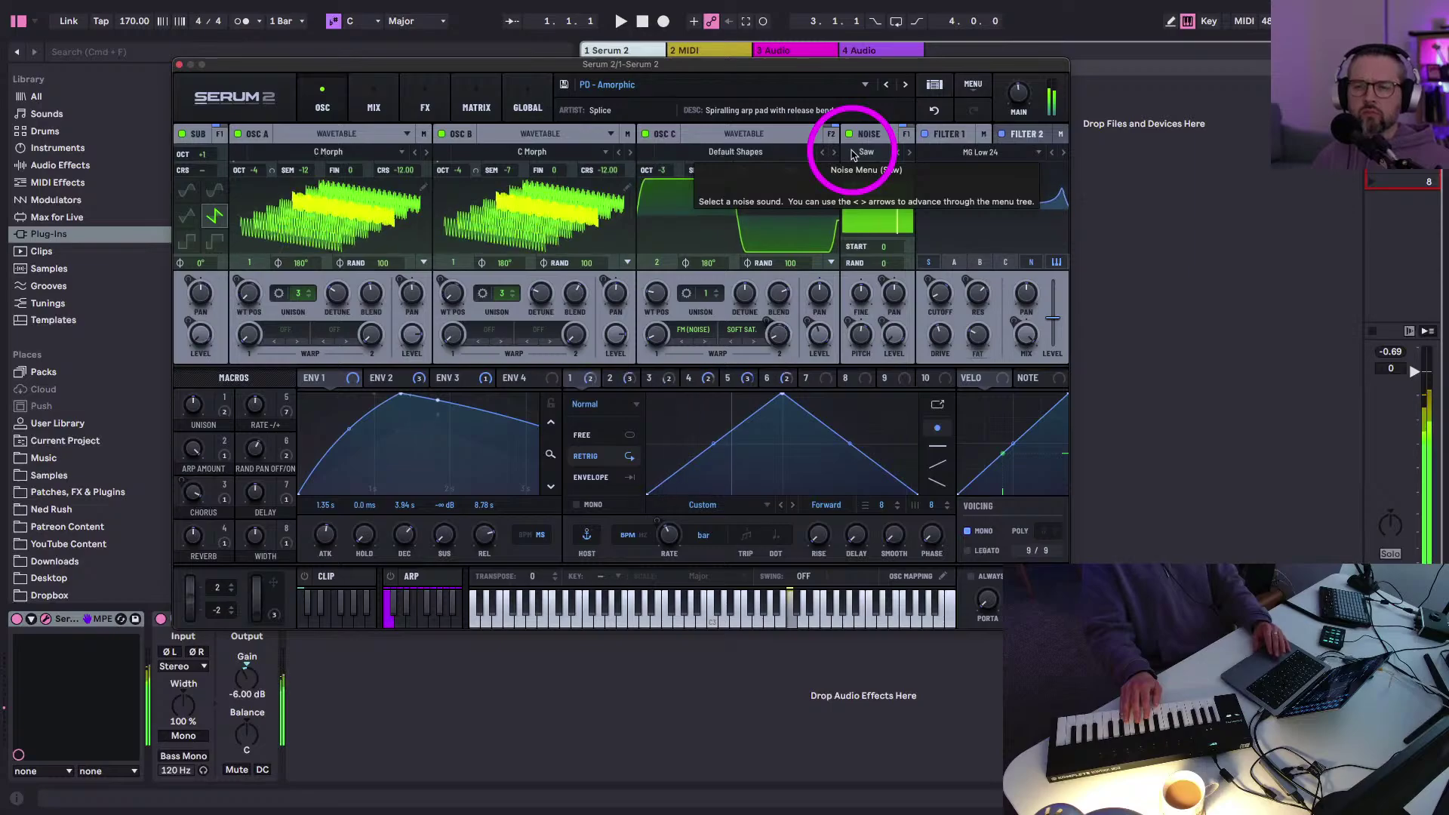
left_click(906, 87)
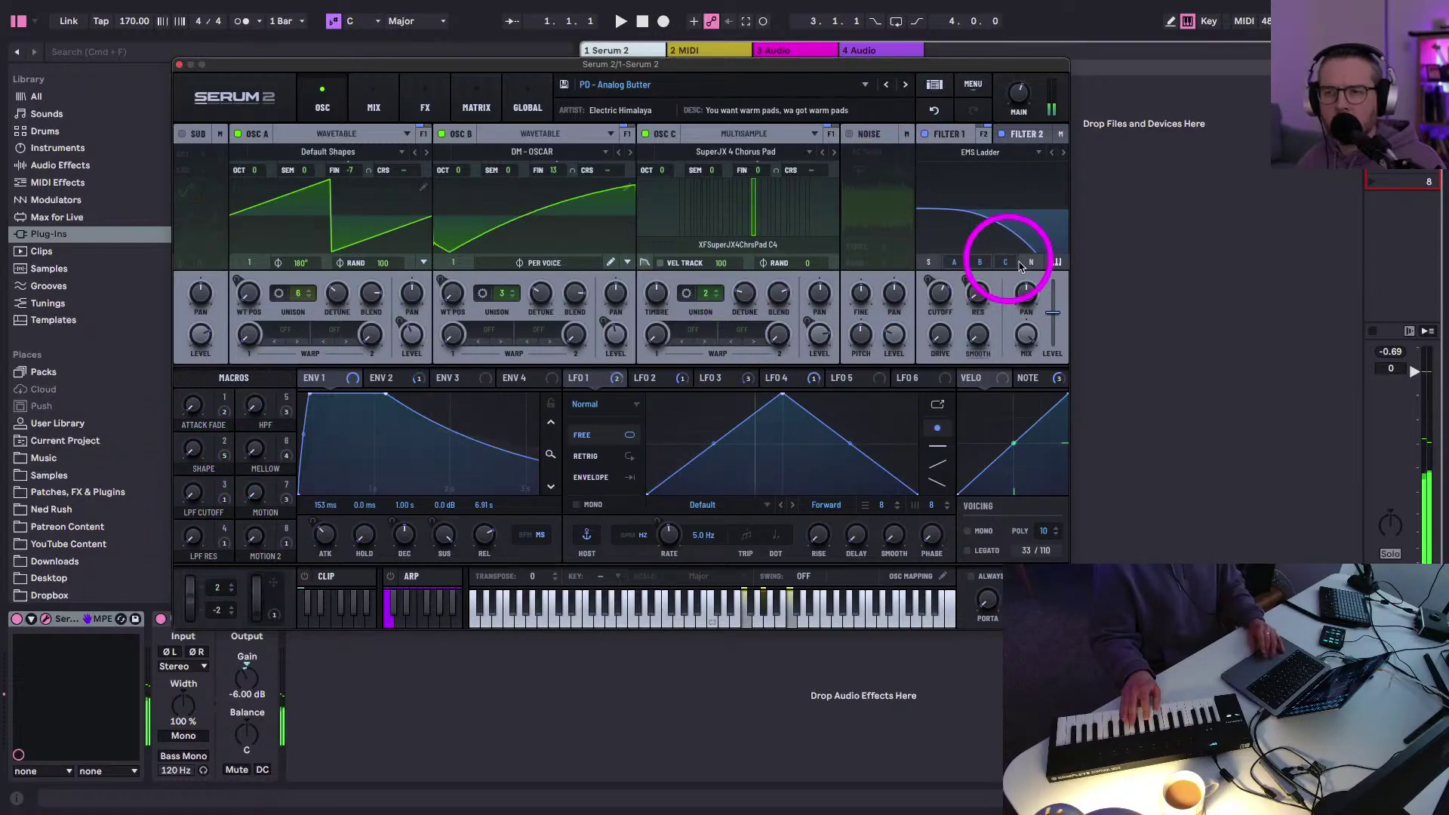
left_click_drag(941, 291, 940, 313)
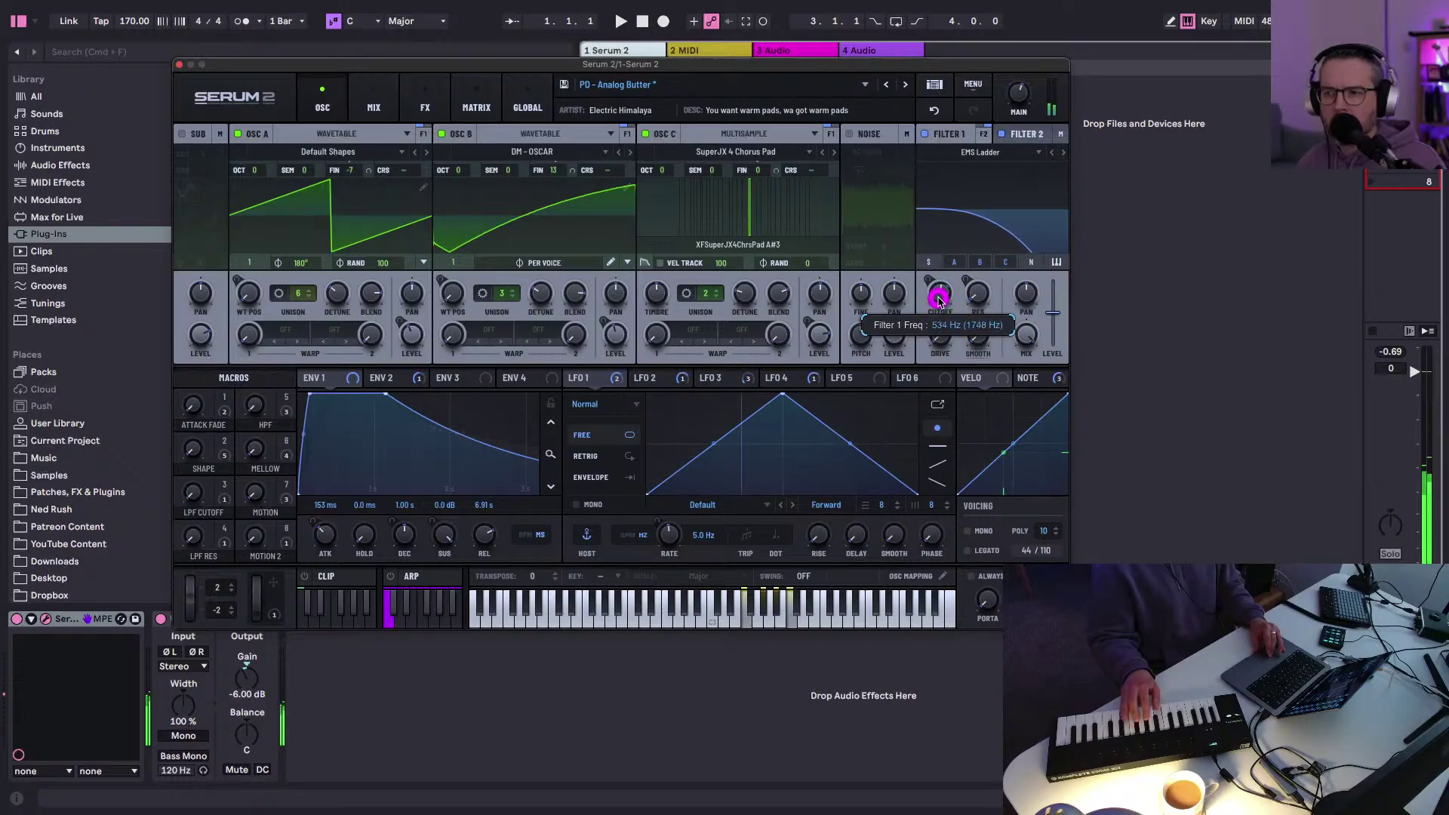
left_click_drag(936, 289, 938, 285)
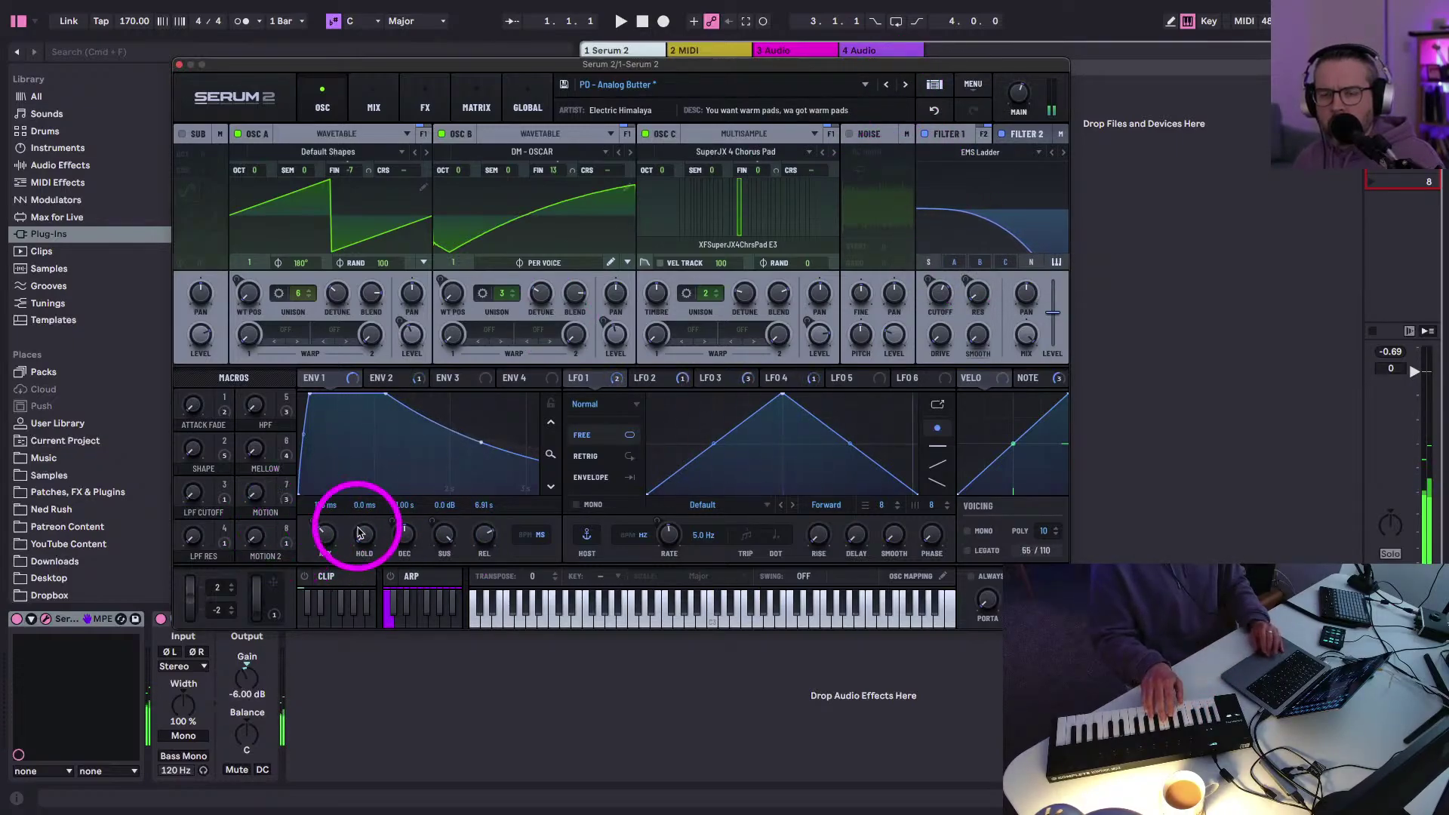
- Audition the following pad presets one by one, from PD - Analog Silk Sweep to PD - Artificial, and close the Serum 2 window
left_click(905, 84)
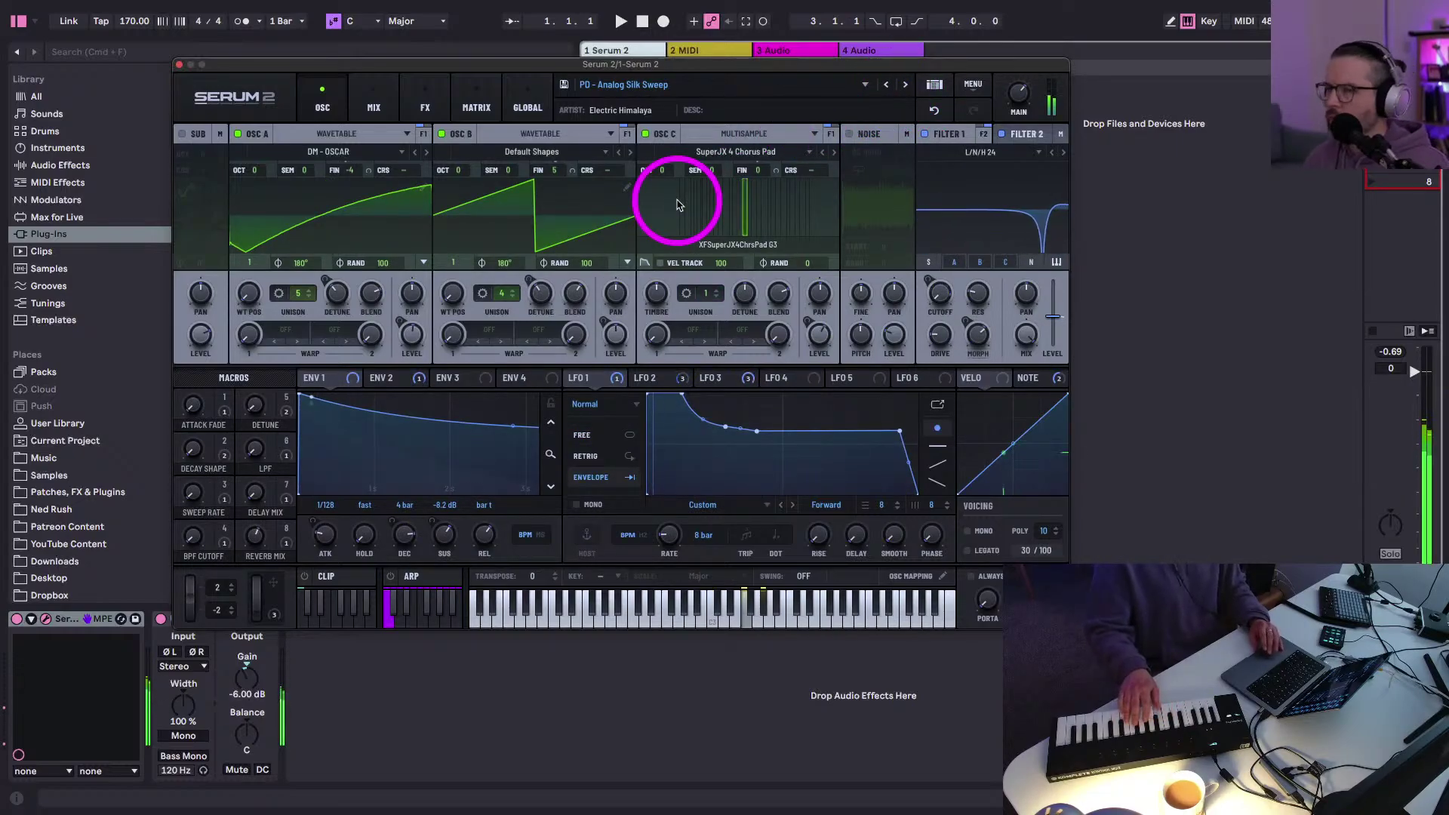
left_click(904, 85)
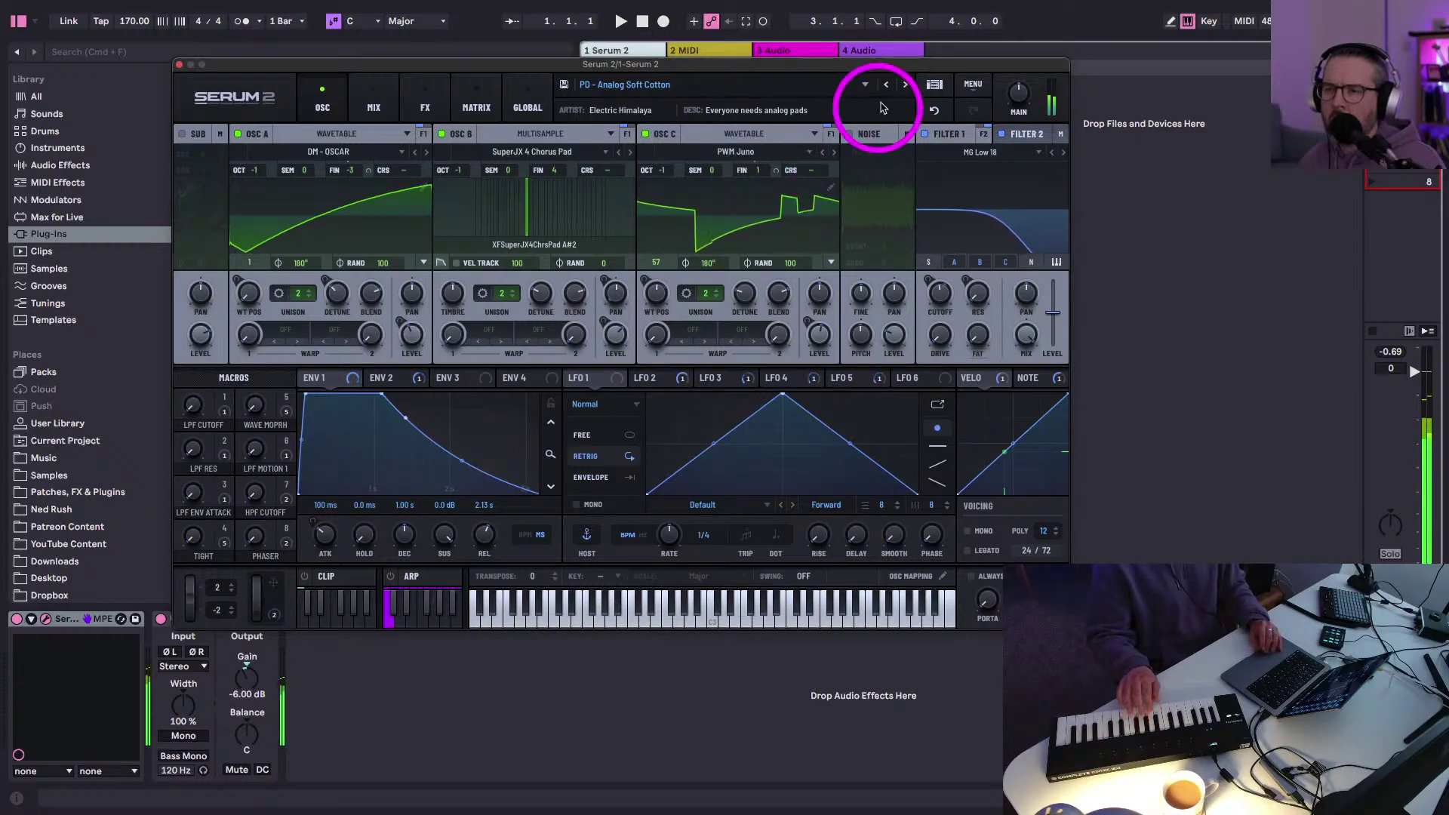
left_click(905, 85)
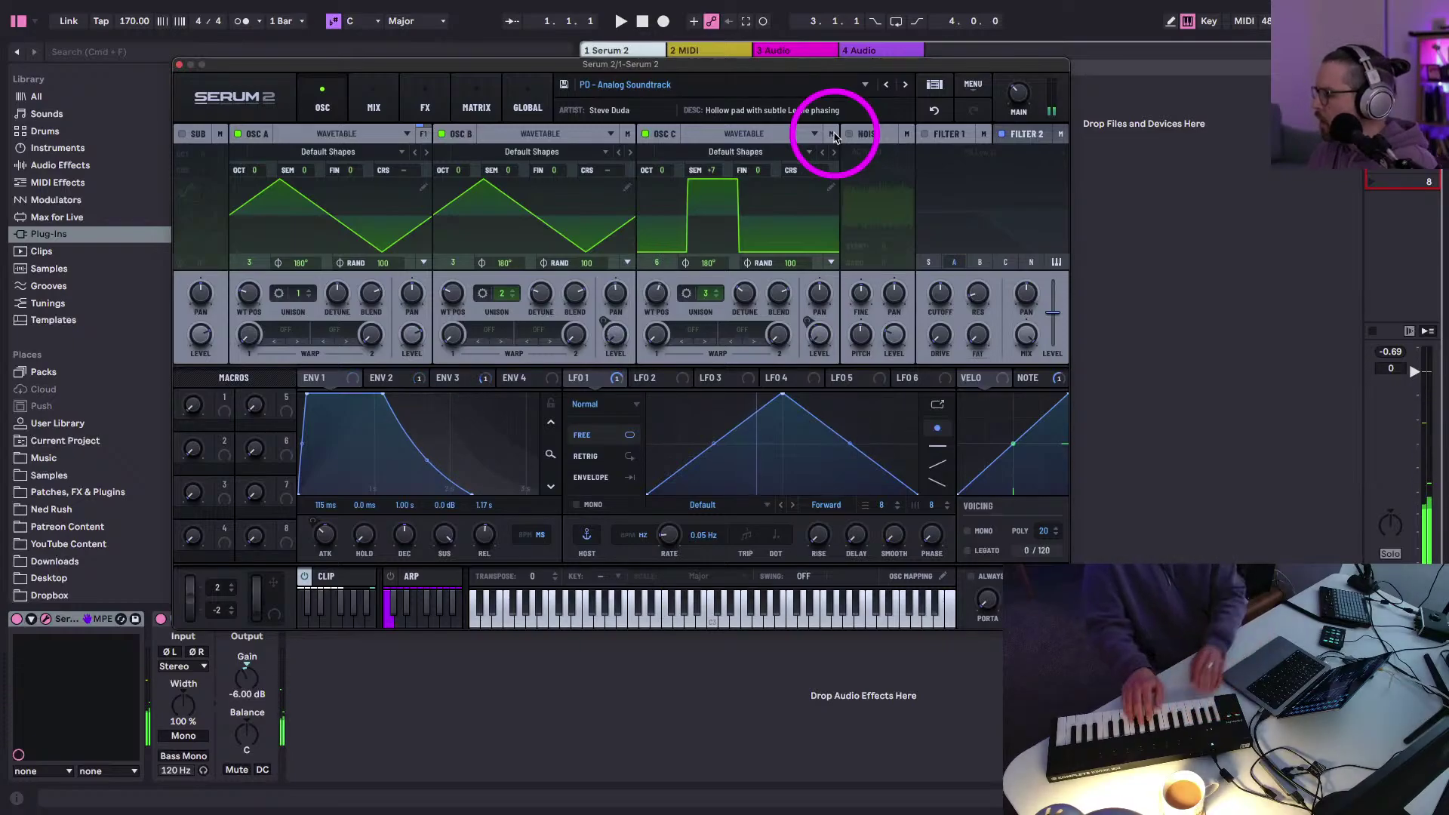
left_click(904, 85)
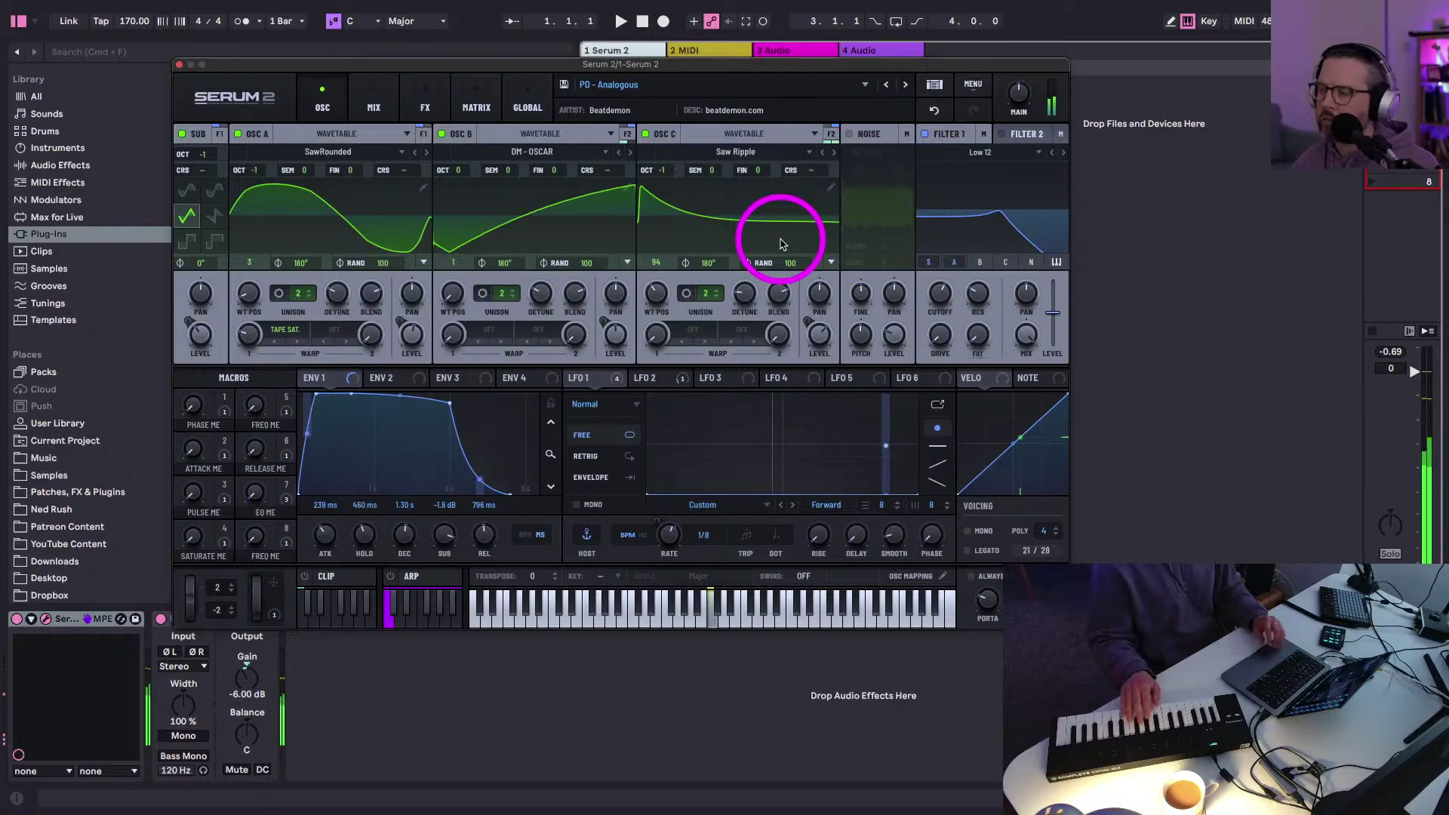
left_click(905, 84)
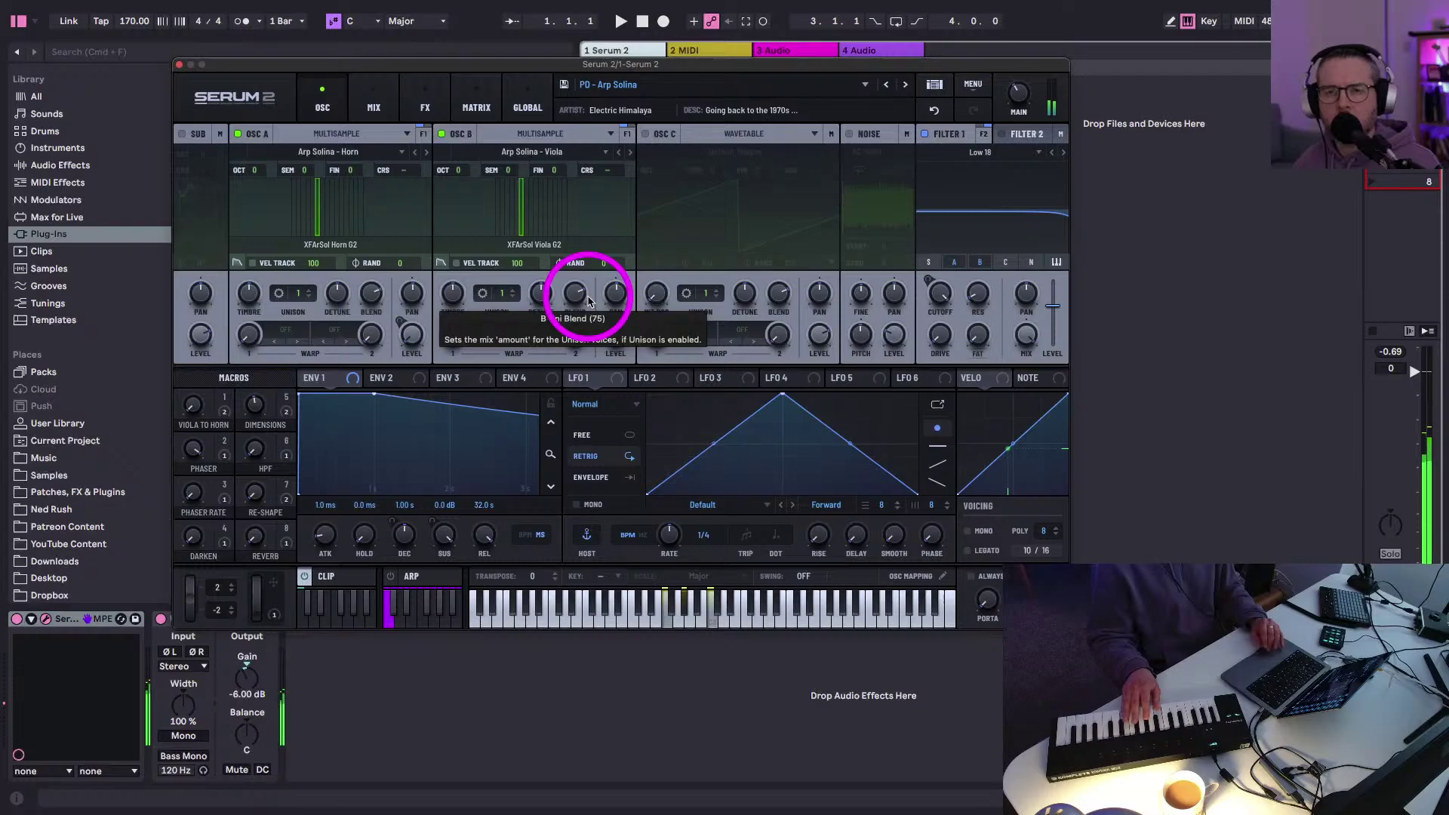
left_click(905, 85)
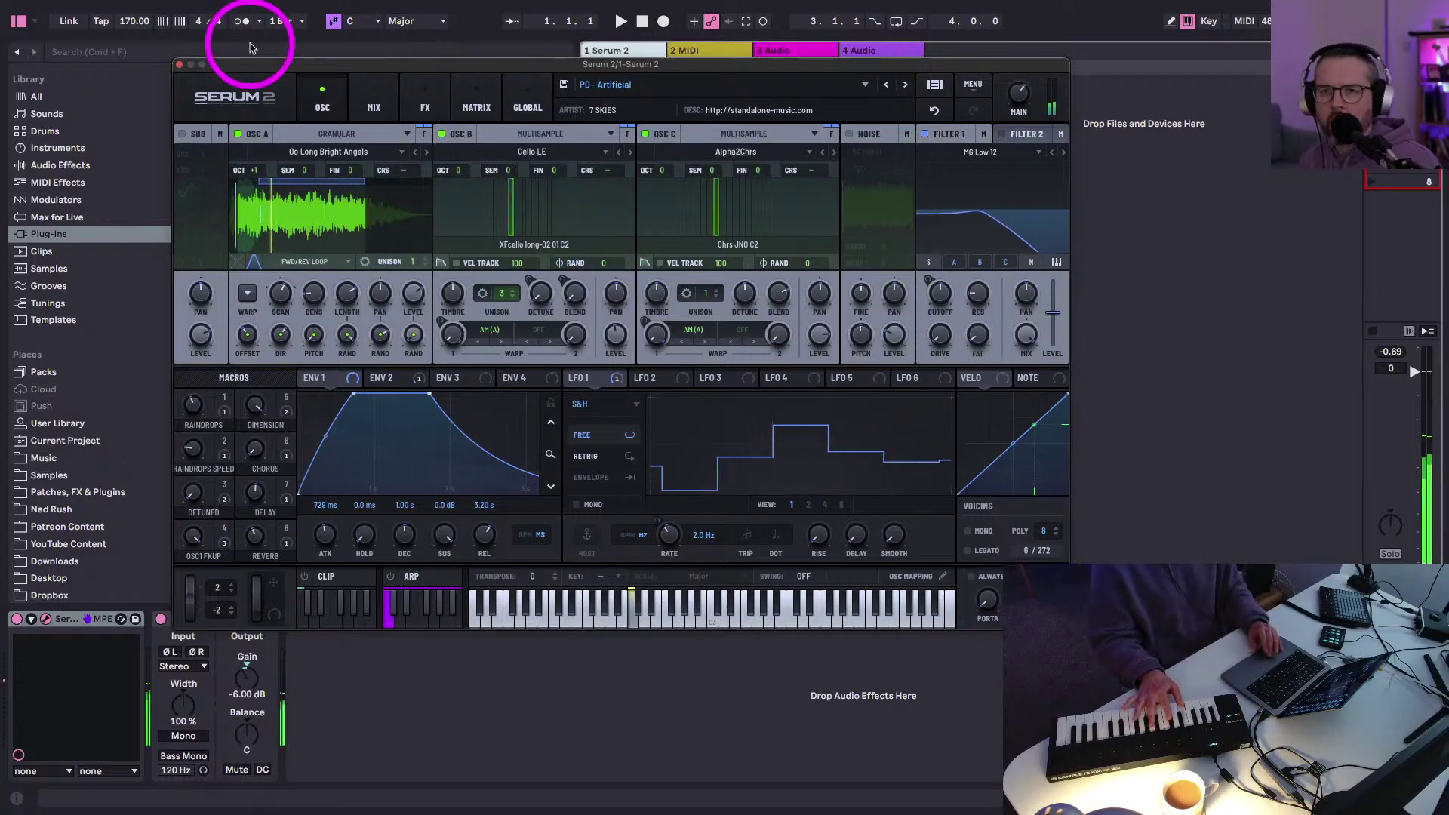
left_click(180, 64)
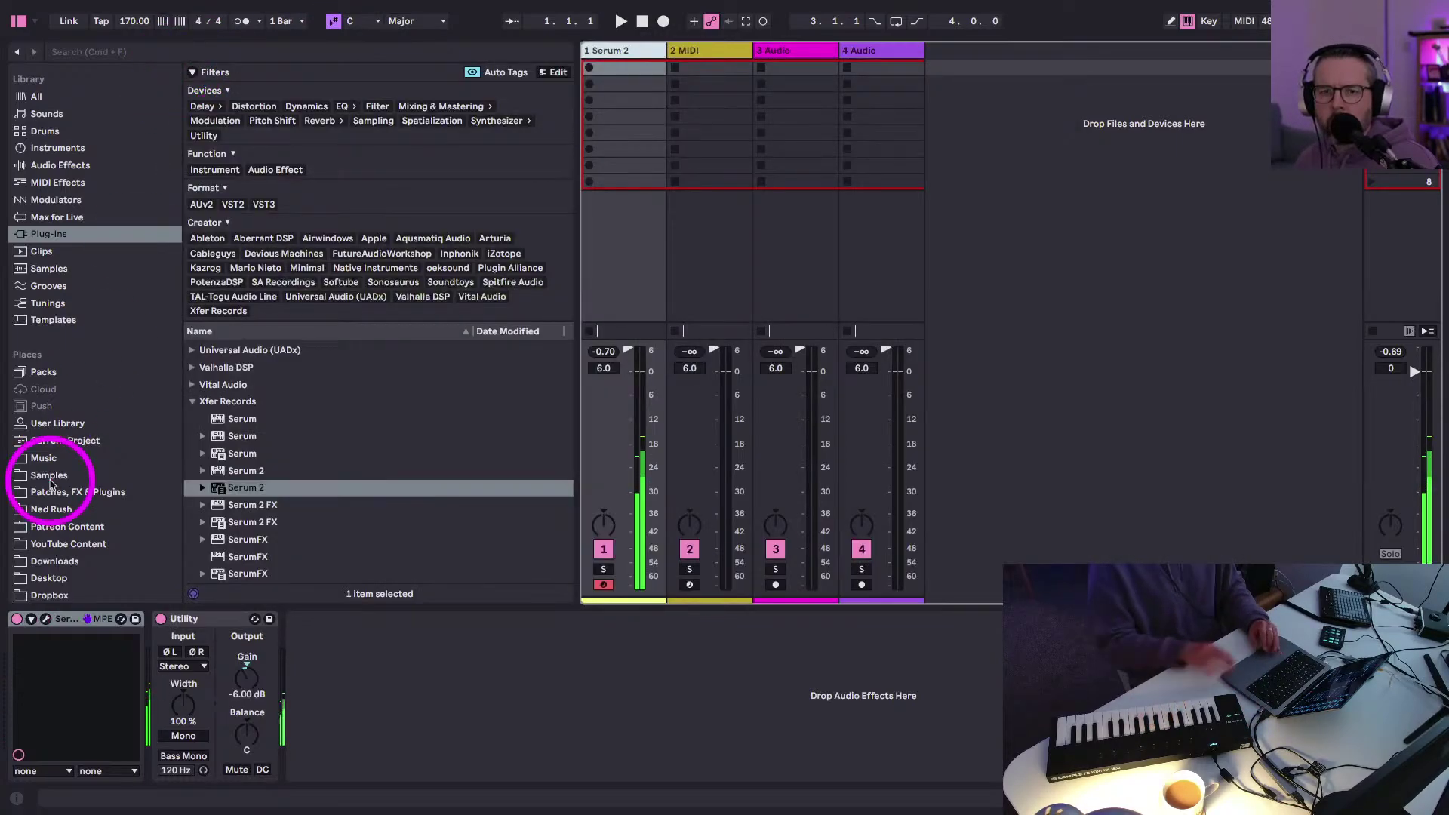
- Import the AW_Eternity Hot Pants break rack set from the User Library's My Presets folder as a new track, and delete that track
left_click(55, 422)
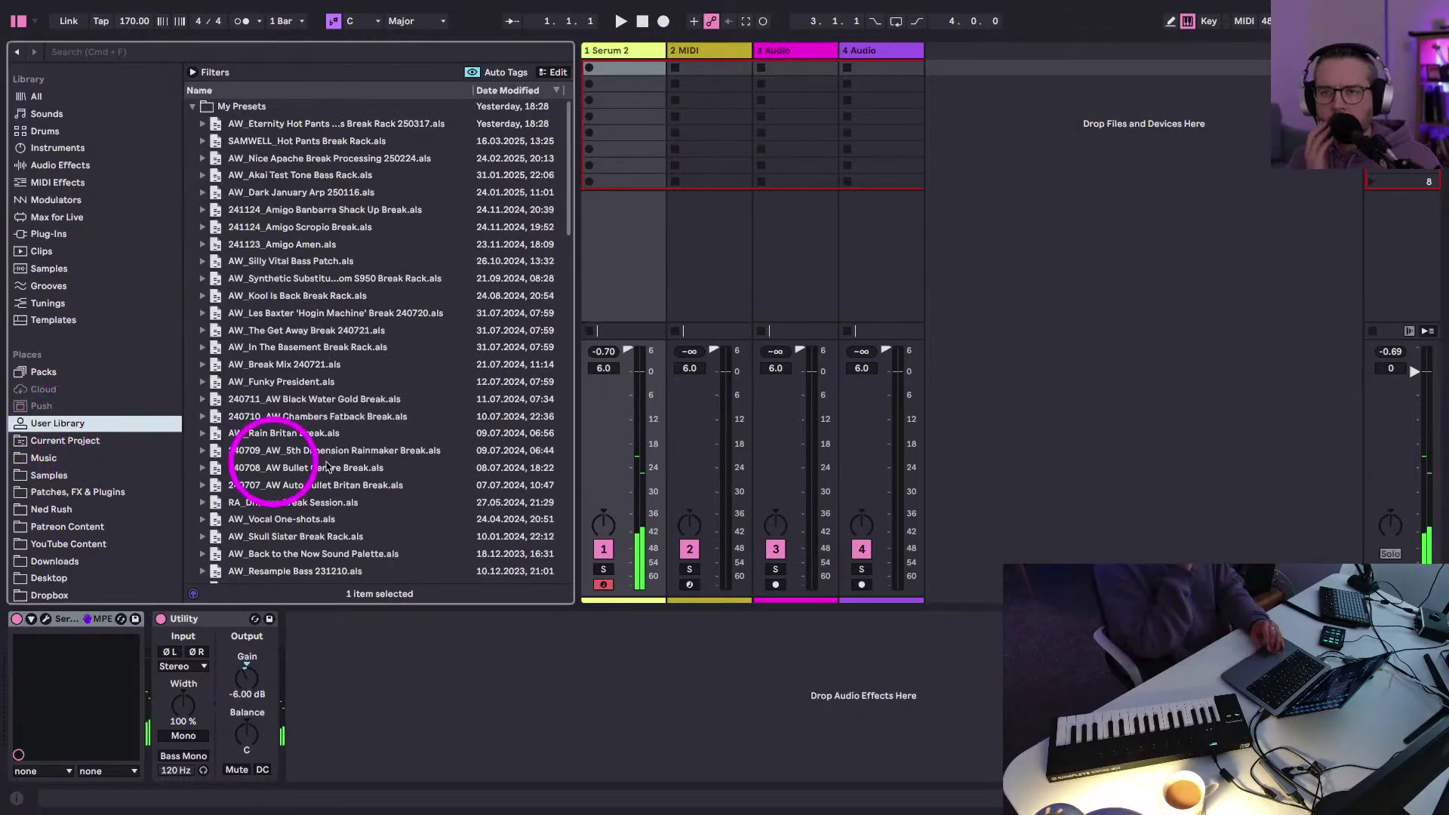
left_click(623, 52)
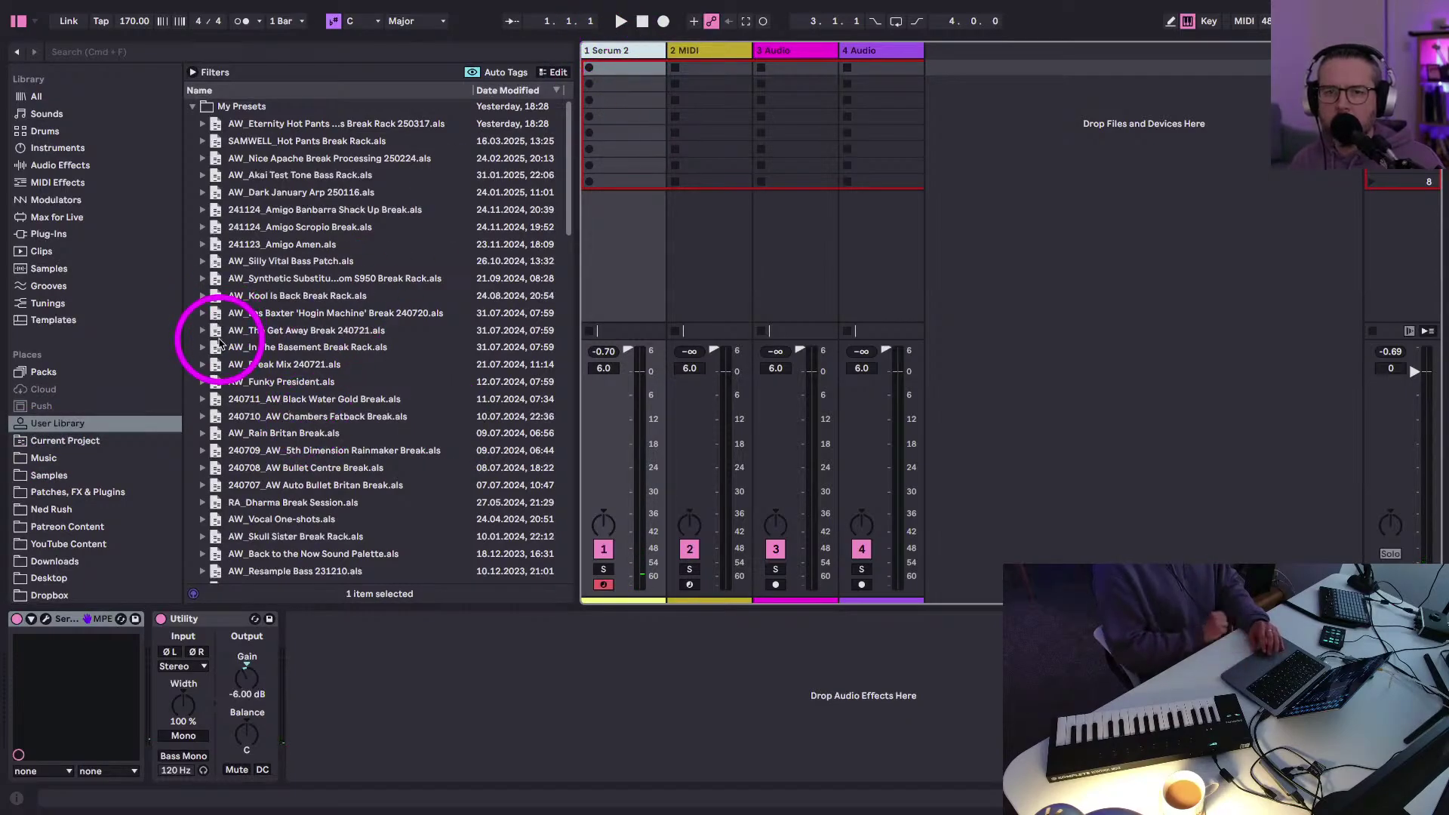
scroll(219, 343, "down", 20)
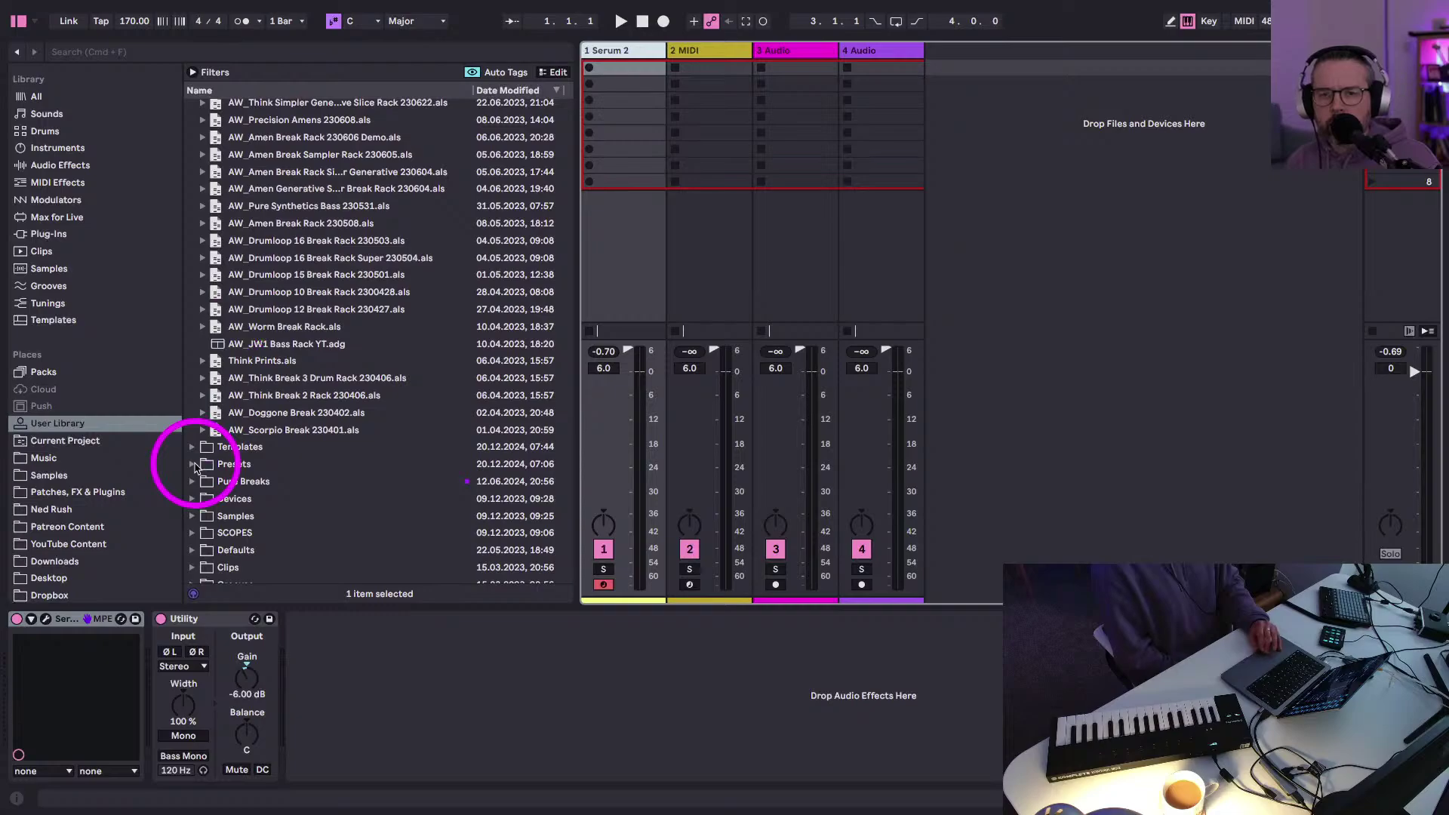
scroll(226, 348, "up", 20)
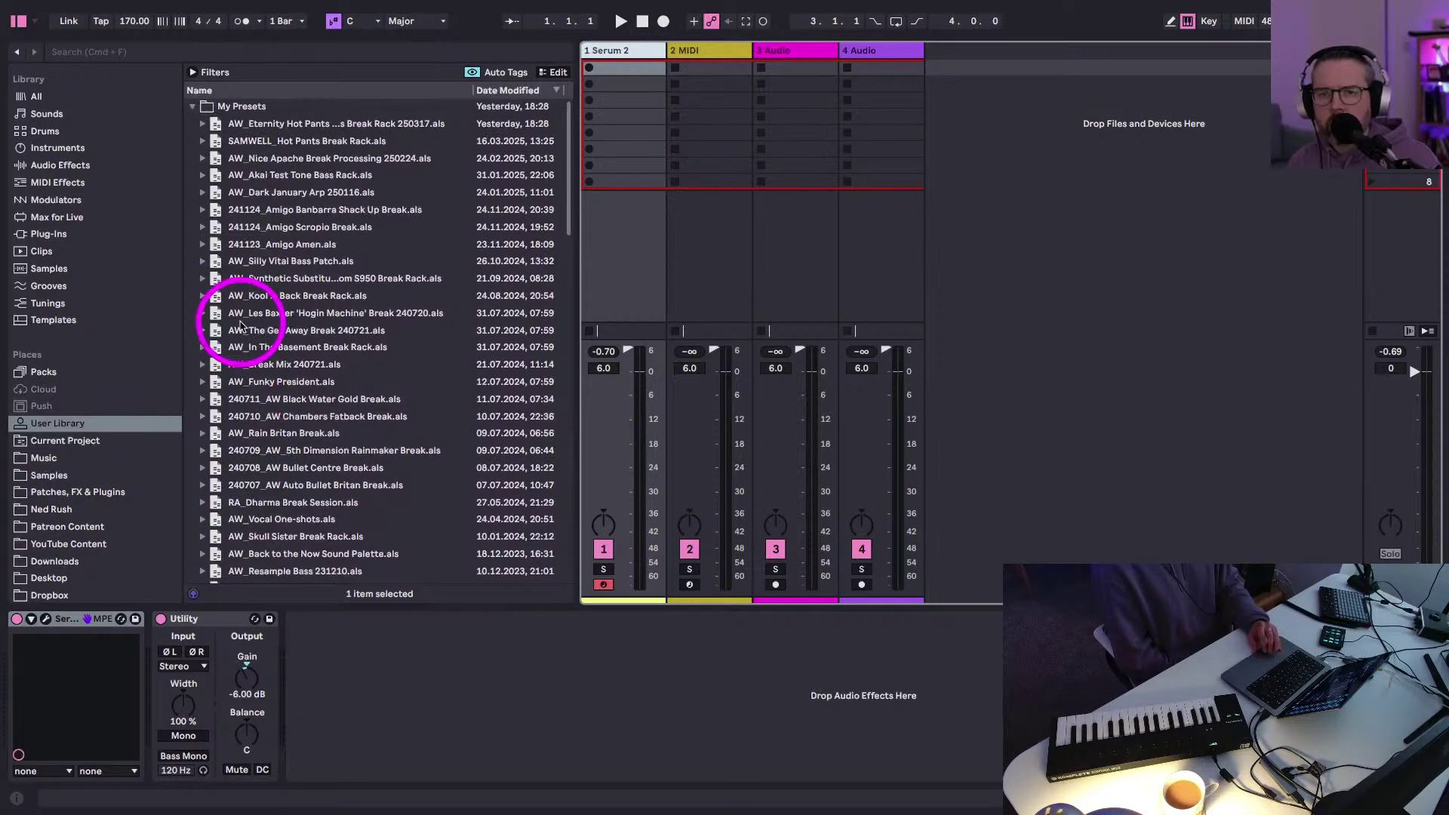
left_click(202, 123)
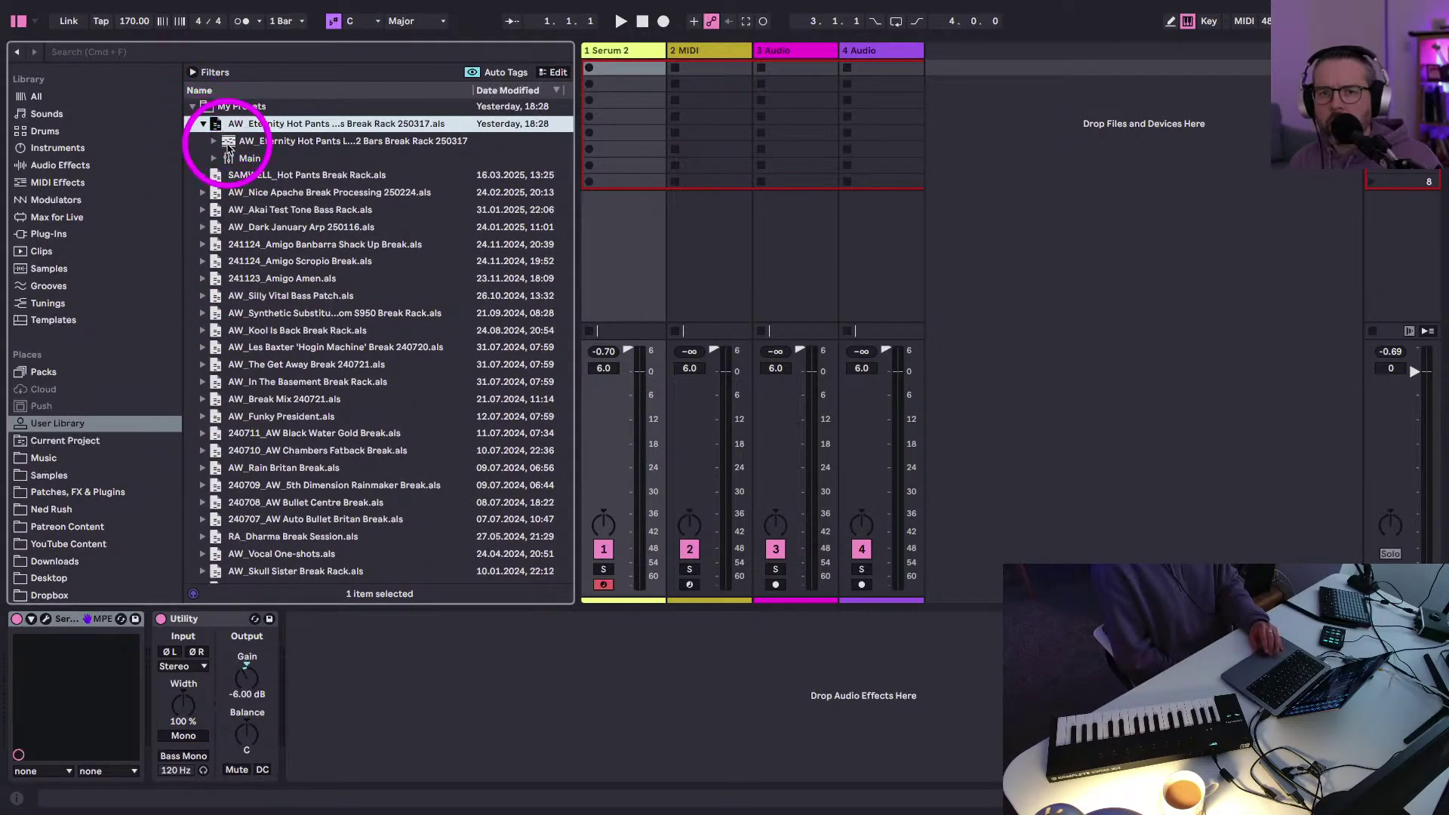
left_click(228, 142)
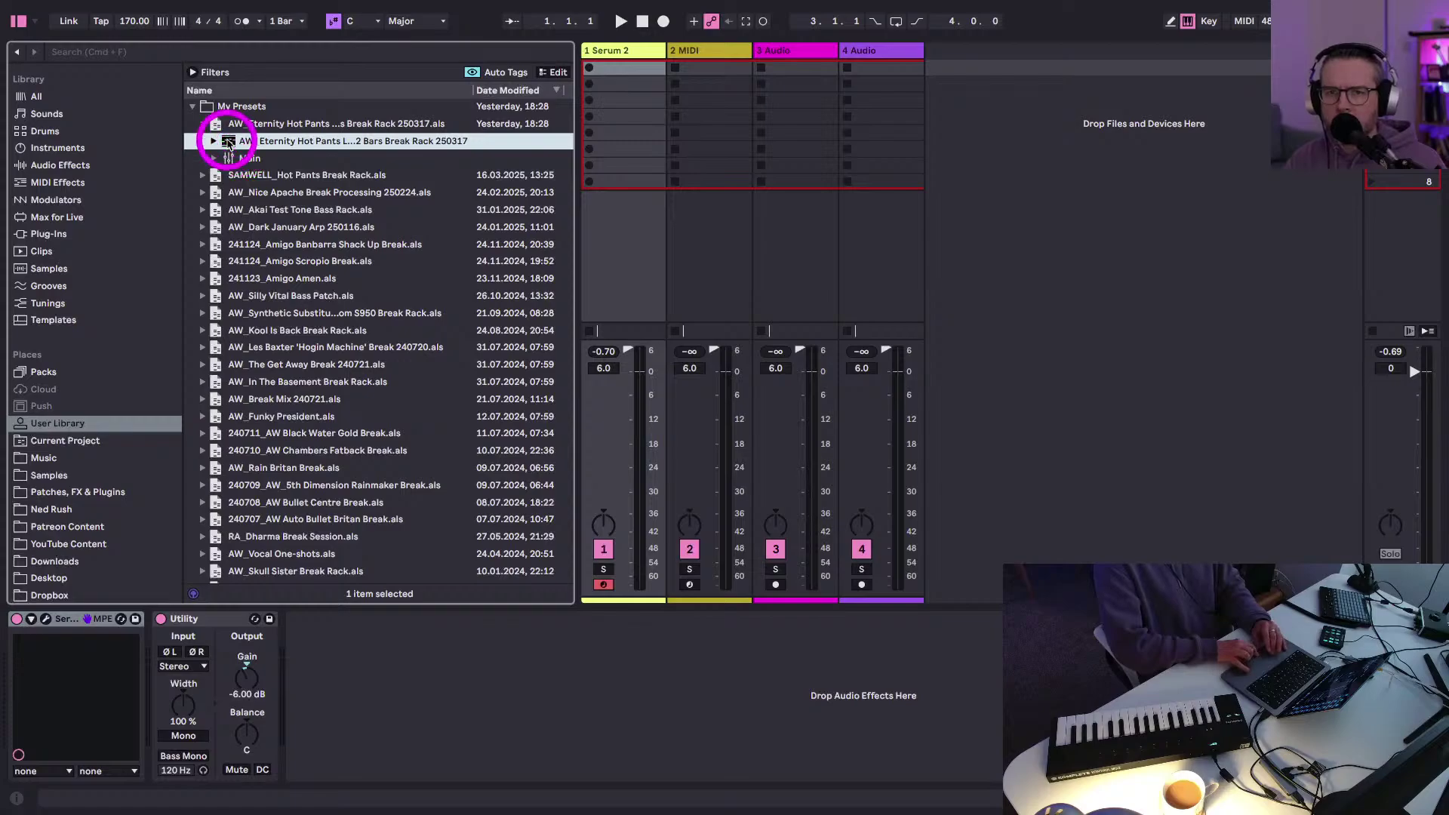
left_click_drag(215, 124, 928, 259)
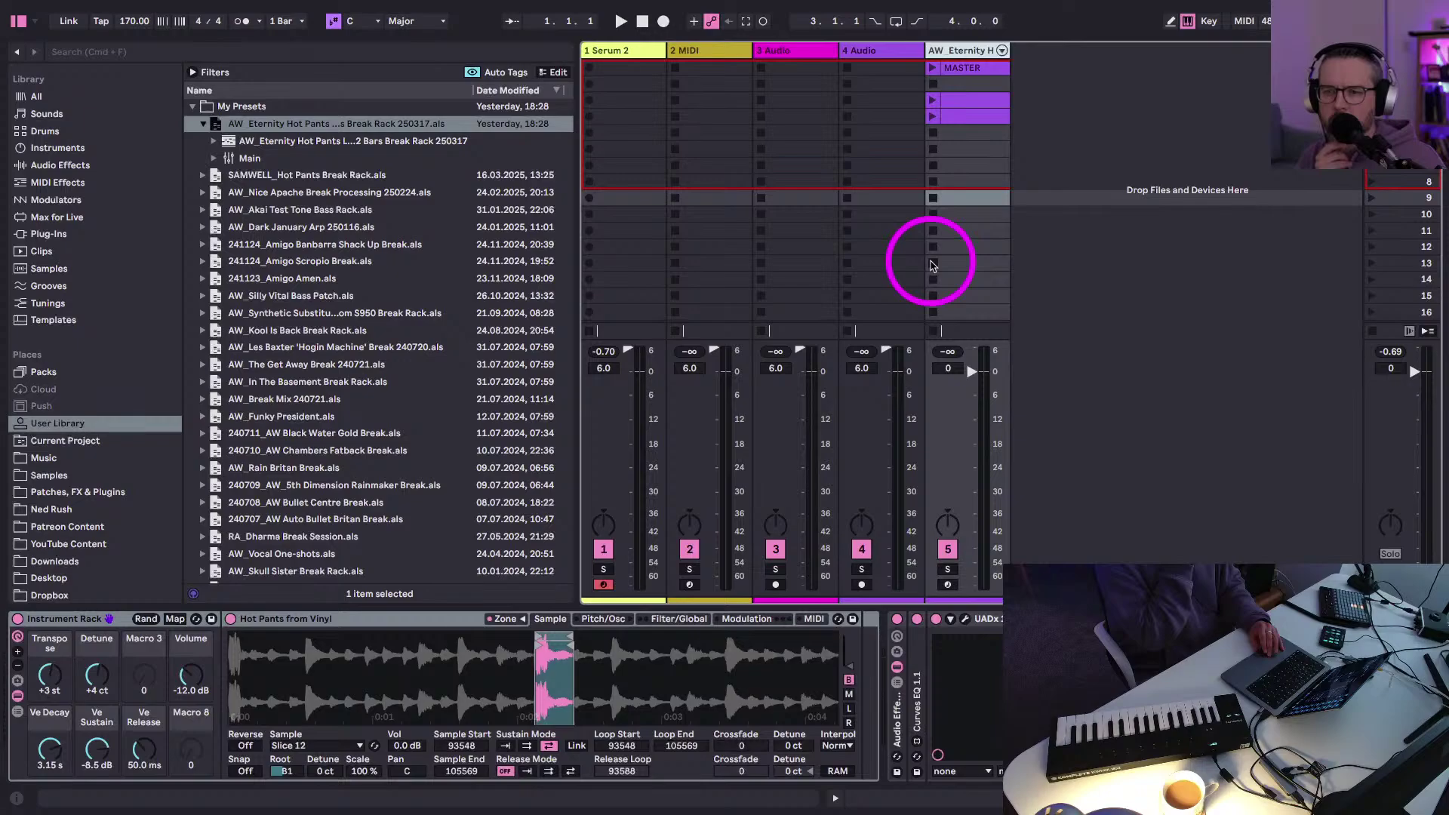
left_click(965, 49)
key("Delete")
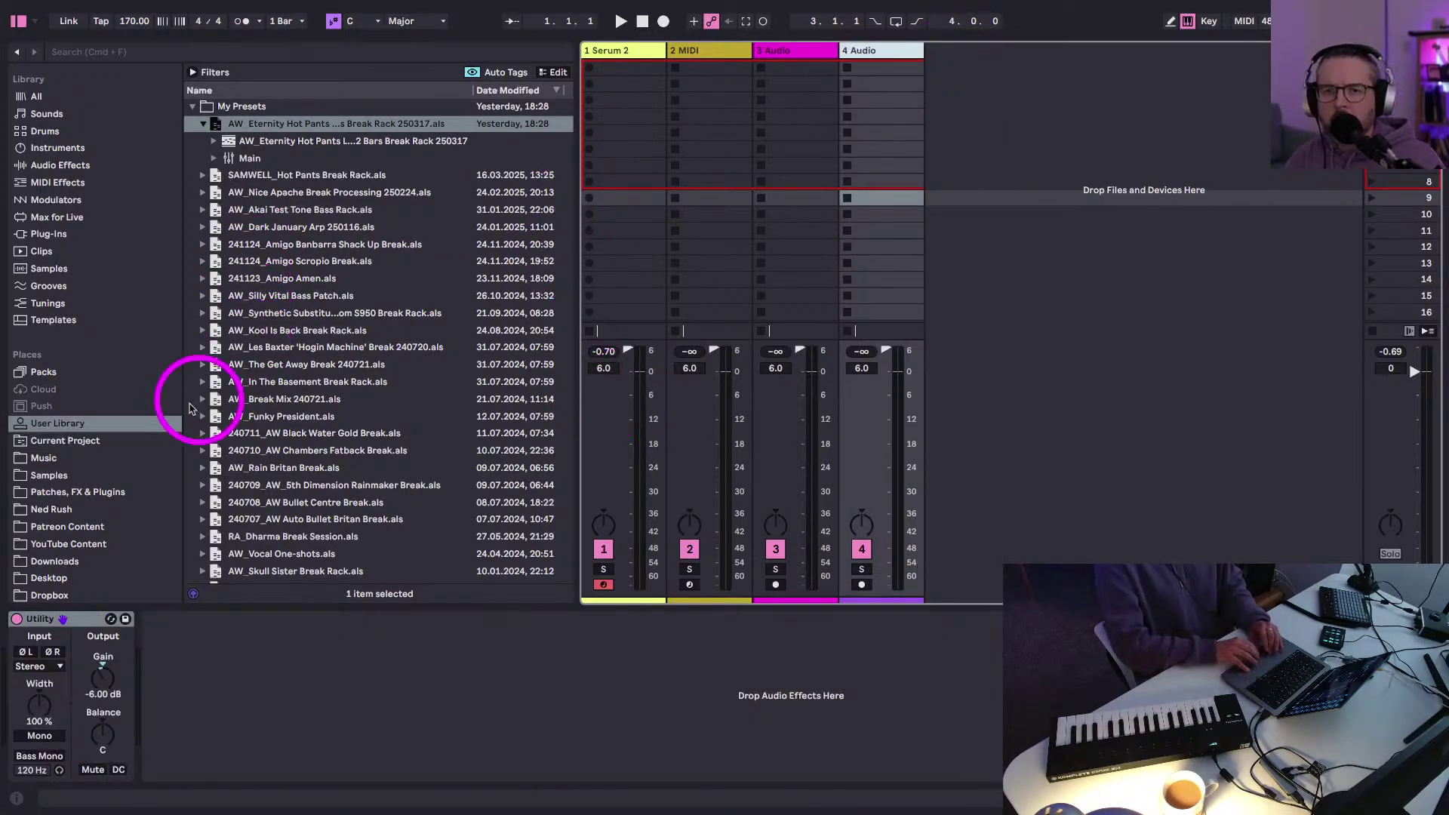
- Add the AW_Eternity Hot Pants break rack track from 250318_Renegade 175.als, found under Music, 1. In Progress, 1. Splurge
scroll(61, 423, "down", 2)
left_click(44, 421)
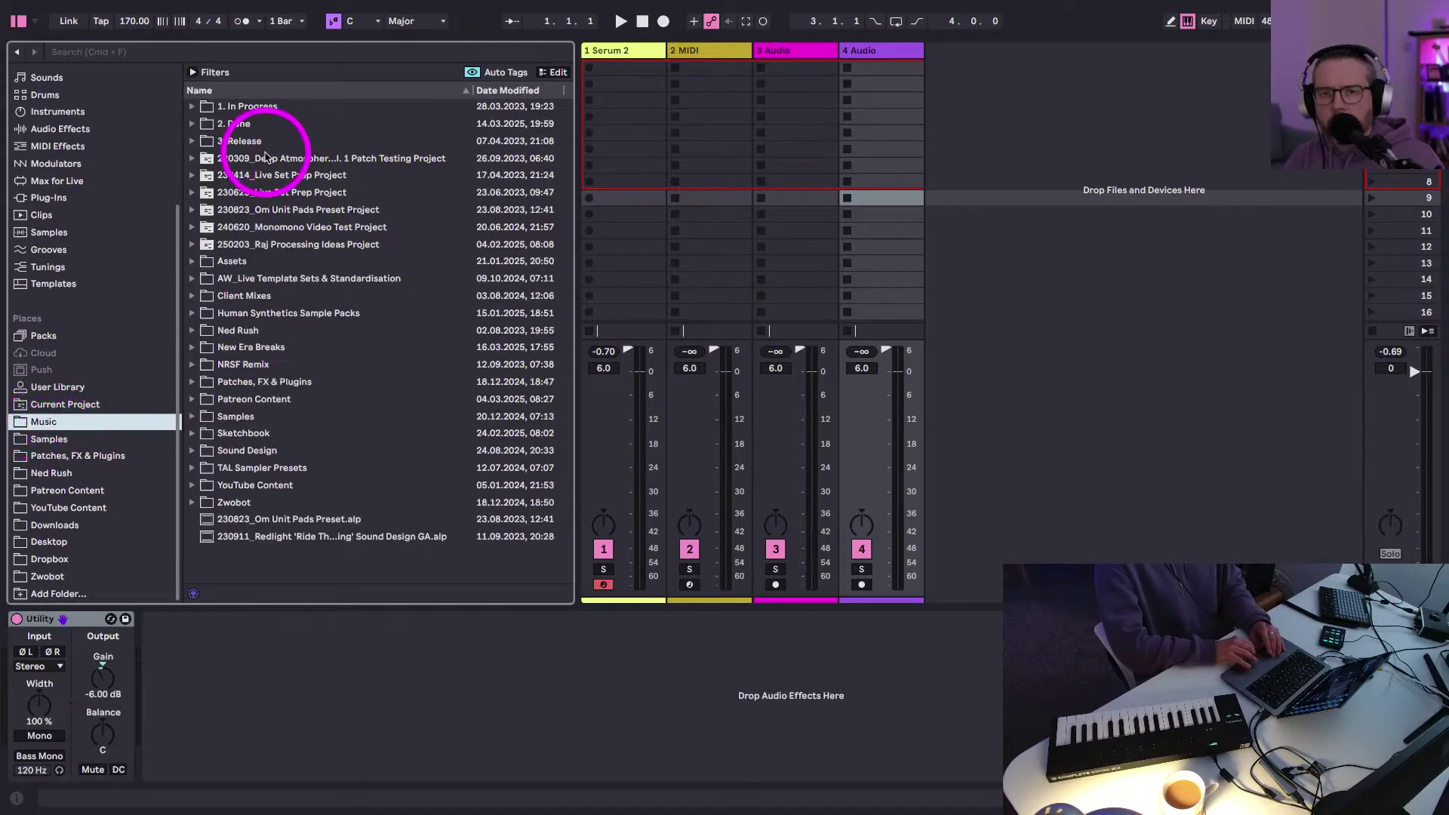
left_click(193, 107)
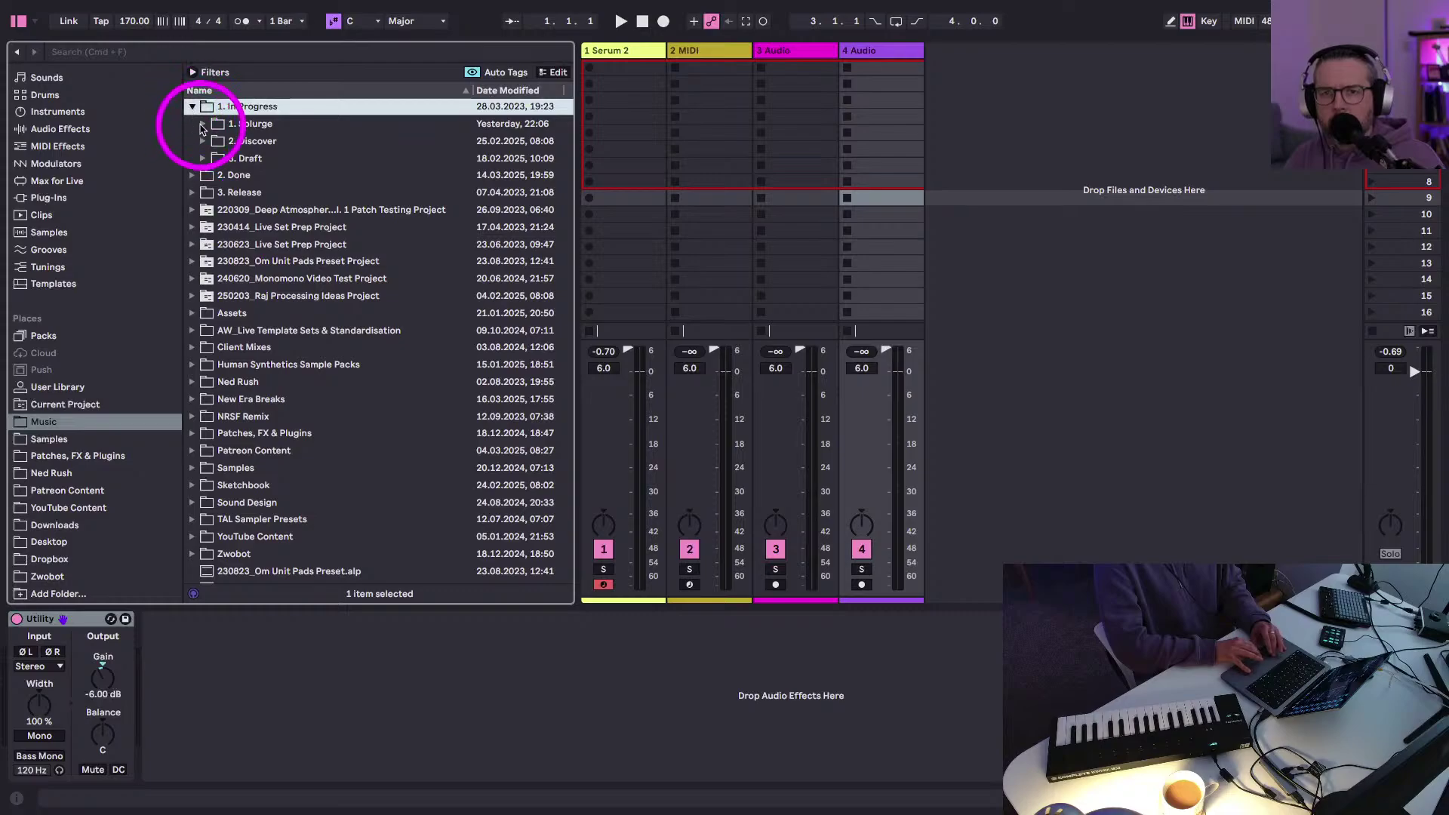
left_click(202, 125)
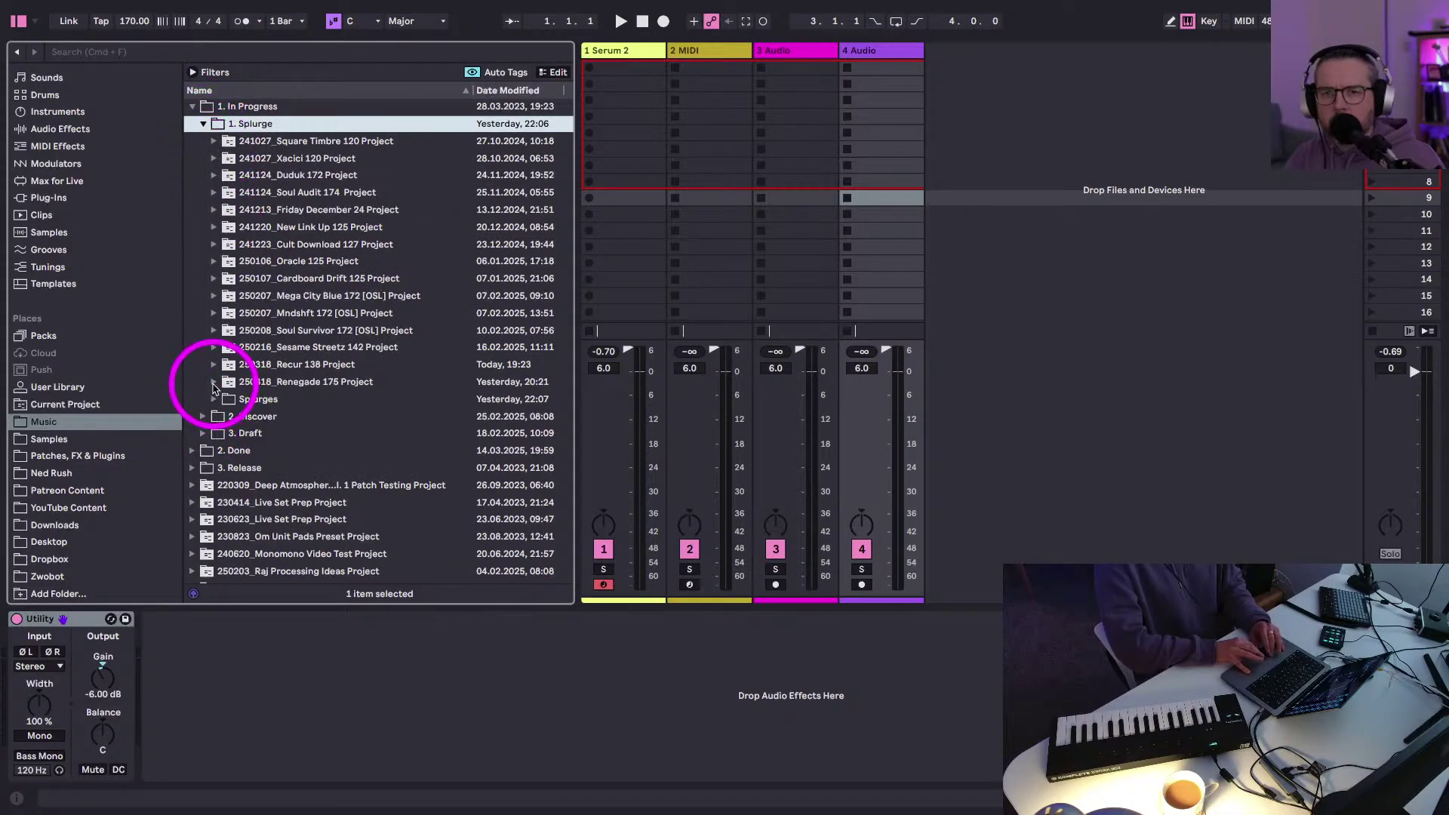
left_click(214, 383)
left_click(223, 380)
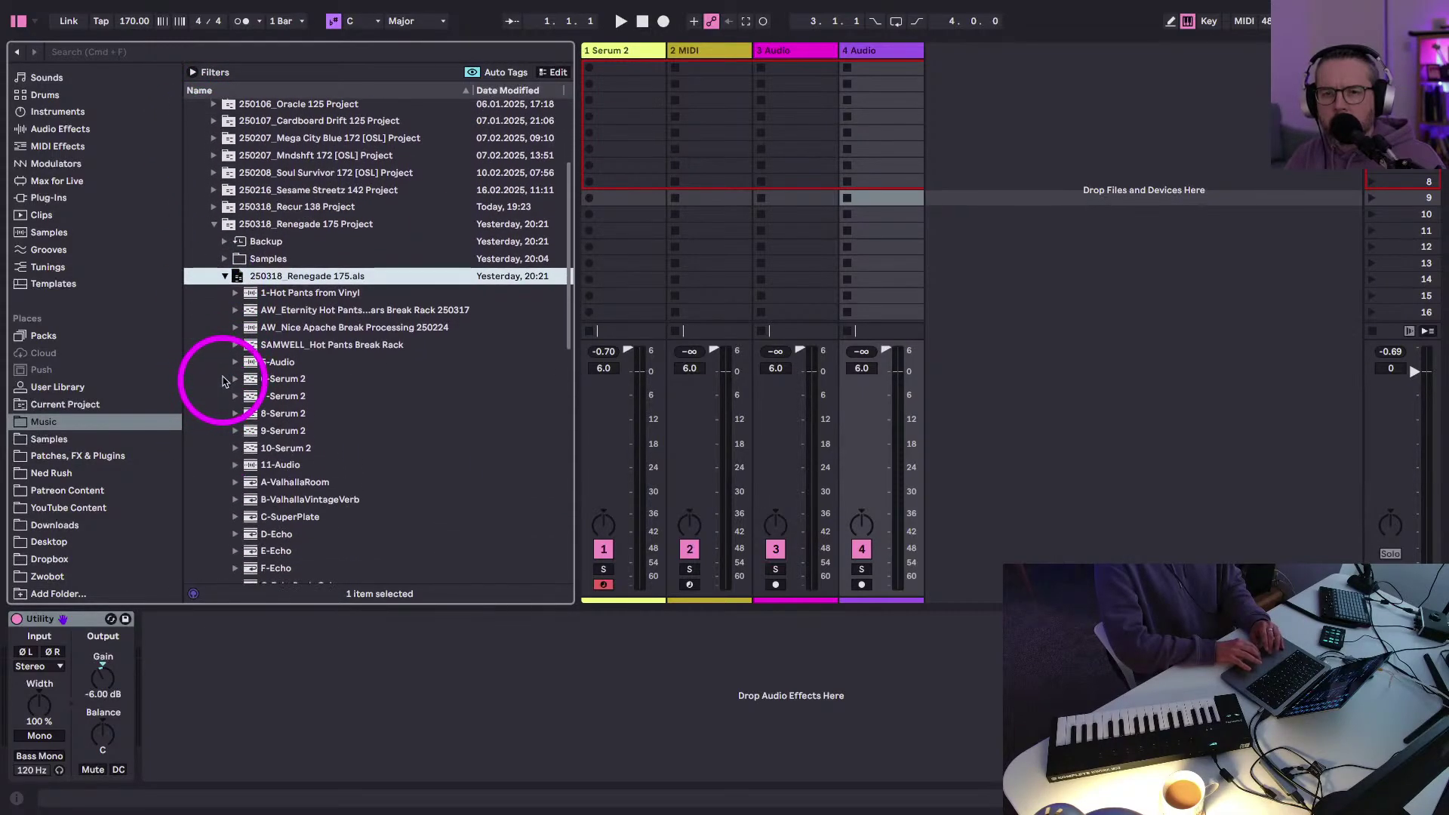
left_click(250, 312)
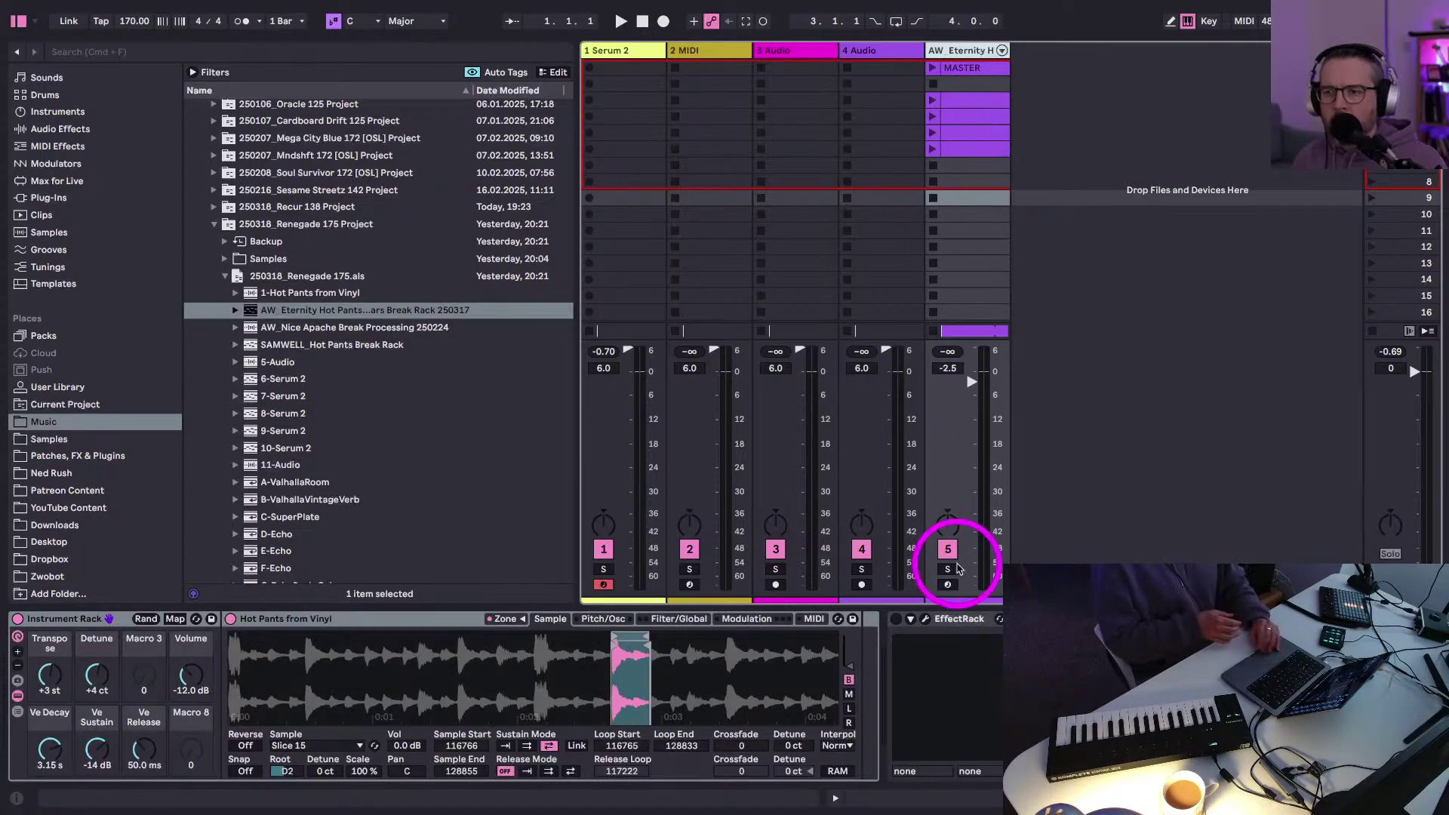
- Review the break track's device chain, open its UADx 1176 FET Compressor, and move the plug-in window clear of the device chain
scroll(959, 641, "right", 5)
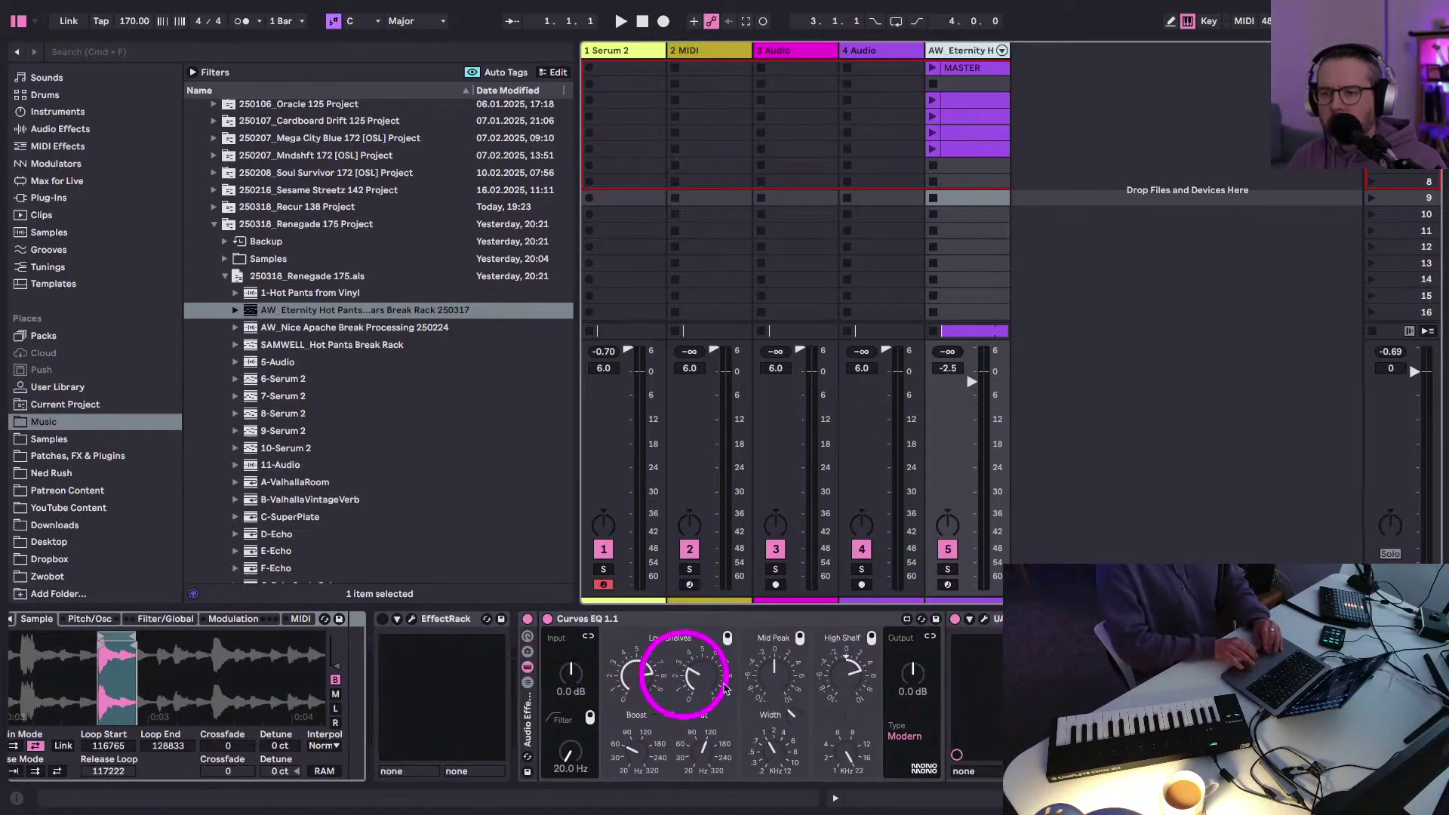
scroll(694, 675, "right", 3)
scroll(717, 683, "right", 6)
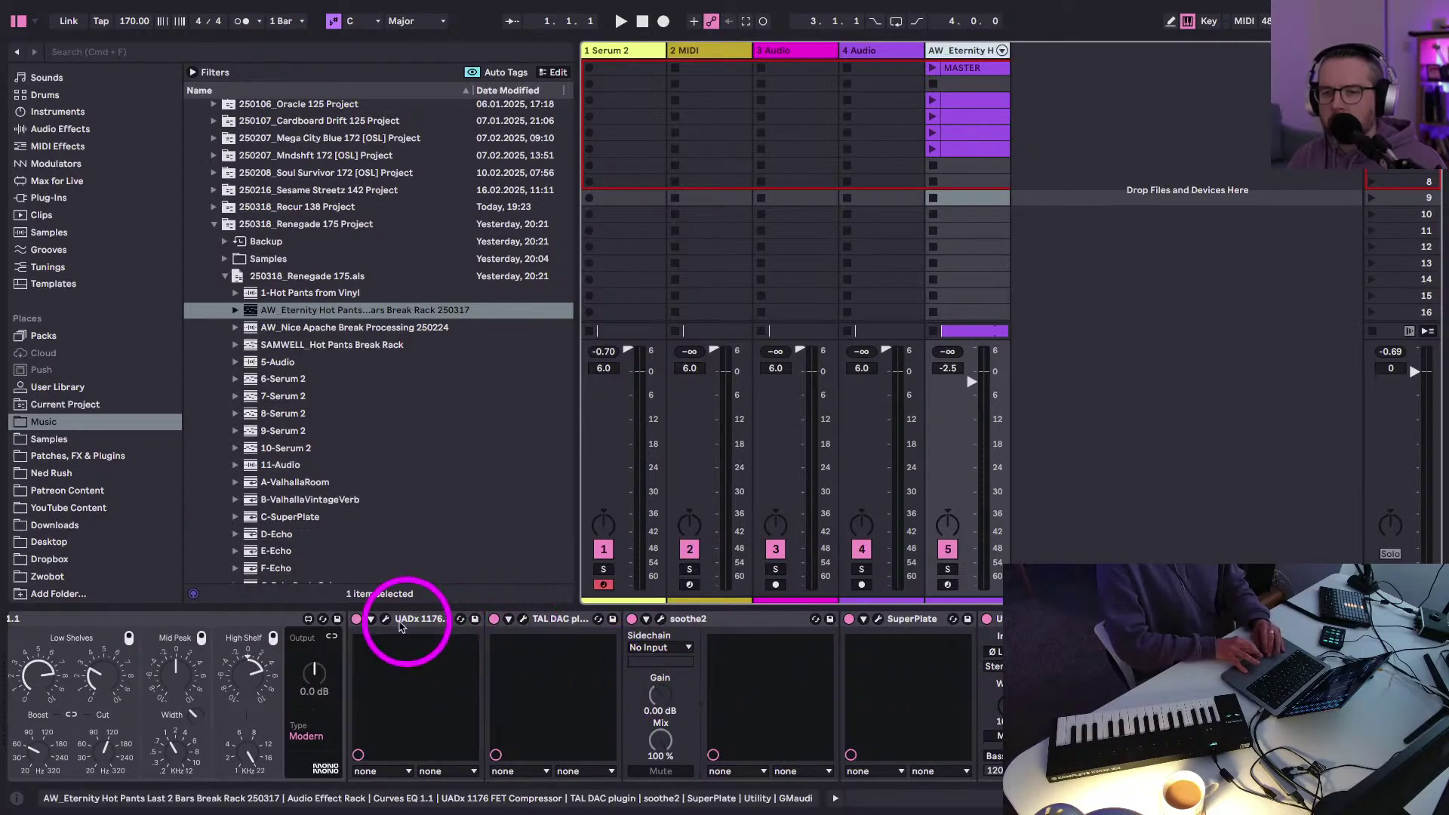
left_click(386, 620)
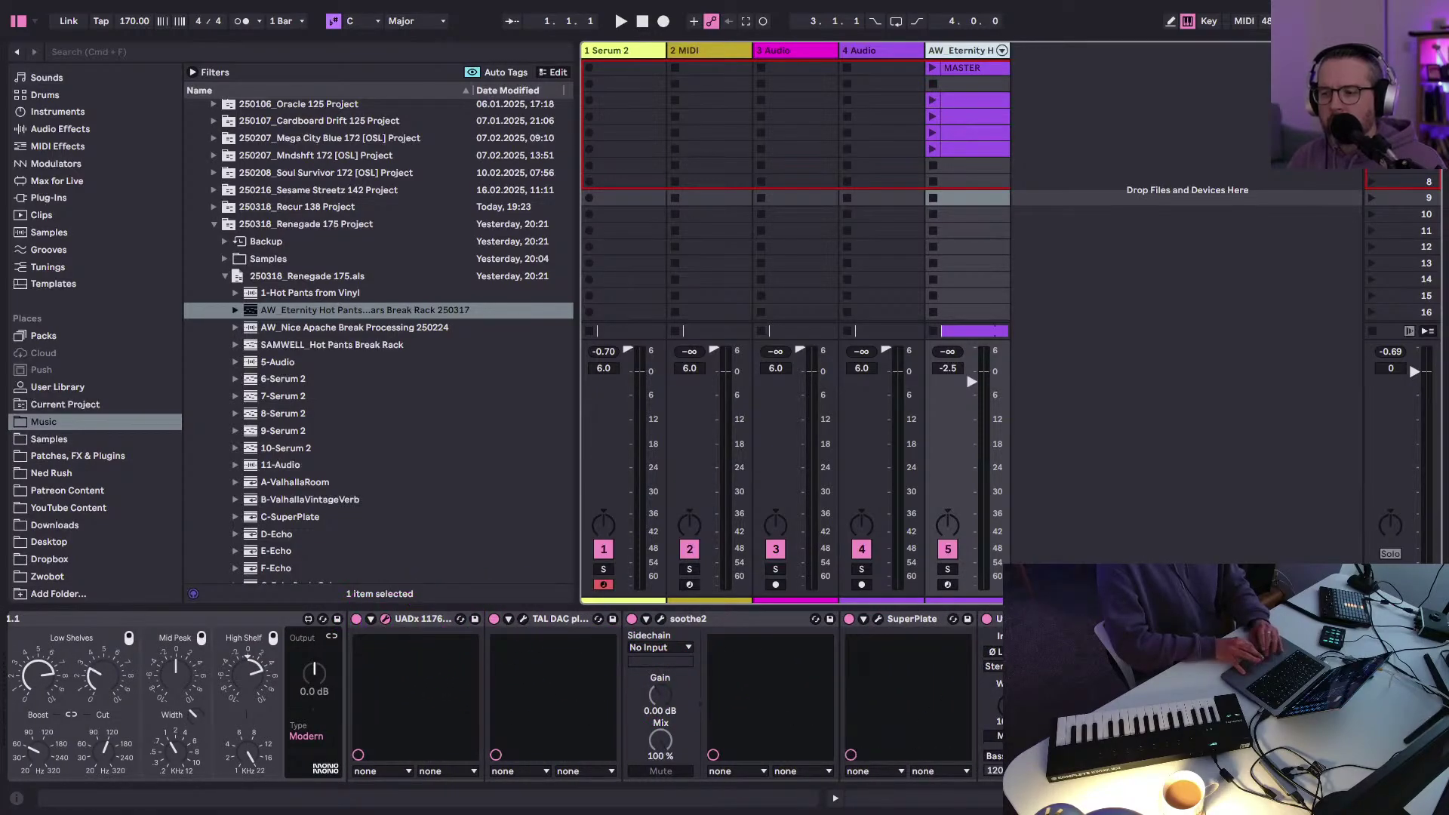
left_click_drag(382, 71, 764, 255)
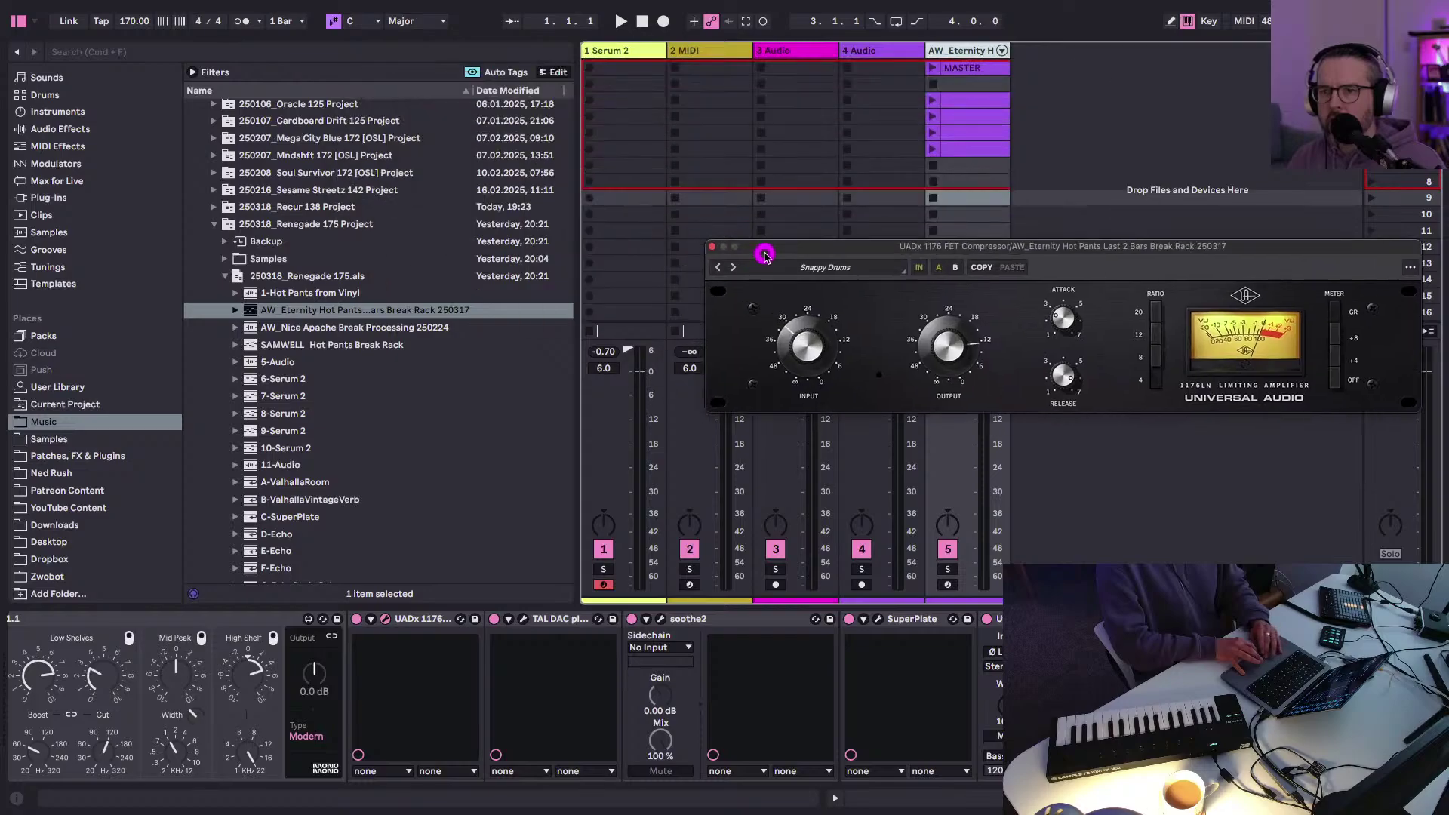
- Play the break track's scene 3 clip while watching the compressor, close the plug-in and clip editor, and stop playback
left_click(932, 102)
left_click(876, 238)
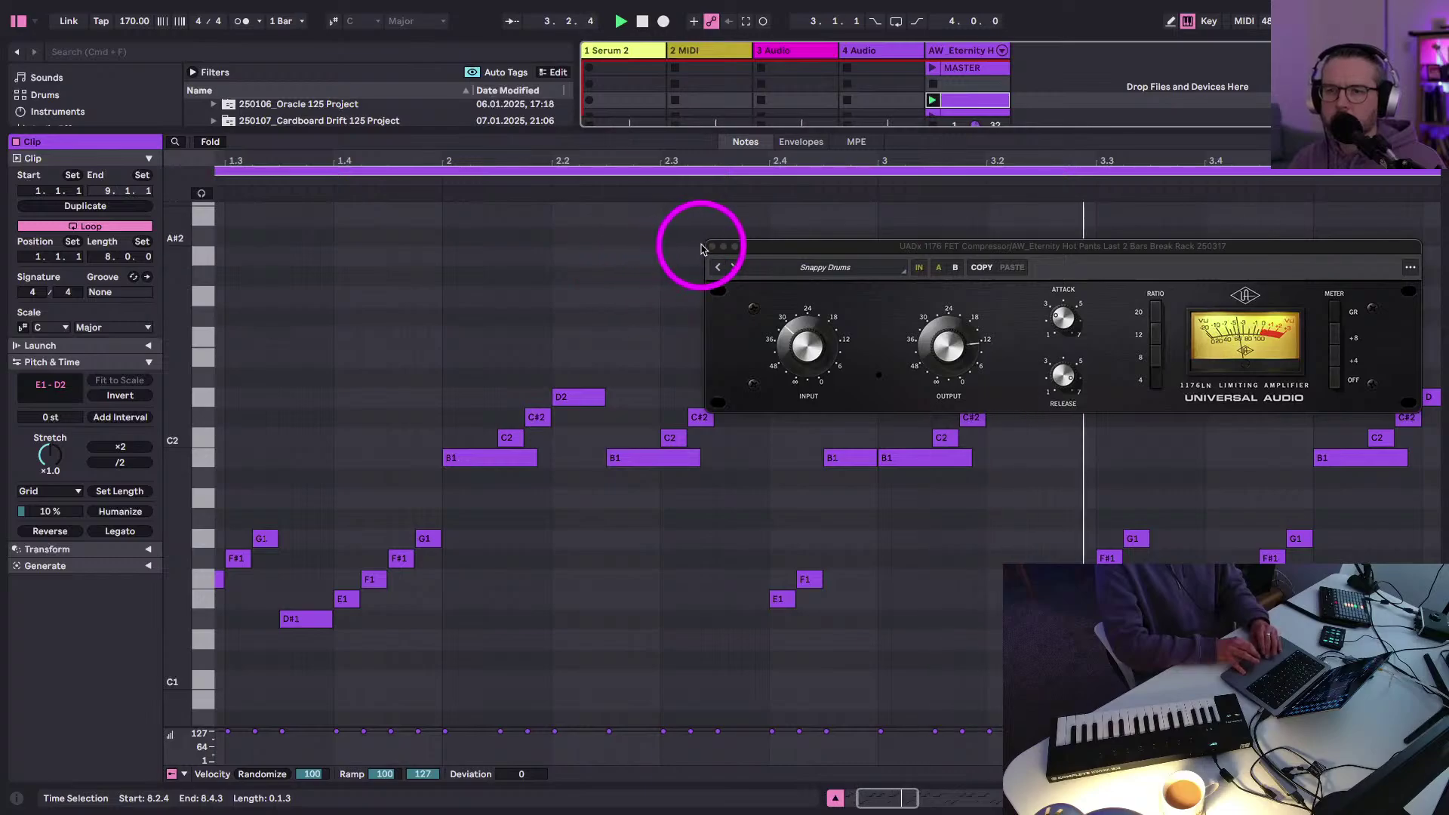
left_click(711, 246)
key("shift+Tab")
key("space")
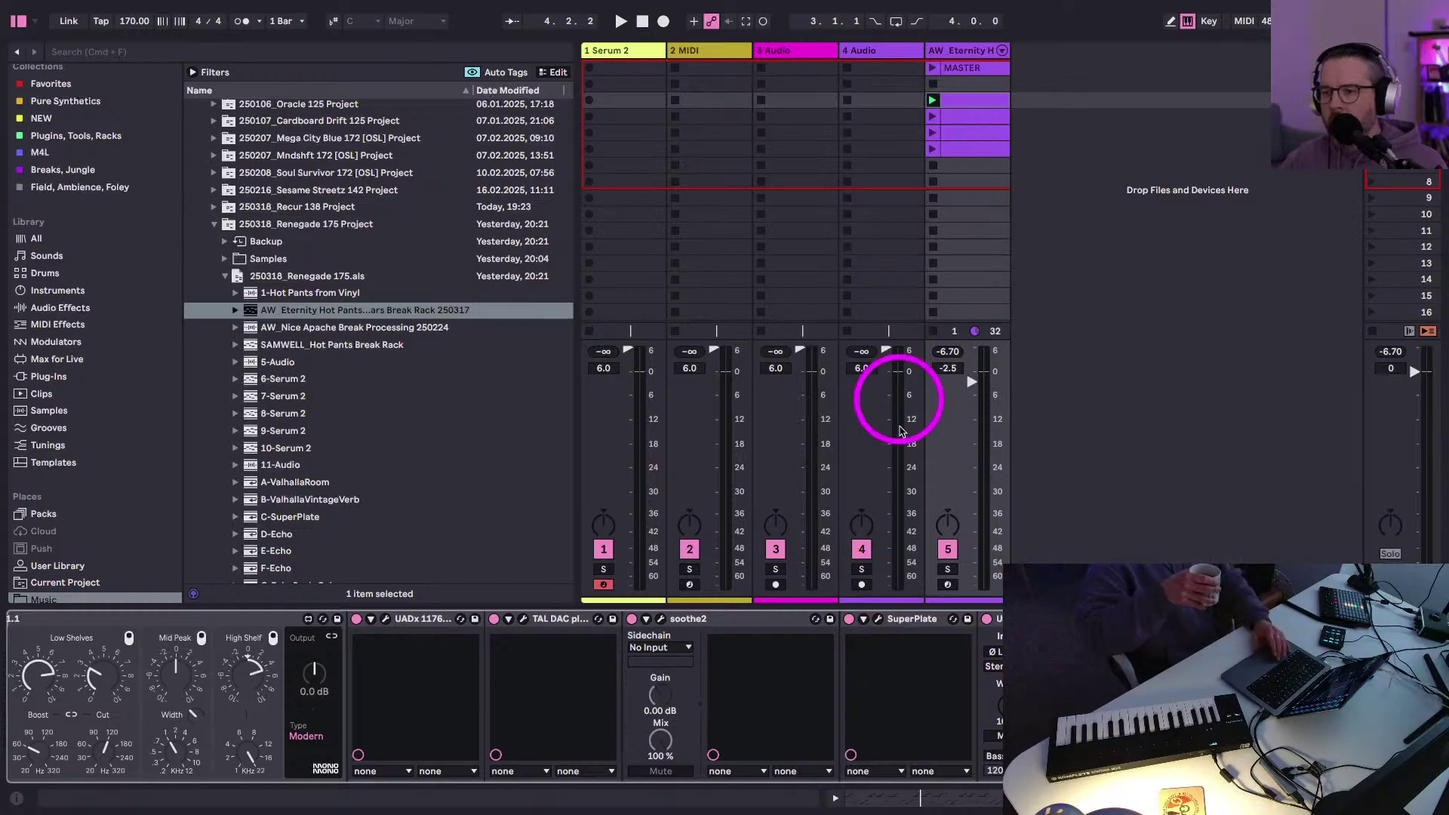
- Examine the full eight-bar note pattern of the break track's scene 3 clip and return to its device view
scroll(903, 658, "left", 10)
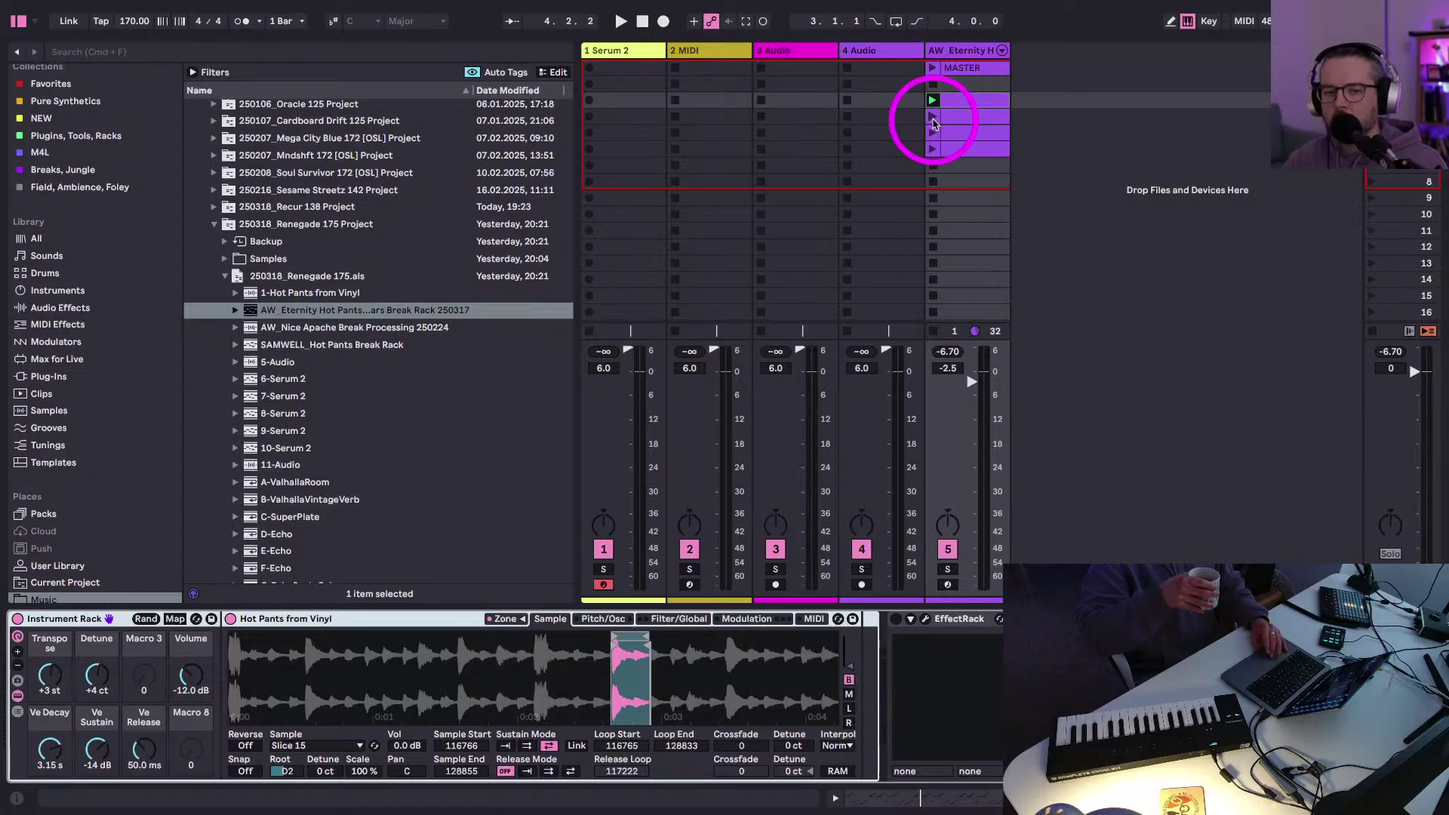
double_click(958, 100)
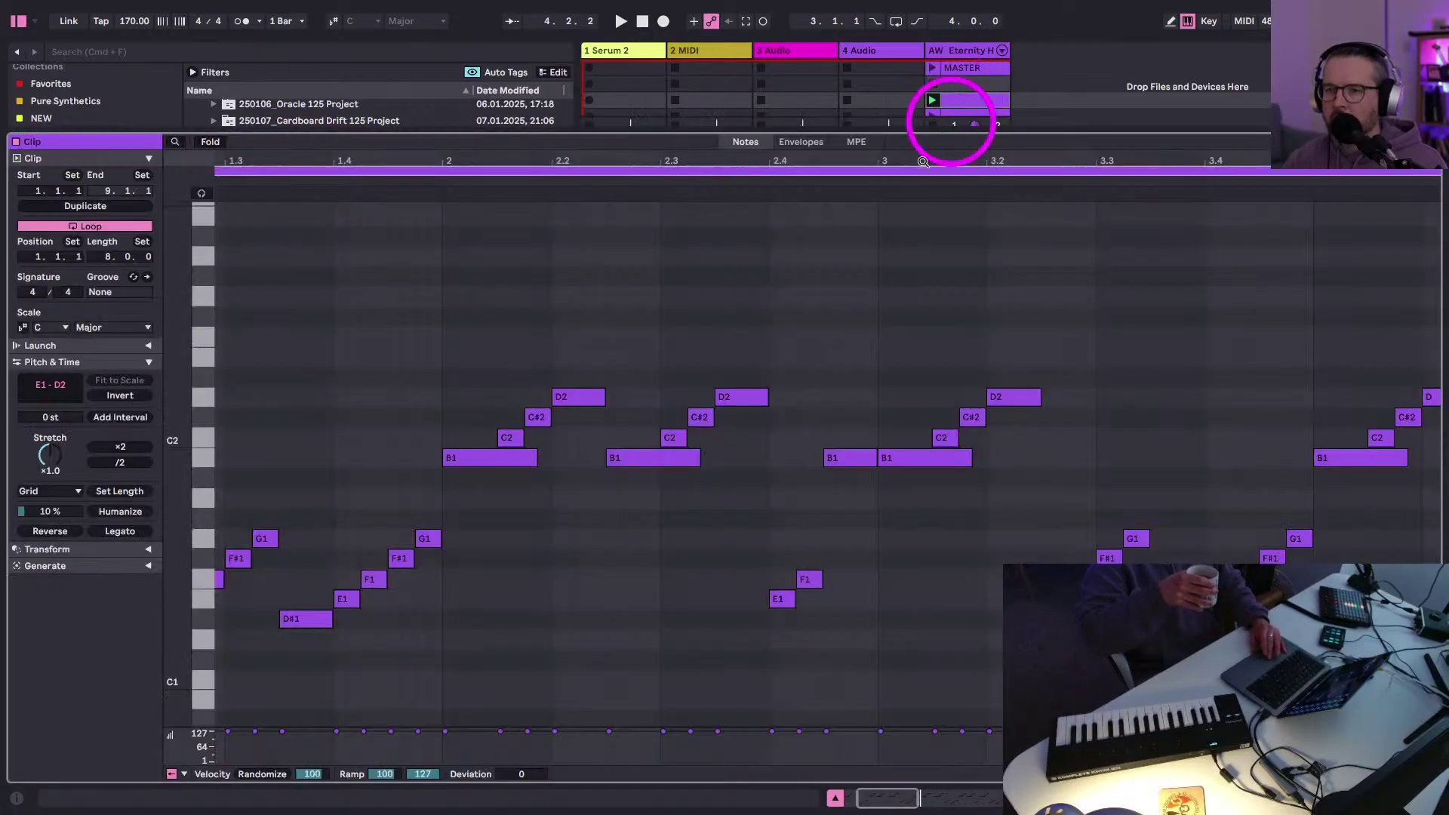
left_click_drag(761, 156, 761, 150)
left_click(646, 322)
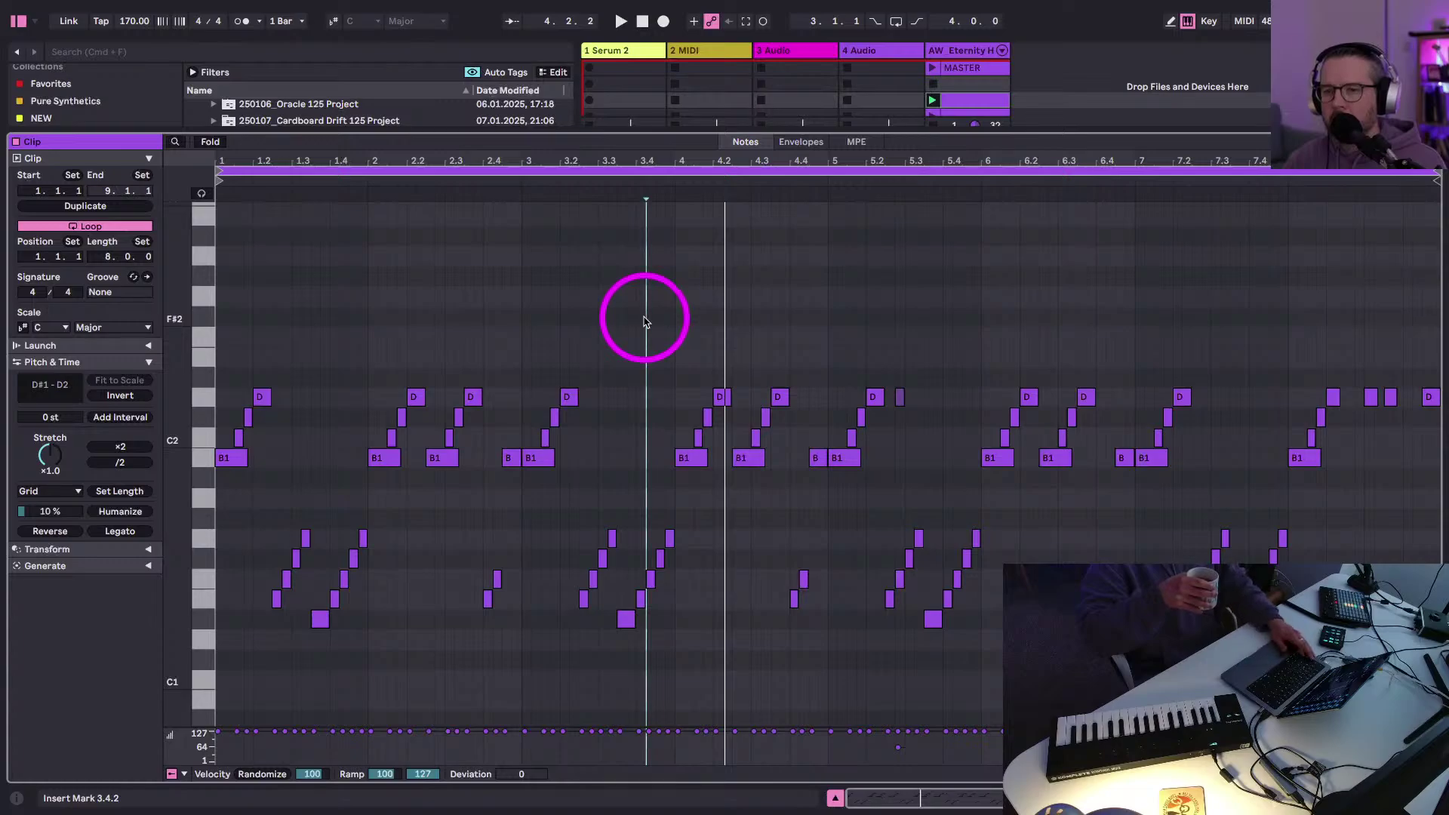
key("shift+Tab")
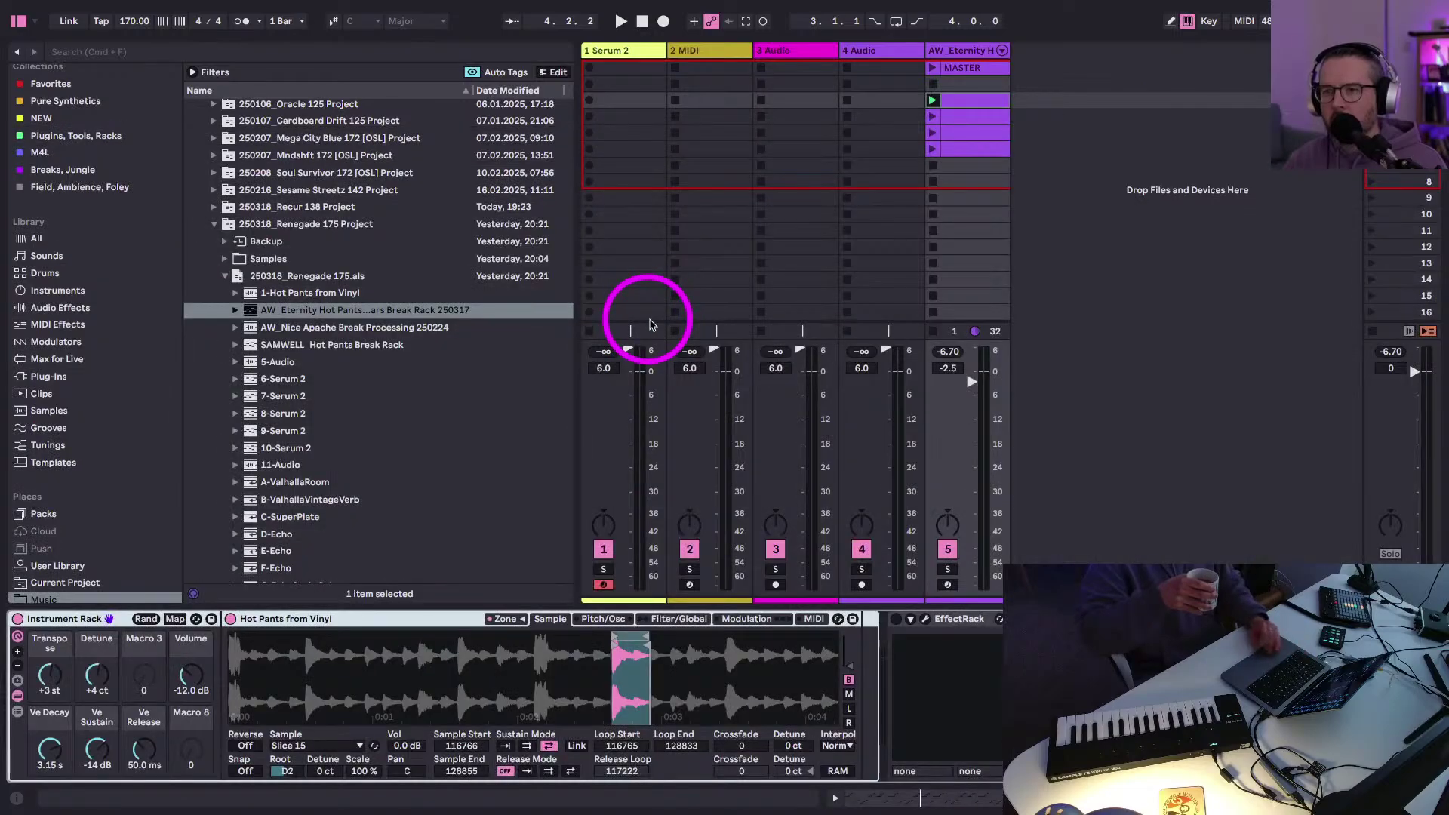
- Launch the break's scene 4 clip, perform a Serum 2 pad part over it, and capture the playing as a MIDI clip
left_click(933, 117)
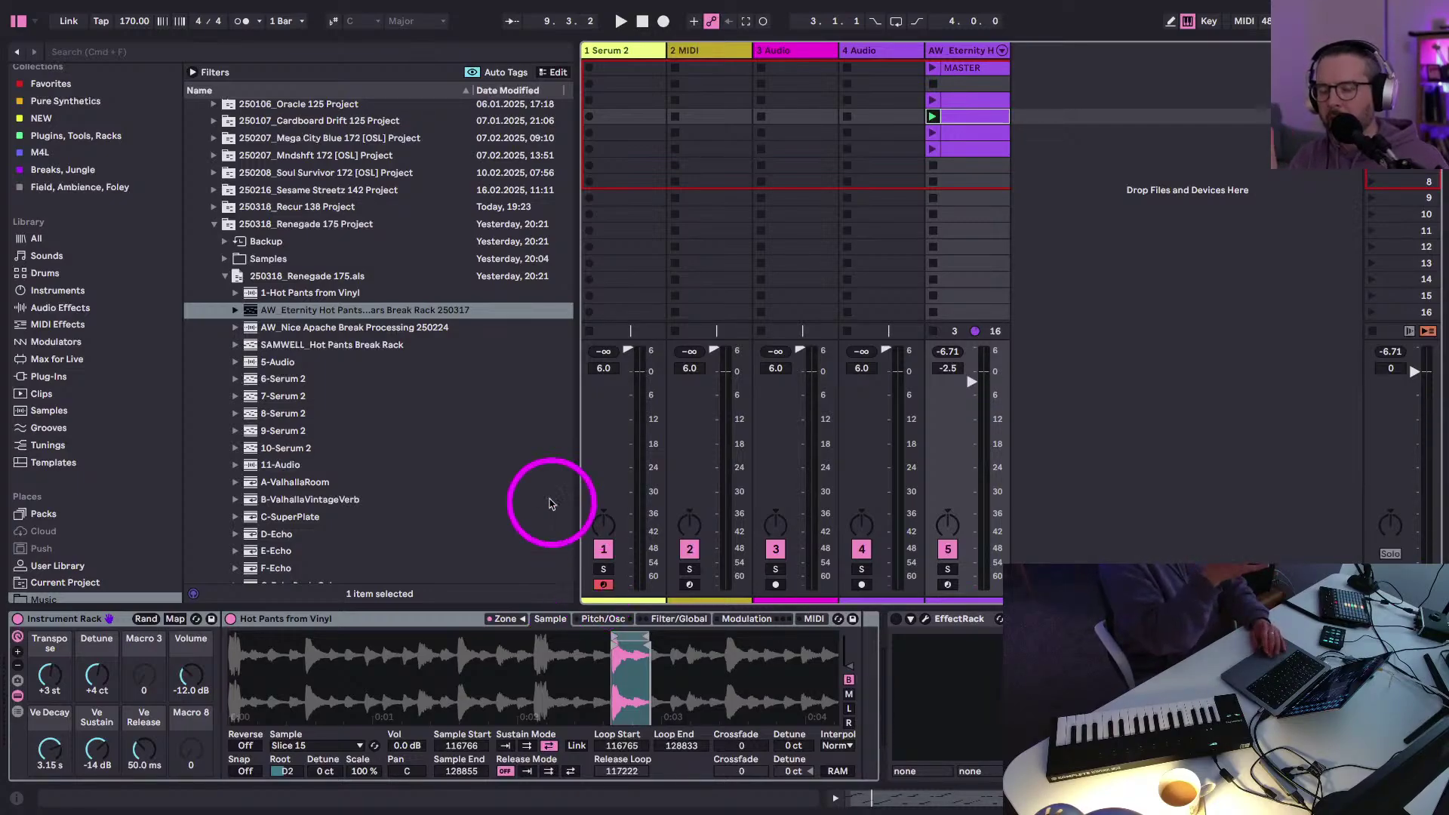
left_click_drag(571, 302, 511, 291)
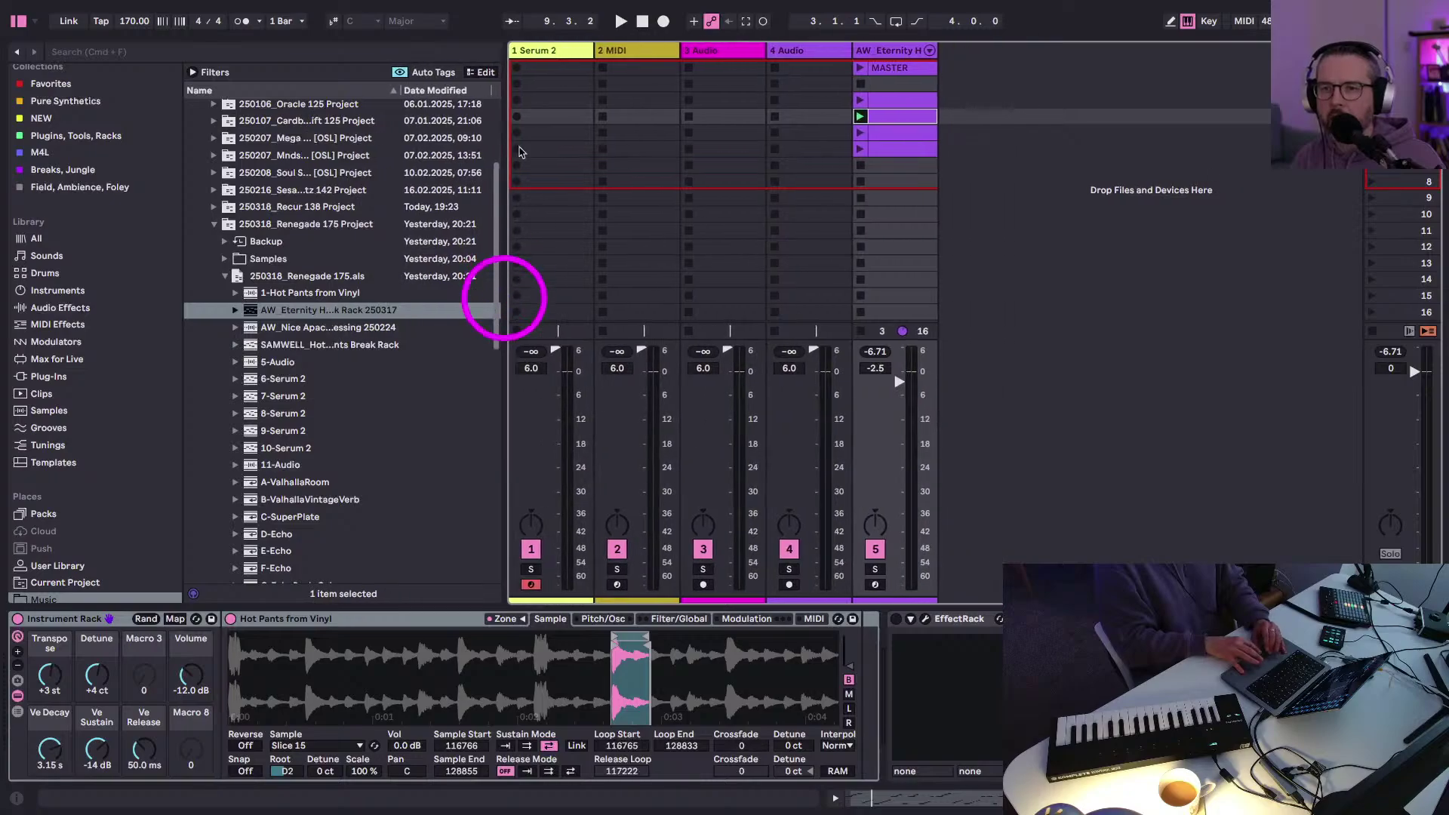
left_click(533, 50)
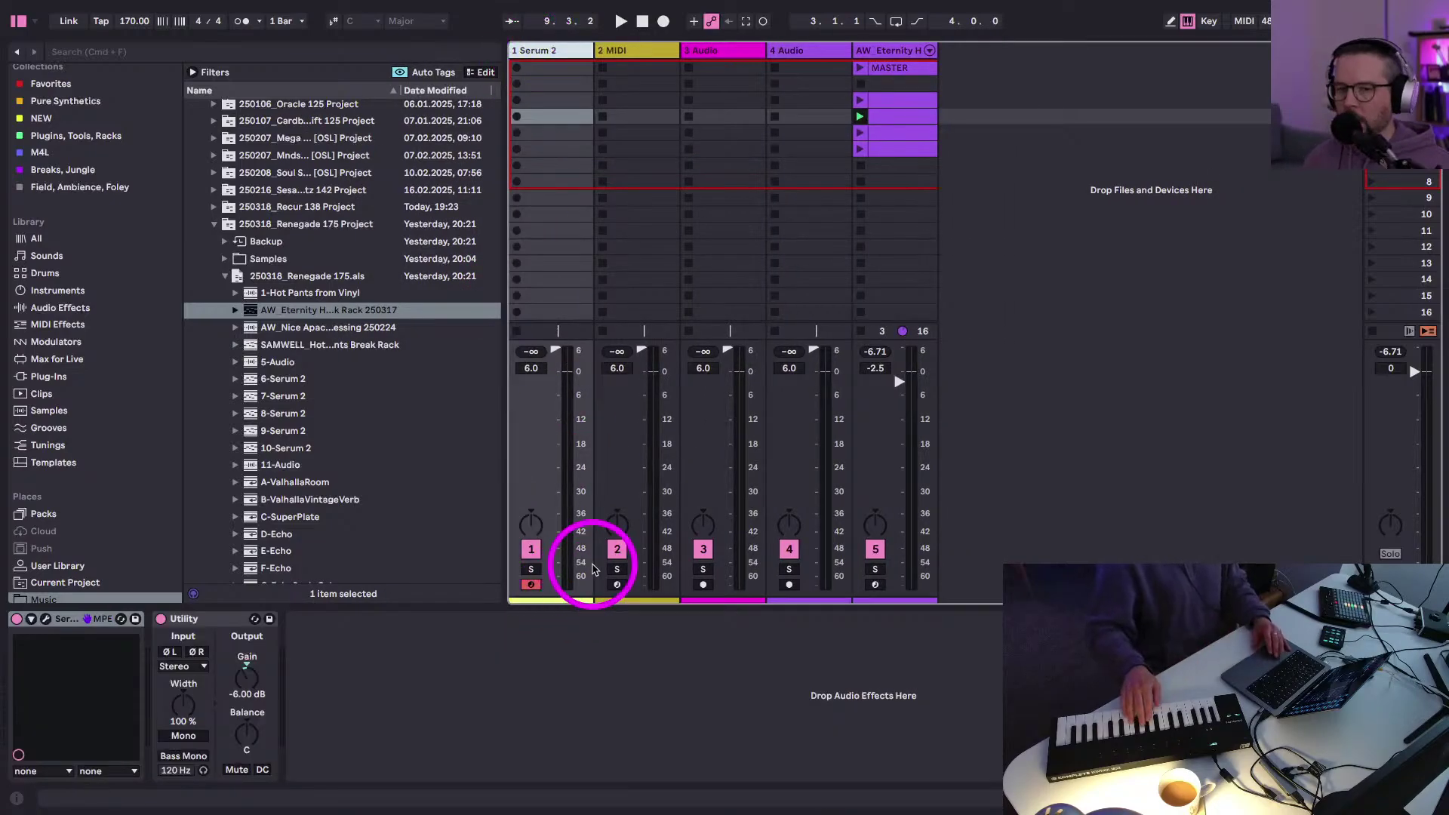
key("space")
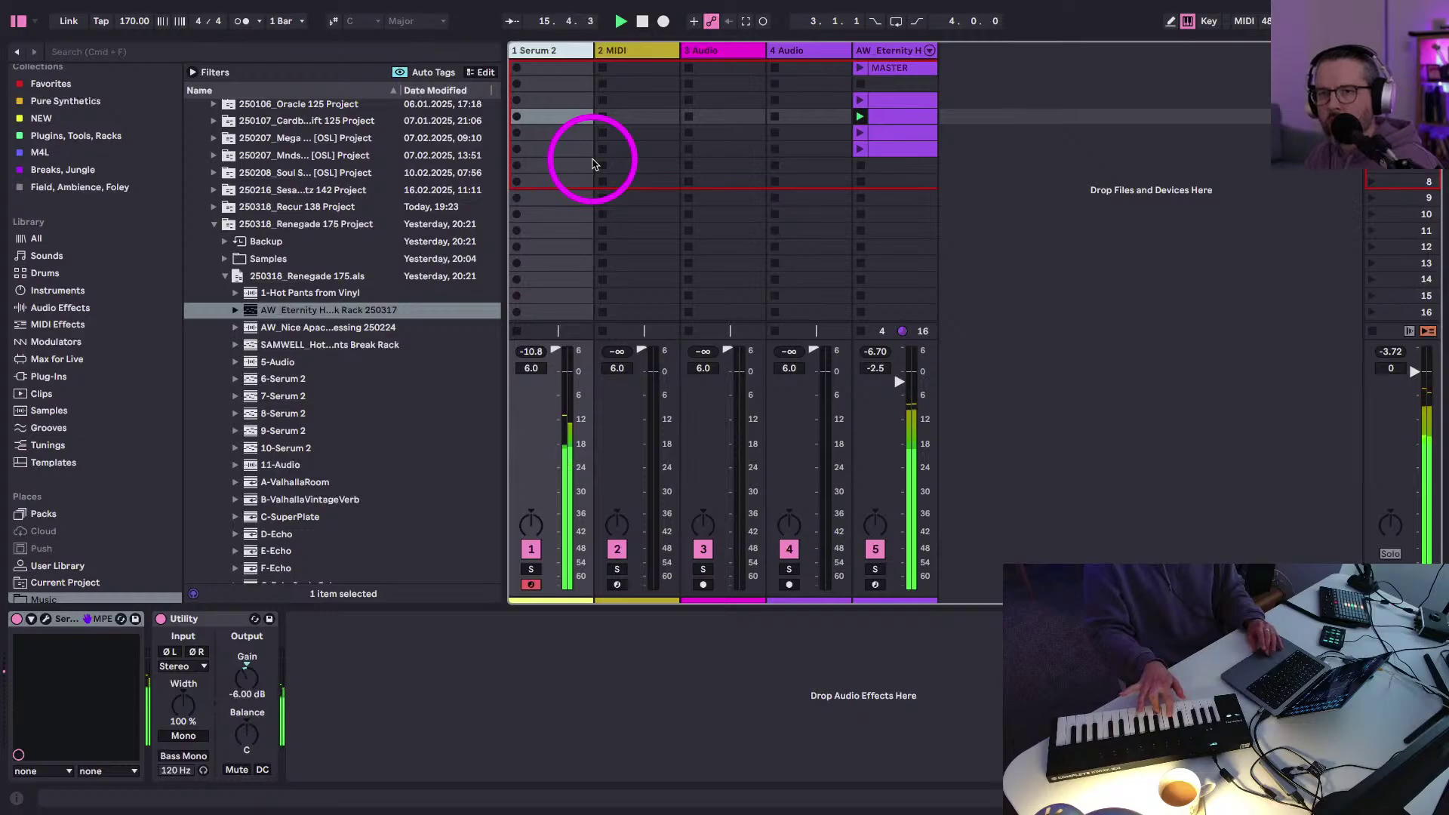
left_click(746, 21)
- Extend the captured pad clip's loop back to bar 1 for a 16-bar length, and quantize all its notes
left_click(908, 240)
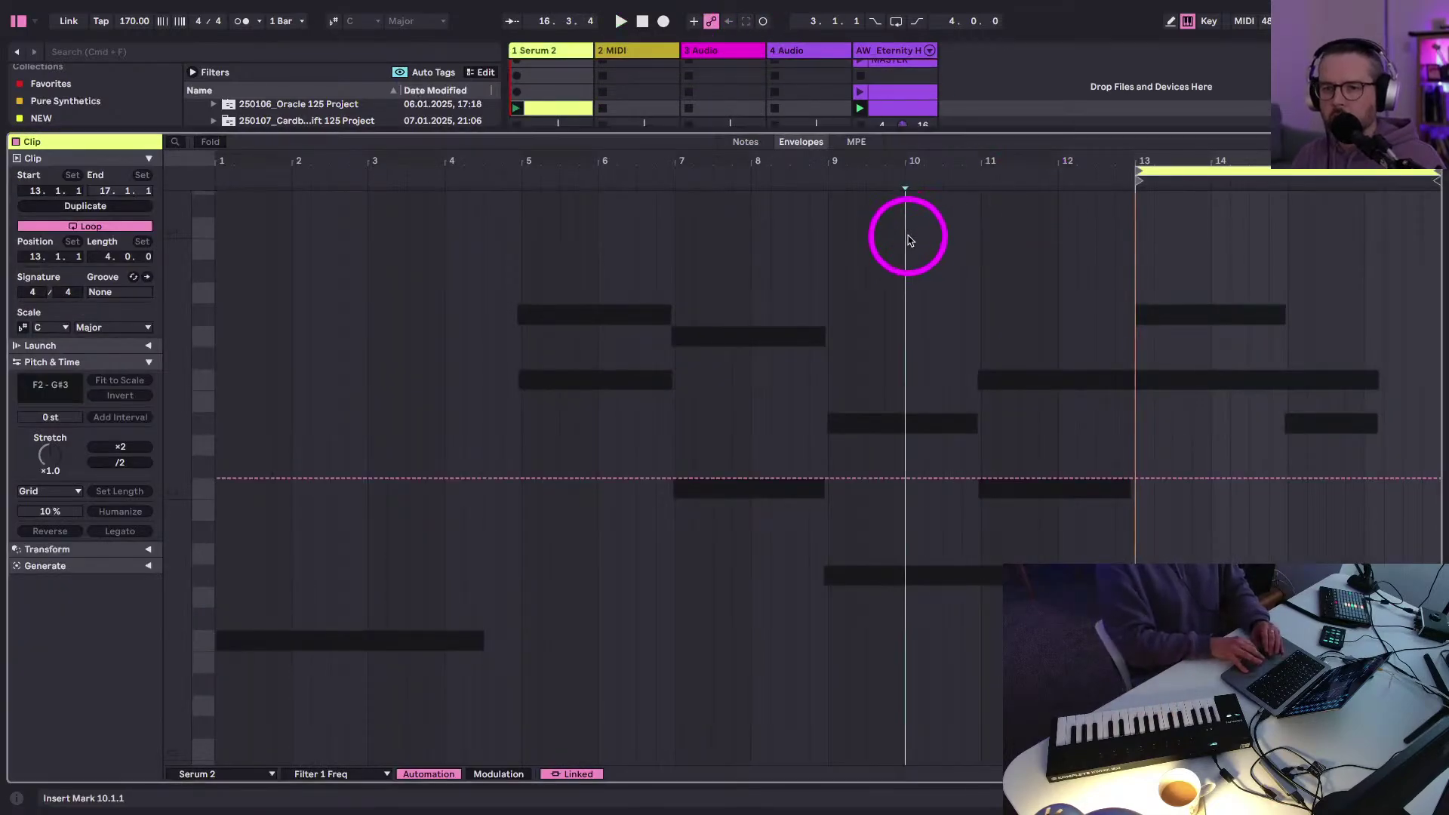
left_click(1139, 171)
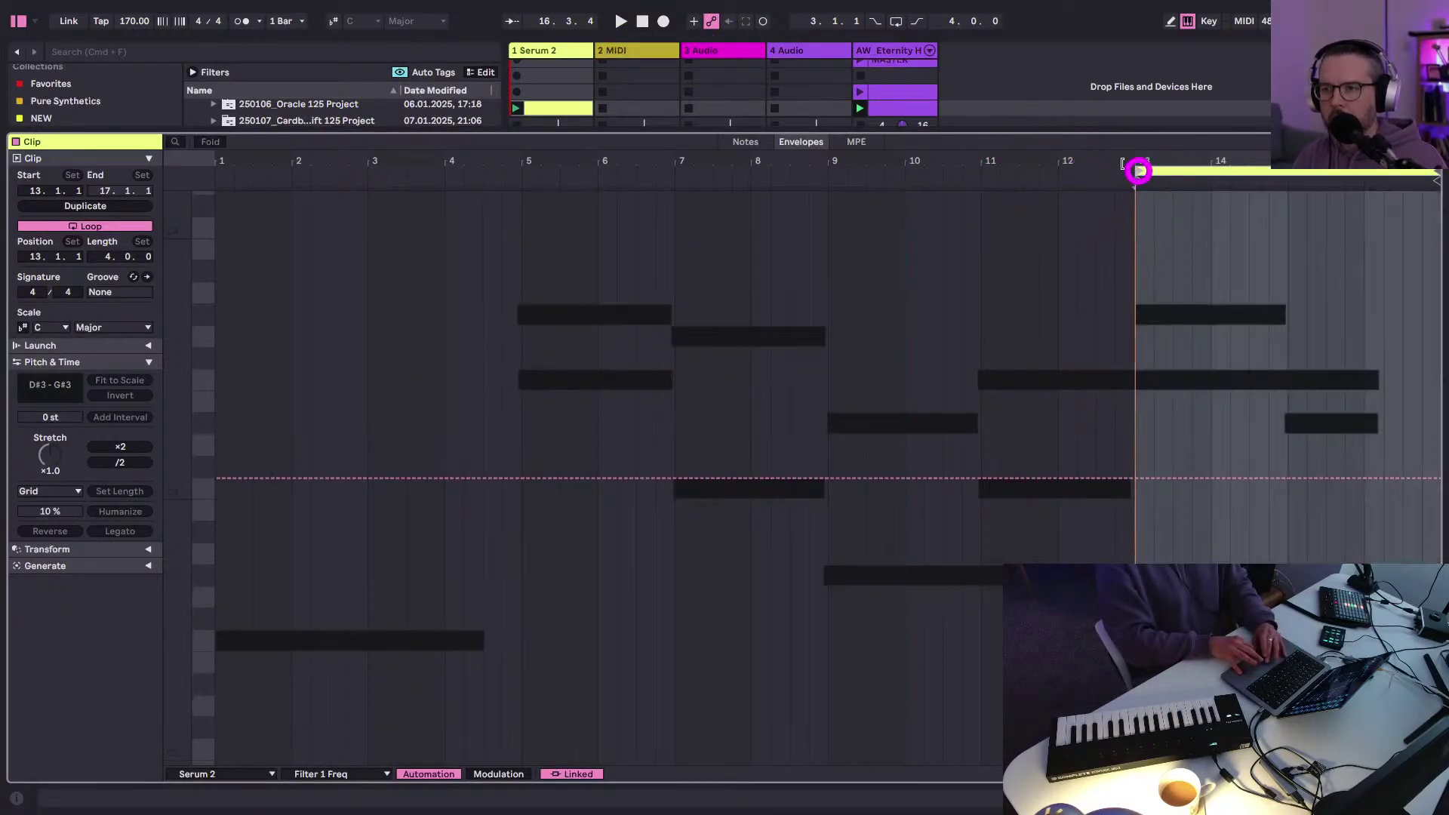
left_click_drag(1140, 170, 178, 152)
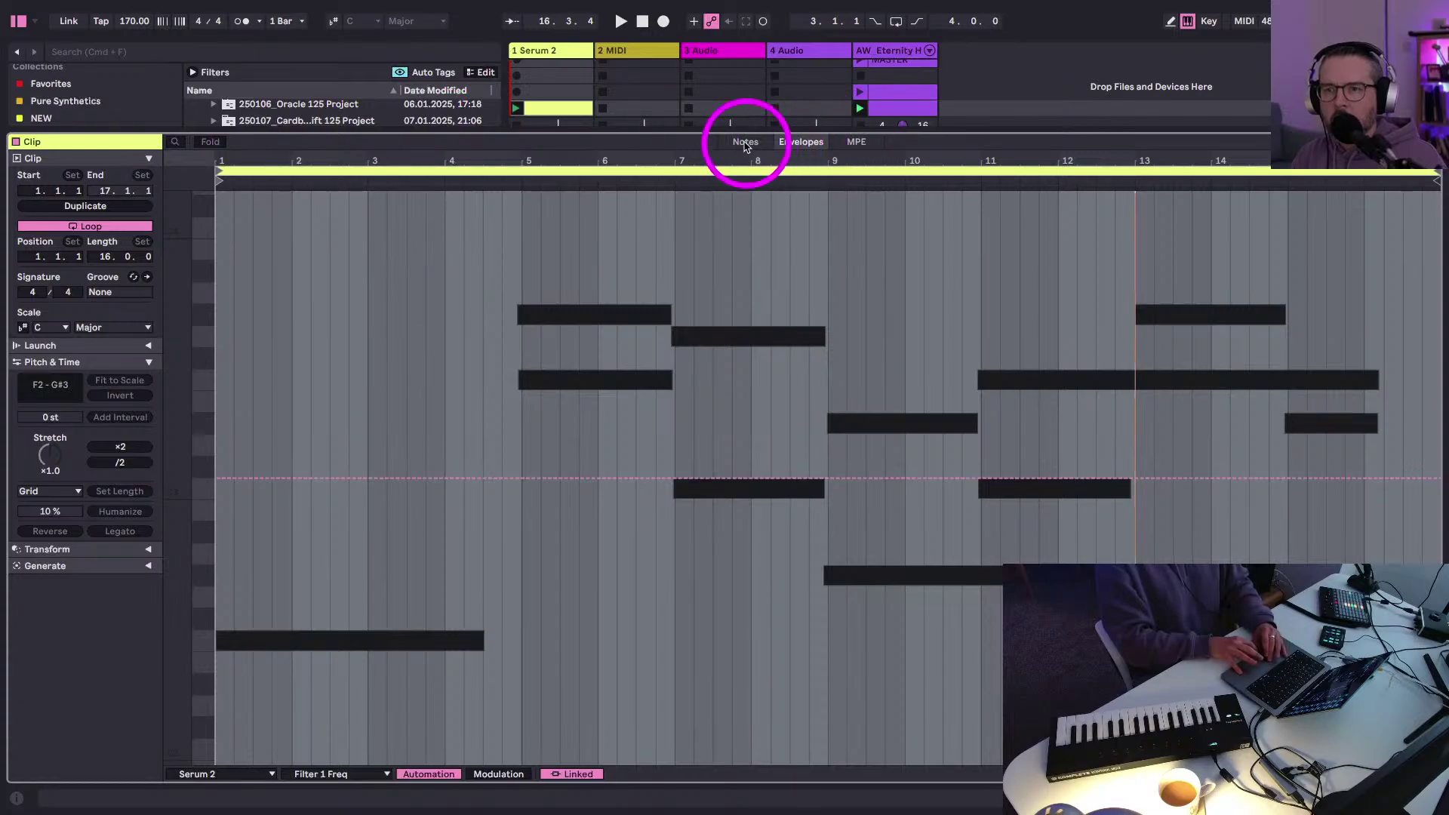
left_click(745, 143)
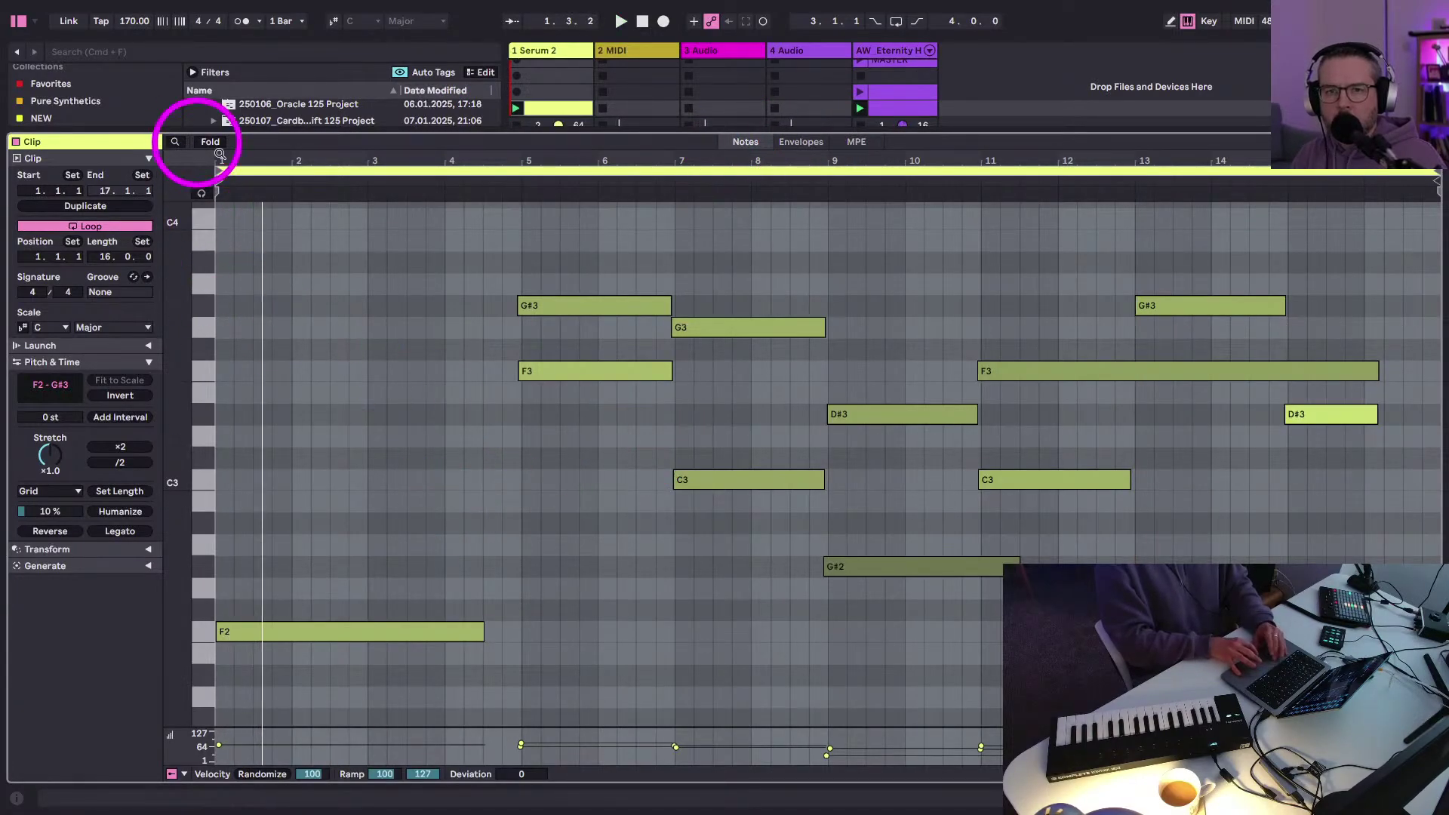
key("super+a")
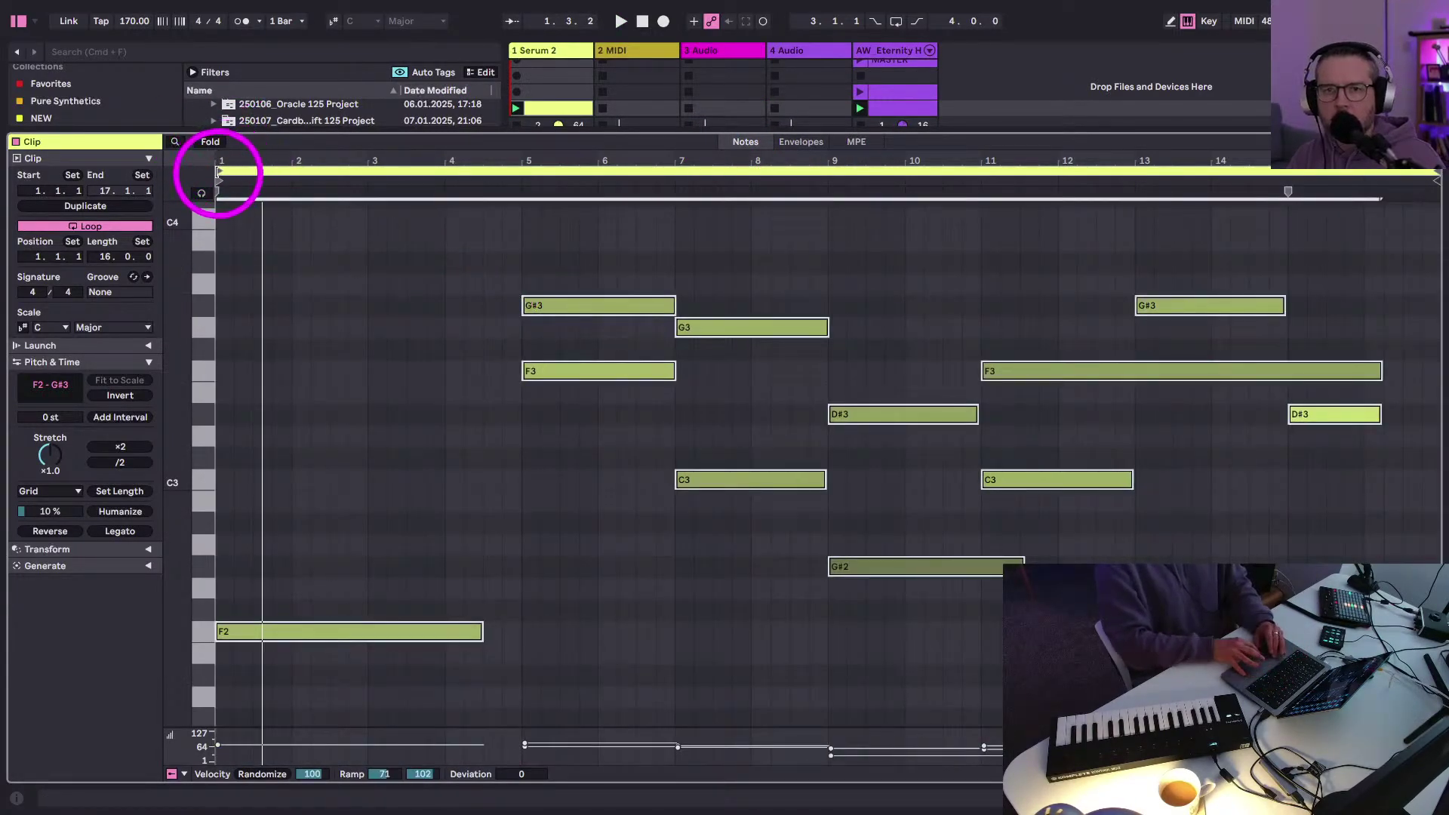
- Move the pad clip's loop start to bar 5 and make that point the clip's 1.1.1 position
left_click_drag(217, 172, 529, 208)
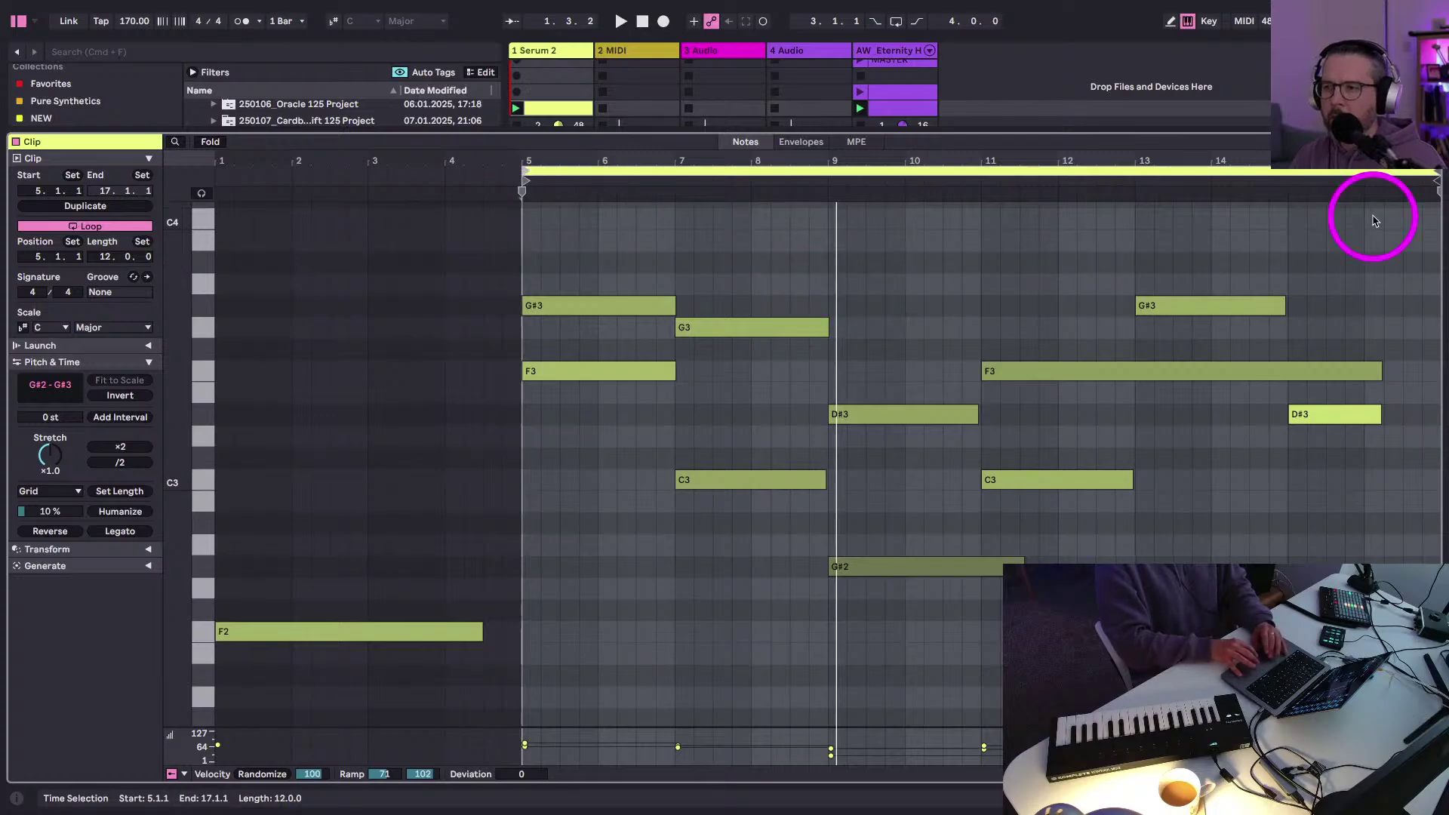
right_click(522, 190)
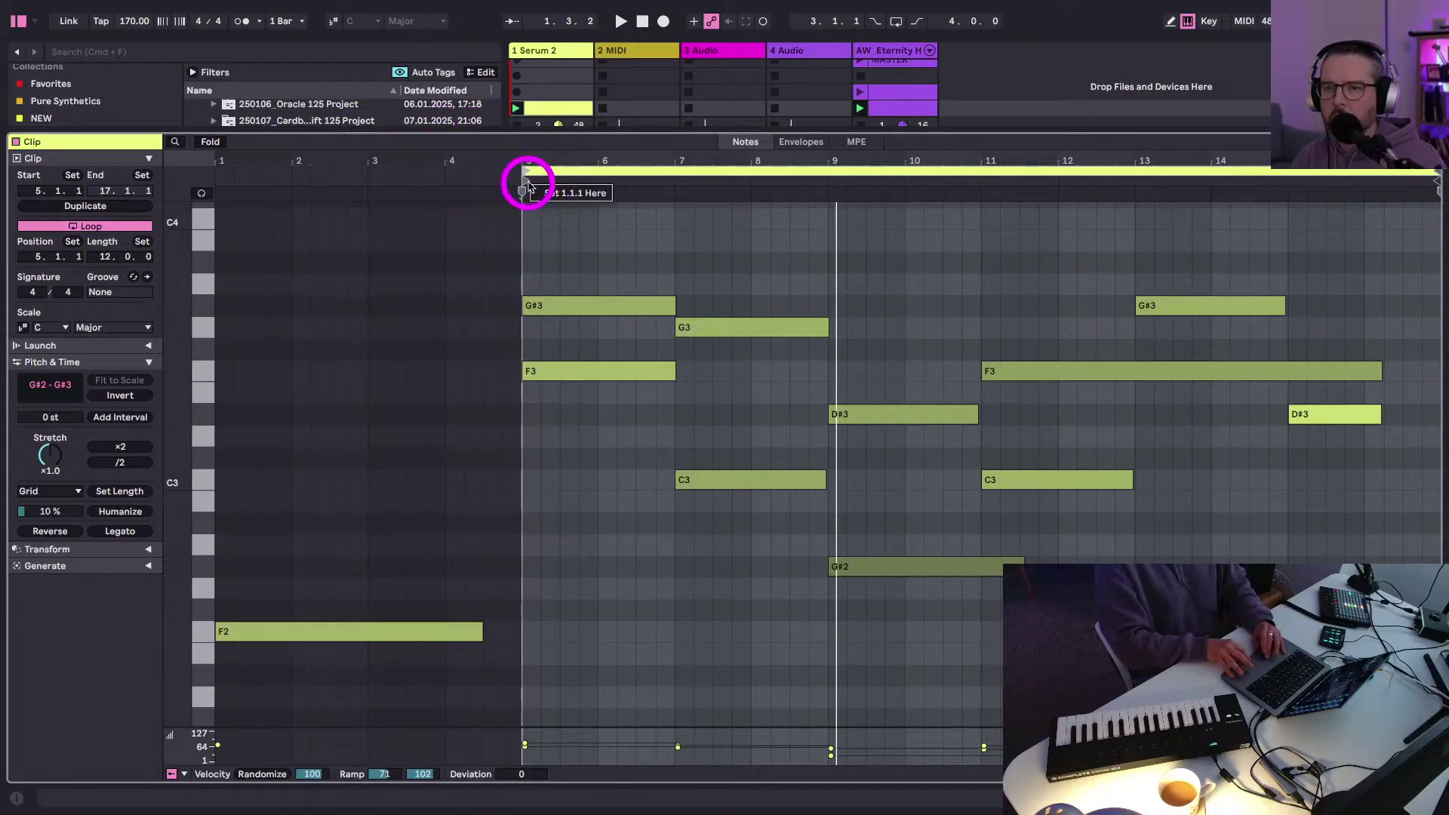
left_click(541, 191)
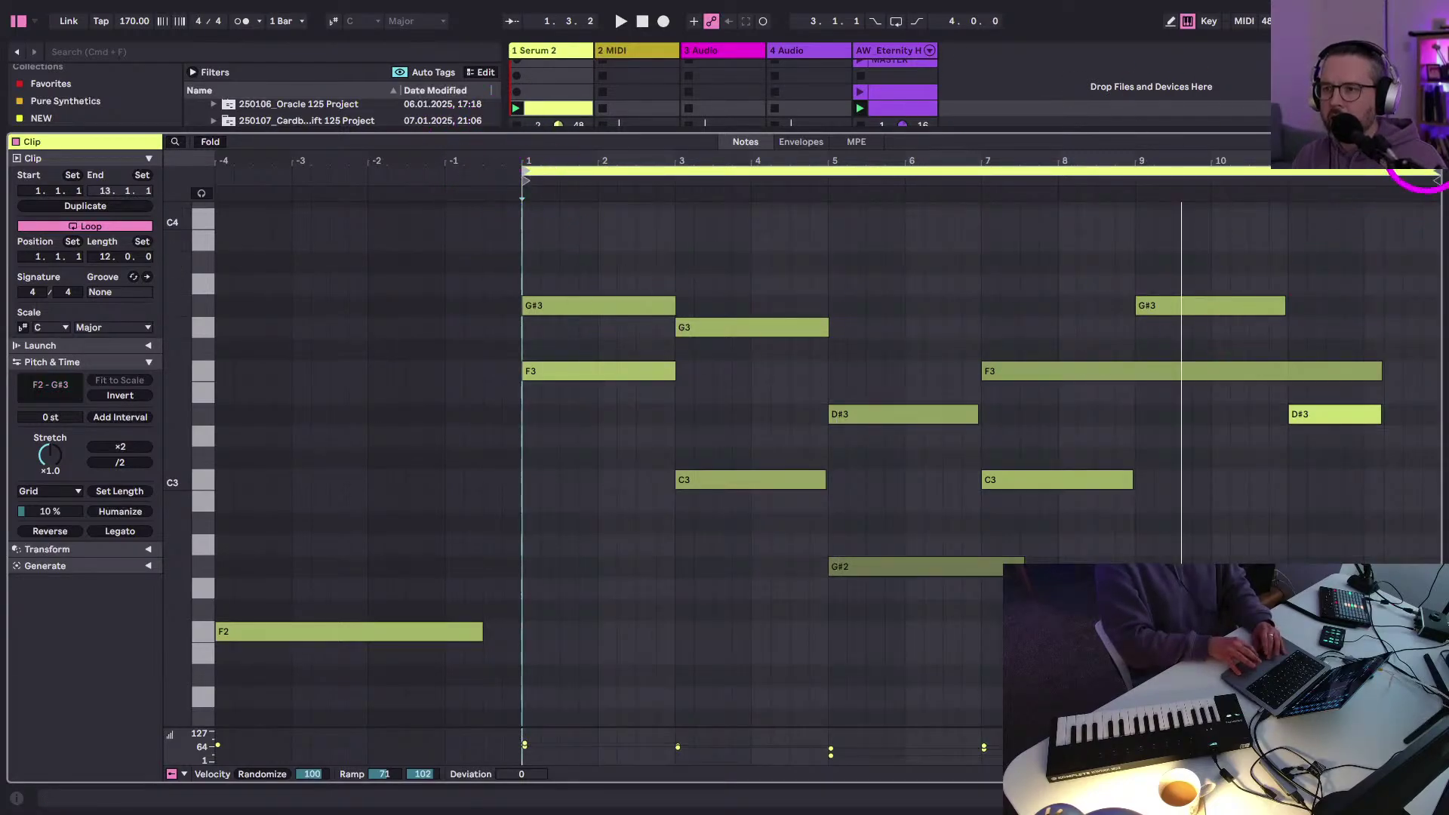
- Start playback, shorten the pad clip's loop to eight bars by ending it at bar 9, and return to the device view
key("space")
left_click_drag(1434, 180, 1125, 179)
key("shift+Tab")
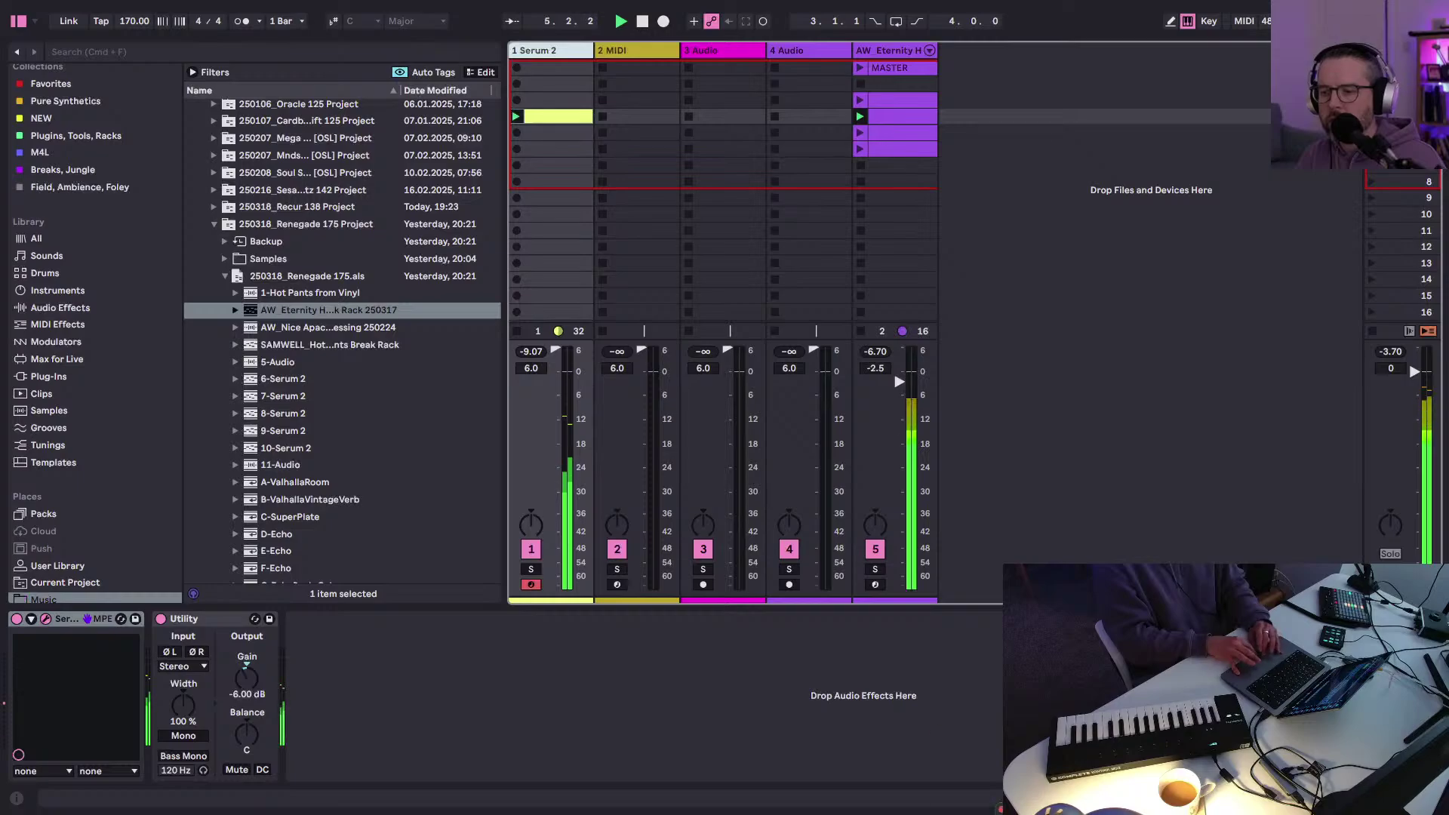
- Bring up the Serum 2 plugin window and adjust the Raindrops and Raindrops Speed macros of PD - Artificial, turning Raindrops fully down
key("alt+super+p")
left_click_drag(626, 186, 496, 66)
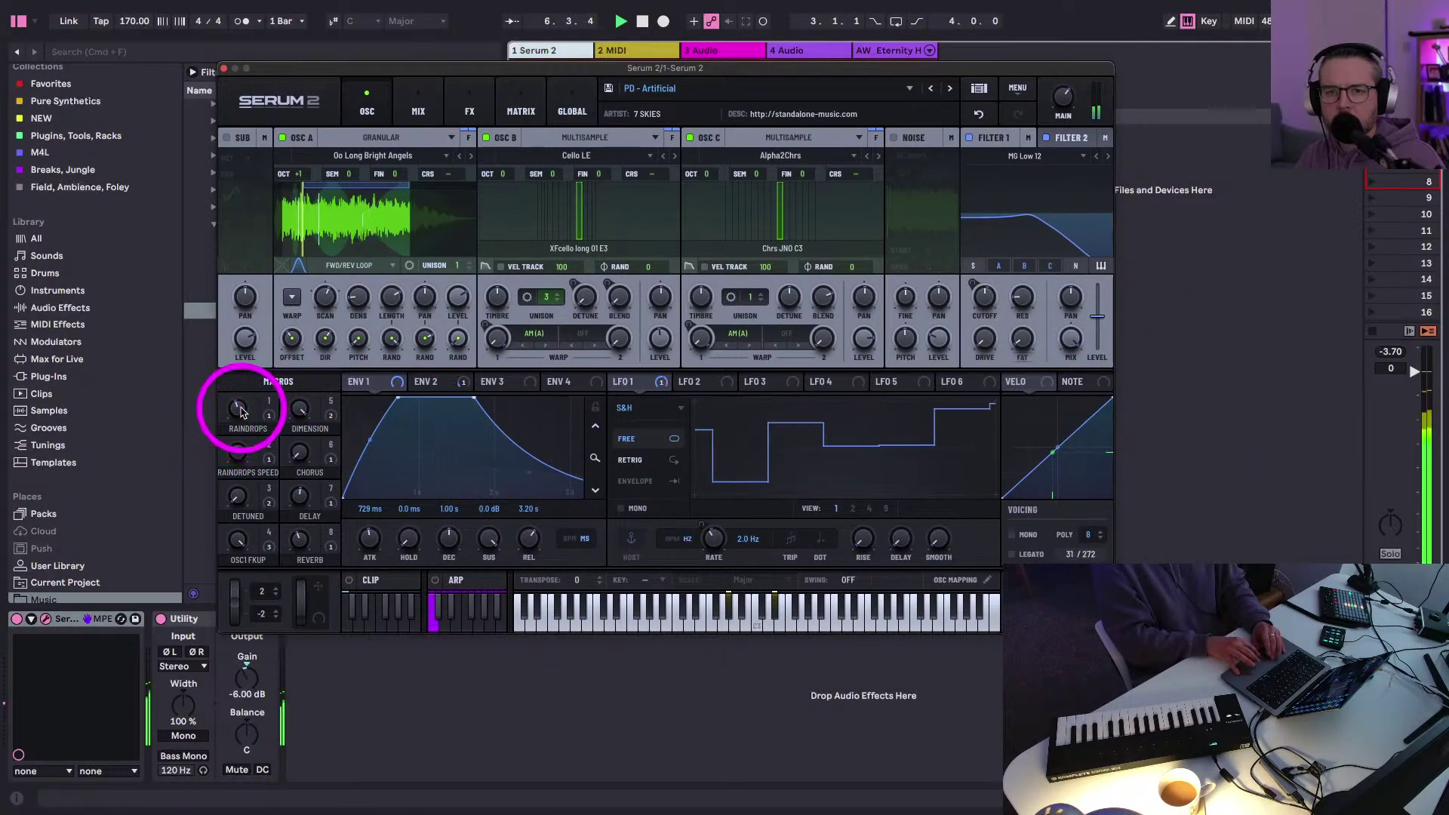
left_click_drag(240, 412, 241, 518)
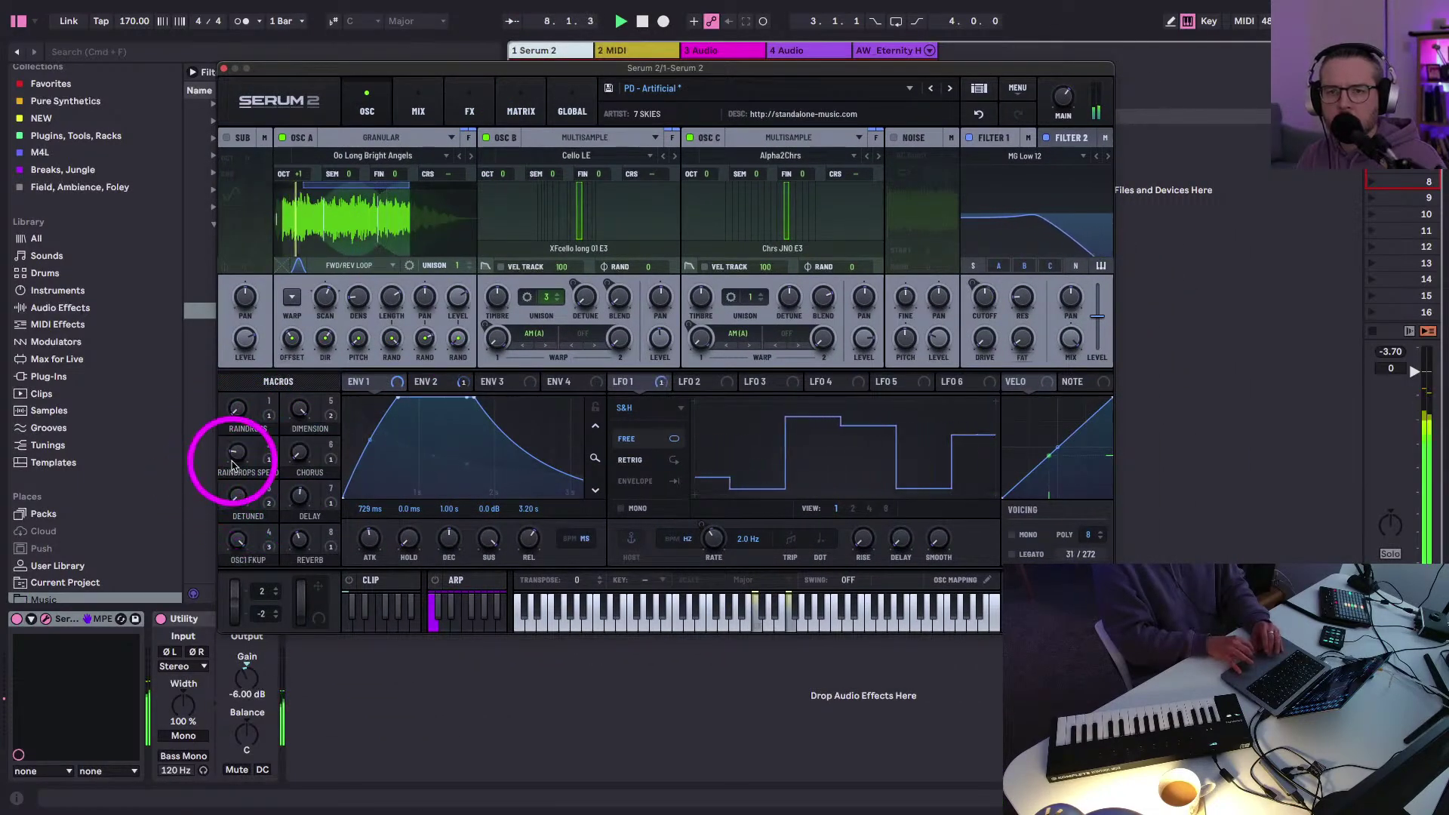
left_click(237, 456)
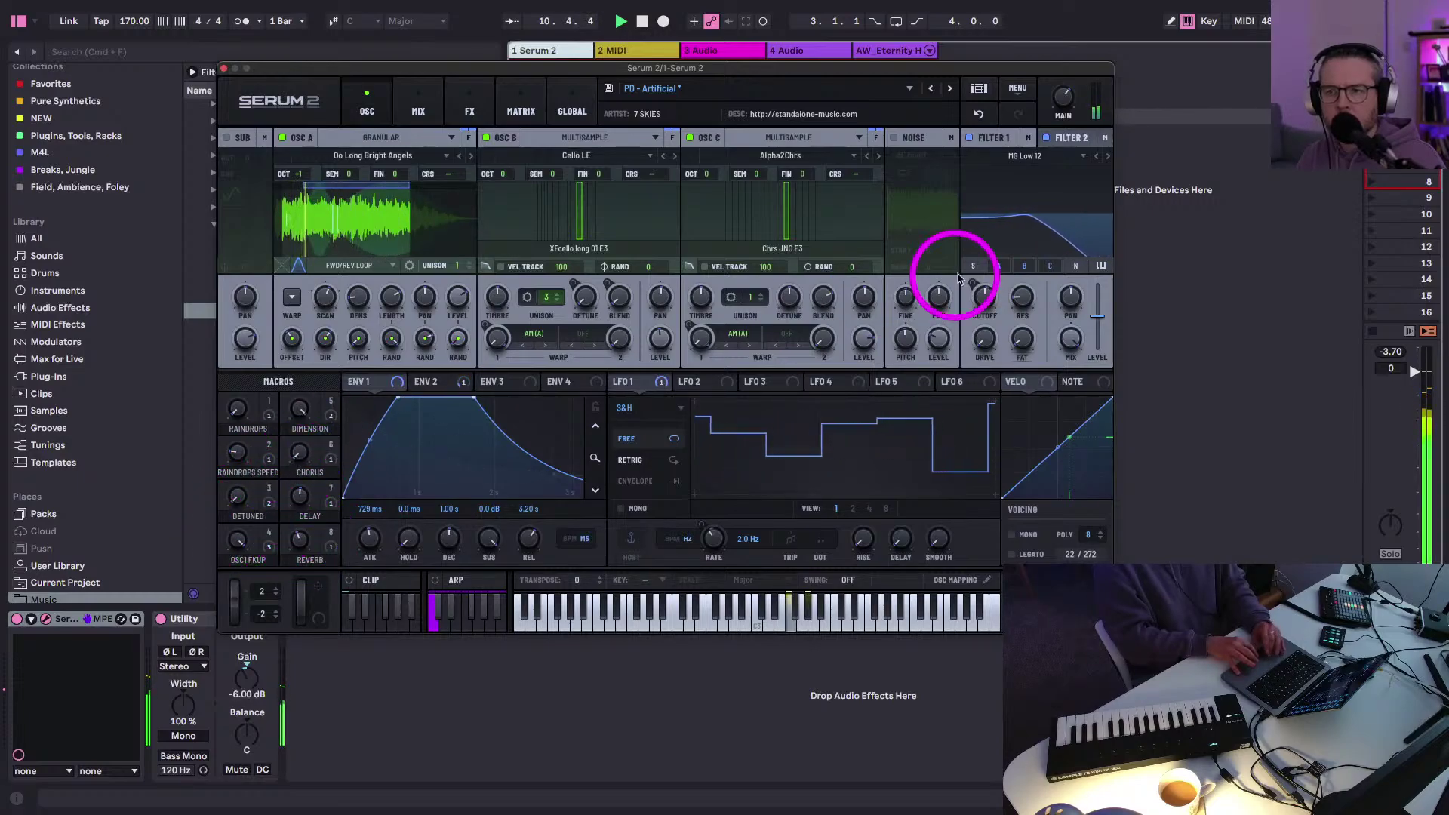
- Sweep the cutoff of the MG Low 12 filter and bring up the Band 12 filter in PD - Artificial
left_click(981, 305)
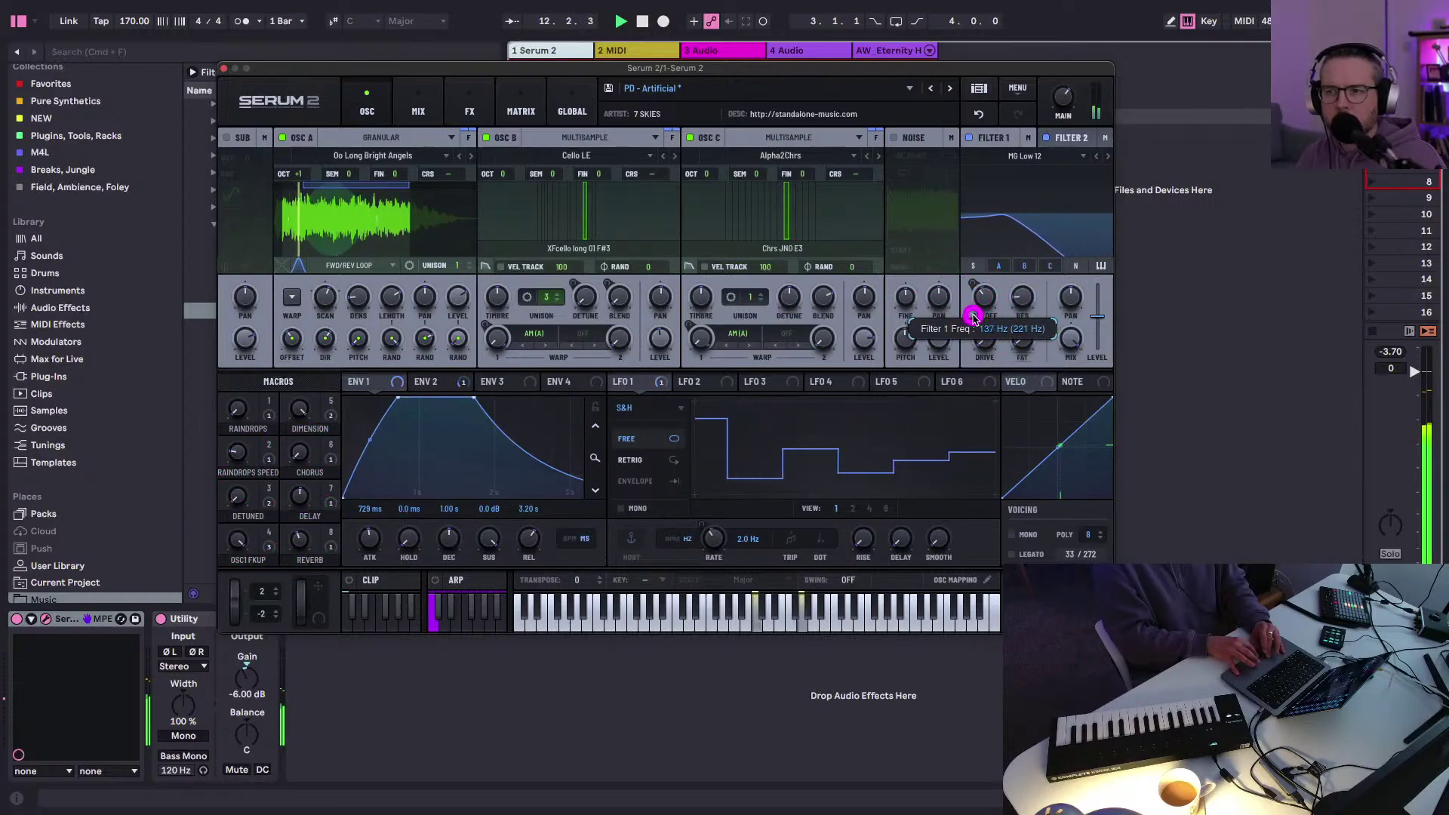
left_click_drag(971, 318, 971, 317)
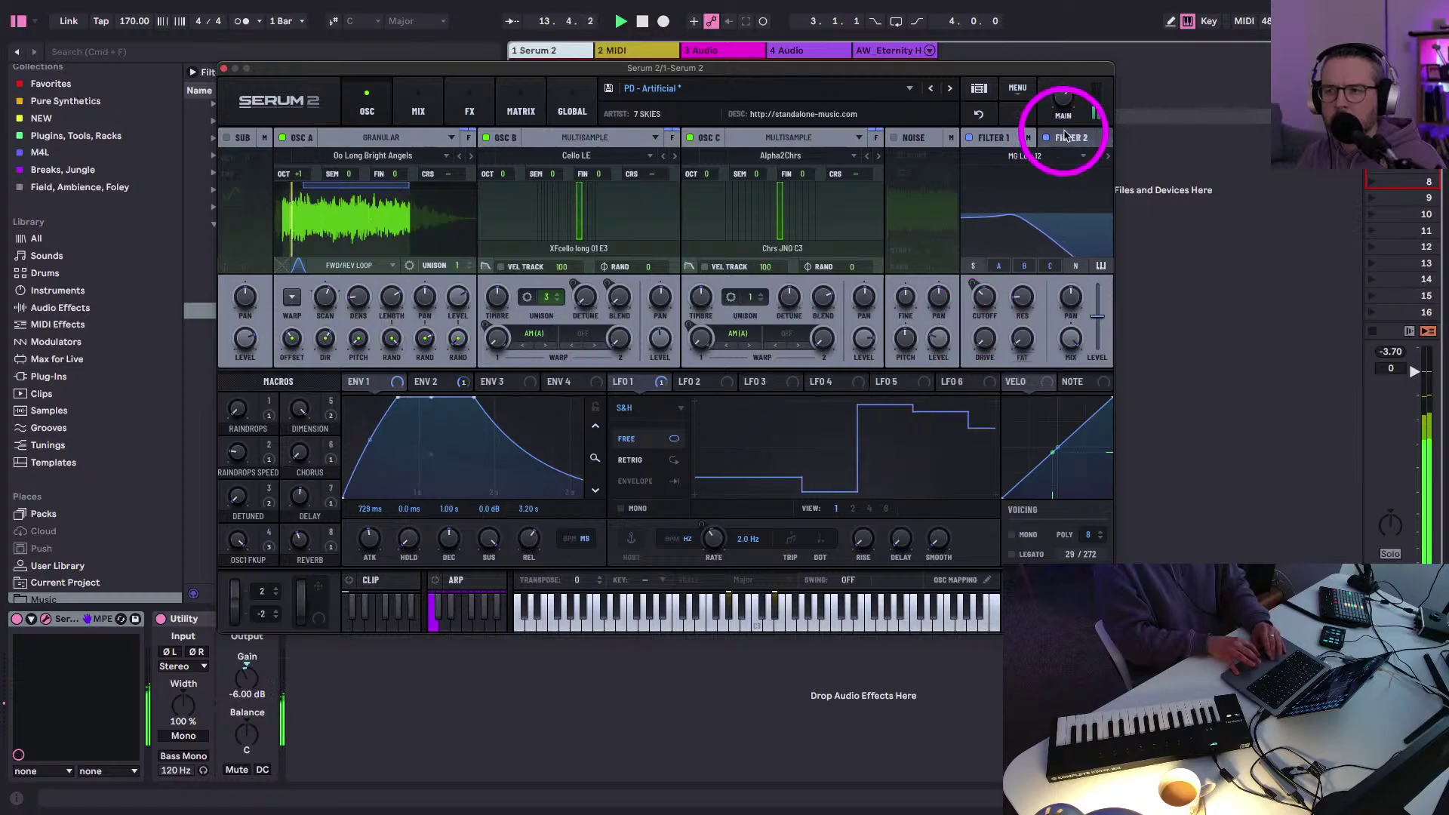
left_click(1068, 137)
left_click(973, 285)
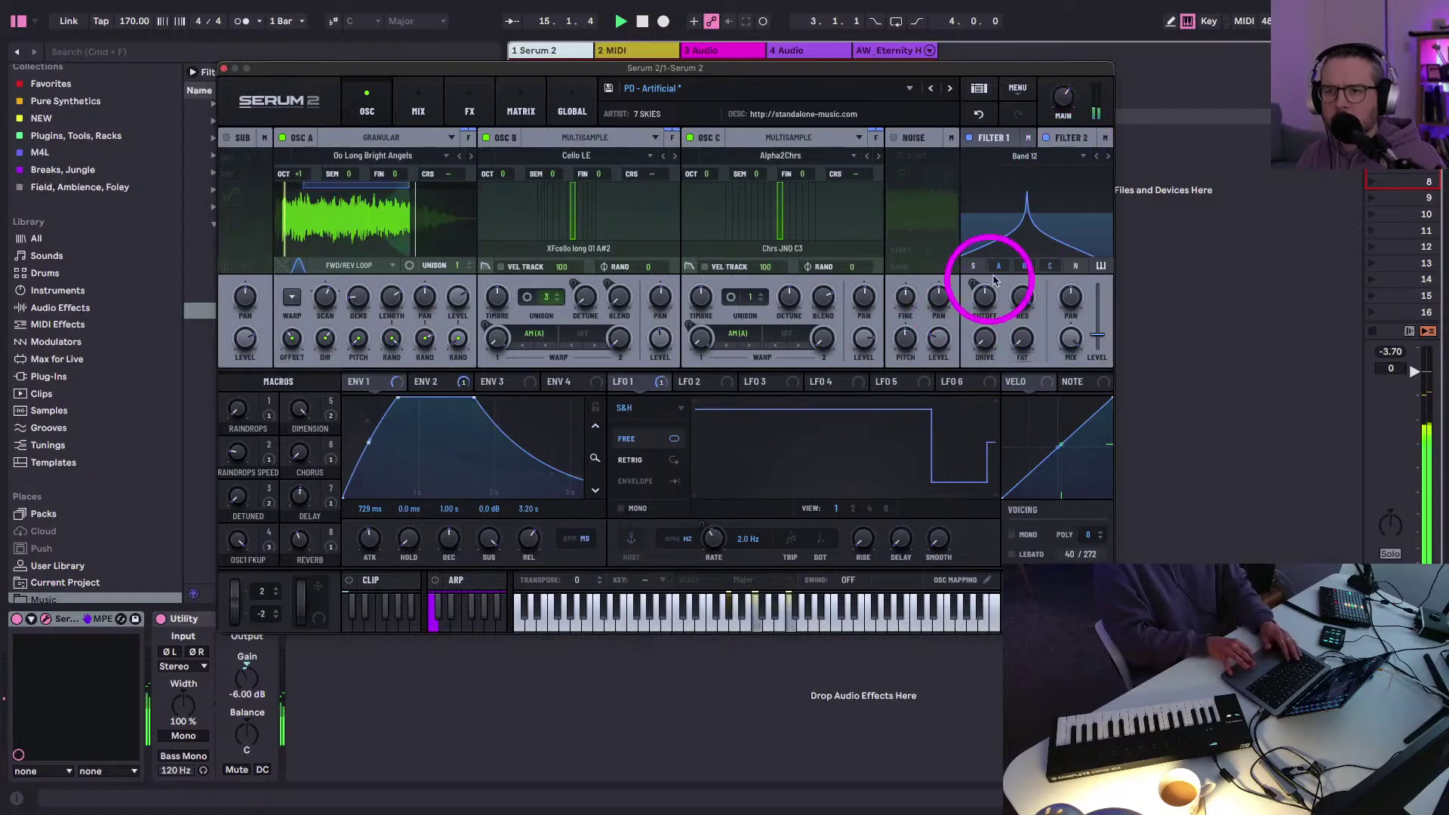
- Load the next pad preset, PD - Astralink, and adjust its Darkness and Octave Layer macros and the MG Low 12 filter cutoff
left_click(949, 90)
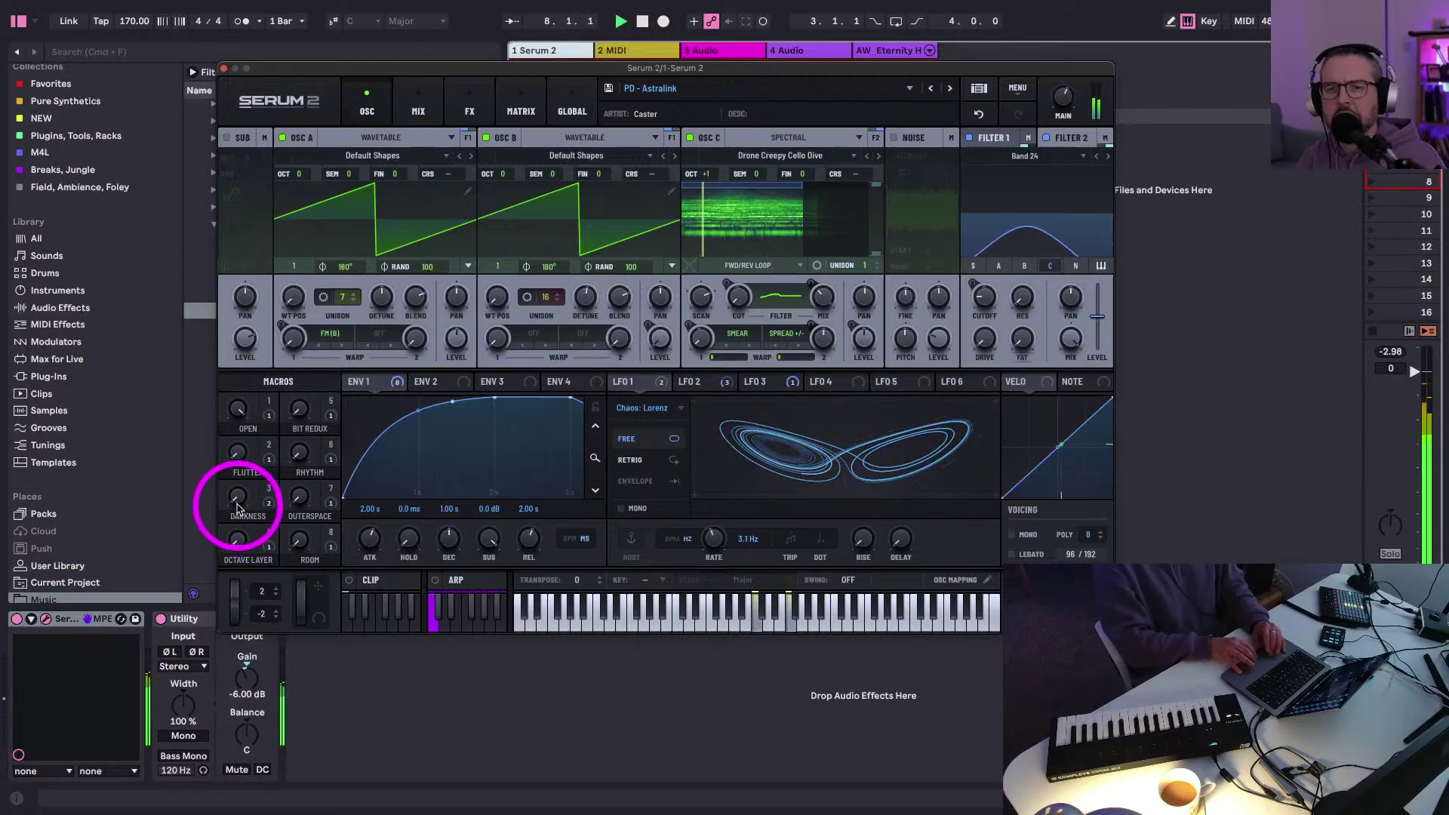
left_click_drag(237, 507, 231, 486)
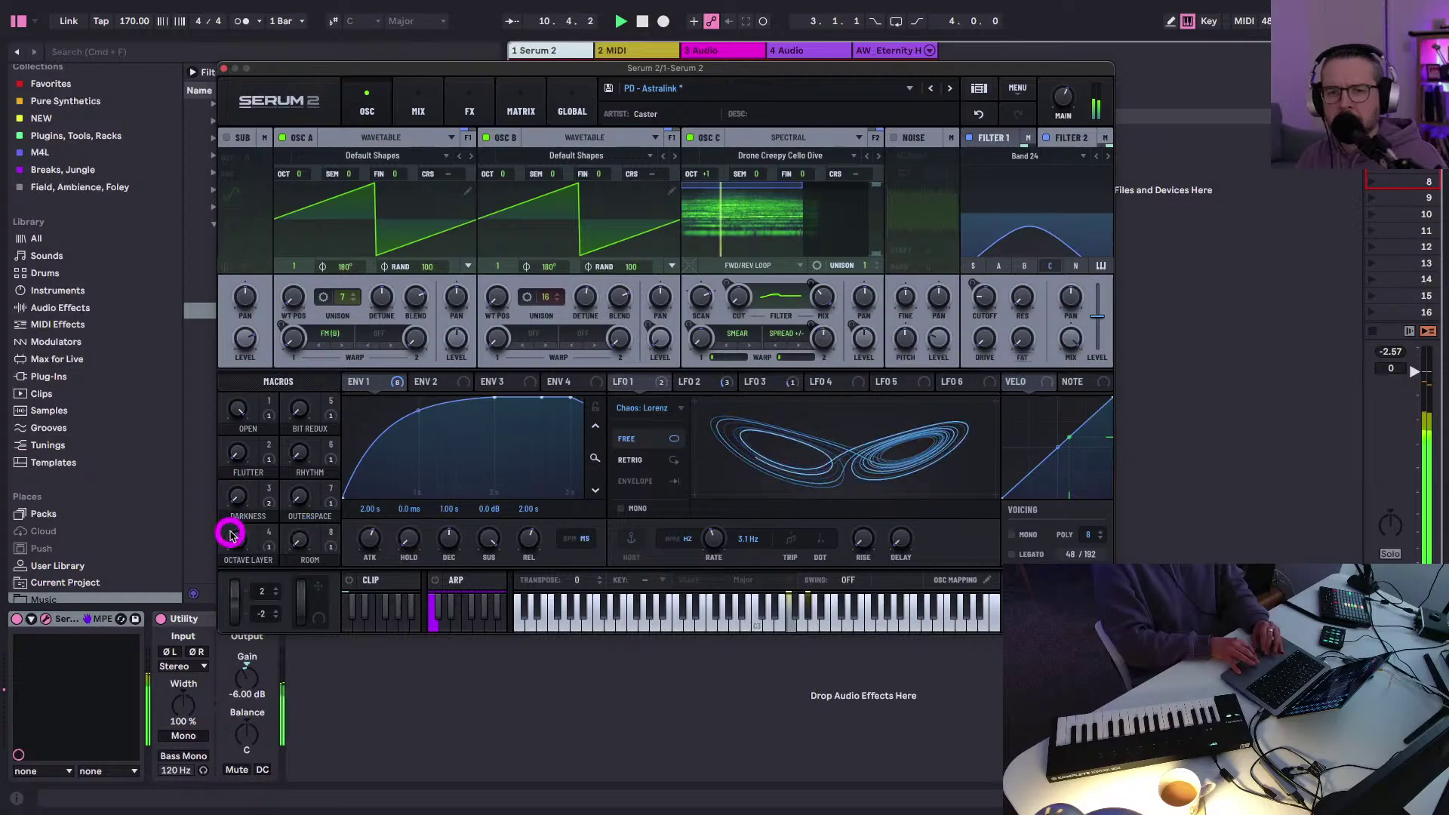
left_click_drag(231, 532, 227, 579)
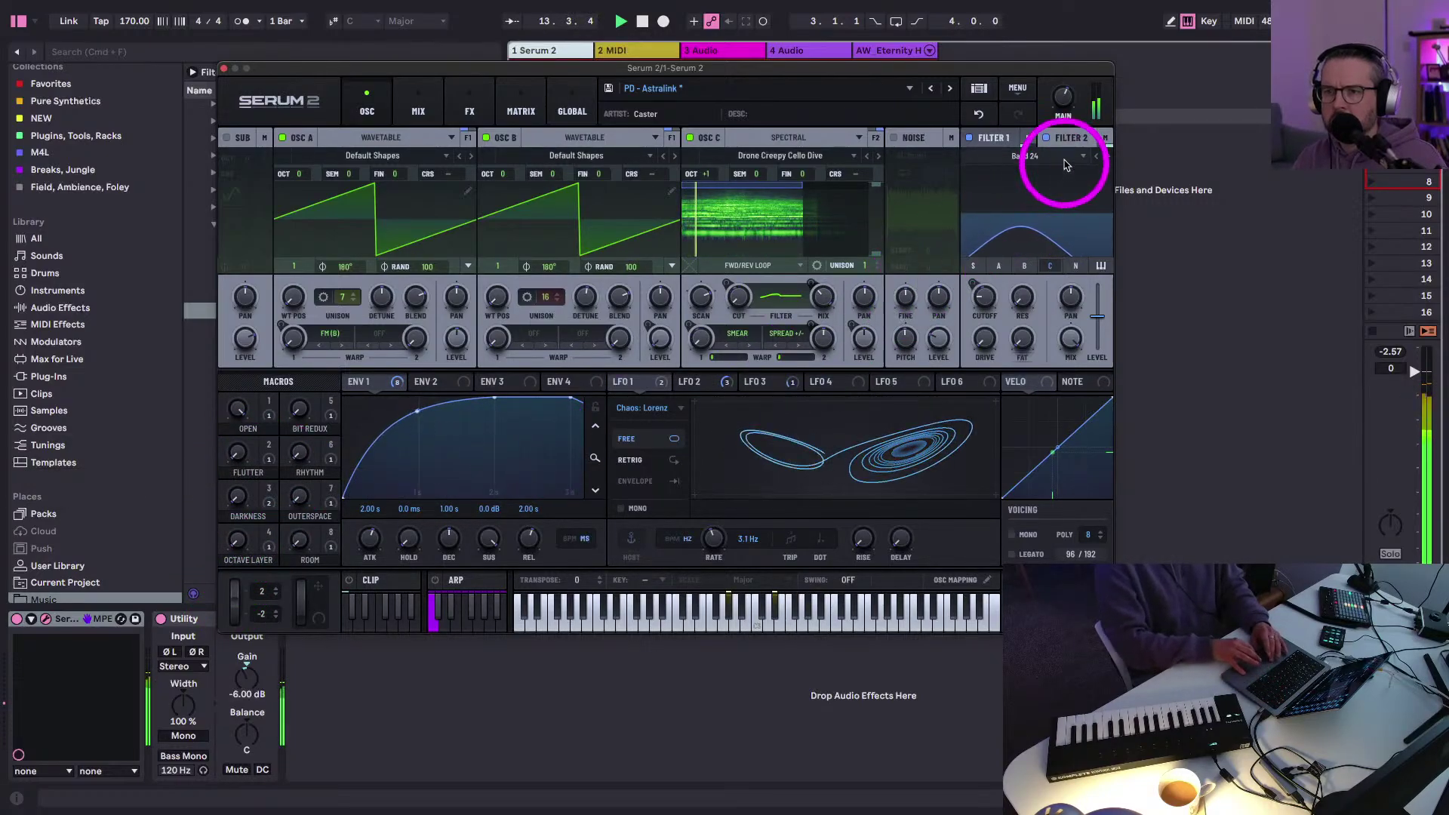
left_click(1002, 134)
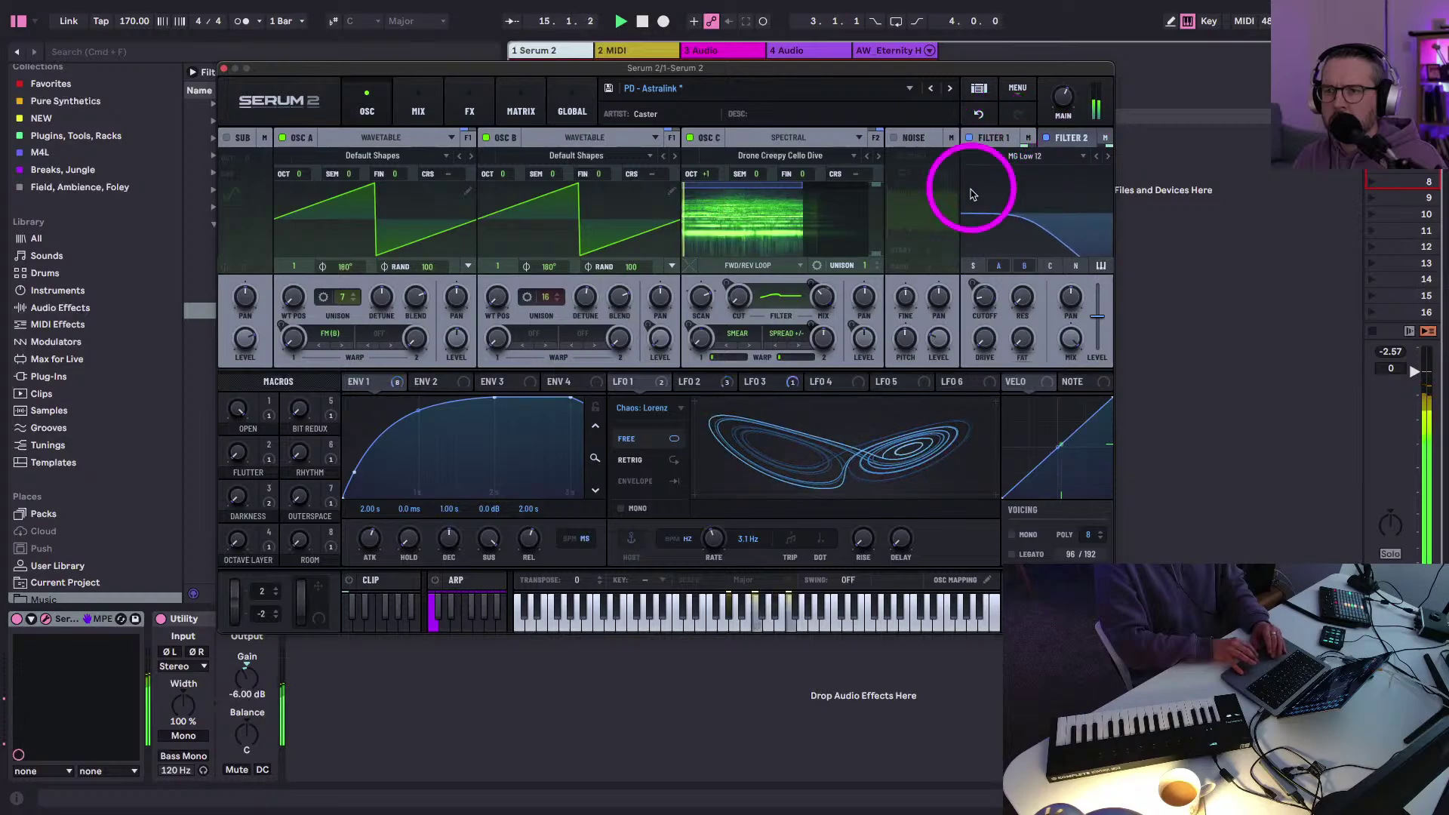
mouse_move(981, 297)
left_mouse_down()
mouse_move(973, 306)
mouse_move(964, 285)
mouse_move(964, 314)
mouse_move(980, 285)
mouse_move(985, 307)
left_mouse_up()
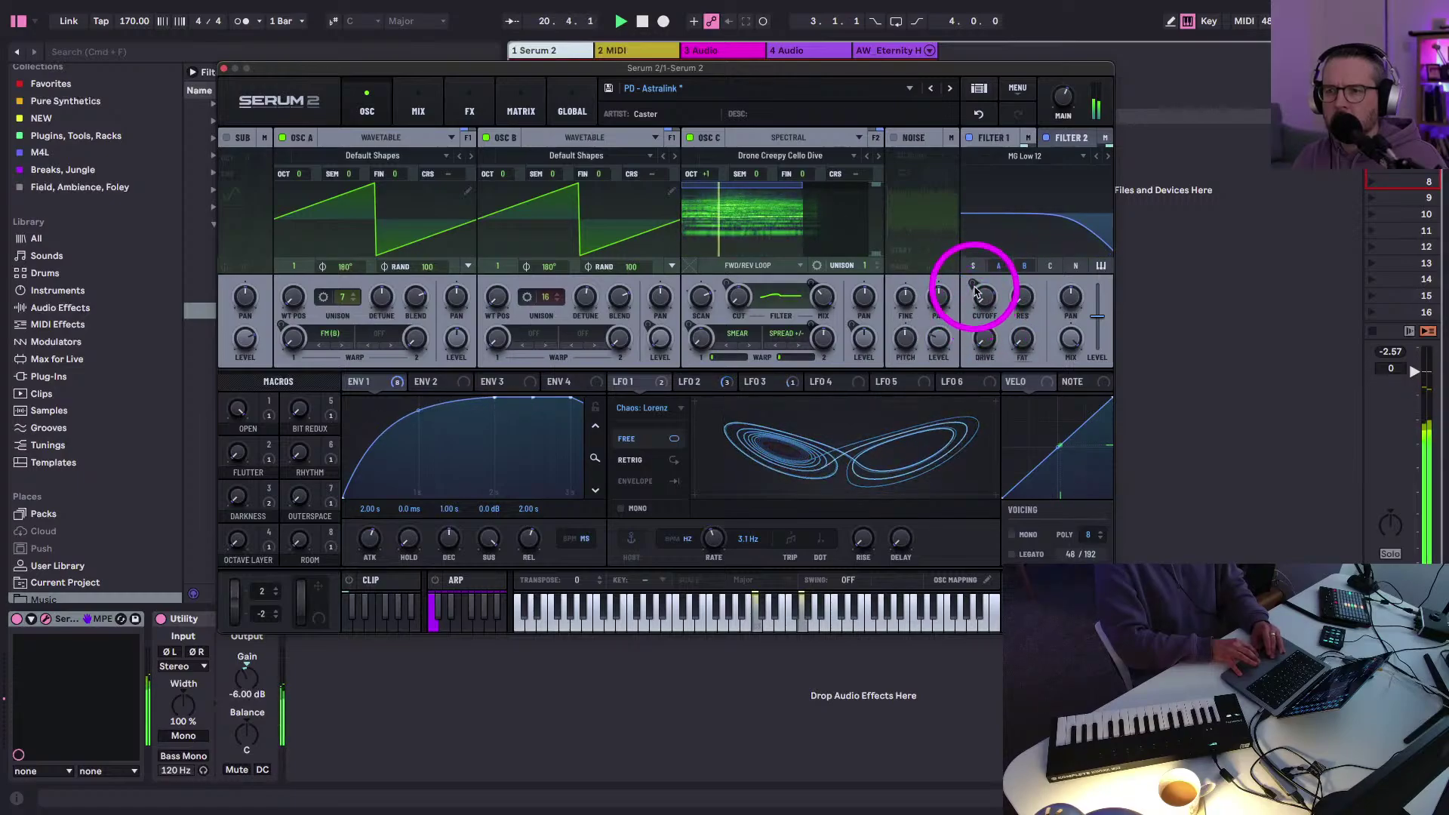
- Restart playback and set the Env 1 modulation of C Spec Flt Cutoff to 24% in the modulation matrix
key("space")
left_click(520, 108)
key("space")
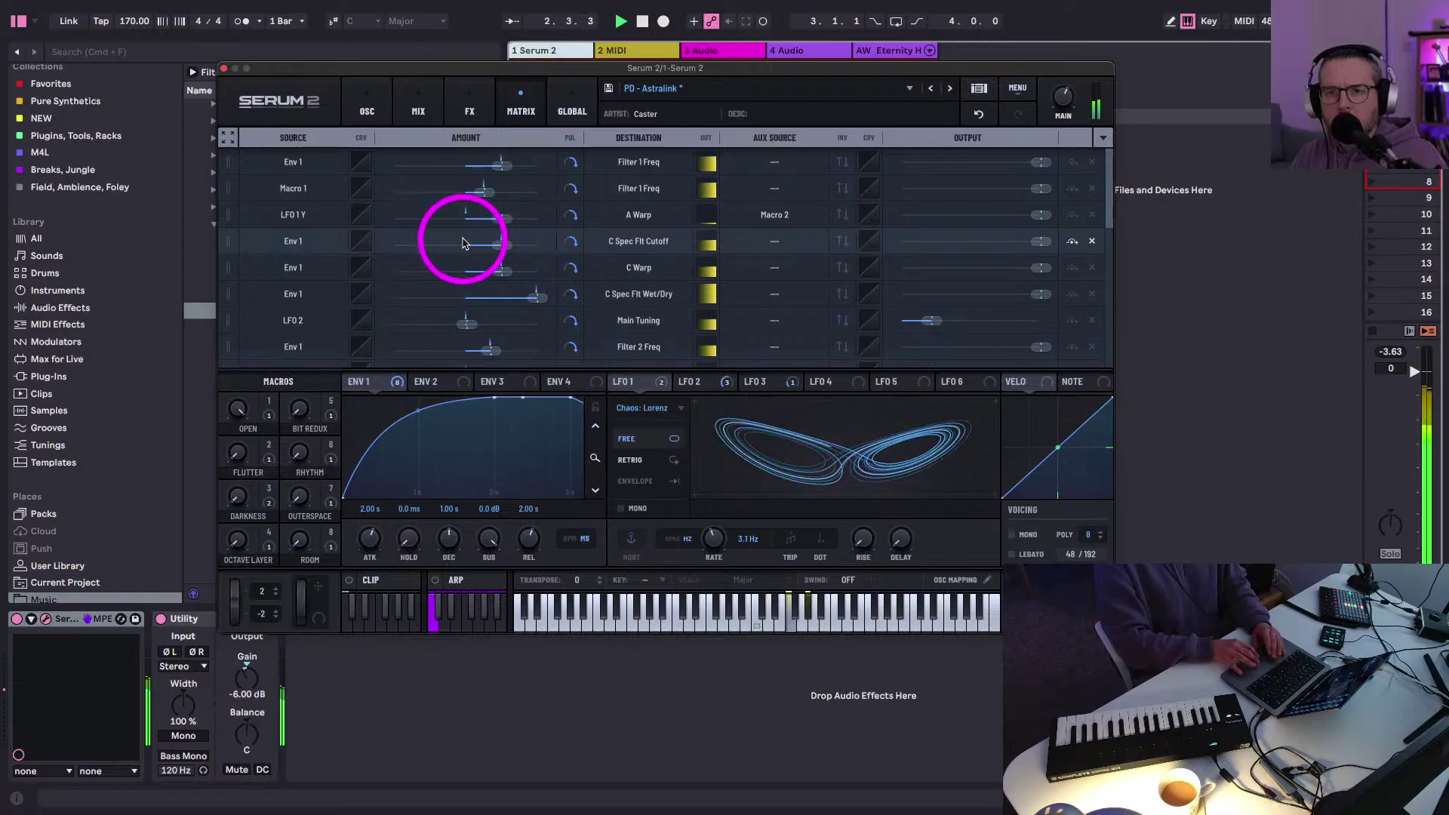
left_click_drag(499, 243, 489, 249)
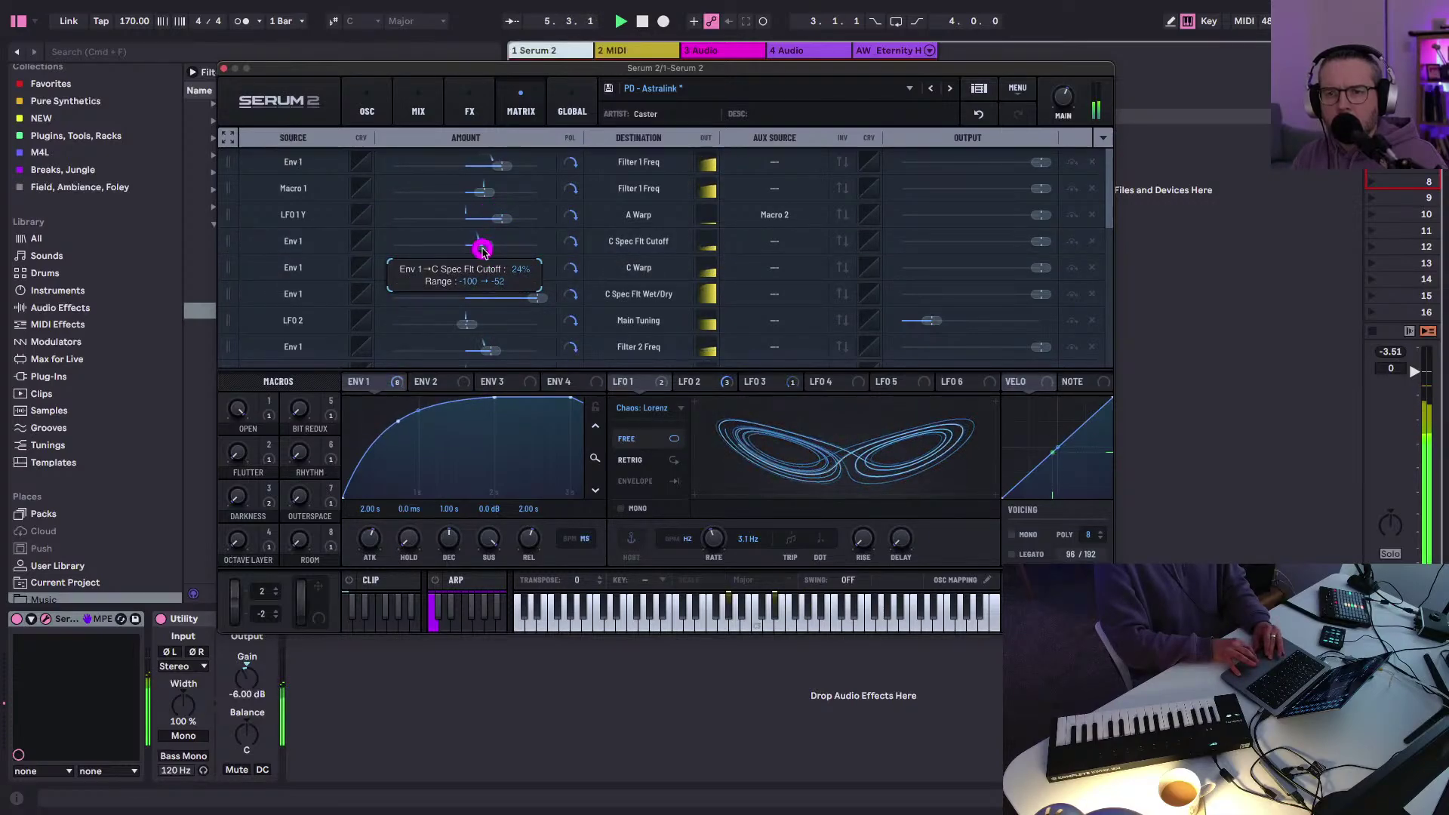
left_click_drag(483, 248, 483, 248)
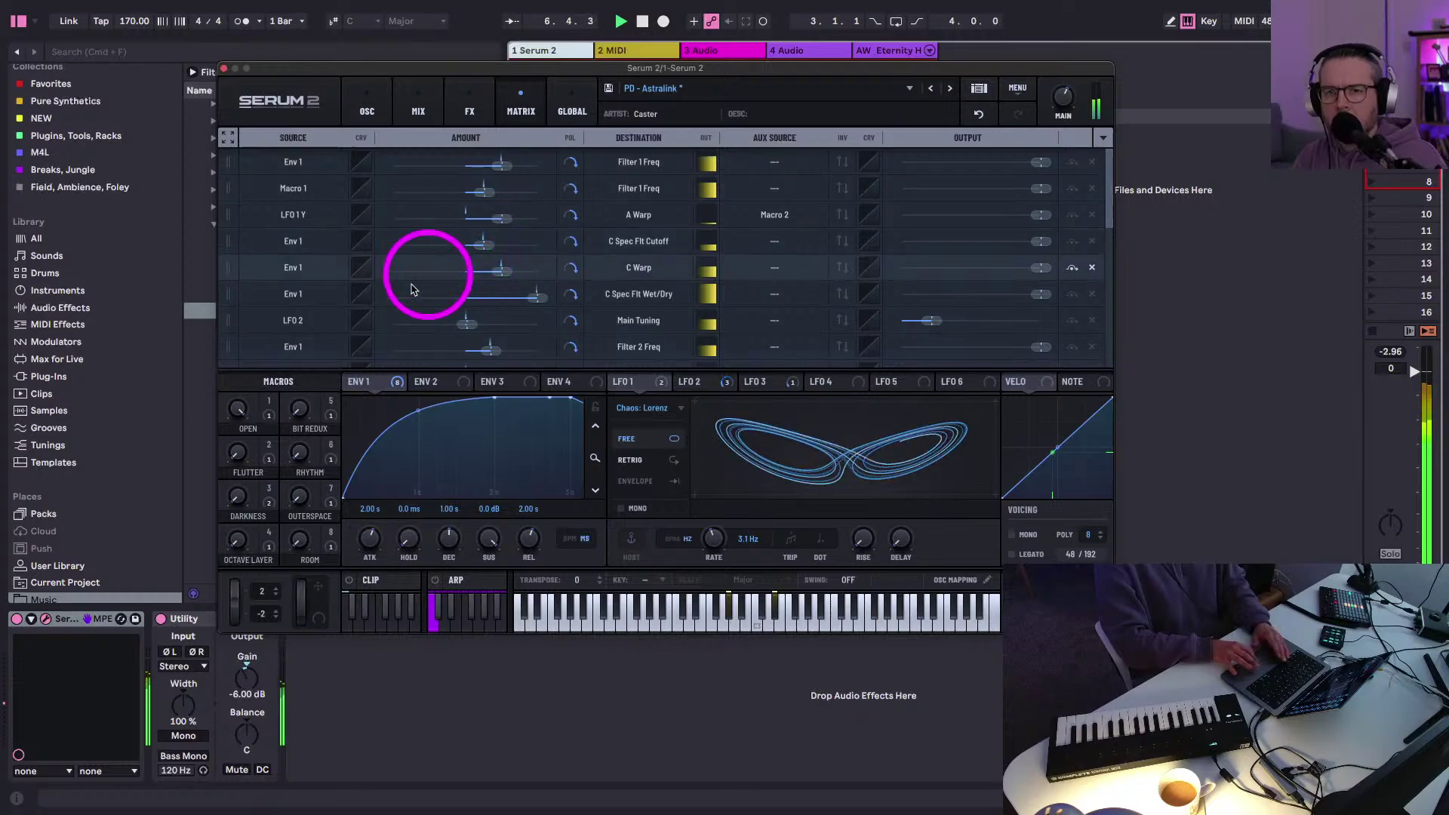
- Set the Open macro to about 45, adjust the Darkness macro, and return to the oscillator view
left_click_drag(231, 408, 231, 424)
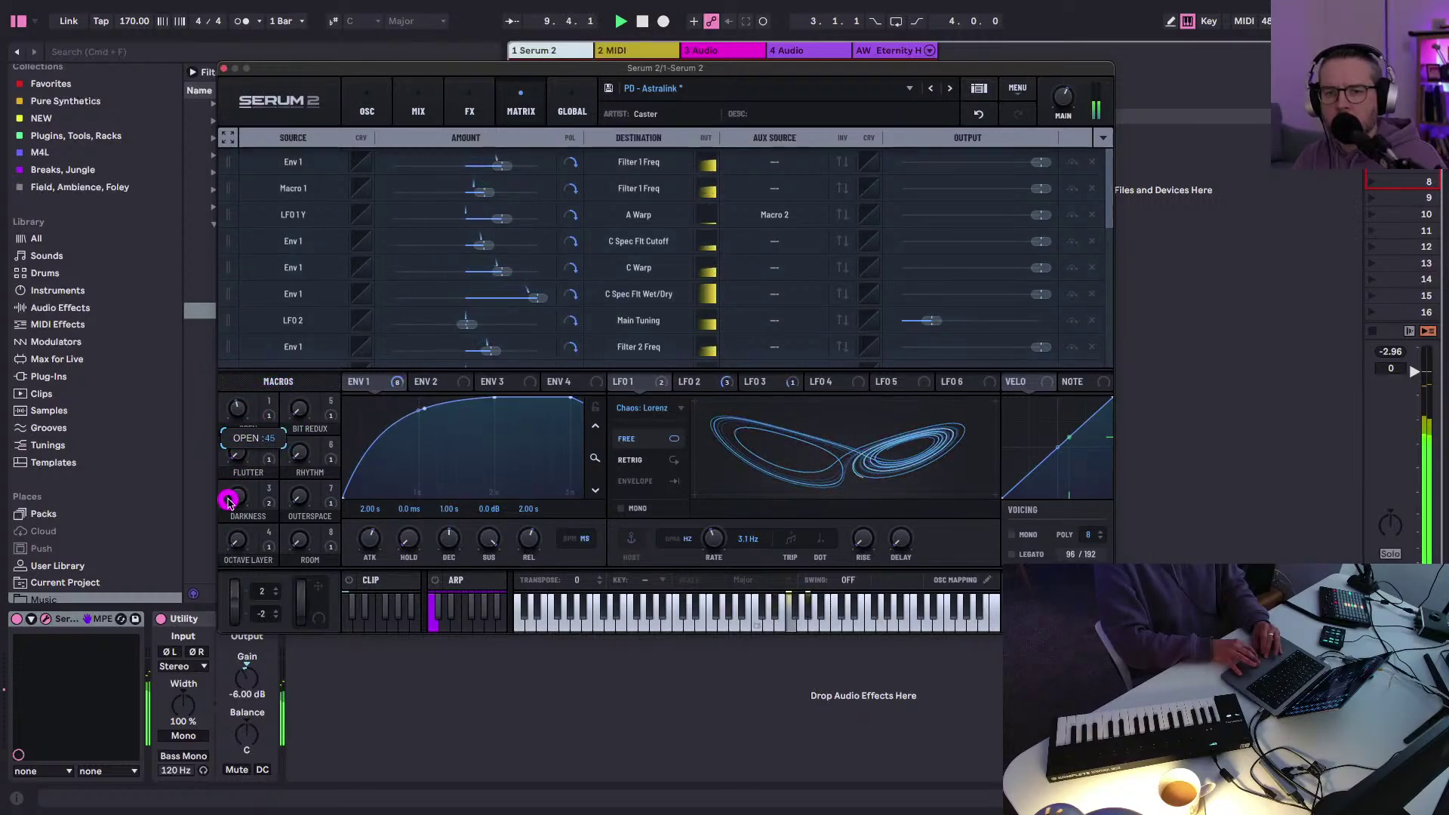
left_click_drag(229, 502, 227, 491)
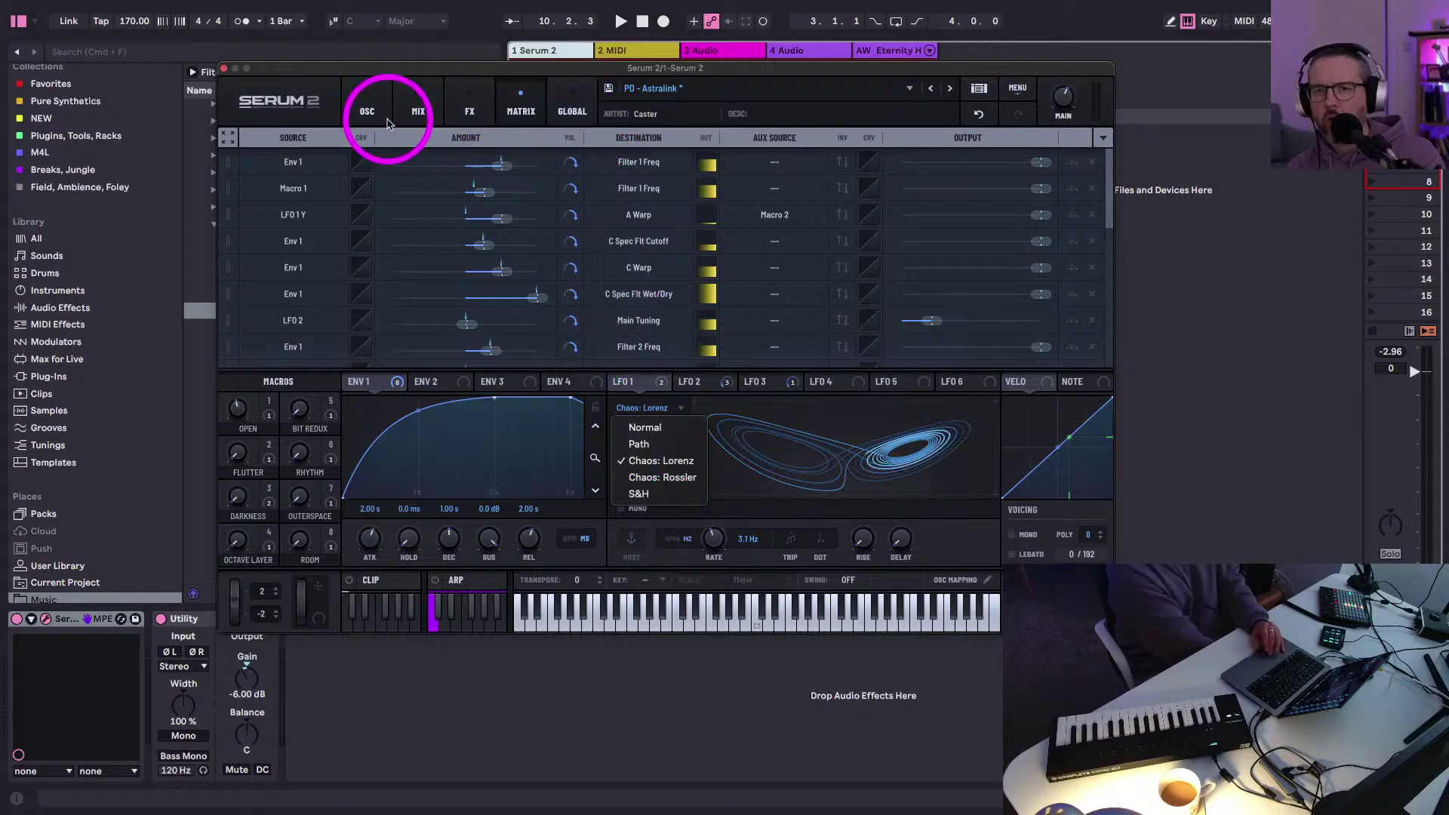
left_click(363, 108)
left_click(366, 107)
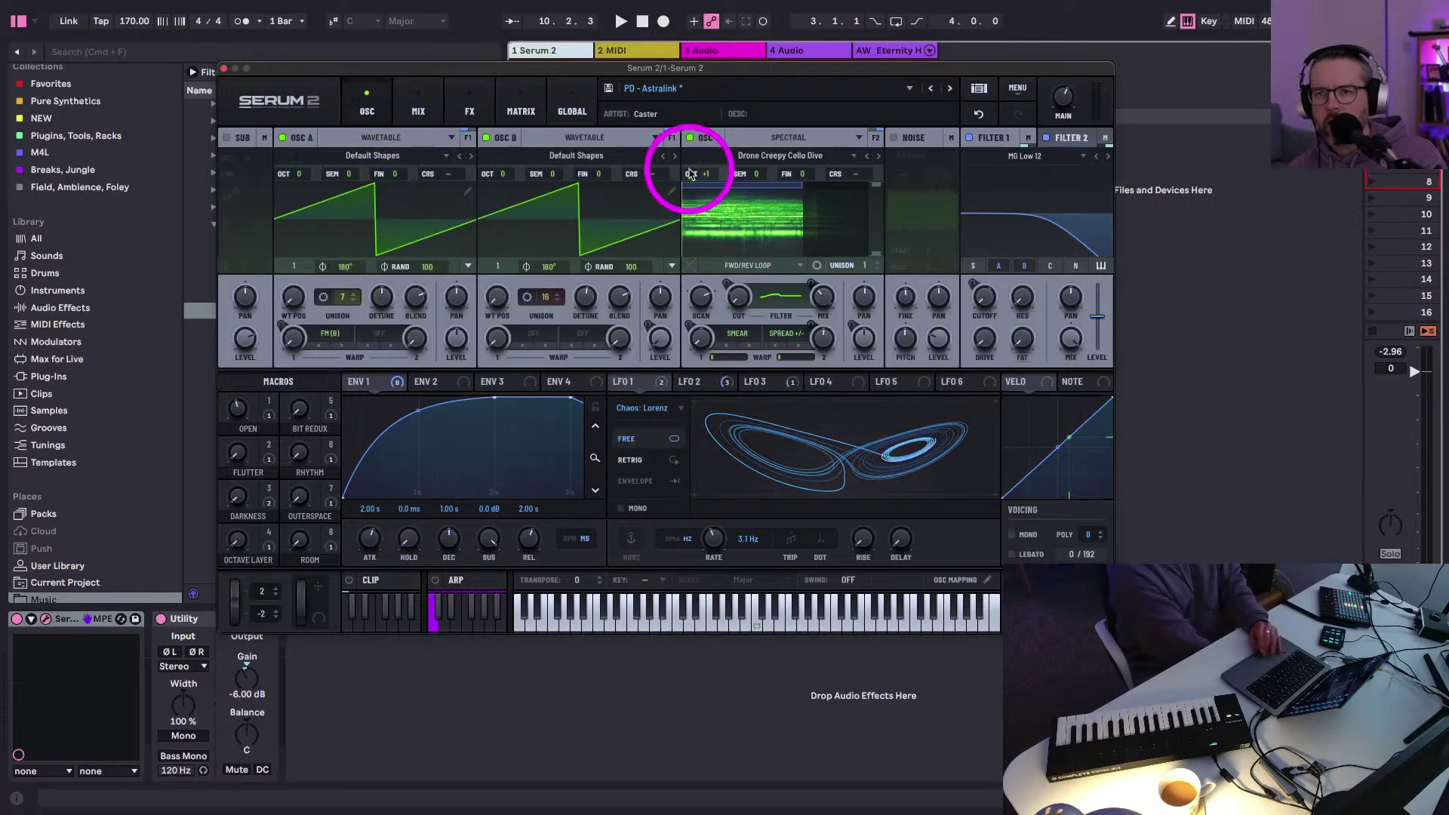
- Audition PD - Bamboo Forest Reflections with the pad clip, load the next preset, PD - Beach Butterfly, and stop playback
left_click(950, 89)
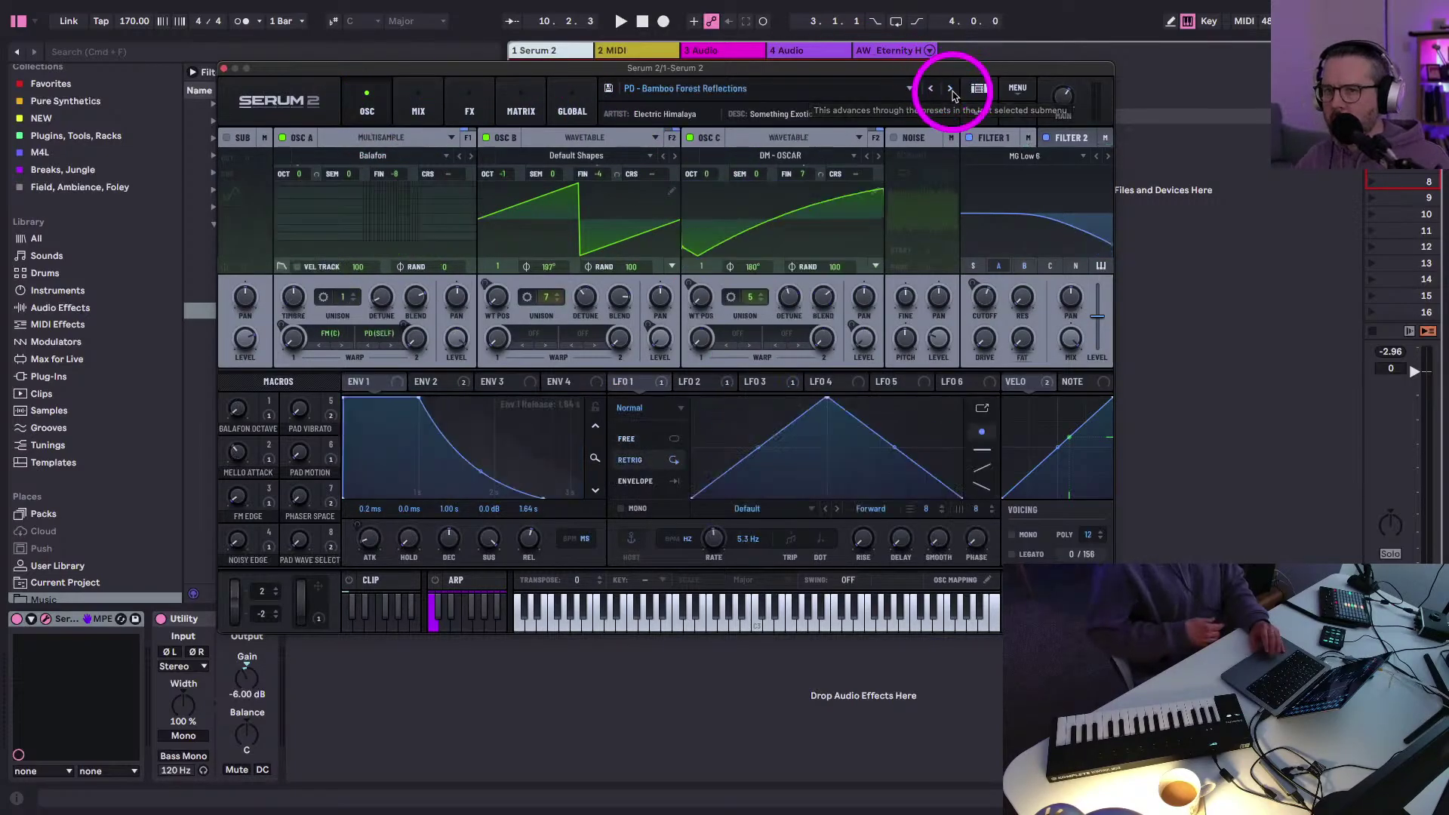
key("space")
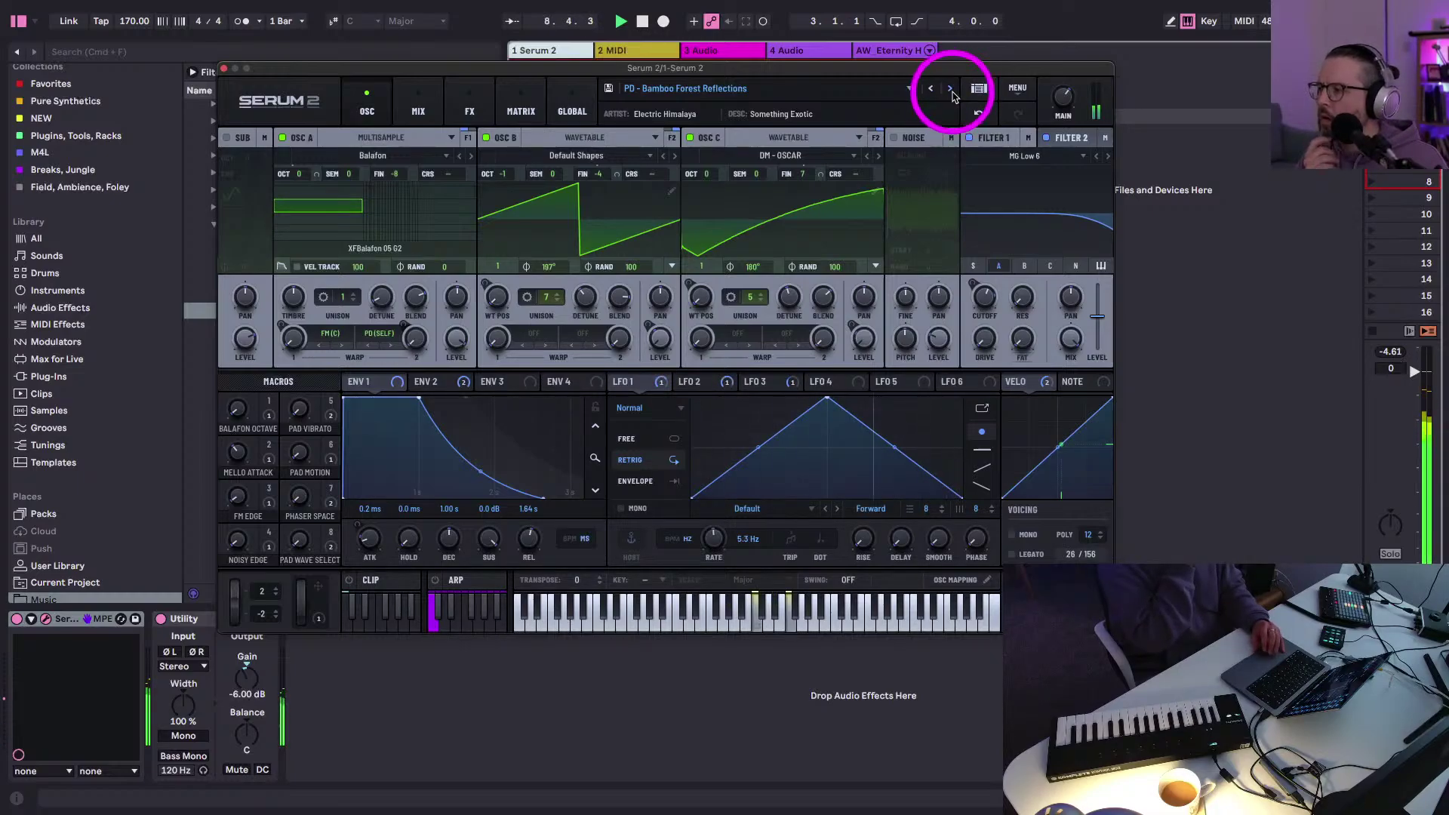
left_click(950, 89)
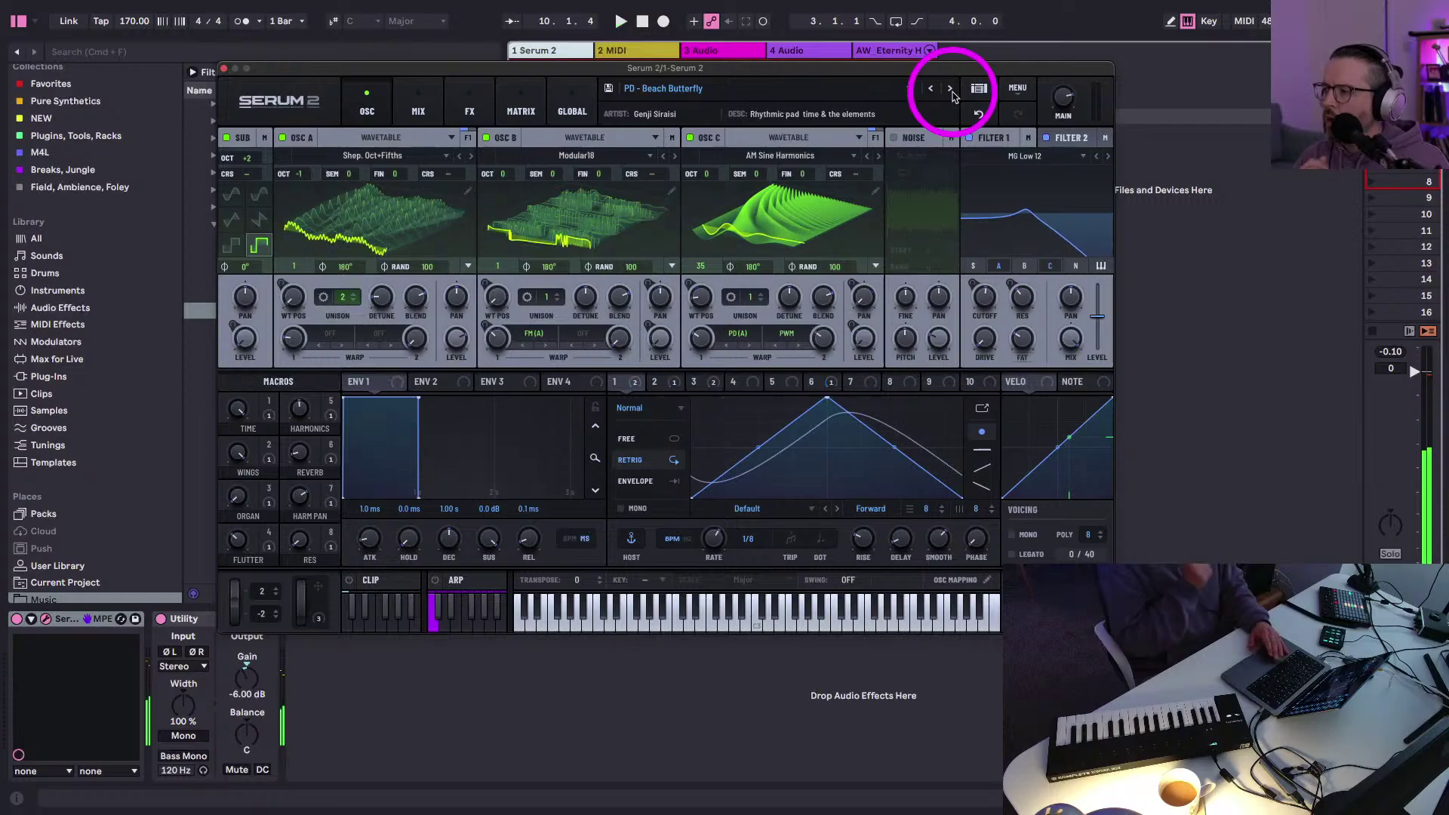
left_click(642, 21)
- Examine soothe2's processing in the break track's effect rack during playback, and close its window
left_click(804, 43)
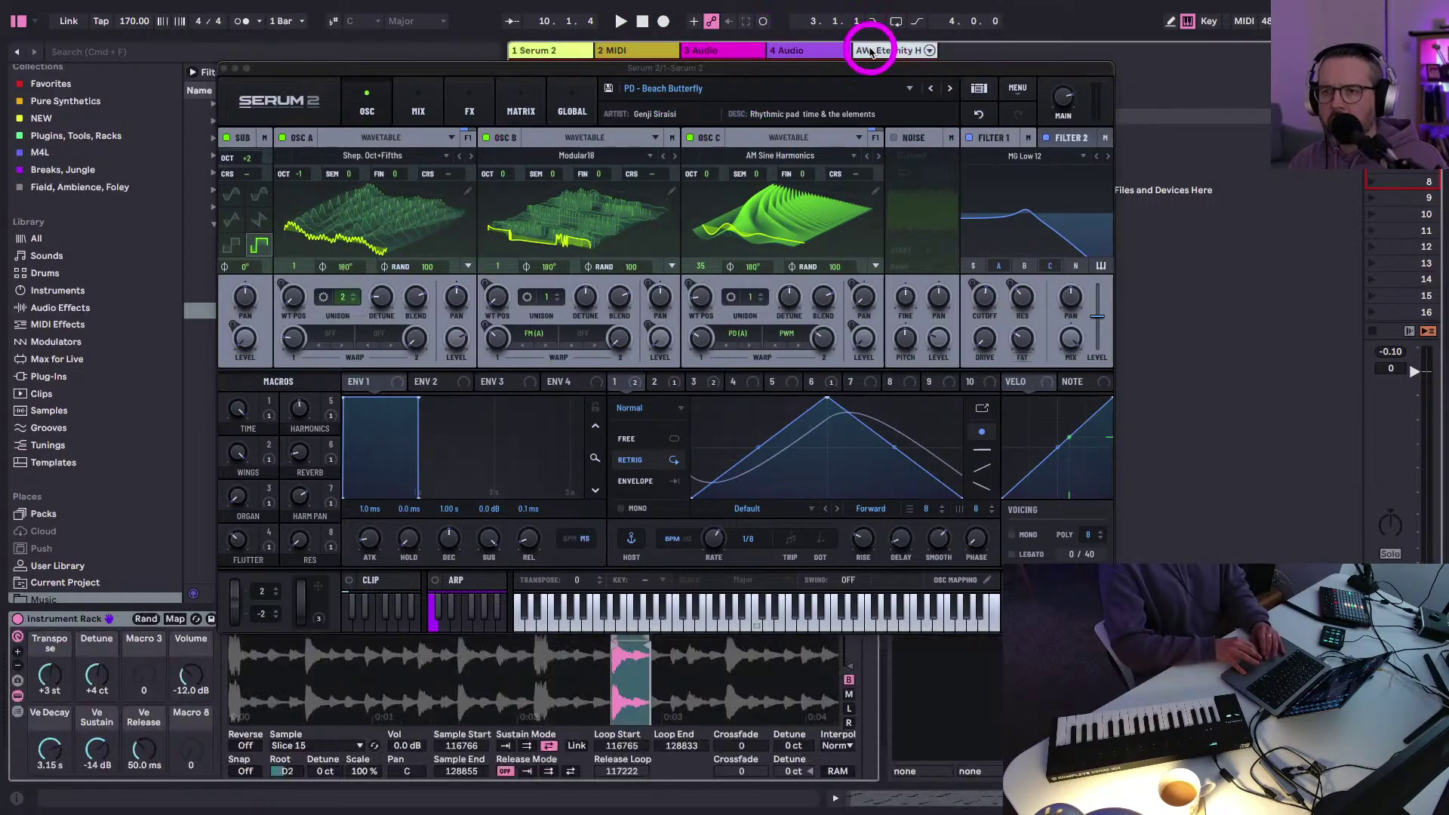
left_click(929, 621)
scroll(660, 747, "right", 8)
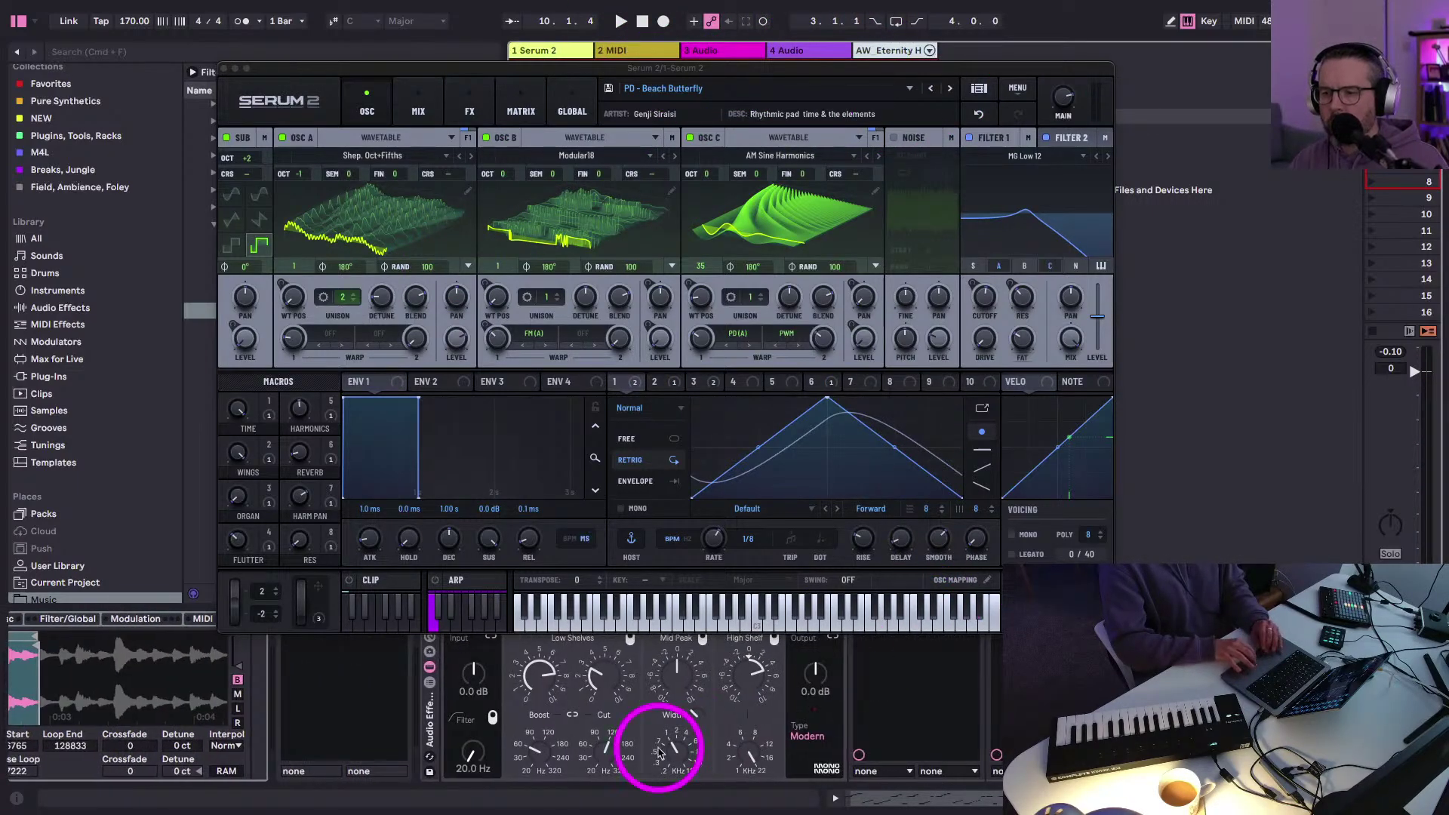
scroll(660, 747, "right", 4)
left_click_drag(616, 66, 408, 33)
left_click(904, 632)
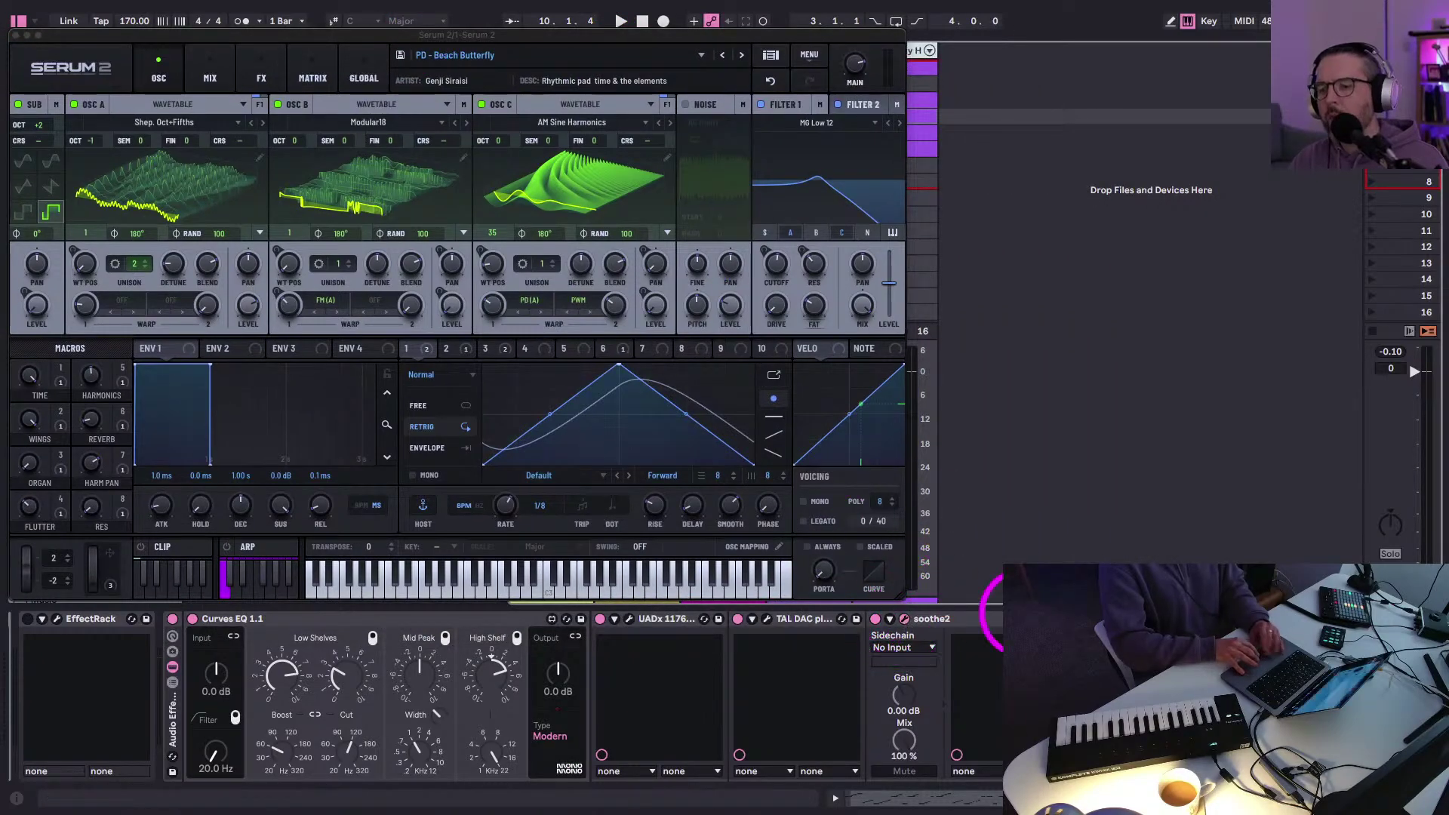
left_click_drag(335, 119, 413, 67)
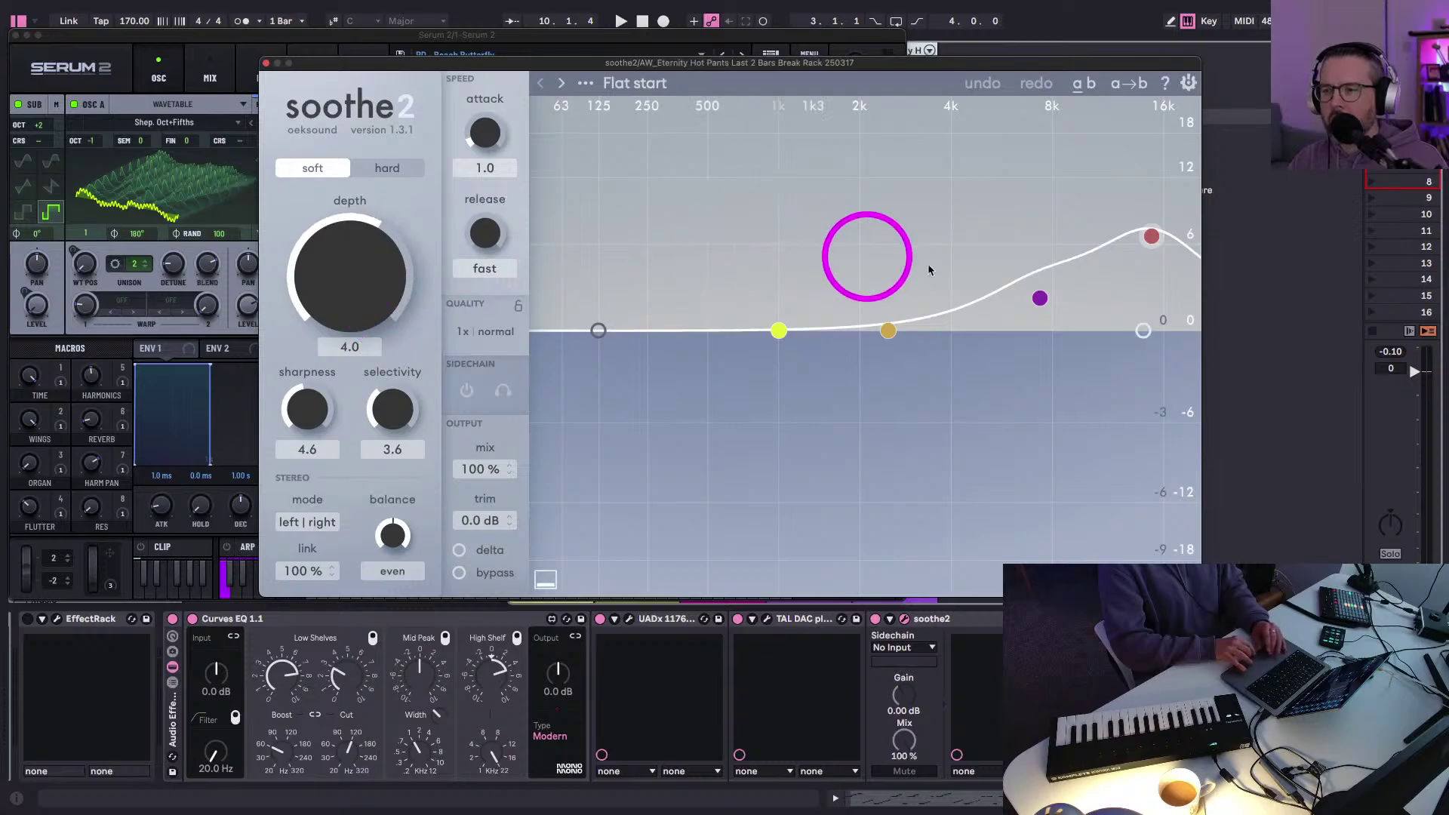
key("space")
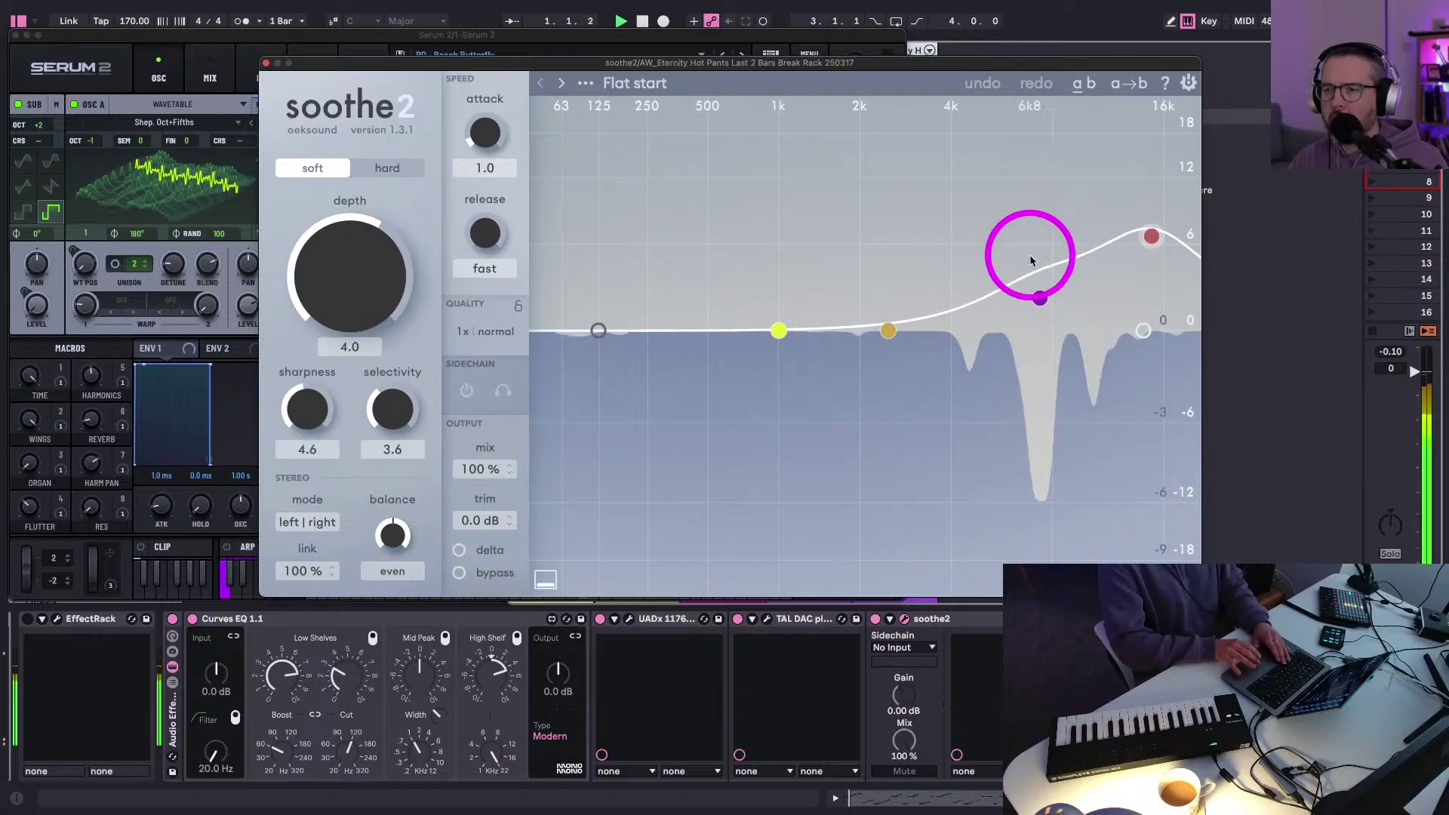
left_click(265, 62)
- Load the PD - Belladonna preset, audition it over the break, stop playback, and close the Serum 2 window
left_click(743, 55)
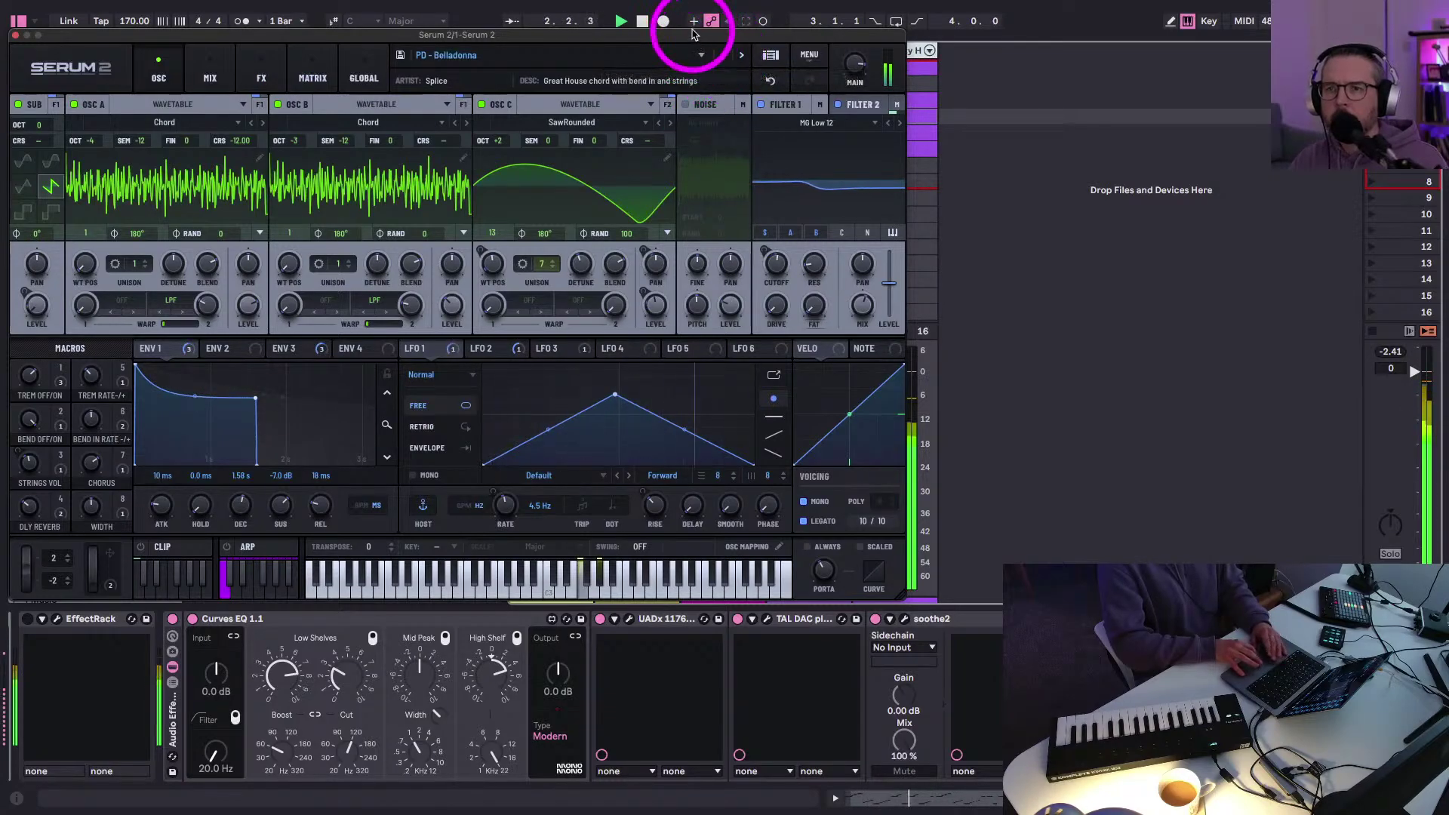
left_click_drag(687, 33, 785, 147)
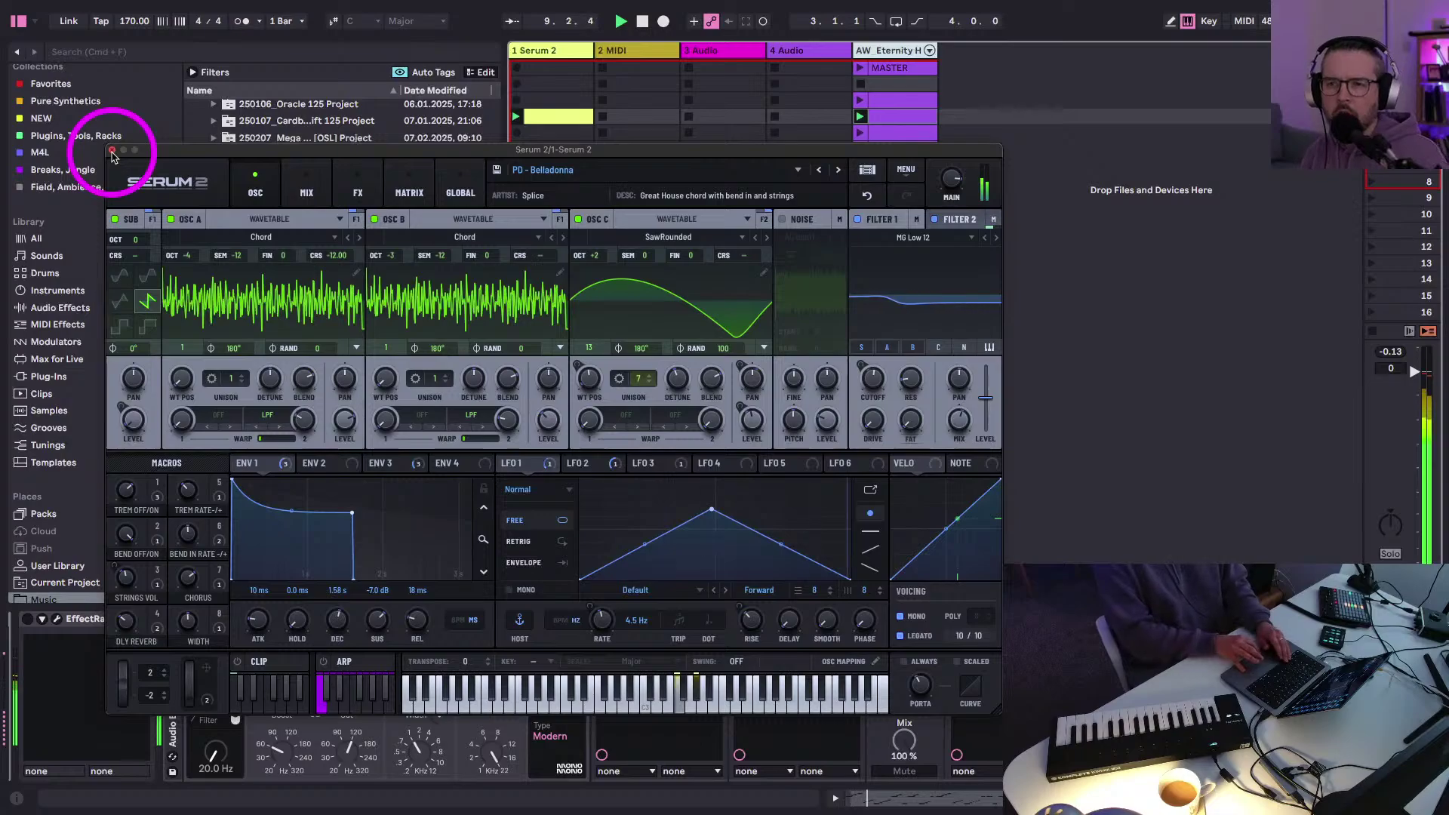
key("space")
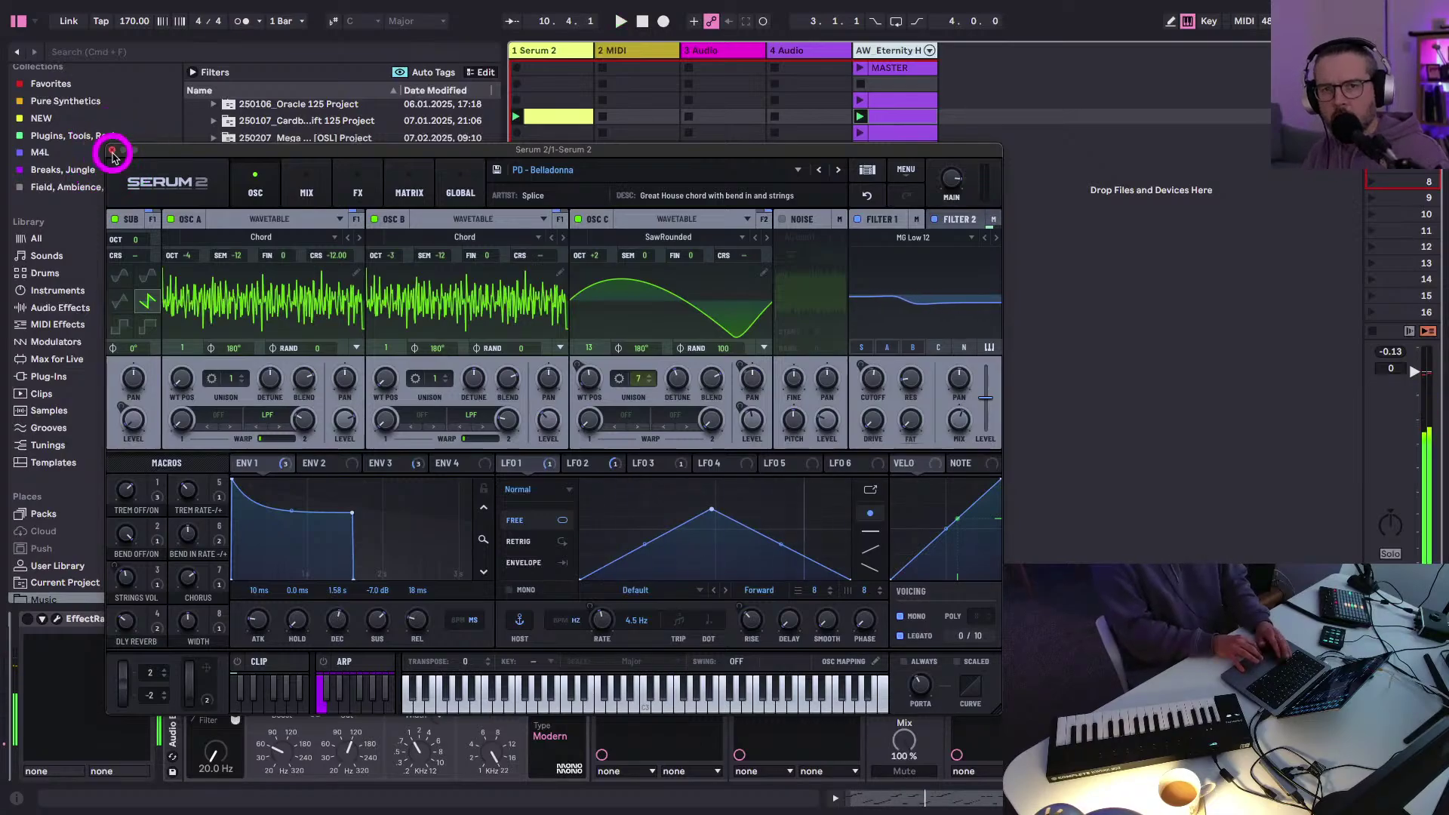
left_click(112, 151)
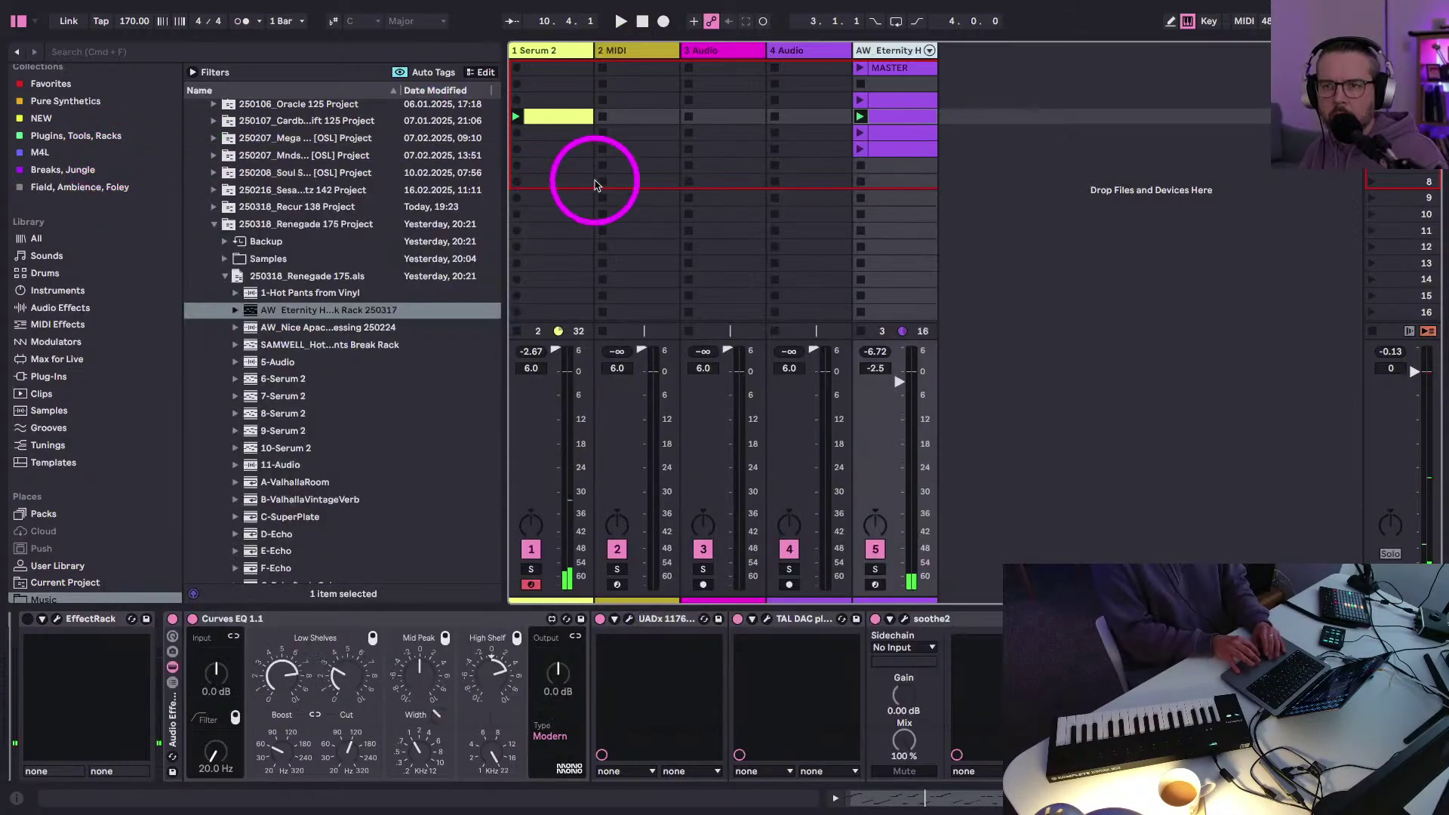
- Open the TAL DAC plugin window in the break track's effect rack to examine its S1000 settings
left_click(866, 49)
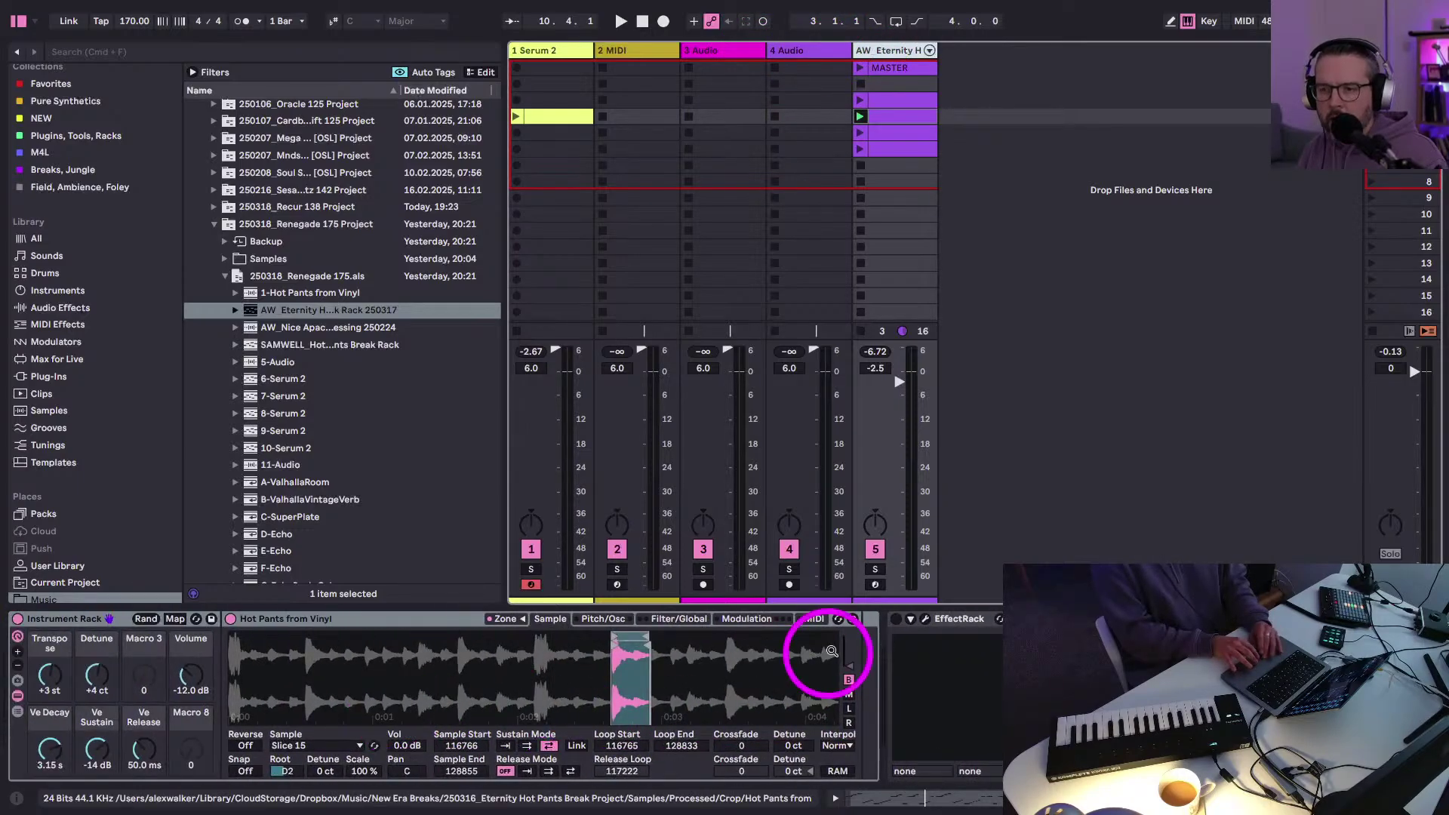
left_click(942, 618)
scroll(430, 679, "left", 5)
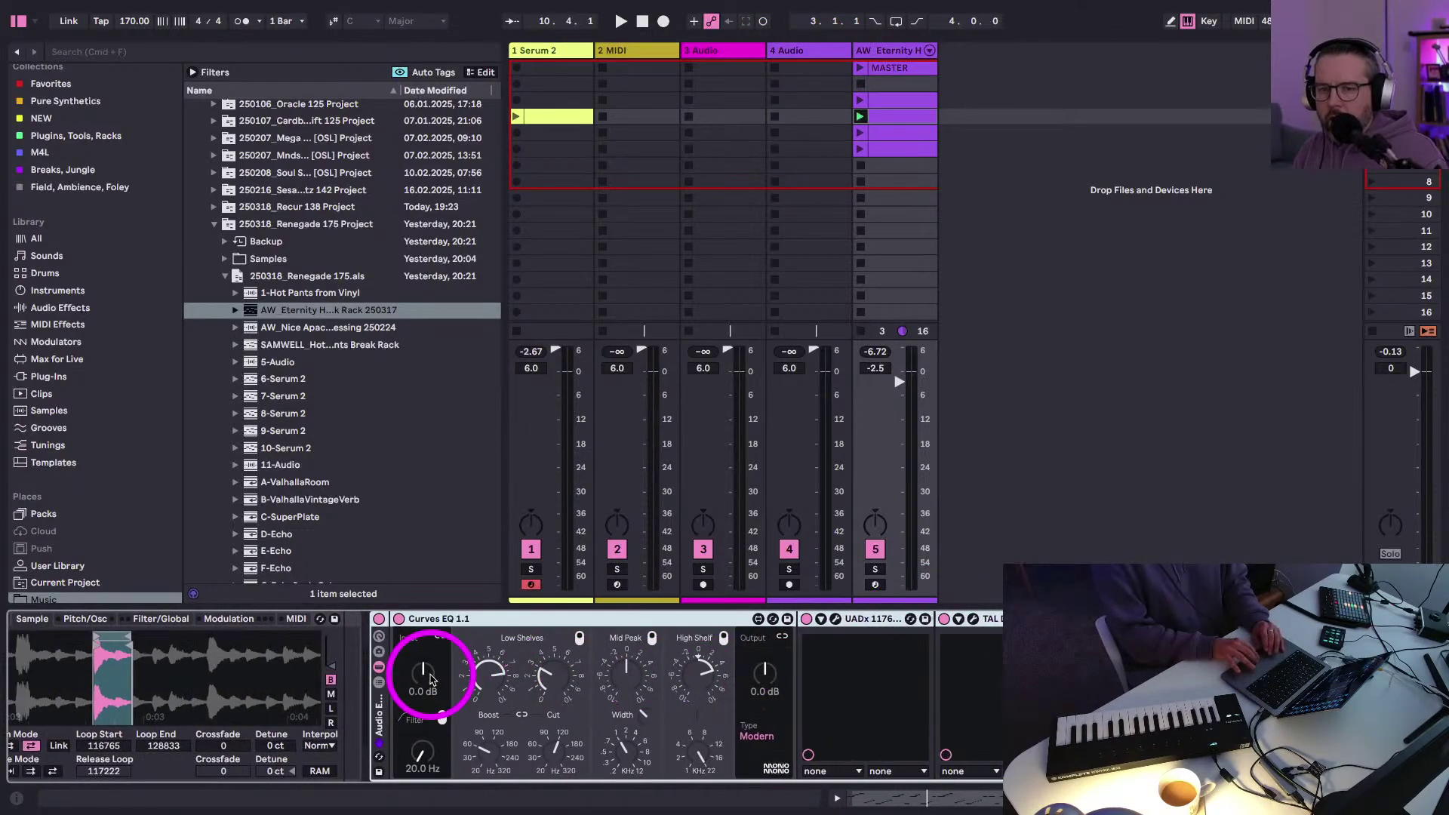
scroll(764, 693, "right", 5)
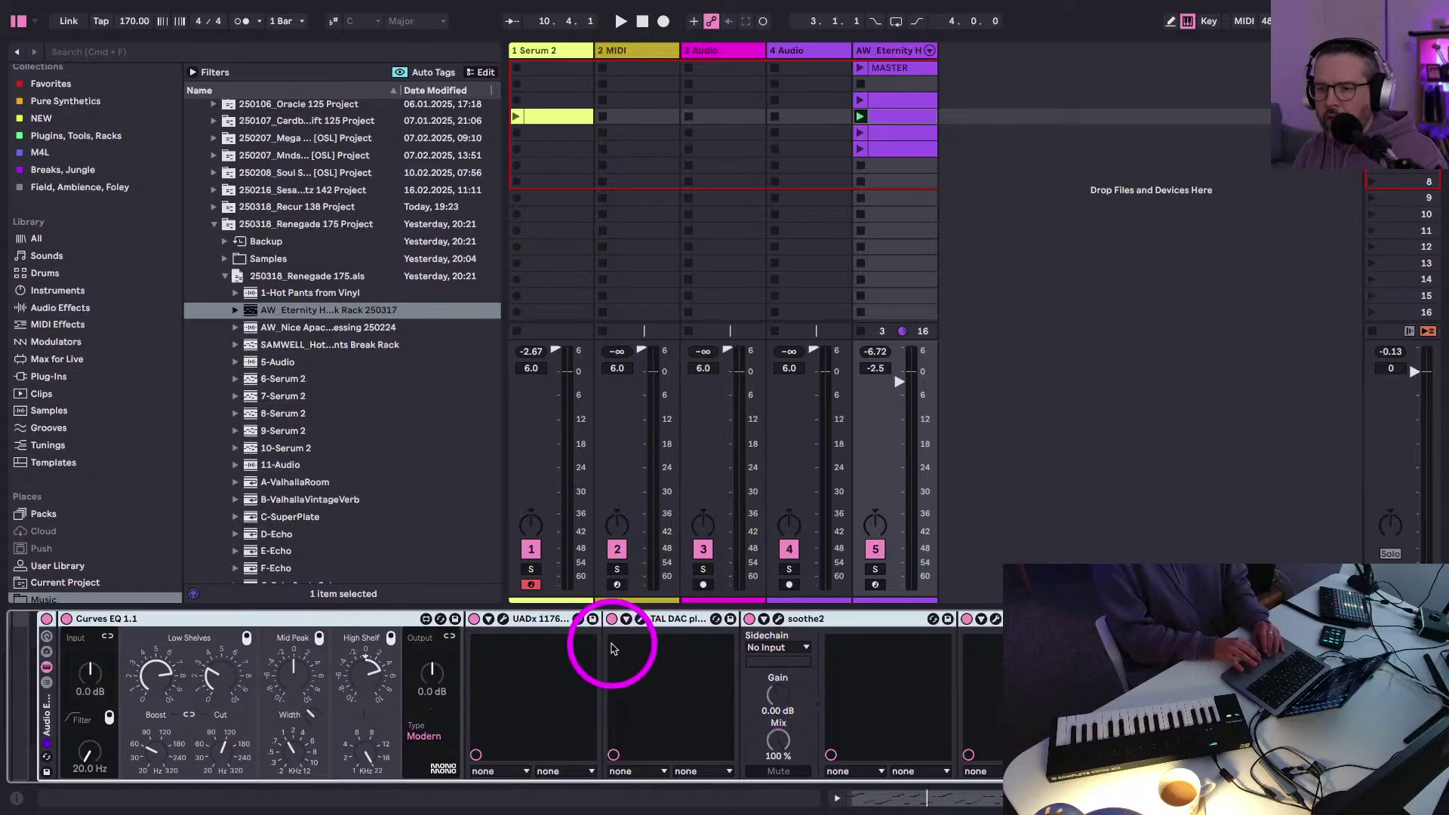
left_click(640, 618)
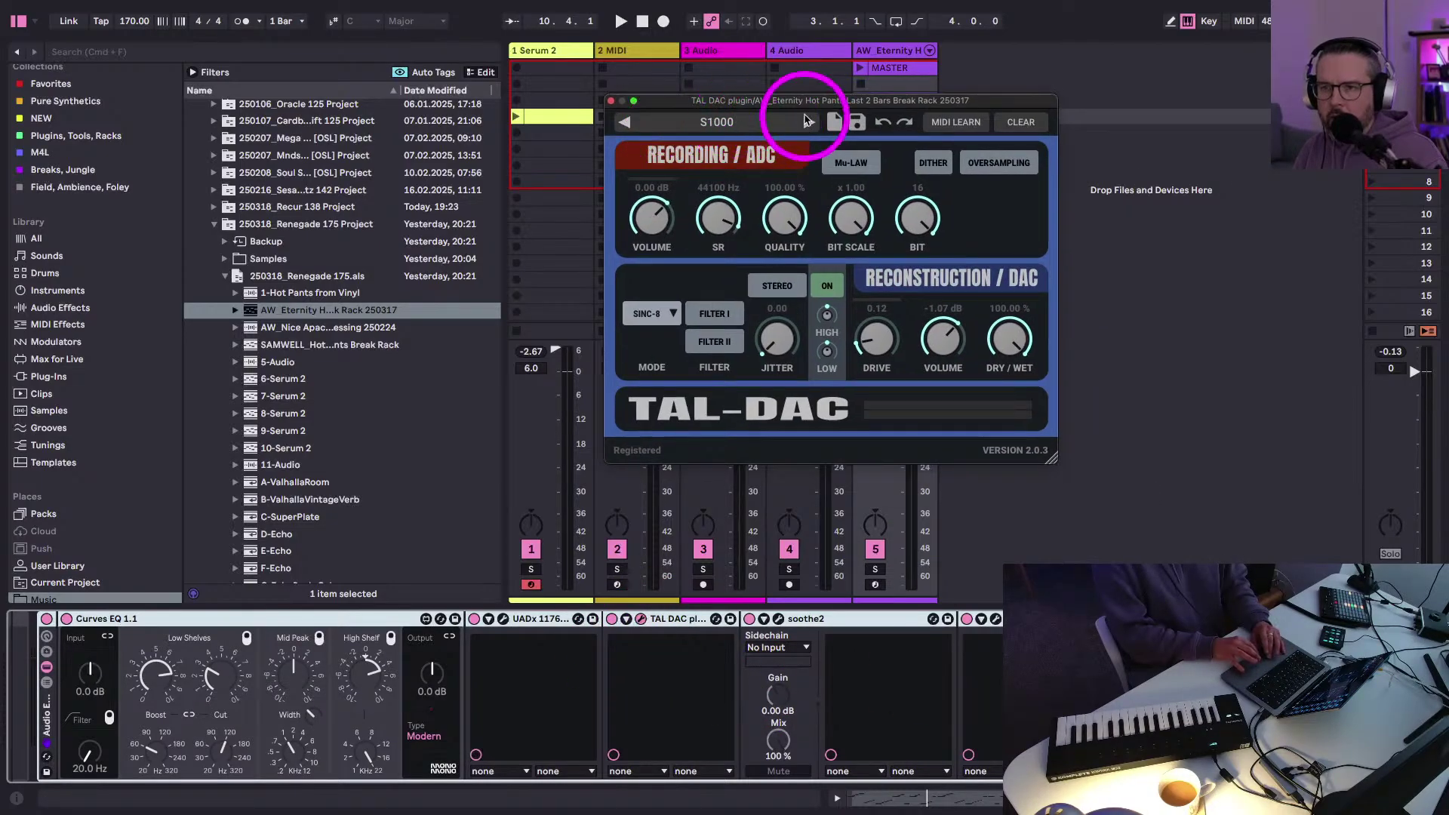
left_click_drag(738, 101, 627, 88)
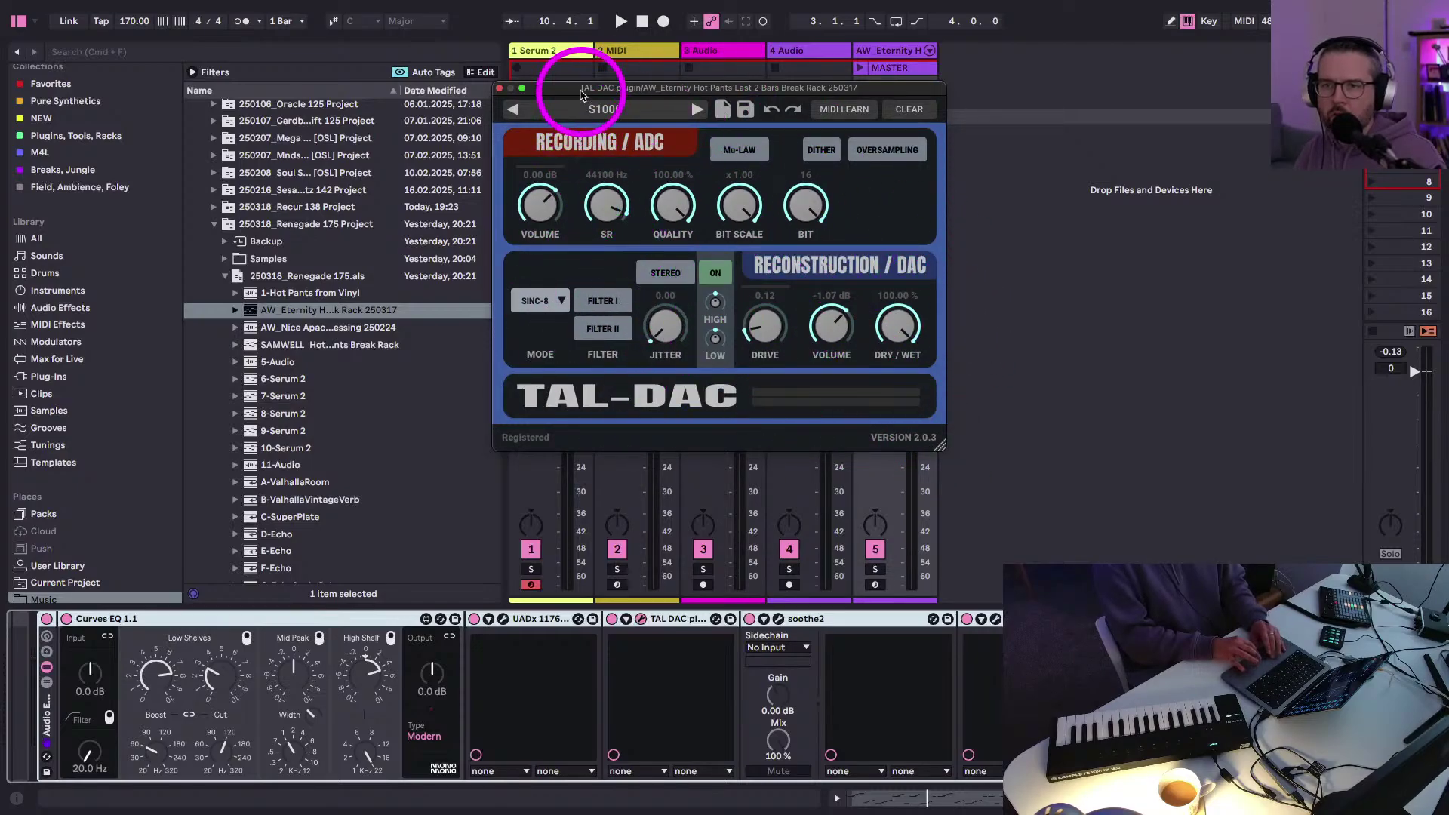
- Reposition the TAL DAC plugin window, review its recording and reconstruction settings, and close the window
left_click_drag(580, 89, 551, 102)
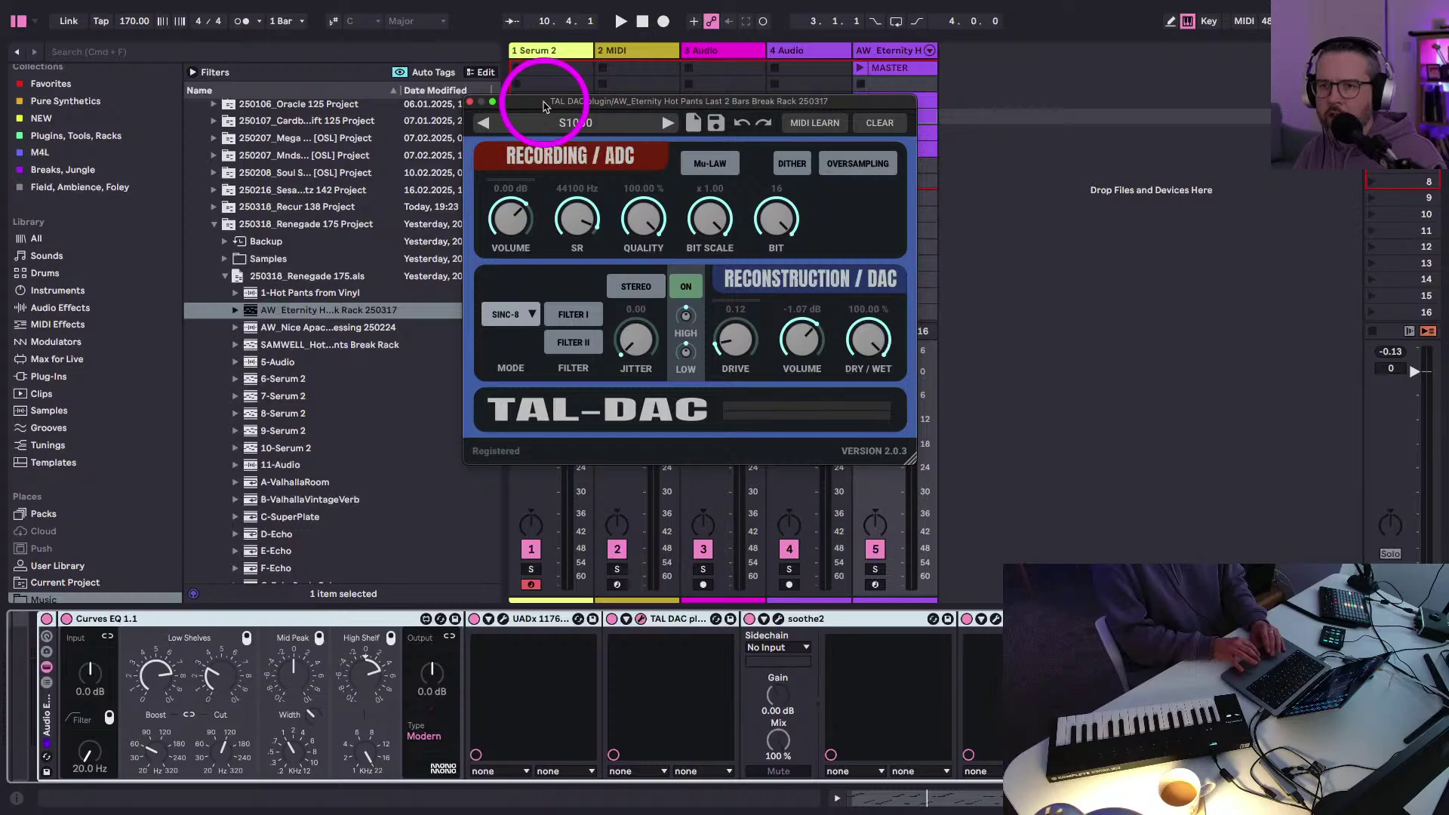
left_click_drag(543, 105, 555, 130)
left_click(593, 400)
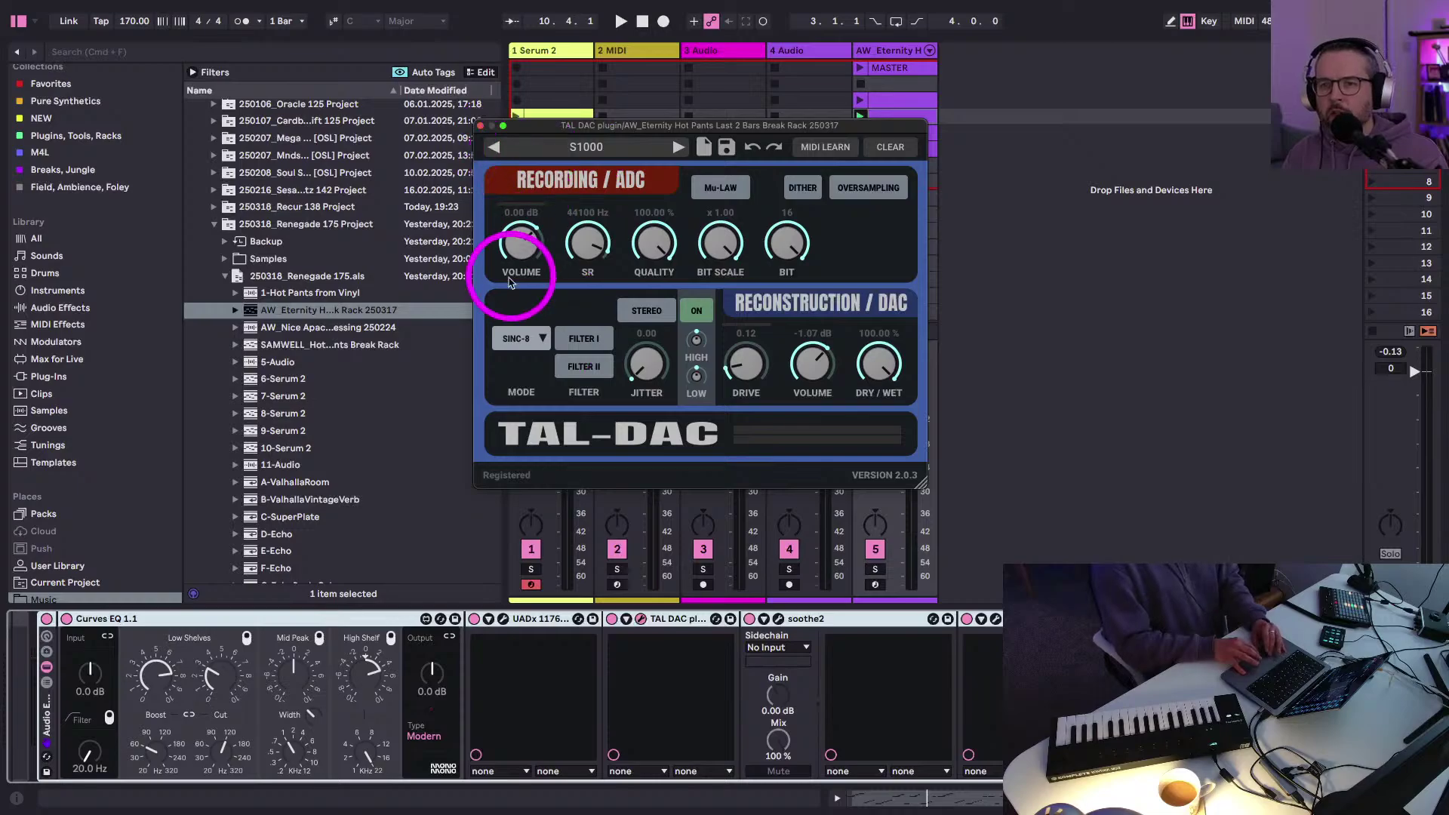
left_click_drag(556, 129, 556, 135)
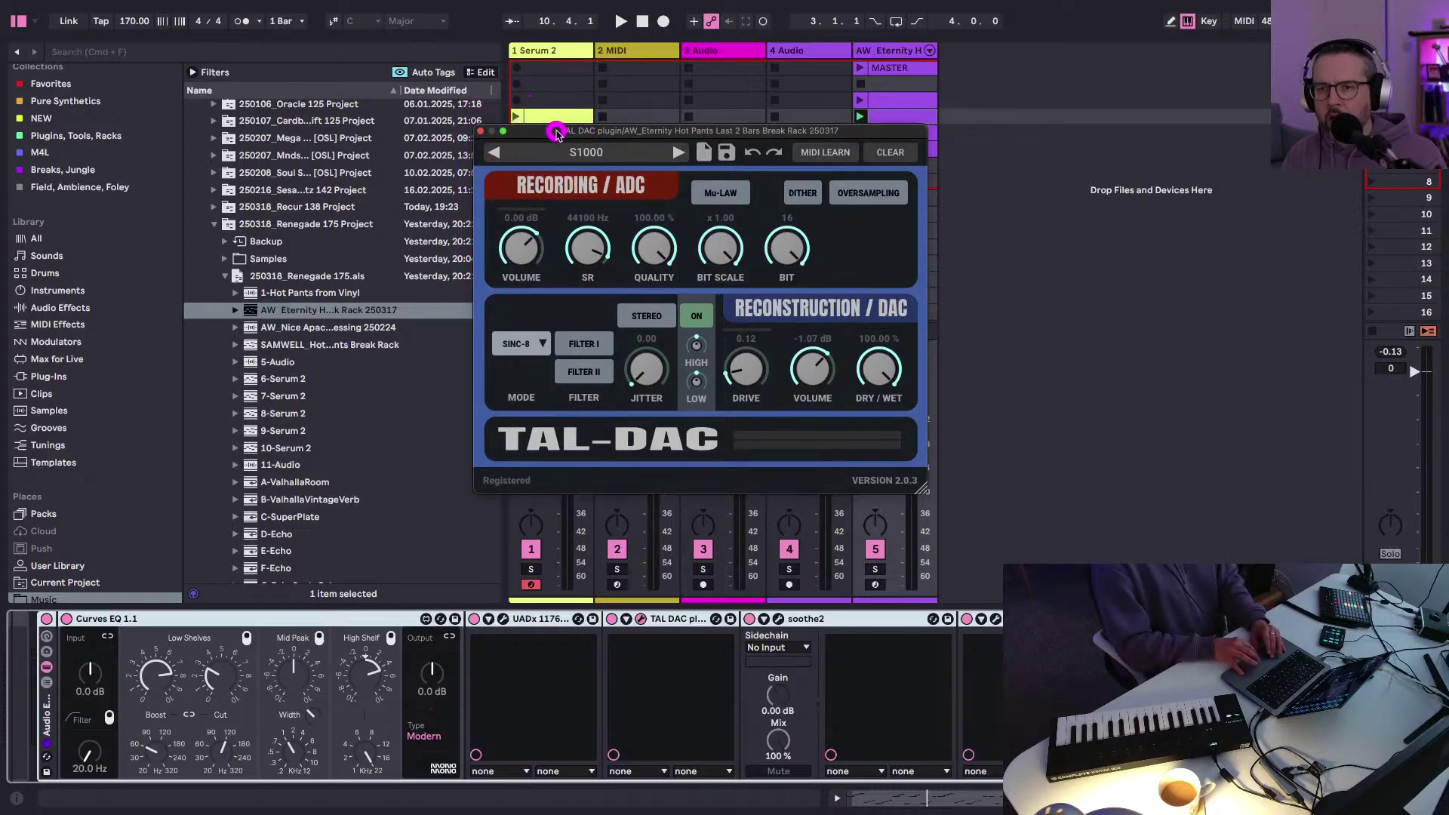
left_click(480, 132)
- Audition the break with its whole Audio Effect Rack bypassed, stop playback, and re-enable the rack
scroll(490, 694, "left", 3)
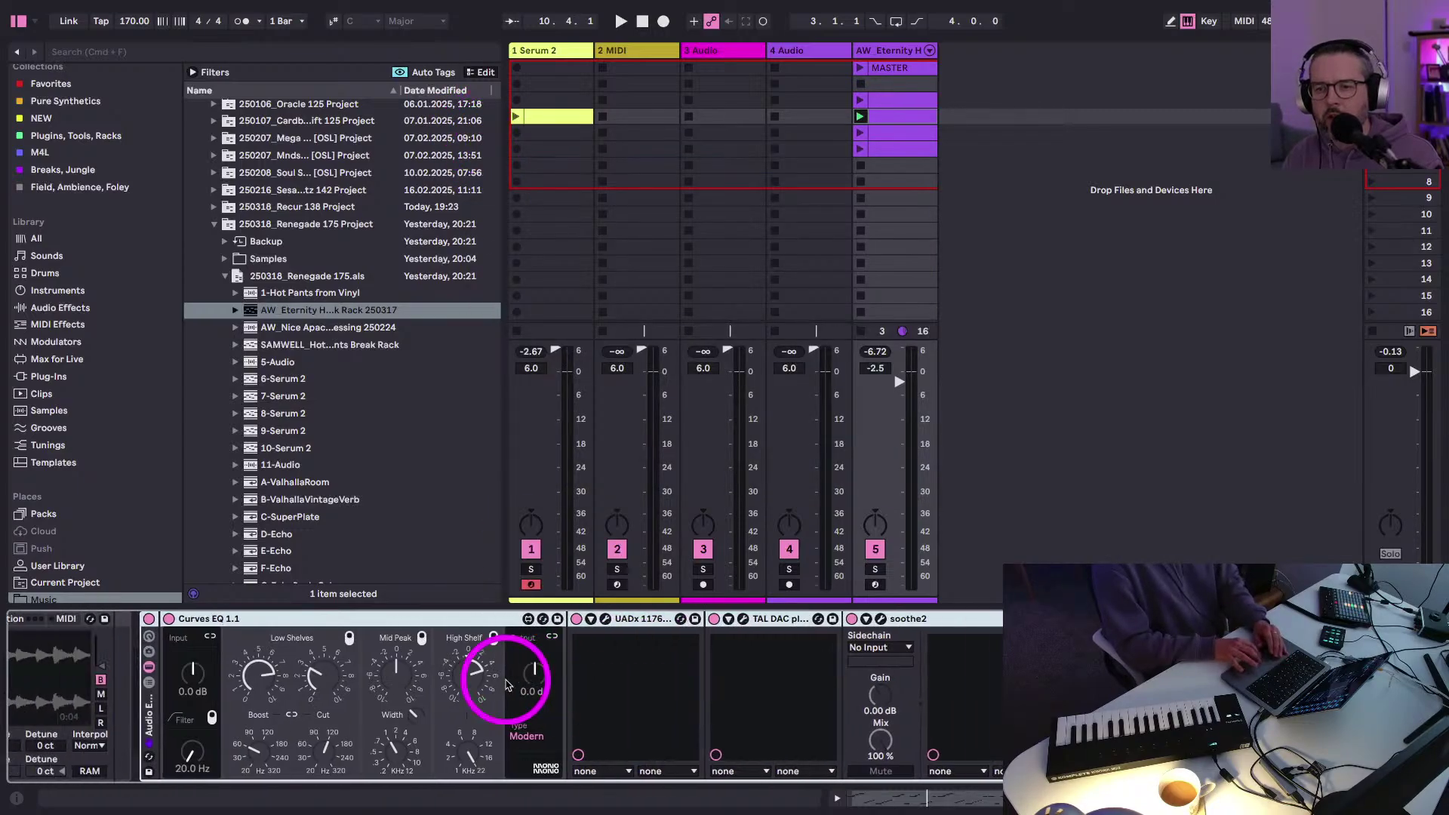
scroll(356, 673, "left", 3)
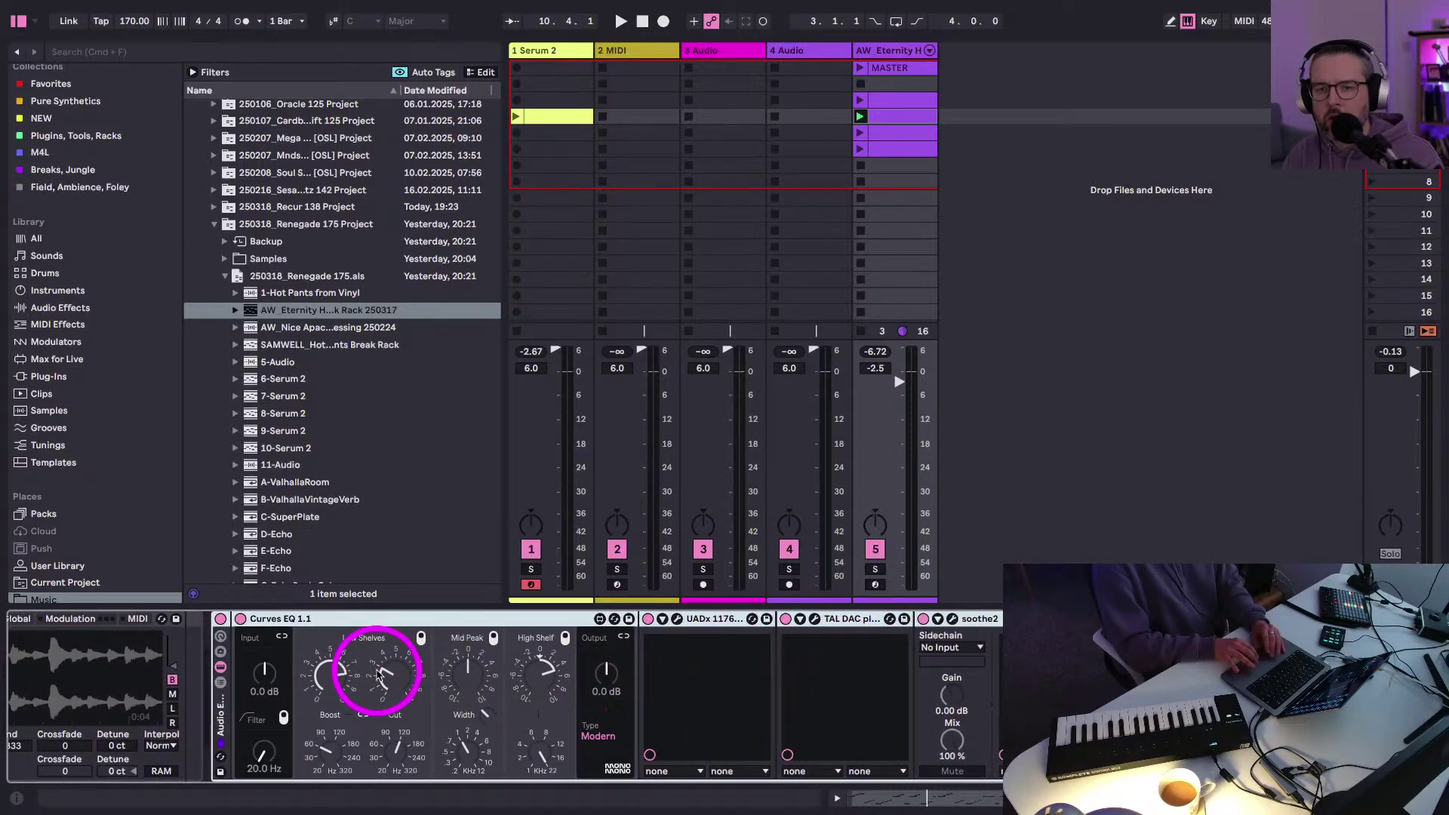
left_click(242, 620)
key("space")
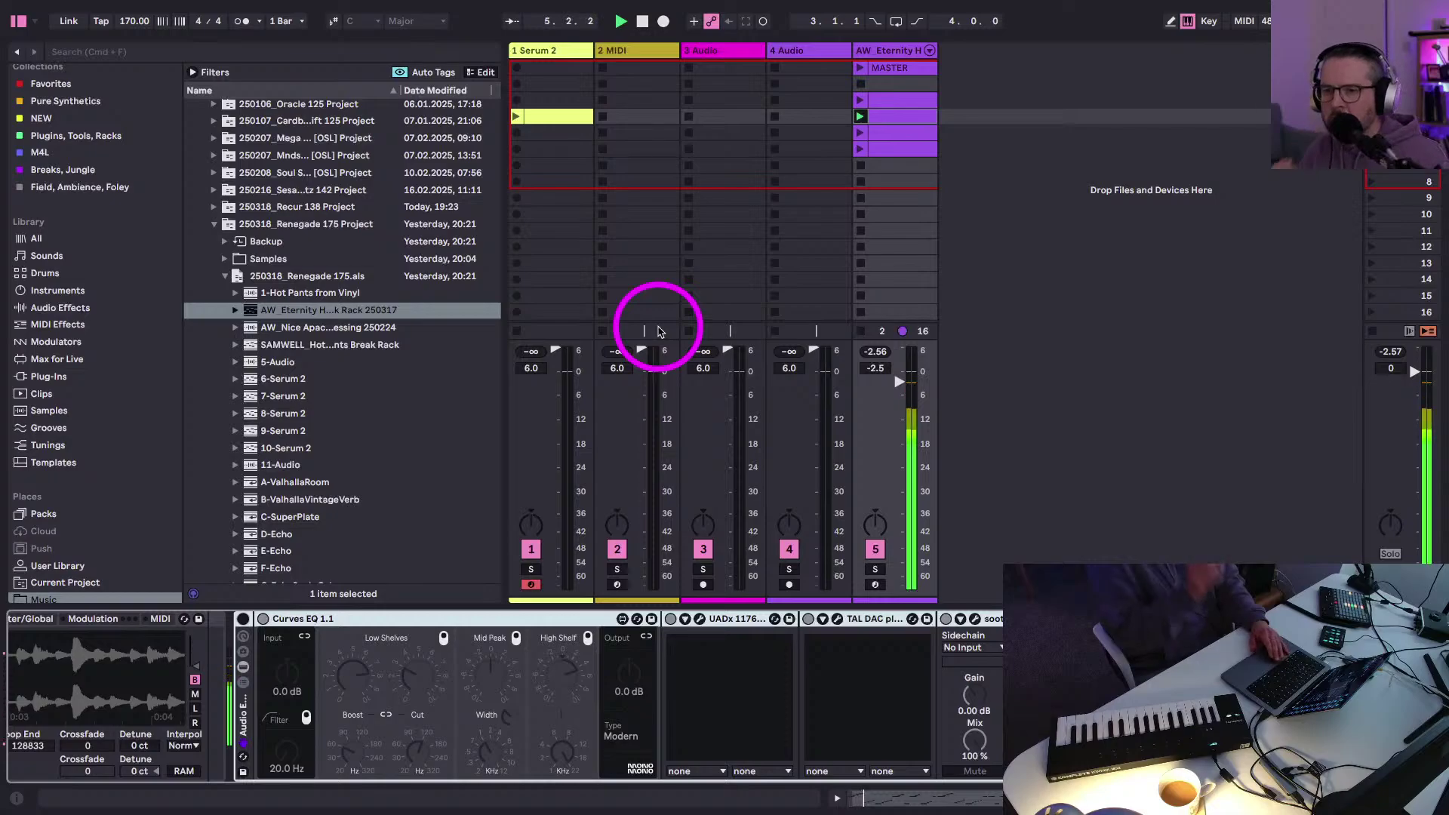
key("space")
left_click(242, 619)
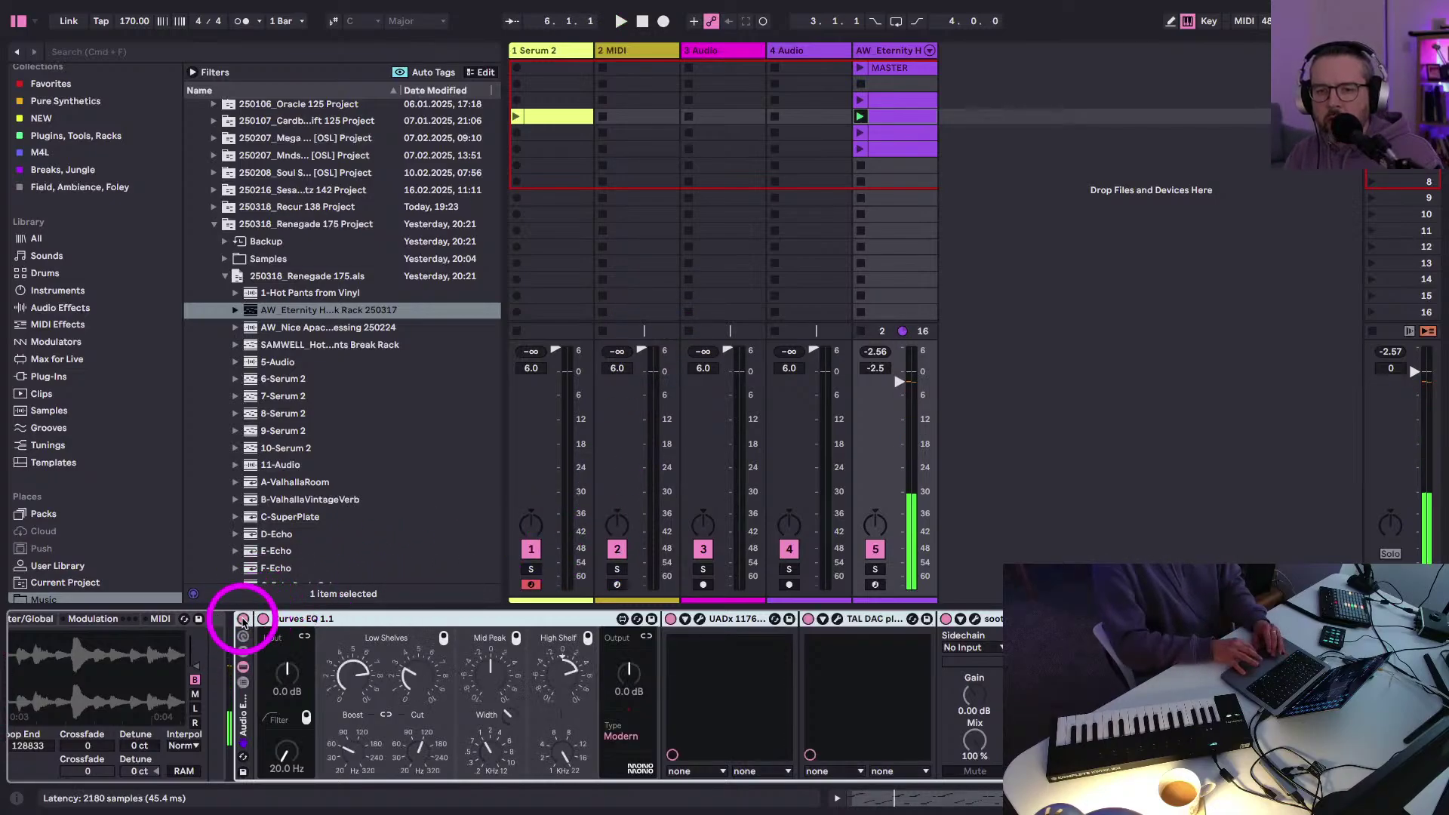
- Switch off the rack's individual devices: Curves EQ, UADx 1176, TAL DAC, soothe2, SuperPlate and Utility
left_click(670, 618)
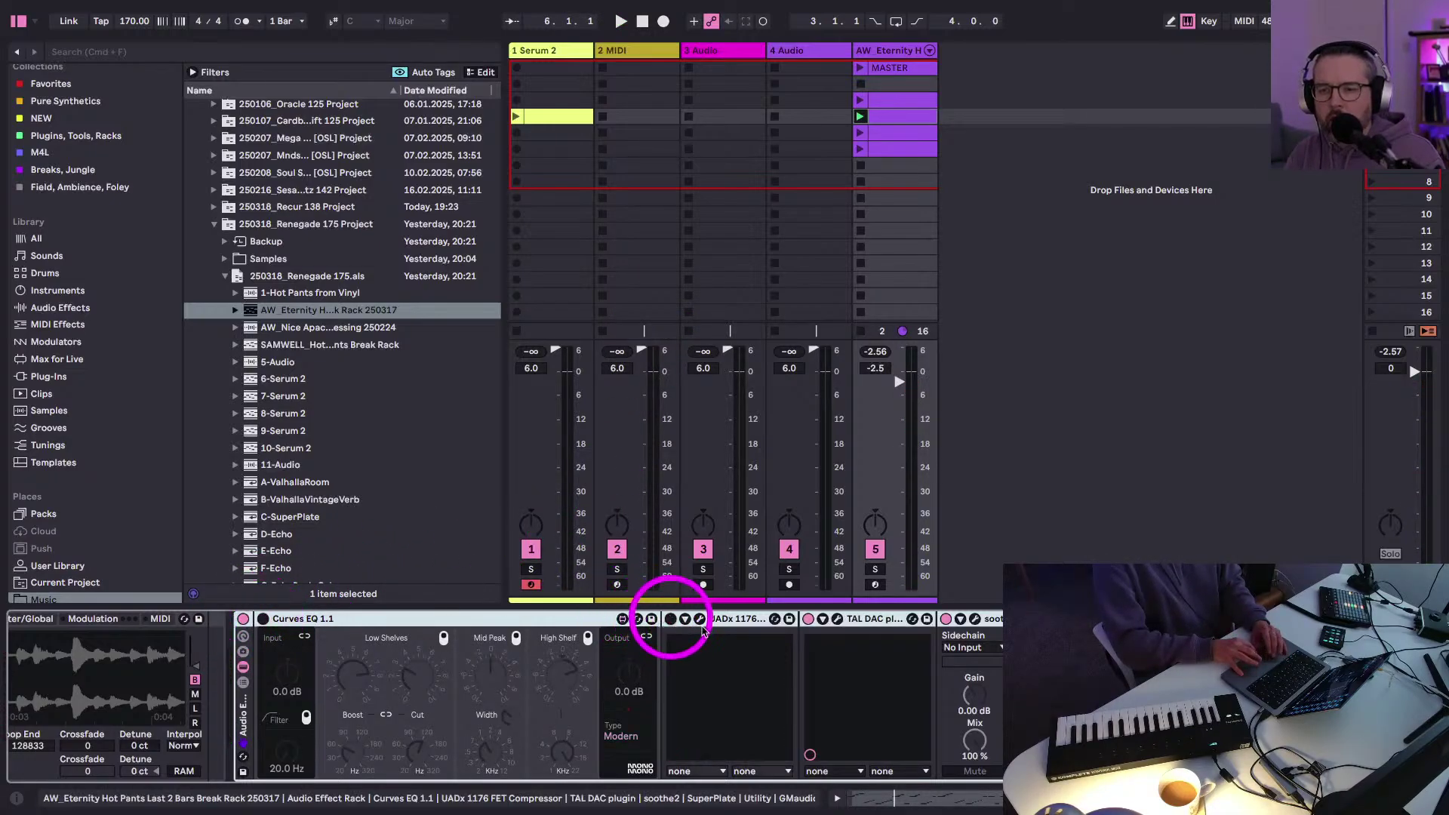
left_click(809, 619)
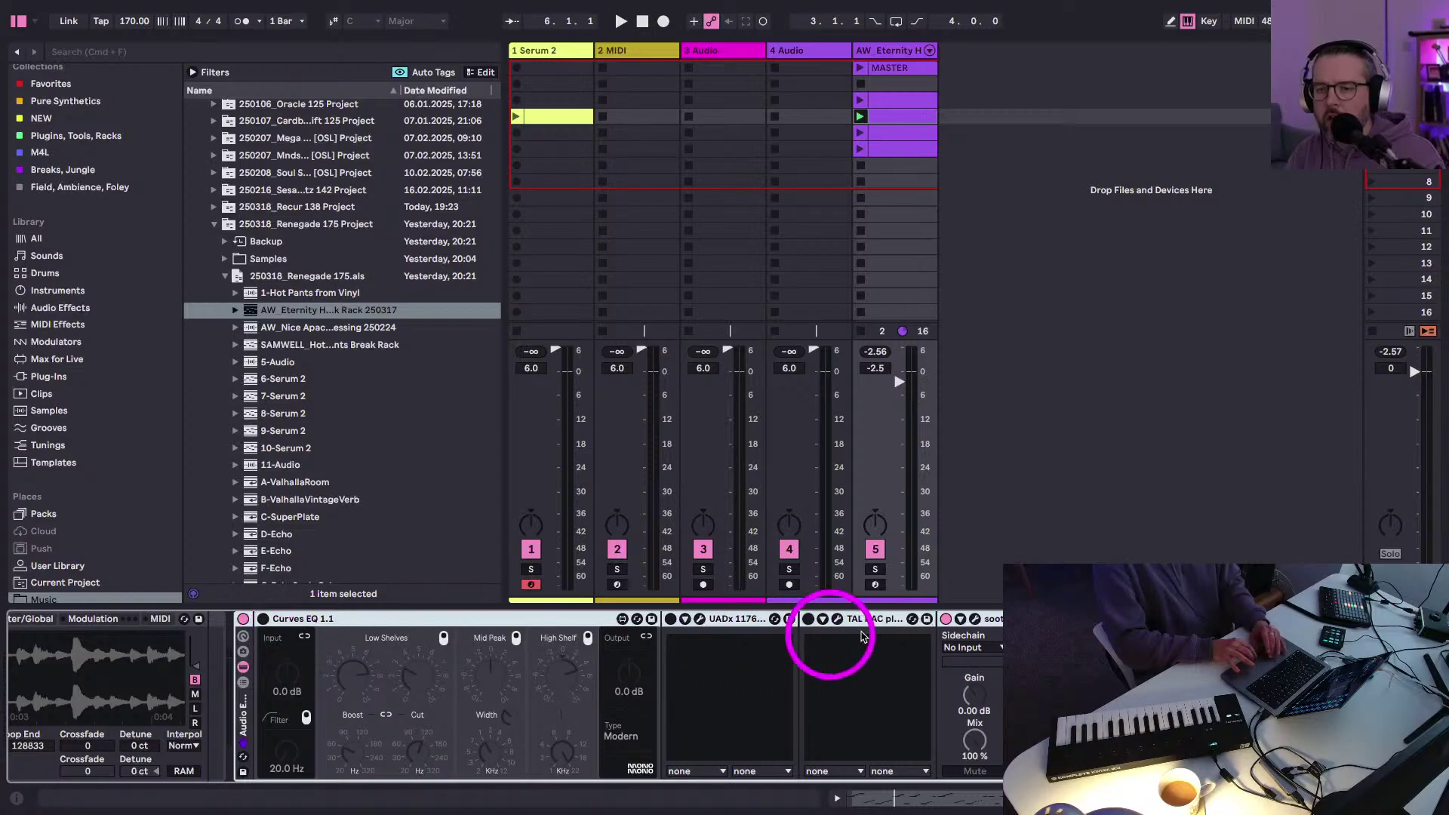
left_click(947, 619)
scroll(1014, 624, "right", 2)
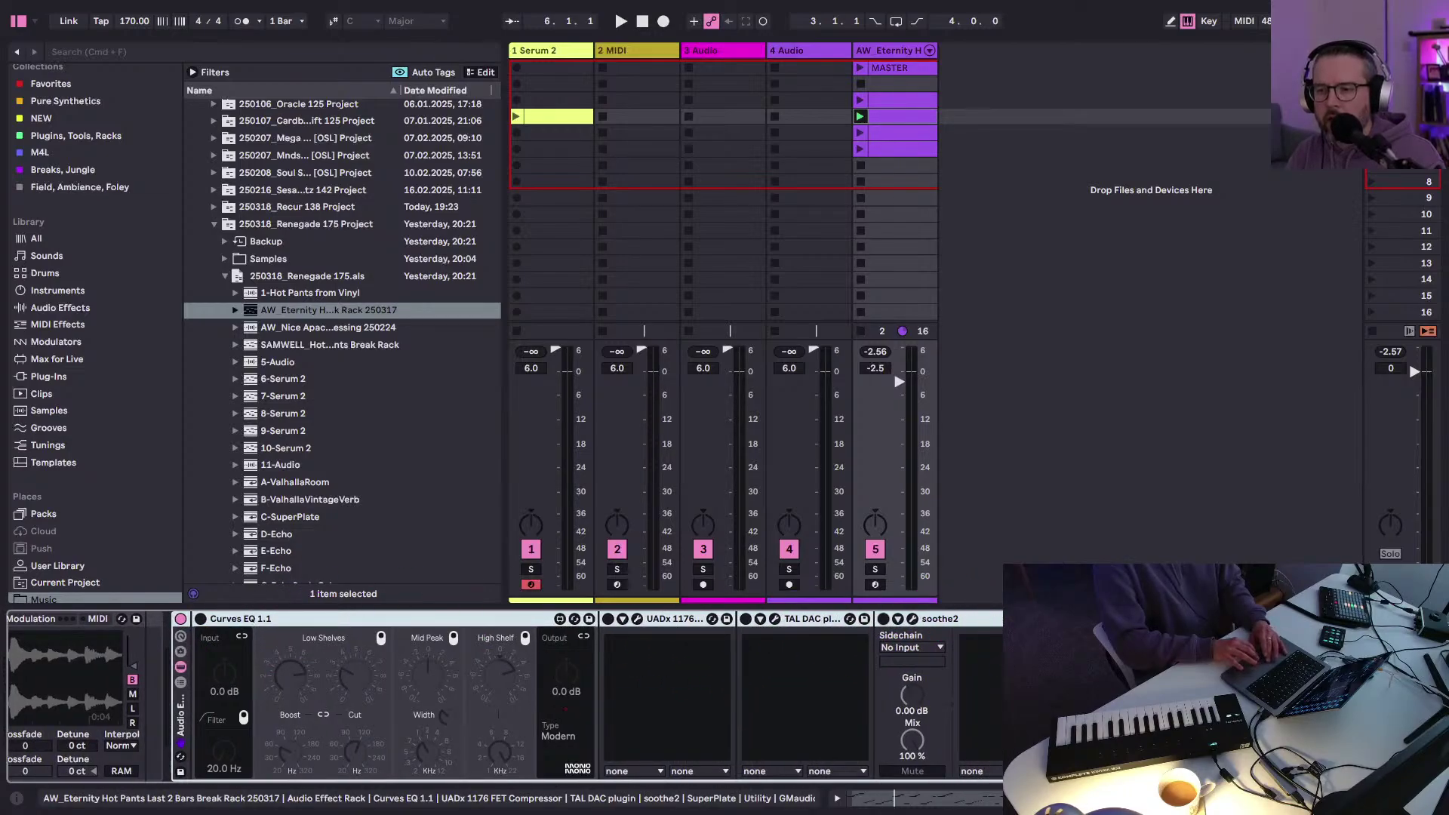
scroll(505, 695, "right", 8)
left_click(957, 619)
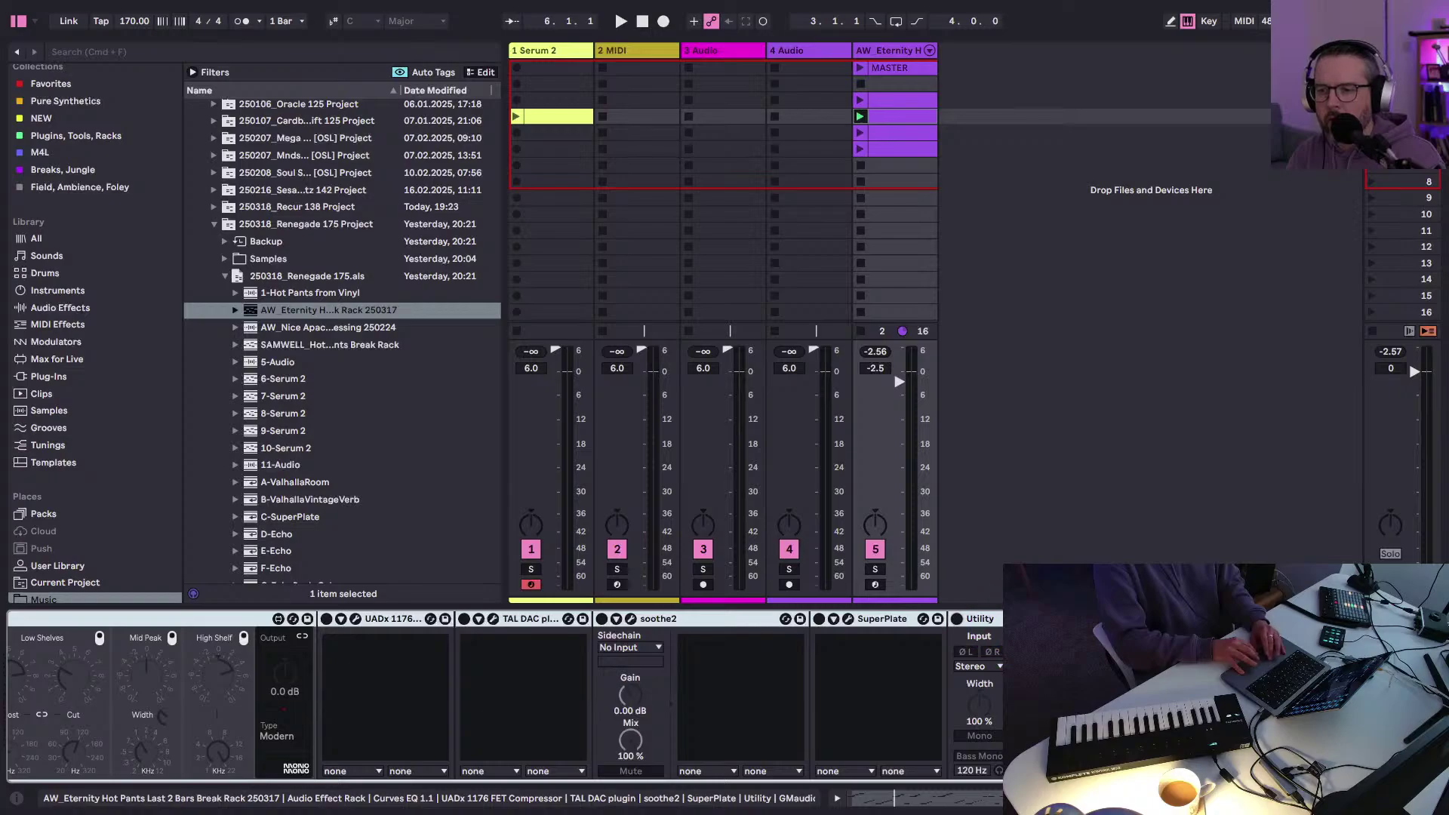
- Play the break without processing, re-enable Curves EQ 1.1 to hear its effect, and stop playback
scroll(930, 625, "left", 10)
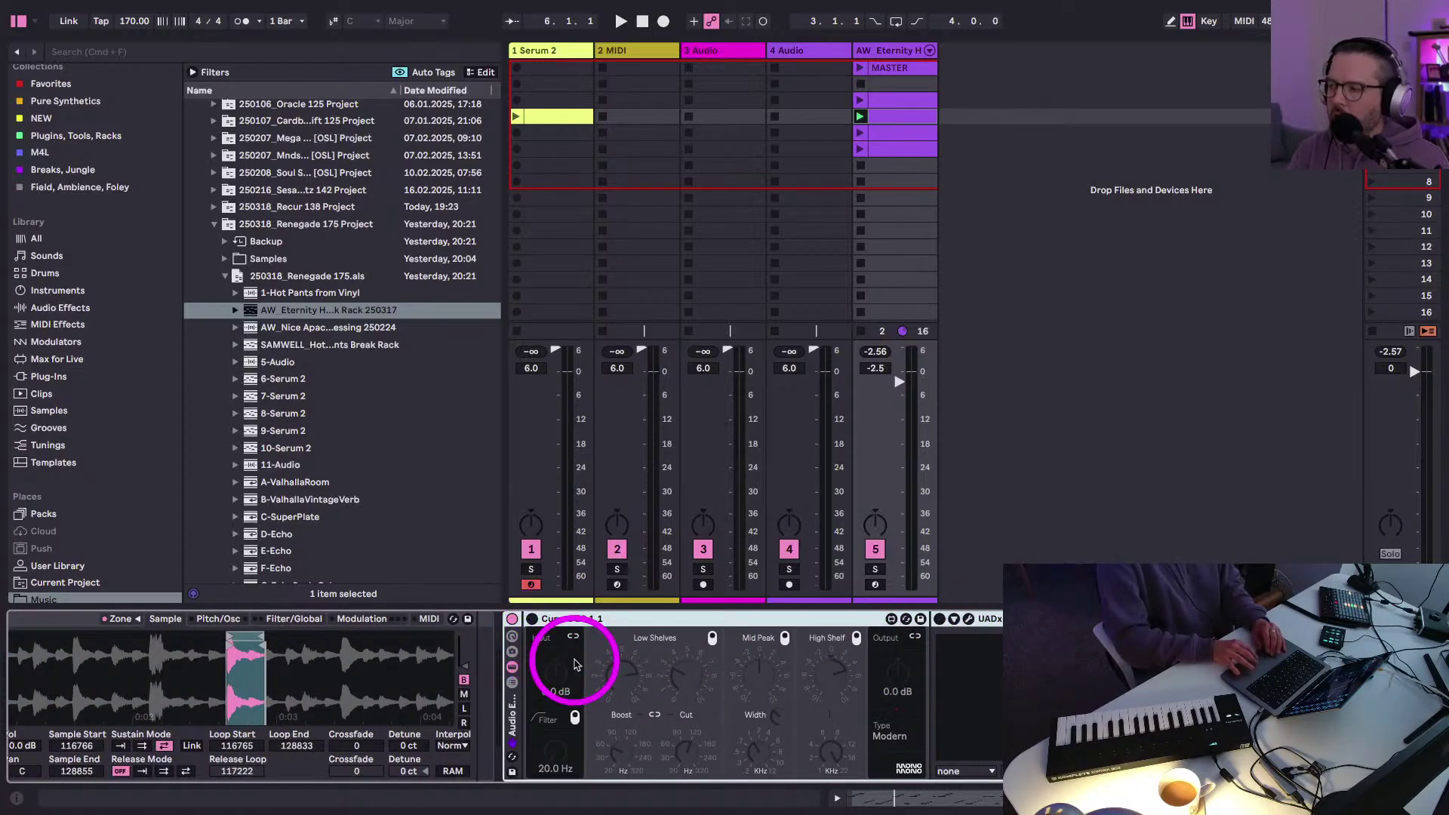
scroll(573, 664, "right", 2)
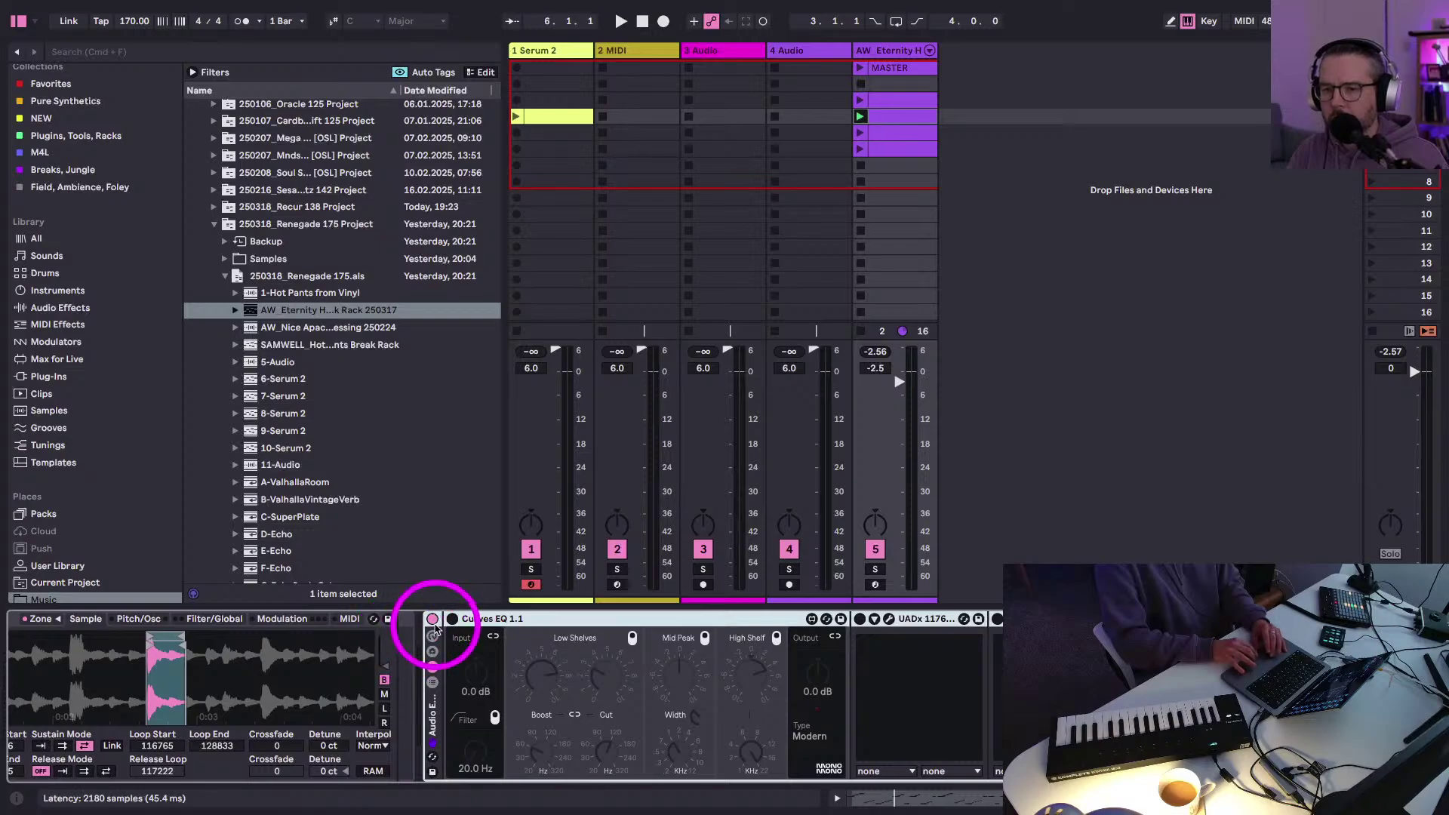
scroll(432, 619, "right", 4)
key("space")
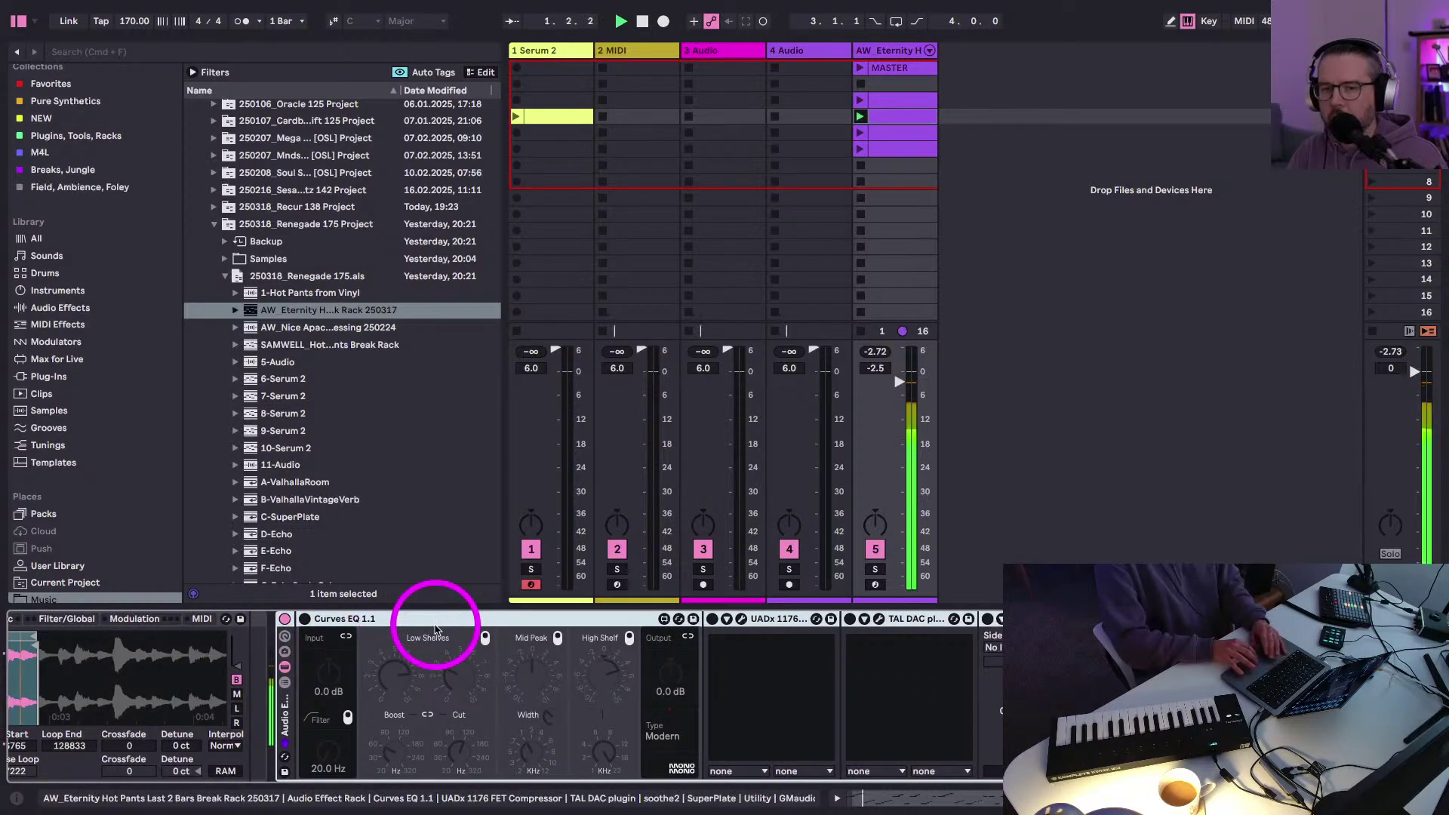
left_click(305, 618)
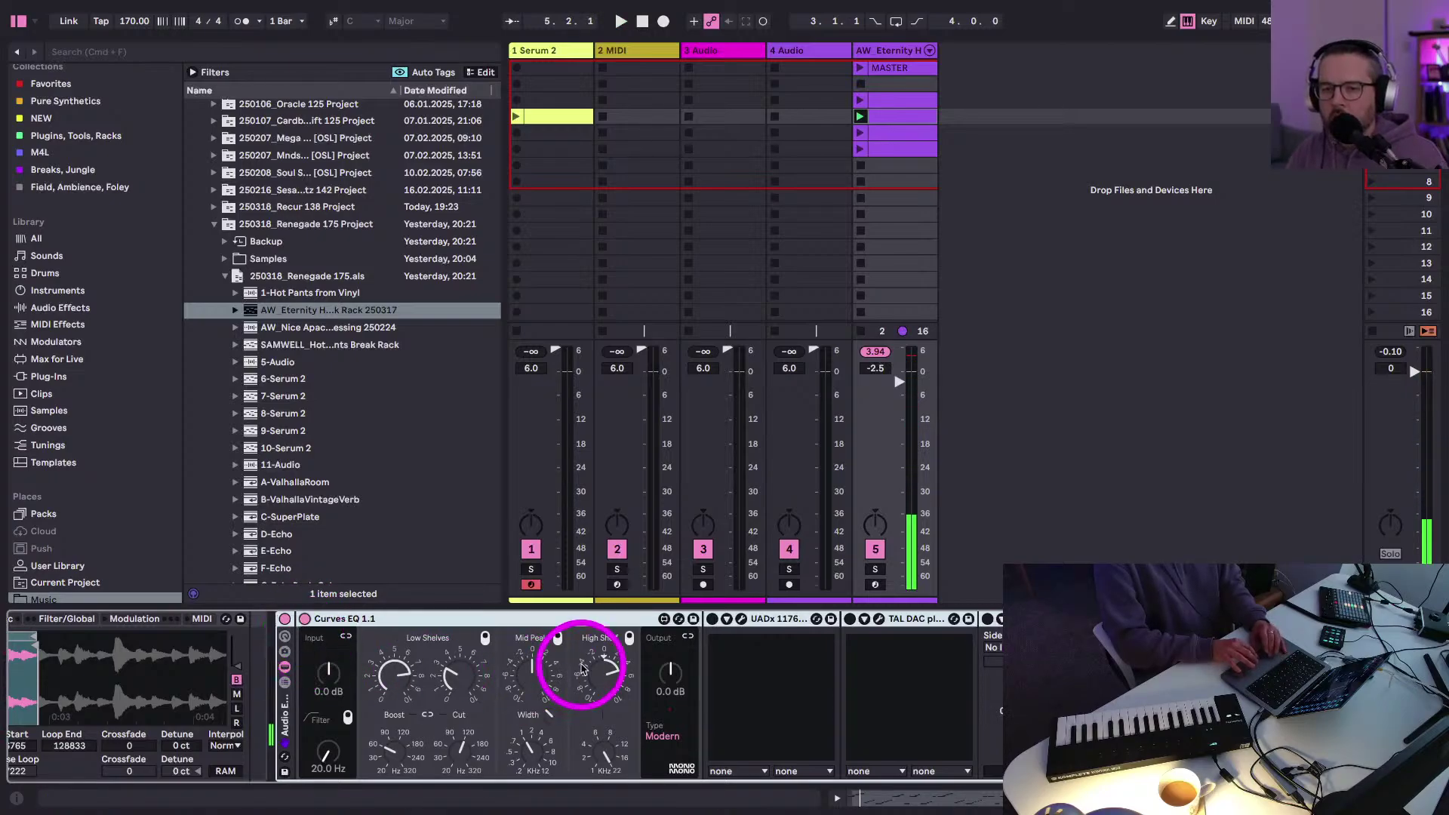
- Re-enable the UADx 1176 compressor, open its plugin window, and audition its Snappy Drums preset on the break
scroll(469, 657, "right", 3)
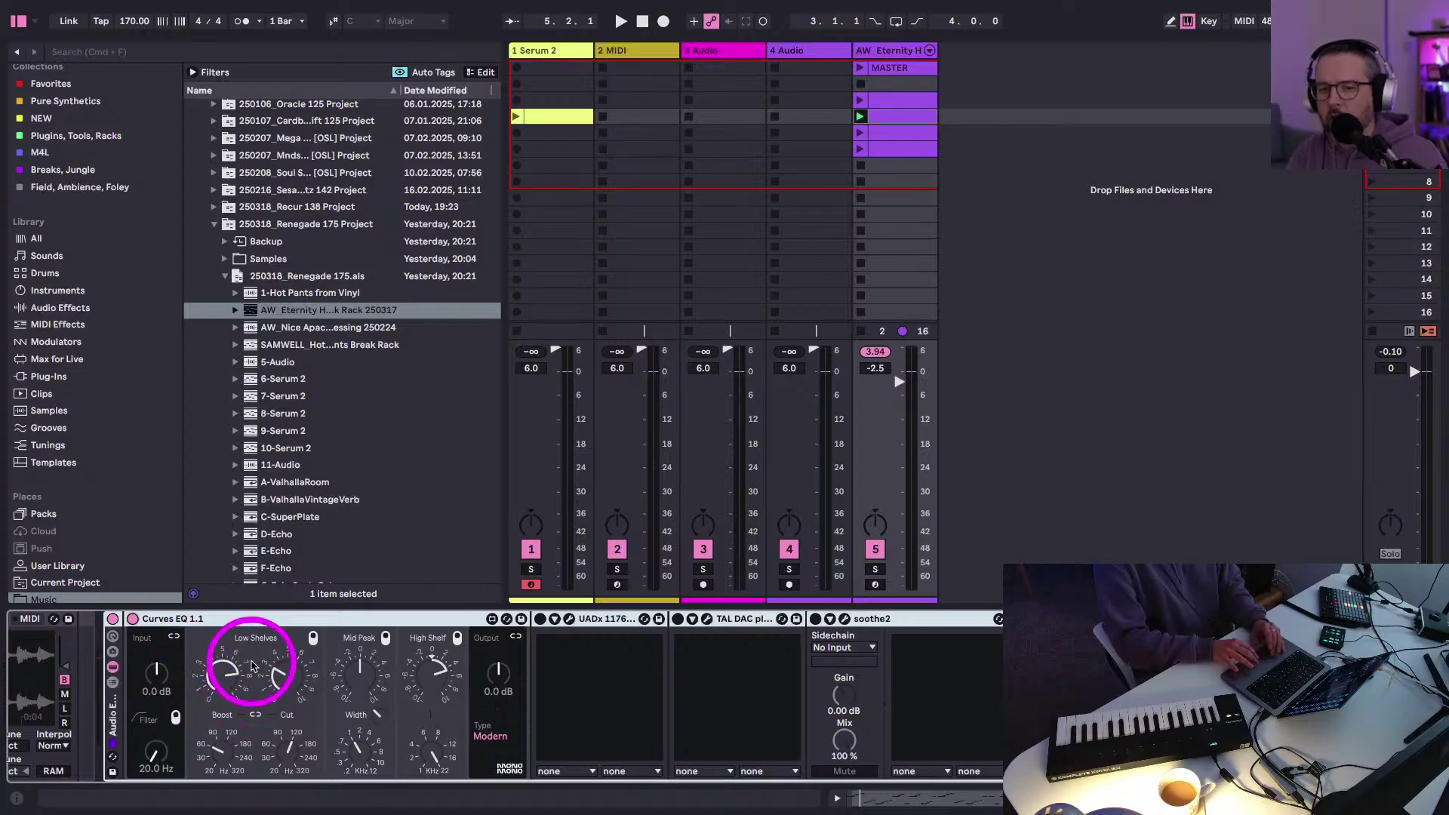
left_click(541, 619)
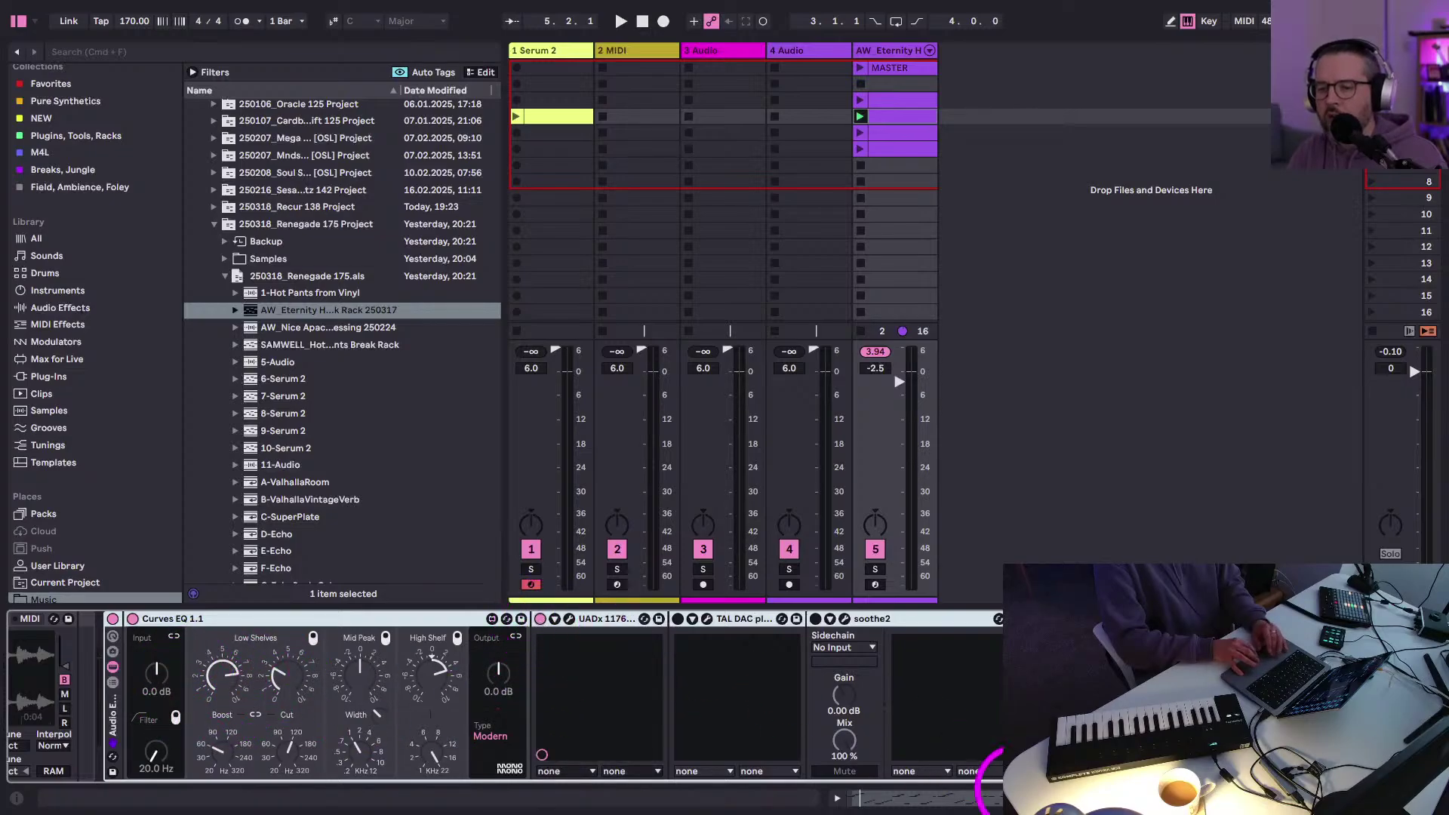
left_click(569, 619)
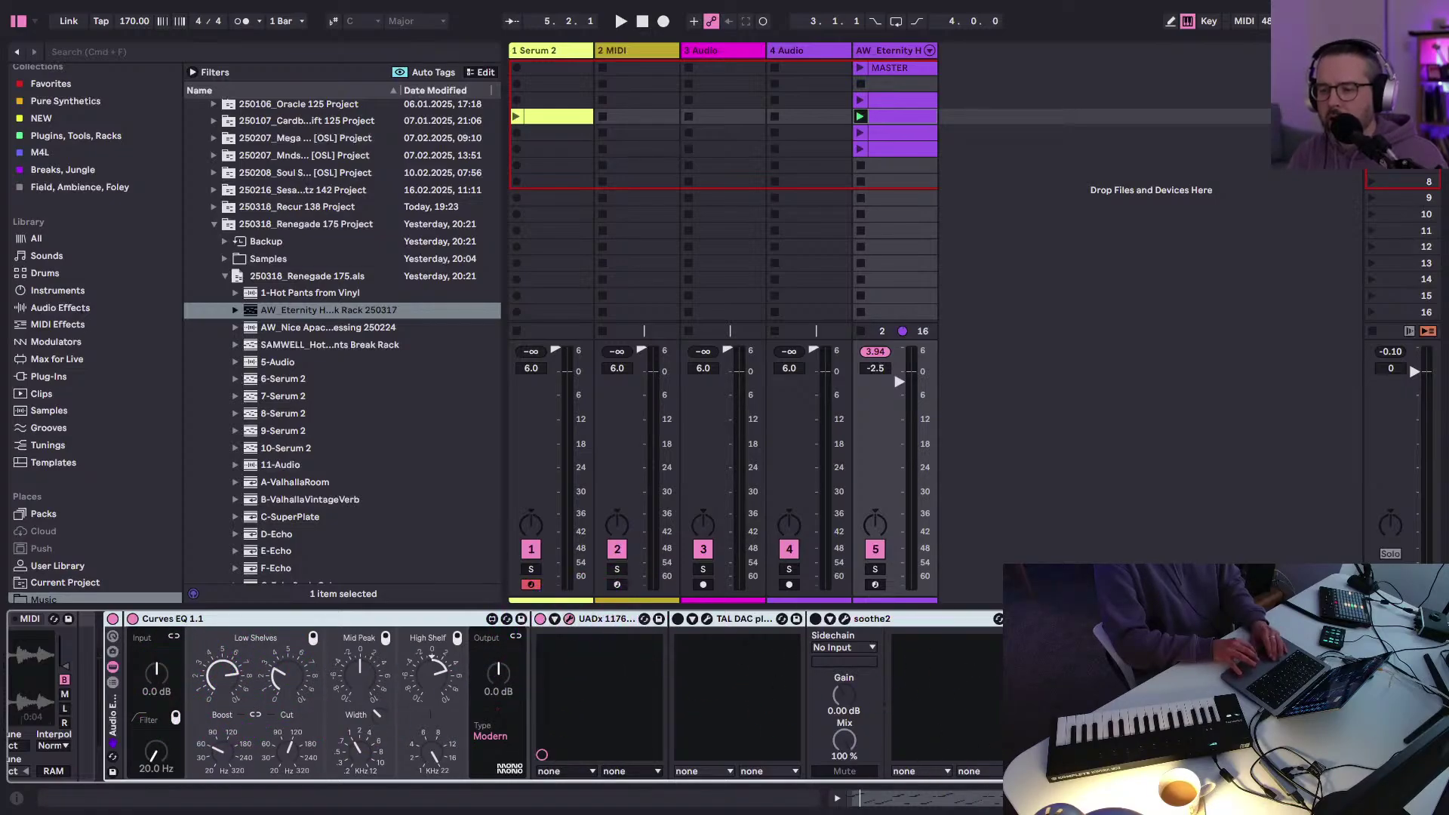
left_click_drag(749, 179, 507, 88)
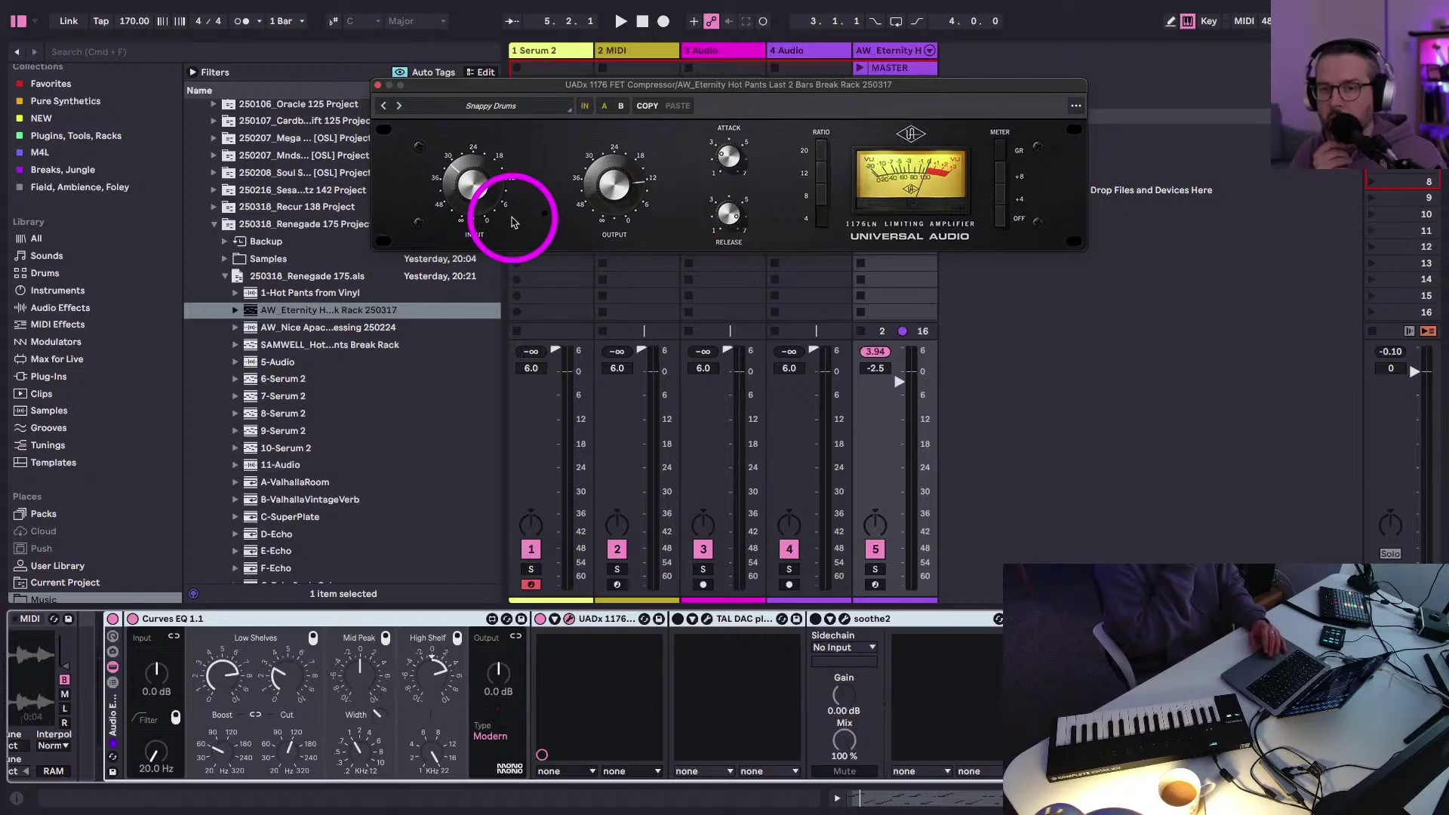
key("space")
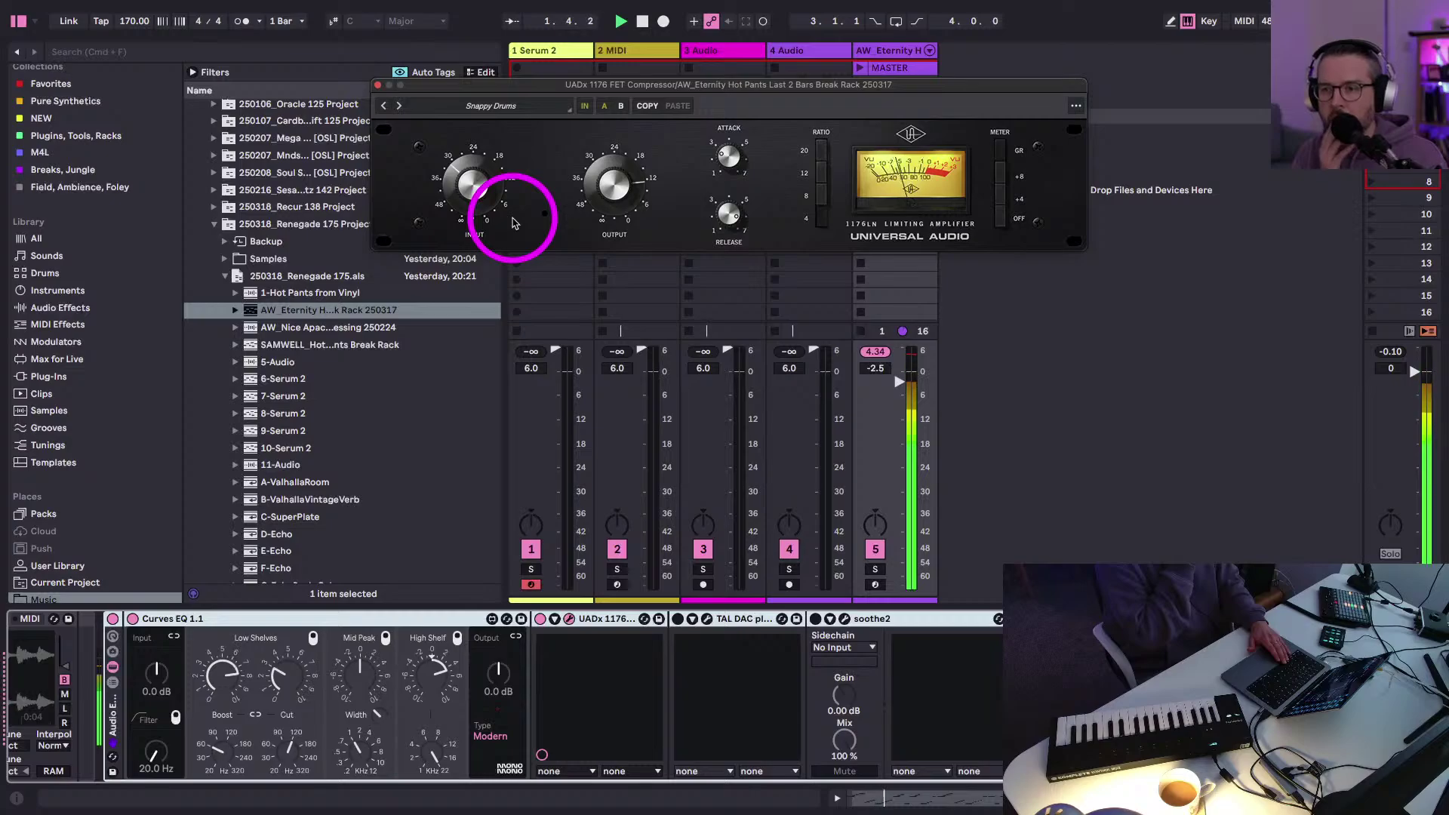
key("space")
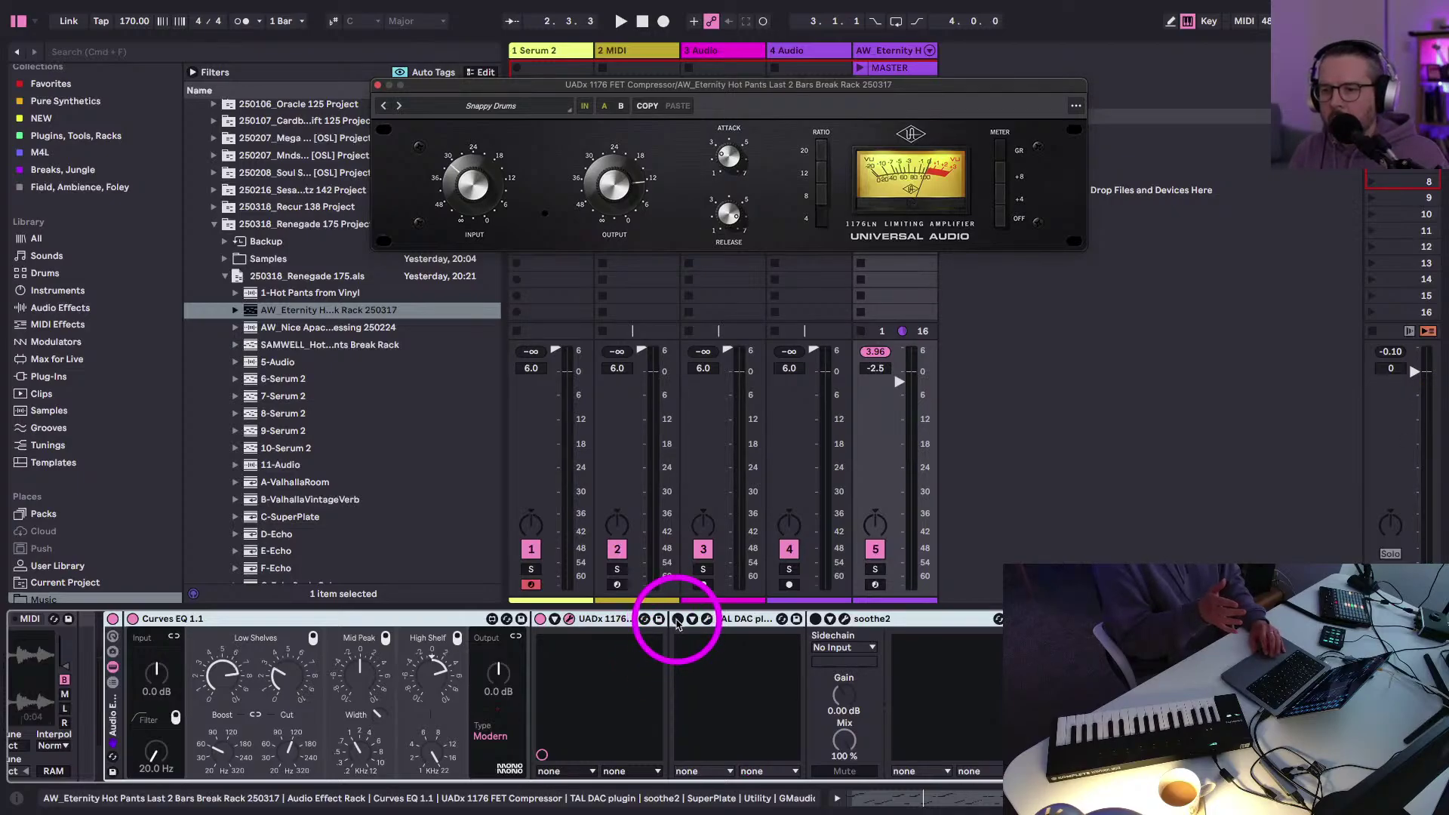
- Re-enable Utility to lower the break's level, and compare the UADx 1176 bypassed and active during playback
left_click(1057, 619)
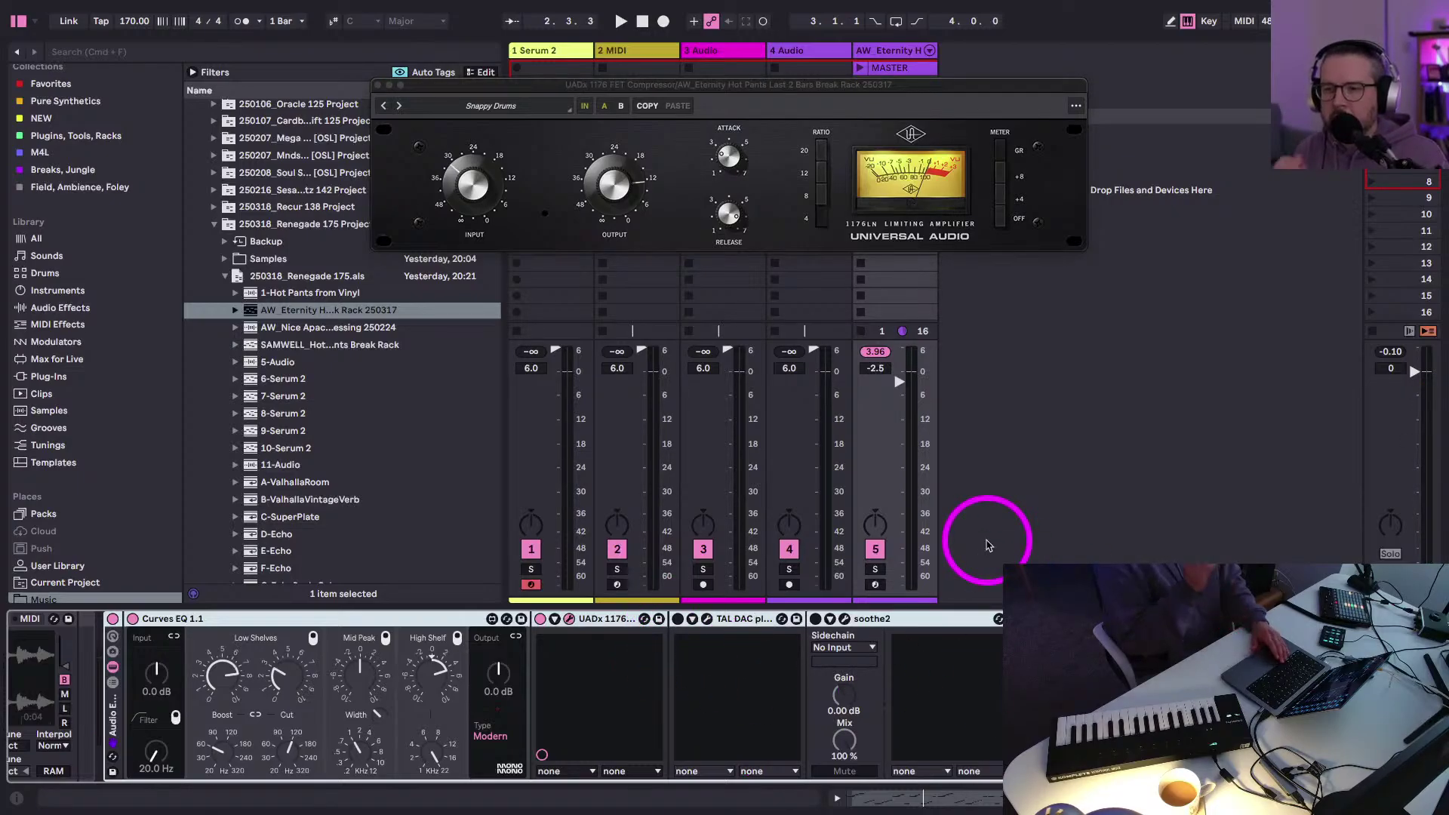
key("space")
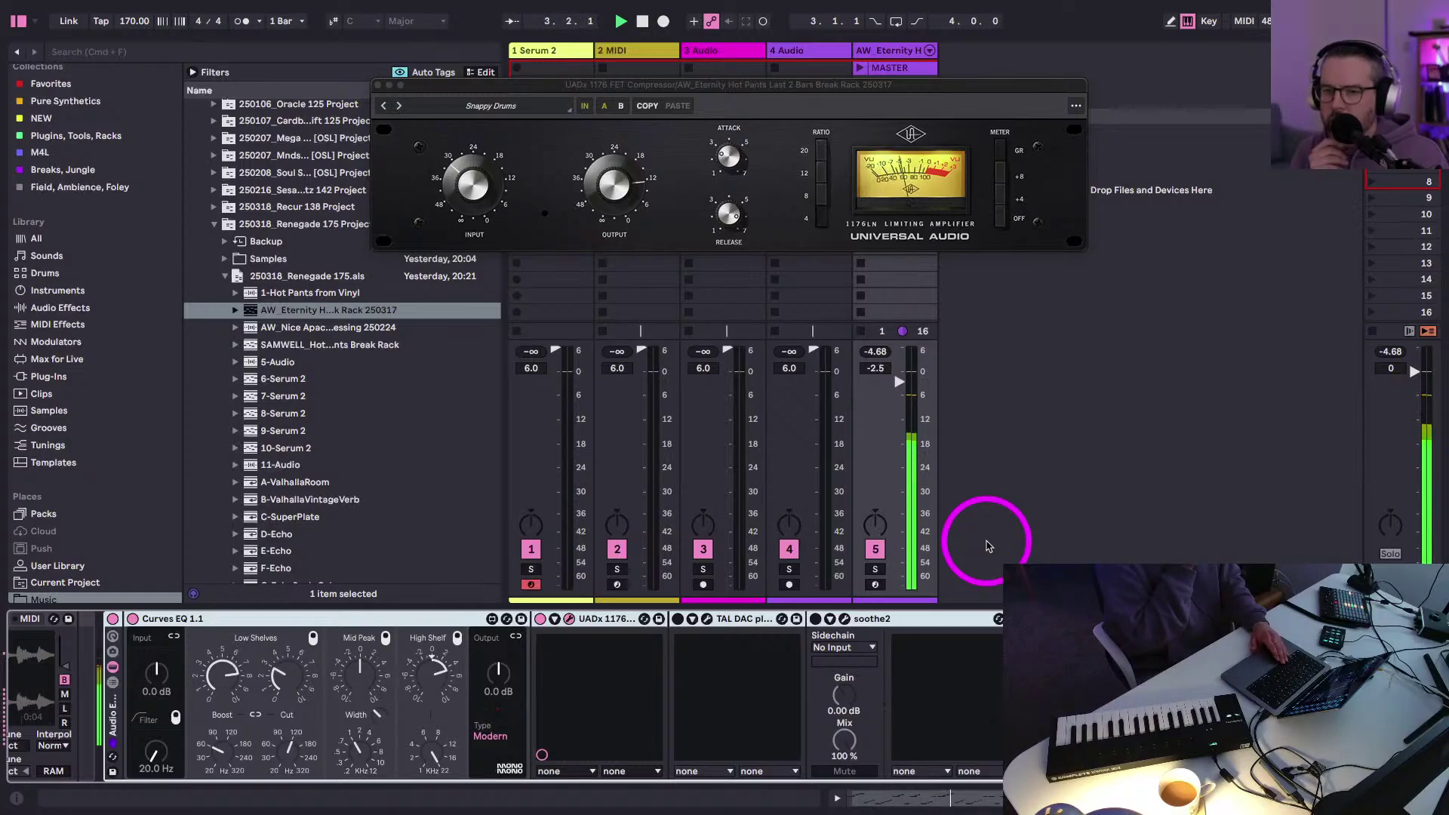
left_click(540, 619)
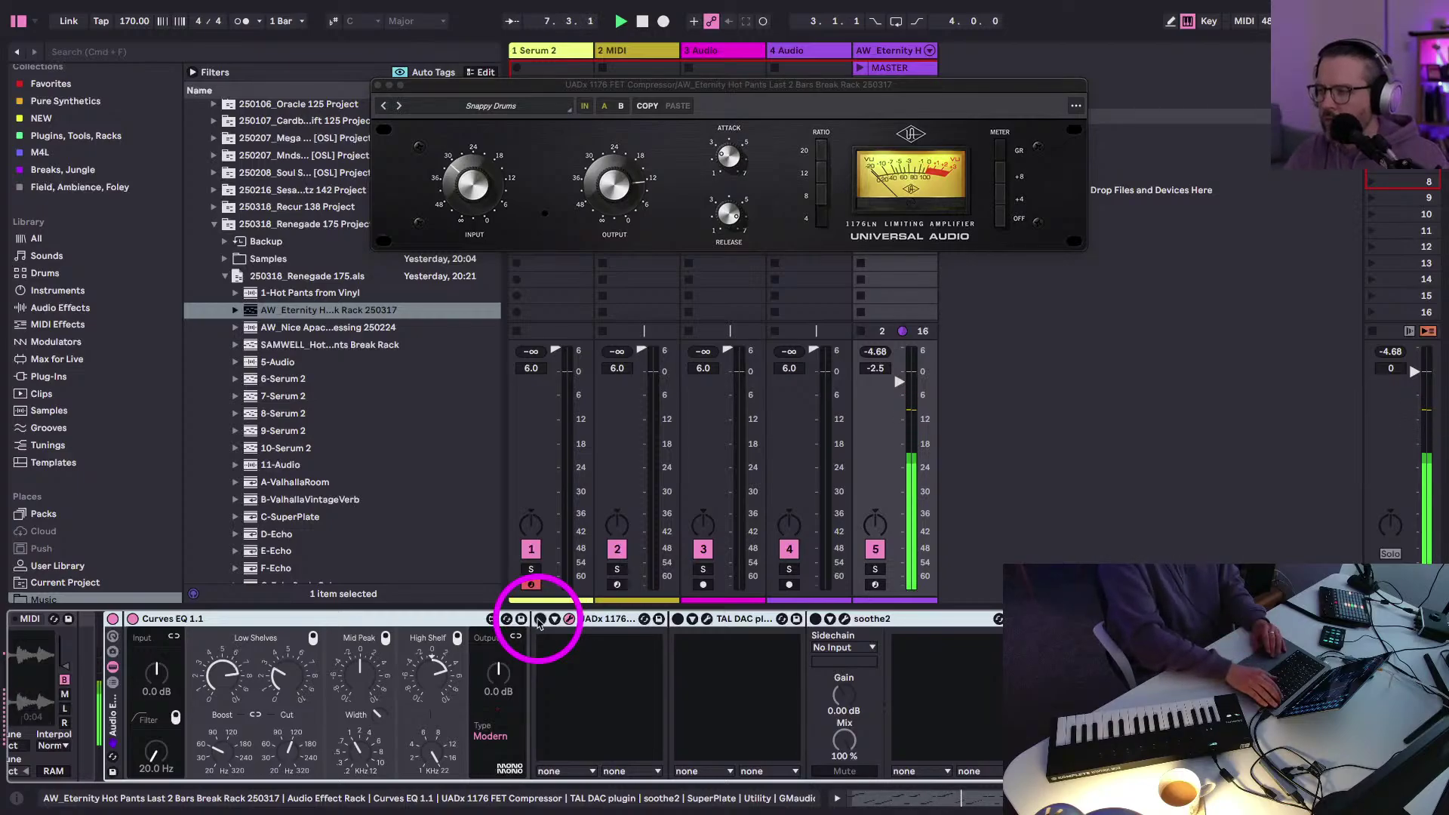
left_click(540, 619)
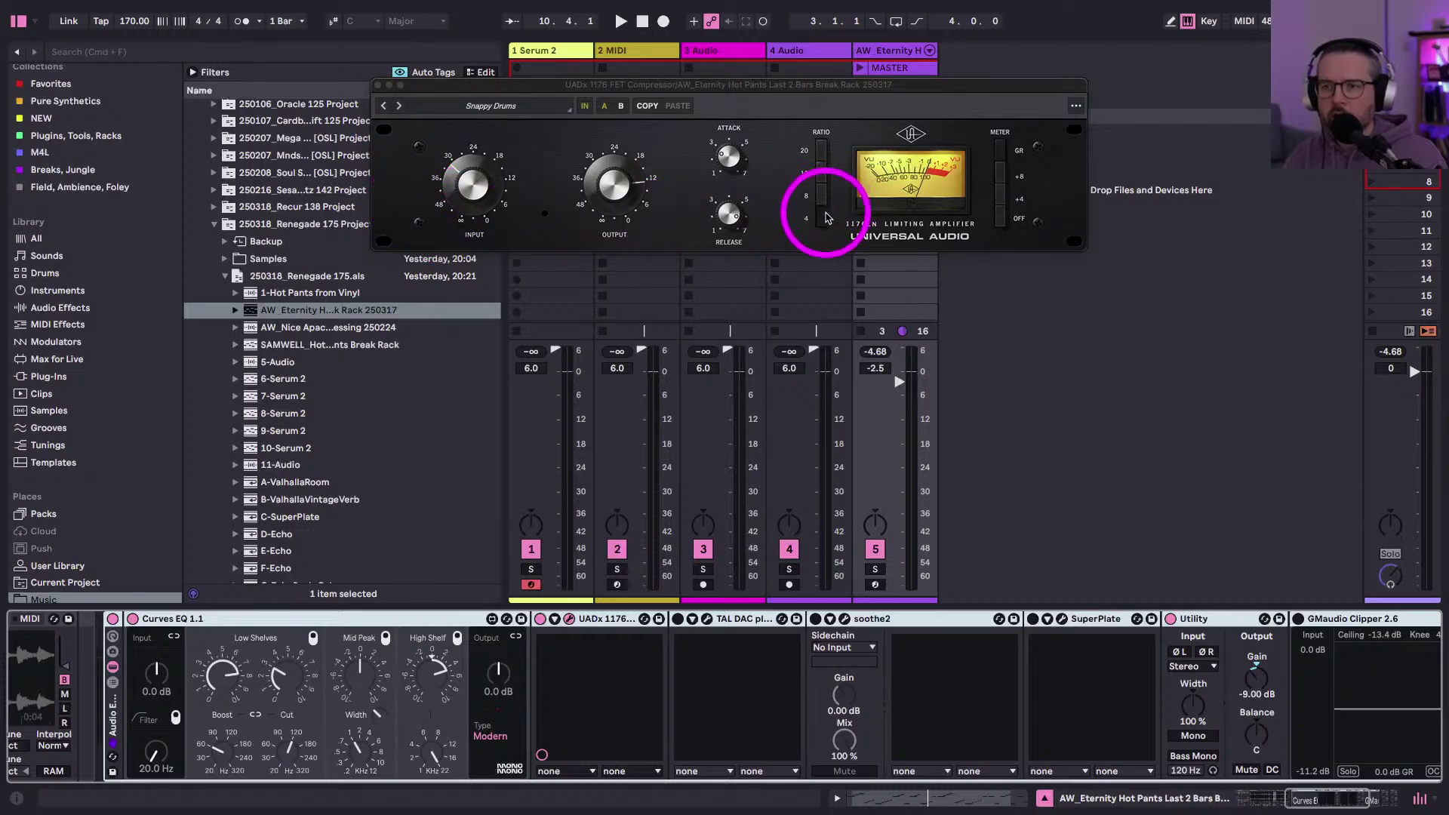
- Compare the UADx 1176's 4 and 8 ratio settings during playback, stop playback, and close the compressor's window
key("space")
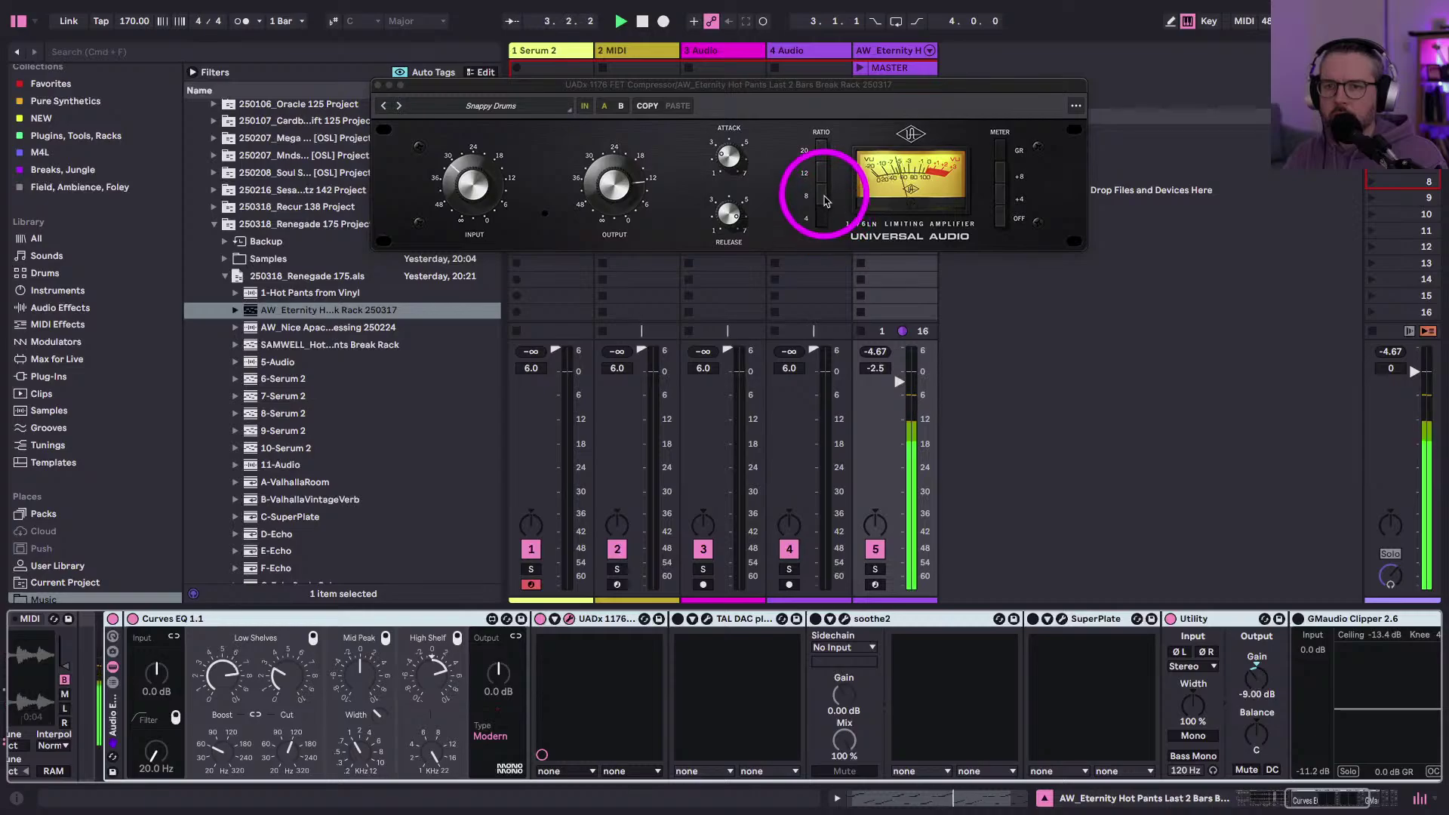
left_click(823, 221)
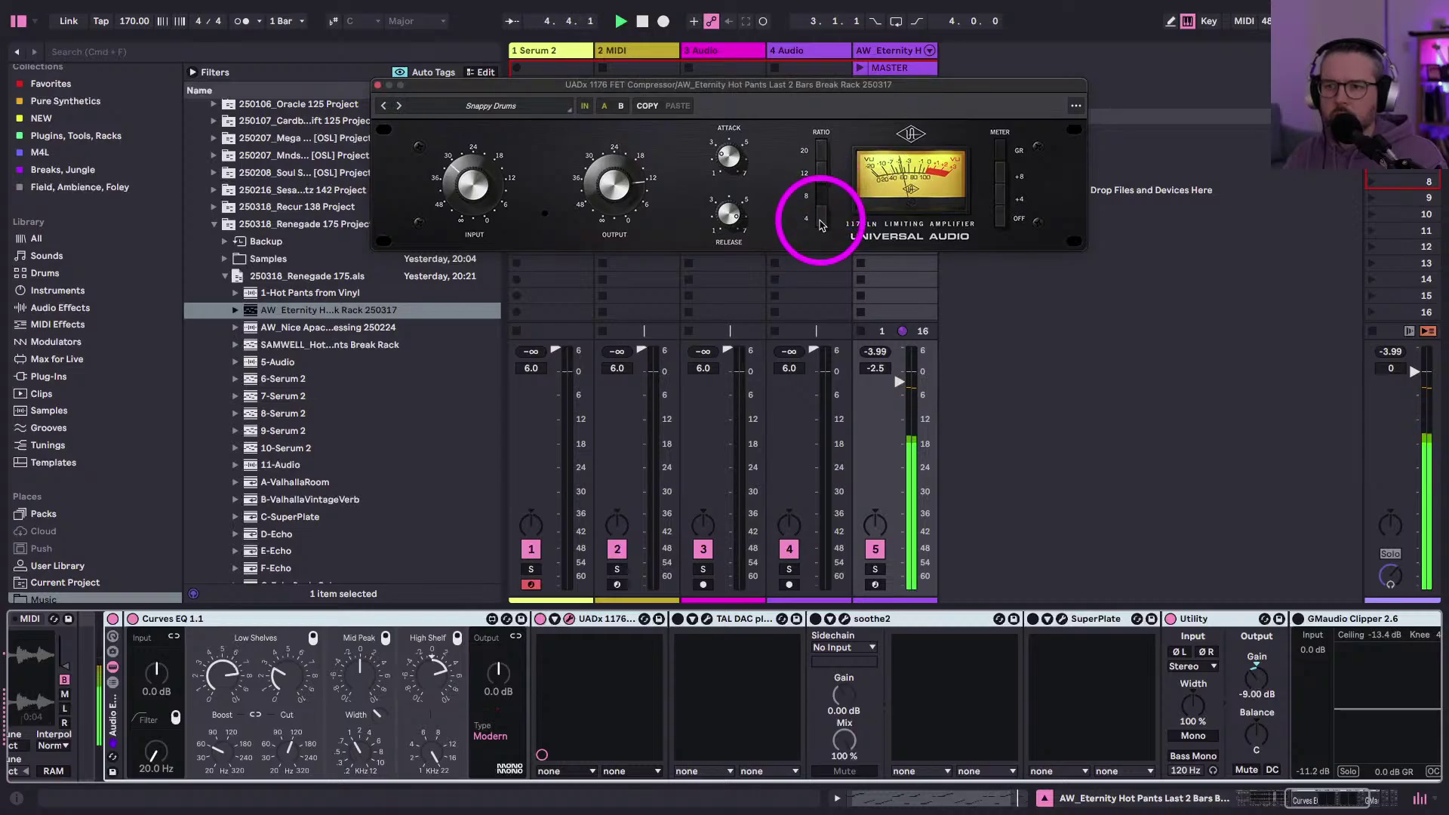
key("space")
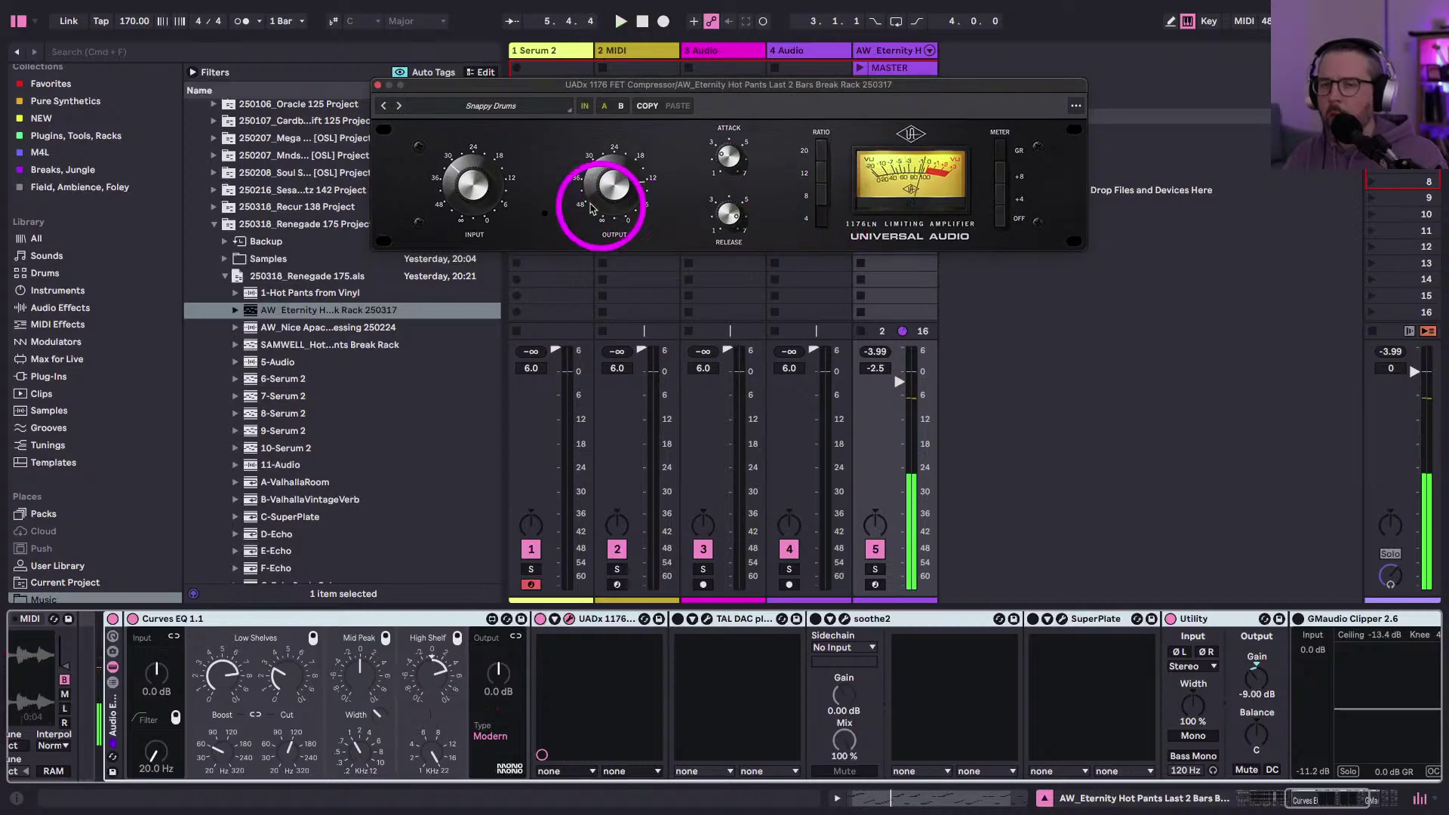
left_click(379, 89)
- Re-enable TAL DAC in the break's effect rack and open its plugin window
scroll(787, 655, "right", 2)
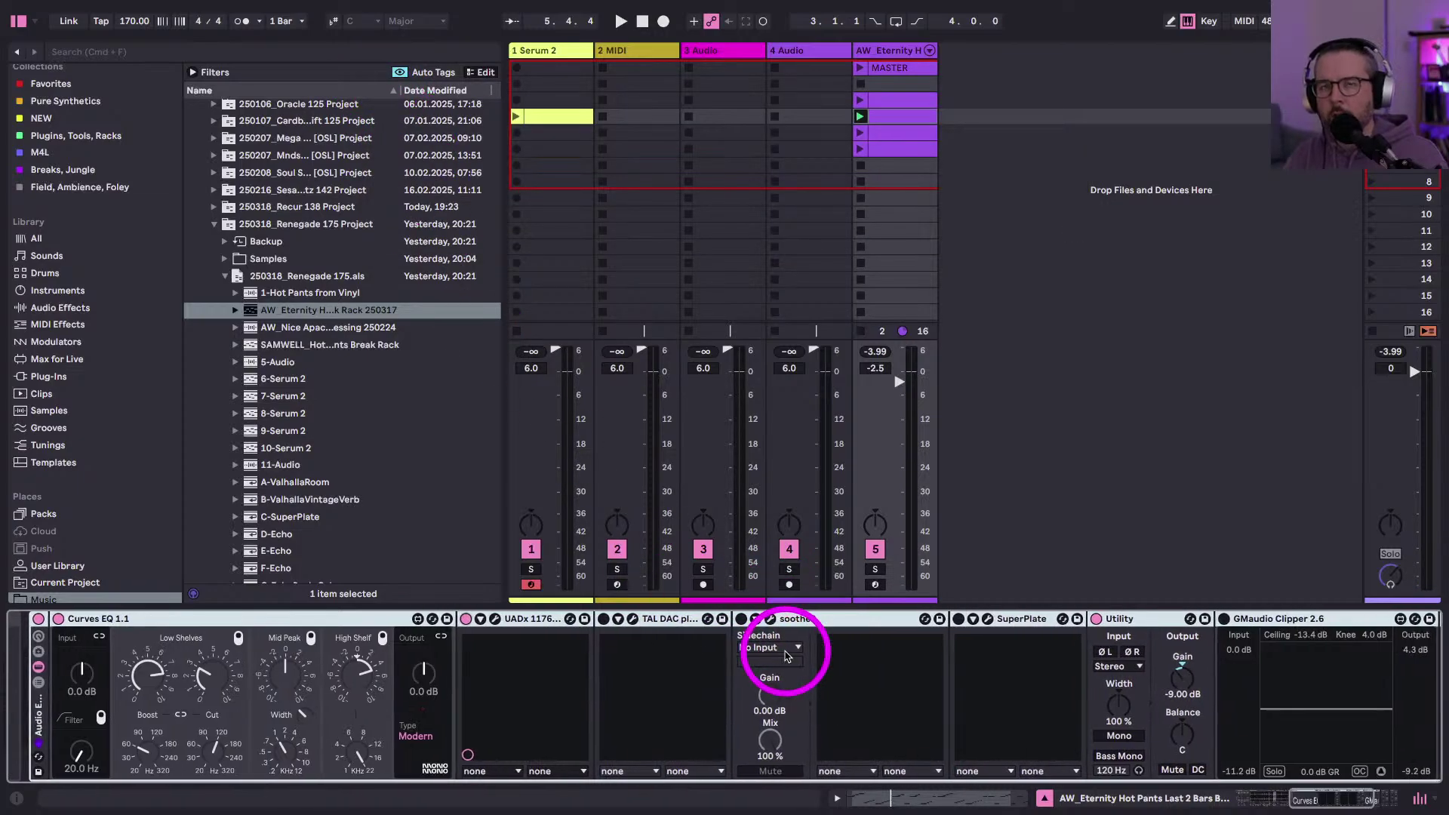
left_click(604, 619)
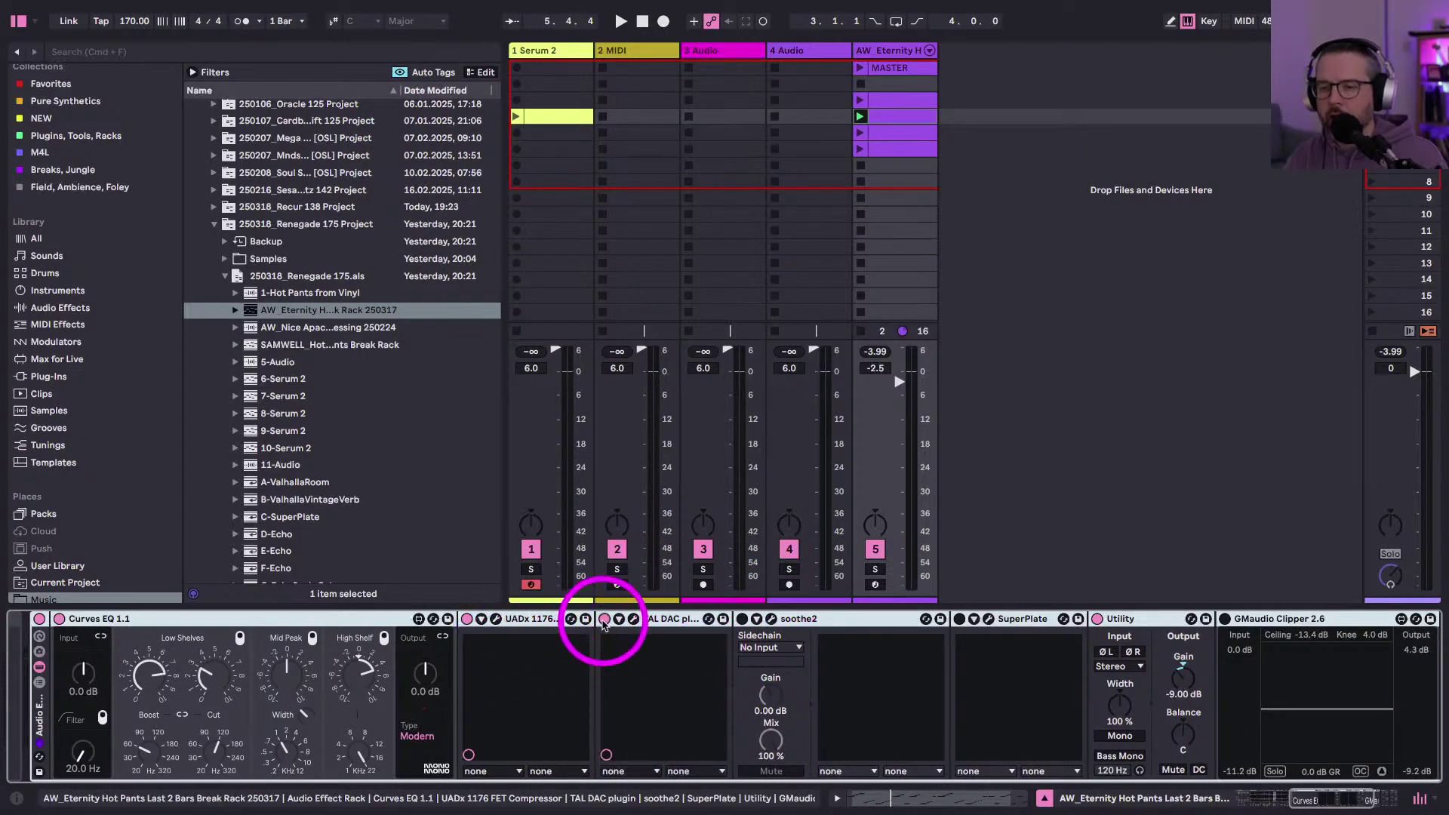
left_click(634, 619)
left_click(1289, 785)
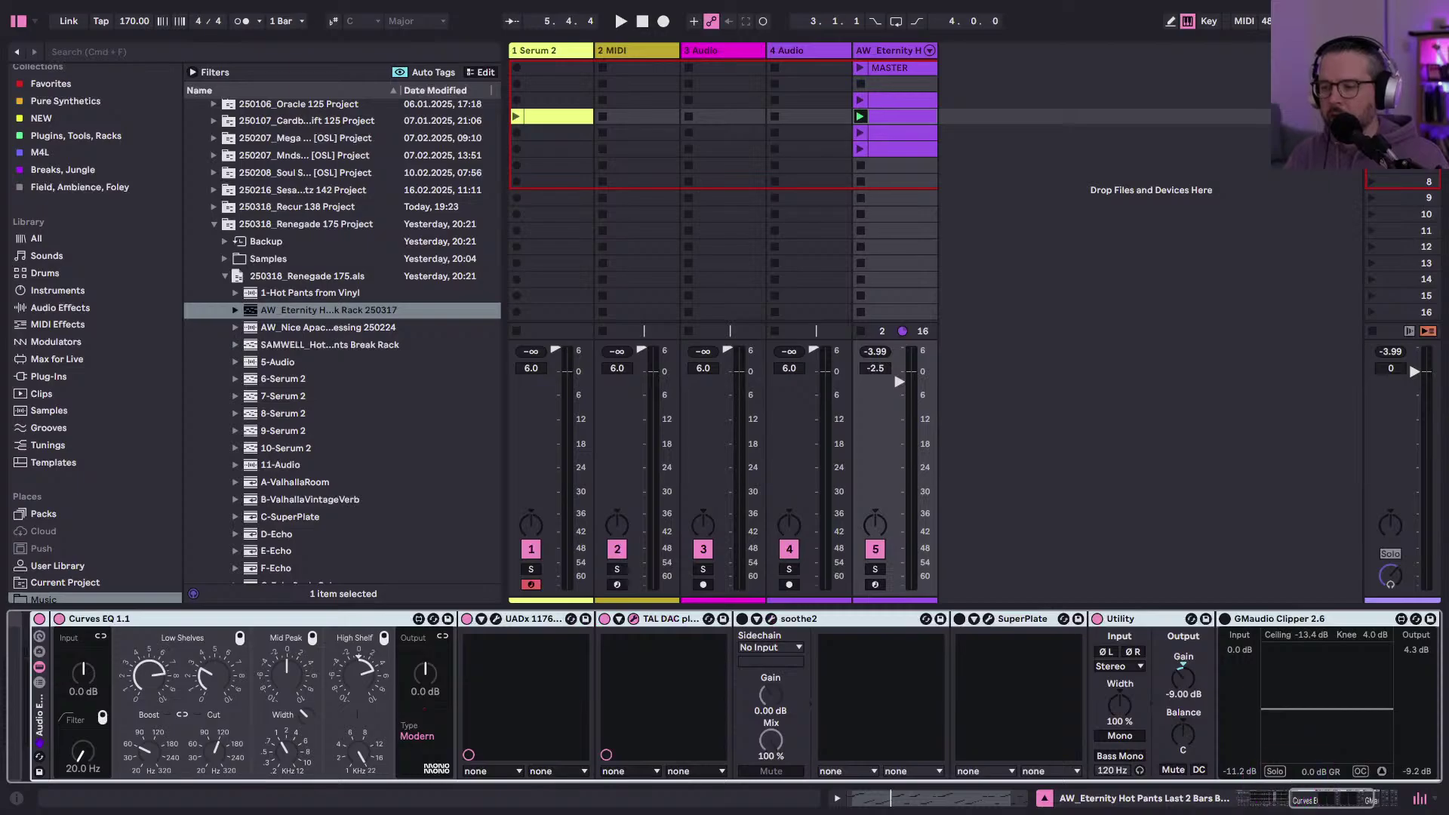
left_click_drag(545, 90, 533, 73)
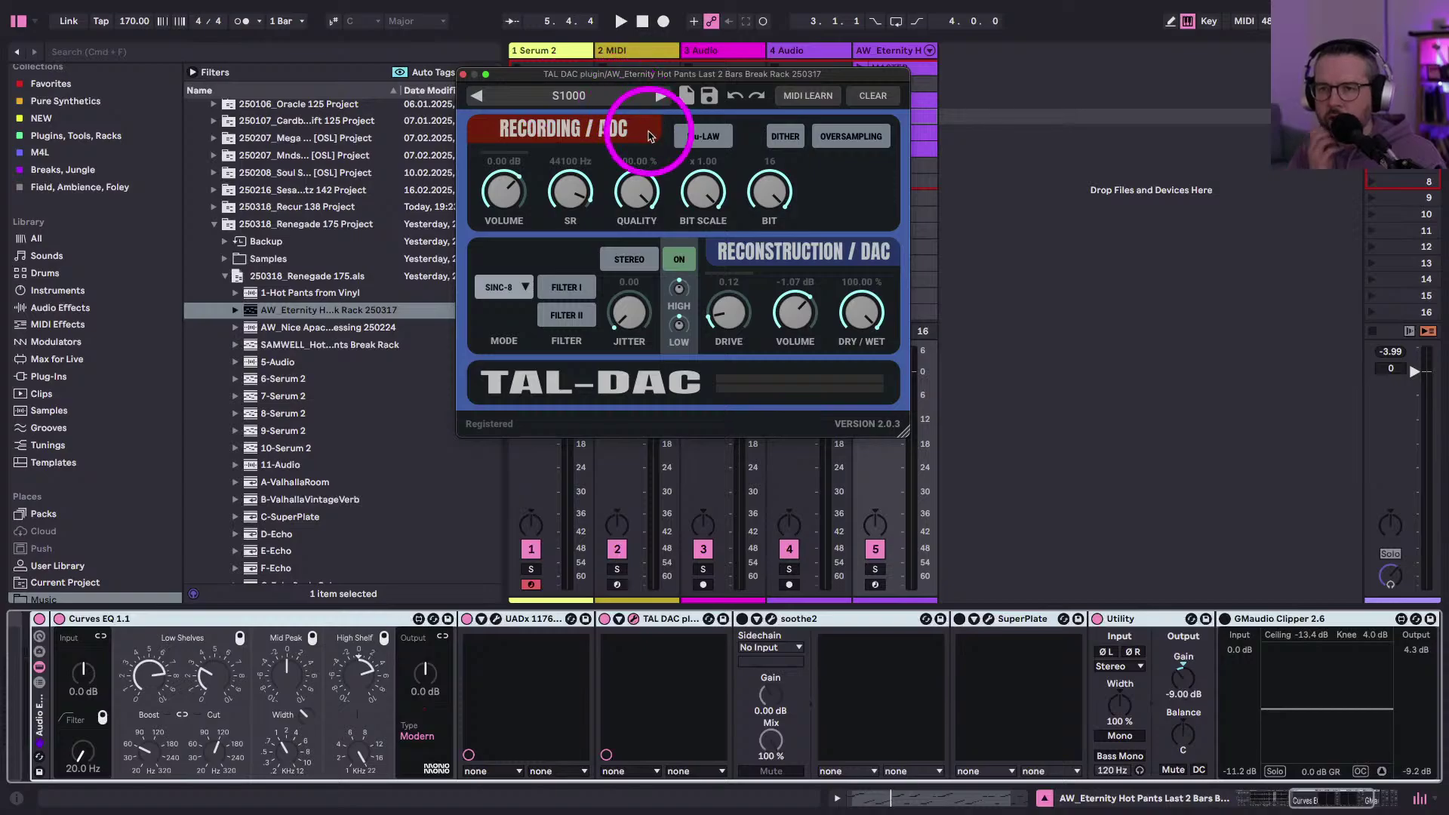
- Compare the break with TAL DAC bypassed and active during playback, leaving TAL DAC enabled
key("space")
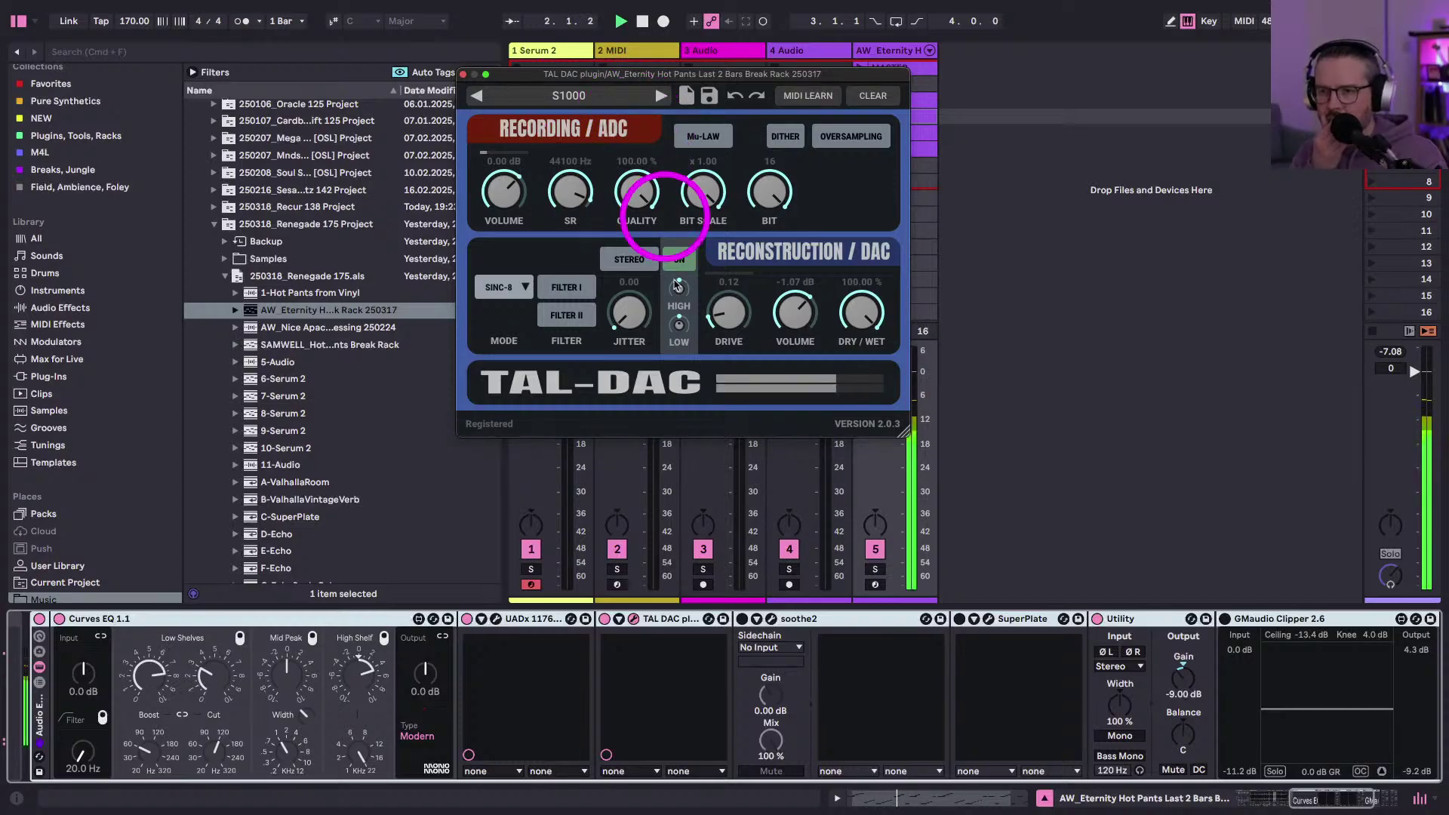
left_click(604, 620)
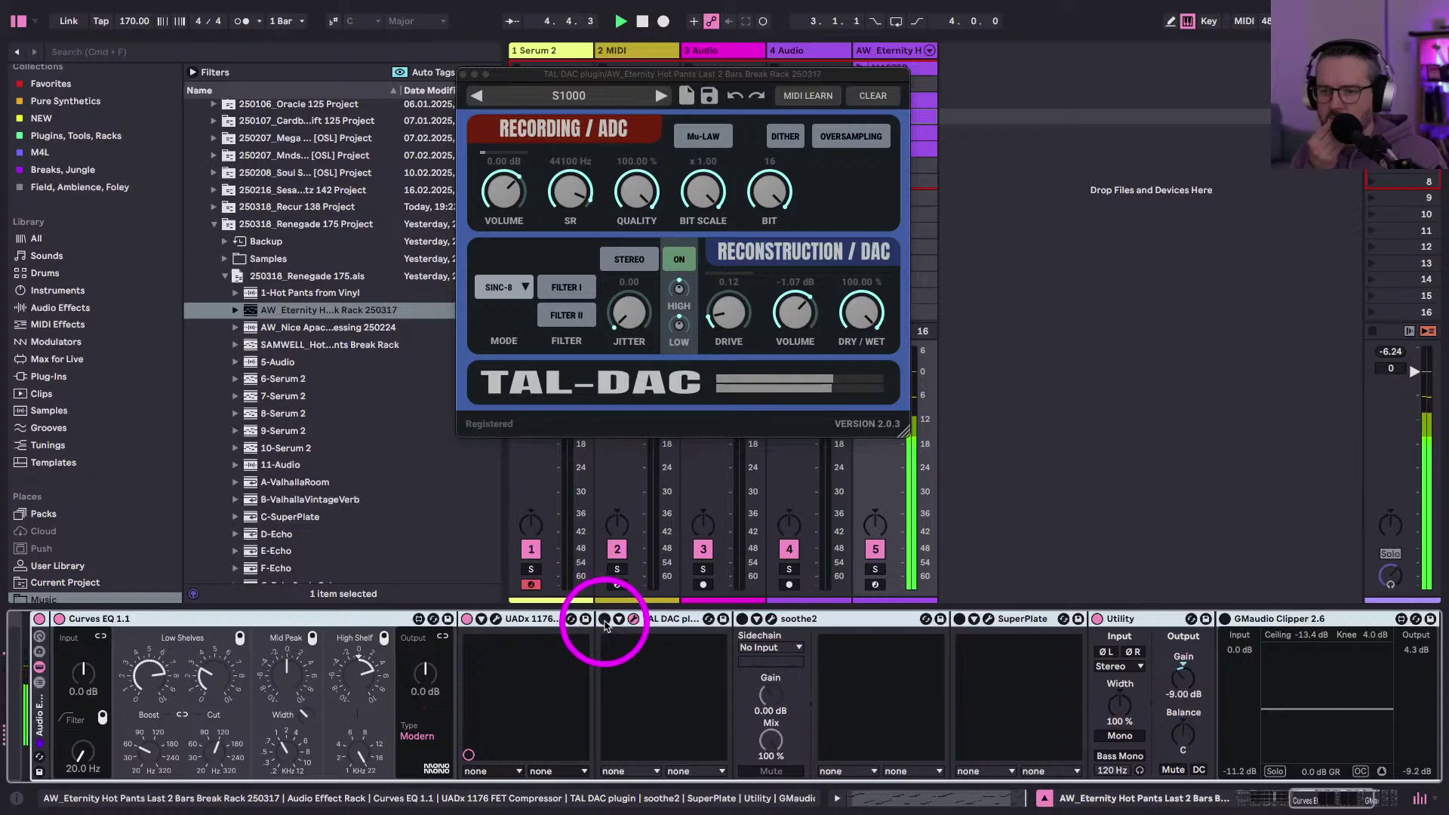
left_click(604, 619)
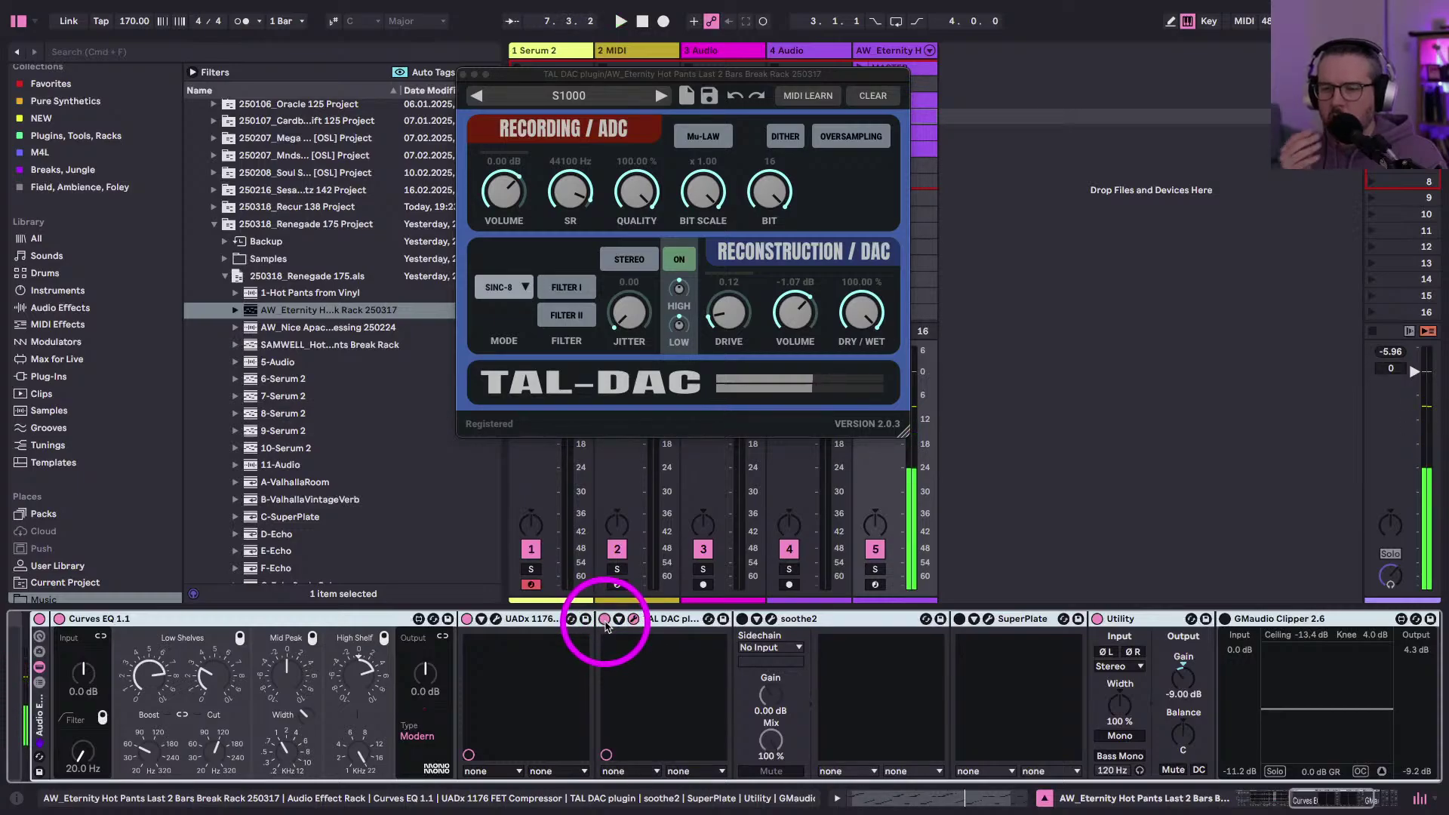
- Close the TAL DAC window, re-enable soothe2 on the break, and compare it bypassed and active during playback
left_click(463, 74)
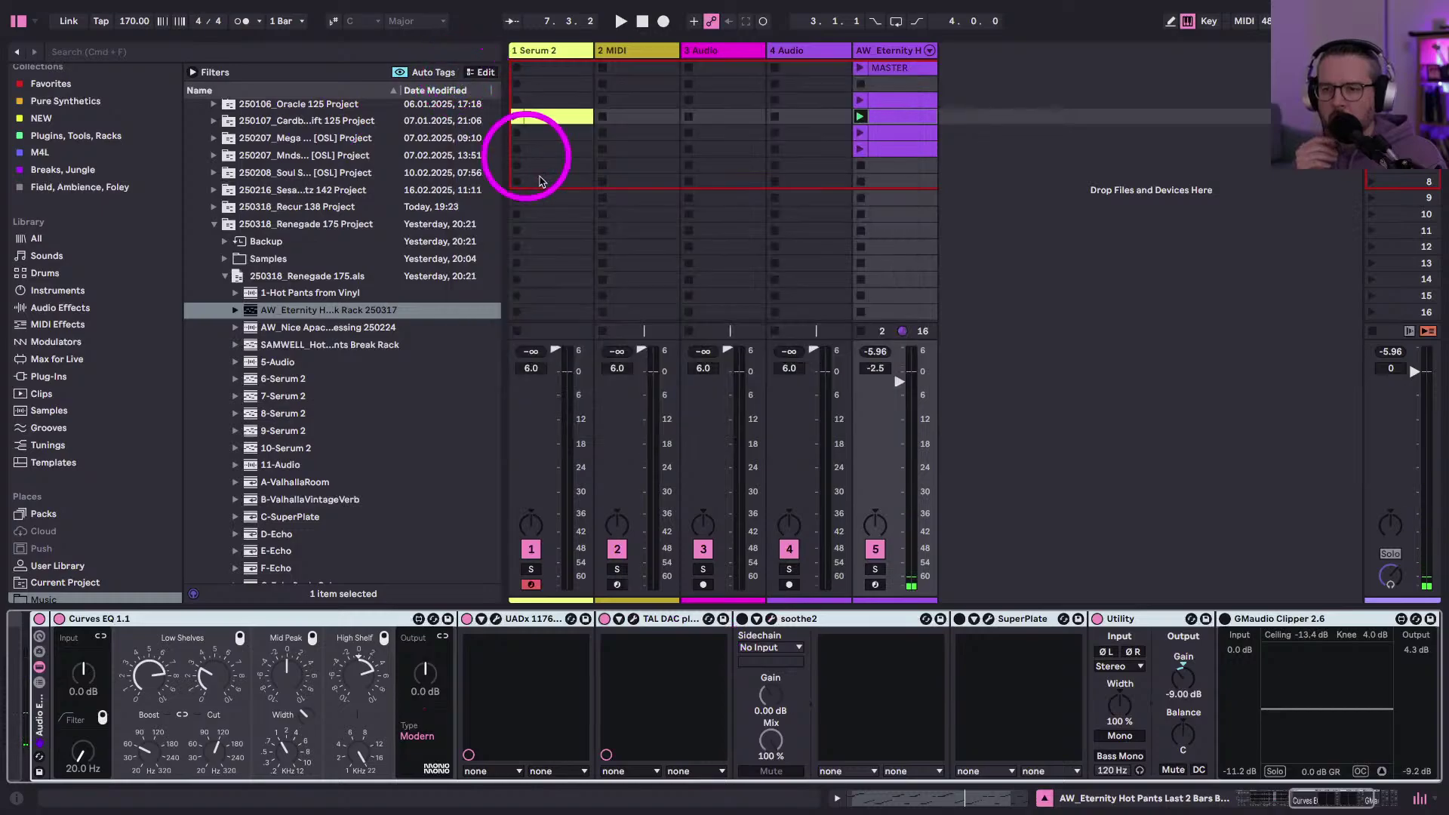
left_click(742, 619)
key("space")
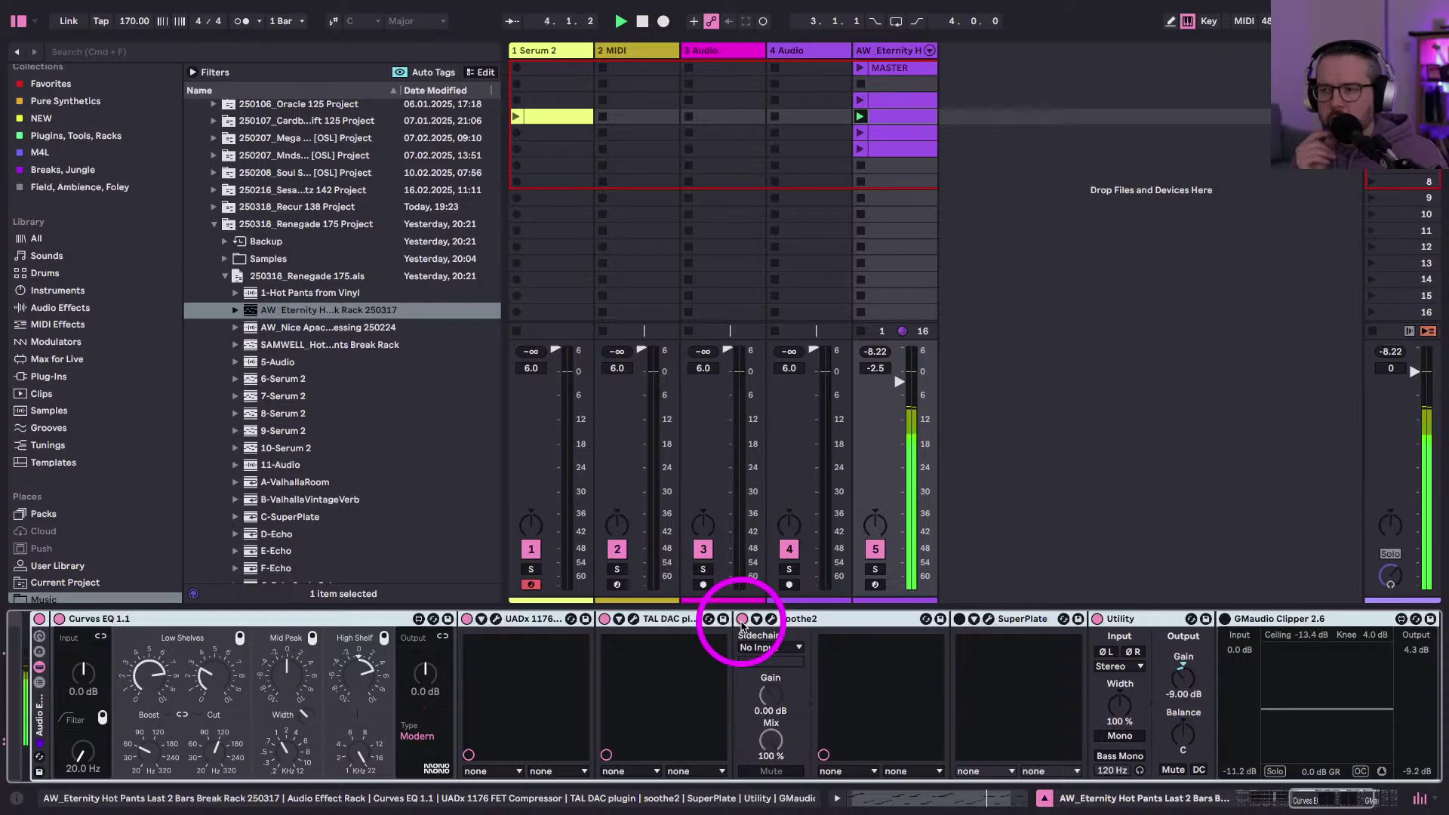
left_click(742, 619)
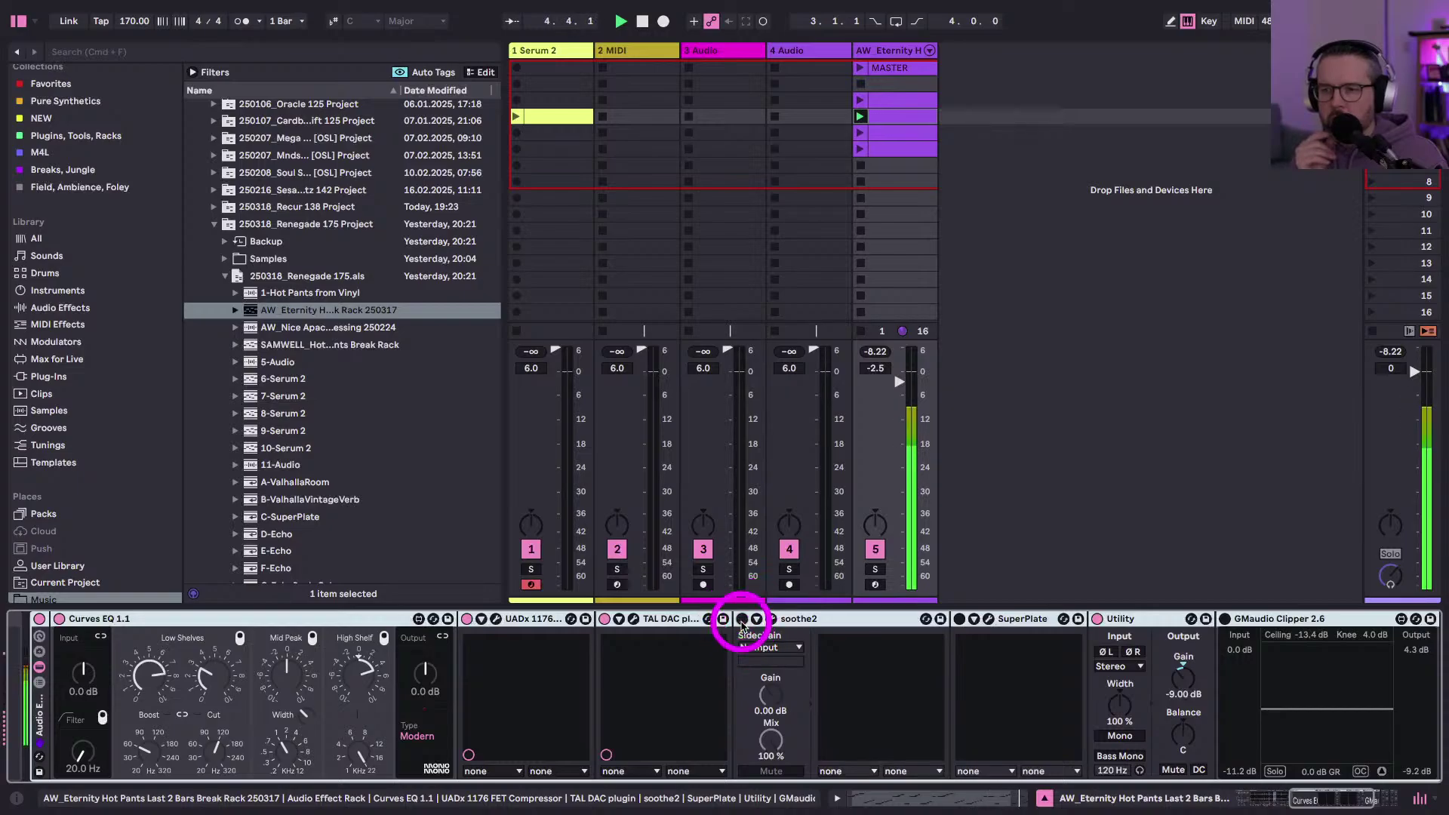
left_click(741, 619)
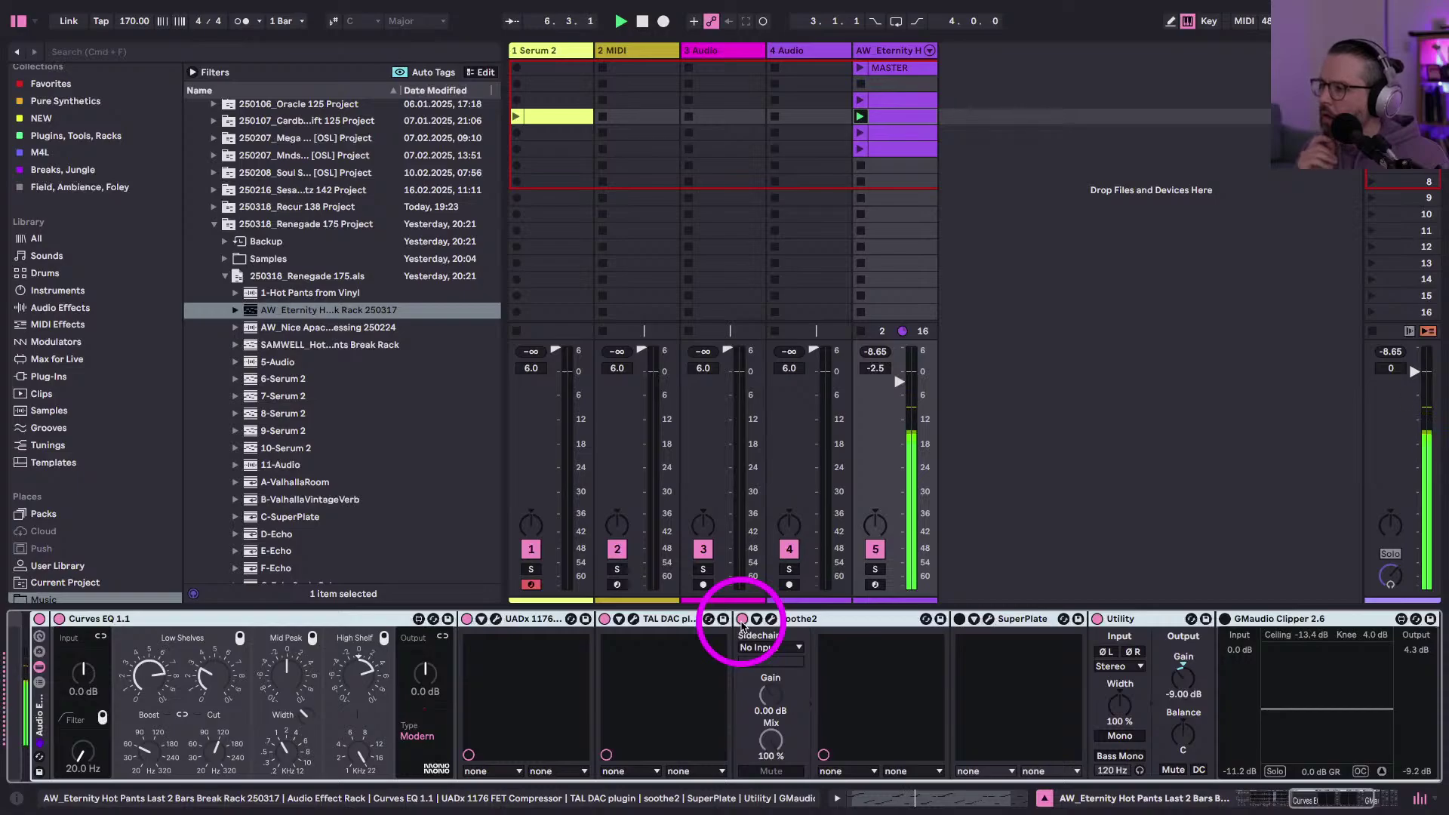
key("space")
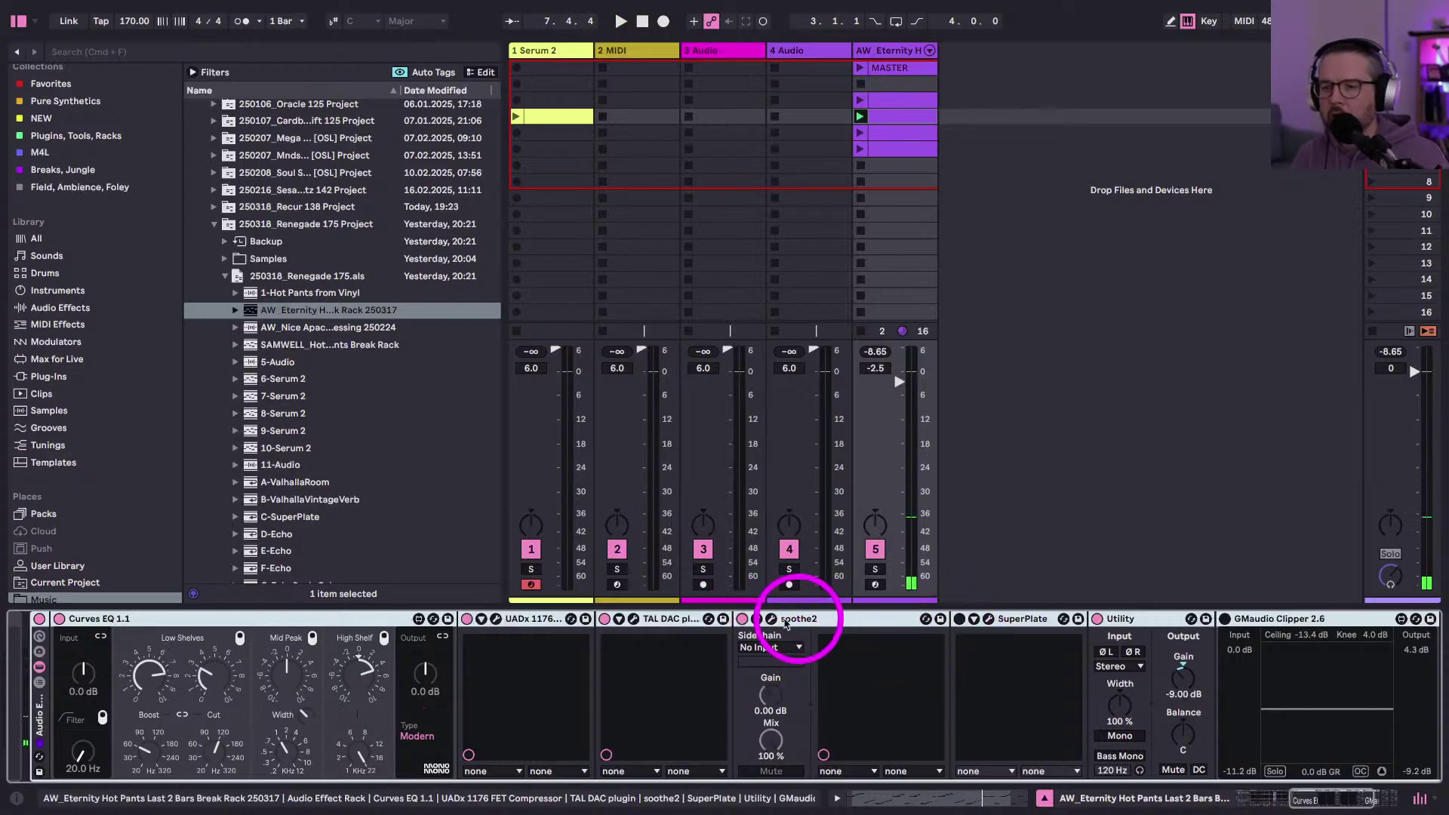
- Open the MASTER clip's notes to examine the B1 slice, and launch the clip for playback
double_click(887, 67)
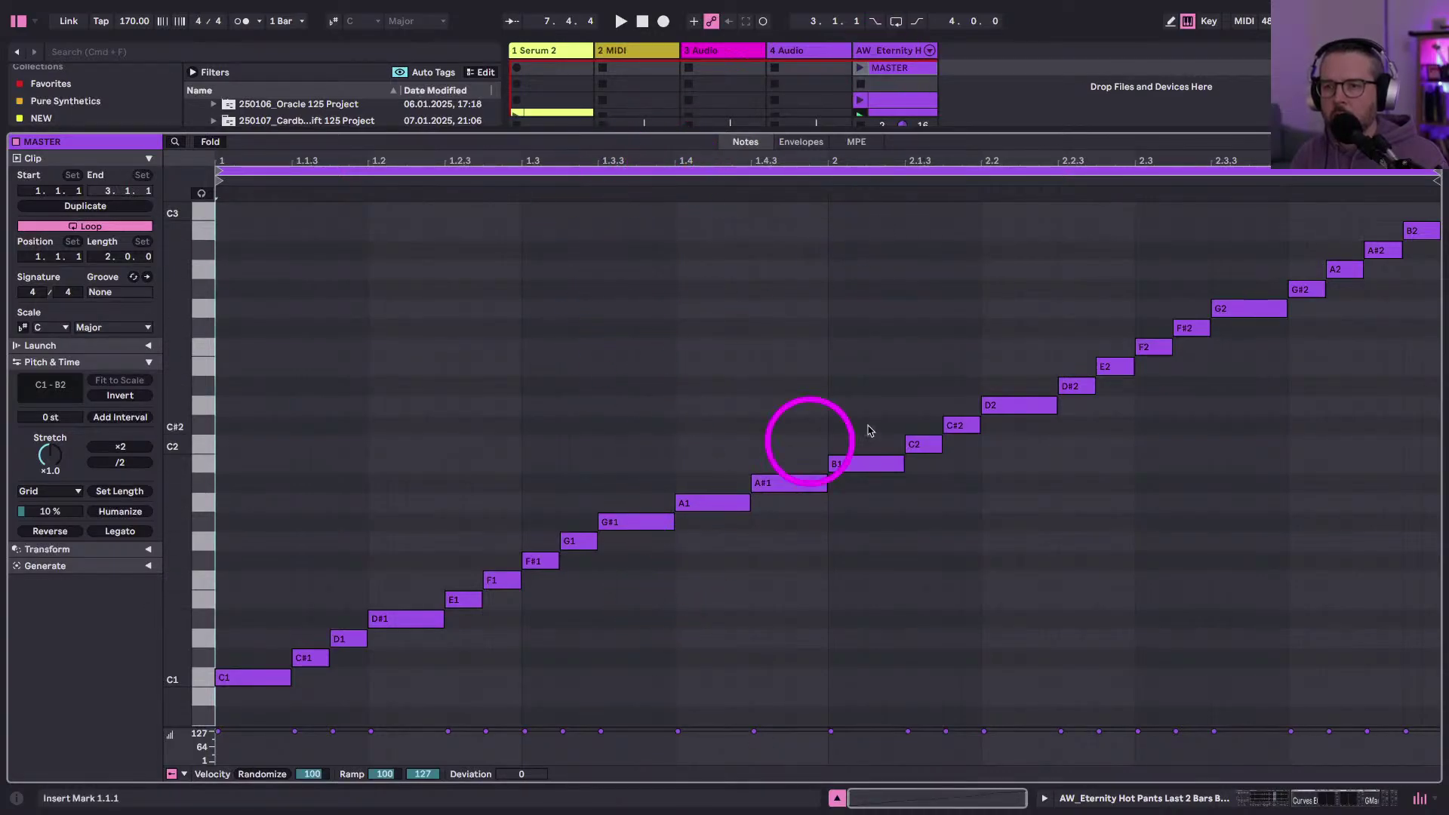
left_click(860, 465)
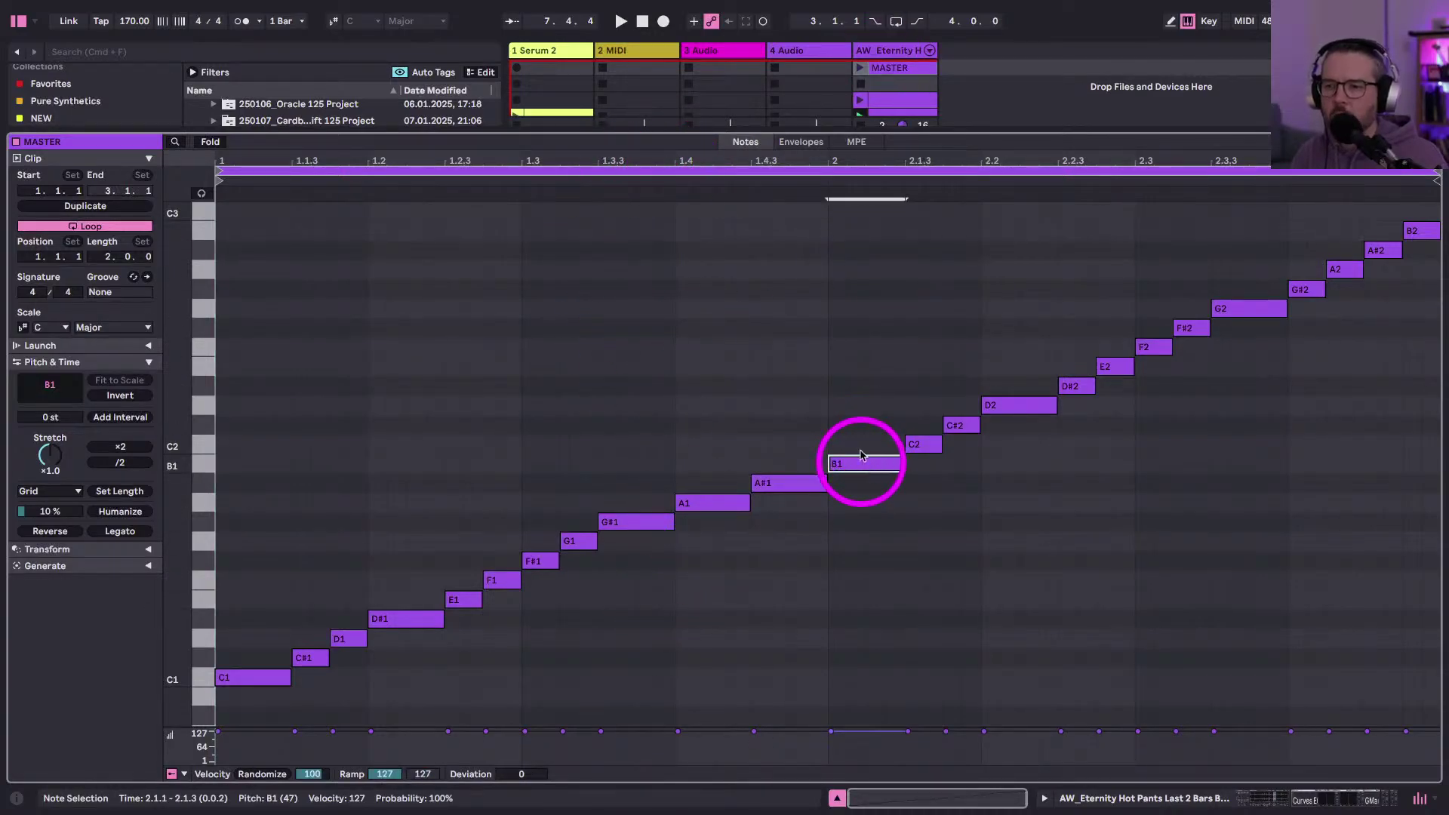
key("shift+Tab")
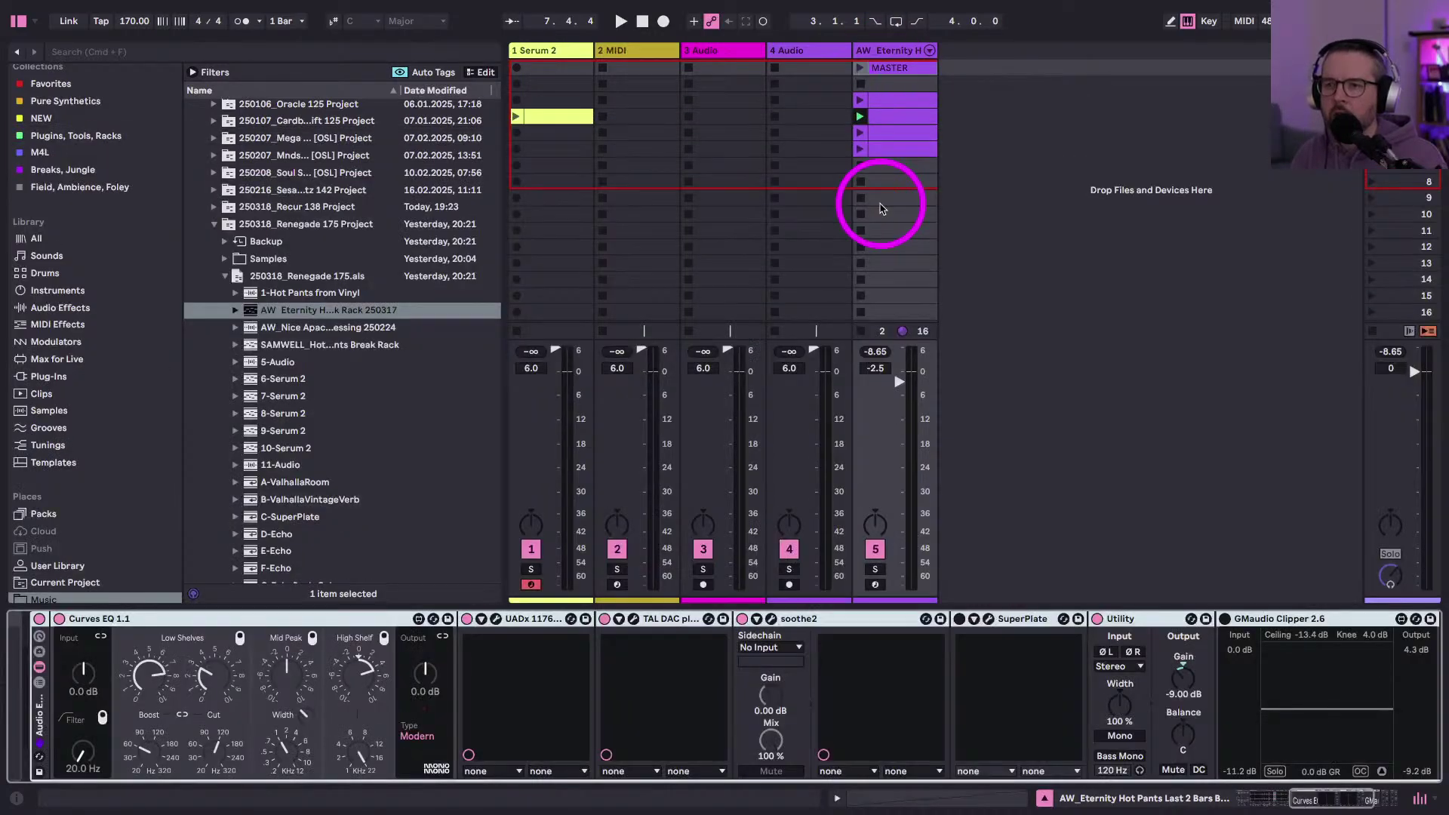
left_click(861, 68)
key("shift+Tab")
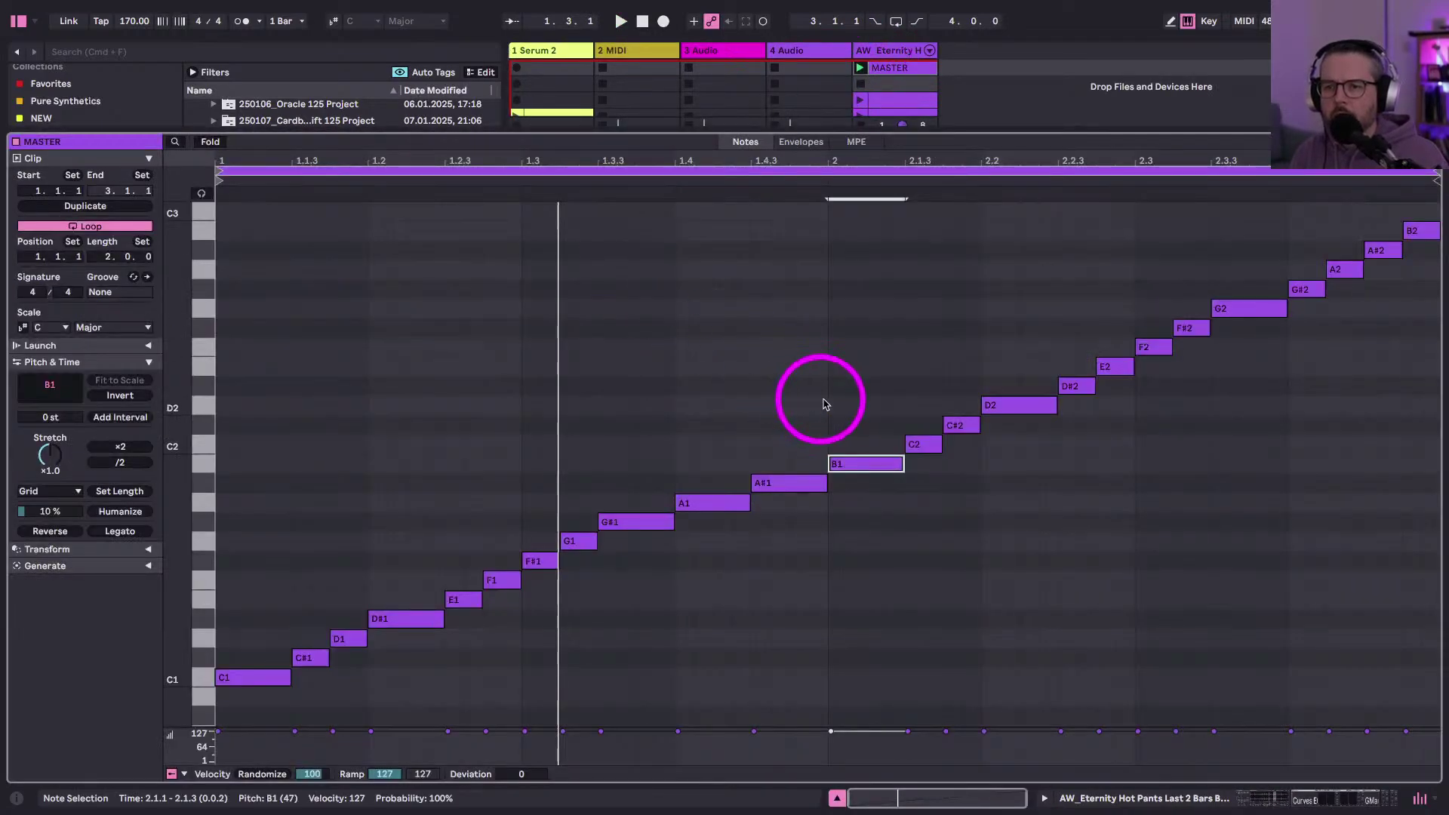
- Turn on note preview in the MASTER clip and audition the B1 slice, undoing any accidental note edit
left_click(201, 193)
left_click(865, 429)
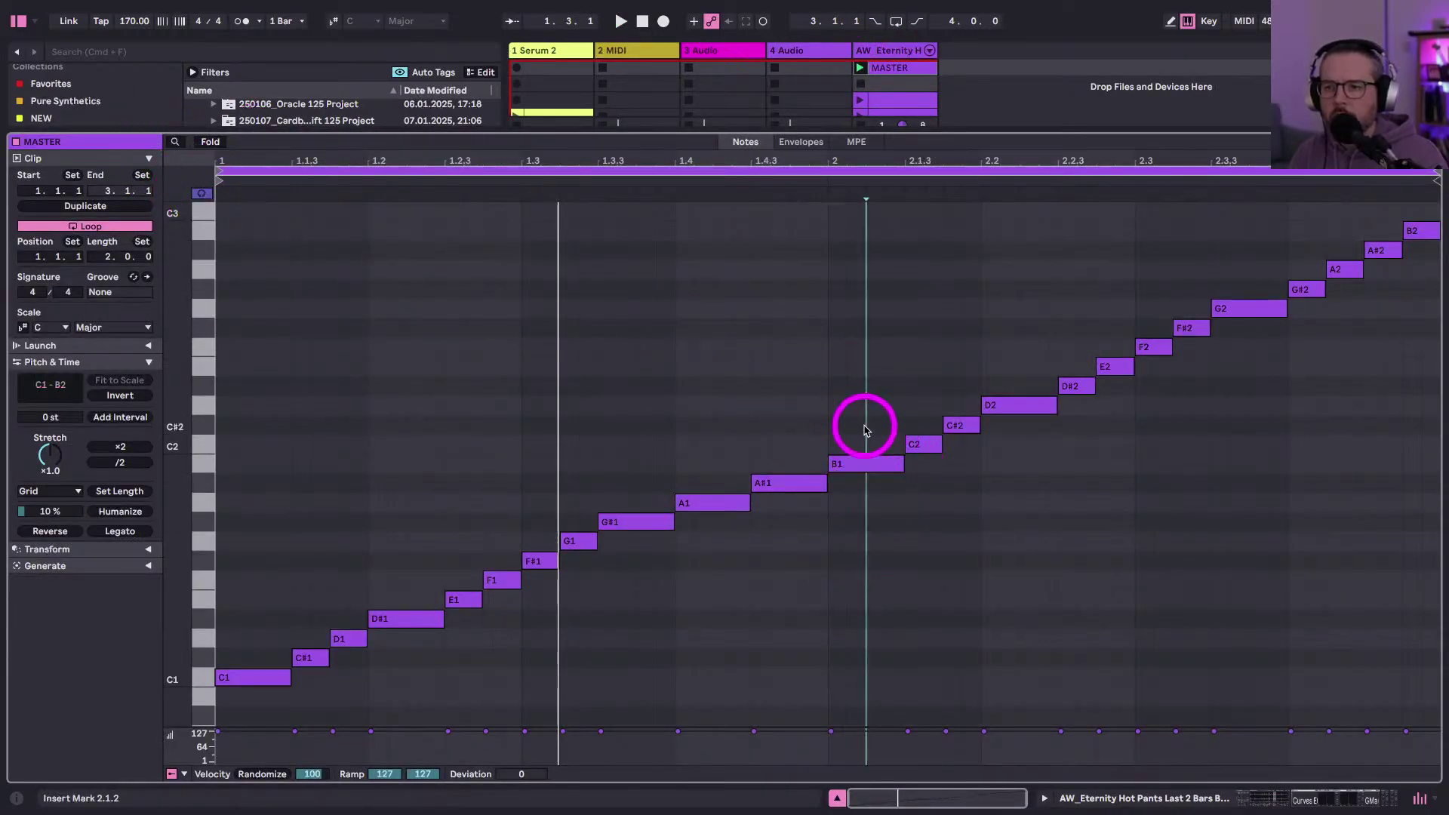
left_click_drag(866, 428, 869, 507)
double_click(858, 462)
key("super+z")
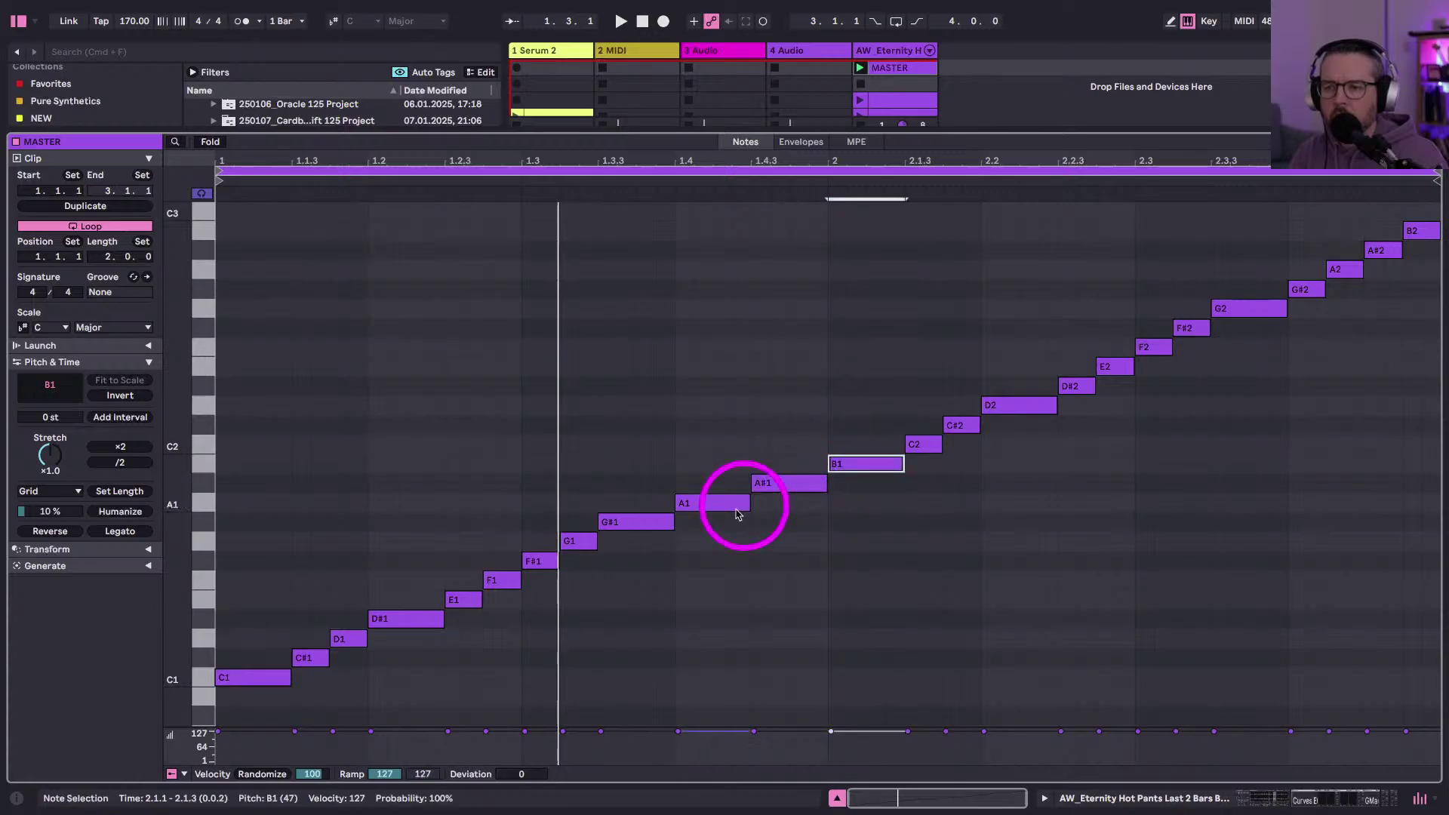
- Audition the C1, G#1 and B1 slices, restoring the C1 note, play the MASTER clip briefly, and return to the mixer view
left_click(235, 677)
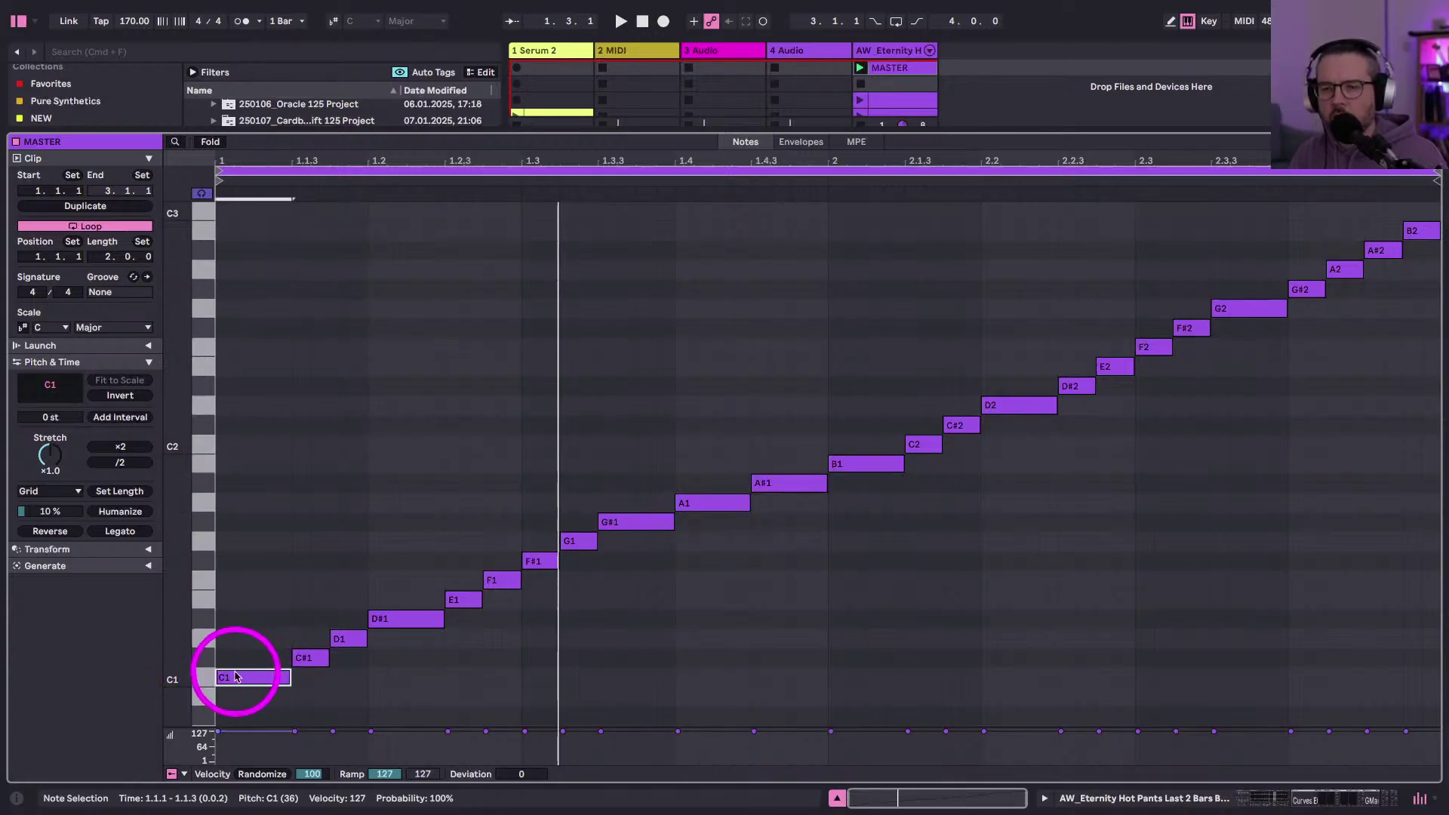
double_click(235, 678)
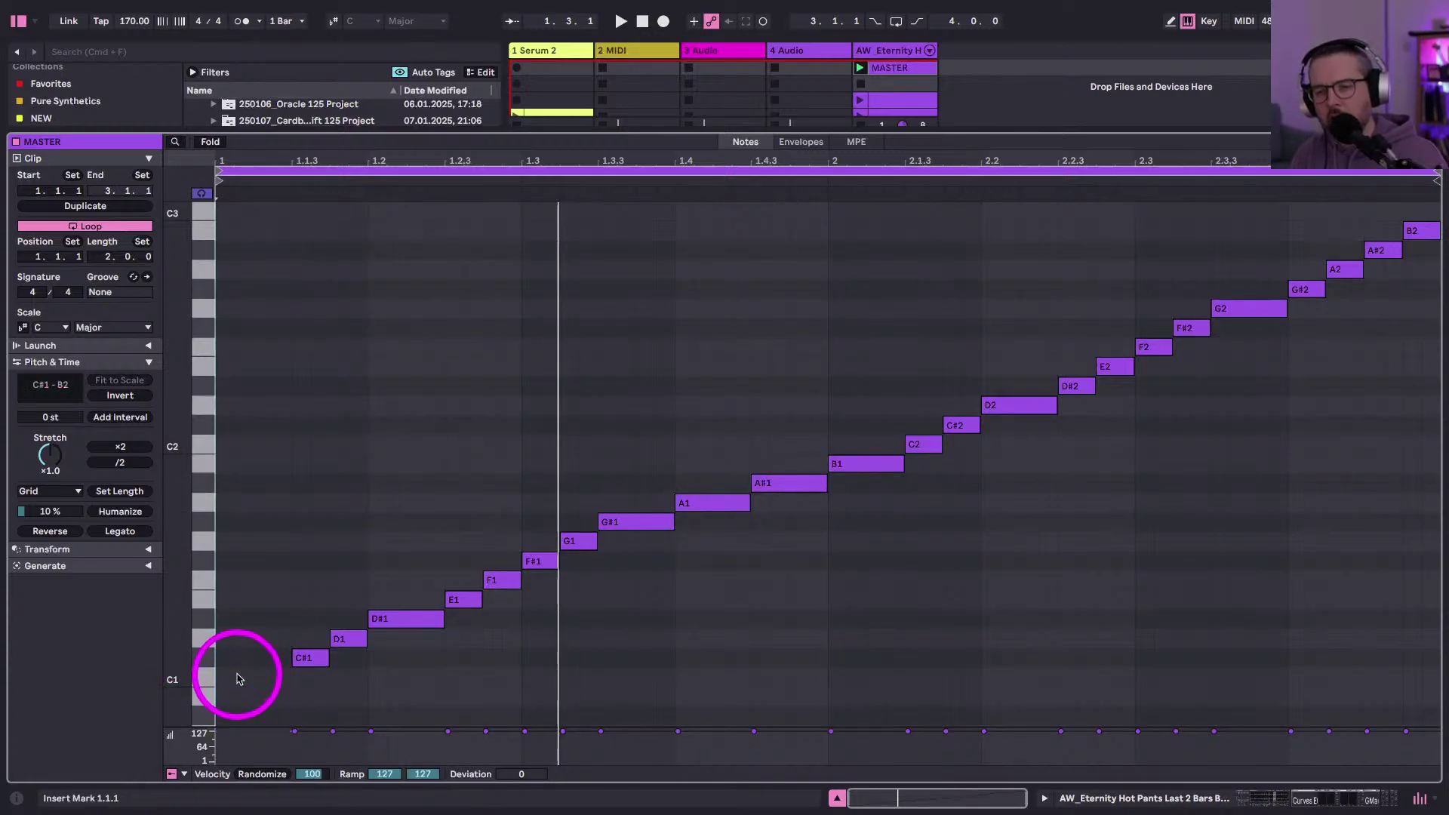
double_click(236, 678)
key("space")
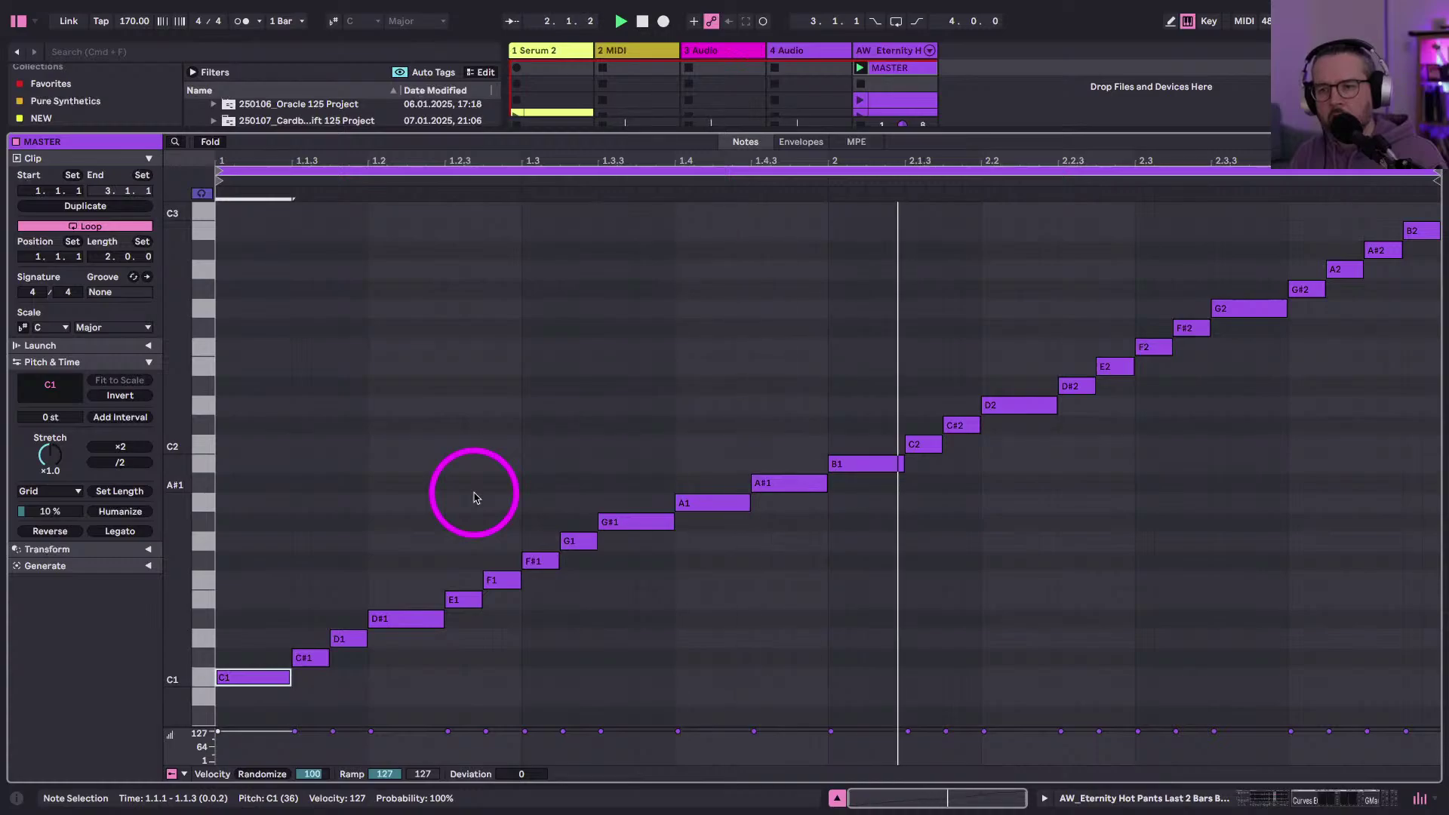
left_click(641, 526)
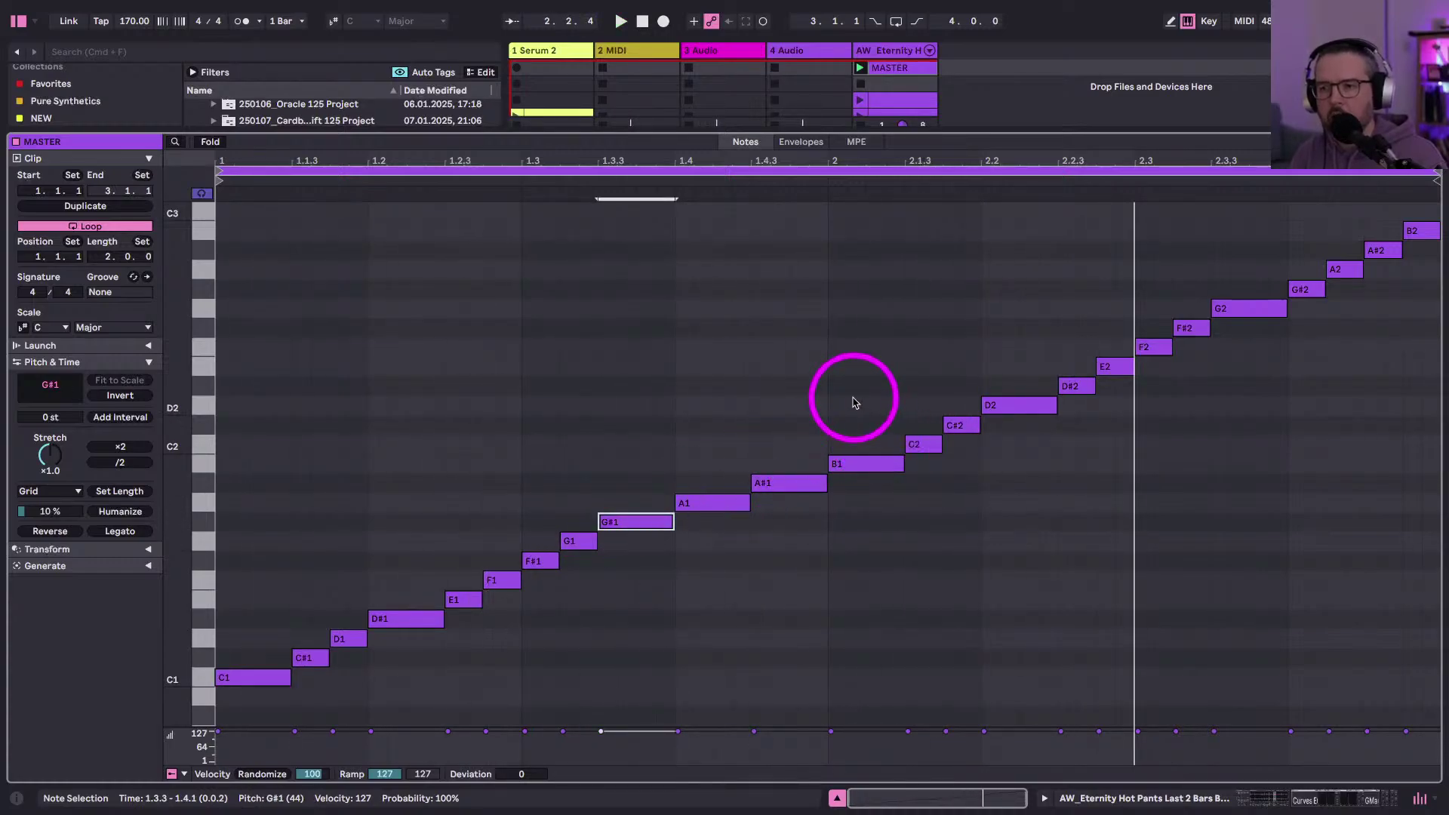
left_click(860, 465)
key("shift+Tab")
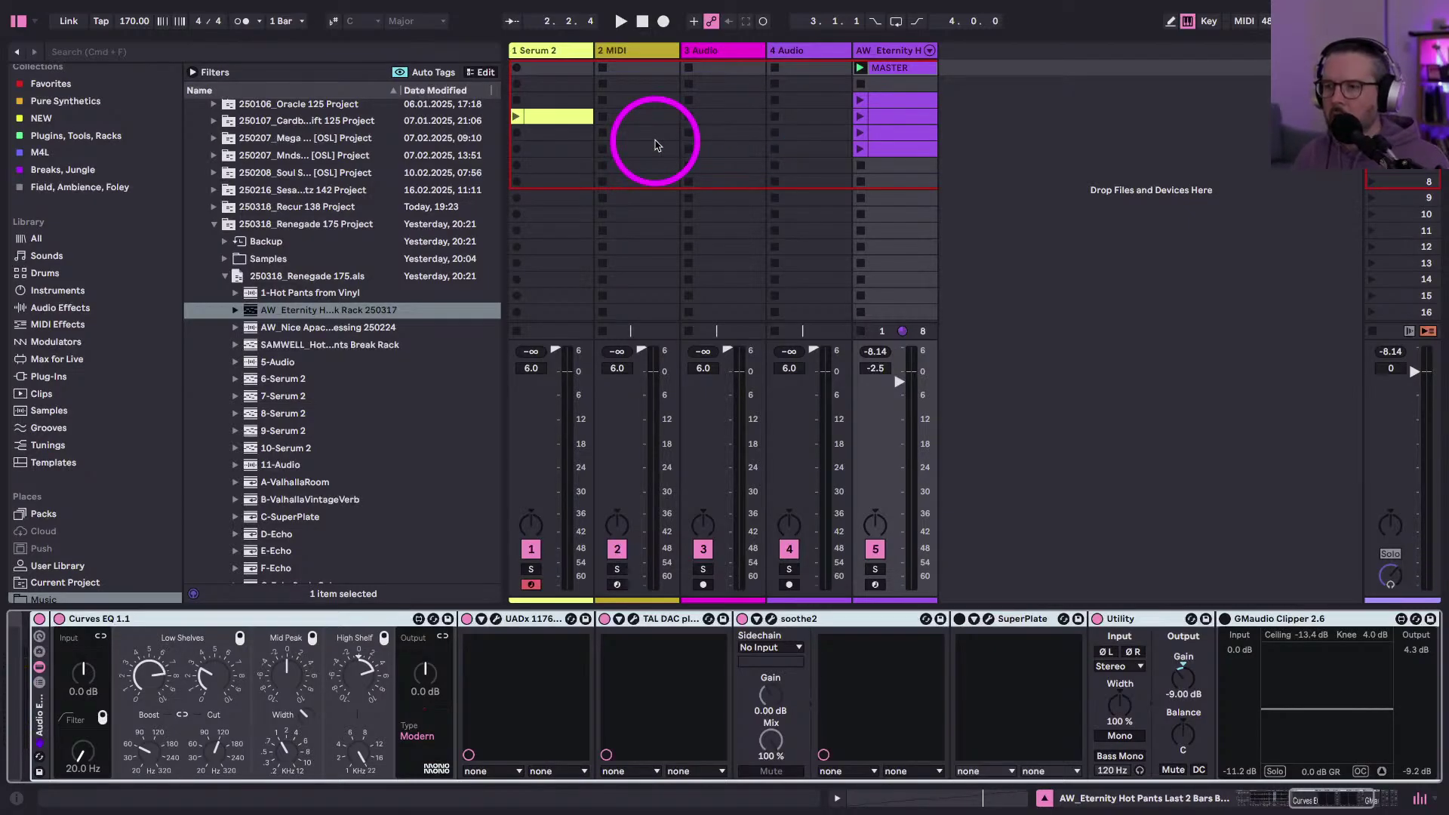
- Launch the break clip in scene 3, re-enable SuperPlate, and review its Nice Small Drum Space settings during playback before closing its window
left_click(859, 100)
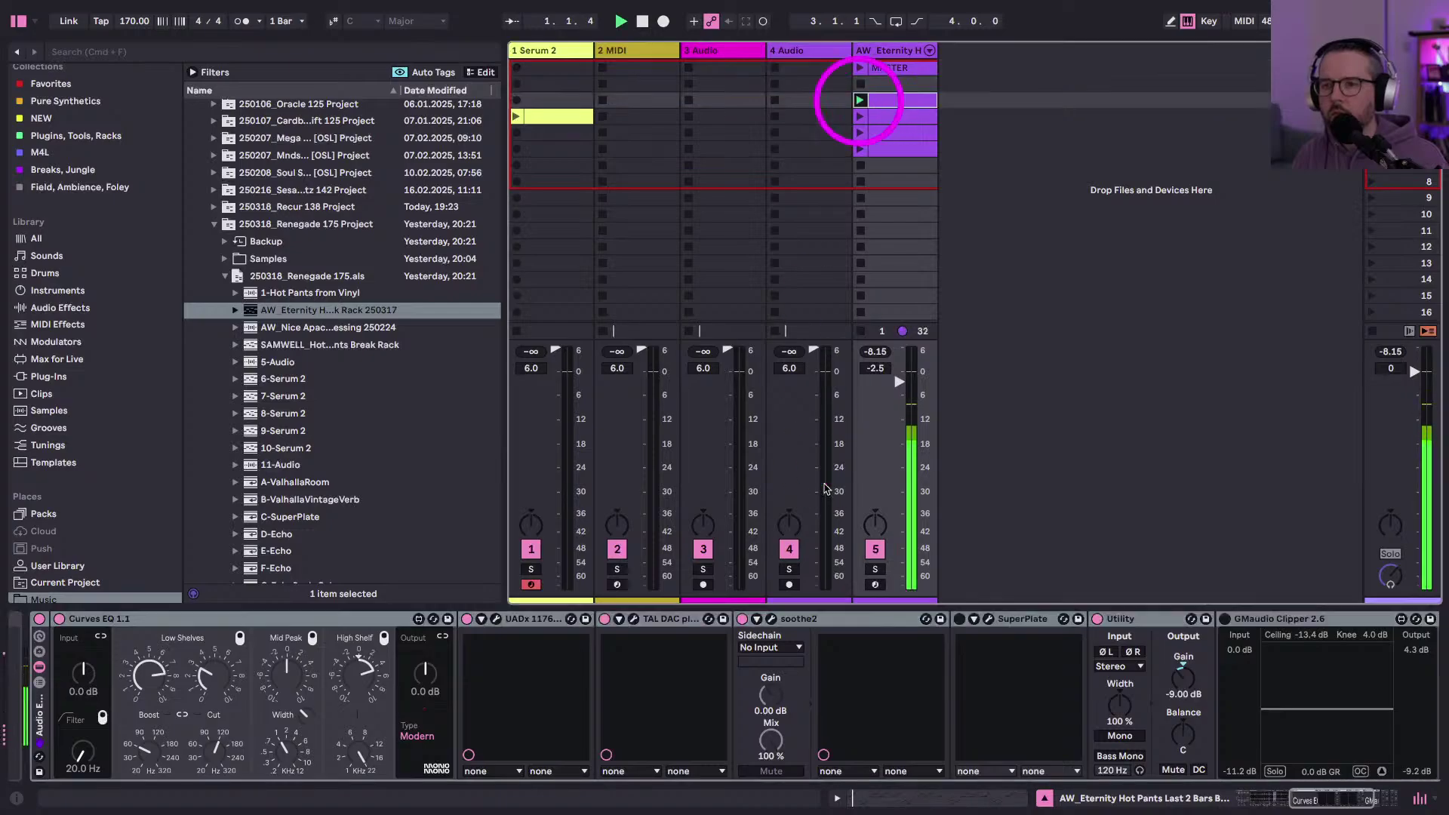
left_click(960, 620)
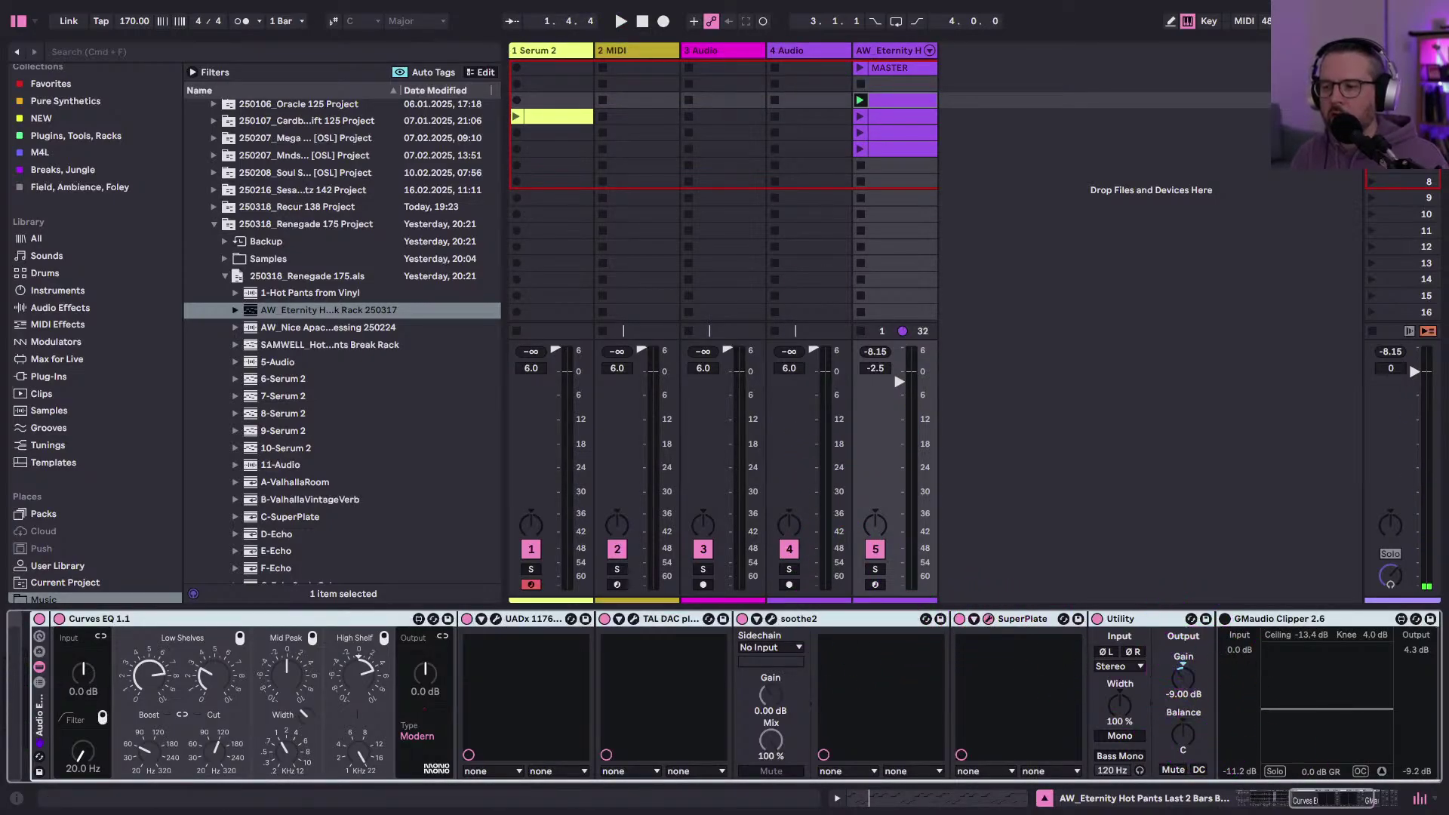
left_click_drag(520, 58, 411, 58)
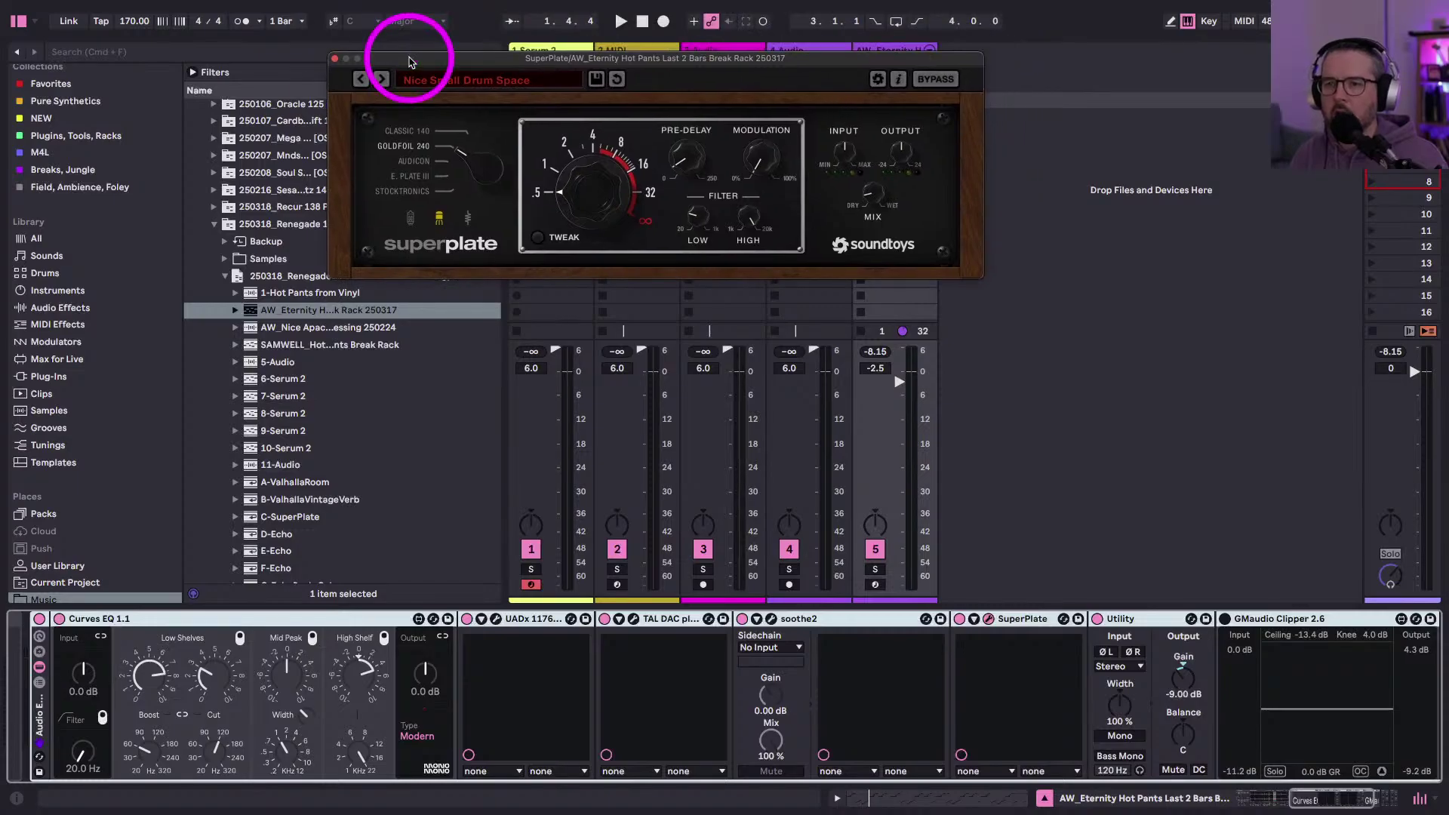
key("space")
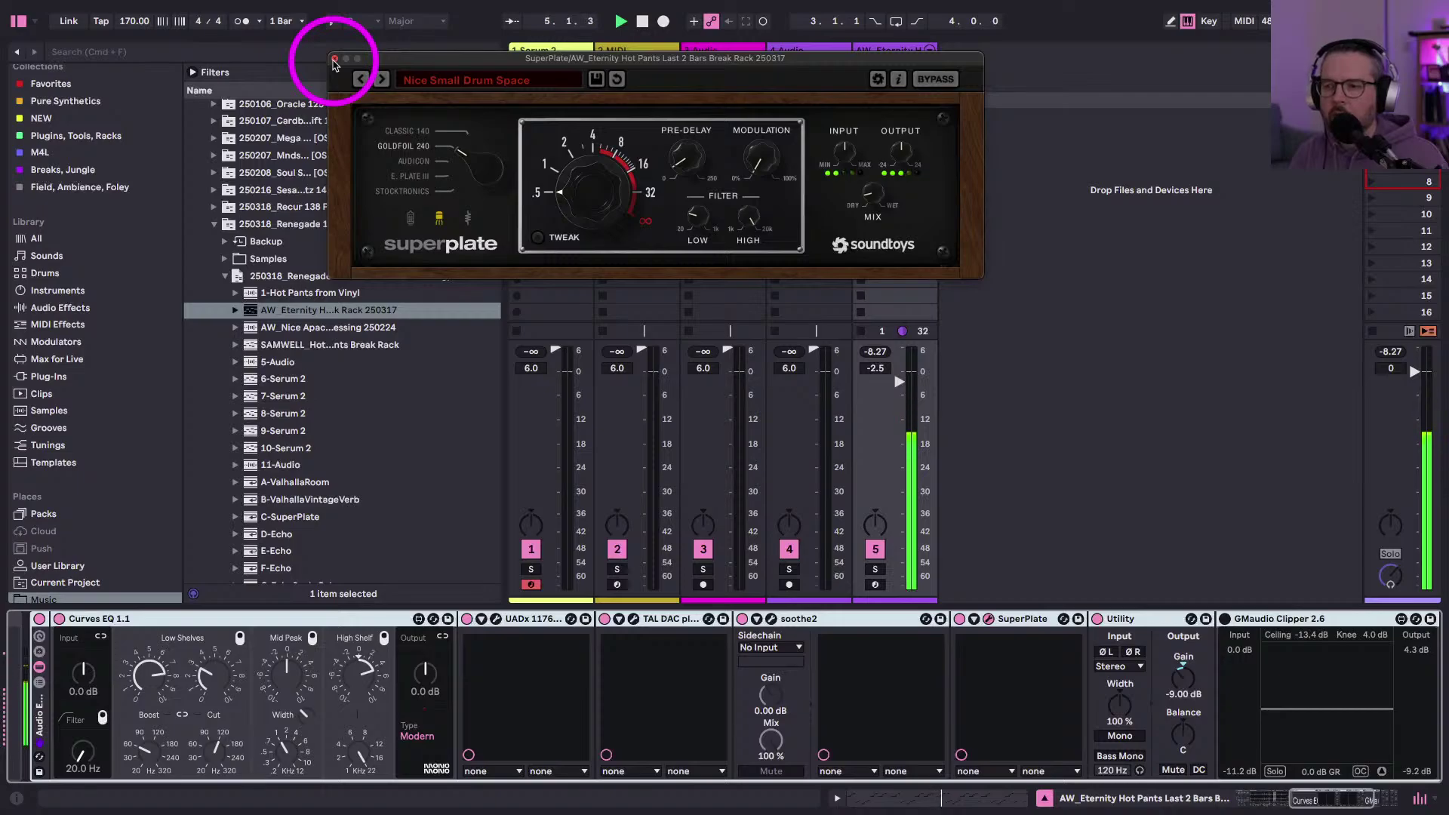
left_click(334, 60)
- Re-enable GMaudio Clipper on the break and examine its clipping and the Utility devices after it during playback
left_click(1224, 618)
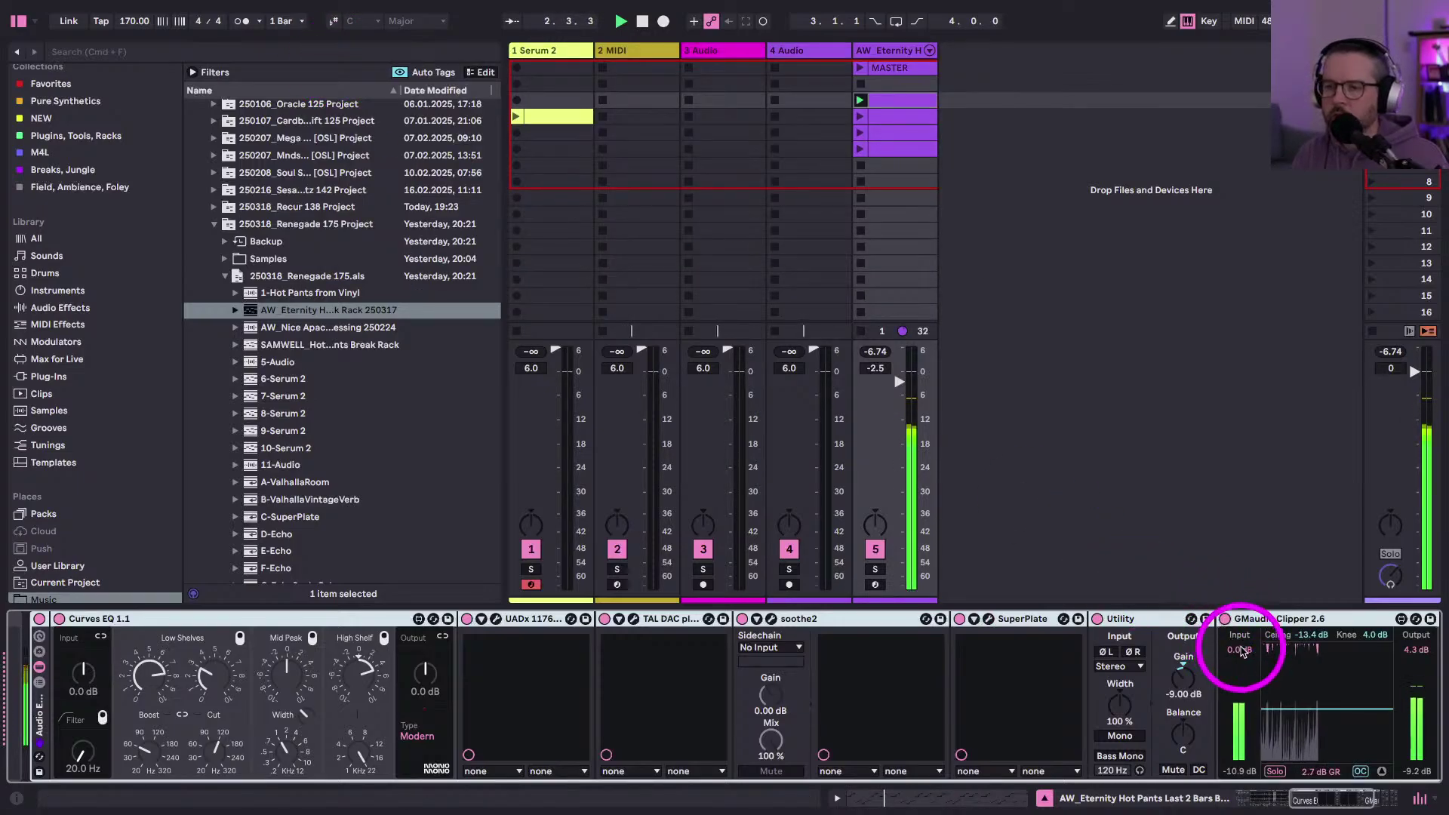
key("space")
scroll(1298, 742, "right", 4)
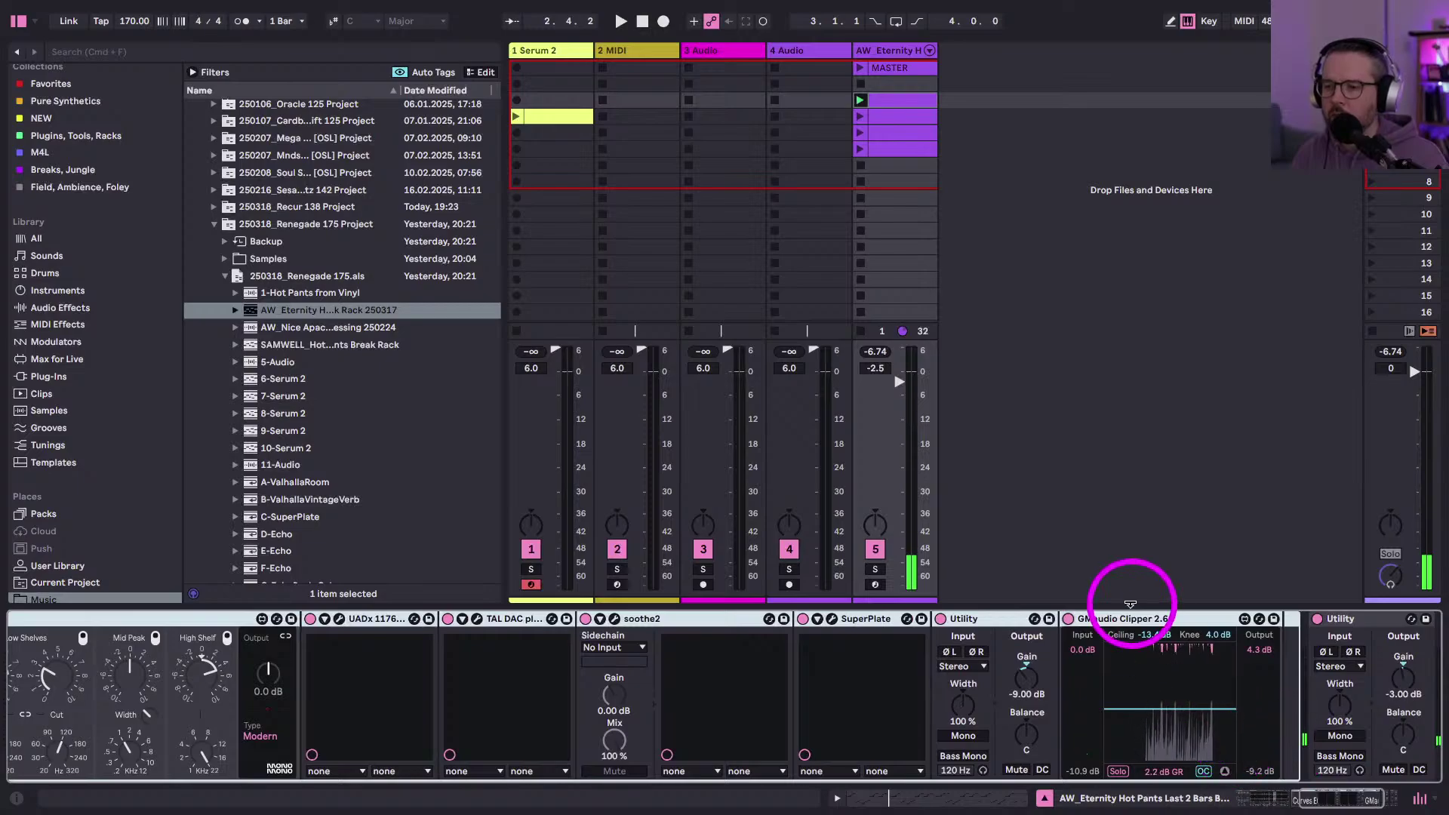
scroll(1098, 664, "right", 3)
key("space")
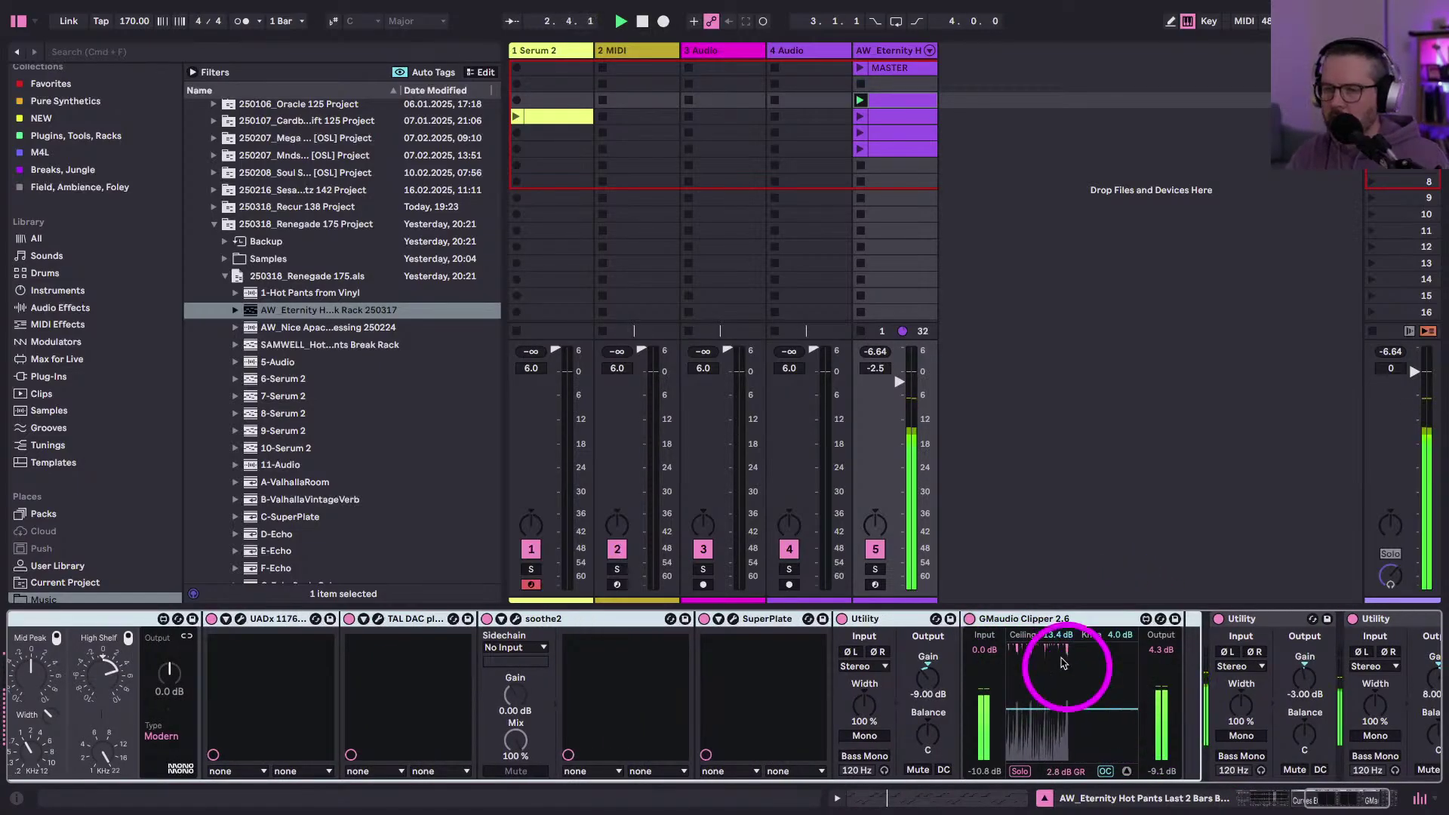
- Launch the scene 6 break clip together with the scene 4 Serum 2 clip, and briefly open the Serum 2 plugin window
left_click(860, 150)
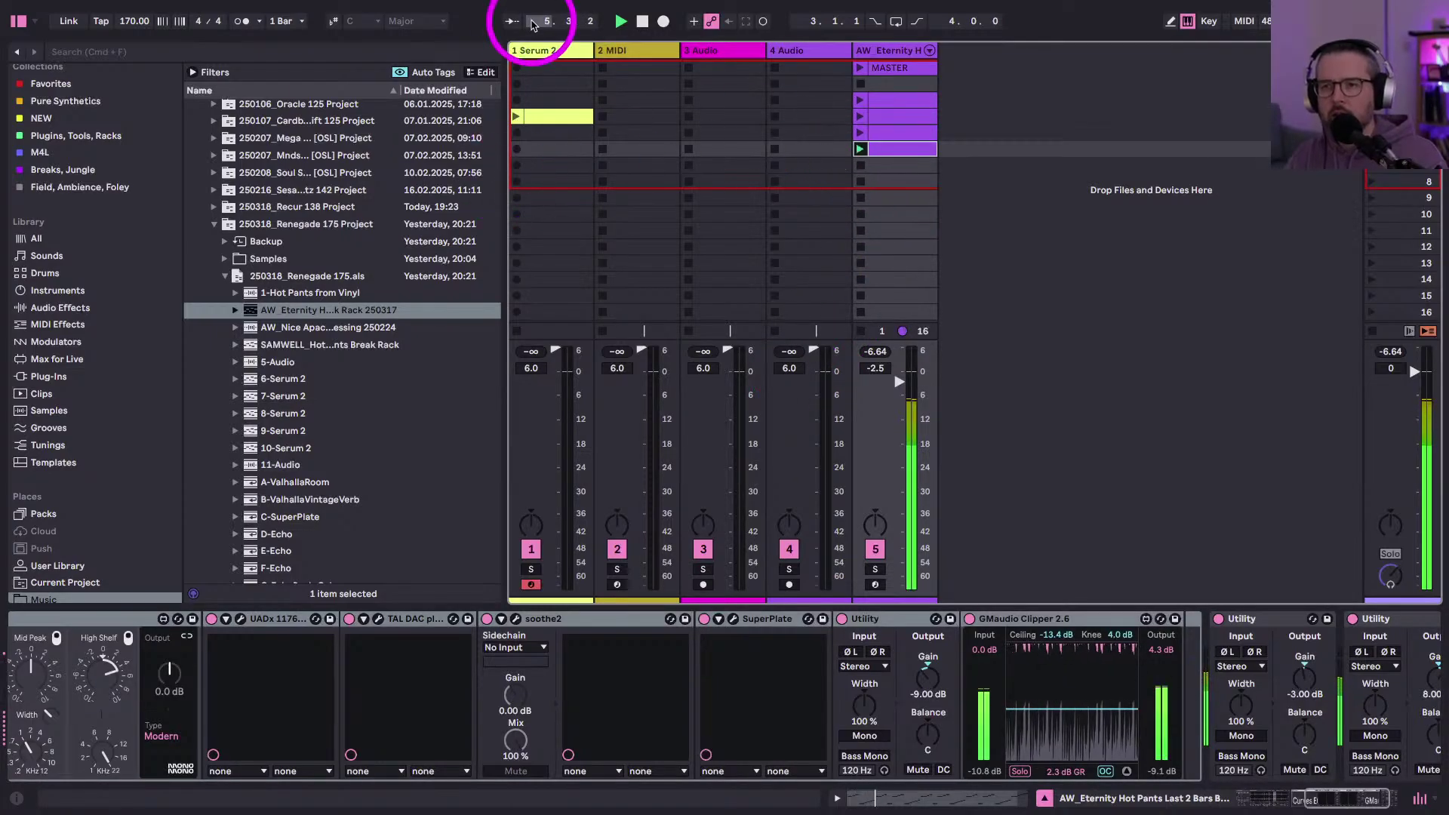
left_click(531, 50)
left_click(516, 117)
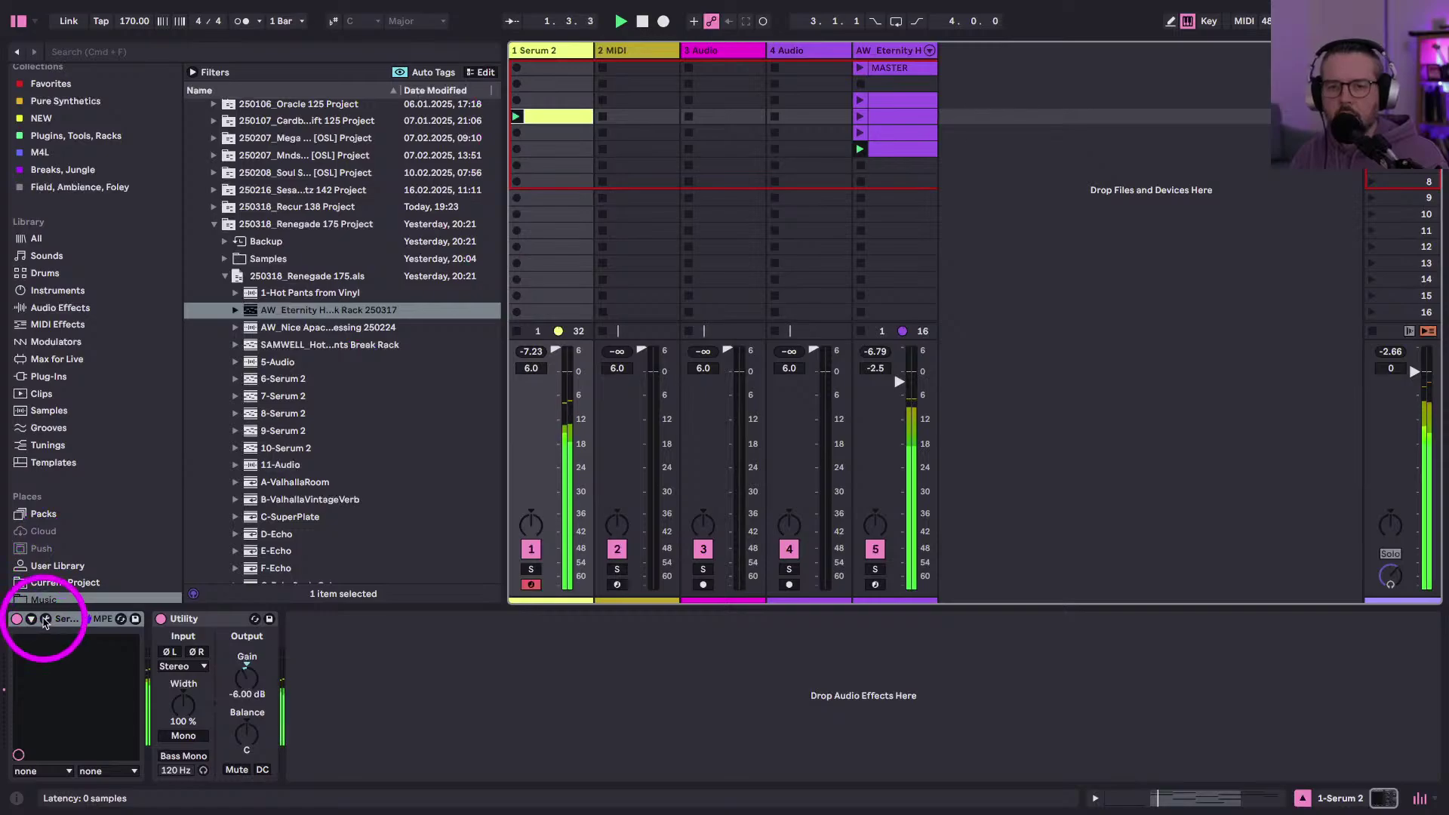
left_click(45, 618)
left_click(558, 7)
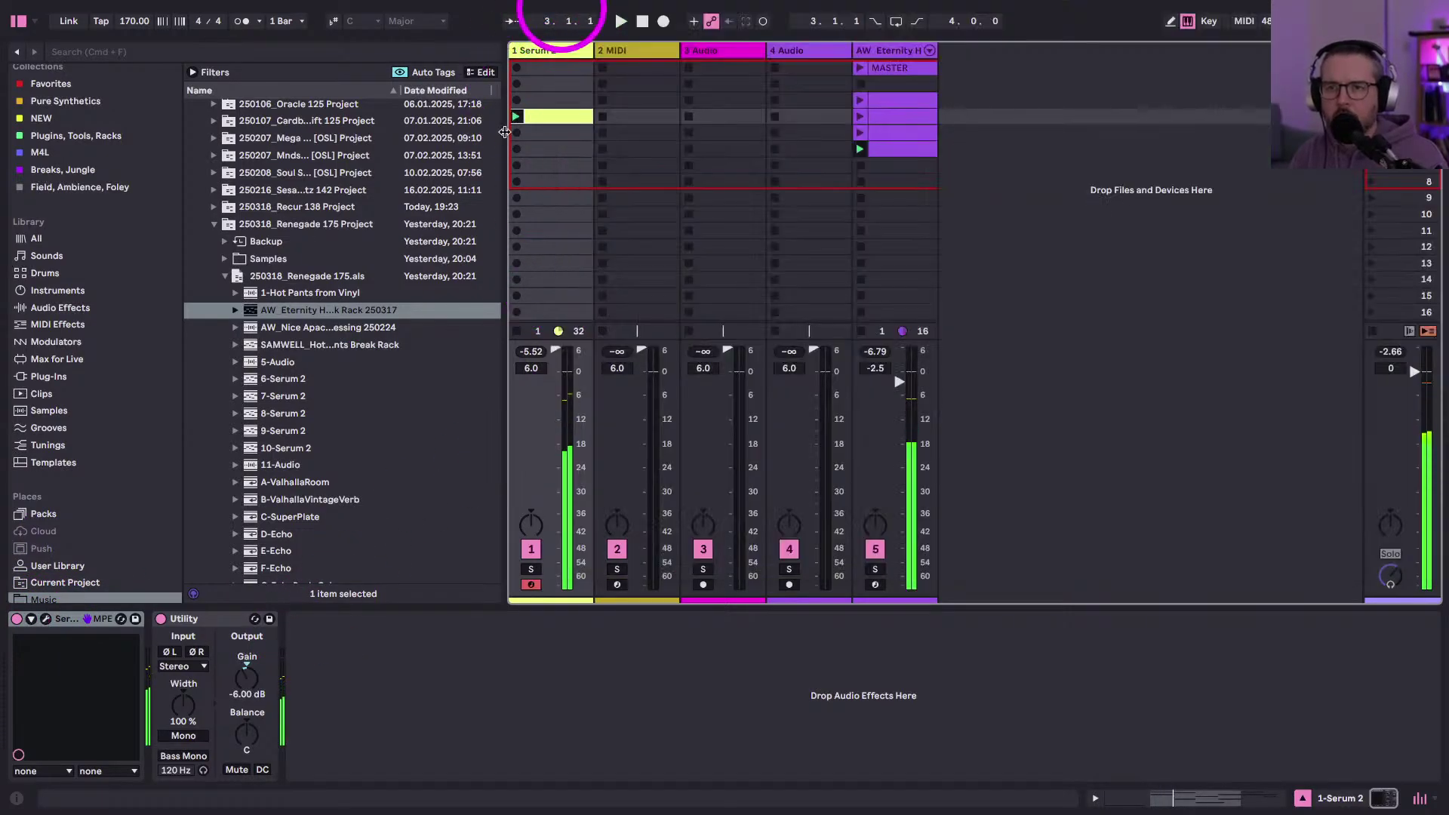
- Duplicate the Serum 2 clip into scene 5, move the original to scene 4 of the 2 MIDI track, and narrow the browser
left_click(613, 49)
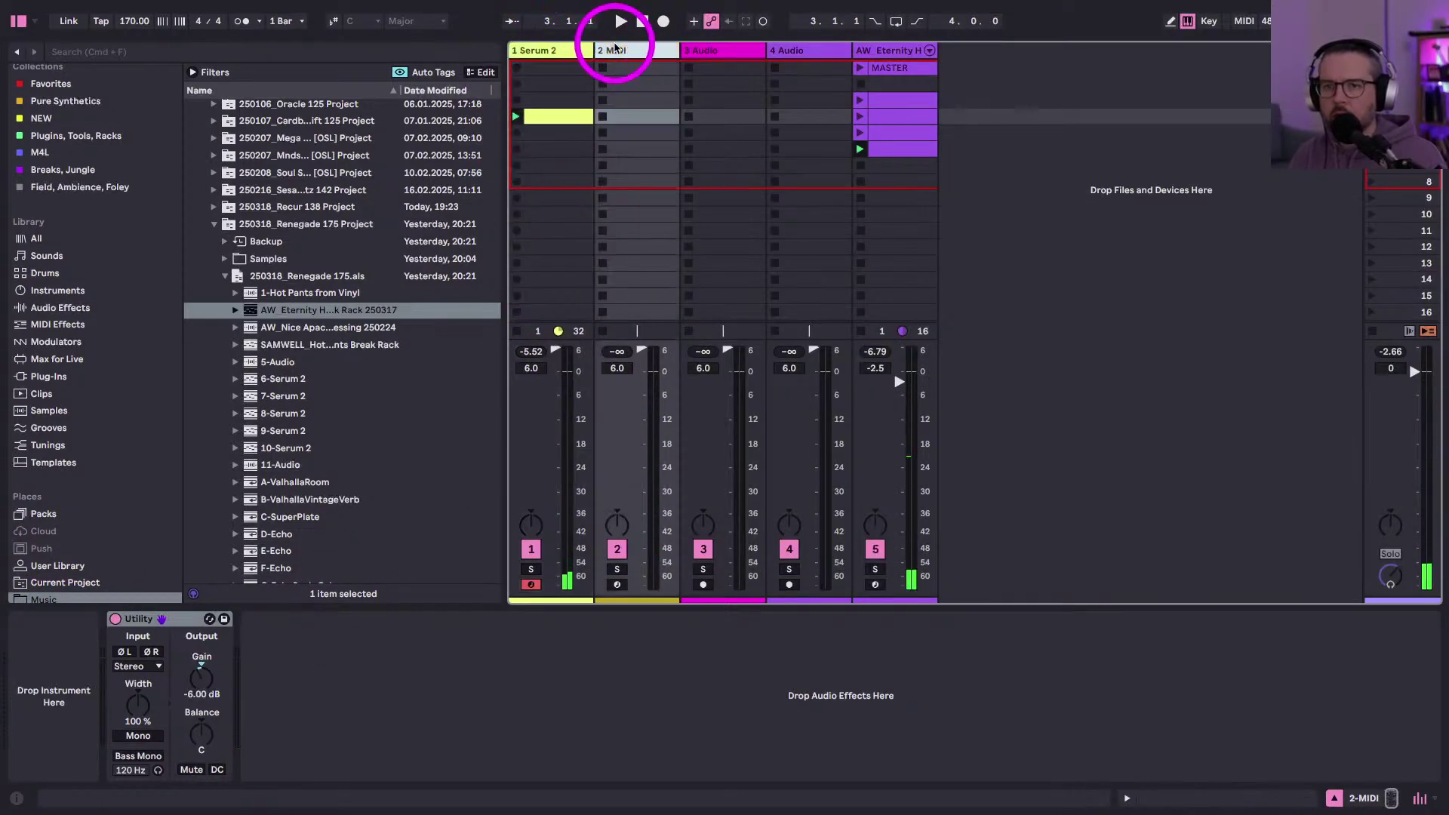
left_click(544, 120)
key("super+d")
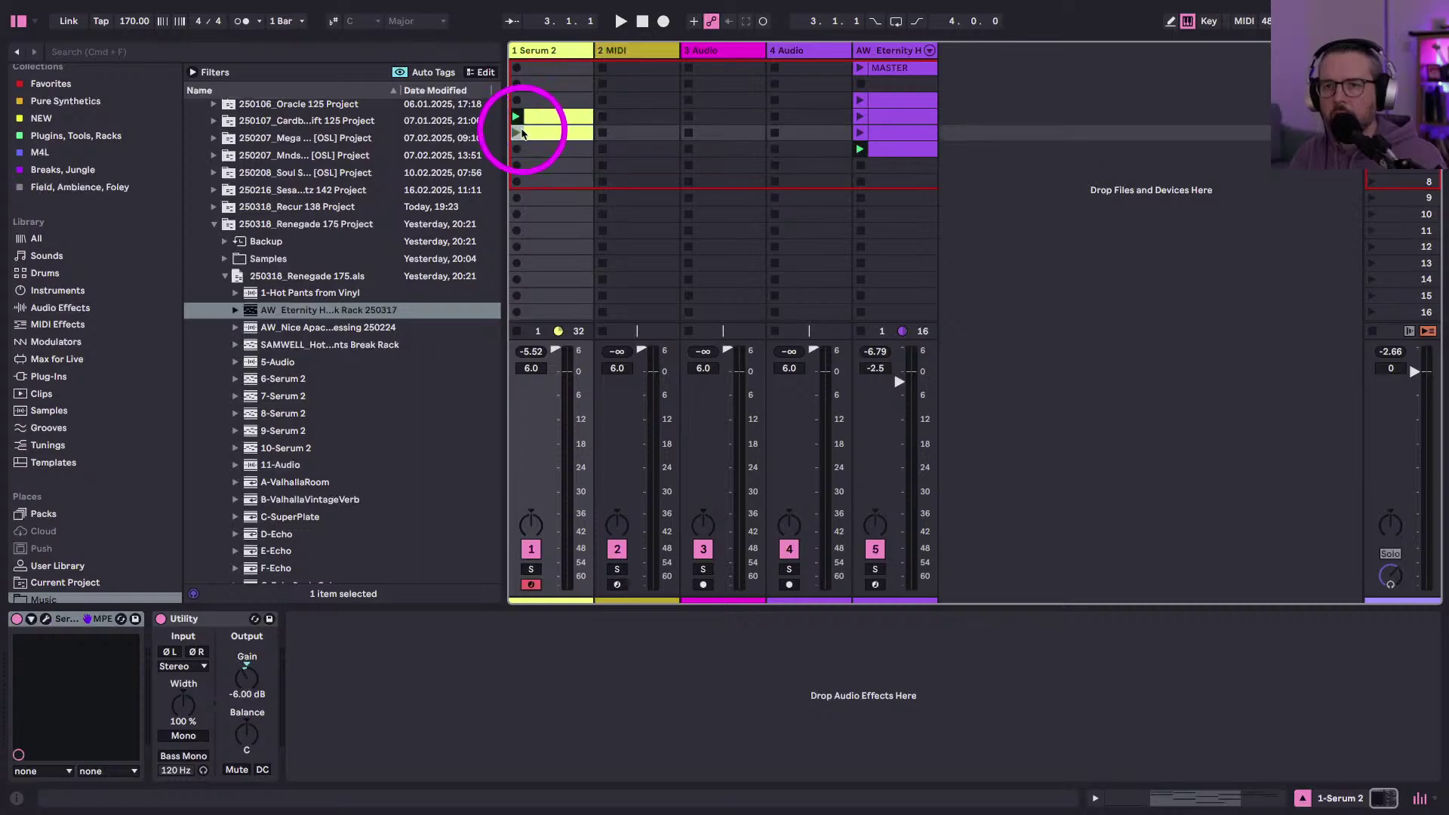
left_click_drag(528, 116, 602, 117)
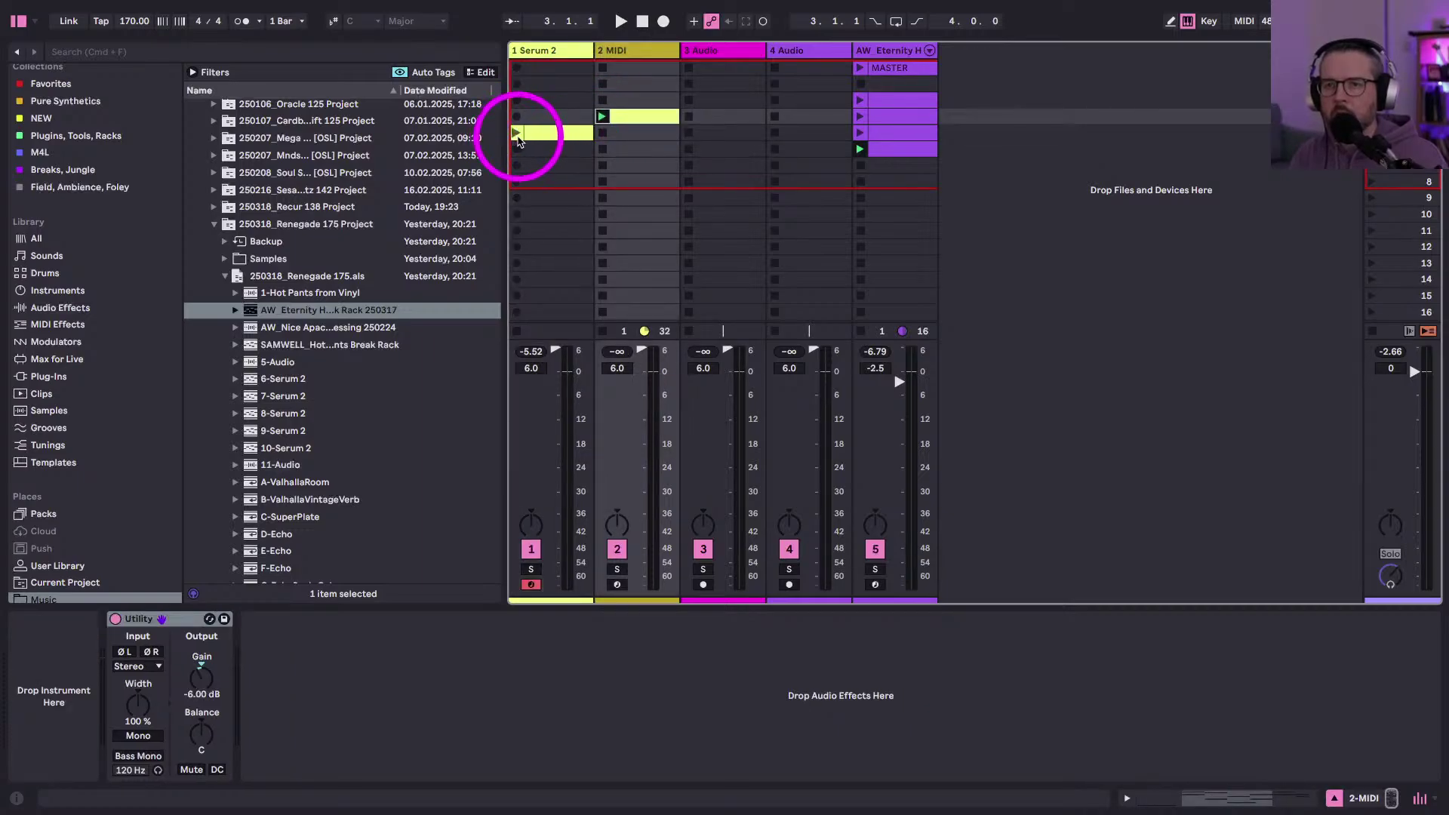
left_click_drag(507, 156, 472, 156)
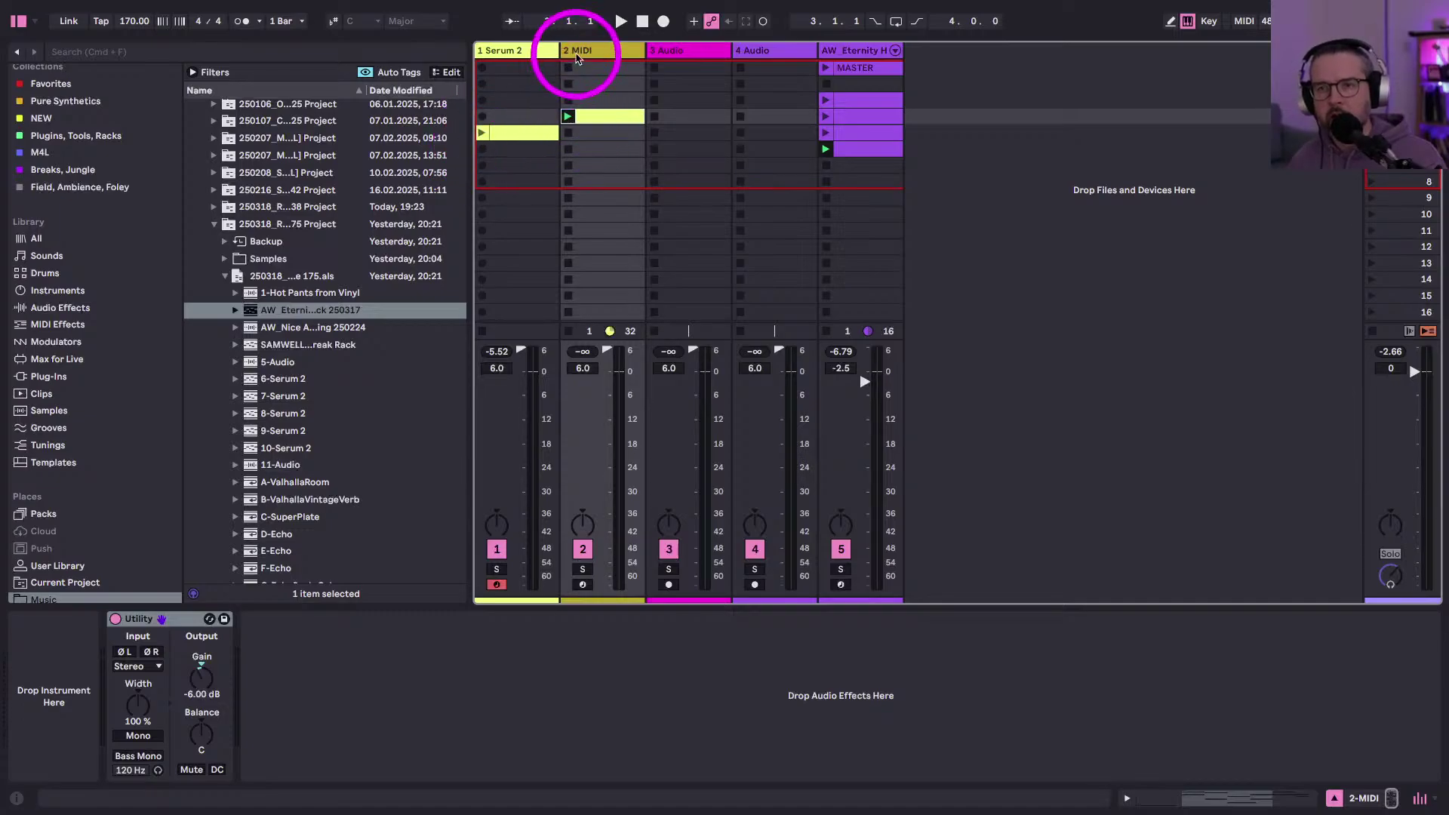
left_click(573, 53)
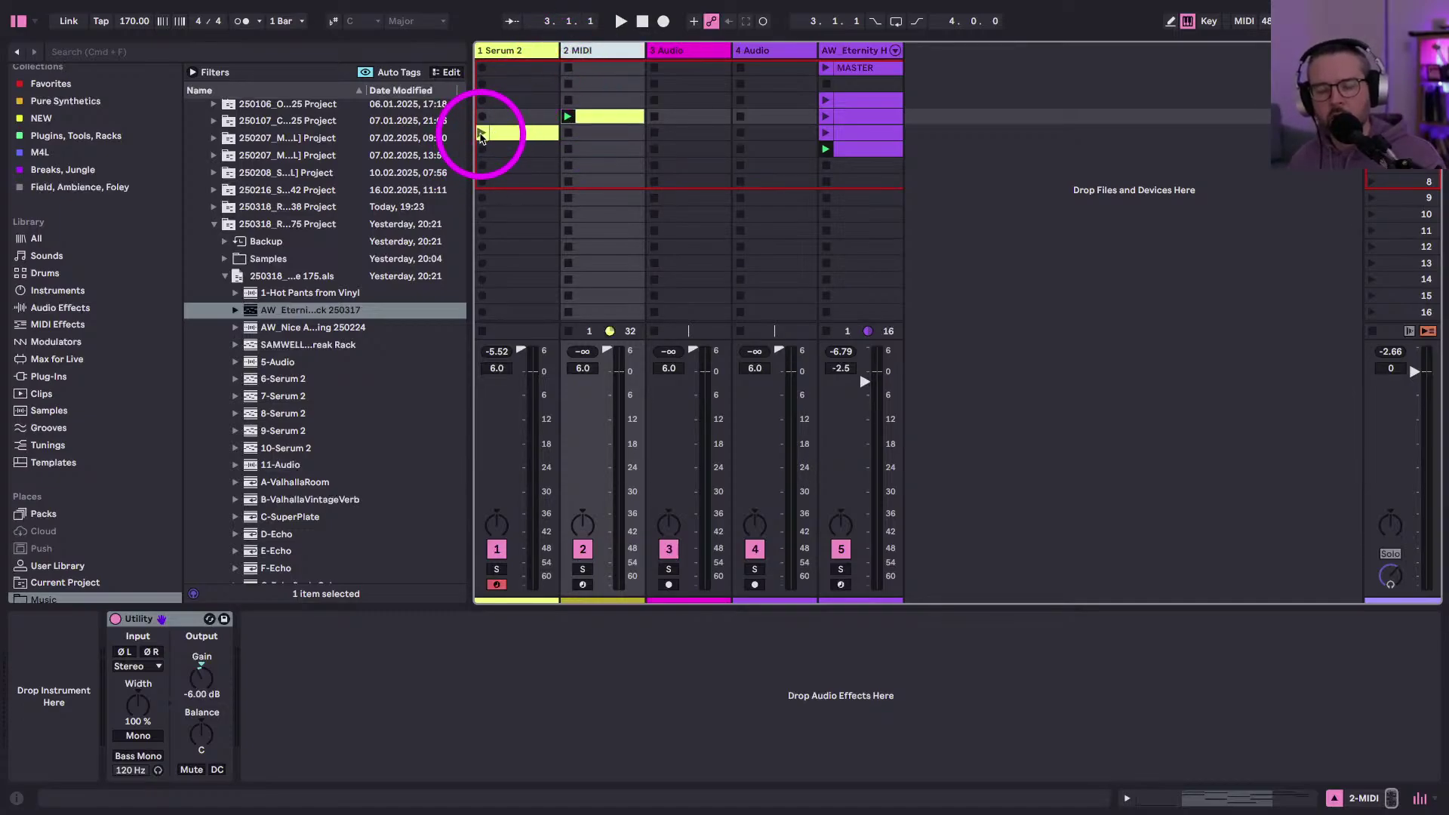
- Play the duplicated Serum 2 clip over the break, stop the 2 MIDI track's clip, and stop the Serum 2 clip
left_click(480, 133)
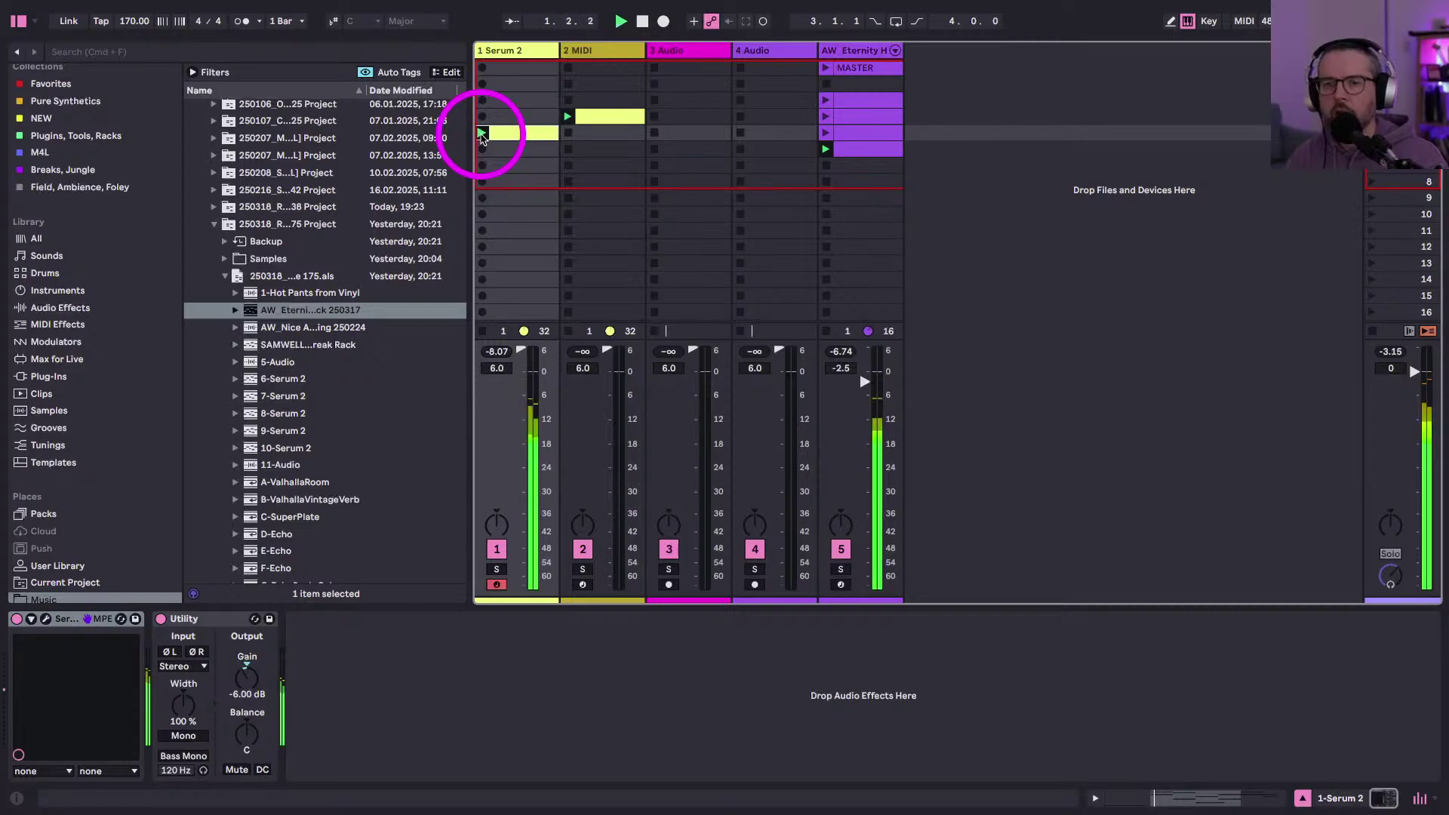
double_click(504, 133)
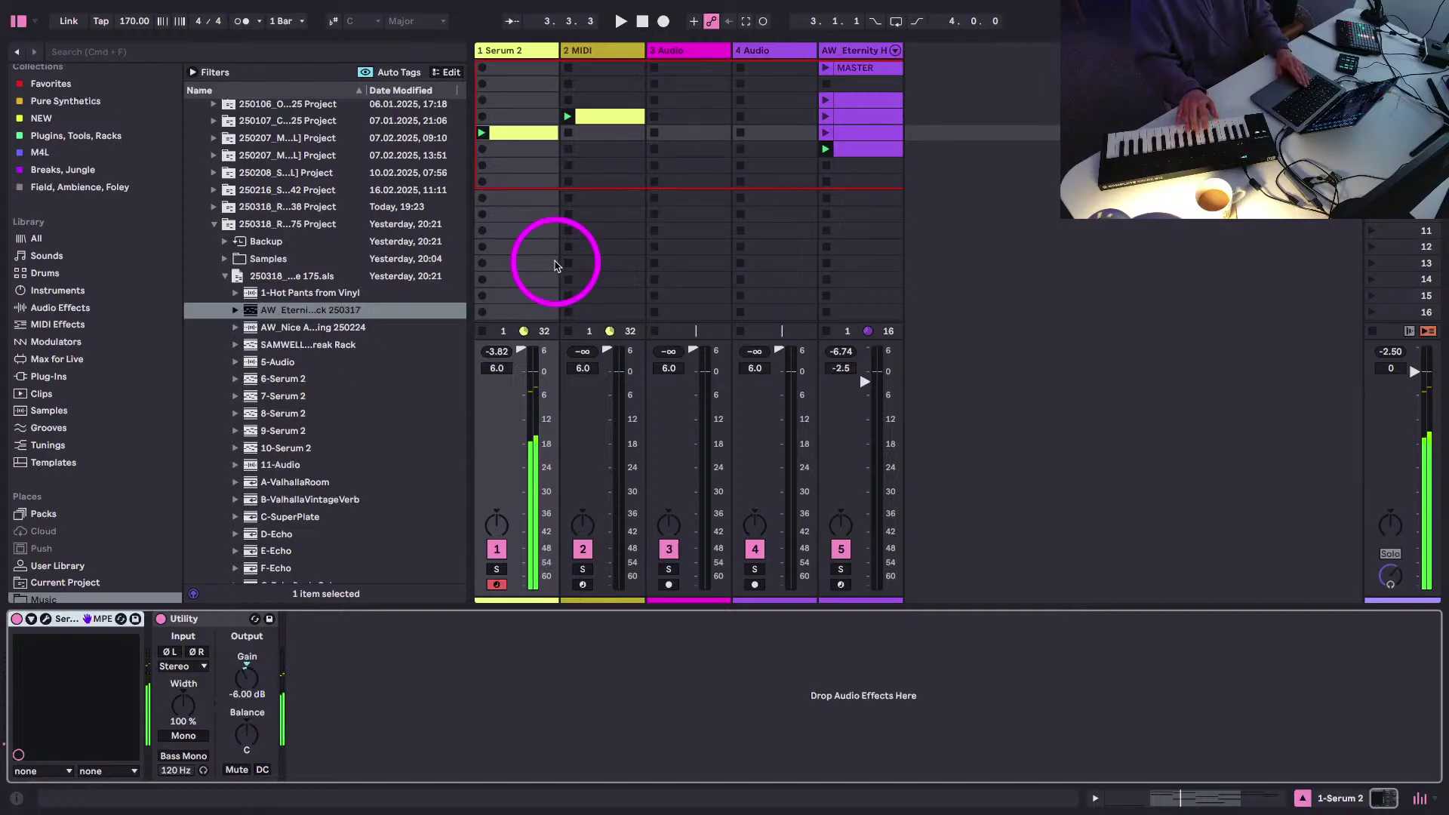
key("space")
left_click(570, 134)
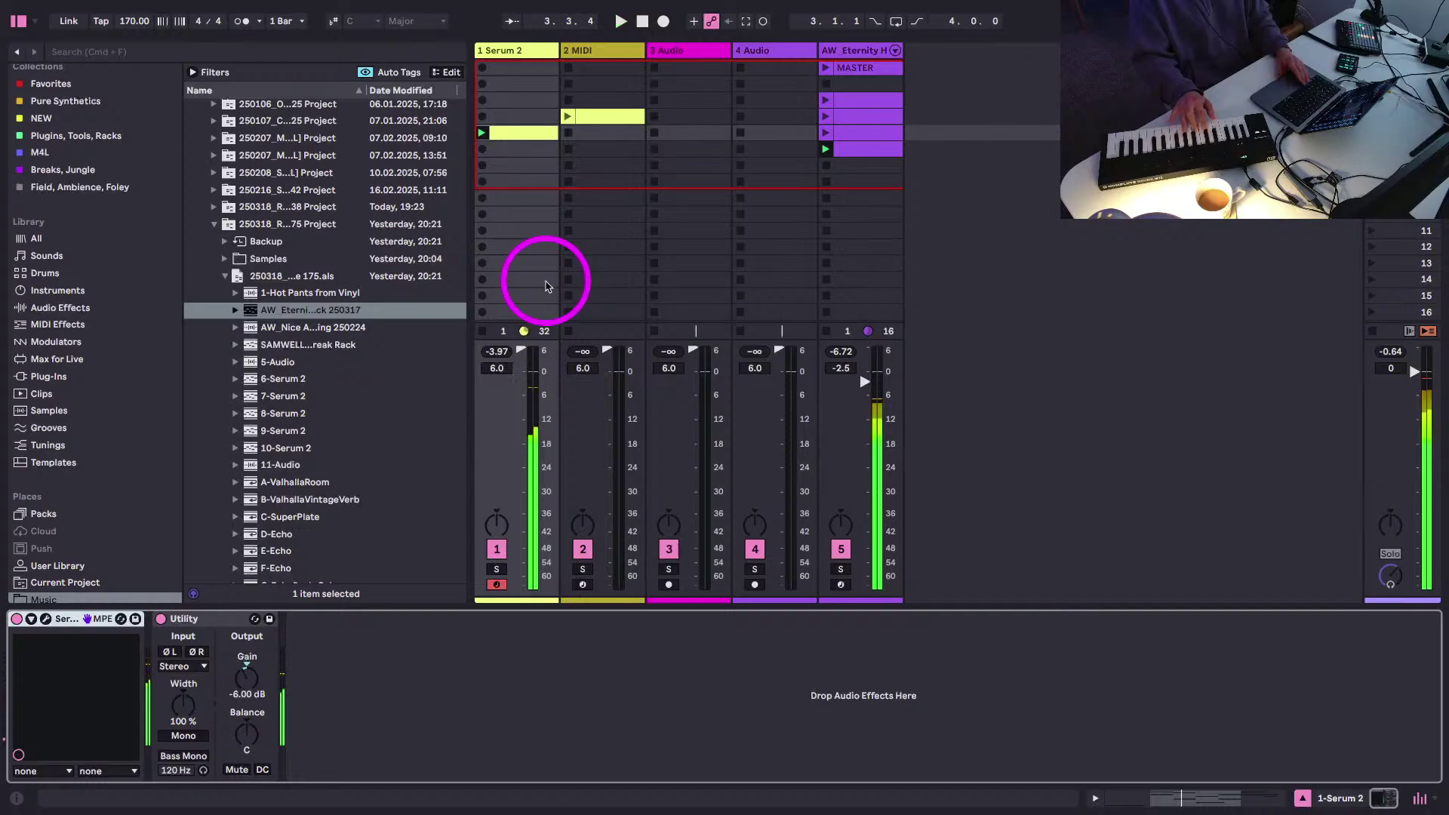
left_click(483, 332)
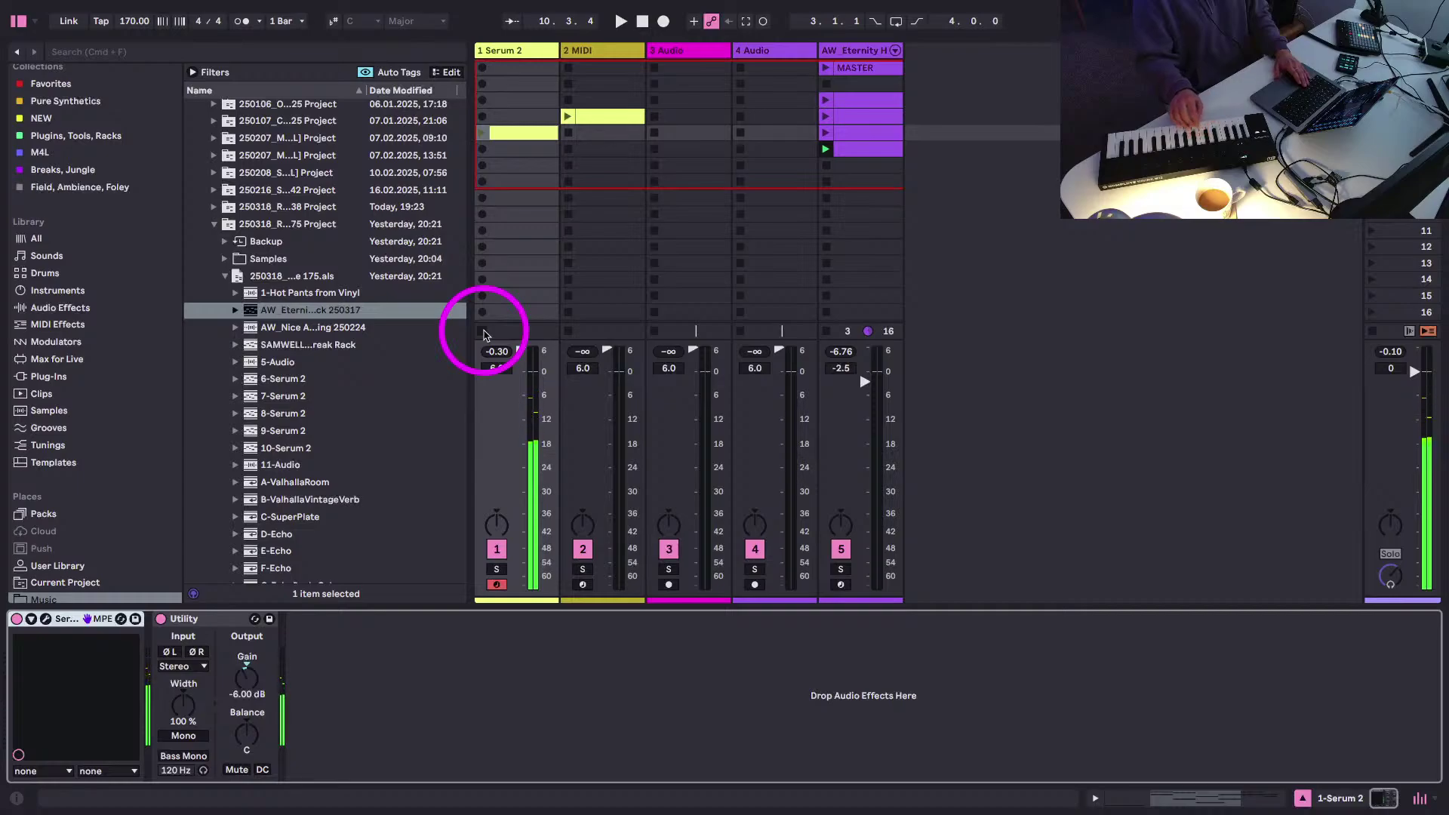
- Play the break while trying out Serum 2 notes over it, and stop playback
key("space")
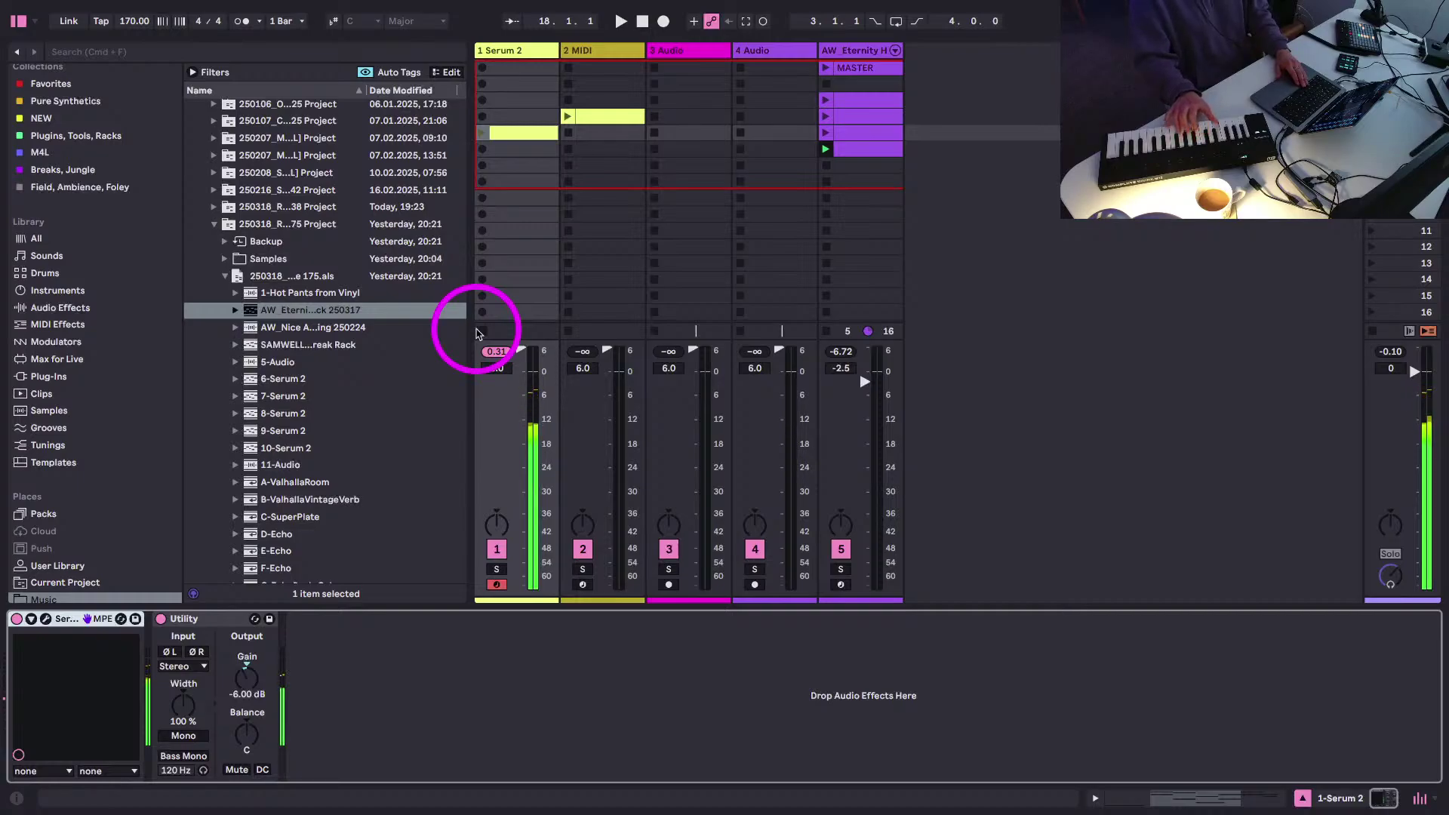
key("space")
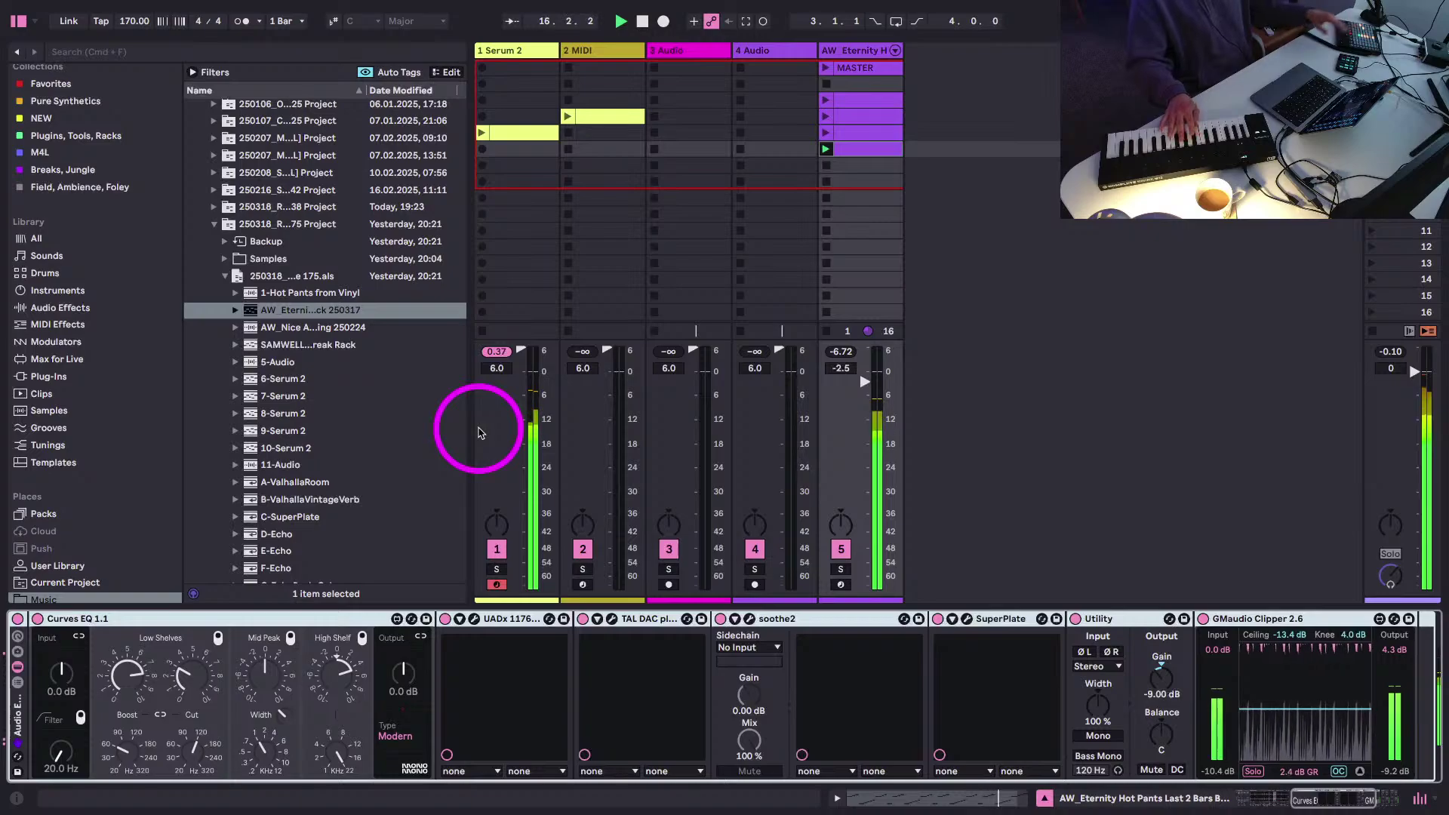
key("space")
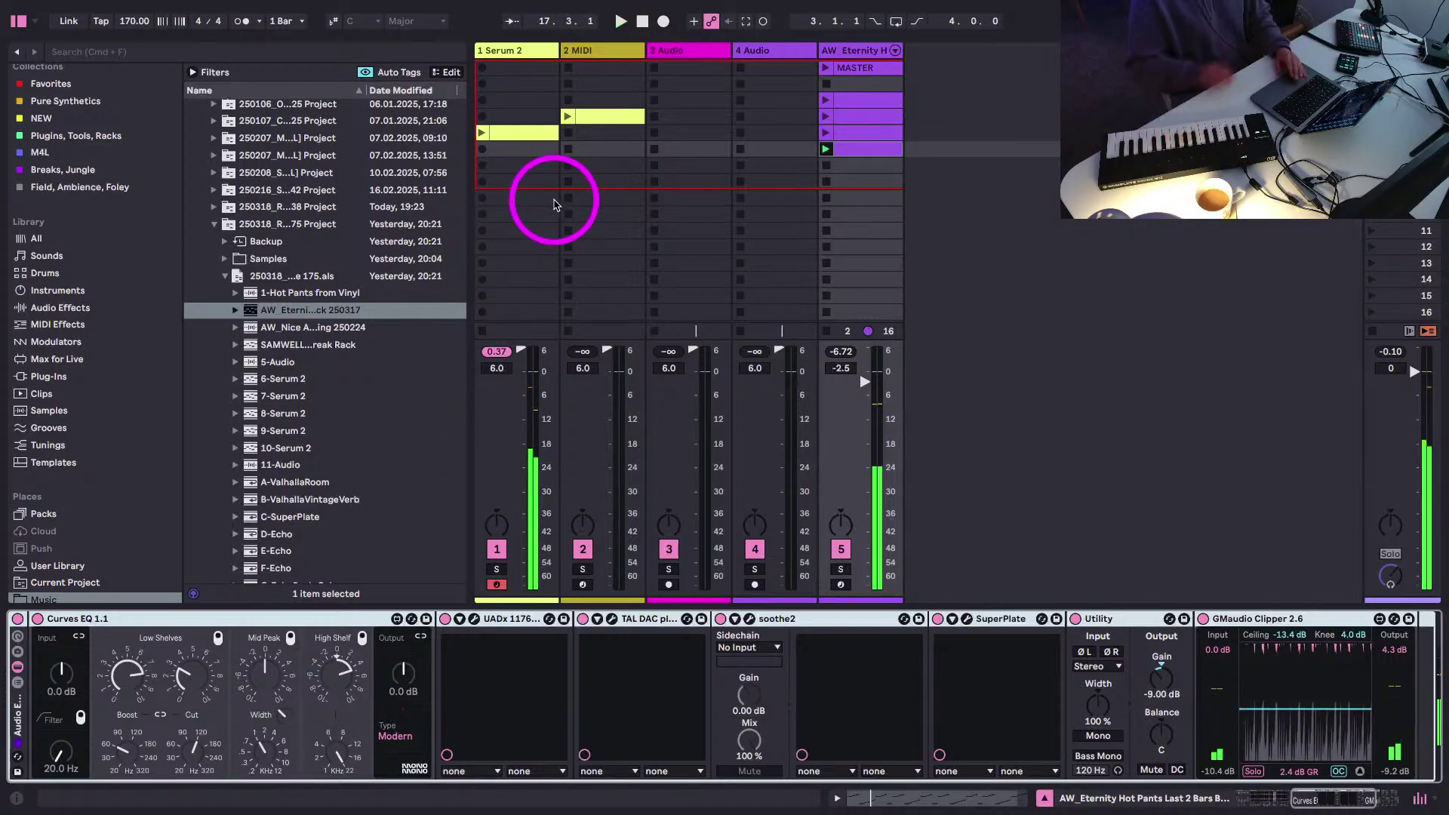
- Delete the scene 5 clip on 1 Serum 2 and record a new four-bar clip in its place over the break
left_click(502, 137)
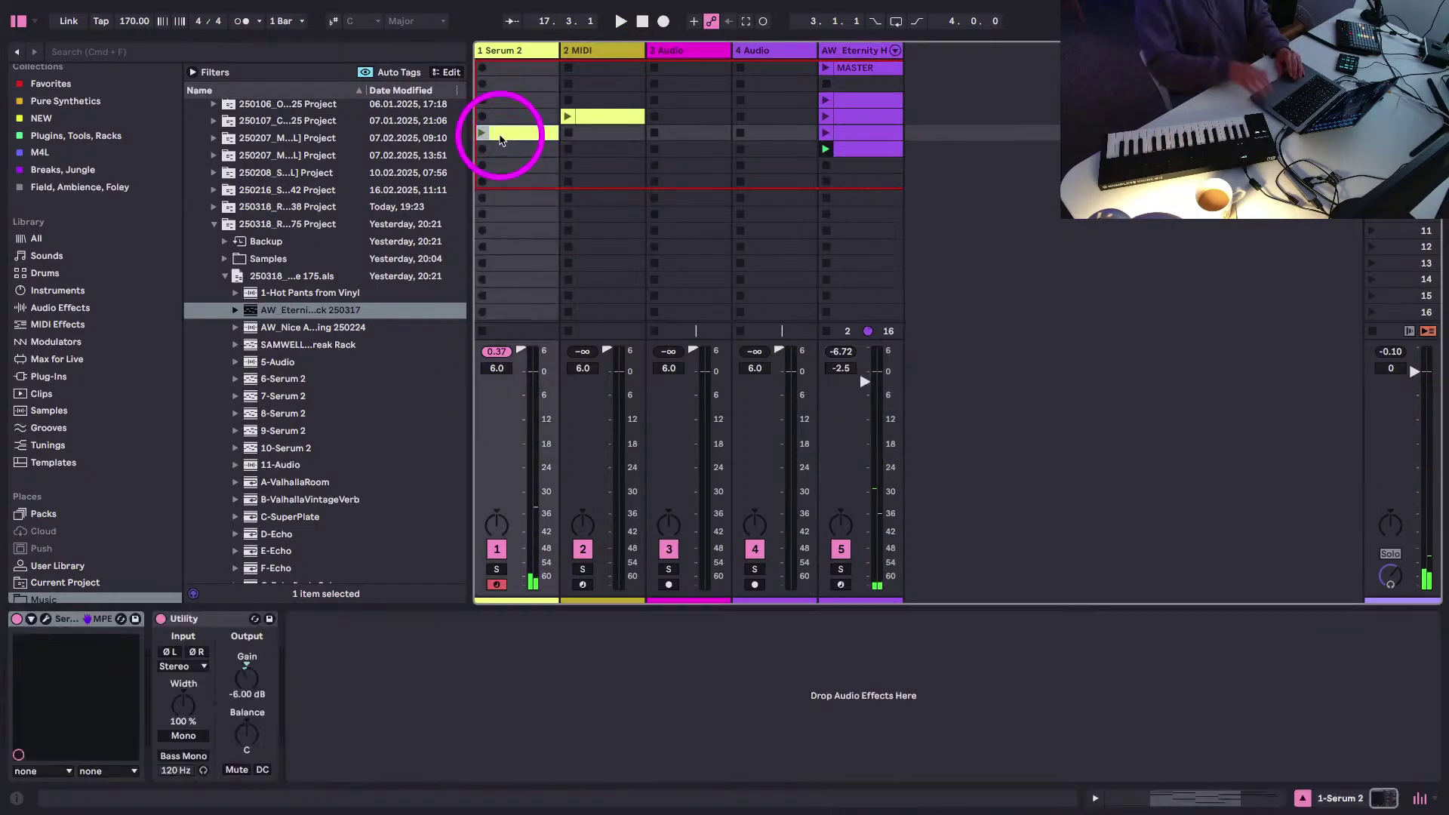
key("Delete")
left_click(483, 137)
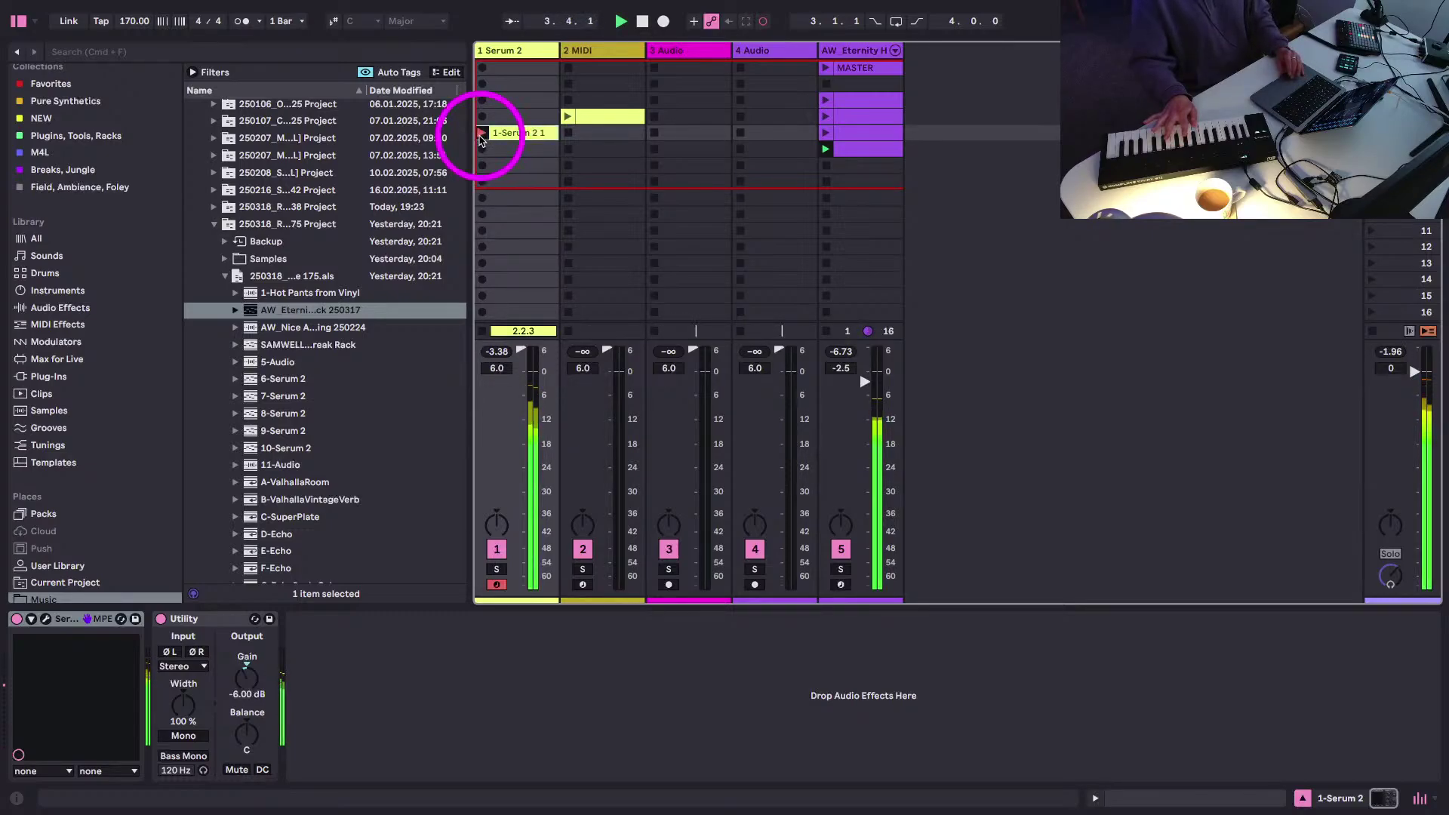
left_click(481, 135)
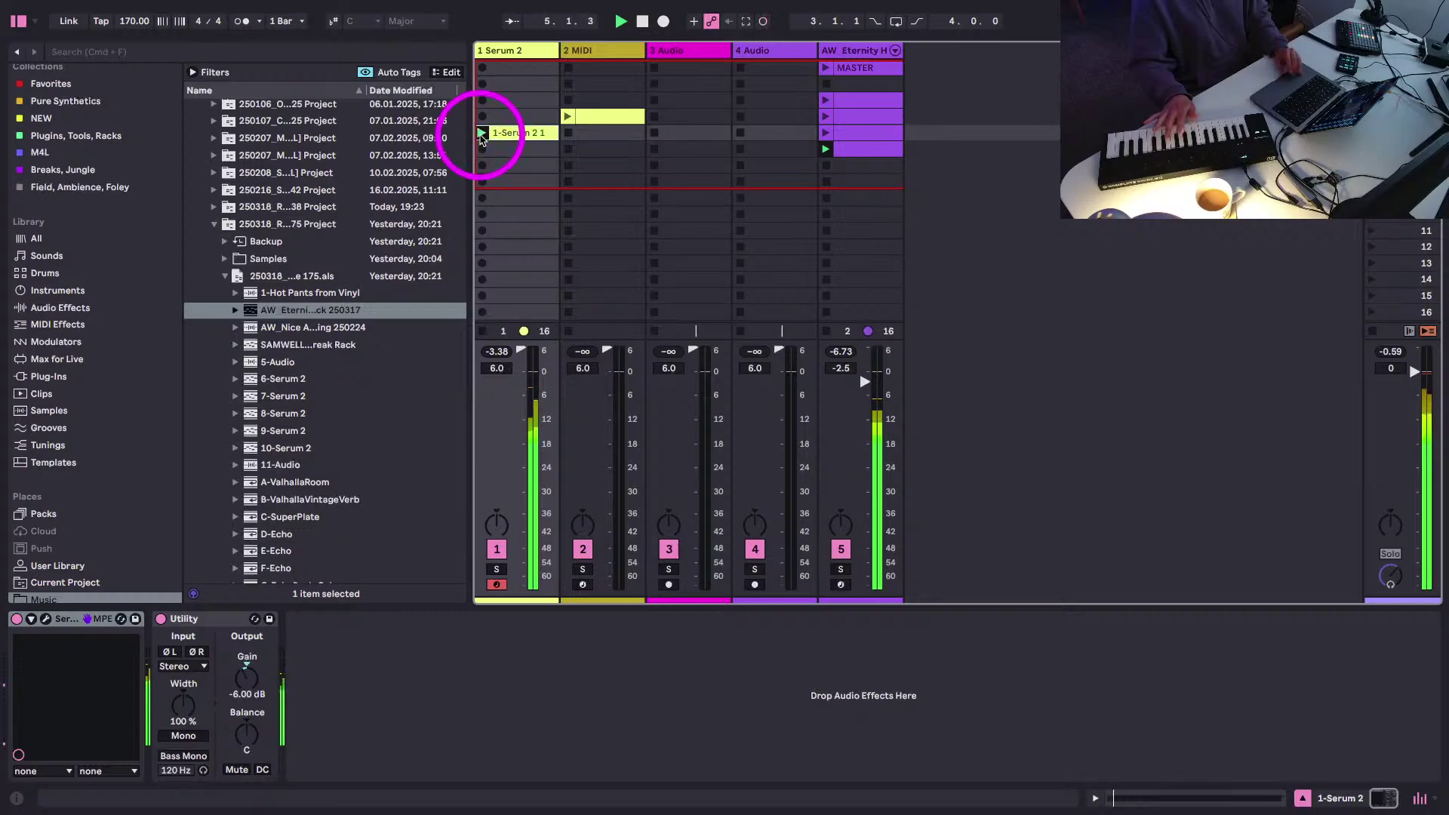
- Quantize the F3 note in the newly recorded Serum 2 clip and apply Legato to it
double_click(499, 133)
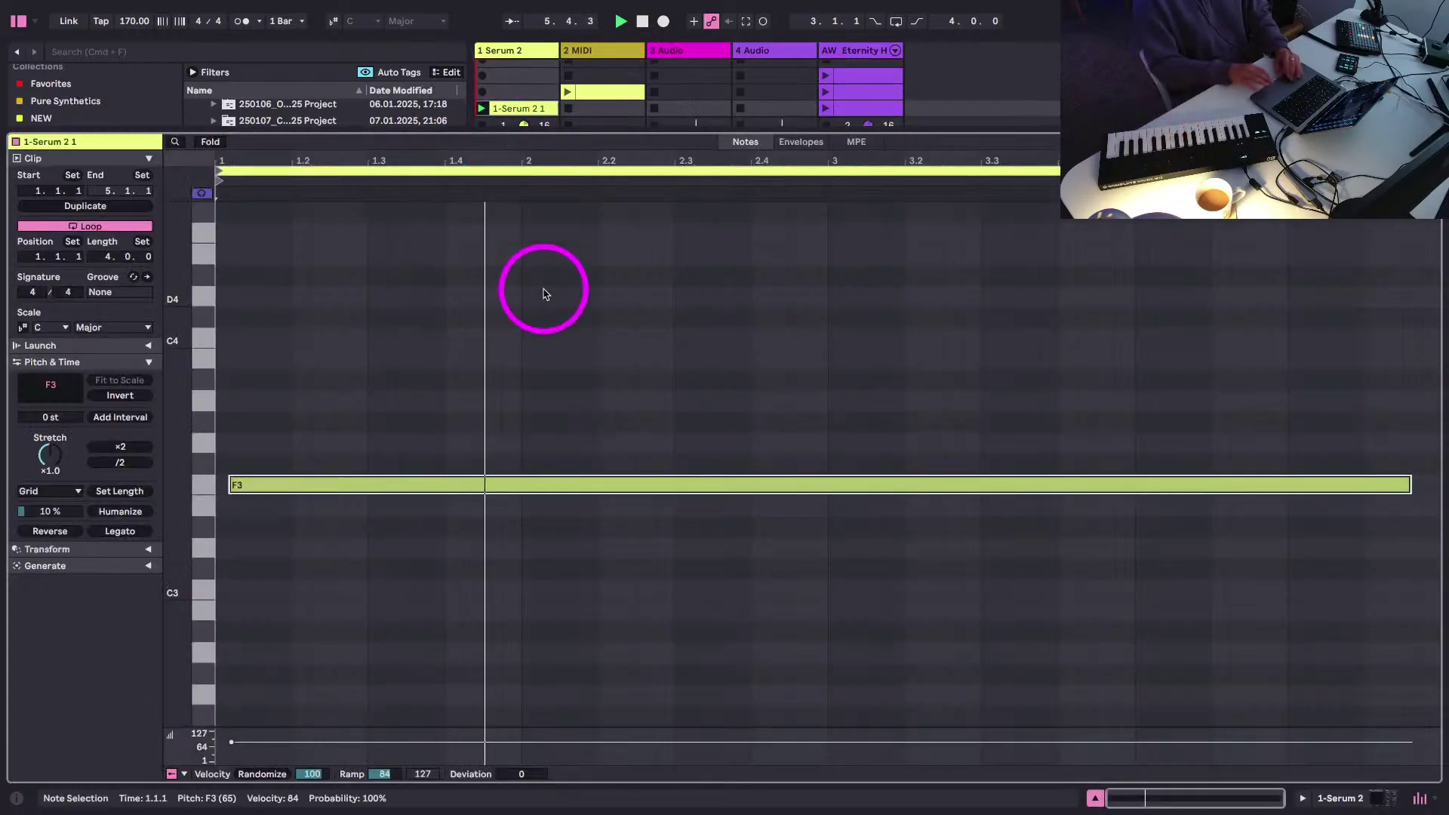
left_click(474, 350)
key("super+a")
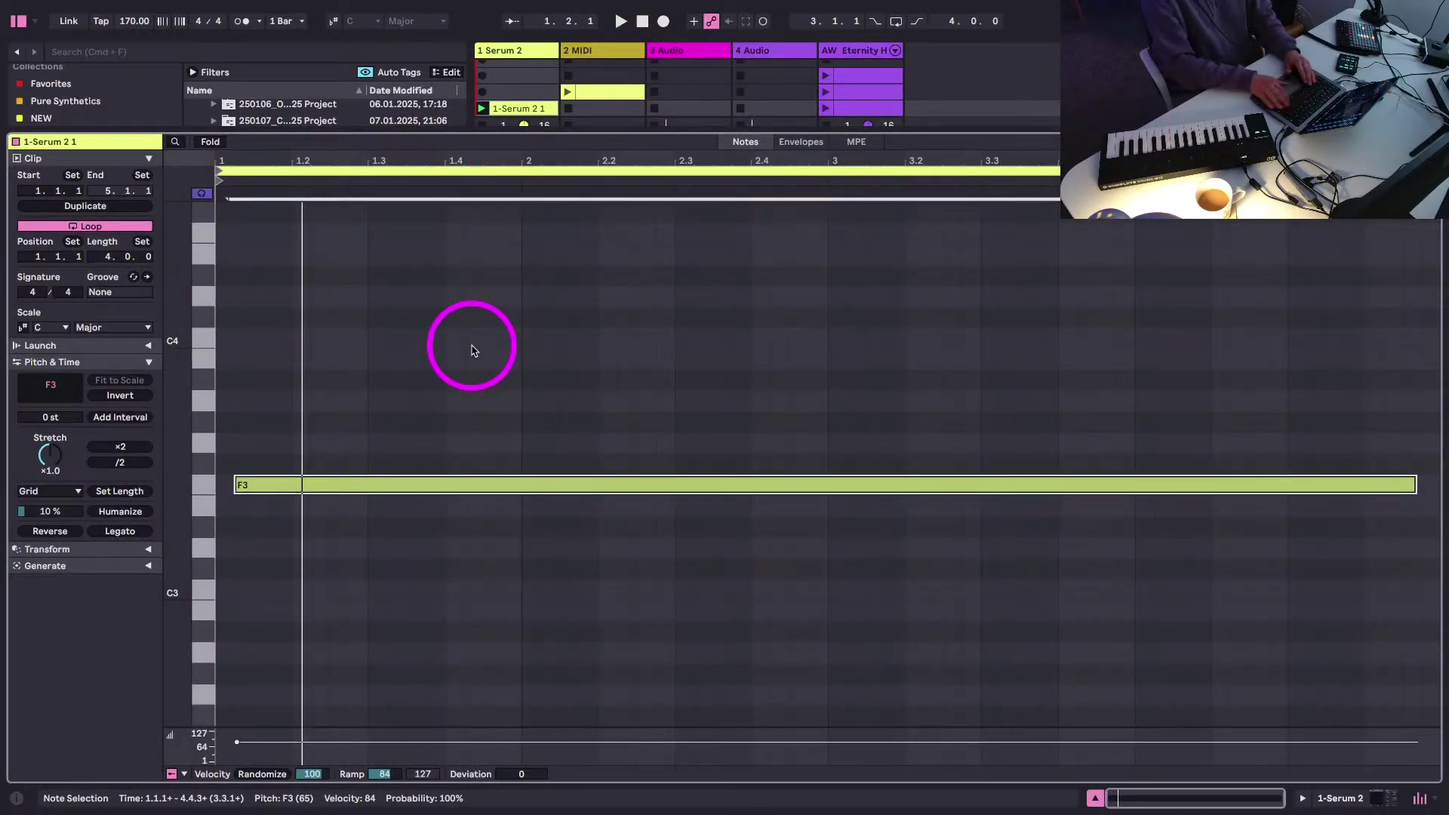
key("super+u")
key("space")
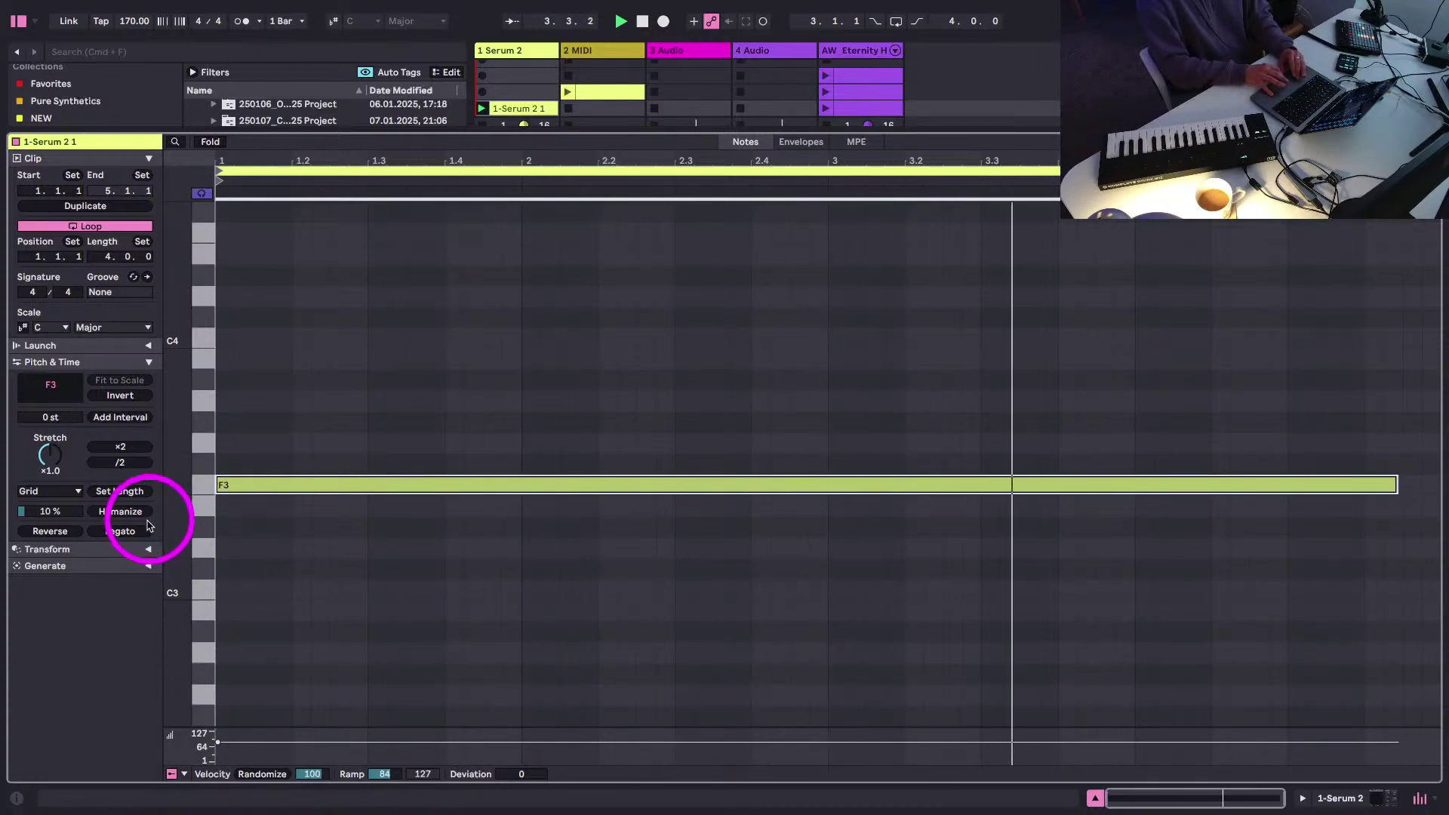
left_click(124, 532)
- Lower the BEND OFF/ON macro of the PD - Belladonna preset on 1 Serum 2, and close the plugin window
key("shift+Tab")
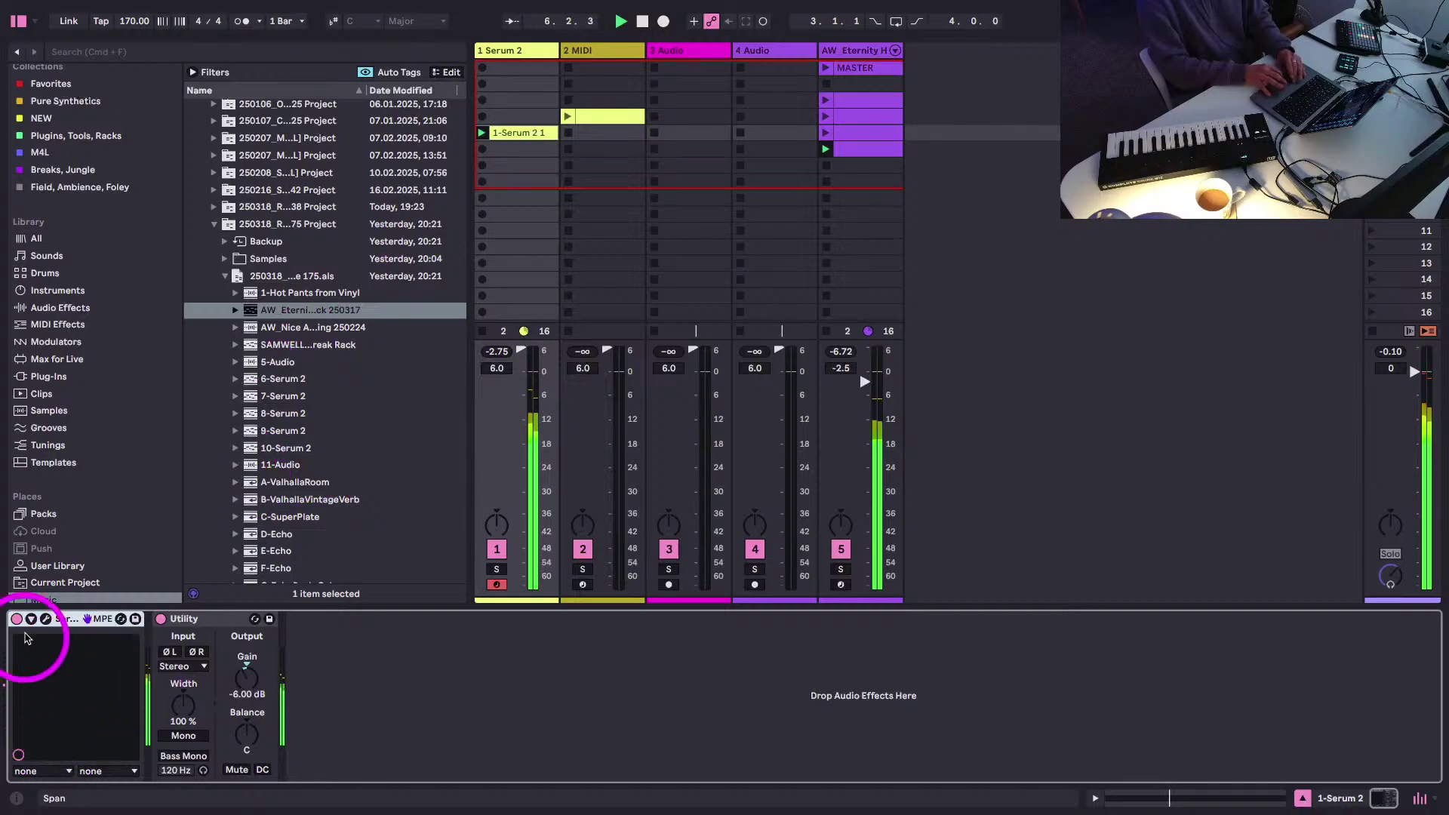
left_click_drag(738, 222, 457, 43)
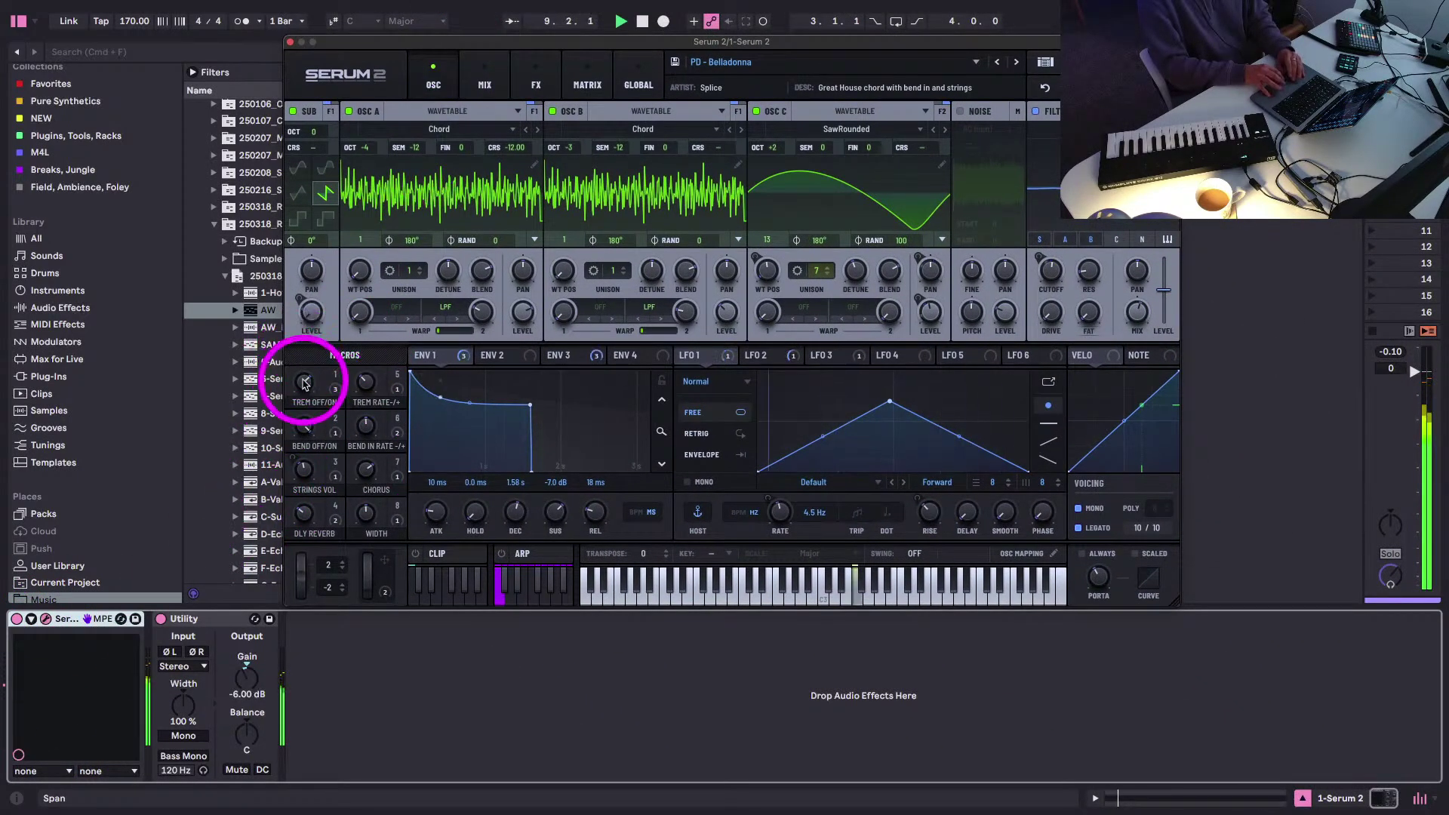
left_click_drag(302, 426, 300, 436)
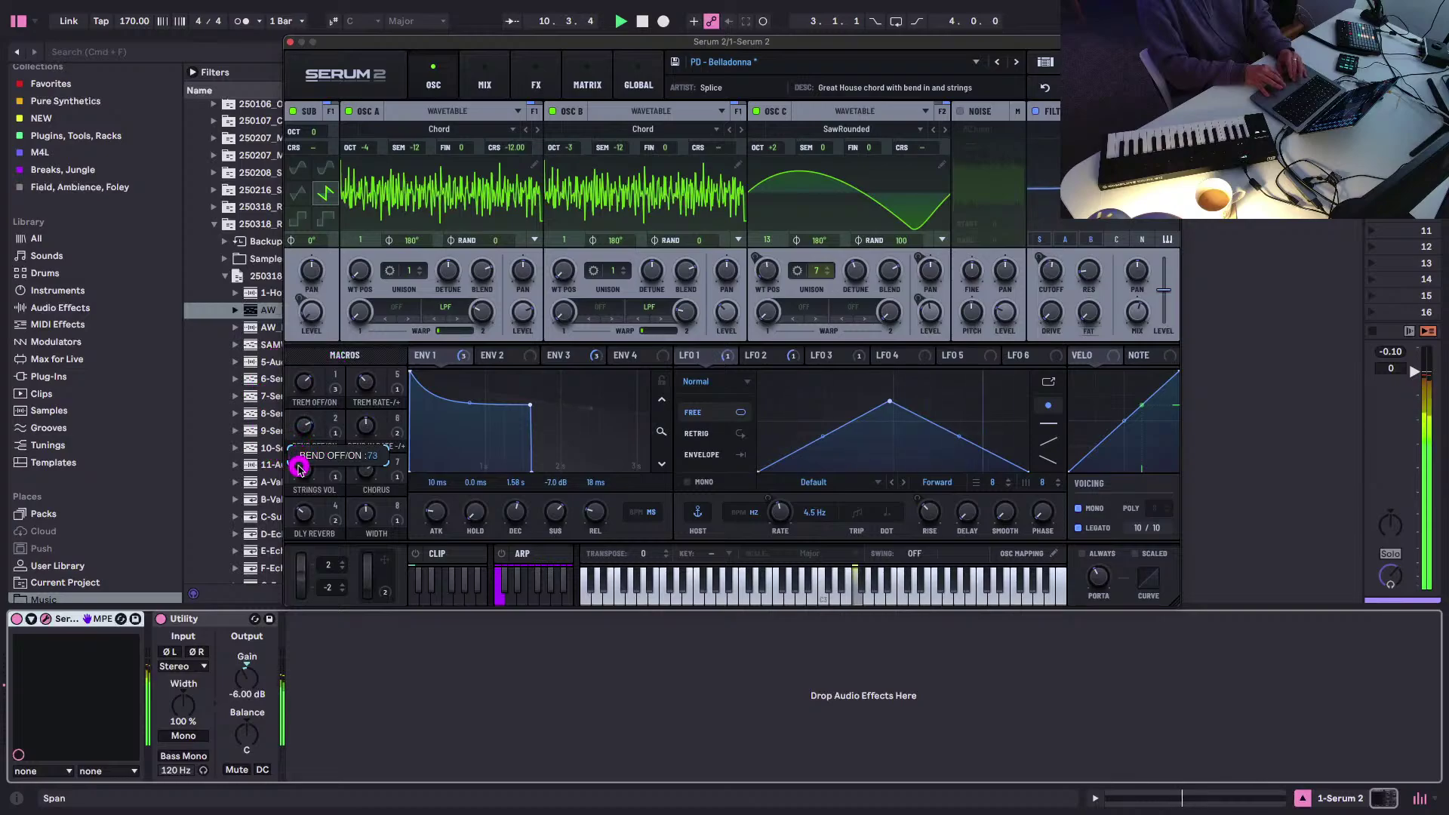
left_click_drag(297, 521, 298, 559)
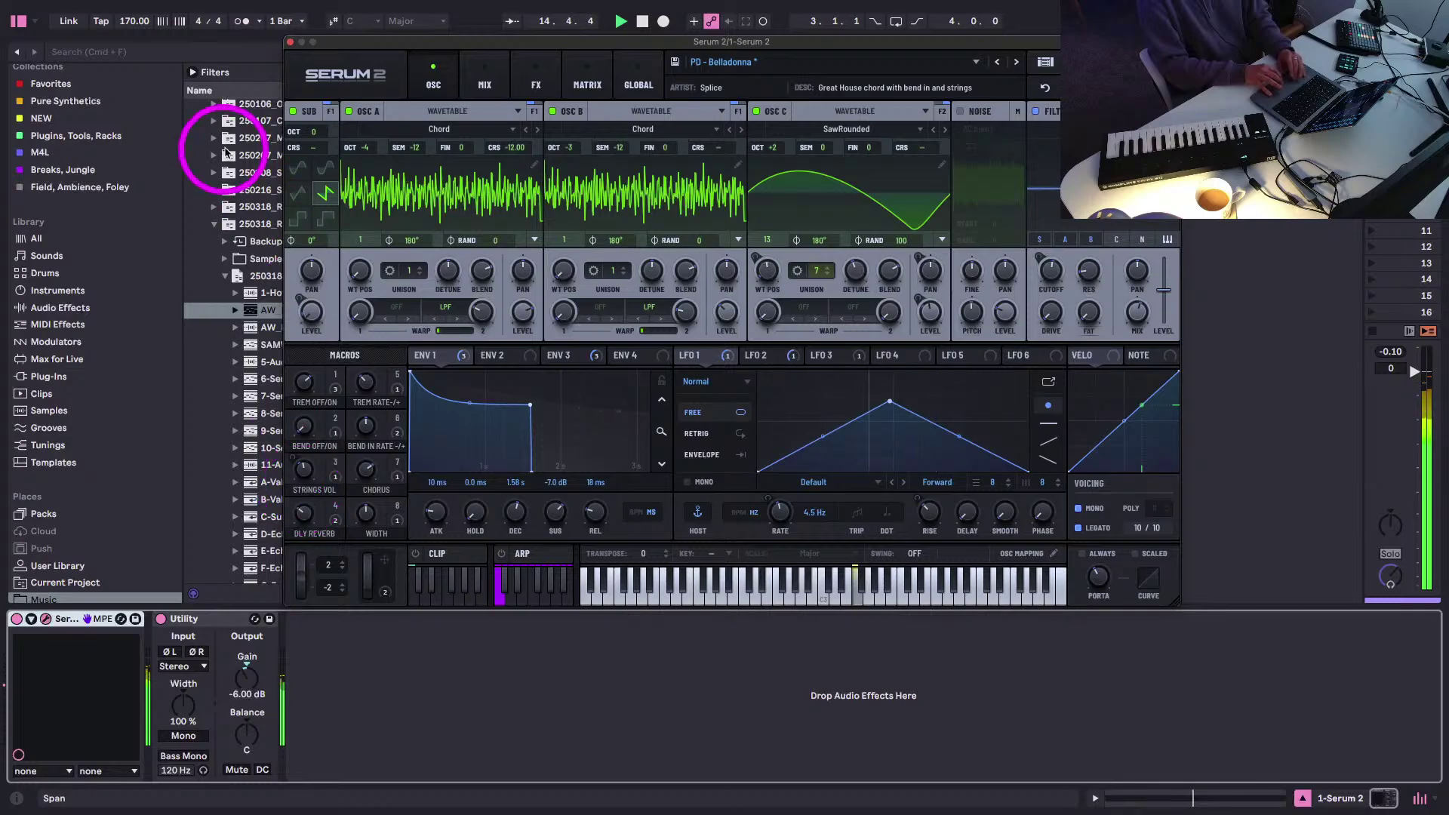
left_click(290, 42)
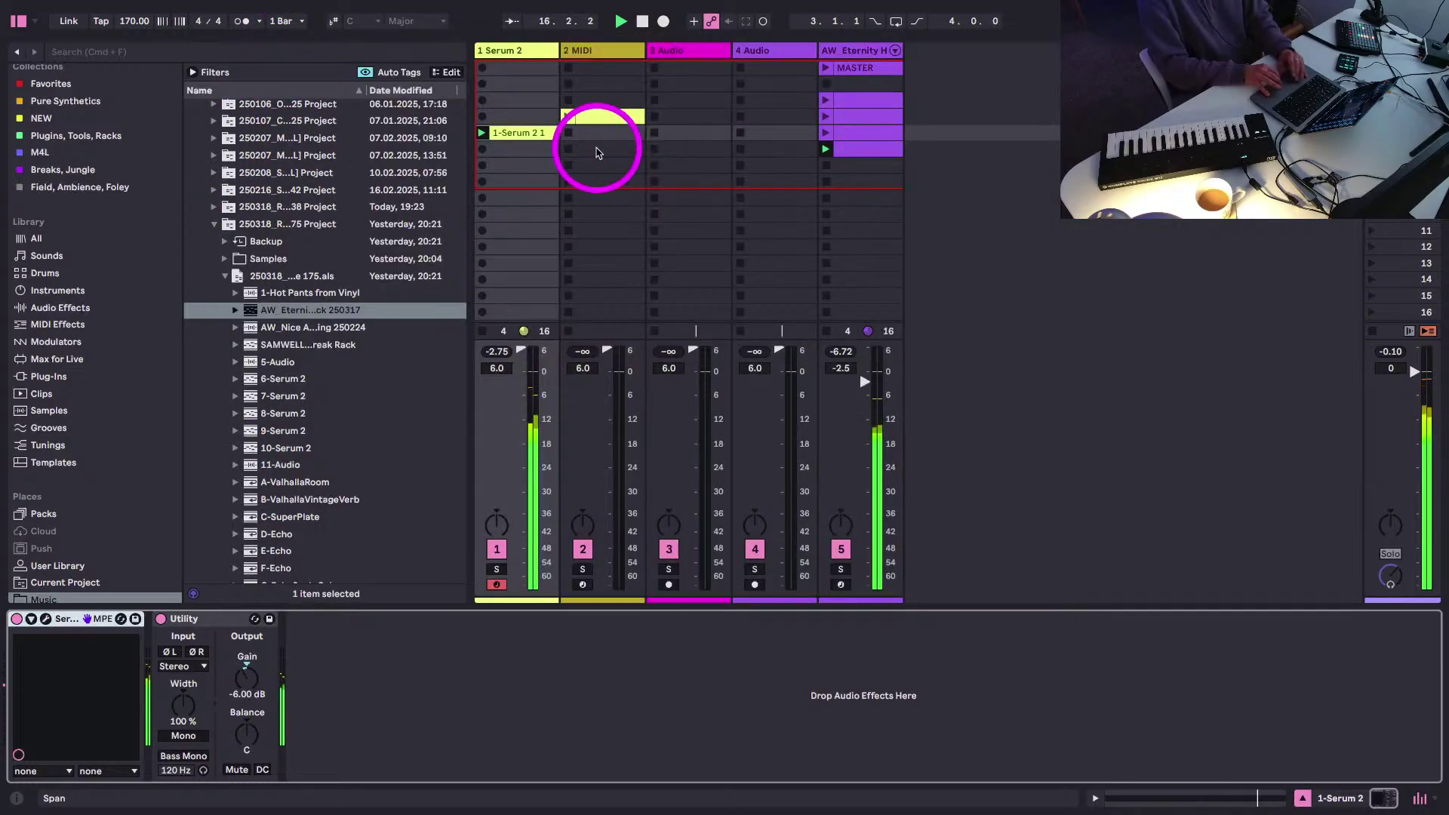
- Set the 1 Serum 2 track's volume to 3.5 dB and restart playback
left_click(603, 51)
key("space")
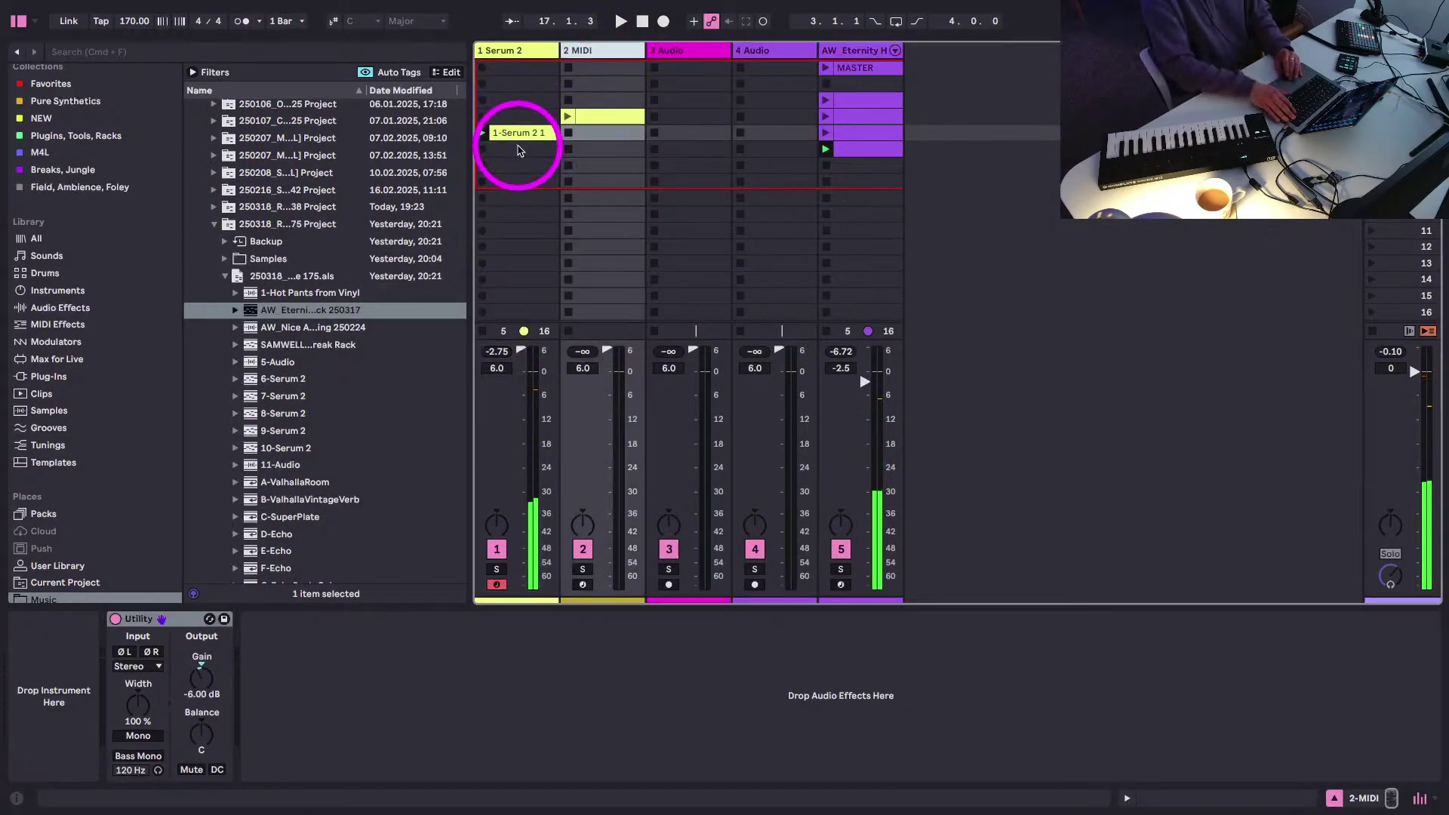
left_click_drag(495, 366, 502, 367)
key("space")
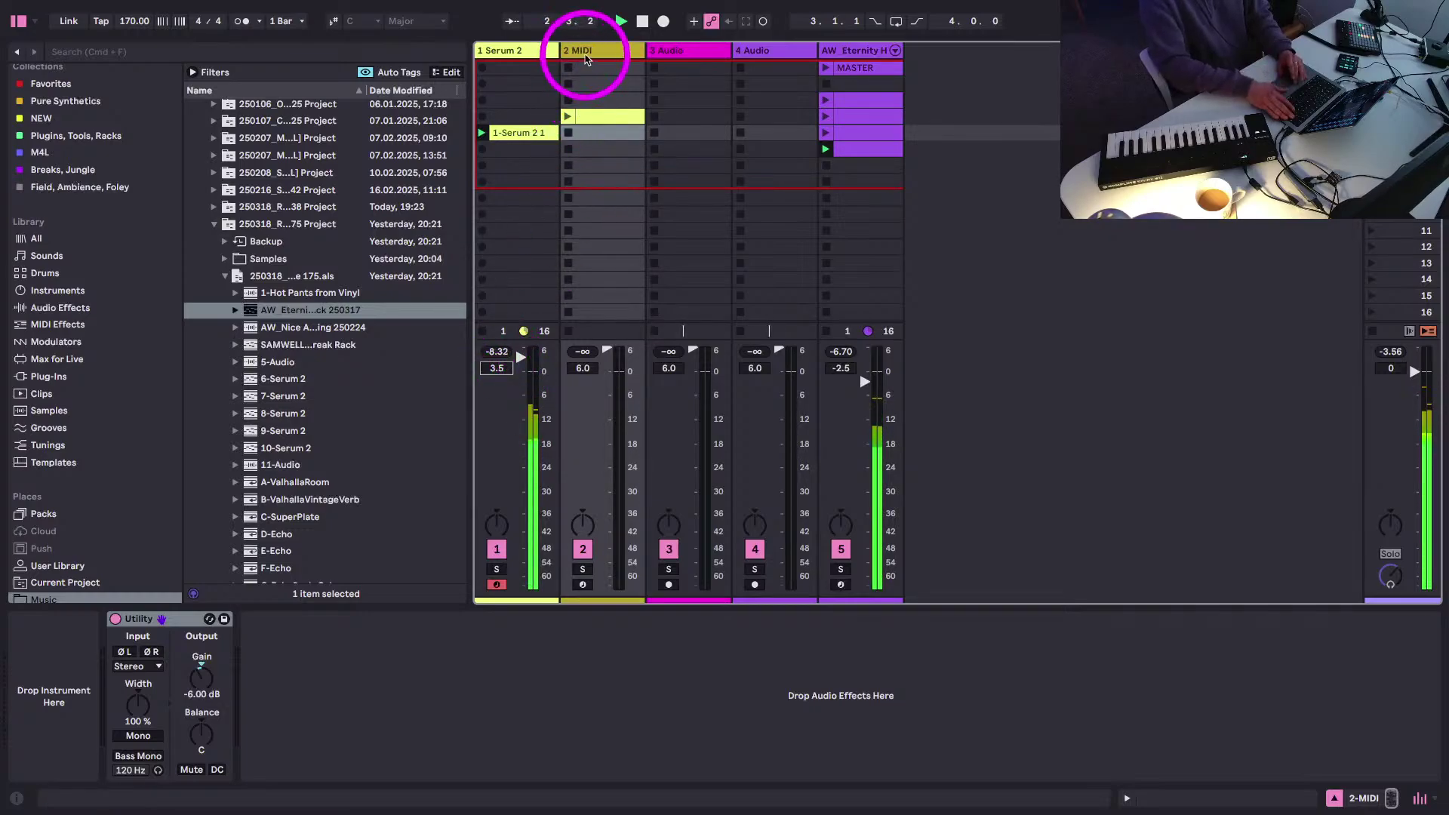
- Stop playback, move the 2 MIDI track after the break track, and insert a new MIDI track next to 1 Serum 2
left_click(586, 121)
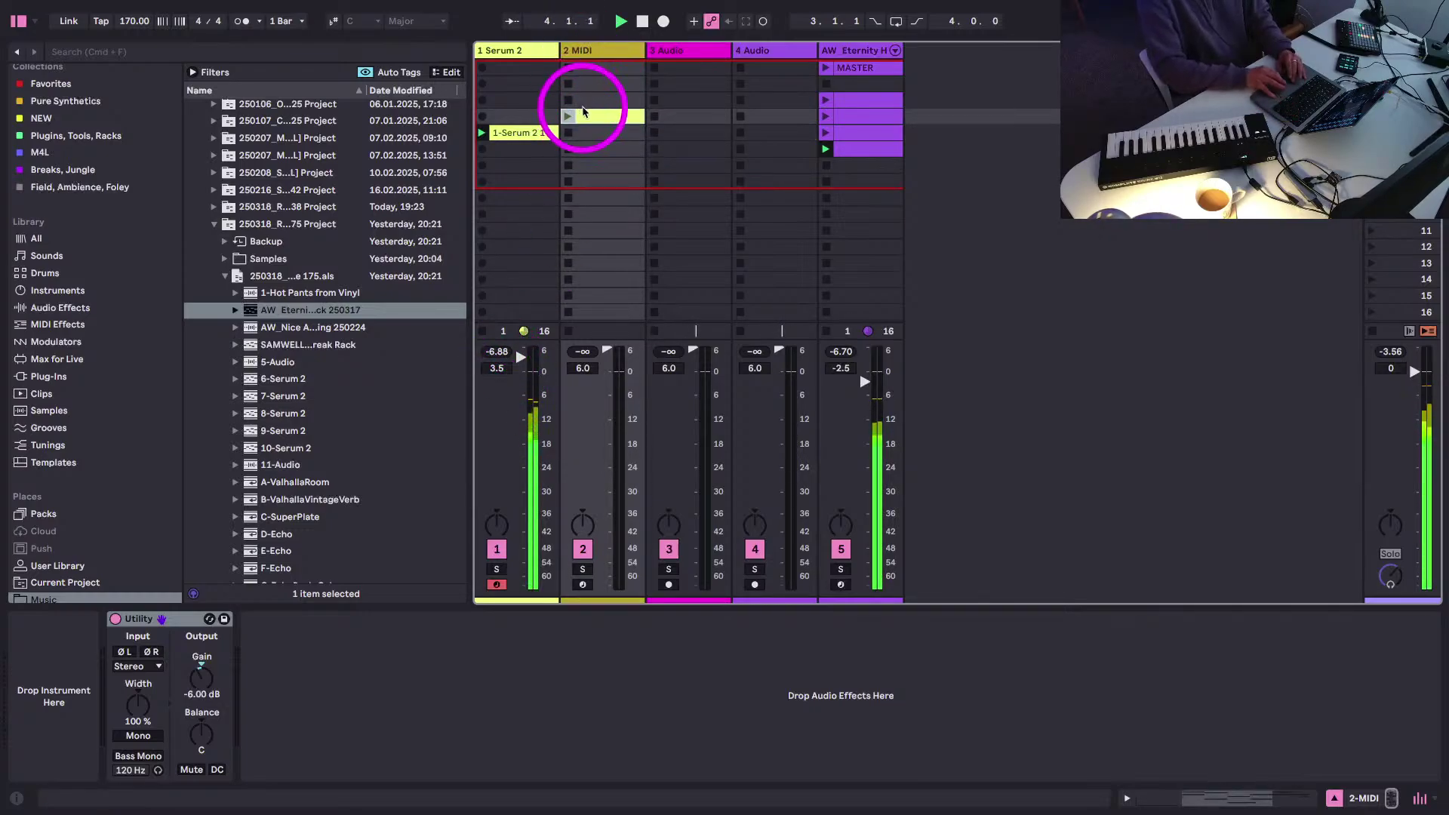
key("space")
left_click_drag(588, 51, 976, 56)
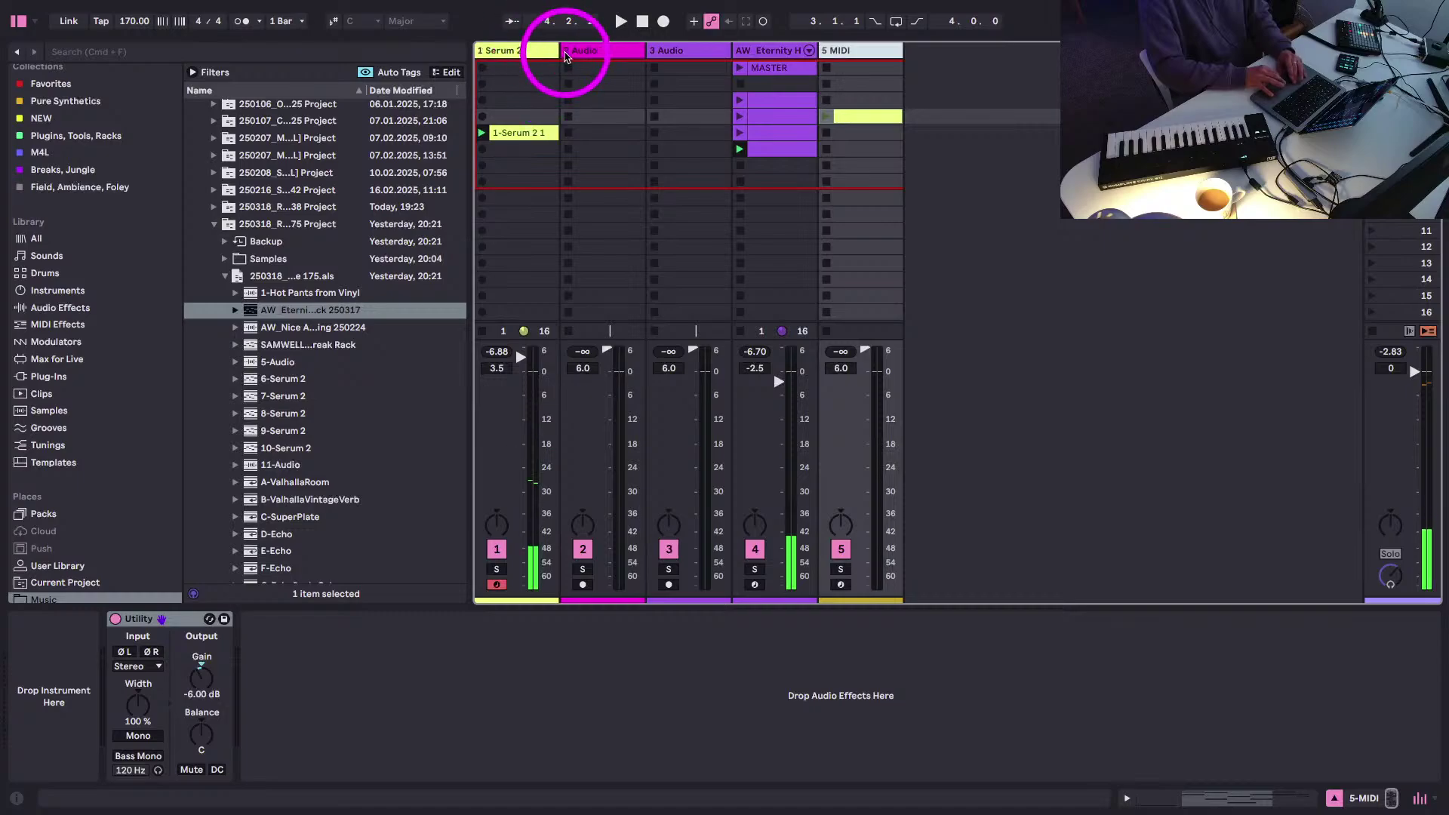
left_click(520, 50)
key("super+shift+t")
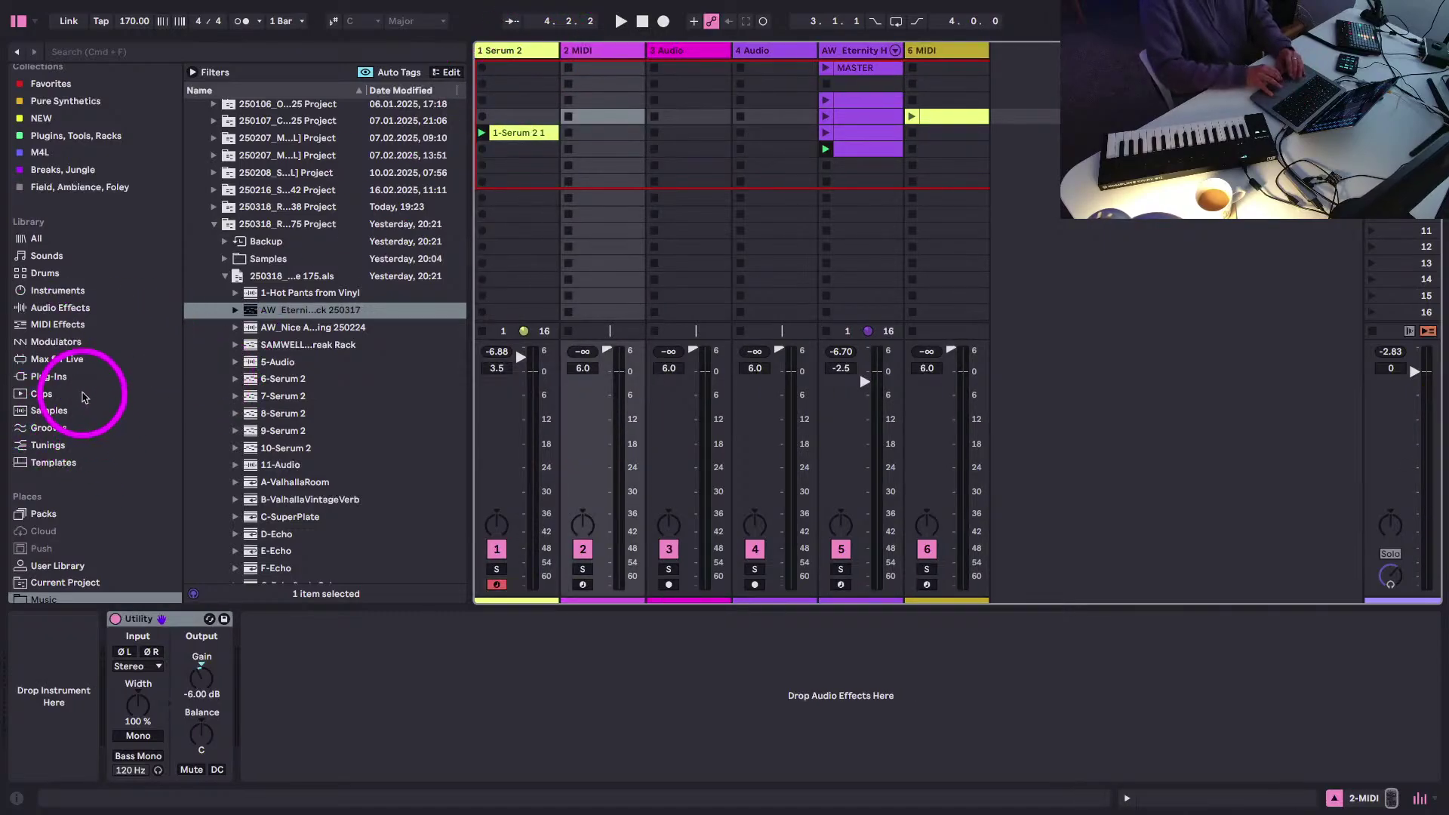
- Find Serum 2 among the Xfer Records plug-ins and load it onto the new MIDI track
left_click(46, 377)
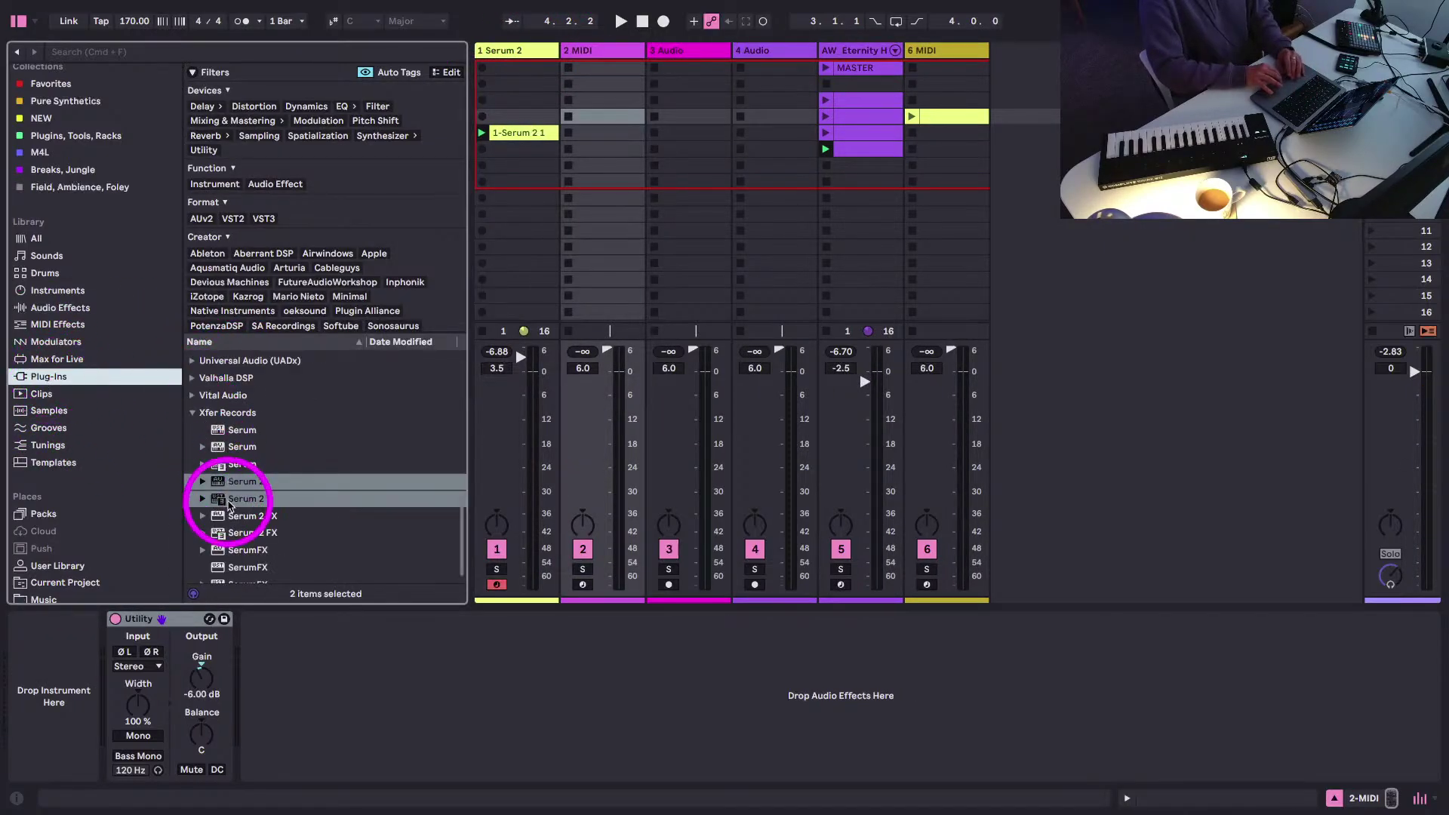
left_click(223, 499)
left_click_drag(222, 502, 614, 184)
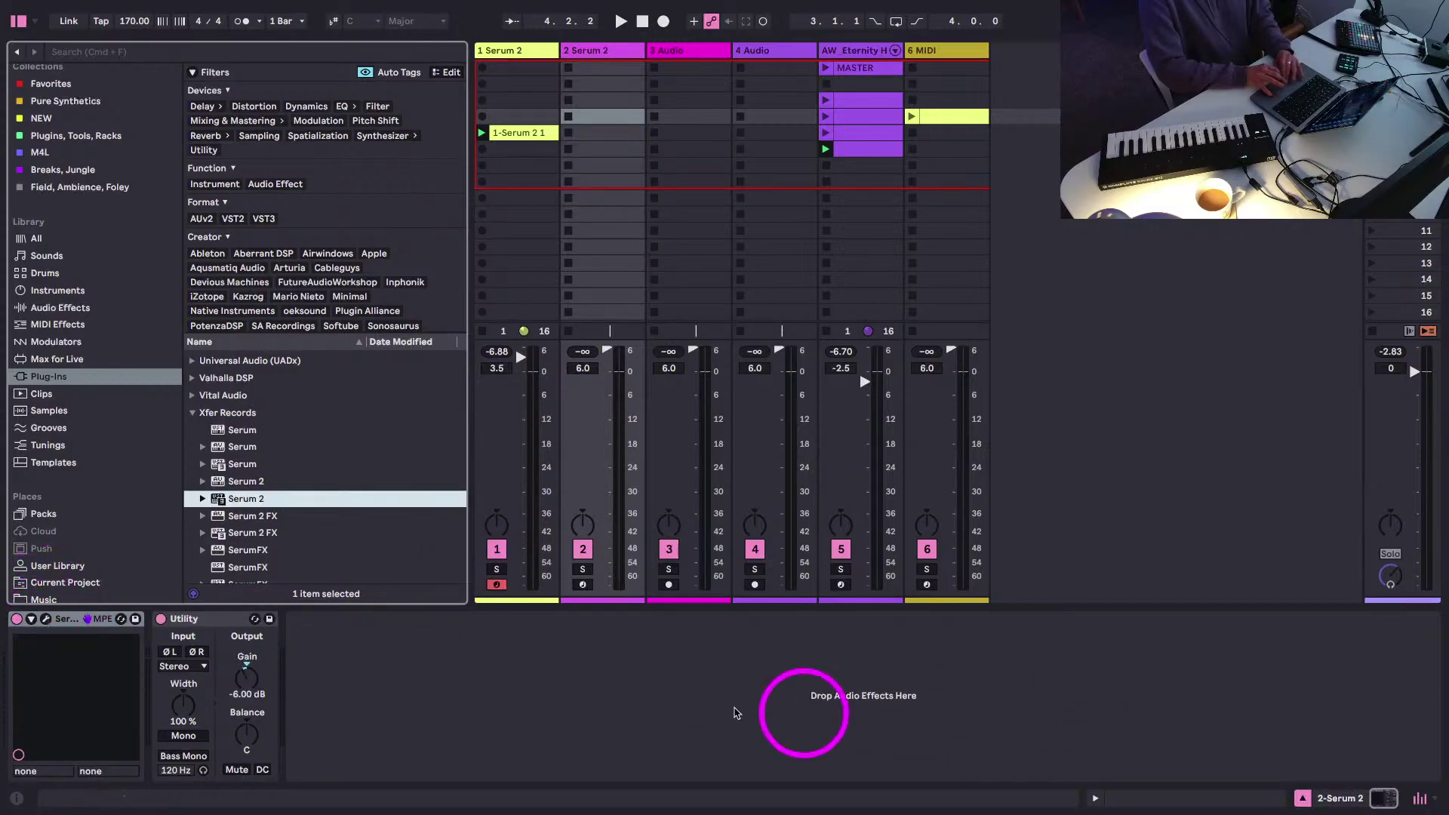
- Load the factory bell preset BL - Ambient Ice Cave Bell Pad into the second Serum 2, and arm its track for recording
left_click(46, 618)
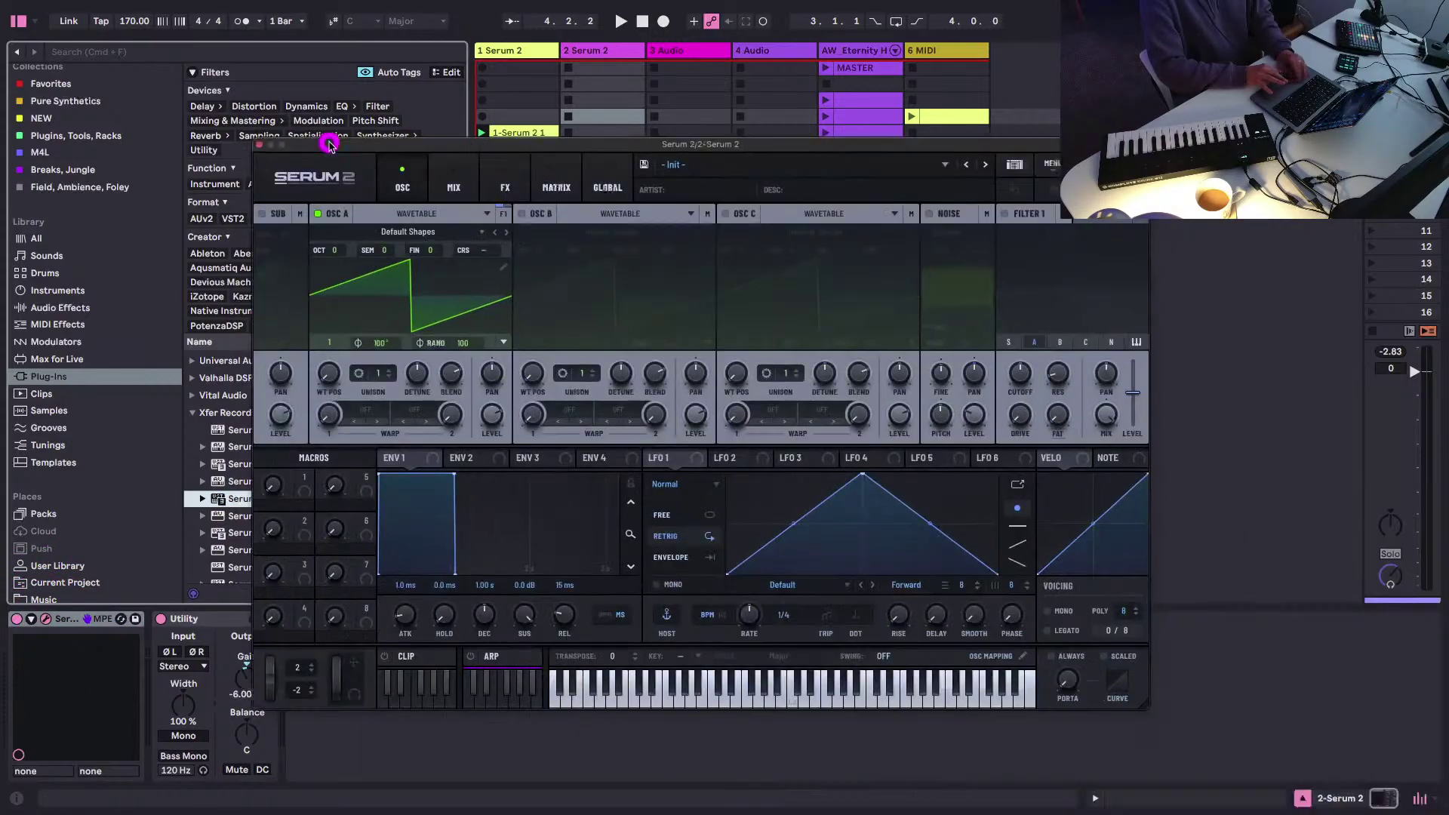
left_click_drag(332, 142, 320, 68)
left_click(664, 88)
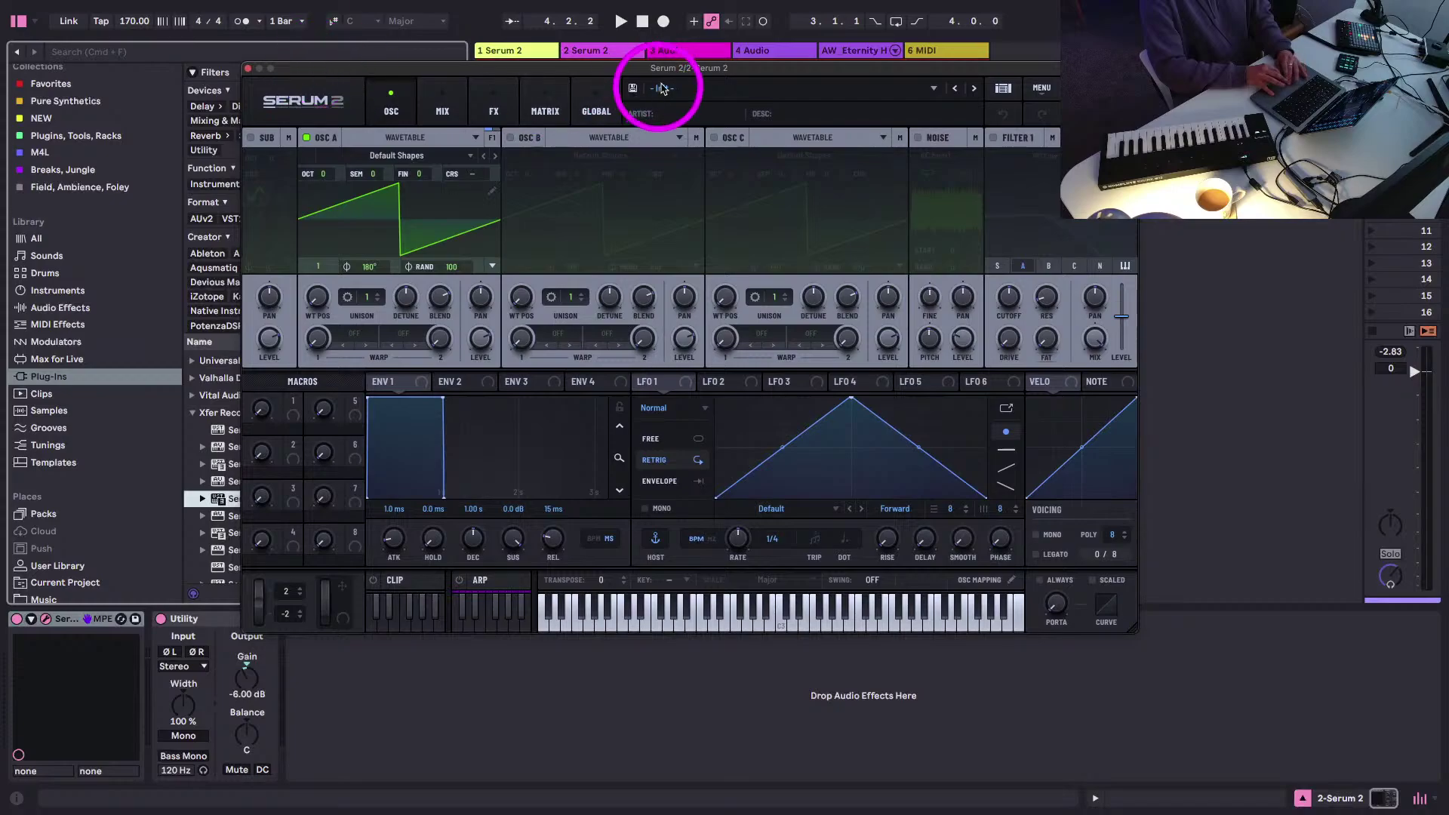
left_click(677, 109)
left_click(967, 407)
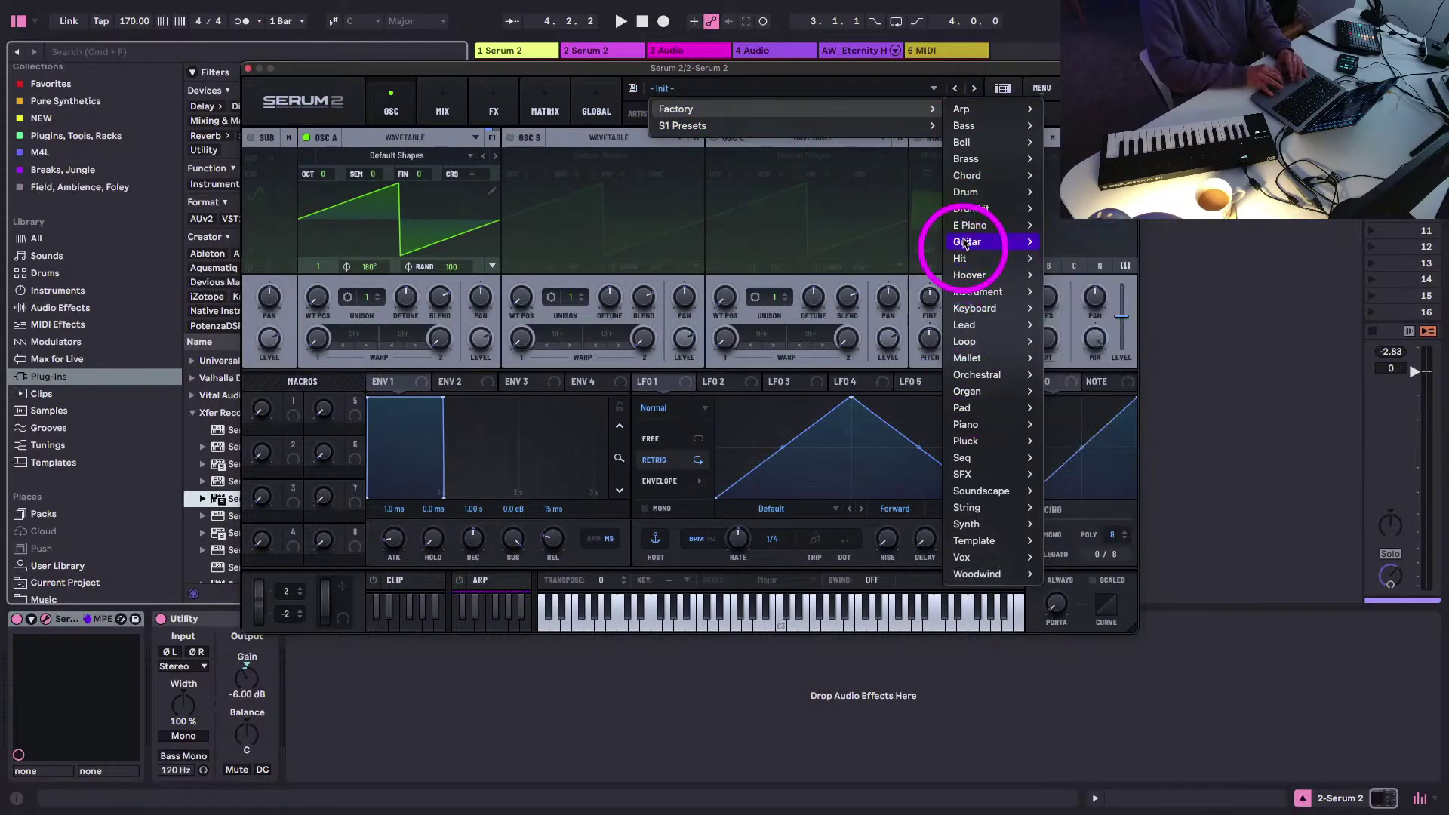
mouse_move(966, 148)
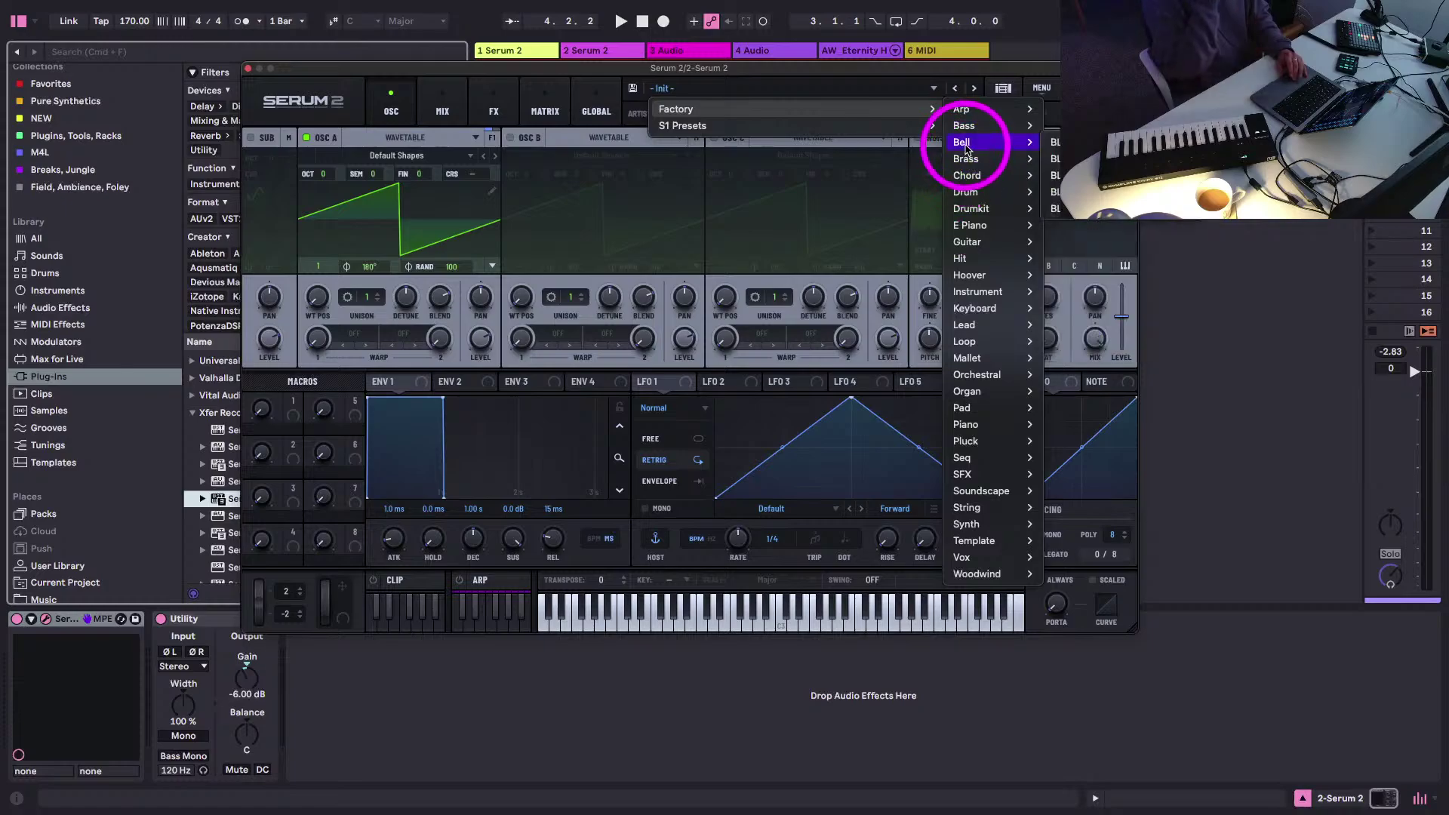
left_click(1057, 142)
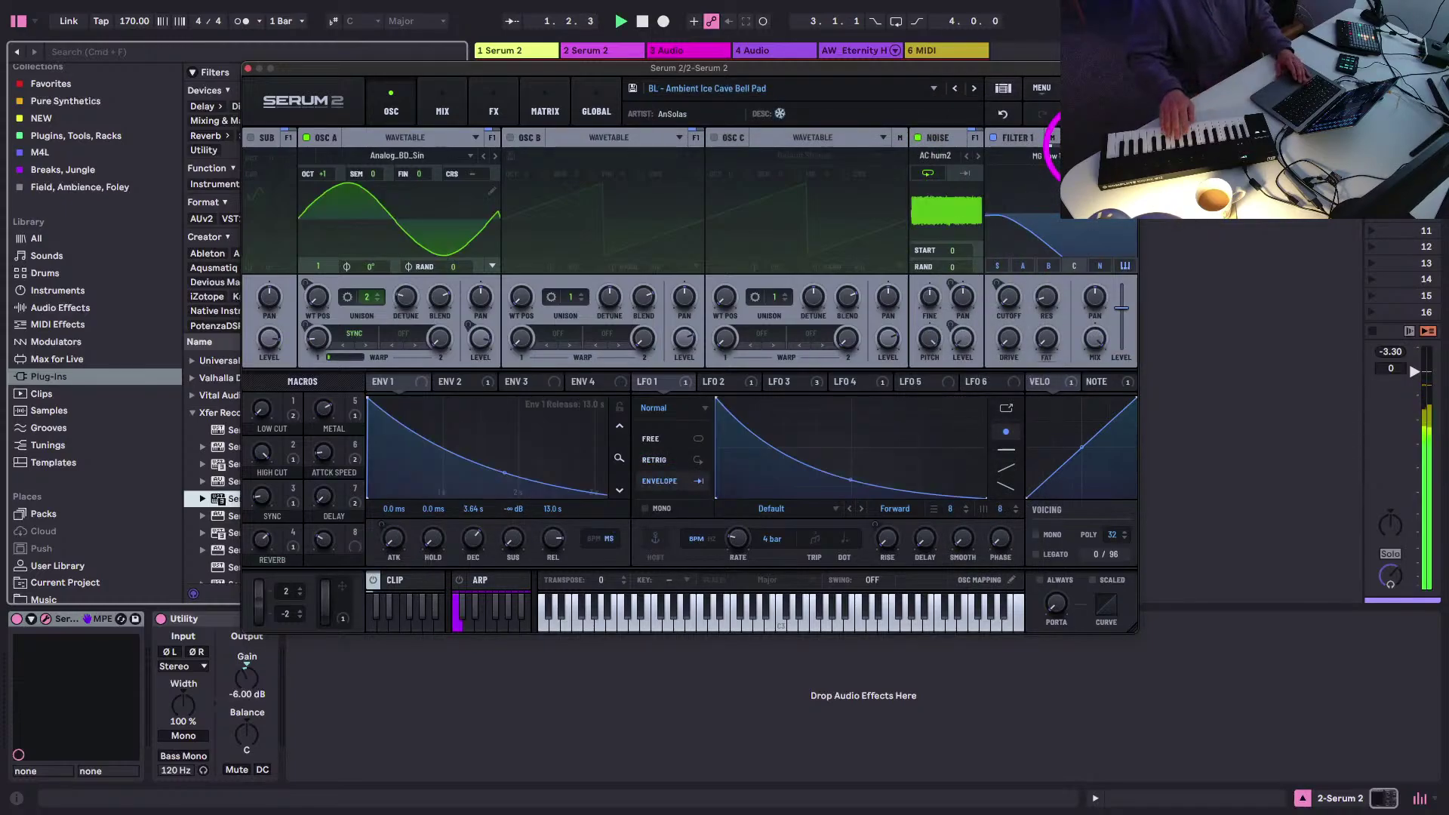
left_click(248, 68)
left_click(583, 585)
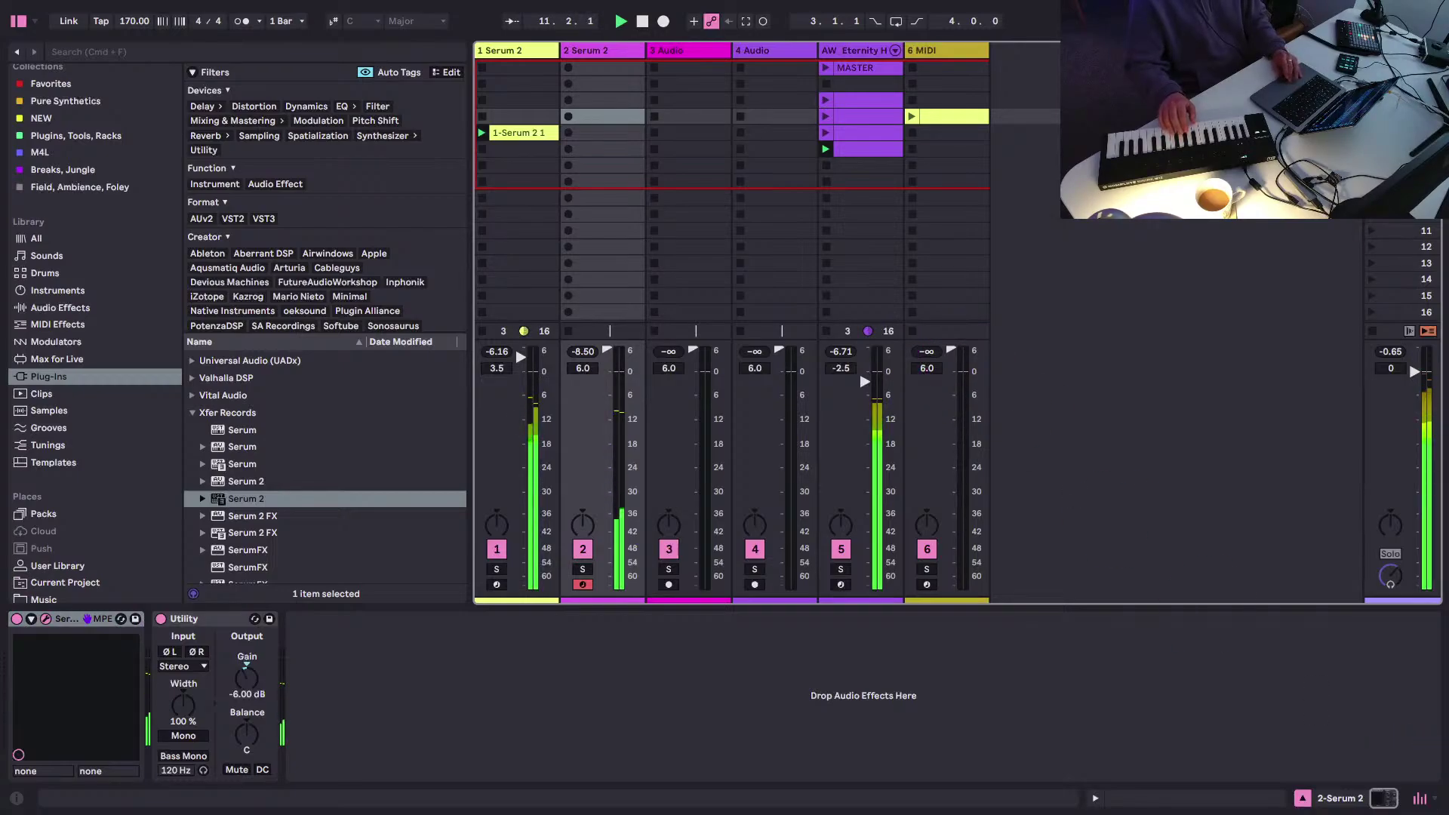
- Reopen the second Serum 2 and audition BL - Kinderjoy and BL - Sweet Ring-Mod Bell, returning to the oscillator view
key("alt+super+p")
left_click_drag(789, 283, 683, 92)
key("space")
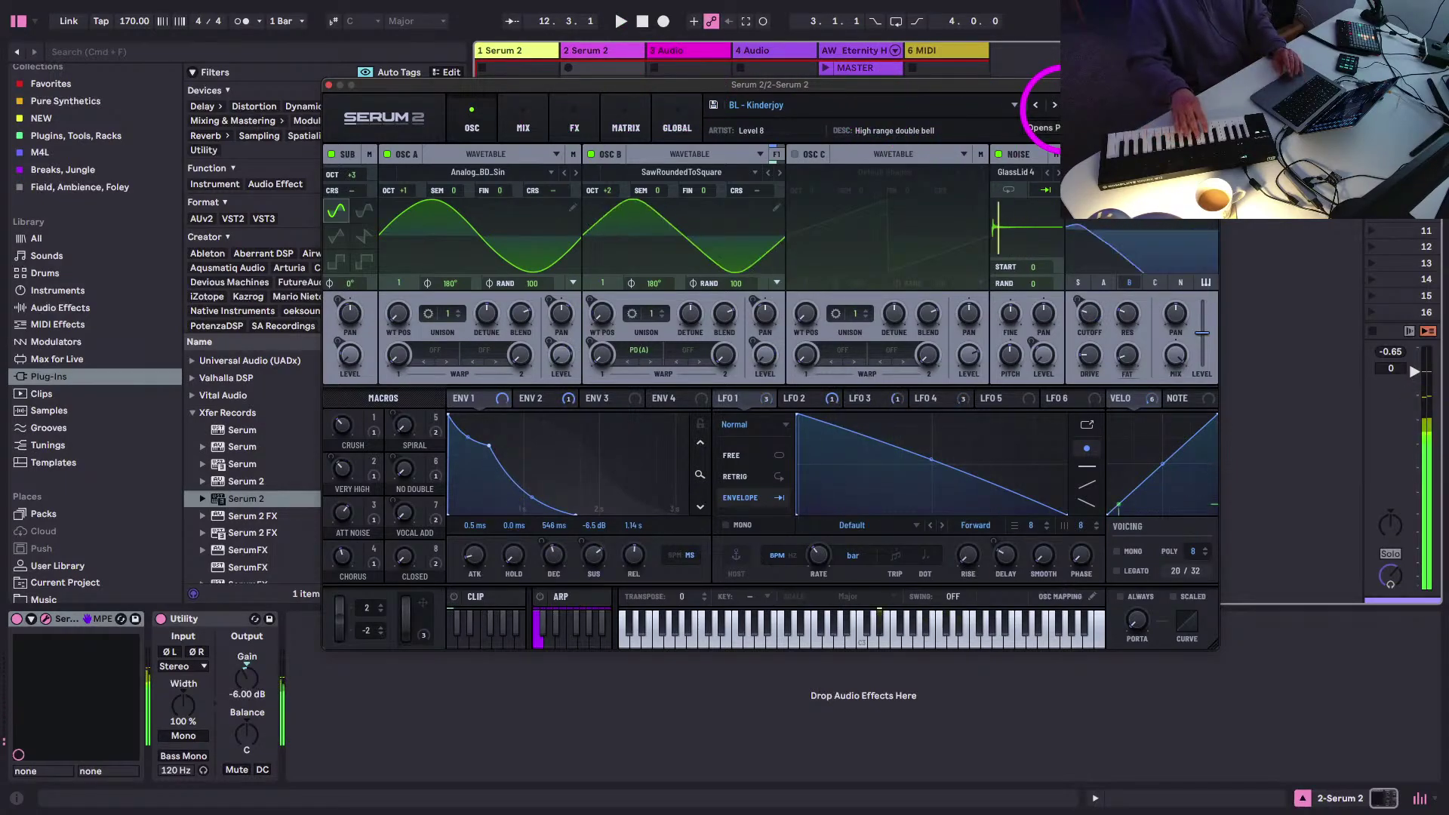
left_click(1065, 110)
left_click(1055, 105)
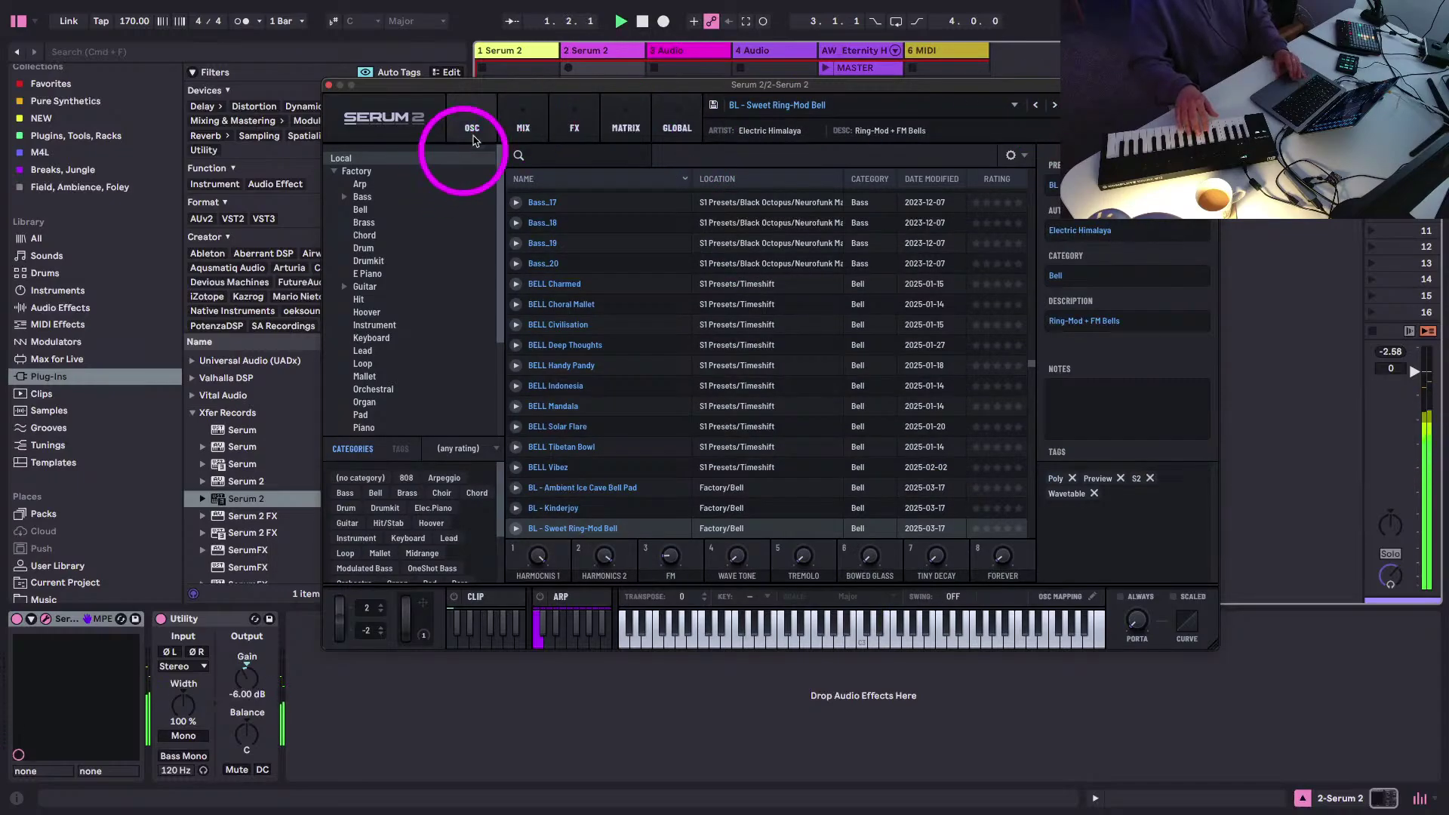
left_click(480, 110)
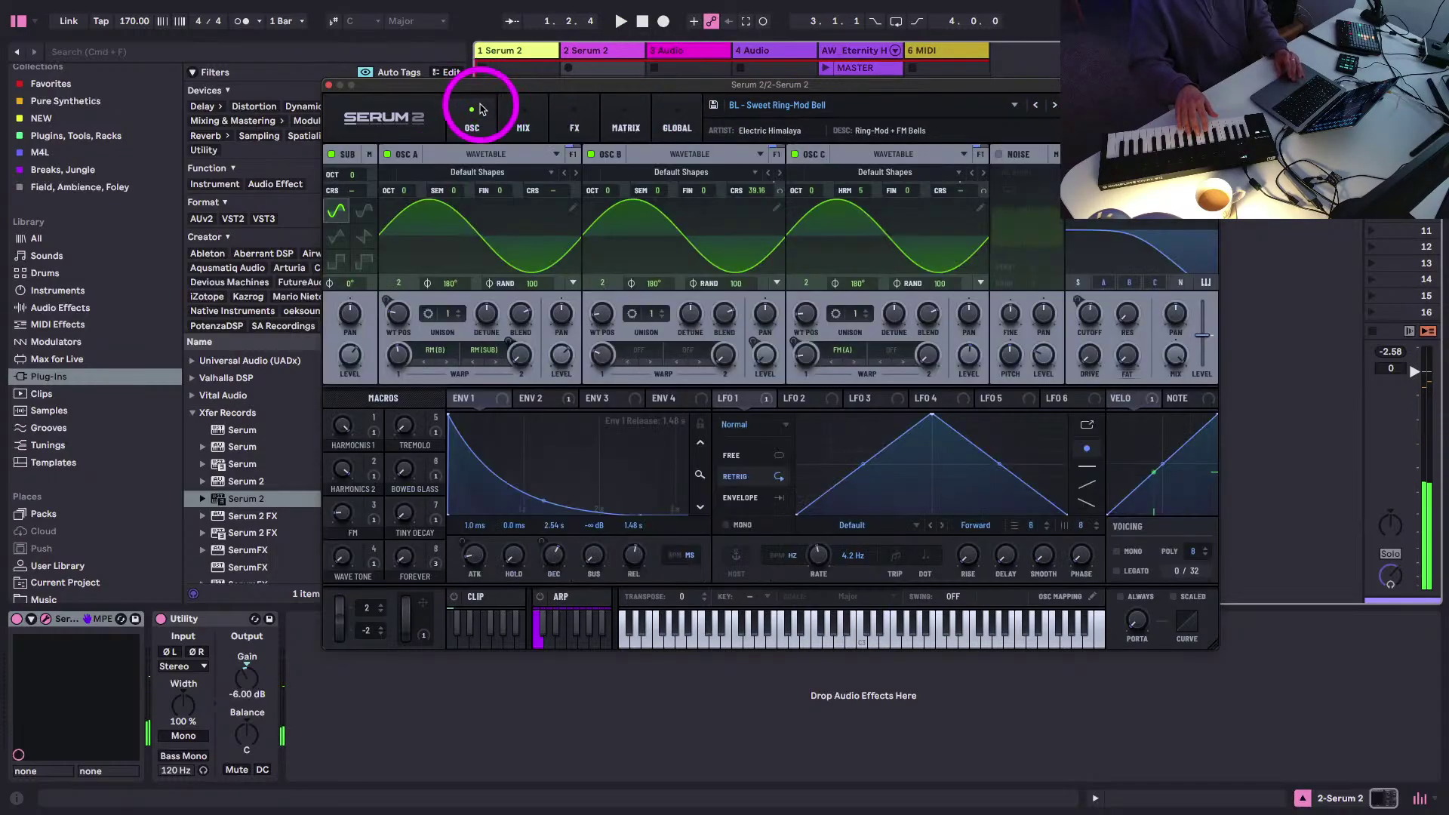
- Try BL - Wudang Mountain with the arpeggiator enabled at a 1/8 rate over the break, and advance to BL - Zenatrope 02
left_click(1055, 106)
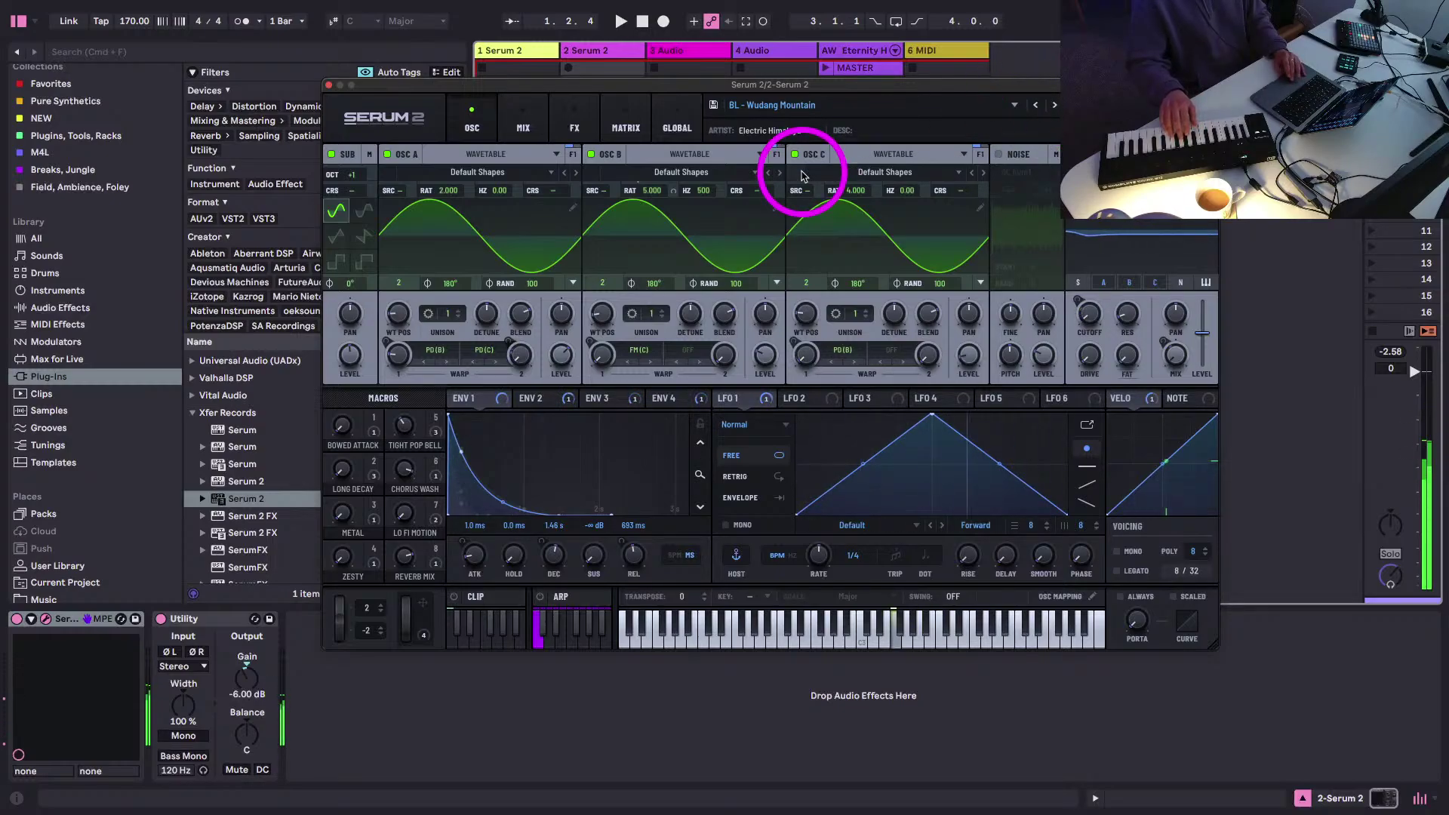
left_click(540, 596)
left_click(539, 596)
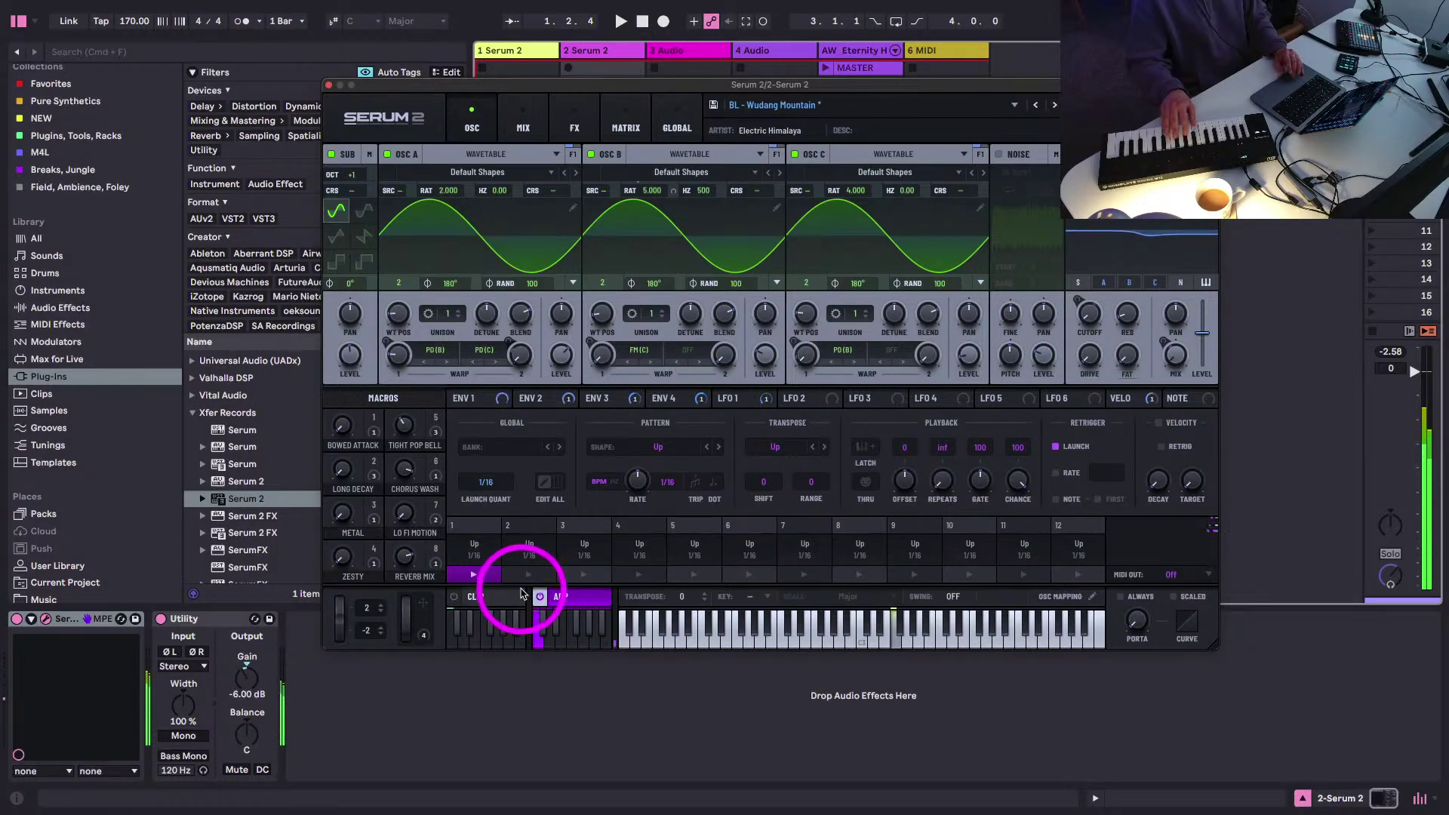
left_click_drag(637, 480, 633, 498)
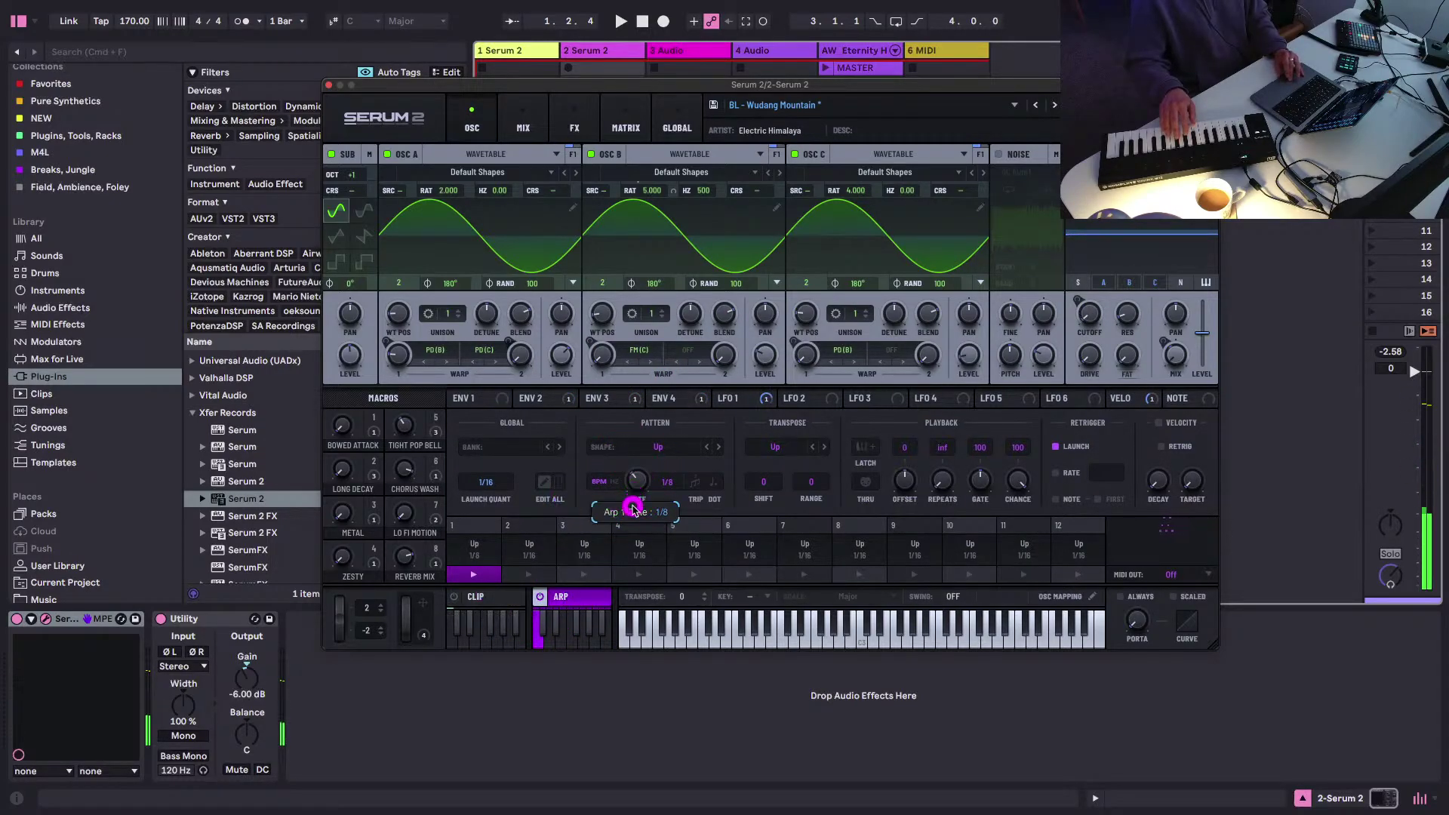
key("space")
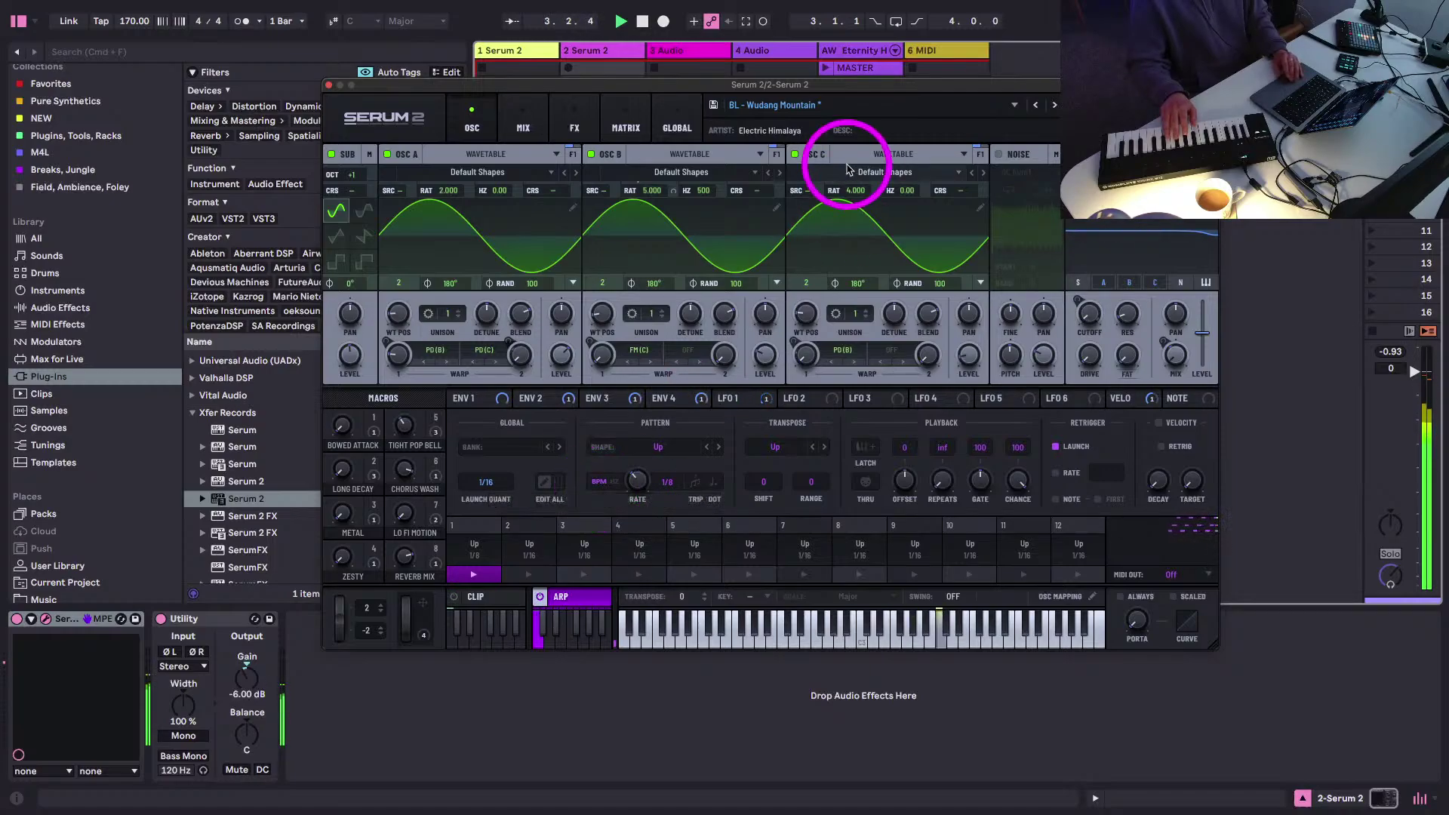
left_click(1055, 105)
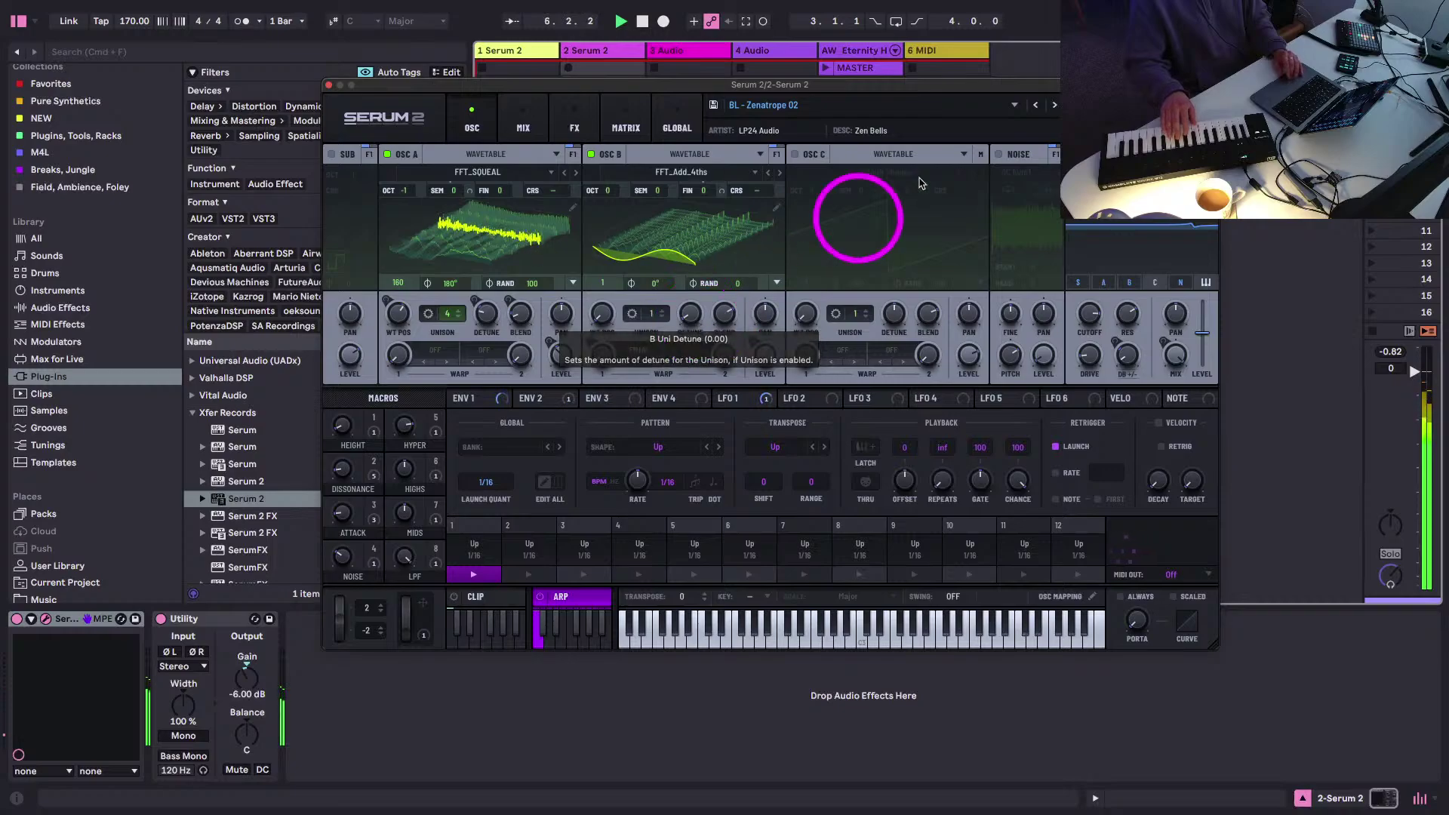
- Load the factory keyboard preset KY - Additive into the second Serum 2 and play it over the break
left_click(1054, 105)
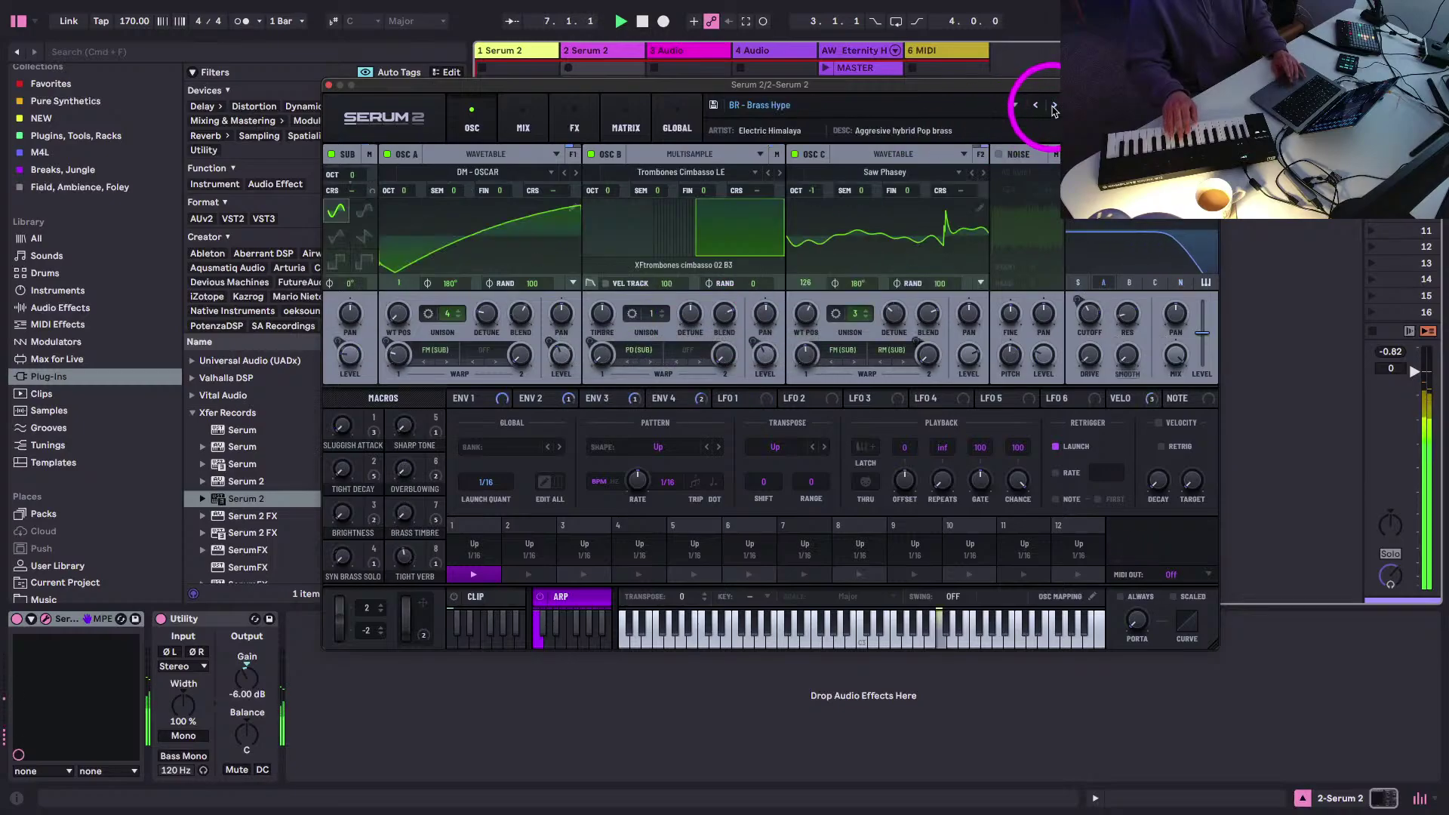
left_click(909, 109)
mouse_move(997, 128)
mouse_move(1052, 345)
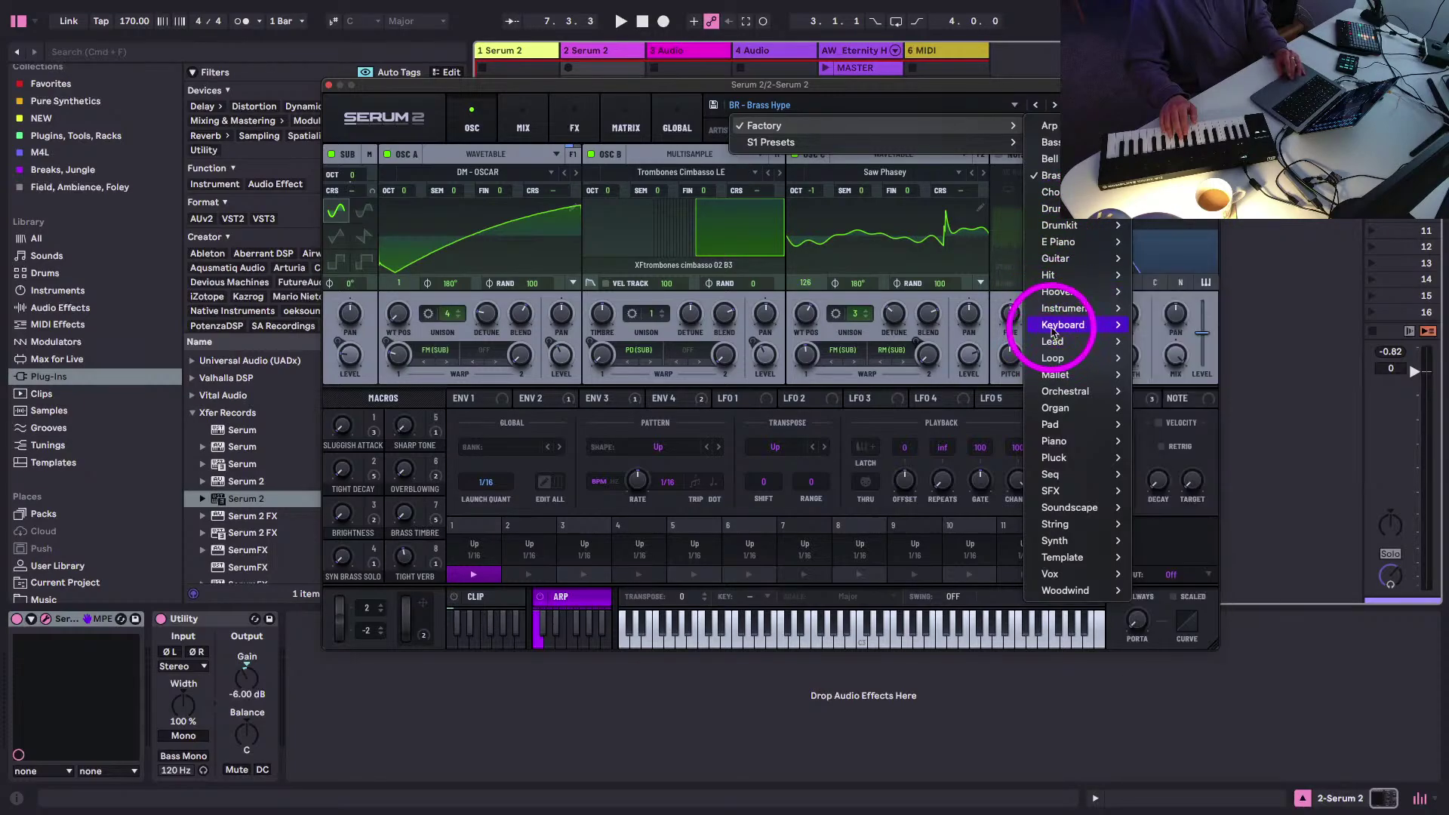
left_click(1165, 326)
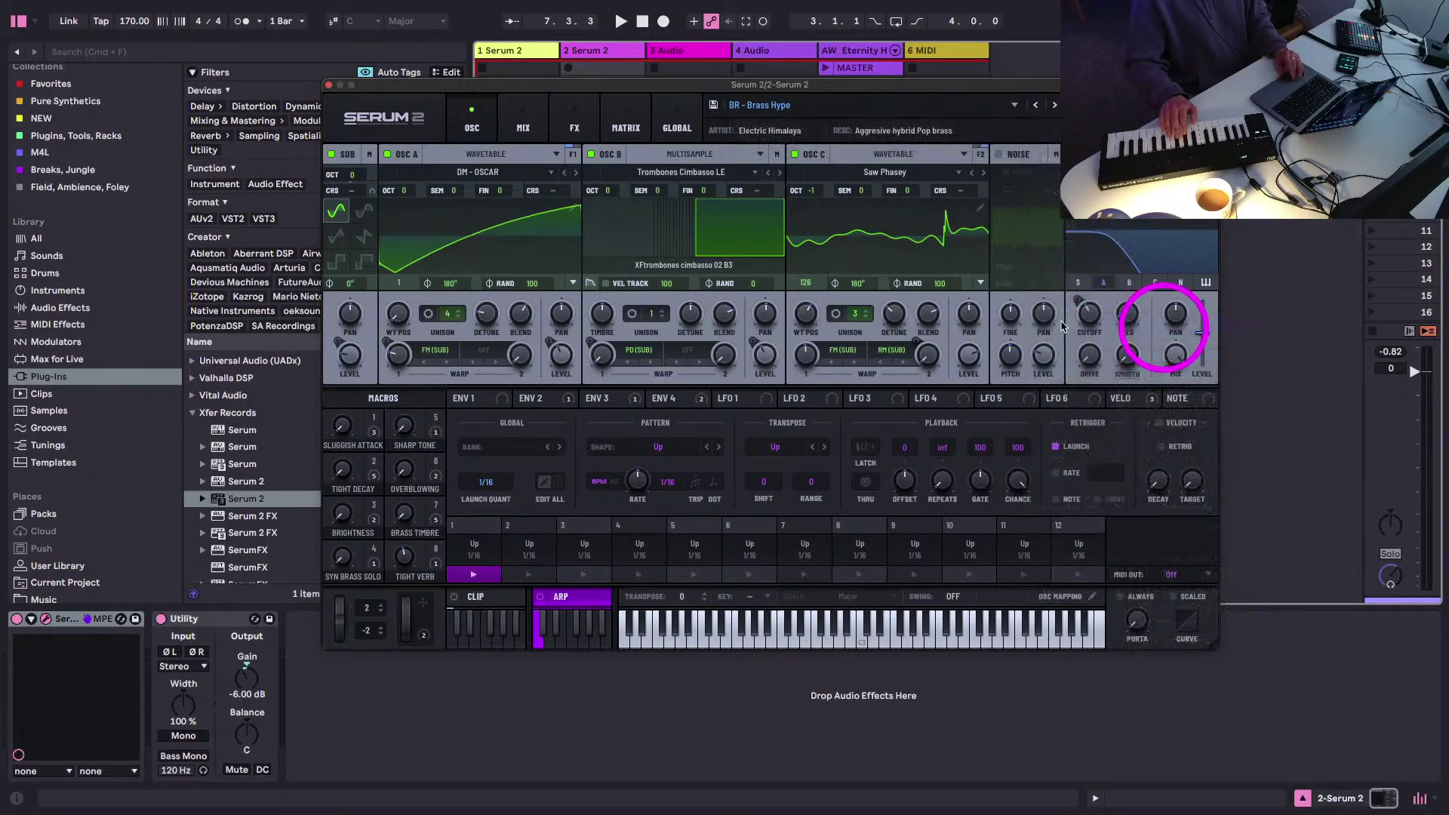
key("space")
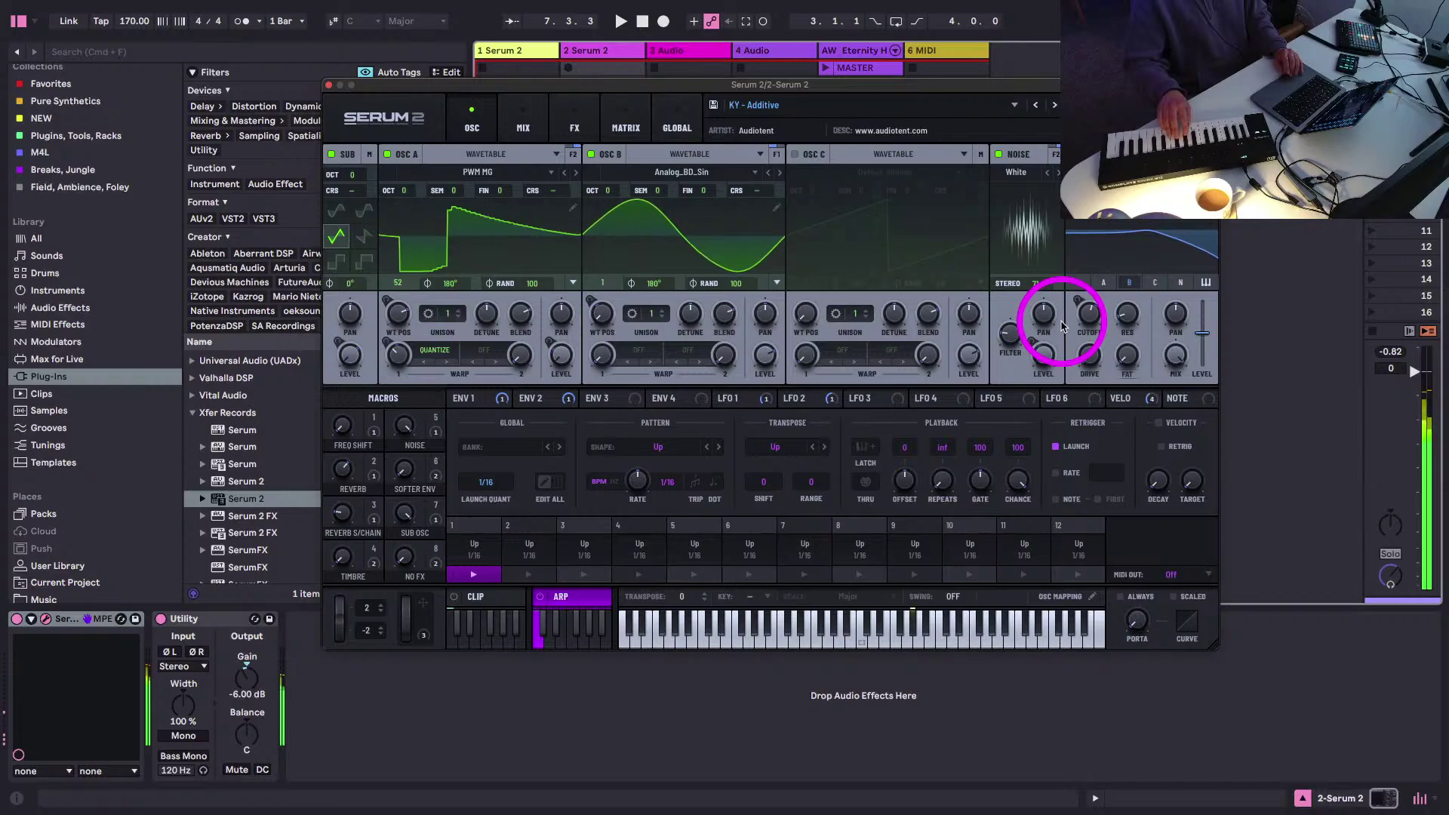
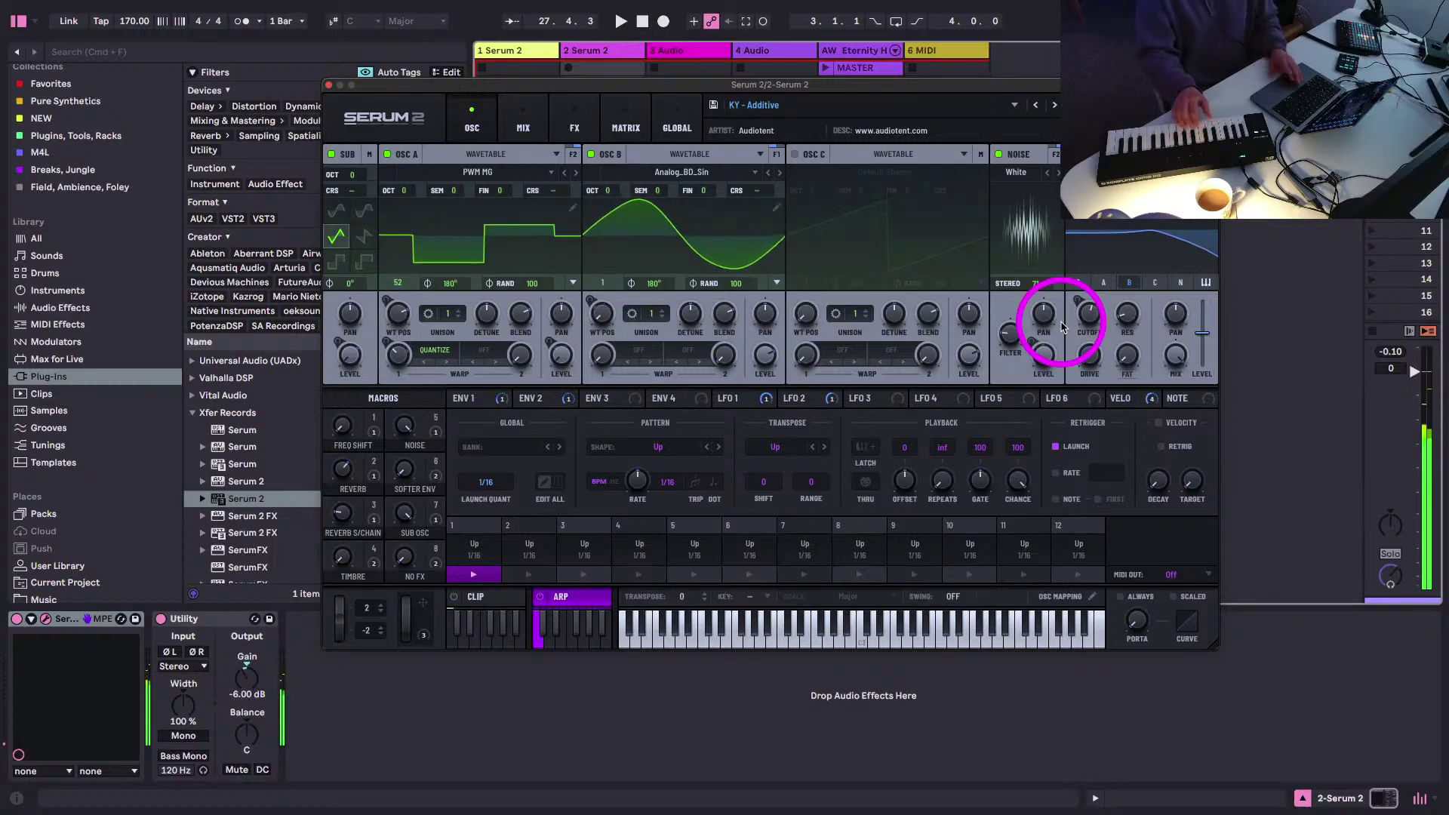
key("space")
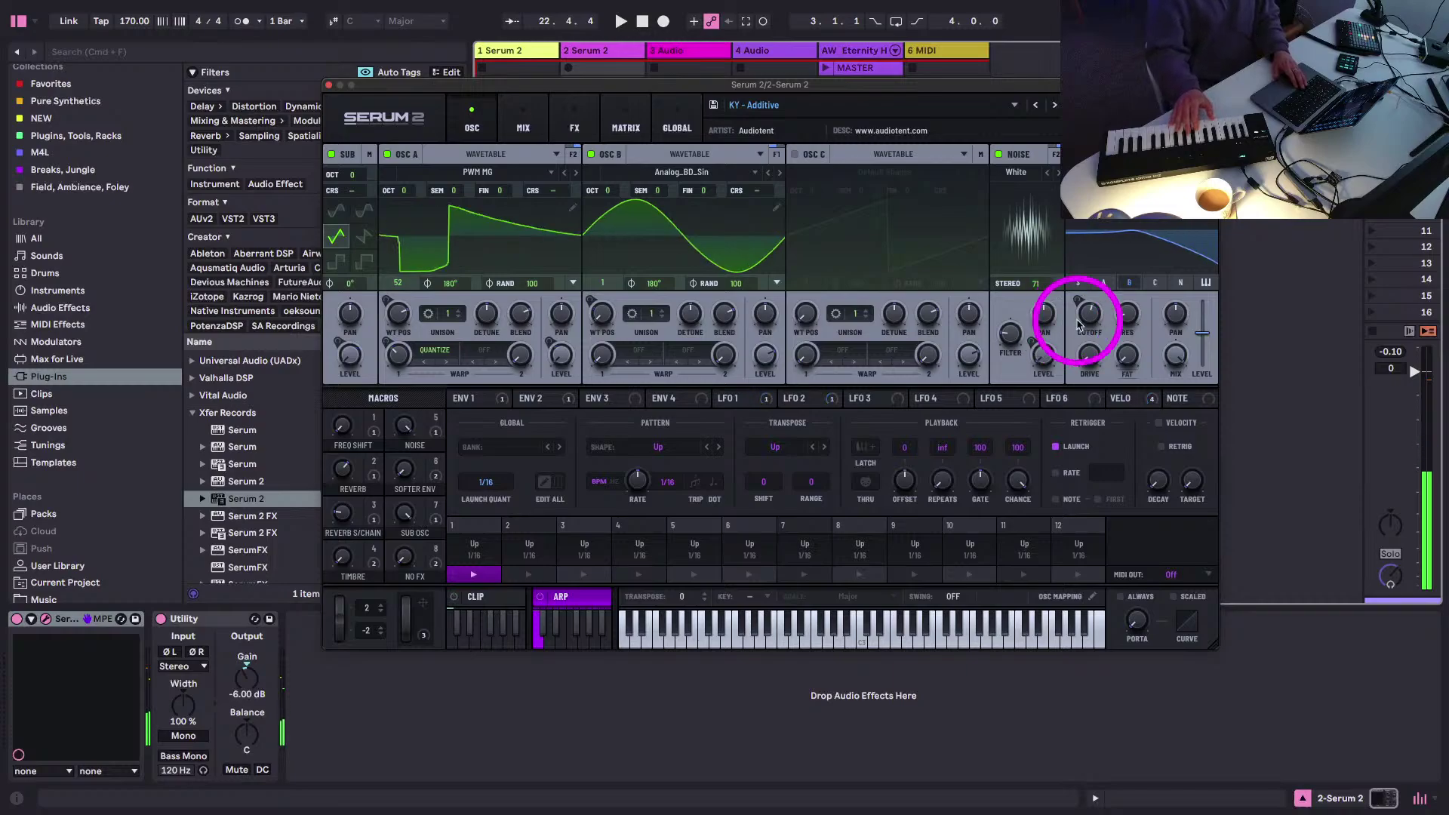
mouse_move(1081, 325)
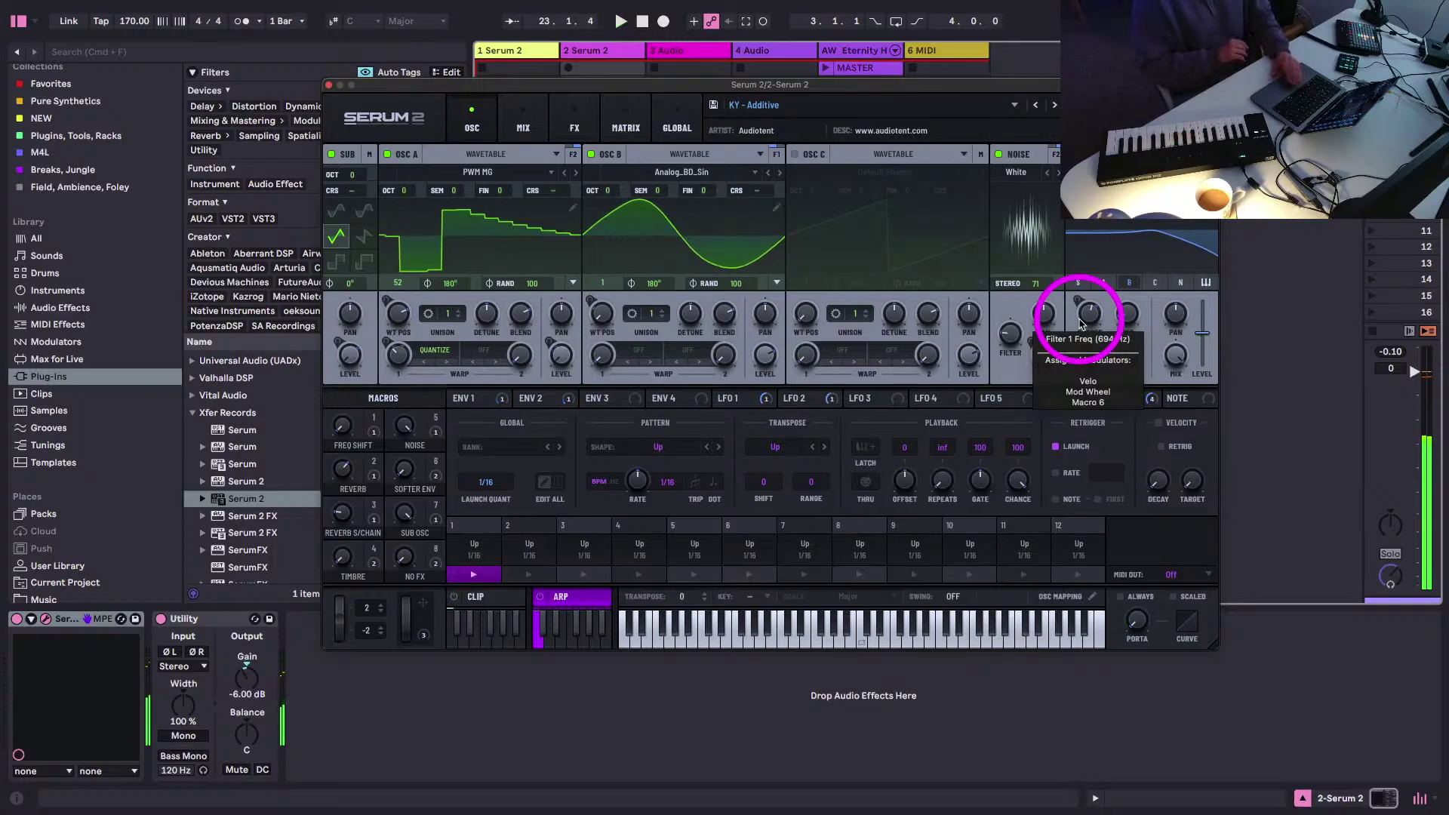
- Close the Serum 2 window and capture the notes just played as a MIDI clip on the second Serum 2 track
left_click(329, 84)
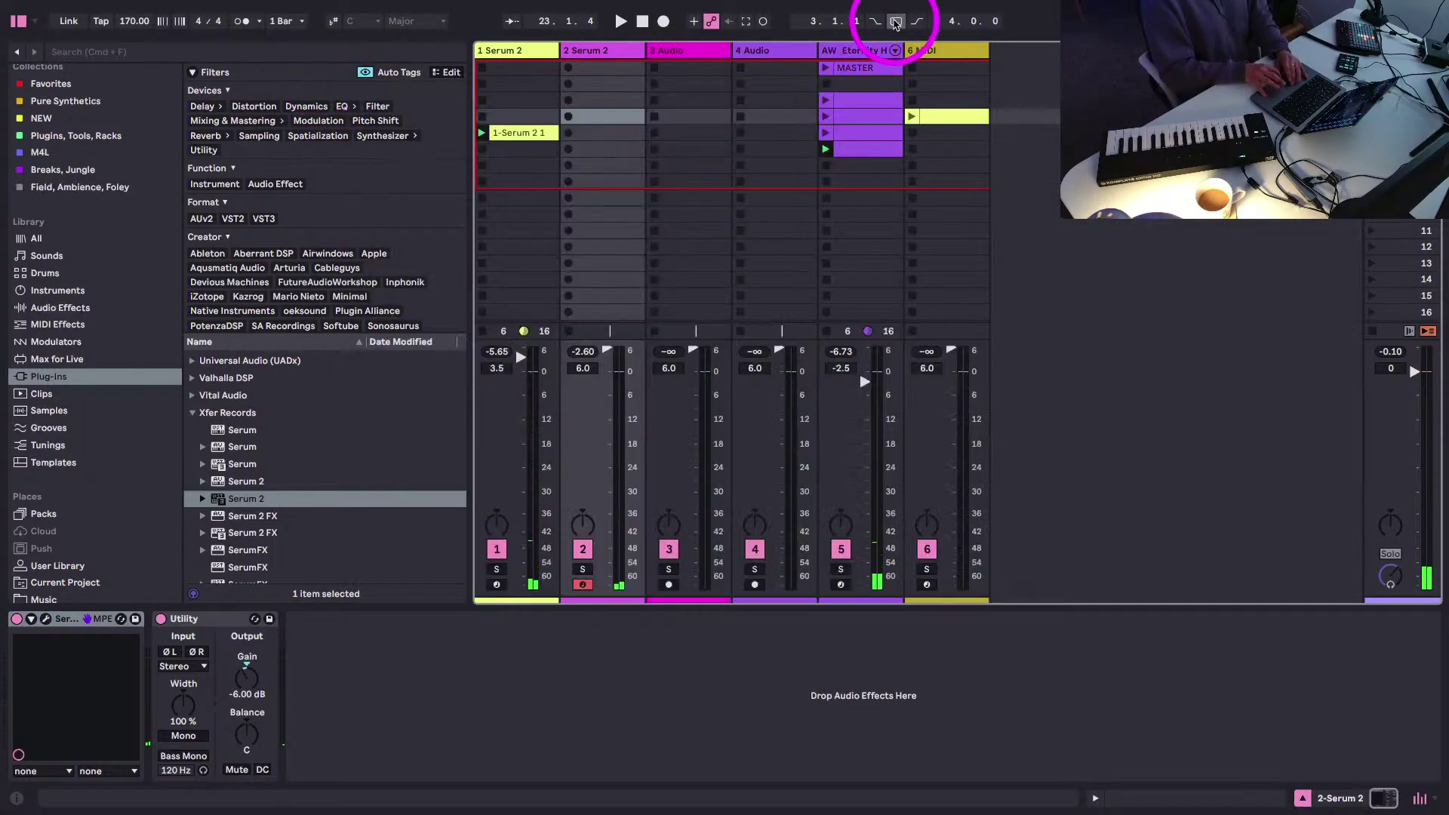
left_click(747, 21)
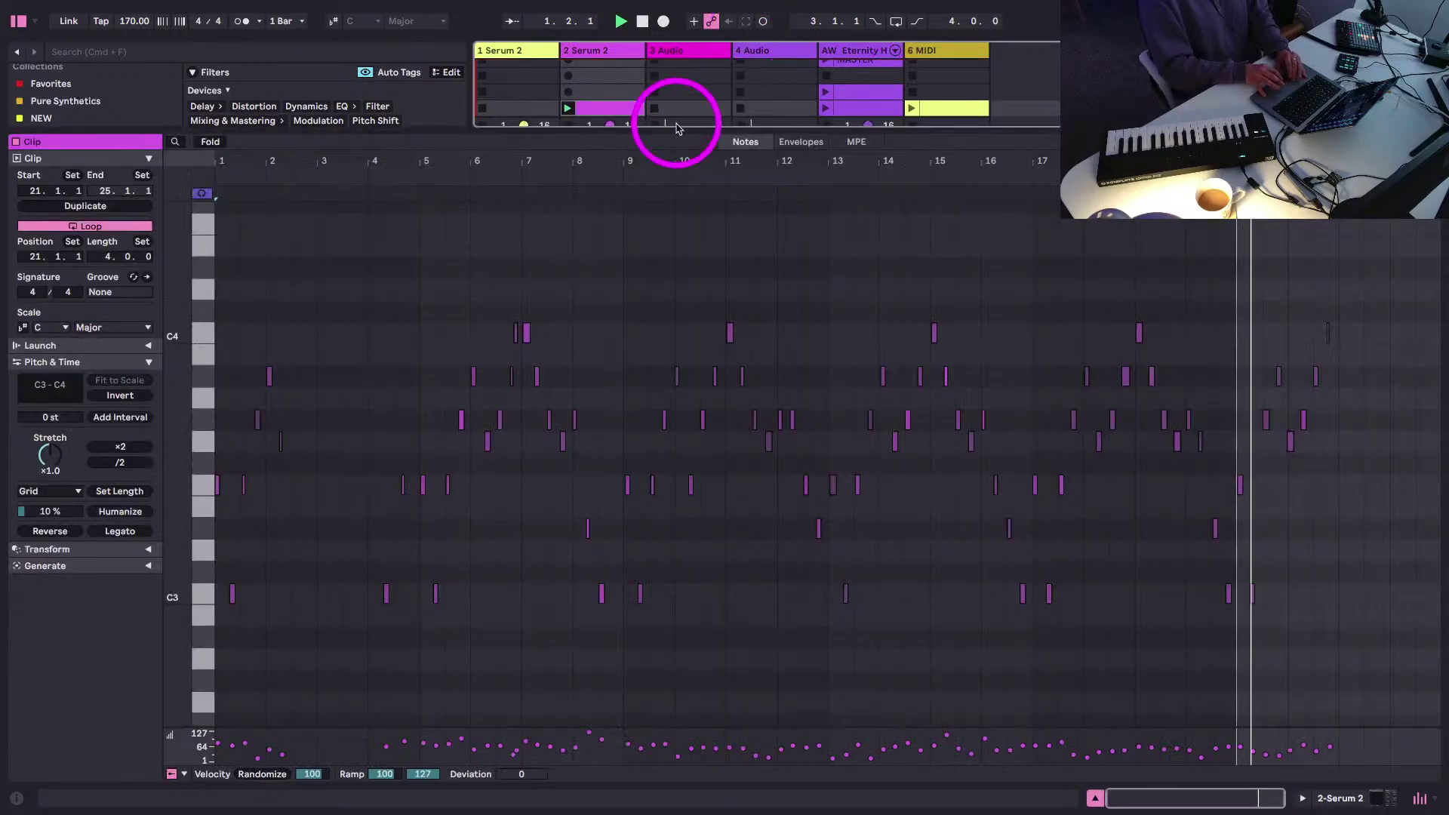
- Try a four-bar loop starting at 17.3.1 in the captured clip, with the clip start at the same position
left_click_drag(1338, 178, 1169, 179)
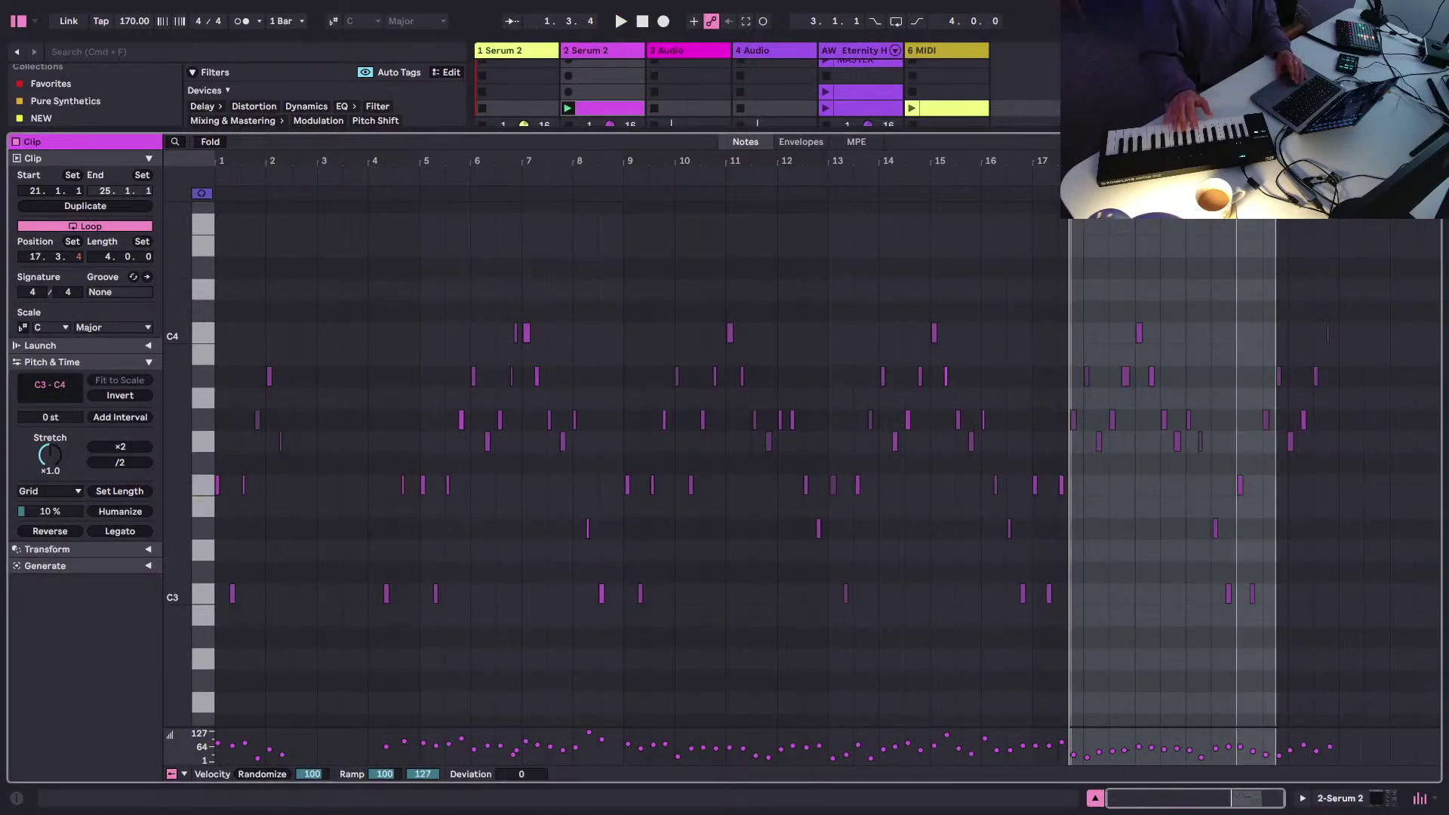
mouse_move(1100, 175)
left_mouse_down()
mouse_move(1116, 175)
mouse_move(1089, 173)
left_mouse_up()
key("space")
key("space")
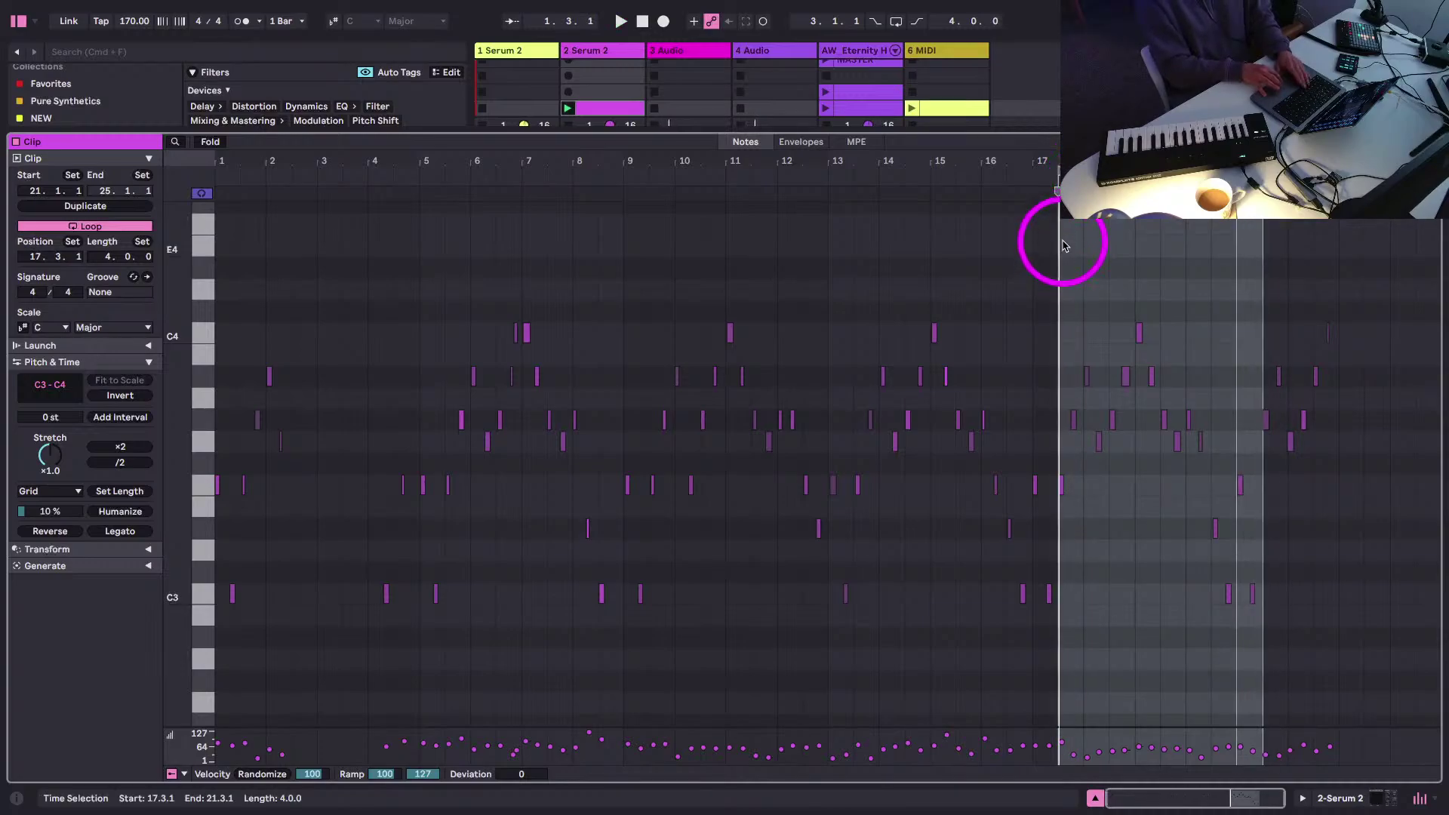
key("space")
left_click_drag(1240, 177, 1058, 175)
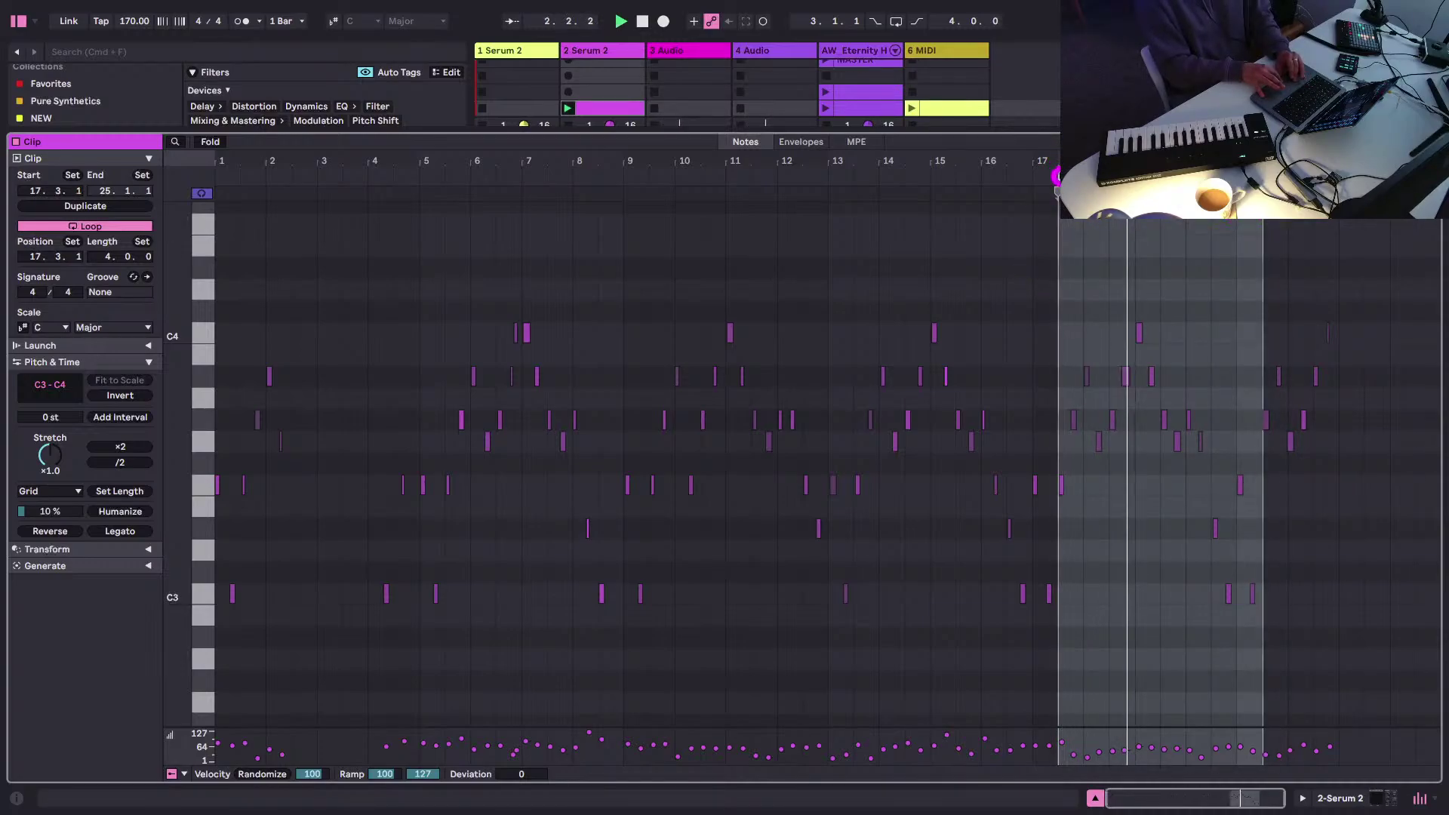
key("space")
key("space")
key("space")
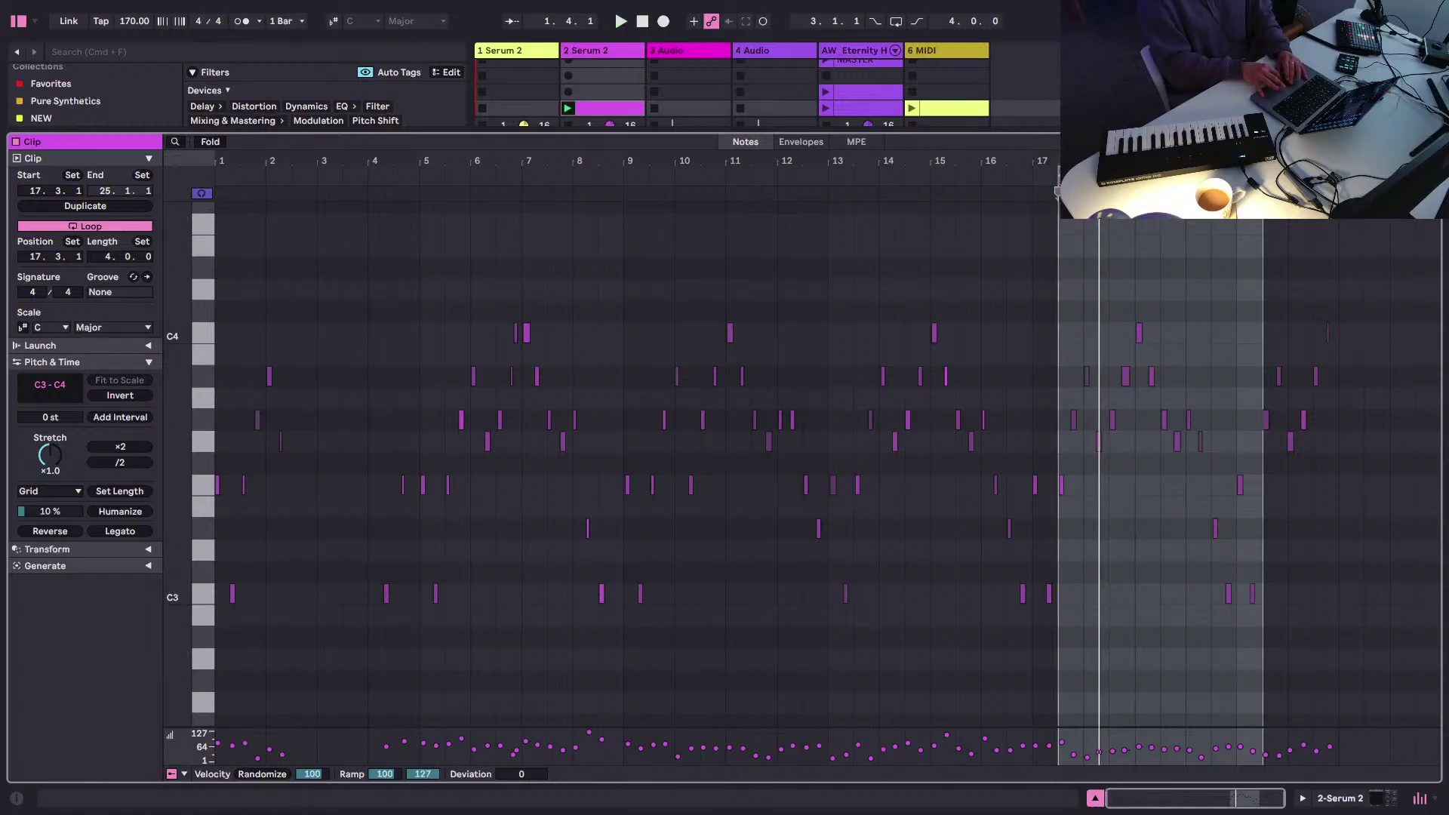
- Set the captured clip's start and loop position to 17.1.1 with a loop length of four bars
mouse_move(1079, 164)
left_mouse_down()
mouse_move(874, 161)
mouse_move(1029, 179)
mouse_move(990, 183)
left_mouse_up()
key("space")
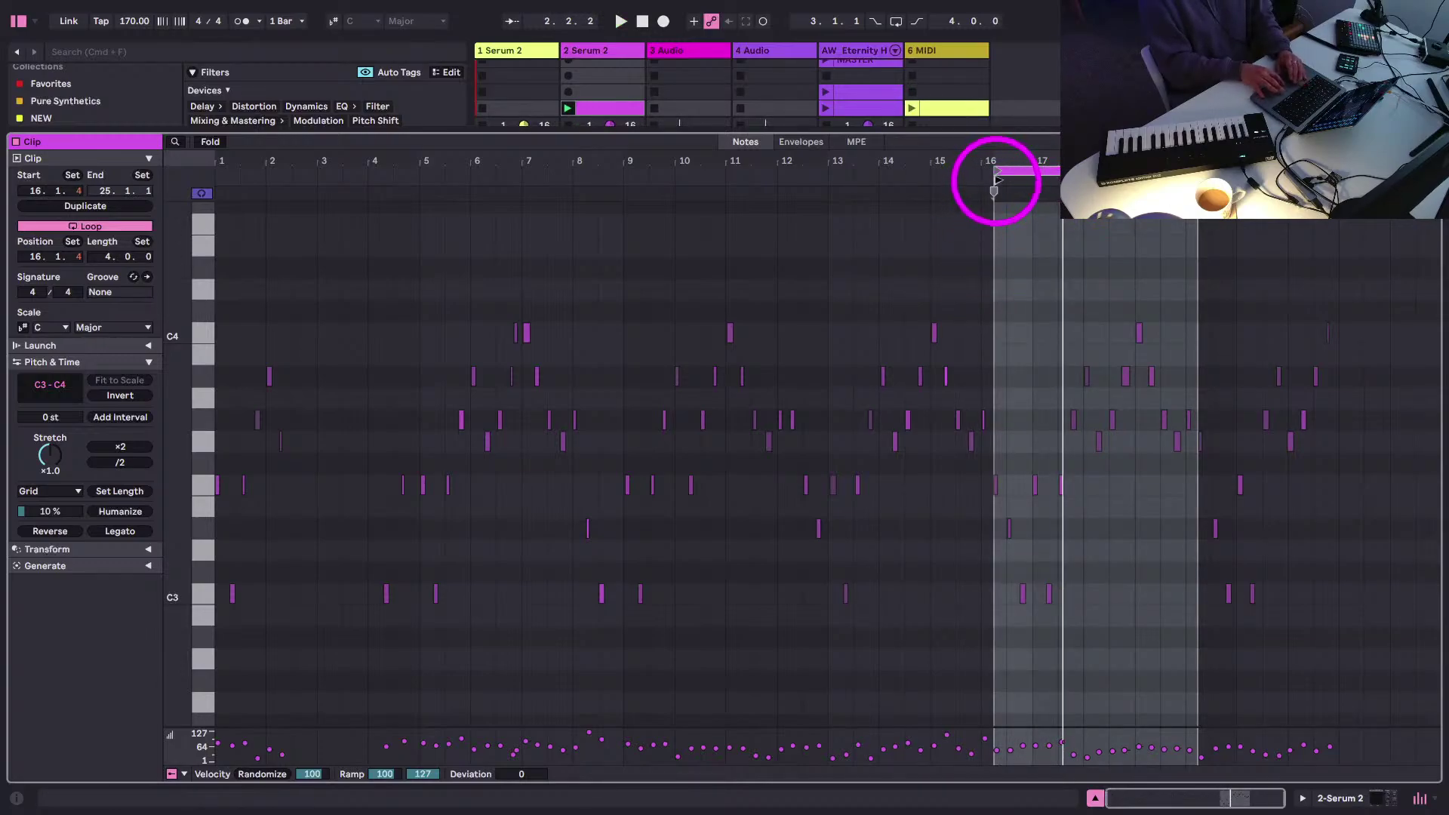
left_click_drag(996, 181, 1032, 175)
key("space")
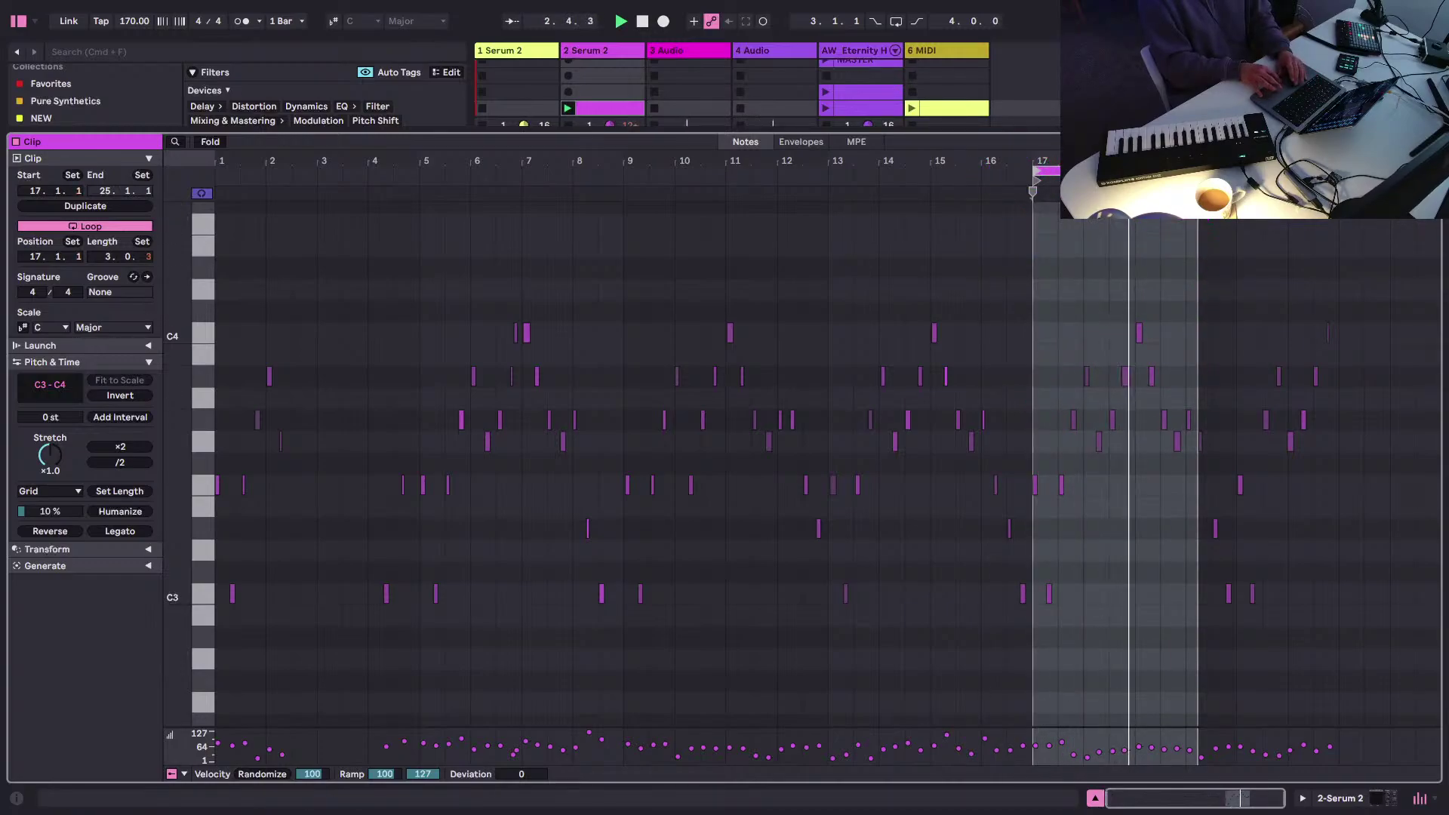
left_click_drag(1197, 172, 1236, 172)
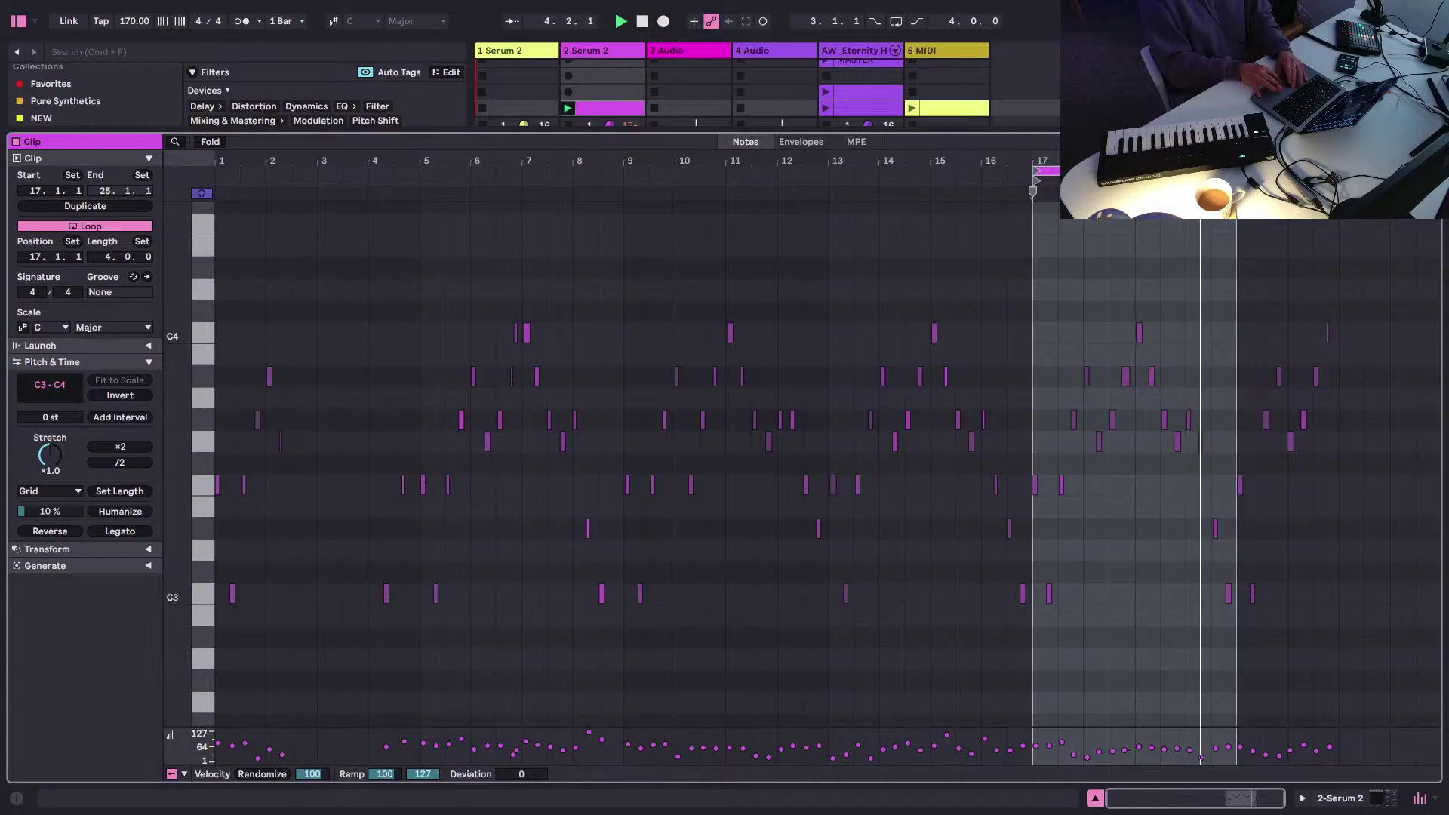
- Quantize the start of all notes in the captured clip to a 1/8 grid at 100%
key("super+a")
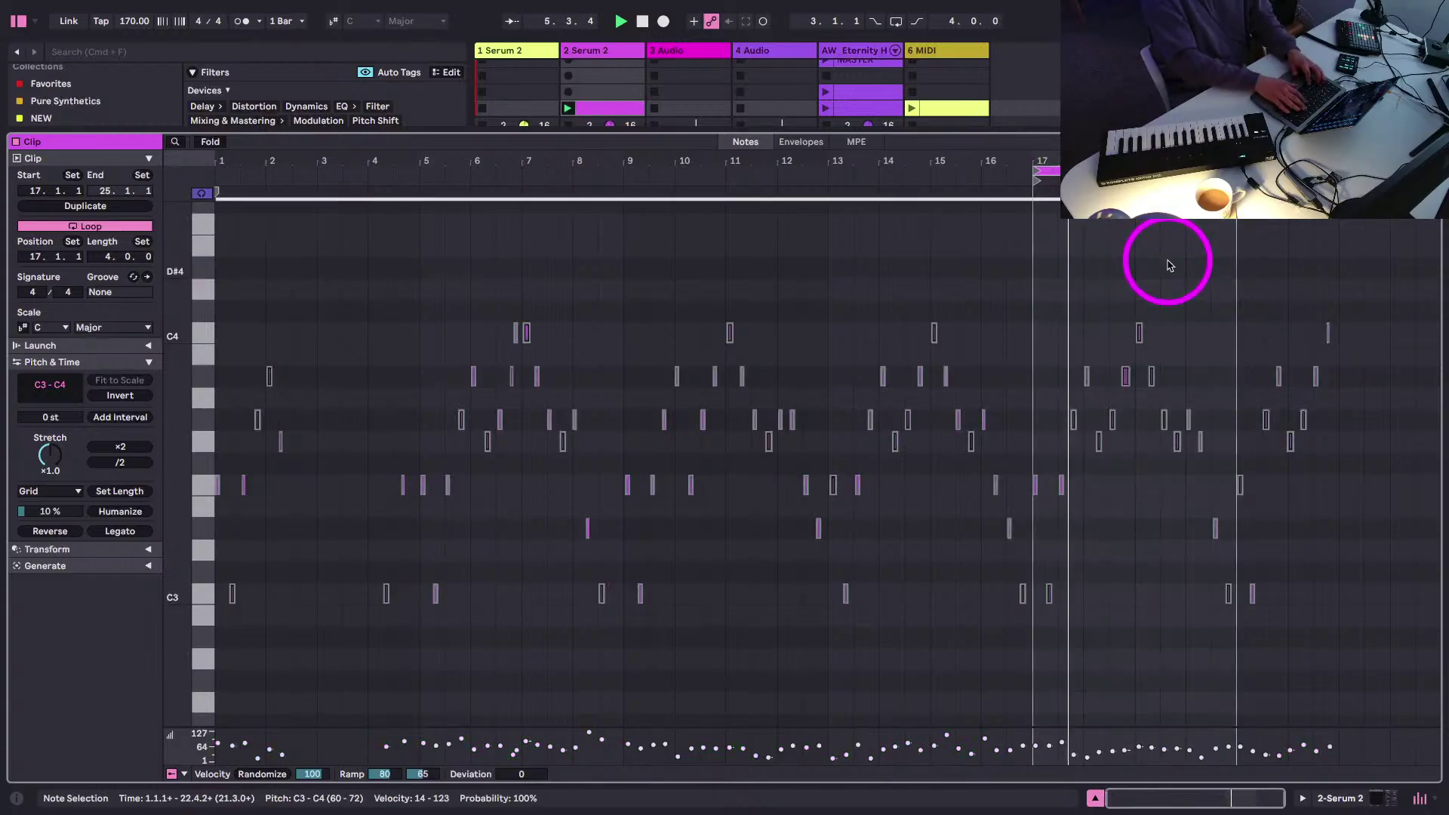
key("super+u")
key("super+z")
key("super+shift+u")
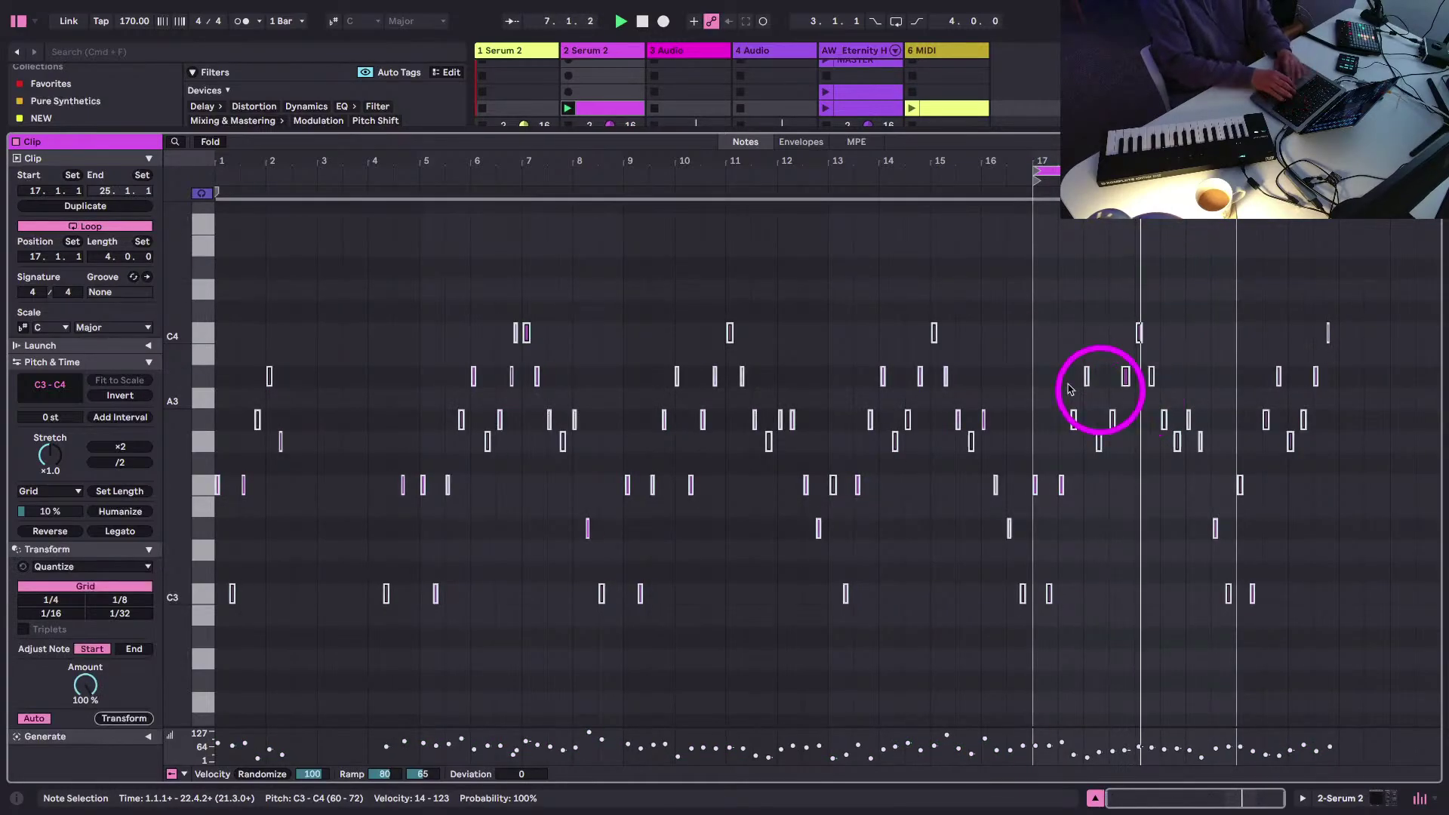
left_click(107, 600)
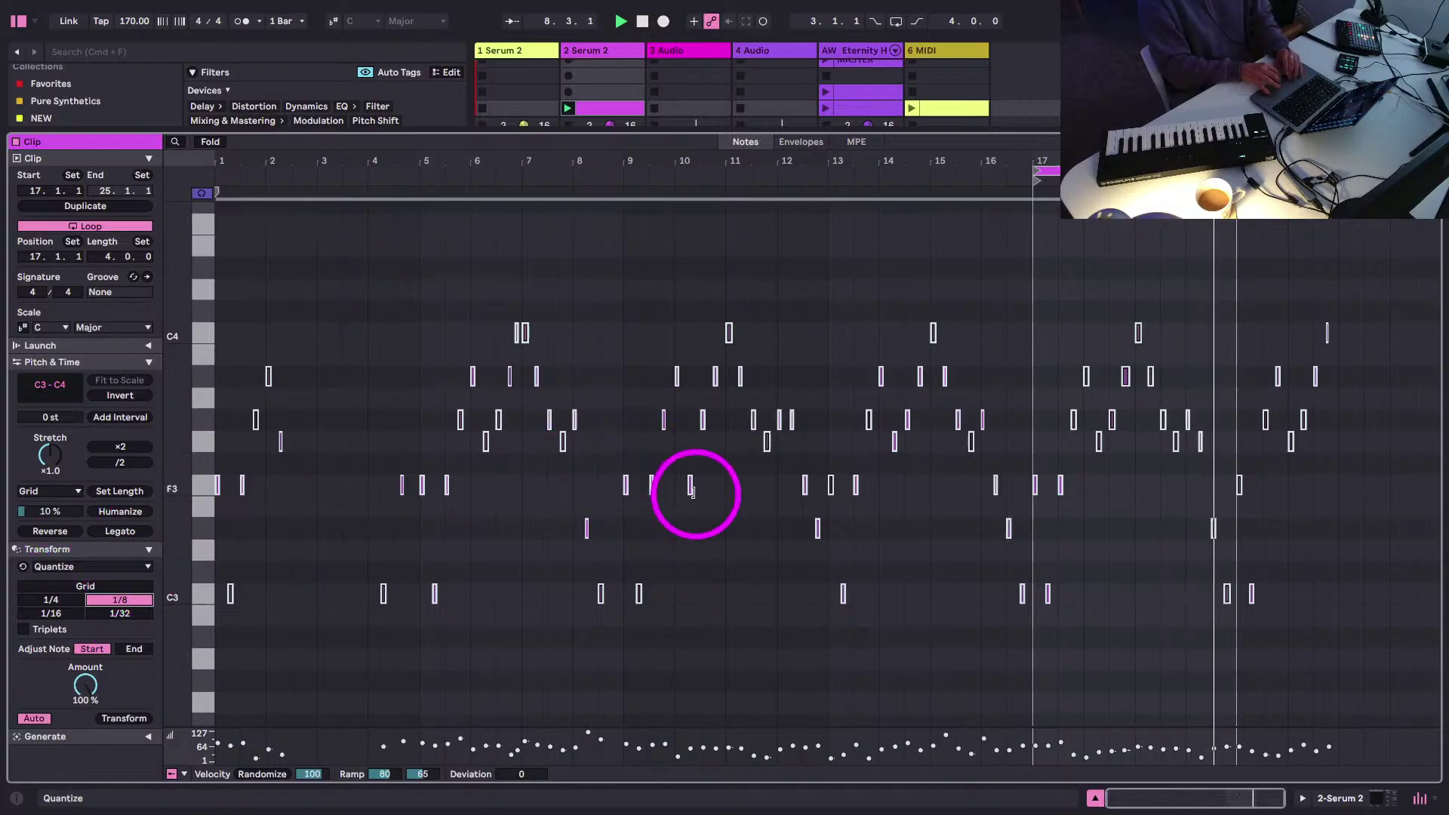
- Return to the track's devices, reopen the second Serum 2 and reposition its window so all controls are reachable
key("shift+Tab")
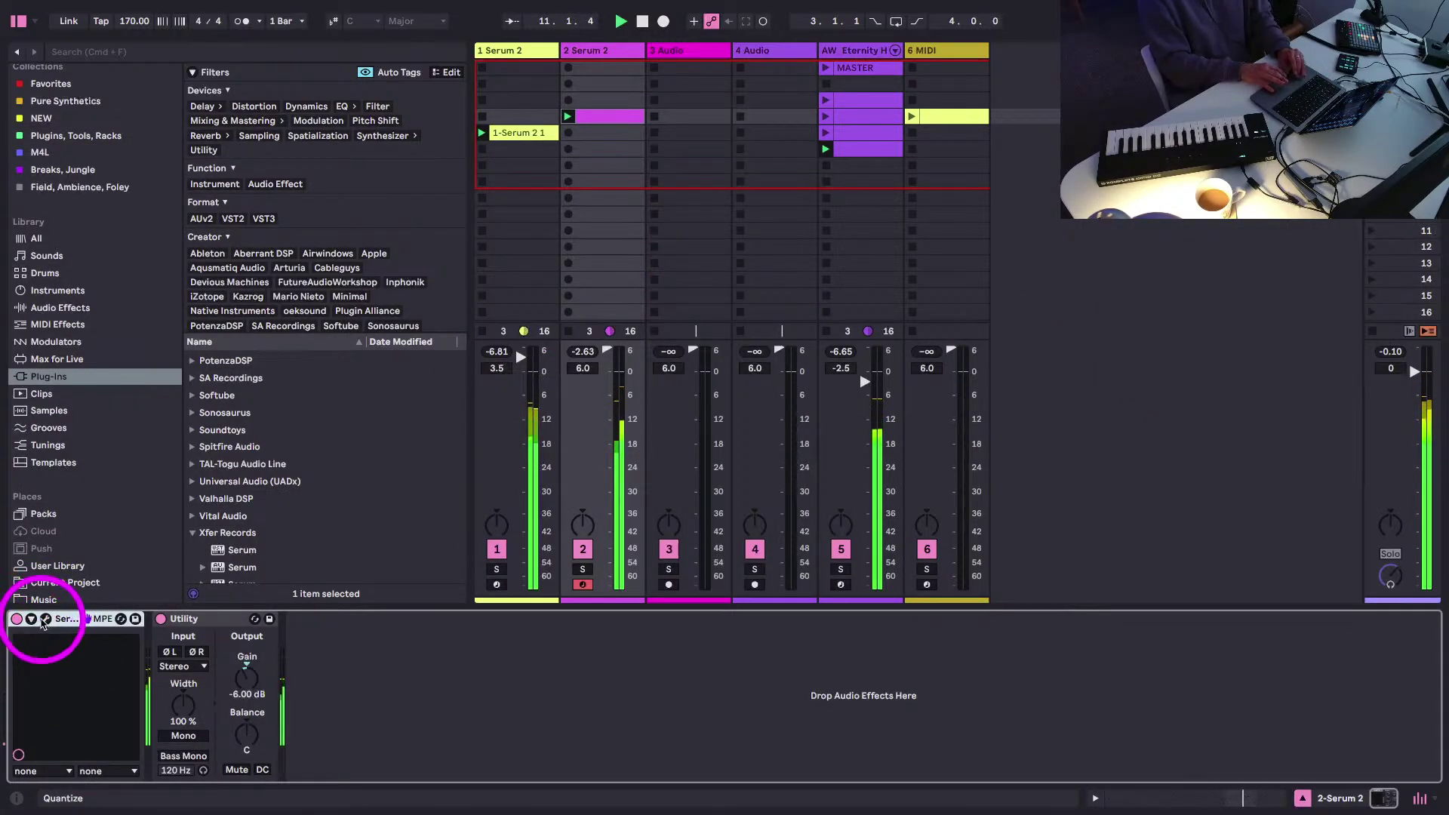
left_click_drag(1186, 813, 509, 32)
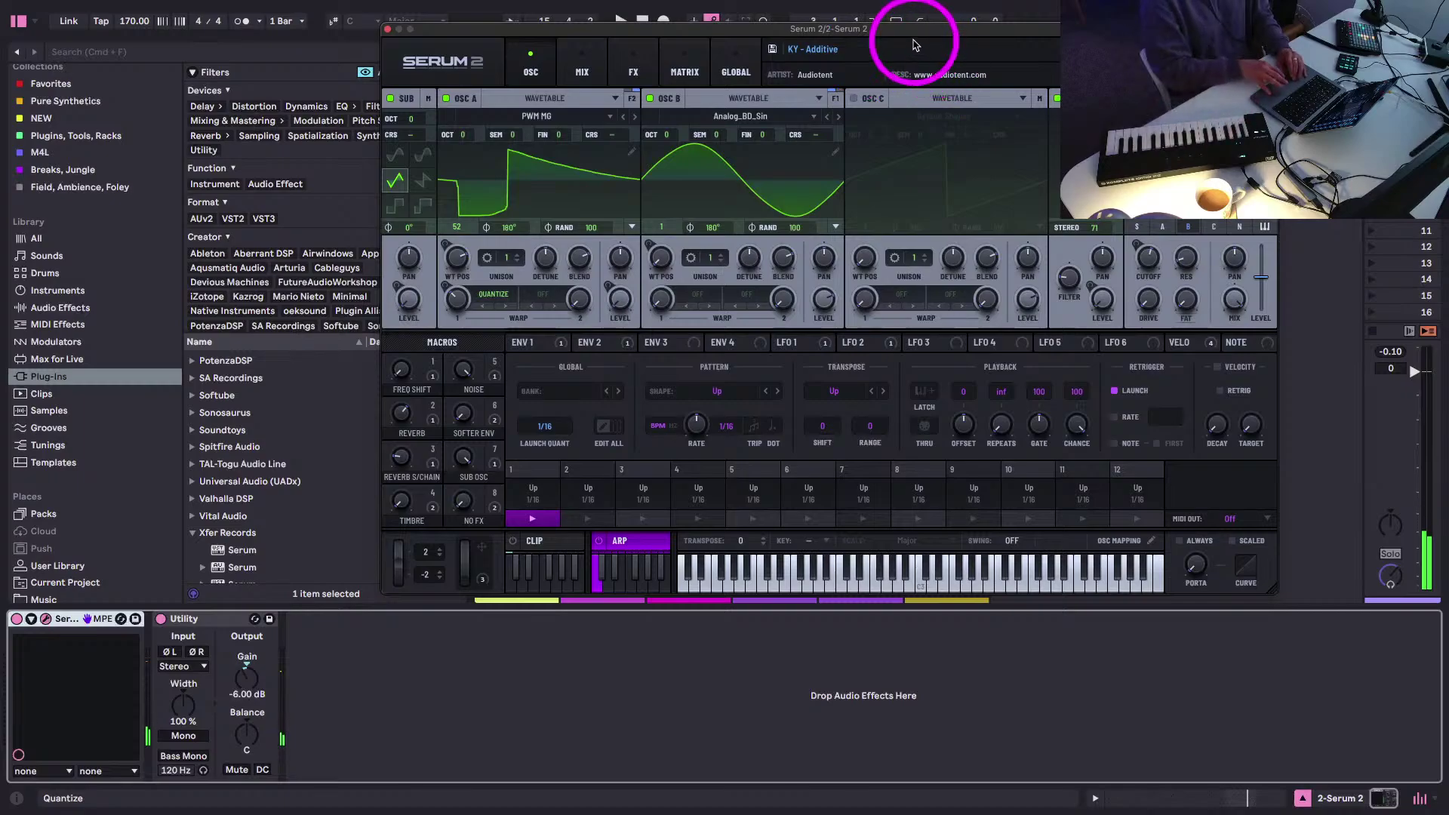
left_click_drag(906, 29, 771, 78)
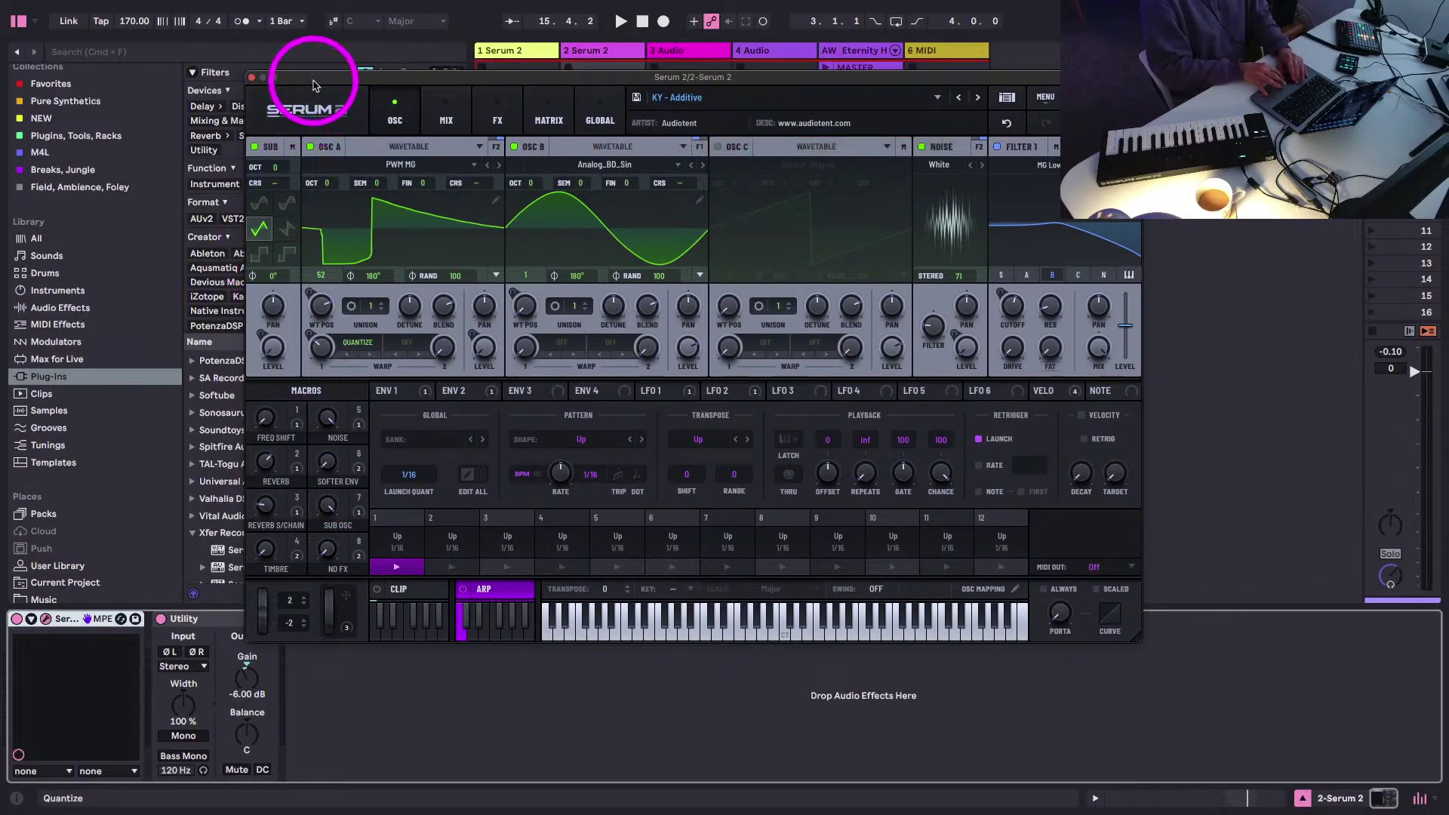
left_click_drag(312, 79, 258, 85)
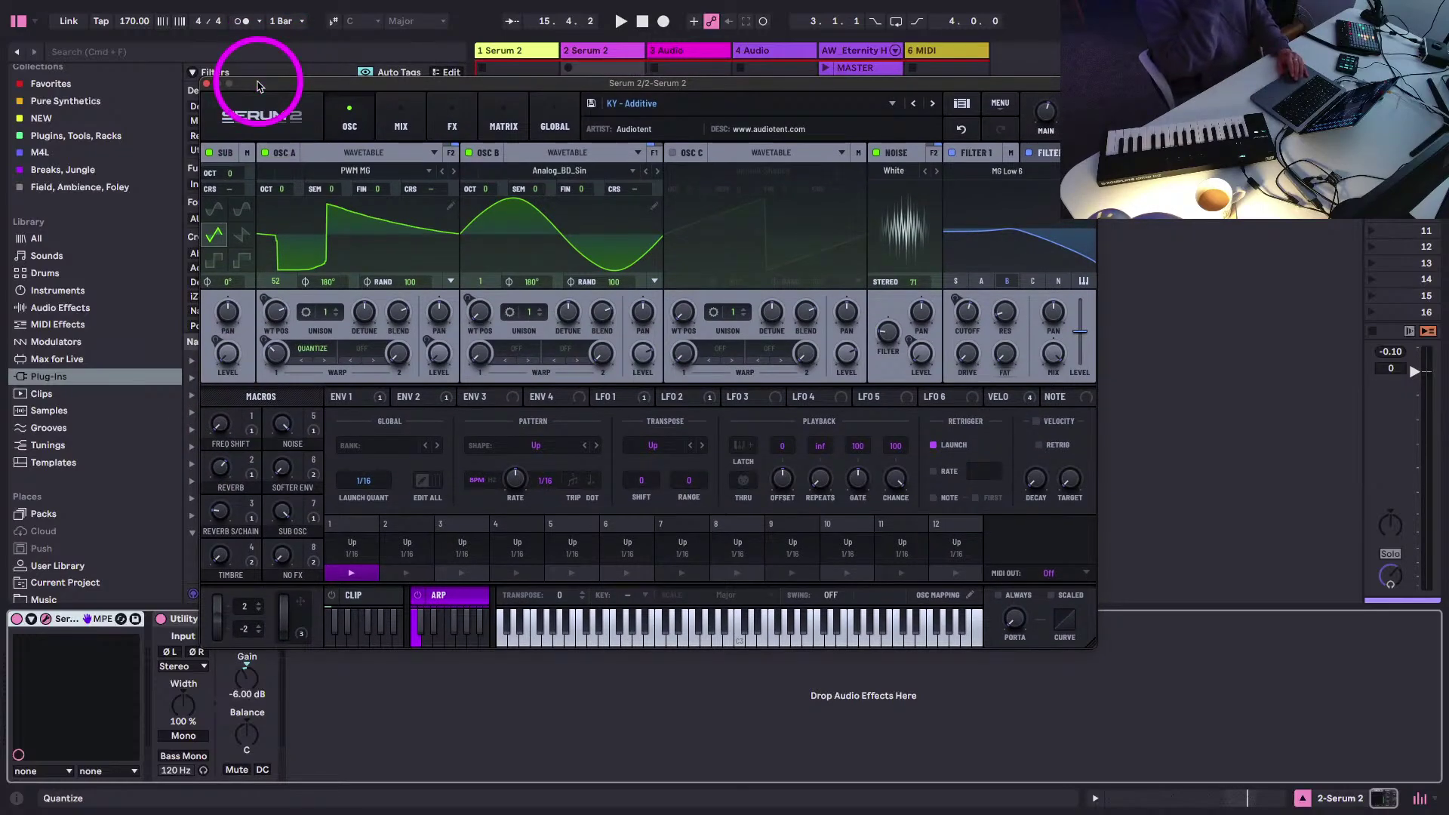
left_click_drag(252, 82, 258, 92)
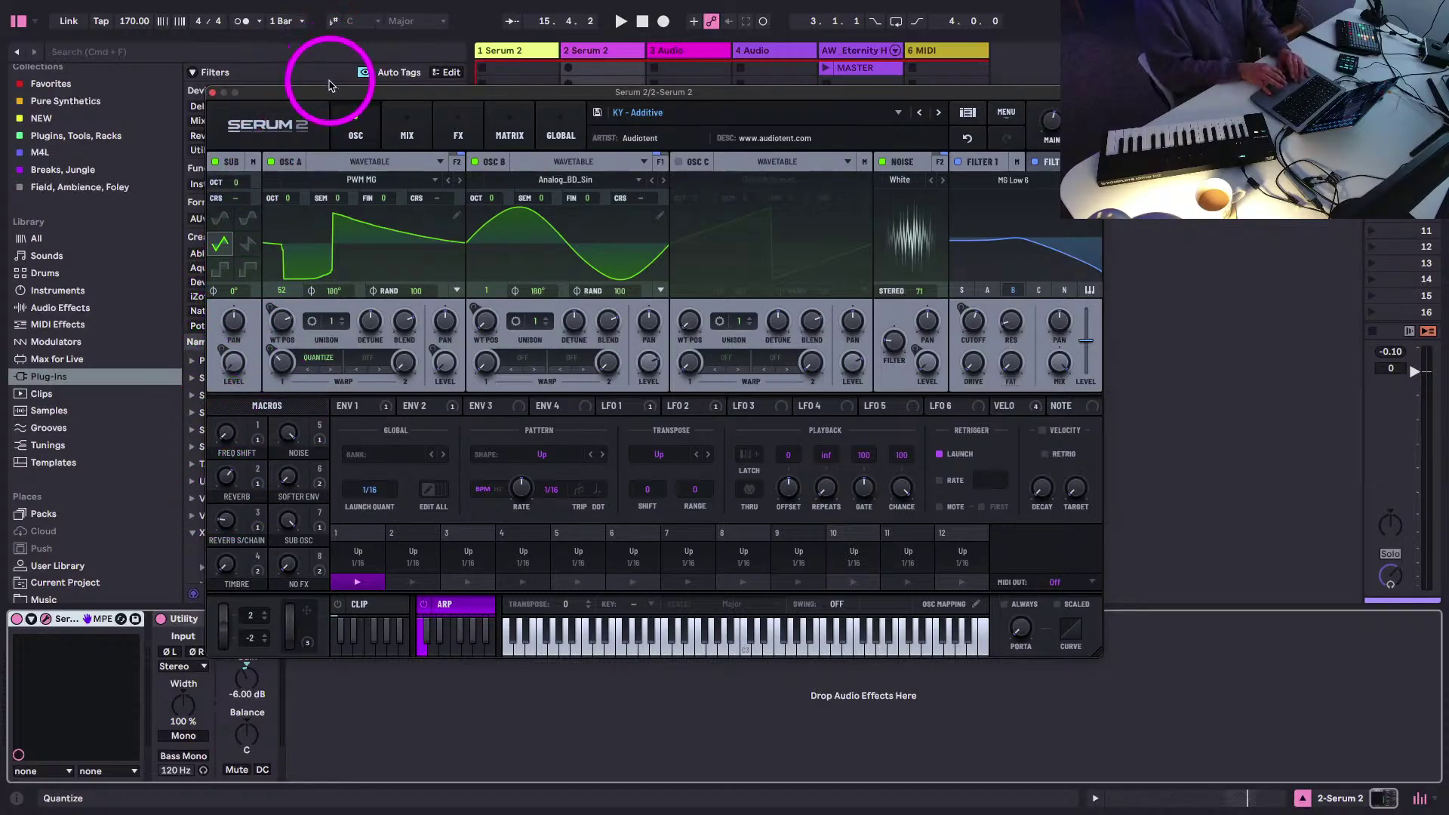
left_click_drag(330, 91, 312, 78)
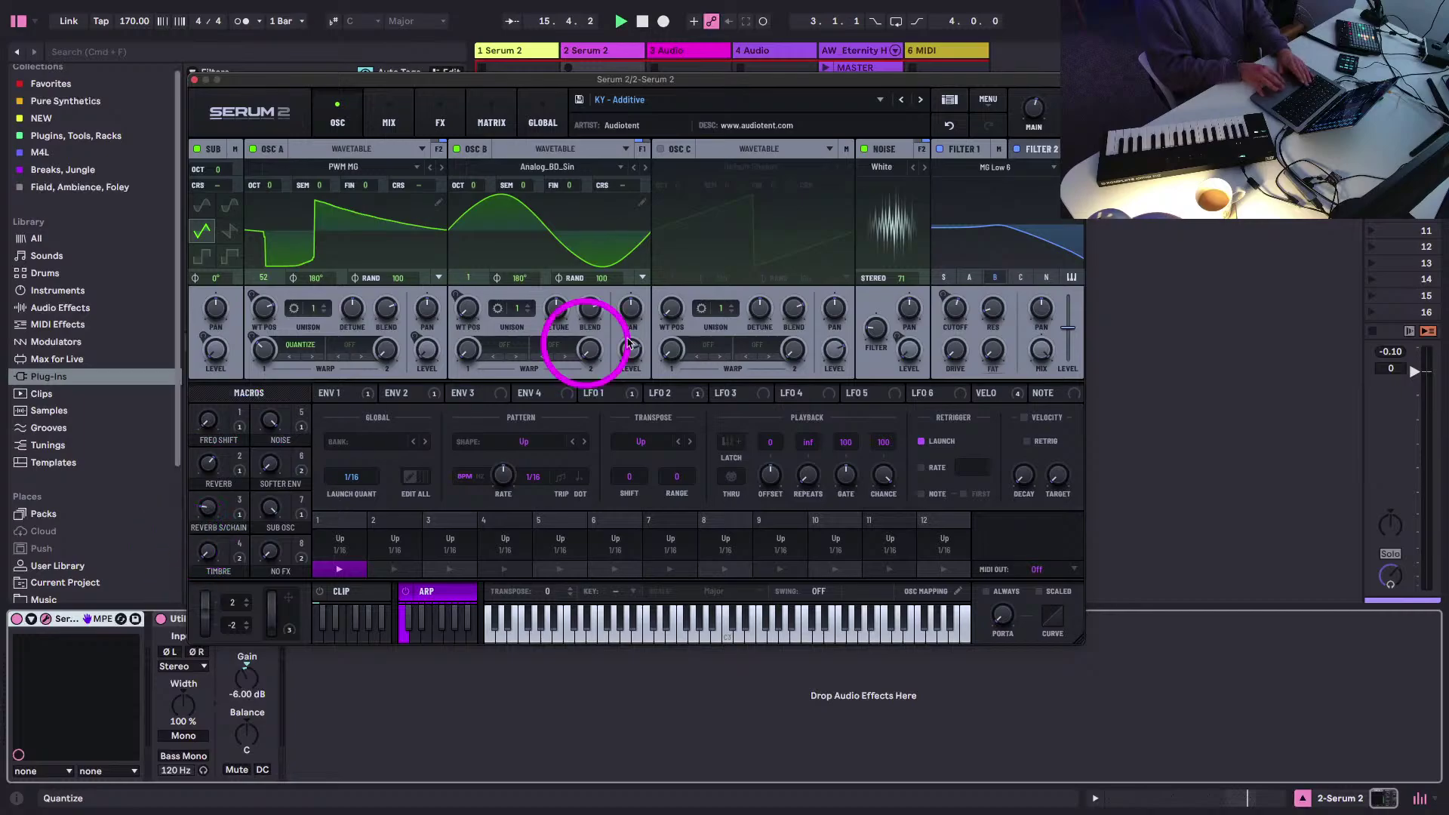
- Try a different Filter 1 cutoff while the loop plays, undo it and inspect Filter 2
key("space")
left_click_drag(955, 313, 938, 333)
key("super+z")
left_click(1034, 153)
key("super+z")
left_click(572, 305)
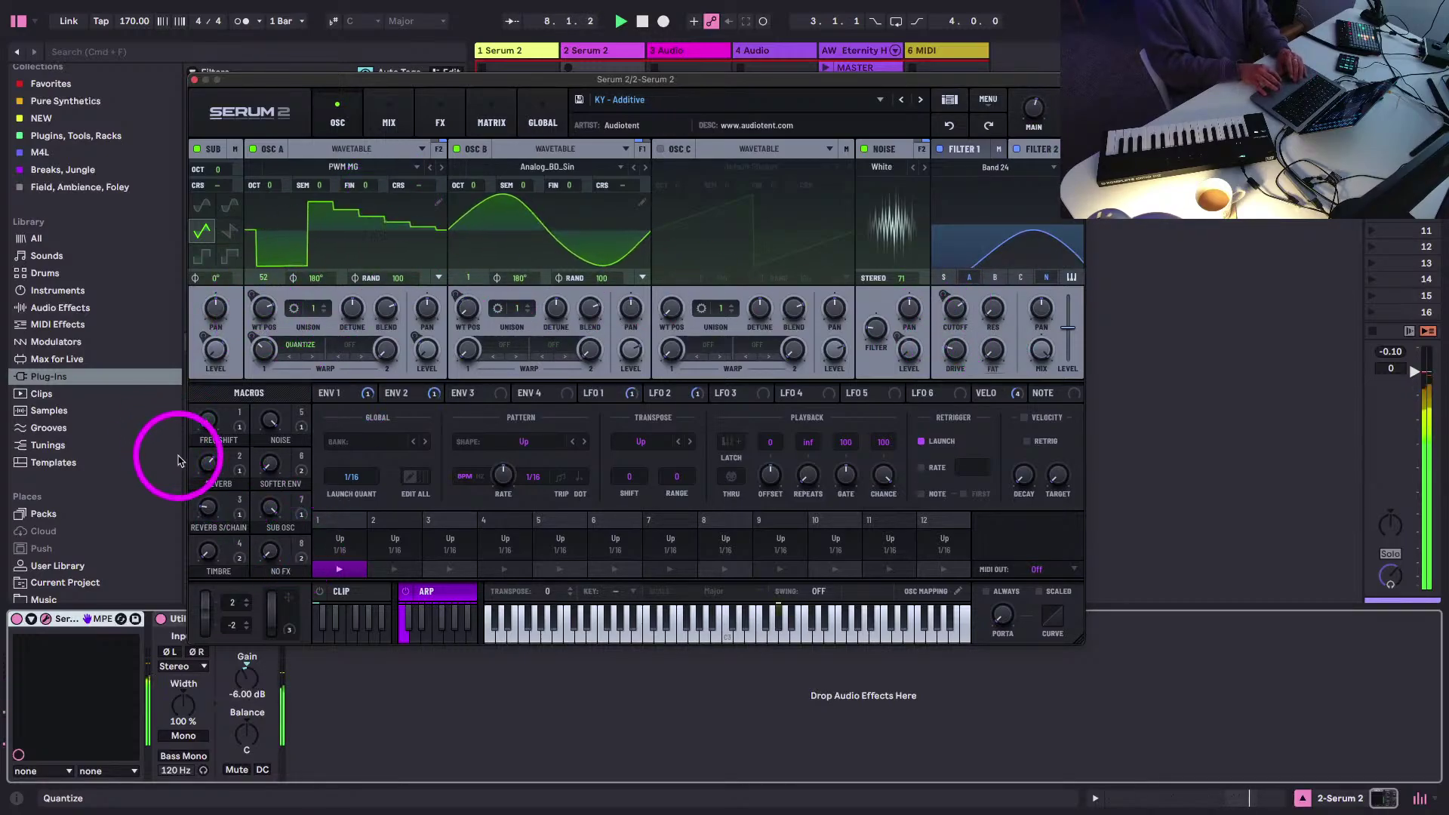
- Audition the Softer Env, Freq Shift and Reverb S/Chain macros on the KY - Additive sound while the loop plays
left_click_drag(251, 469, 257, 423)
left_click_drag(257, 367, 253, 339)
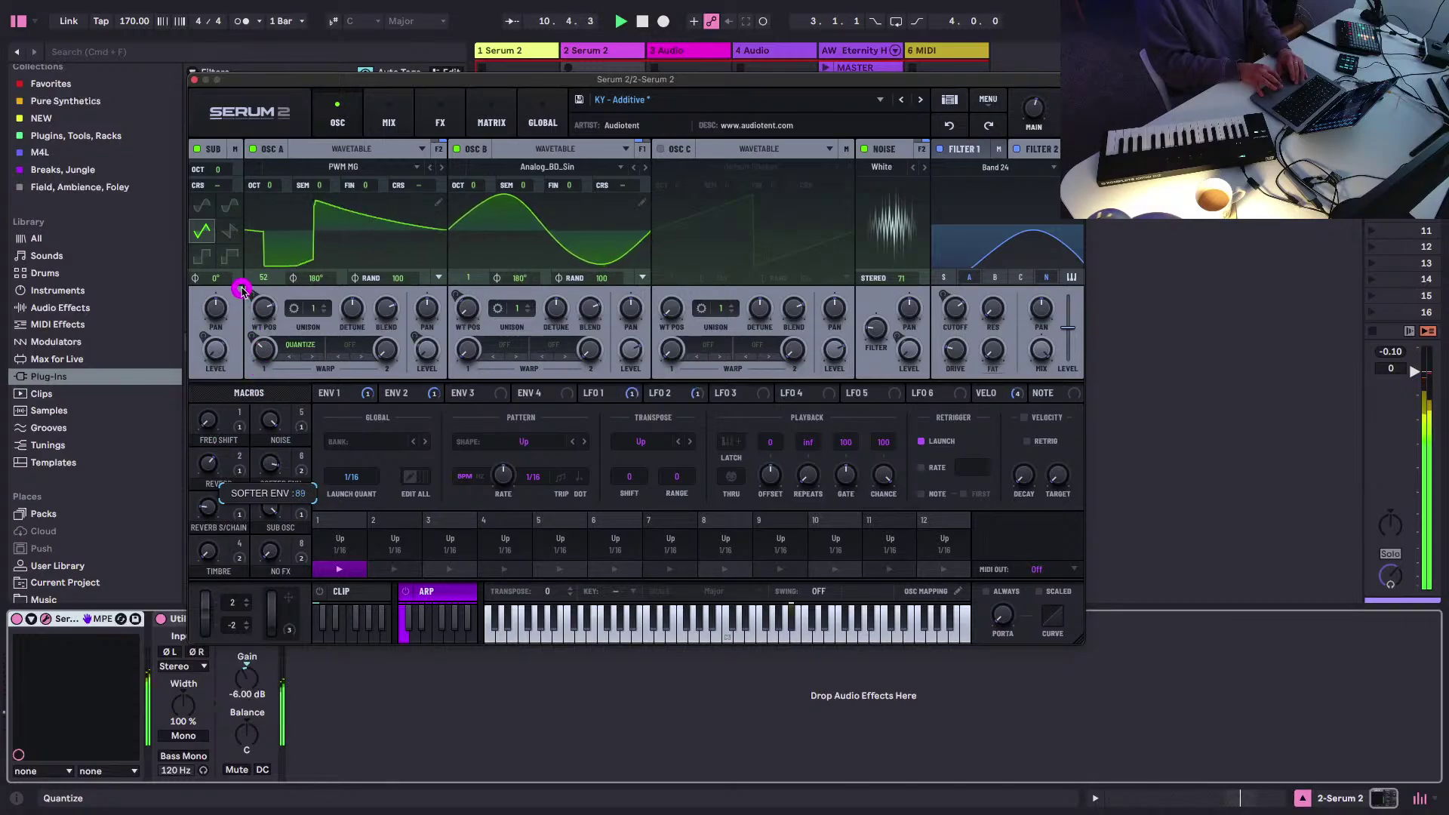
left_click_drag(204, 417, 197, 361)
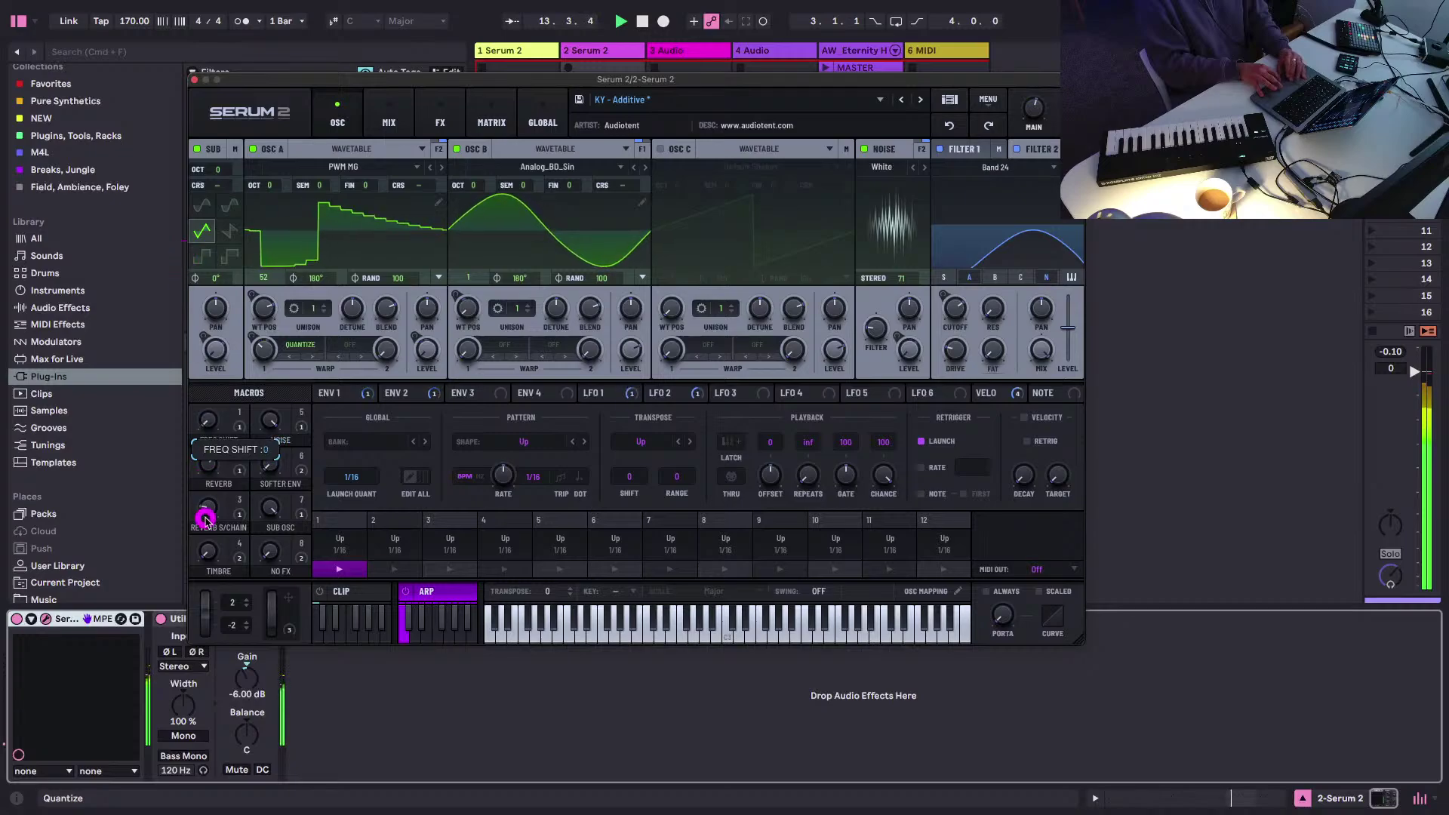
left_click_drag(204, 519, 201, 430)
- Raise the Timbre macro, try the portamento and No FX controls, and stop playback
left_click_drag(204, 552, 190, 460)
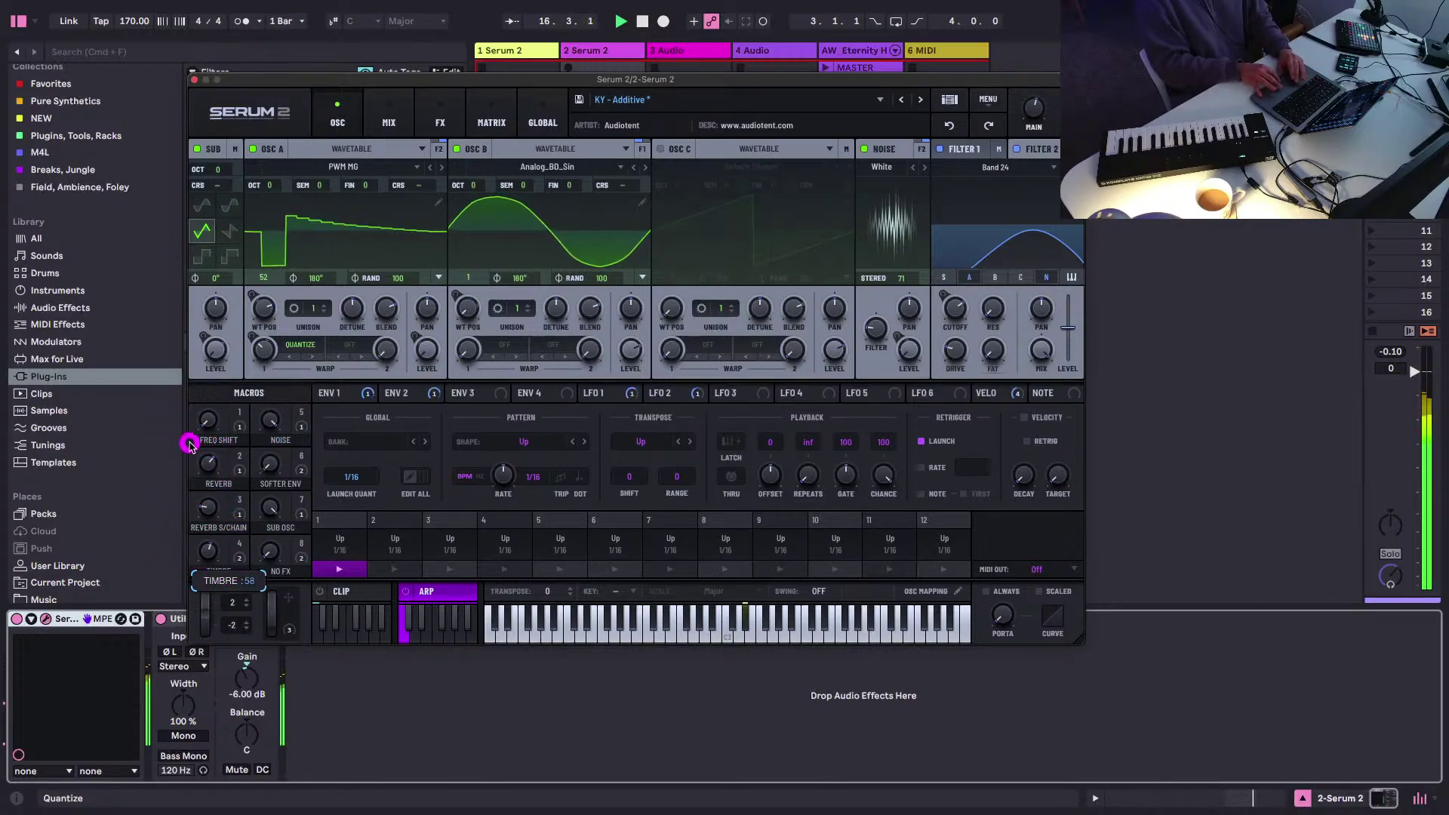
left_click_drag(177, 361, 168, 334)
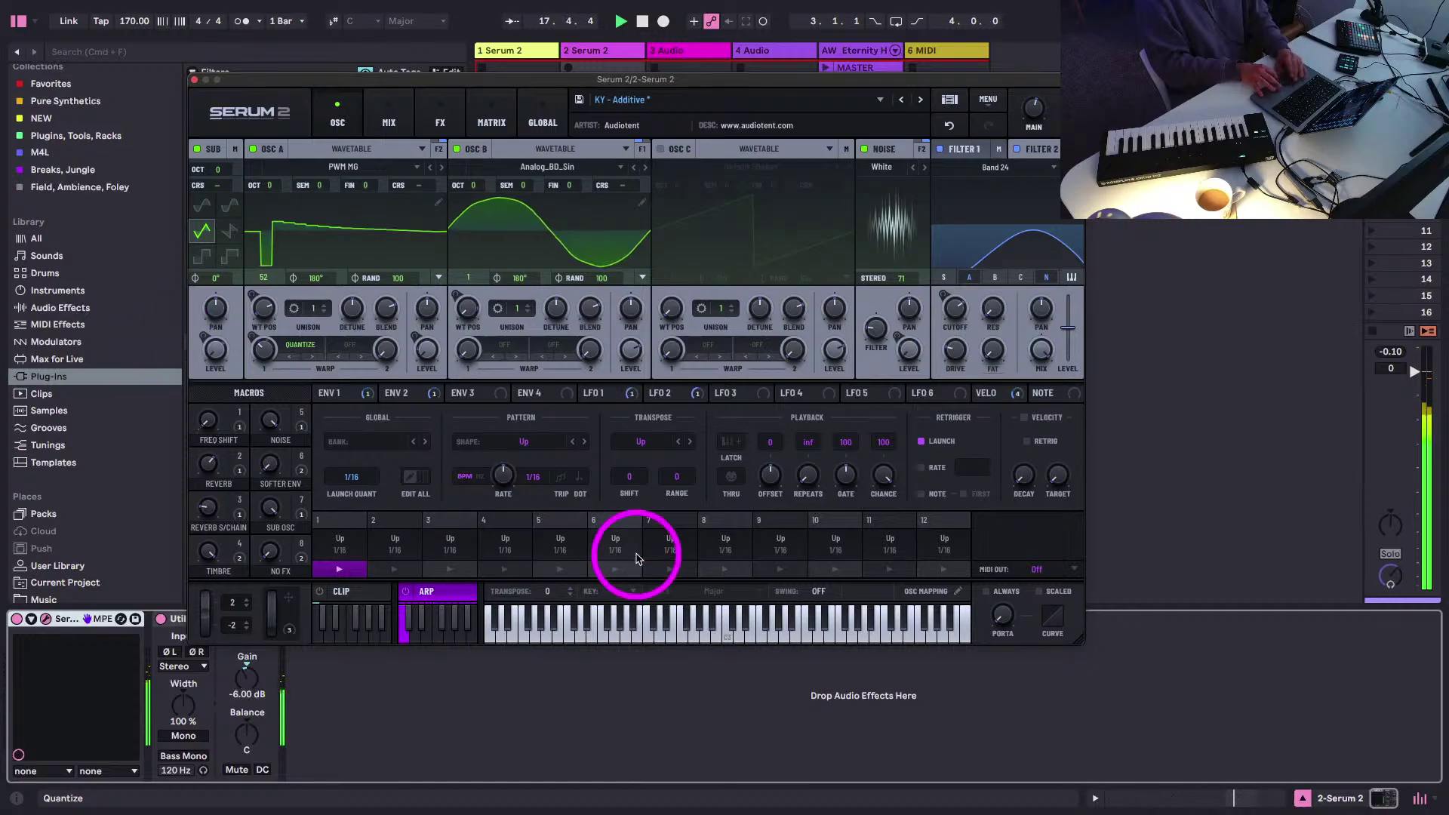
left_click_drag(1003, 621, 990, 563)
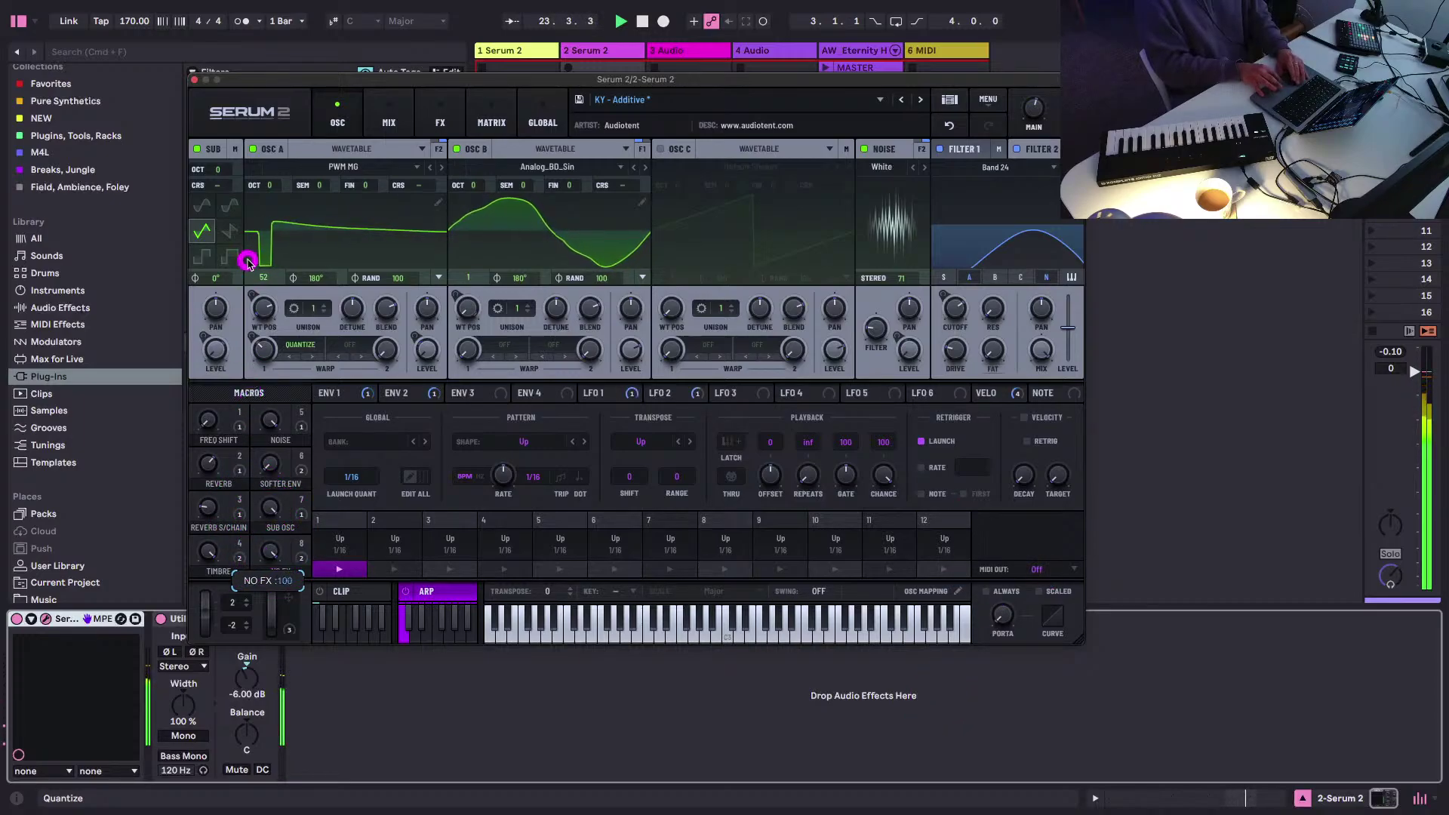
key("space")
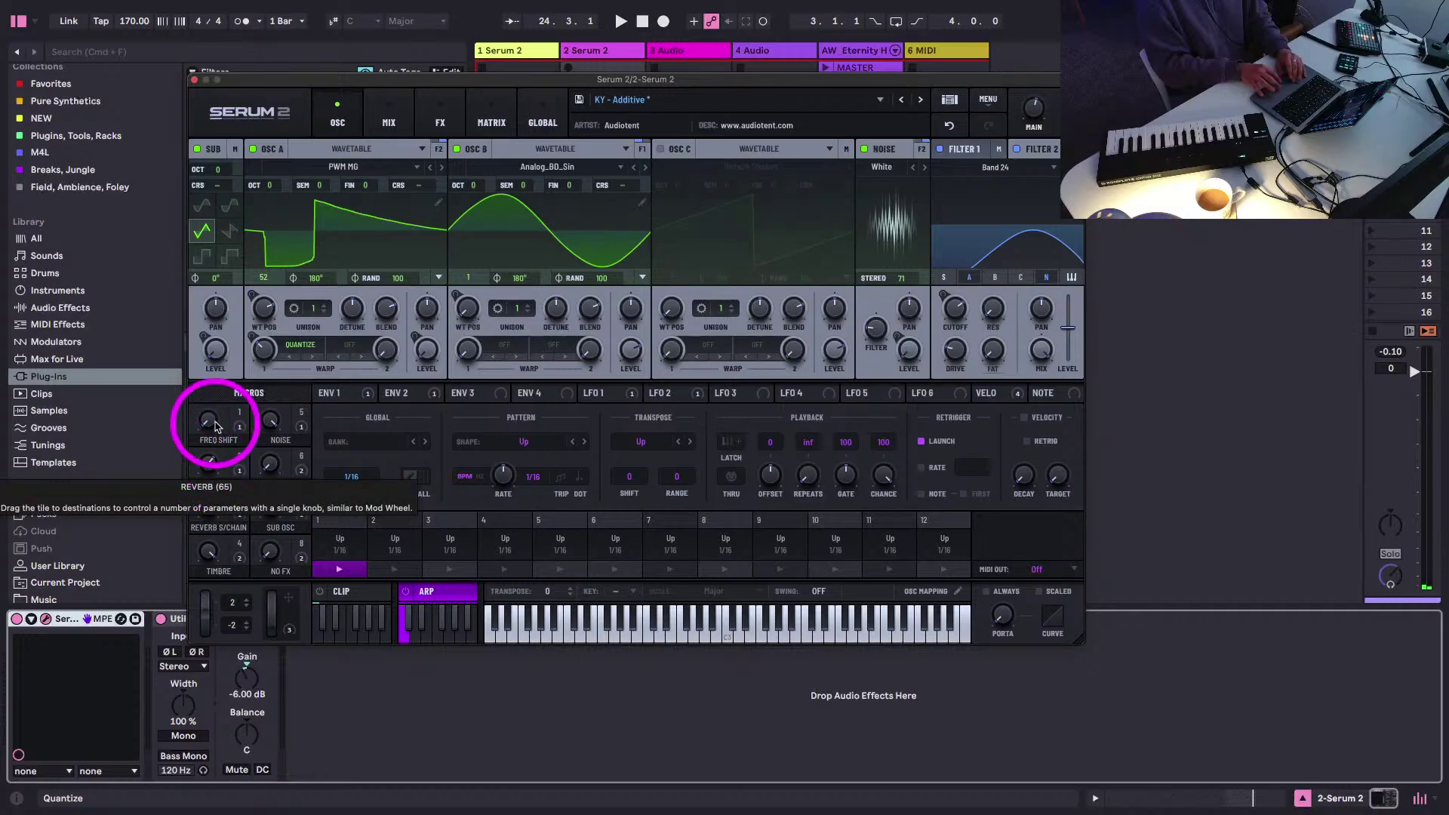
- Restart the loop, try a lower Quantize warp amount on oscillator A and switch off the noise oscillator
key("space")
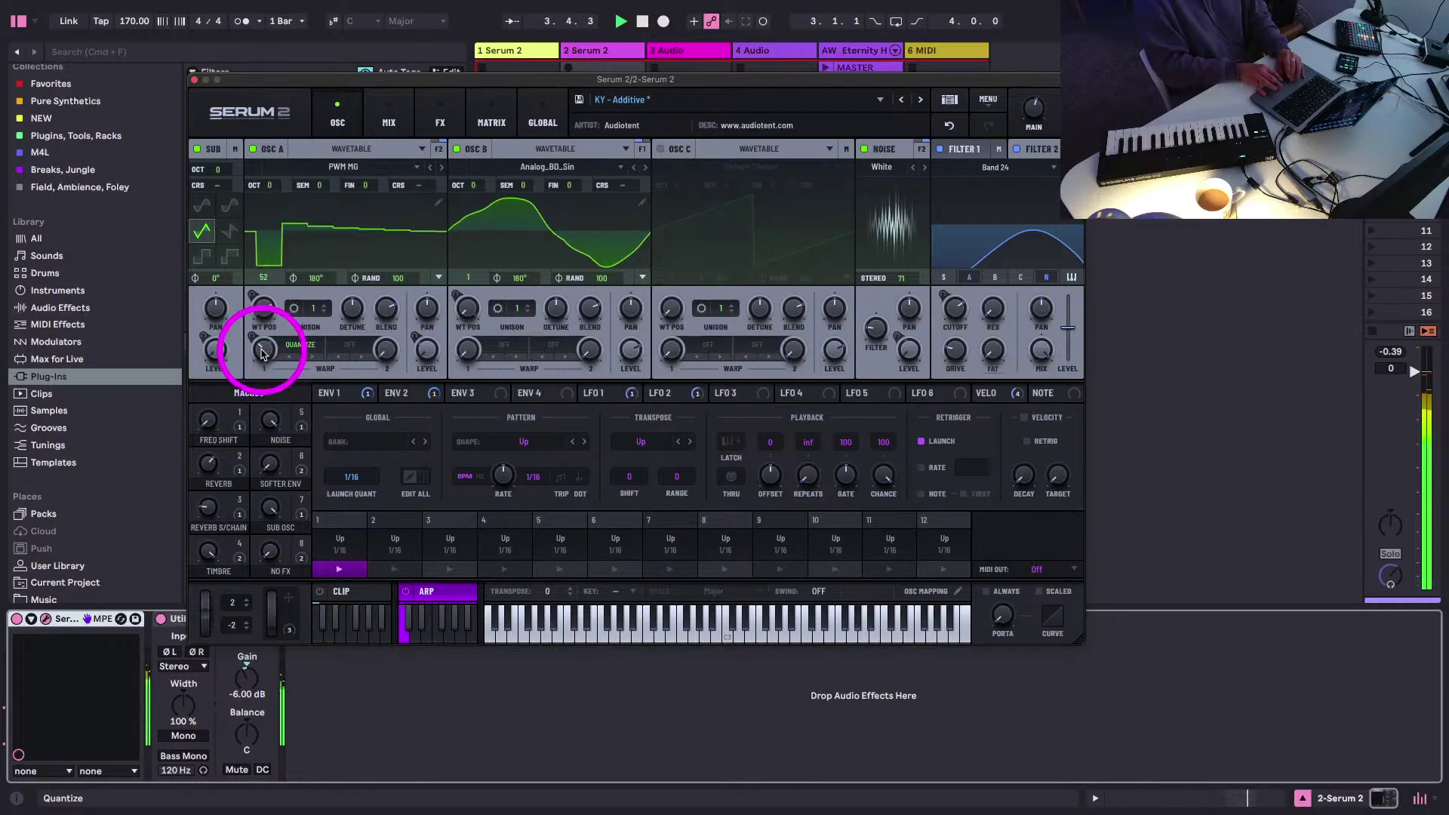
left_click_drag(261, 348, 269, 421)
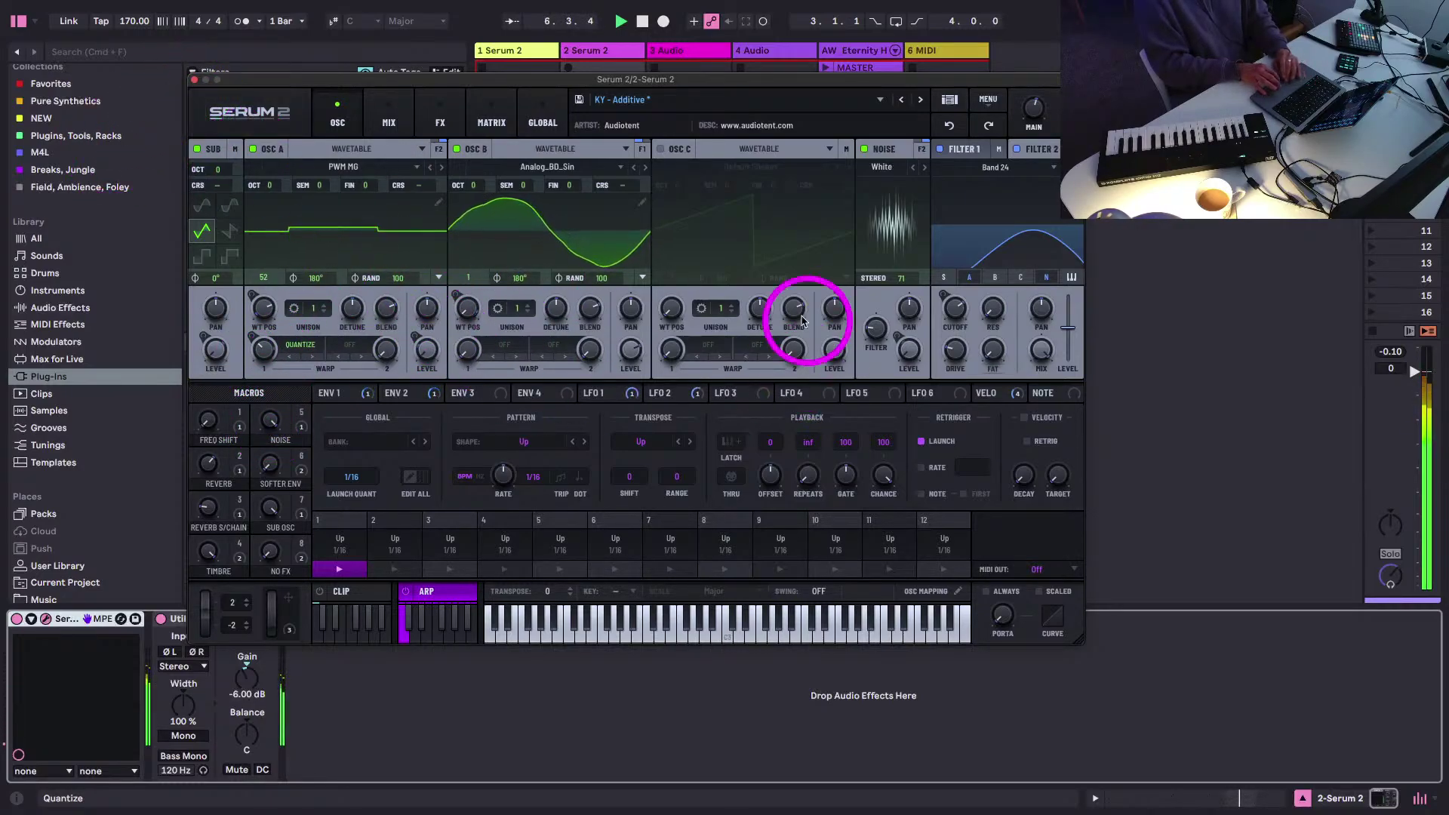
left_click(865, 150)
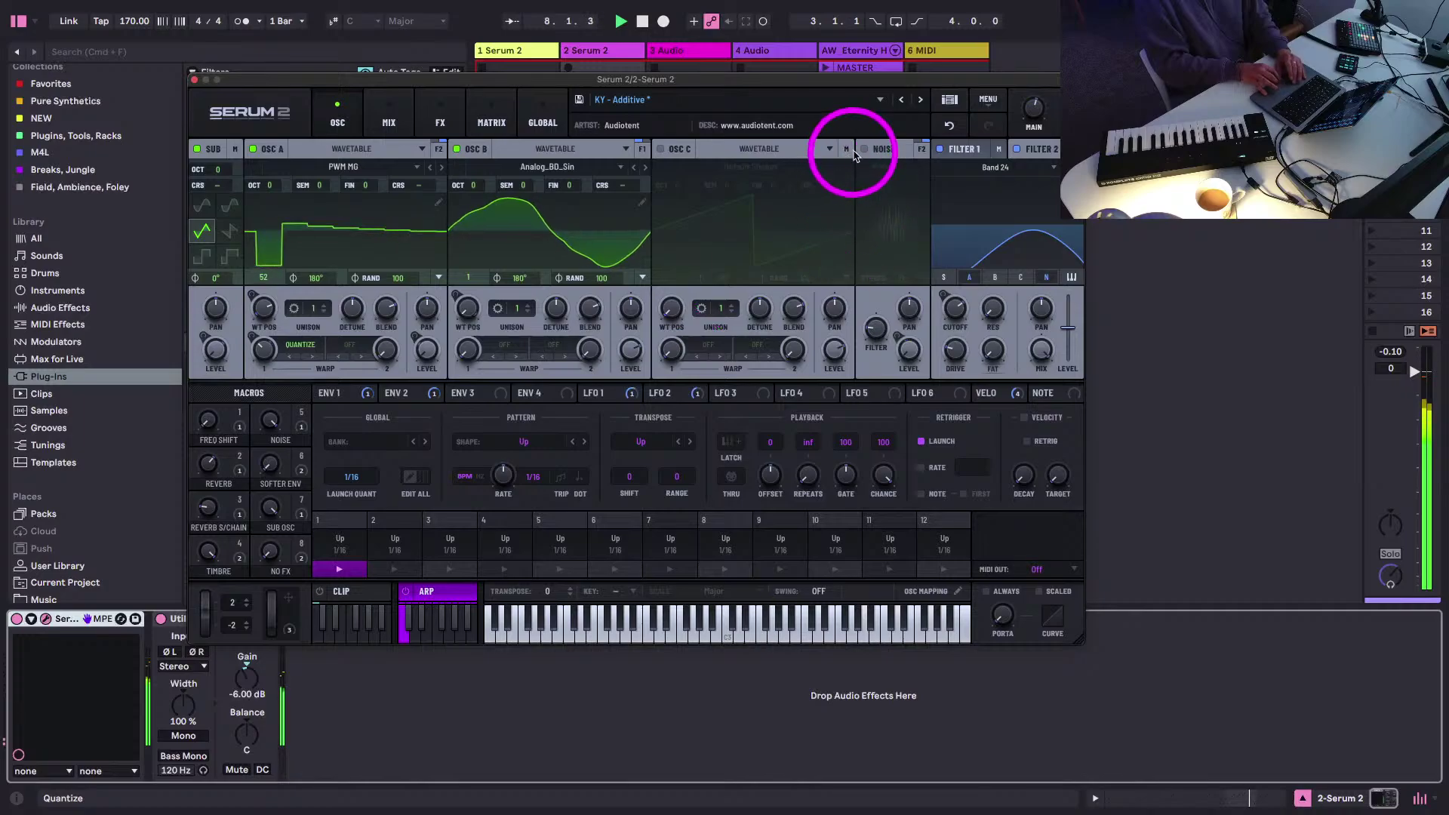
- Try a lower volume on the break track and undo it, and set the second Serum 2 track's volume to 4.2 dB
left_click(194, 80)
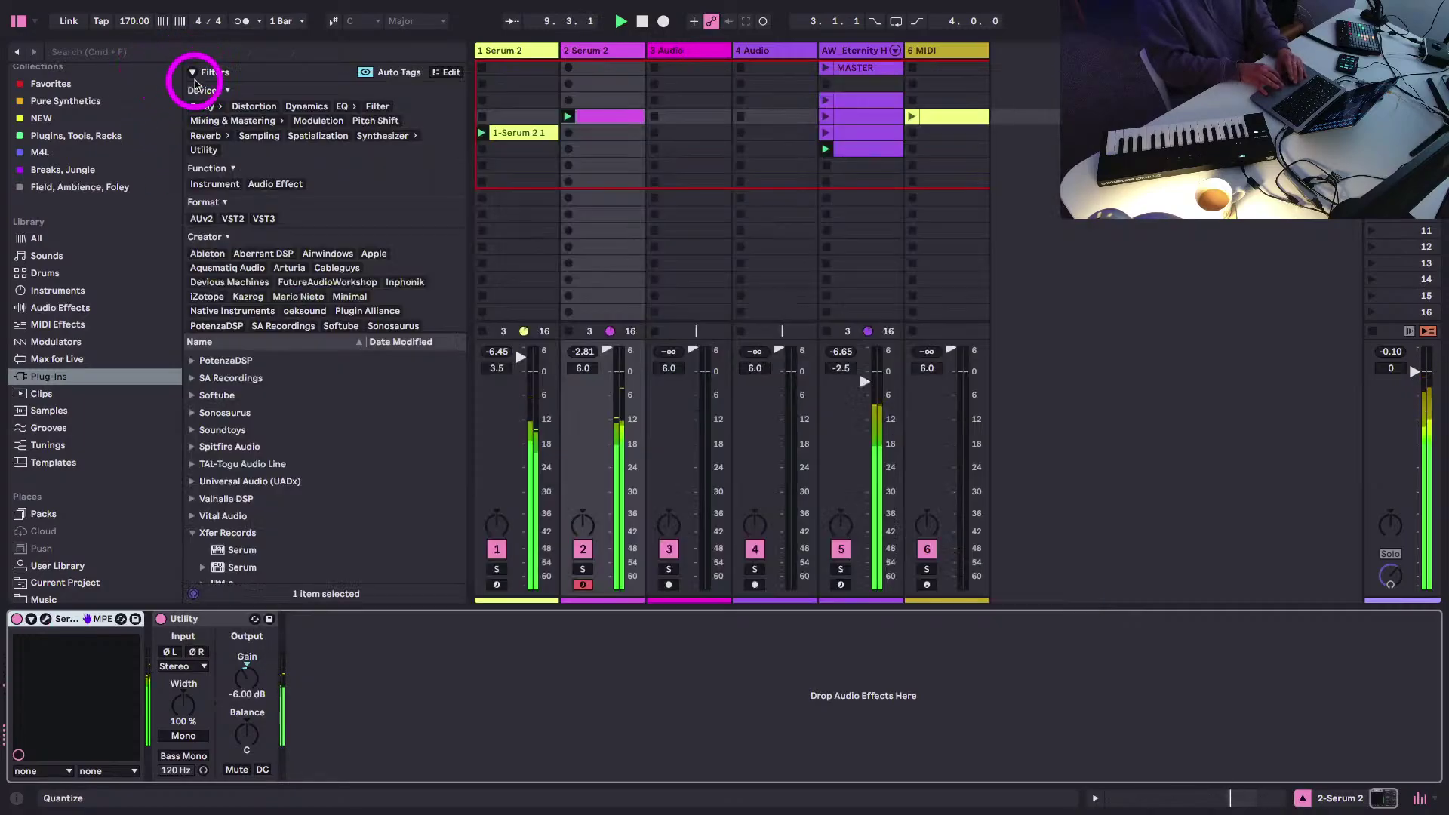
left_click_drag(865, 383, 865, 380)
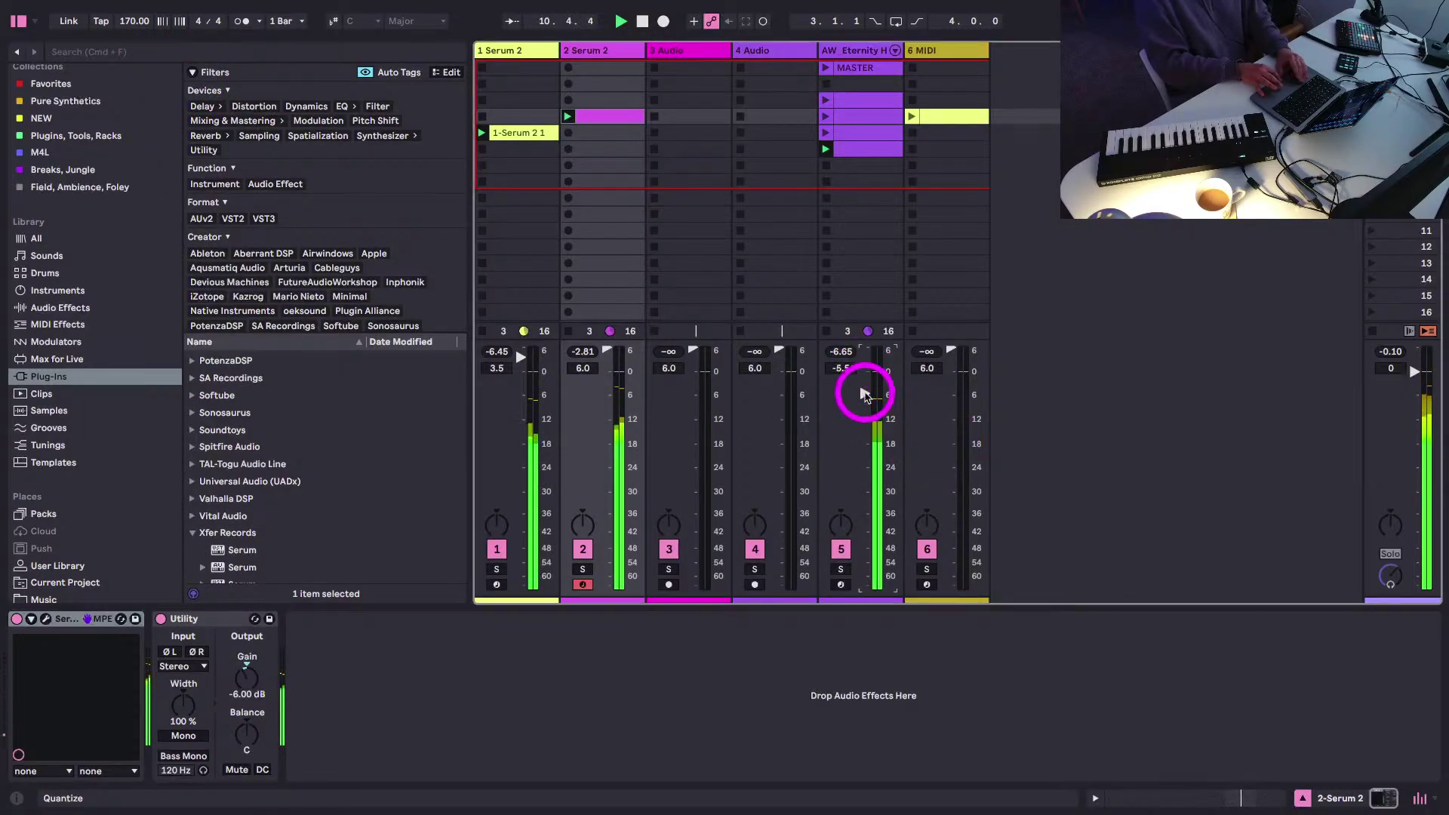
key("super+z")
left_click_drag(605, 348, 606, 359)
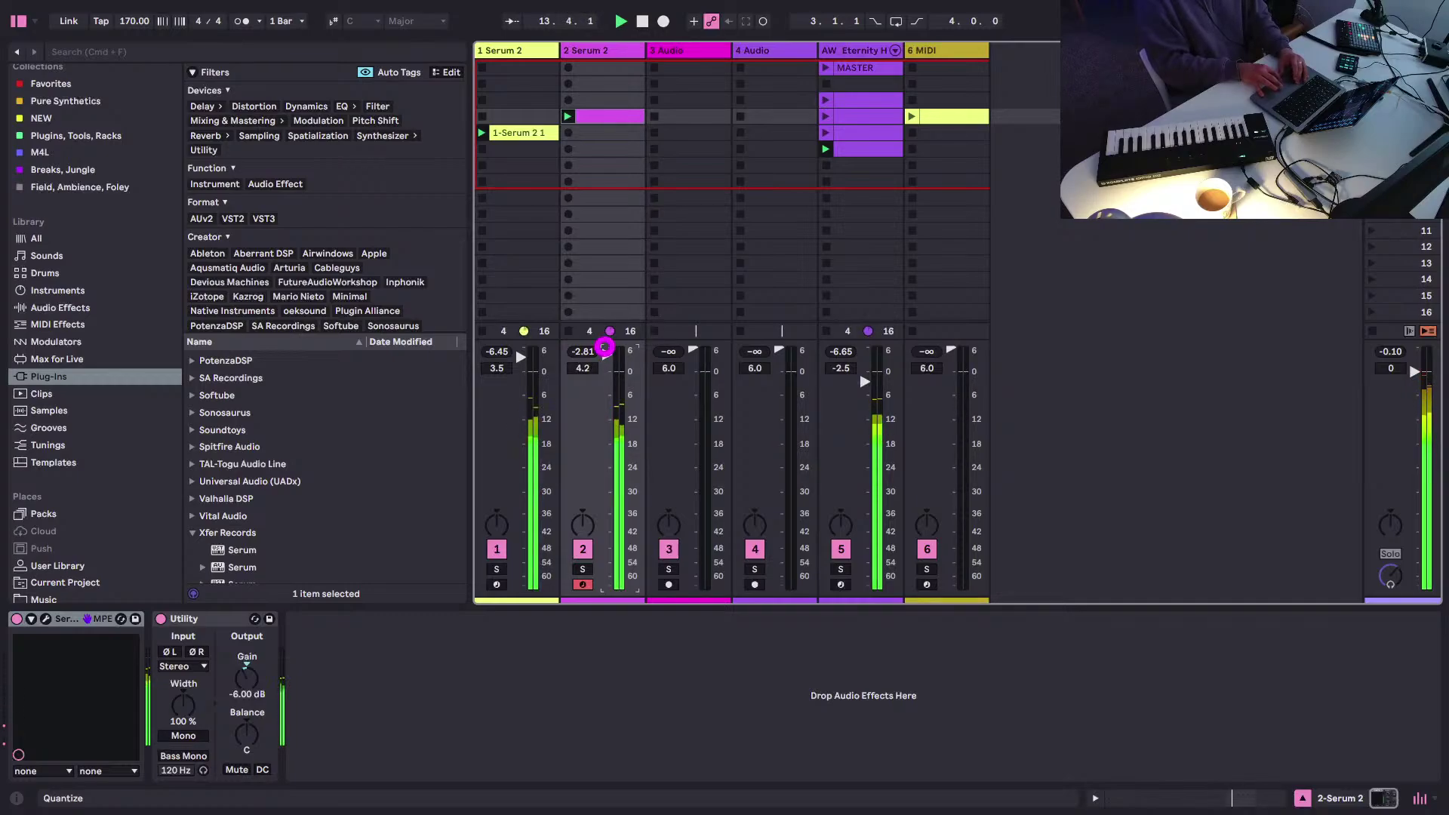
- Insert a new MIDI track after the second Serum 2 track and load a Serum 2 instrument on it
key("super+shift+t")
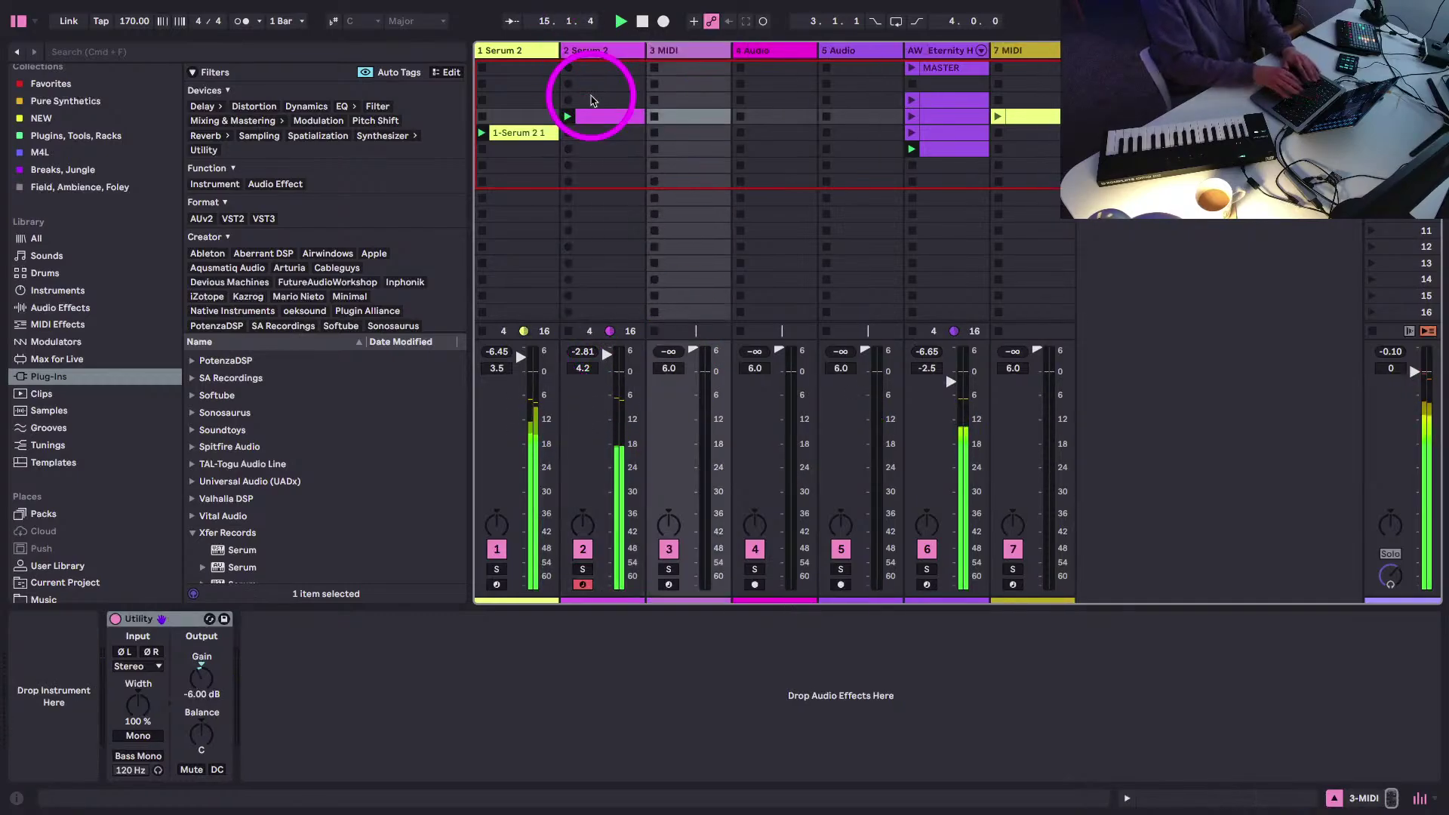
left_click(660, 50)
scroll(204, 468, "down", 4)
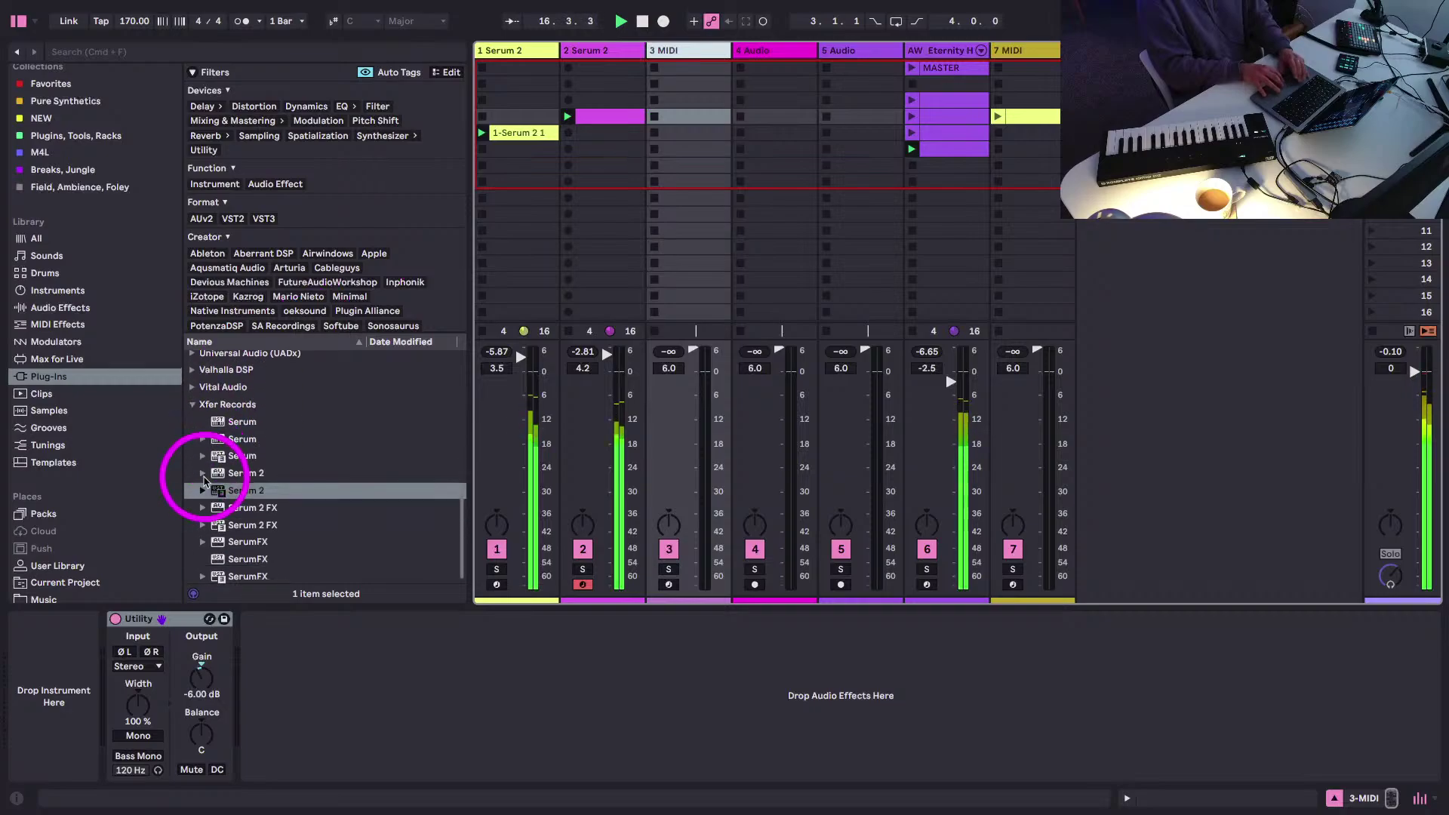
left_click_drag(203, 480, 32, 713)
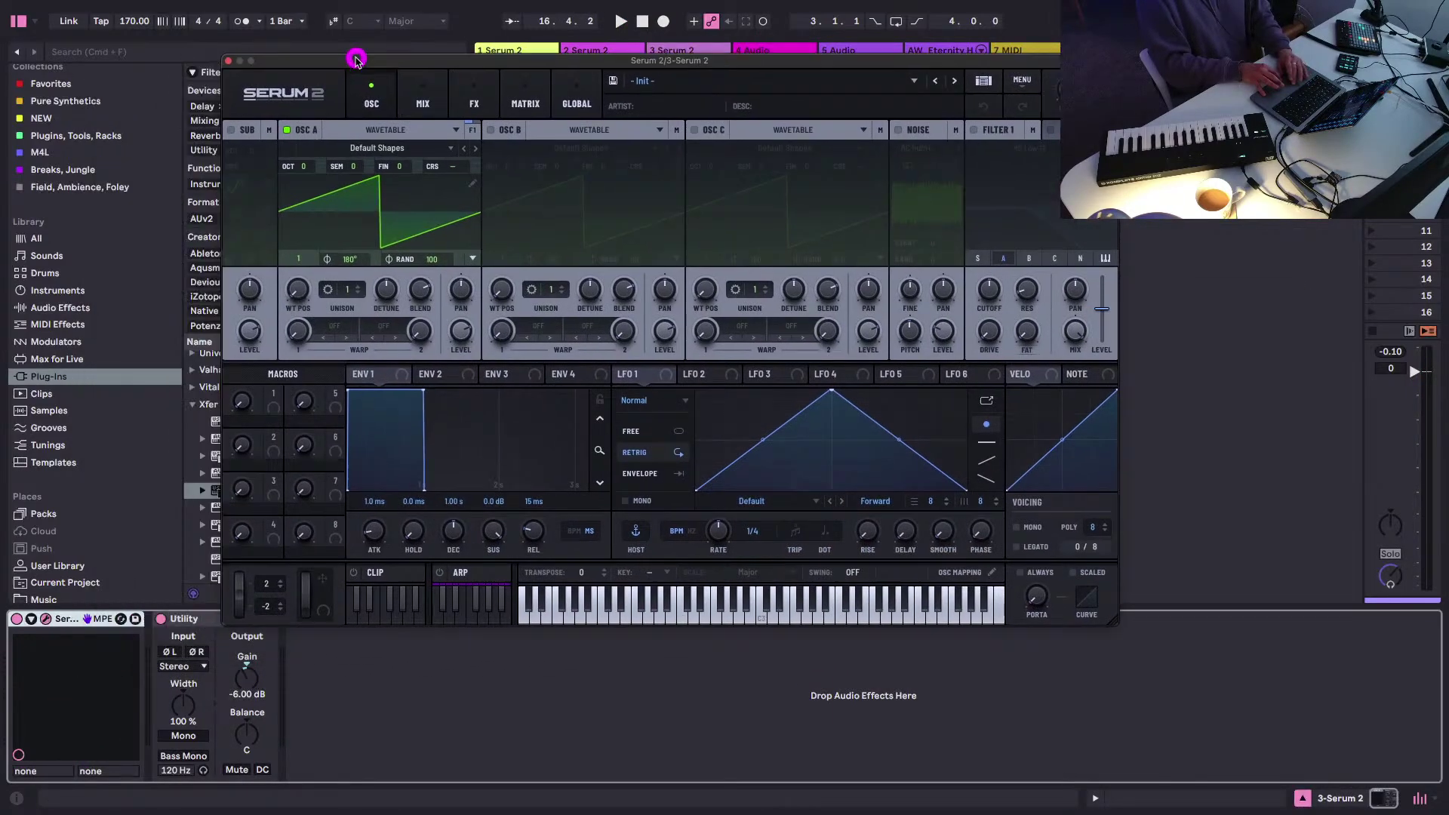
- Load the factory E Piano preset EP - Ballad FM EP in the new Serum 2 and arm its track for playing
left_click(663, 81)
mouse_move(652, 104)
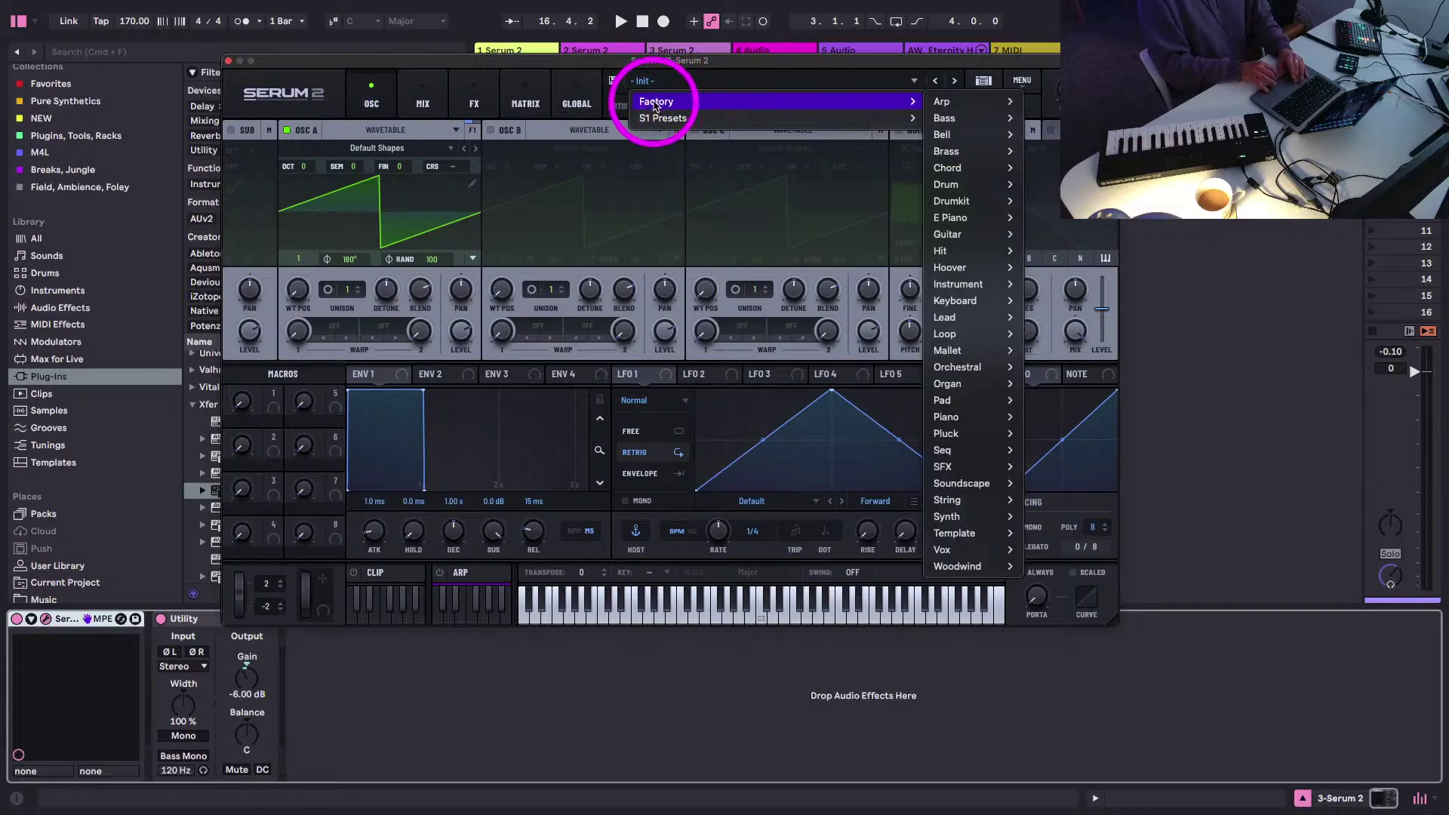
mouse_move(941, 168)
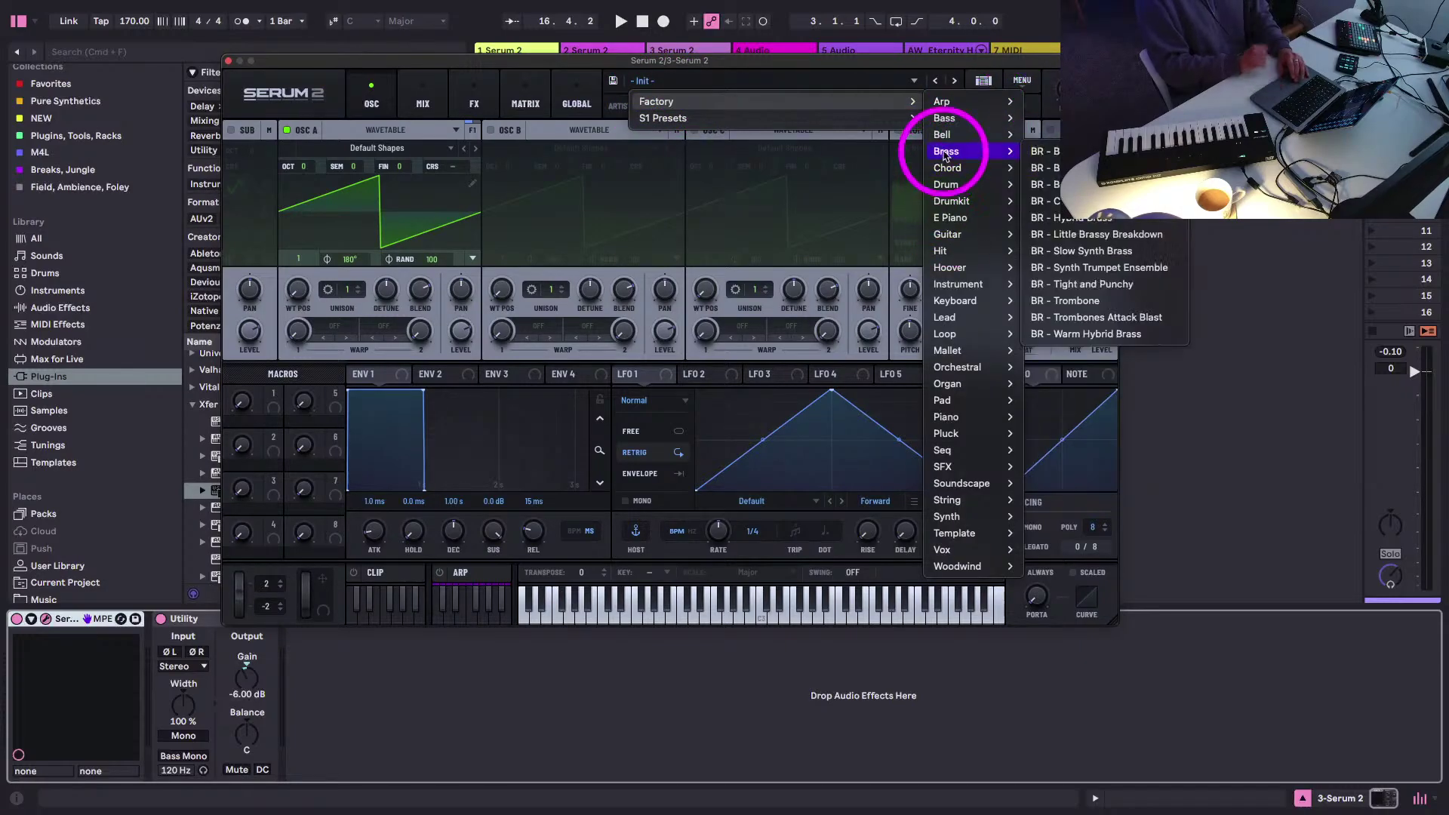
mouse_move(950, 219)
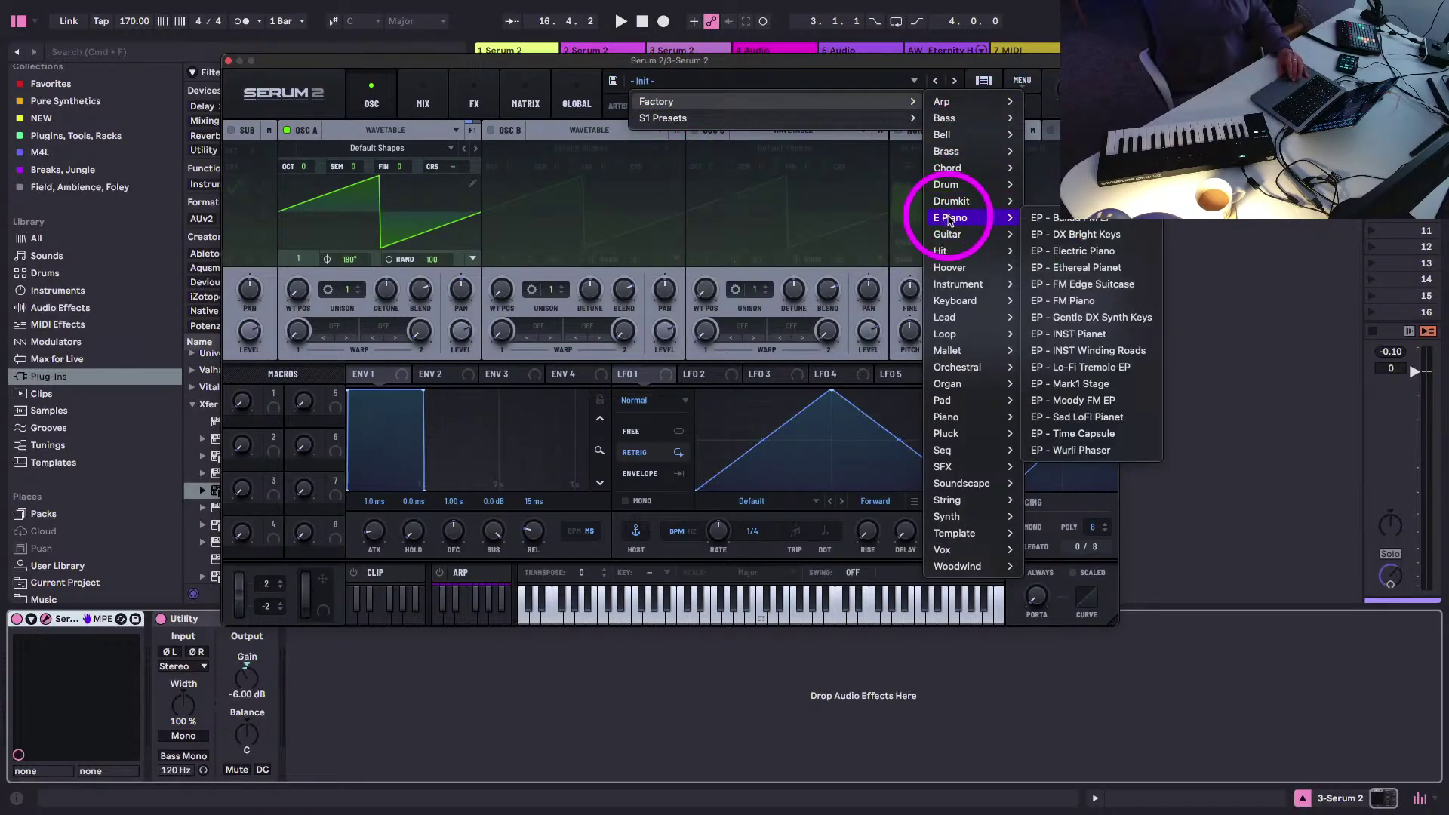
left_click(1045, 218)
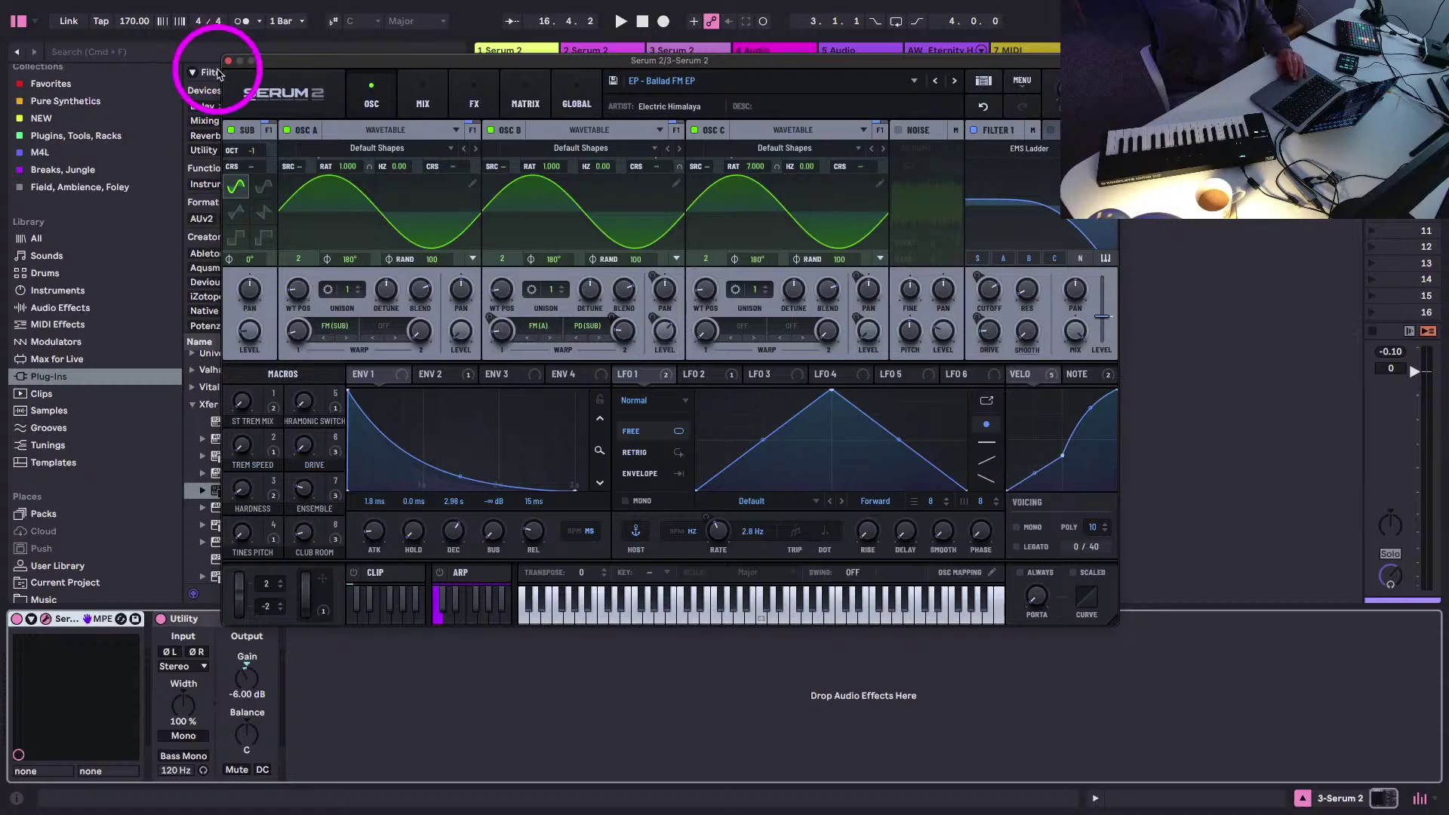
left_click_drag(281, 60, 490, 669)
left_click(668, 586)
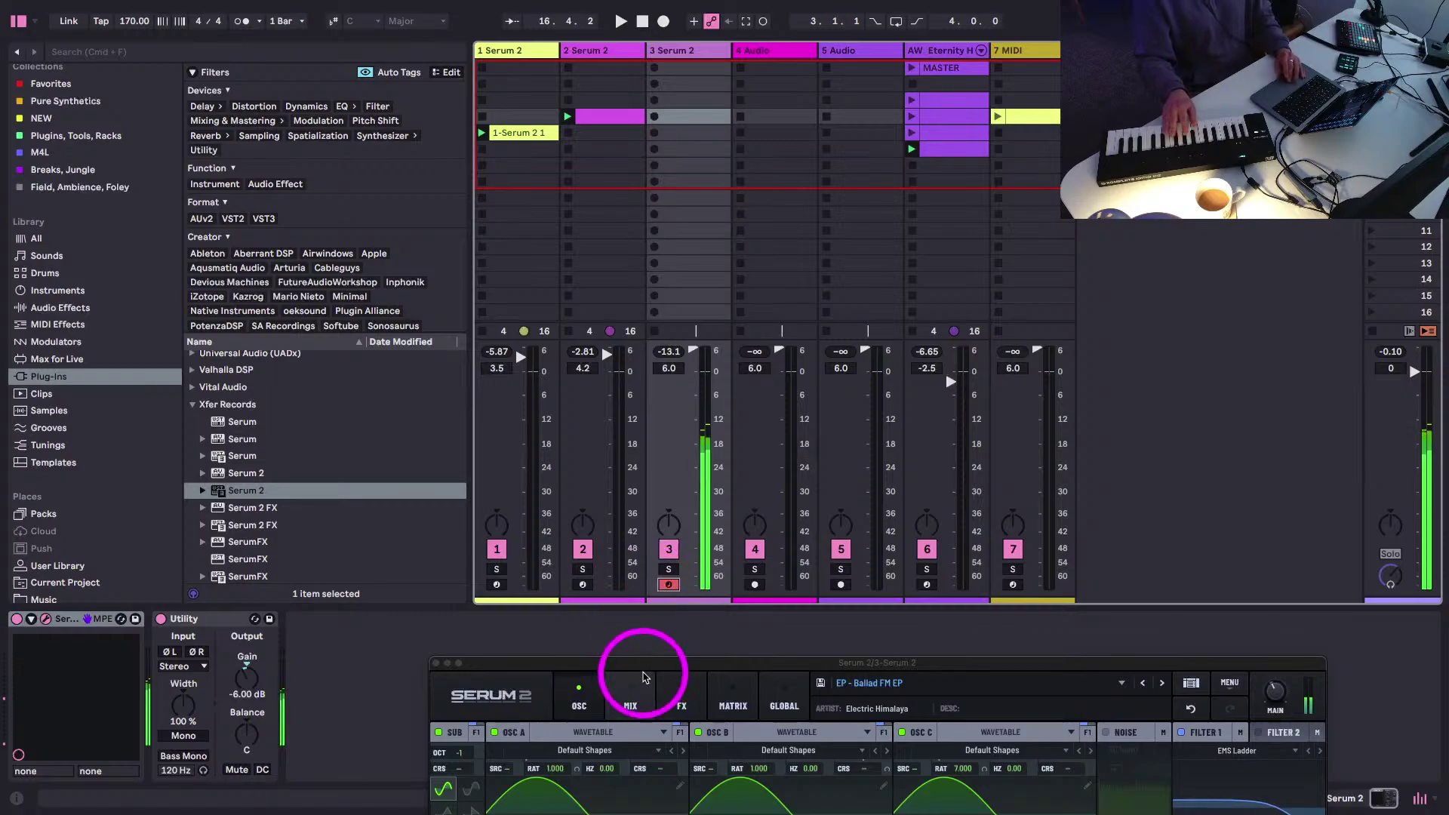
- Examine the effects chain of the EP - Ballad FM EP preset, from the Equalizer down to the Splitter L/H and Distortion
left_click_drag(637, 662, 275, 42)
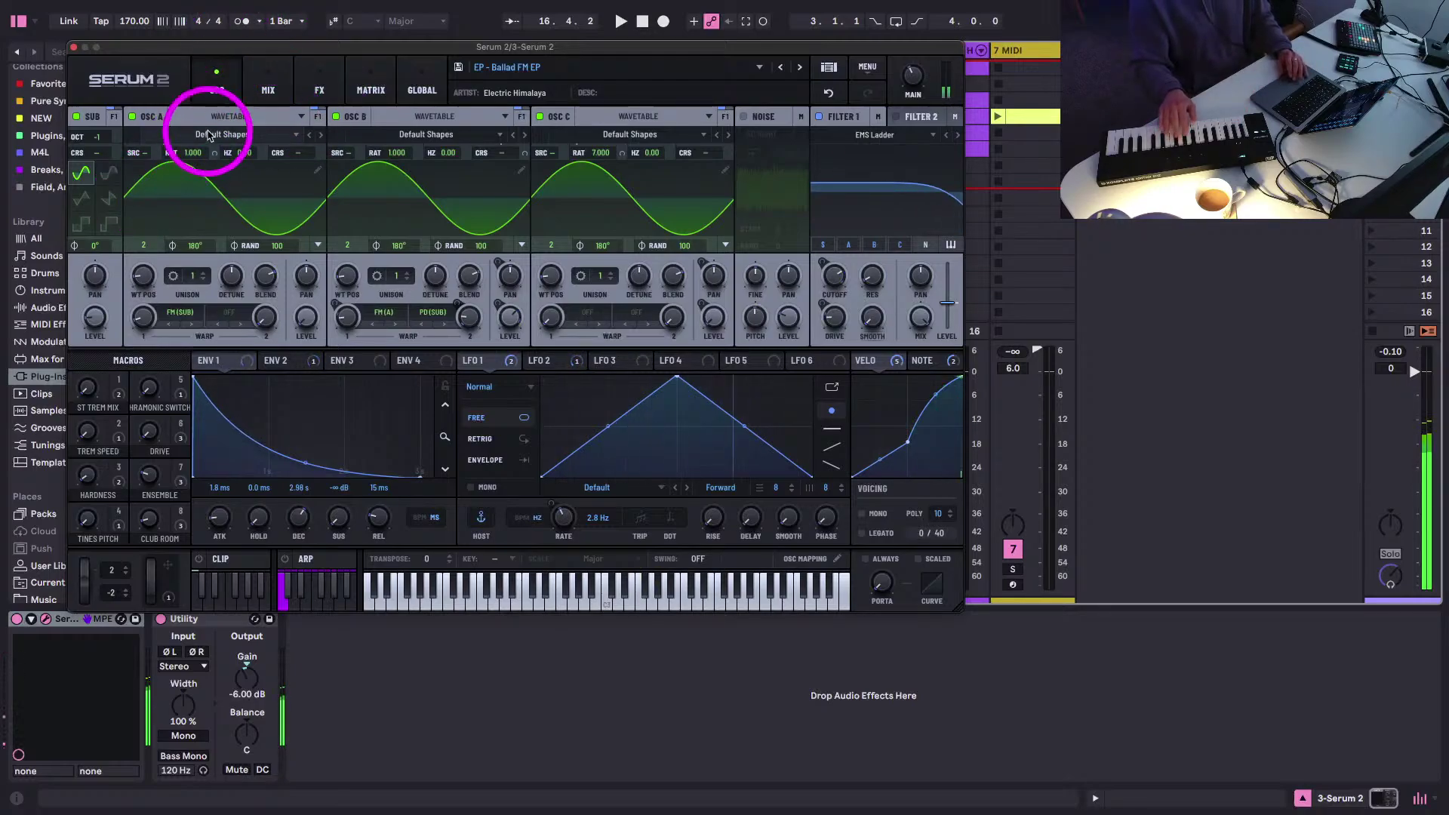
left_click(311, 91)
scroll(219, 266, "down", 1)
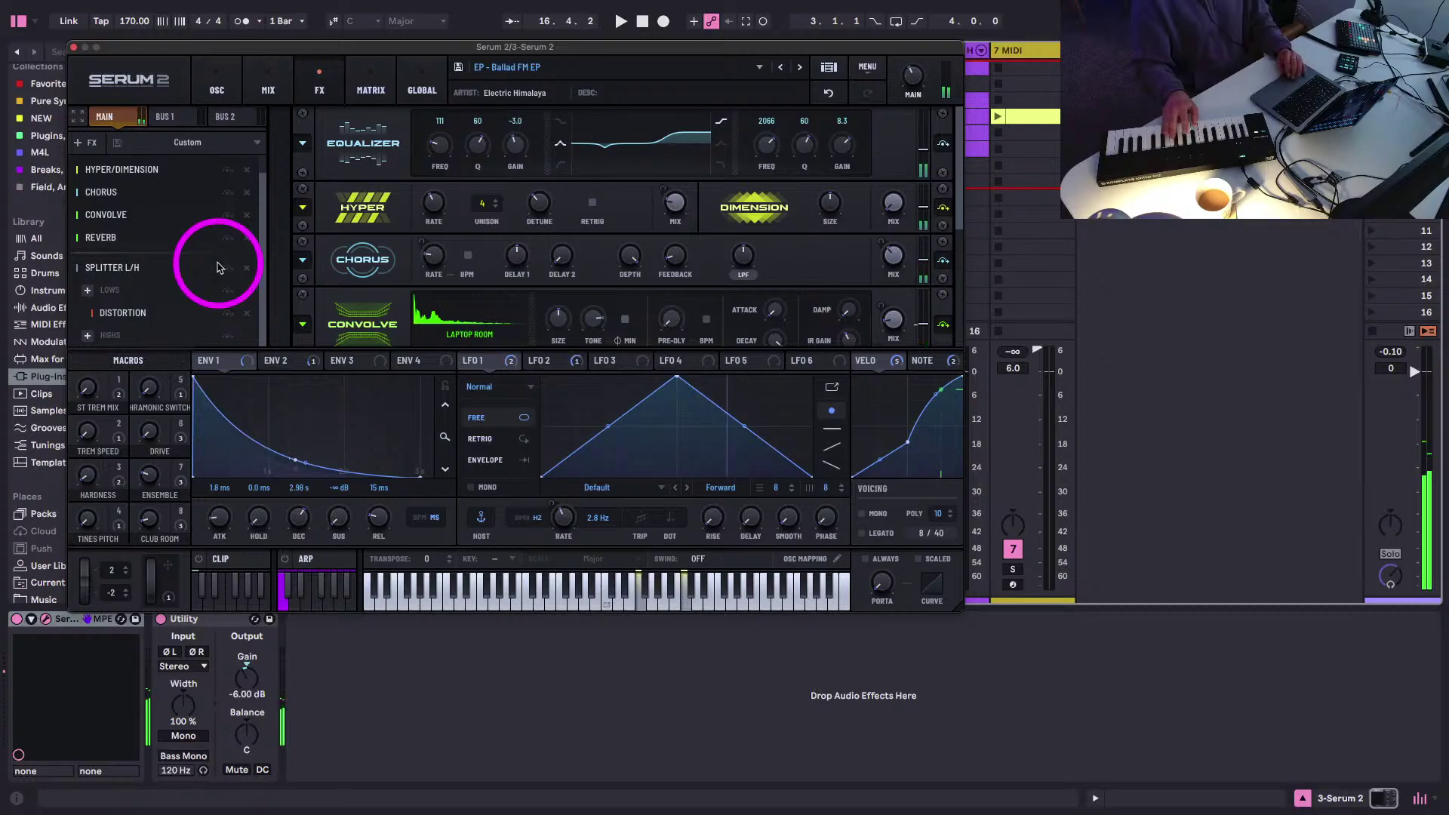
scroll(219, 267, "up", 1)
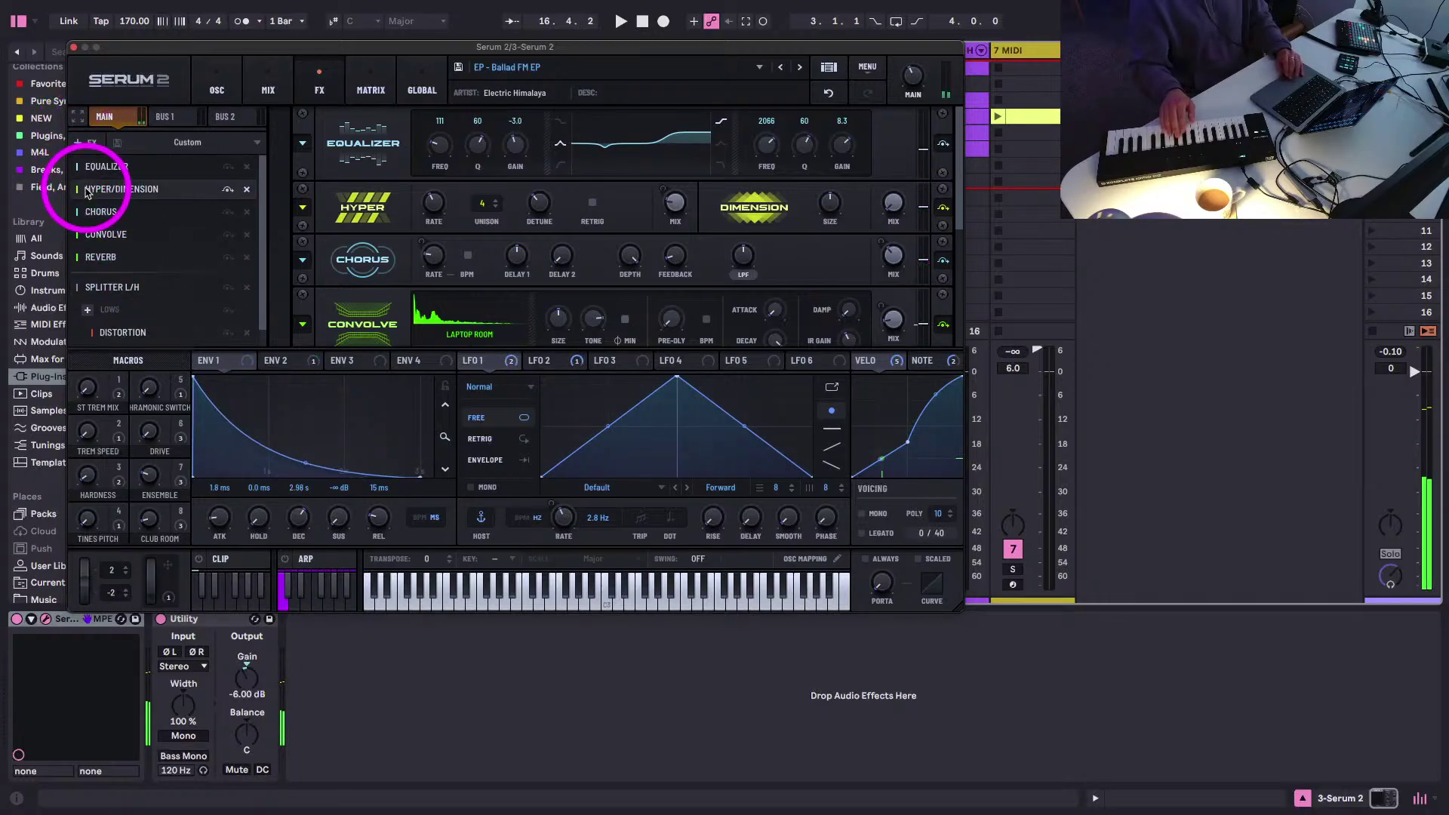
left_click(119, 286)
scroll(368, 306, "down", 2)
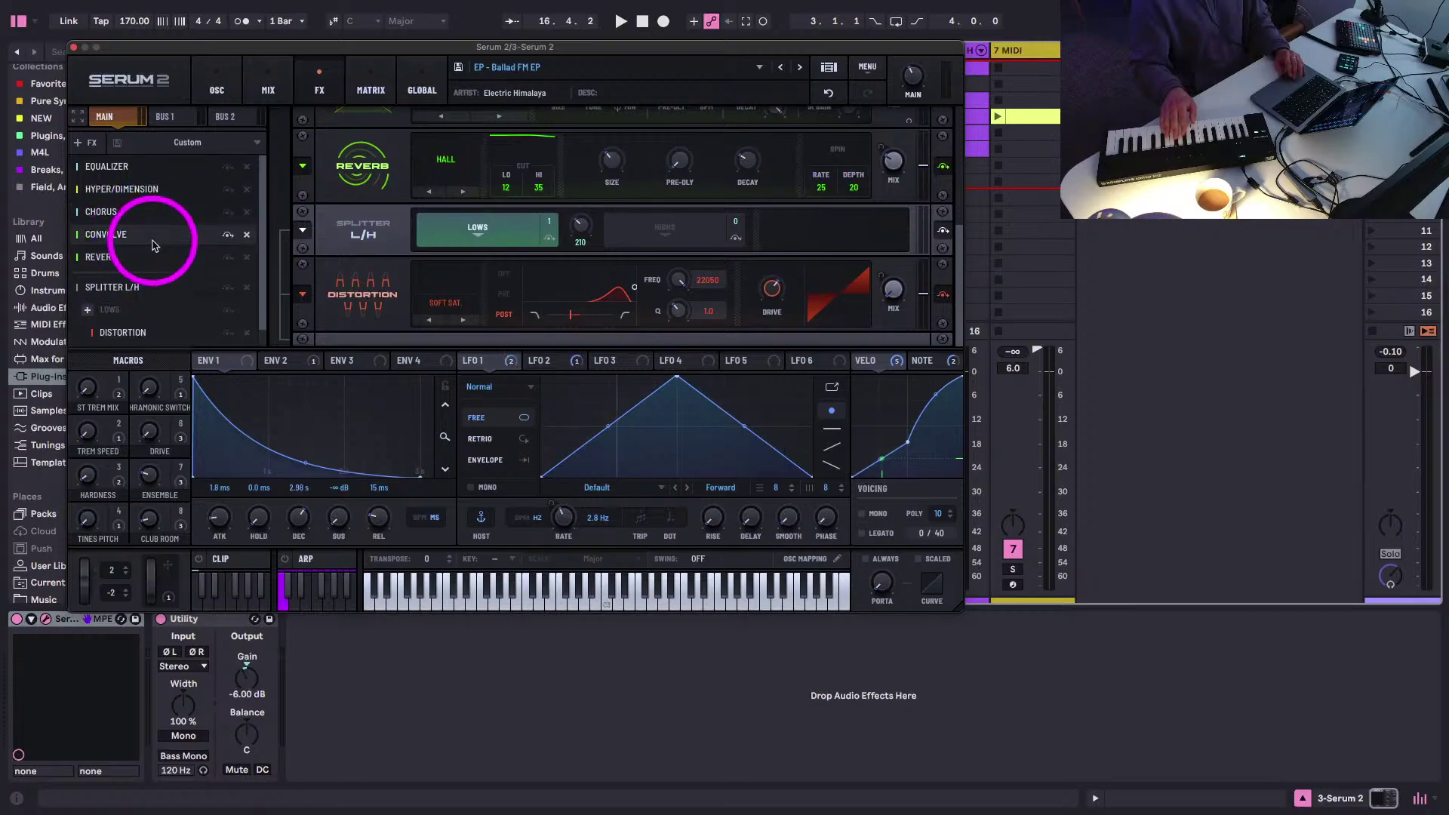
scroll(160, 234, "down", 2)
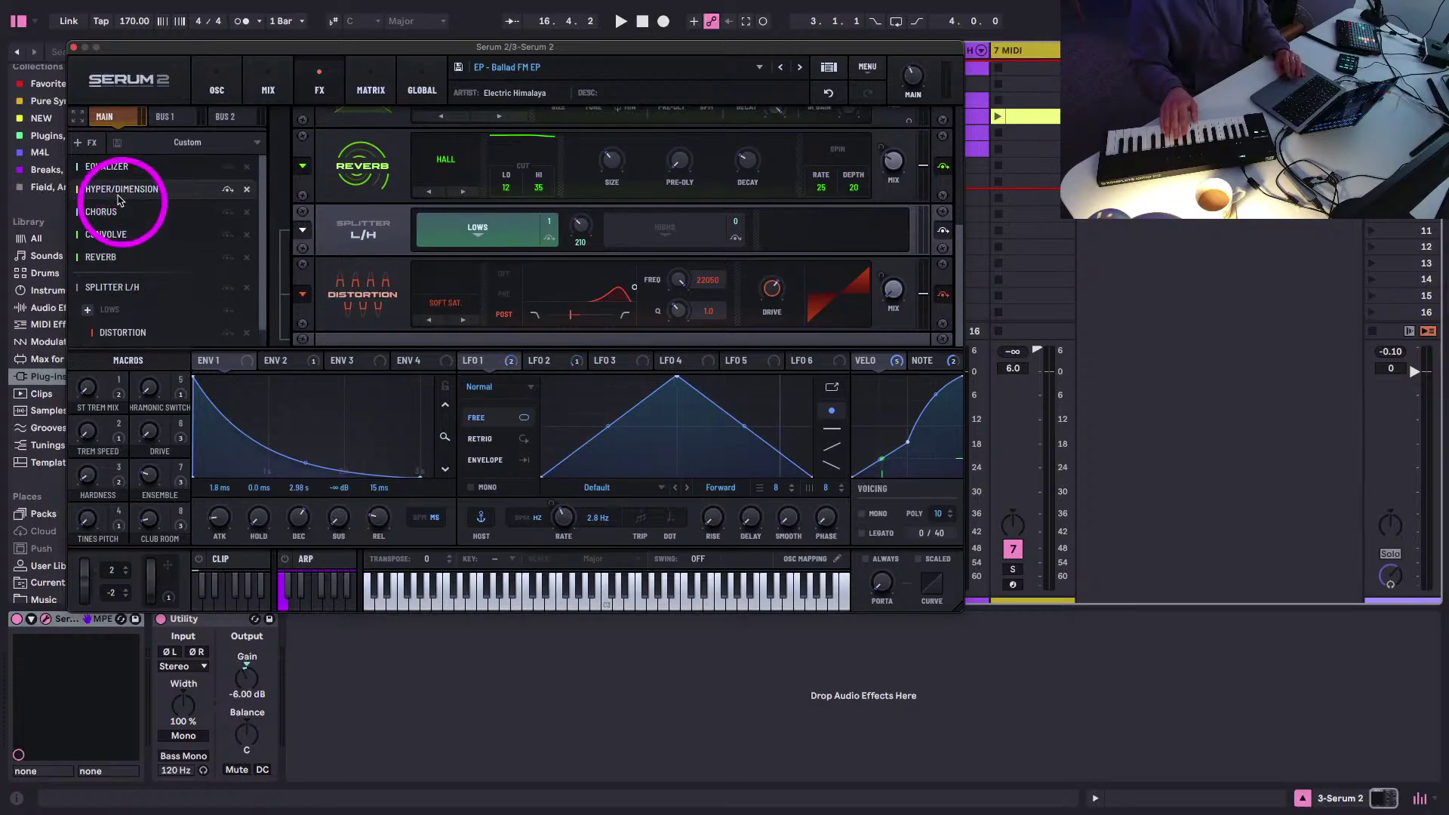
- Add a Delay at the end of the effects chain, with its mix raised to about 60 % and its feedback increased
left_click(85, 142)
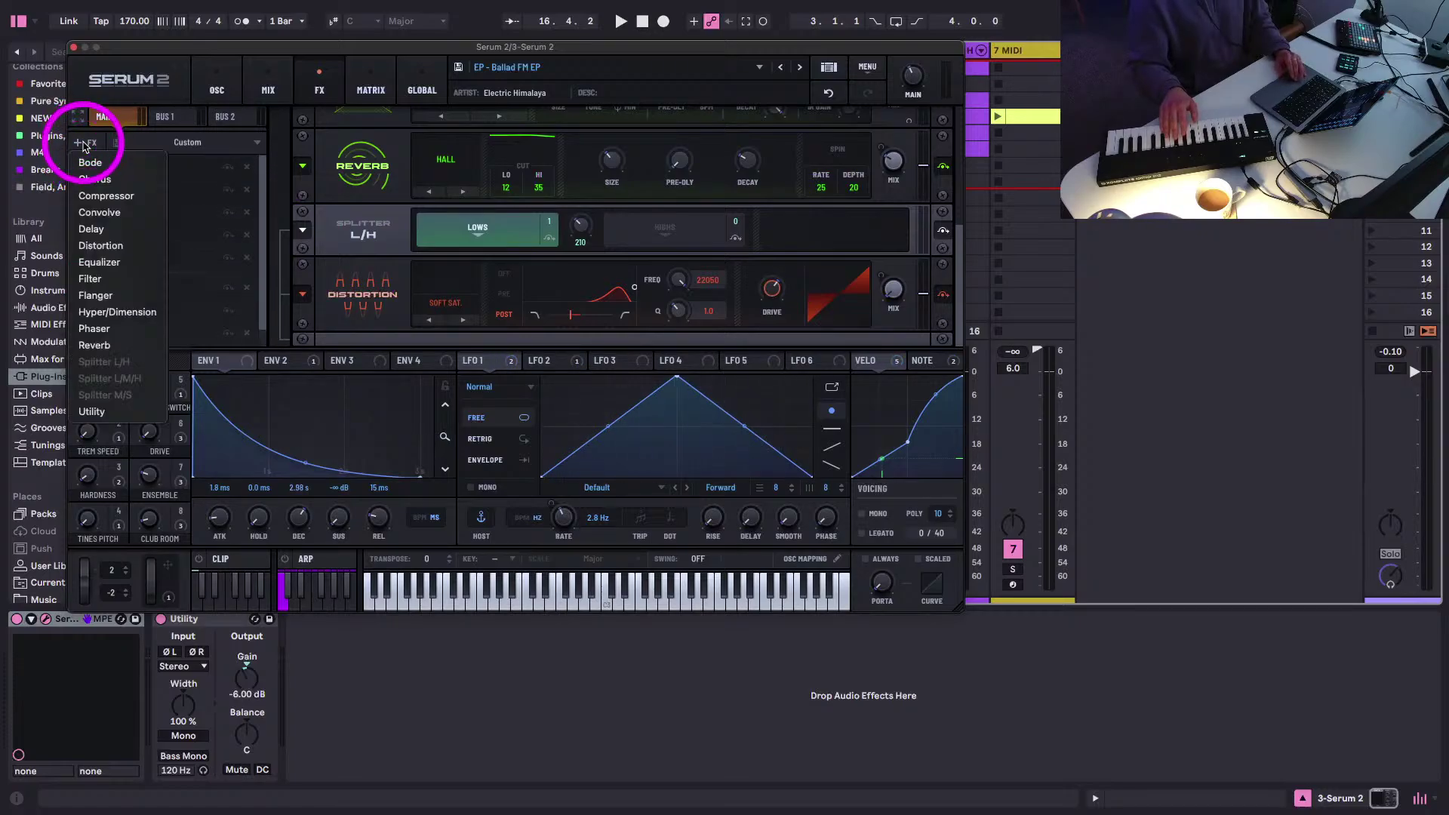
left_click(94, 230)
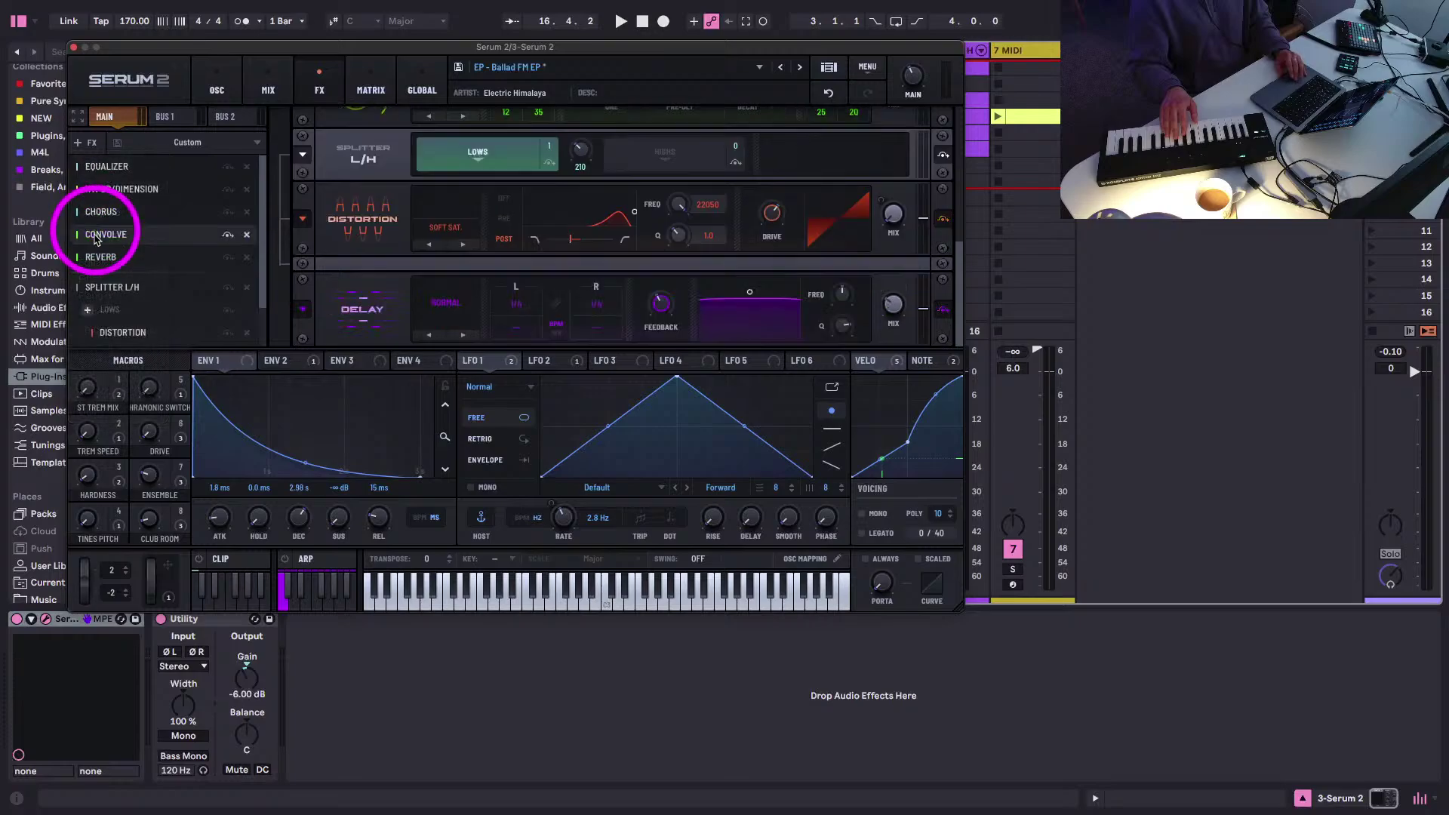
scroll(219, 284, "down", 2)
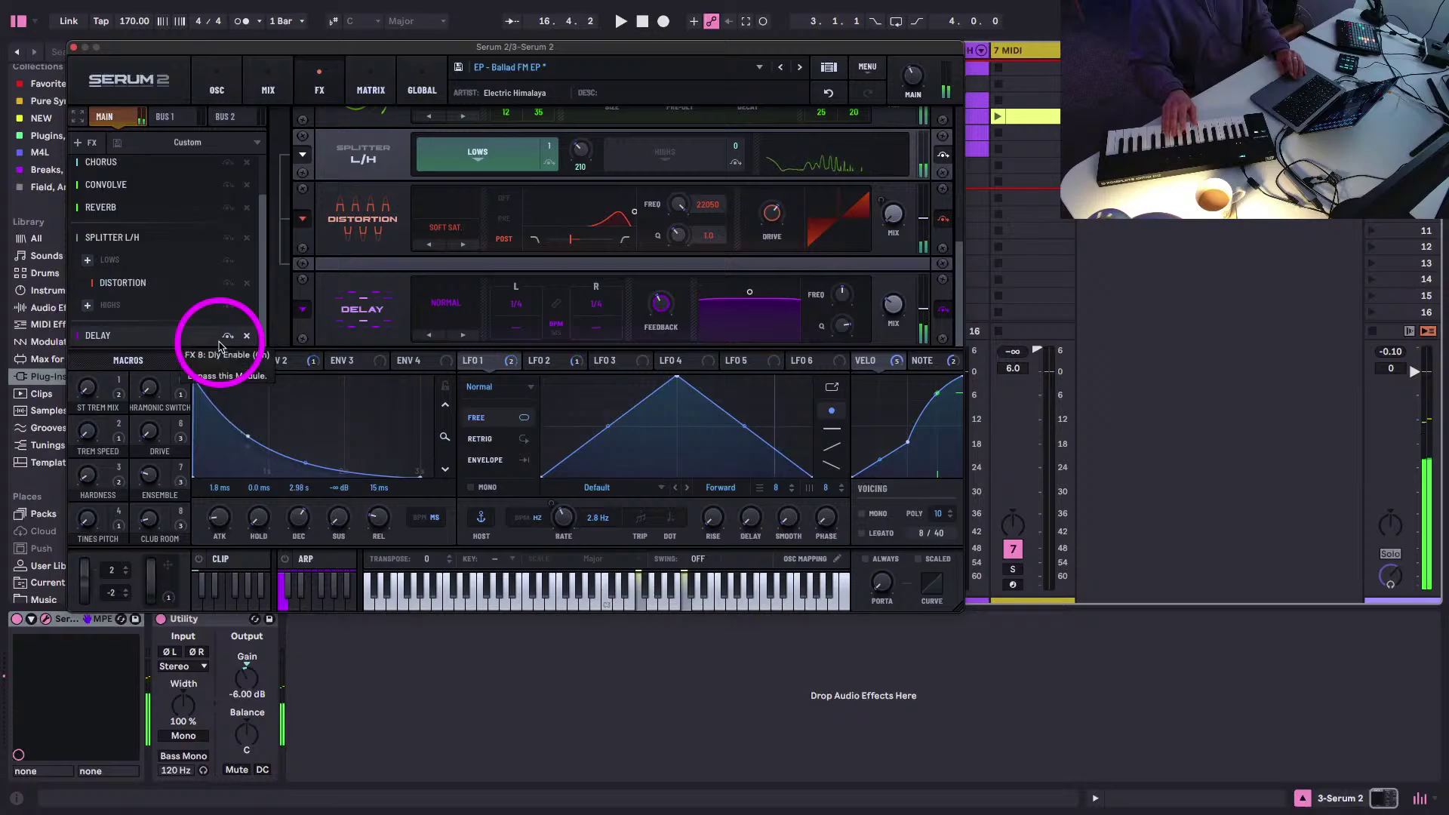
left_click_drag(881, 306, 888, 257)
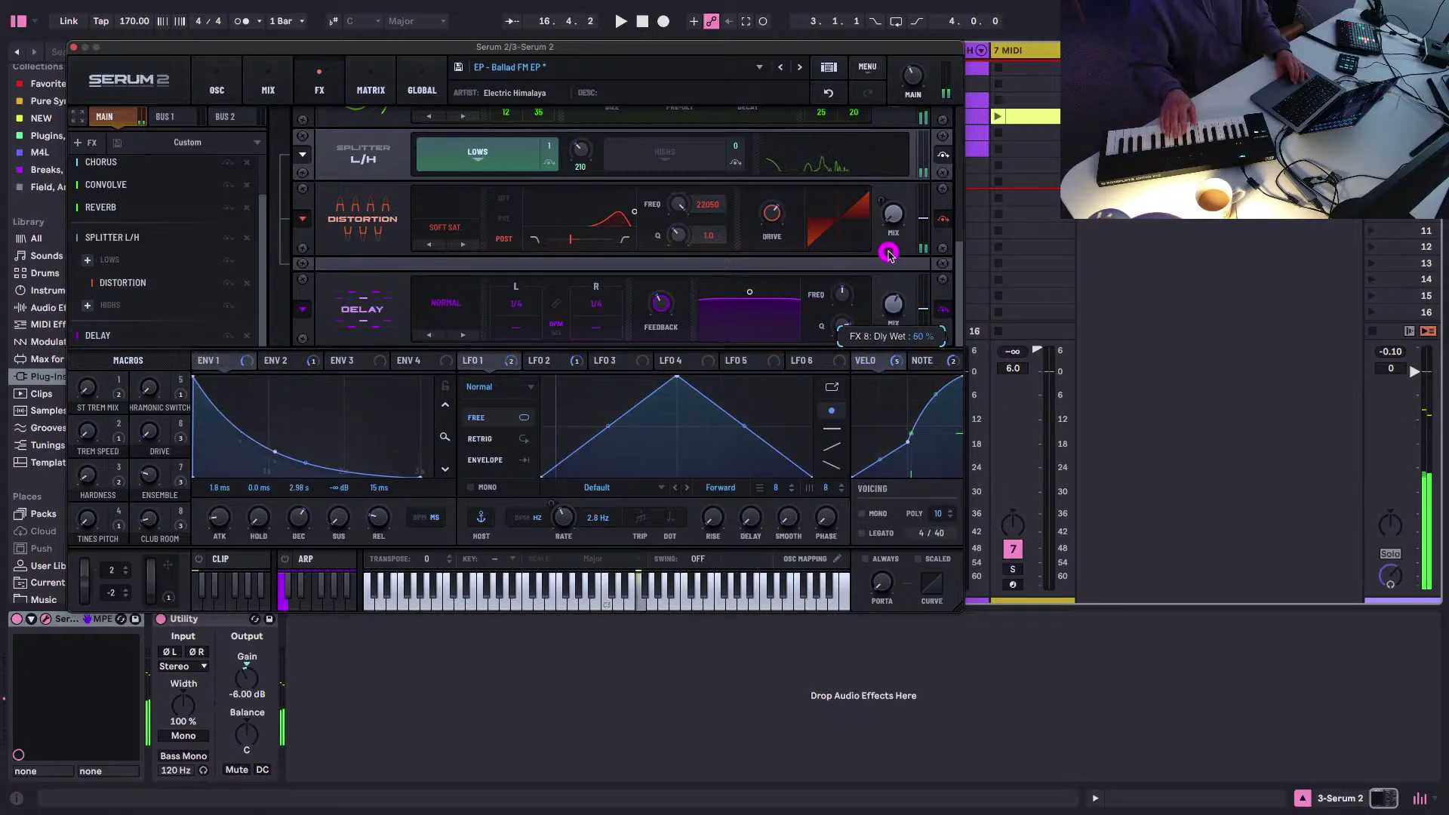
left_click_drag(660, 304, 656, 243)
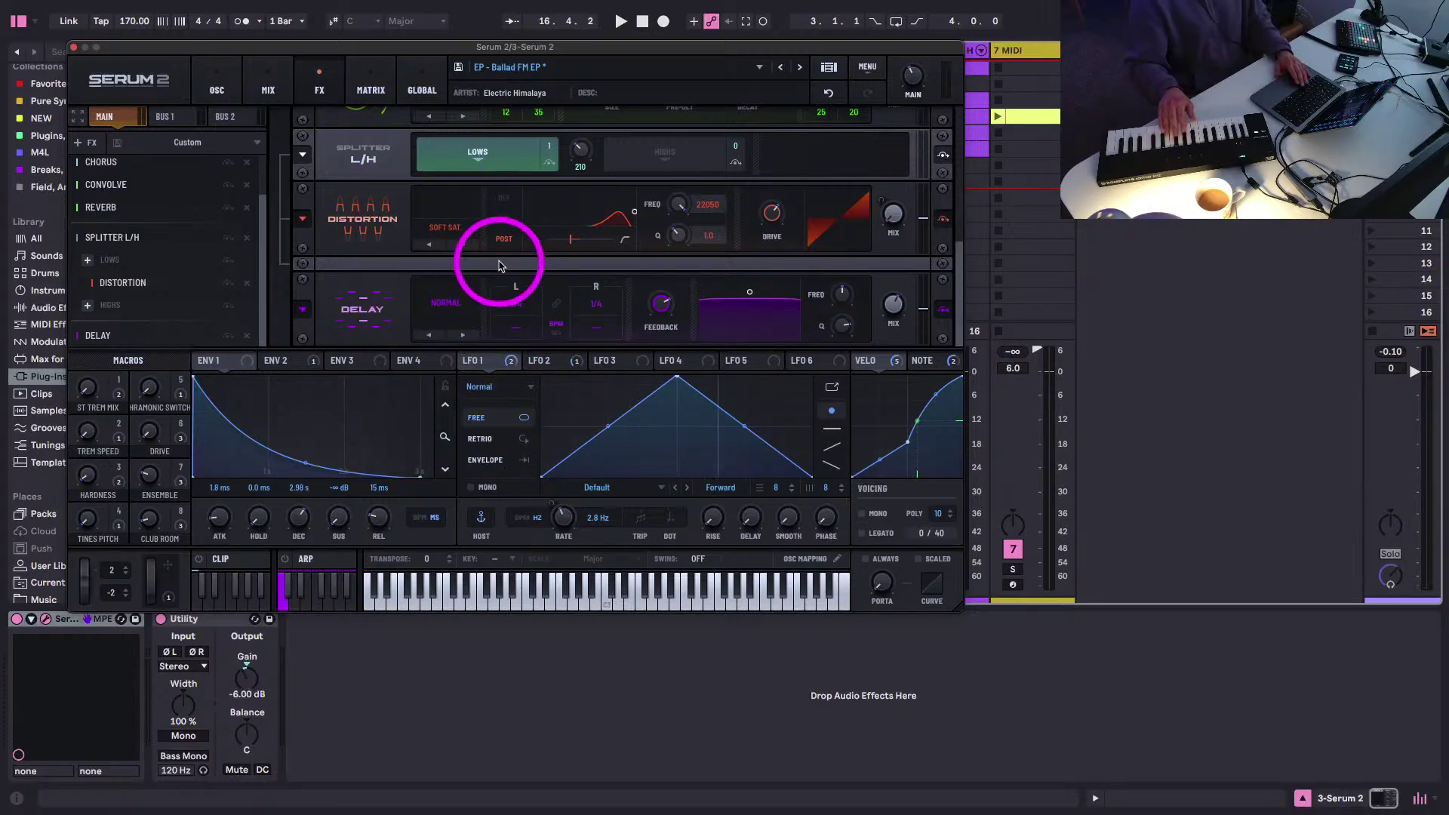
- Balance the first Serum 2 track at 2.2 dB and the second at 2.0 dB while auditioning the electric piano over the loop
key("space")
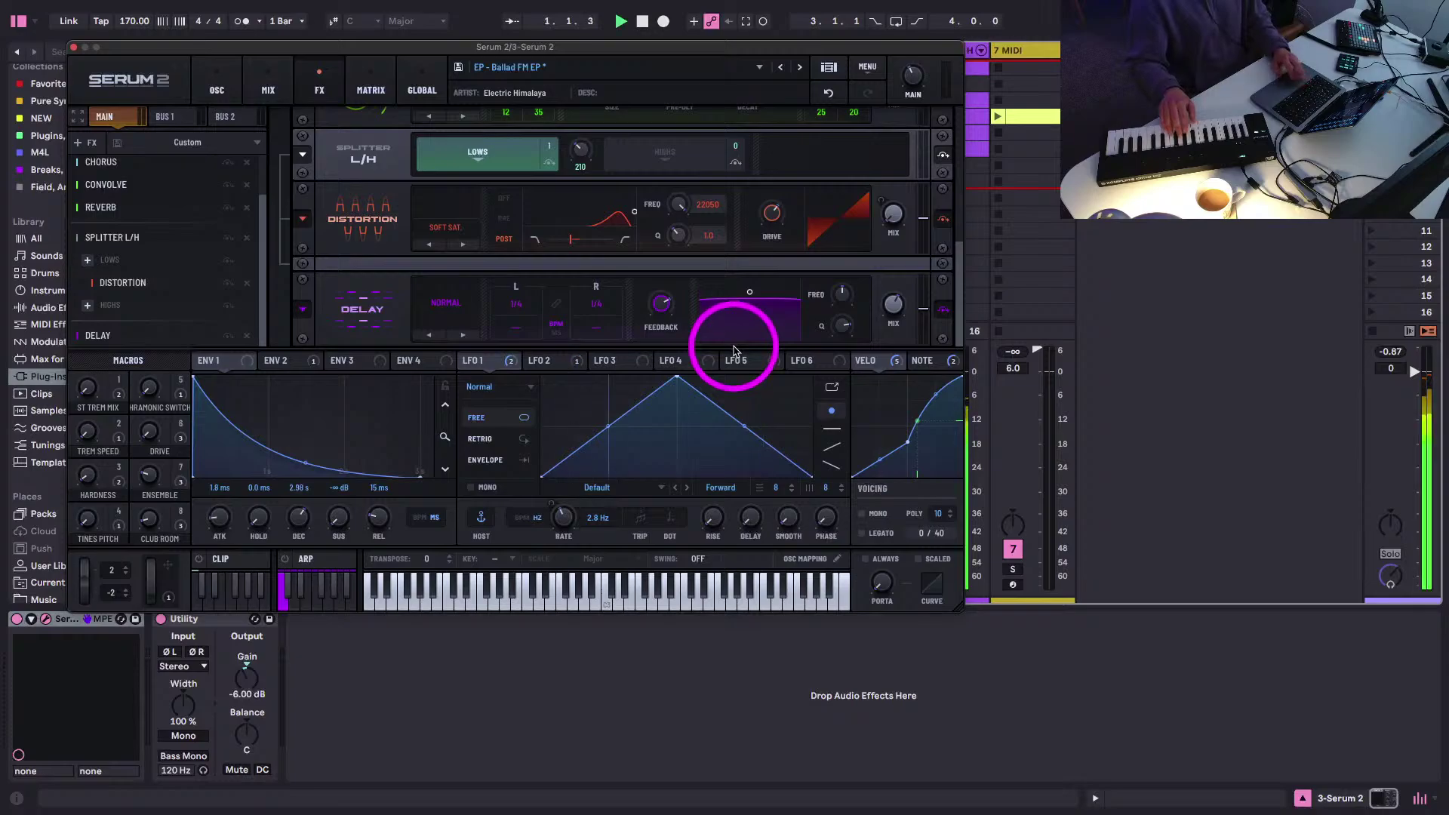
left_click(73, 47)
left_click_drag(602, 354, 601, 355)
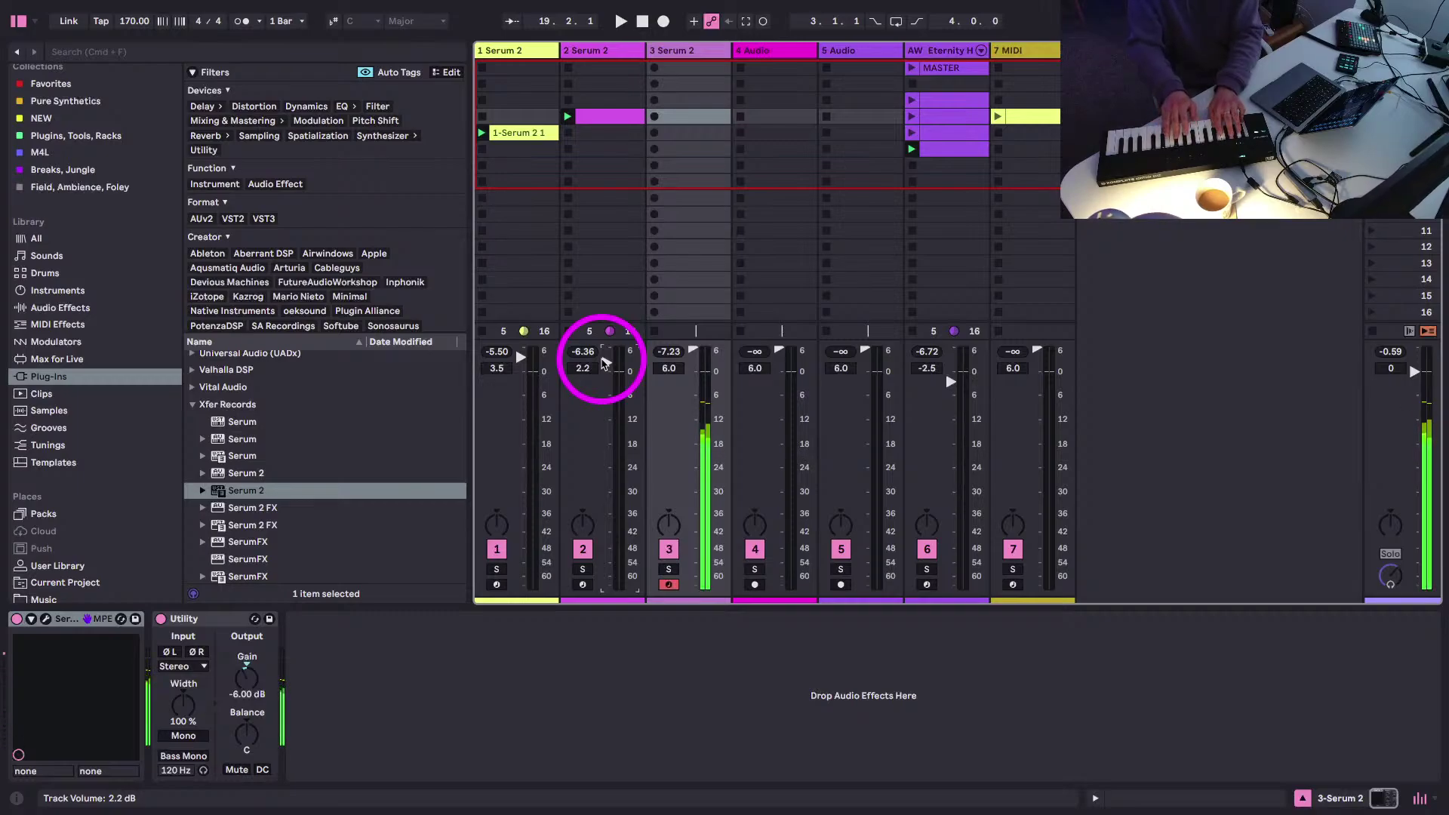
key("space")
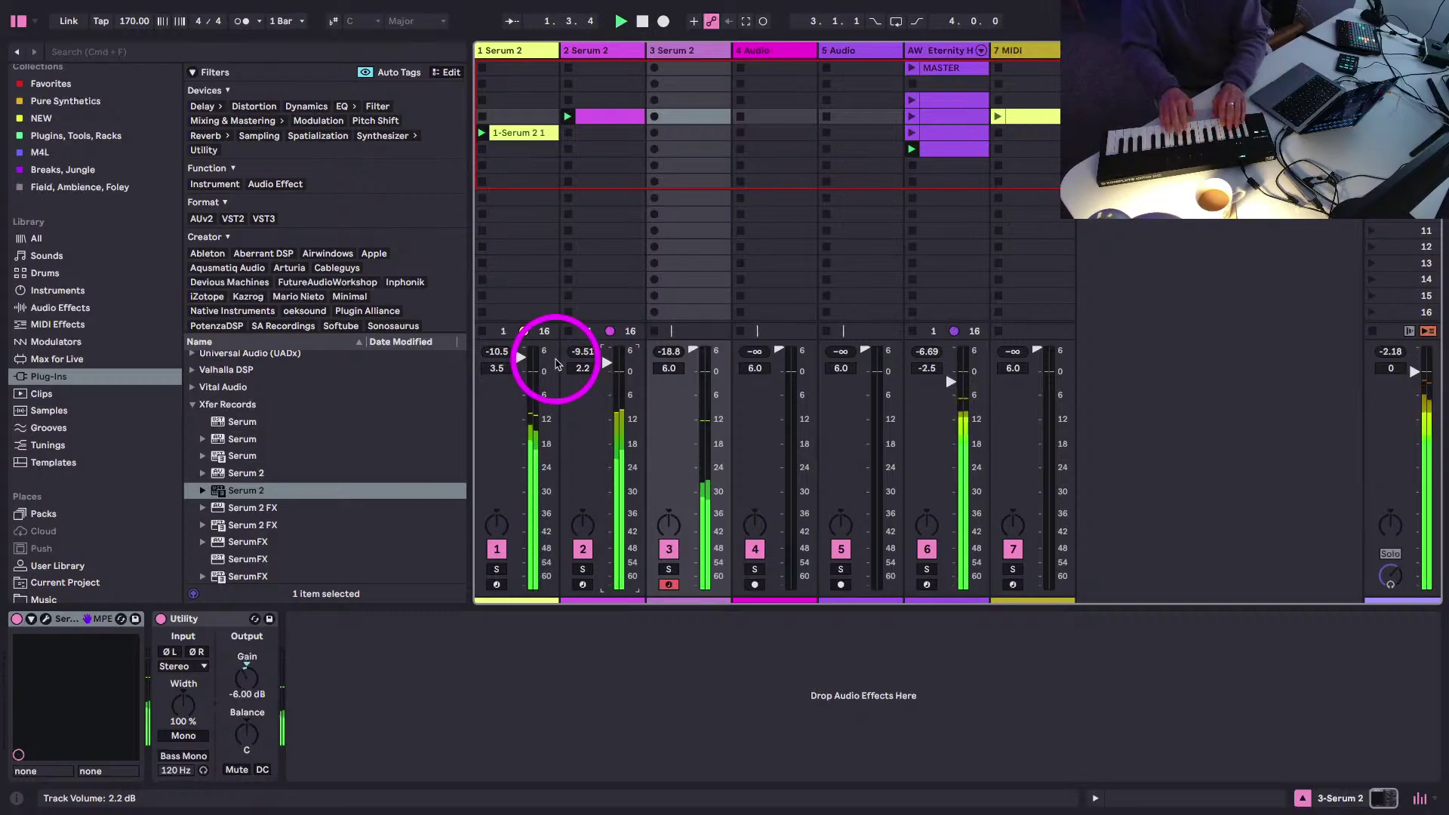
left_click_drag(615, 358, 608, 363)
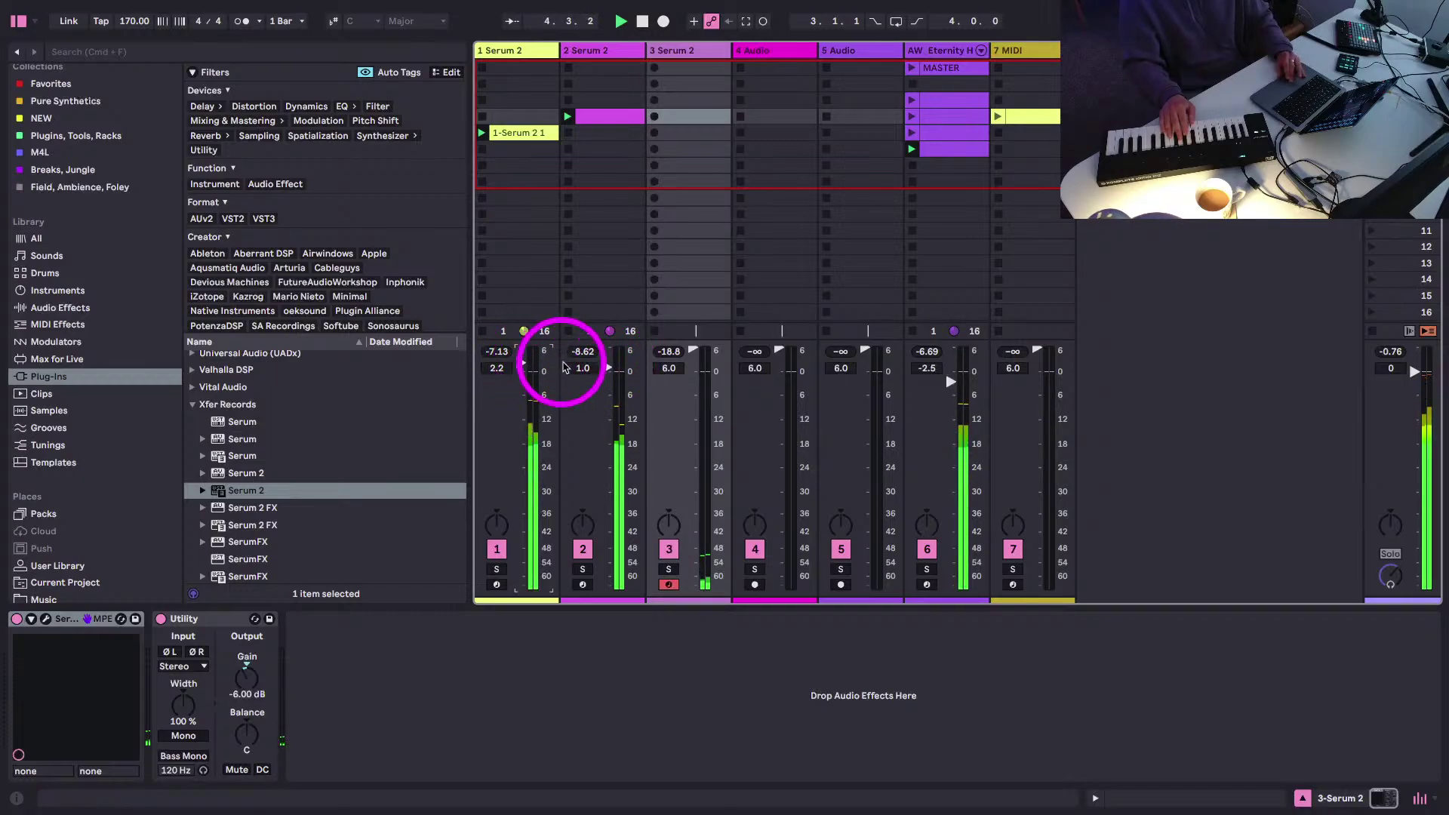
left_click_drag(601, 368, 600, 366)
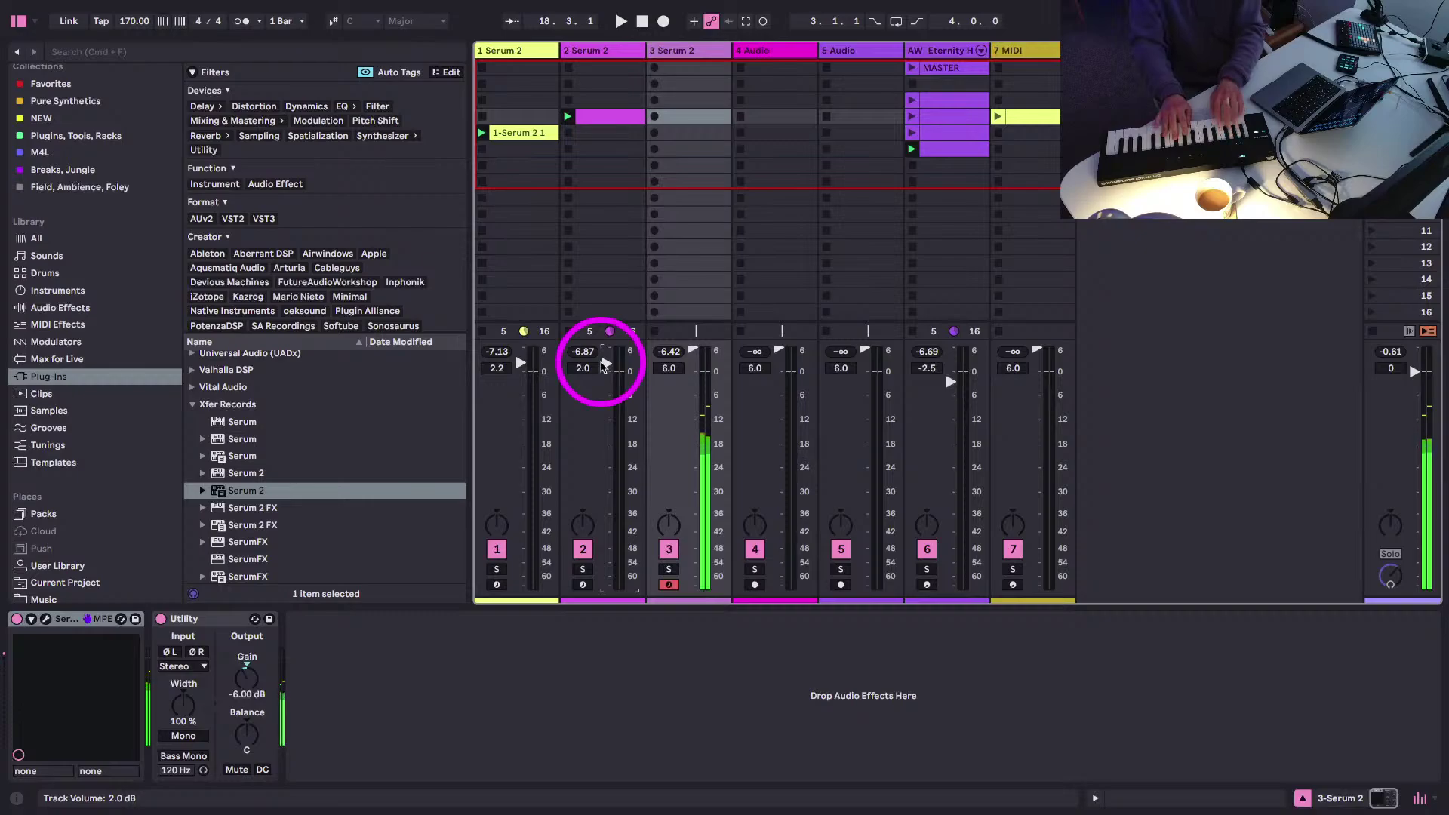
key("space")
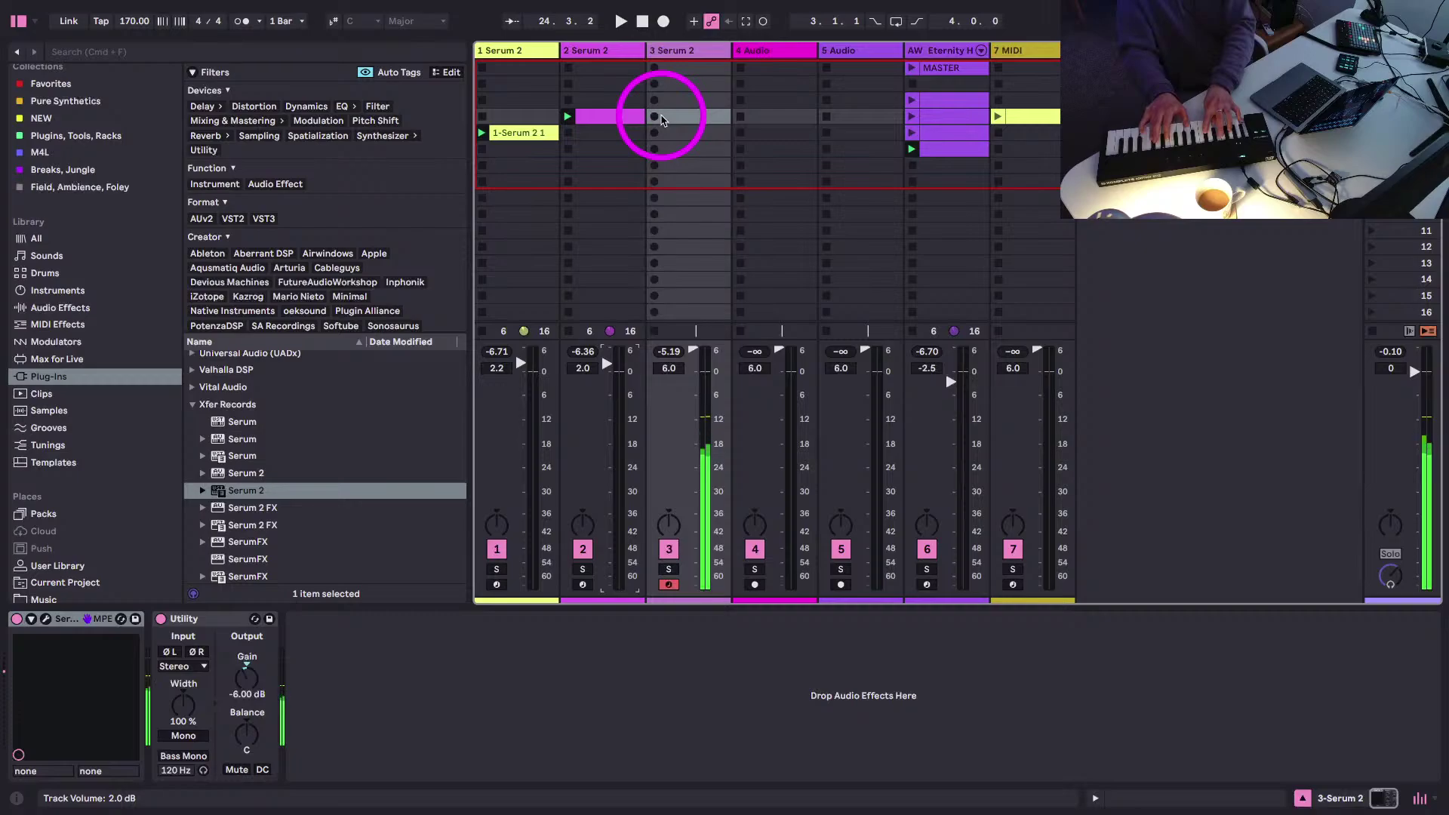
- Record a MIDI take in the fourth slot of the 3 Serum 2 track, play it back and delete it
key("space")
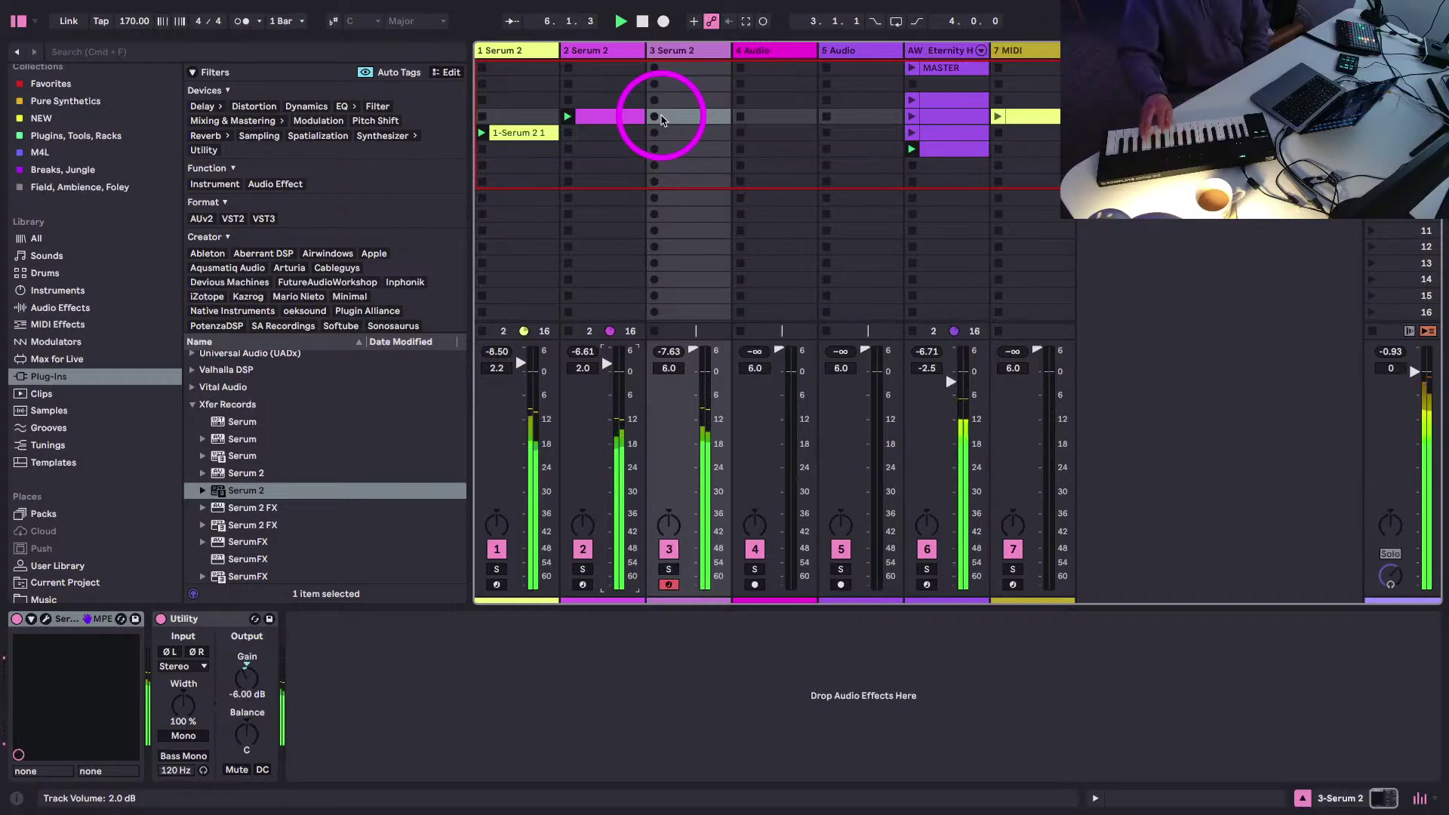
left_click(655, 117)
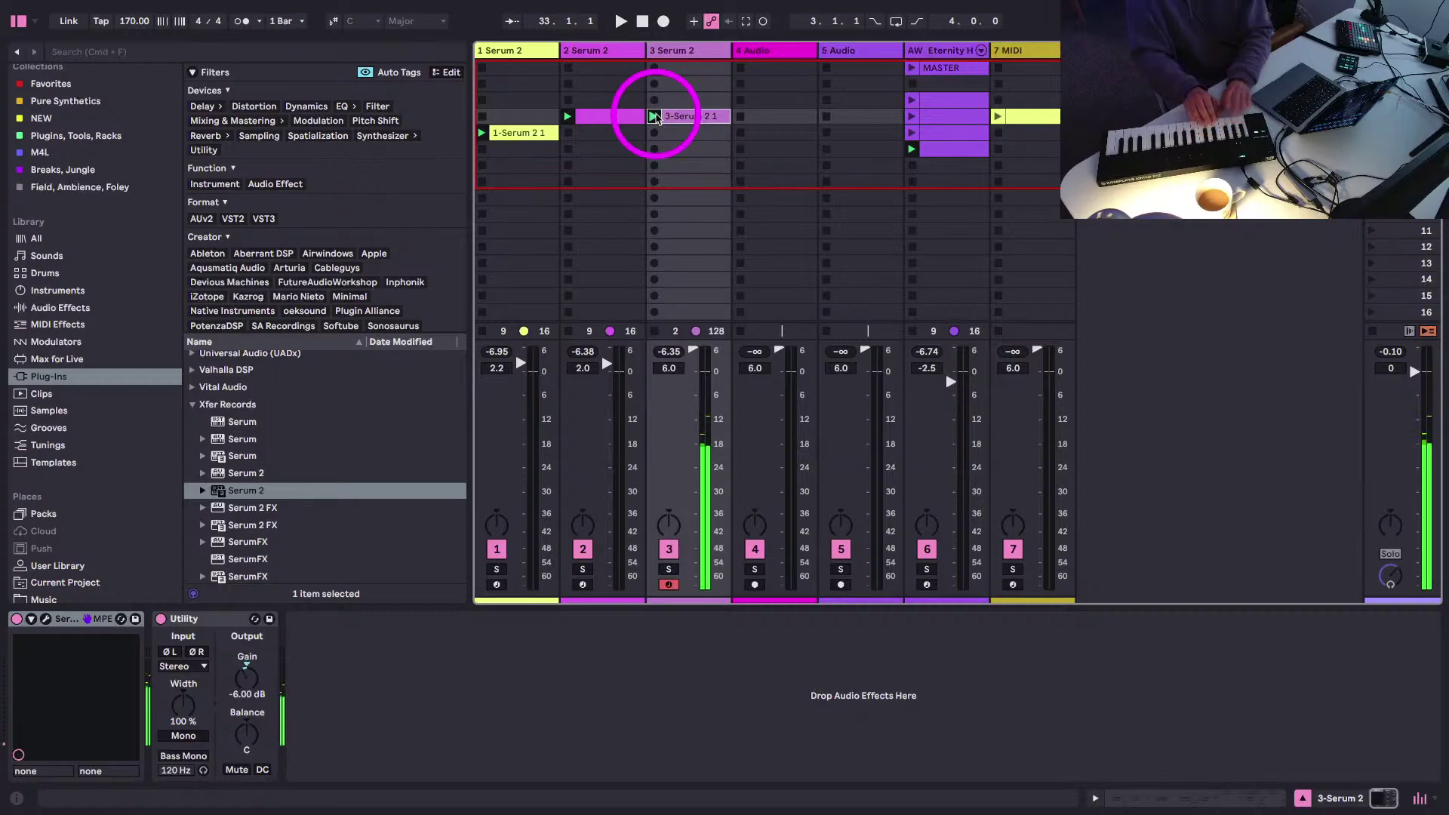
key("space")
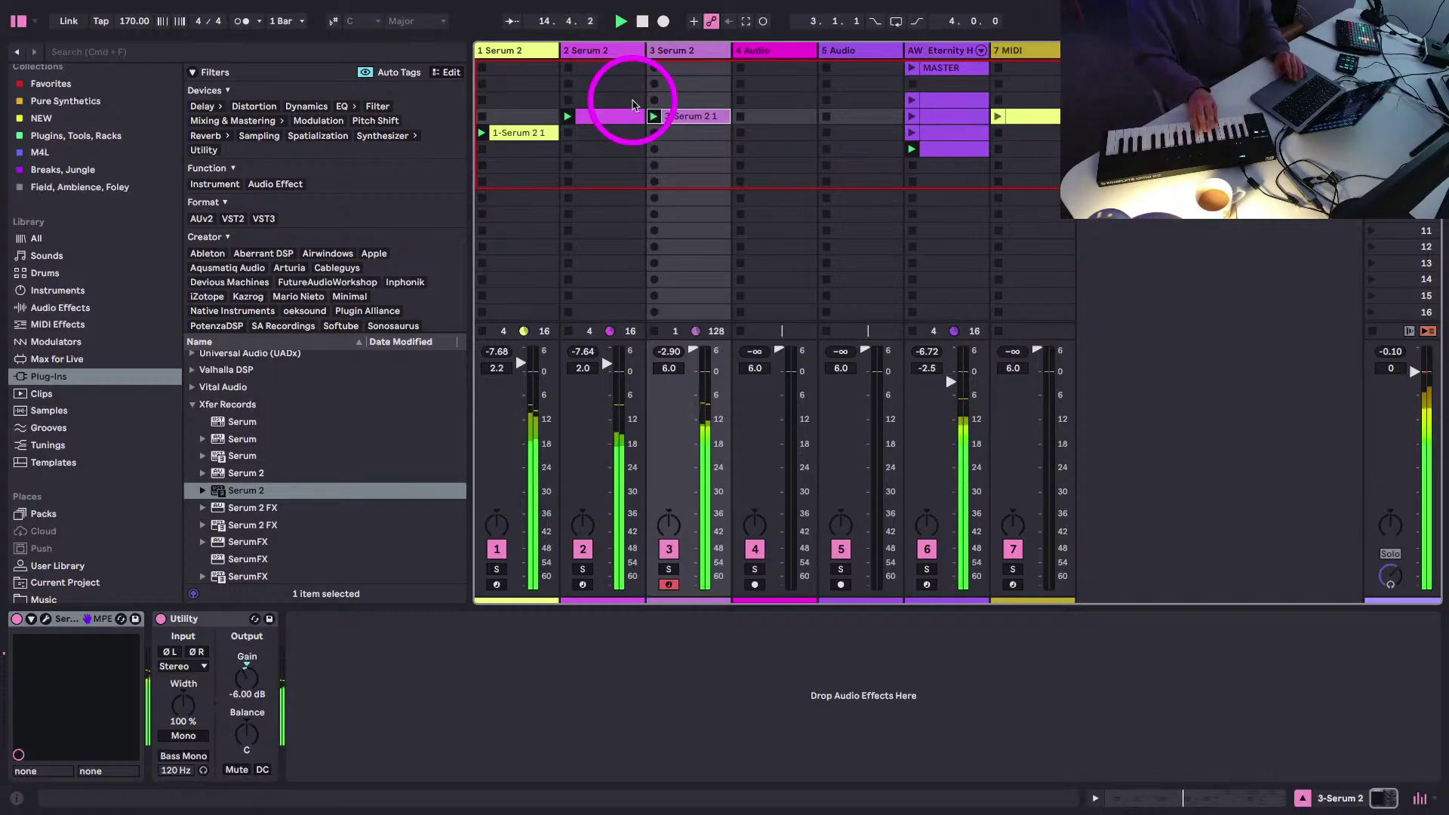
key("space")
left_click(663, 116)
key("Delete")
- Record a new MIDI take in the same slot of the 3 Serum 2 track and open its notes
left_click(650, 117)
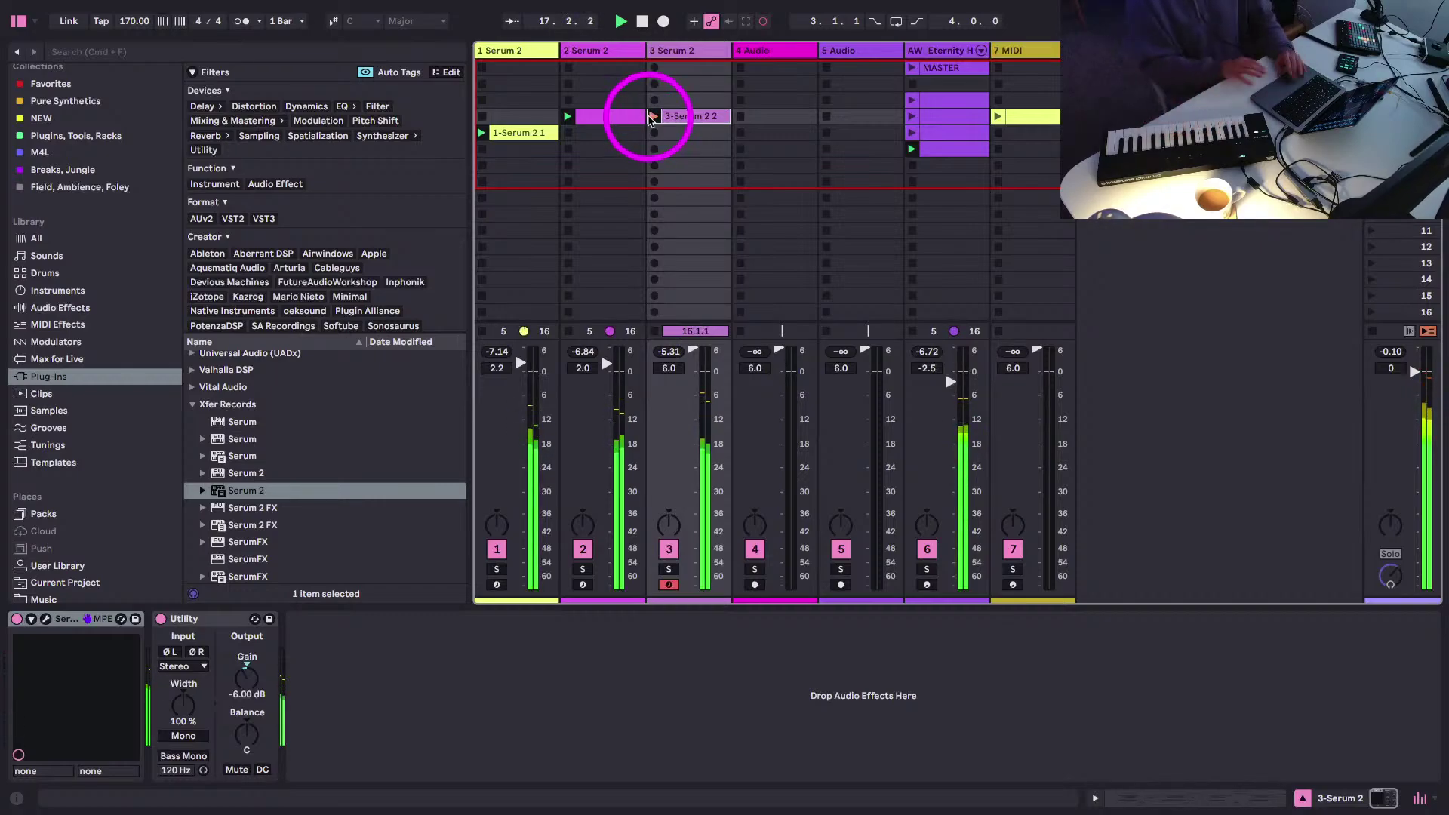
double_click(652, 117)
key("space")
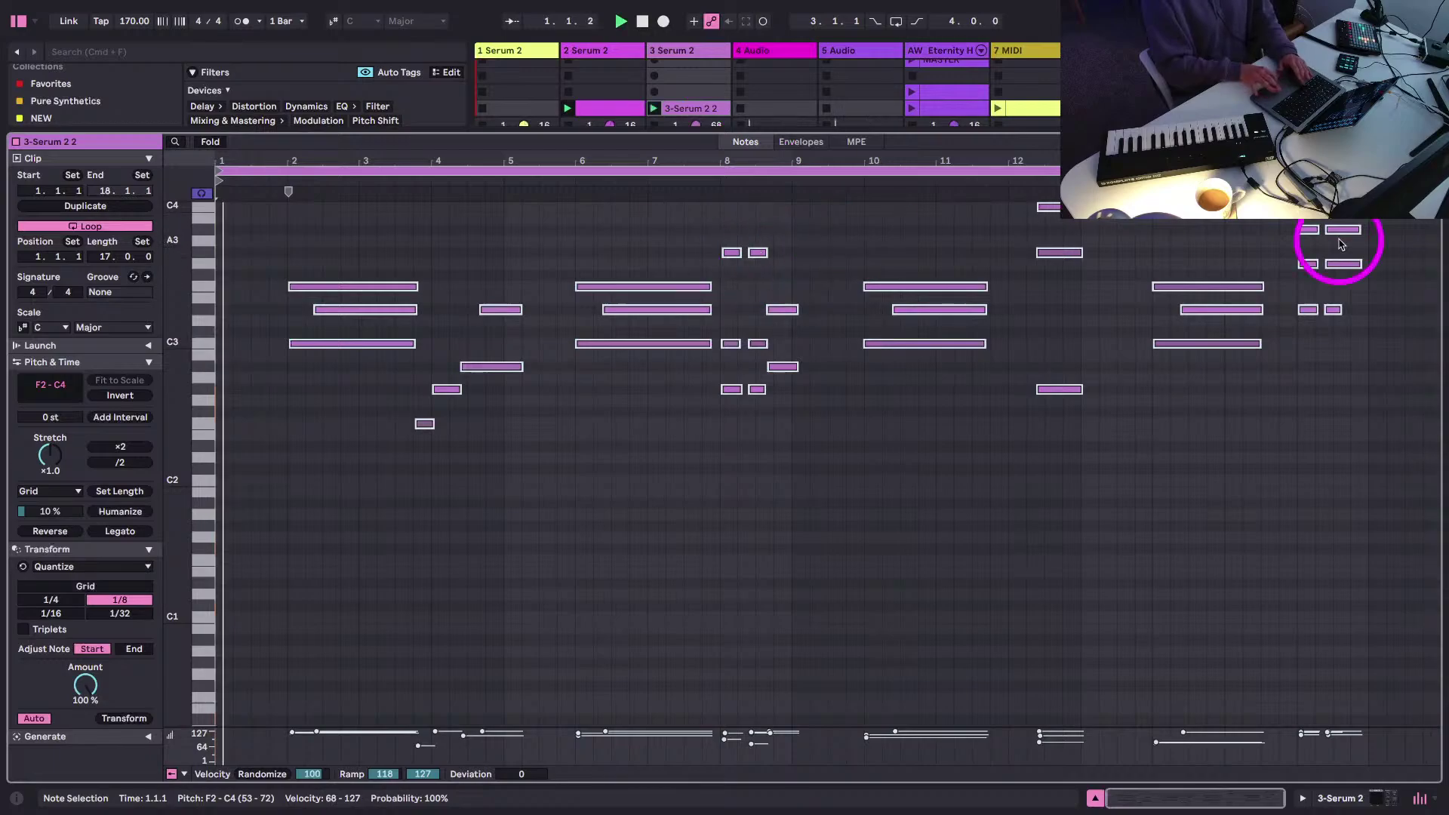
- Select all notes in the new clip, shorten its loop to 64 beats and return to the track's devices
key("super+a")
key("super+Left")
key("shift+Tab")
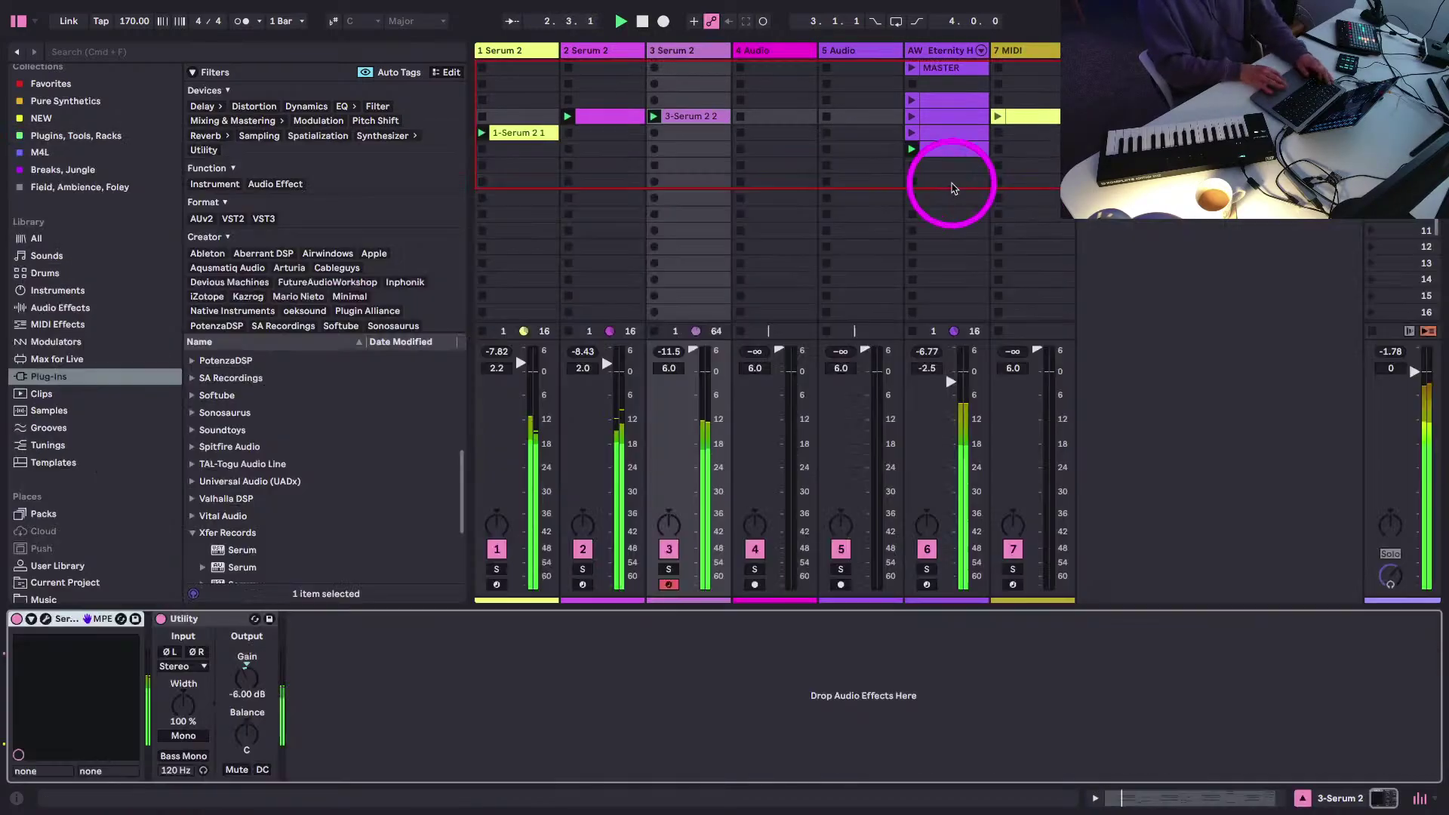
- Open the synth on the 2 Serum 2 track and lower its filter cutoff during playback
left_click(600, 56)
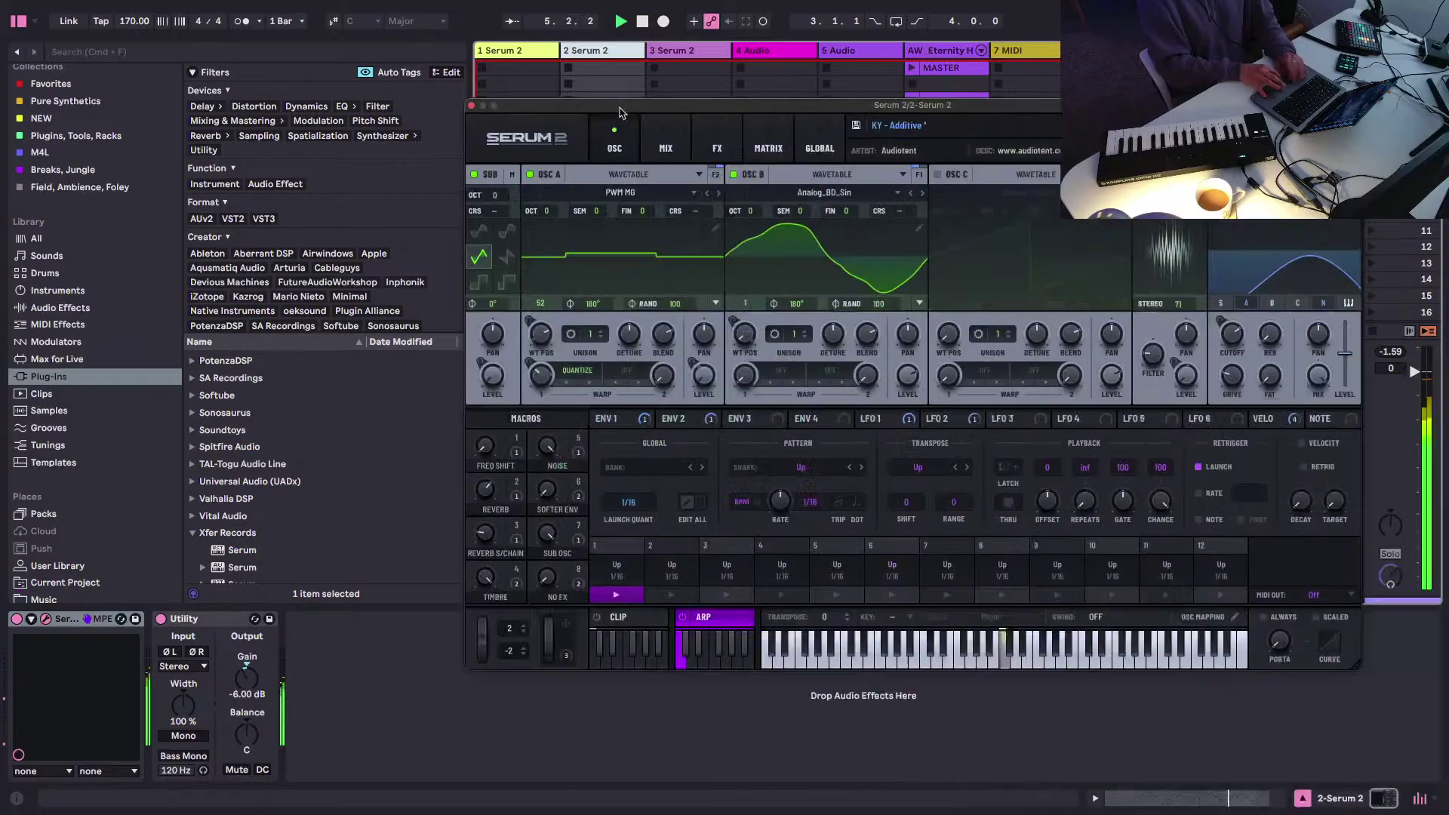
key("super+alt+p")
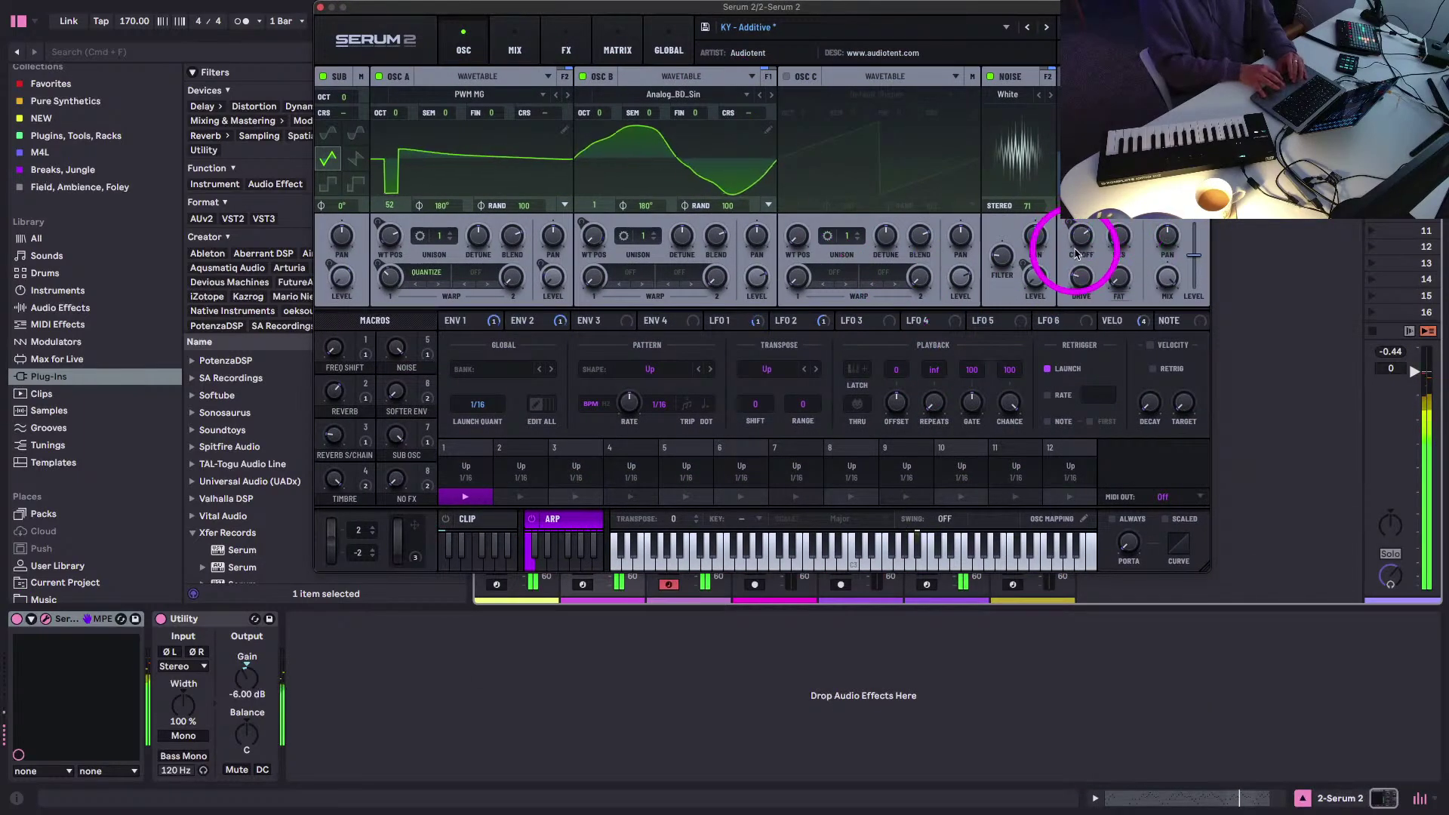
left_click_drag(1077, 236, 1076, 277)
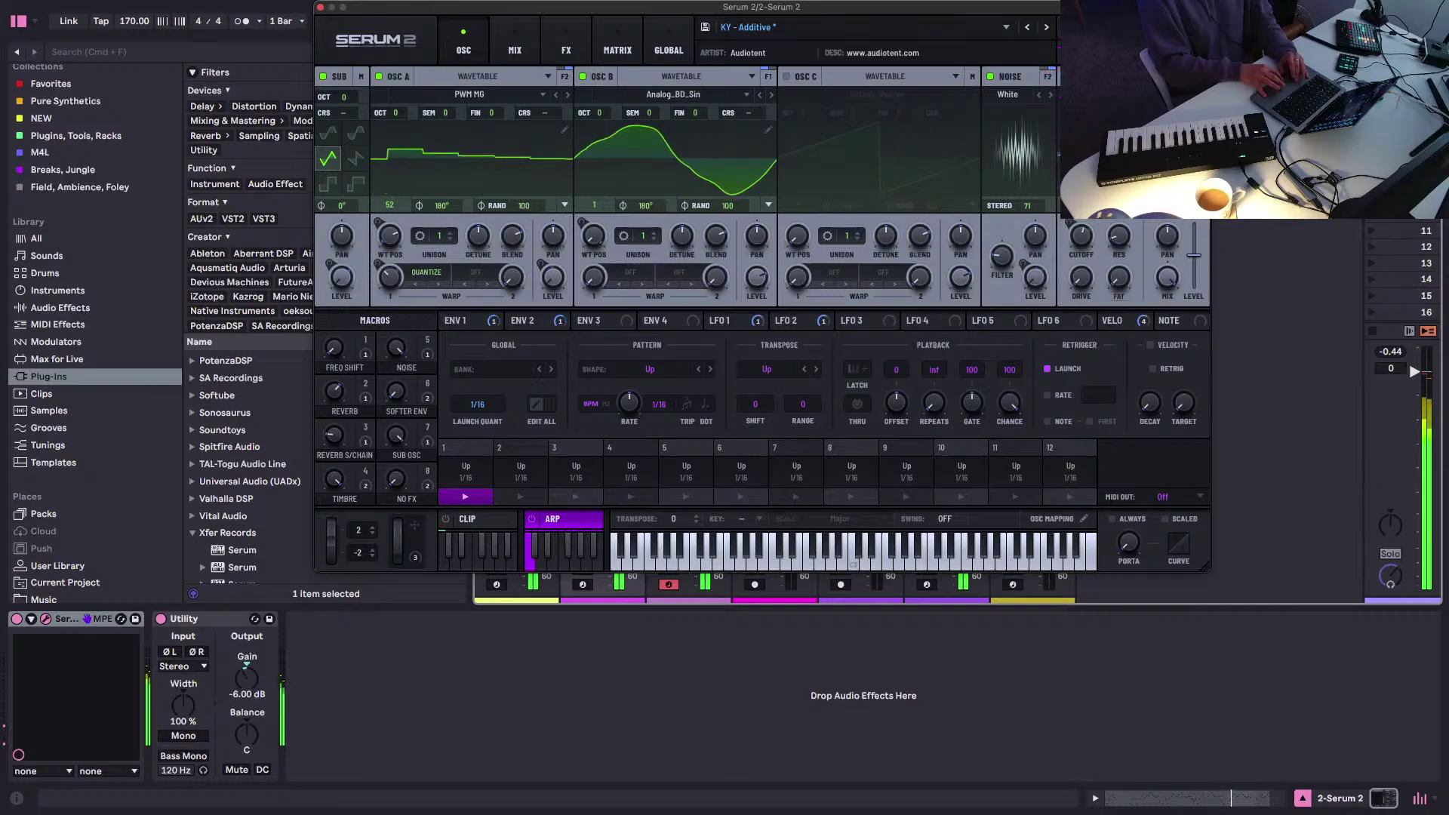
left_click(1084, 237)
left_click_drag(1085, 236, 1067, 277)
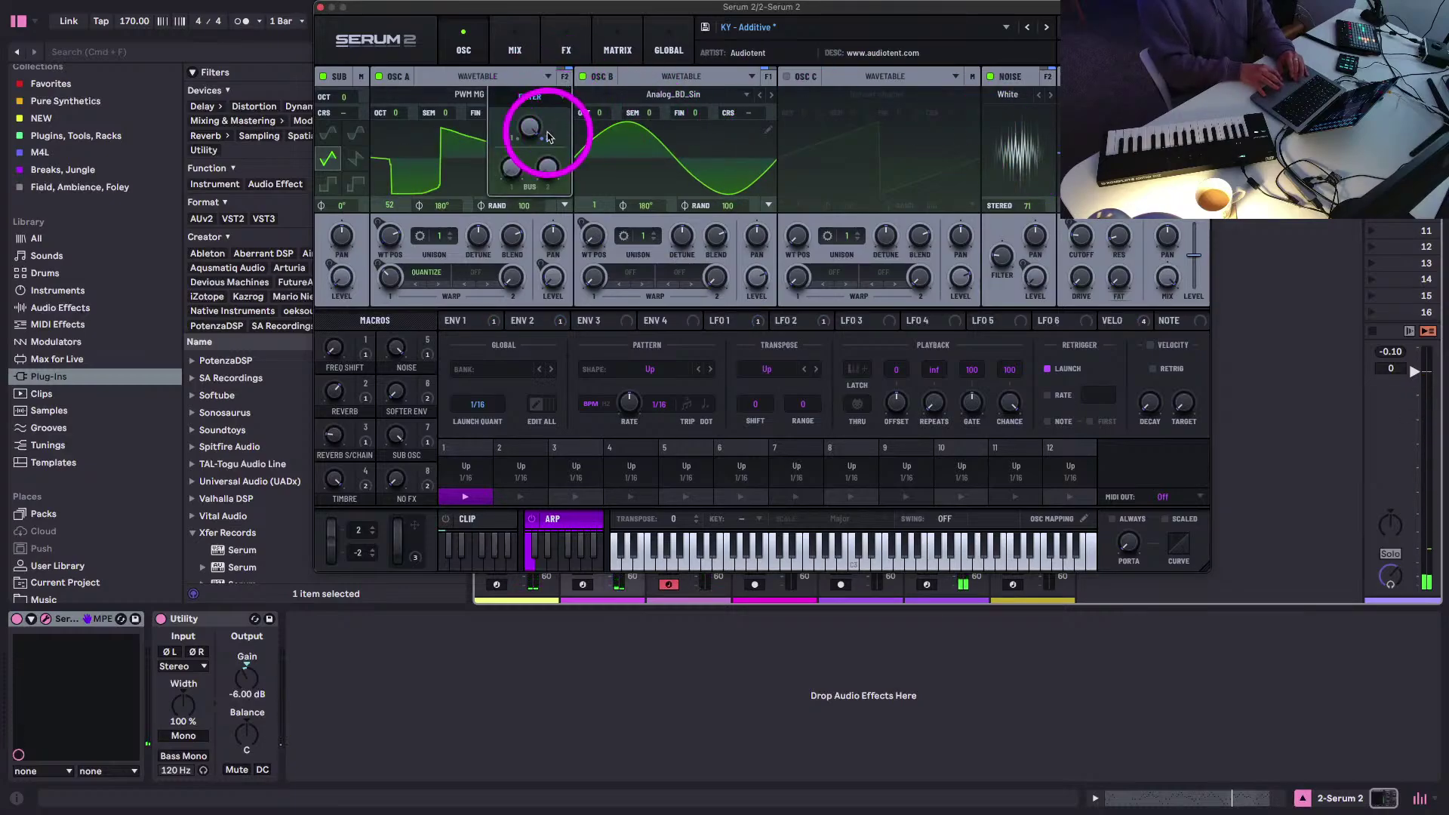
- Route oscillator B to filter 2 and readjust the filter cutoff on the second track's synth
left_click(768, 77)
left_click_drag(732, 126, 732, 79)
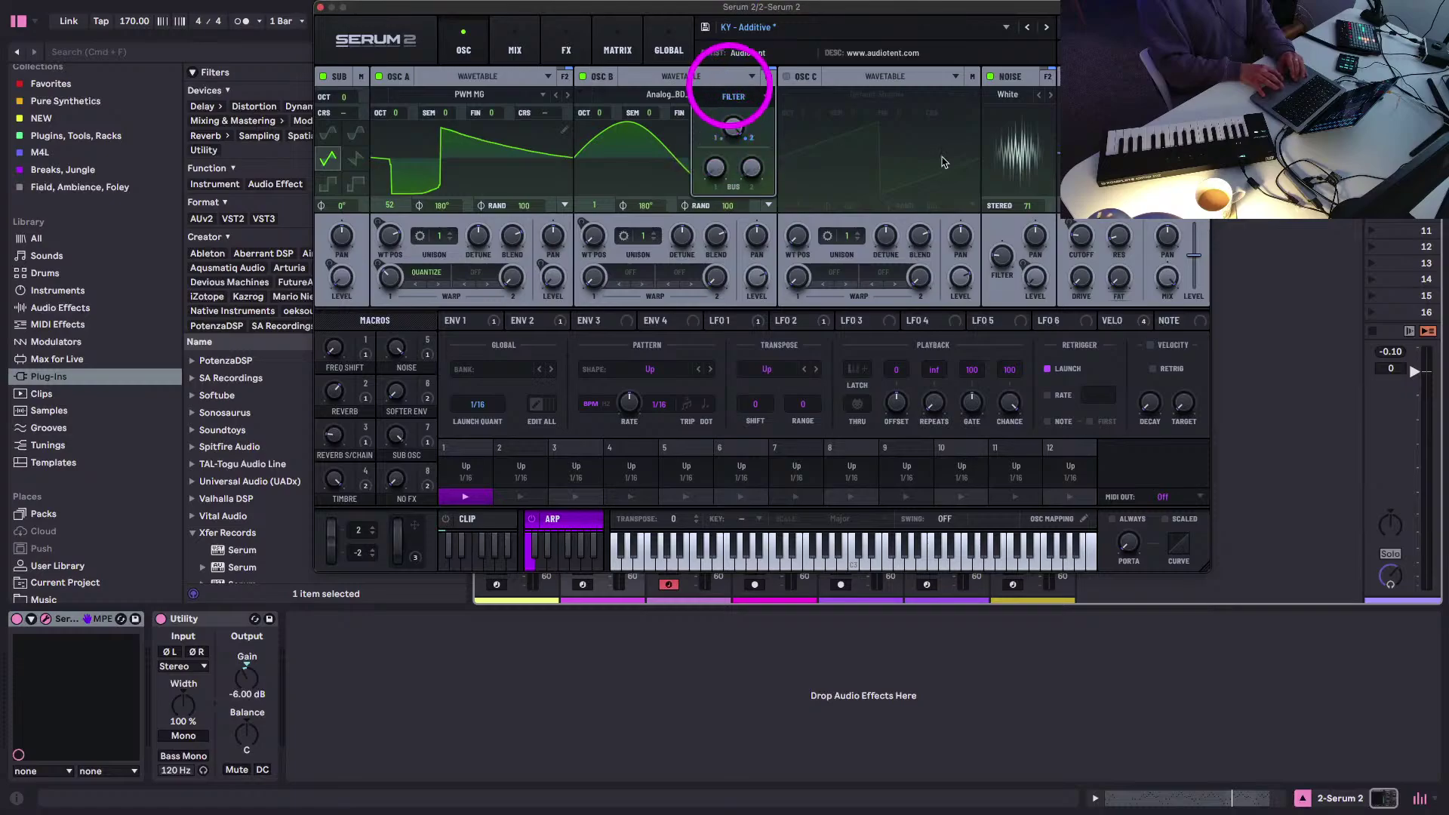
left_click(1070, 170)
left_click(1084, 249)
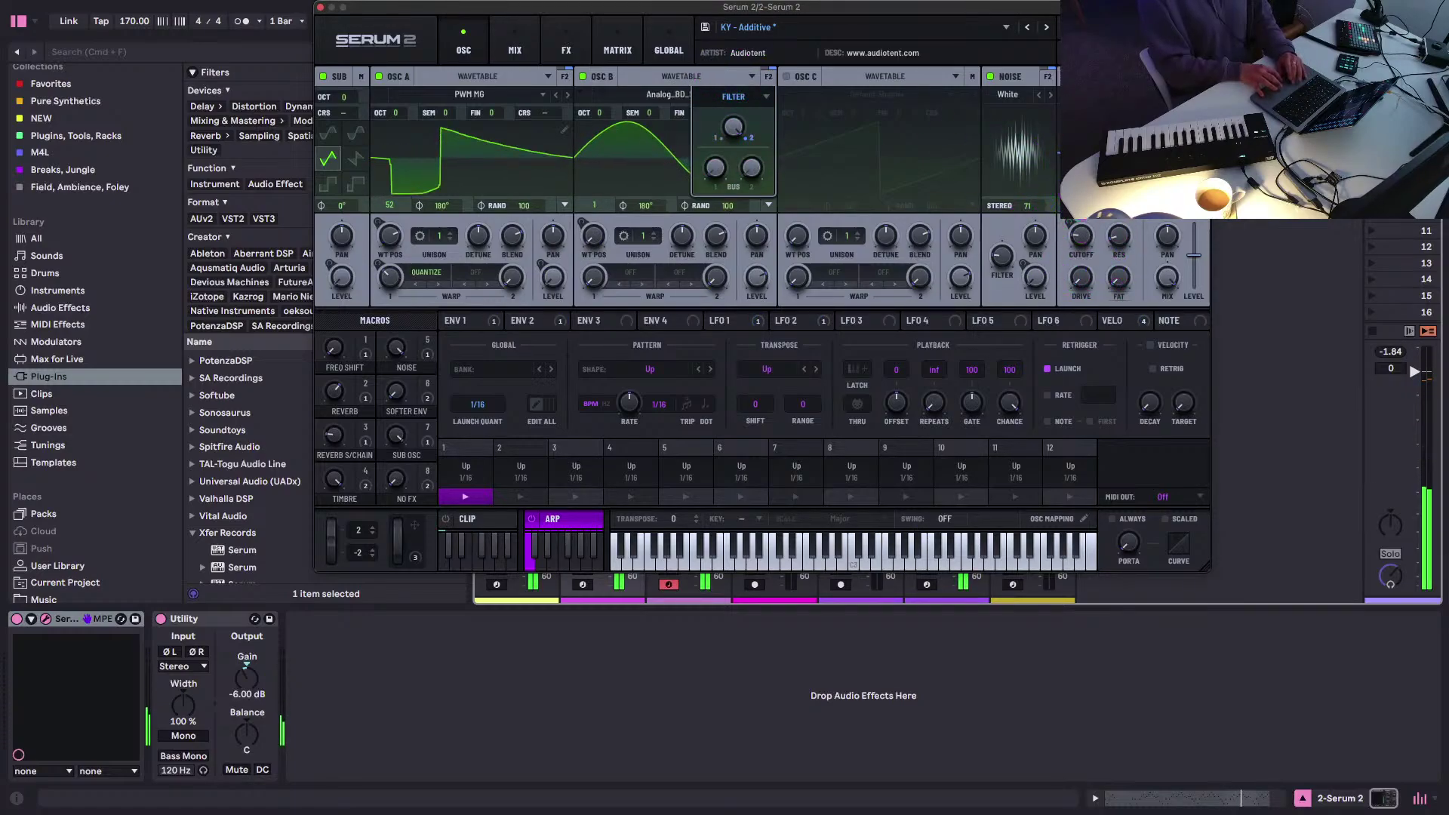
mouse_move(1080, 235)
left_mouse_down()
mouse_move(1079, 221)
mouse_move(1064, 245)
left_mouse_up()
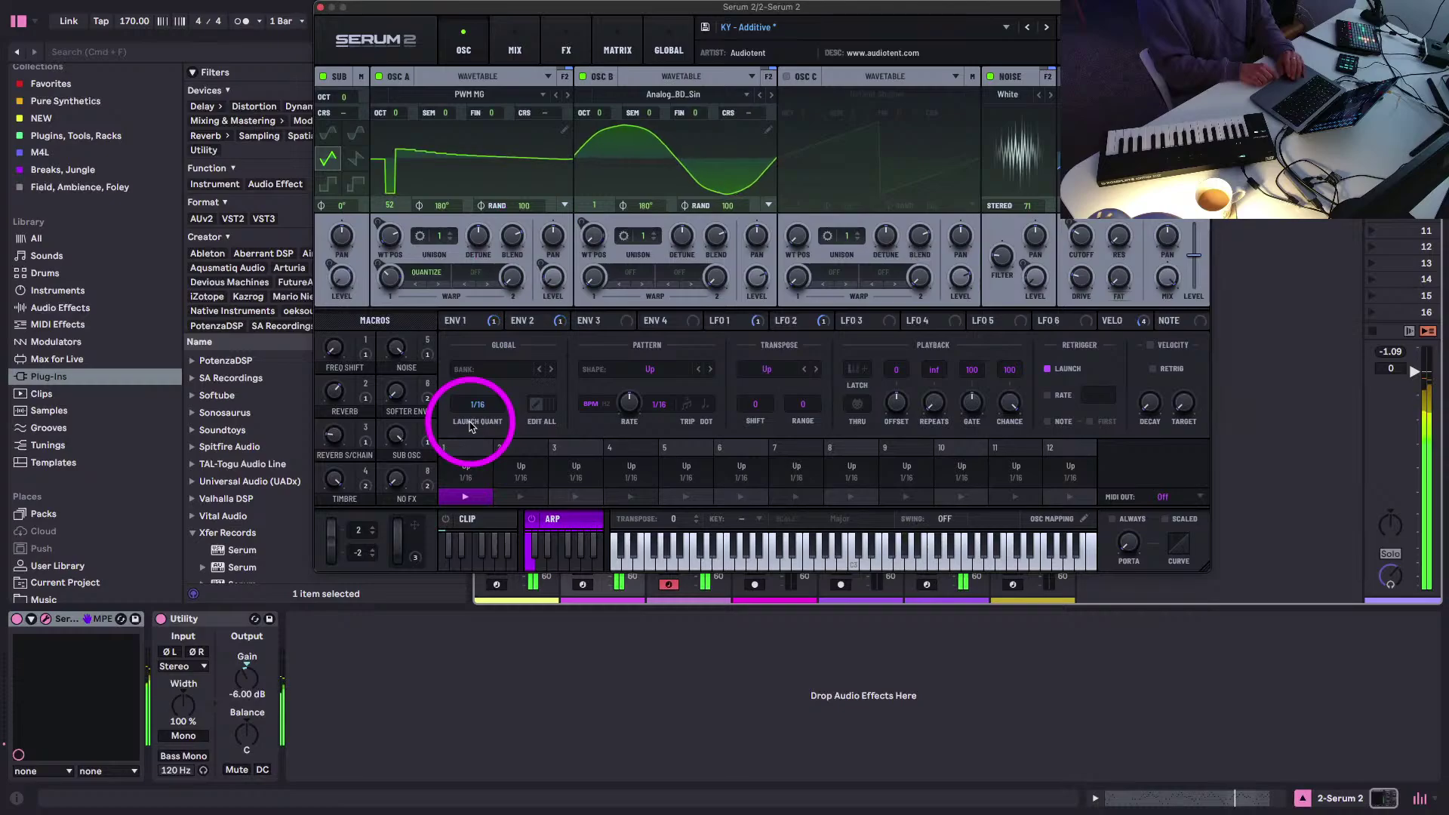
- Turn off the noise oscillator and review the synth's mix and modulation matrix pages before closing it
left_click(991, 77)
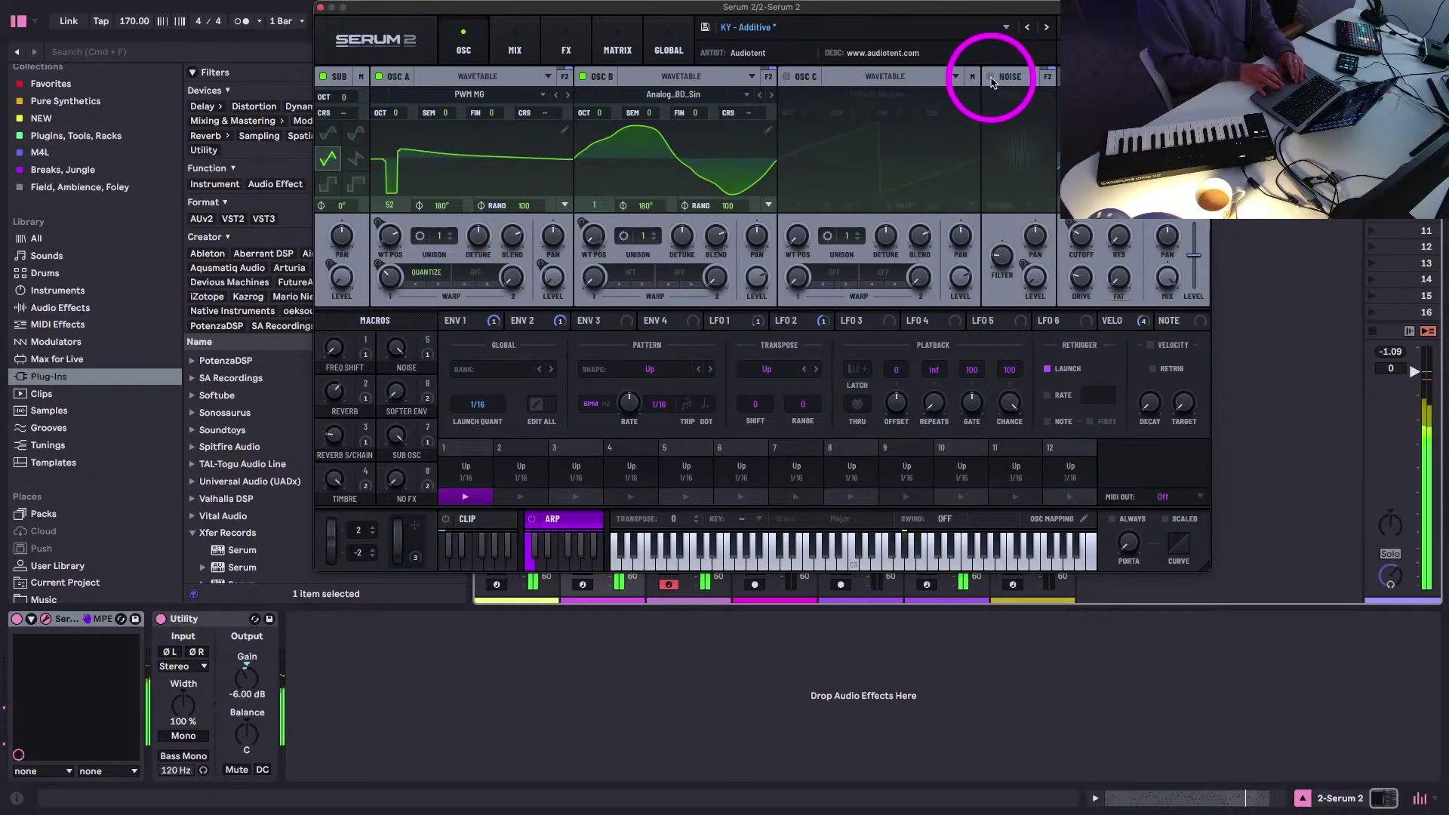
left_click(520, 52)
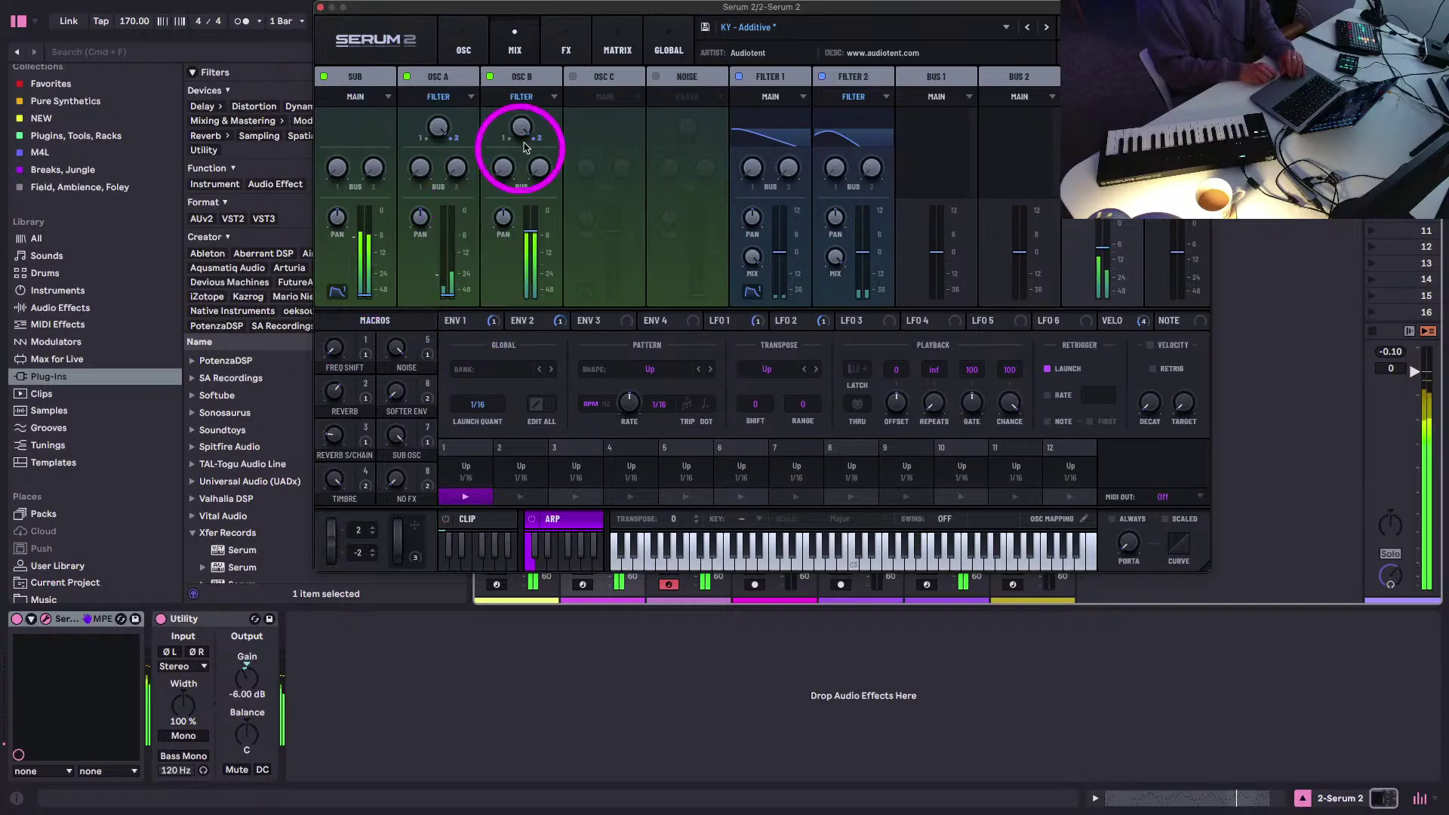
left_click(616, 50)
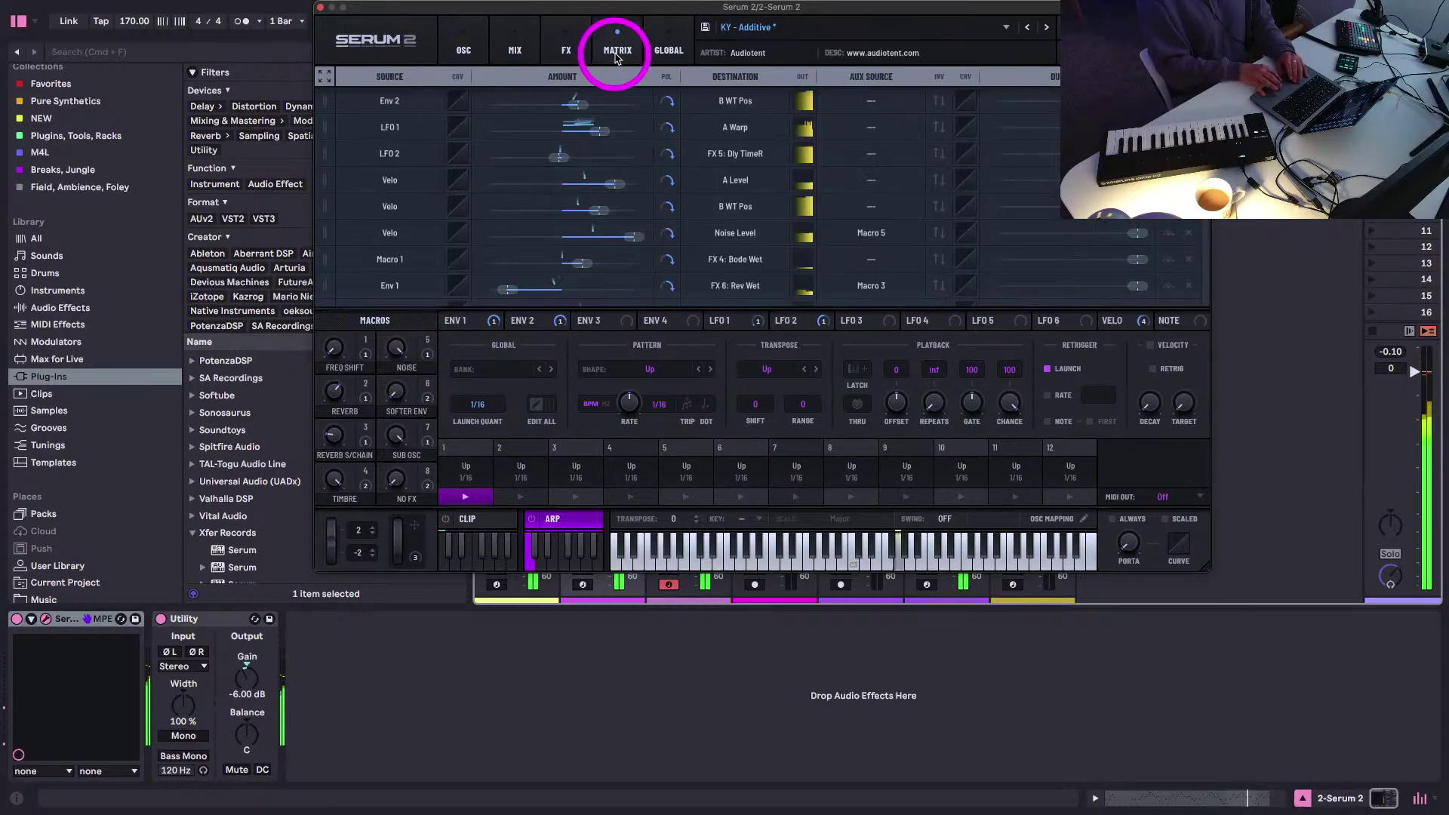
left_click(320, 8)
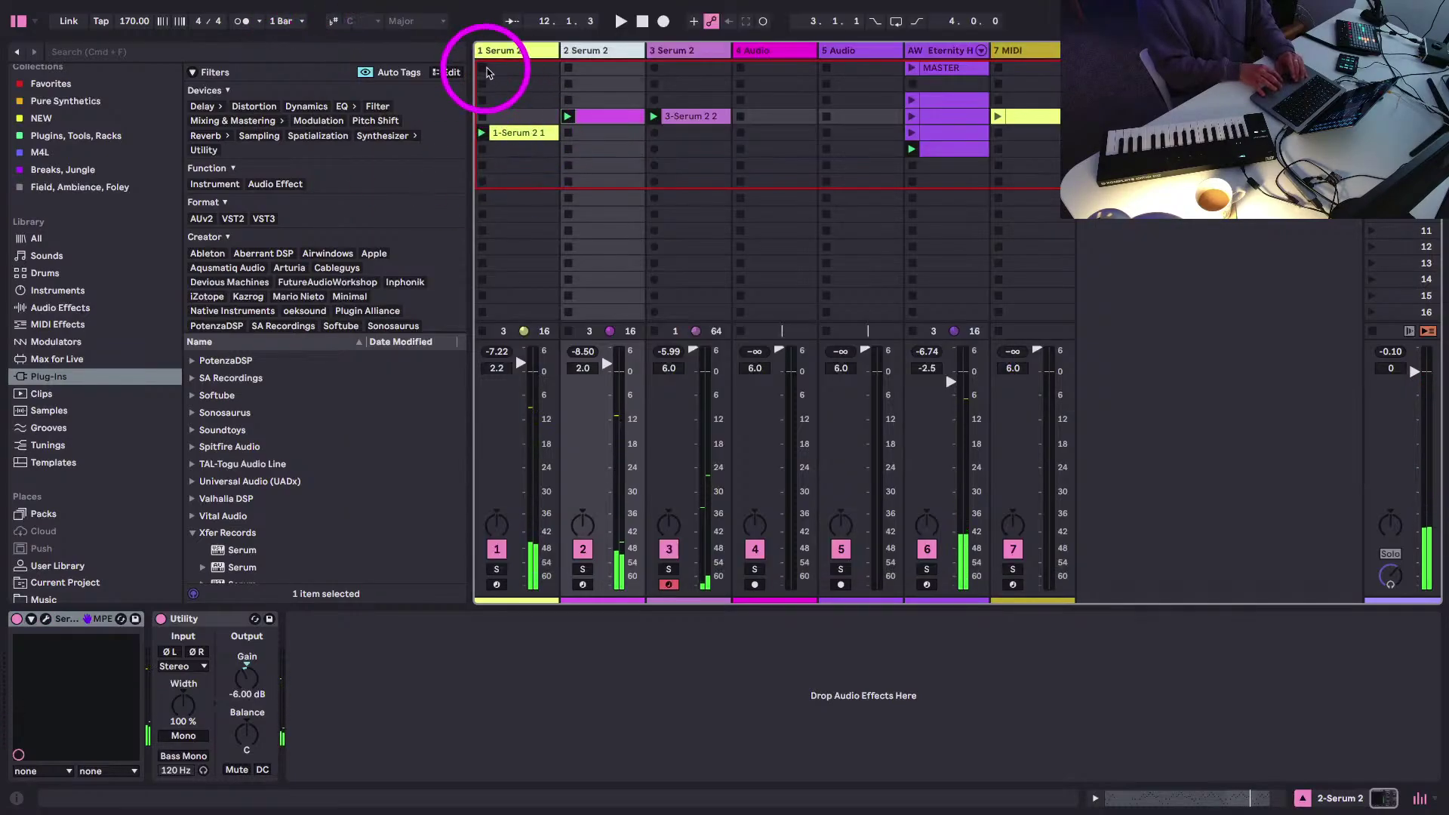
- Delete the 4 Audio and 5 Audio tracks and insert a new MIDI track after the 3 Serum 2 track
left_click(669, 50)
left_click(758, 50)
key("Delete")
key("Delete")
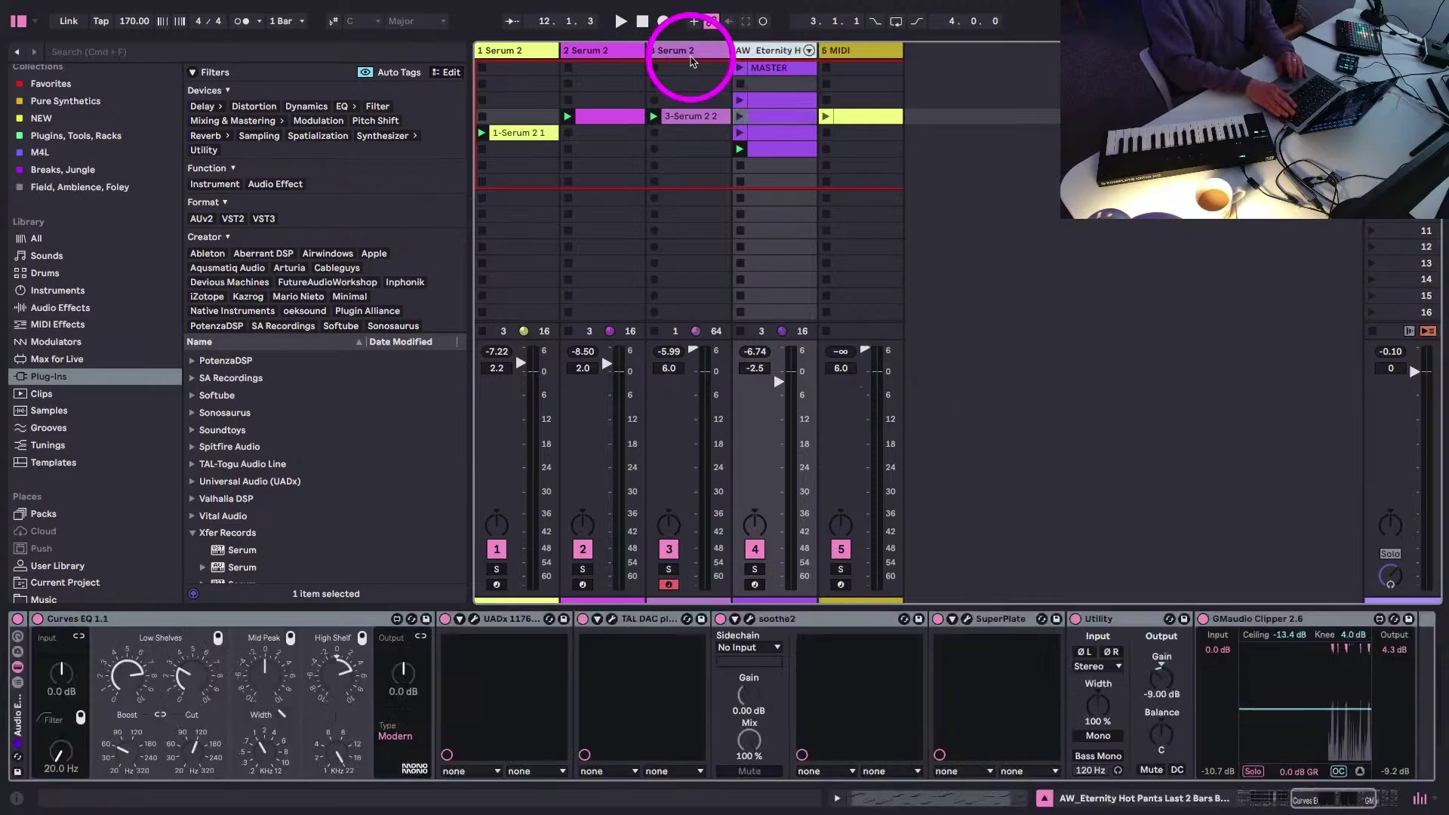
left_click(692, 53)
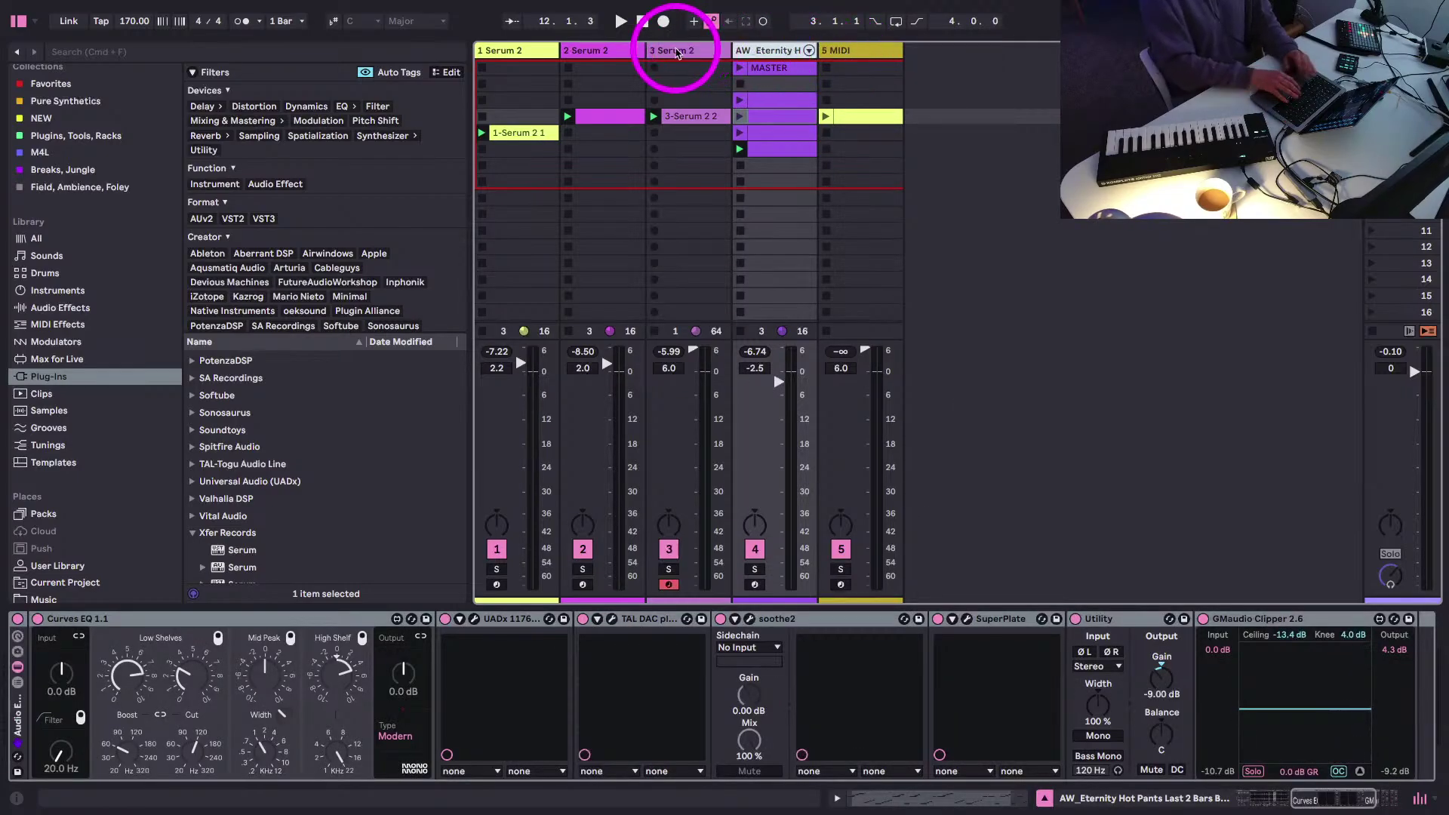
key("super+shift+t")
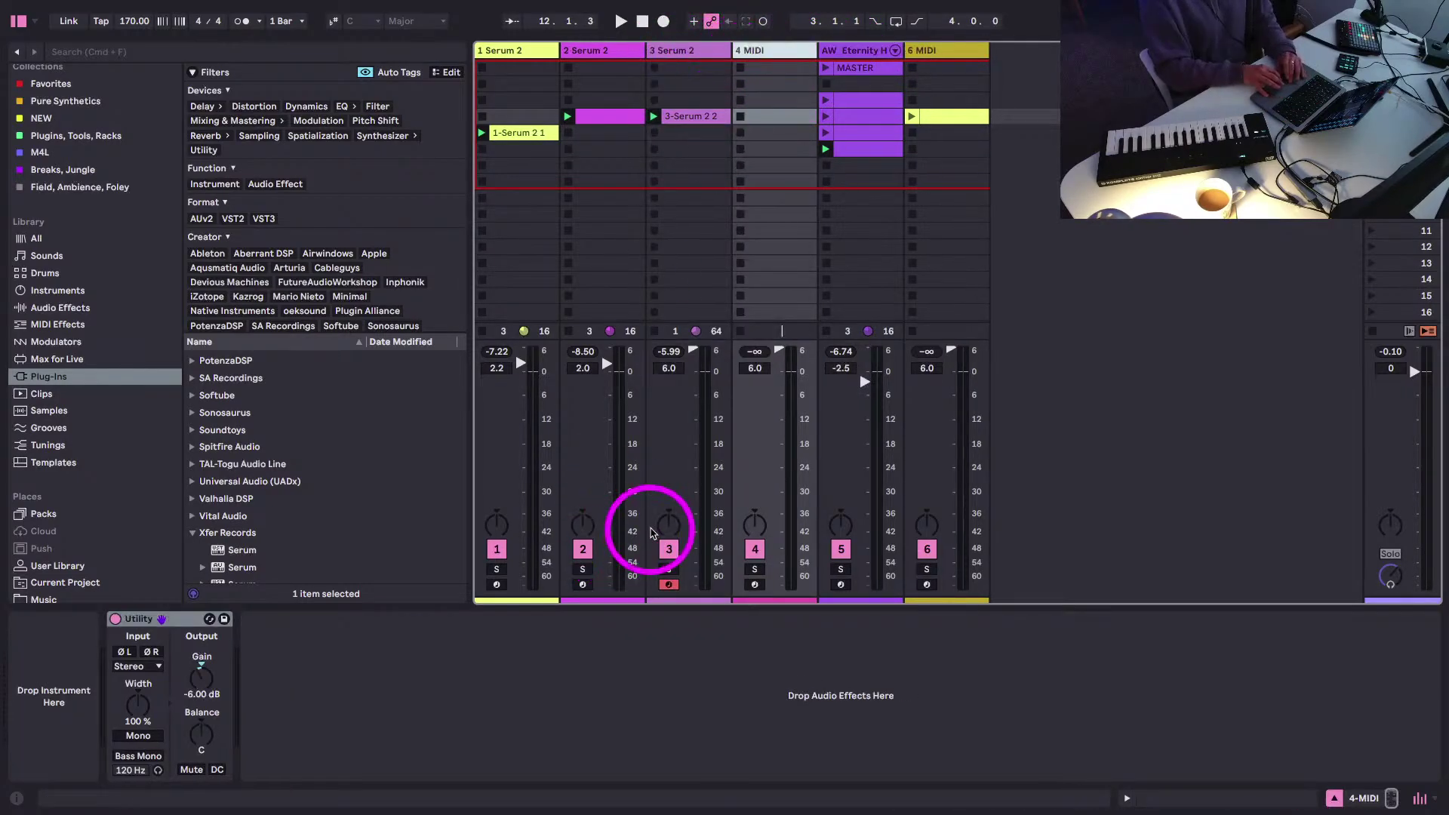
- Pan the 2 Serum 2 track to 15L and the 3 Serum 2 track to the right while playing
left_click_drag(660, 529, 575, 530)
key("space")
left_click(575, 519)
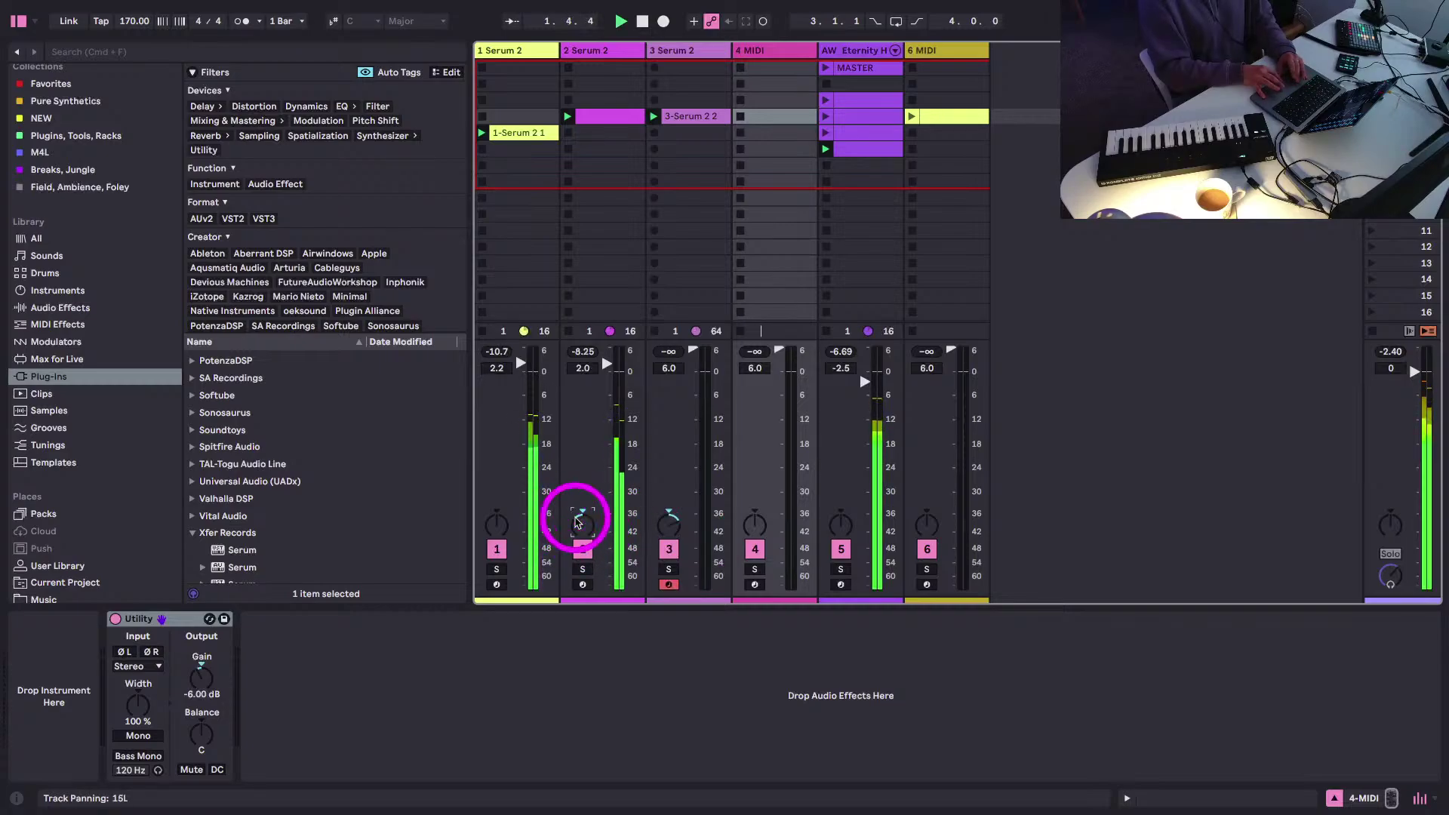
left_click(665, 525)
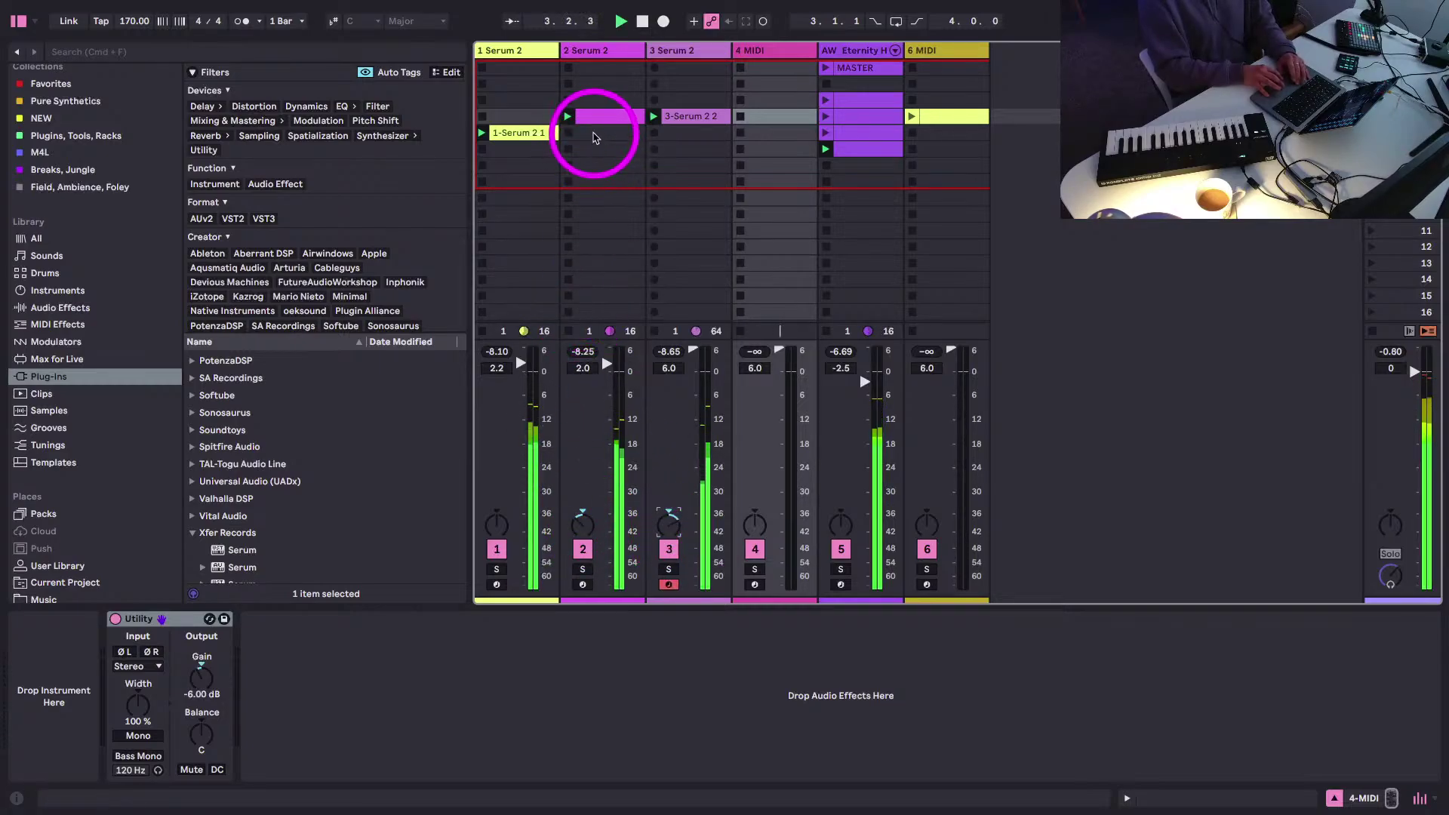
- Open the synth on the 2 Serum 2 track, examine its modulation matrix and close it
left_click(580, 50)
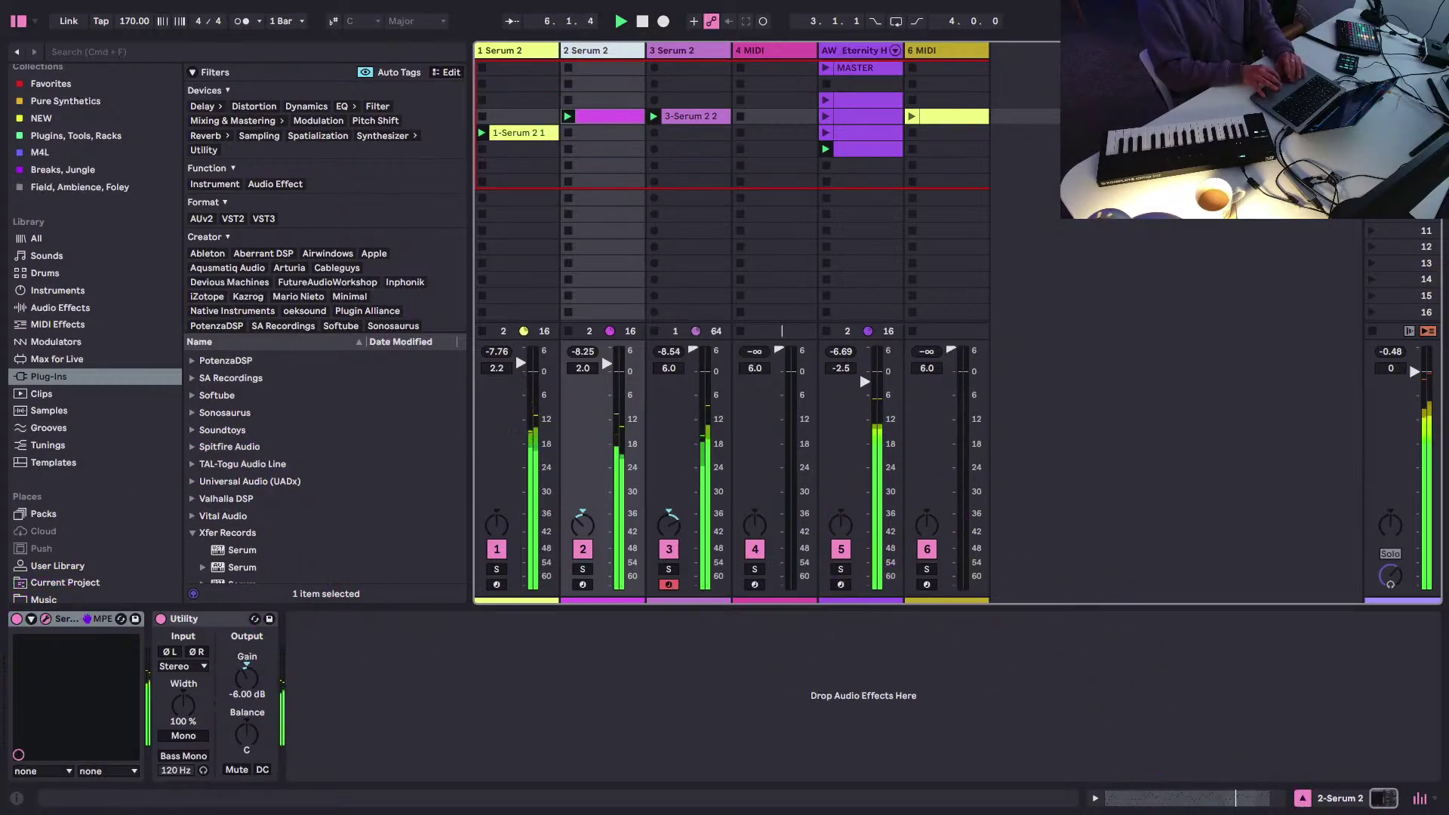
key("super+alt+p")
left_click_drag(448, 6, 430, 63)
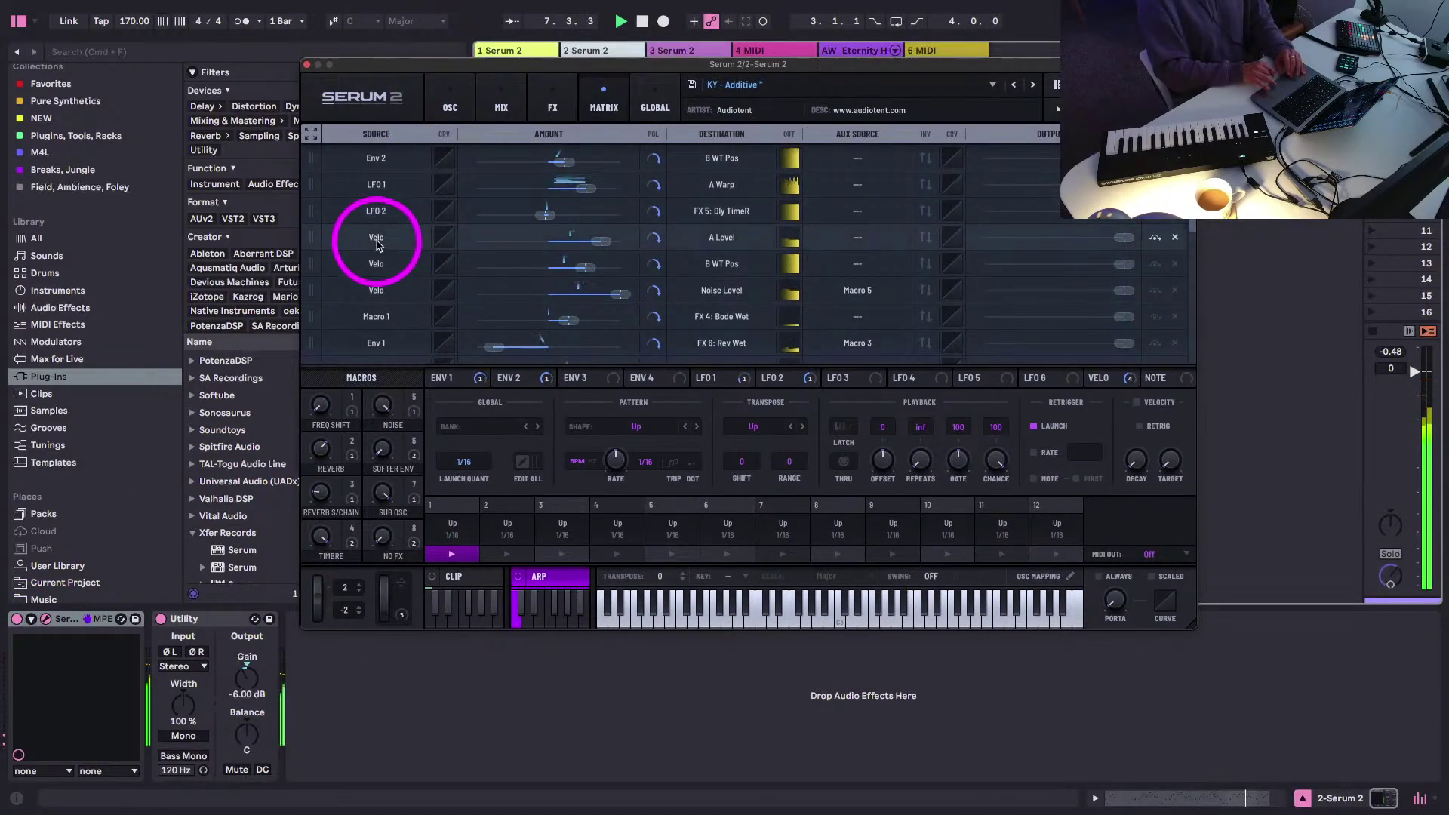
left_click(306, 64)
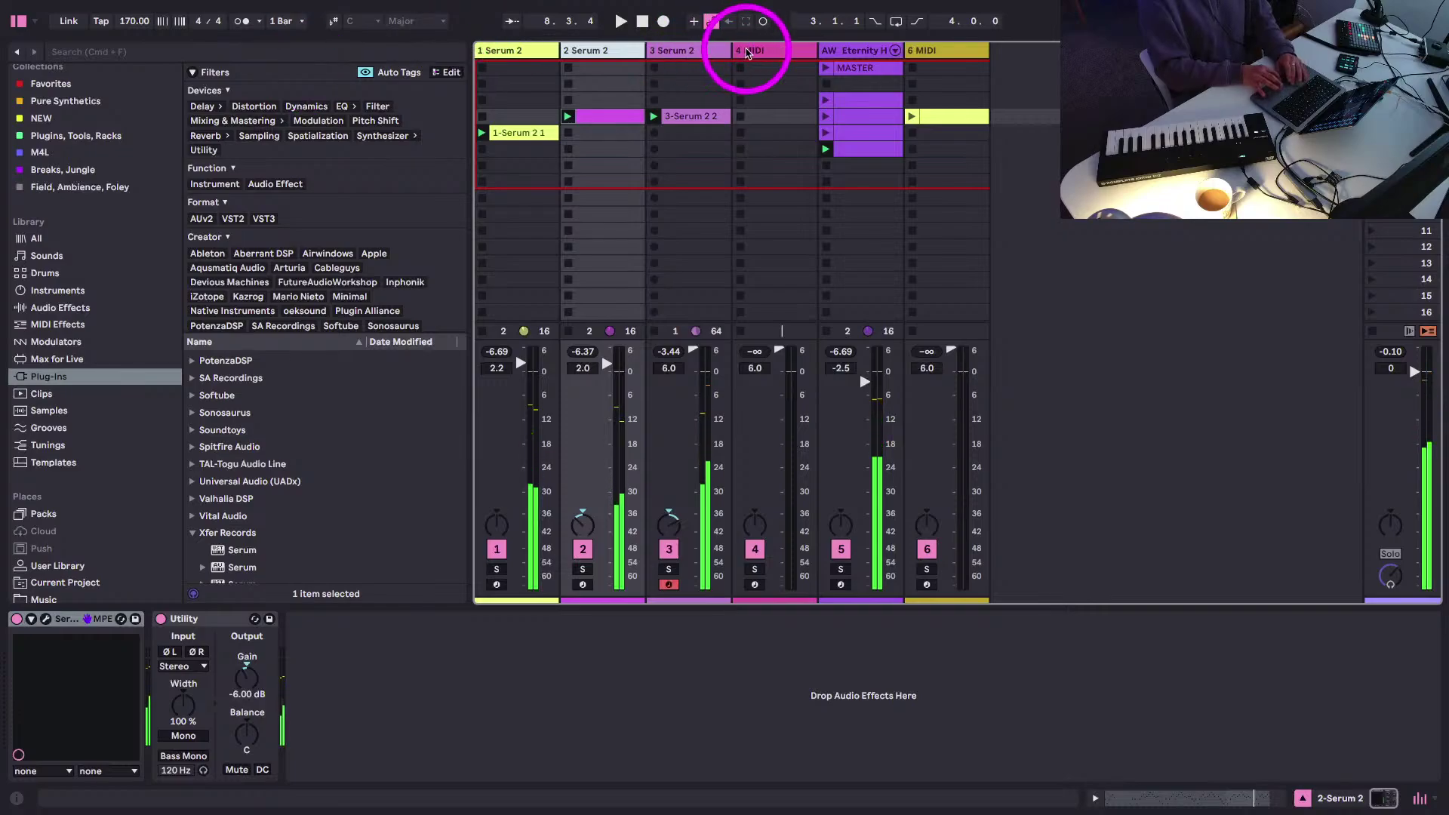
- Load a Serum 2 instrument onto the 4 MIDI track and reposition its window
left_click(750, 50)
scroll(234, 487, "down", 4)
left_click_drag(236, 488, 781, 241)
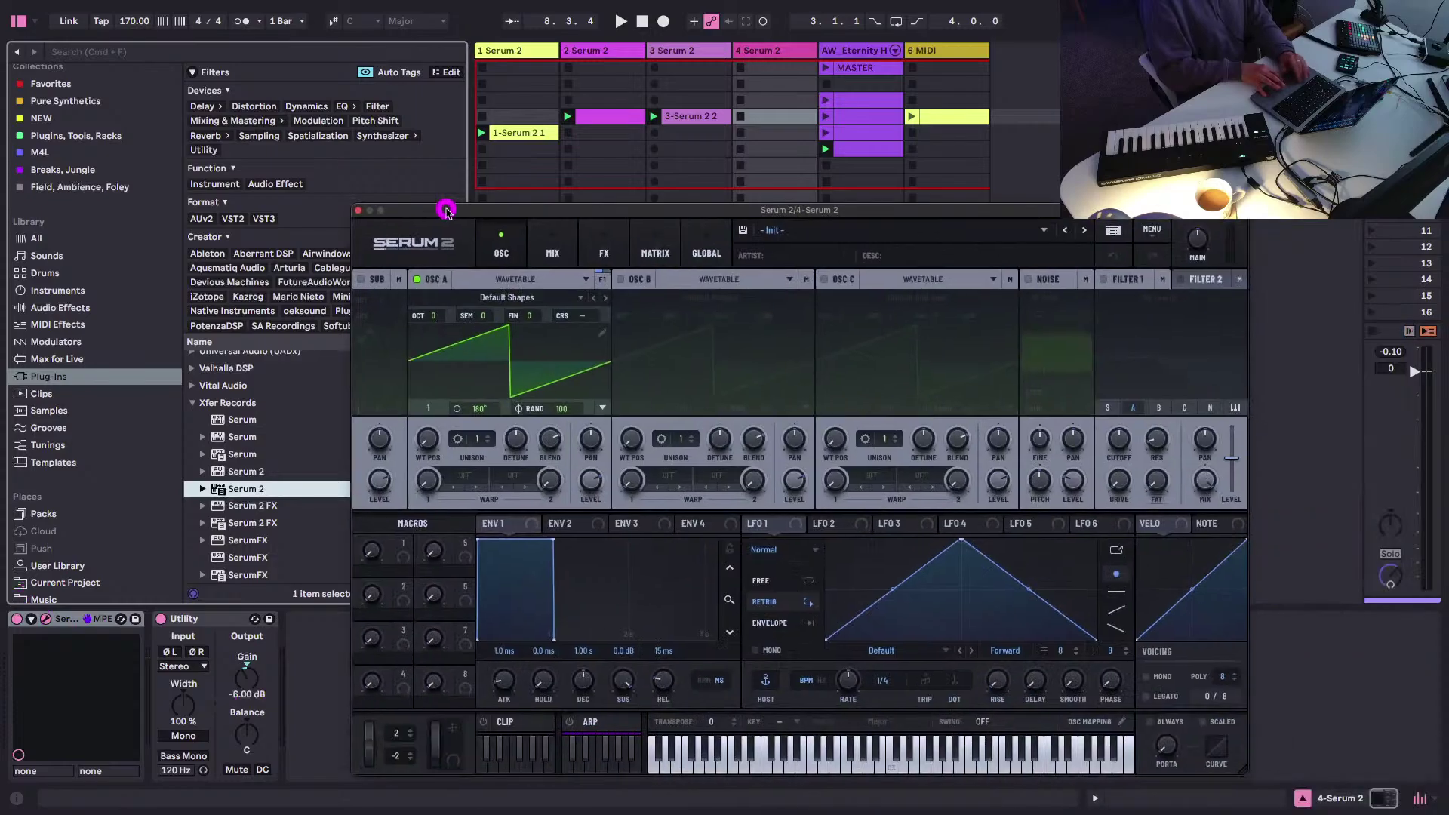
left_click_drag(447, 211, 317, 15)
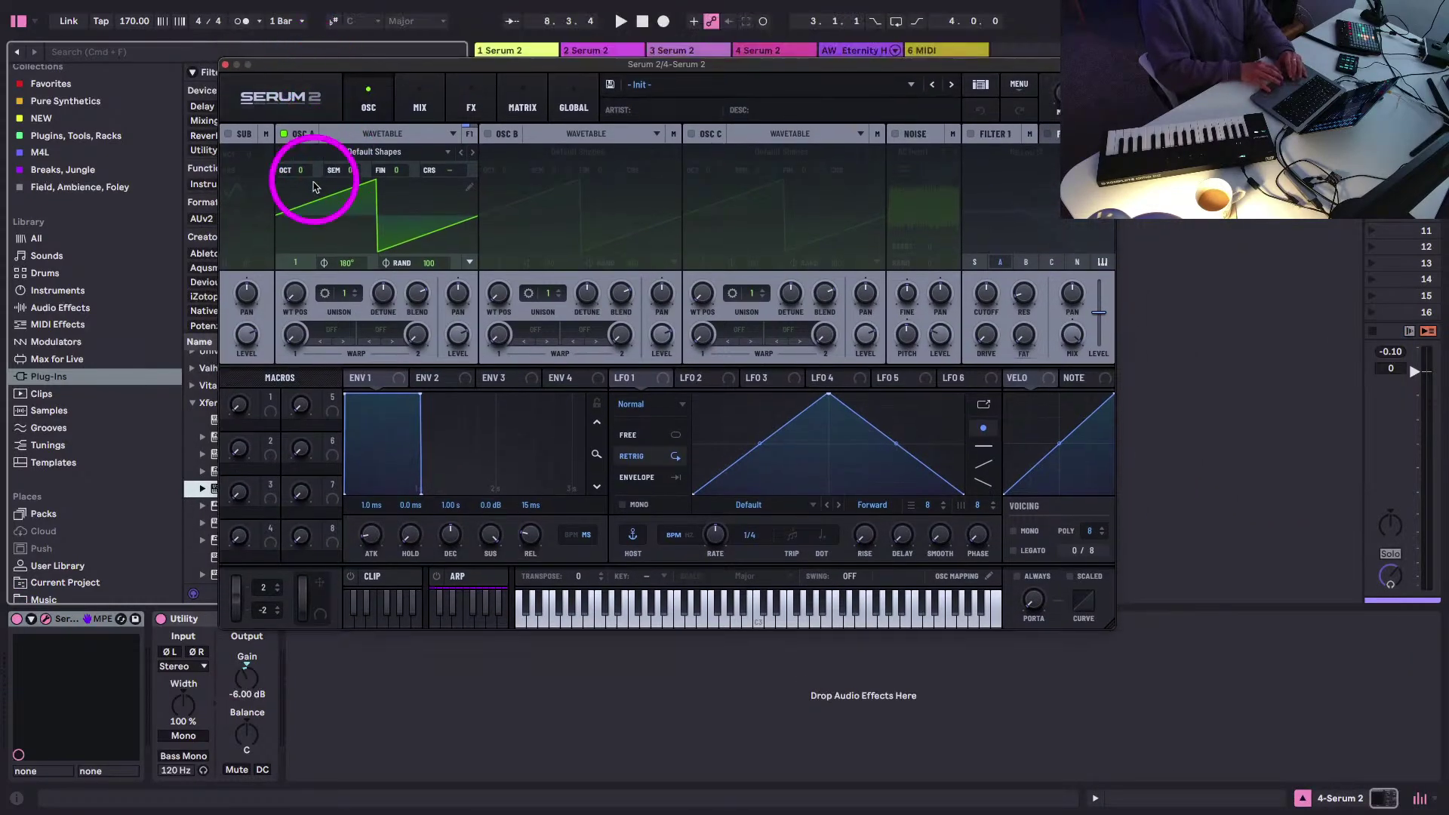
- Set oscillator A's Default Shapes wavetable position to 2 for a sine wave and close the synth
left_click(355, 200)
left_click(353, 226)
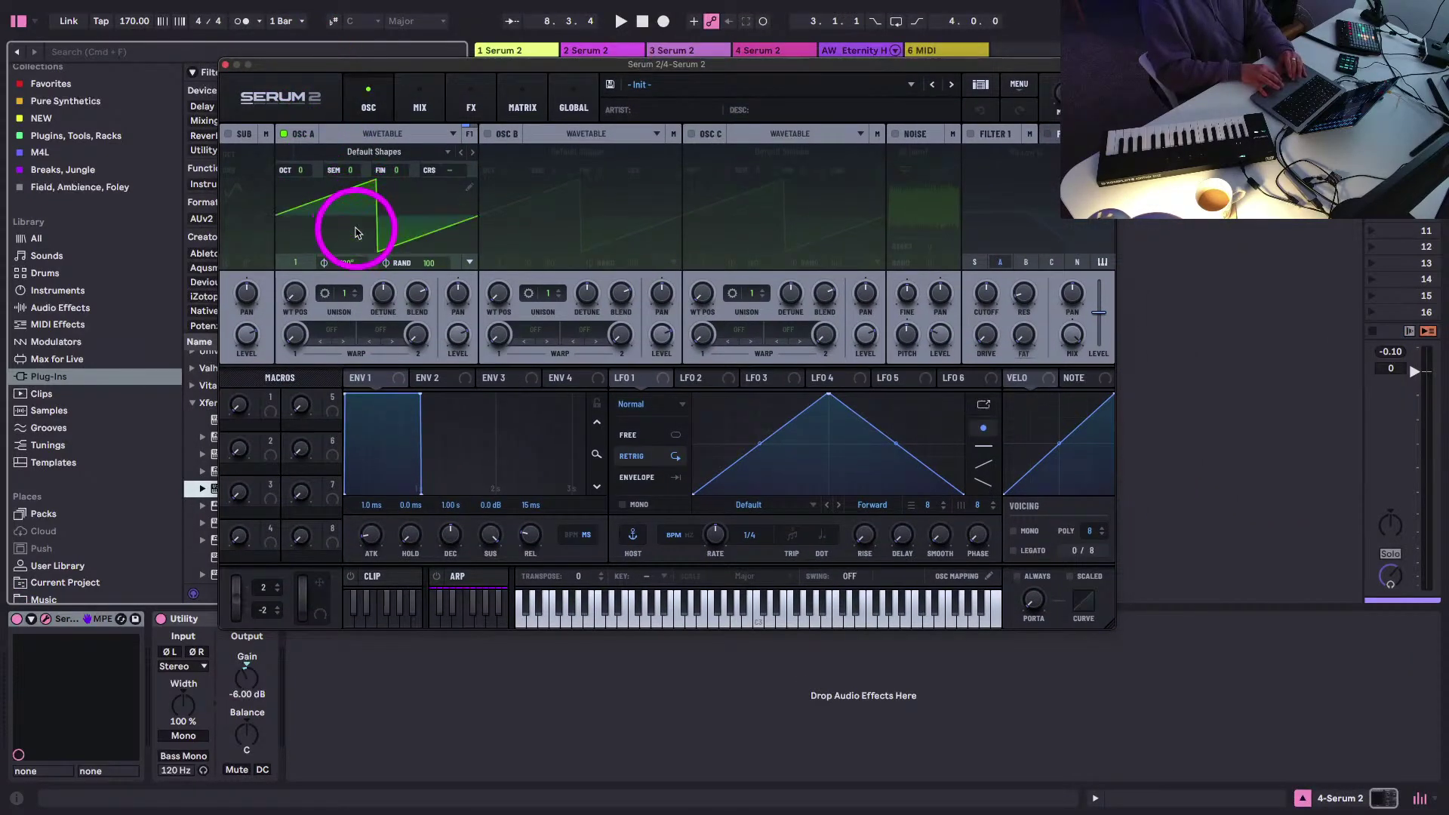
left_click_drag(301, 298, 295, 261)
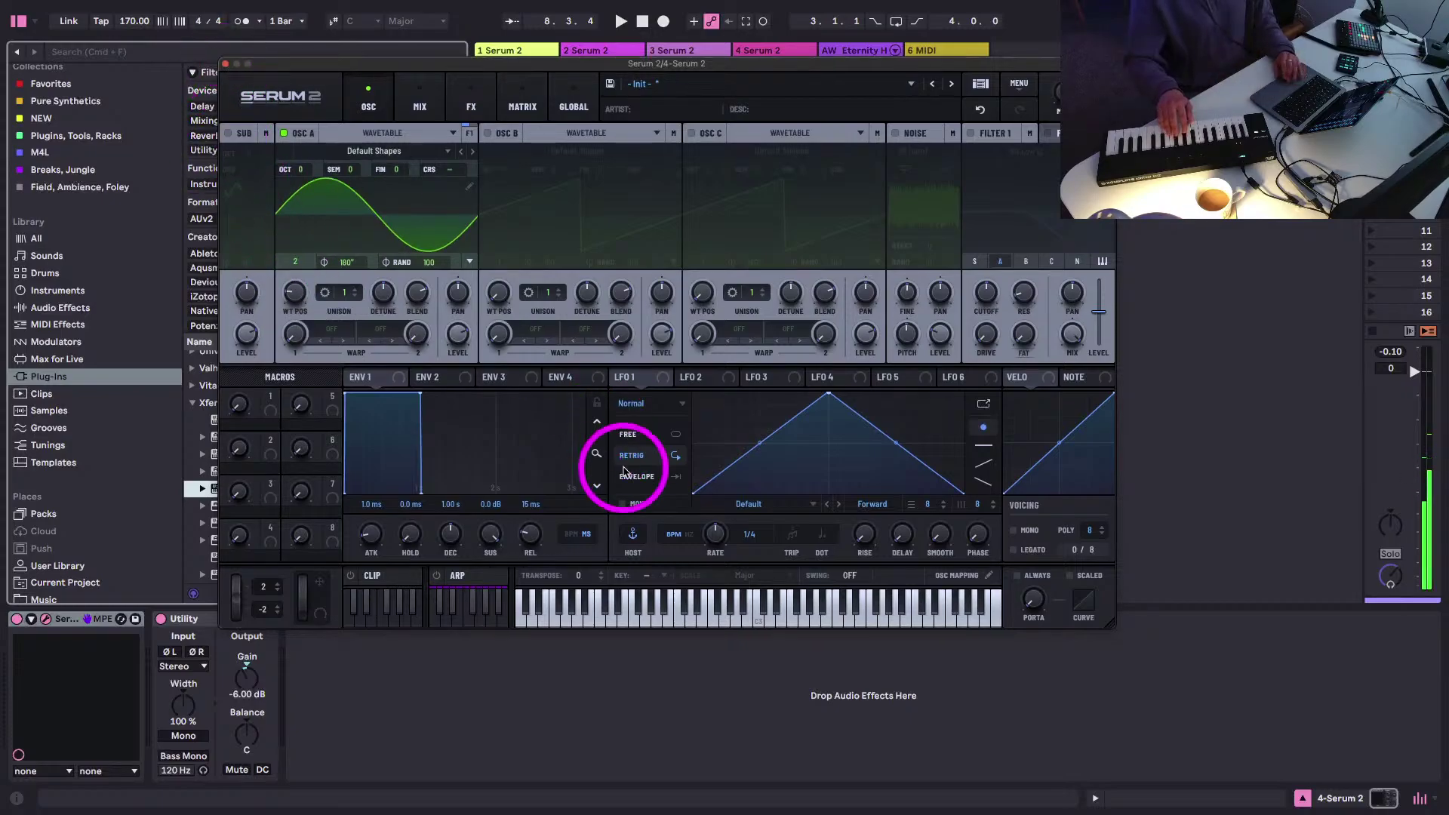
left_click(225, 64)
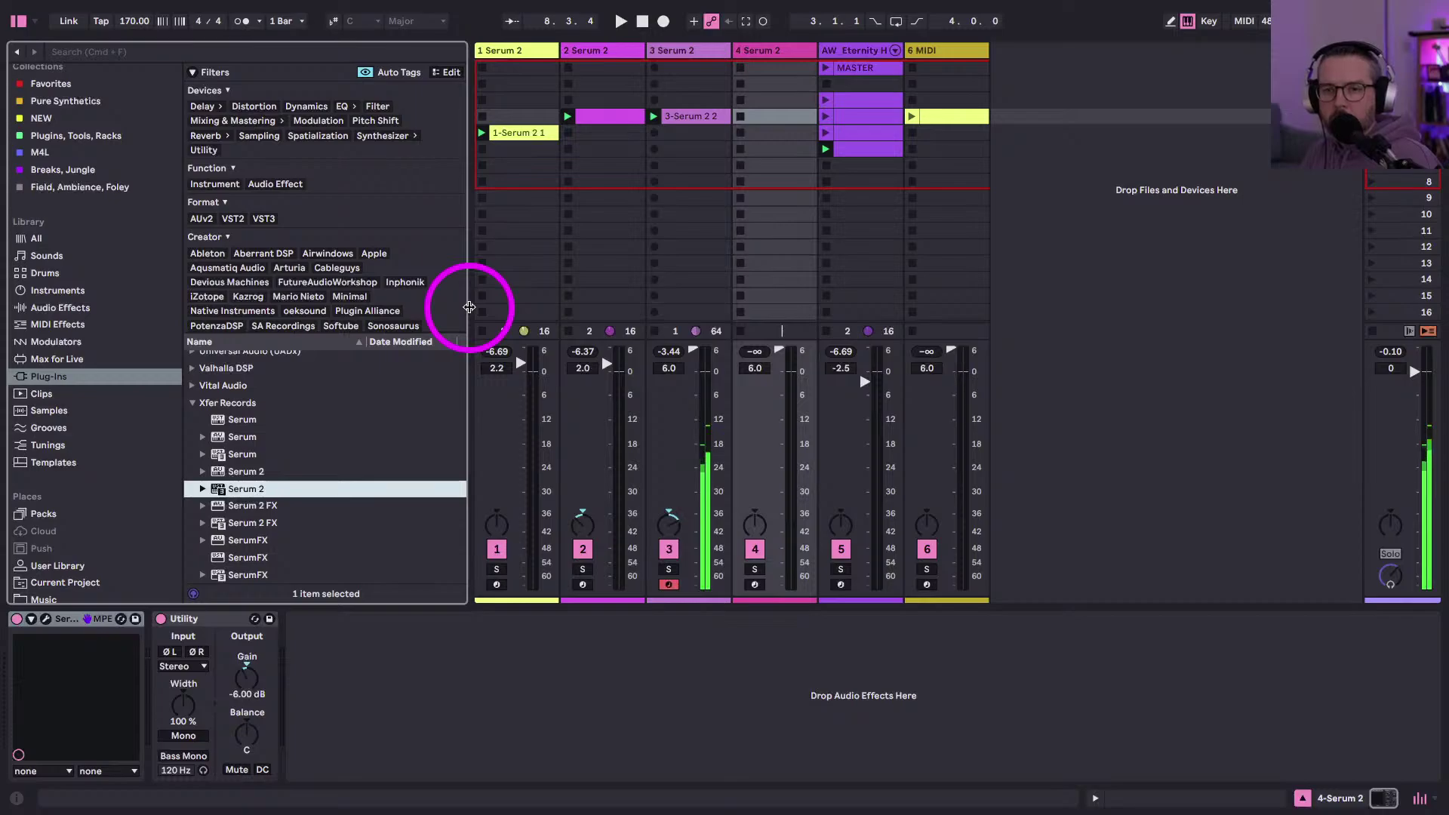
- Reopen the fourth track's Serum 2, arm that track for recording, and reposition and enlarge the synth window
left_click(750, 50)
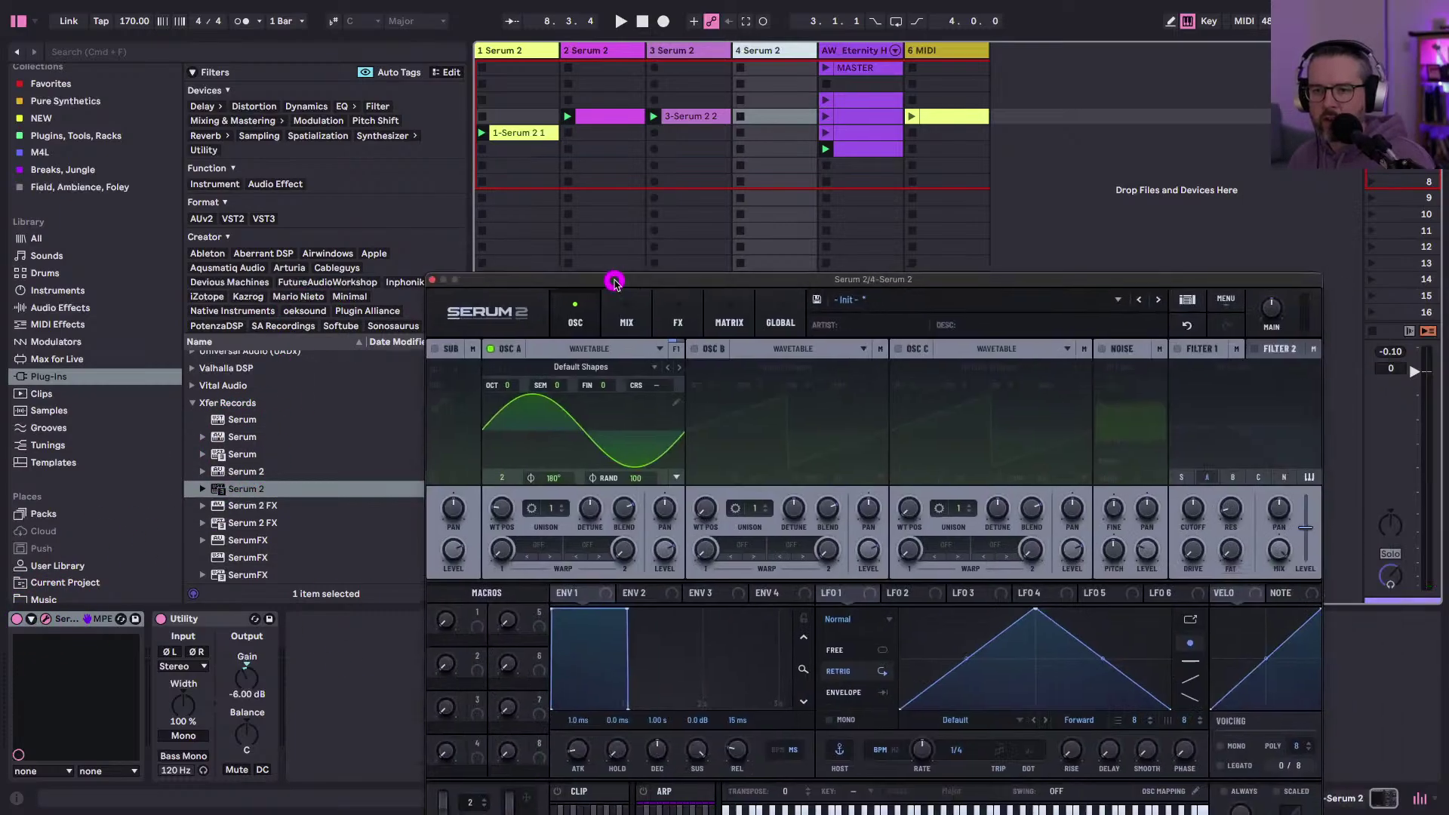
left_click_drag(615, 278, 2, 71)
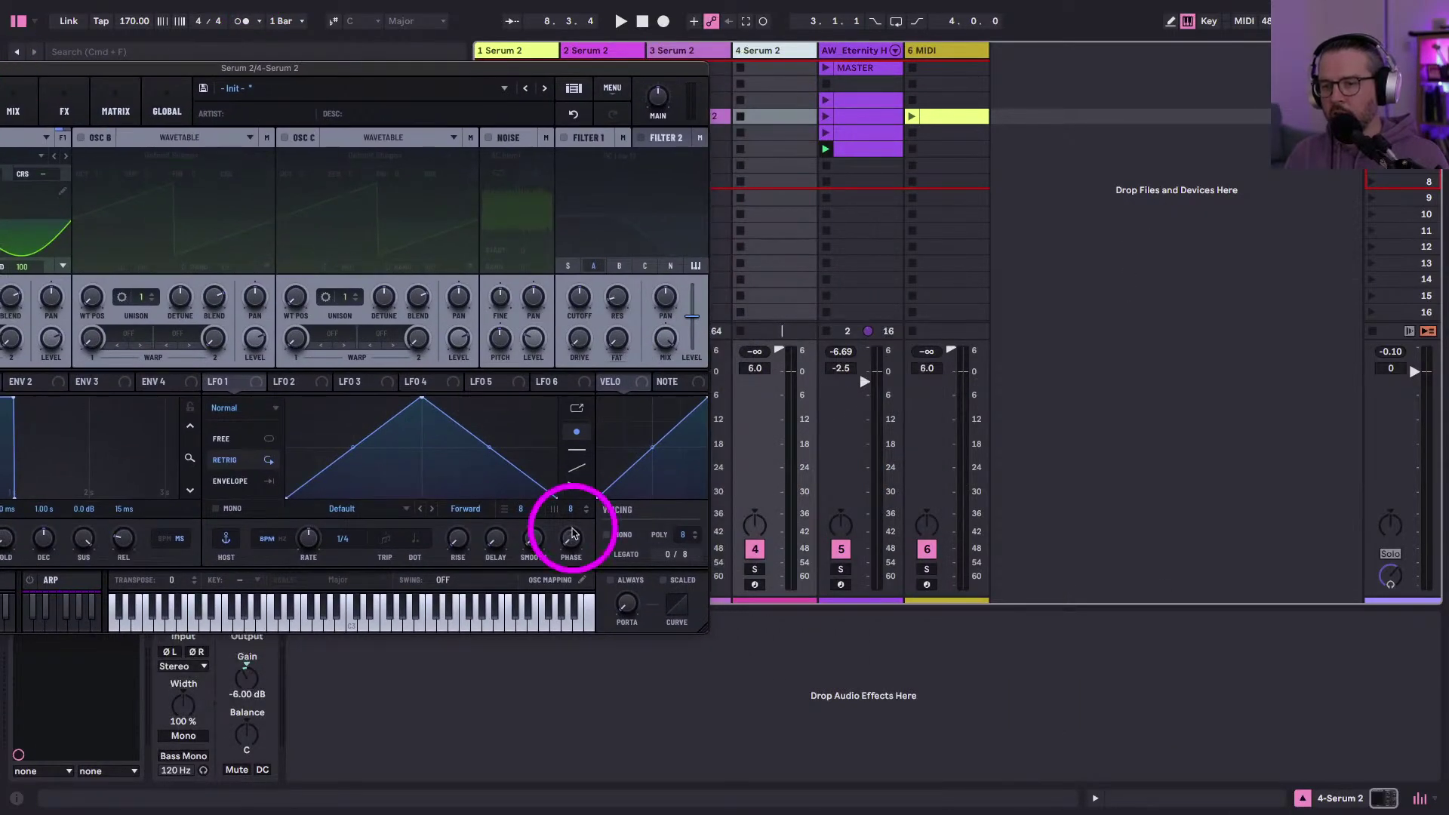
left_click(758, 587)
left_click_drag(382, 70, 639, 34)
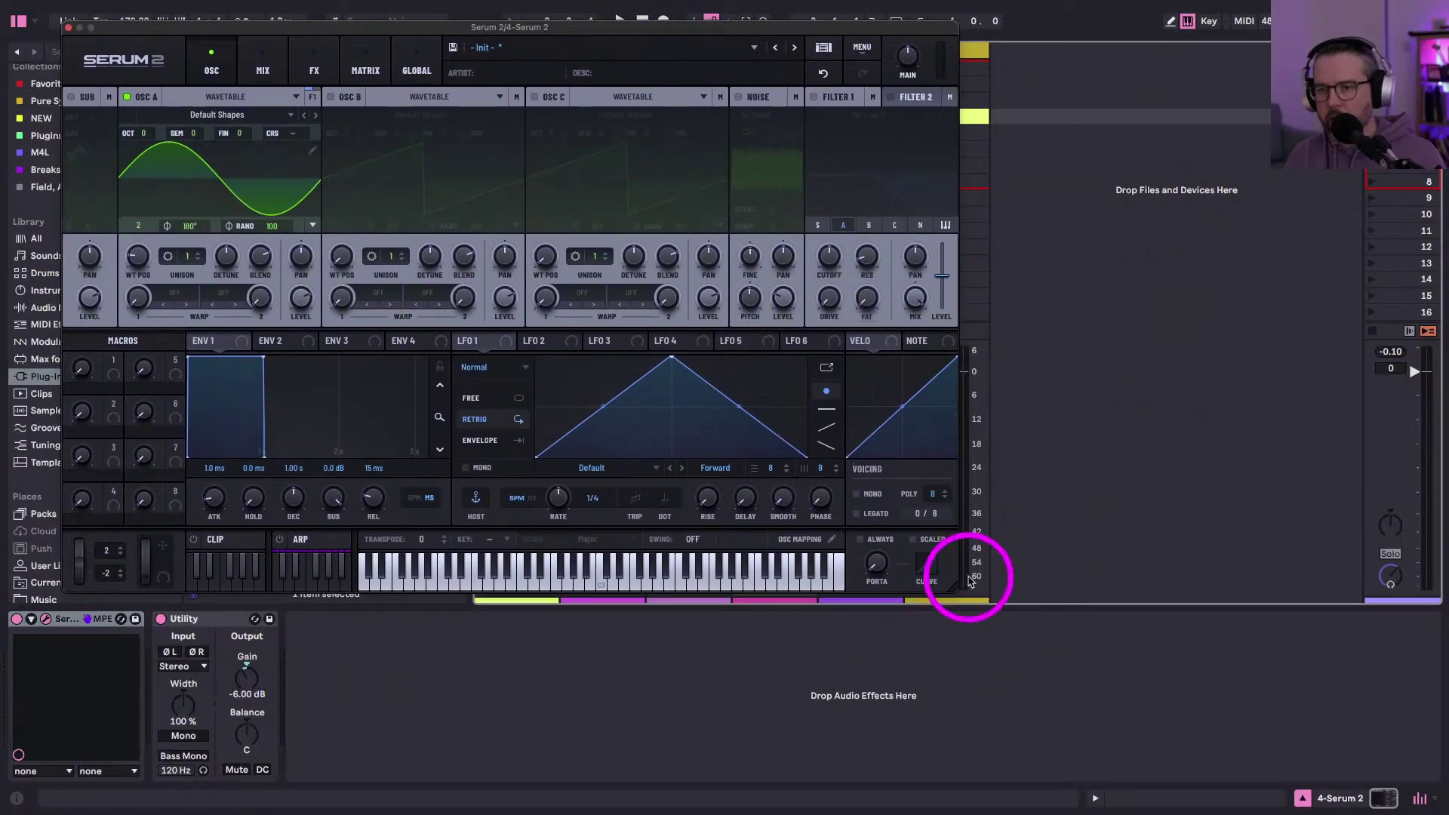
left_click_drag(954, 594, 1084, 674)
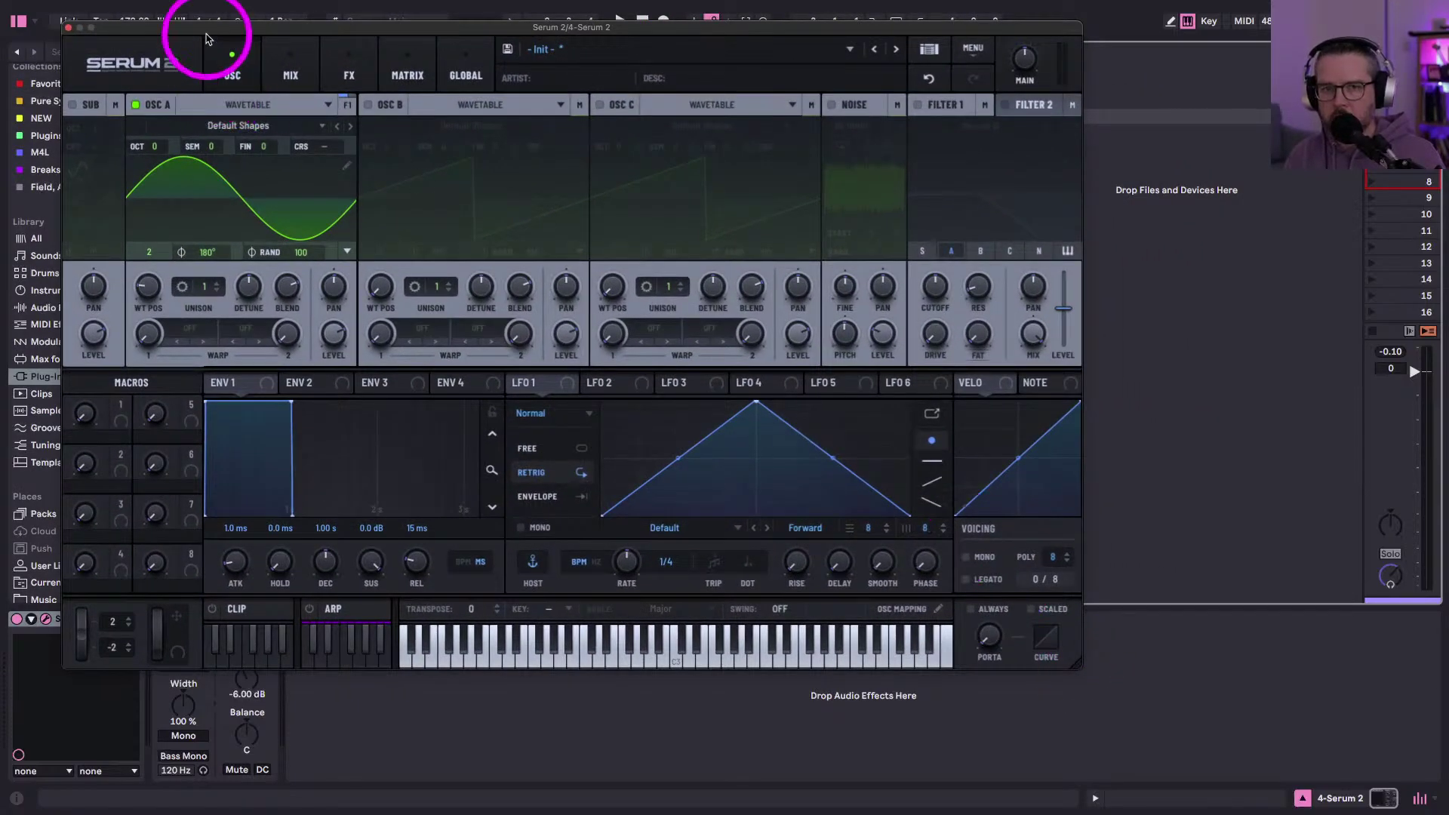
left_click_drag(191, 25, 239, 50)
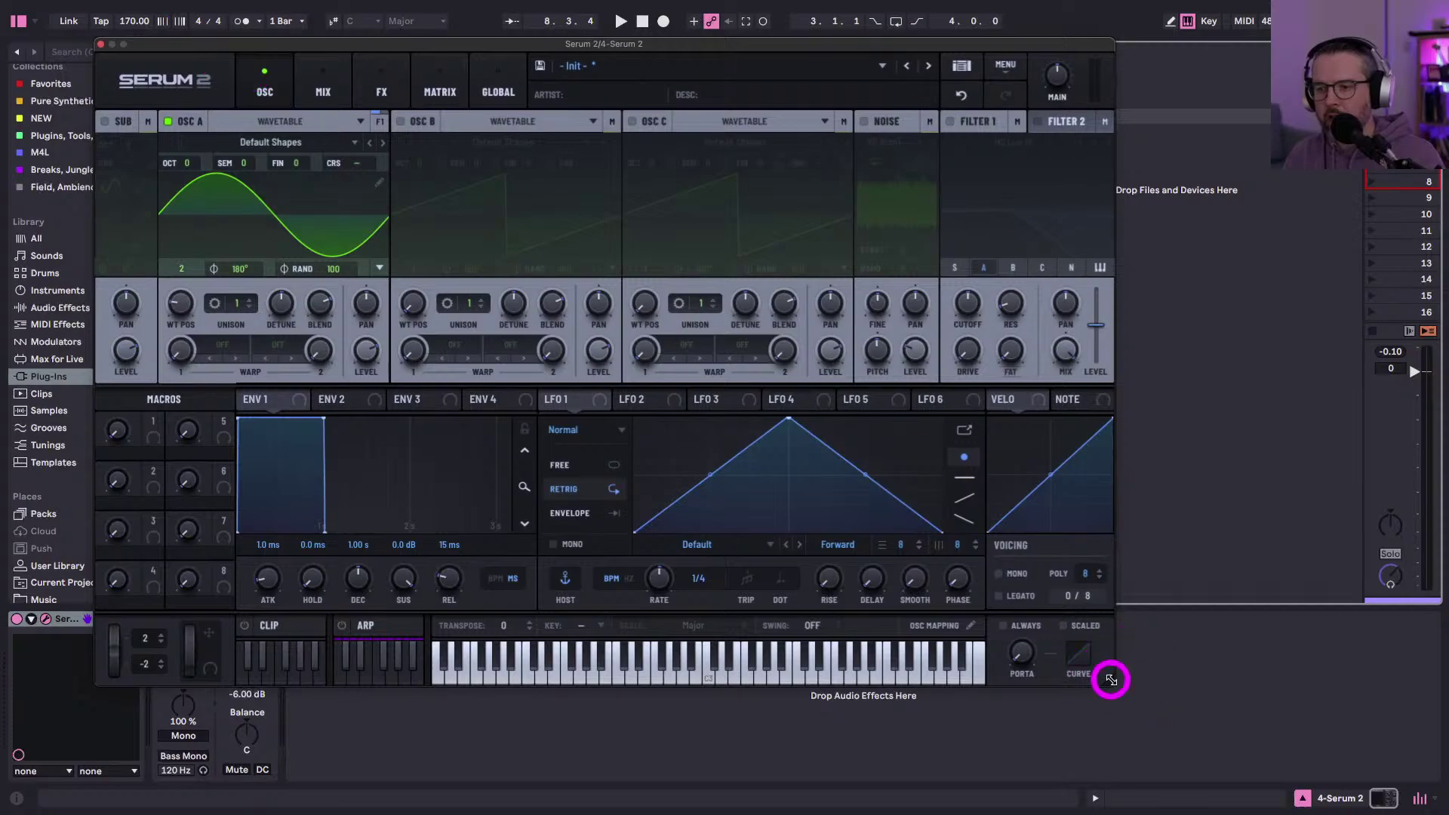
- Shrink the synth window slightly and reposition it over the session
mouse_move(1110, 682)
left_mouse_down()
mouse_move(652, 299)
mouse_move(875, 535)
mouse_move(1145, 682)
mouse_move(785, 388)
mouse_move(1288, 770)
mouse_move(802, 330)
mouse_move(1089, 668)
left_mouse_up()
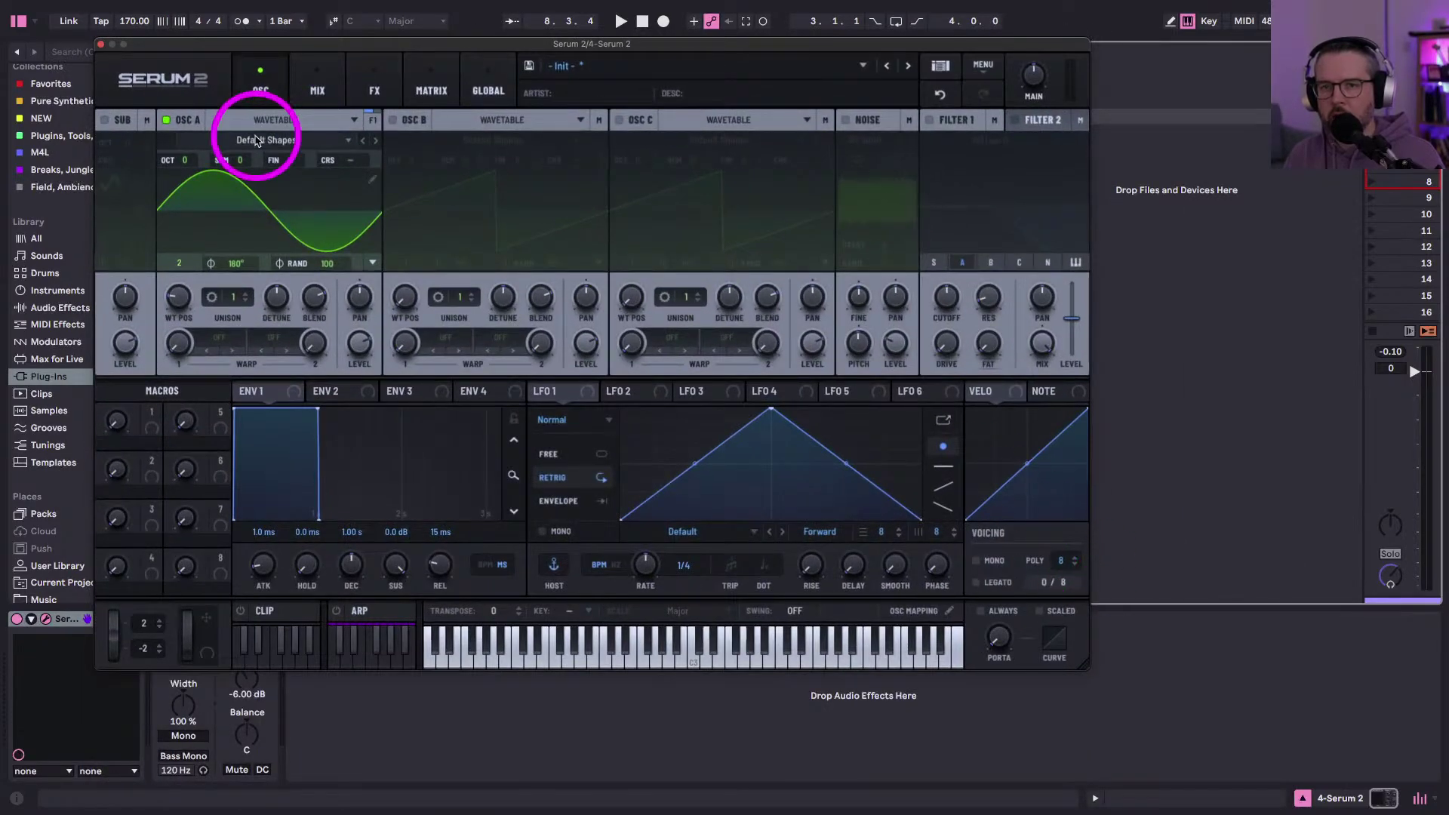
left_click_drag(161, 46, 239, 37)
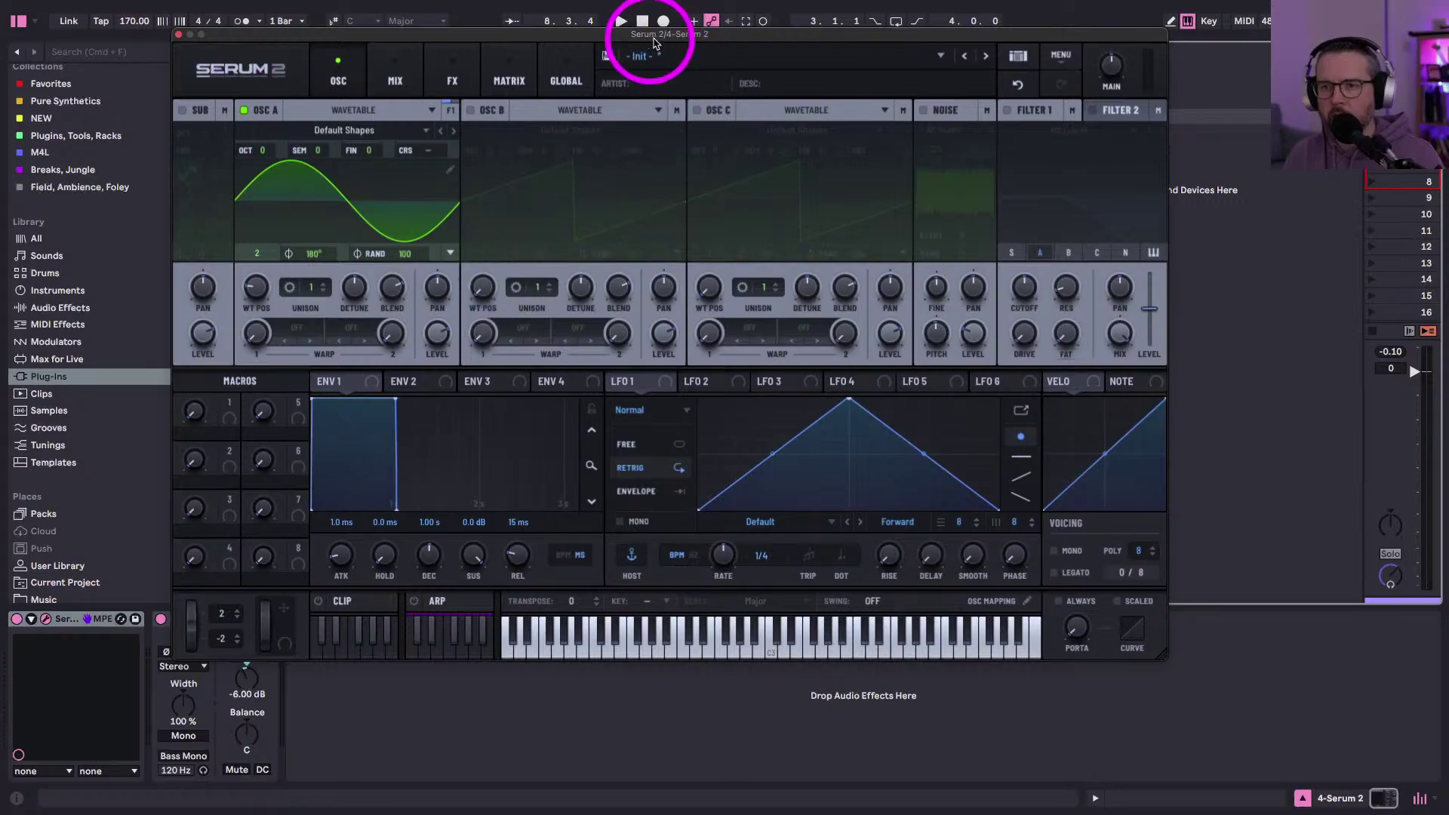
left_click(667, 57)
left_click(664, 56)
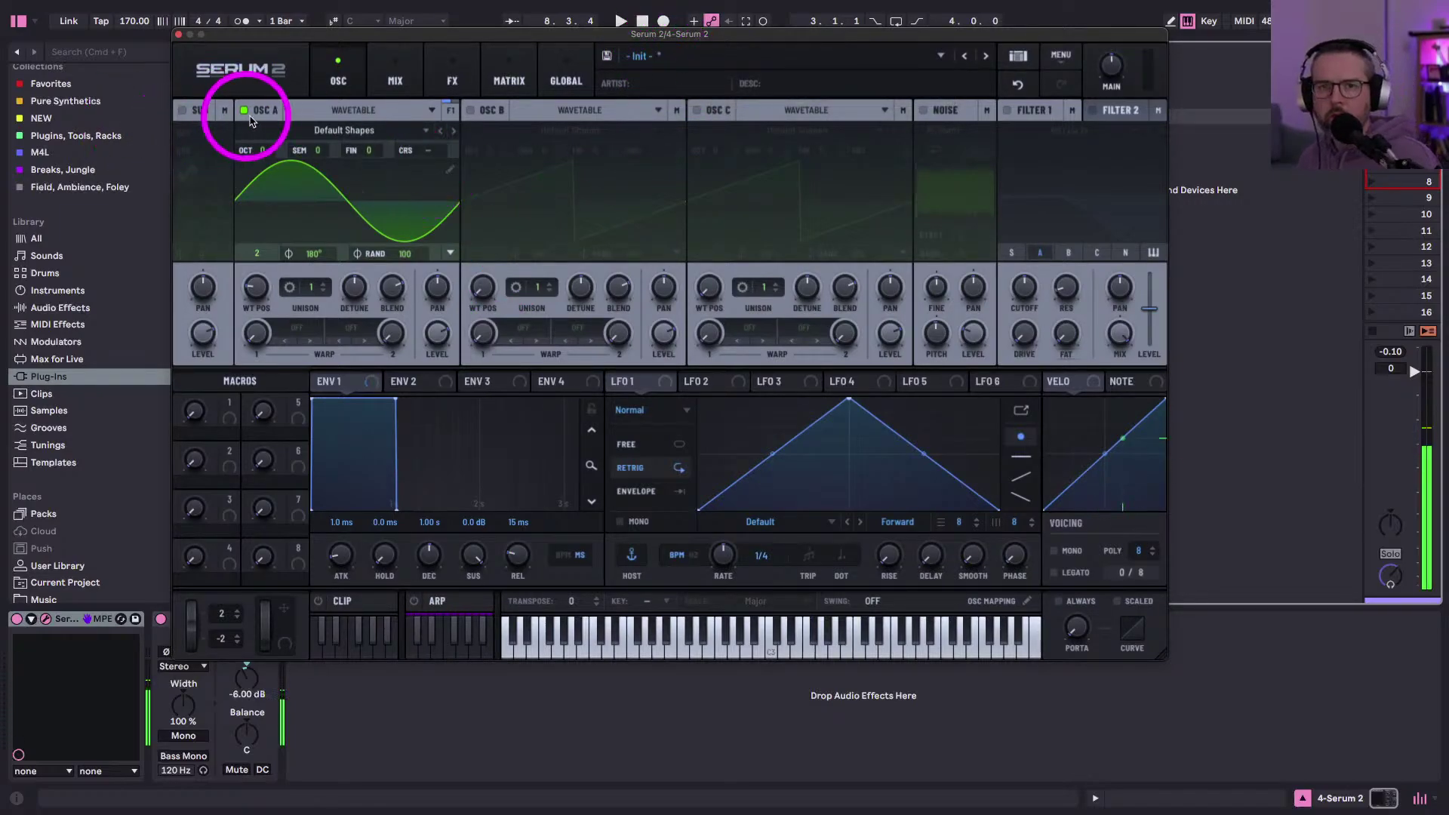
- Lower oscillator A's octave to -3 and audition the sine bass against the playing track
left_click_drag(259, 149, 268, 218)
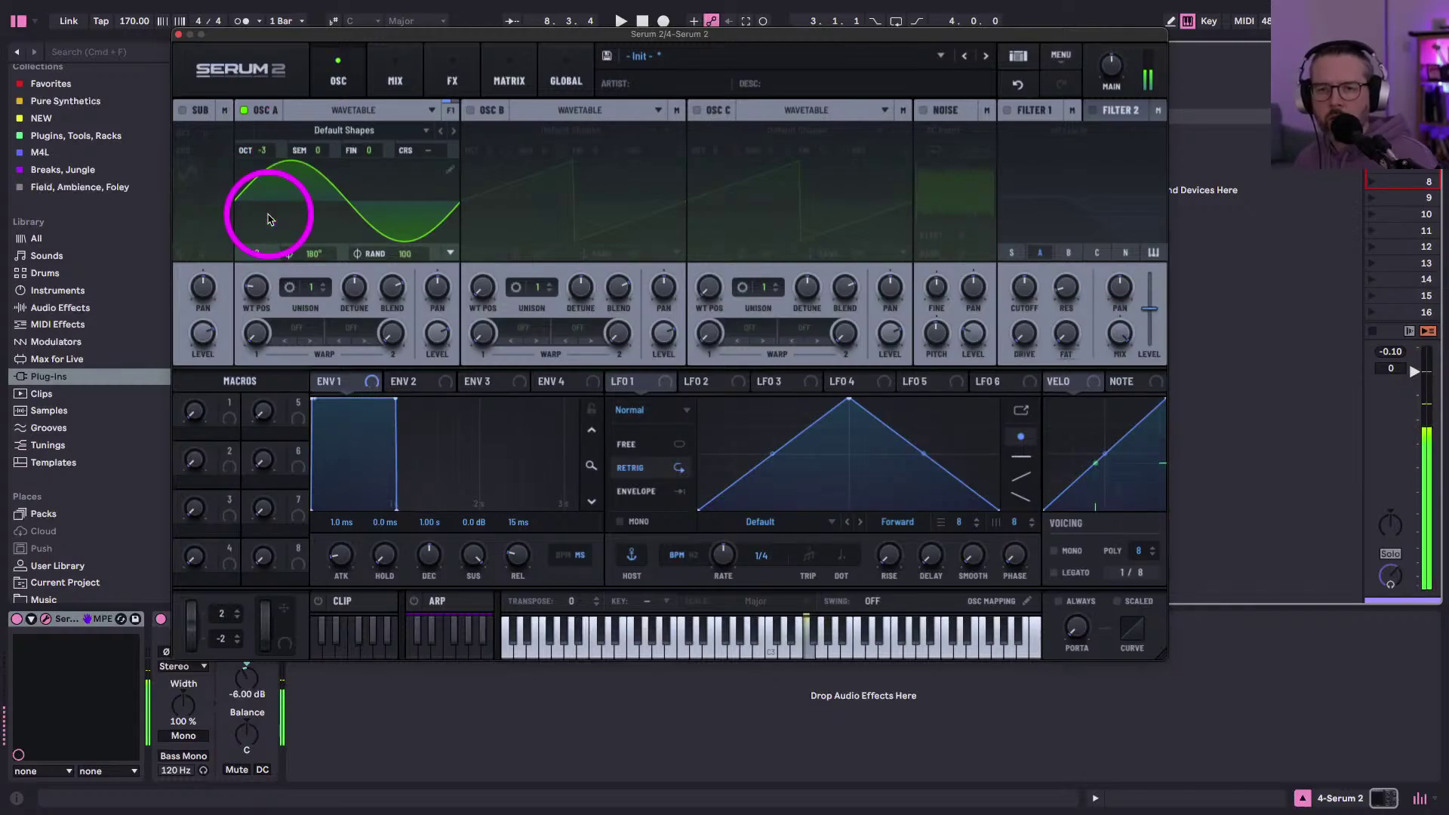
key("space")
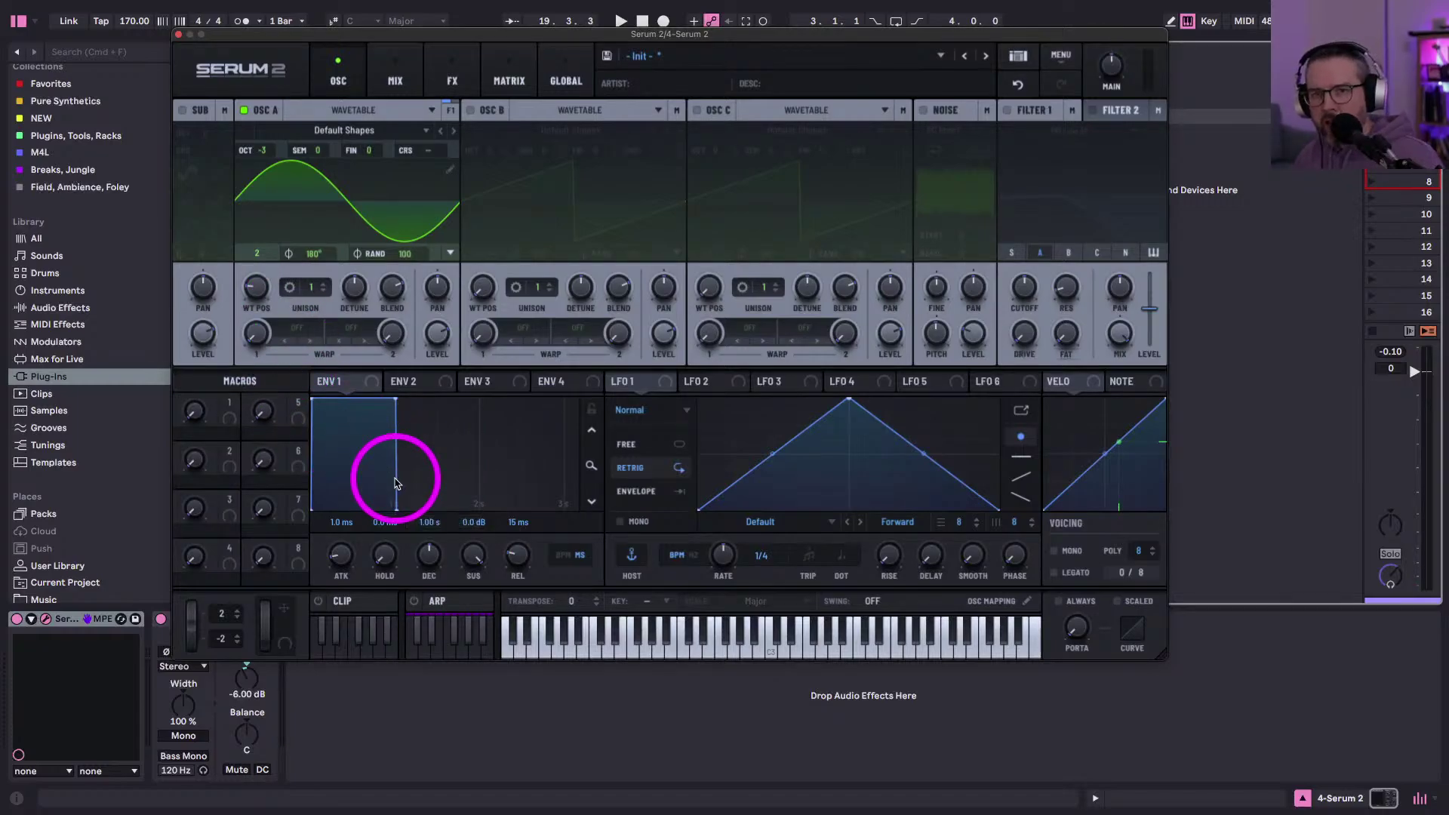
- Assign envelope 2 to oscillator A's semitone pitch and lower the envelope's sustain to its minimum
left_click(419, 382)
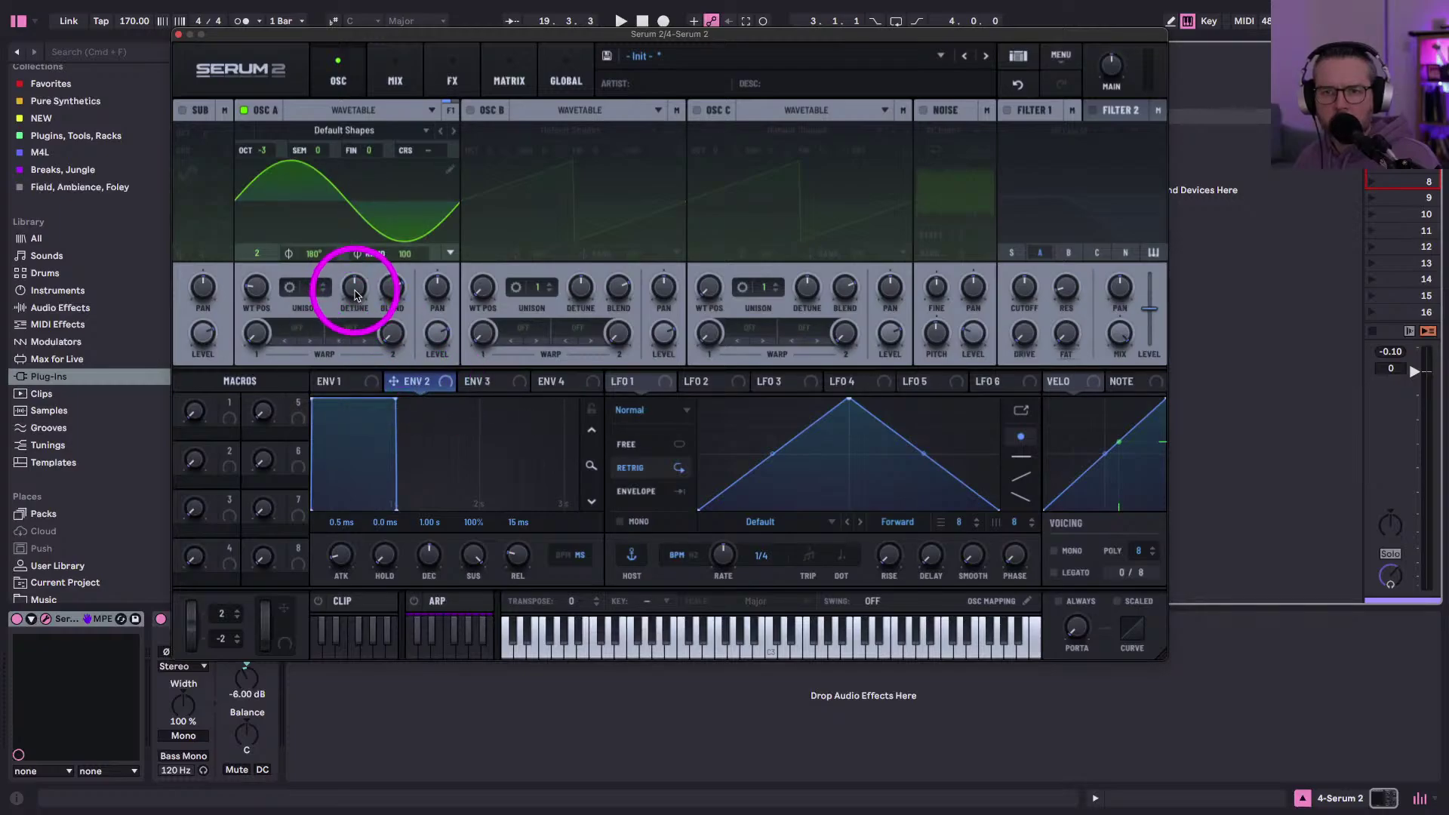
left_click_drag(355, 290, 346, 154)
key("super+z")
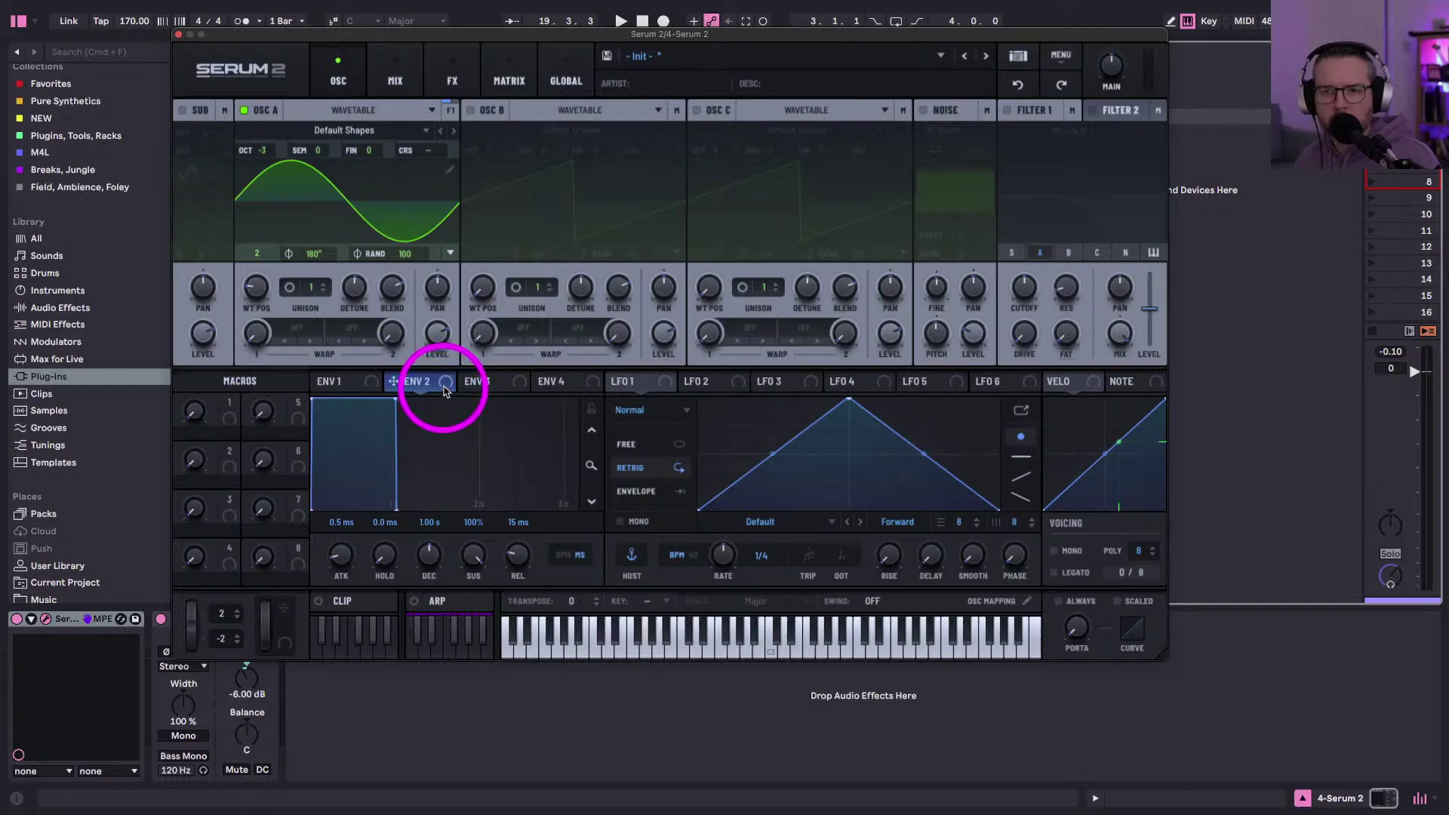
left_click_drag(444, 391, 306, 150)
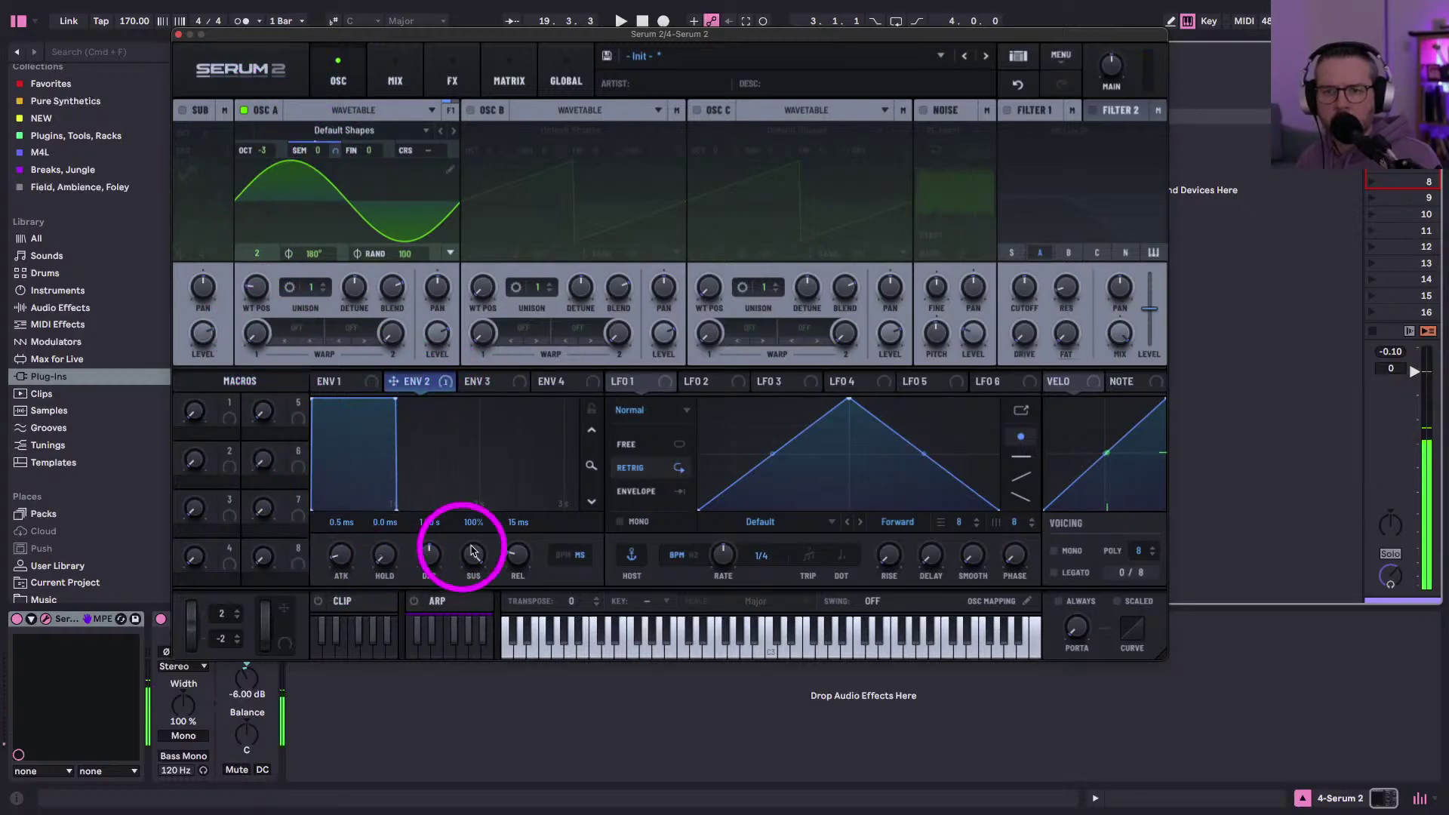
left_click_drag(472, 551, 471, 597)
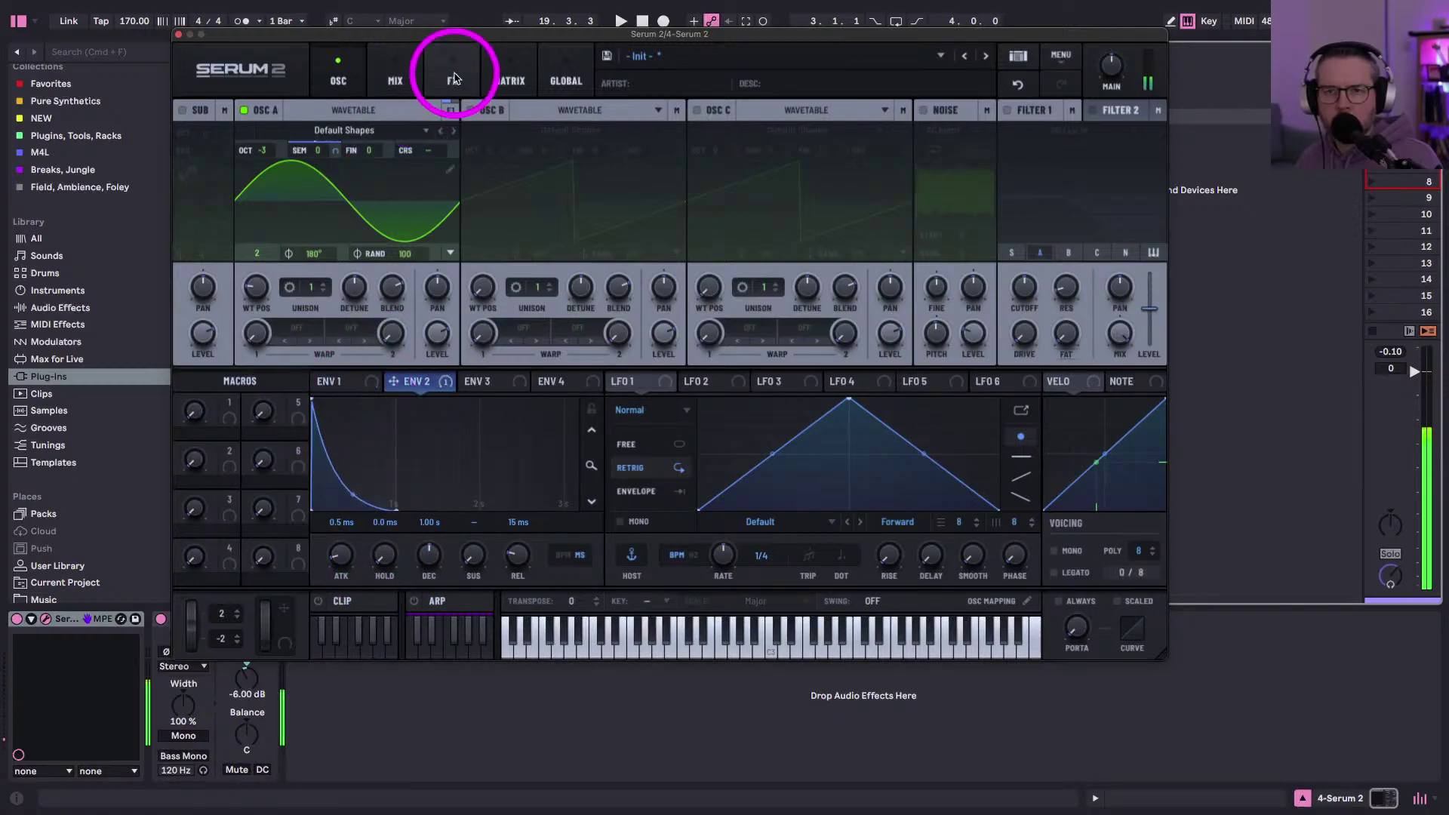
- Adjust the Env 2 to A Semi amount in the modulation matrix and shorten envelope 2's decay to 205 ms
left_click(504, 73)
left_click_drag(518, 147, 463, 145)
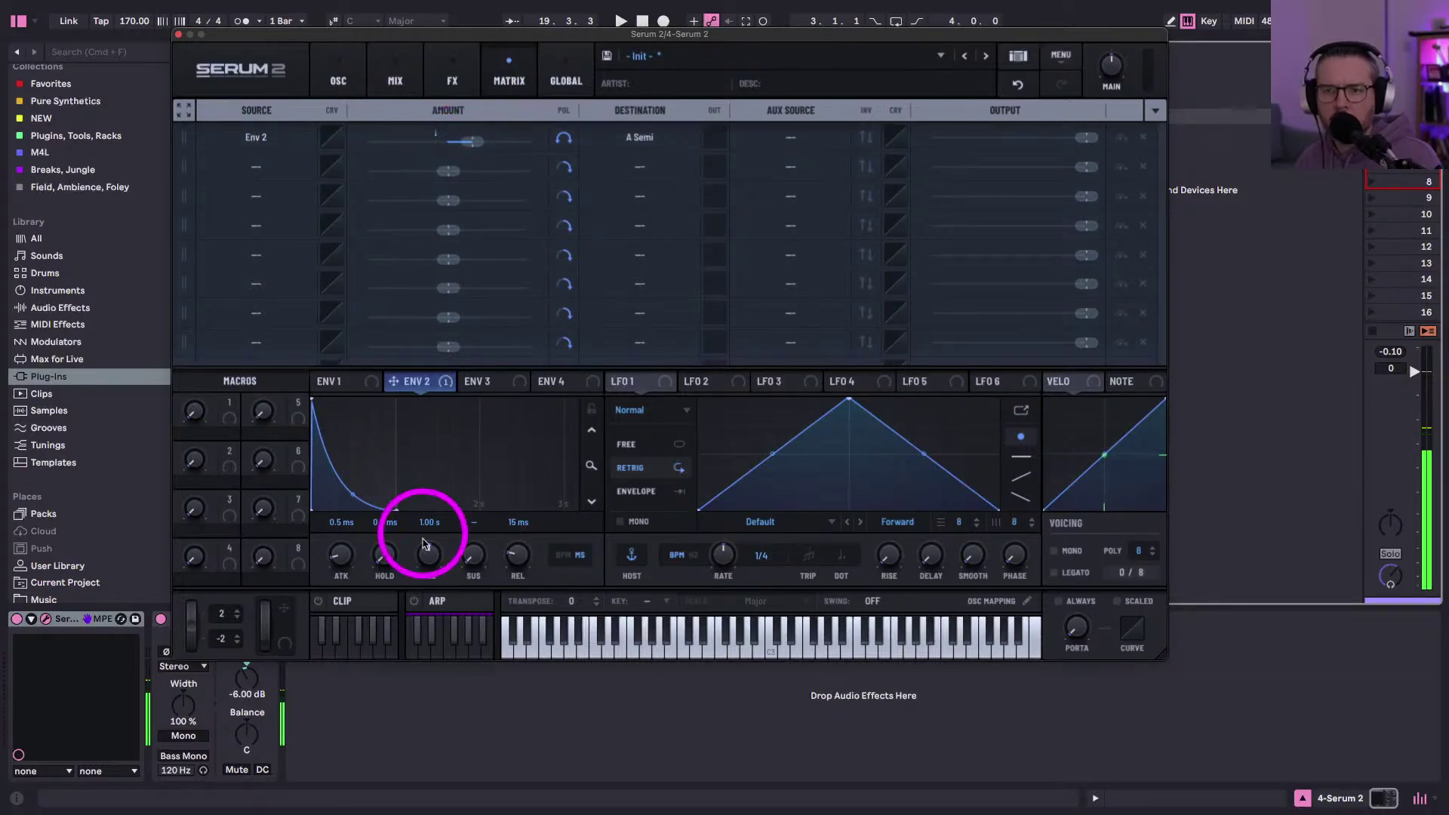
left_click_drag(429, 551, 424, 563)
mouse_move(465, 146)
left_mouse_down()
mouse_move(487, 143)
mouse_move(473, 146)
left_mouse_up()
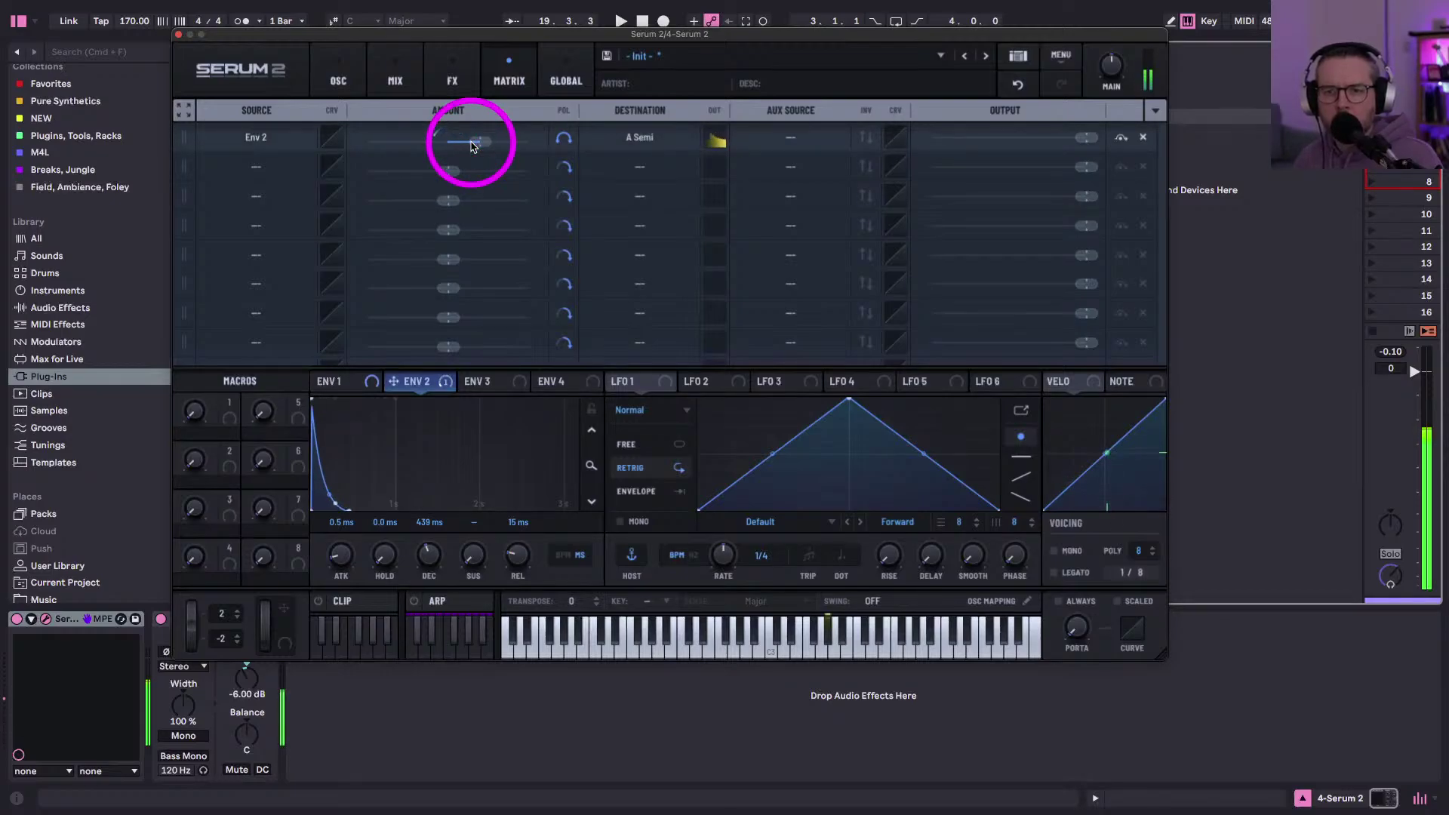
left_click_drag(422, 553, 414, 556)
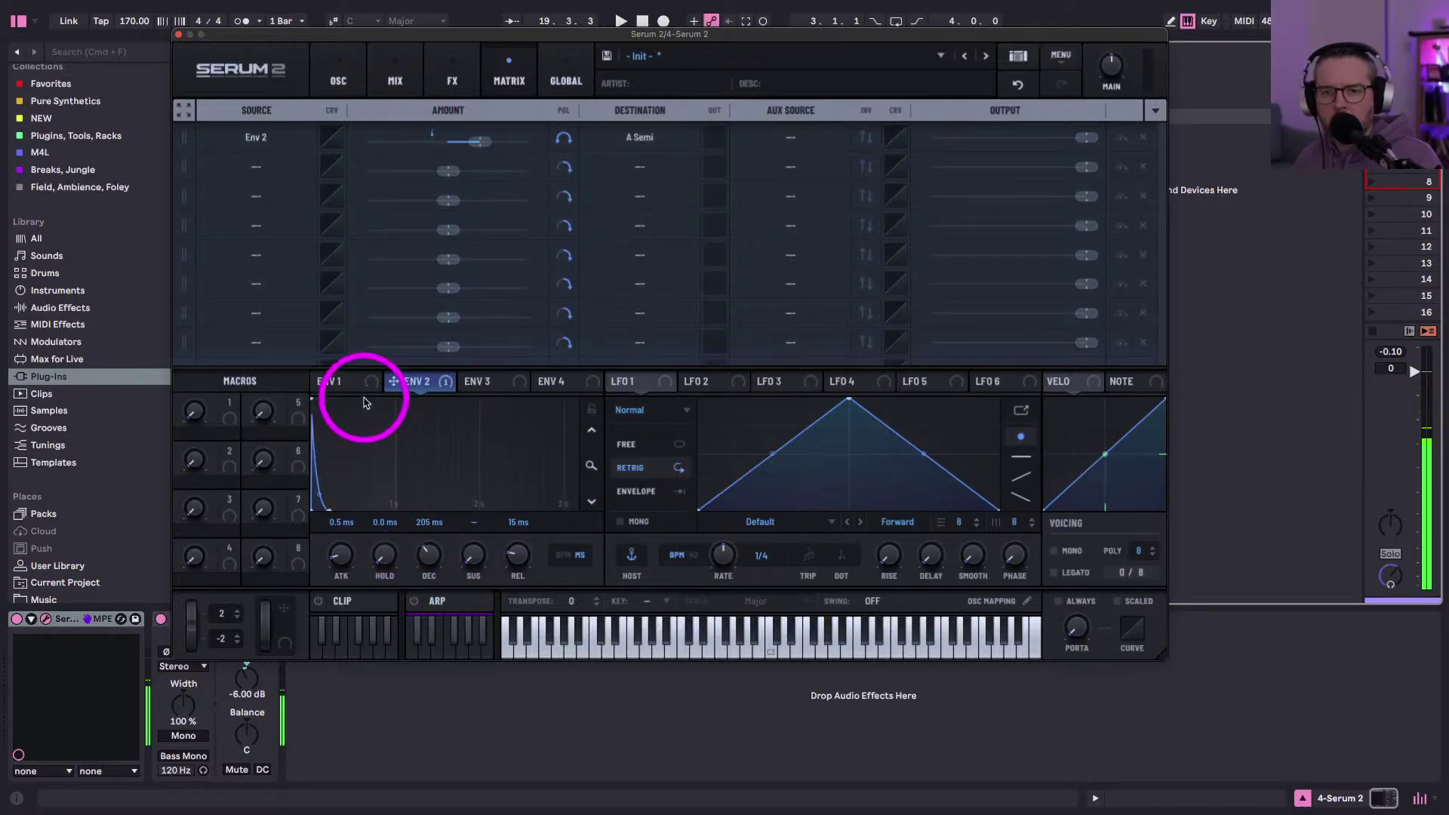
- Raise the Env 2 to A Semi amount close to maximum, trying the polarity options and a negative amount
left_click_drag(479, 142, 568, 141)
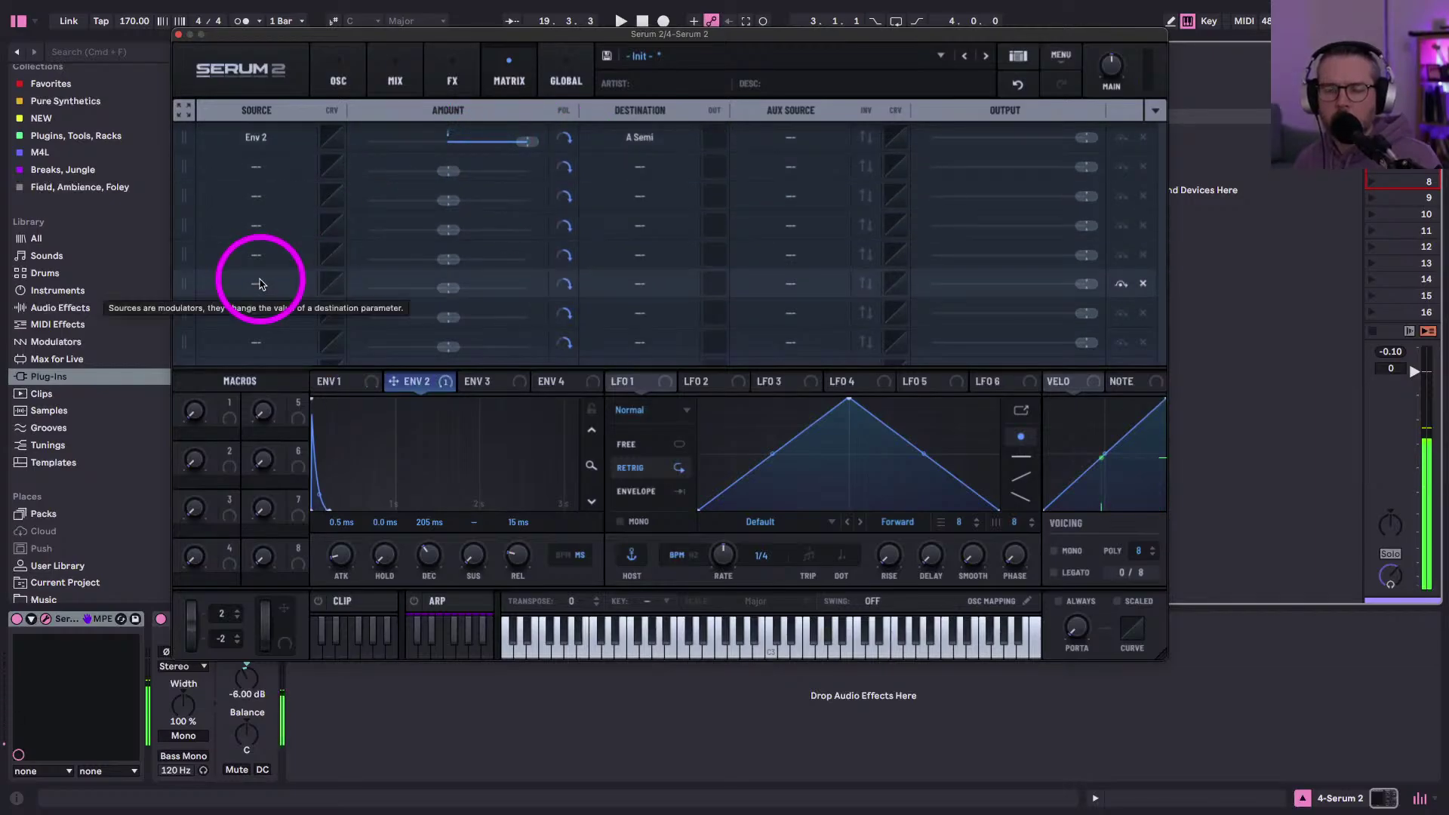
left_click_drag(560, 143, 559, 283)
left_click_drag(564, 137, 563, 373)
left_click(565, 136)
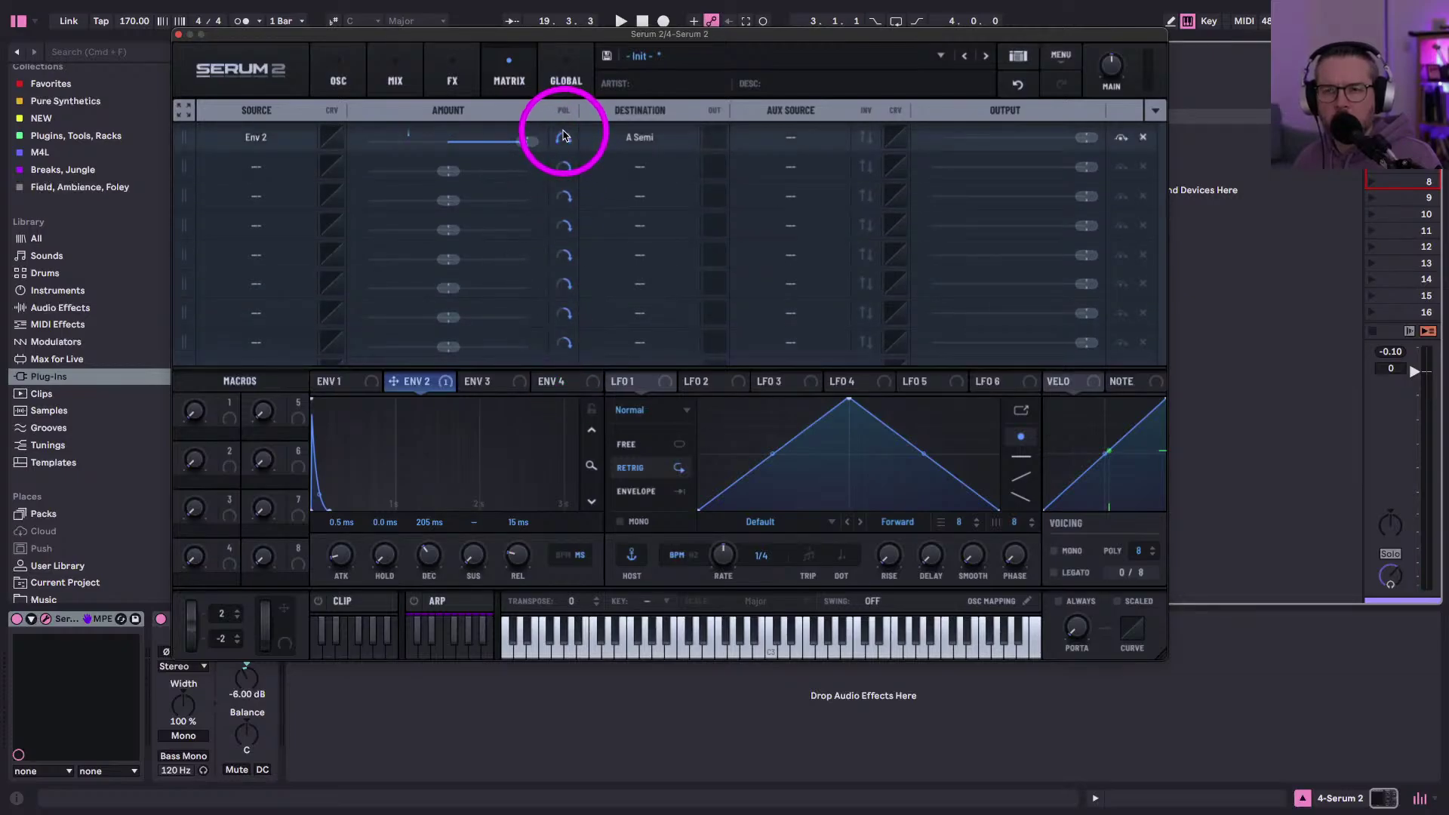
left_click(564, 132)
left_click(562, 138)
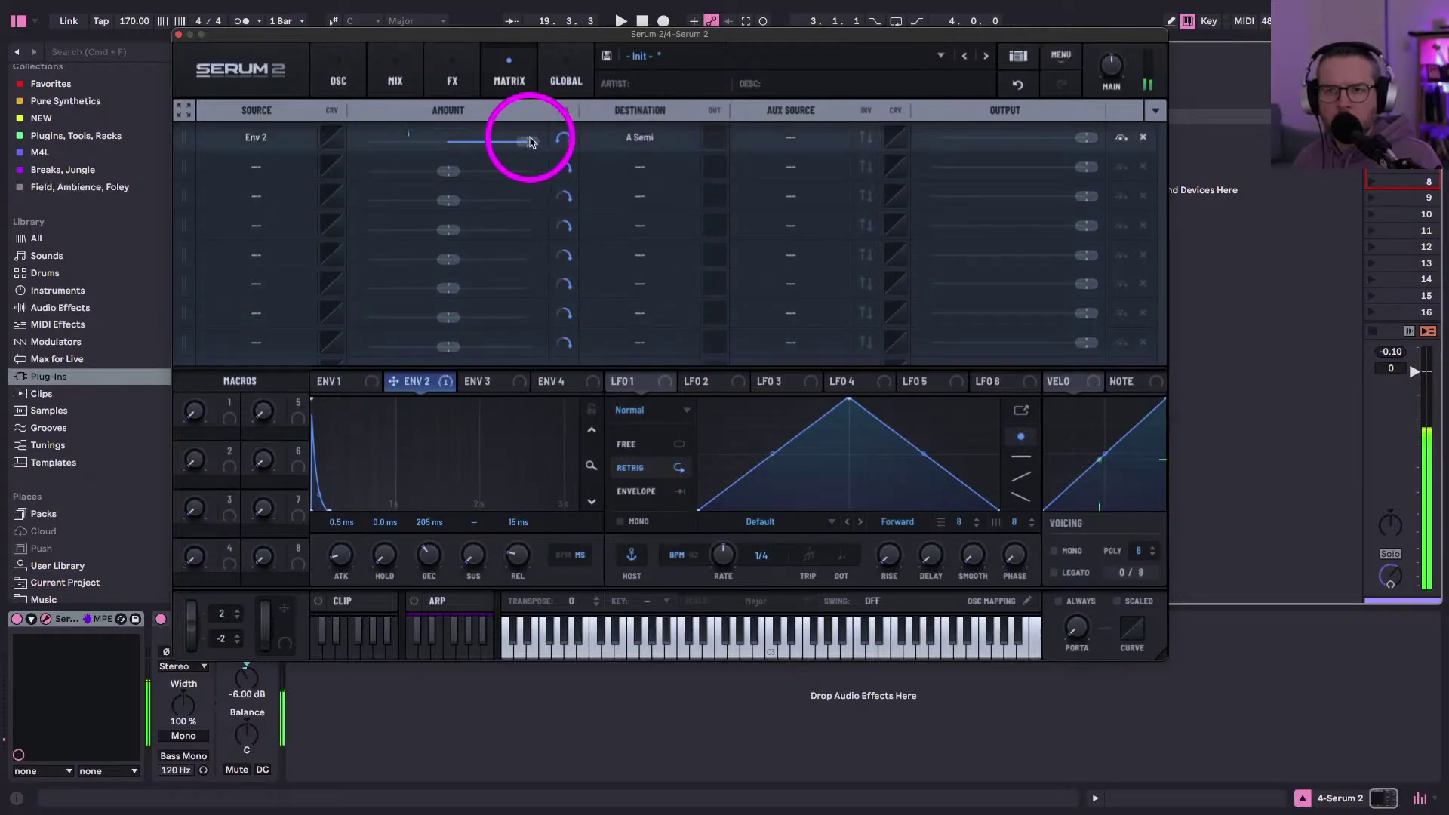
left_click_drag(530, 142, 233, 140)
key("super+z")
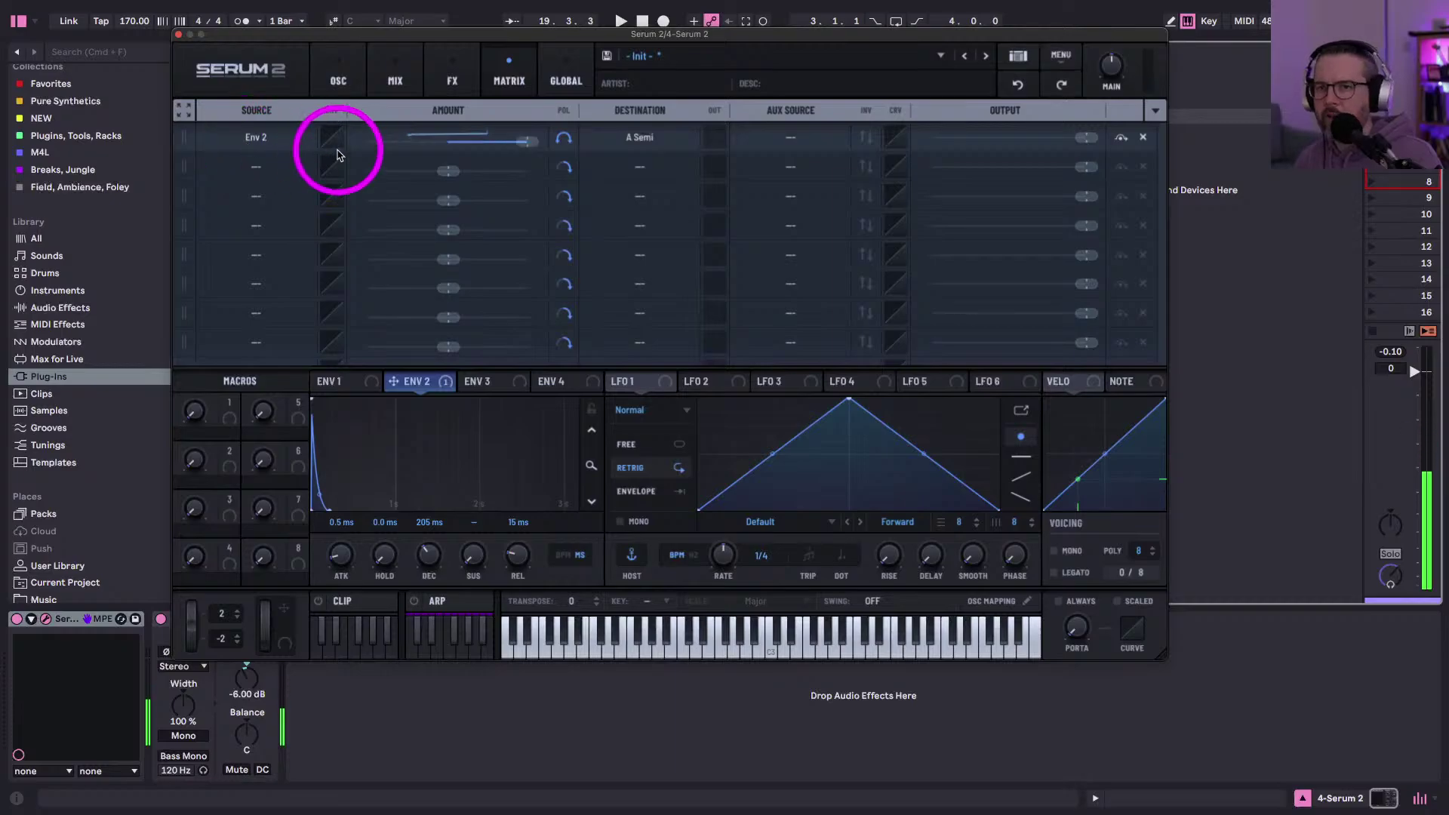
left_click_drag(517, 143, 560, 159)
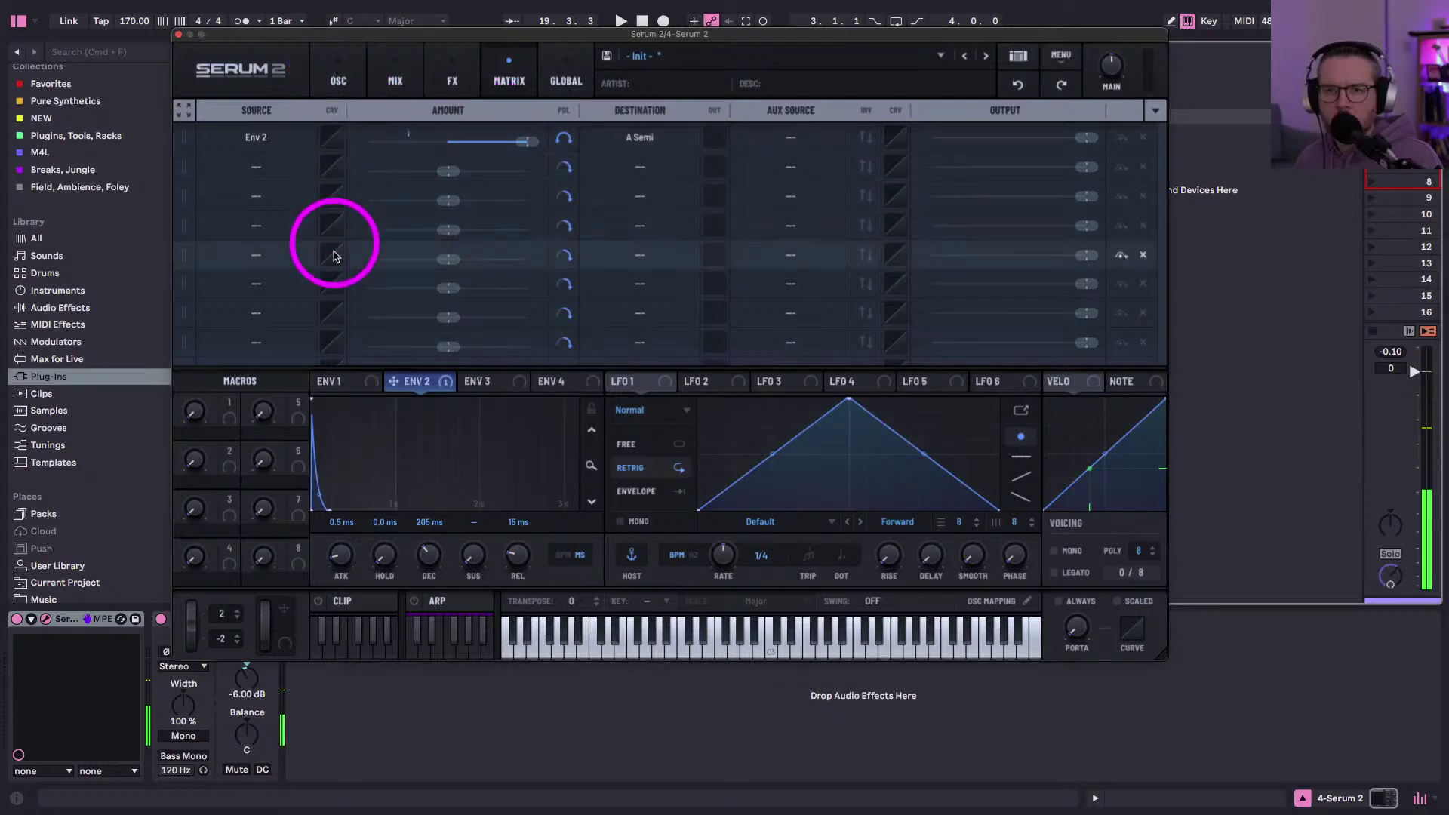
- Return to the oscillators, adjust oscillator A's semitone modulation, and audition the pitch-drop bass with the track
left_click(341, 80)
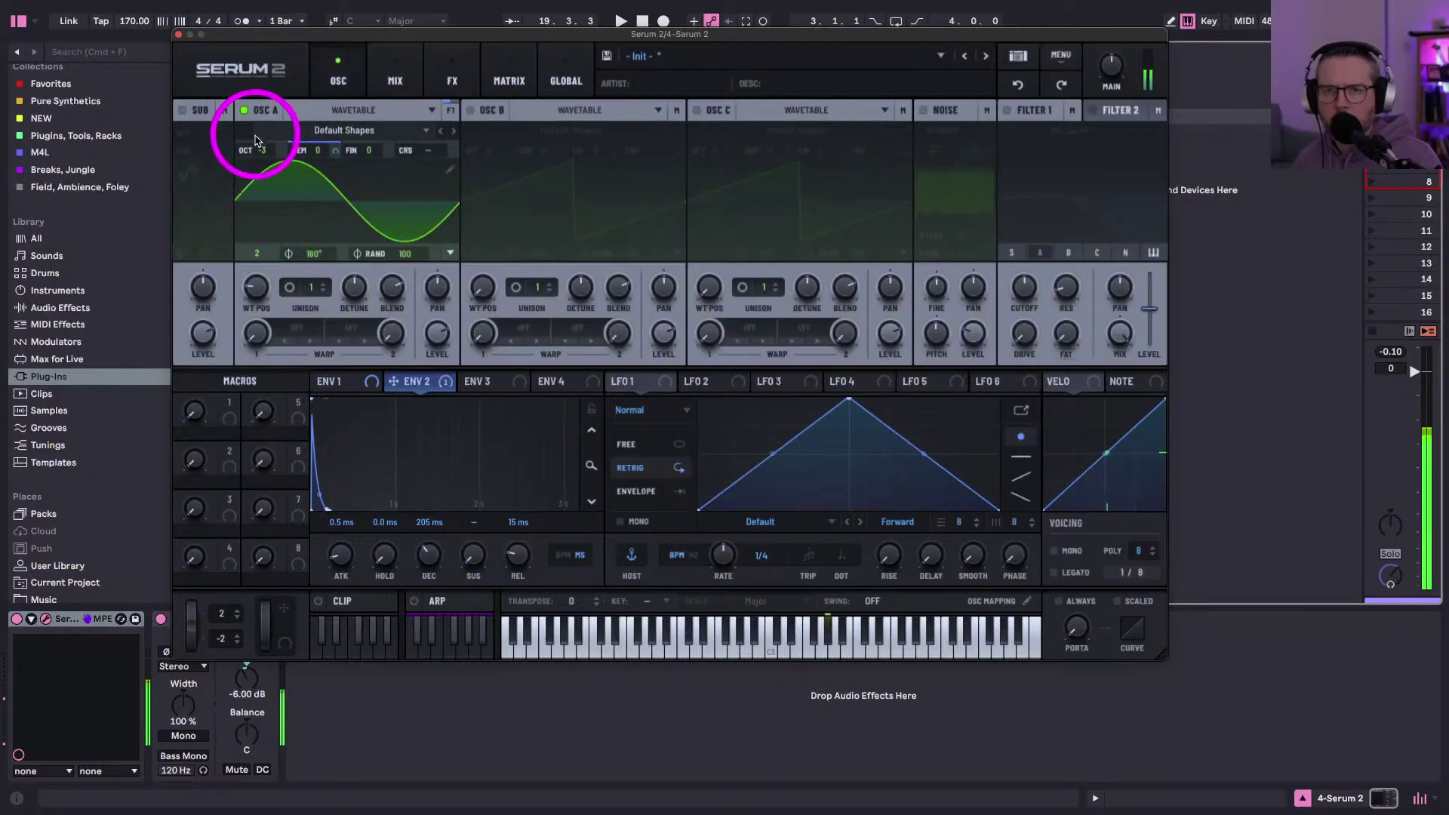
left_click_drag(332, 154, 325, 202)
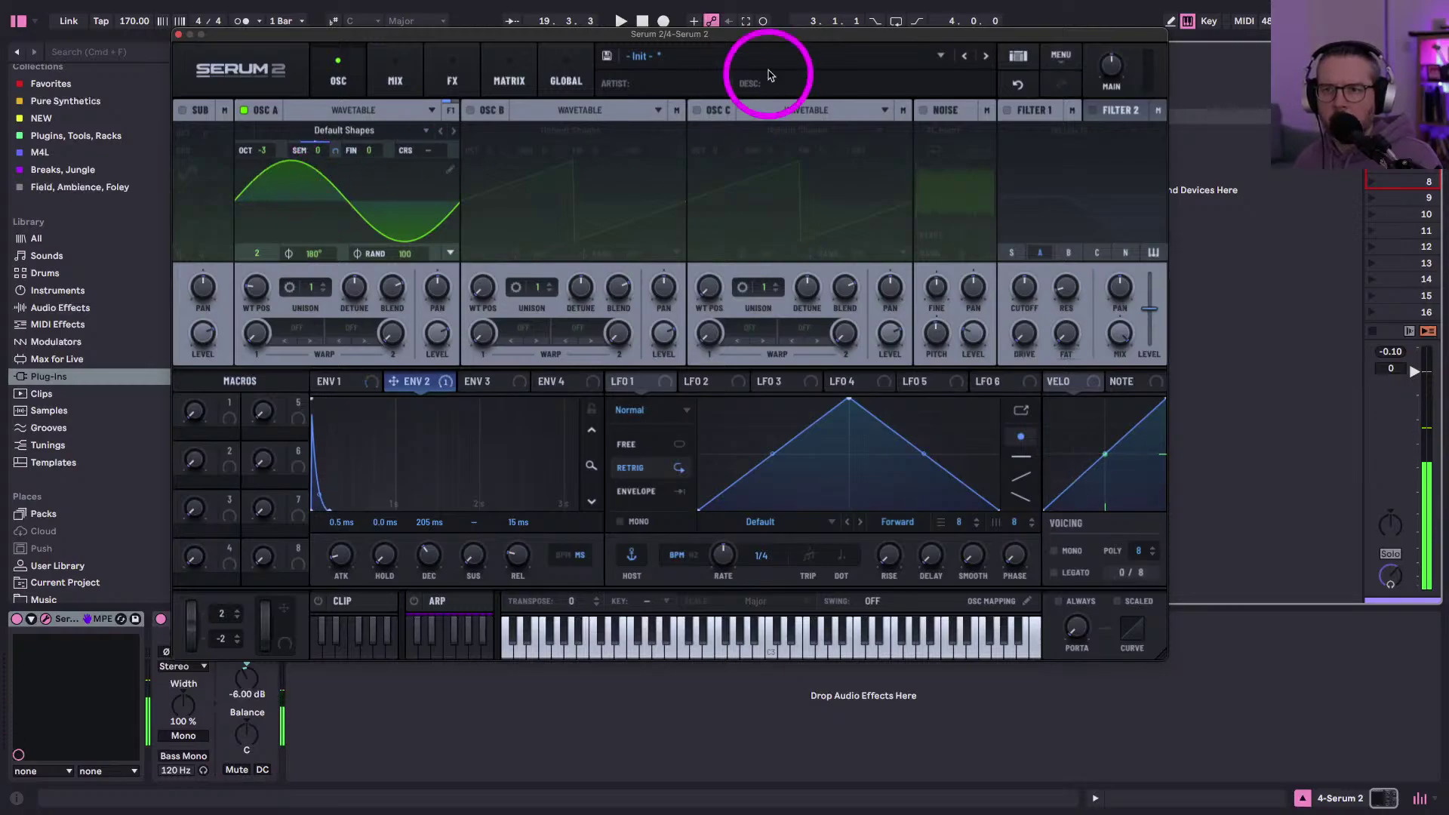
left_click(748, 56)
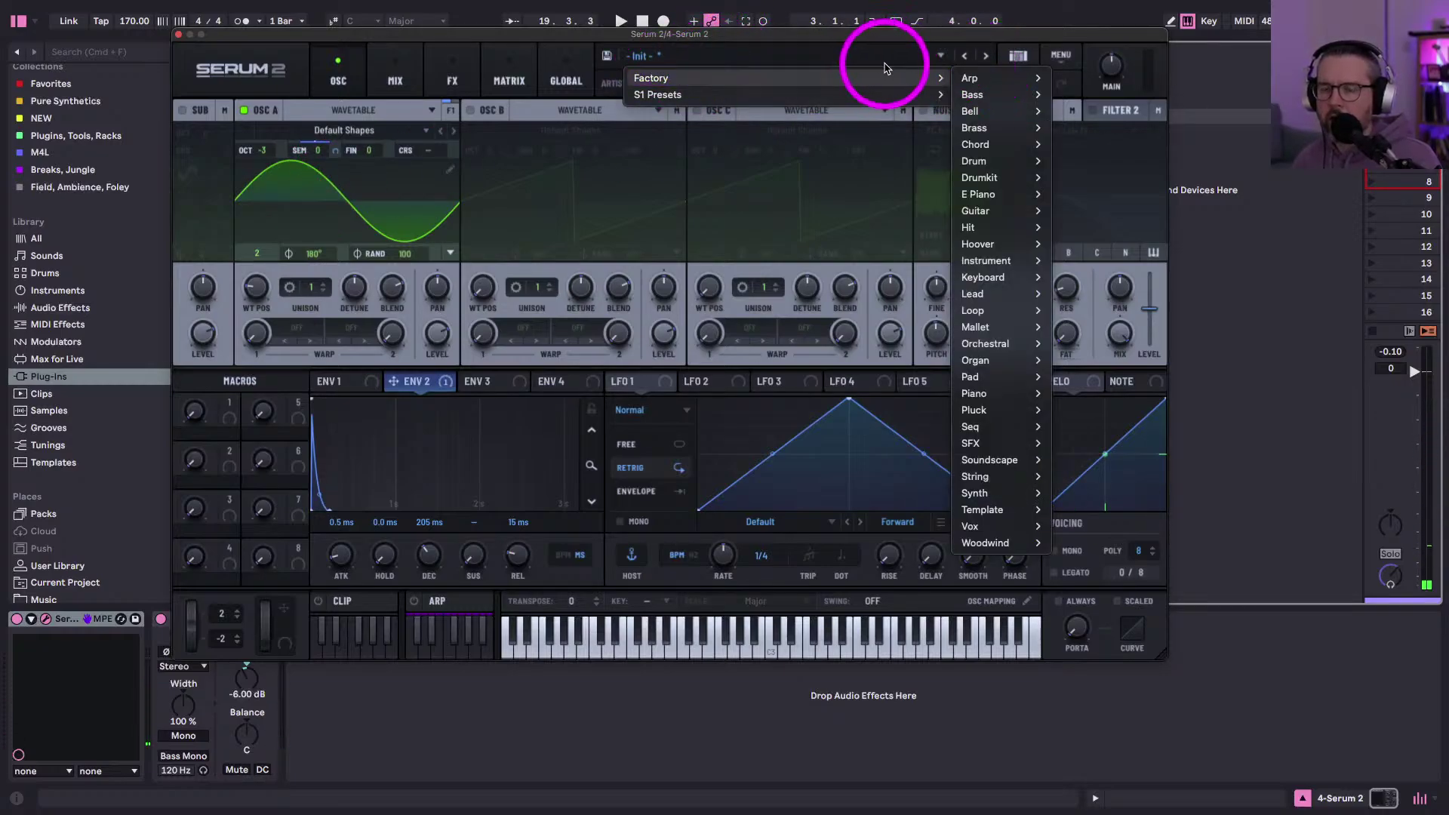
left_click(467, 32)
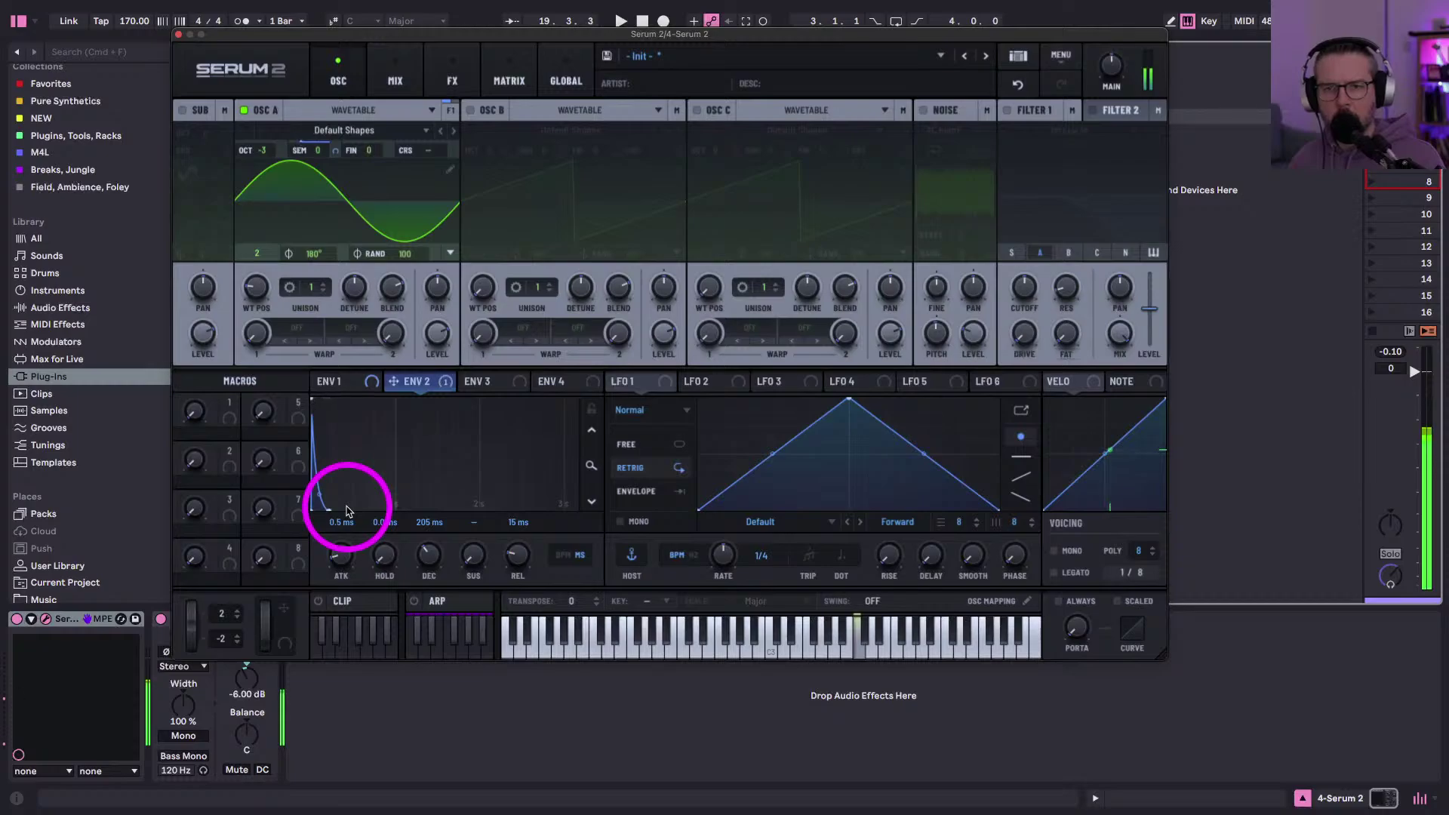
key("space")
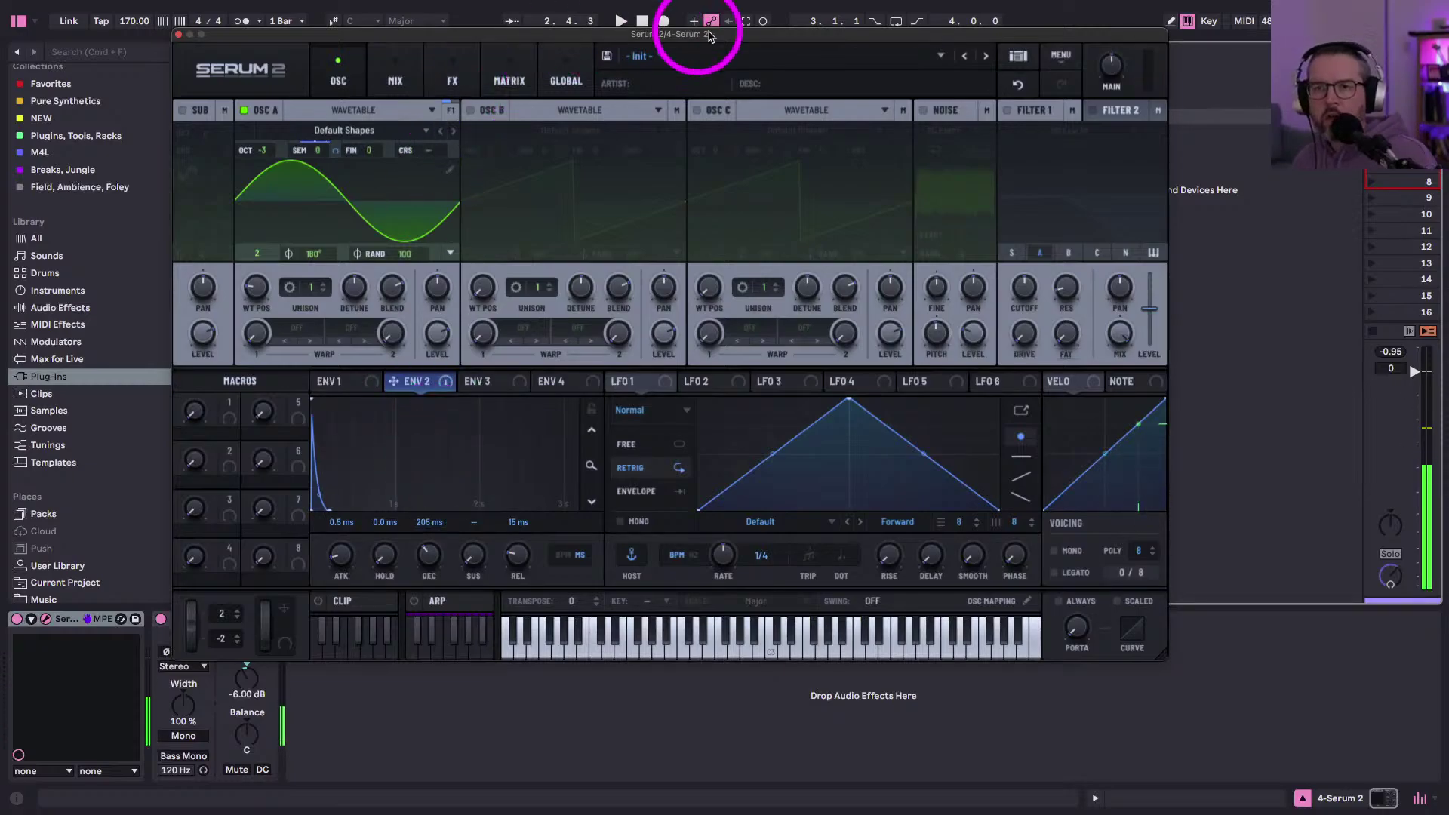
- Load the factory 808 bass preset 808 - Decomposed
left_click(694, 56)
mouse_move(725, 78)
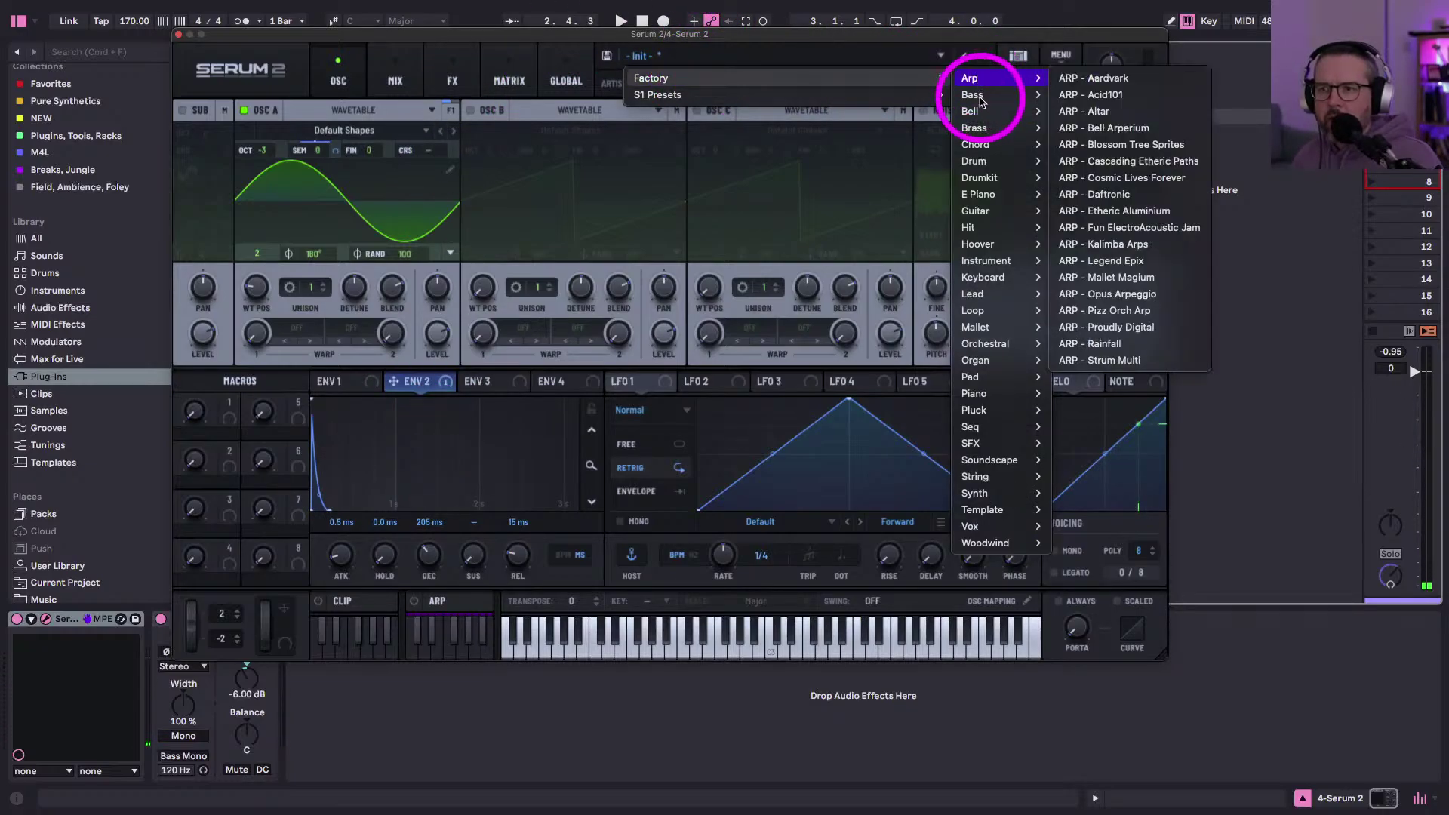
mouse_move(973, 94)
mouse_move(1070, 94)
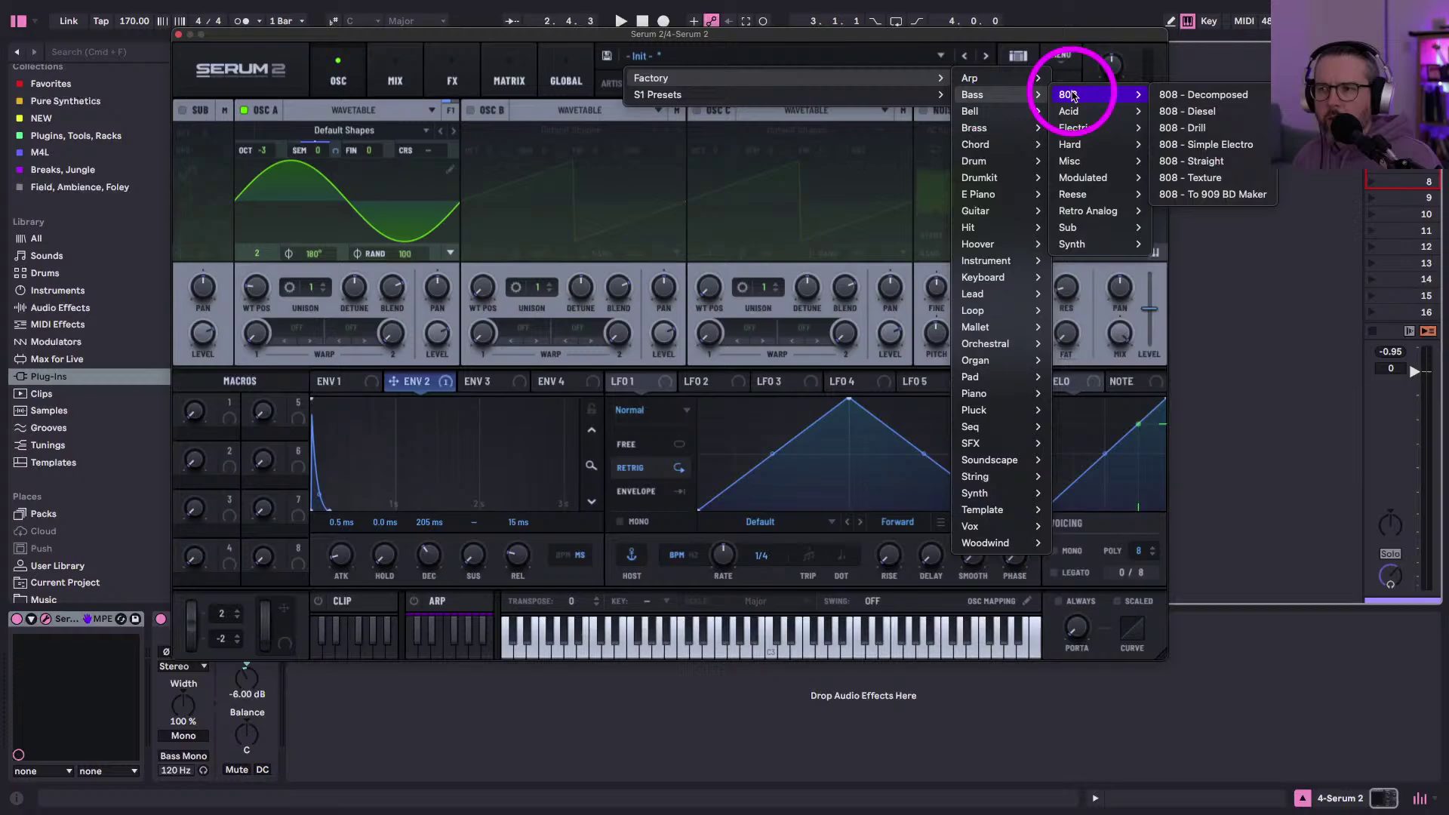
left_click(1201, 95)
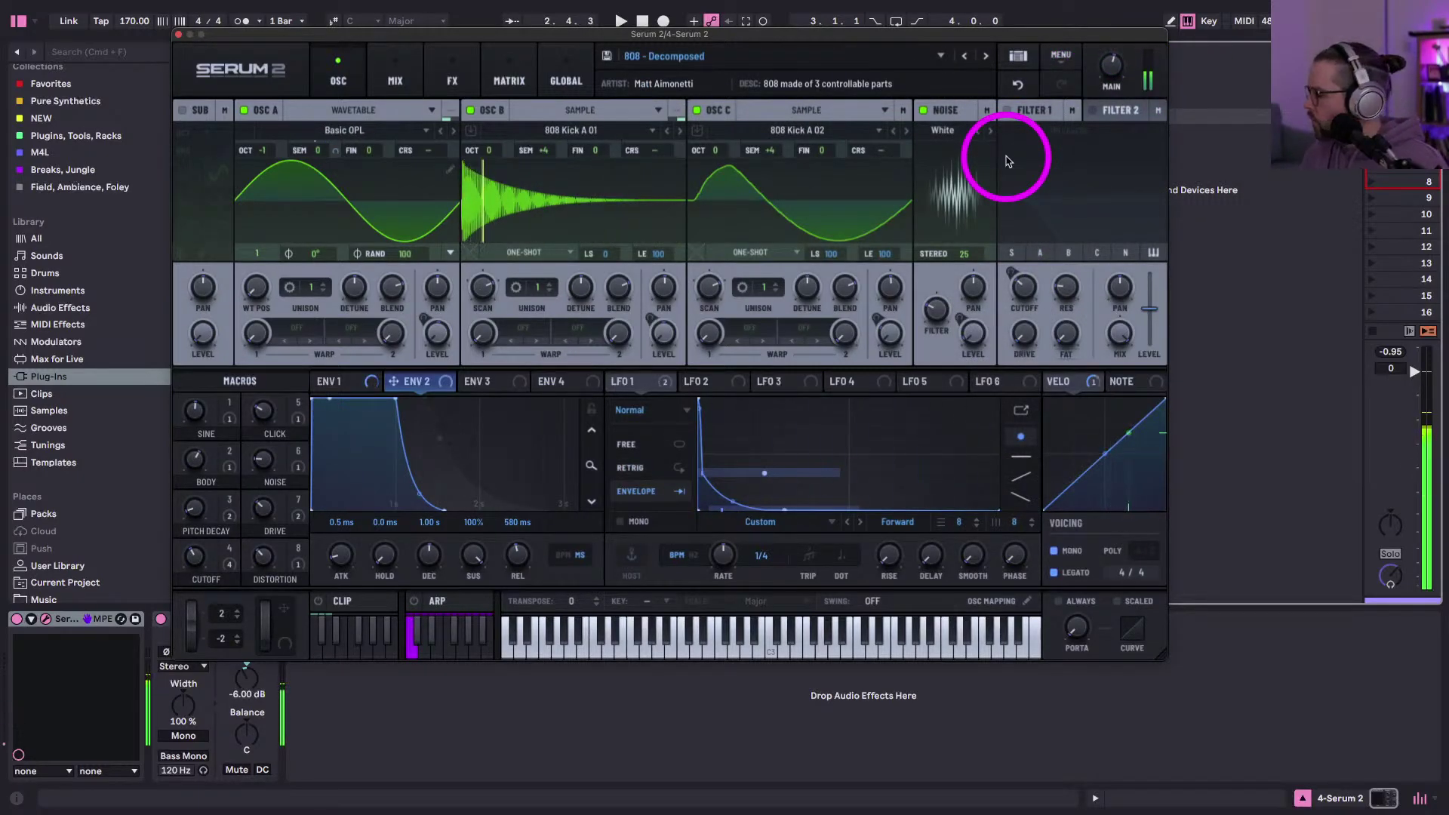
- Audition the subsequent factory bass presets from 808 - Diesel through 808 - Texture to BA - 303 Die Treppe
left_click(987, 55)
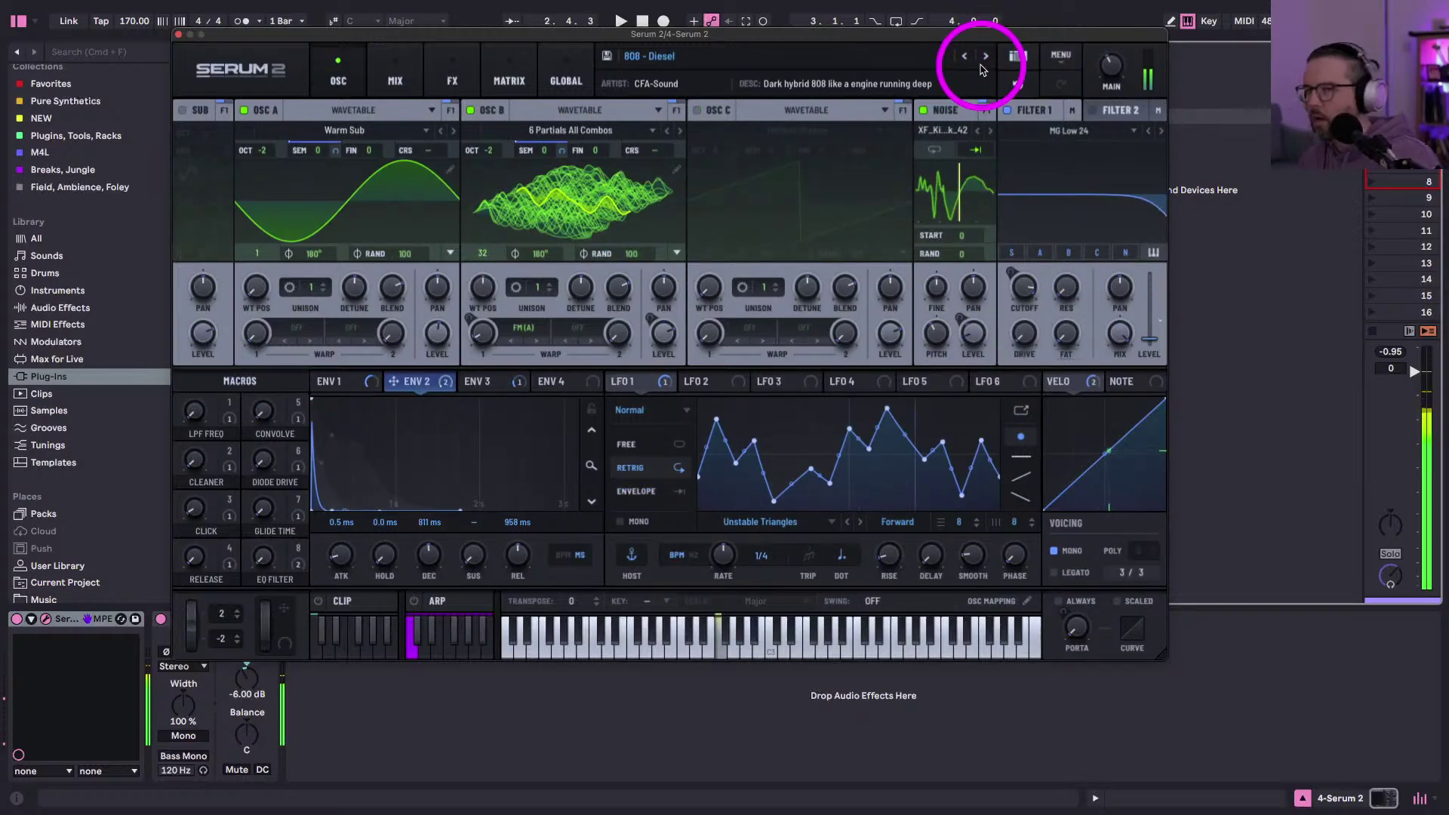
left_click(986, 58)
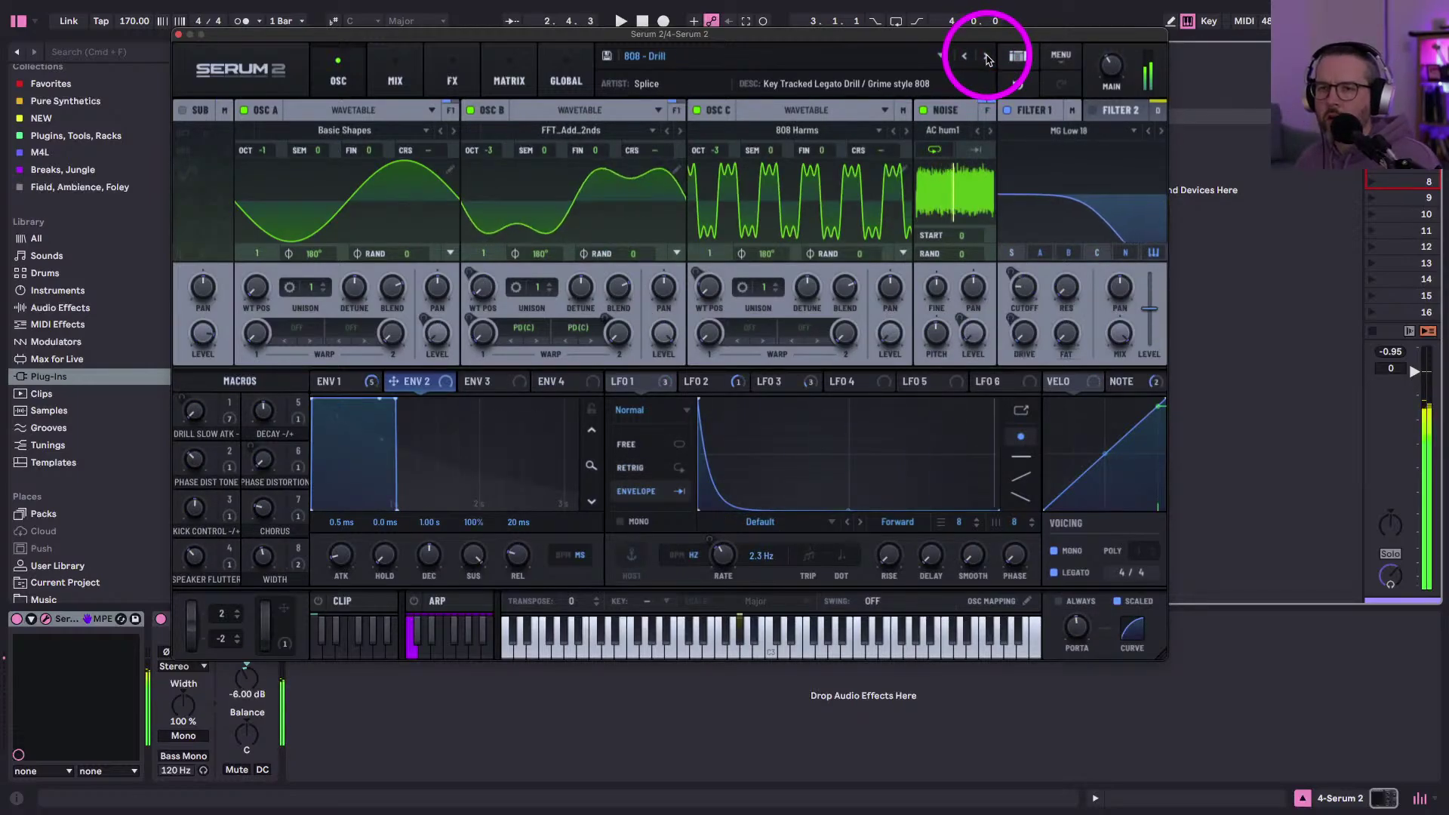
left_click(987, 58)
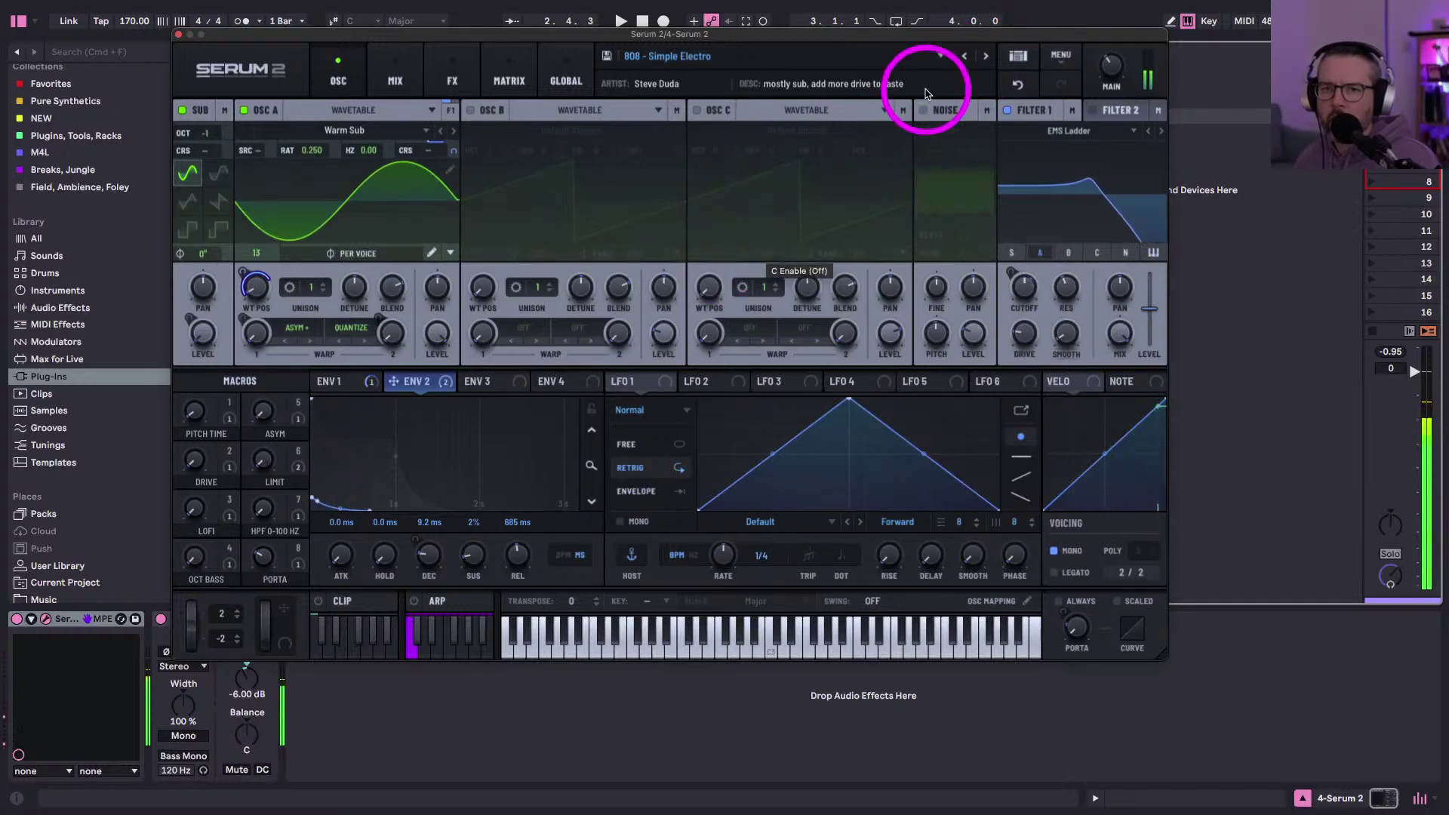
left_click(985, 57)
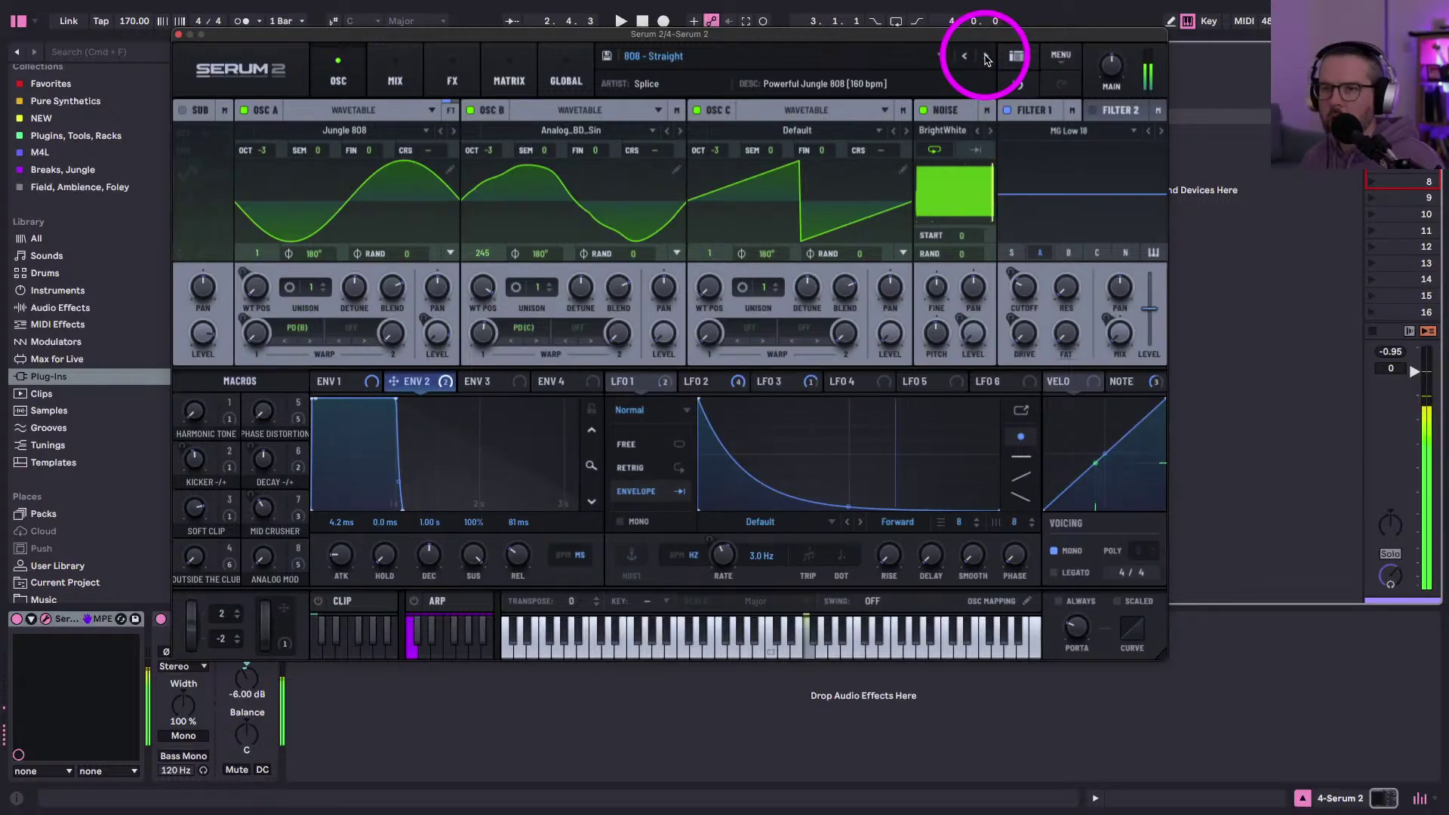
left_click(985, 58)
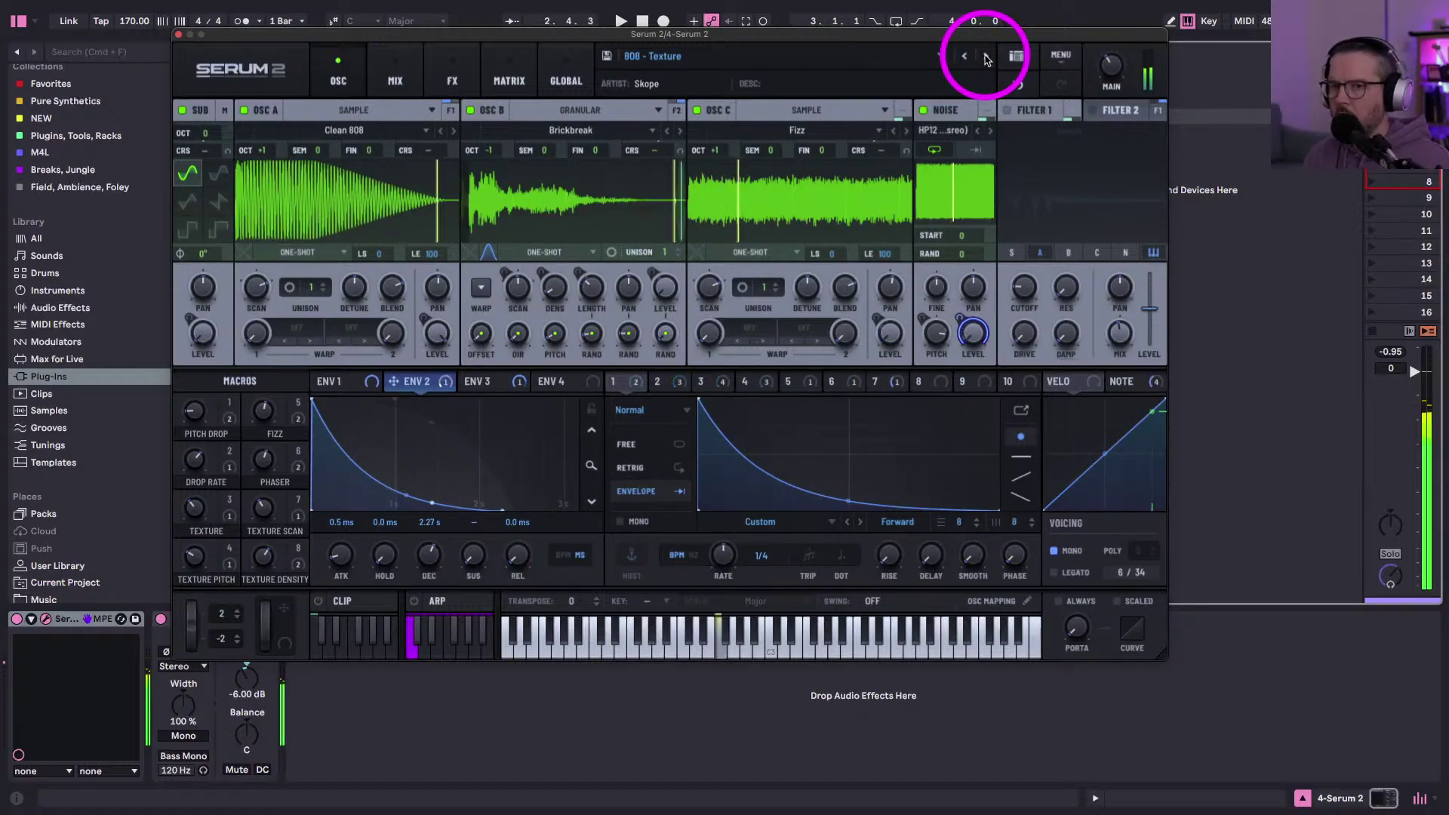
left_click(986, 57)
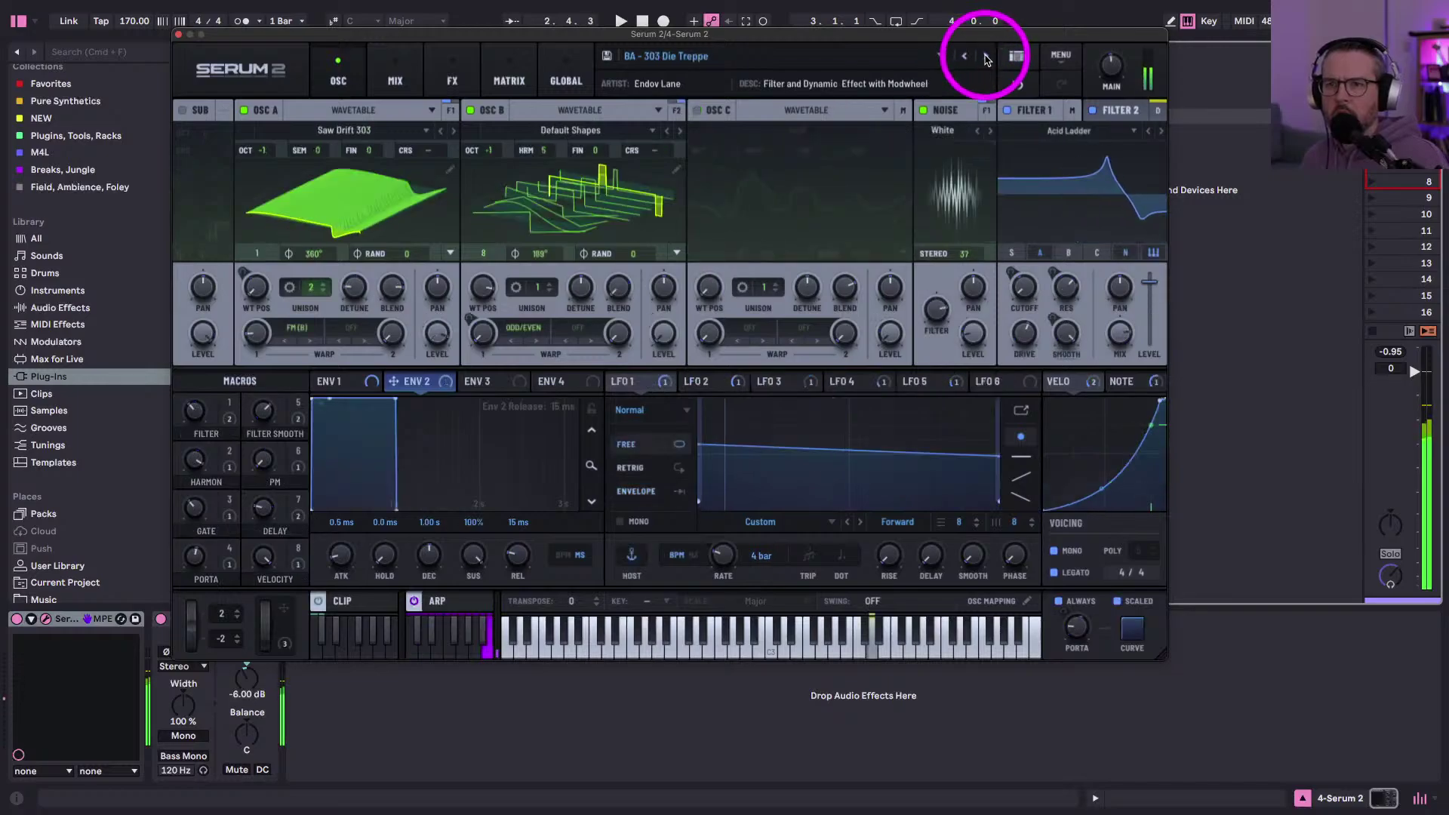
- Go back to the 808 - Simple Electro preset, audition it with the track playing, and close the synth
left_click(968, 58)
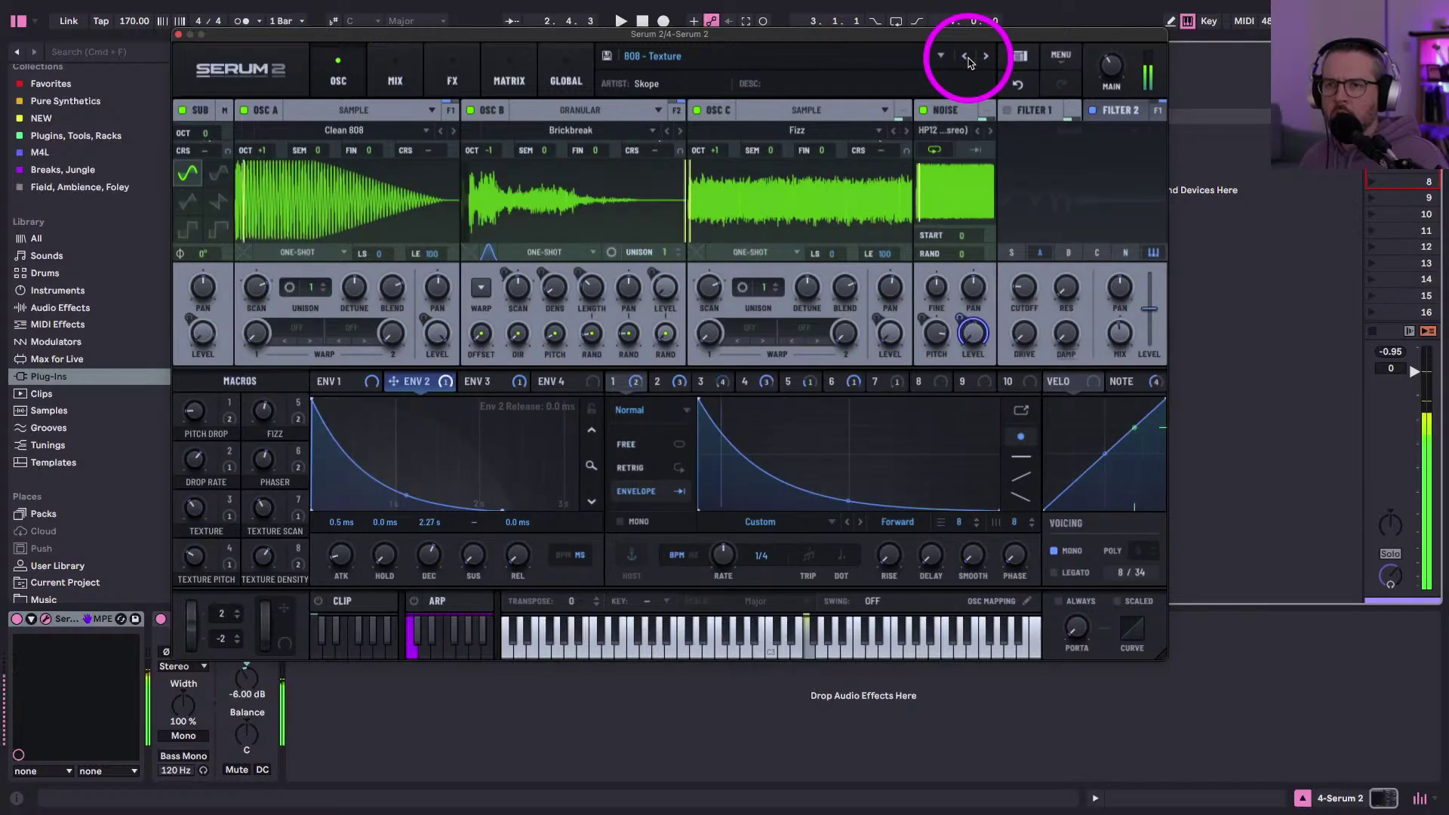
left_click(967, 59)
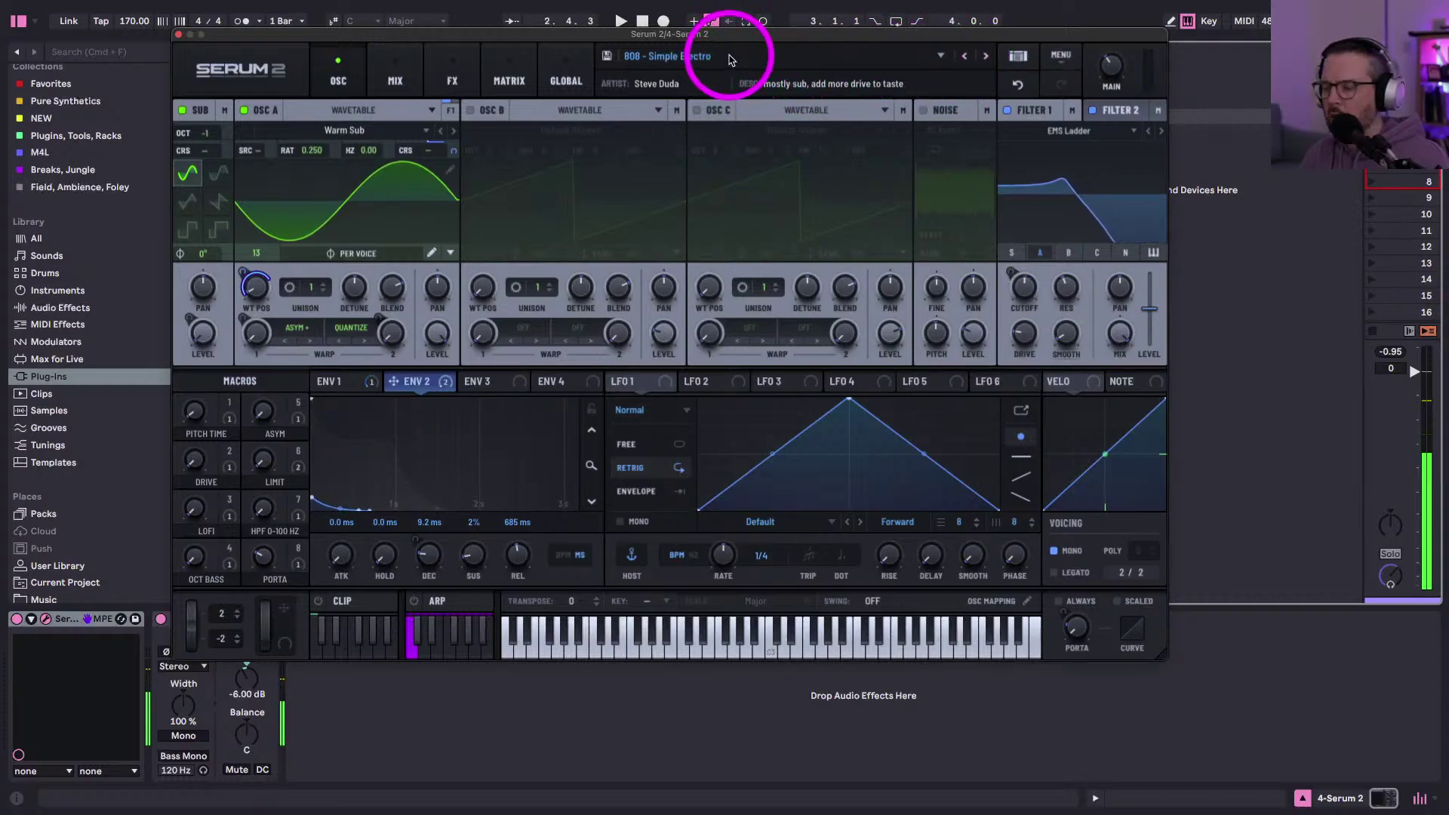
key("space")
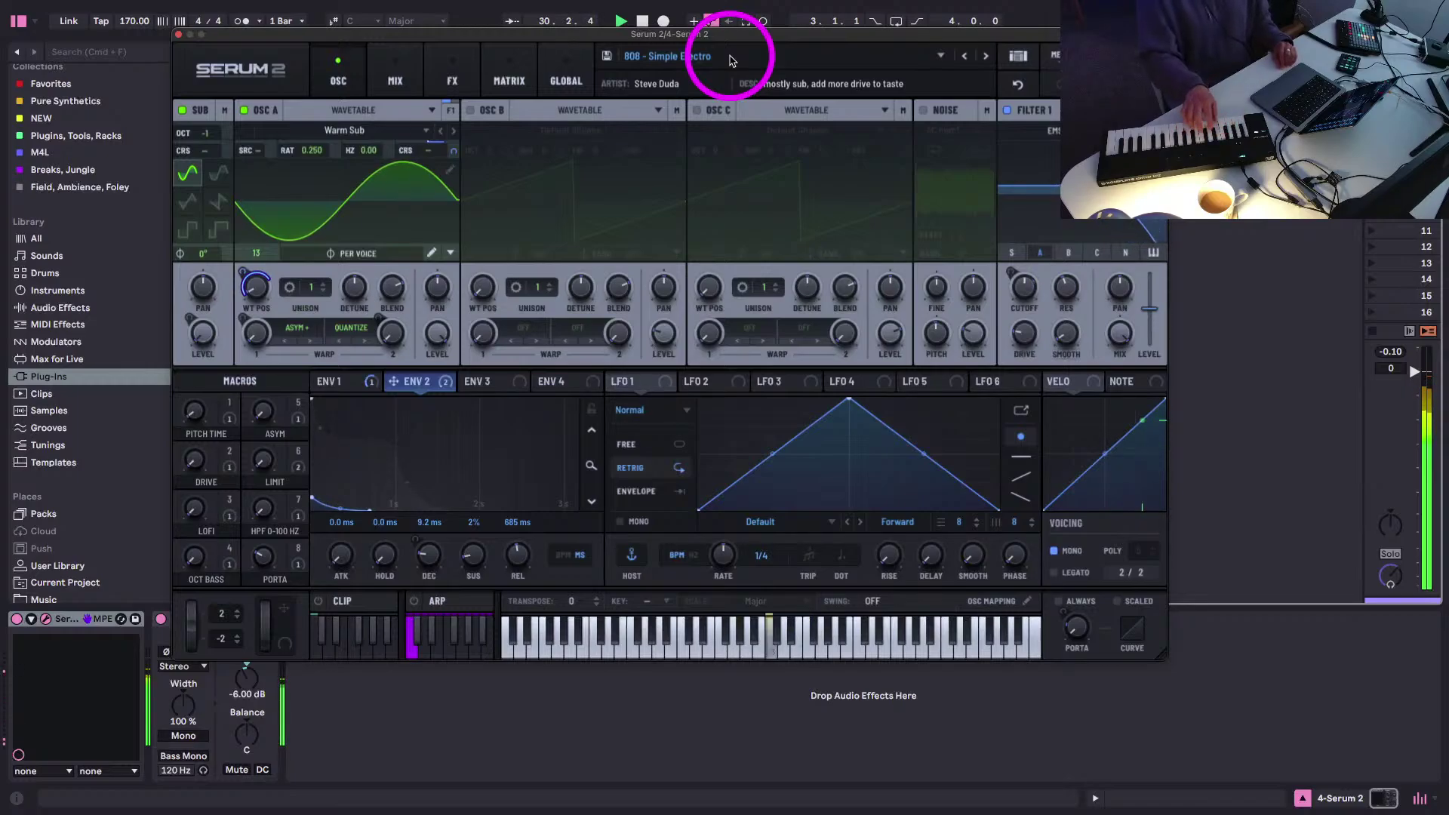
left_click(178, 35)
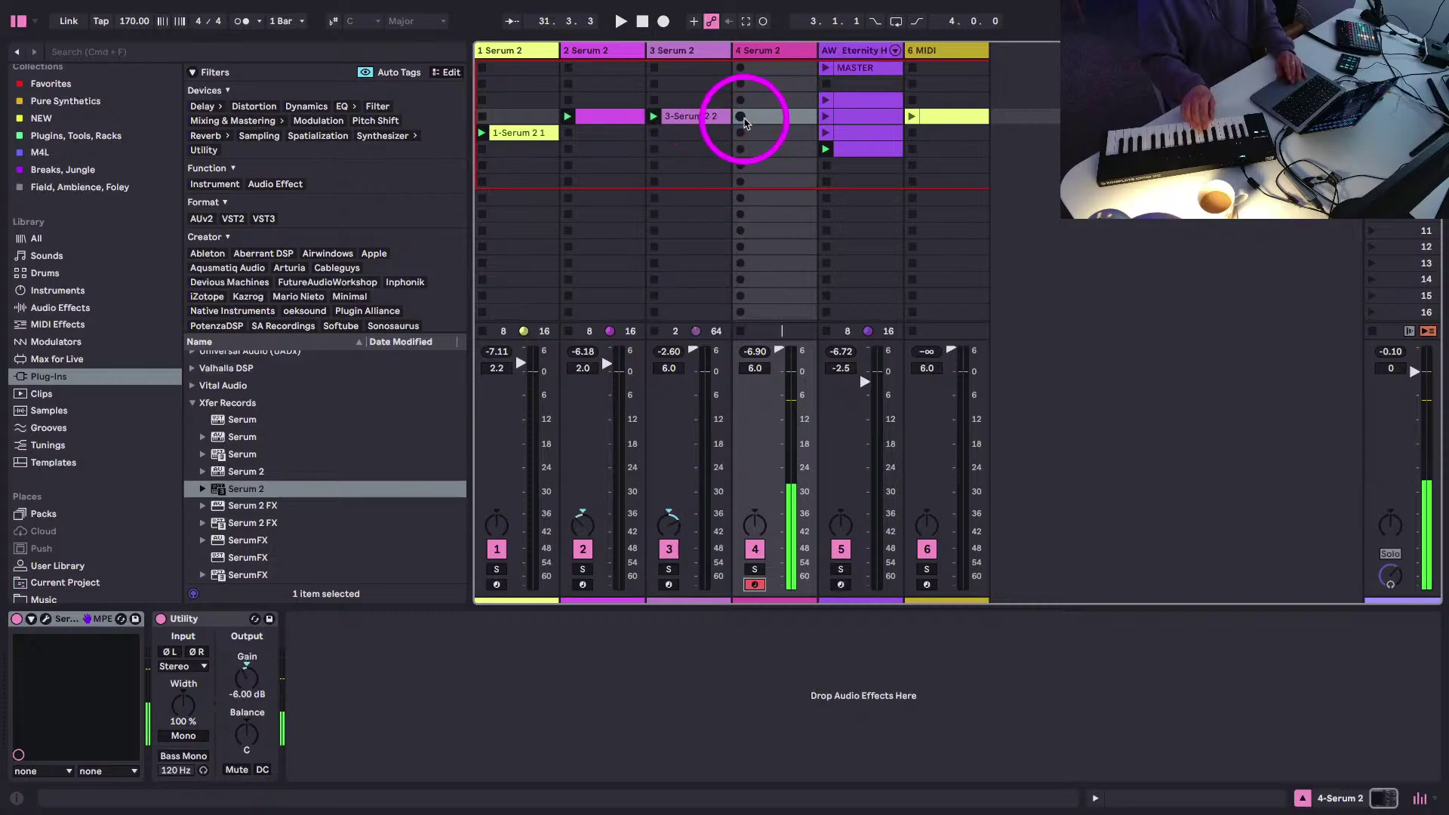
- Record an 808 bass take into the fourth track's slot on the same row as the 3-Serum 2 2 clip
left_click(741, 117)
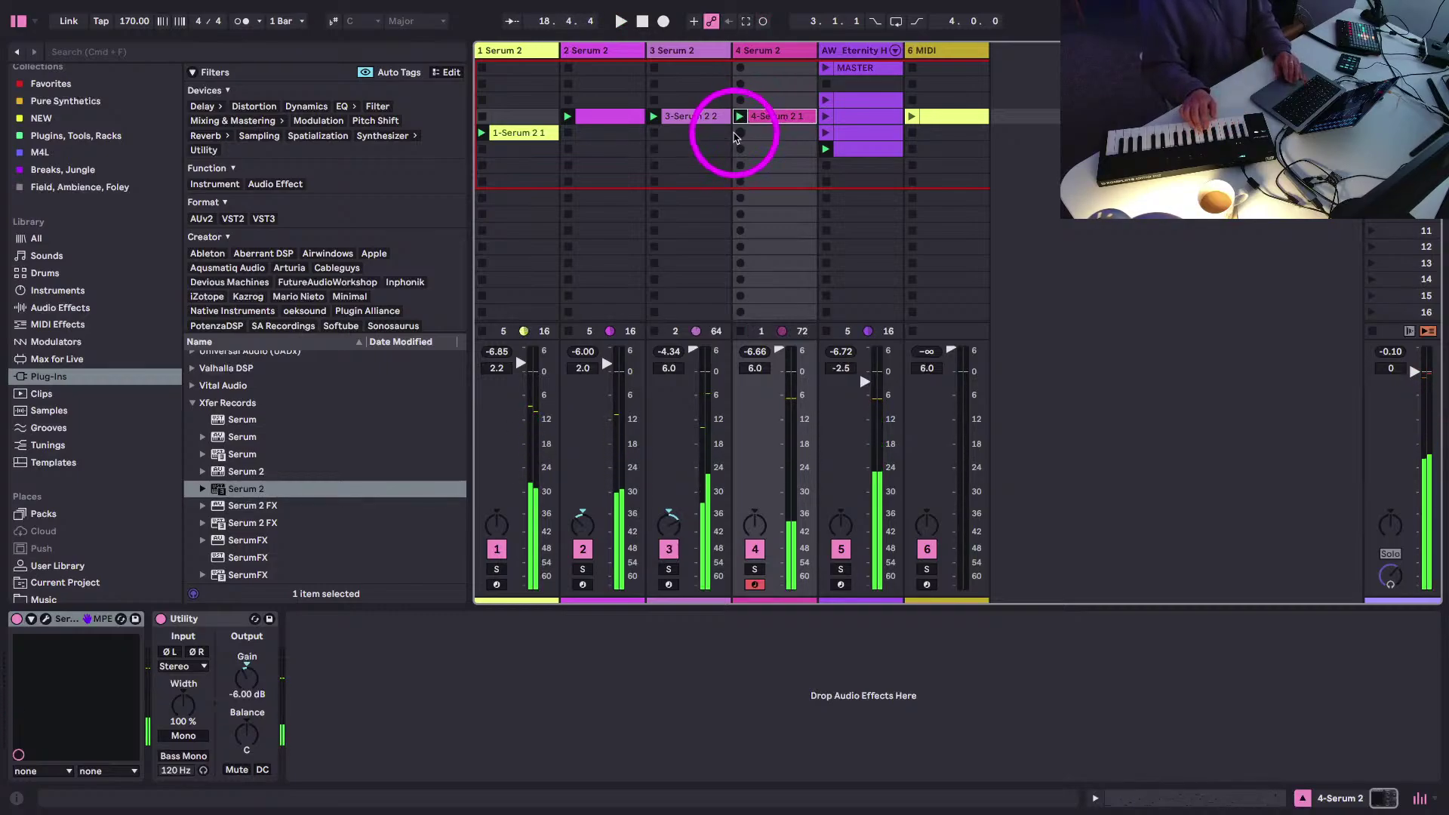
left_click(742, 135)
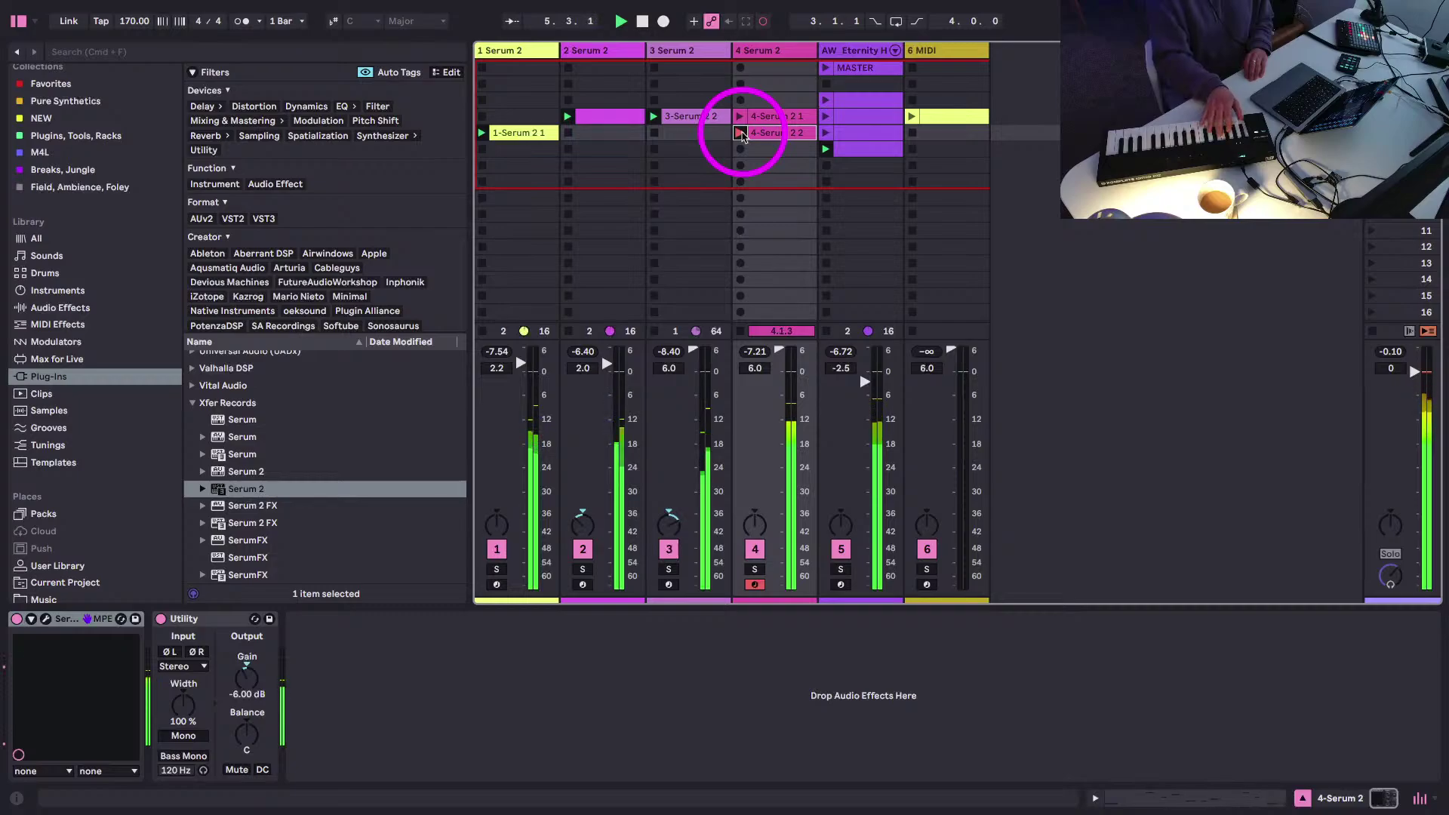
left_click(742, 134)
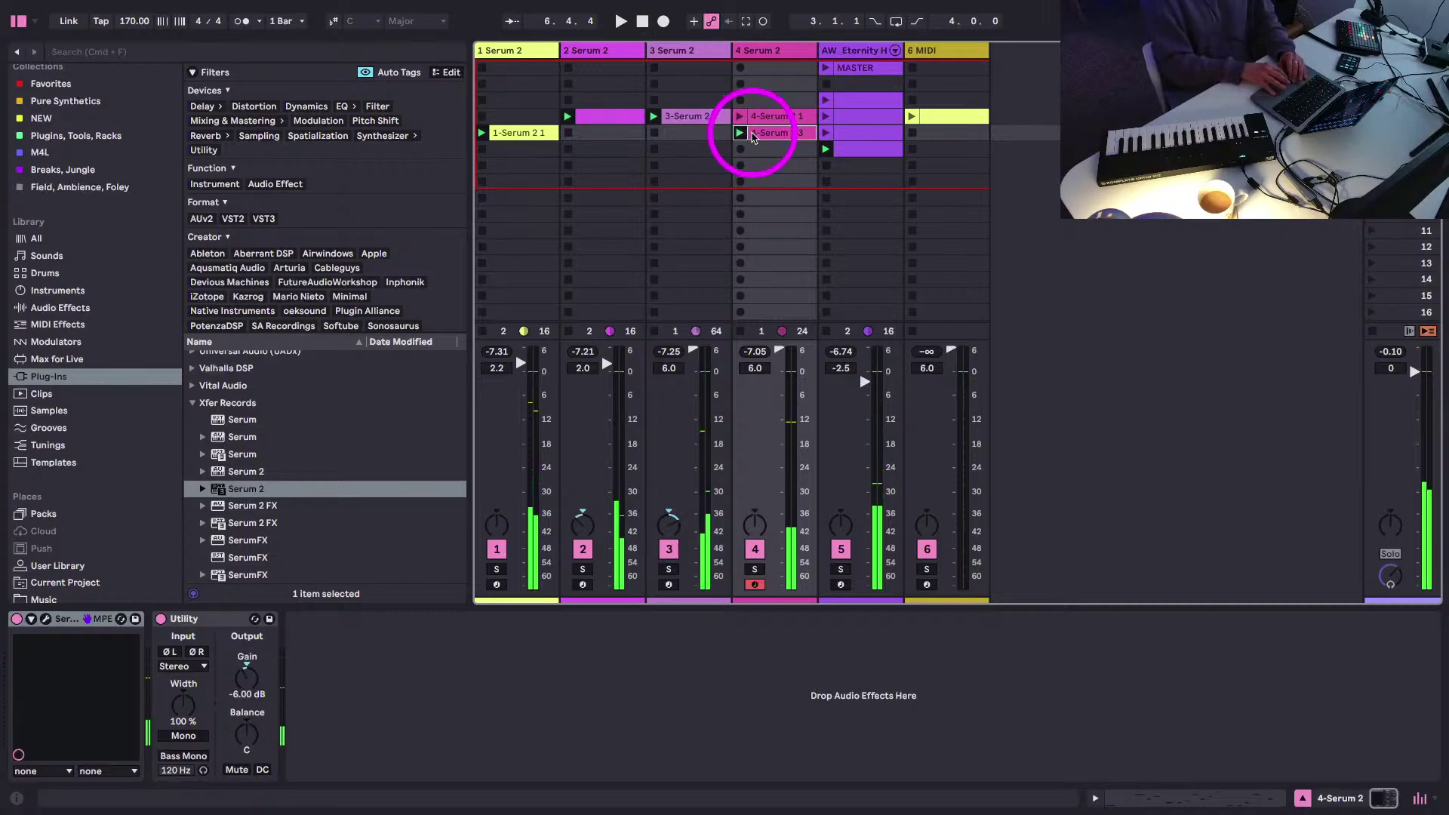
key("Delete")
- Record a fresh bass take in the slot below the first one and replay it from the start
left_click(741, 135)
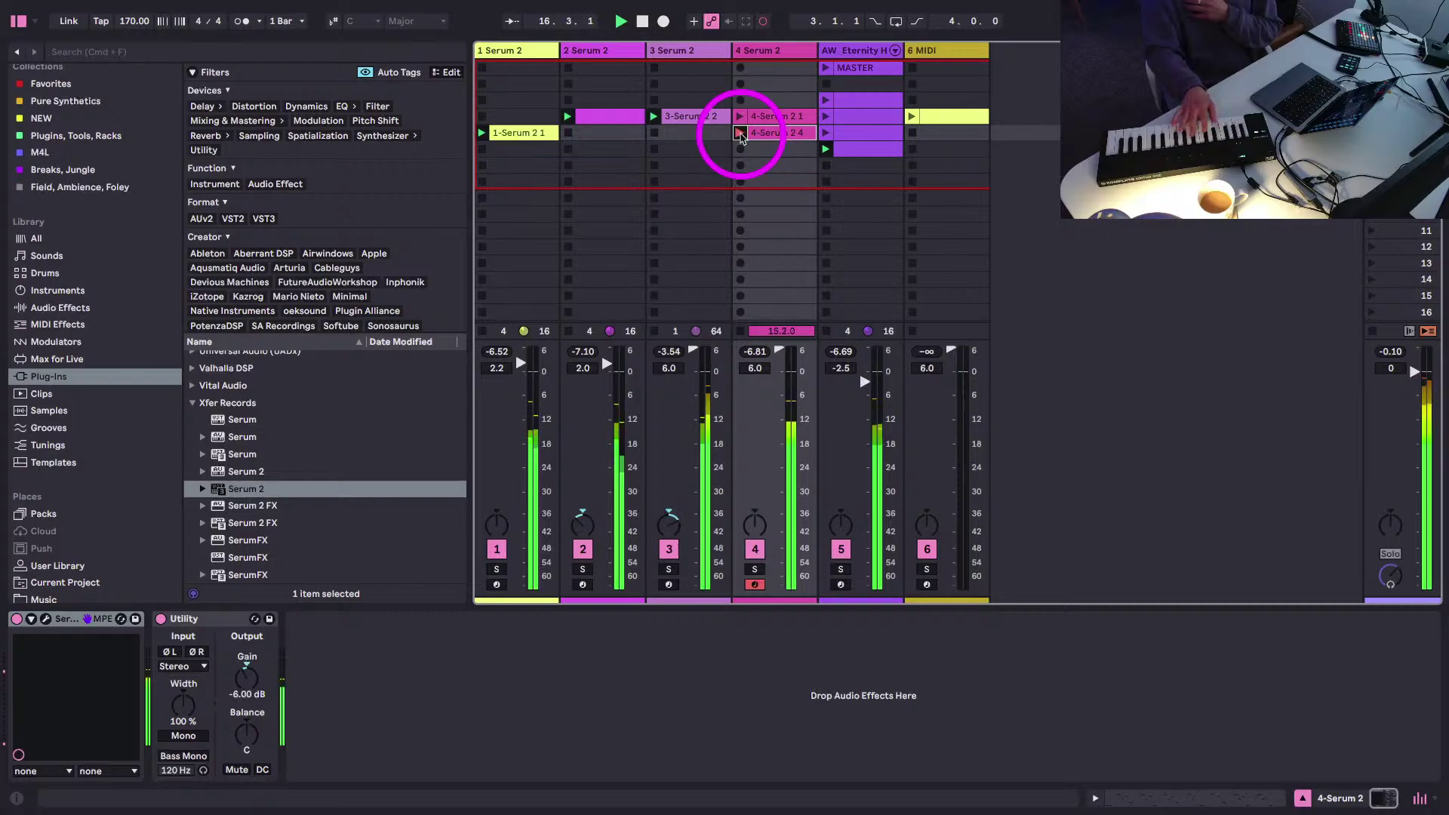
key("space")
key("space")
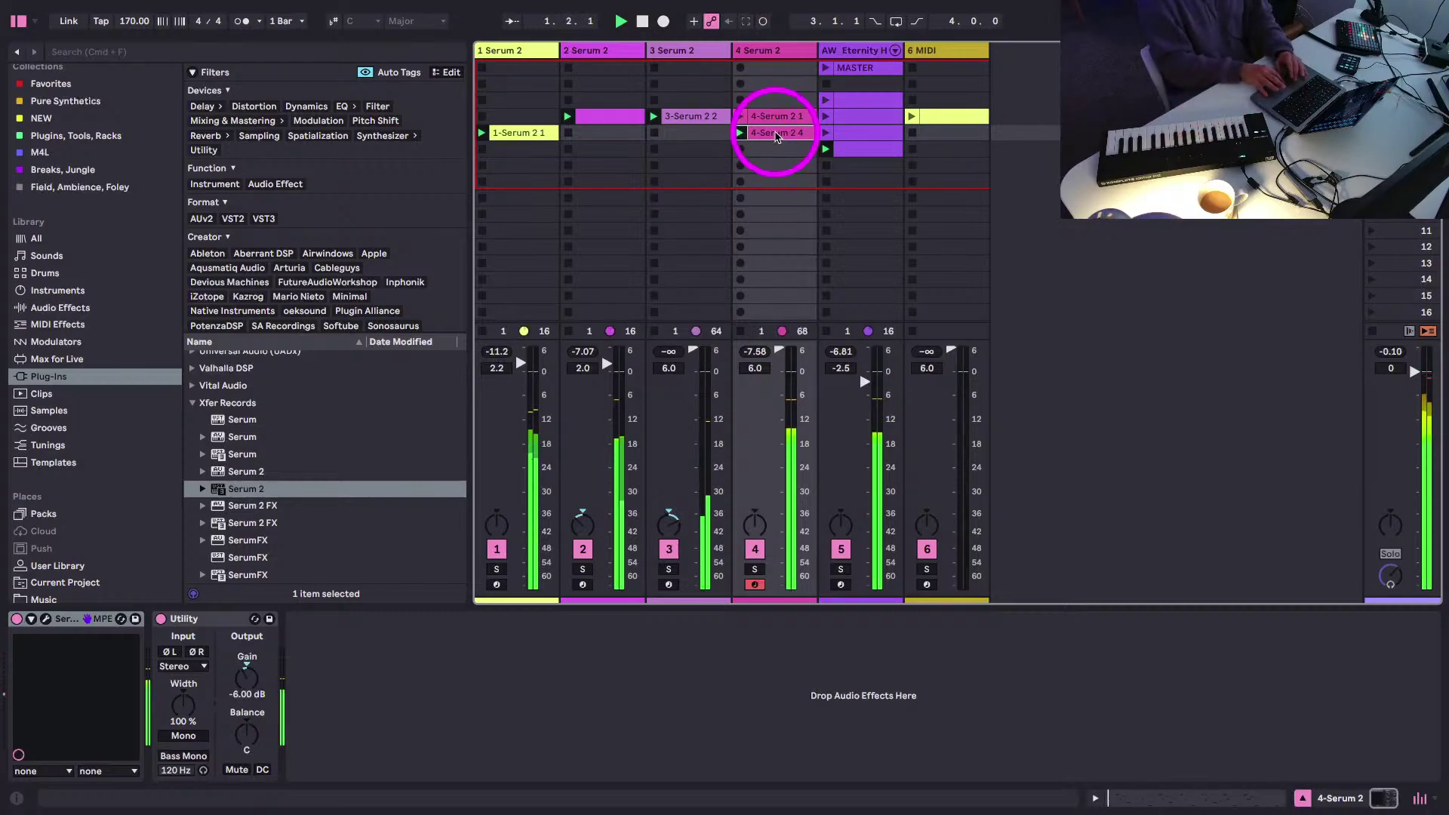
- Open the newly recorded clip 4-Serum 2 4, quantize all its notes, and restart playback
double_click(776, 133)
key("super+a")
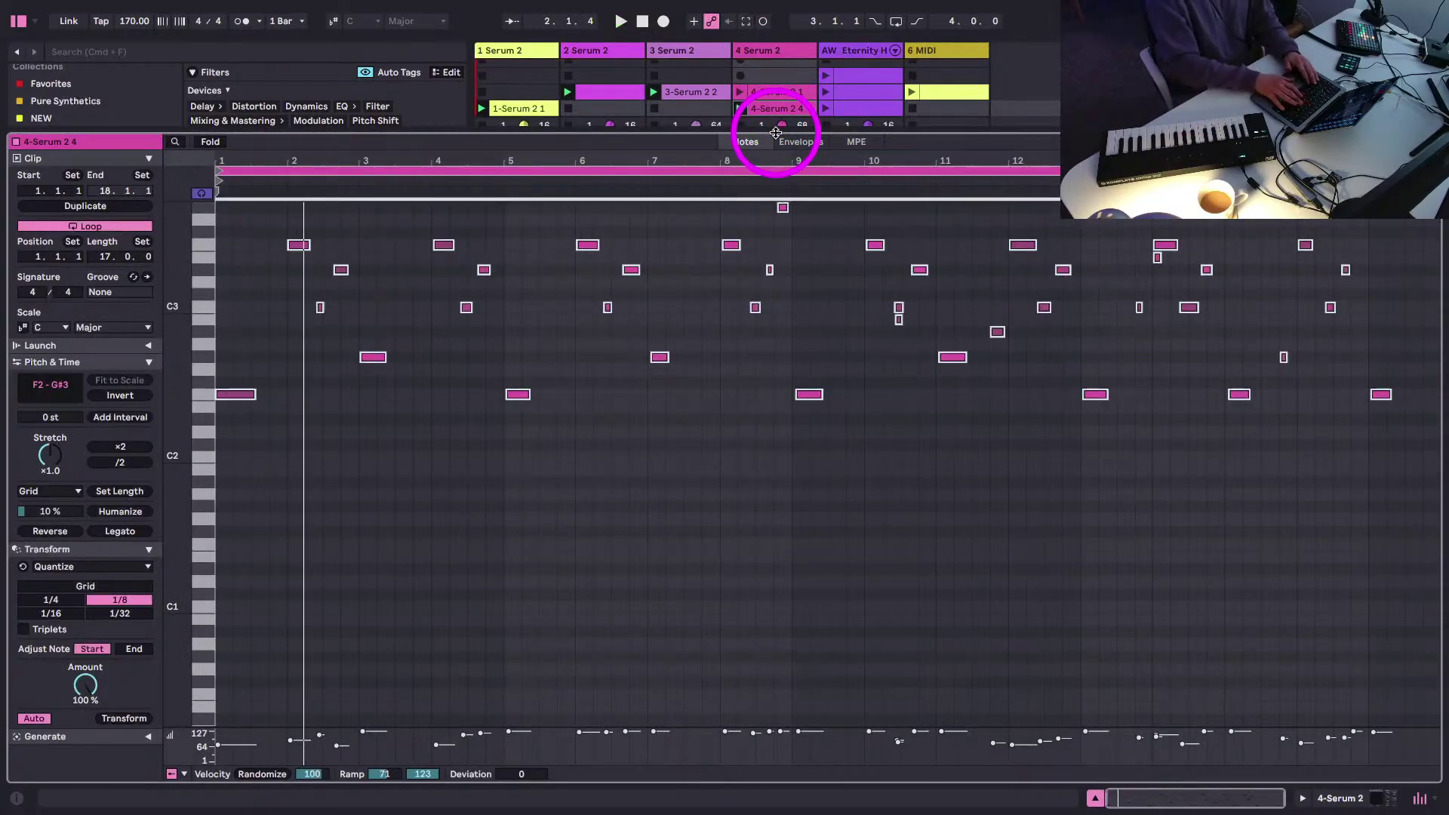
key("super+u")
key("space")
- Try shortening the bass clip's loop to 16 bars
left_click(1415, 182)
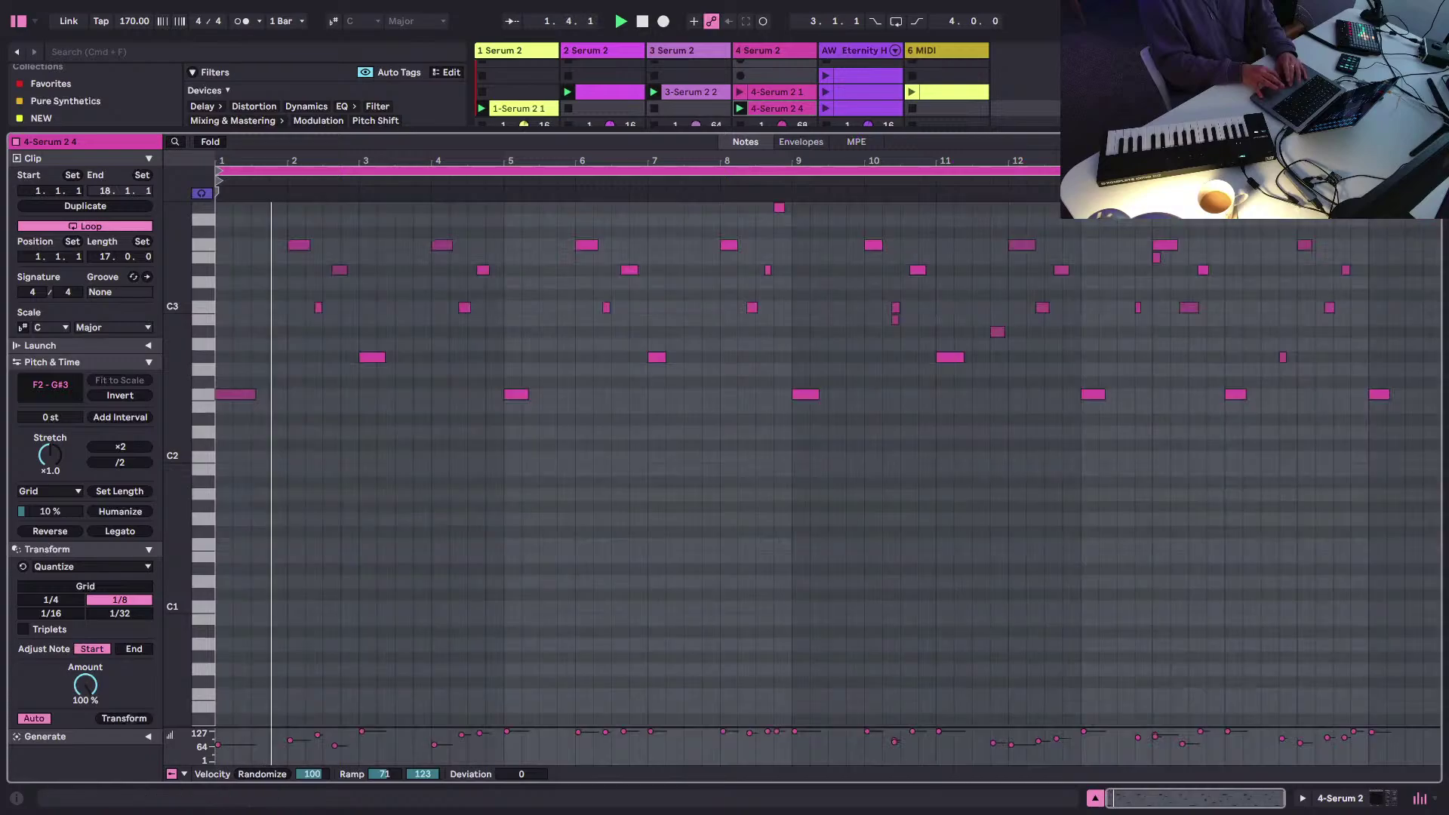
left_click_drag(1440, 171, 1369, 171)
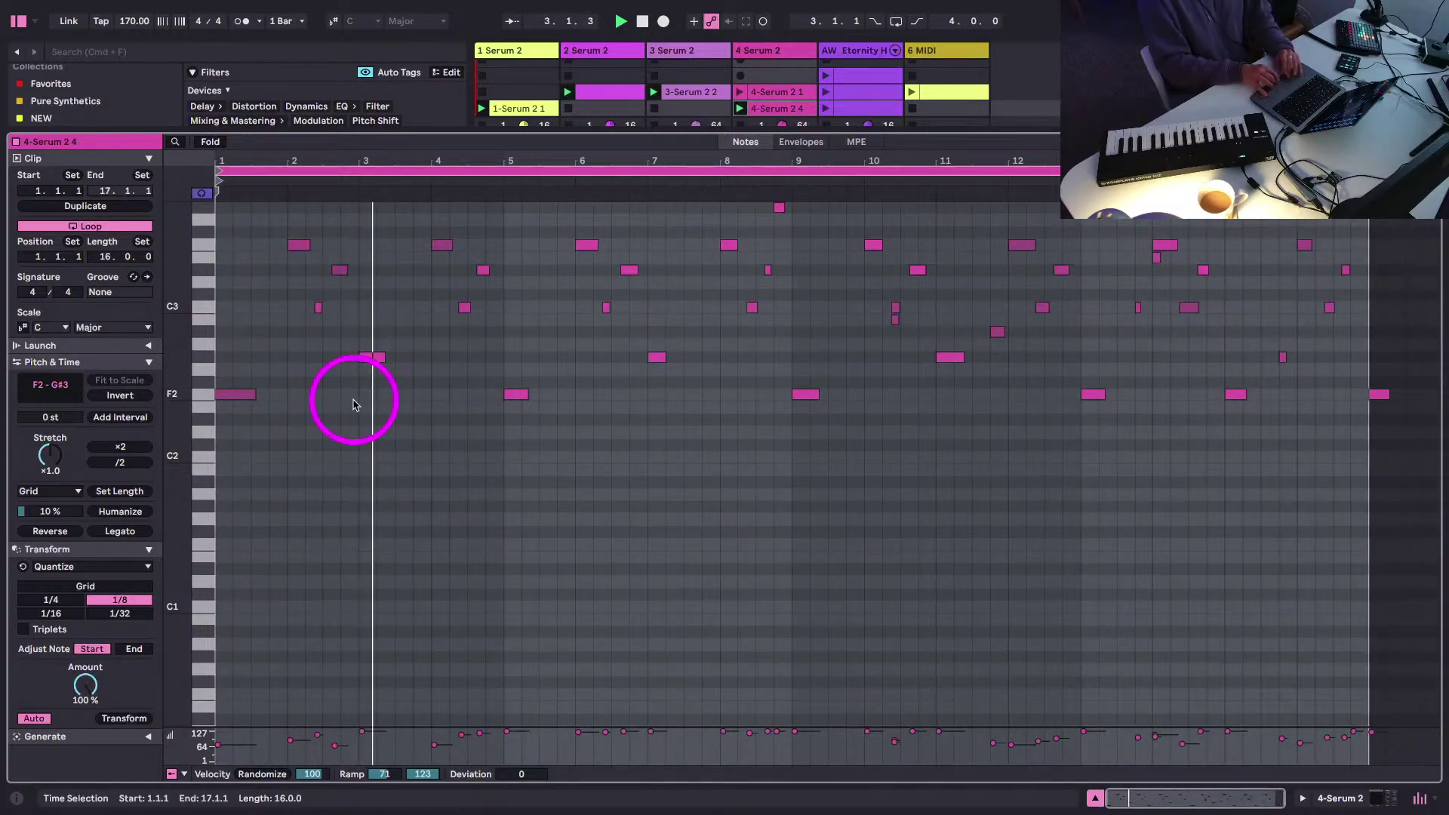
left_click_drag(337, 160, 425, 417)
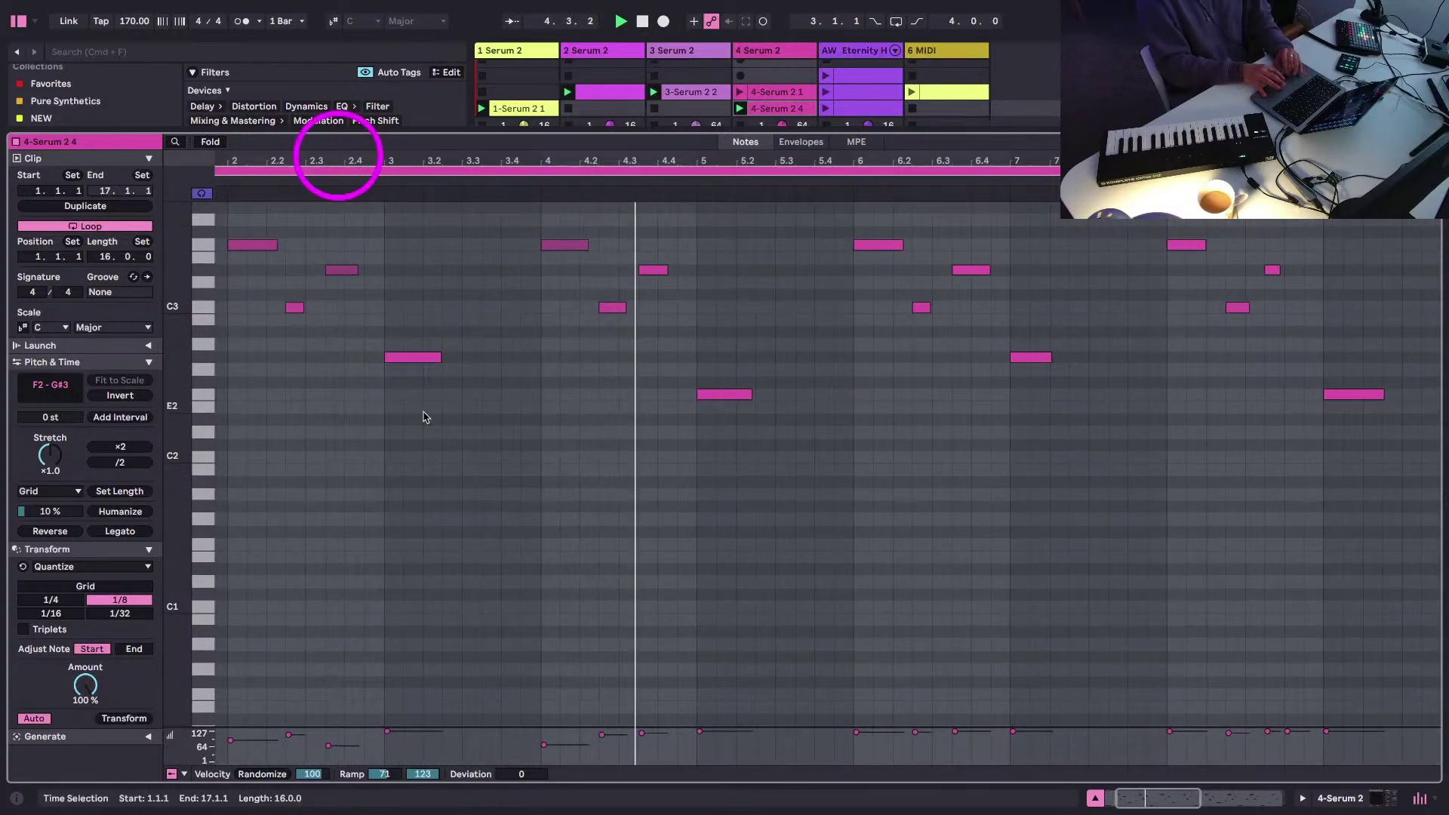
scroll(643, 374, "left", 4)
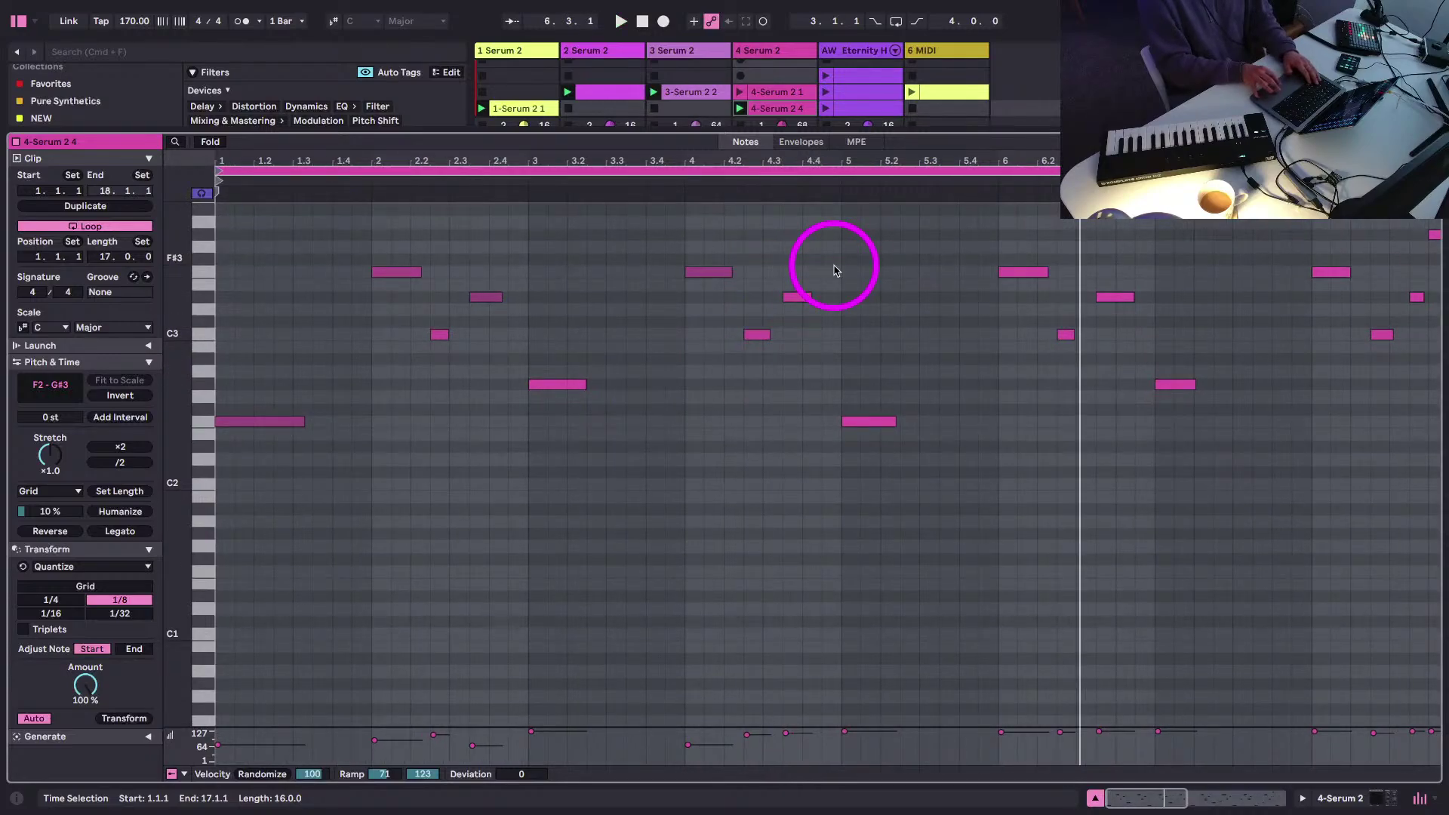
- Play the quantized bass clip from the start to check its note timing
key("super+a")
key("space")
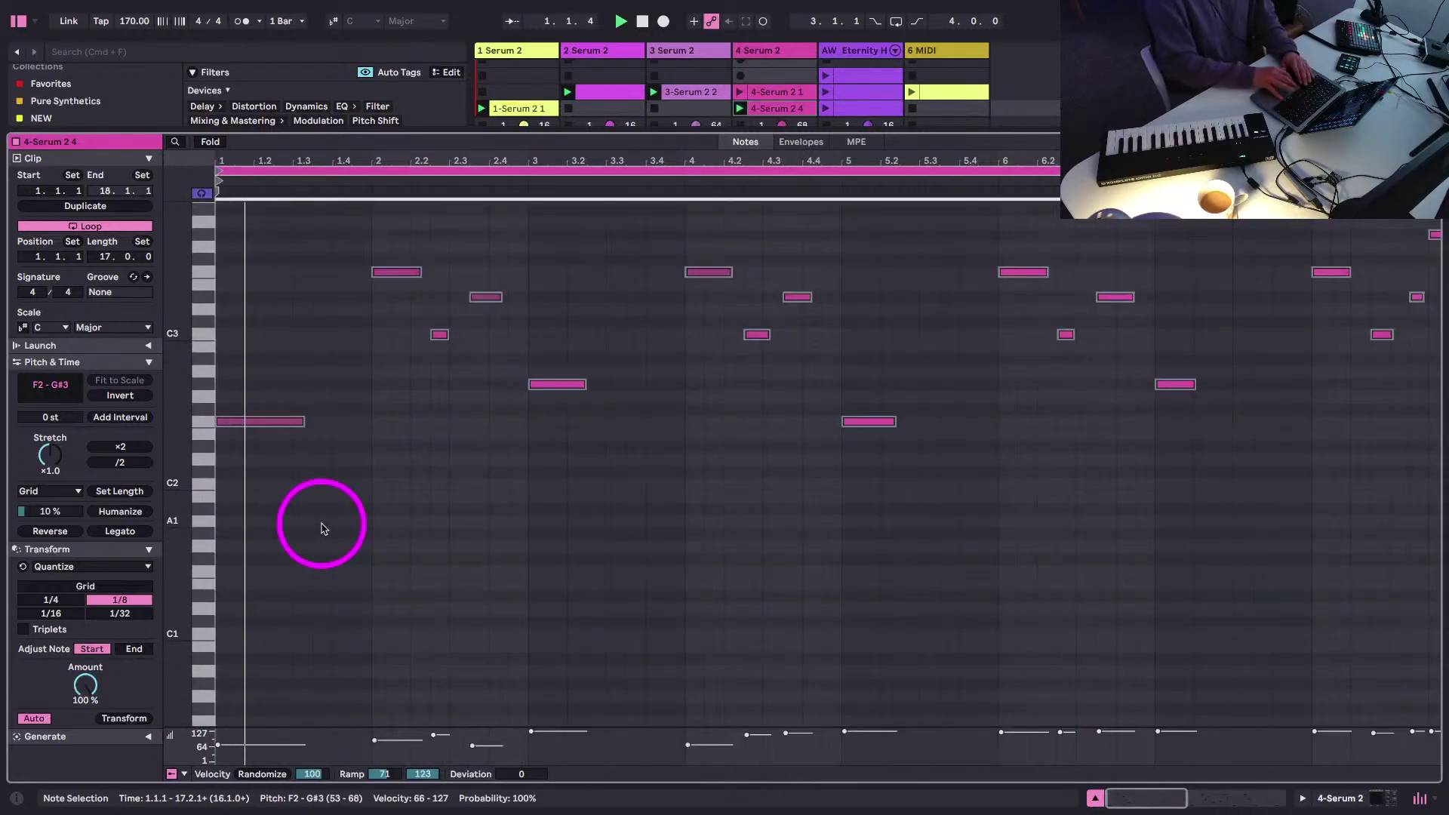
left_click(415, 501)
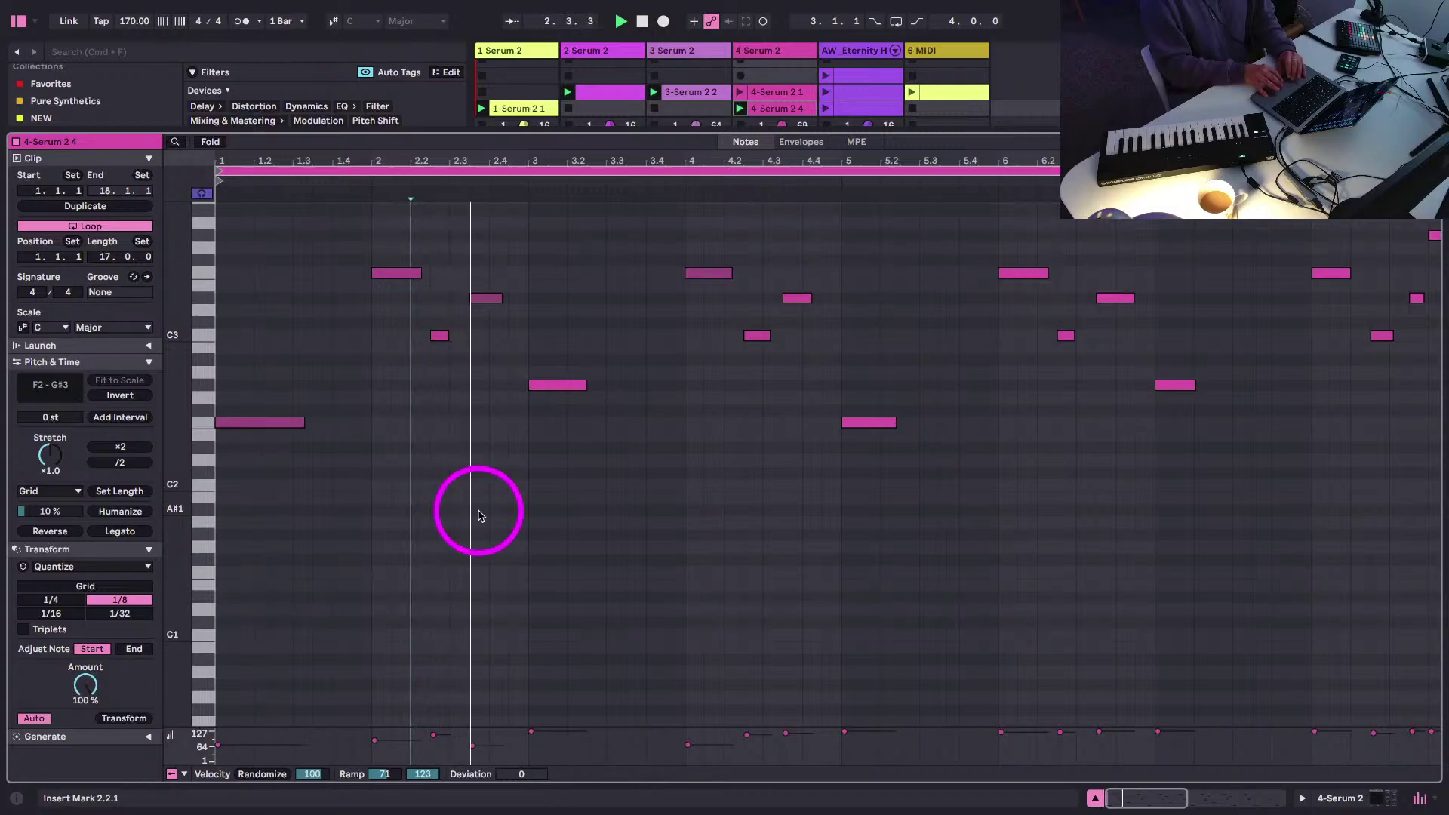
left_click(591, 506)
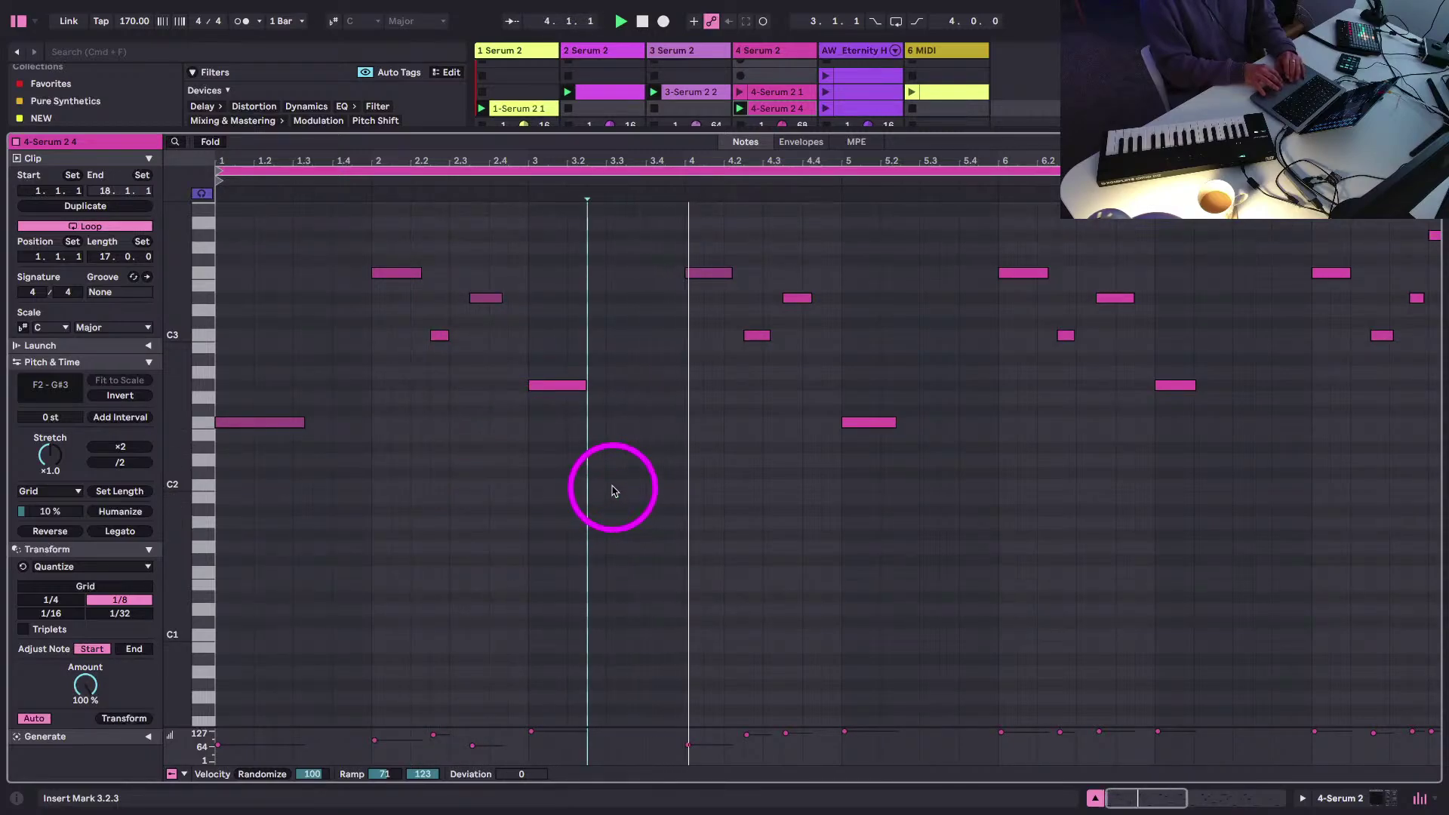
- Move the D#3 notes in bars 2, 4 and 6 earlier, to 2.3.1, 4.3.1 and 6.3.1
left_click(797, 297)
key("Left")
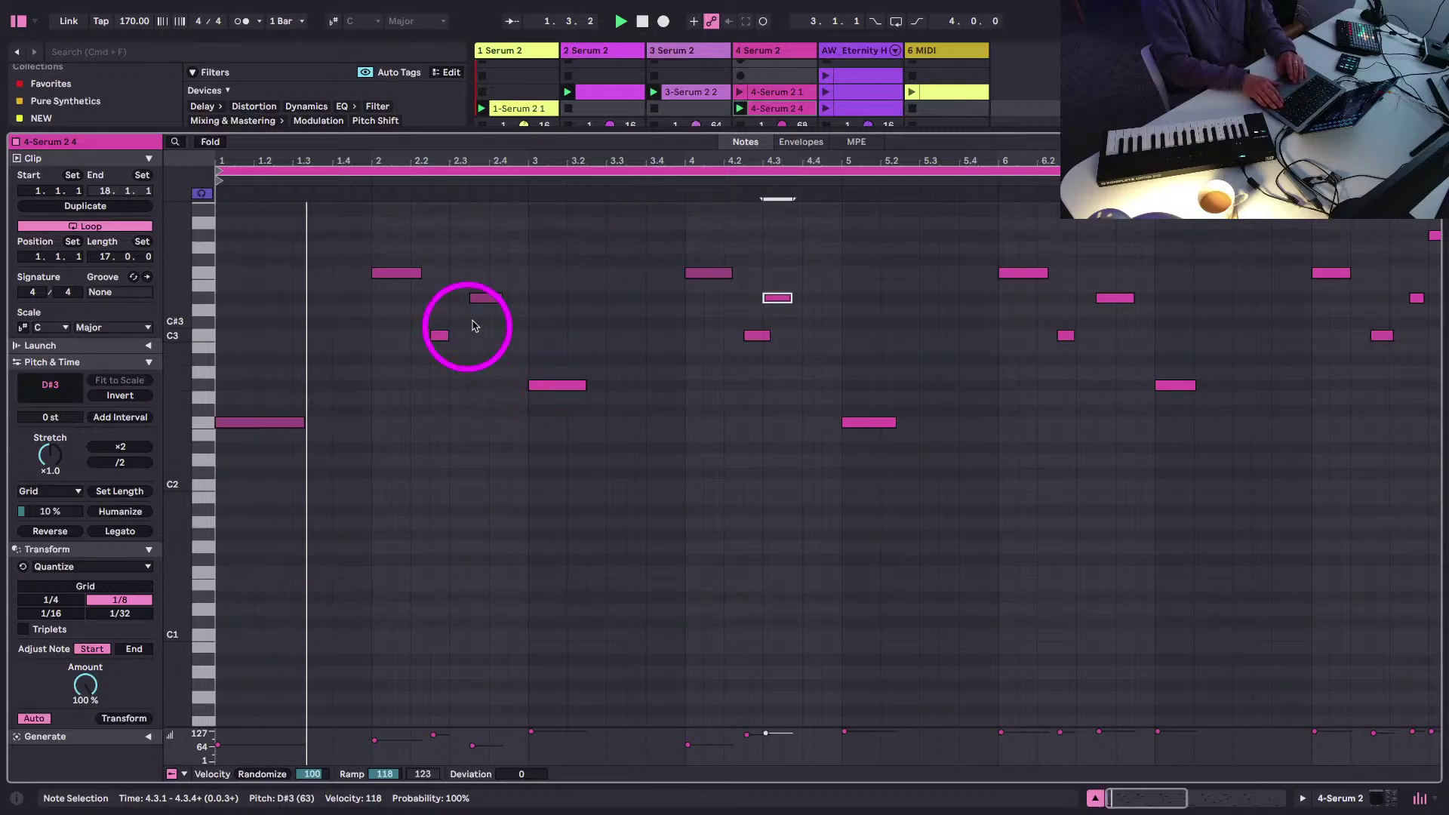
left_click(483, 297)
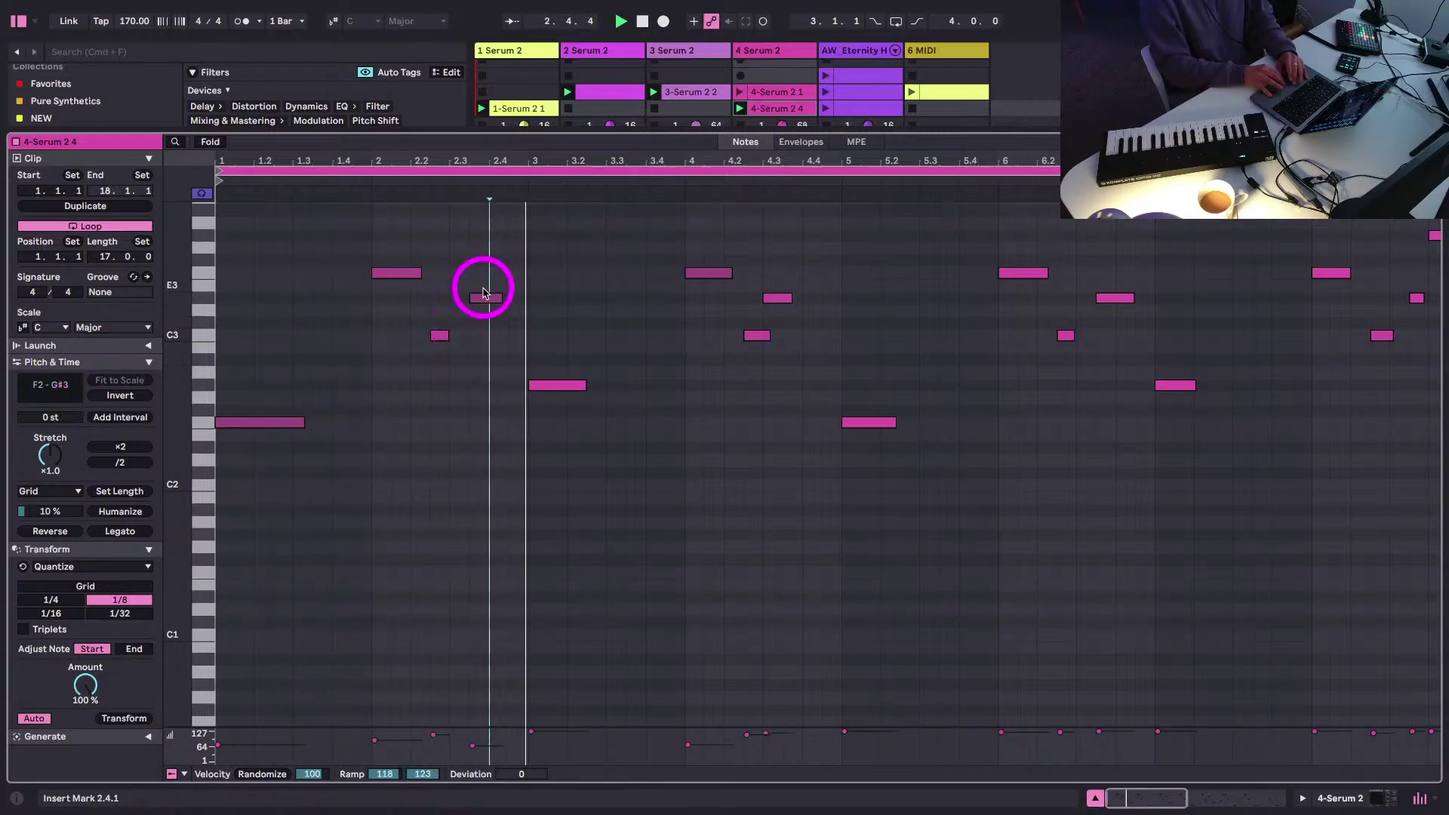
key("Left")
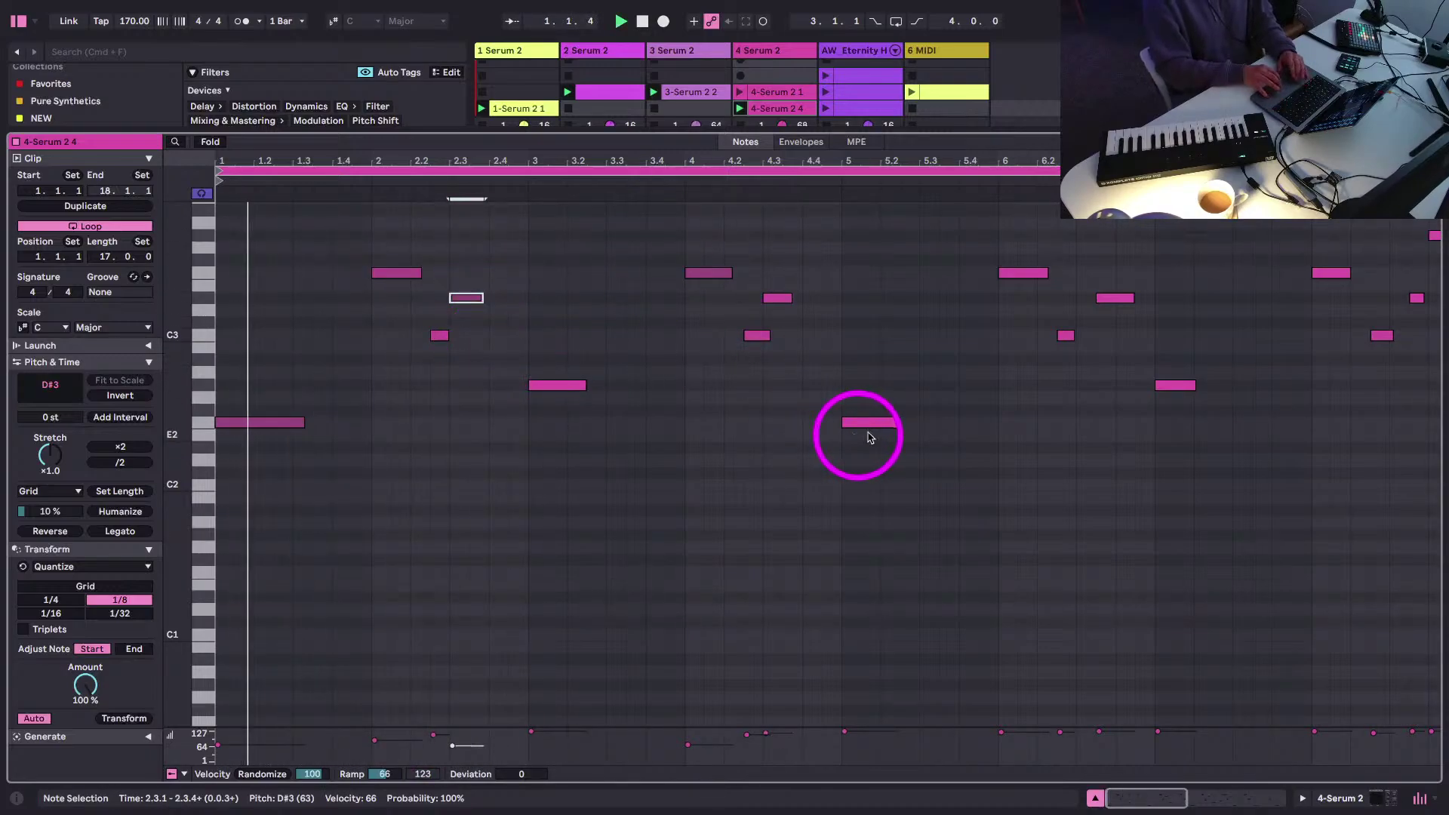
left_click(1115, 298)
scroll(1165, 372, "right", 3)
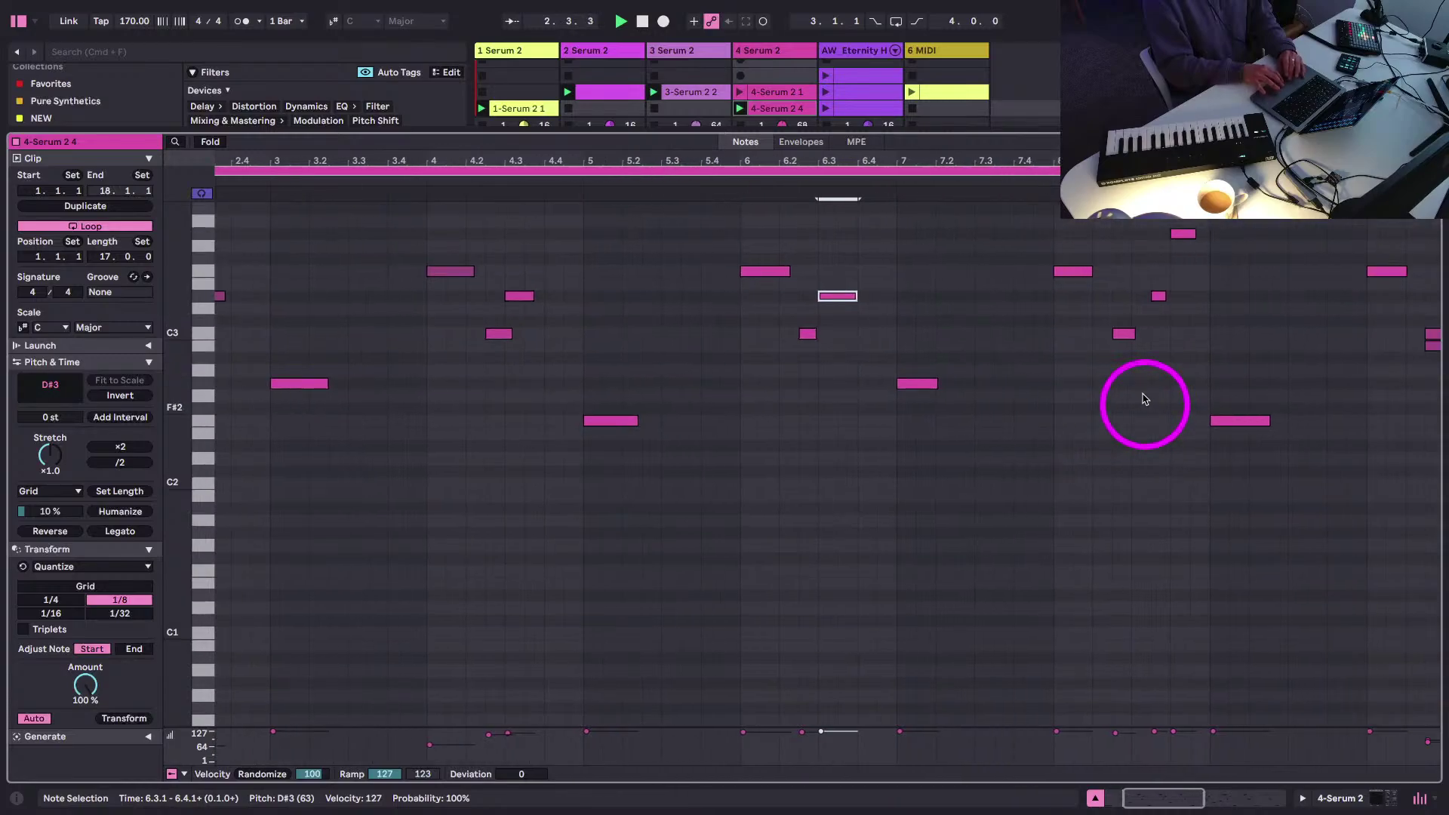
scroll(1101, 273, "left", 3)
- Try the D#3 notes of bars 2 and 4 at 2.4.1 and 4.4.1, and settle them at 2.3.3 and 4.3.1
left_click(464, 296)
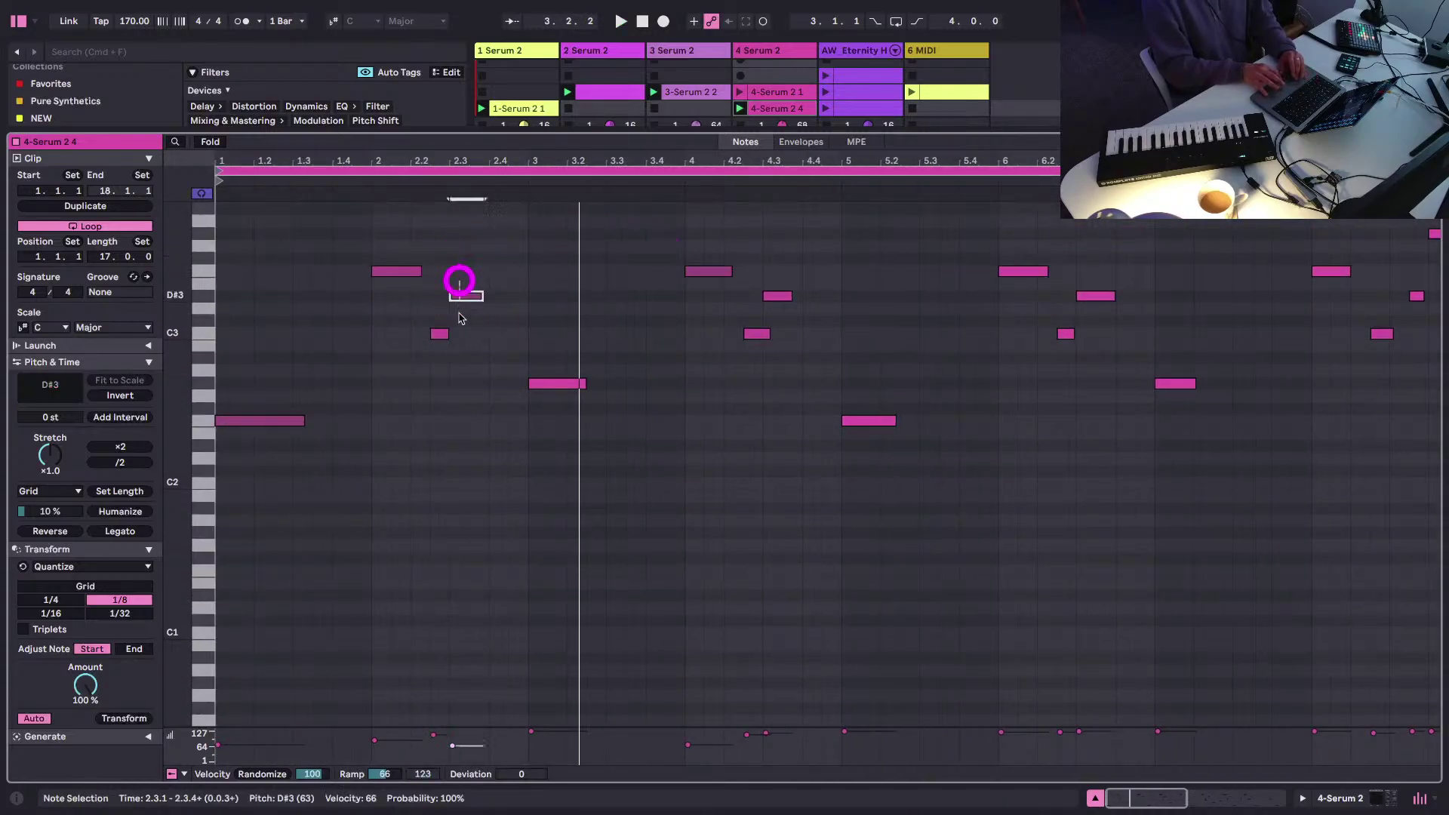
key("Right")
left_click(775, 295)
key("Right")
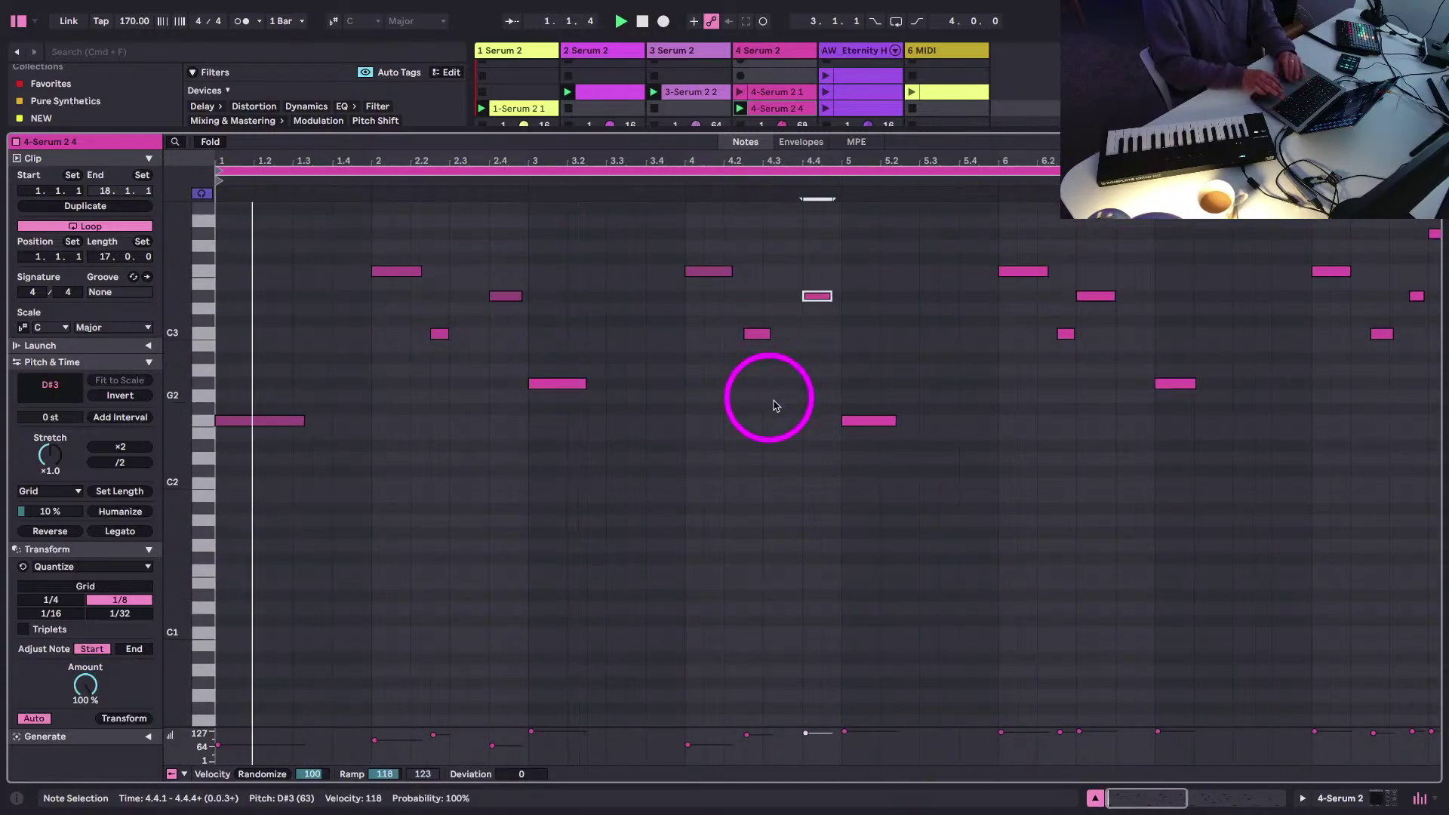
scroll(779, 392, "up", 3)
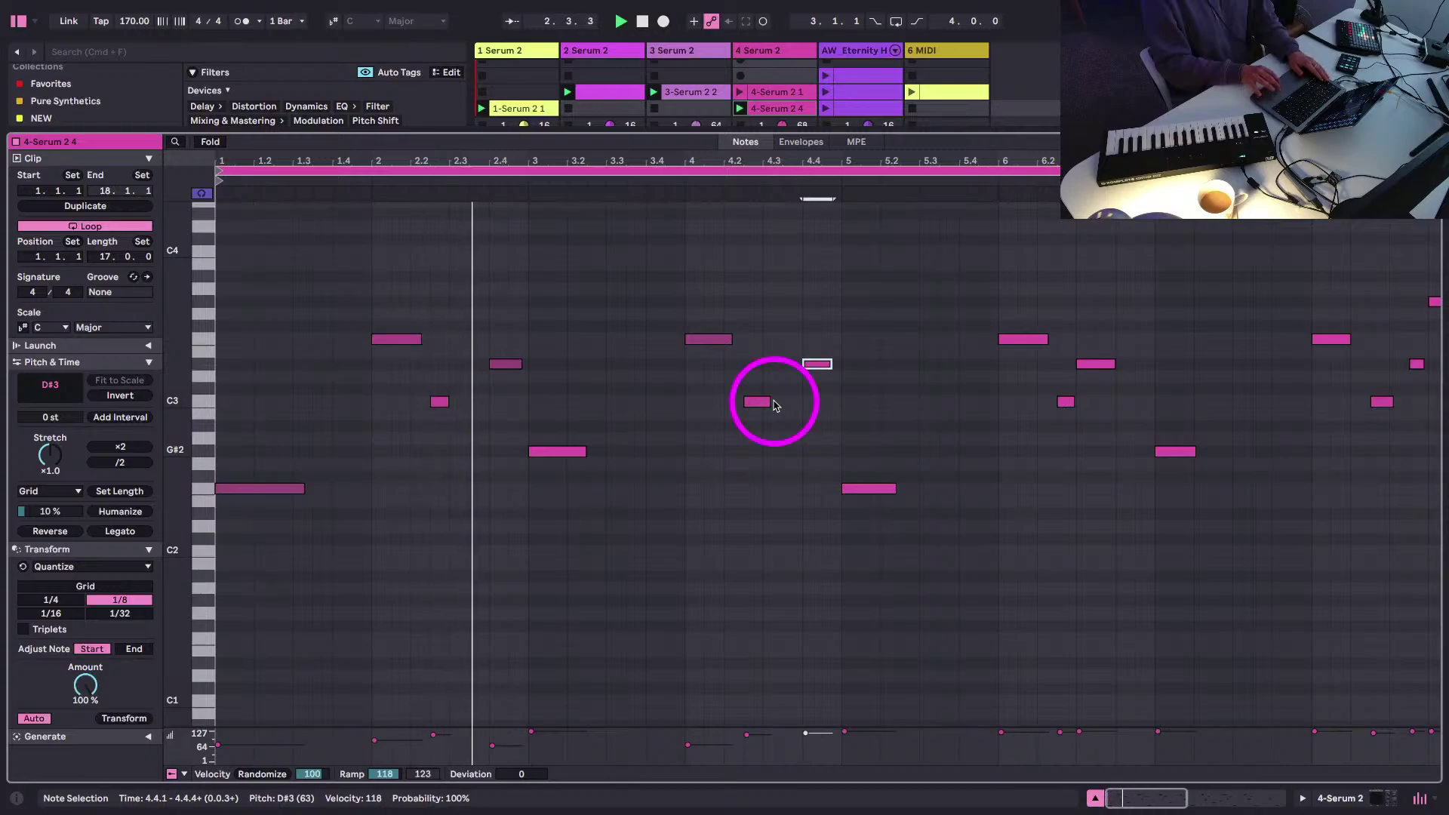
key("Left")
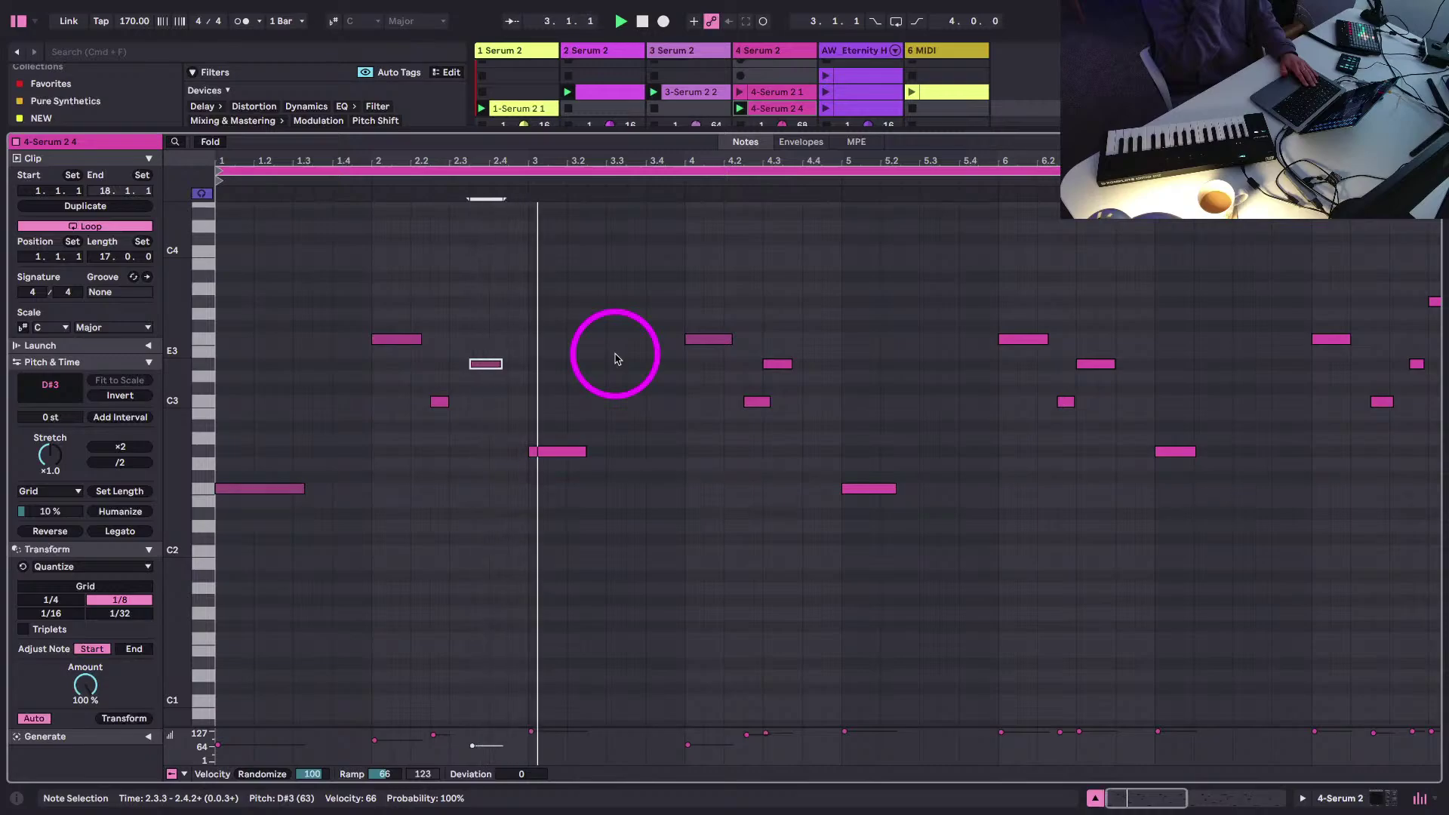
- Solo the fourth track and turn on the metronome to check the bass timing
key("shift+Tab")
left_click(754, 569)
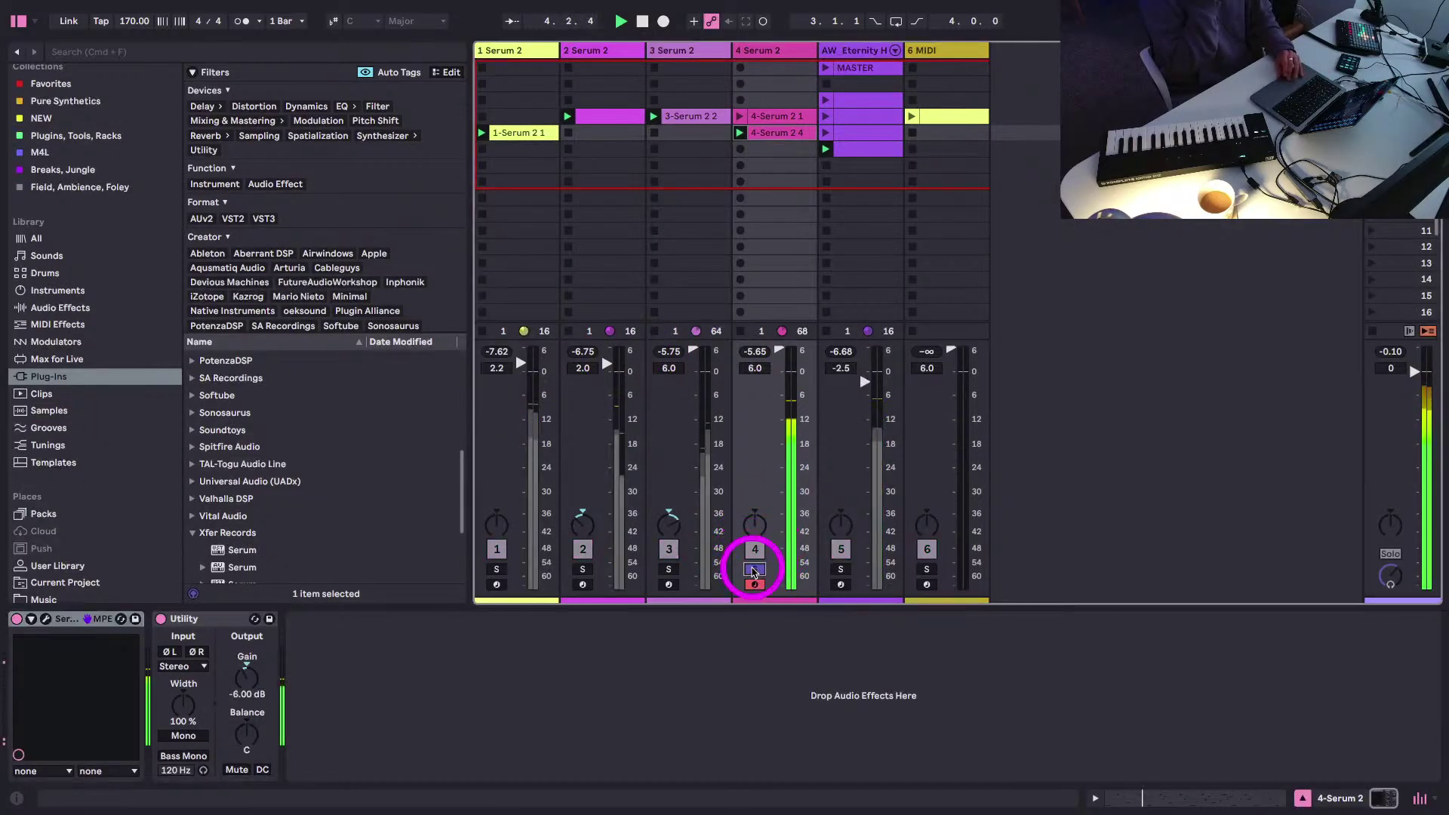
left_click(241, 20)
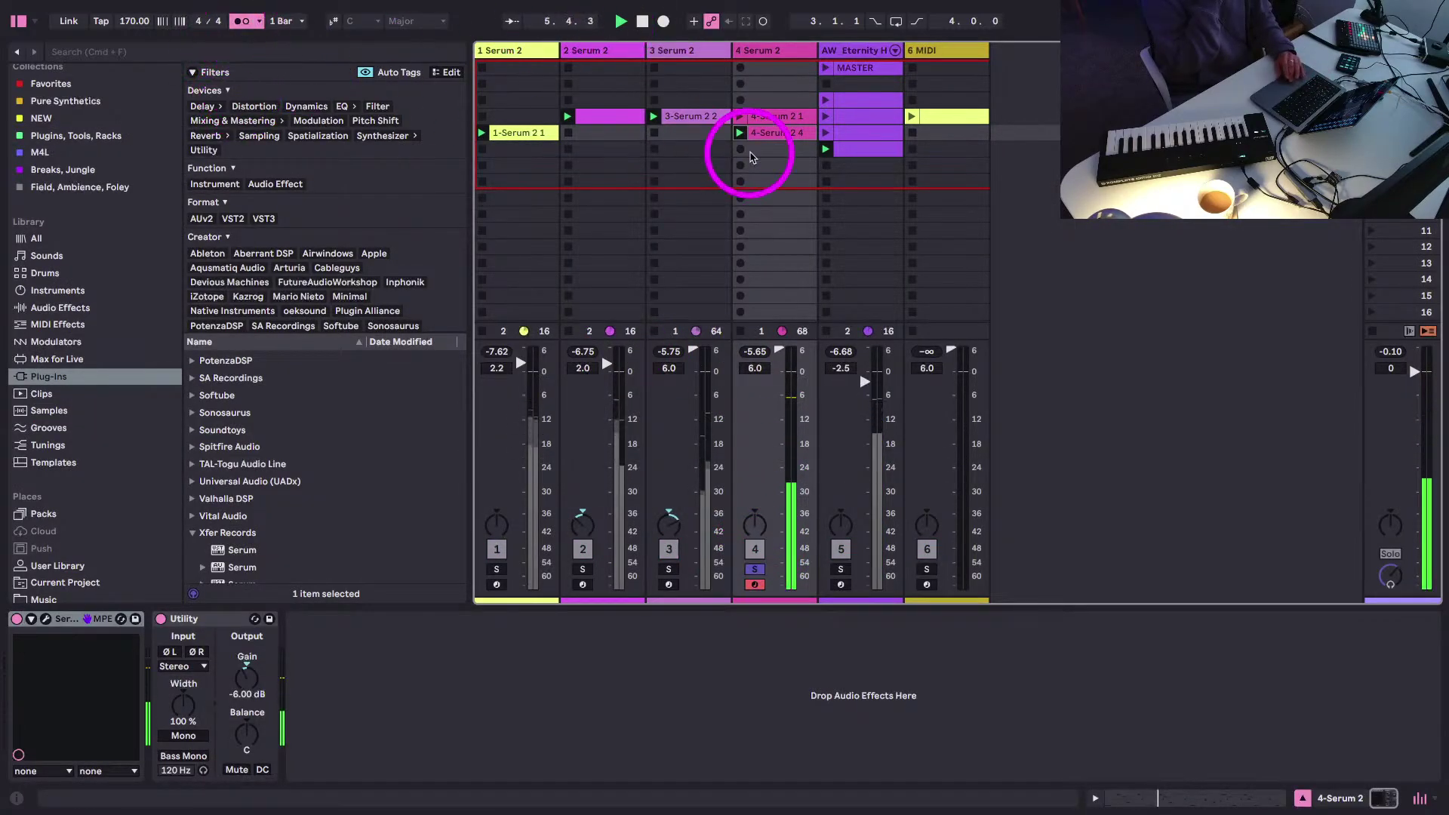
- Reopen the 4-Serum 2 4 clip and move the D#3 notes of bars 4 and 6 to 4.3.3 and 6.3.3
double_click(771, 139)
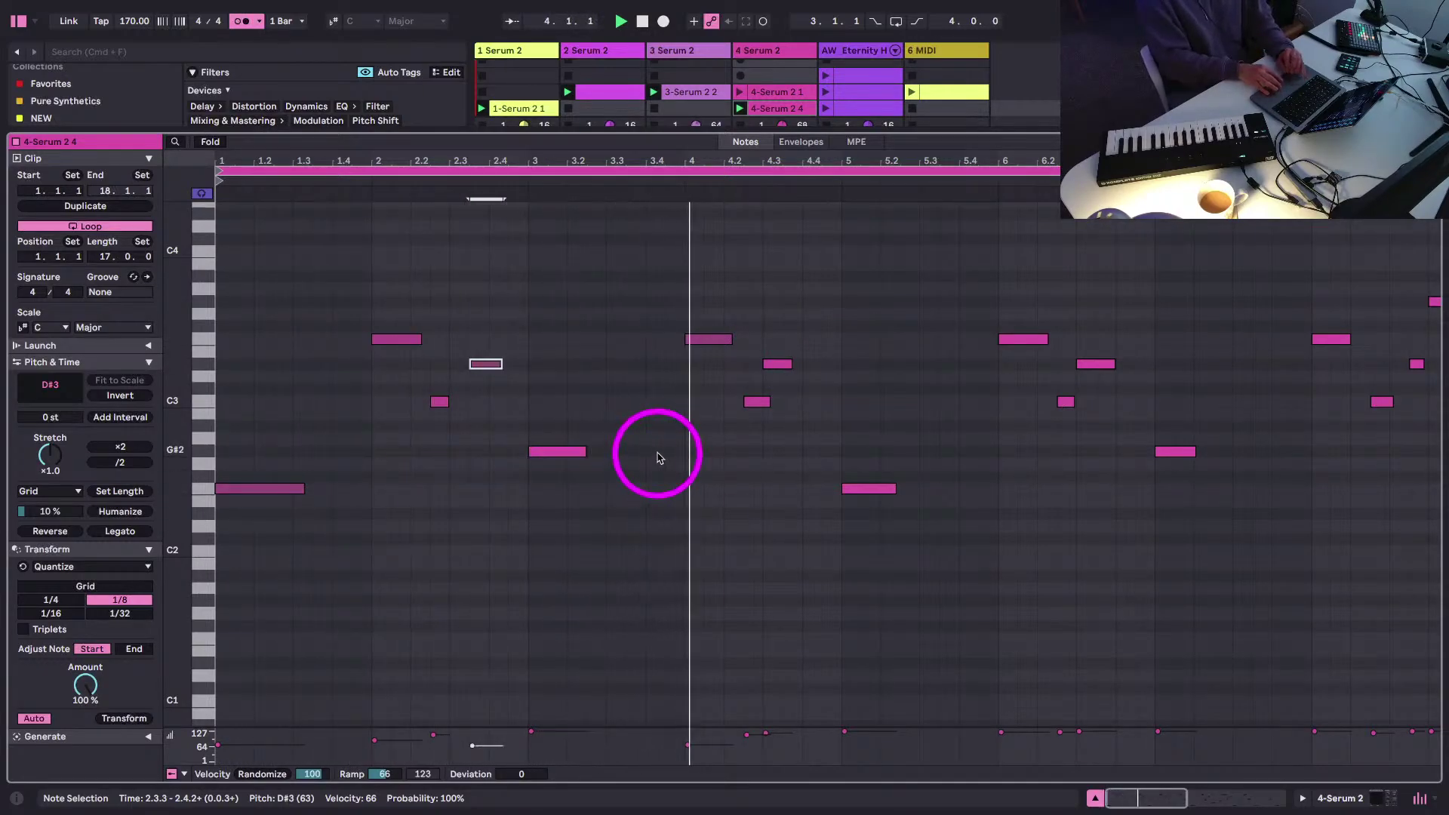
double_click(776, 376)
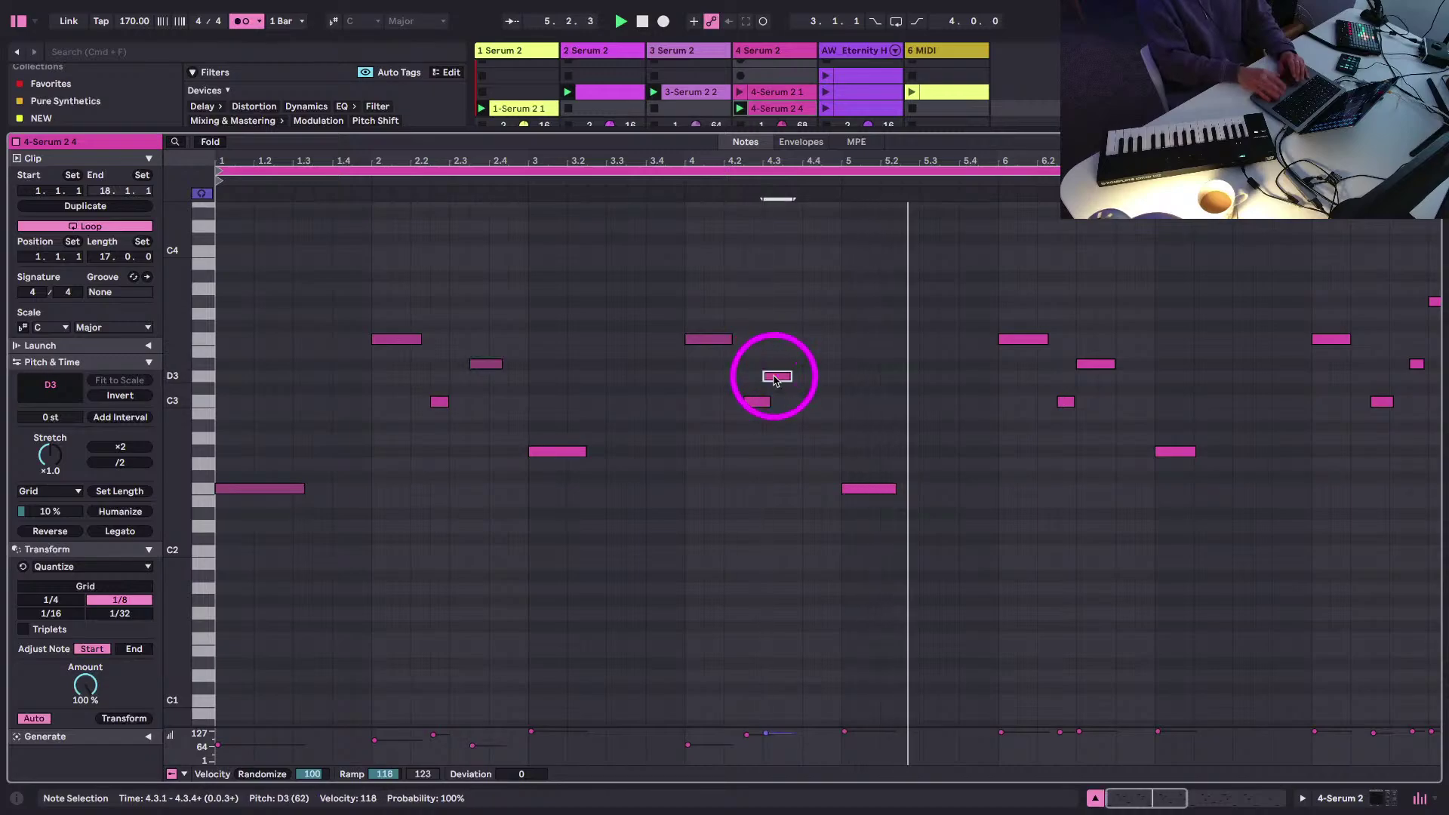
left_click_drag(775, 377, 796, 364)
left_click(1096, 351)
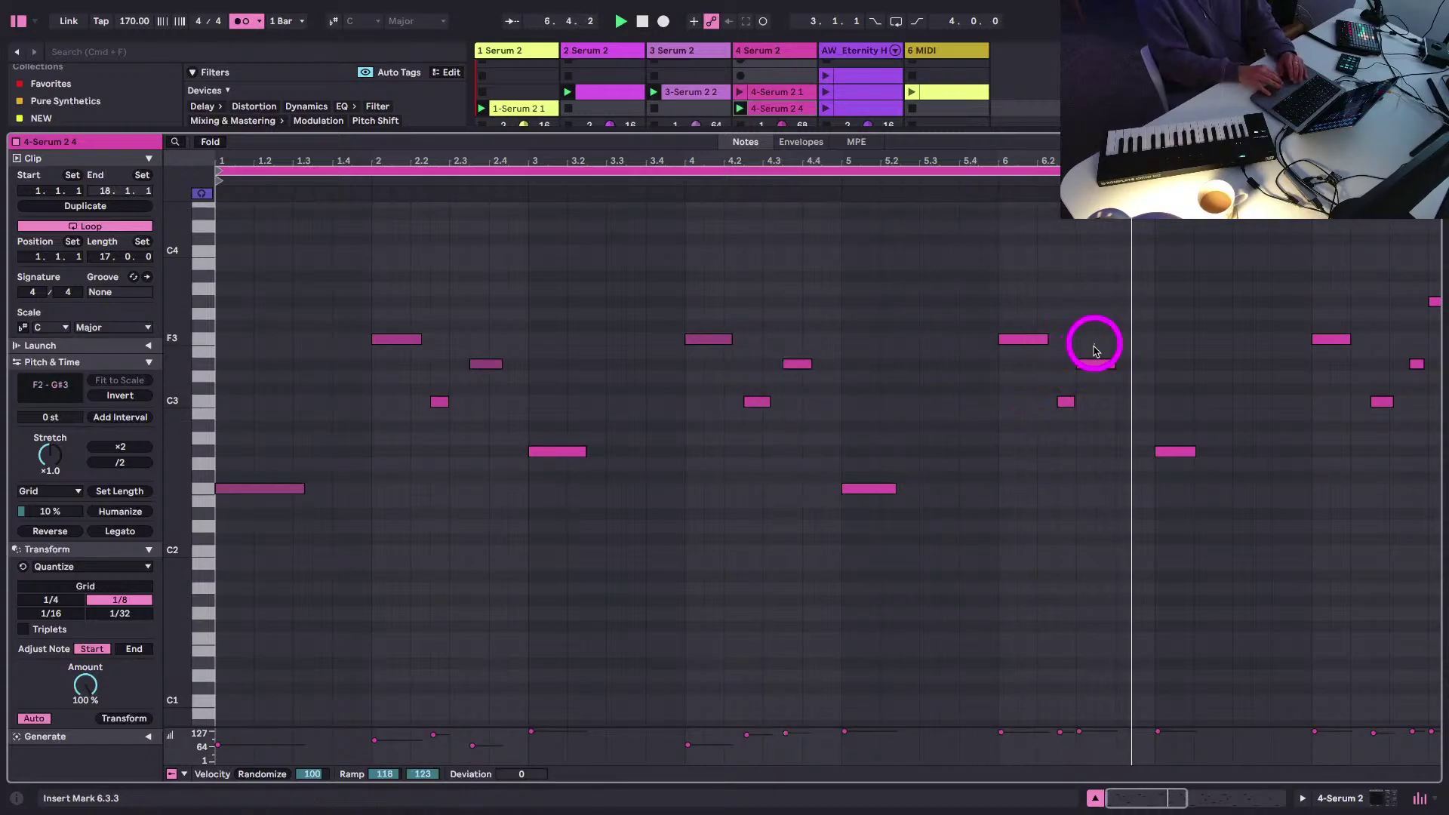
double_click(1095, 364)
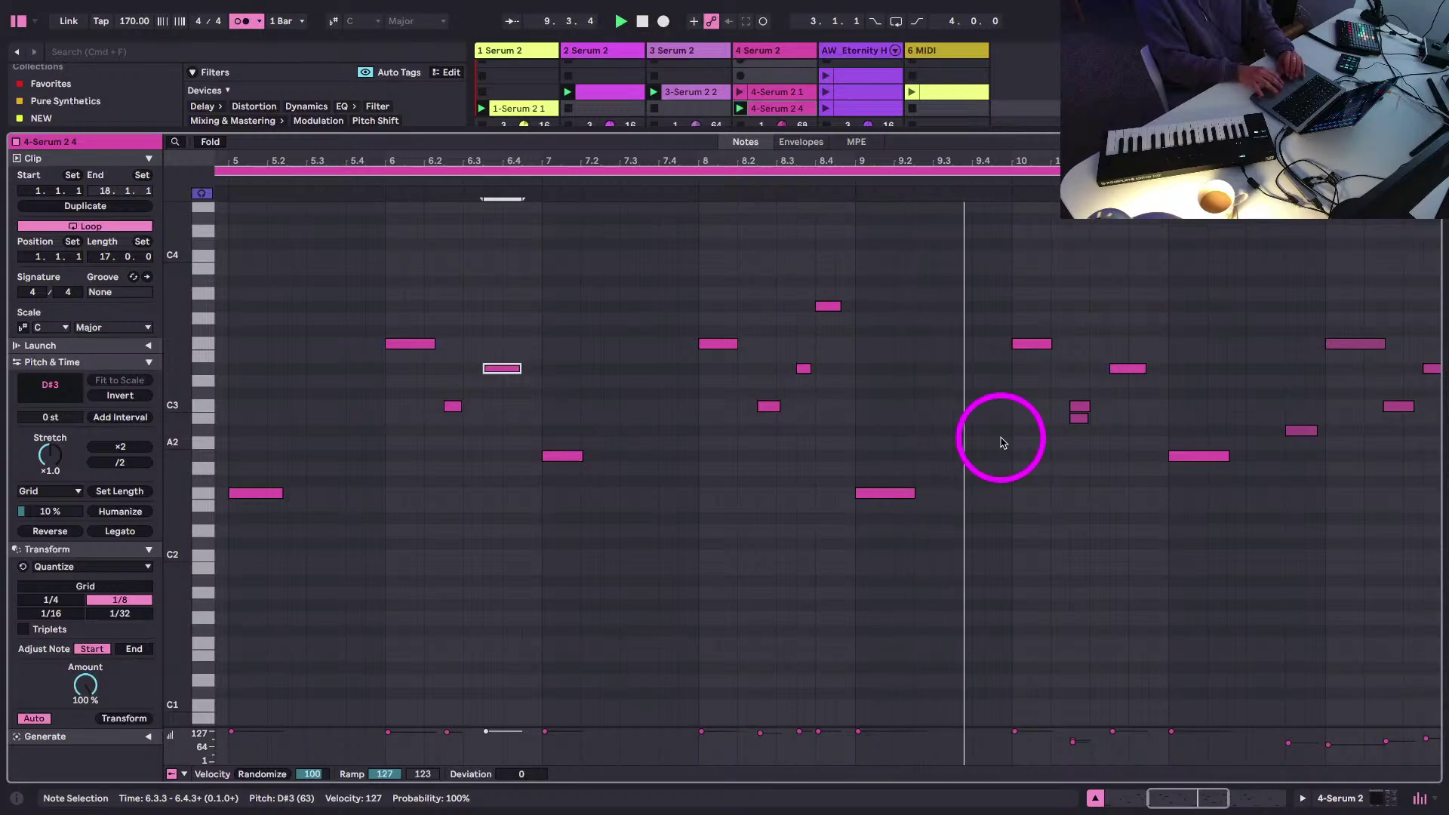
- Delete the stray B2 note at 10.2.3 and the stray E3 note at 14.1.1, and stop playback
double_click(1077, 417)
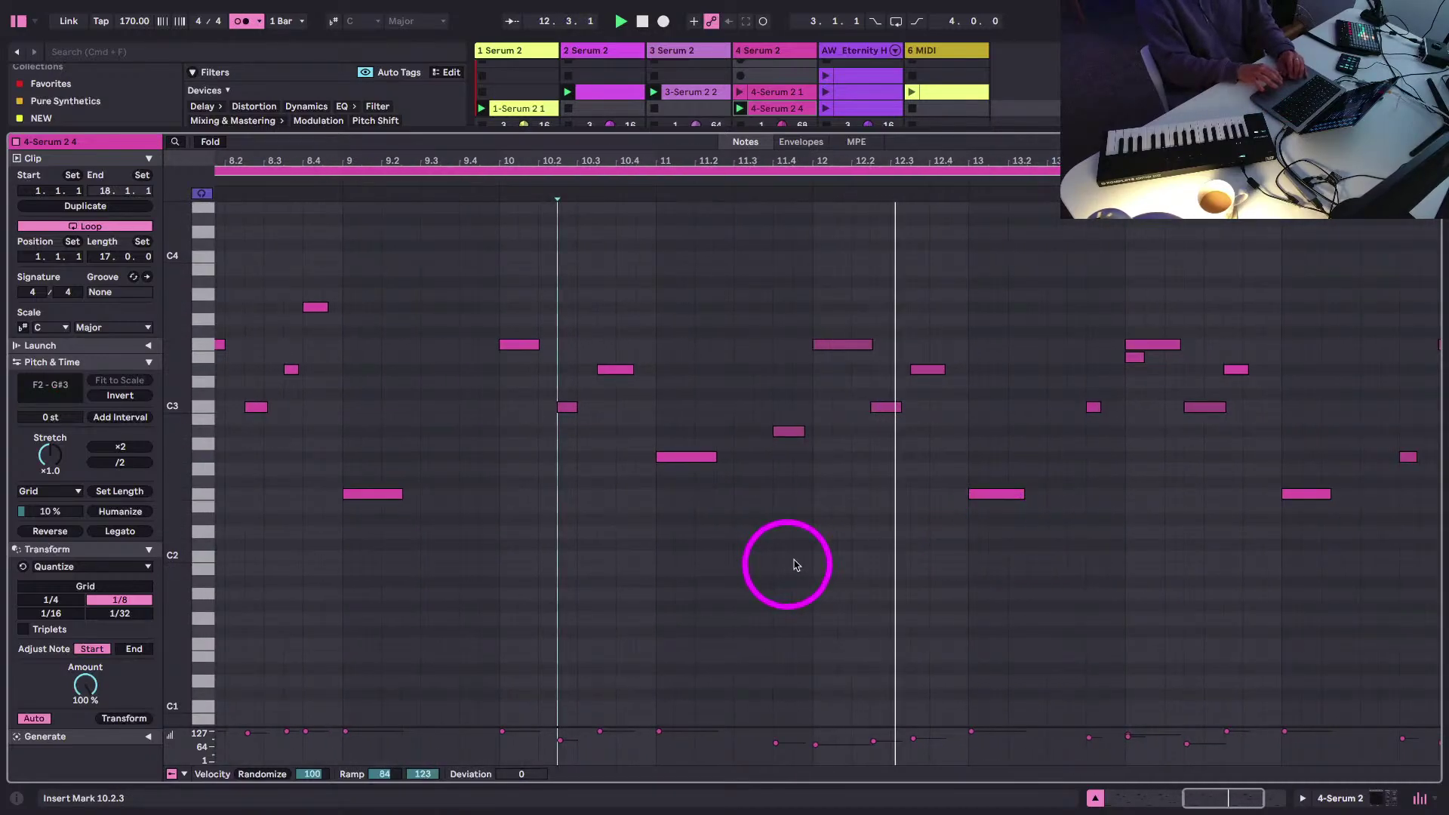
double_click(969, 361)
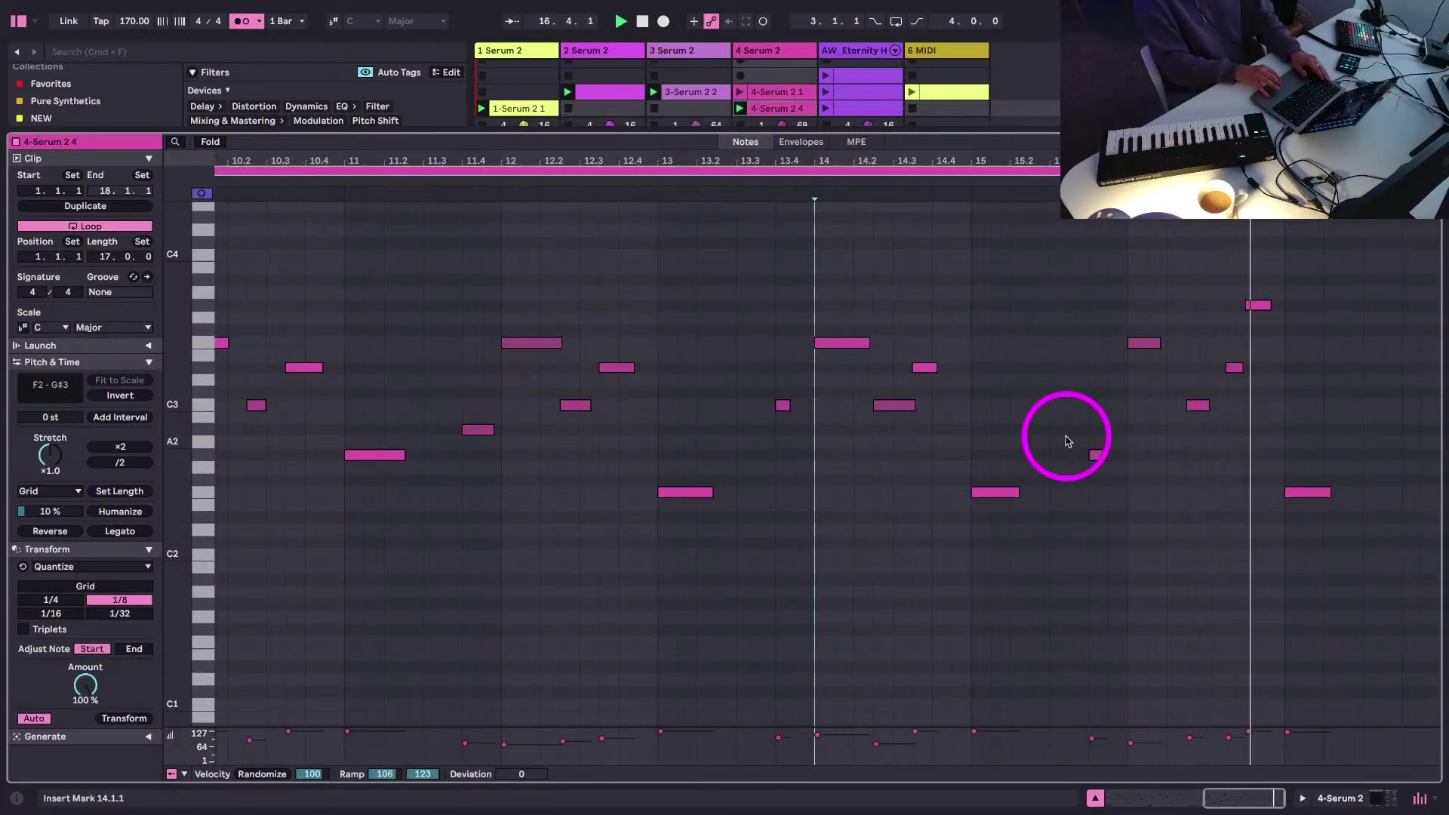
key("space")
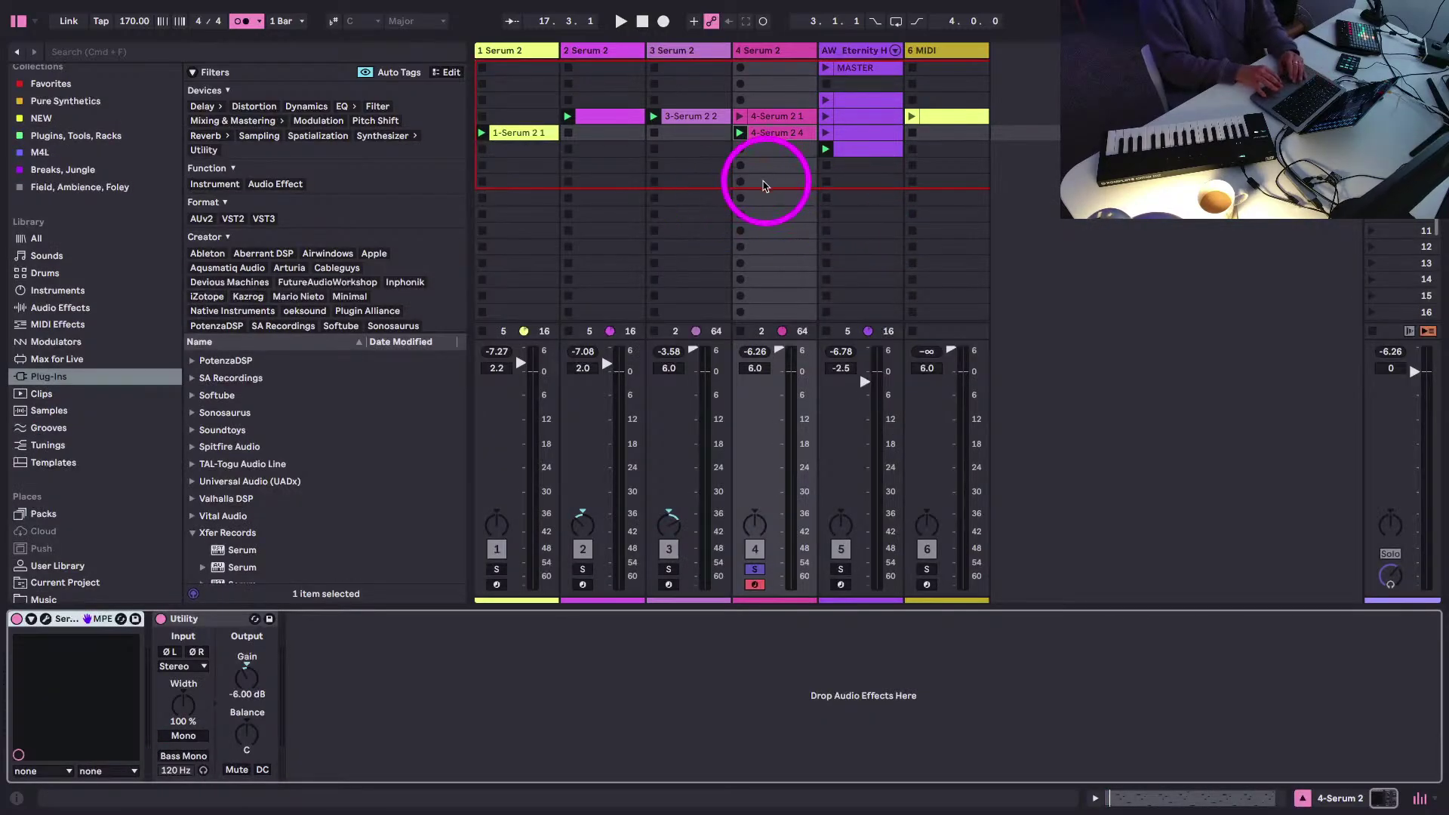
- Open the fourth track's Serum 2 synth and audition the soloed bass clip
left_click(753, 64)
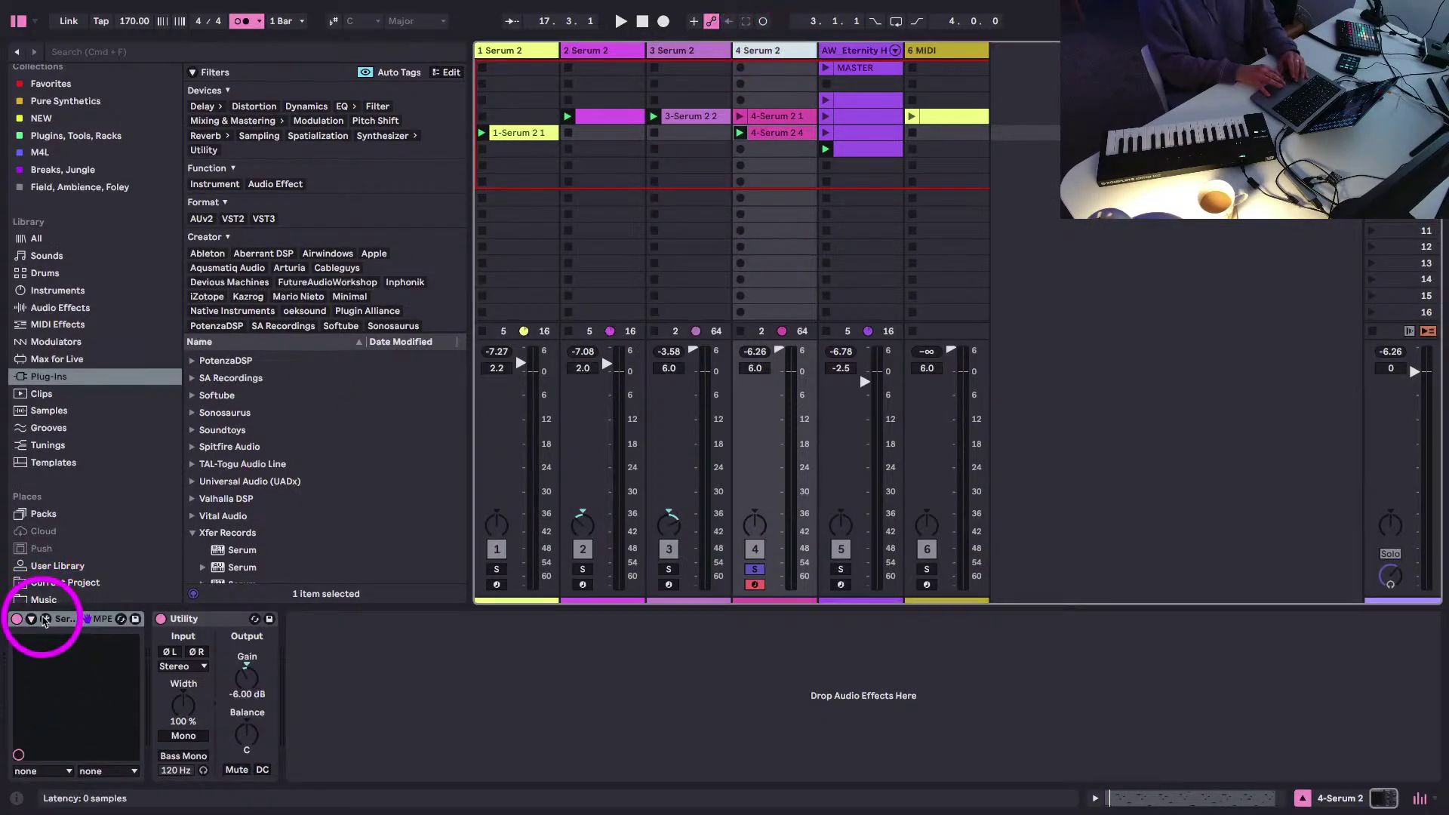
left_click_drag(1410, 814, 532, 40)
key("space")
key("space")
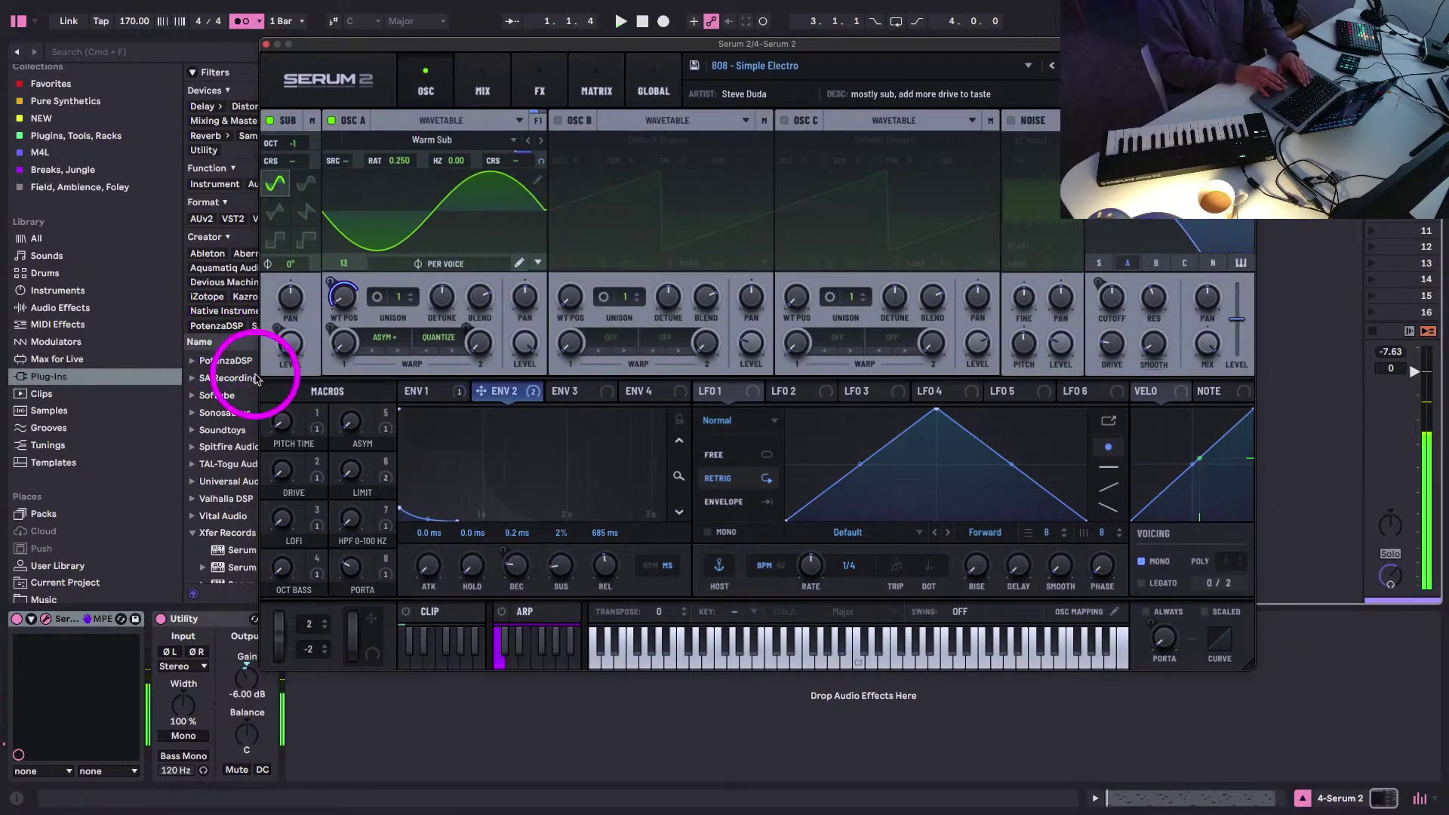
- Try raising the Pitch Time macro of the 808 bass during playback
key("space")
left_click_drag(282, 424, 272, 402)
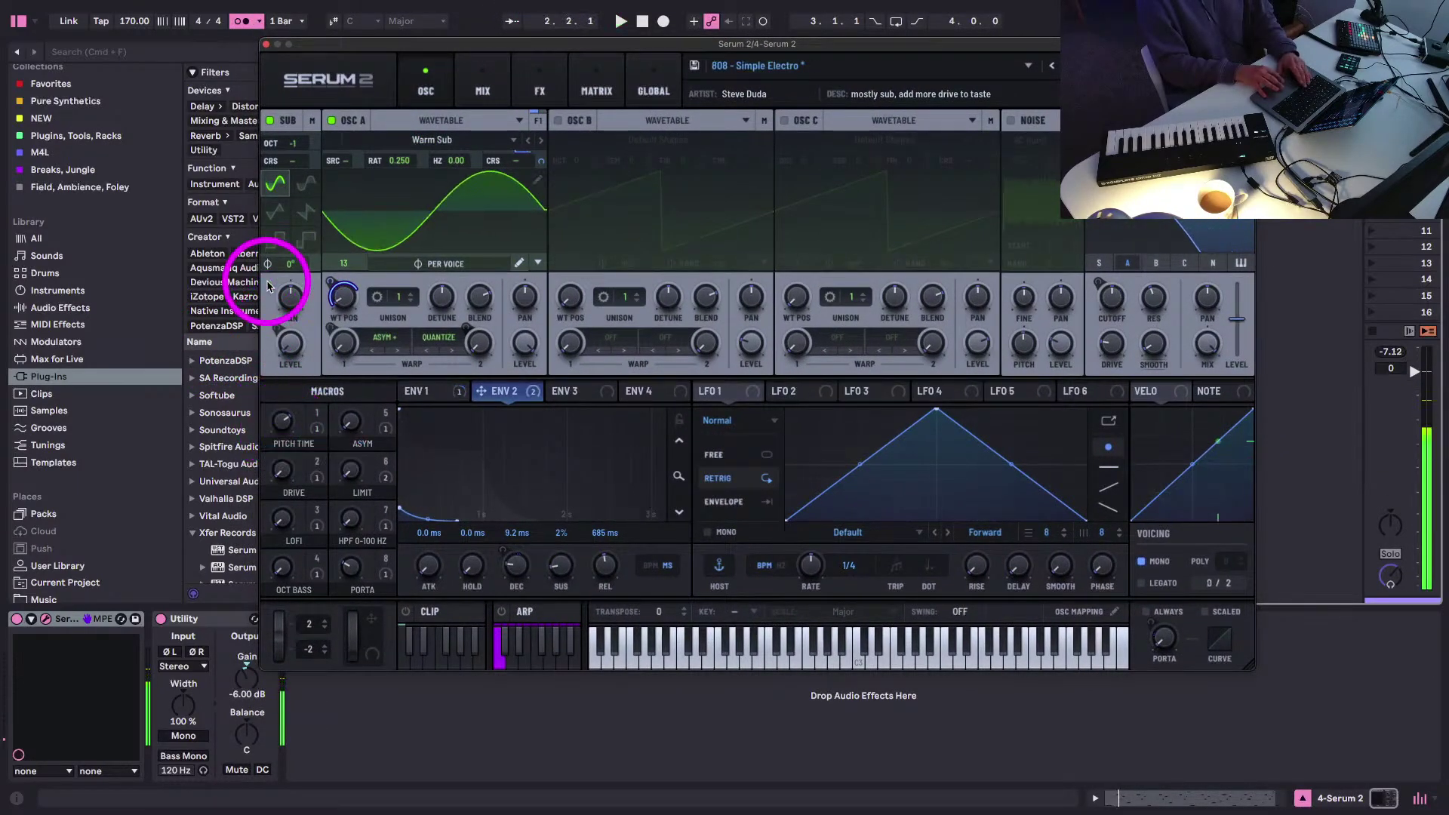
- Examine the 808 bass's Env 1 and its modulation matrix routings while auditioning the soloed clip
left_click(427, 391)
key("space")
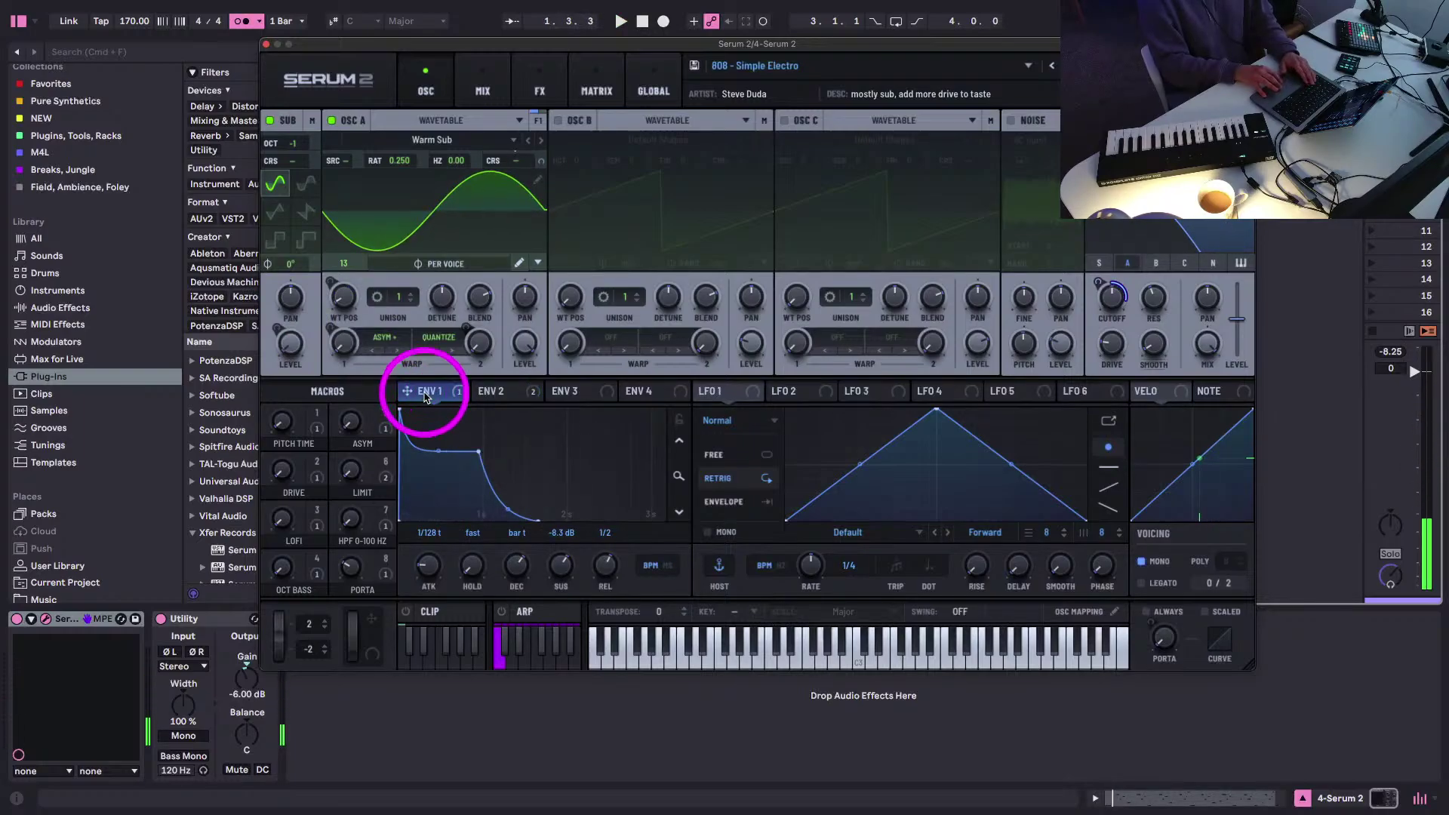
left_click(592, 92)
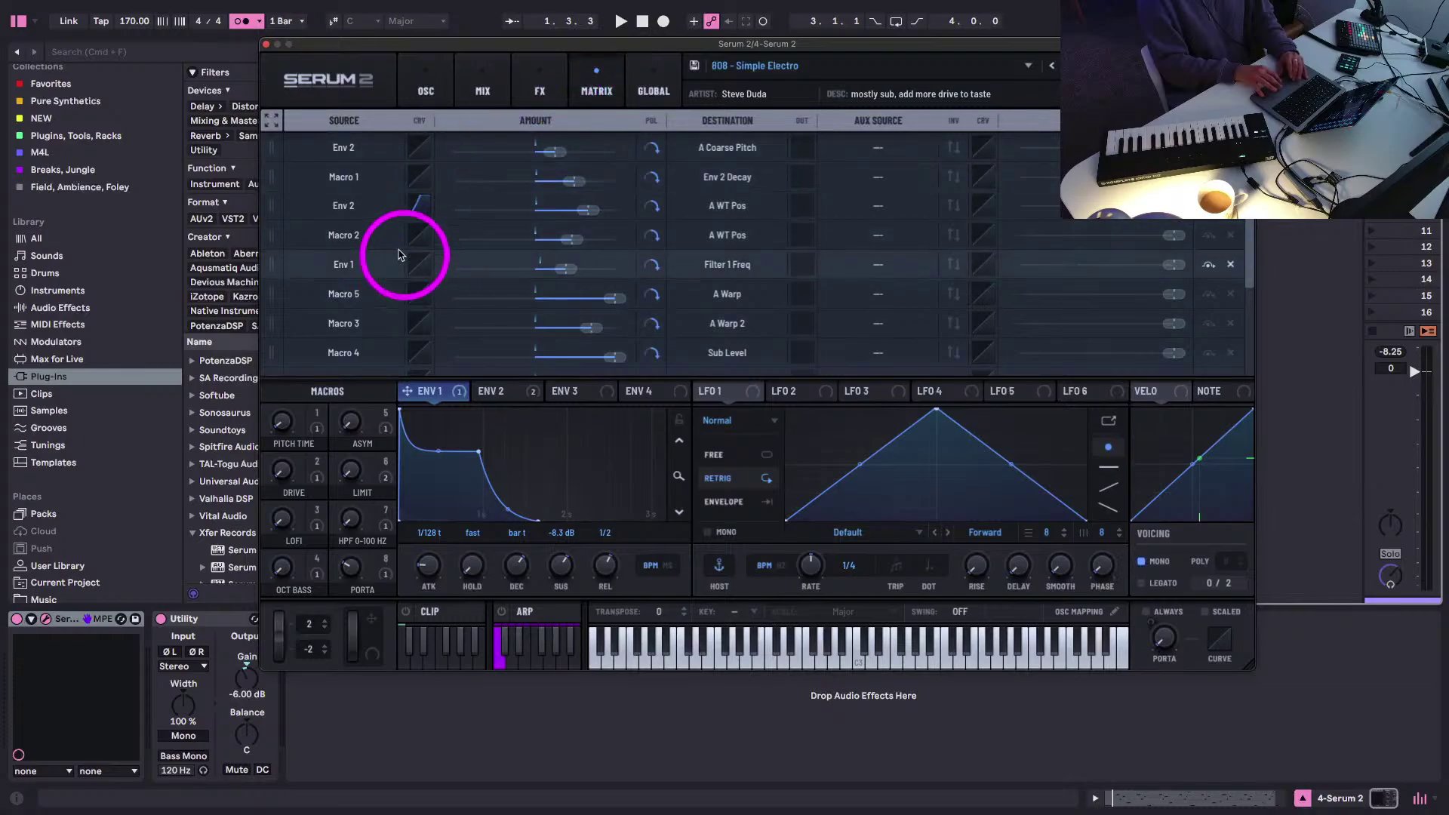
key("space")
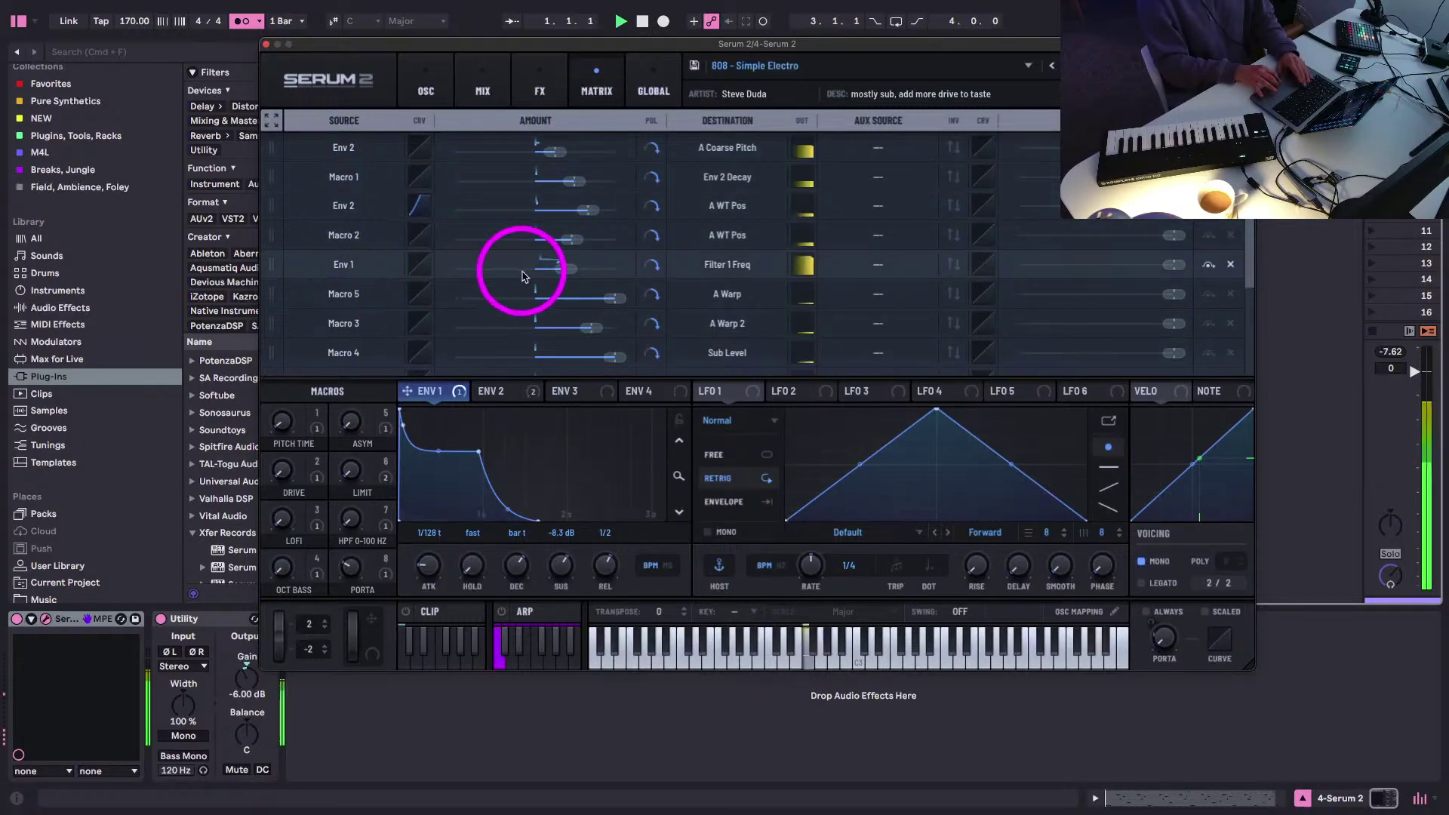
scroll(469, 219, "down", 5)
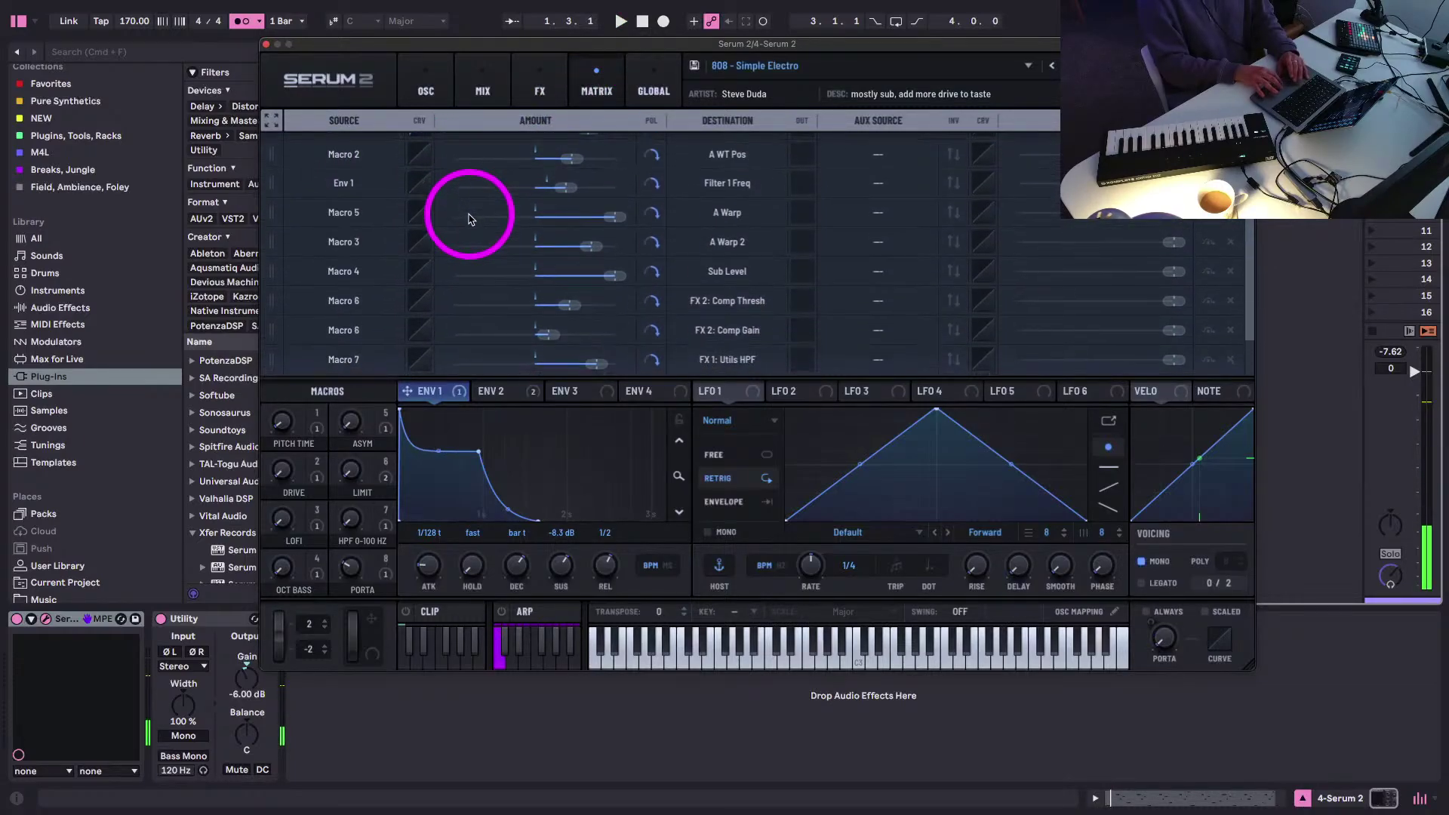
scroll(346, 246, "up", 5)
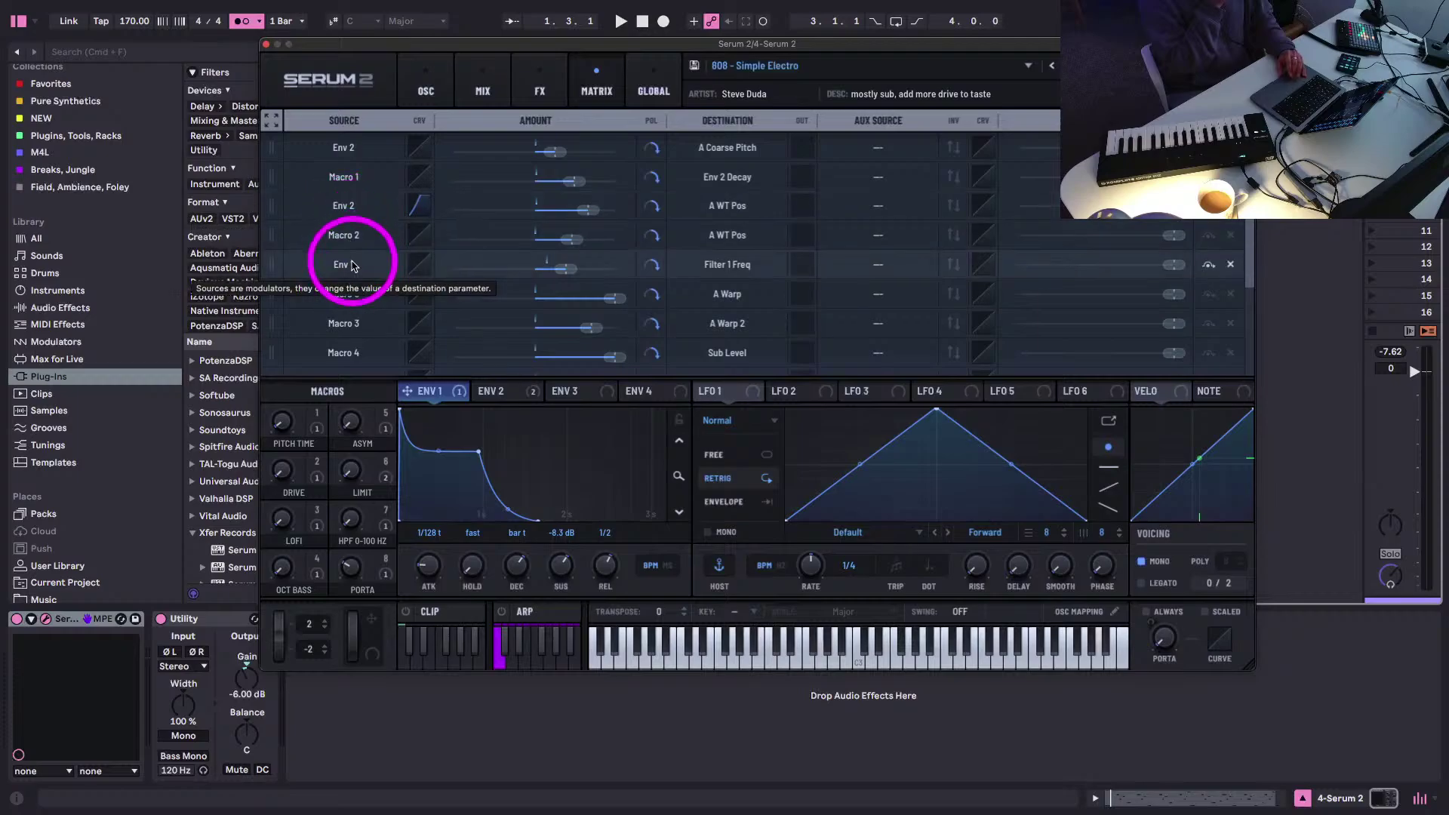
key("space")
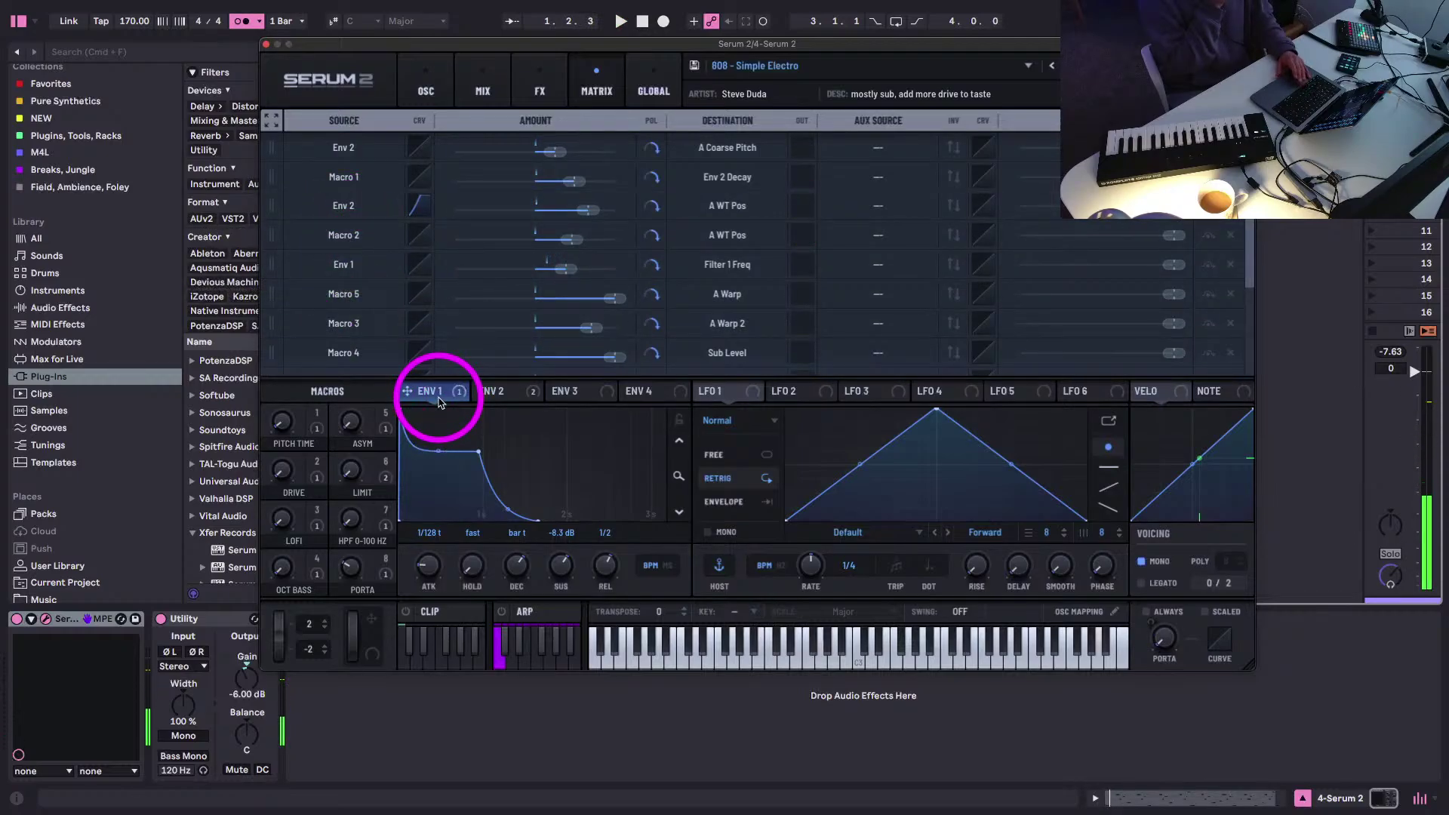
scroll(498, 279, "down", 5)
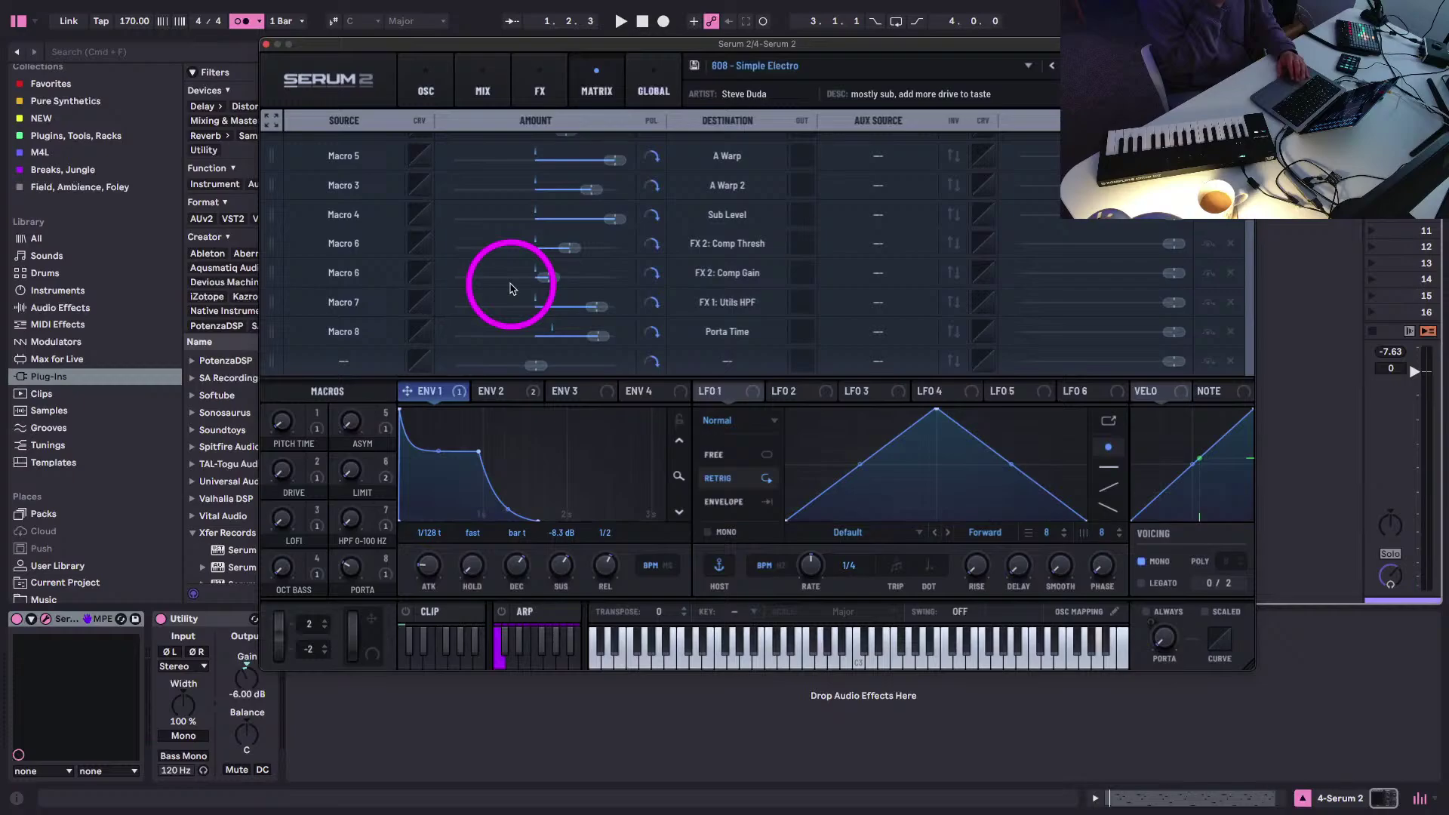
scroll(454, 320, "up", 2)
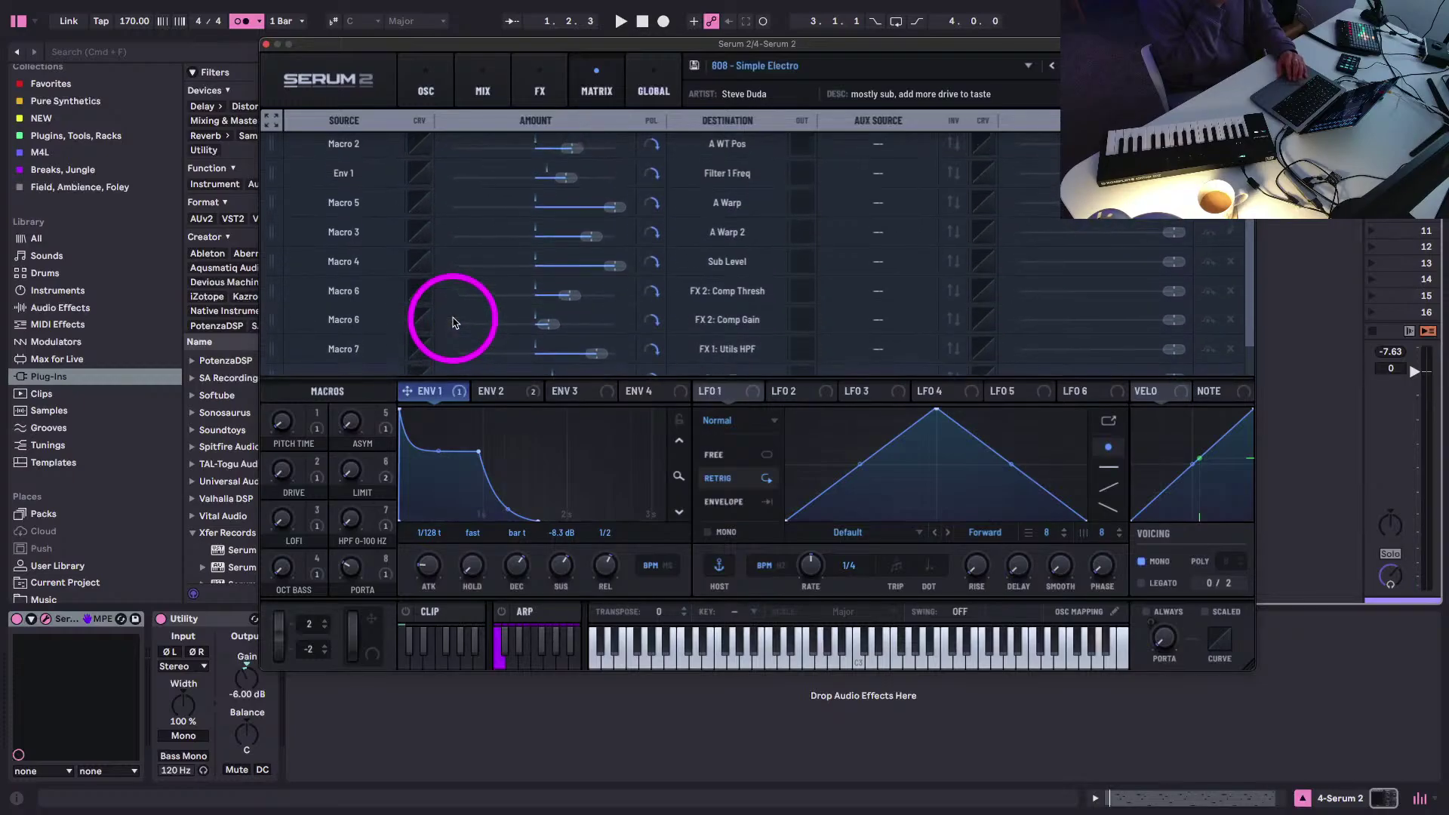
scroll(453, 322, "up", 3)
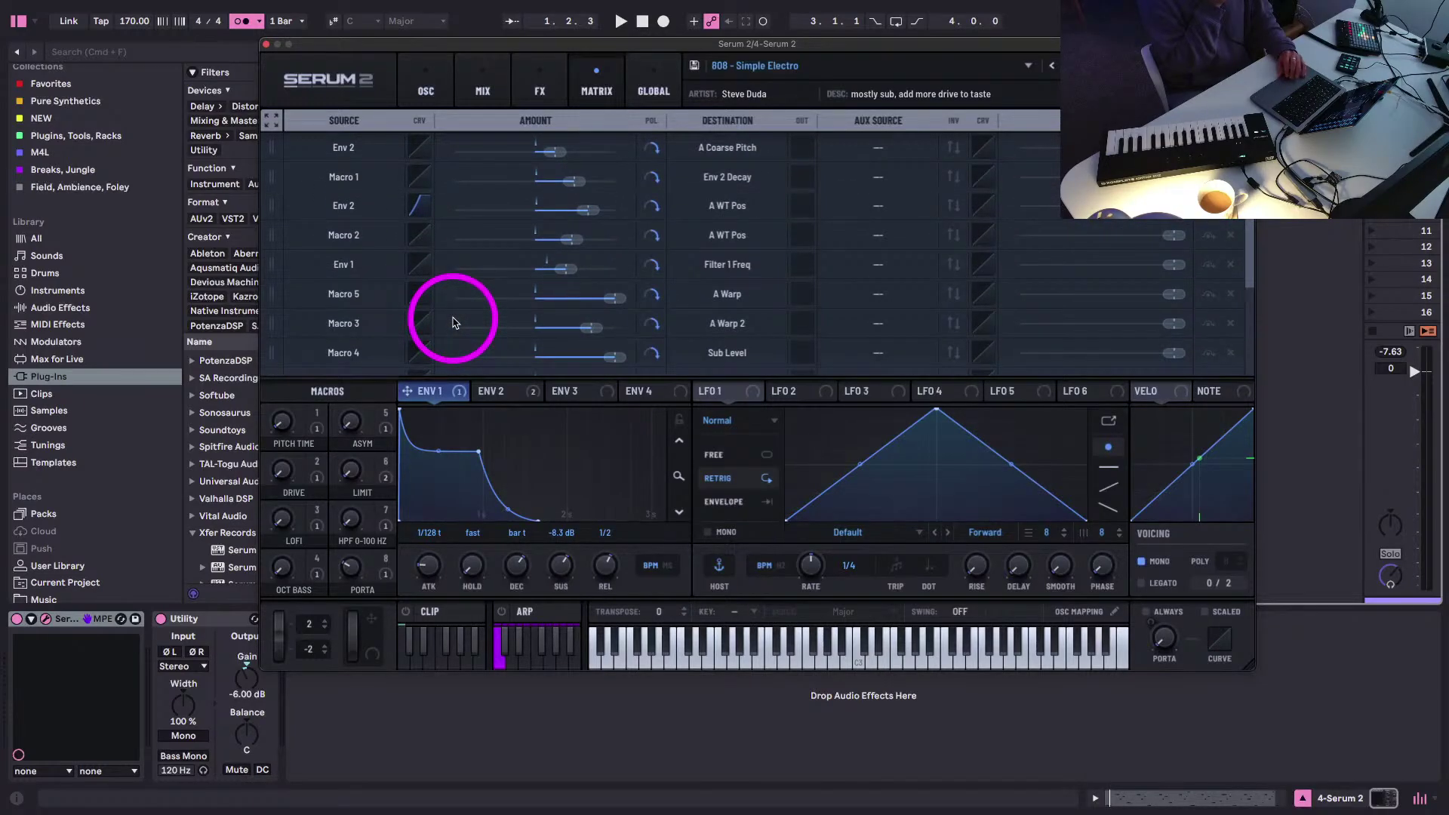
key("space")
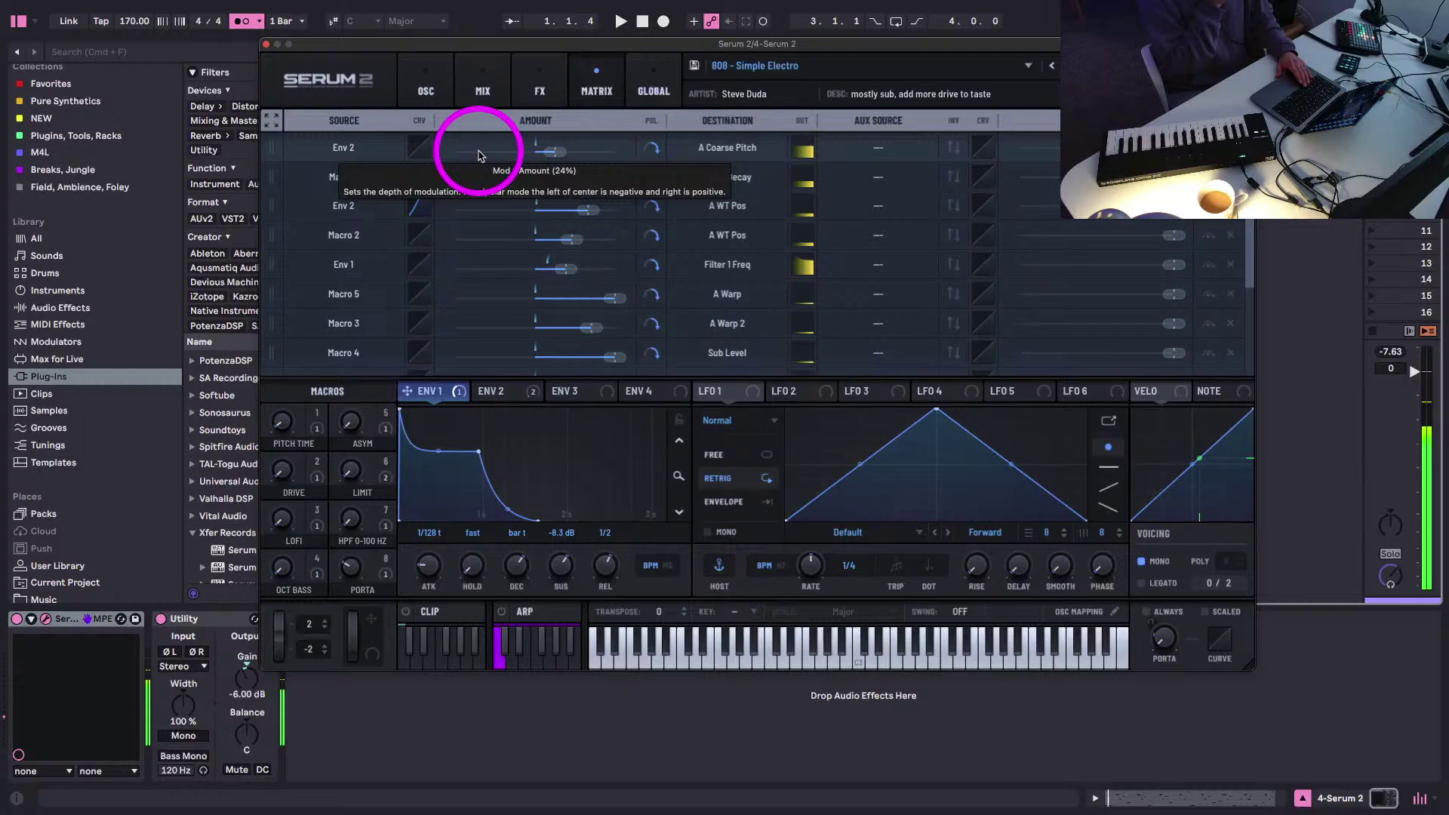
- Check the 808 bass's Env 2 shape against oscillator A's pitch settings, the modulation matrix and the effects
left_click(504, 392)
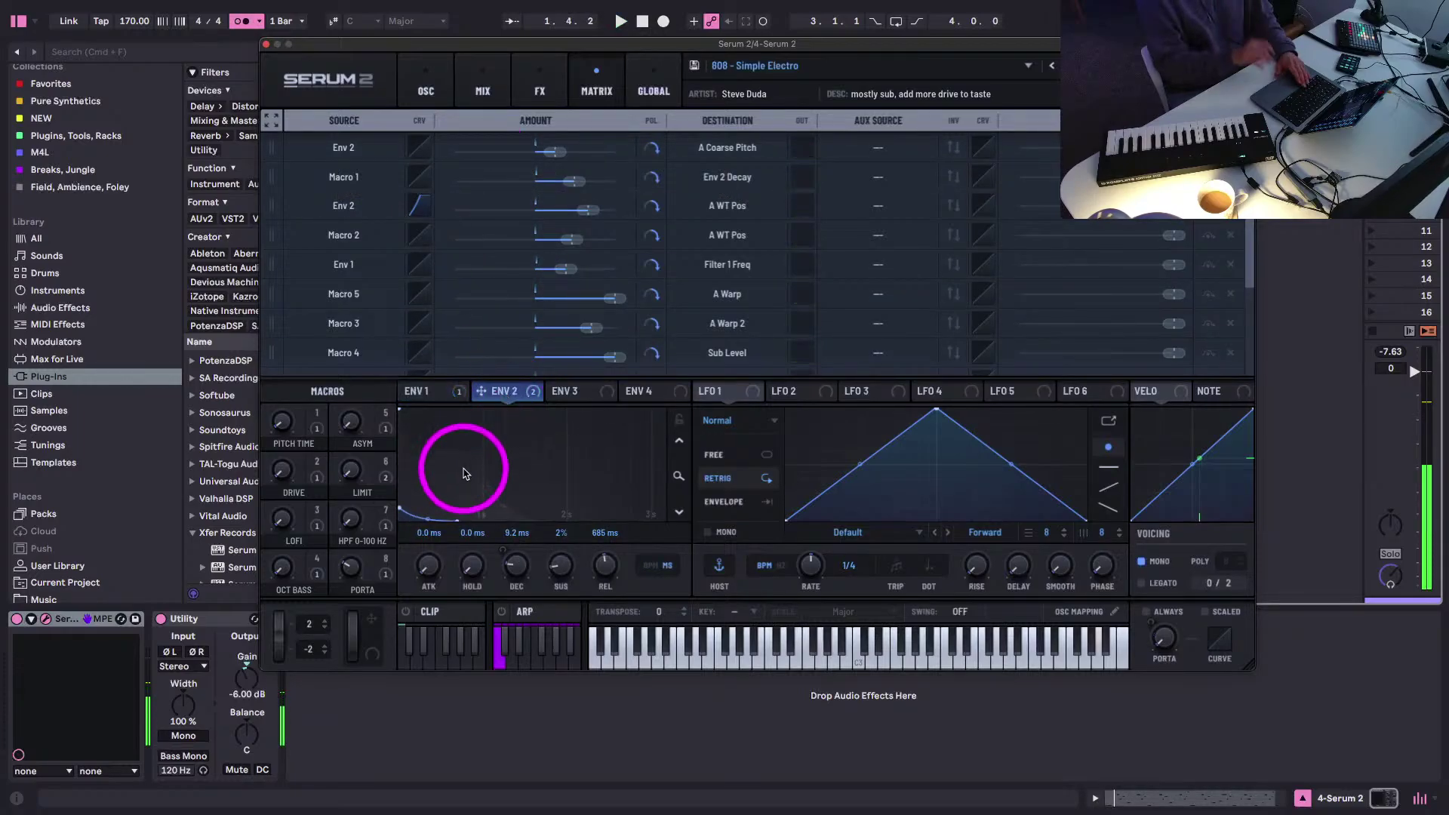
key("space")
key("space")
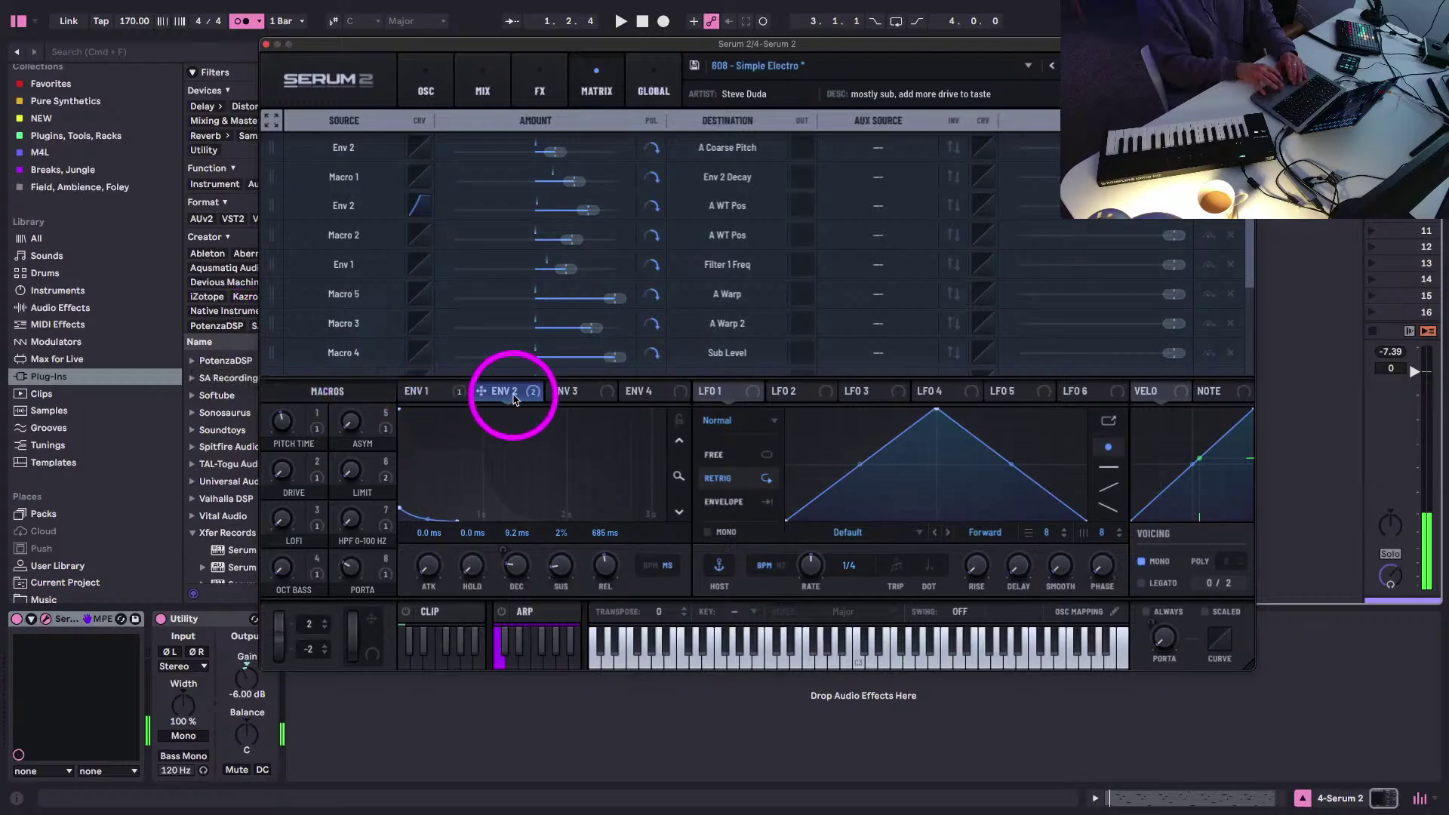
left_click(427, 85)
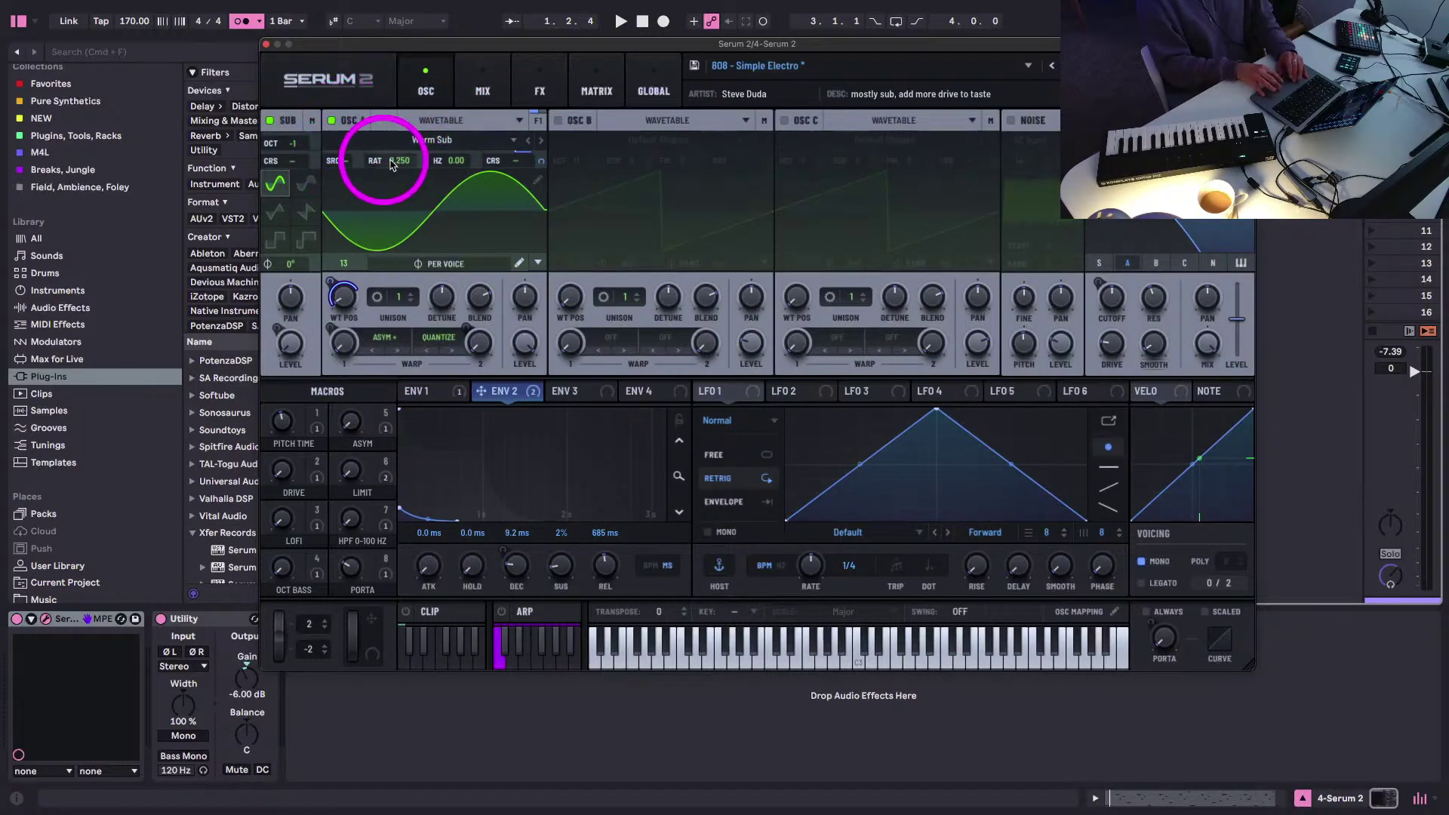
mouse_move(497, 164)
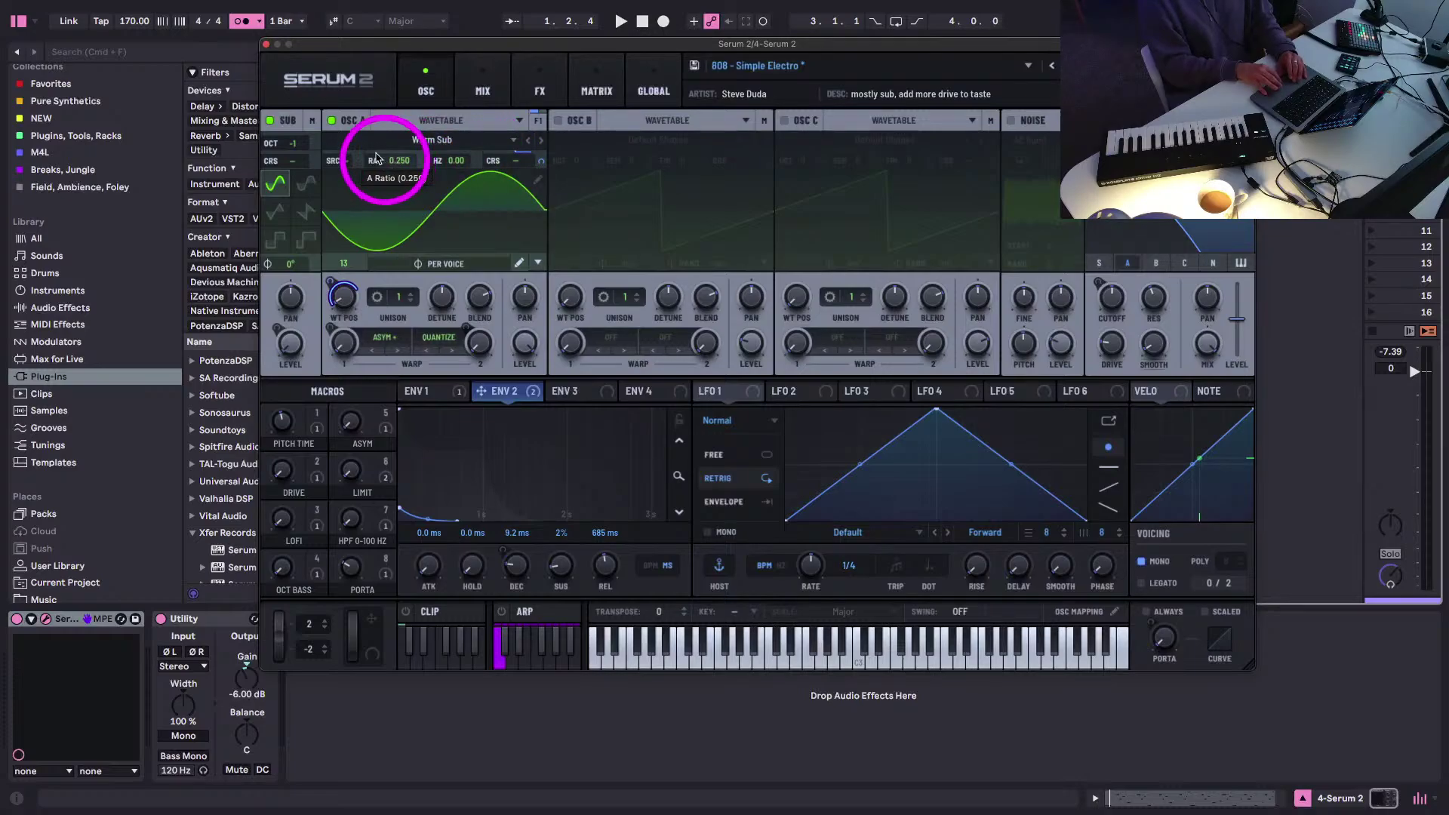
left_click(596, 90)
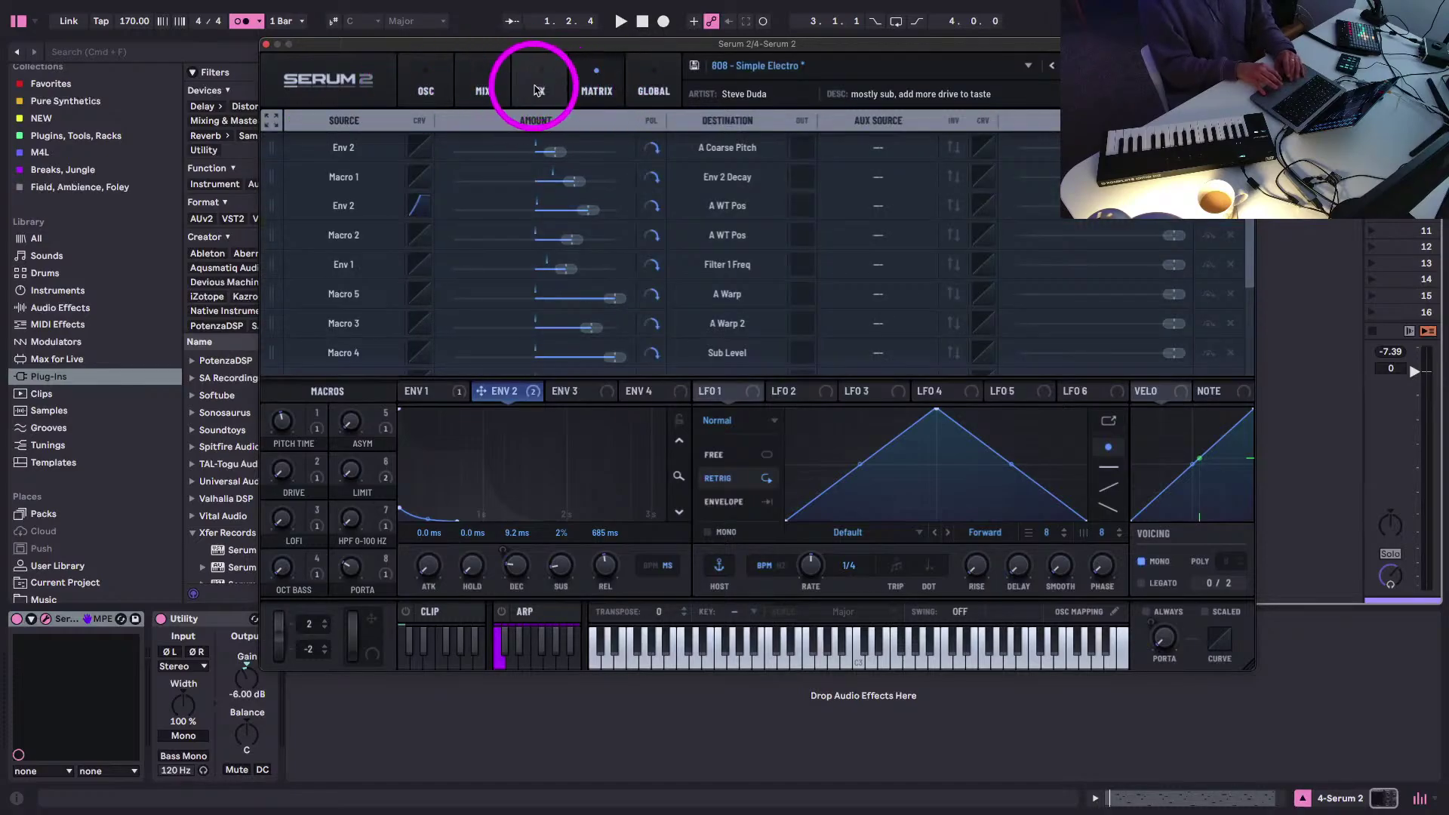
left_click(538, 90)
left_click(427, 87)
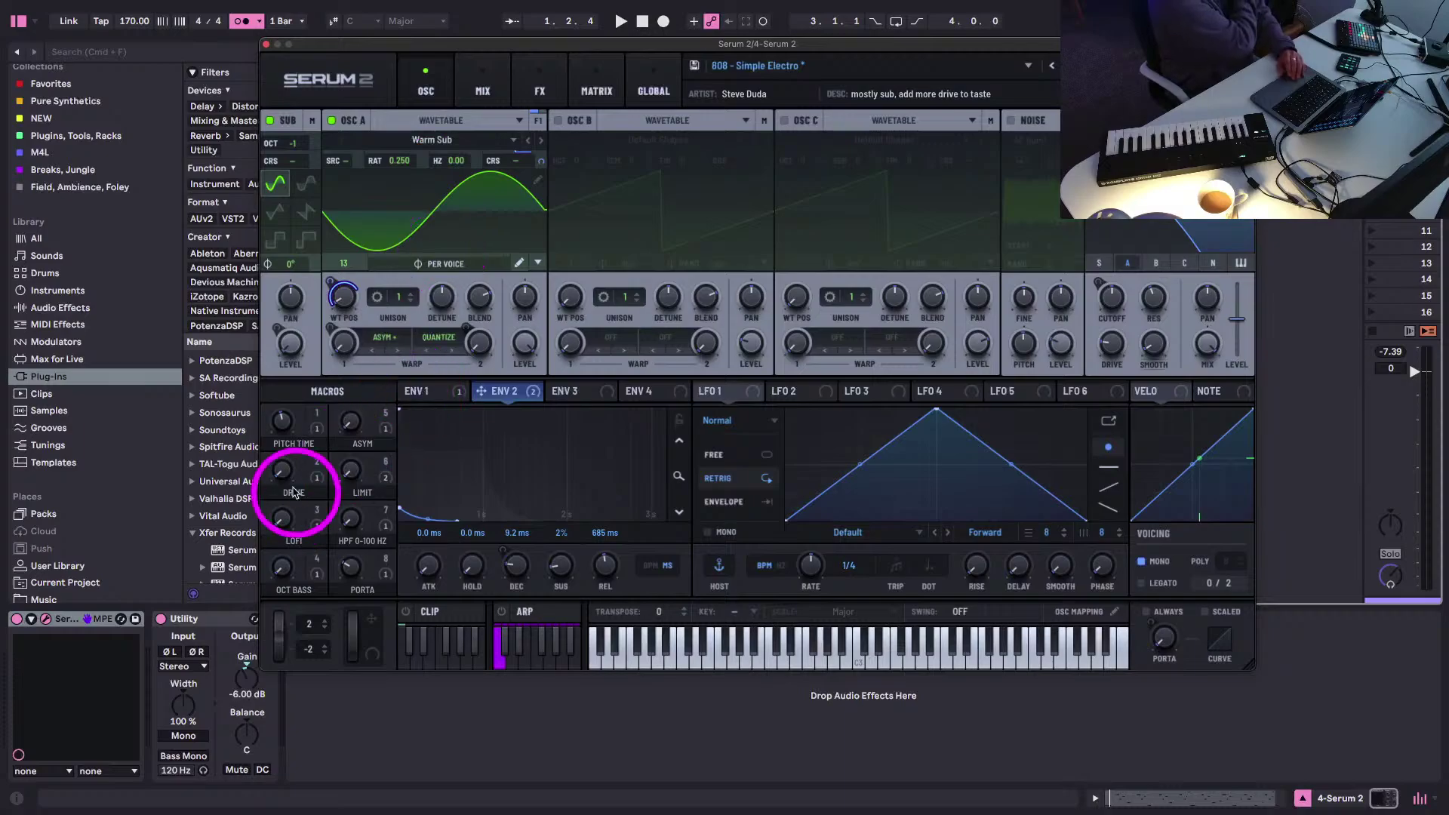
- Reset the Pitch Time macro of the 808 bass and lower its filter resonance during playback
double_click(282, 424)
left_click(283, 432)
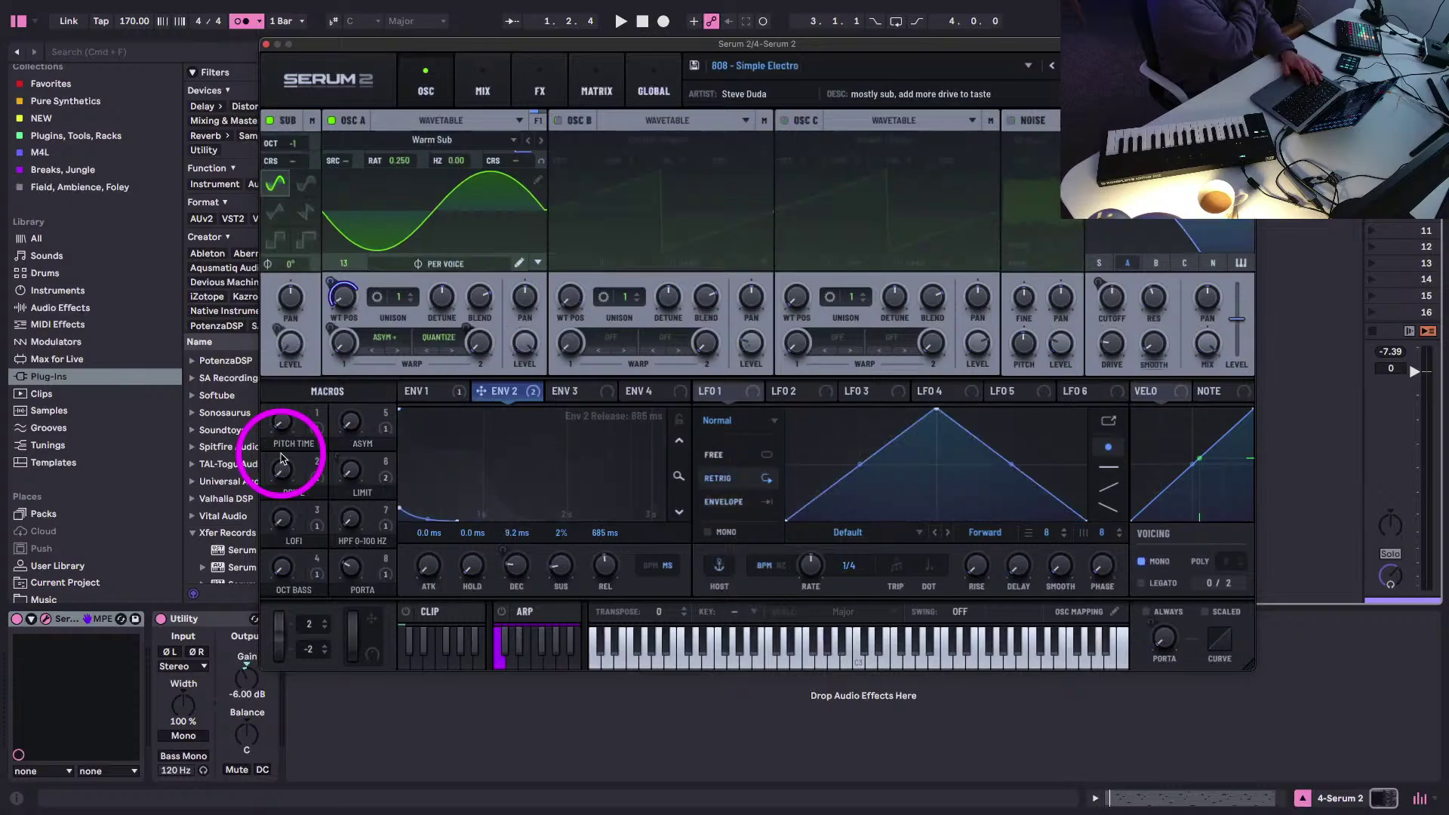
key("space")
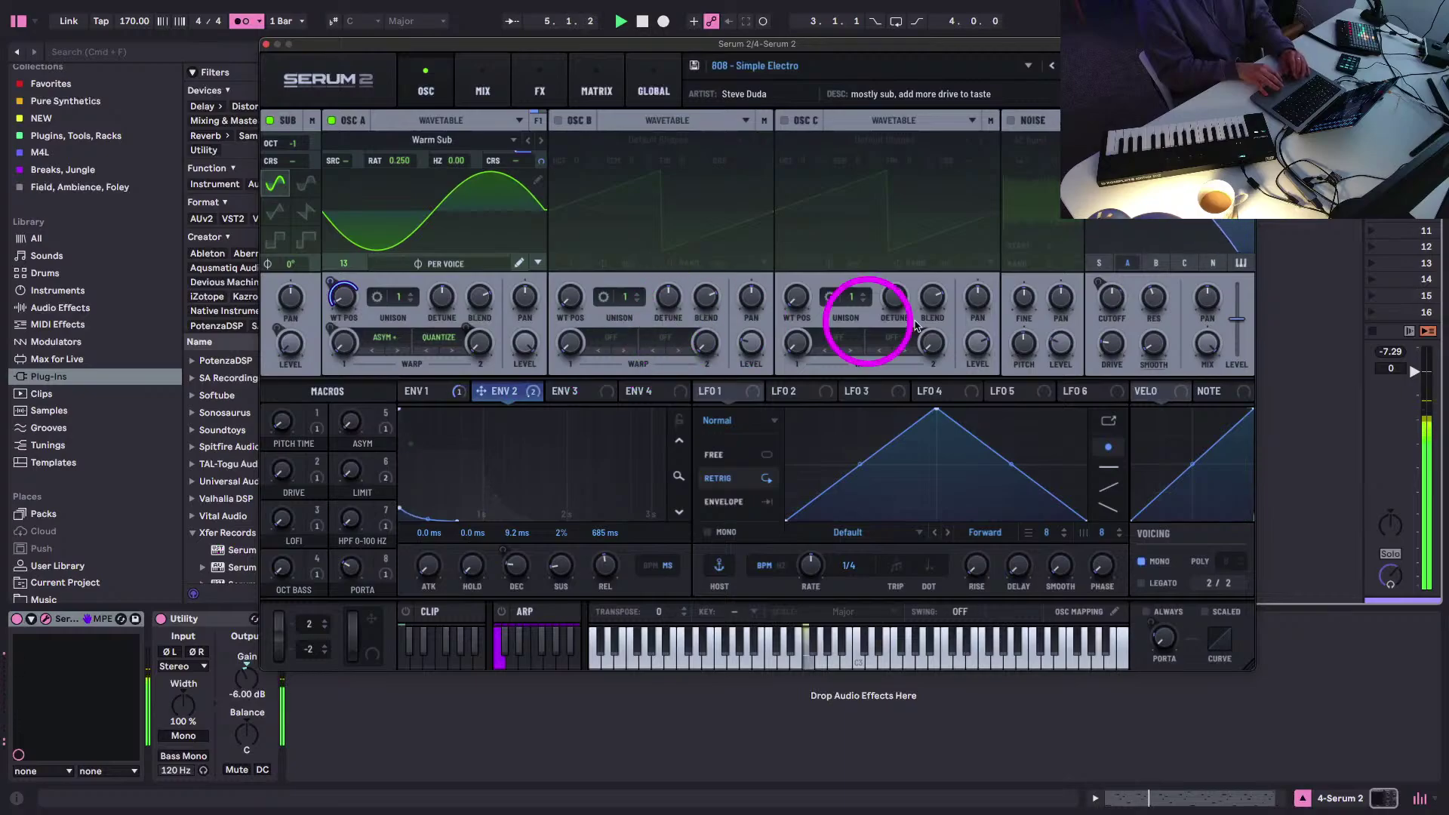
left_click_drag(1117, 288, 1105, 347)
key("super+z")
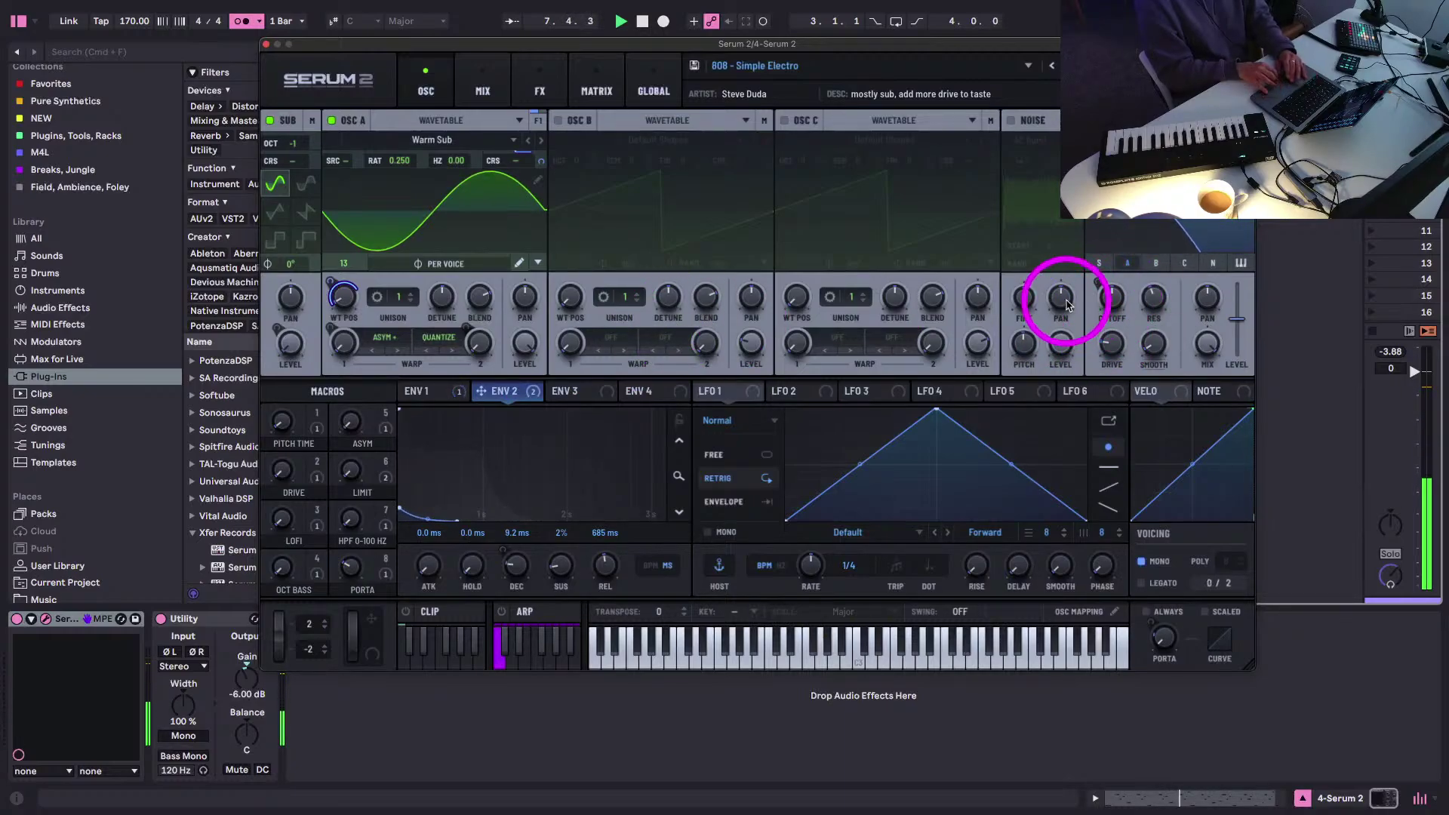
left_click_drag(1154, 298, 1116, 426)
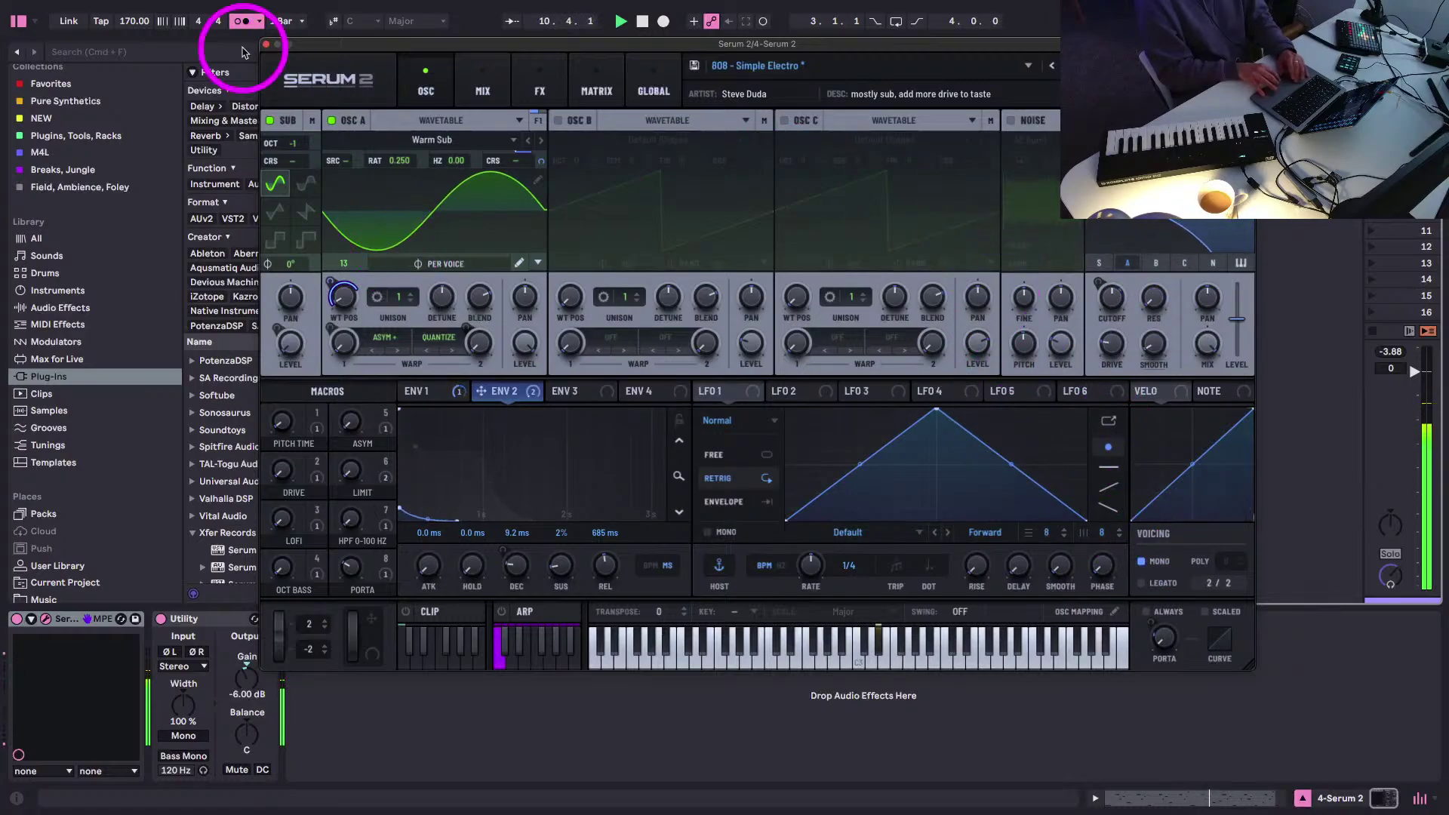
- Unsolo the fourth track and launch the drum break's fourth-row clip with all parts playing
left_click(266, 44)
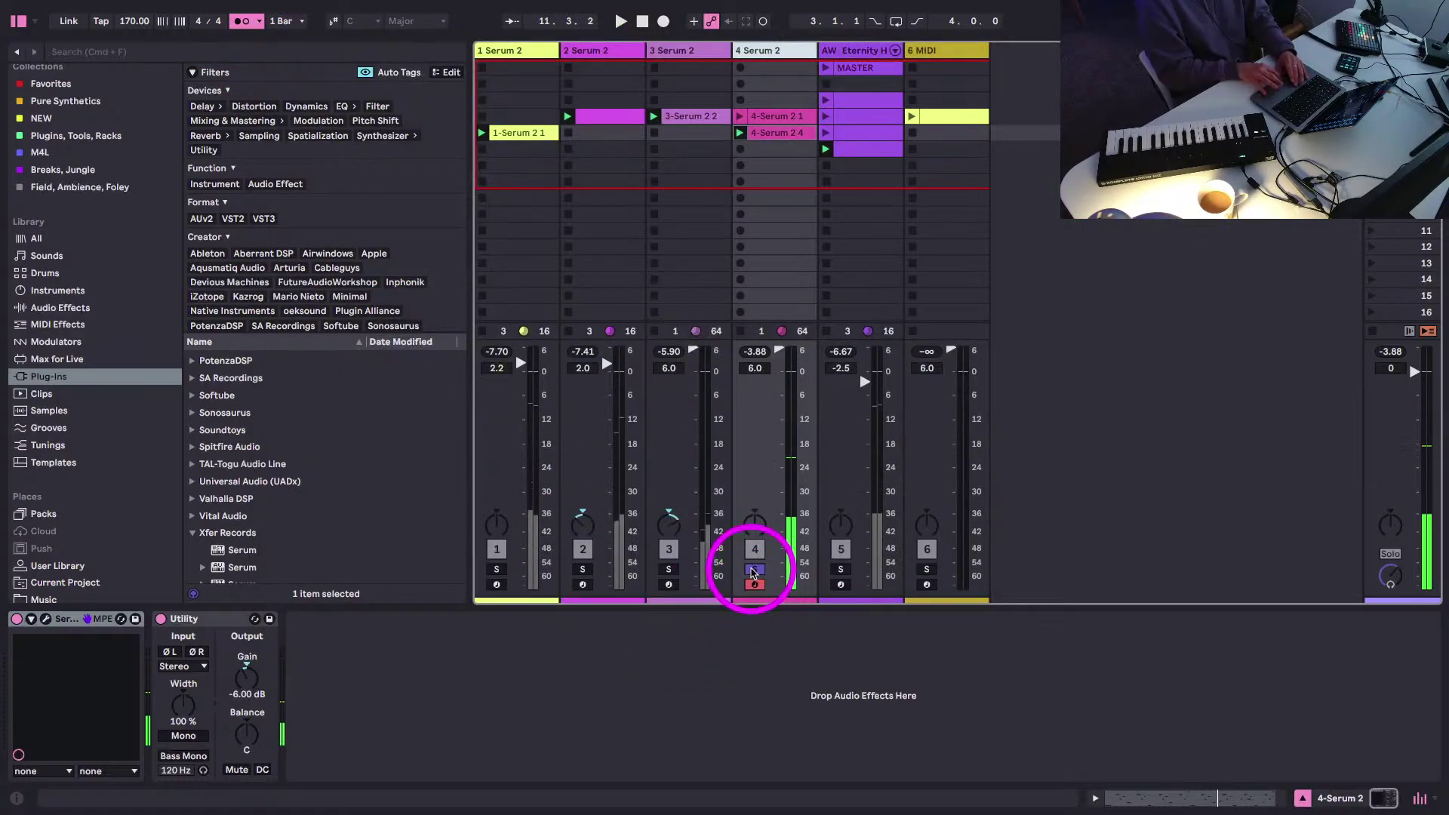
left_click(754, 569)
key("space")
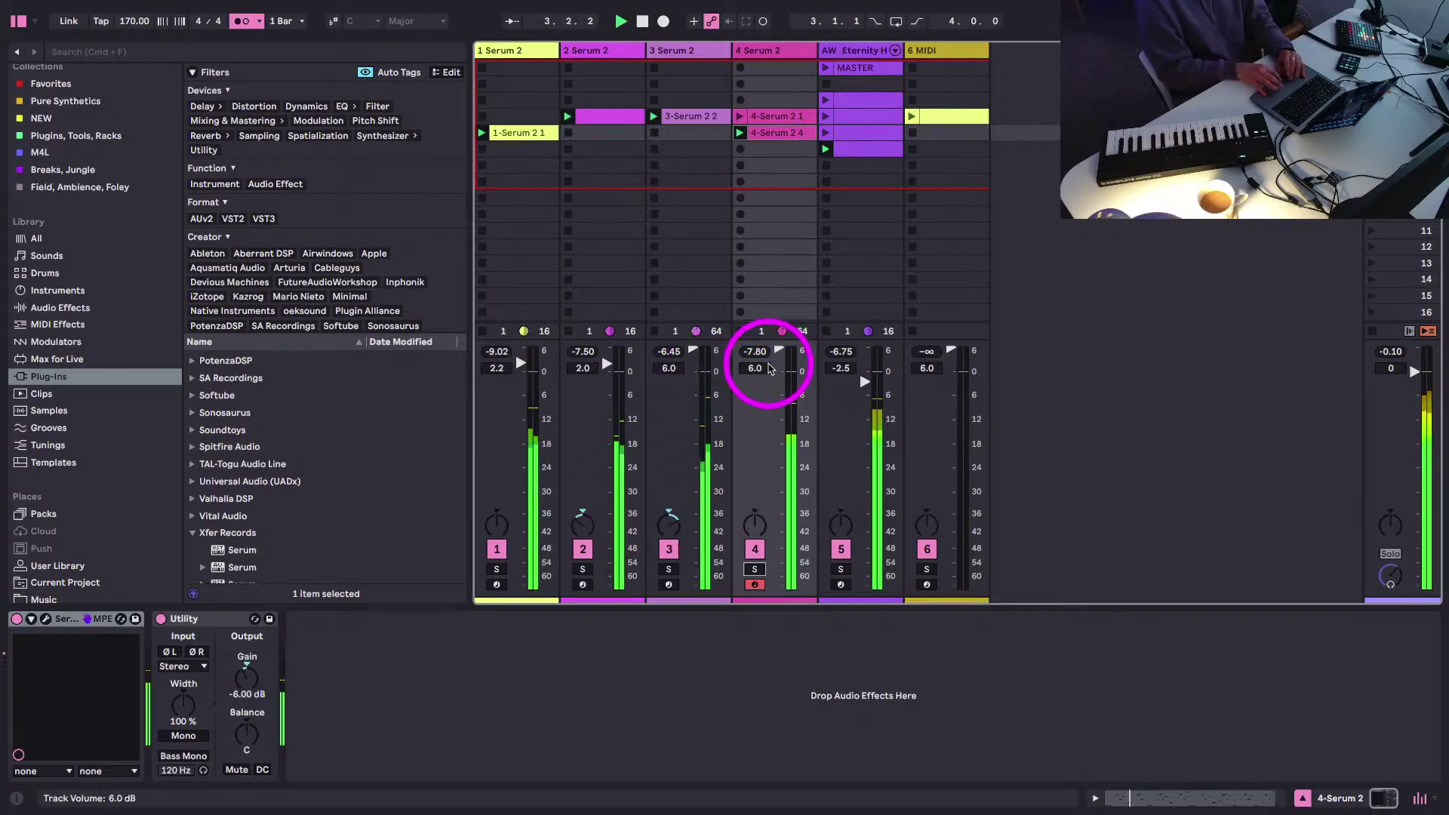
left_click(860, 116)
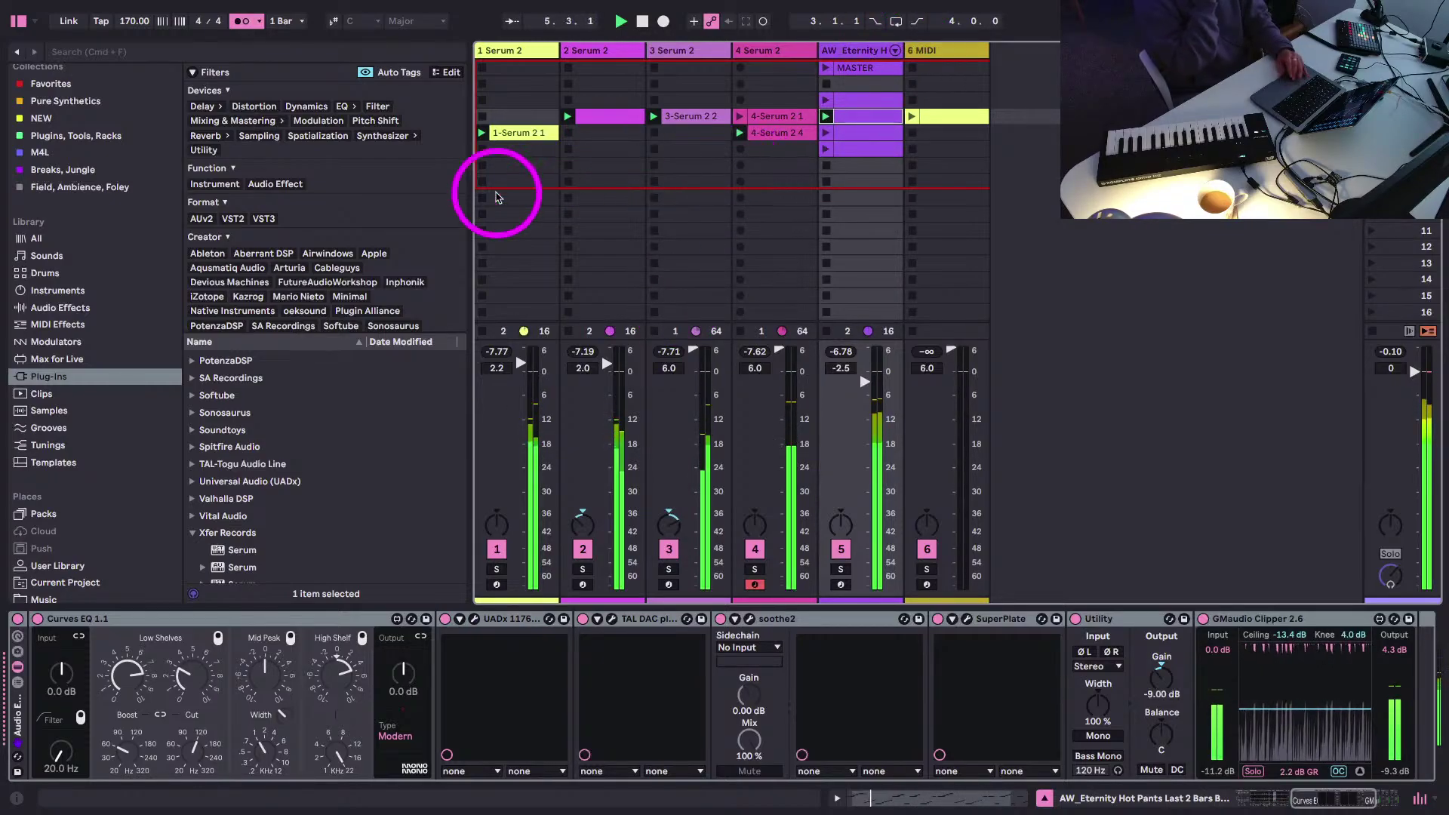
- Insert a new MIDI track after the fourth track and load Serum 2 on it
left_click(755, 50)
key("super+shift+t")
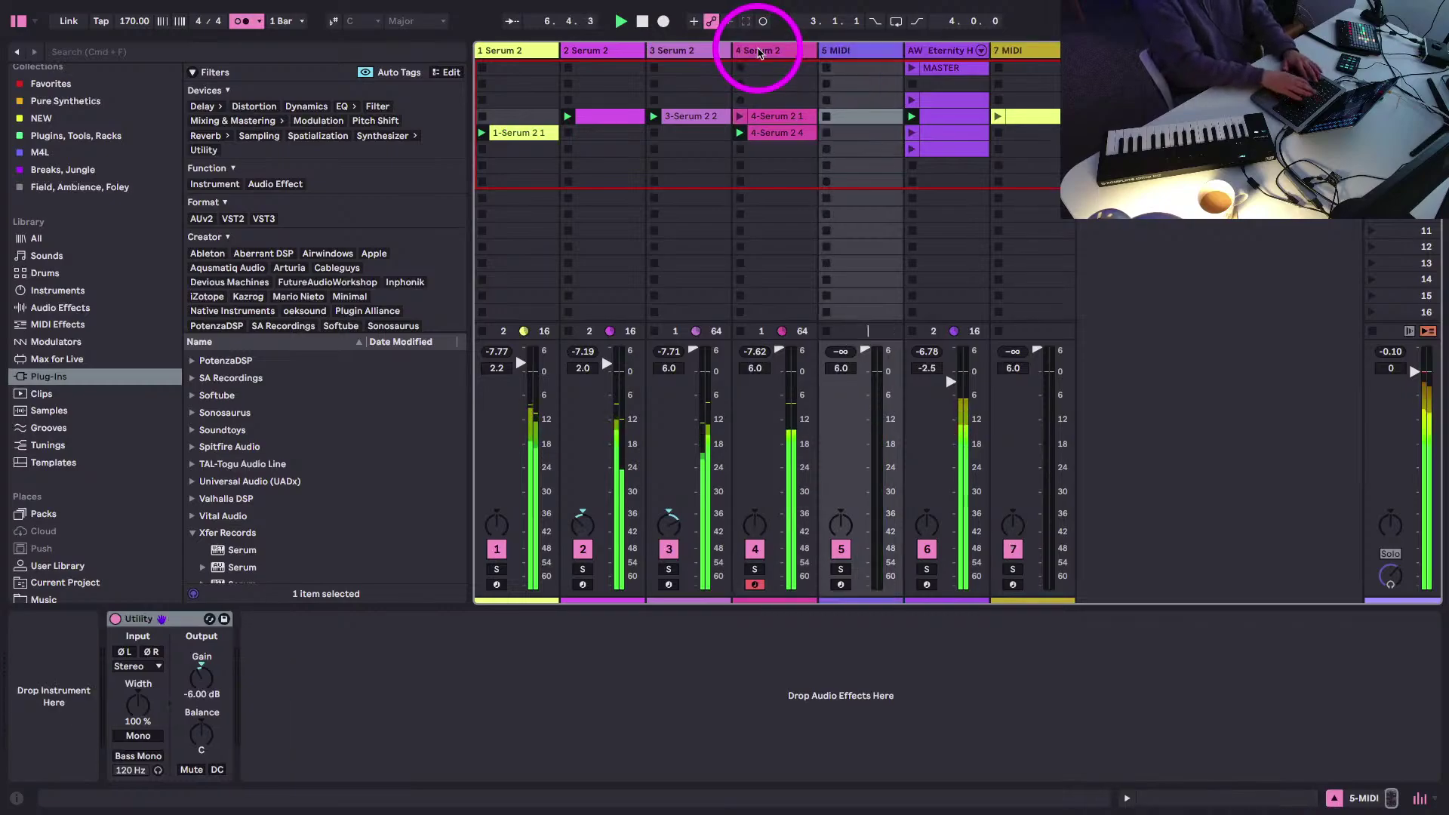
left_click(840, 47)
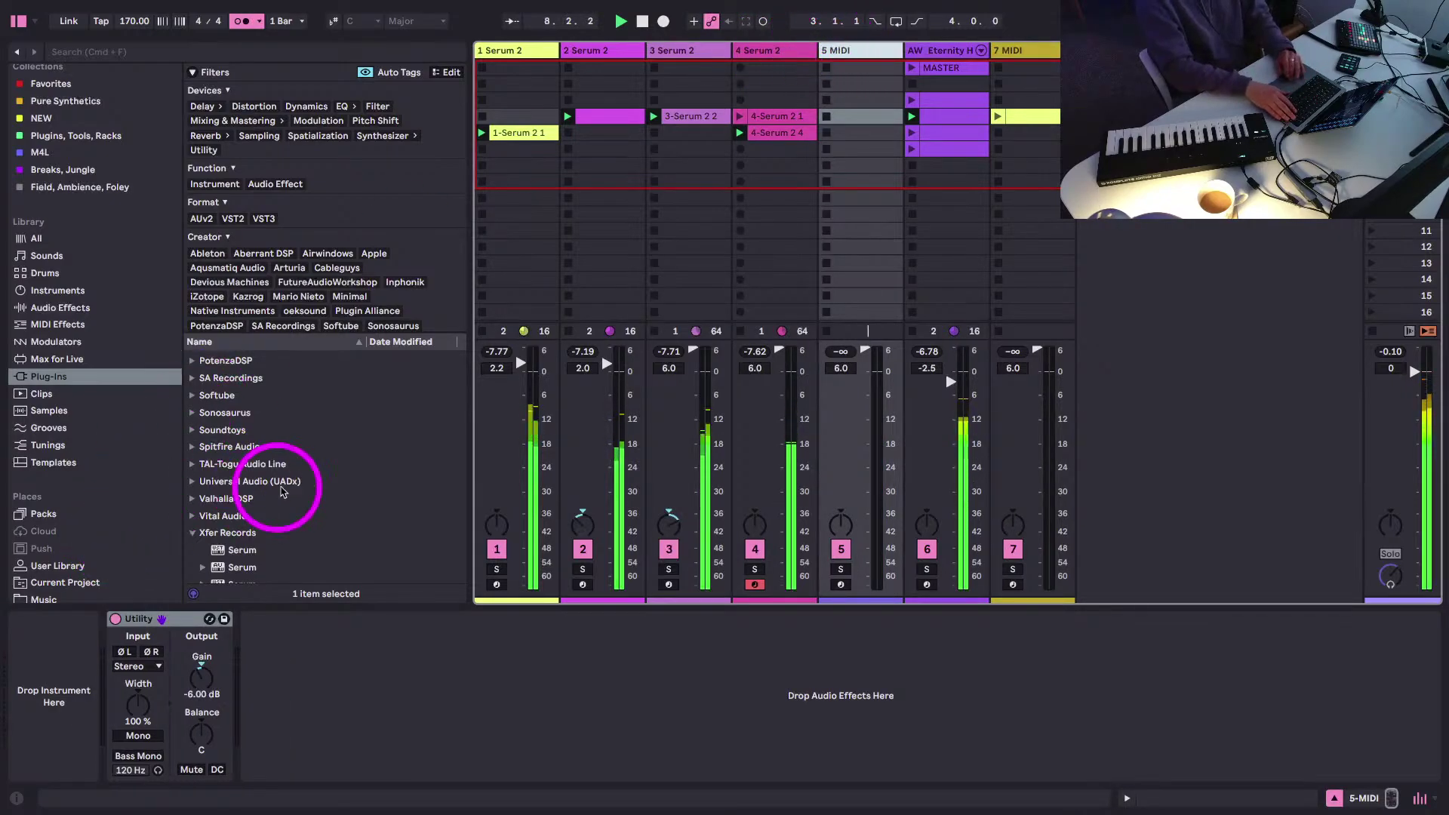
scroll(222, 547, "down", 3)
left_click_drag(234, 553, 81, 675)
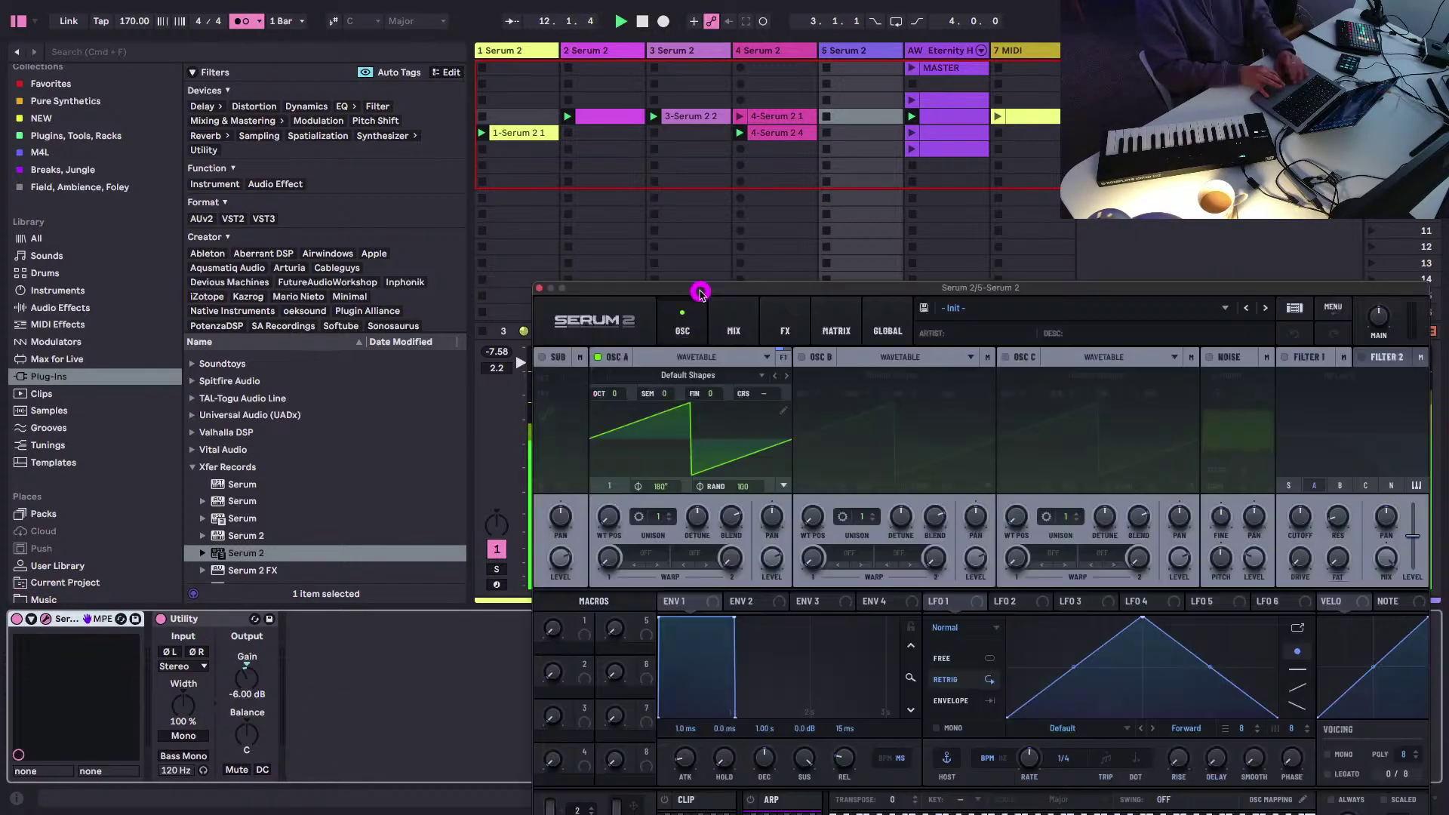
- Load a factory preset from the SFX category in the new Serum 2 and close its window
left_click_drag(688, 283, 363, 81)
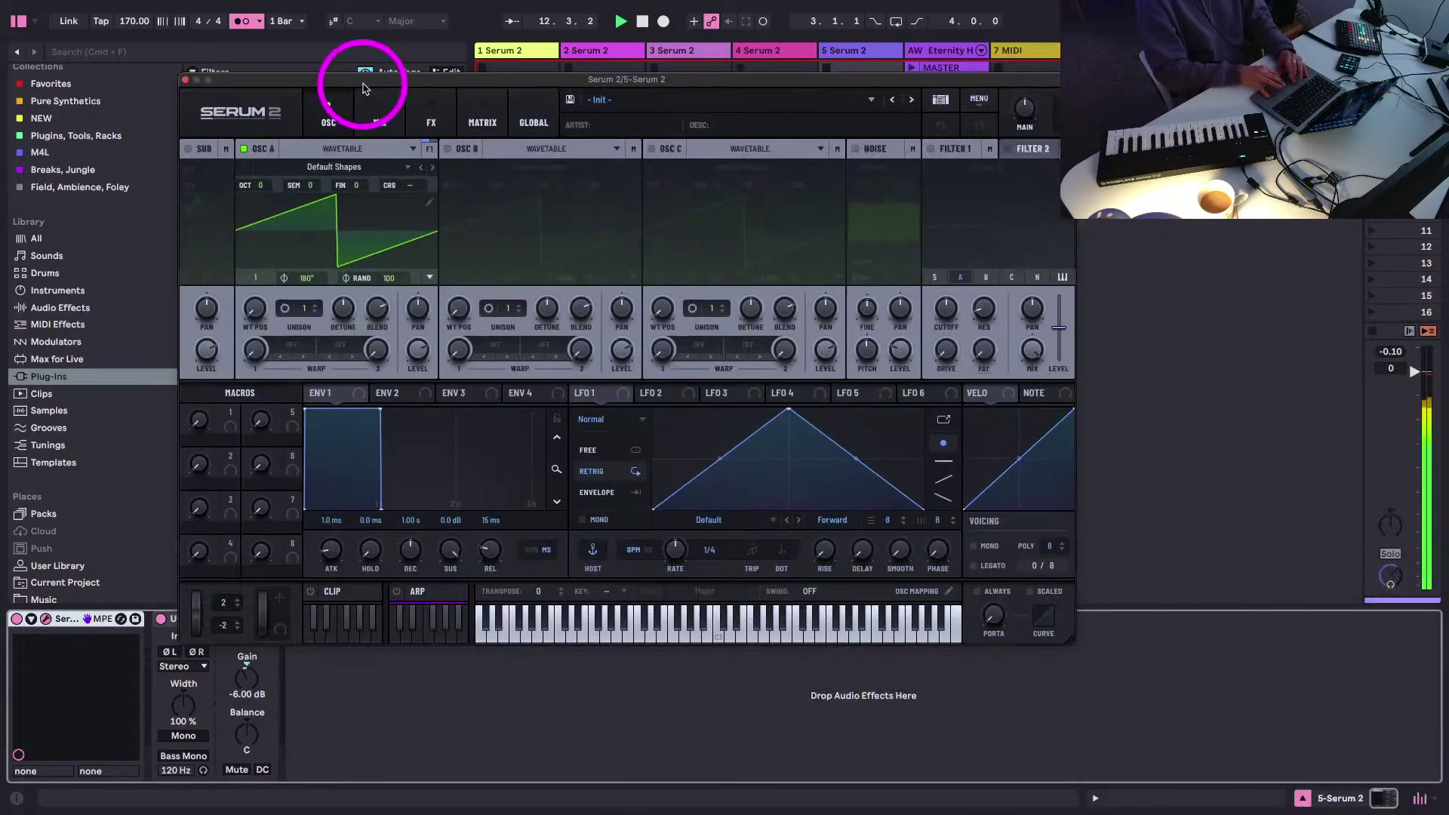
left_click(624, 97)
mouse_move(600, 120)
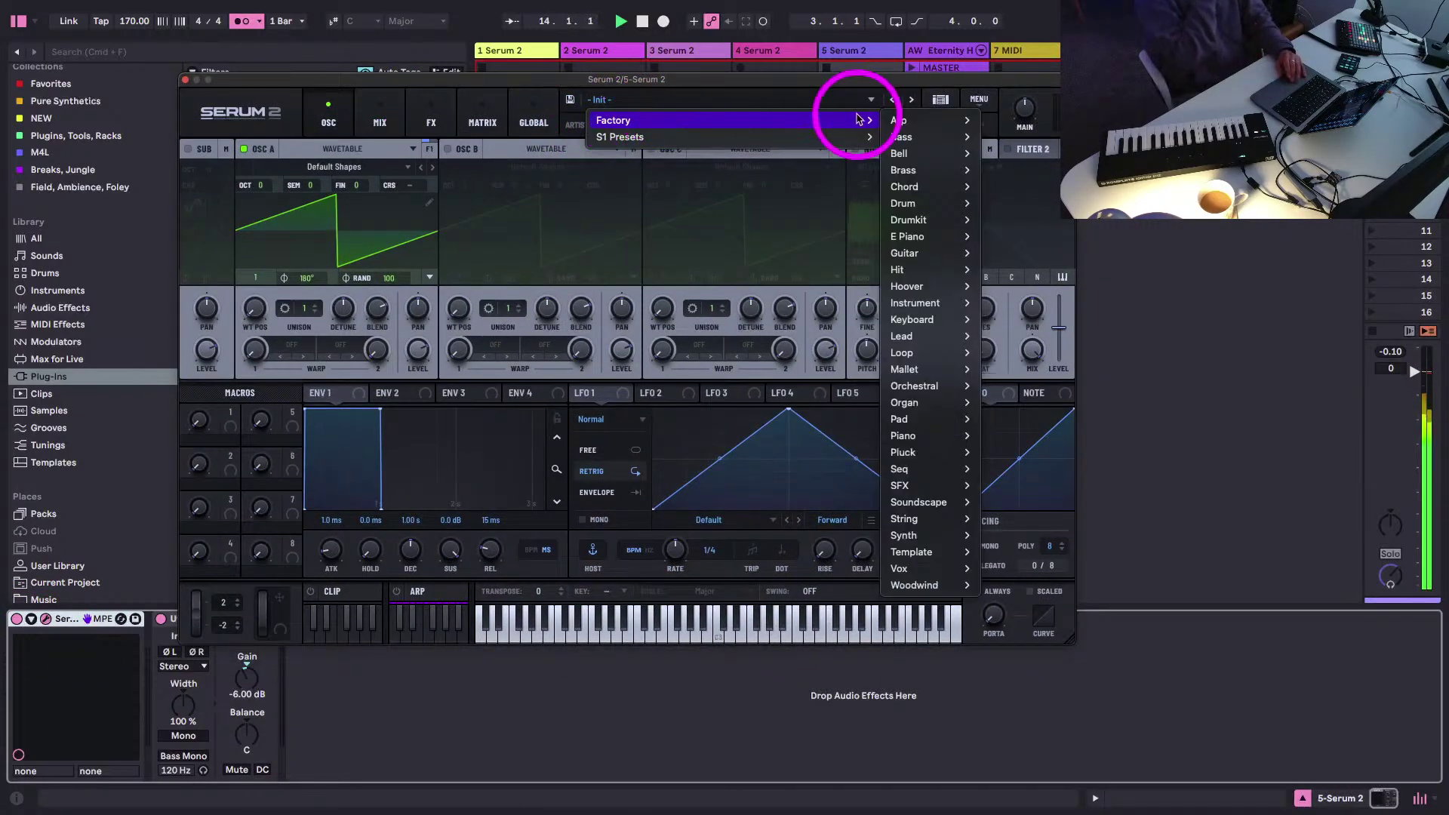
mouse_move(885, 118)
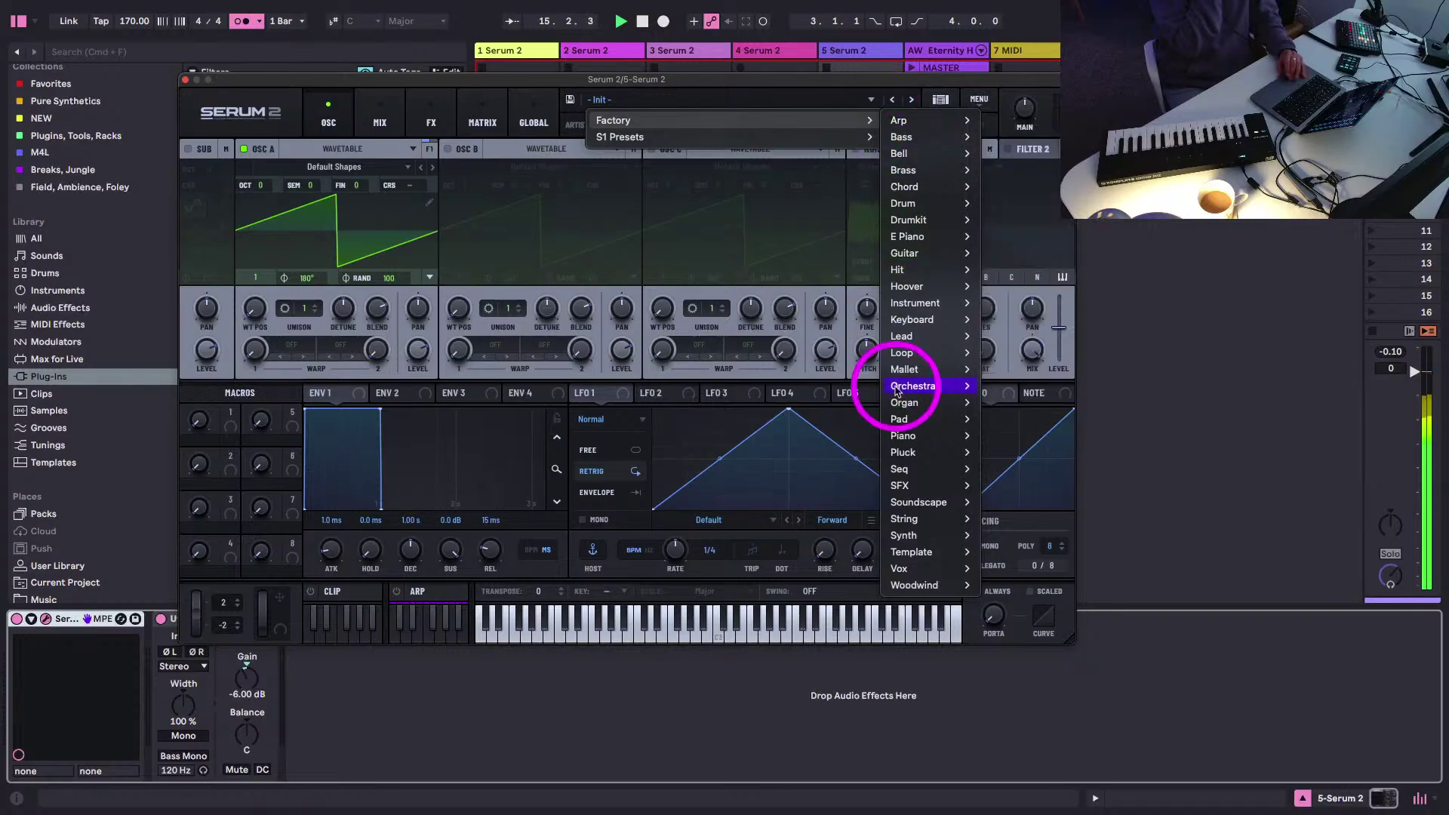
mouse_move(900, 453)
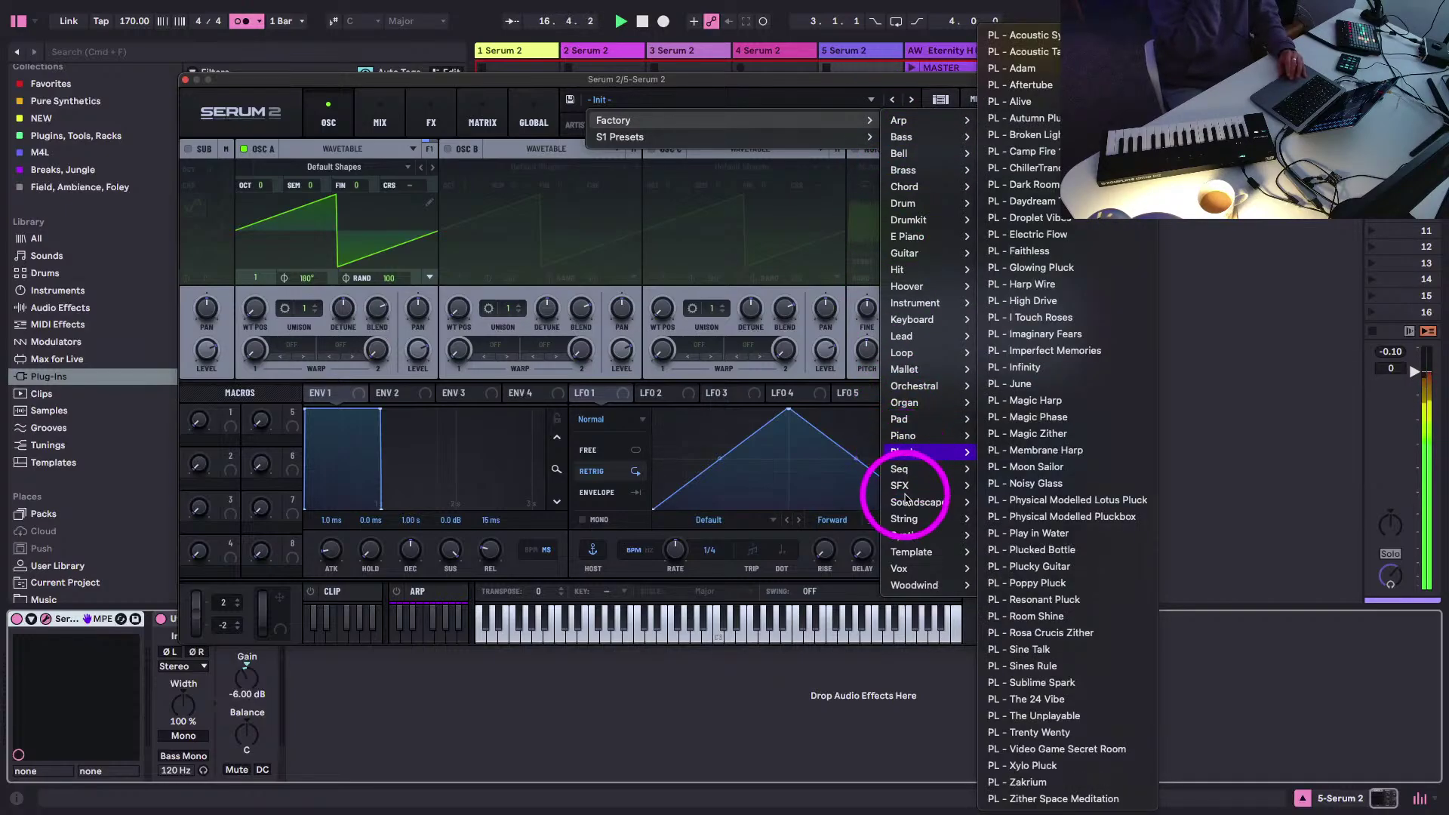
mouse_move(900, 485)
left_click(1031, 232)
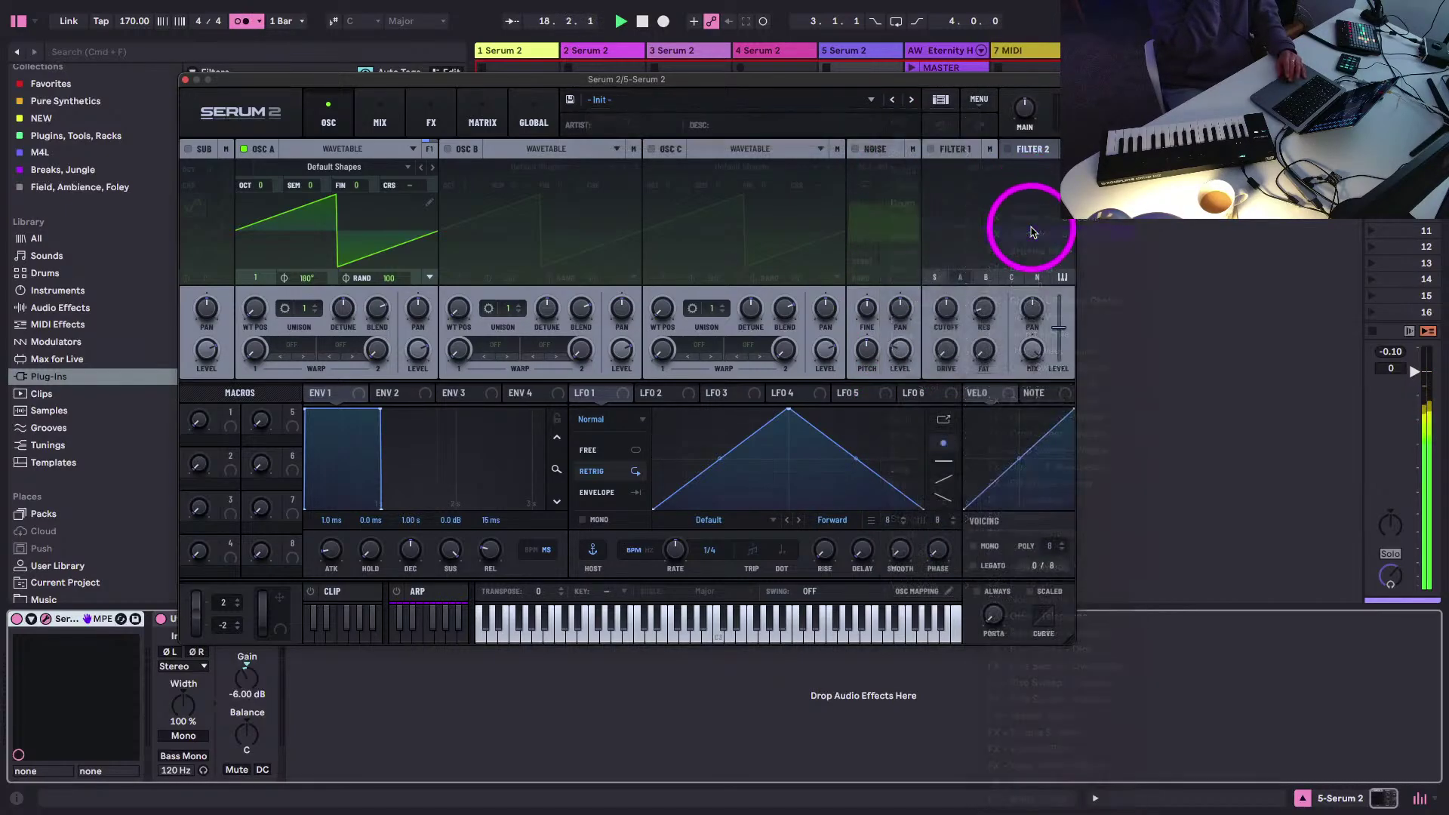
left_click(185, 80)
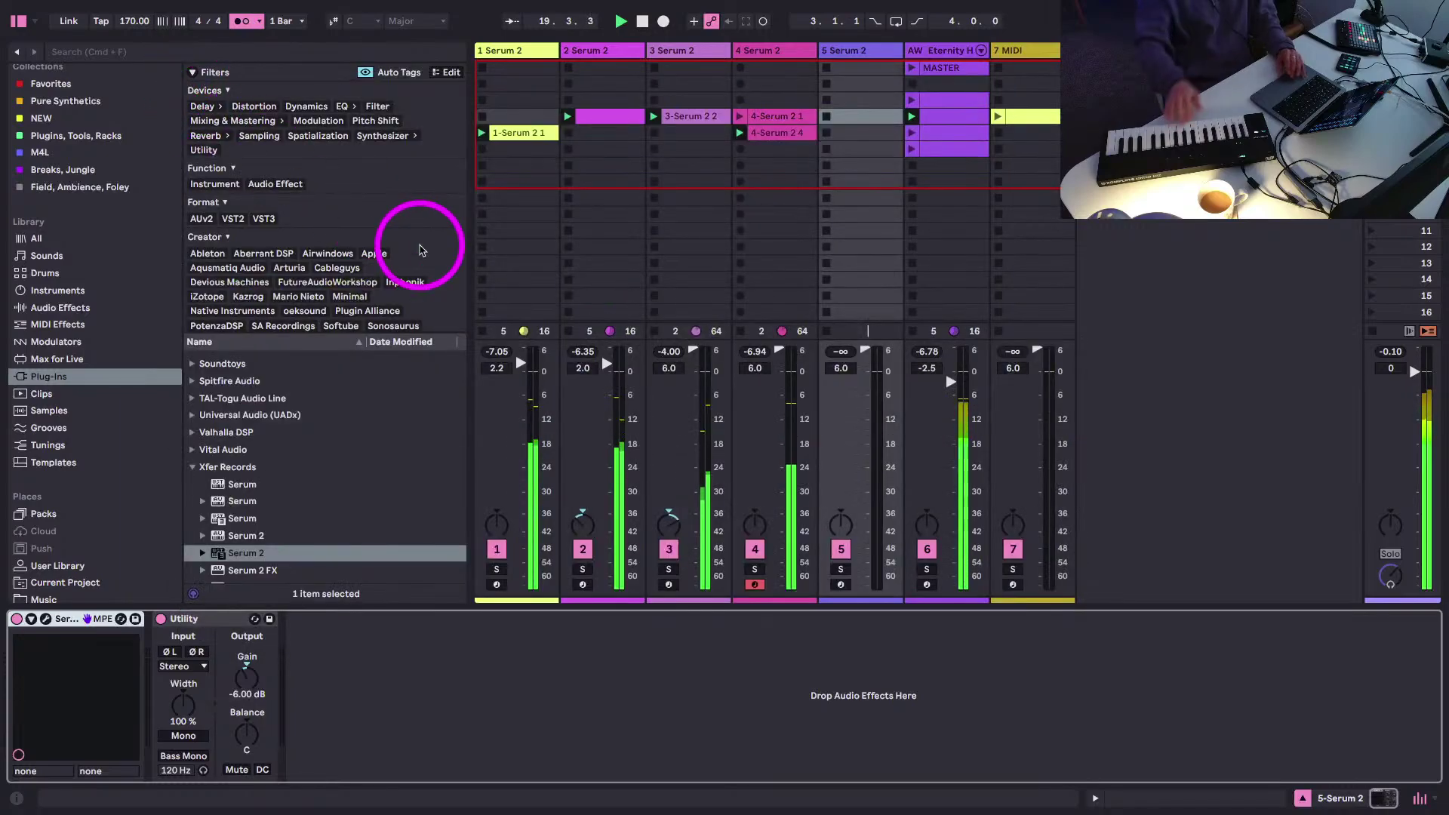
- Arm the fifth track for input and audition its Serum 2 FX presets up to Drop Sweep - Alien
left_click(840, 585)
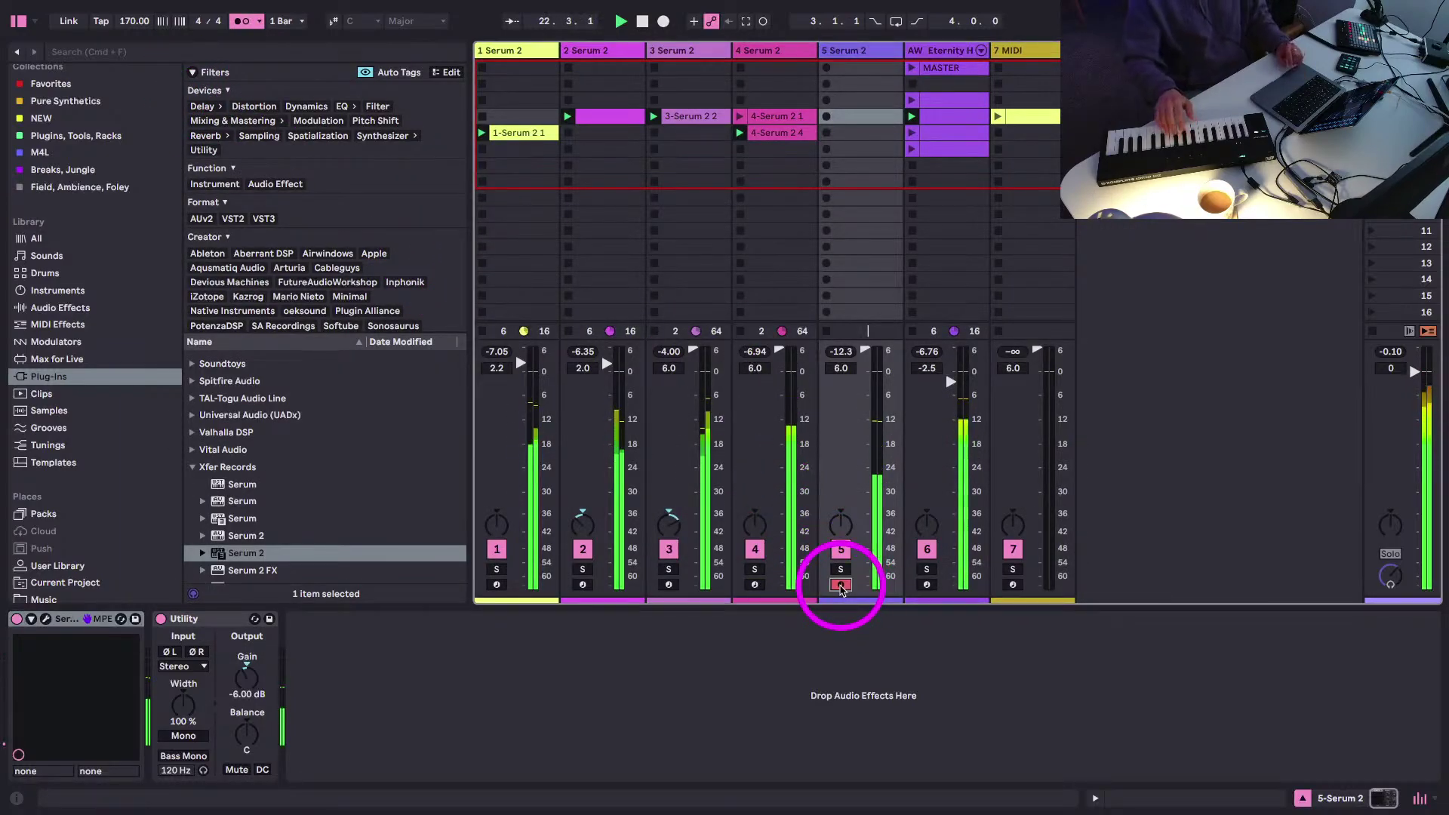
left_click(46, 619)
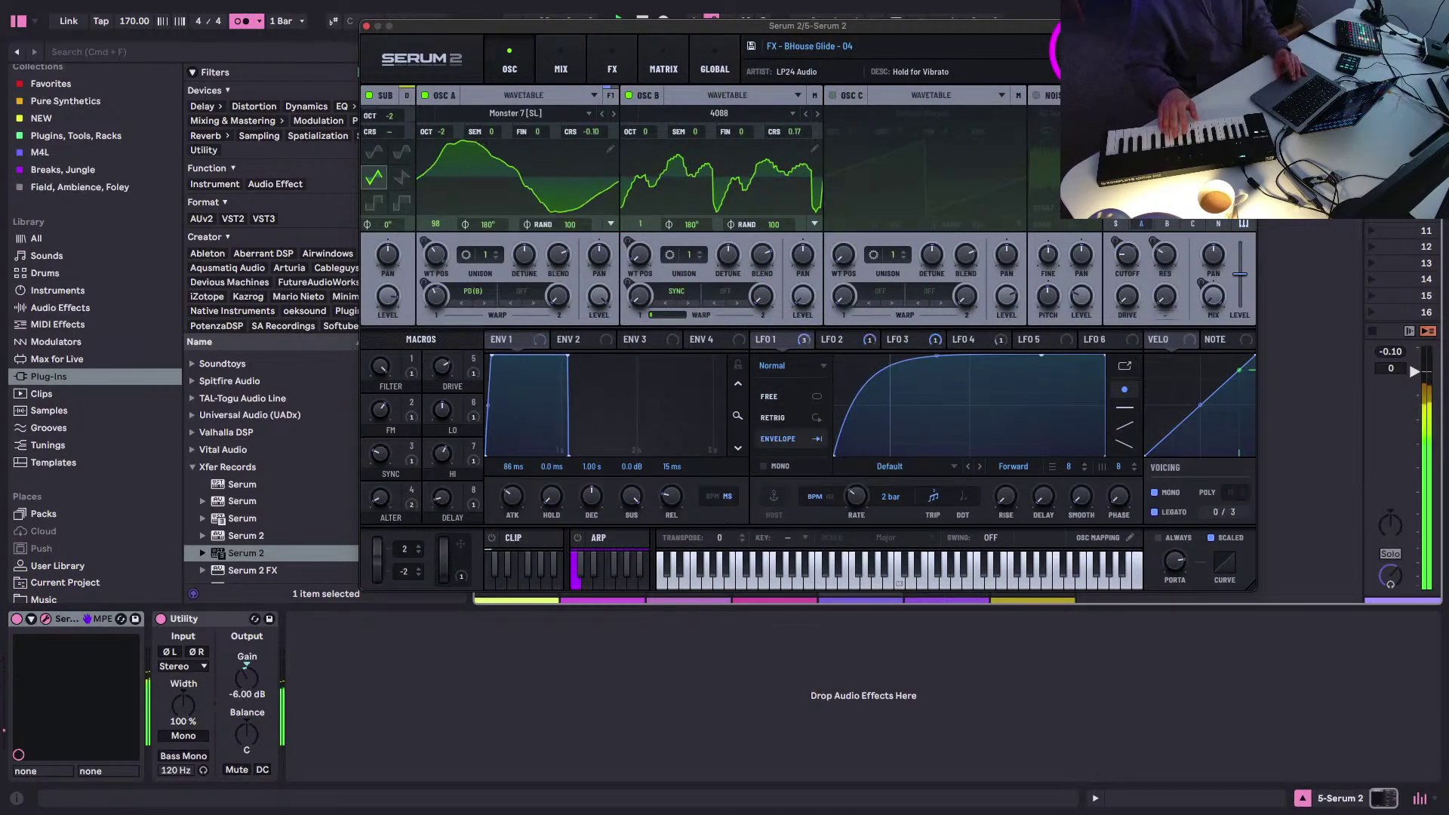
left_click(1091, 50)
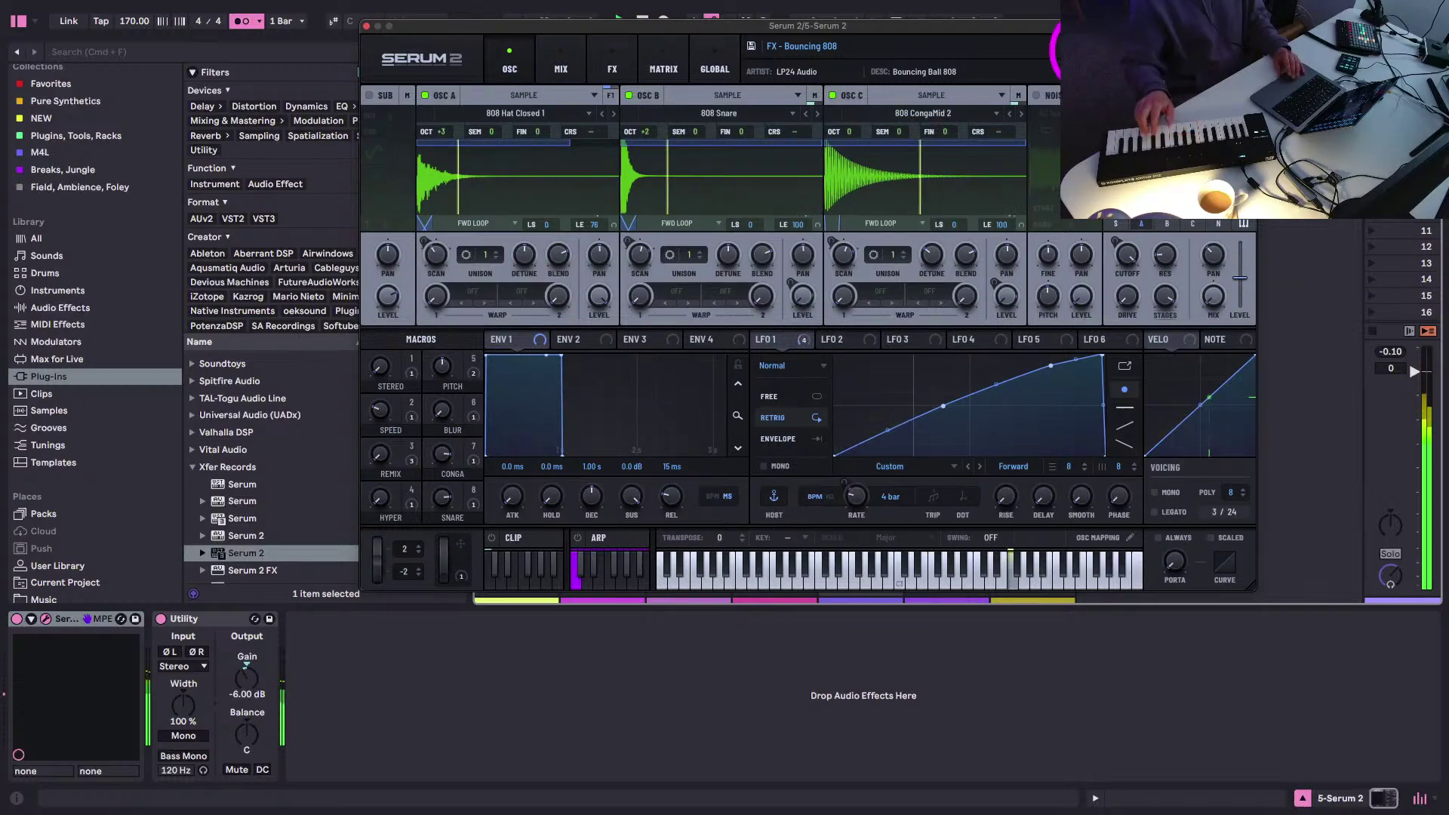
left_click(1091, 50)
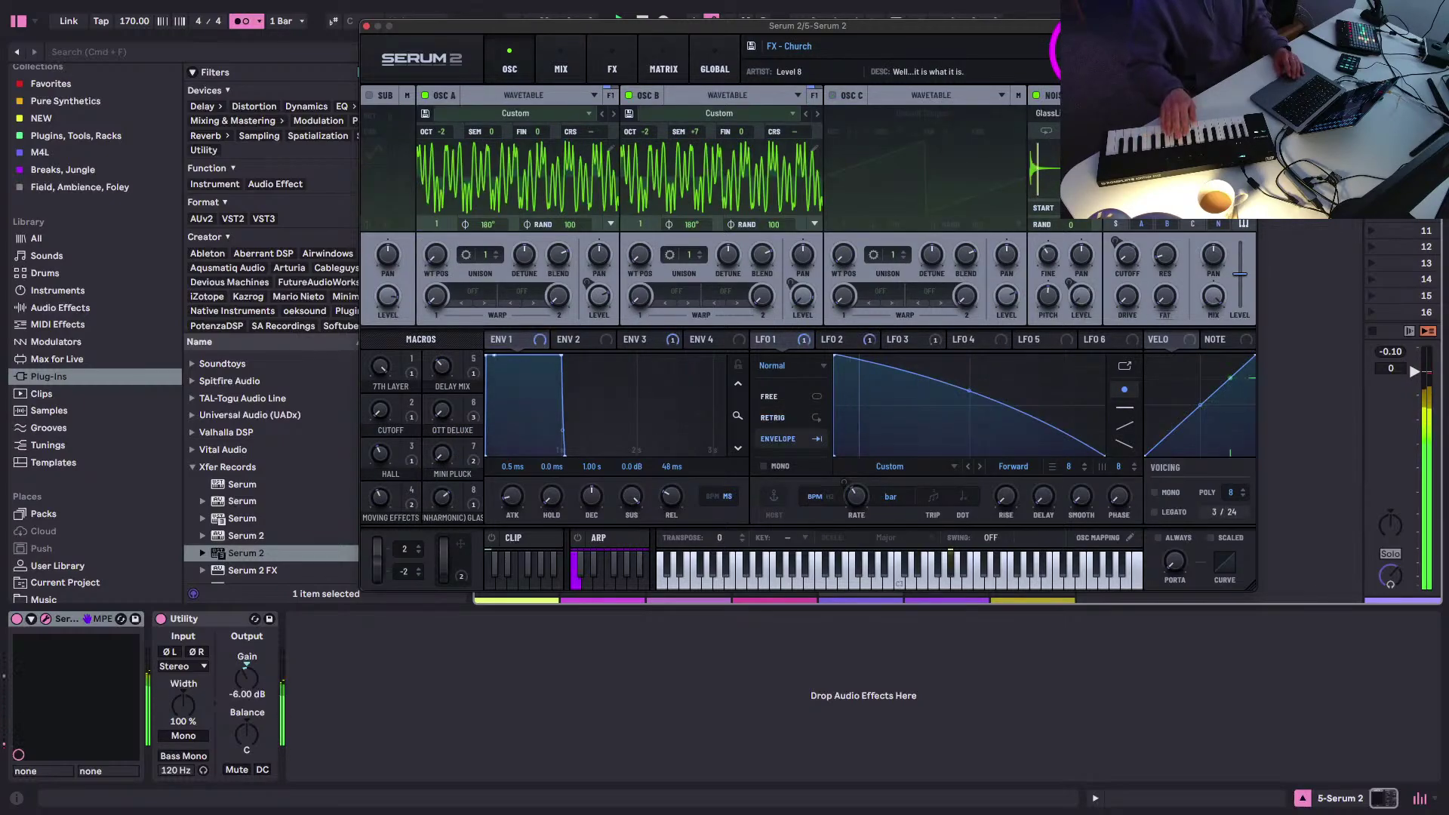
left_click(1091, 49)
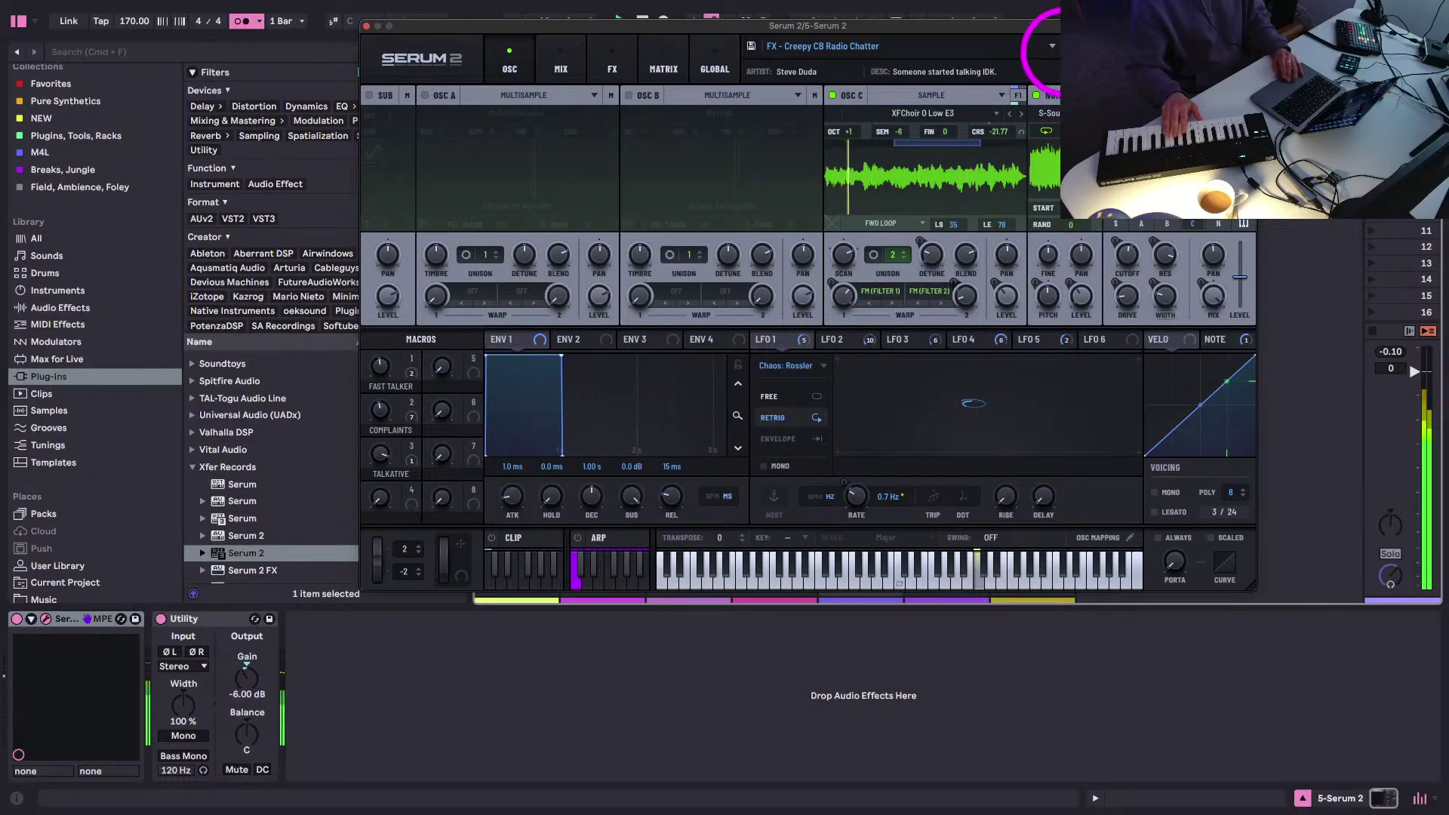
left_click(1091, 50)
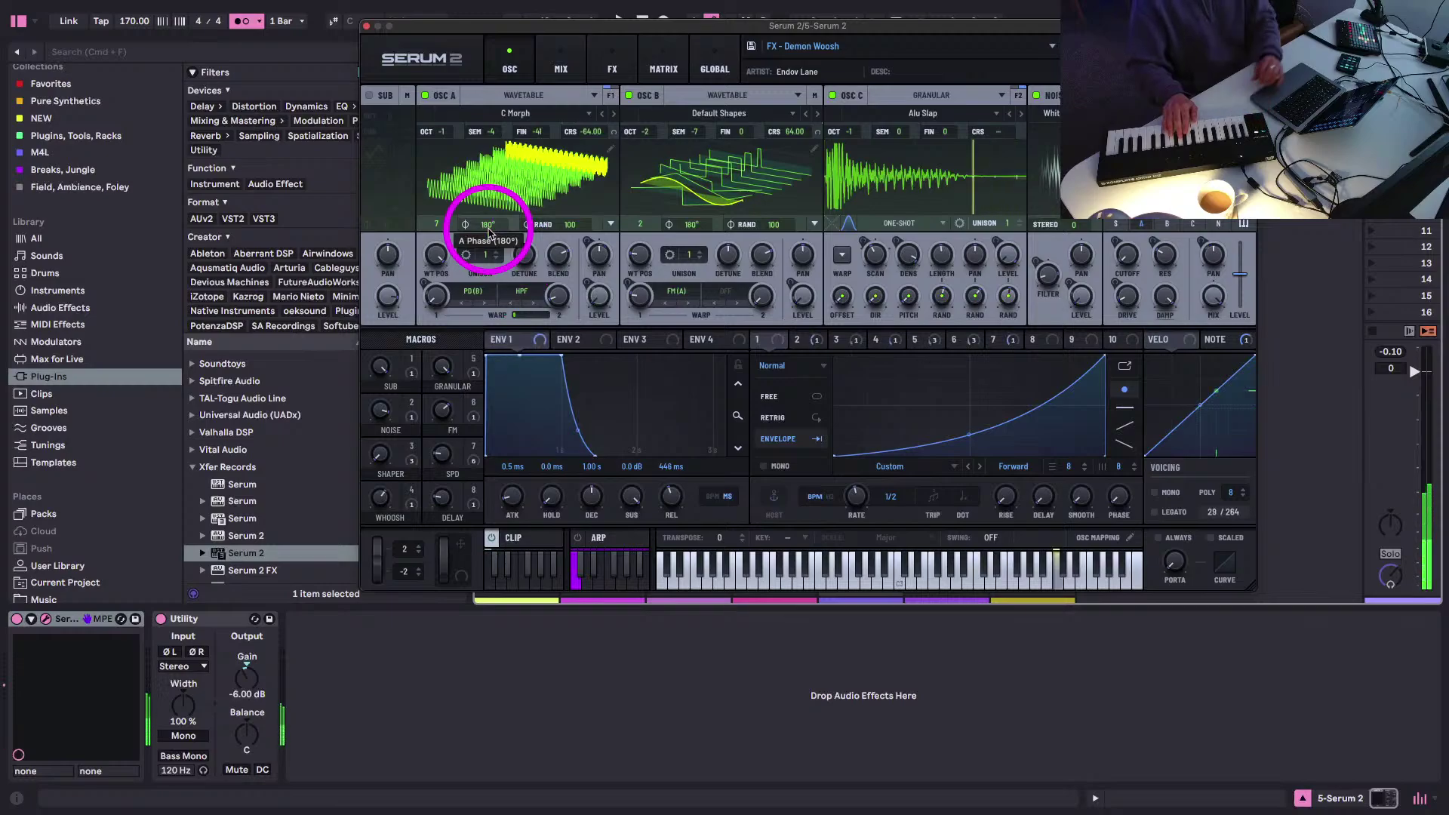
key("Left")
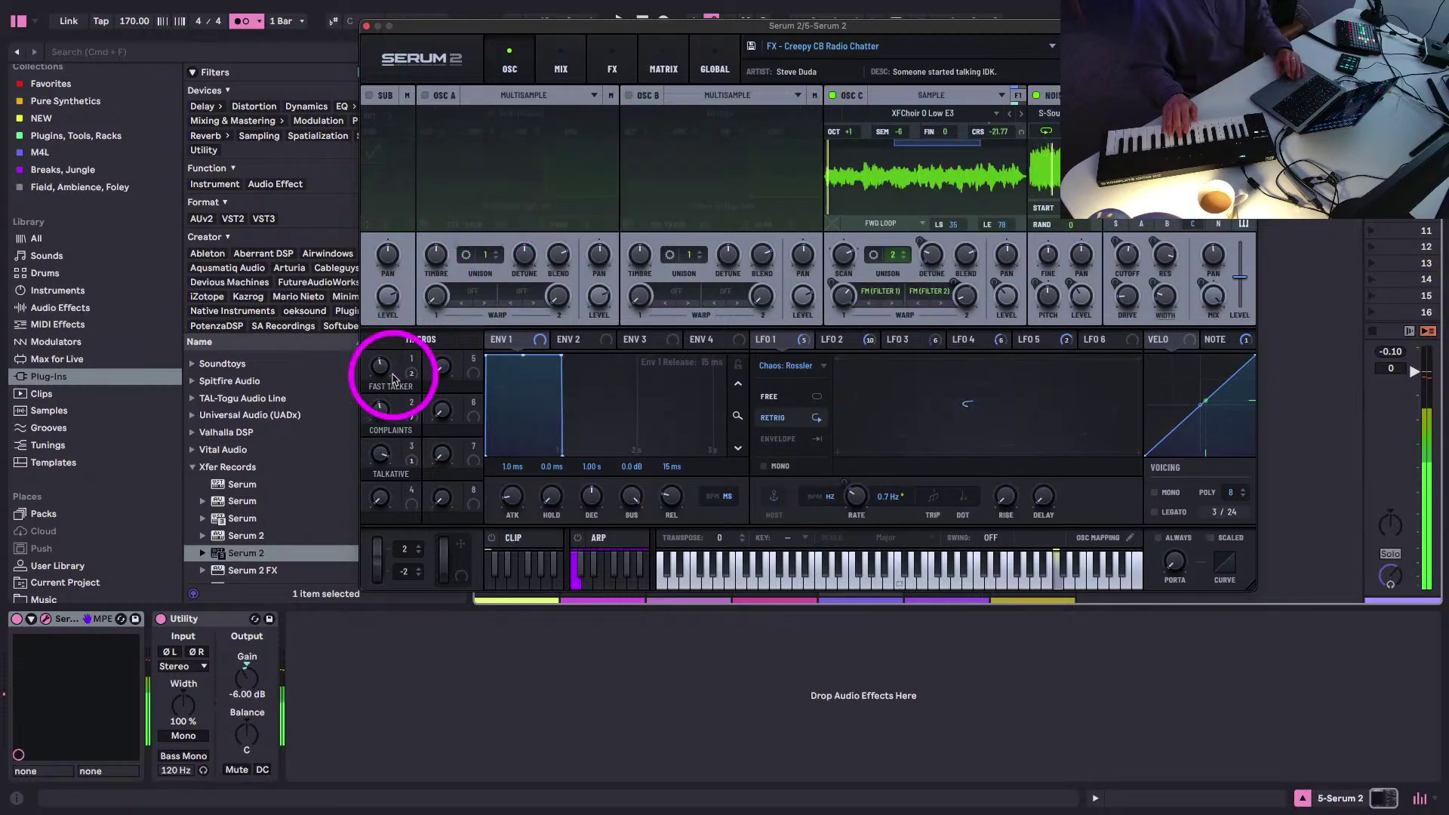
left_click(1083, 47)
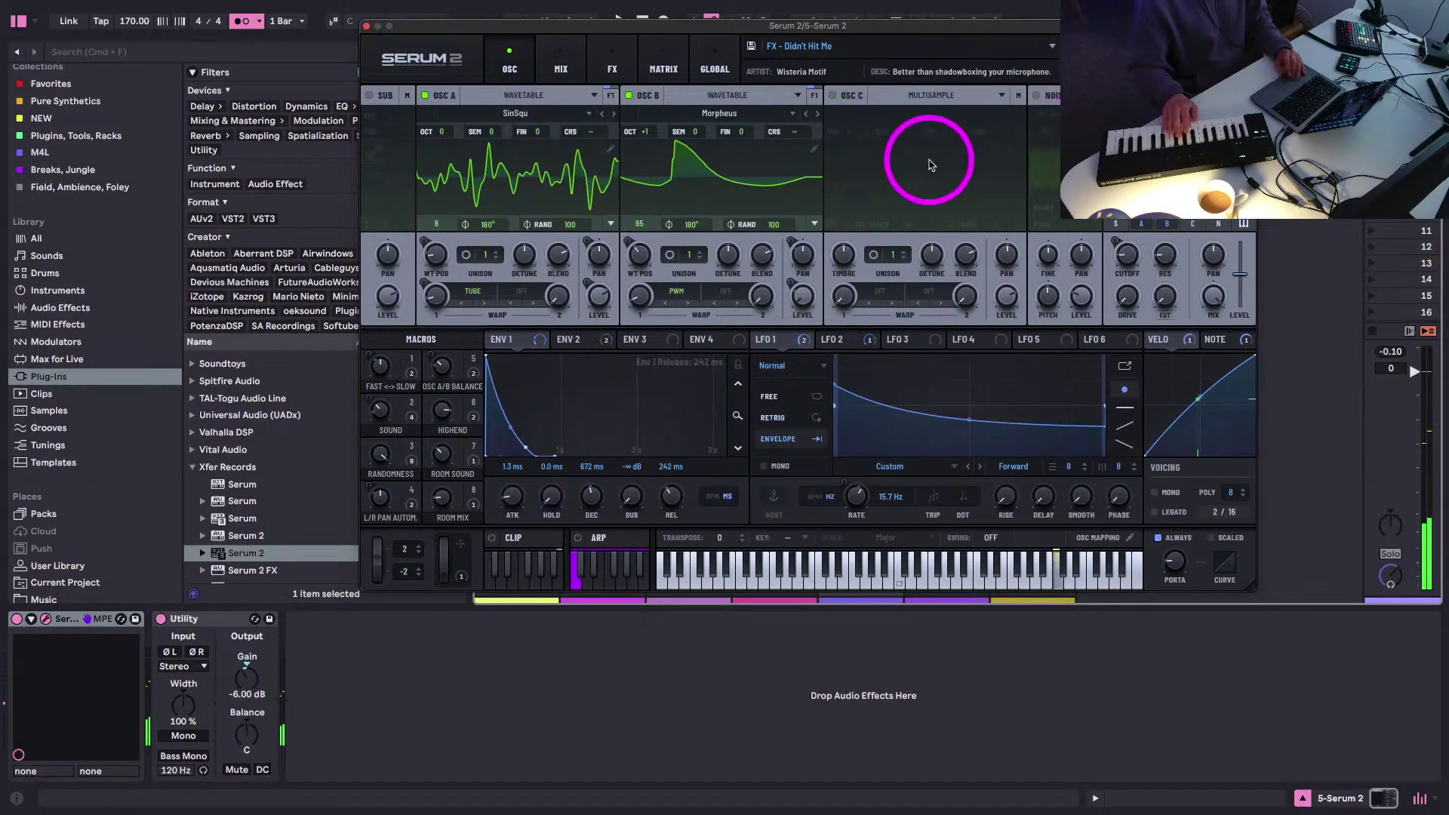
left_click(1079, 46)
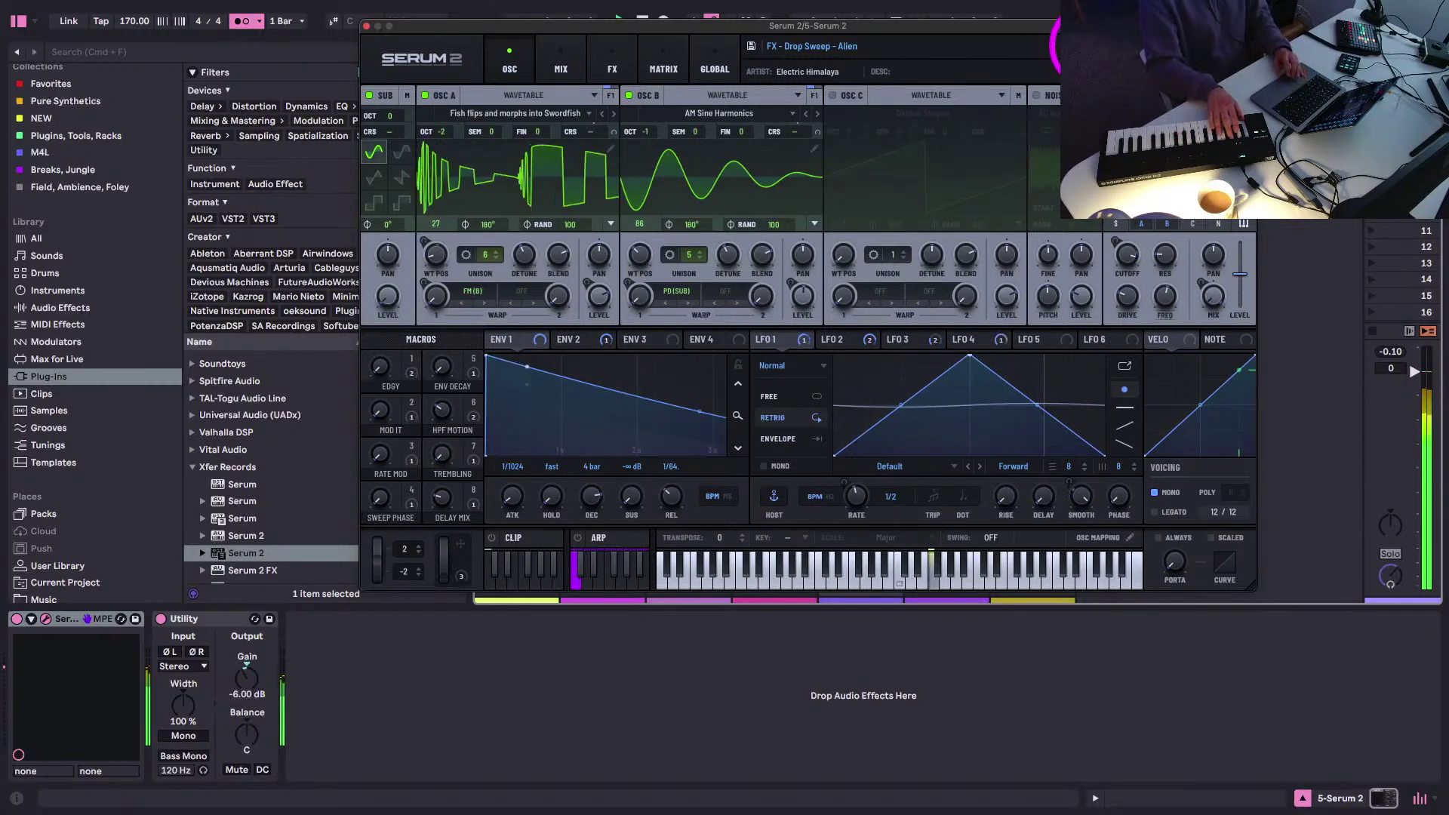
key("space")
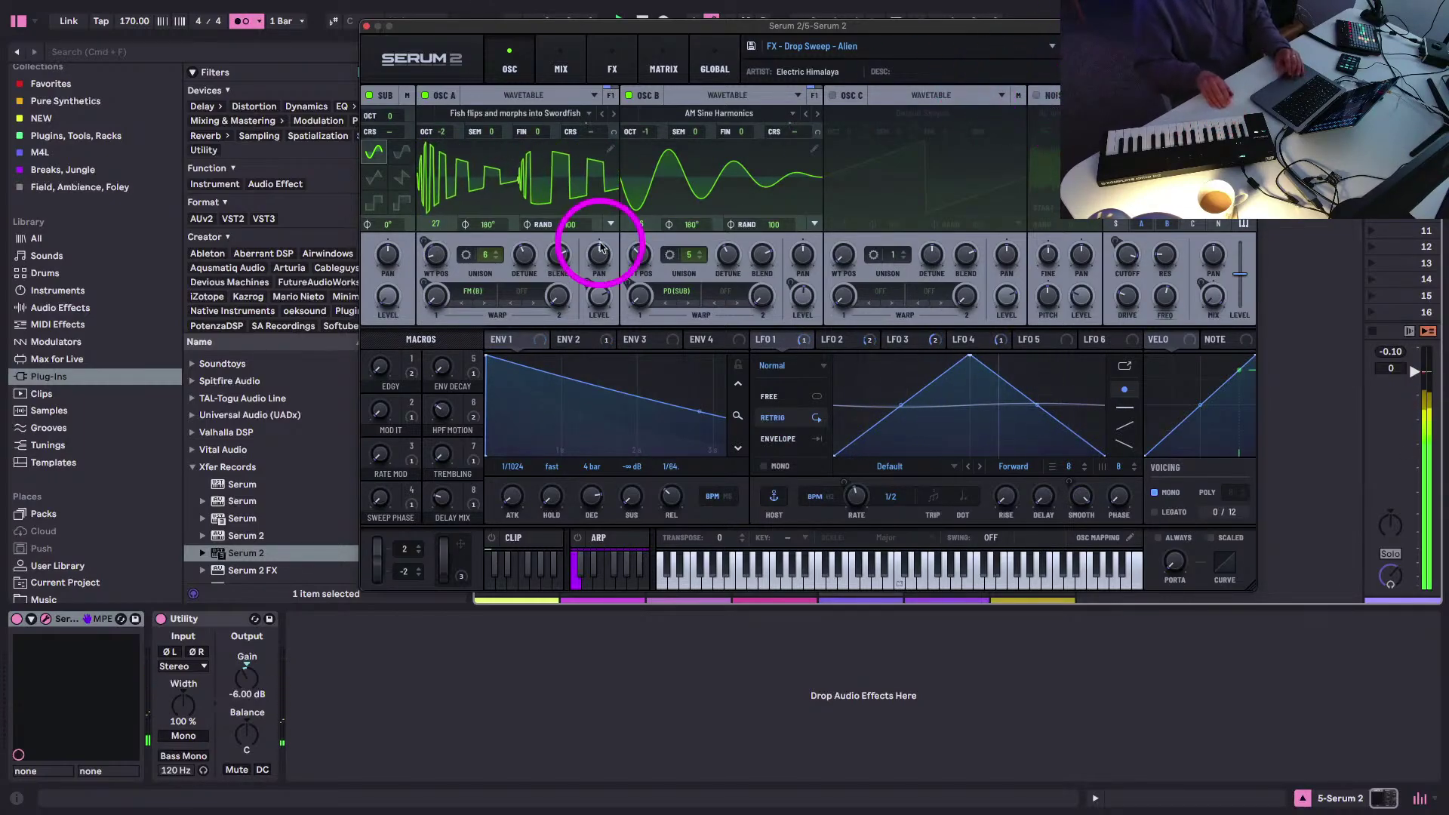
- Raise the Delay Mix macro of the Drop Sweep - Alien preset and try out its delay and compressor settings
left_click(611, 72)
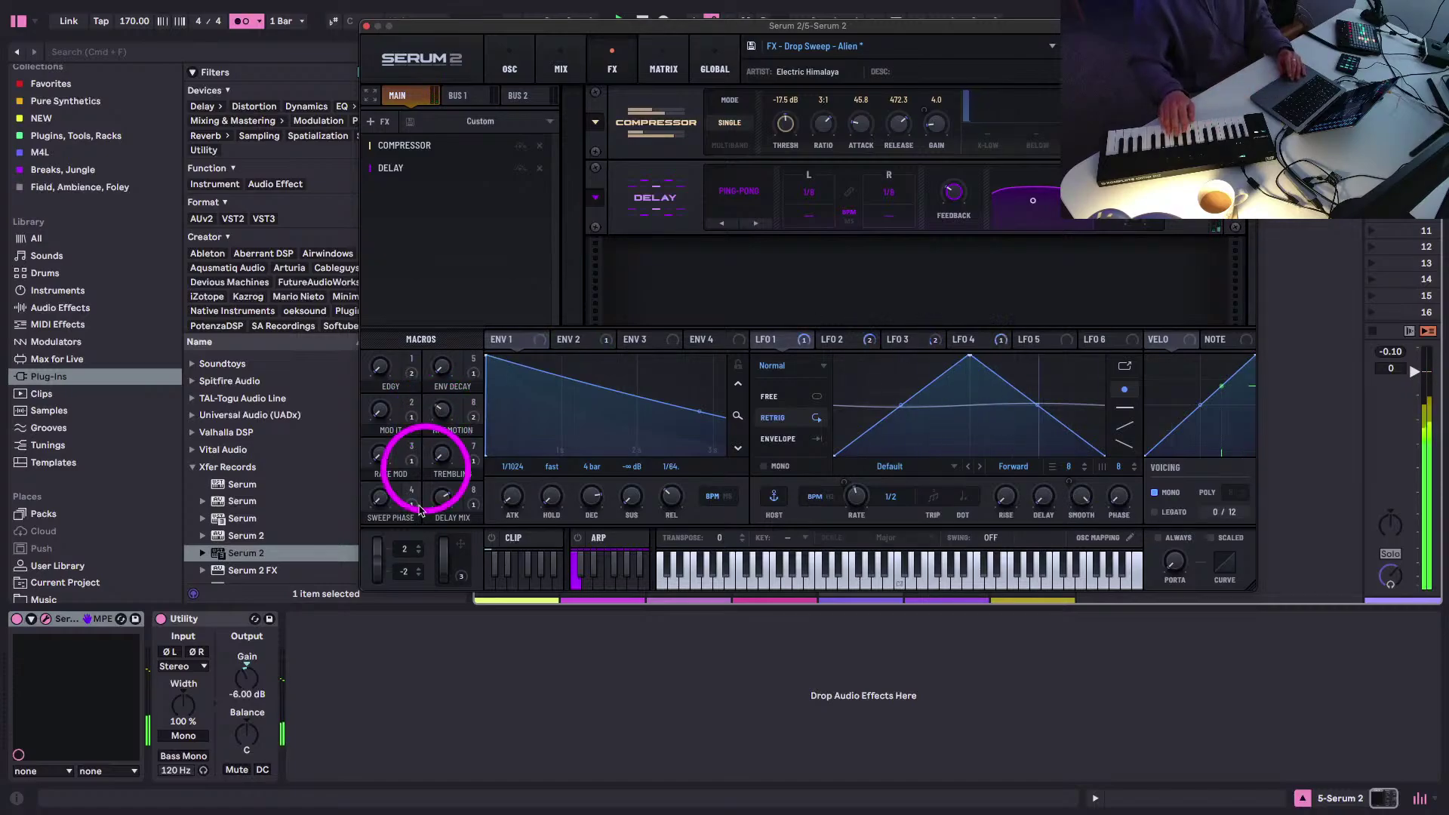
left_click_drag(442, 500, 433, 478)
mouse_move(1180, 186)
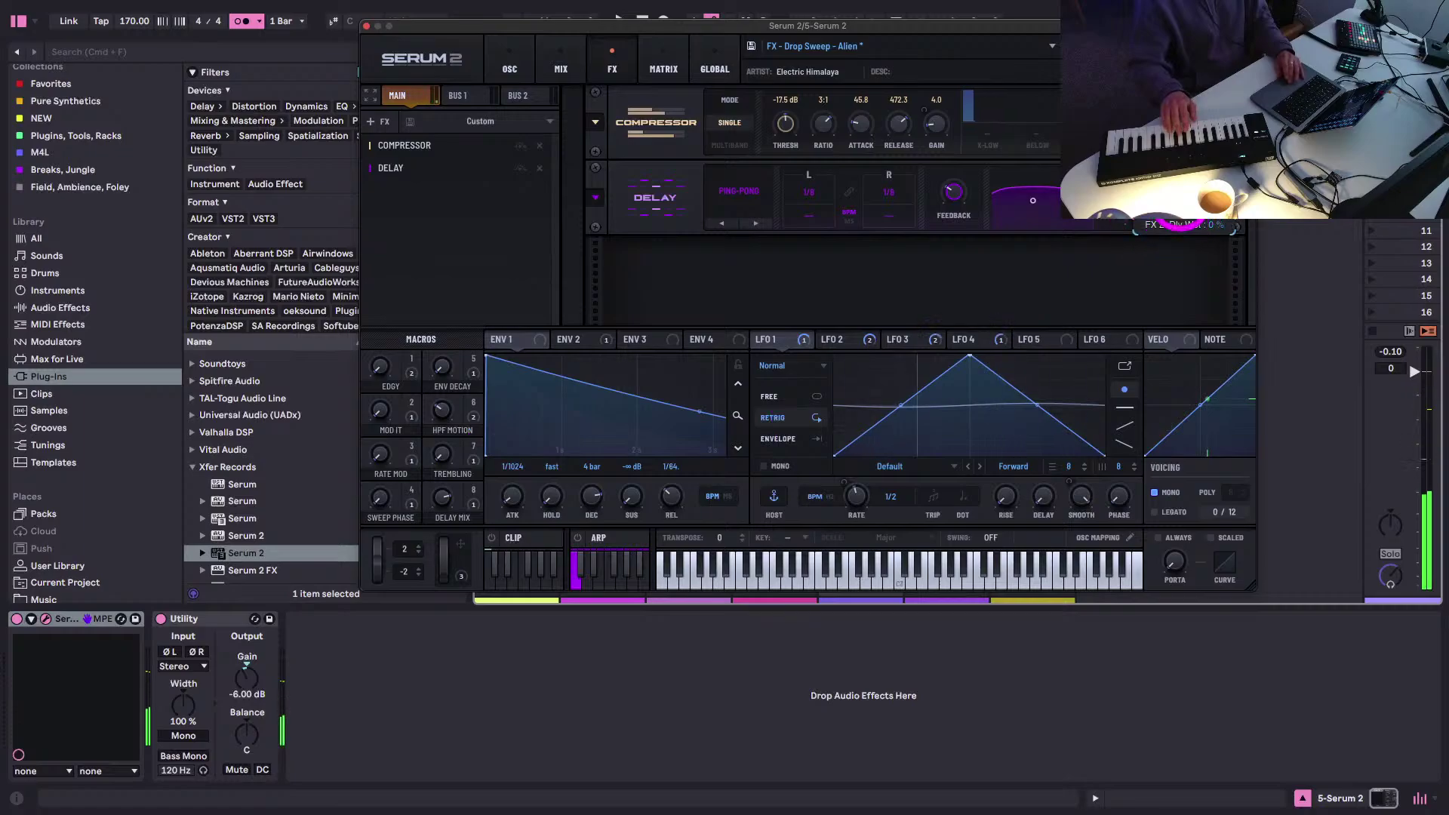
left_click(830, 274)
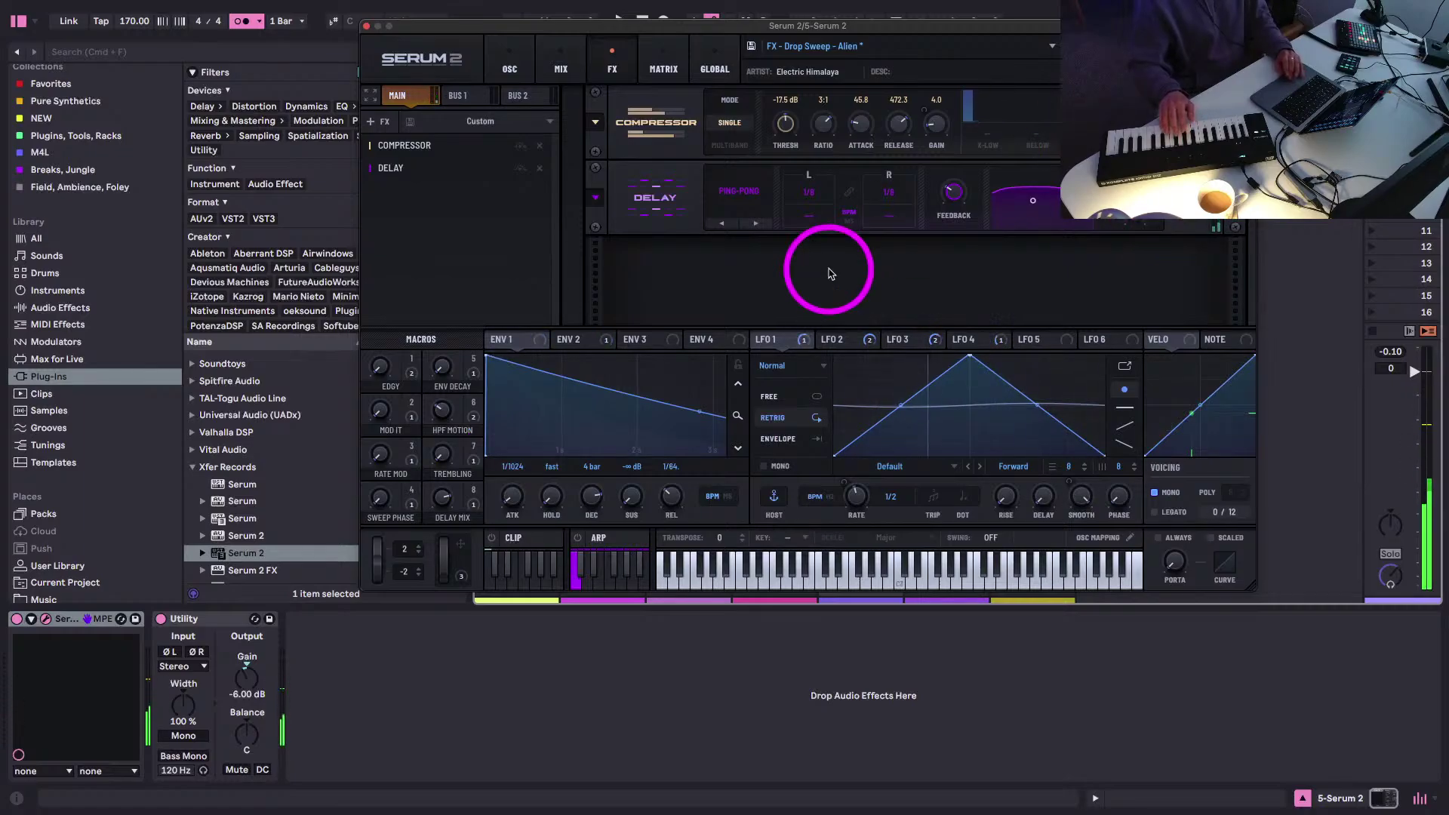
mouse_move(954, 200)
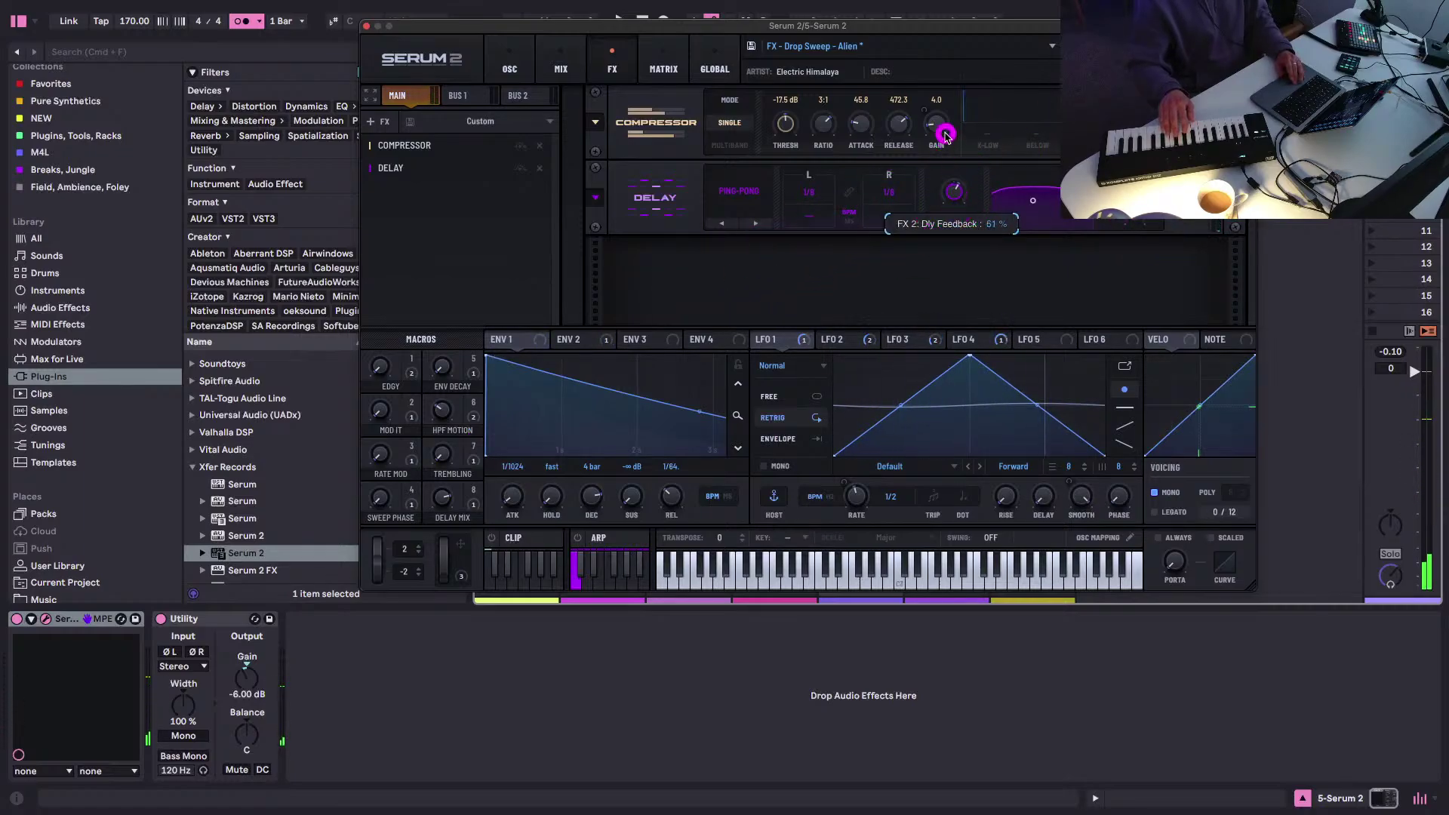
left_click_drag(949, 120, 950, 121)
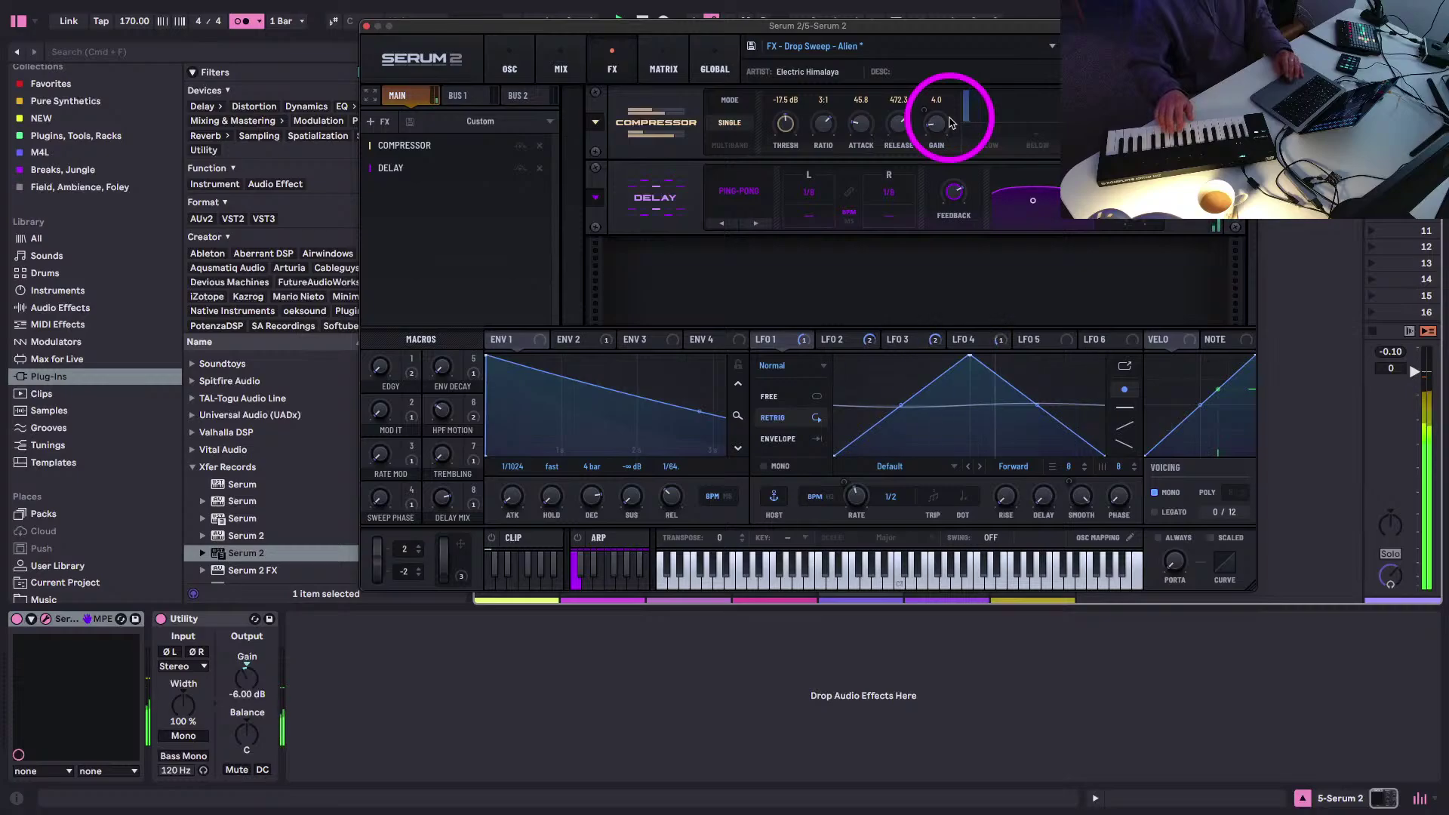
- Browse onward through the FX presets, load FX - Duga - 3 Woodpecker and close the Serum 2 window
left_click(1100, 50)
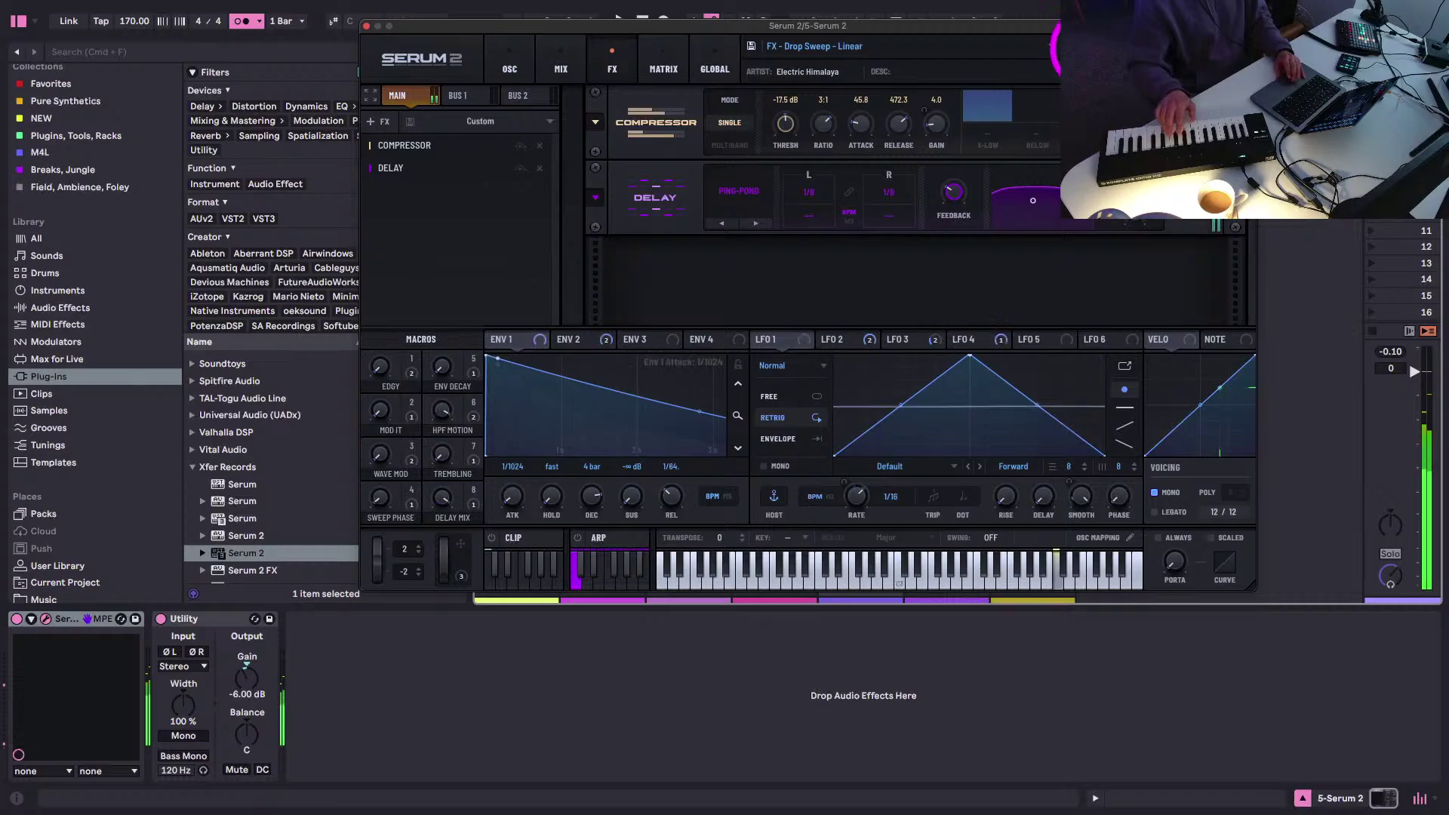
left_click(1097, 49)
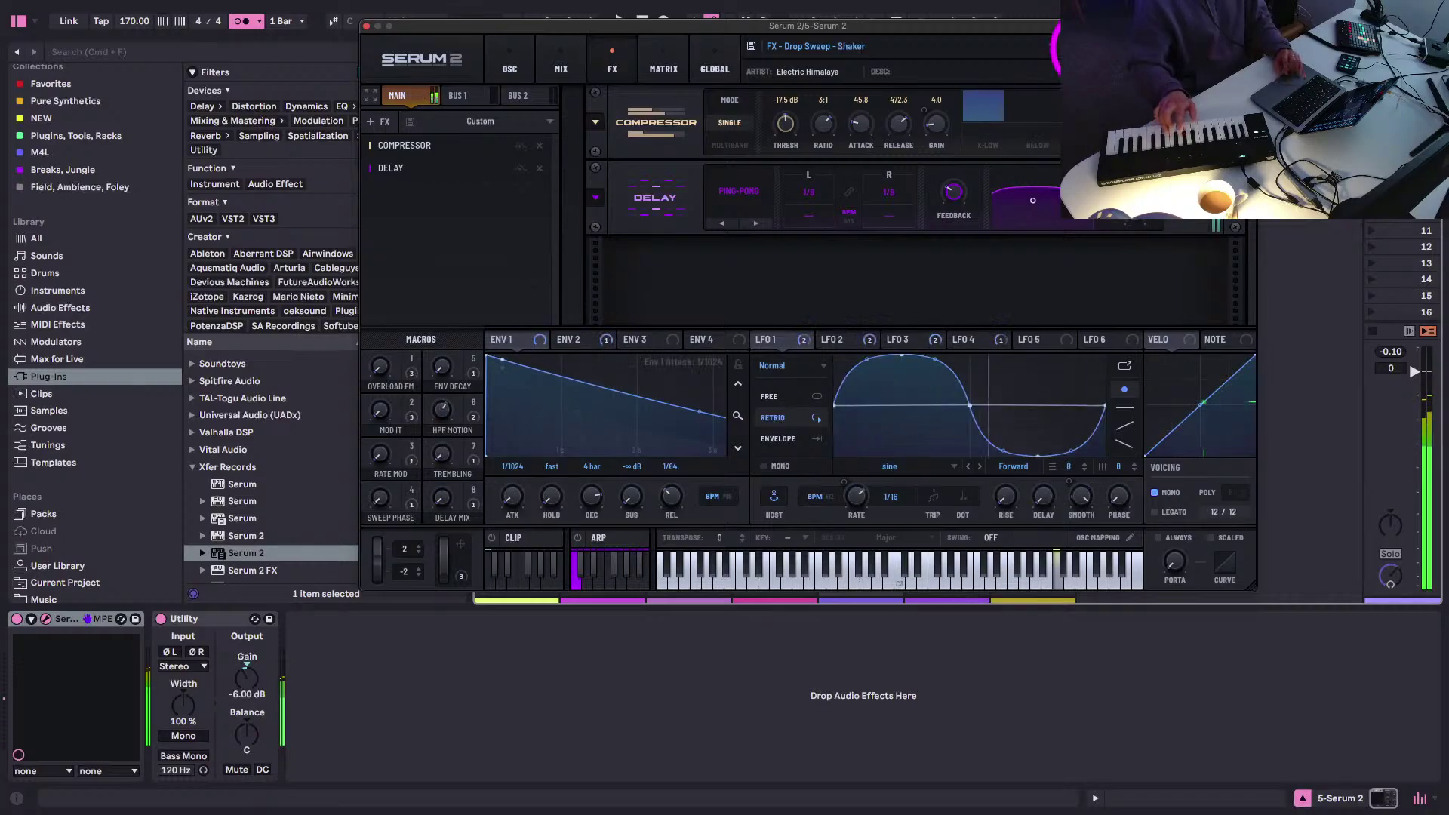
left_click(1097, 49)
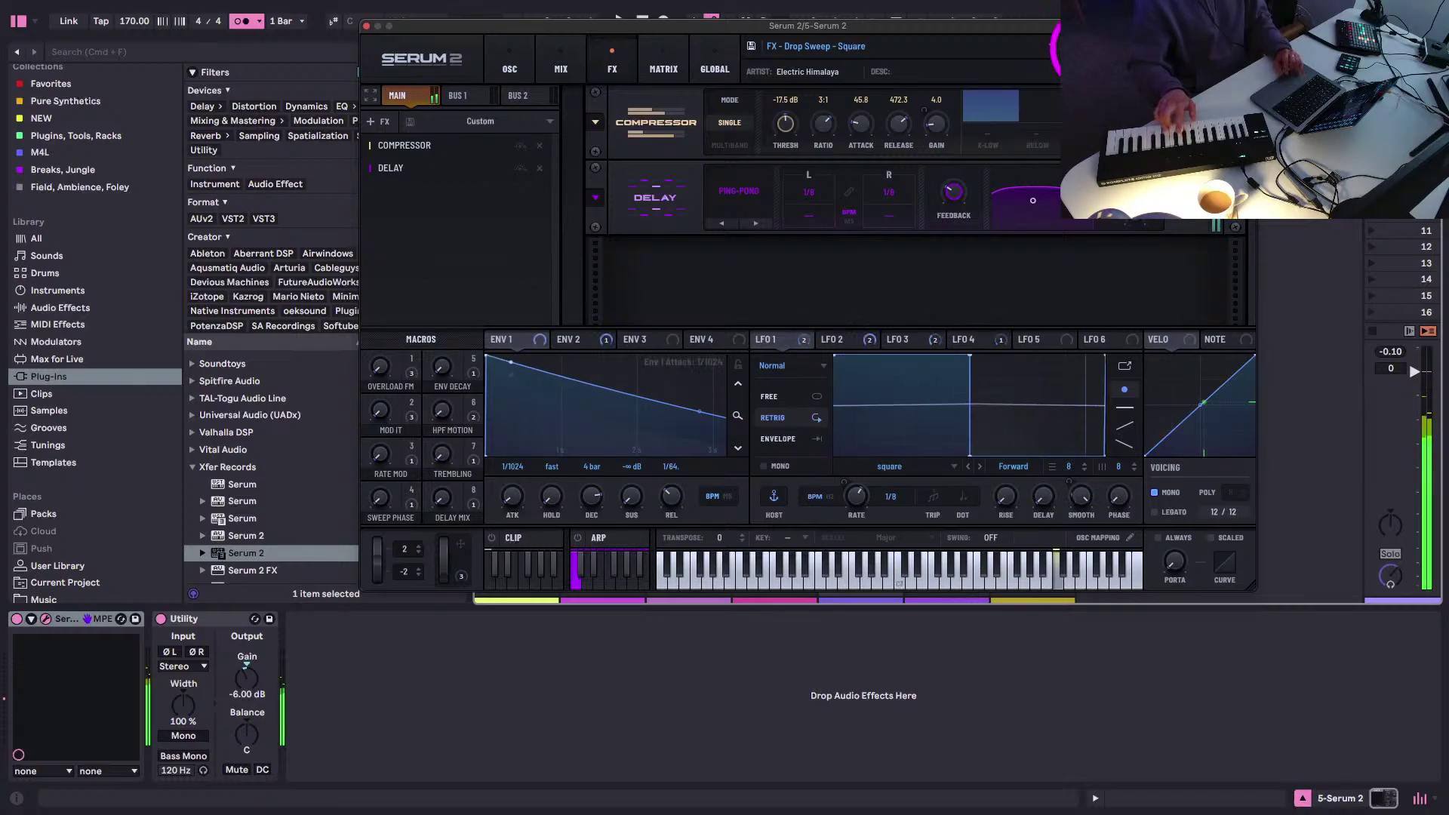
left_click(1097, 49)
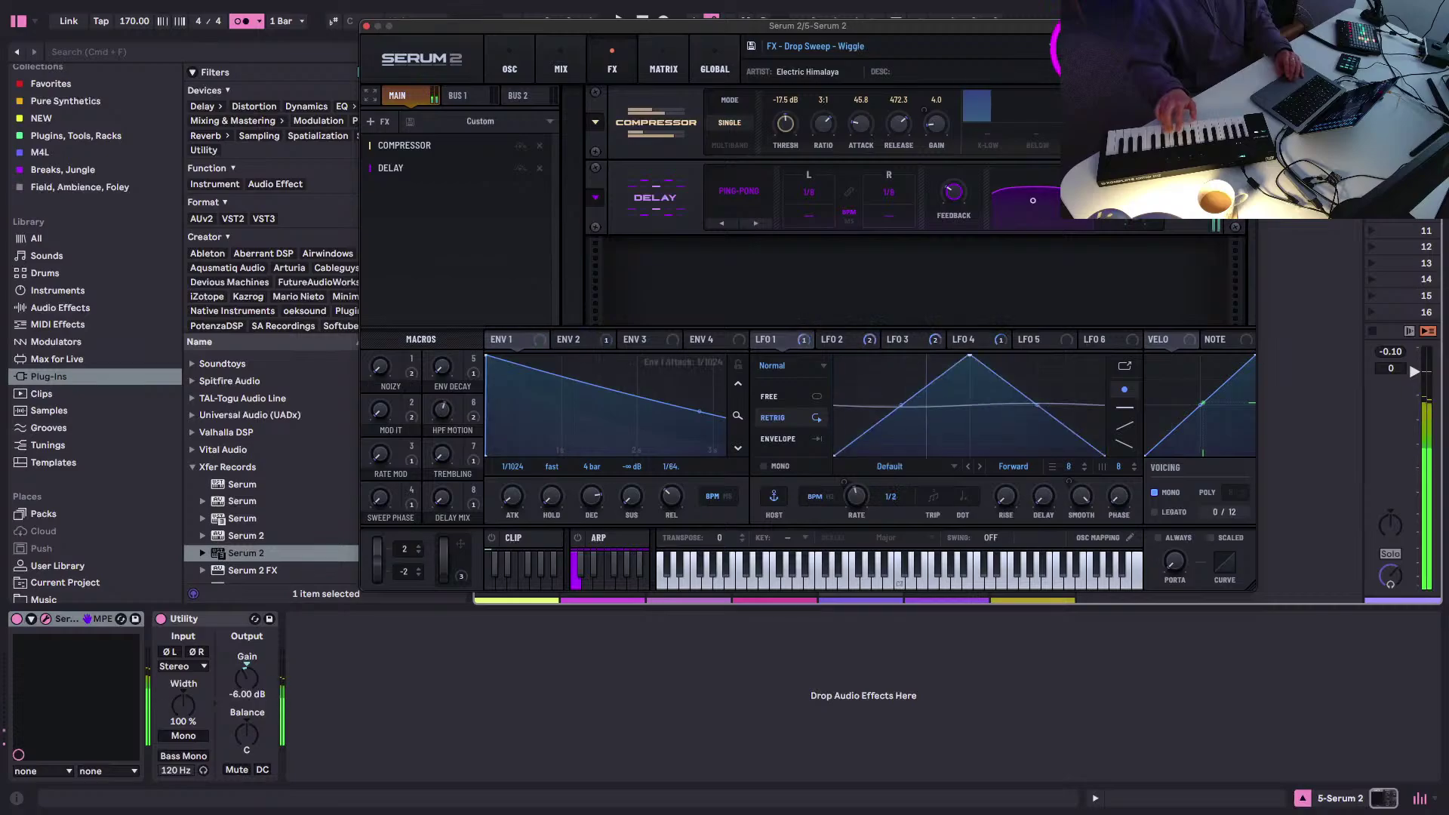
left_click(1097, 49)
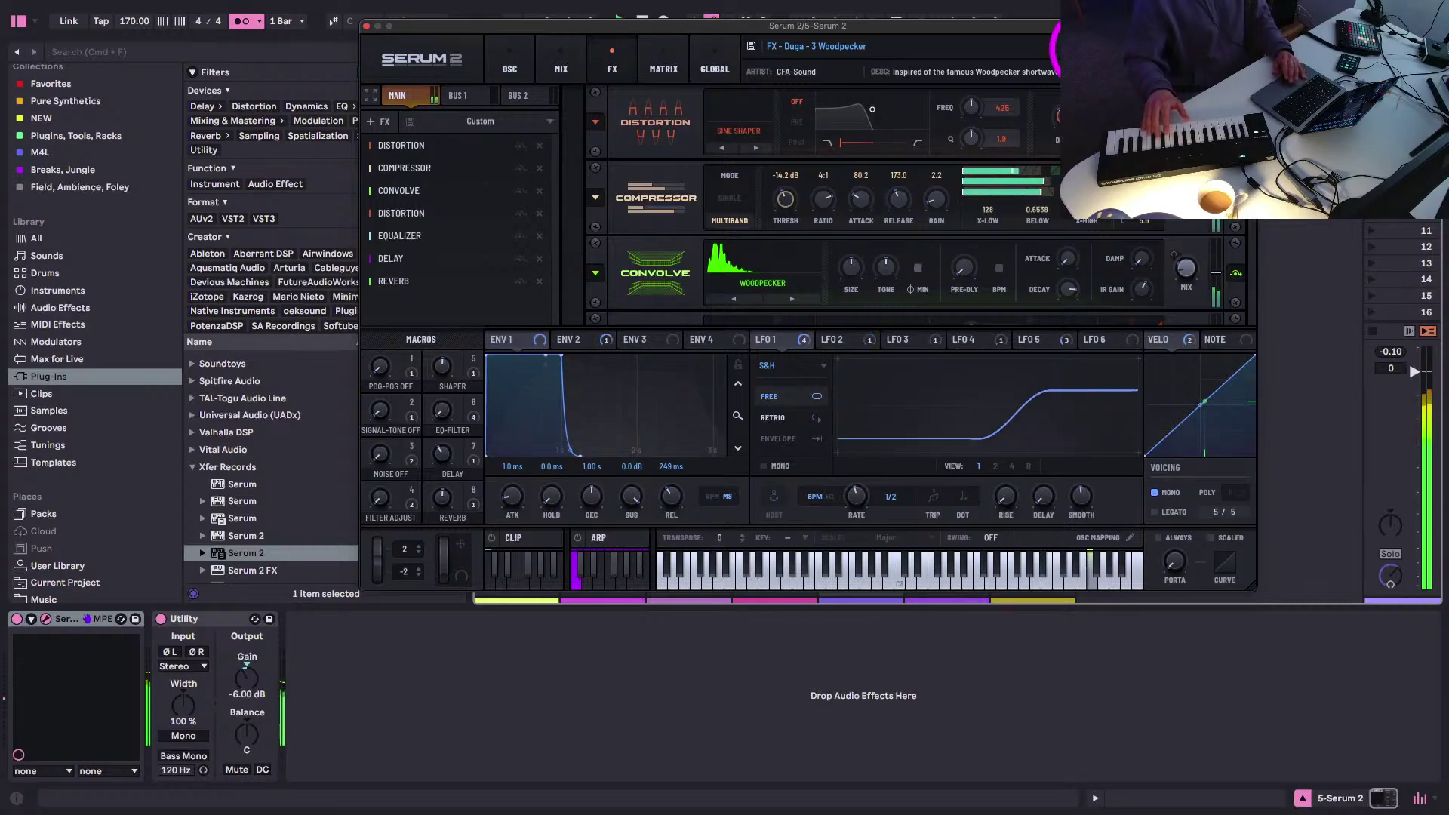
left_click(367, 26)
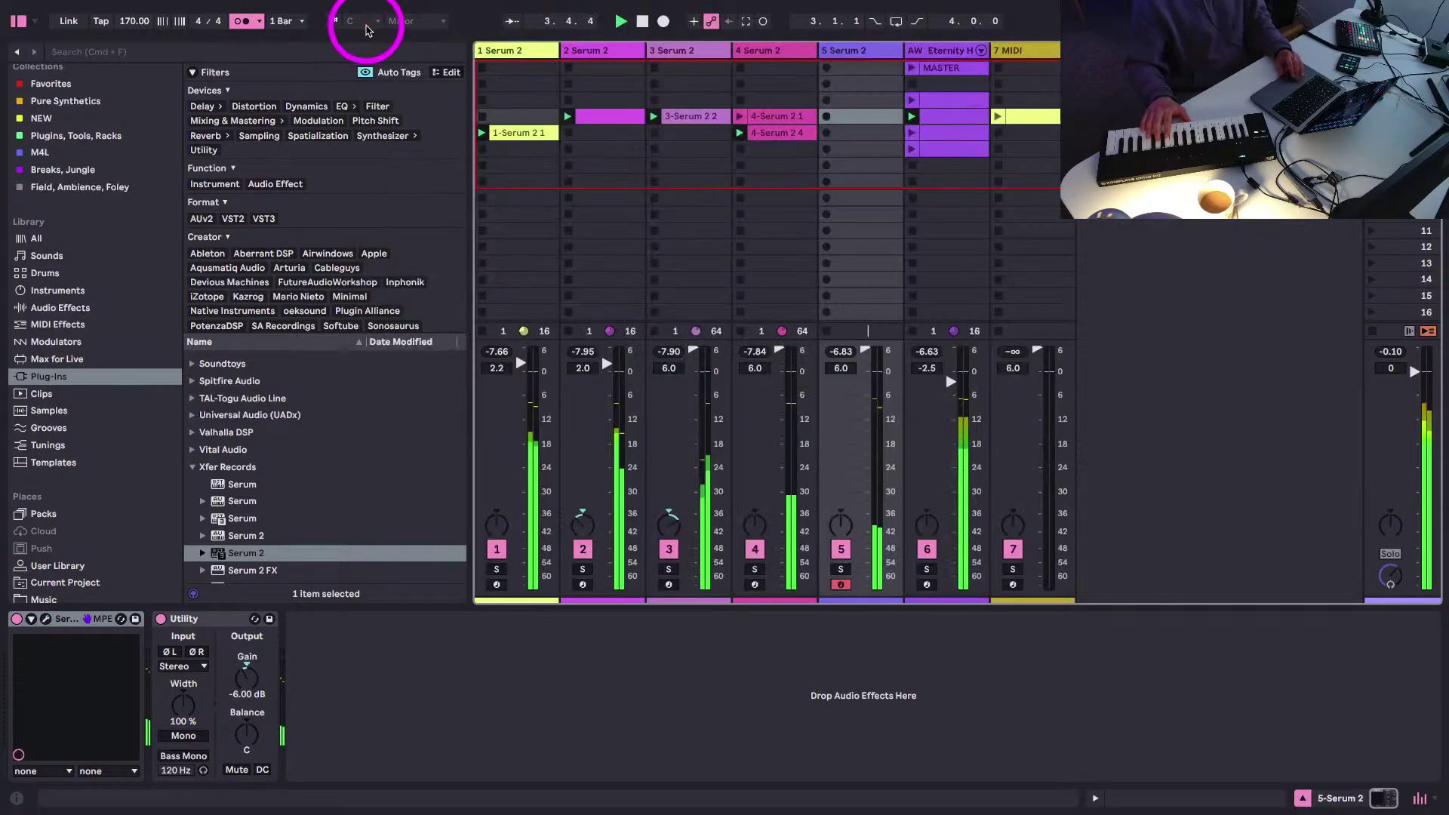
- Record a MIDI clip into the fourth slot of the fifth track and solo the track
left_click(826, 116)
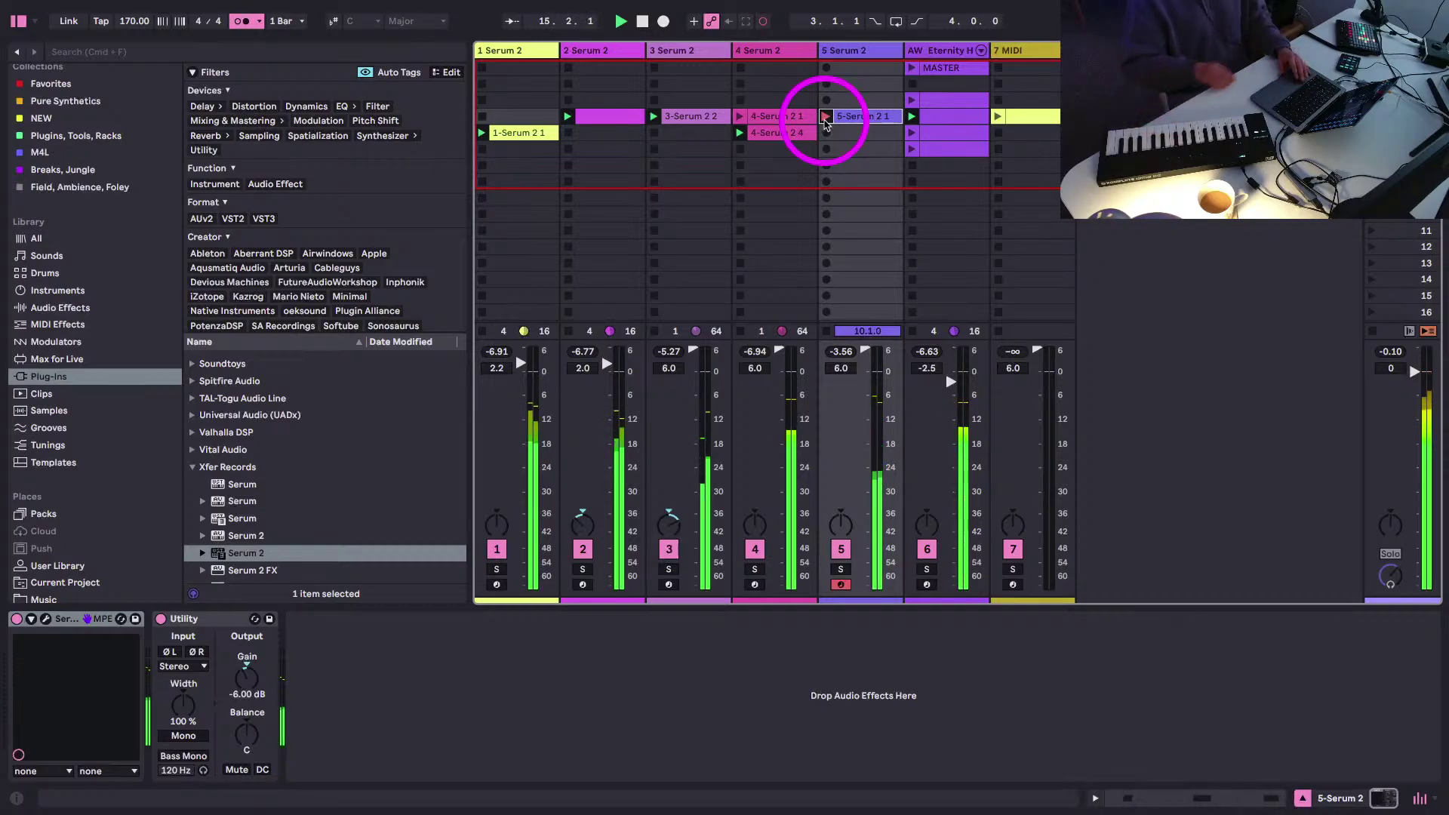
left_click(826, 117)
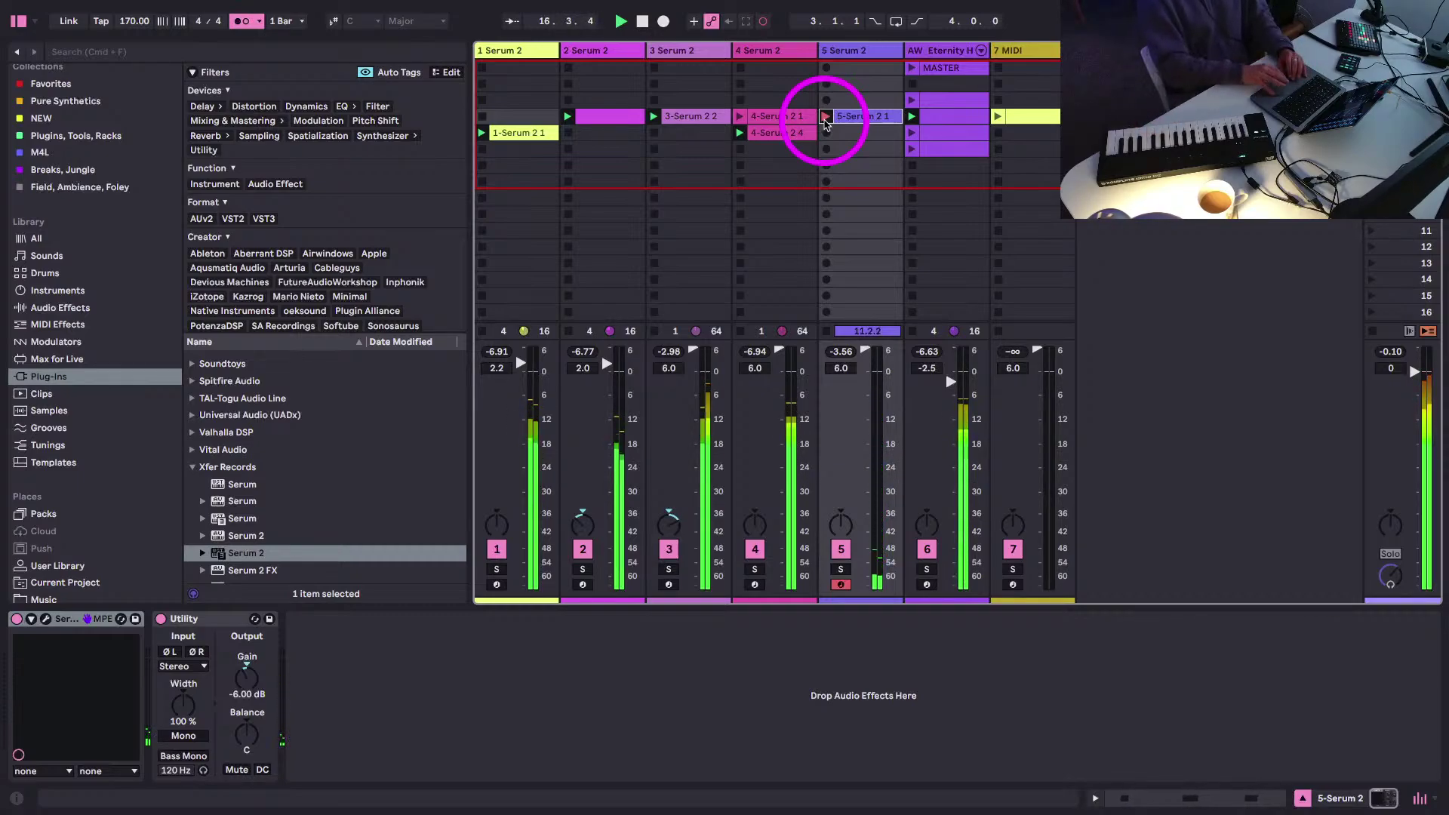
left_click(840, 569)
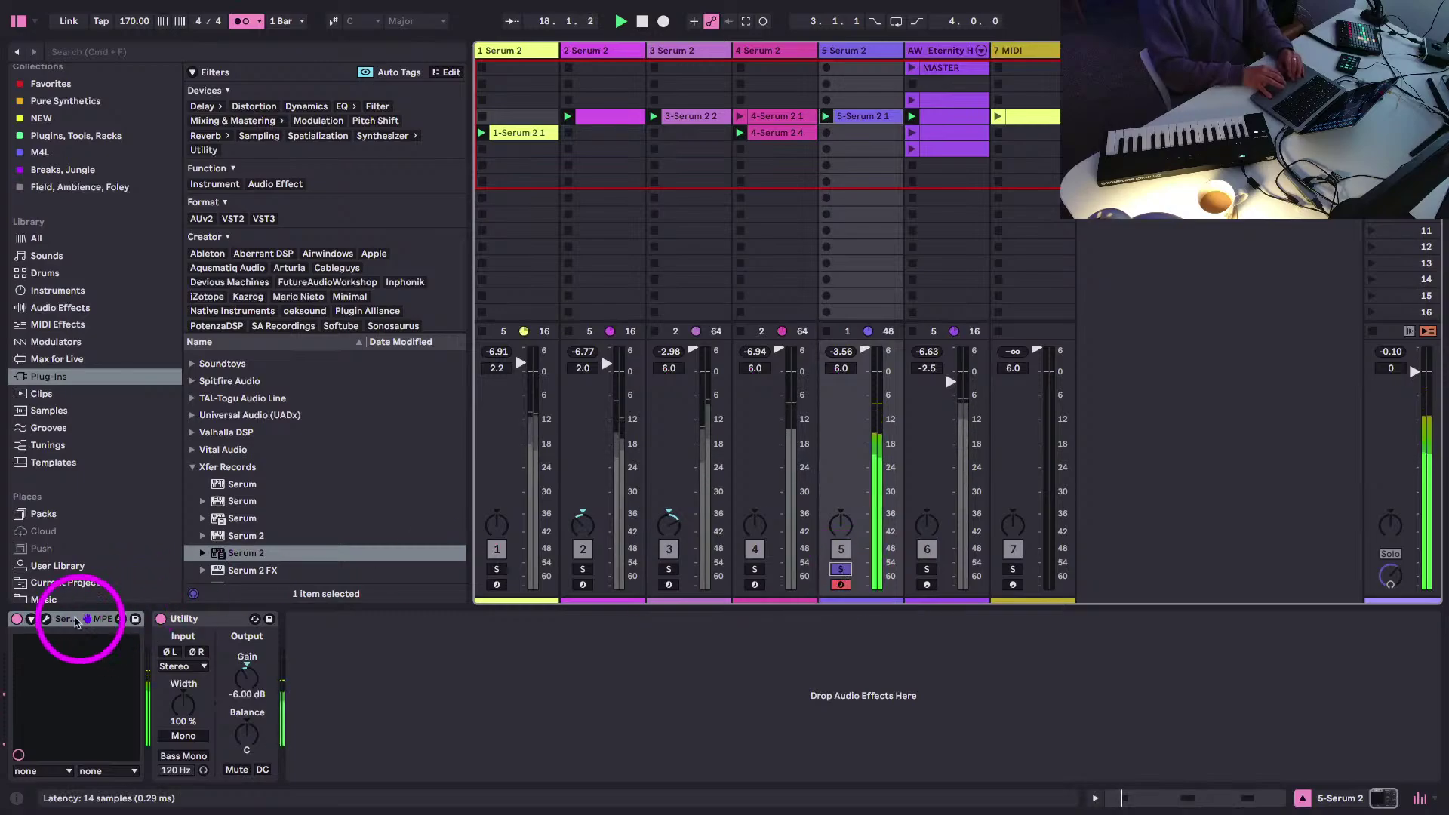
- Switch off the sub oscillator of the Woodpecker preset in the fifth track's Serum 2 during playback
left_click(46, 618)
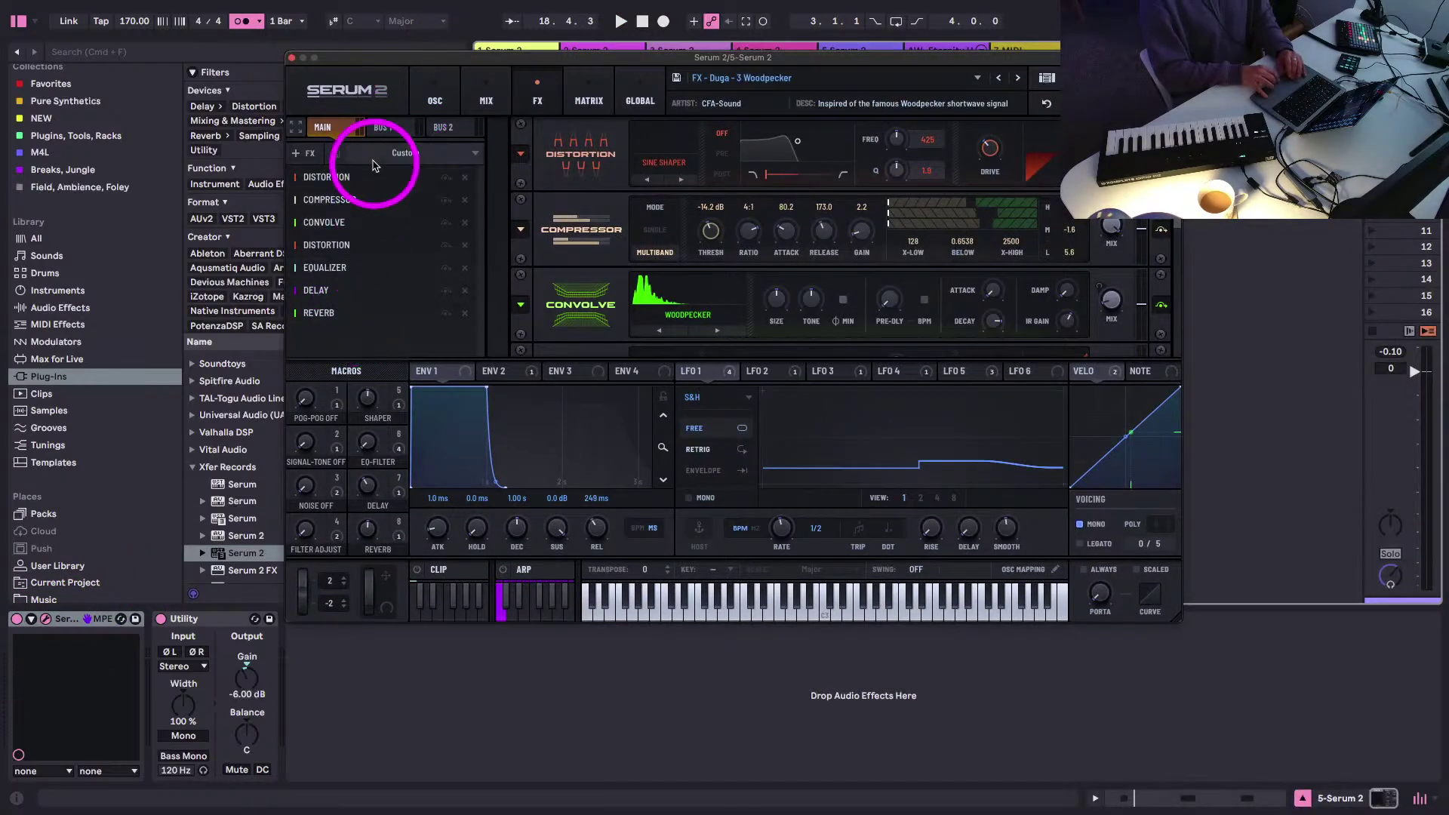
left_click(435, 104)
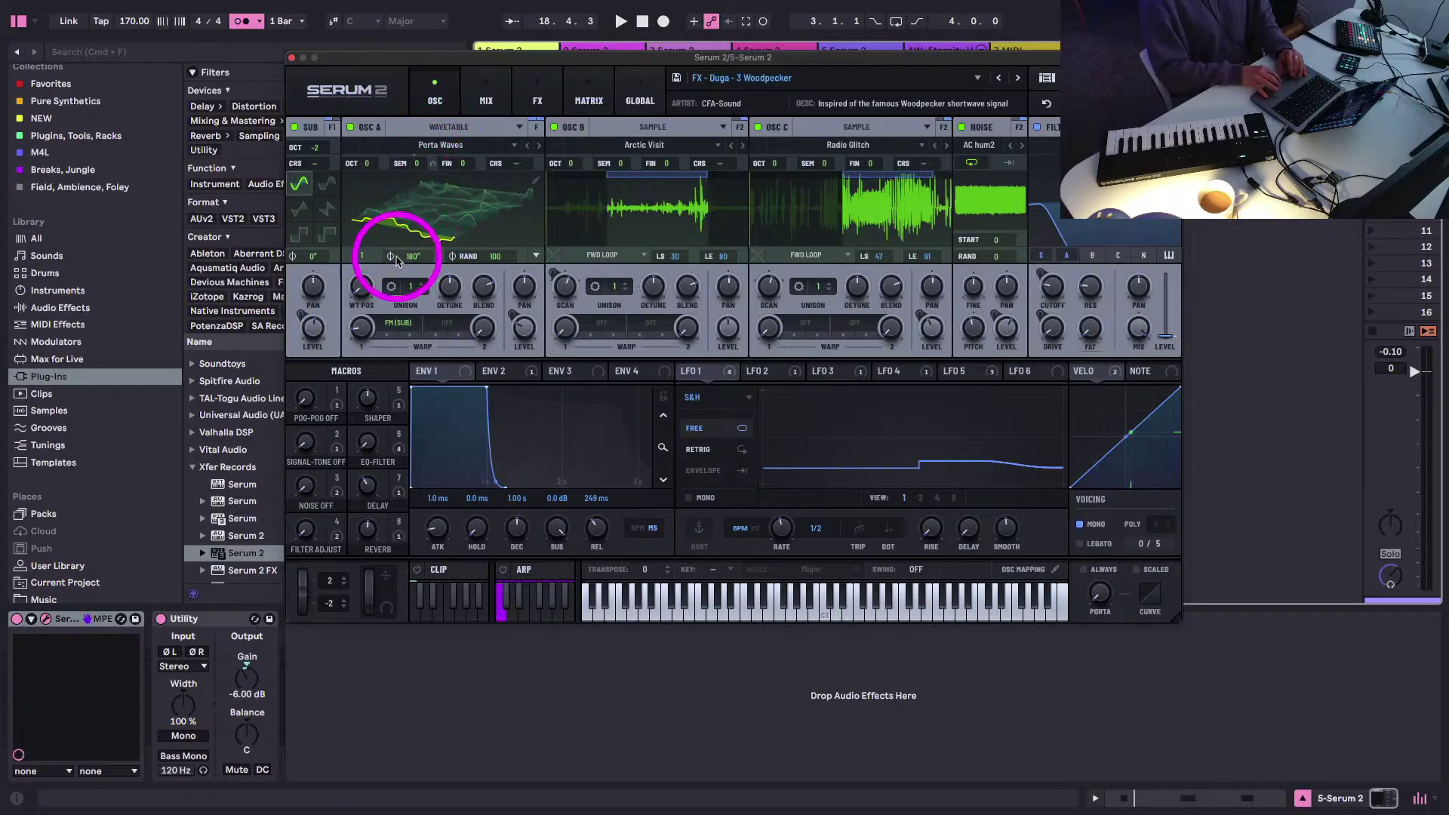
key("space")
left_click(294, 128)
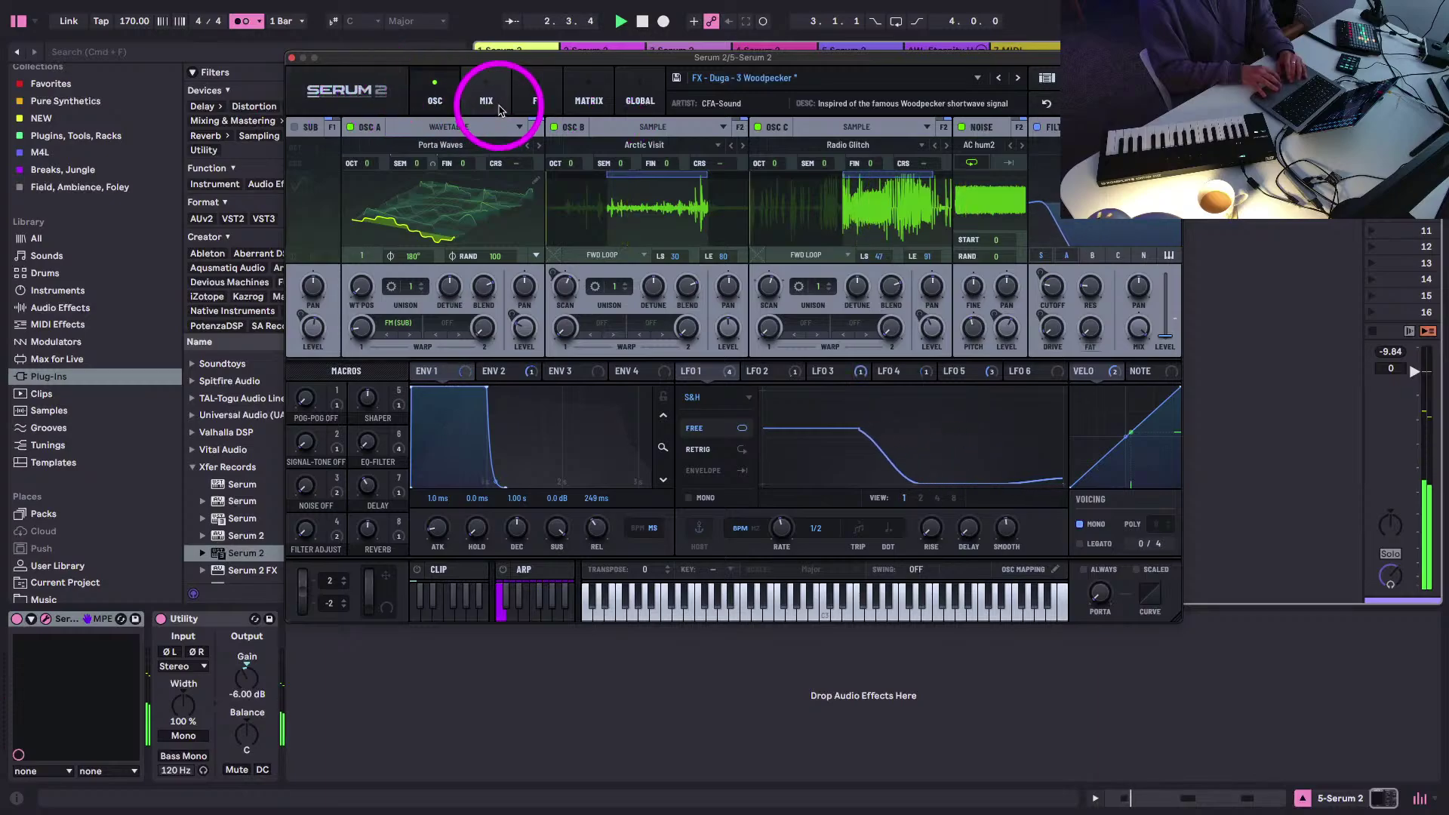
- Review the Woodpecker preset's effects chain, raise its Delay macro and close the Serum 2 window
left_click(535, 99)
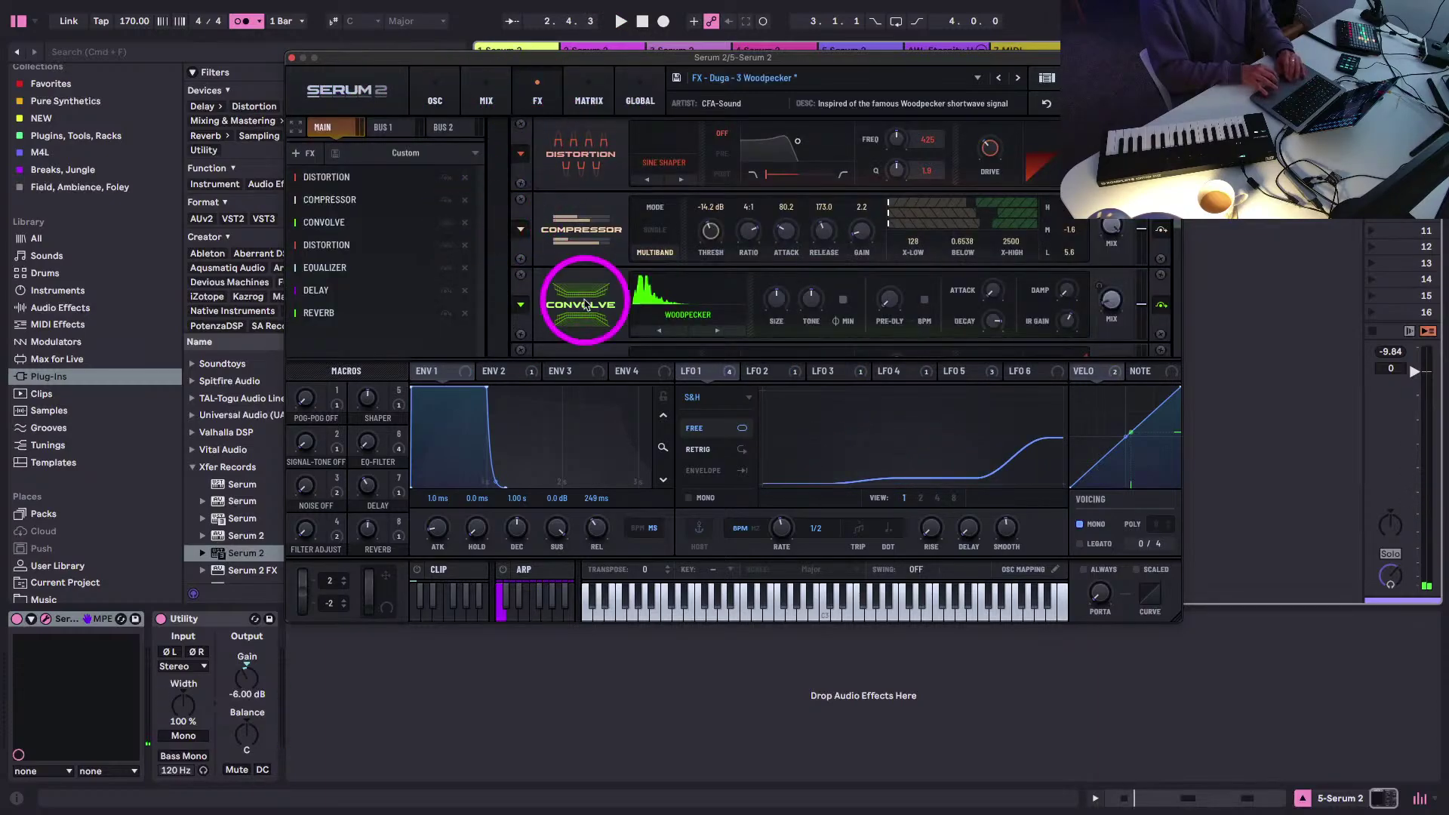
mouse_move(585, 304)
left_mouse_down()
mouse_move(582, 242)
mouse_move(539, 300)
mouse_move(556, 326)
mouse_move(572, 281)
mouse_move(686, 256)
mouse_move(689, 285)
mouse_move(568, 294)
left_mouse_up()
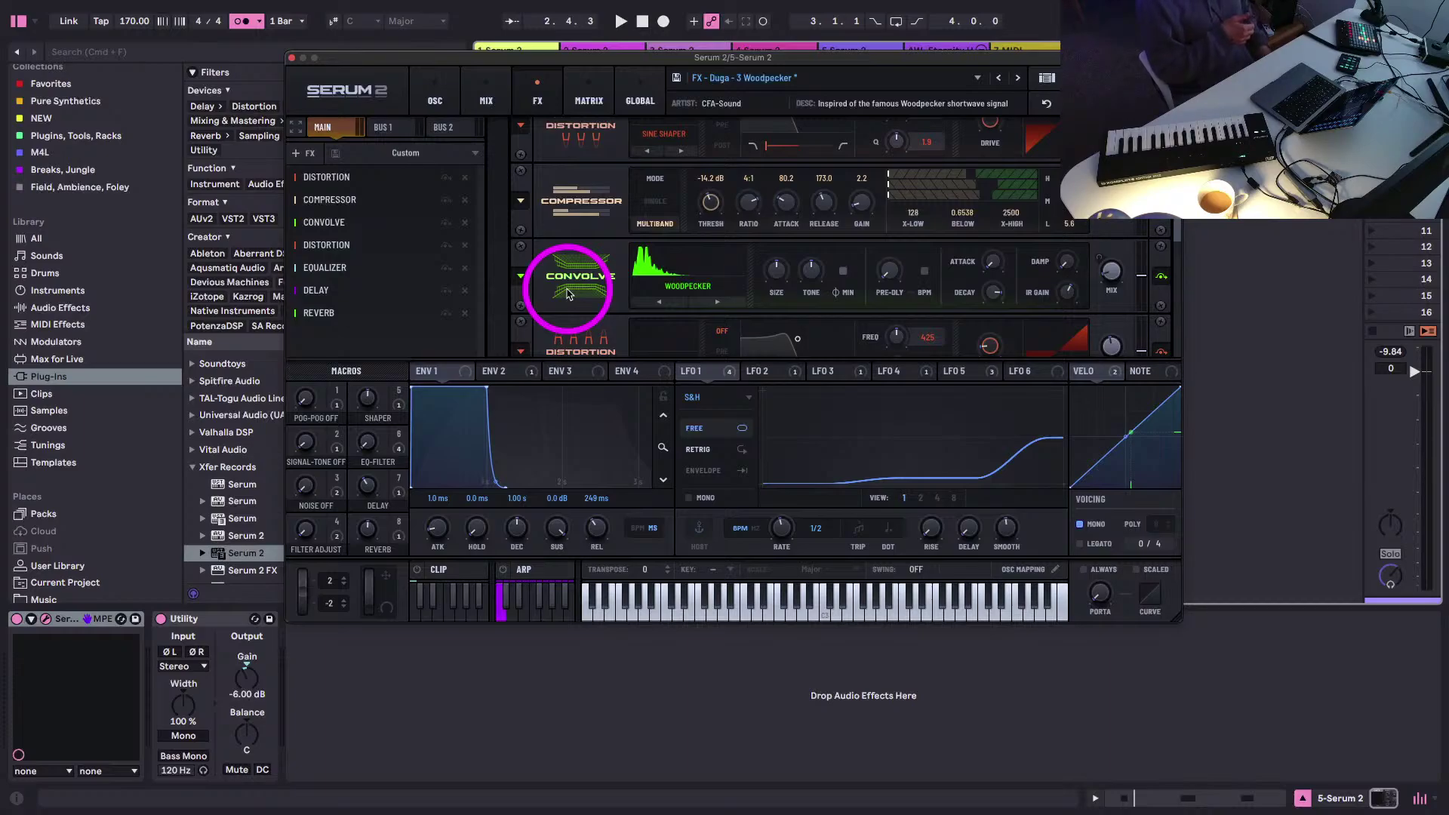
scroll(568, 294, "down", 10)
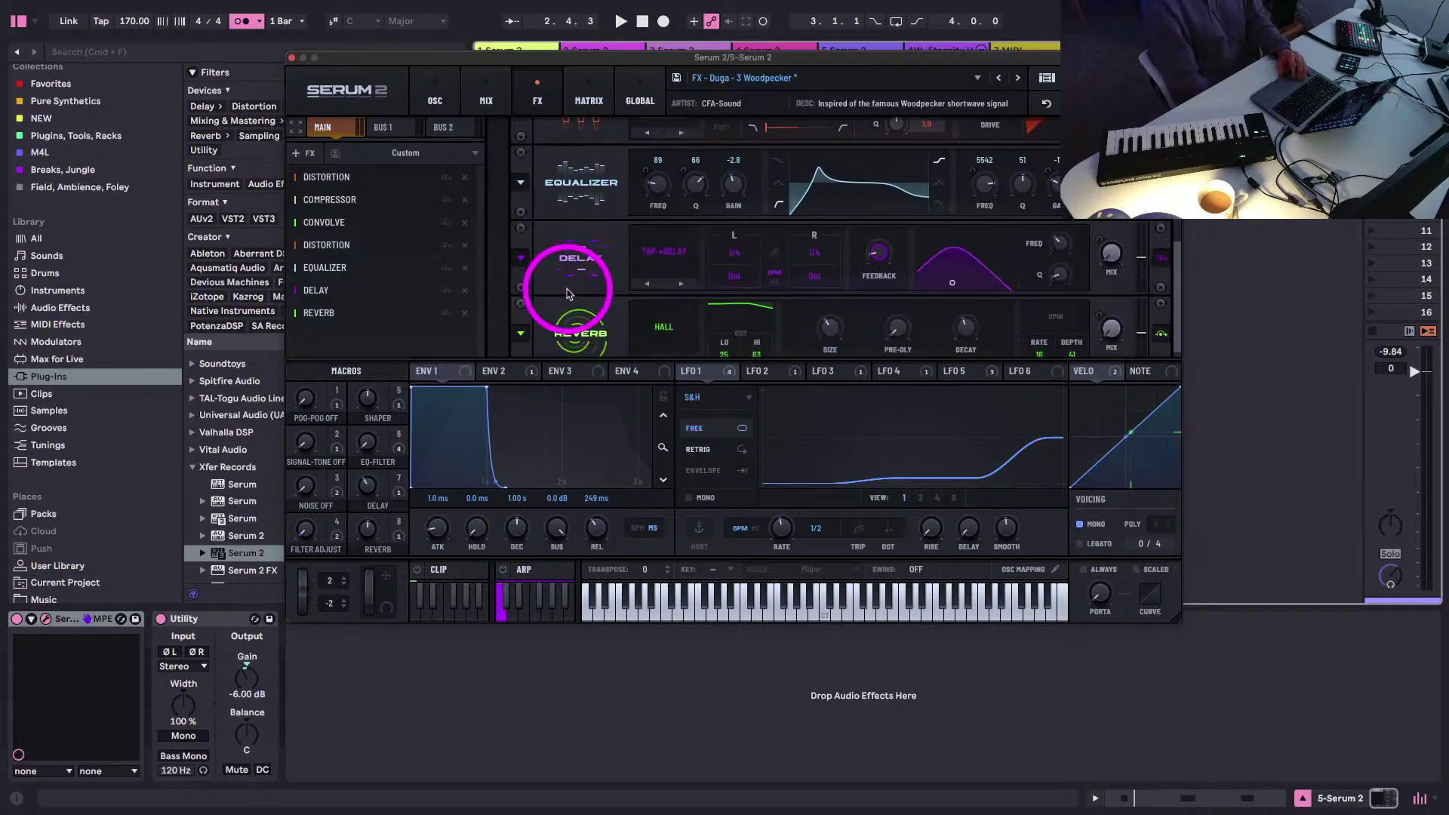
scroll(568, 294, "down", 1)
scroll(567, 294, "up", 6)
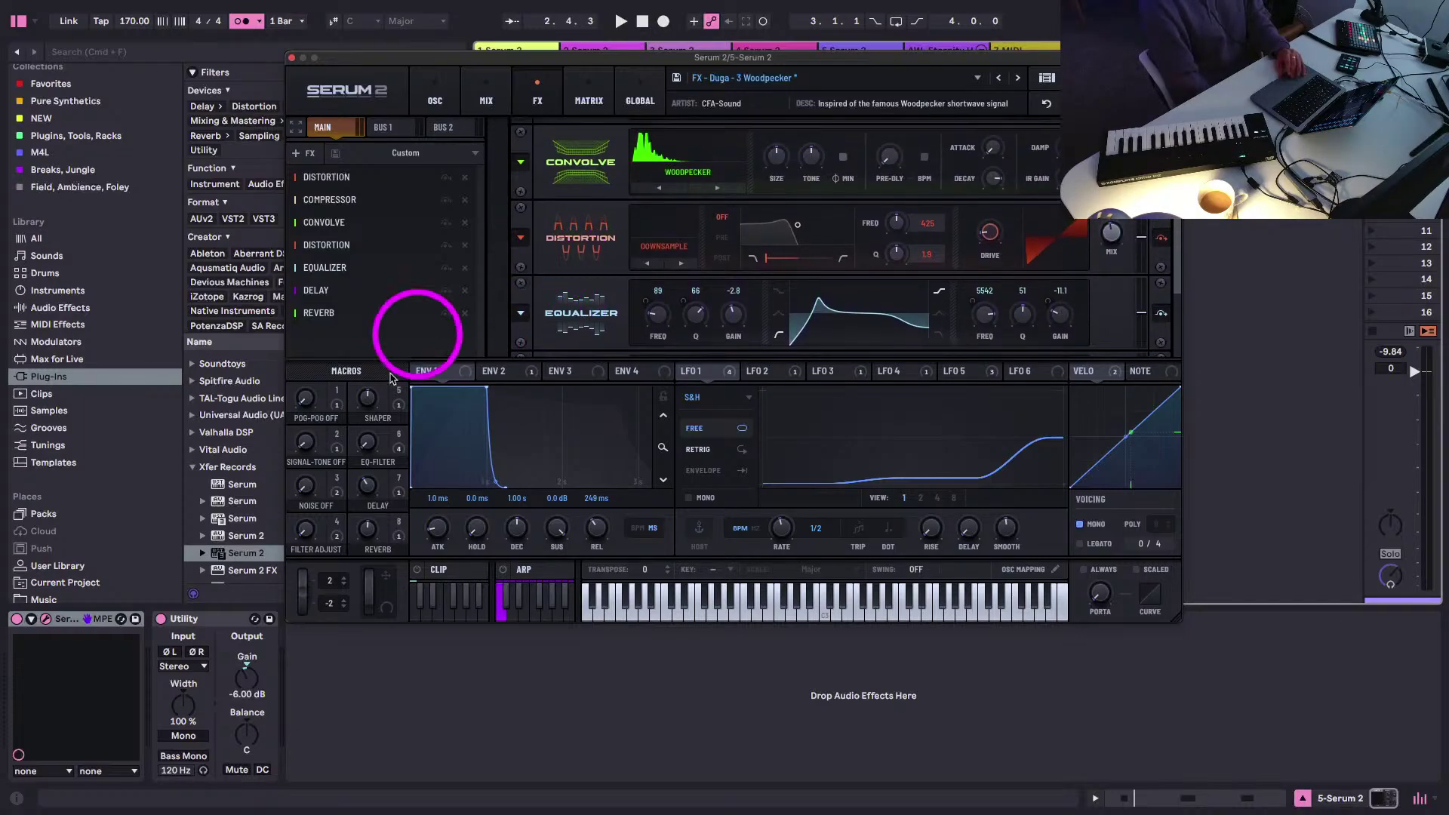
scroll(225, 528, "down", 2)
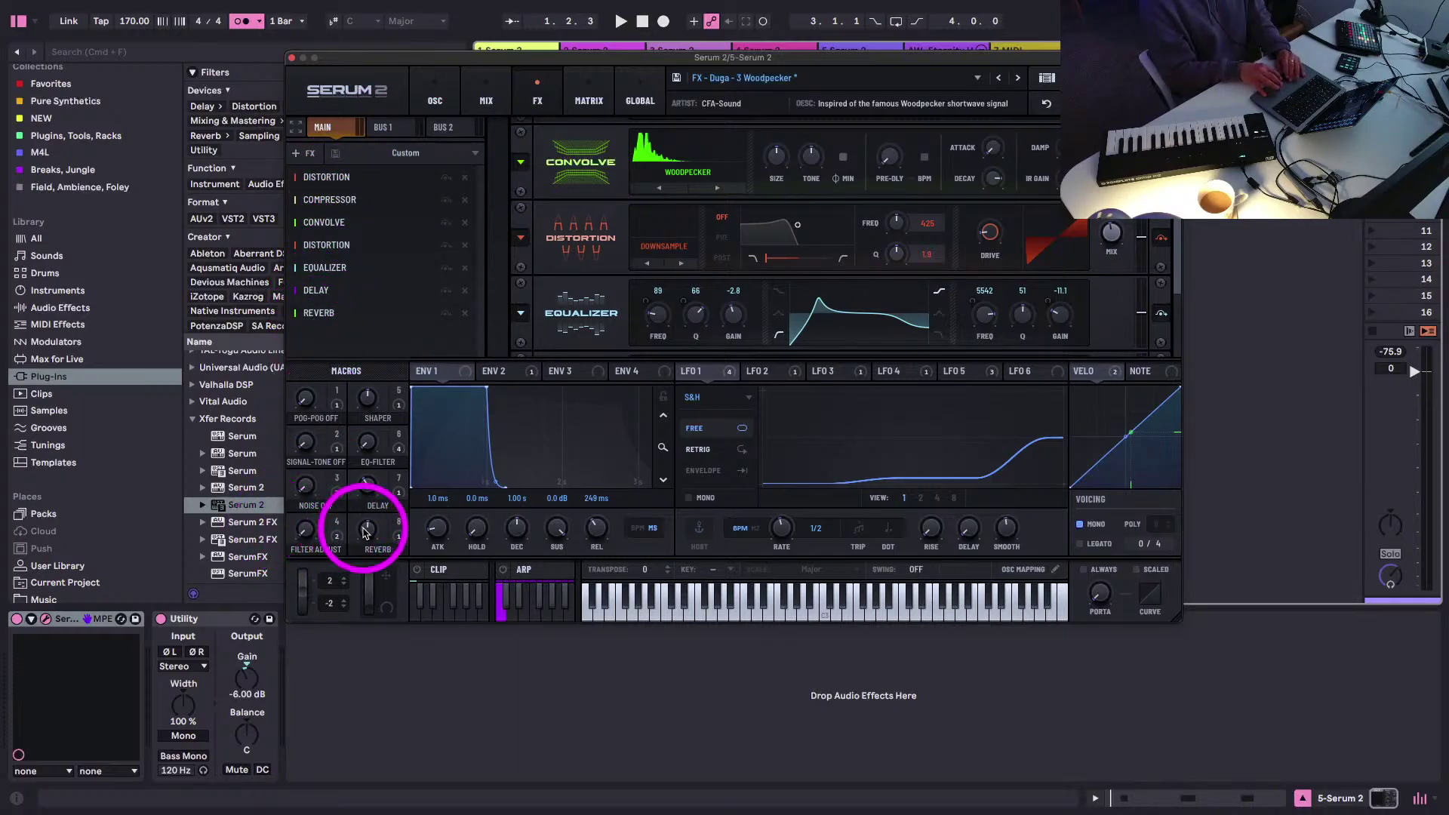
left_click_drag(370, 480, 364, 422)
left_click(291, 57)
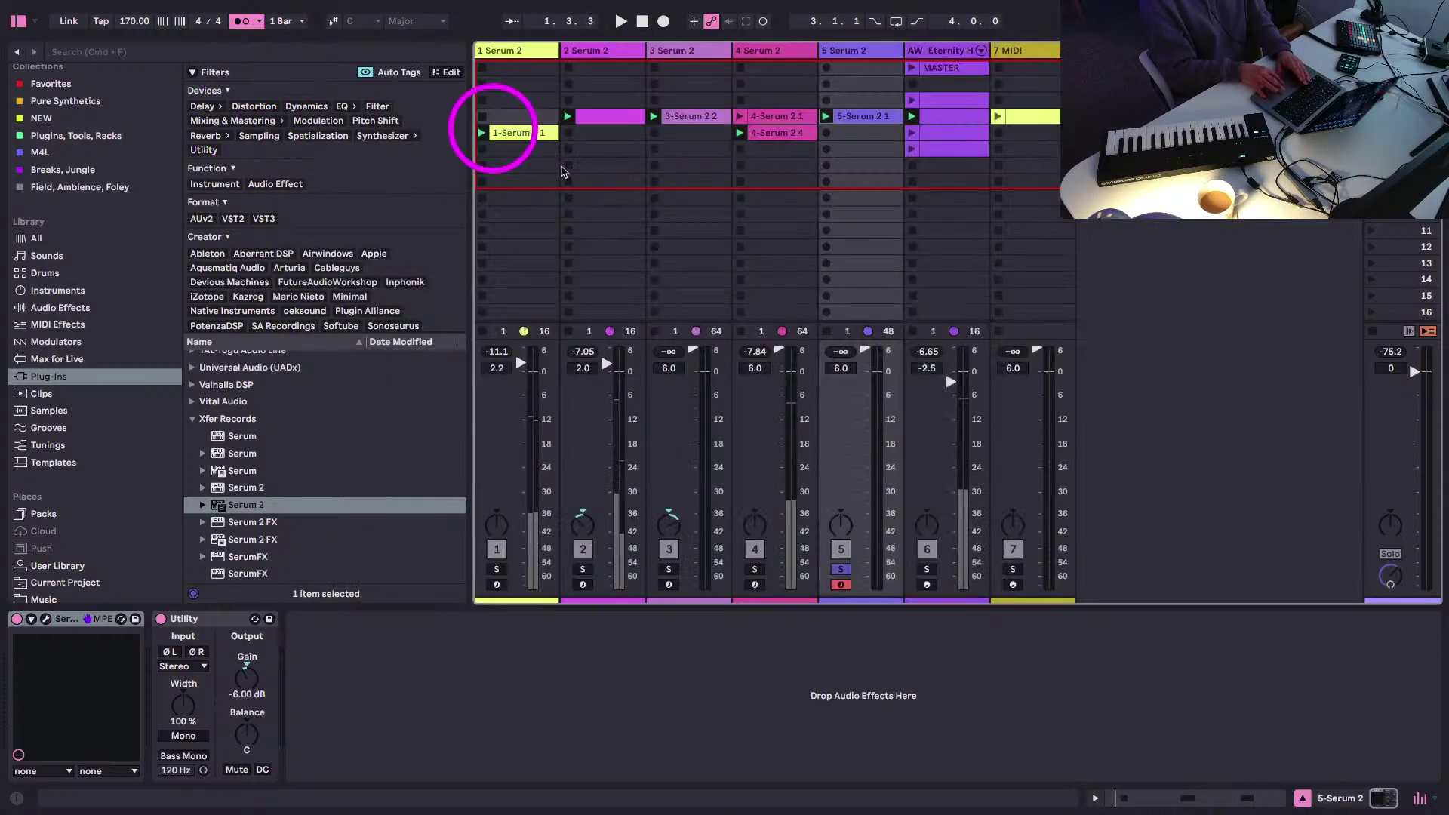
- Unsolo the fifth track and insert a new MIDI track after it
left_click(841, 569)
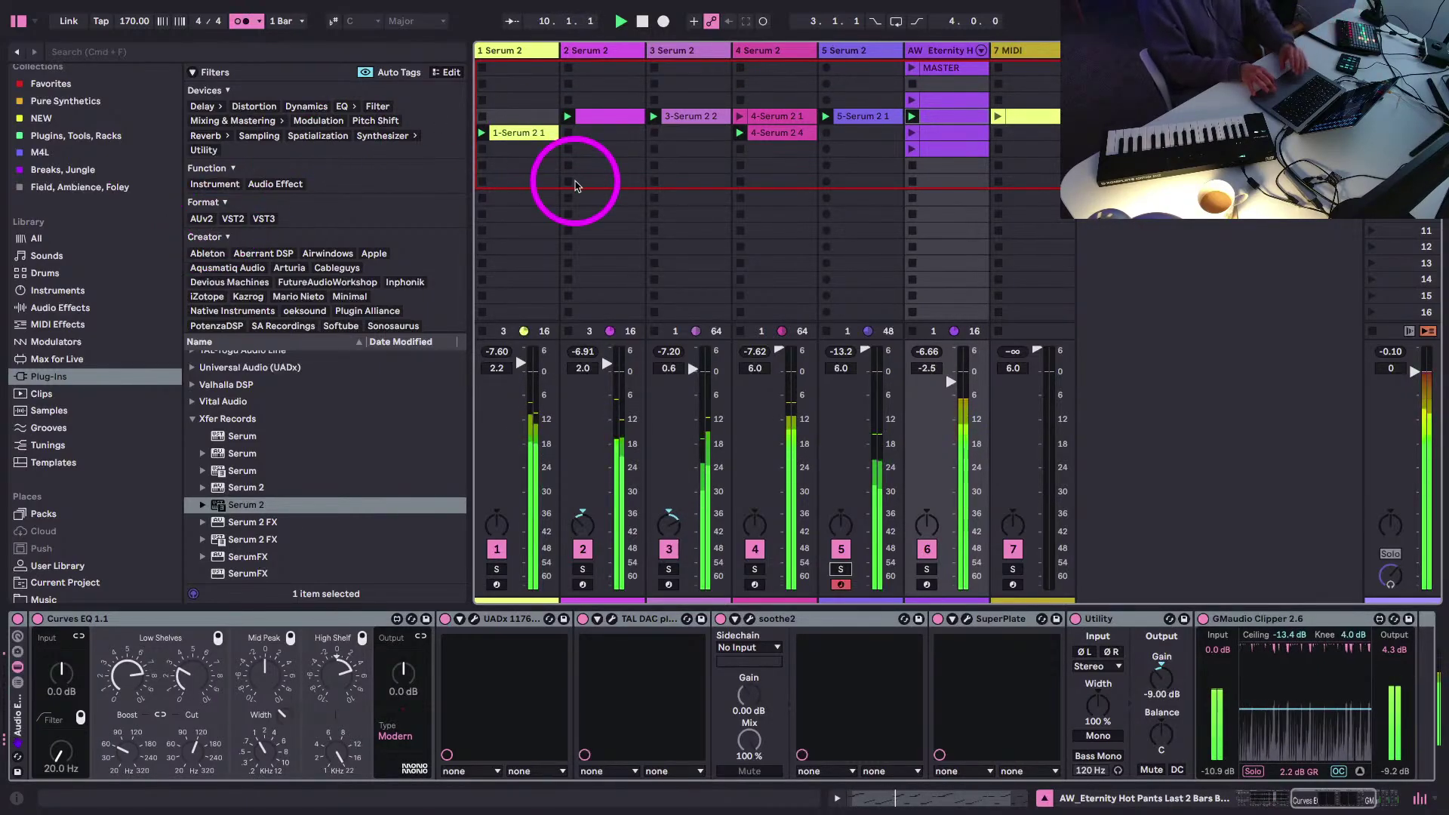
key("super+shift+t")
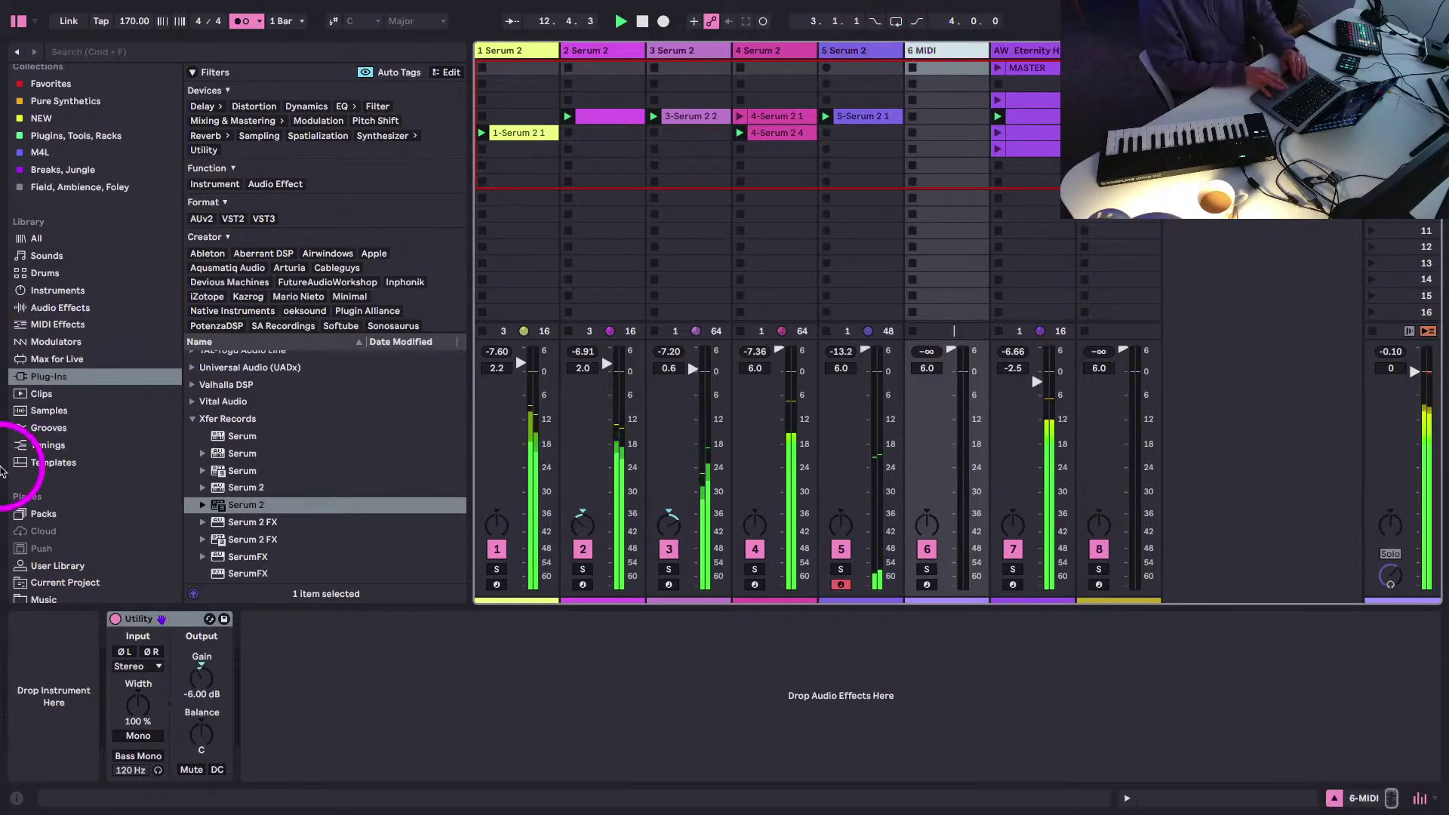
- Load Serum 2 on the sixth track with the factory Lead preset LD - Analog Crispy Cotton and close its window
left_click_drag(214, 504, 41, 711)
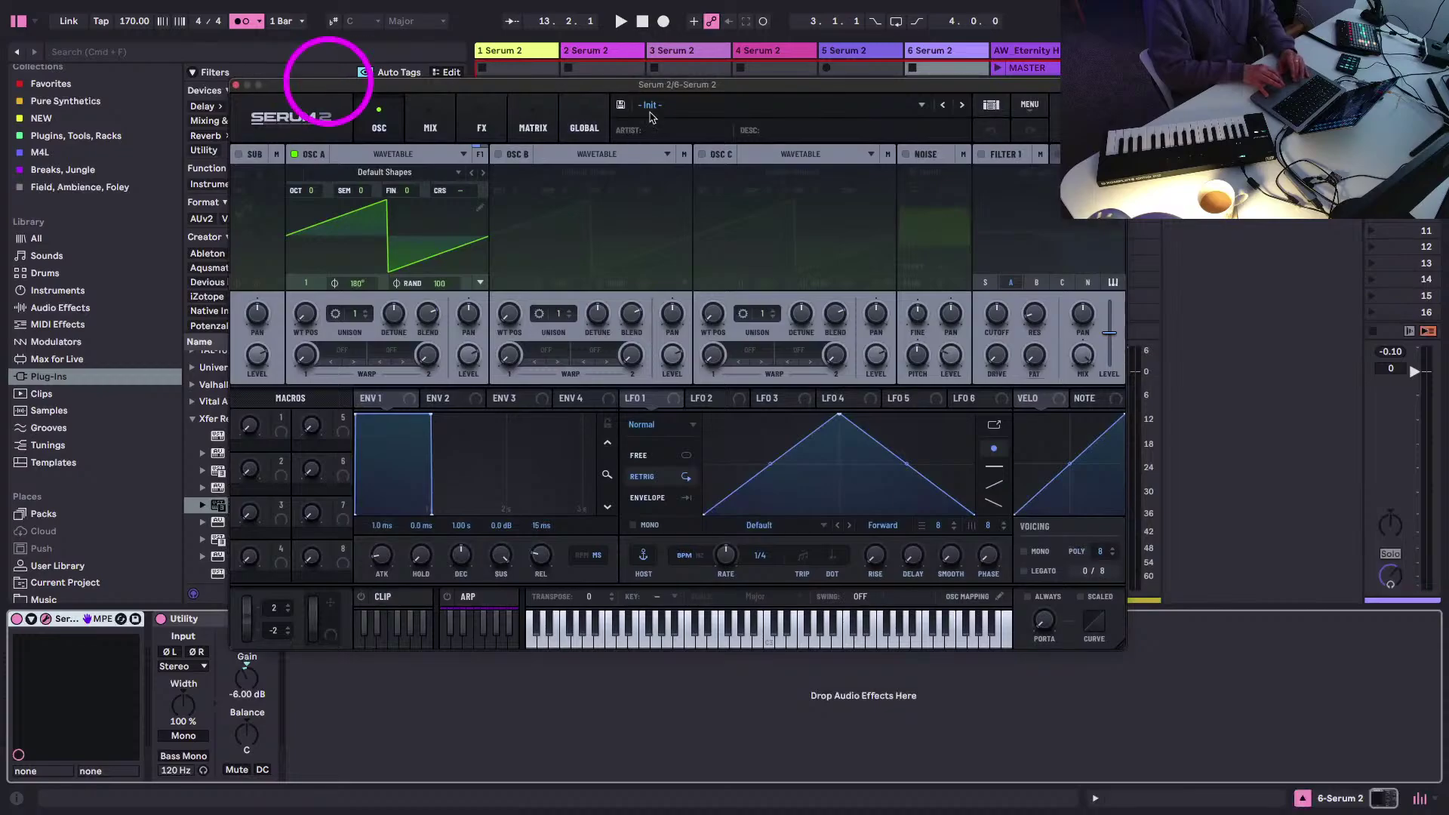
left_click(696, 105)
mouse_move(920, 124)
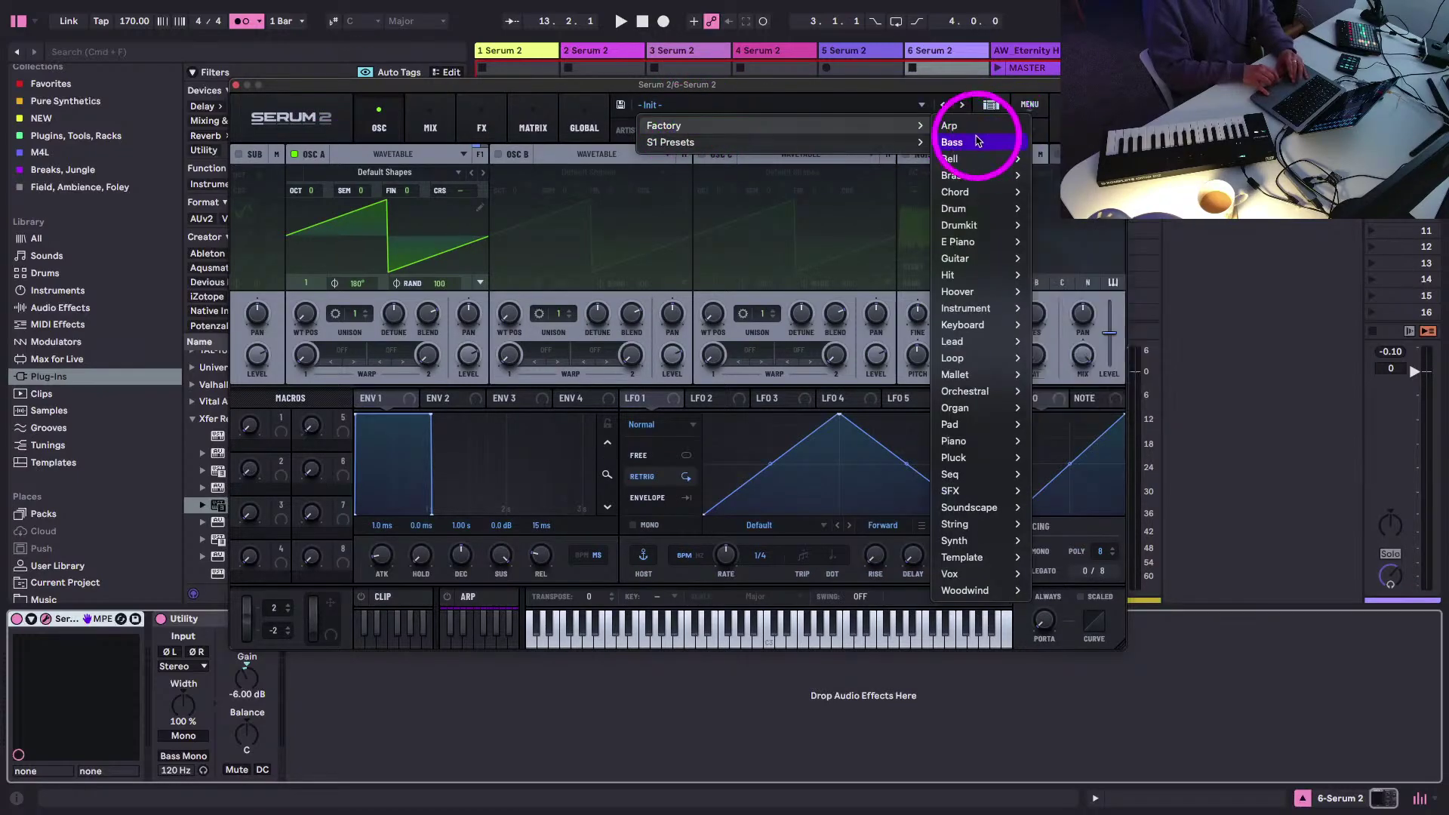
mouse_move(958, 345)
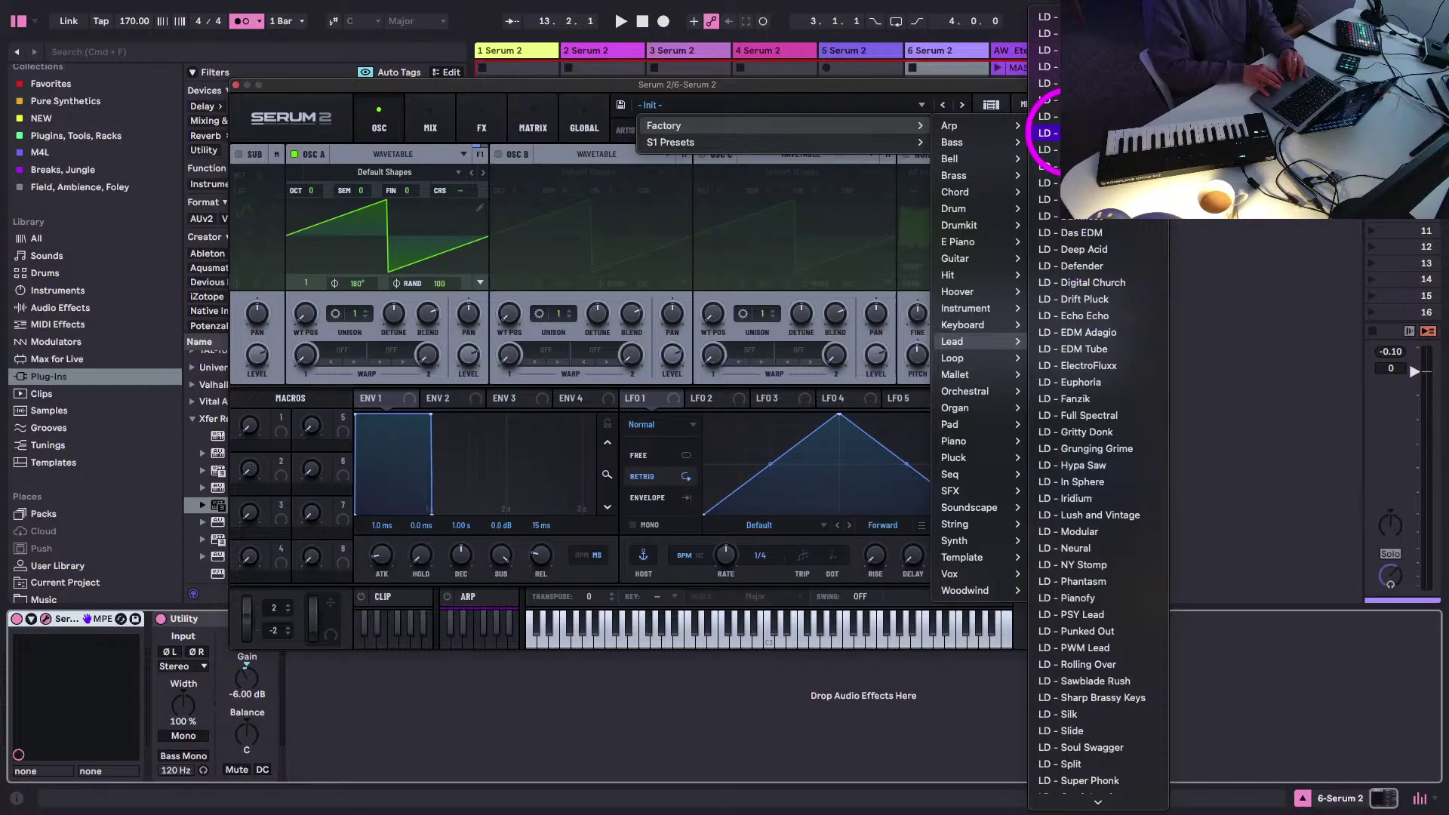
left_click(1045, 17)
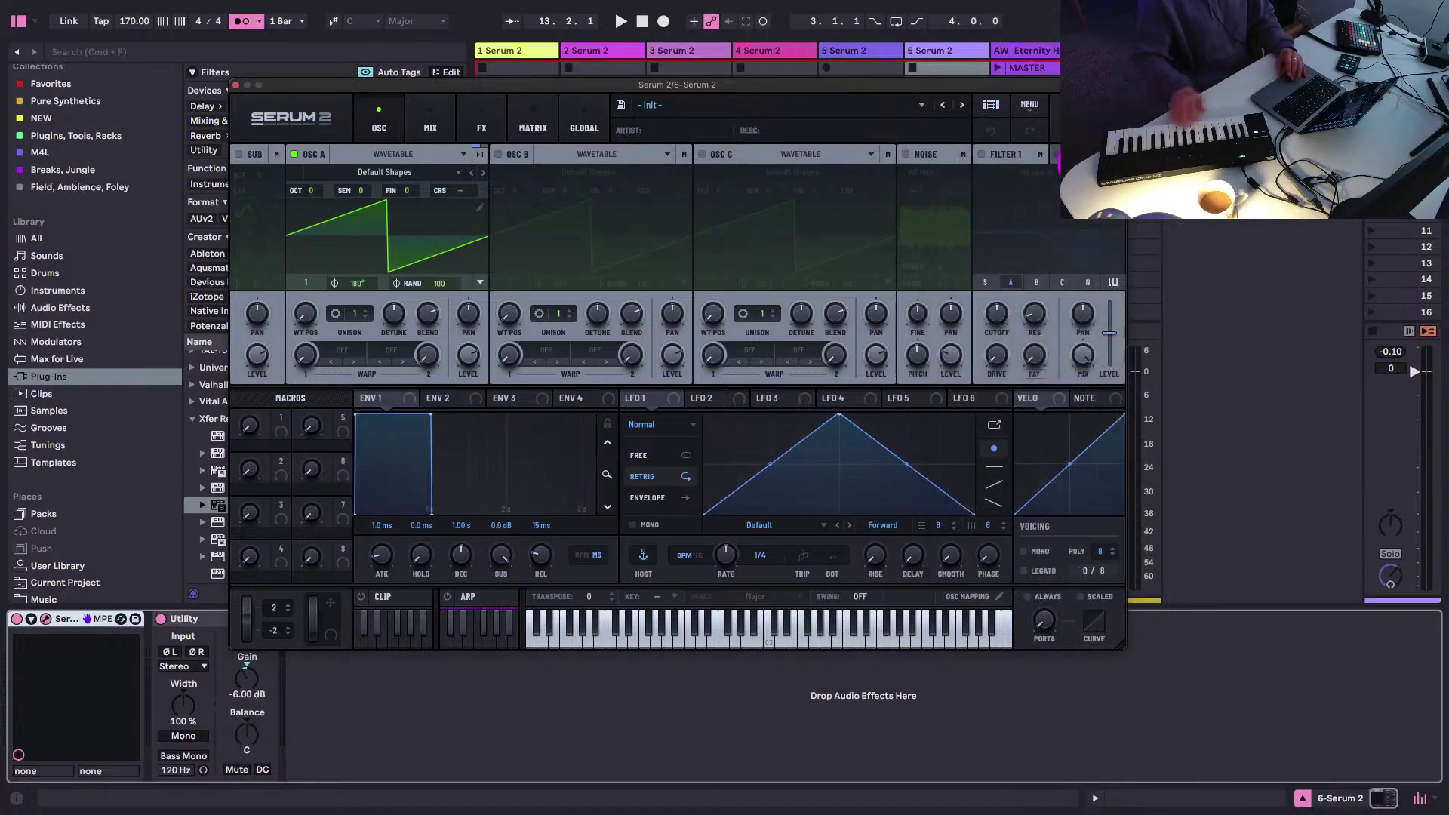
left_click(235, 85)
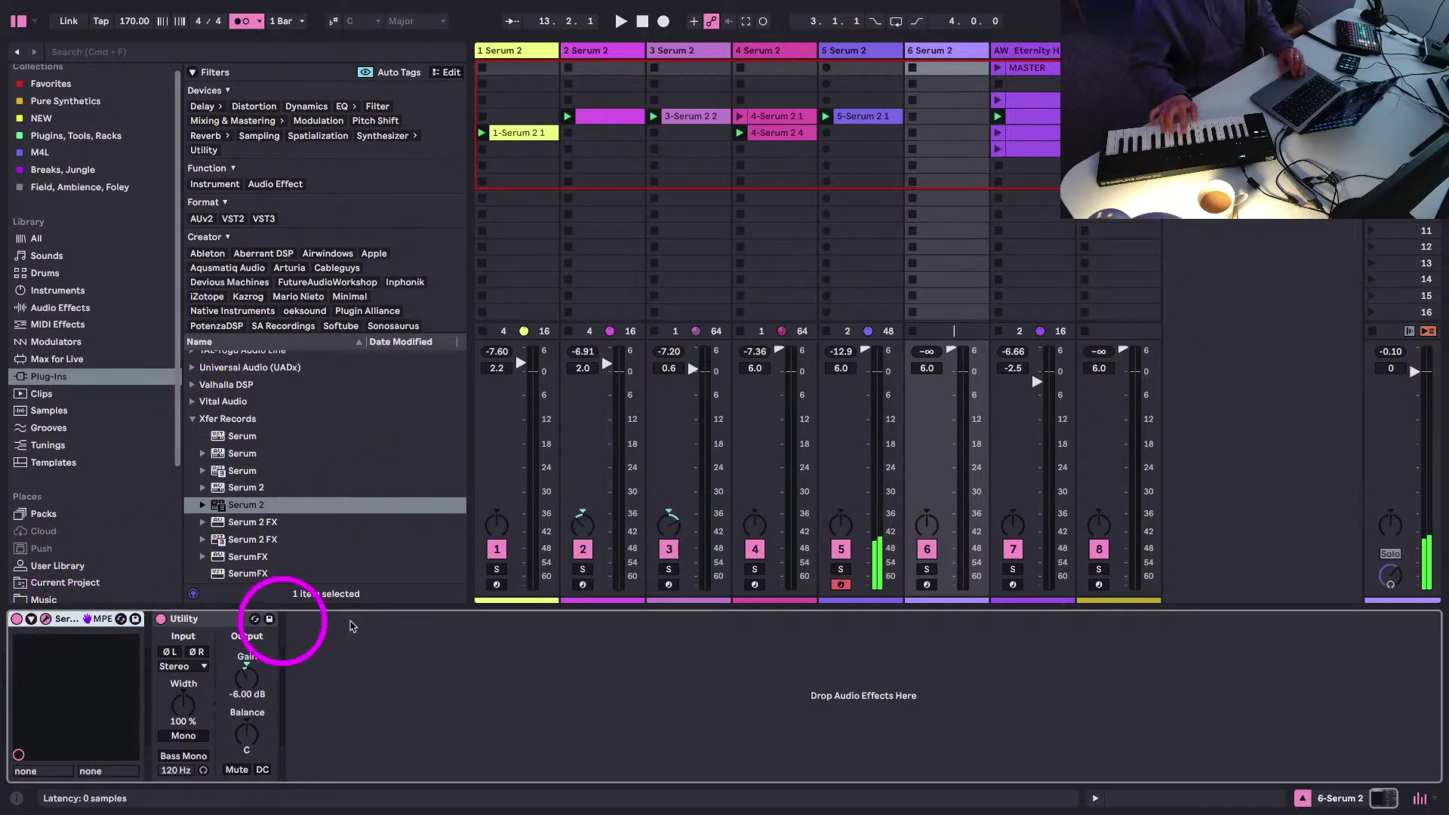
- Reopen the sixth track's Serum 2 window, shrink it to uncover the mixer and arm the sixth track for recording
left_click(45, 618)
left_click_drag(536, 52, 397, 55)
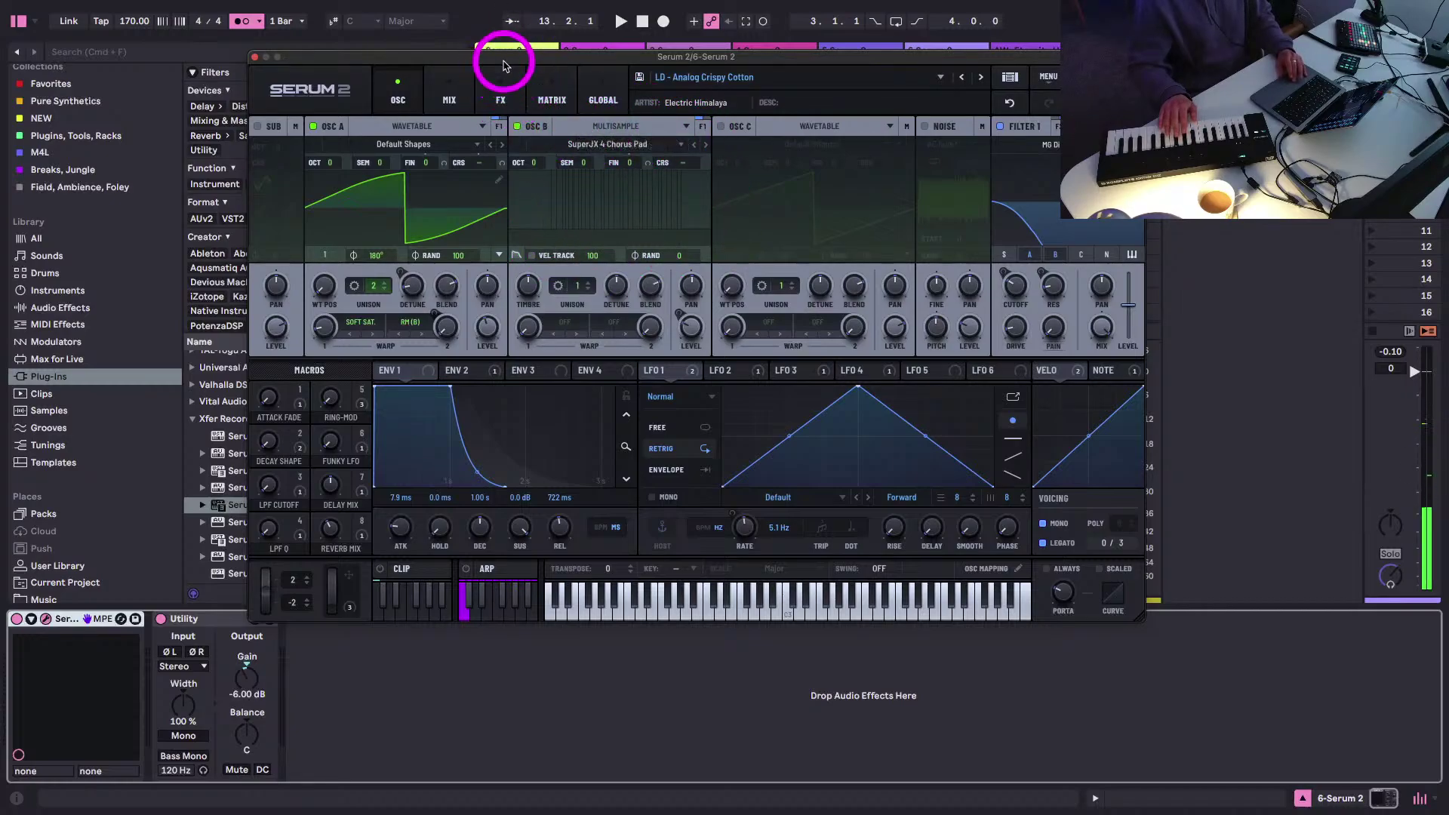
left_click_drag(502, 58, 314, 62)
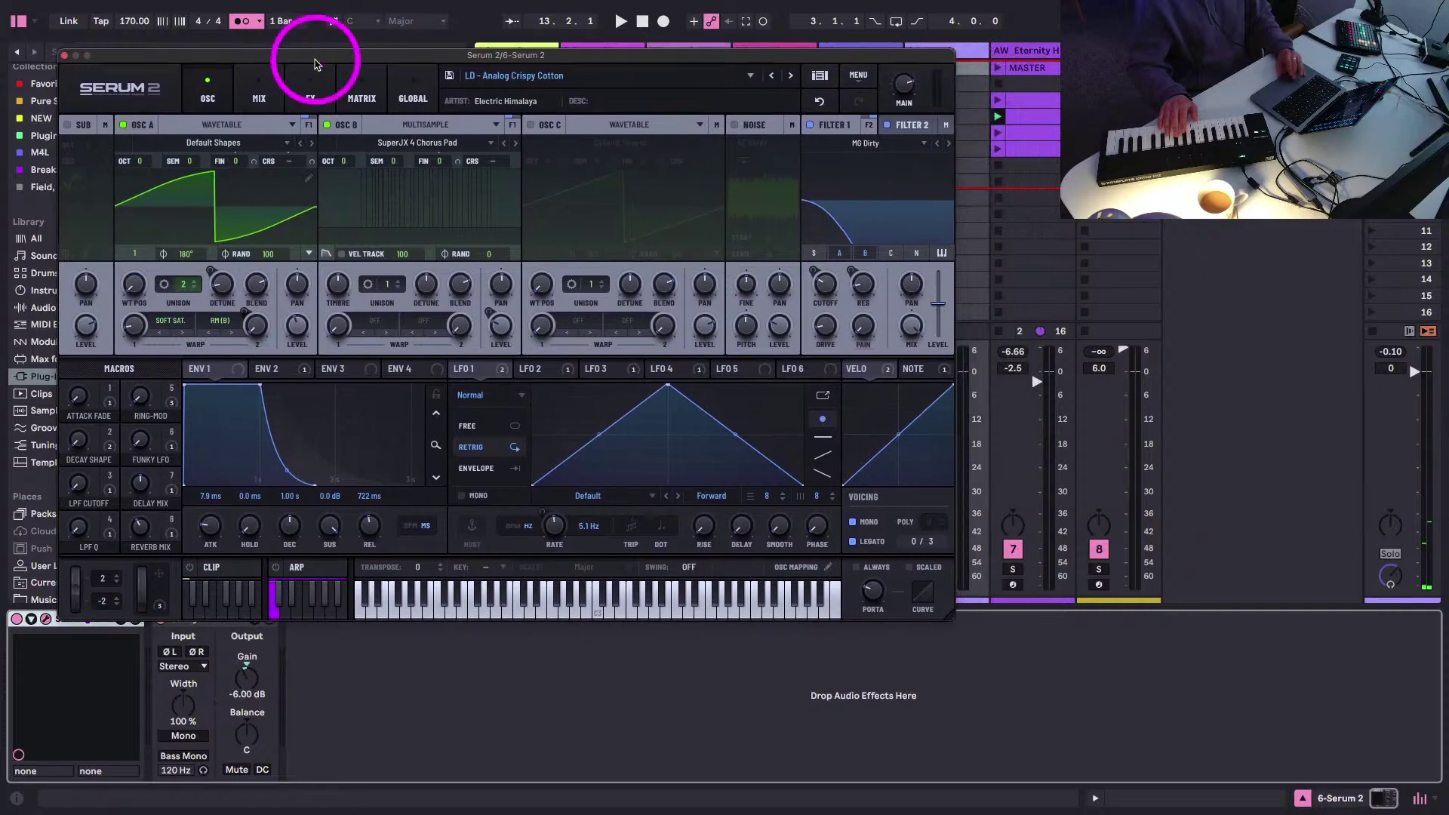
left_click_drag(722, 61, 644, 51)
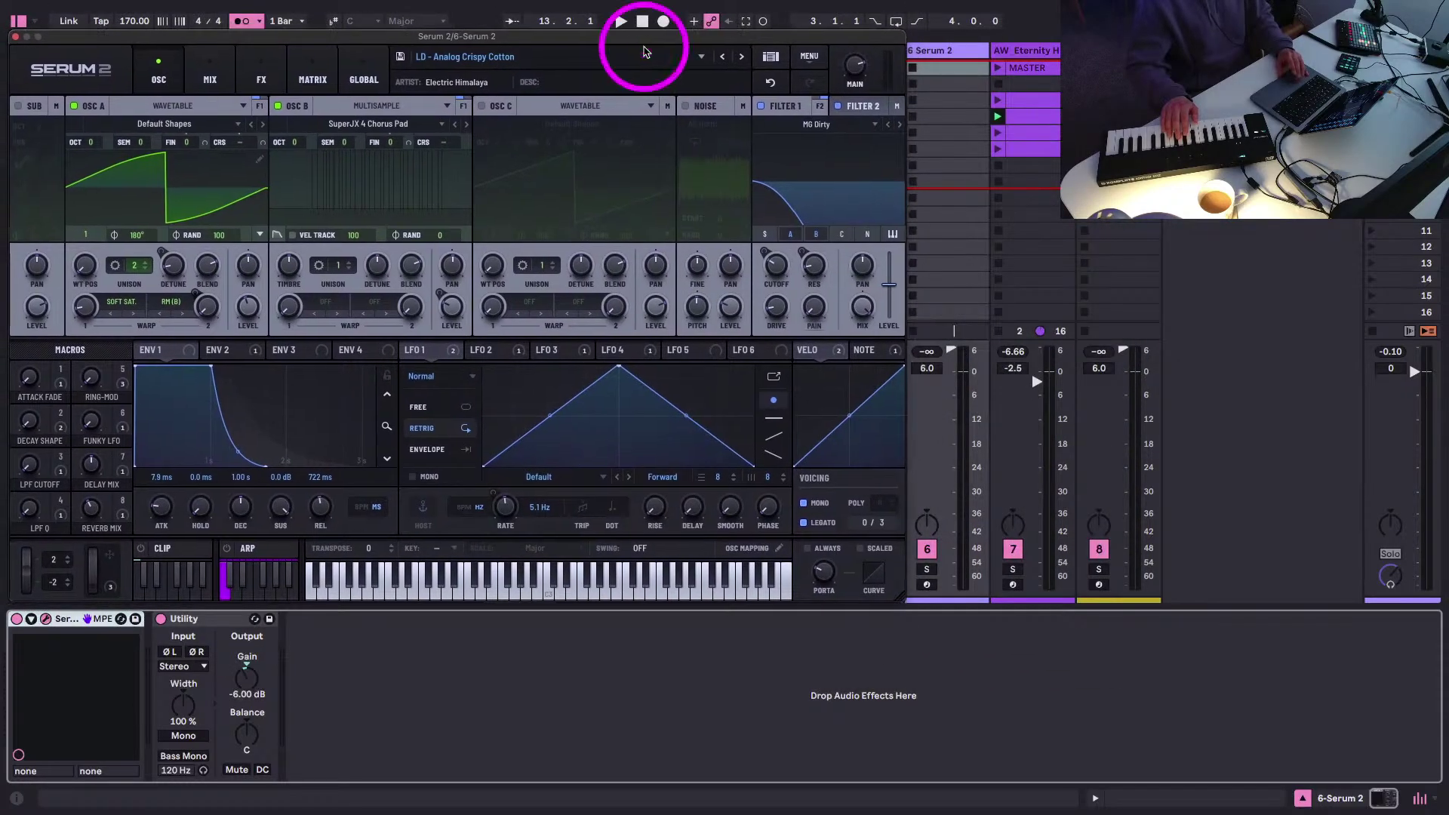
left_click(645, 51)
left_click(644, 49)
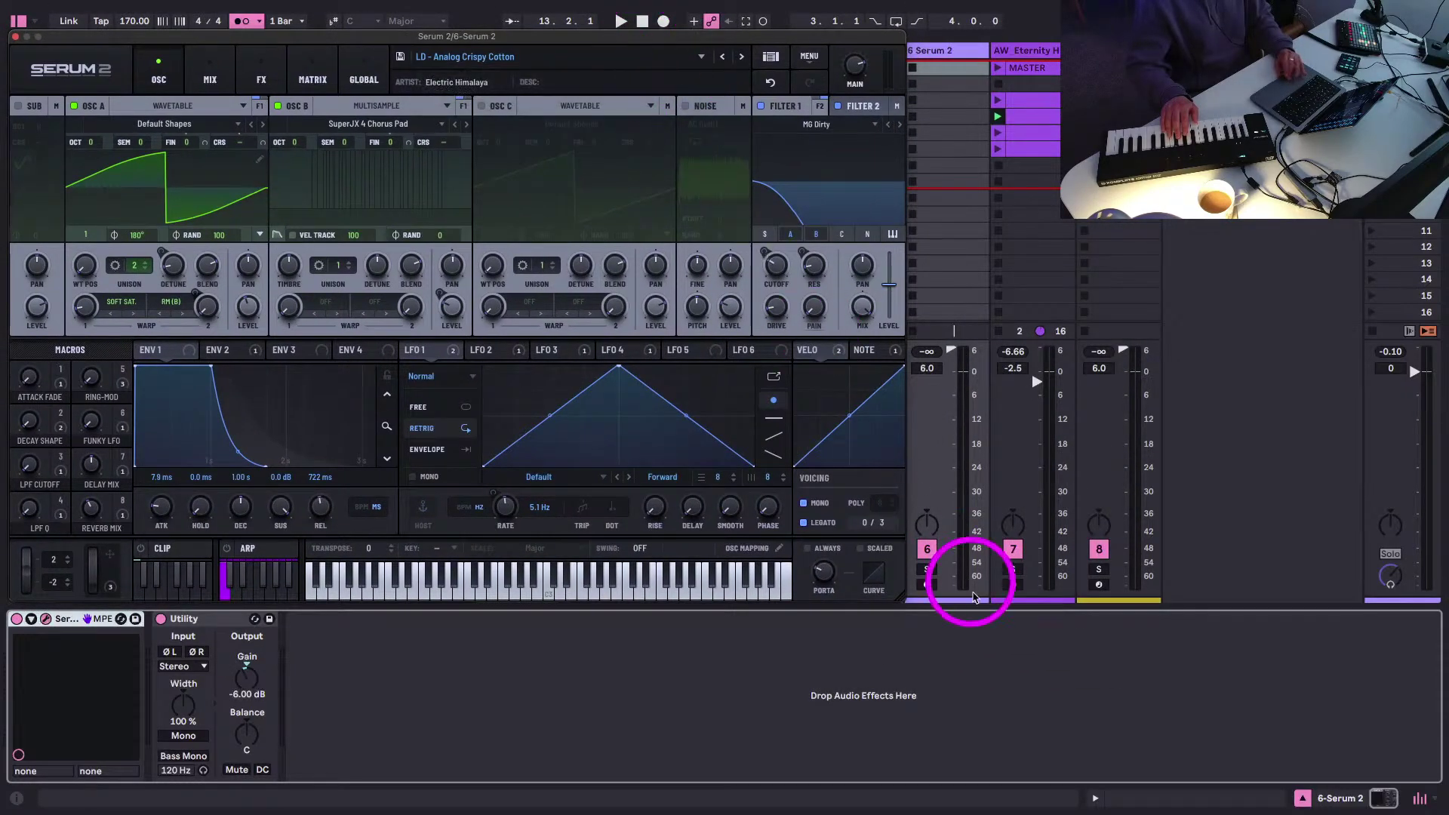
left_click_drag(903, 598, 778, 504)
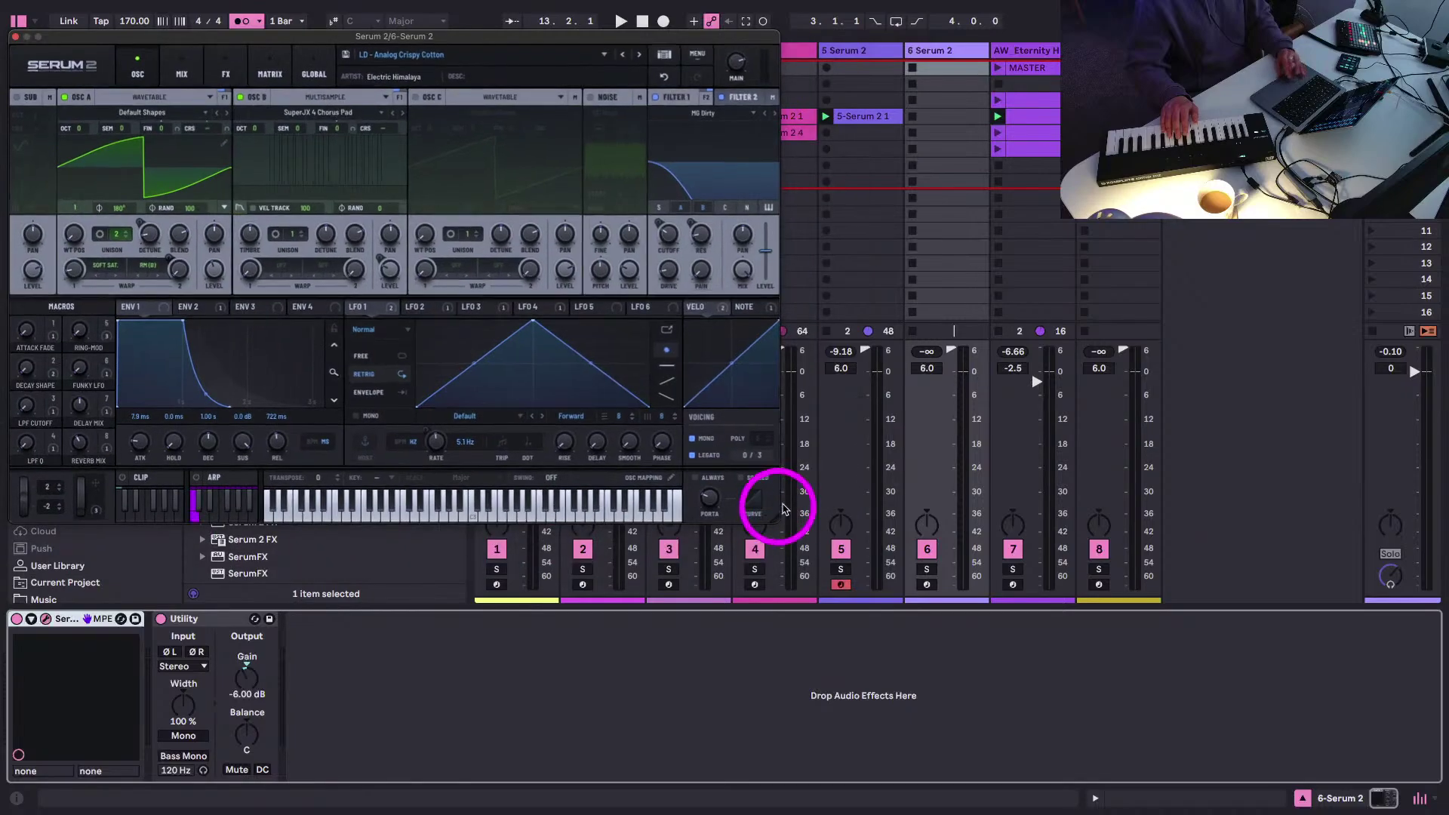
left_click_drag(425, 38, 473, 58)
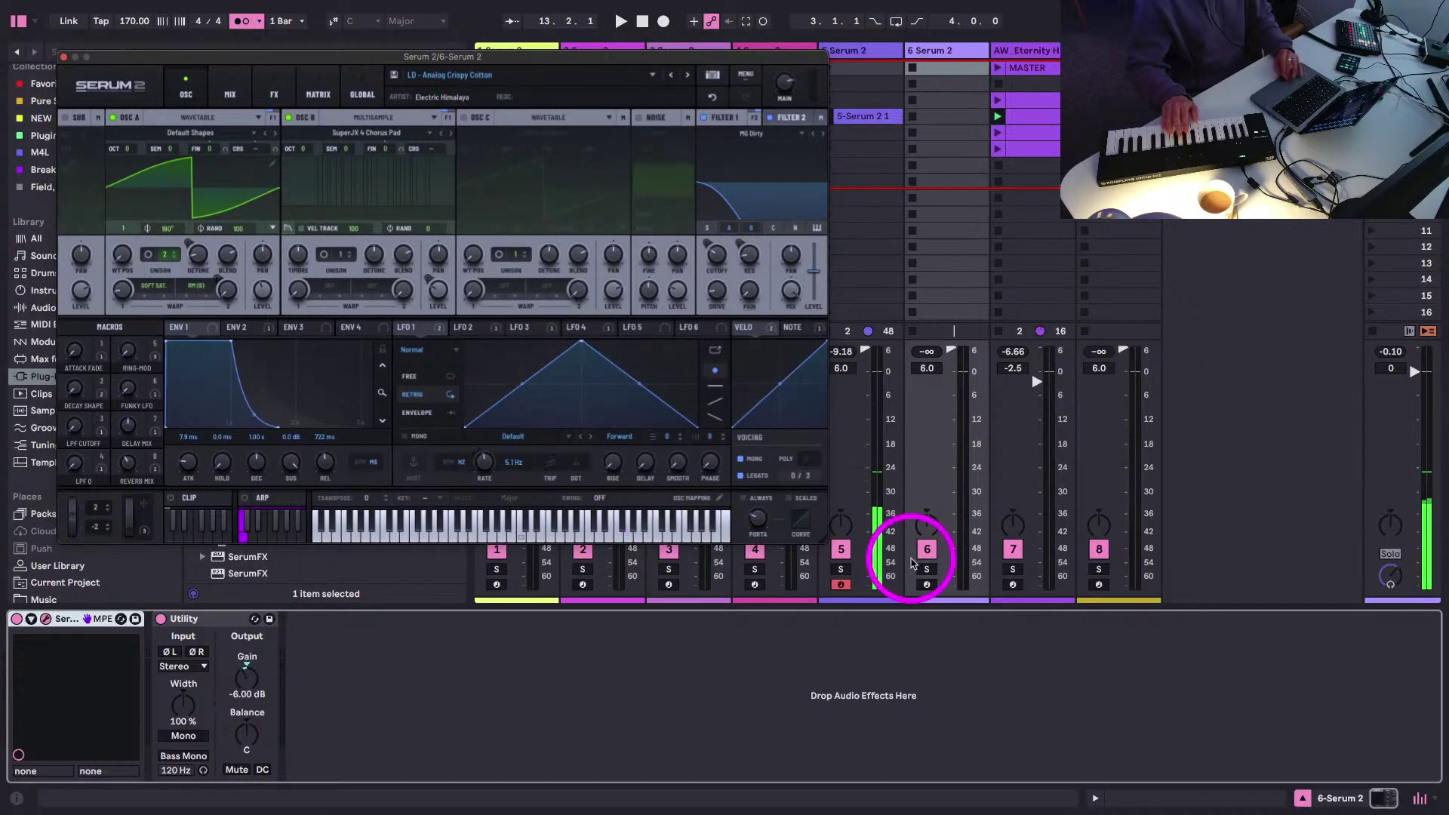
left_click(927, 585)
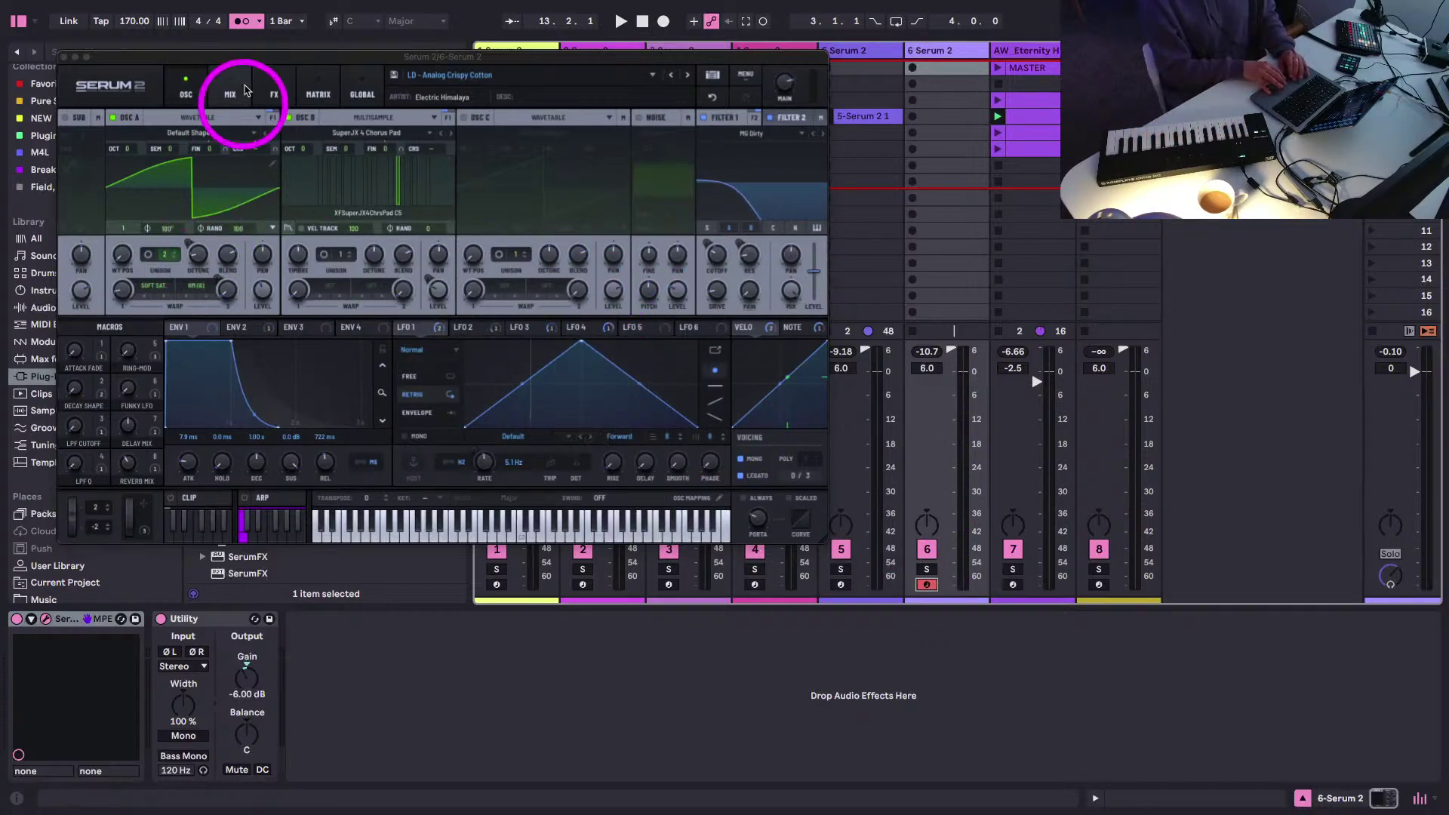
- Show the Analog Crispy Cotton preset's effects chain and enlarge the Serum 2 window
left_click(230, 90)
left_click(273, 85)
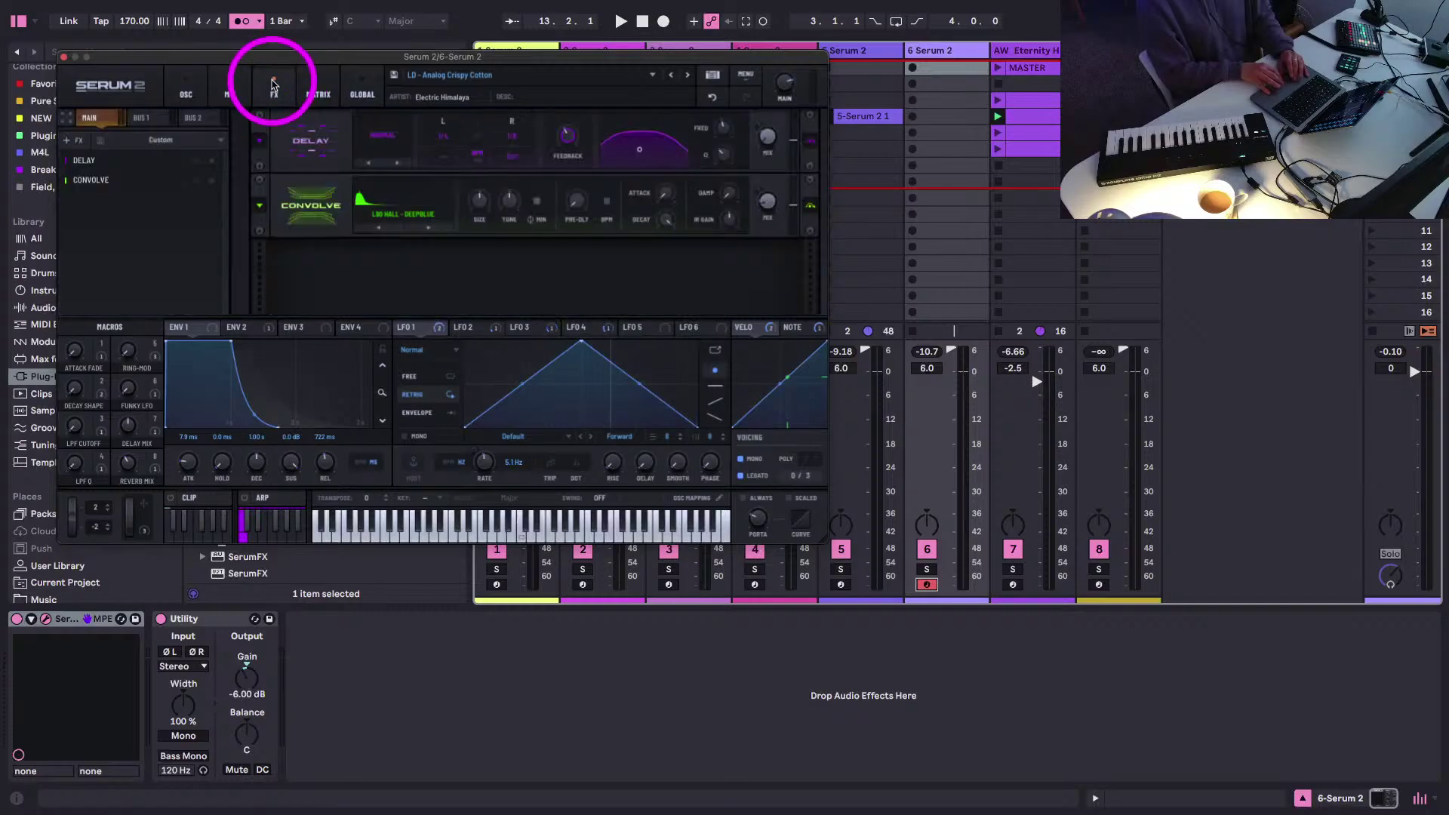
left_click_drag(282, 56, 456, 89)
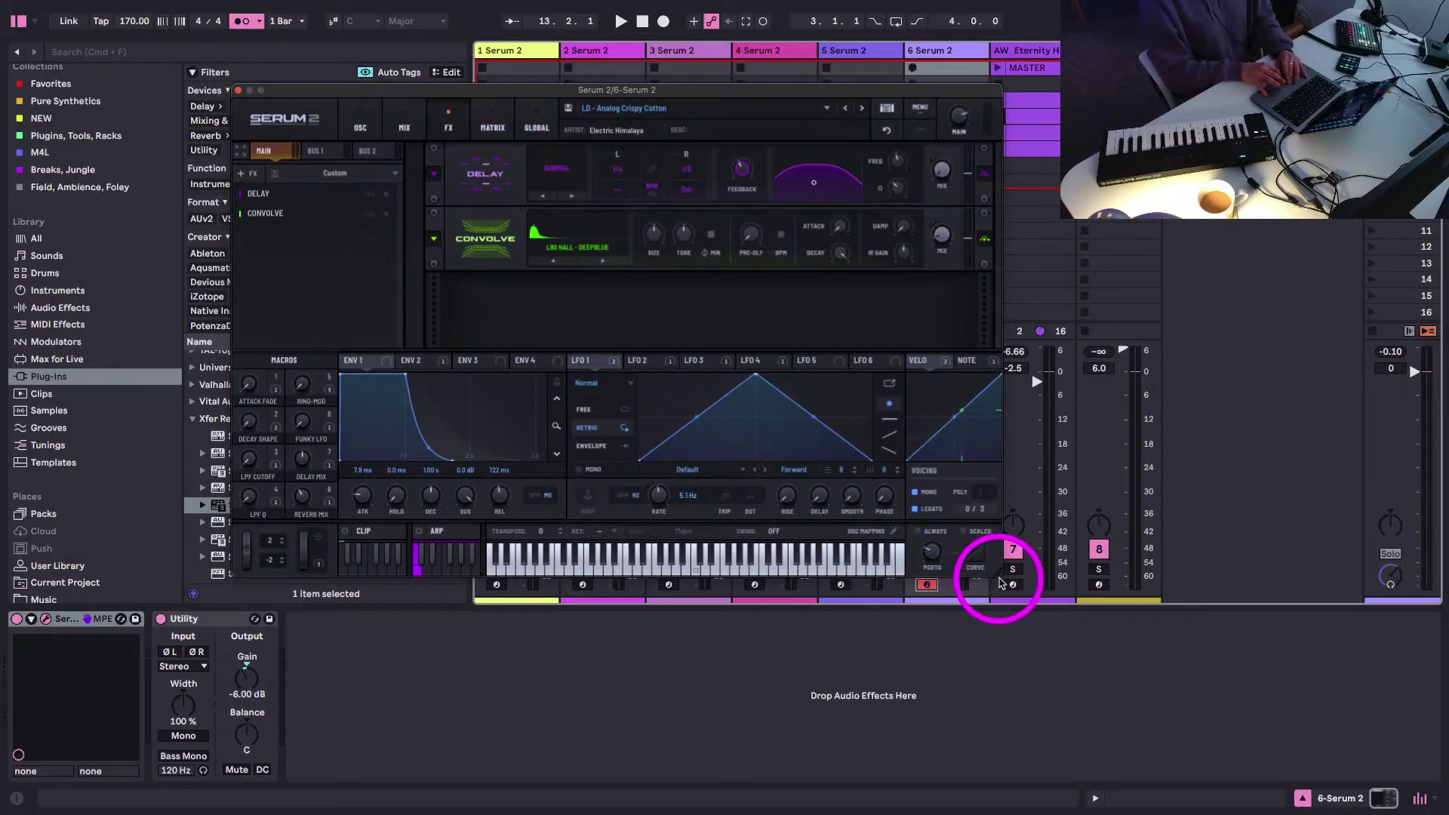
left_click(1002, 576)
left_click(964, 537)
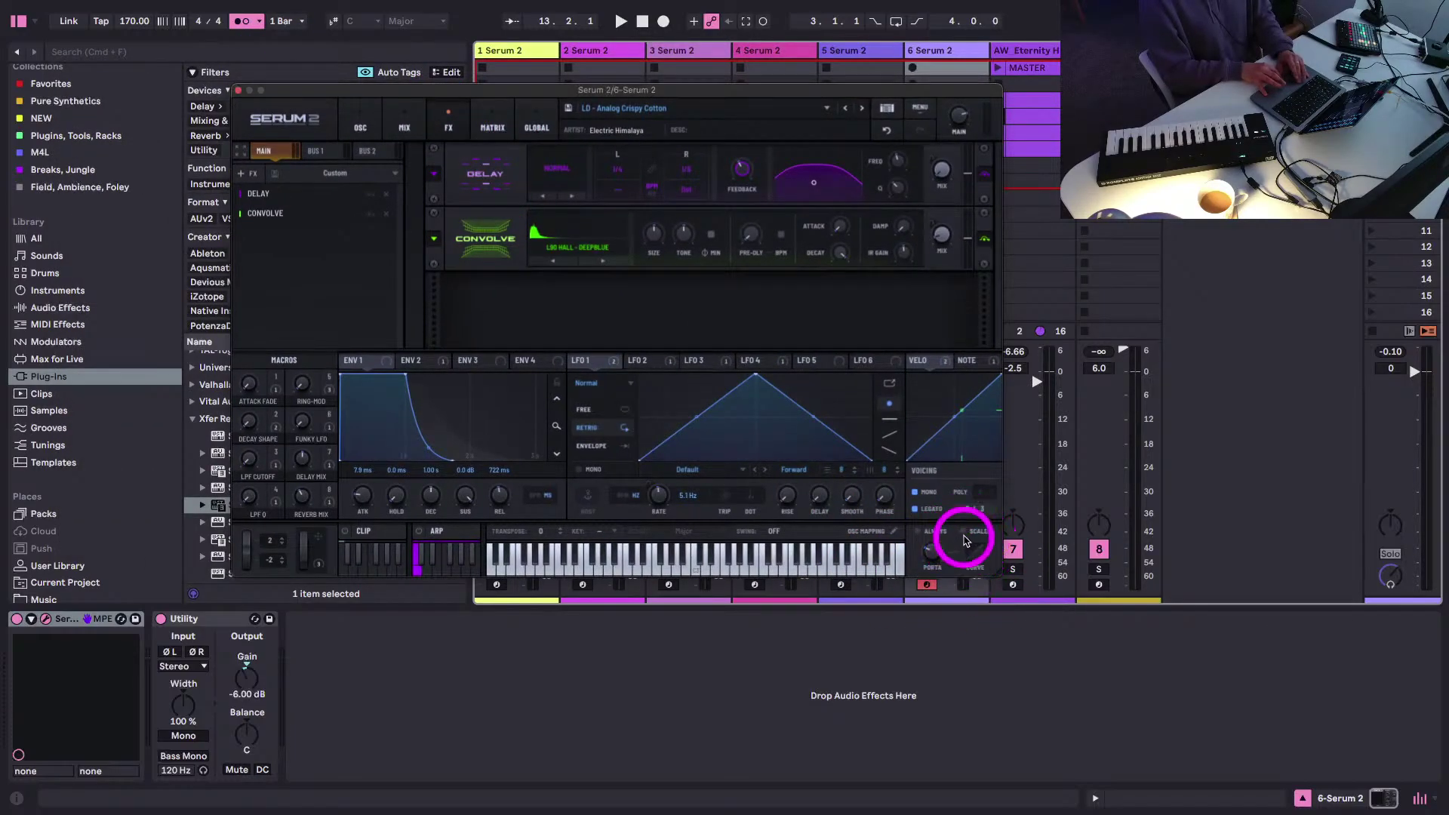
left_click(964, 532)
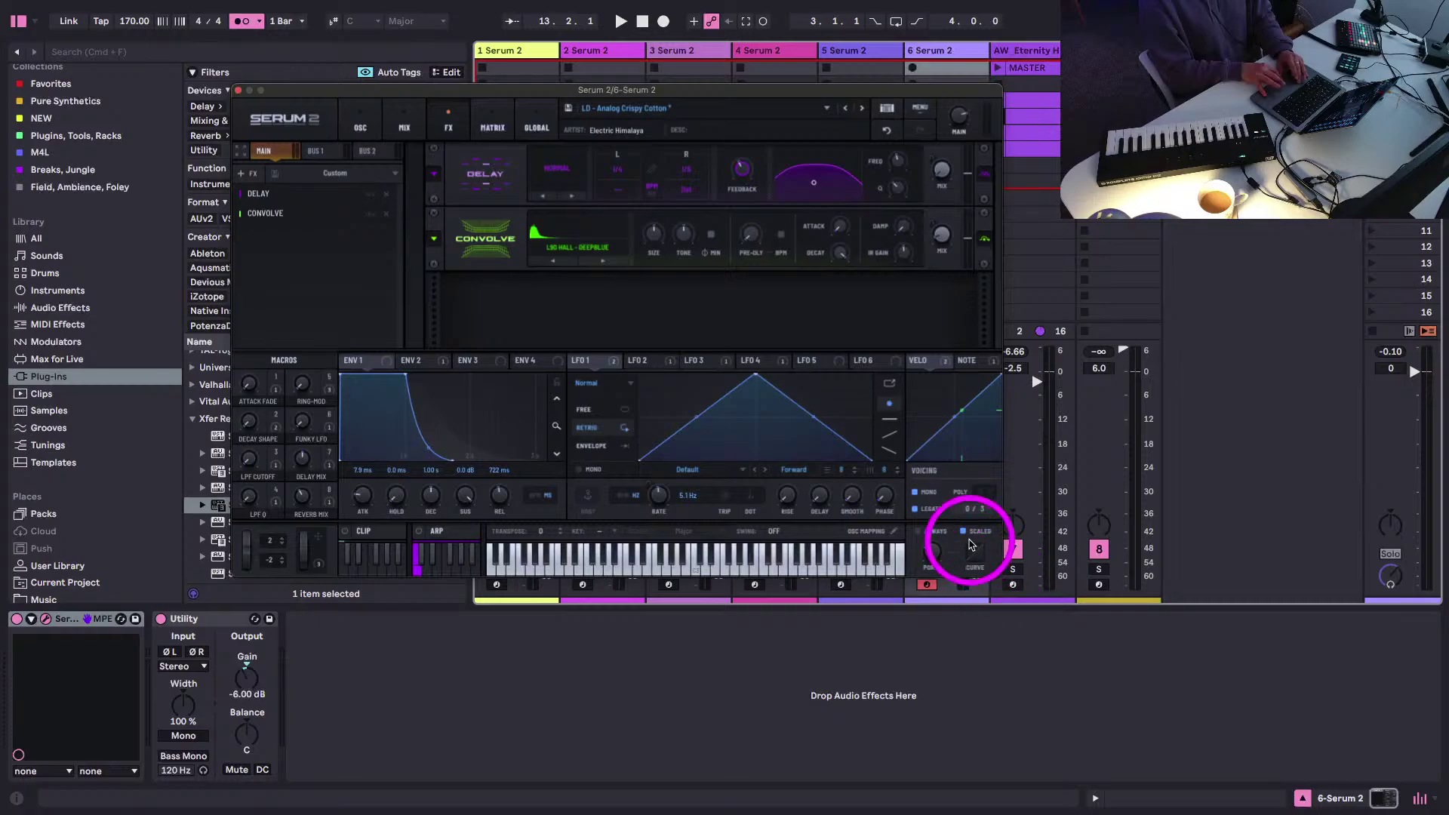
left_click(964, 532)
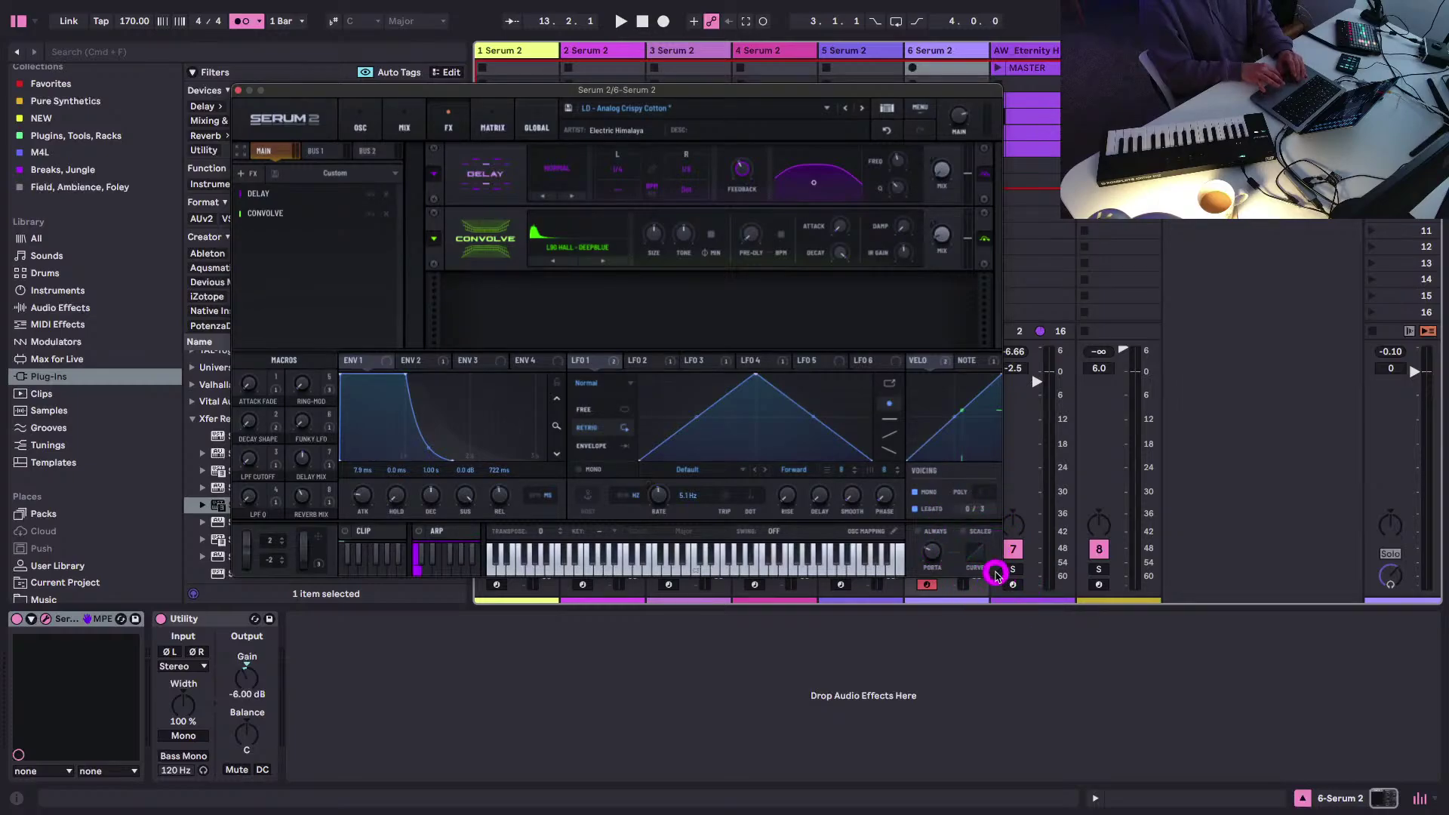
left_click_drag(995, 576, 1139, 712)
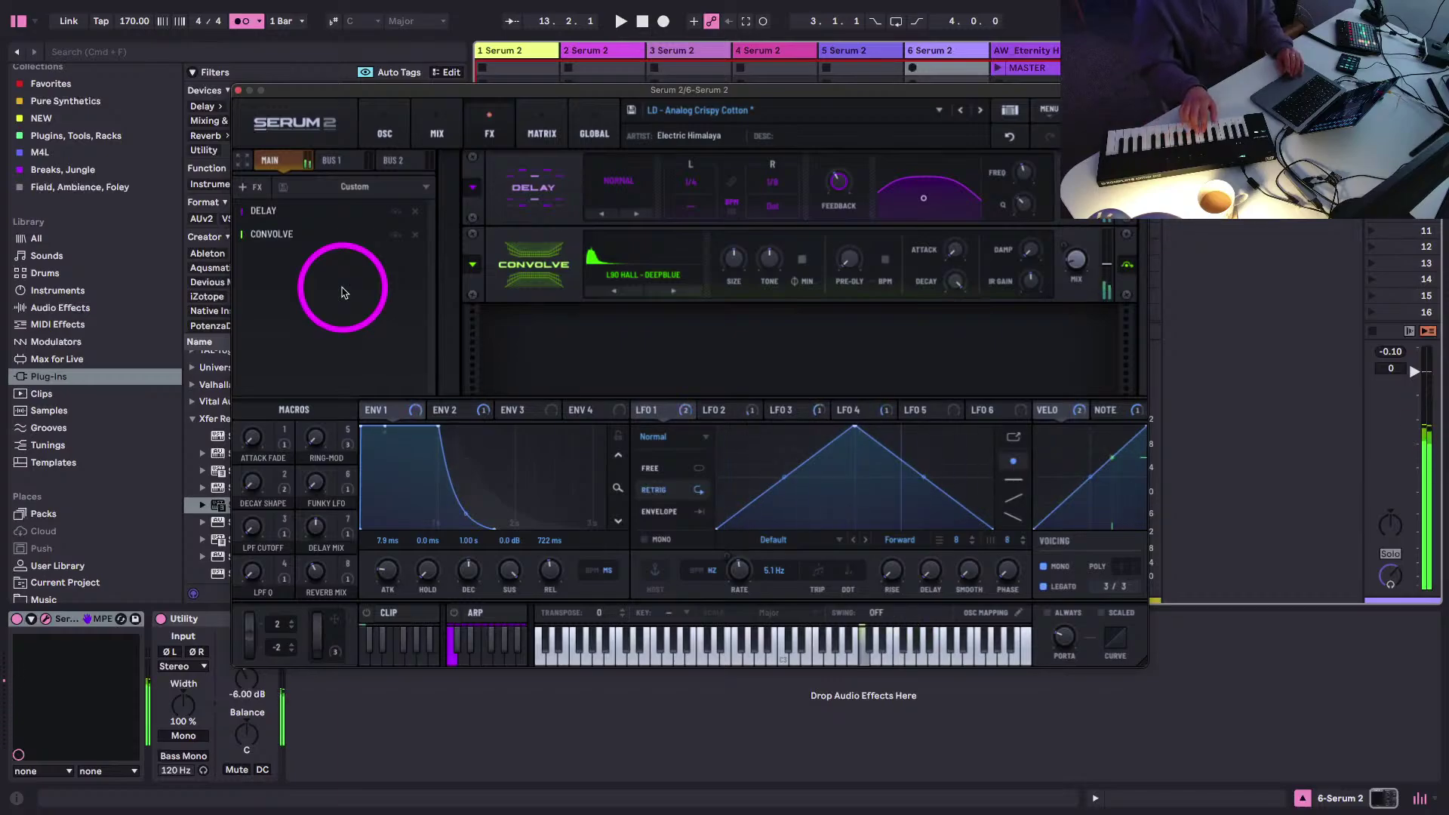
- Raise the Reverb Mix macro to 67, raise Delay Mix, set Attack Fade to about 70 and close the Serum 2 window
left_click_drag(1076, 267, 1067, 211)
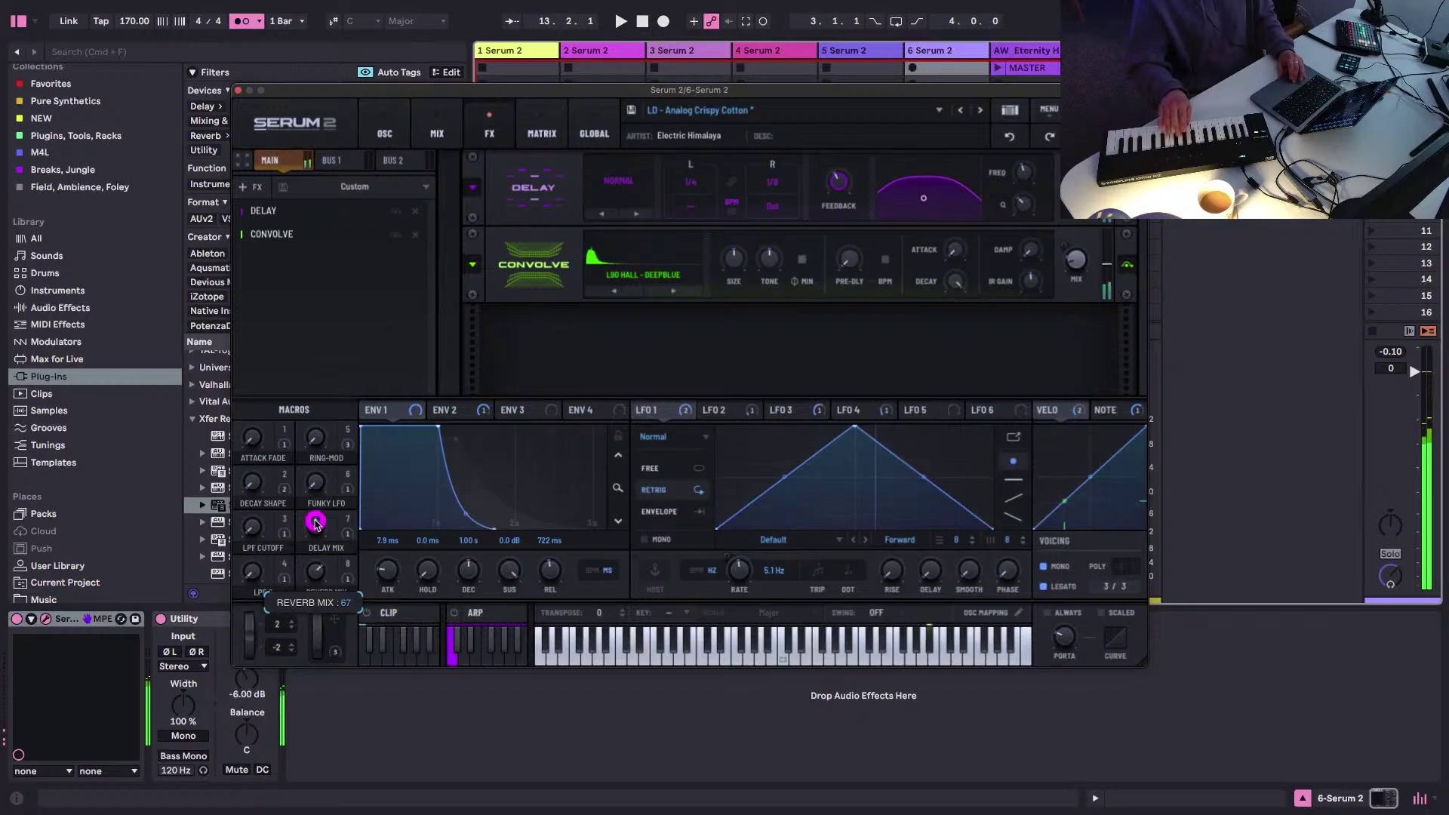
left_click_drag(317, 523, 310, 517)
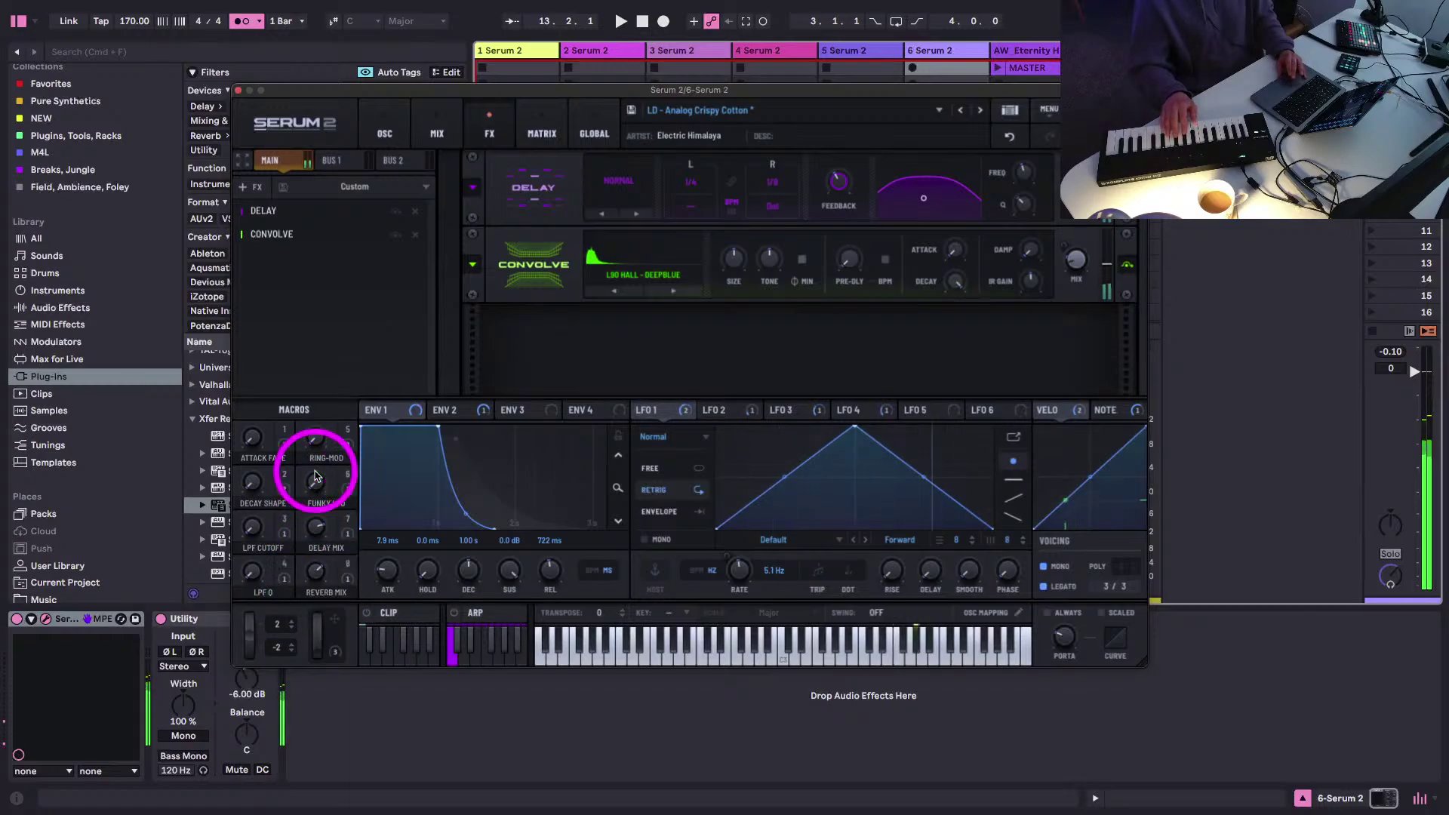
left_click_drag(251, 436, 249, 369)
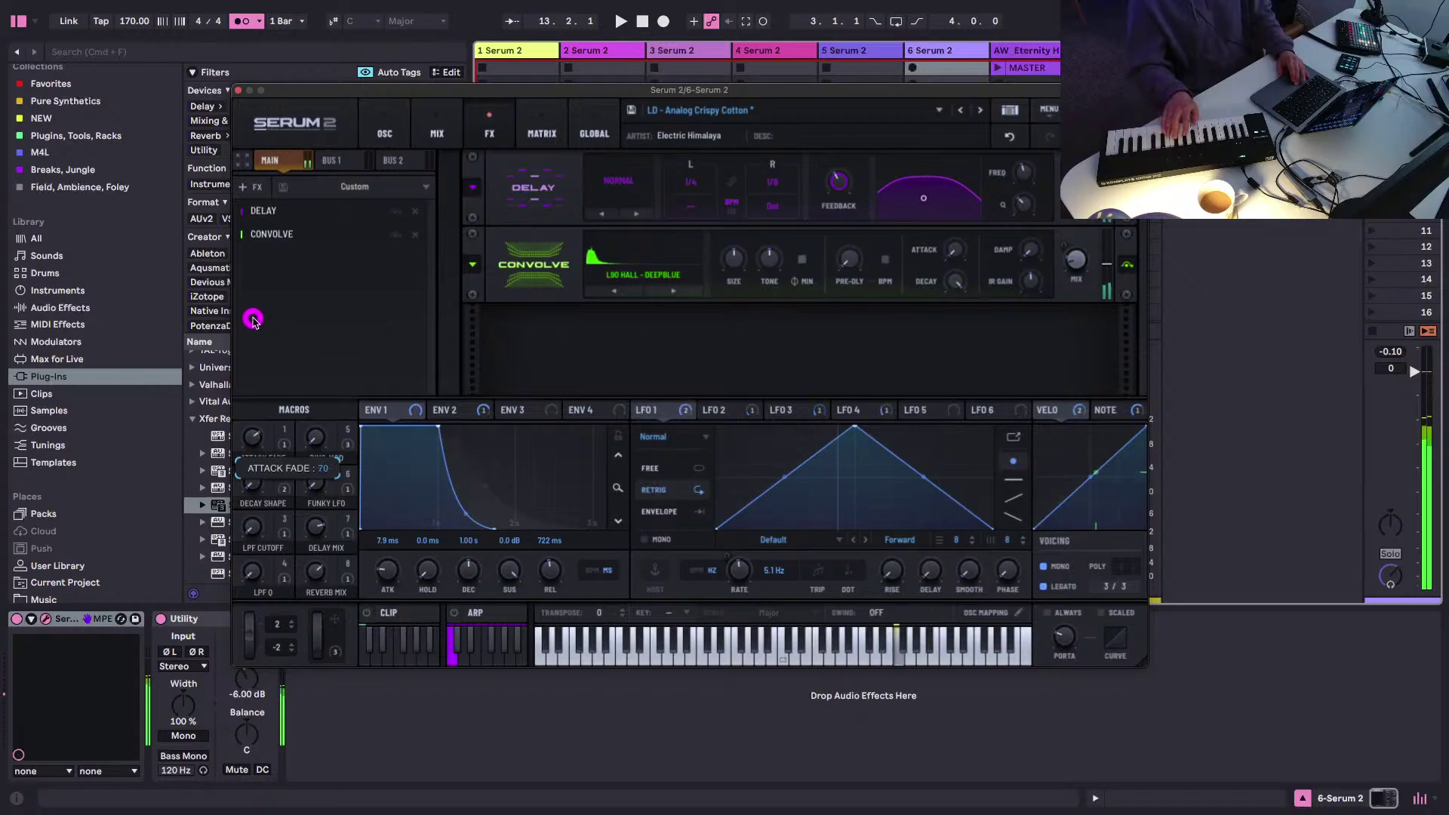
left_click_drag(253, 319, 255, 319)
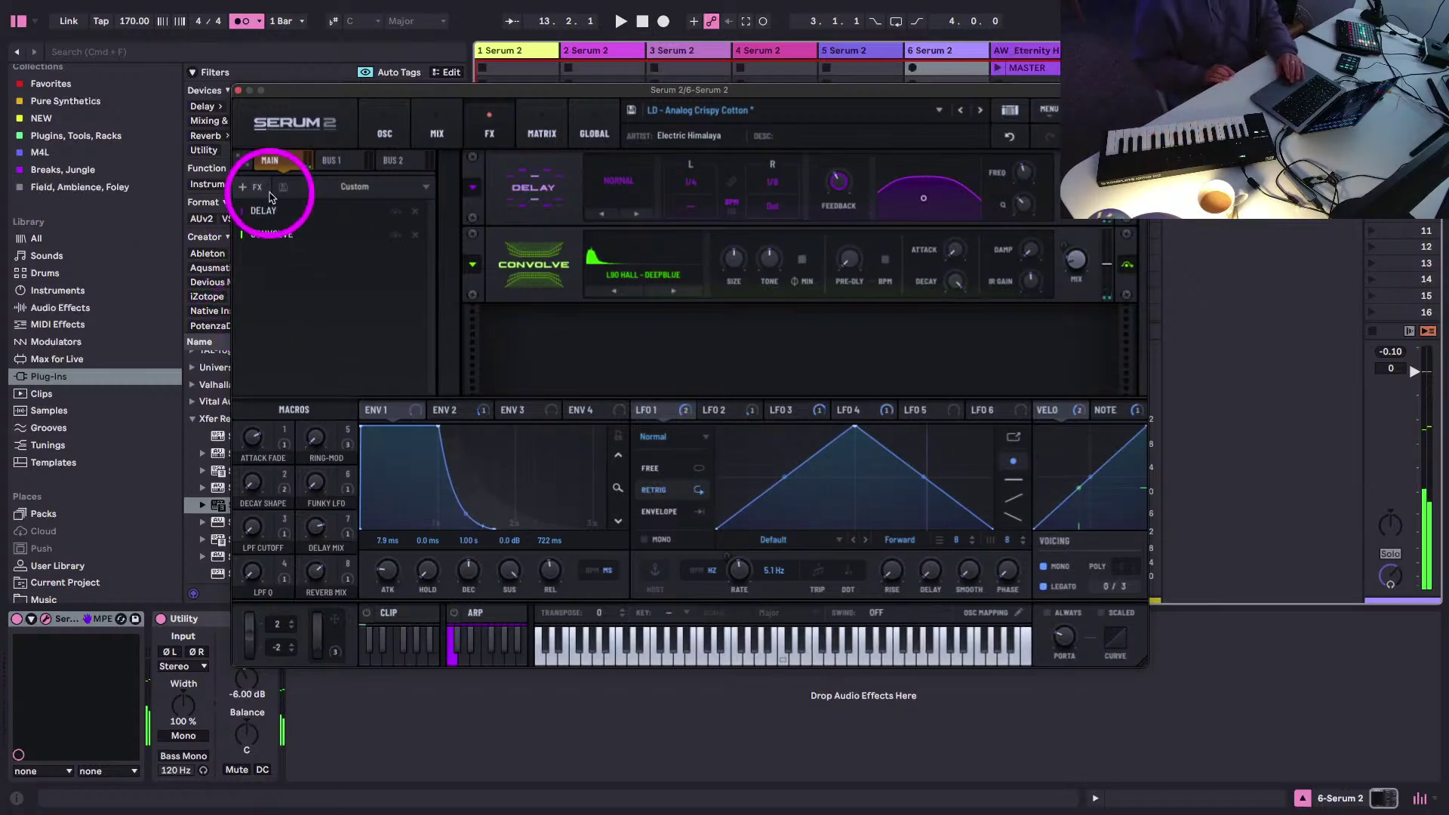
left_click(237, 89)
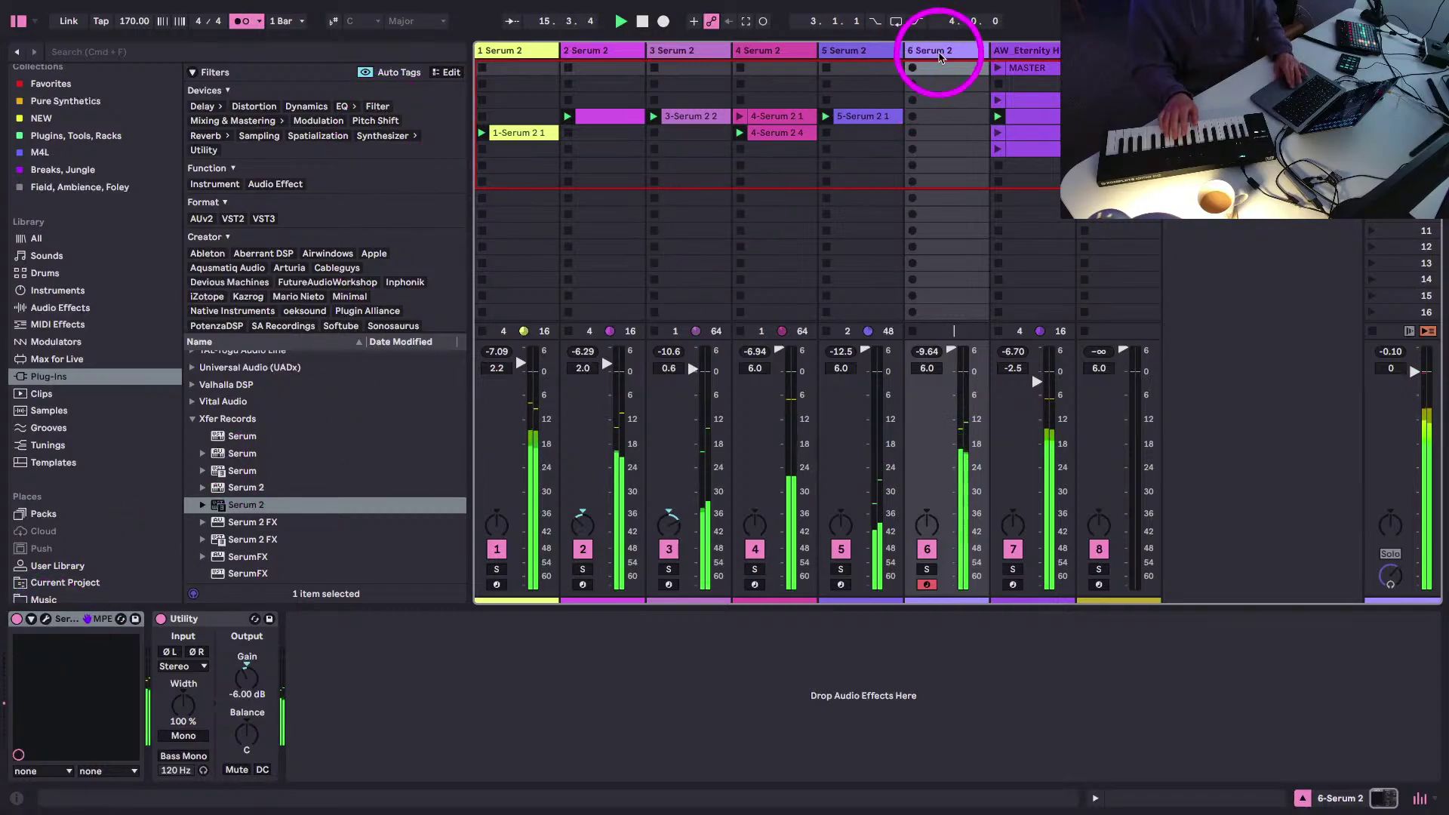
- Reopen the sixth track's Serum 2 during playback and lower the Attack Fade macro to about 35
left_click(45, 618)
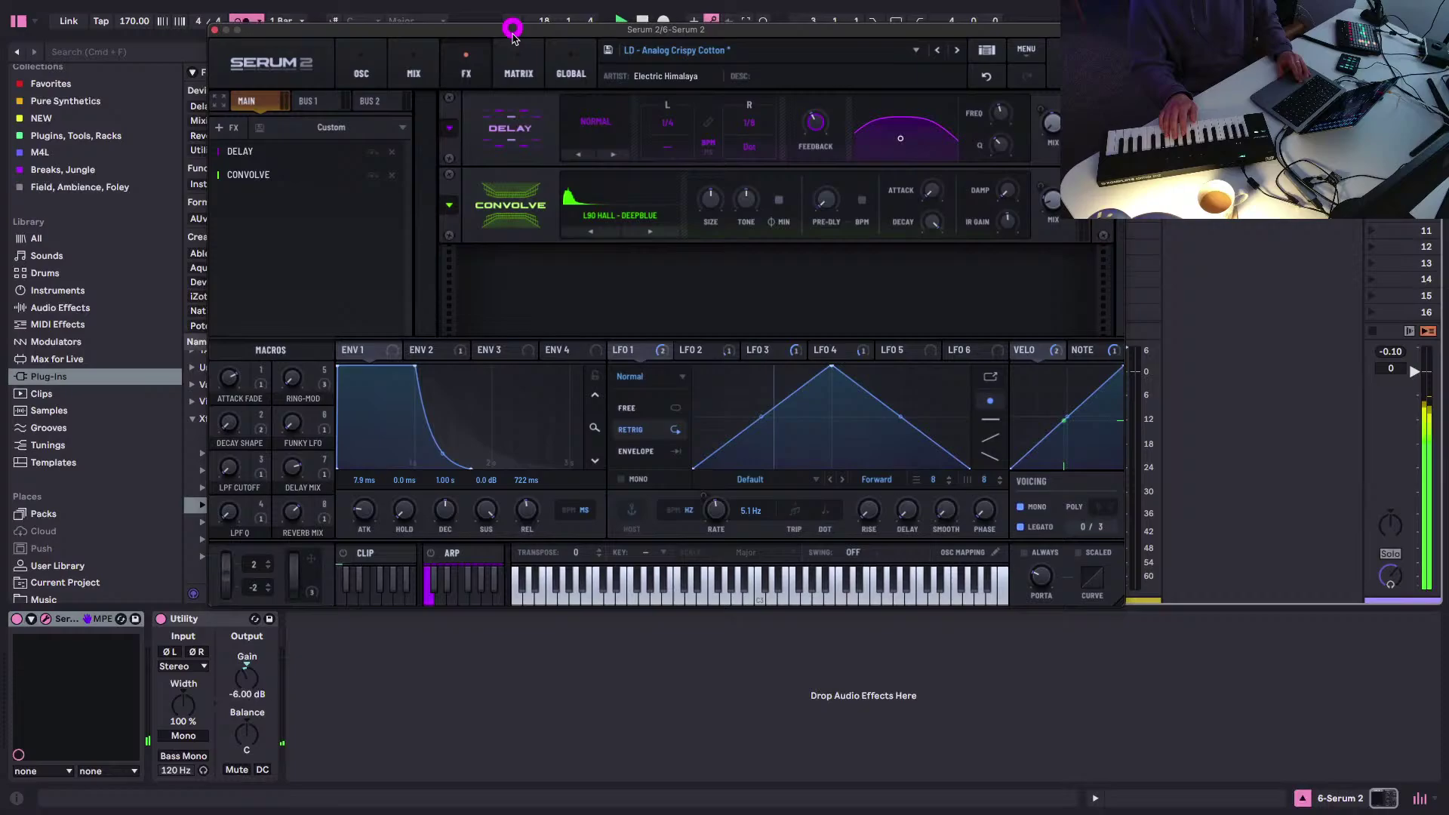
left_click_drag(512, 30, 510, 63)
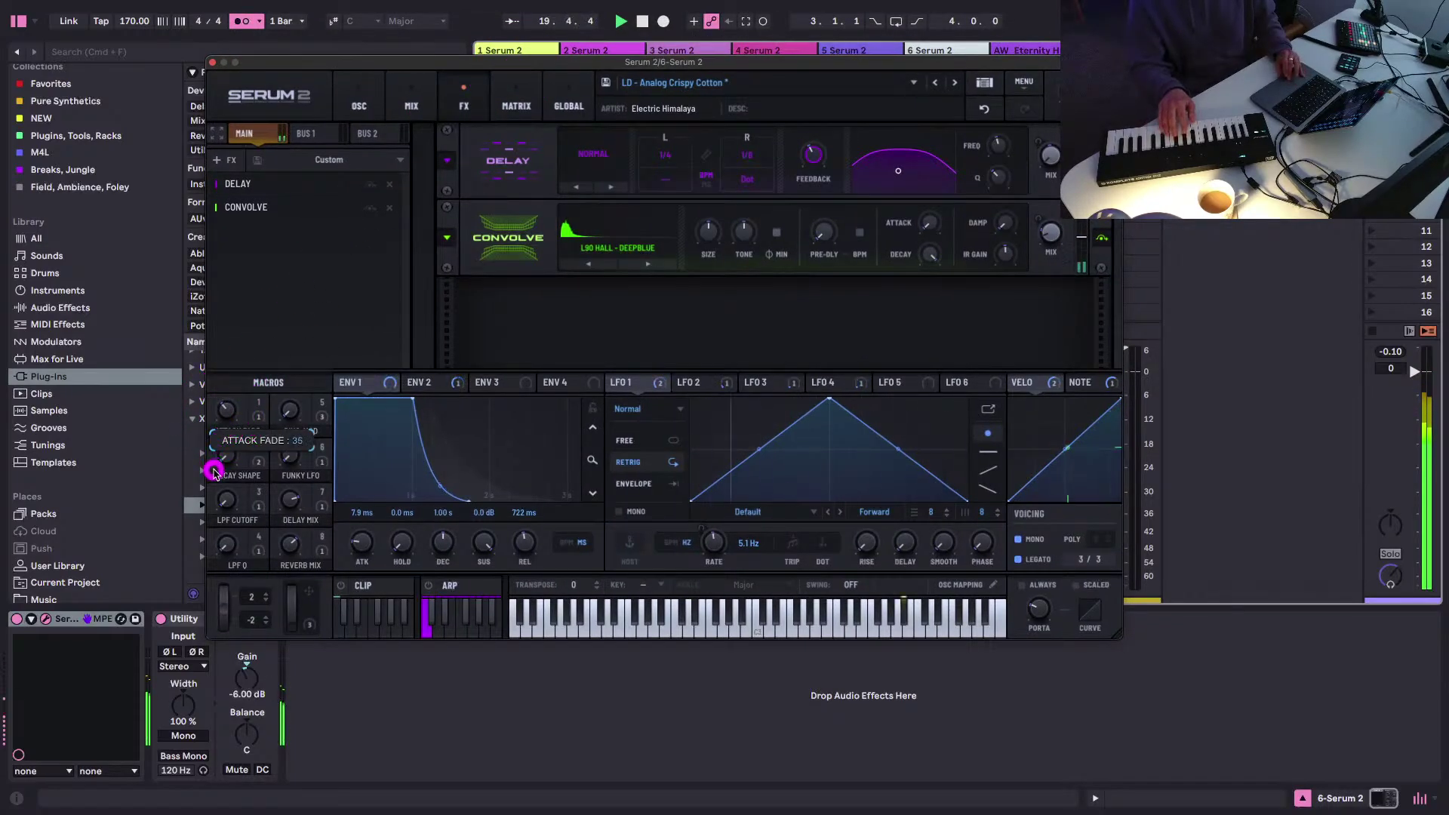
left_click(214, 472)
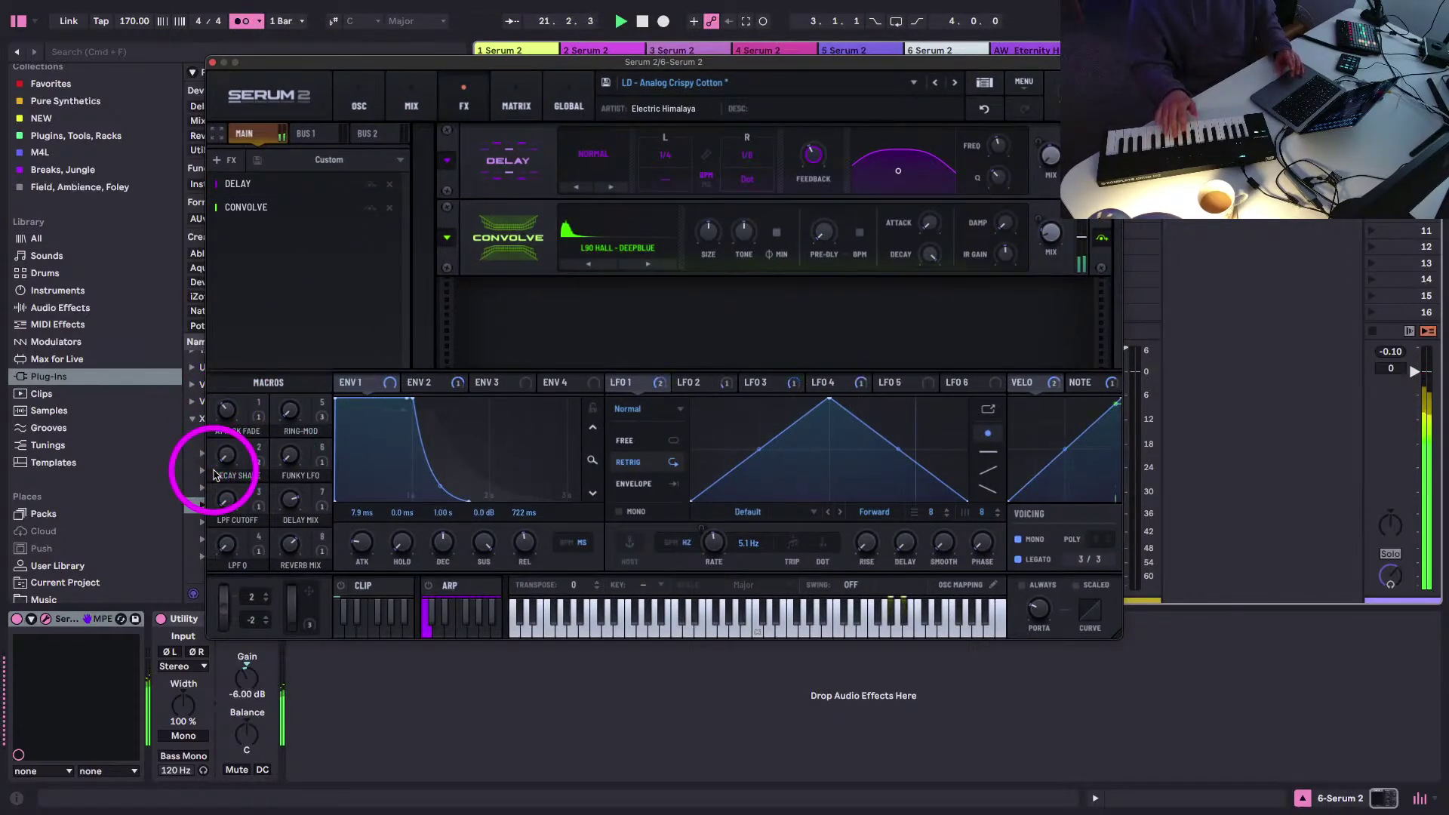
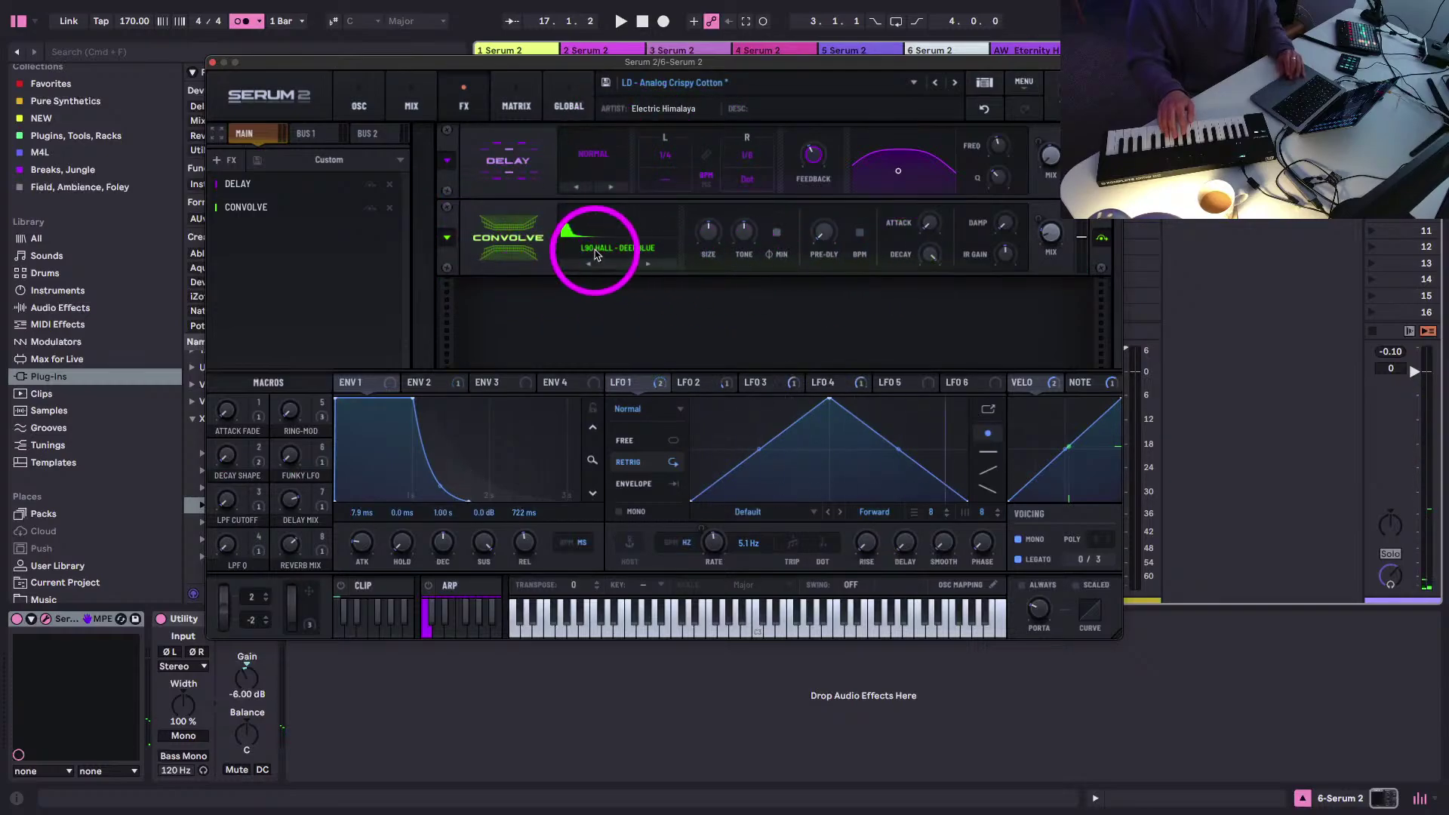
- Try the Gothic Hall and Large Hall impulse responses in the Convolve effect while adjusting its mix
left_click(647, 264)
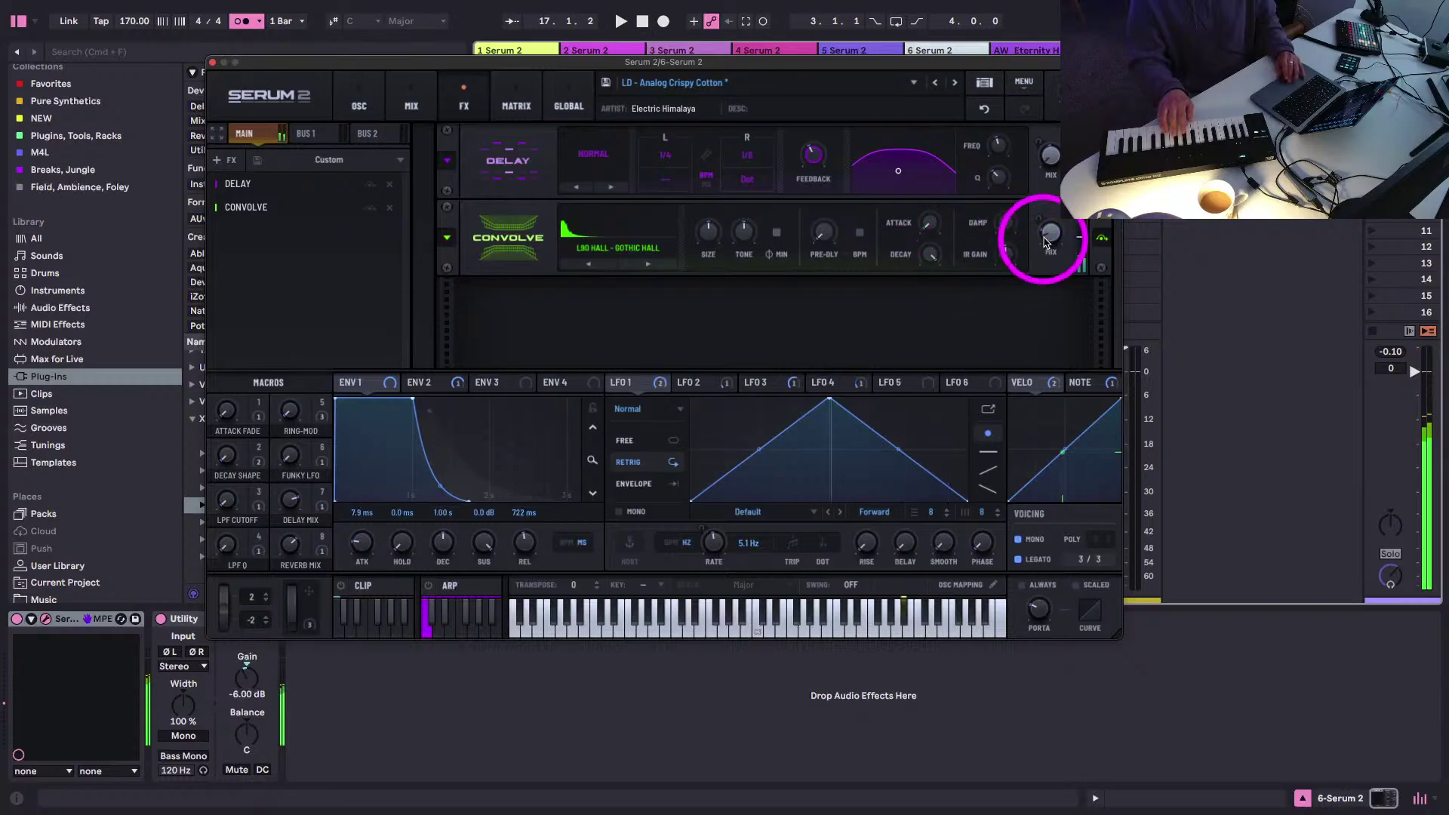
left_click_drag(1047, 235, 1045, 204)
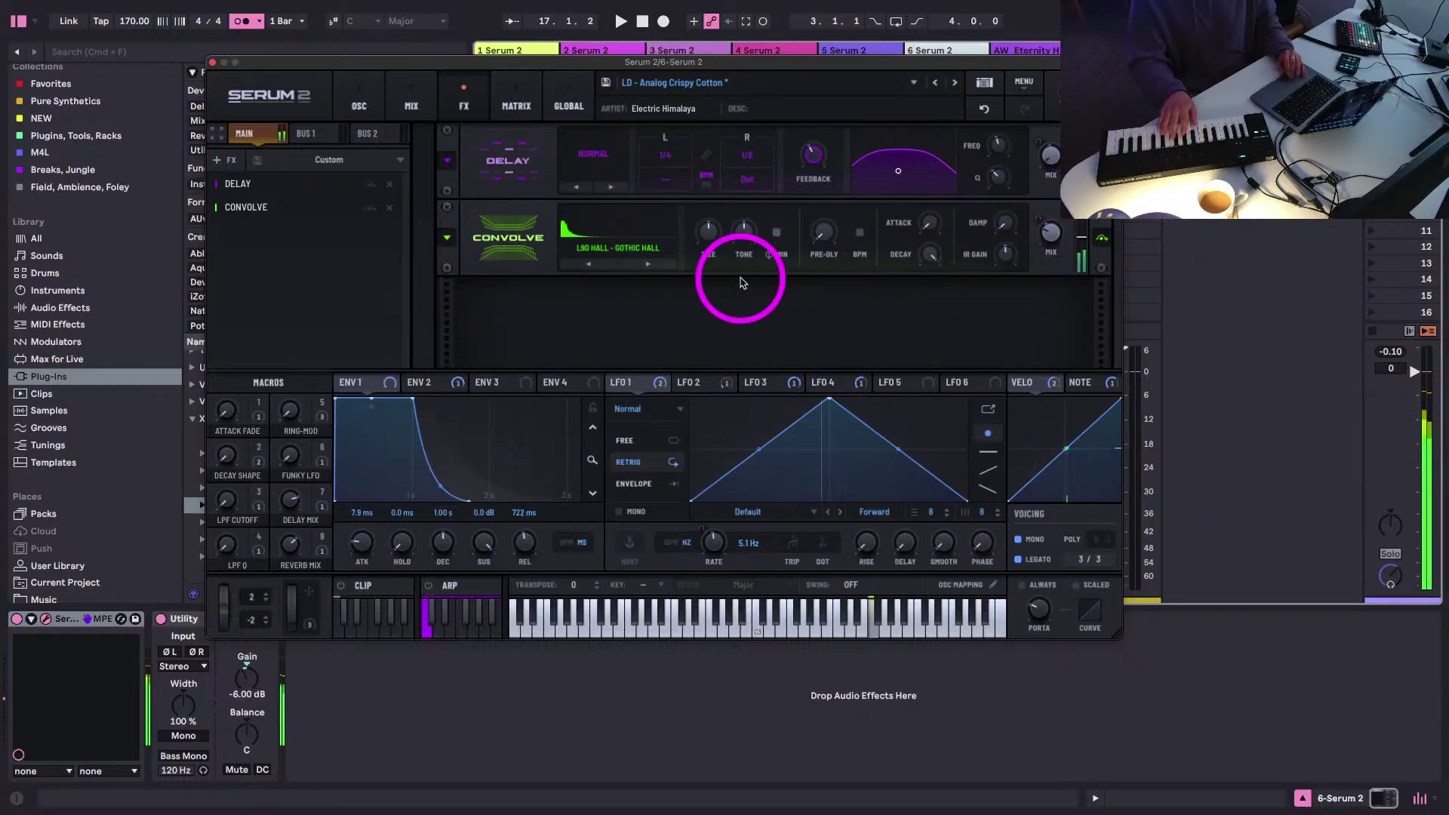
left_click(647, 264)
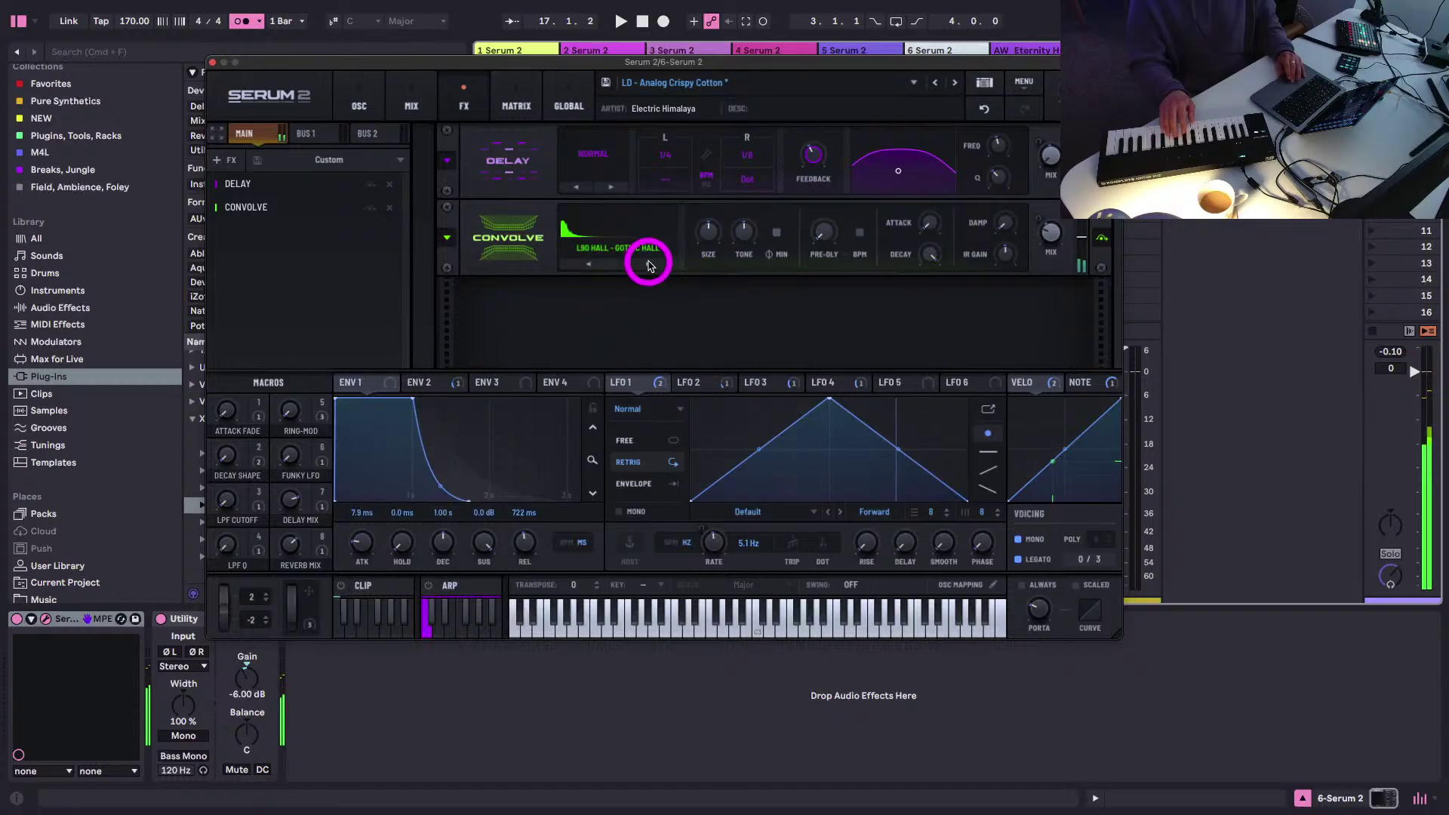
- Choose the Amorphous Space impulse response from the factory Massive category for the Convolve effect
left_click(582, 252)
mouse_move(591, 264)
mouse_move(711, 270)
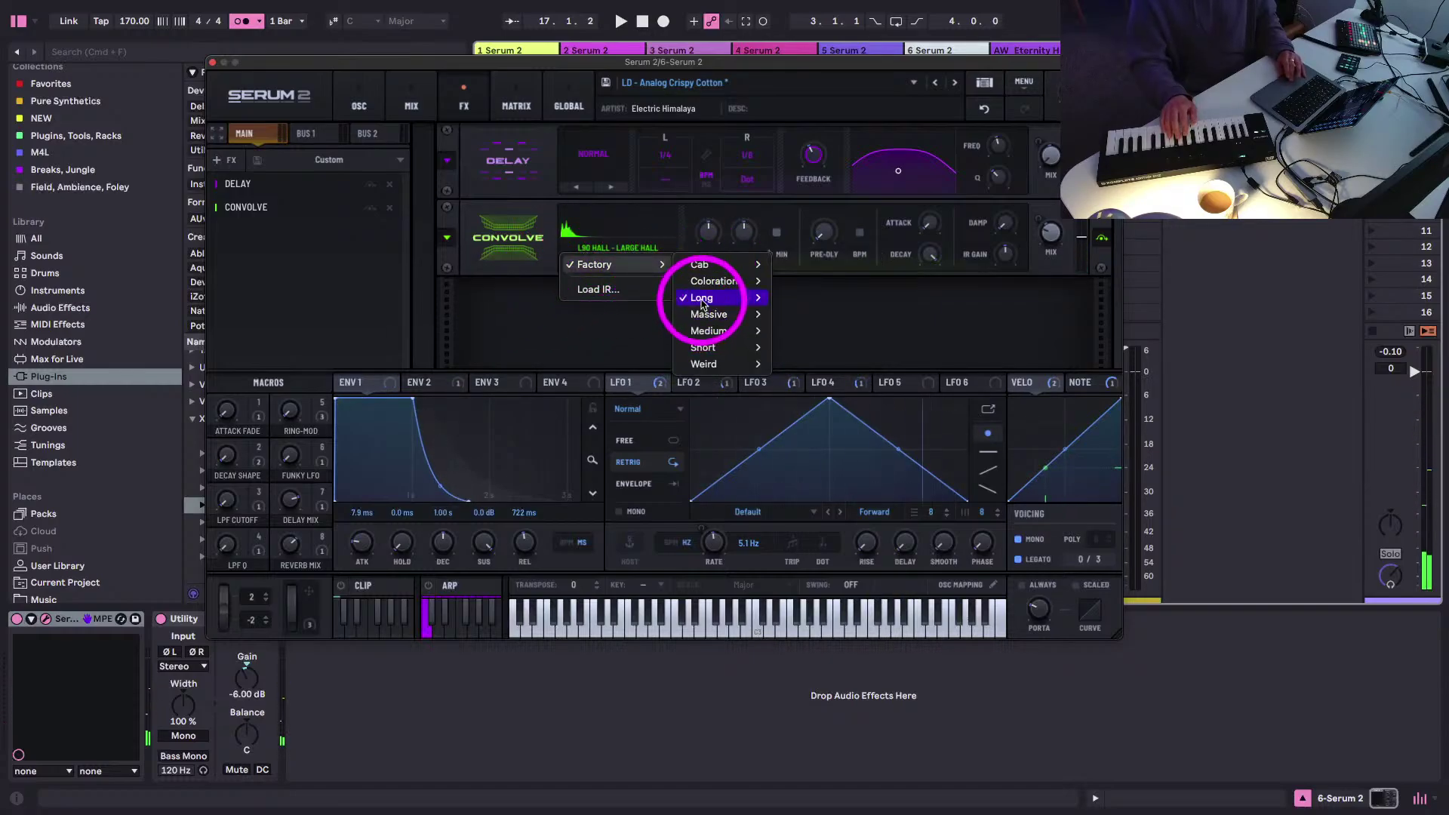
mouse_move(710, 314)
left_click(812, 321)
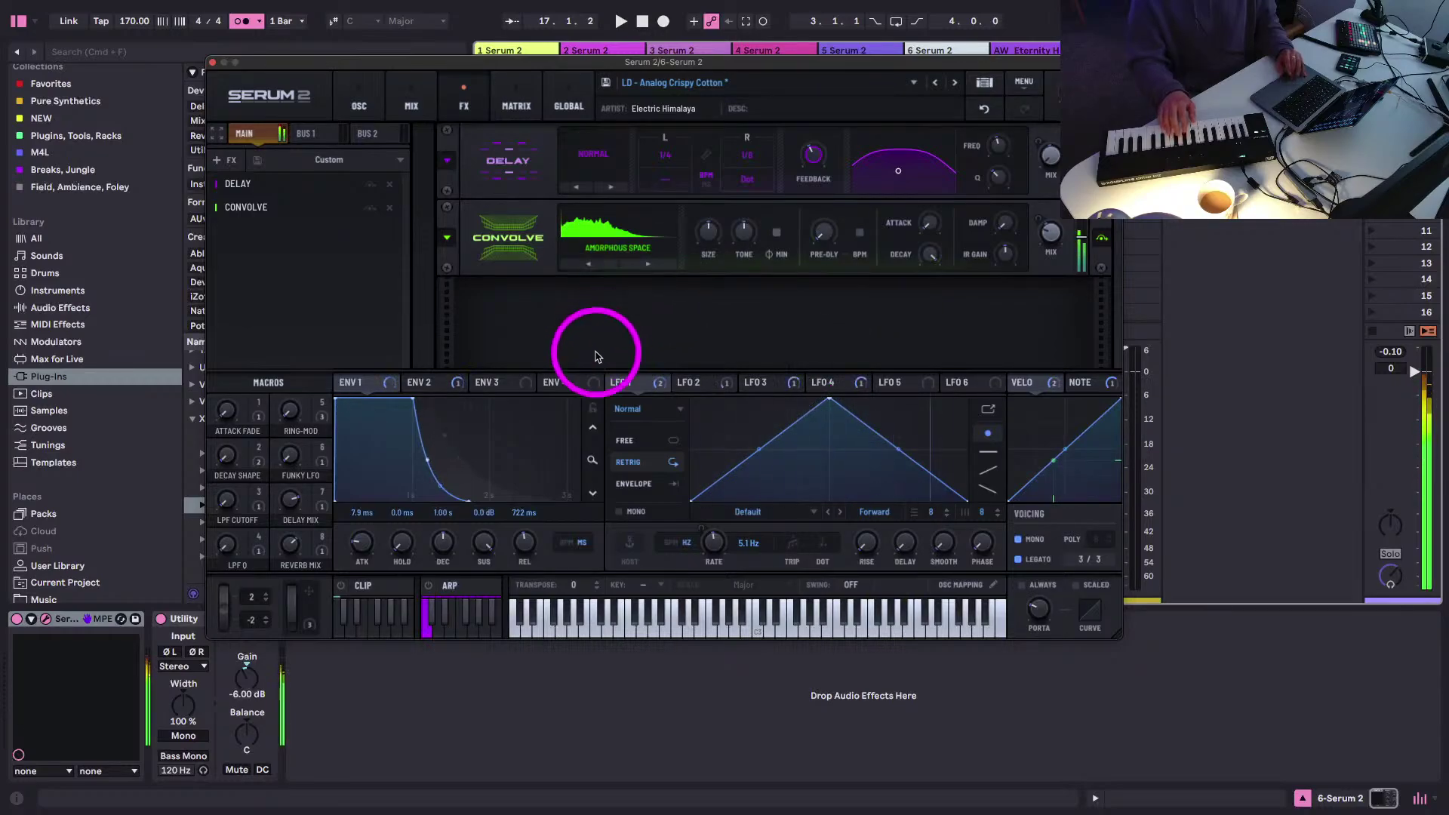
- Lower the Convolve effect's mix to about 6 % and start playback of the track
left_click_drag(1051, 236, 1051, 245)
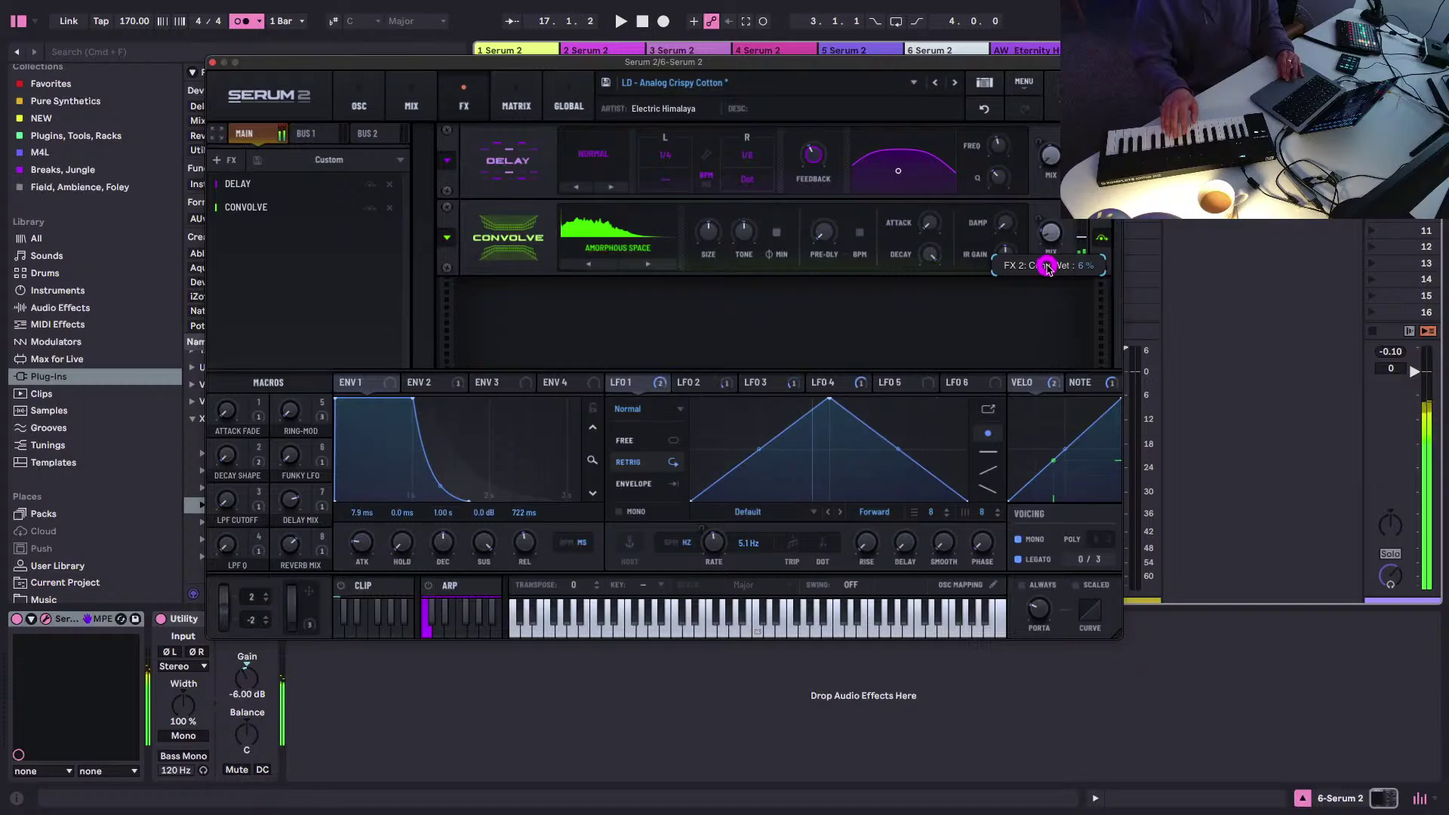
left_click_drag(1045, 269, 1047, 271)
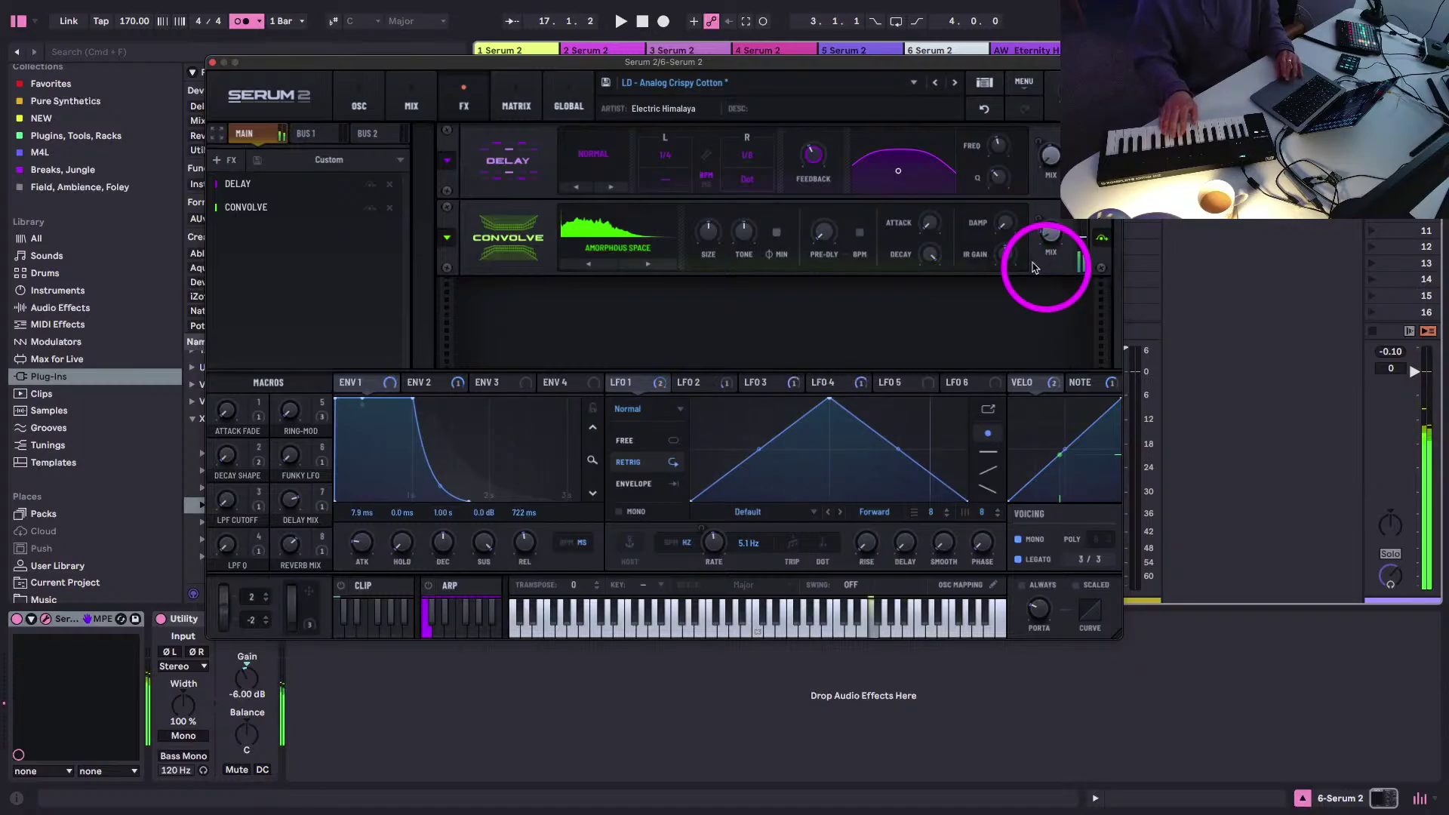
key("space")
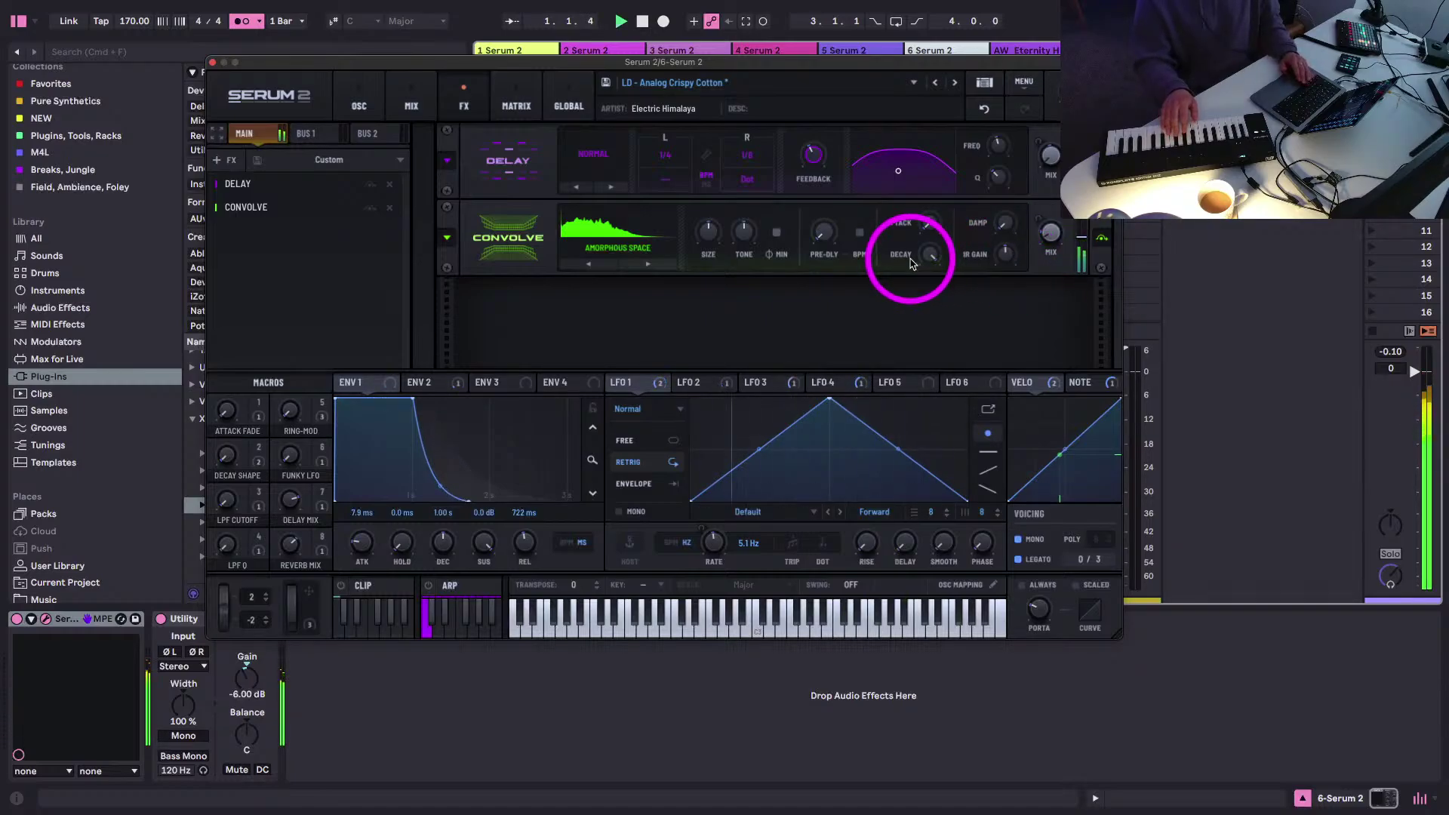
- Fine-tune the Convolve effect by lowering its IR gain and mix and raising its damping
left_click_drag(998, 263, 1015, 344)
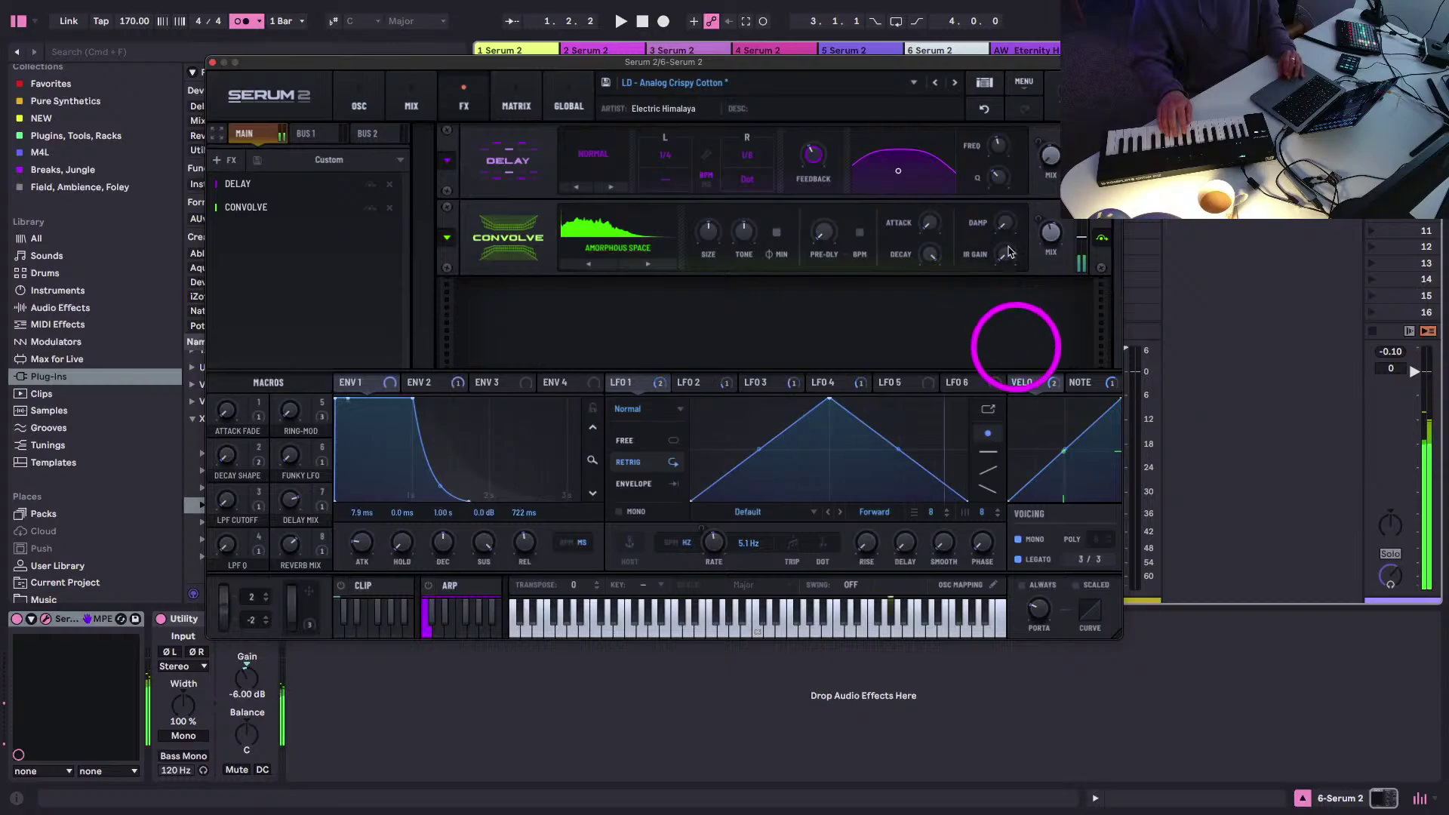
left_click_drag(1051, 232, 1051, 246)
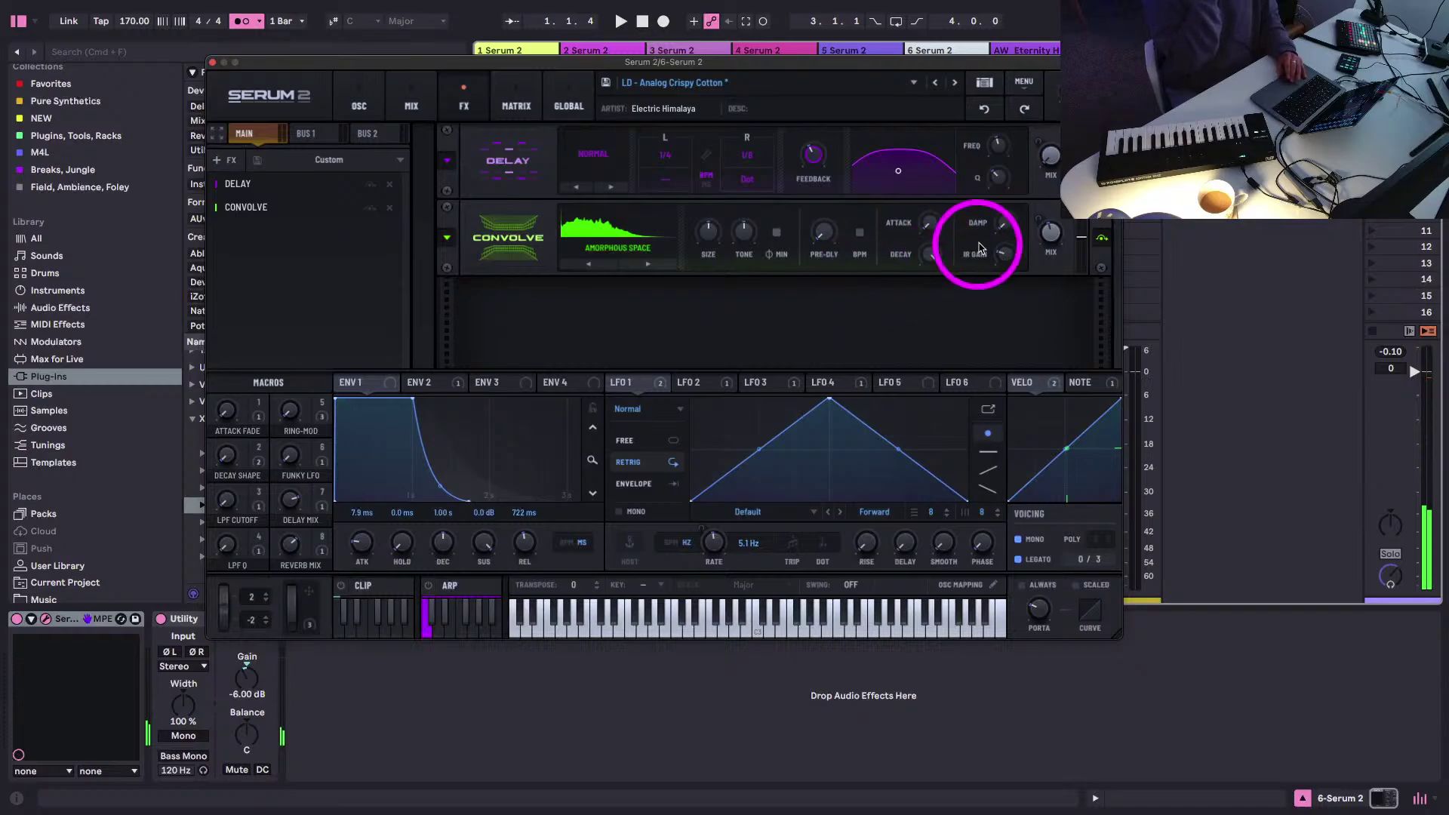
left_click_drag(1002, 225, 1003, 189)
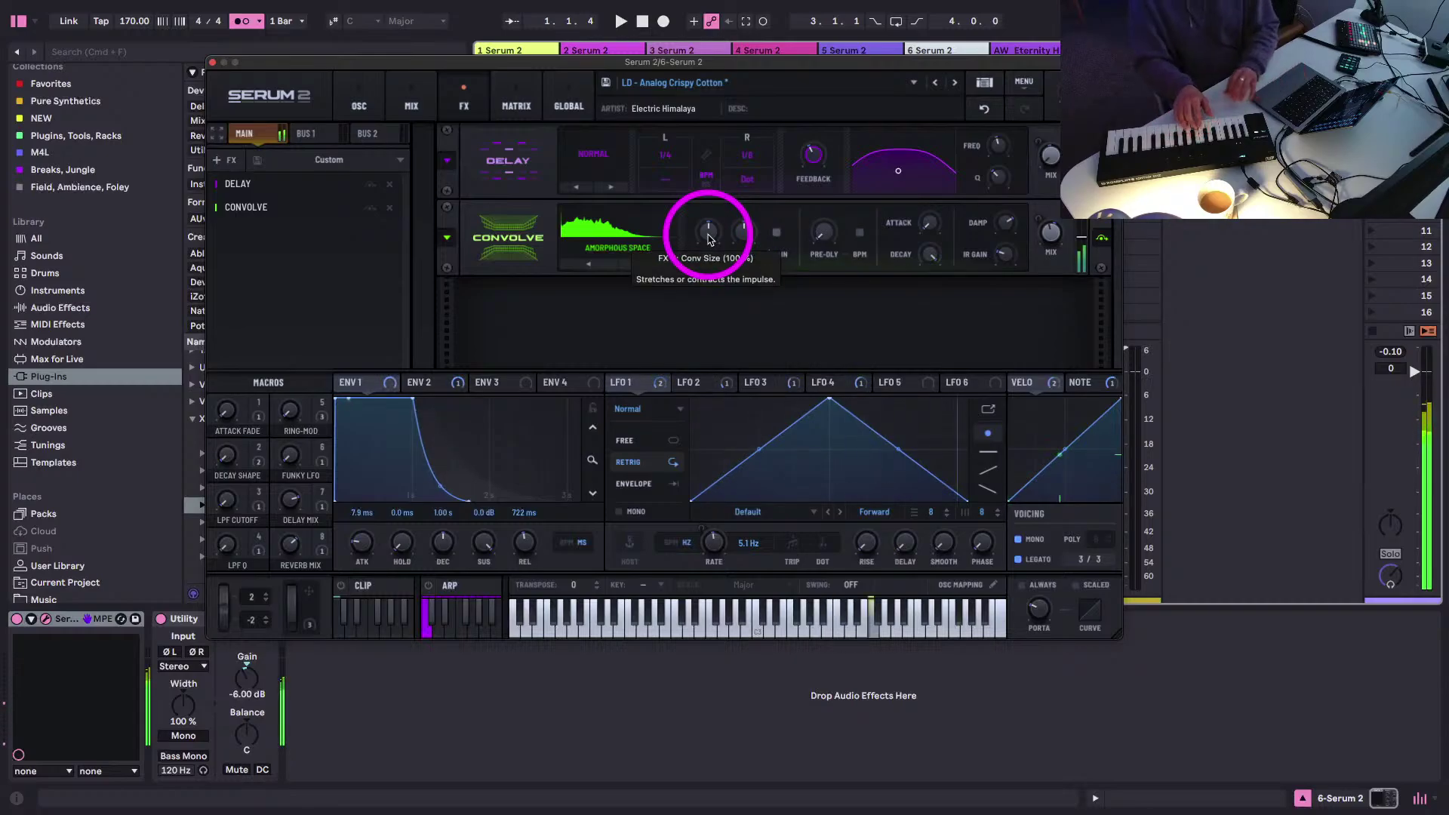
- Audition the next lead presets from Analog Glow through Analog PWM Layer, Animate and Artform to B-Organ
left_click(955, 88)
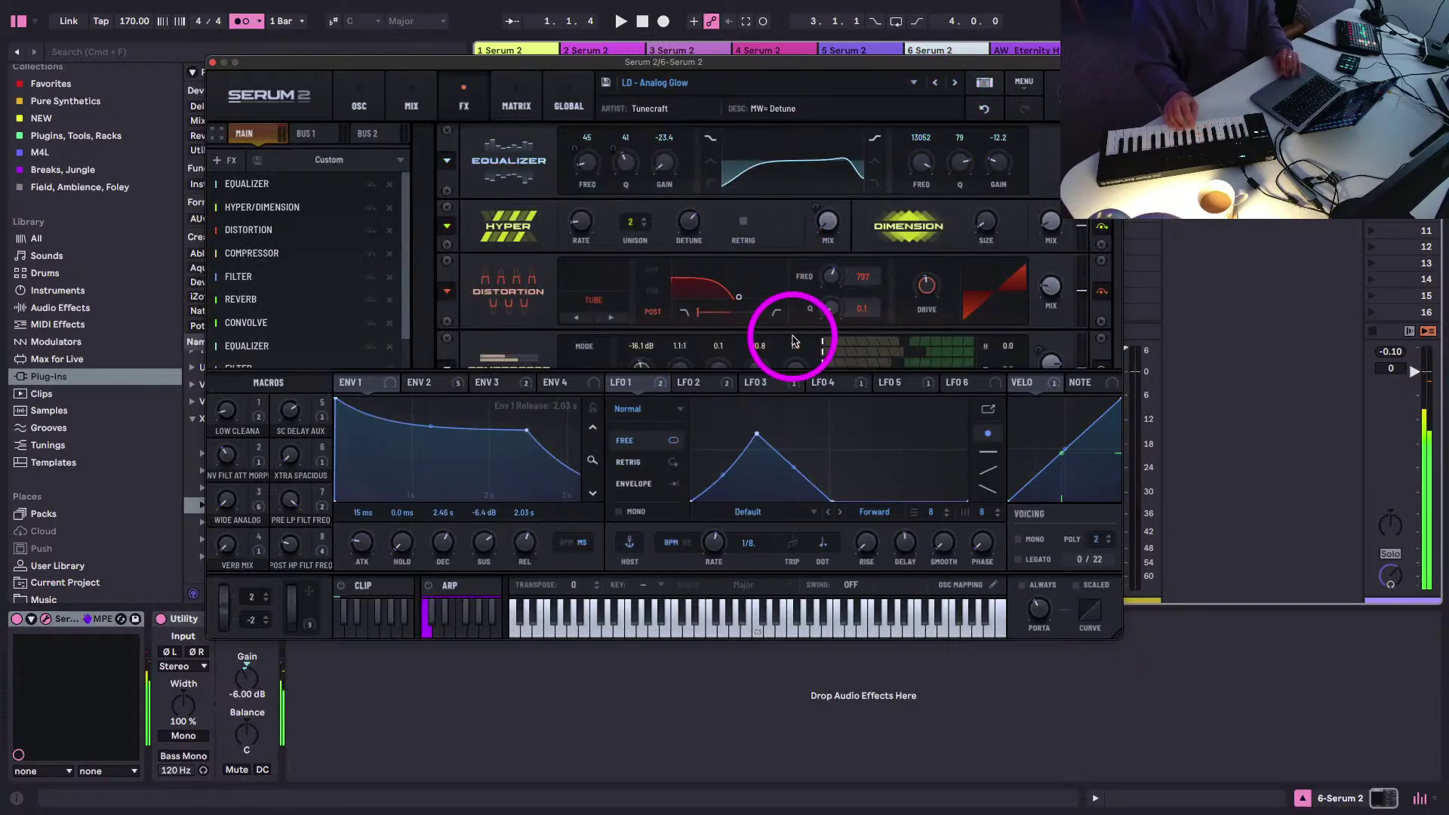
left_click(954, 85)
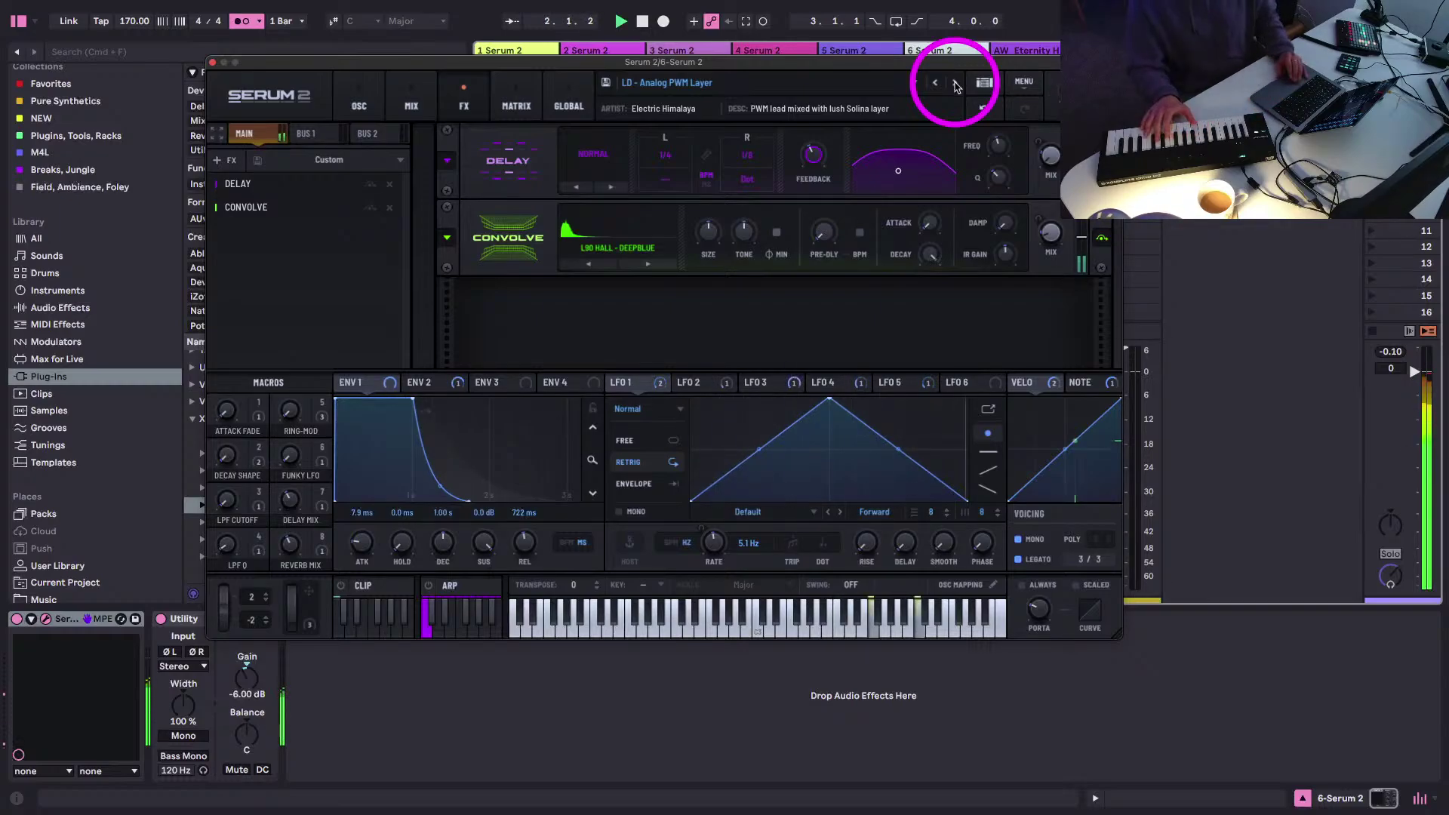
left_click(957, 84)
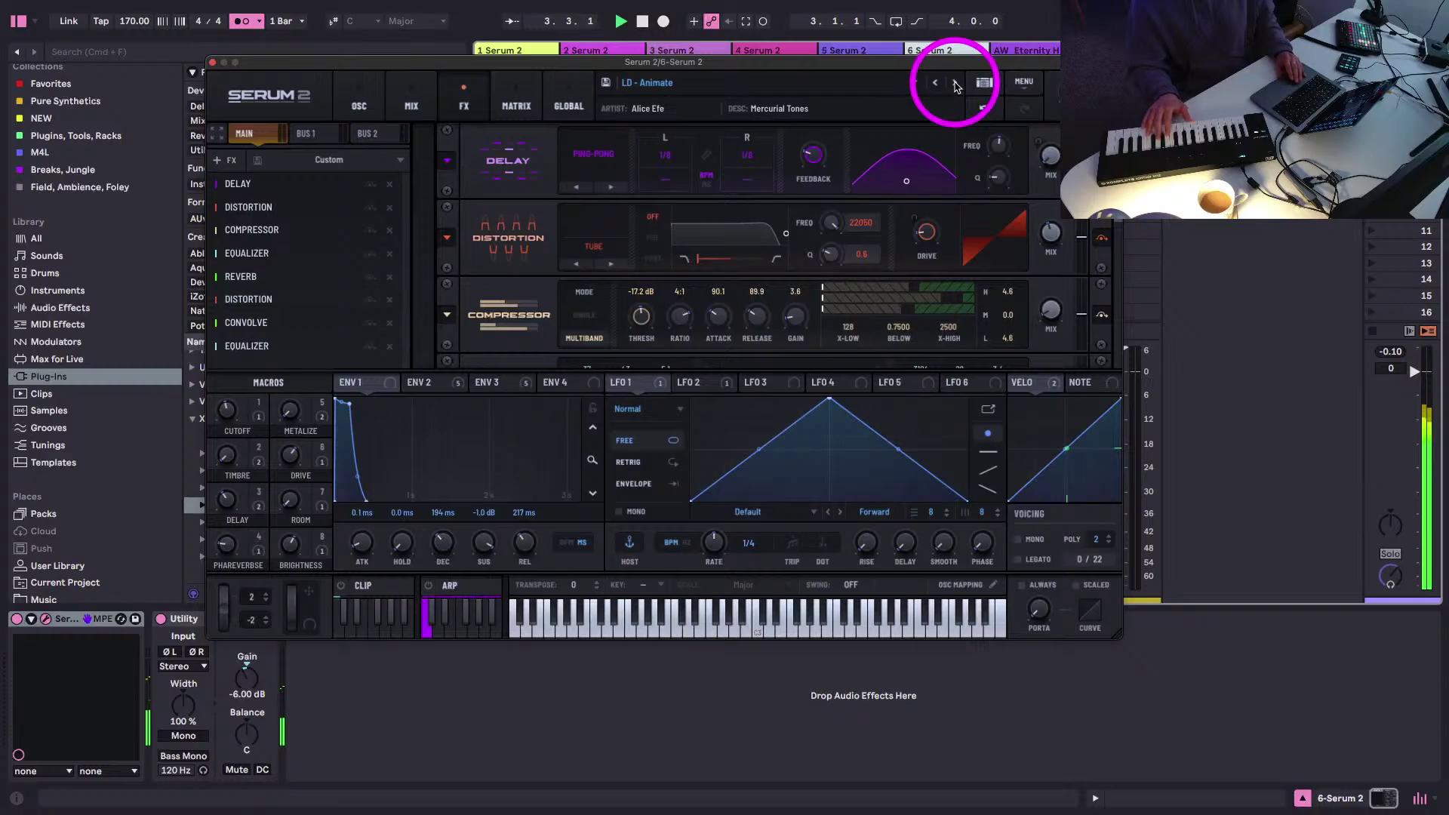
left_click(957, 84)
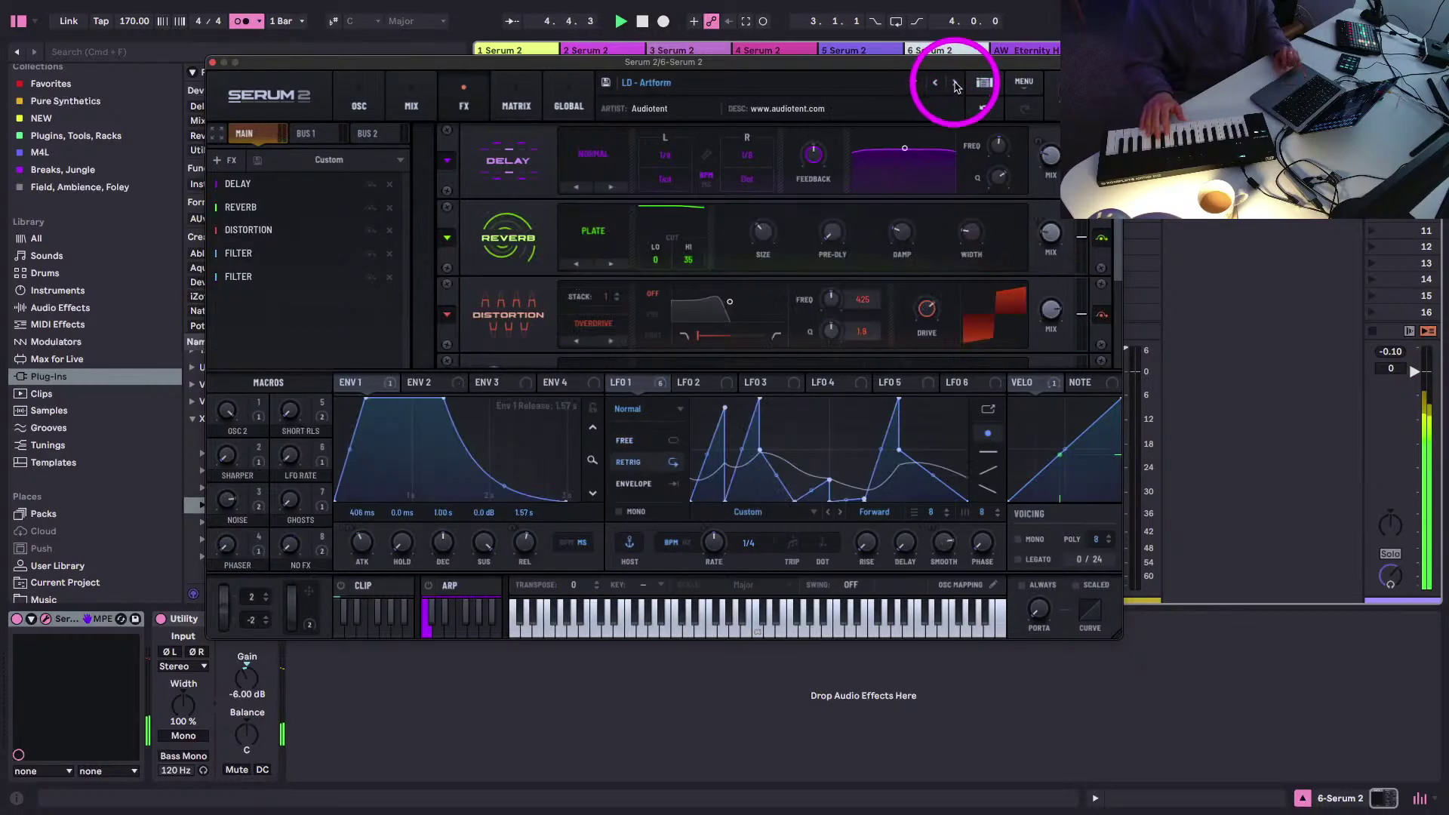
left_click(956, 84)
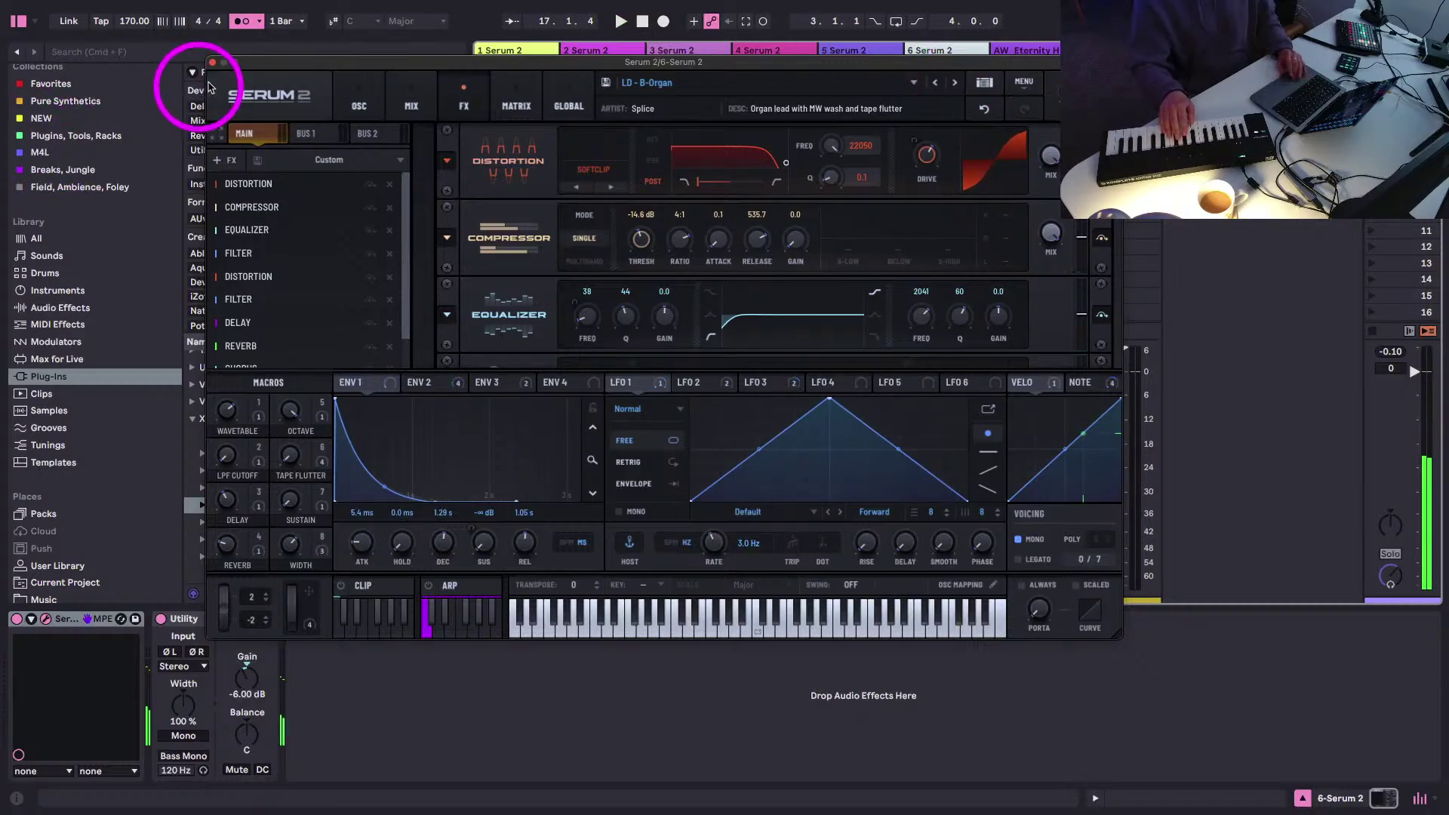
- Switch off the sub oscillator of the B-Organ preset and check the sound against the playing track
left_click(355, 106)
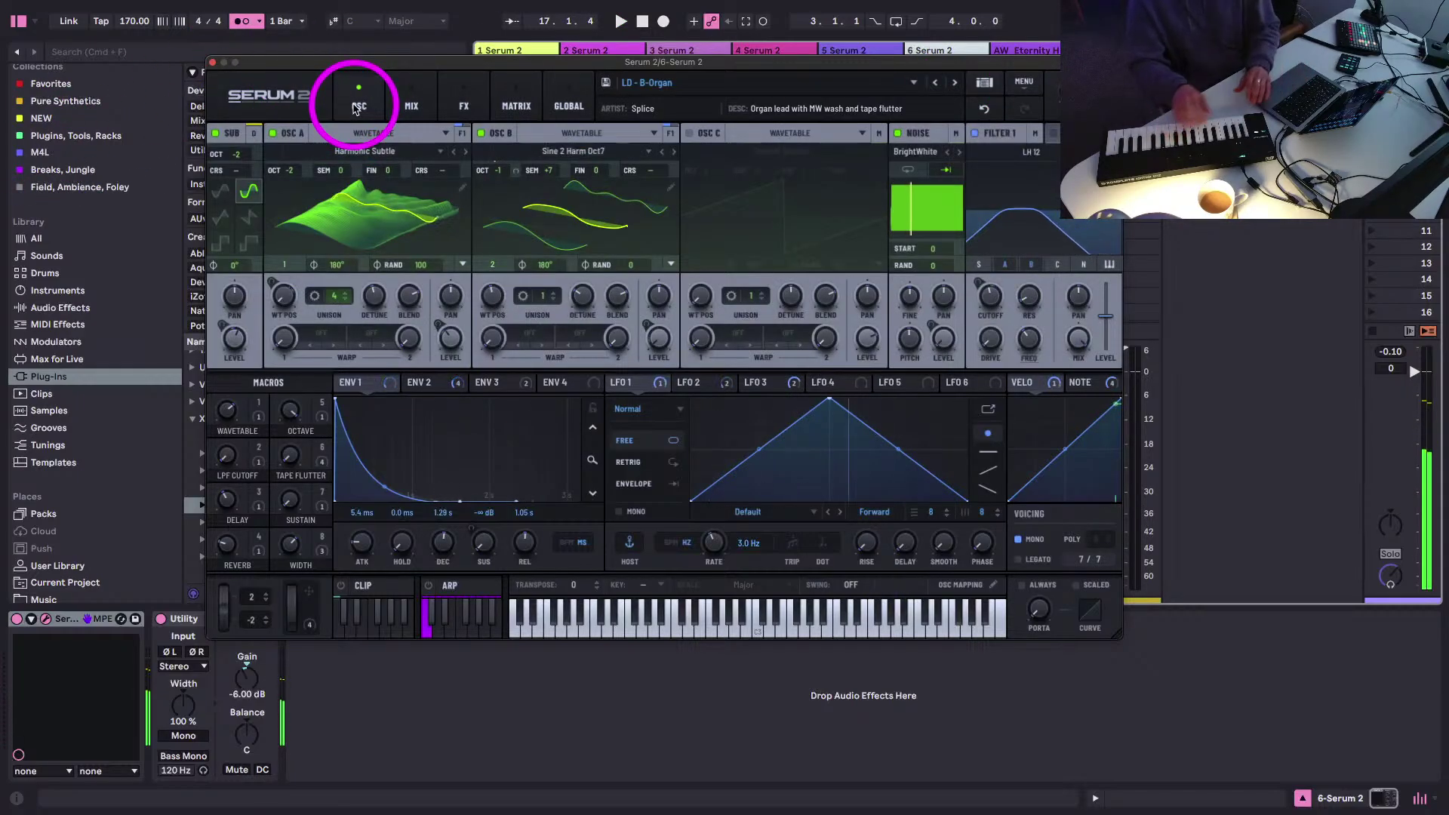
left_click(214, 136)
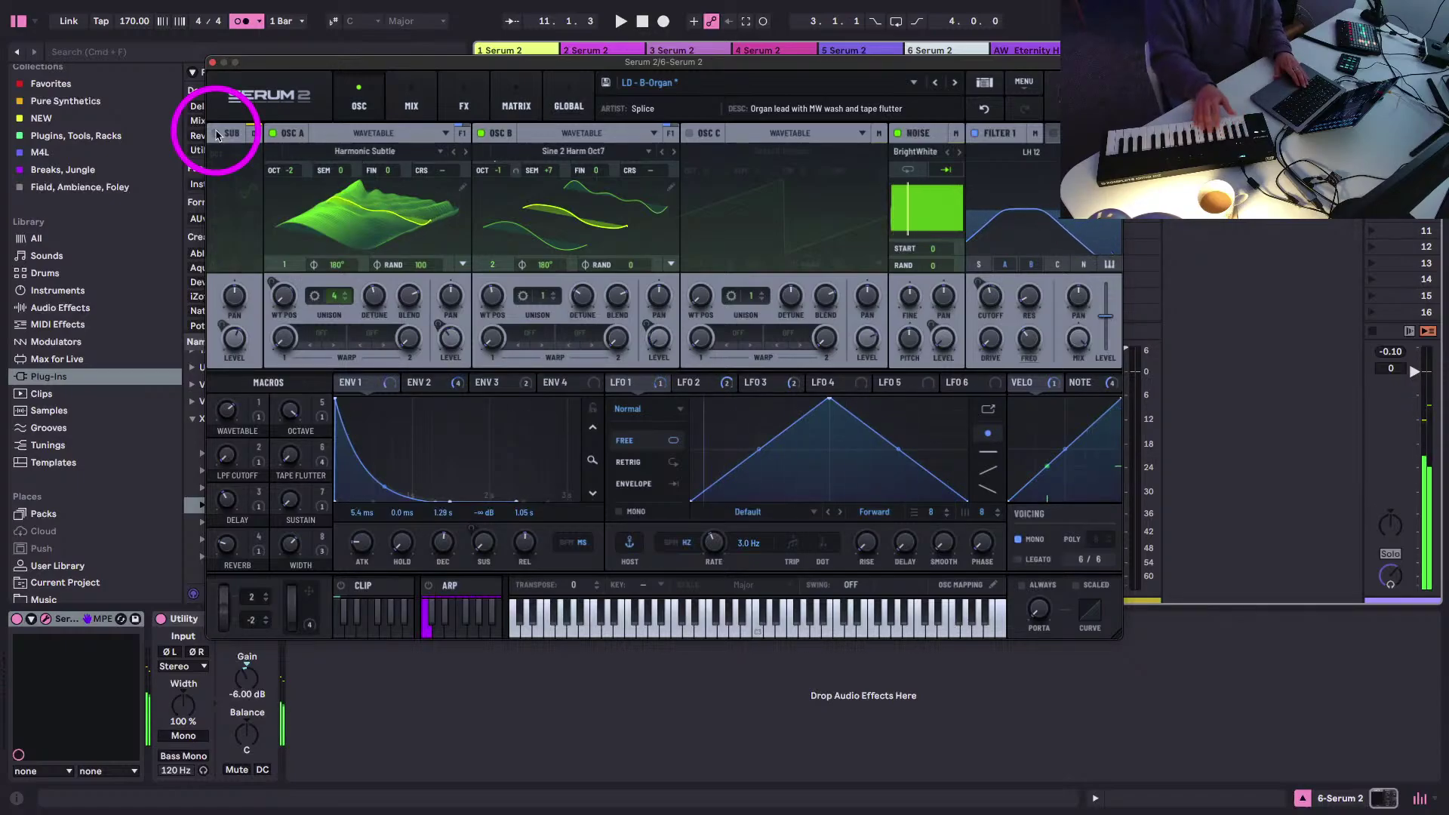
key("space")
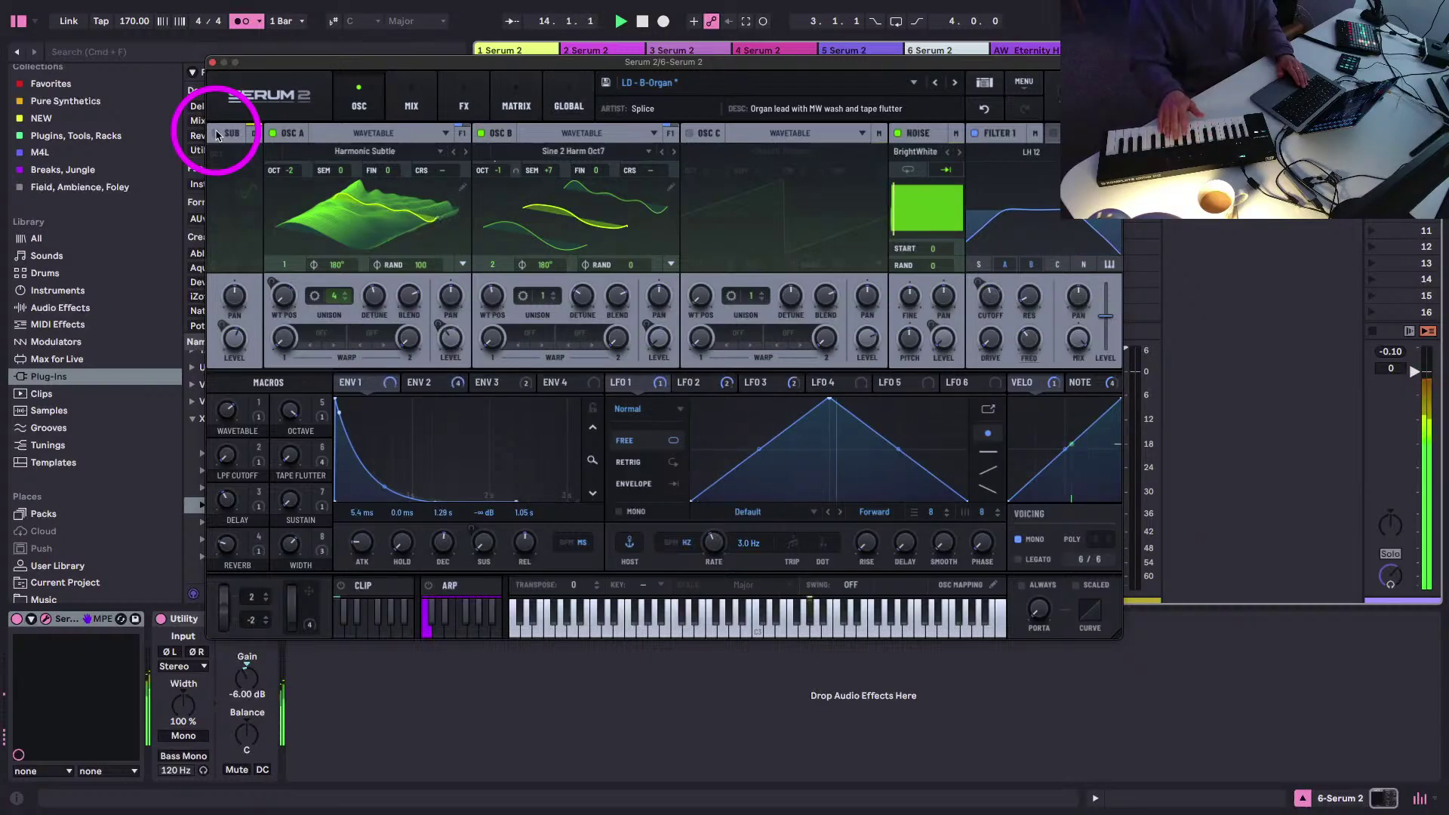
key("space")
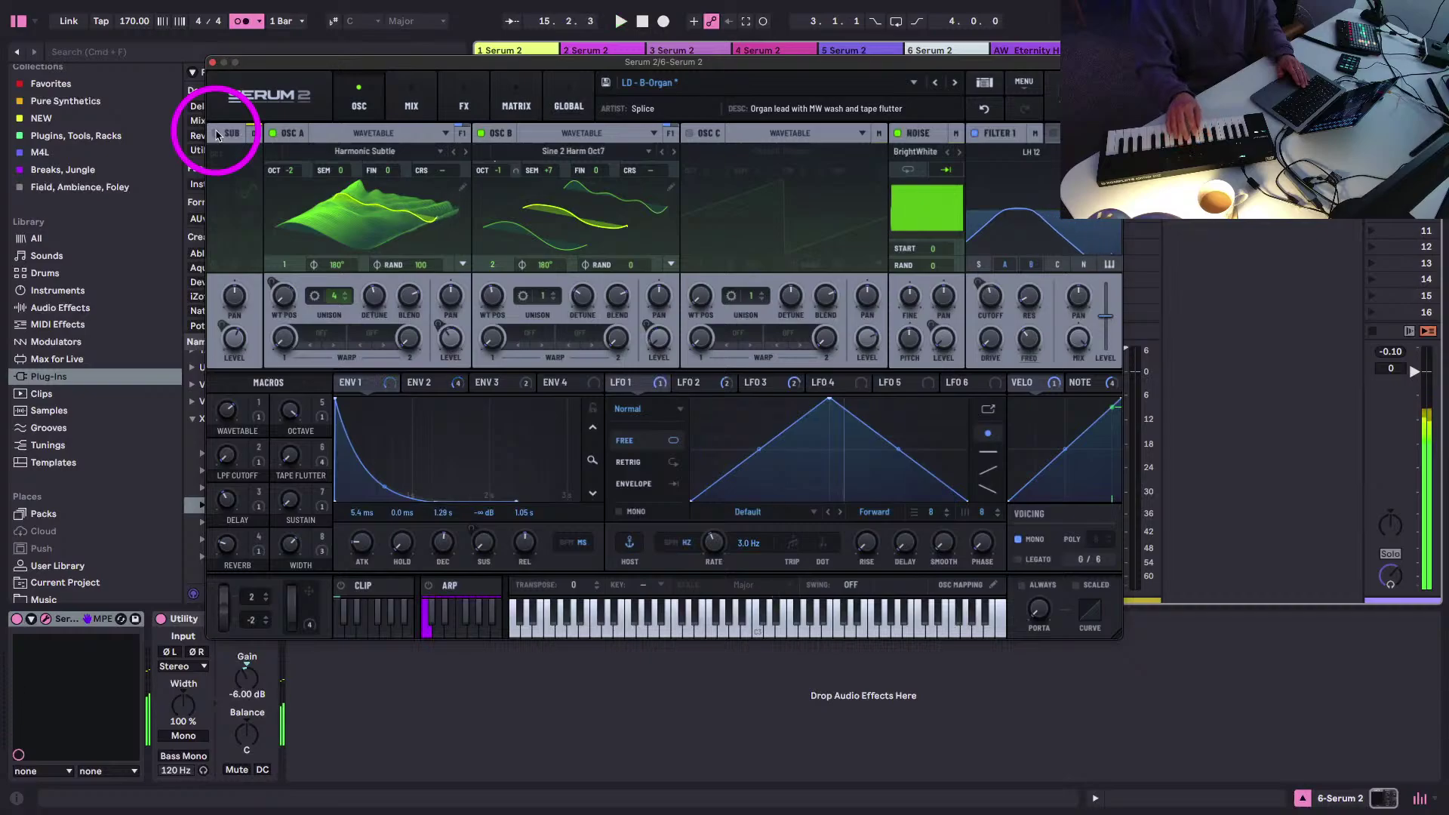
- Audition the lead presets Bold Voyage, Brutal, Carpet Texture and Classic Techno Lead
left_click(956, 83)
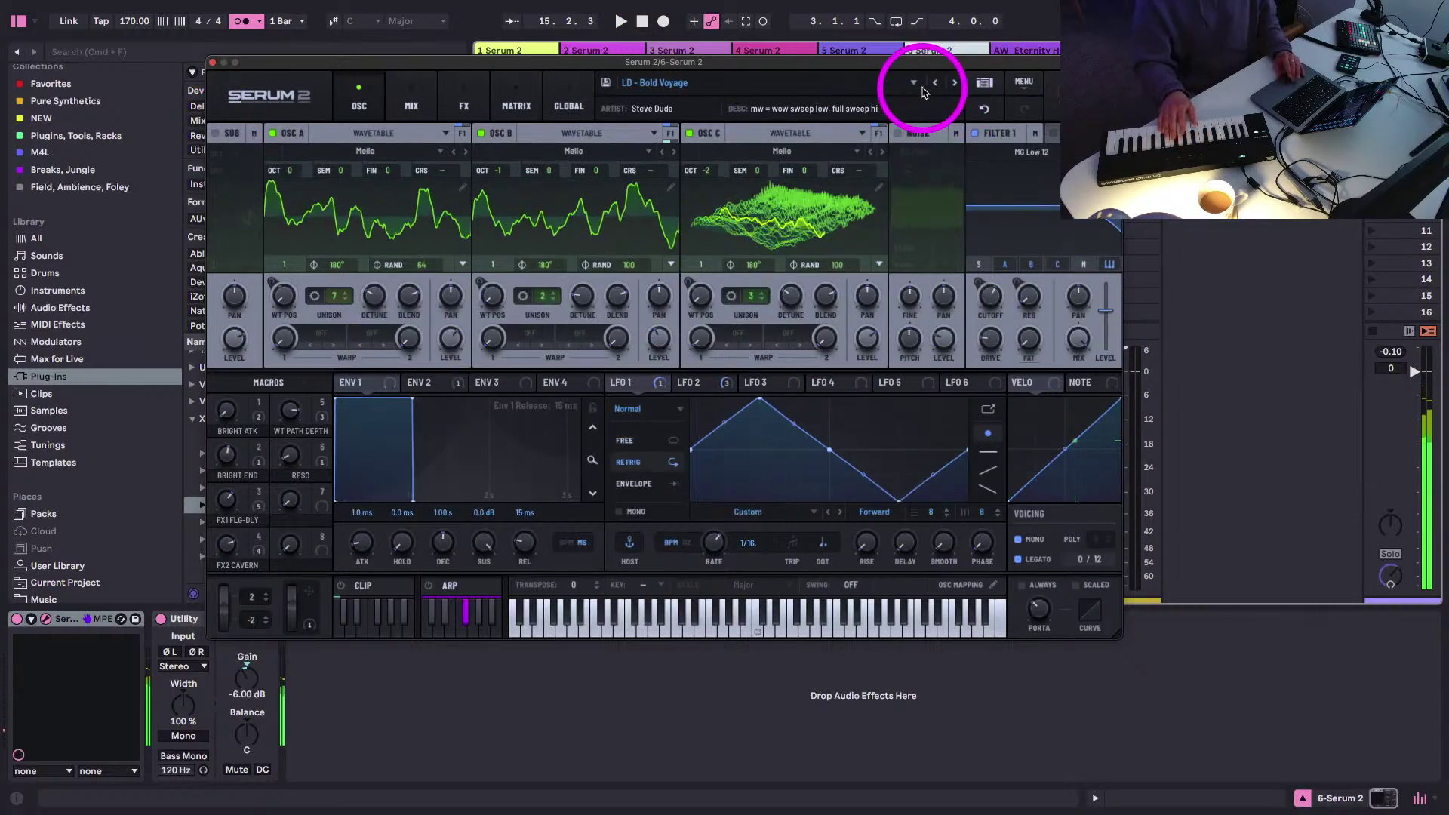
left_click(953, 83)
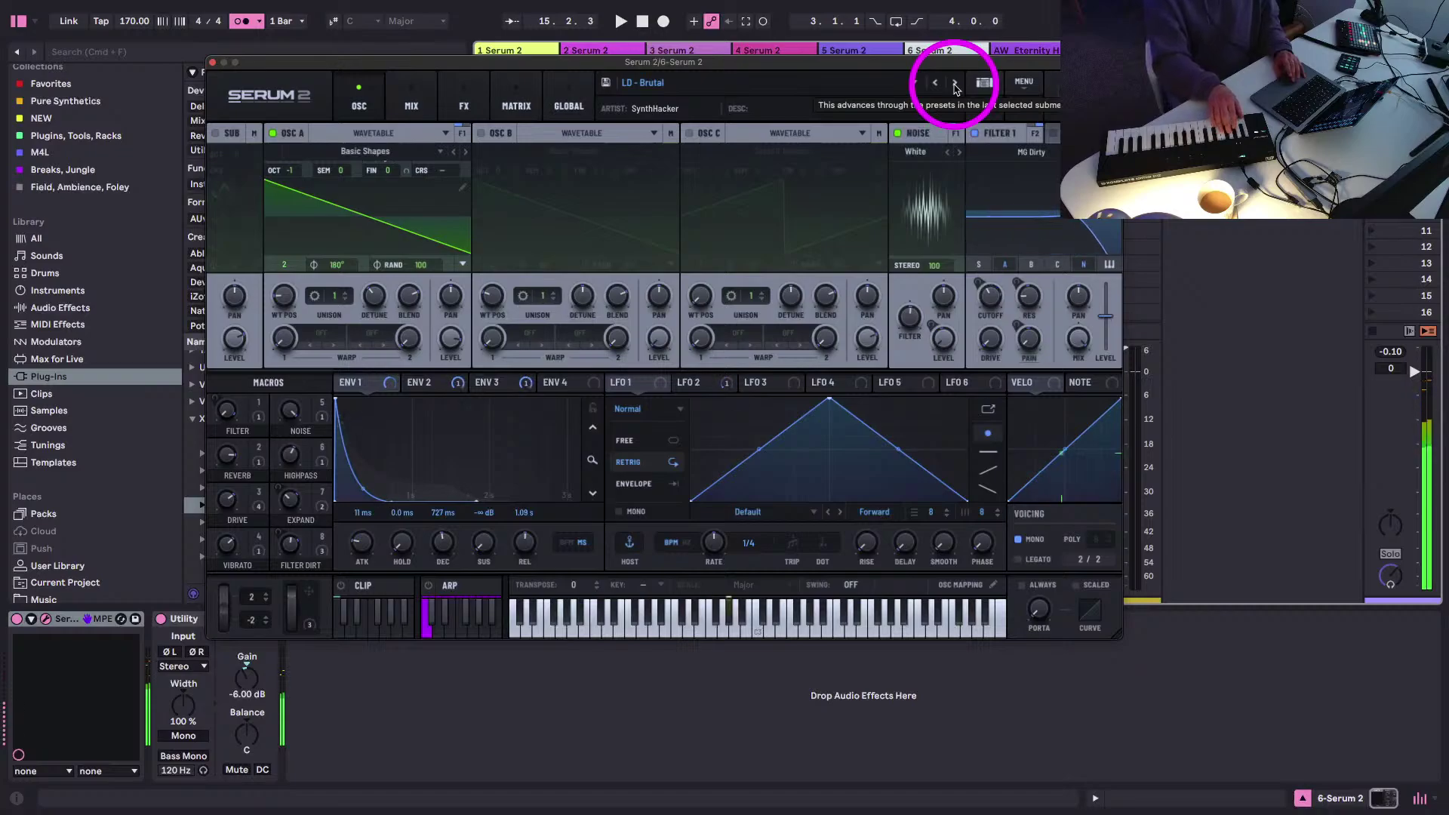
left_click(954, 85)
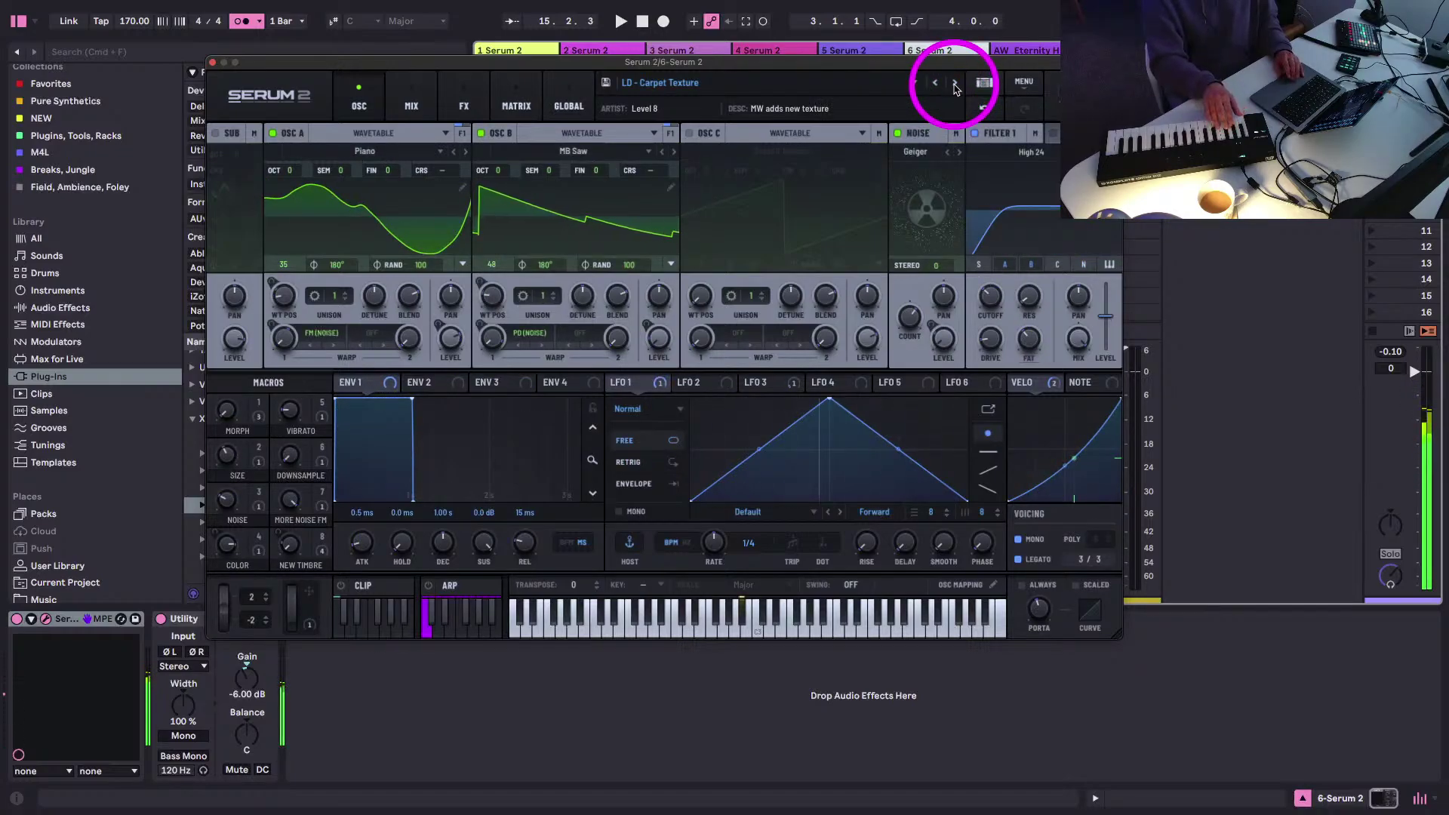
left_click(954, 85)
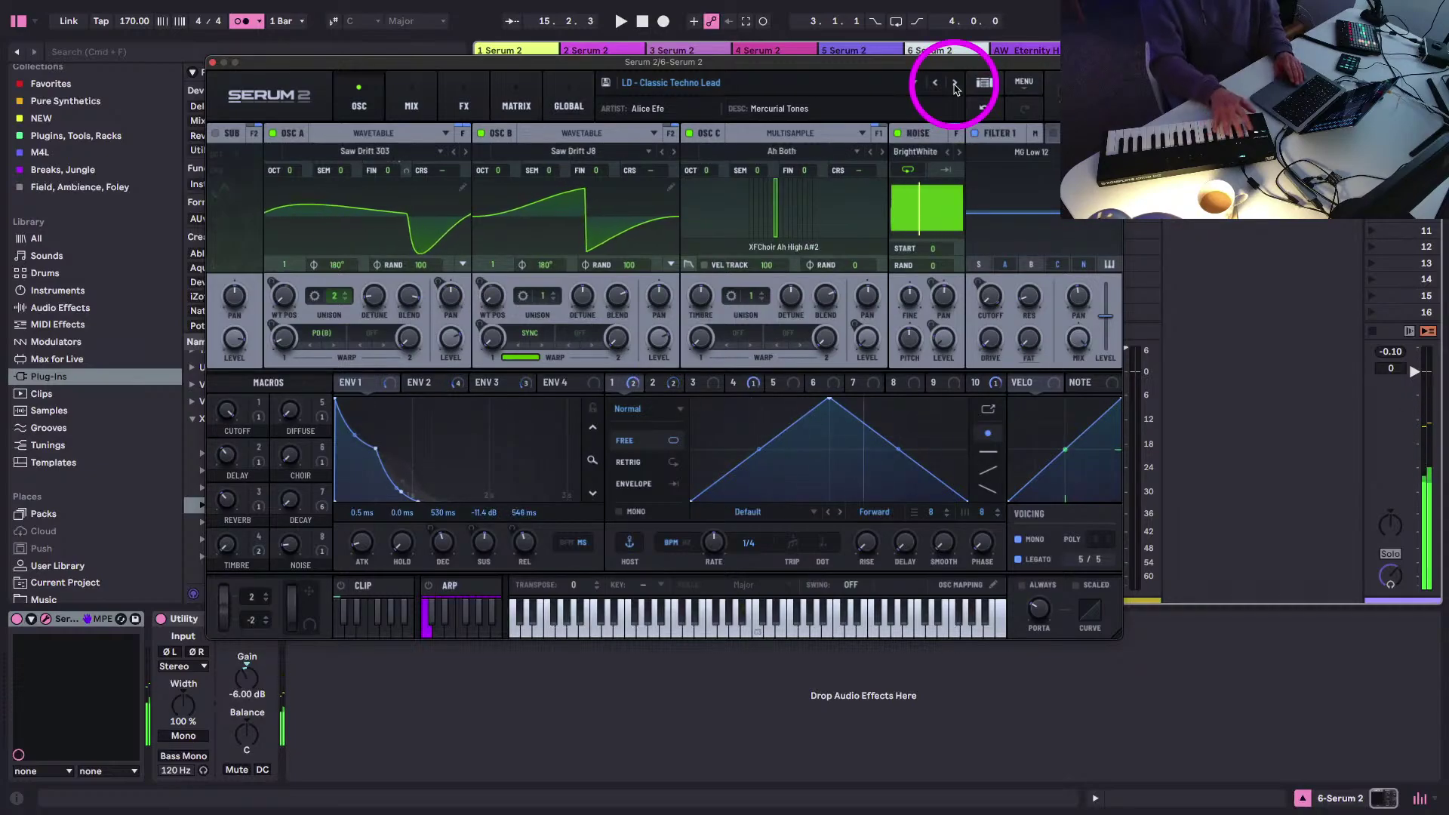
- Start playback and lower the Cutoff macro of the Classic Techno Lead preset
key("space")
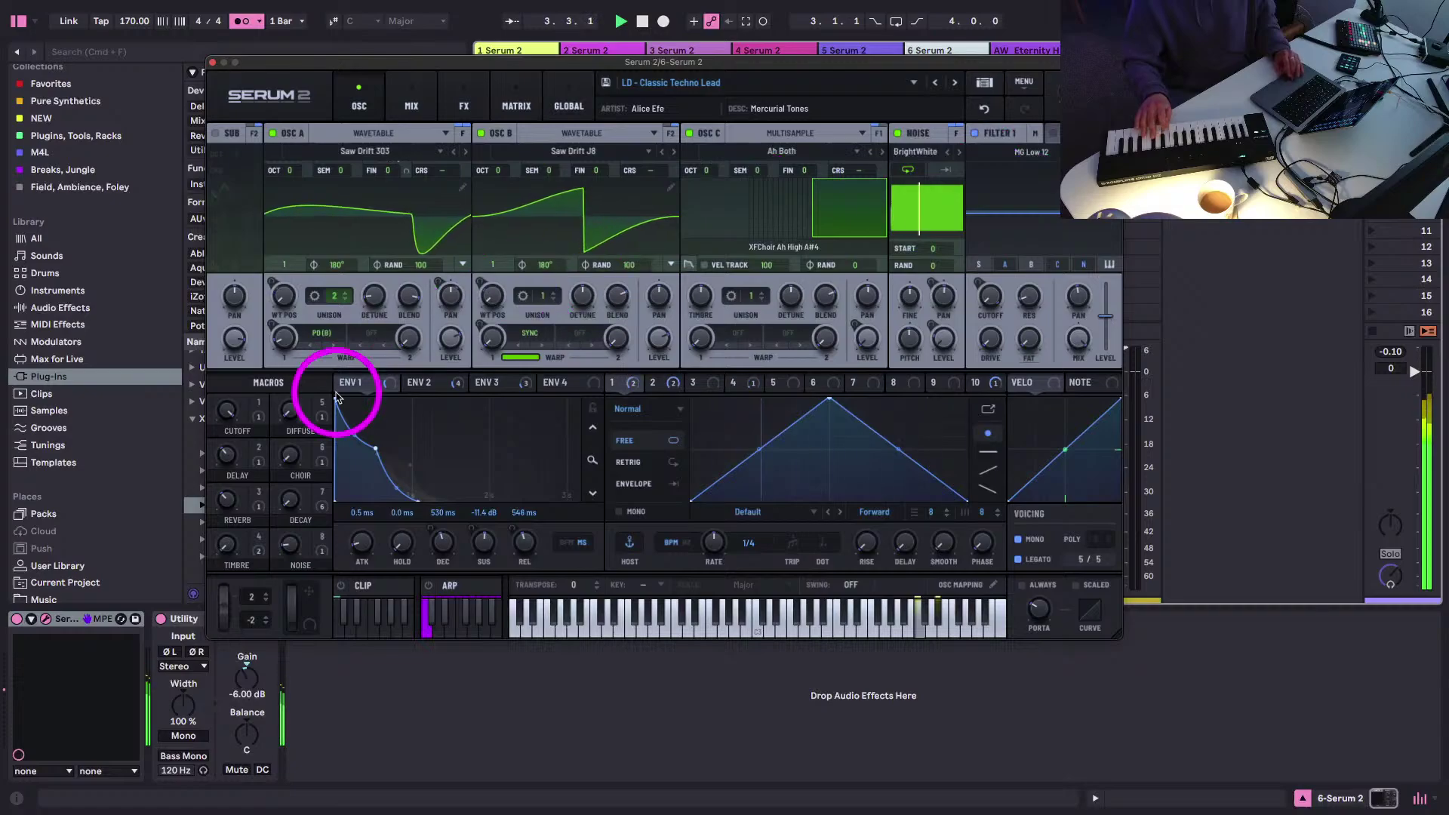
left_click_drag(227, 414, 225, 528)
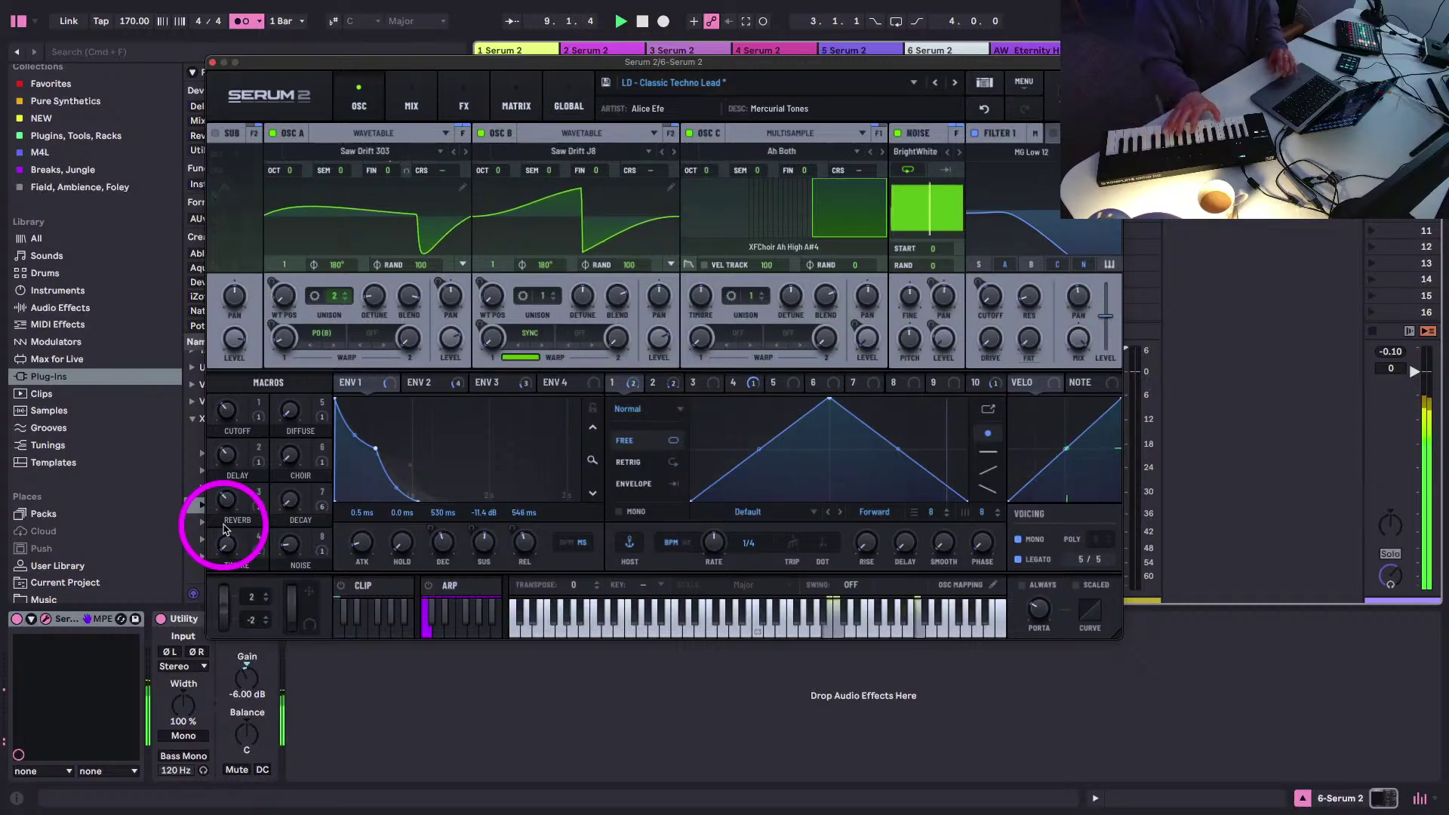
left_click(455, 352)
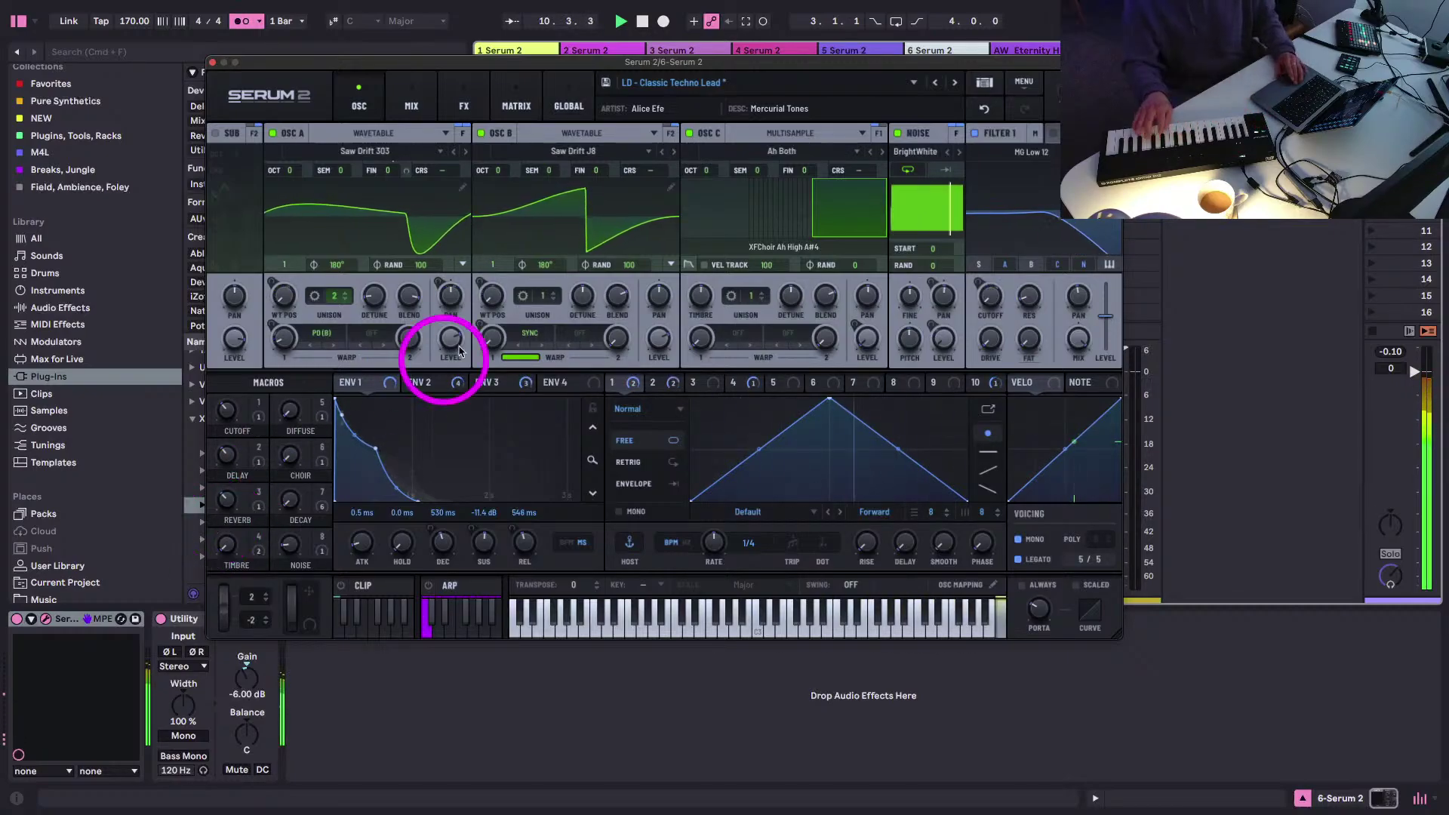
- Audition further lead presets from Crunchwave through Digital Church and load LD - Drift Pluck
left_click(954, 82)
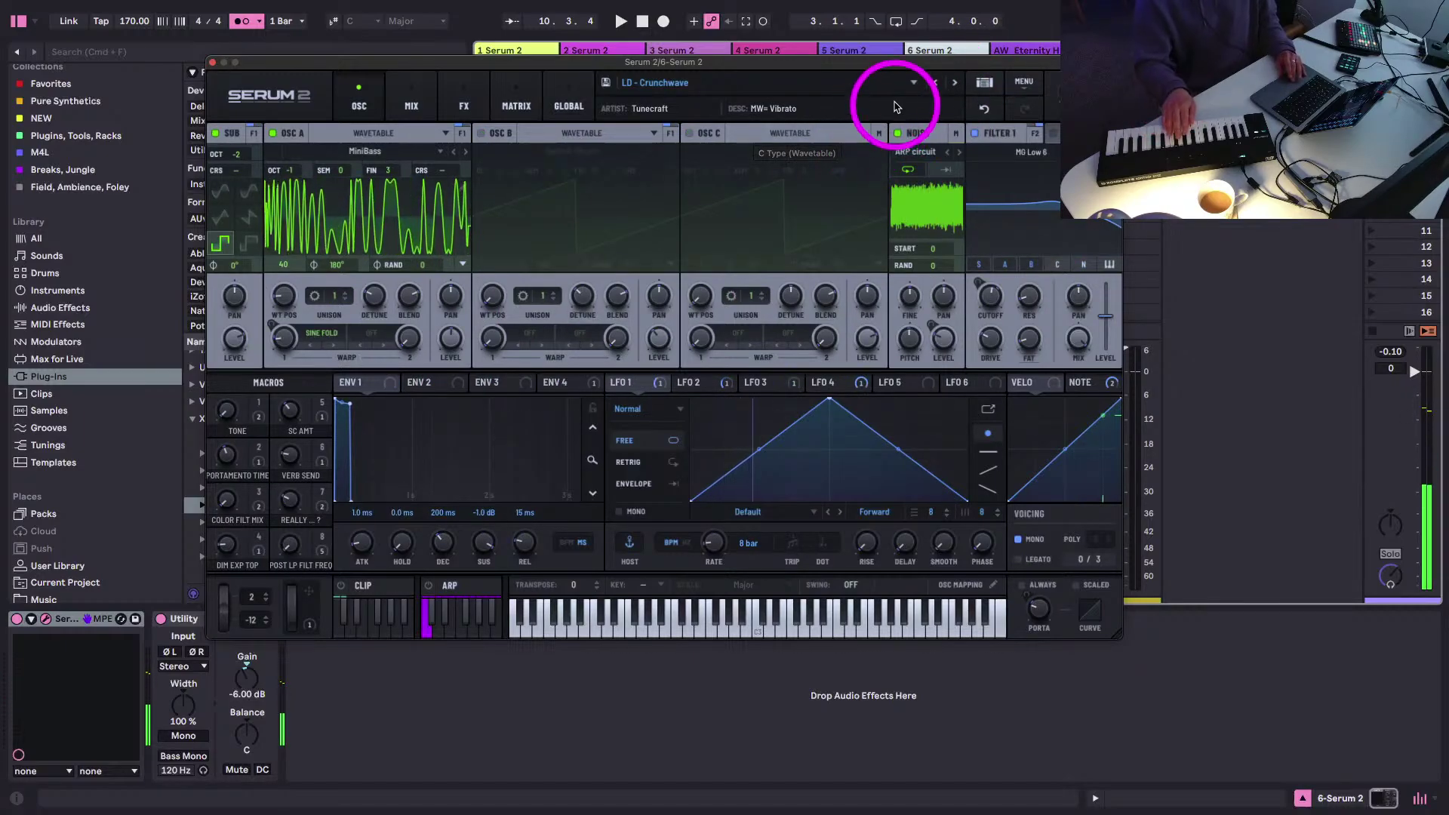
left_click(956, 82)
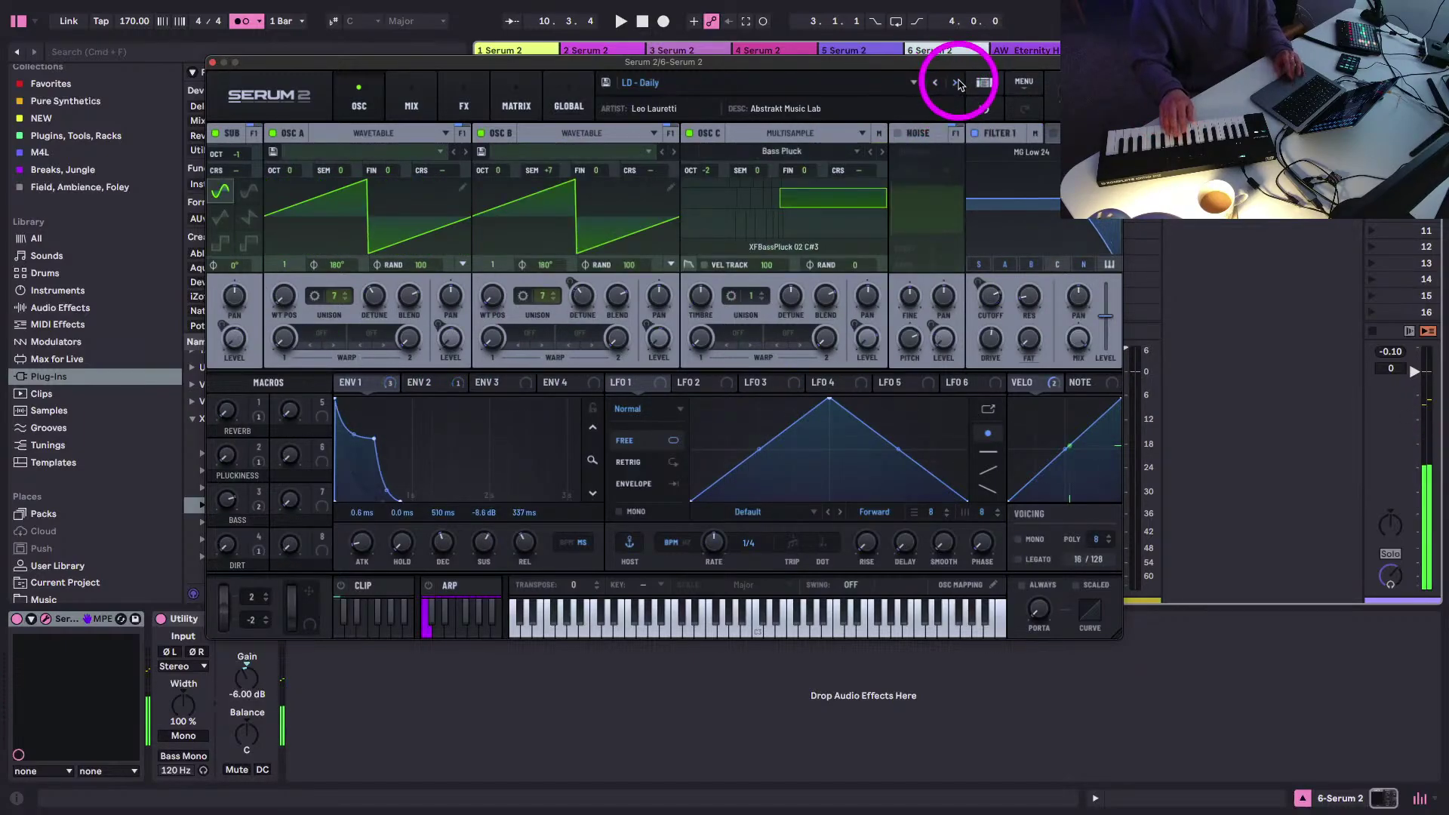
left_click(955, 82)
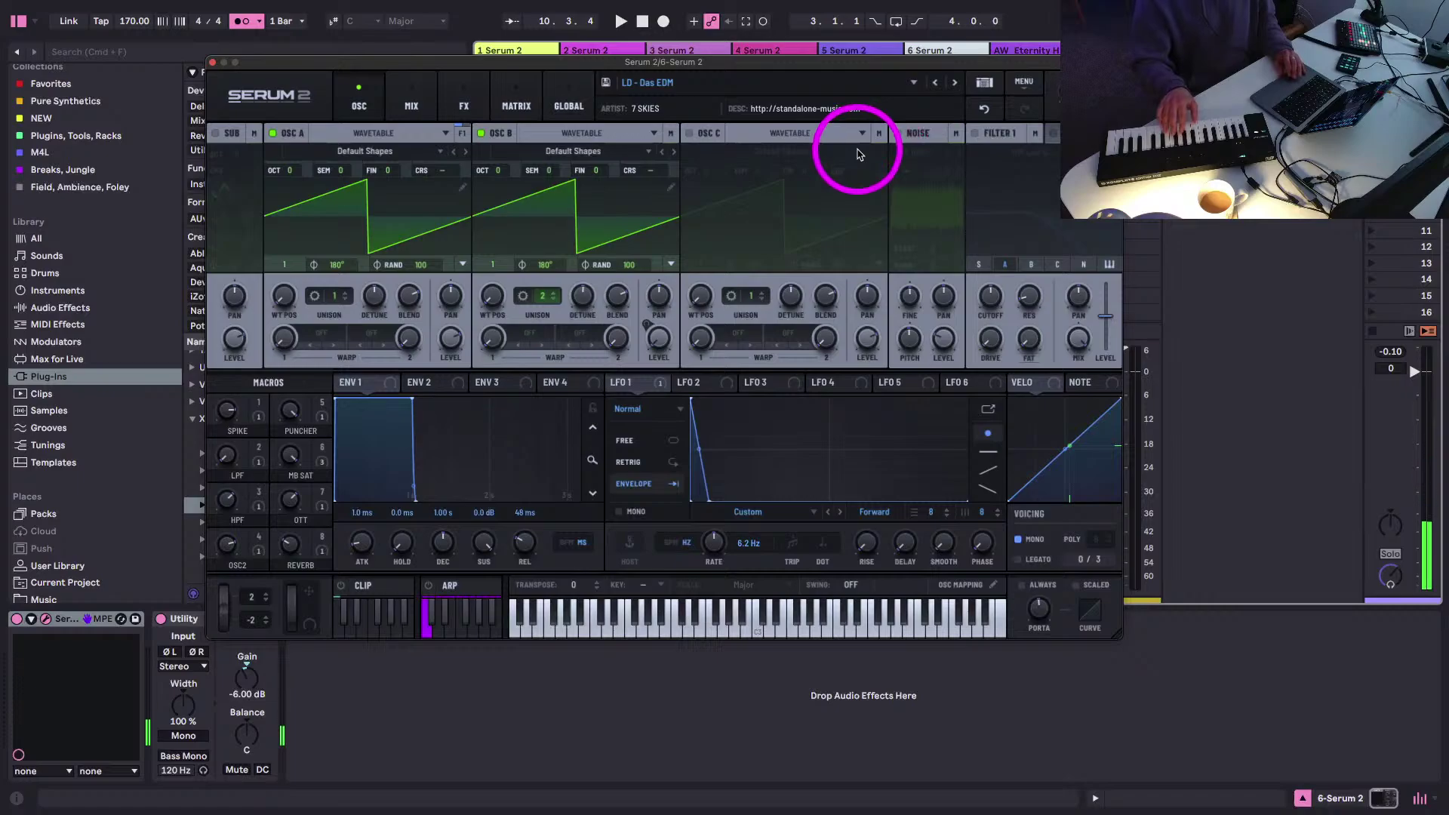
left_click(956, 84)
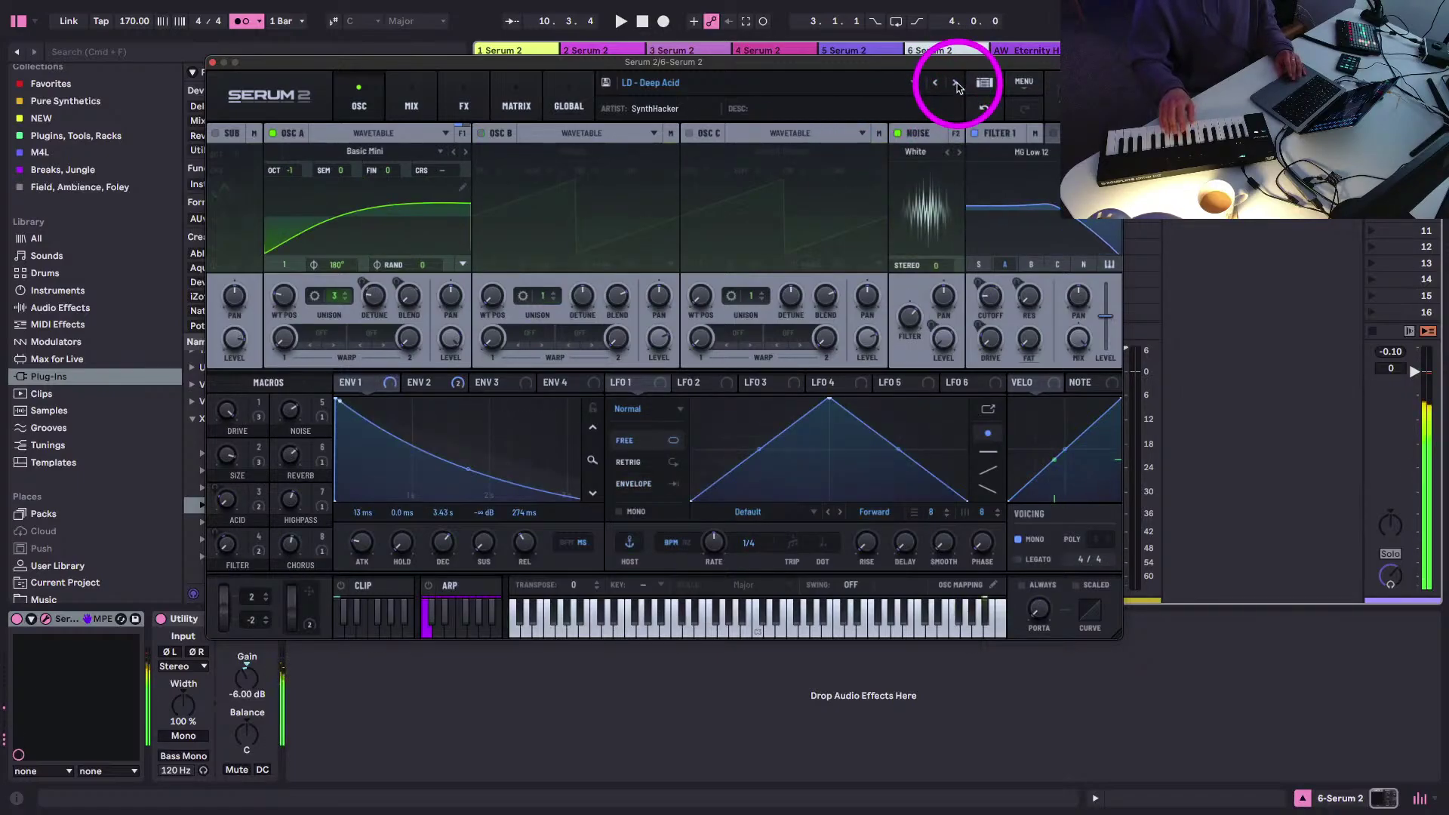
left_click(956, 84)
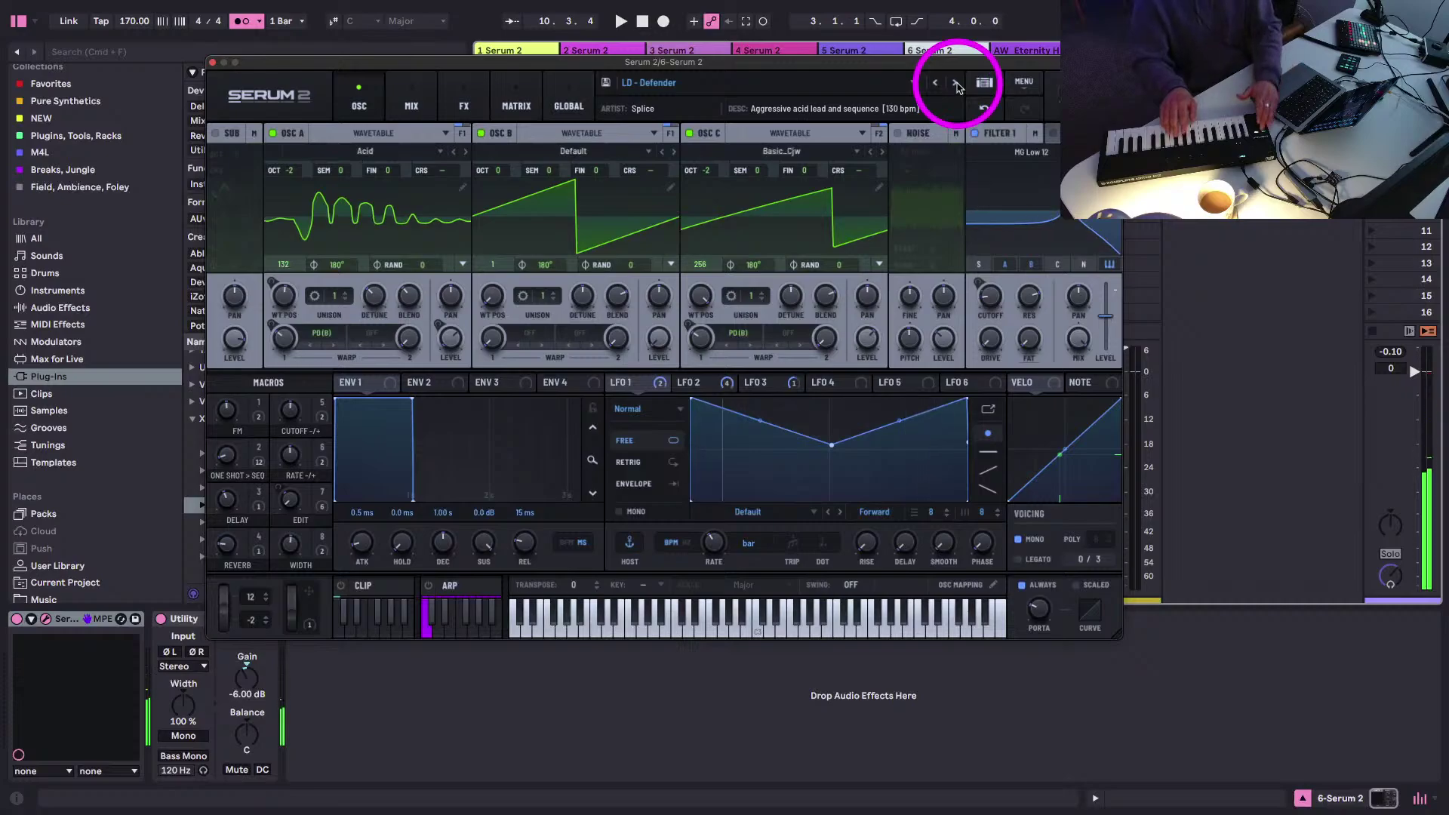
left_click(956, 85)
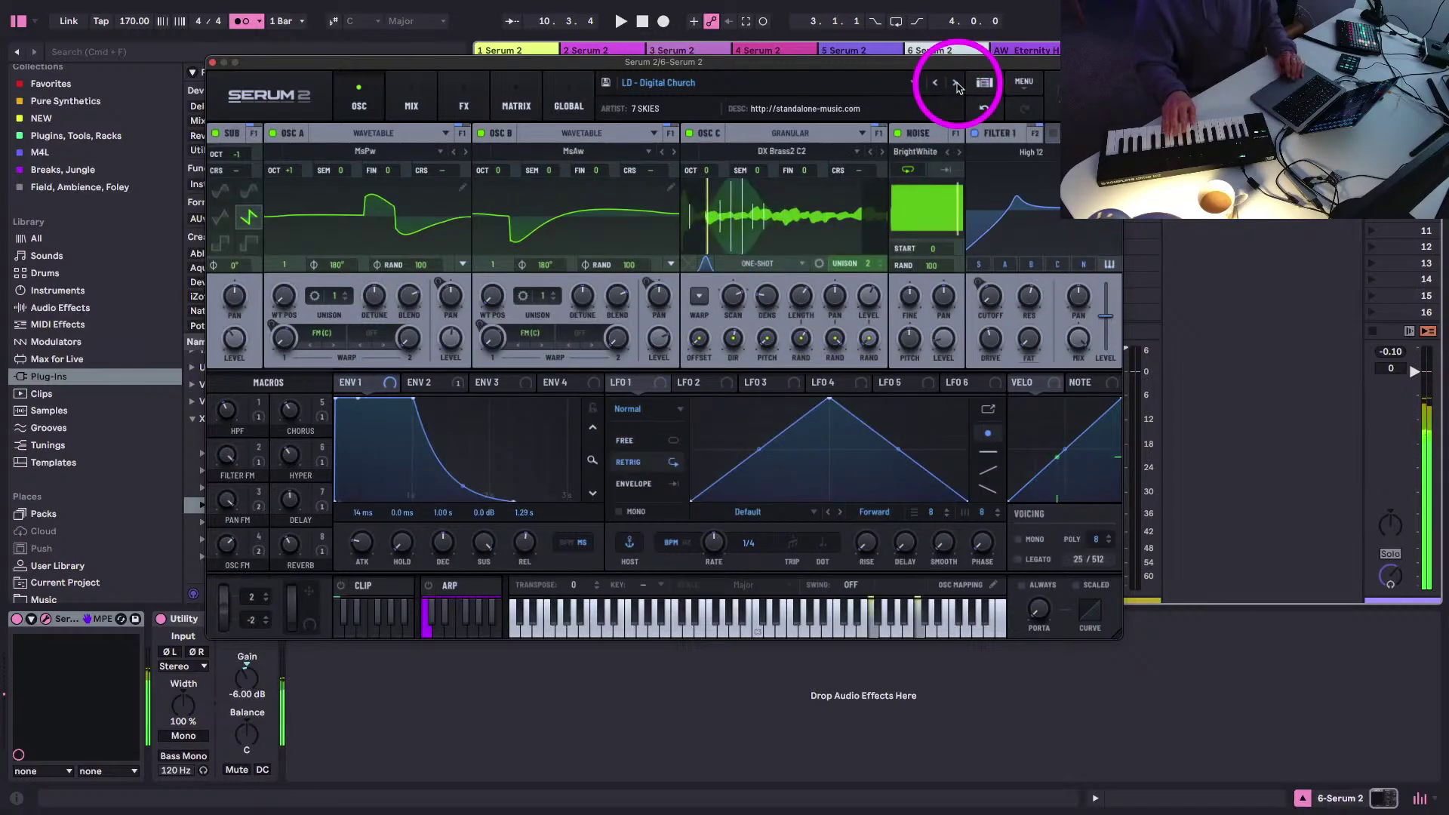
left_click(956, 84)
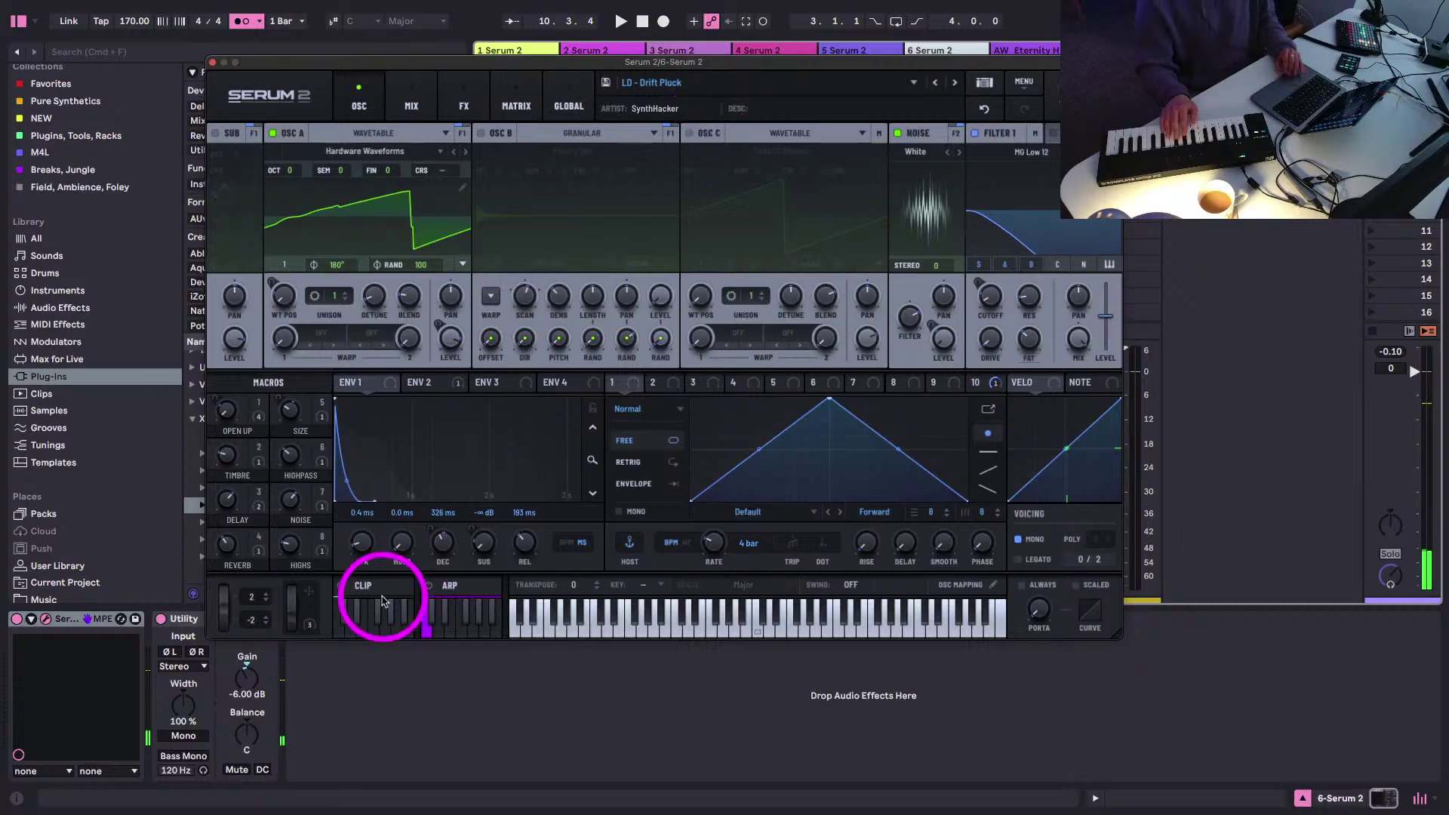
- Turn on the arpeggiator for the Drift Pluck preset and set its rate to 1/8
left_click(428, 585)
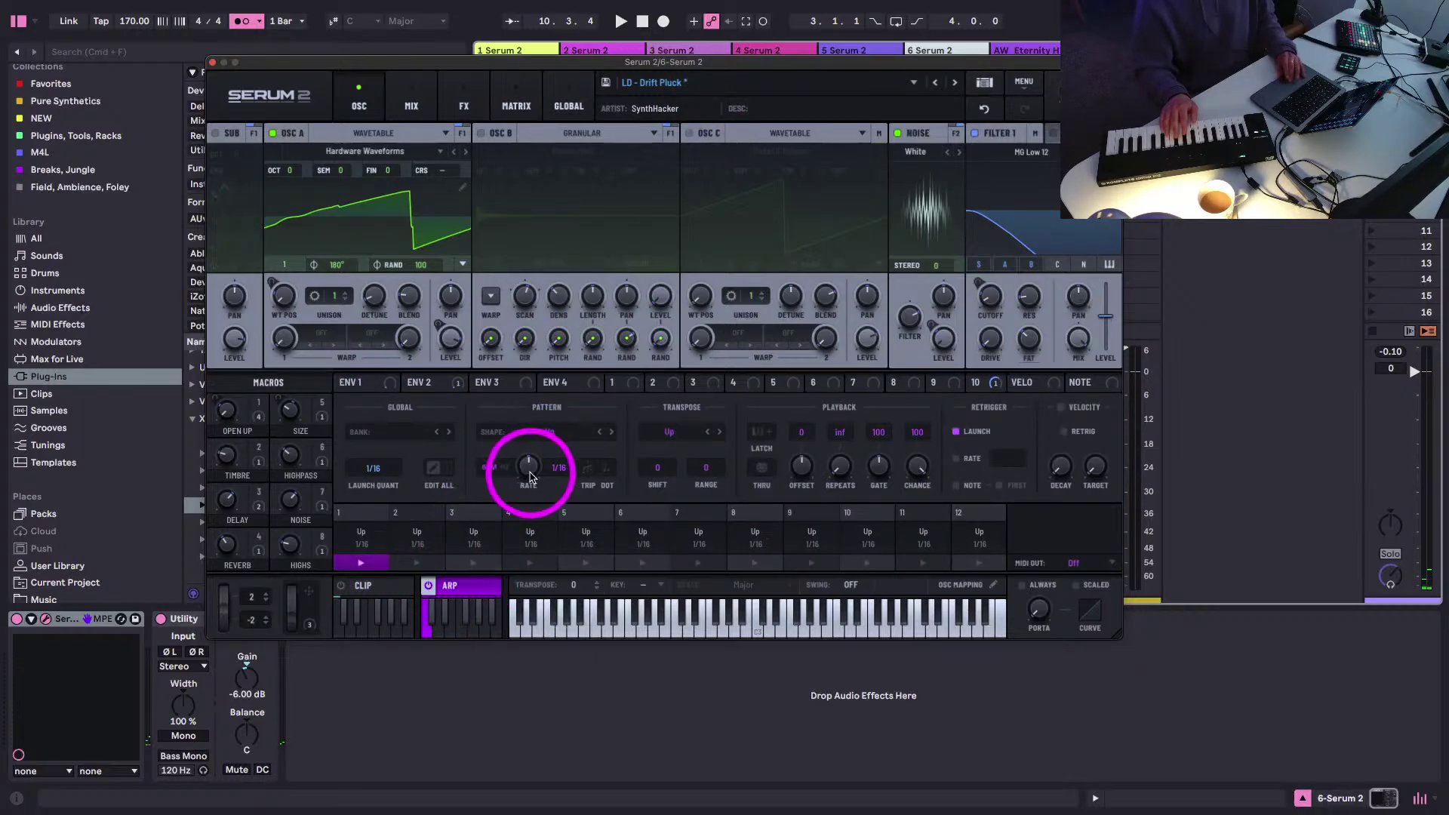
left_click_drag(526, 465, 524, 504)
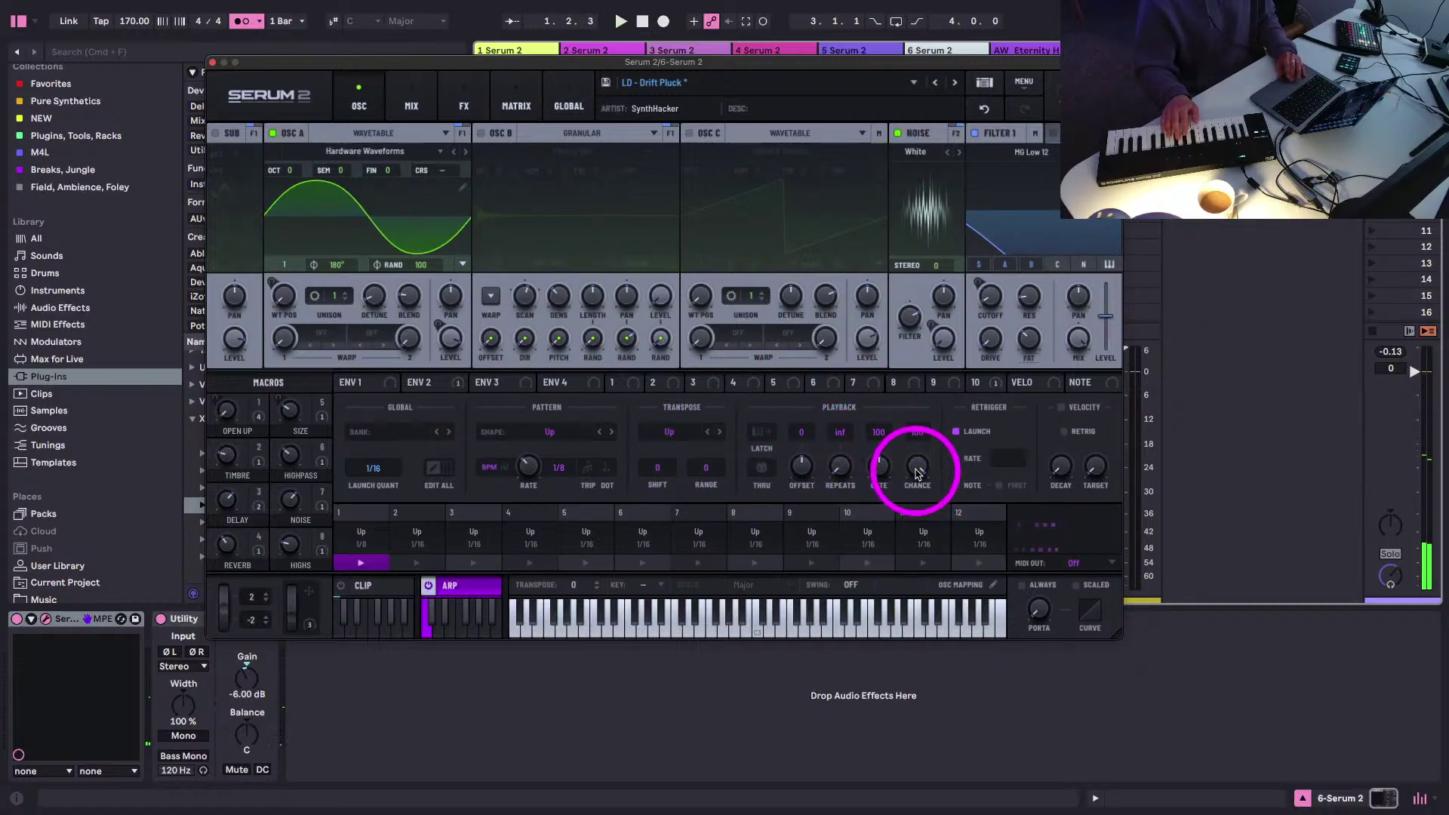
- Try an arpeggiator chance of 40, look through the pattern shapes, and restore the chance to 100
left_click_drag(918, 471, 902, 521)
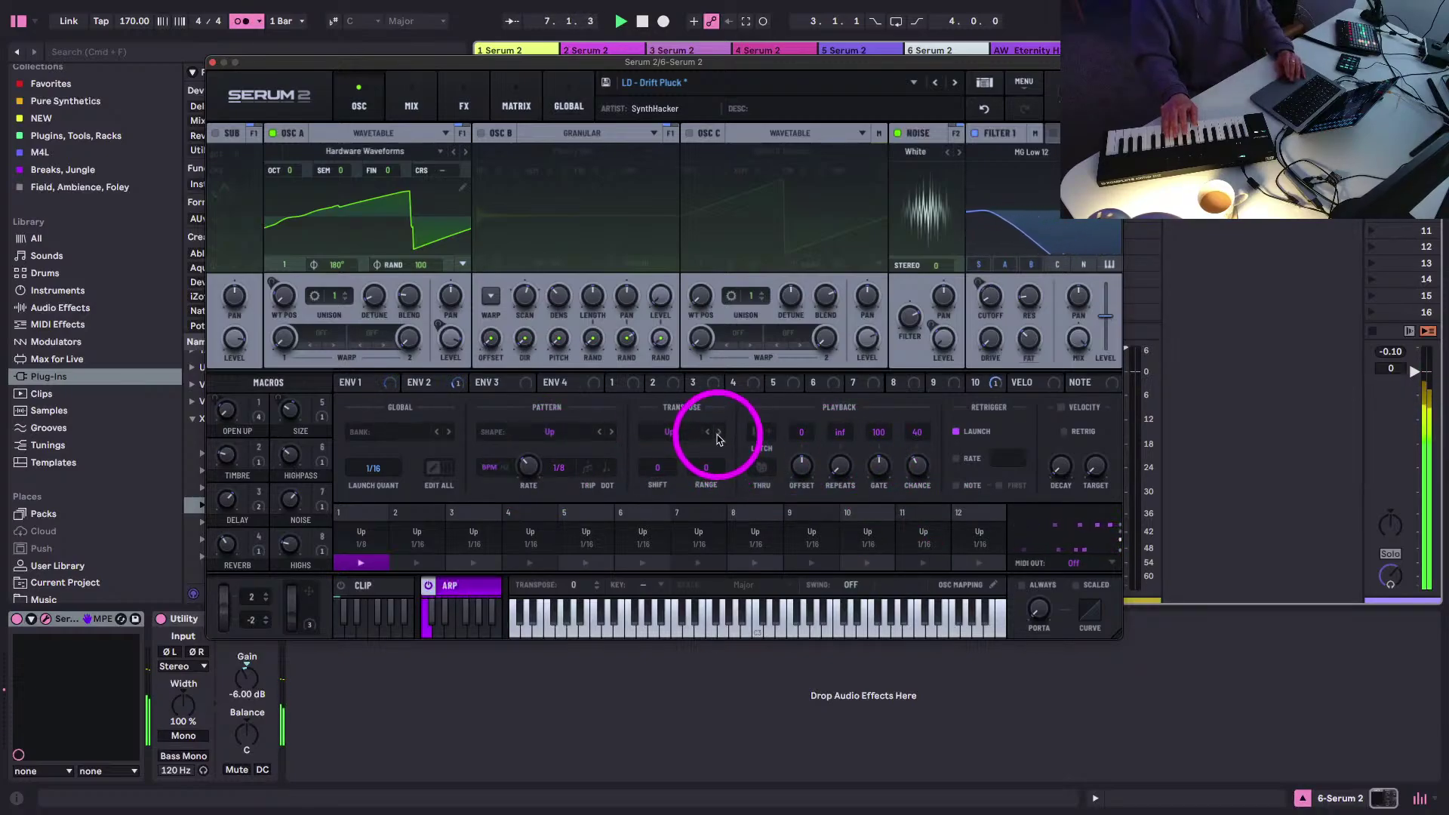
left_click(559, 433)
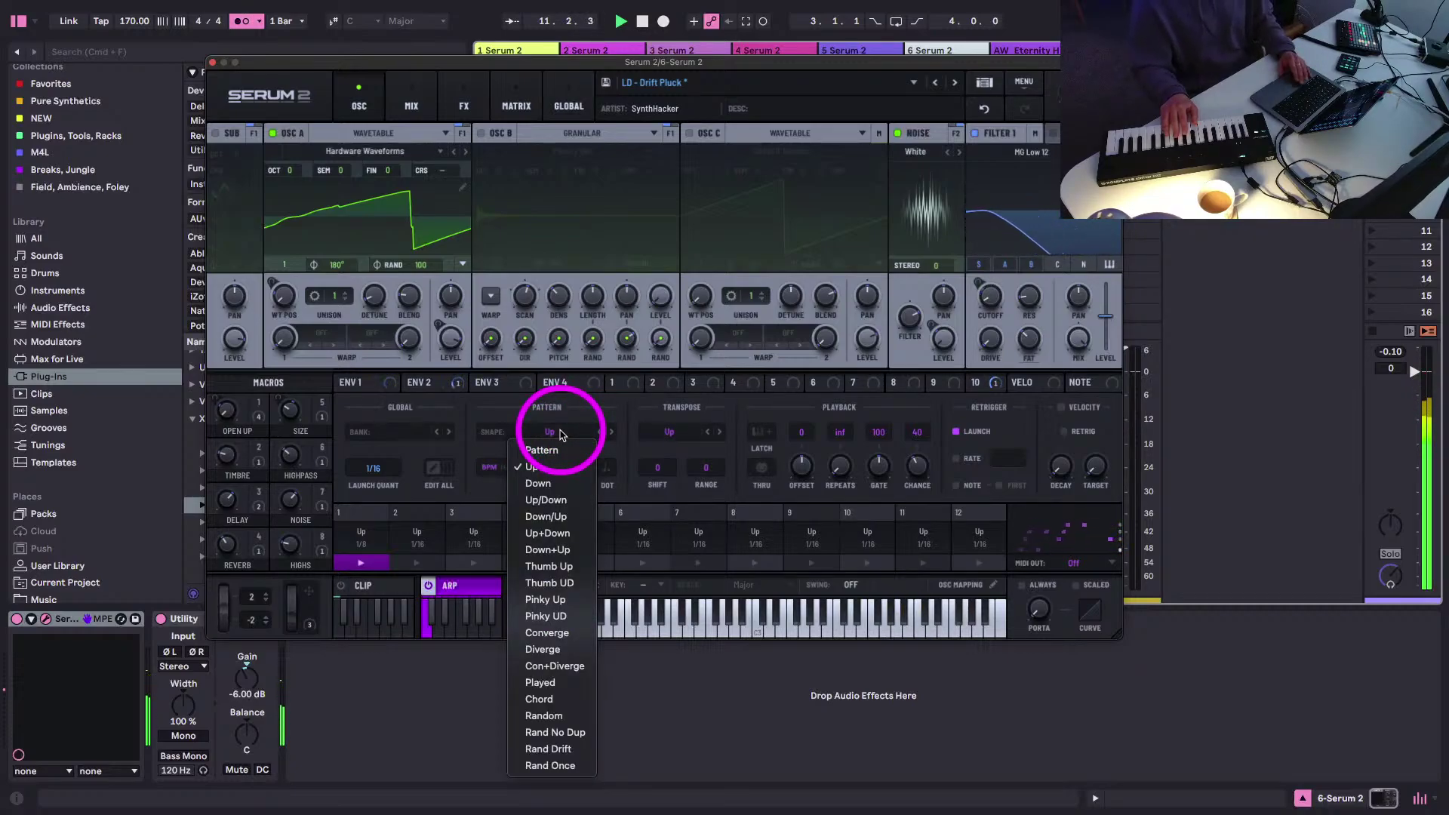
left_click(593, 408)
left_click_drag(920, 468, 885, 262)
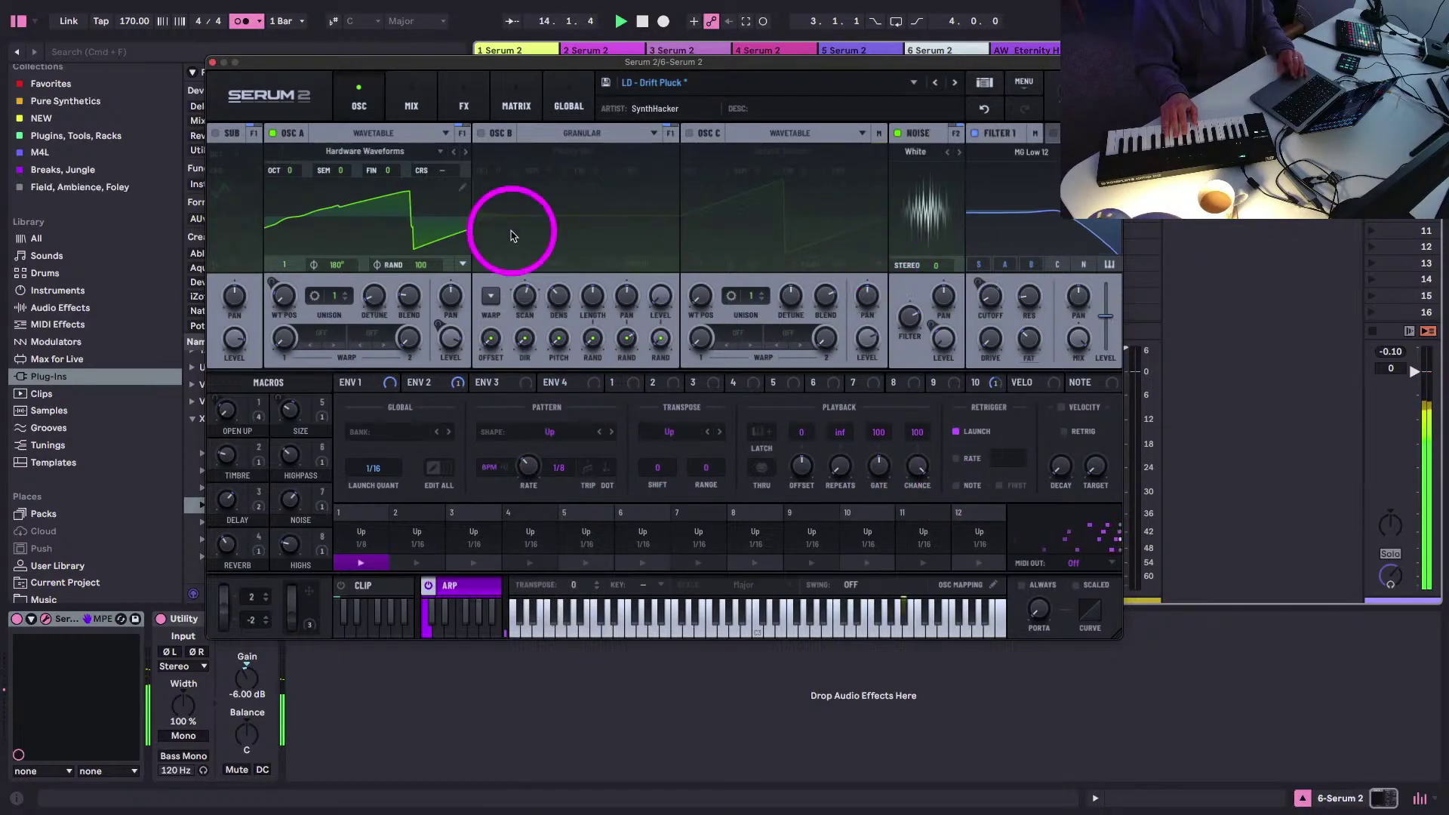
- Lower the Filter 1 cutoff frequency and set the arpeggiator's transpose range to 1 during playback
mouse_move(991, 294)
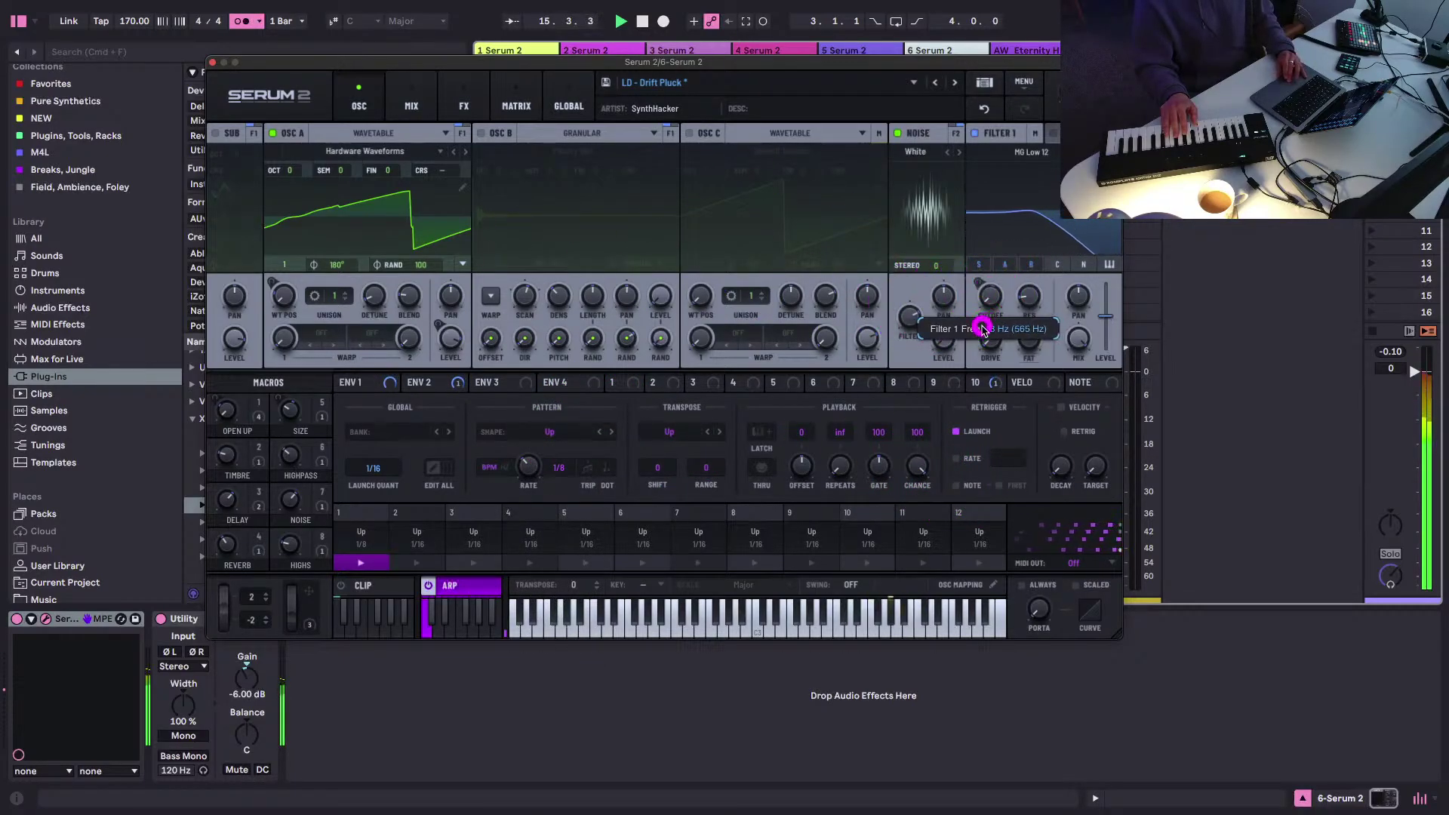
left_click_drag(982, 329, 981, 340)
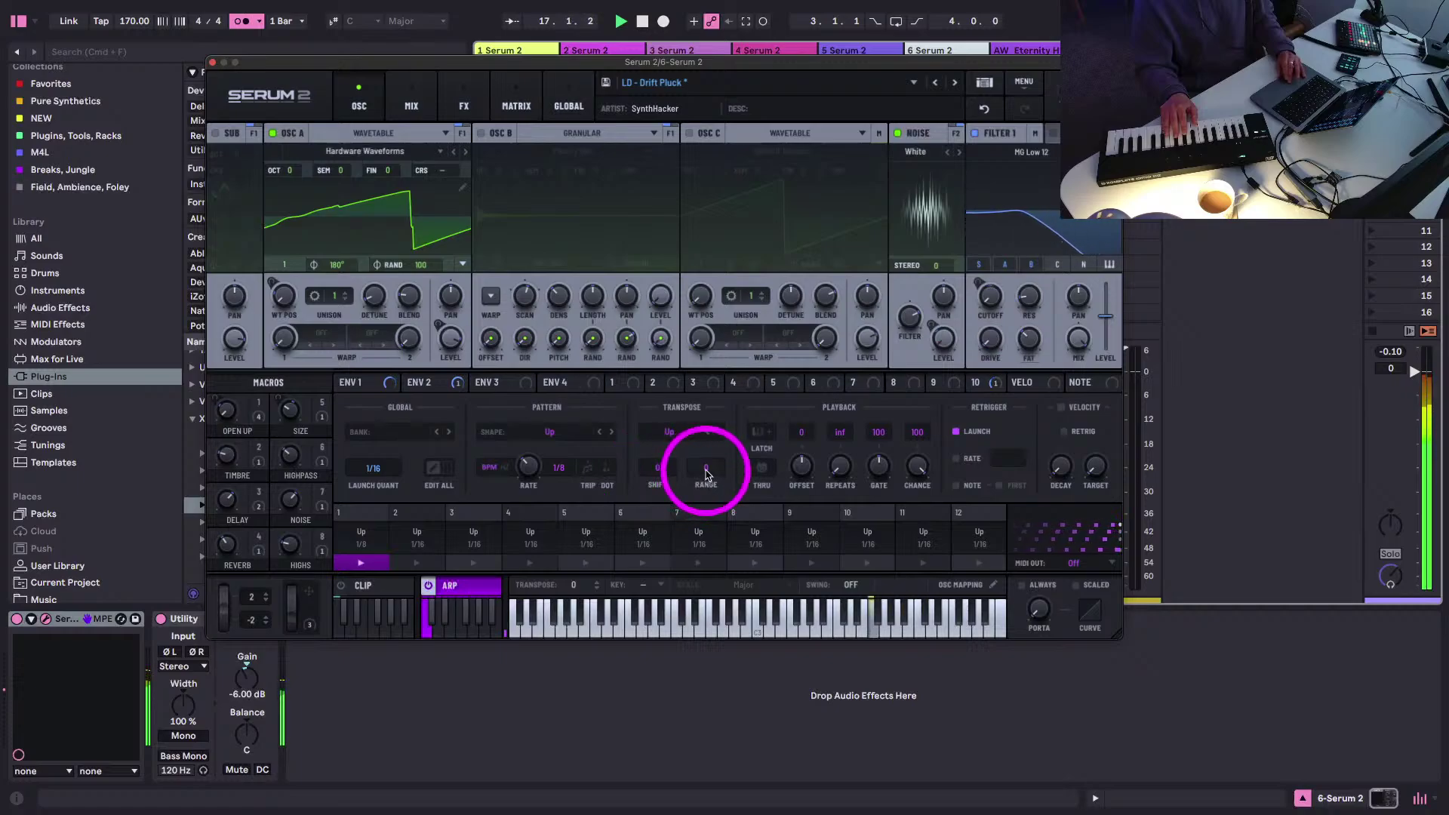
left_click_drag(669, 472, 661, 470)
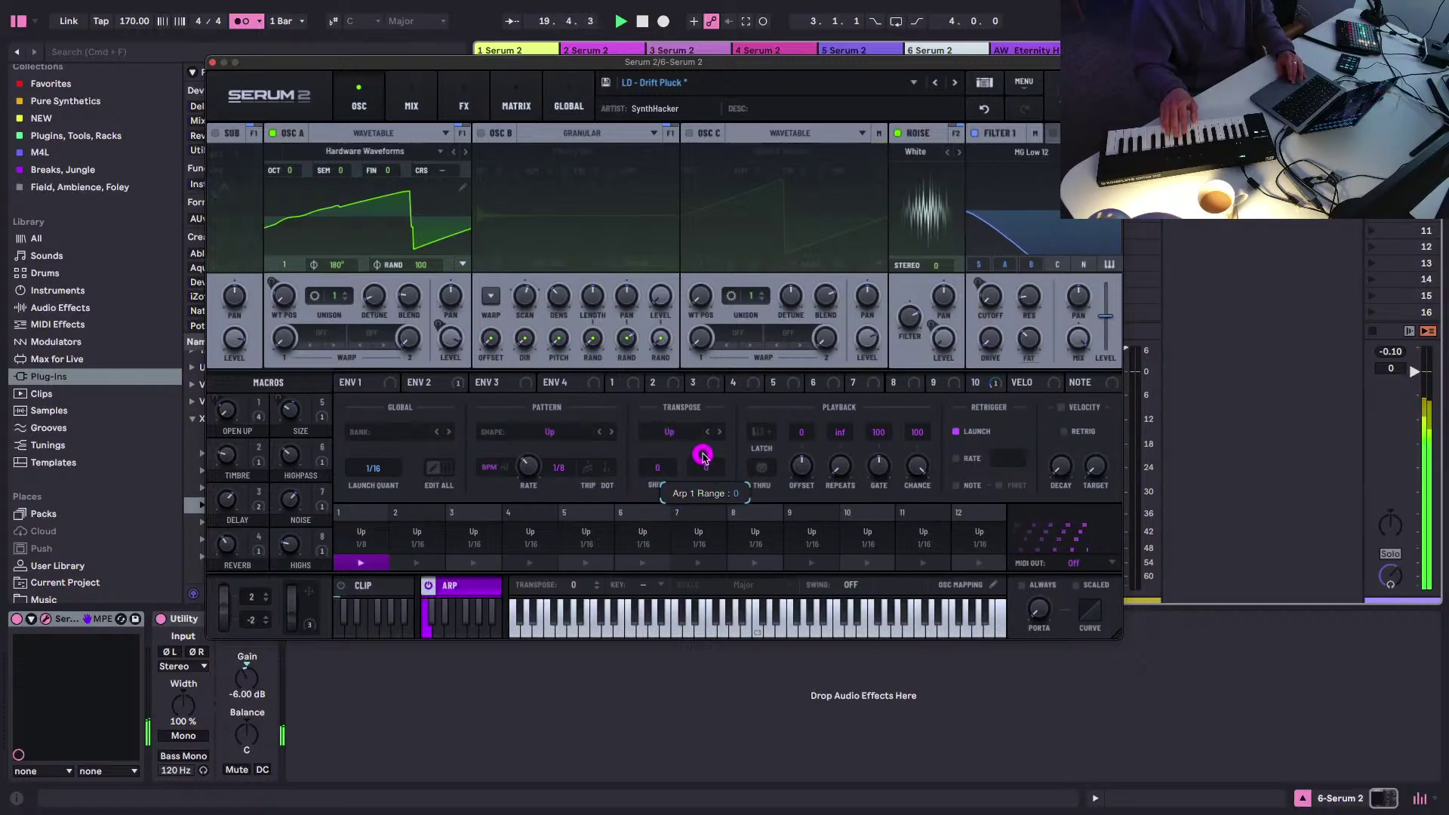
left_click_drag(699, 433, 702, 433)
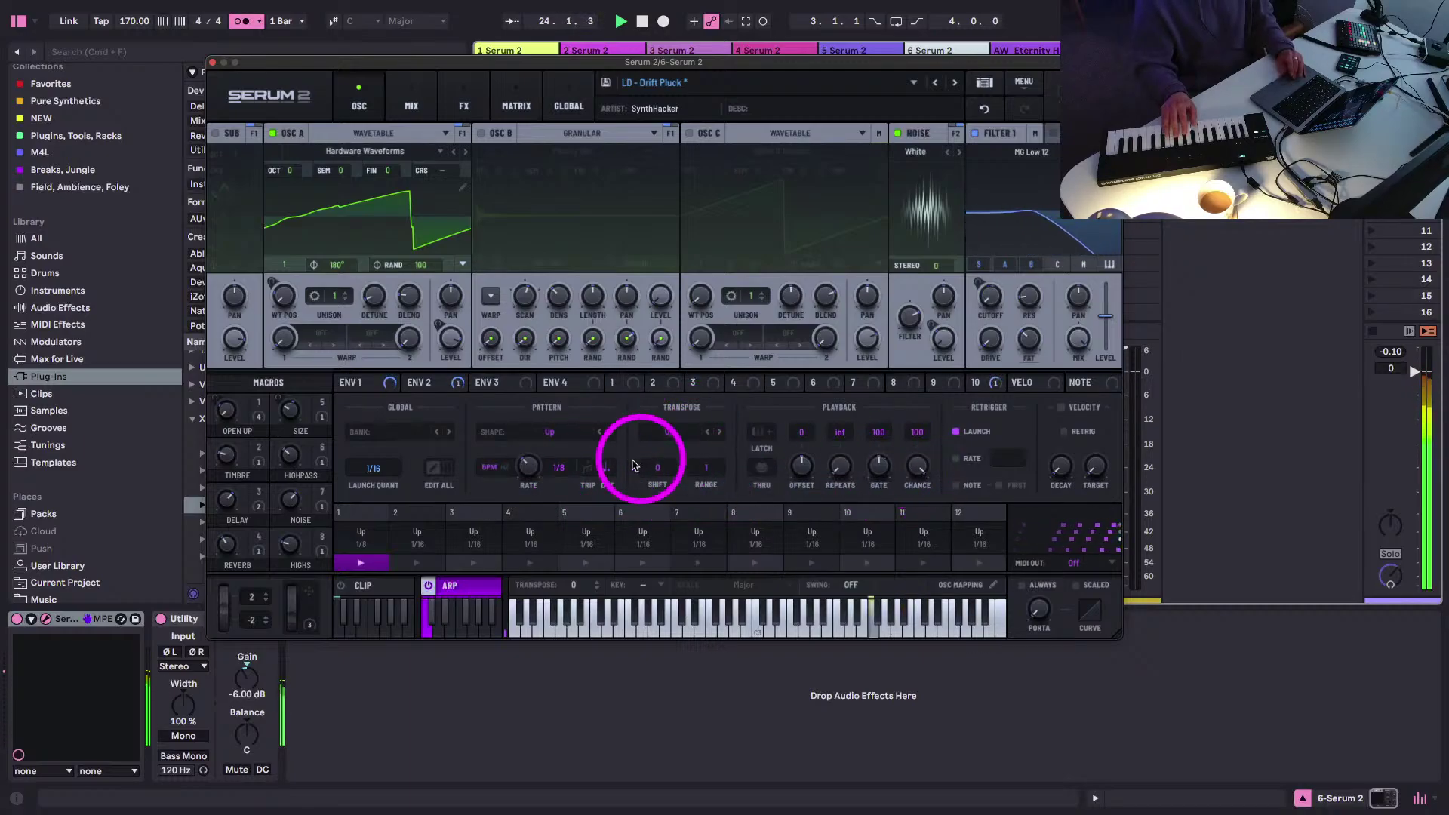
- Set the arpeggiator's transpose shift to 12 and reduce the Env 2 modulation amount on the Filter 1 frequency
left_click_drag(647, 468, 646, 440)
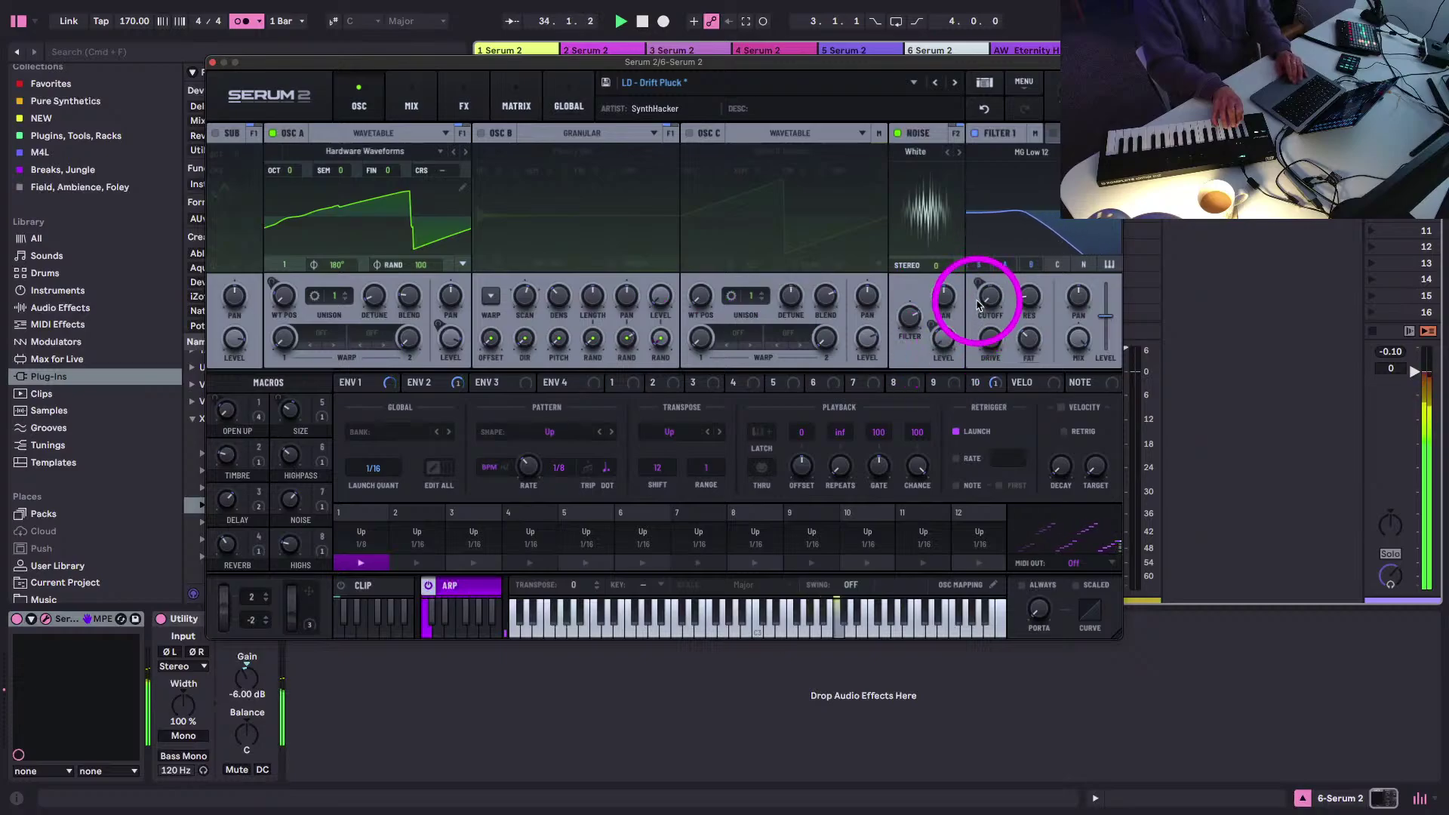
left_click_drag(978, 284, 978, 283)
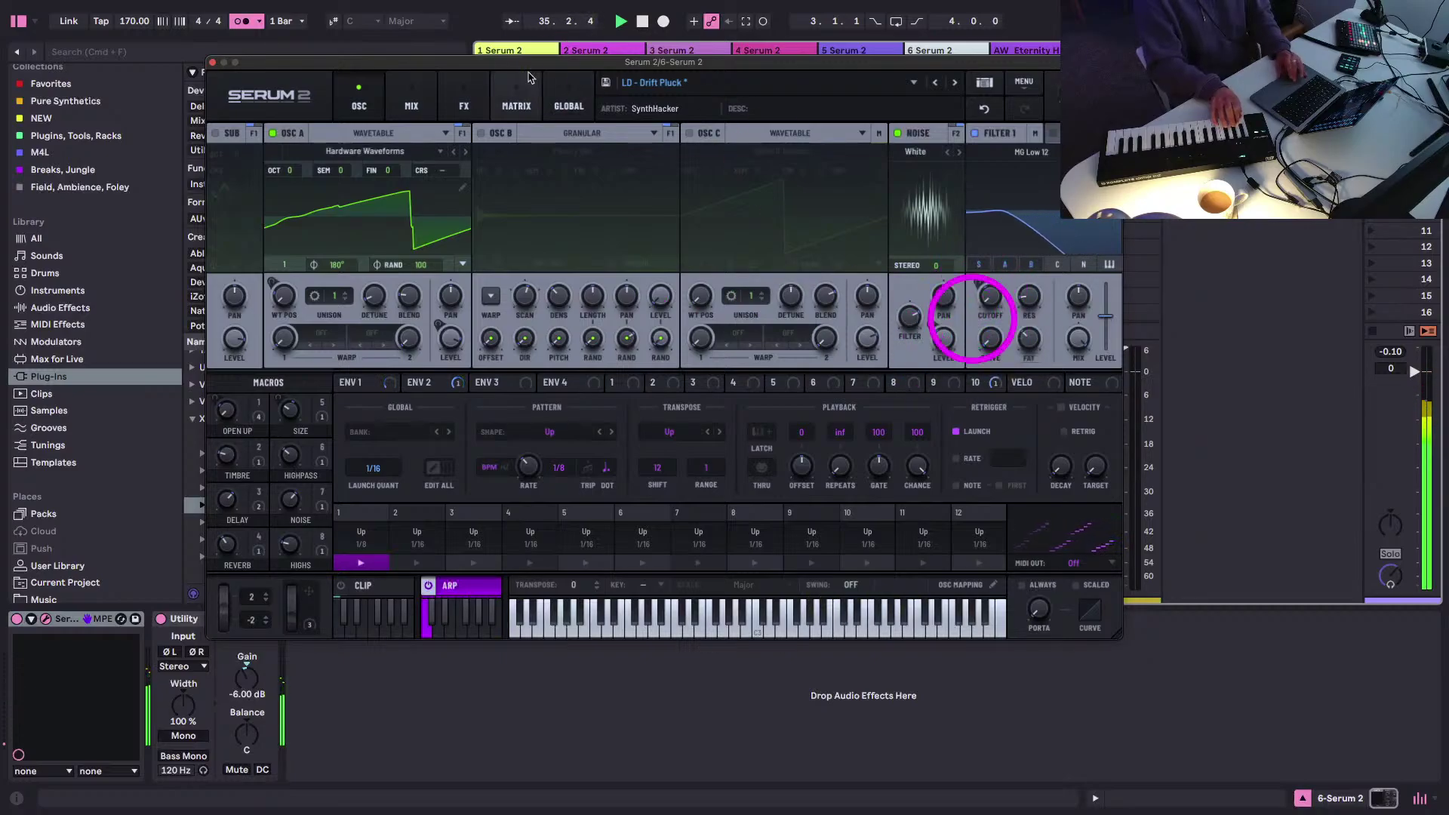
left_click(515, 99)
left_click_drag(494, 161, 486, 166)
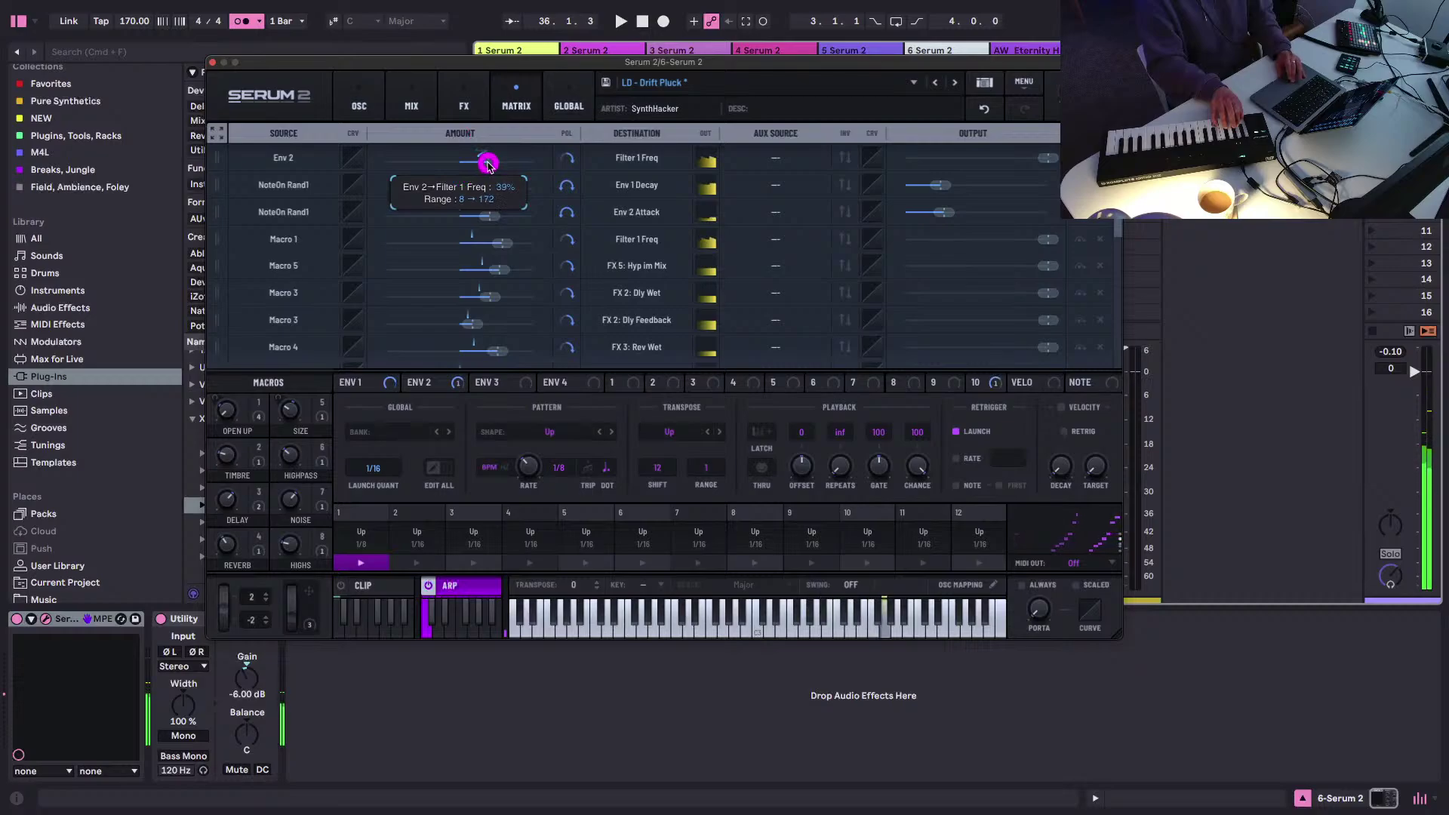
left_click_drag(490, 164, 485, 162)
- Try other Oscillator A wavetables, including Harm Octave and Hand Drawn EBass, and return to Hardware Waveforms
left_click(353, 89)
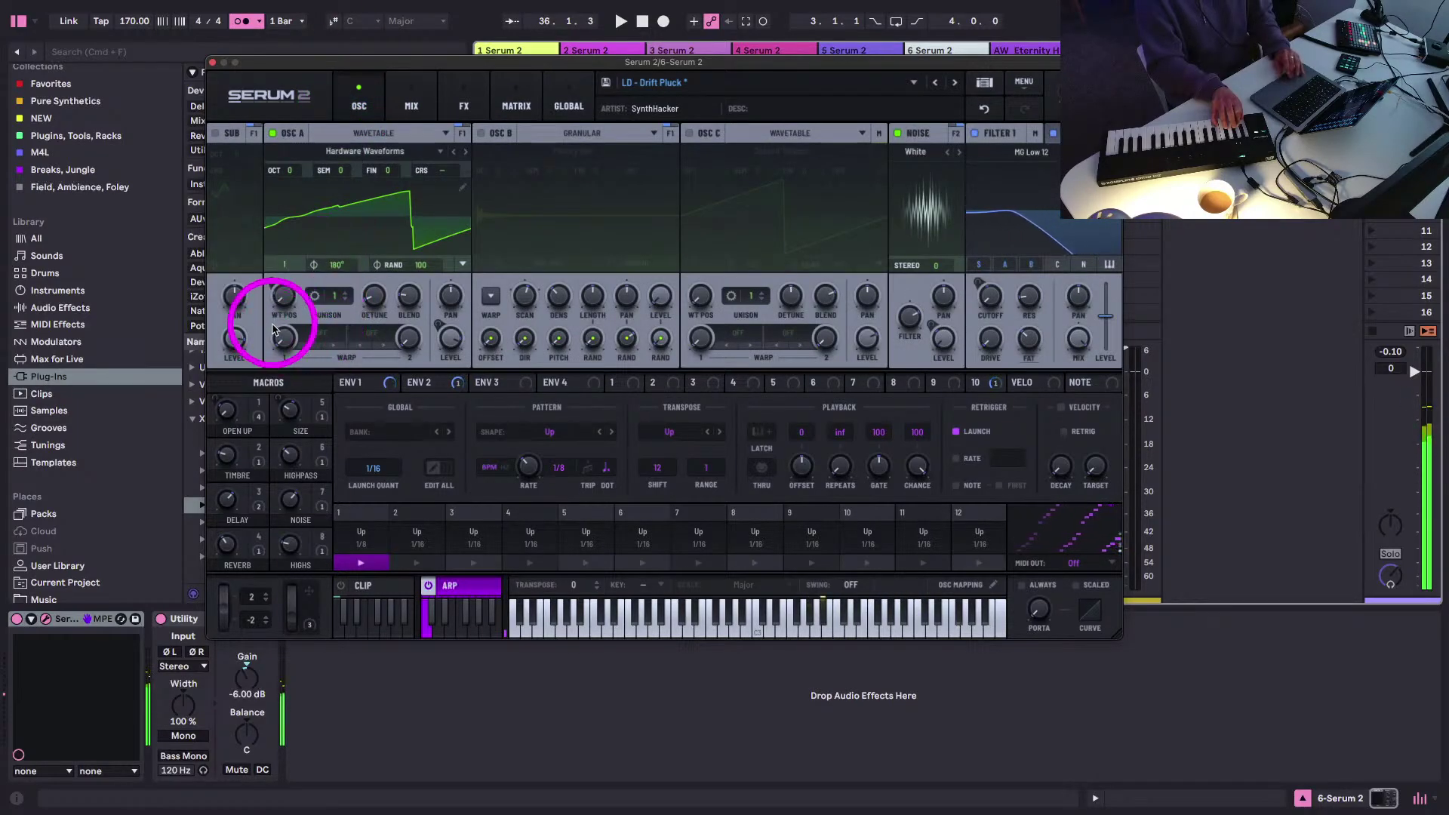
left_click(466, 153)
left_click(441, 152)
left_click(455, 155)
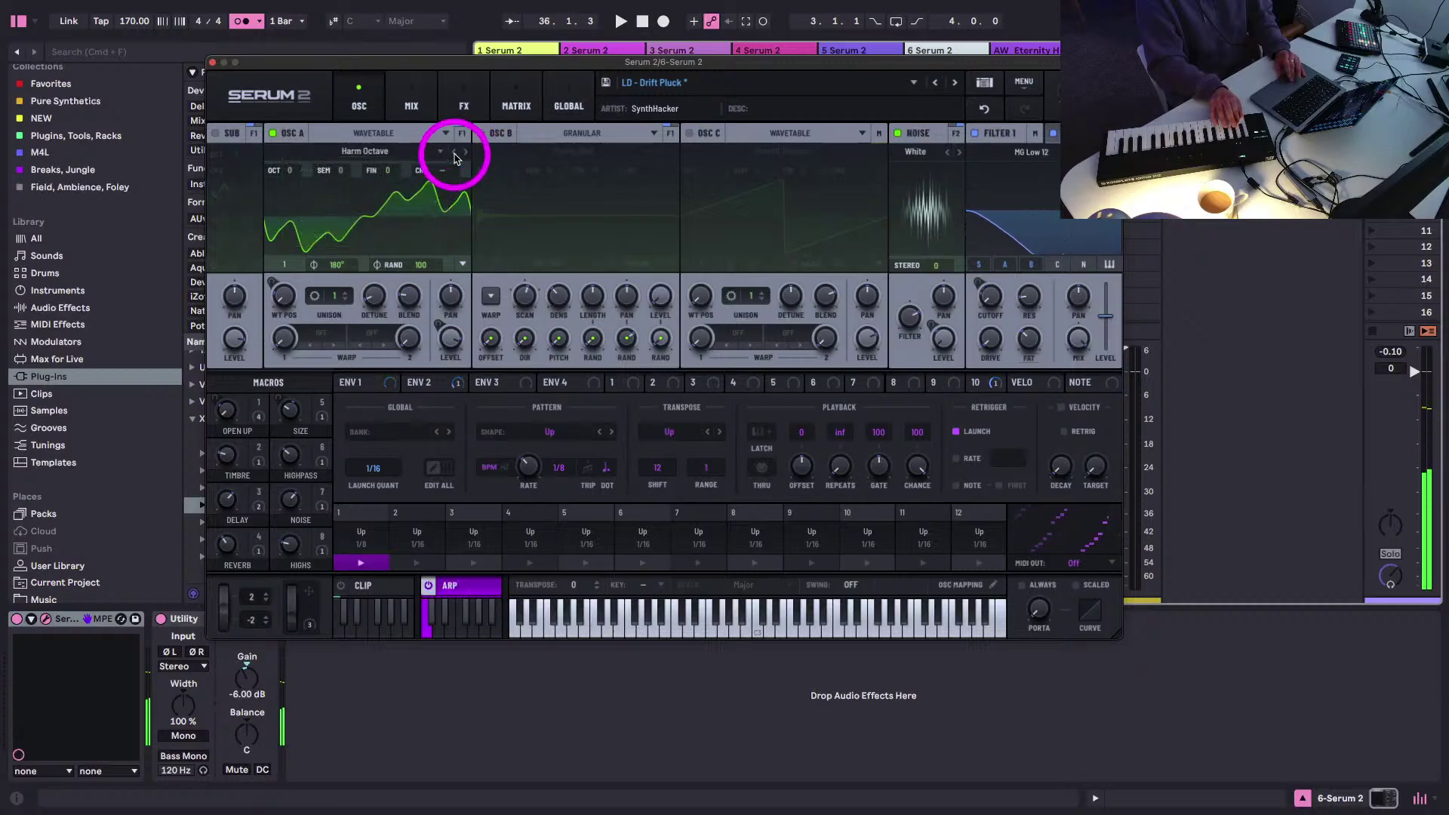
left_click(455, 154)
left_click(454, 154)
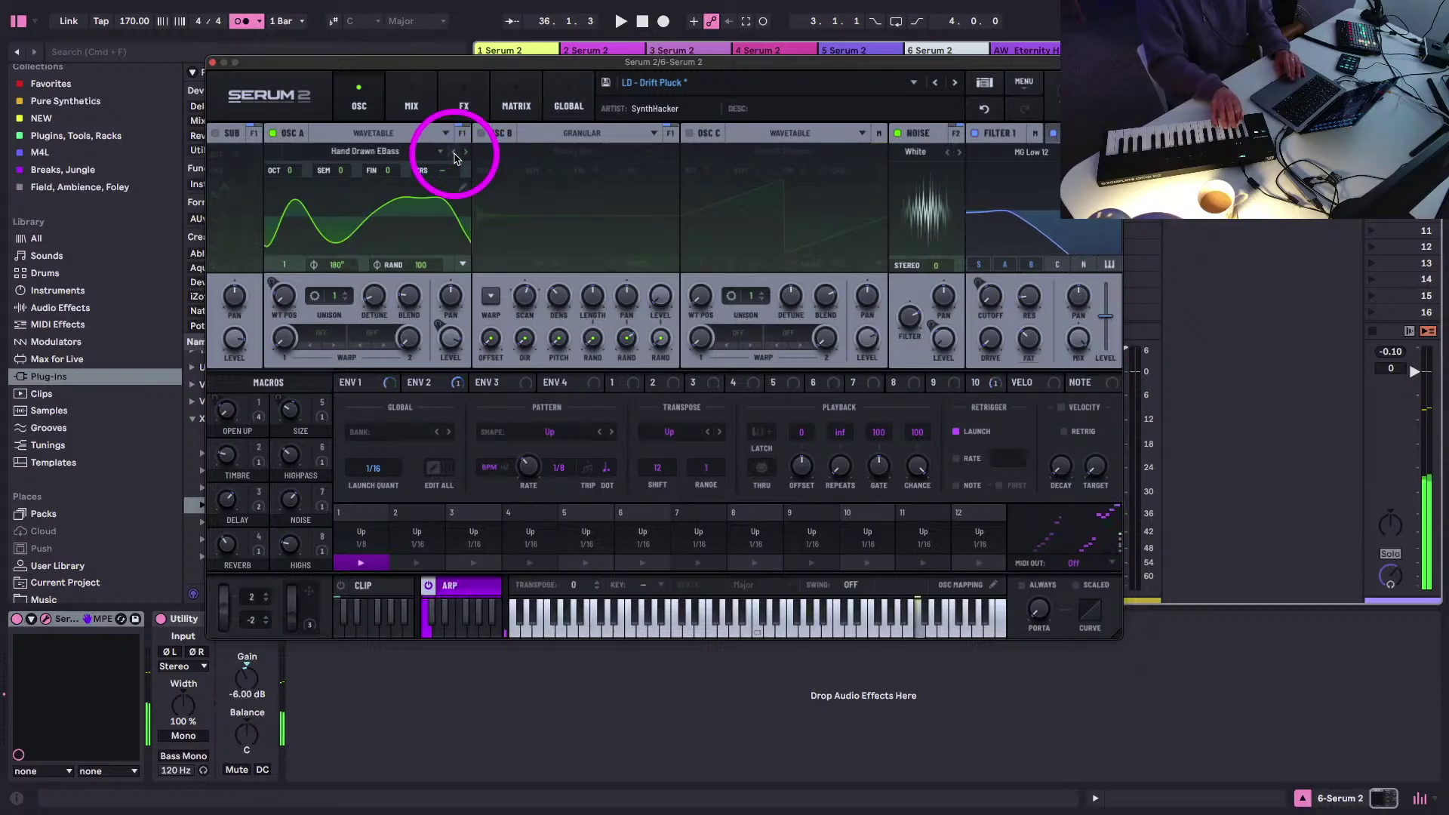
left_click(466, 154)
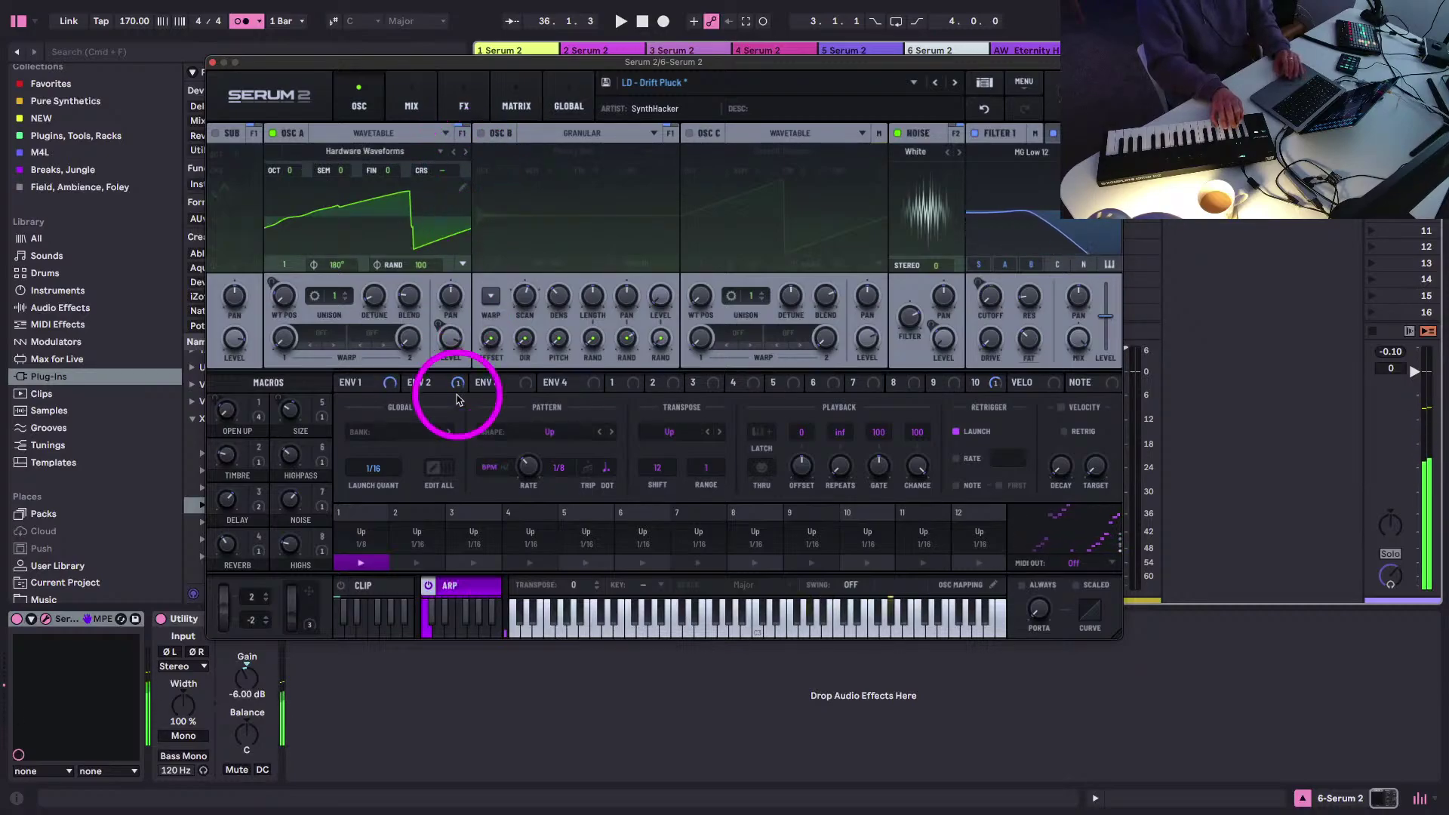
- Set the arpeggiator's rate to 1/16, transpose to Up/Down with a range of 2, and repeats to 1, and restart playback
left_click(435, 470)
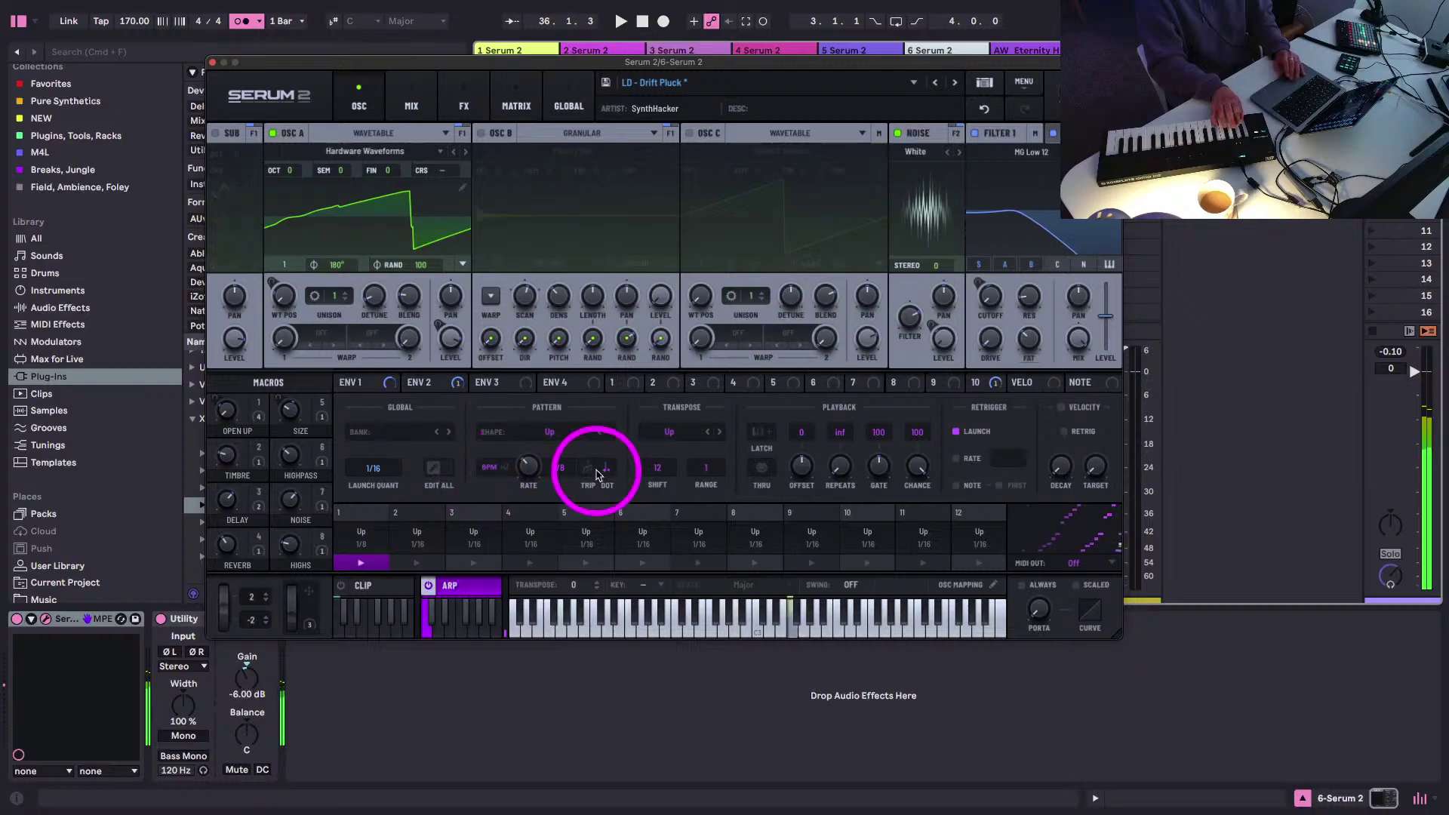
left_click_drag(528, 471, 520, 439)
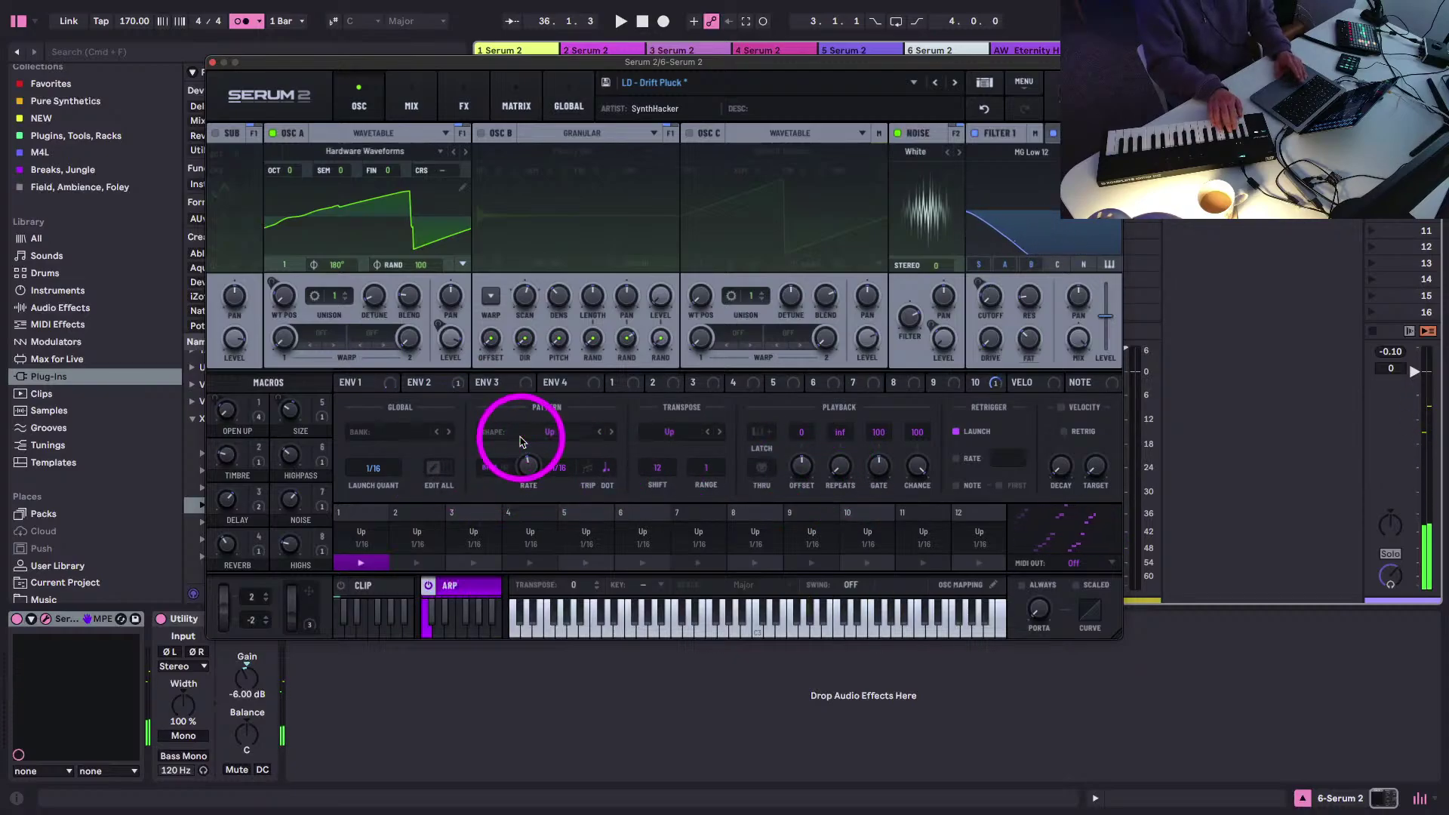
key("space")
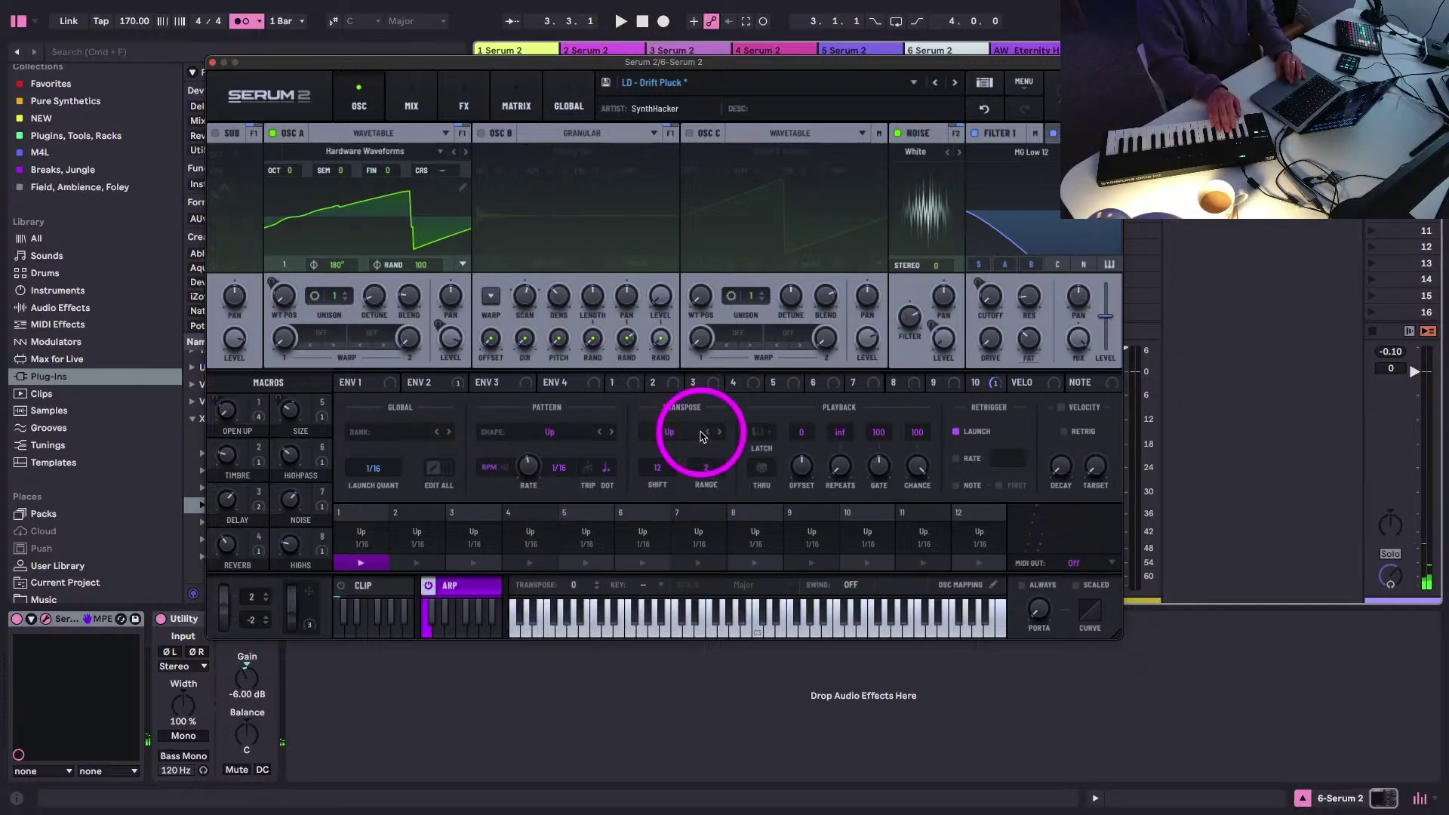
left_click(718, 432)
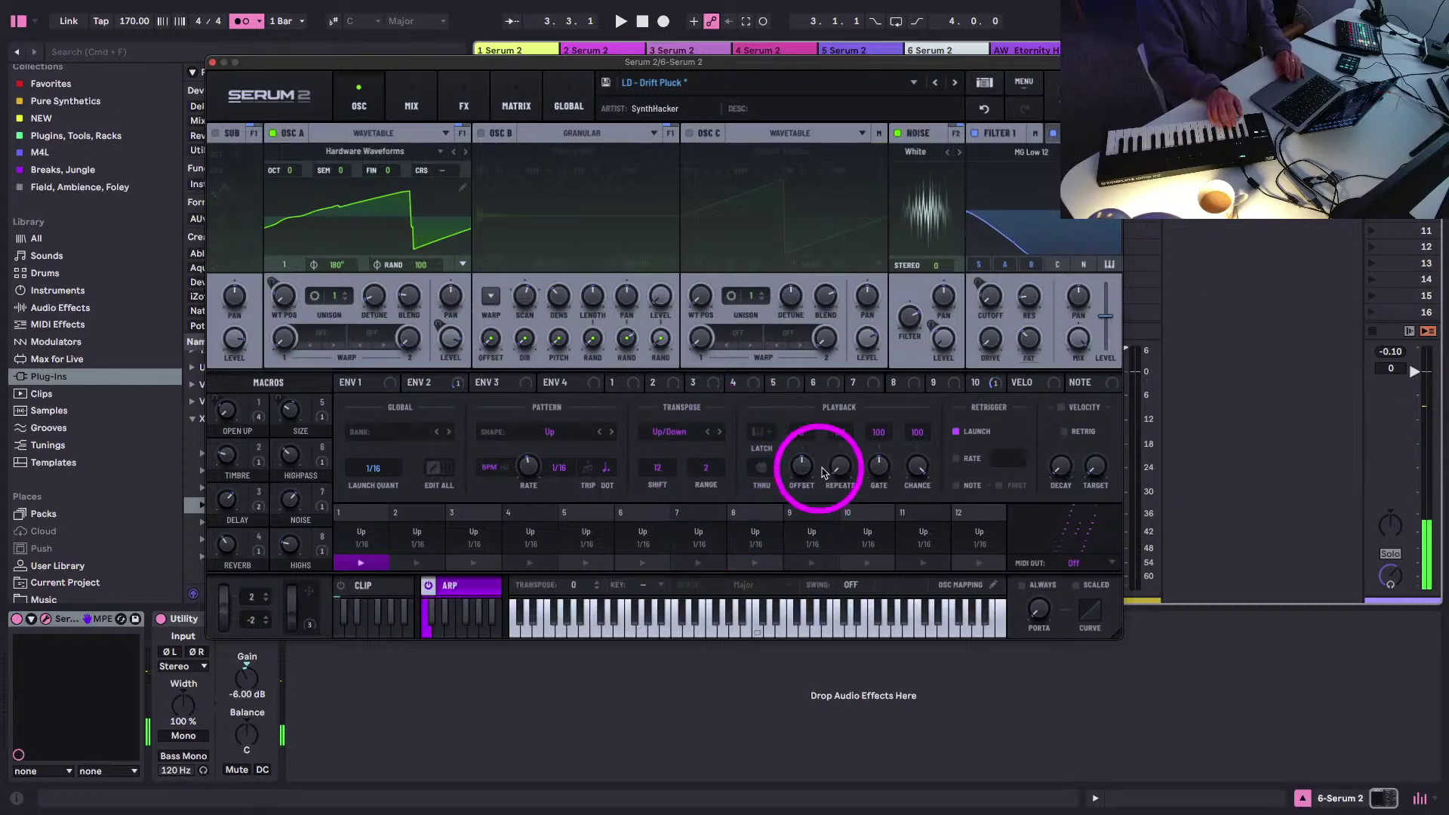
left_click_drag(839, 472, 833, 447)
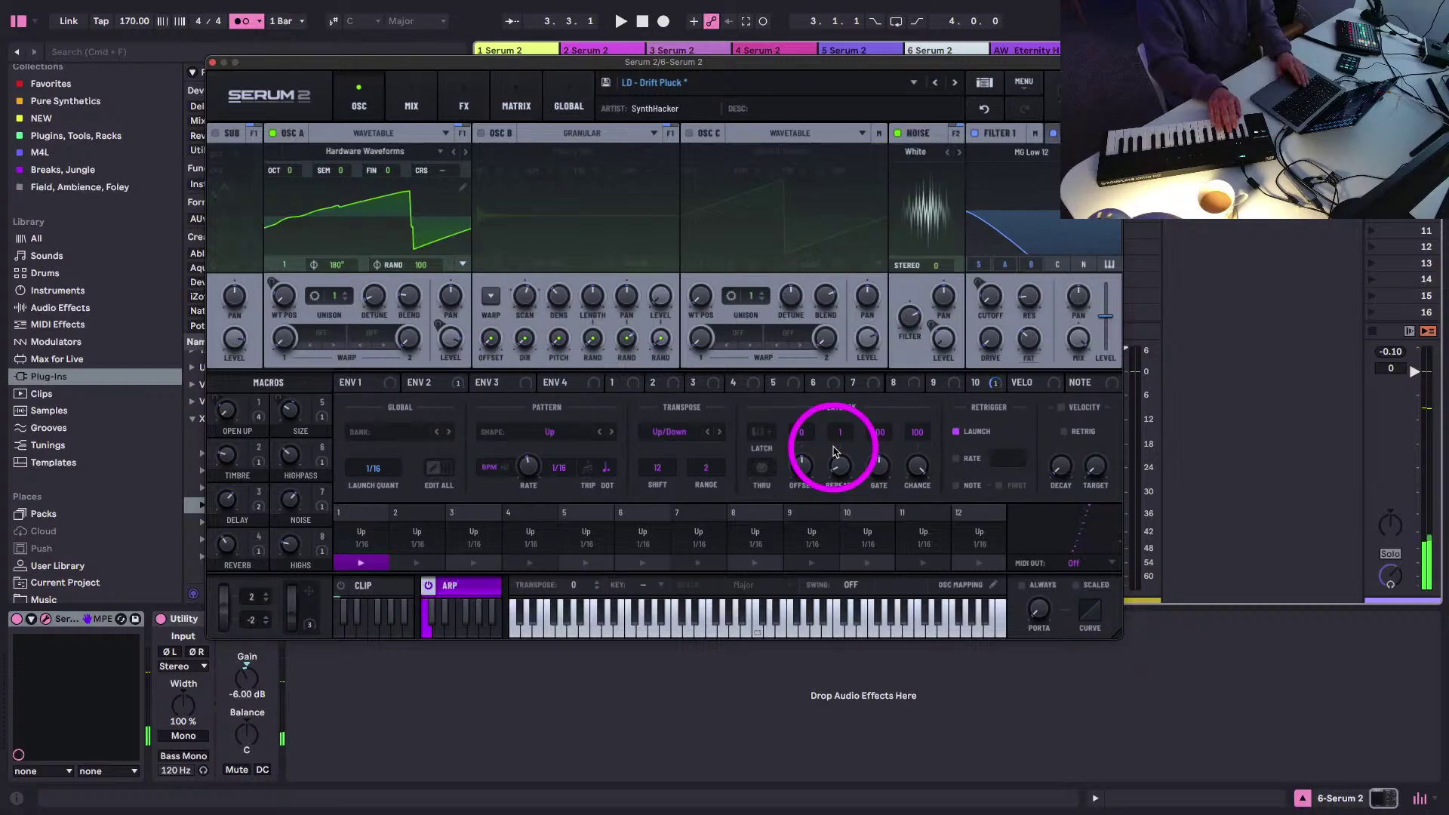
key("space")
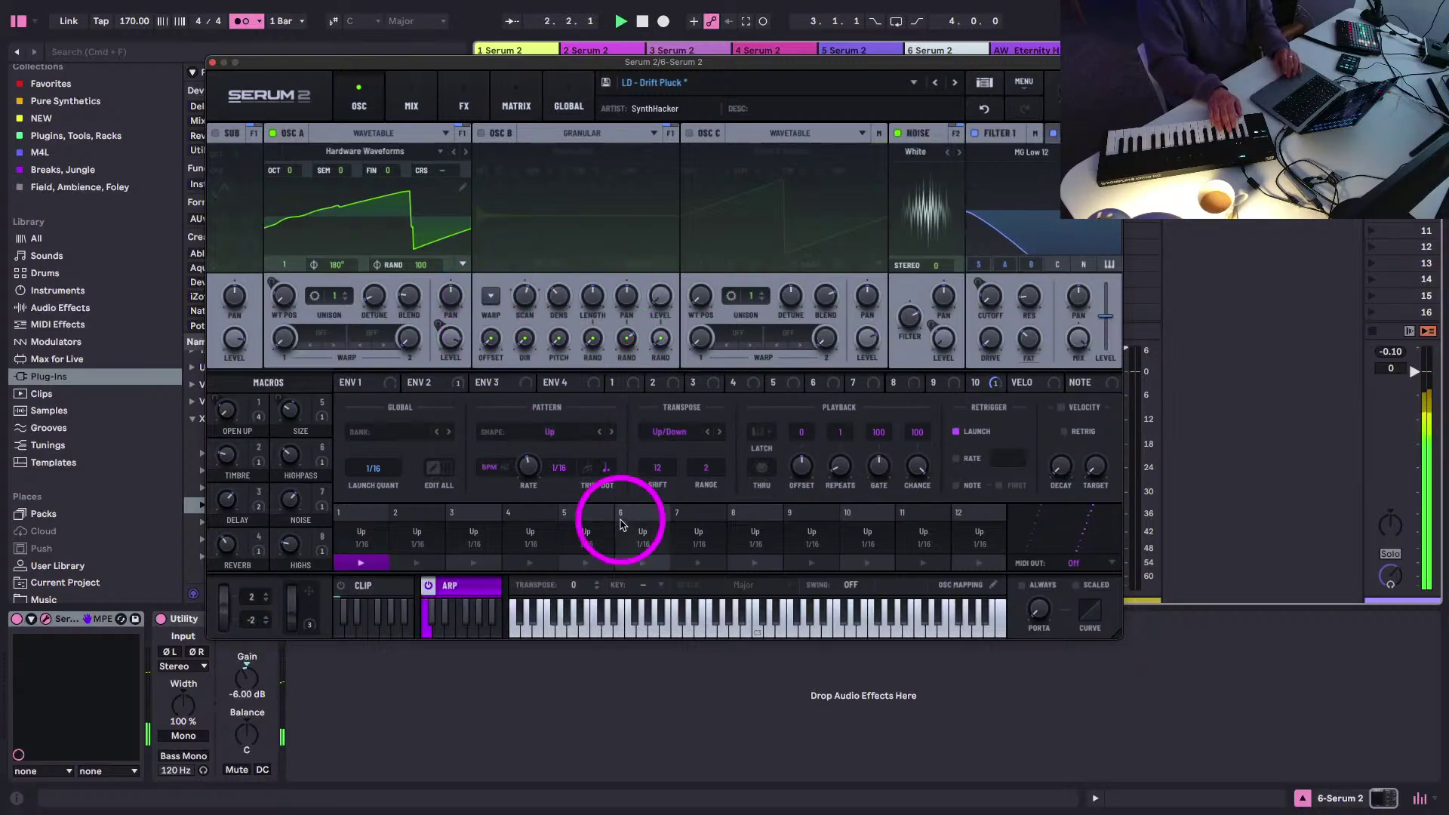
- Raise the Delay macro and adjust the delay effect's wet mix and feedback during playback
left_click(462, 102)
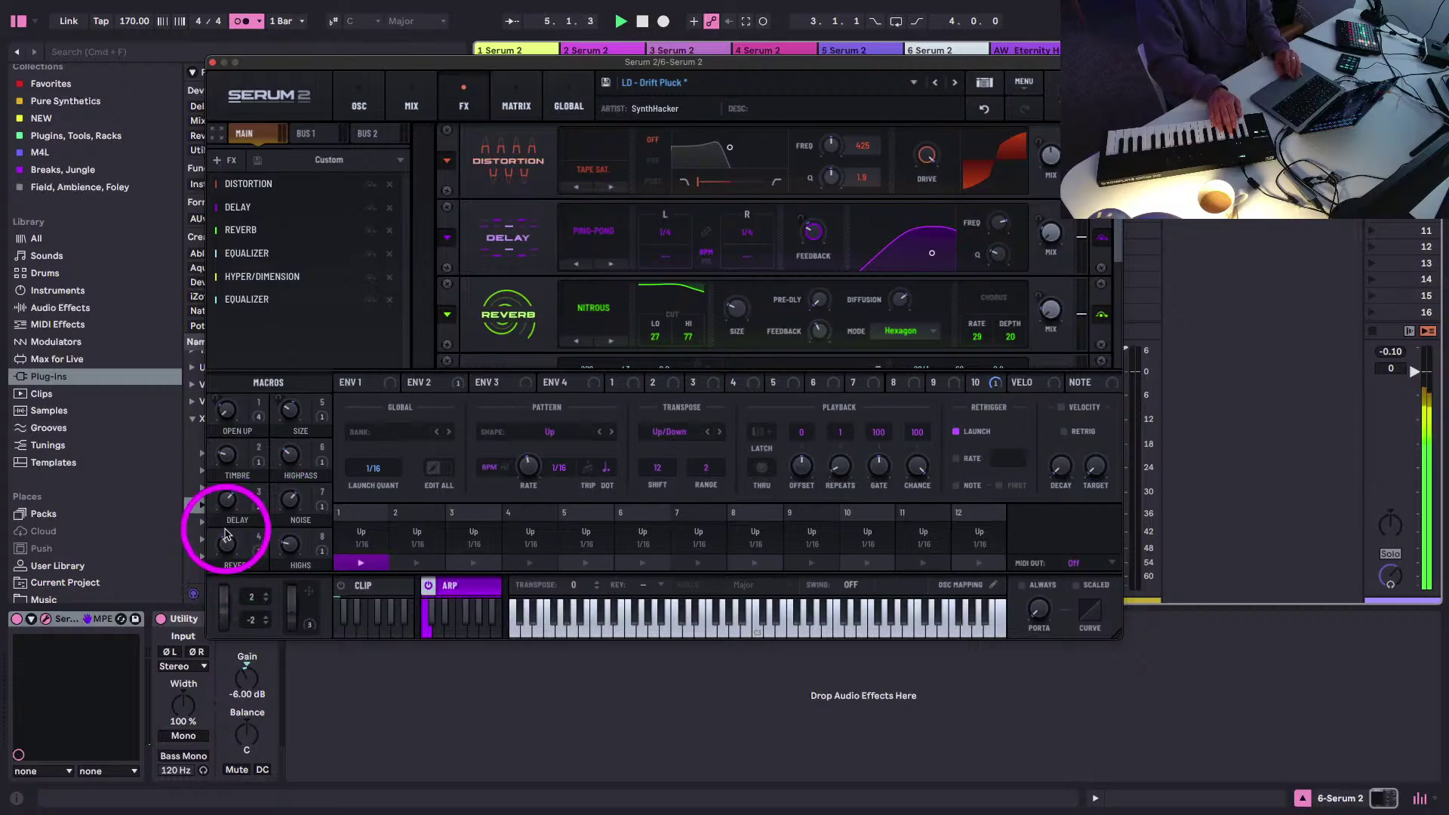
left_click_drag(226, 500, 226, 475)
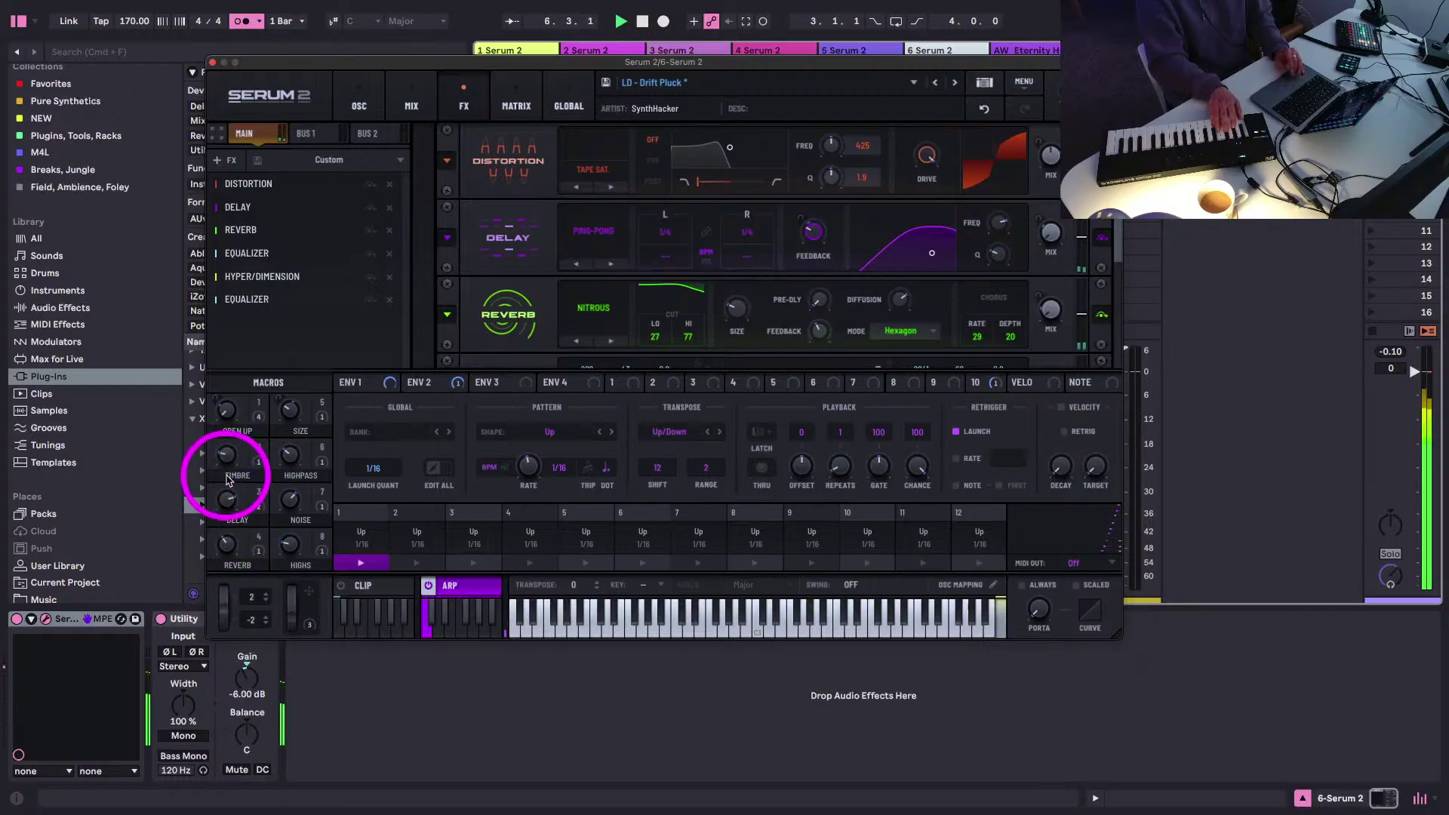
left_click(1052, 234)
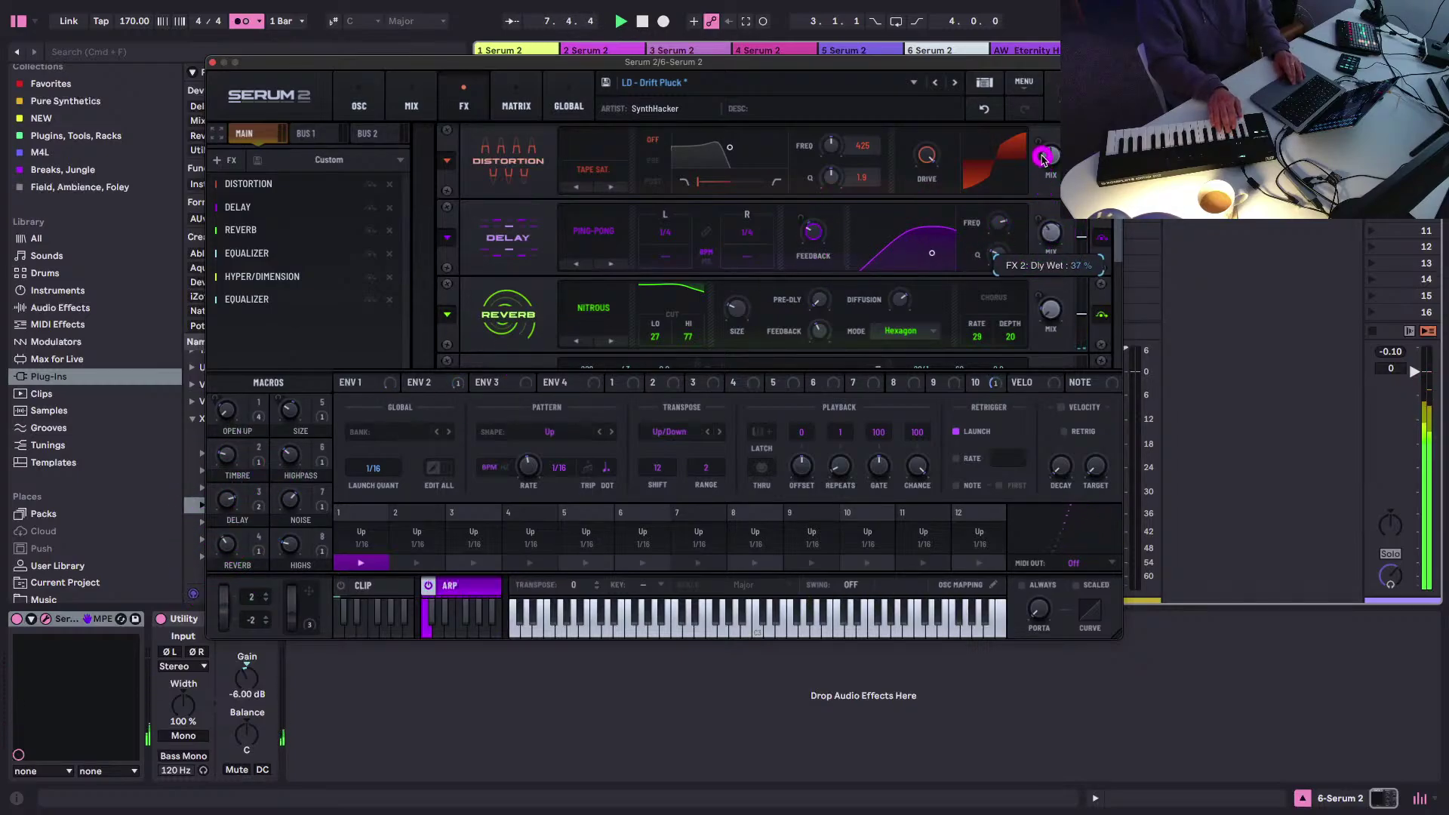
left_click(818, 232)
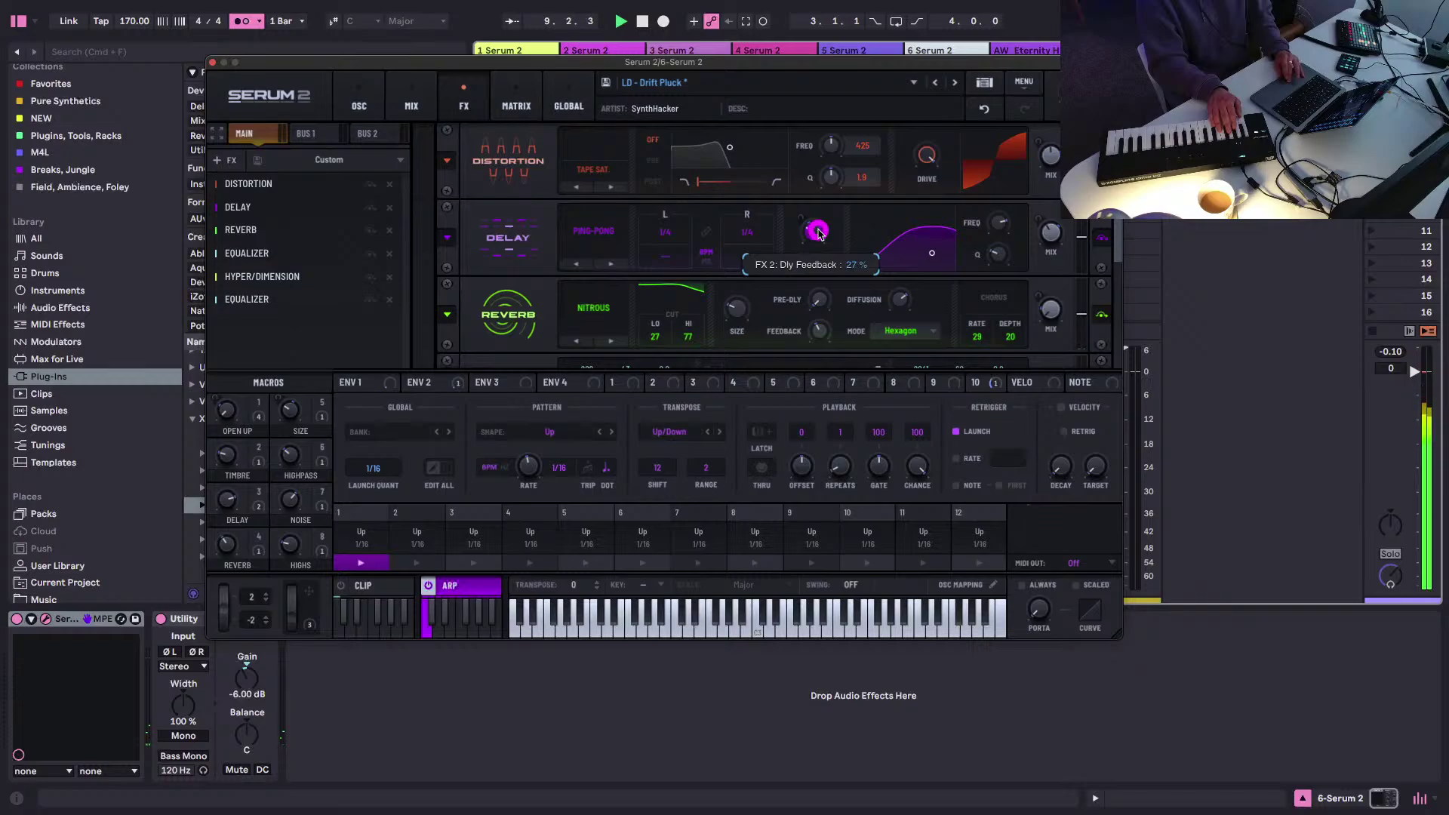
left_click_drag(812, 197, 813, 198)
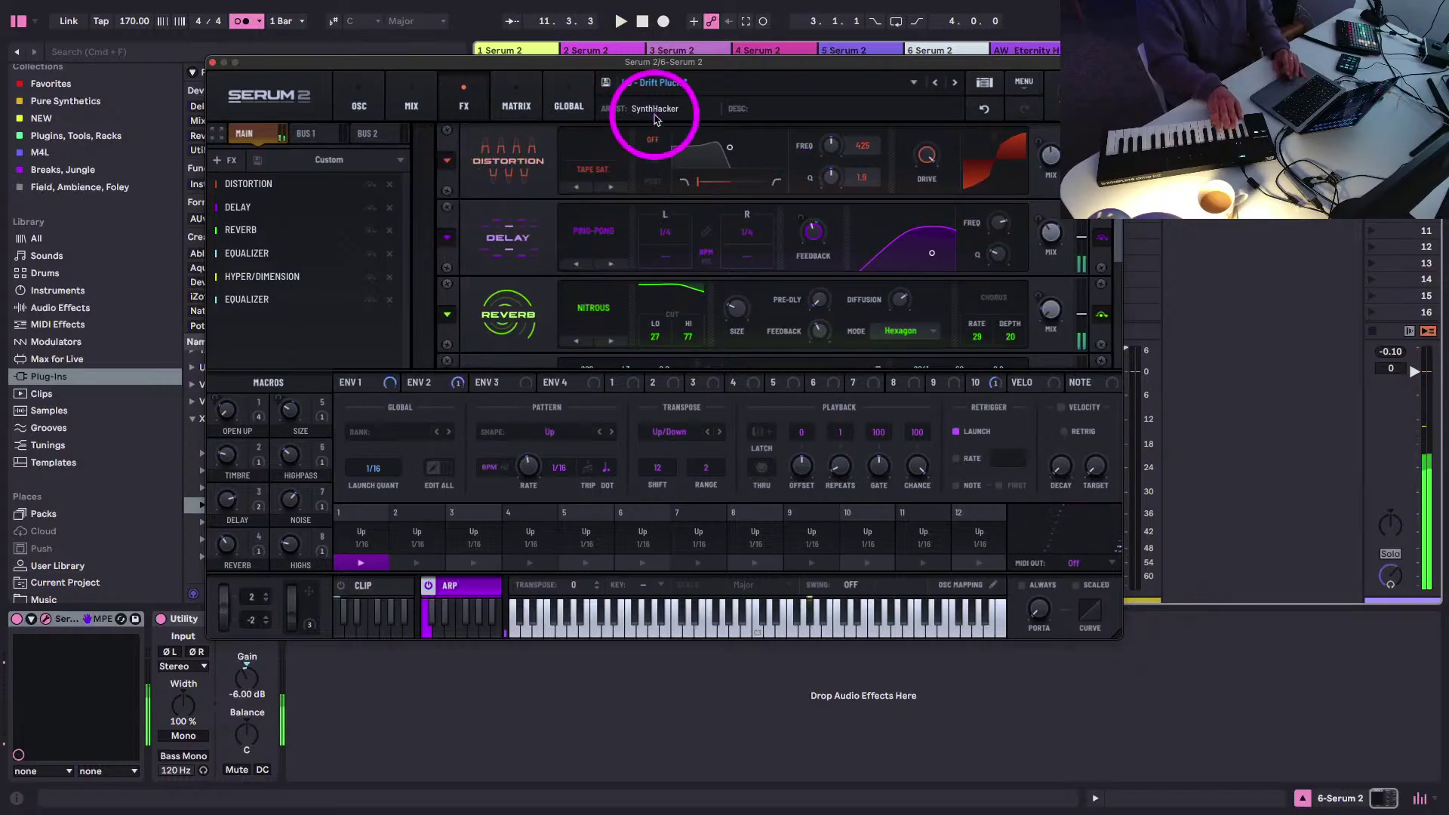
- Raise the Filter 1 cutoff frequency and close the Serum 2 window
left_click(400, 99)
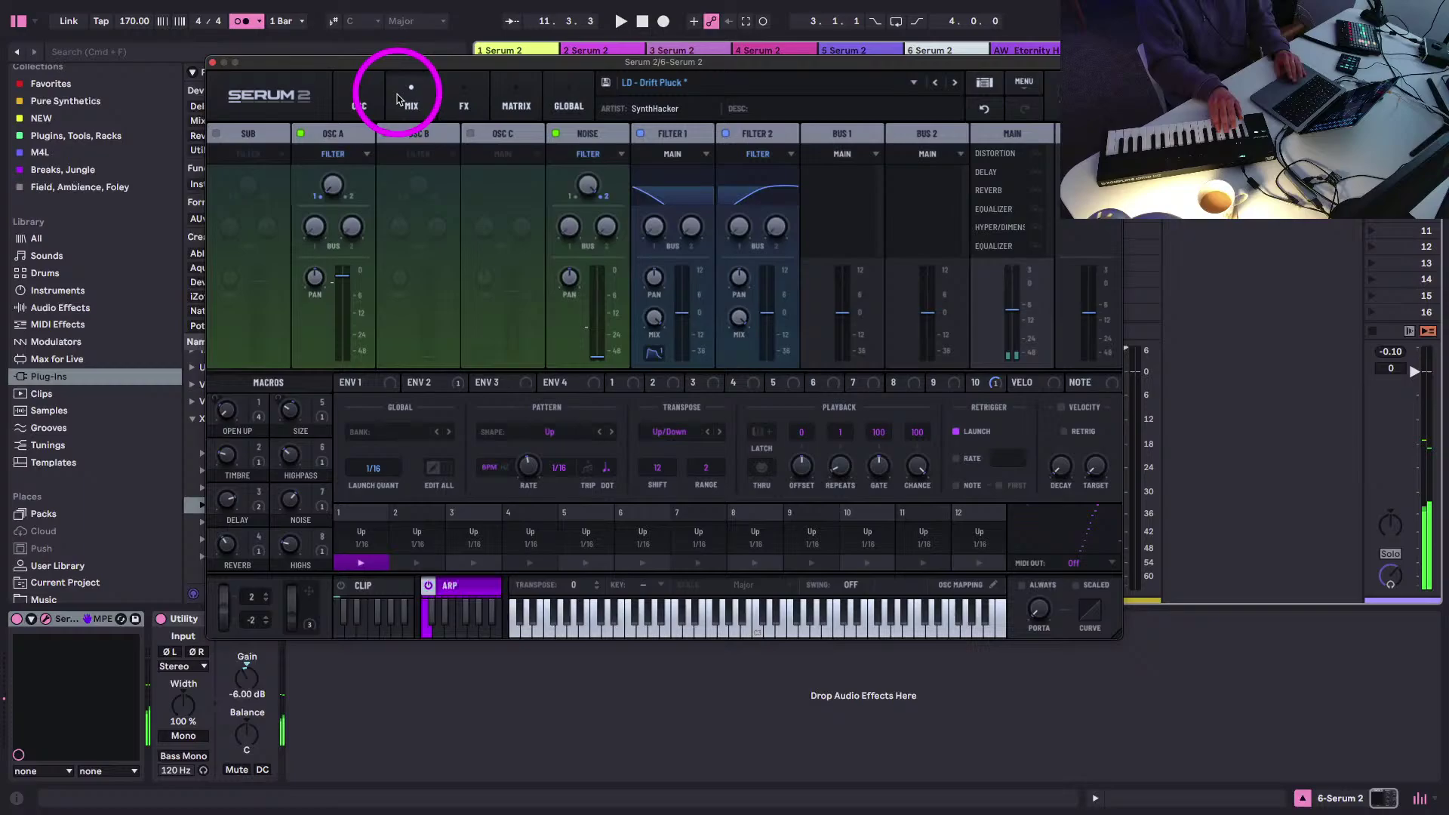
left_click(357, 101)
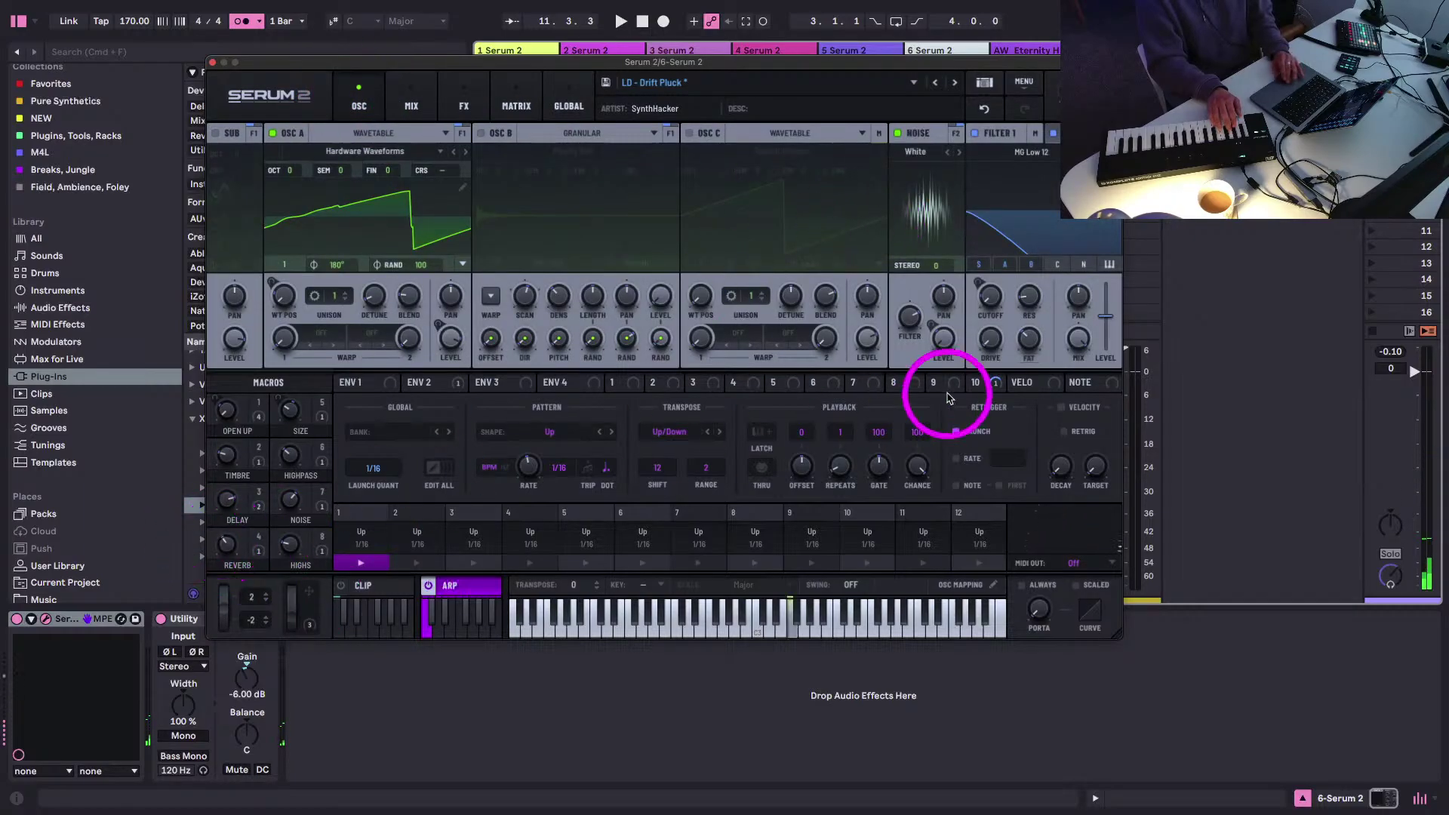
left_click_drag(984, 305, 983, 265)
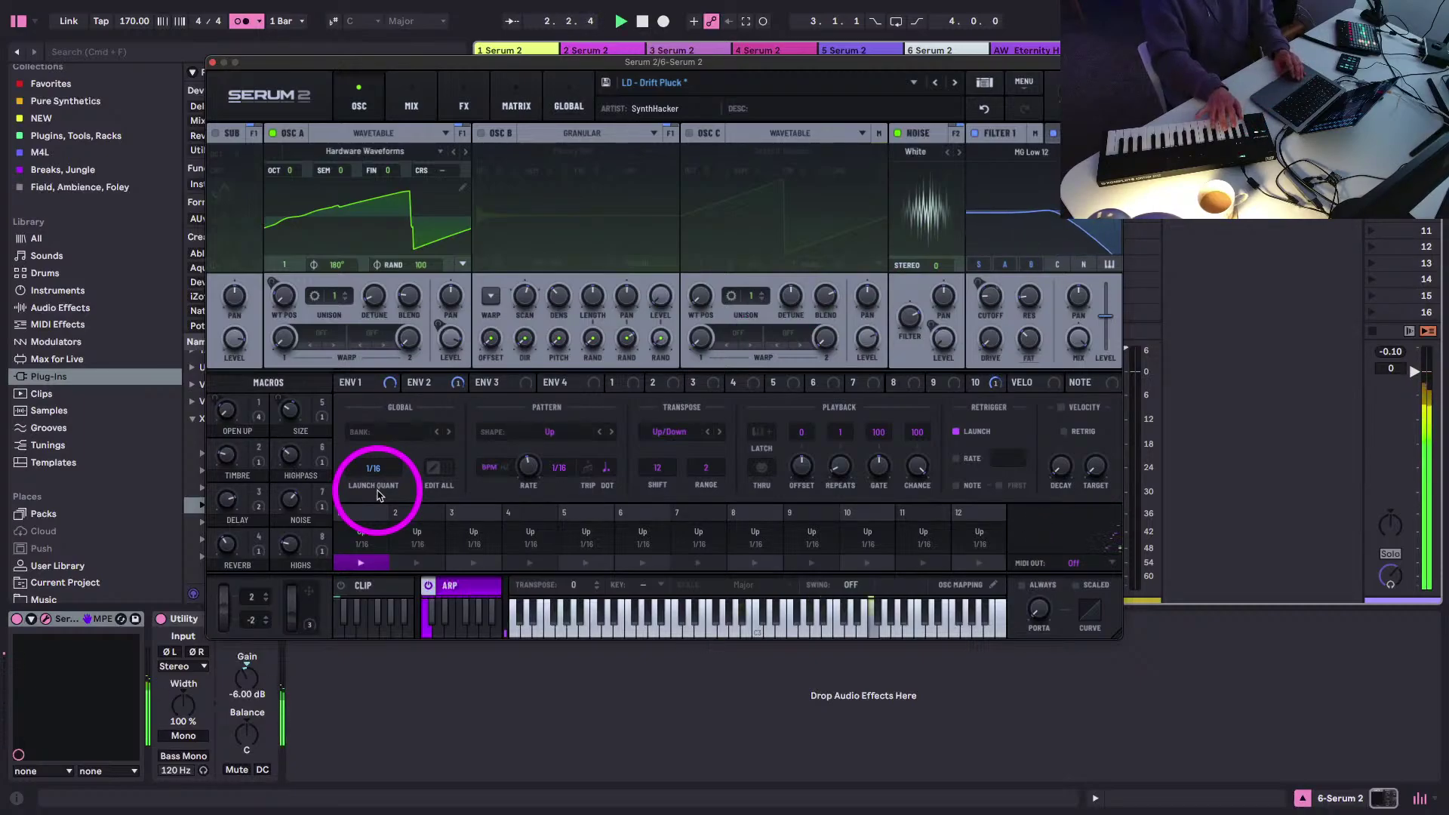
left_click(213, 62)
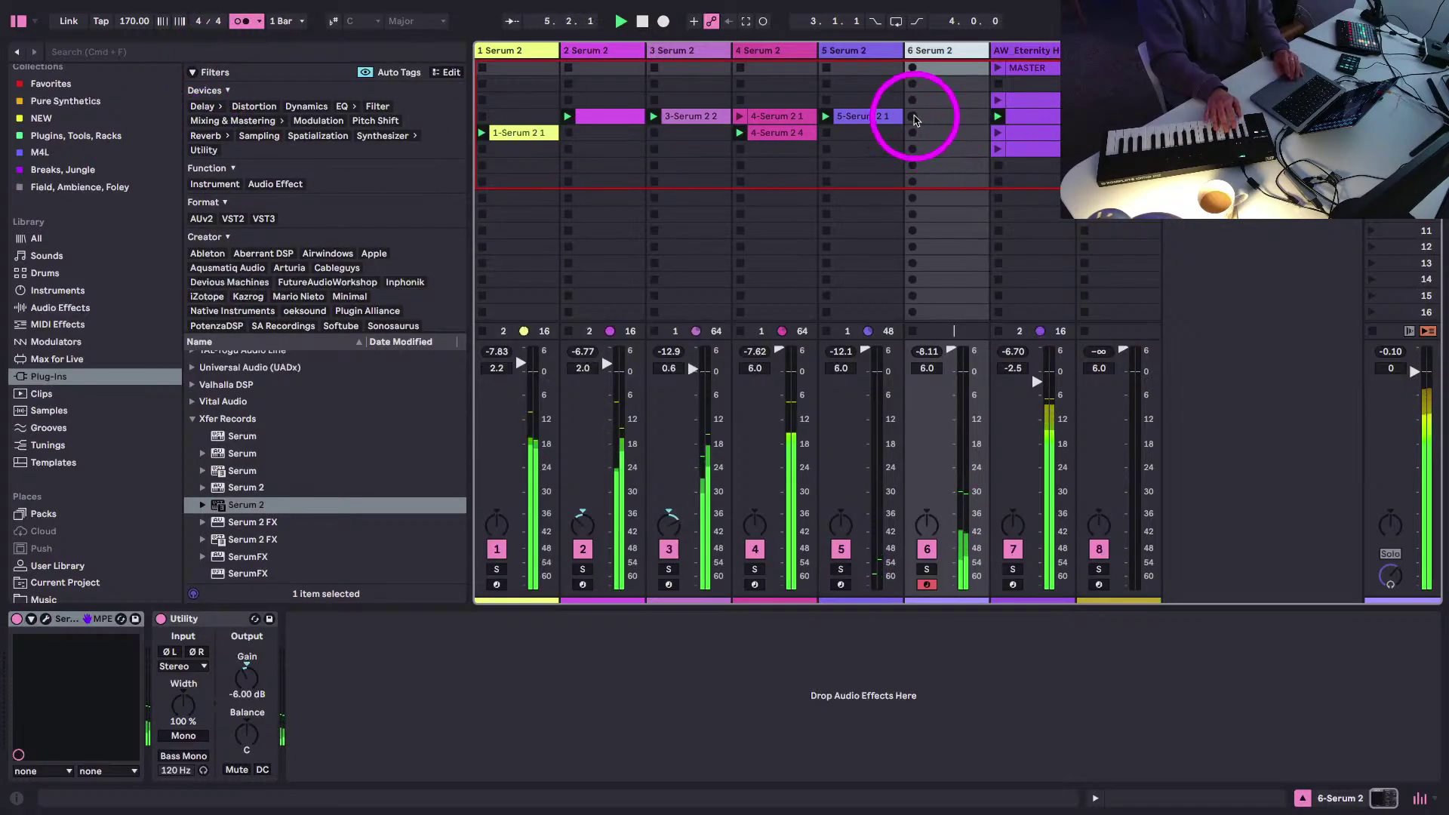
- Record the arpeggiated chord into the fourth clip slot of the sixth track and restart playback
left_click(913, 118)
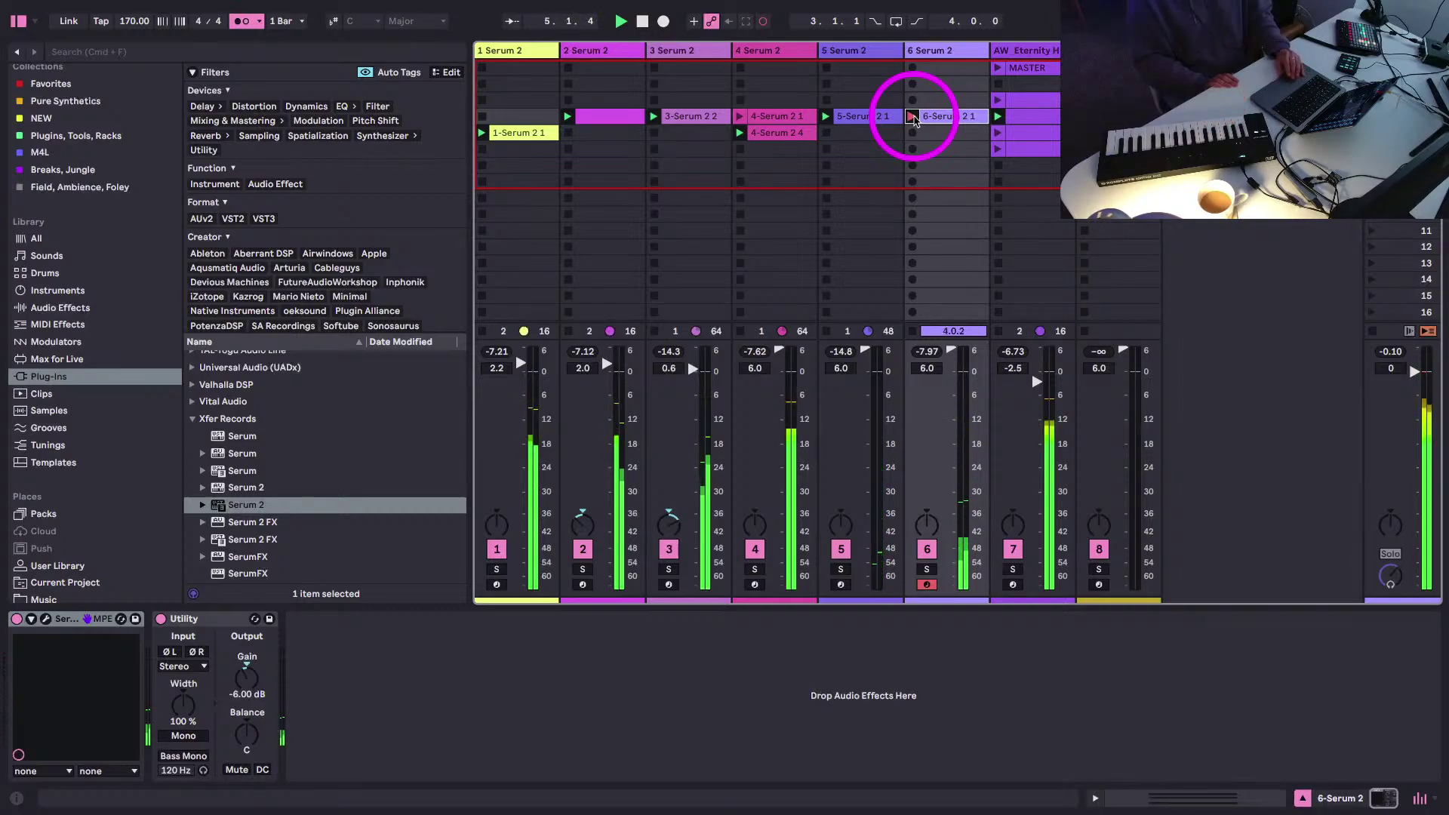
key("space")
key("space")
- Shorten the new clip's loop to four bars, ending at bar 5, and return to the track's devices
double_click(946, 120)
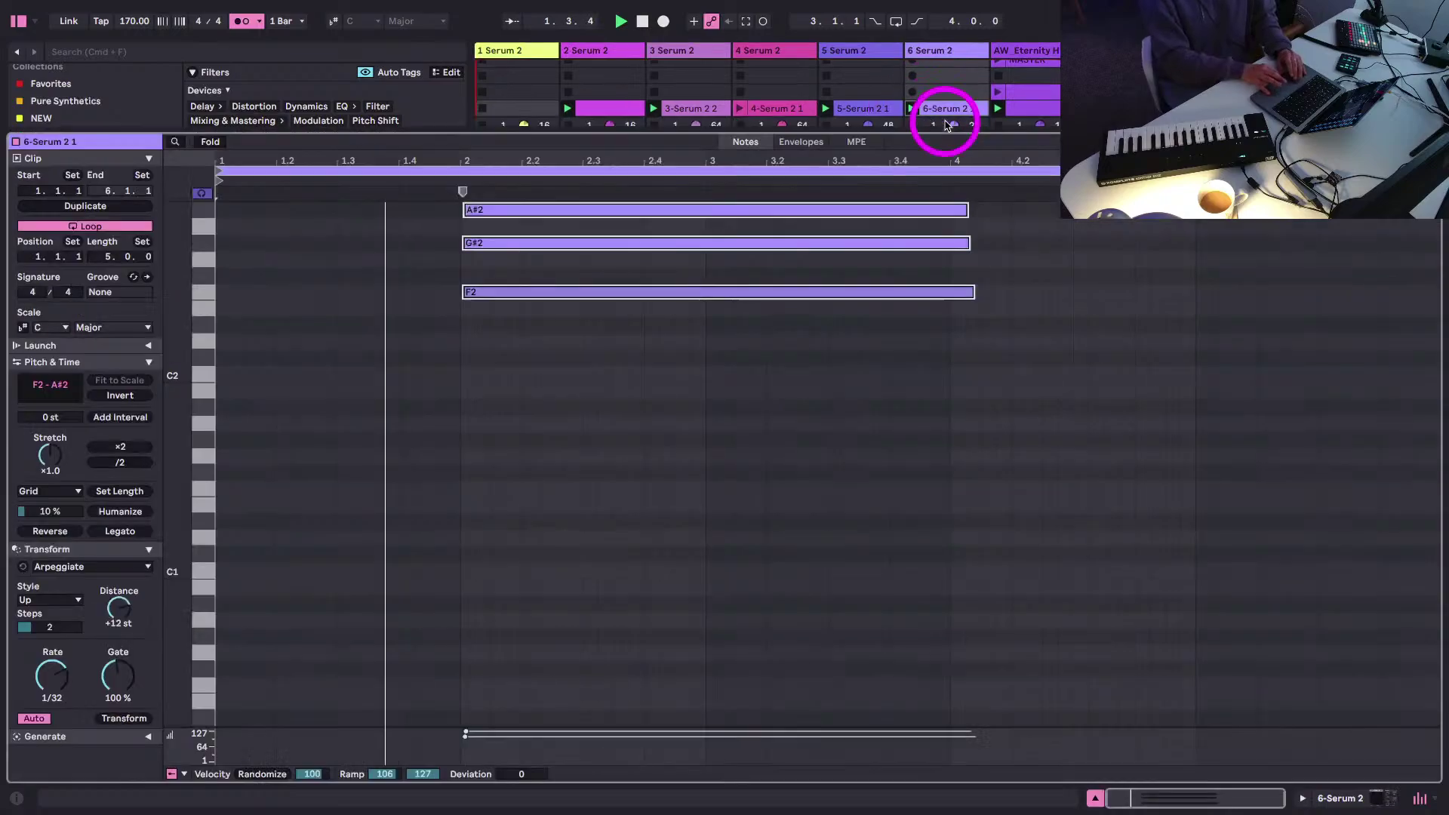
left_click_drag(1441, 171, 1196, 171)
key("shift+Tab")
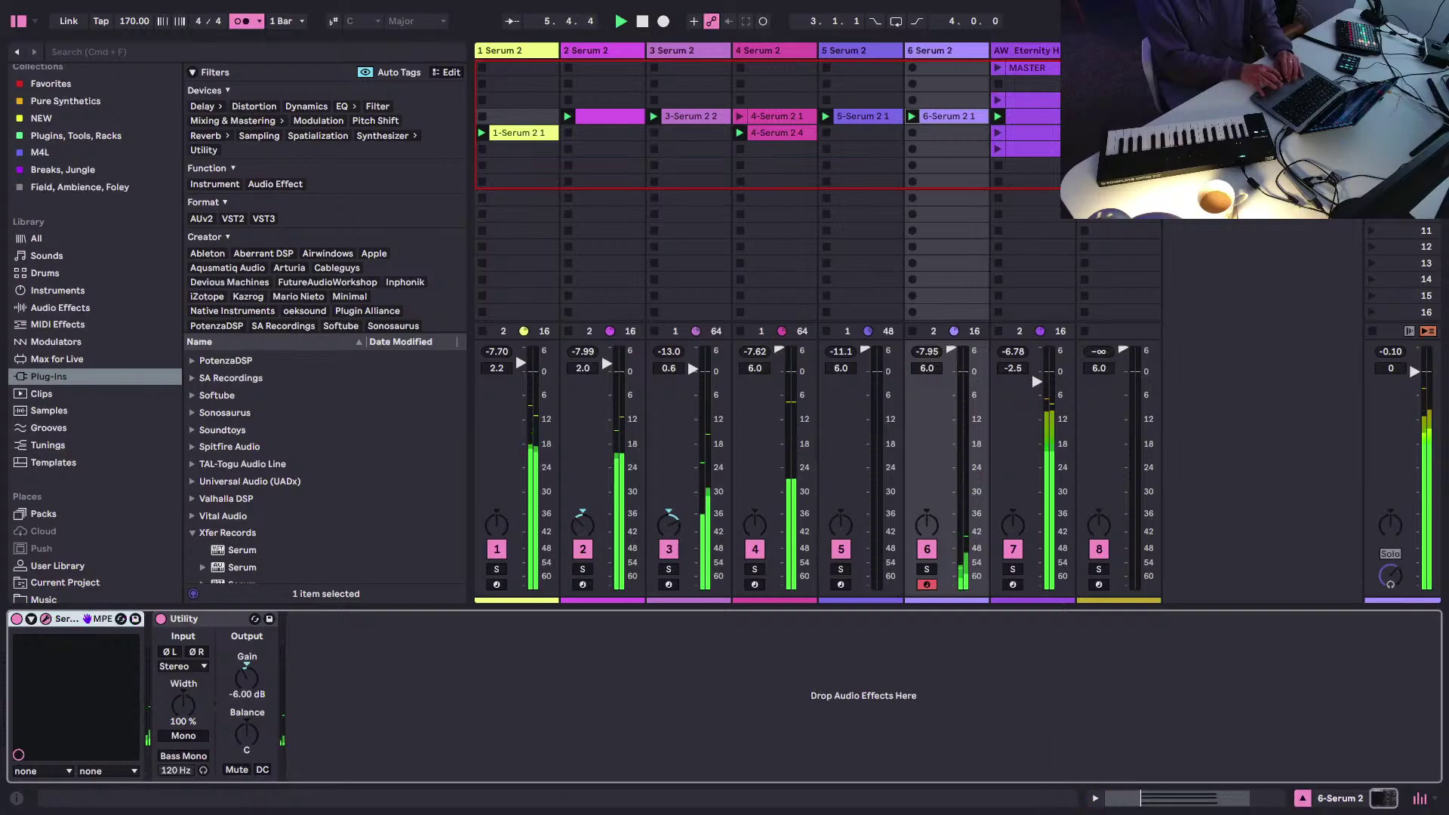
- Reopen the sixth track's Serum 2 and raise the delay effect's wet mix to about 56% and its feedback during playback
key("super+alt+p")
left_click_drag(368, 184, 314, 52)
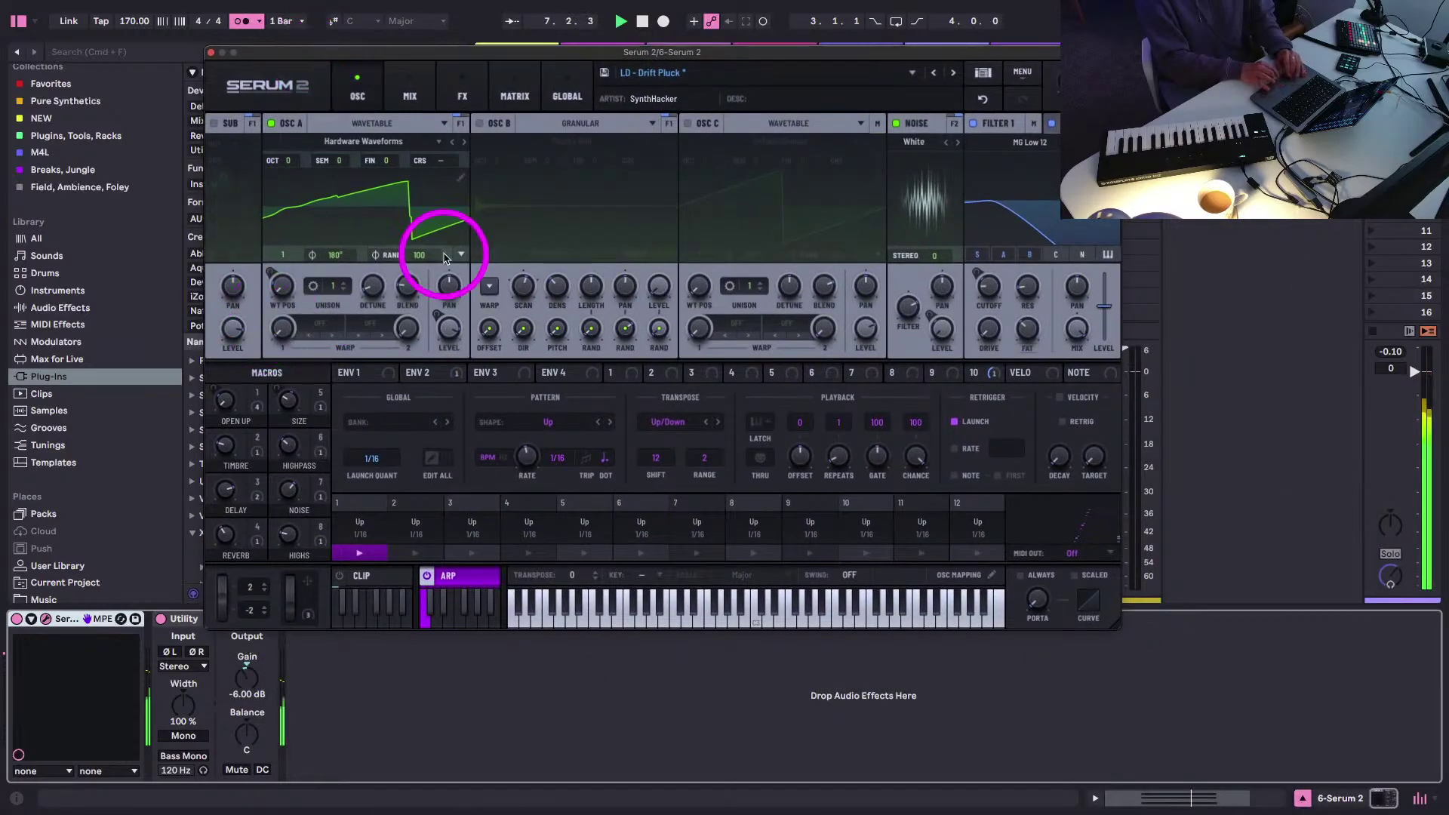
key("space")
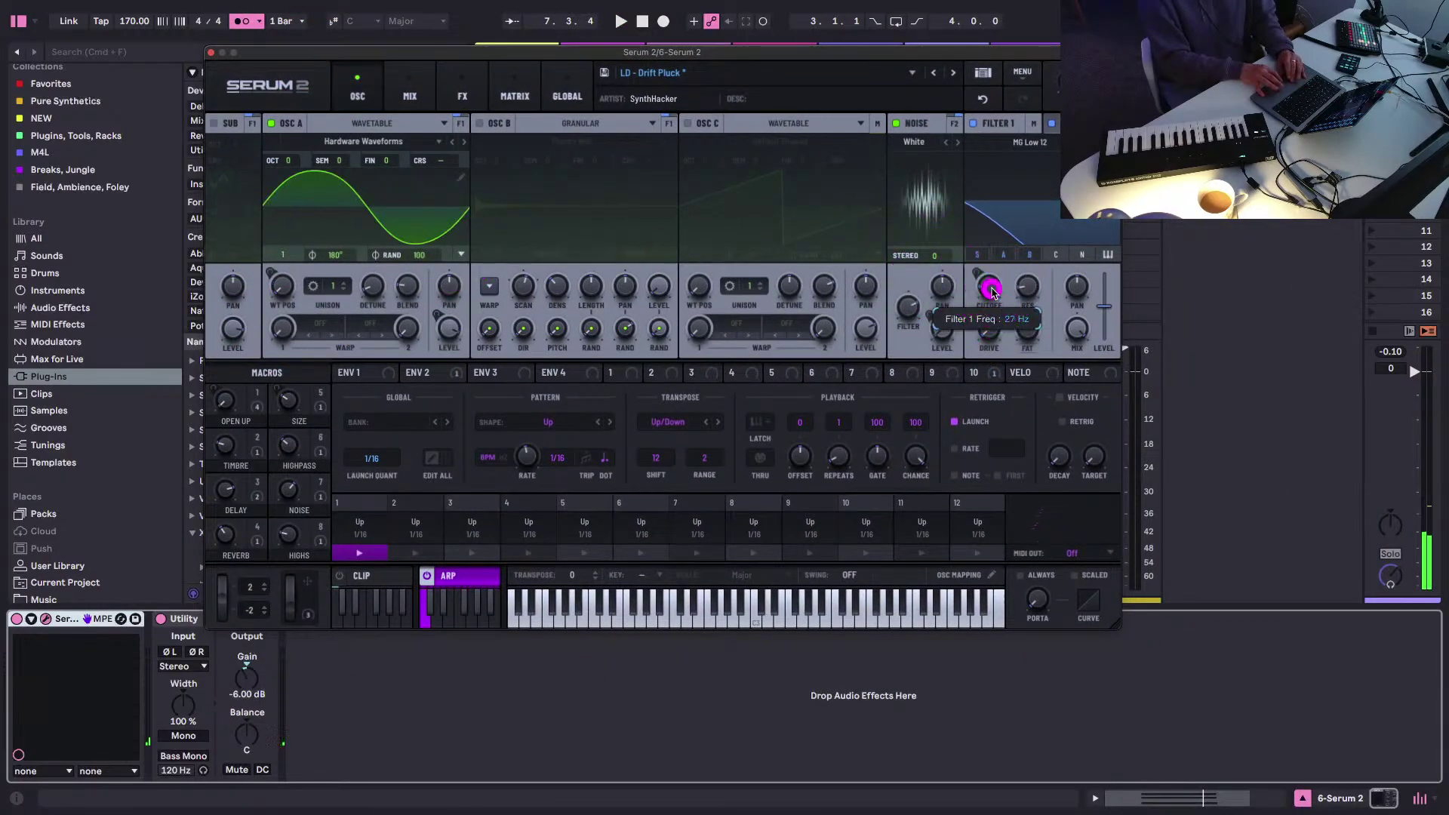
left_click(463, 87)
key("space")
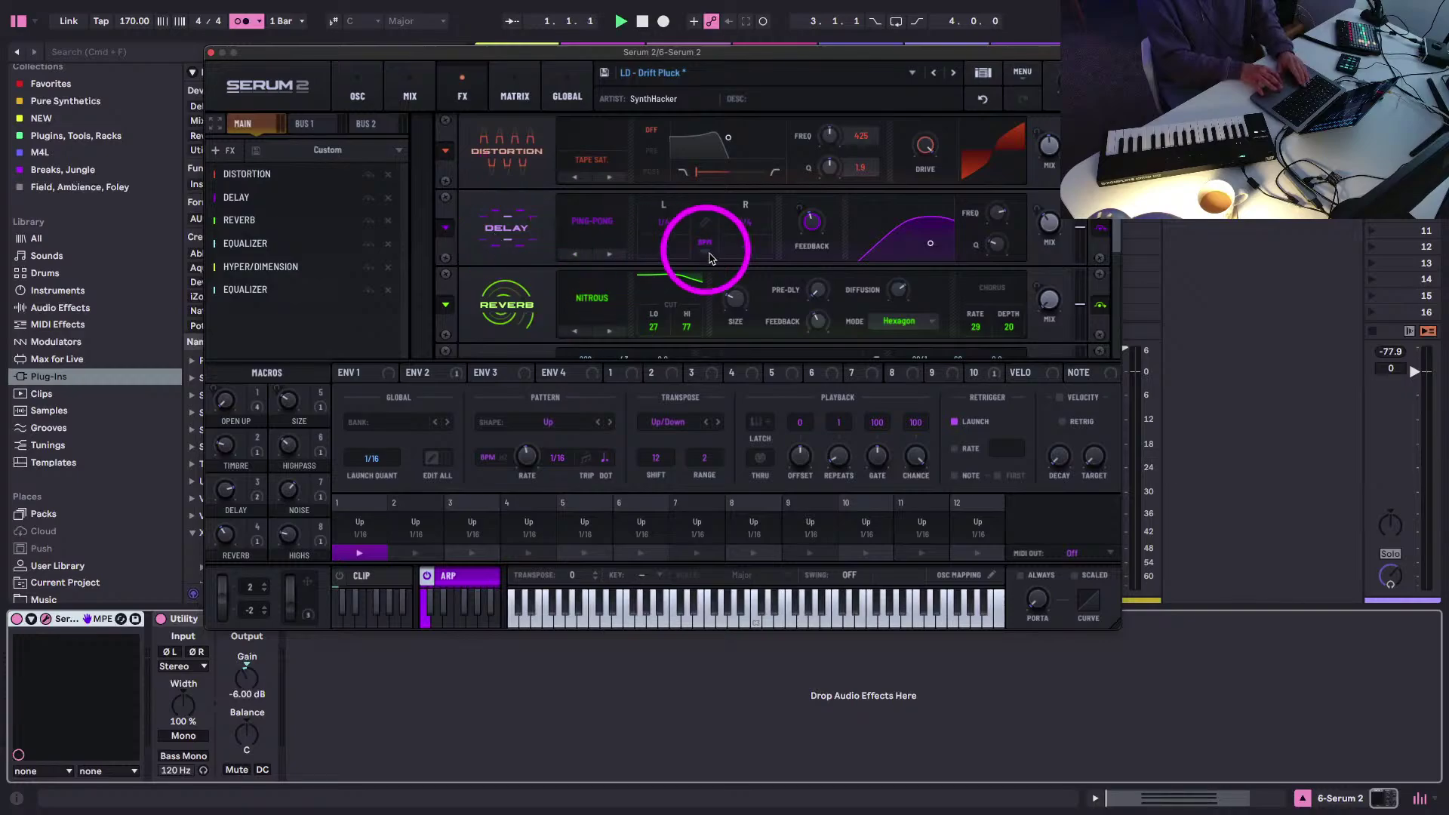
left_click_drag(1055, 238, 1054, 227)
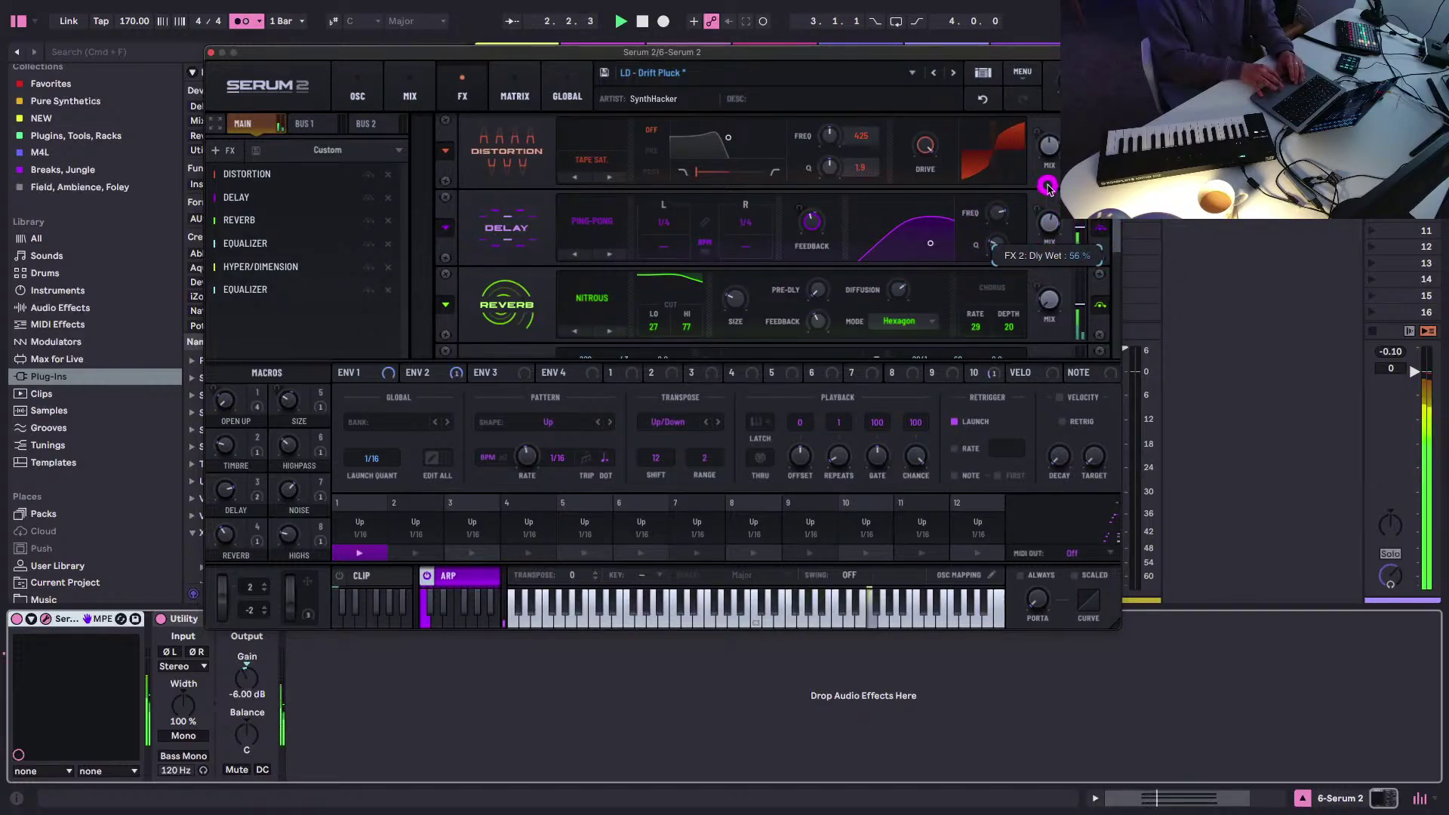
left_click_drag(1044, 189, 1044, 188)
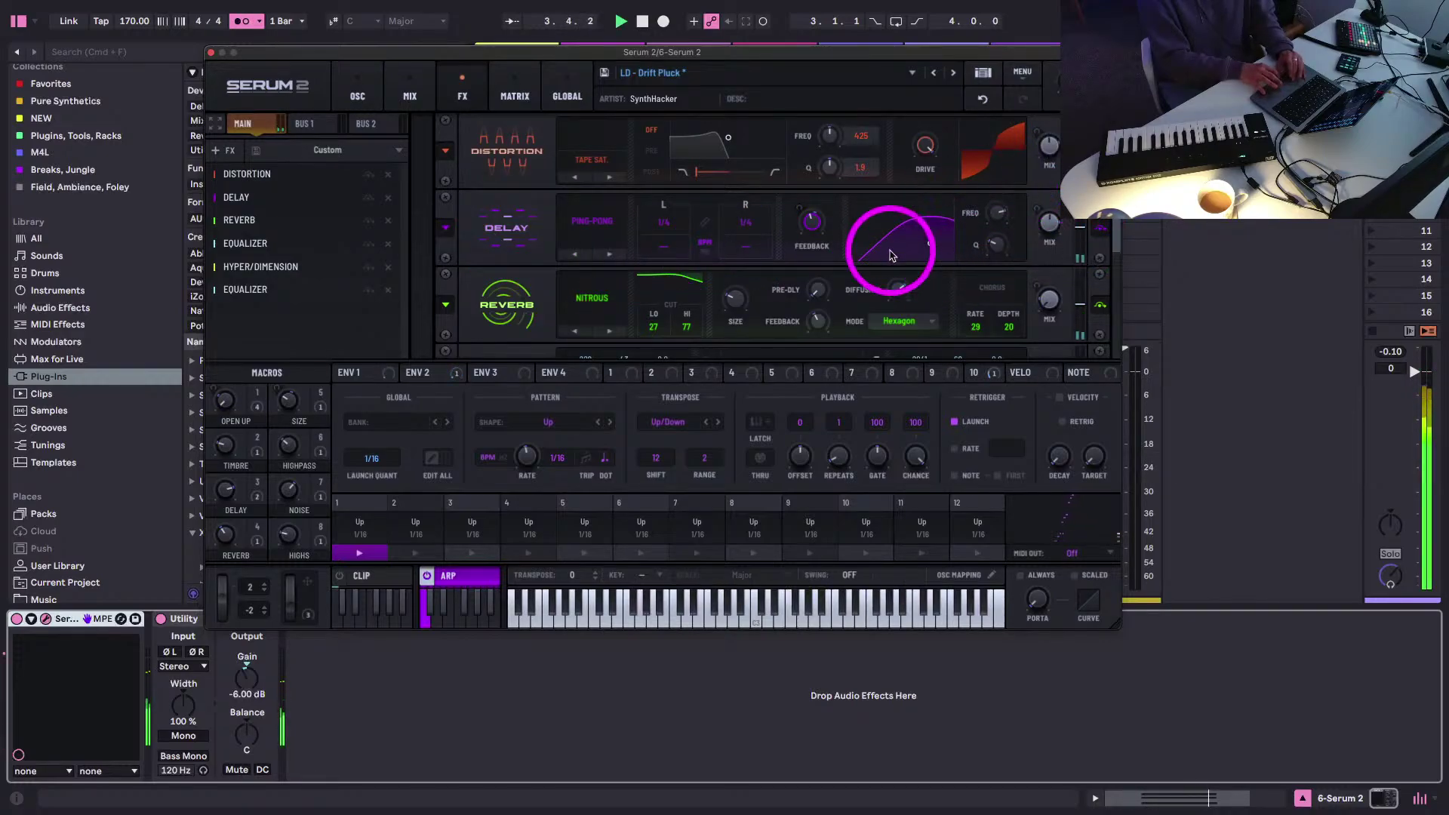
left_click_drag(811, 221, 812, 202)
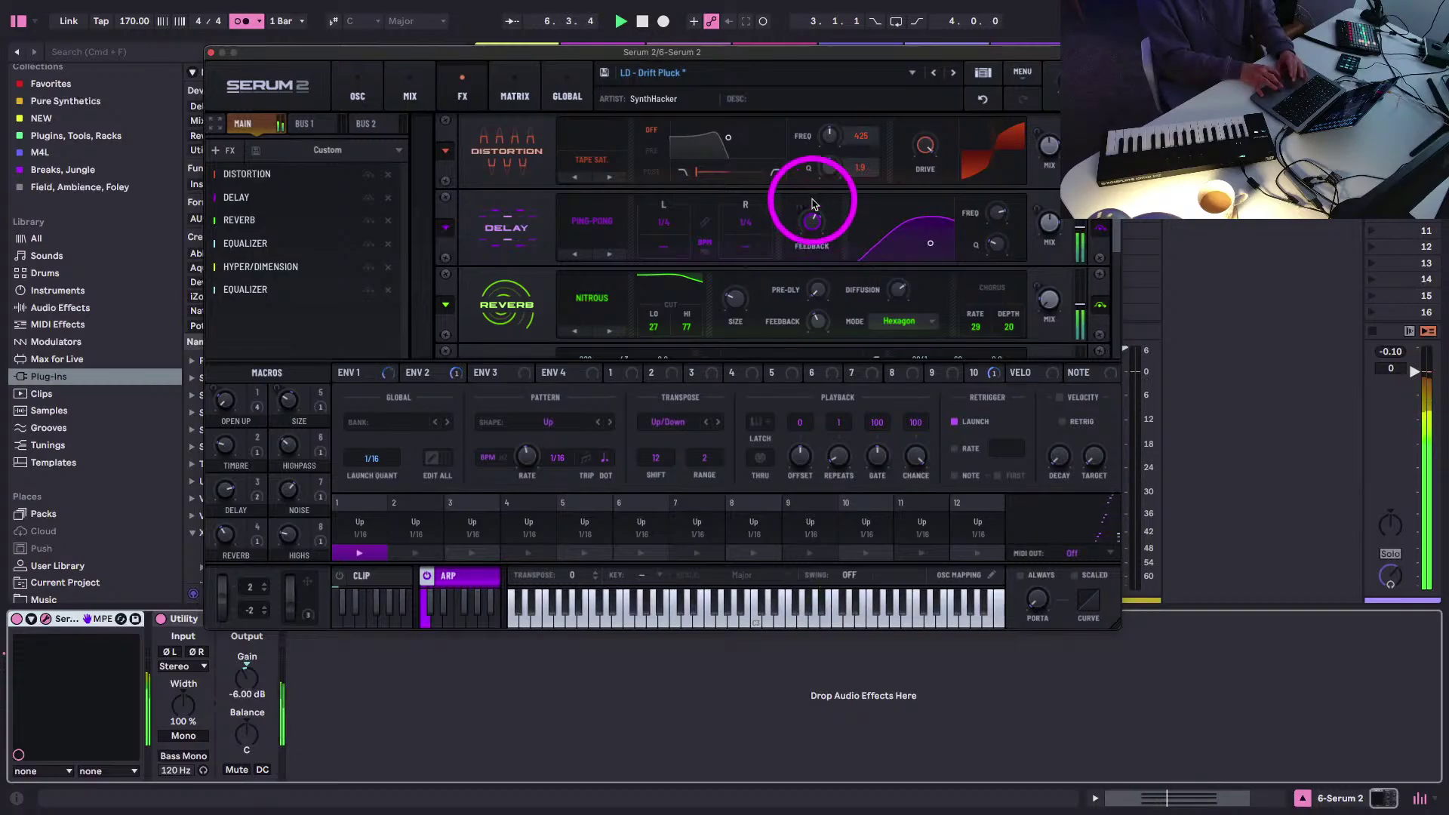
left_click(446, 334)
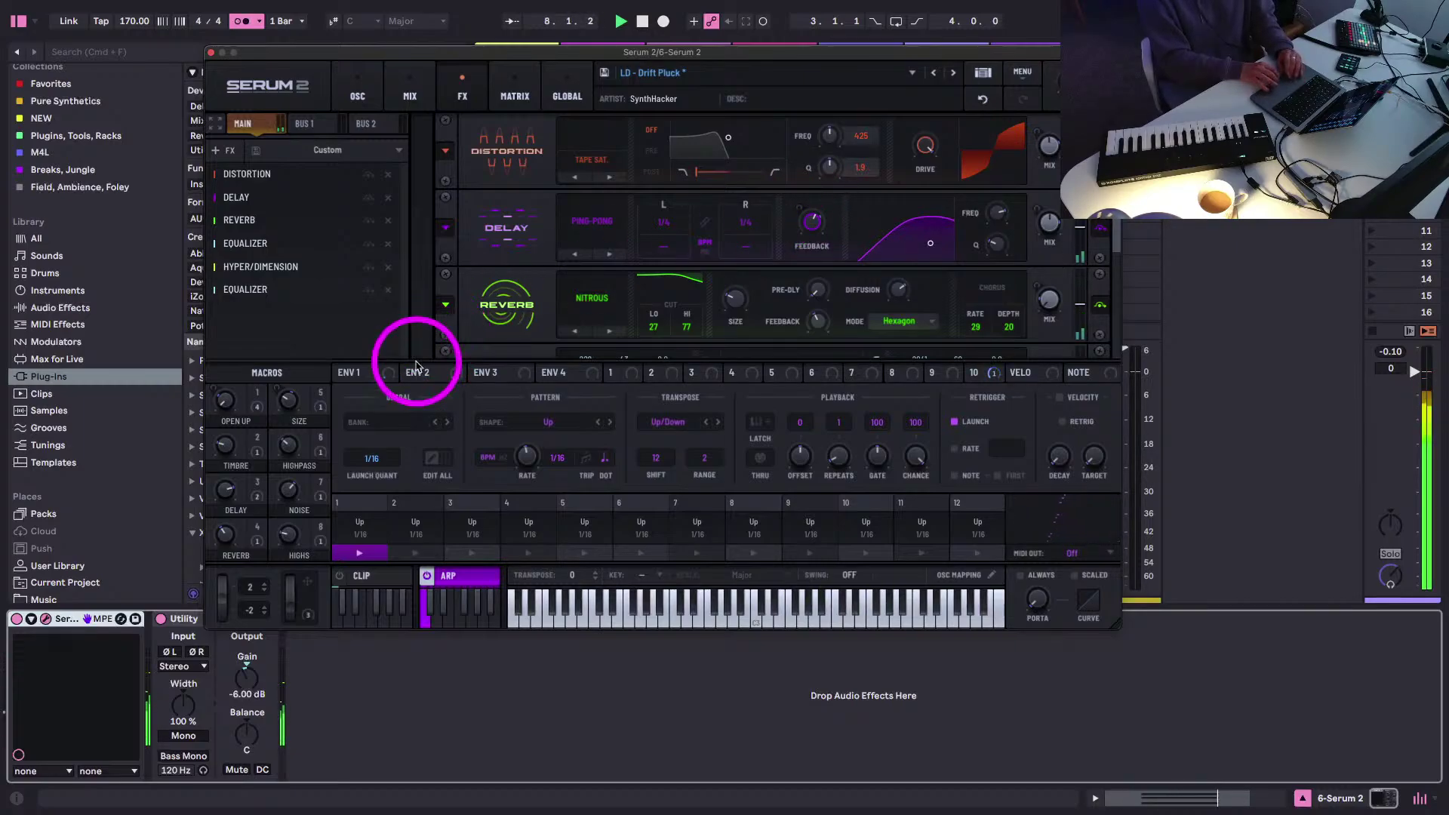
- Lower the Filter 1 cutoff slightly while the recorded clip plays and close the synth window
left_click(357, 92)
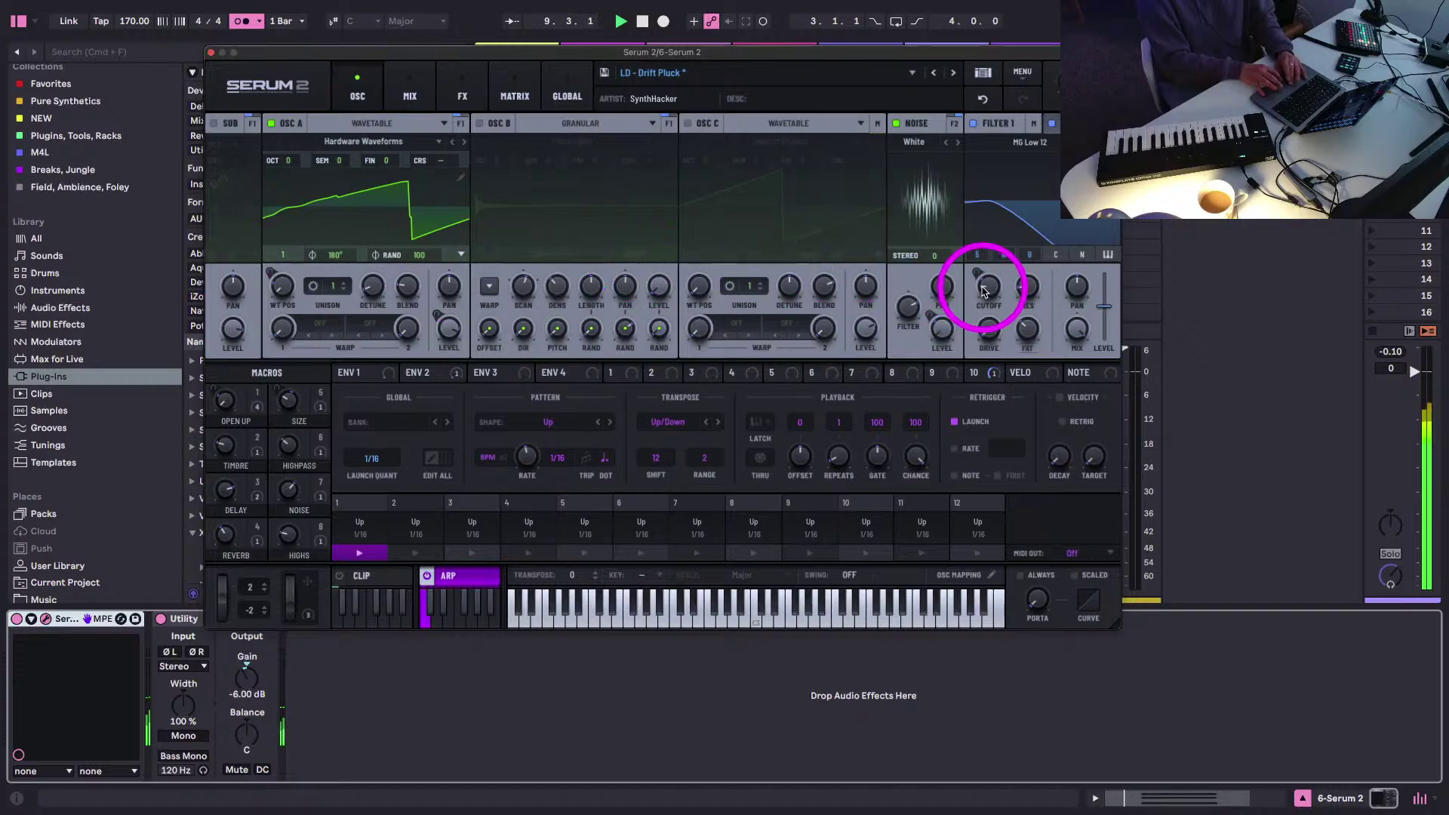
left_click_drag(980, 288, 983, 300)
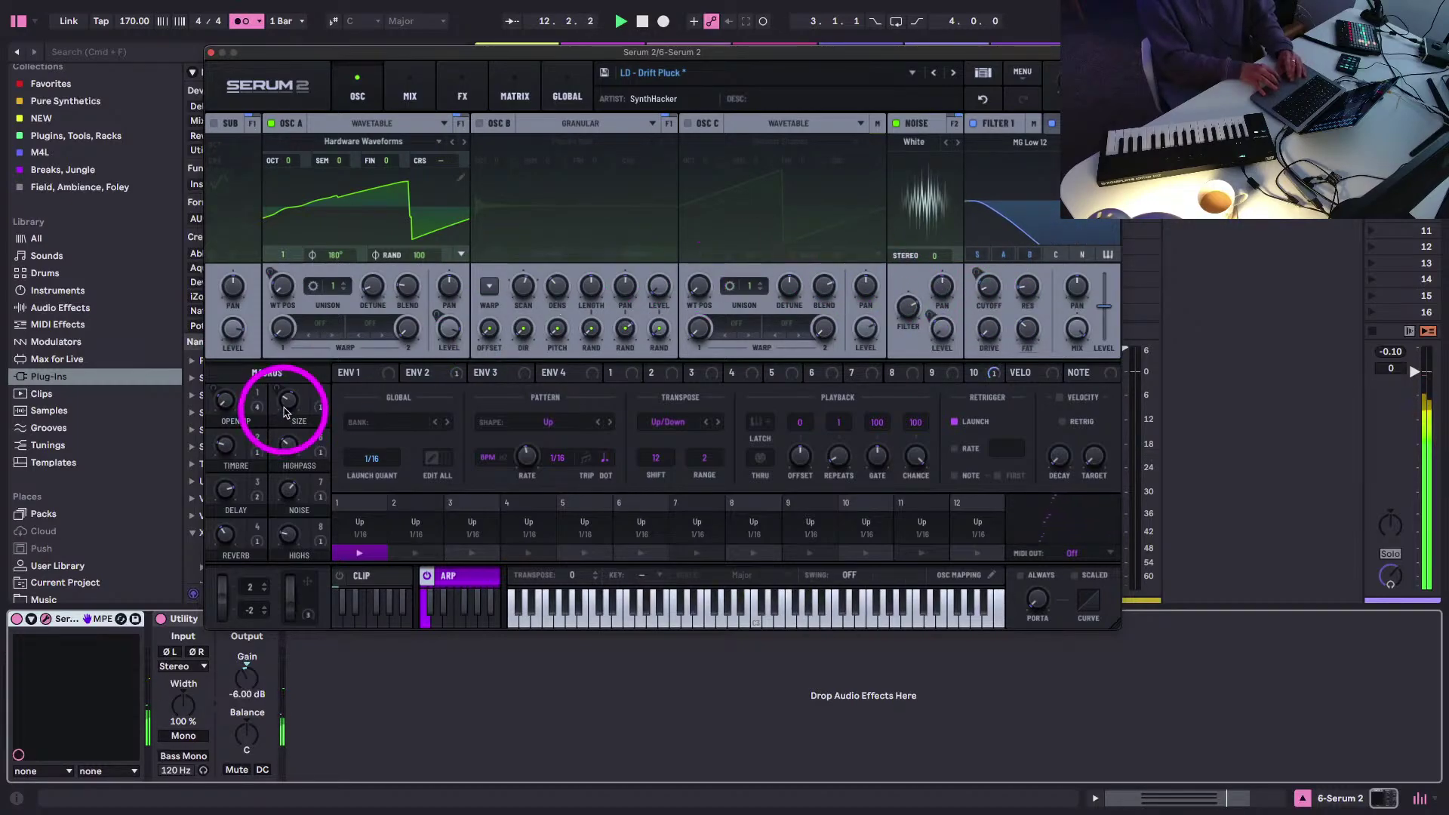
left_click(211, 52)
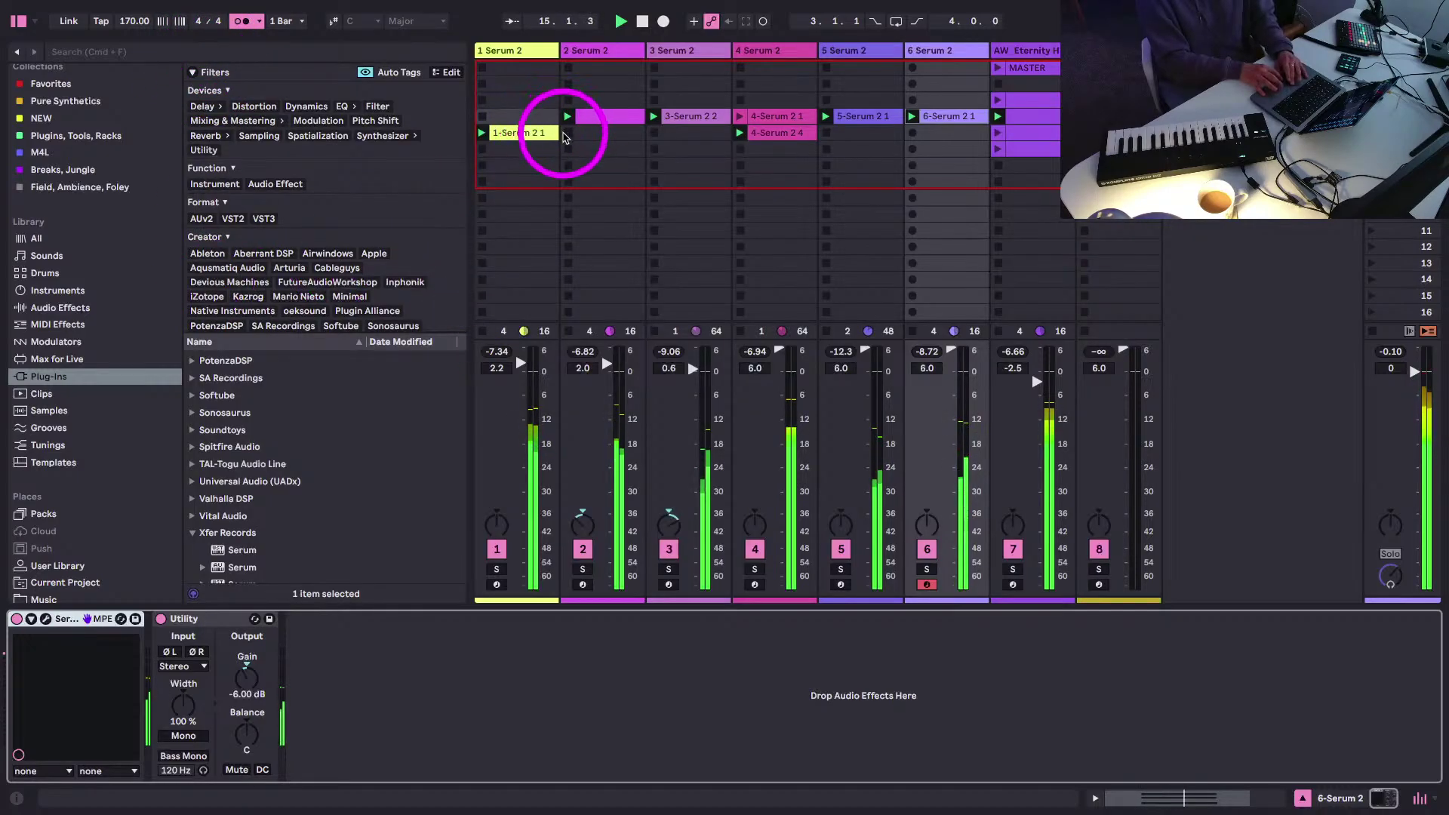
- Stop the second track's clip during playback and hide the browser
left_click(564, 135)
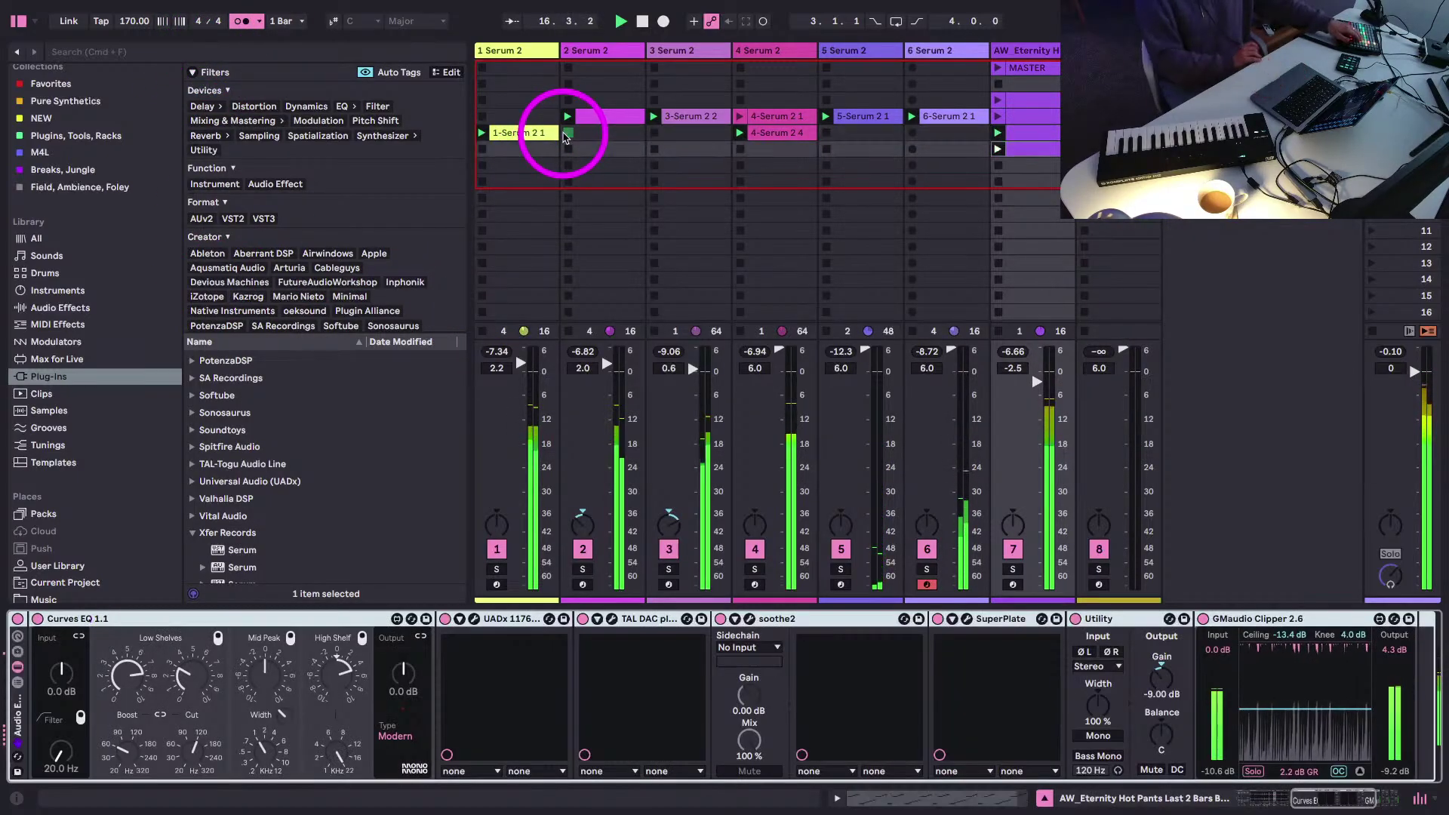
left_click(18, 20)
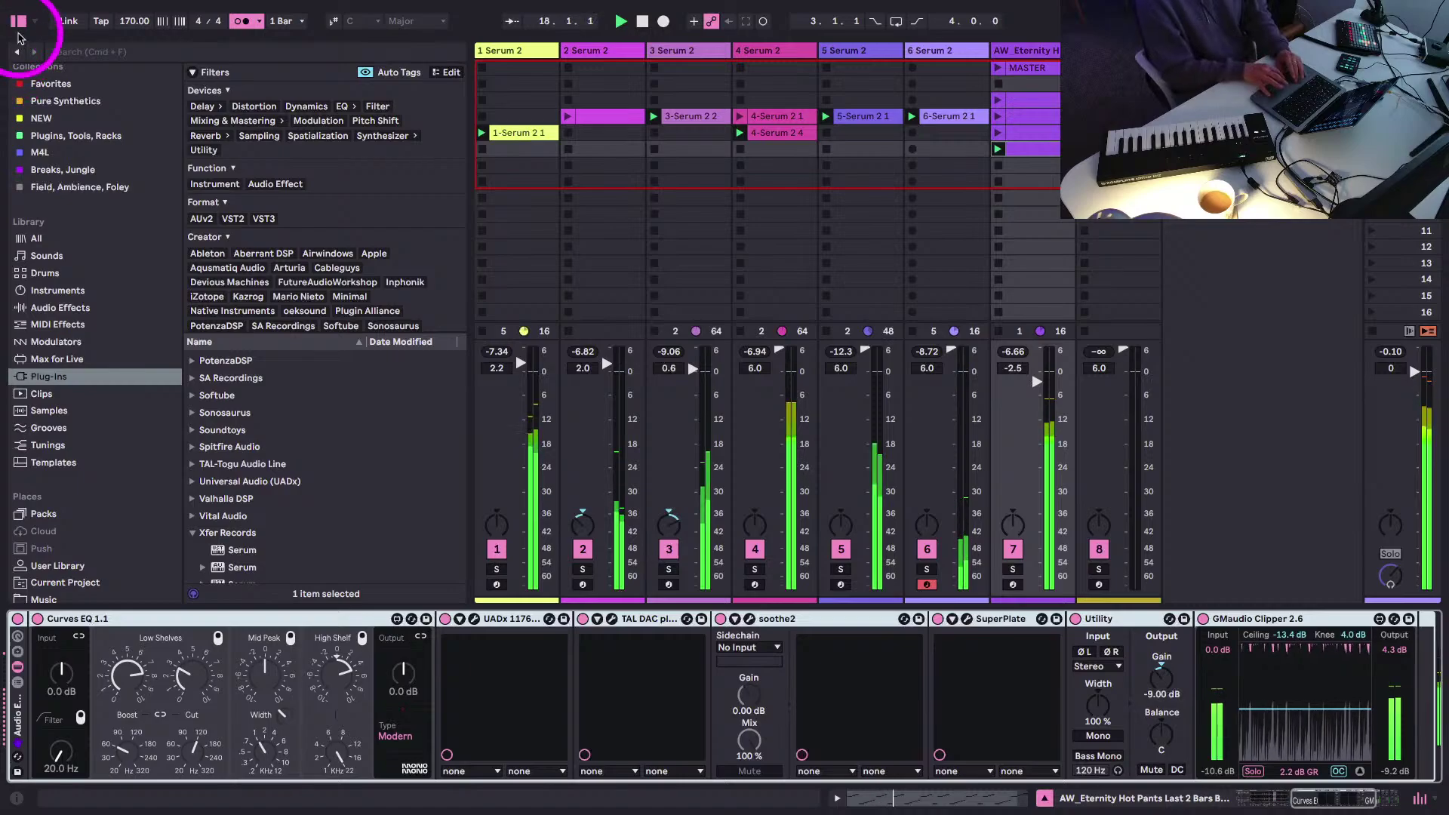
left_click(189, 218)
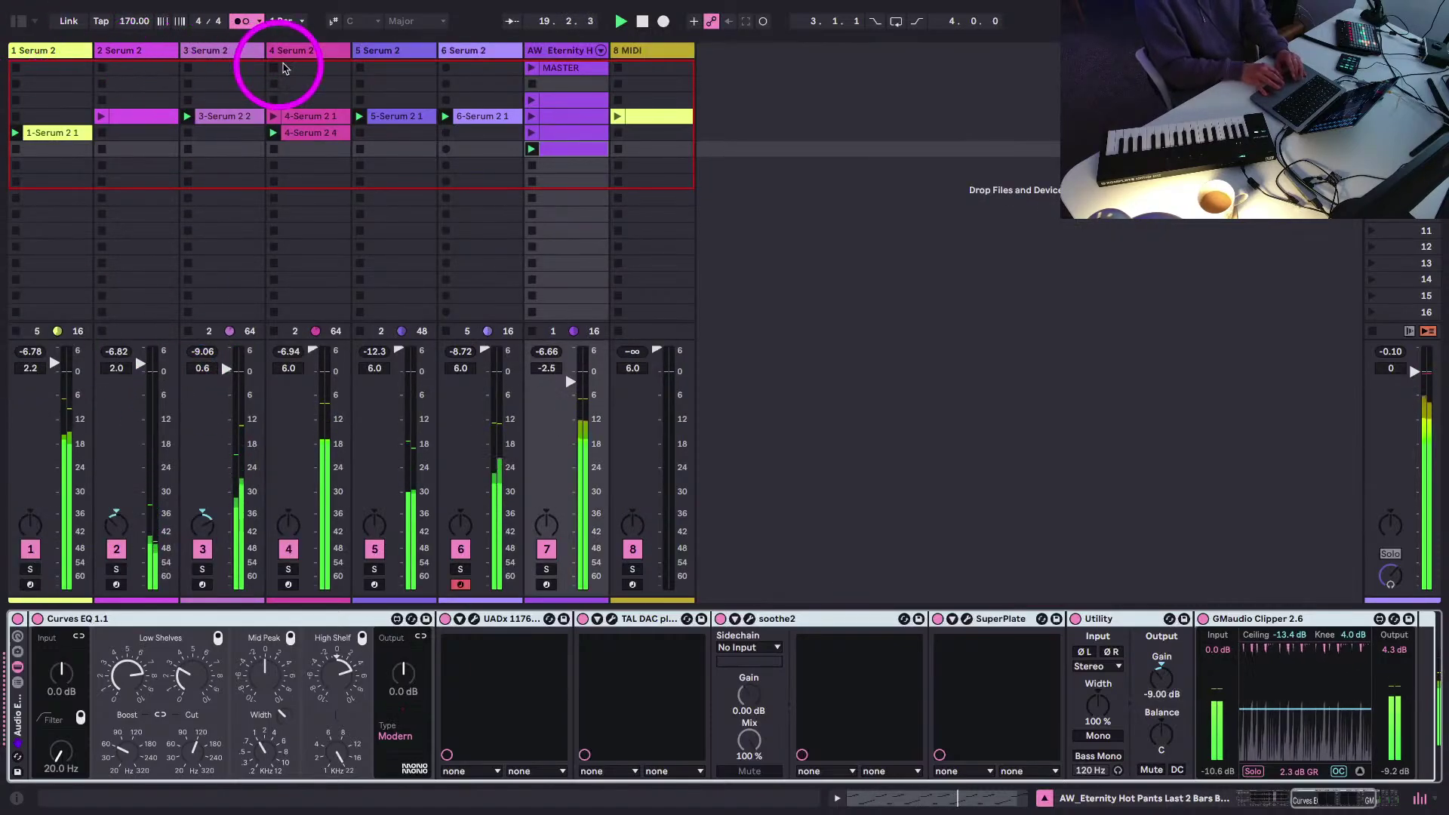
- Insert a new MIDI track after the sixth track and stop playback
left_click(457, 50)
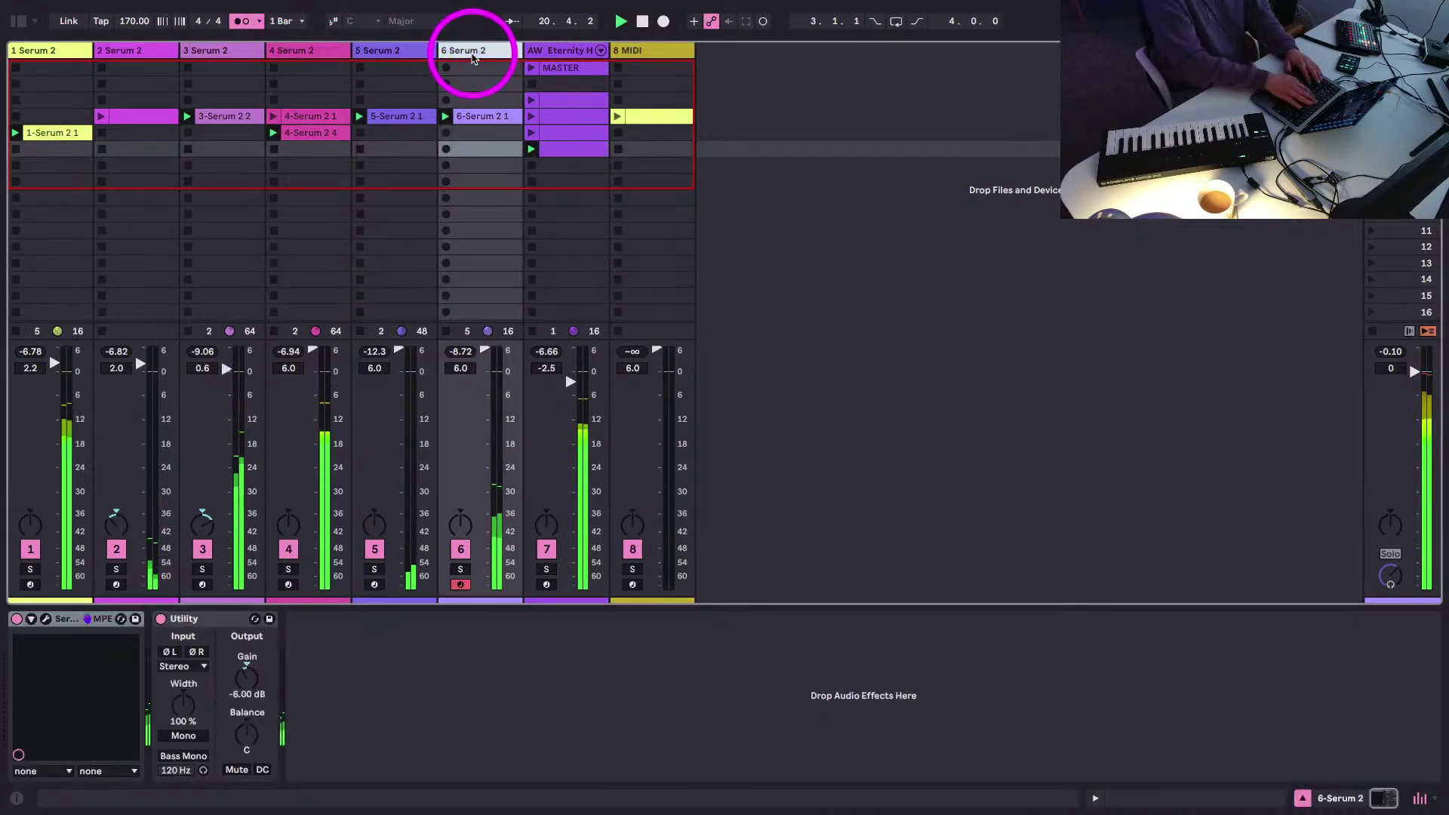
key("ctrl+shift+t")
key("space")
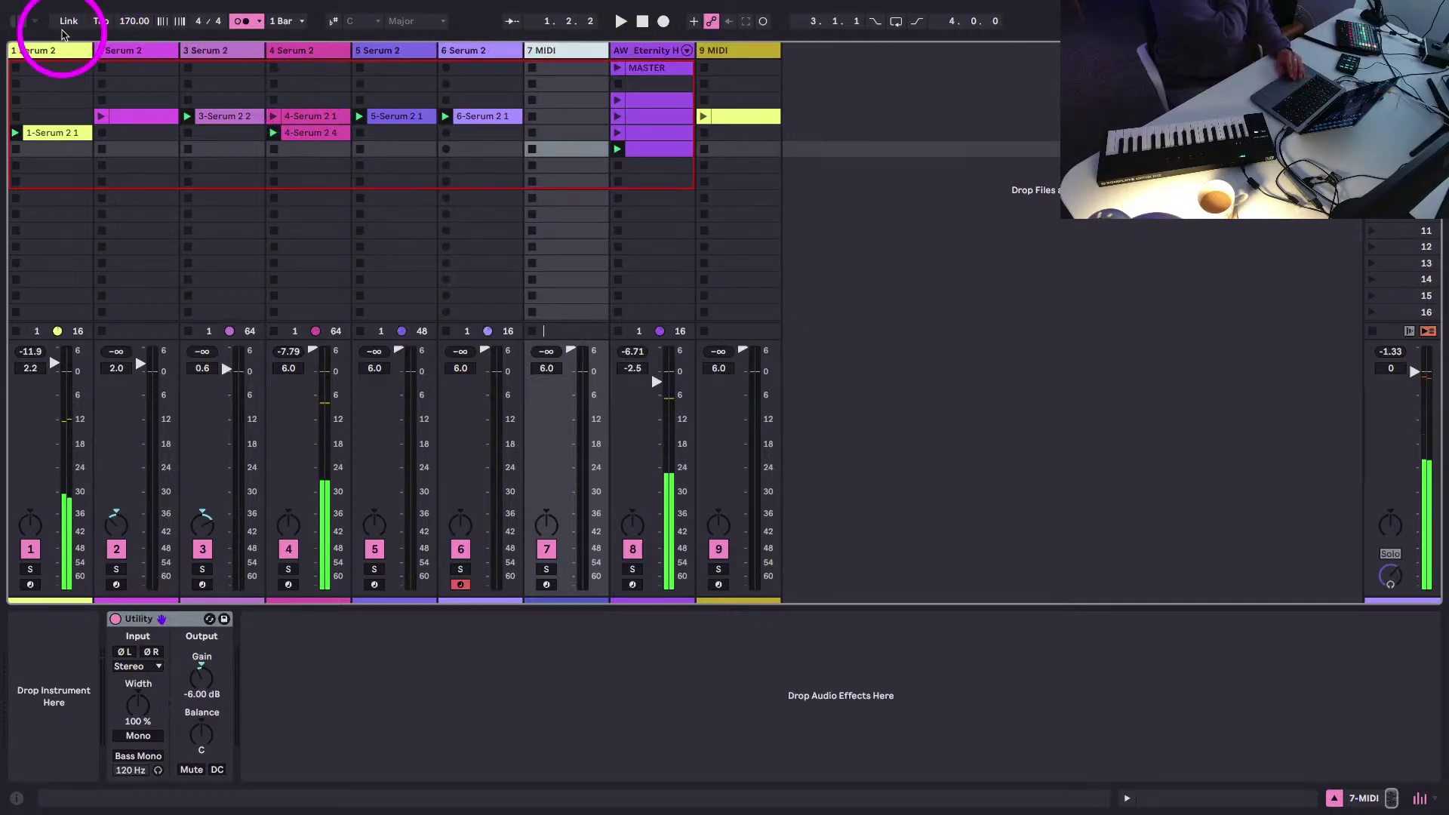
- Load Serum 2 from the Xfer Records plug-ins onto the new seventh track and reposition its window
left_click(19, 21)
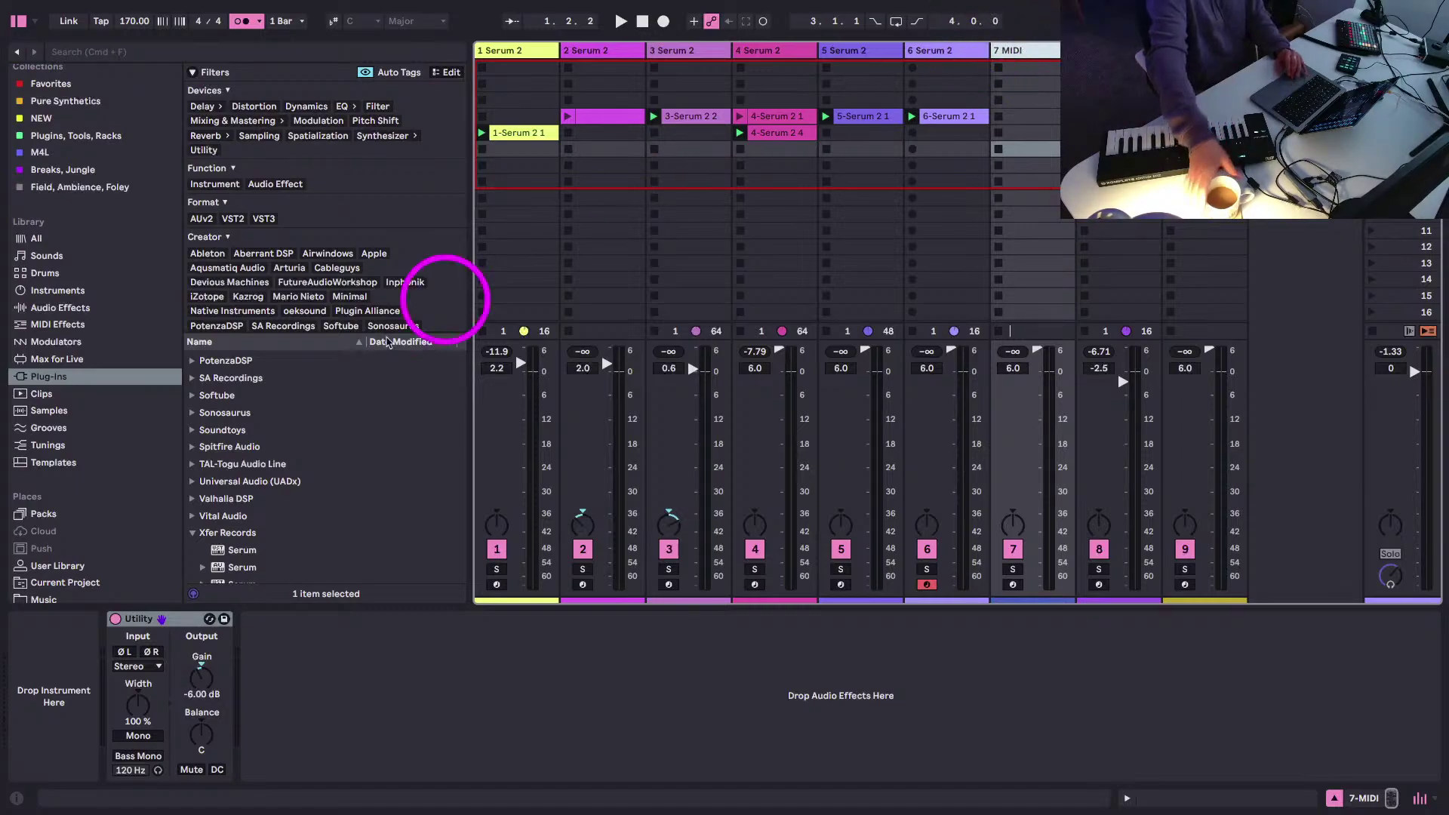
scroll(196, 513, "down", 5)
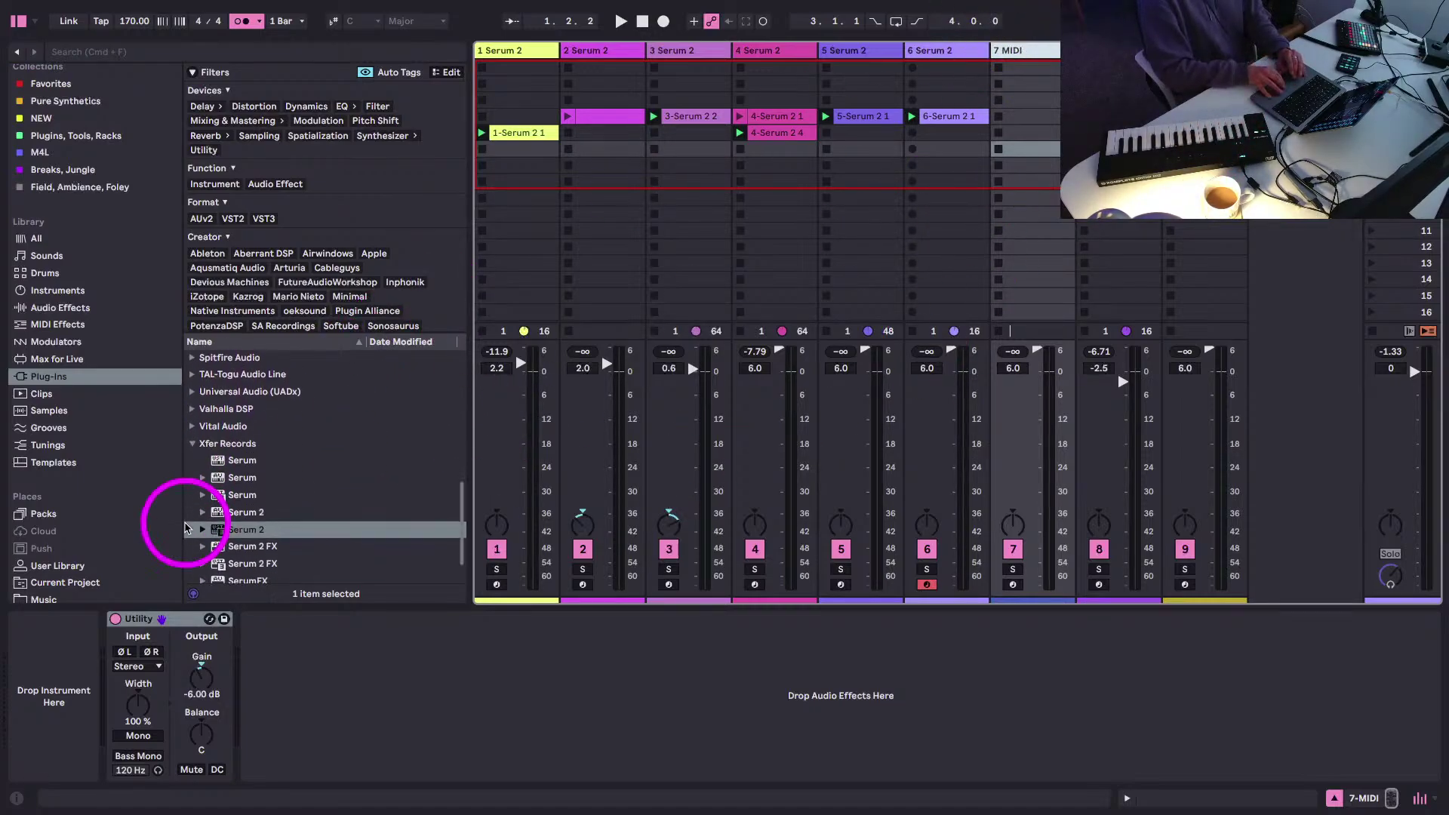
left_click_drag(239, 516, 53, 690)
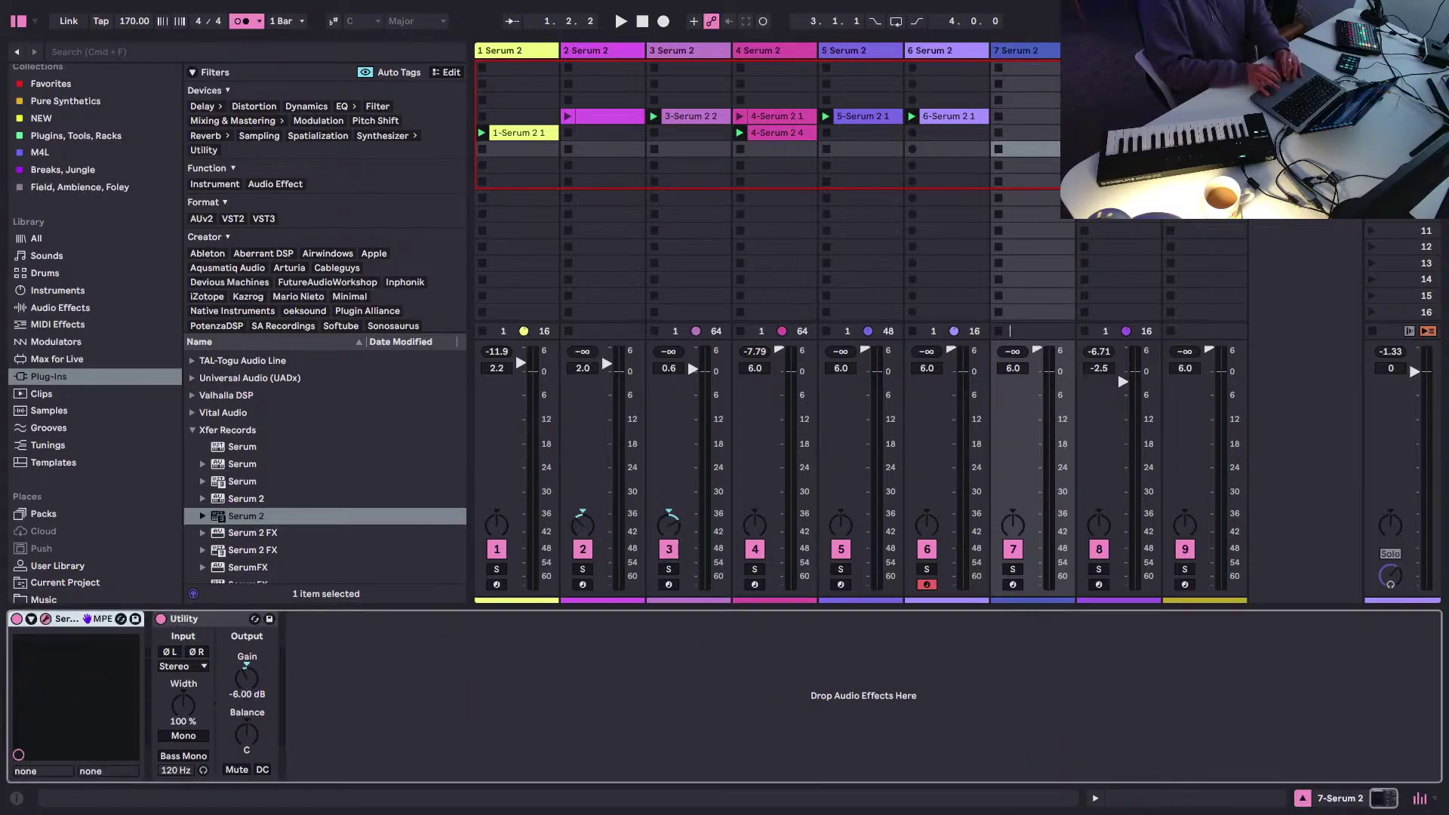
left_click_drag(689, 358, 263, 46)
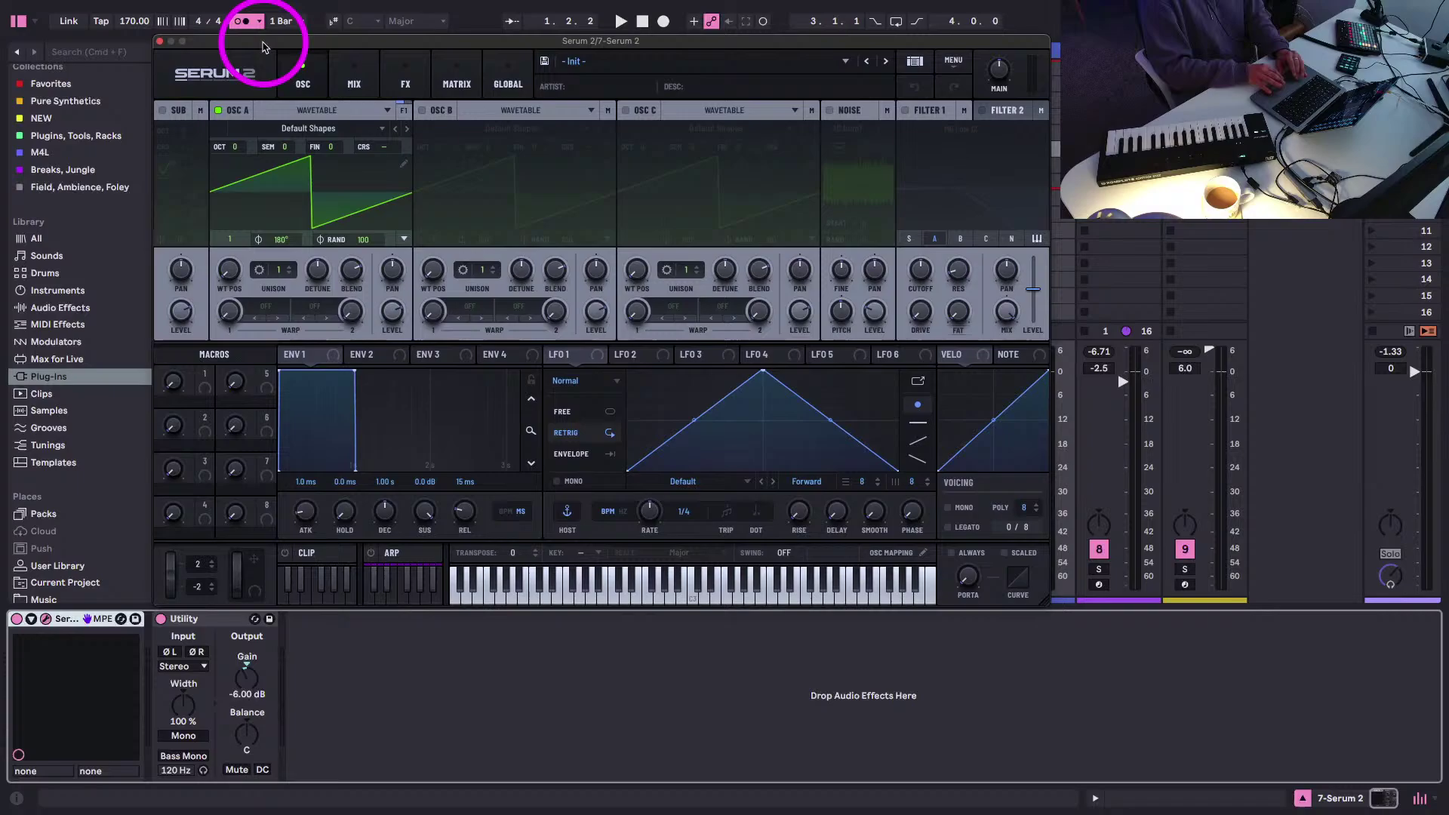
- Examine the factory preset categories and Oscillator A's type and voice mode options without changing the patch
left_click(601, 61)
mouse_move(603, 82)
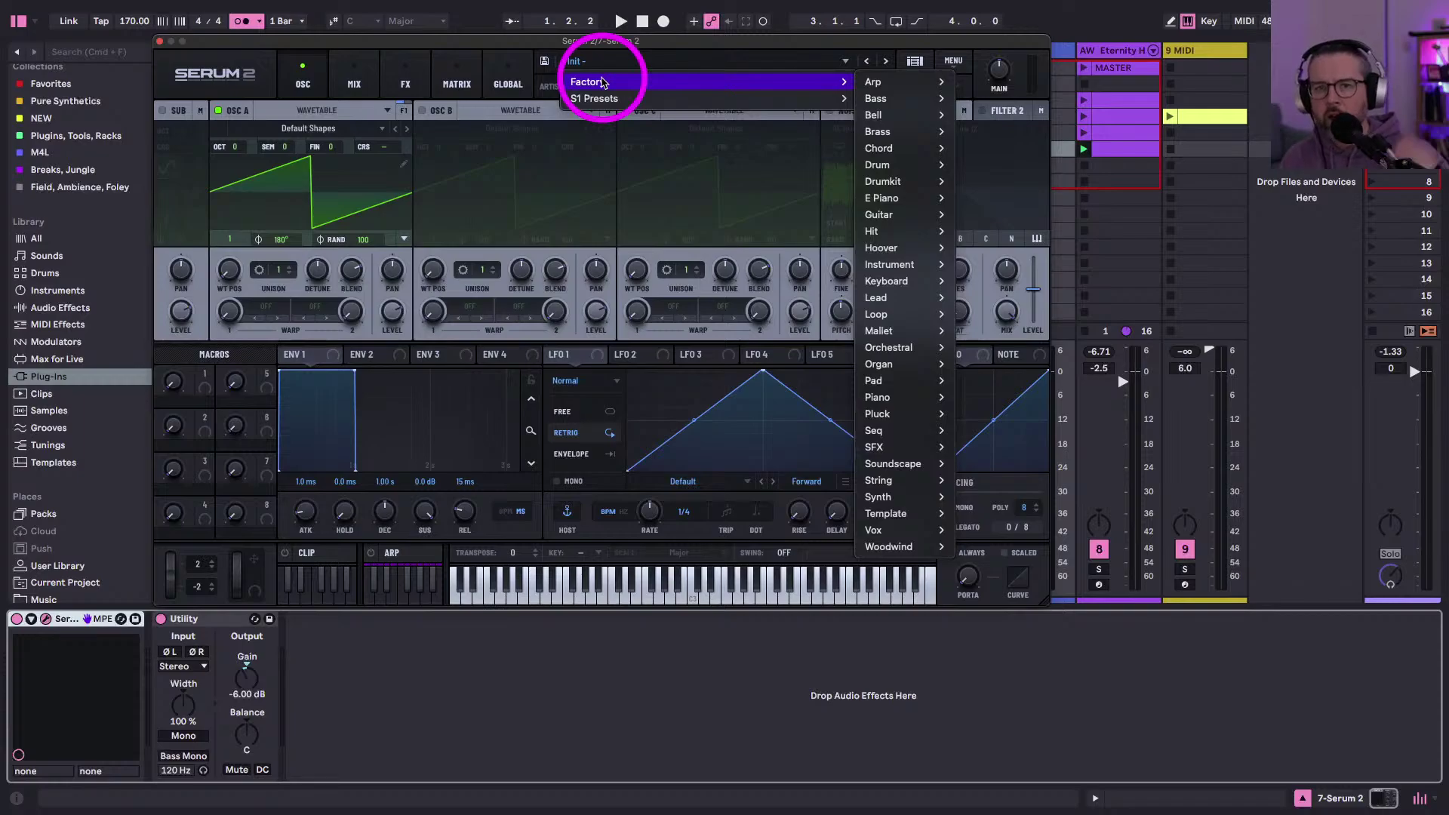
left_click(292, 121)
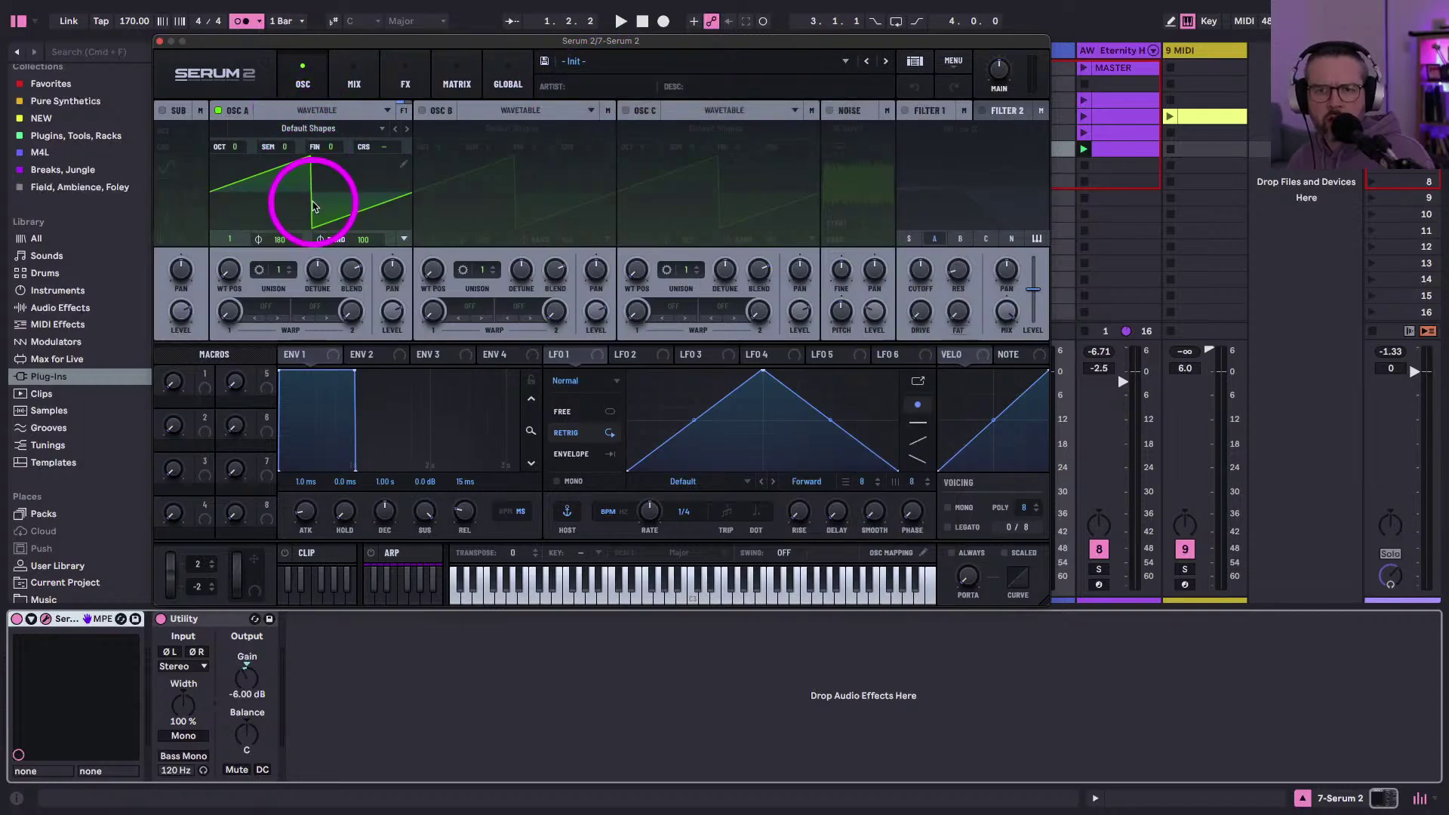
left_click(290, 110)
left_click(291, 112)
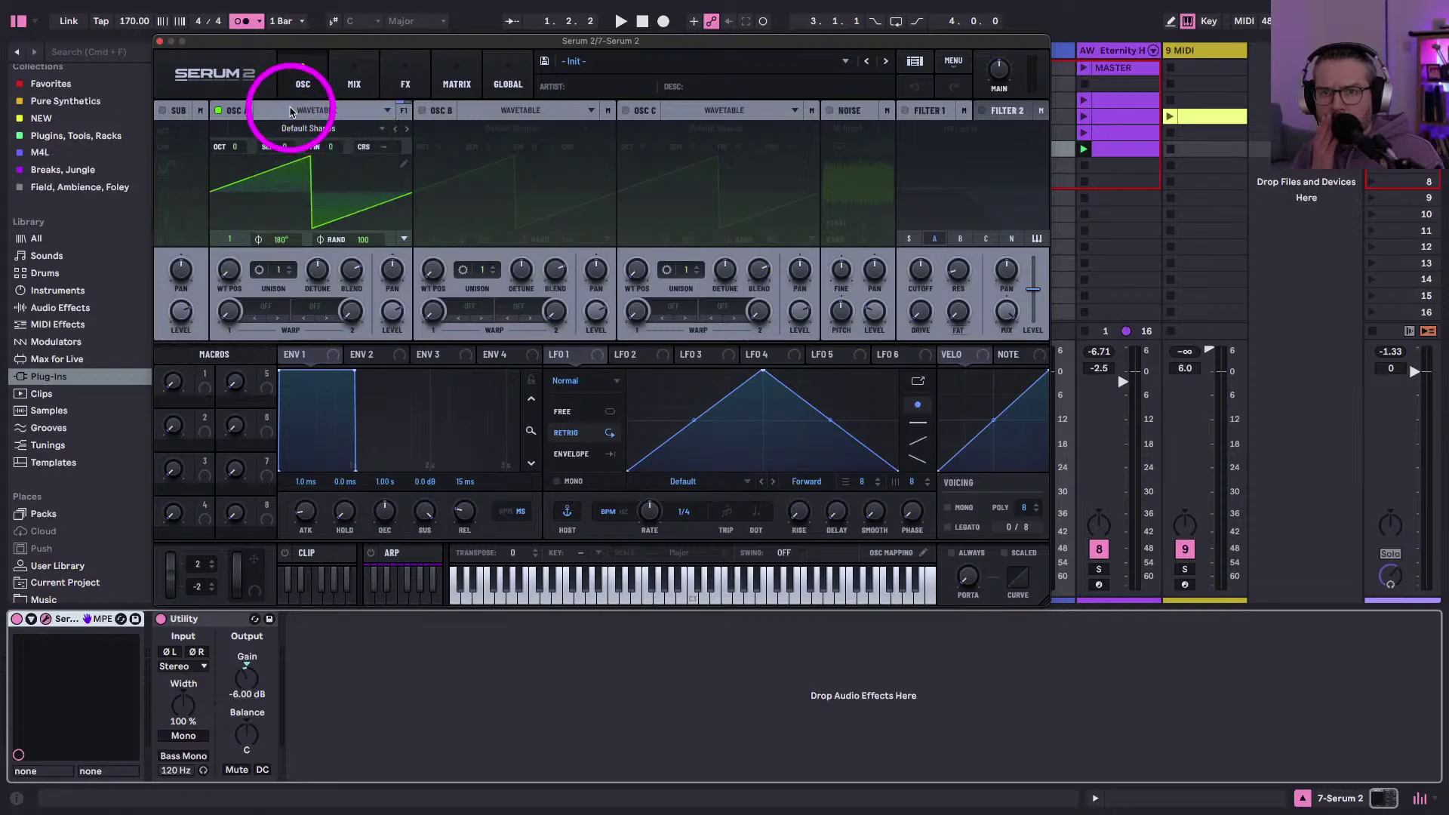
left_click(385, 111)
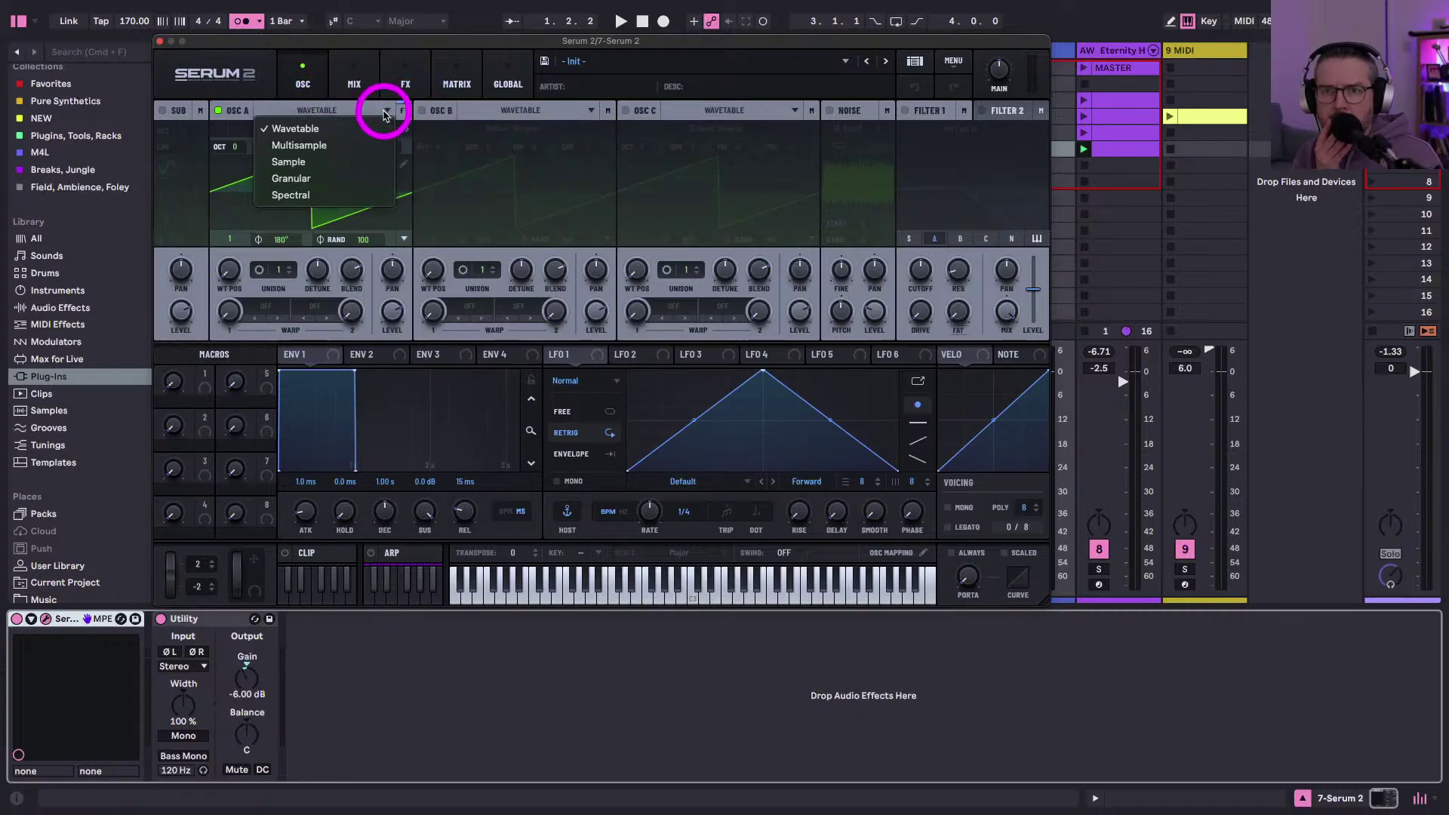
left_click(356, 108)
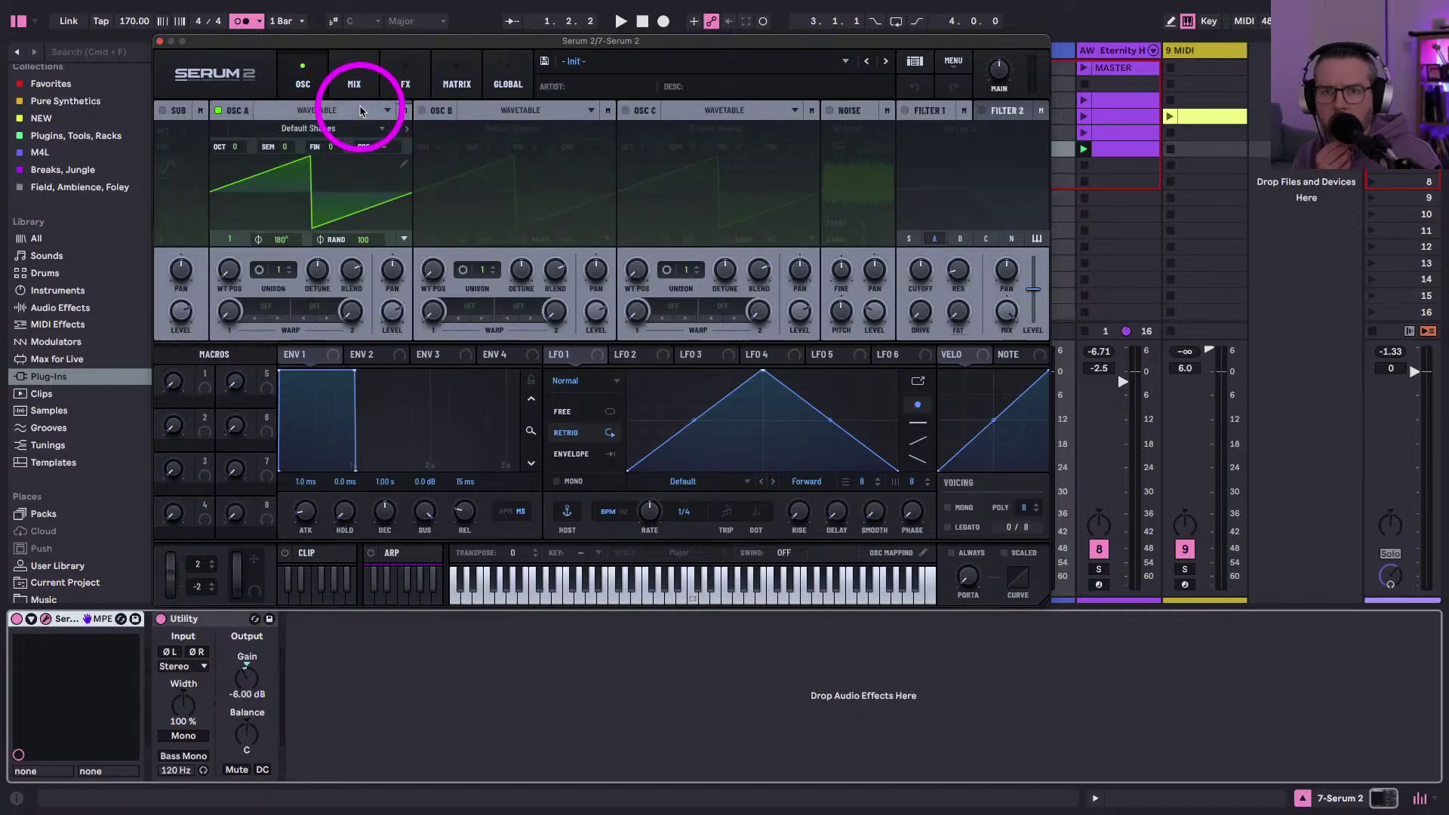
left_click(405, 241)
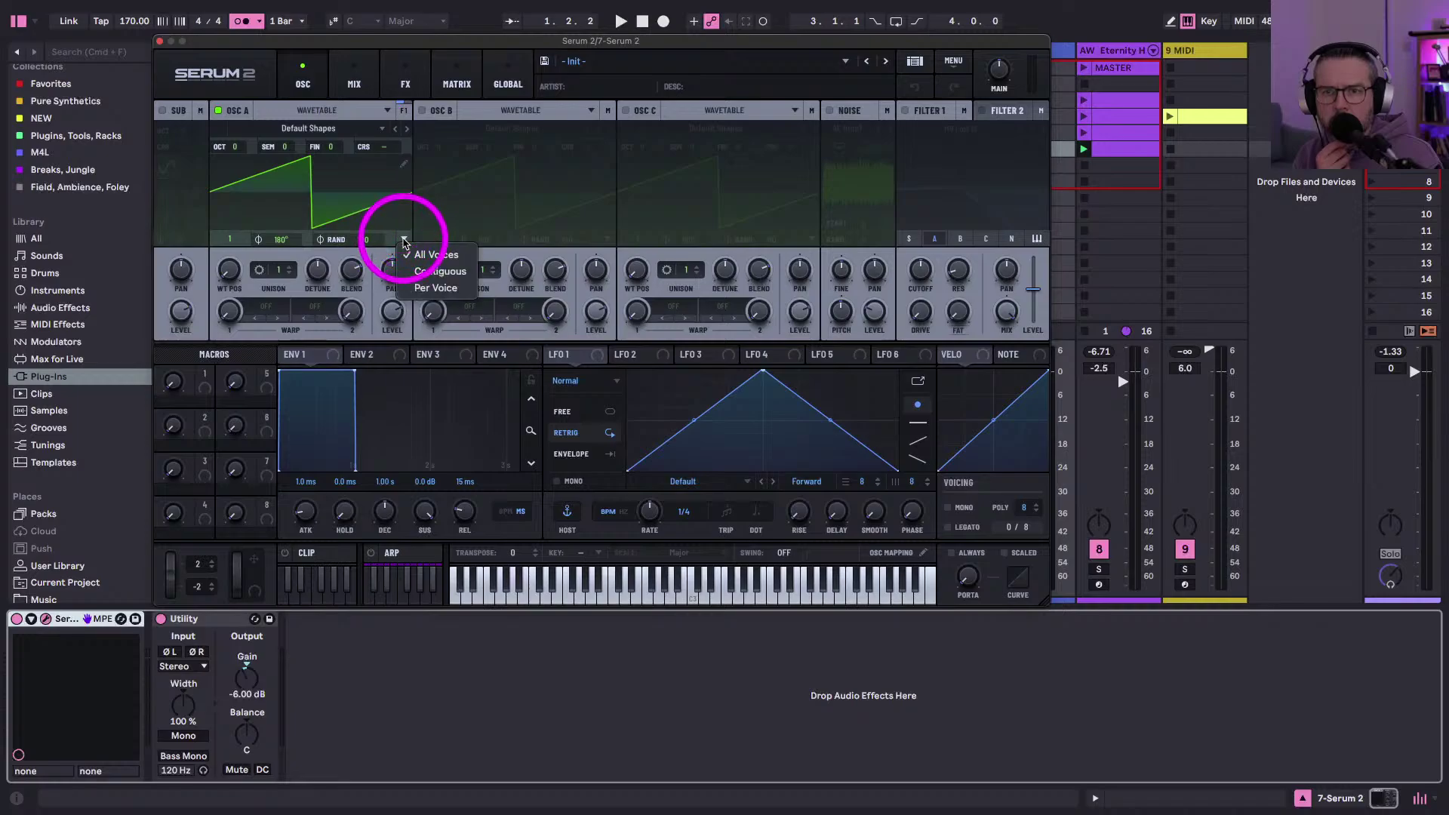
left_click(404, 242)
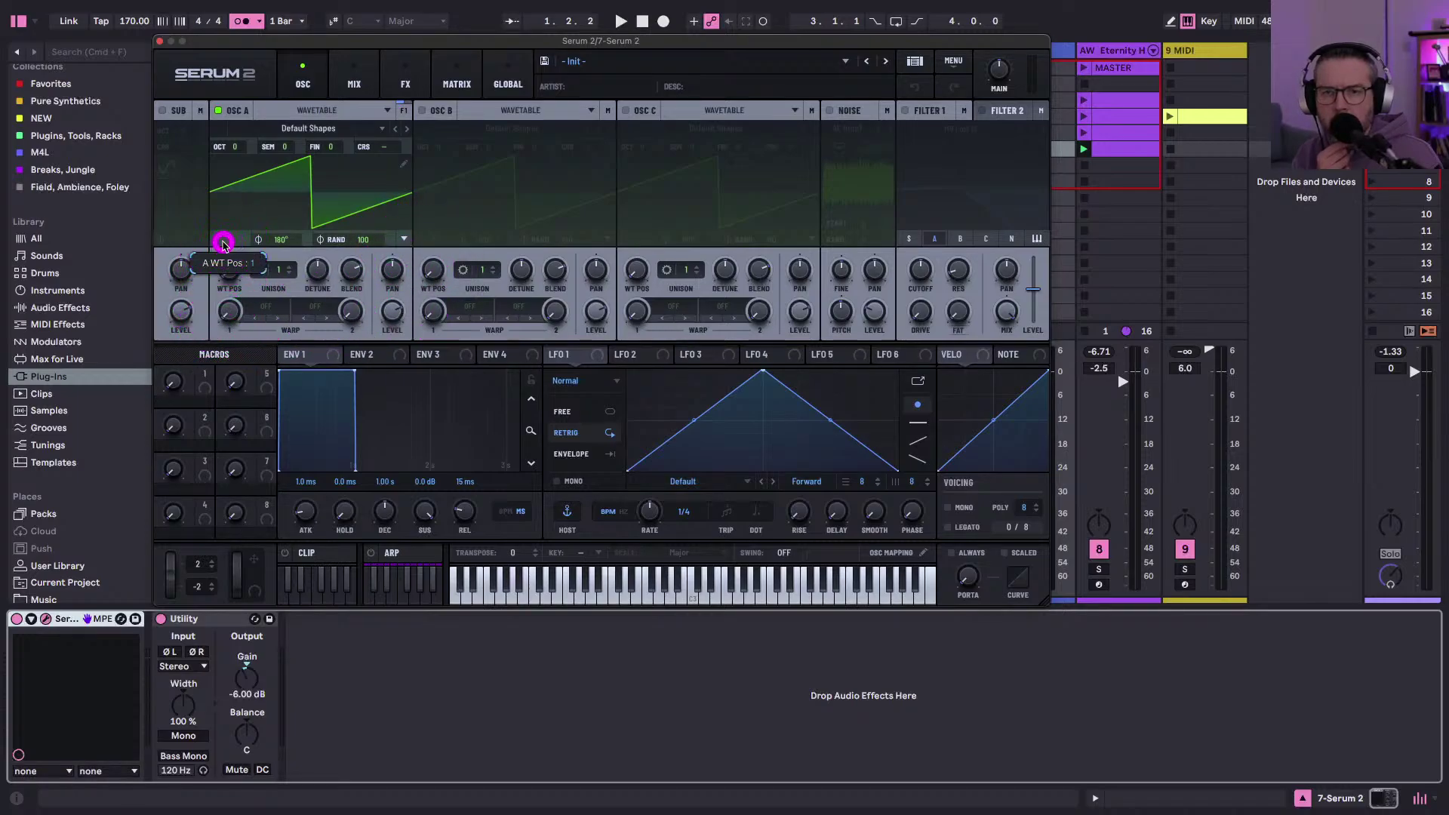
- Inspect Oscillator A's wavetable in 3D and in the wavetable editor, view the mixer page and return to the oscillators
left_click(235, 204)
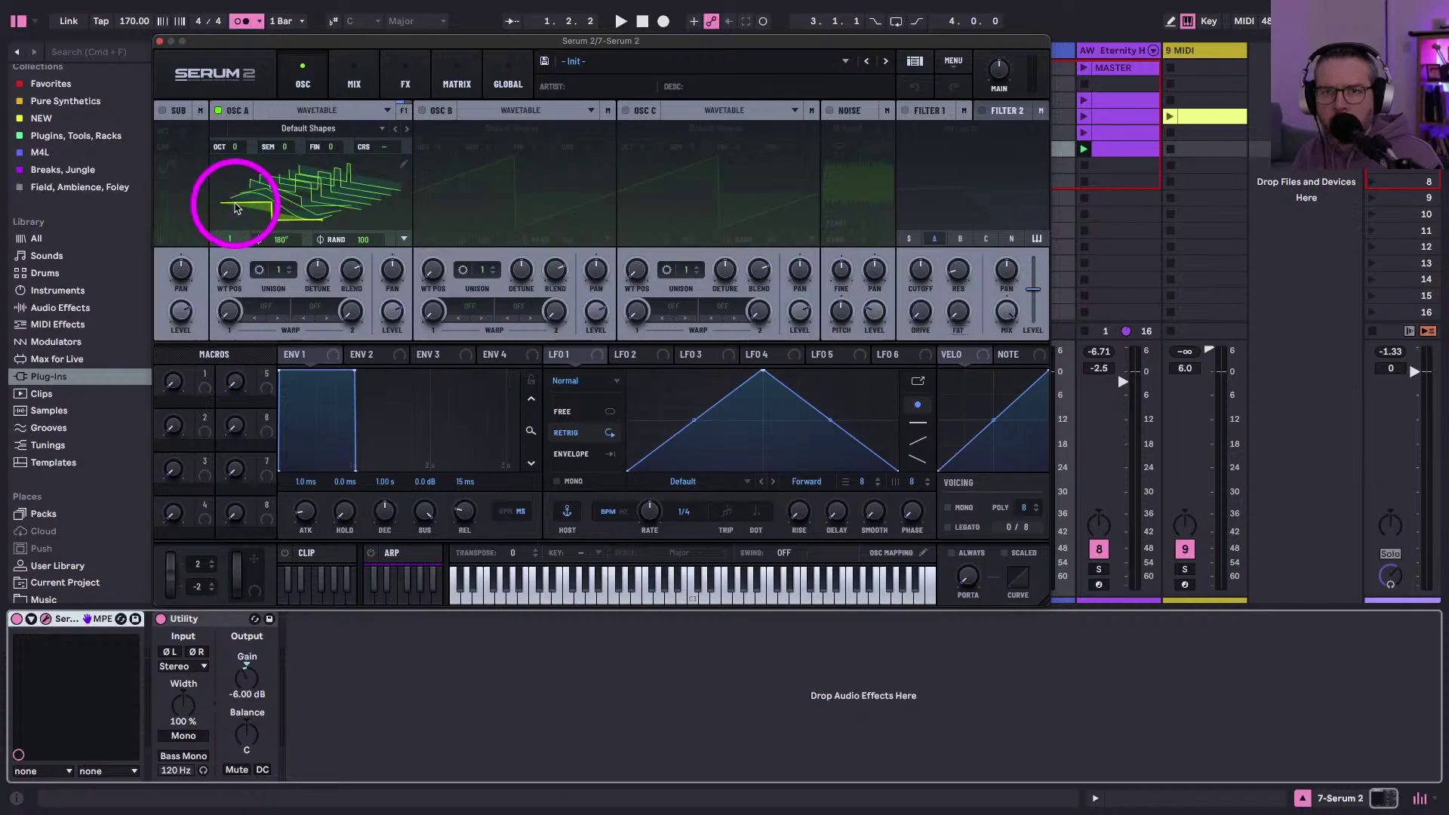
left_click(235, 204)
left_click(399, 172)
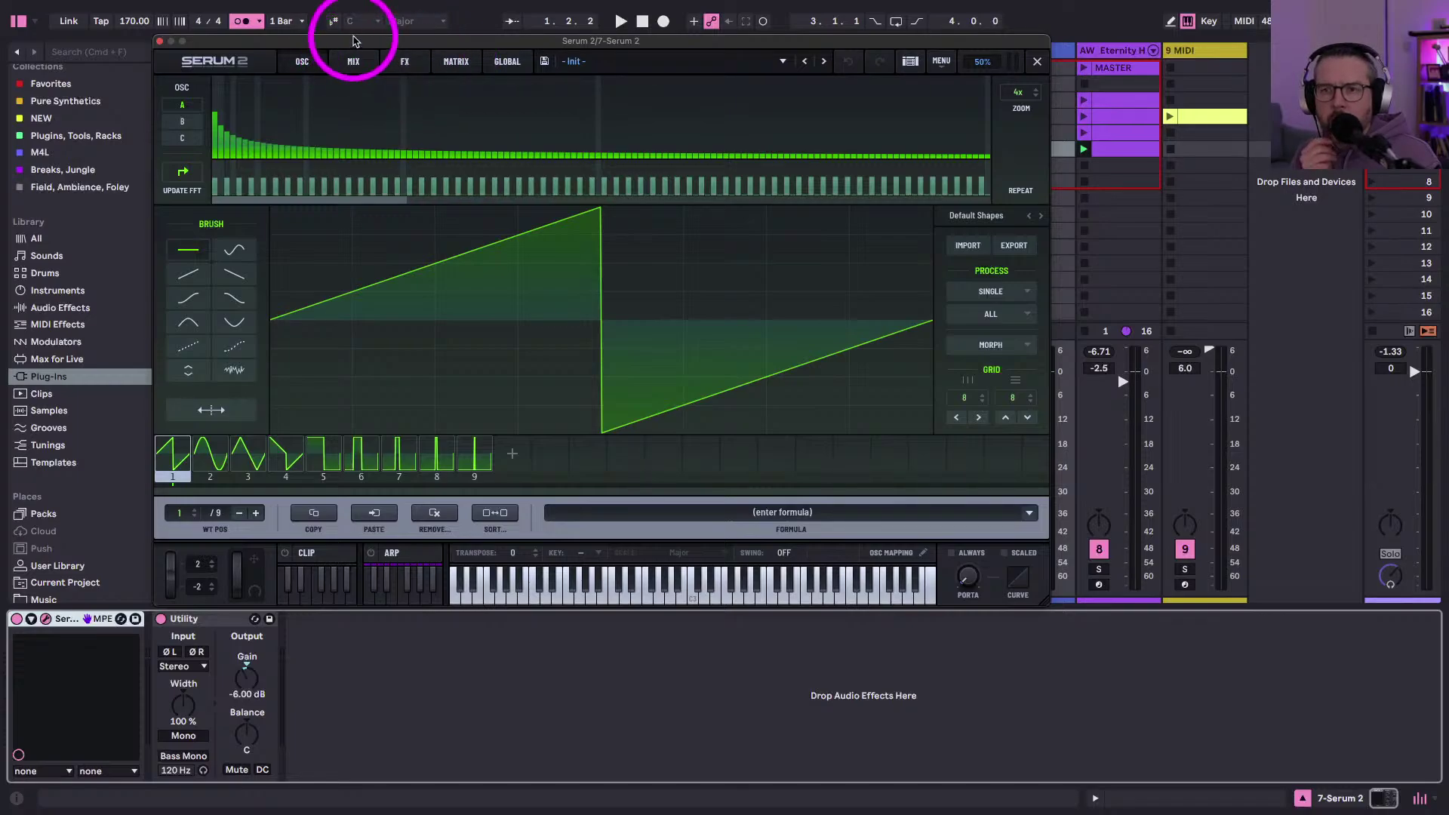
left_click_drag(355, 42, 354, 63)
left_click(351, 80)
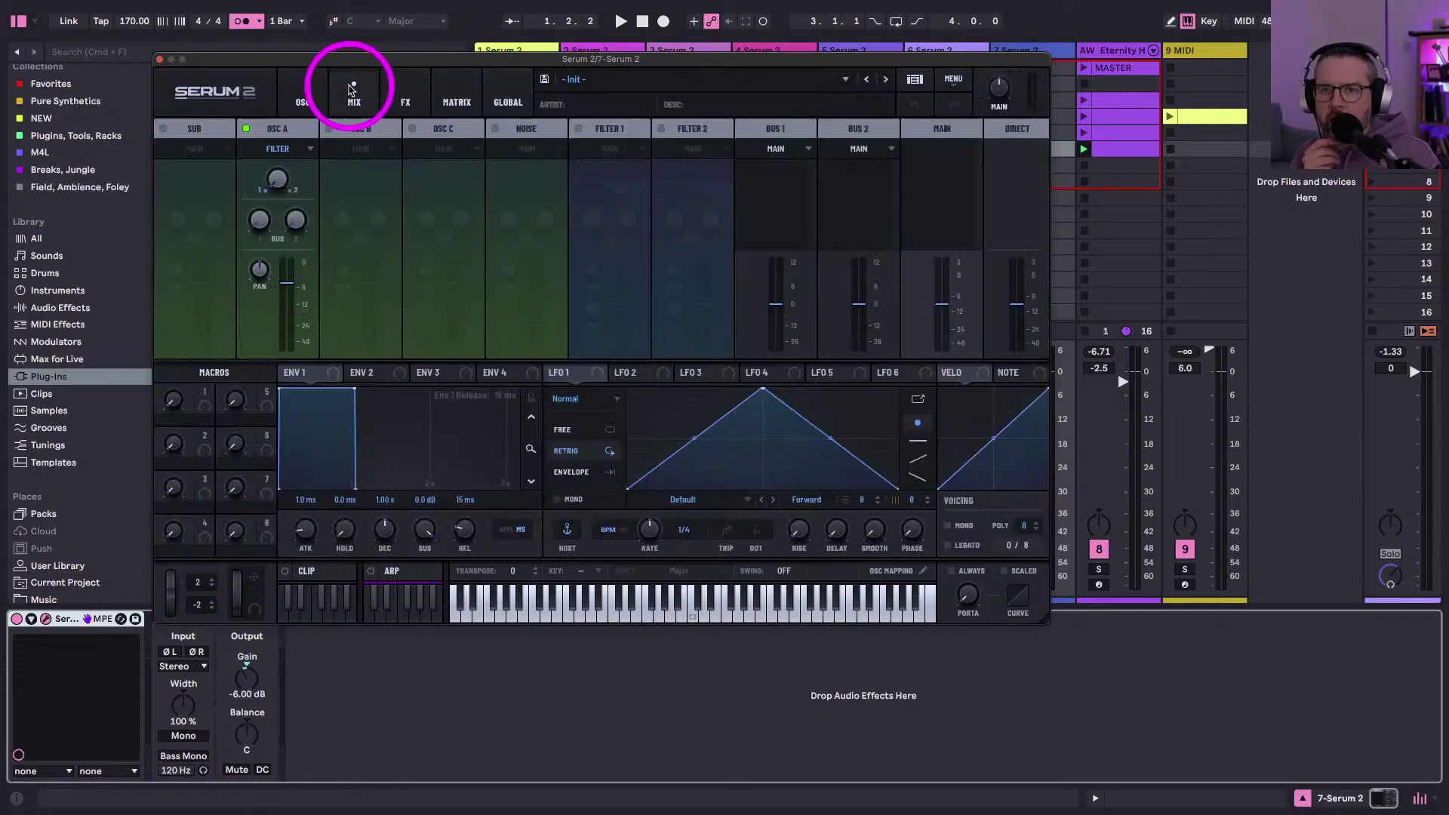
left_click(314, 94)
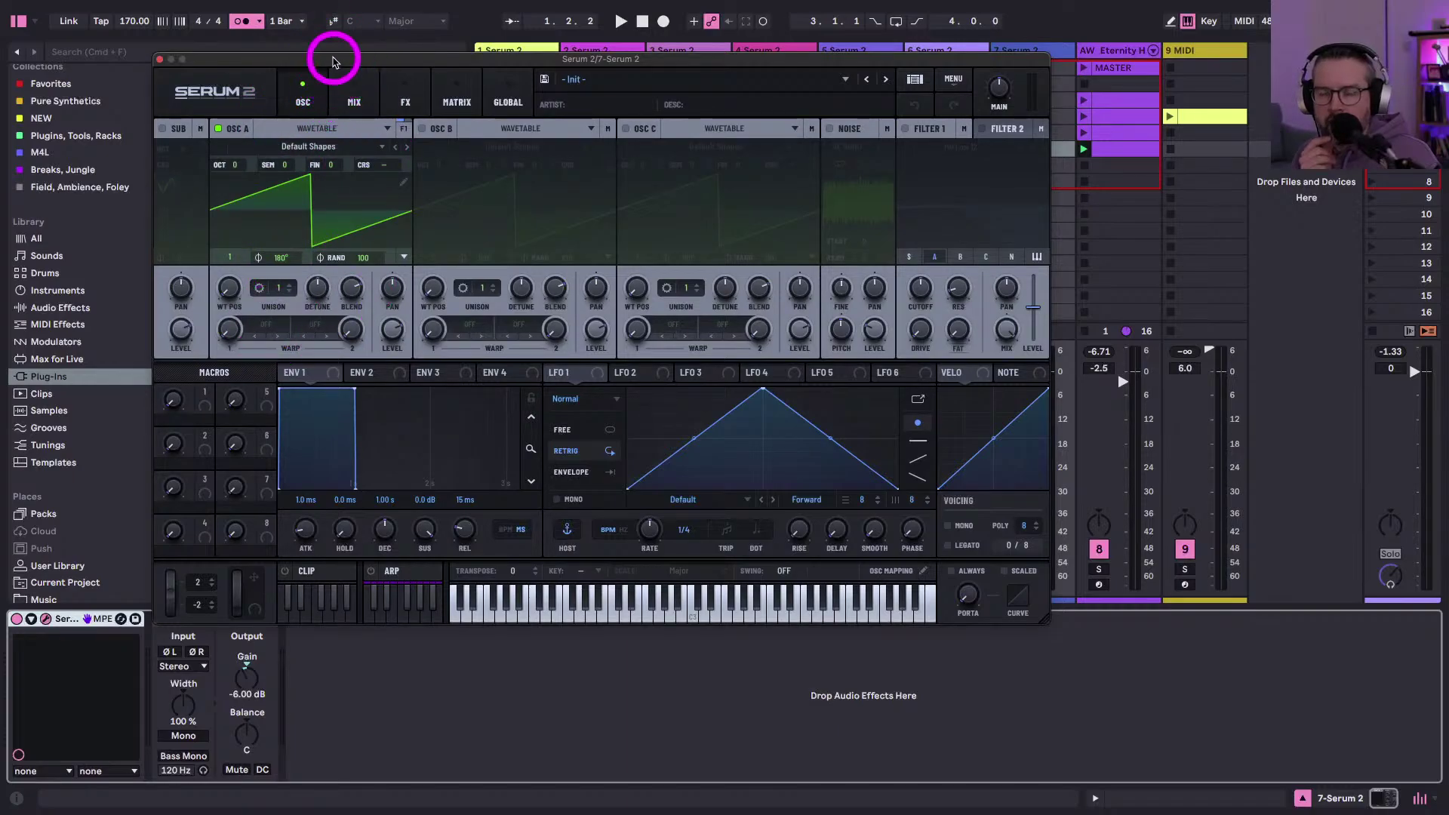
- Move the synth window clear of the seventh track and arm that track for recording
left_click_drag(332, 57, 348, 83)
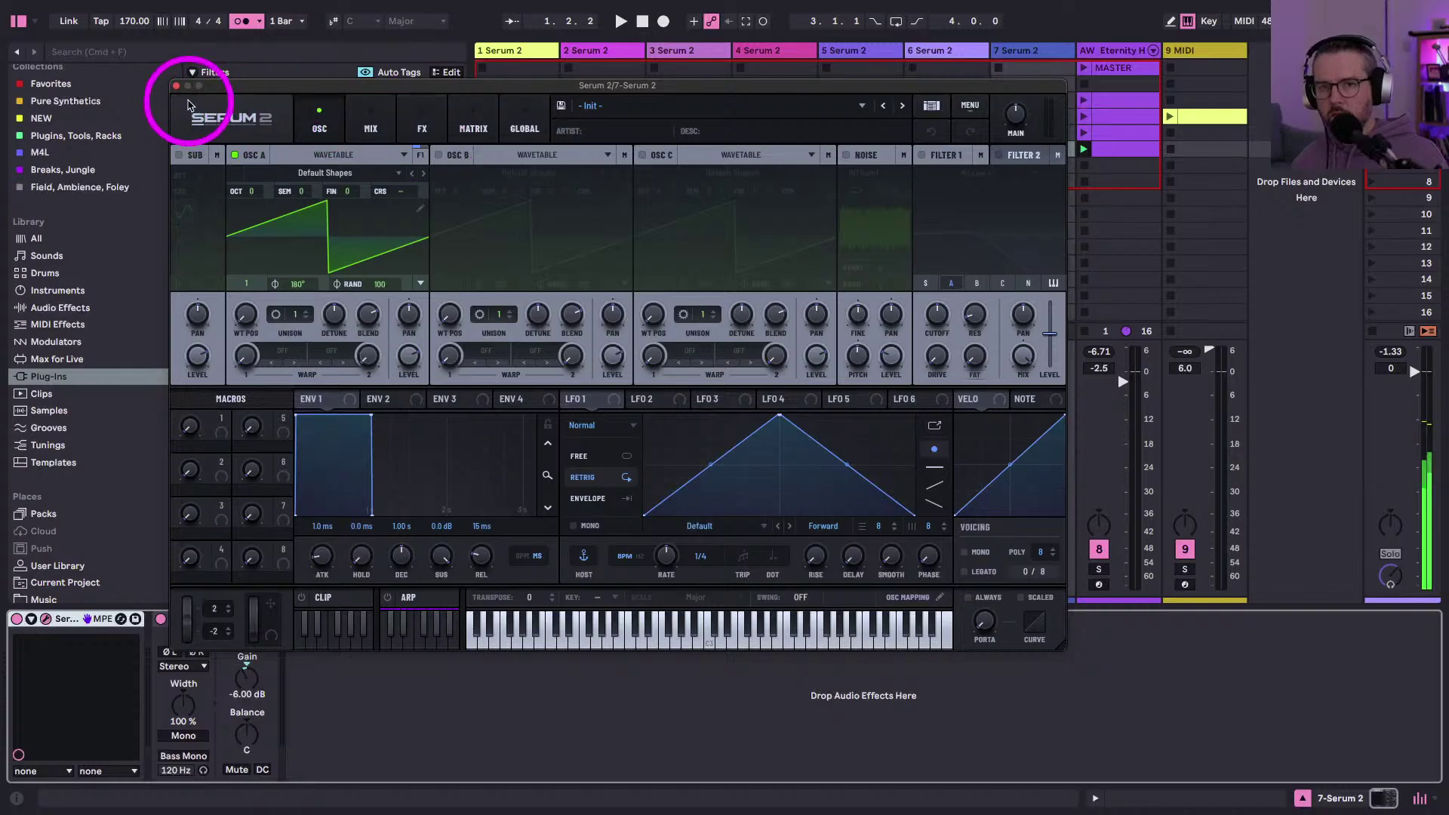
left_click_drag(253, 91, 122, 90)
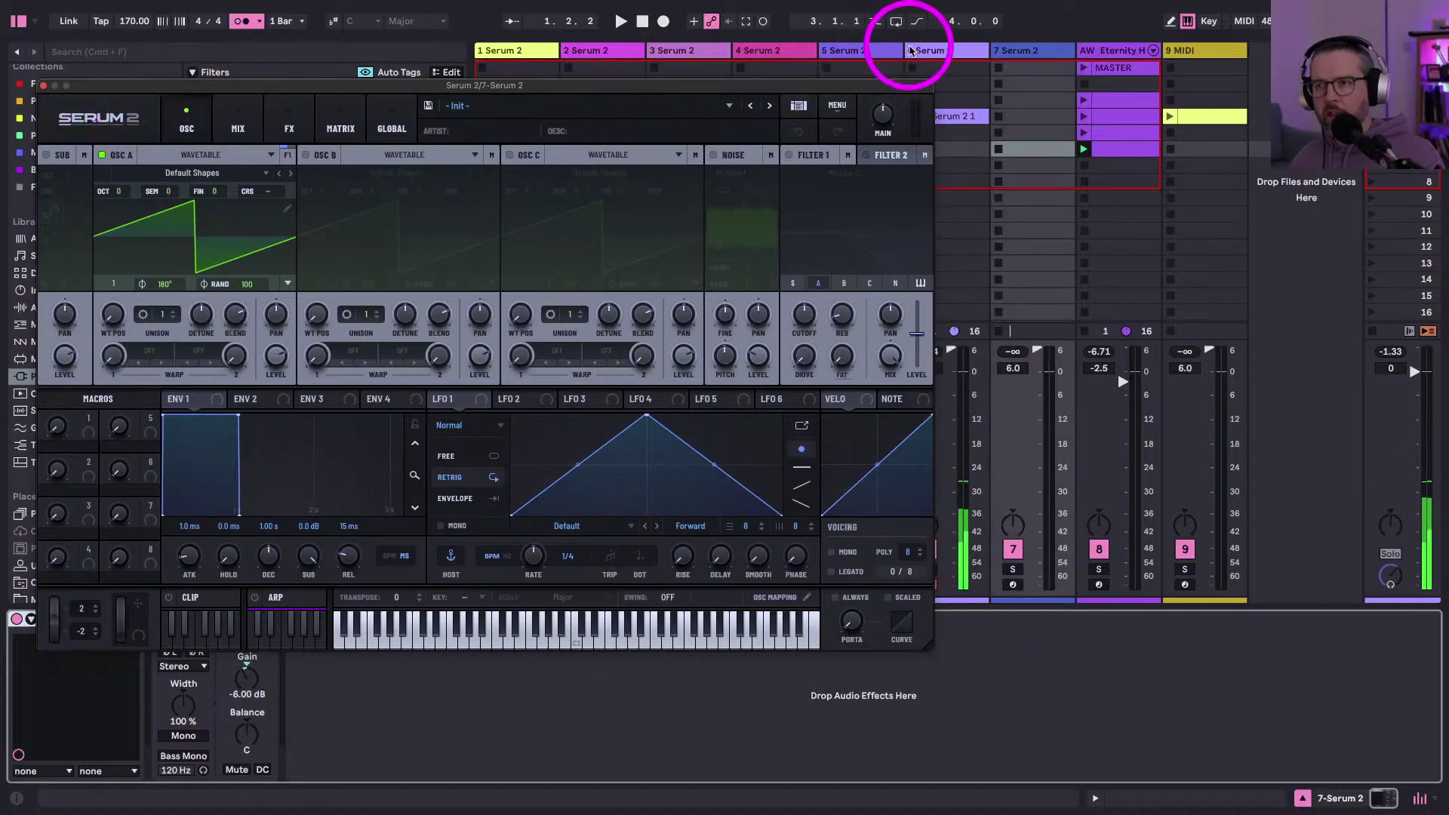
left_click(1009, 54)
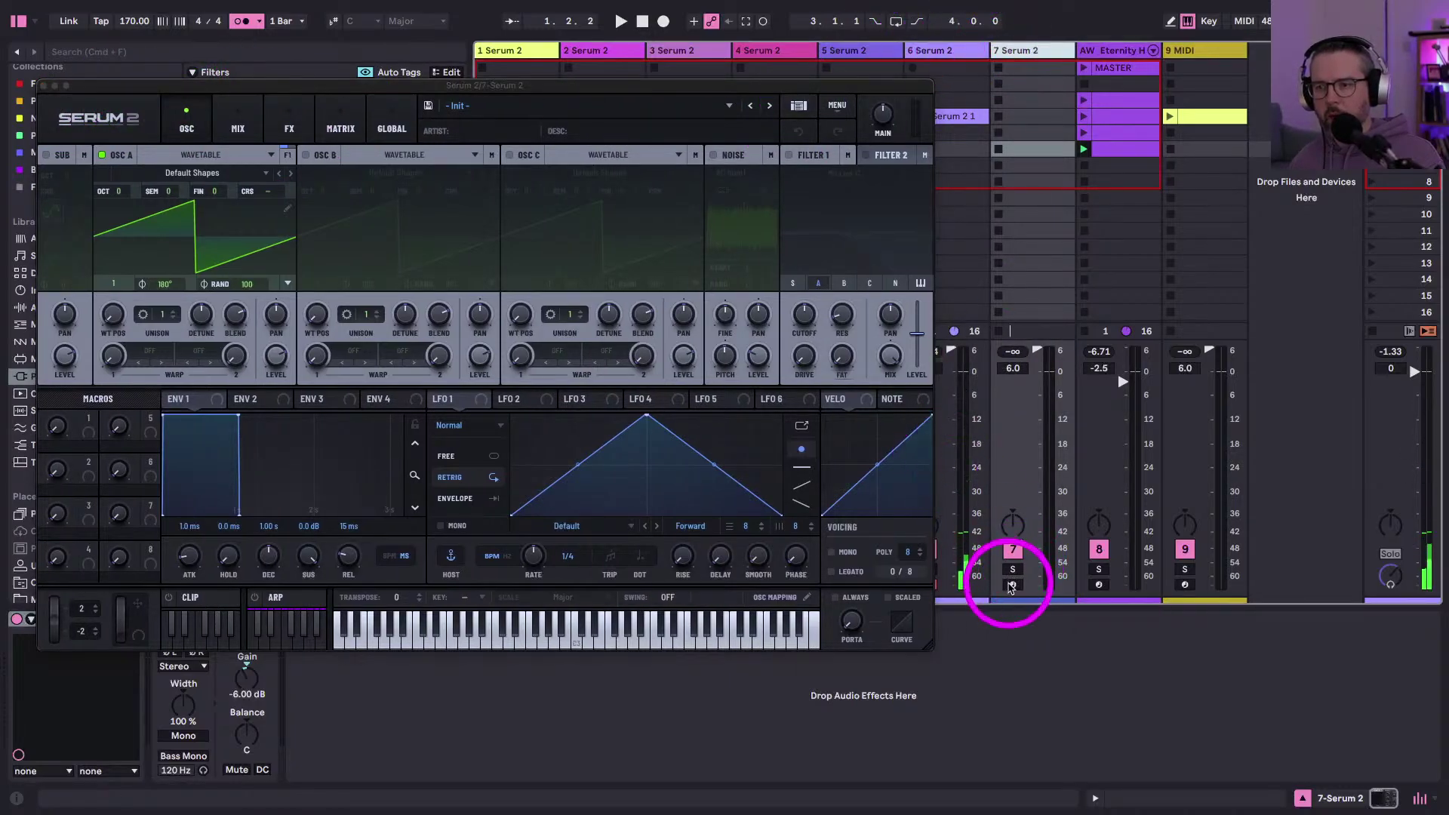
left_click(1012, 585)
- Load the factory synth bass preset BA - Broken Recs into the seventh track's Serum 2
left_click(458, 106)
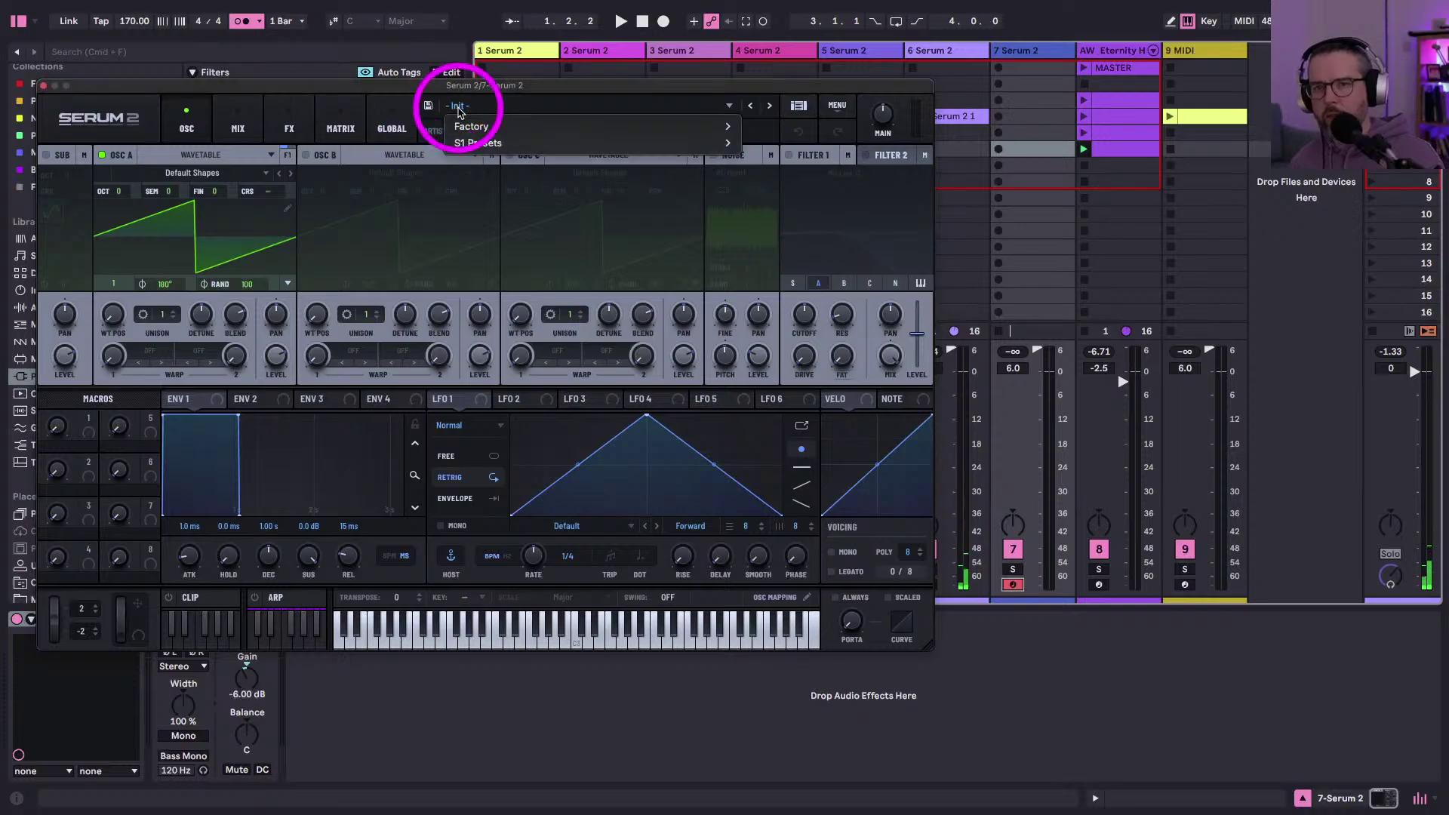
mouse_move(471, 126)
mouse_move(757, 157)
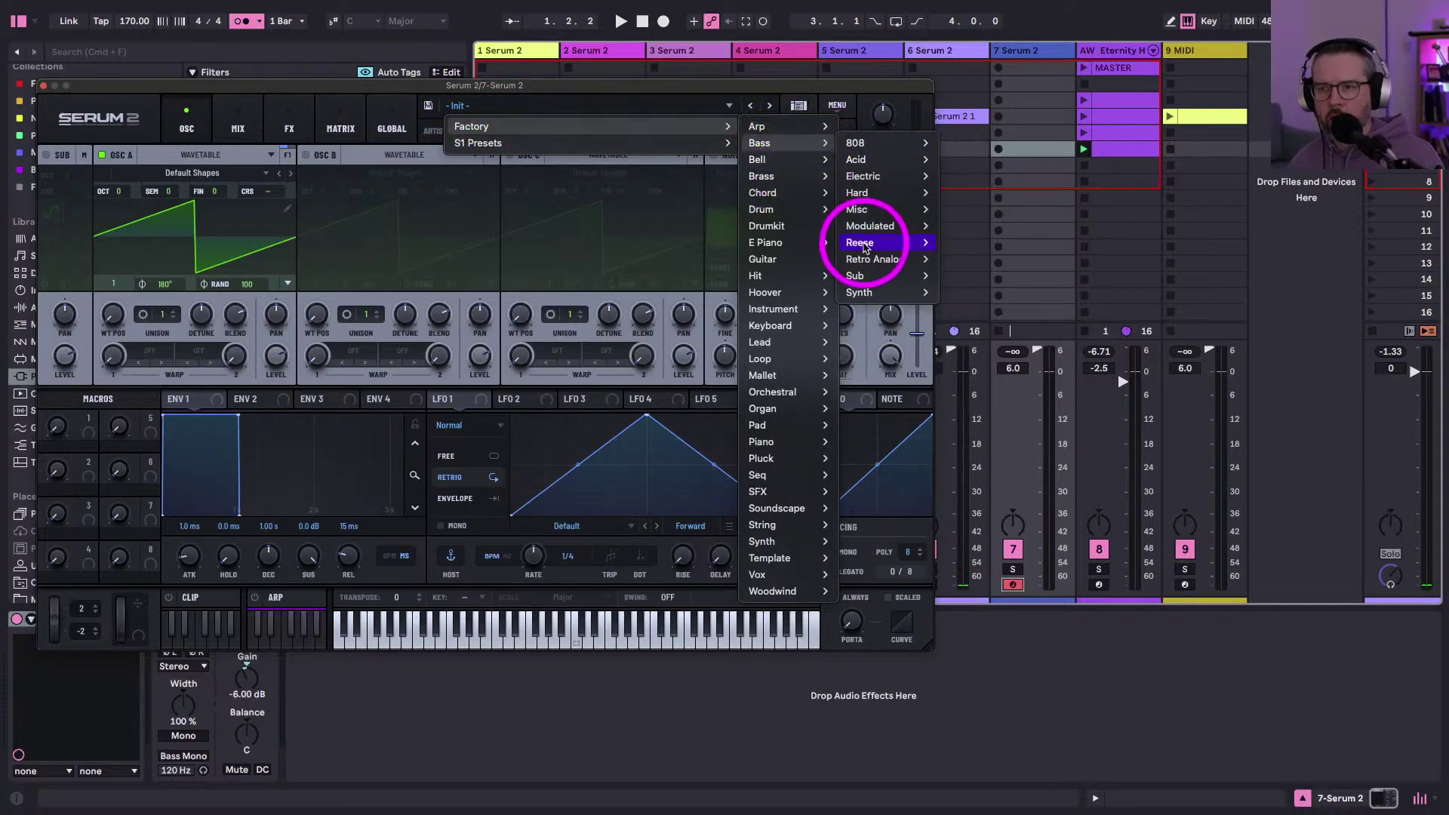
mouse_move(857, 276)
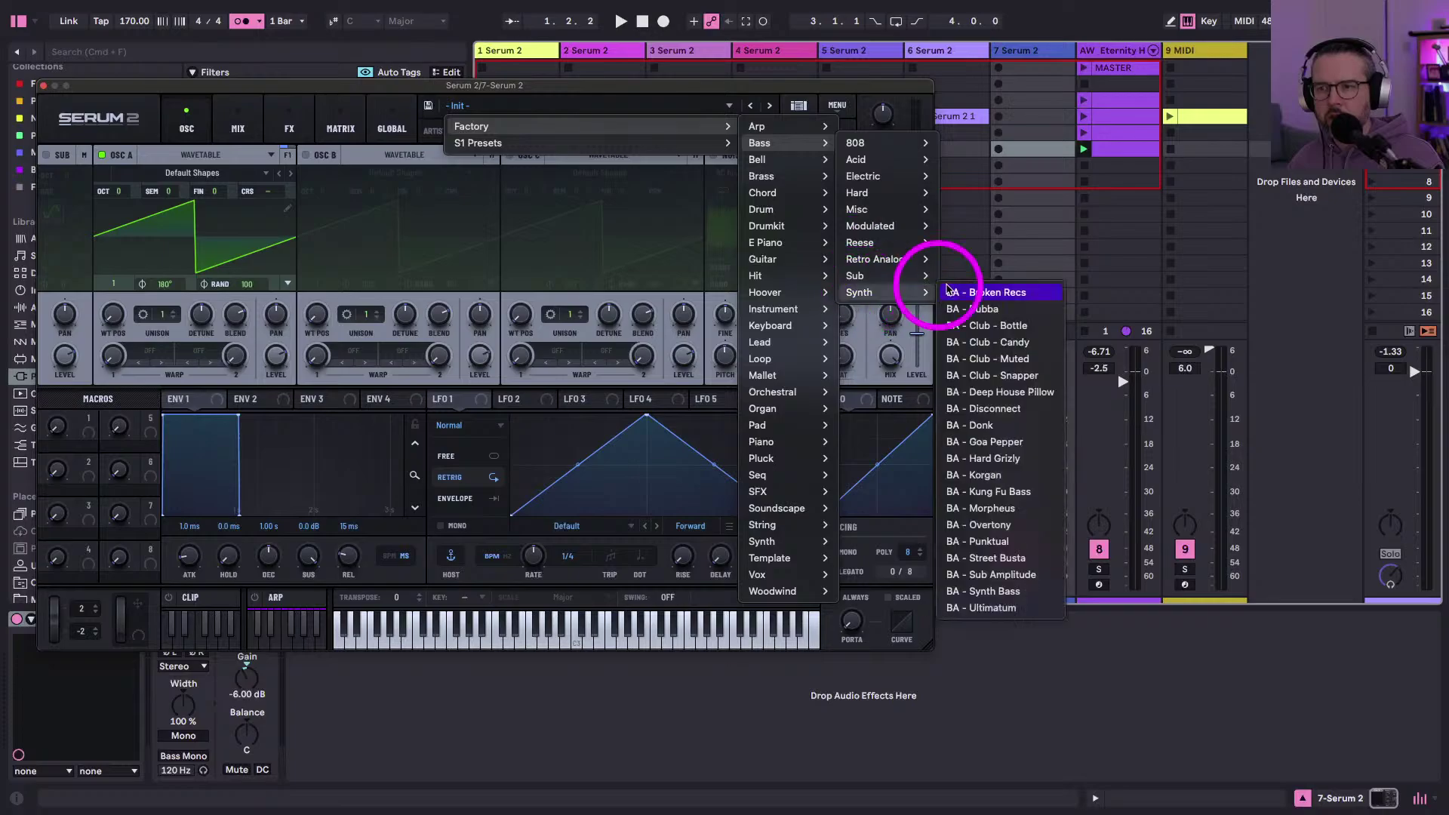
left_click(943, 284)
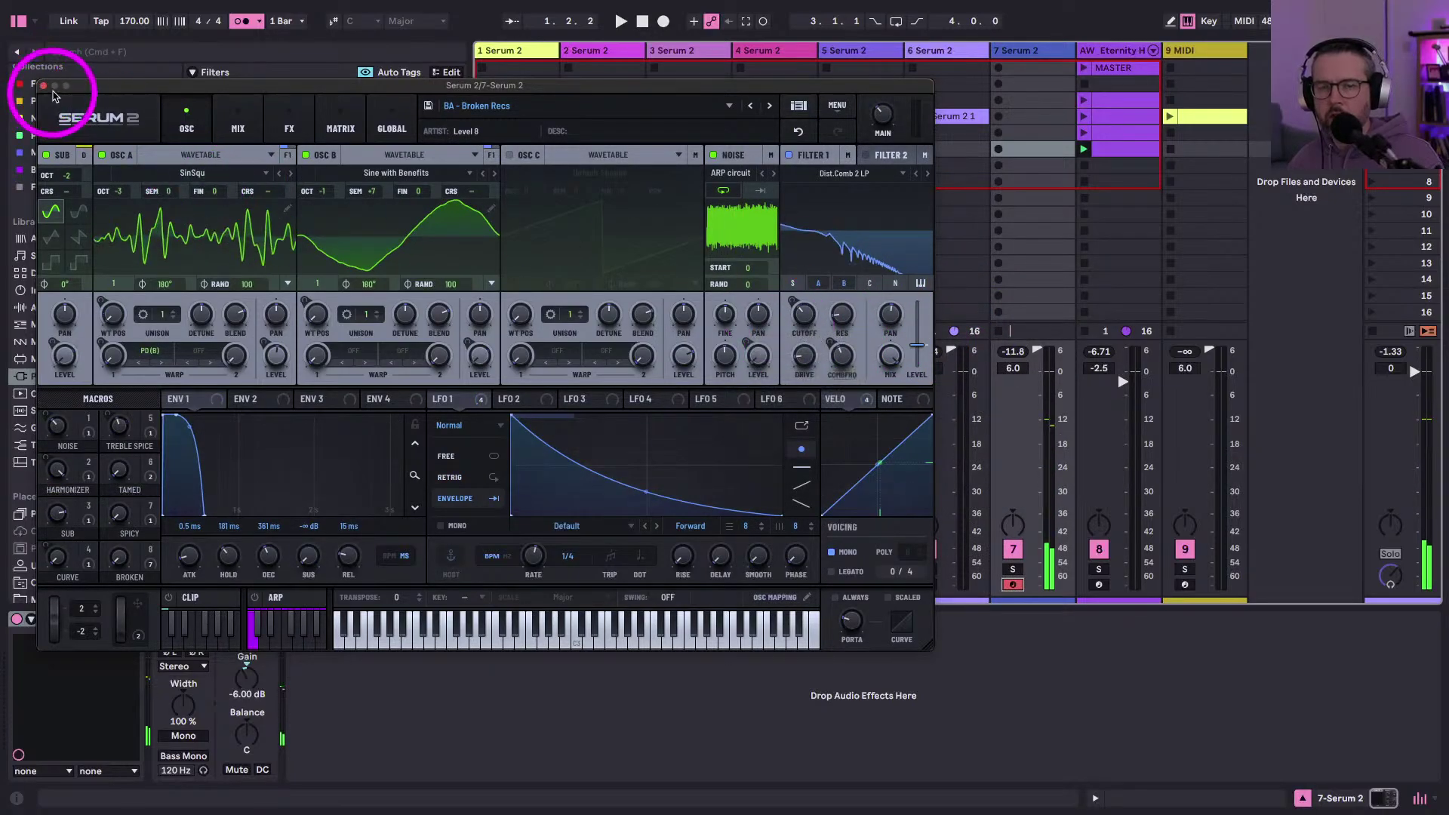
- Play the track, close the synth window and lower the fifth track's volume to 4.2 dB
key("space")
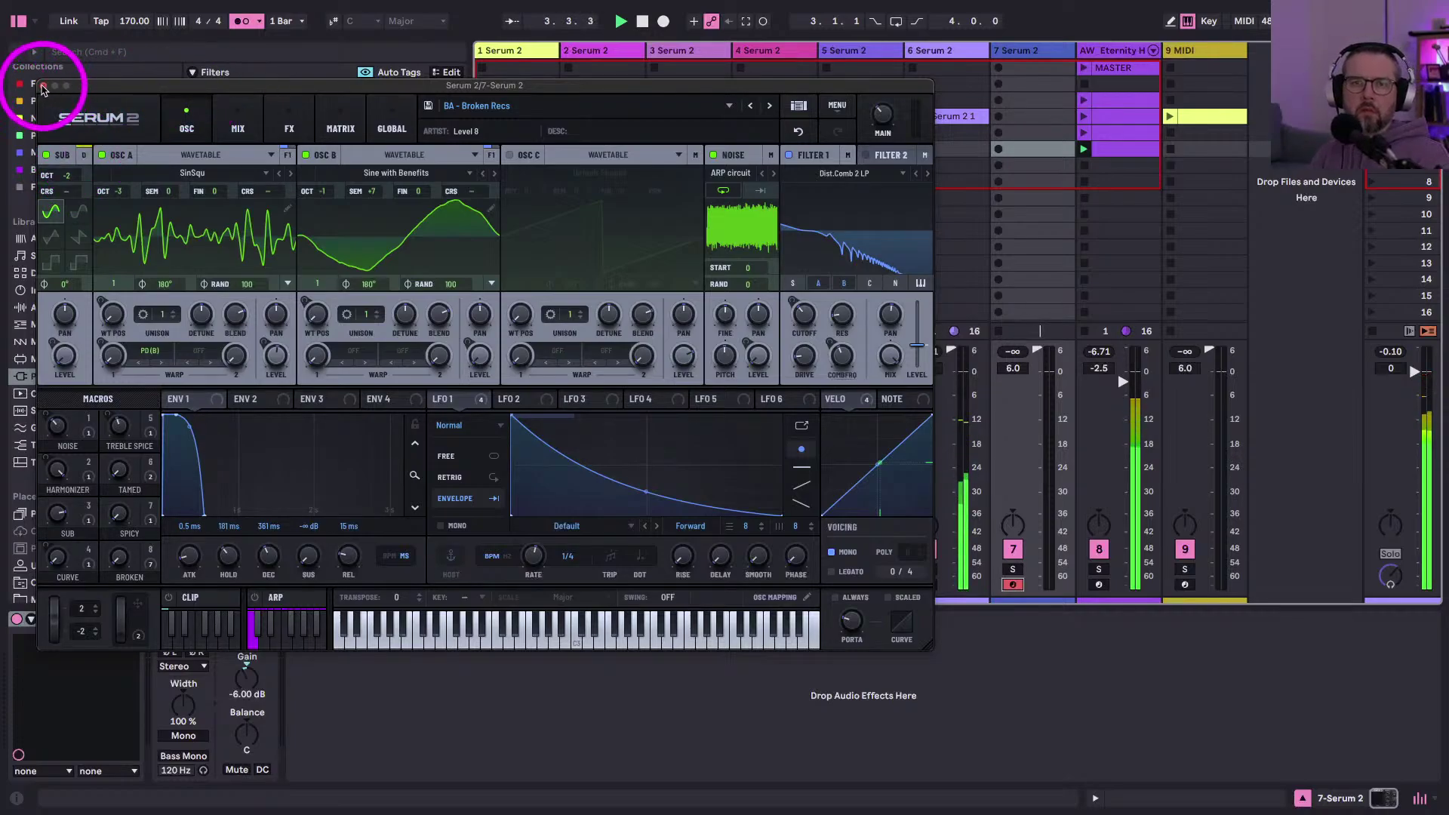
left_click(44, 85)
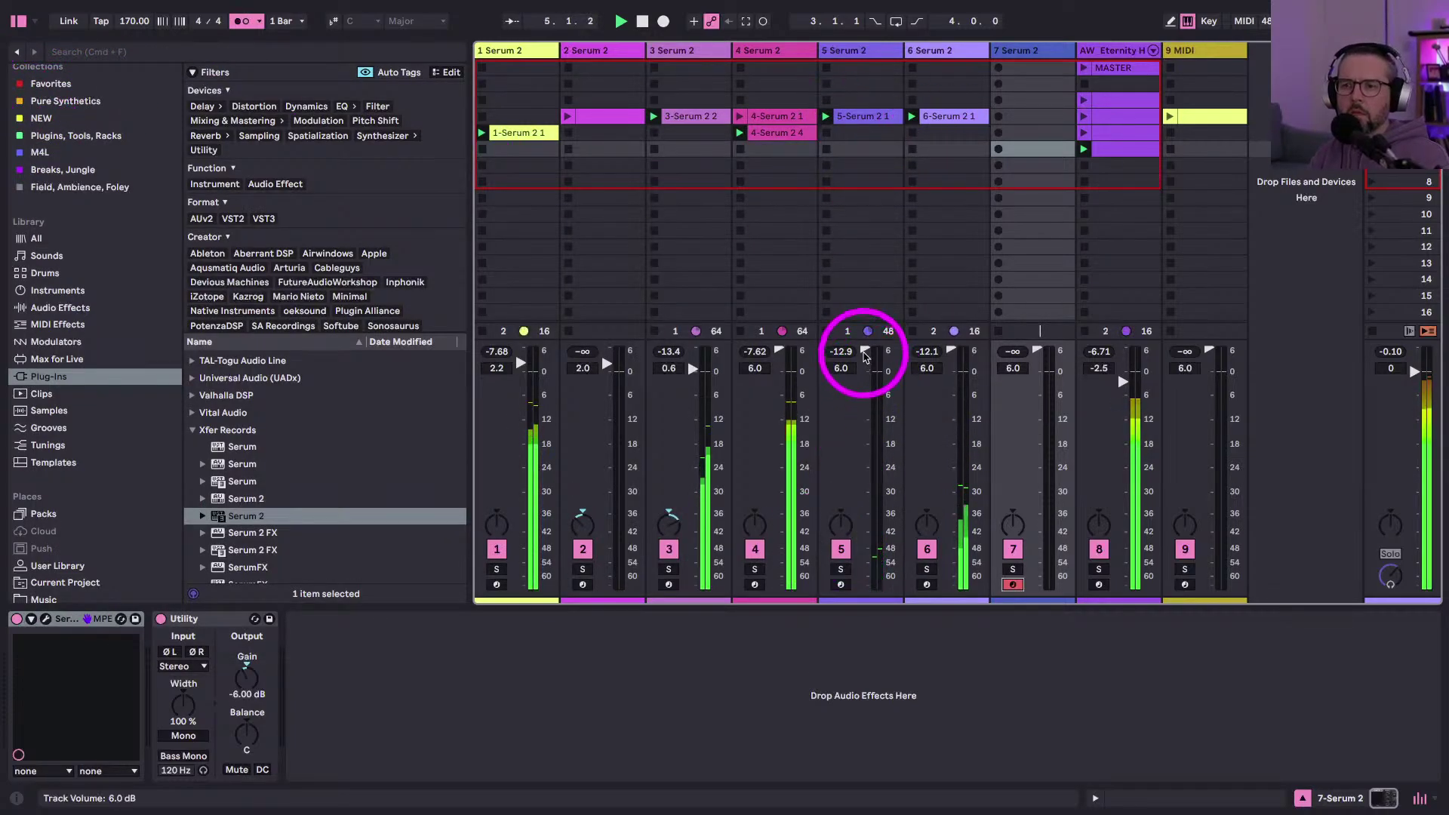
left_click_drag(860, 345, 862, 351)
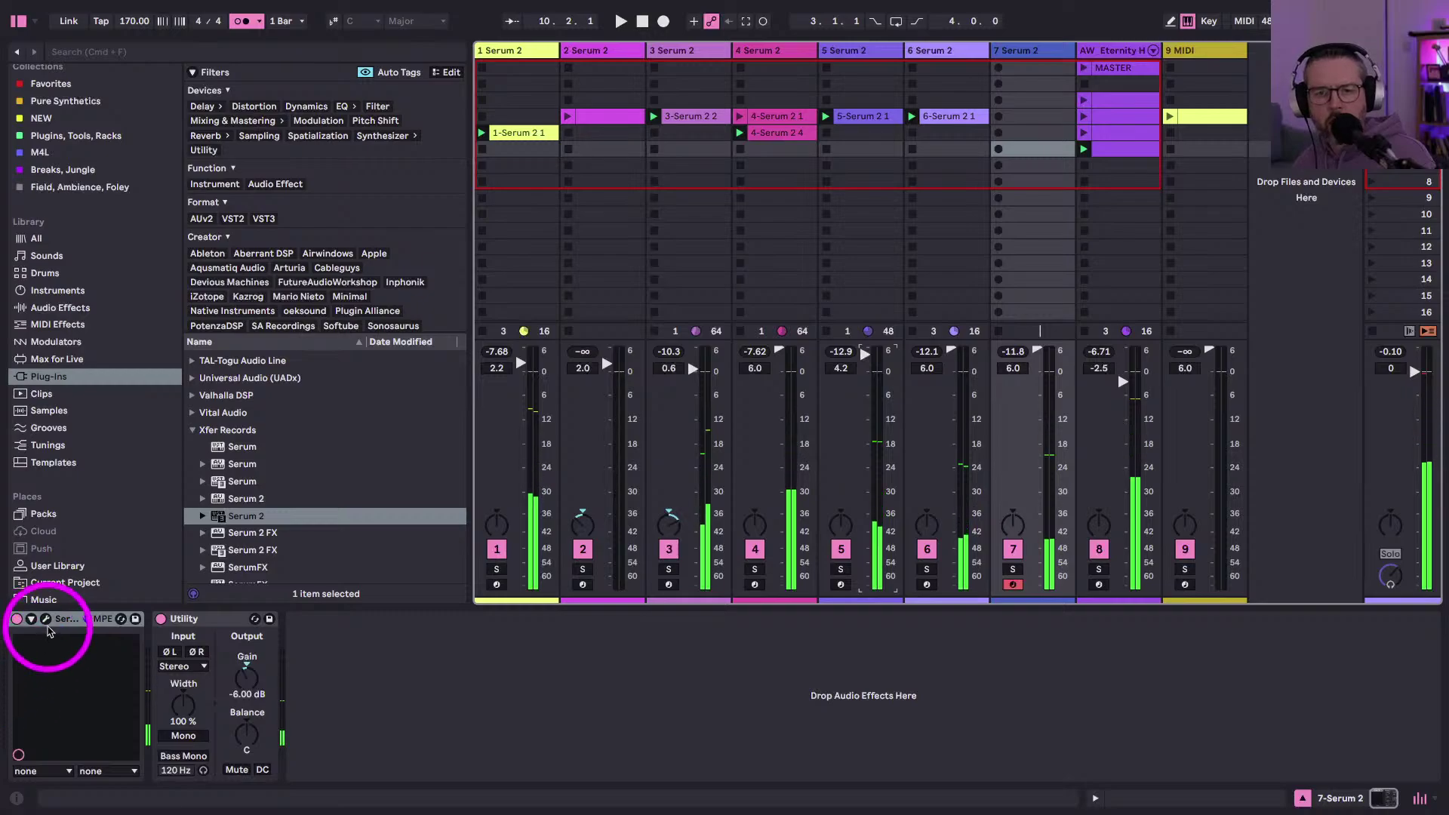
- Reopen the seventh track's Serum 2 and advance through the bass presets to BA - Club - Candy
left_click(45, 618)
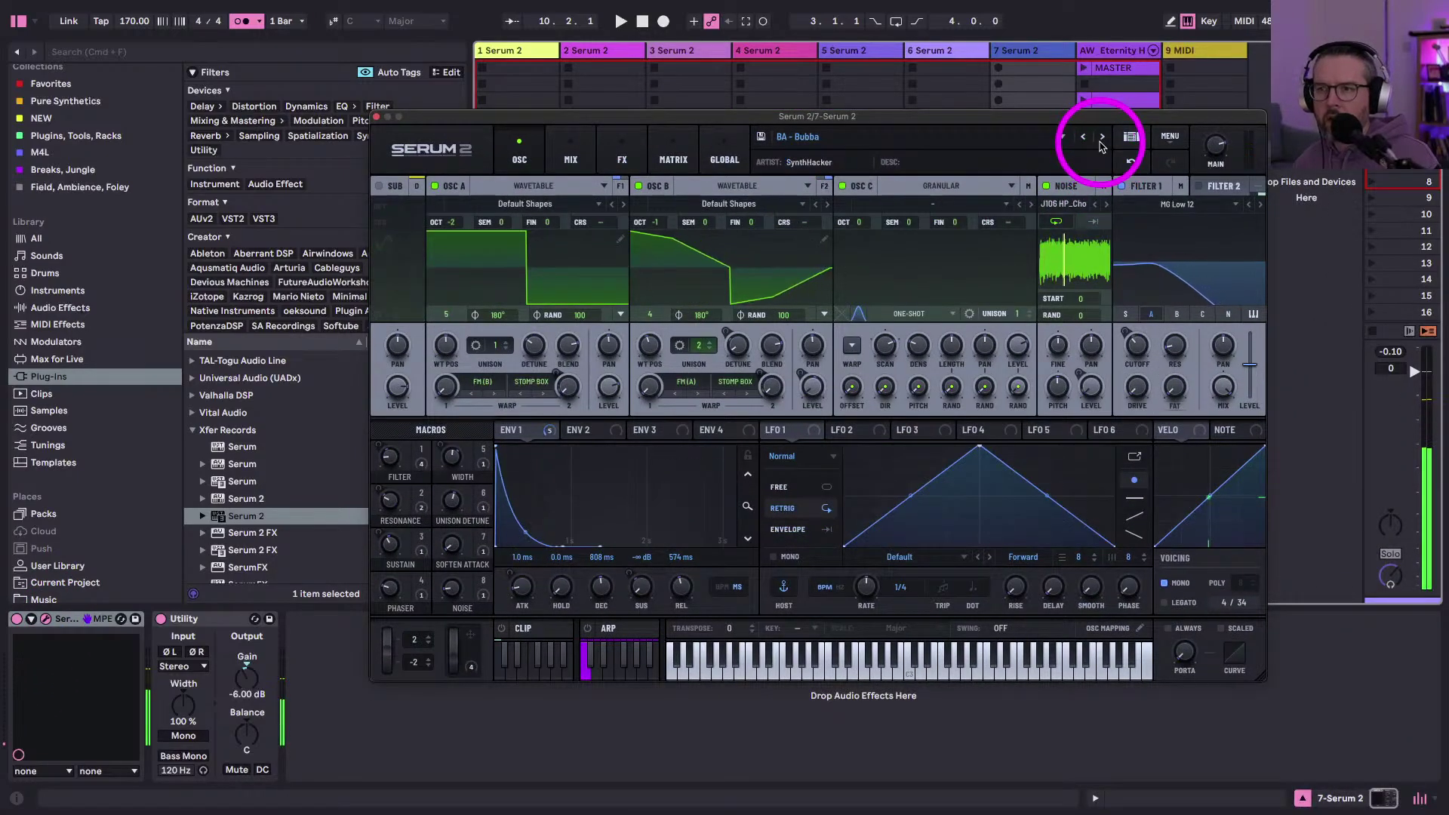
left_click(1100, 138)
left_click(1101, 138)
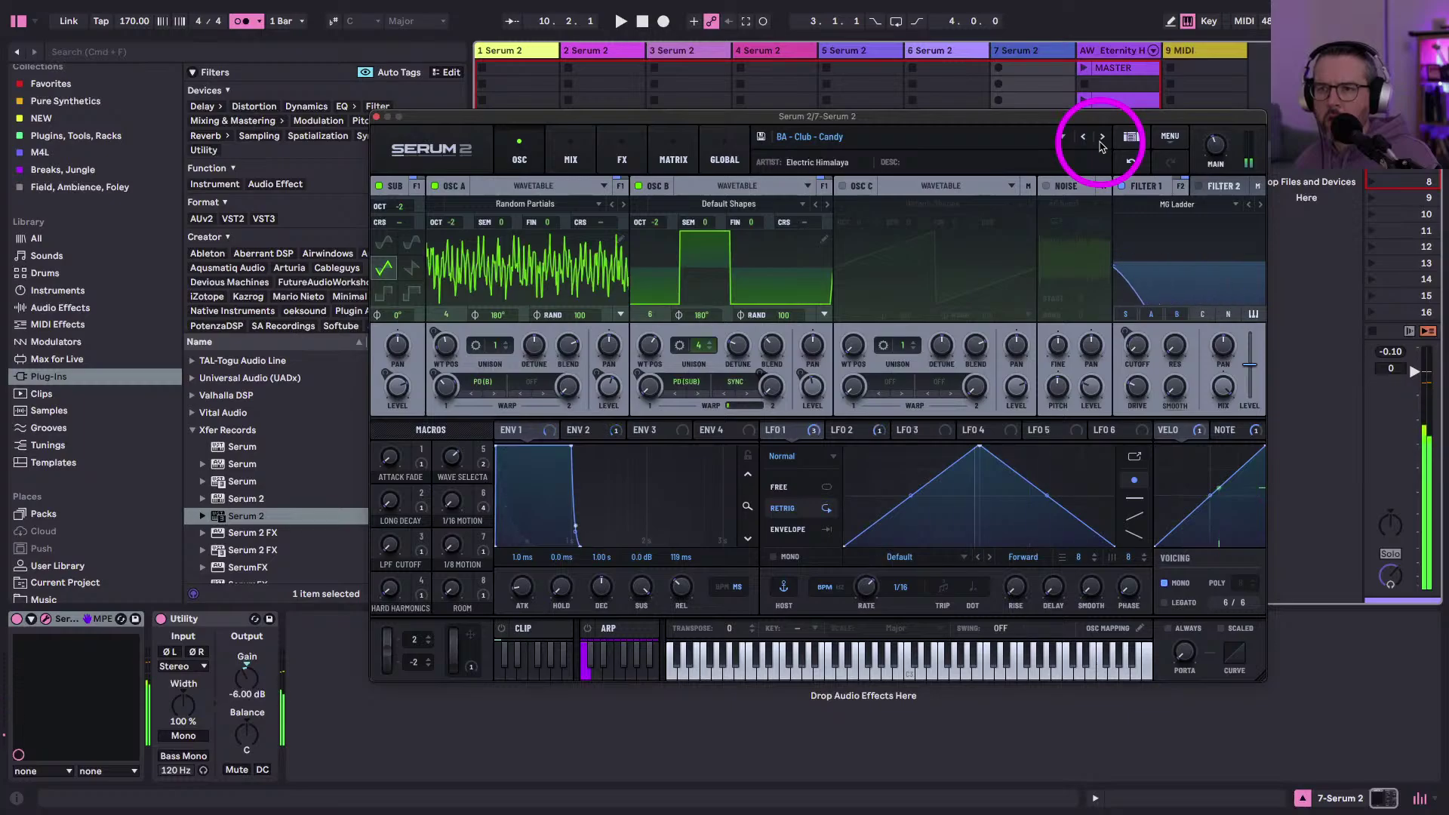
- Audition the bass presets in sequence from BA - Club - Candy to BA - Disconnect
left_click(1101, 138)
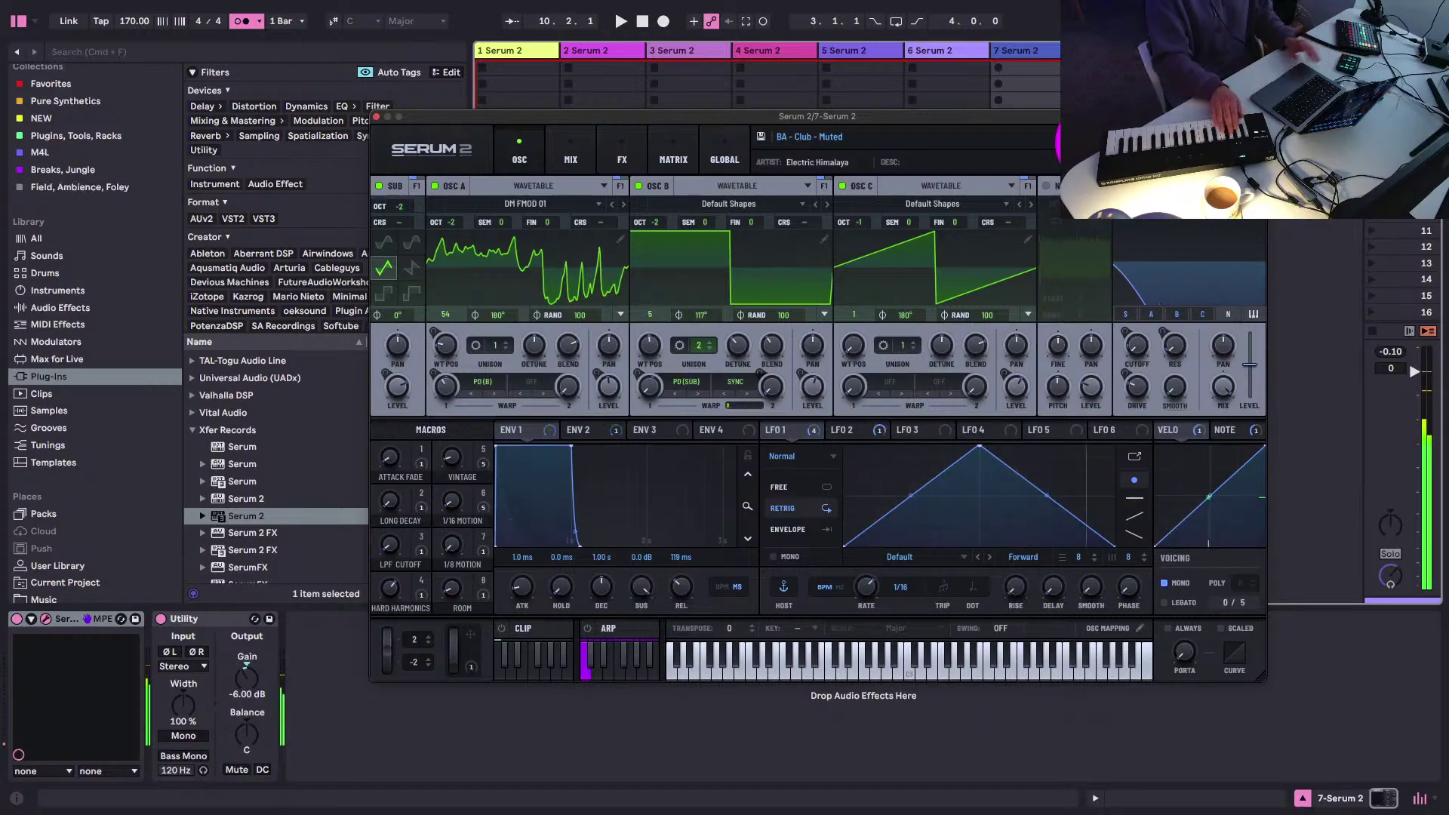
left_click(1087, 144)
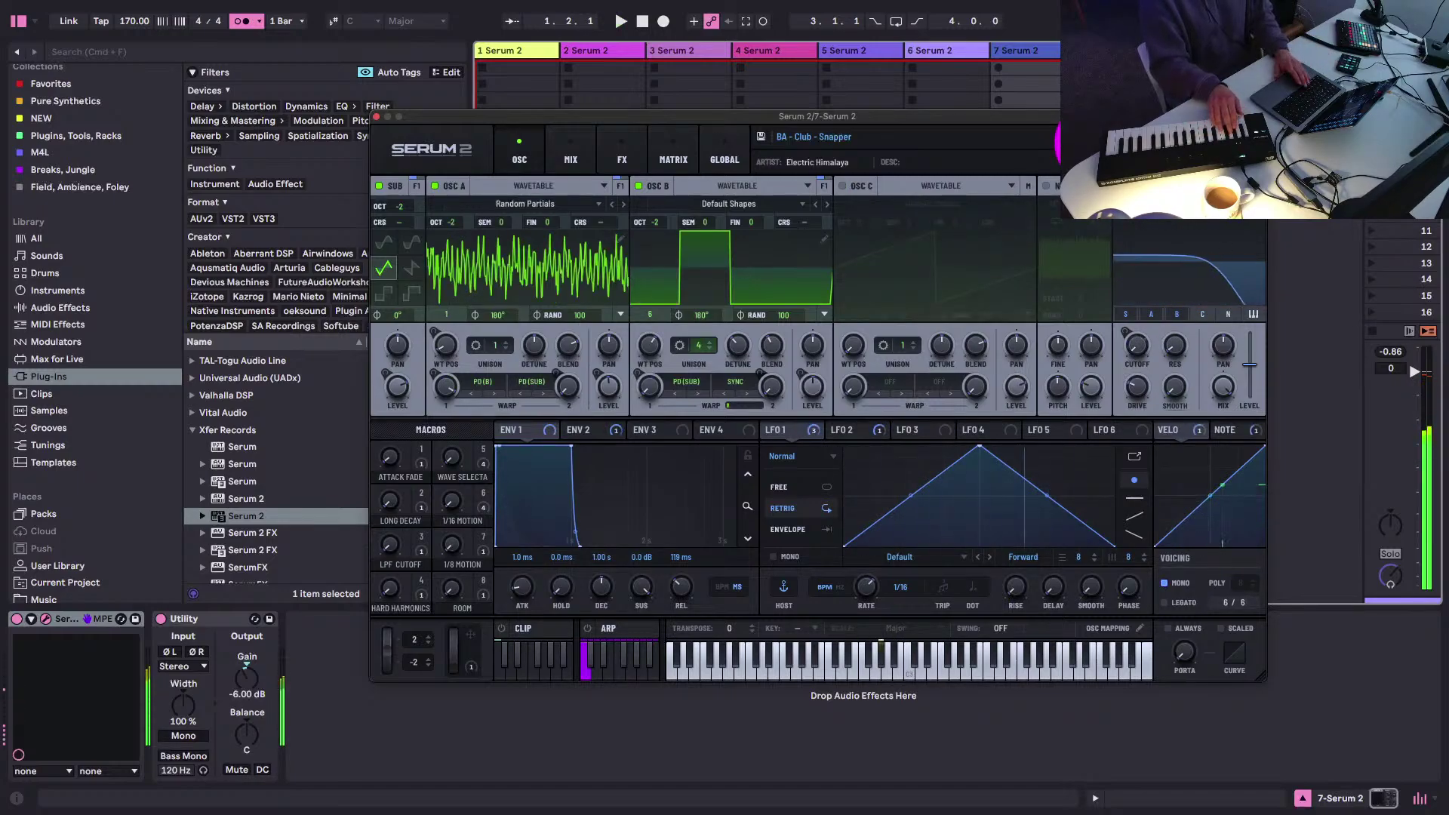
left_click(1086, 144)
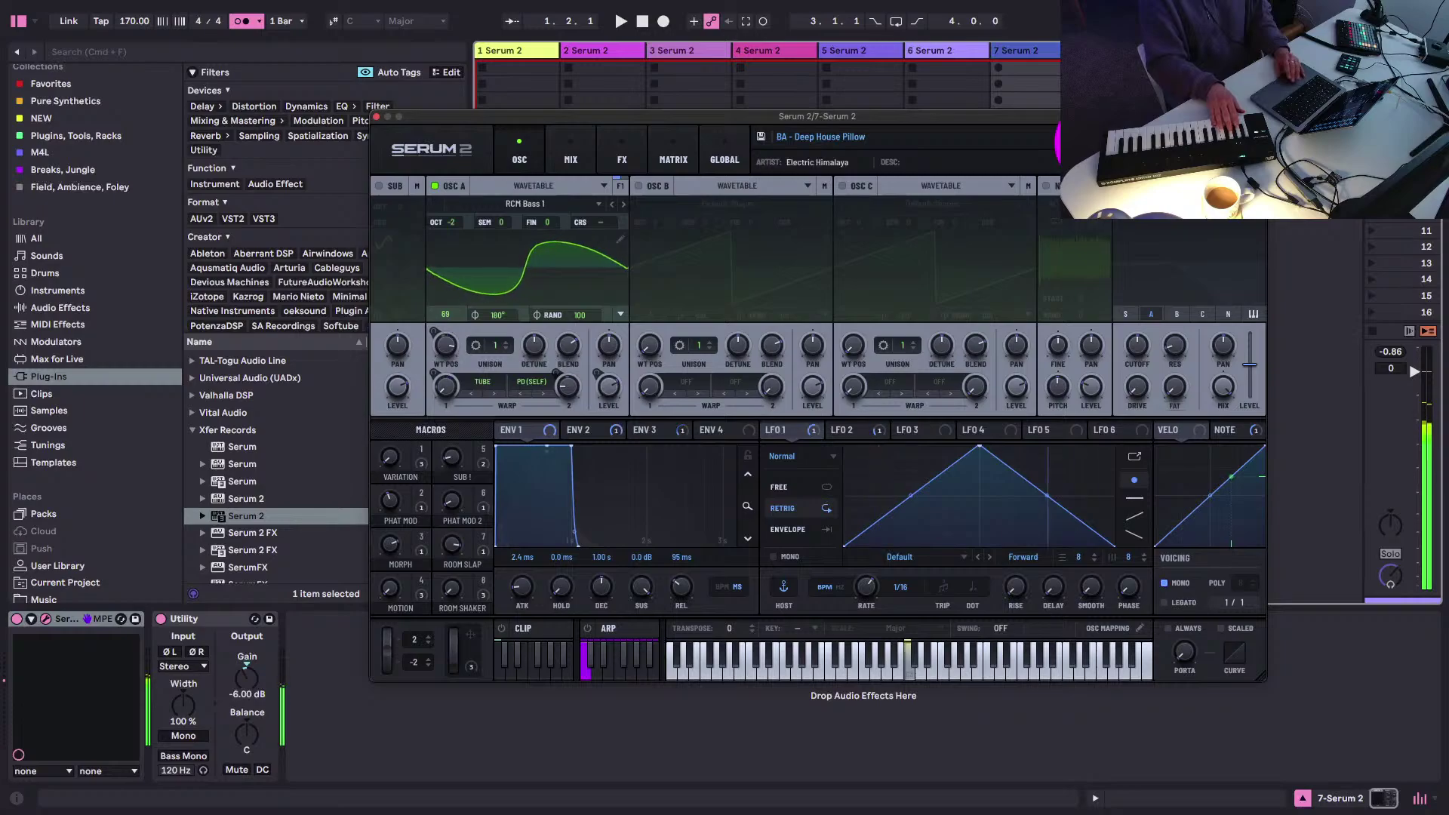
left_click(1086, 143)
- Load the BA - Mando preset from the Misc group of the factory bass presets
left_click(880, 136)
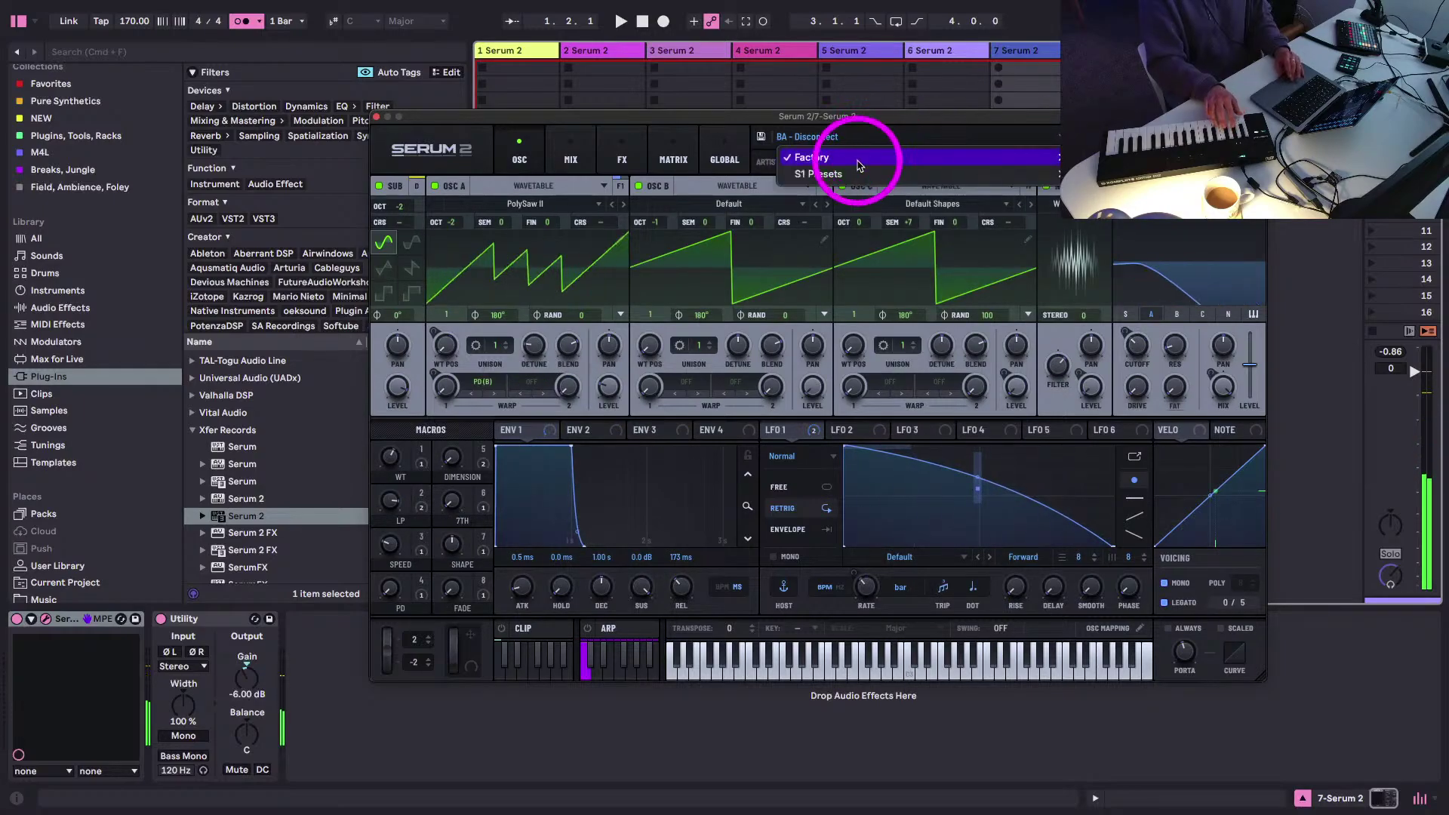
mouse_move(811, 157)
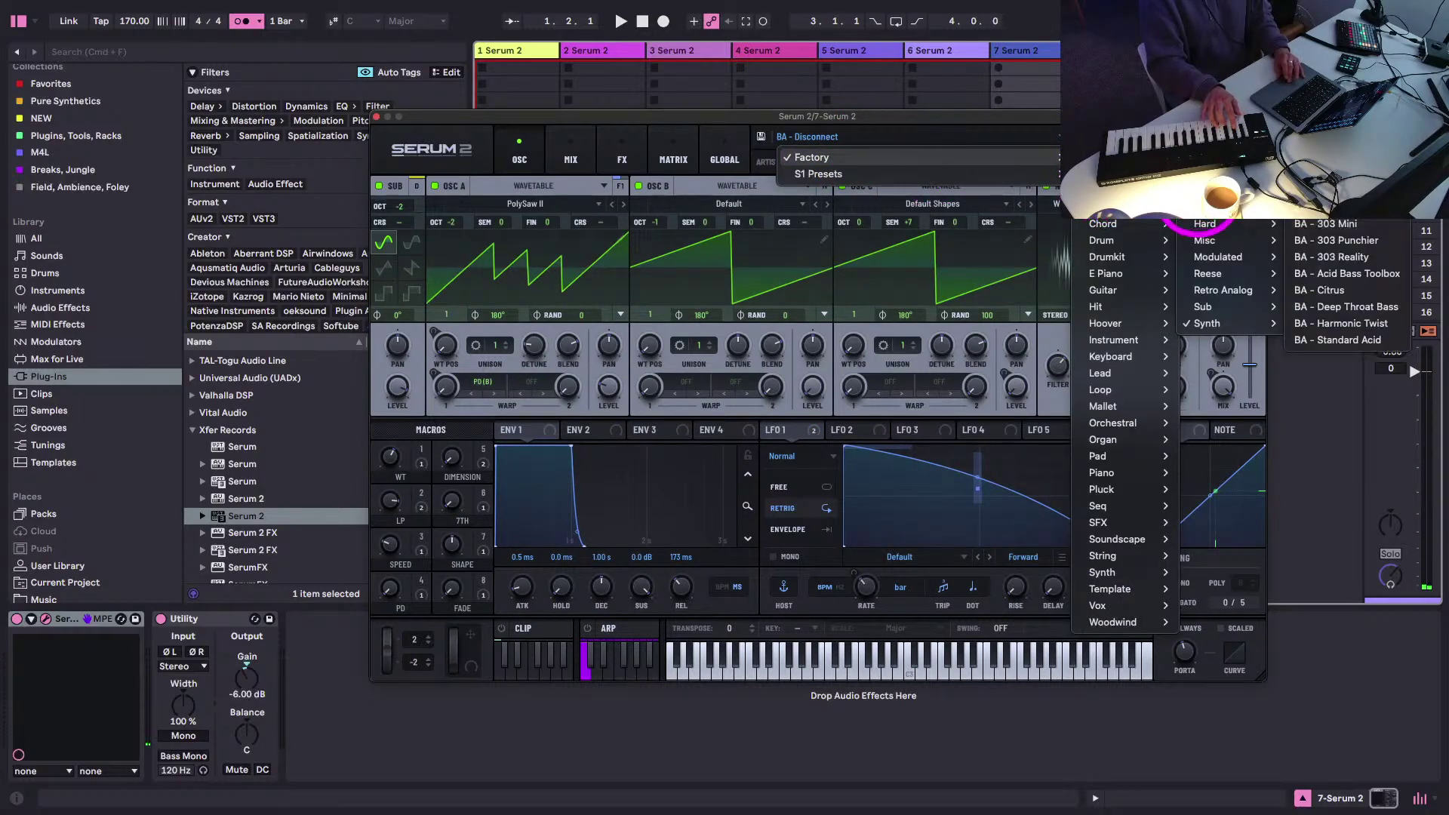
mouse_move(1199, 224)
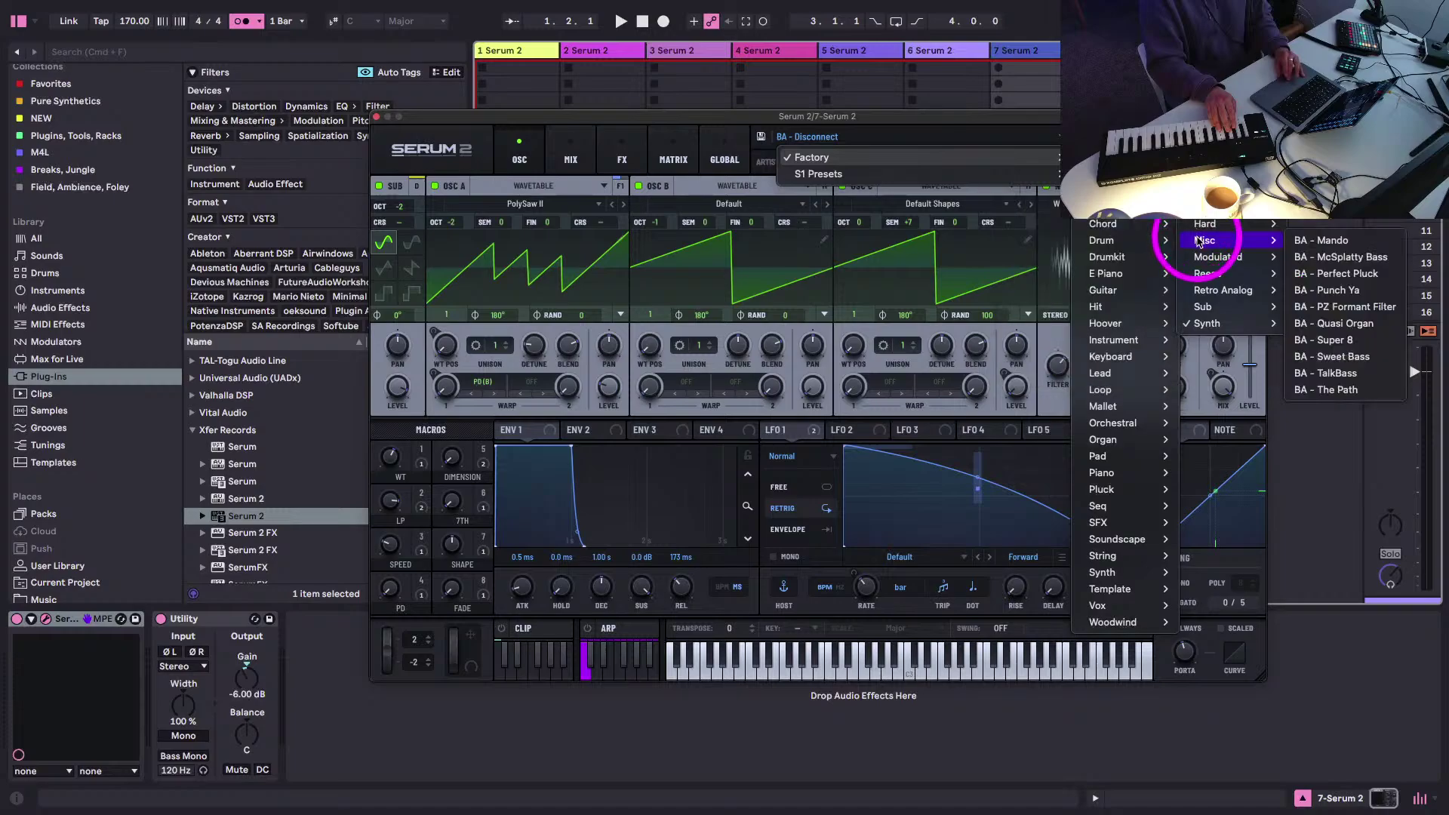
left_click(1313, 236)
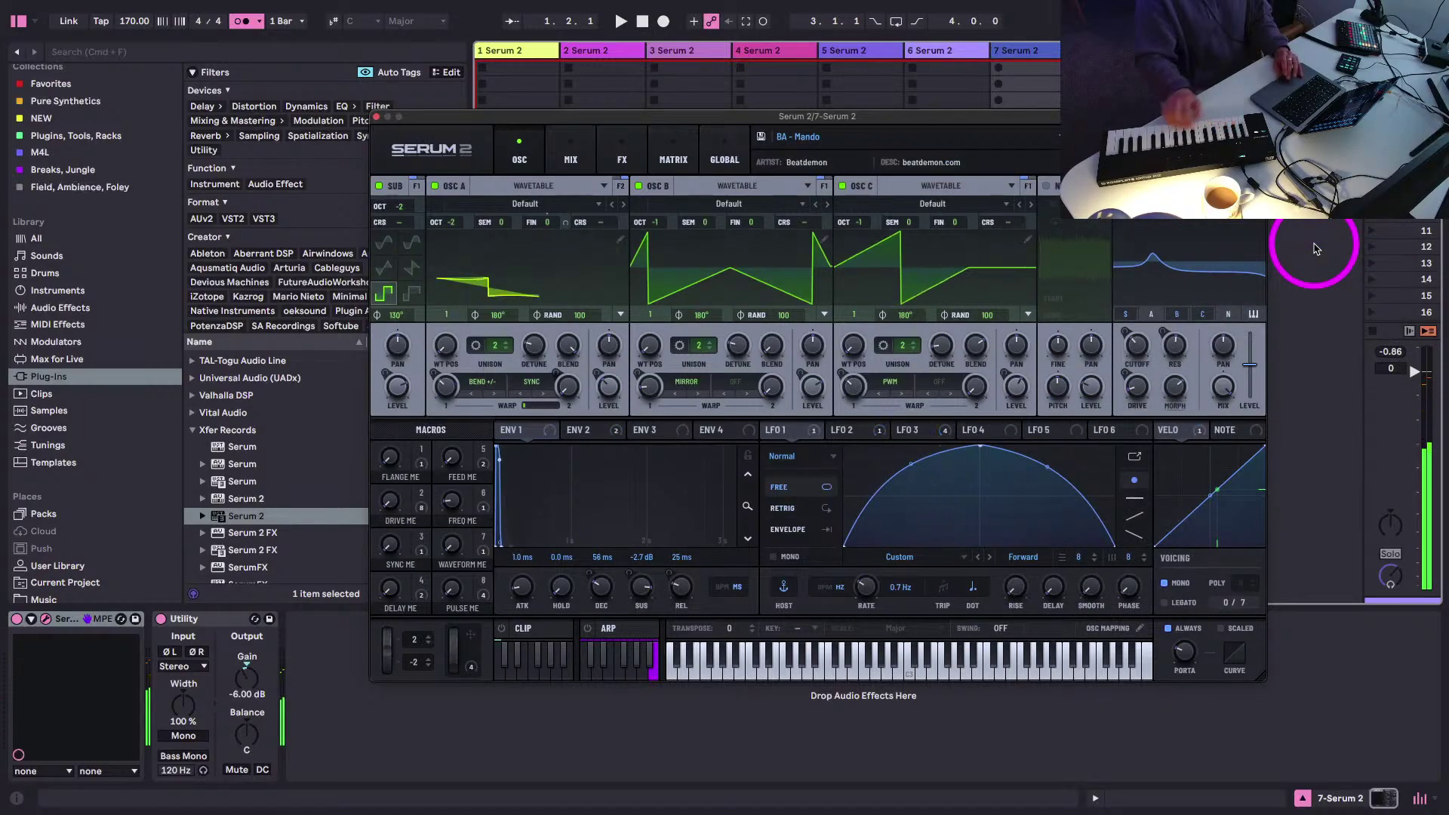
- Audition the Misc bass presets following BA - Mando one by one and stop at BA - Sweet Bass
left_click(1088, 140)
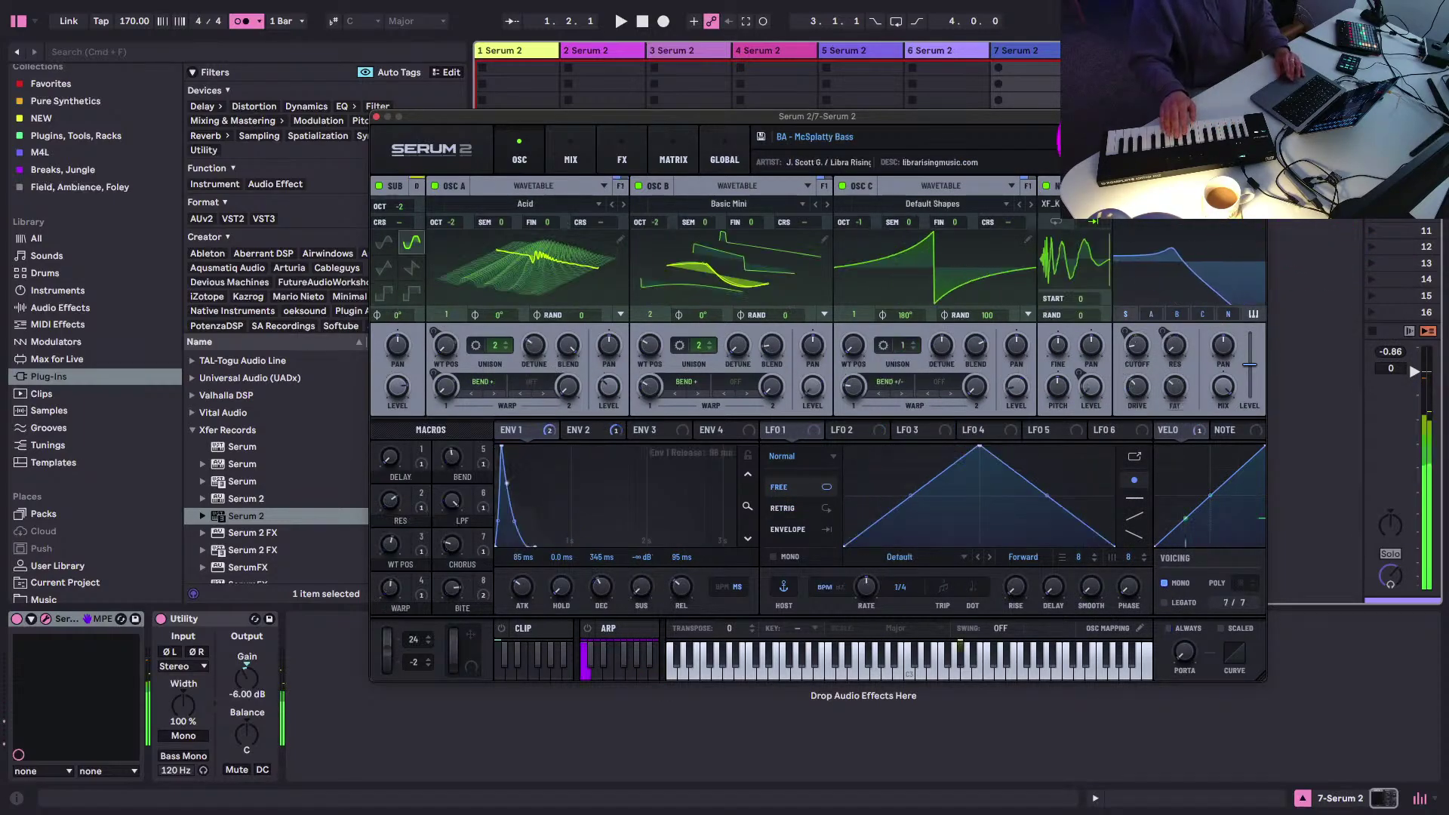
left_click(1088, 140)
left_click(1087, 140)
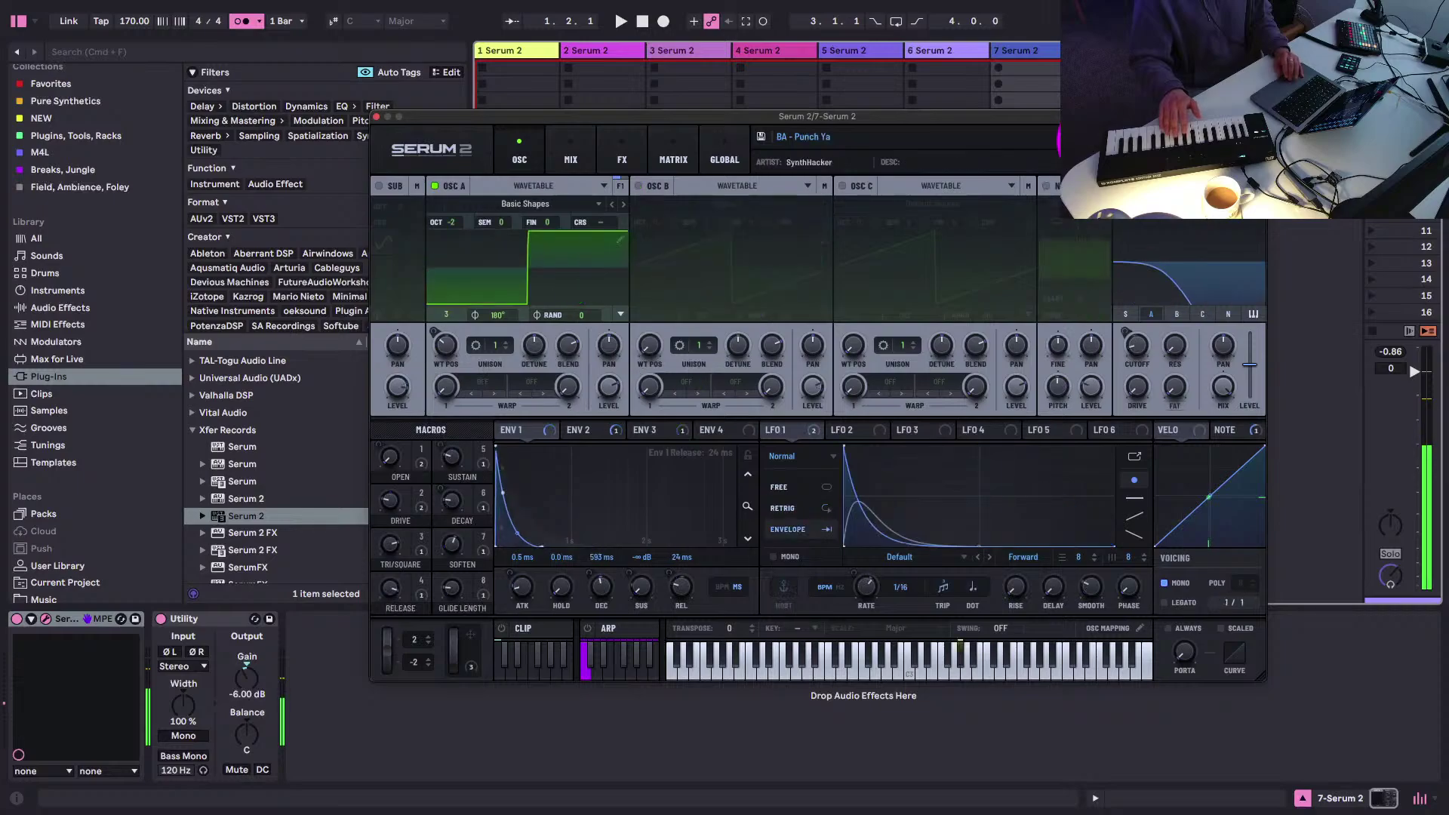
left_click(1086, 141)
left_click(1086, 140)
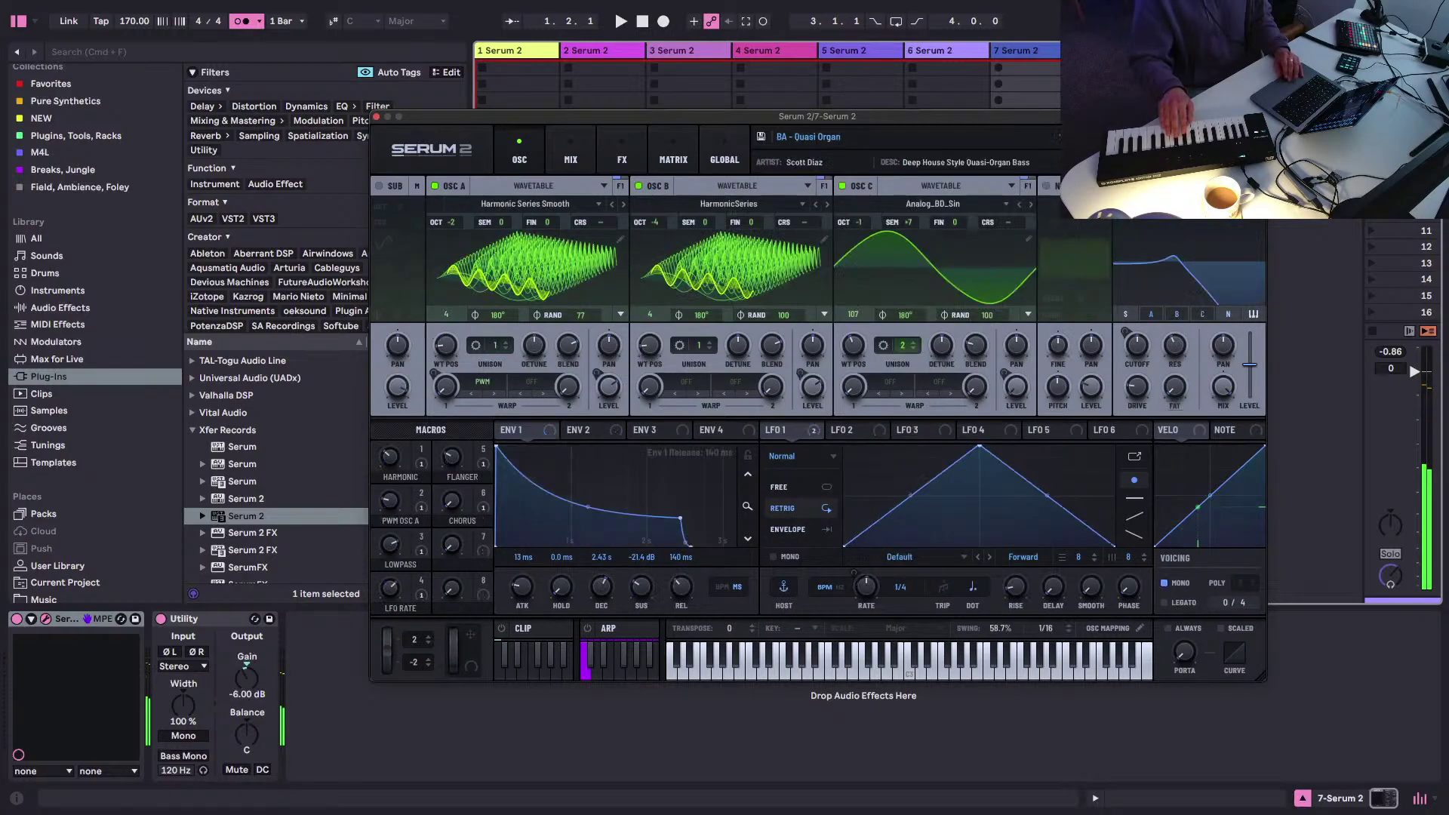
left_click(1086, 140)
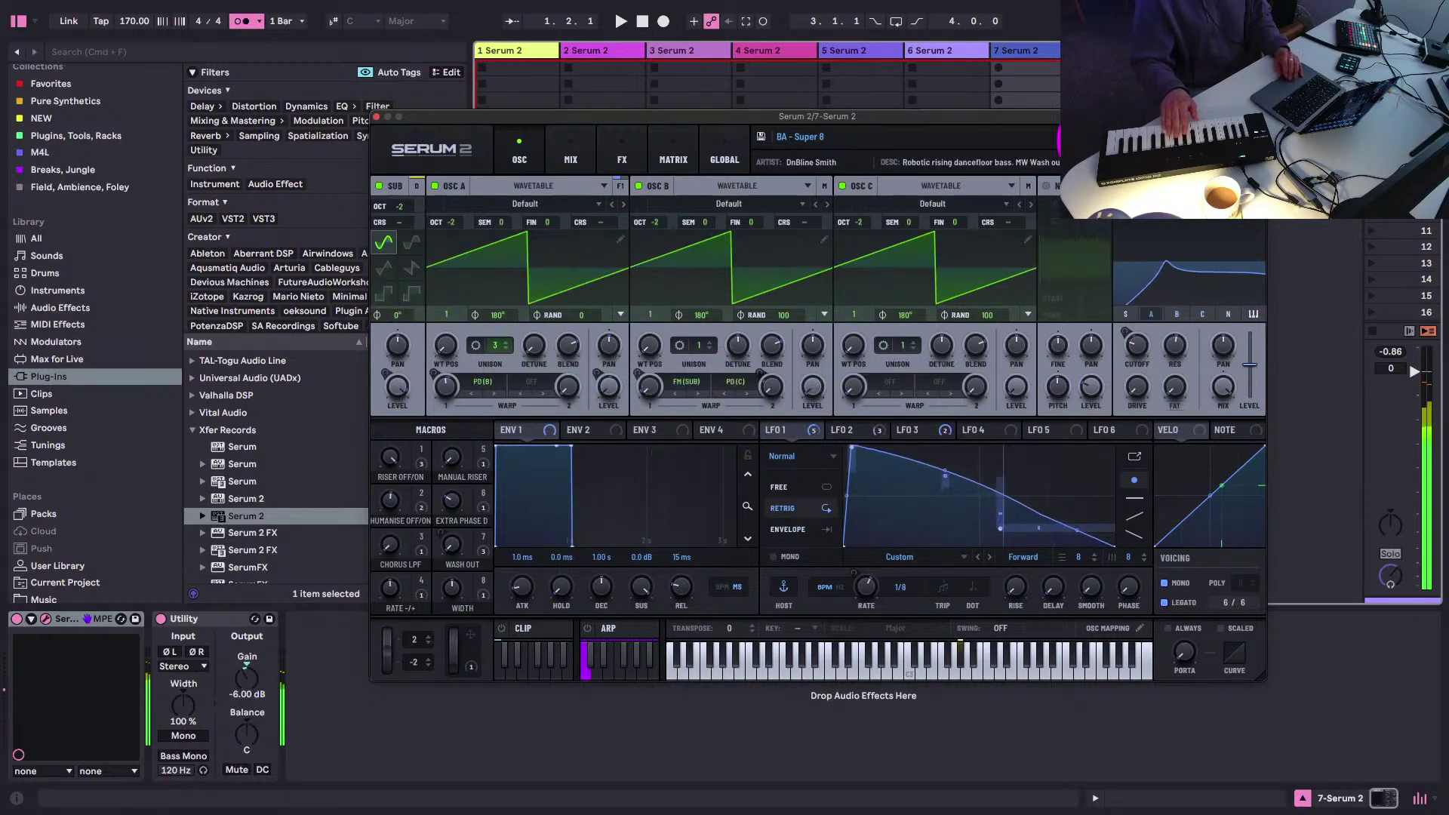
left_click(1087, 140)
- Set ENV 1's attack to 952 ms and adjust the Ambiance and Cutoff macros
left_click(591, 371)
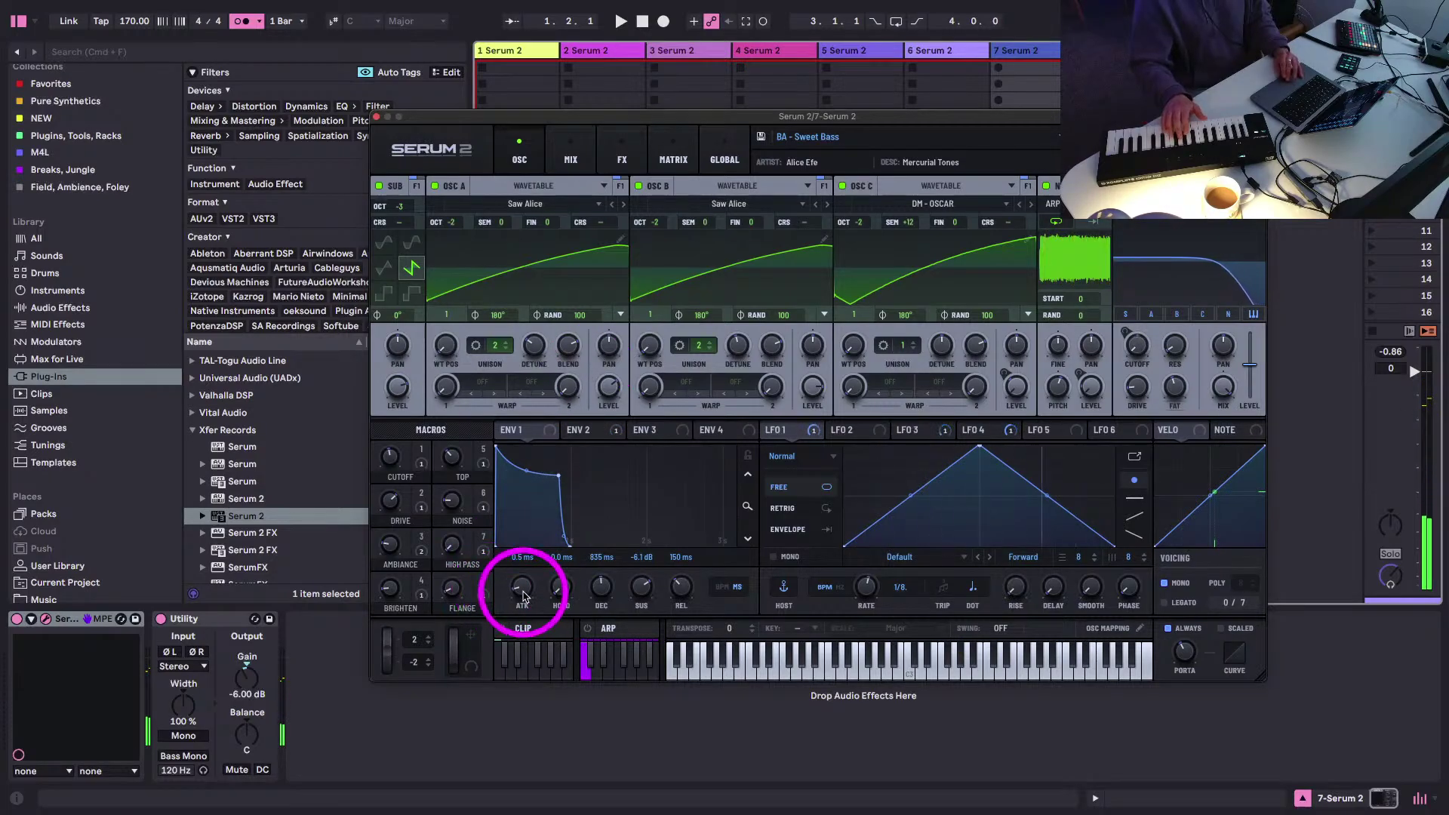
left_click_drag(518, 592, 518, 518)
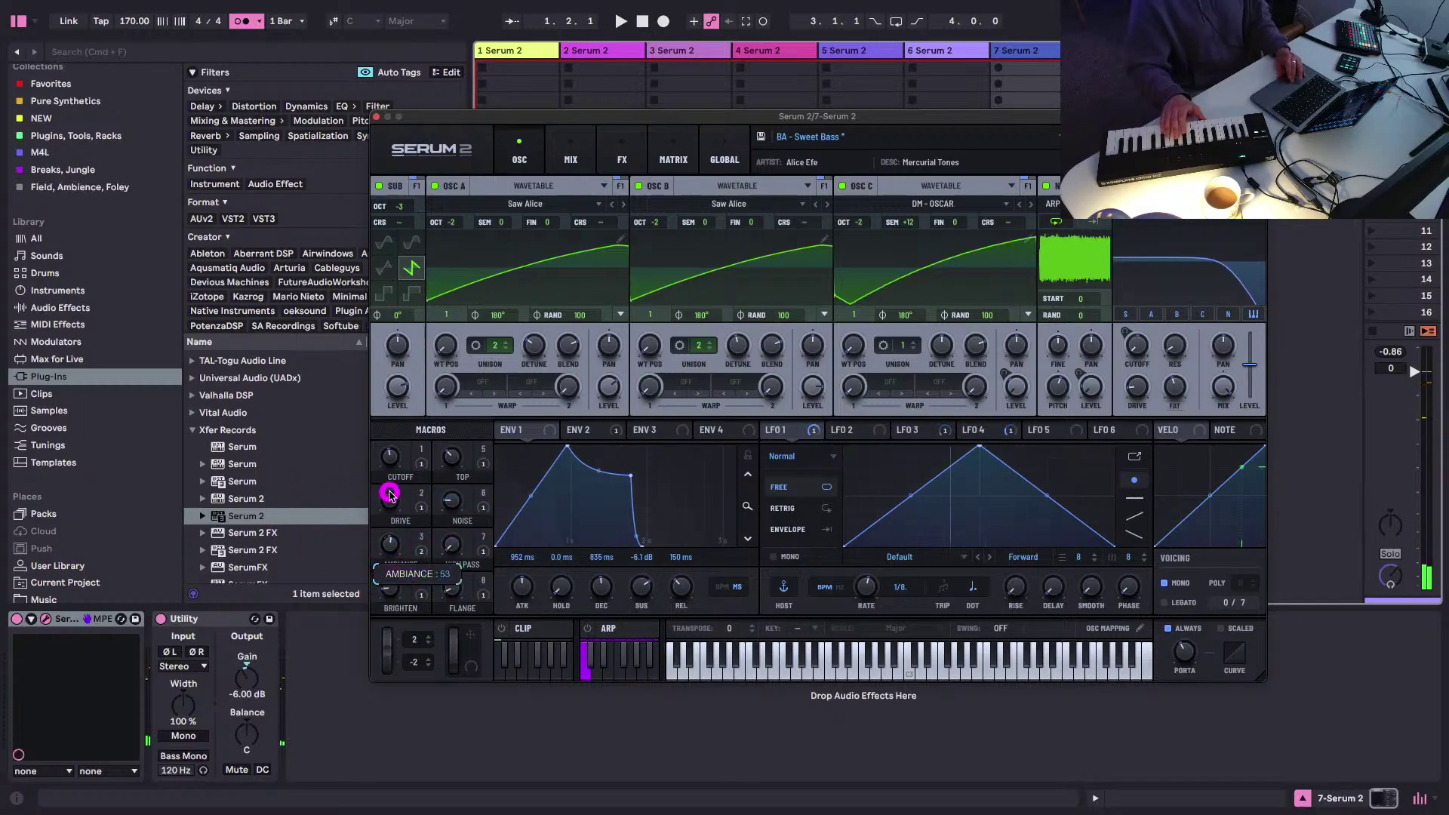
left_click_drag(390, 455, 384, 472)
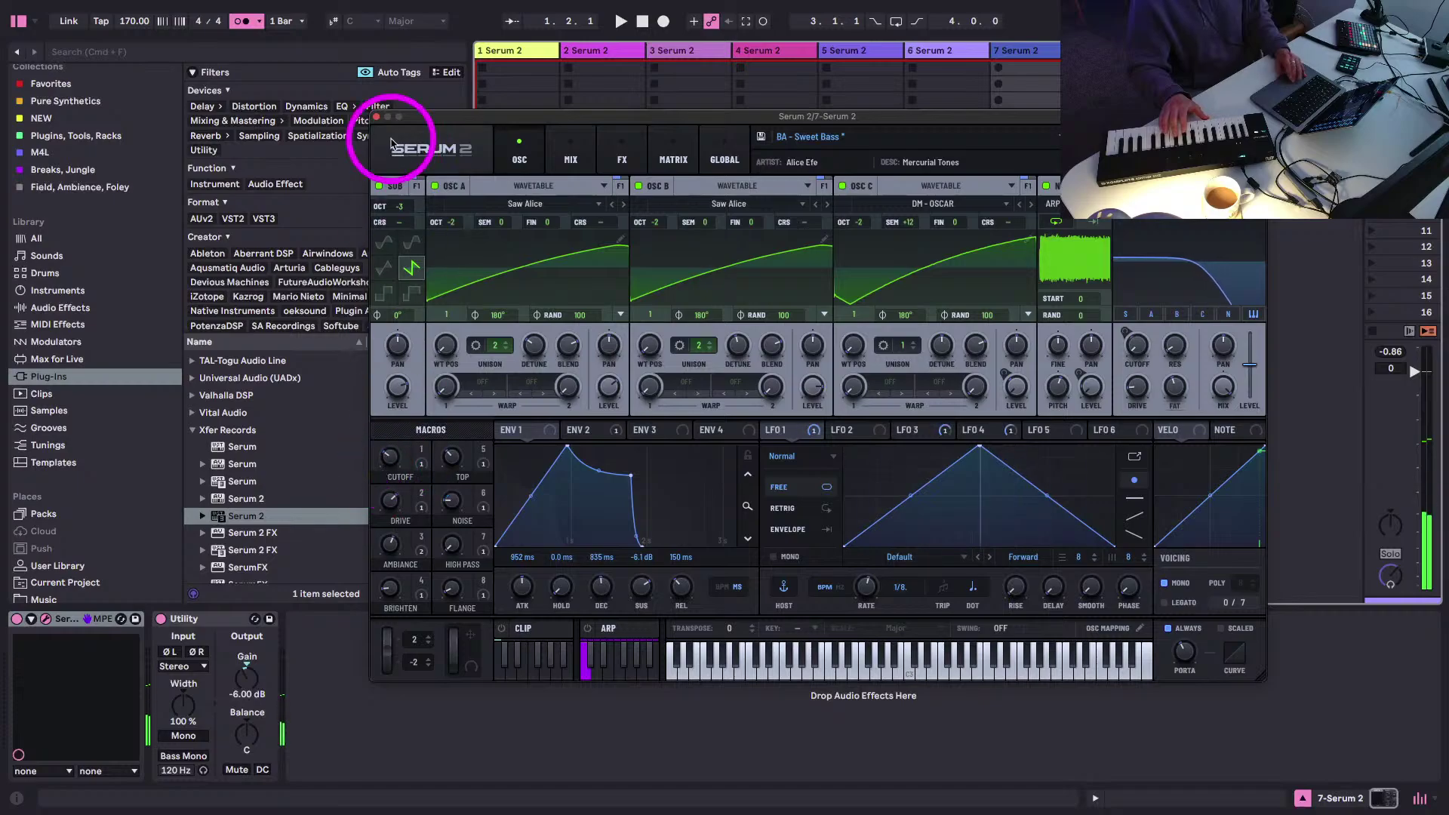
- Clear the synth window and browser from the session view and play back the clips
left_click(377, 116)
left_click(22, 24)
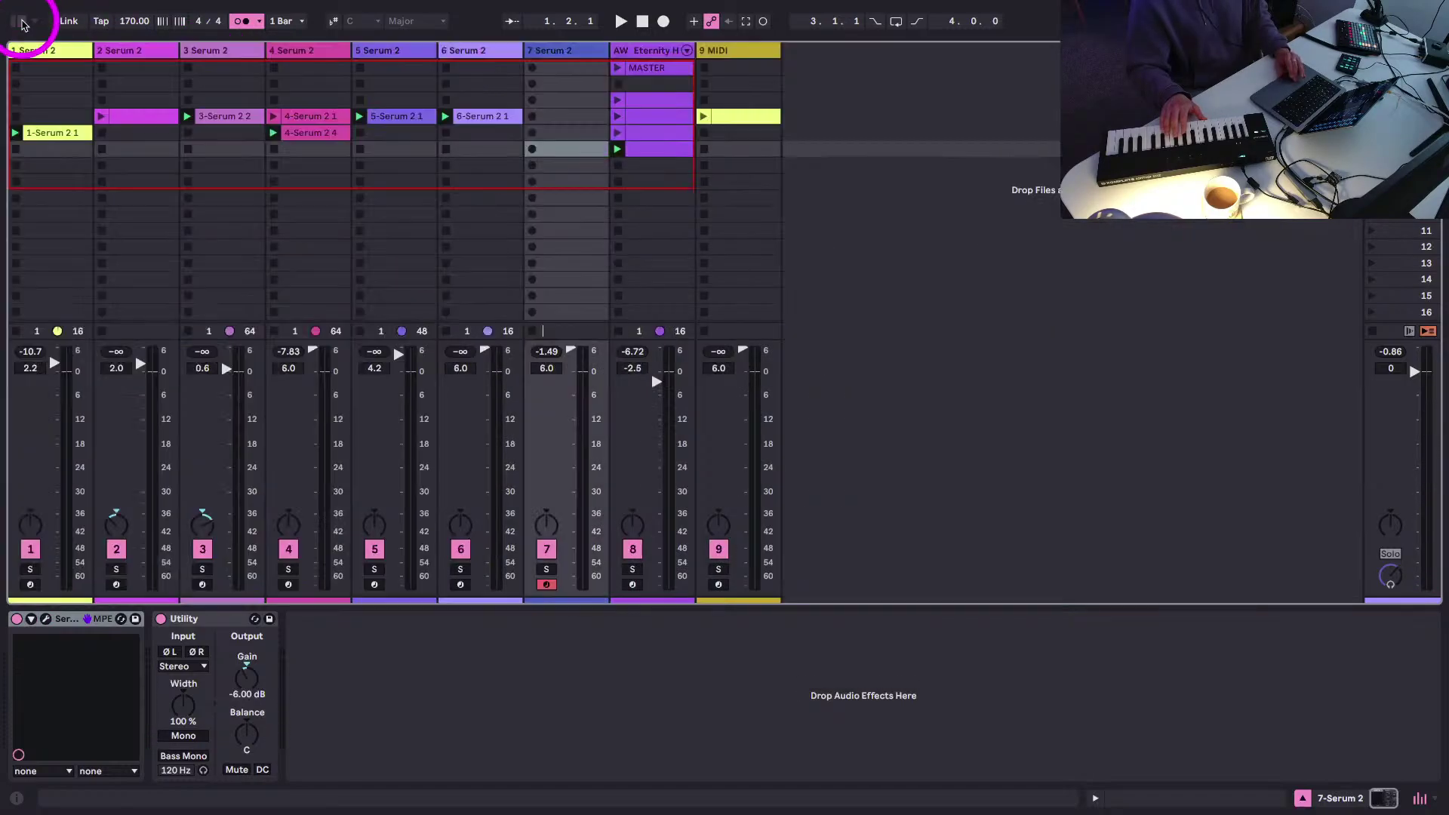
key("space")
left_click(189, 340)
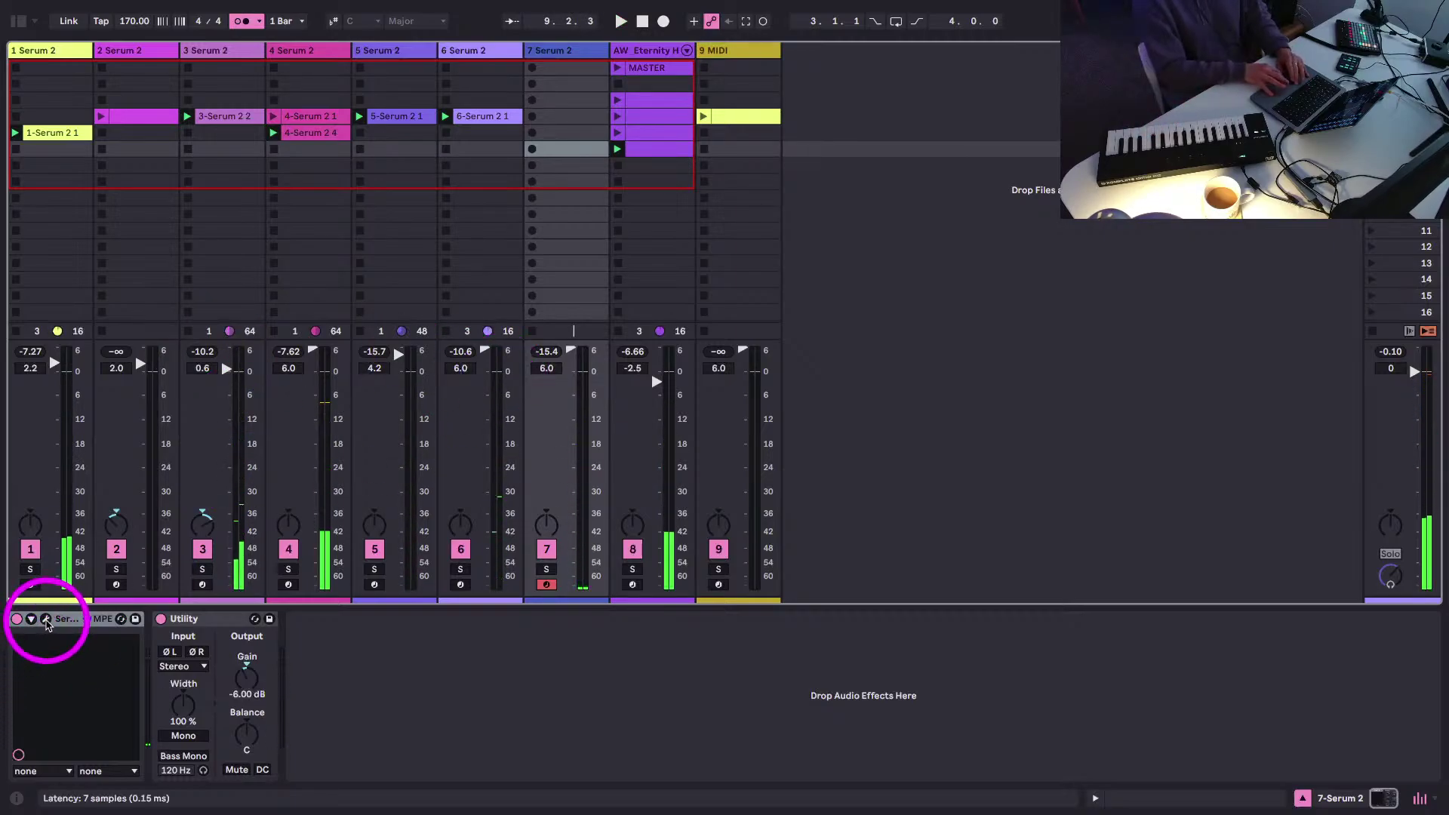
- Reopen the Serum 2 editor on track 7 and reposition its window over the session view
left_click(46, 619)
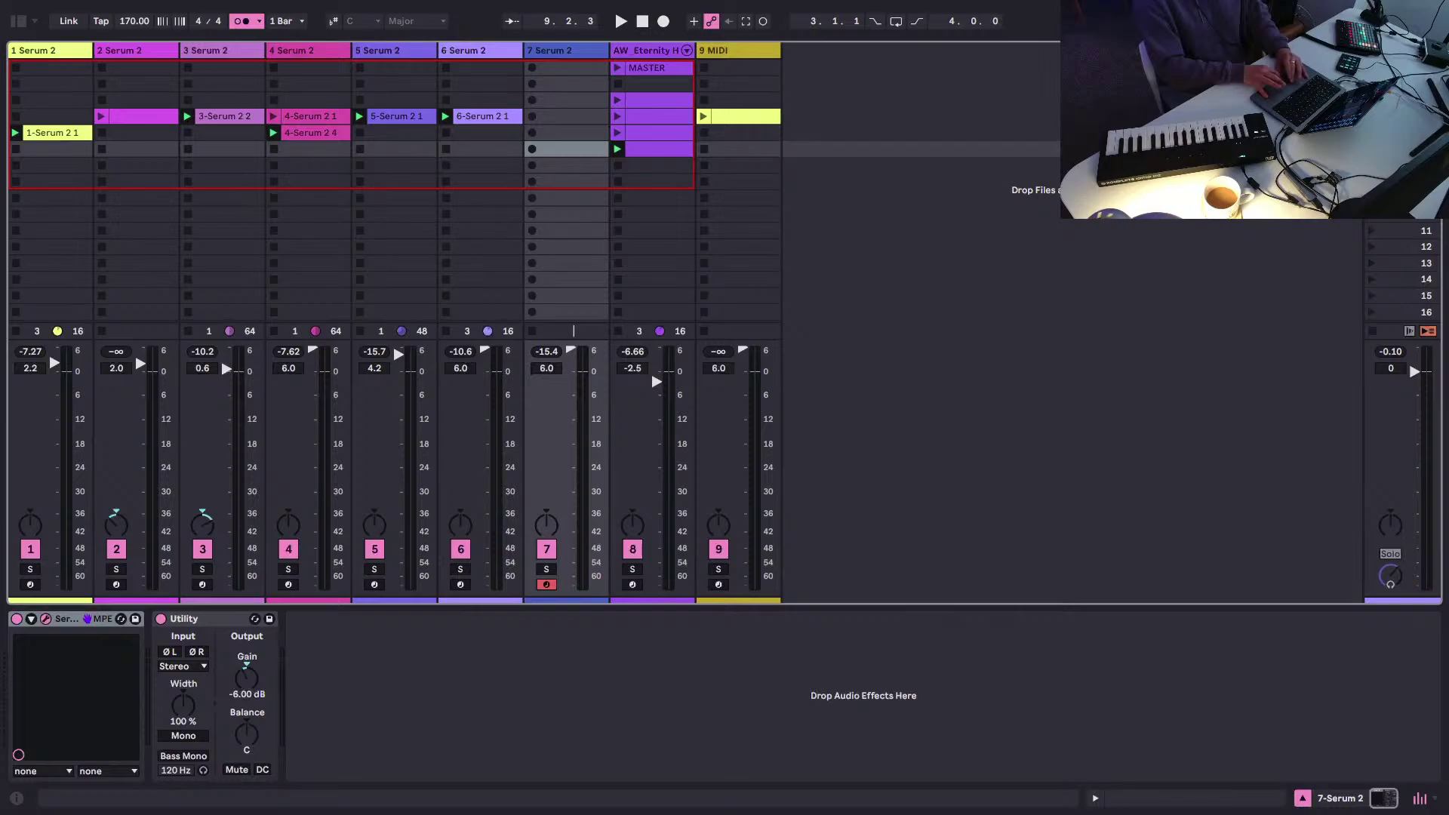
left_click_drag(952, 89, 630, 66)
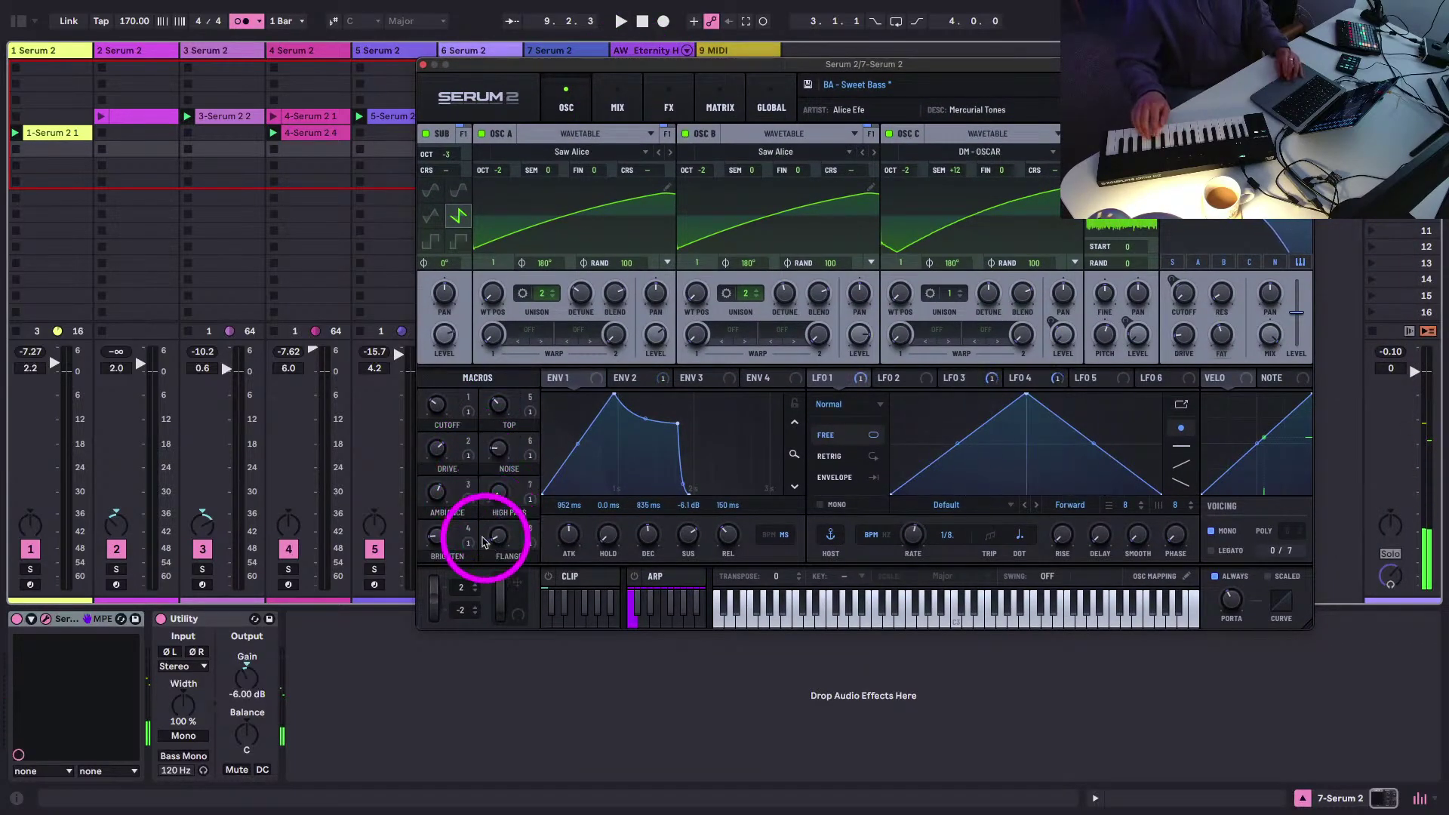
- Adjust the Flange, Ambiance and Cutoff macros and Filter 1's resonance
left_click_drag(502, 536, 488, 427)
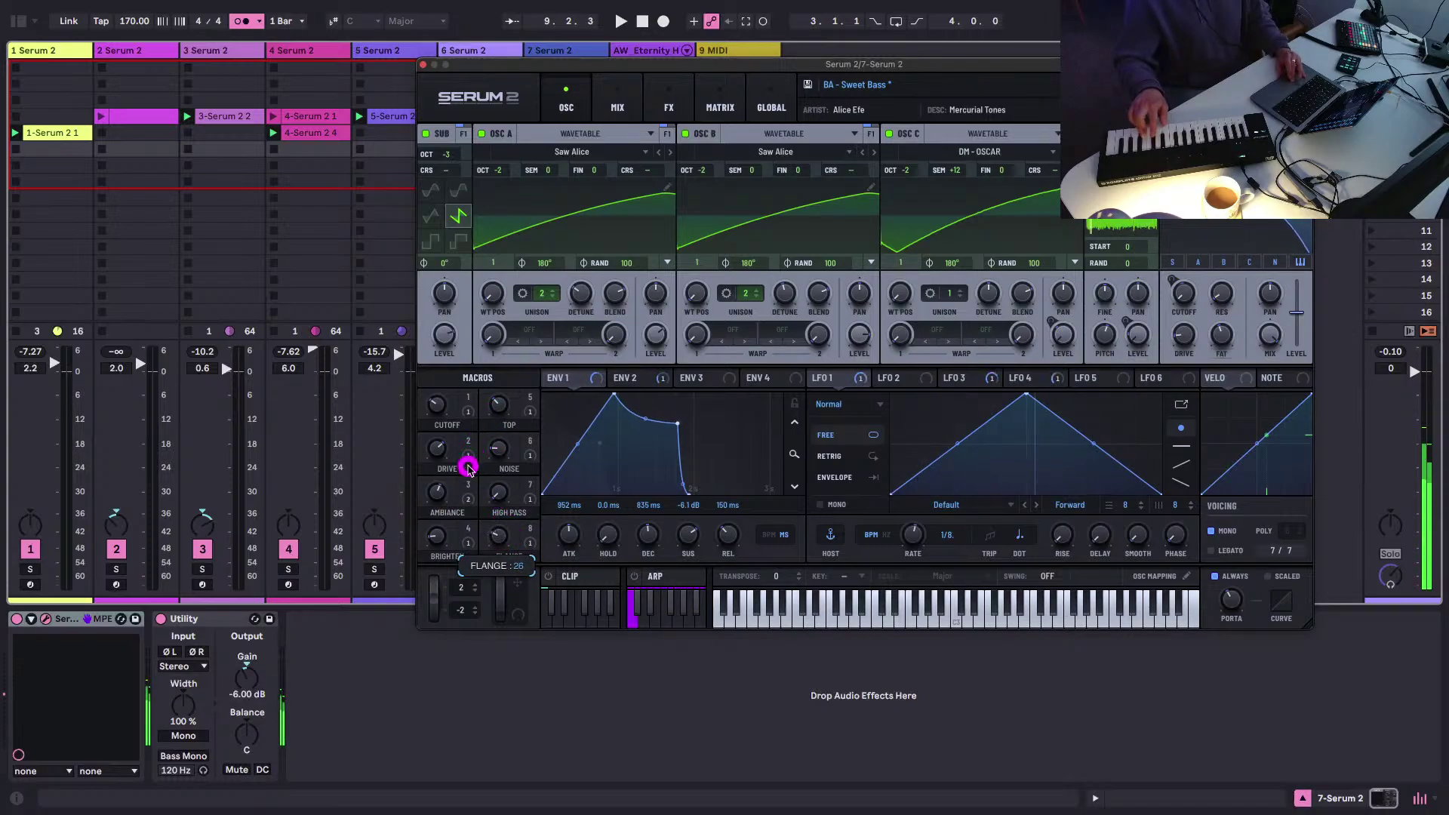
left_click_drag(431, 500, 435, 457)
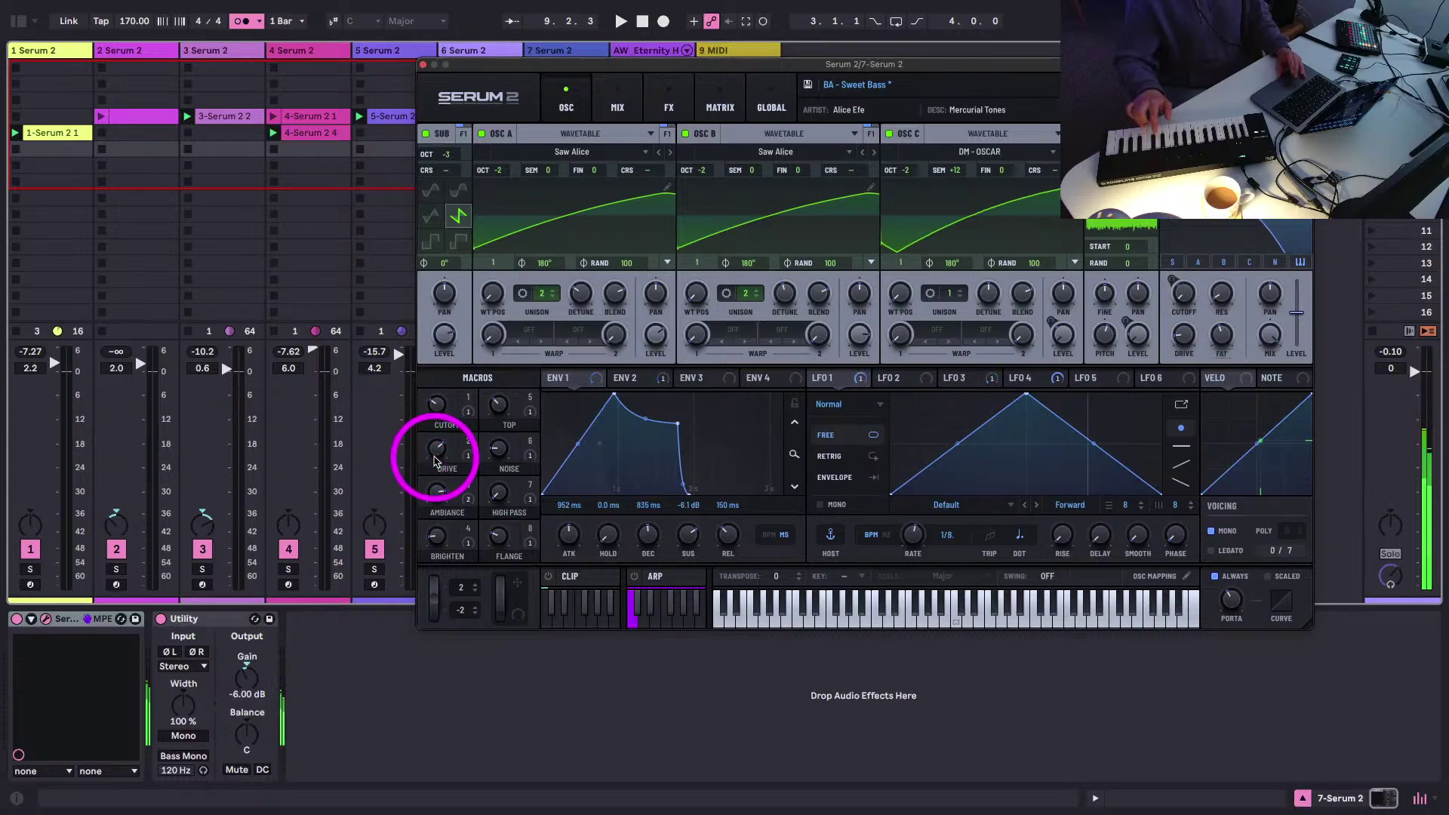
left_click_drag(435, 406, 436, 400)
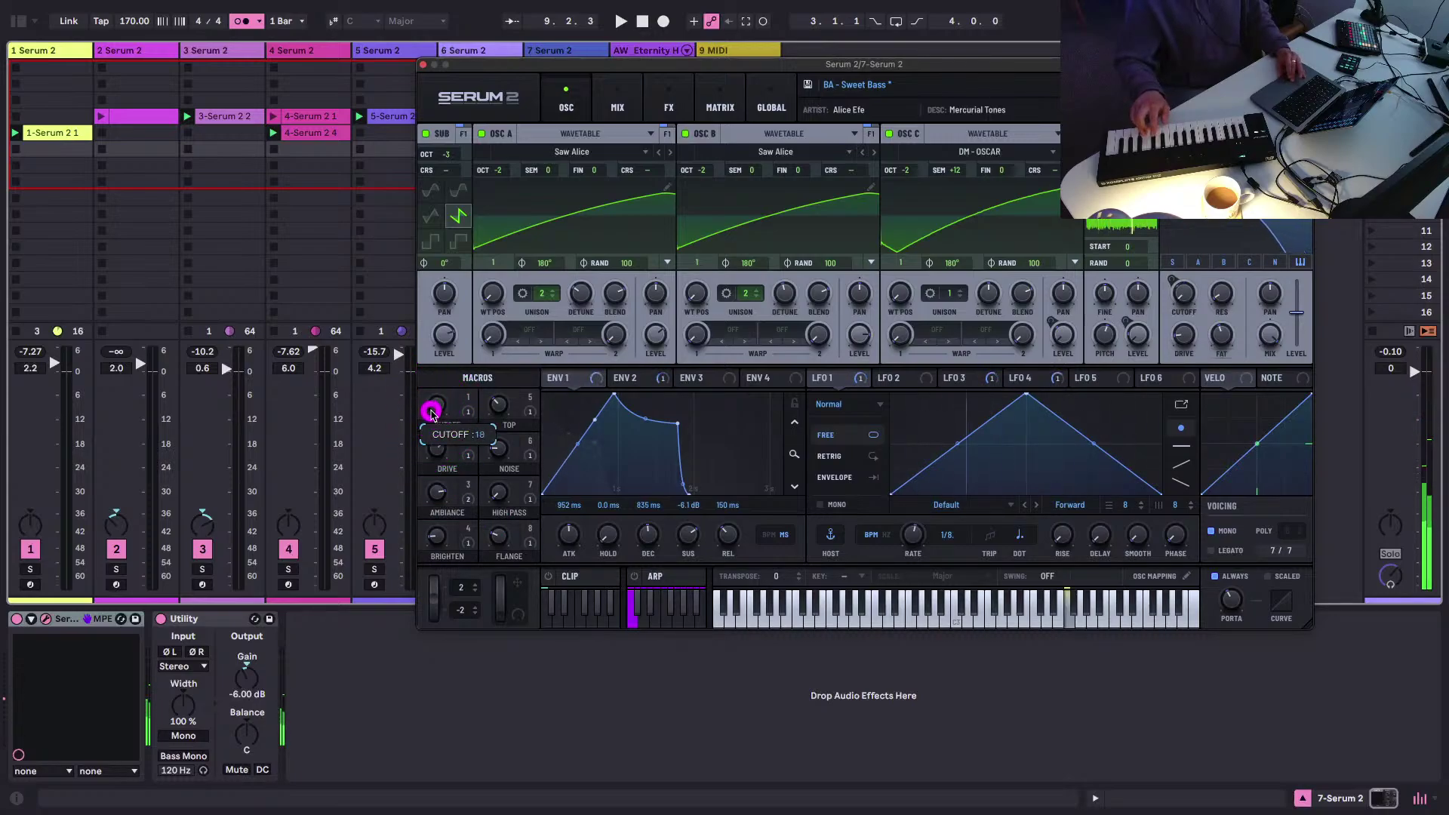
left_click_drag(1224, 298, 1215, 219)
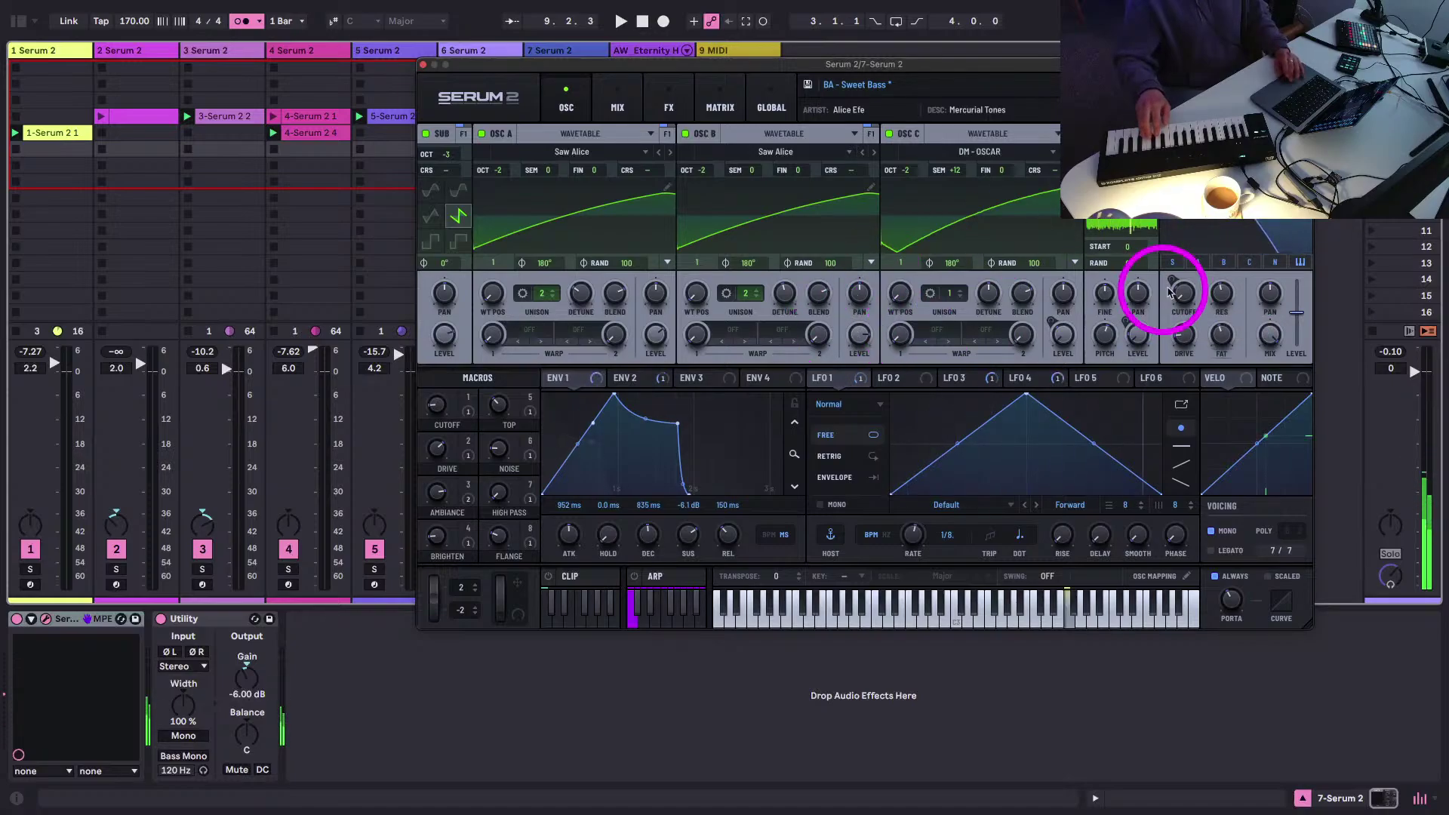
- Reduce the amount of Env 2 modulation on Filter 1 Freq in the modulation matrix and return to the oscillators
left_click(722, 101)
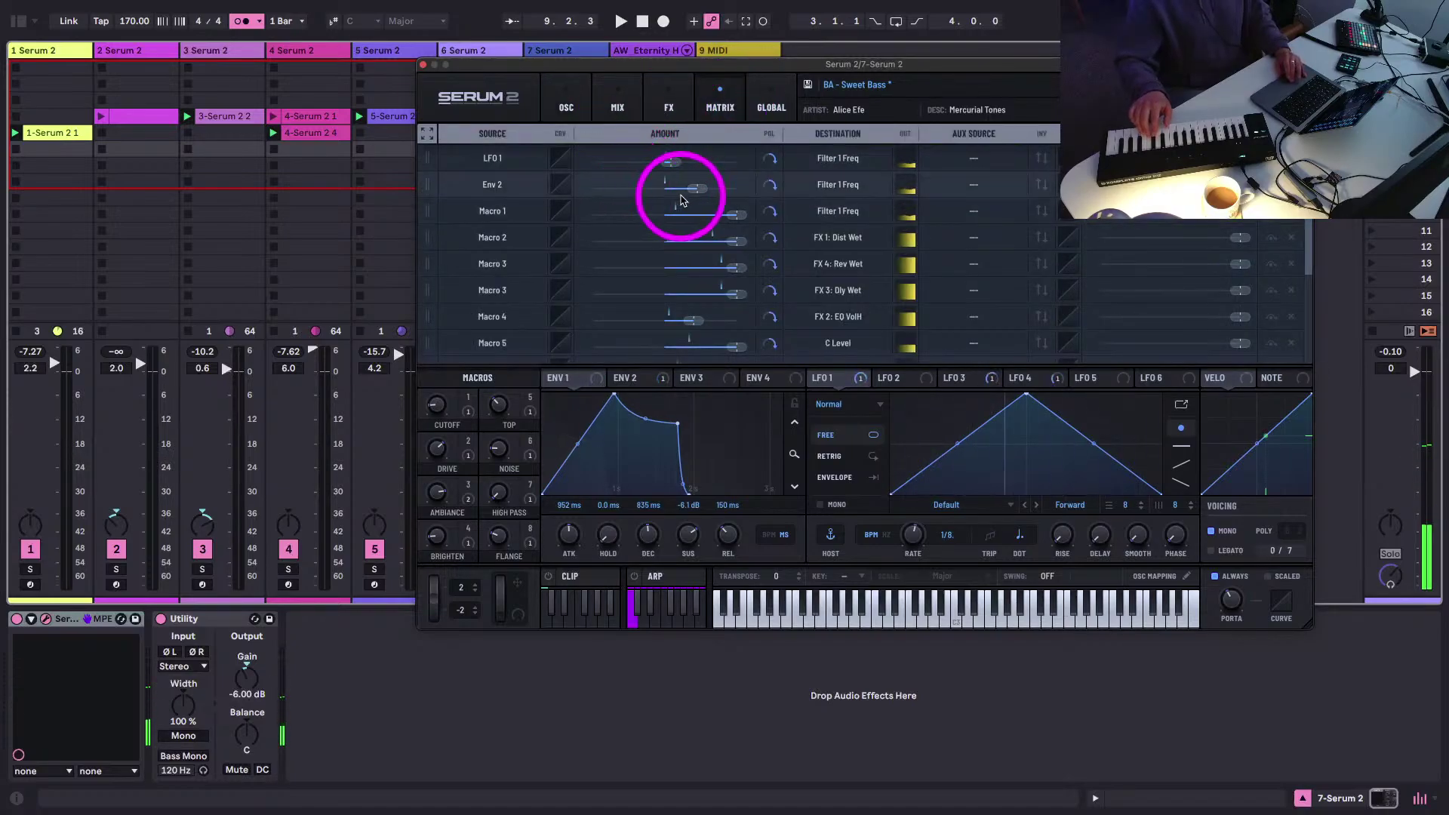
left_click_drag(682, 189, 676, 188)
left_click(559, 110)
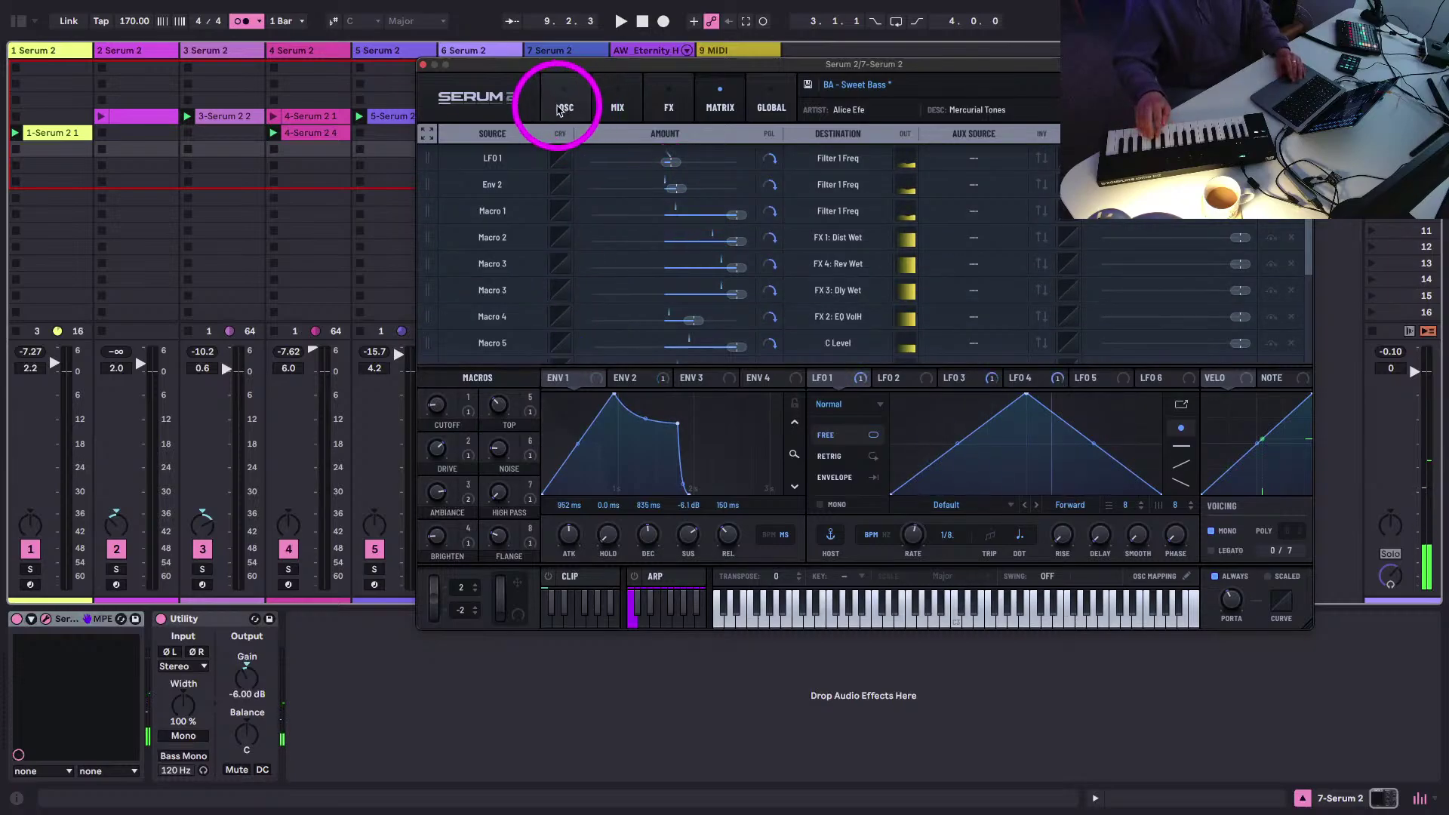
- Raise the Drive and Cutoff macros while the session clips play, and lower the Ambiance macro
key("space")
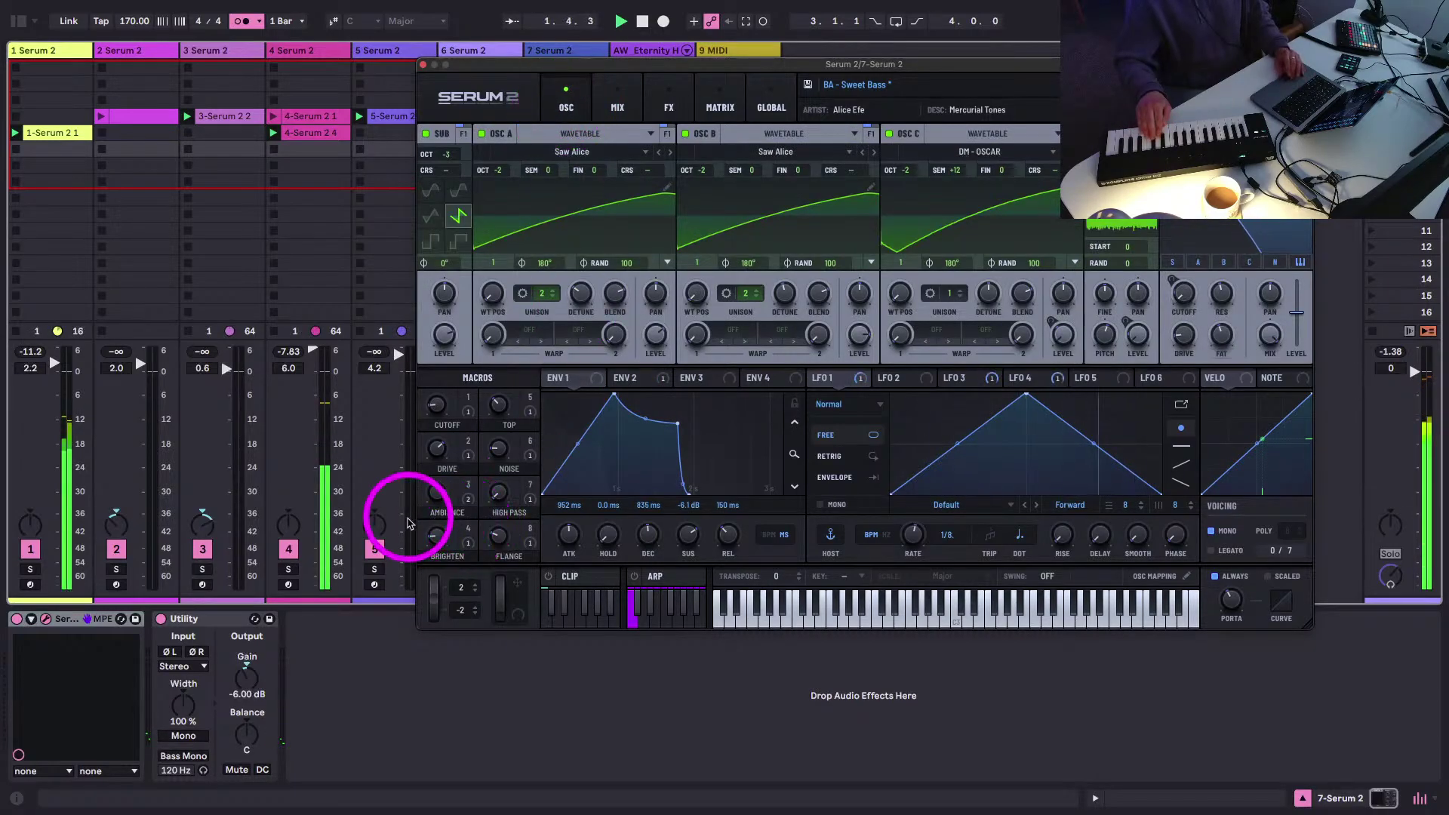
left_click_drag(437, 448, 441, 429)
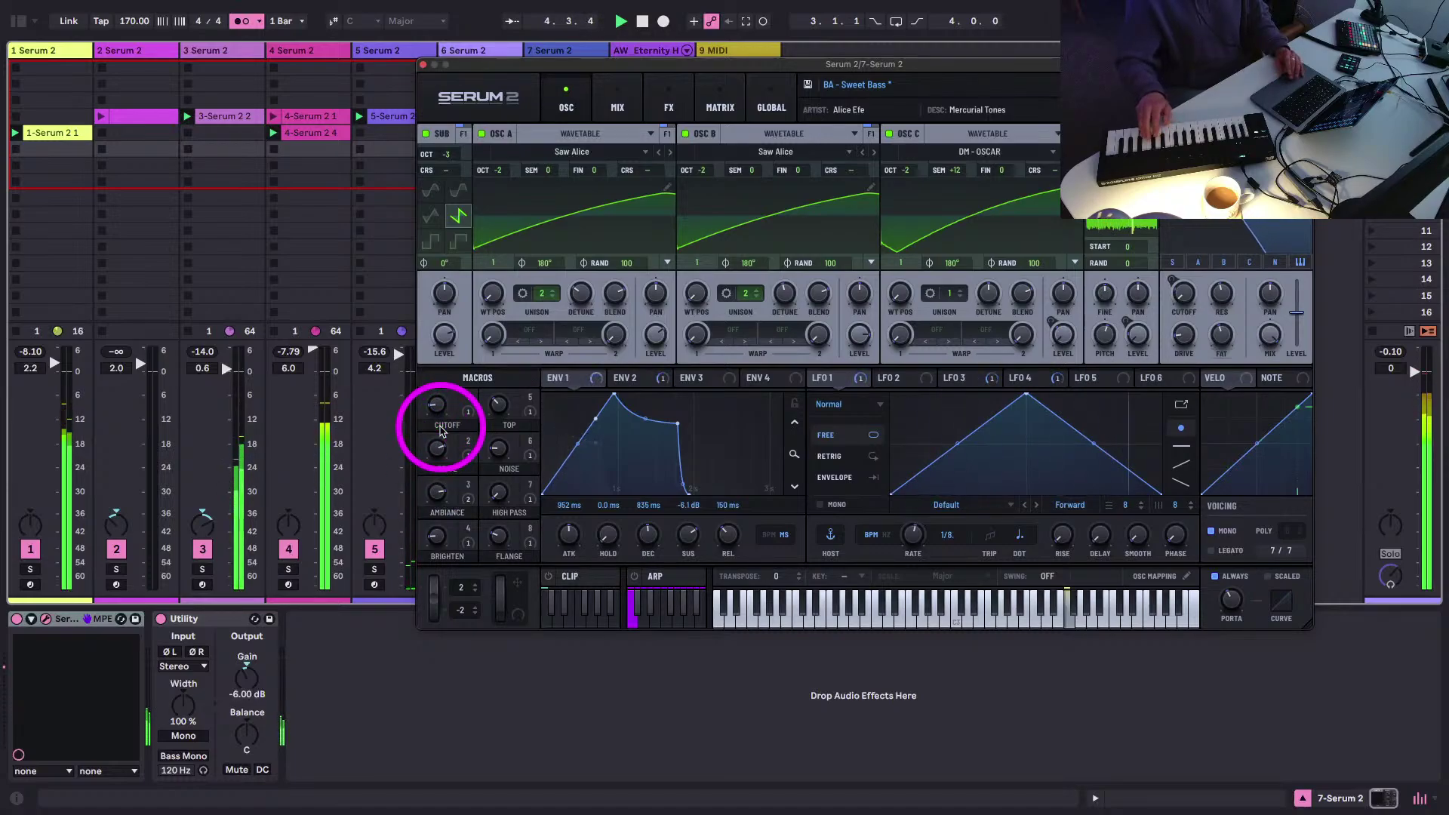
left_click_drag(430, 399, 426, 371)
key("space")
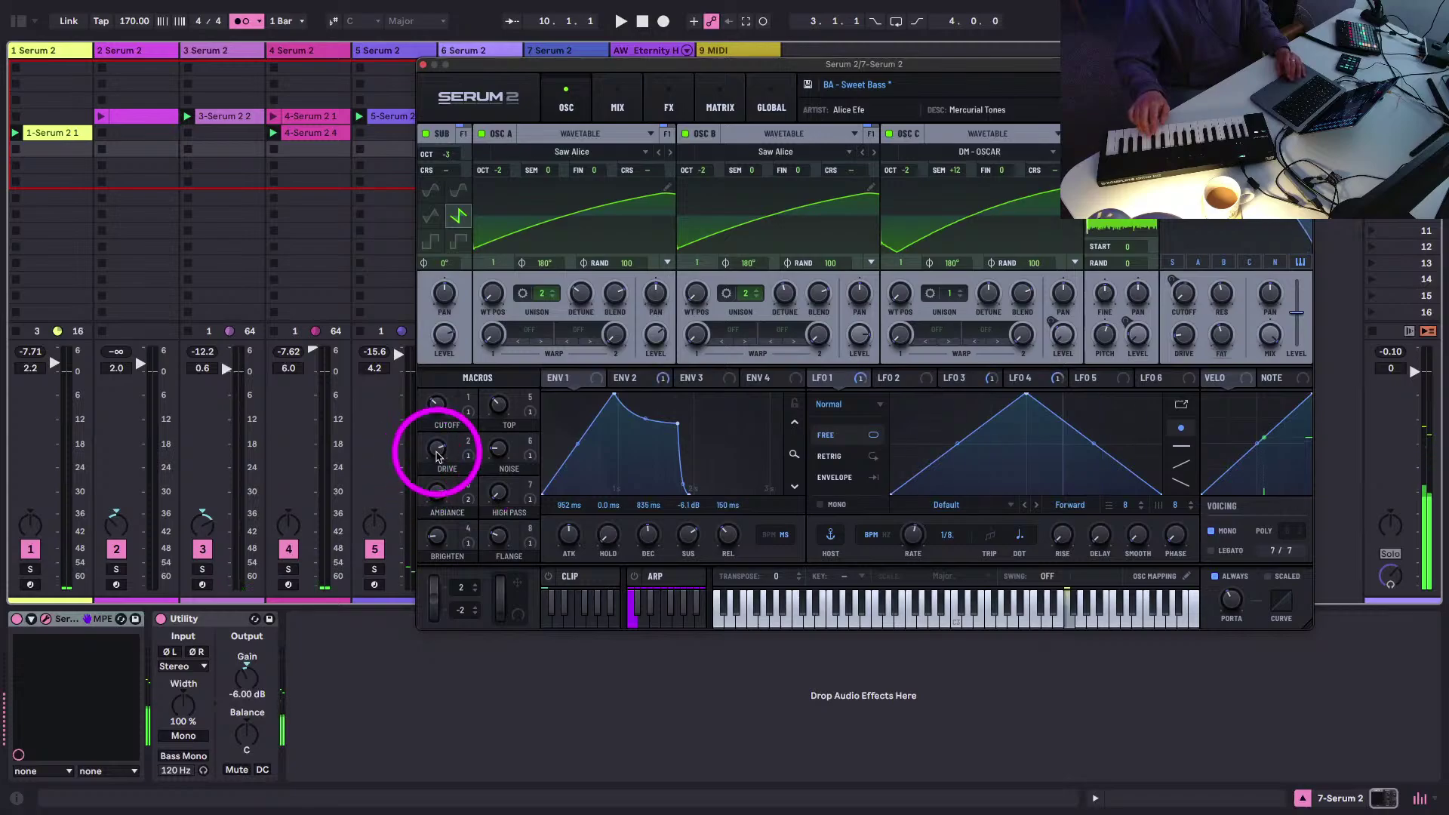
left_click_drag(436, 491, 435, 527)
- Reload the BA - Sweet Bass preset and set ENV 1's attack to about 448 ms
left_click(1174, 84)
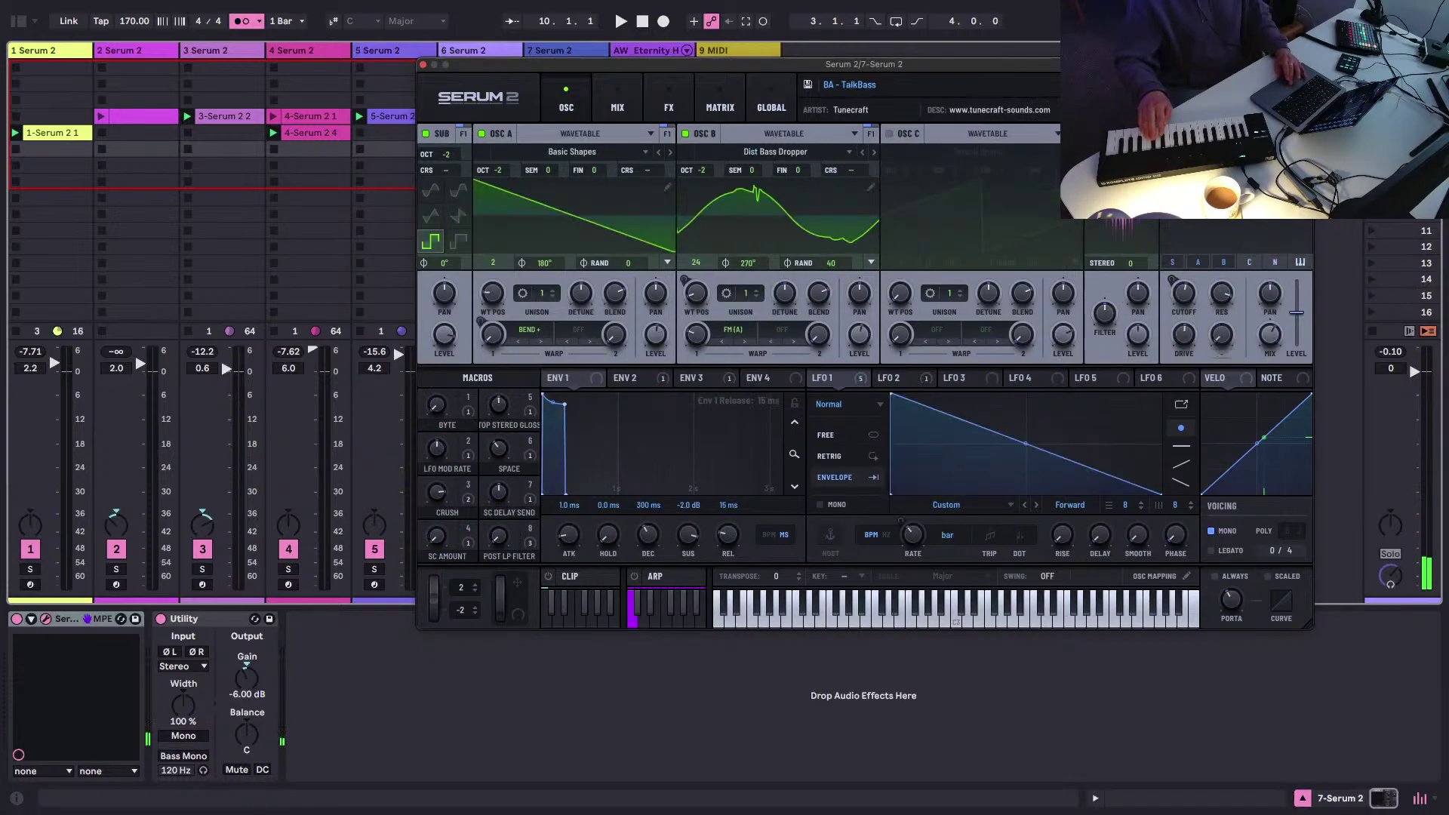
left_click(1157, 84)
left_click_drag(569, 536, 541, 451)
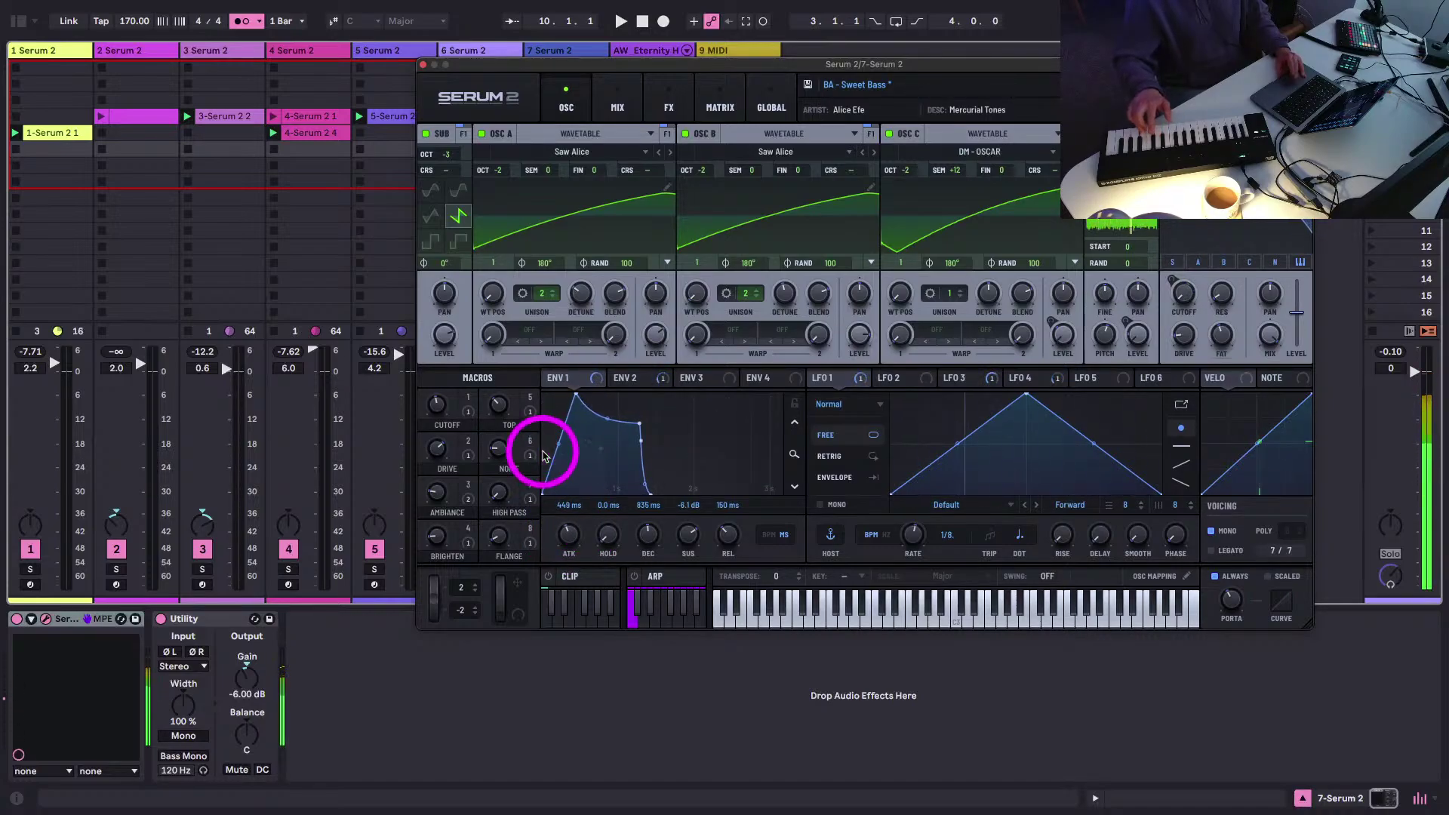
- Lower the Cutoff macro to about 10 and lengthen ENV 1's attack further
left_click_drag(435, 406, 434, 407)
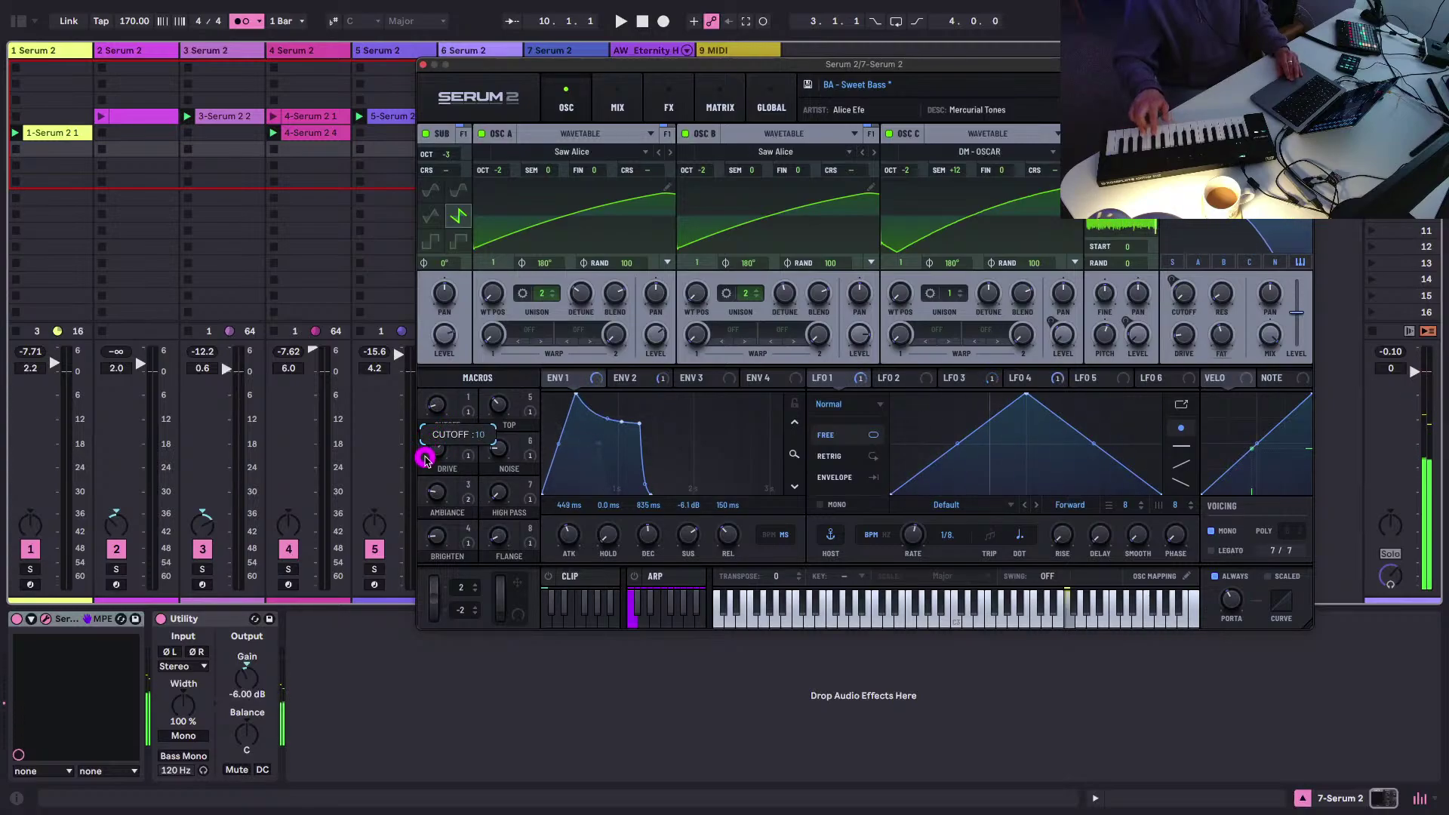
left_click_drag(425, 458, 426, 460)
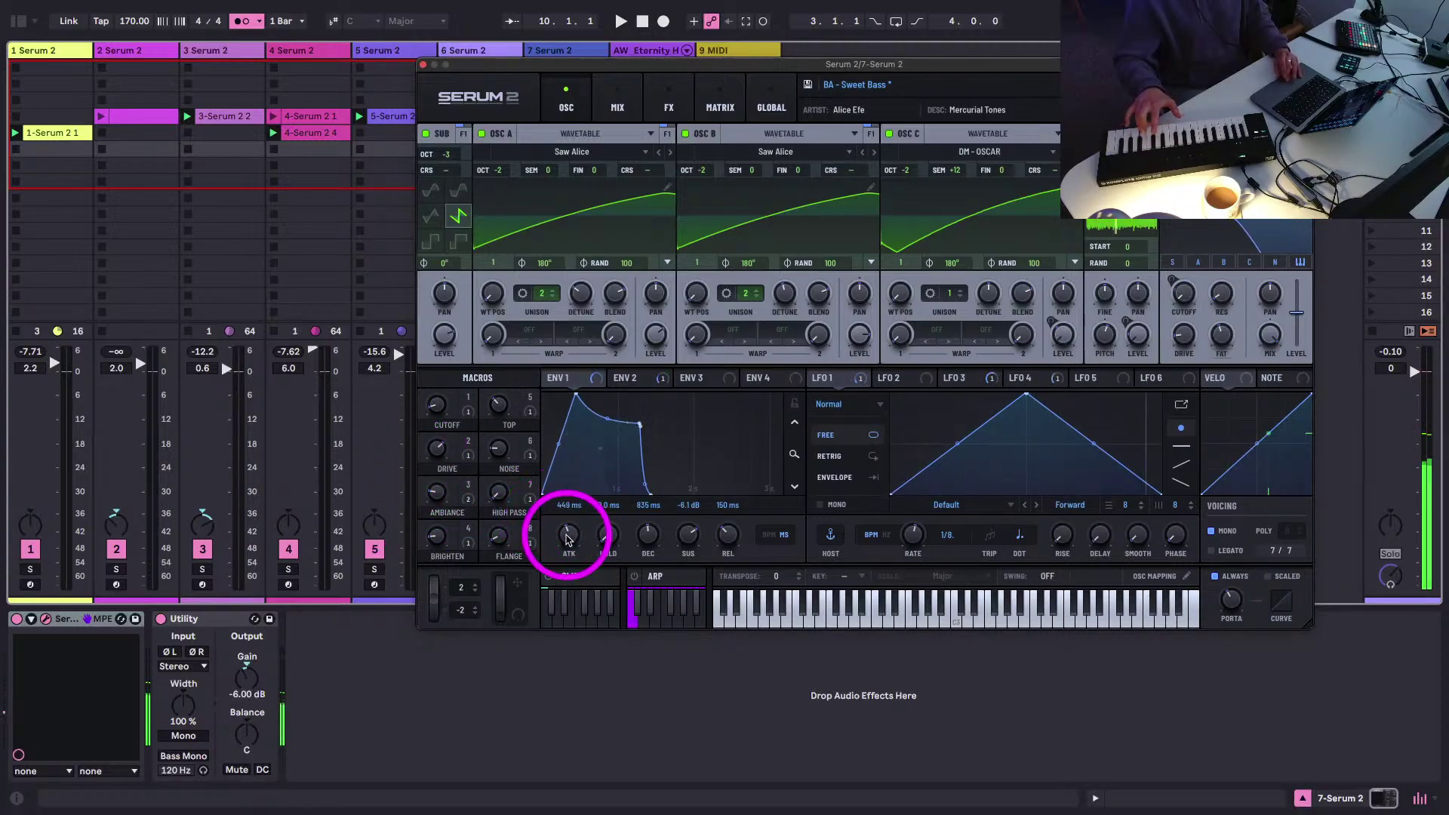
left_click_drag(560, 530, 556, 463)
- Show the ENV 2 envelope, raise the Drive macro and adjust the Noise macro
left_click(626, 377)
left_click_drag(437, 447, 430, 410)
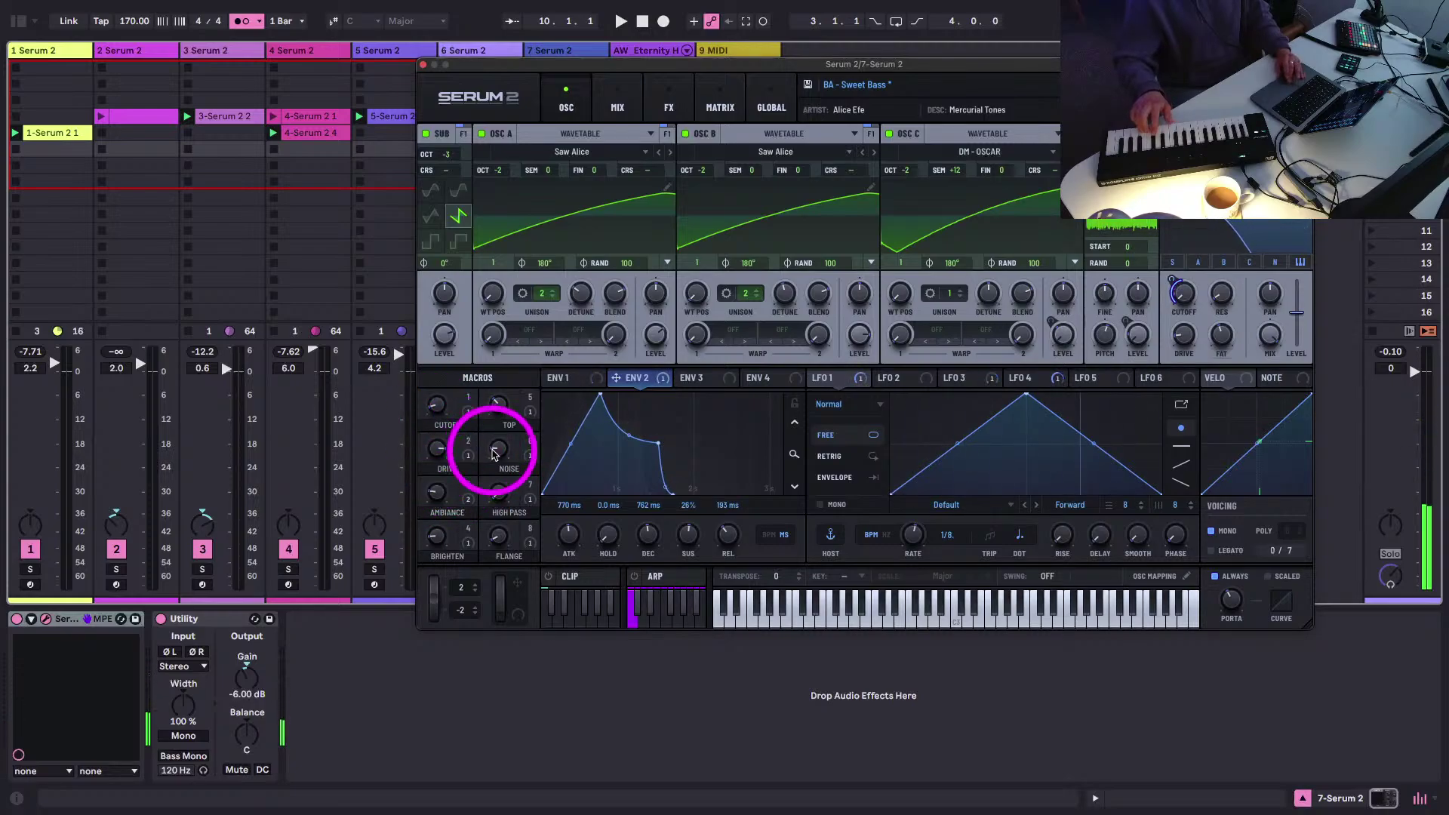
left_click_drag(491, 451, 483, 377)
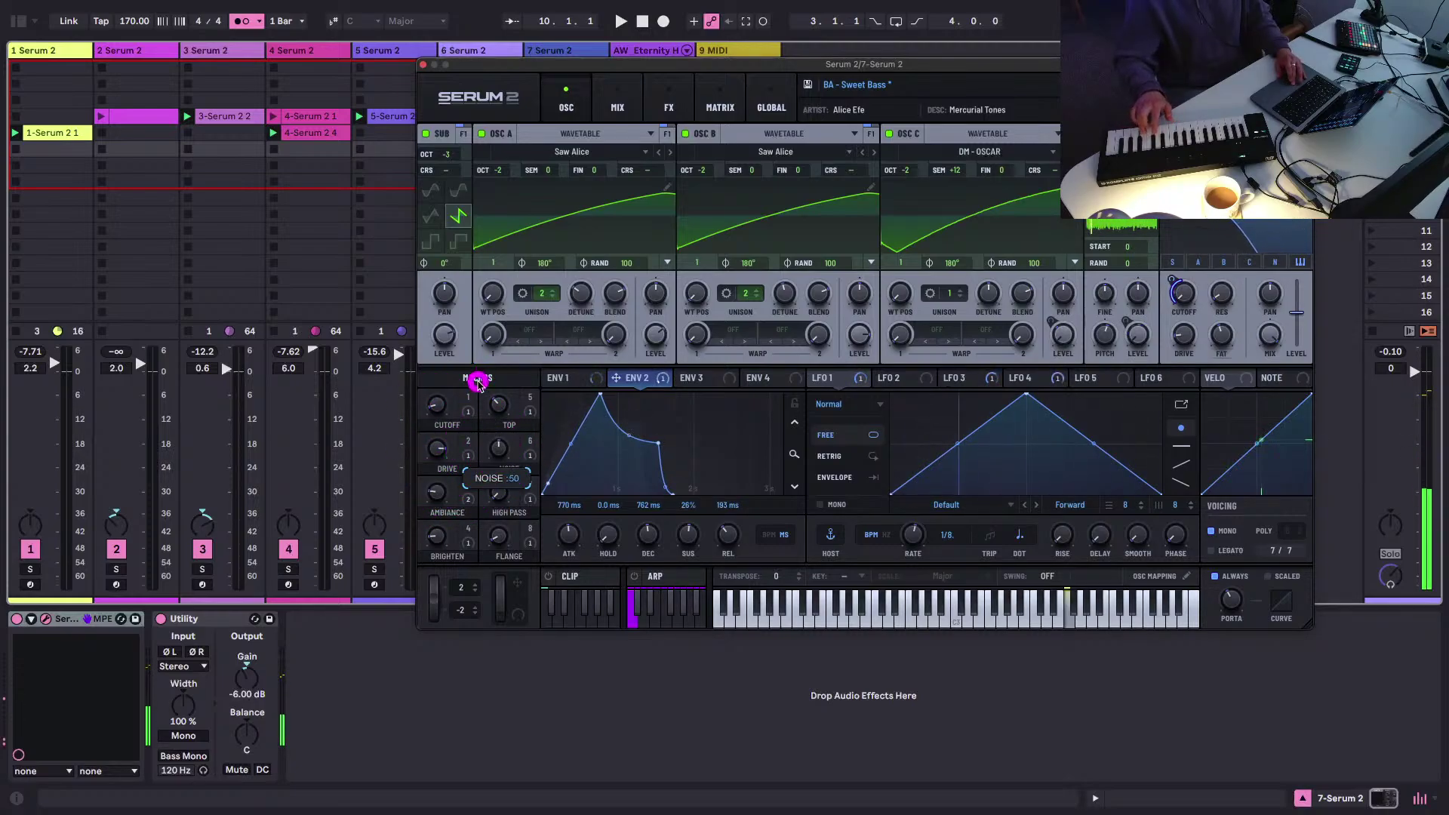
left_click_drag(469, 400, 469, 400)
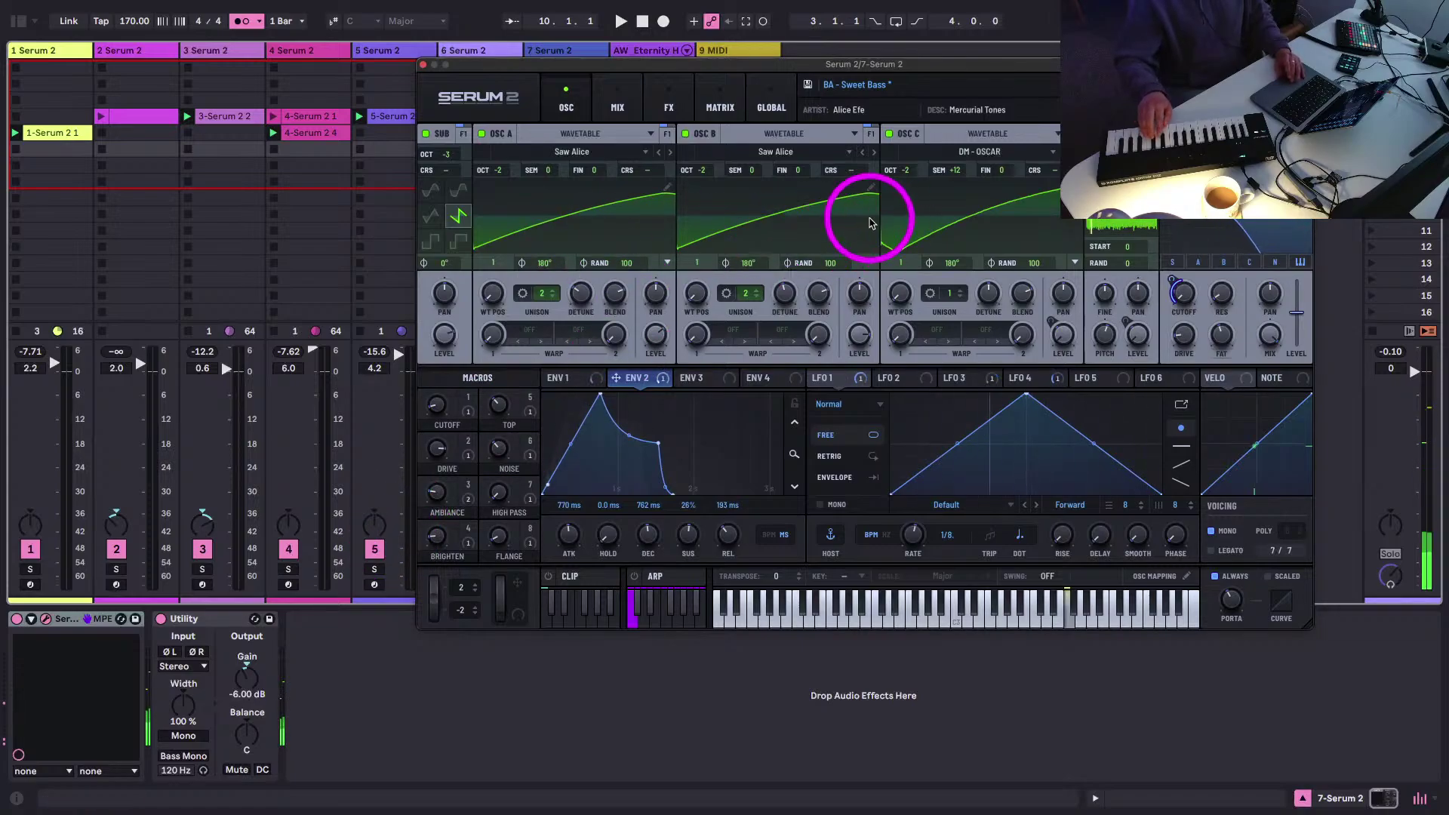
- Set oscillator C's semitone offset to 0
double_click(955, 170)
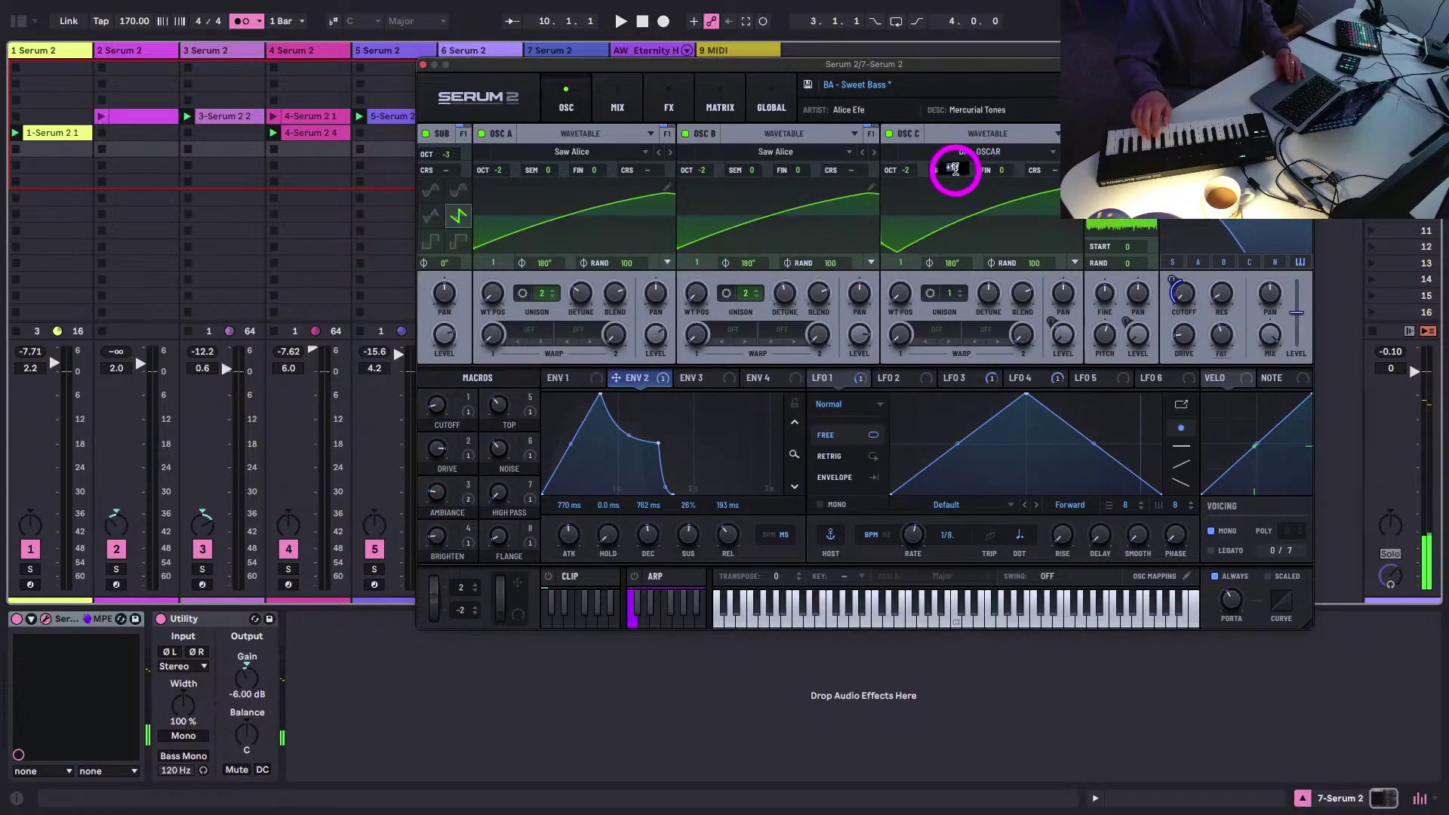
type("0")
key("Return")
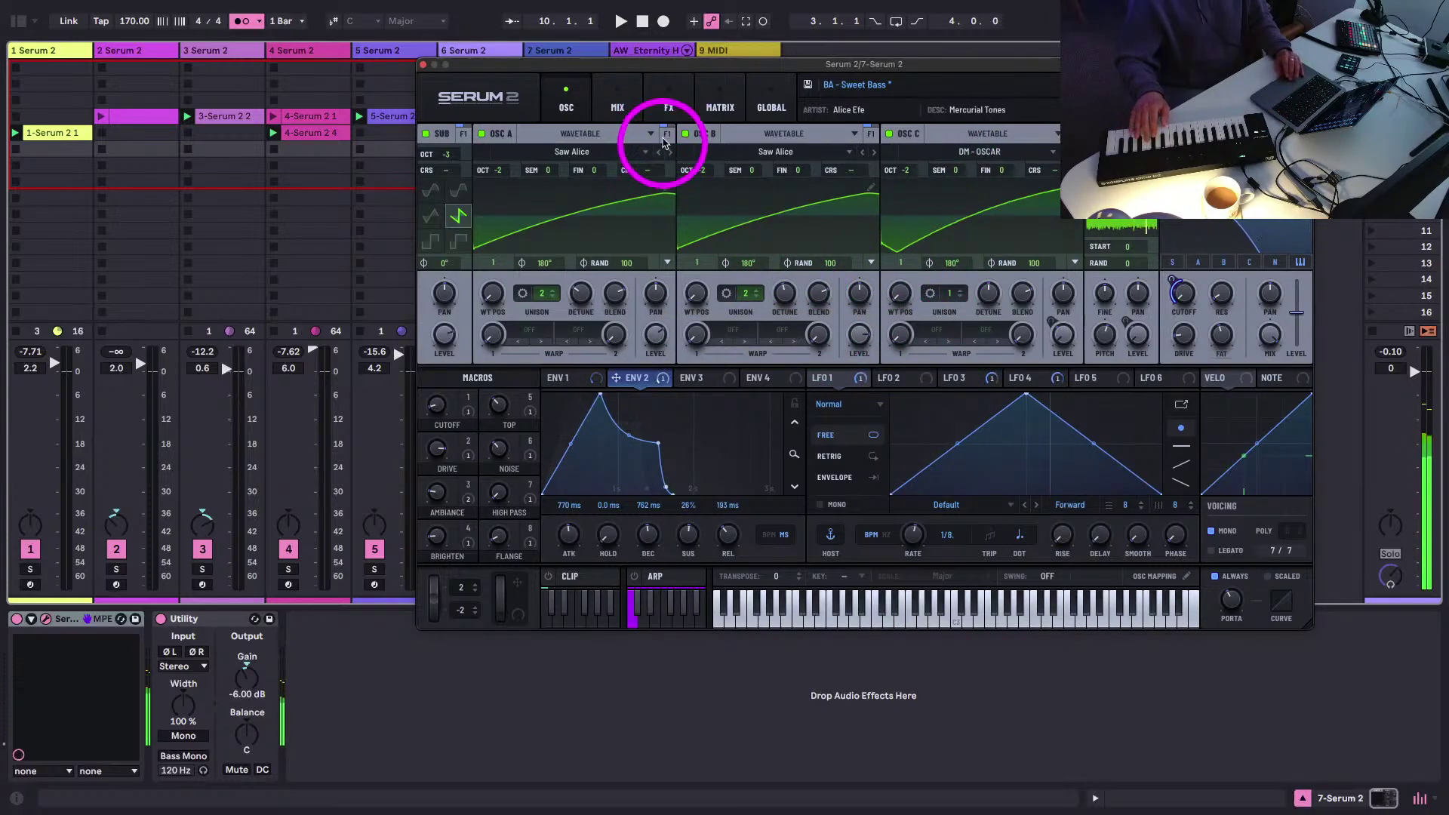
- Adjust the wet mix of the Hall reverb in the preset's main effects chain
left_click(663, 98)
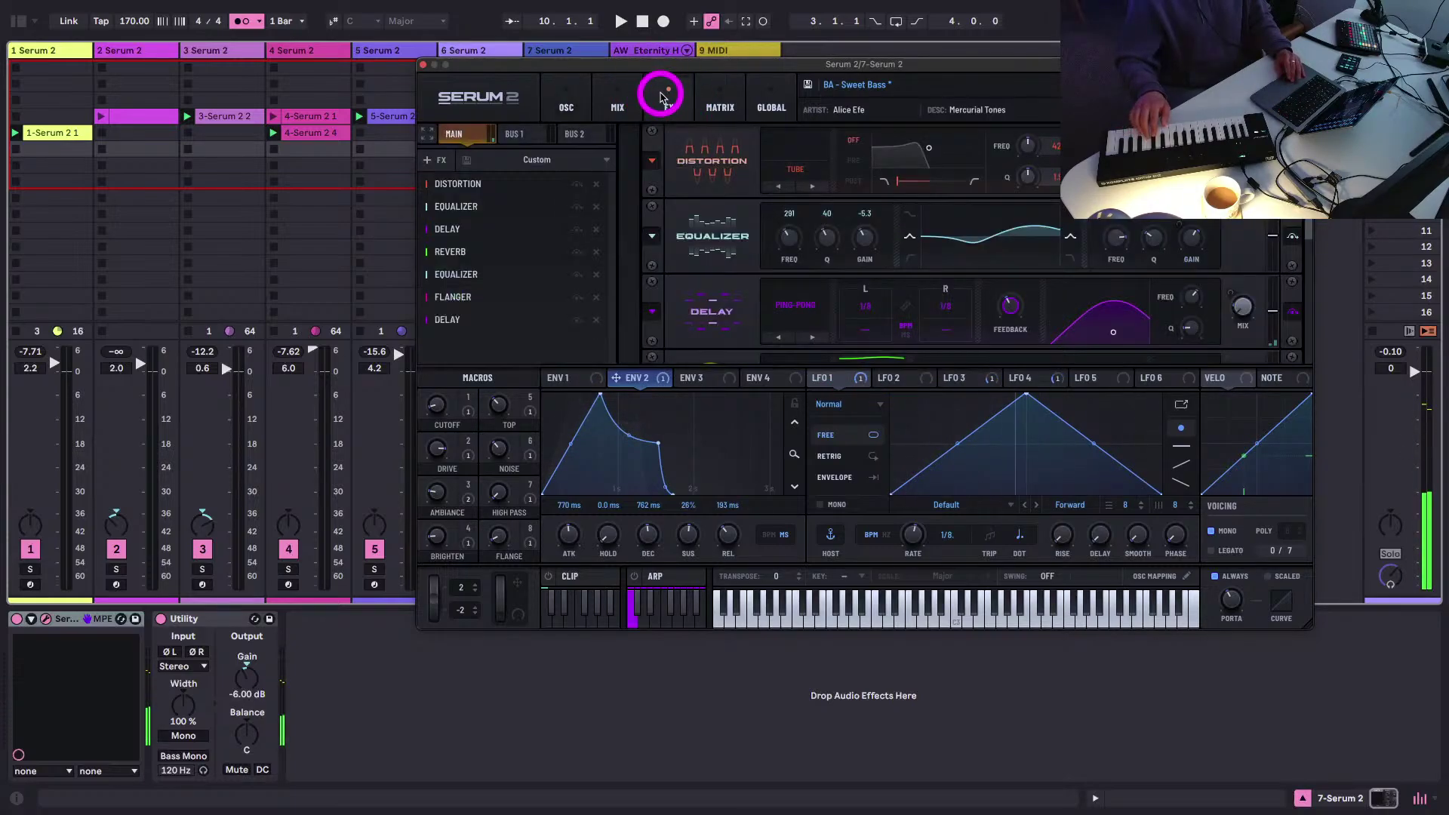
left_click(451, 251)
scroll(670, 309, "down", 2)
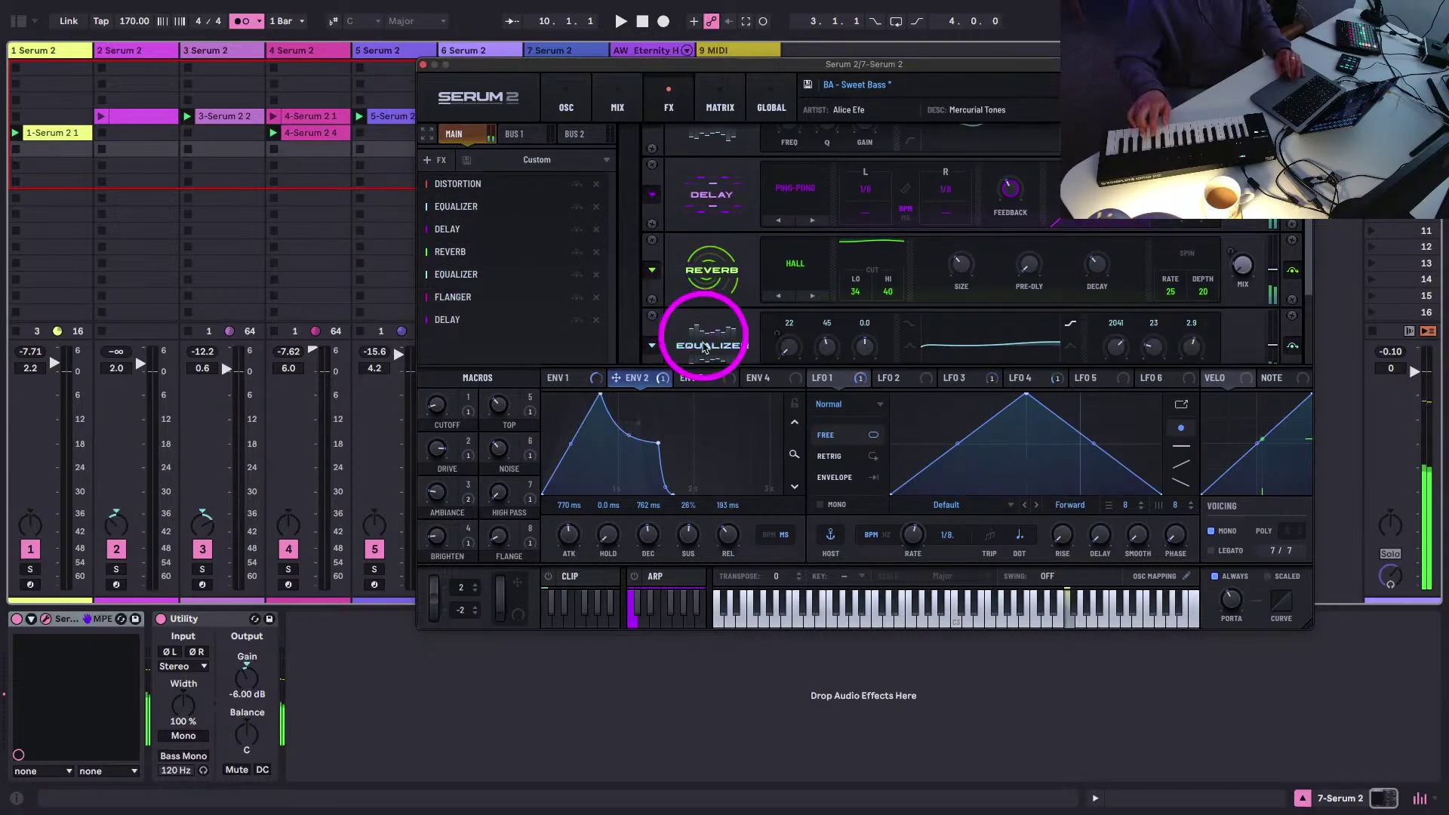
left_click_drag(1241, 268, 1241, 264)
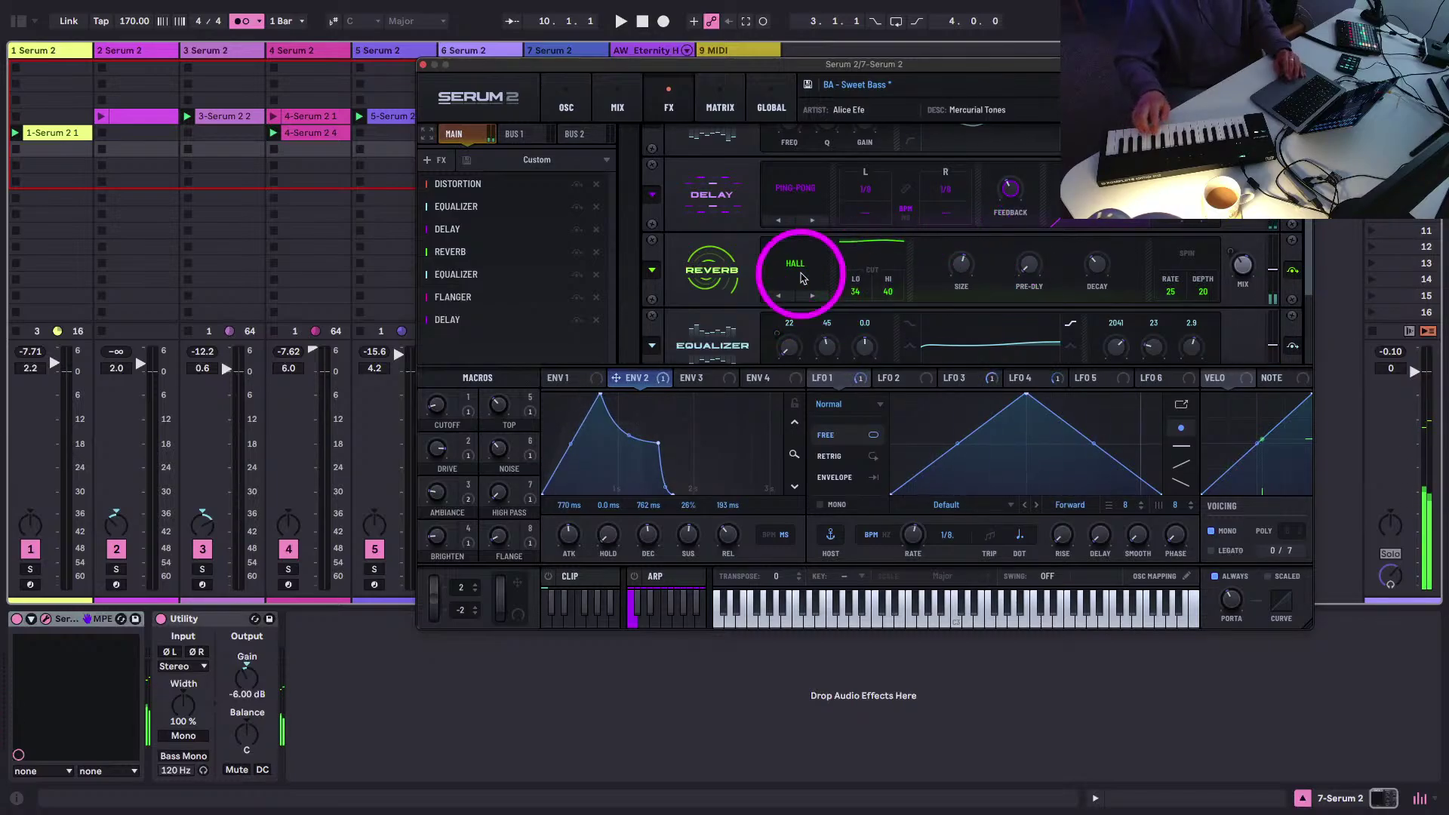
left_click_drag(1241, 276, 1235, 293)
- Audition the bass with the session clips and set ENV 2's attack to about 1.10 s
key("space")
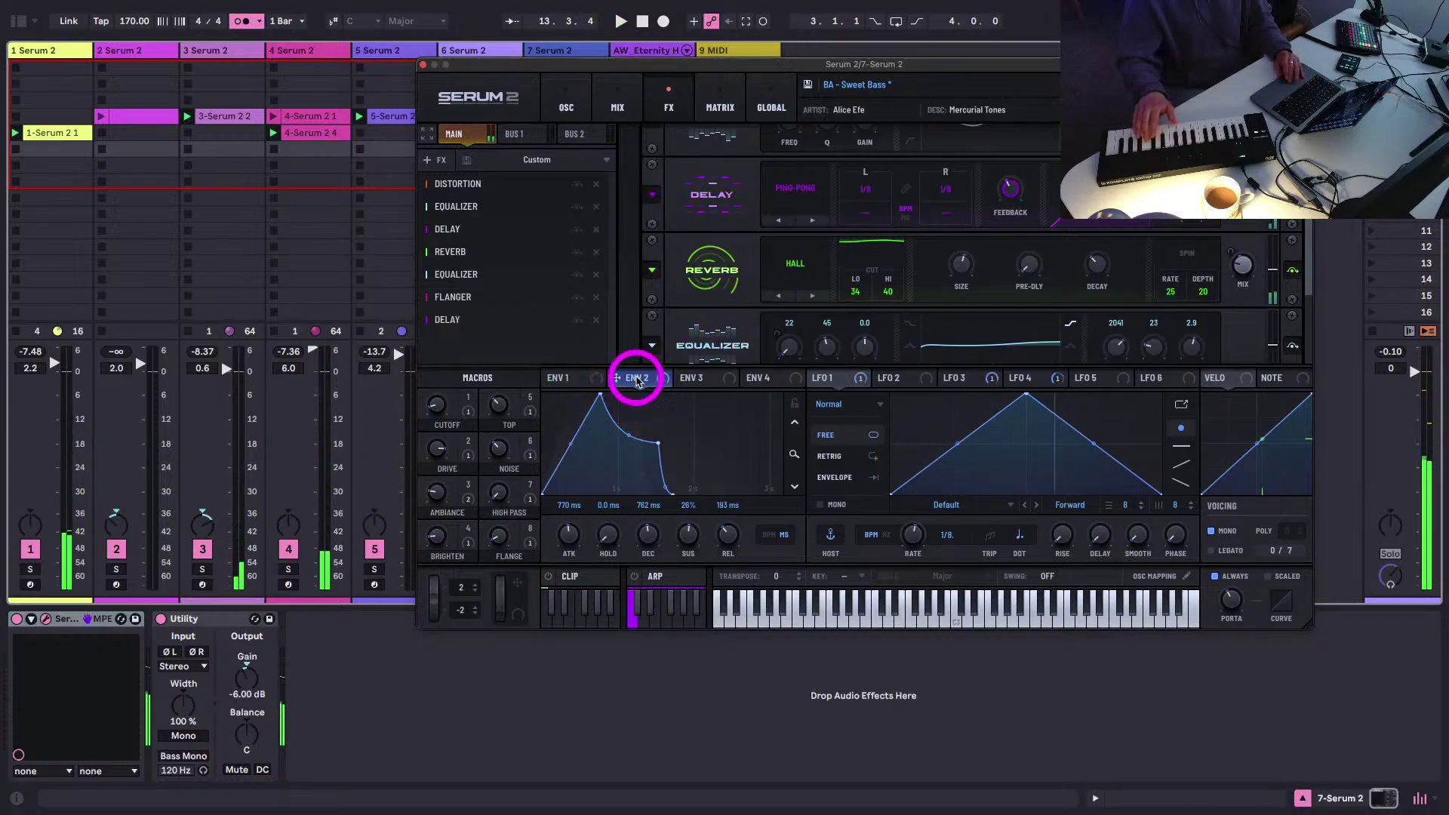
left_click_drag(571, 535, 571, 533)
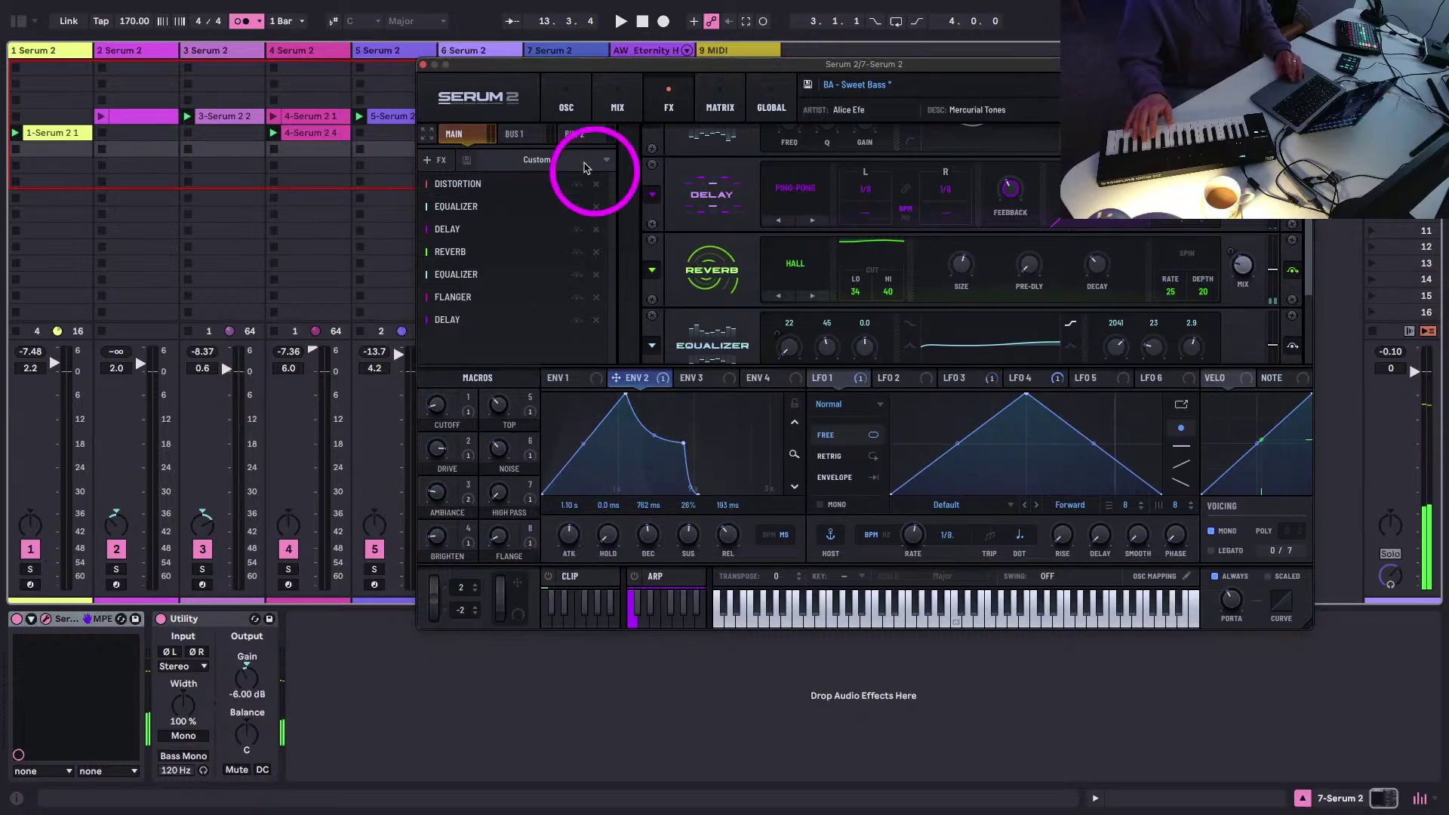
- Check the preset's modulation matrix and effects chain, and lower the Cutoff macro while raising the Top macro
left_click(563, 104)
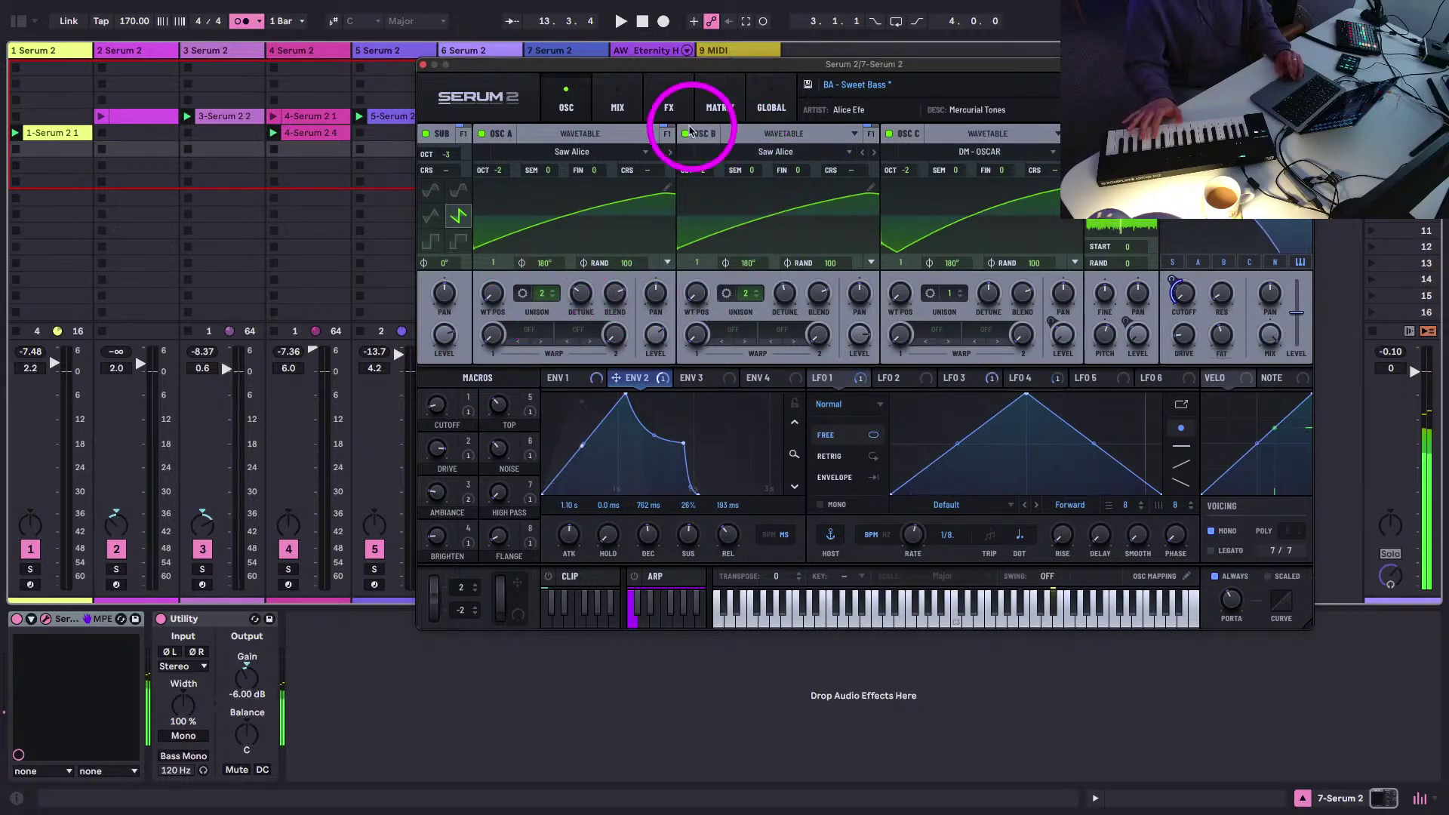
left_click(705, 98)
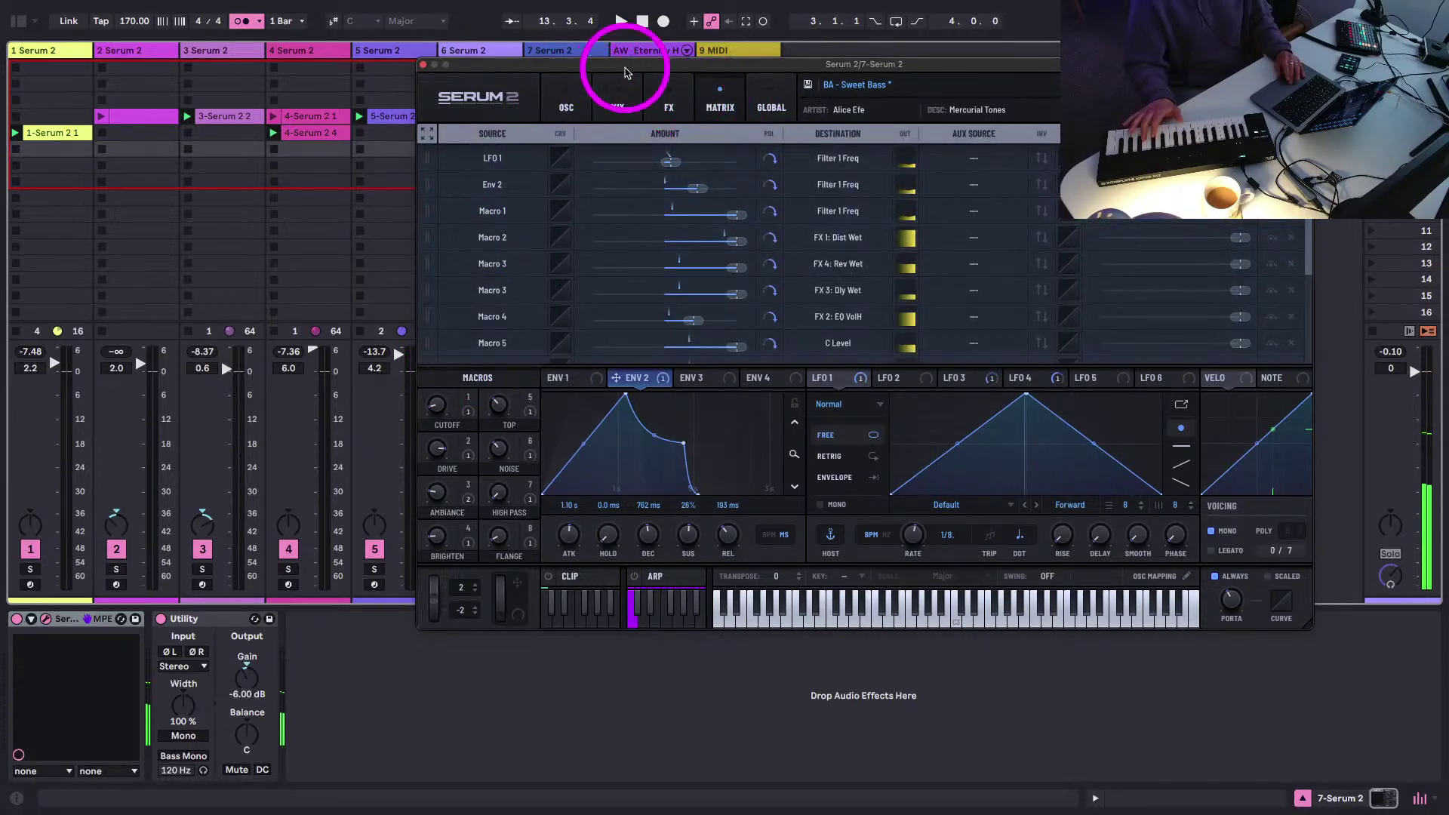
left_click(616, 95)
left_click(671, 100)
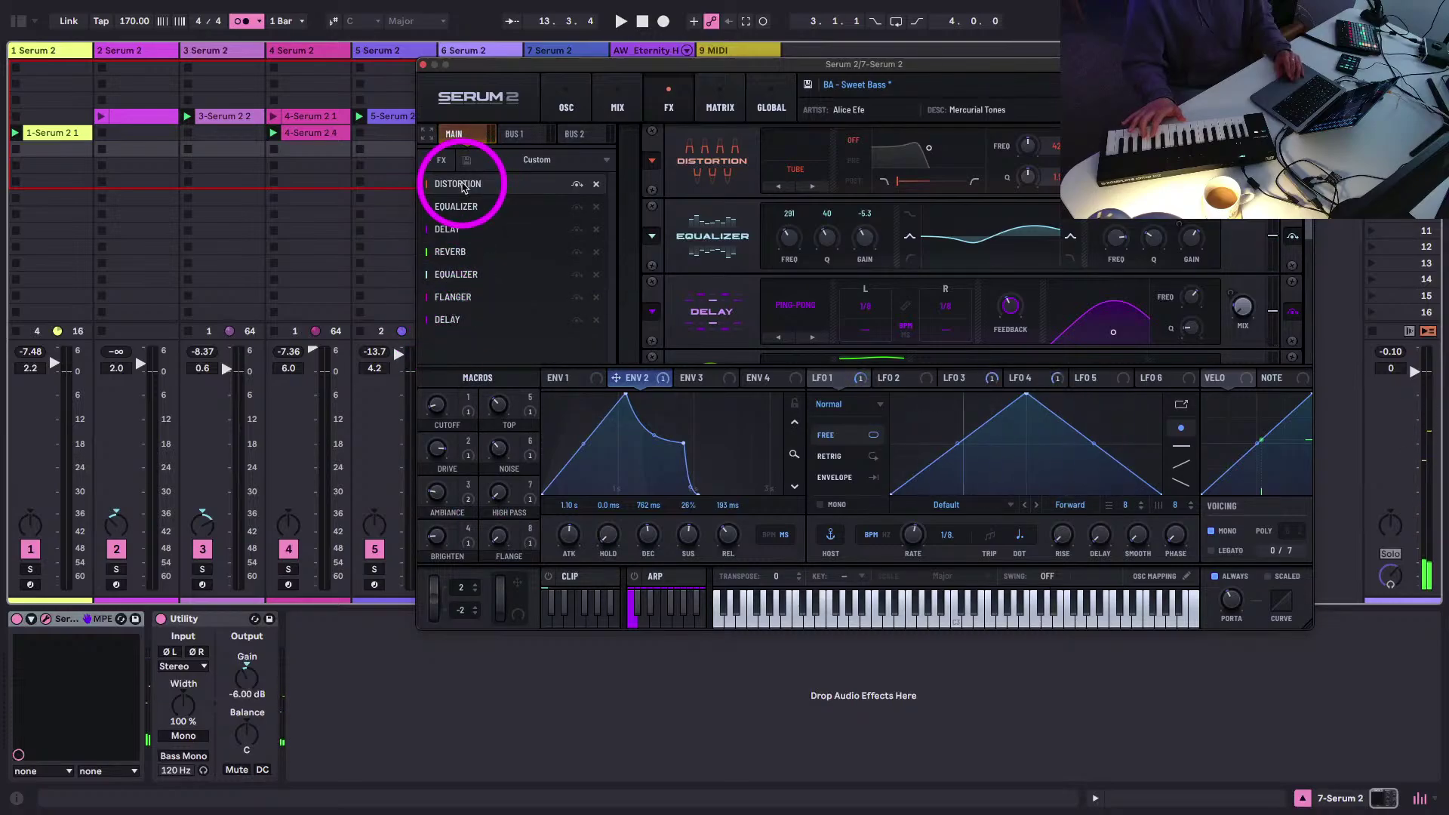
scroll(717, 249, "down", 5)
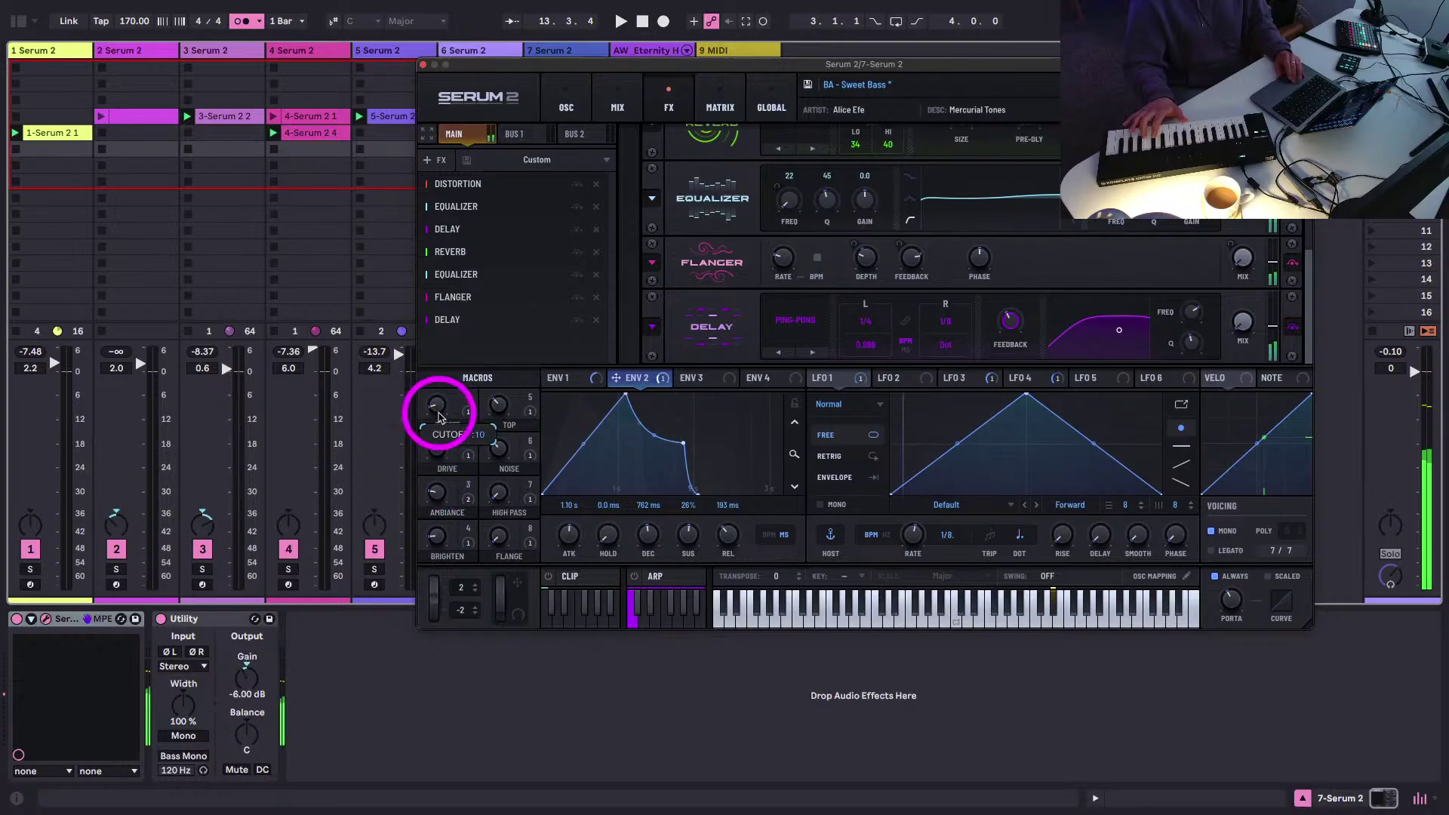
left_click_drag(438, 416, 444, 474)
left_click_drag(498, 408, 492, 383)
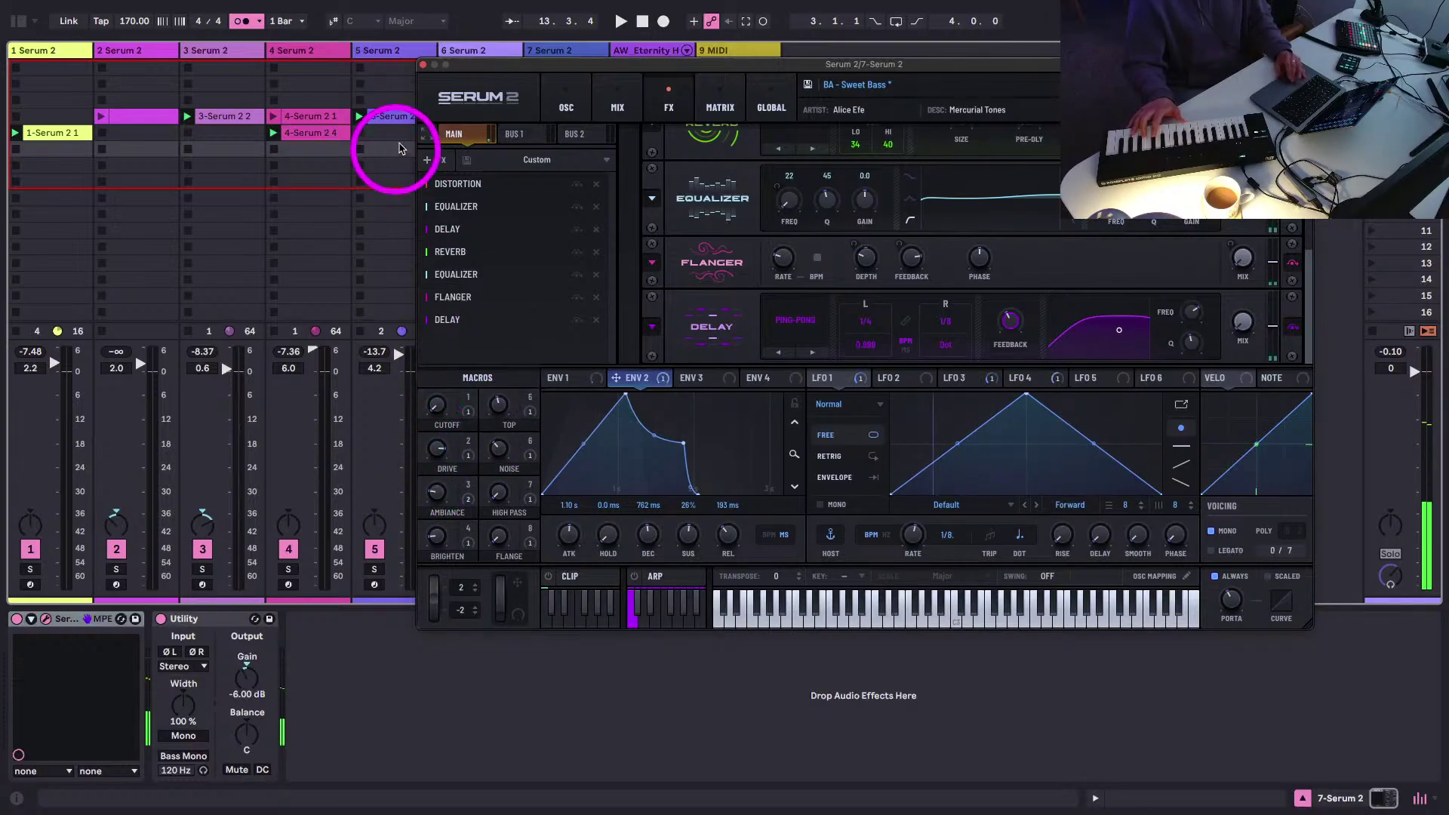
- Close the synth window and set track 7's Utility gain to -2.78 dB, auditioning with the session clips
left_click(424, 66)
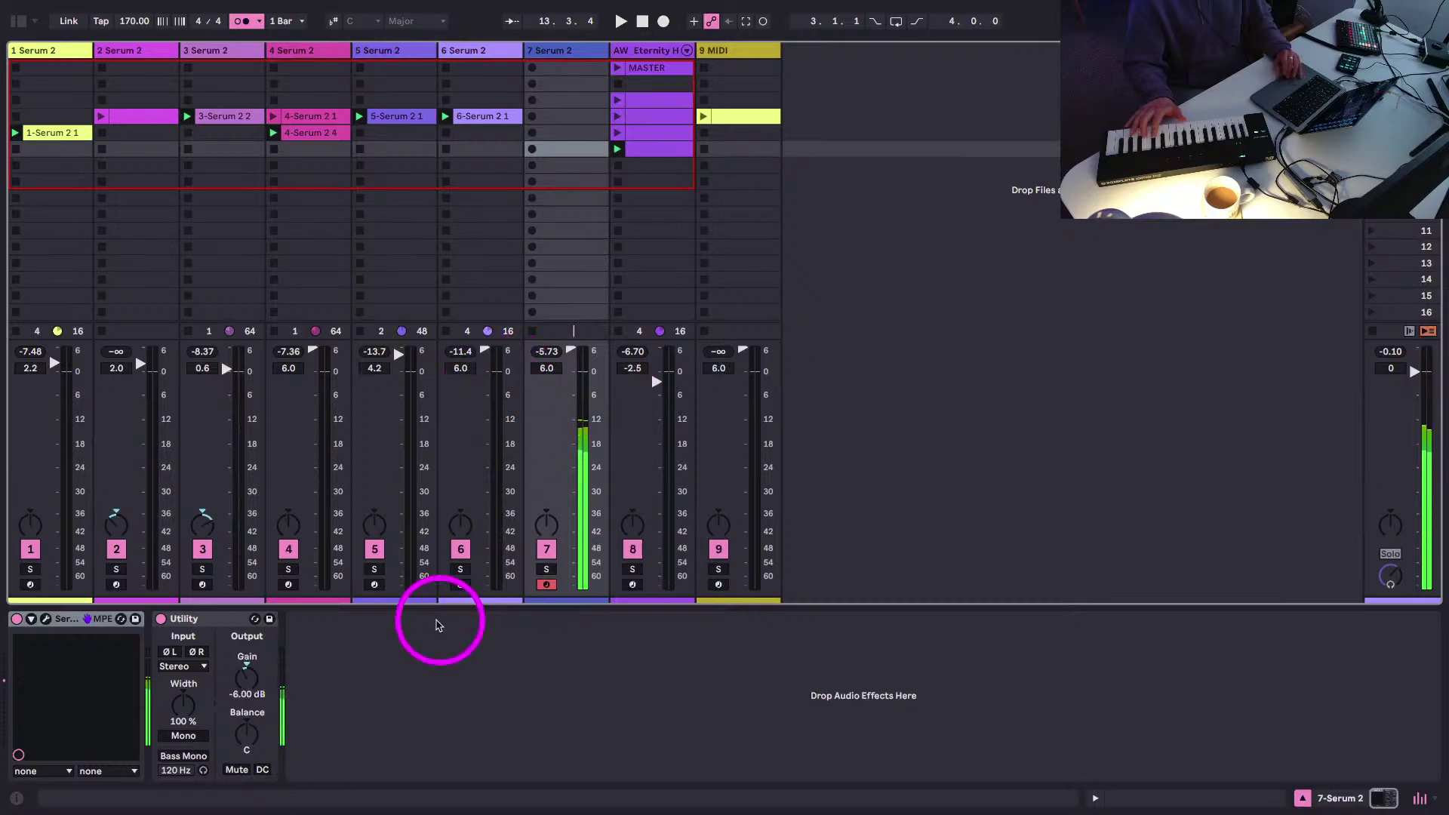
left_click_drag(249, 682, 254, 679)
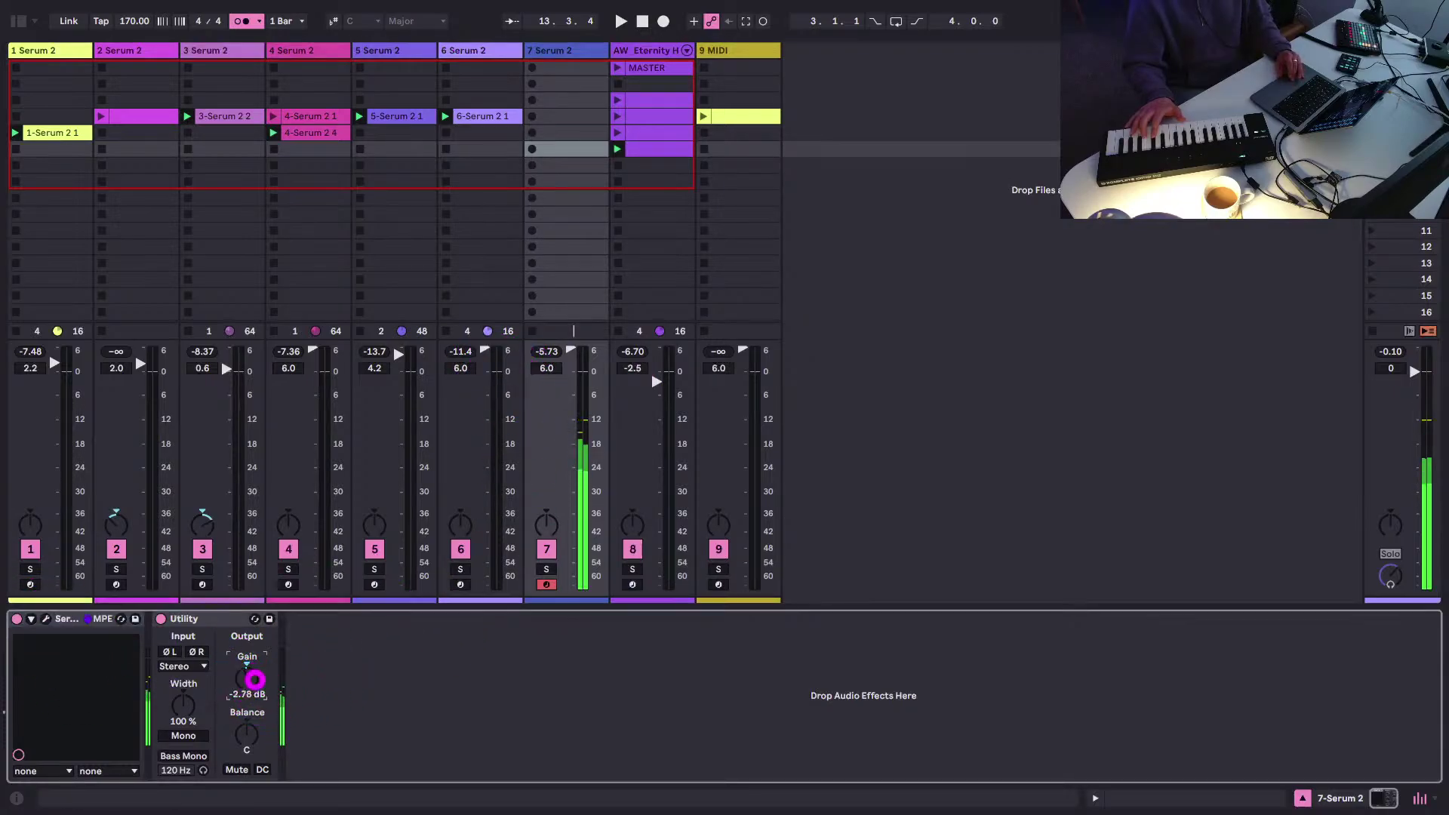
key("space")
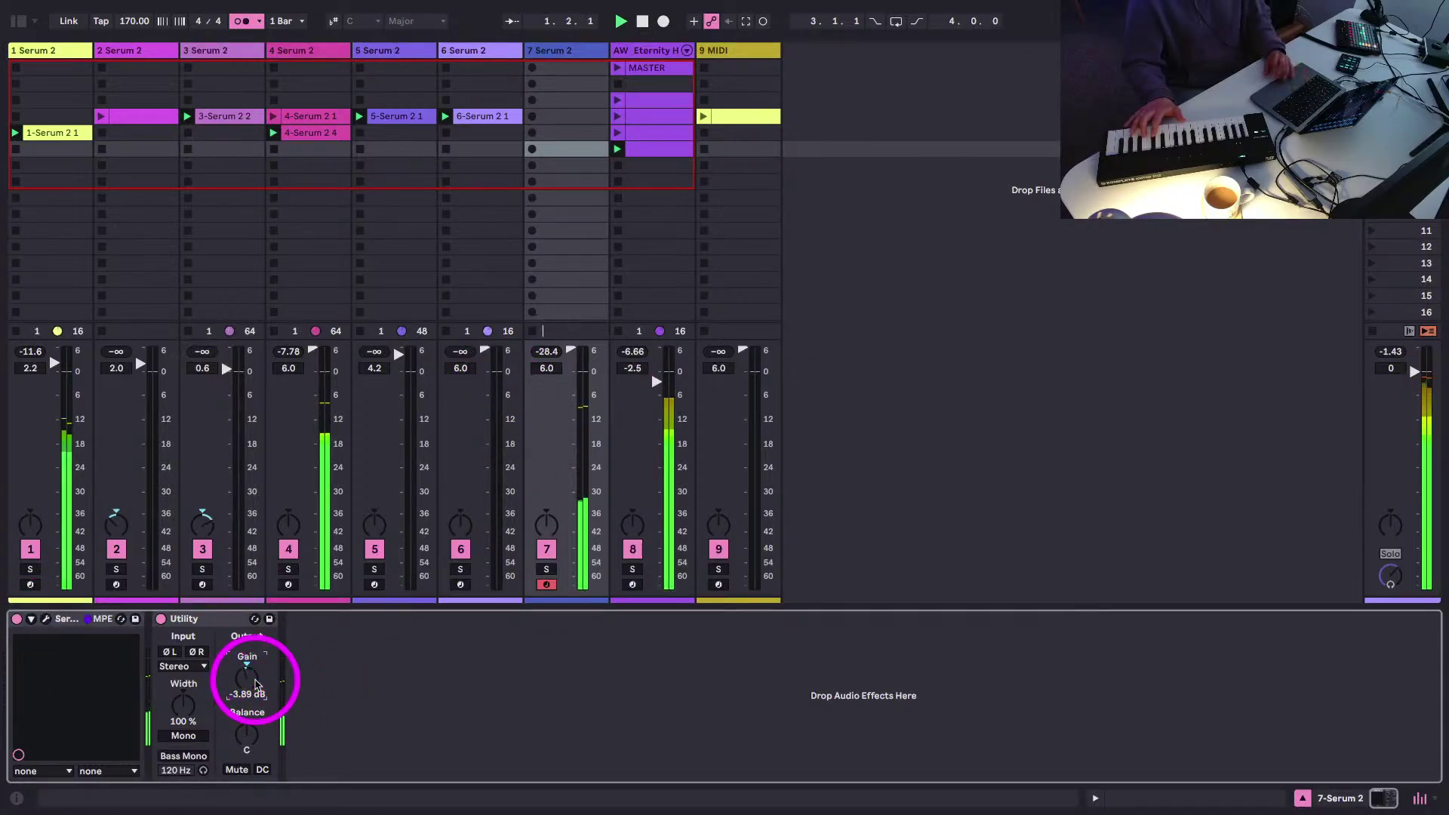
left_click_drag(255, 682, 253, 681)
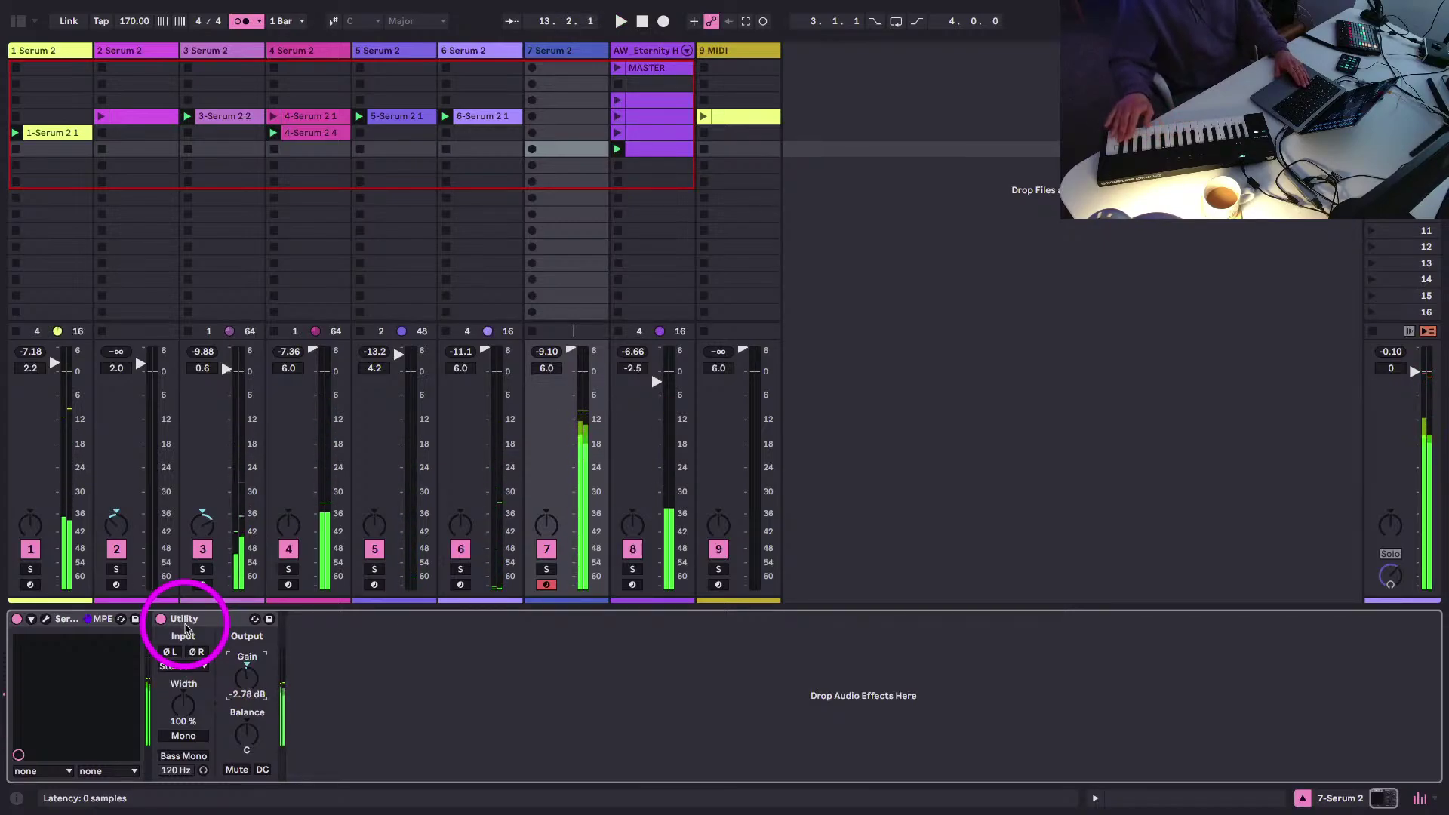
- Reopen track 7's Serum 2 window during playback and set ENV 2's decay to about 1.34 s and attack to about 1.33 s
key("space")
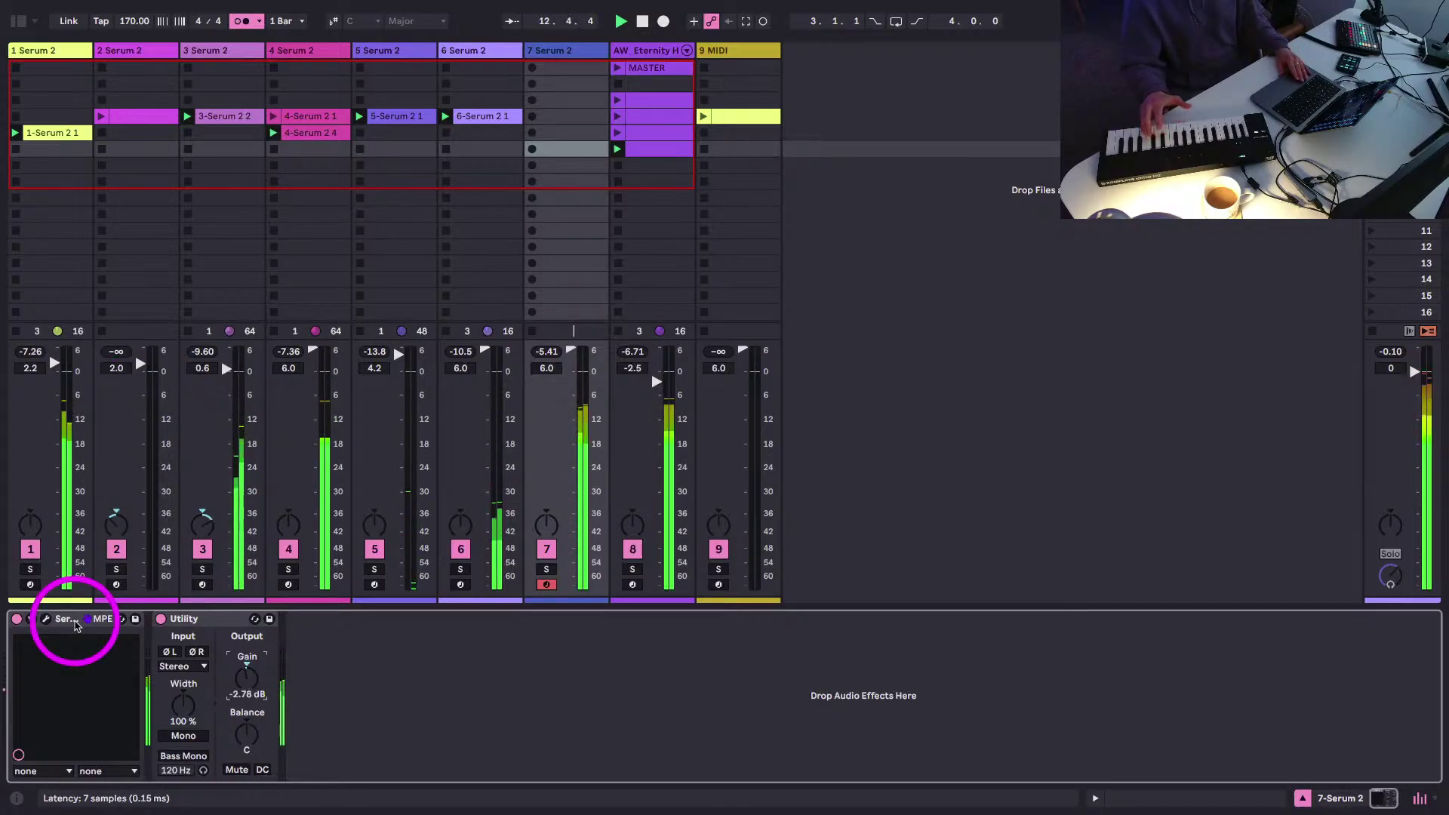
left_click(46, 621)
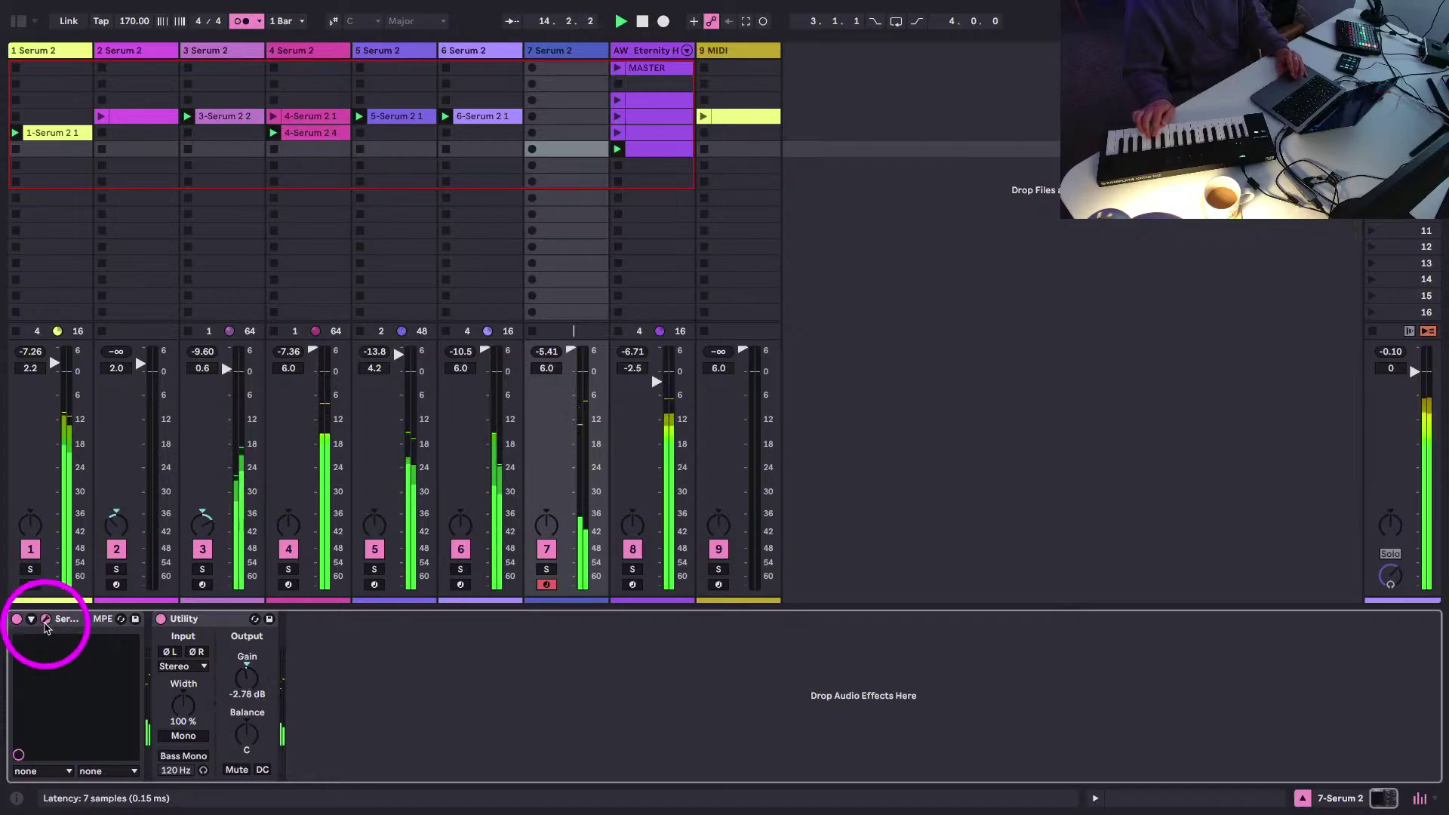
left_click_drag(957, 561, 416, 113)
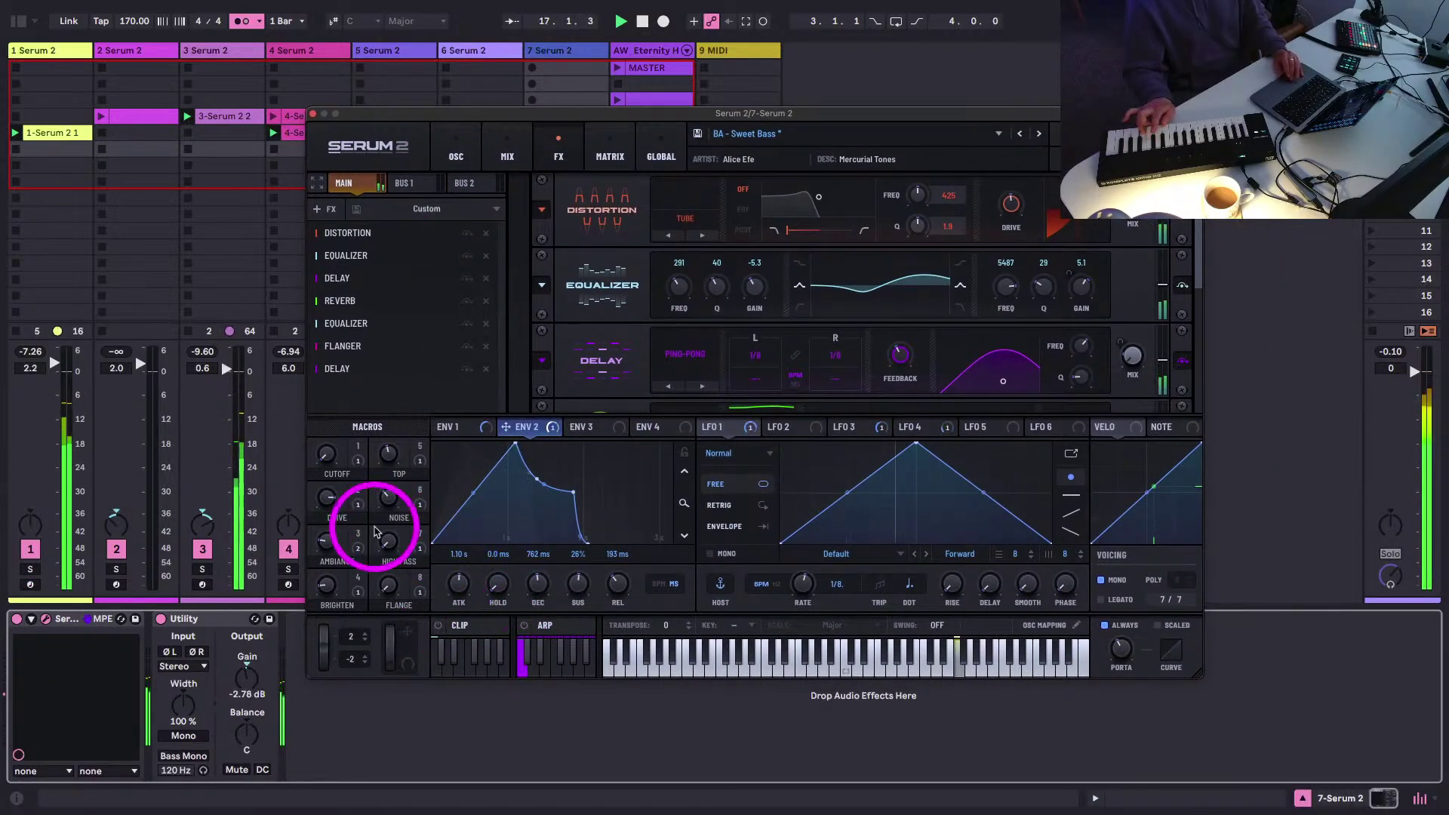
left_click_drag(534, 586, 534, 582)
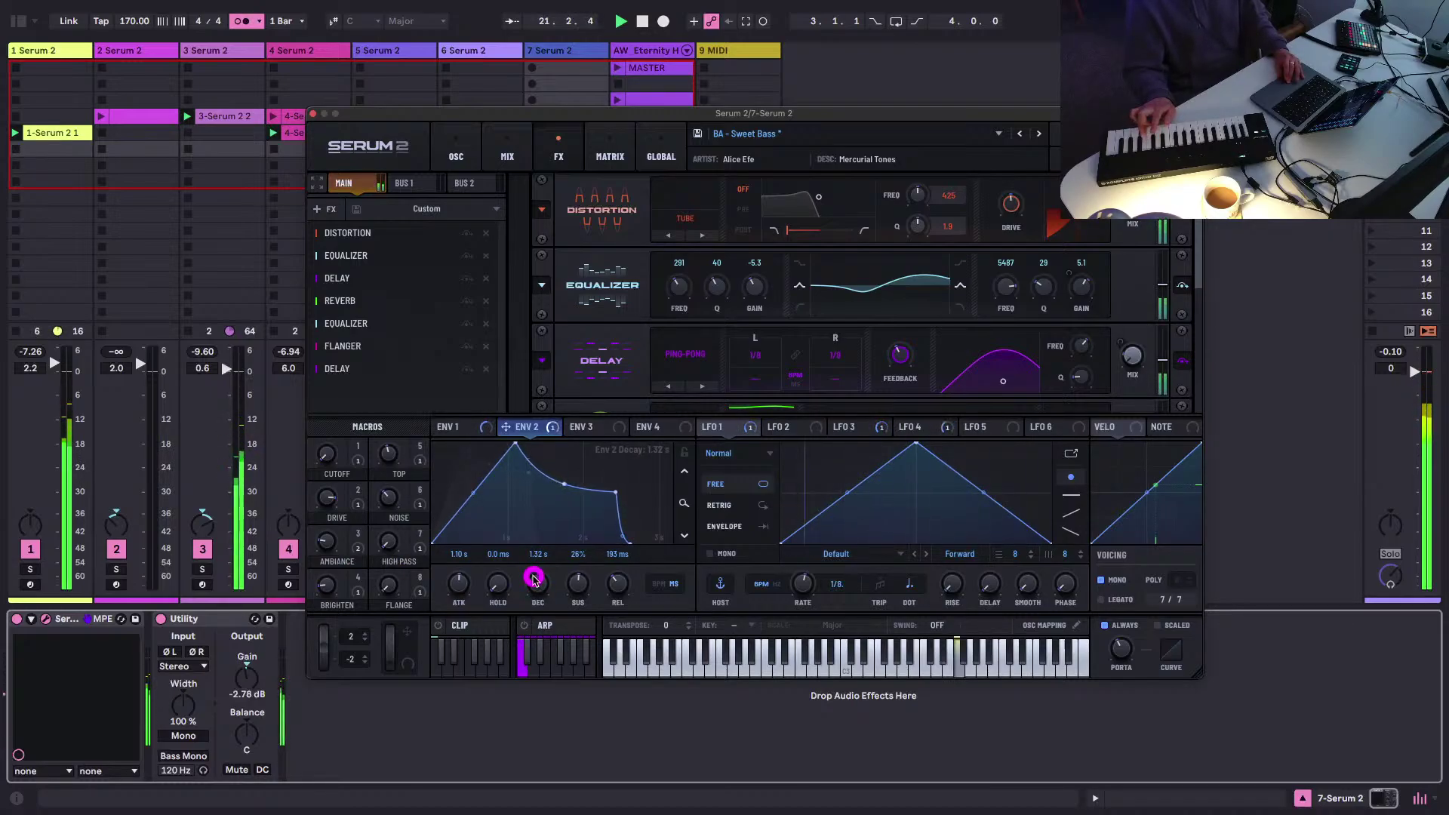
left_click_drag(533, 579, 533, 576)
left_click_drag(446, 582, 448, 584)
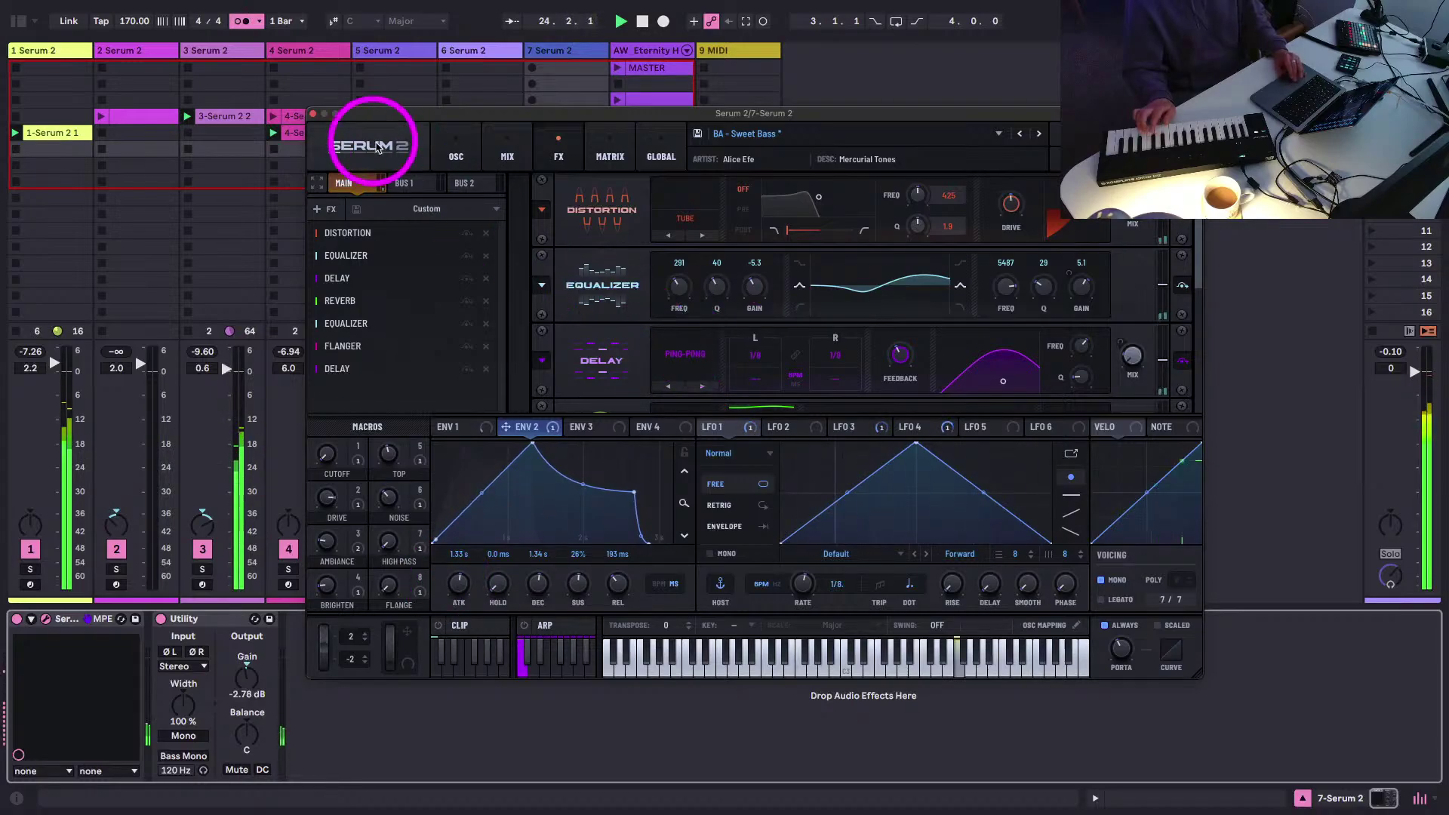
- Show LFO 3, and in the modulation matrix reduce LFO 1's amount on Filter 1 Freq to about zero
left_click(455, 155)
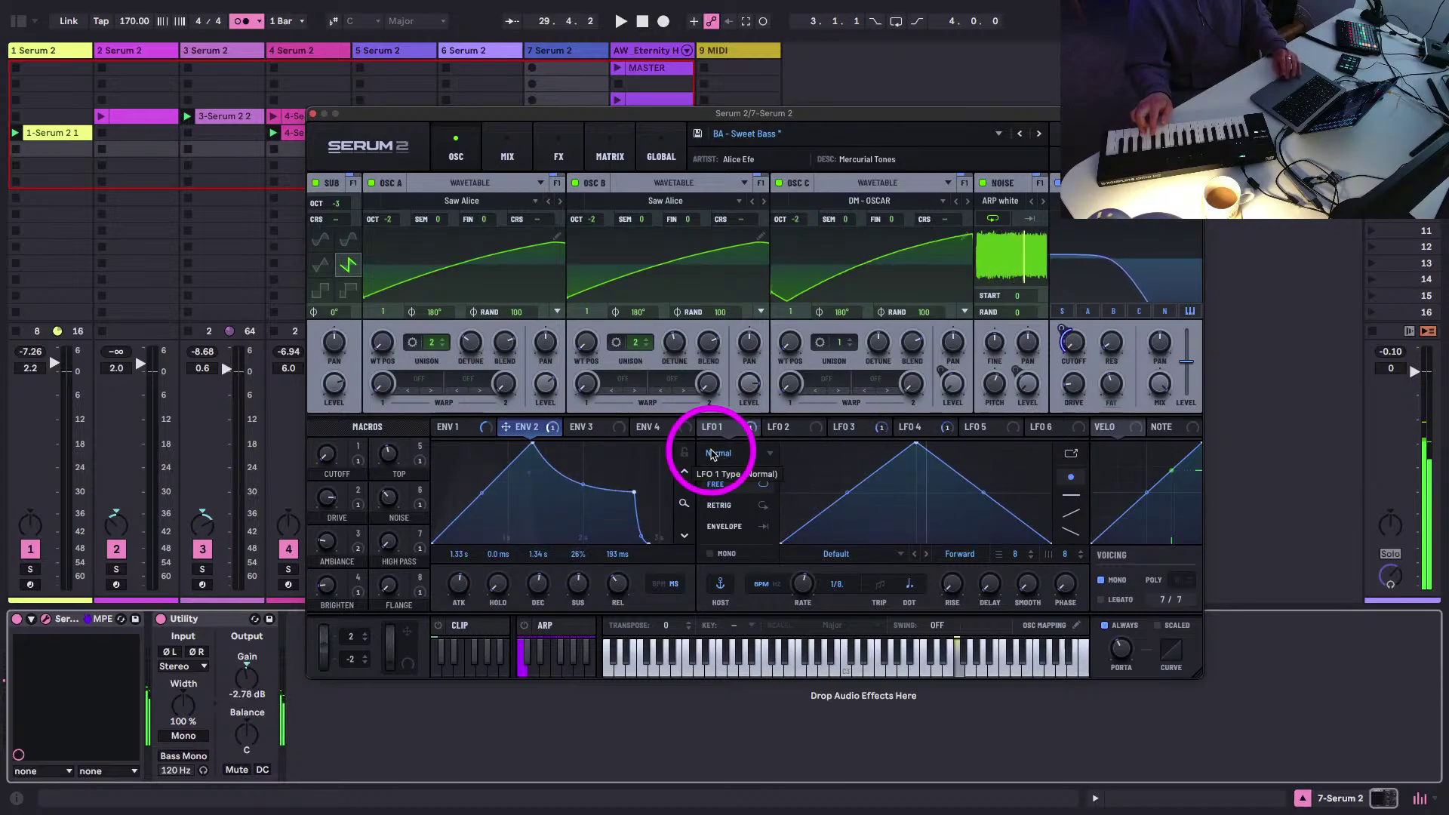
left_click(854, 428)
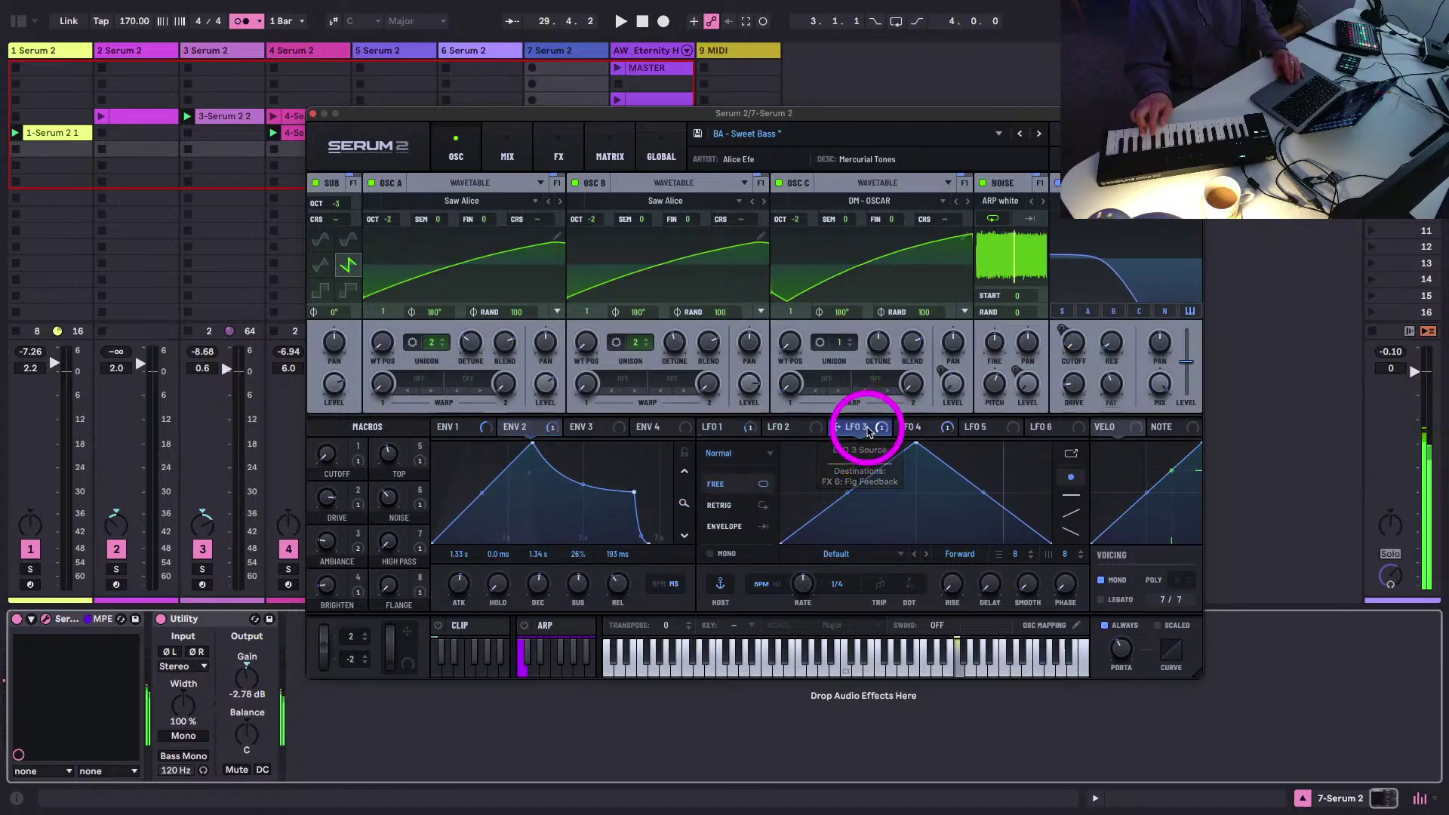
left_click(558, 156)
left_click(509, 153)
left_click(611, 156)
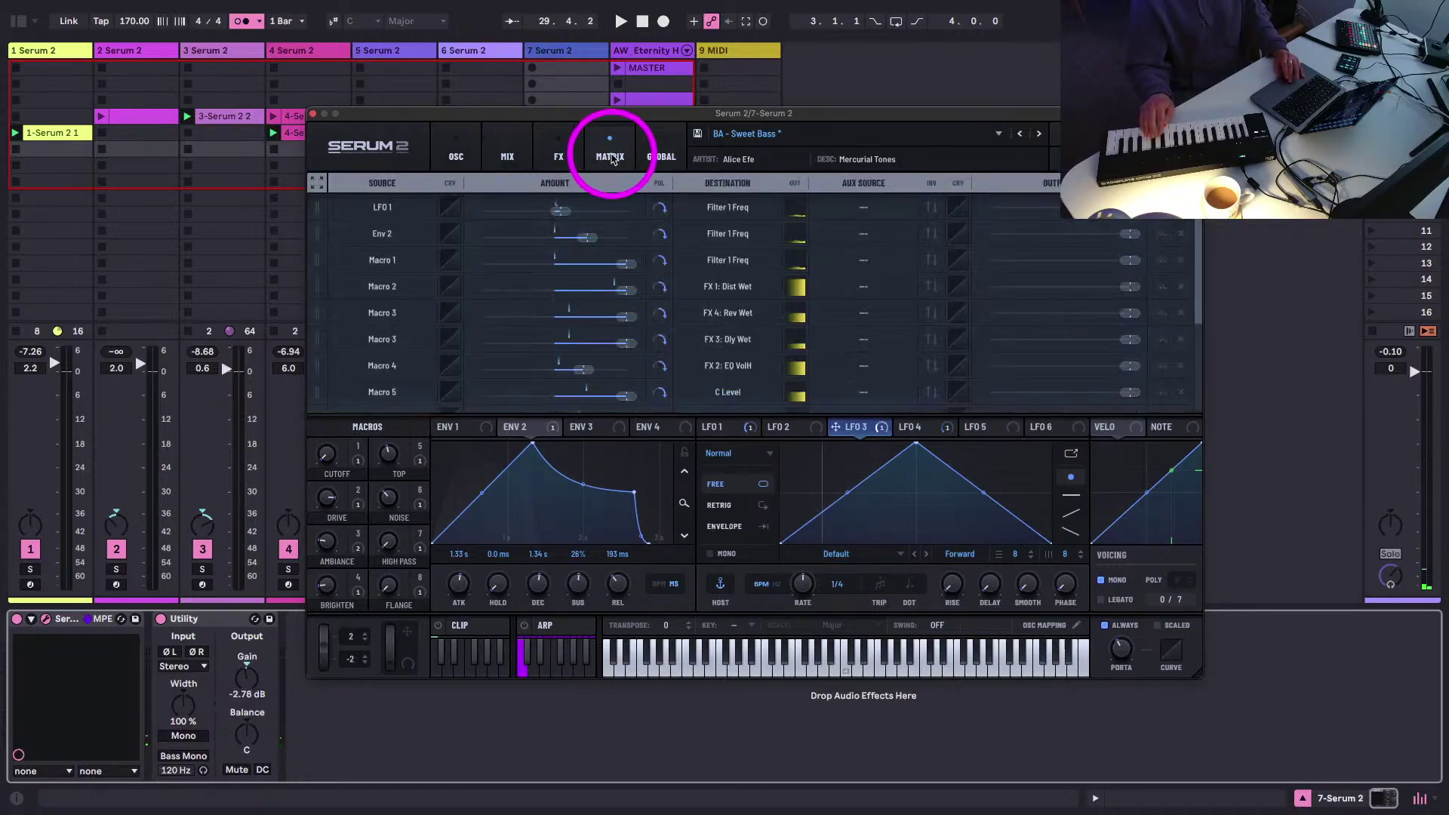
left_click_drag(560, 215, 555, 215)
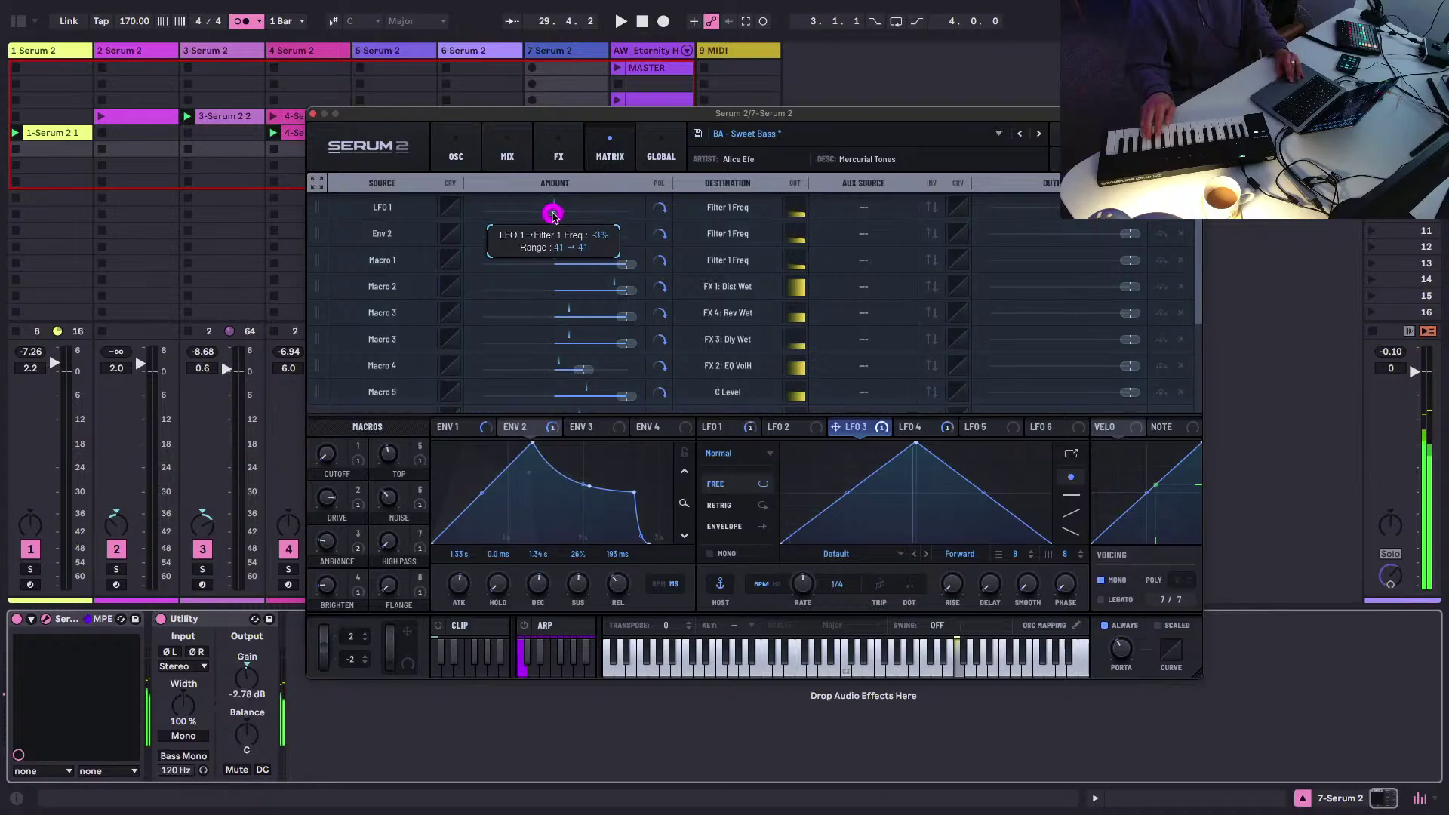
left_click_drag(554, 215, 551, 208)
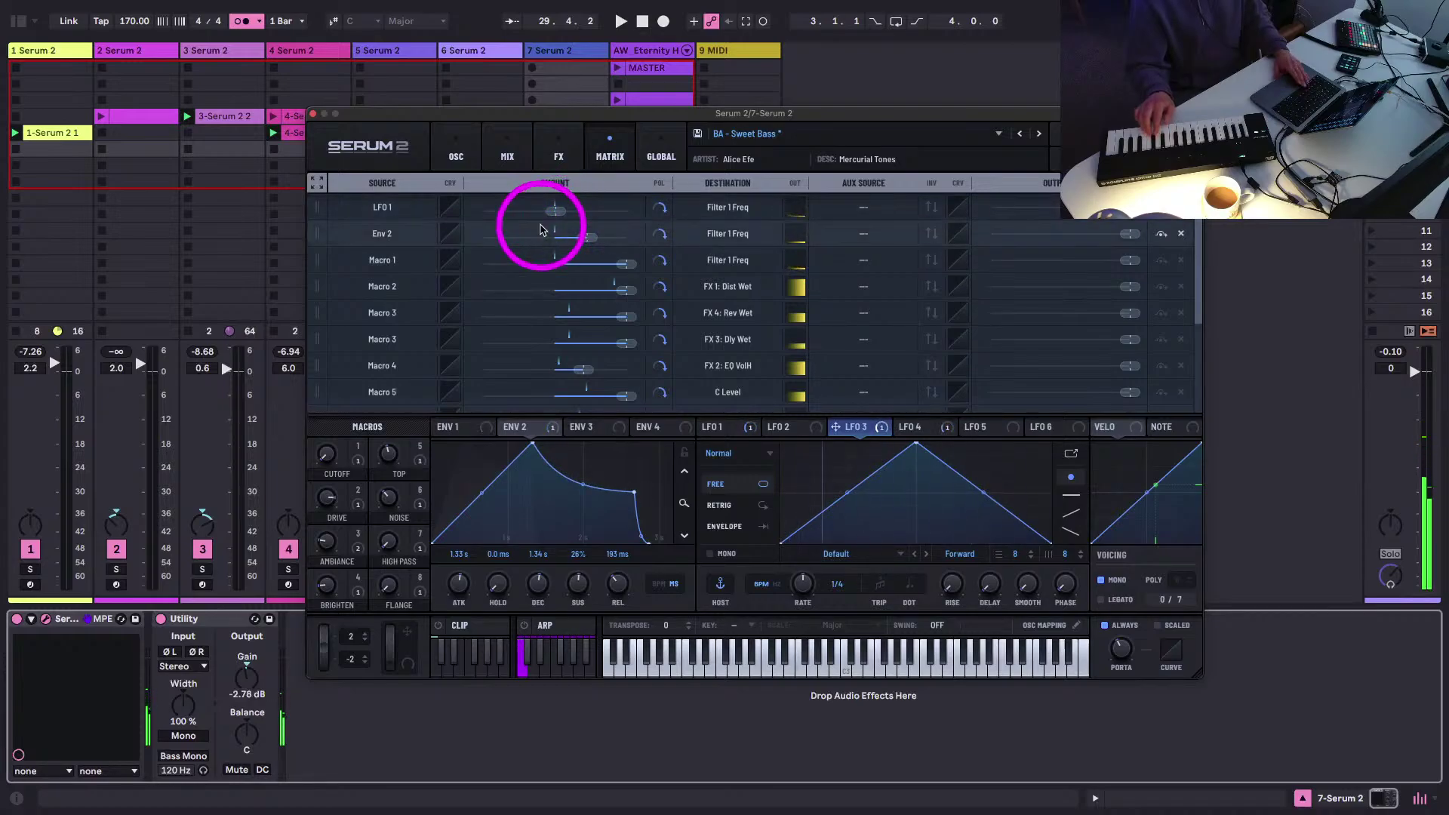
key("space")
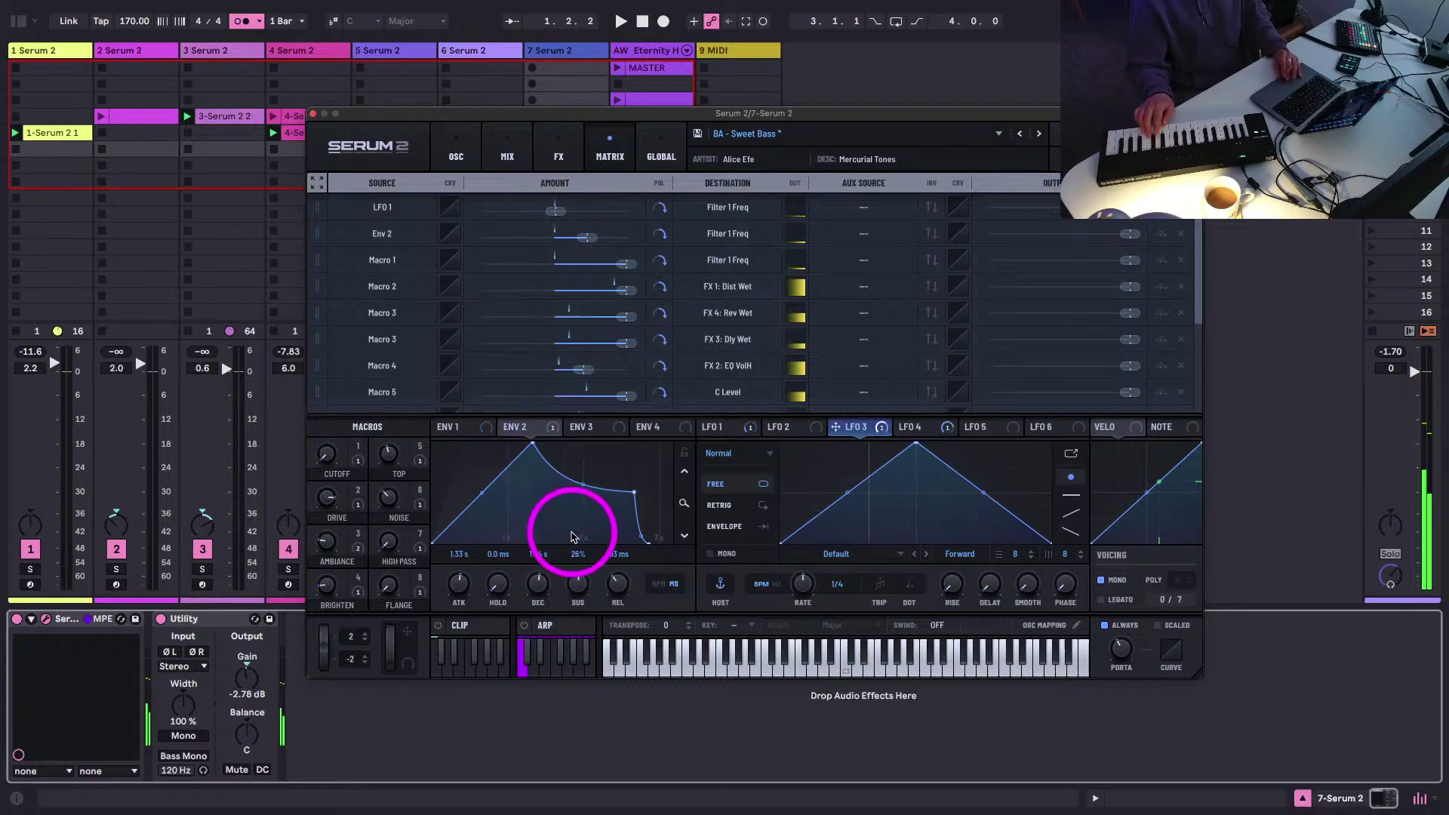
- Straighten ENV 2's decay curve and bend its attack curve inward, and reduce its amount on Filter 1 Freq
left_click_drag(581, 484, 580, 467)
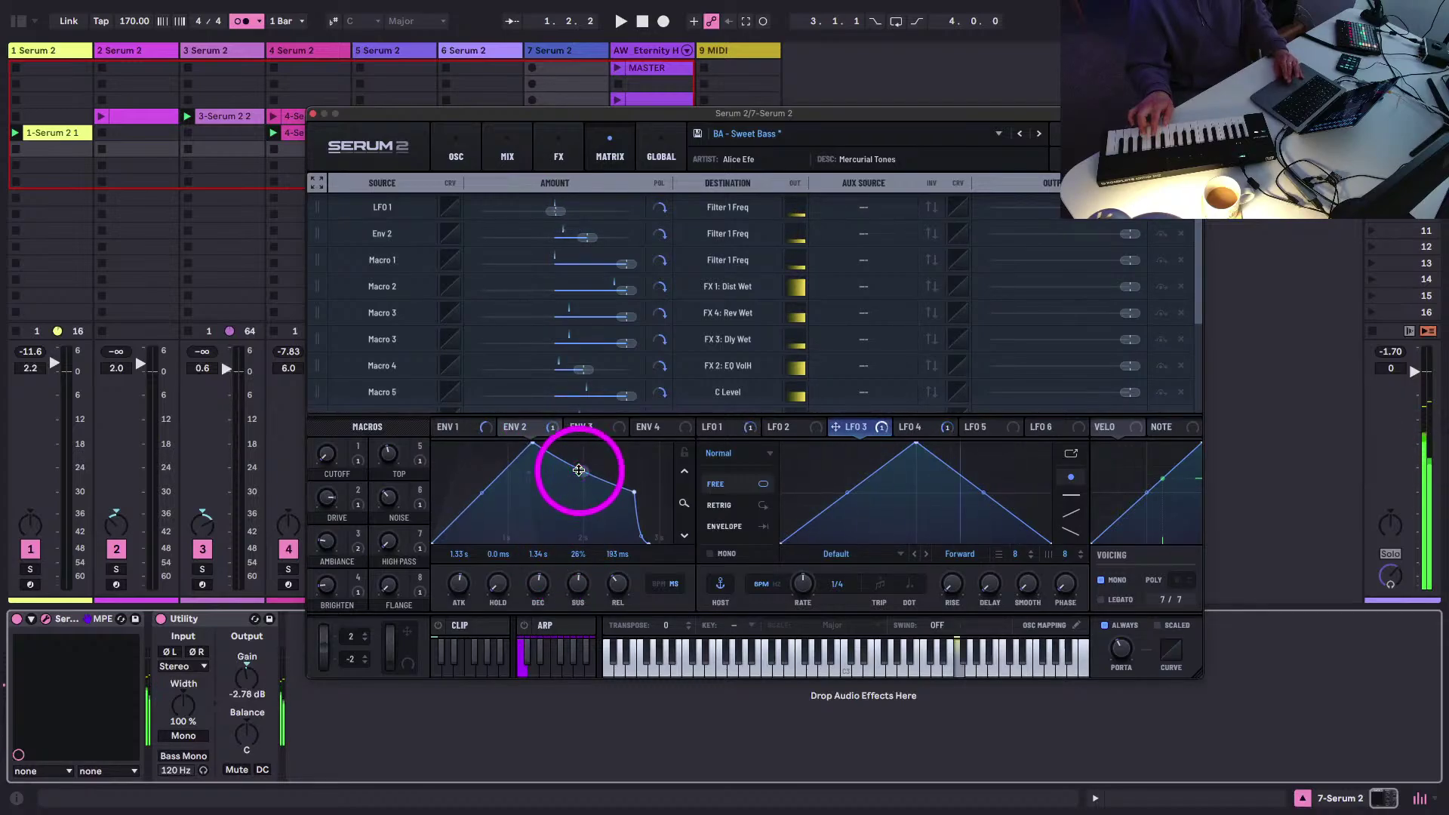
left_click_drag(479, 491, 479, 502)
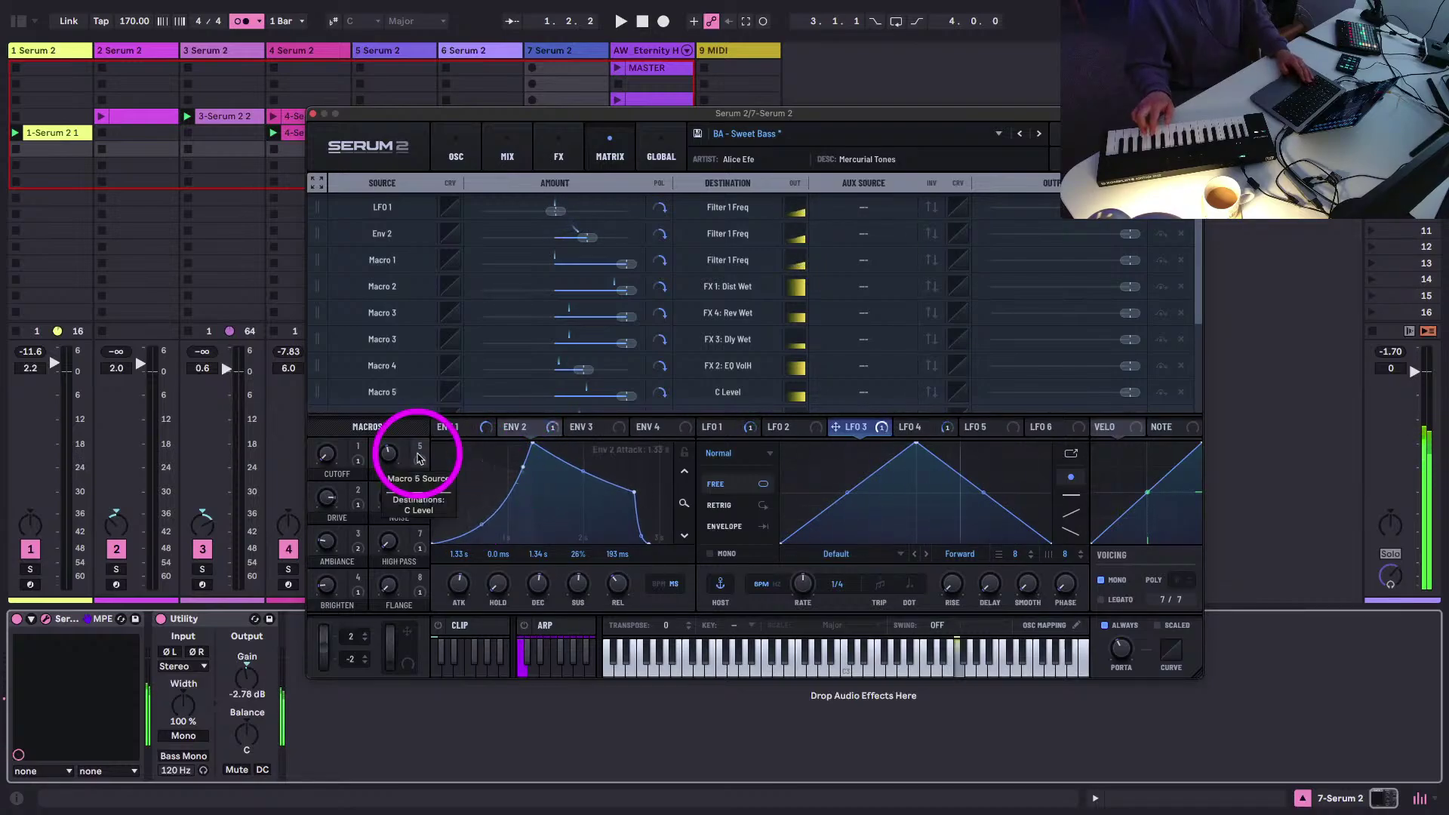
mouse_move(586, 240)
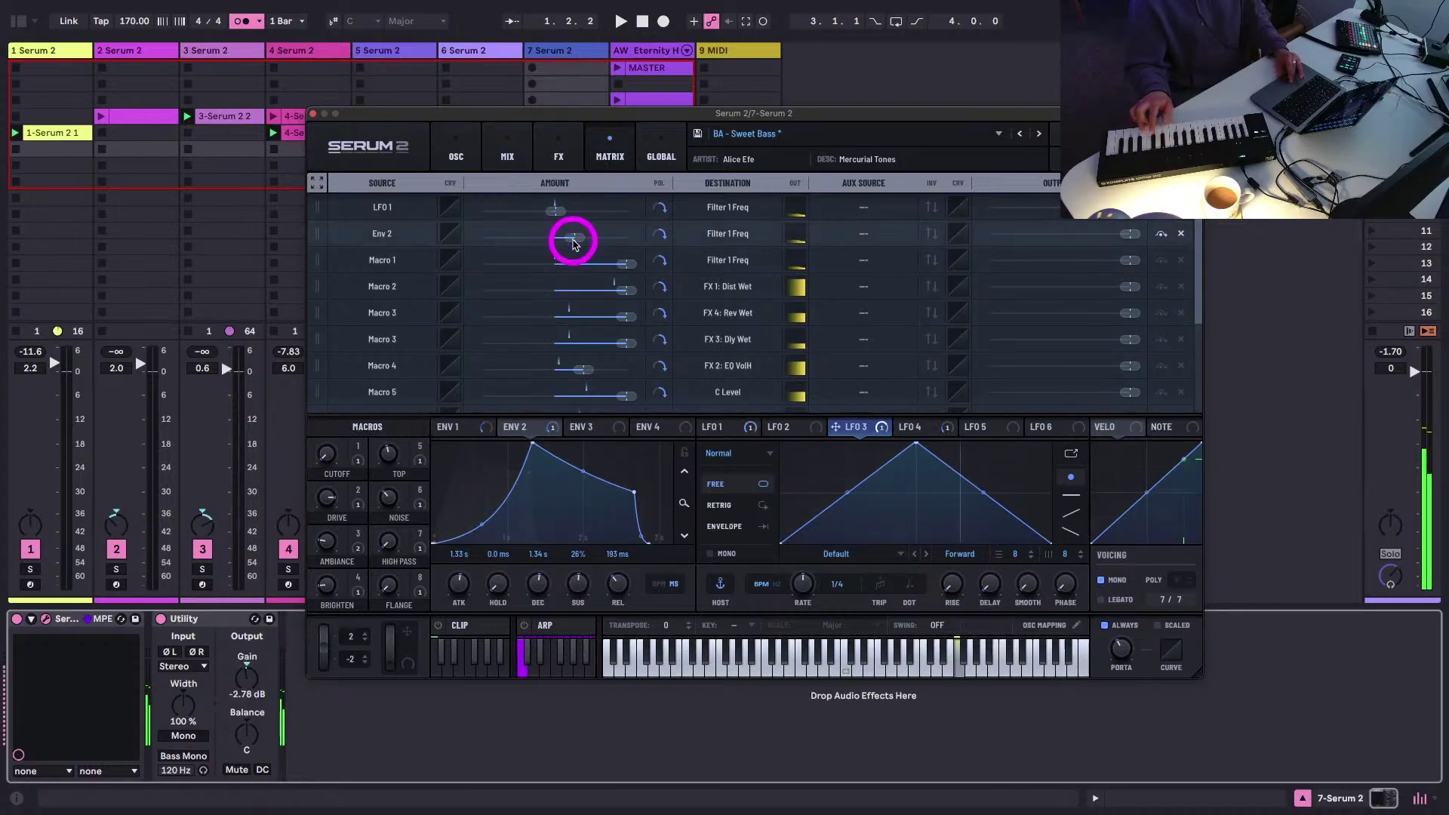
- Add a distortion warp to oscillator A with a raised amount, trying Tube and Soft Clip before settling on Hard Clip
left_click(451, 157)
left_click(417, 380)
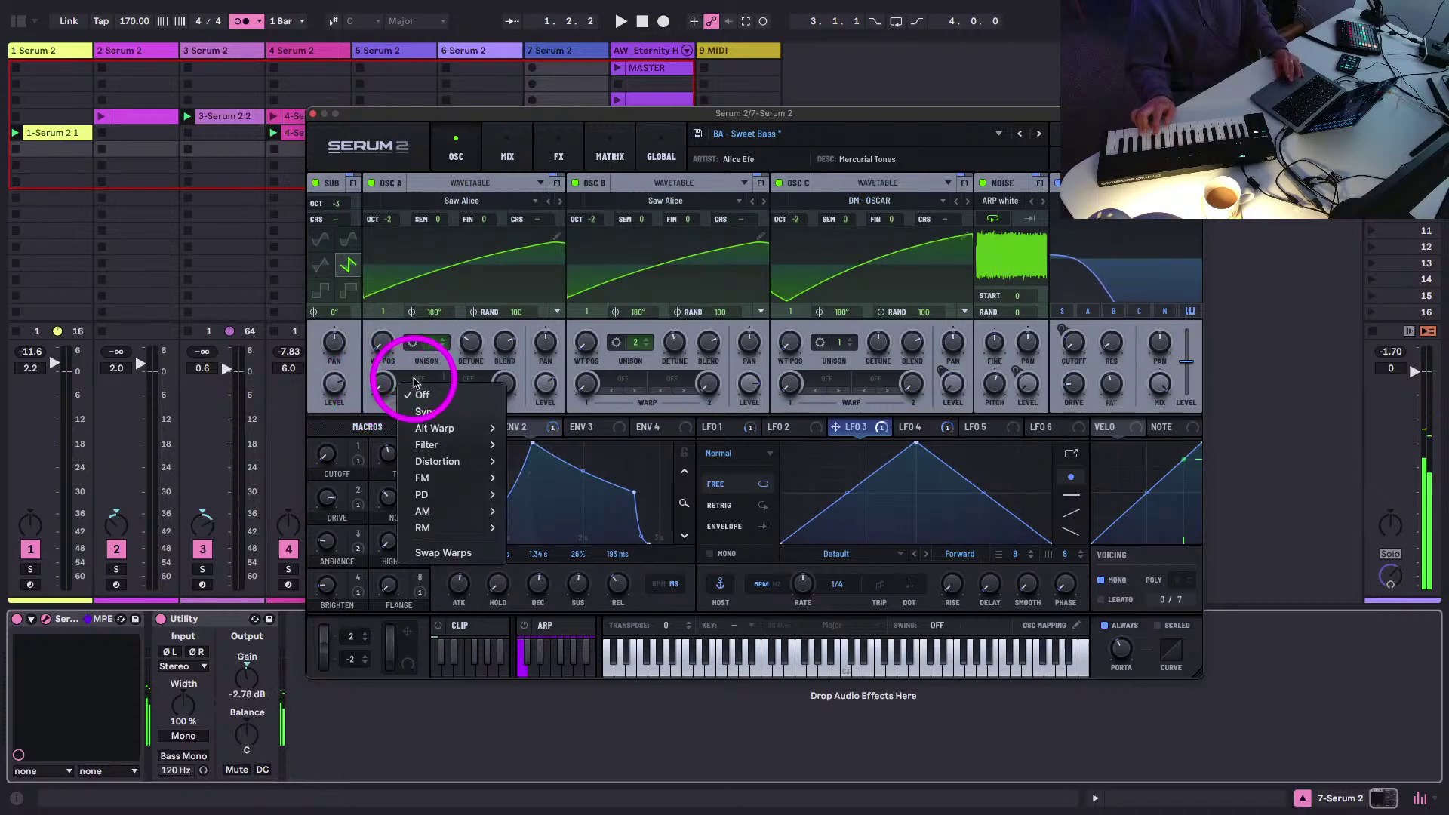
mouse_move(426, 461)
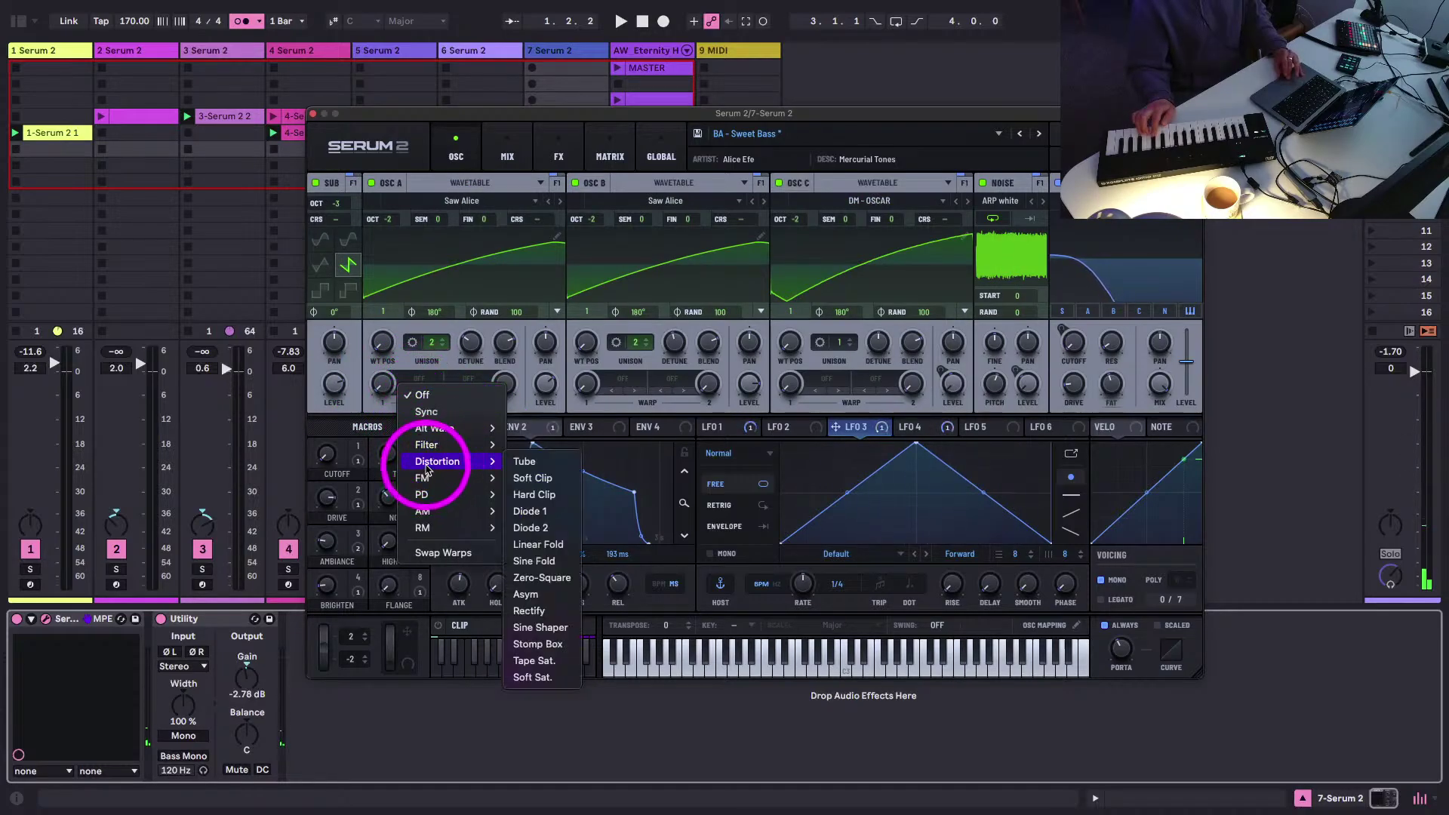
left_click(524, 461)
left_click_drag(381, 382, 385, 267)
left_click(434, 391)
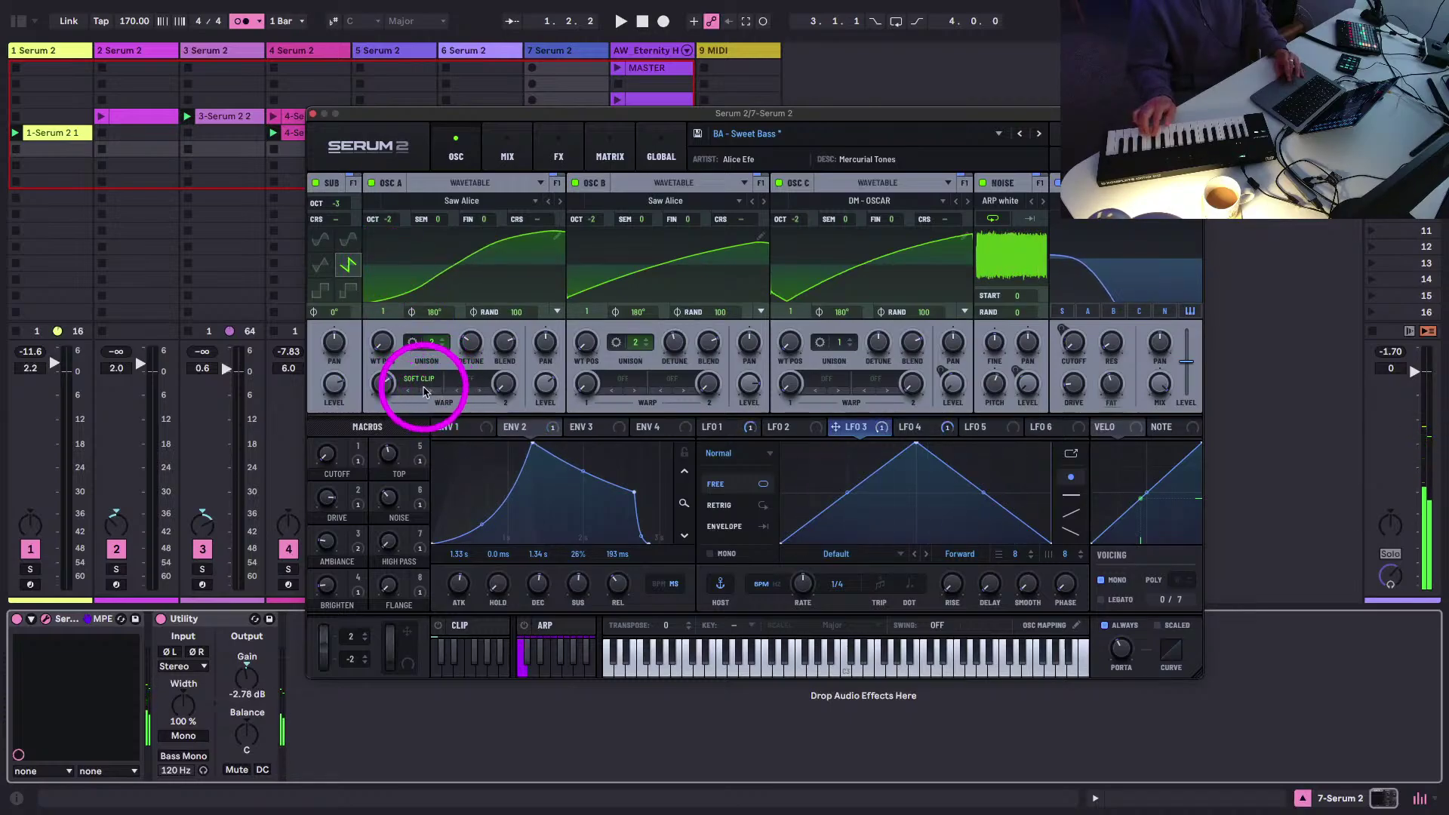
left_click(430, 394)
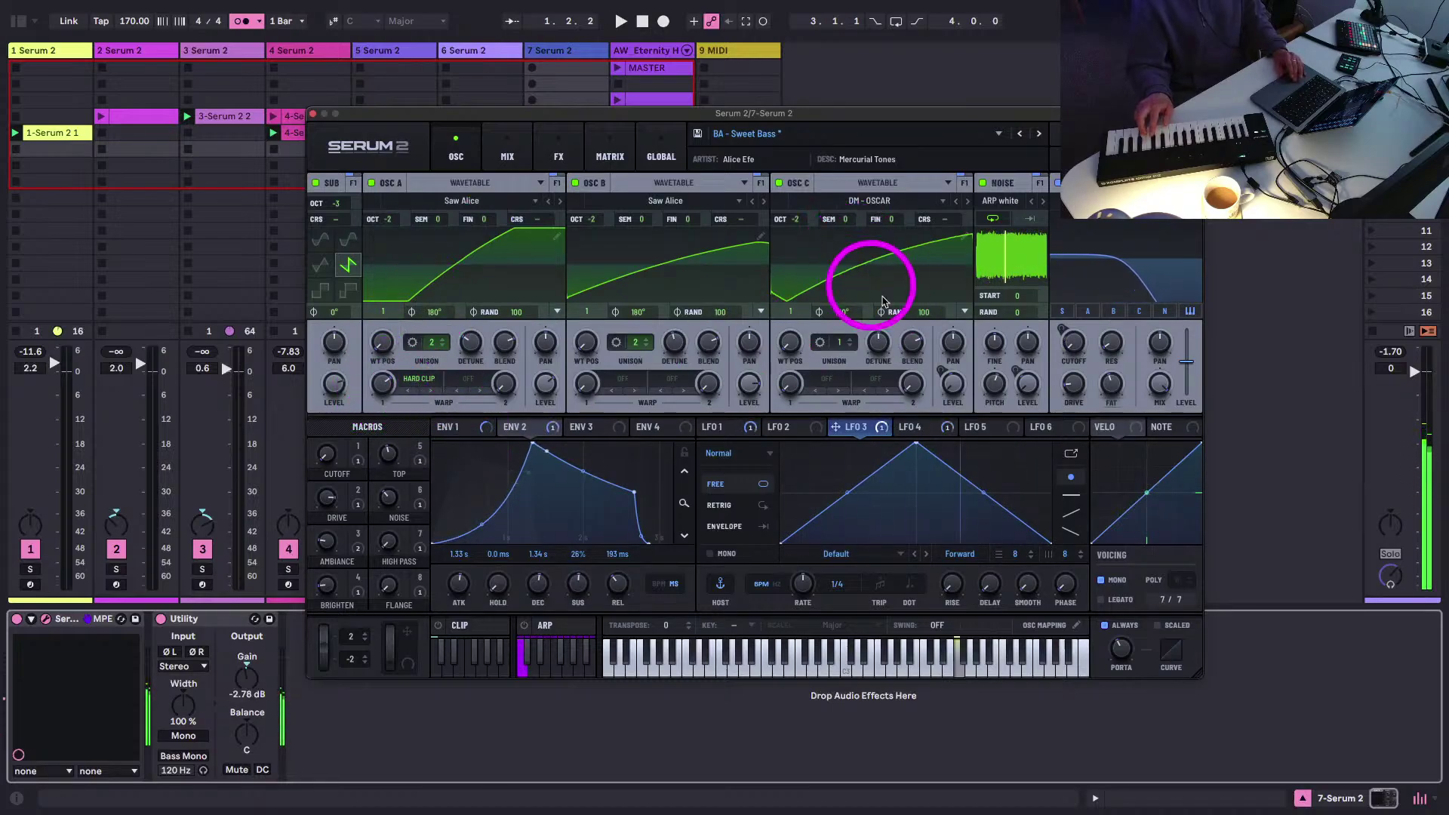
- Raise Filter 1's resonance
left_click_drag(1108, 341, 1105, 315)
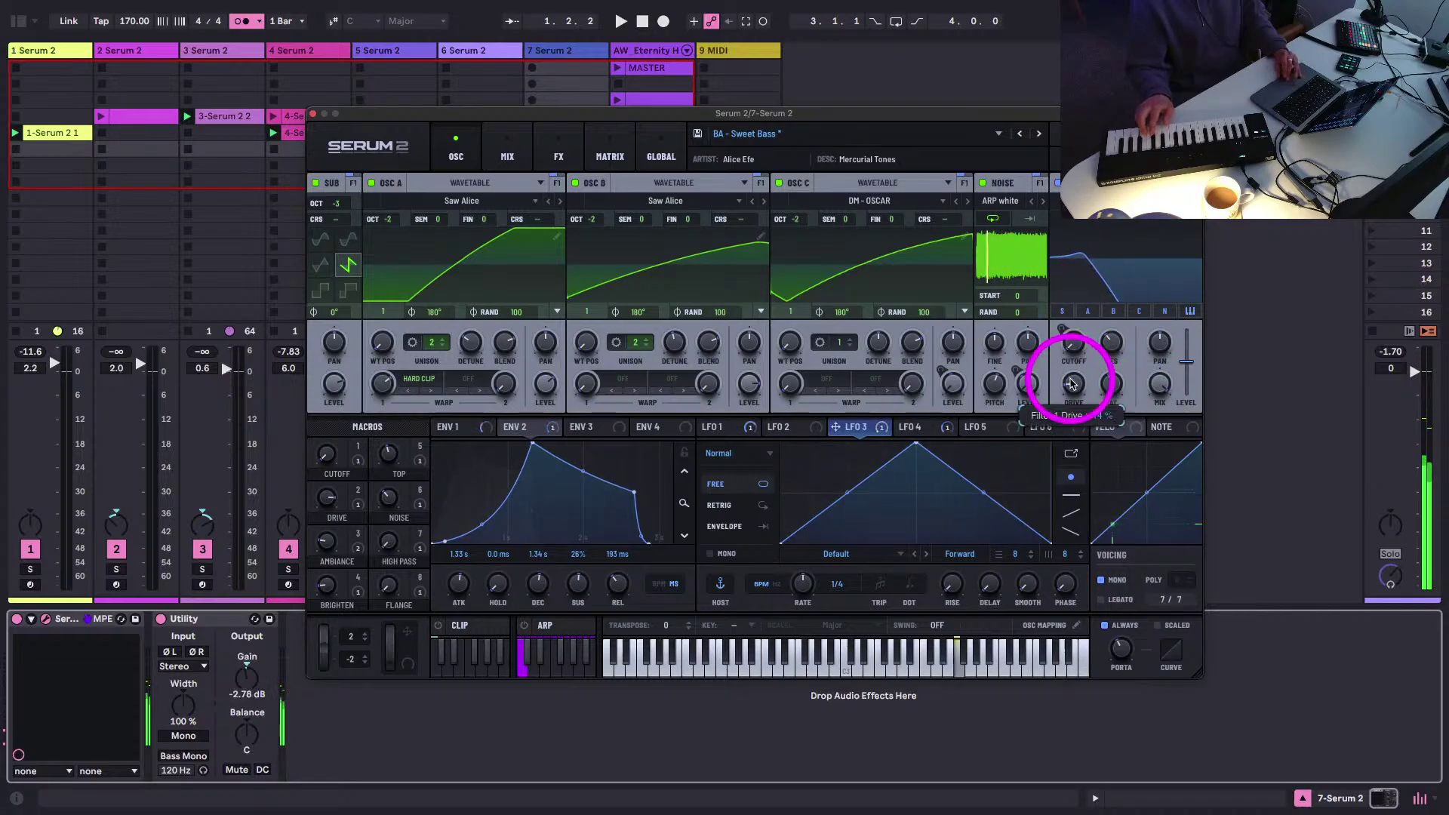
- Raise Filter 1's drive, and straighten ENV 2's attack curve with an attack time of 1.50 s
left_click_drag(1067, 378, 1065, 348)
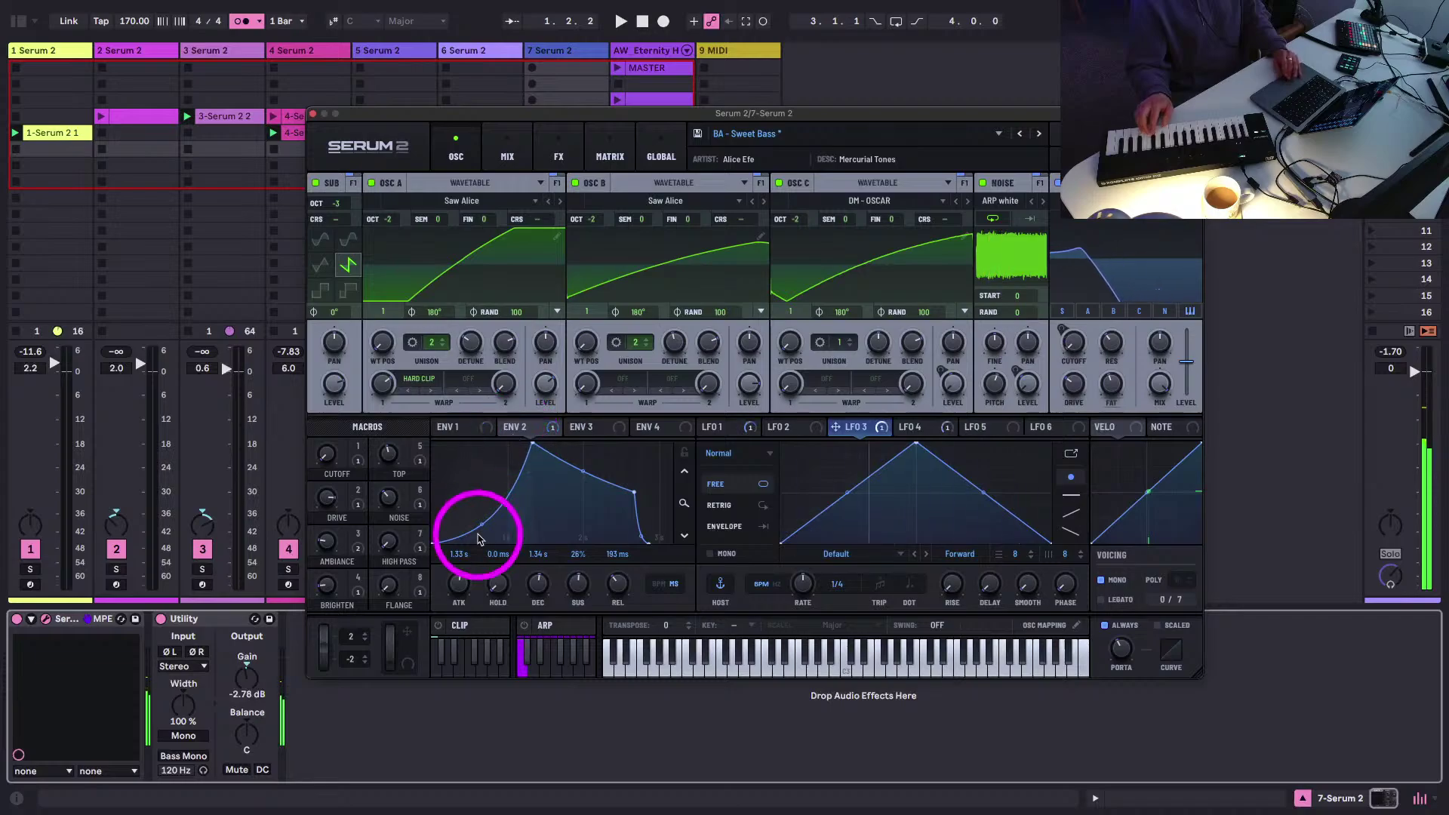
mouse_move(471, 515)
left_mouse_down()
mouse_move(485, 518)
mouse_move(463, 485)
mouse_move(480, 495)
mouse_move(477, 534)
left_mouse_up()
left_click_drag(453, 591, 456, 591)
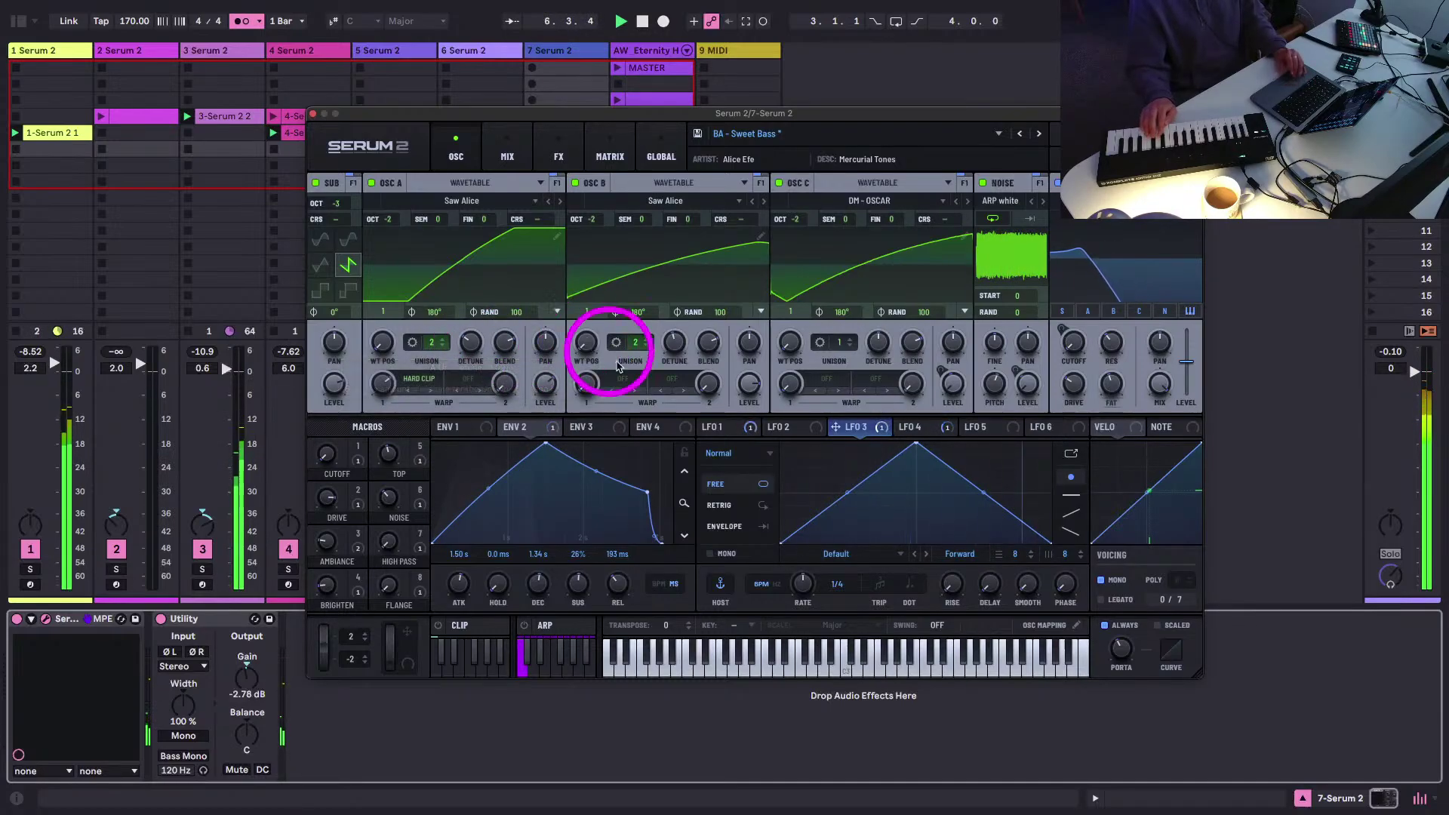
- Lengthen ENV 2's release to 1.34 s and set its sustain to 20%
left_click_drag(613, 584, 601, 556)
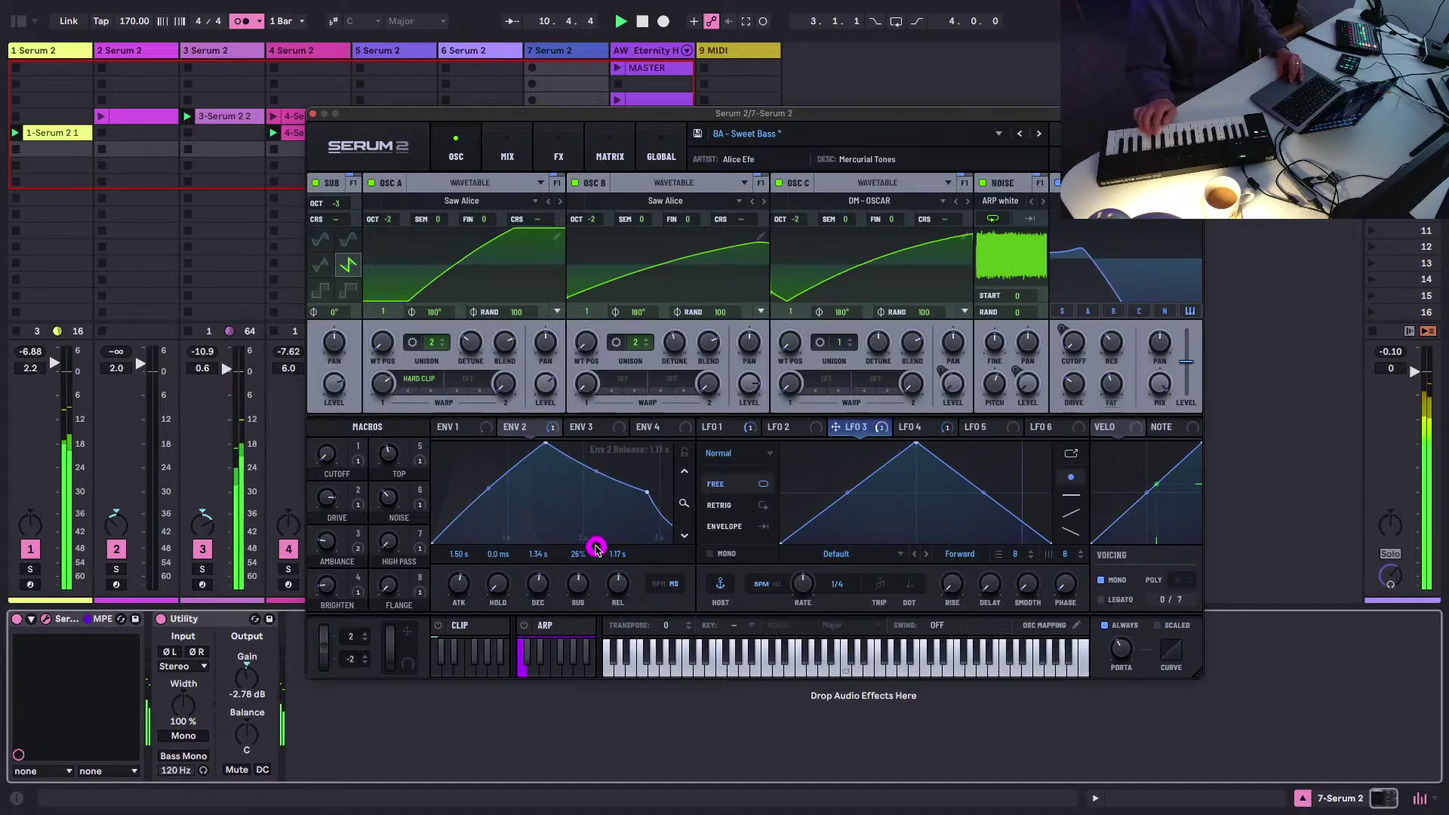
left_click_drag(596, 547, 580, 582)
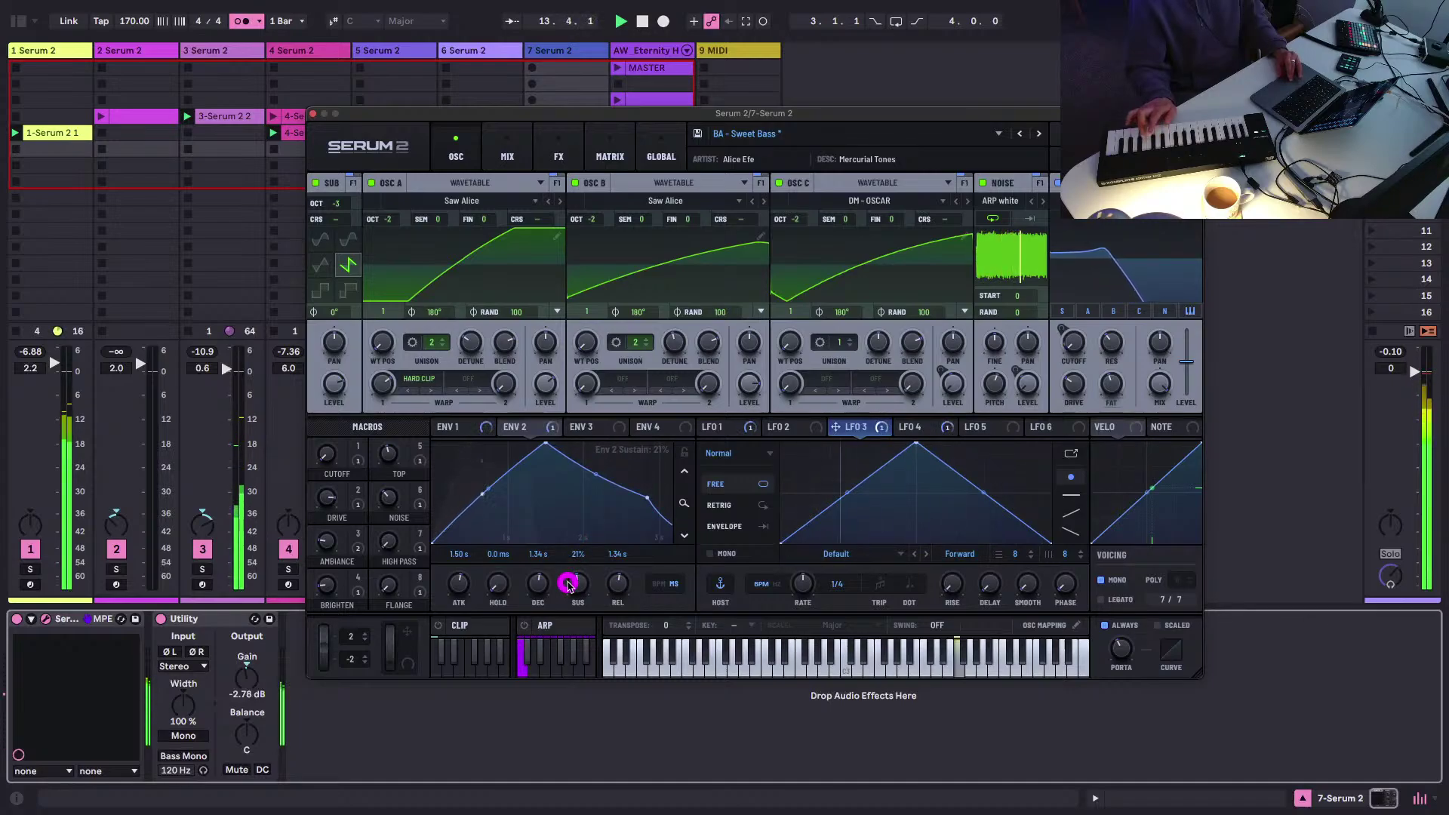
left_click_drag(568, 586, 569, 588)
left_click(468, 387)
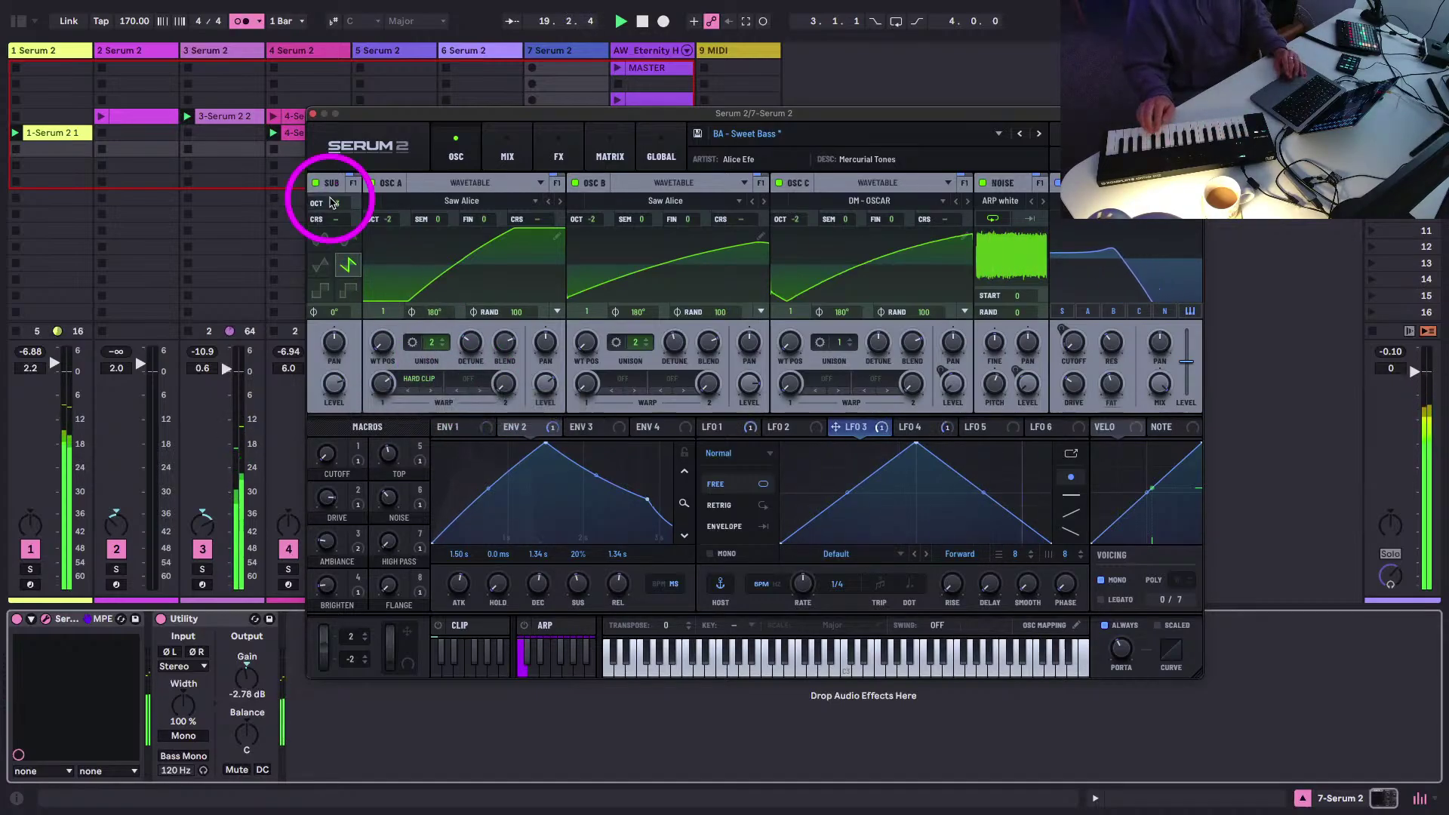
- Reopen track 7's synth during playback and set the Reverb's wet mix to about 43% in its effects rack
left_click(311, 115)
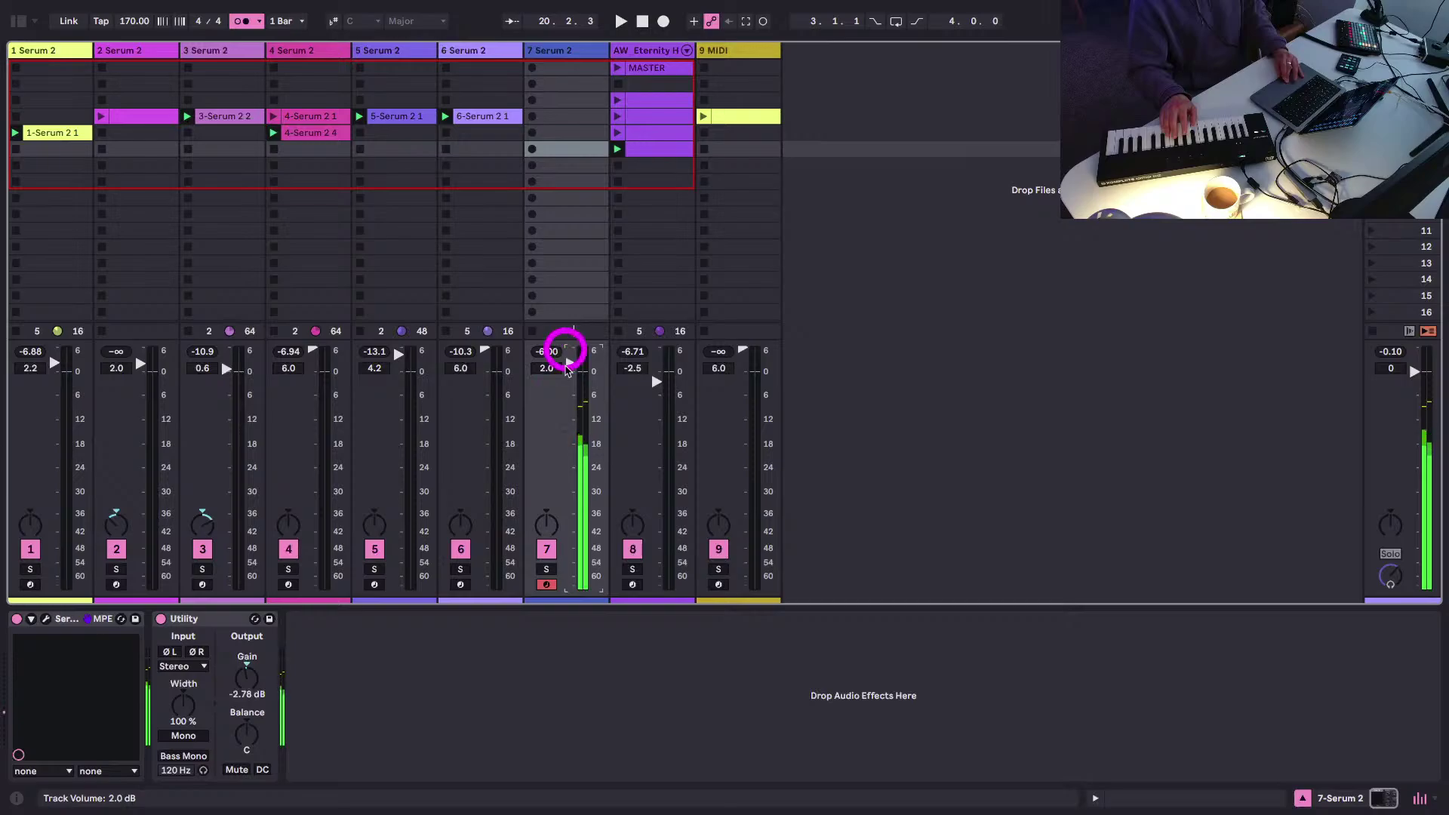
left_click(46, 618)
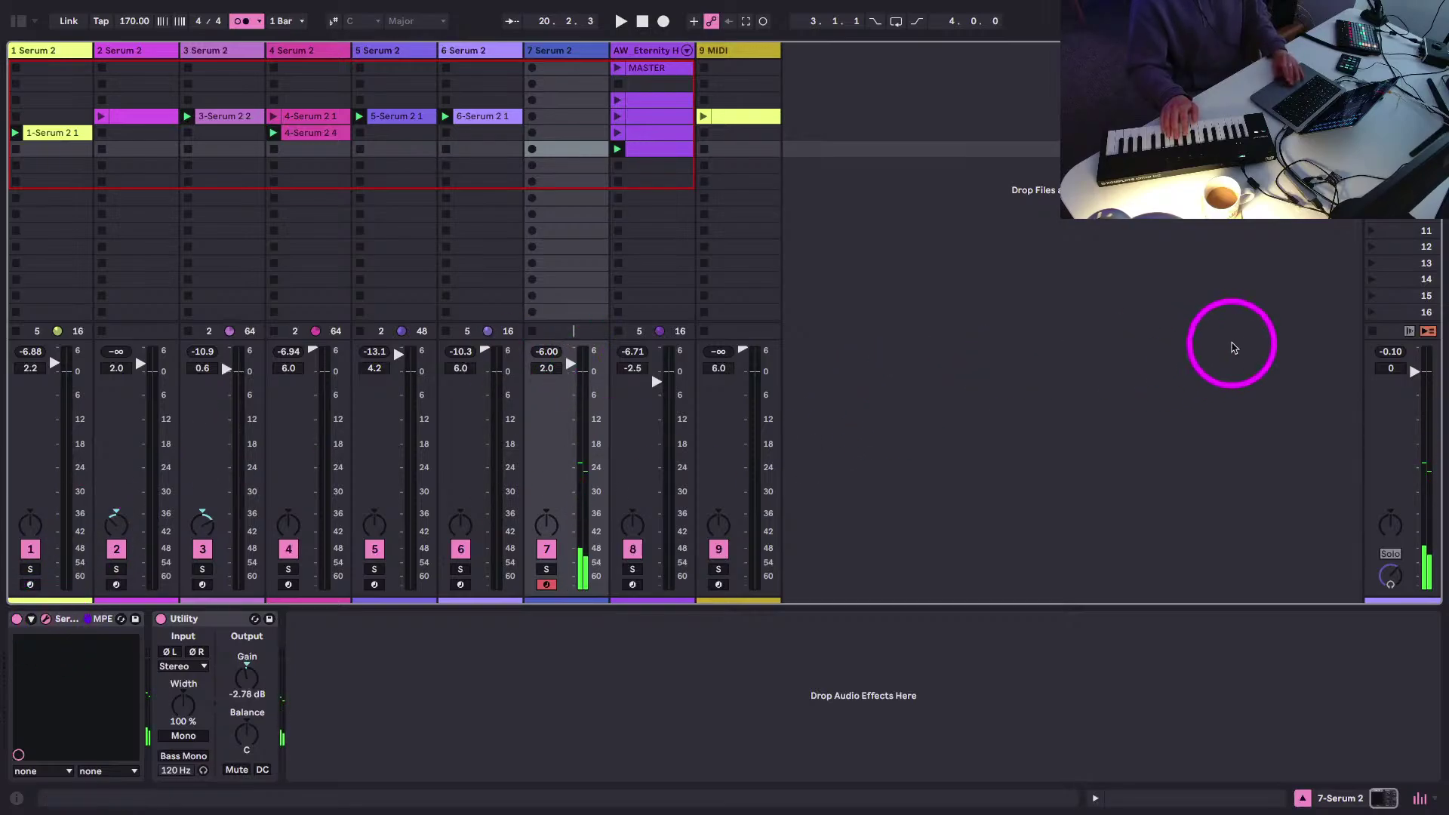
left_click_drag(1448, 28, 583, 55)
key("space")
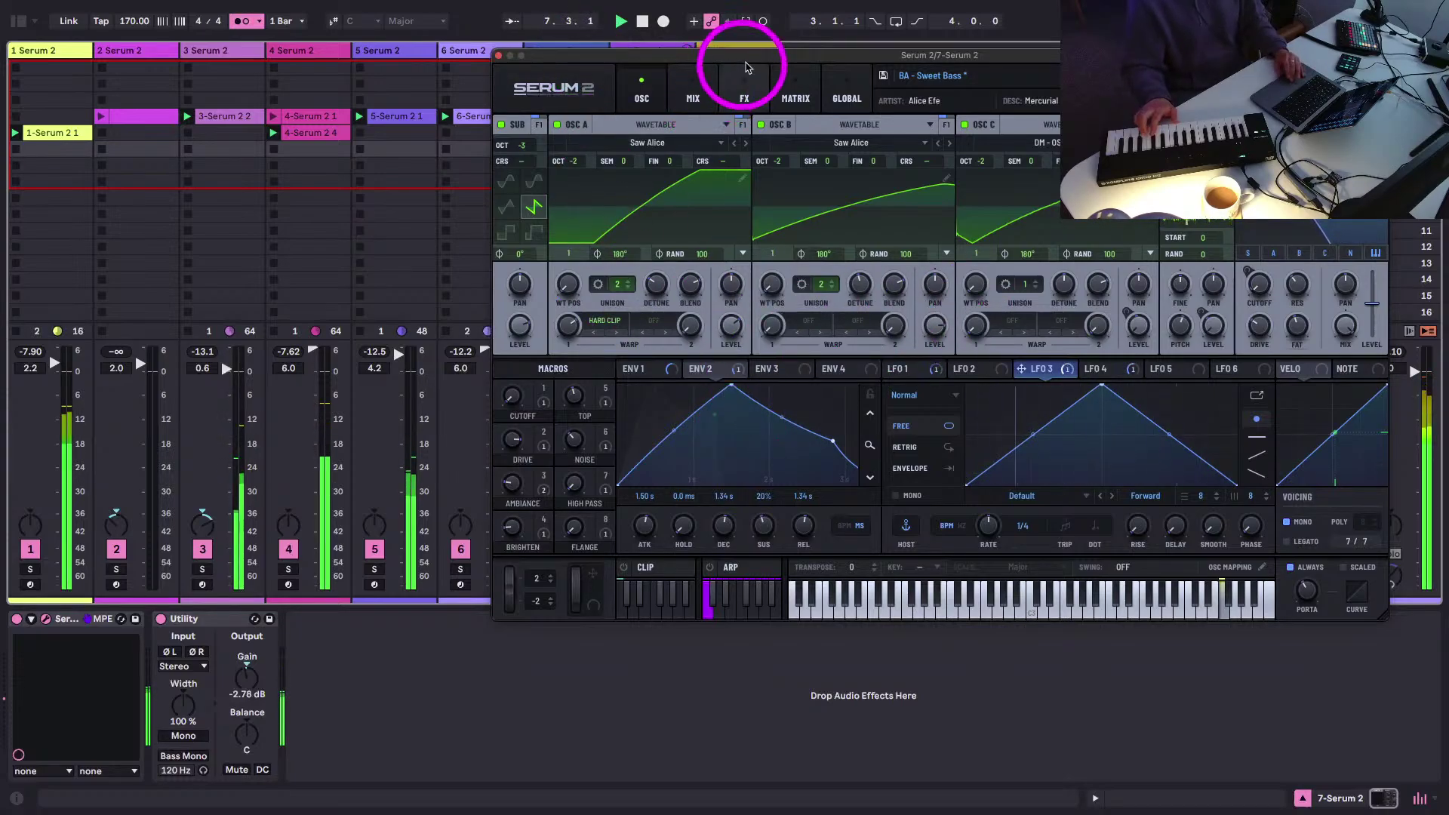
left_click(752, 96)
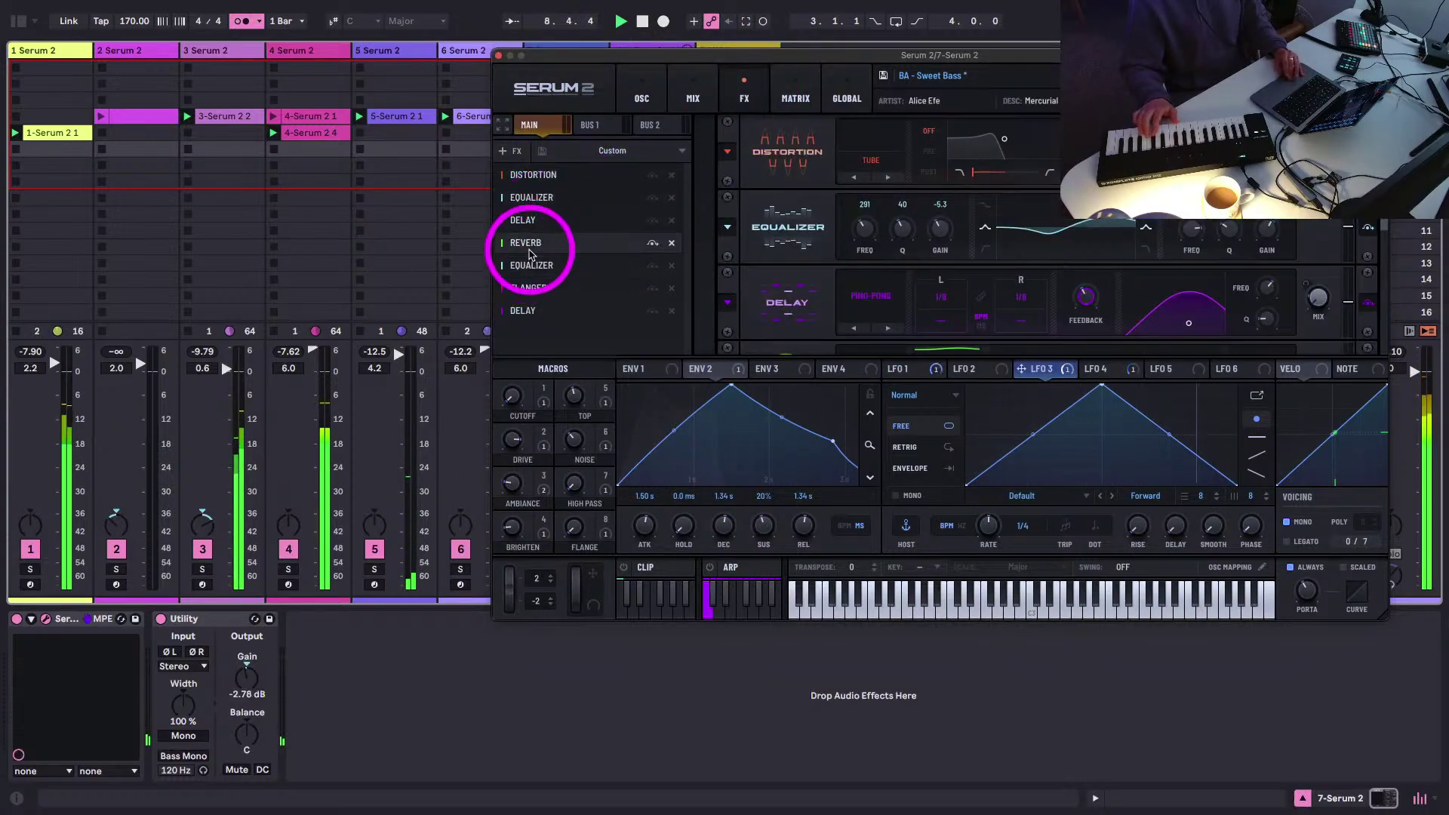
left_click_drag(1334, 313, 1308, 283)
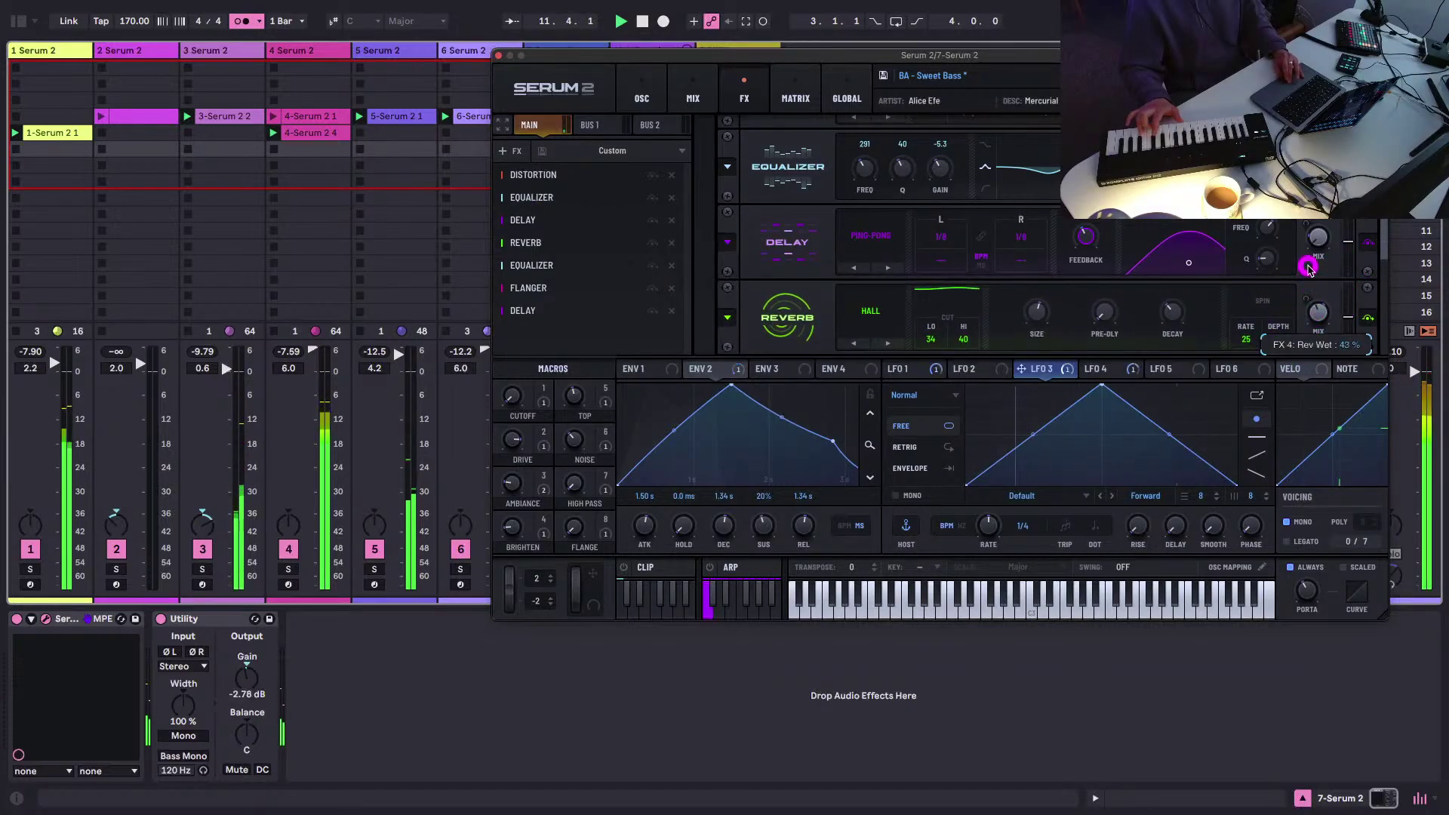
- Raise the first Delay's feedback, set its left time to 1/4, and adjust the Delay and Reverb mix amounts
left_click_drag(772, 55, 421, 79)
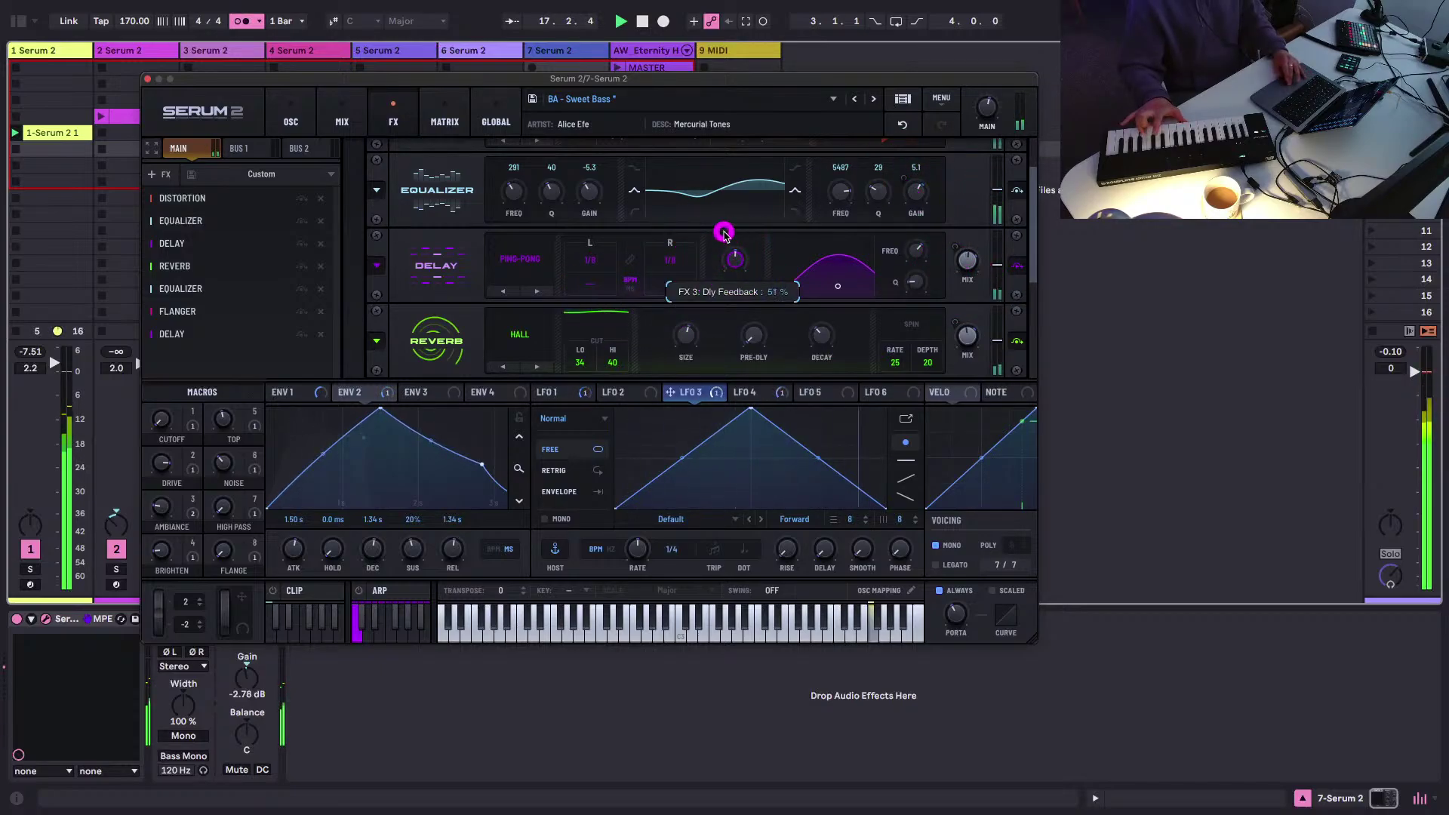
left_click_drag(723, 221, 729, 212)
left_click_drag(586, 261, 591, 273)
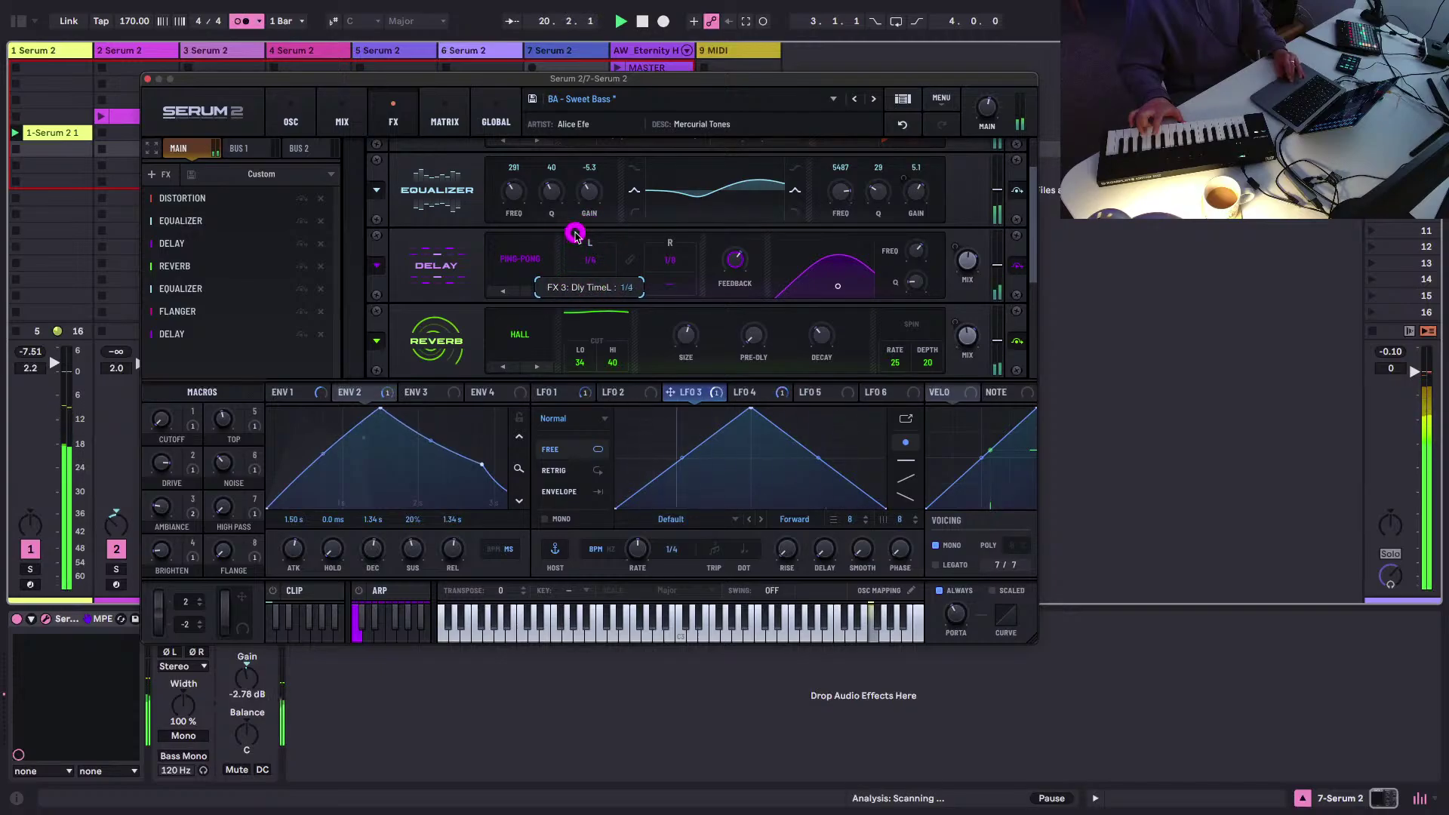
left_click_drag(575, 226, 576, 228)
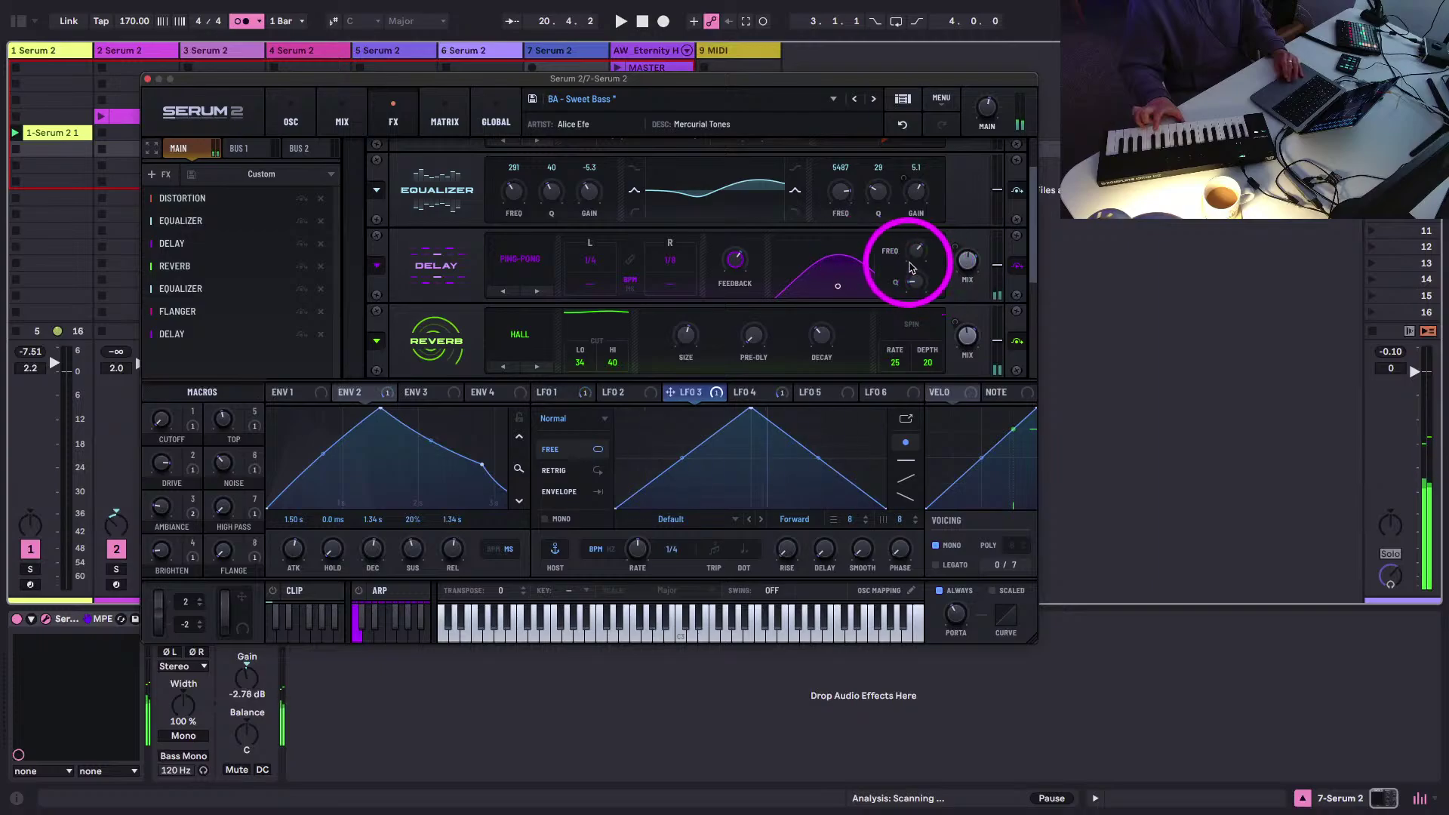
left_click_drag(971, 262, 977, 263)
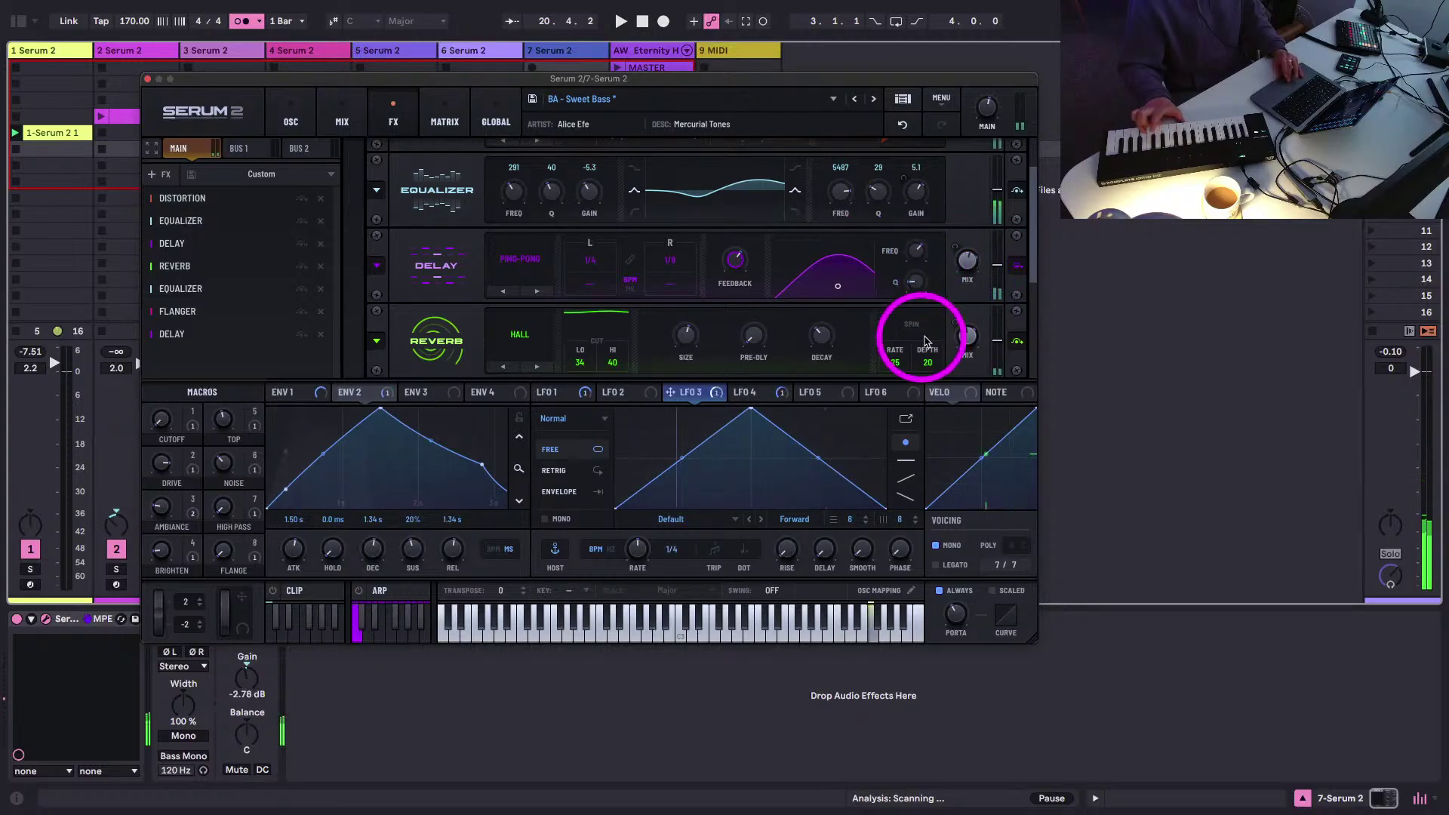
left_click_drag(962, 332, 964, 325)
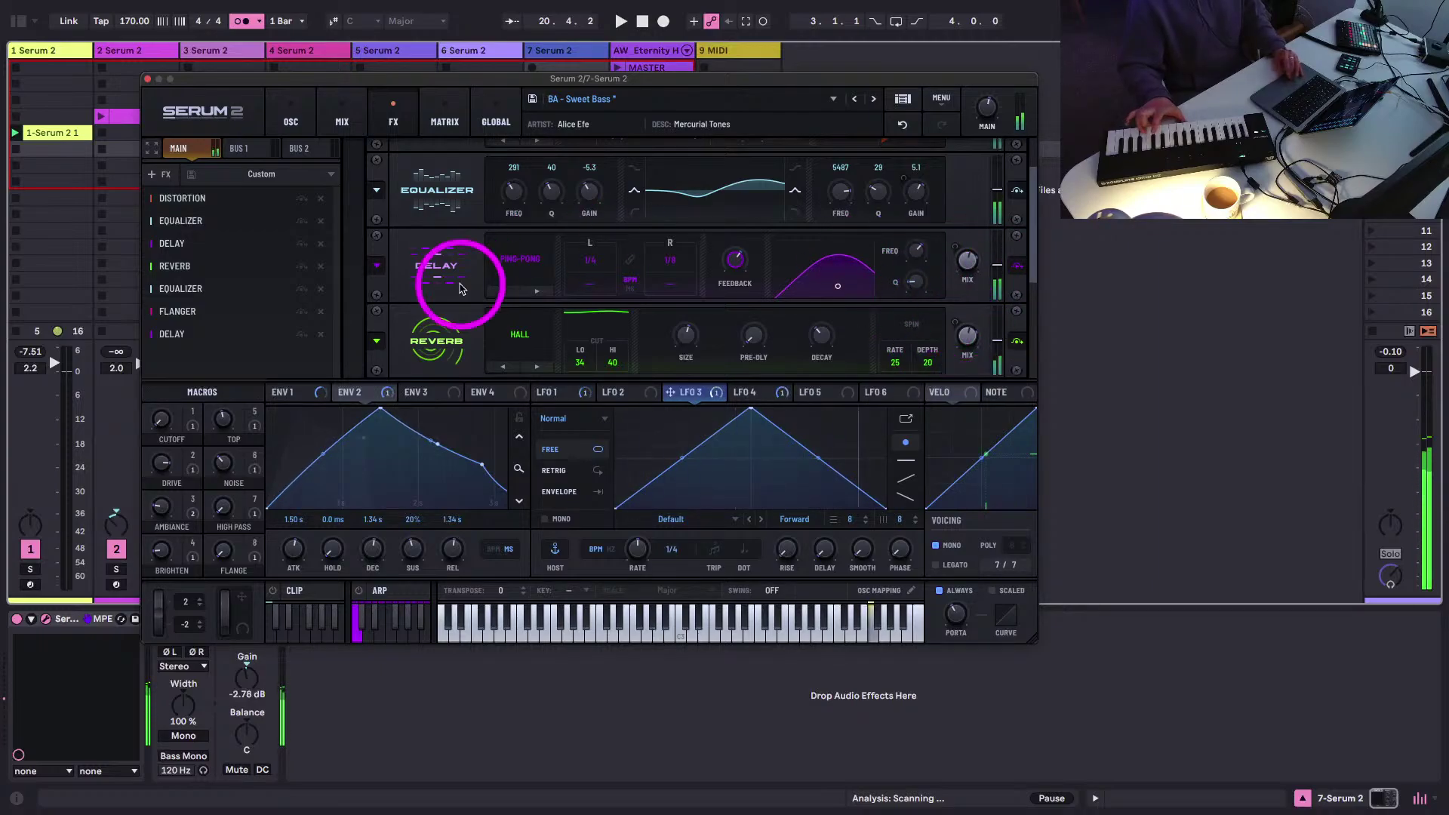
- Return to the oscillator page, audition the reshaped bass over the session clips, and close the synth window
left_click(283, 106)
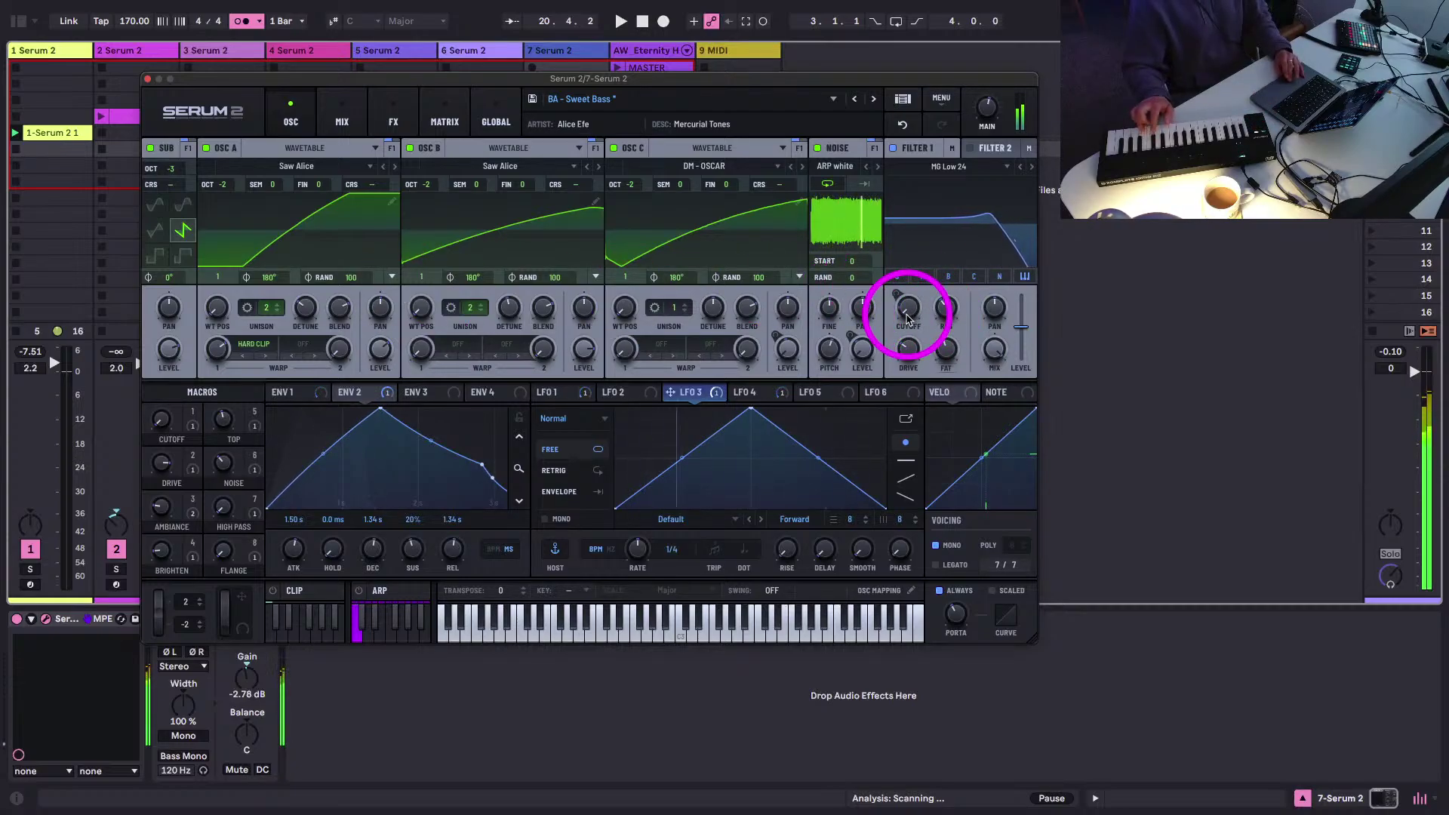
mouse_move(908, 318)
key("space")
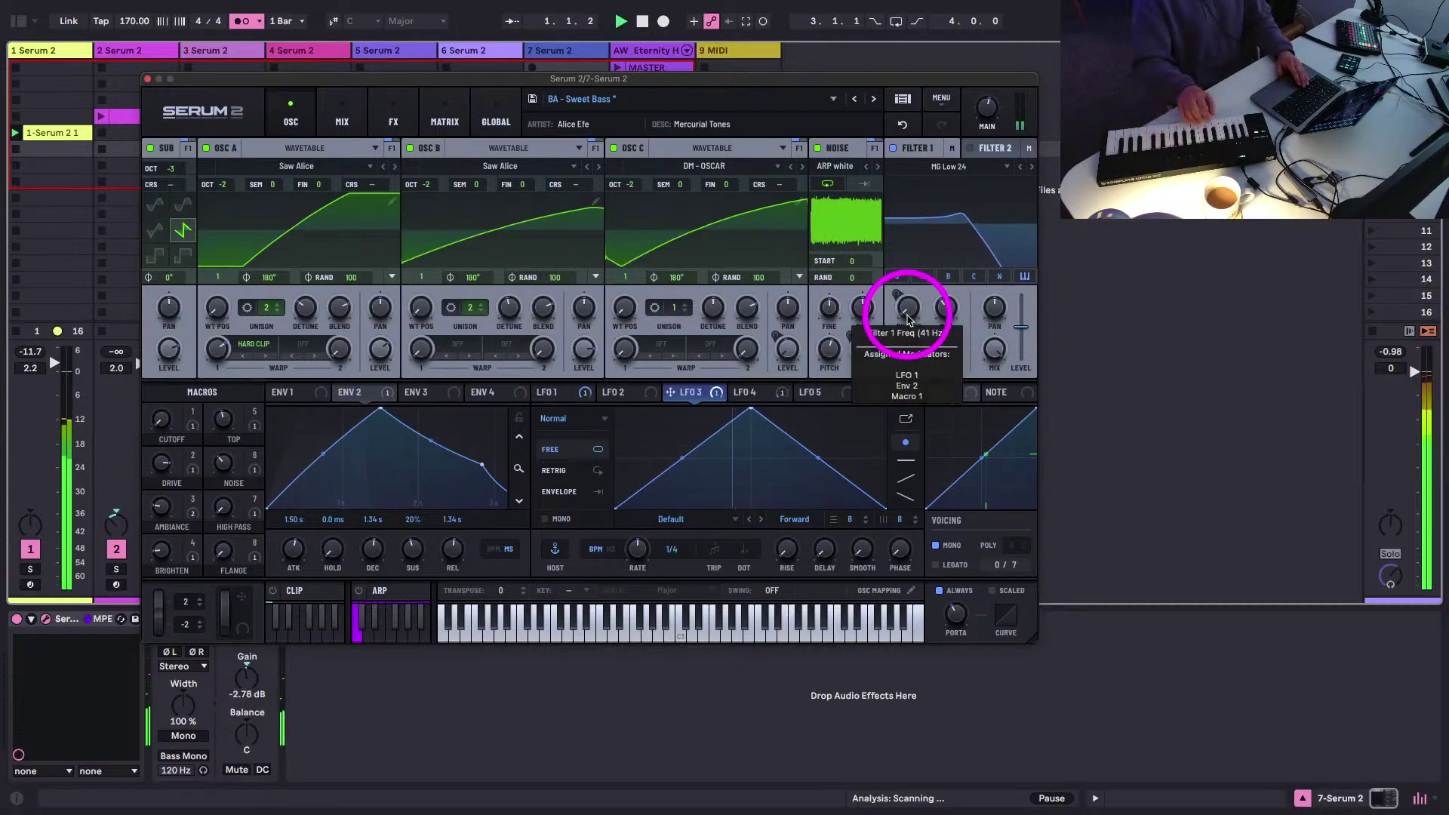
left_click(148, 80)
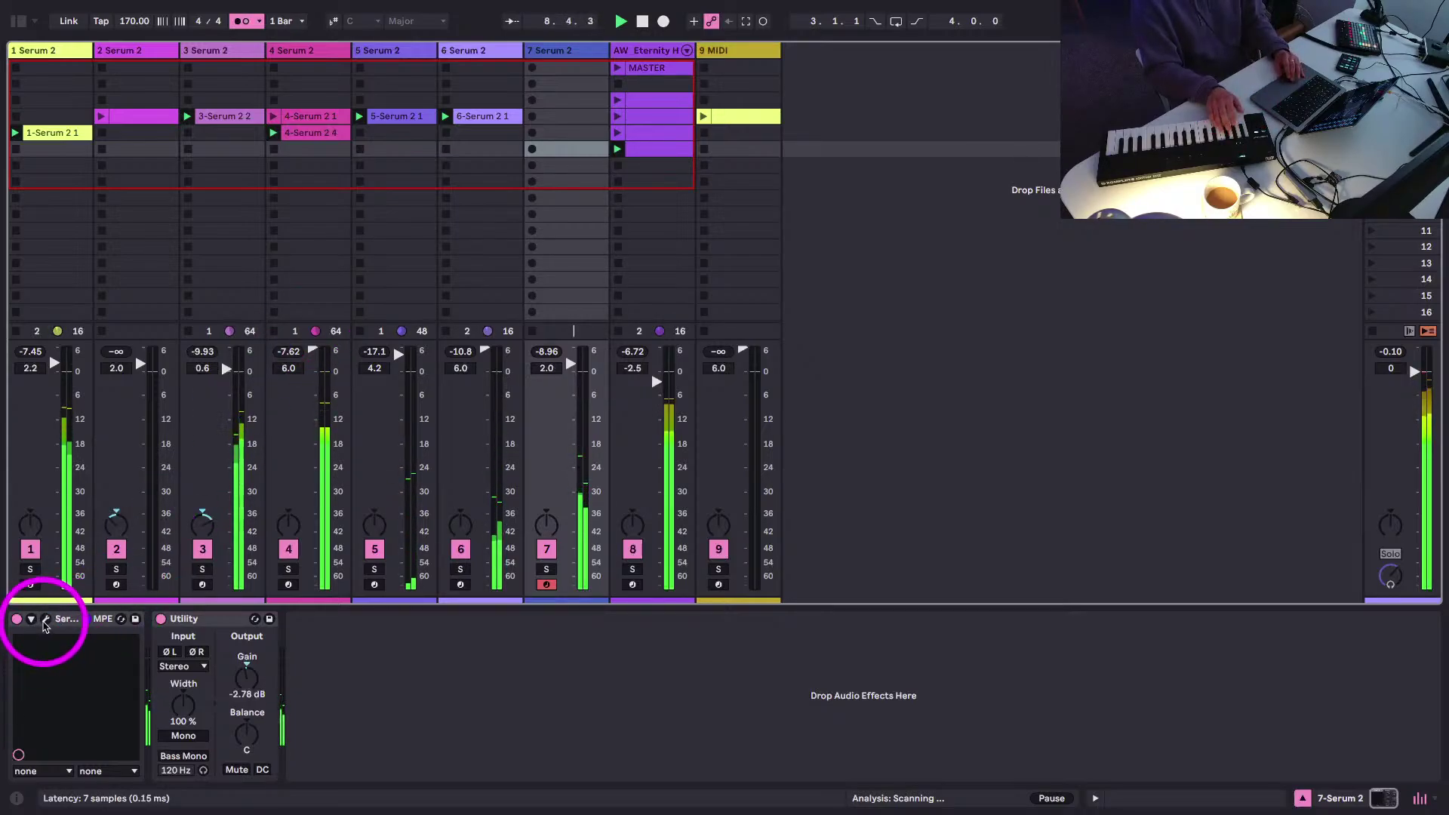
- Replace track 7's preset with BA - Gnarly Reese from the factory Reese presets
left_click(46, 619)
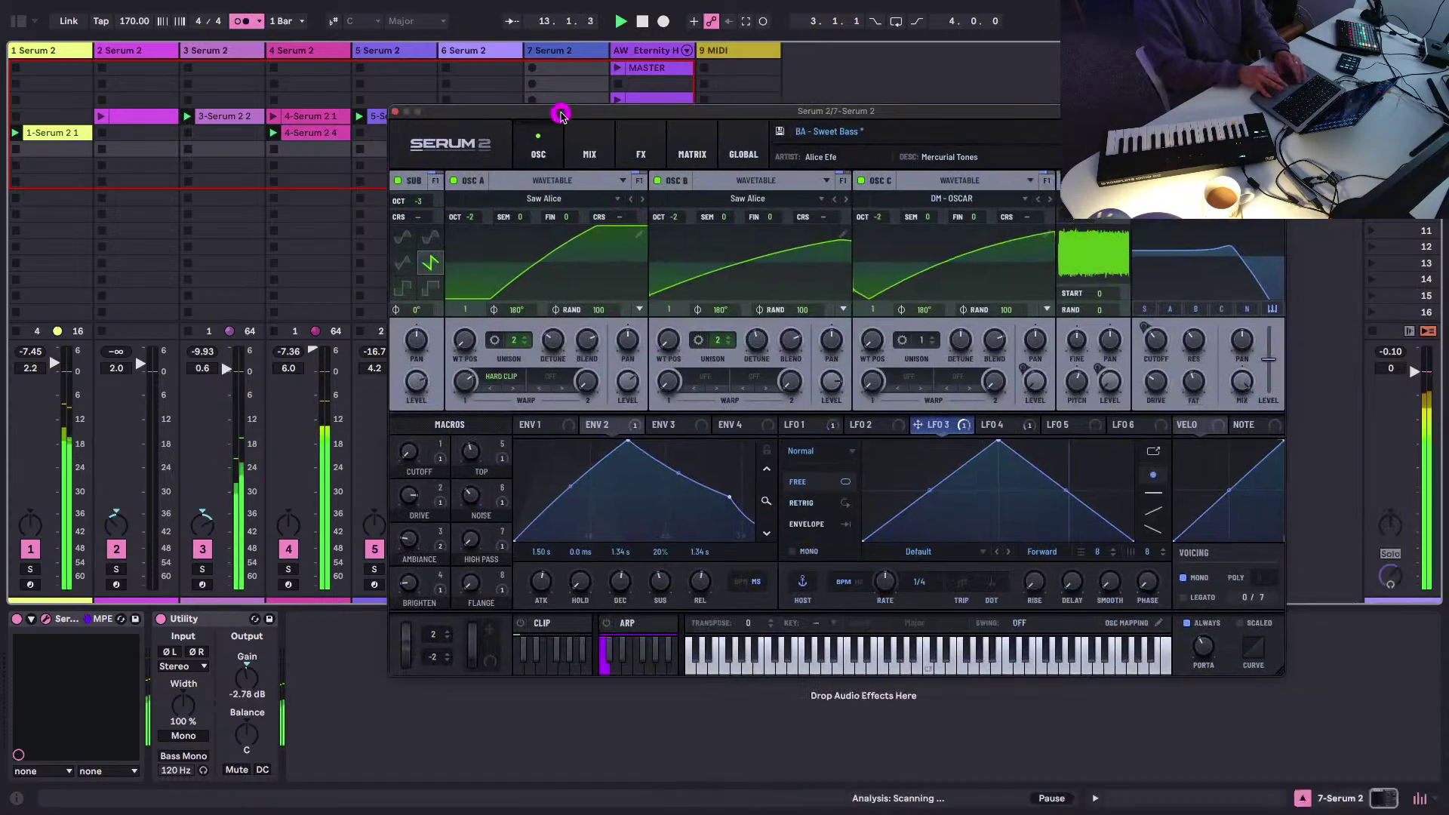
left_click(806, 117)
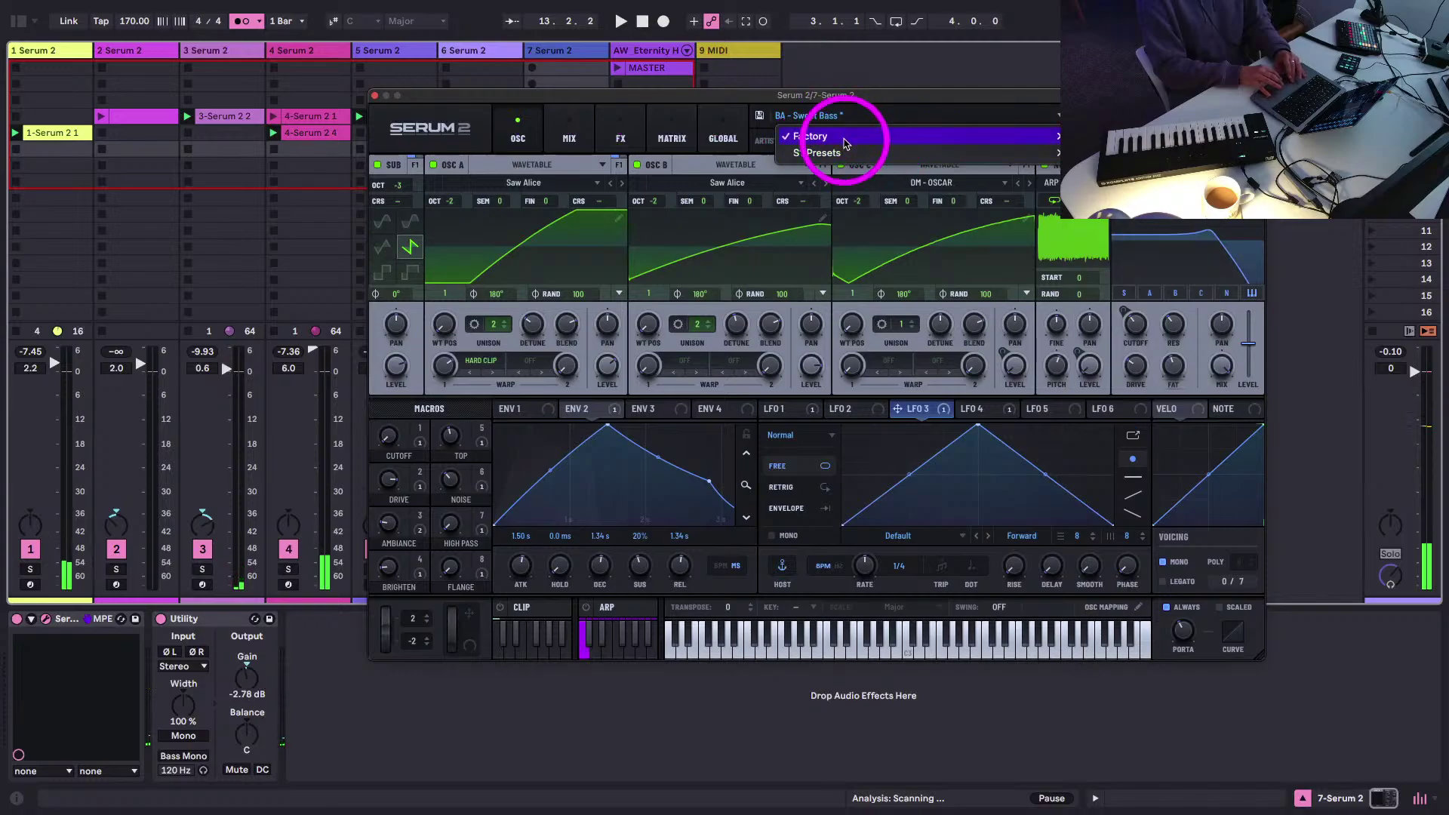
mouse_move(1041, 136)
mouse_move(1071, 300)
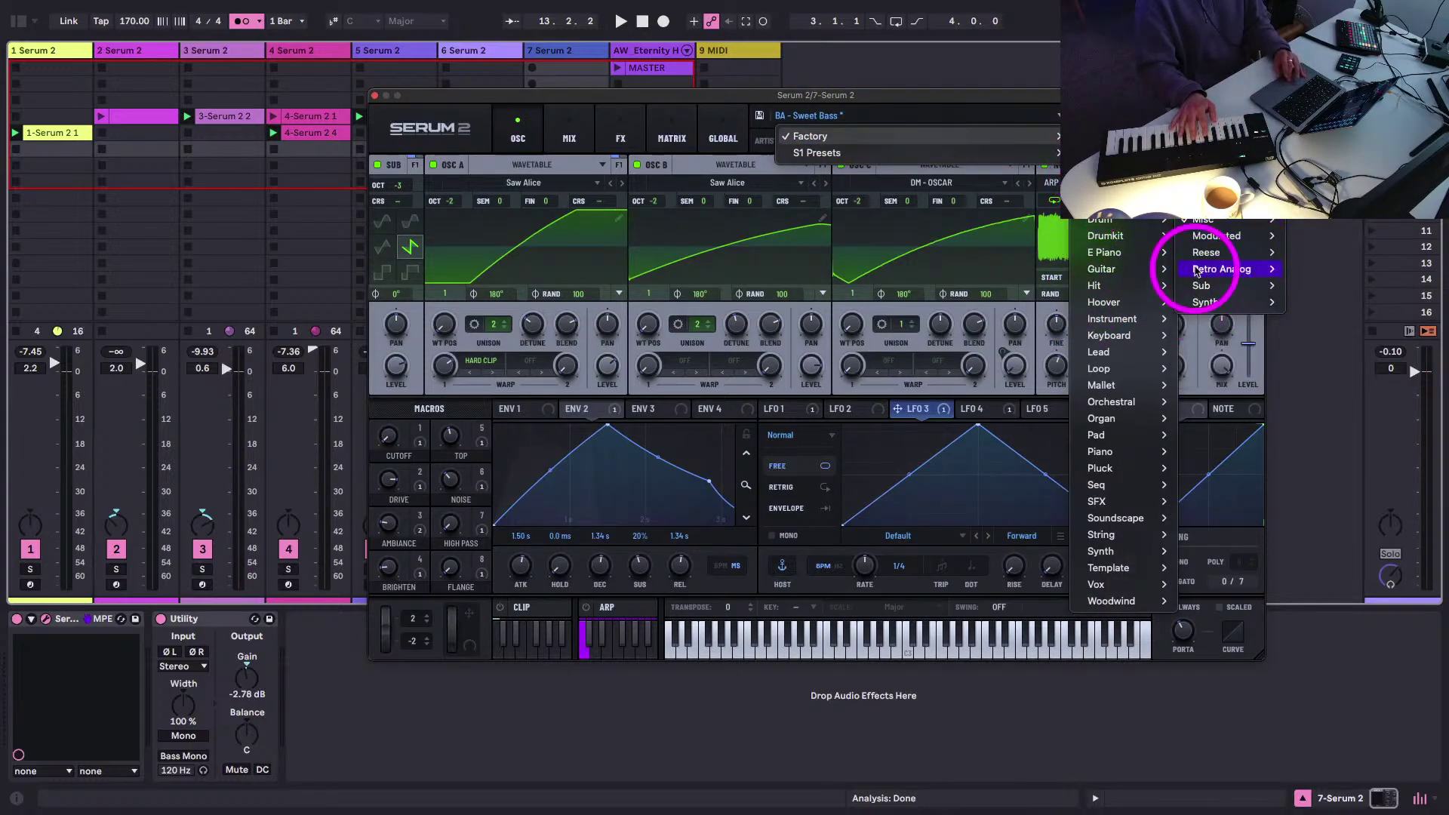
mouse_move(1205, 252)
left_click(1336, 252)
- Audition the BA - Gnarly Reese preset over the session playback, and close the synth window
key("space")
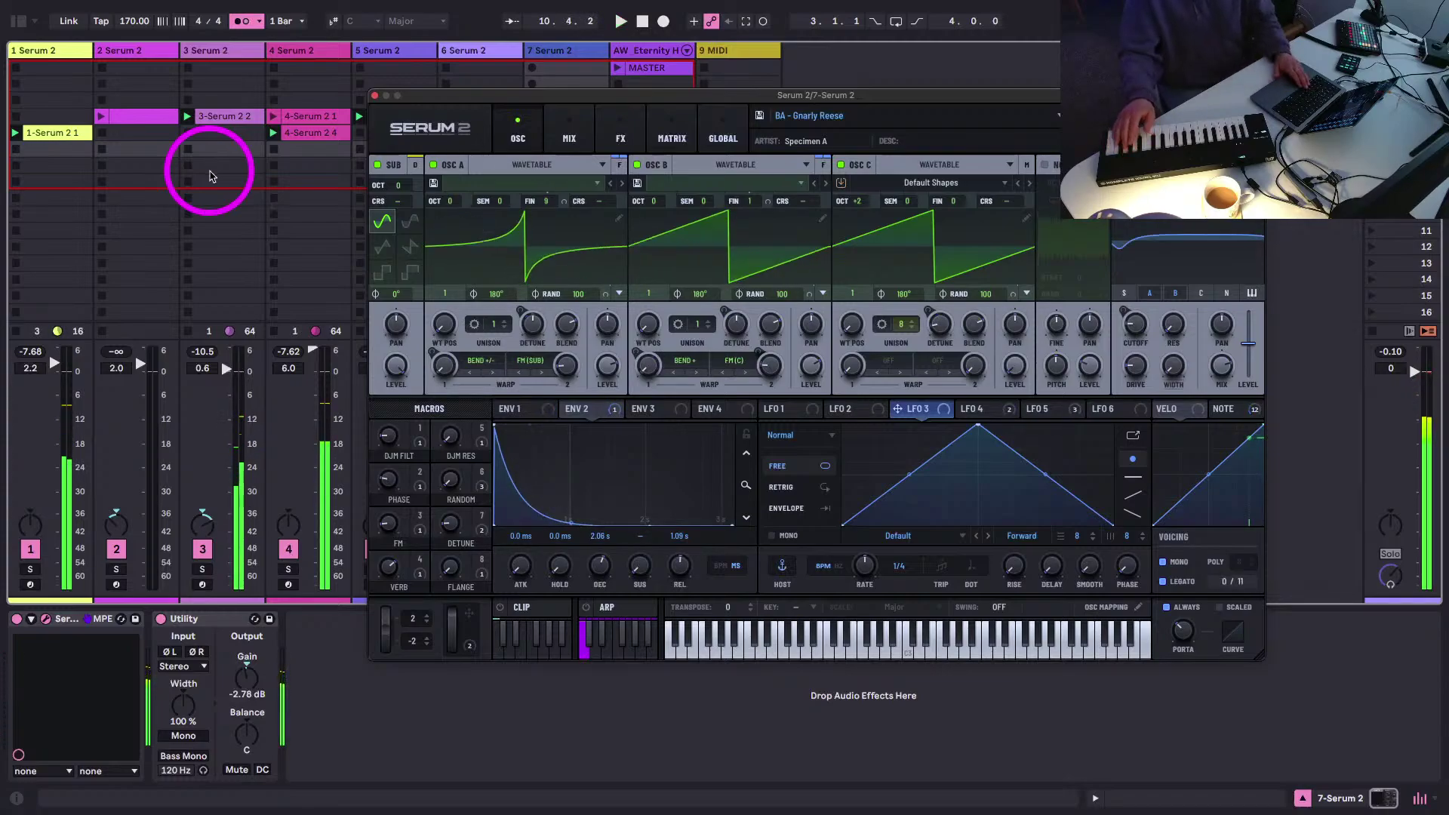
key("space")
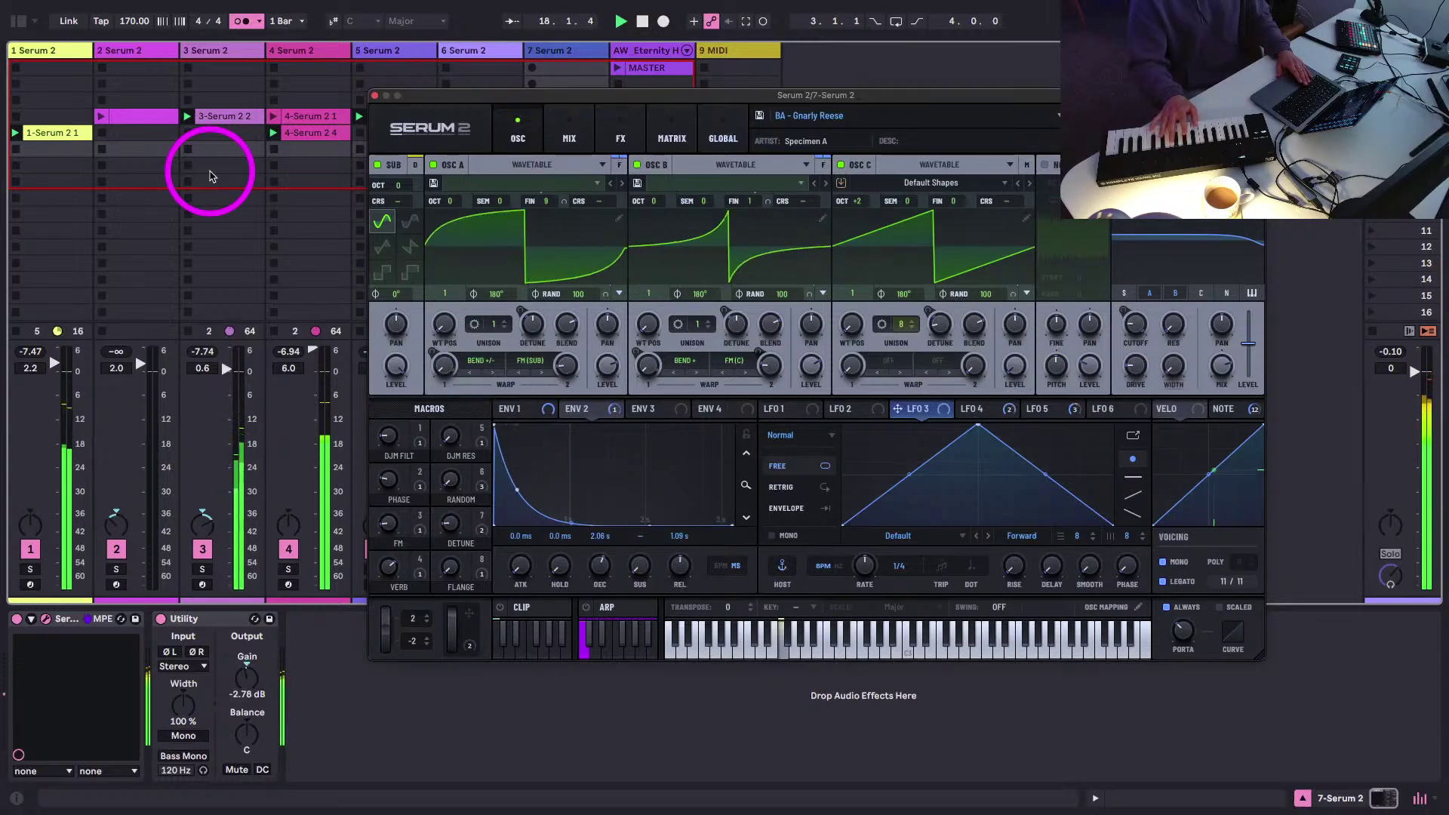
left_click(375, 96)
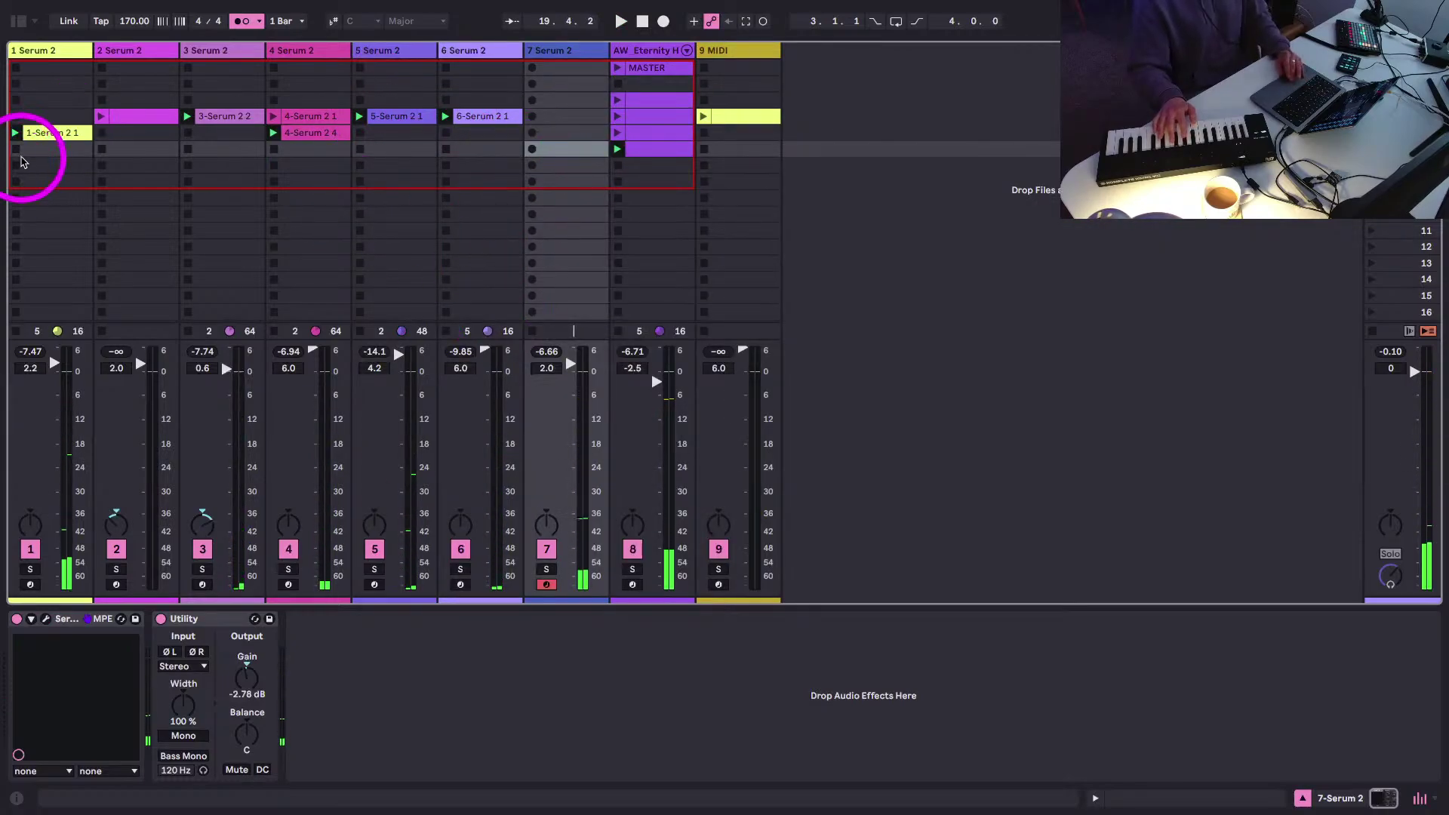
- Stop the clip on track 3 and play the session without it
left_click(189, 139)
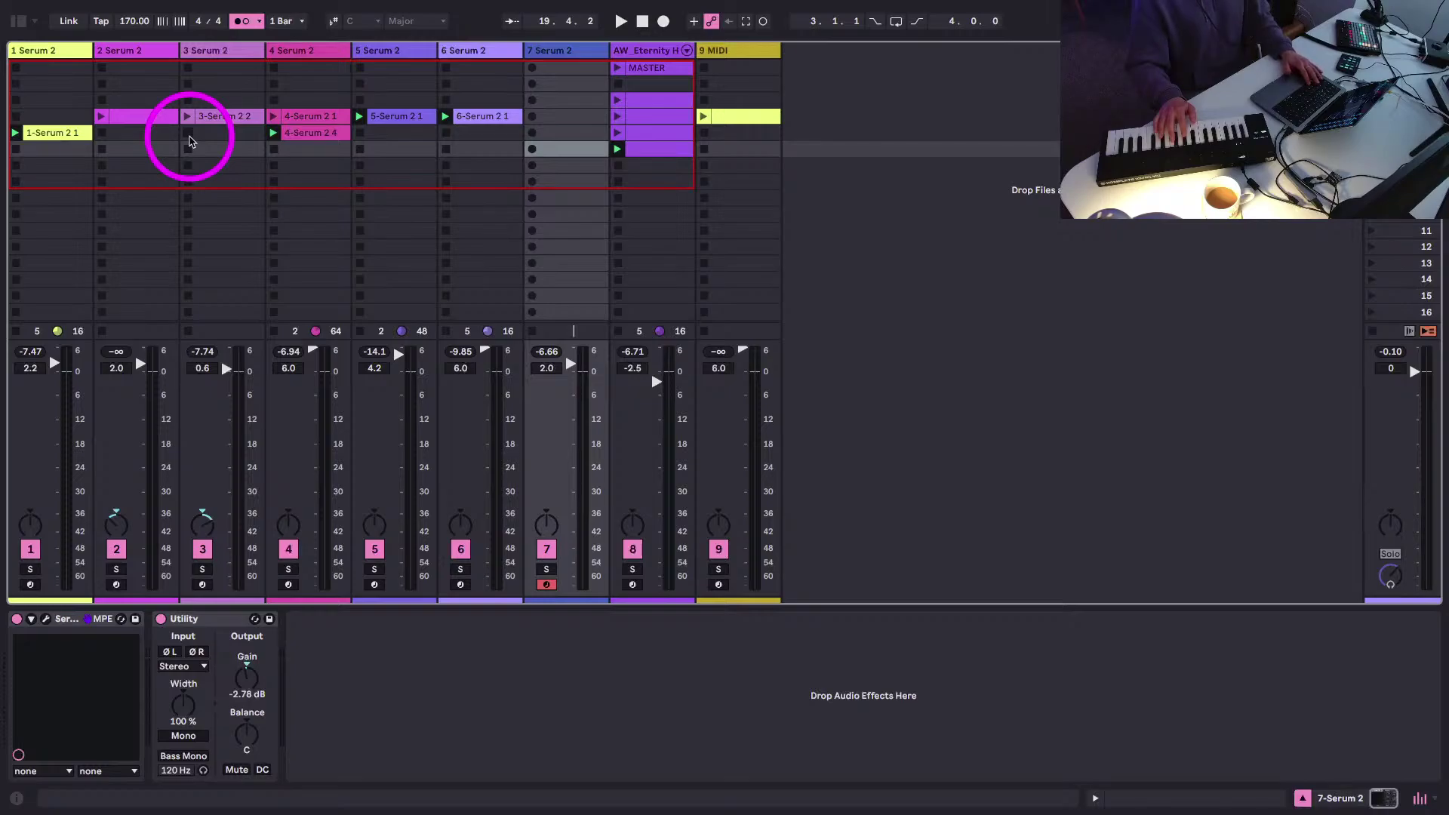
key("space")
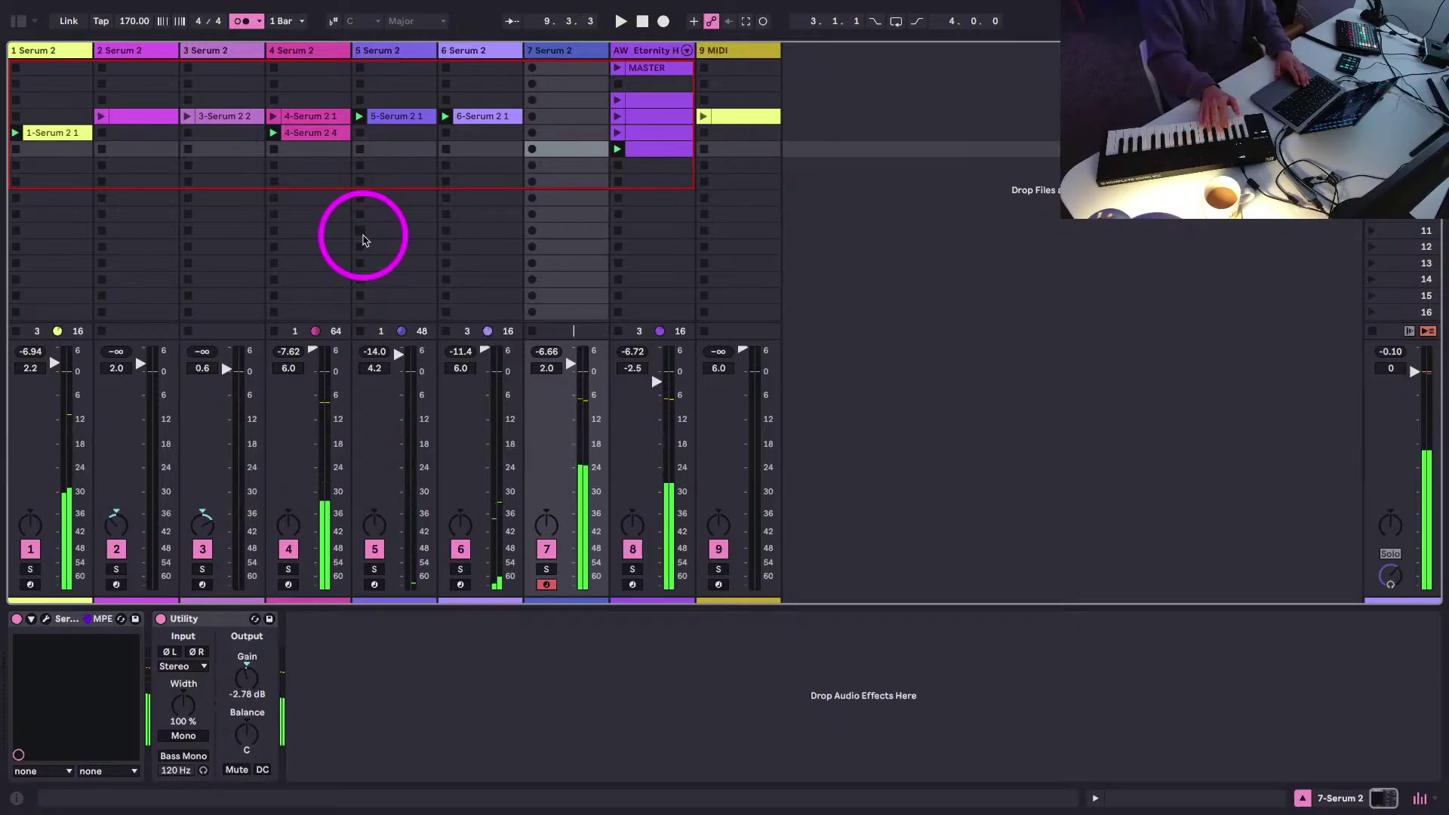
key("space")
key("space")
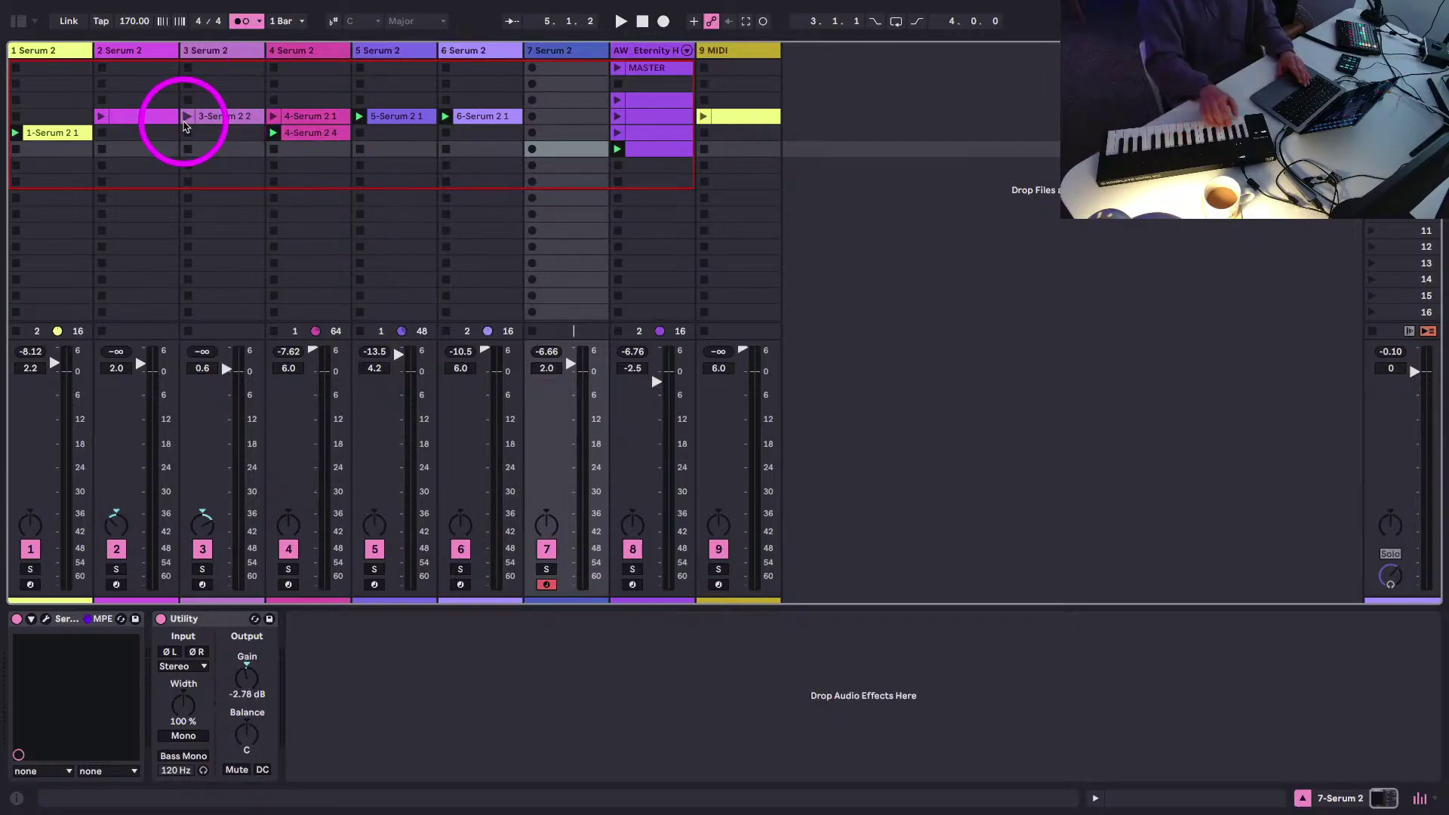
- Rehearse the bass part over the remaining clips, restarting session playback between takes
key("space")
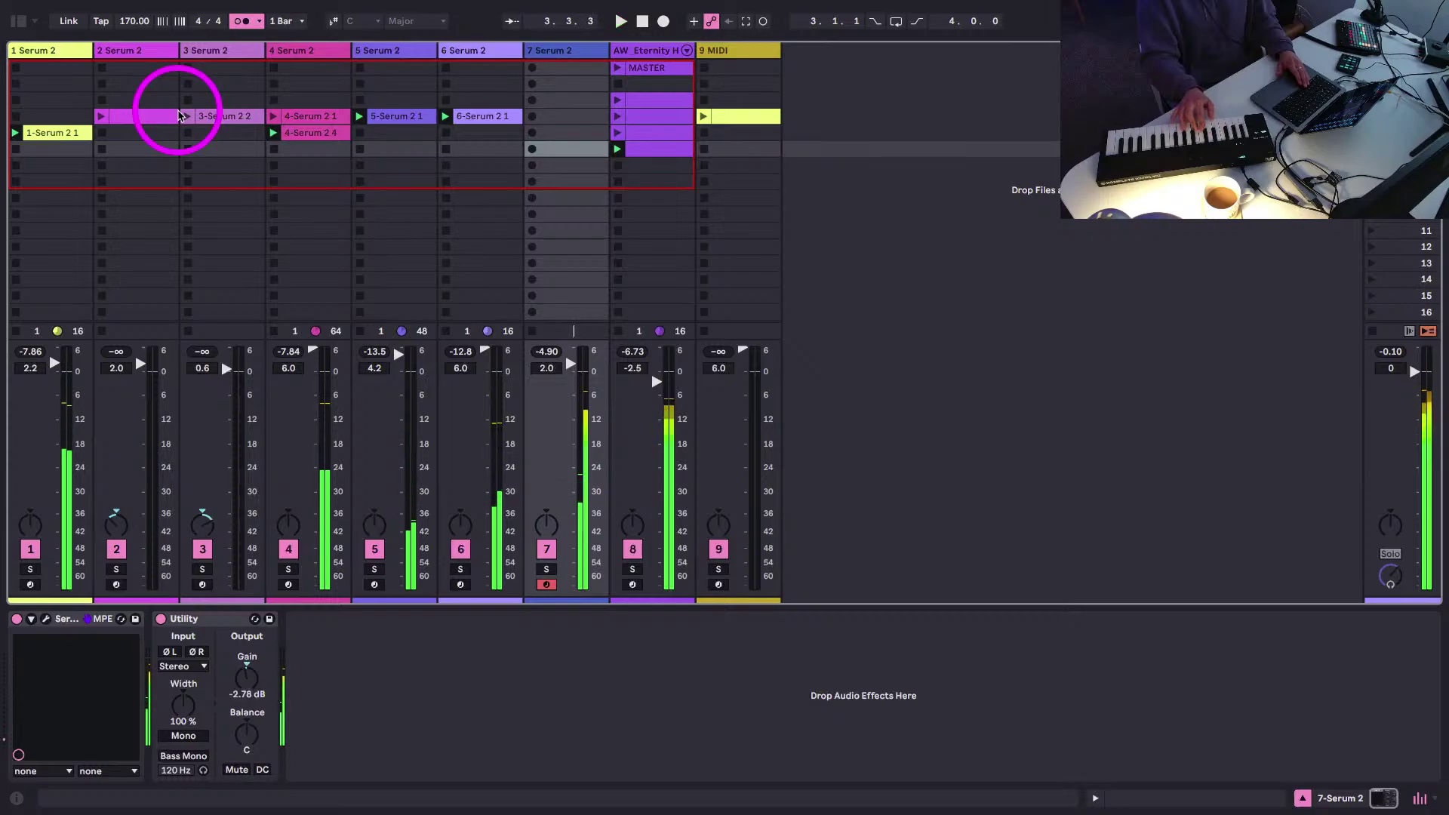
key("space")
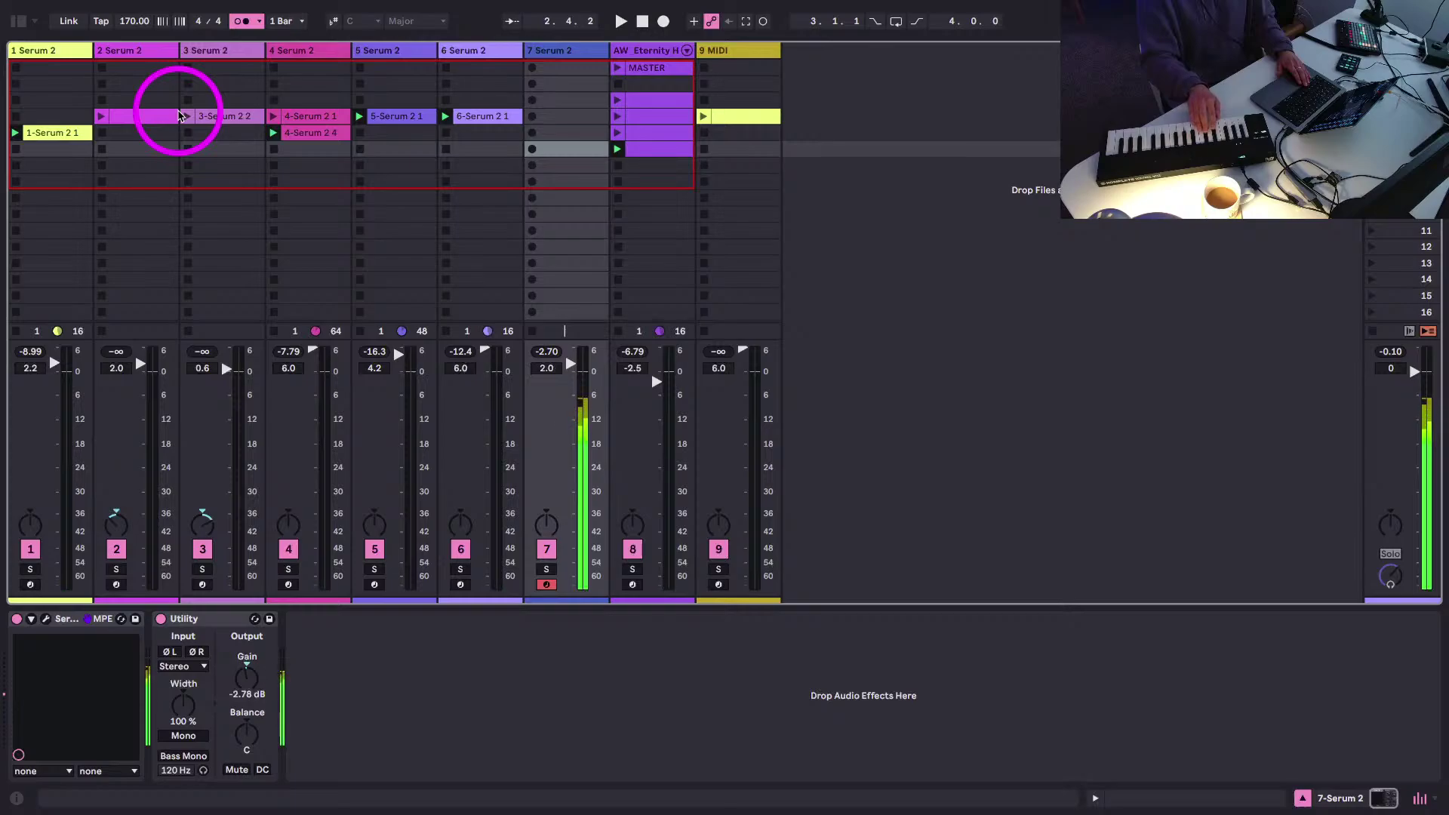
key("space")
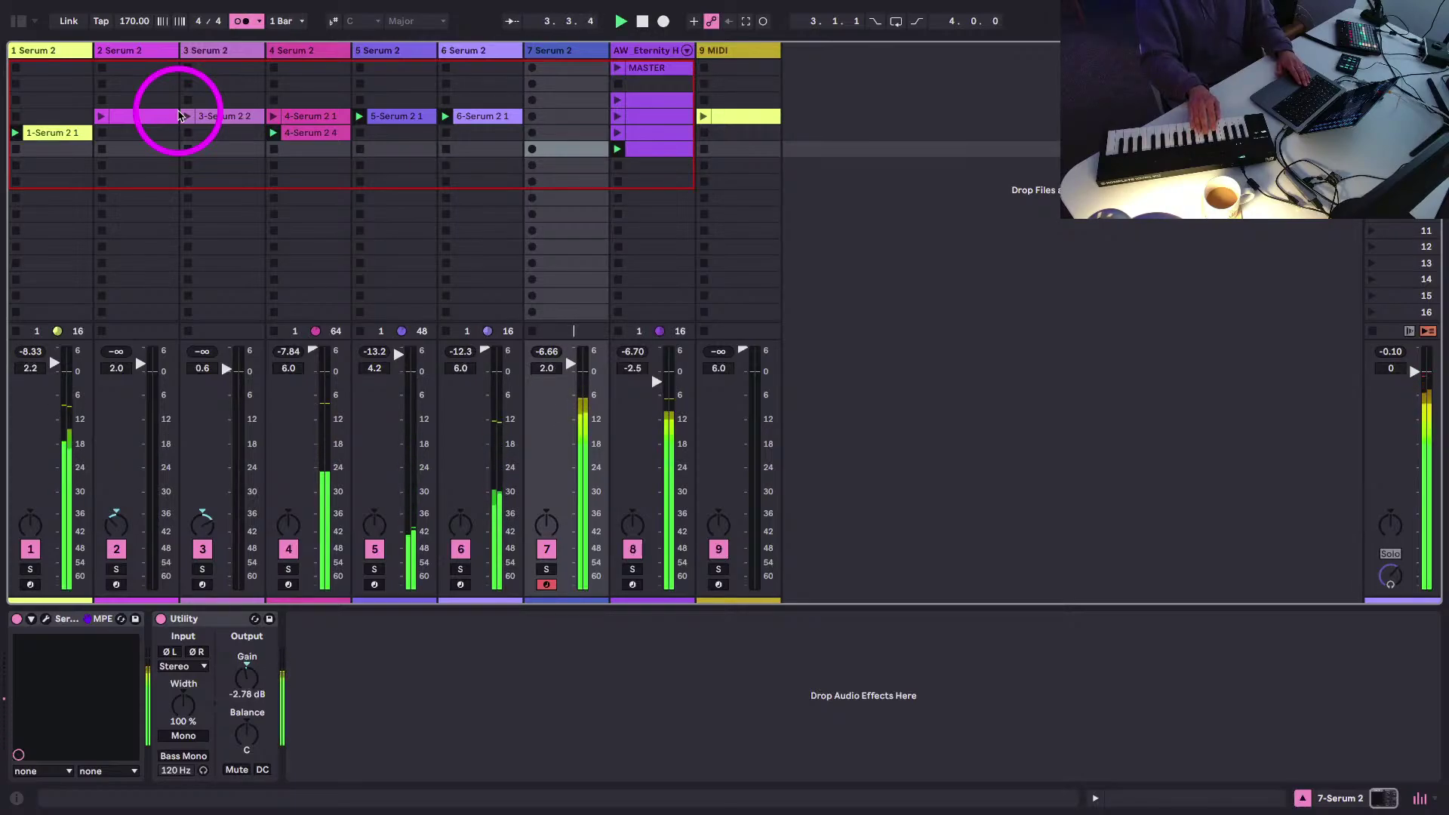
key("space")
key("space")
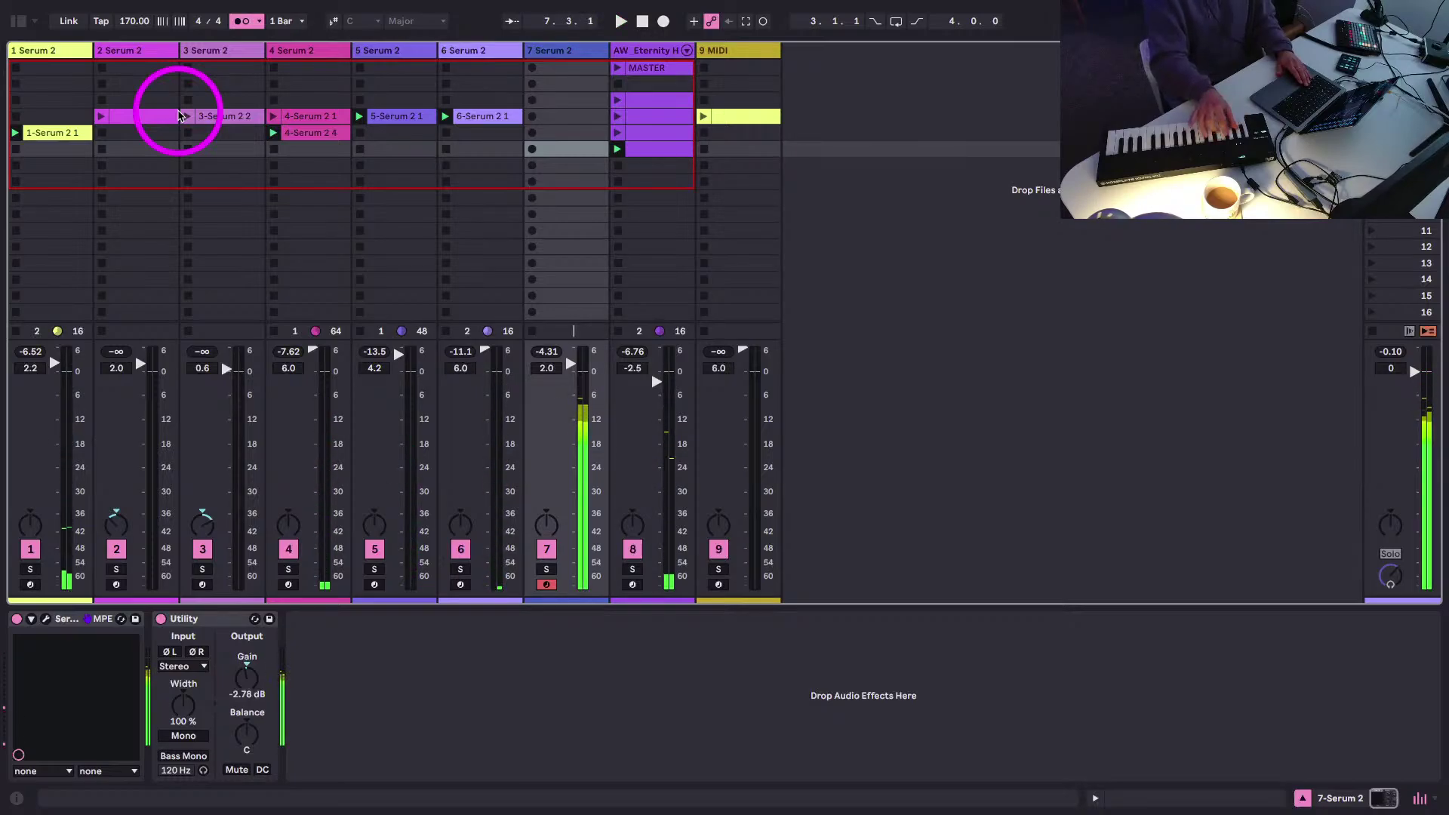
key("space")
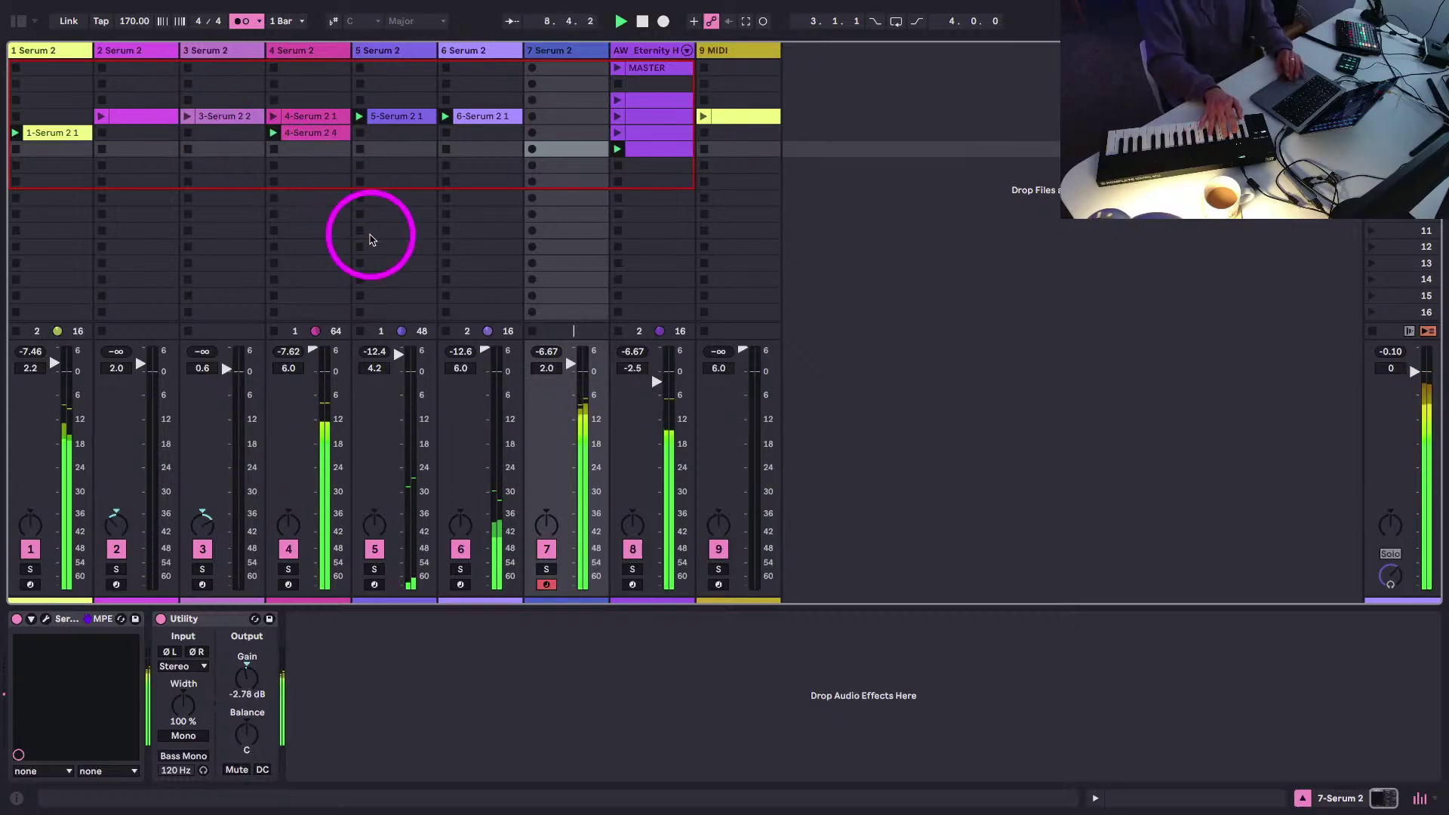
key("space")
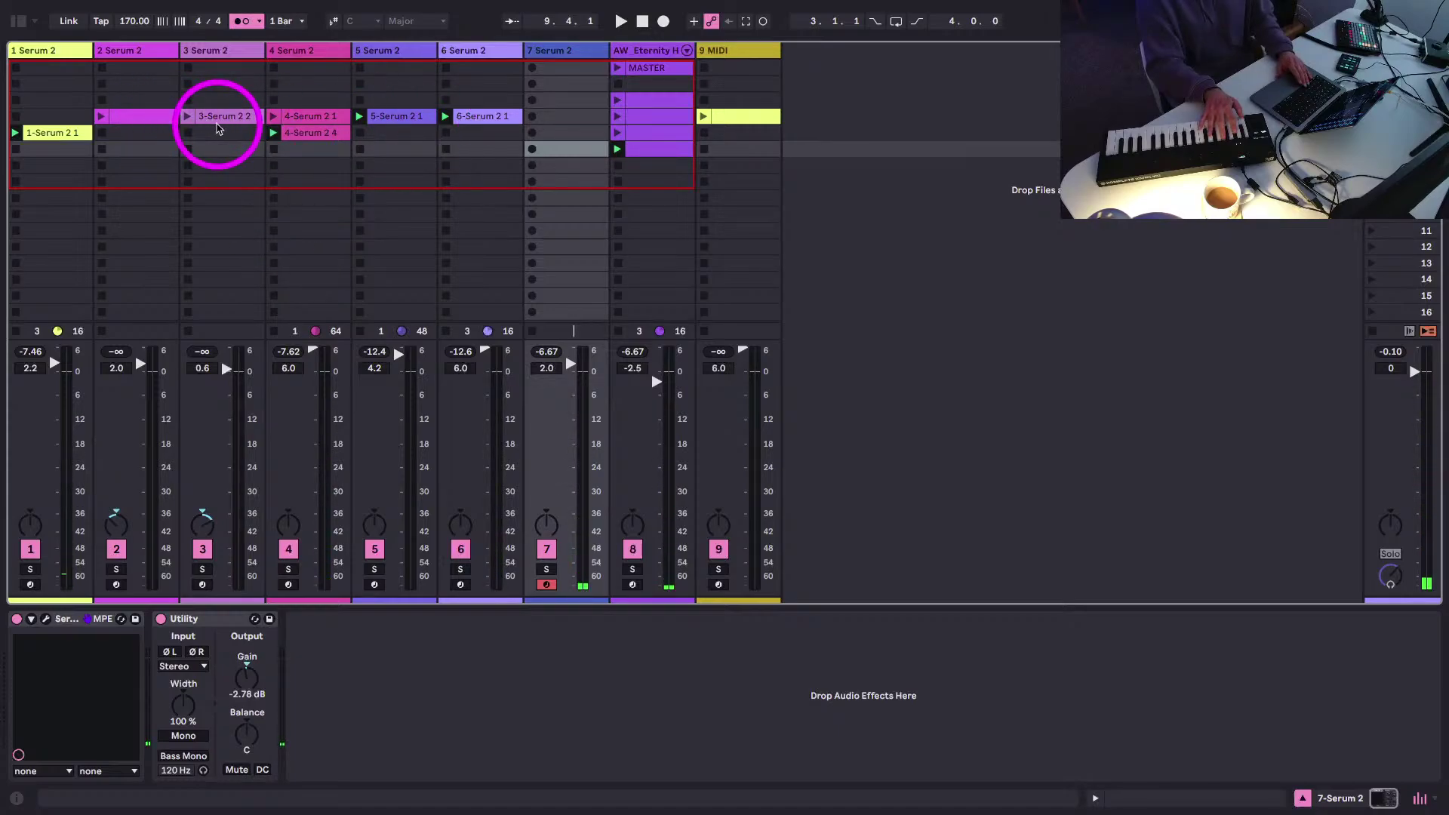
- Start session playback and begin recording the bass part into the fifth clip slot on track 7
key("space")
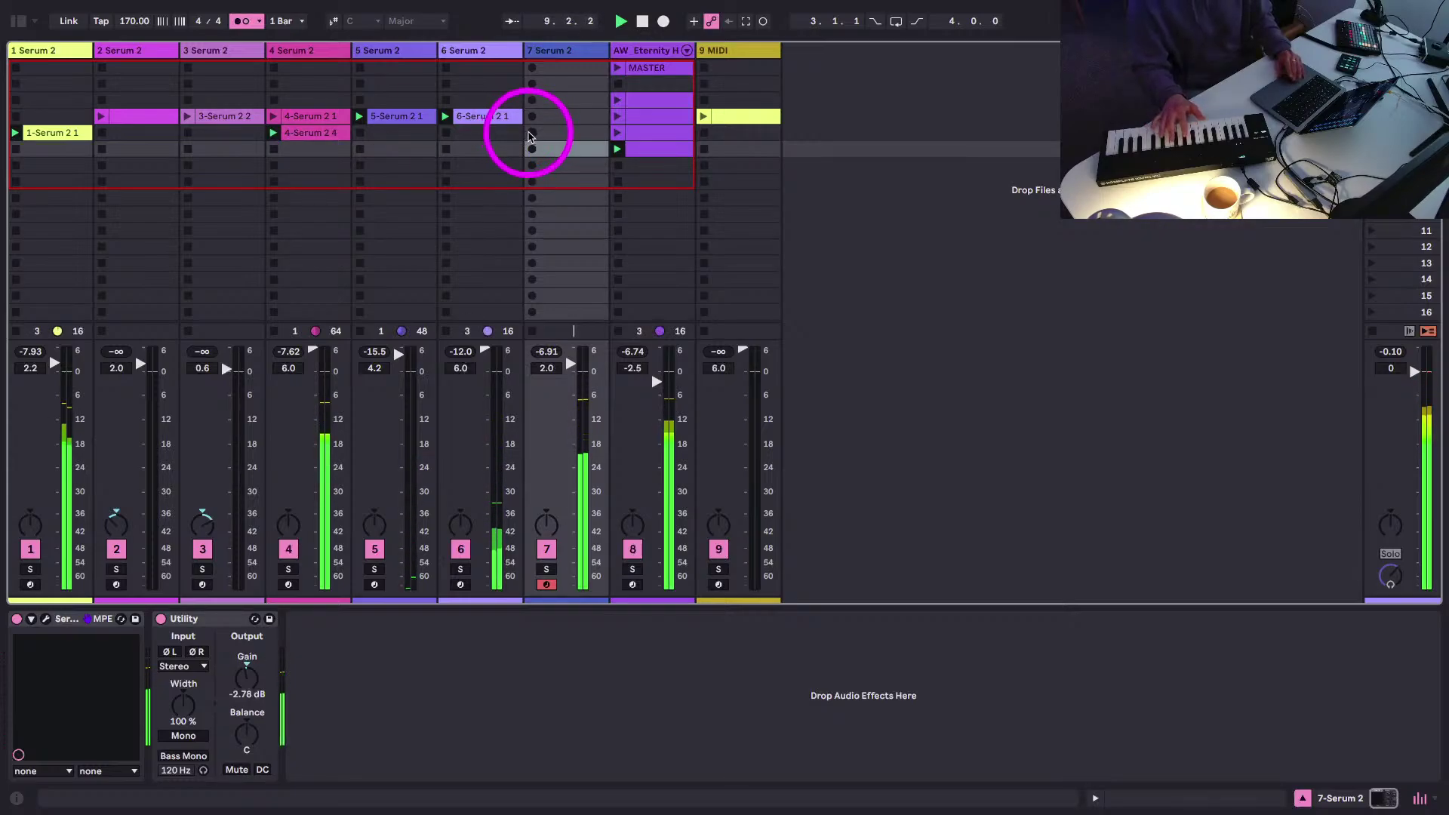
left_click(532, 132)
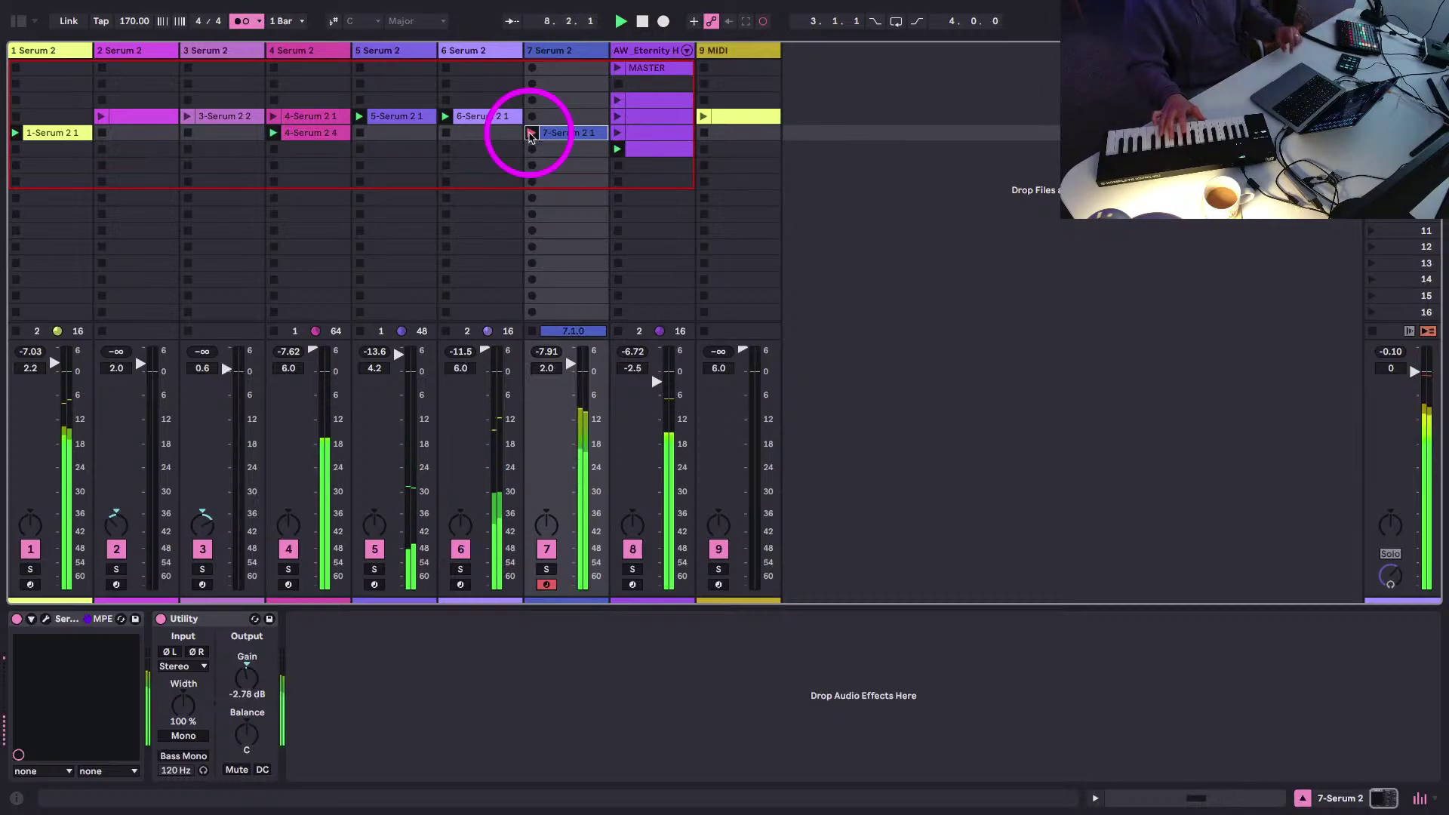
- Finish the bass recording in the fifth slot of track 7, and stop track 4 to delete its 4-Serum 2 1 clip
left_click(530, 134)
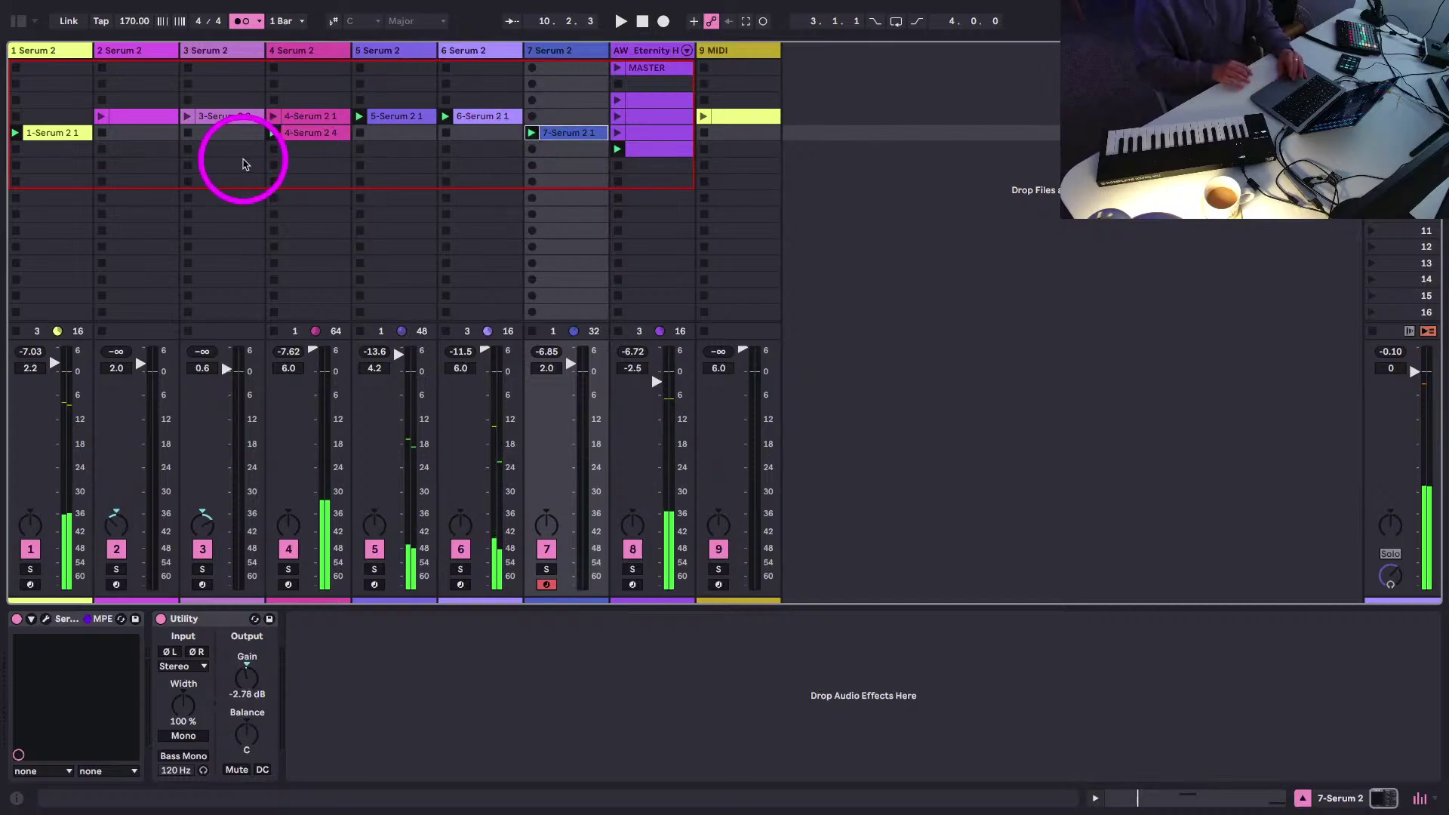
left_click(274, 150)
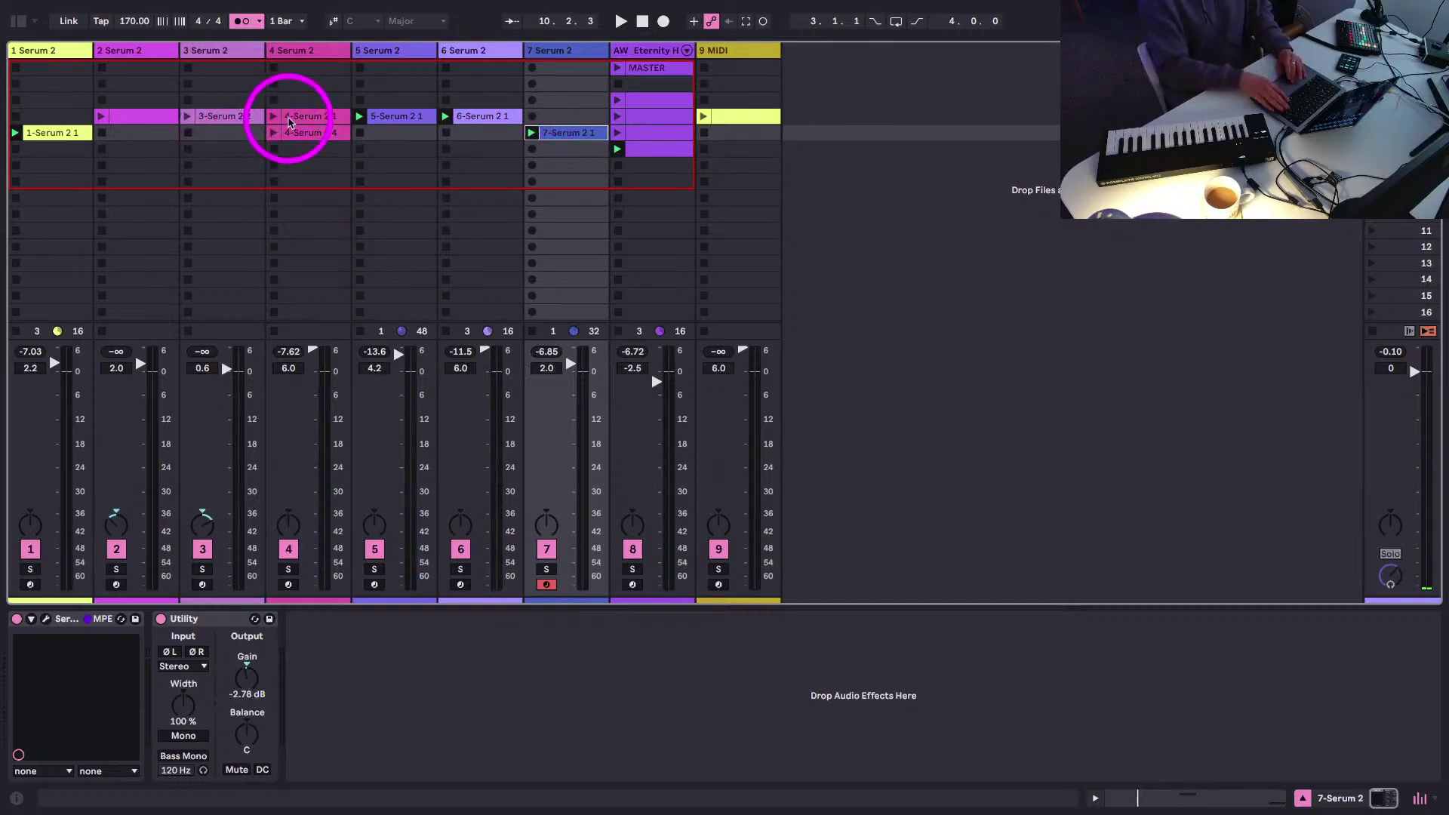
left_click(291, 118)
key("Delete")
- Record a bass take into the sixth clip slot on track 7, discarding the first attempt and recording it again
left_click(532, 150)
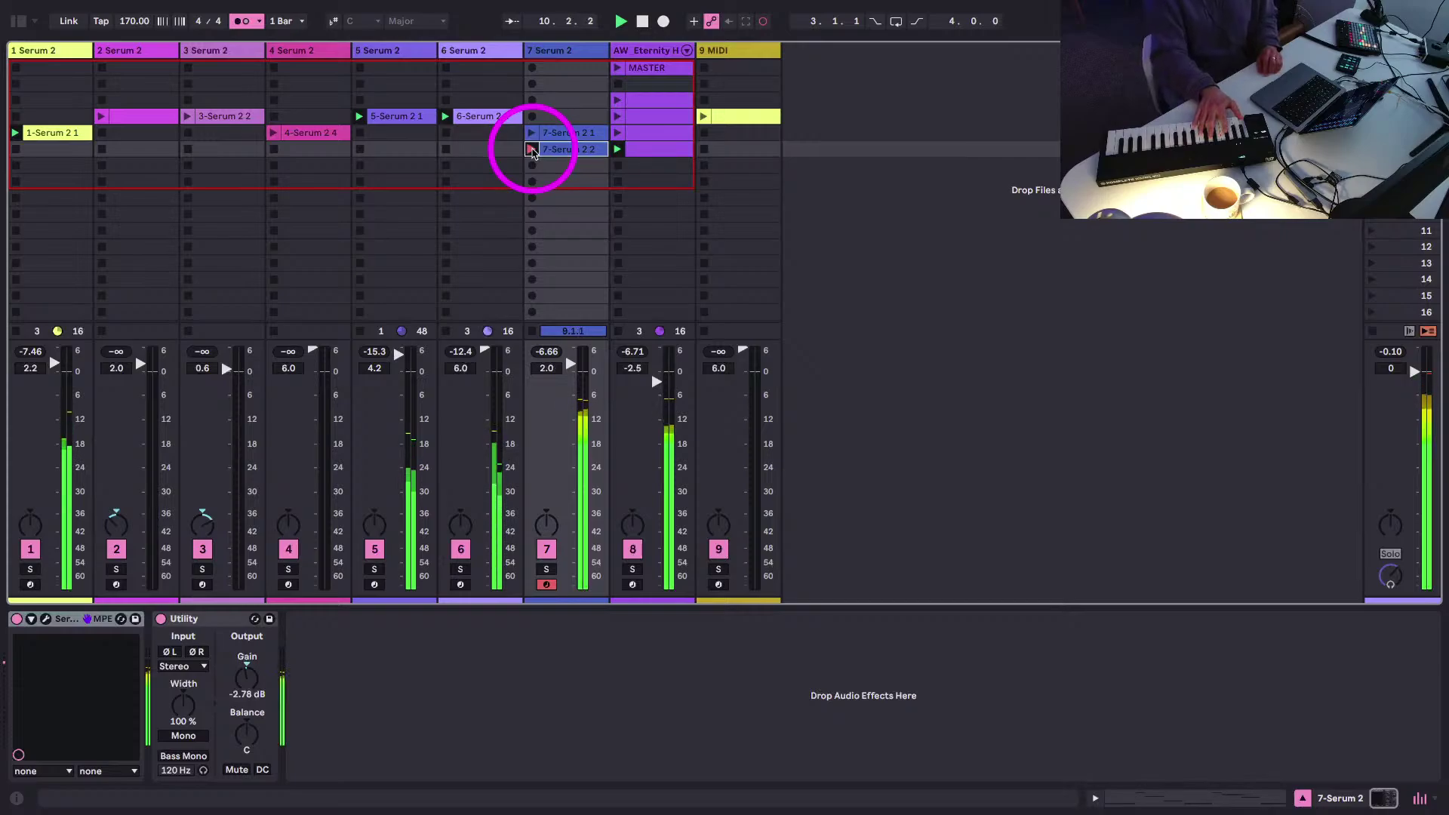
key("space")
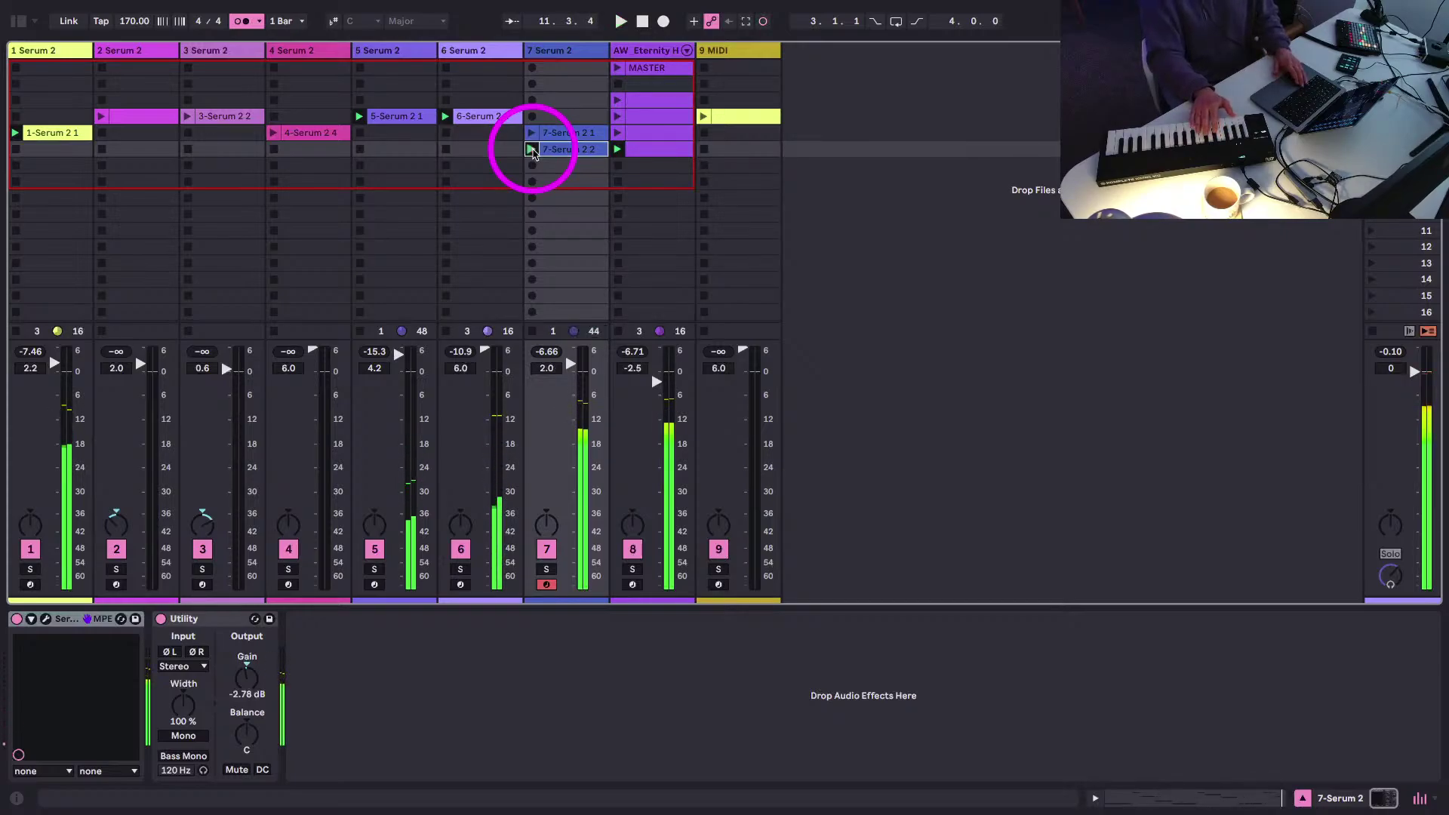
key("Delete")
left_click(533, 152)
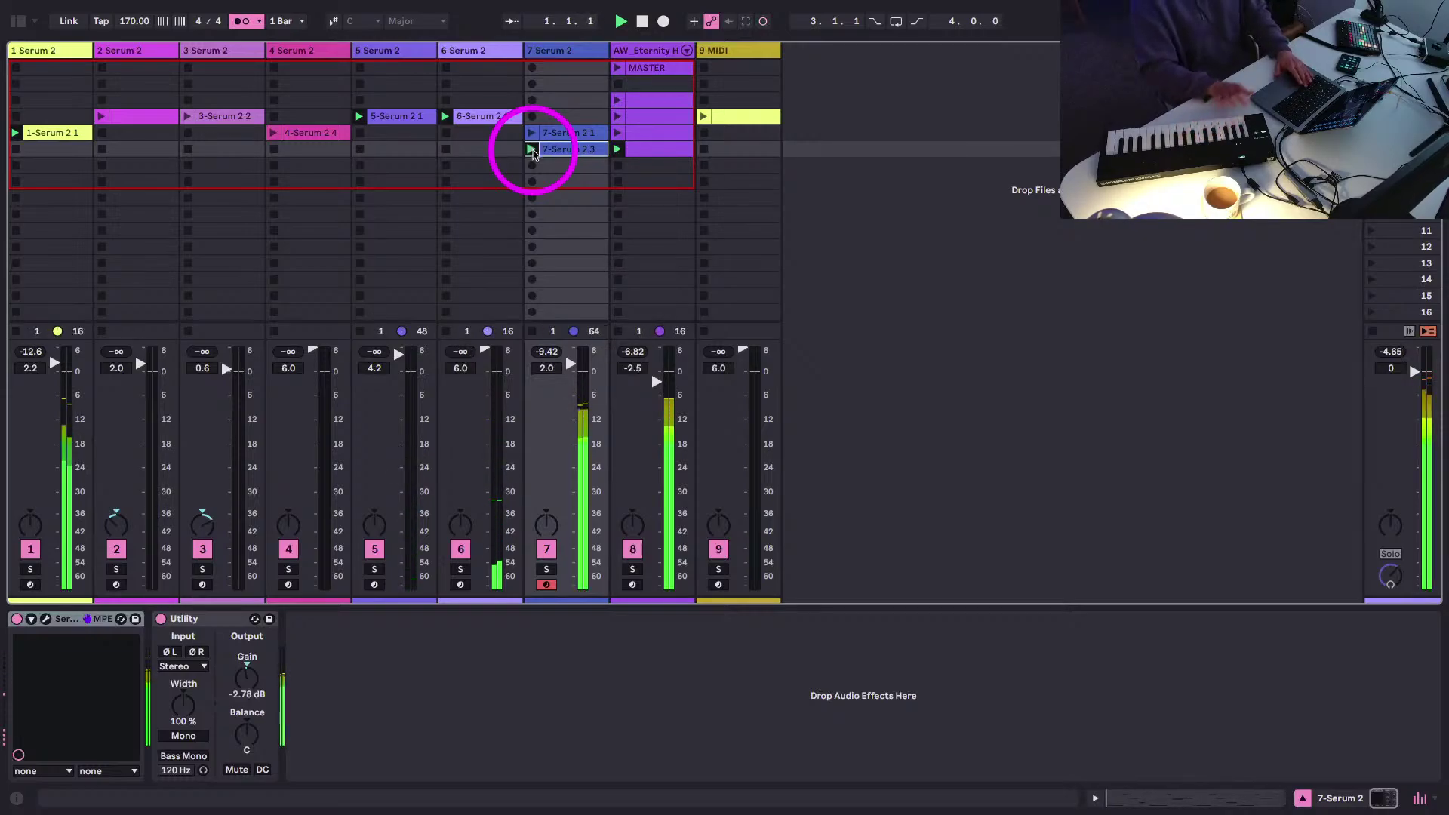
- Review the recorded notes of bass clips 7-Serum 2 3 and 7-Serum 2 1 on track 7
double_click(553, 147)
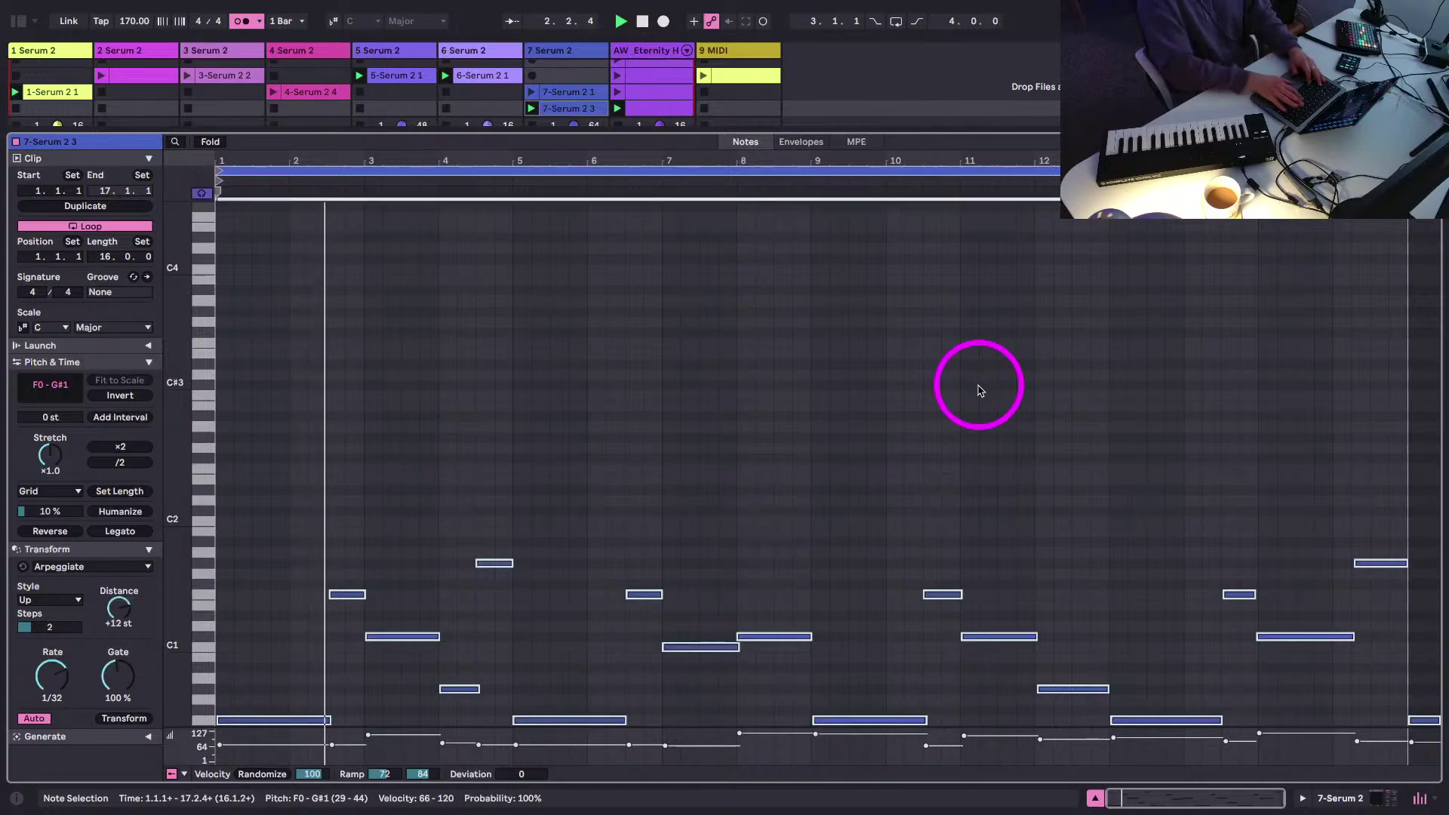
key("shift+Tab")
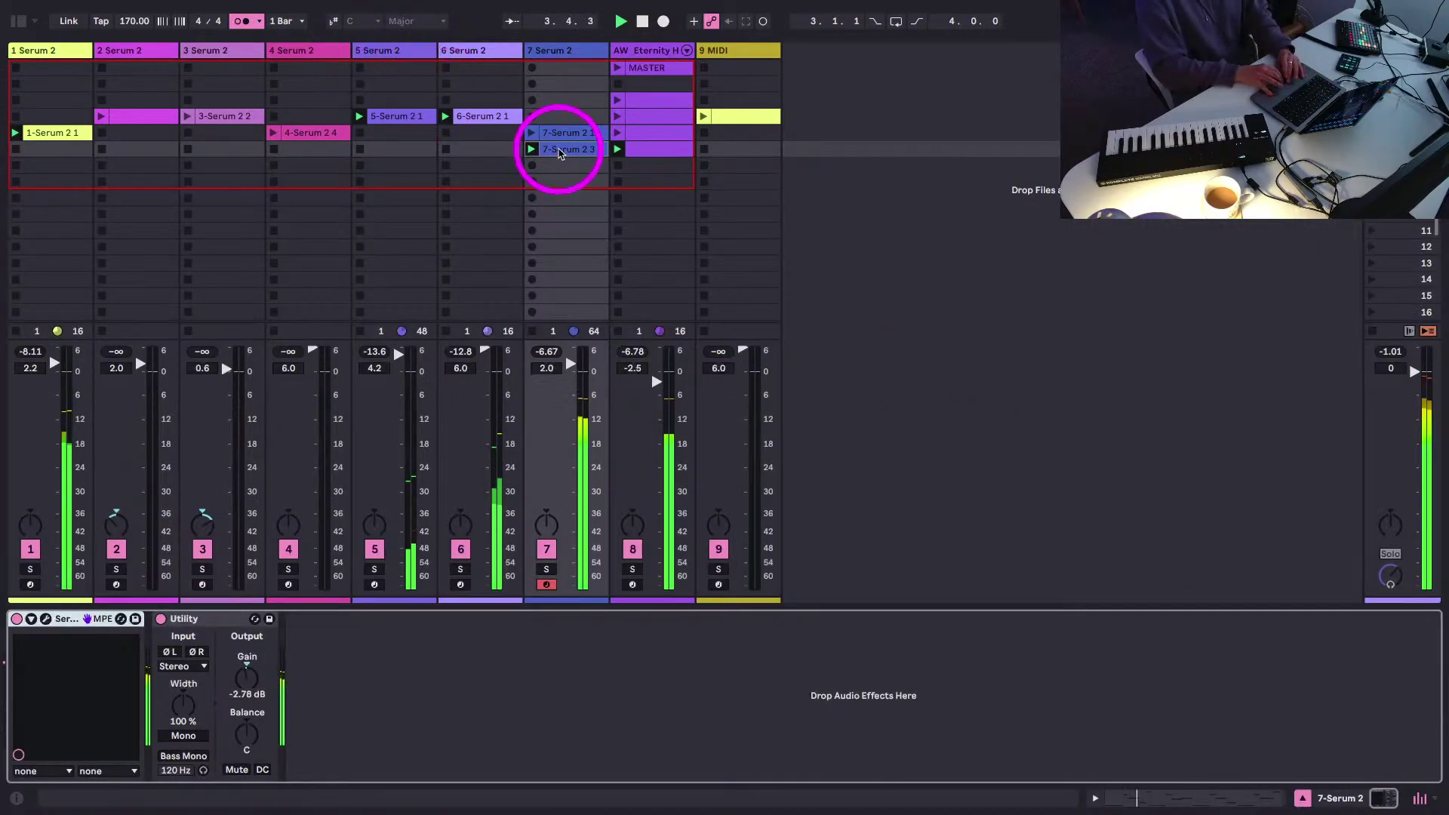
double_click(553, 136)
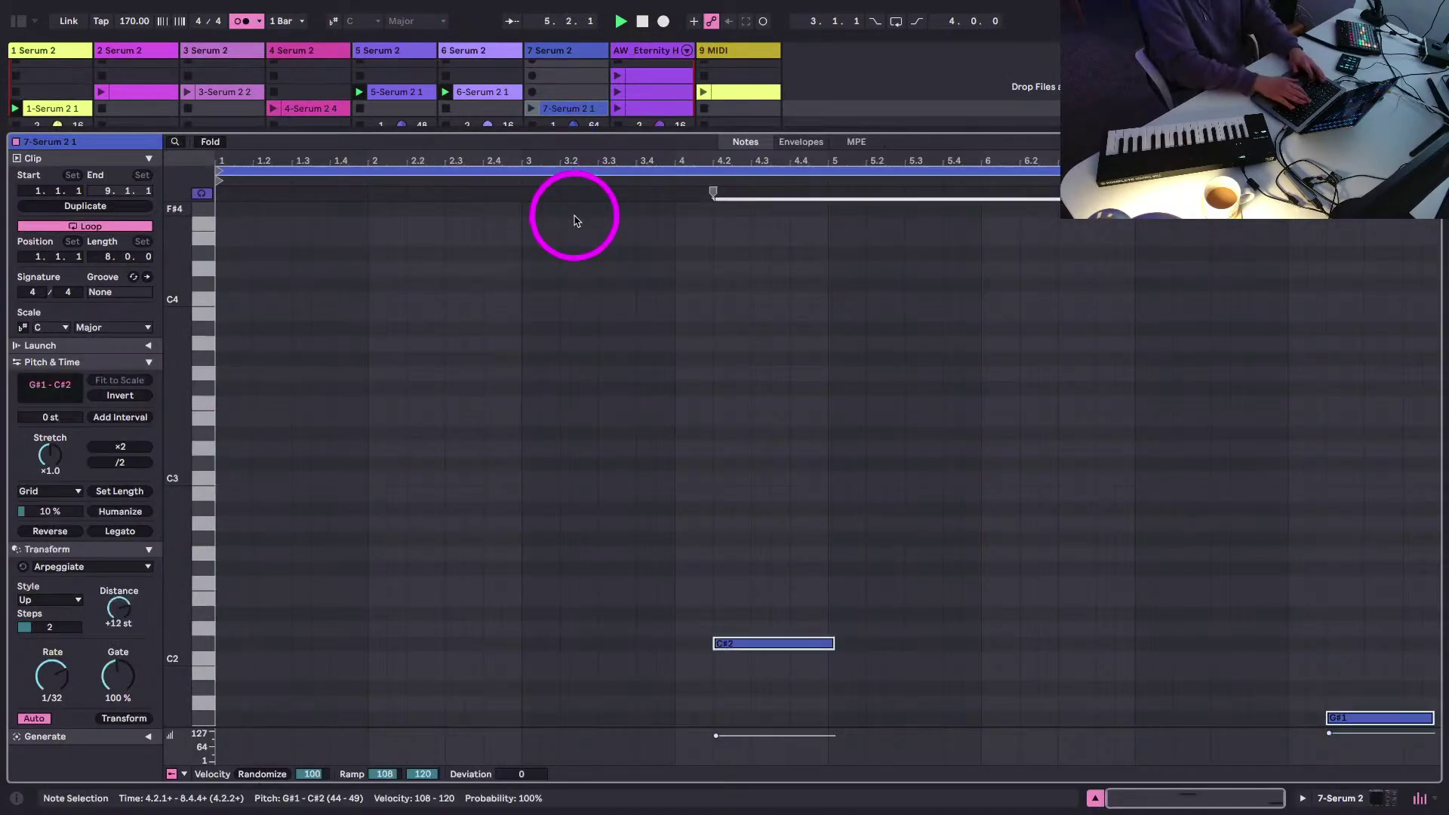
key("shift+Tab")
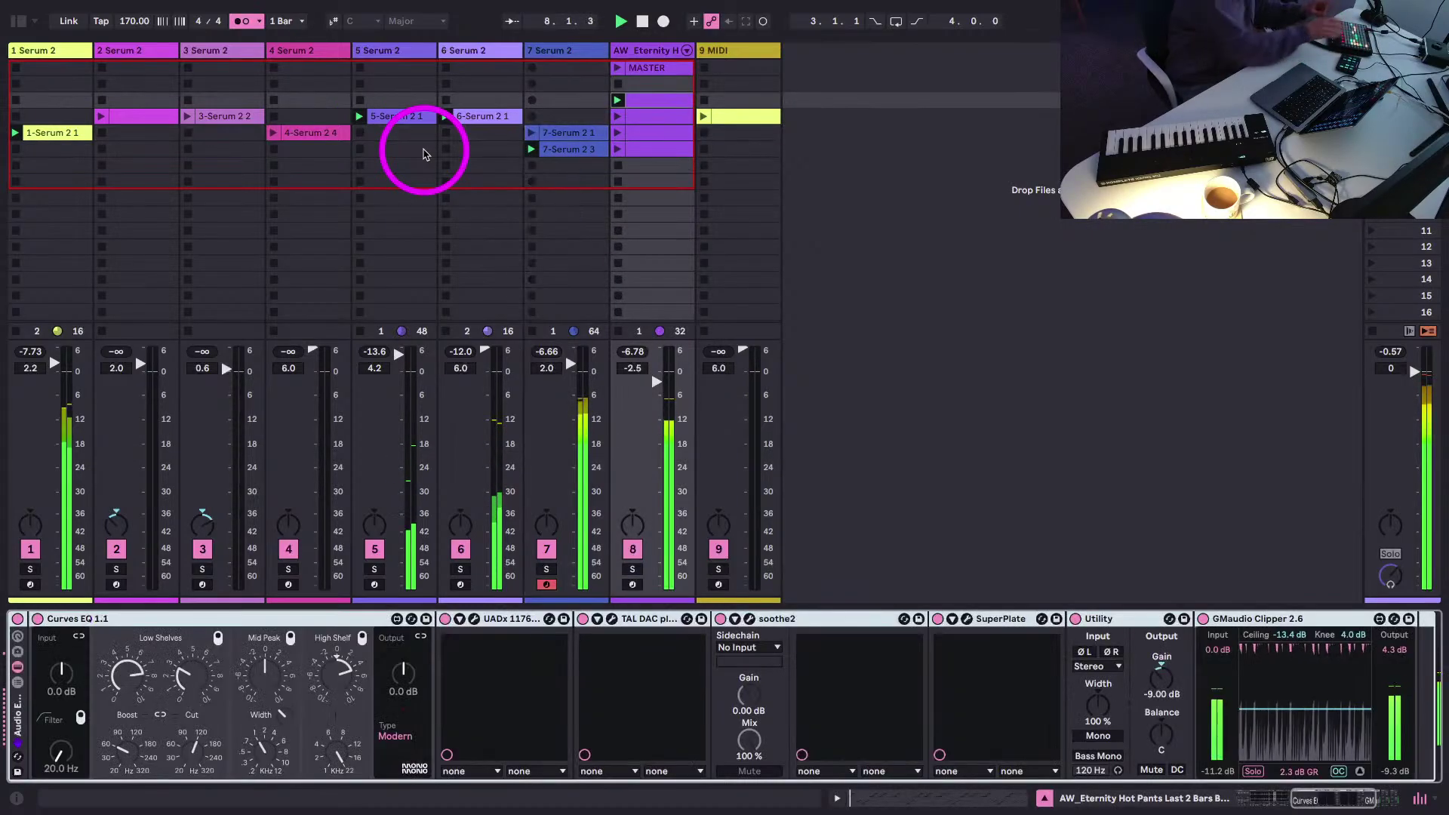
- Stop playback and enable Legato launch for the four unnamed break clips on track 8
key("space")
left_click(664, 101)
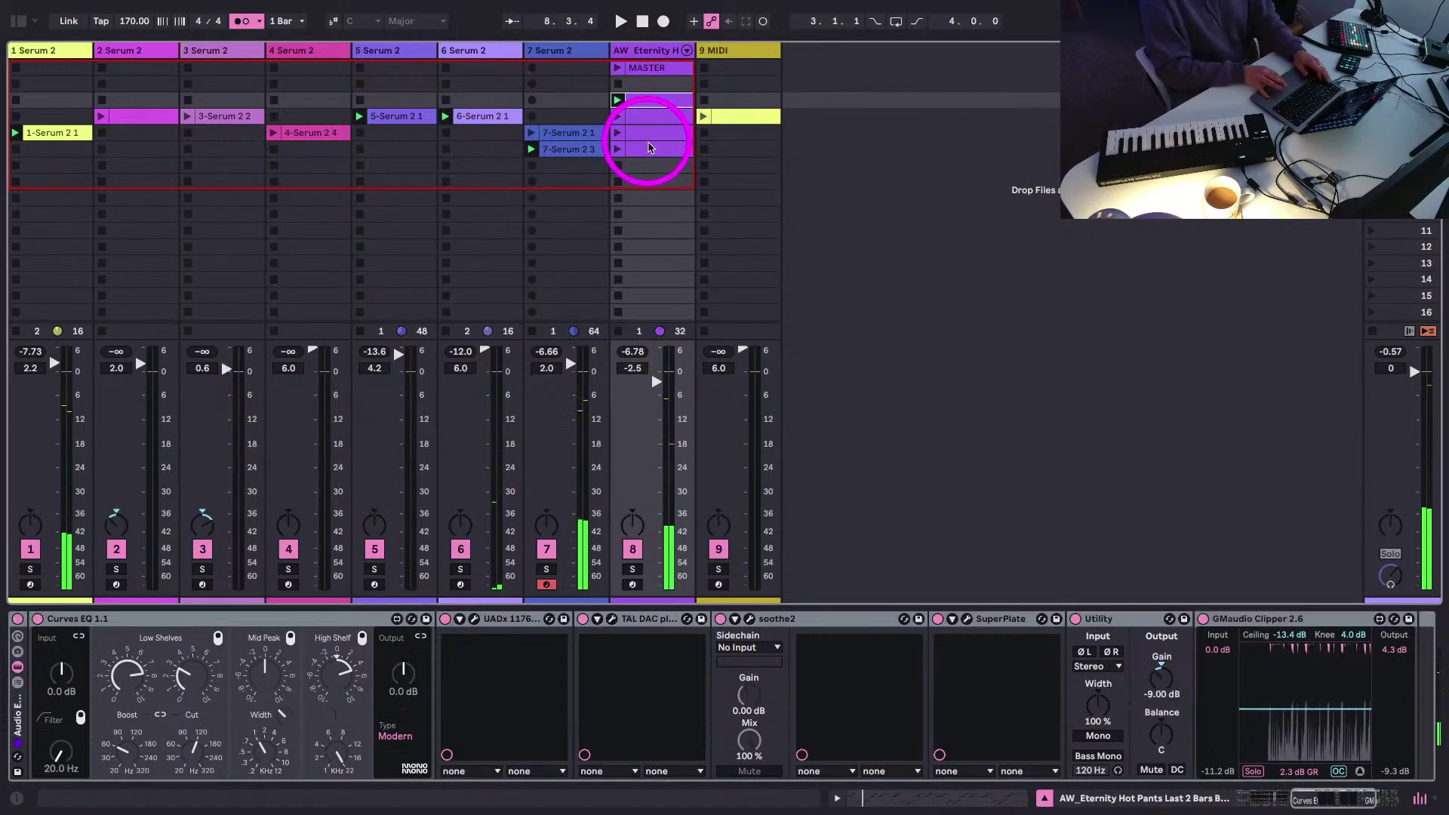
left_click(649, 149, "shift")
key("shift+Tab")
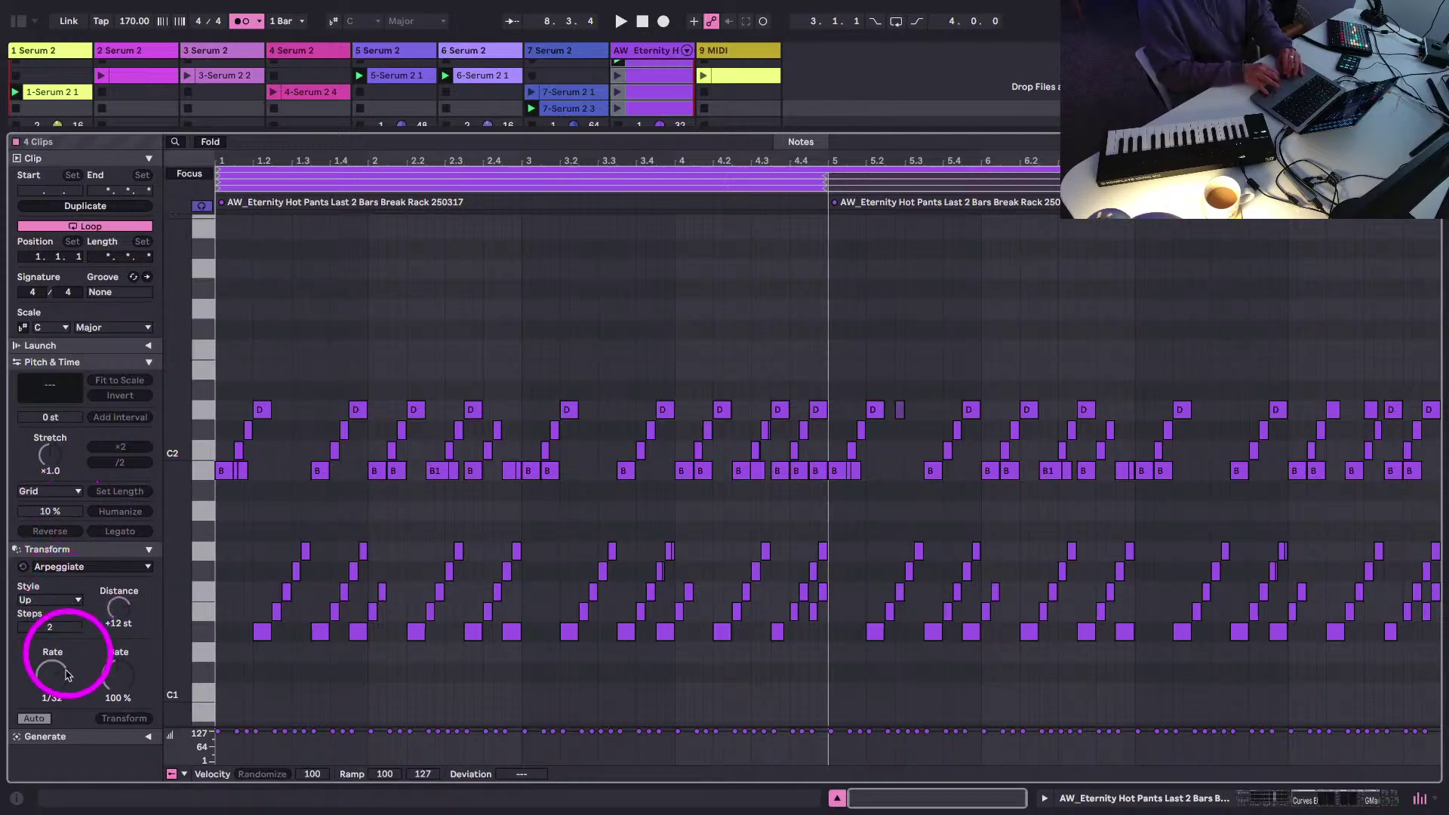
left_click(83, 347)
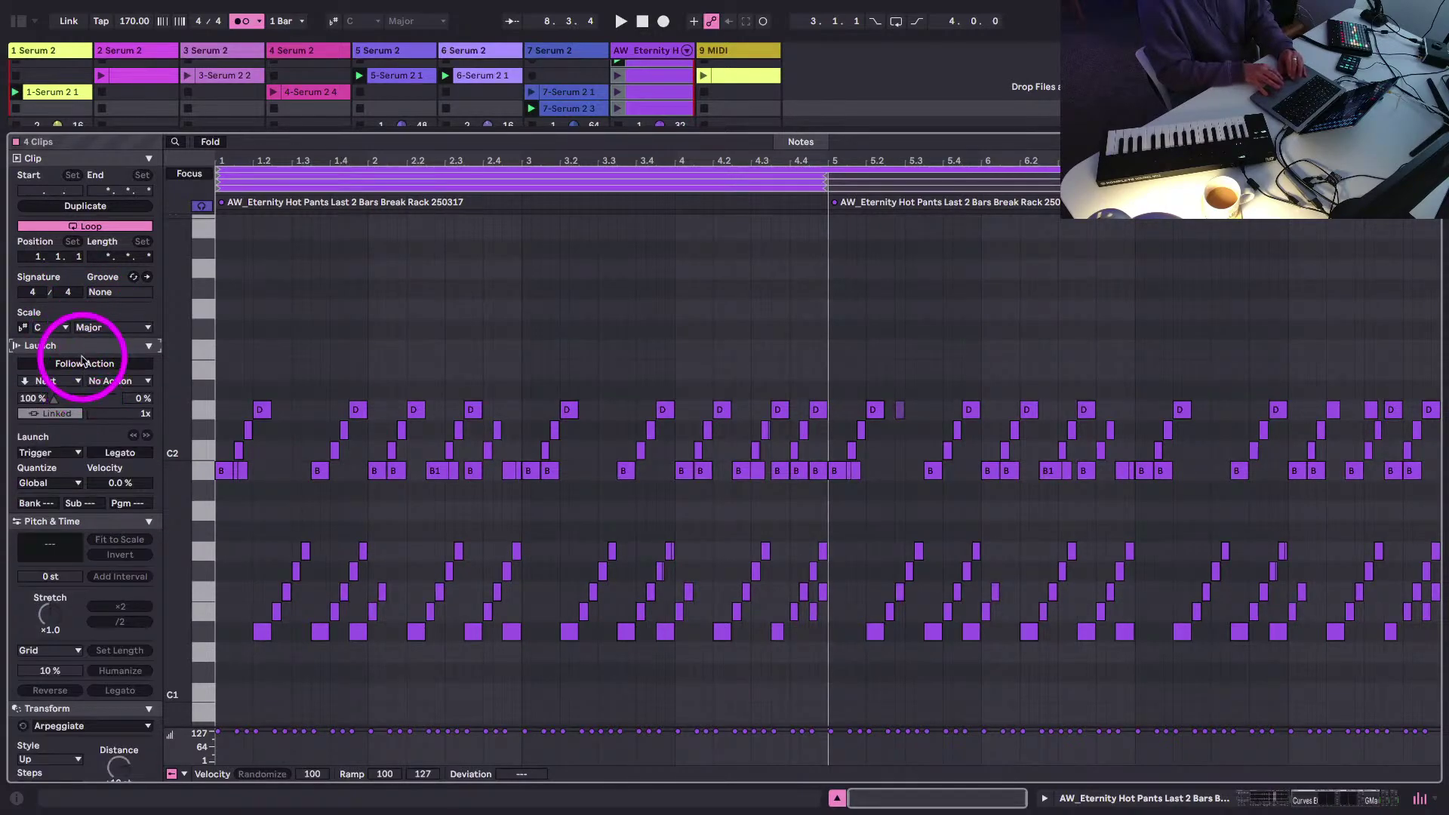
left_click(119, 453)
key("shift+Tab")
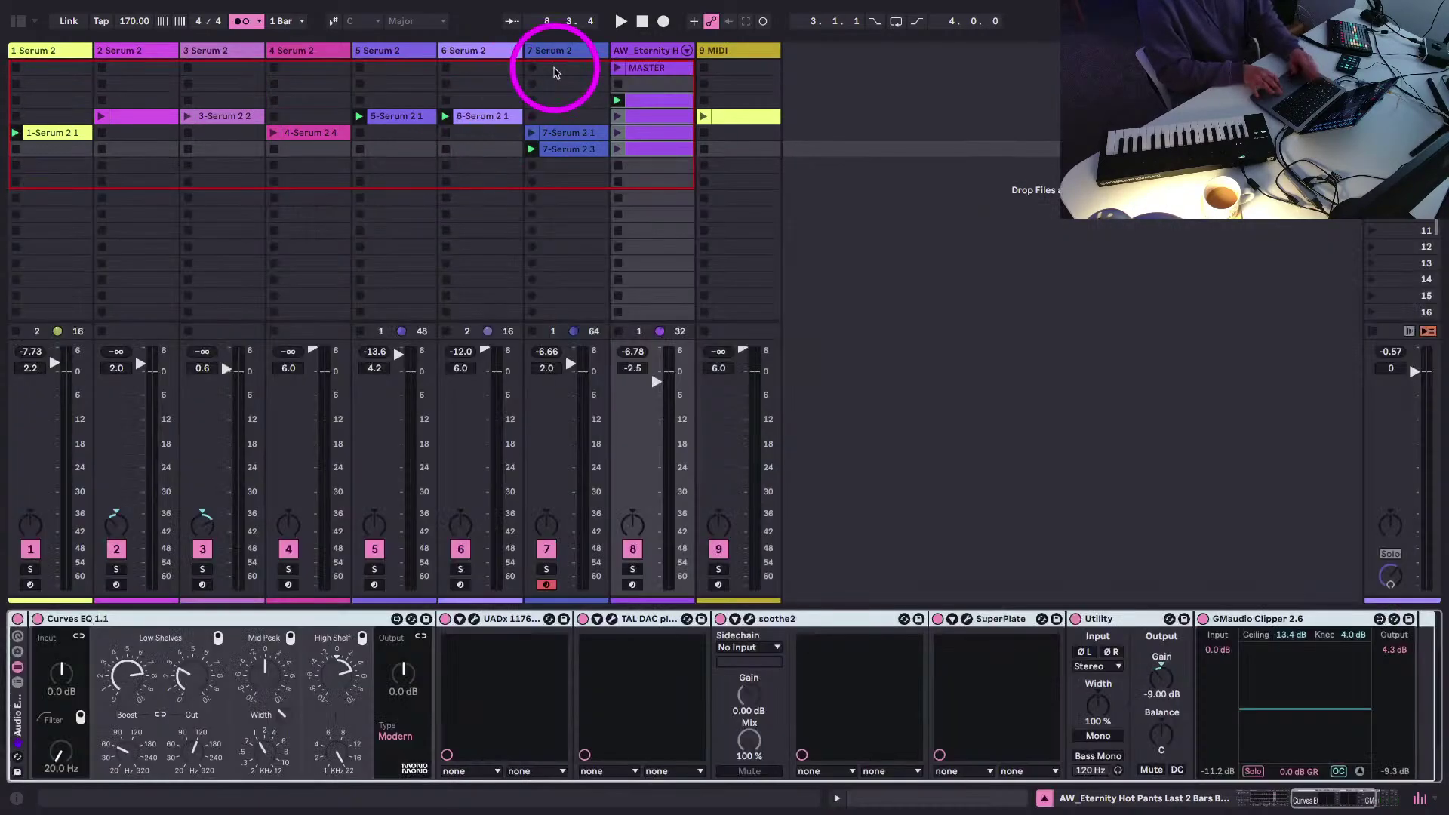
- Check the launch settings of the four break clips on track 8
left_click(631, 101)
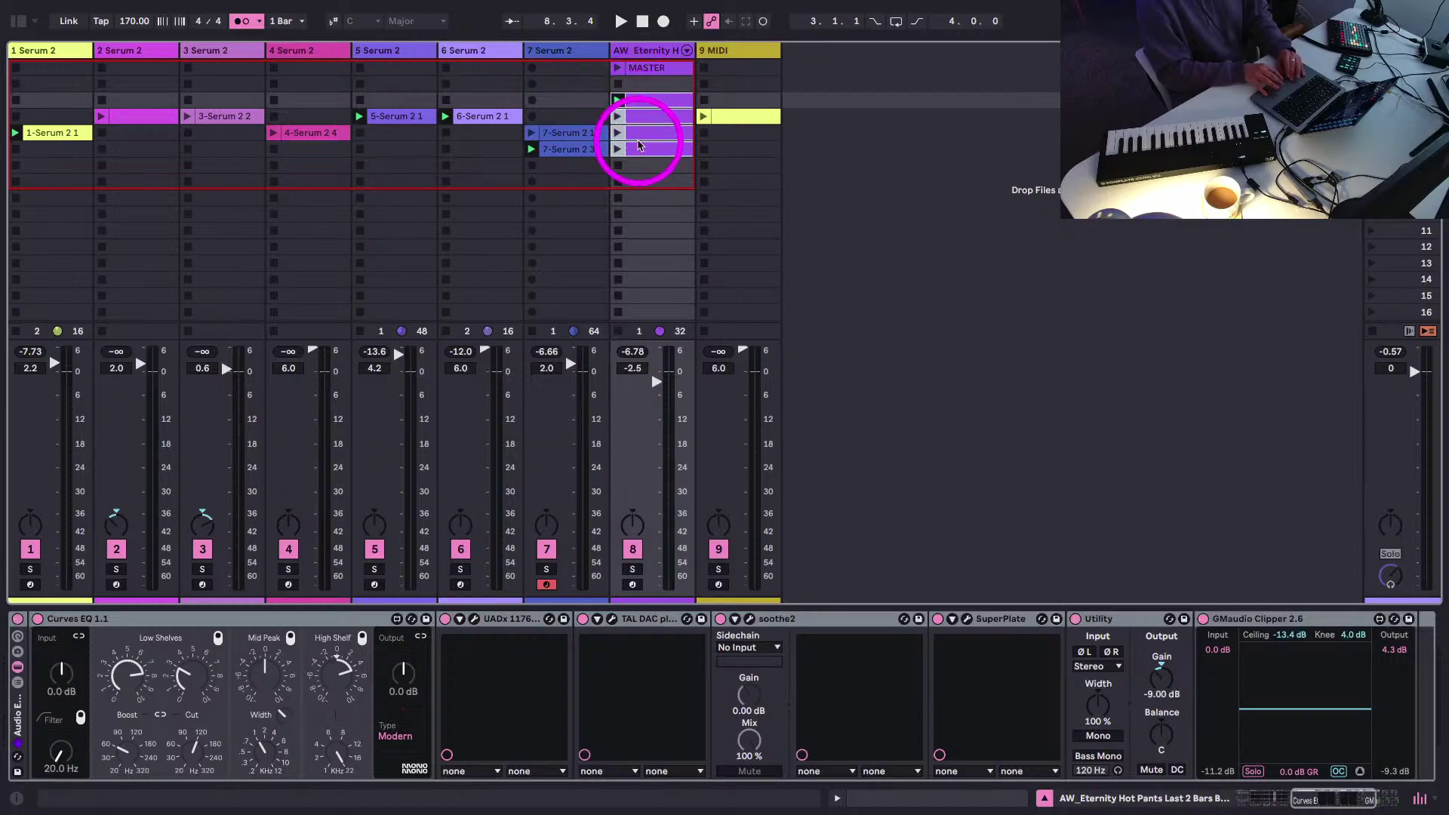
key("shift+Tab")
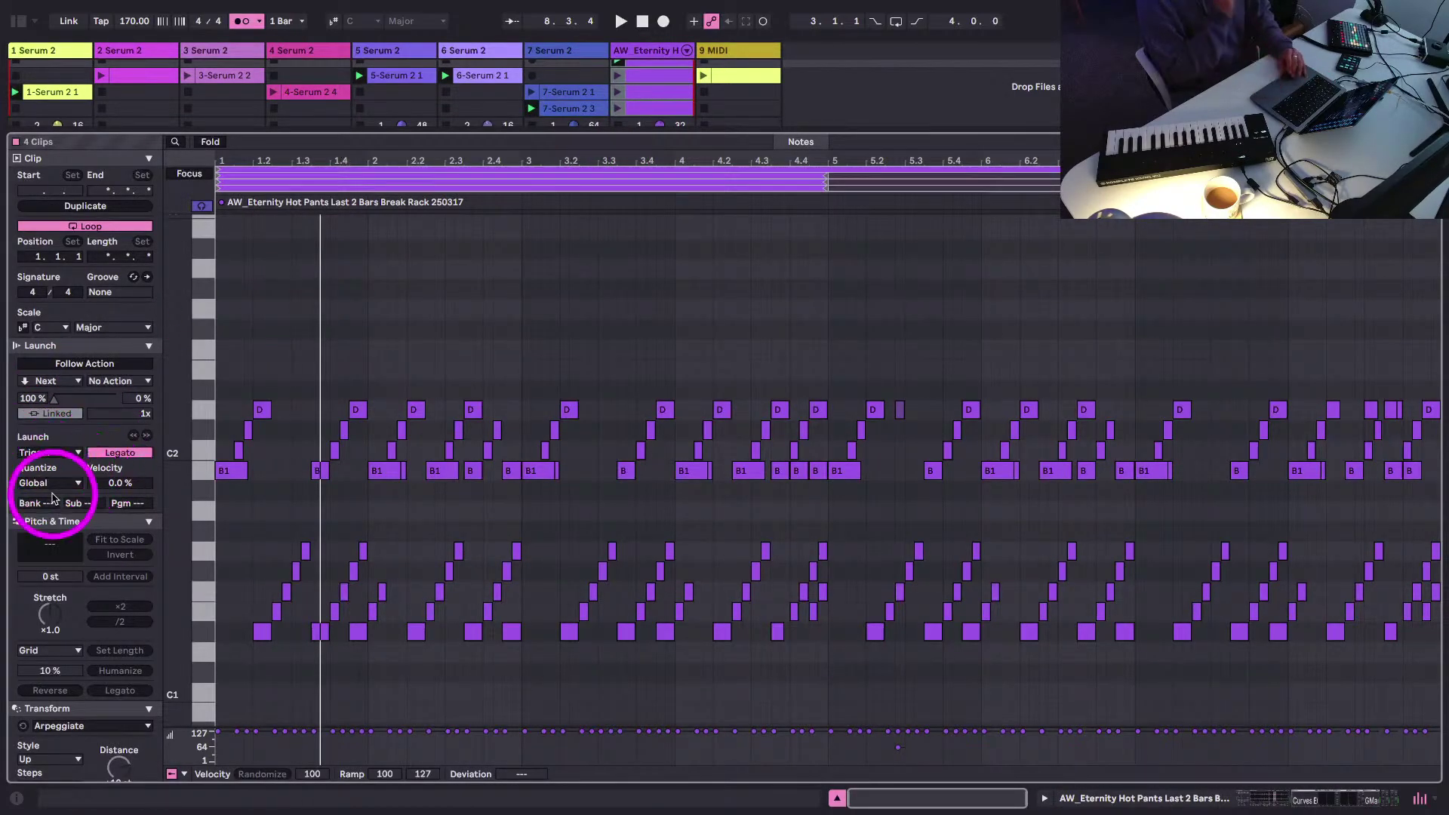
key("shift+Tab")
- Play the session with the break clip in the third slot of track 8
left_click(637, 162)
left_click(636, 114)
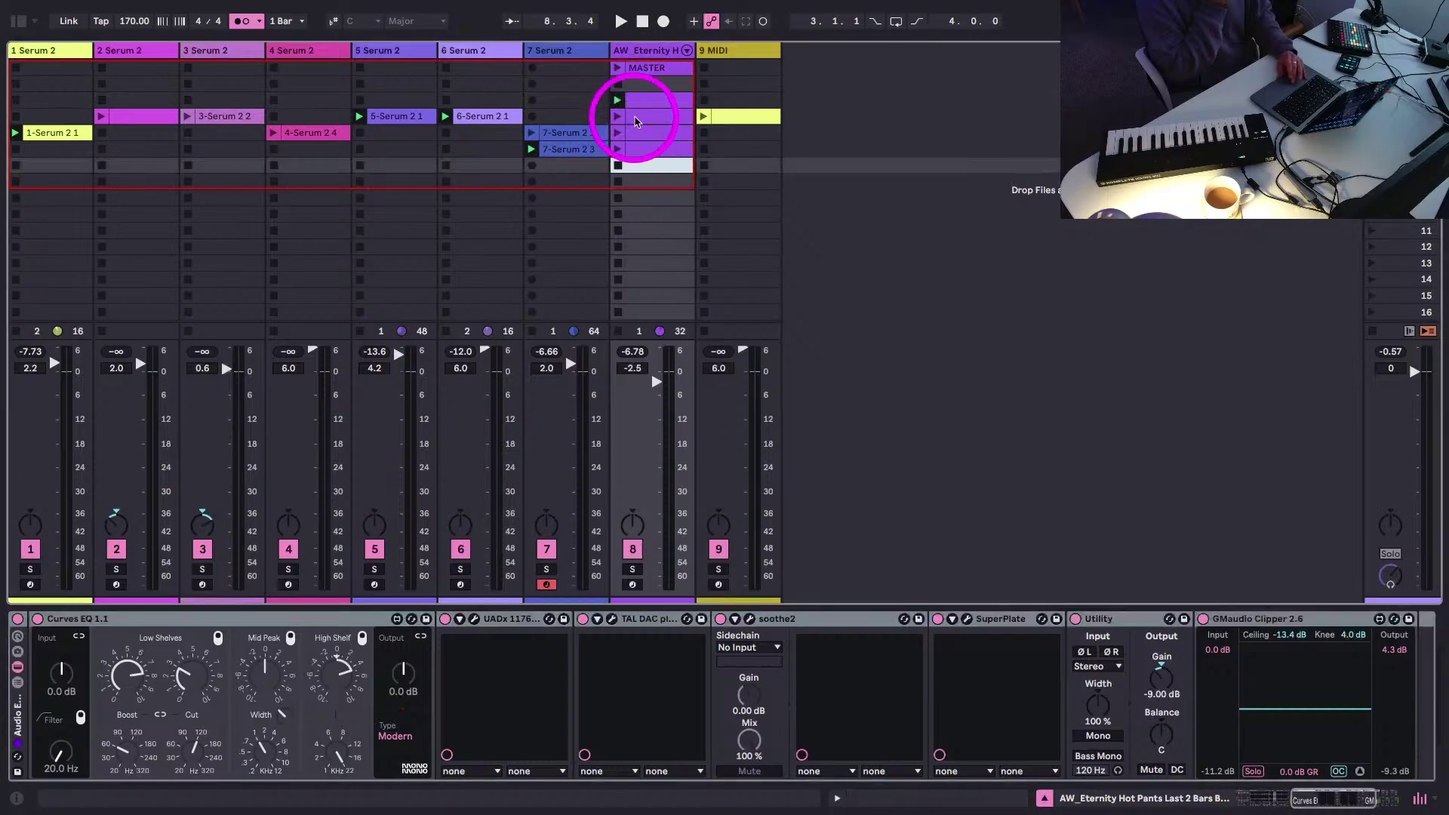
left_click(637, 103)
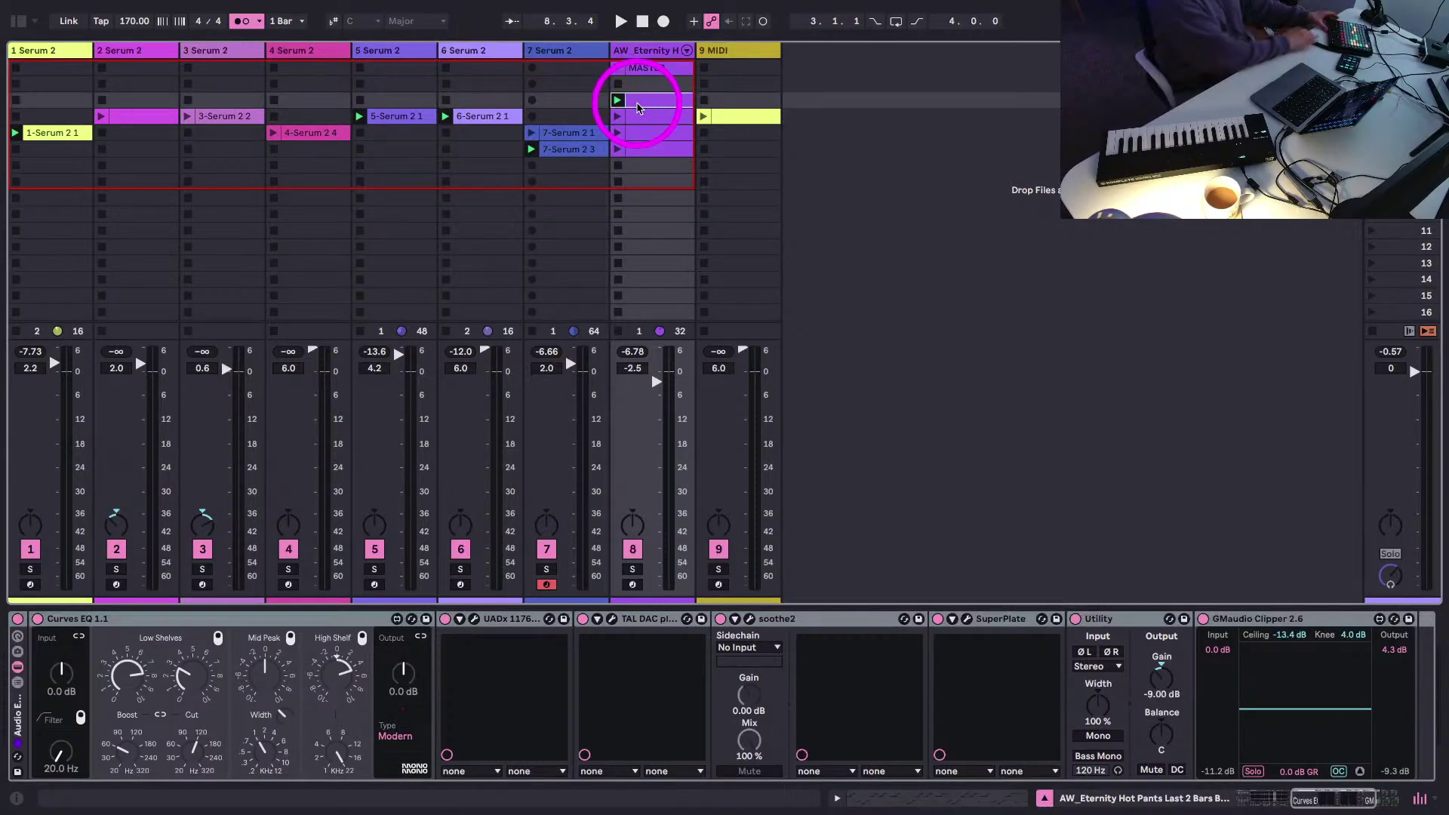
key("space")
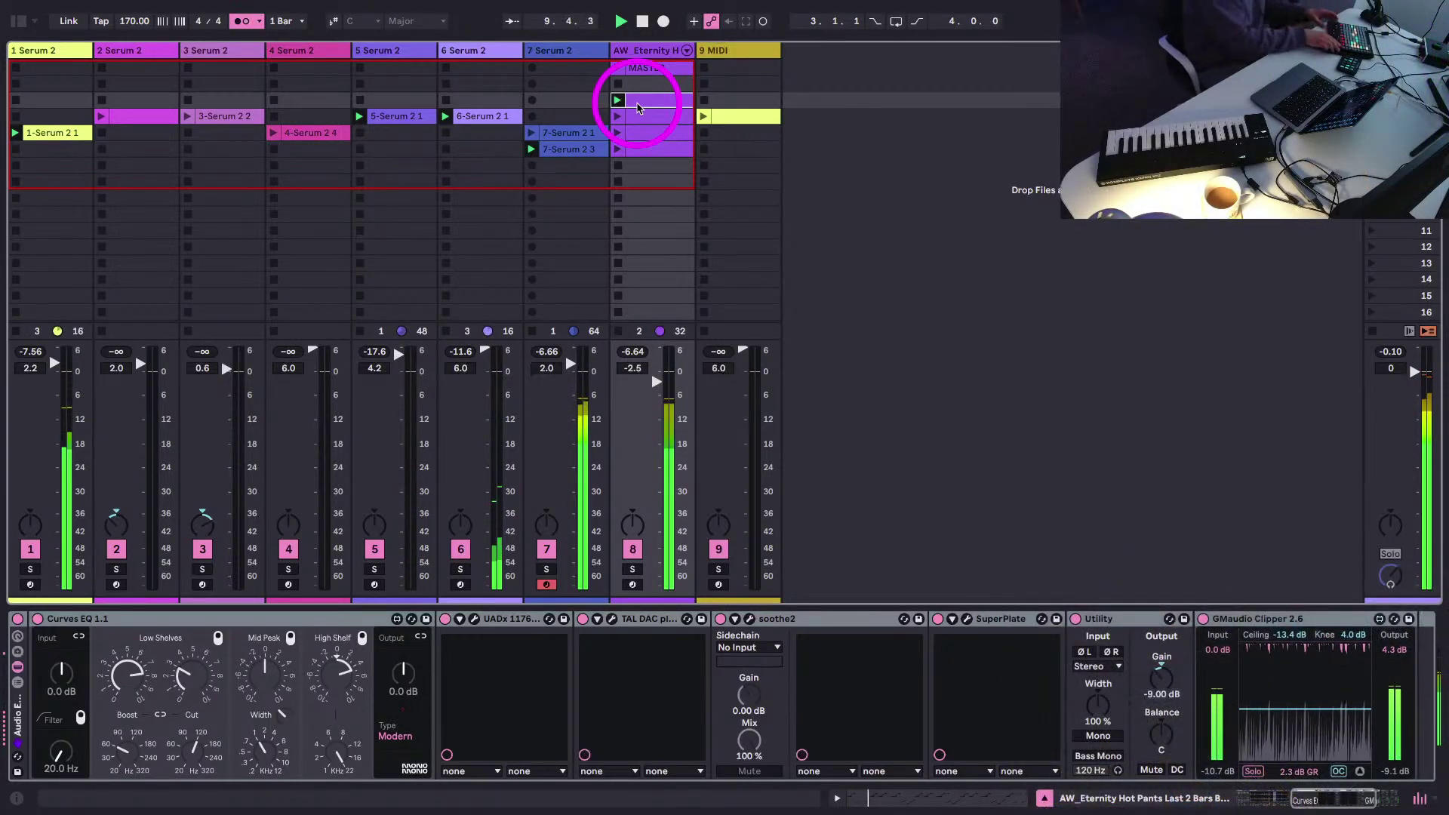
- Open the notes of the third-slot break clip on track 8 and audition them from bar 8
double_click(638, 101)
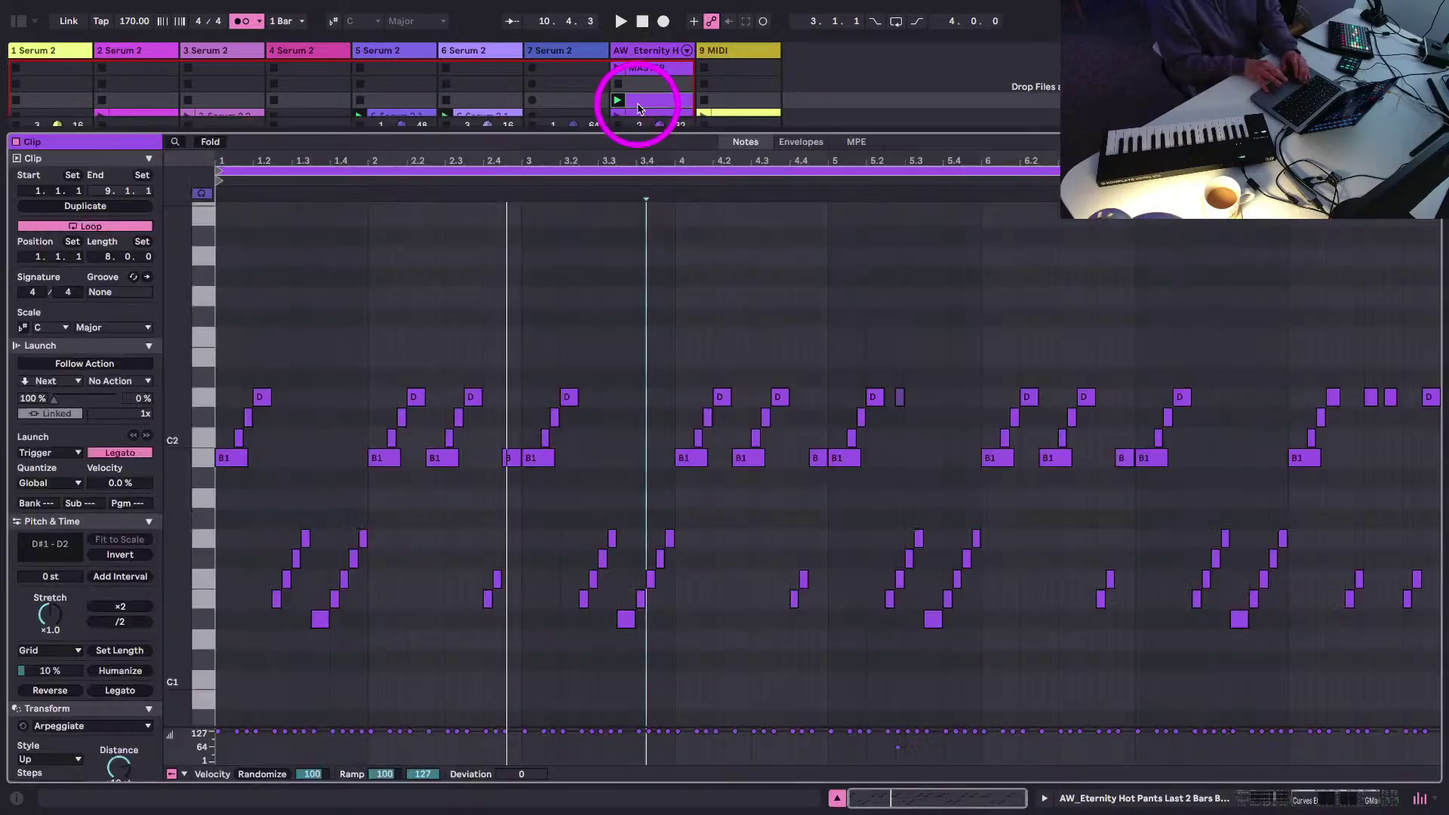
key("space")
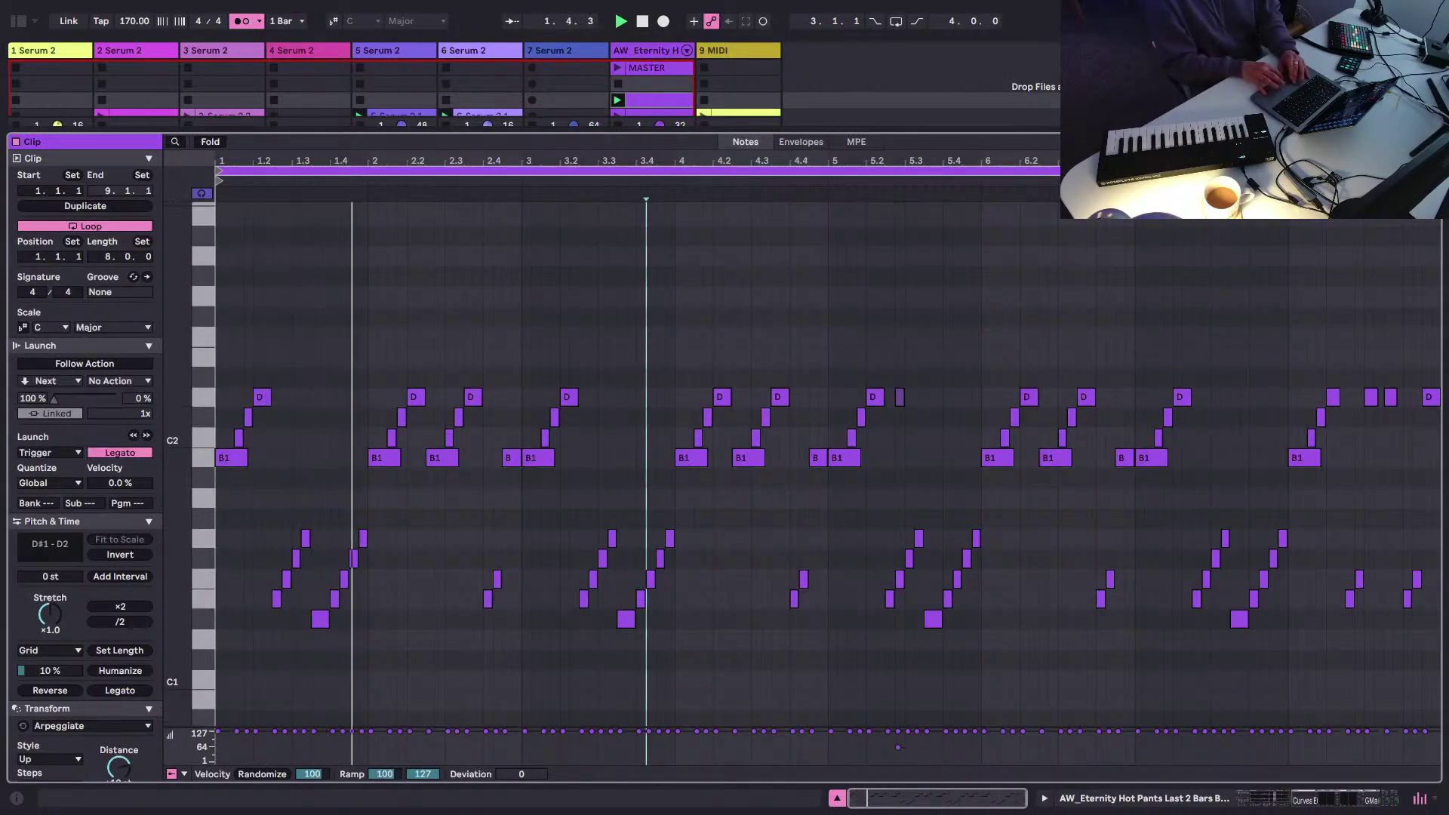
scroll(1247, 470, "up", 5)
scroll(1247, 471, "right", 2)
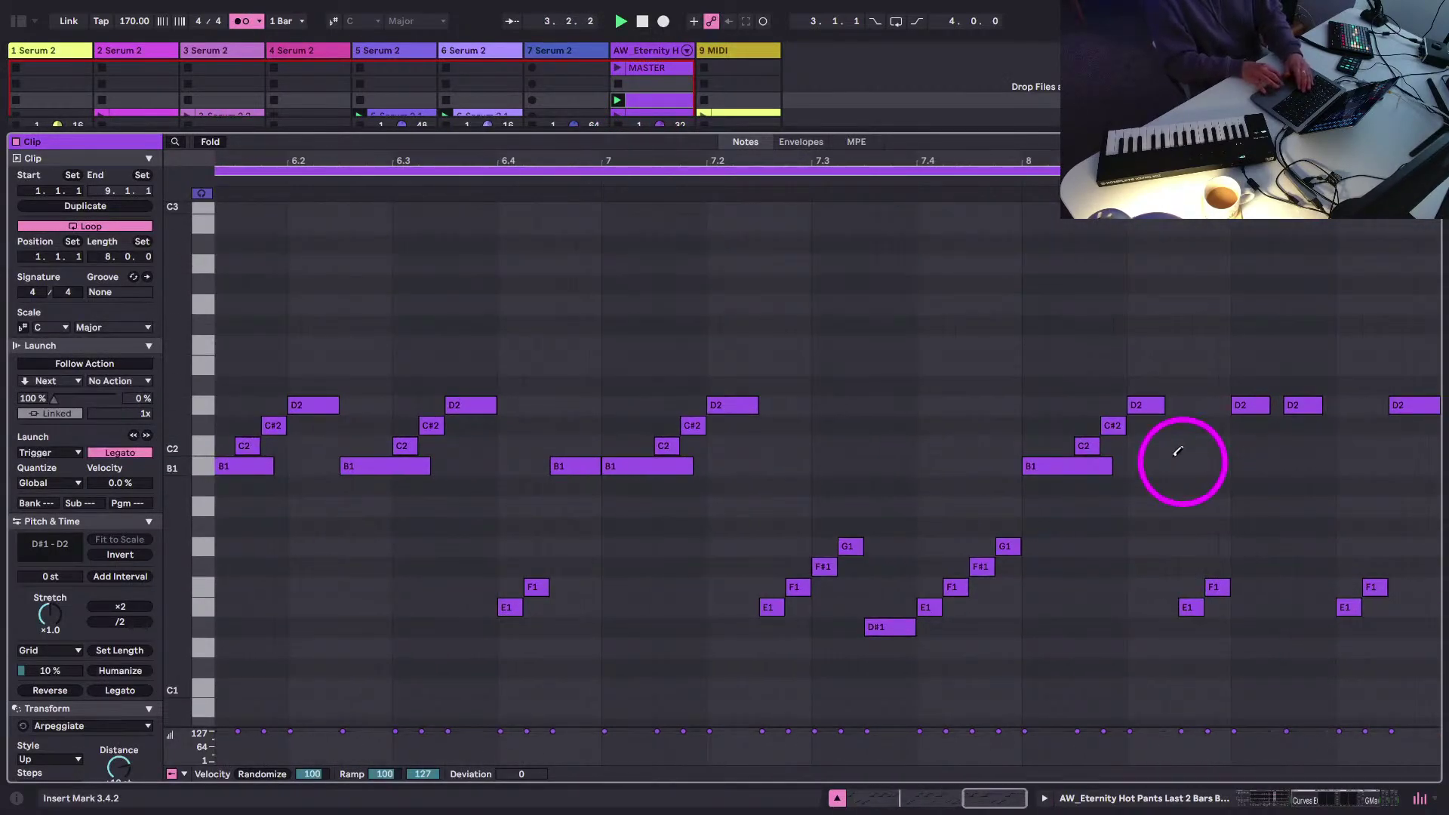
key("space")
left_click(1021, 184)
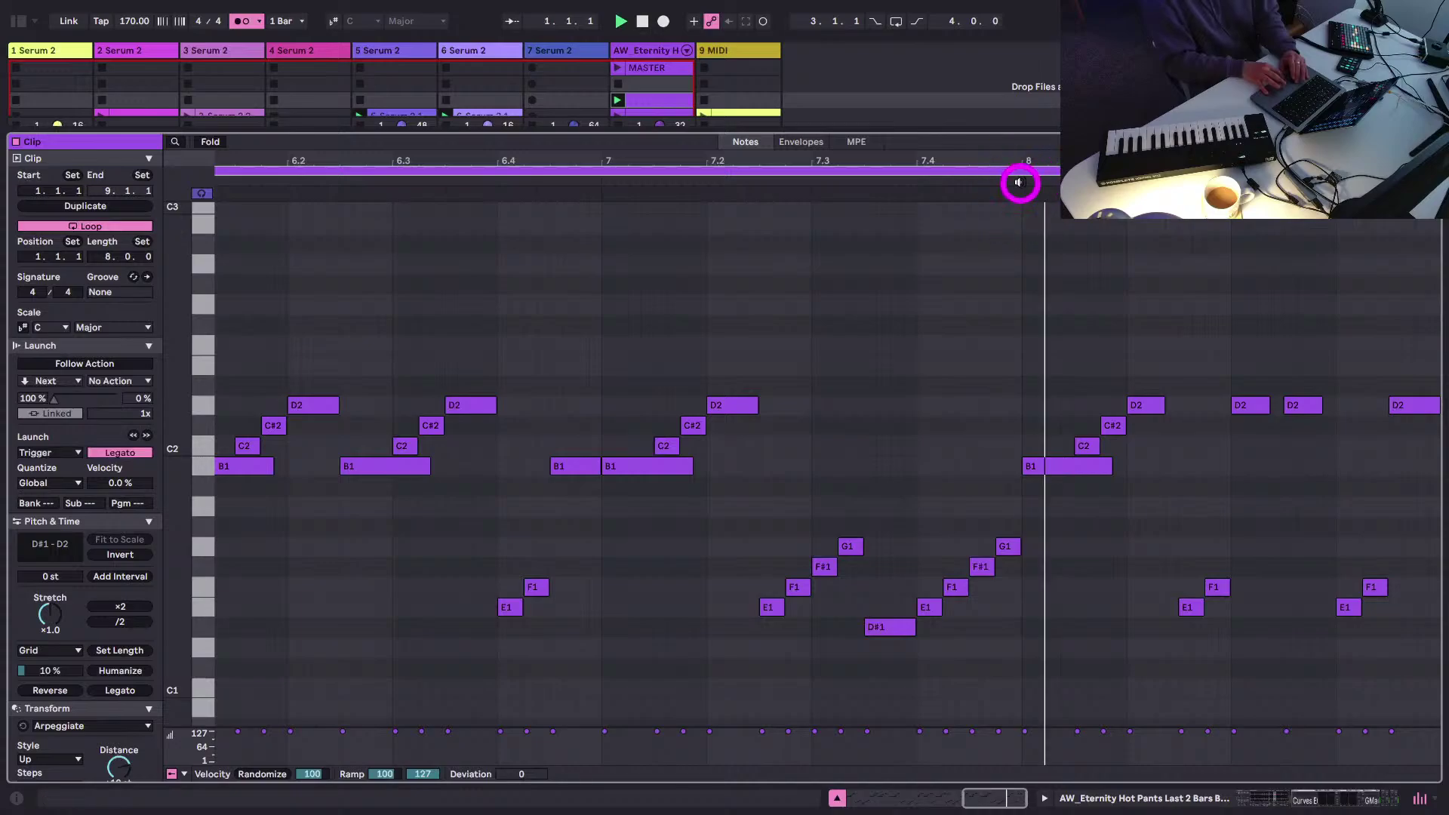
key("space")
- Add a B1 note in bar 8 of the break clip, shift it to 8.2.4, and audition it from bar 8
left_click(1201, 467)
left_click_drag(1201, 467, 1204, 465)
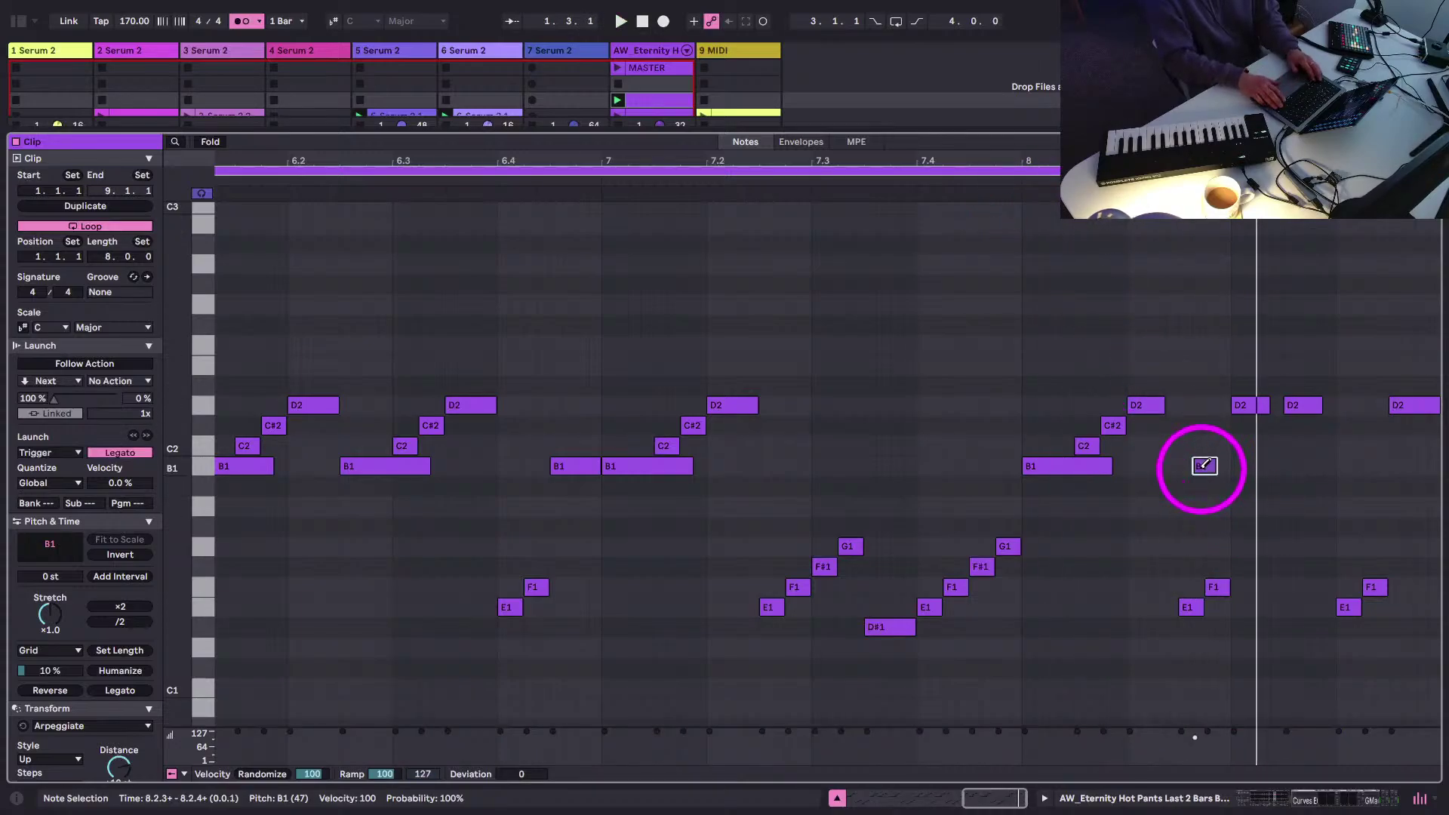
left_click(1019, 183)
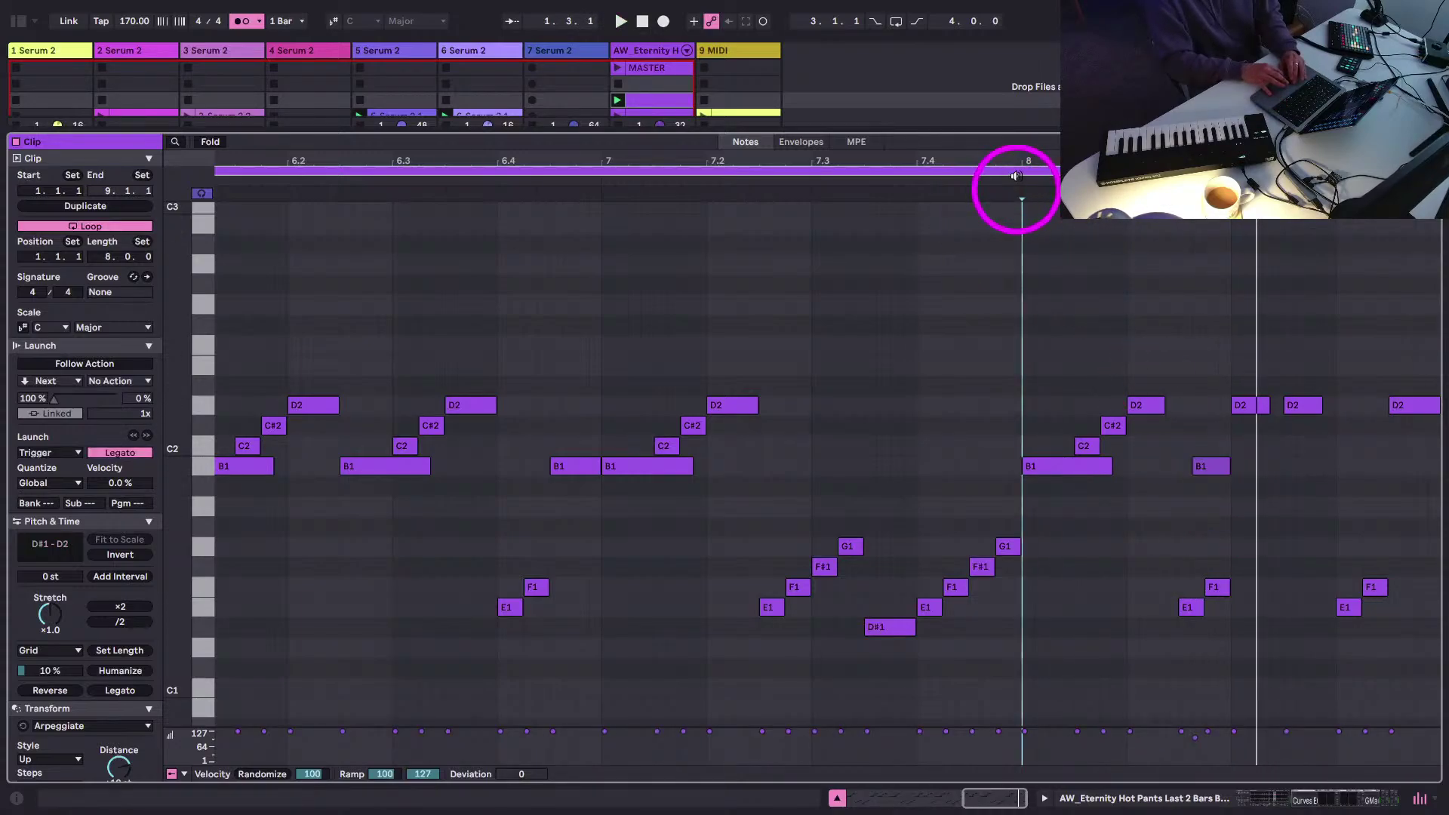
key("space")
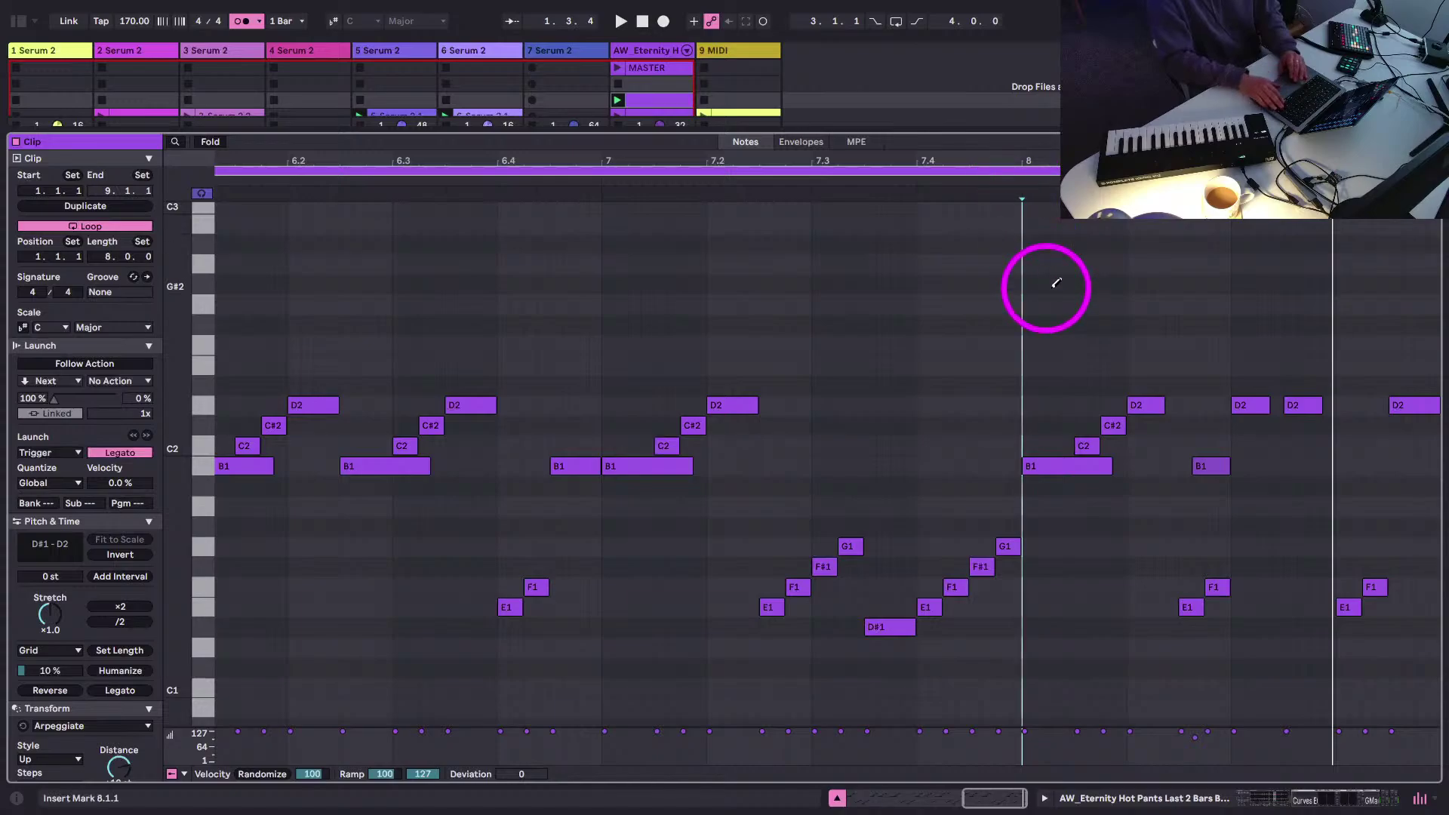
left_click_drag(1207, 466, 1220, 466)
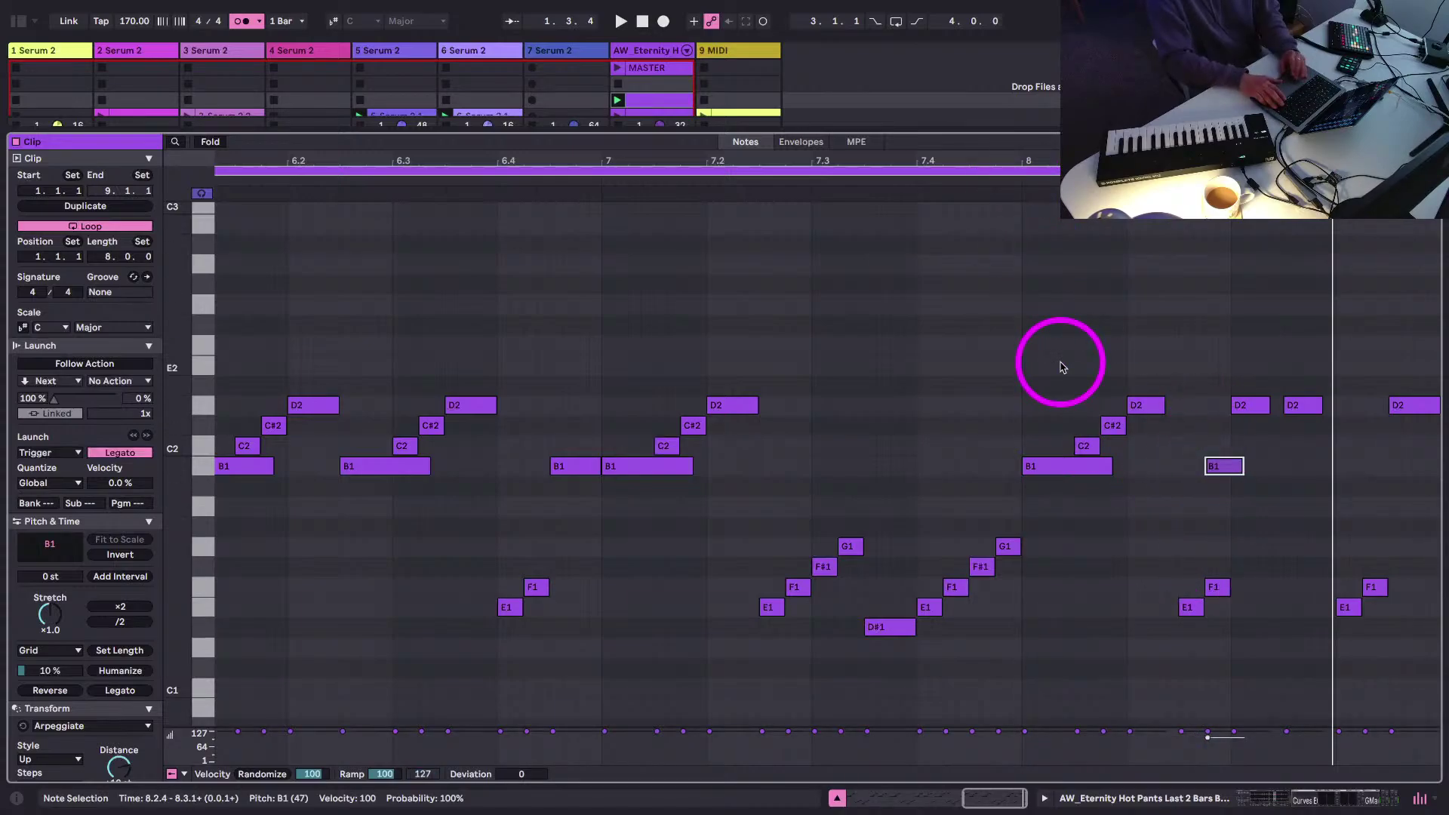
left_click(1016, 182)
key("space")
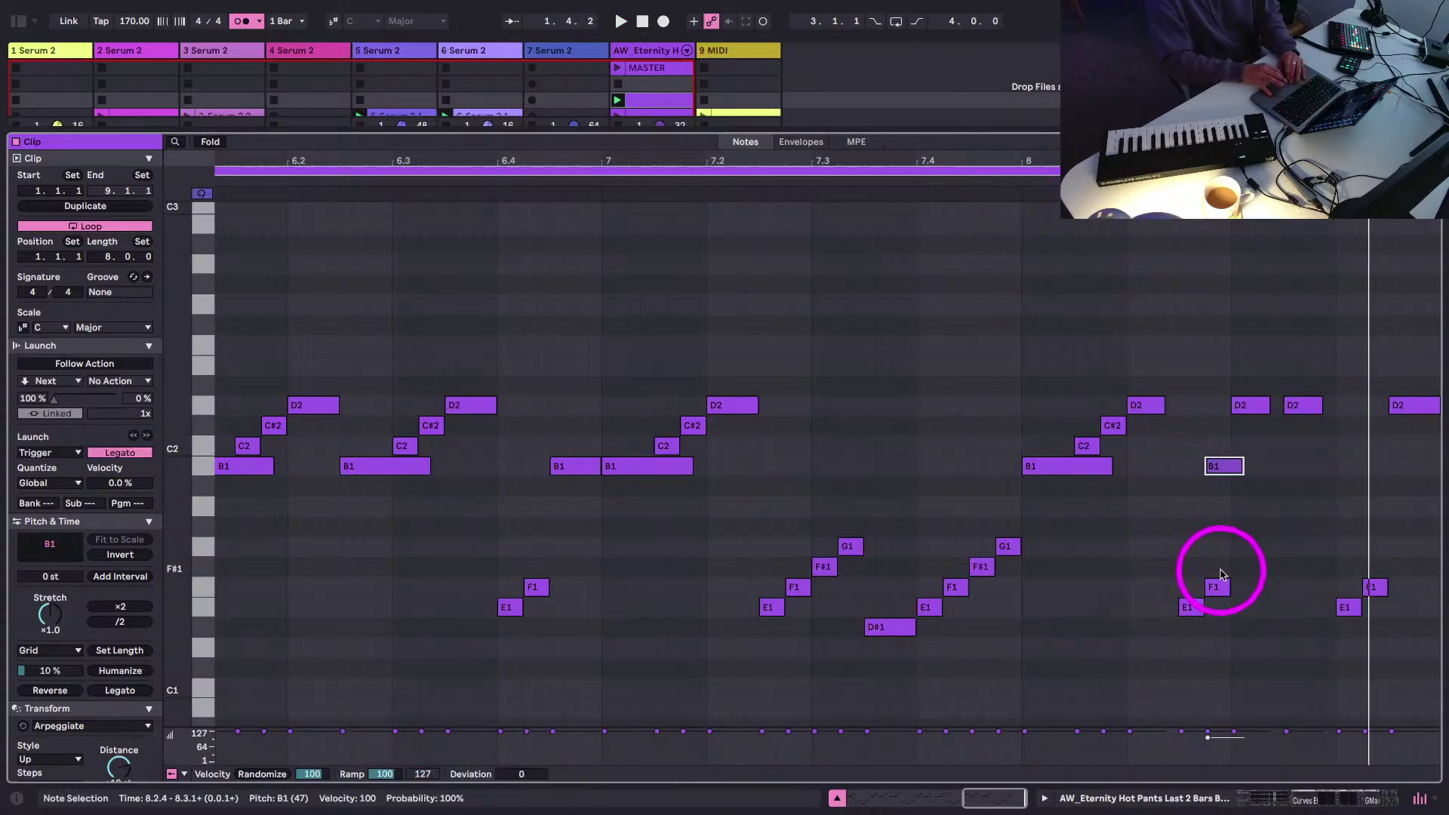
- Deactivate the D2 note at 8.3.1 and activate the short disabled E1 and F1 notes at 8.3.1 and 8.3.2
left_click(1257, 412)
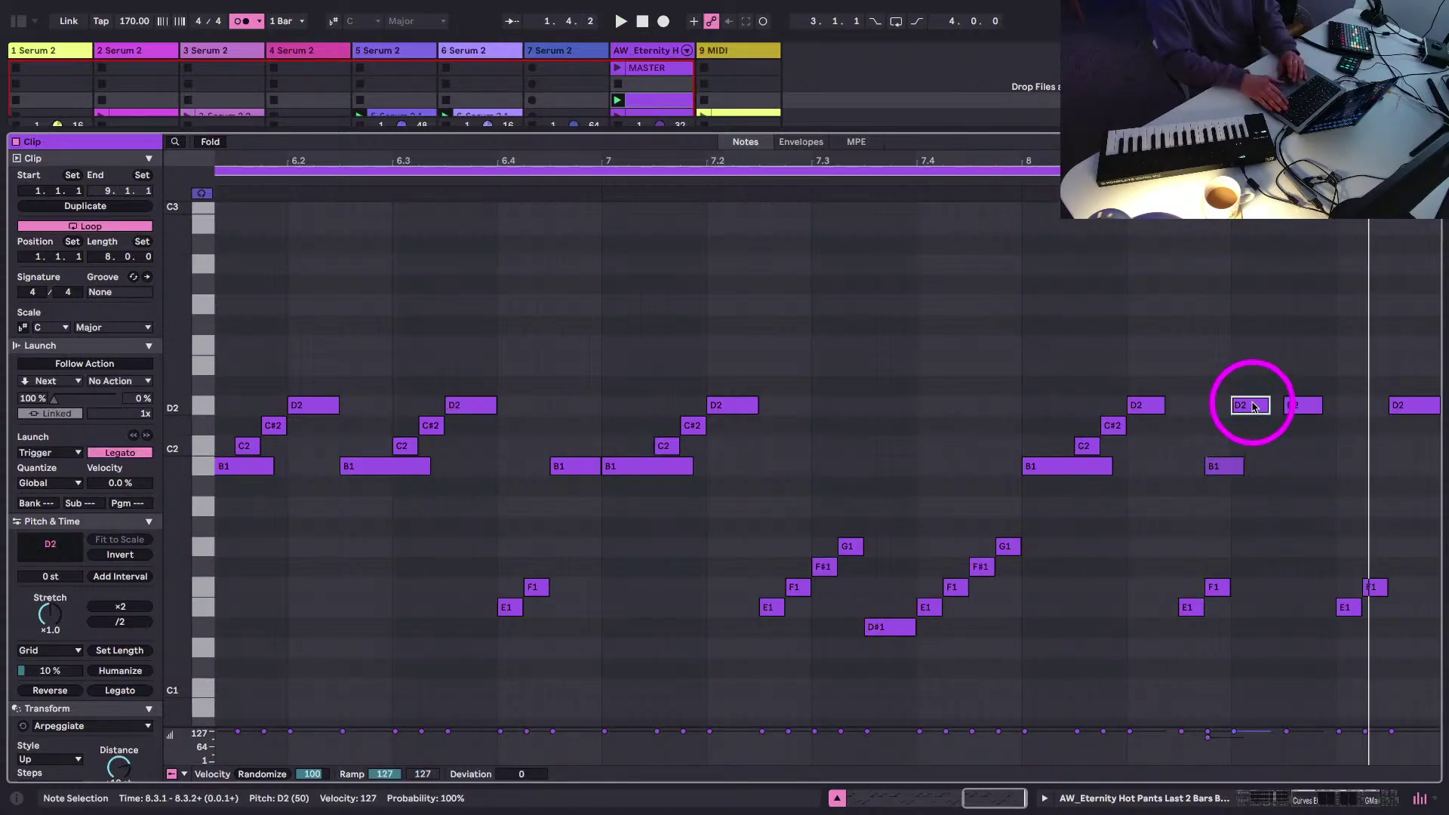
left_click(1011, 181)
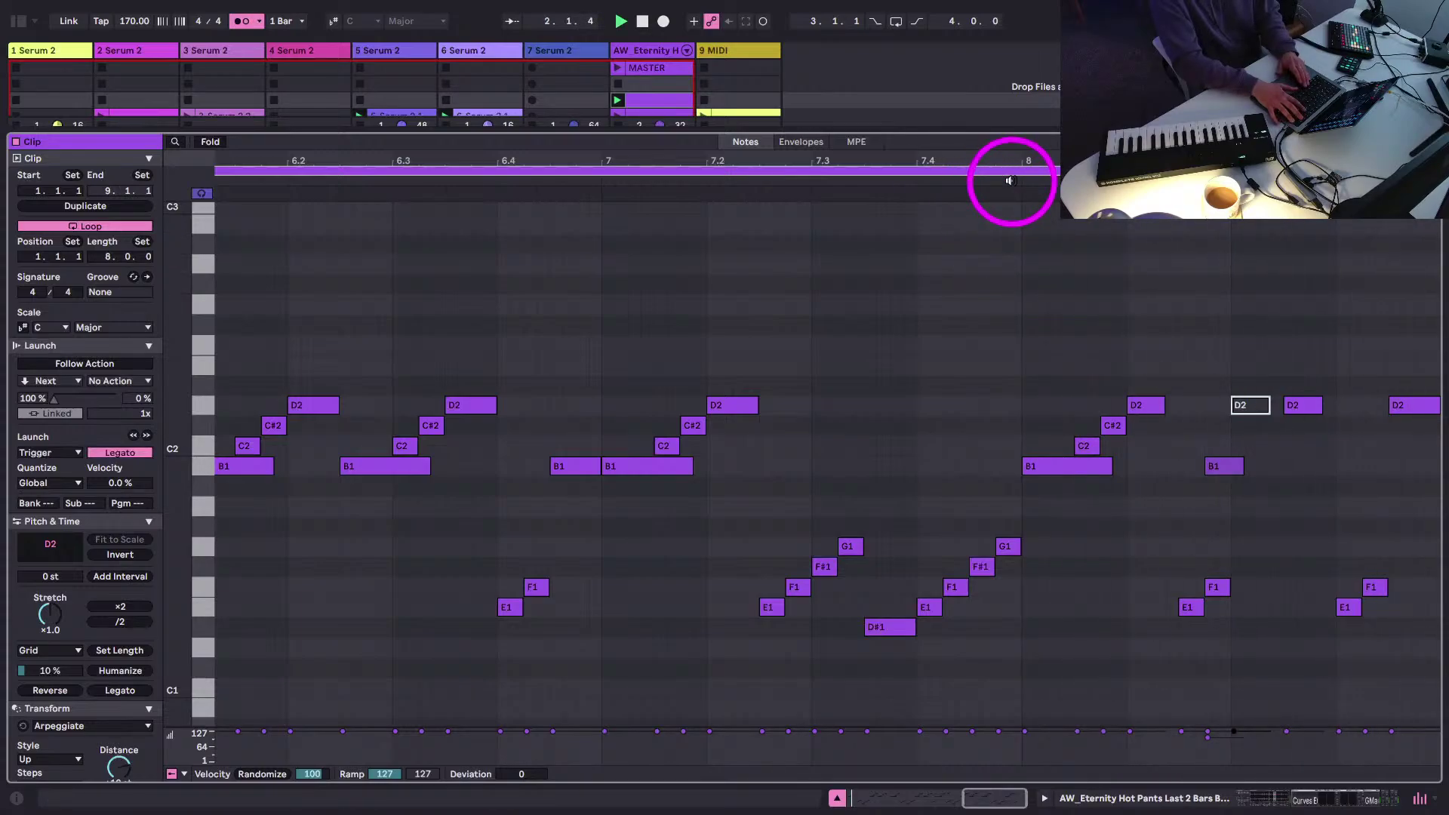
left_click_drag(1241, 409, 1248, 468)
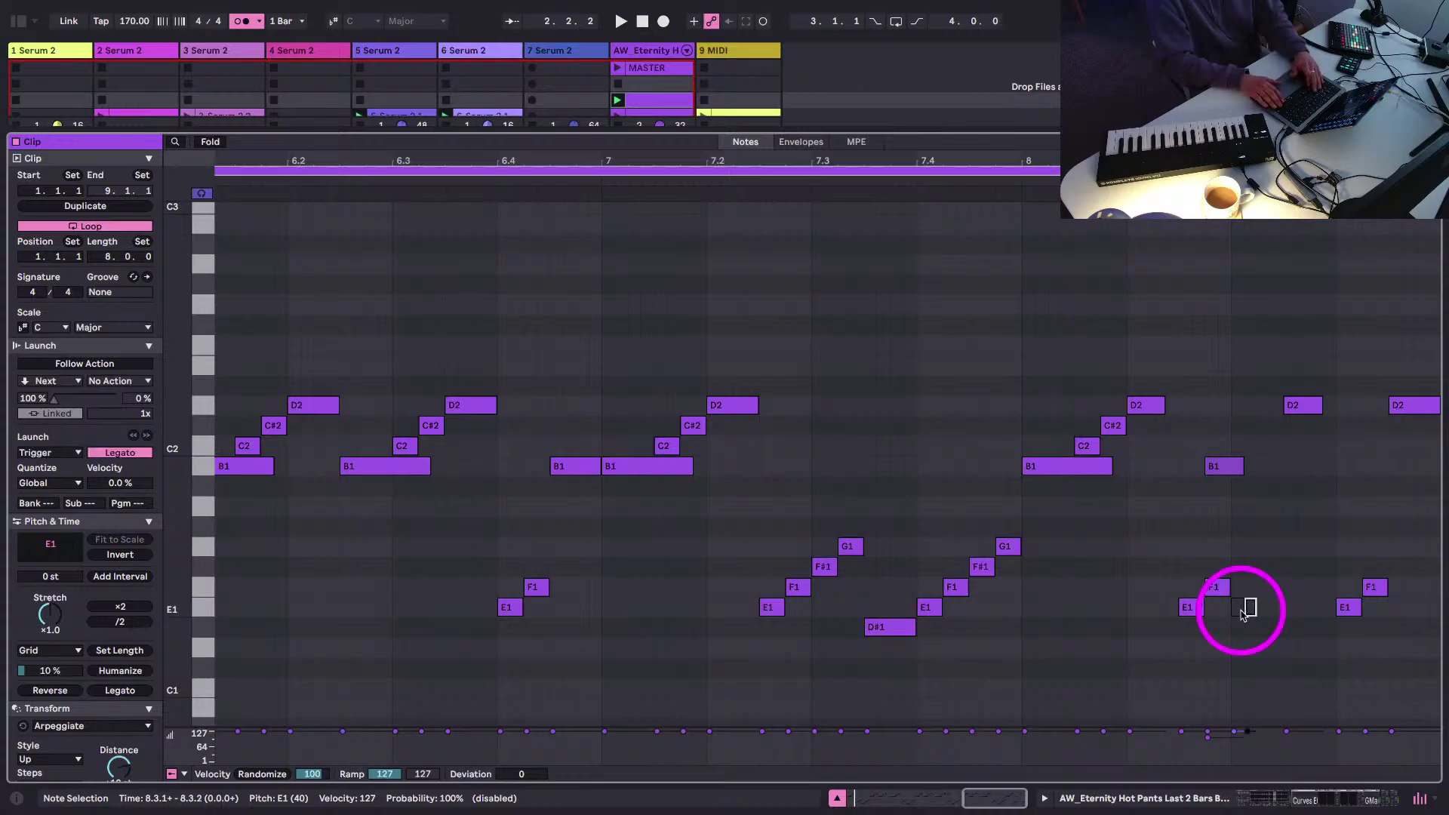
left_click_drag(1263, 560, 1235, 634)
key("0")
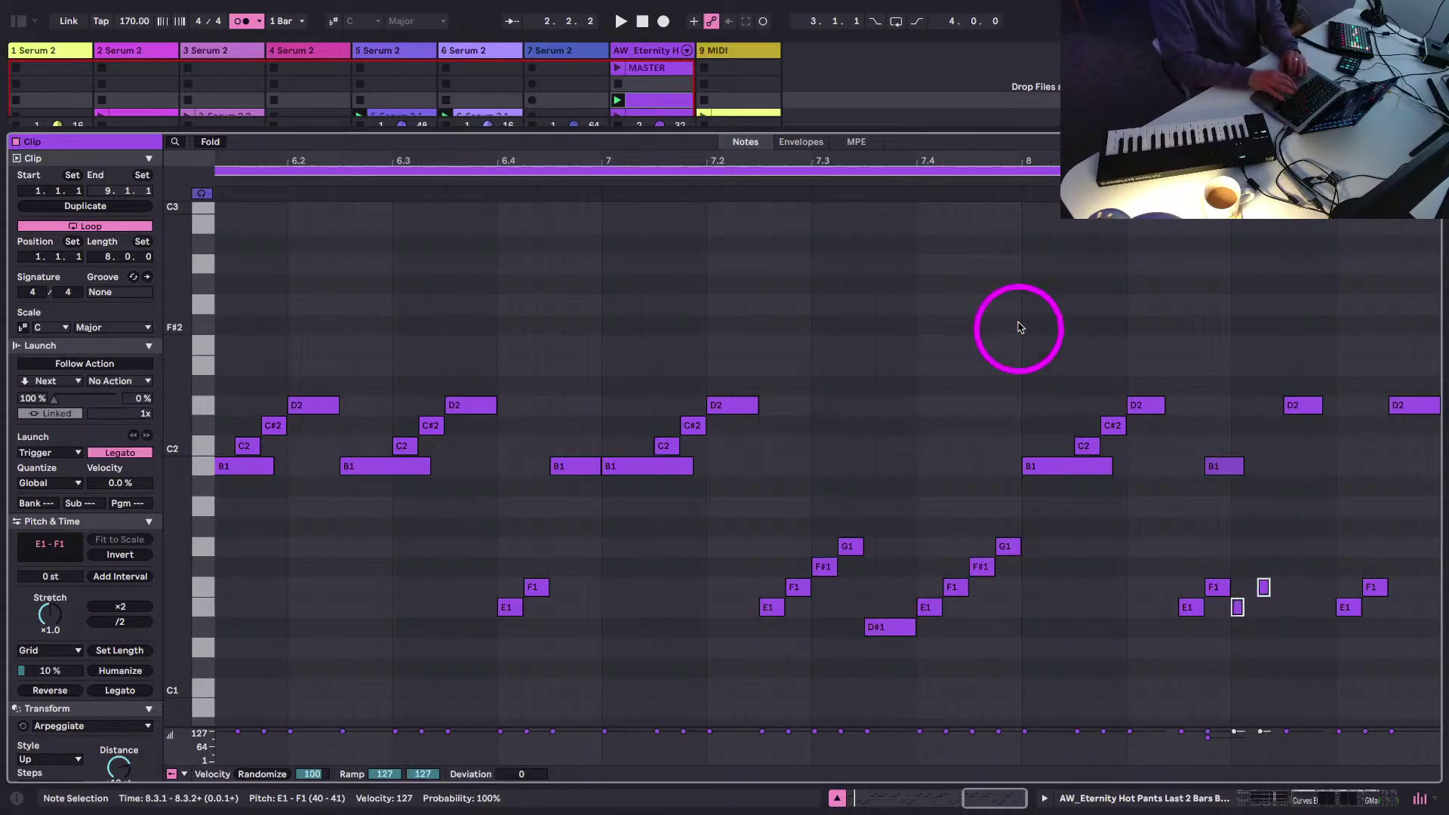
left_click(1014, 181)
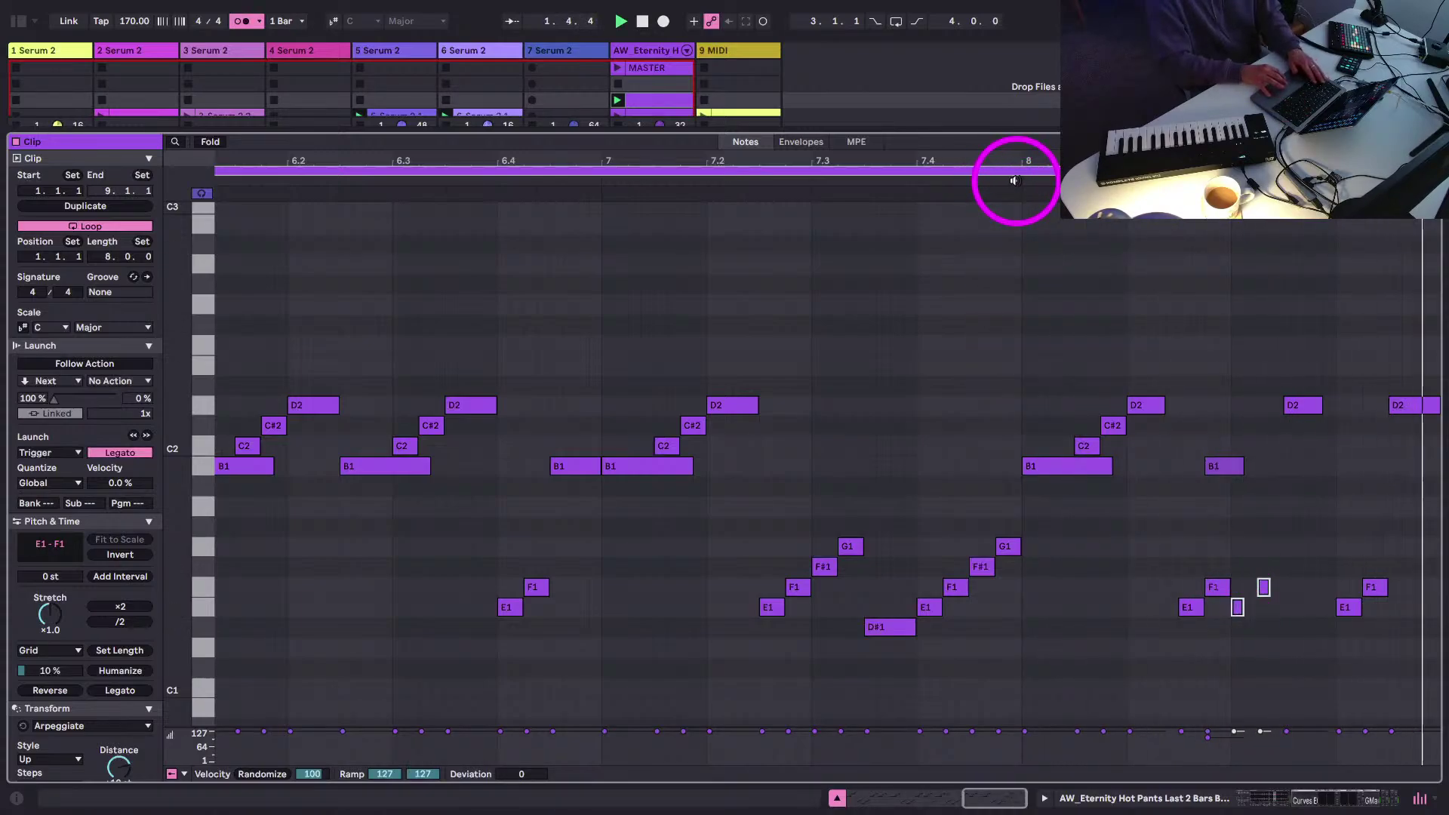
key("space")
- Select the E1 and F1 notes at 8.4.1, and return from the break clip's notes to the session mixer and devices
left_click_drag(1371, 574, 1332, 650)
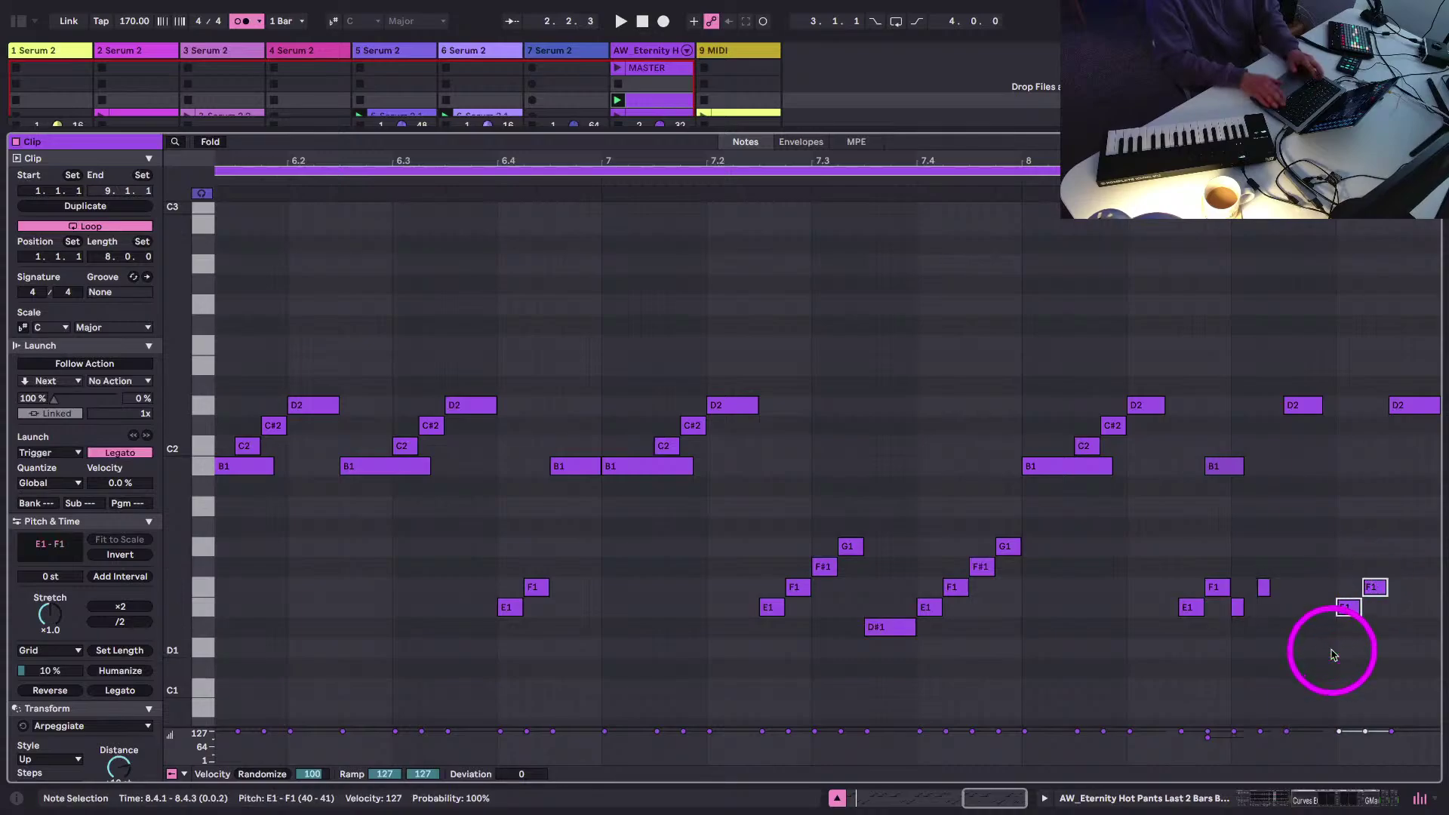
key("shift+Tab")
left_click(656, 103)
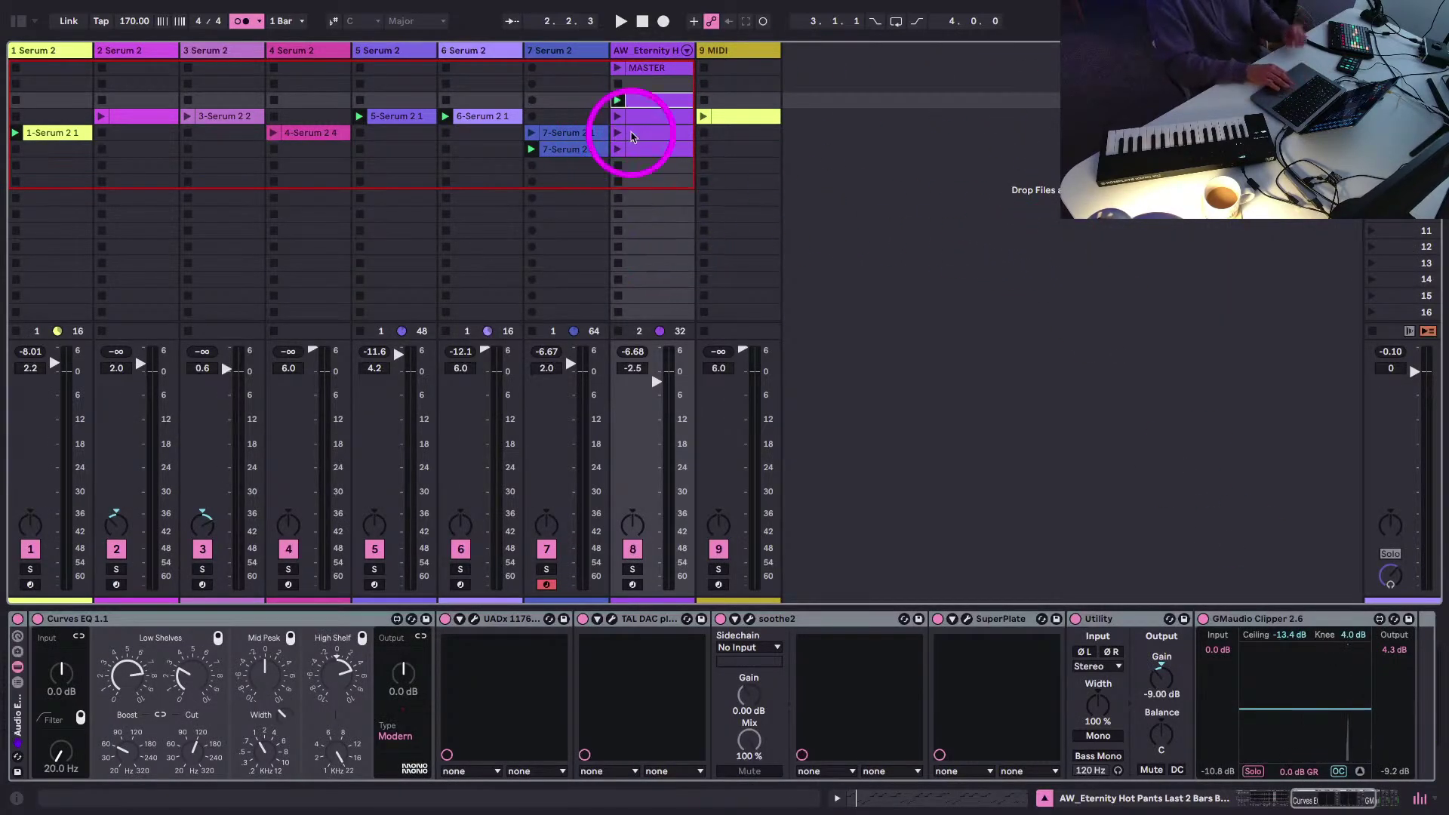
- Rename track 1 as pad and track 2 as sharp lead
left_click(119, 50)
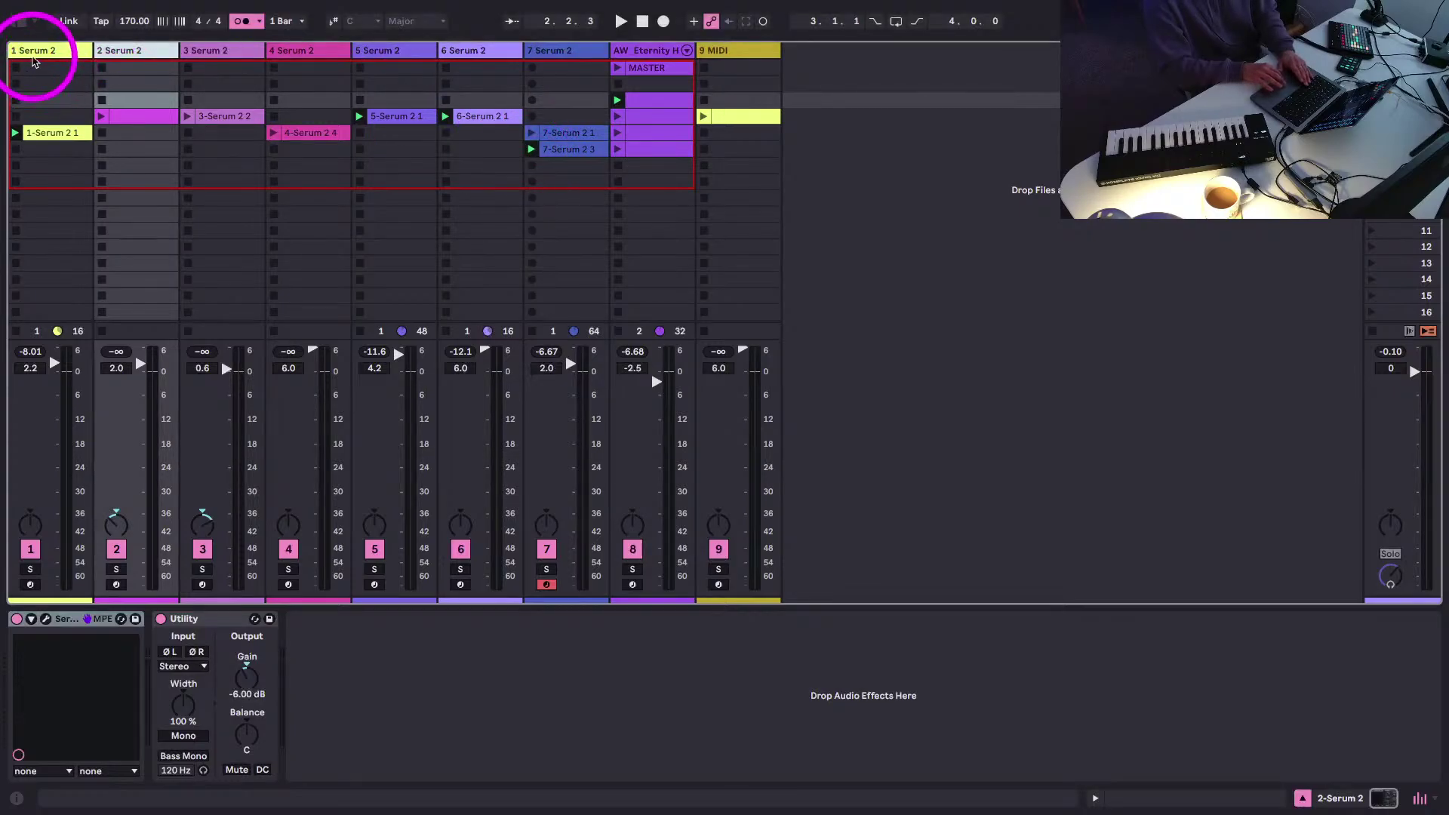
left_click(33, 51)
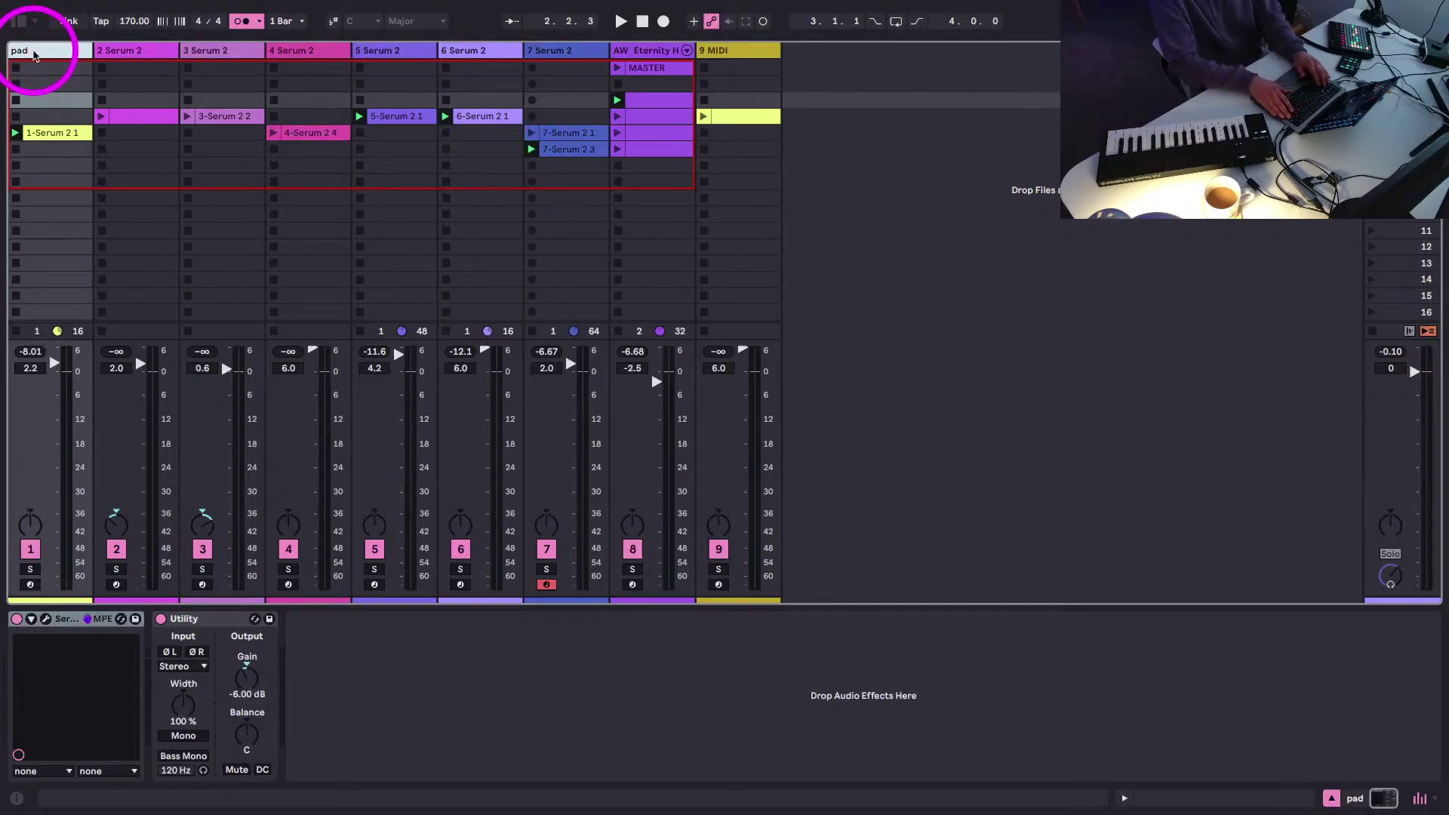
left_click(114, 51)
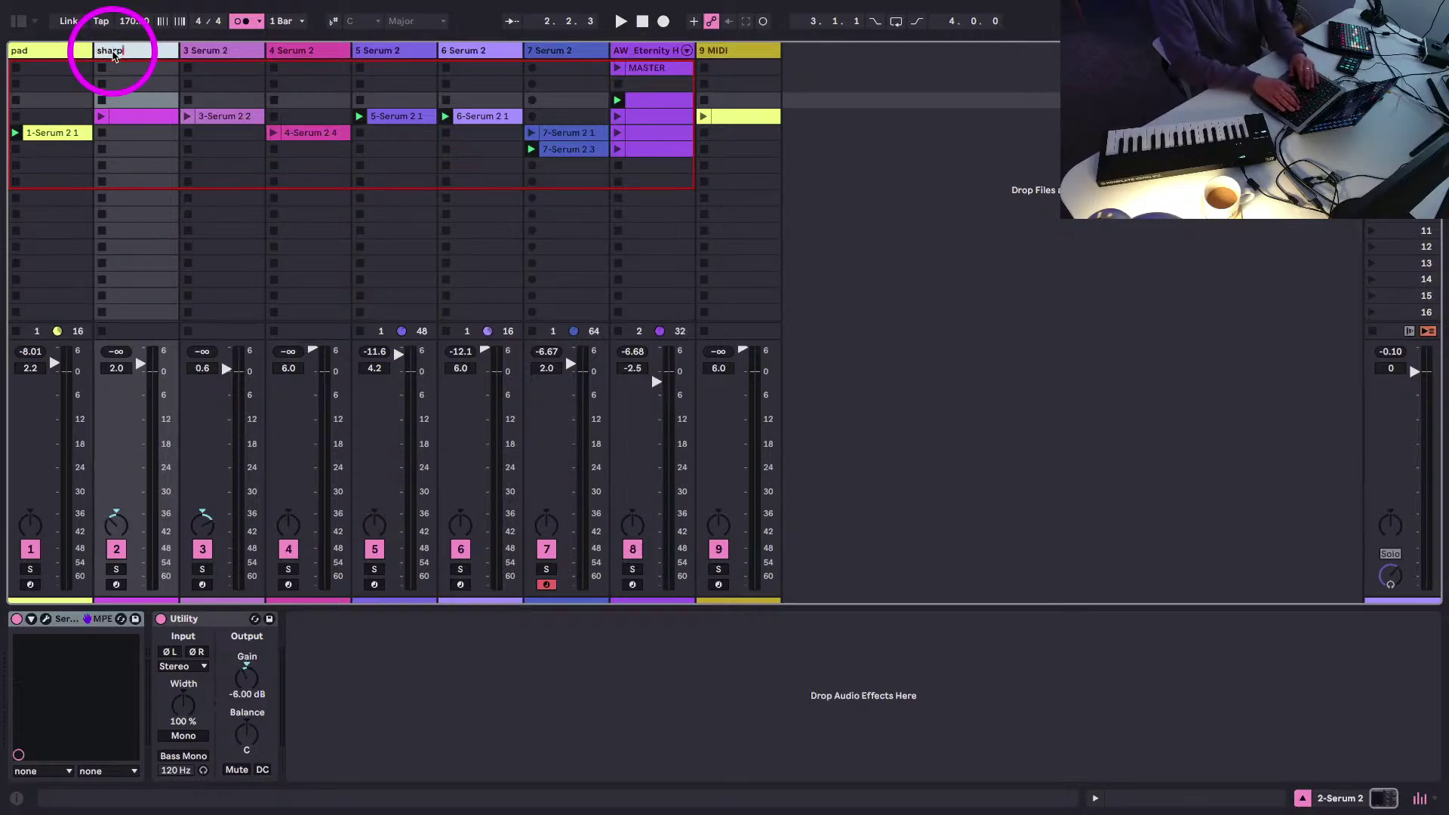
type("sharp lead")
key("Return")
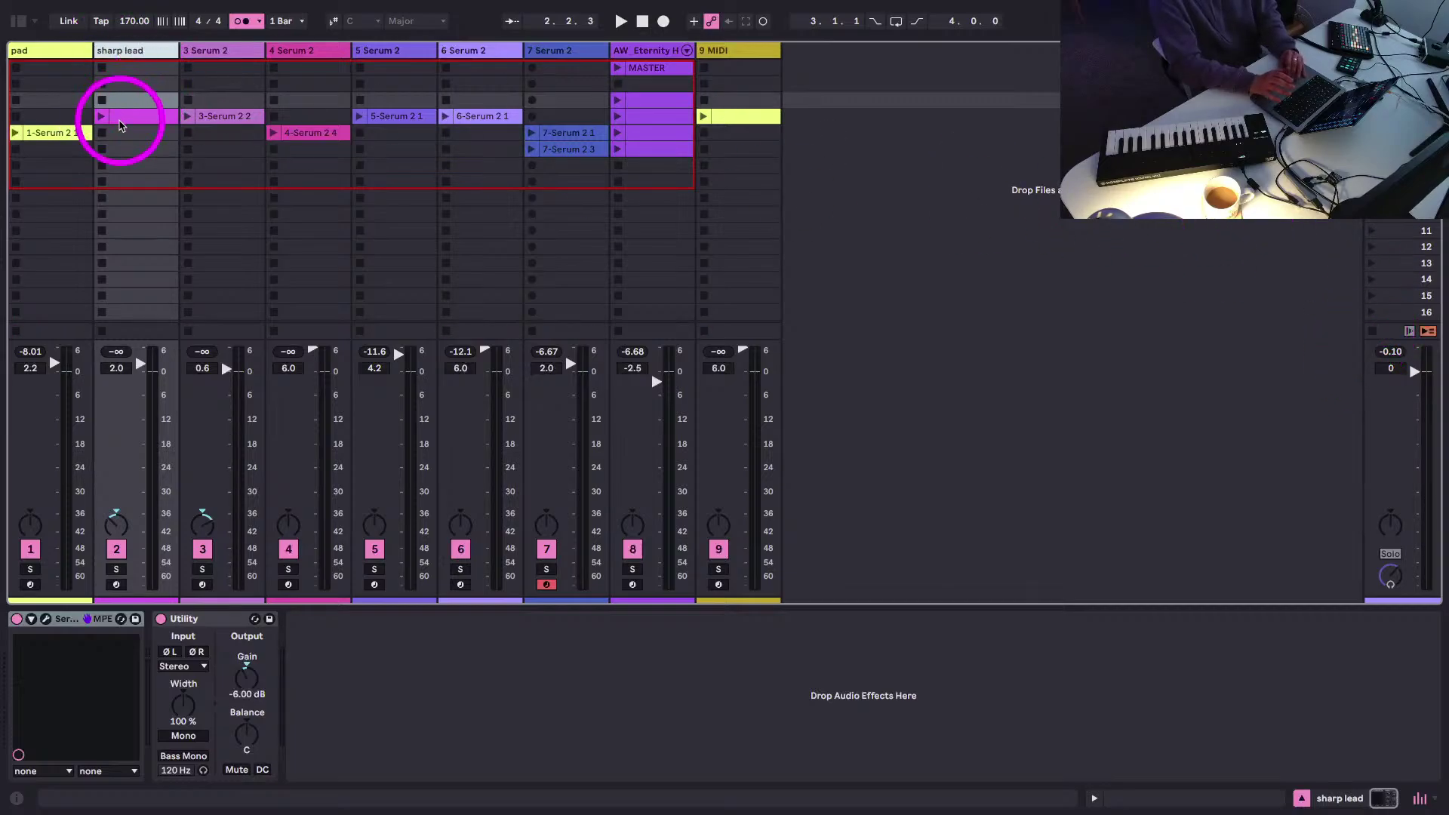
- Launch the clip on track 3 with the metronome switched off and rename the track as rhodes
left_click(185, 117)
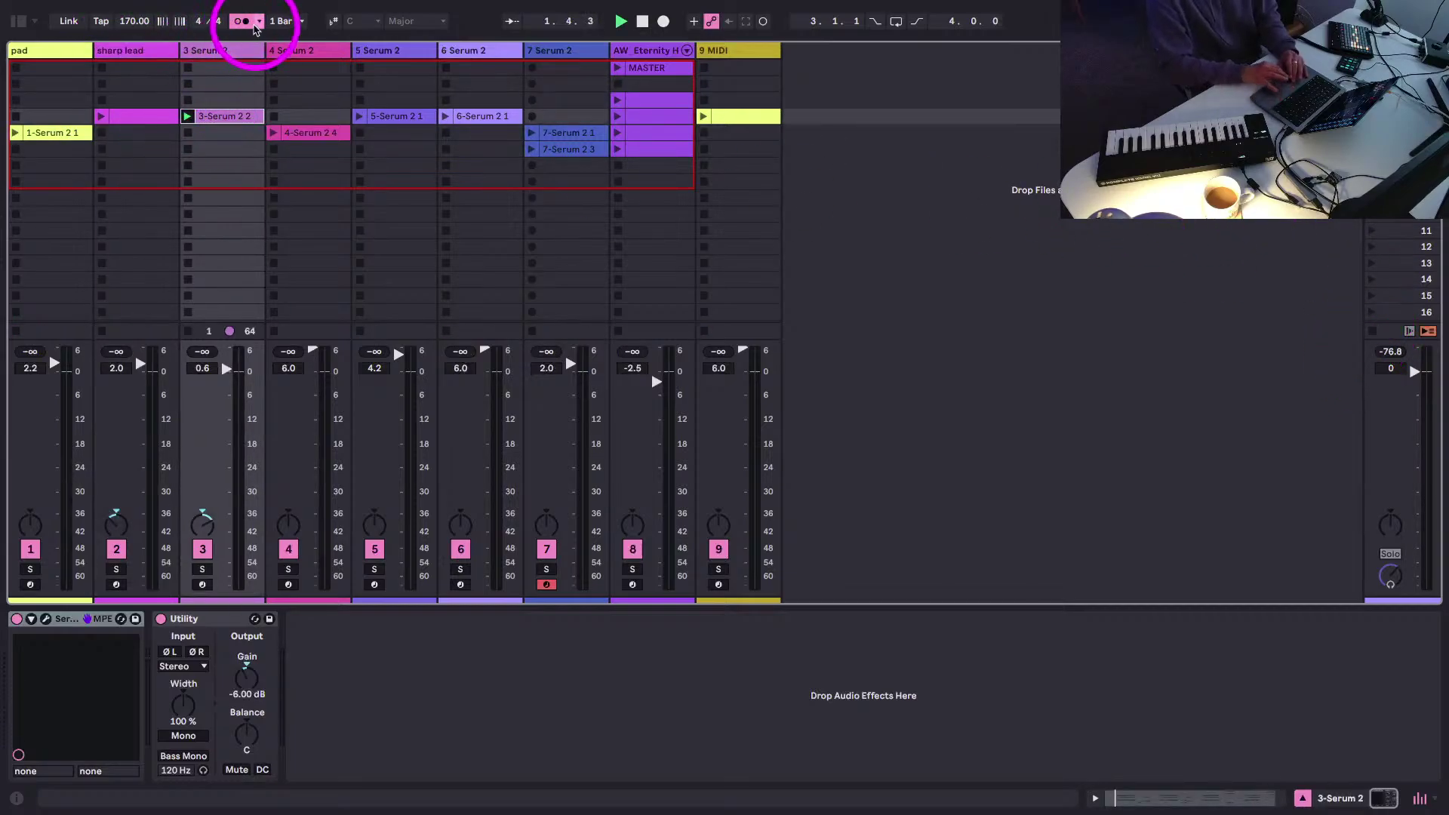
left_click(241, 23)
left_click(205, 50)
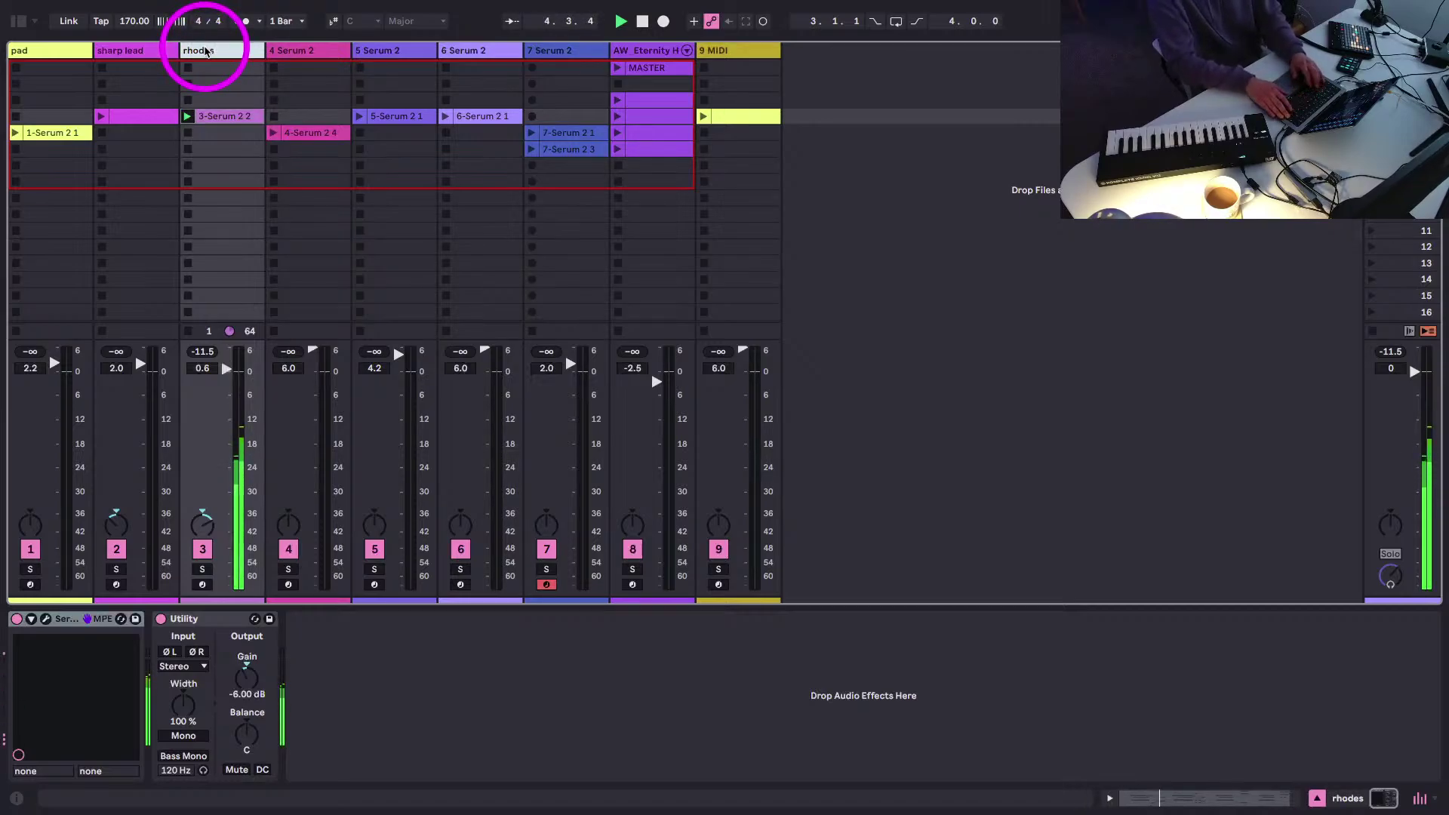
- Launch the clip on track 4 to identify its sound and rename the track as 808
left_click(296, 50)
left_click(274, 133)
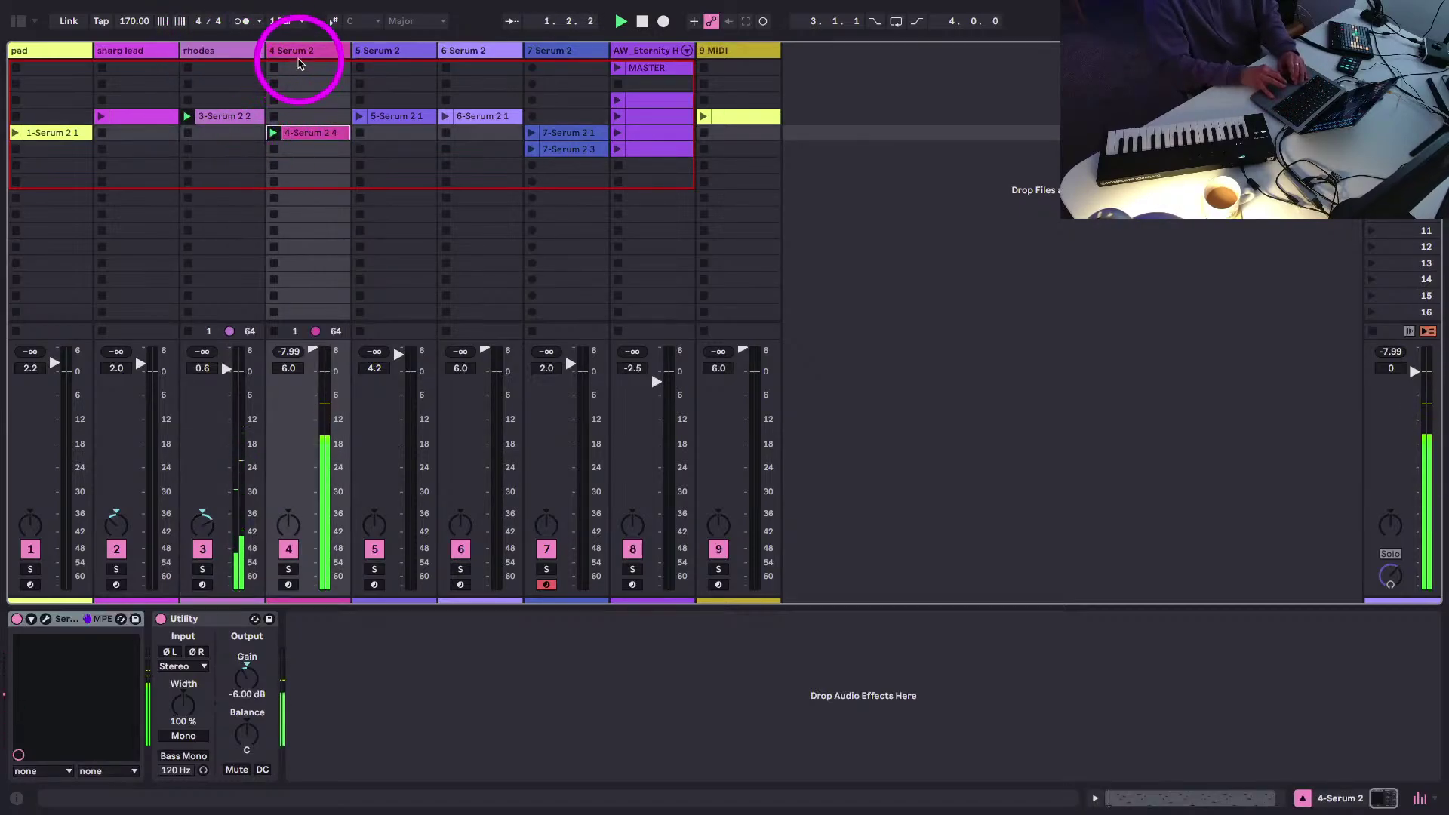
double_click(297, 50)
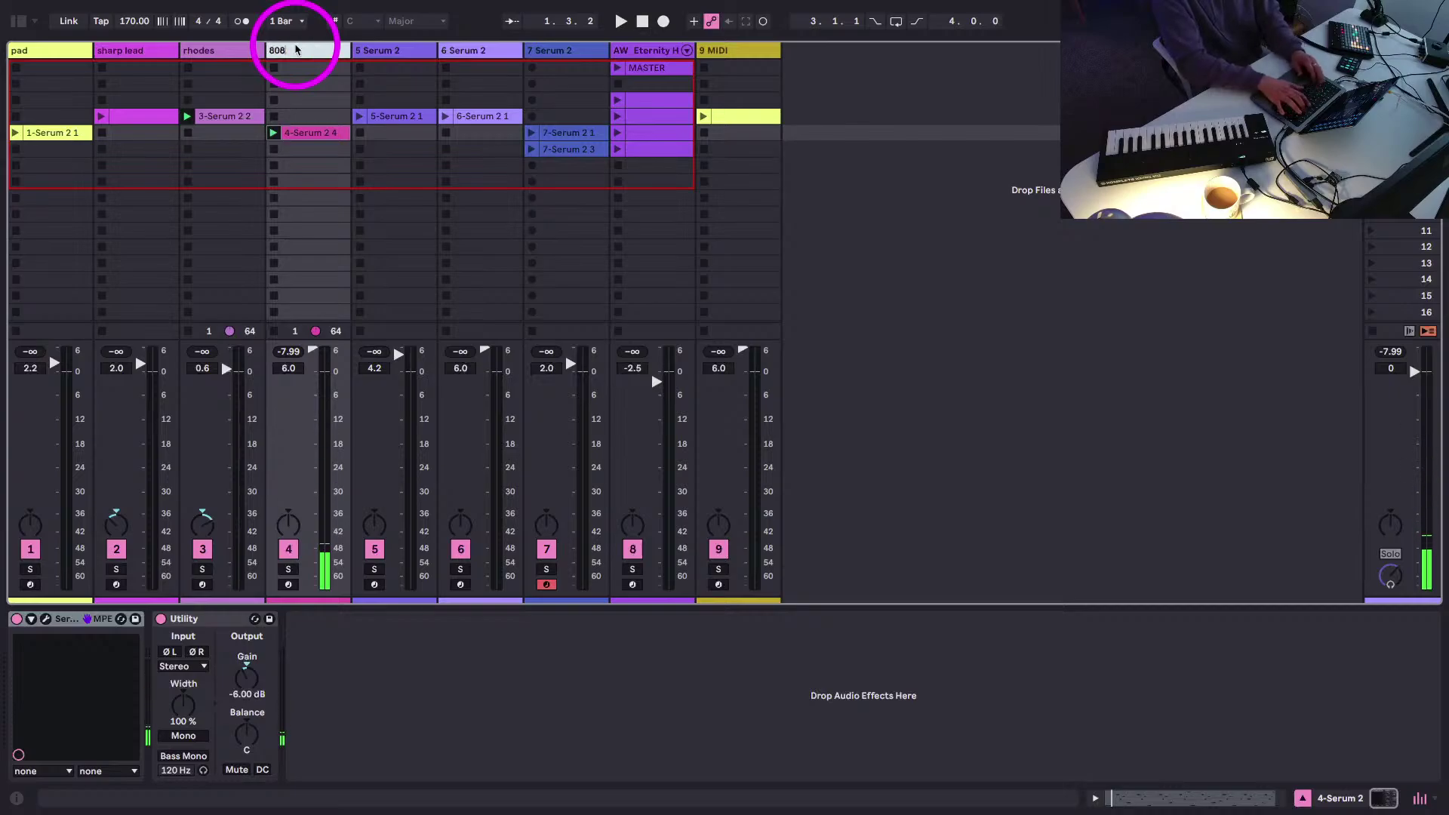
key("Tab")
- Launch the clips on tracks 5 and 6 and rename the tracks as fx and arp
left_click(360, 116)
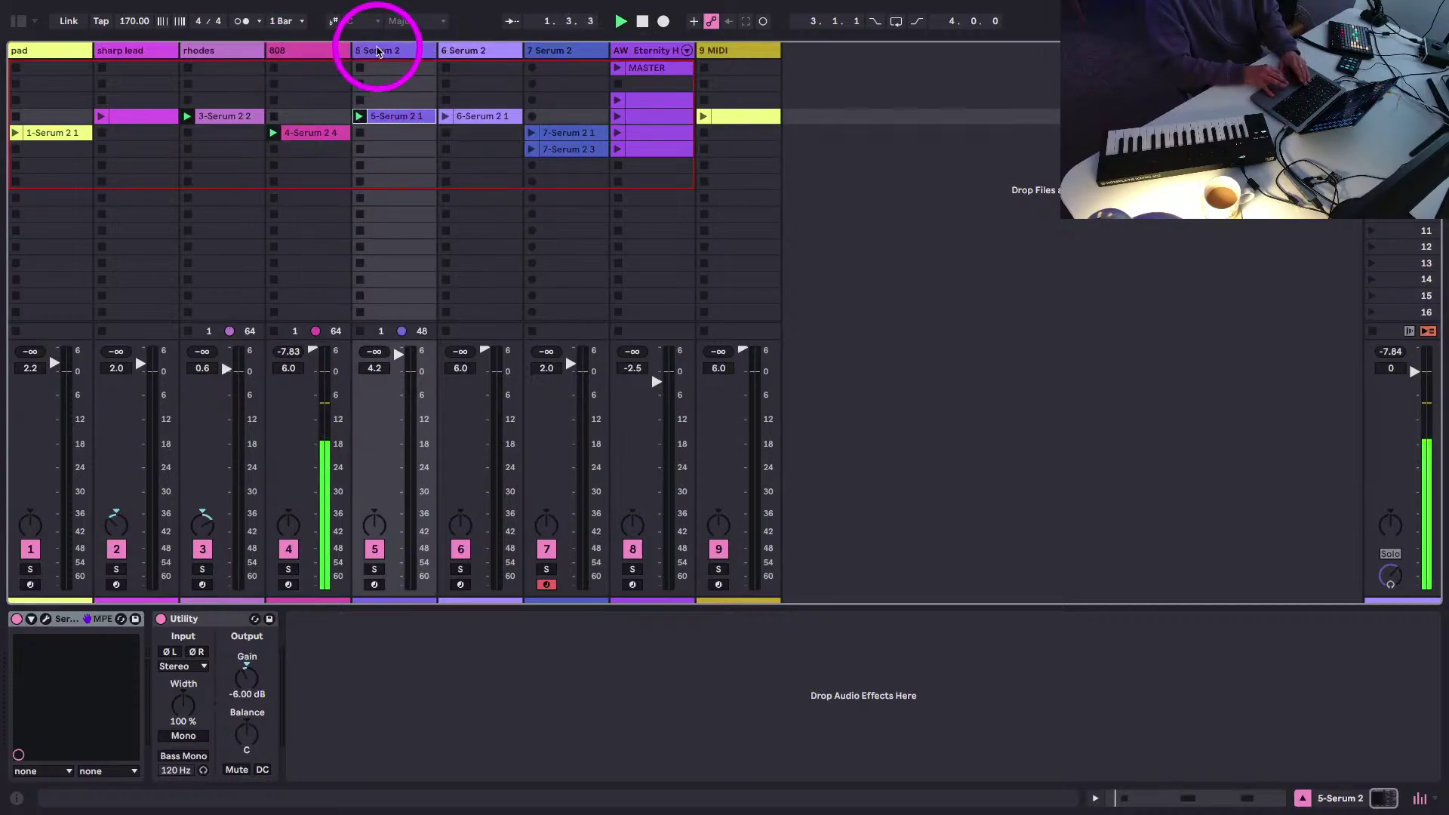
left_click(379, 51)
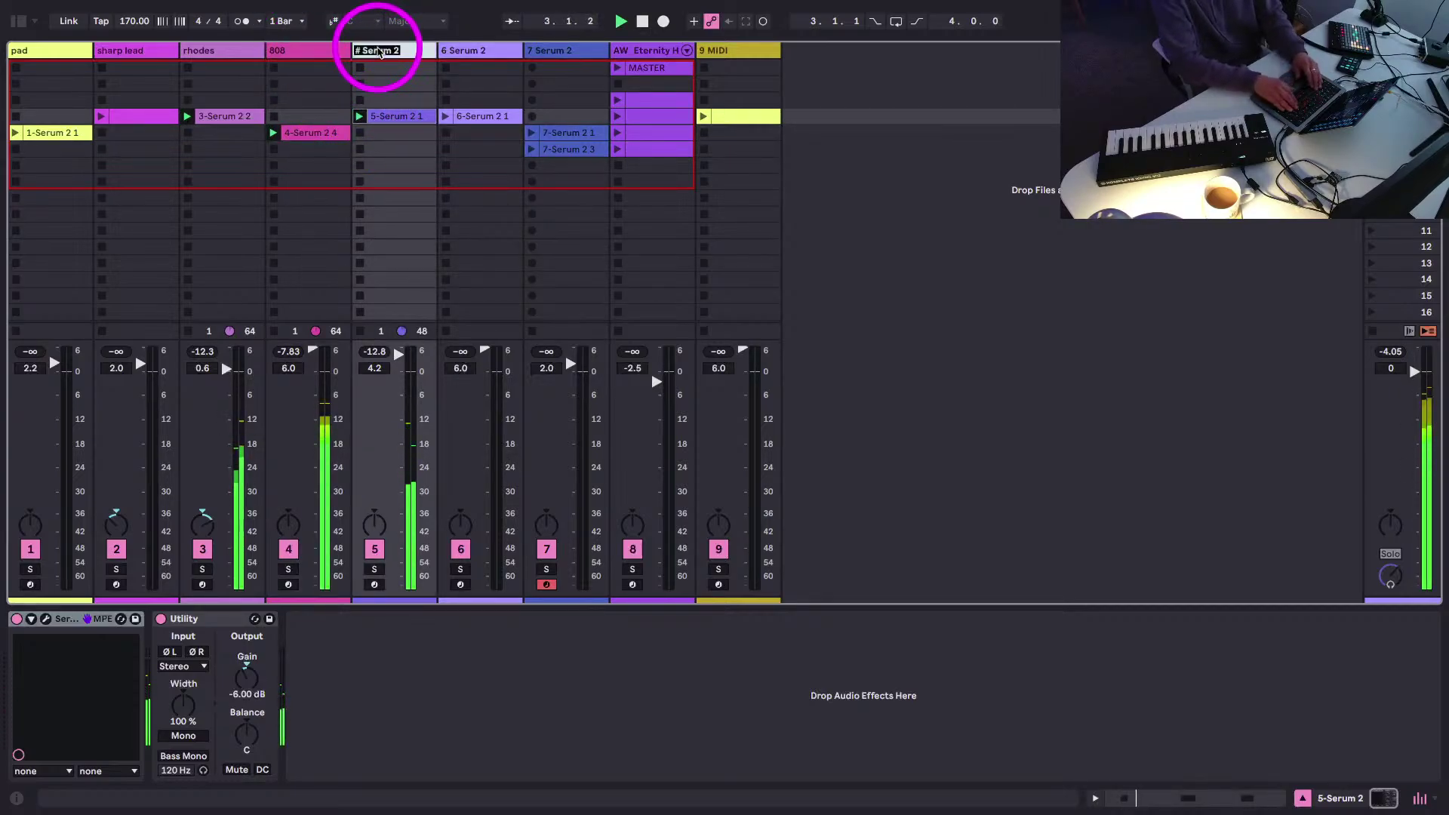
left_click(446, 117)
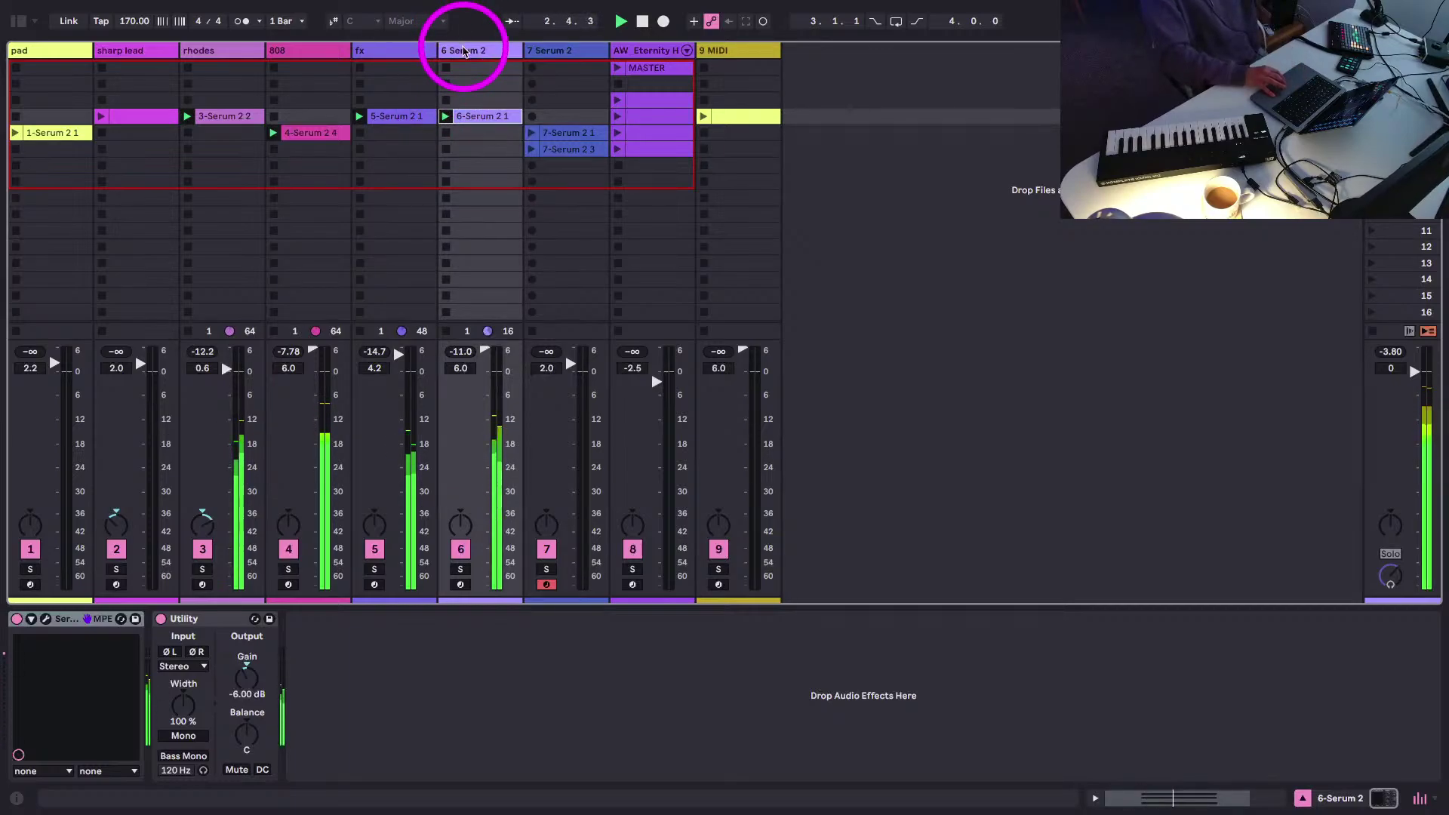
left_click(464, 51)
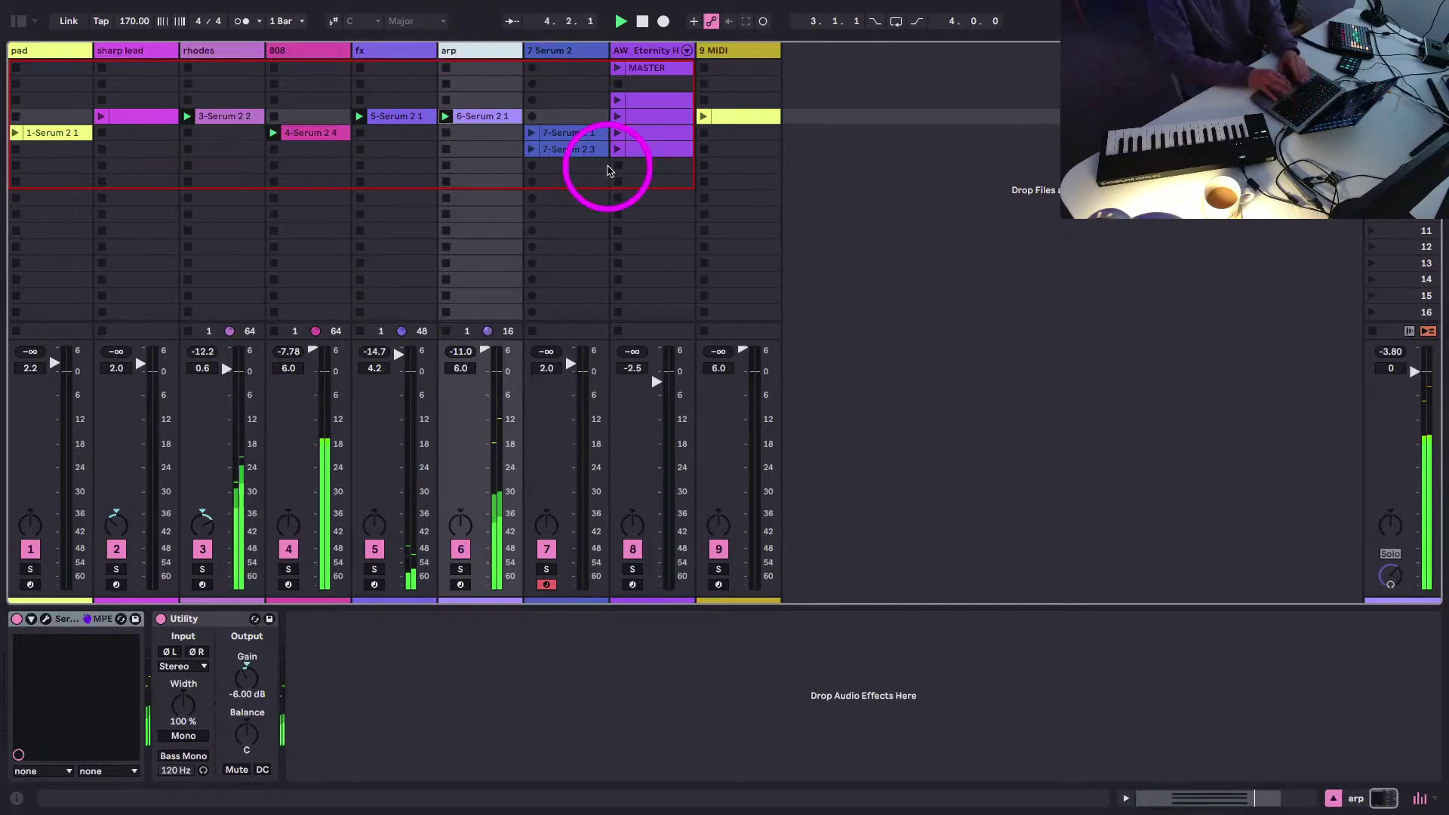
- Play the upper clip on track 7 and check the preset loaded in that track's Serum 2 instrument
left_click(531, 133)
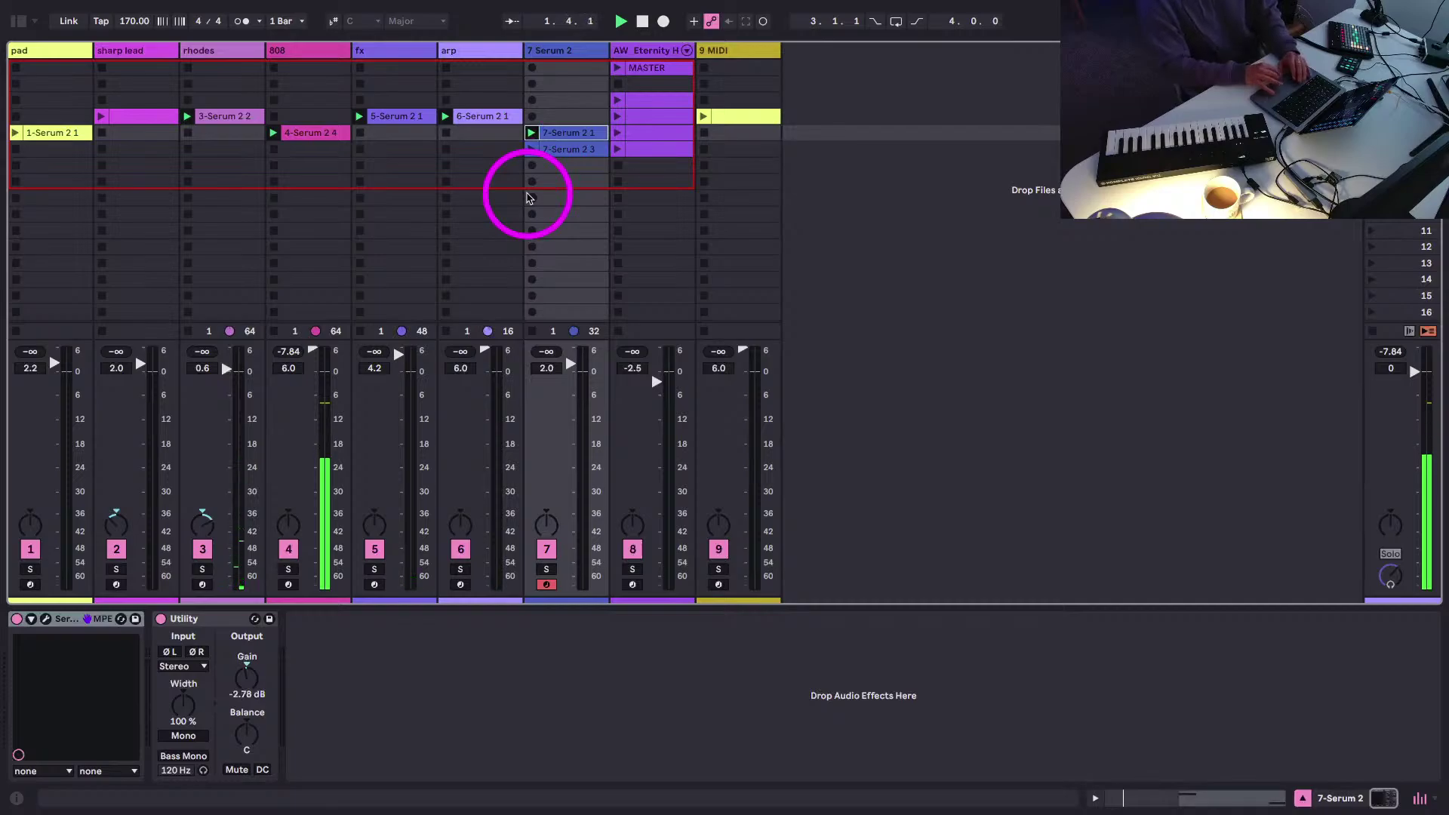
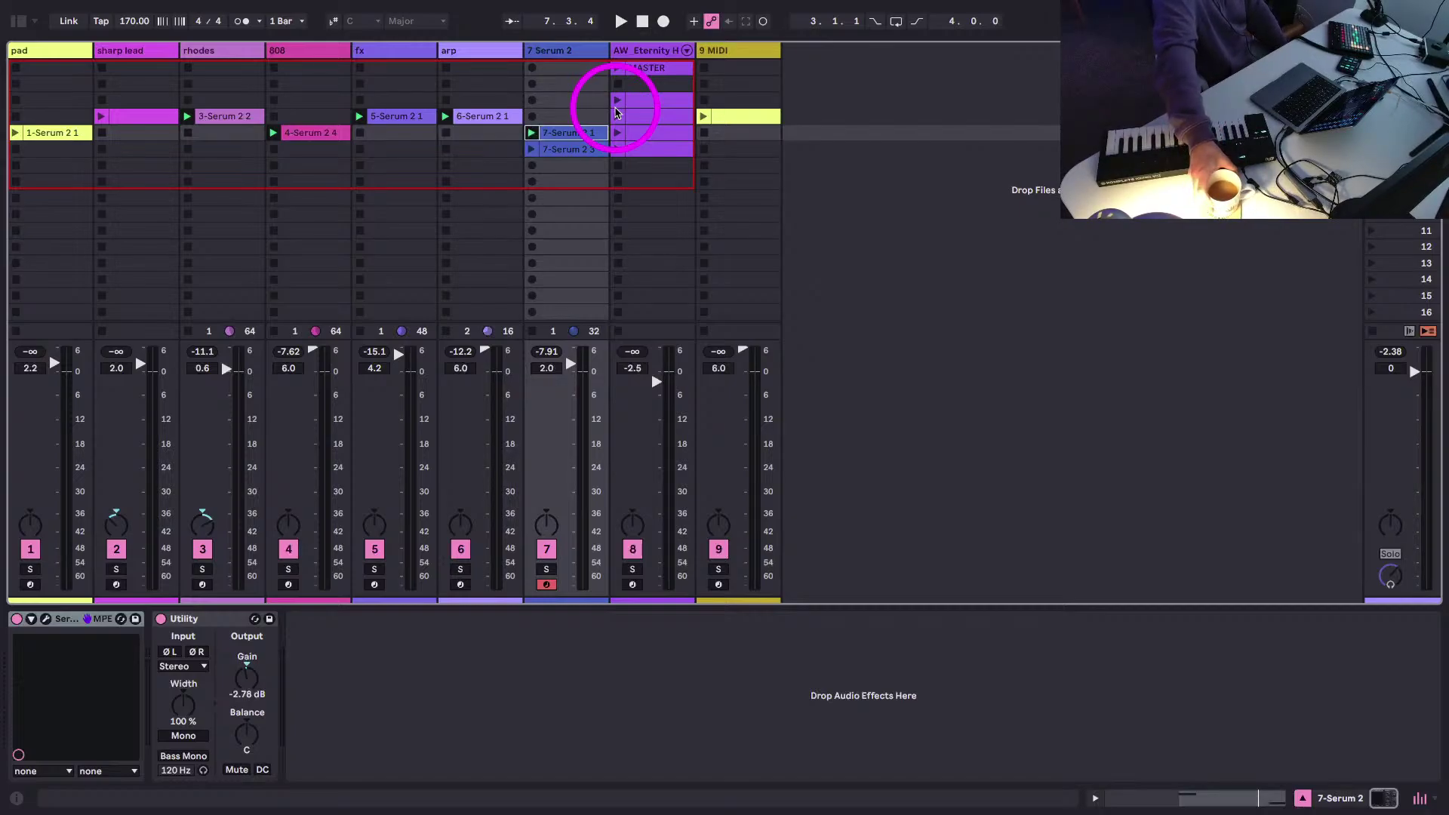
left_click(544, 54)
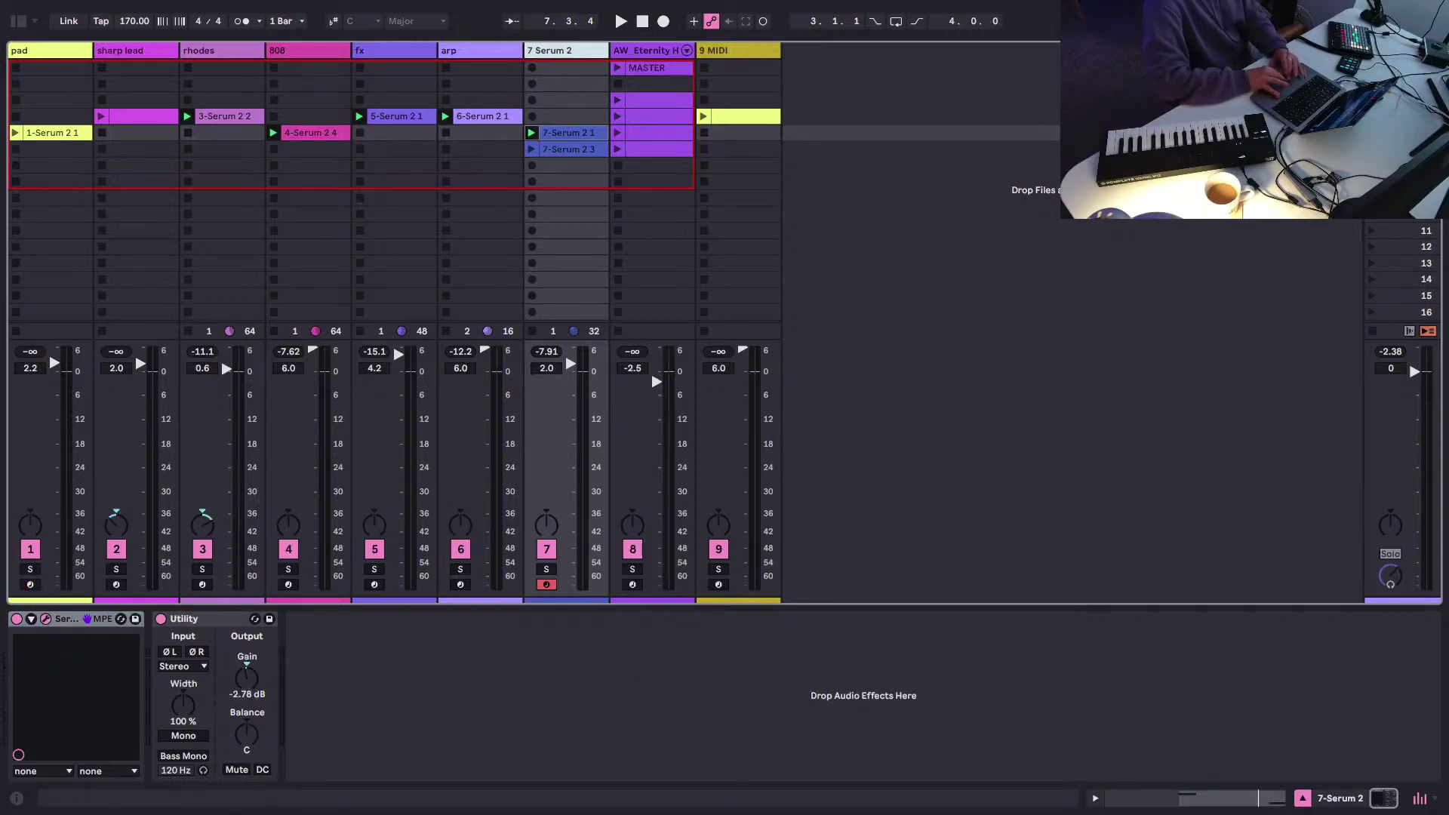
left_click_drag(528, 814, 333, 59)
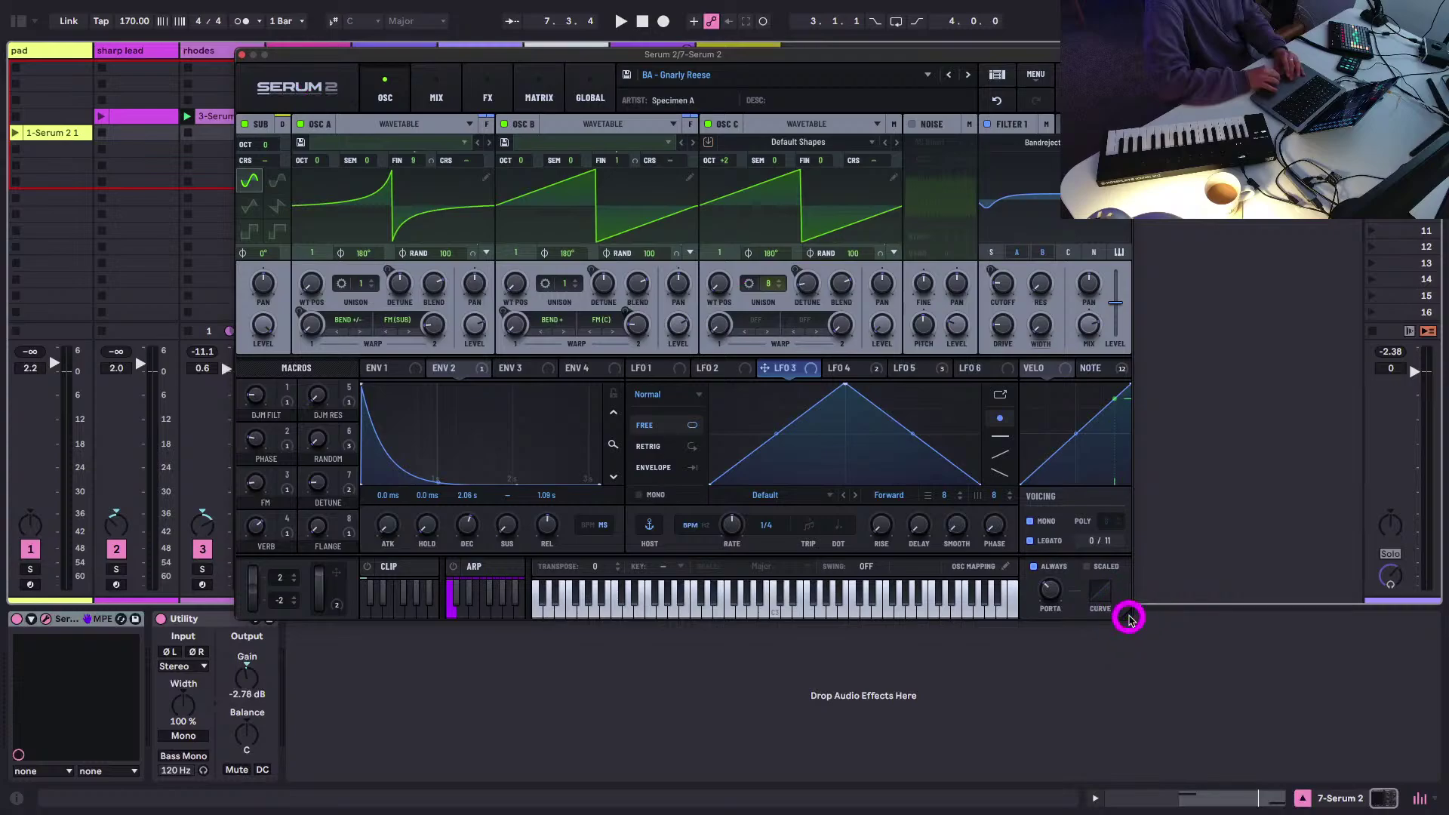
left_click(1130, 623)
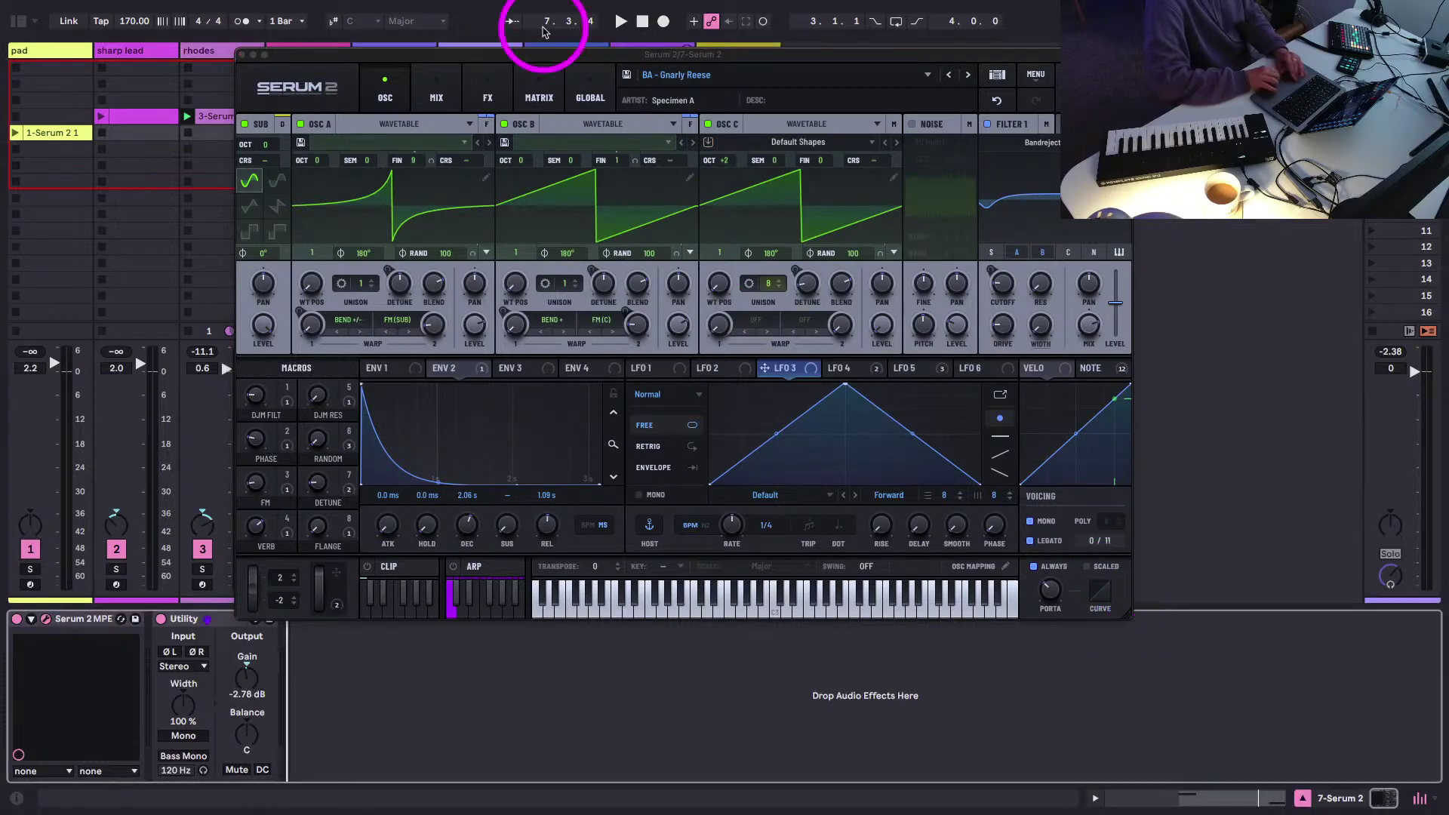
left_click_drag(540, 54, 469, 77)
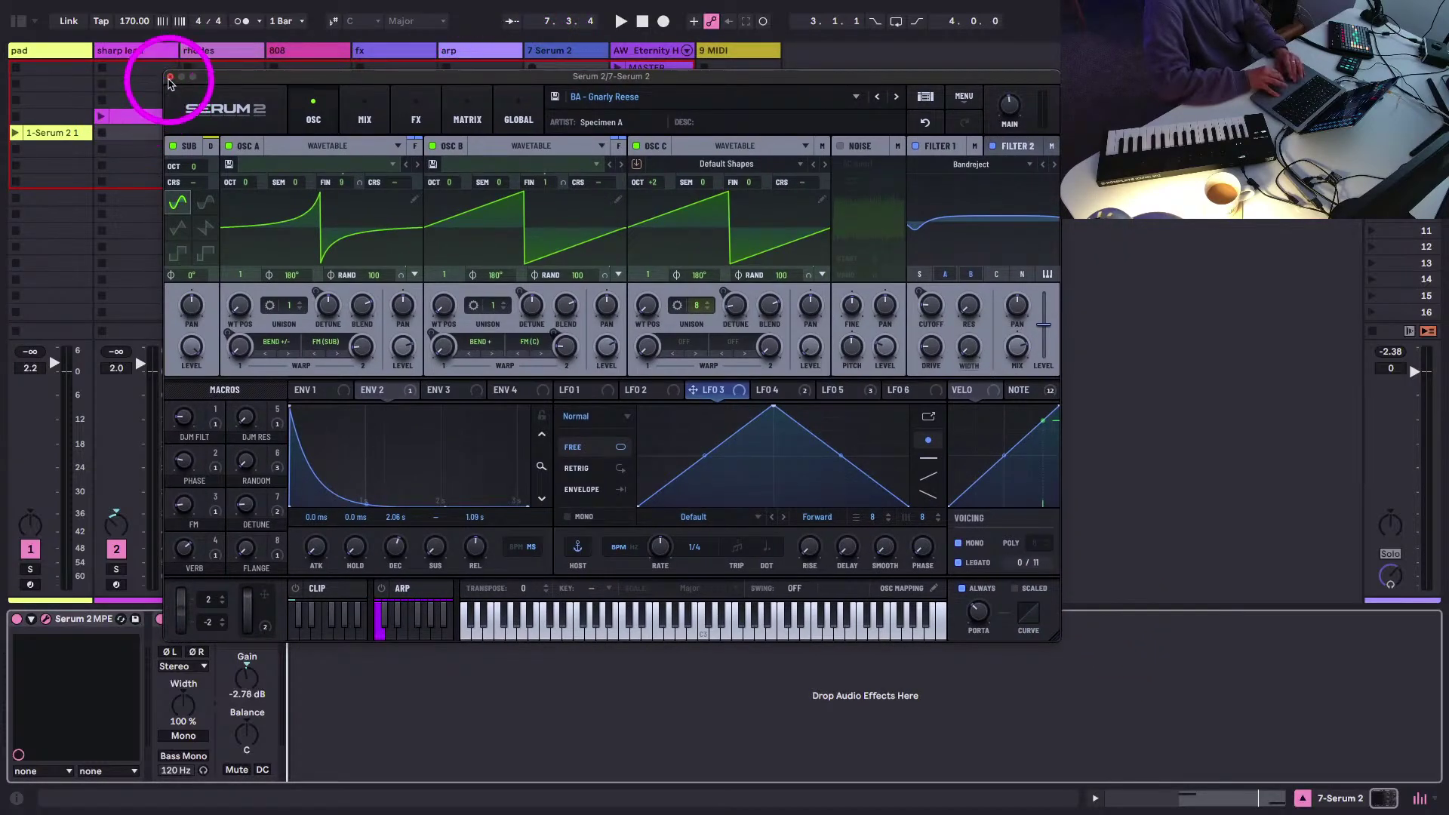
left_click(169, 78)
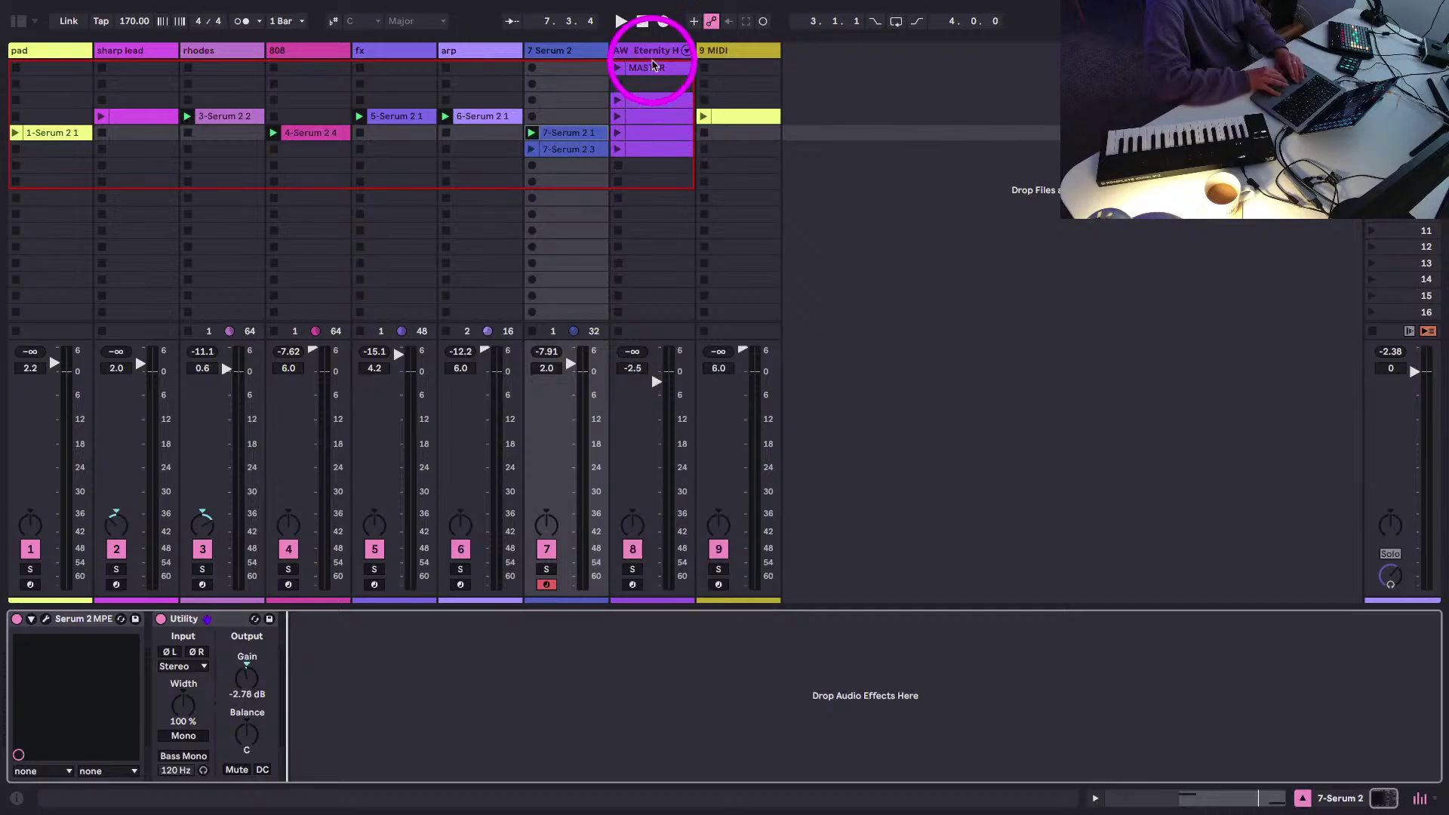
- Duplicate the AW_Eternity break track with its clips and devices
left_click(650, 53)
scroll(526, 623, "left", 10)
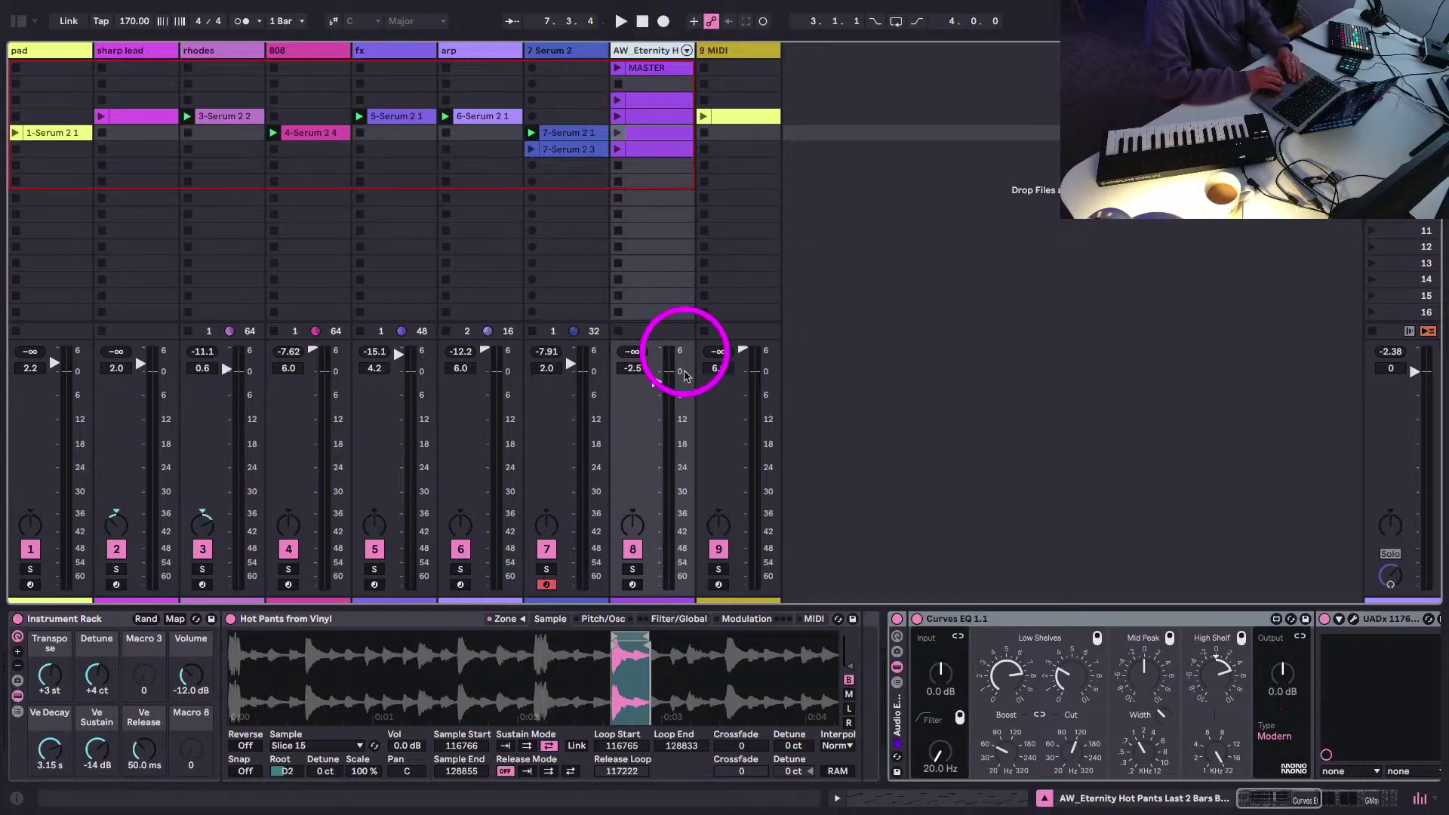
key("ctrl+d")
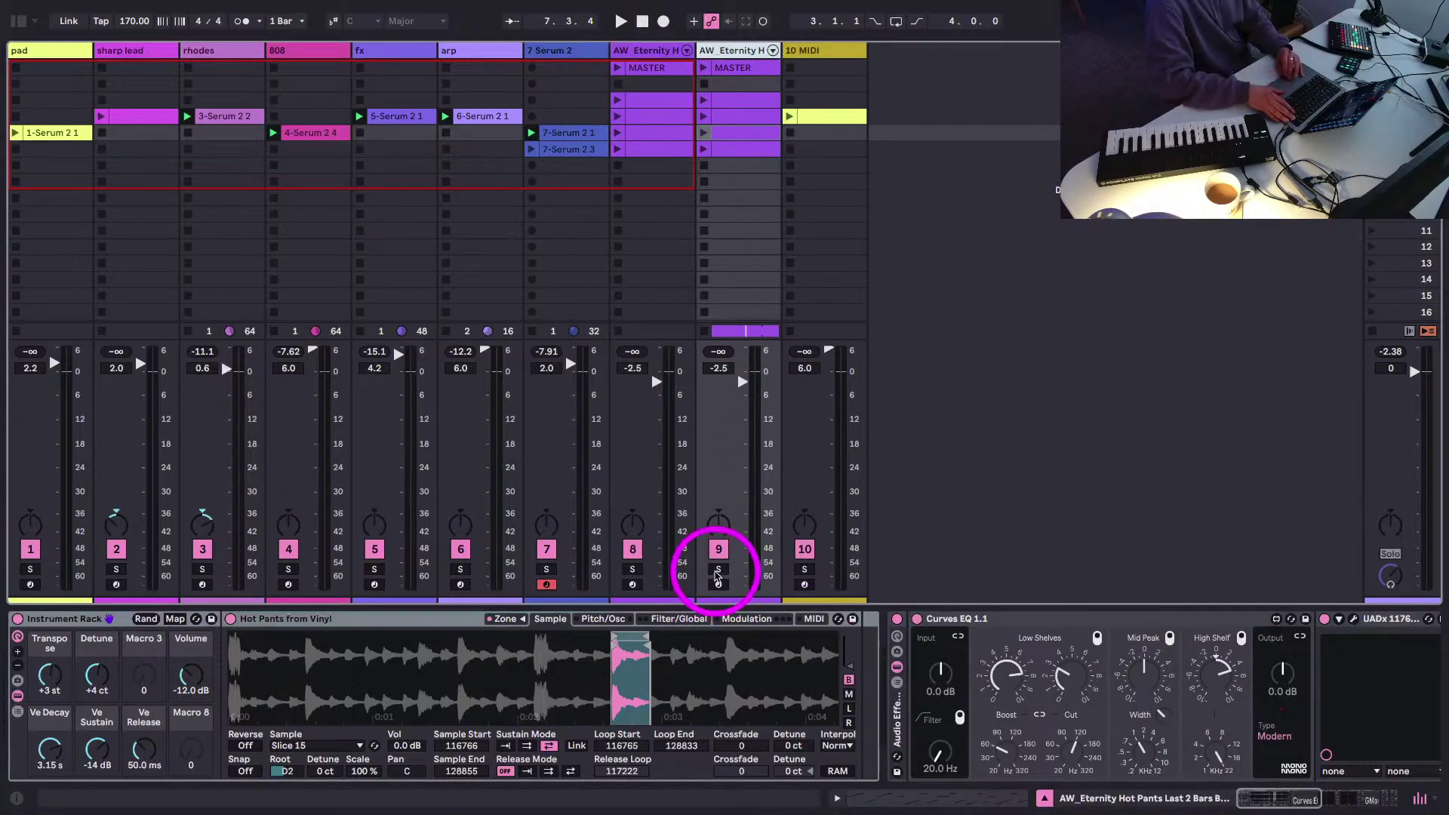
- Solo the duplicated break track and show its clips in the Arrangement
left_click(718, 571)
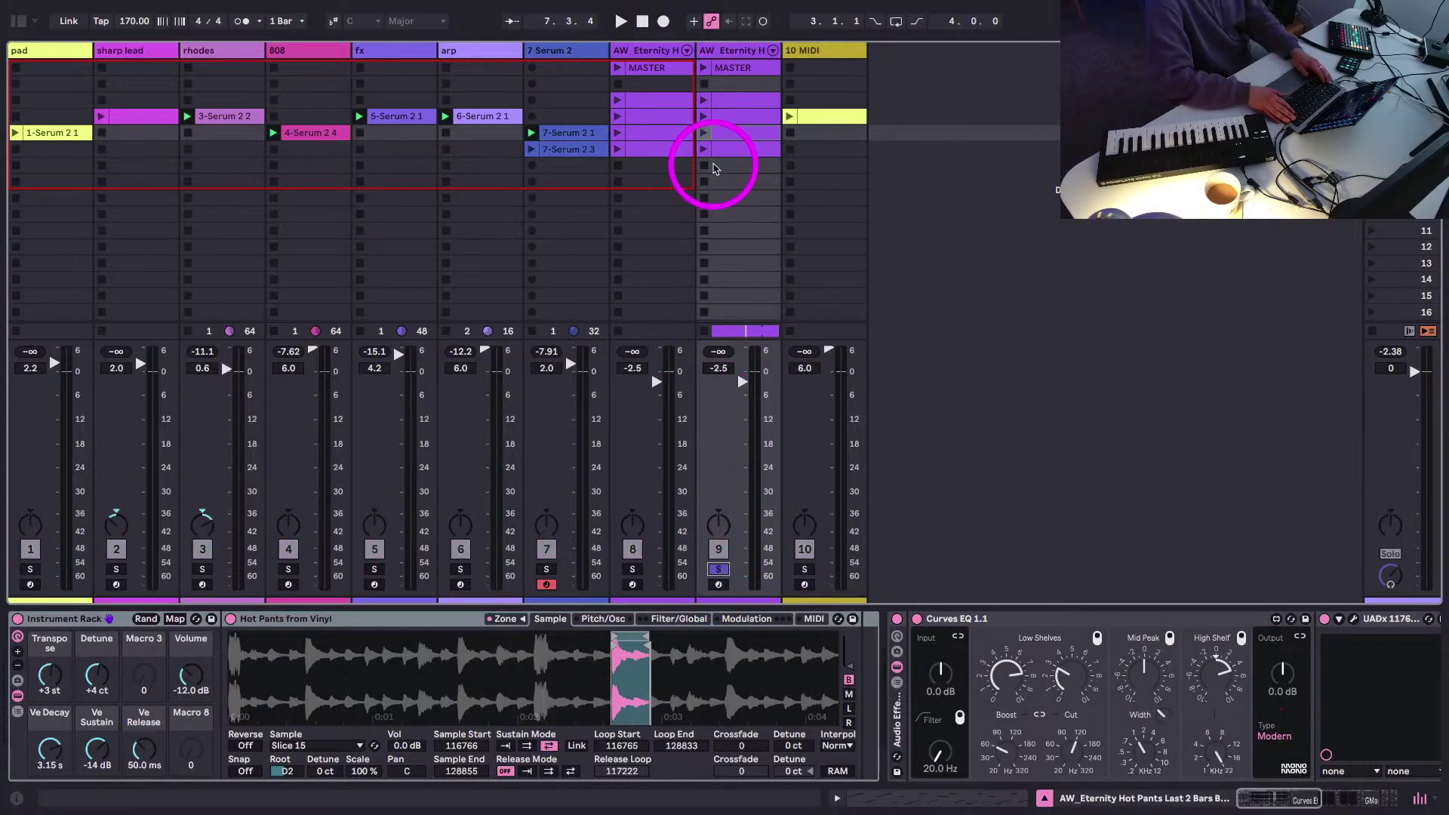
key("Tab")
left_click_drag(740, 64, 738, 58)
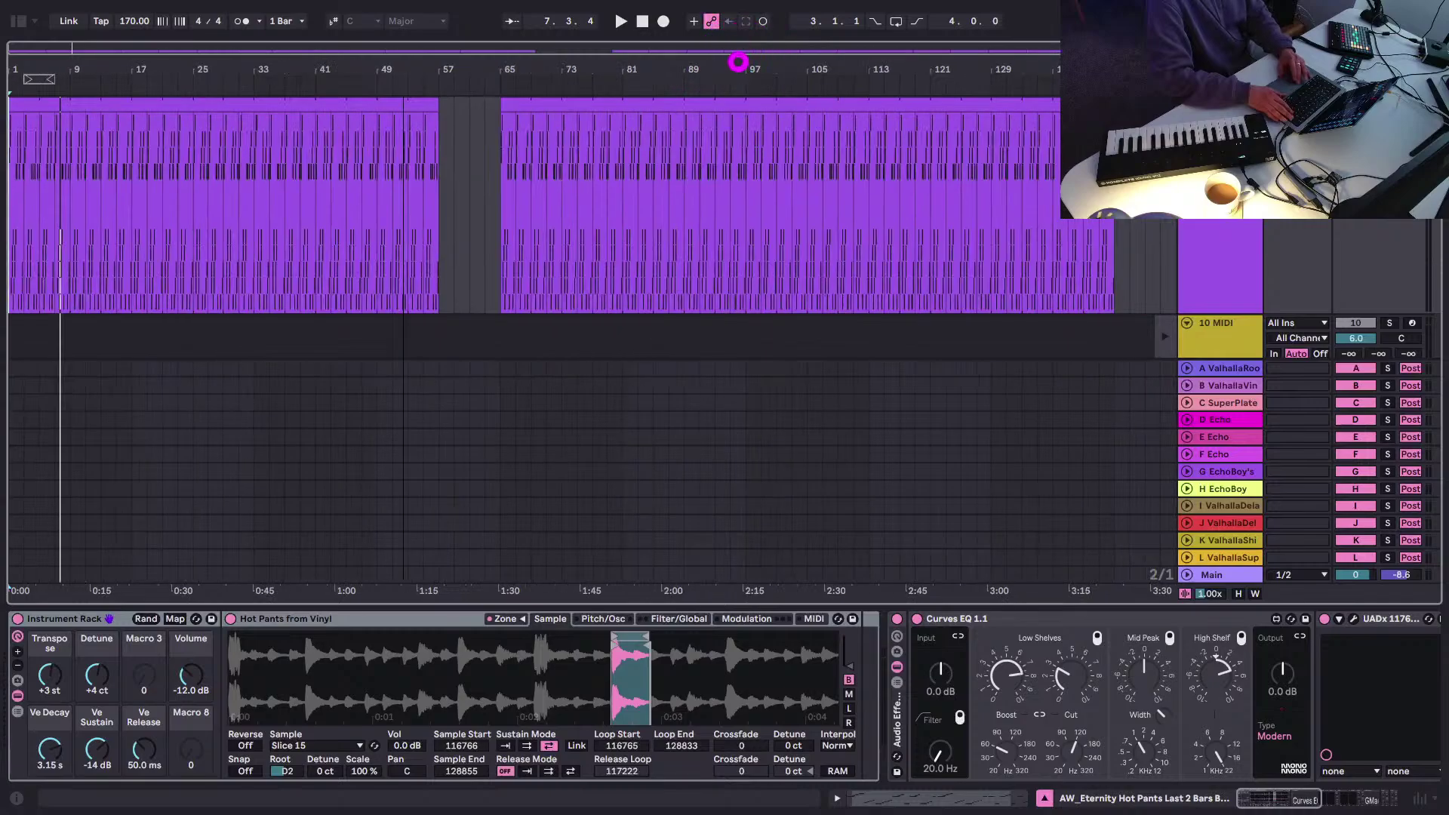
- Try deleting all material from the Arrangement, and undo the deletion
key("super+a")
key("Delete")
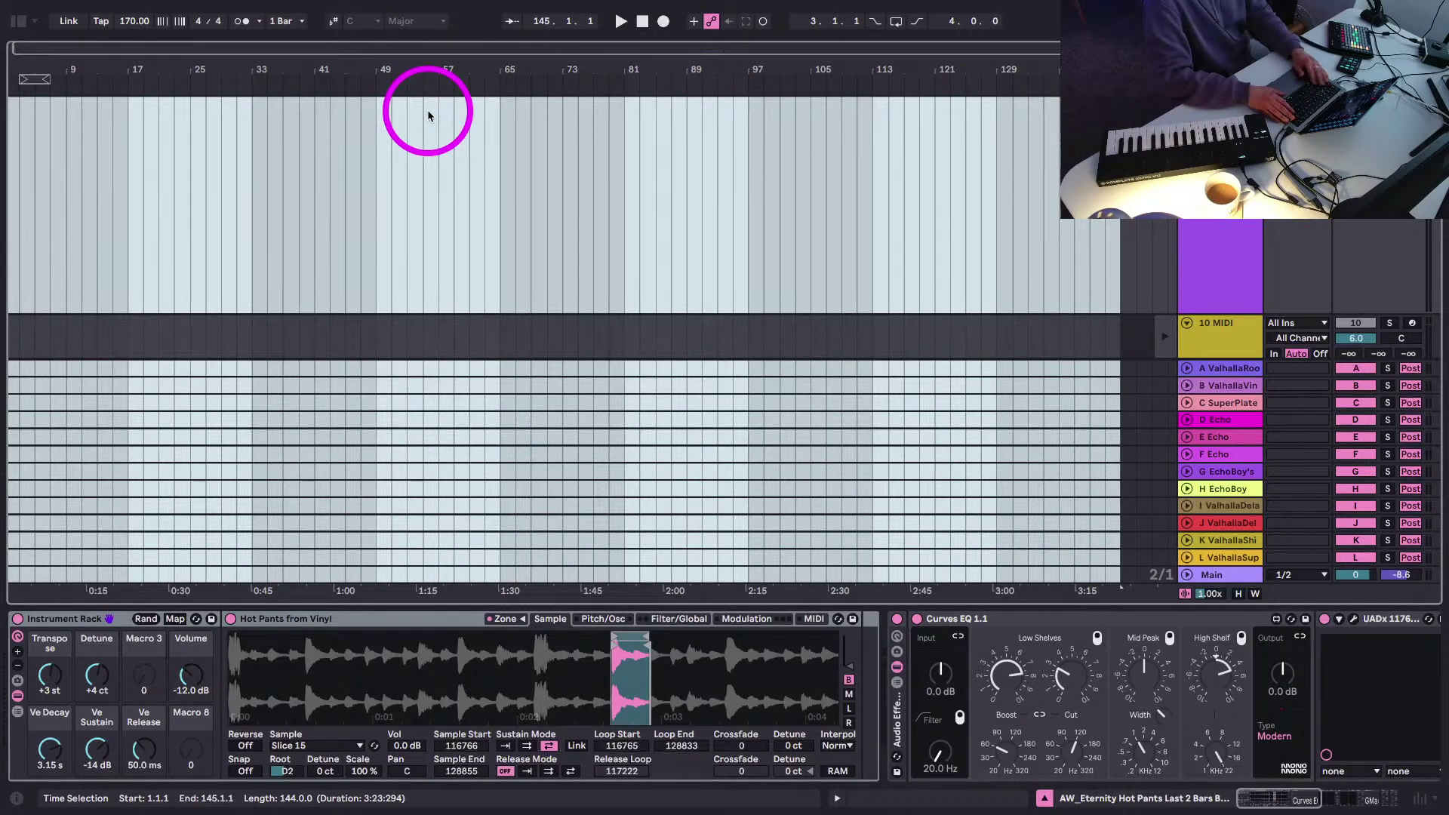
key("super+z")
- Open the duplicated track's arrangement clip starting at bar 65 and show its Instrument Rack Transpose envelope
left_click(501, 180)
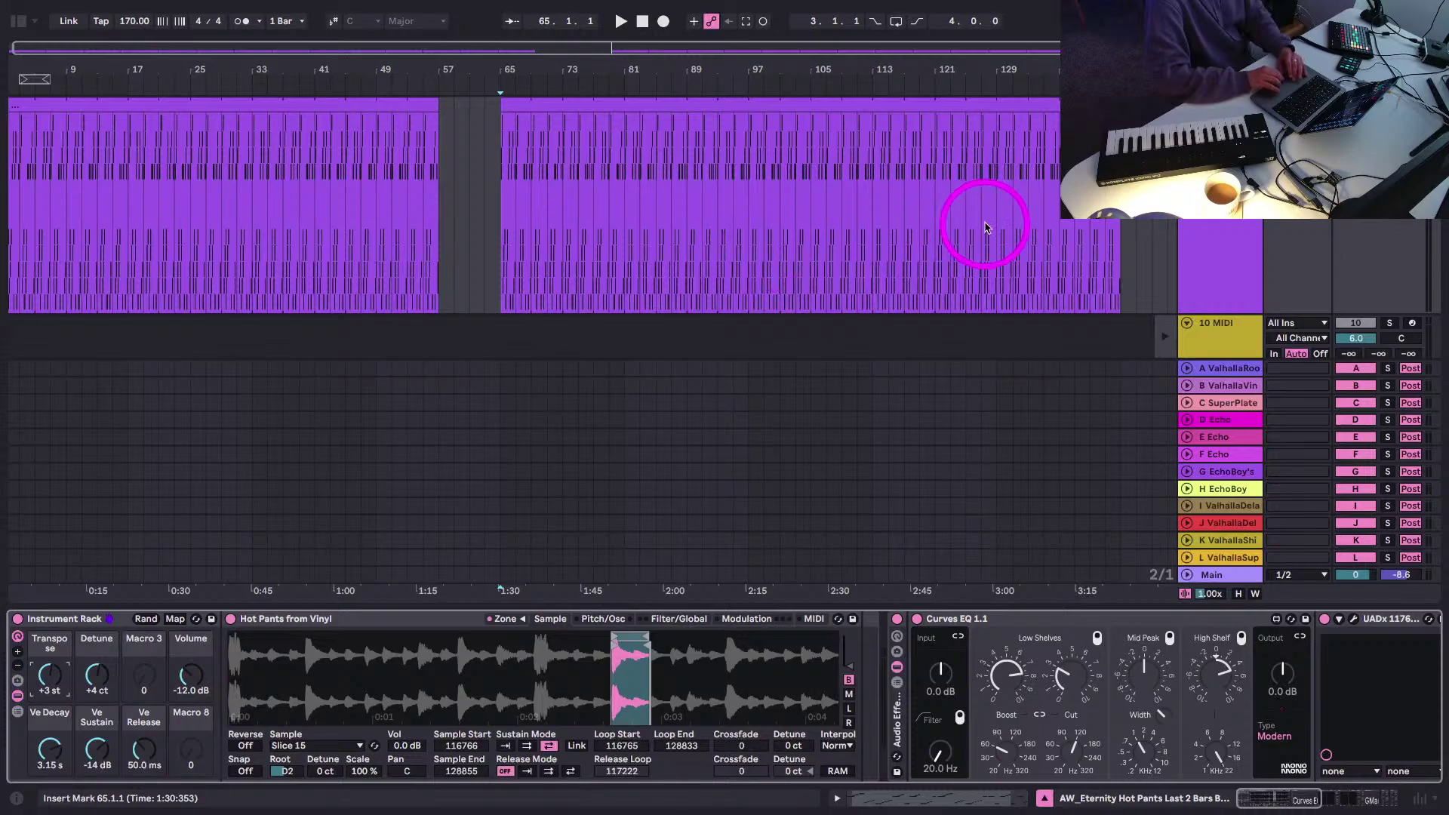
double_click(1044, 65)
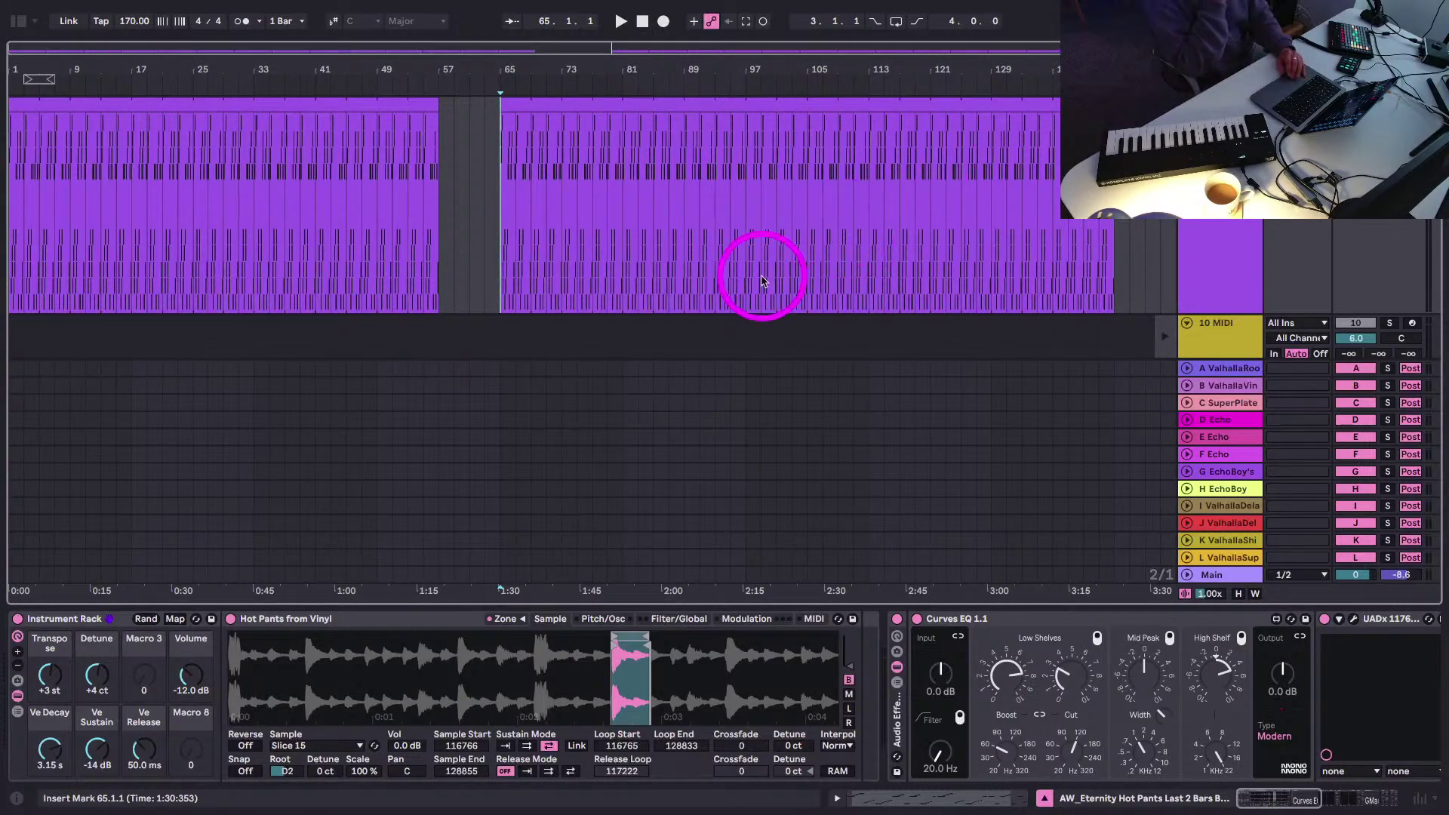
double_click(536, 96)
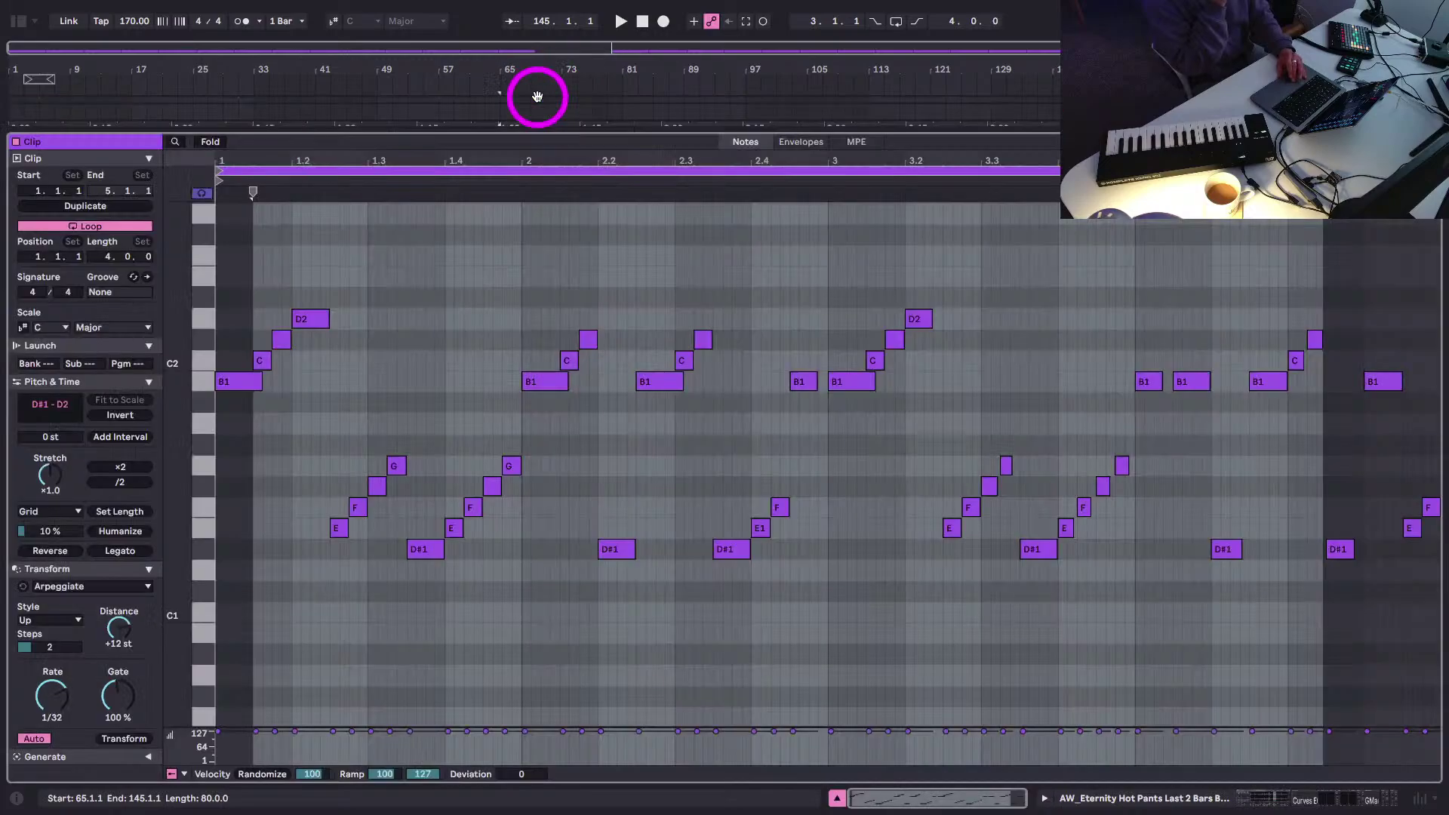
left_click(802, 141)
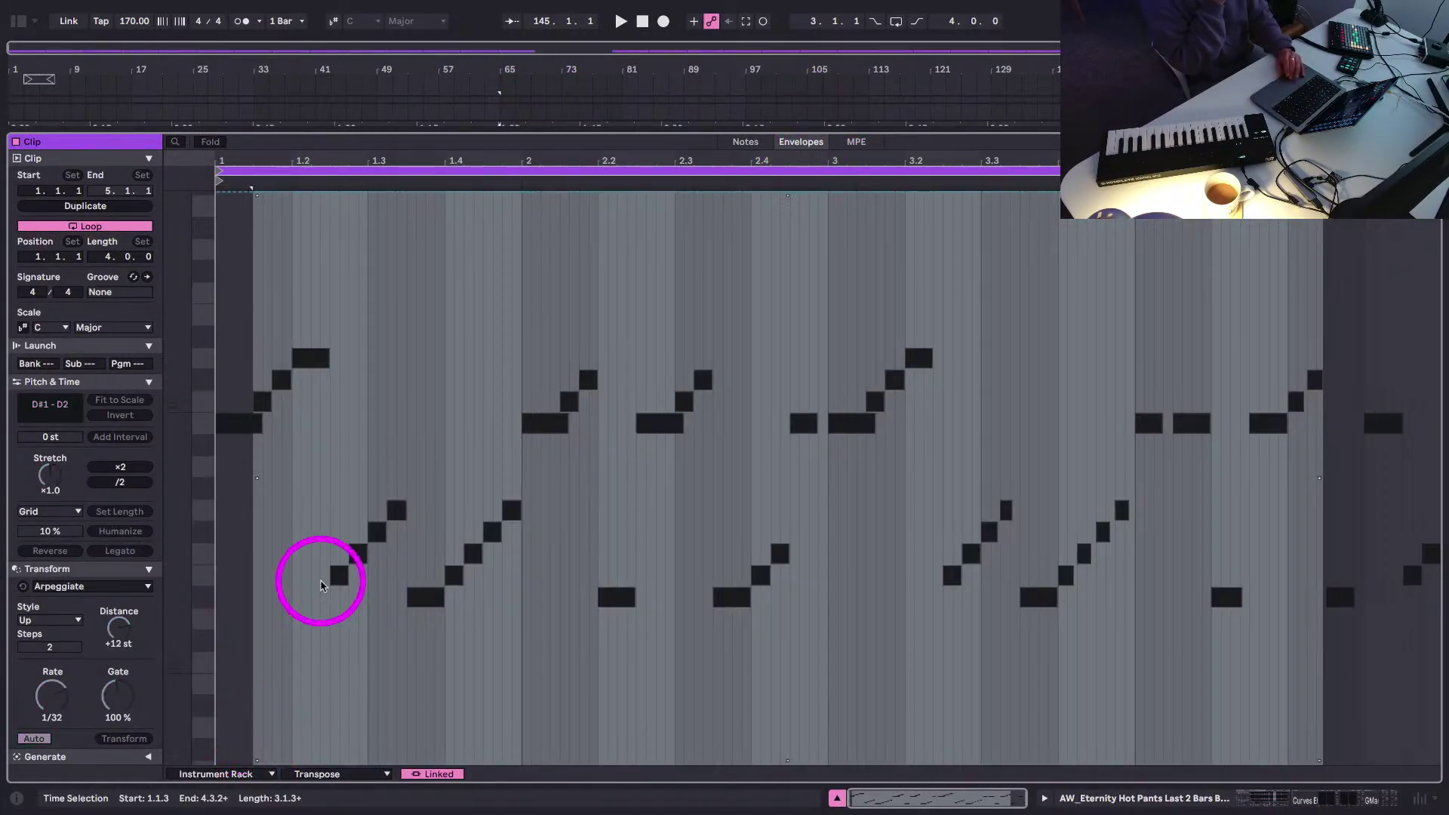
- Unlink the Transpose envelope from the clip's length and link it again
mouse_move(505, 194)
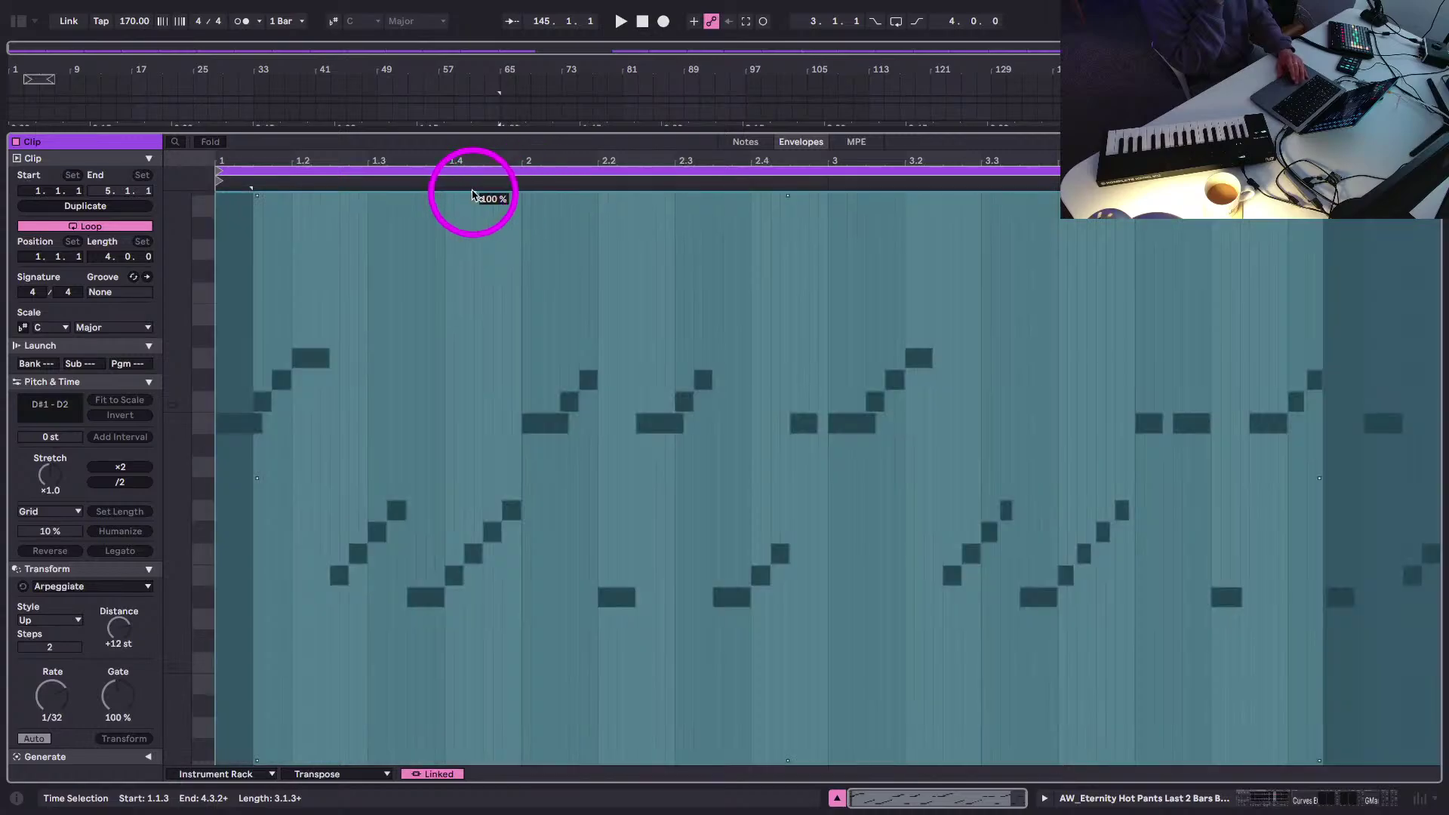
mouse_move(411, 777)
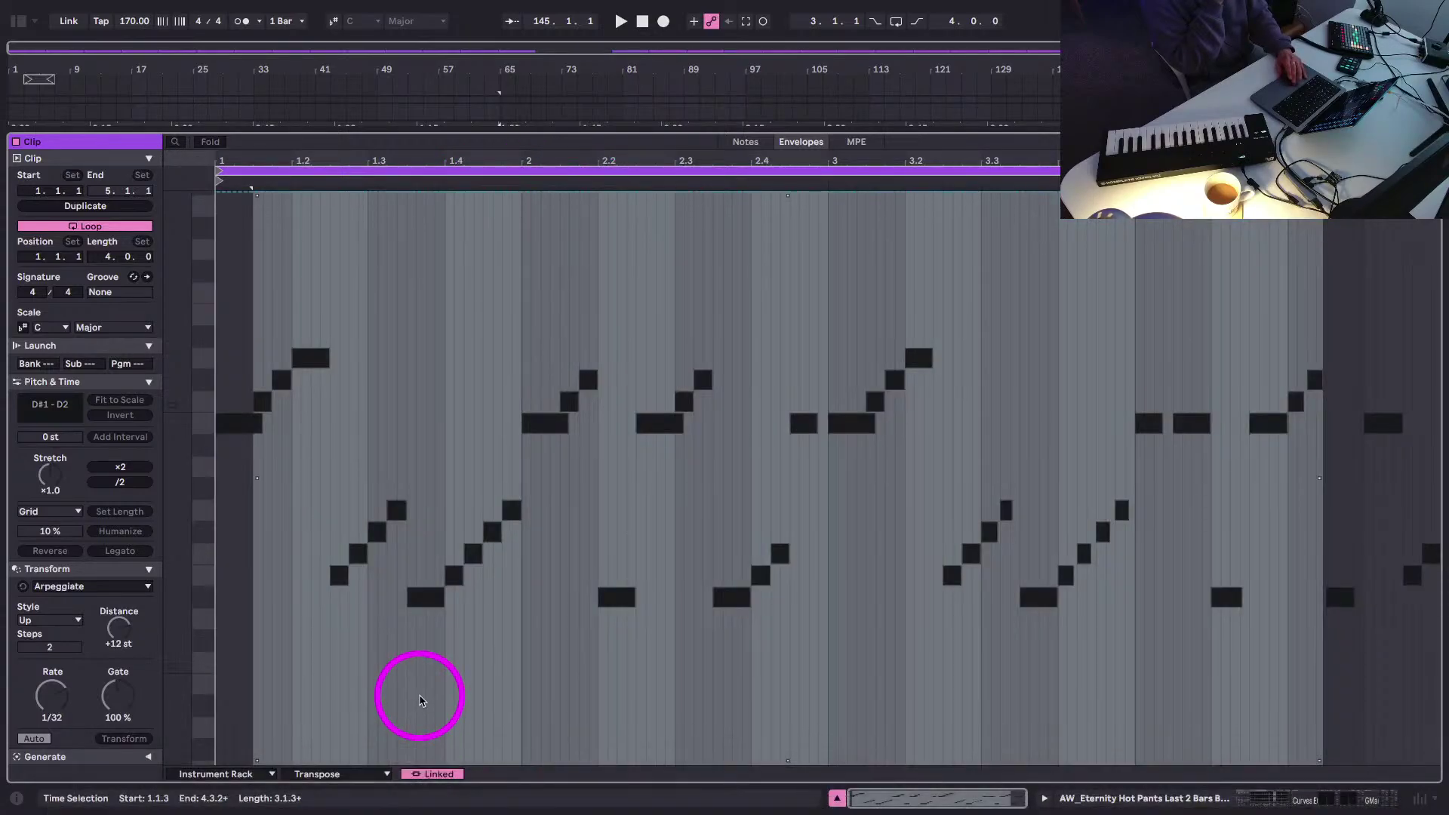
left_click(427, 775)
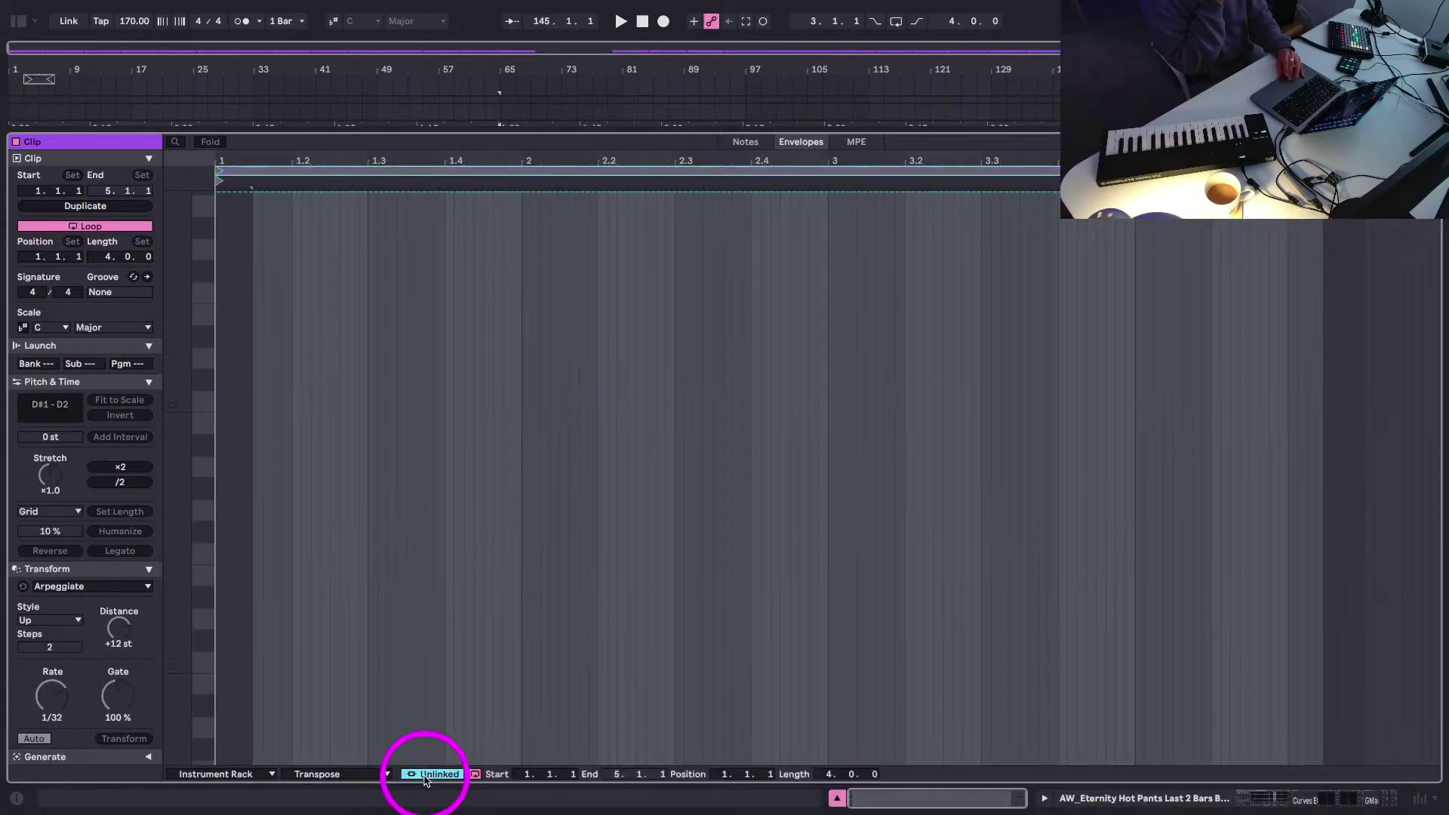
left_click(426, 775)
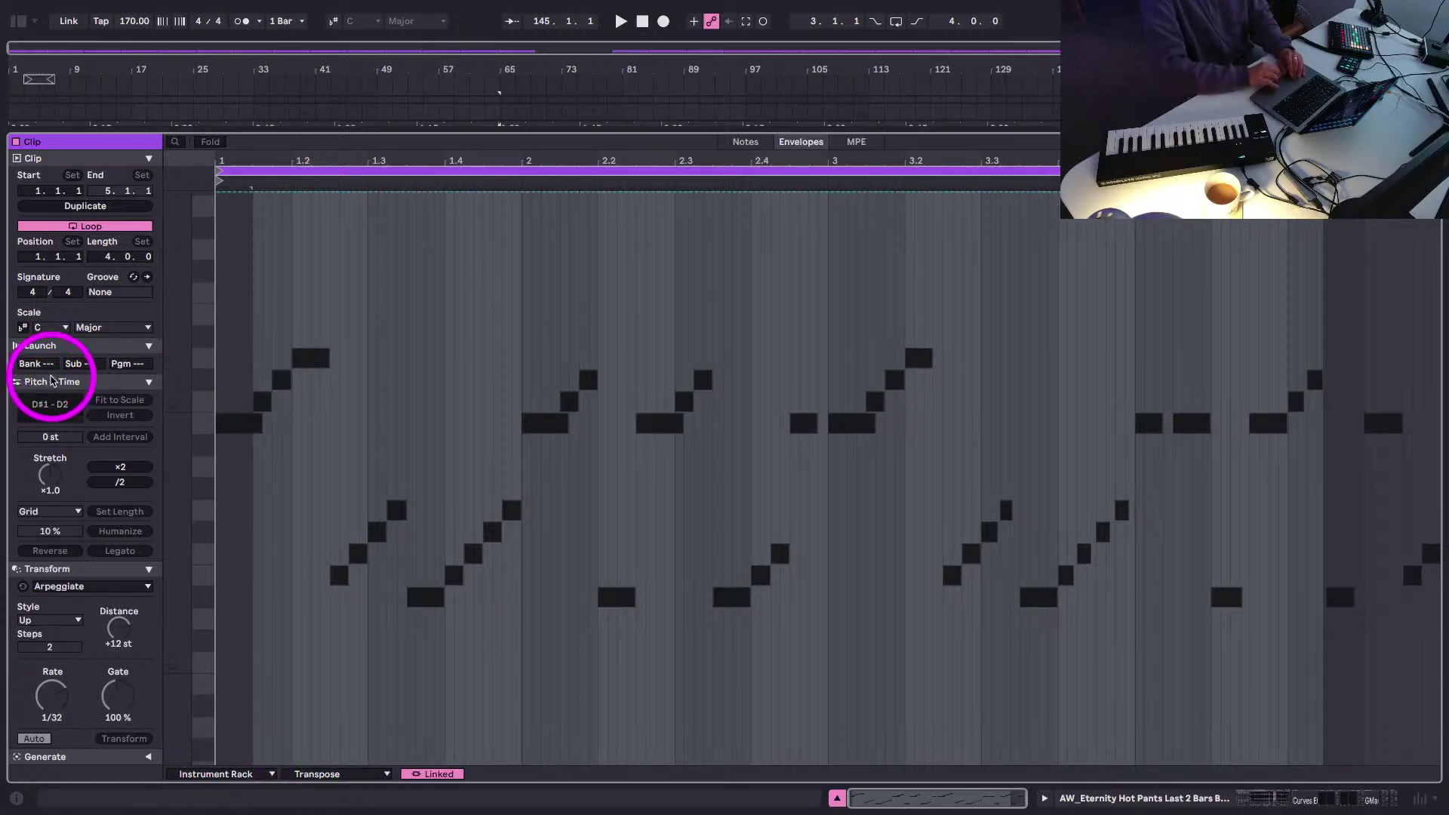
left_click(415, 152)
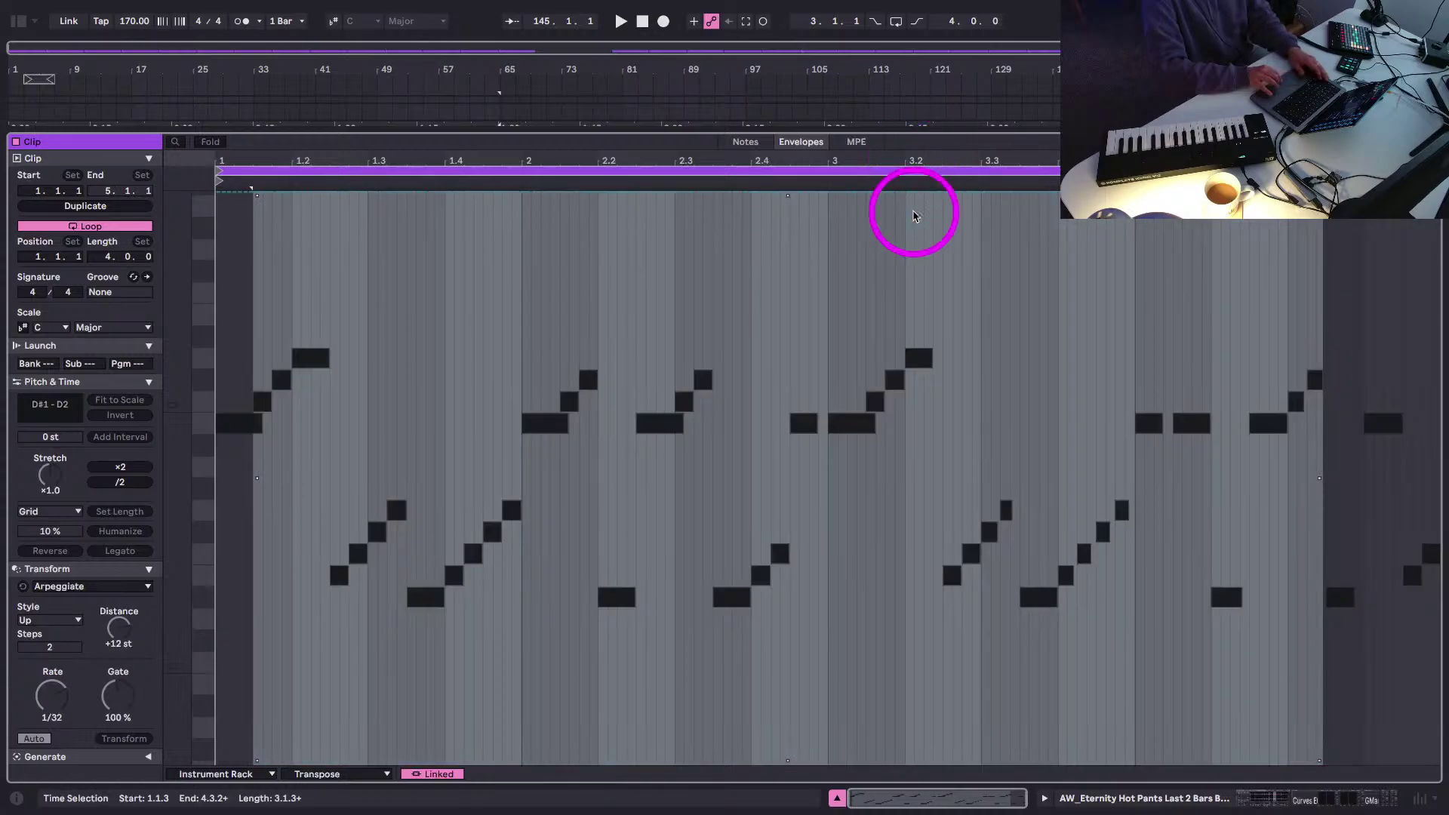
- Show the Arrangement automation lane for the Instrument Rack's Transpose macro on the duplicated break track
key("shift+Tab")
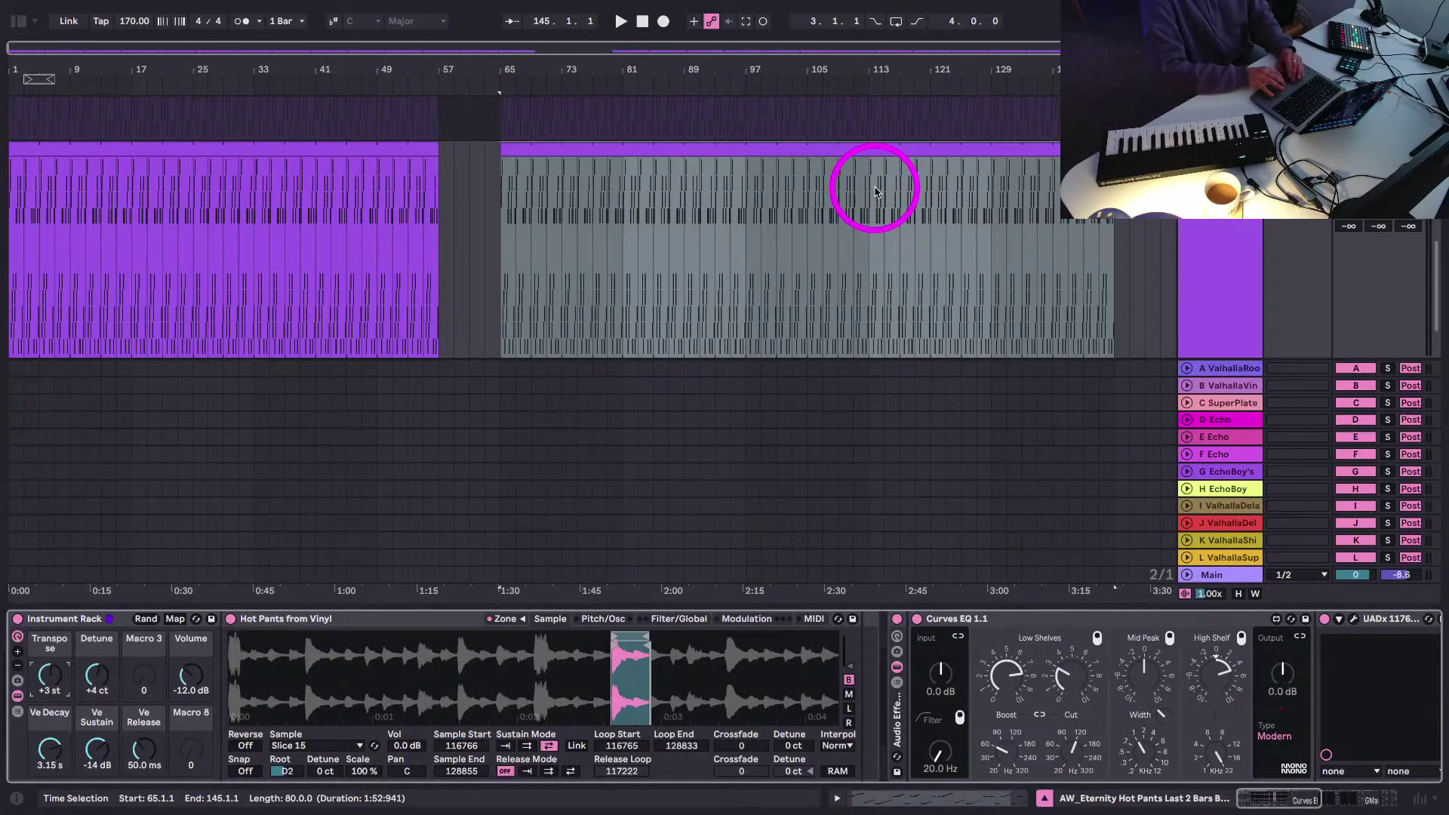
left_click(1216, 251)
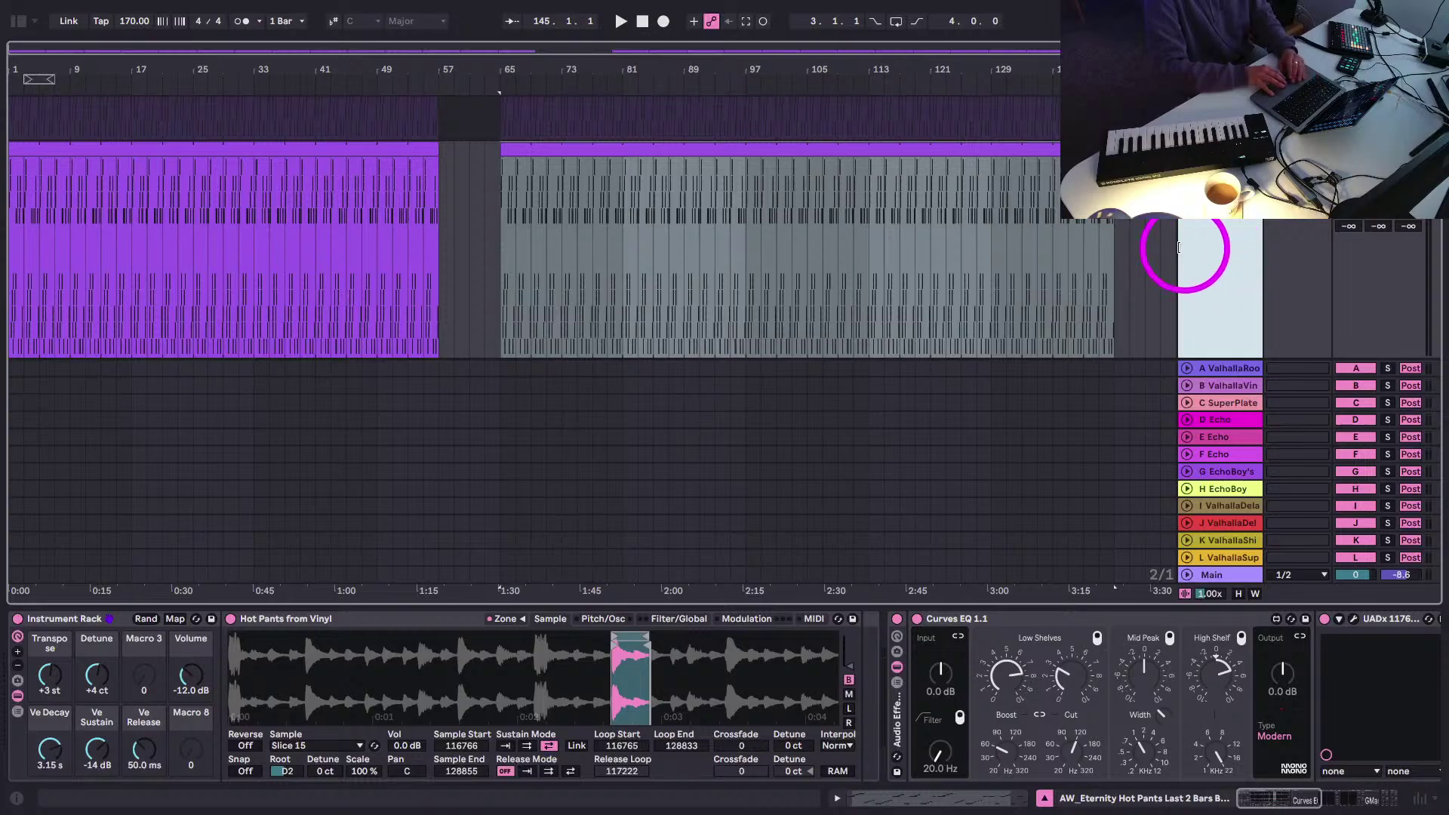
mouse_move(1180, 250)
left_mouse_down()
mouse_move(1093, 252)
mouse_move(1171, 255)
left_mouse_up()
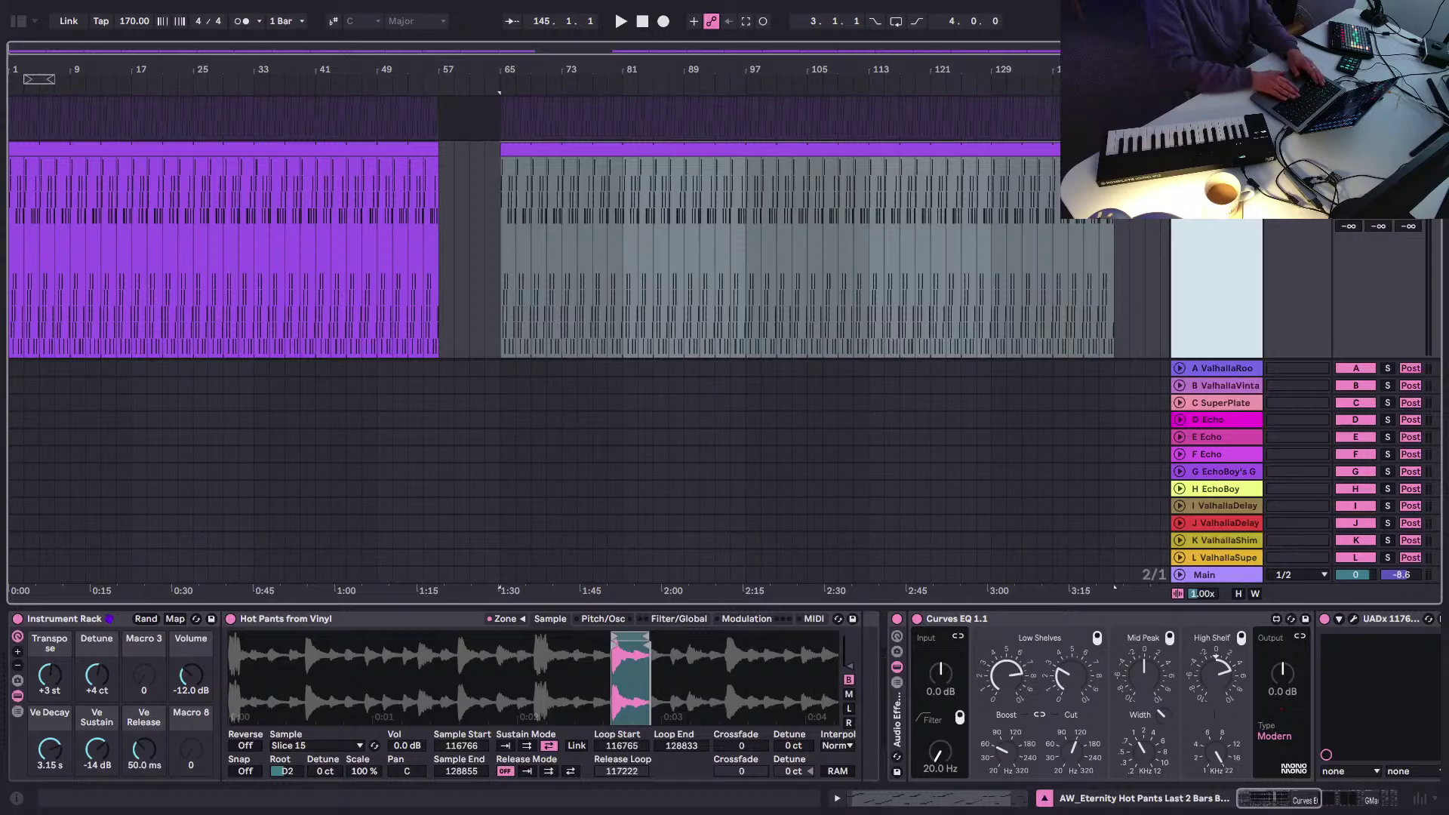
key("a")
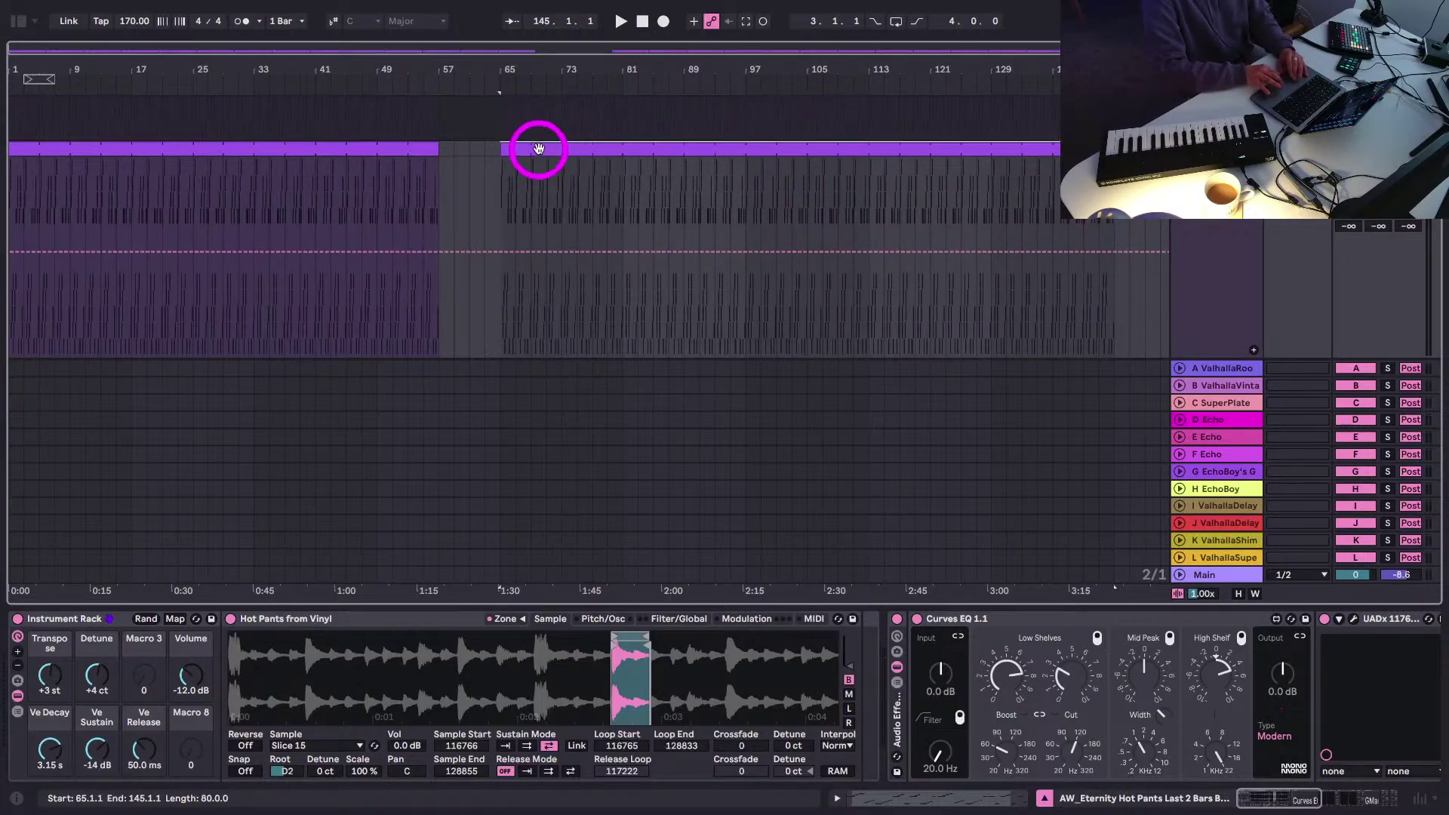
left_click(51, 674)
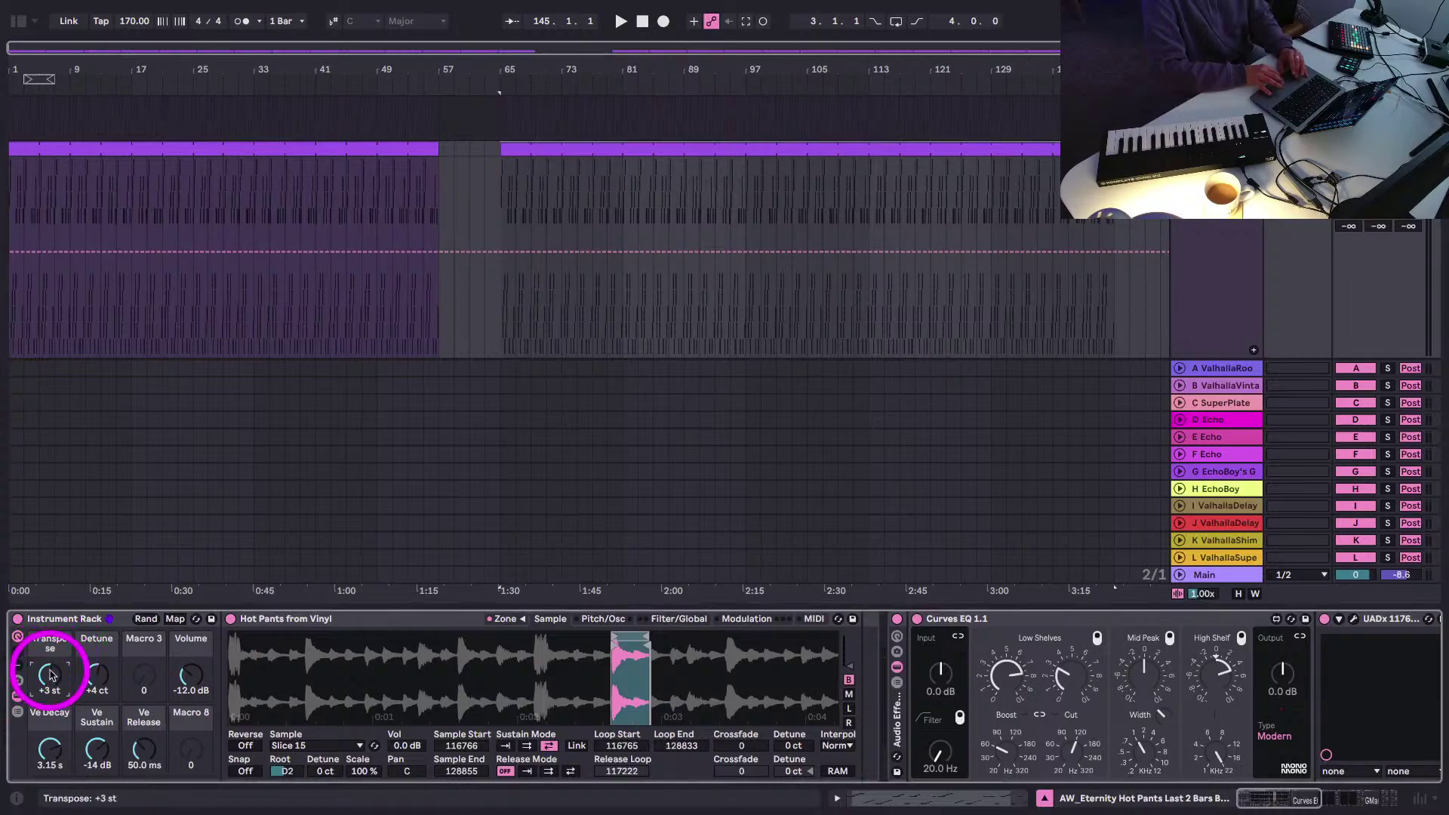
- Open the duplicated track's clip at bar 65 to examine its Transpose envelope, and switch to the Session View
left_click_drag(564, 66, 564, 136)
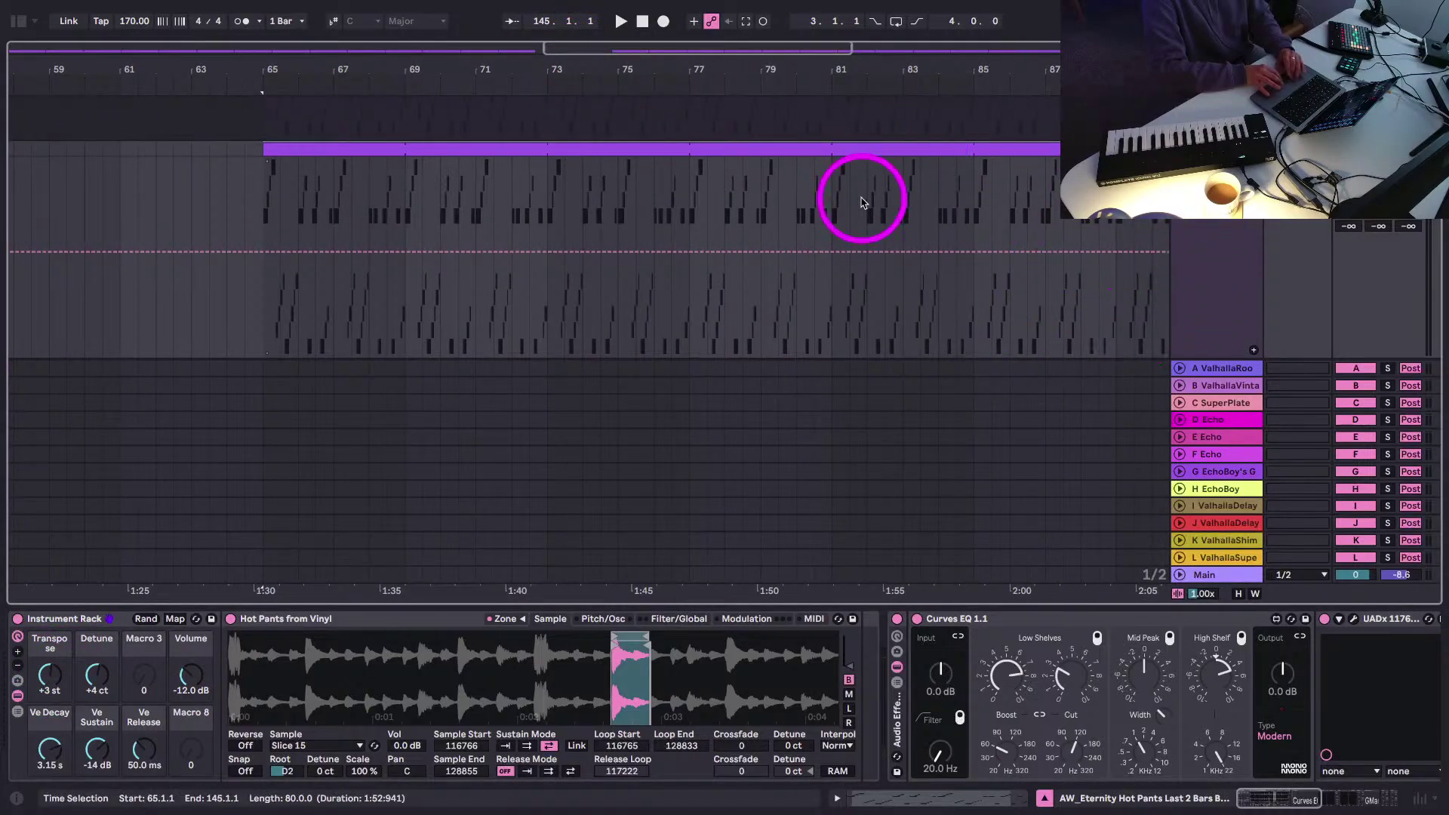
left_click(819, 158)
double_click(820, 157)
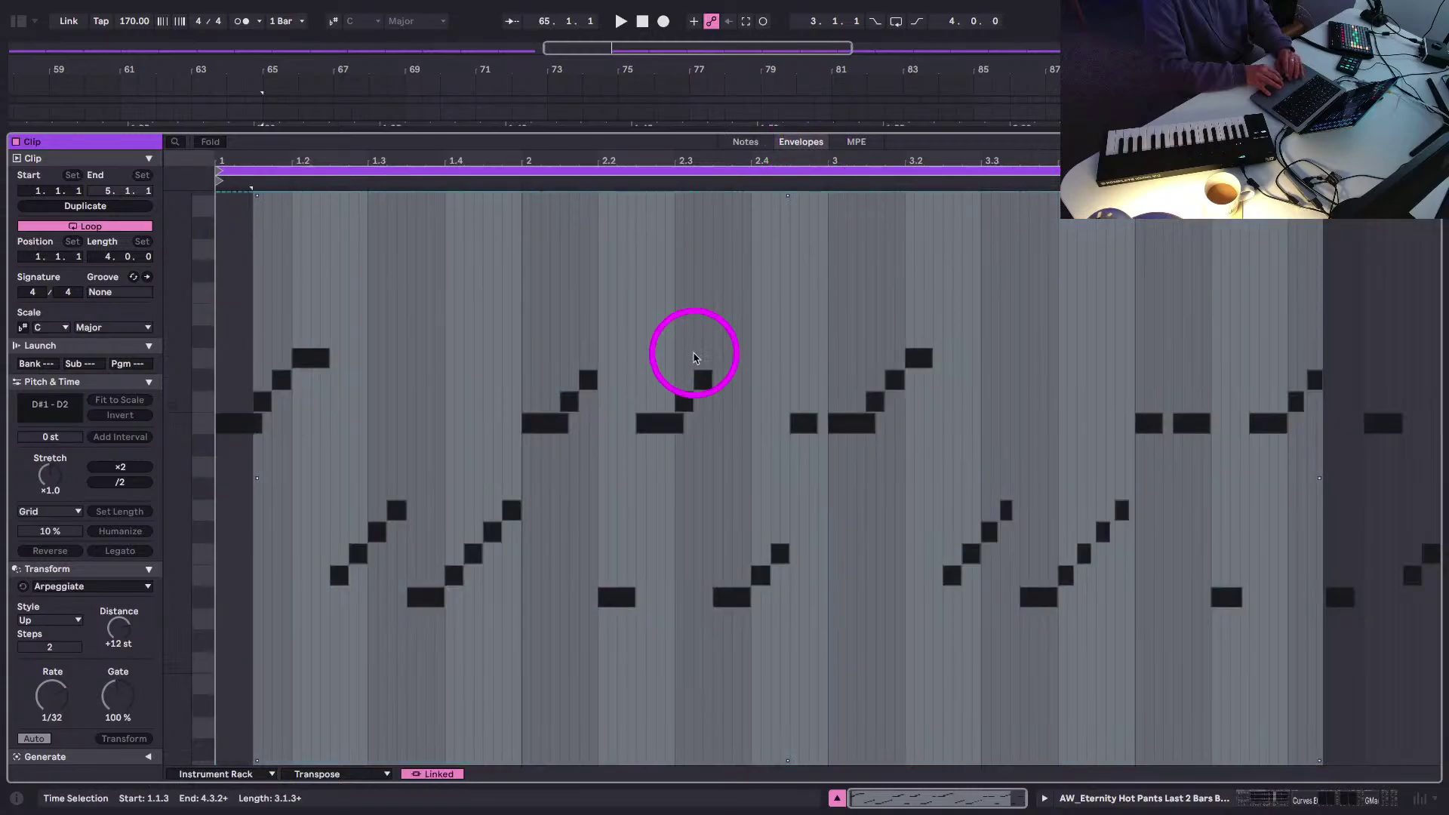
key("shift+Tab")
key("Tab")
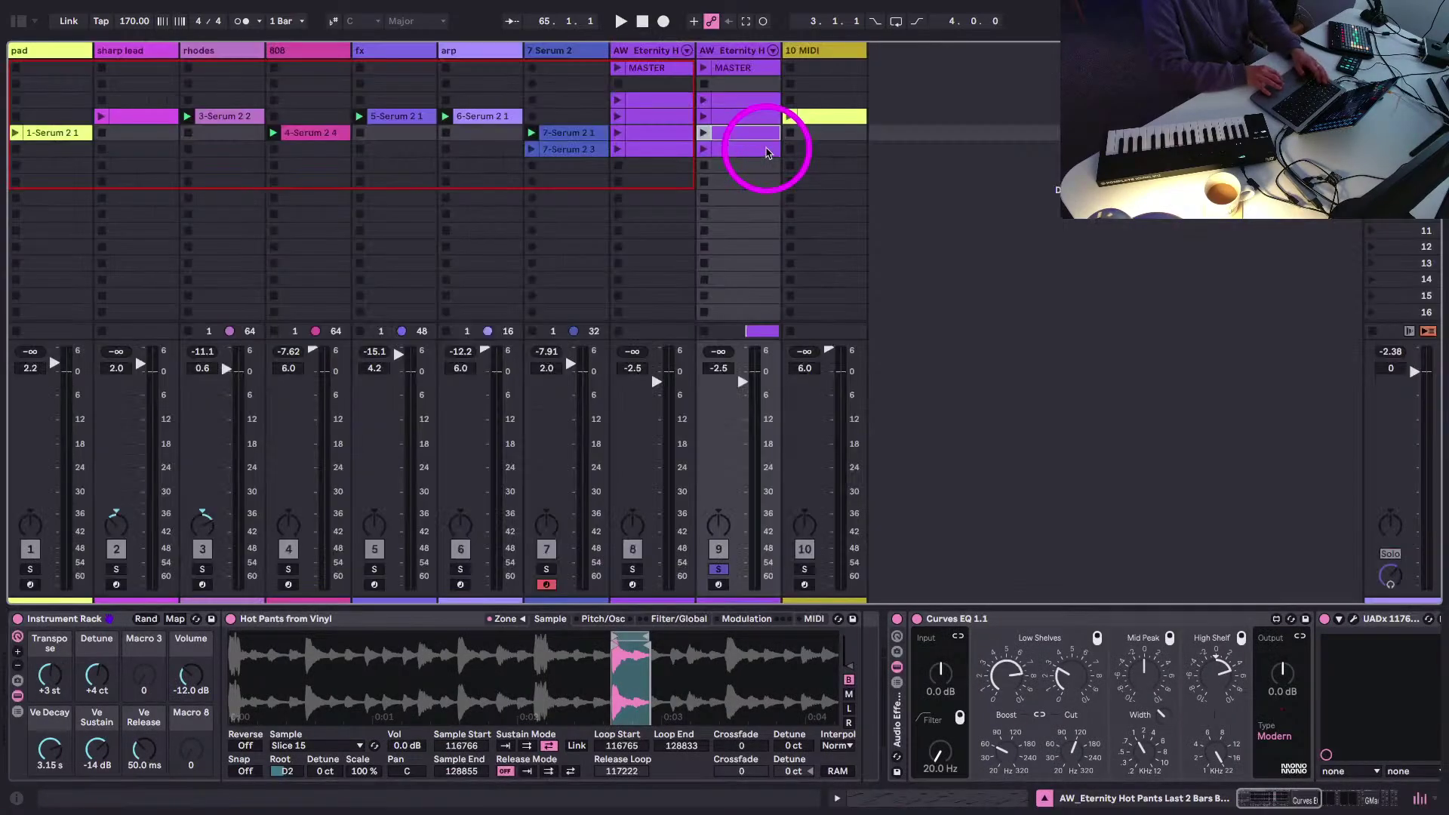
- Open a Session clip of the duplicated break track and add Instrument Rack Transpose automation points at +3 st between beats 2.3 and 3
double_click(722, 111)
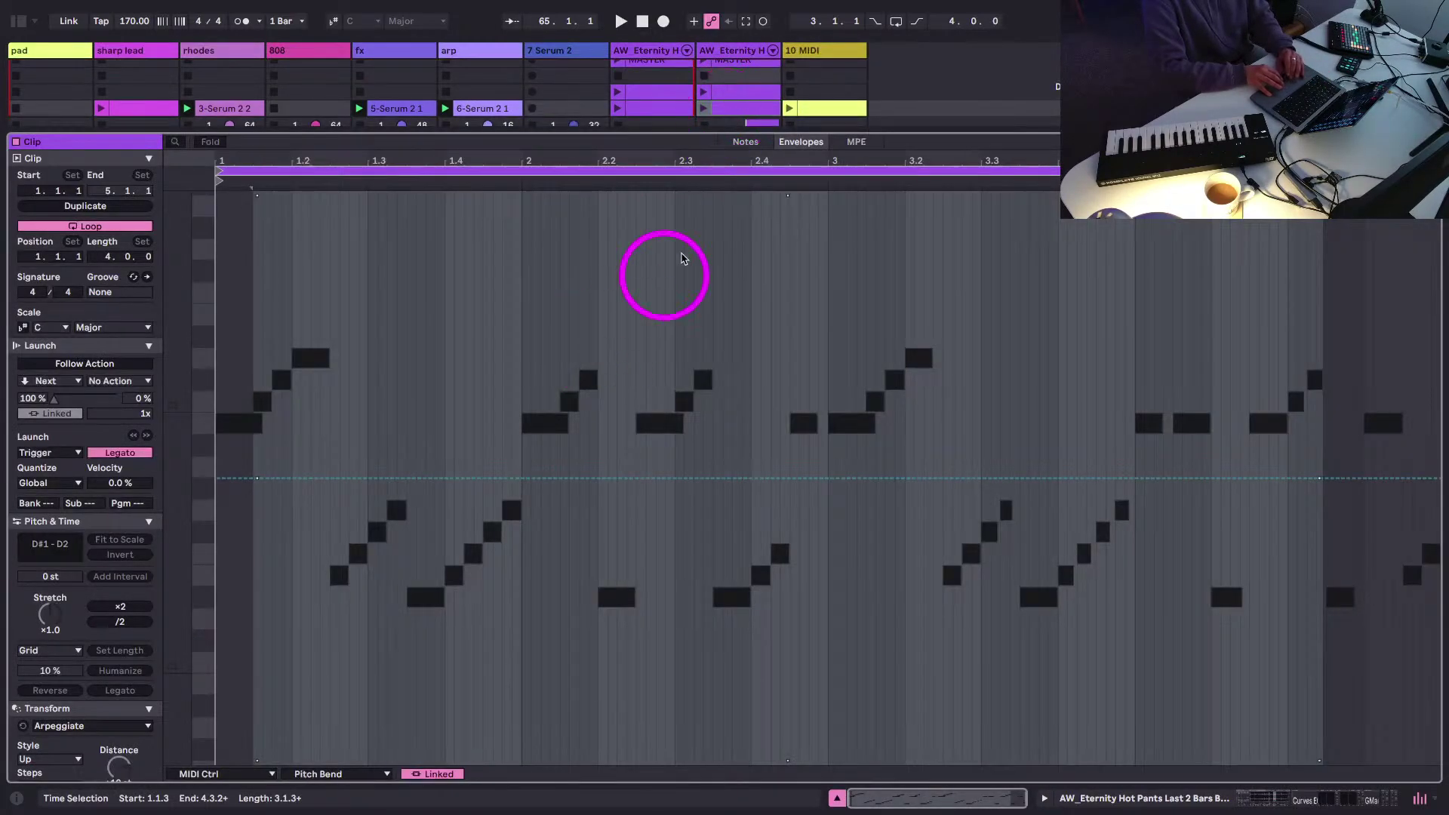
left_click(215, 773)
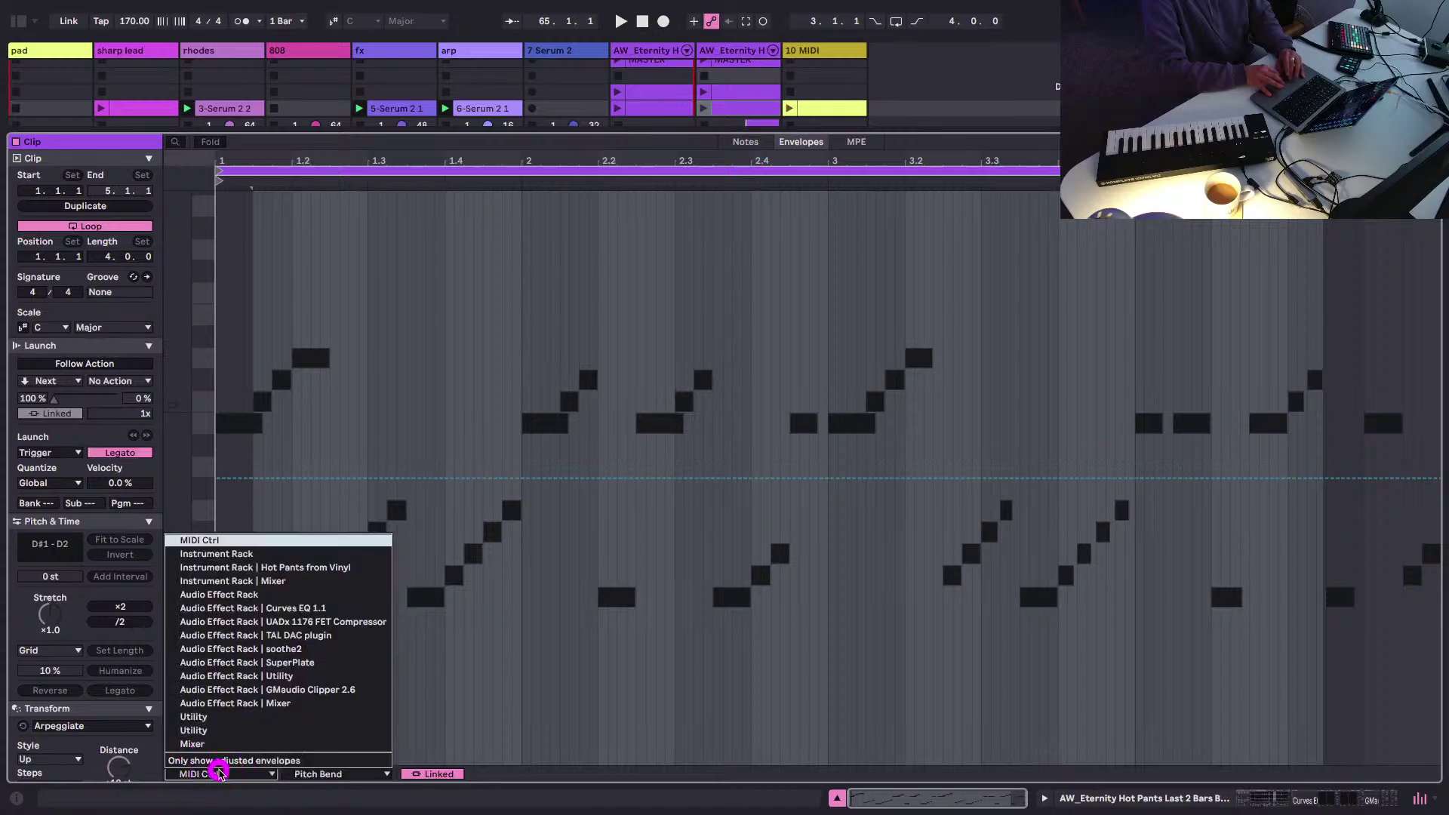
left_click(210, 566)
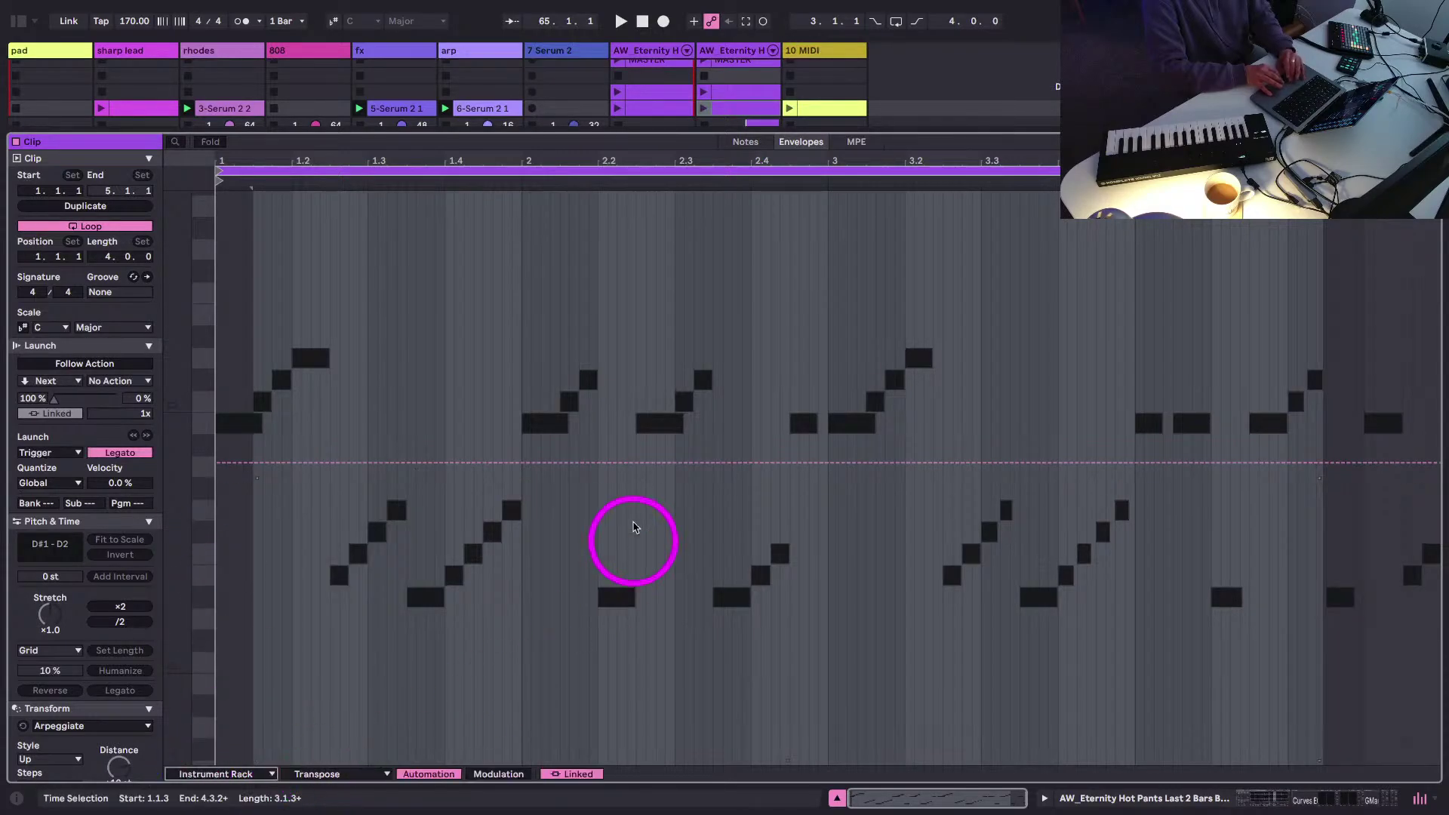
left_click(674, 462)
left_click(828, 462)
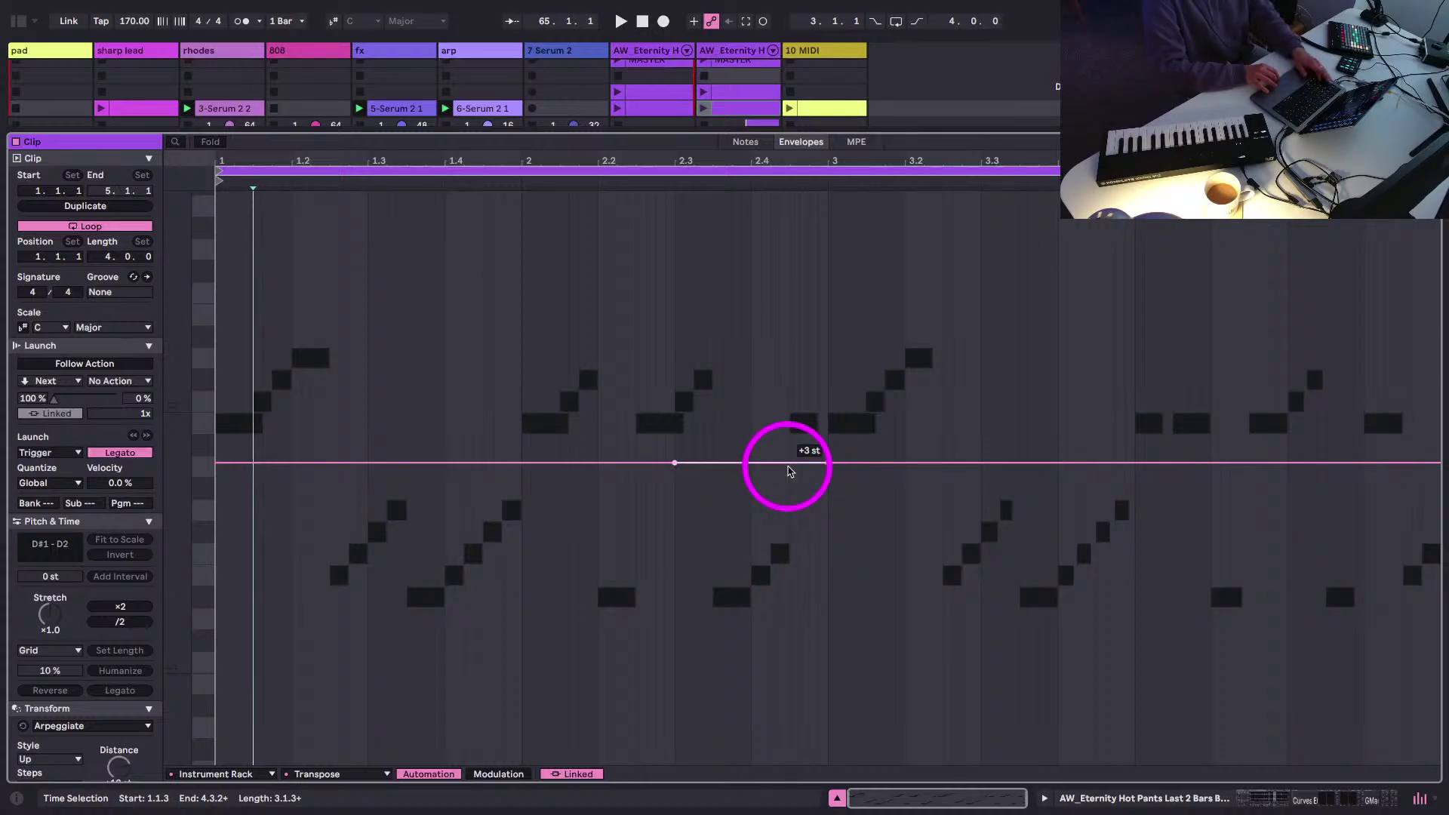
- Return to the Arrangement and reopen the clip at bar 65 for comparison with the Session clip's envelope
key("shift+Tab")
key("Tab")
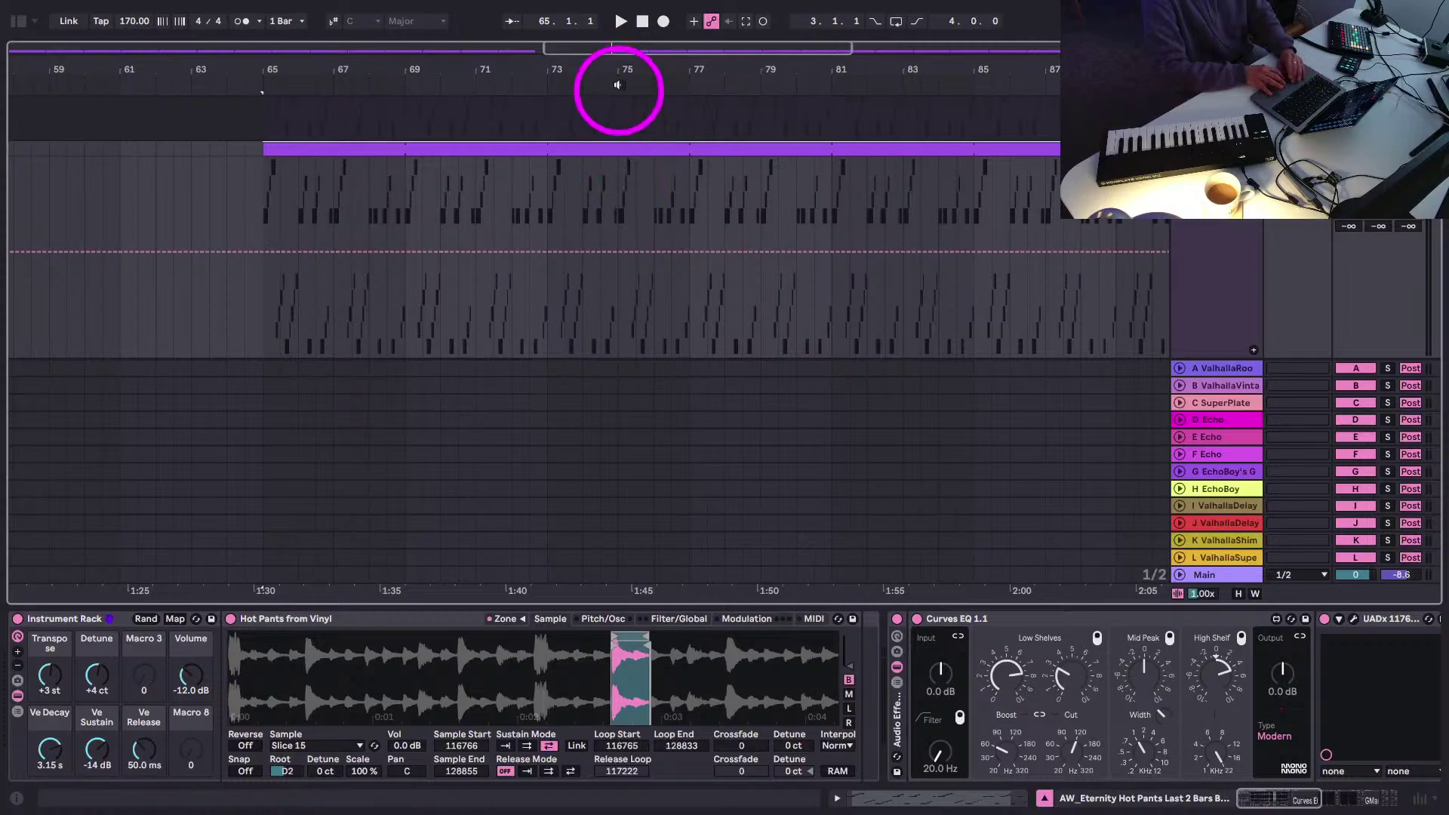
mouse_move(616, 66)
left_mouse_down()
mouse_move(573, 66)
mouse_move(599, 75)
left_mouse_up()
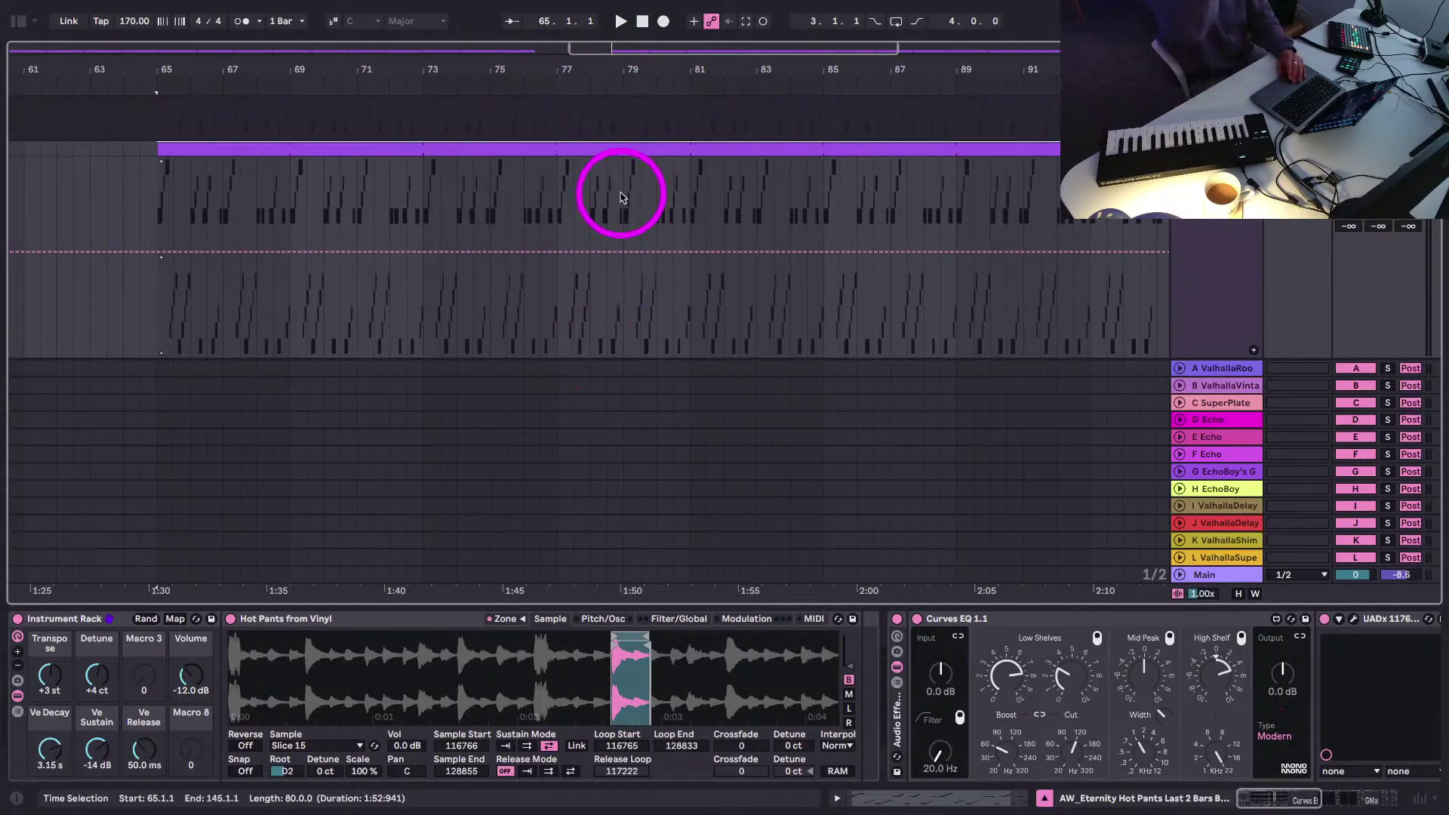
double_click(624, 147)
key("shift+Tab")
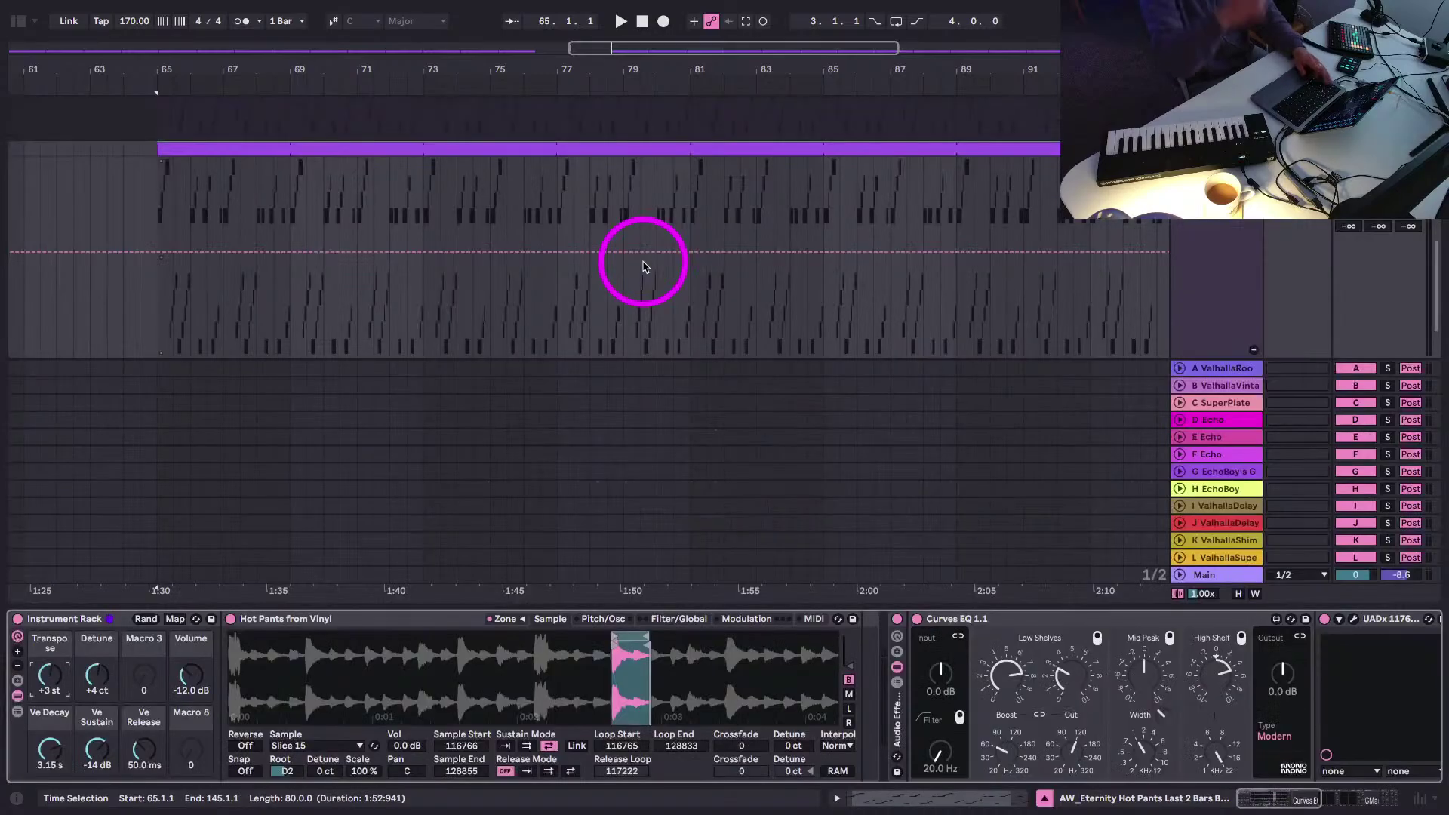
left_click_drag(667, 71, 684, 68)
left_click(669, 200)
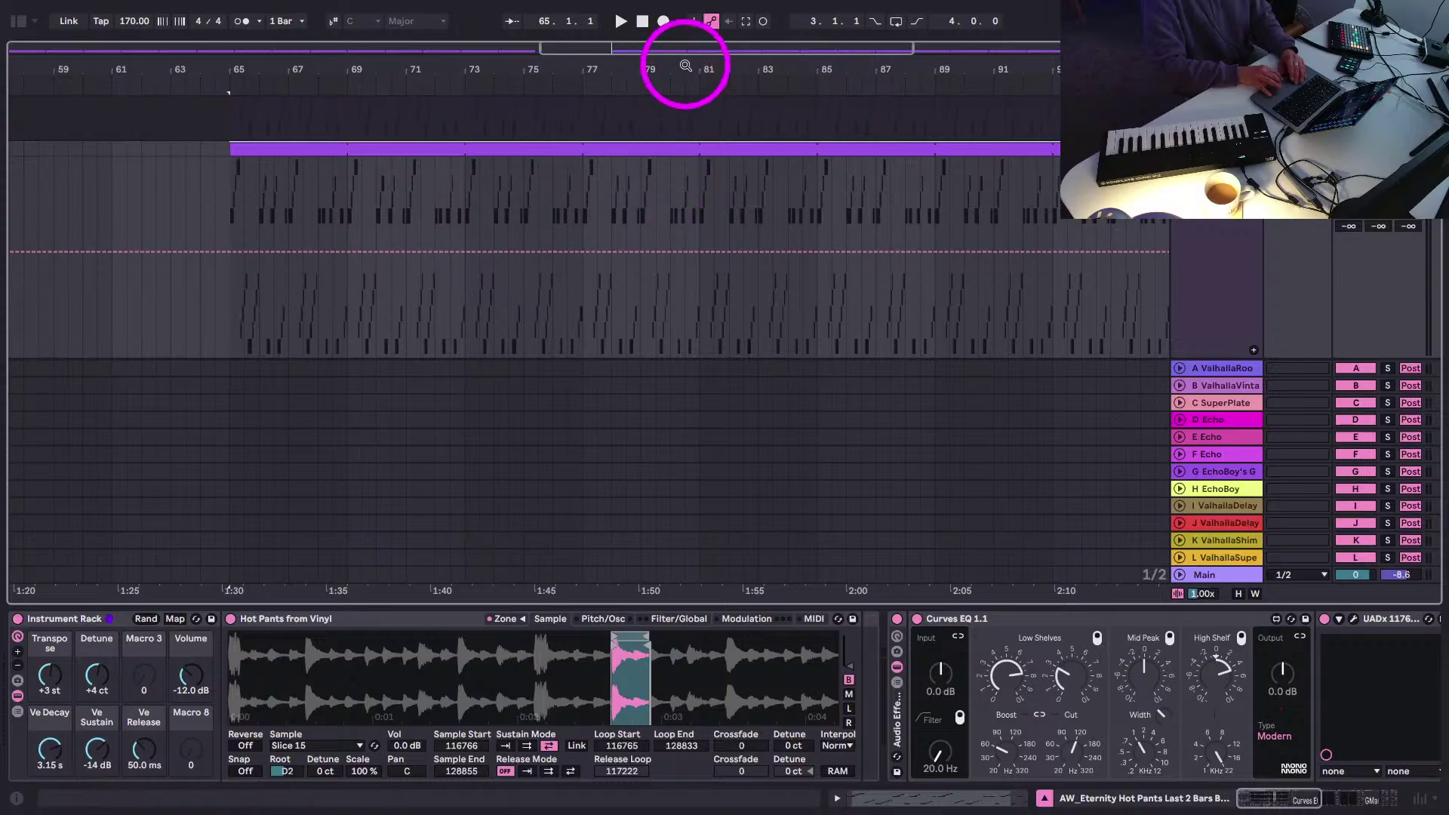
left_click_drag(682, 61, 638, 70)
left_click_drag(745, 63, 746, 63)
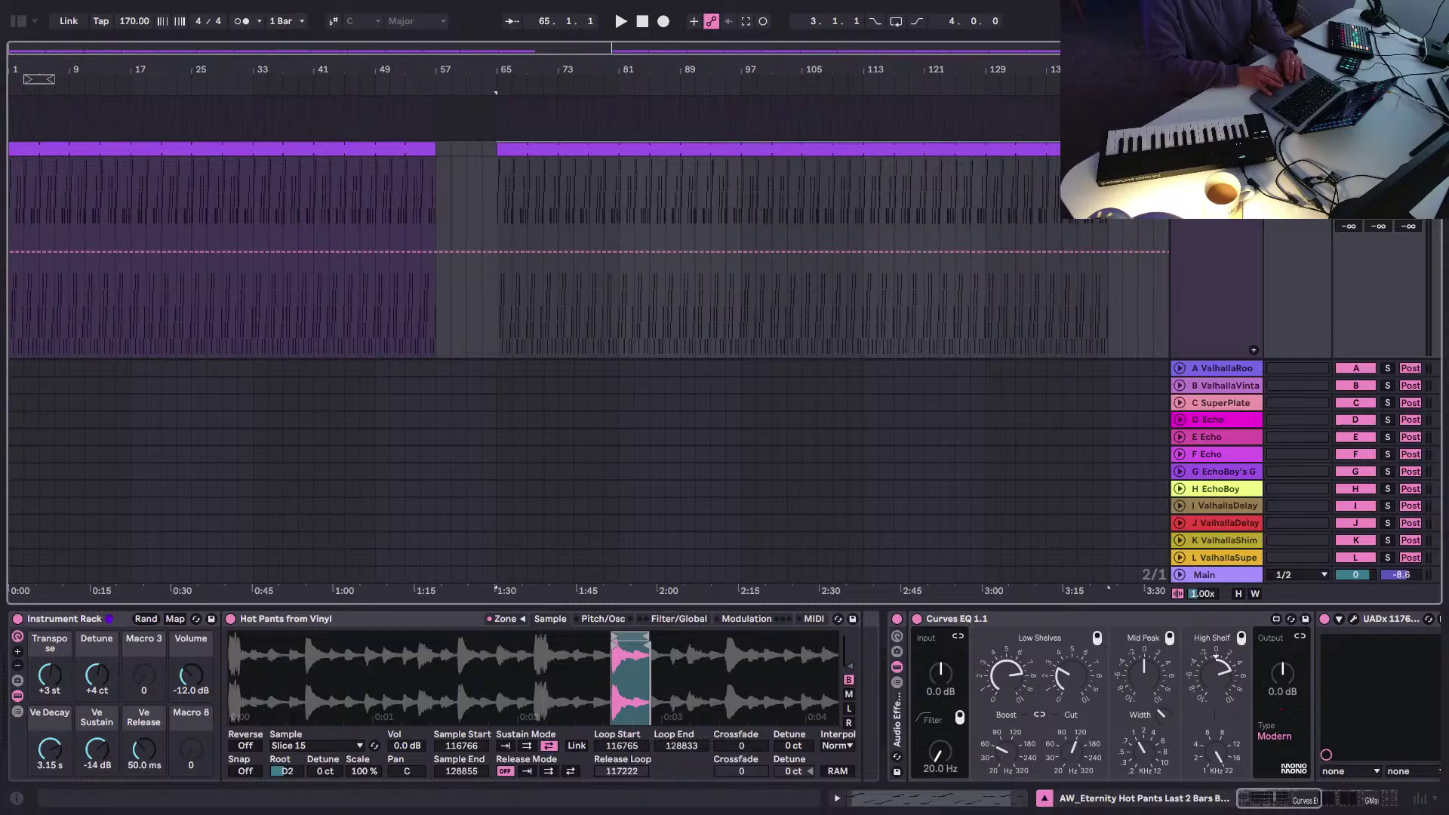
left_click_drag(581, 66, 633, 65)
mouse_move(525, 70)
left_mouse_down()
mouse_move(522, 55)
mouse_move(525, 68)
left_mouse_up()
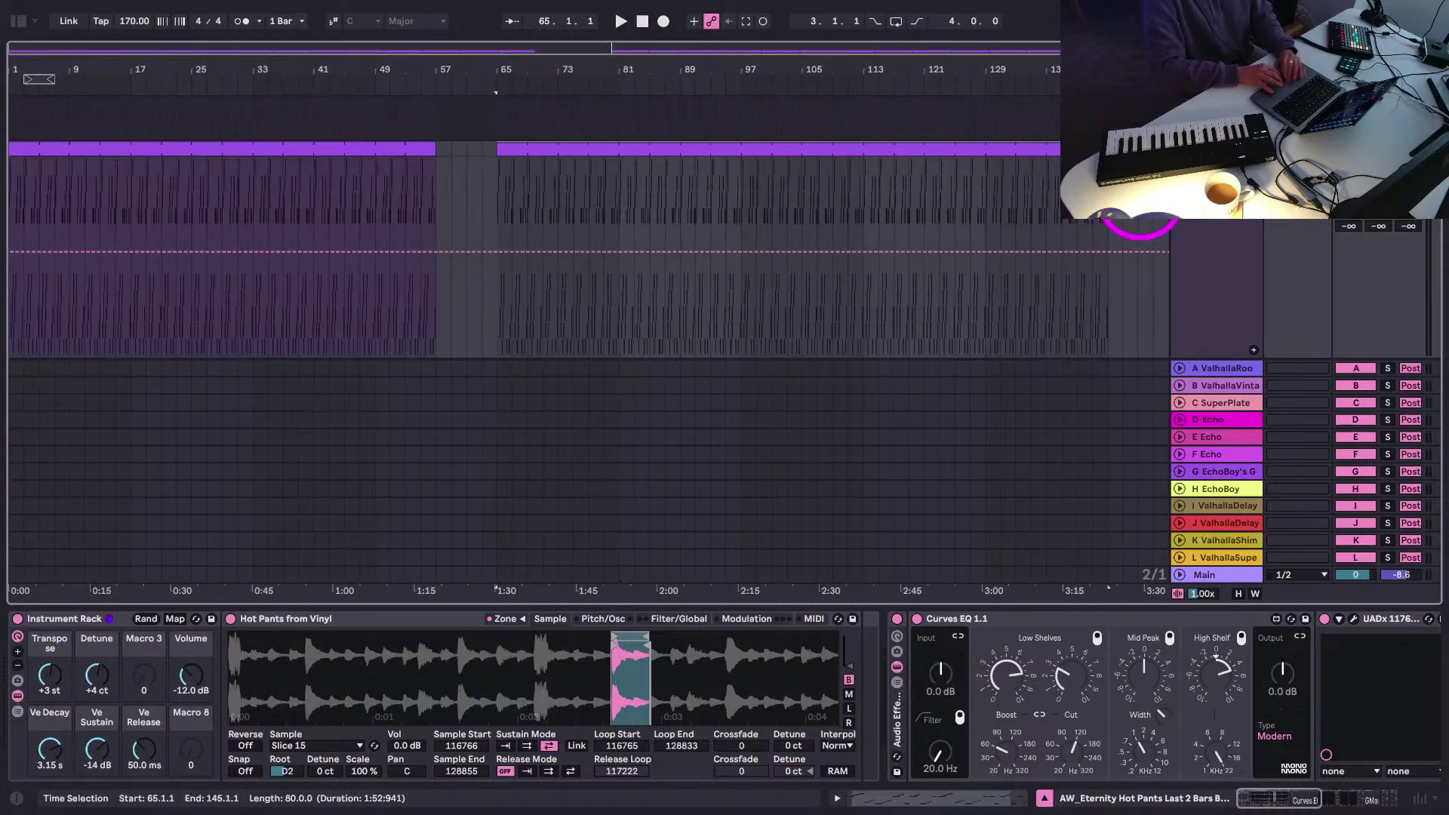
key("Tab")
key("Tab")
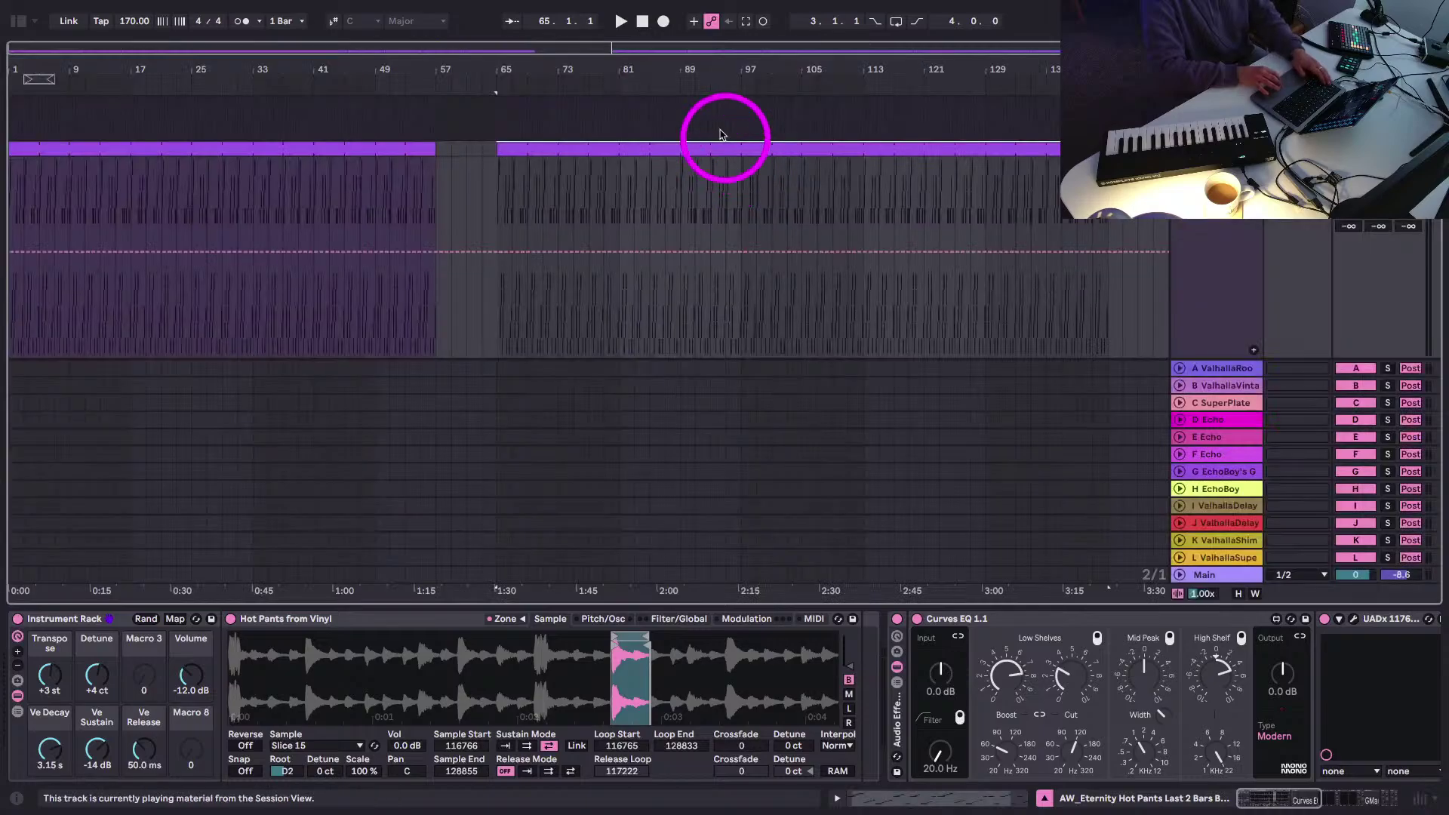
- Delete all material from the Arrangement and hide the automation lanes
key("ctrl+a")
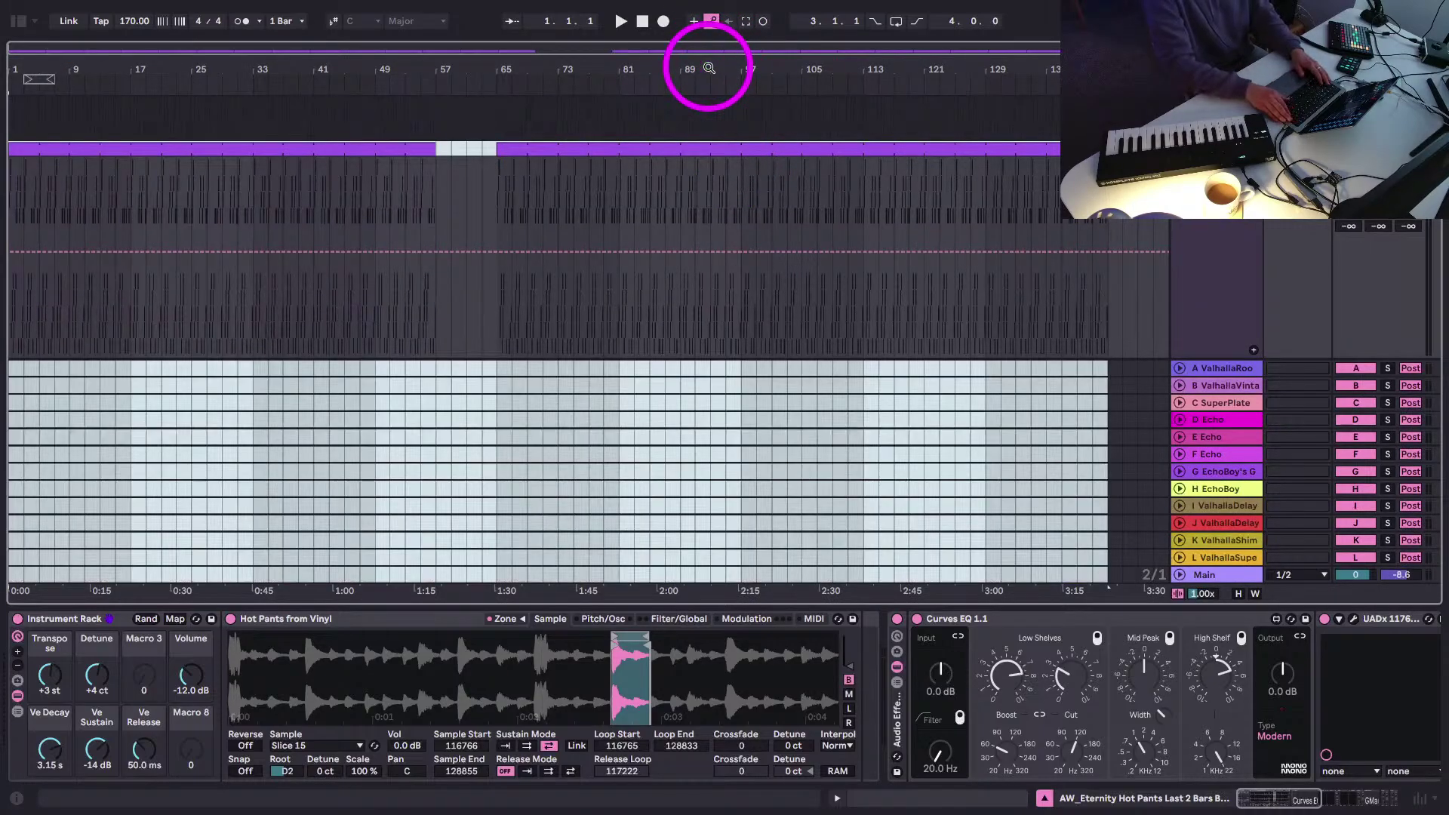
key("Delete")
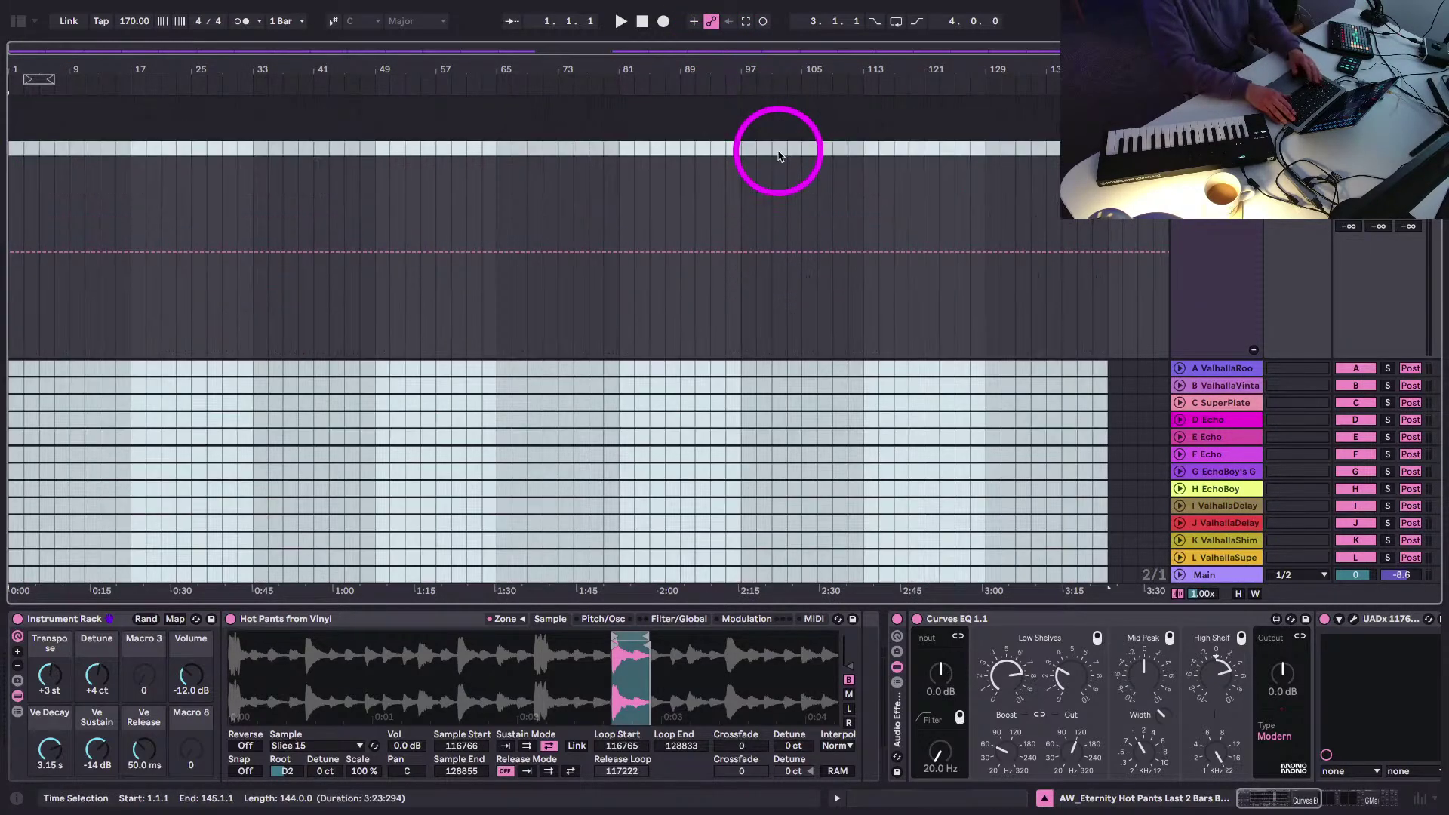
left_click(721, 69)
key("a")
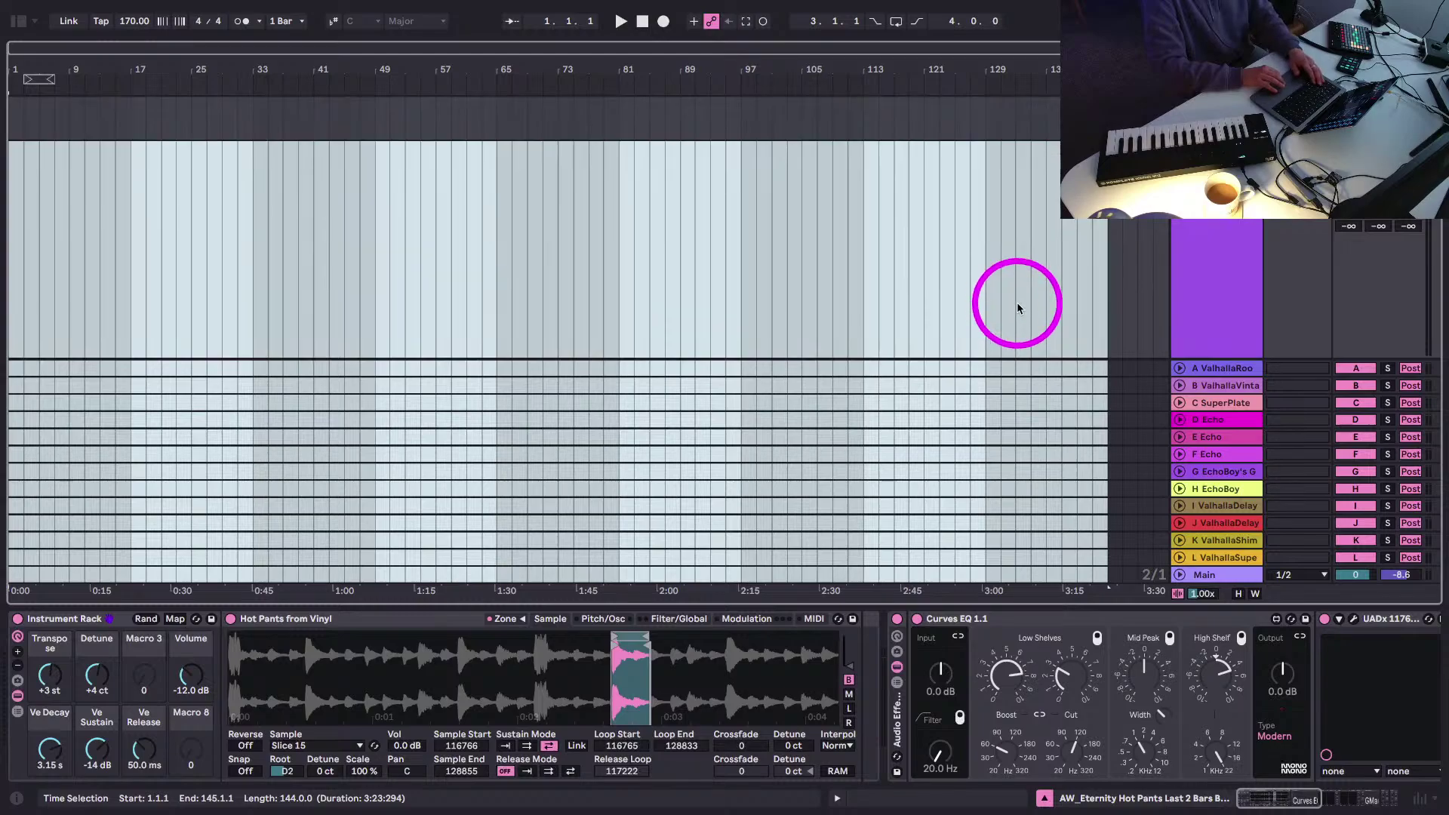
left_click(984, 247)
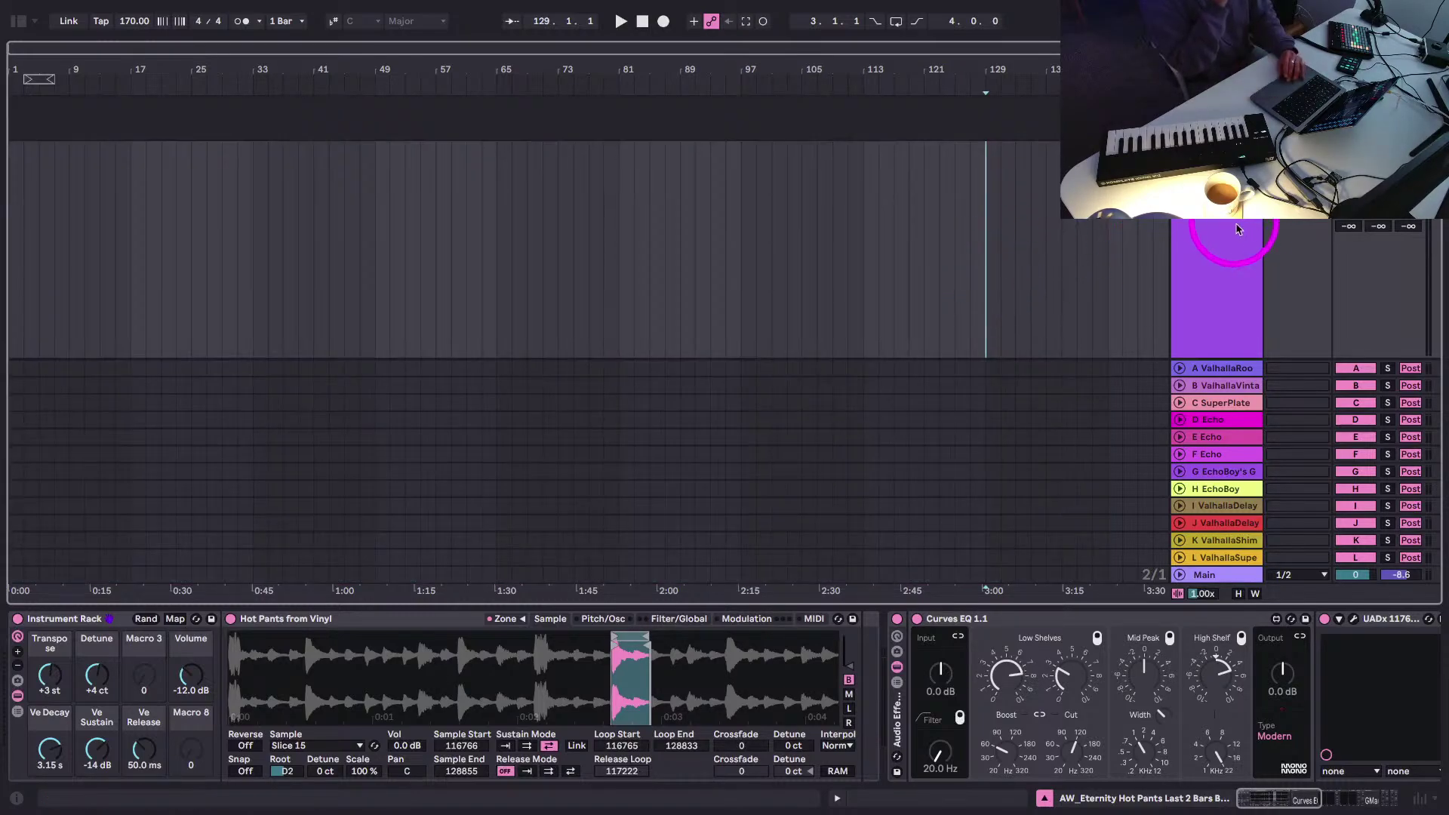
- Launch the duplicated break track's fourth-scene clip in the Session View and open its envelopes
key("Tab")
left_click(725, 117)
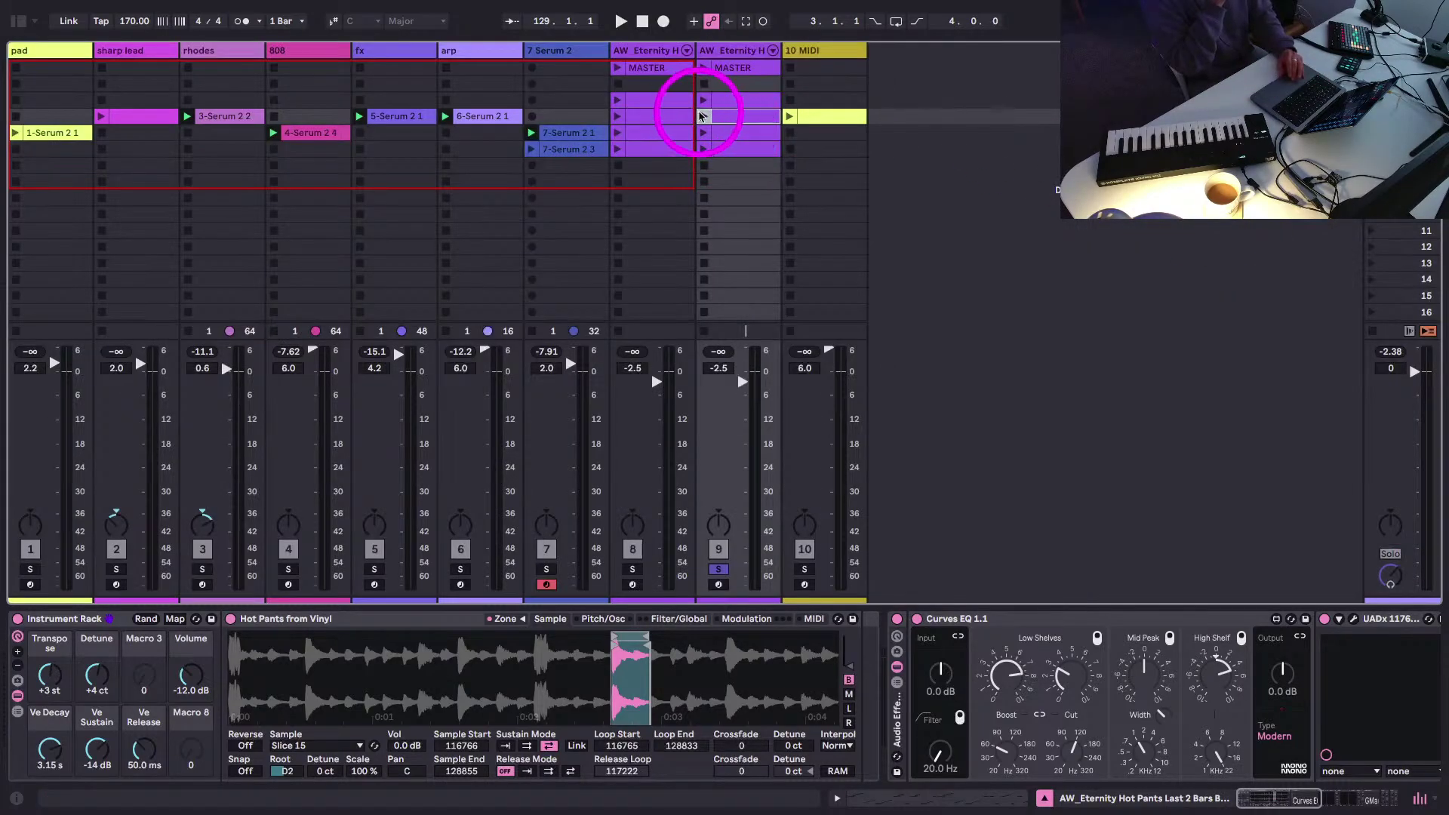
left_click(703, 116)
double_click(720, 117)
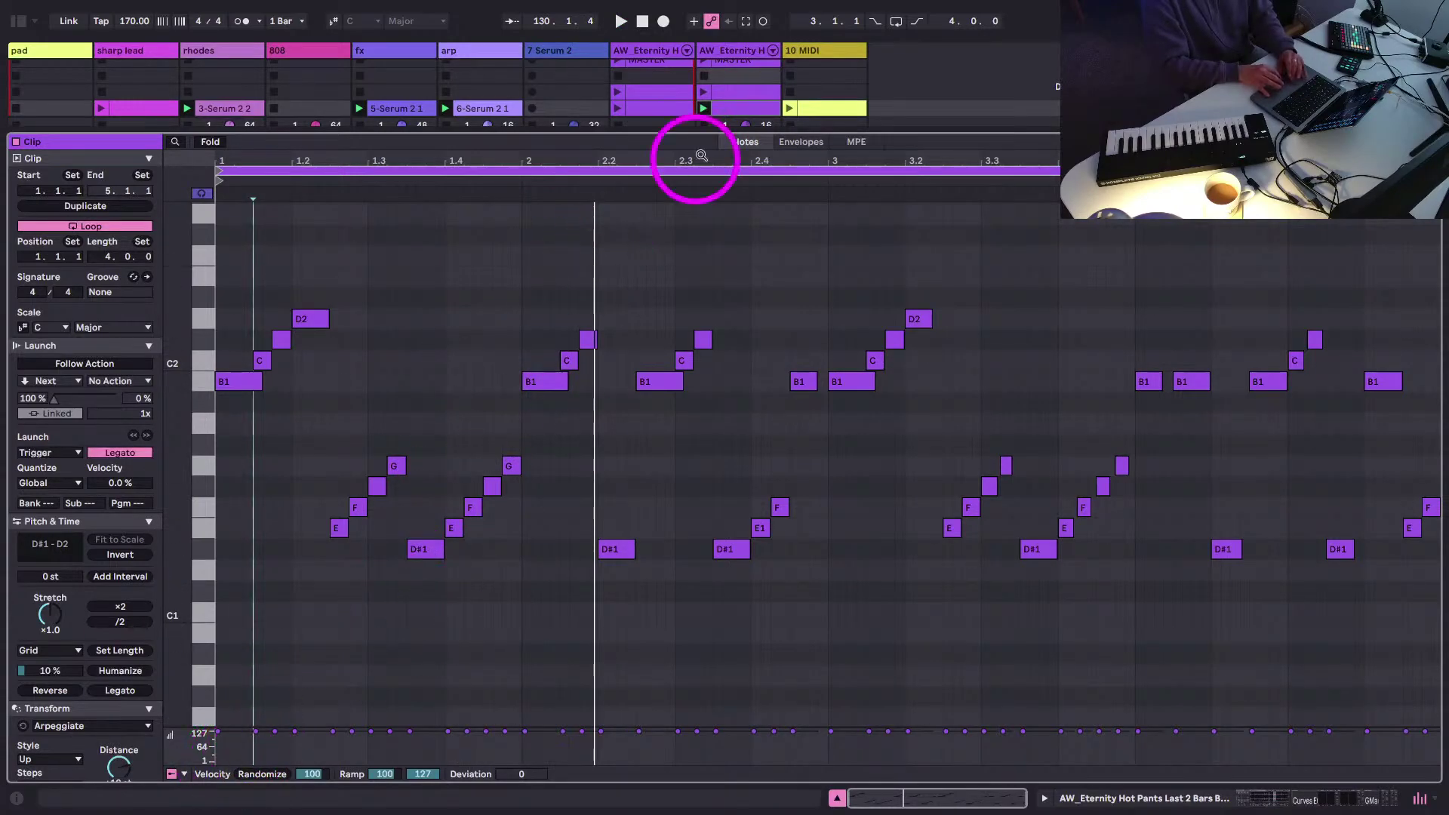
left_click(801, 142)
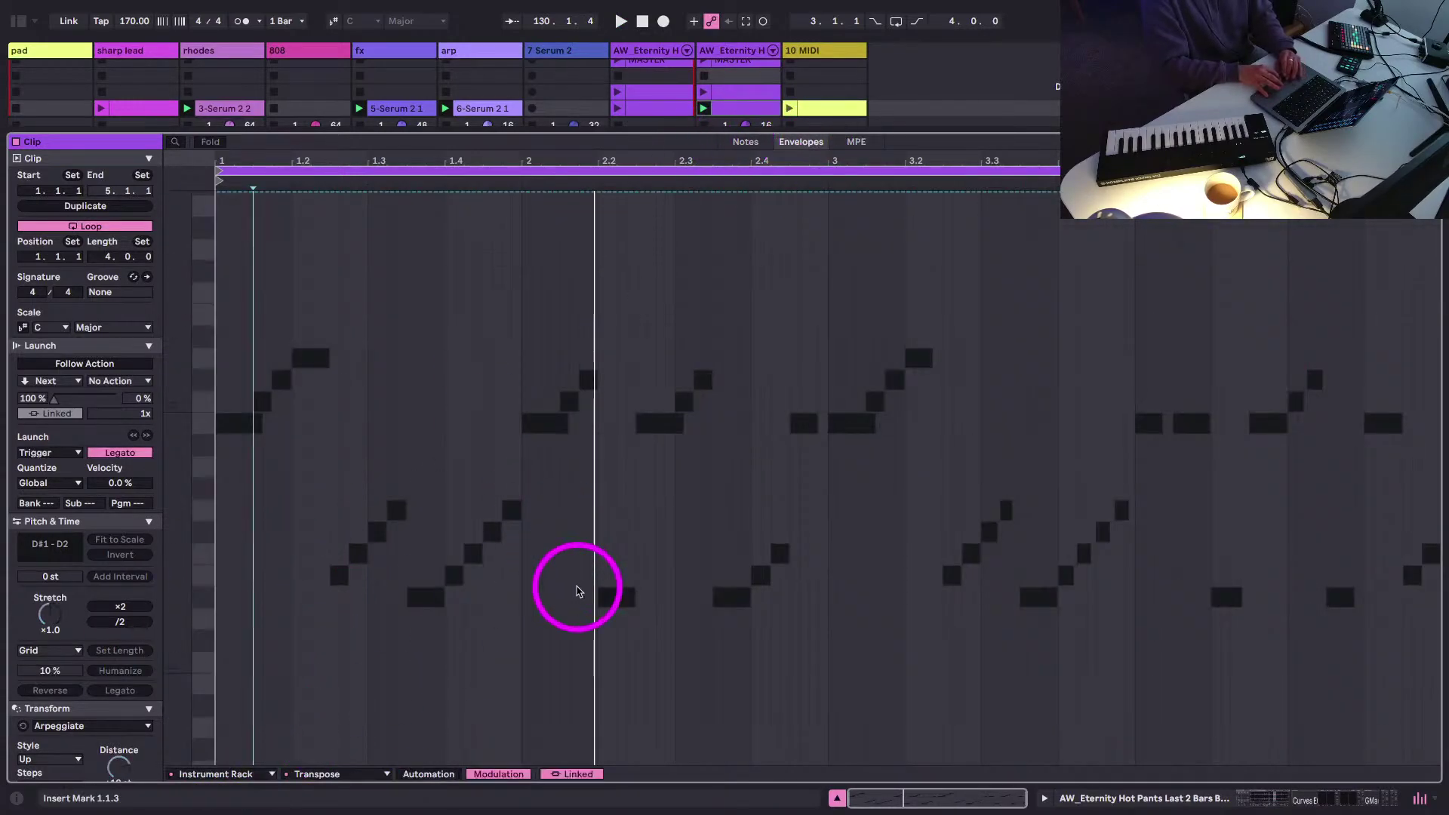
- Unlink the Session clip's Transpose modulation envelope from the clip length and link it again
left_click(405, 633)
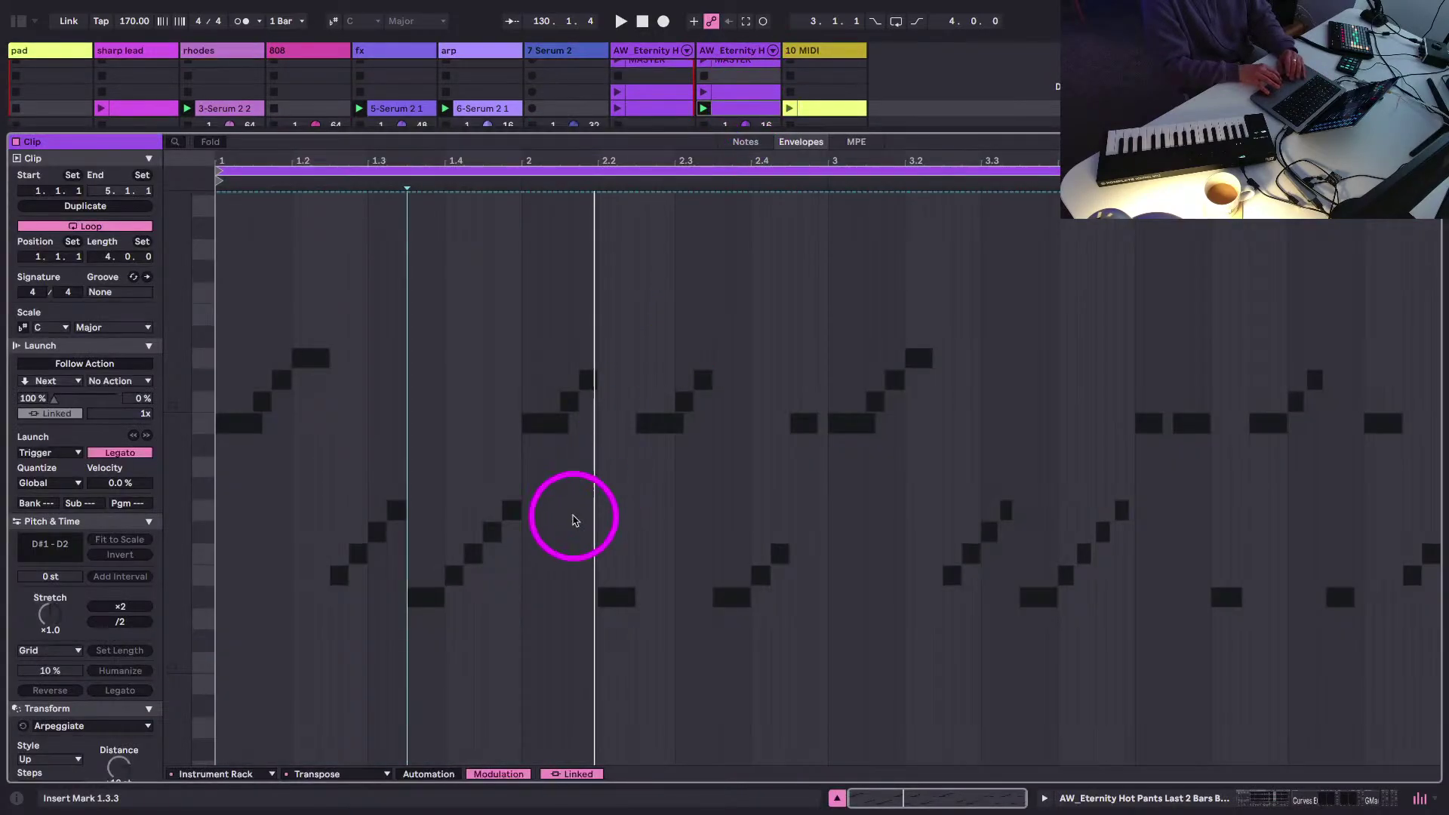
left_click(435, 643)
left_click(318, 775)
left_click(318, 774)
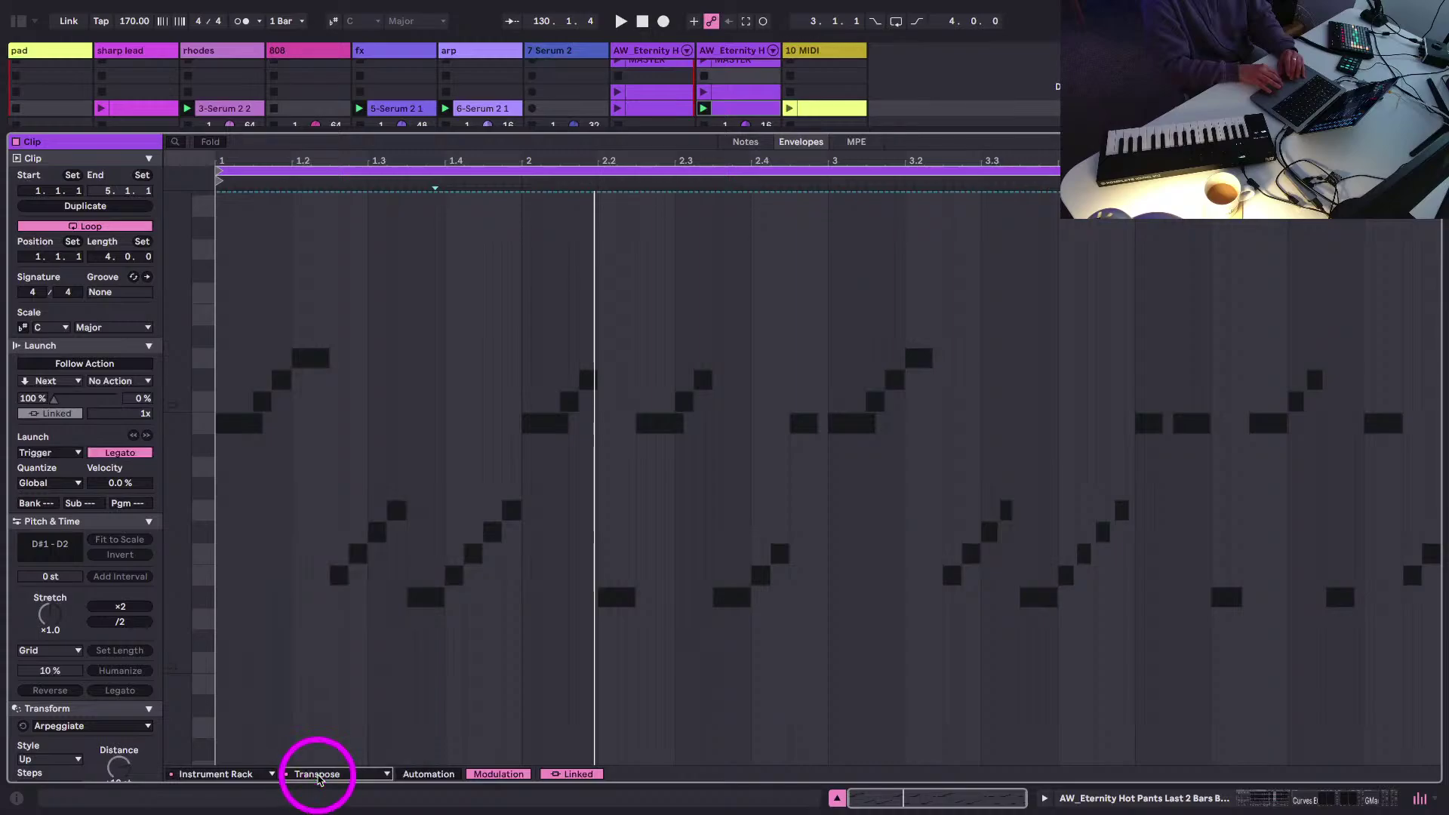
left_click(423, 566)
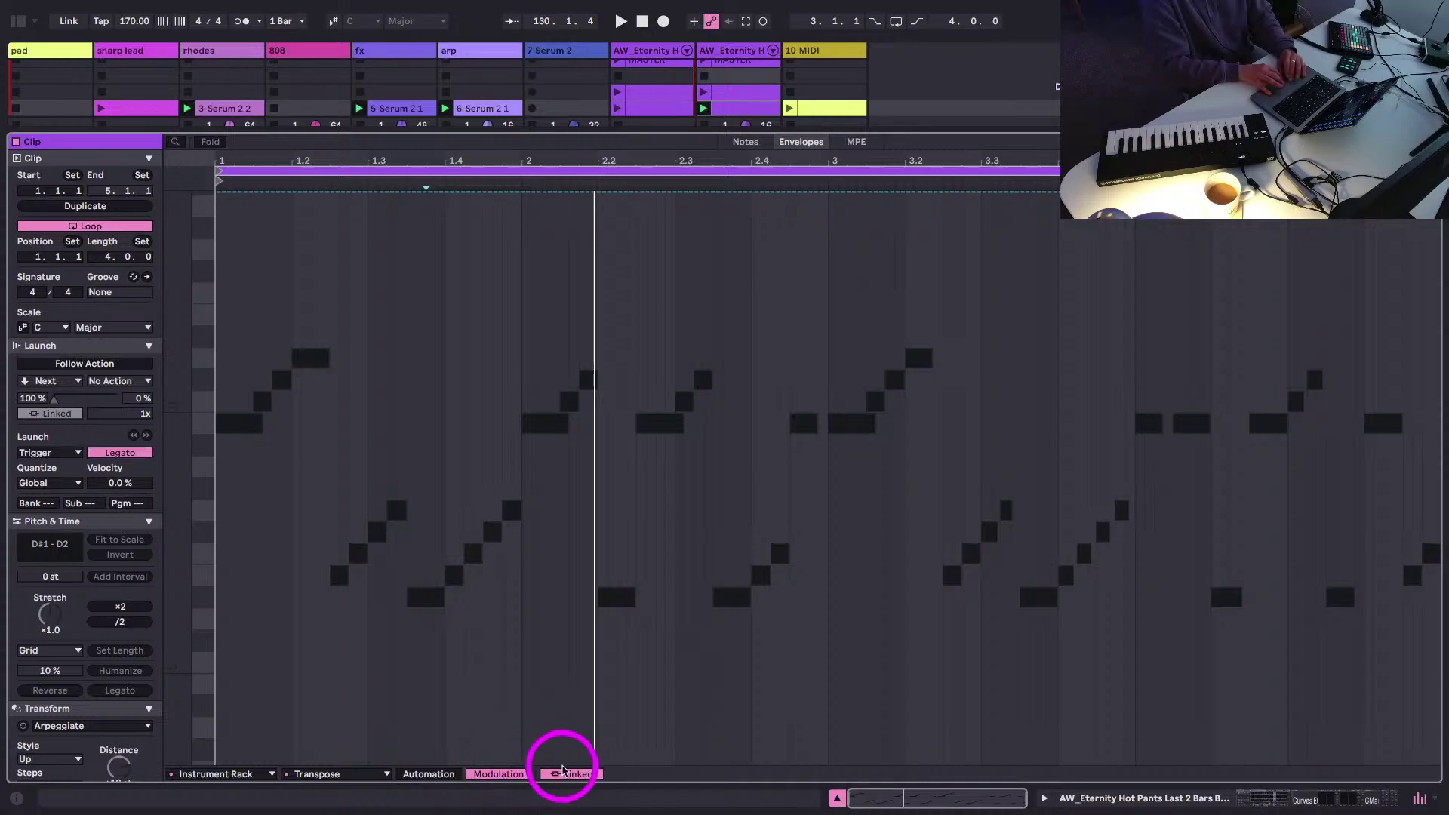
left_click(563, 775)
left_click(563, 775)
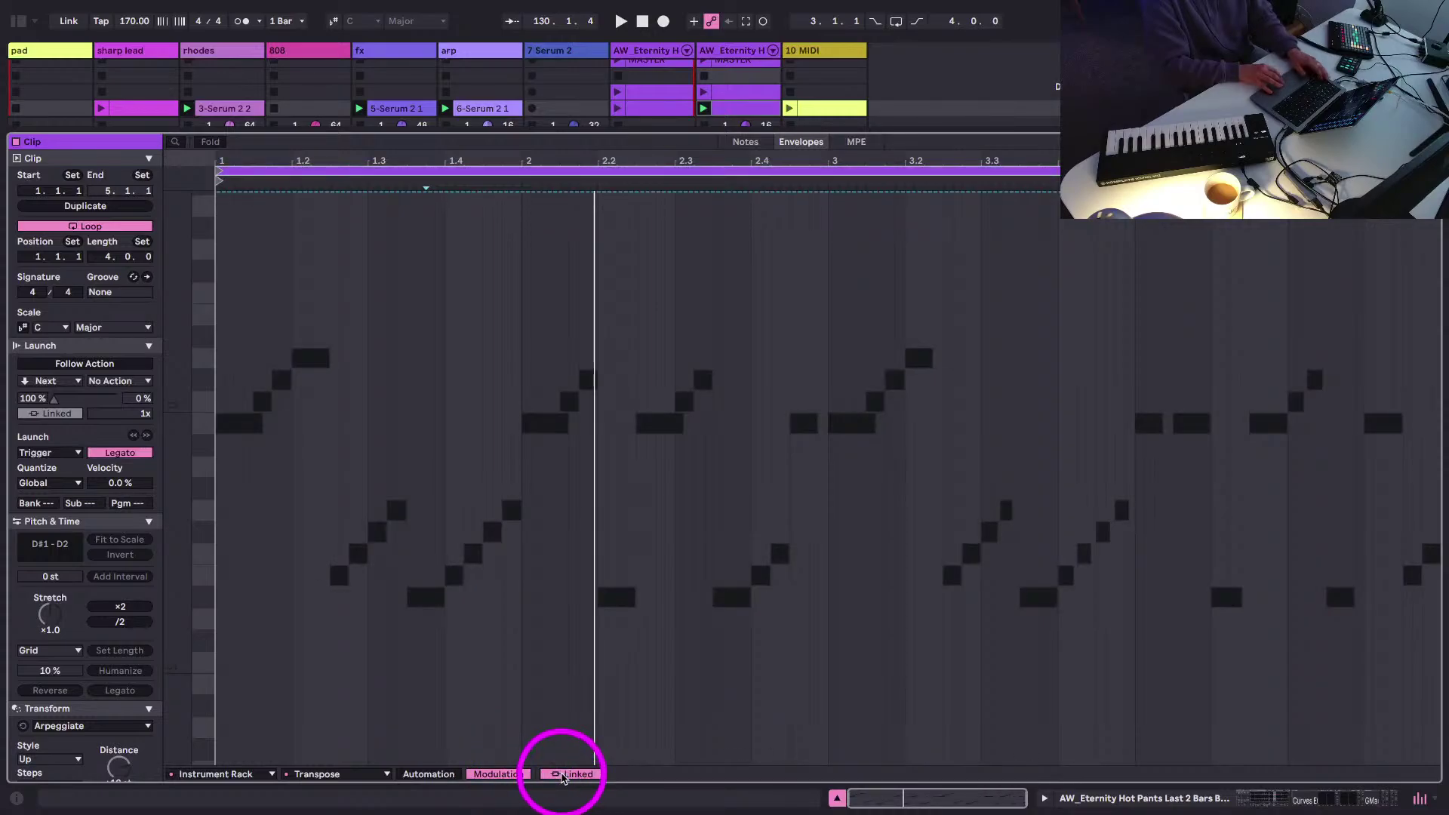
- Open the duplicated track's fifth-scene clip to examine its Transpose modulation envelope, placing the insert mark at 2.2.4
key("shift+Tab")
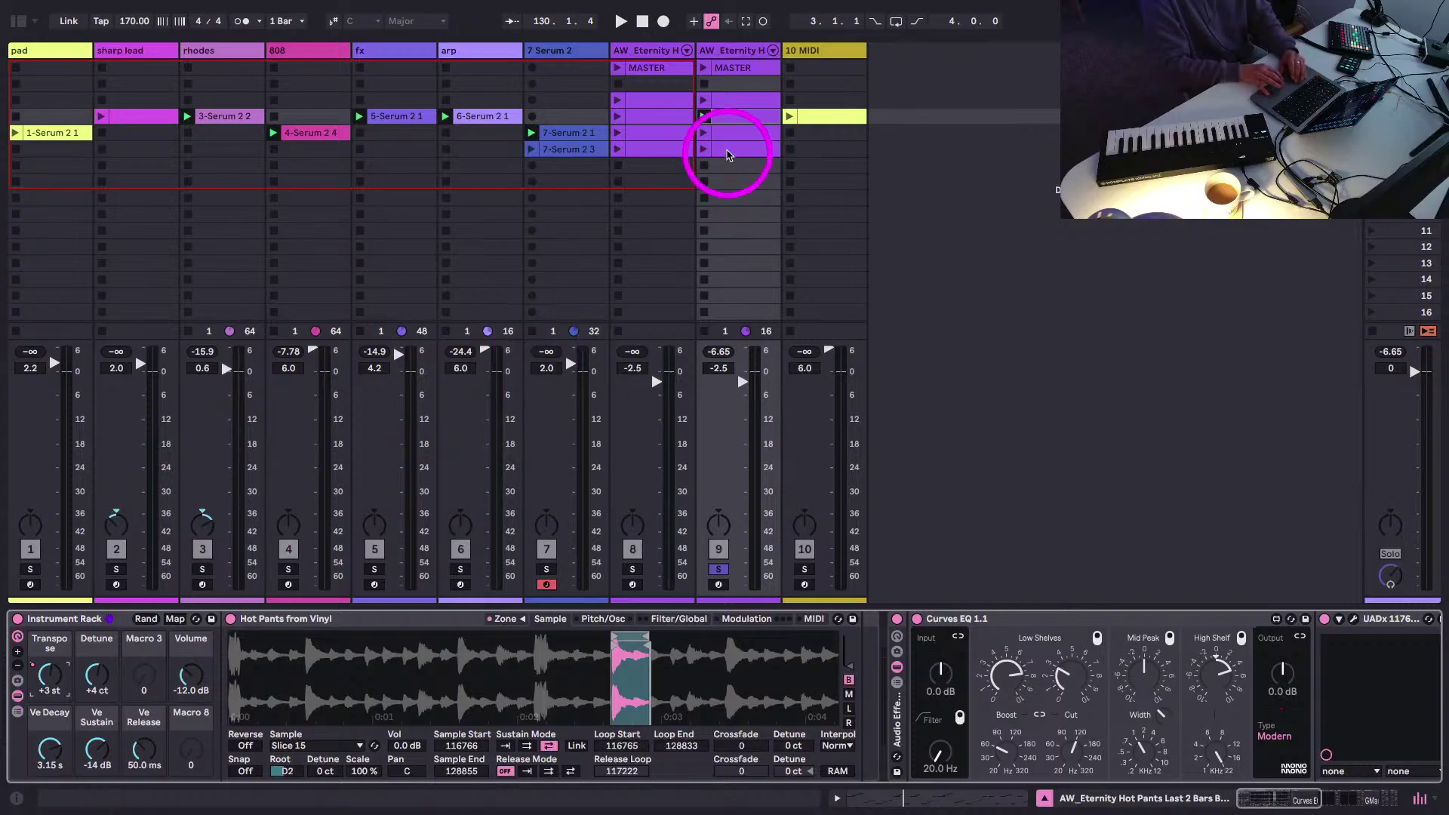
left_click(730, 134)
double_click(730, 135)
key("shift+Tab")
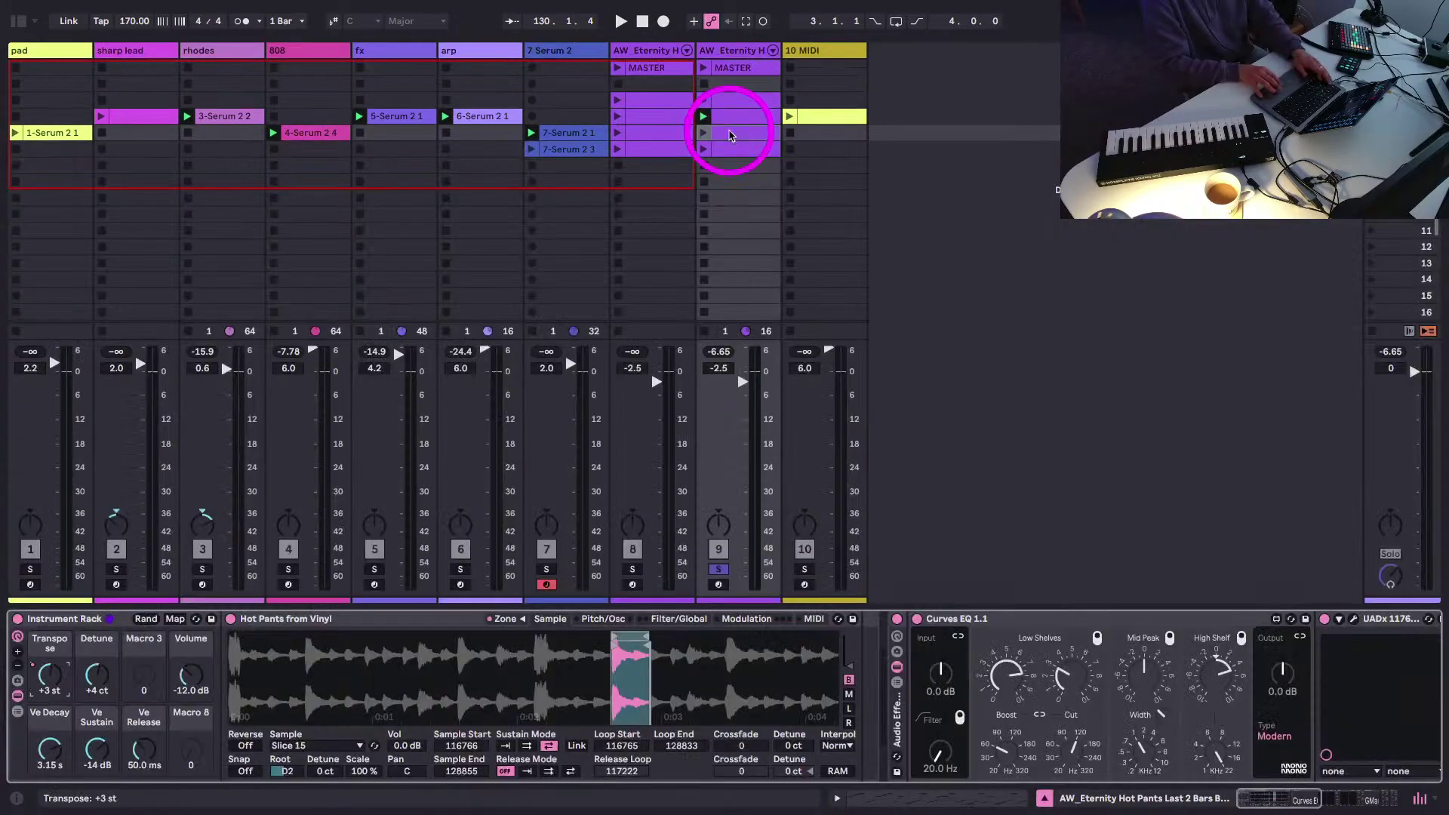
double_click(729, 132)
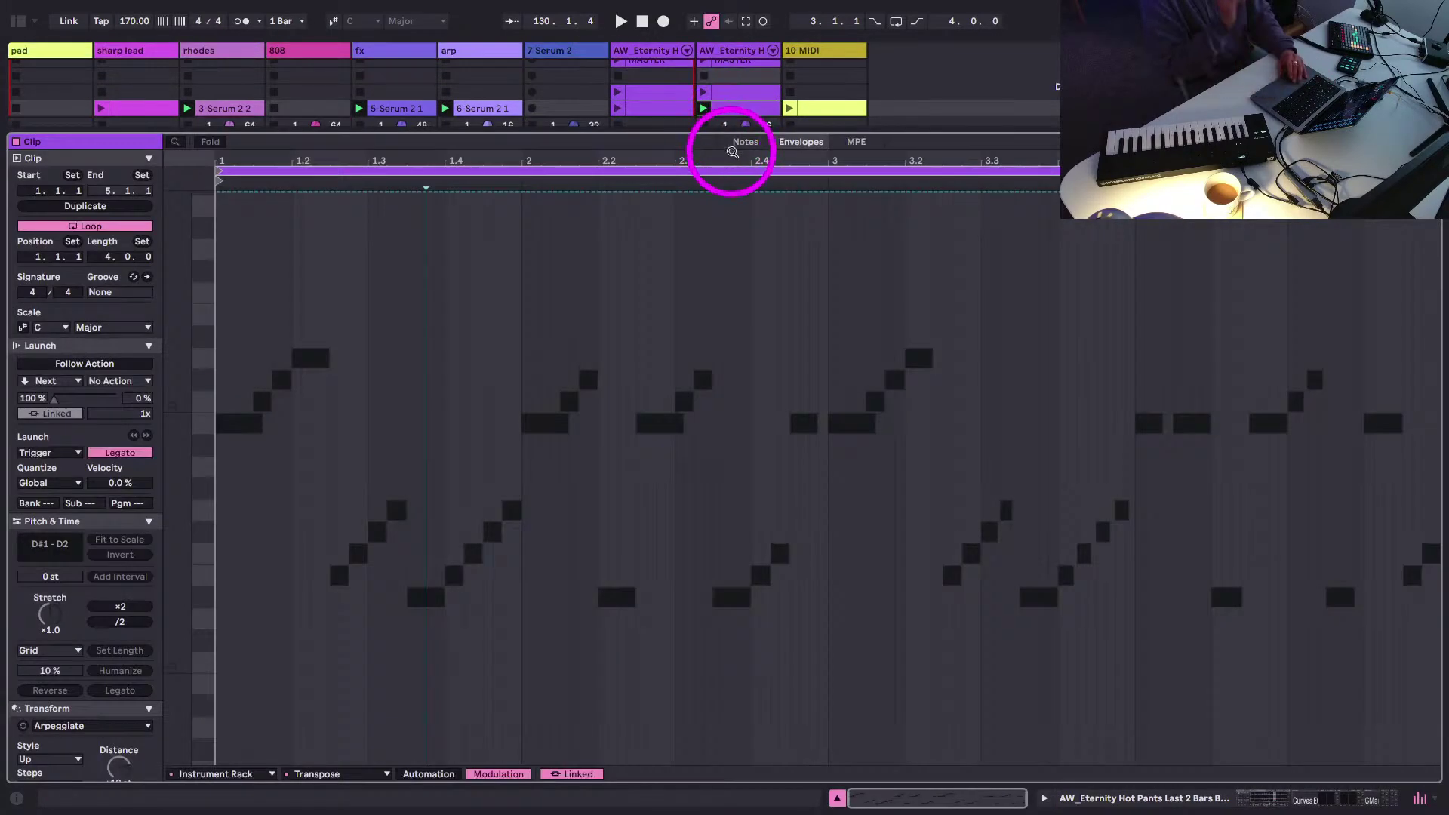
left_click(684, 227)
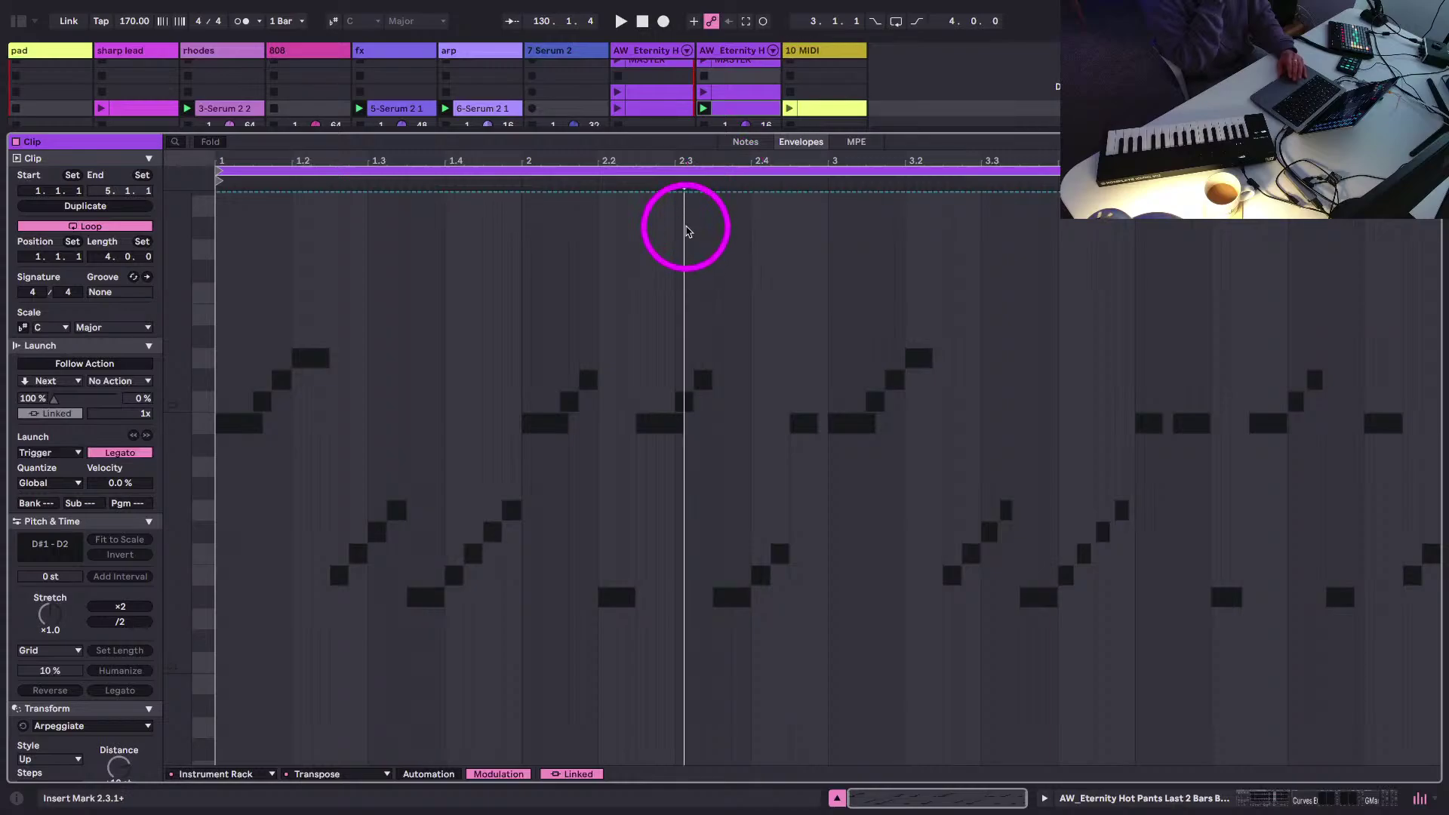
left_click(657, 324)
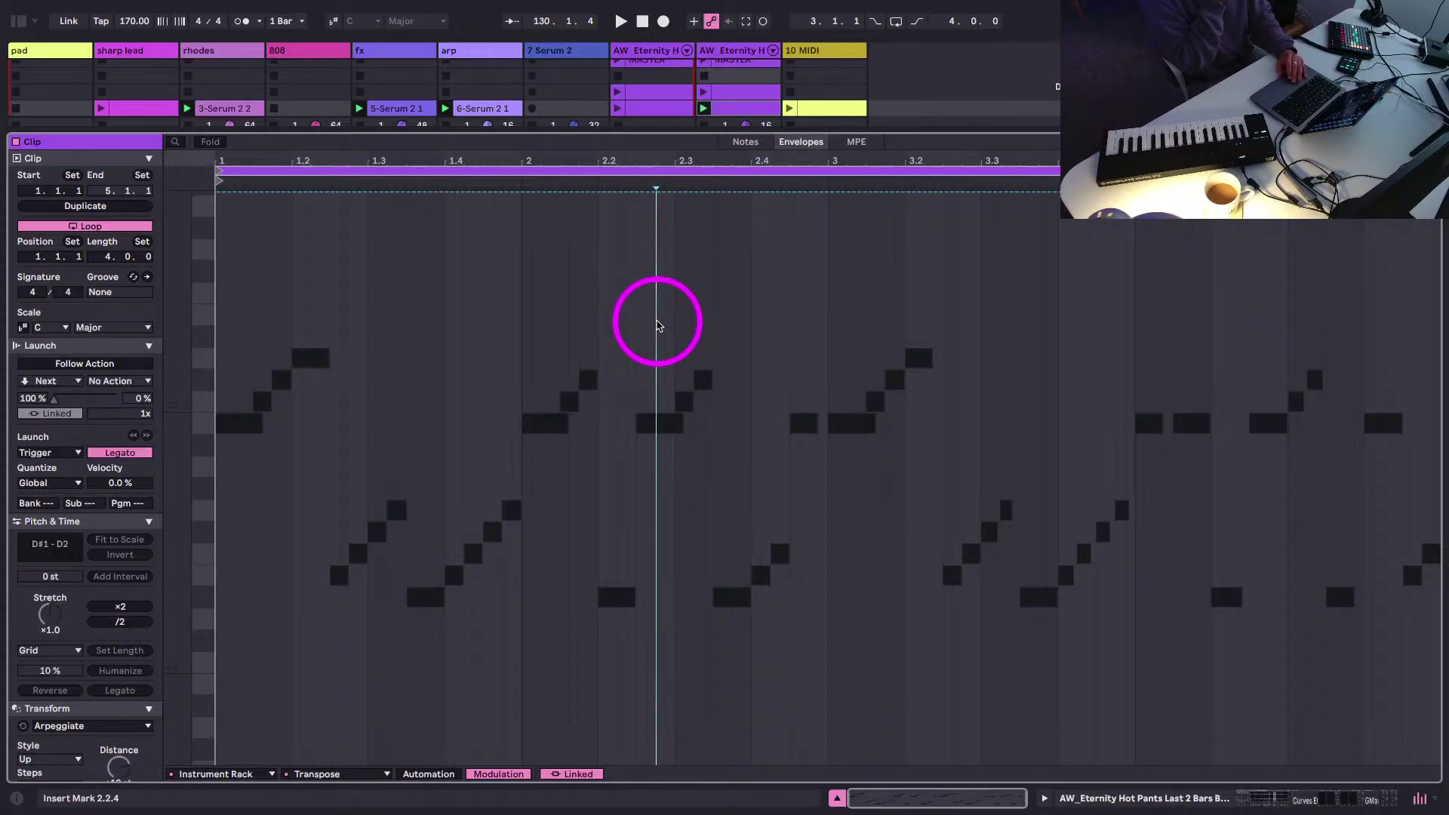
- Compare the Transpose automation and Transpose modulation envelopes of the duplicated break track's Session clip
left_click(428, 774)
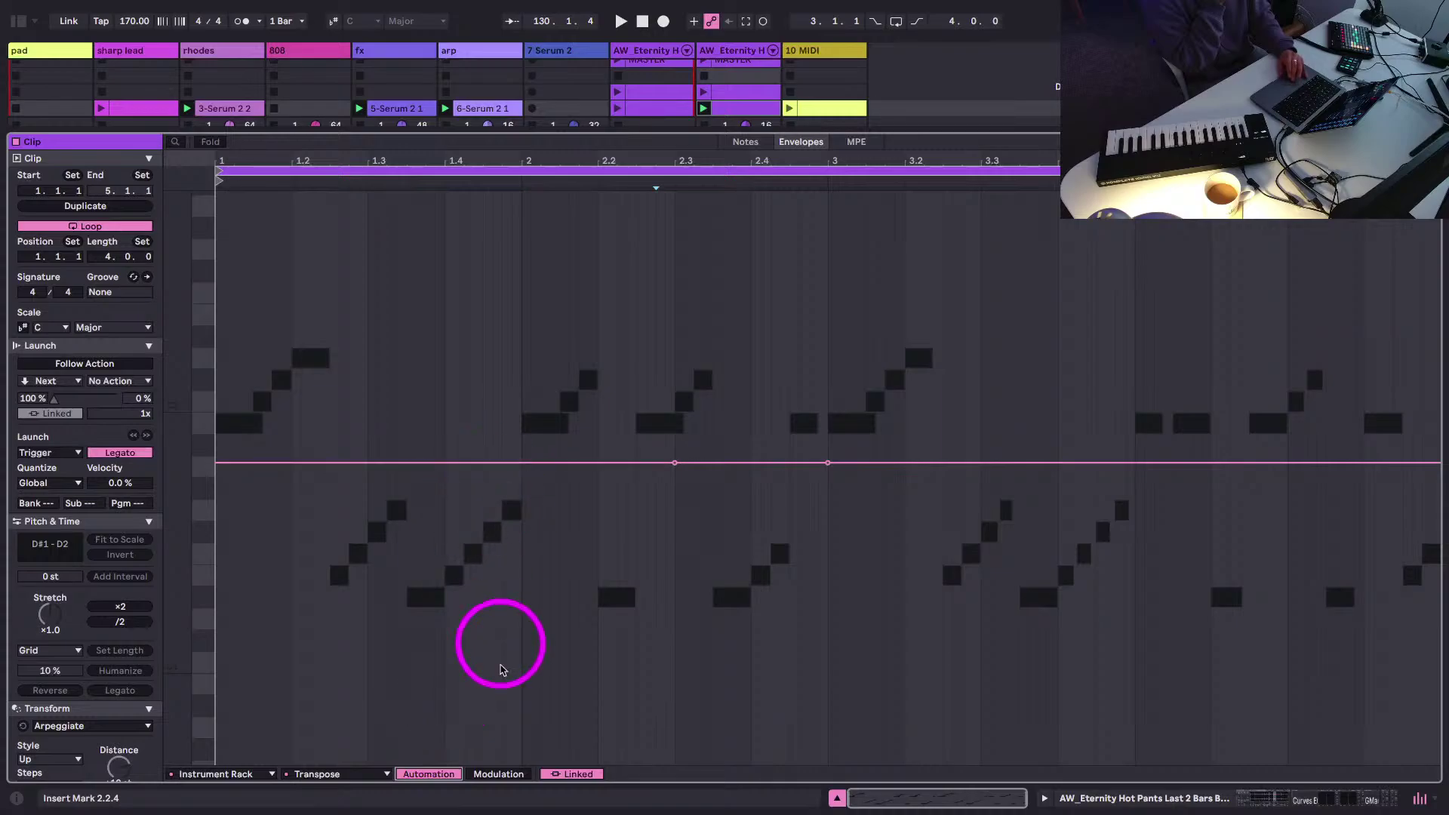
left_click(496, 773)
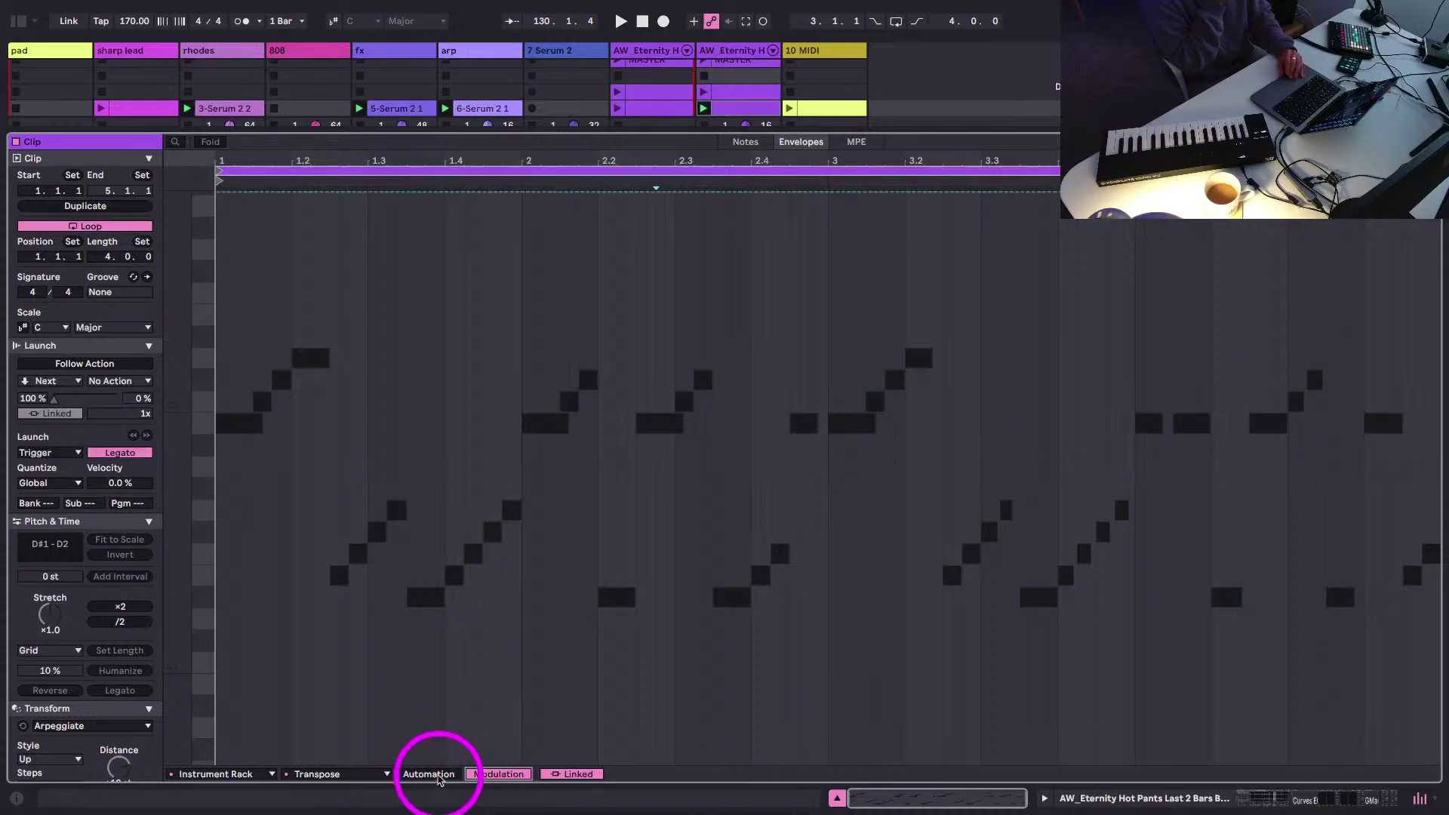
left_click(436, 774)
left_click(762, 464)
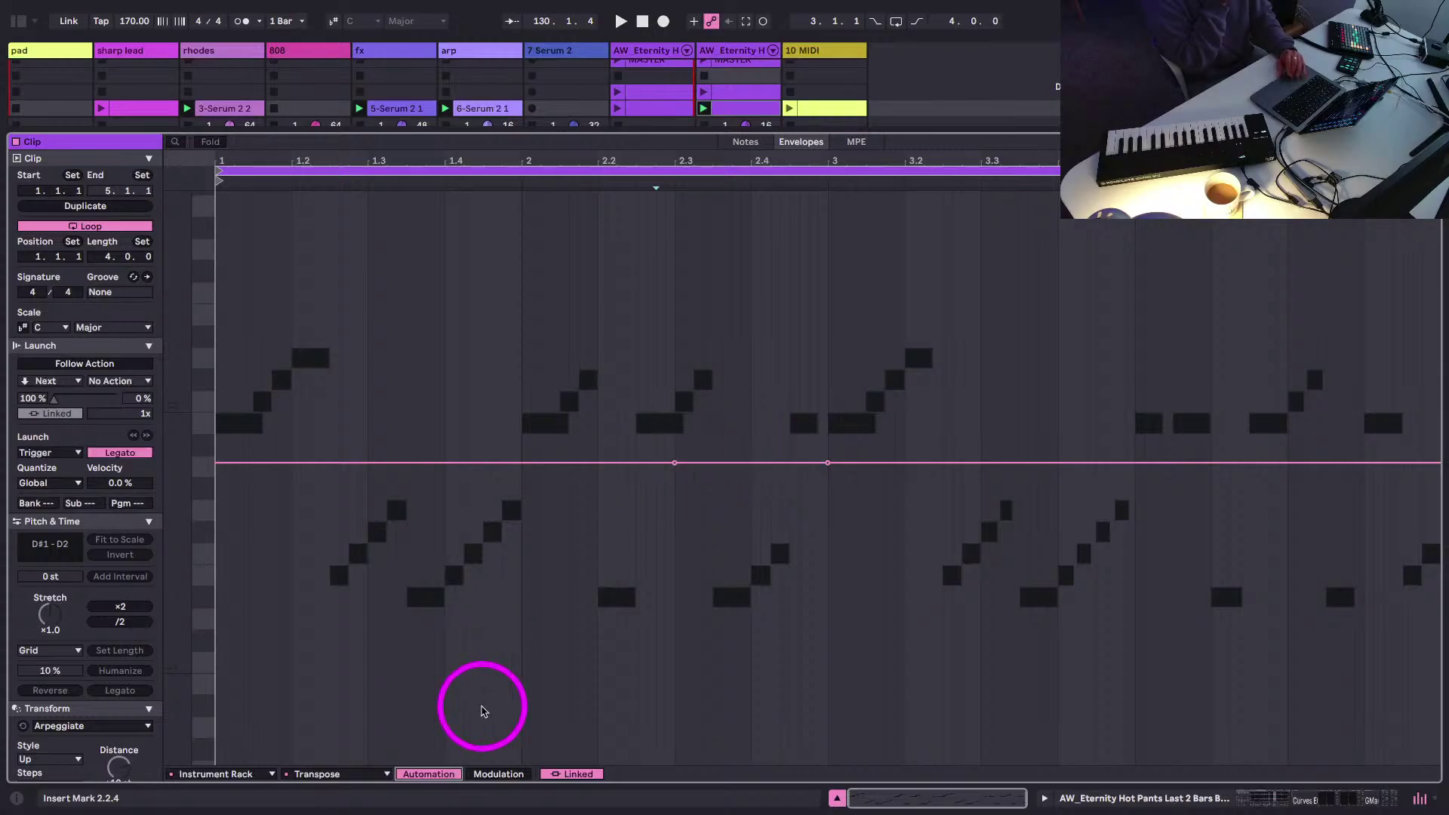
left_click(483, 774)
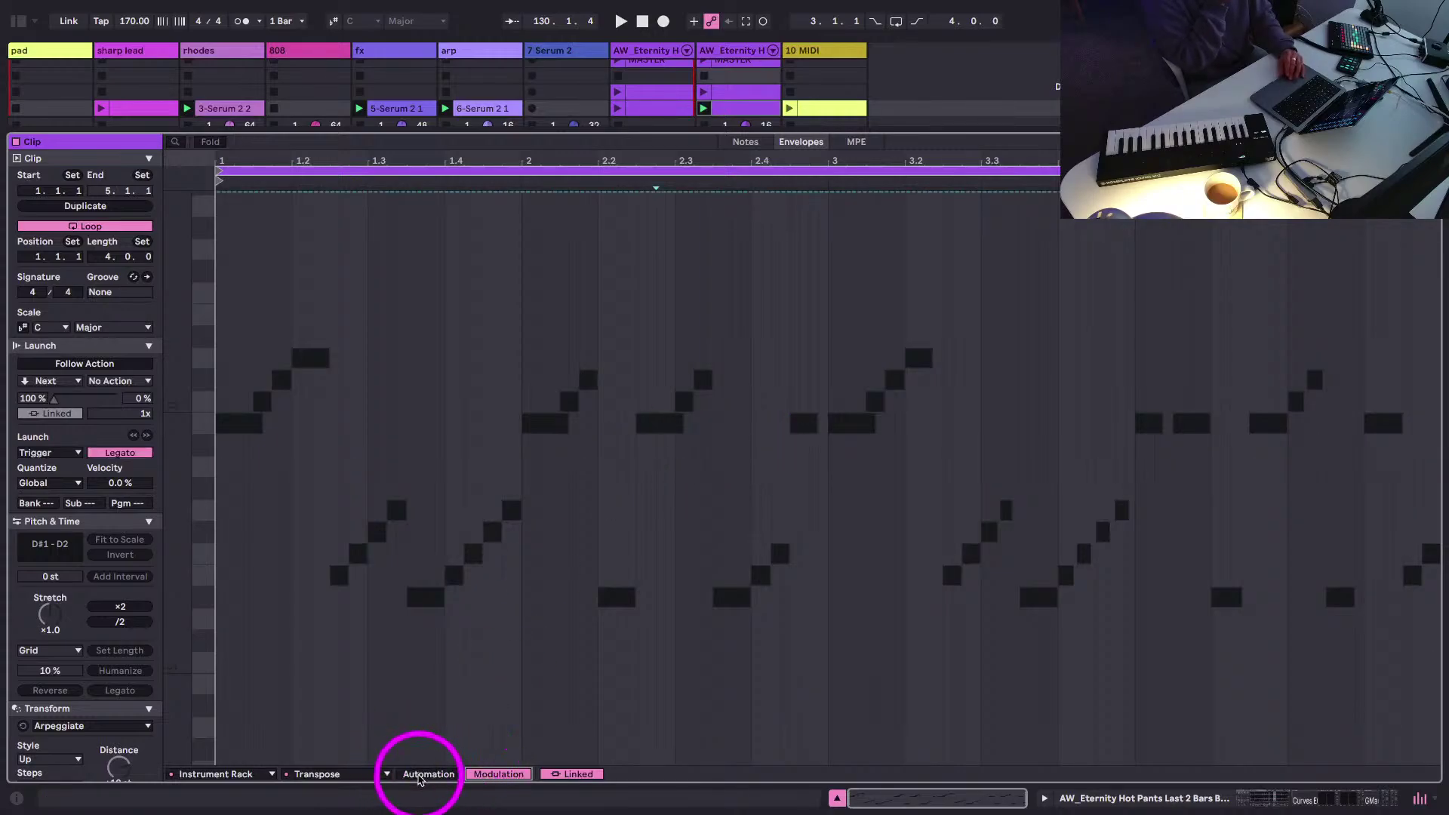
left_click(429, 773)
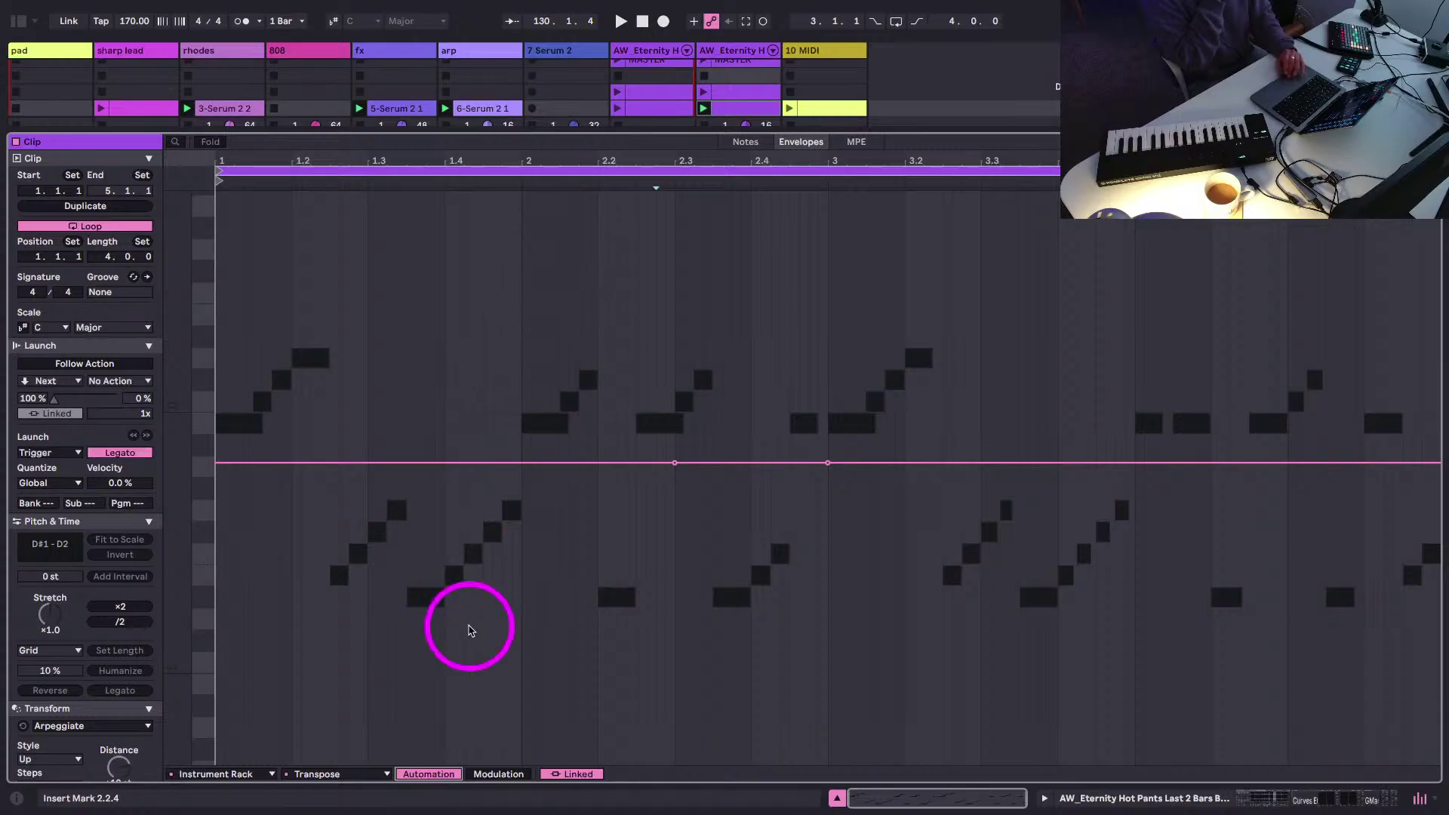
left_click(477, 774)
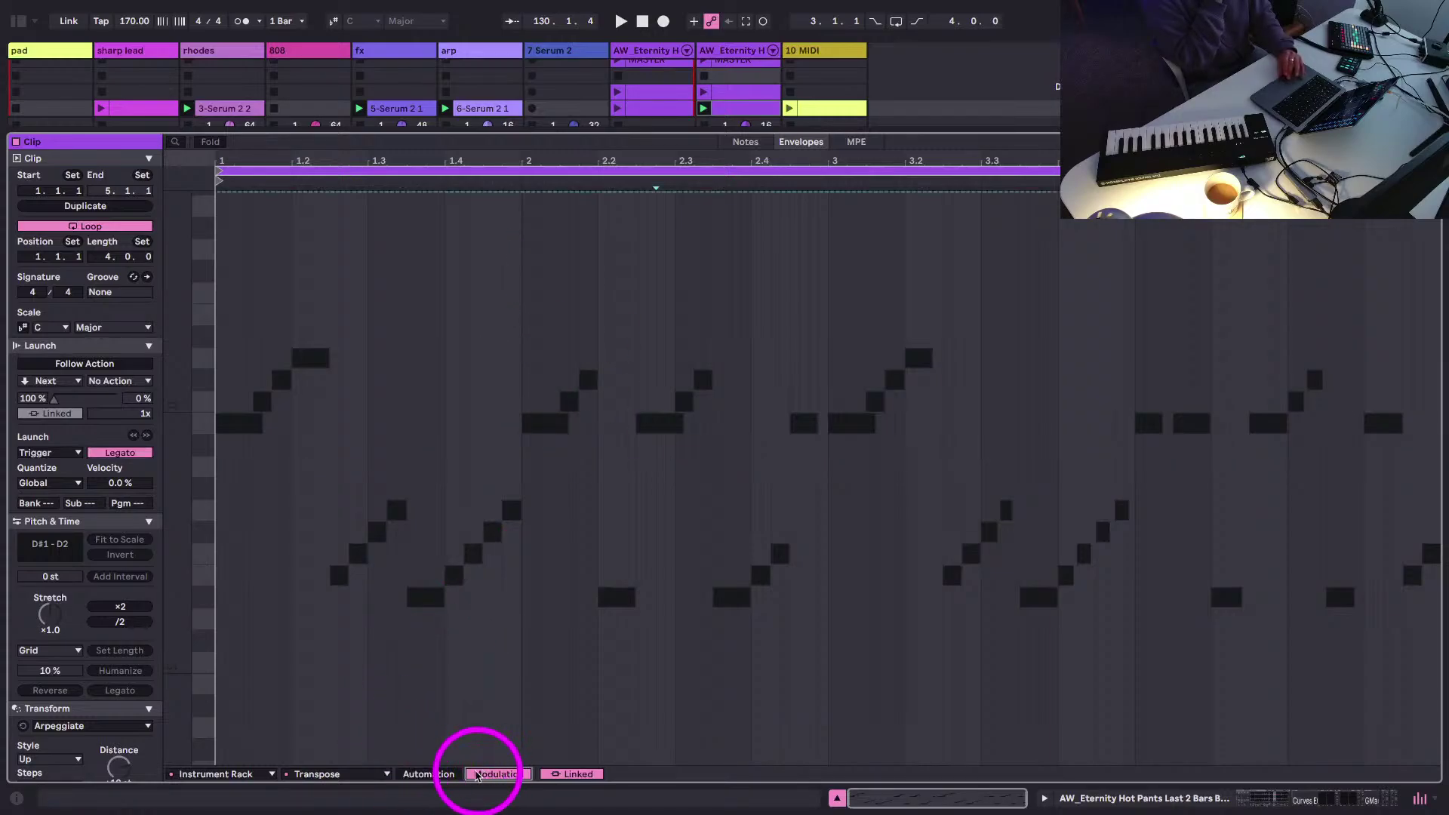
left_click(433, 774)
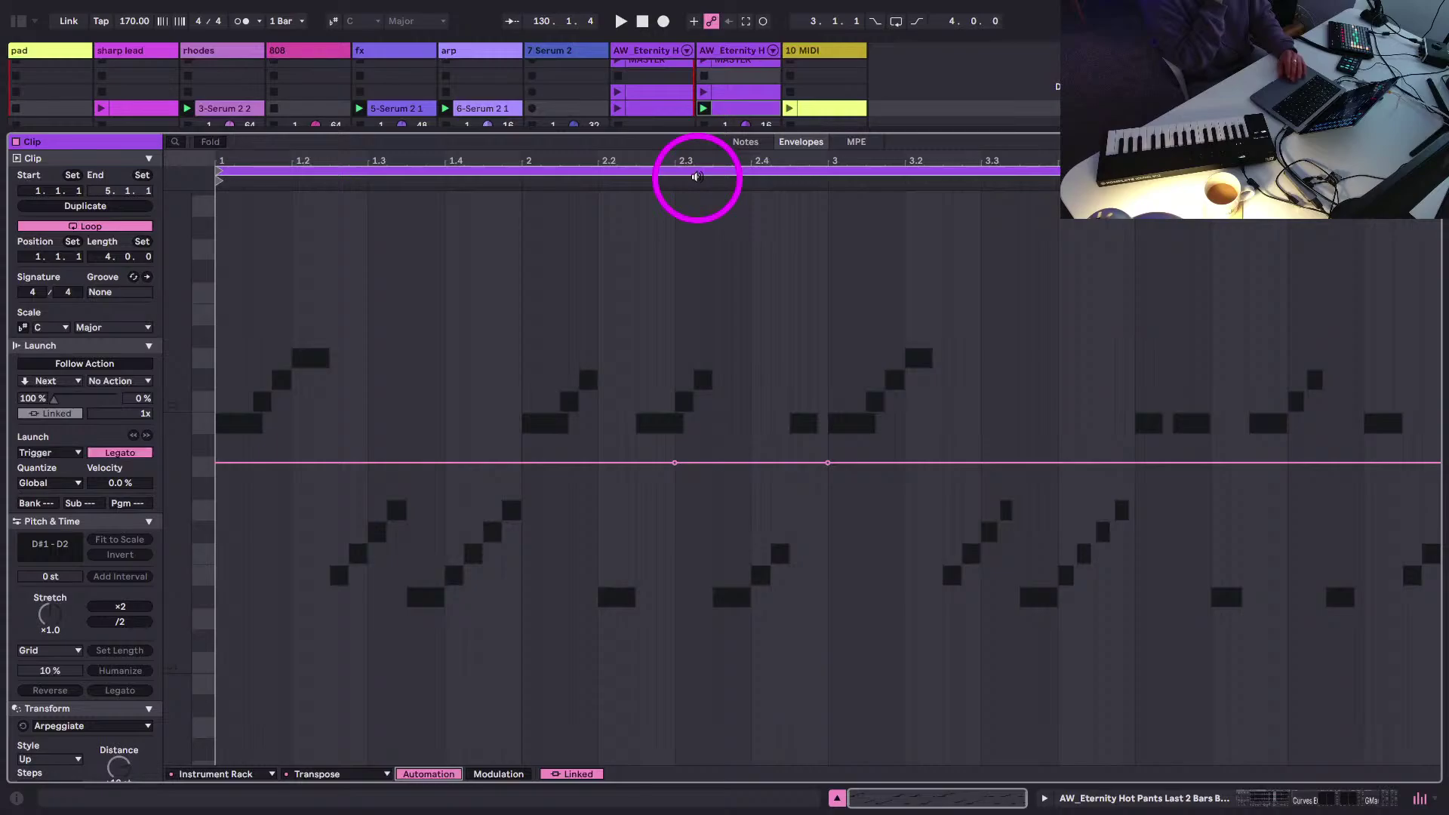
left_click(673, 429)
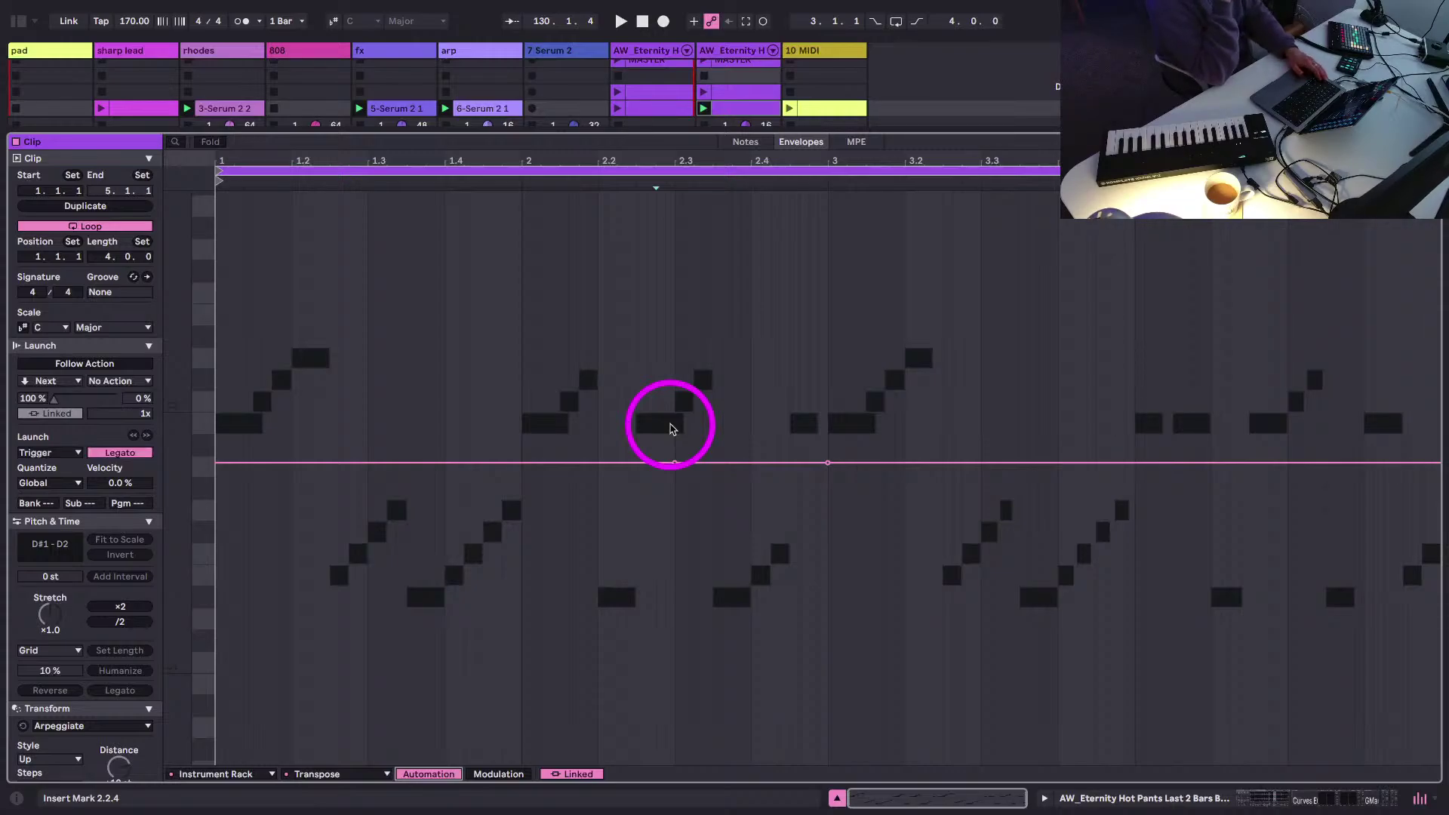
- Return to the device chain and delete the duplicated AW_Eternity break track
key("shift+Tab")
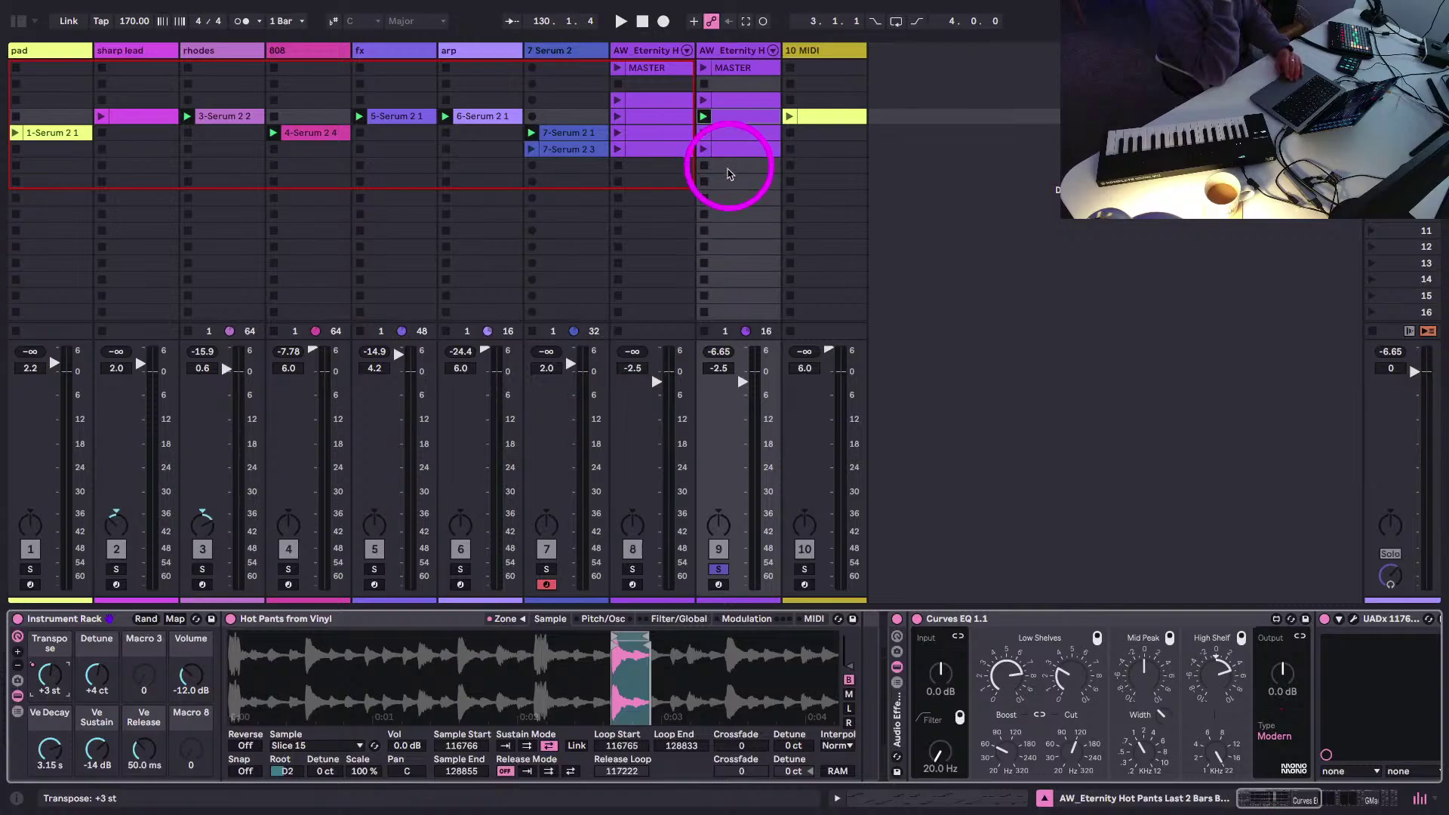
left_click(723, 53)
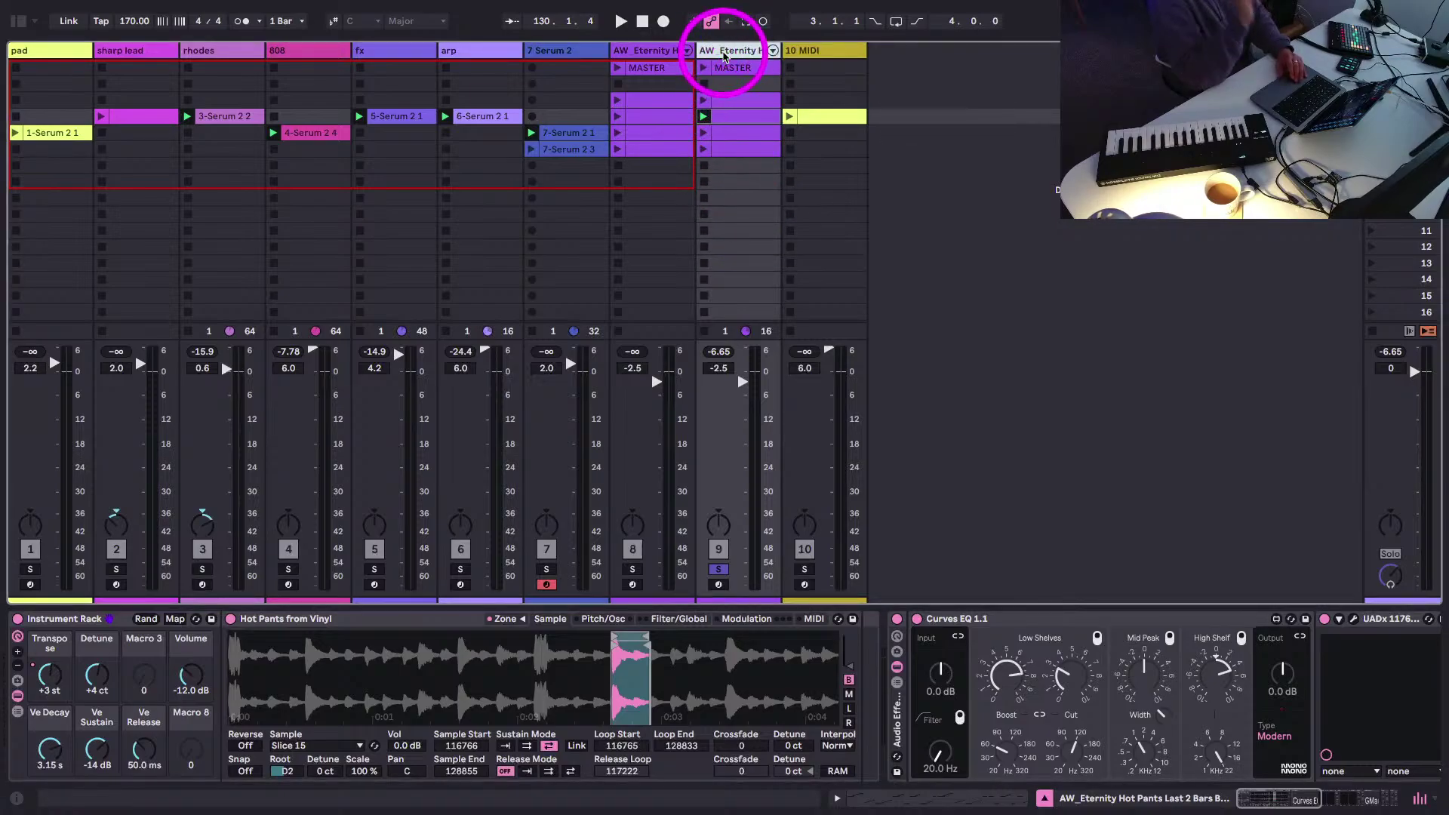
key("Delete")
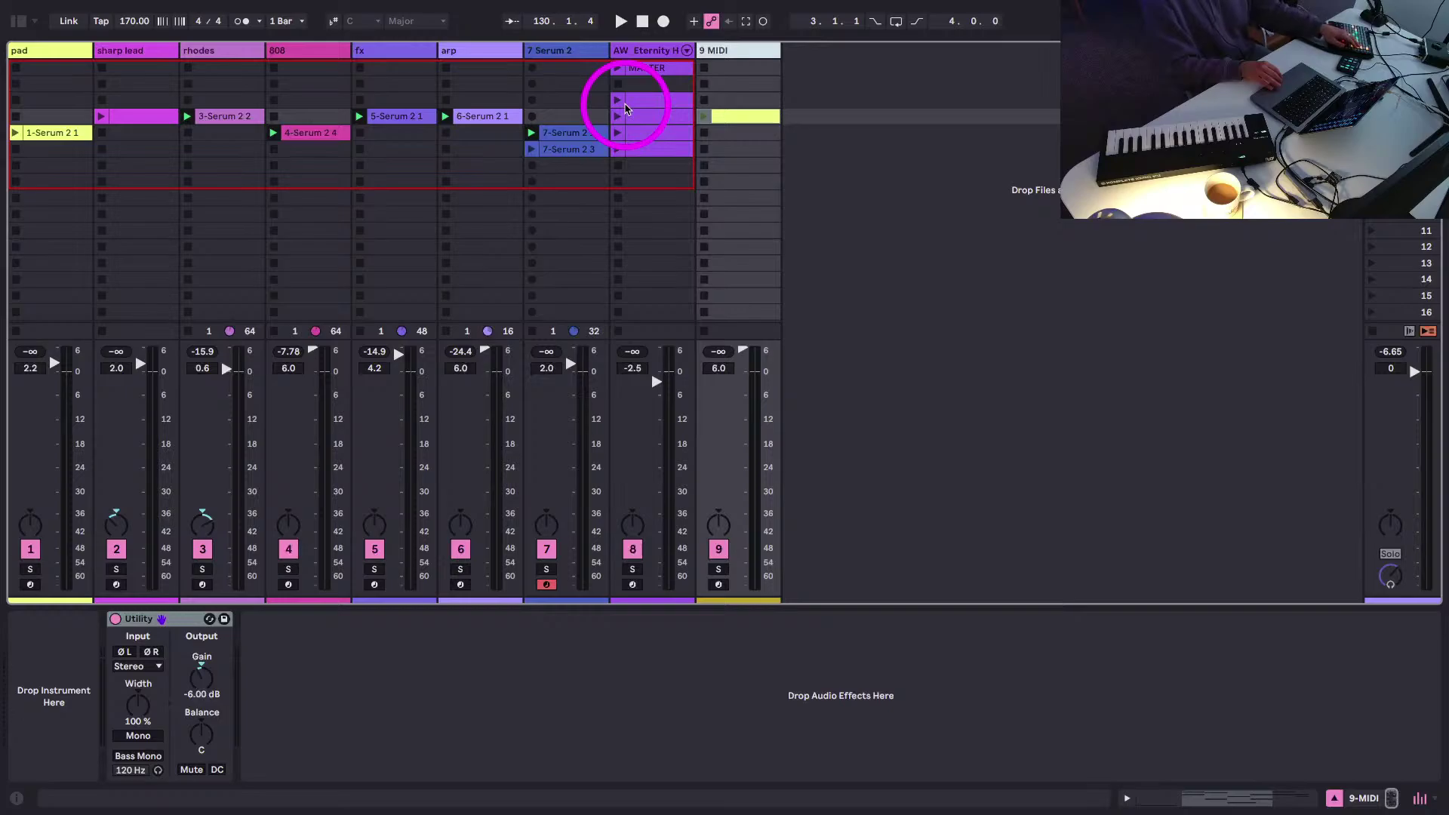
- Audition the remaining break track with the other Session clips, stop playback and reset the position to the start
left_click(625, 108)
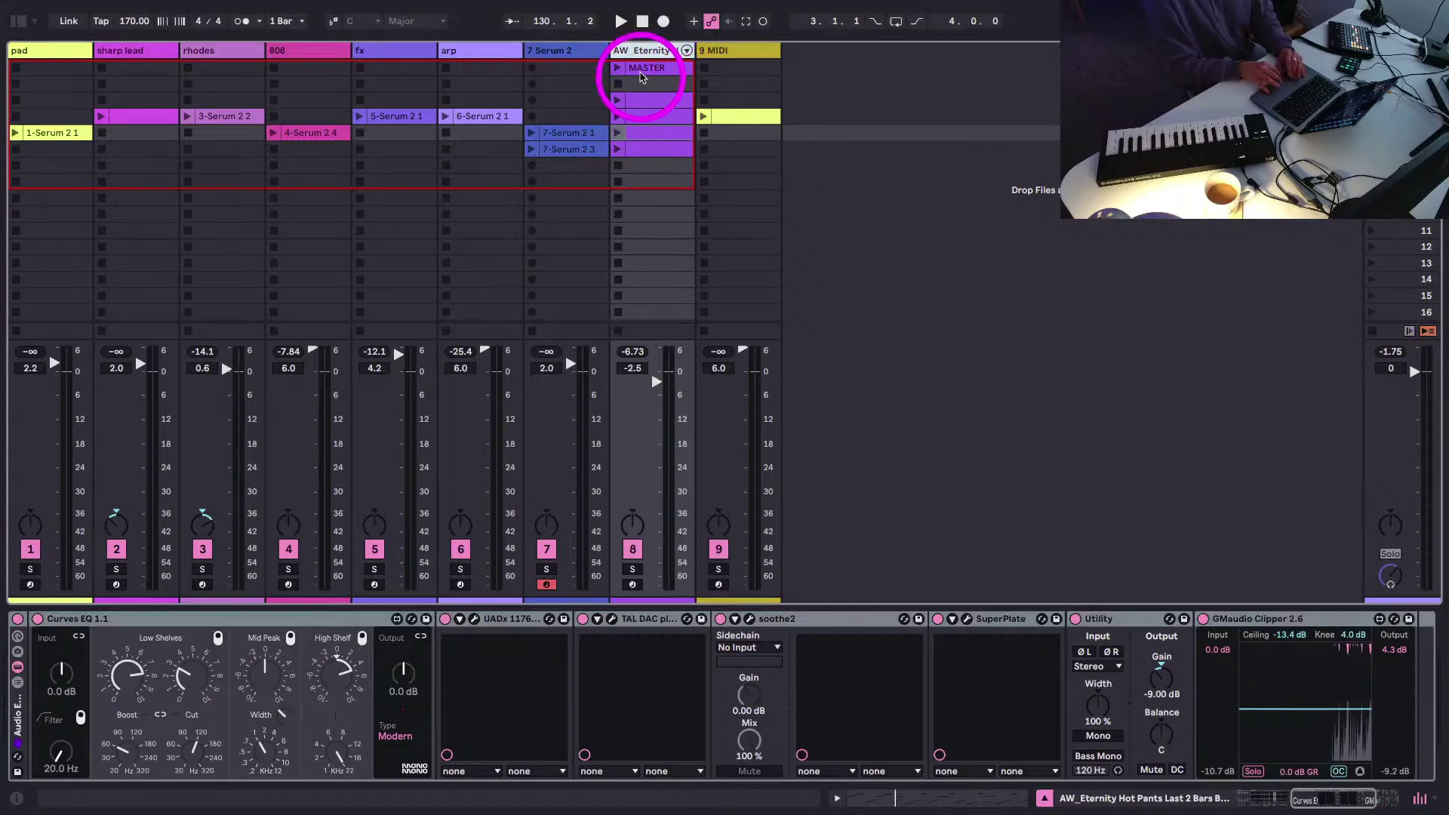
left_click(642, 22)
left_click(641, 22)
left_click(639, 176)
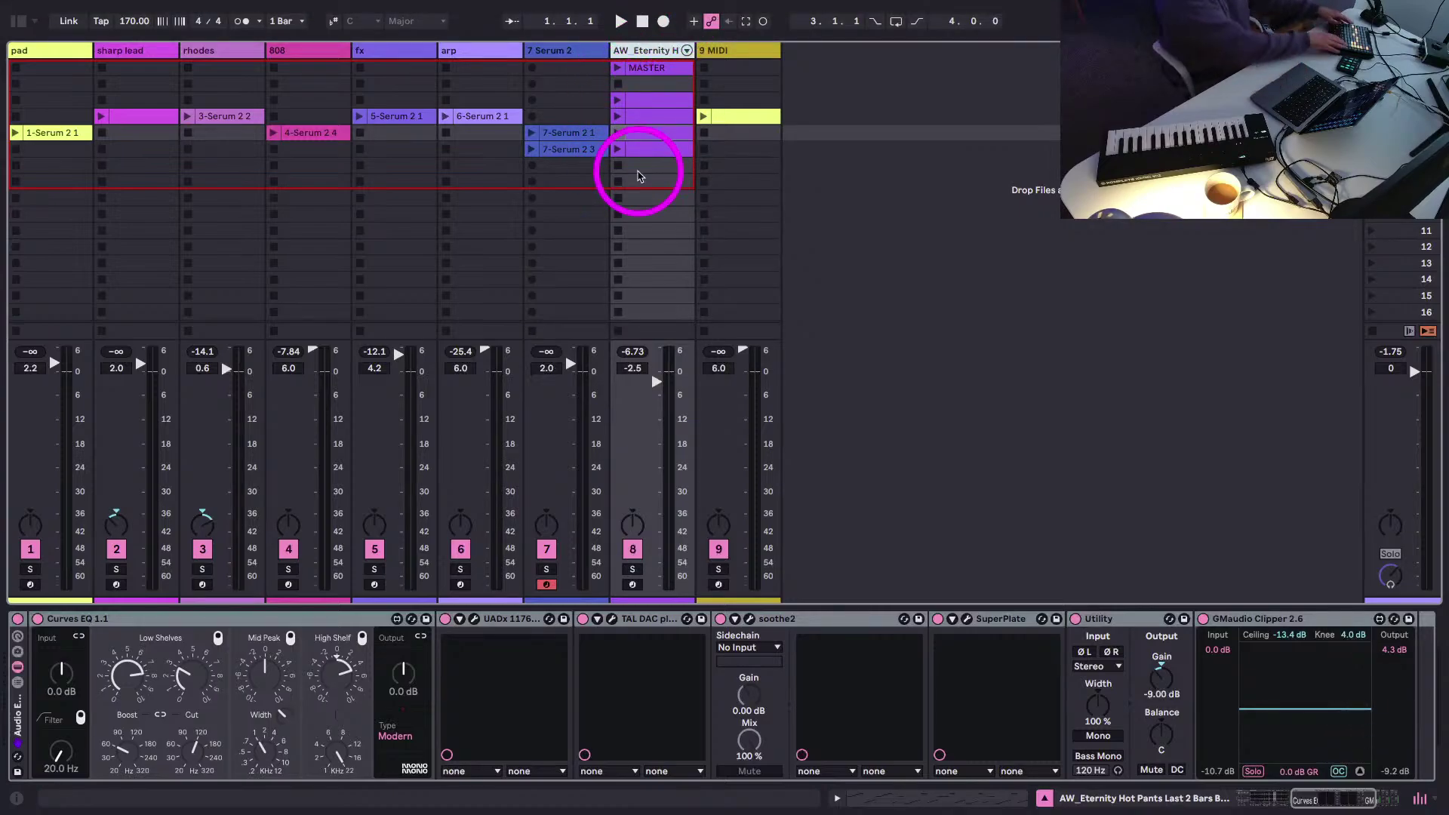
left_click(634, 36)
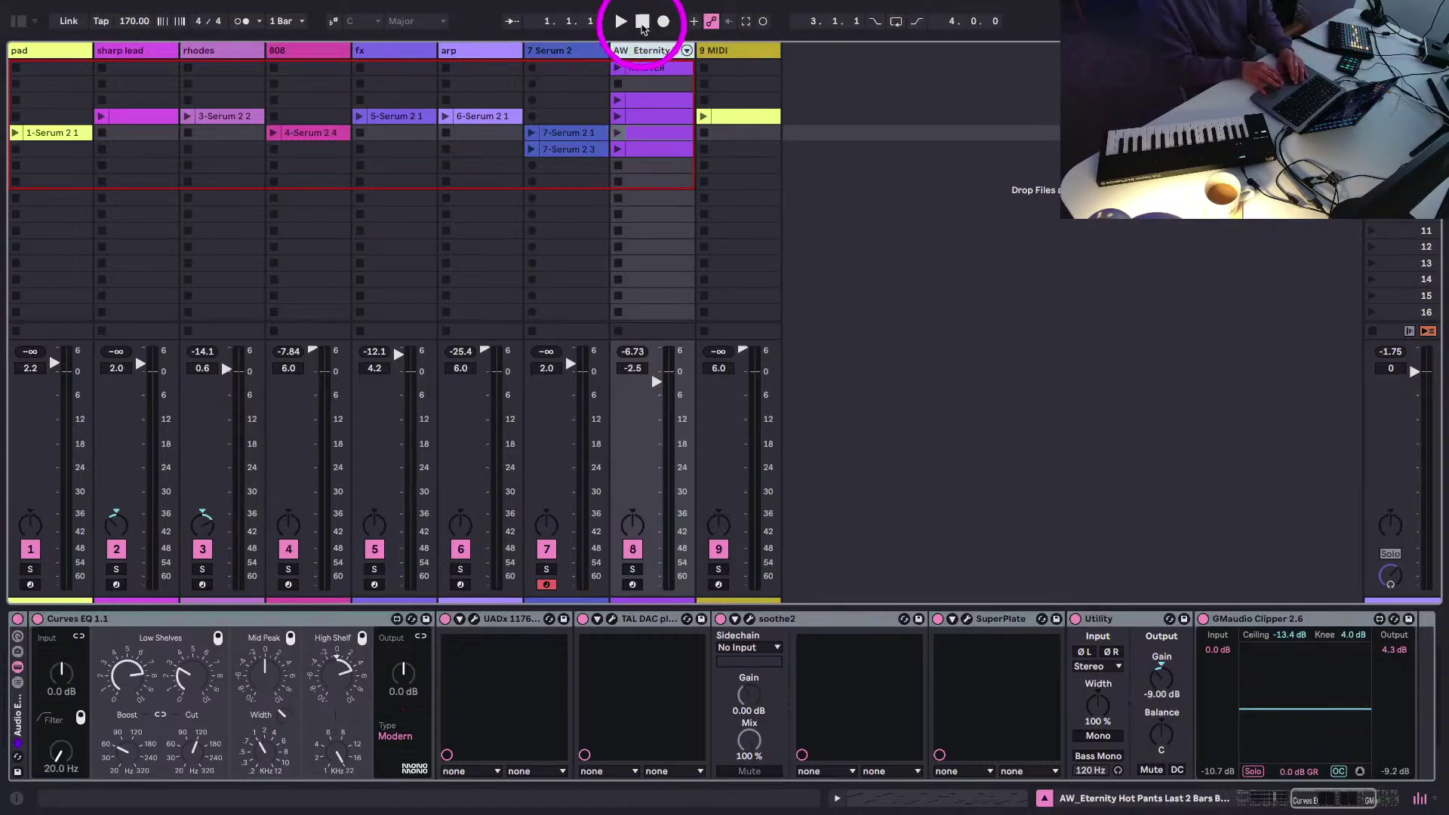
- Rename track 7 as reese, audition its sixth-scene clip with the pad and break clips, and stop it
left_click(550, 58)
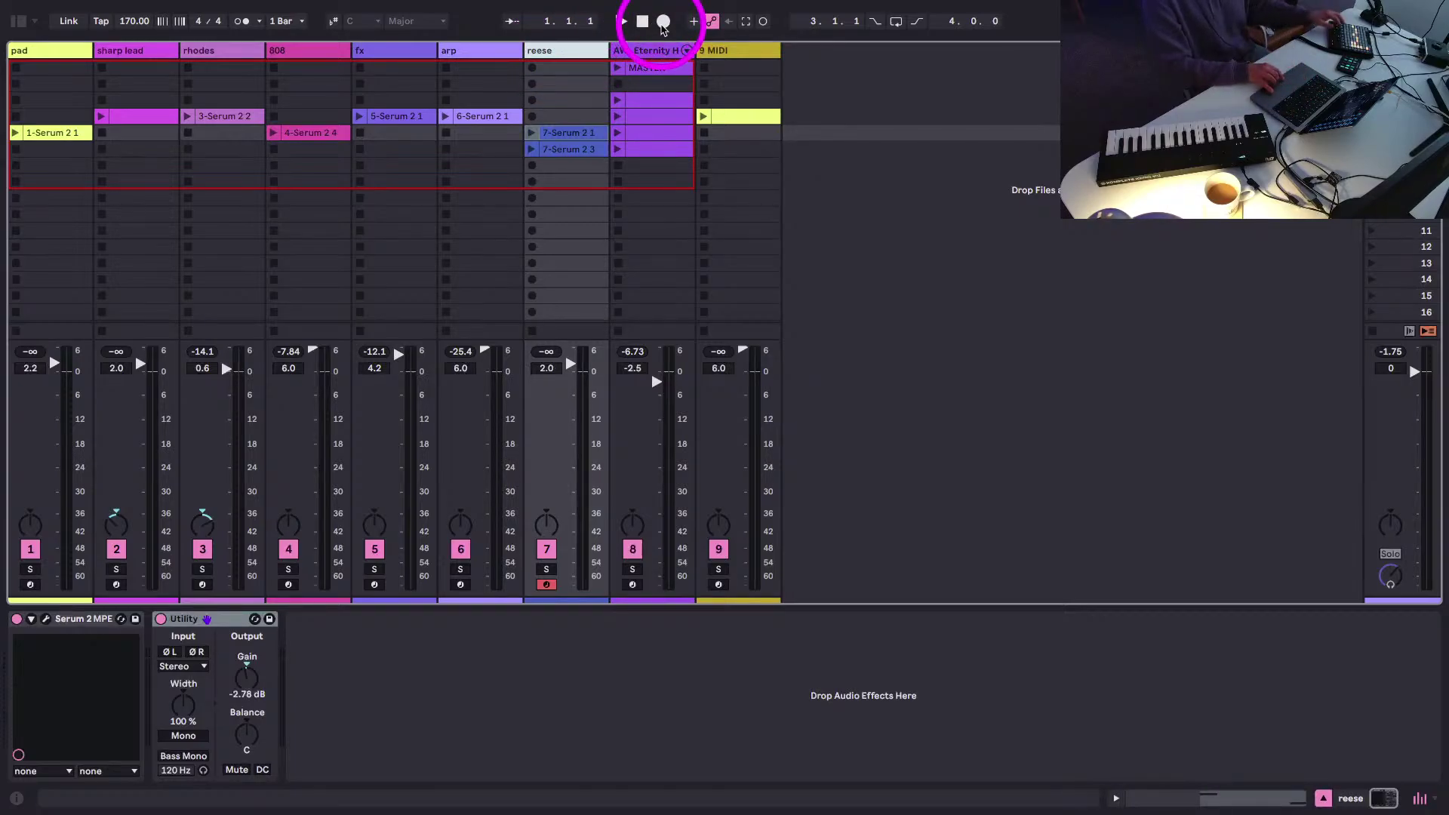
left_click(663, 21)
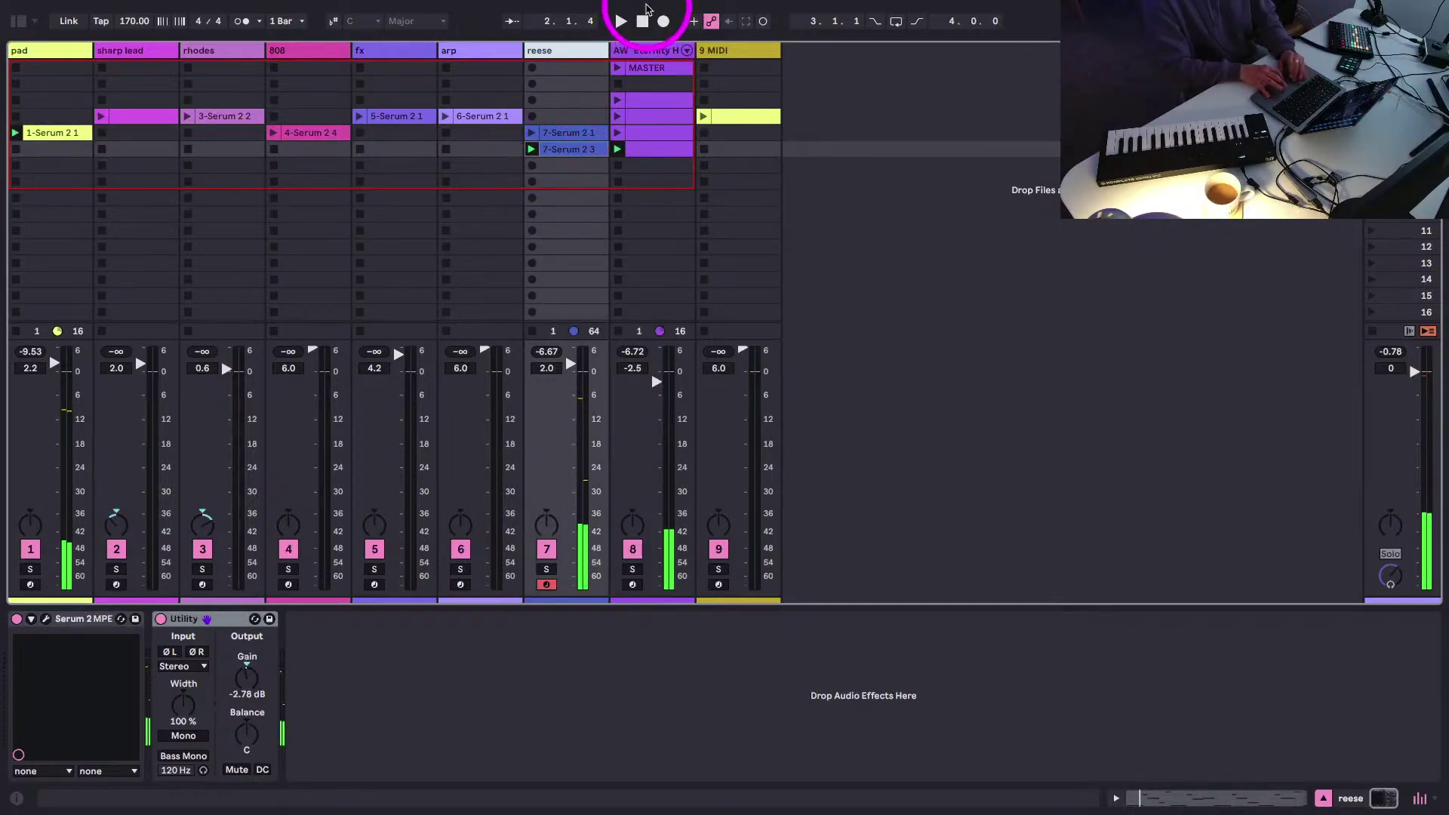
left_click(642, 22)
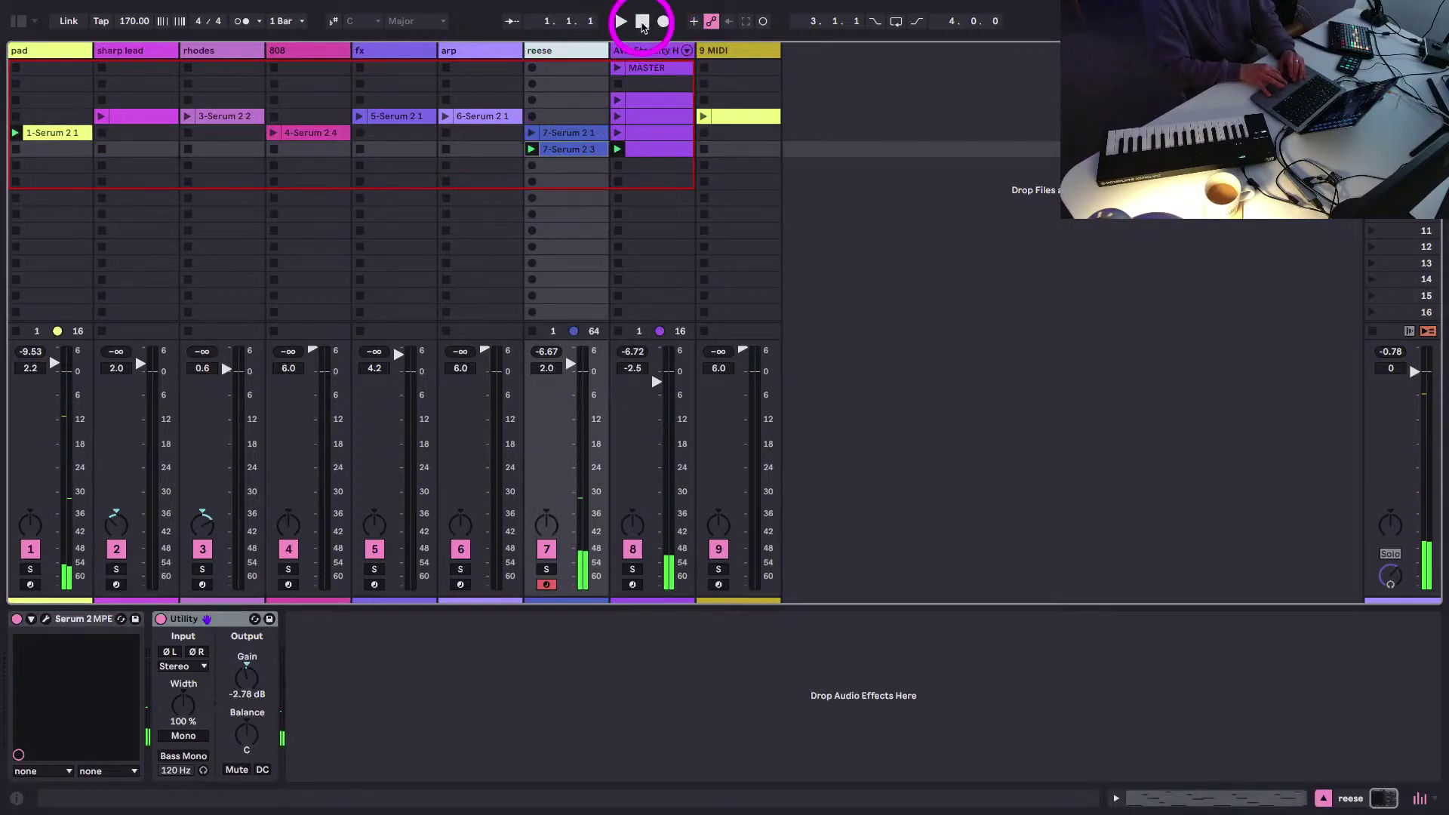
left_click(532, 330)
- Rename the reese track's sixth-scene clip as sustained
left_click(555, 149)
key("super+r")
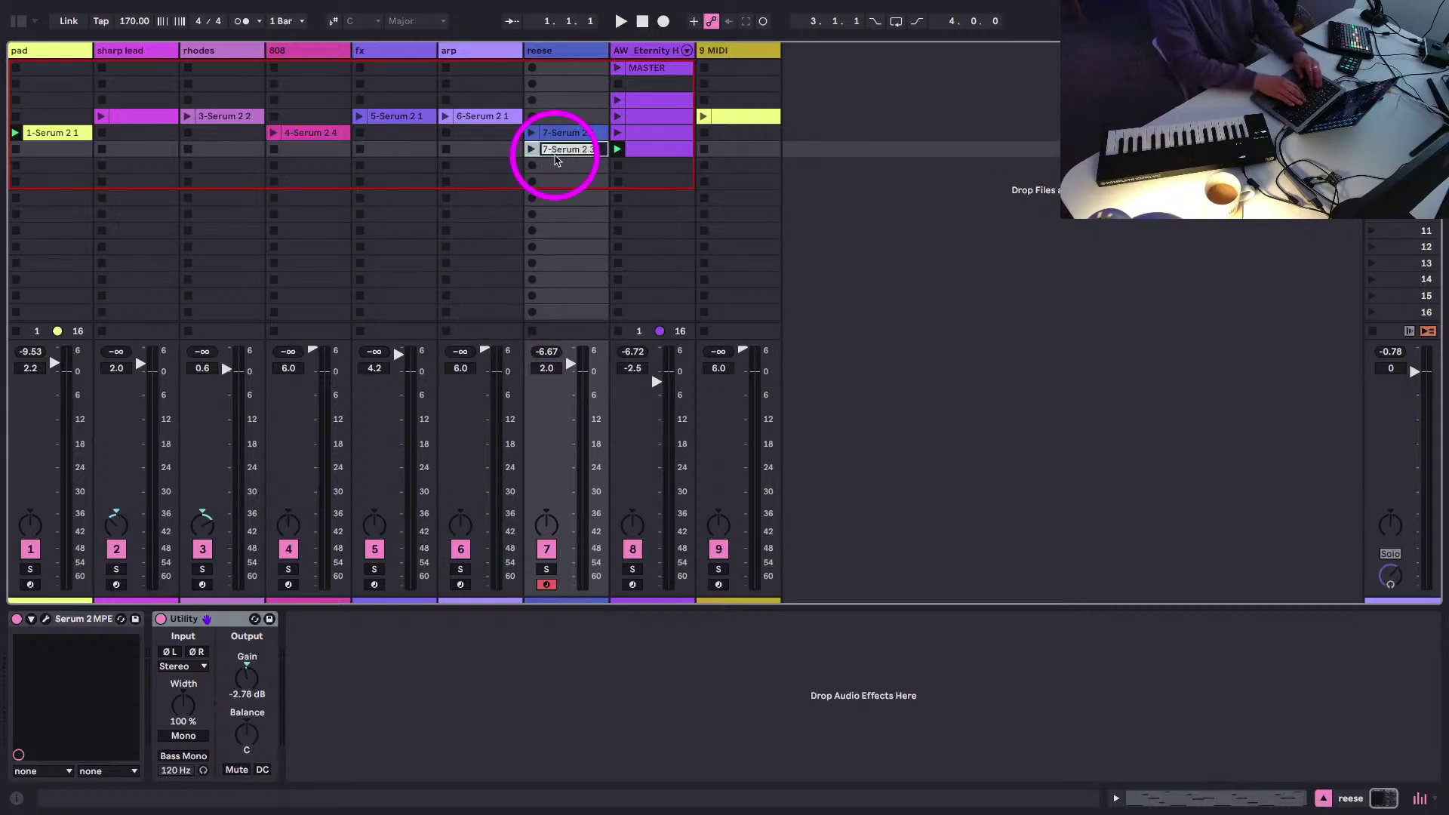
type("sus")
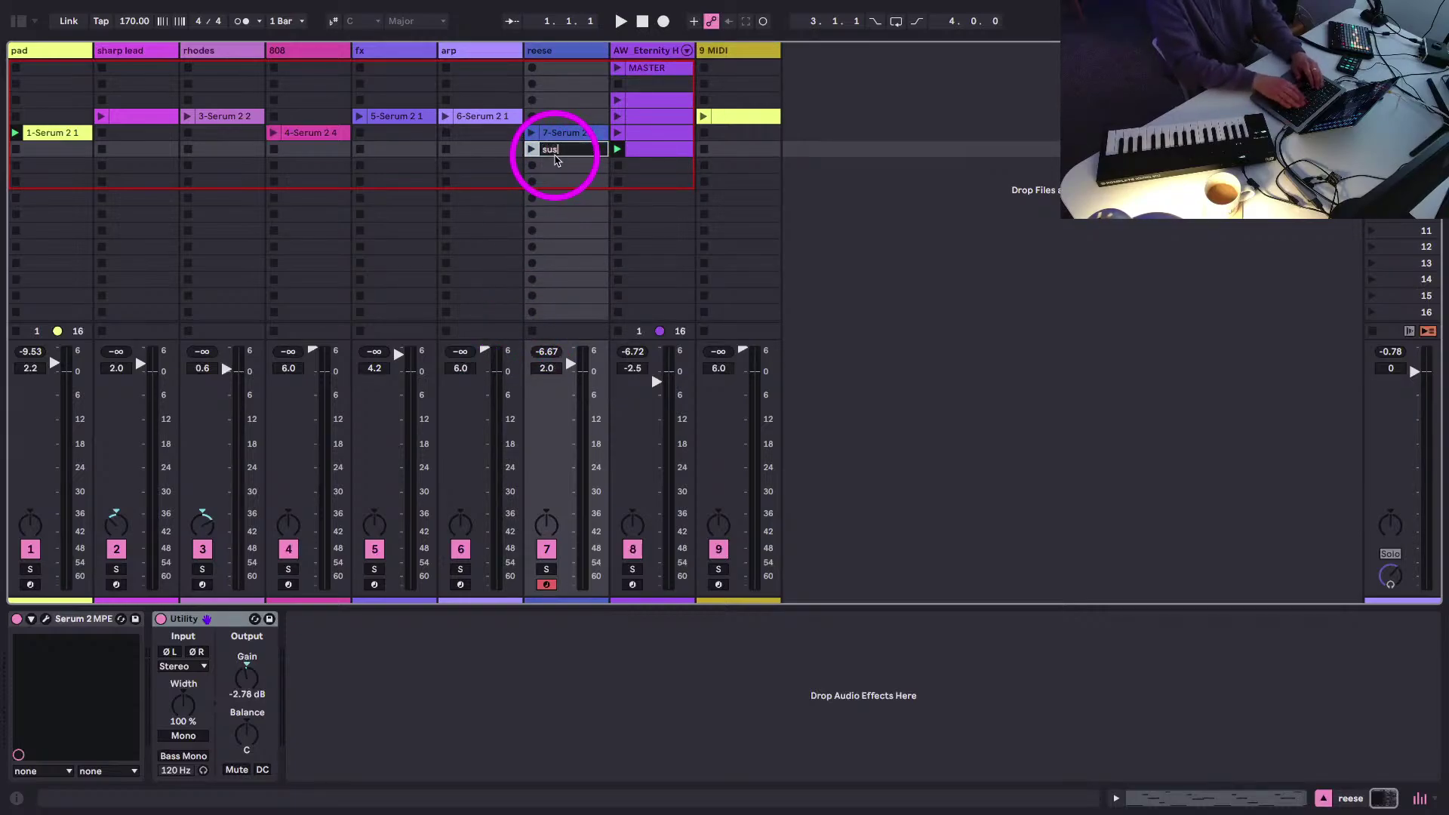
type("tained")
key("Return")
- Rename the reese track's fifth-scene clip as fill and move it up to the fourth scene
left_click(557, 139)
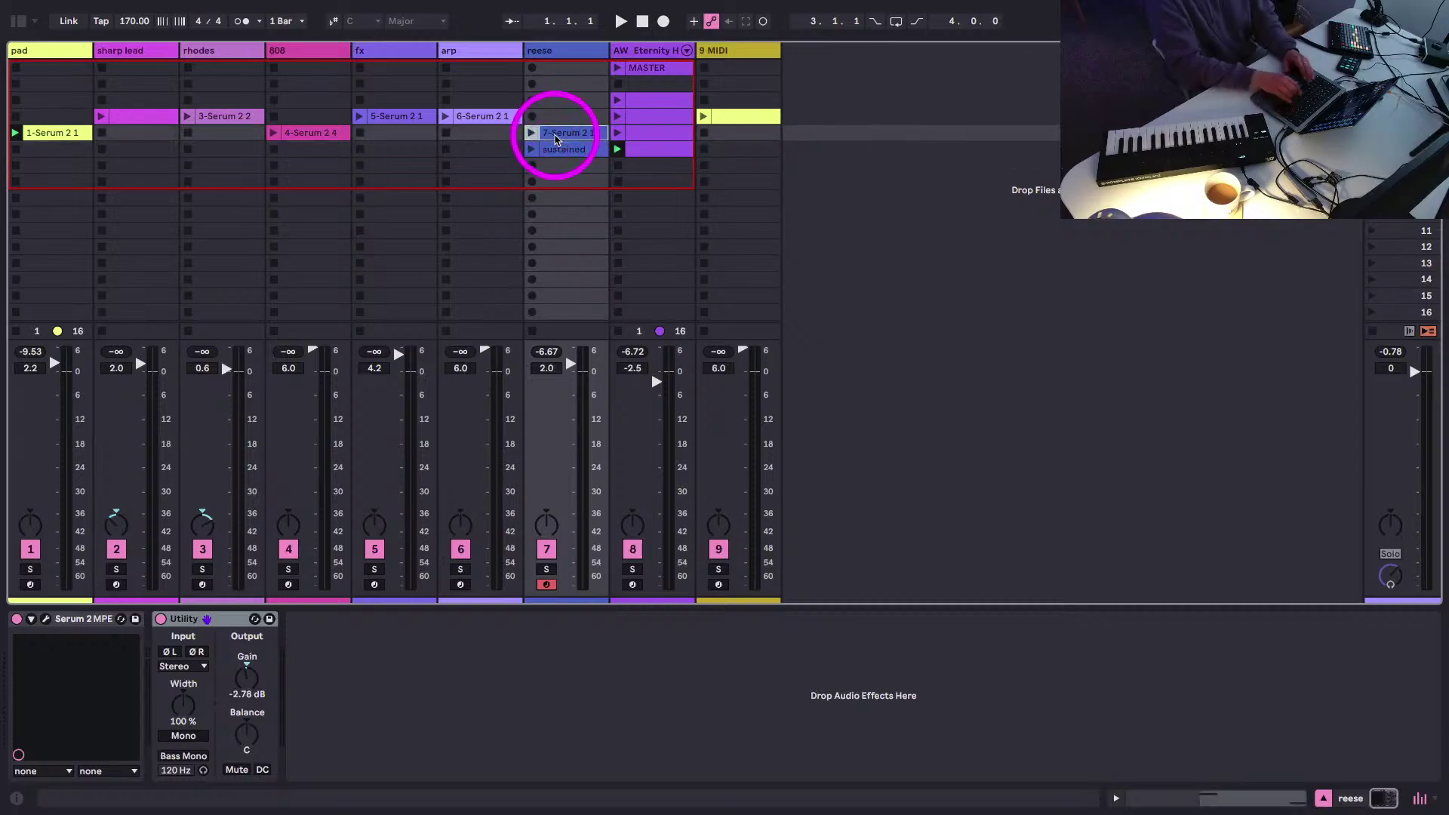
key("super+r")
type("fill")
key("Return")
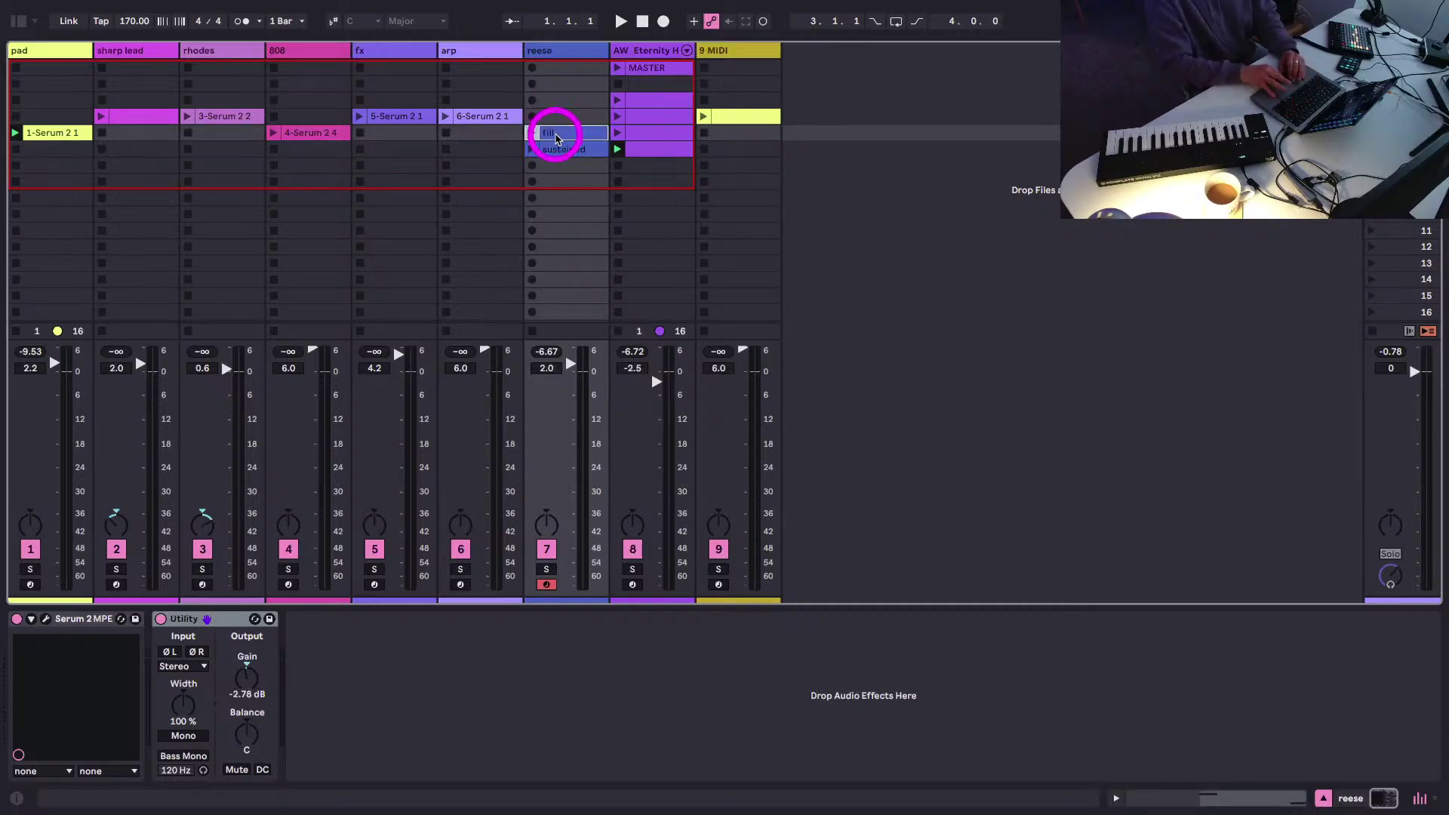
left_click_drag(557, 135, 557, 117)
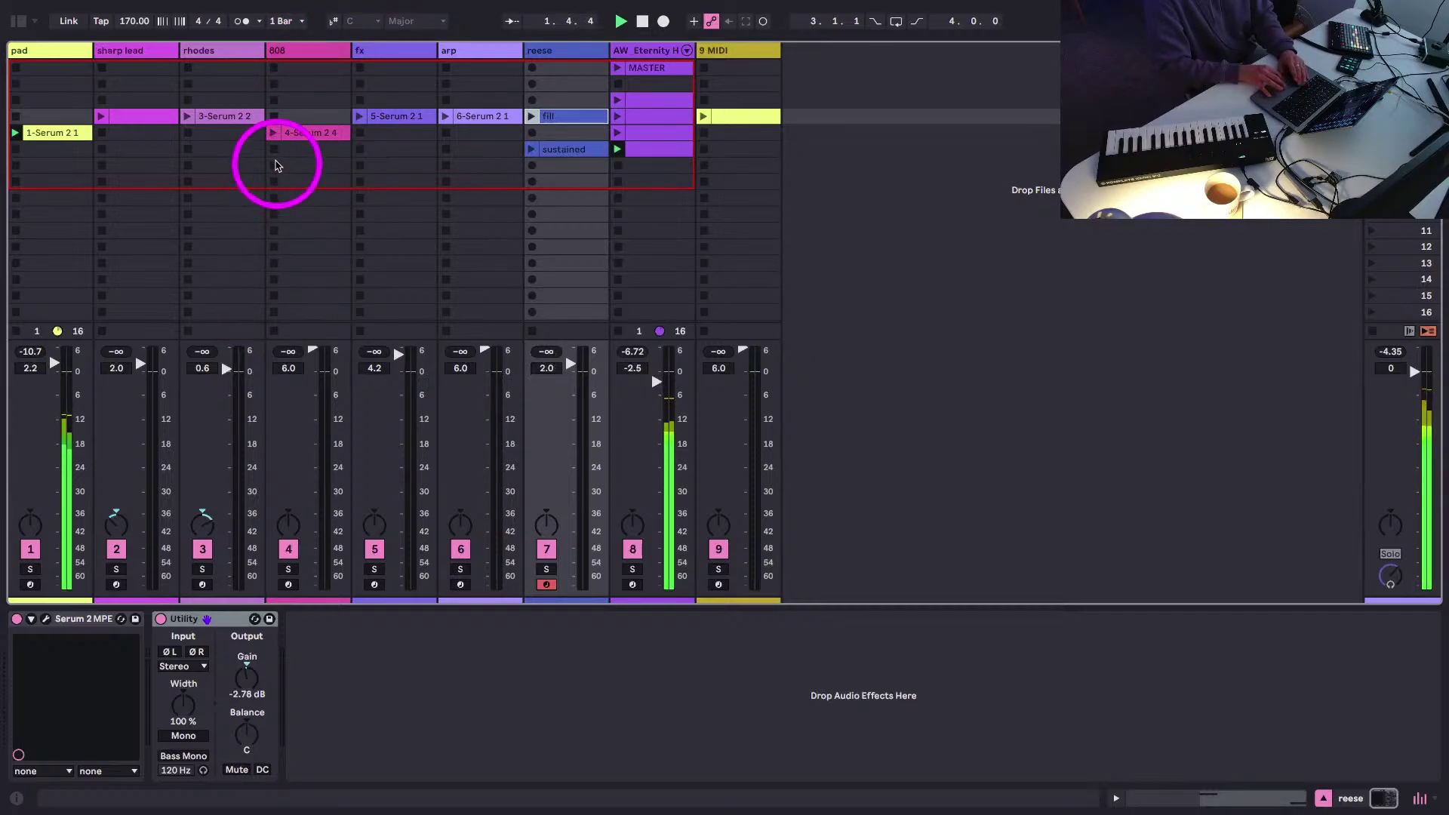
- Audition the 808 clip together with the pad and break clips, and stop playback back at the start
left_click(272, 133)
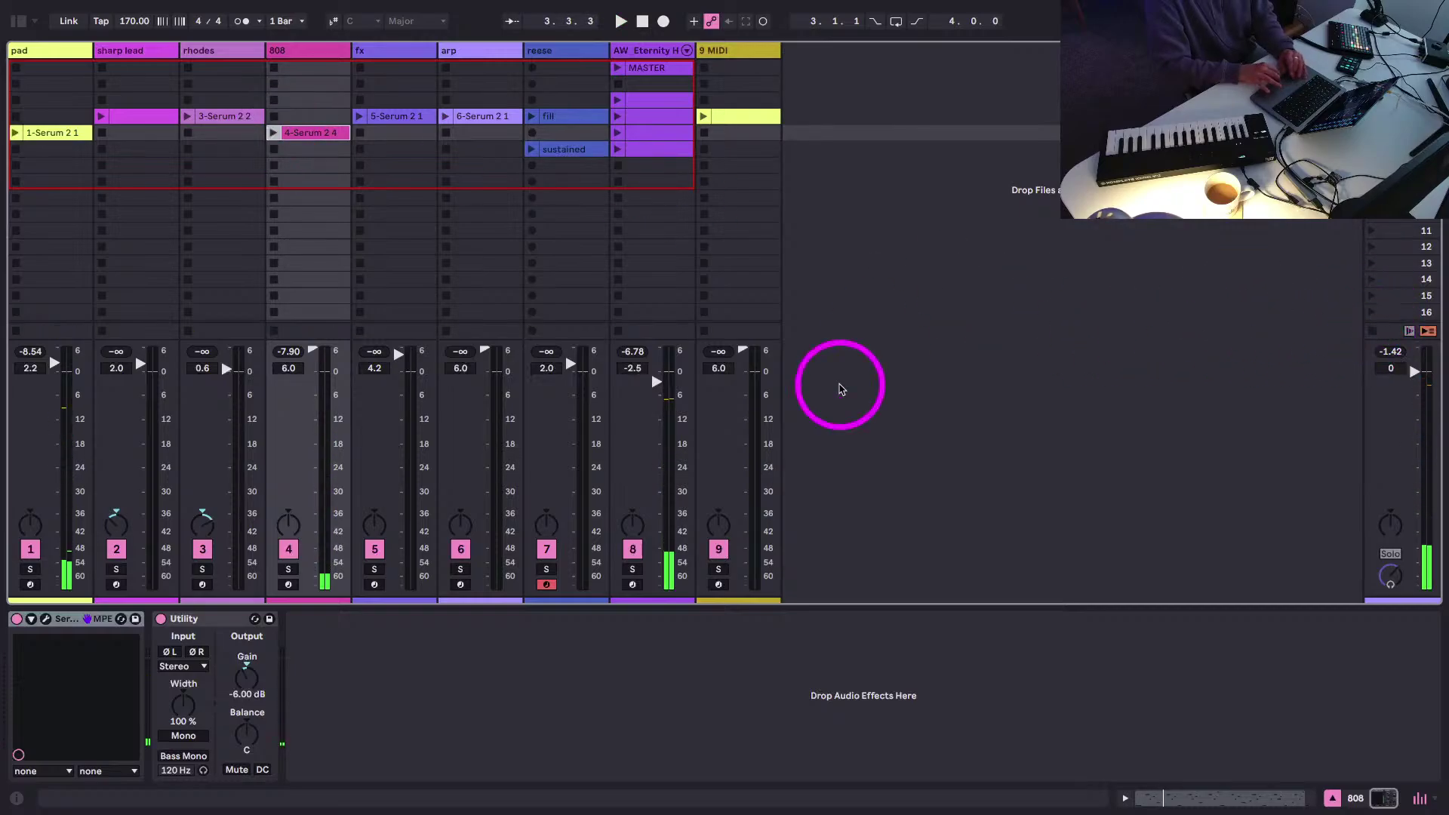
left_click(645, 25)
left_click(646, 25)
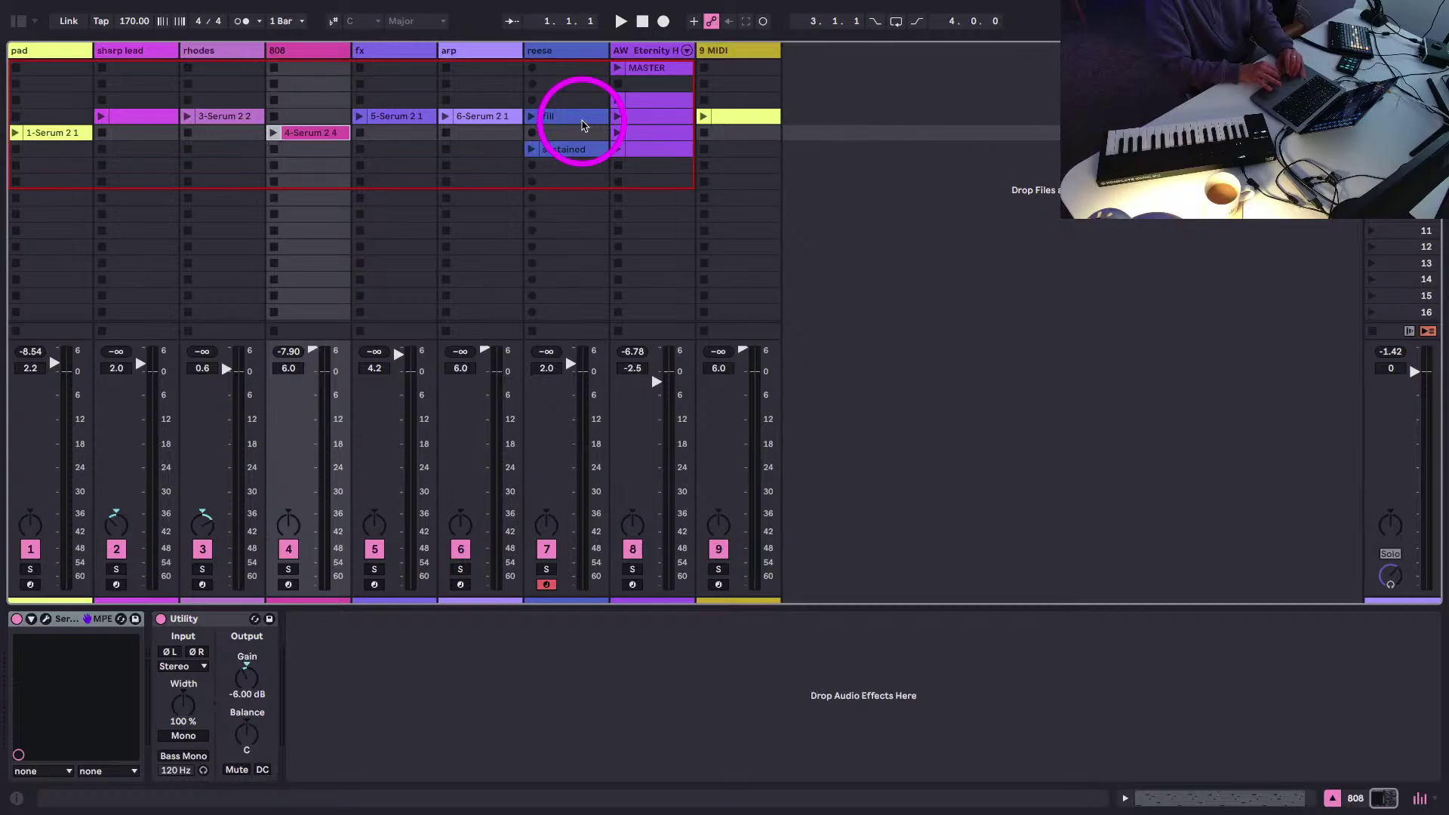
- Copy the break track's third-scene clip into the Arrangement at bar 81 on the same track, with playback stopped
key("space")
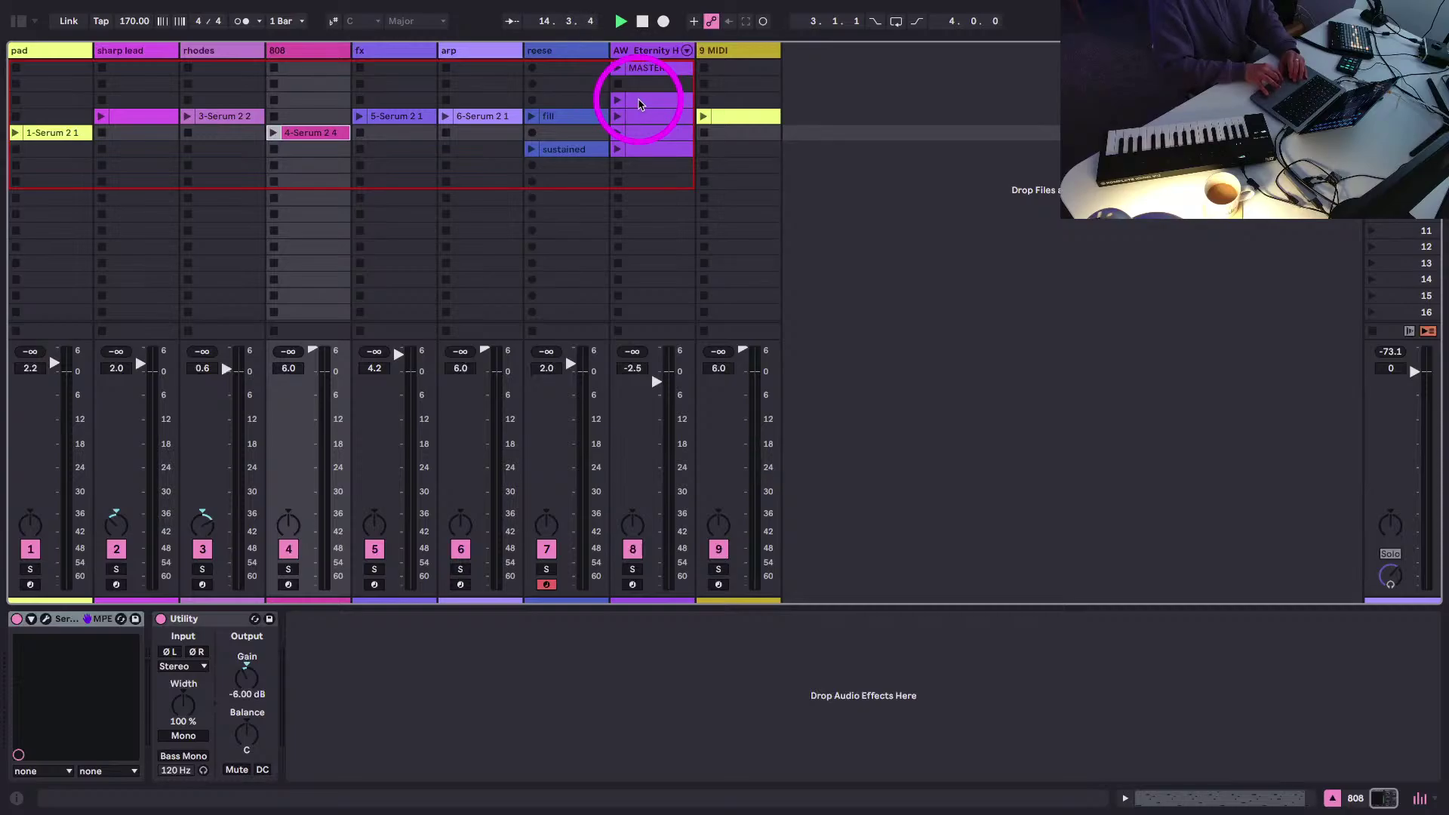
left_click(638, 101)
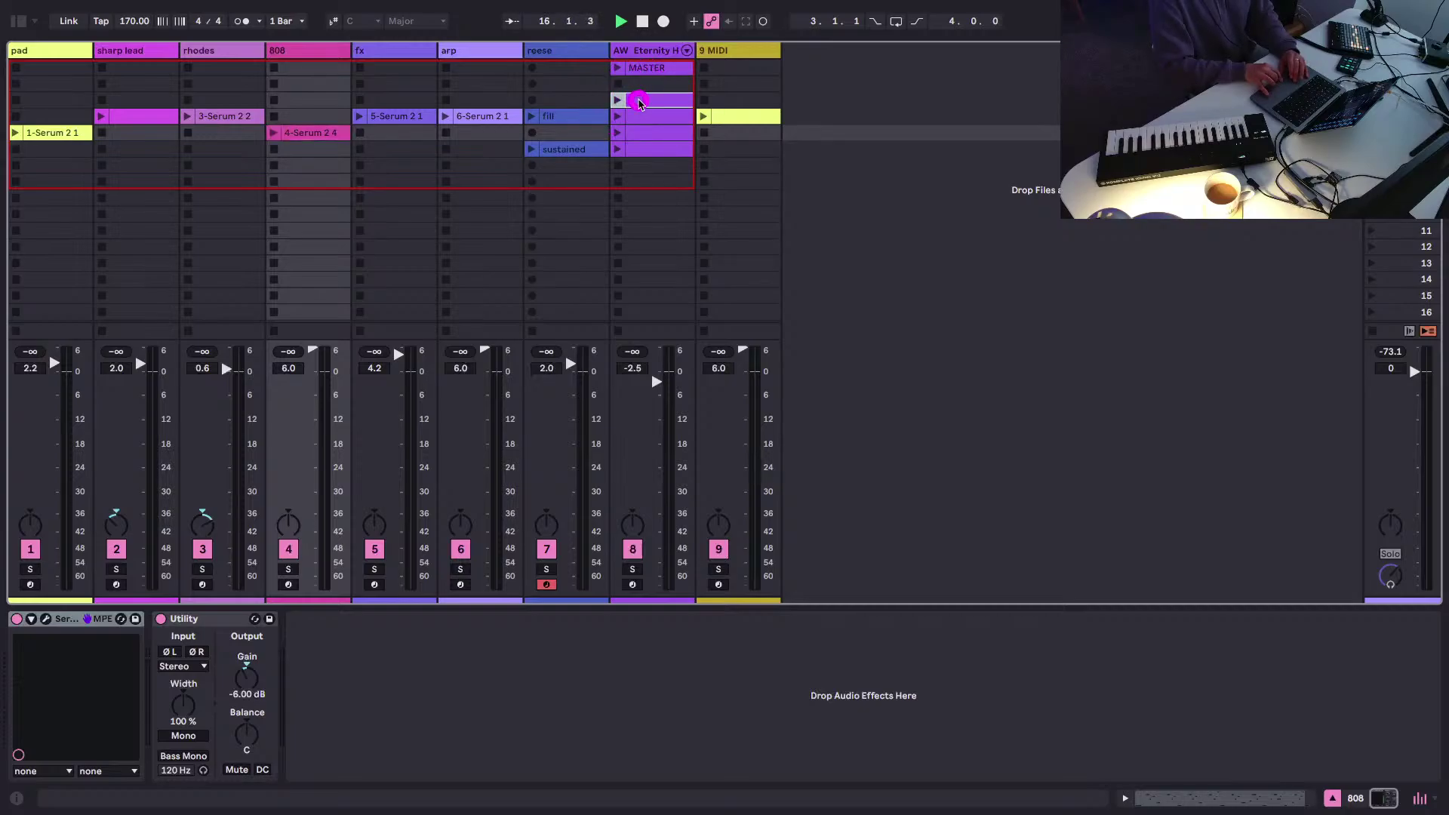
left_click_drag(639, 102, 624, 233)
key("Tab")
left_click(1158, 80)
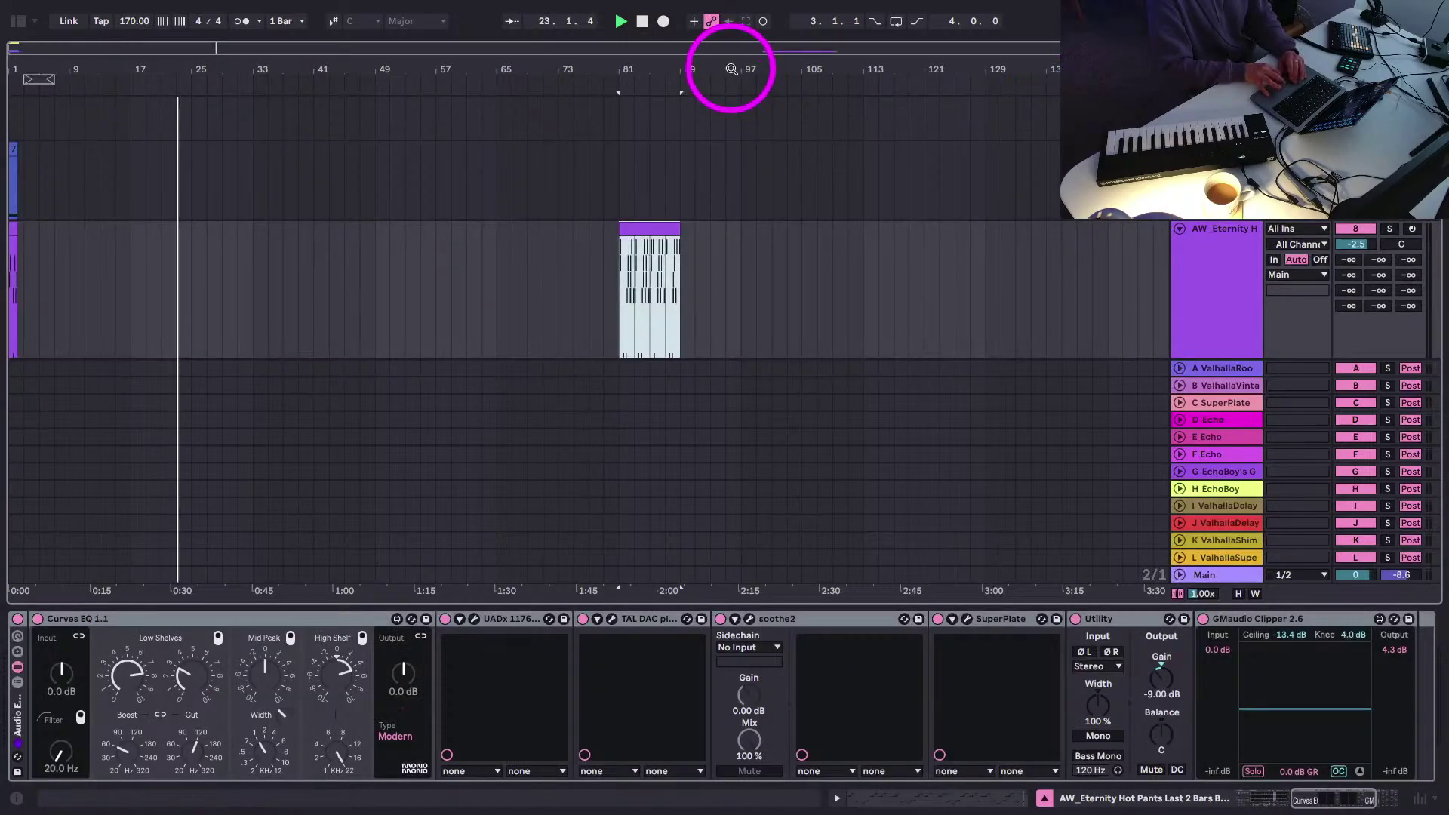
key("space")
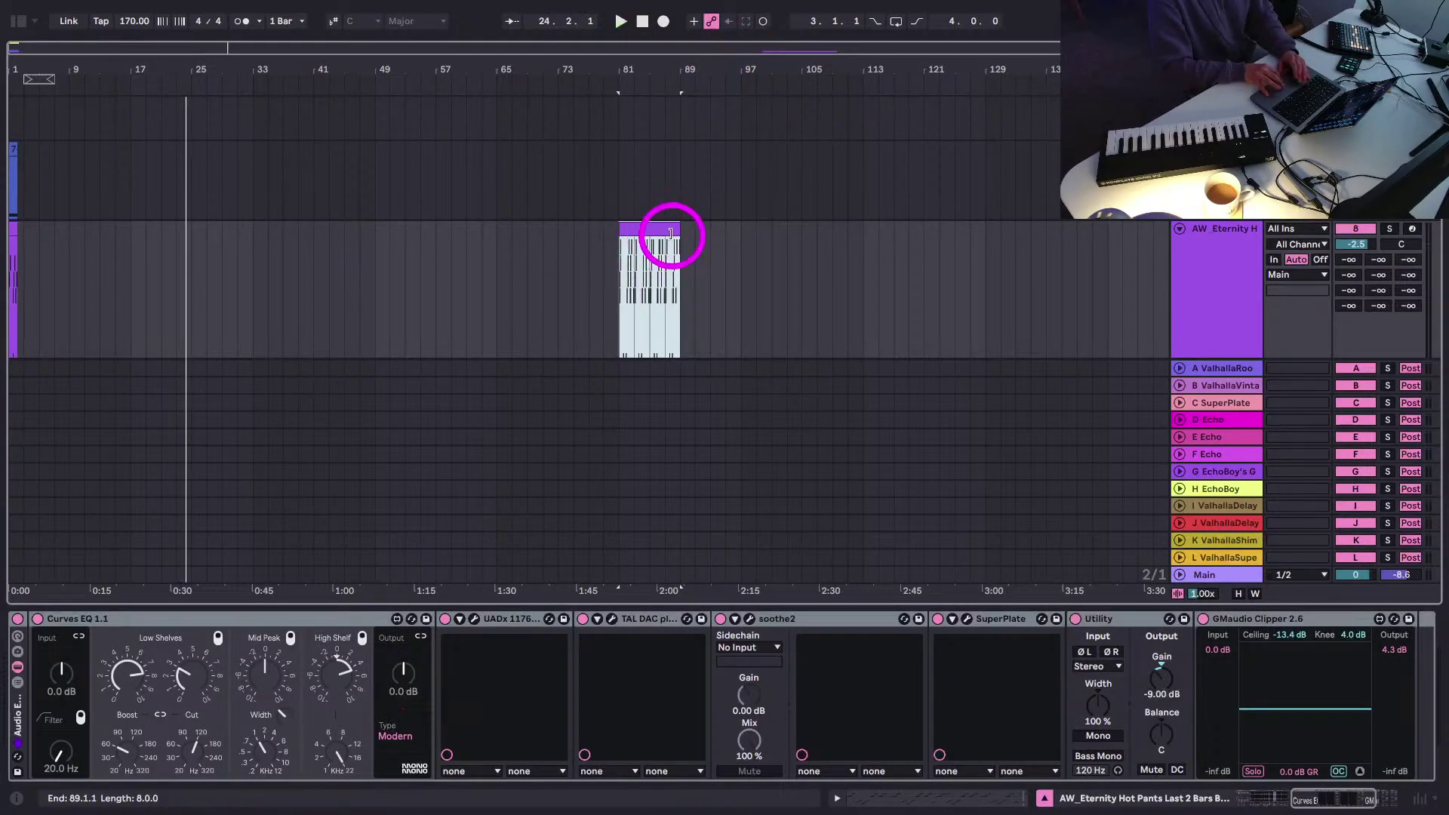
- Extend the break clip in the Arrangement from bar 81 to bar 165
mouse_move(678, 230)
left_mouse_down()
mouse_move(1226, 253)
mouse_move(1204, 255)
left_mouse_up()
scroll(1006, 269, "right", 3)
left_click(883, 250)
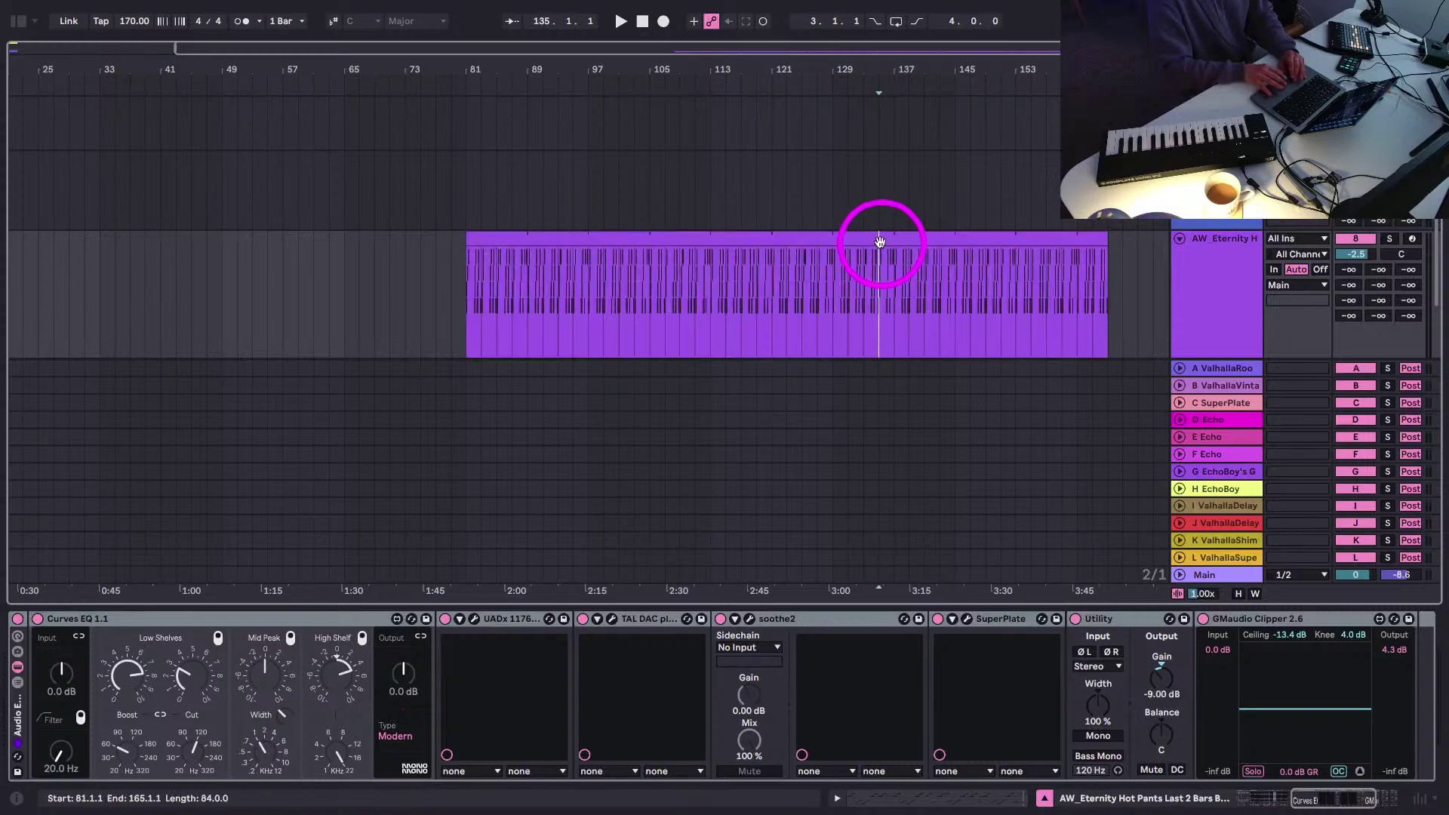
left_click(880, 242)
- Open the extended break clip's envelopes and show the Instrument Rack's Transpose envelope
double_click(808, 239)
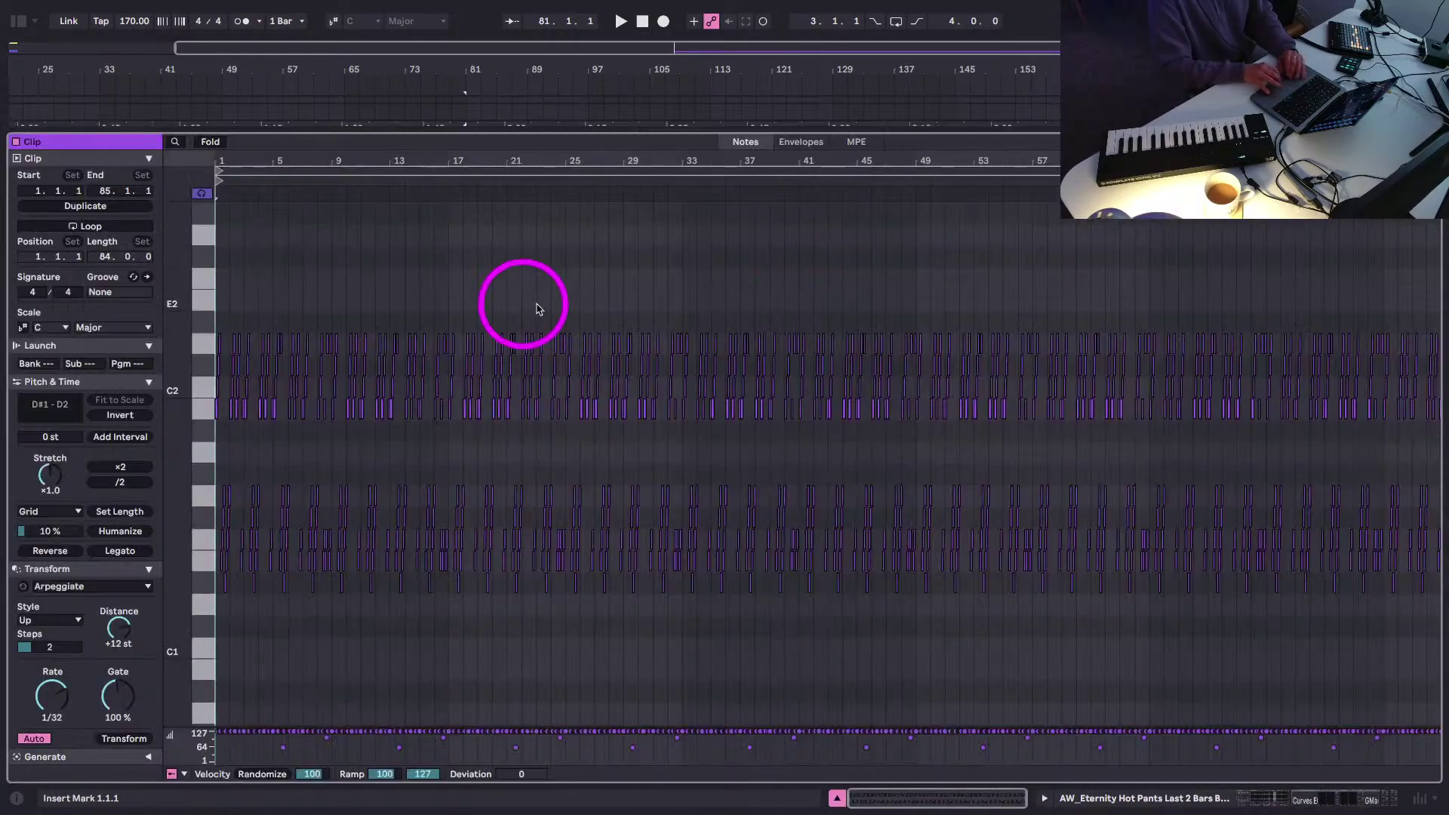
left_click(801, 142)
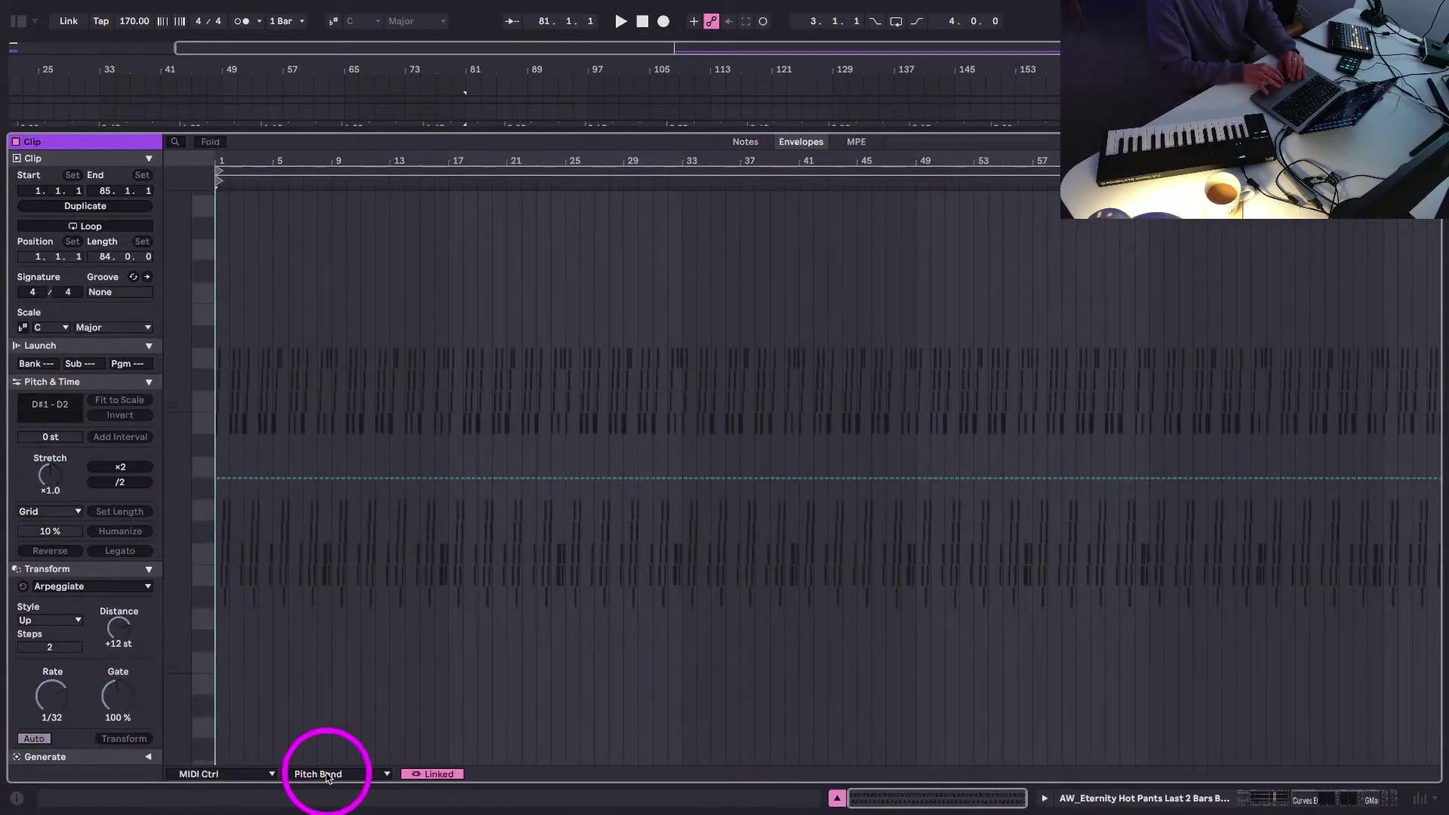
left_click(224, 775)
left_click(216, 562)
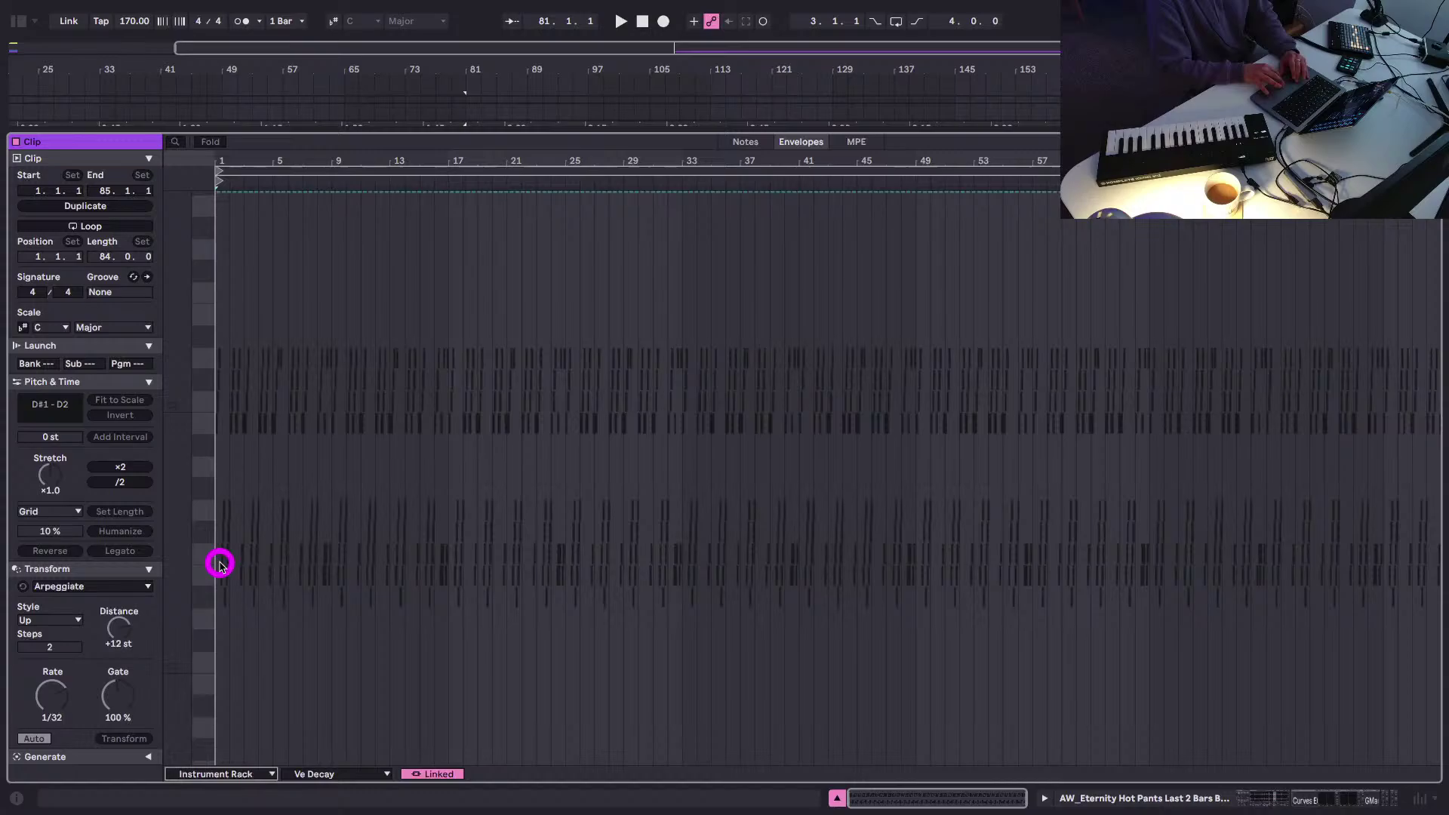
left_click(328, 773)
left_click(330, 540)
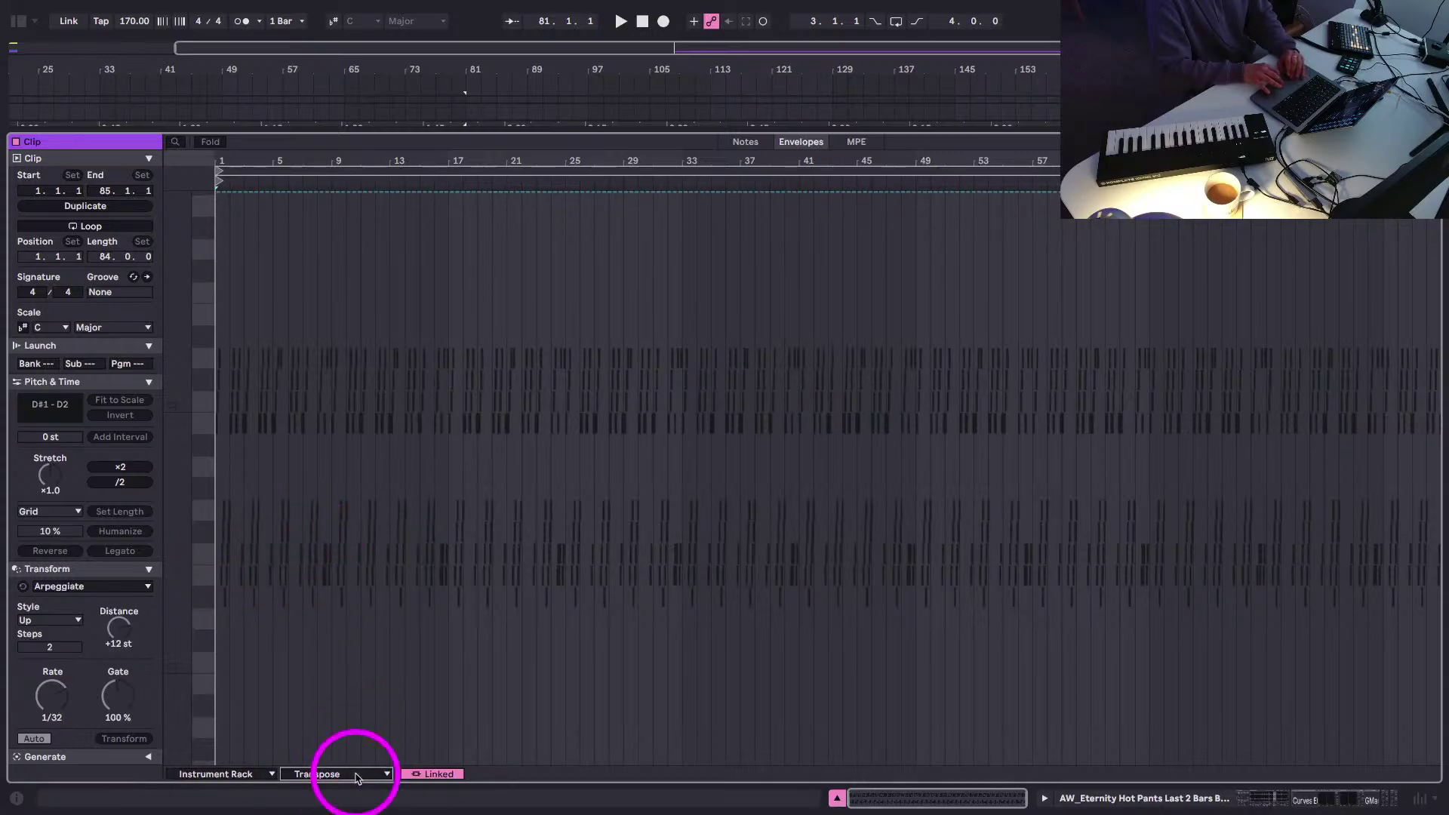
- Inspect the Transpose envelope with the insert mark at 33.1.1 and return to the track's device chain
left_click(682, 392)
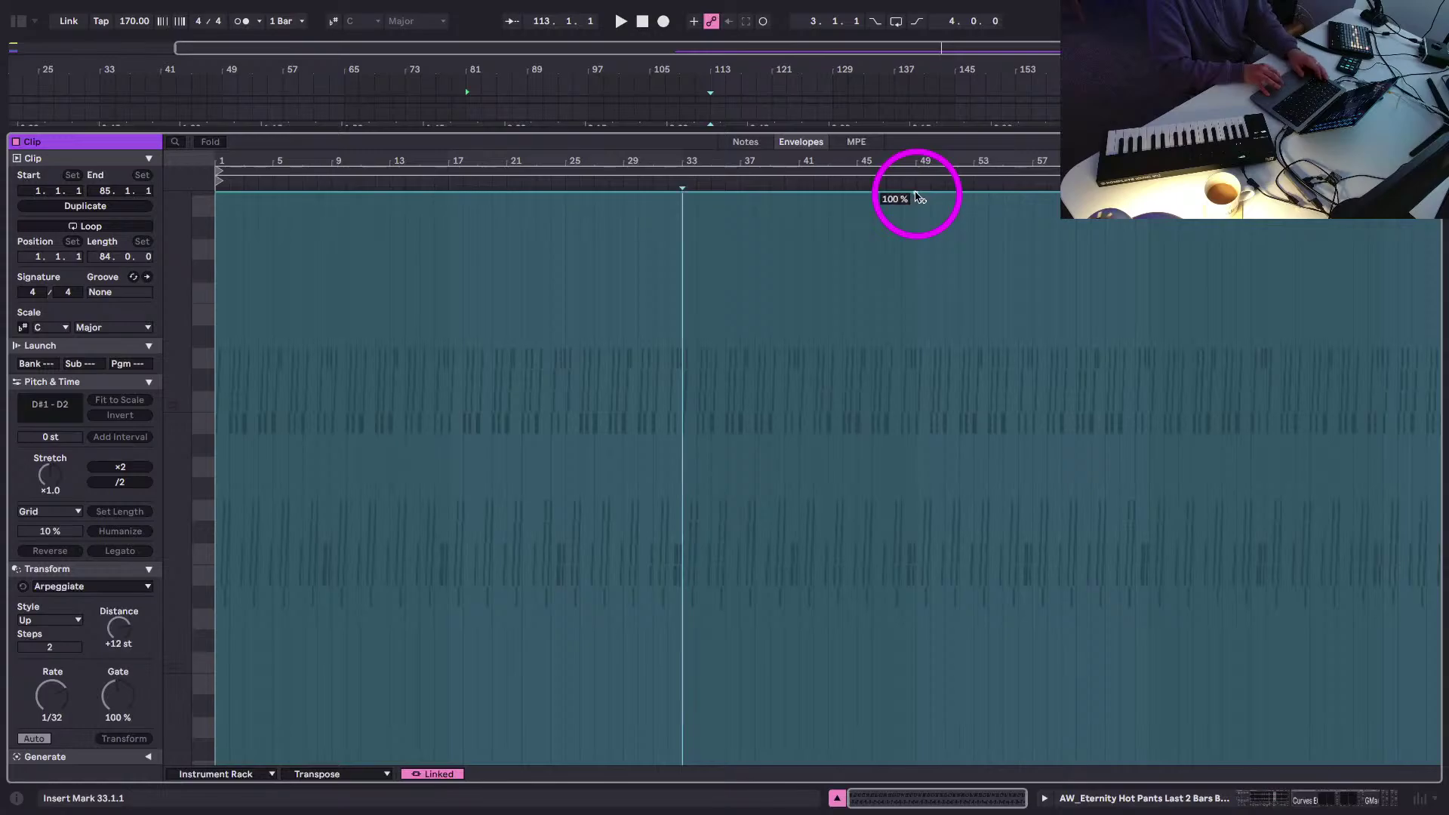
key("shift+Tab")
scroll(463, 422, "left", 1)
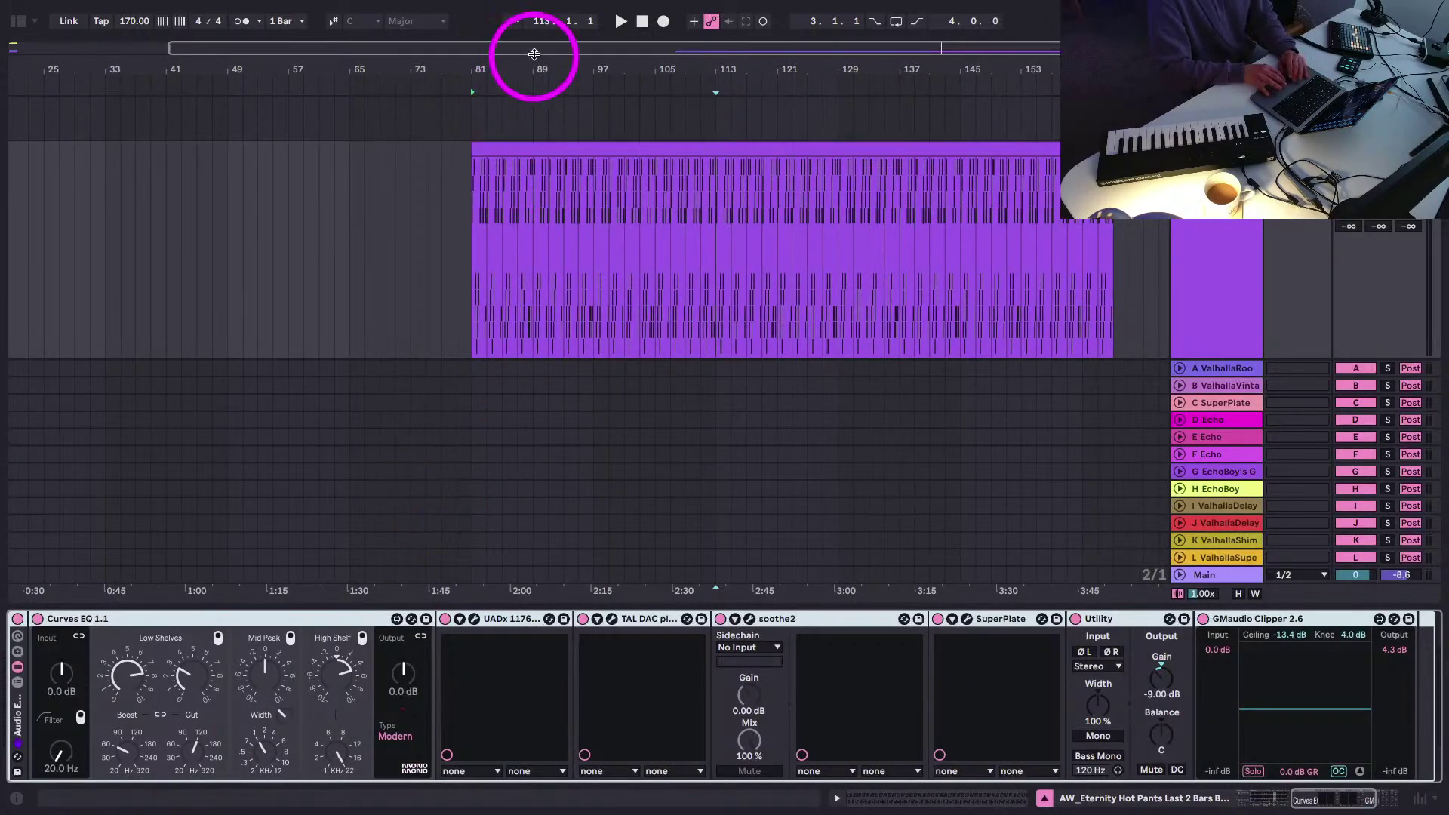
- Reset the position to 1.1.1, stop all Session clips and start recording a clip performance into the Arrangement
left_click_drag(534, 68, 602, 71)
left_click(640, 160)
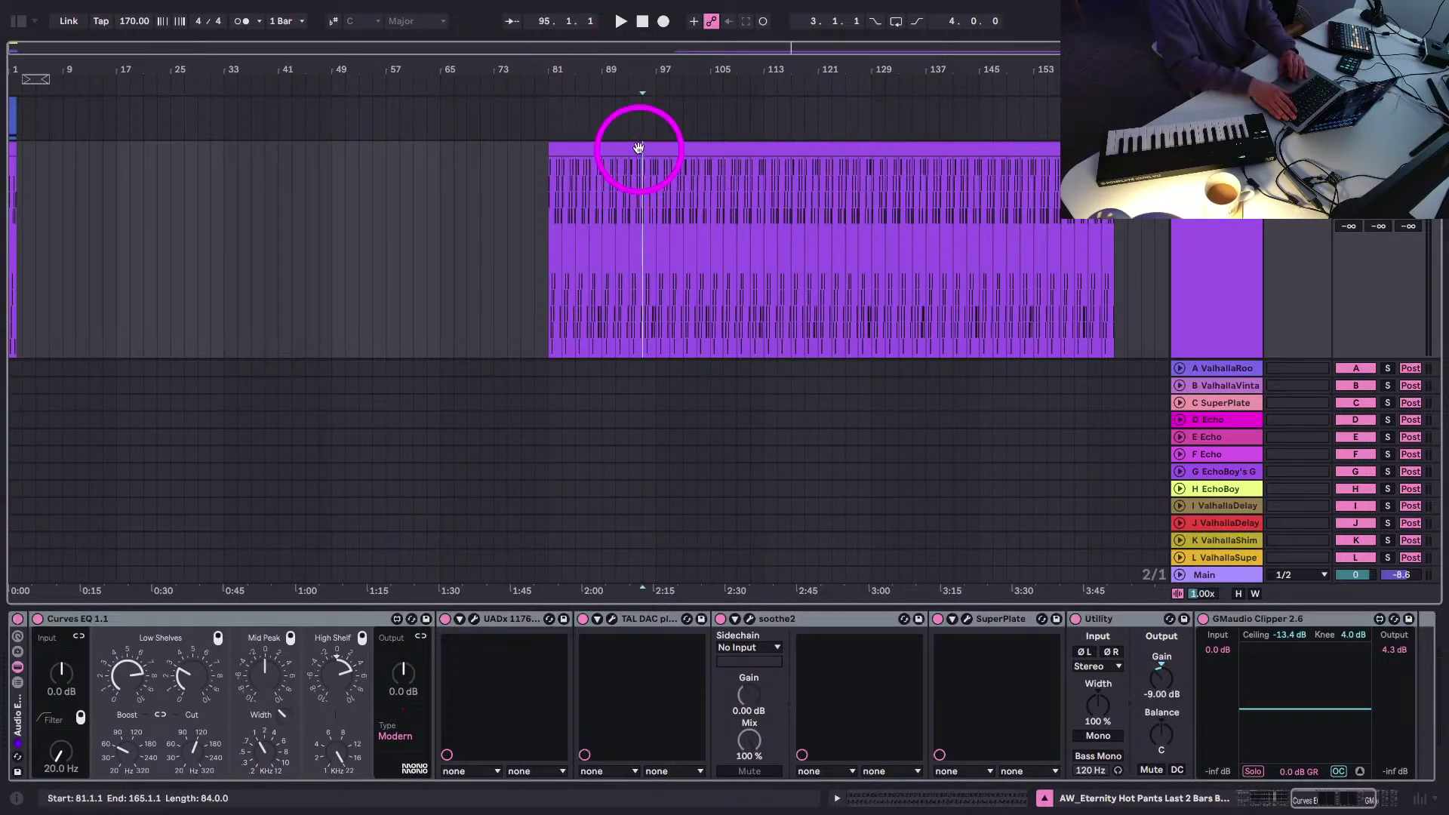
left_click(638, 148)
left_click(641, 21)
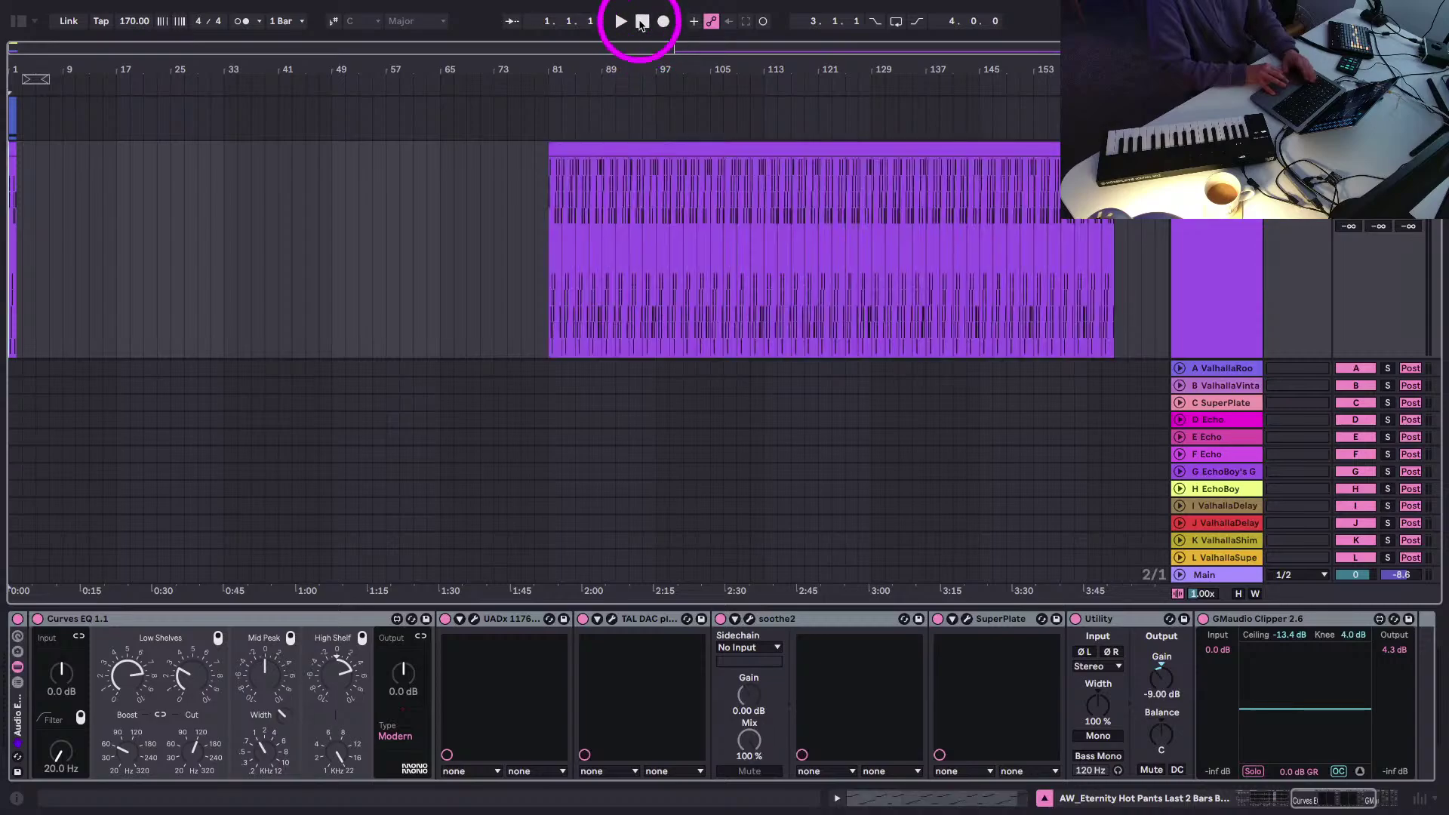
key("ctrl+a")
key("Tab")
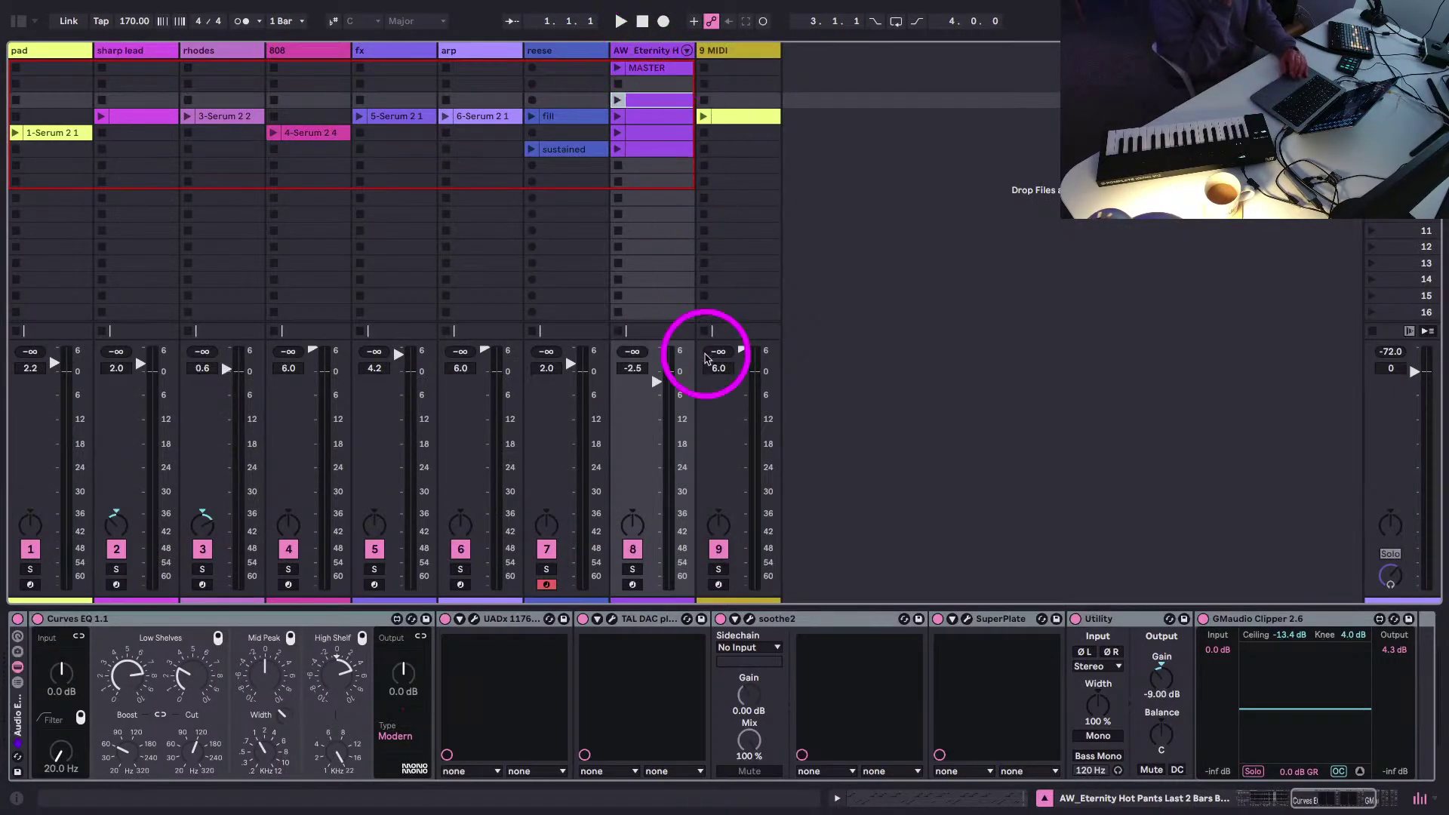
left_click(1371, 332)
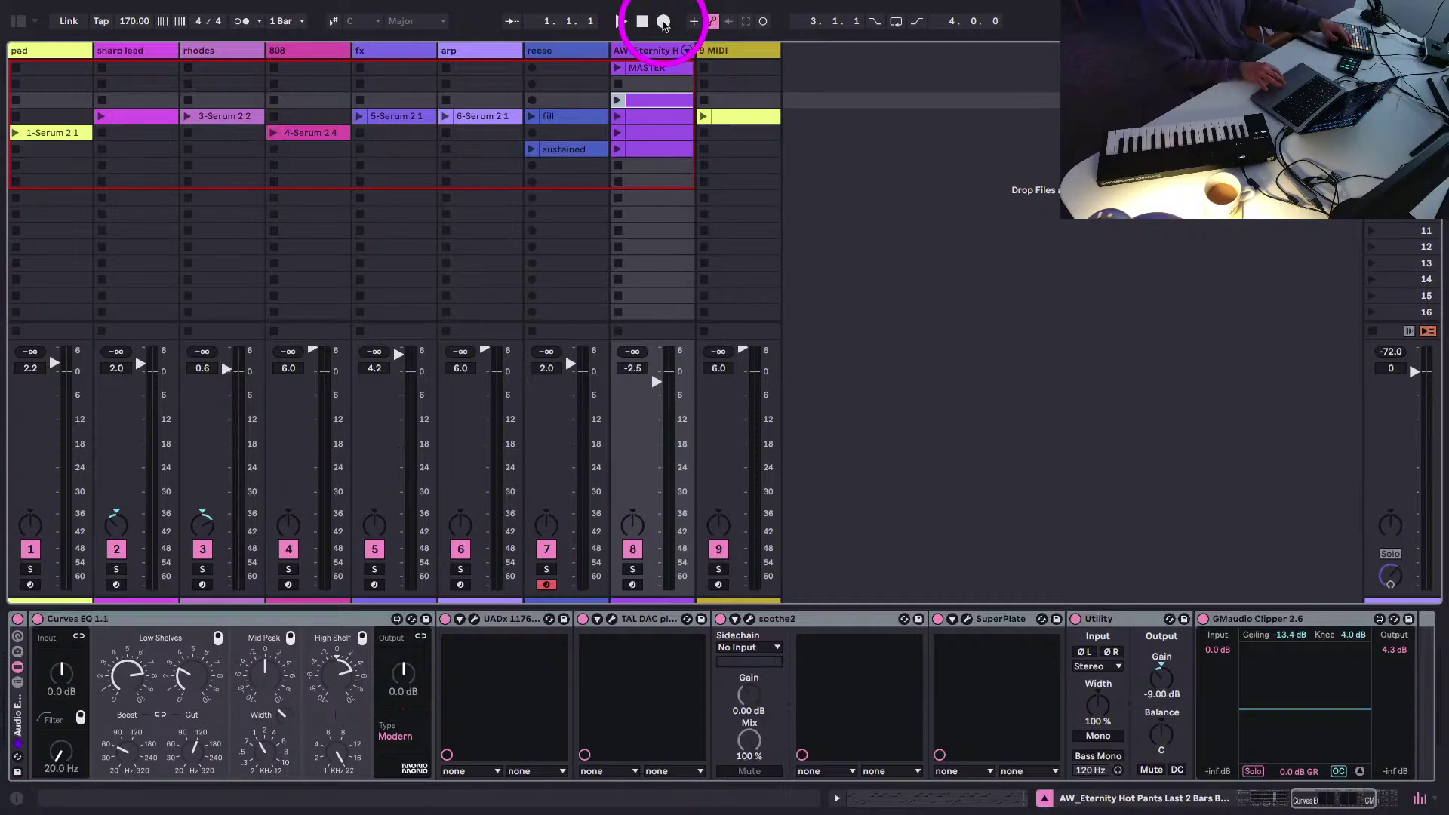
left_click(663, 22)
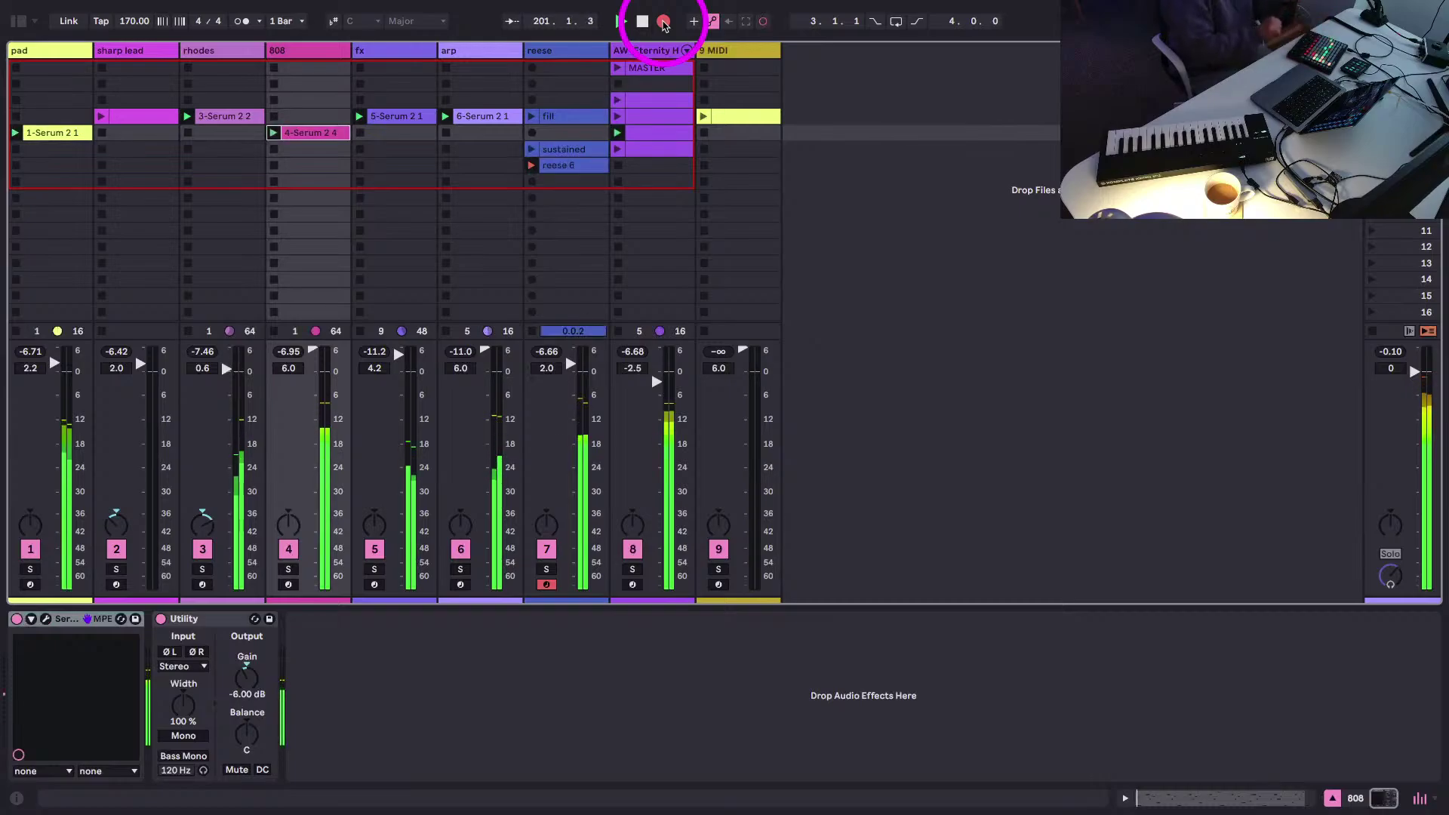
- Delete the reese 6 clip from the reese track, and end the performance recording with the position back at 1.1.1
left_click(551, 164)
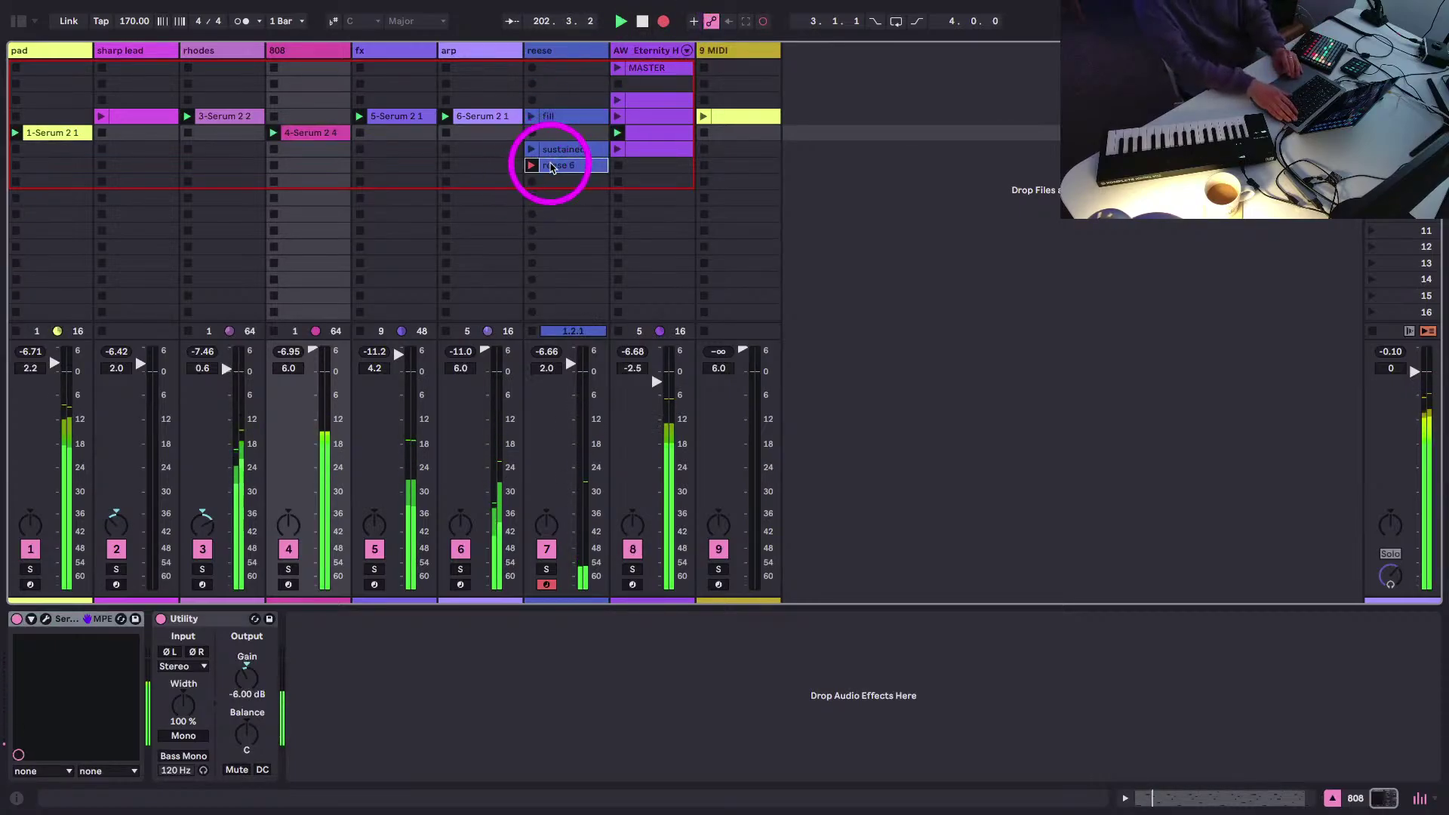
key("Delete")
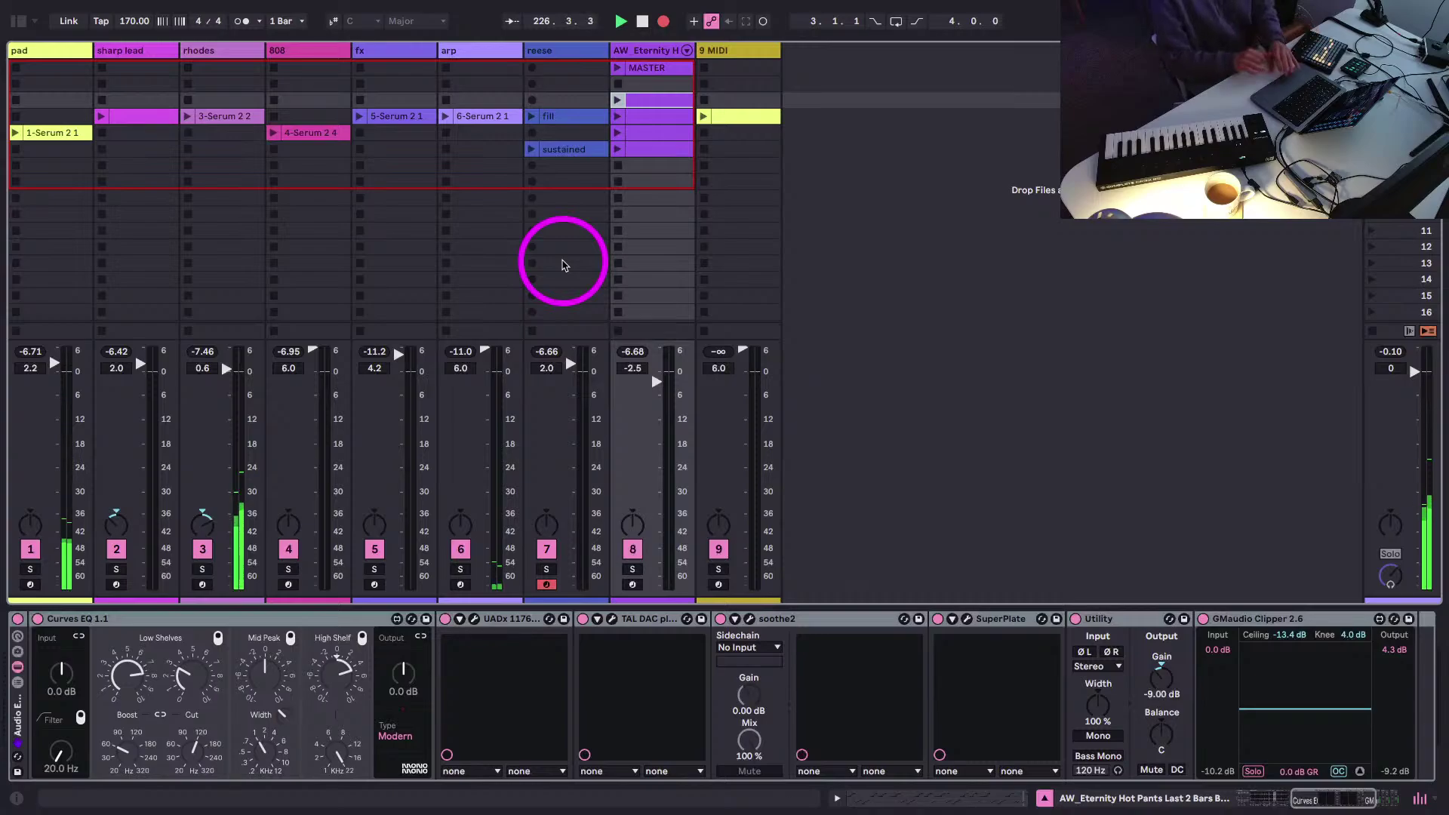
left_click(640, 21)
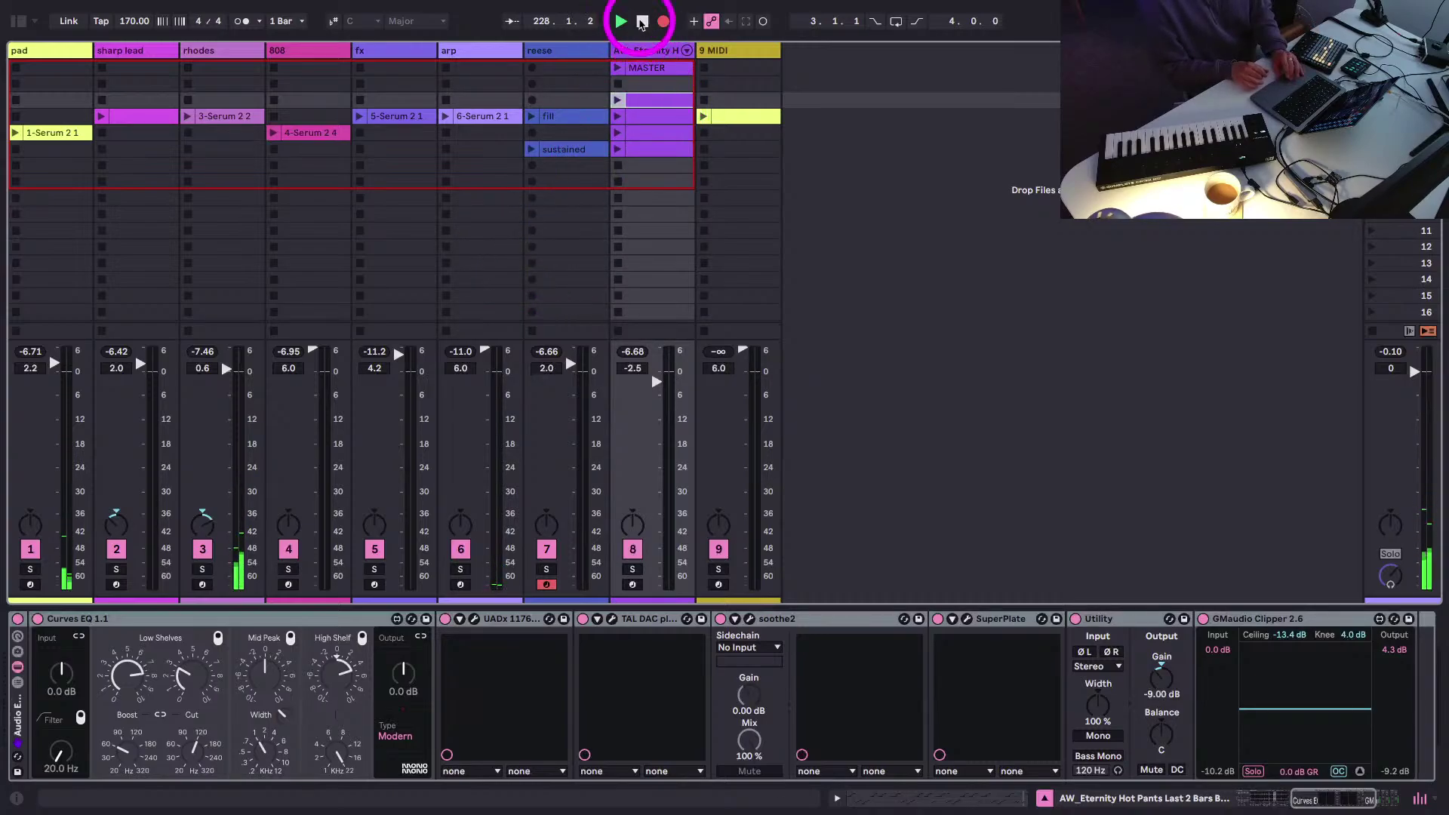
left_click(641, 21)
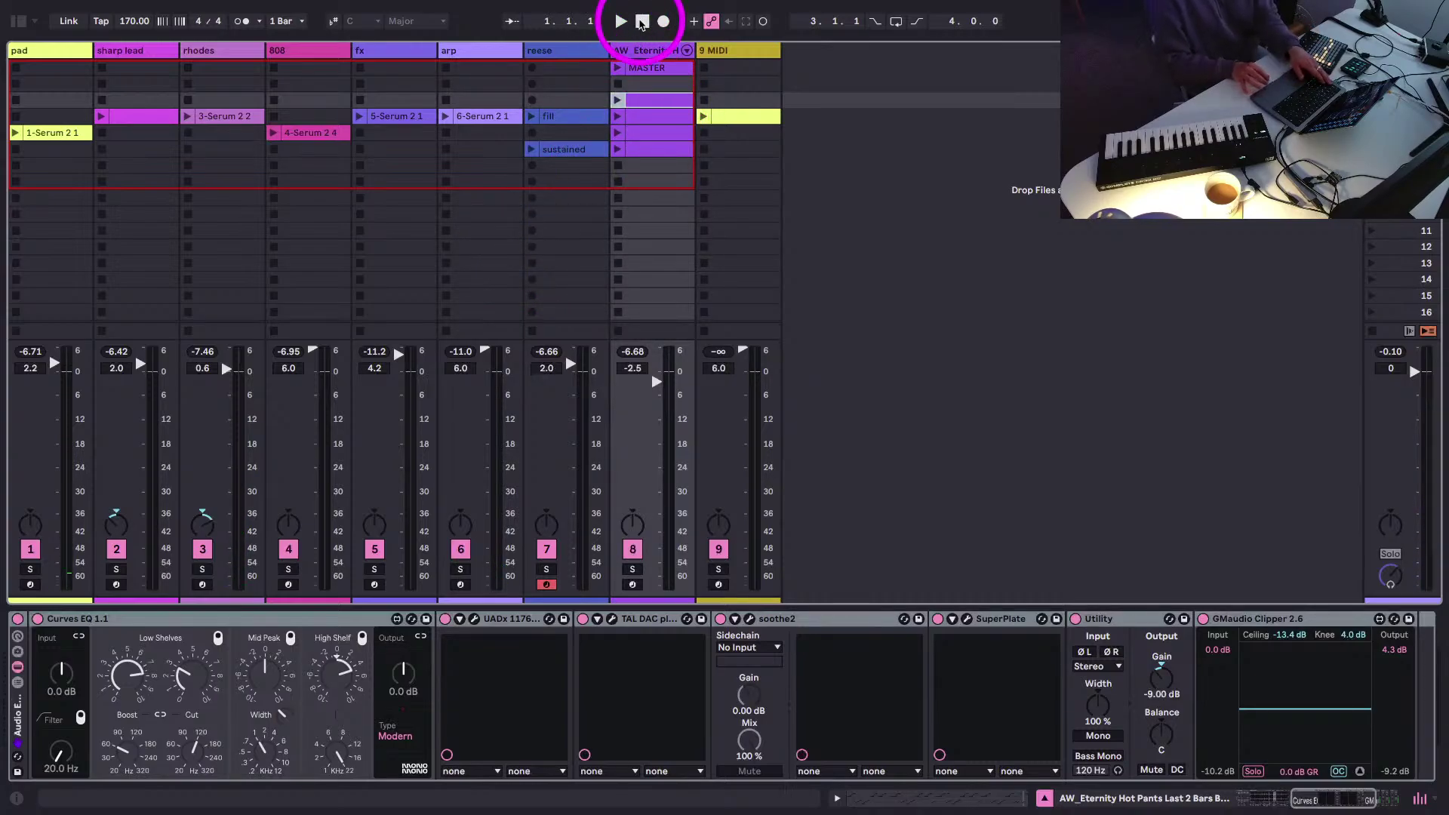
- Switch playback back to the recorded Arrangement and fold all of its tracks
key("Tab")
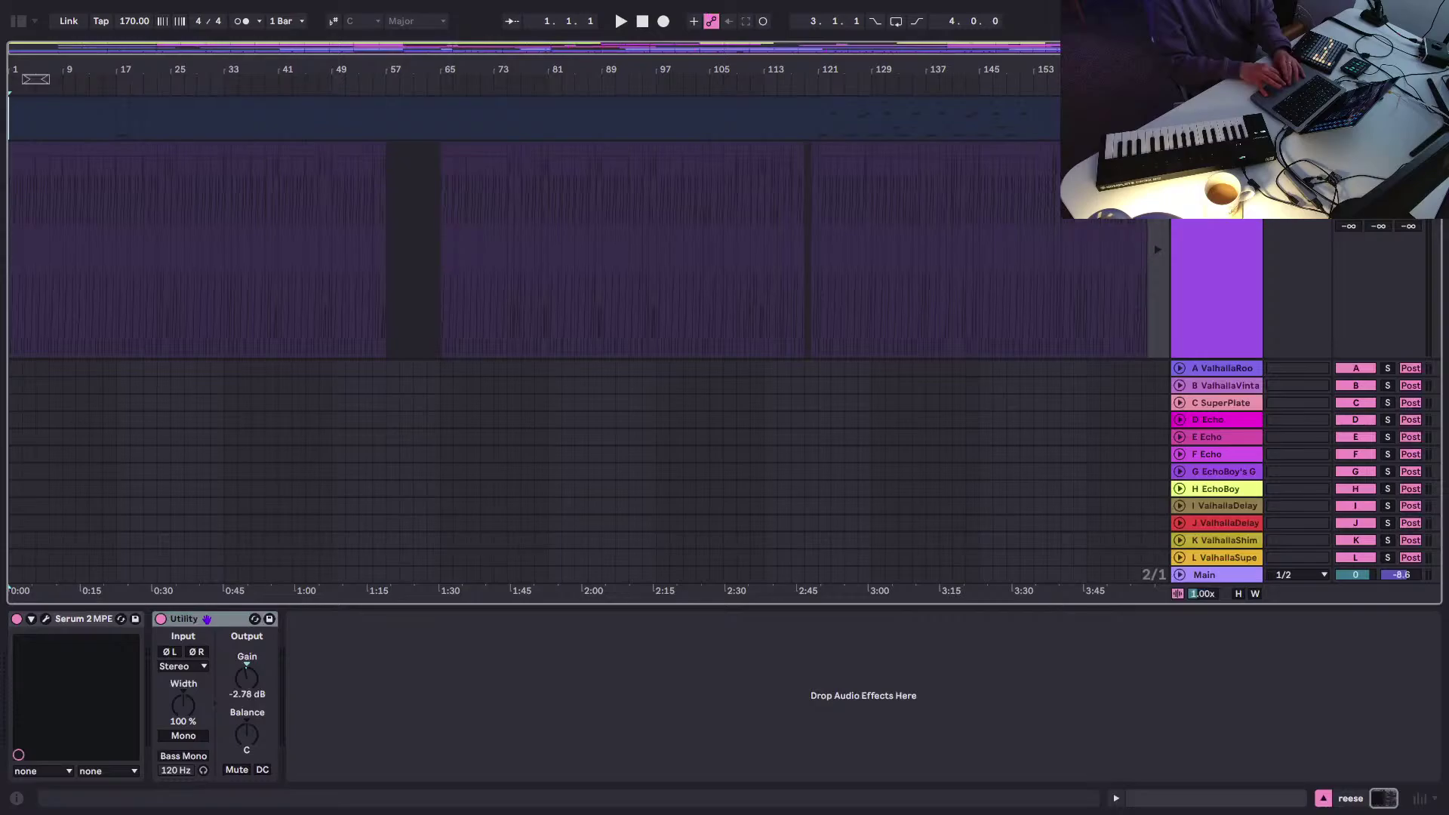
left_click(1158, 69)
key("w")
scroll(938, 328, "down", 5)
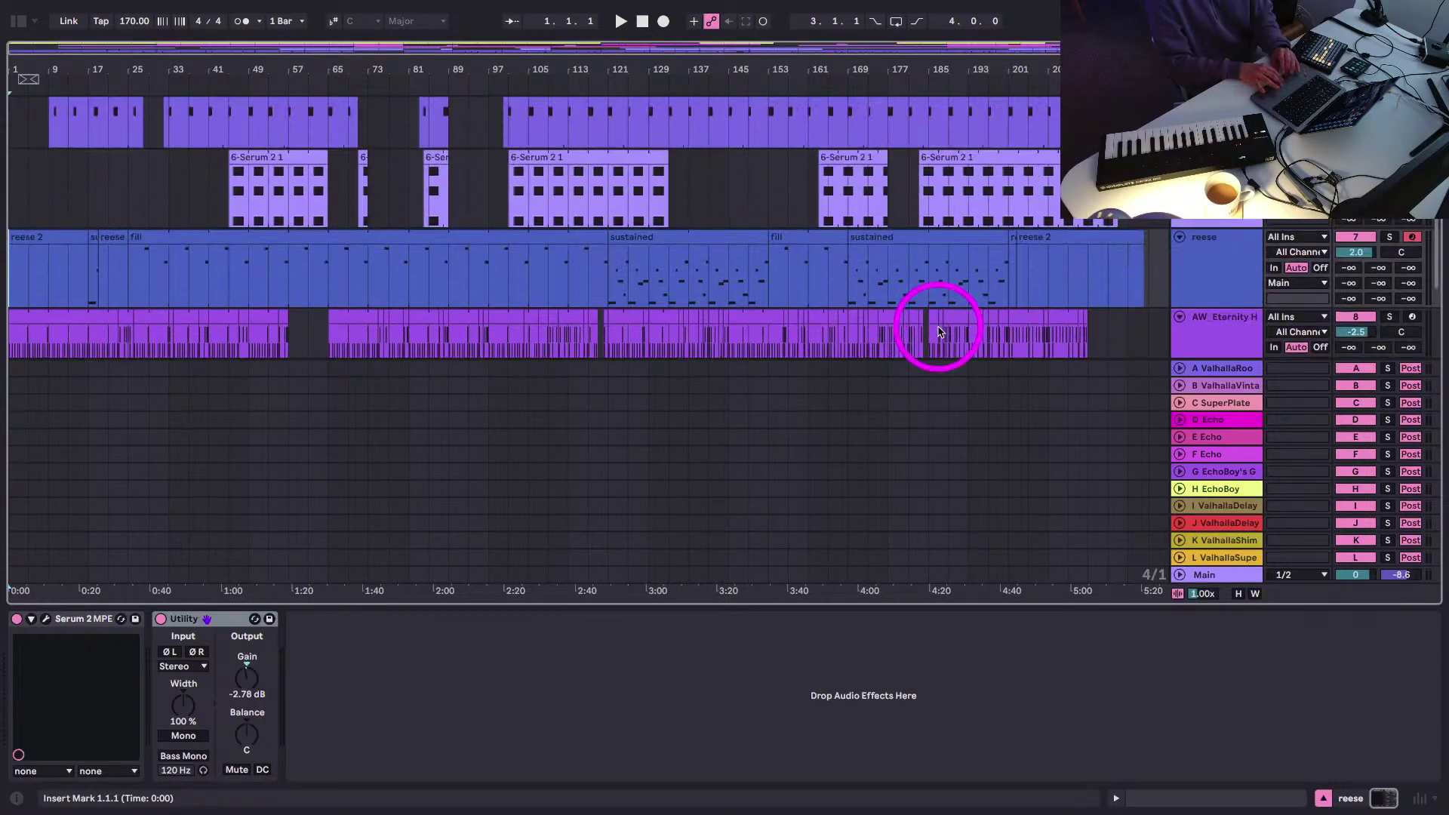
key("super+alt+r")
scroll(1071, 279, "up", 8)
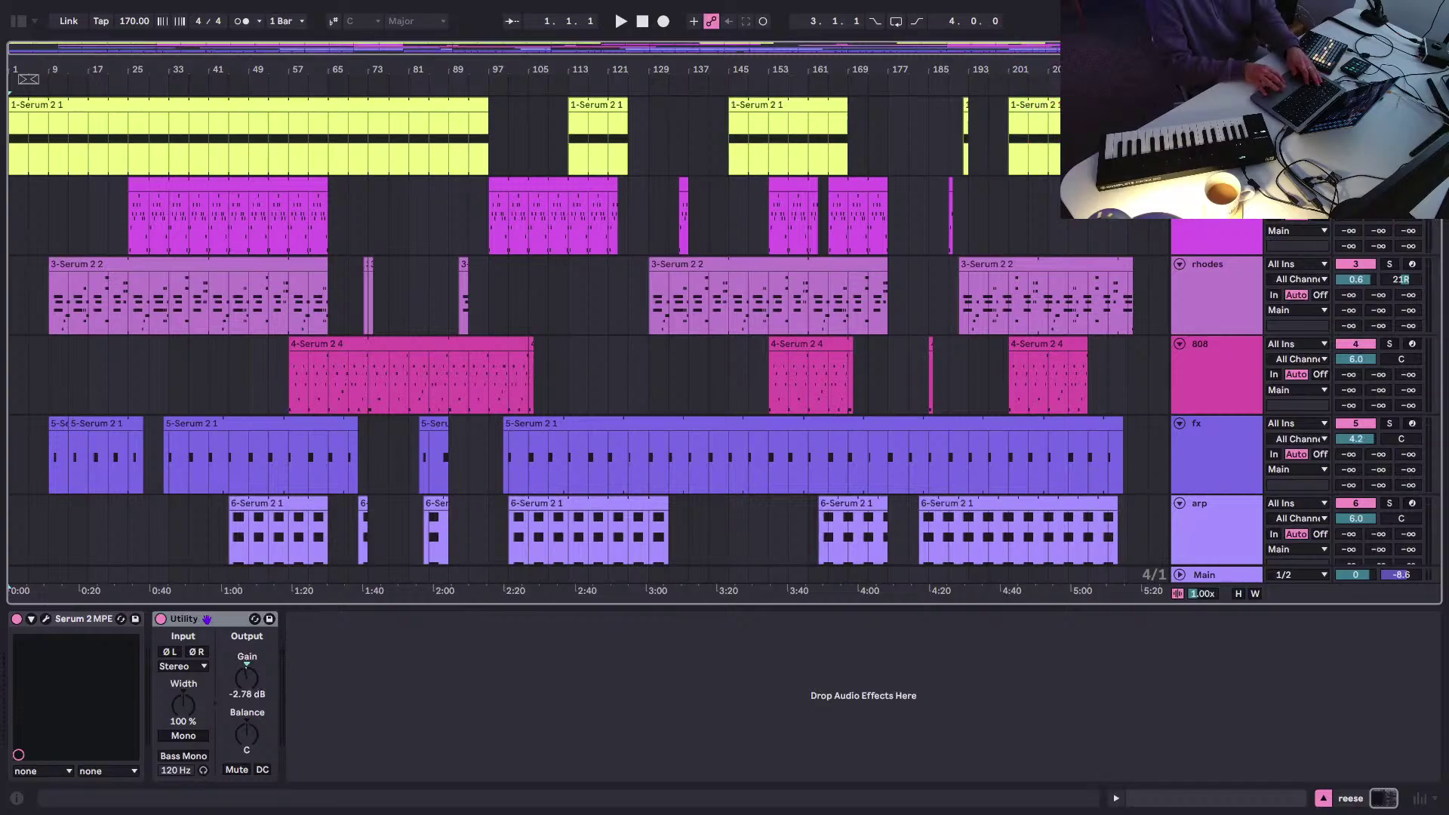
key("super+a")
key("u")
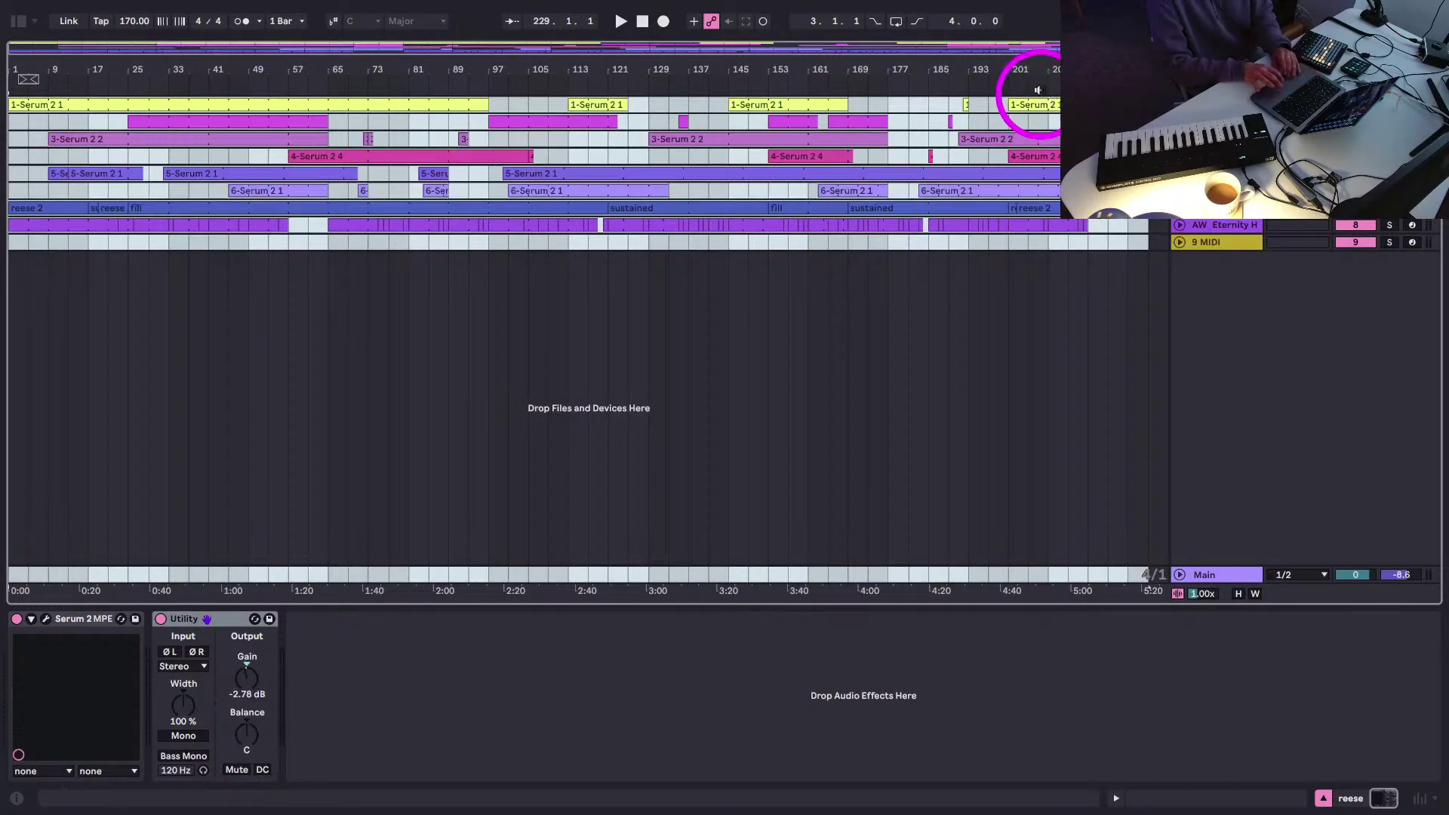
left_click_drag(1035, 68, 1035, 68)
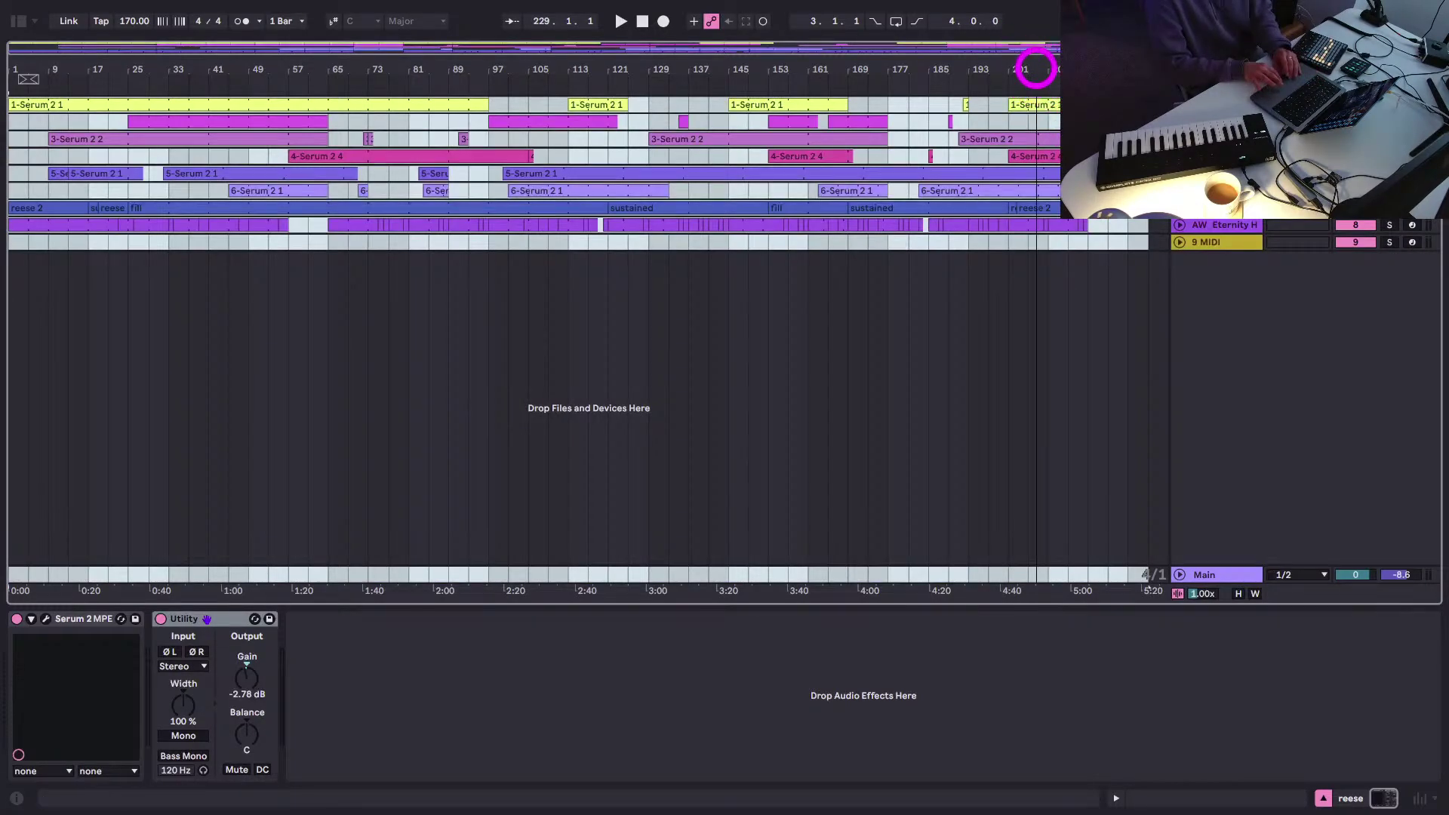
left_click(1034, 66)
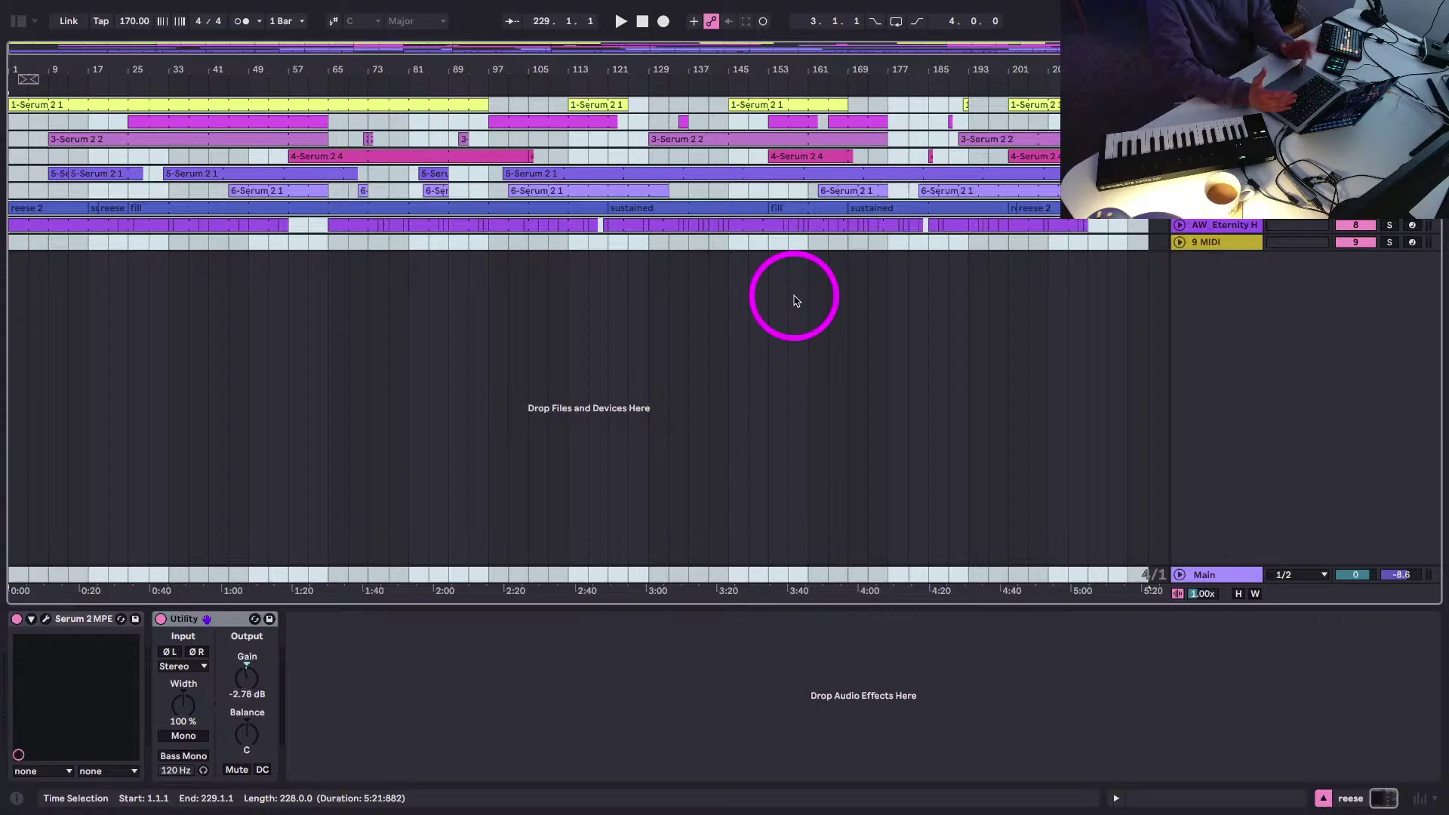
- Clear the time selection and audition the recorded Arrangement from shortly after bar 57
left_click(765, 66)
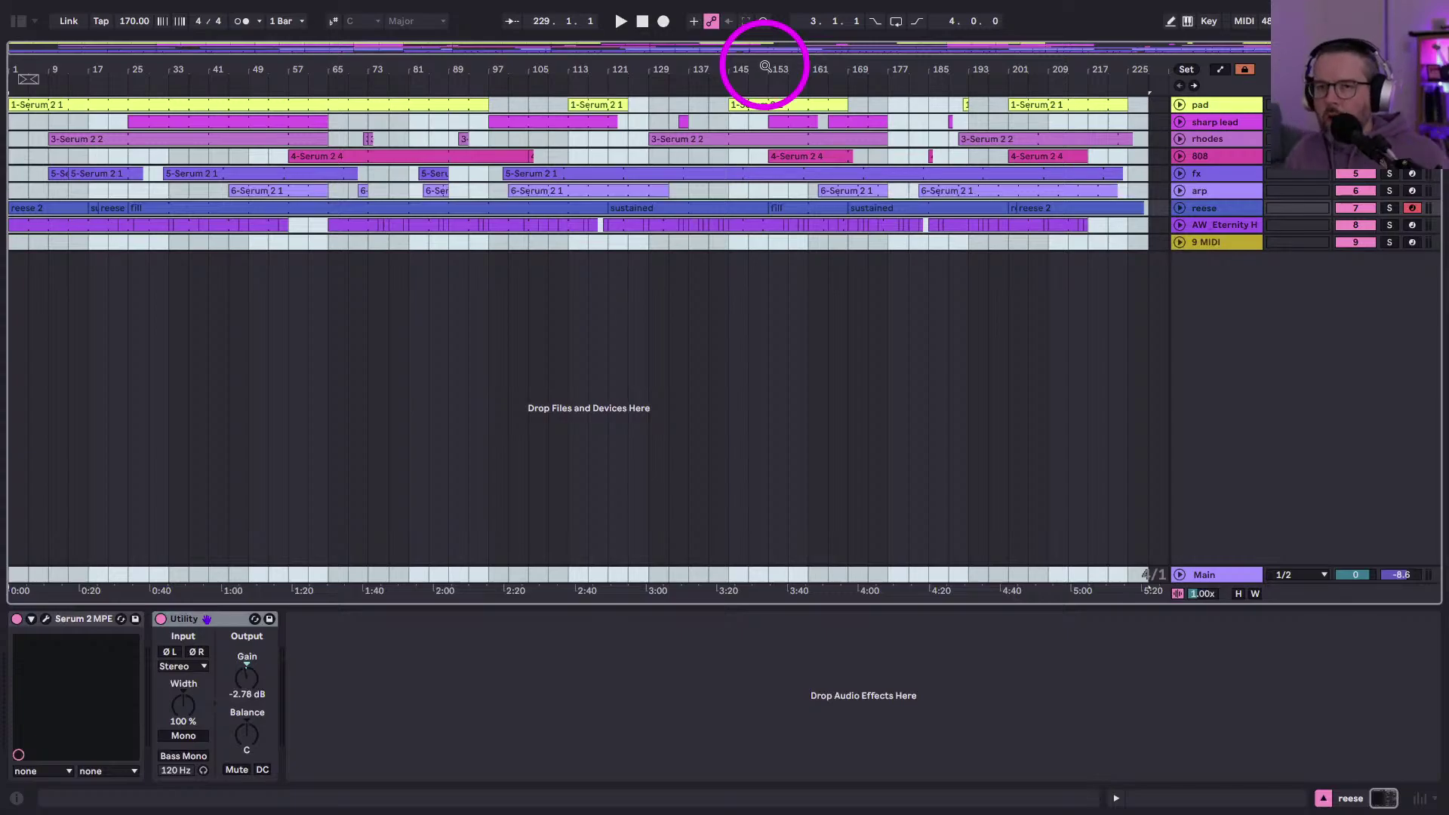
left_click(642, 21)
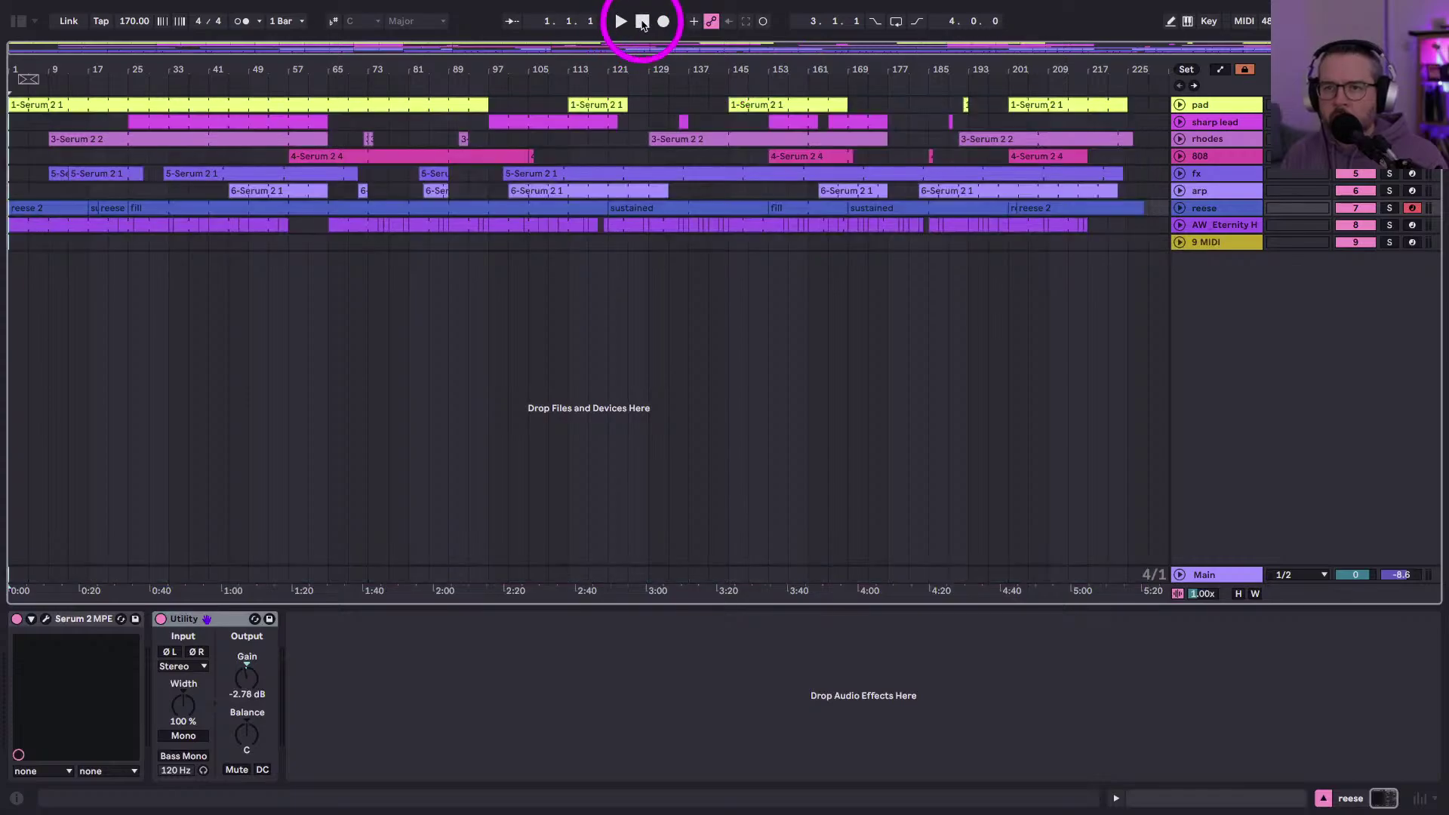
left_click_drag(571, 69, 573, 65)
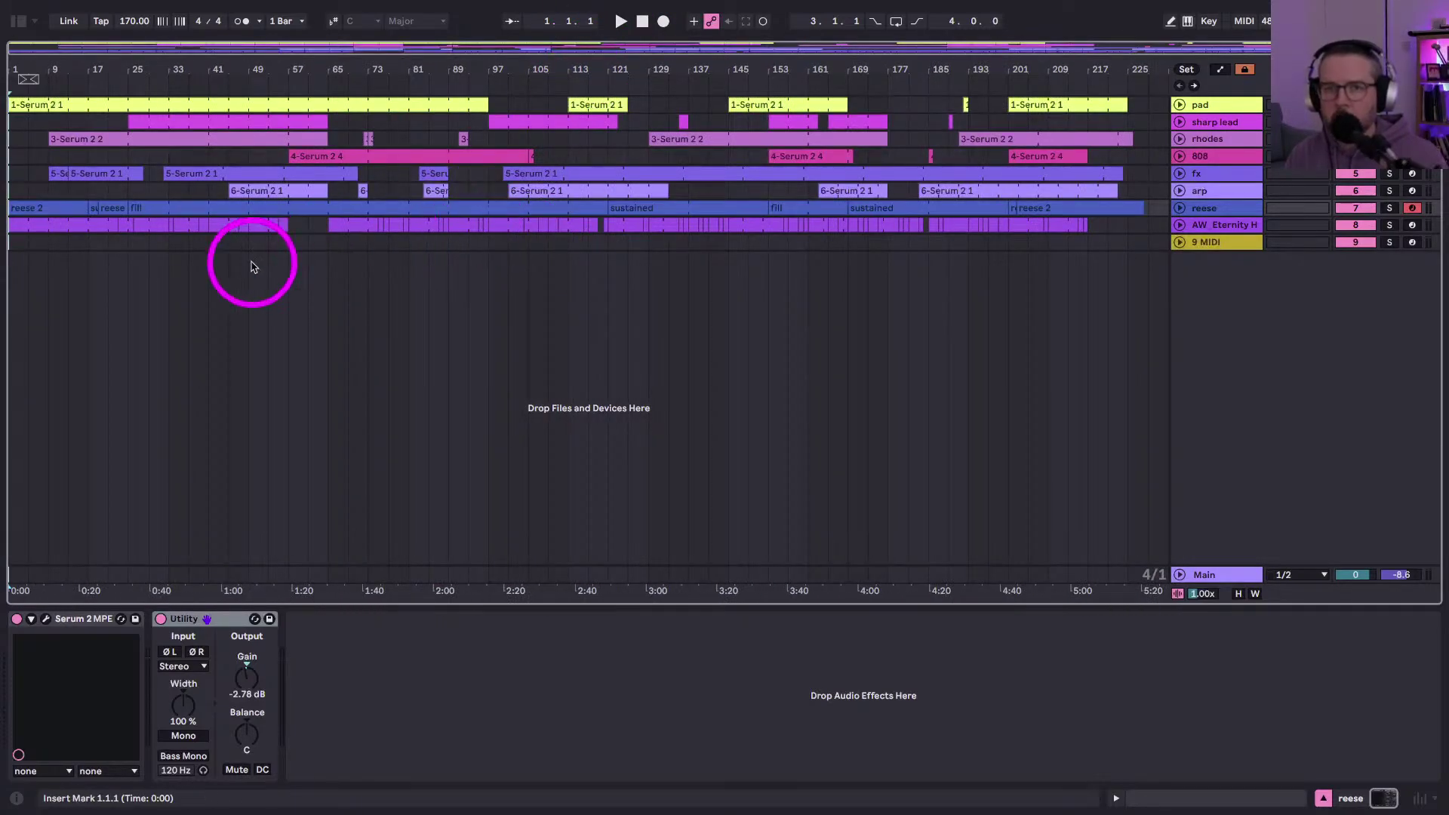
mouse_move(66, 29)
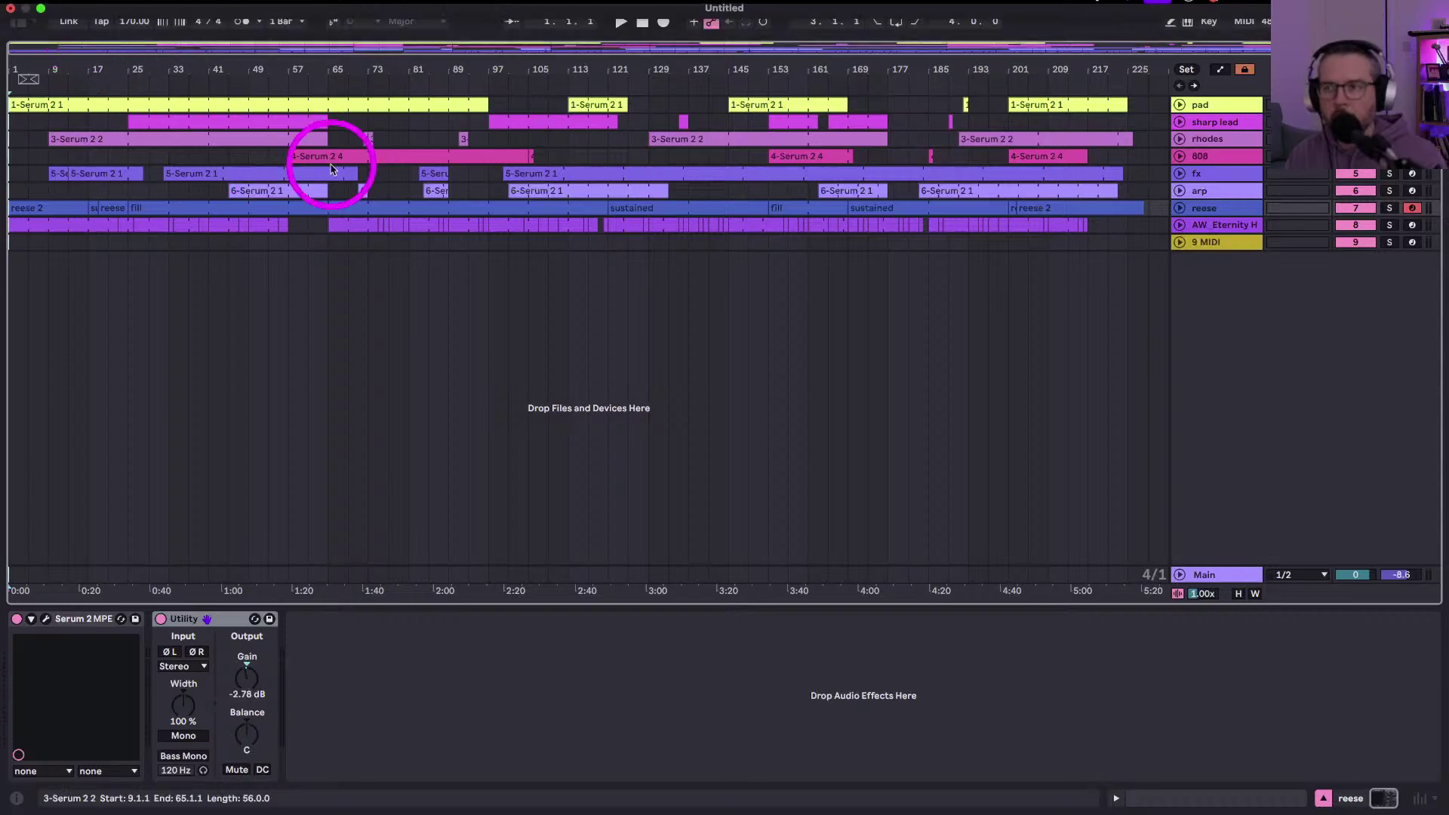
mouse_move(793, 65)
left_mouse_down()
mouse_move(784, 39)
mouse_move(795, 58)
left_mouse_up()
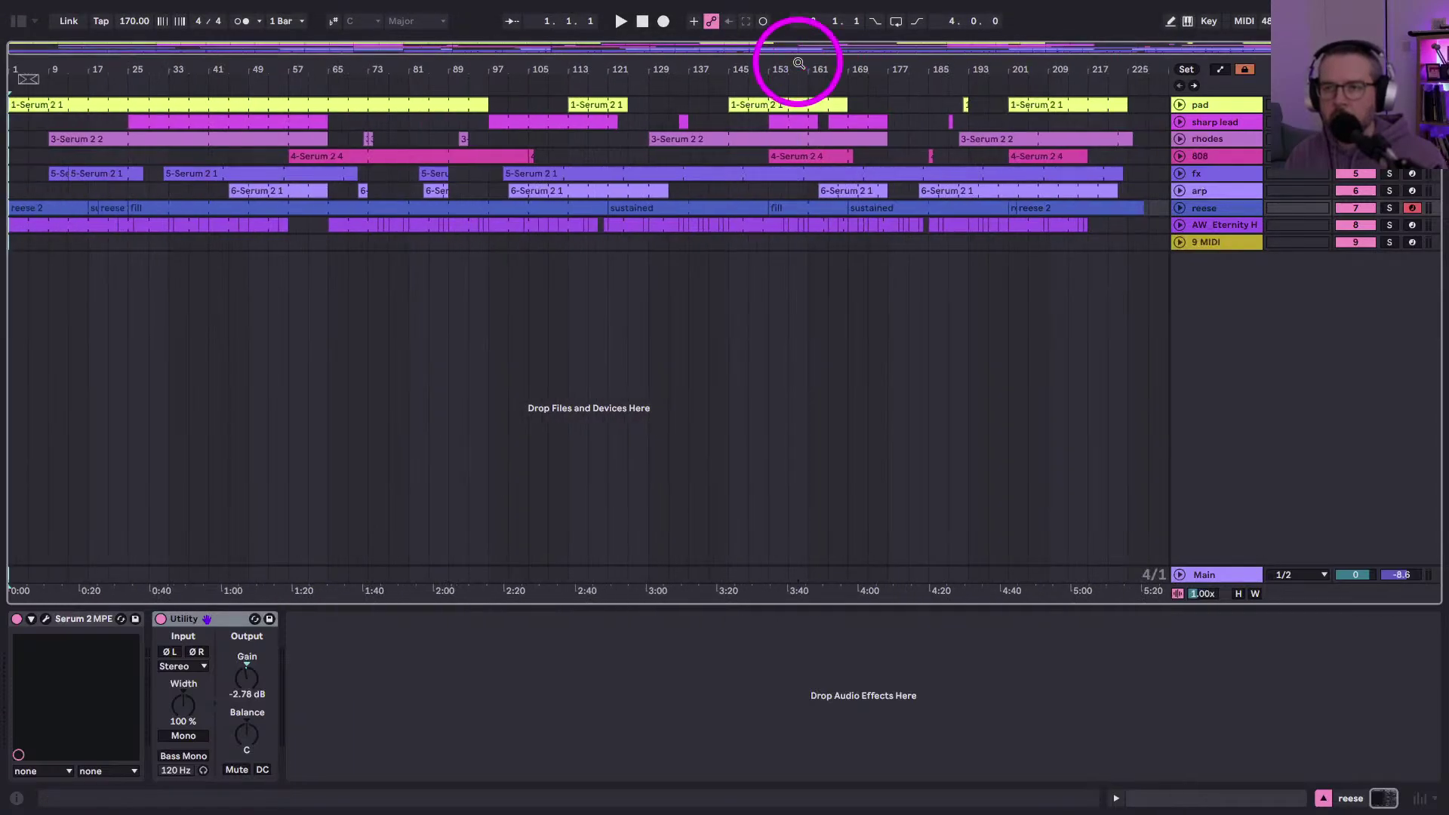
left_click(300, 78)
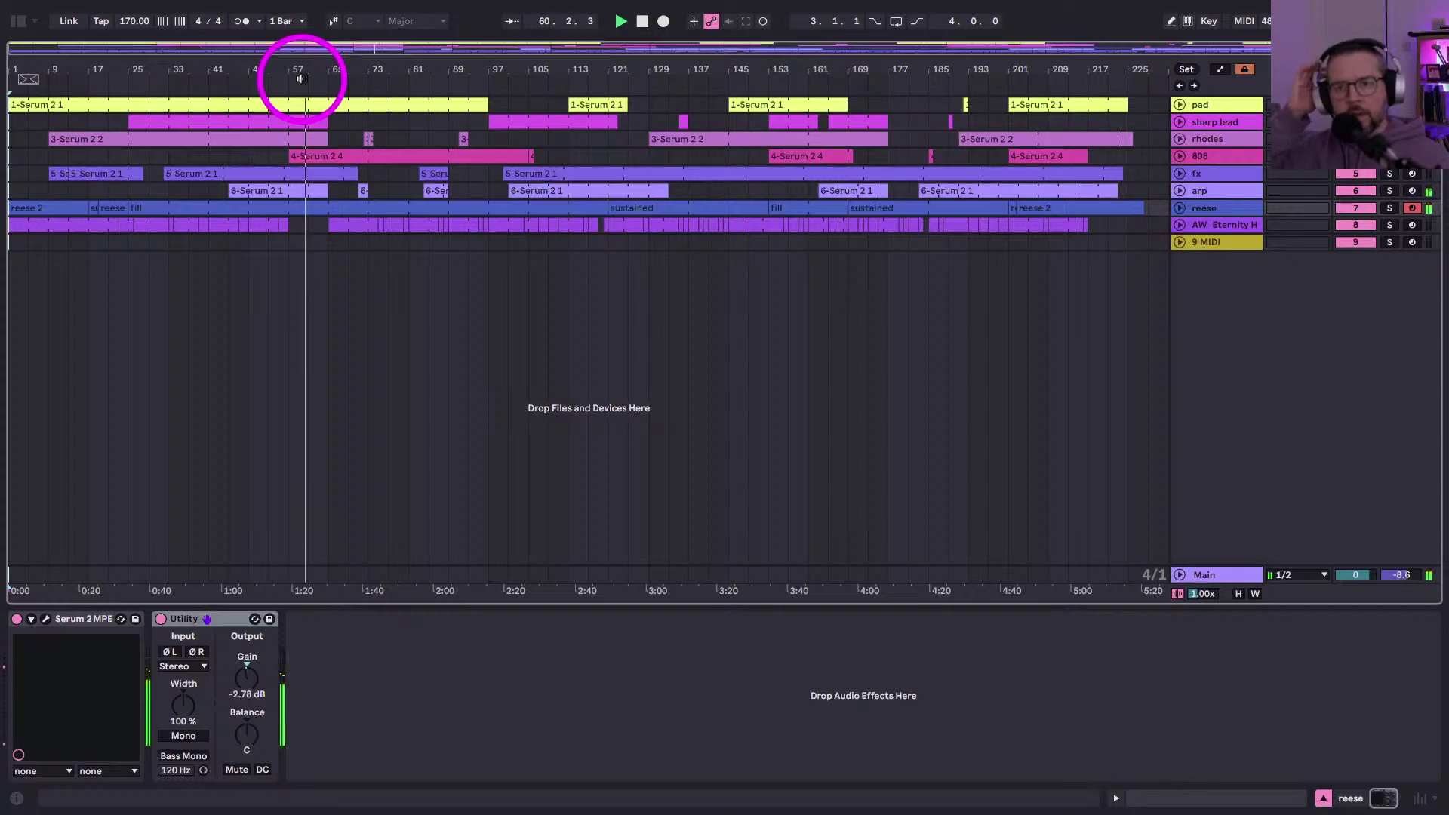
key("Tab")
key("Tab")
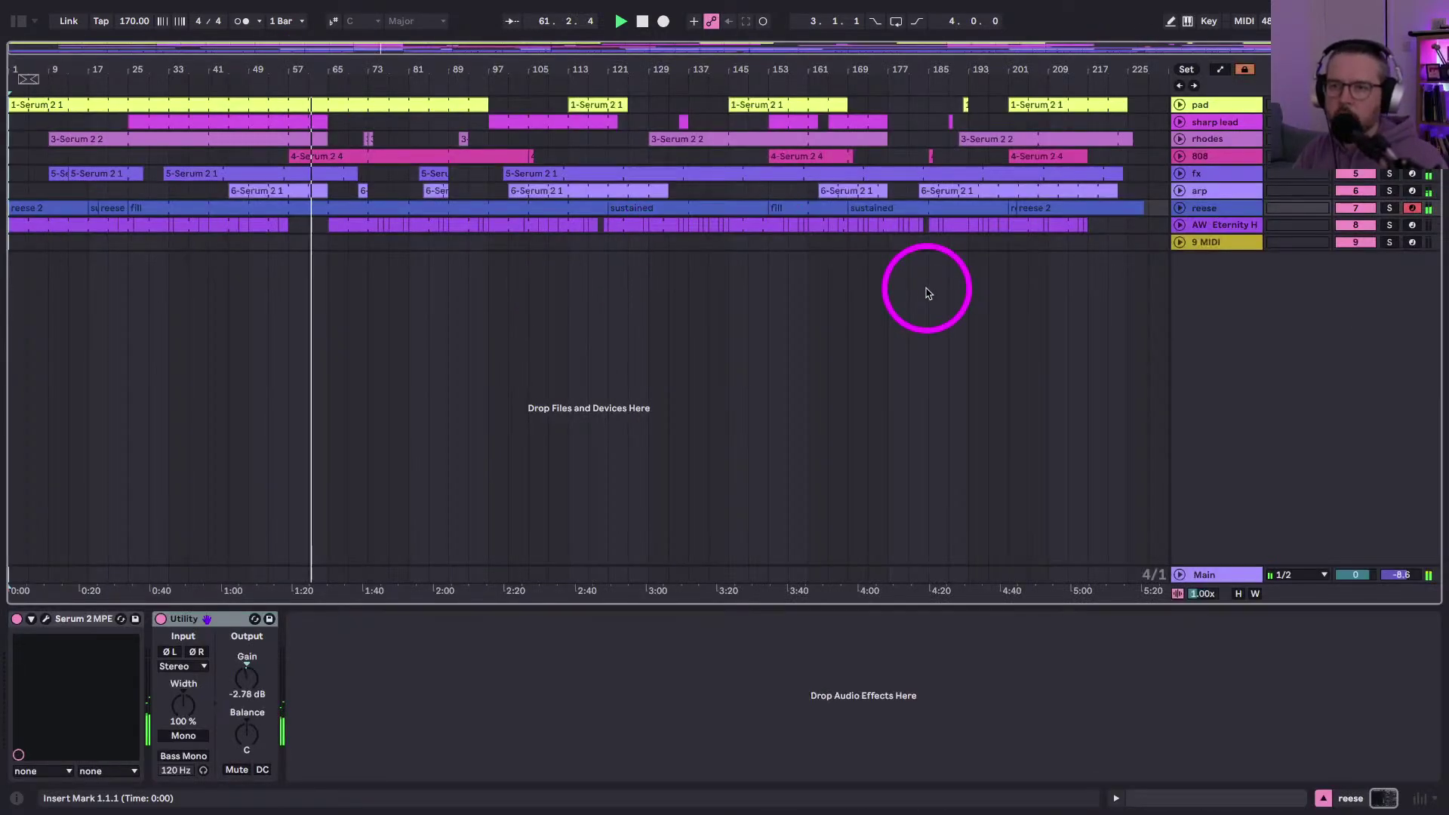
- Unfold the reese and break tracks in the Arrangement and select the reese track
left_click(1181, 210)
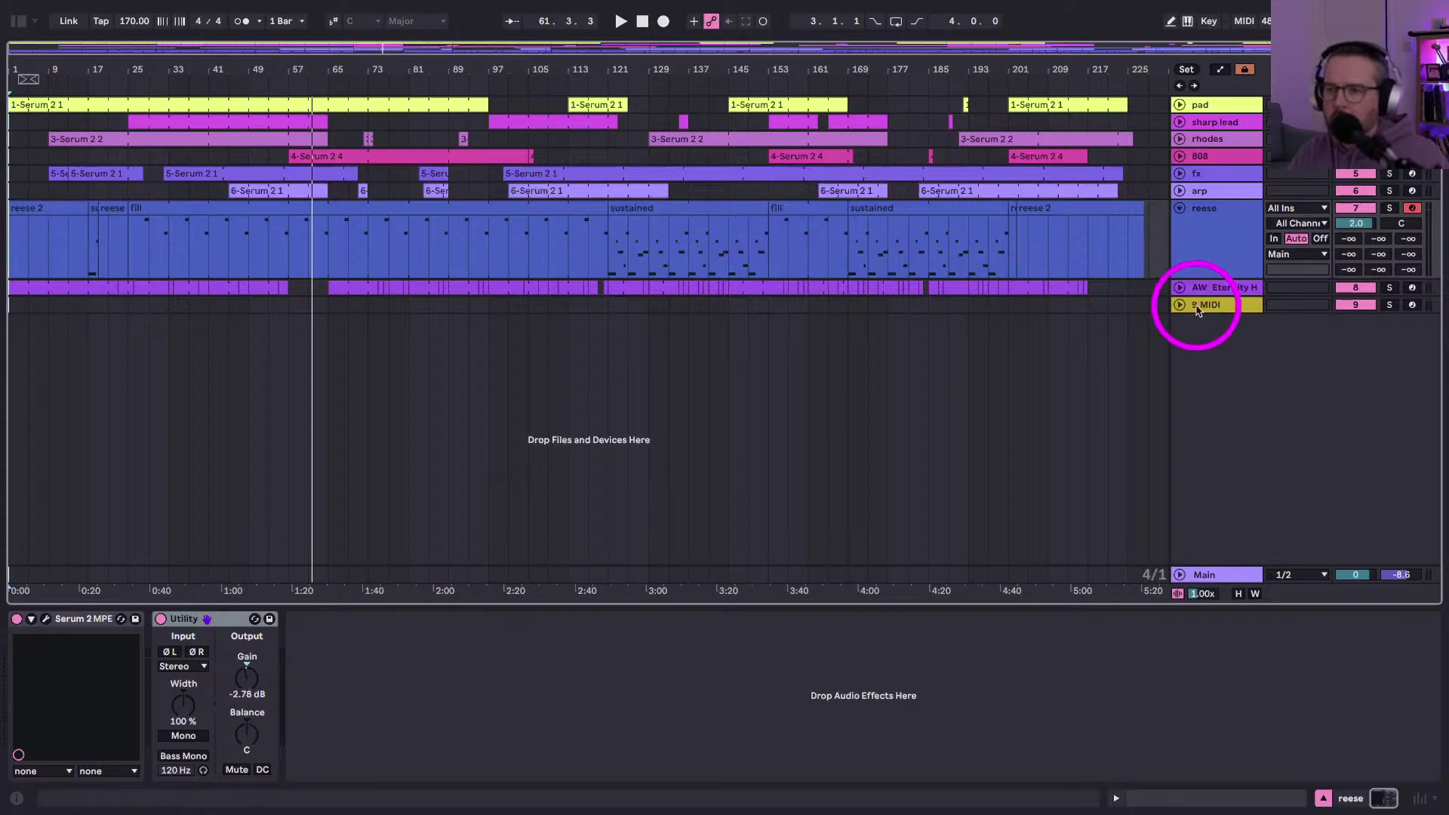
left_click(1181, 292)
left_click(1178, 289)
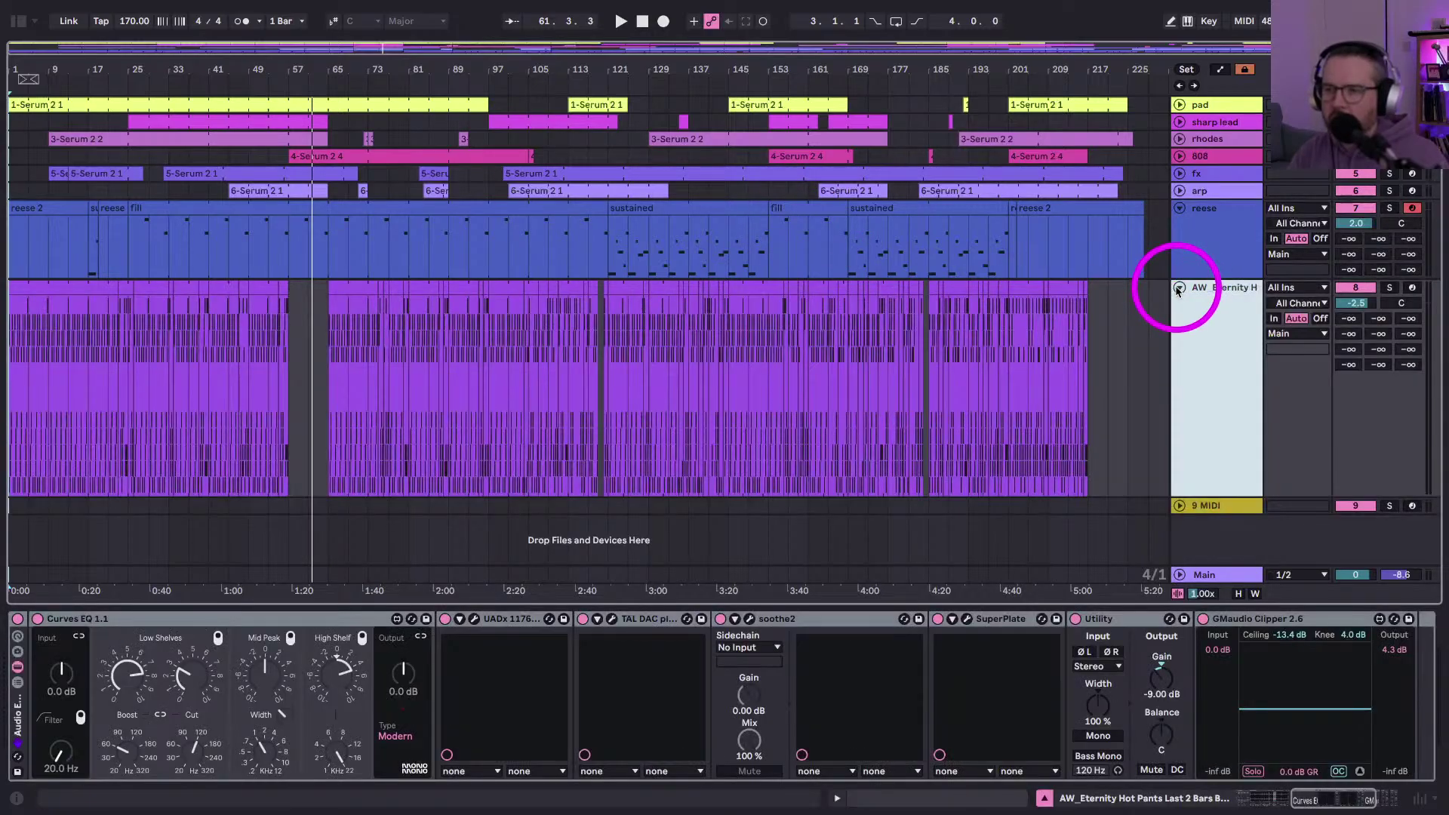
left_click(1205, 223)
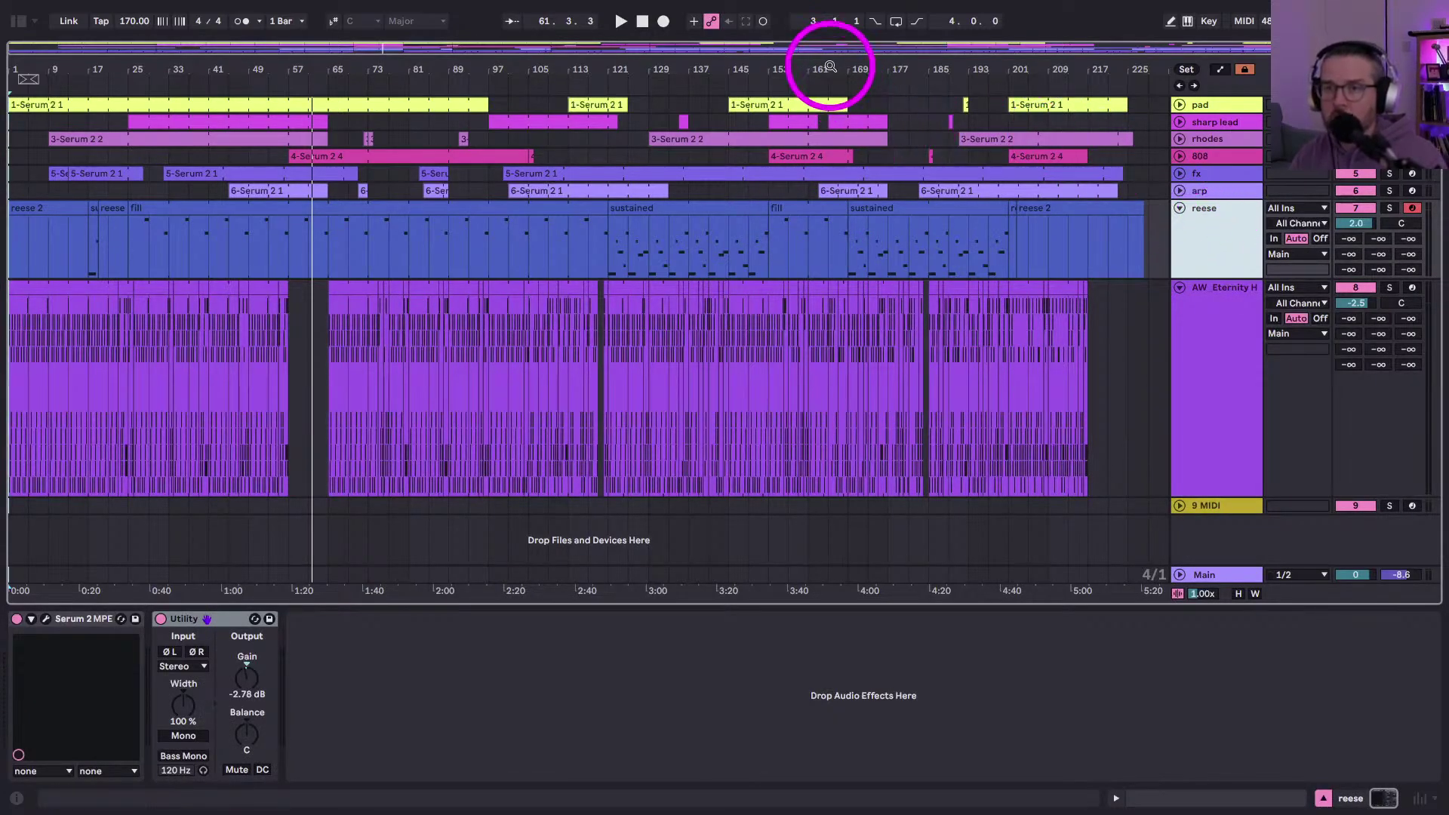
- Play the Arrangement from bar 65 and set the input gain of the Main track's Limiter to 5.3 dB
left_click(642, 21)
key("Tab")
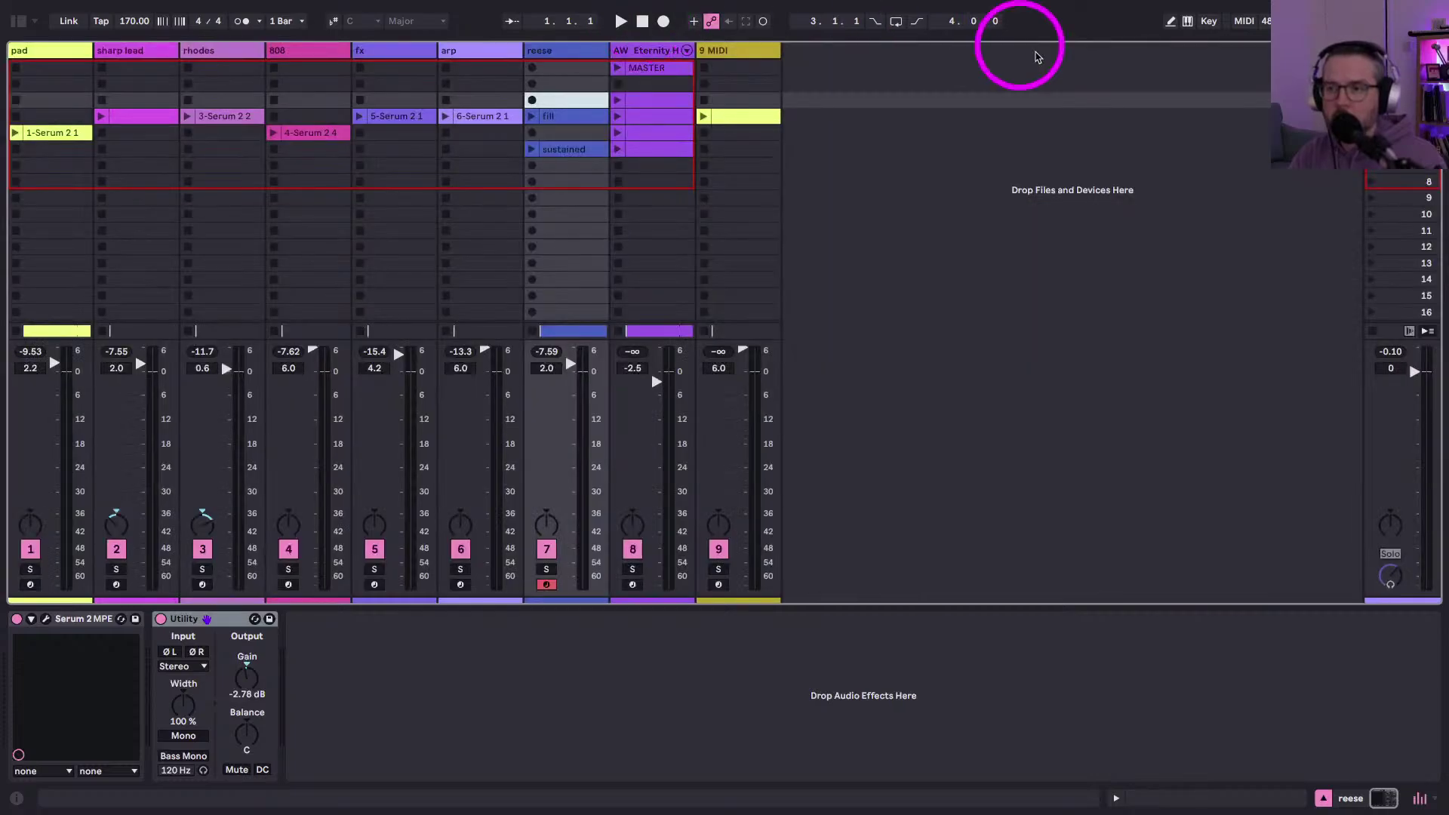
key("Tab")
left_click(326, 81)
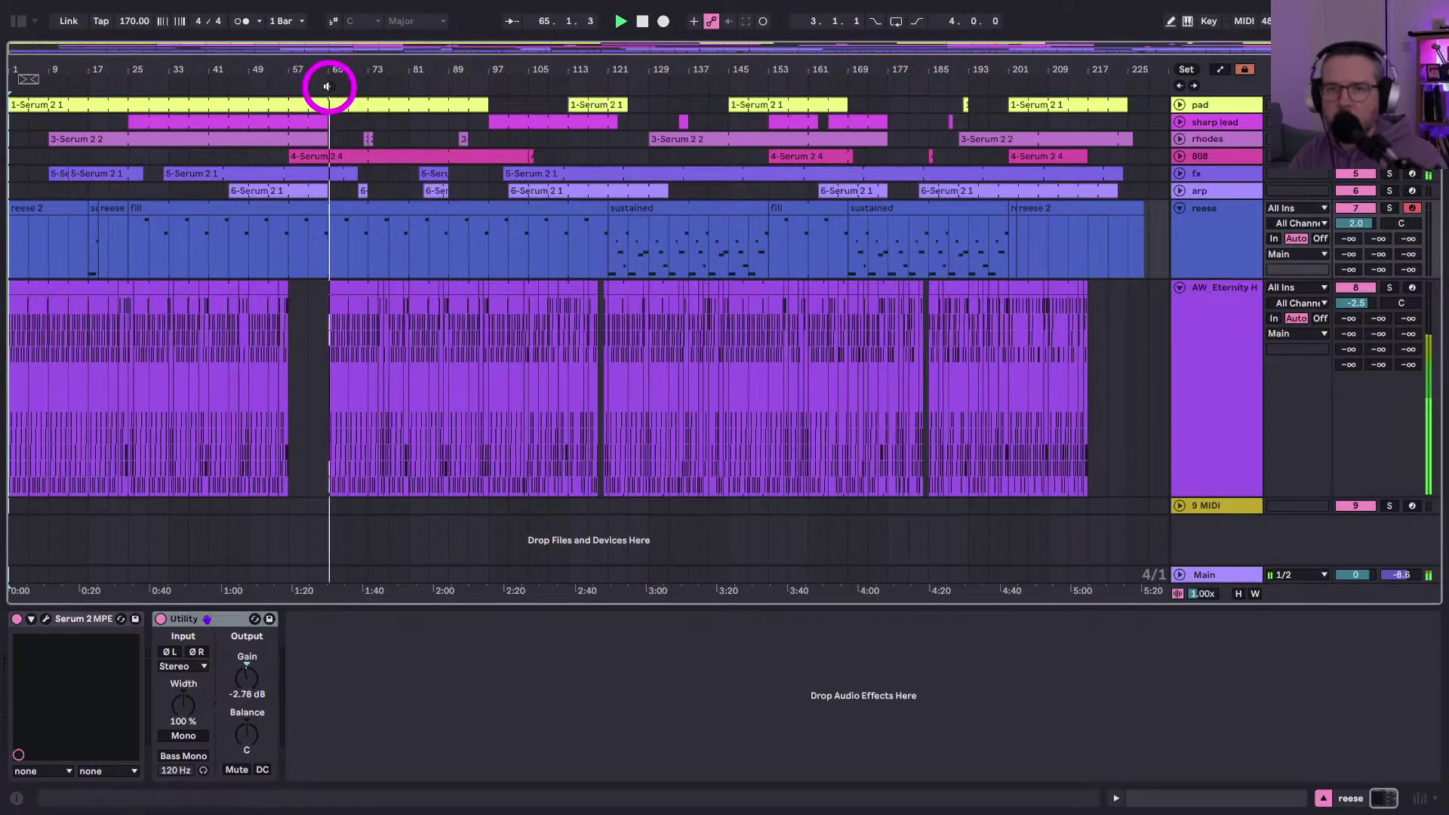
key("Tab")
left_click(1401, 51)
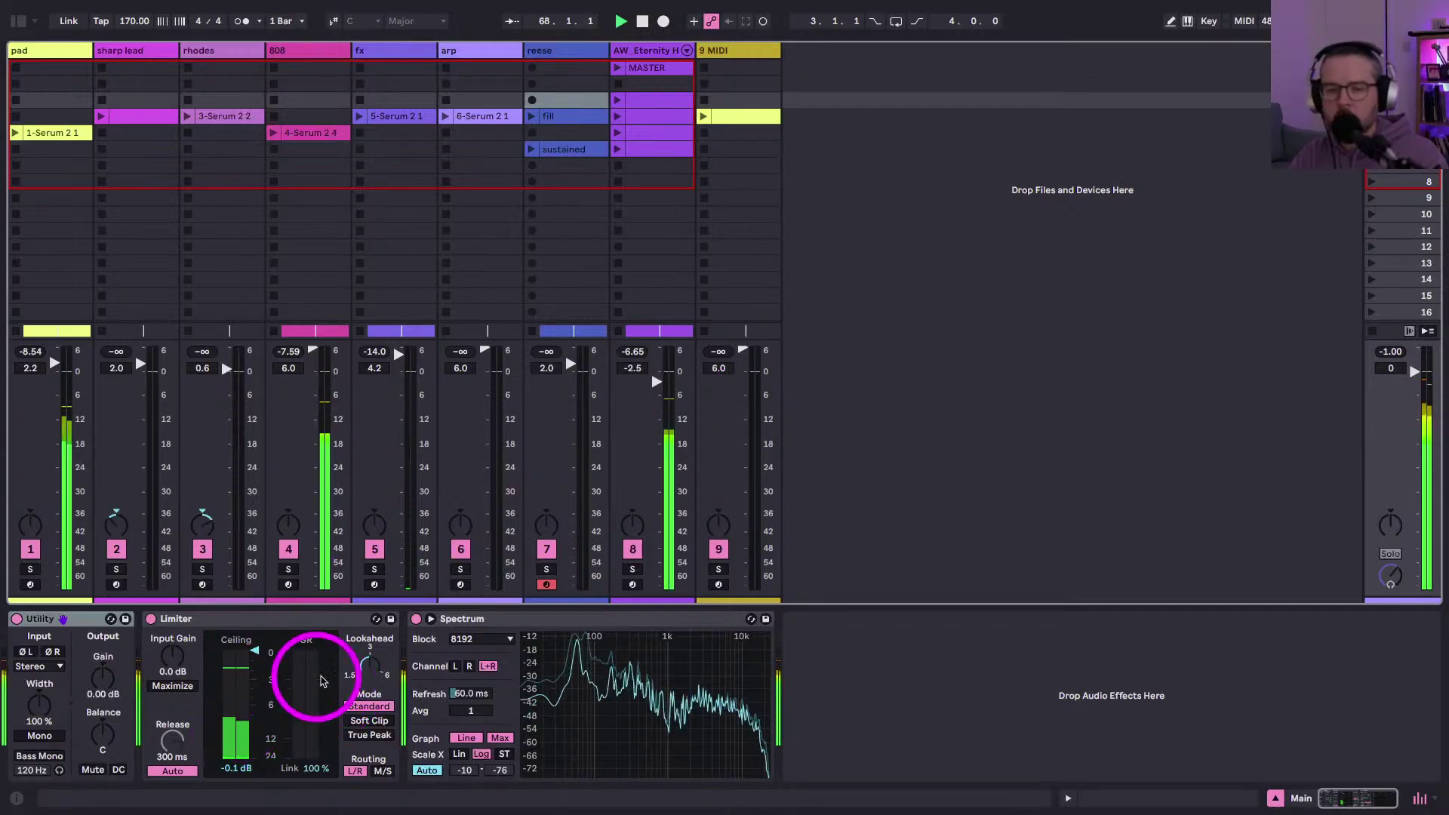
left_click_drag(161, 662, 156, 558)
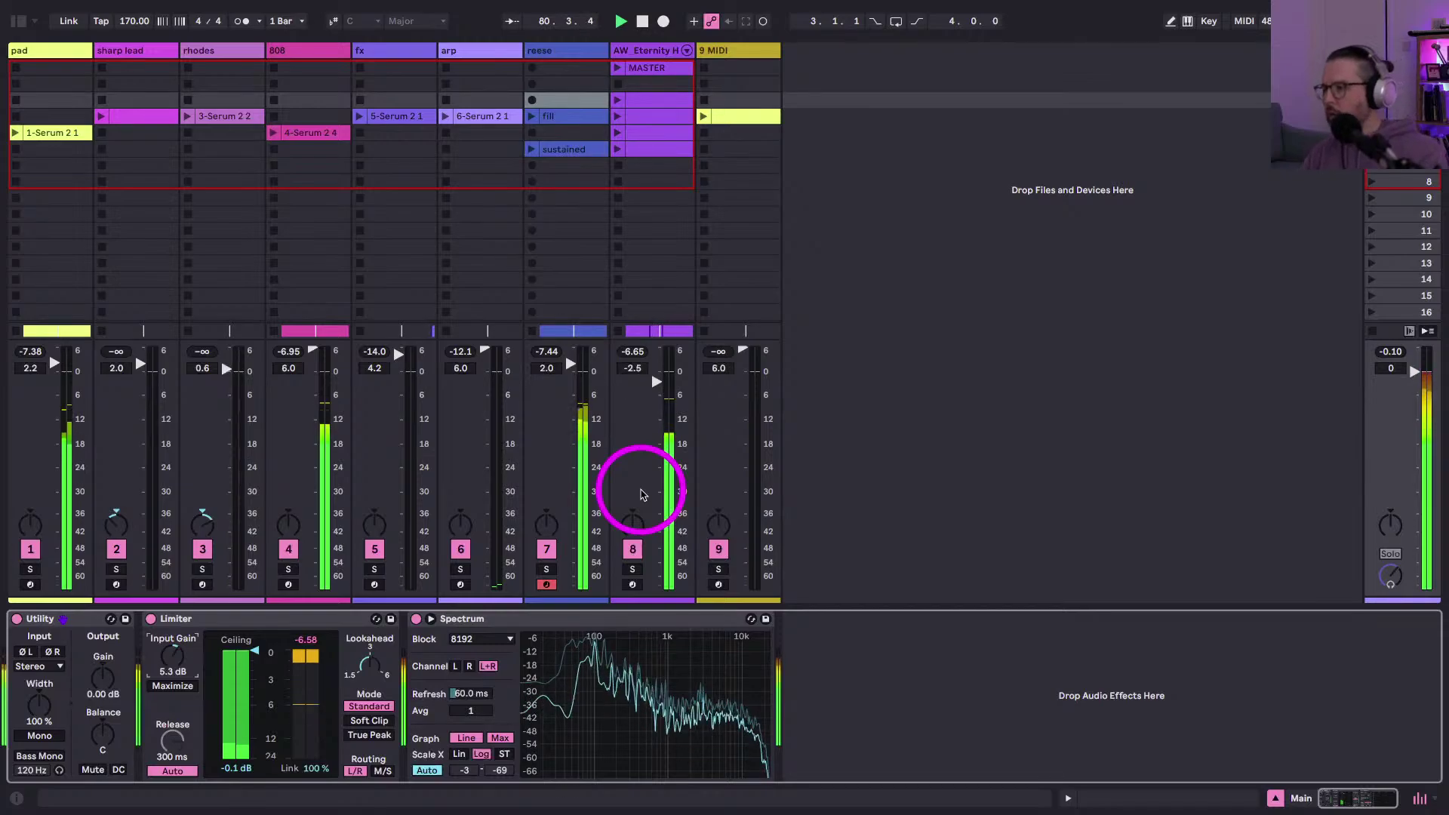
- Start saving the Live Set under a new name in the 1. Splurge folder, beginning the file name with 250319_
key("Tab")
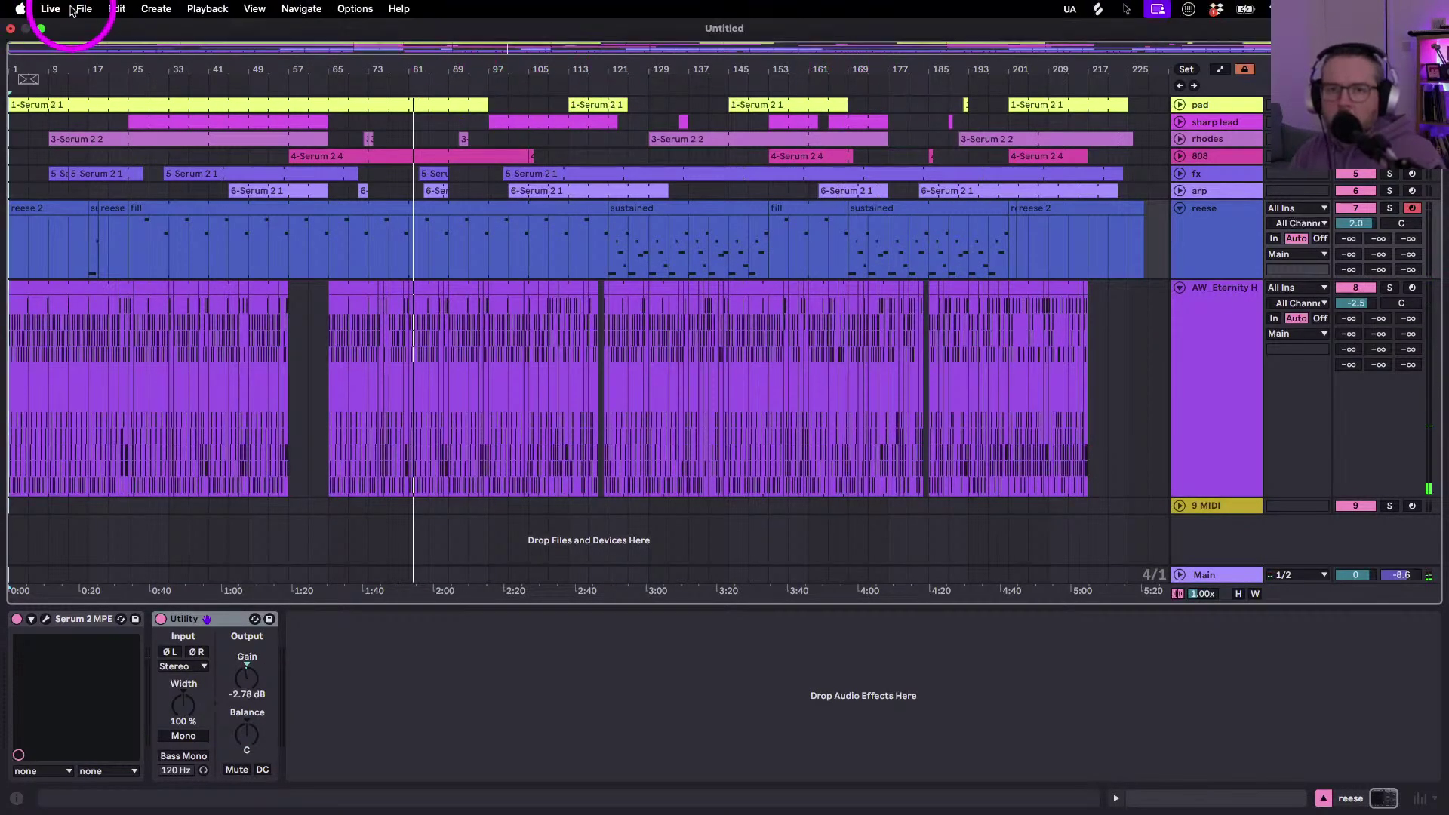
left_click(73, 9)
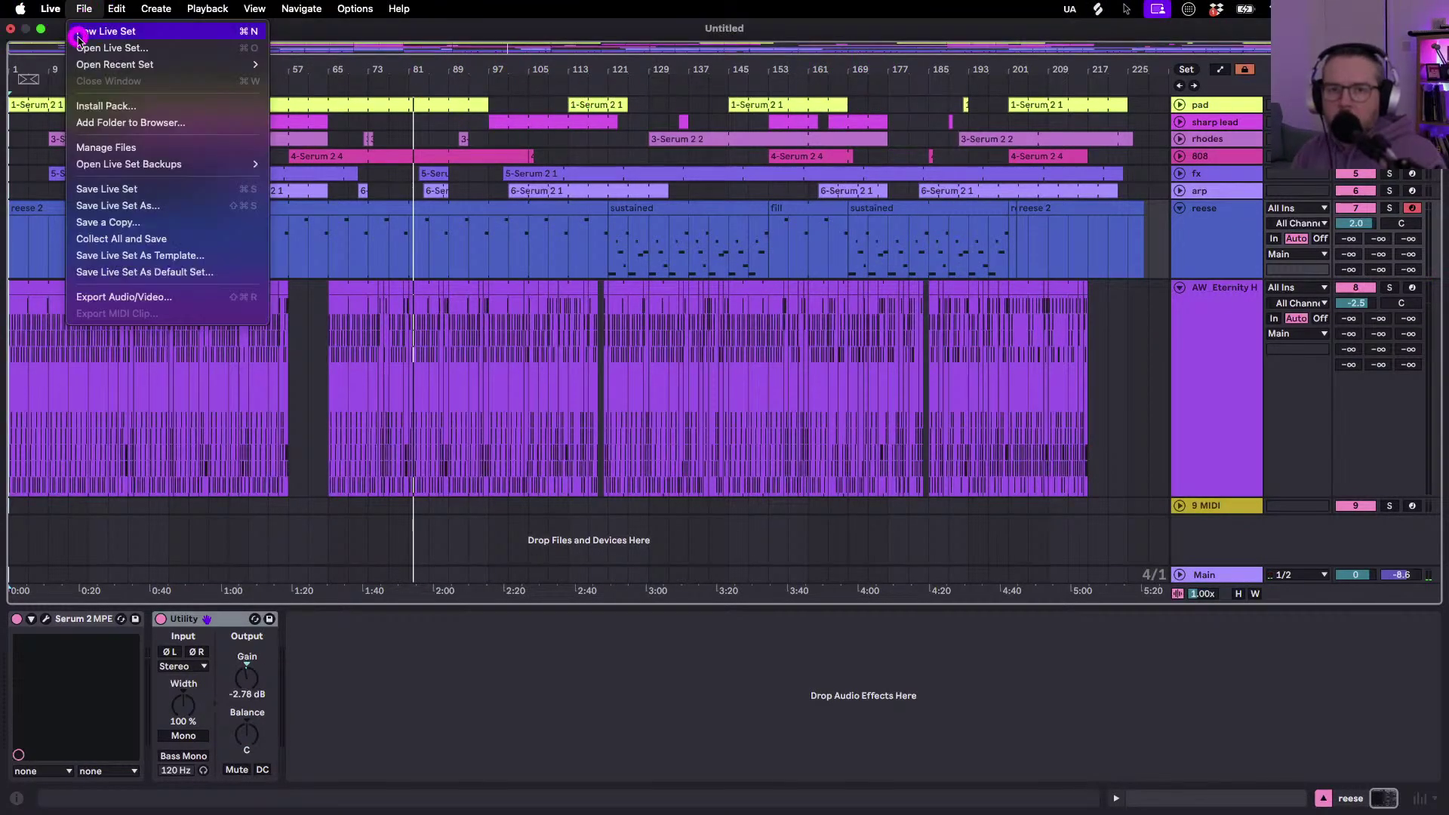
left_click(87, 208)
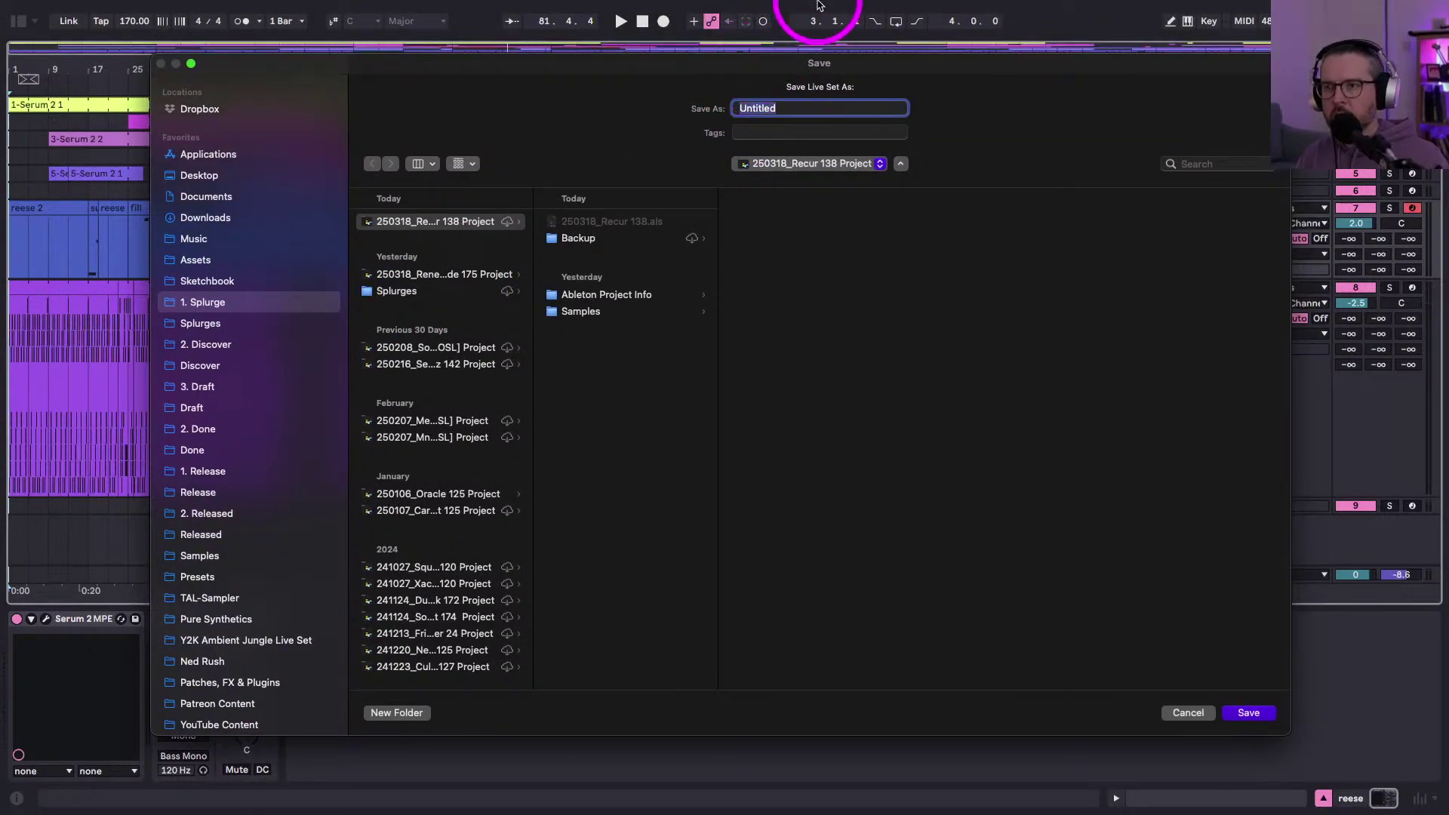
type("2")
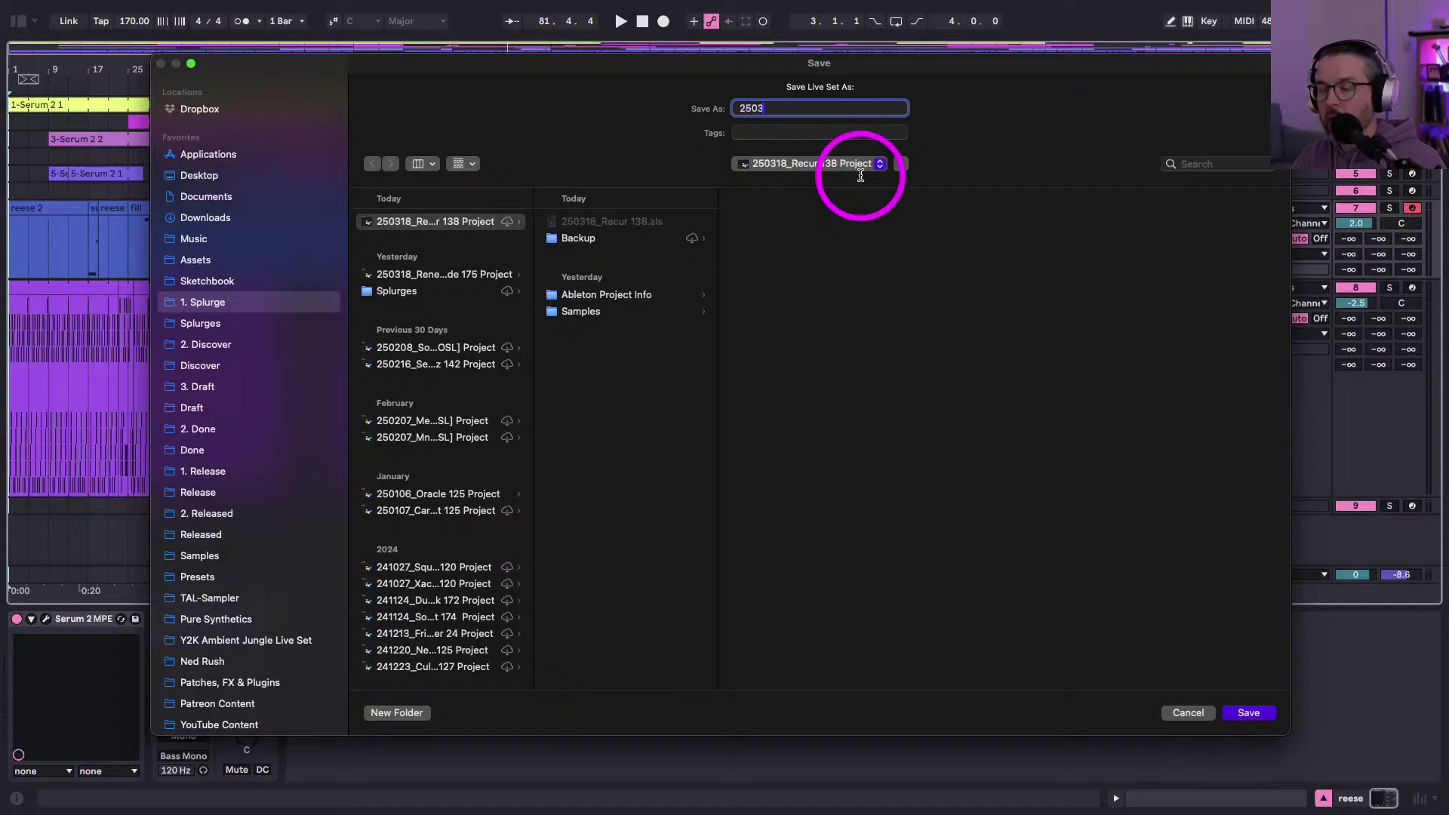
type("503")
key("BackSpace")
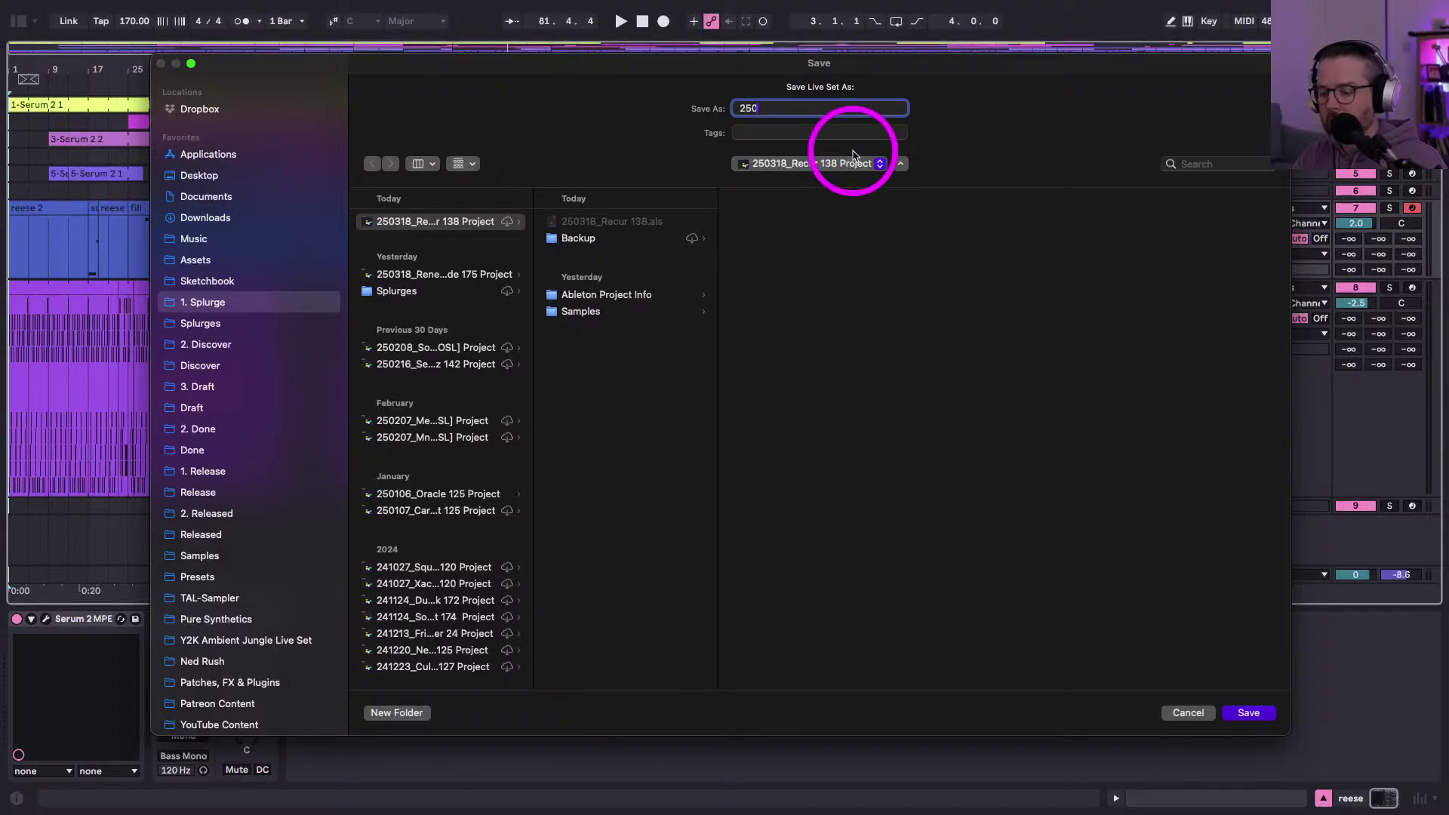
type("319_")
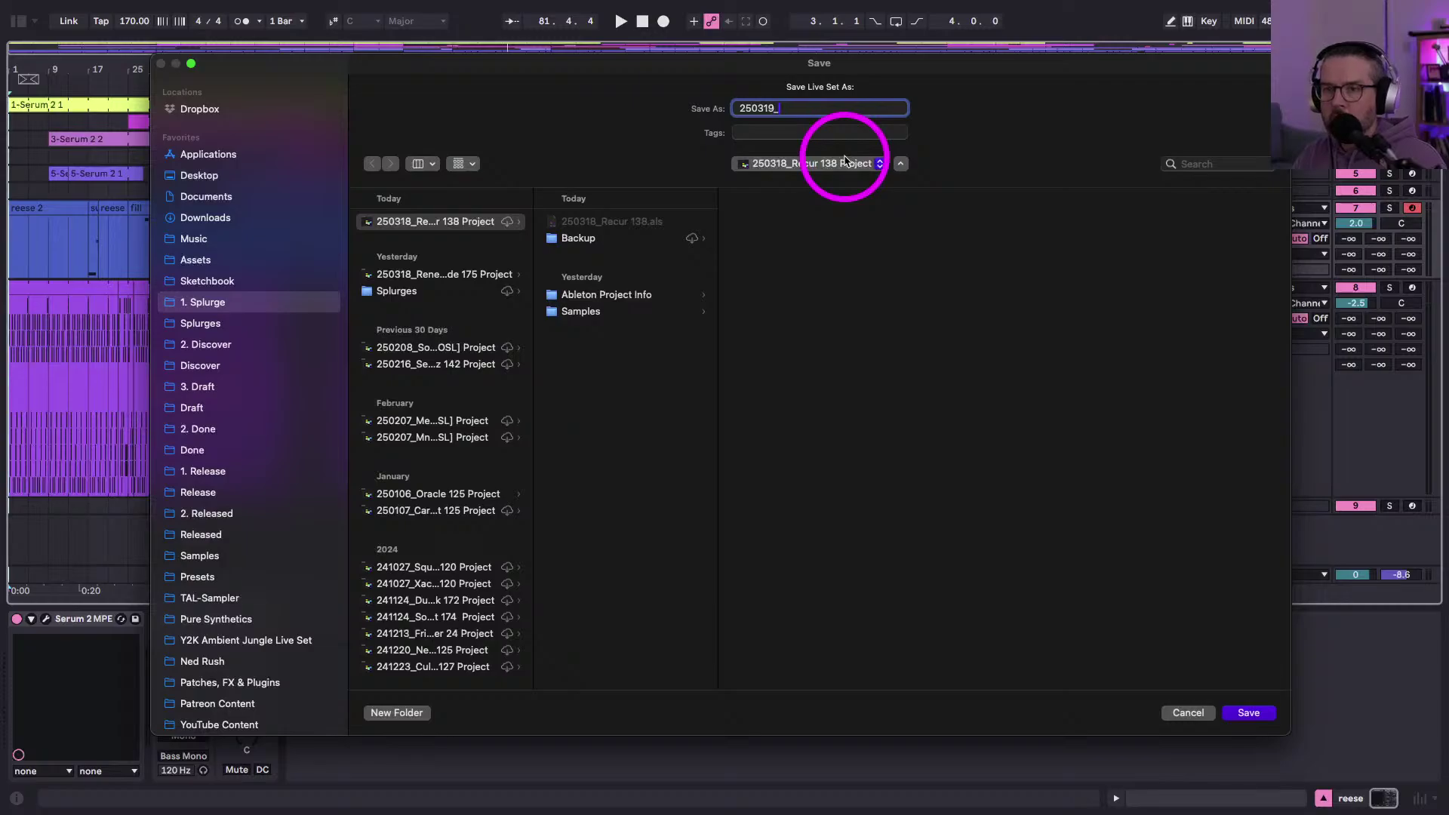
mouse_move(896, 7)
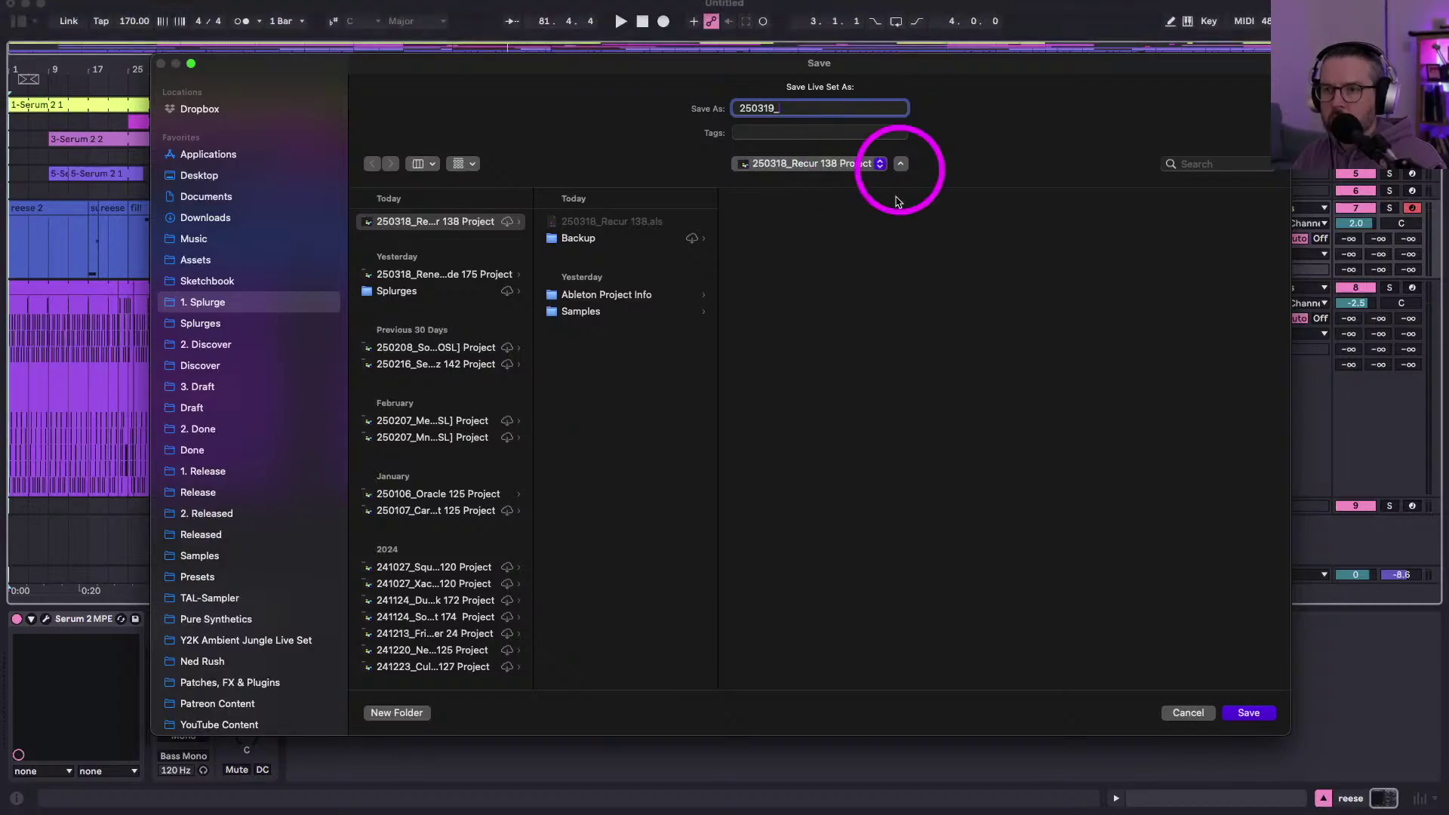
left_click(199, 302)
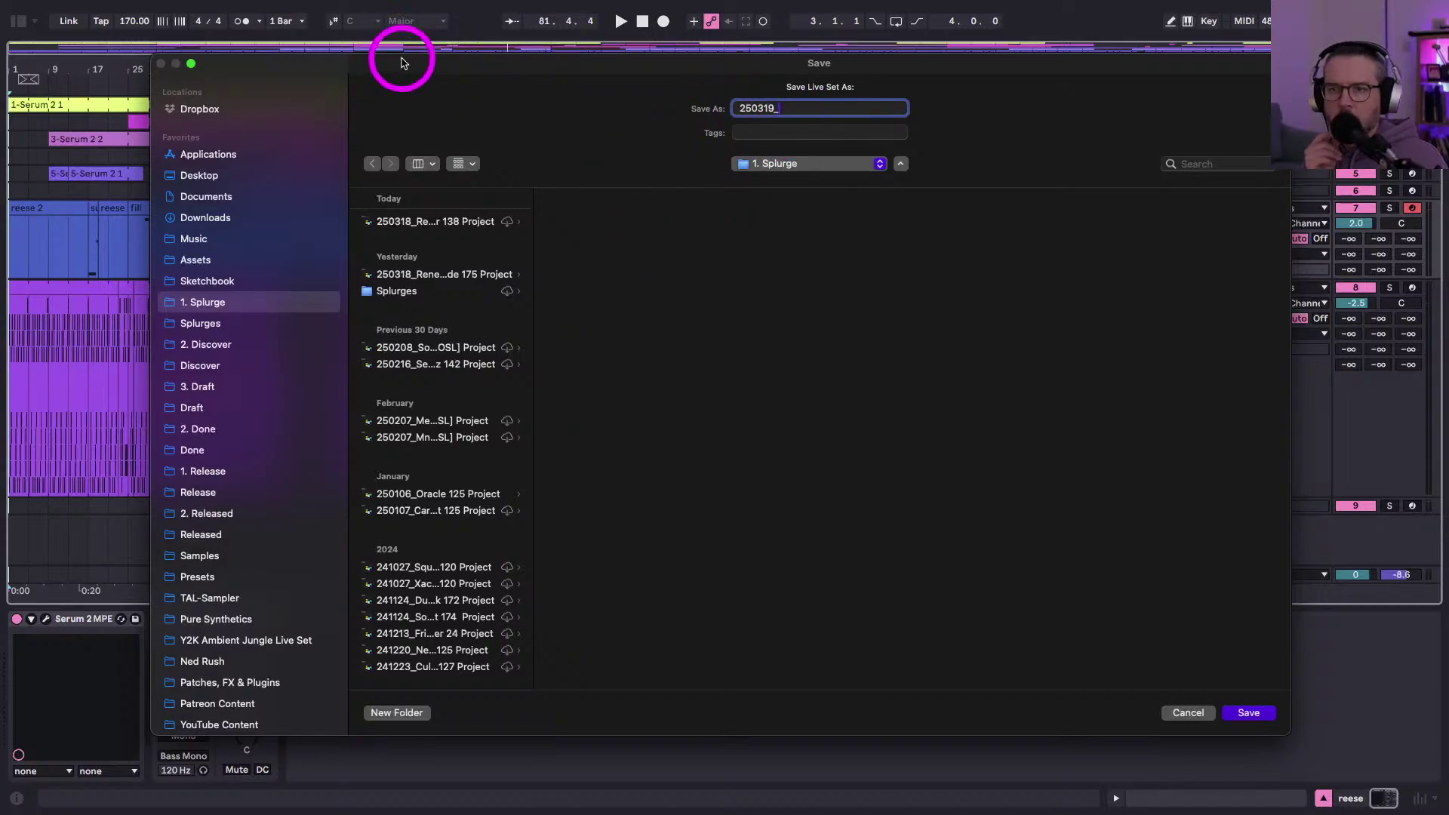
mouse_move(400, 59)
left_mouse_down()
mouse_move(585, 281)
mouse_move(528, 323)
mouse_move(469, 252)
mouse_move(365, 68)
mouse_move(379, 68)
left_mouse_up()
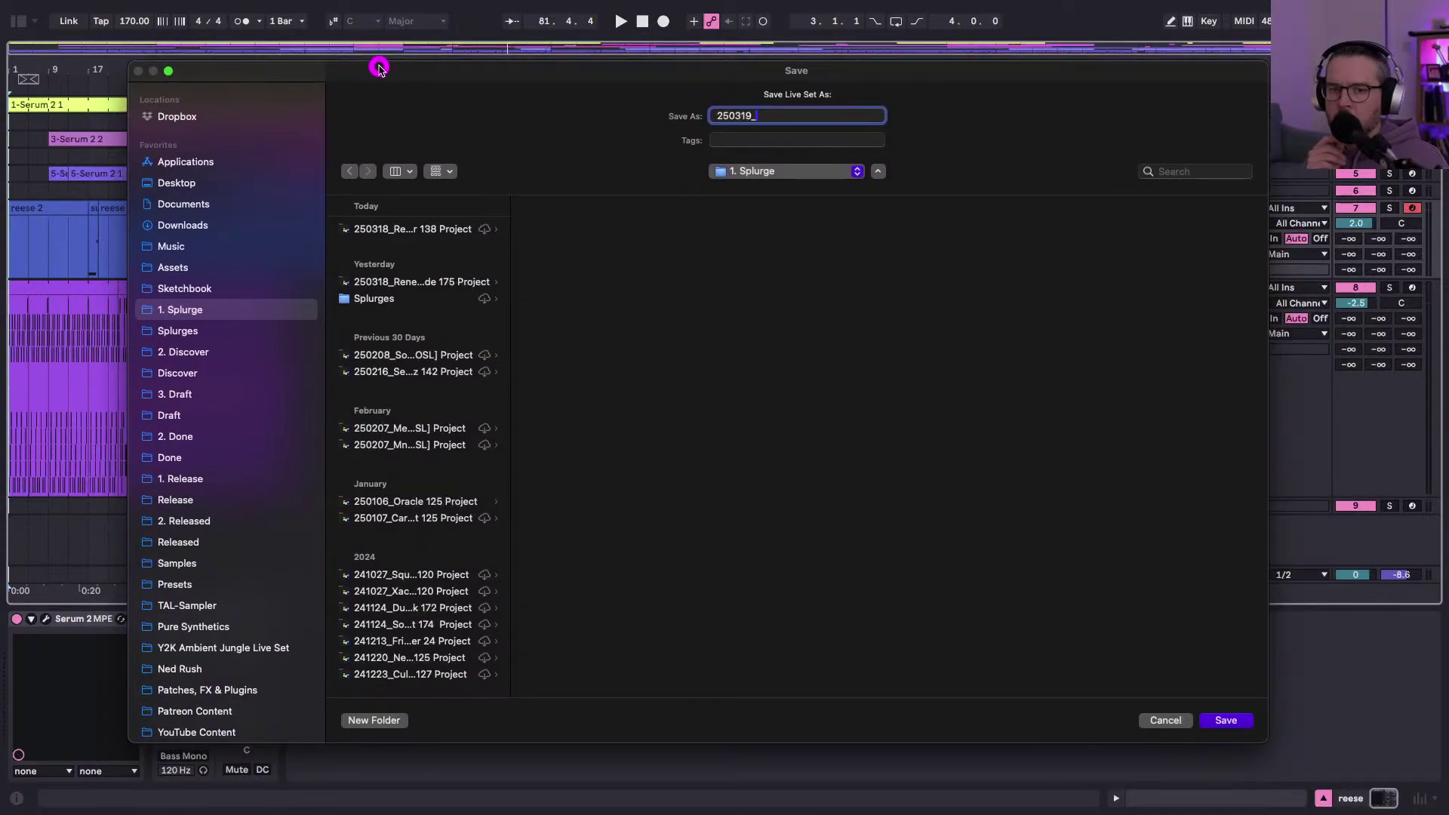
left_click_drag(379, 68, 382, 70)
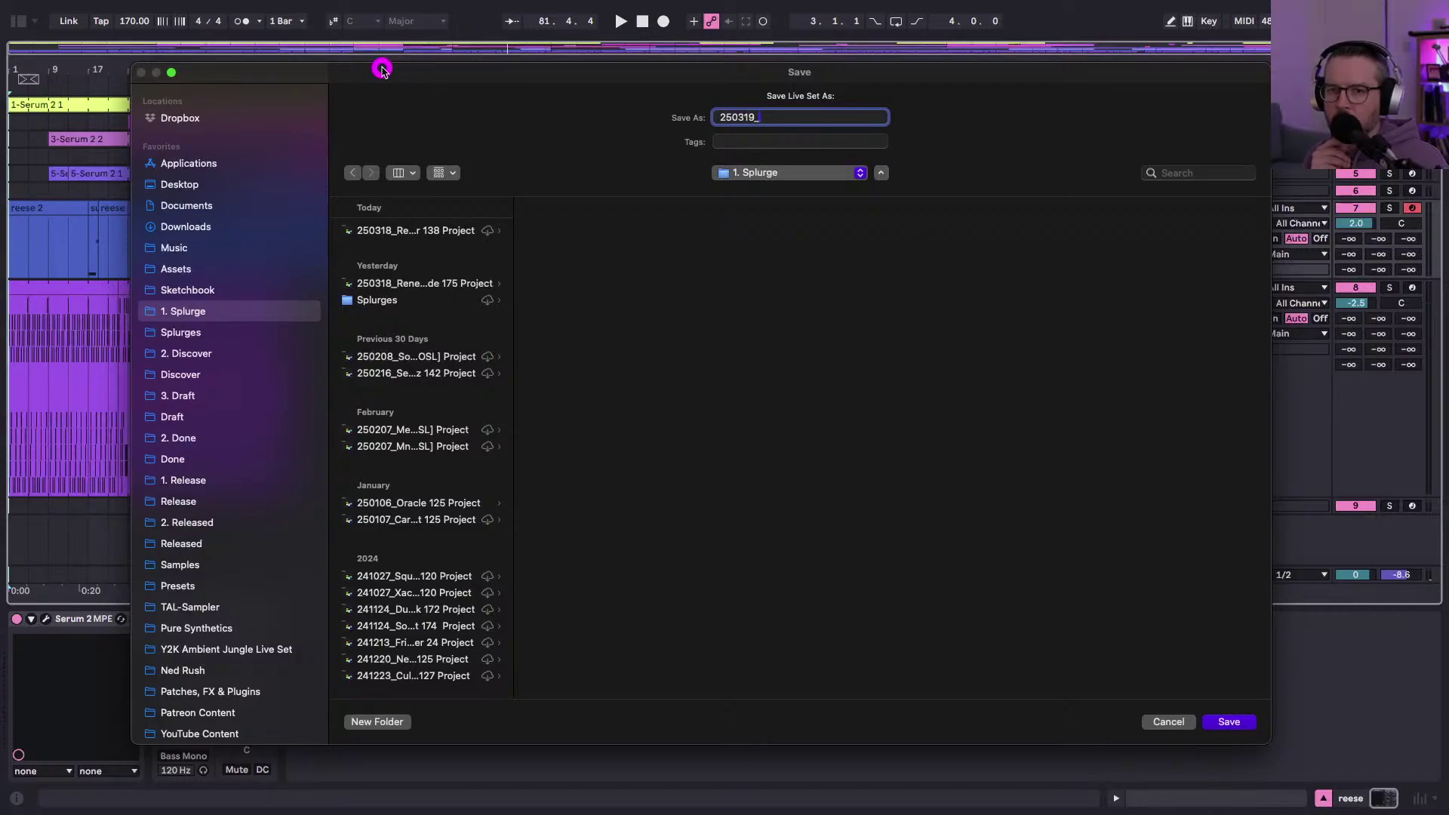
left_click_drag(381, 70, 379, 73)
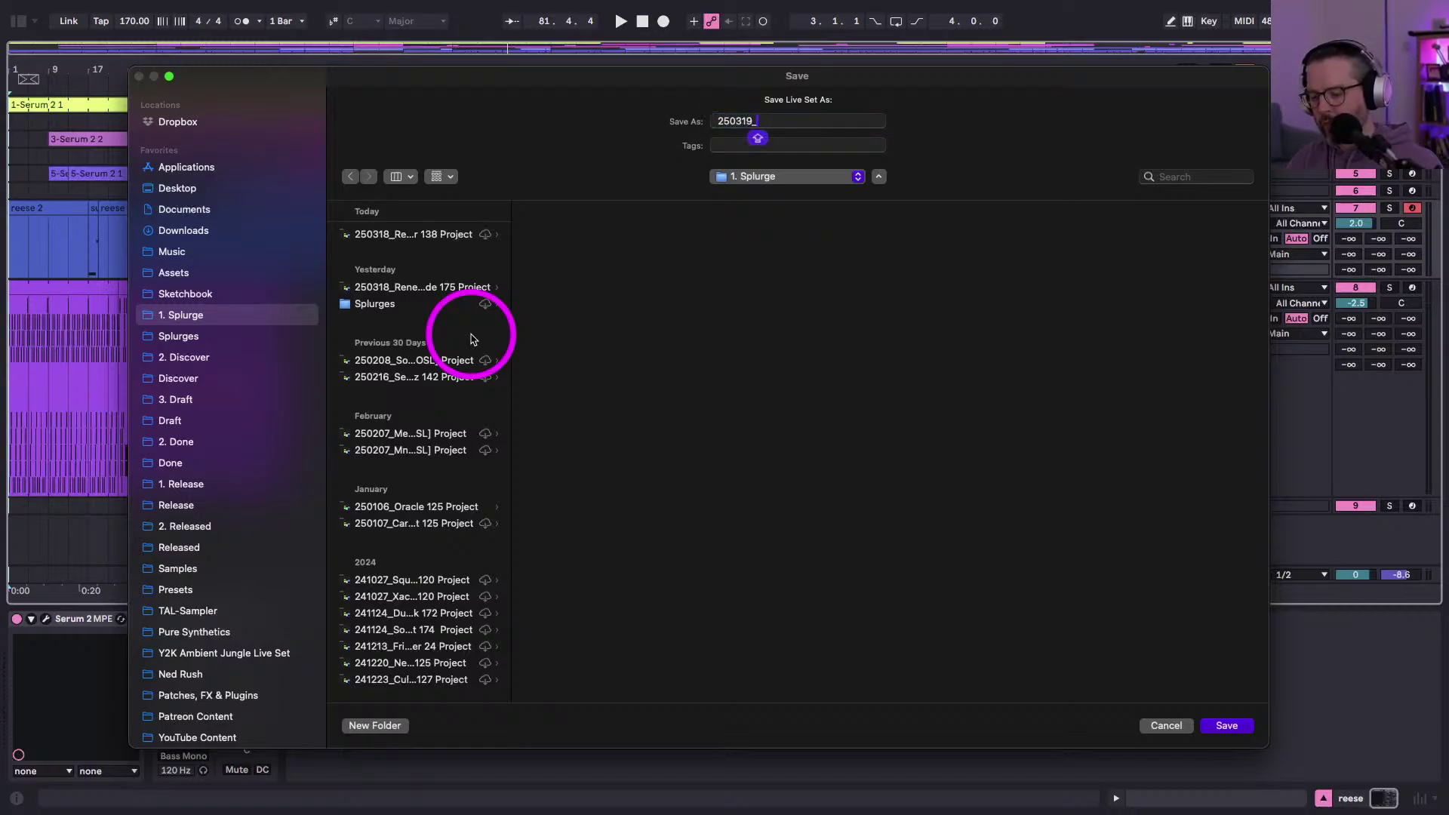
- Complete the file name as 250319_Atlas Key 170 and save the Live Set
type("Atla")
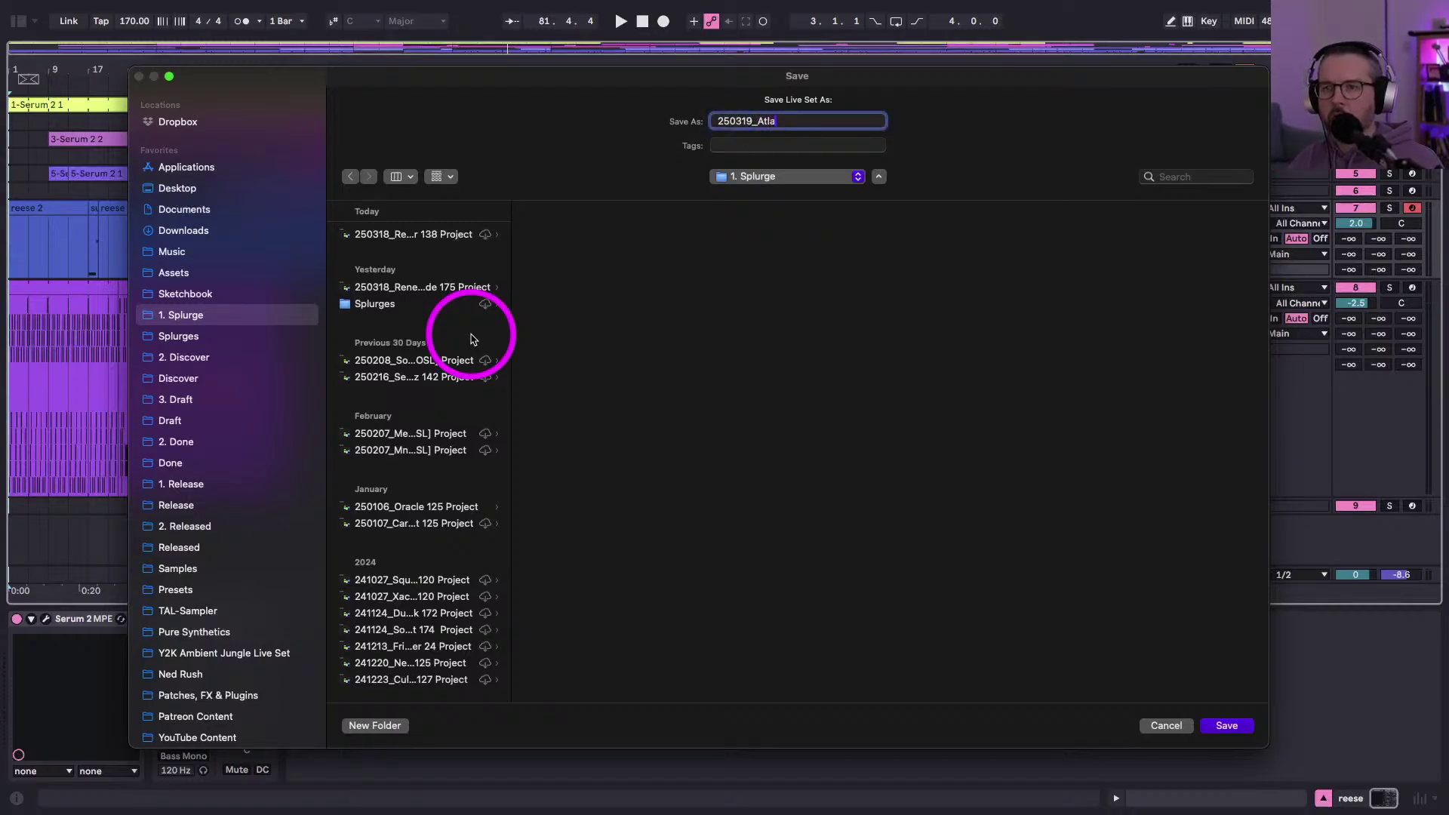
type("s Ket")
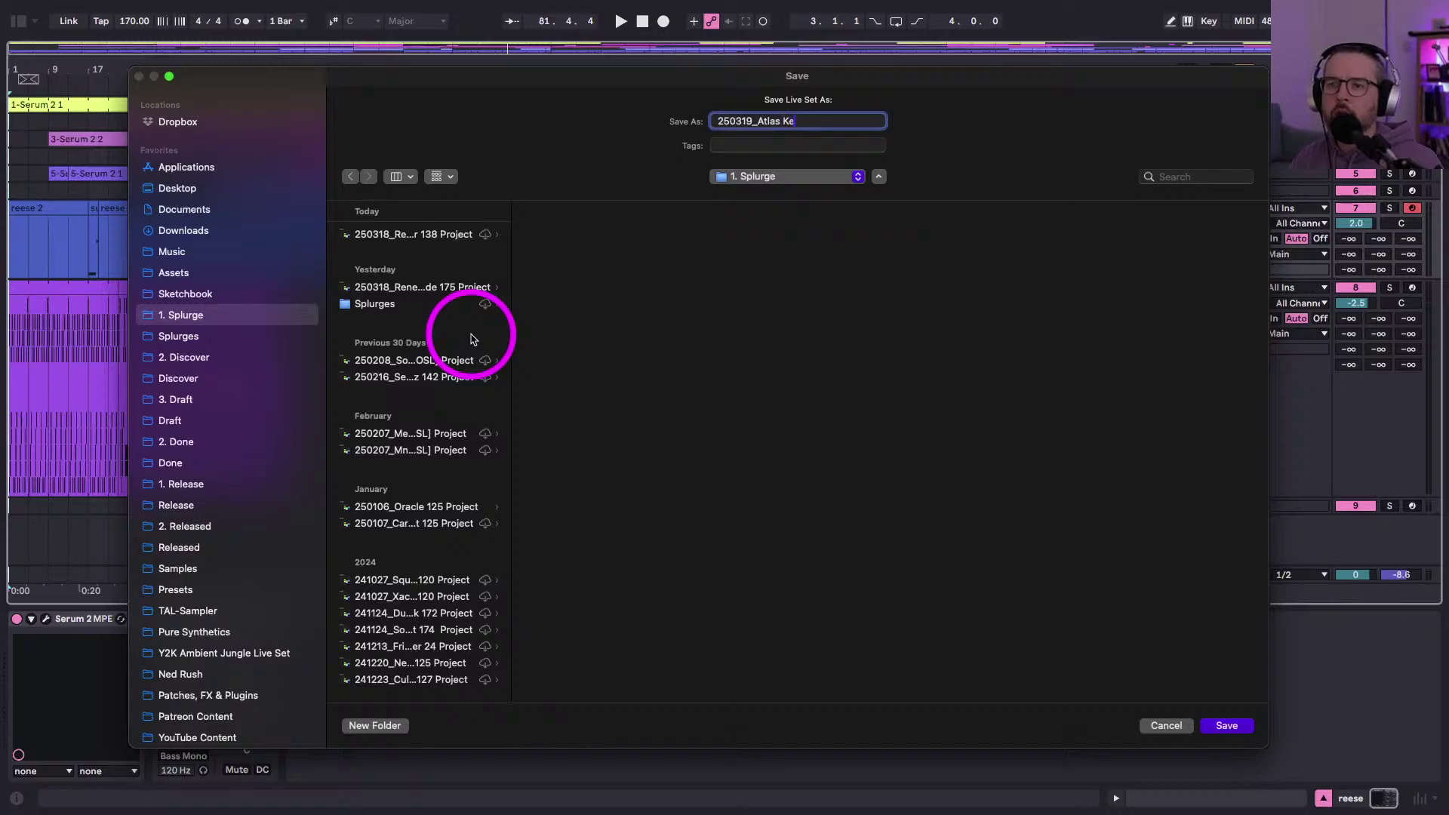
key("BackSpace")
type("y")
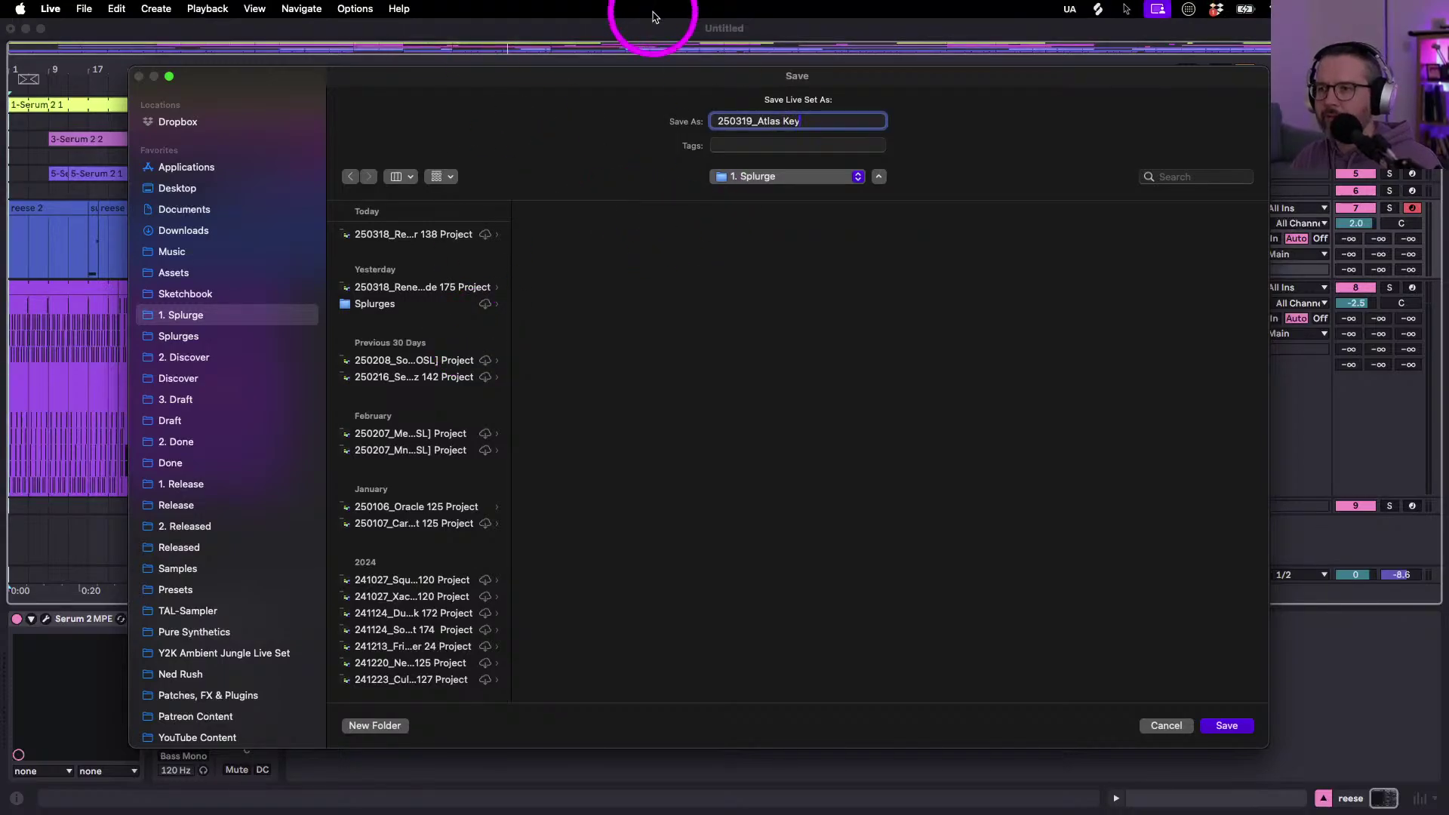
type("170")
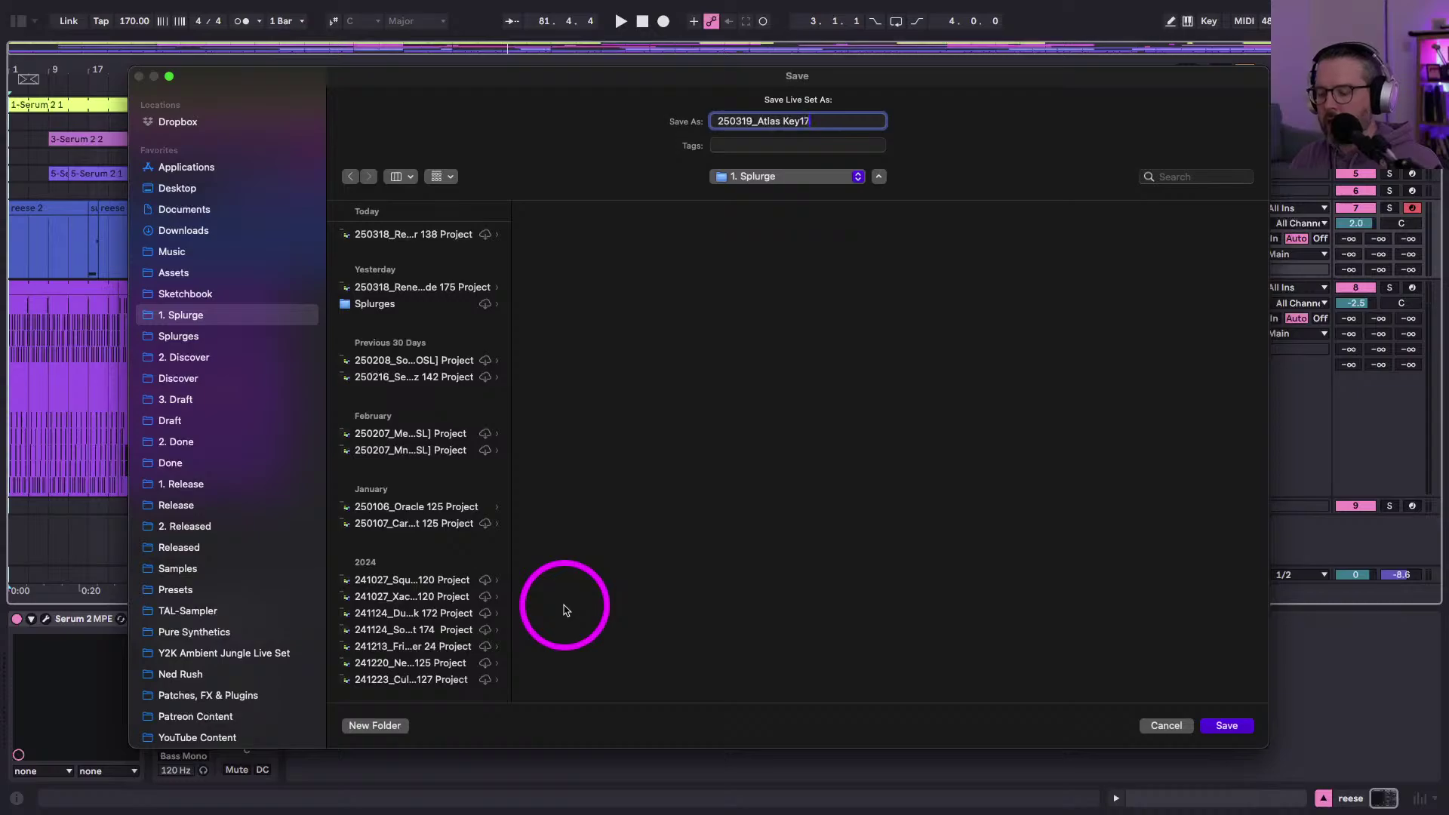
key("Left")
key("Left")
key("Left")
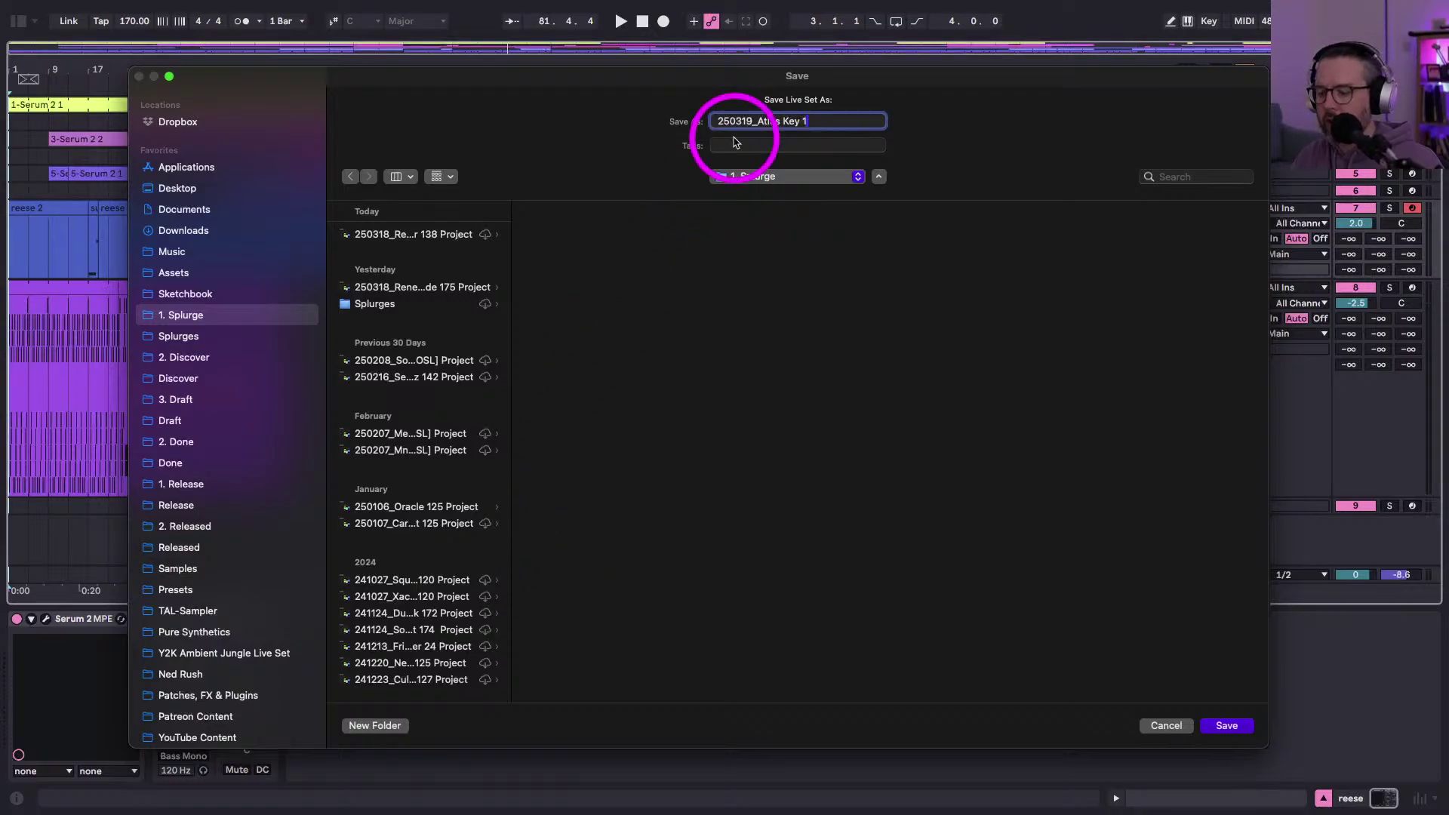
key("Right")
key("Right")
key("Right")
key("Return")
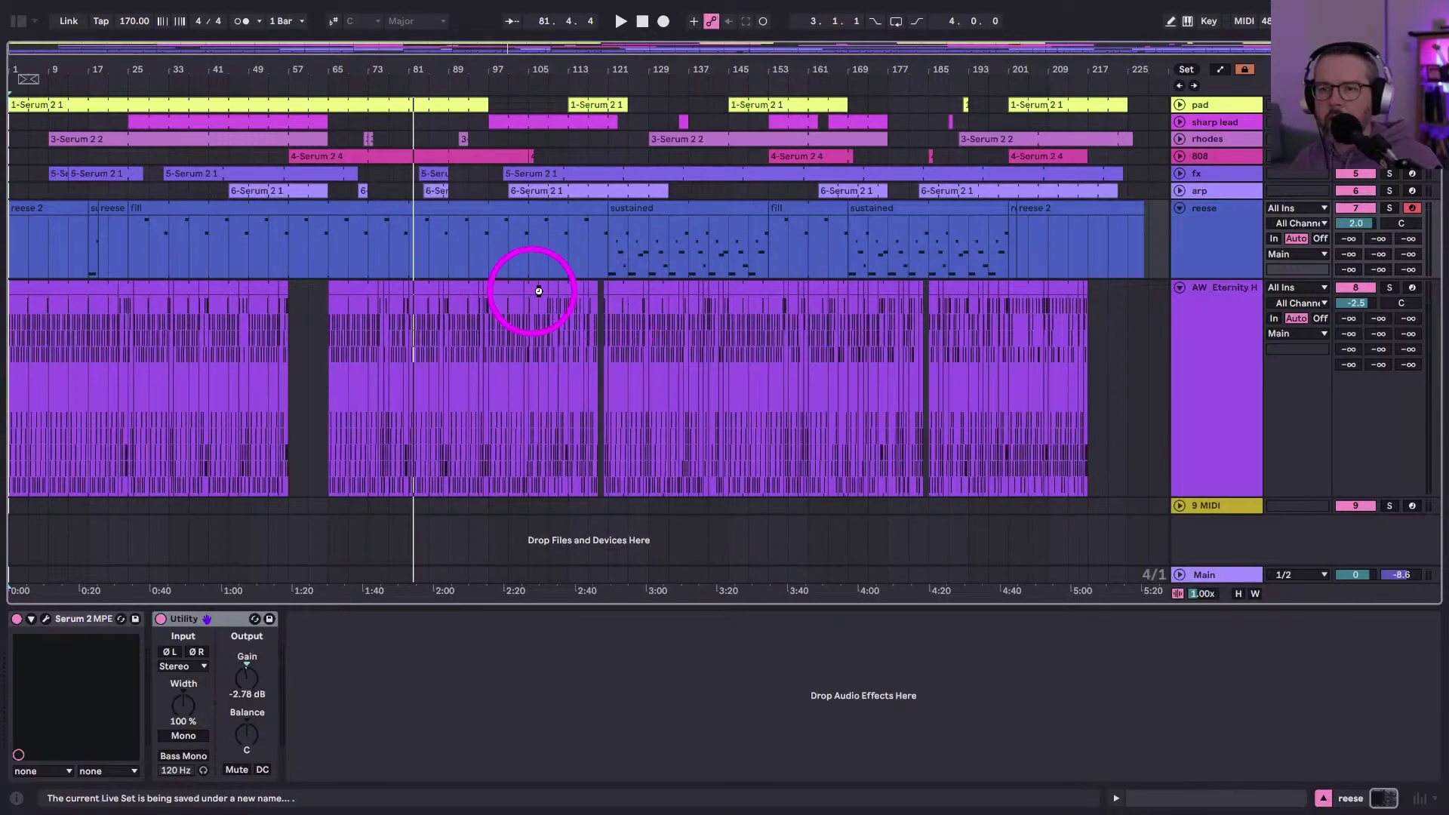
- Export the Arrangement's audio as 250319_Atlas Key 170 into the Splurges folder
left_click(83, 9)
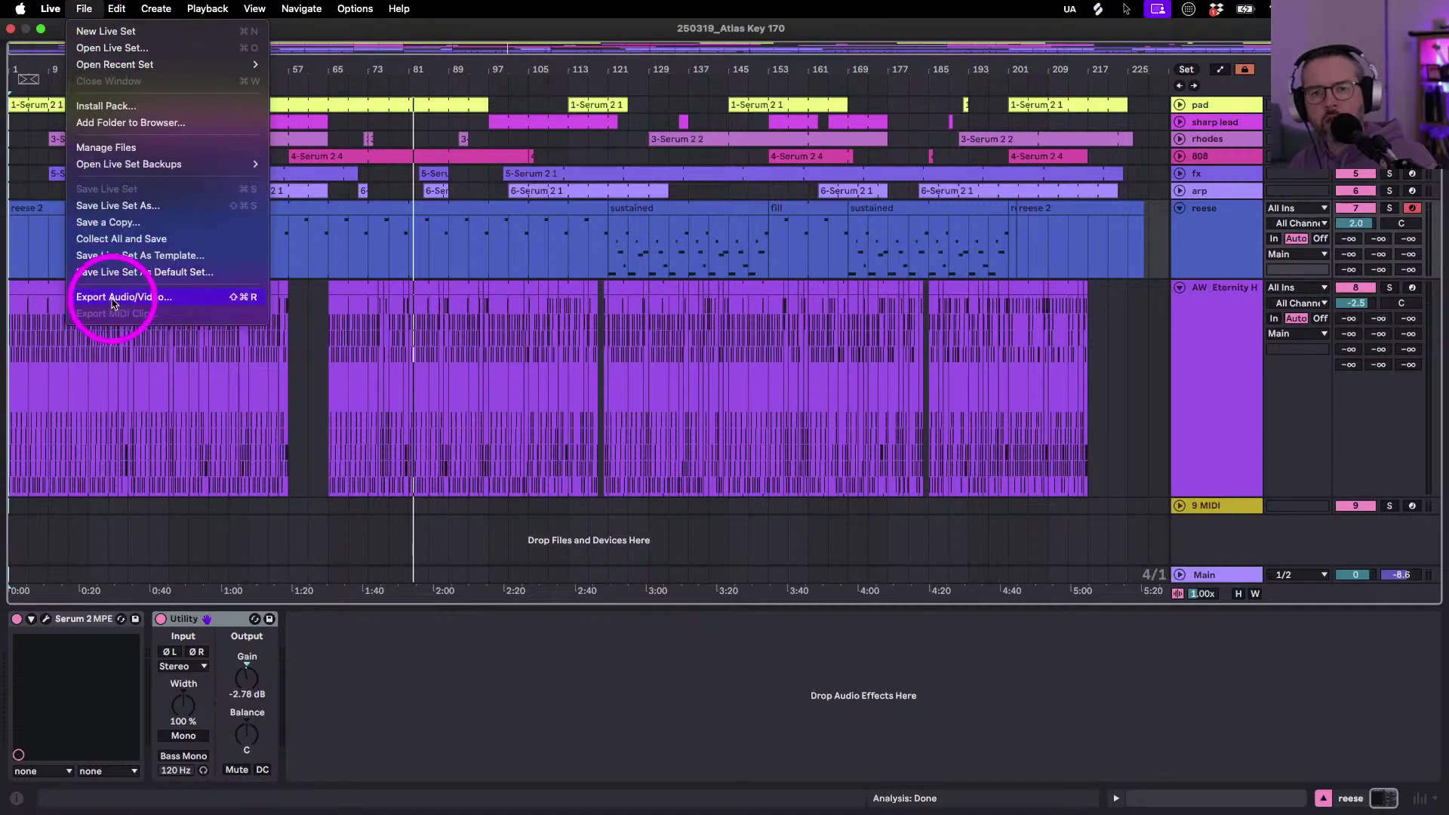
left_click(129, 300)
left_click(713, 706)
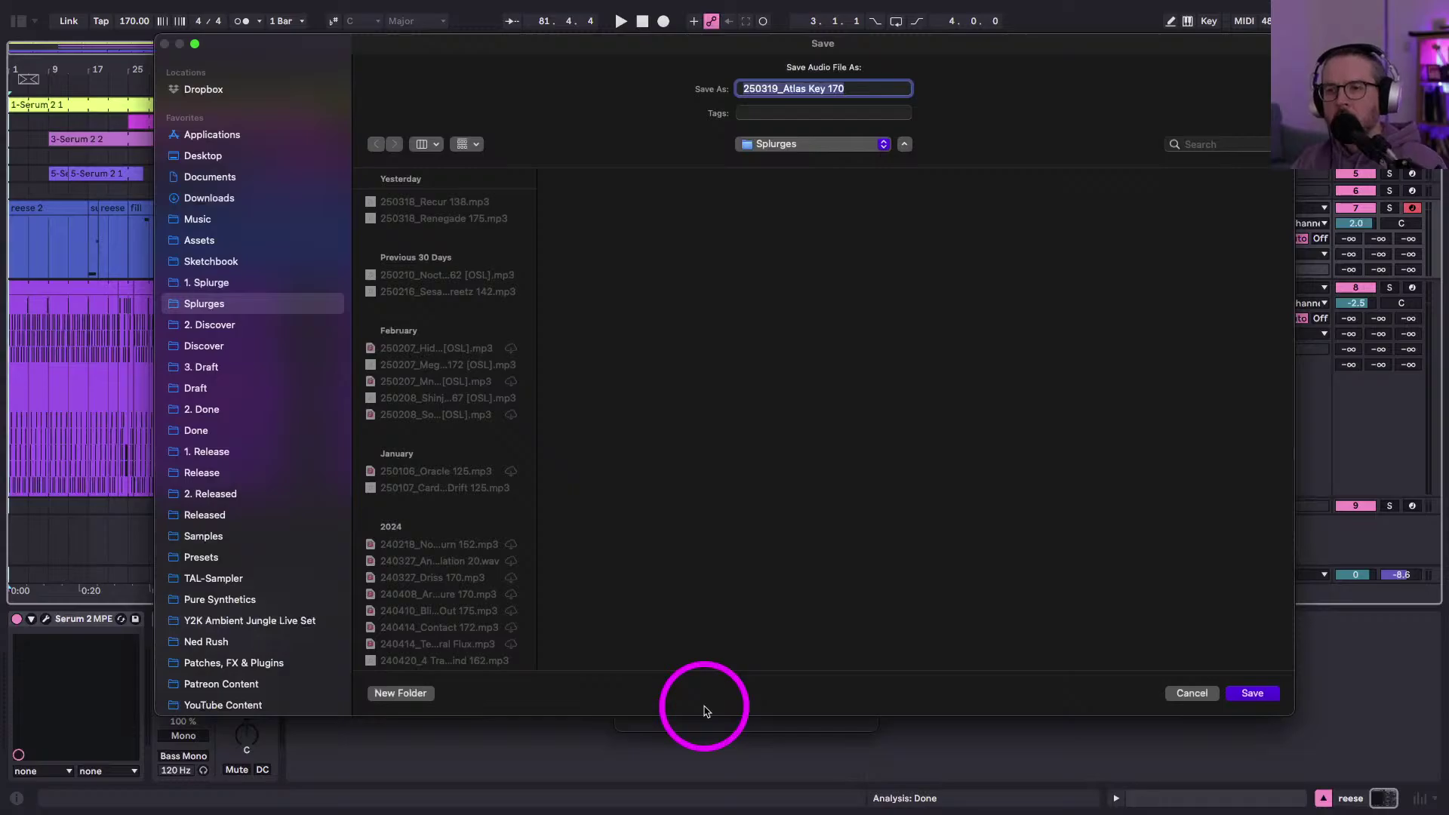
left_click(1252, 693)
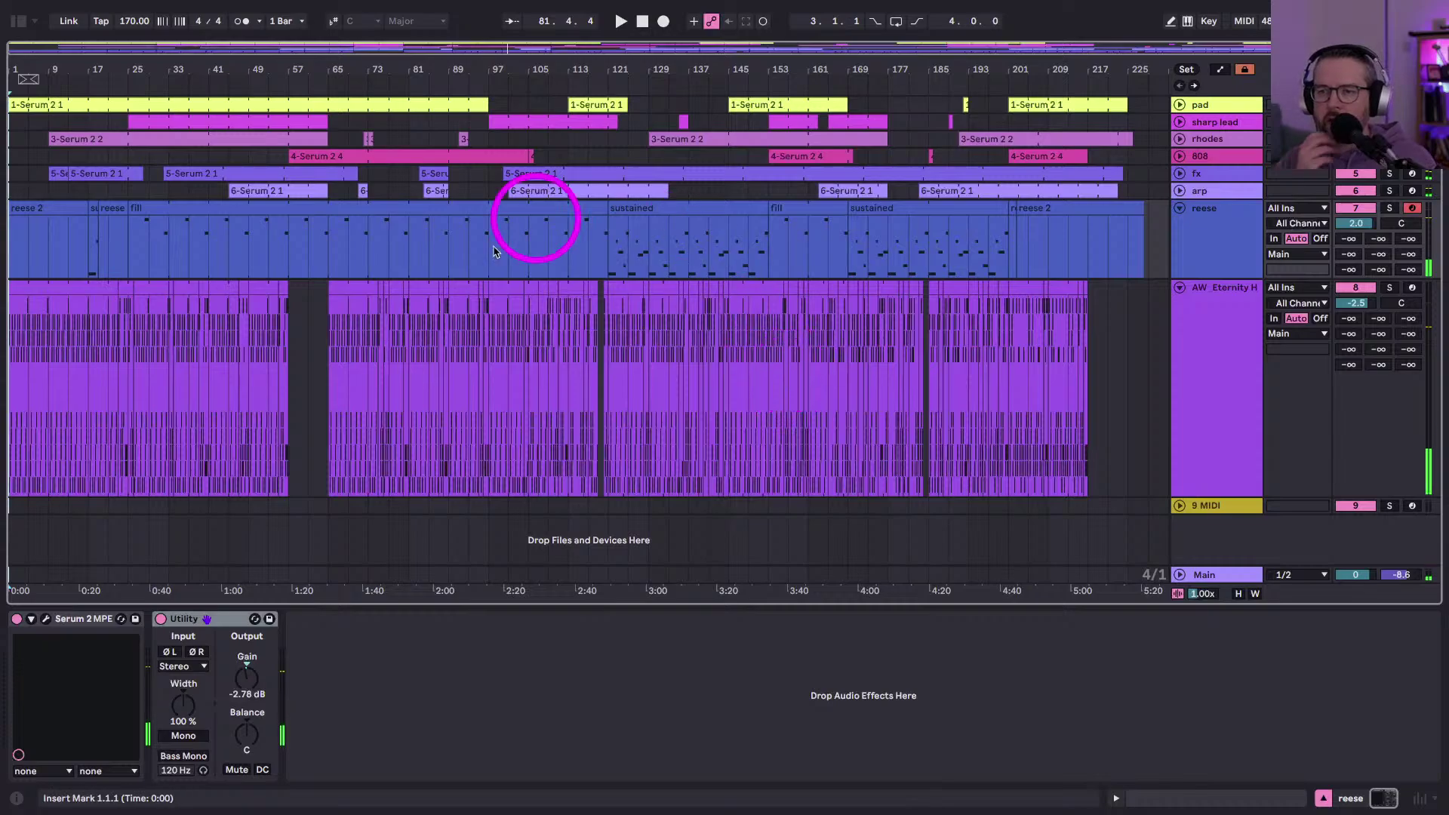
- Create a new Live Set
mouse_move(178, 3)
left_click(83, 9)
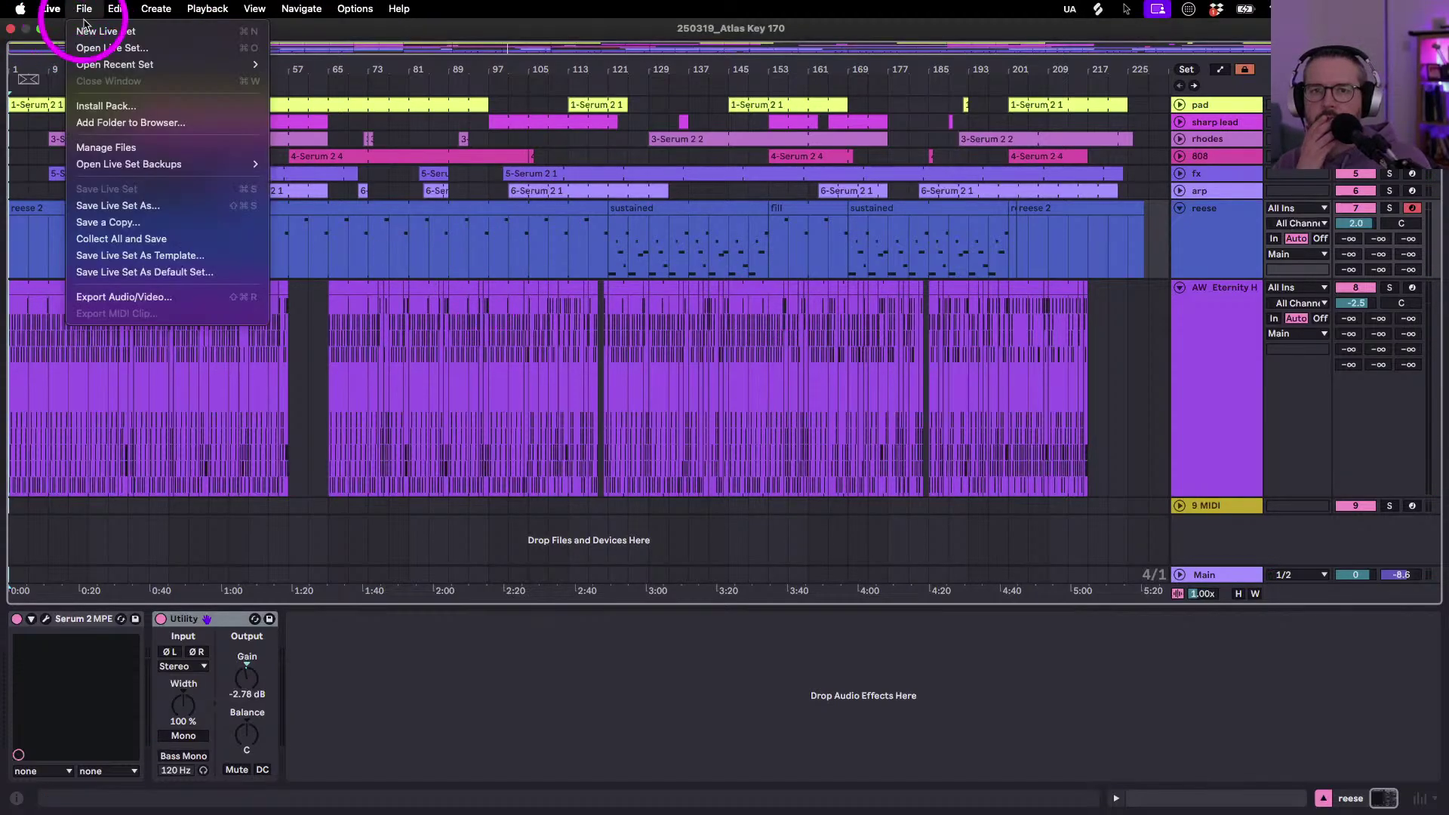
left_click(102, 25)
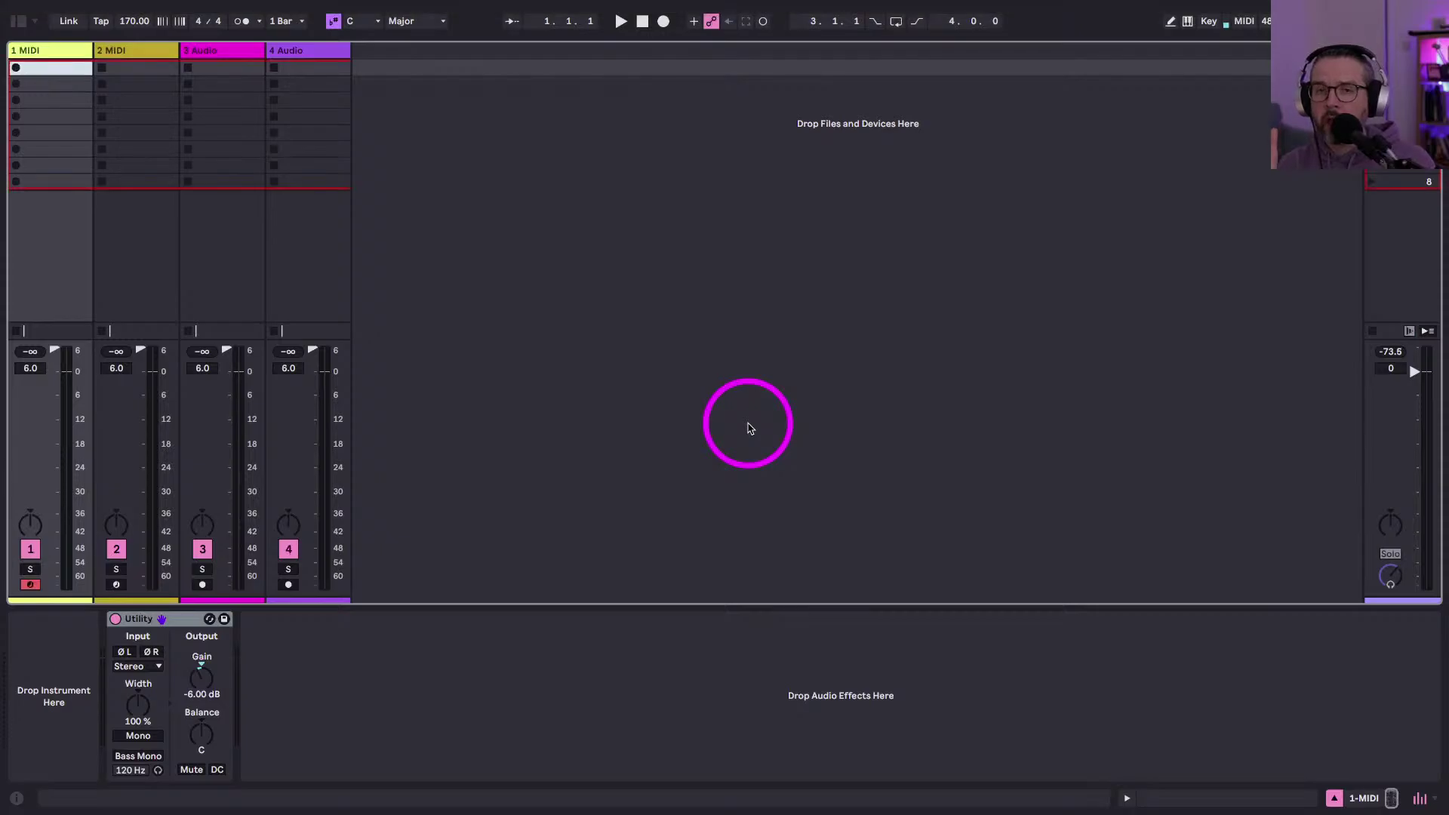
- Load the Beat Shake UKG Flavor 1 drum rack from the Beat Shake UKG pack onto the first MIDI track
left_click(17, 21)
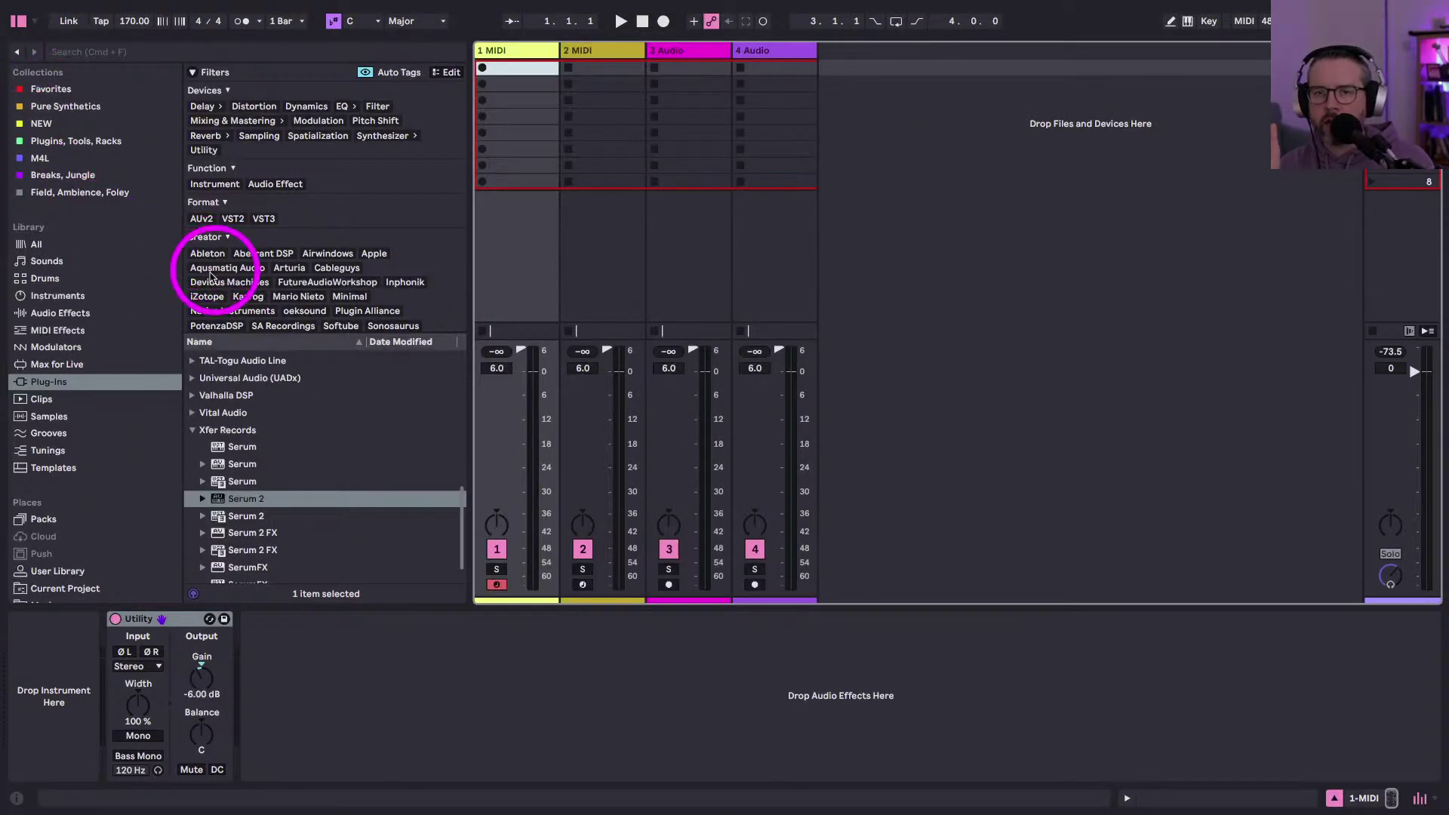
left_click(43, 522)
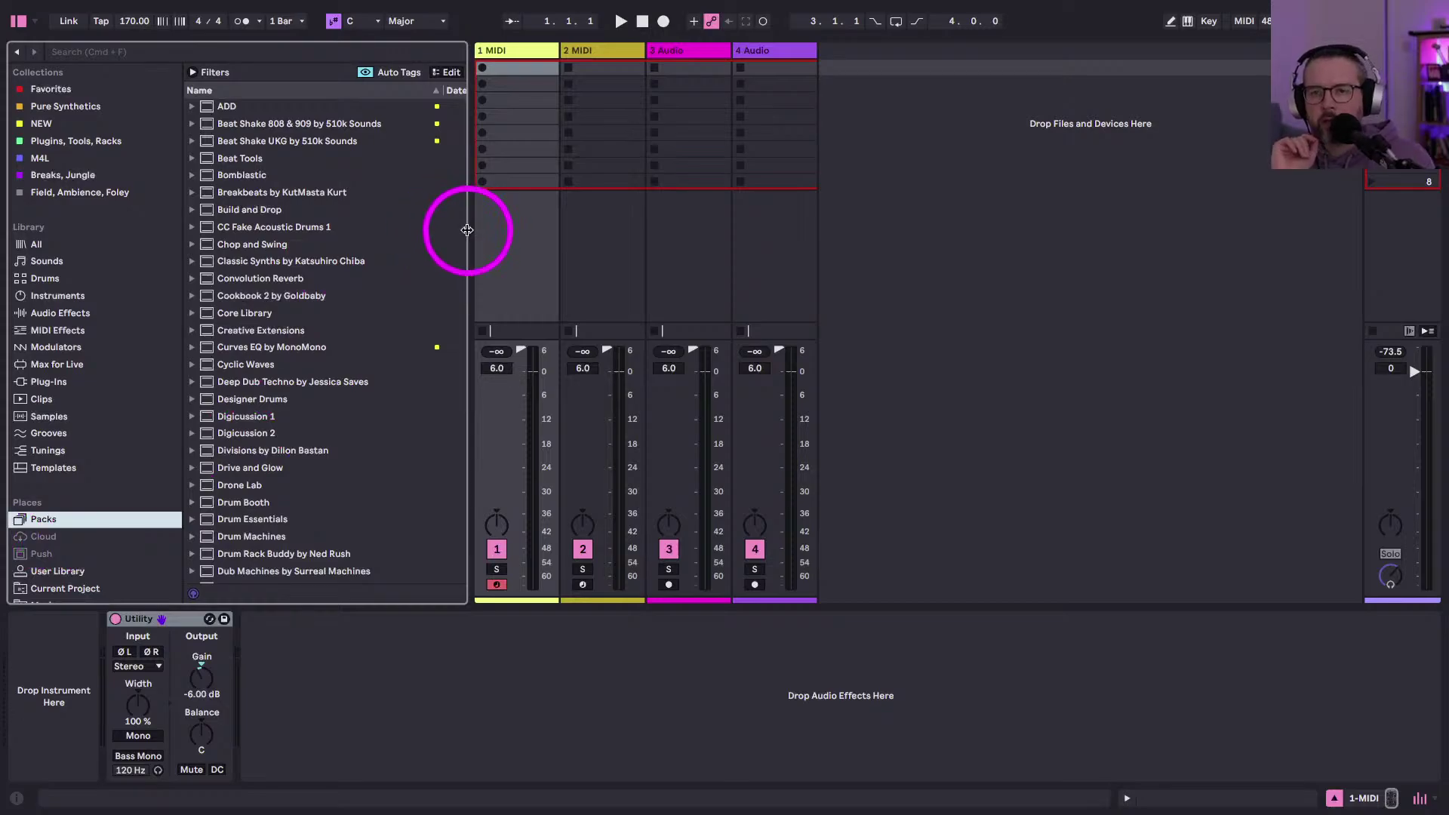
left_click_drag(467, 230, 549, 257)
left_click(192, 142)
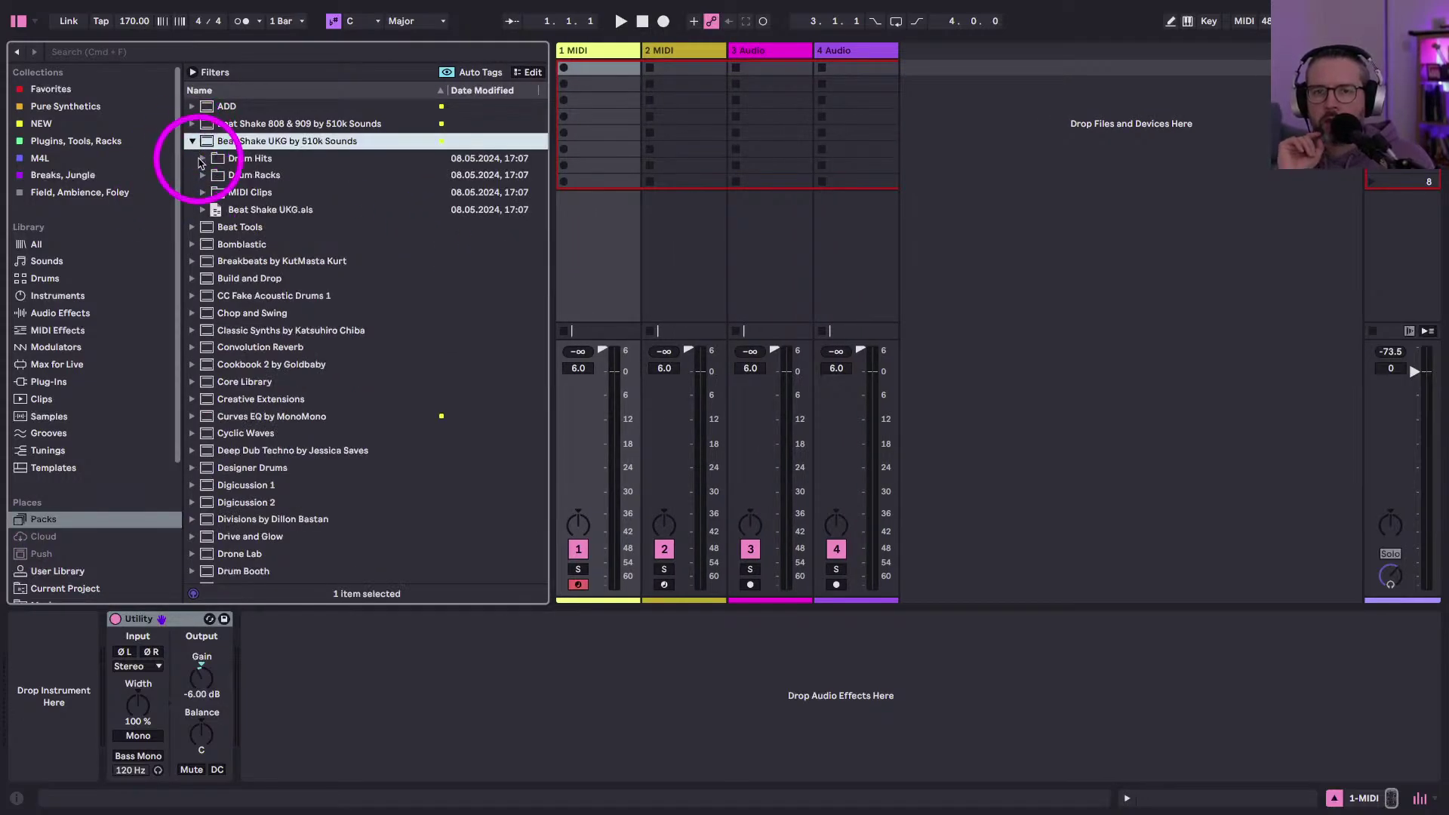
left_click(202, 176)
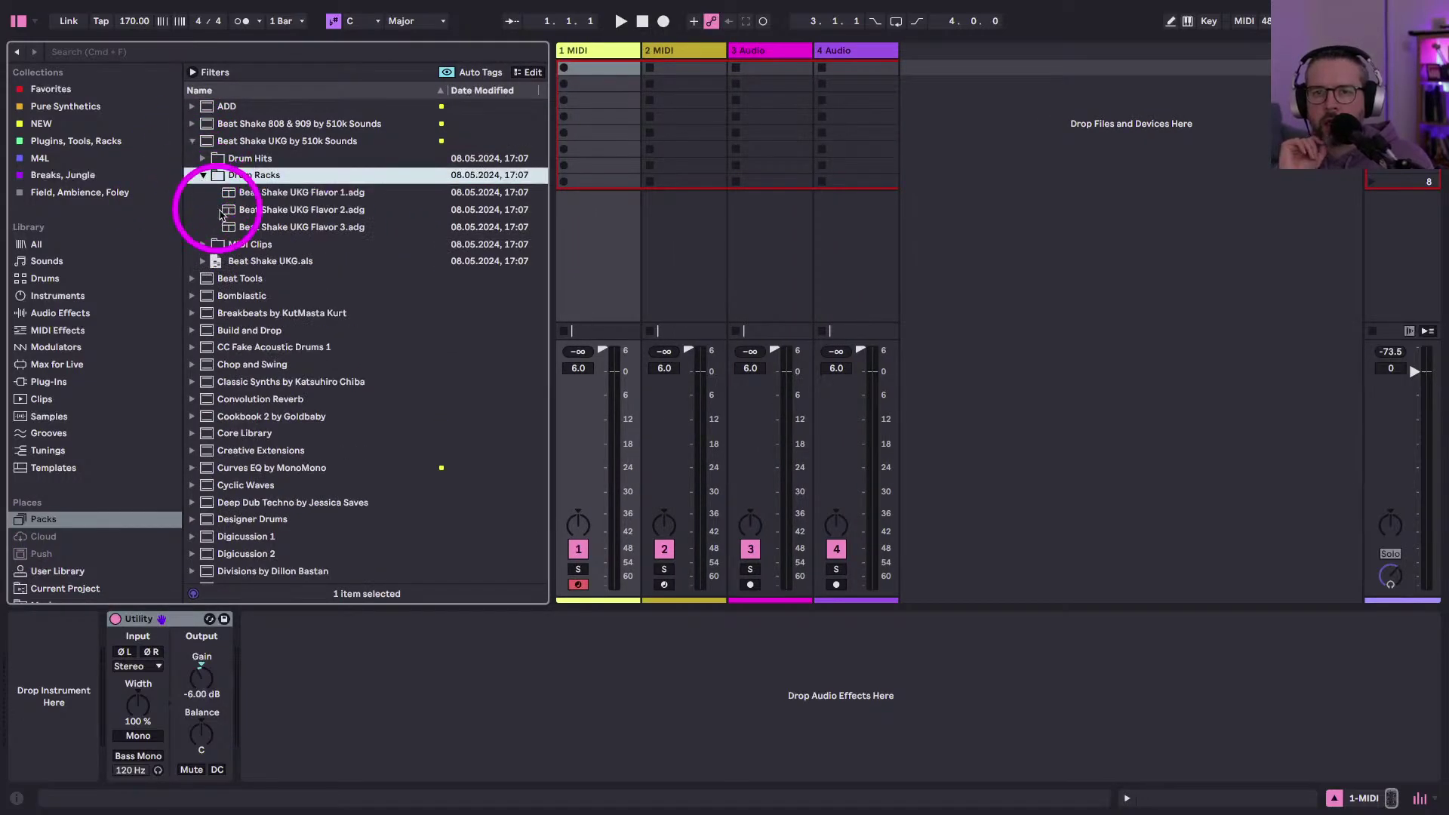
left_click(261, 193)
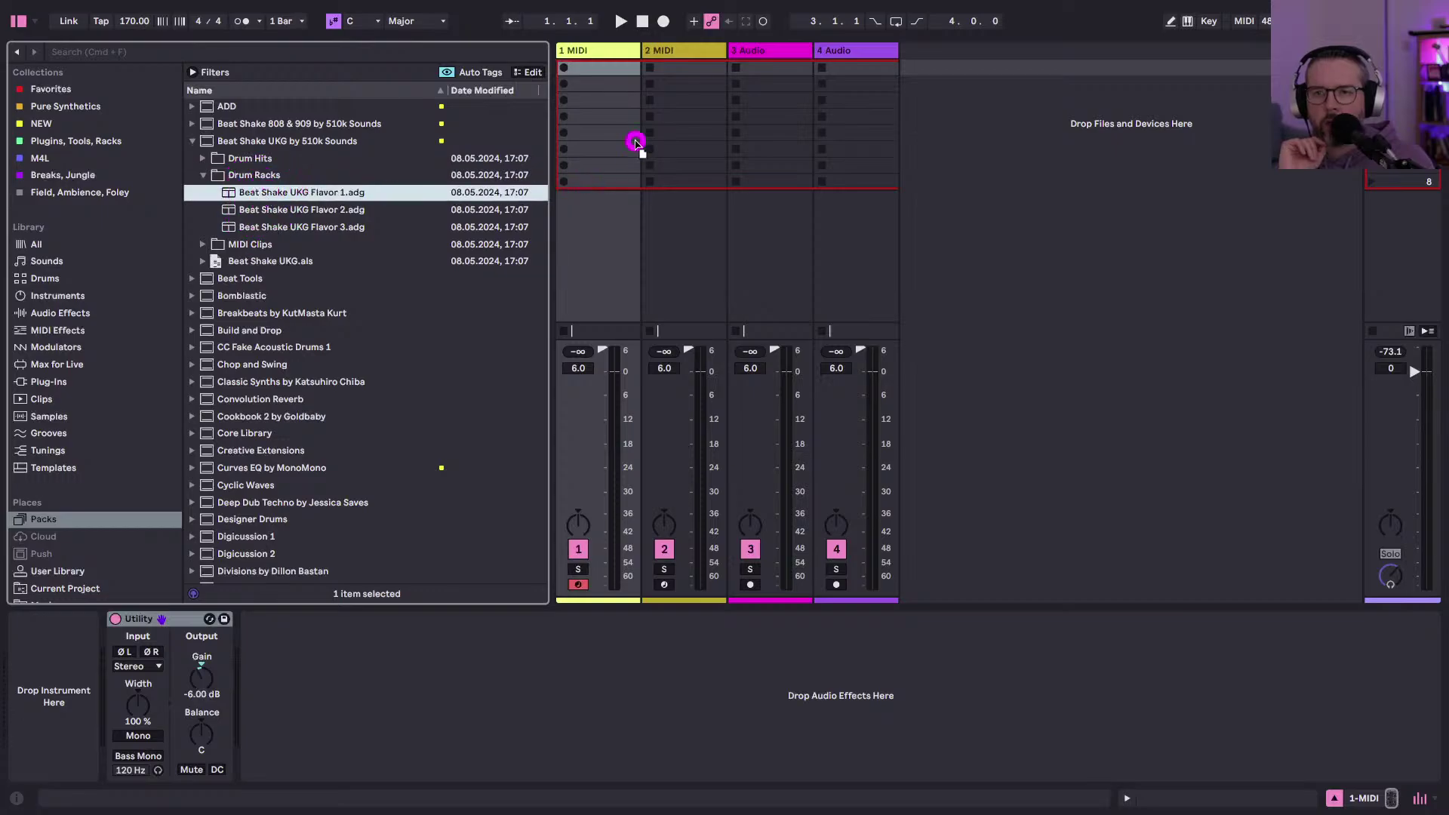
left_click(626, 131)
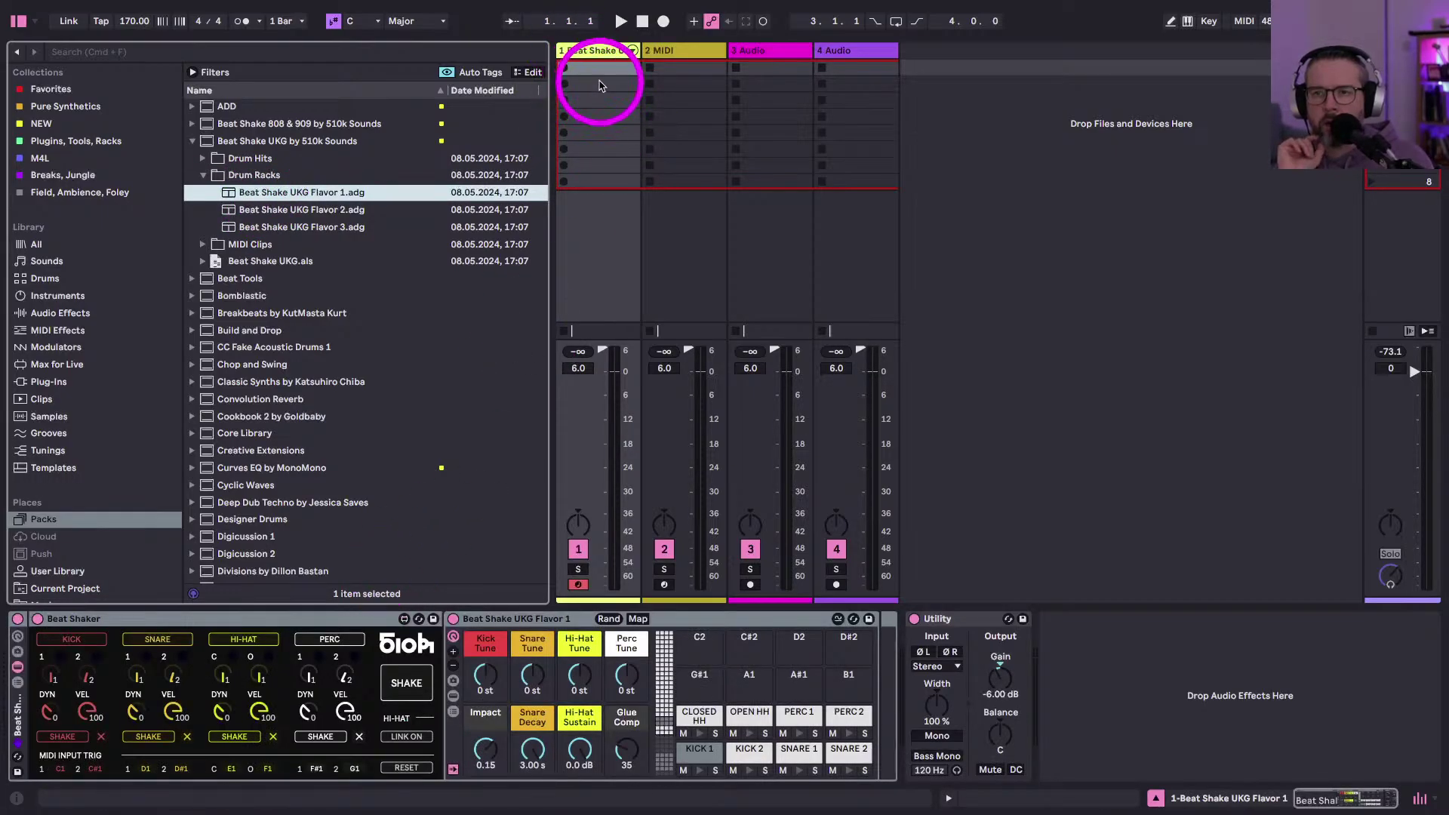
- Create a one-bar clip in the drum track's second slot with KICK 1 on beats 1 and 3 and SNARE 1 on beats 2 and 4
double_click(601, 85)
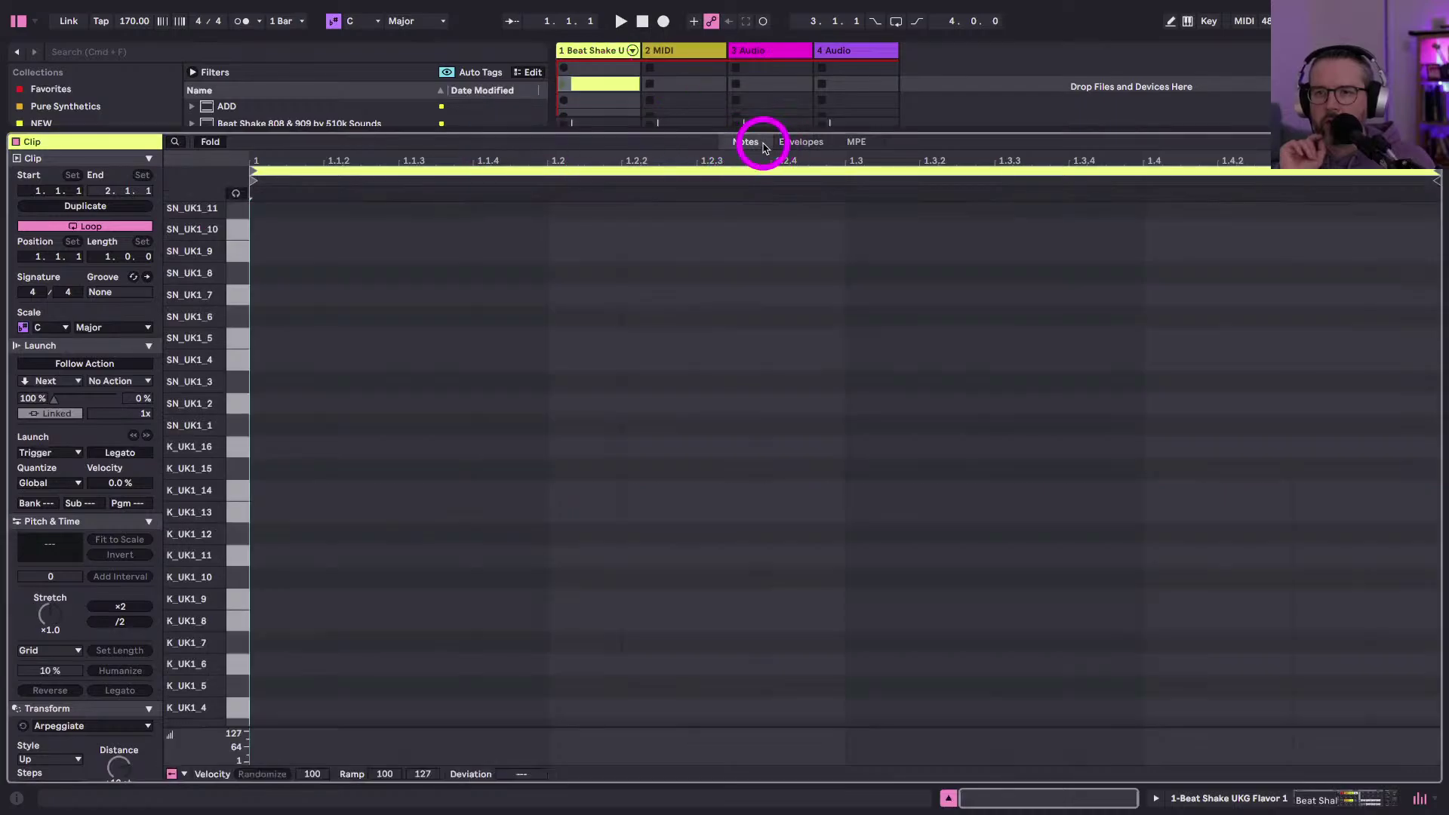
scroll(385, 645, "down", 5)
key("b")
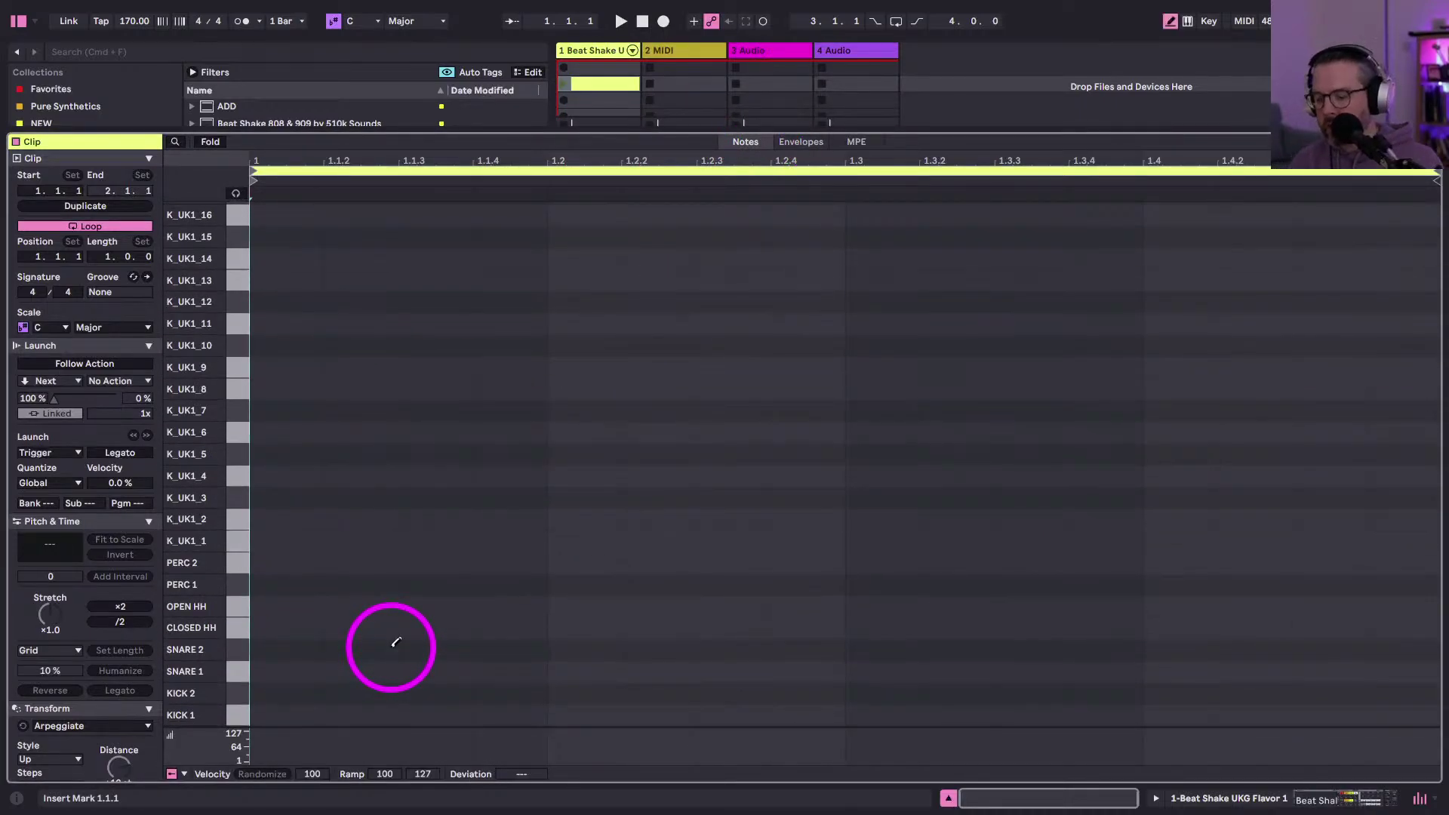
left_click(290, 714)
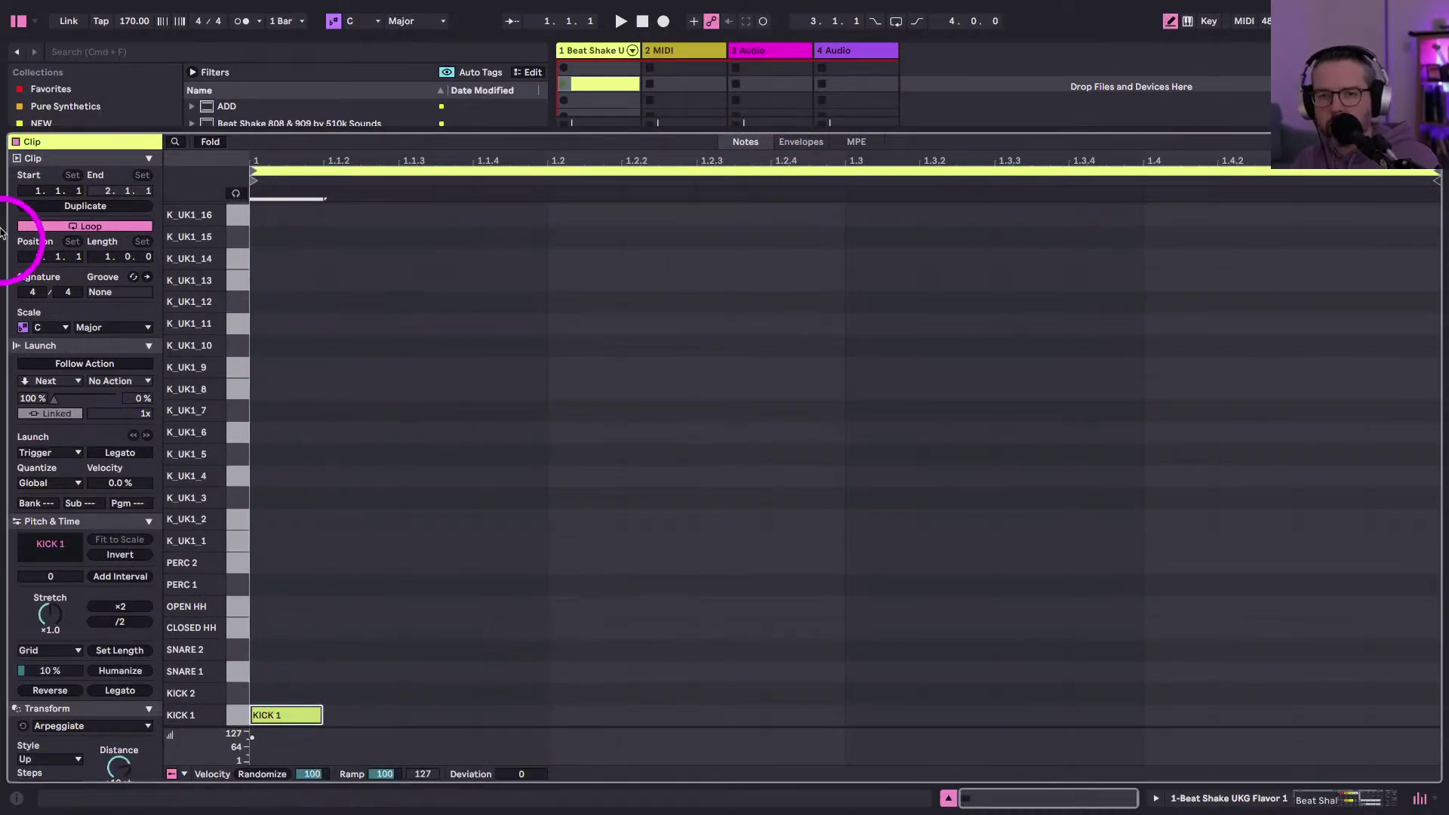
left_click(235, 194)
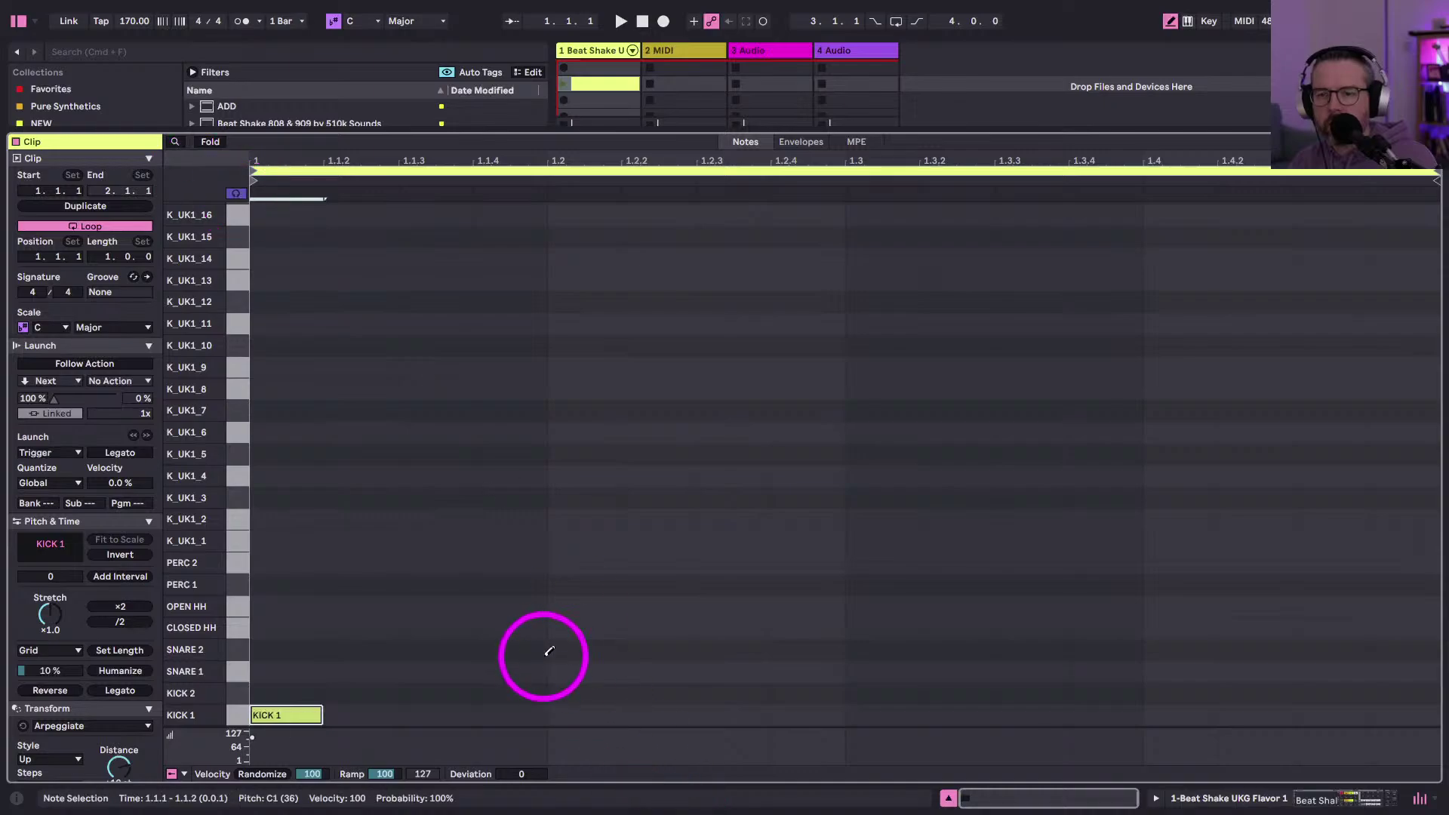
left_click(571, 690)
key("Up")
left_click(891, 709)
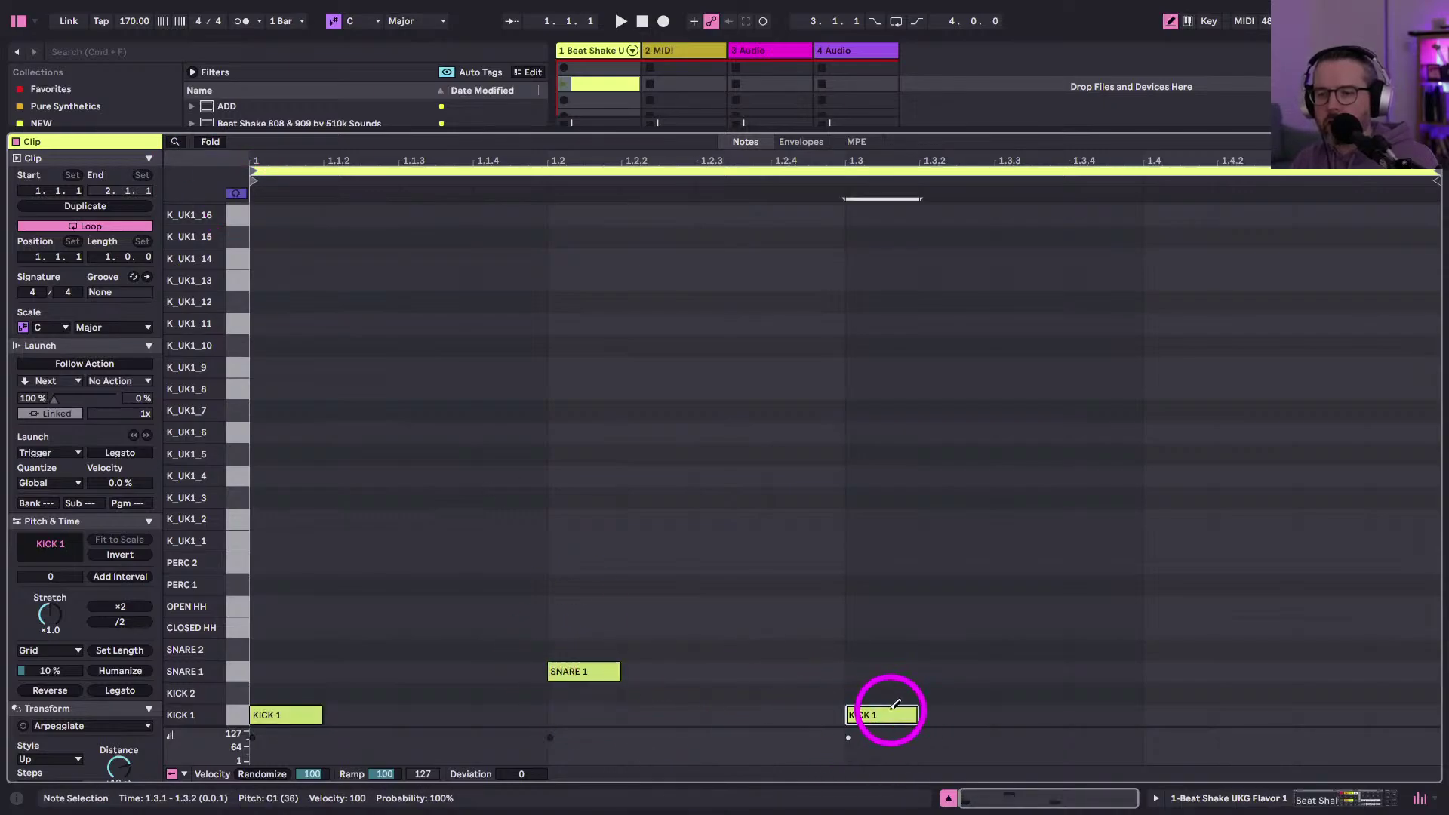
left_click(1193, 671)
- Launch the new drum clip with the track's devices shown and set the tempo to 150 BPM
key("shift+Tab")
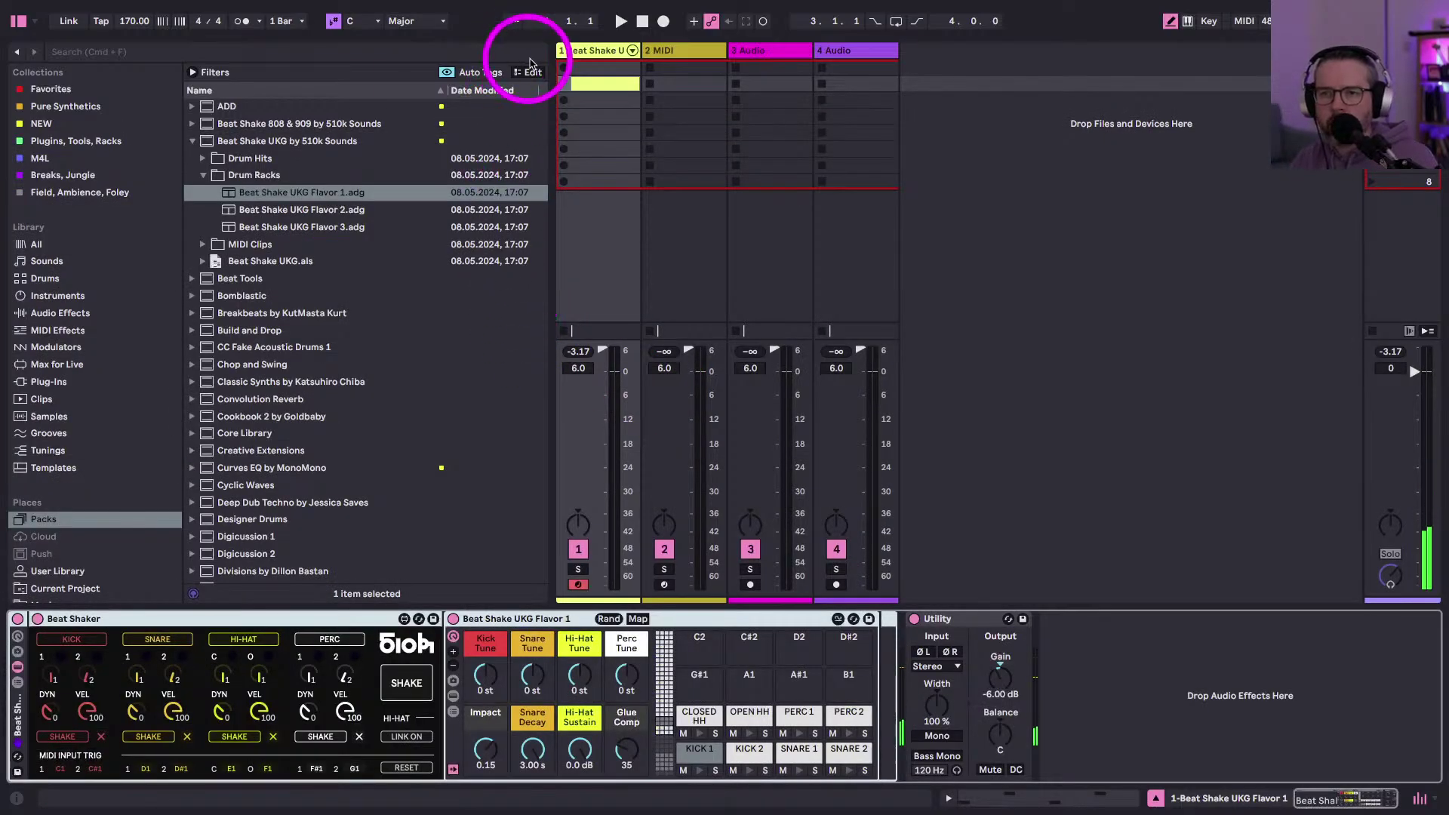
left_click(563, 84)
left_click(135, 20)
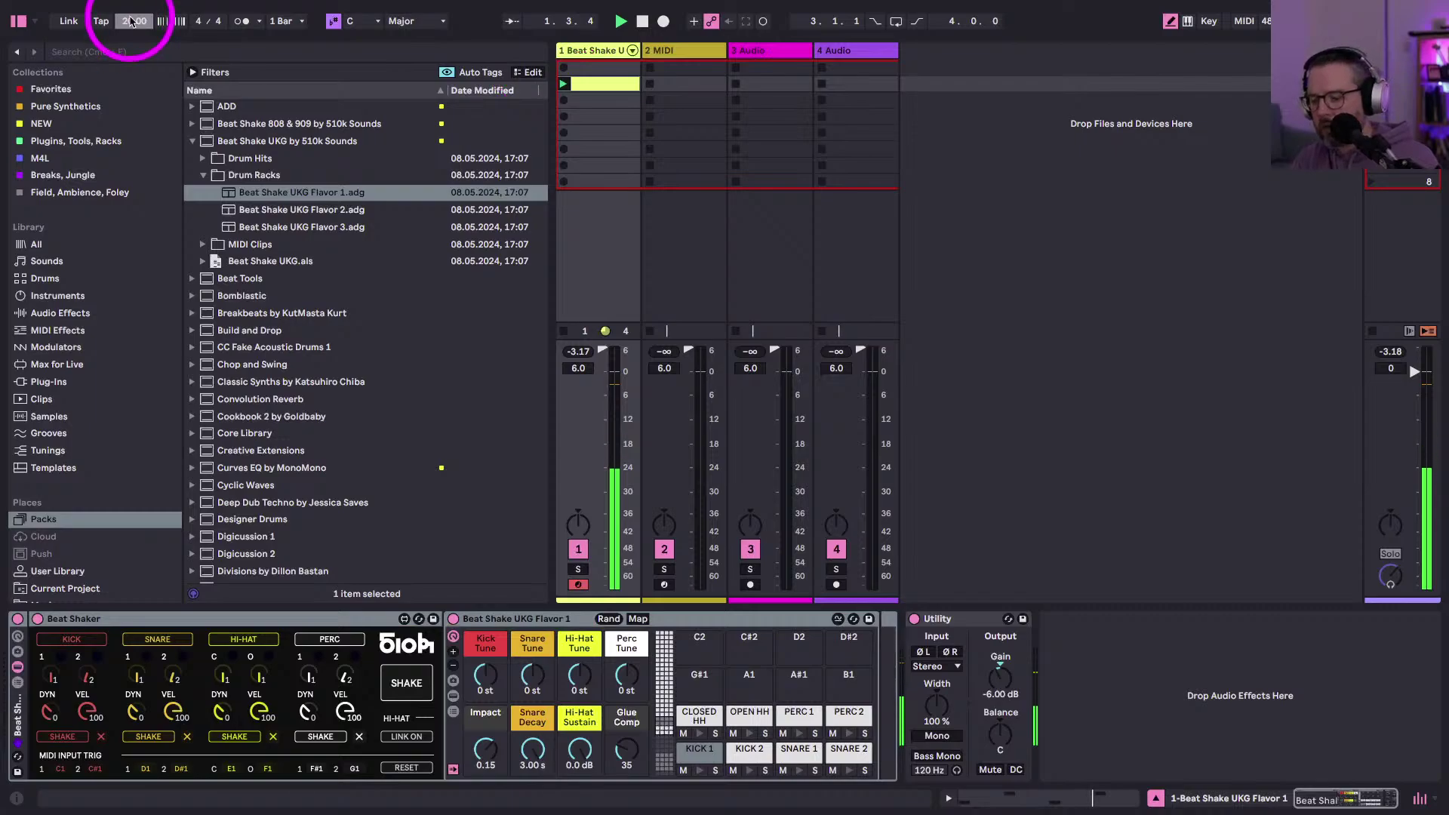
type("150")
key("Return")
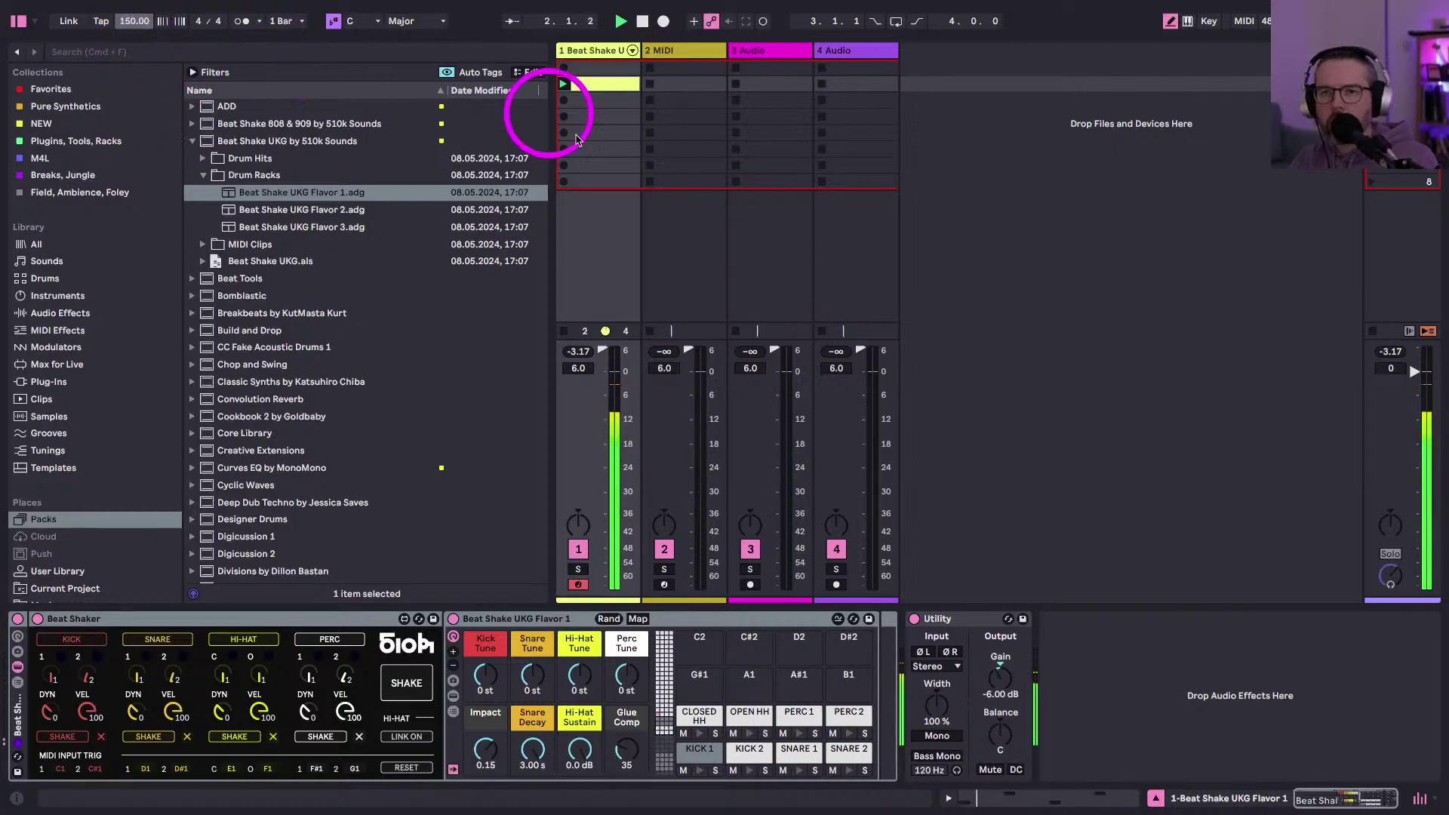
- Set the song tempo to 137 BPM
key("Down")
key("Down")
key("Down")
key("Down")
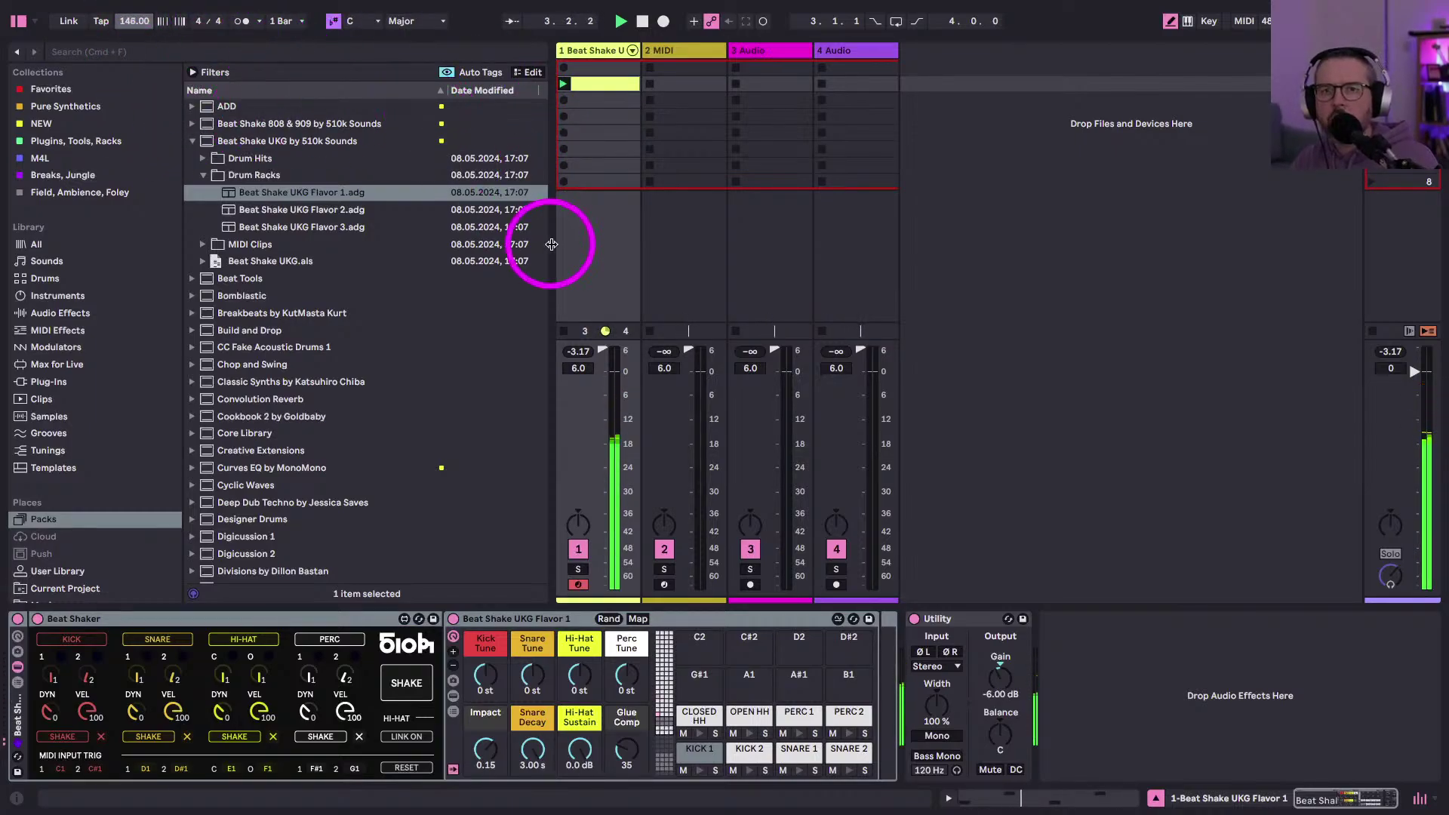
type("1370")
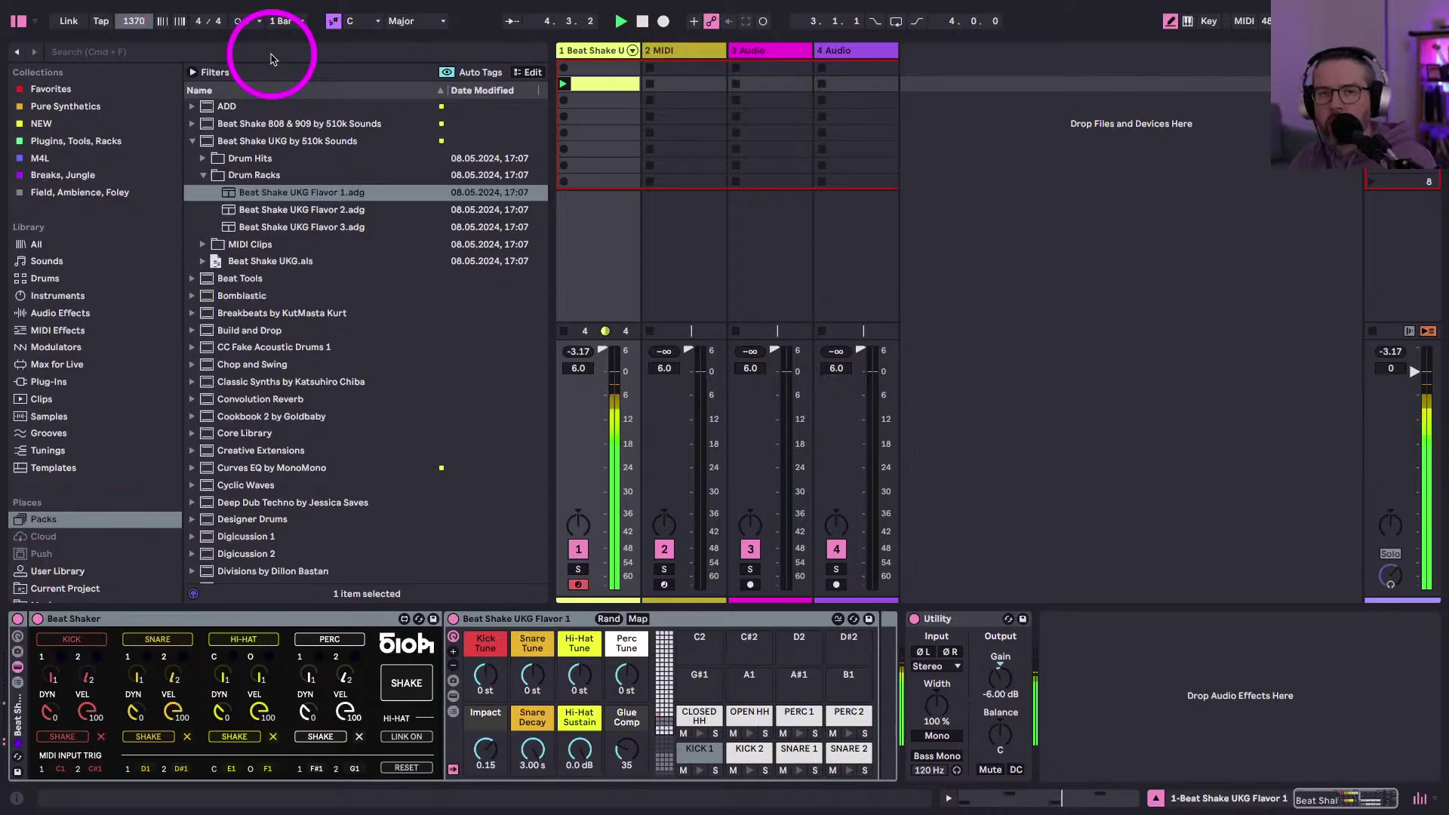
- In the drum clip, move the Kick 1 note from 1.3 to 1.3.3 and add another Kick 1 note at 1.2.4
double_click(600, 82)
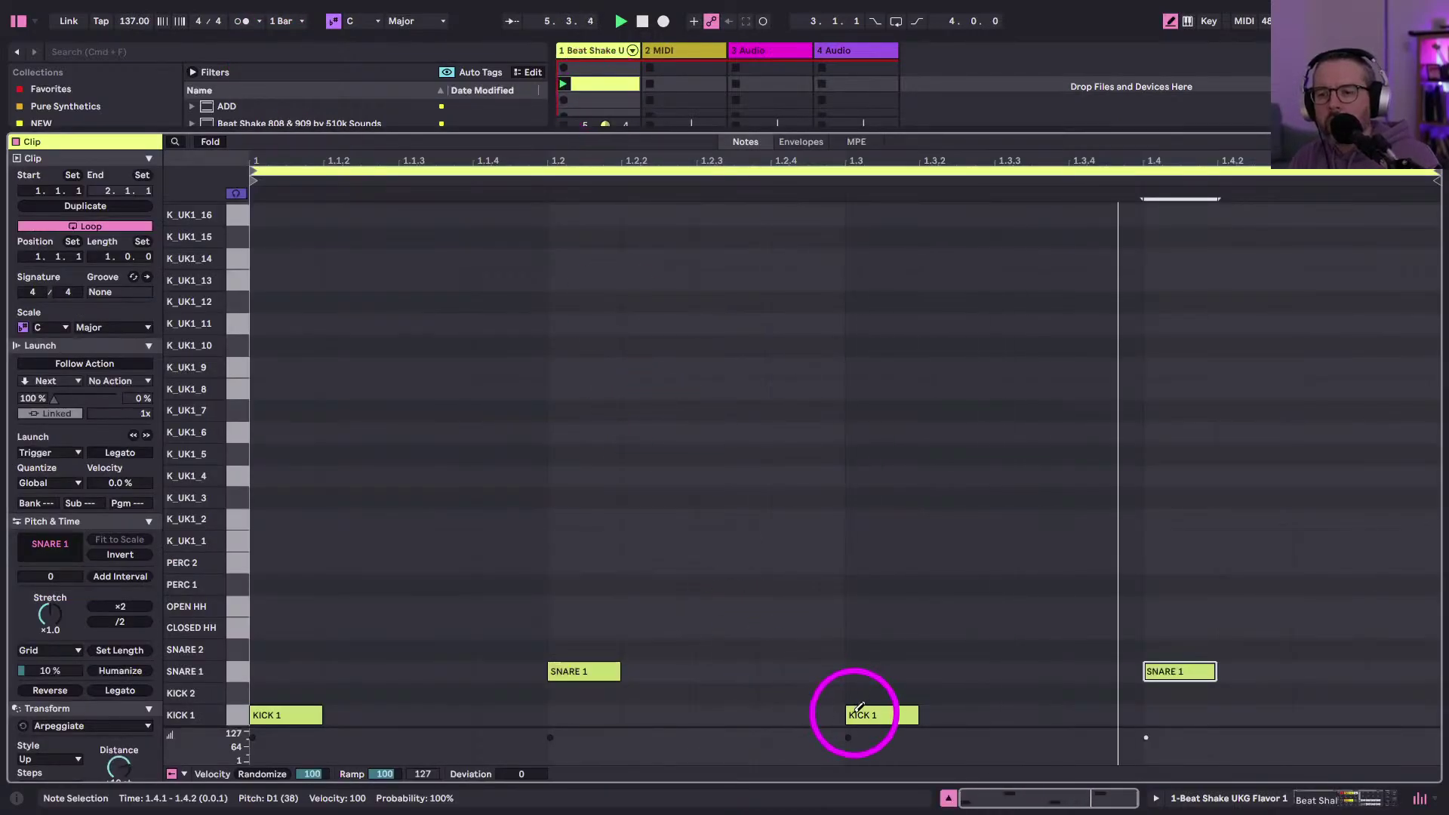
left_click_drag(859, 711, 1019, 711)
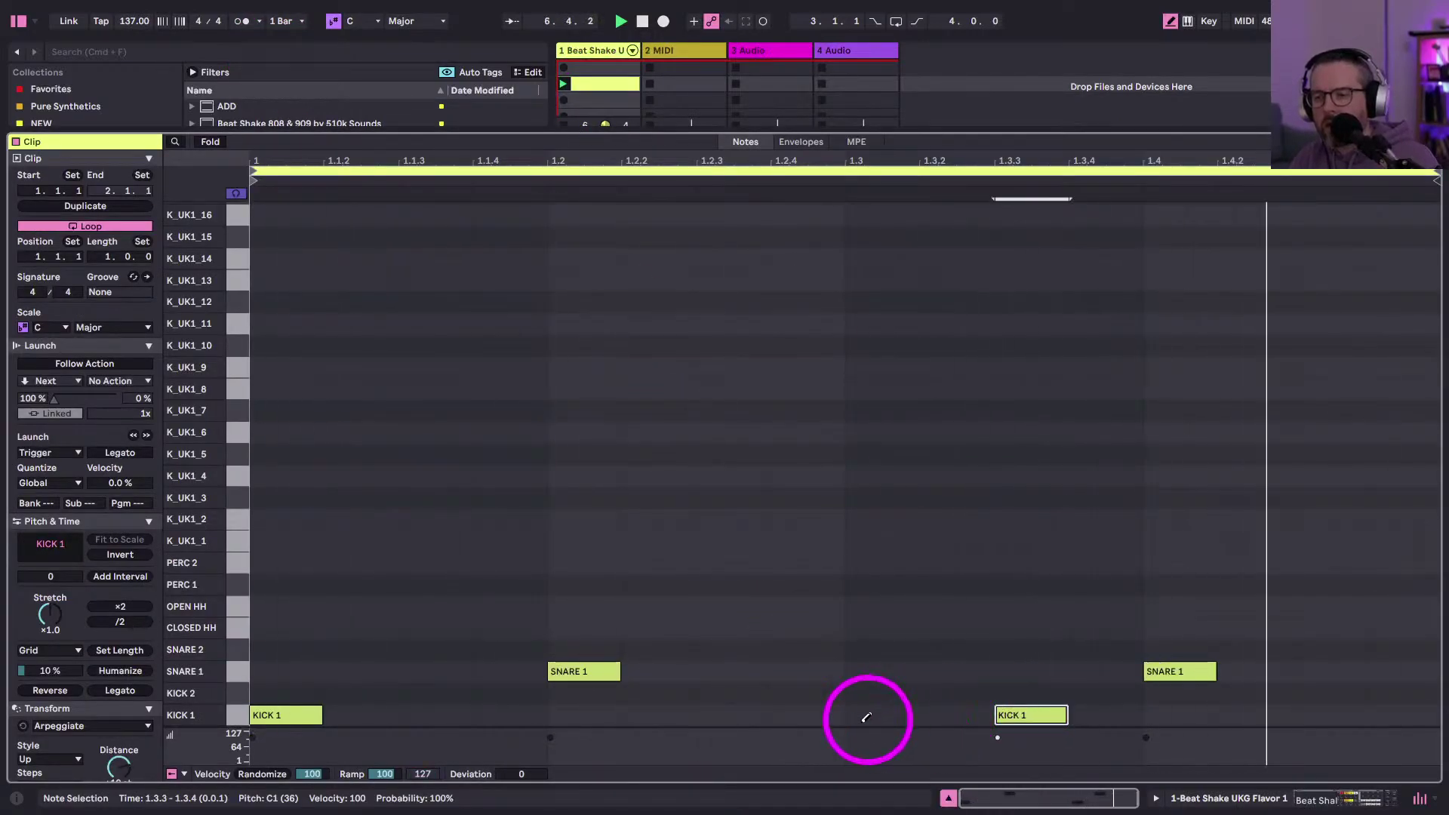
left_click(795, 710)
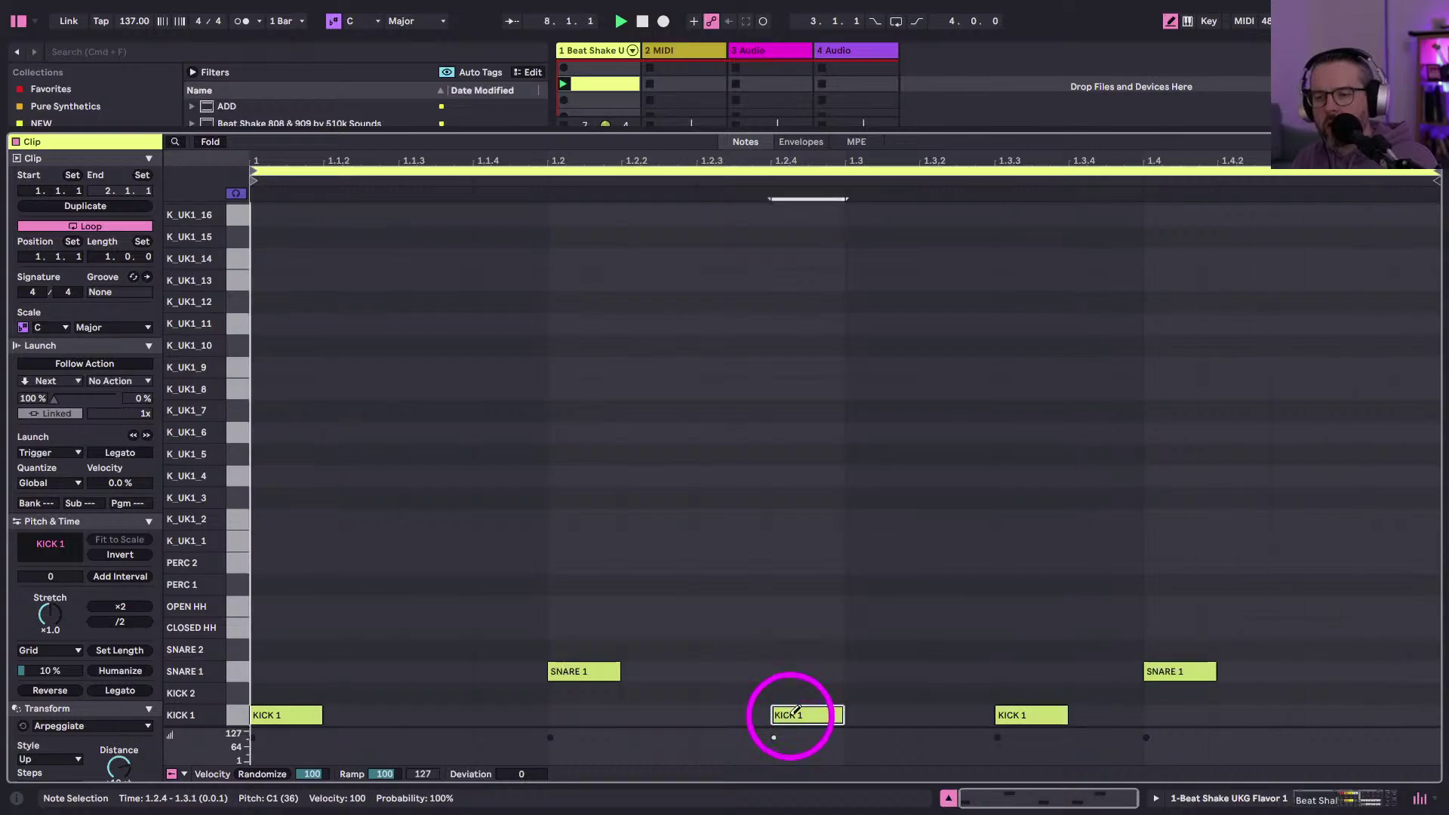
- Duplicate the drum clip's loop to two bars and remove the Kick 1 note at 2.2.4
left_click(94, 205)
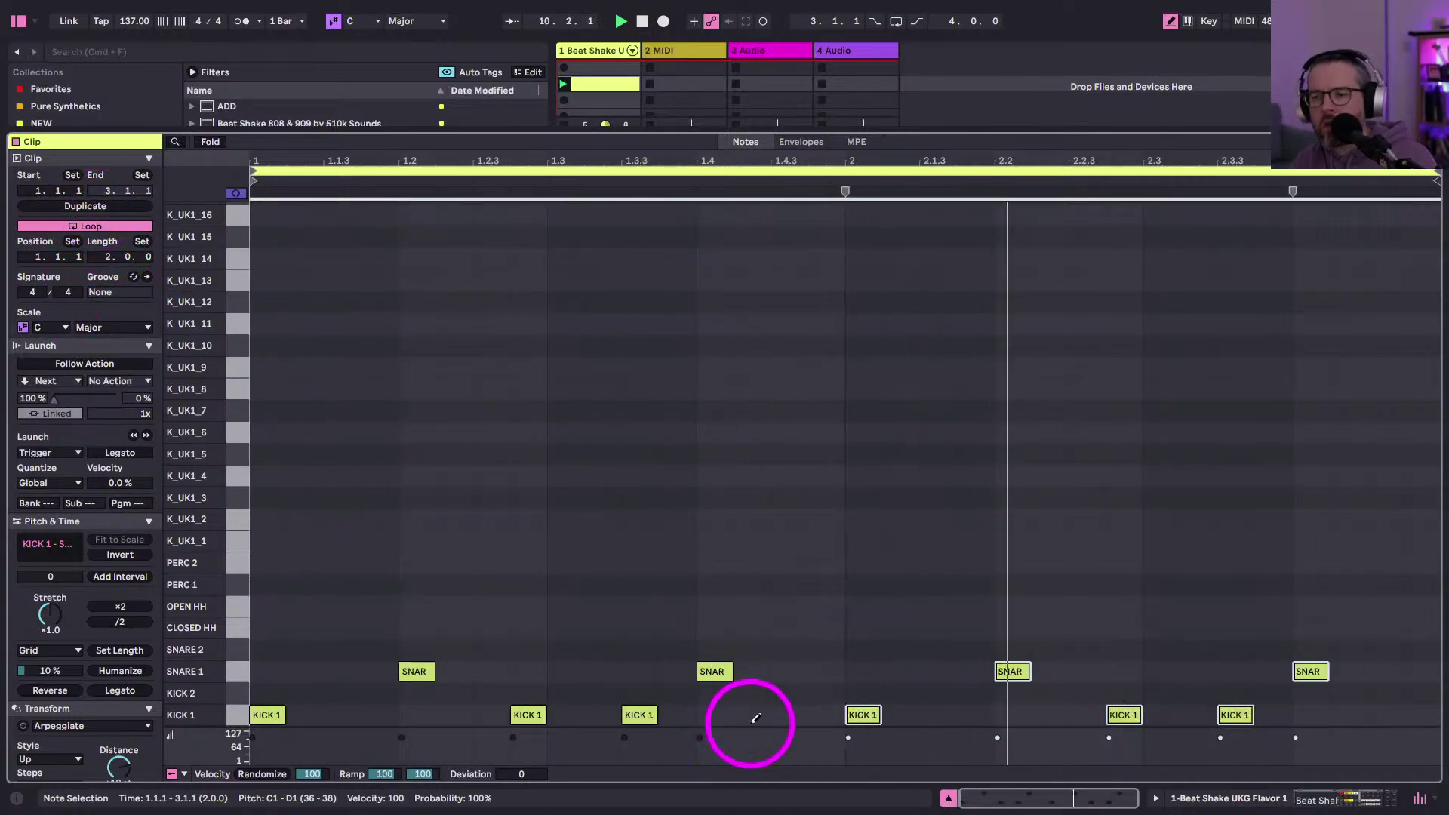
left_click(1122, 713)
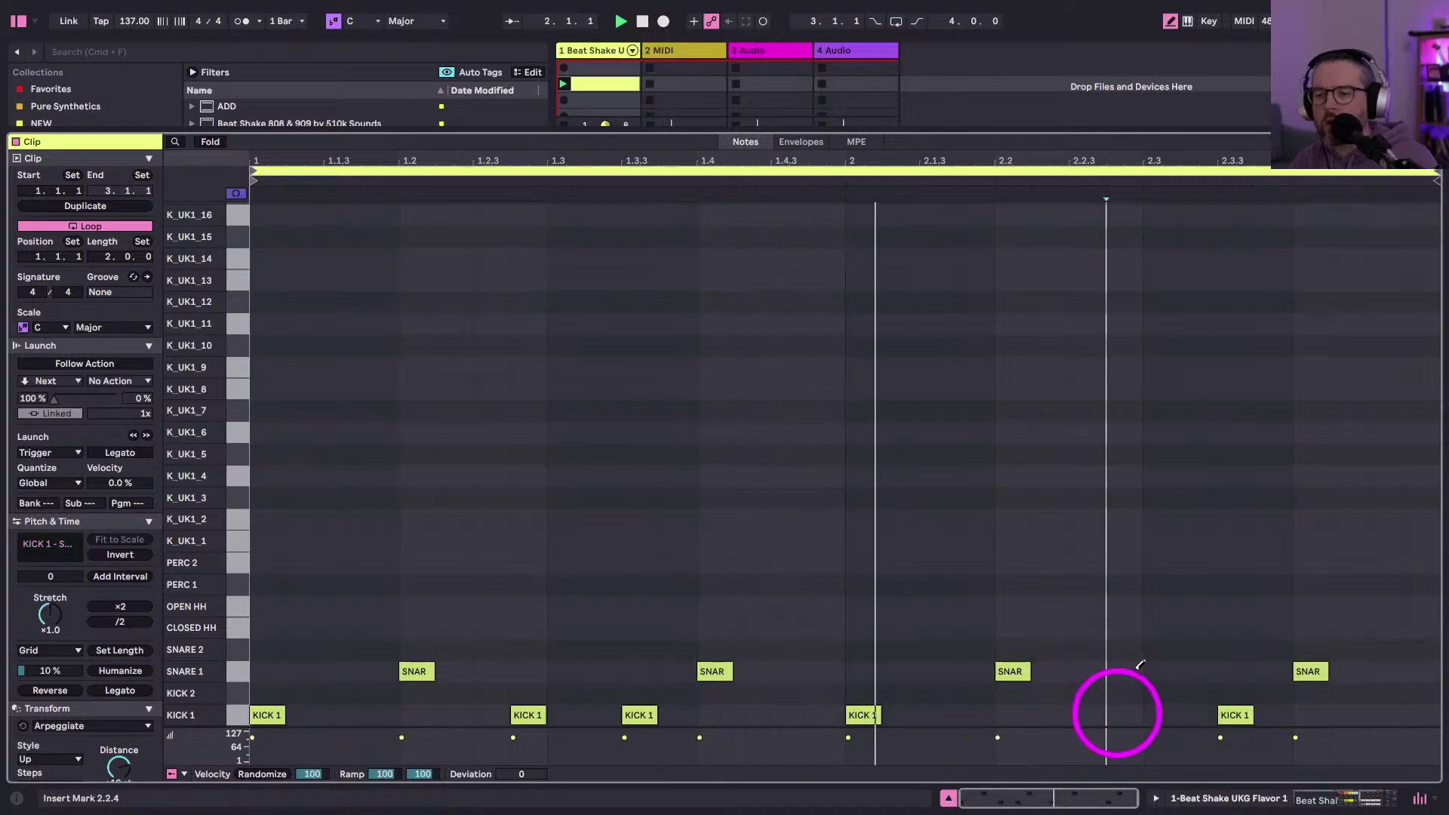
- Add closed hi-hat notes on every offbeat across both bars, from 1.1.3 to 2.4.3
left_click_drag(326, 692, 310, 617)
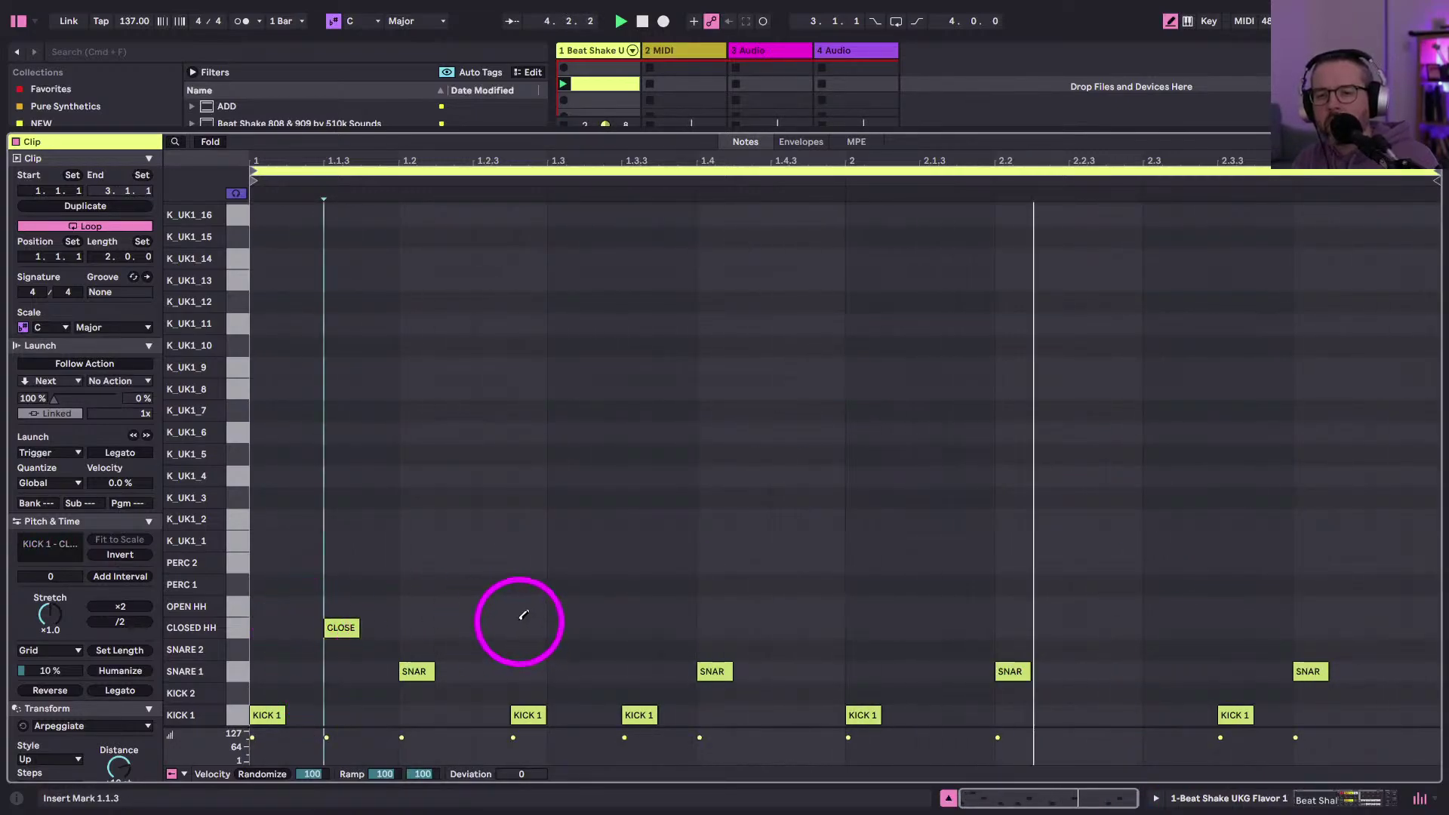
left_click(490, 627)
left_click(640, 627)
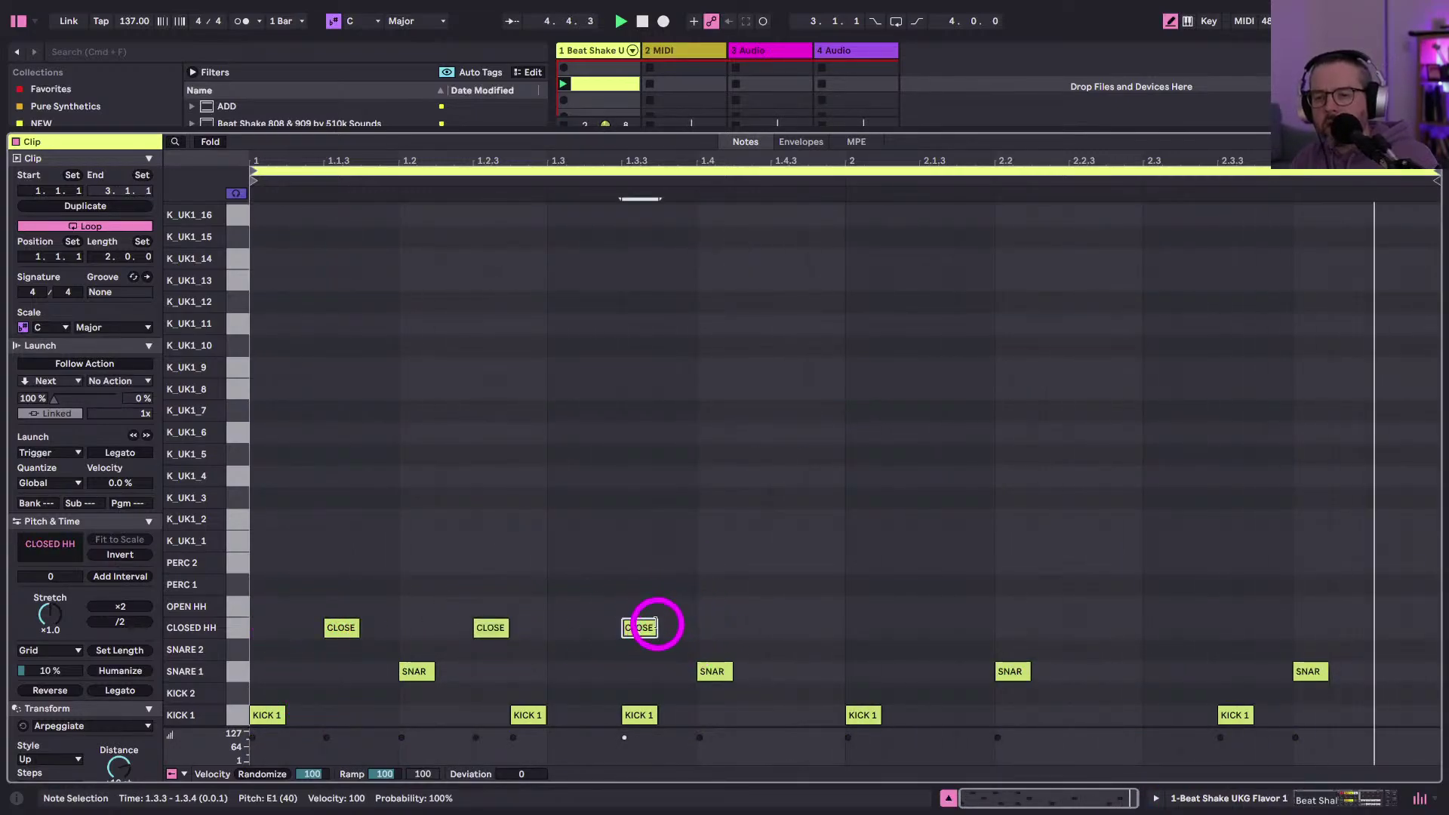
left_click(789, 627)
left_click(937, 627)
left_click(1087, 629)
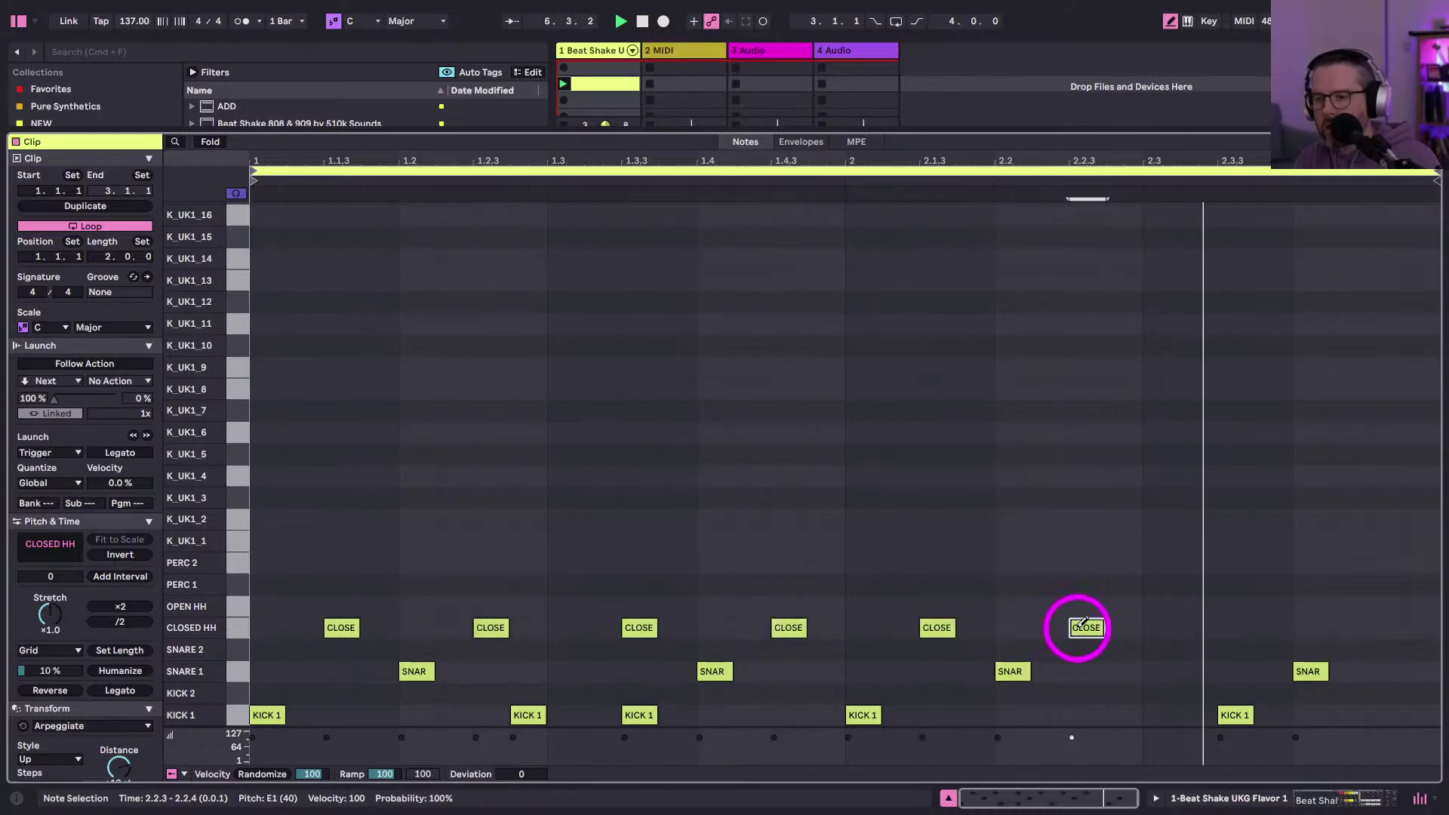
key("b")
left_click_drag(1126, 629, 845, 621)
key("ctrl+d")
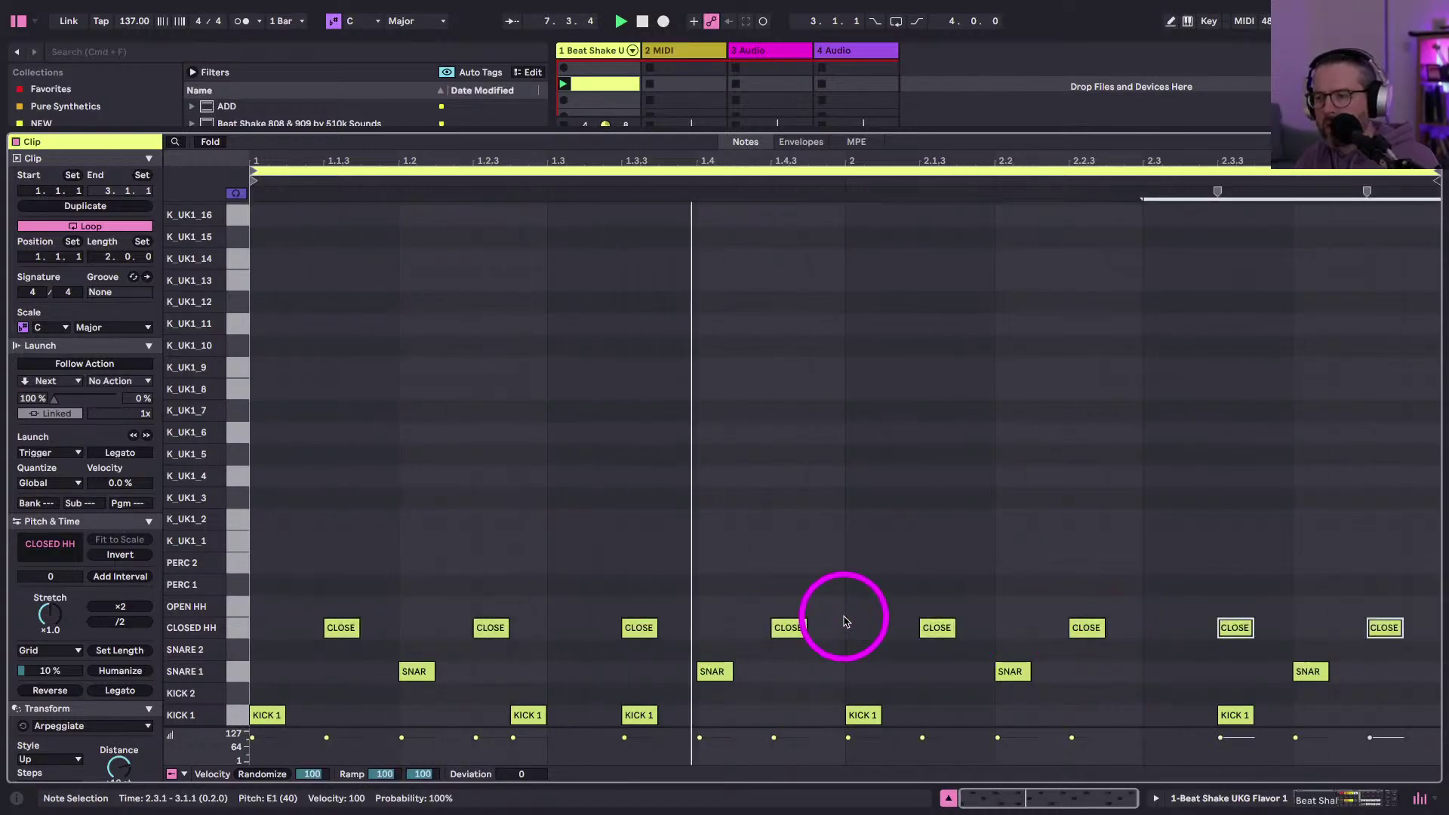
key("b")
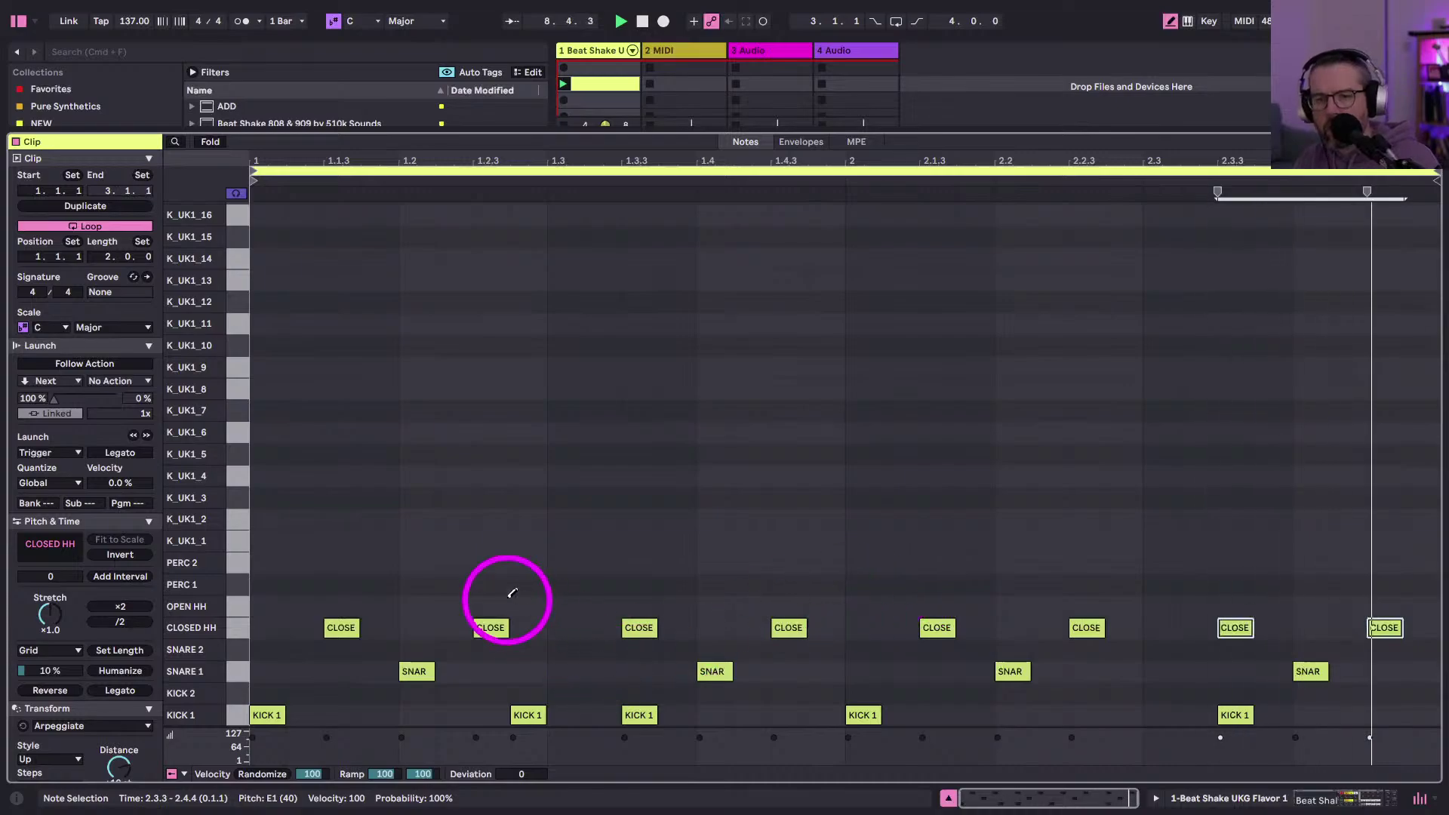
- Add Perc 1 notes at 1.1.4 and 1.2.2, on either side of the first snare
left_click(441, 584)
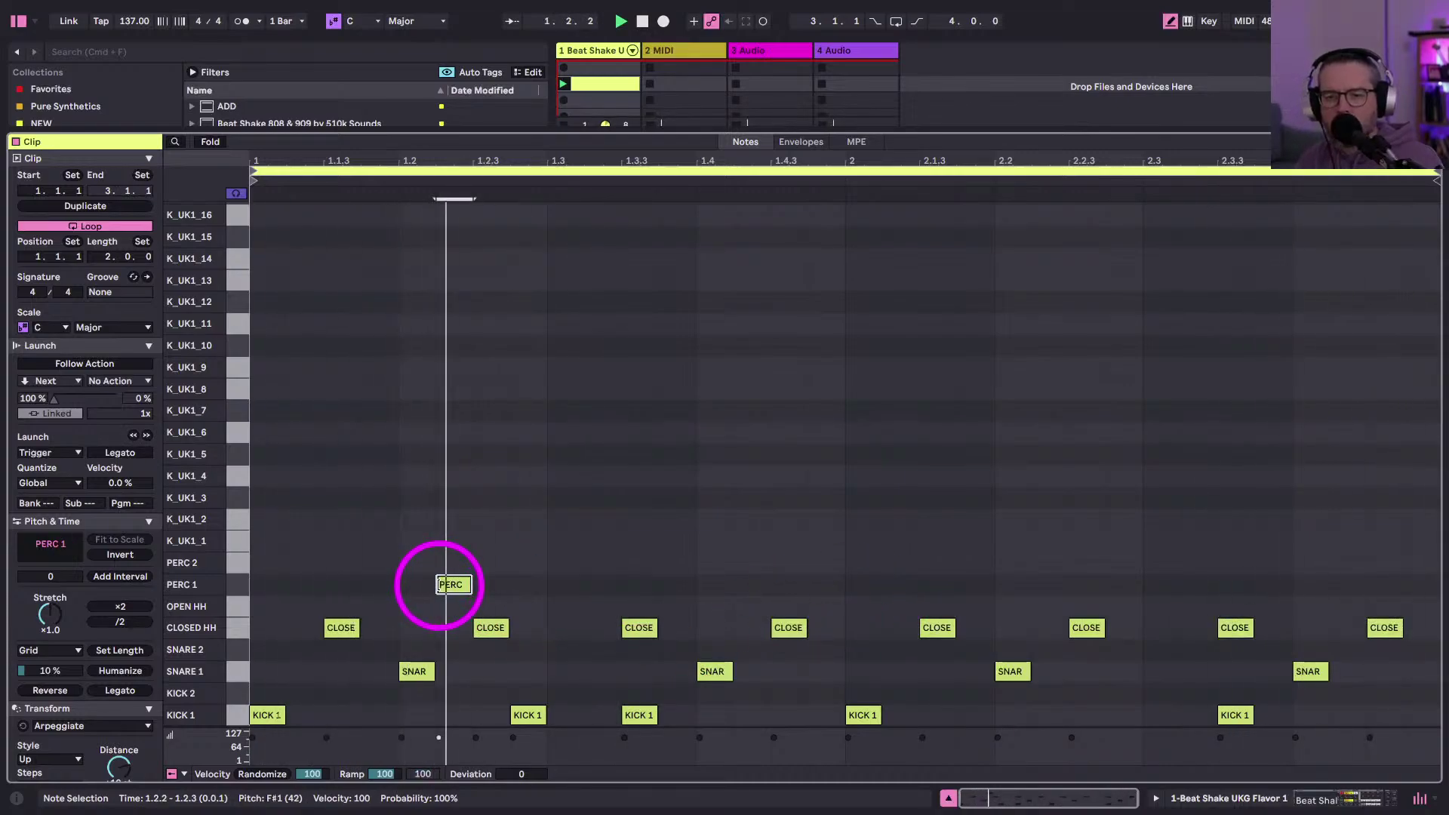
key("Left")
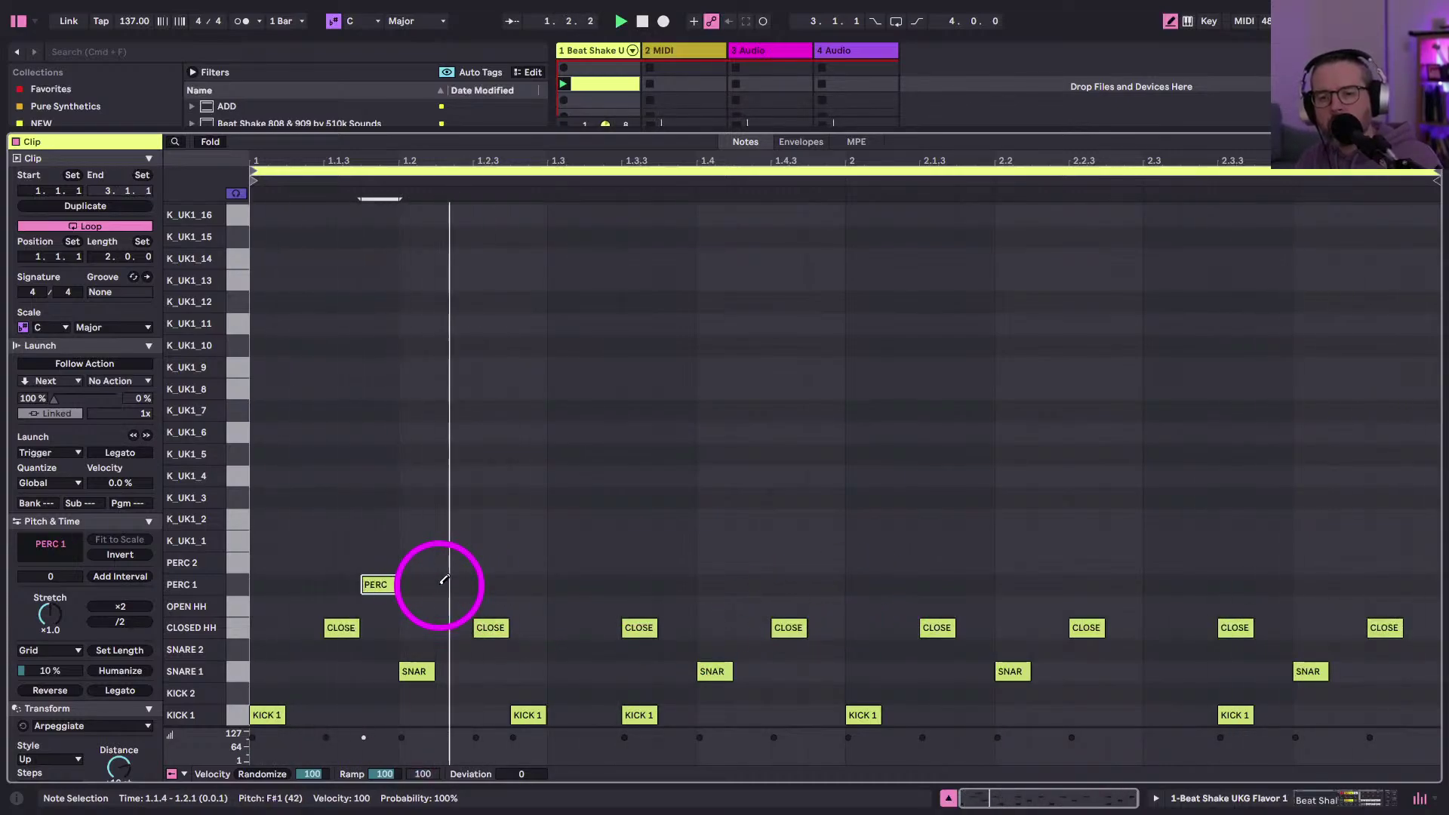
left_click(444, 582)
- Raise the velocity of all notes in the clip to 127
key("ctrl+a")
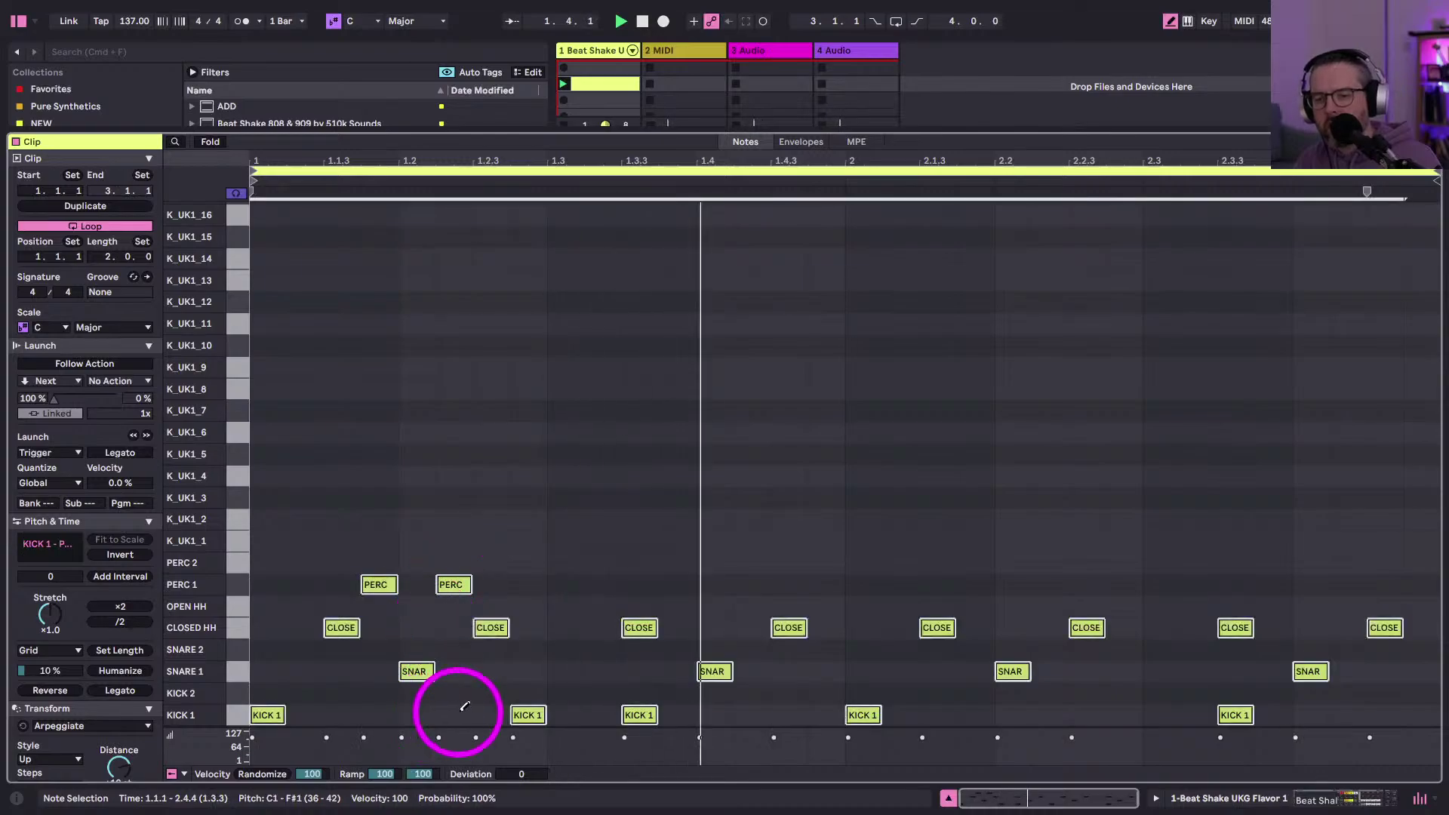
key("b")
left_click_drag(479, 738, 453, 642)
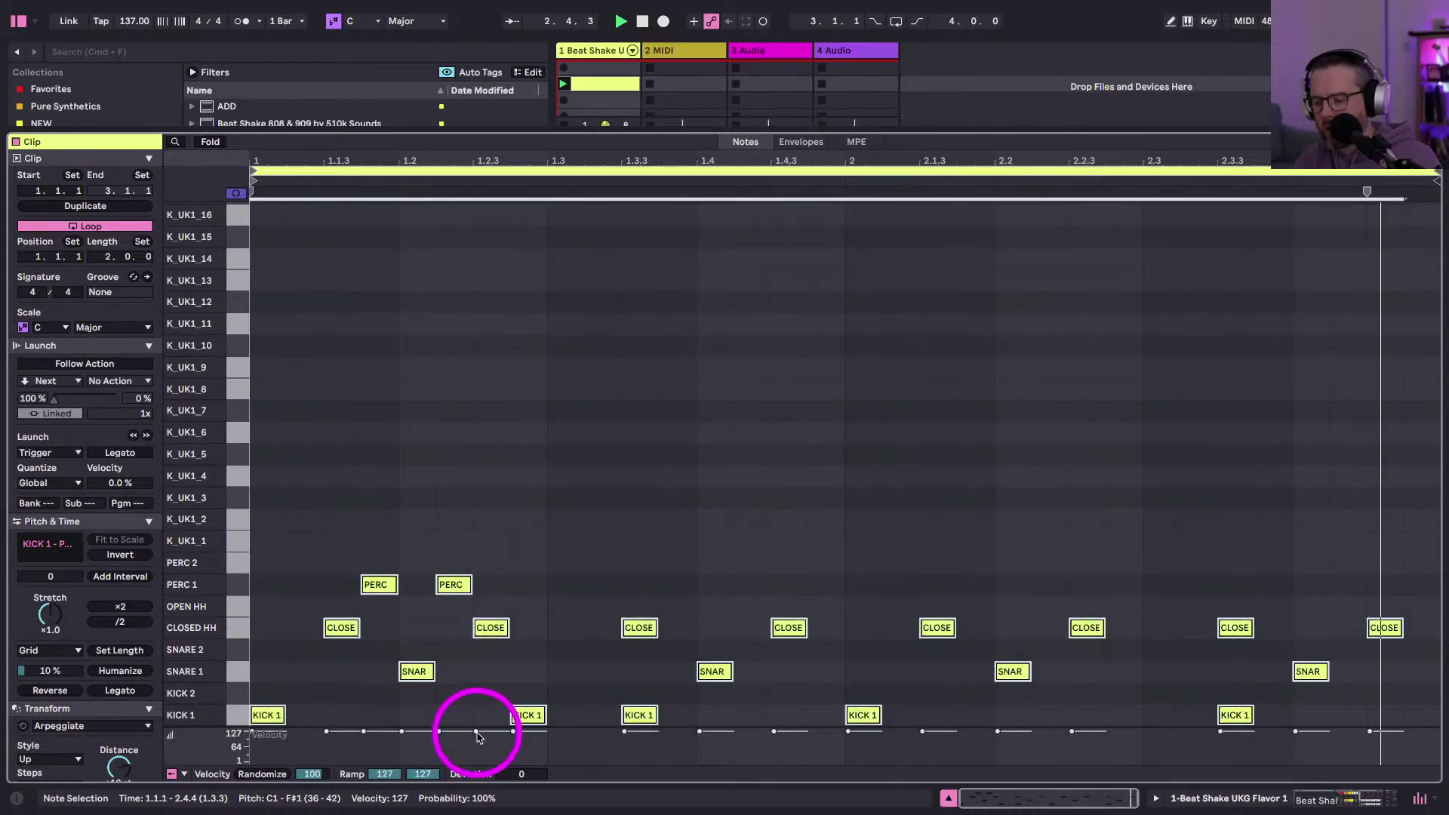
left_click(609, 502)
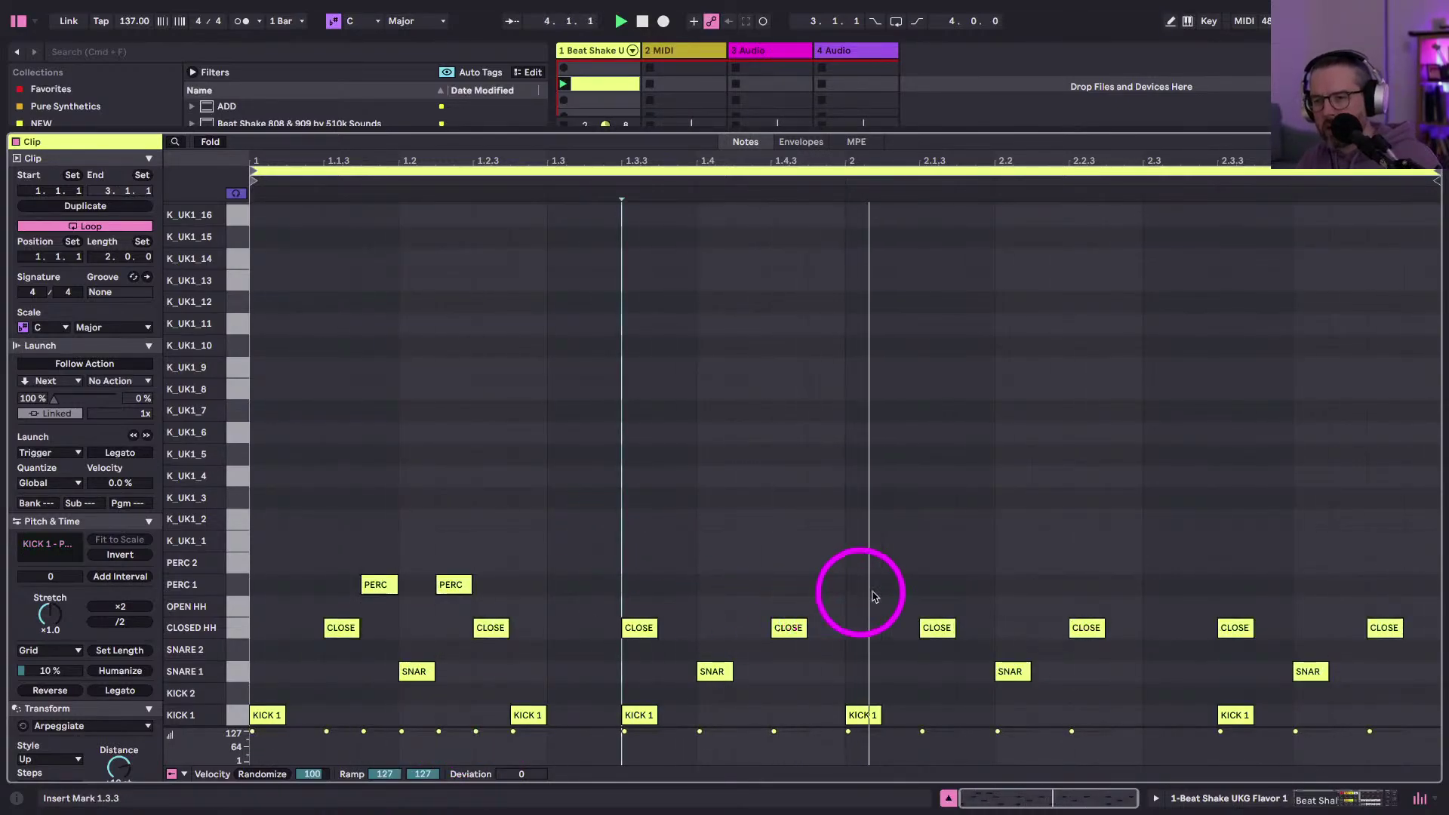
- Try an extra open hi-hat note at 2.2.4
key("b")
left_click(1058, 574)
key("Right")
key("Right")
key("Down")
key("Down")
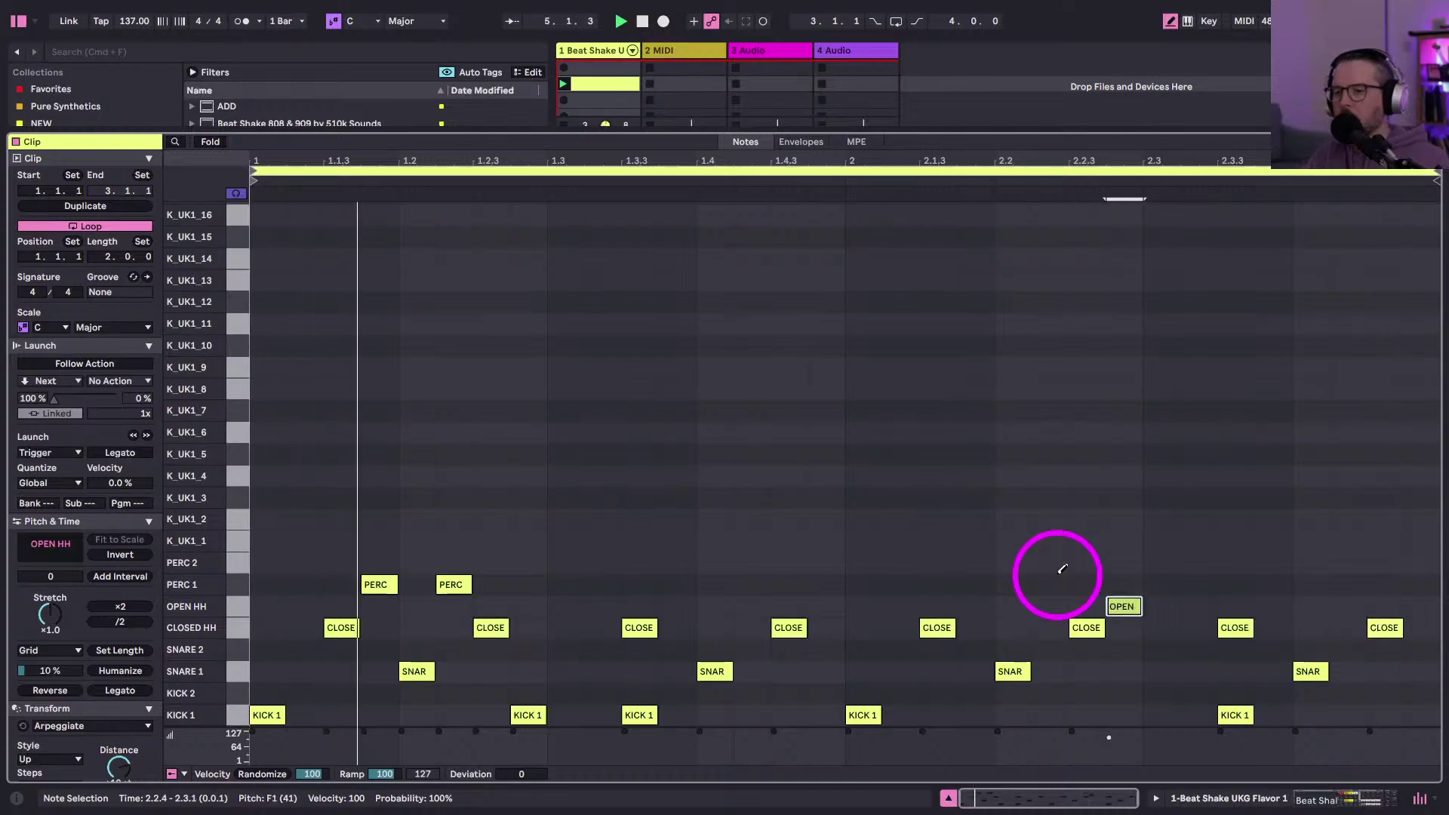
- Set the computer MIDI keyboard's playing velocity to 127
key("m")
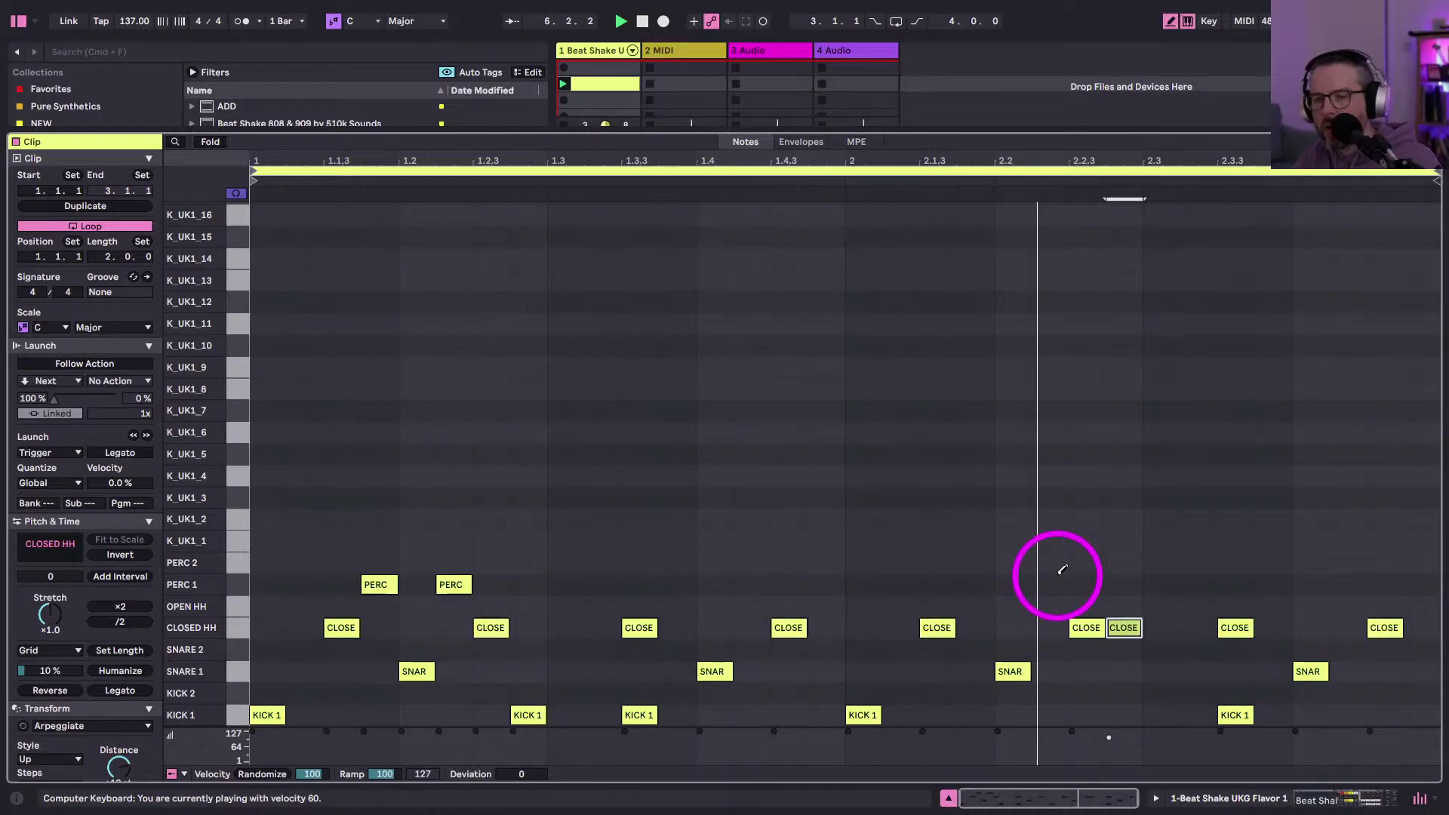
key("x")
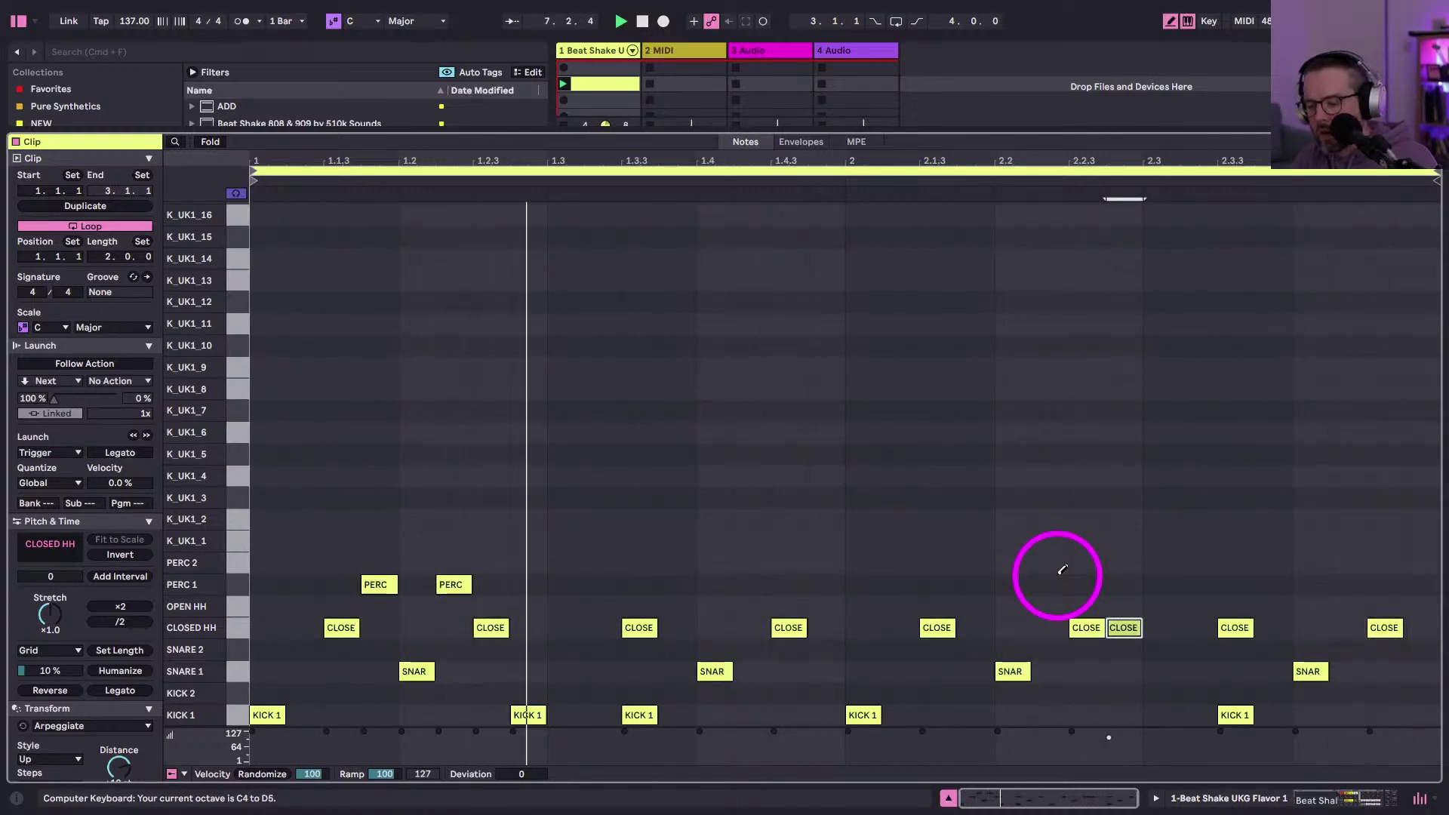
key("z")
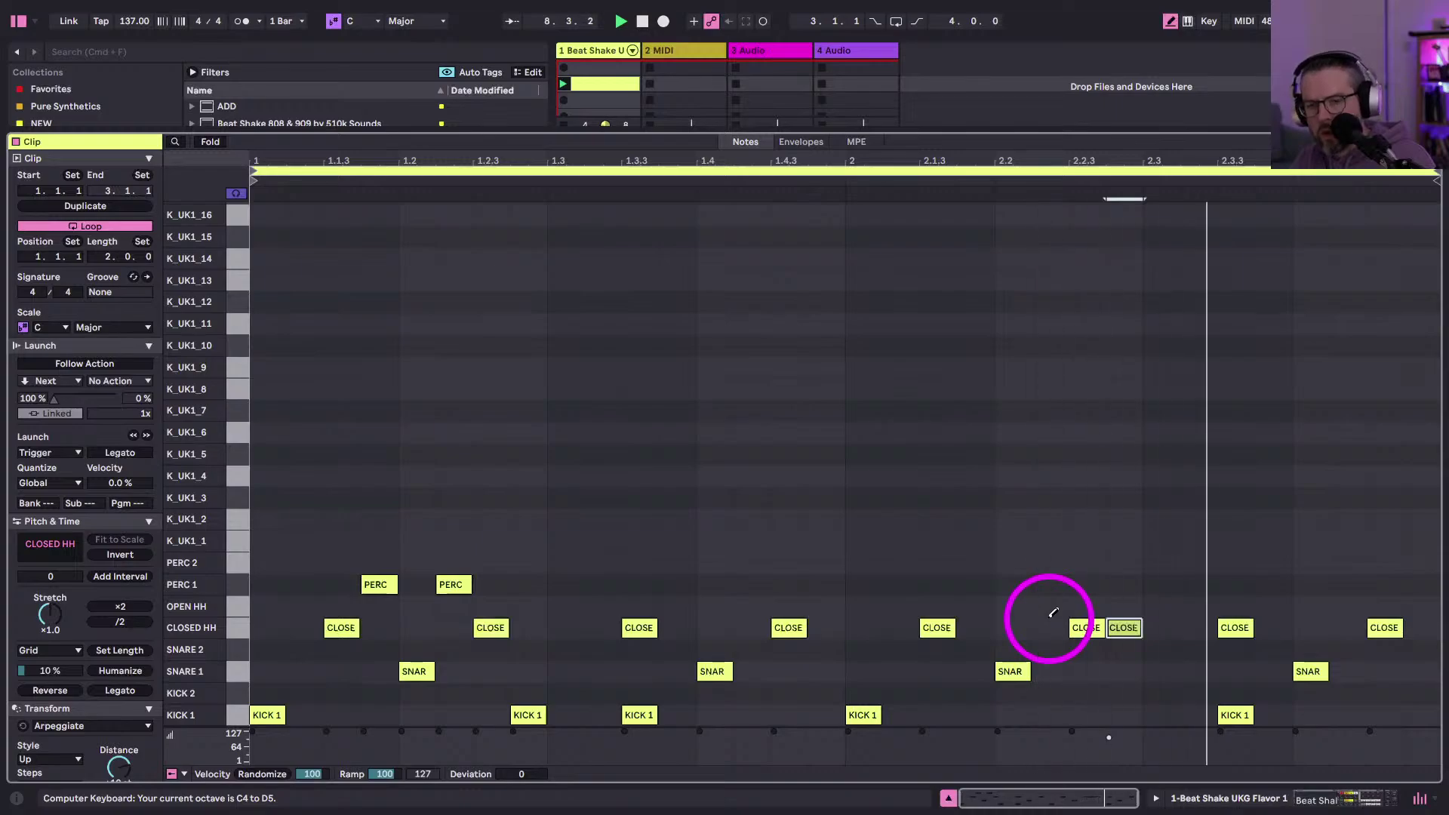
key("m")
key("v")
key("v")
key("v")
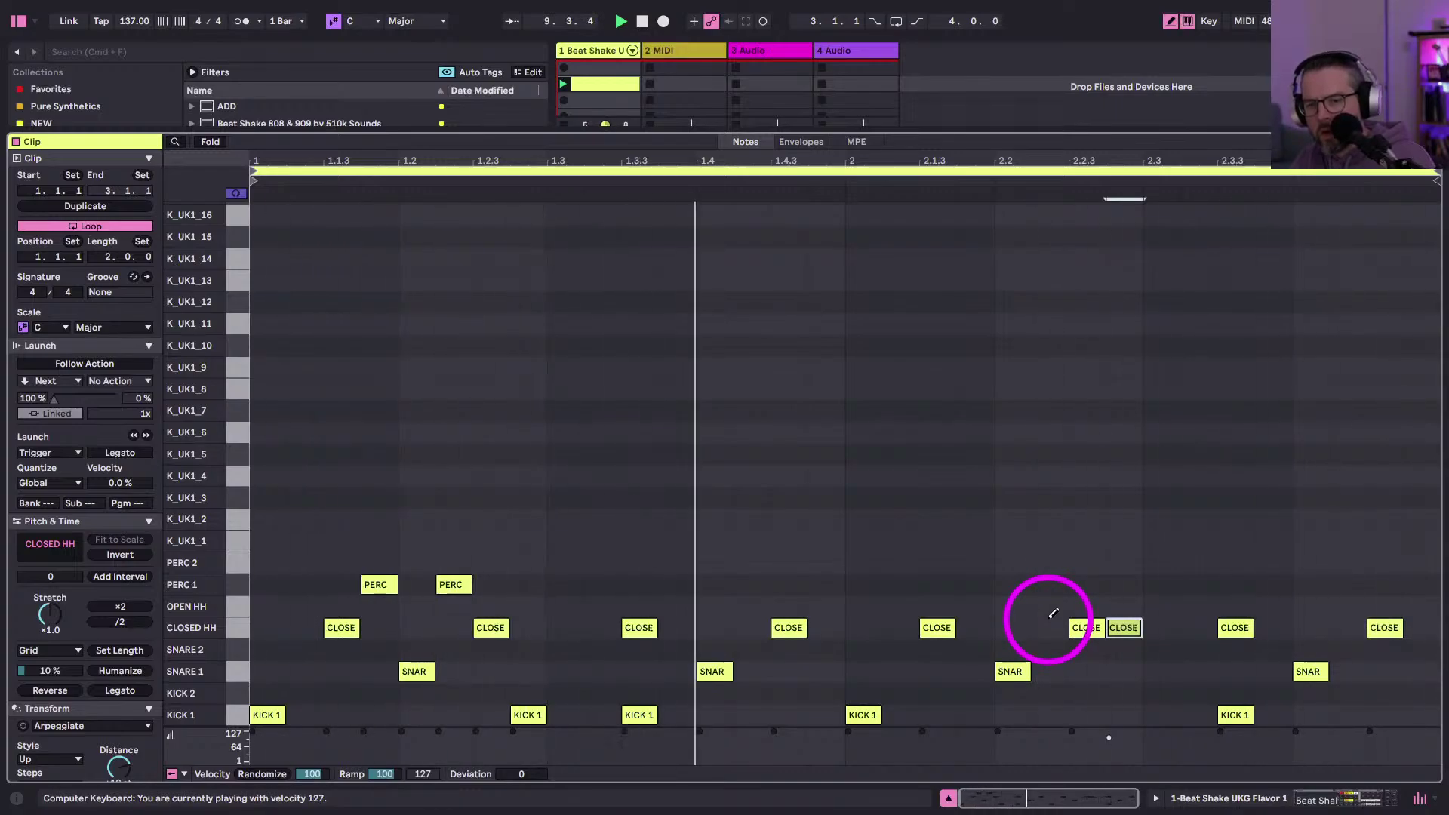
- Replace the extra closed hi-hat note at 2.2.4 with a Snare 2 note and add a Perc 2 note at 2.3.2
left_click(1123, 628)
left_click(1128, 650)
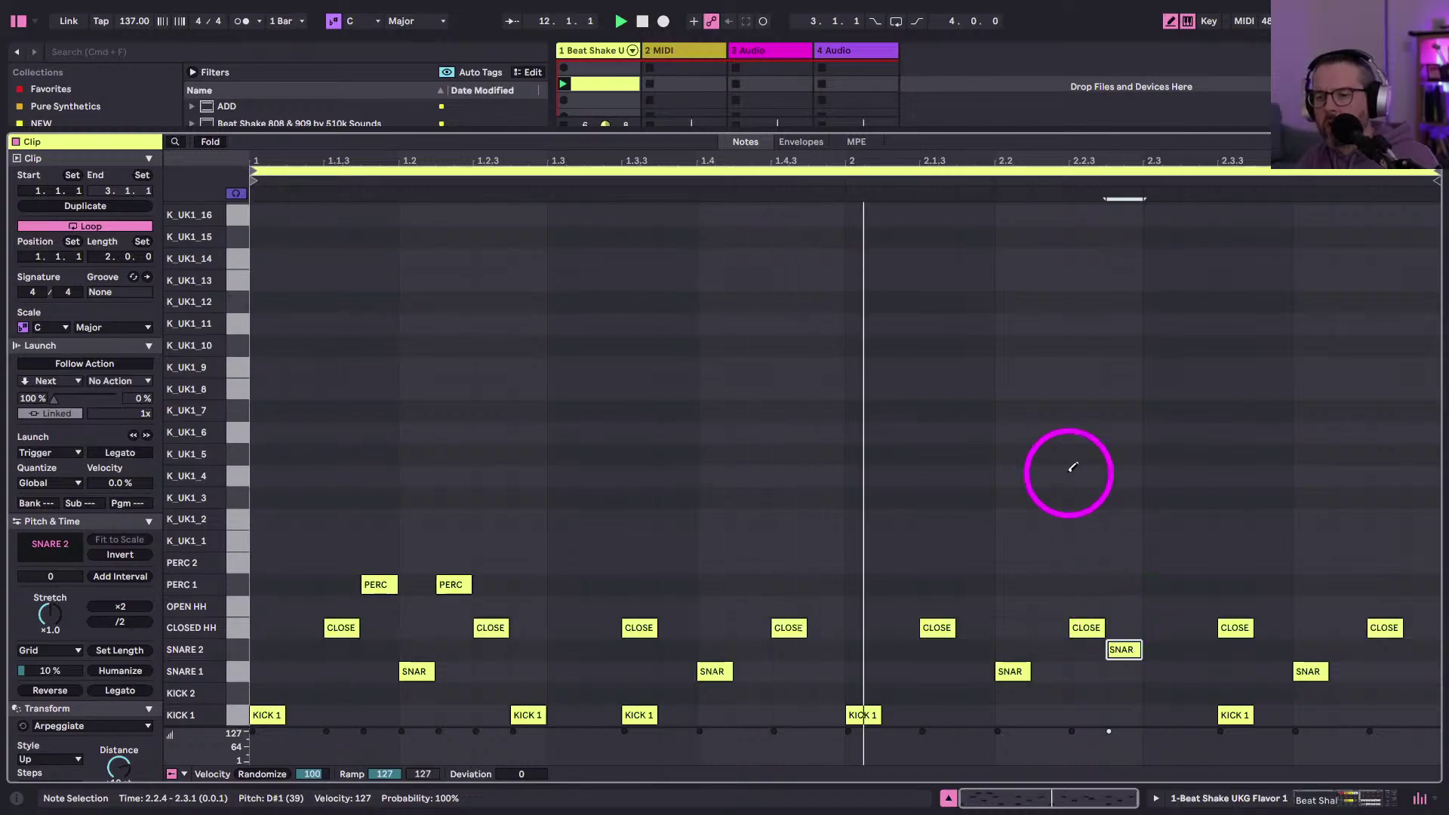
left_click(1185, 580)
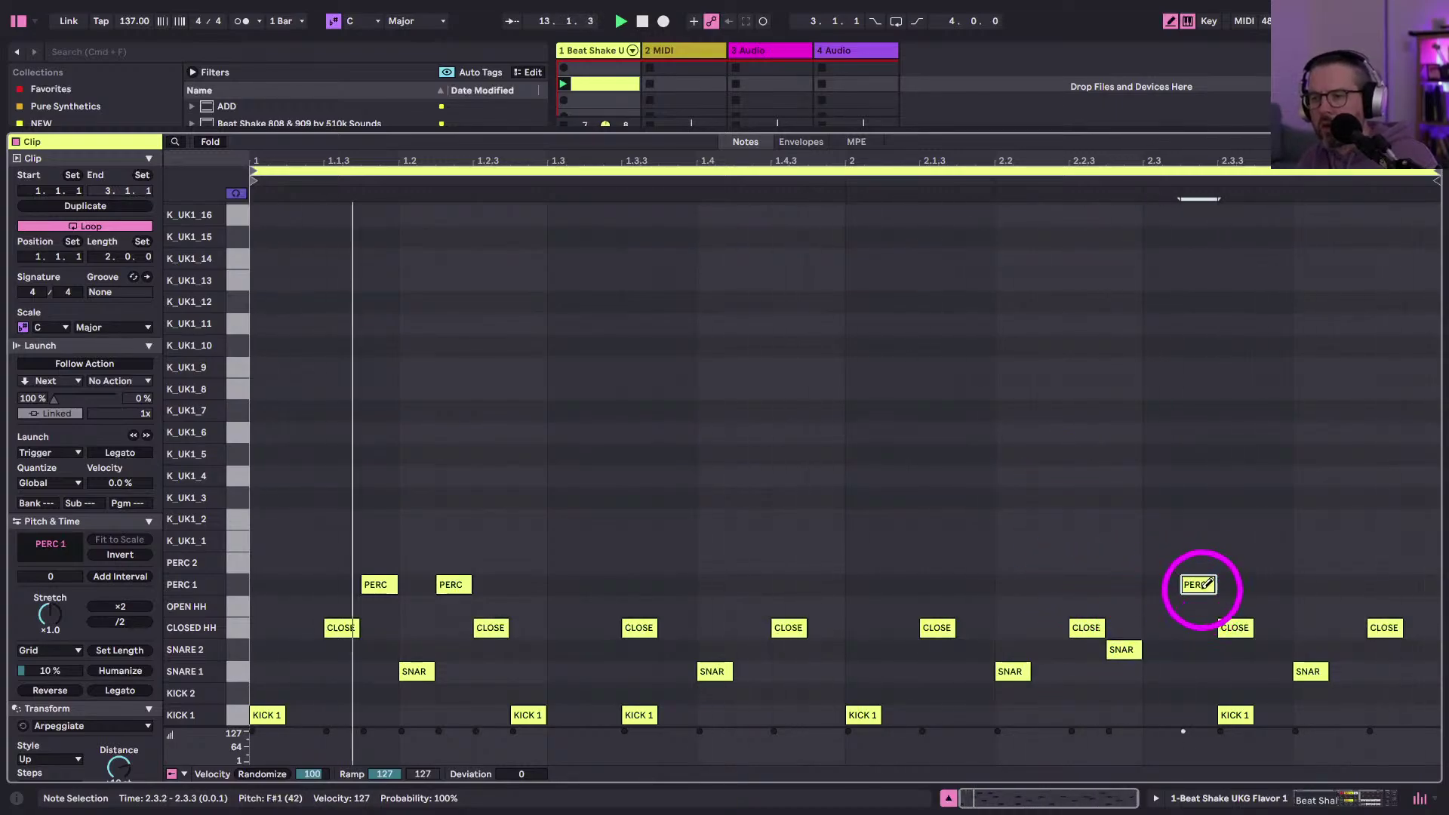
key("Up")
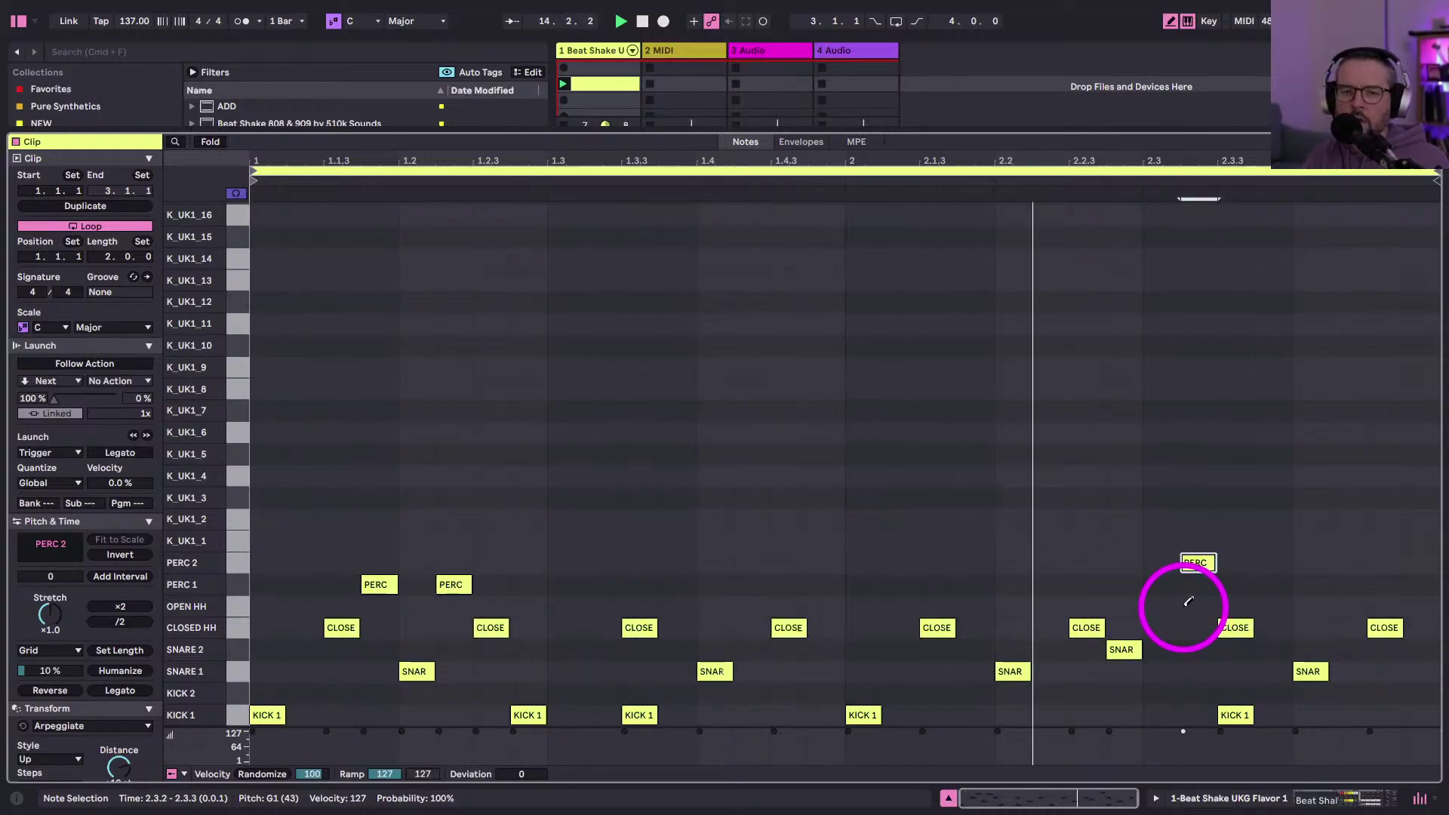
- Add a Perc 1 note at 2.4.4, on the last sixteenth of the loop
left_click(1274, 650)
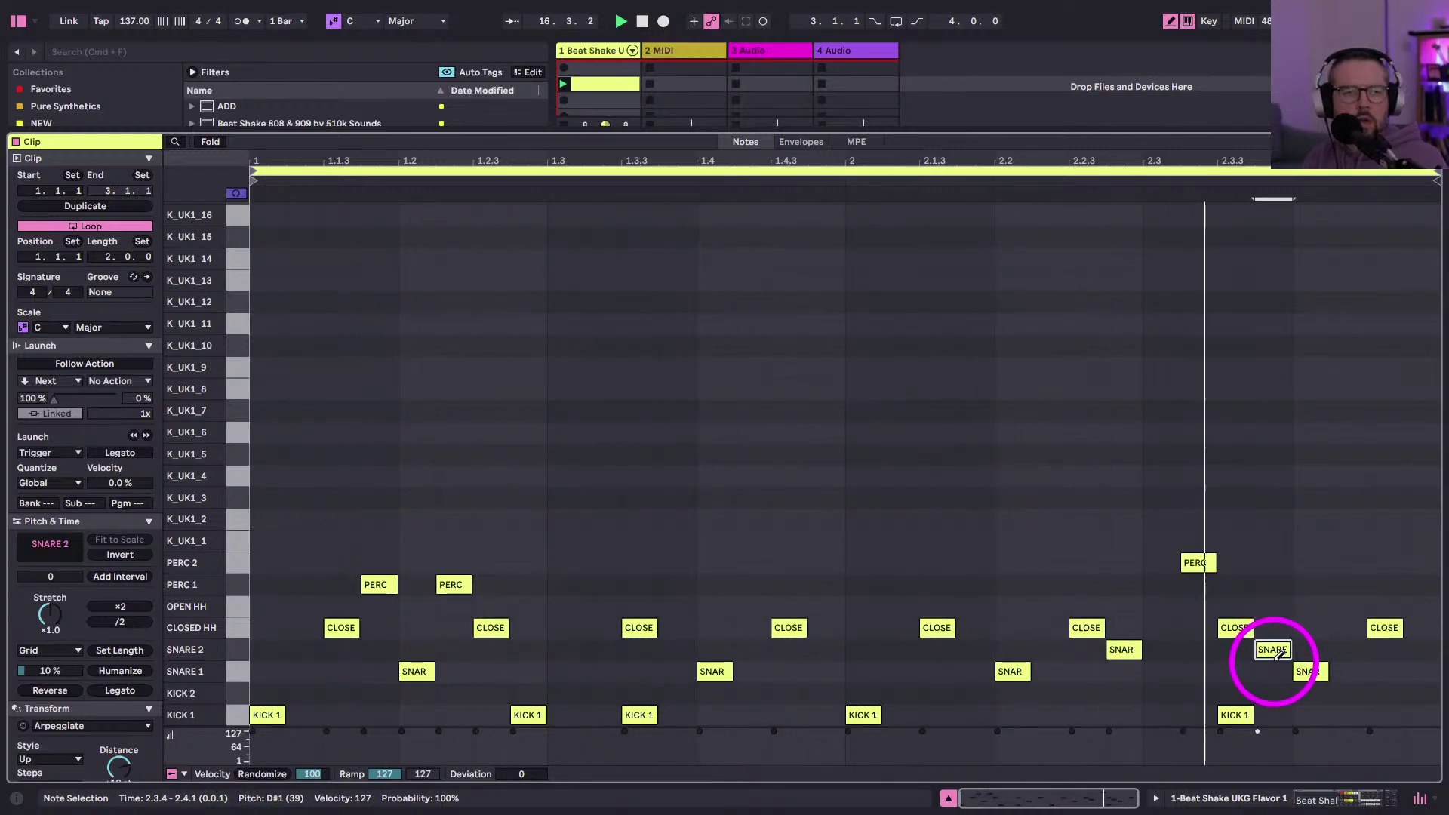
key("Right")
key("Right")
key("Right")
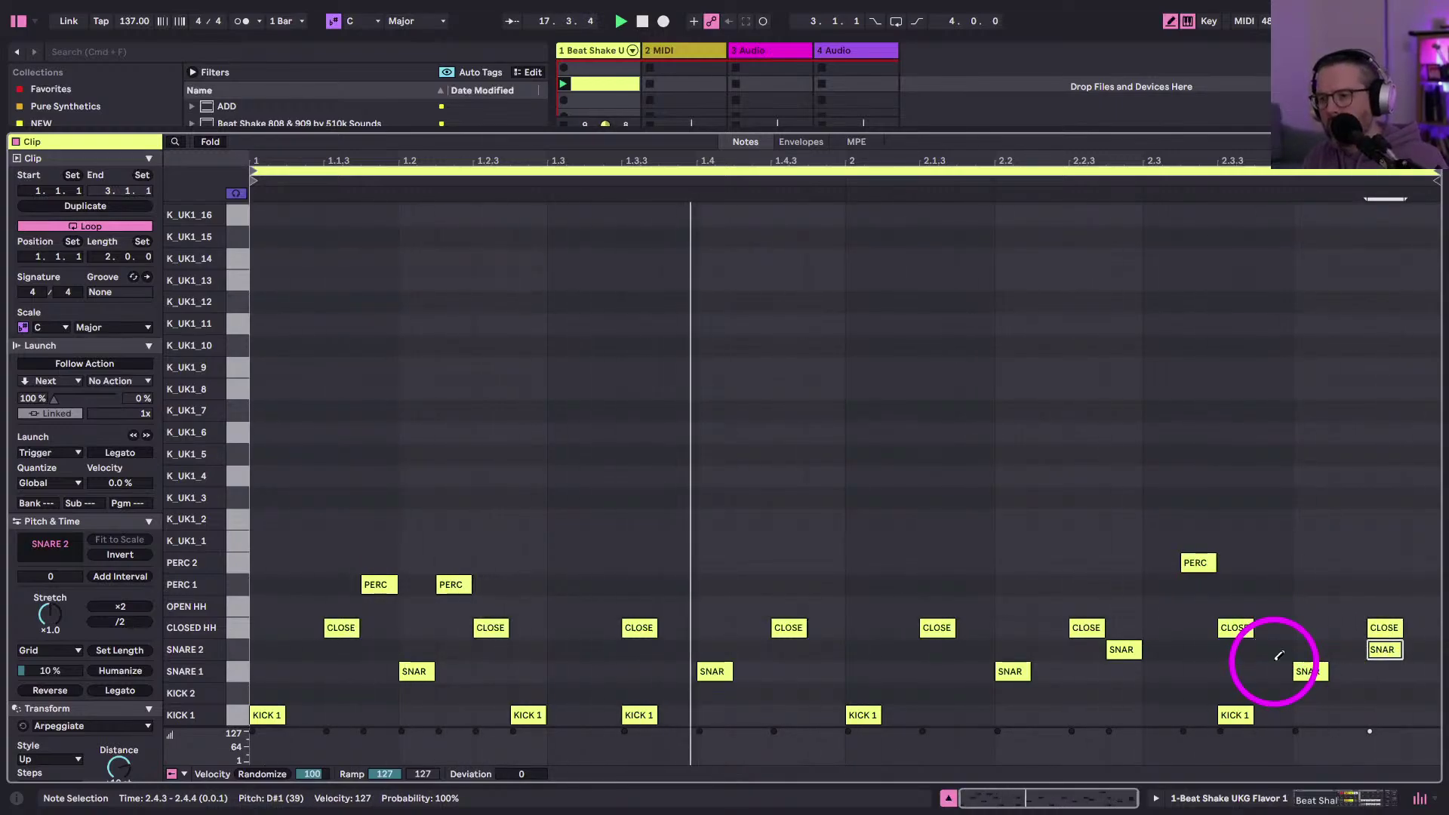
key("Right")
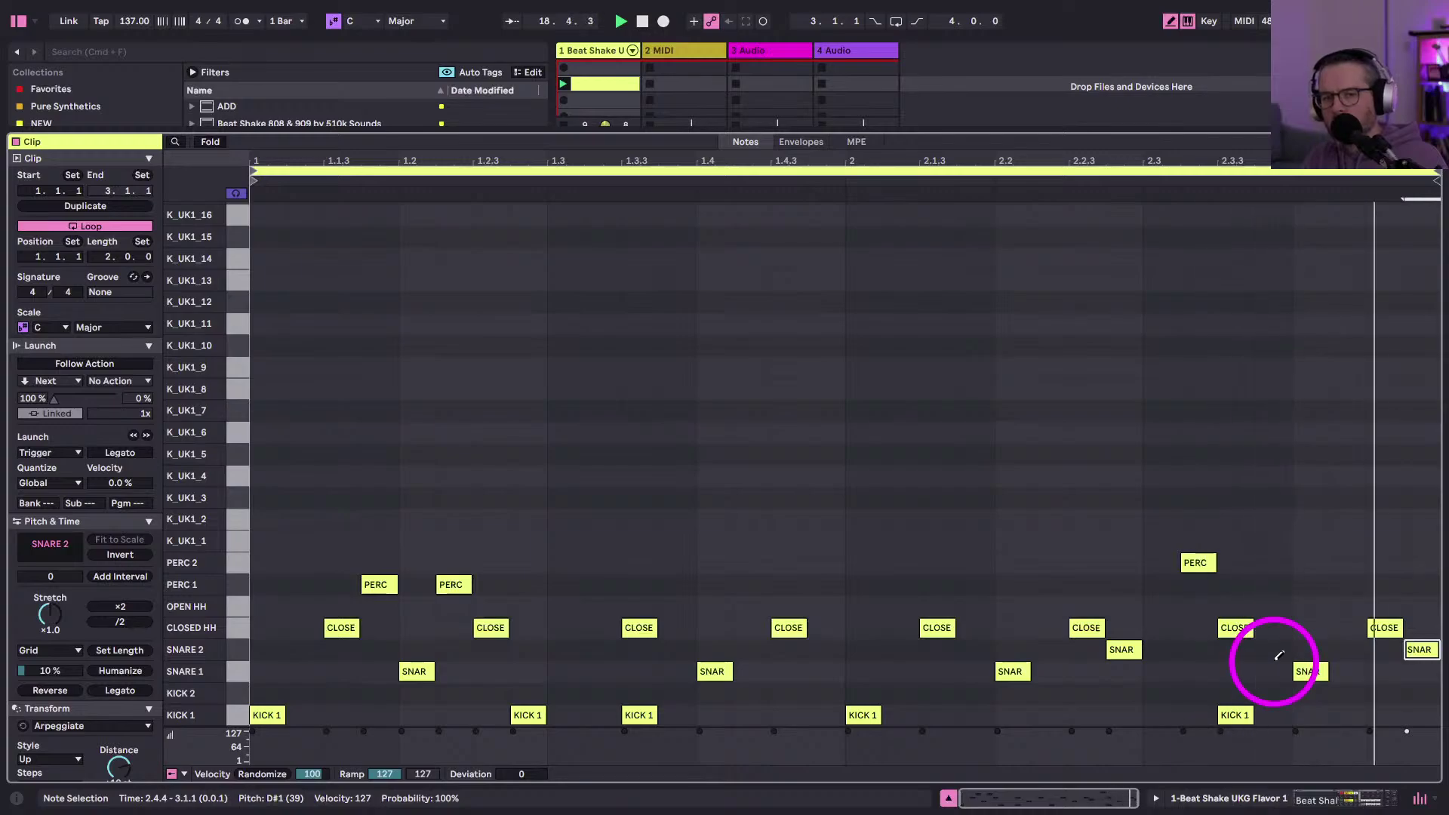
key("Up")
key("Up")
key("Up")
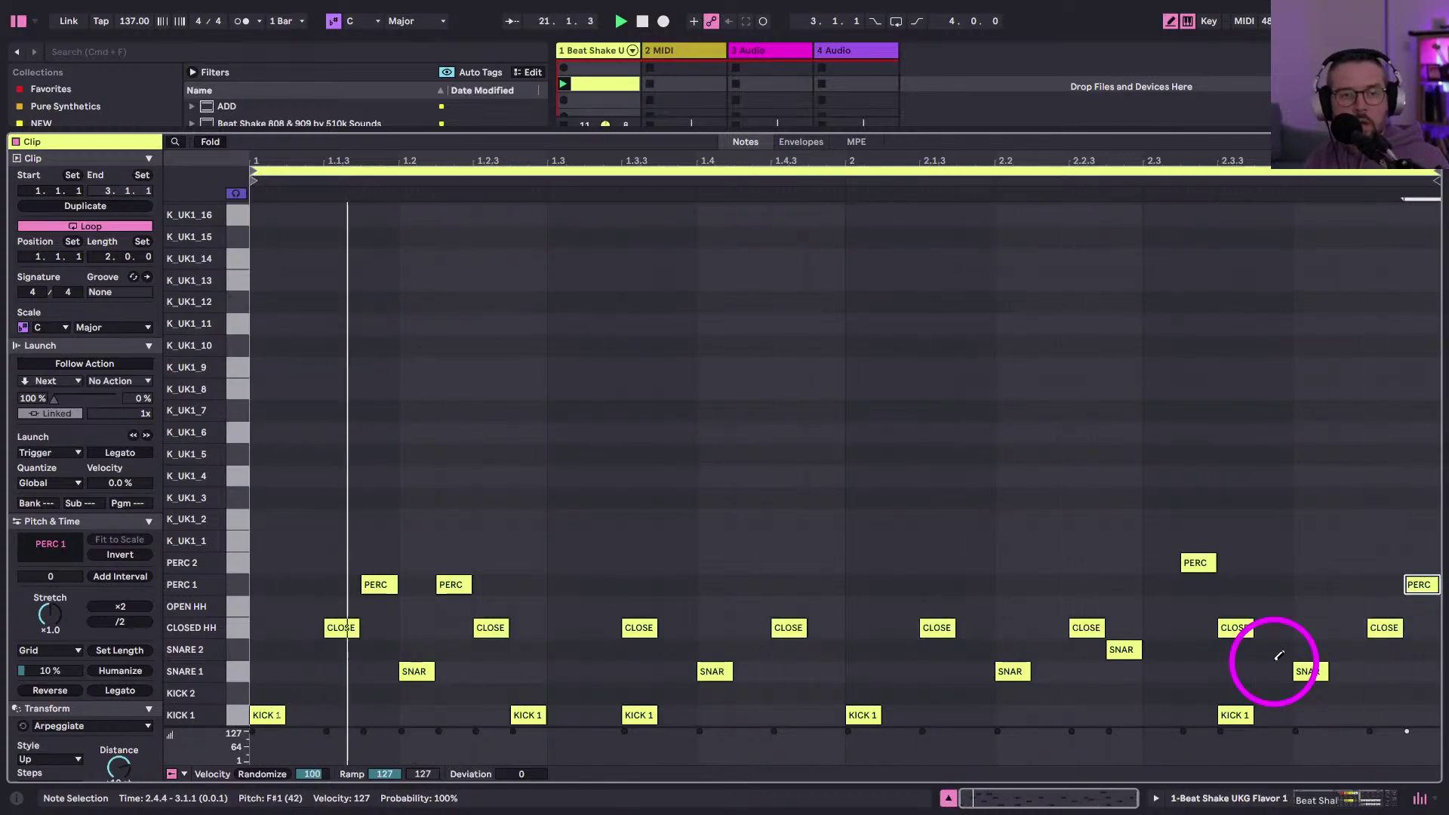
- Show the drum track's devices with playback stopped, randomize the sounds with Beat Shaker's Shake, and restart playback
key("shift+Tab")
key("space")
left_click(402, 688)
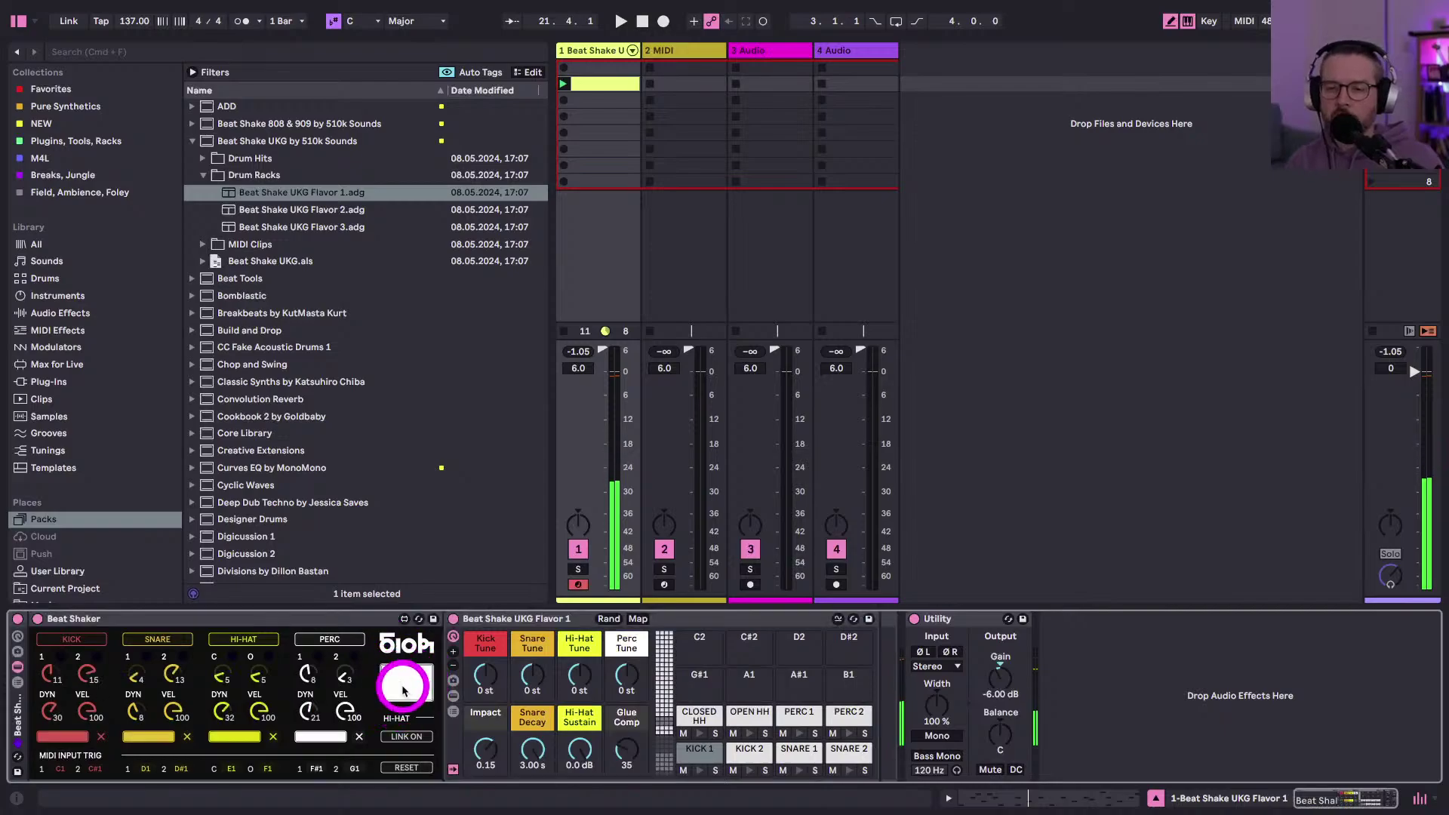
key("space")
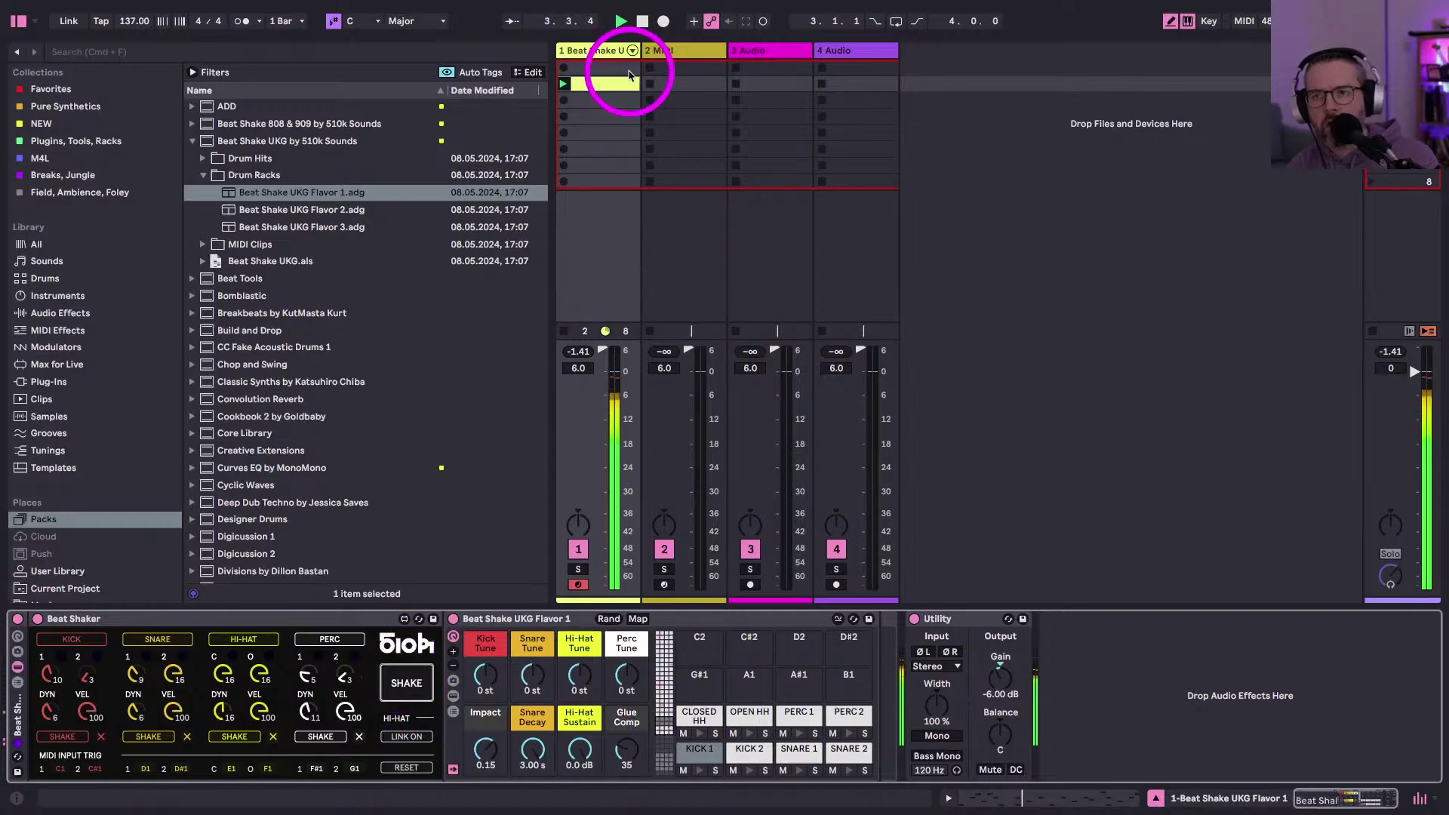
- Load the second listed Serum 2 plug-in from Xfer Records onto the 2 MIDI track
left_click(653, 50)
left_click(45, 382)
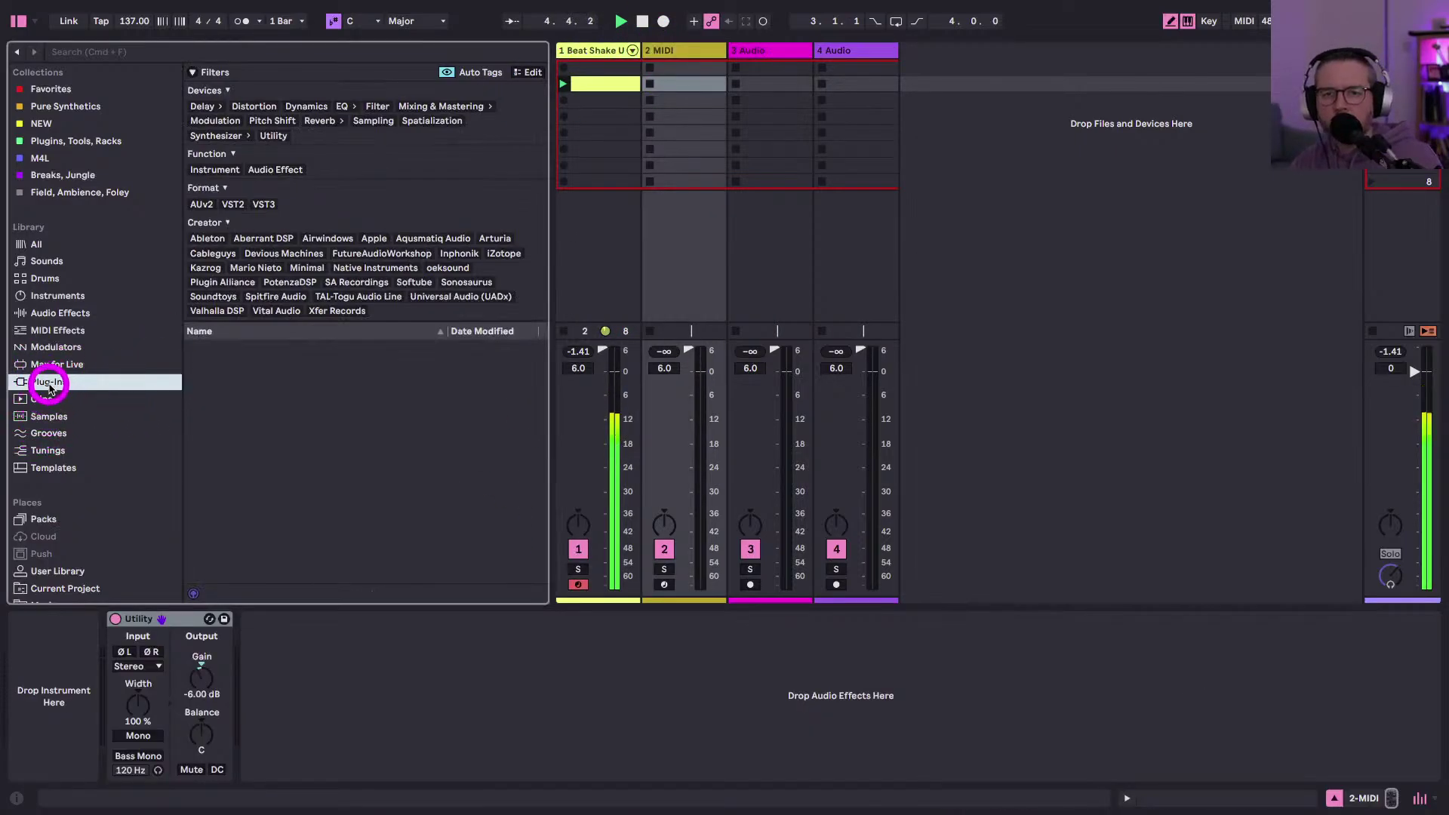
left_click(226, 504)
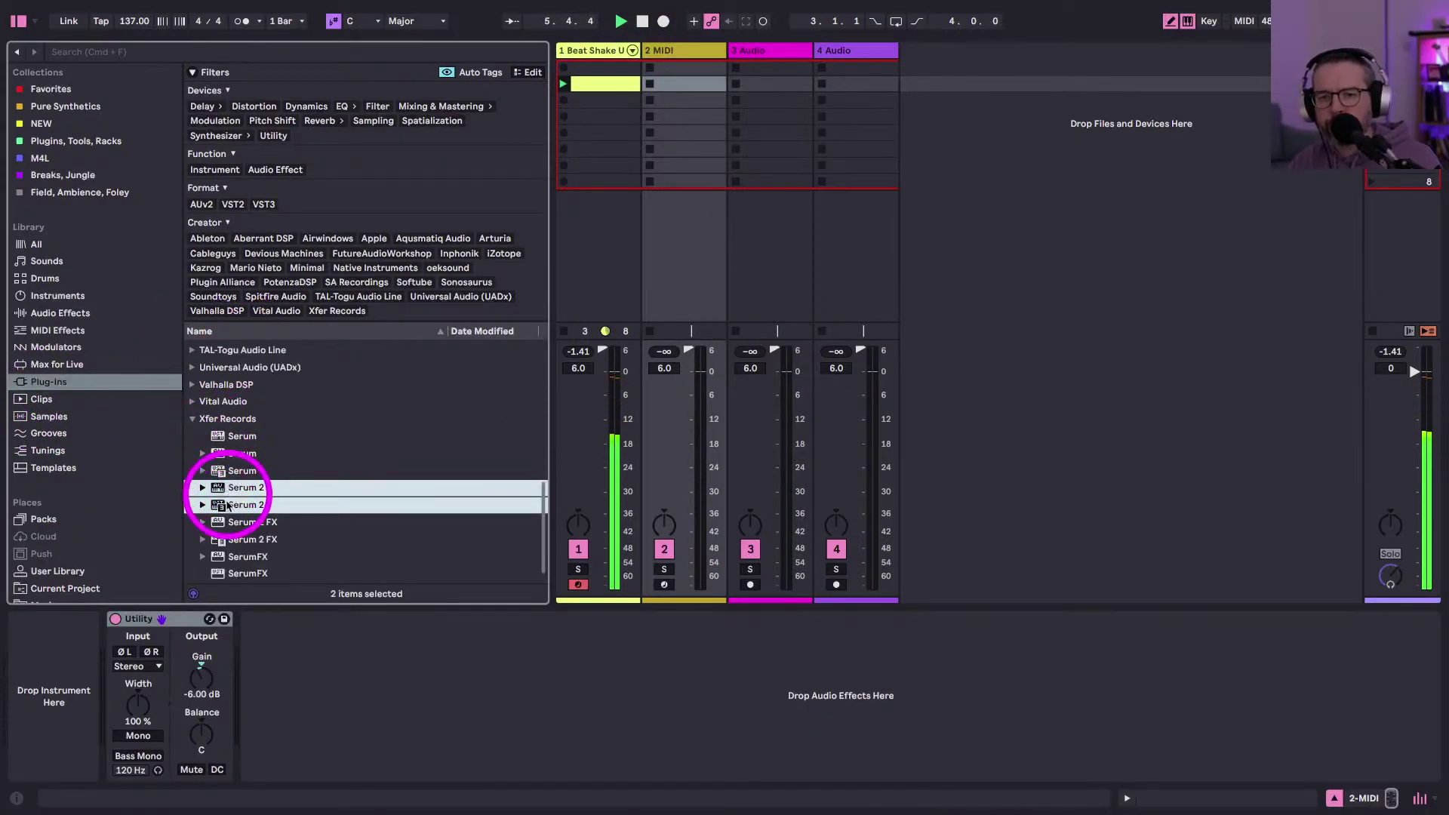
left_click(224, 509)
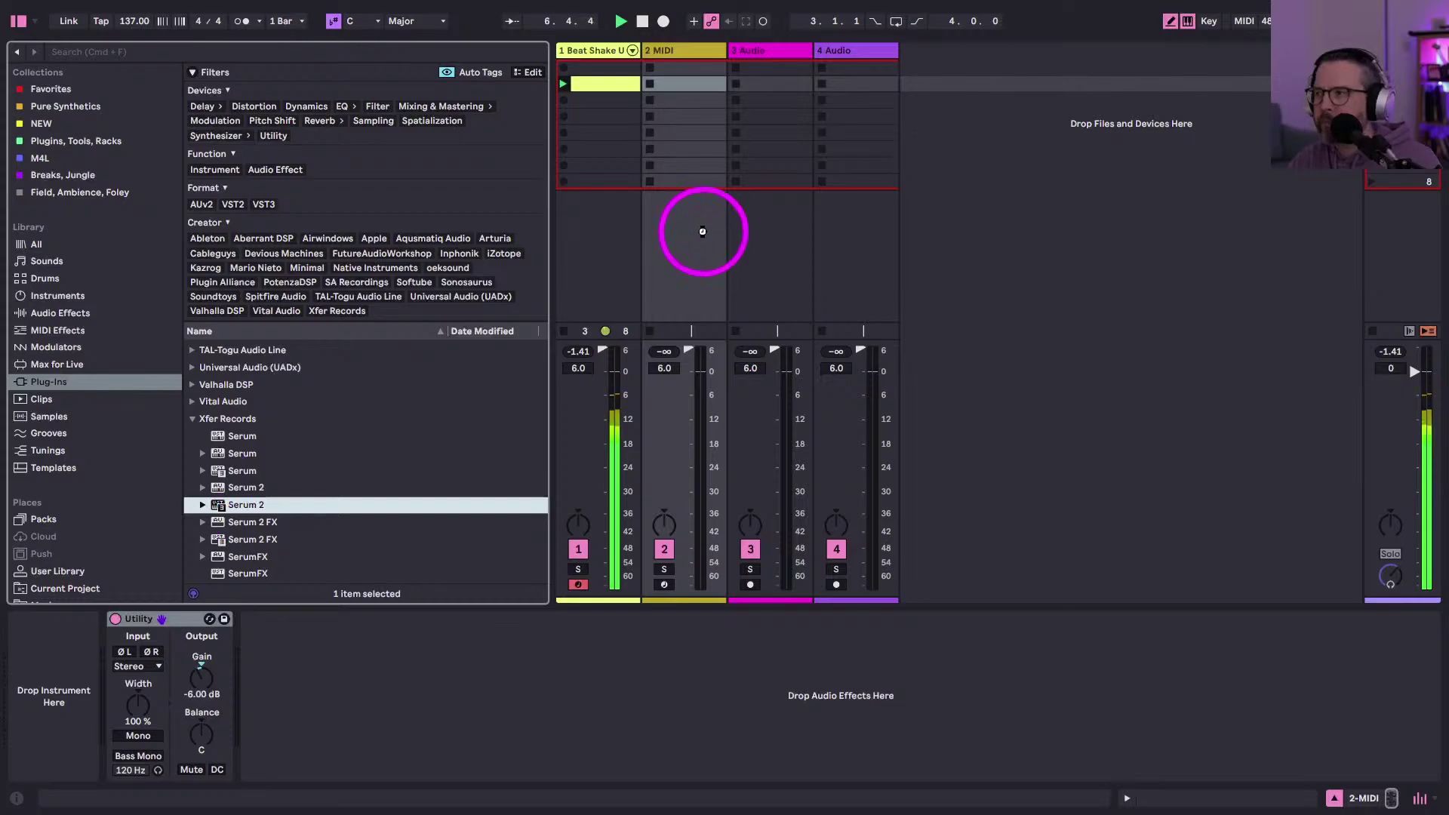
left_click_drag(702, 232, 702, 232)
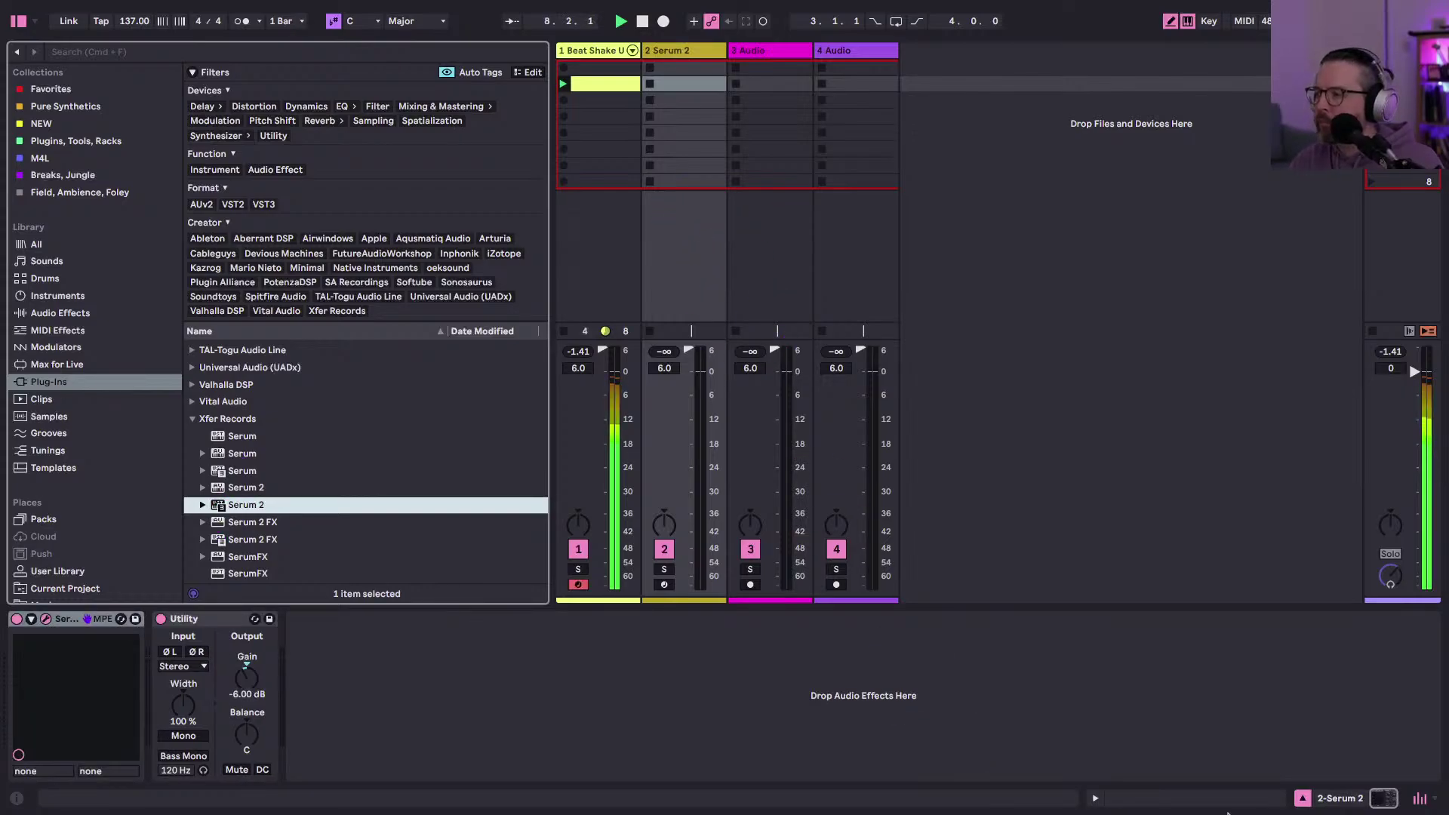
- Try the Bowed Metal [ML] wavetable in oscillator A and switch back to Default Shapes from S2 Tables
left_click_drag(531, 129, 429, 74)
left_click(628, 98)
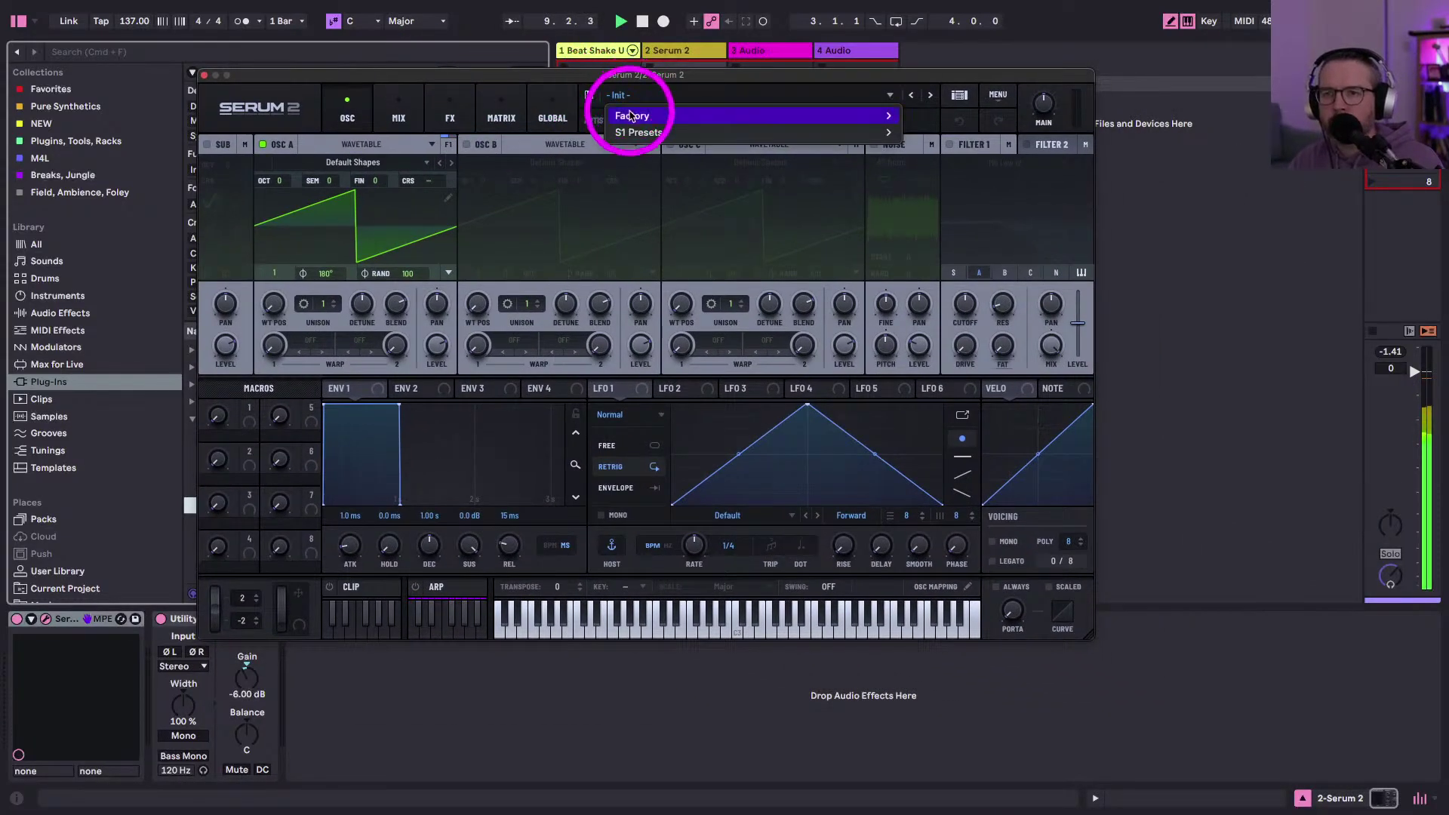
left_click(400, 167)
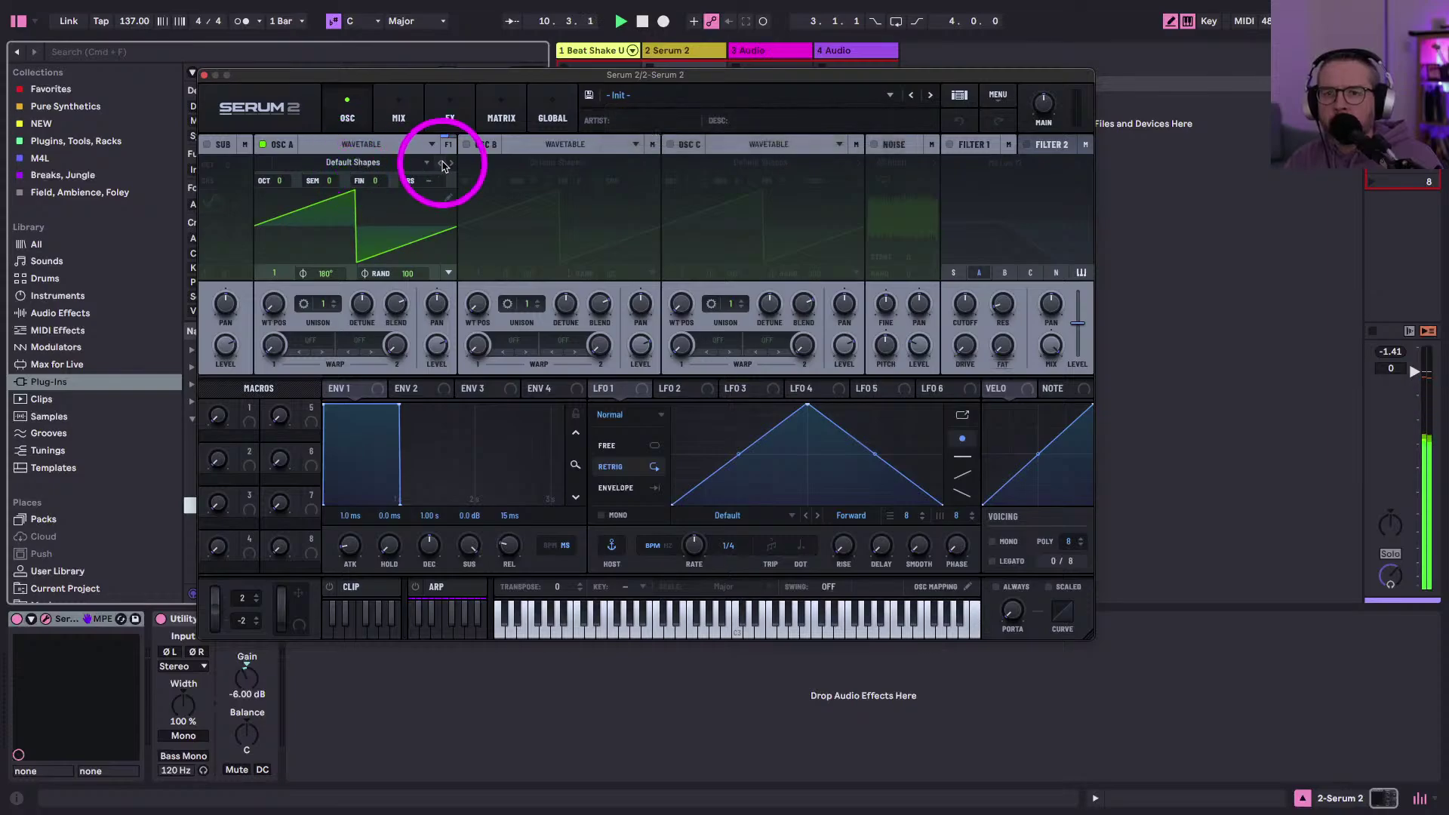
left_click(443, 165)
left_click(443, 165)
left_click(366, 162)
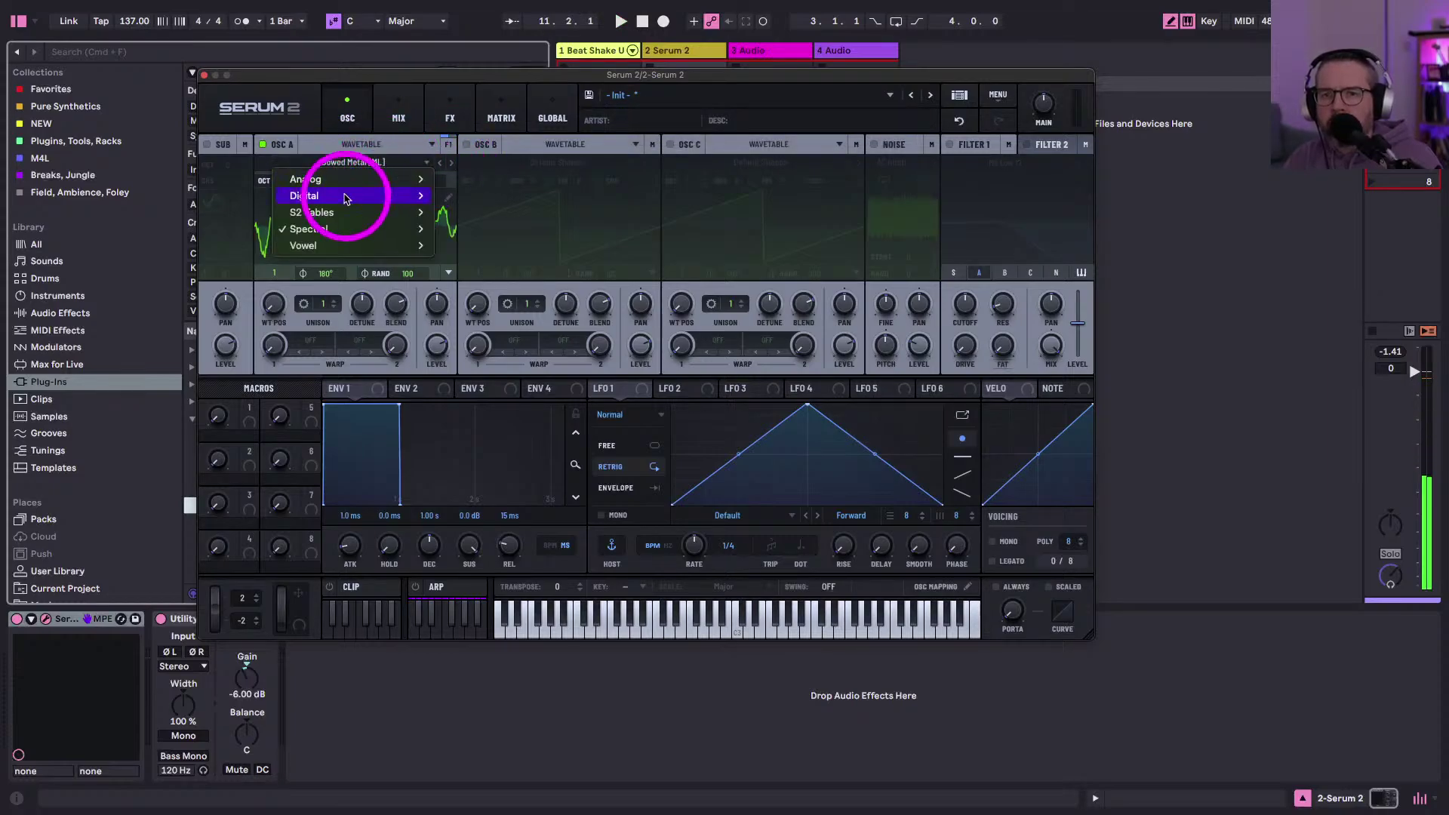
left_click(343, 157)
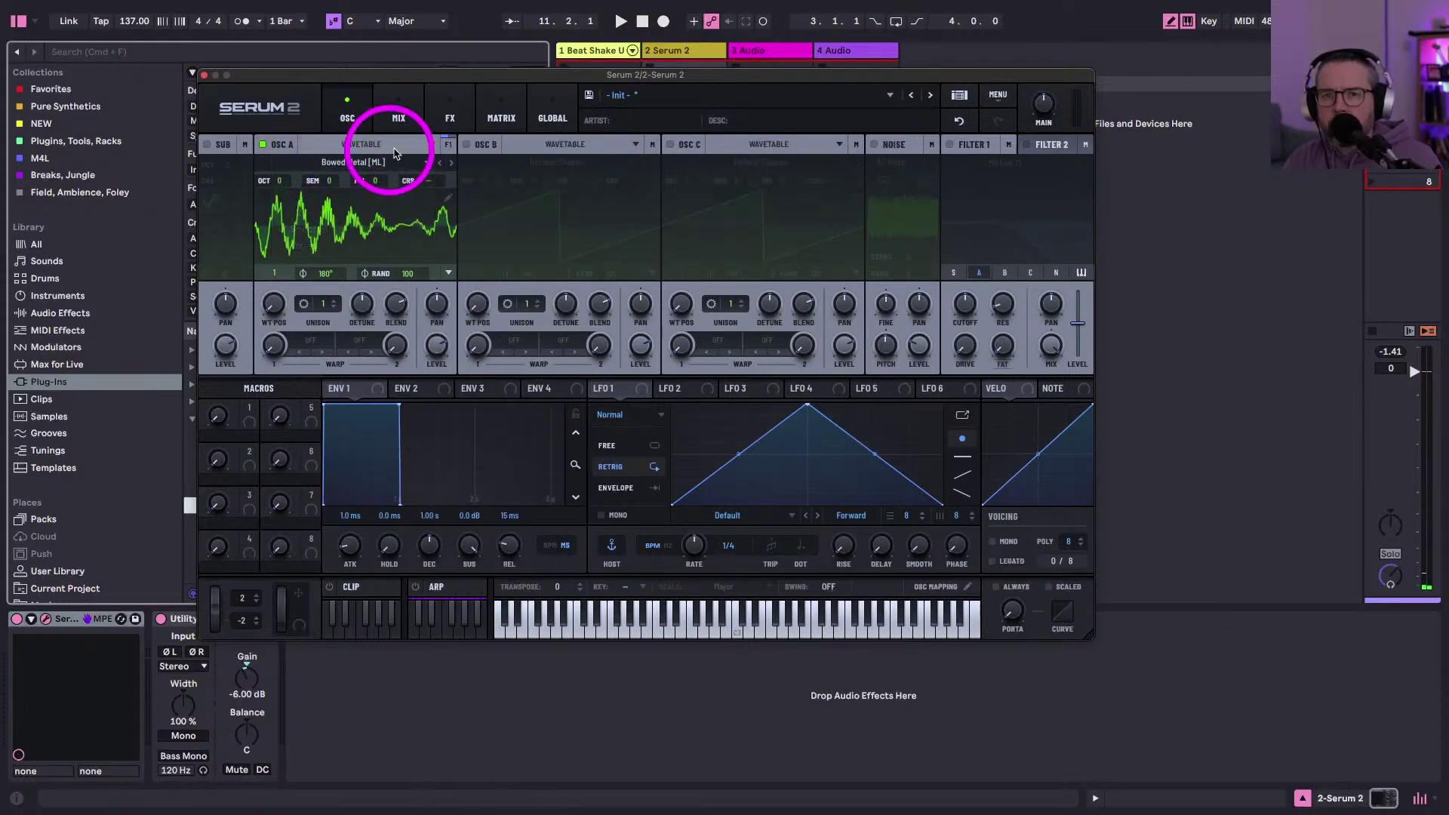
left_click(433, 144)
left_click(385, 163)
left_click(344, 163)
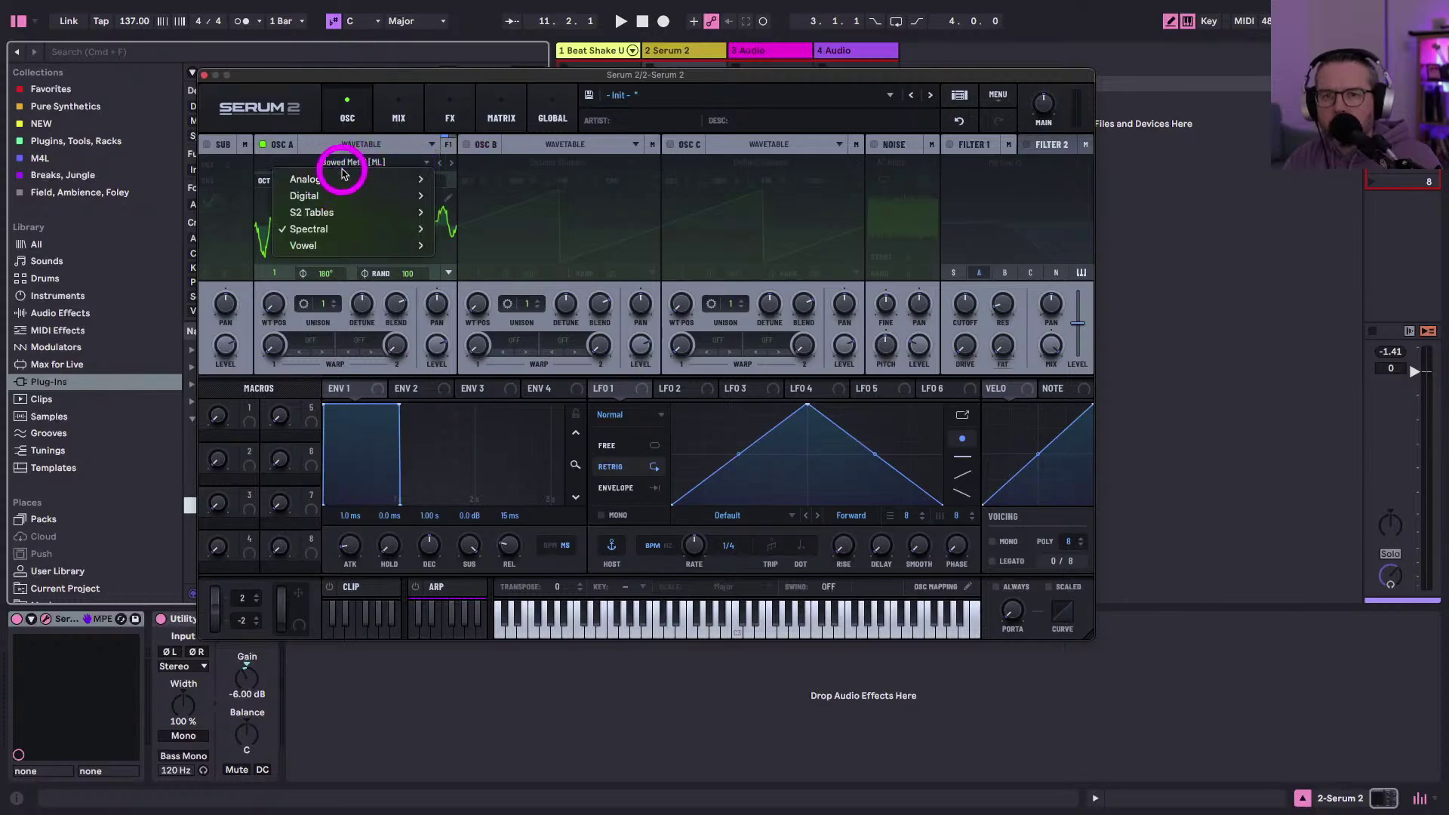
mouse_move(340, 212)
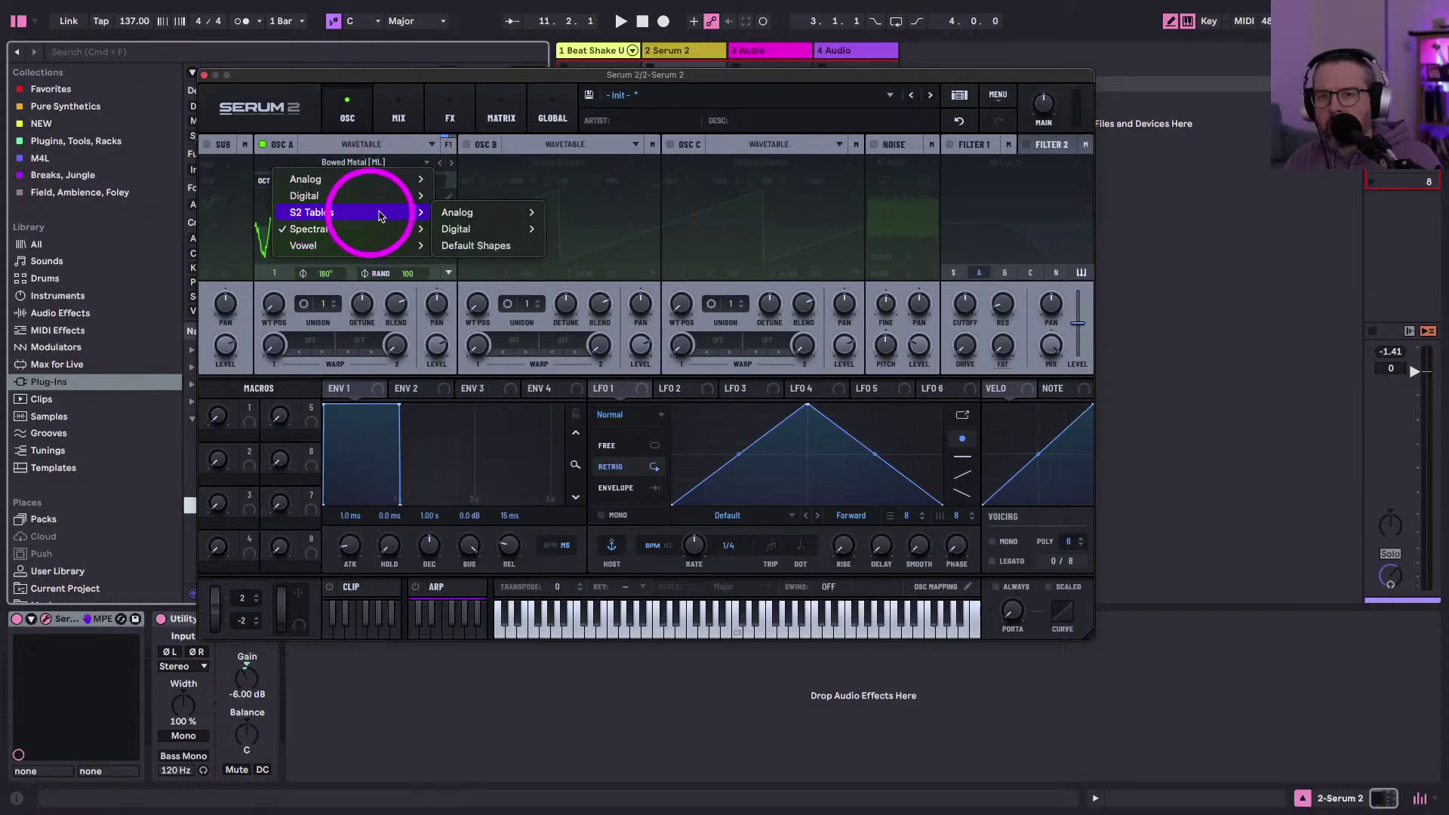
left_click(470, 244)
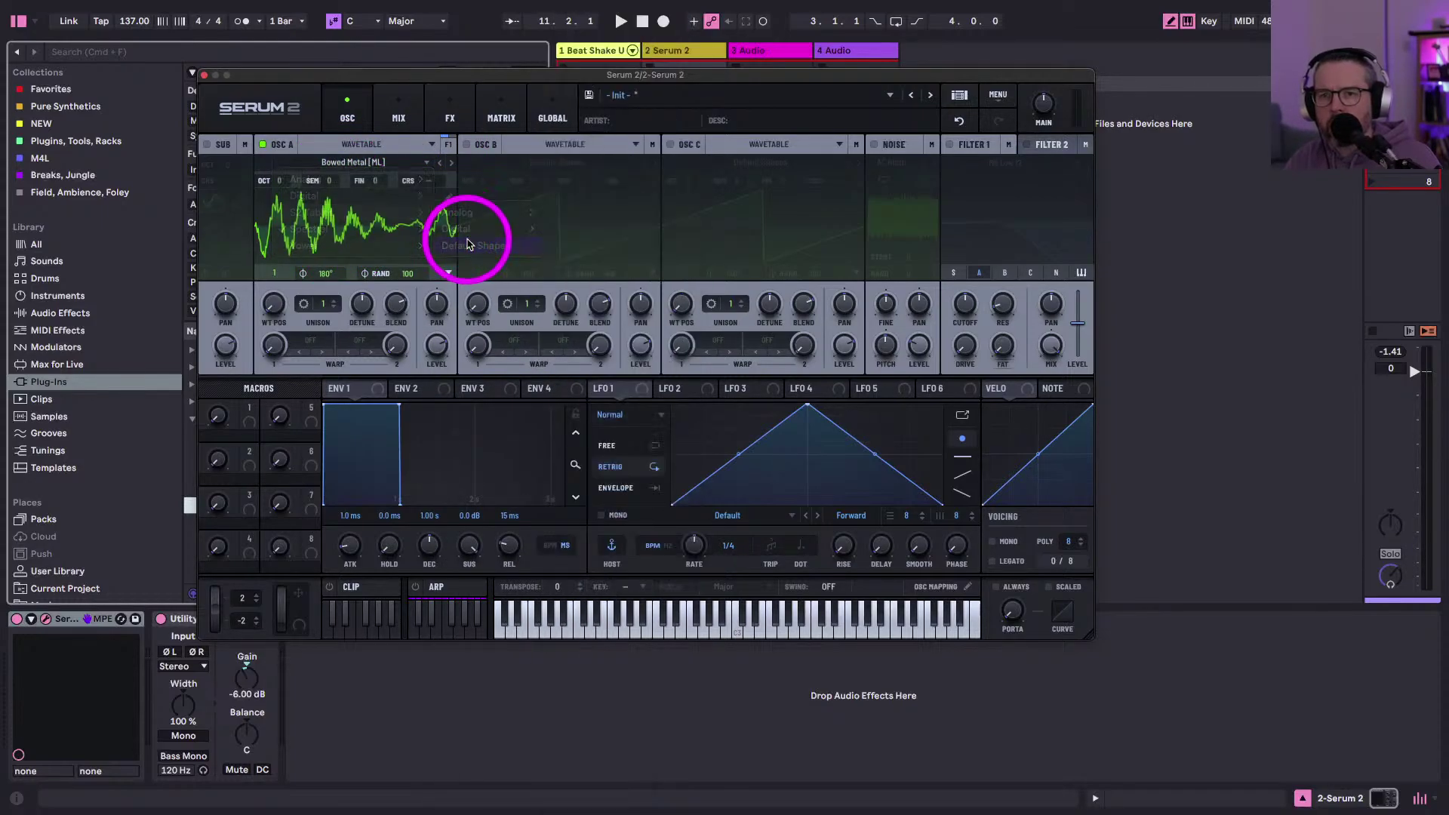
- Set oscillator A's wavetable position to frame 5 with two unison voices, and close the Serum 2 window
left_click_drag(270, 310, 242, 201)
left_click(334, 300)
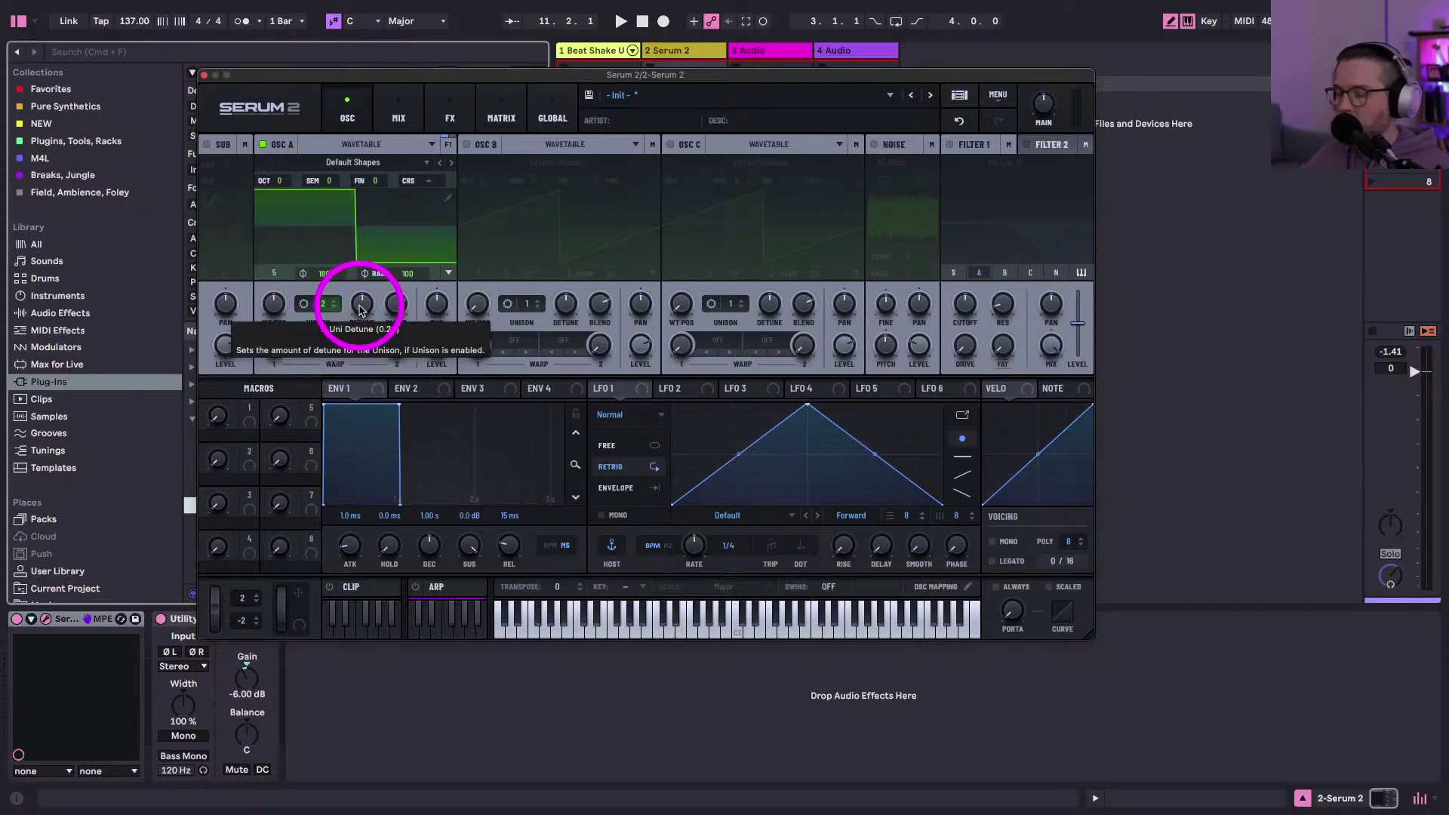
left_click(204, 75)
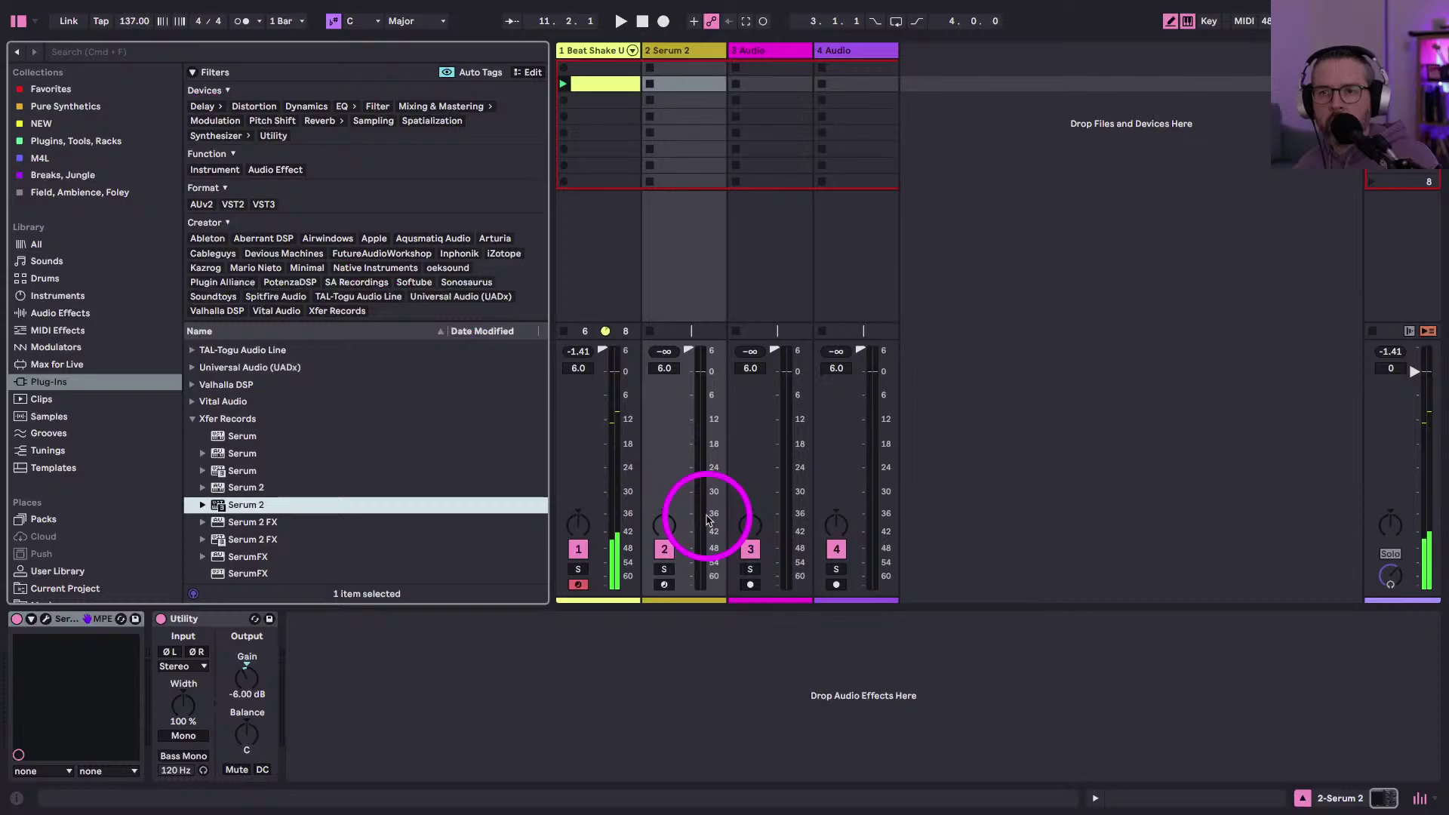
- Arm the Serum 2 track, try it against the playing drum beat, and reopen the synth window
left_click(664, 584)
key("space")
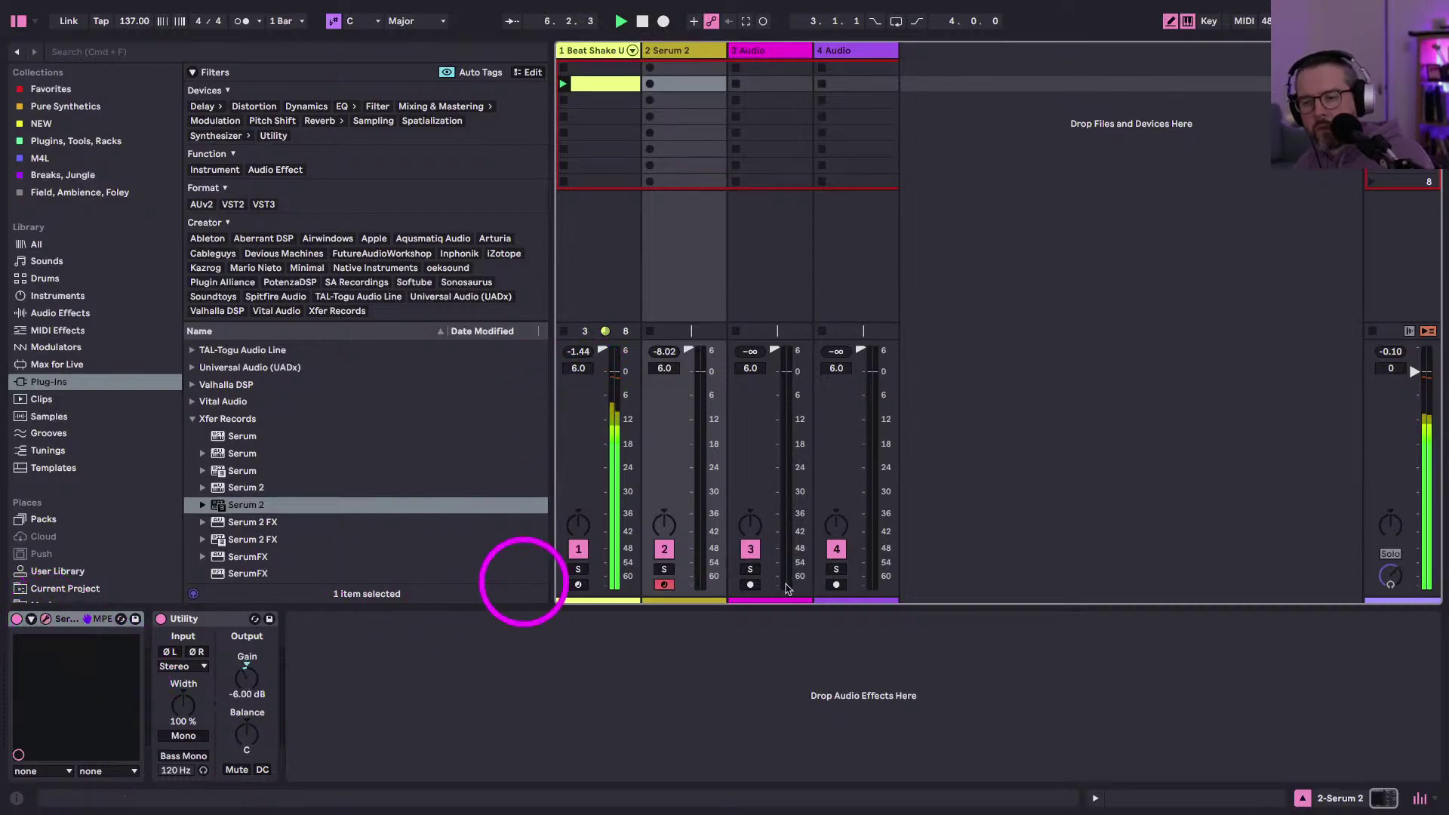
left_click_drag(1087, 811, 546, 71)
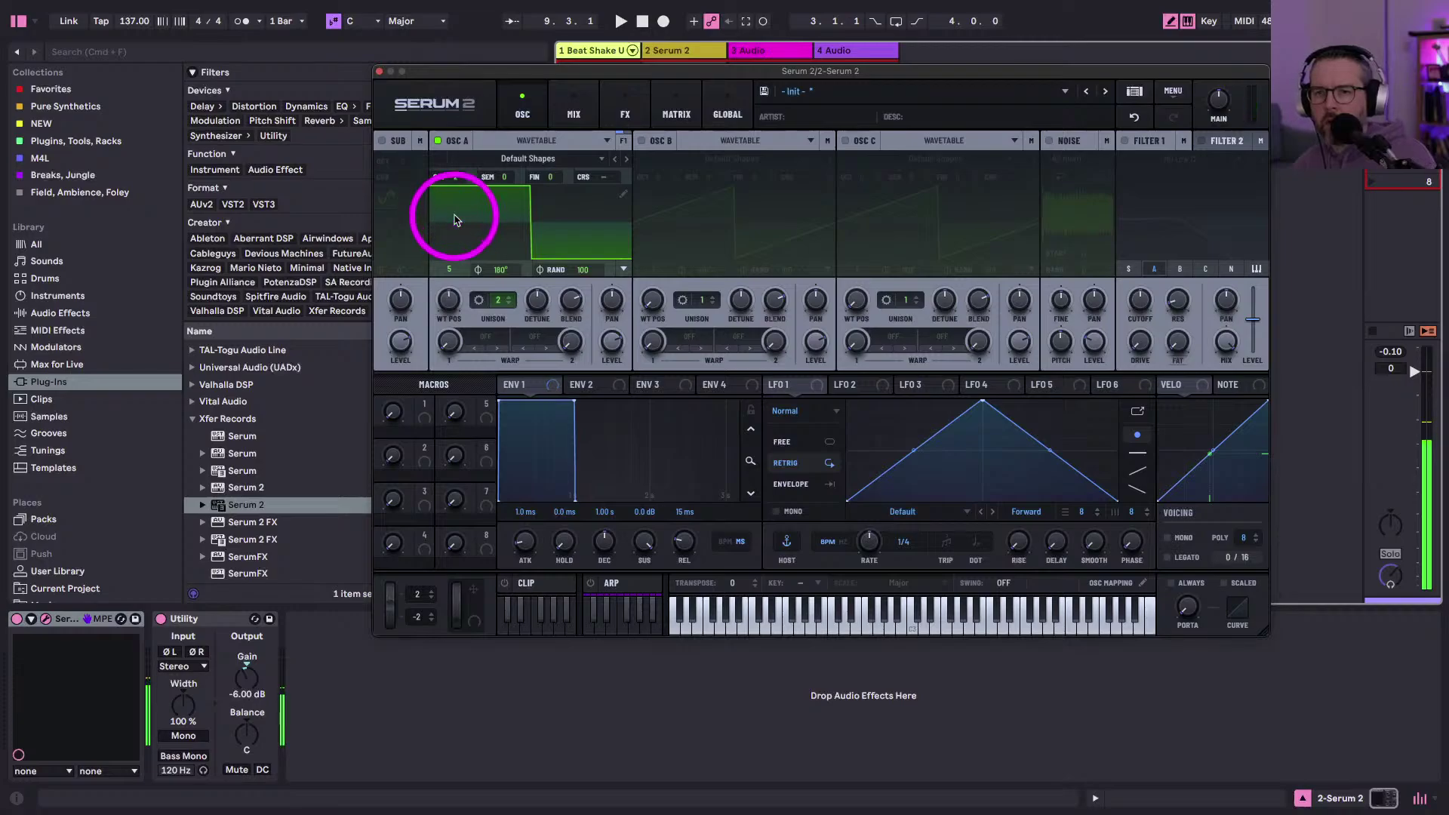
- Enable Filter 1 as MG Low 12, set its cutoff to around 280 Hz, and add some resonance and drive
left_click_drag(1144, 306, 1132, 306)
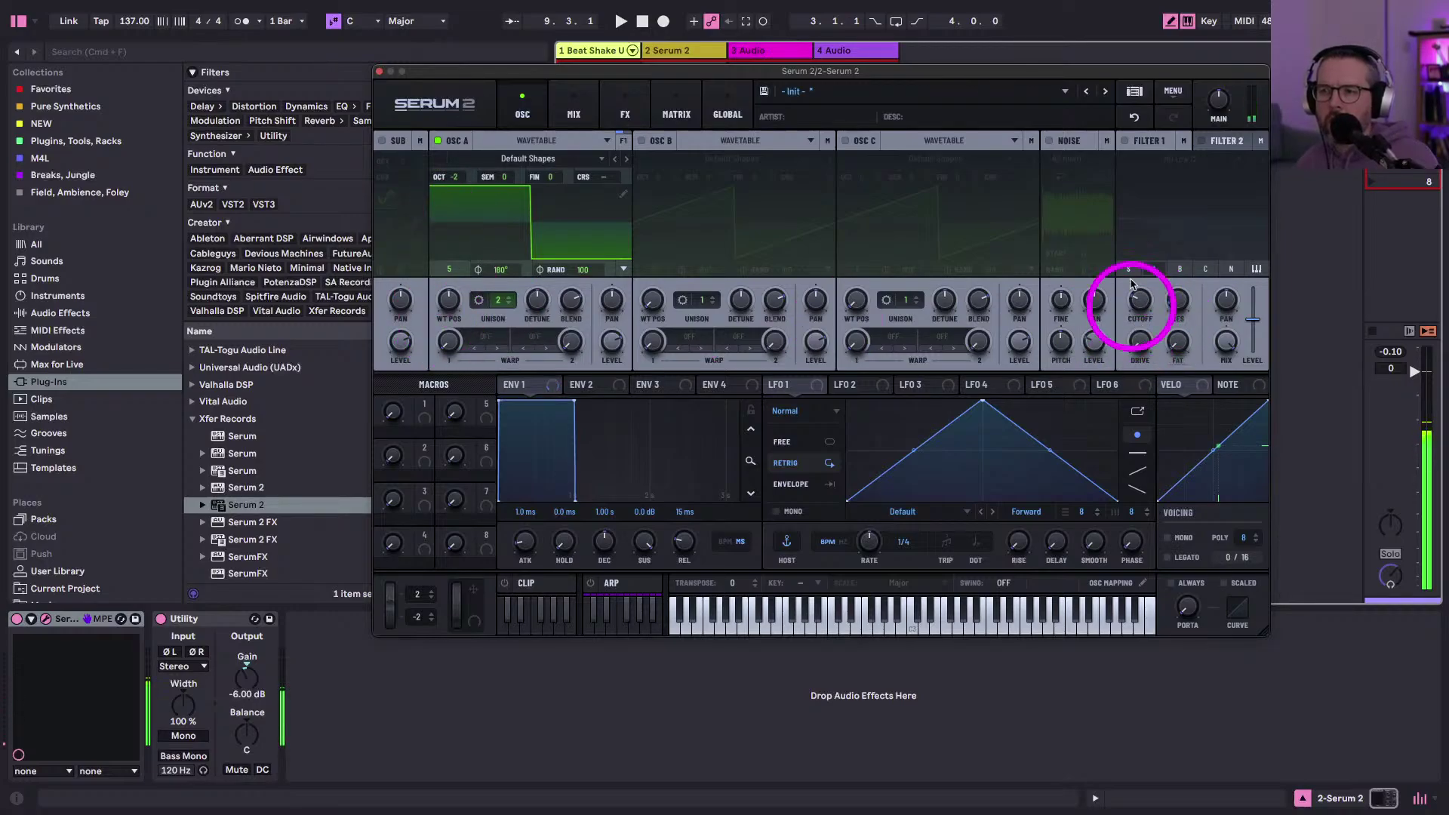
left_click(1123, 141)
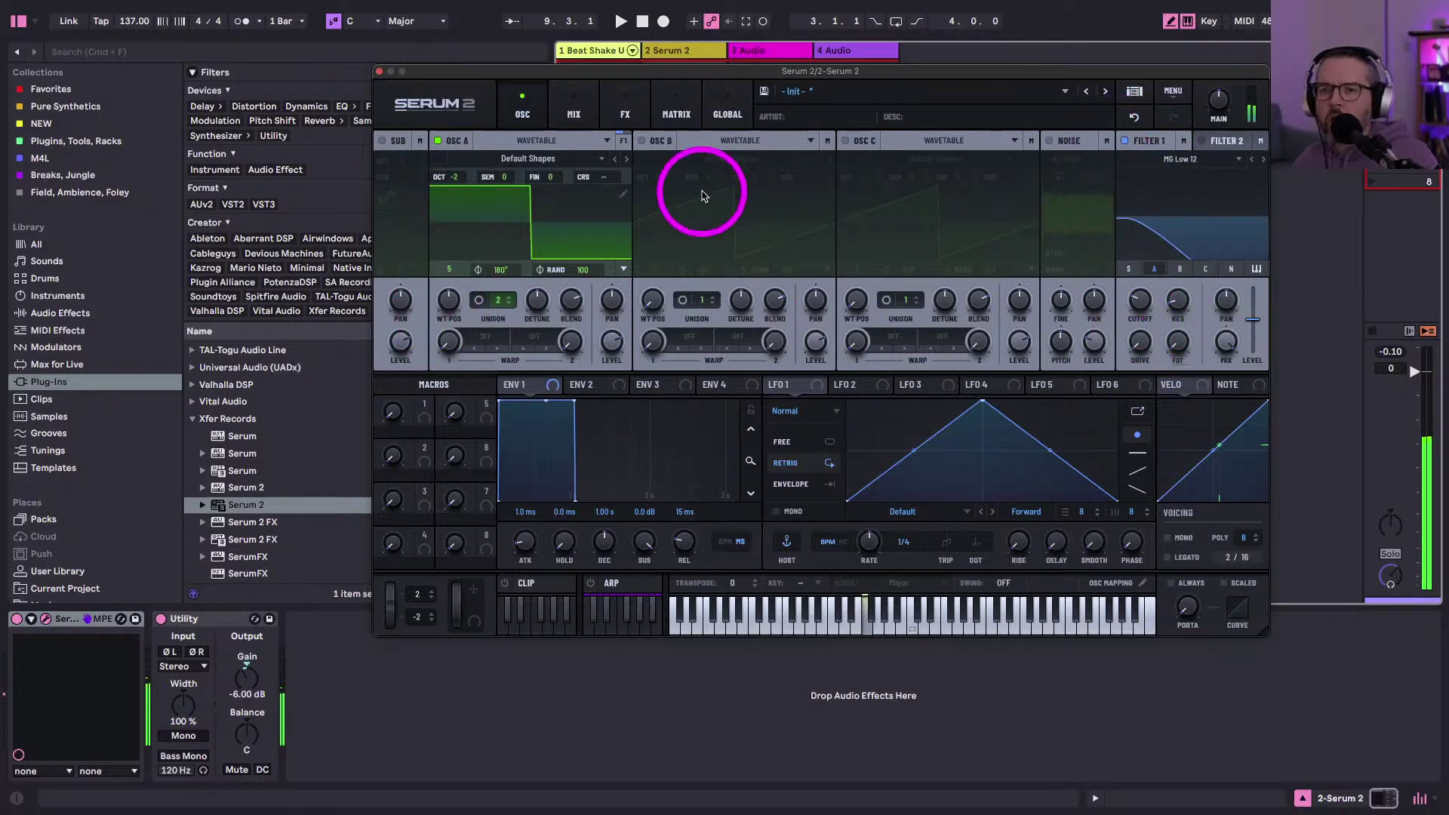
left_click_drag(1139, 302, 1114, 212)
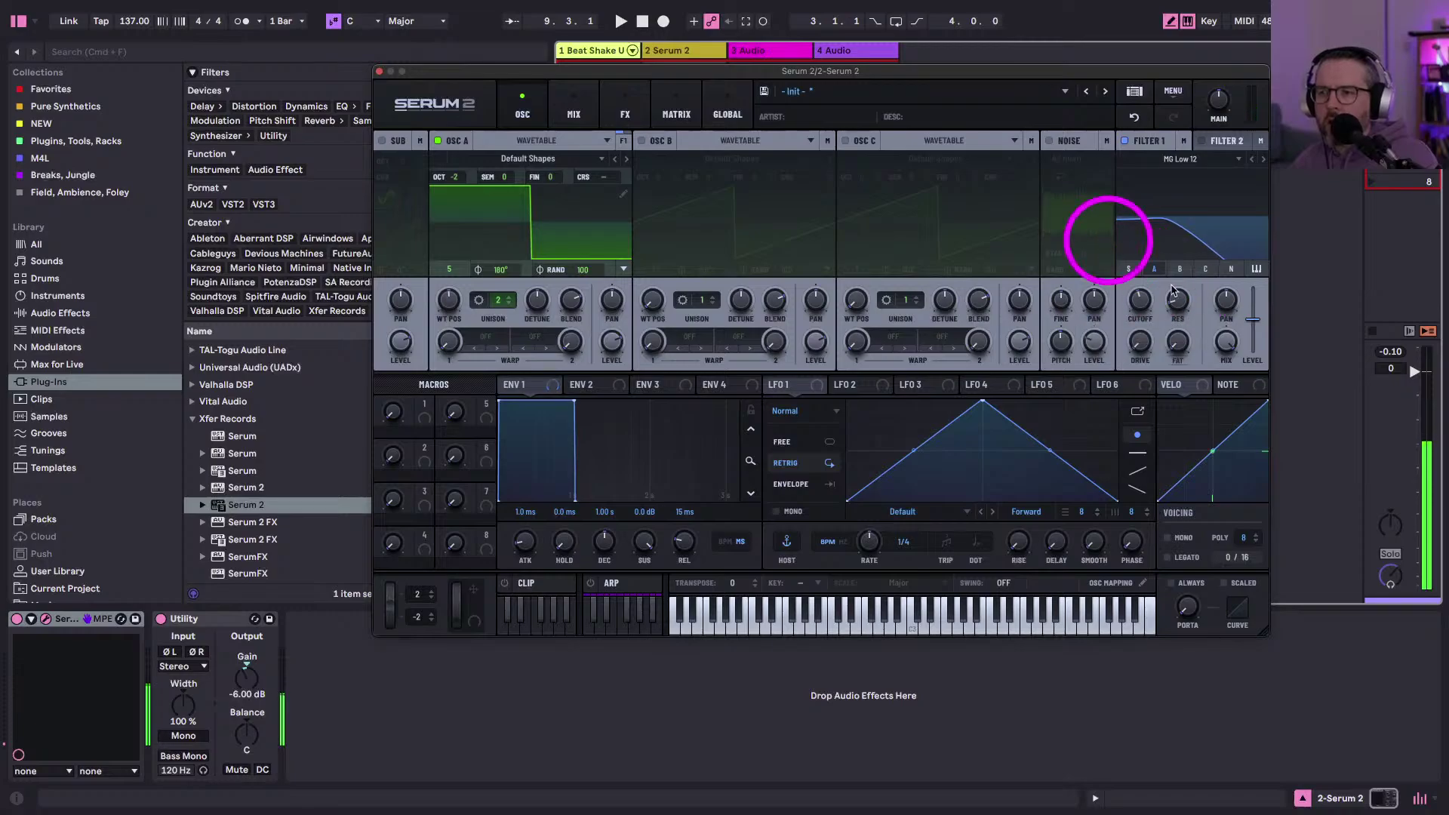
left_click_drag(1179, 305, 1158, 227)
left_click(1138, 302)
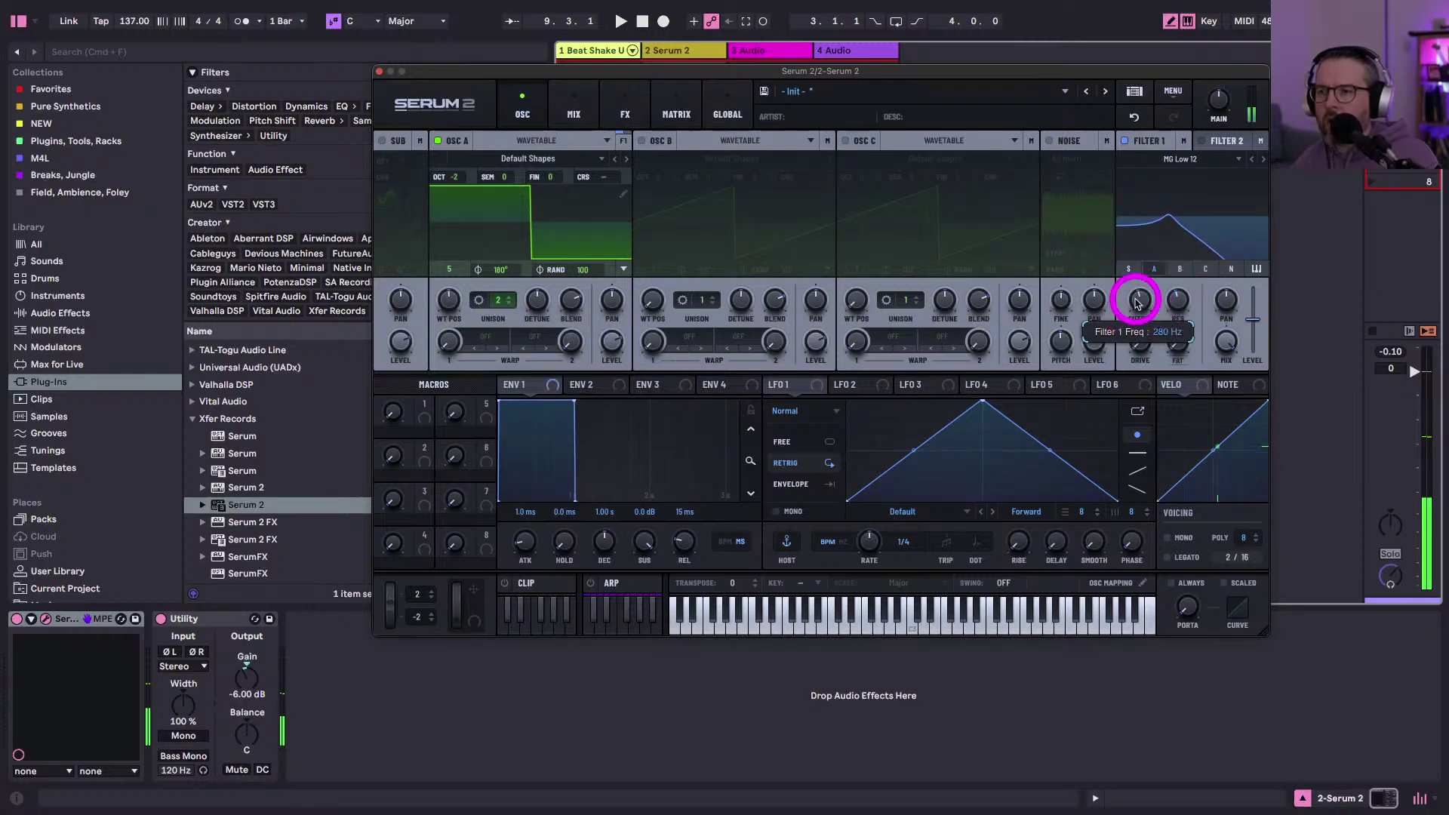
left_click(1147, 359)
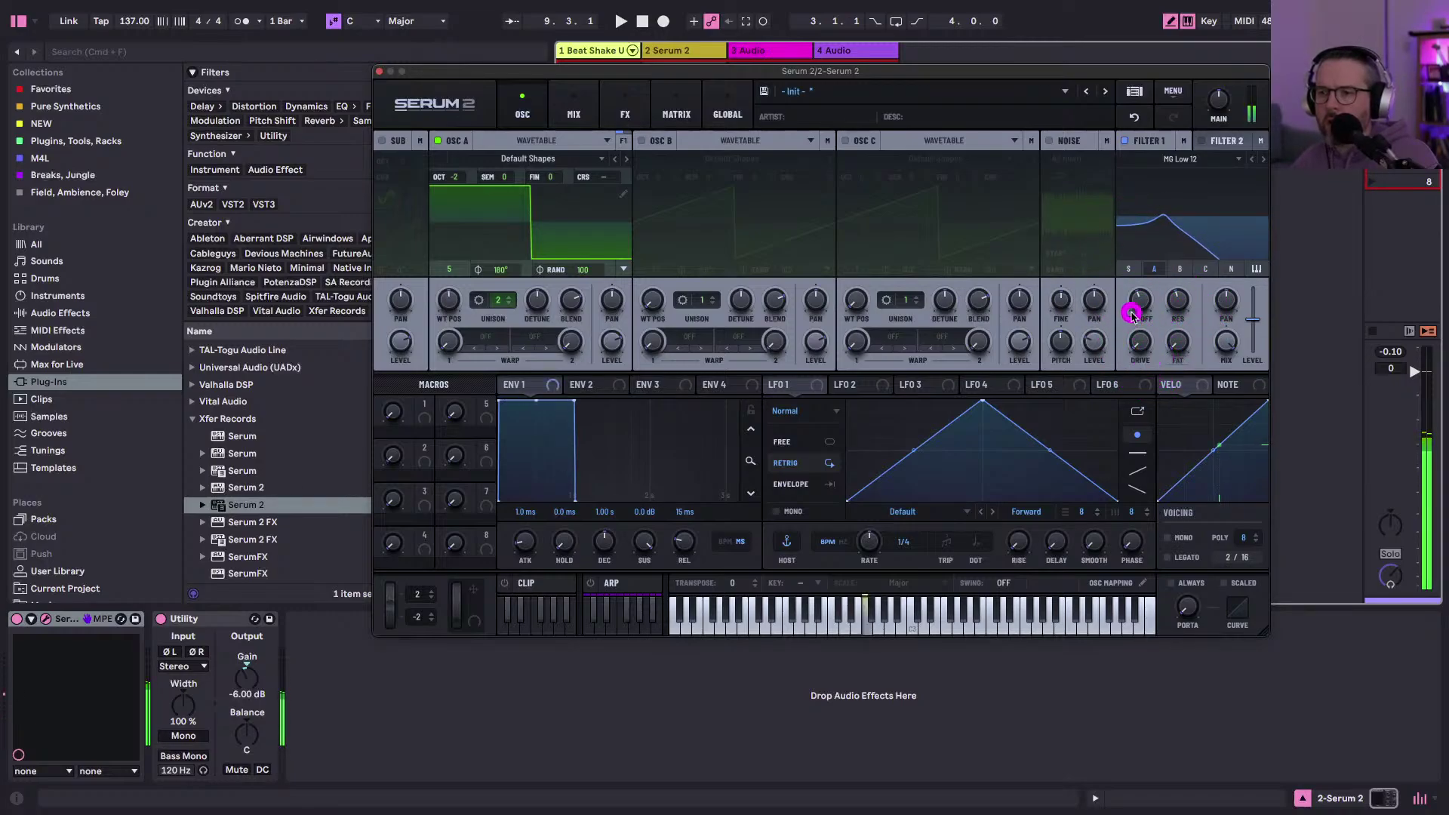
left_click_drag(1138, 341, 1132, 283)
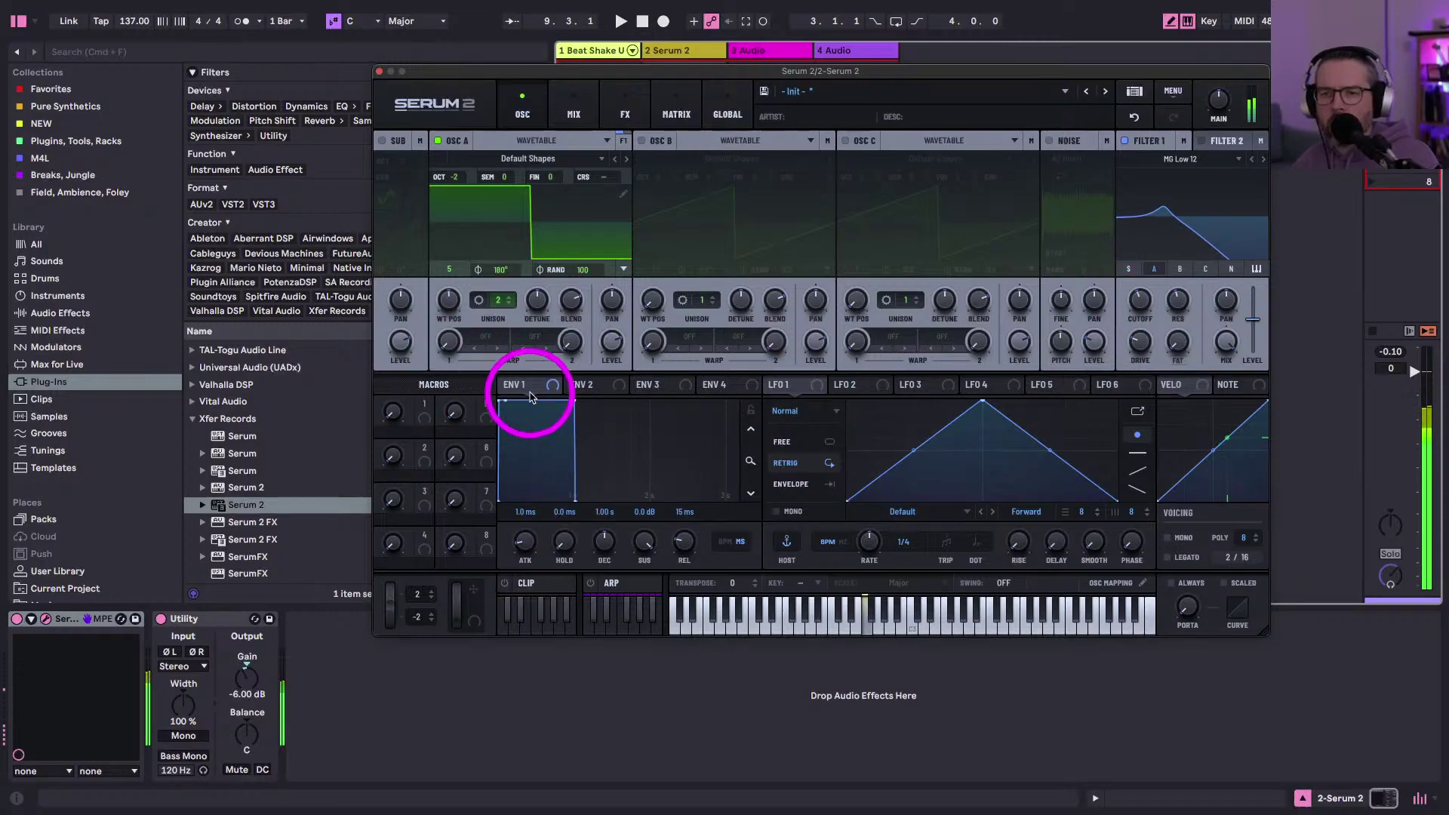
- Assign Envelope 2 to oscillator A's coarse pitch and lower the envelope's sustain to its minimum
left_click(612, 385)
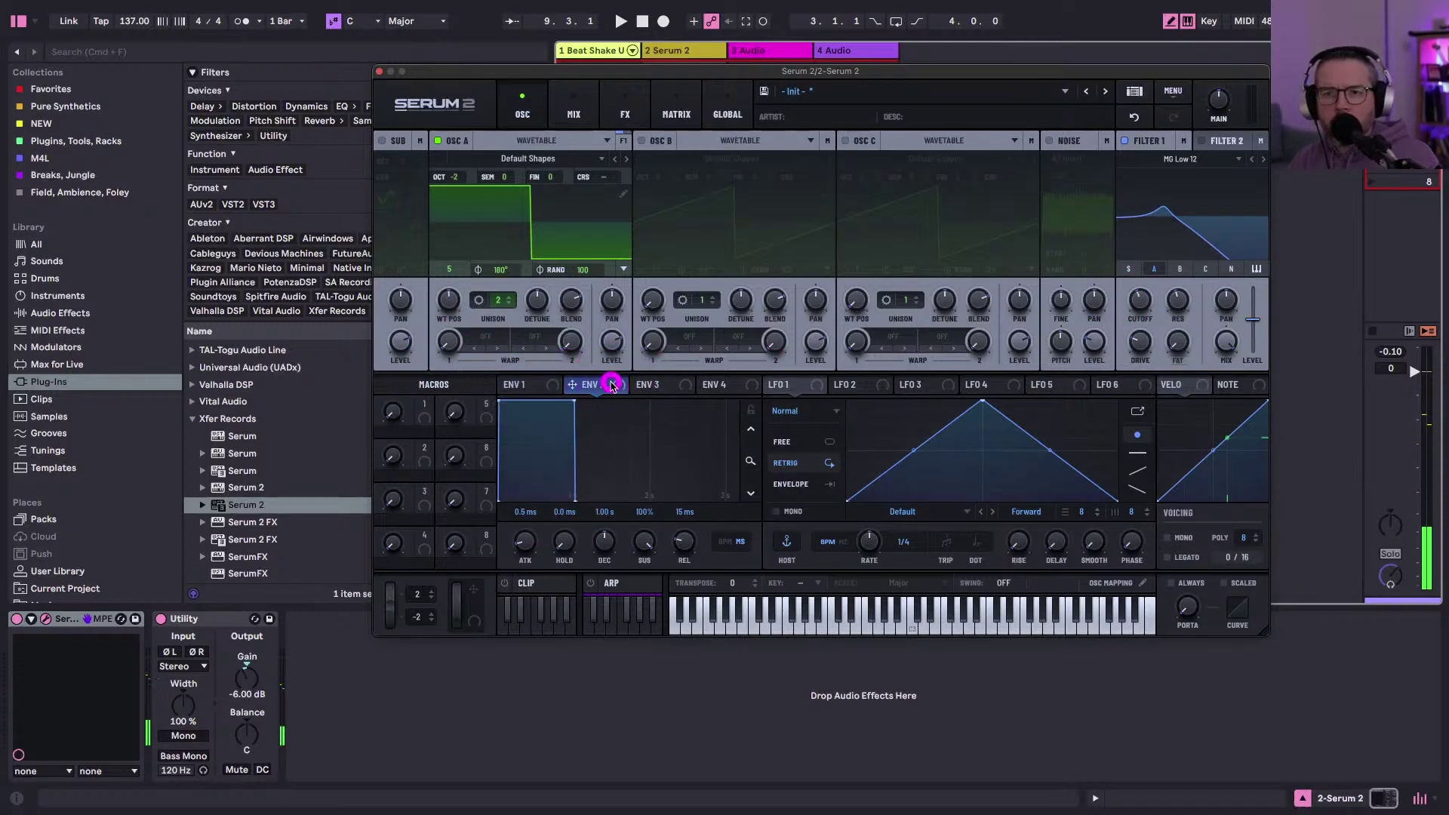
left_click_drag(609, 381, 640, 289)
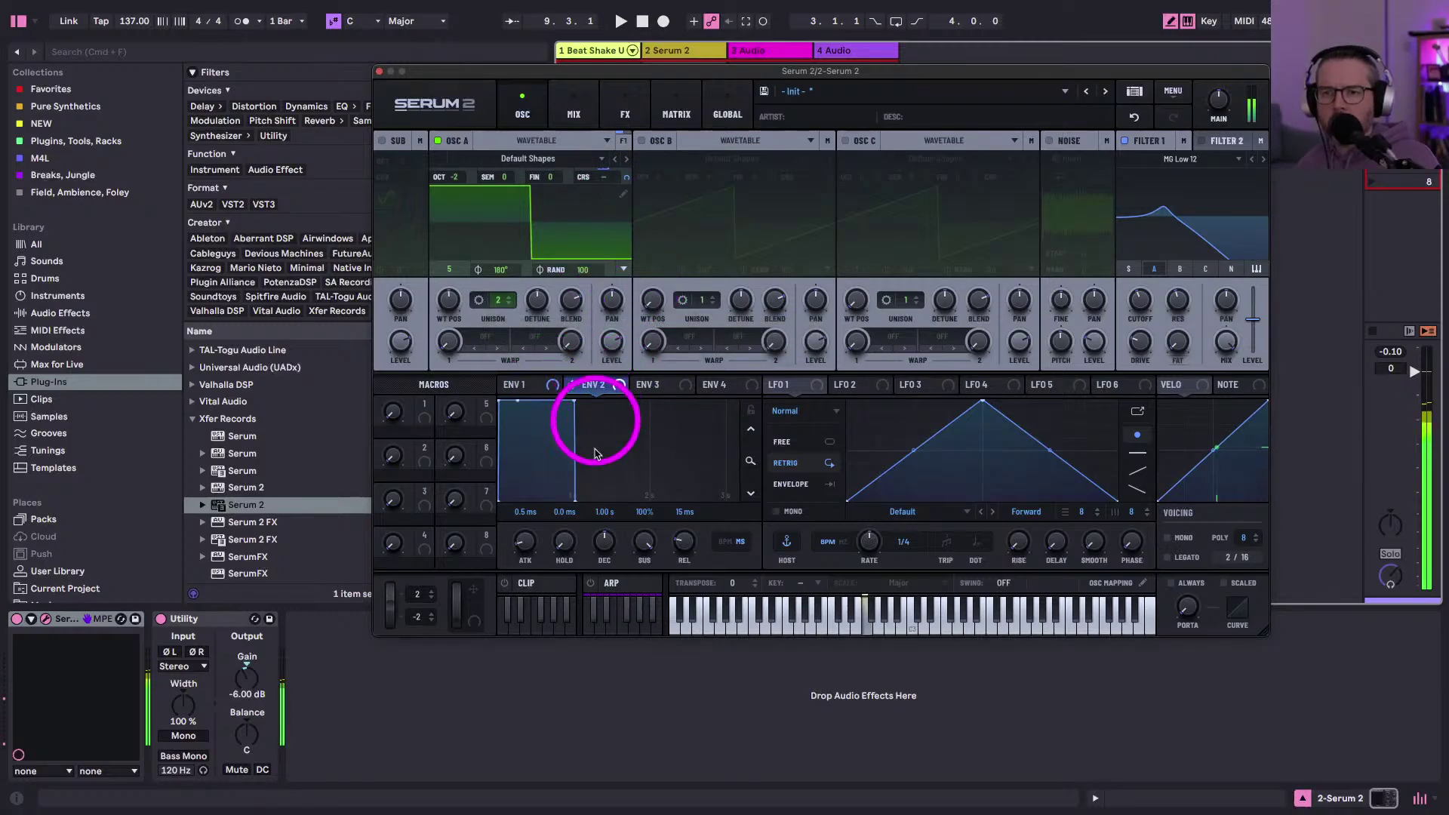
left_click_drag(643, 540, 642, 806)
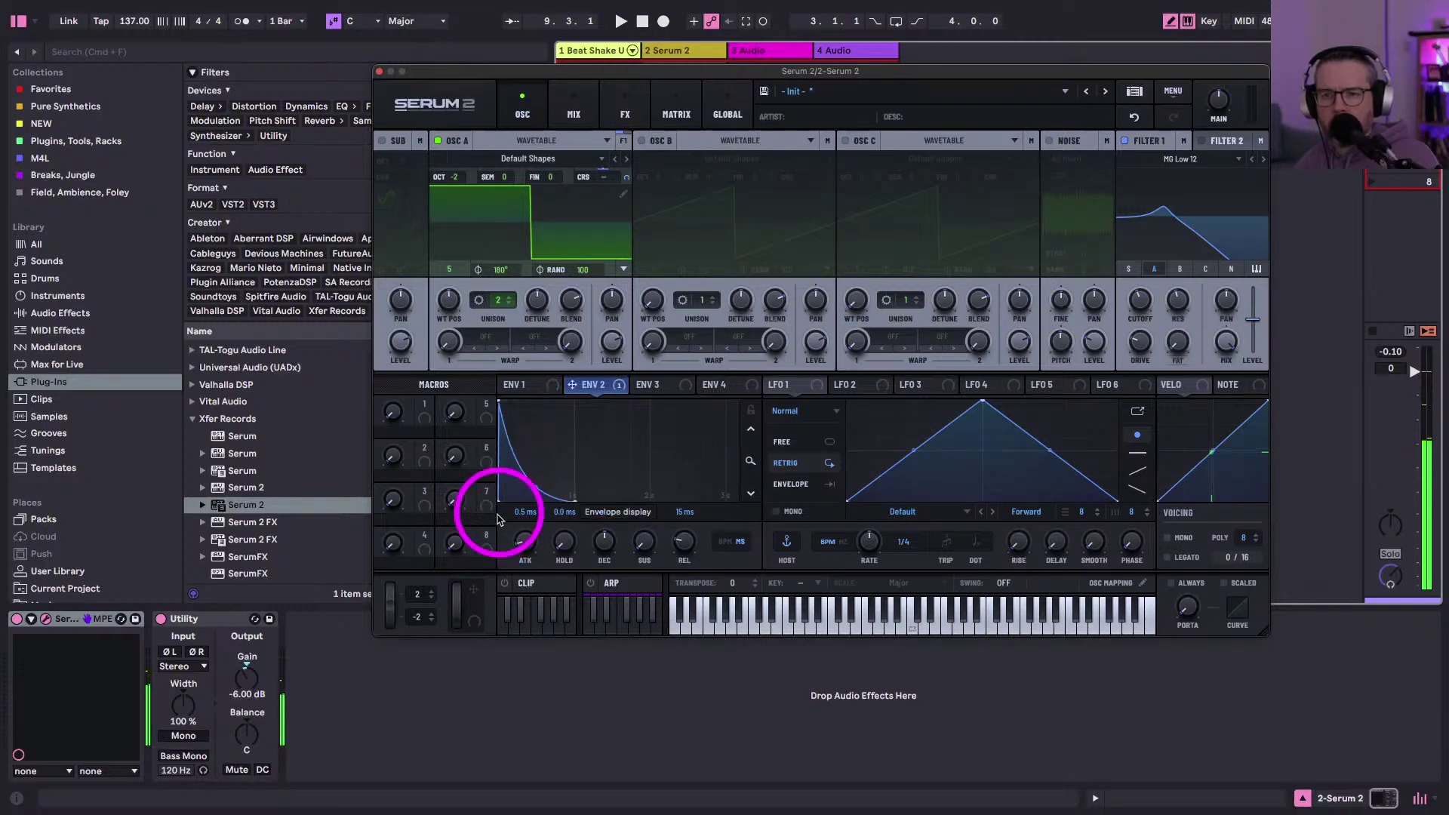
- Set oscillator A's octave to -1 and its Envelope 2 coarse pitch modulation to about 14%
left_click(456, 179)
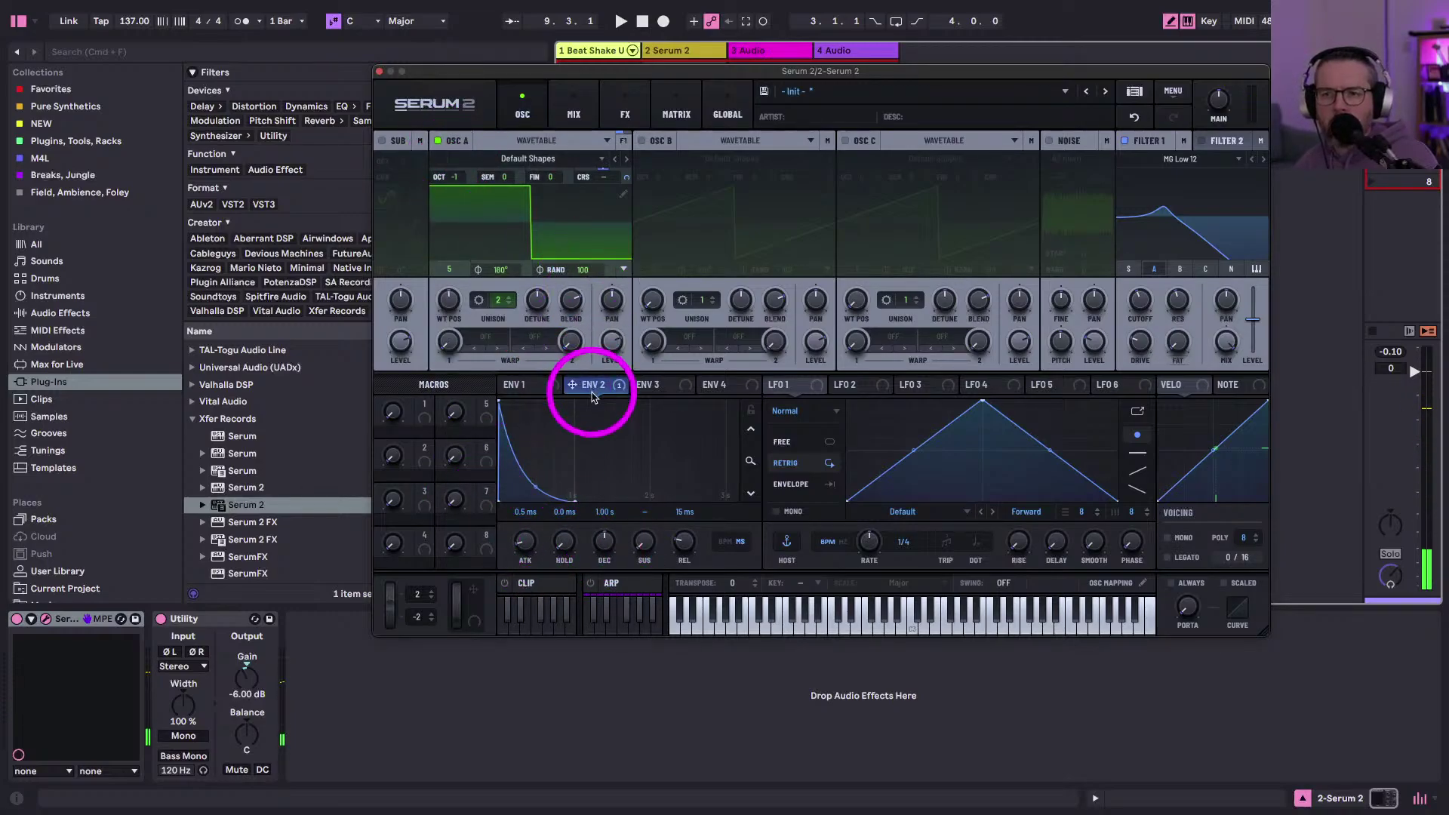
left_click(604, 177)
left_click_drag(623, 179, 624, 195)
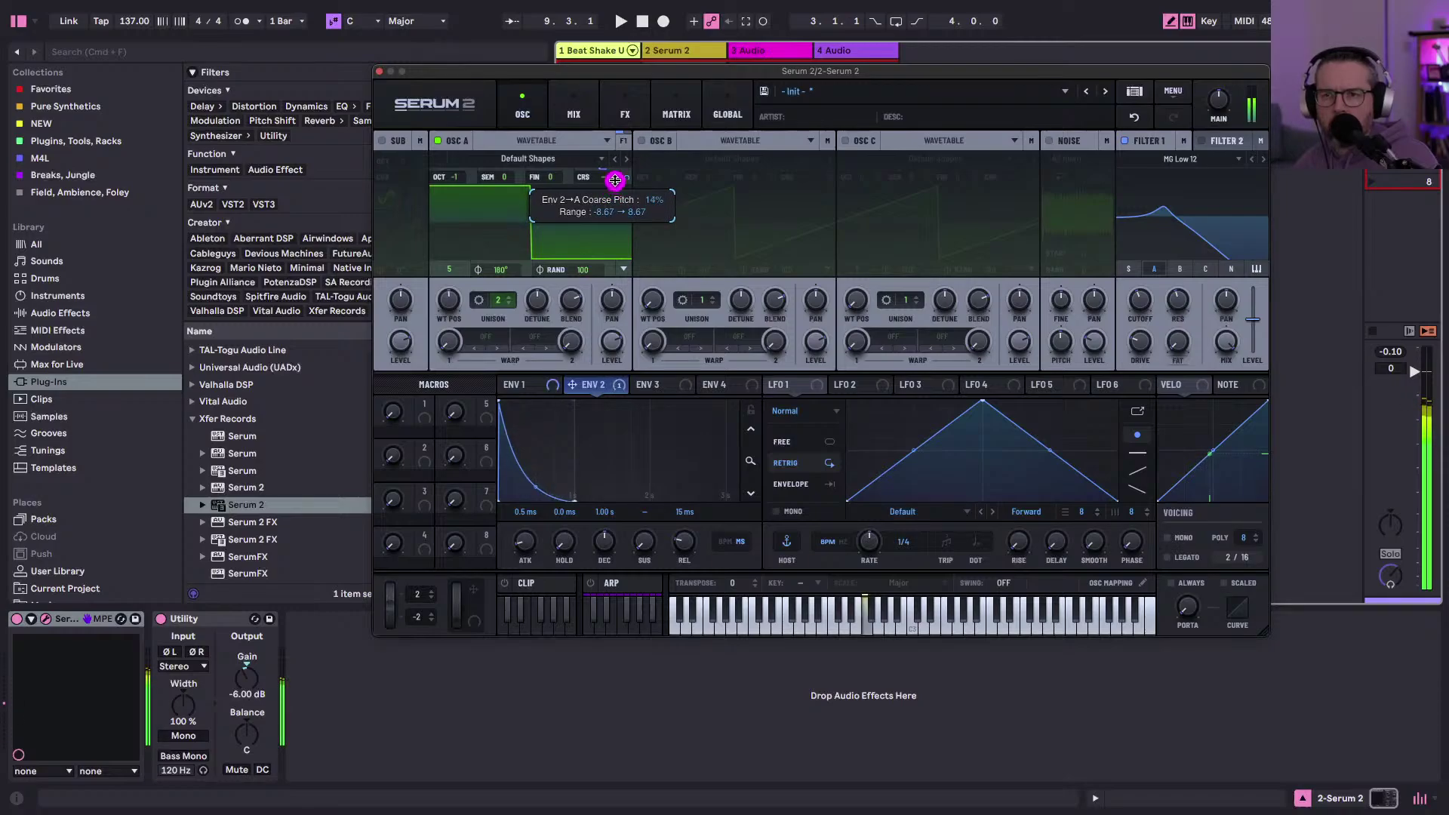
- Make the Env 2 to A Coarse Pitch routing unipolar in the modulation matrix, with an amount of about 3%
left_click(625, 115)
left_click(675, 114)
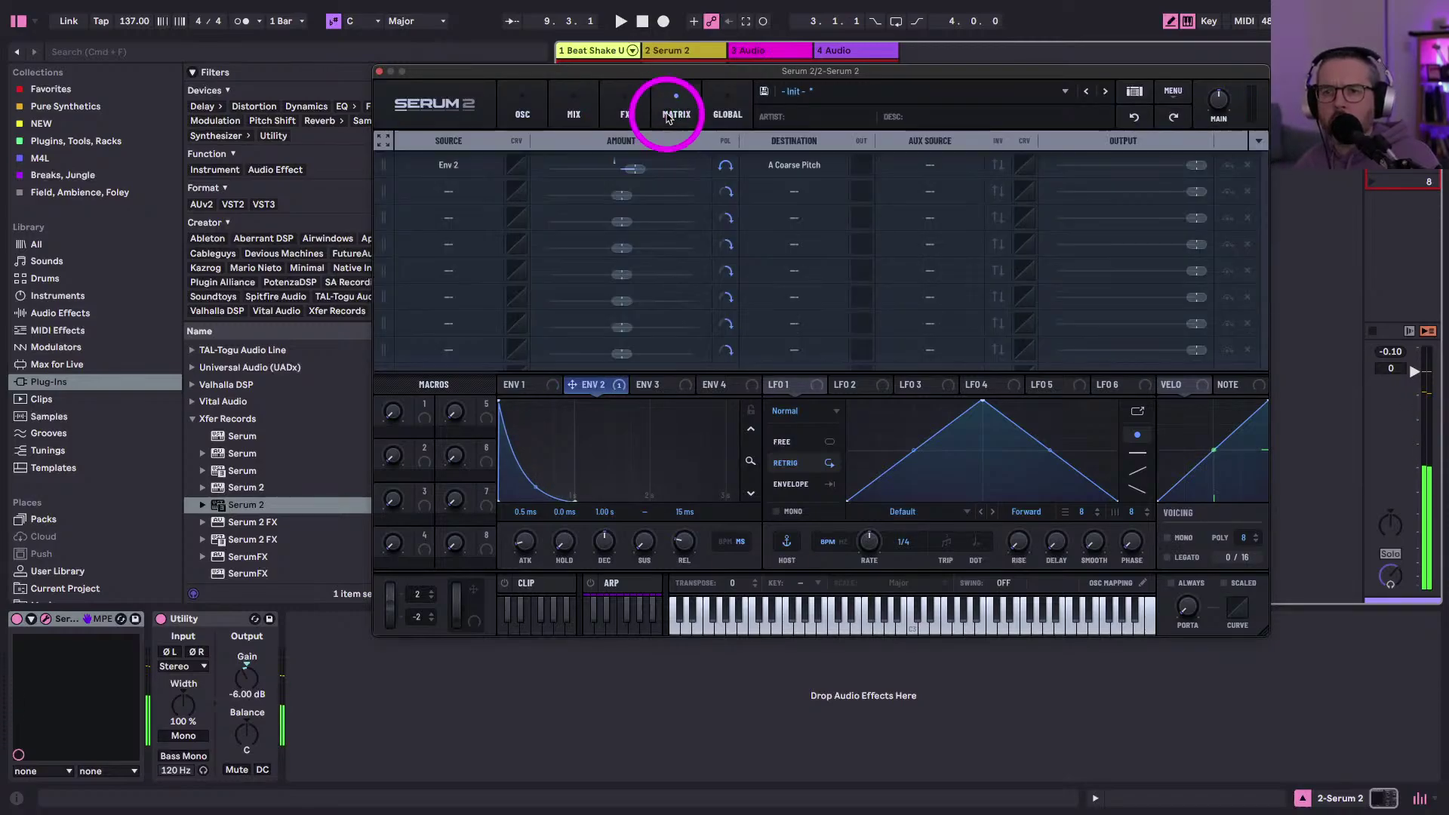
left_click(726, 166)
left_click_drag(632, 177, 633, 166)
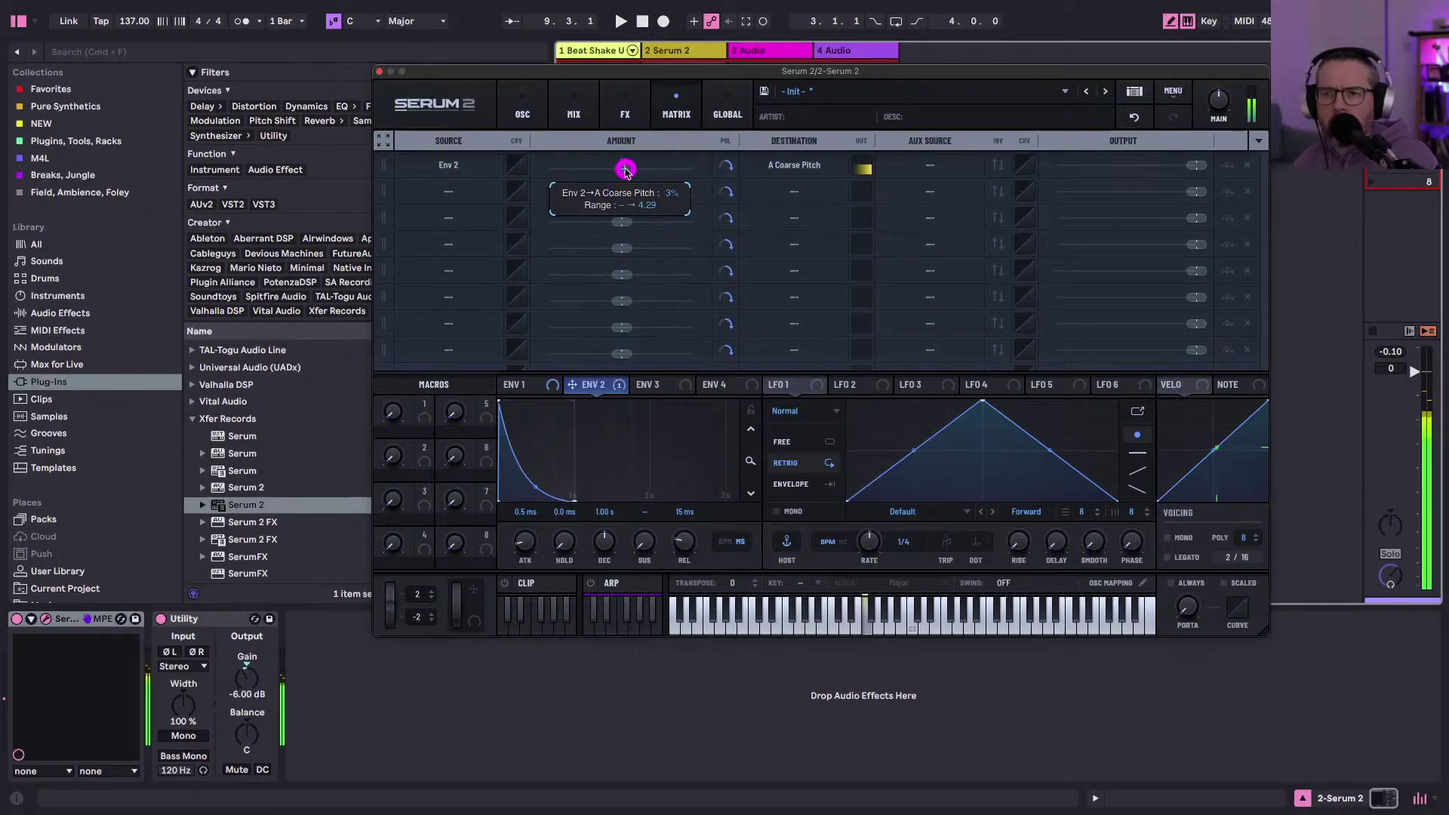
- Return to the oscillator view and set oscillator A's octave to -2
left_click(516, 104)
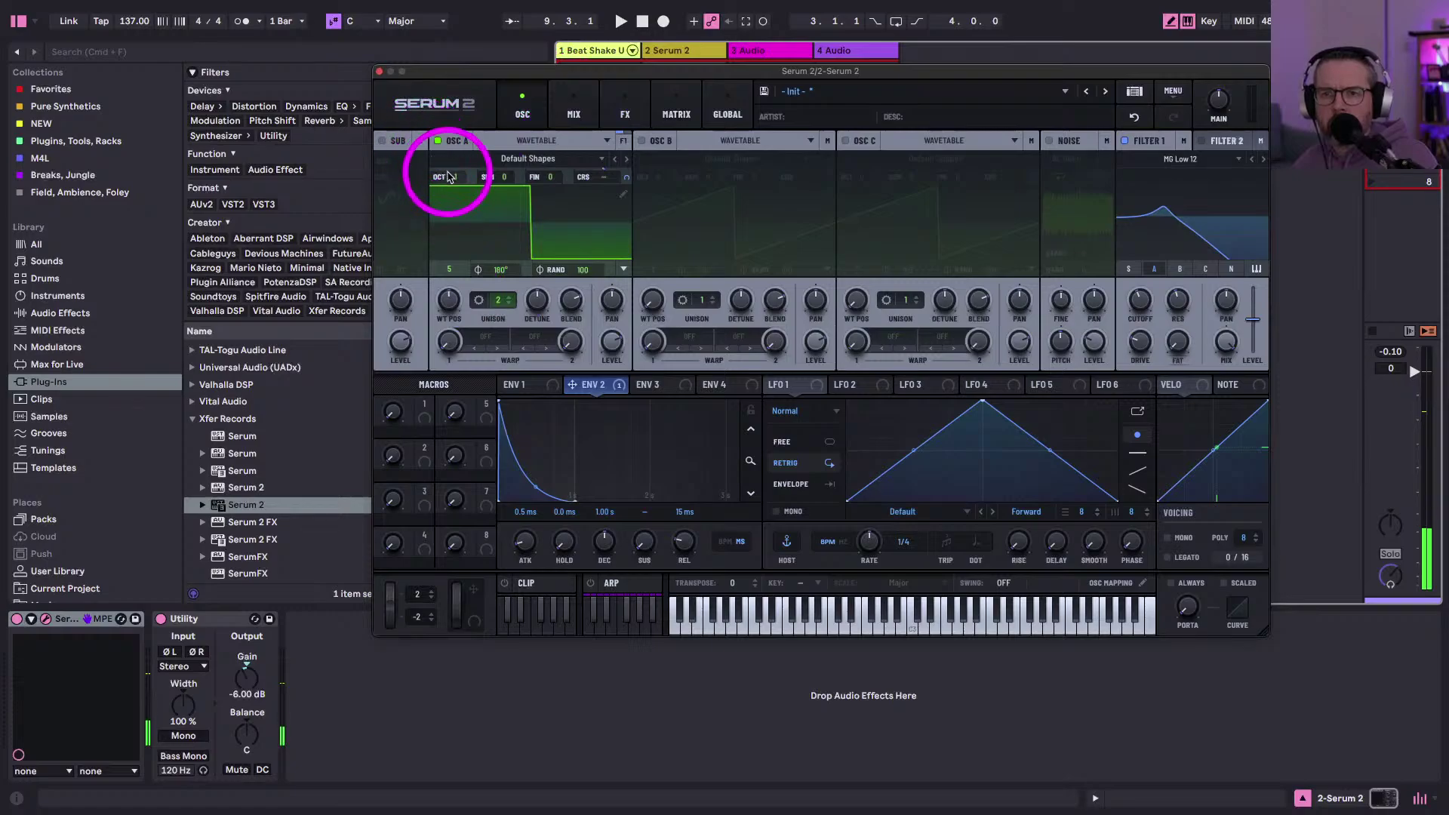
left_click_drag(449, 178, 448, 147)
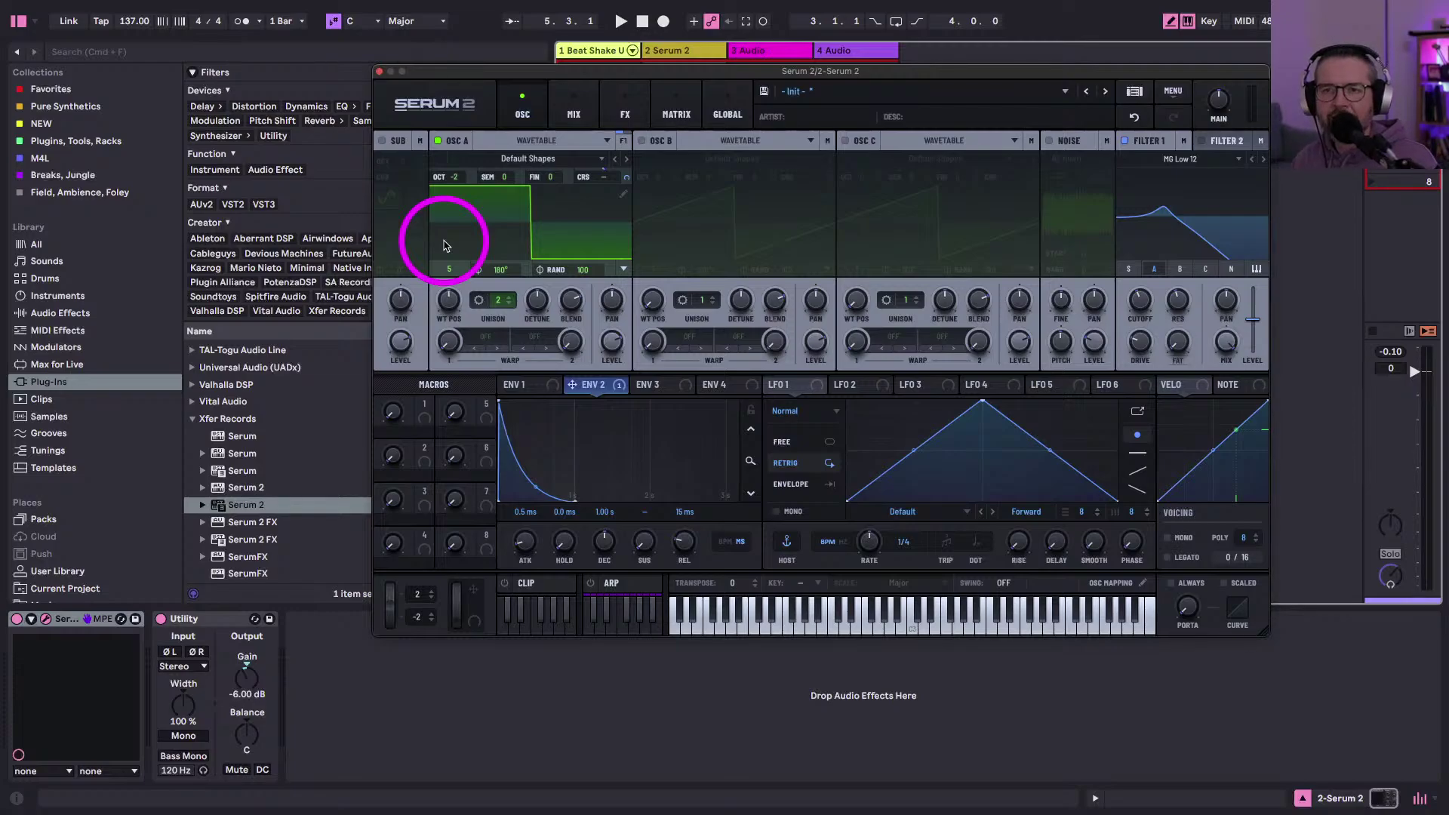
left_click_drag(446, 73, 419, 79)
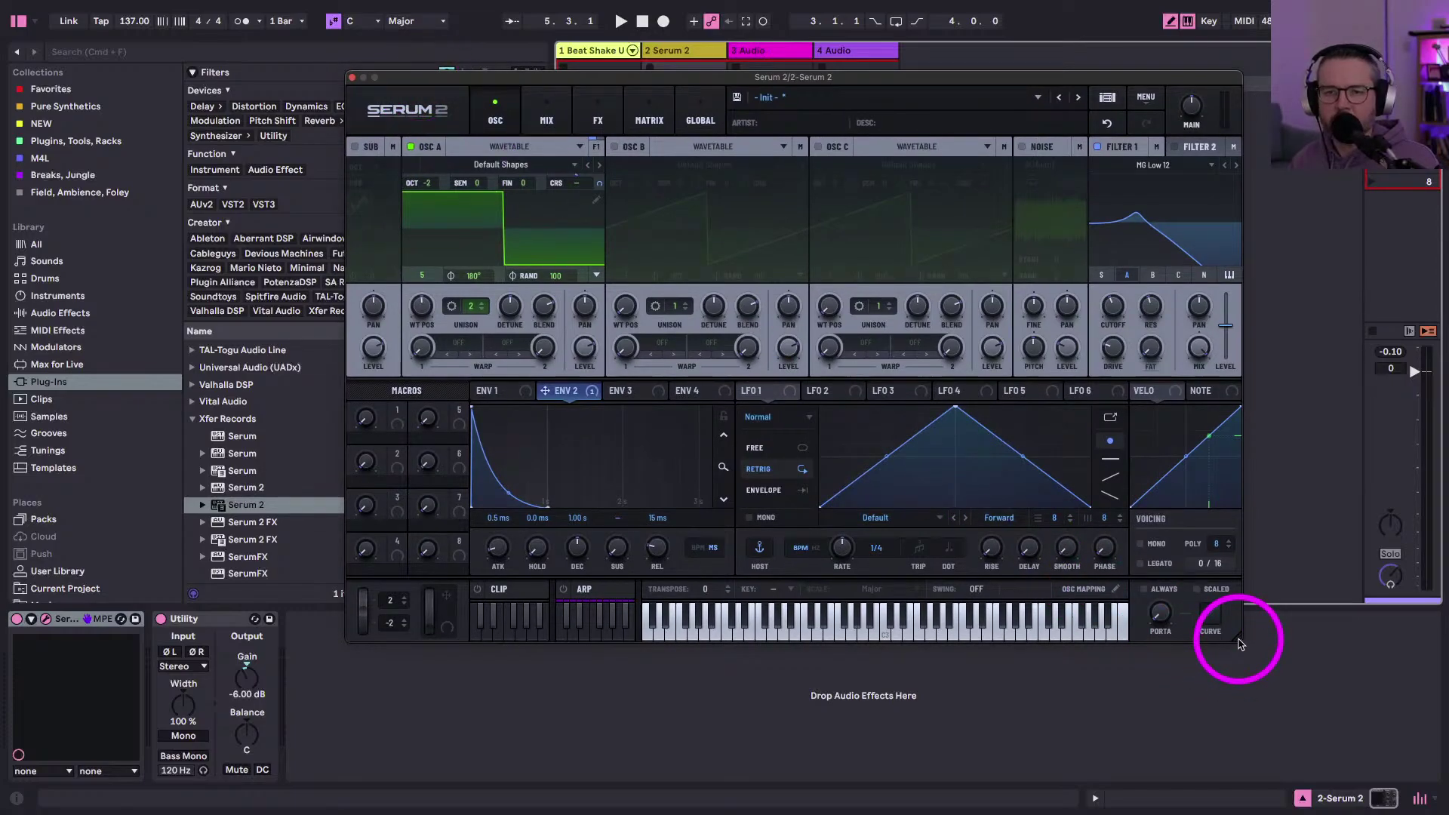
- Record an eight-bar clip of F2 notes on beat 2 of every other bar into the Serum 2 track's second slot
key("space")
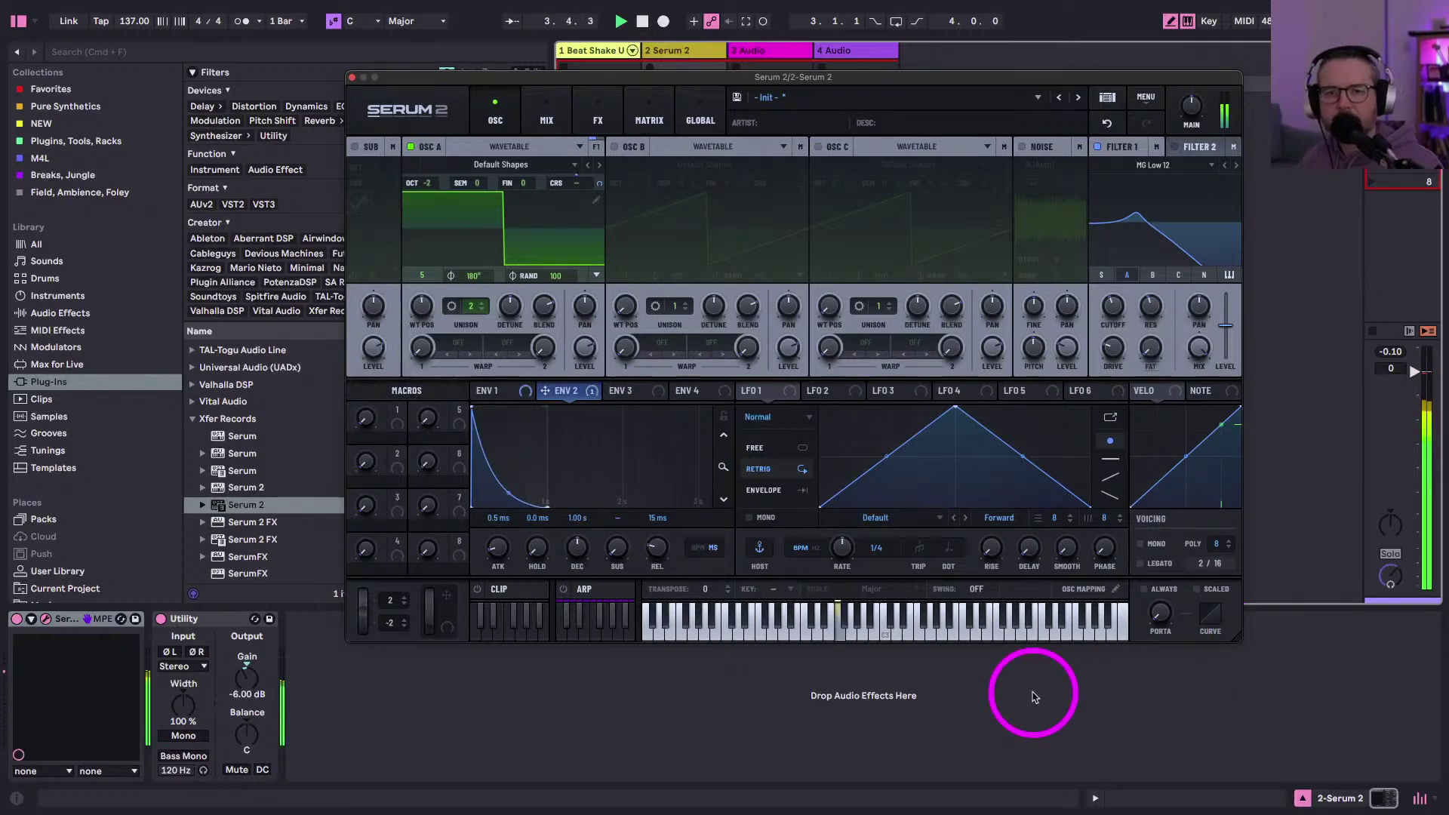
left_click(354, 77)
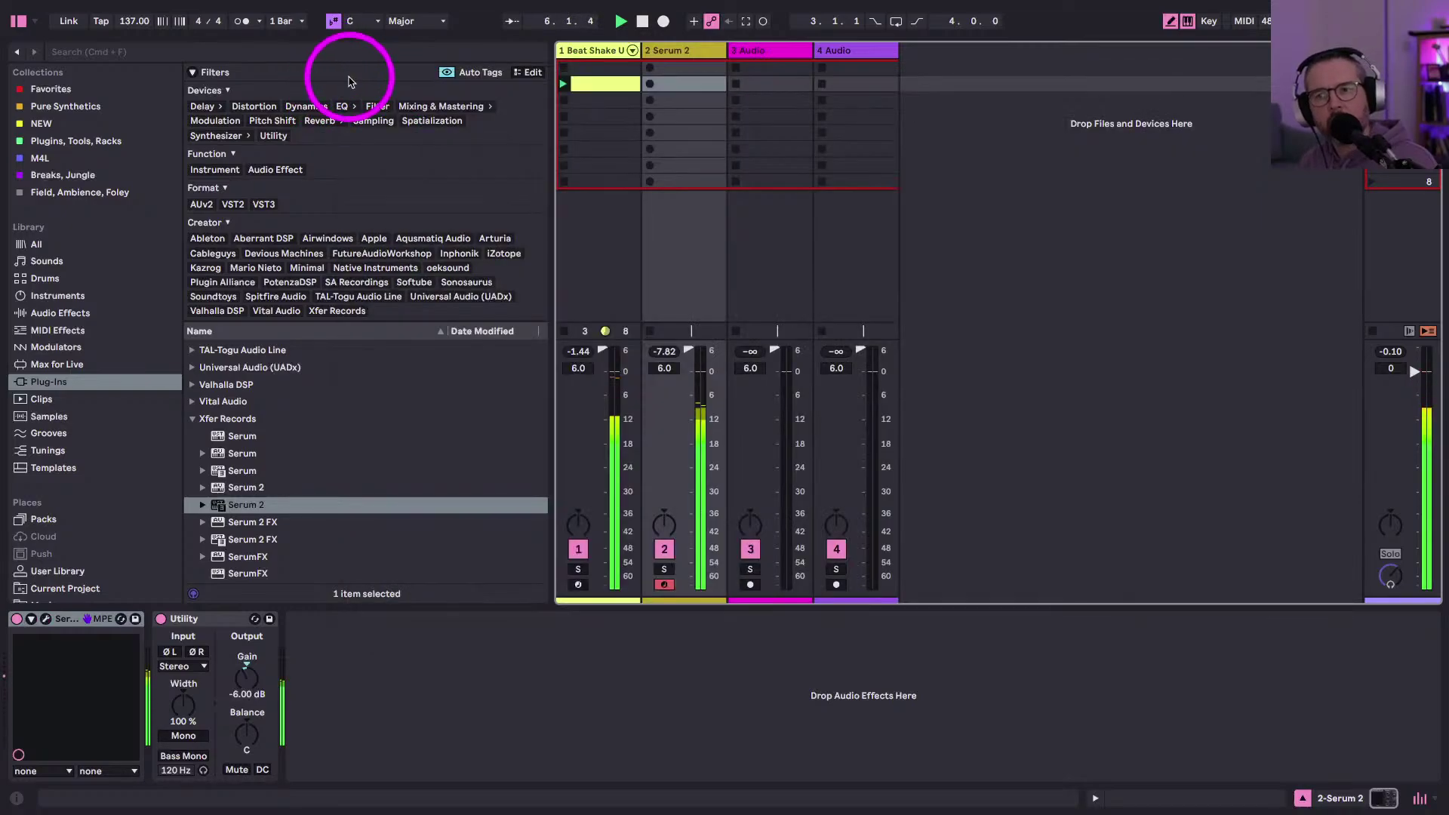
left_click(651, 85)
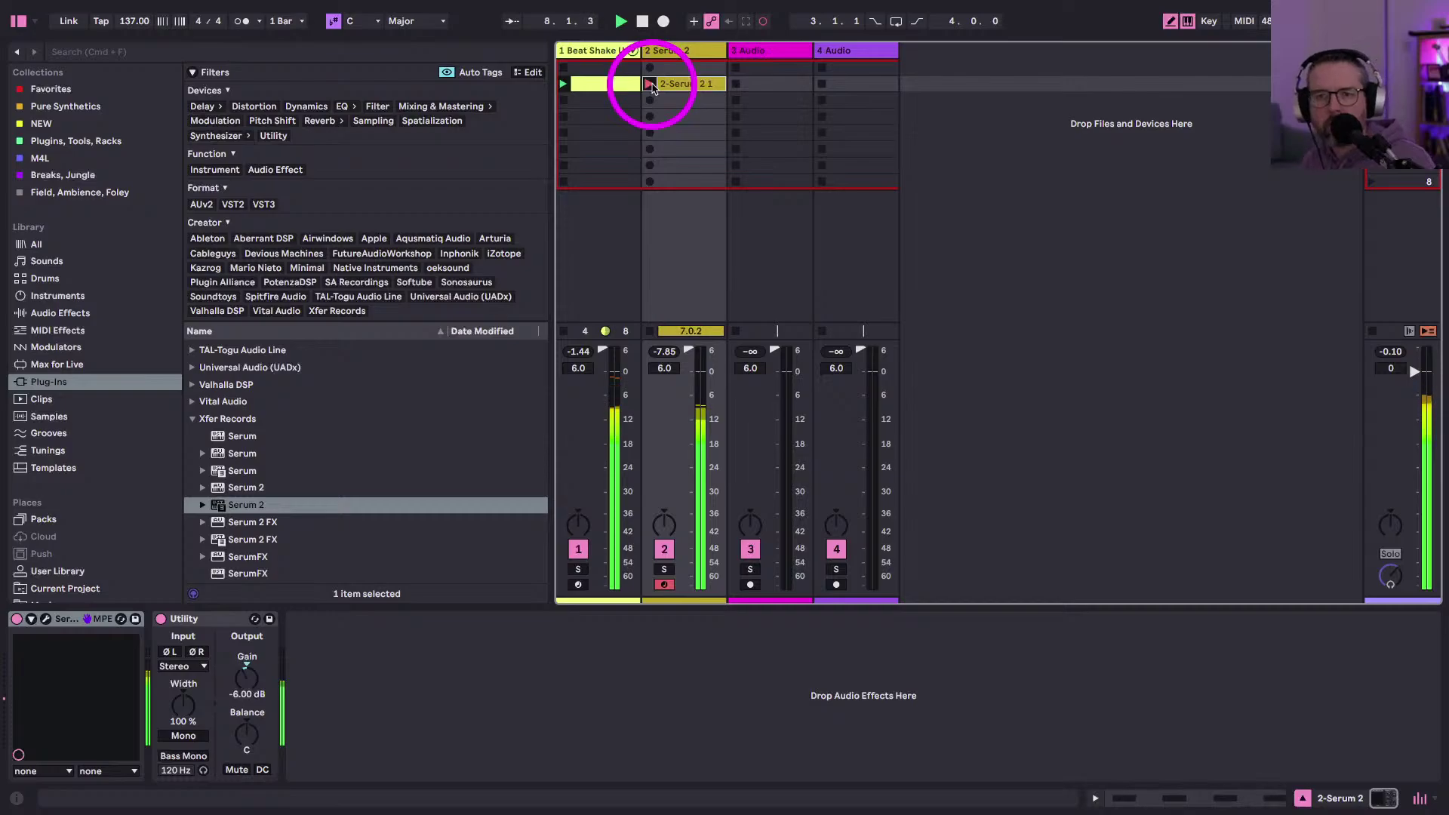
left_click(653, 88)
- Quantize all notes in the recorded Serum 2 clip, raise their velocities, and stop playback with the track's devices shown
double_click(669, 91)
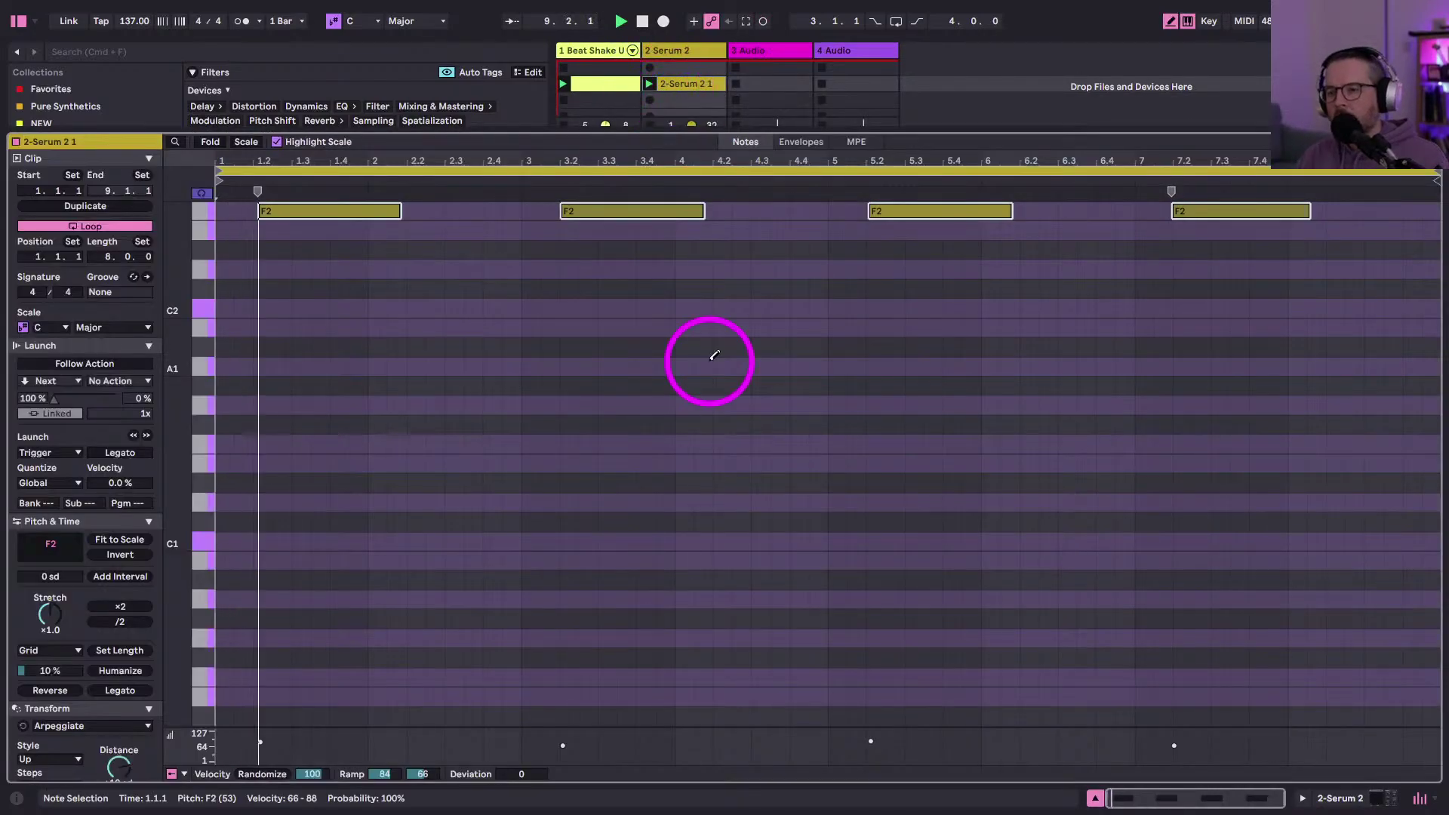
key("super+a")
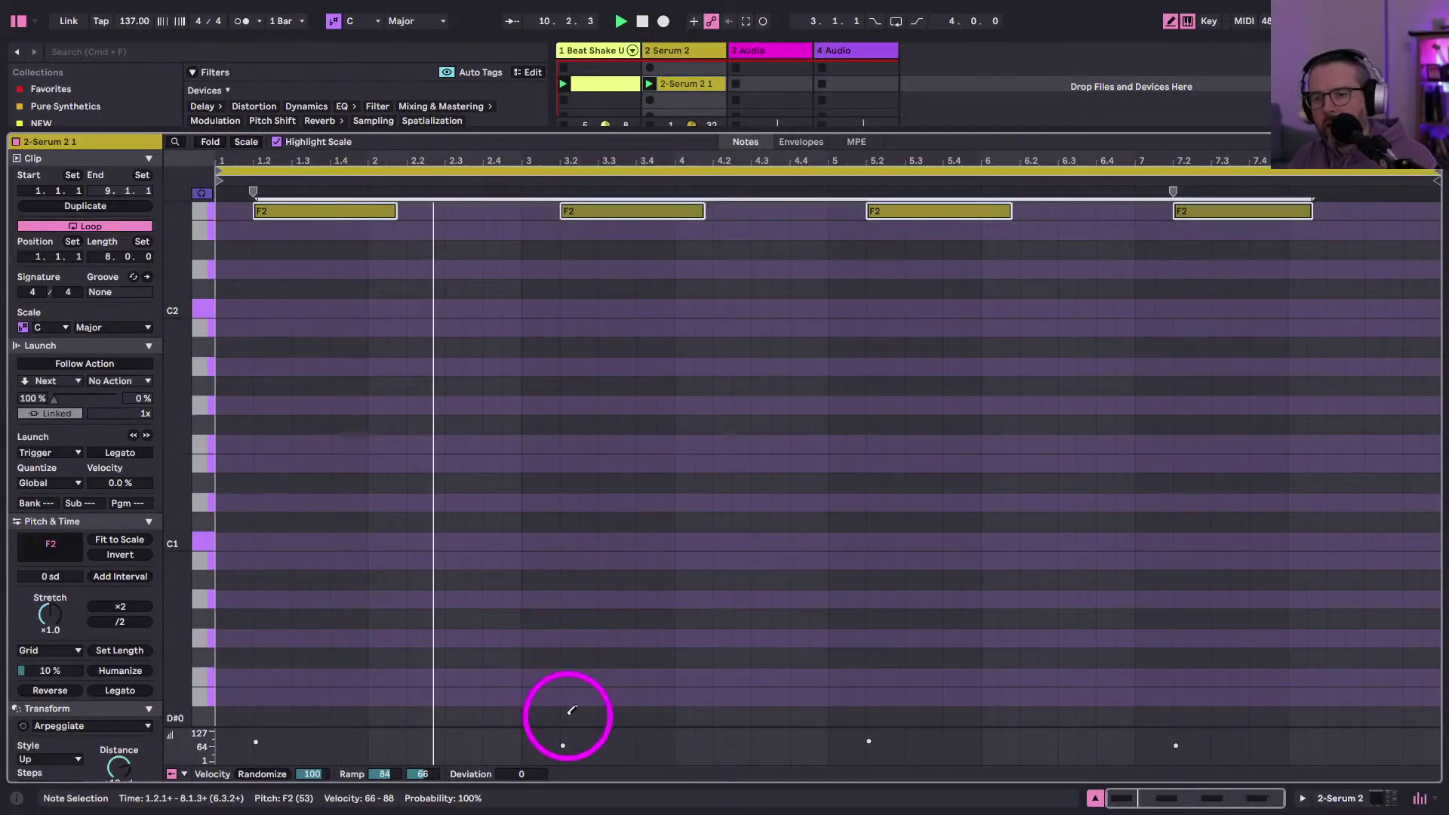
key("b")
left_click_drag(572, 745, 572, 732)
key("shift+Tab")
key("space")
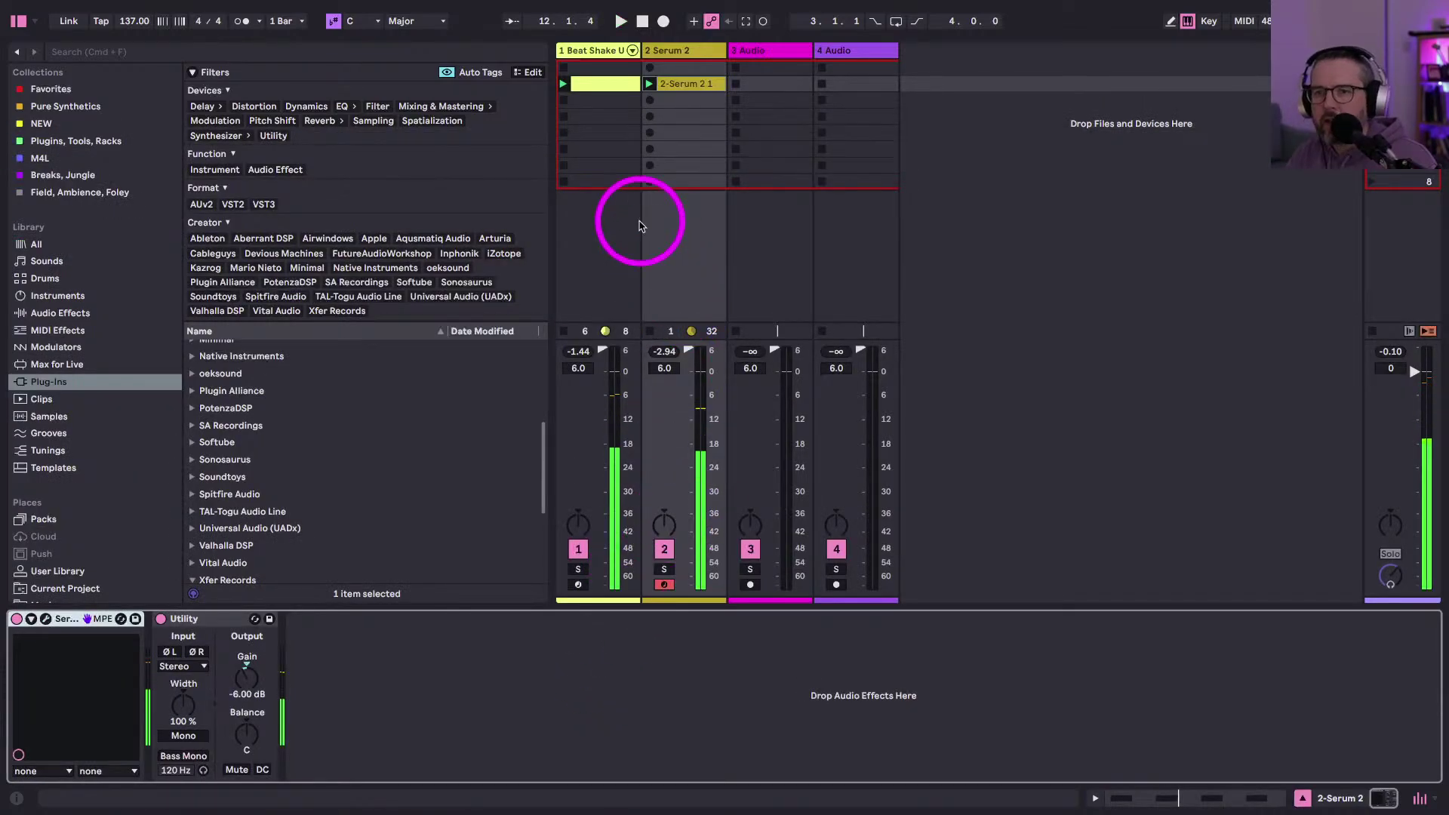
- Add a Perc 2 note at 1.4.2 in the drum clip and restart playback
left_click(599, 49)
double_click(604, 85)
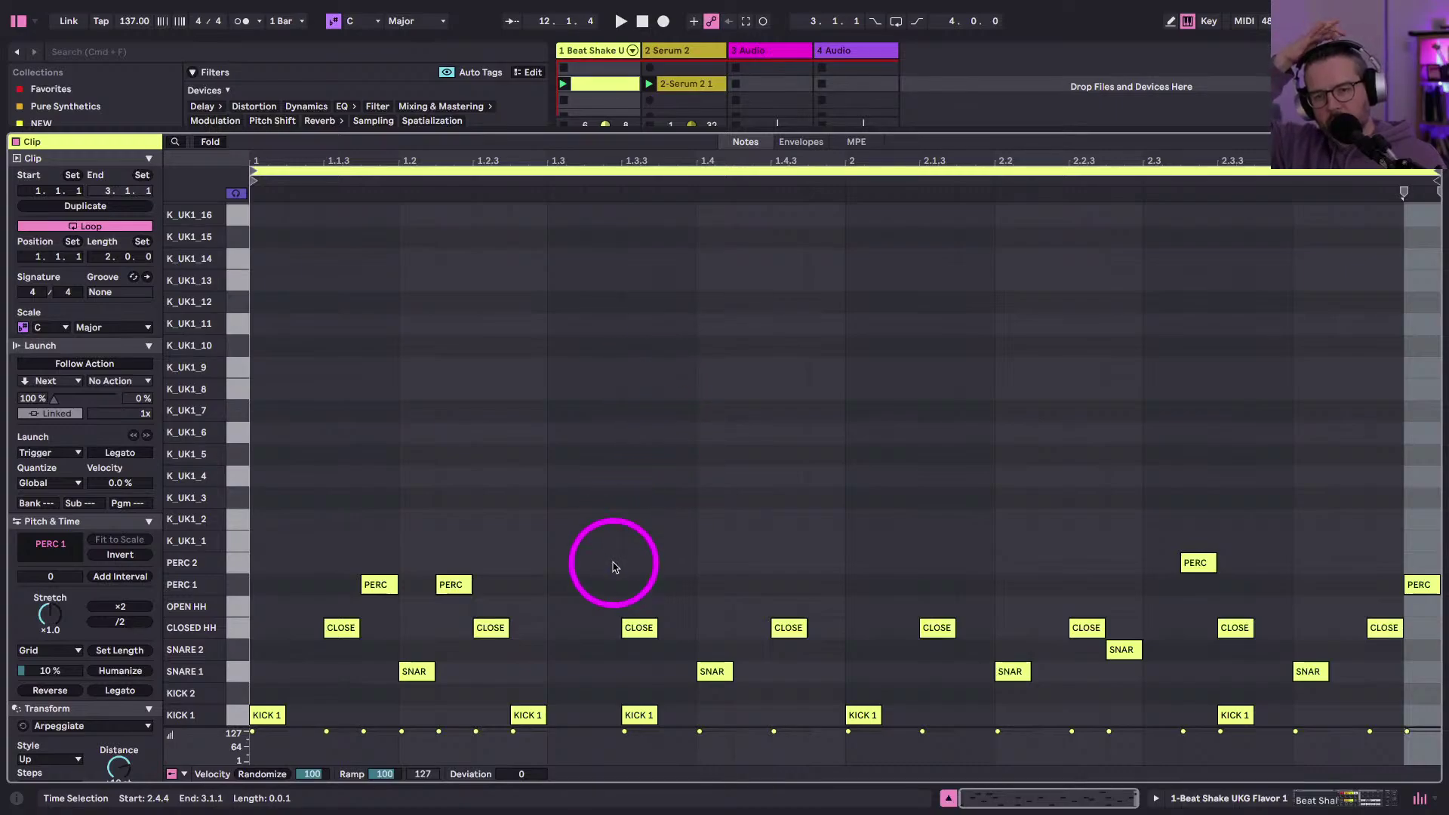
key("b")
left_click(785, 563)
key("space")
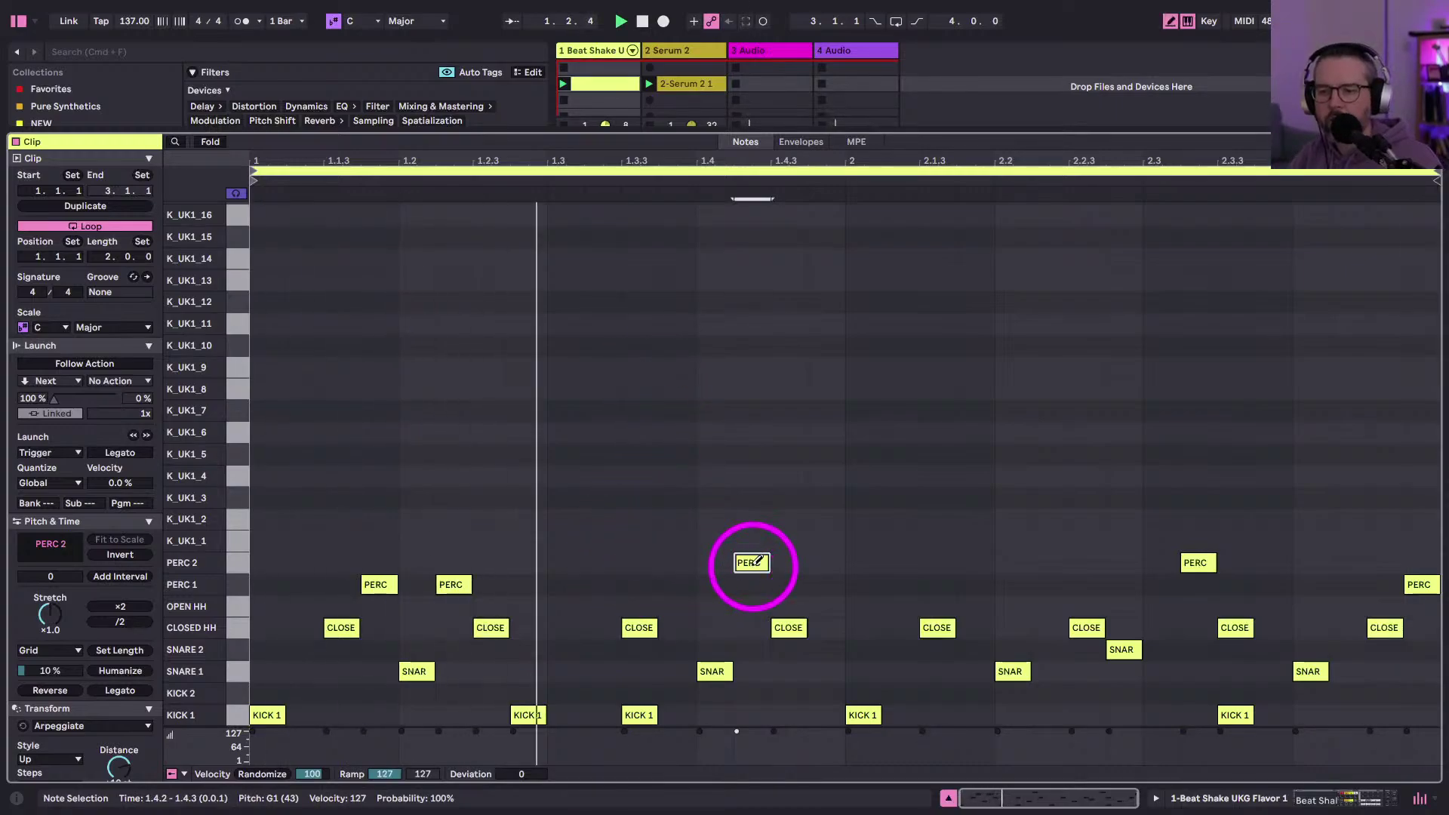
- Change the Perc 2 note at 1.4.2 to an Open HH note, shift it through 1.4.3 to 1.4.4, and delete it
key("Down")
key("Down")
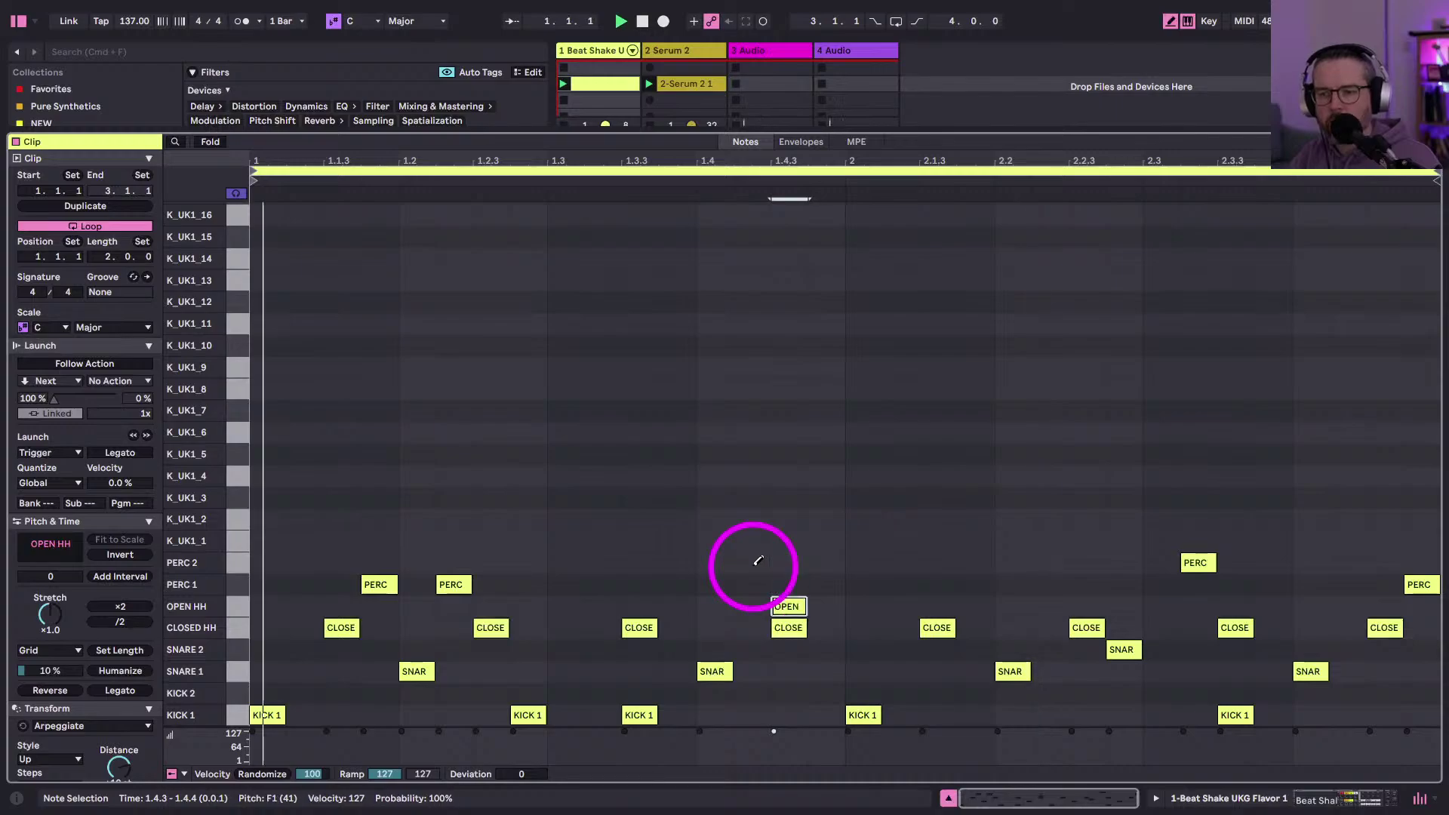
key("Right")
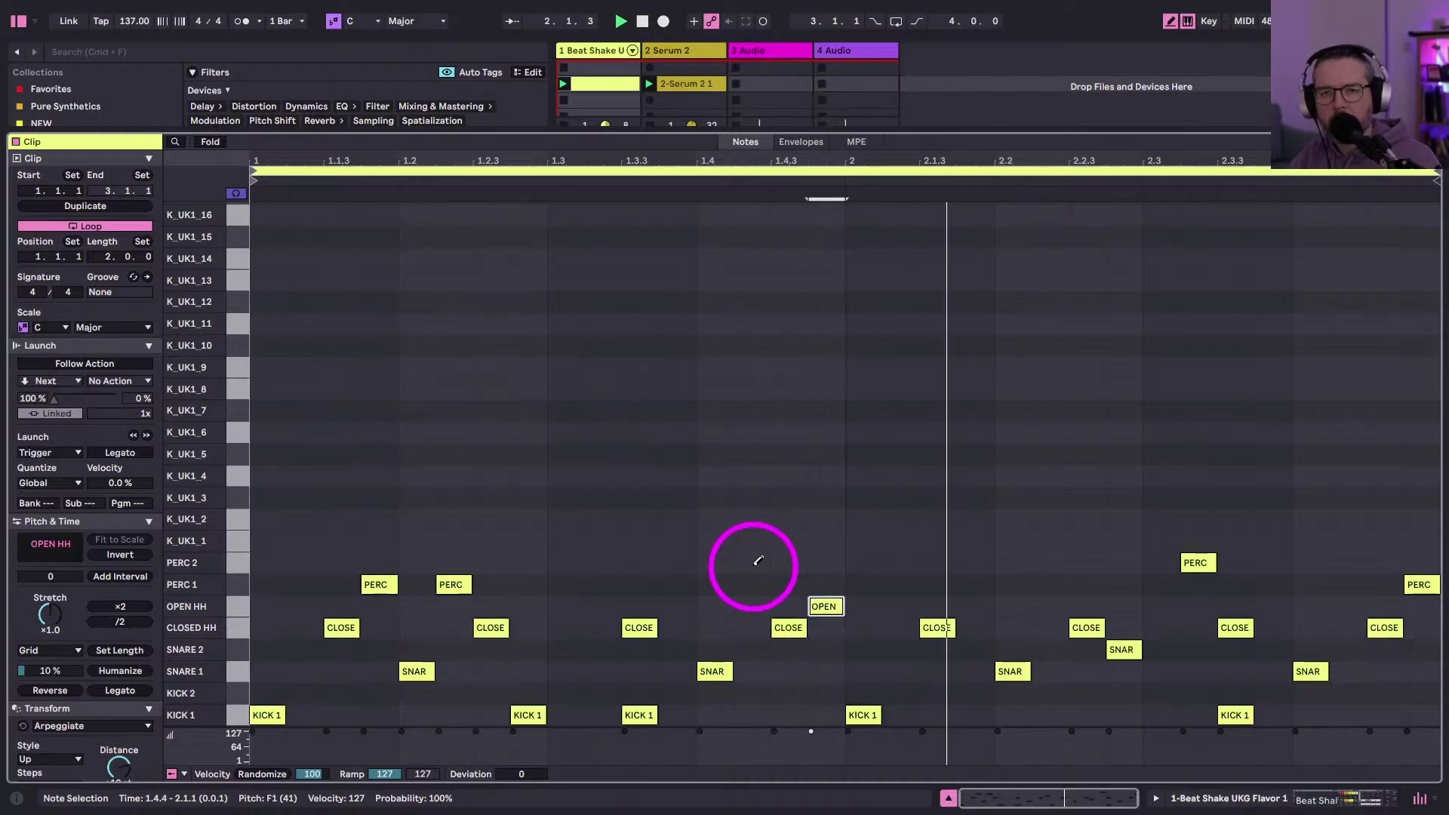
key("Delete")
- Return to the device view and delete both unused audio tracks
key("shift+Tab")
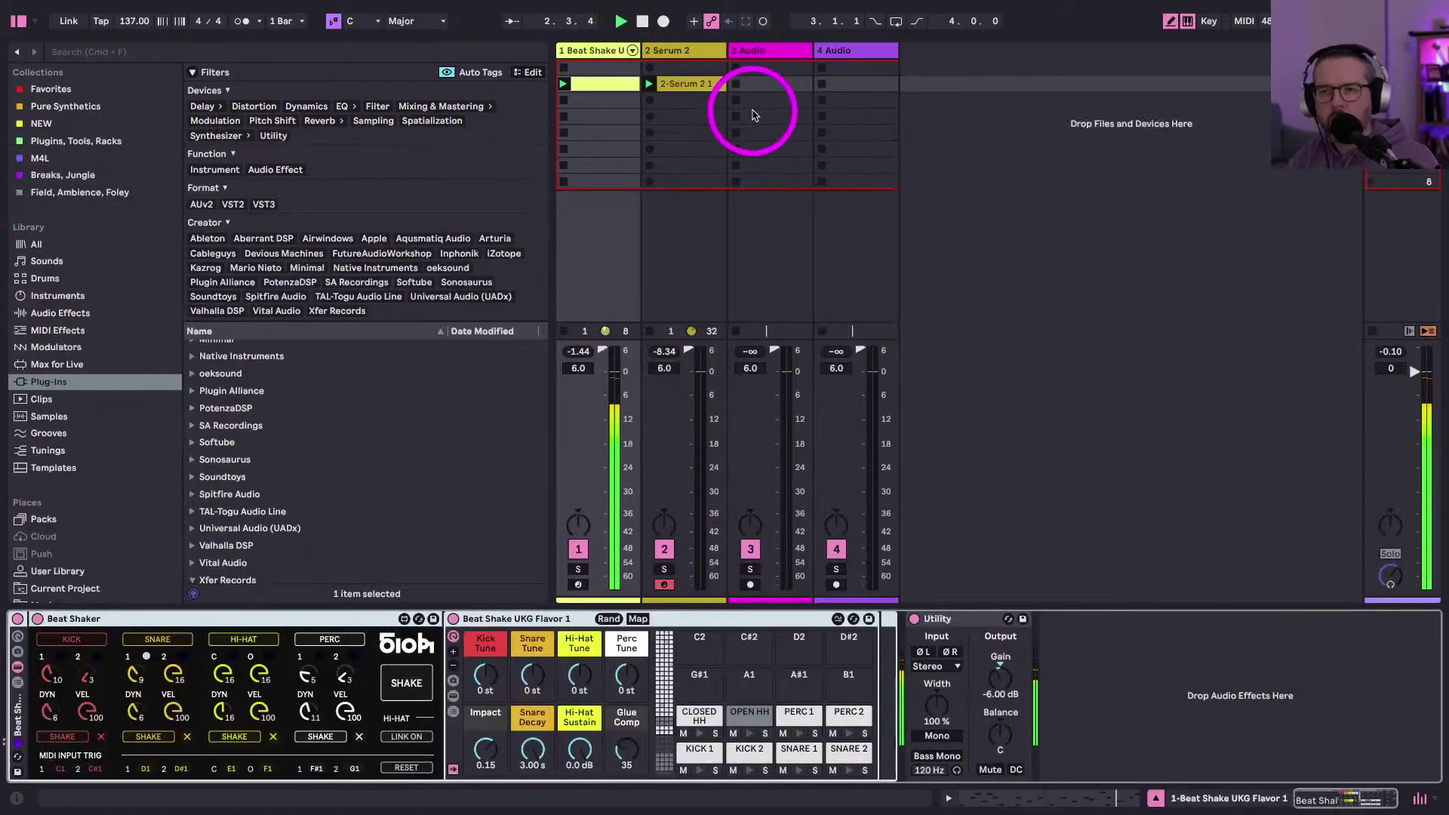
left_click(746, 51)
key("Delete")
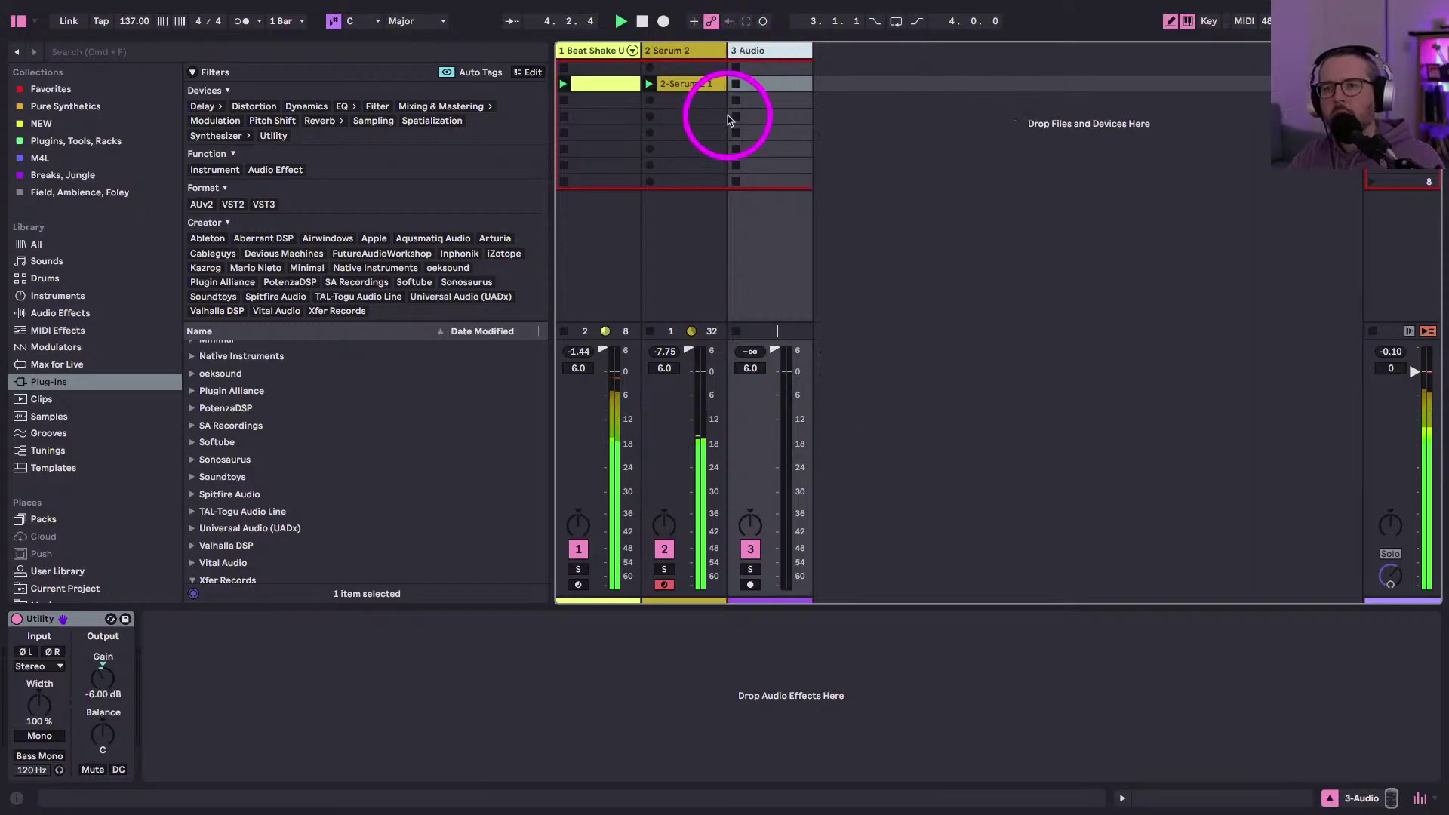
key("Delete")
- Open the synth window of the Serum 2 track and lower the filter 1 cutoff to 182 Hz with playback stopped
double_click(581, 85)
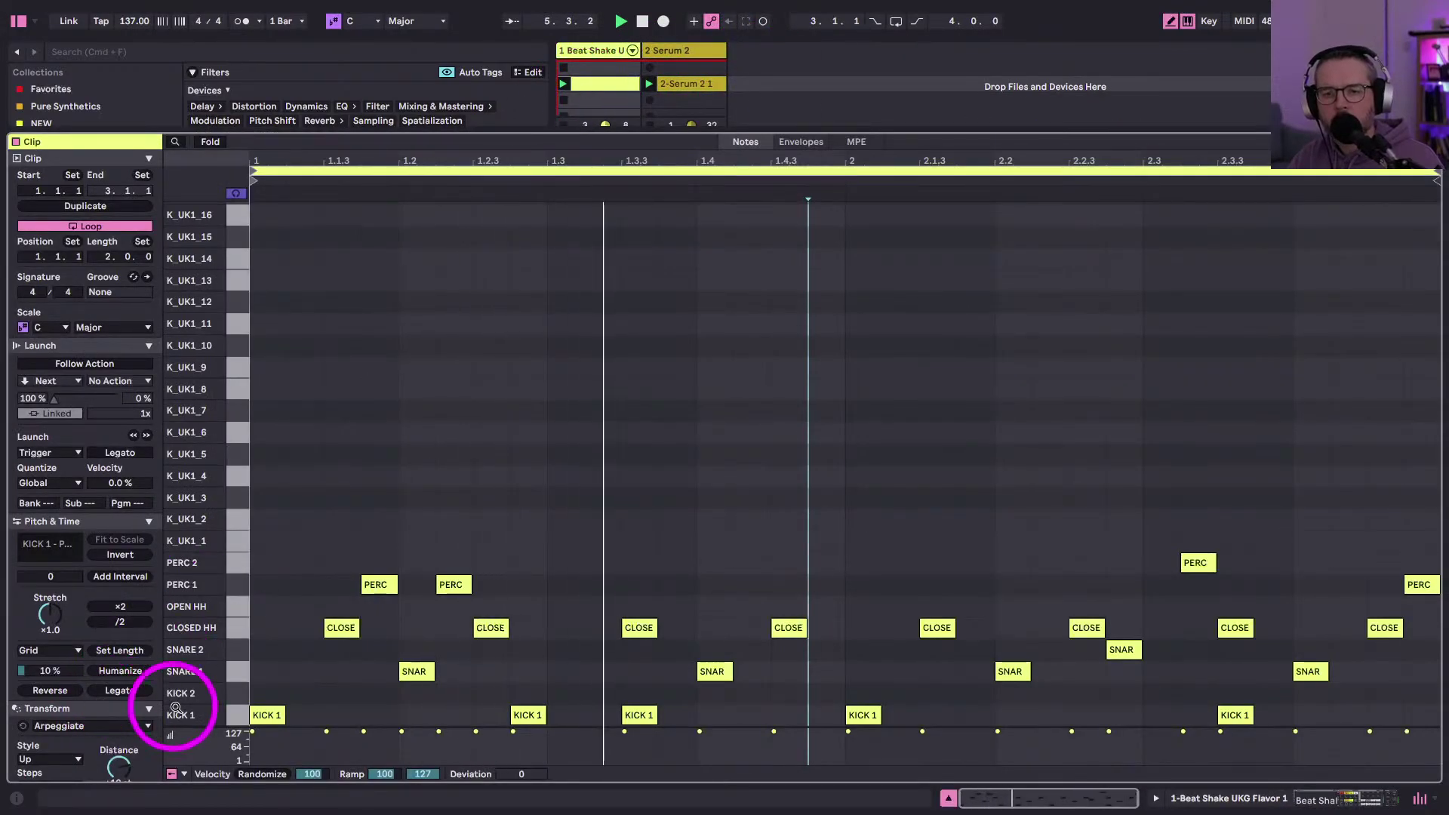
key("shift+Tab")
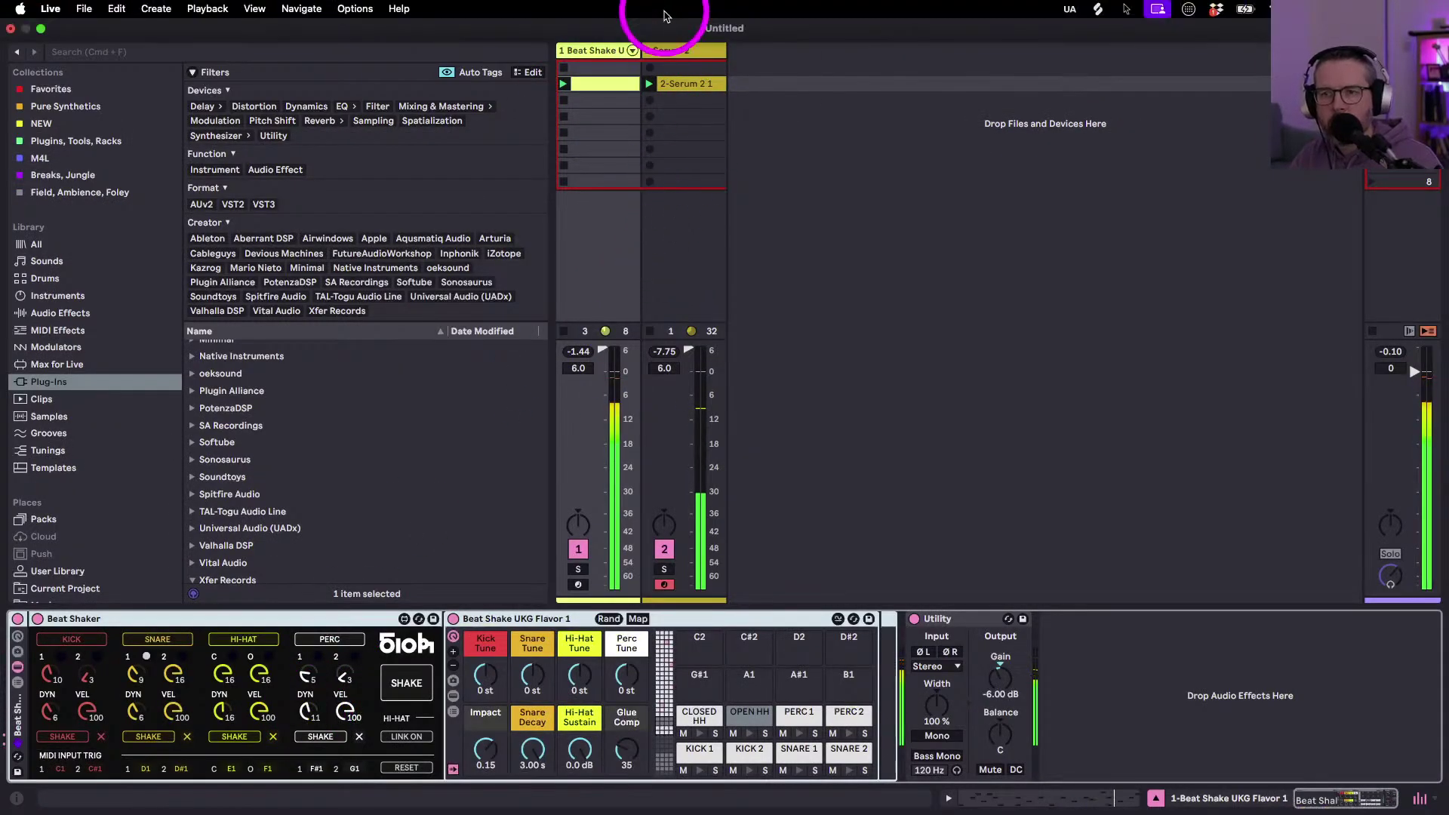
left_click(671, 52)
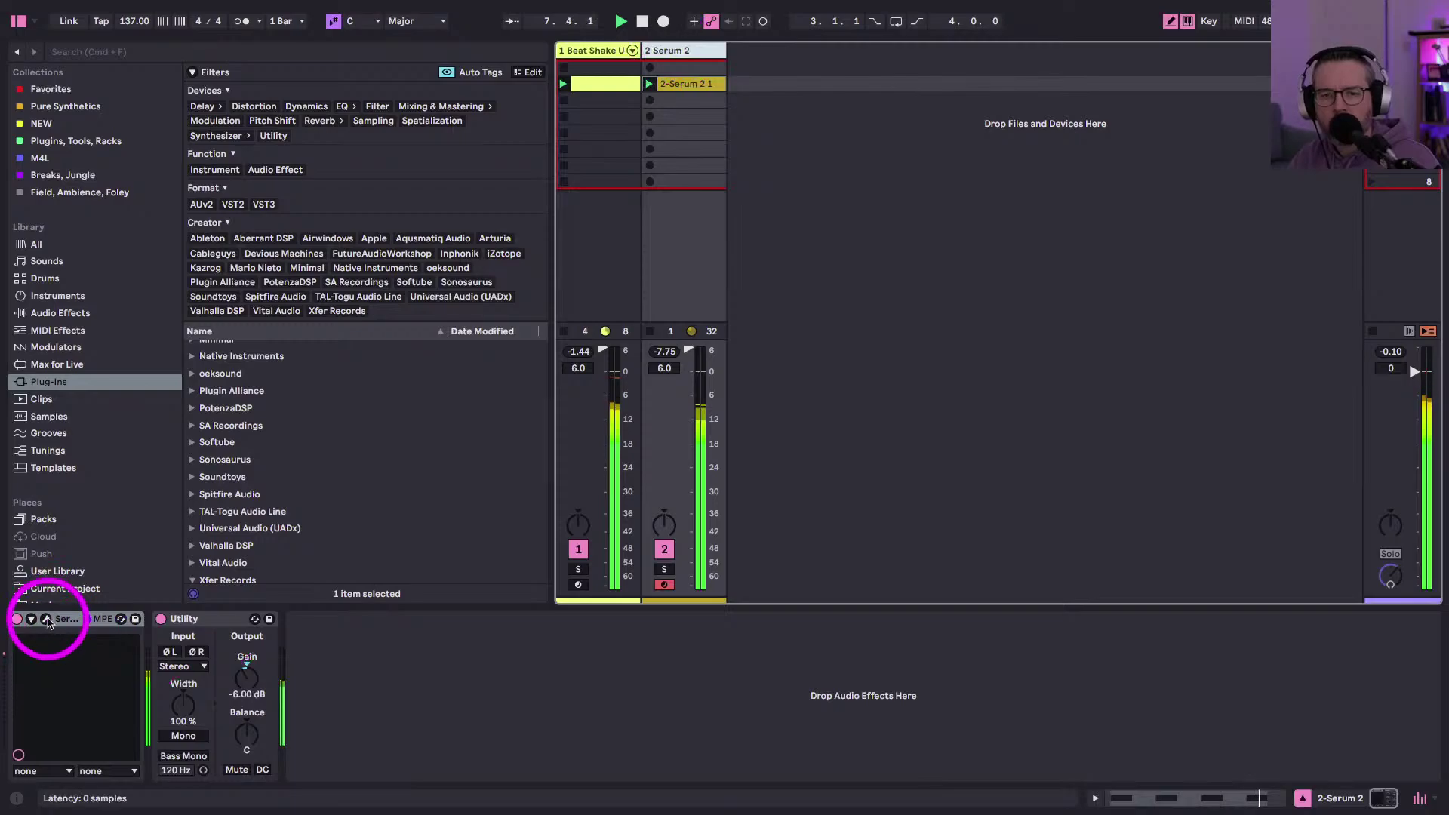
left_click_drag(1184, 814, 531, 108)
key("space")
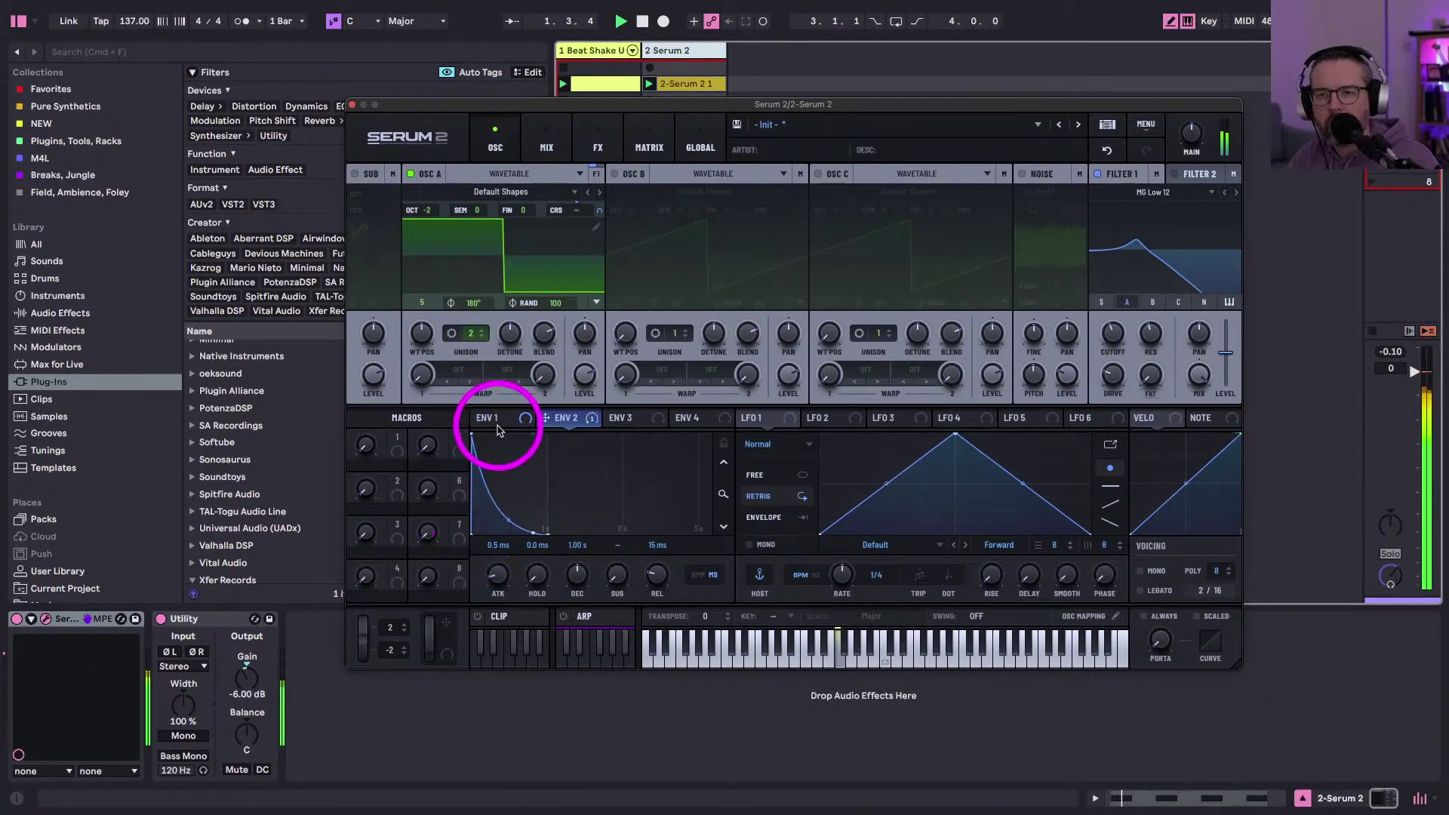
left_click(496, 422)
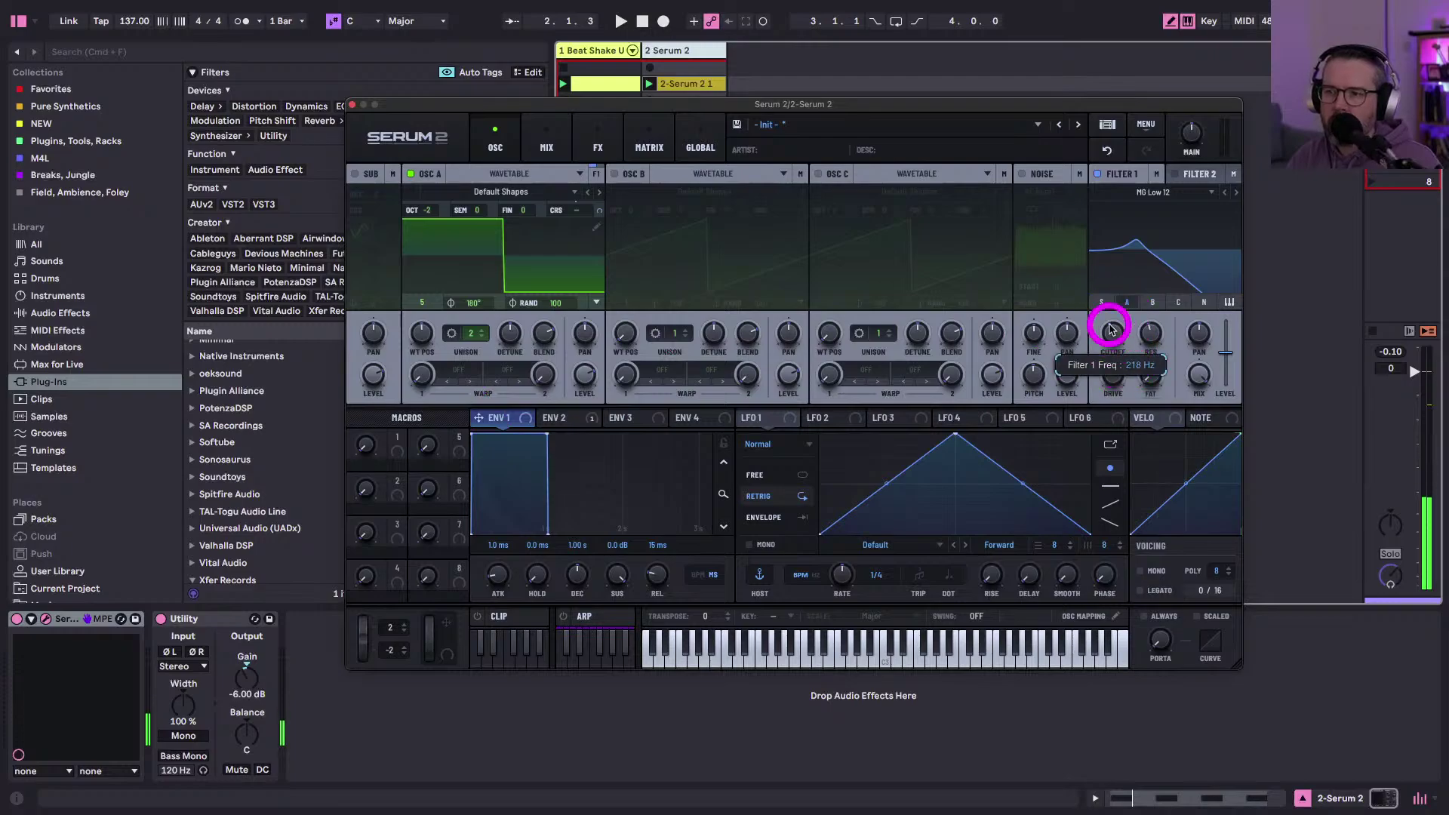
left_click_drag(1110, 324, 1109, 332)
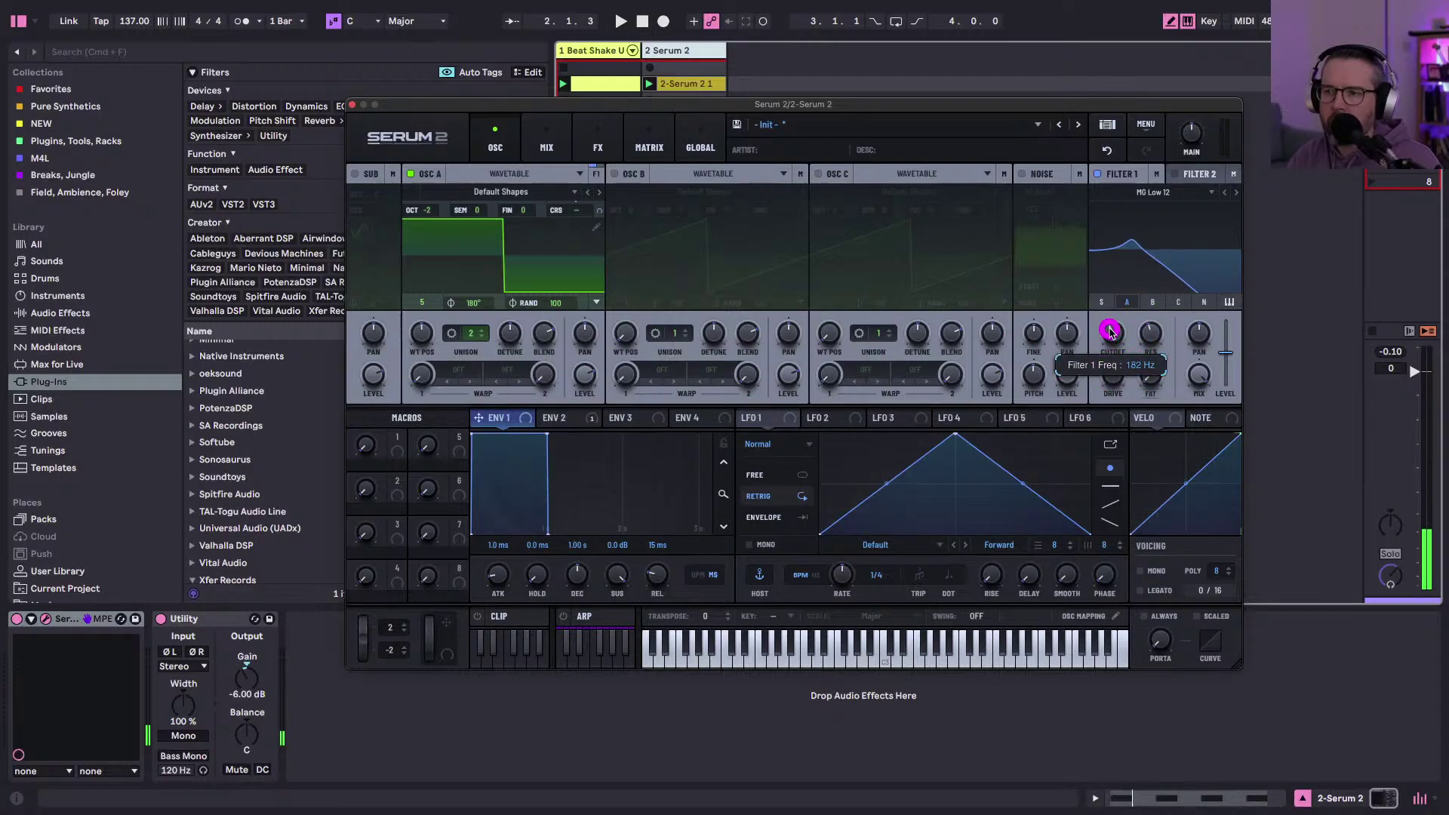
- Try modulating the filter 1 cutoff with envelope 1, reducing the modulation amount and testing the envelope's attack during playback
left_click(570, 419)
left_click(500, 419)
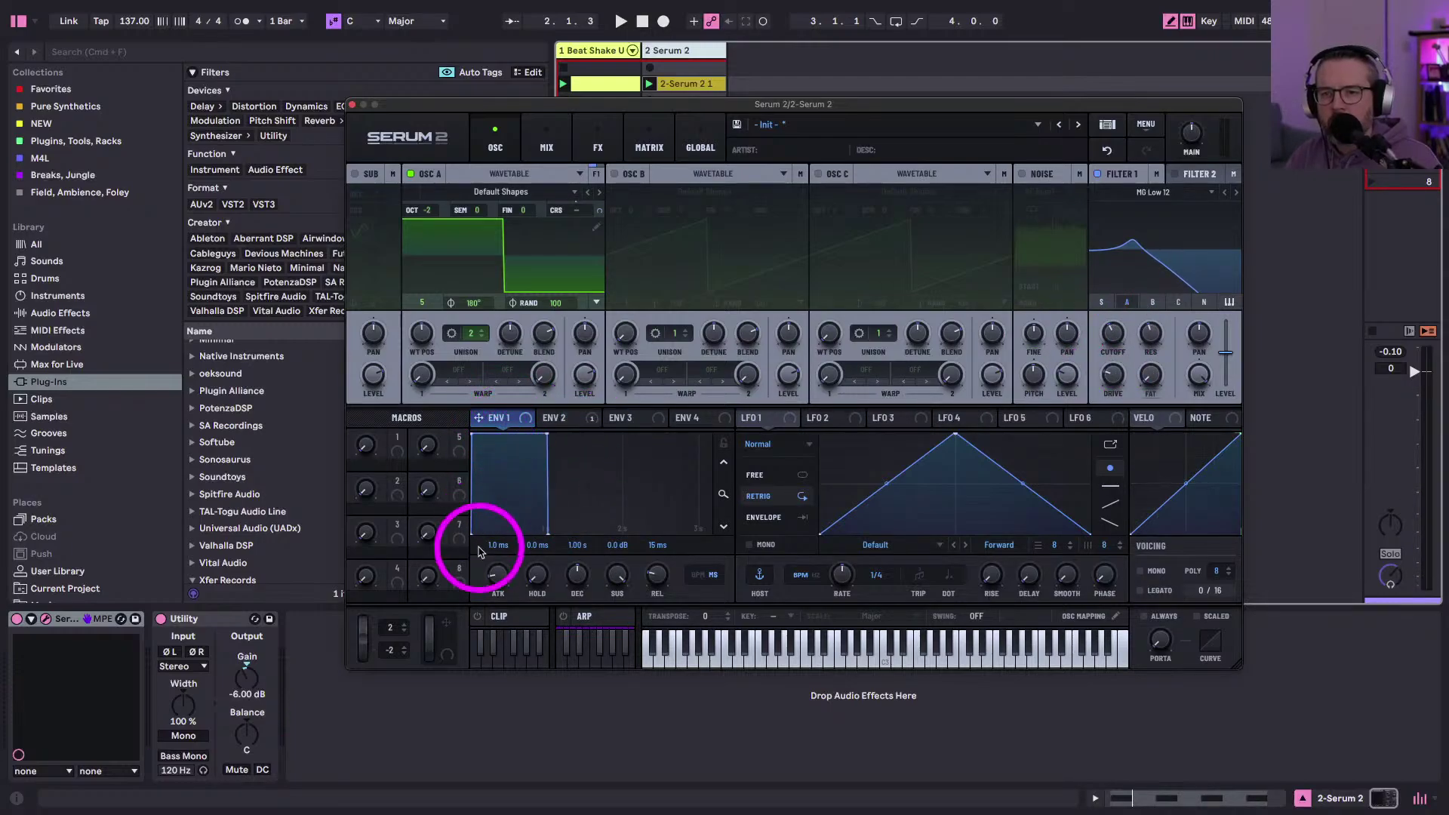
left_click_drag(526, 417, 1113, 332)
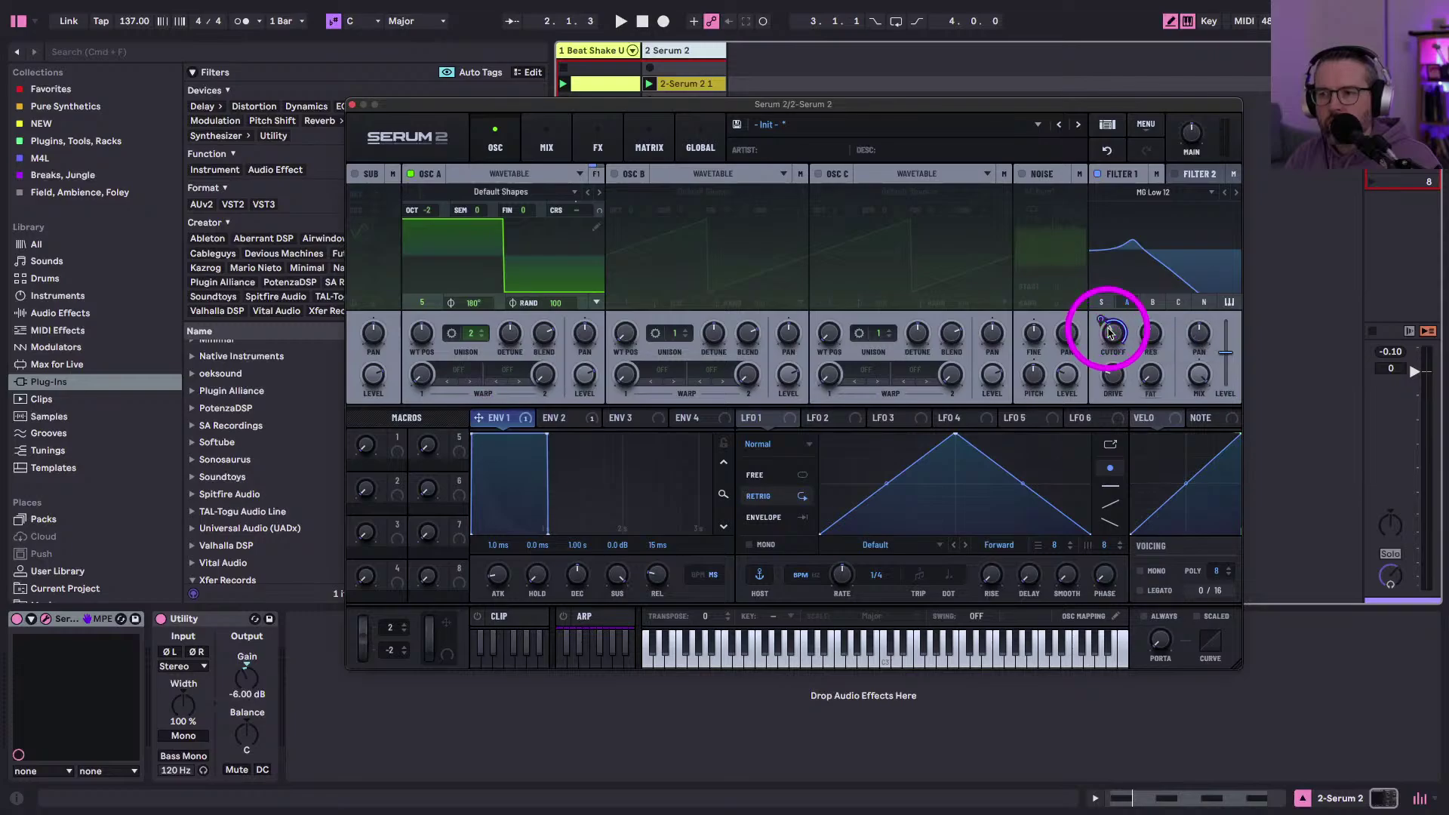
key("space")
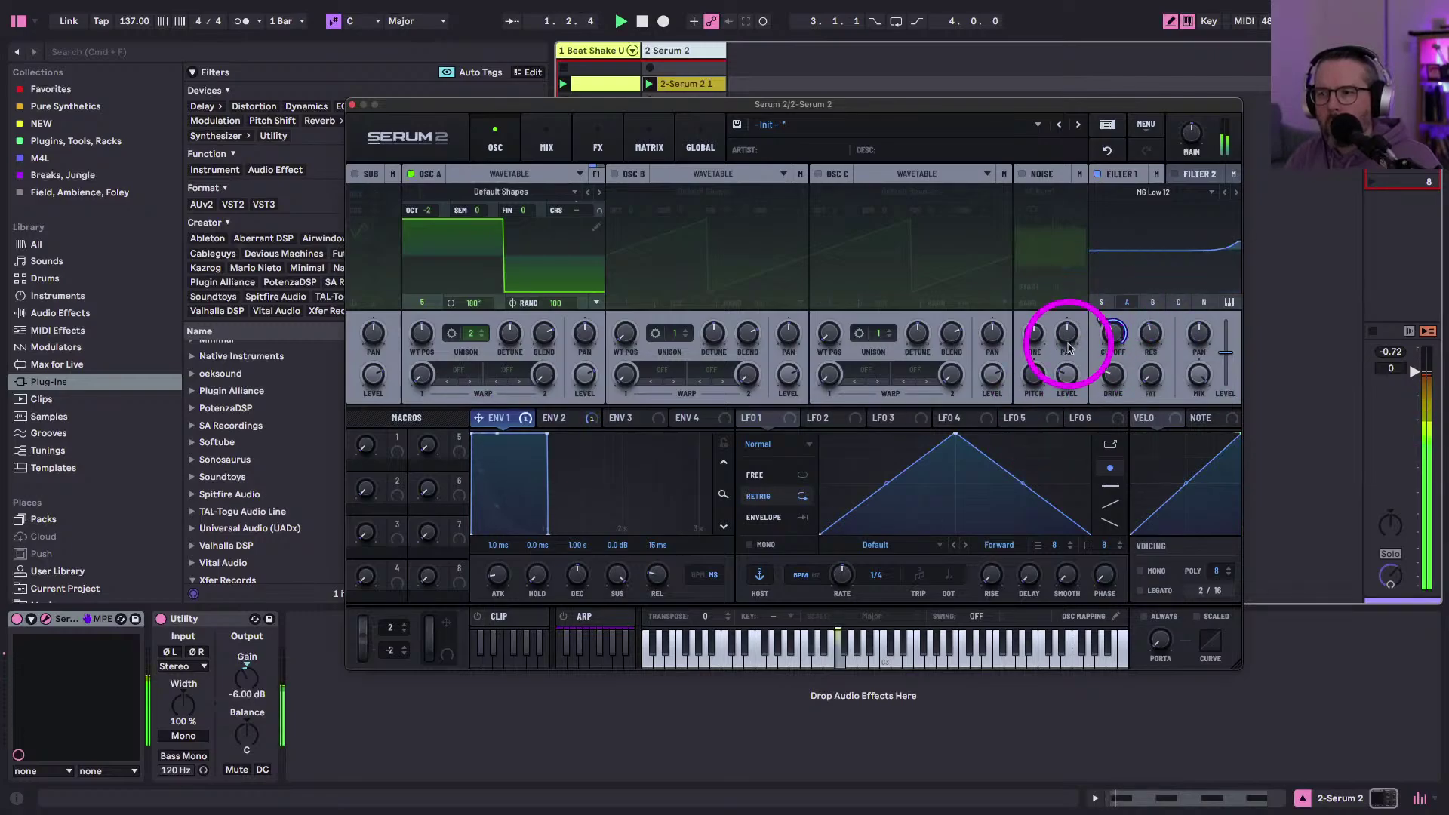
key("space")
left_click_drag(1101, 319, 1096, 362)
key("space")
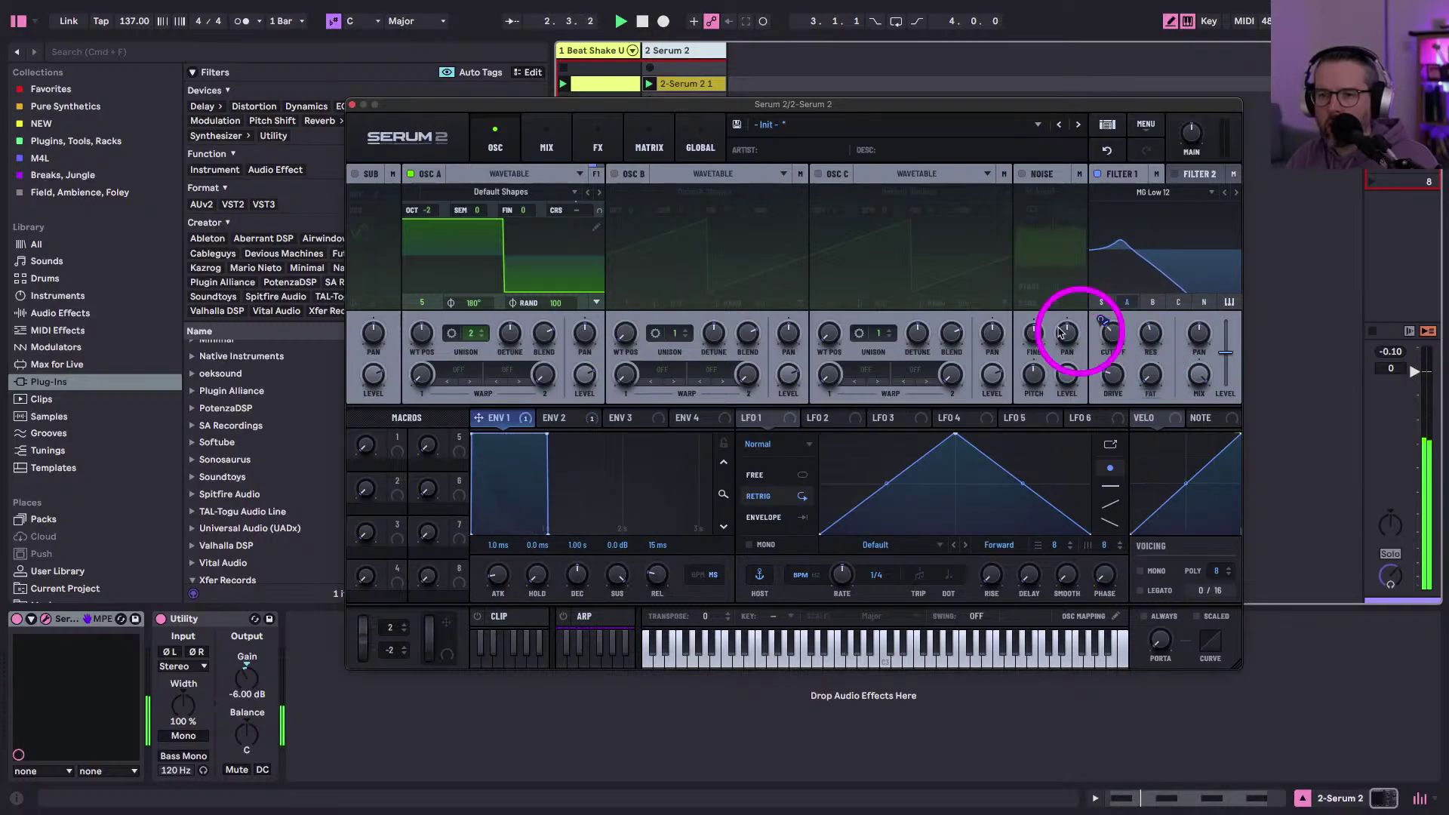
mouse_move(494, 596)
left_mouse_down()
mouse_move(479, 501)
mouse_move(491, 581)
left_mouse_up()
double_click(492, 580)
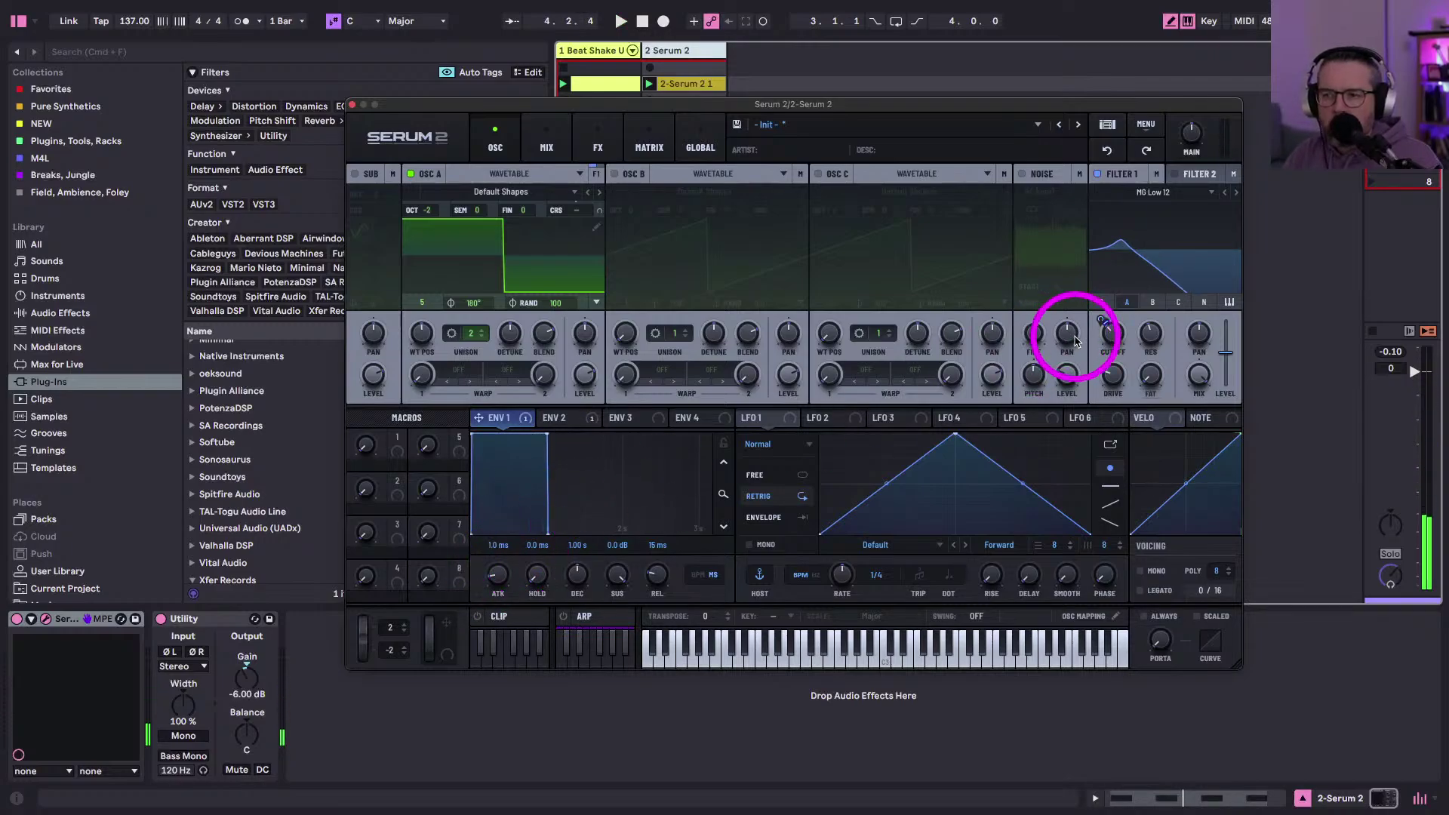
- Remove all modulators from the filter 1 cutoff, assign envelope 3 to it instead, and start playback
right_click(1113, 334)
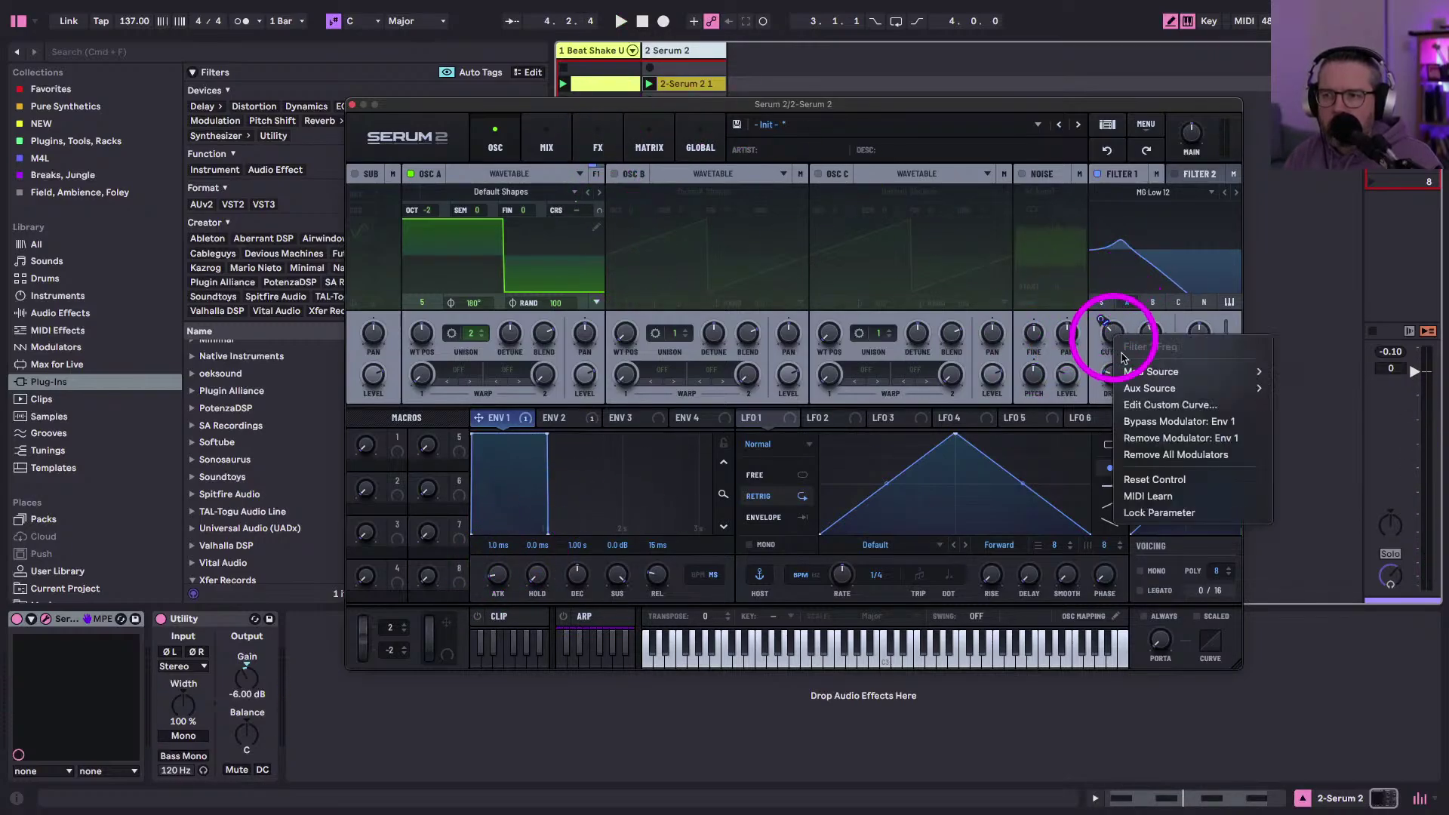
mouse_move(1136, 373)
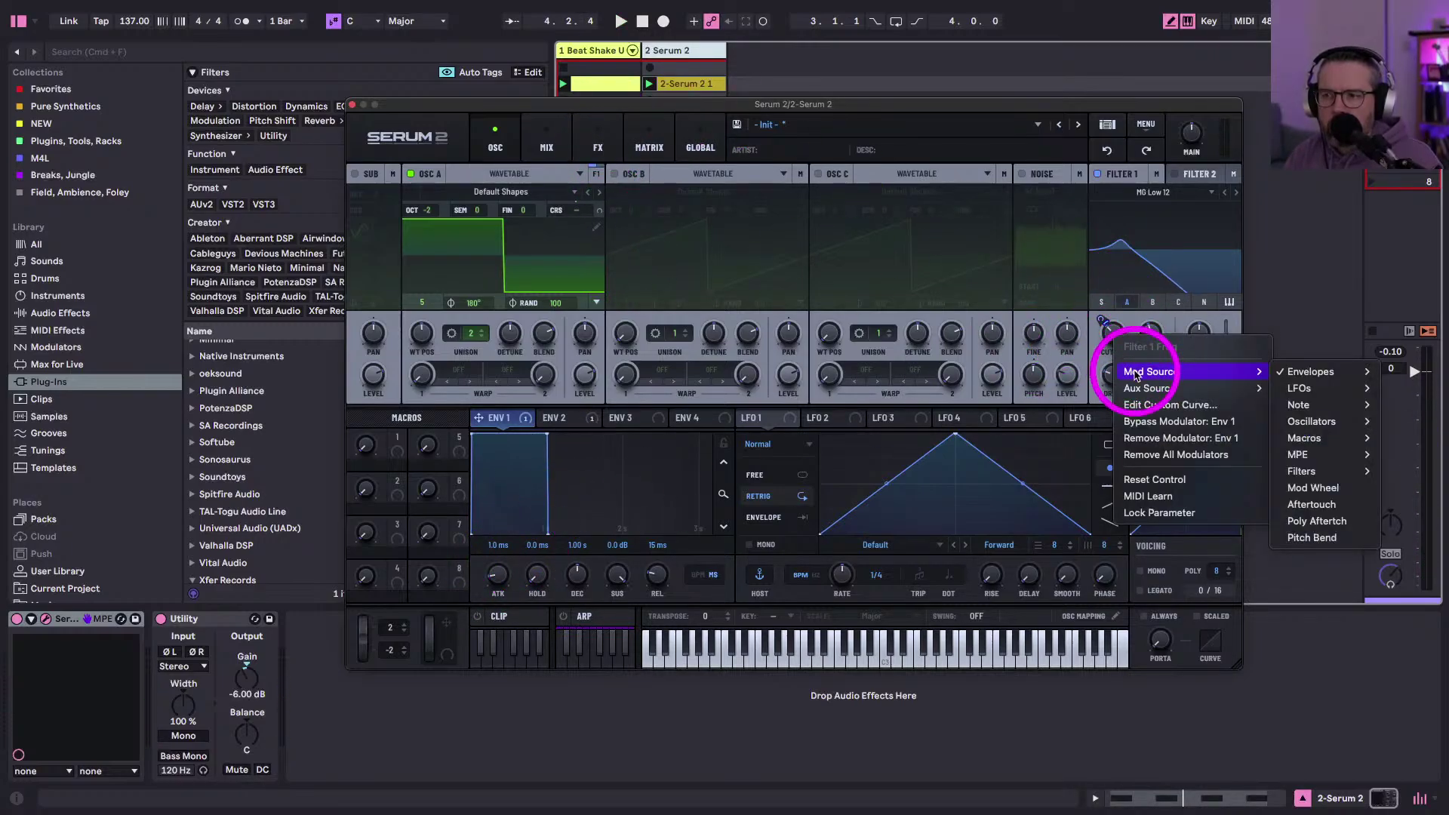
left_click(1147, 455)
left_click_drag(649, 417, 1115, 326)
key("space")
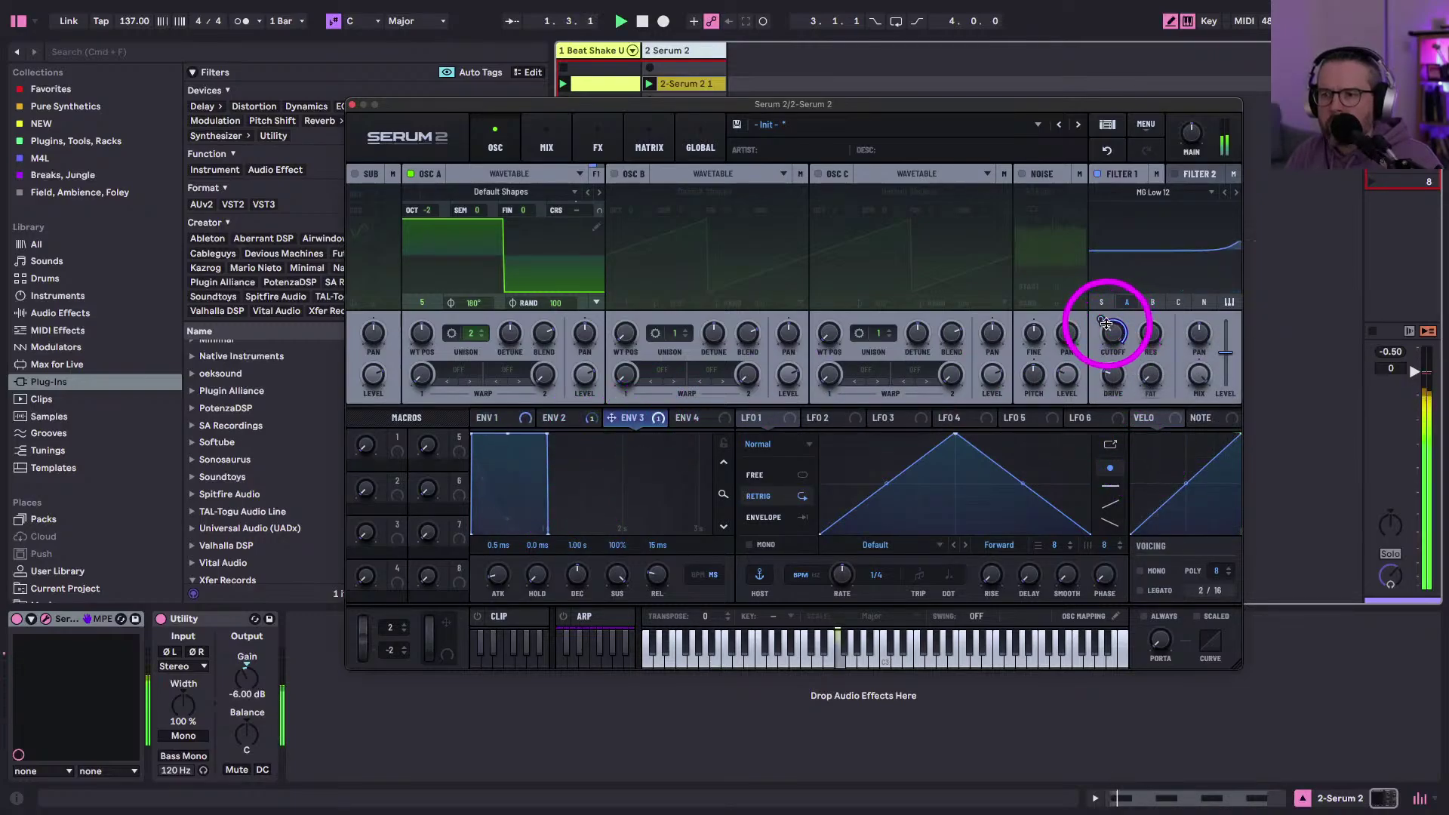
- Reduce envelope 3's cutoff modulation, set its attack to 432 ms, and raise the filter 1 resonance
left_click_drag(1105, 332, 1113, 351)
mouse_move(500, 580)
left_mouse_down()
mouse_move(483, 467)
mouse_move(507, 556)
mouse_move(499, 585)
left_mouse_up()
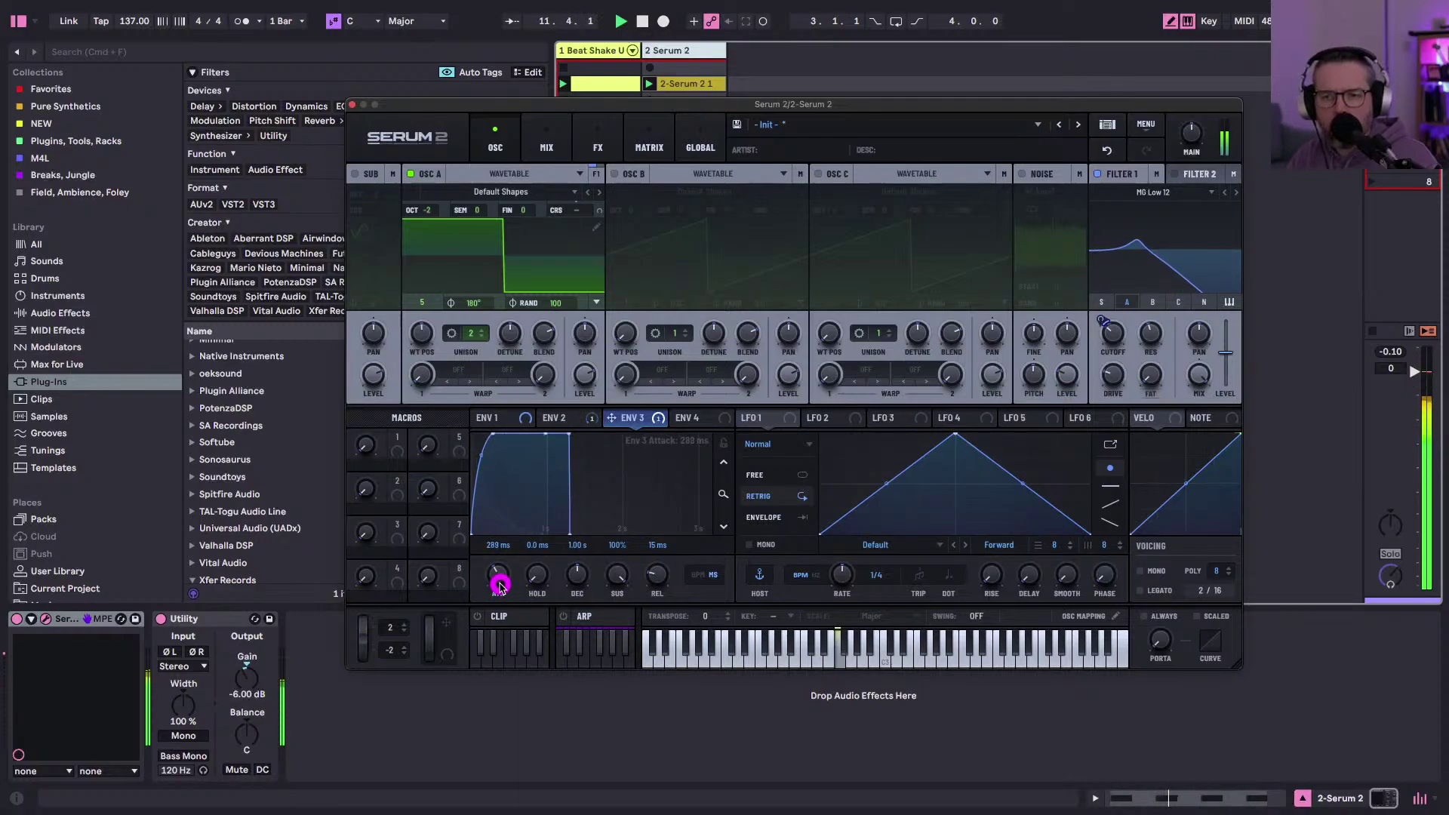
key("super+z")
left_click_drag(1147, 336, 1143, 323)
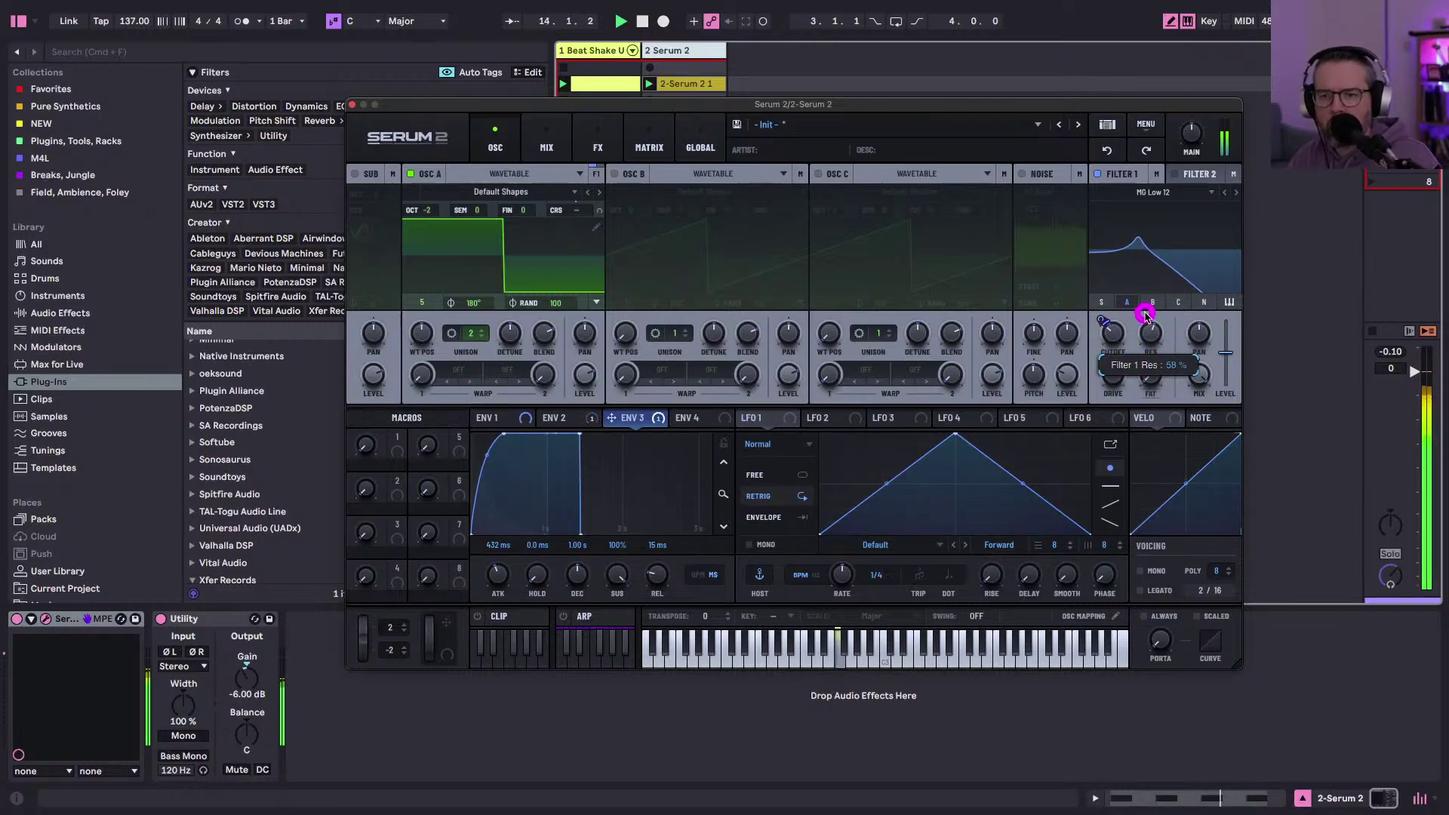
left_click_drag(1114, 332, 1113, 344)
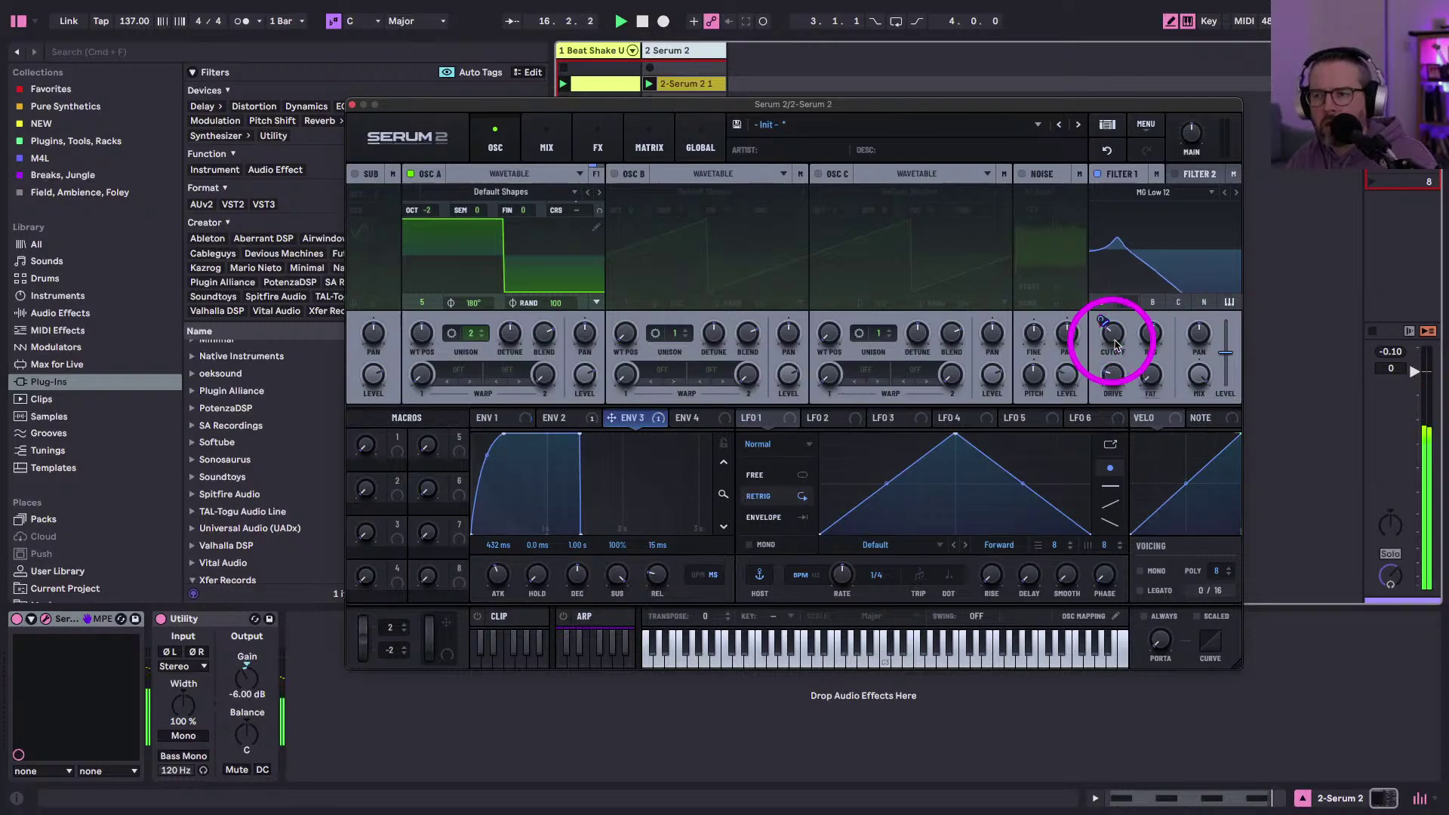
- Try a different filter 1 drive amount
left_click(1115, 372)
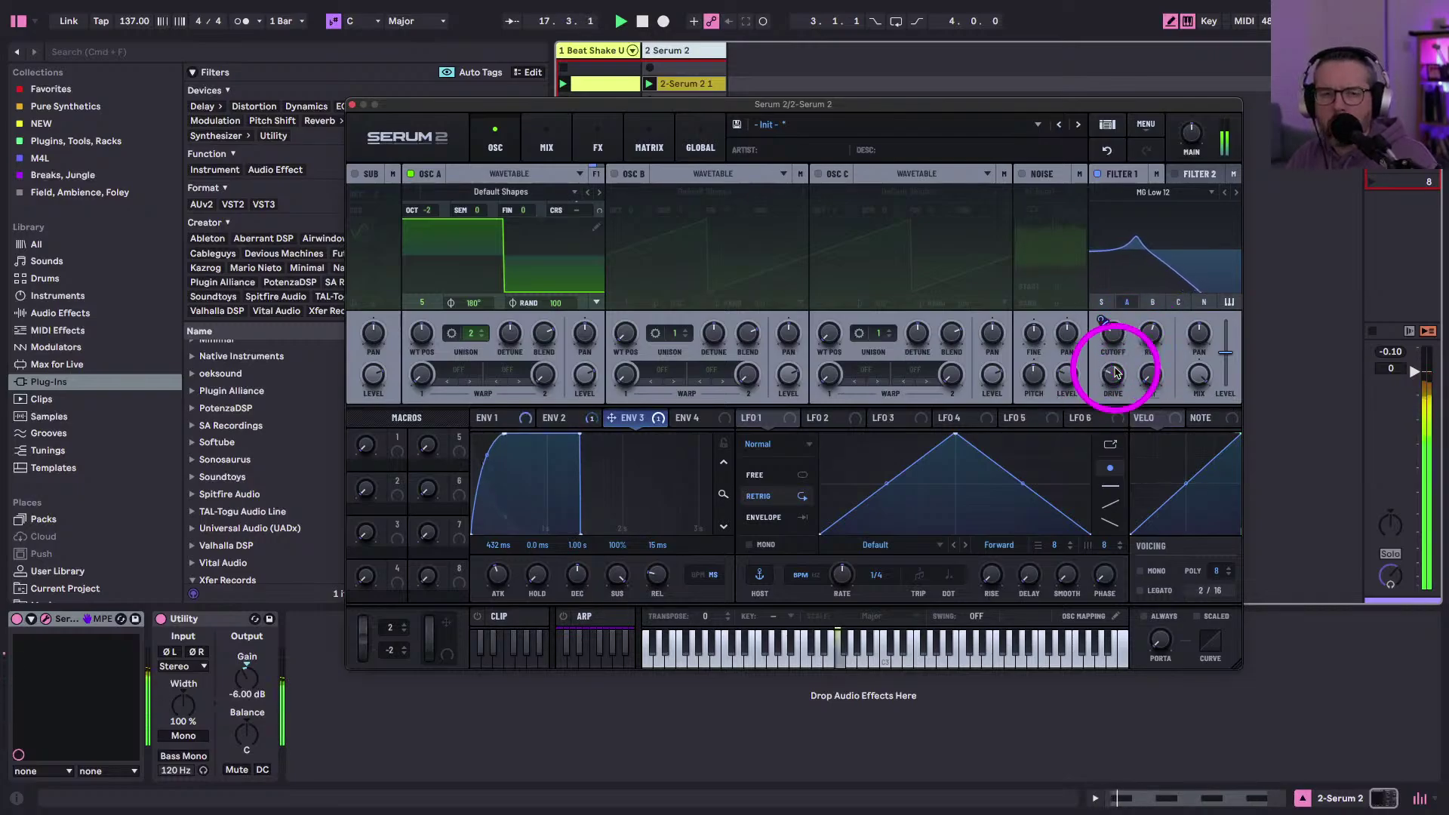
left_click_drag(1116, 369, 1137, 348)
key("super+z")
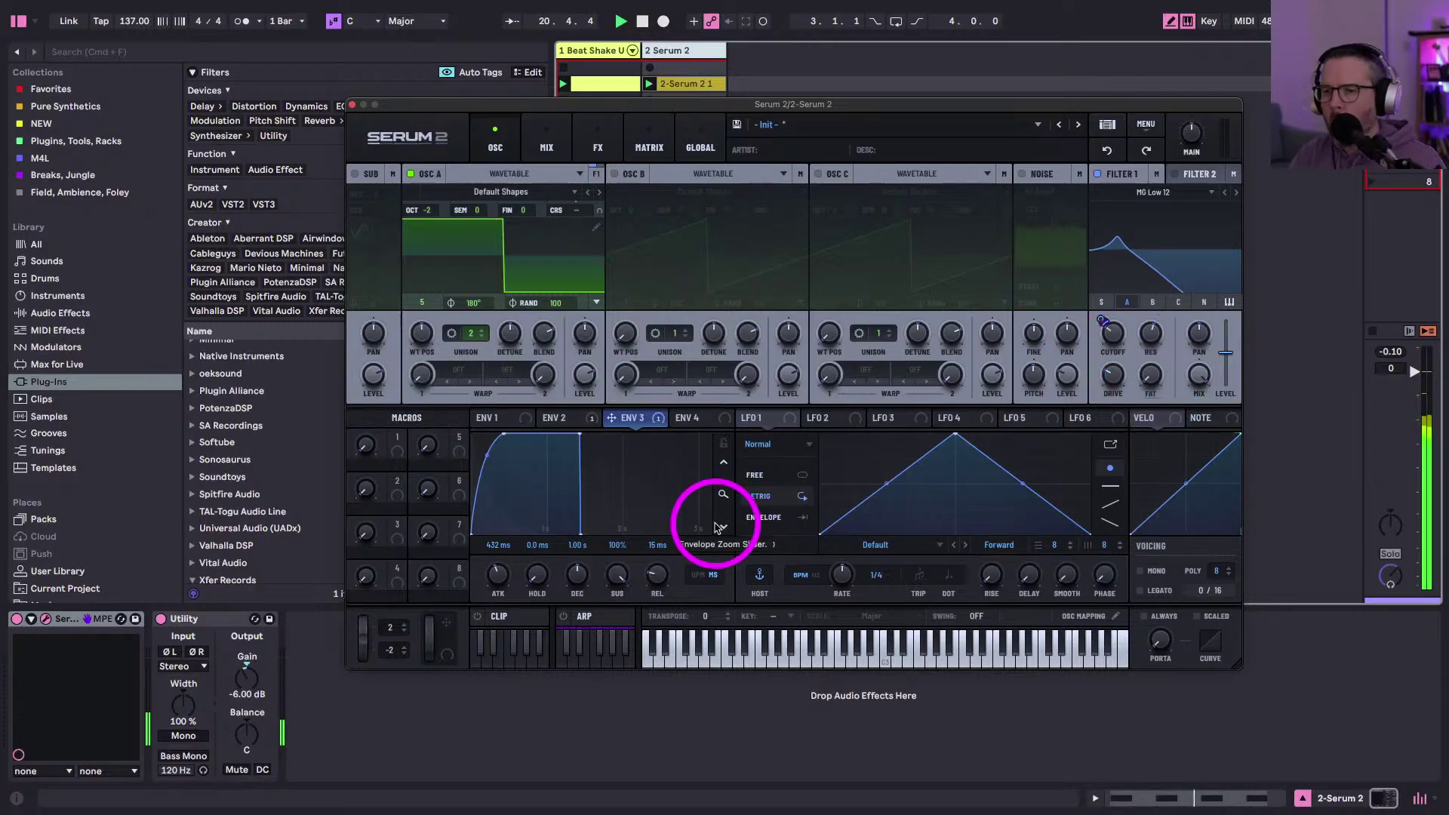
- Close and reopen the Serum 2 window with playback running, set envelope 3's attack to 387 ms and lower oscillator A's unison detune
left_click(351, 104)
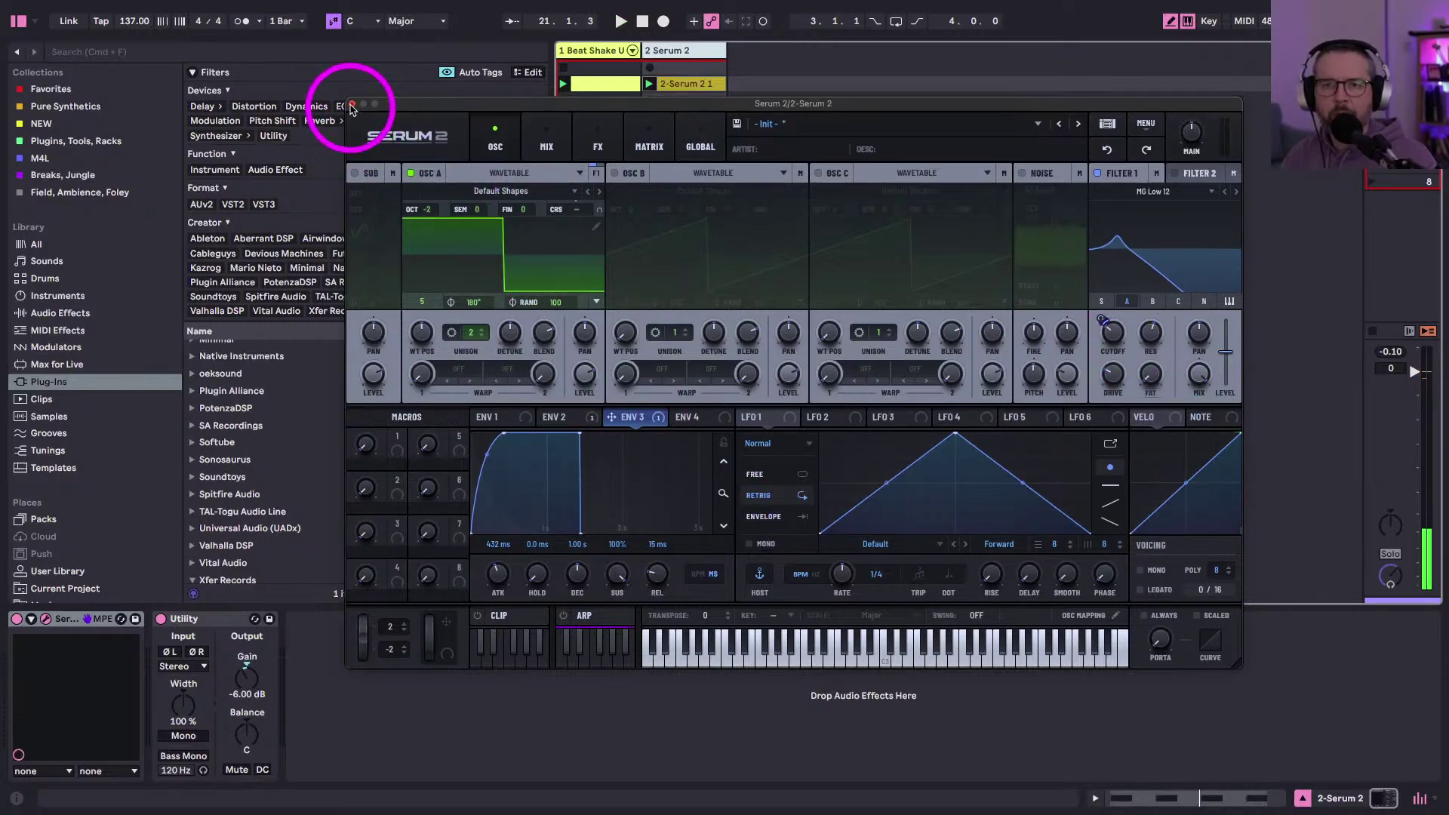
key("space")
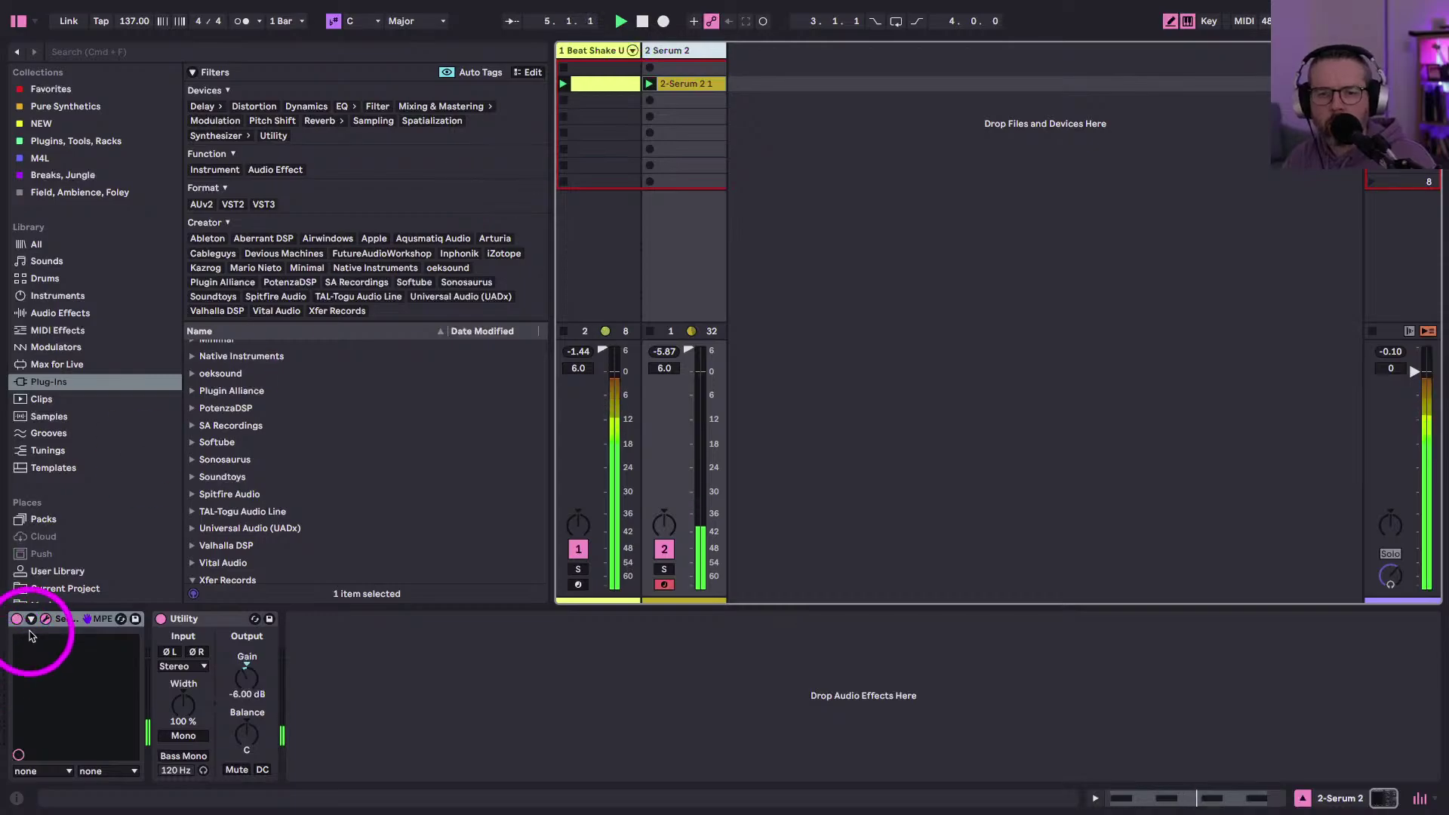
left_click(48, 619)
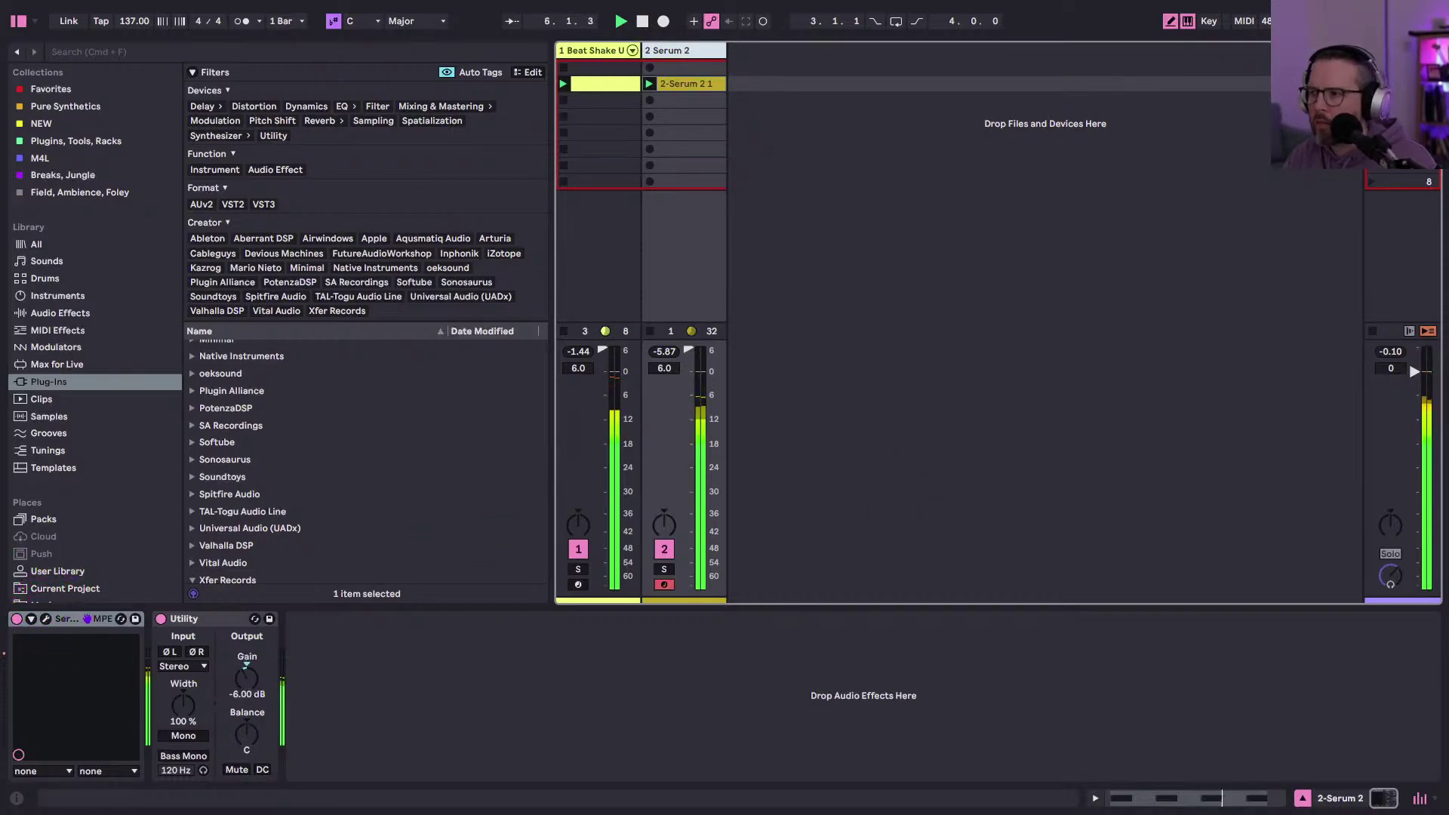
left_click(45, 619)
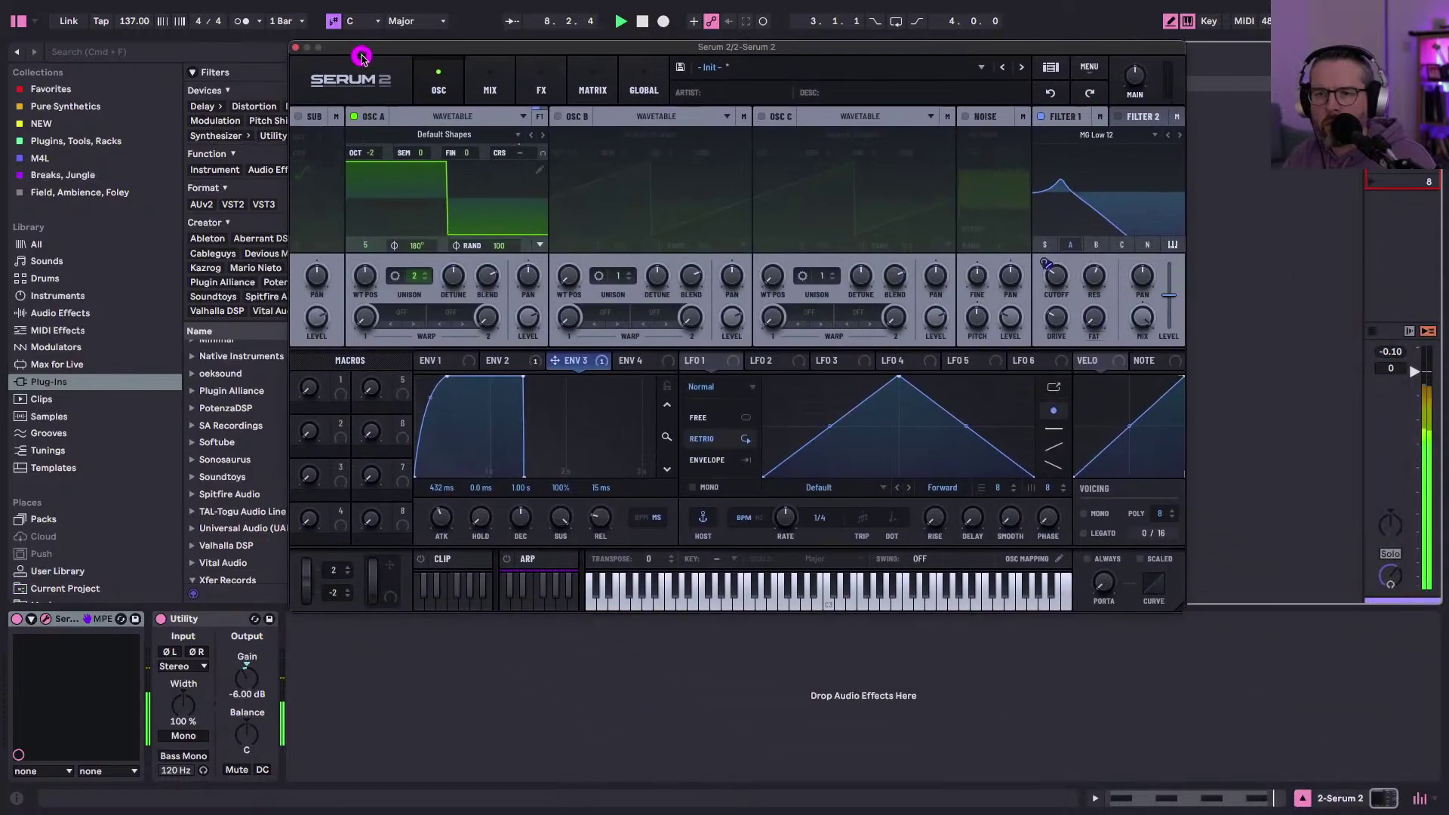
left_click_drag(436, 515, 436, 515)
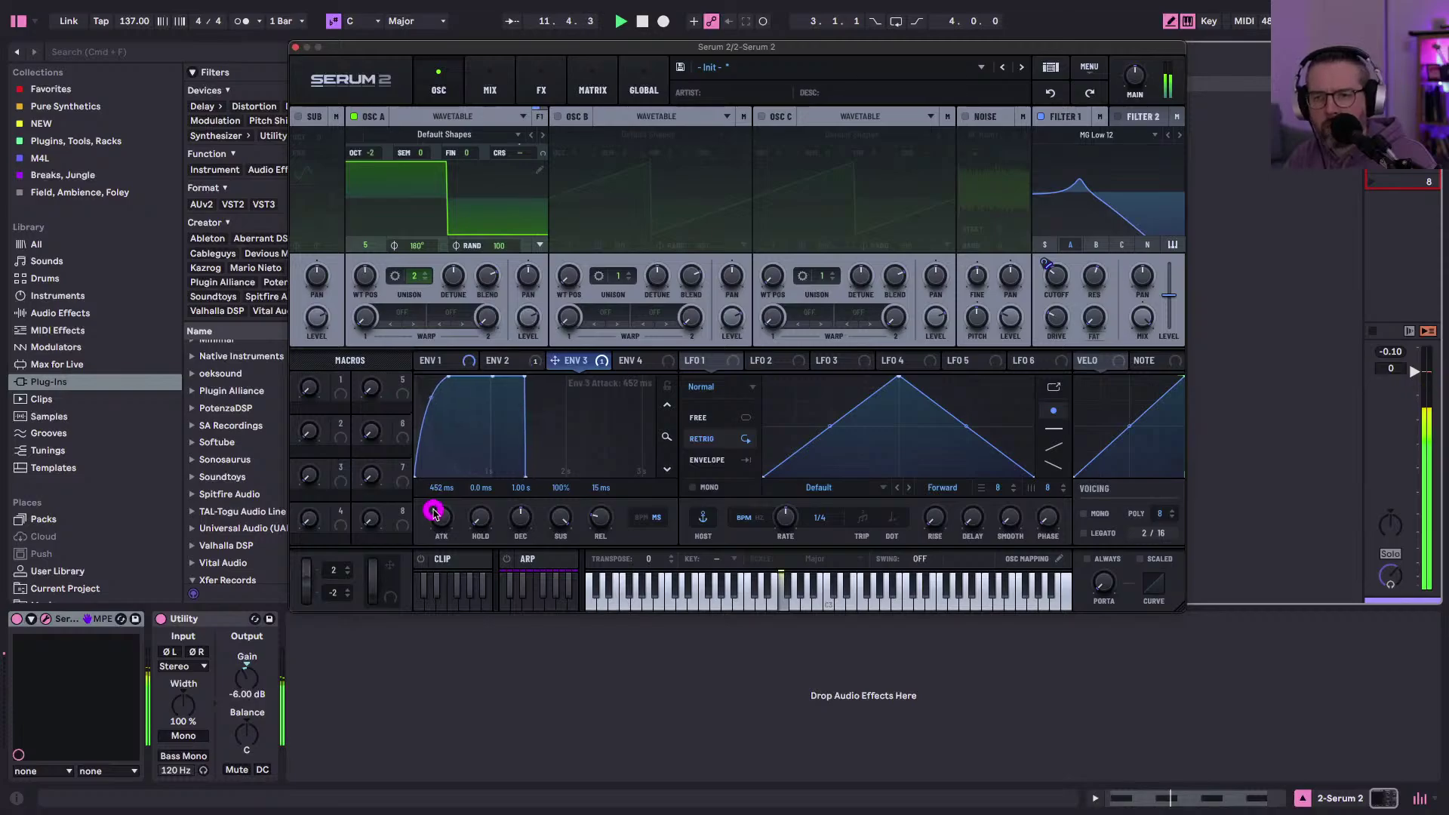
left_click_drag(453, 277, 445, 285)
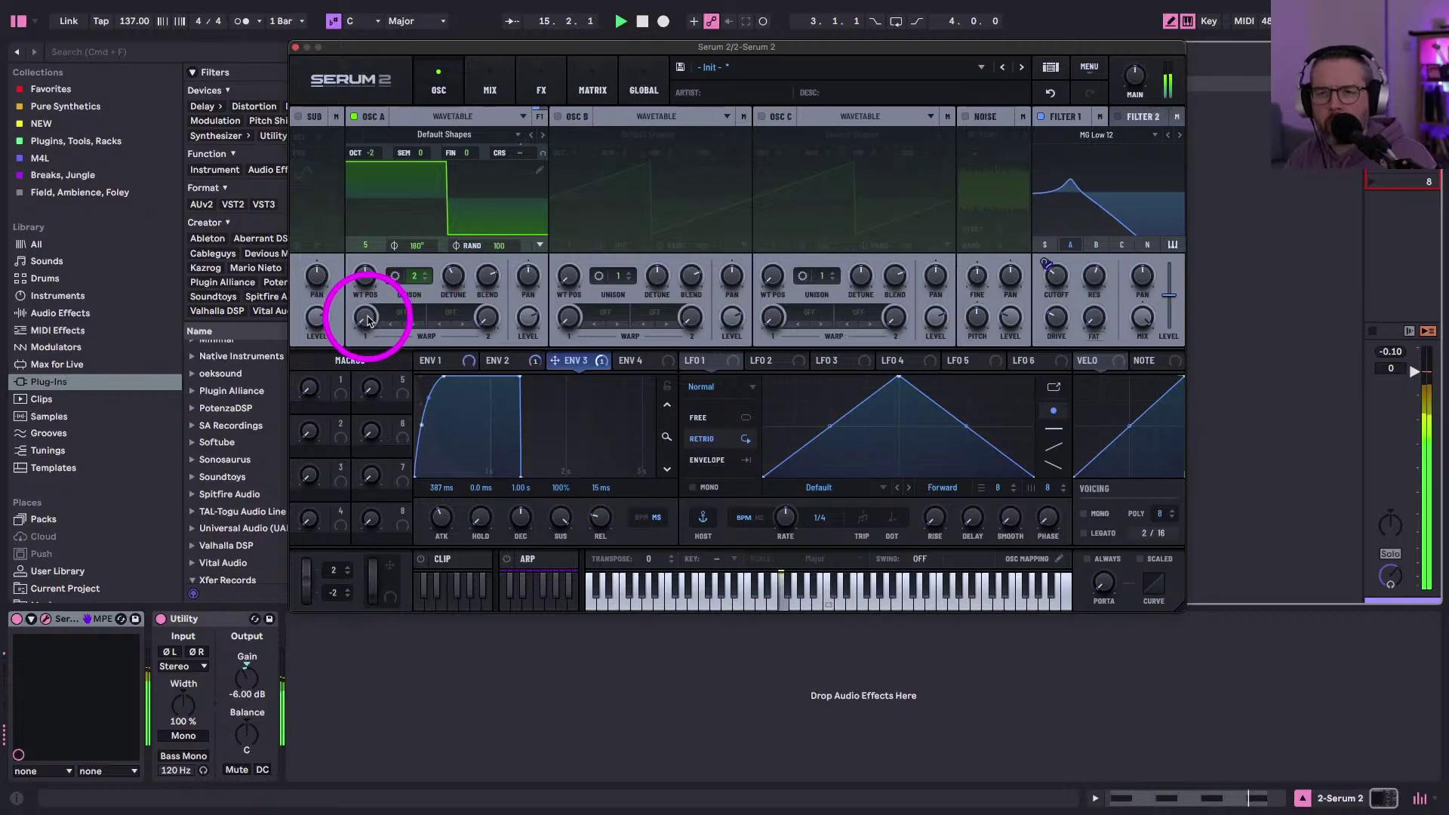
- Duplicate the Serum 2 track without its clip, and check the copy's synth window while the loop plays
left_click(295, 47)
key("super+d")
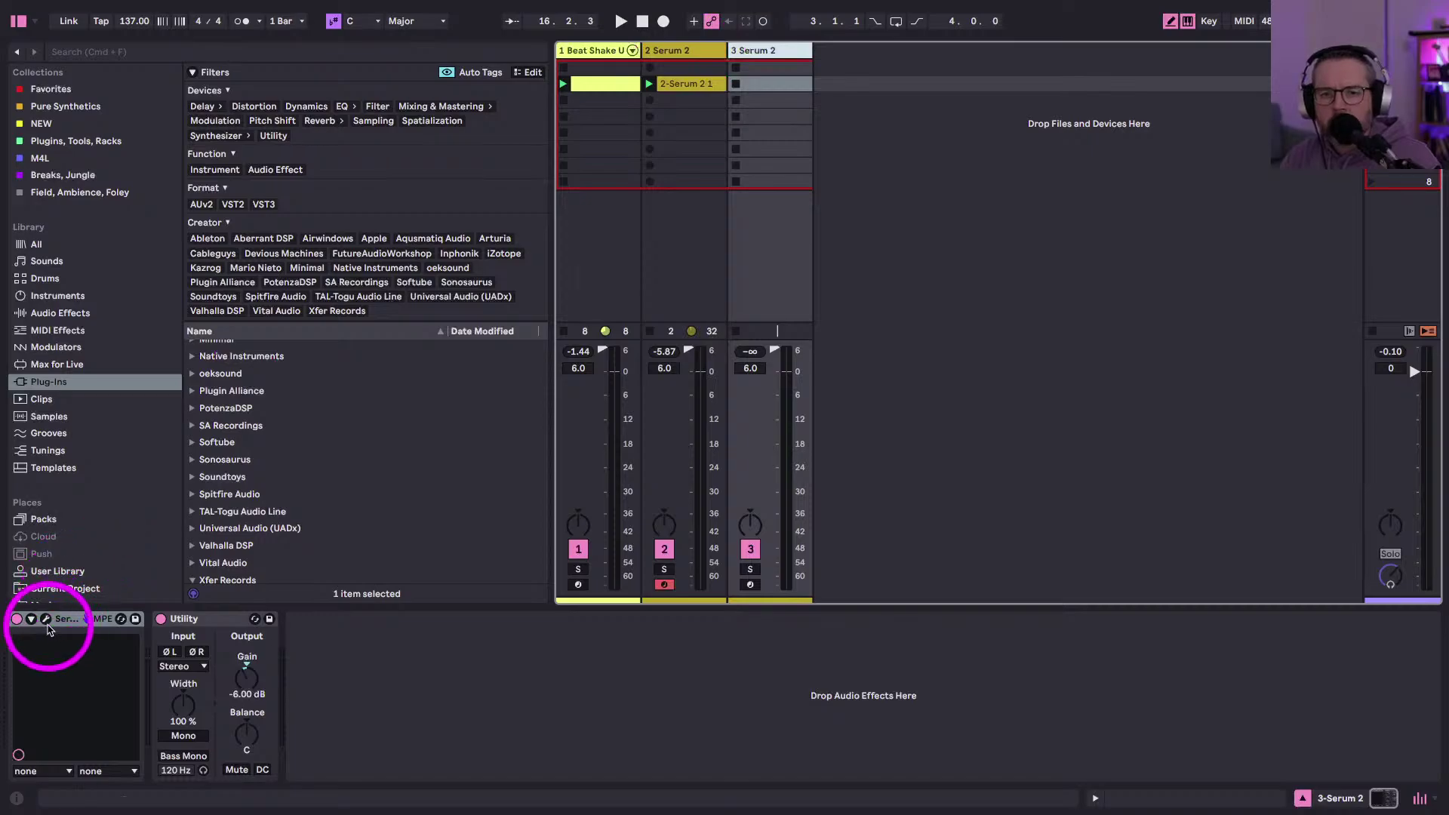
left_click_drag(363, 128, 415, 72)
key("space")
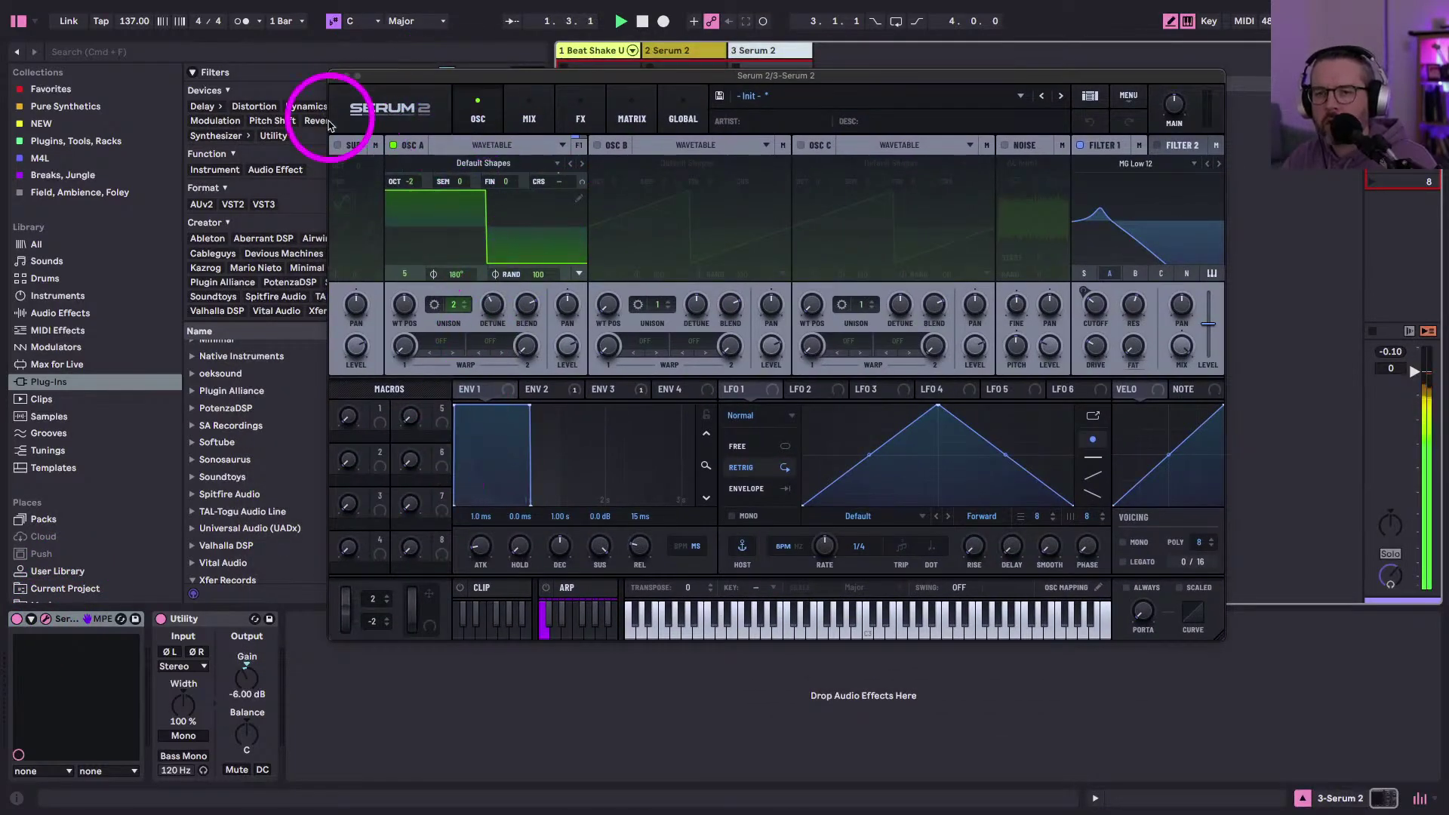
left_click(334, 75)
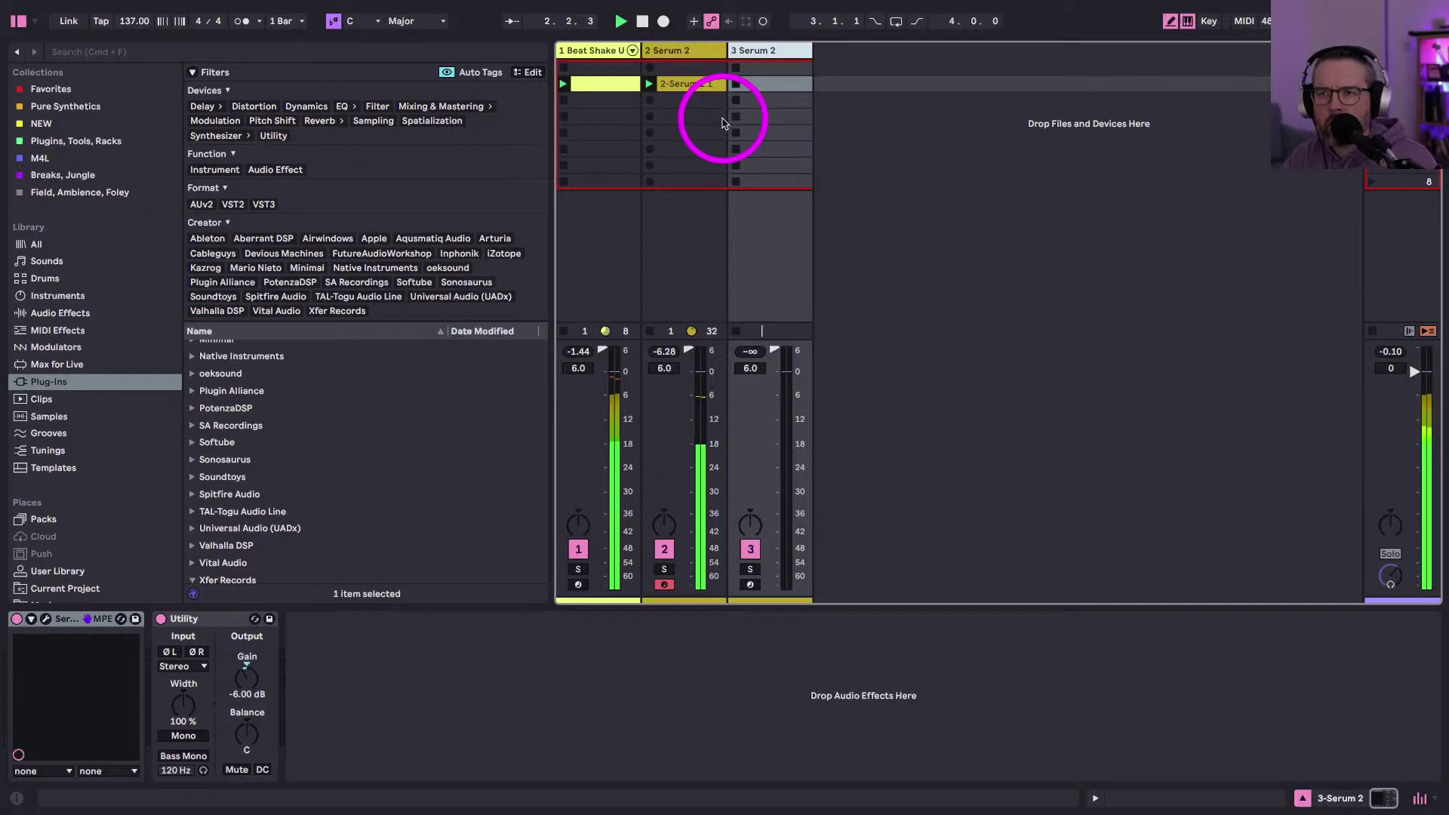
- Copy the bass clip from track 2 to track 3, then deactivate all the F2 notes in the copy
left_click_drag(683, 83, 747, 85)
double_click(759, 85)
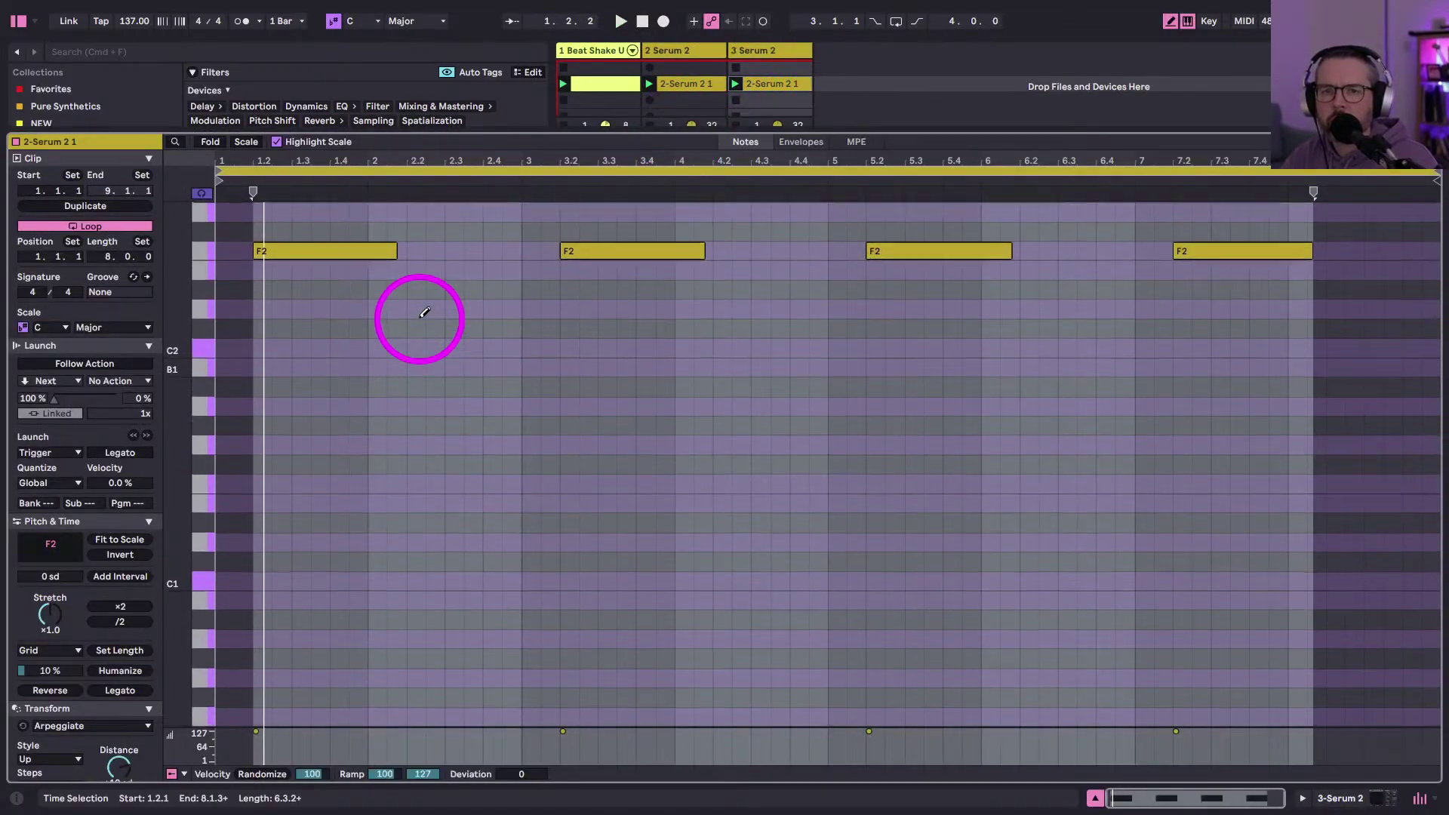
left_click(269, 298)
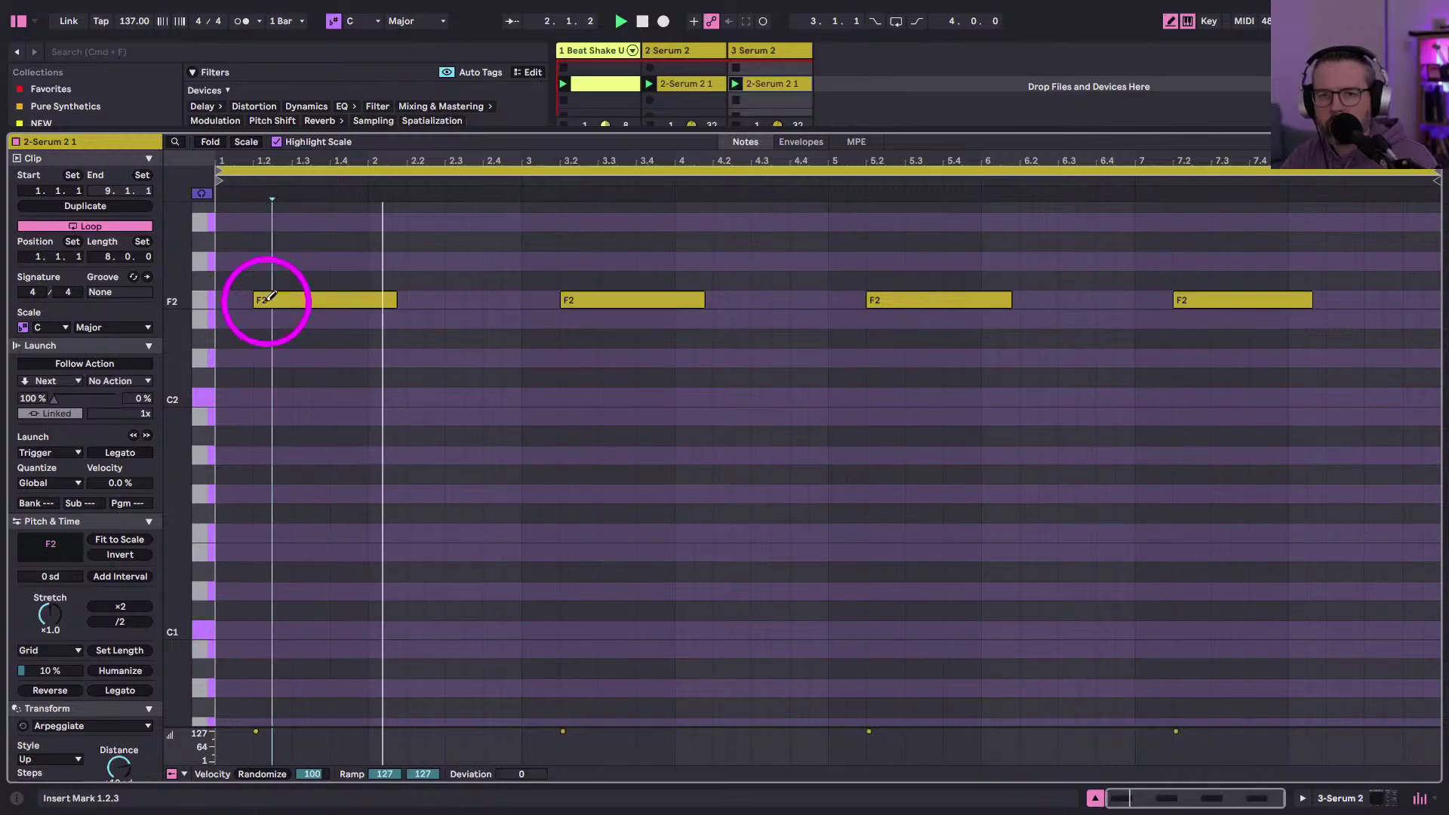
key("super+a")
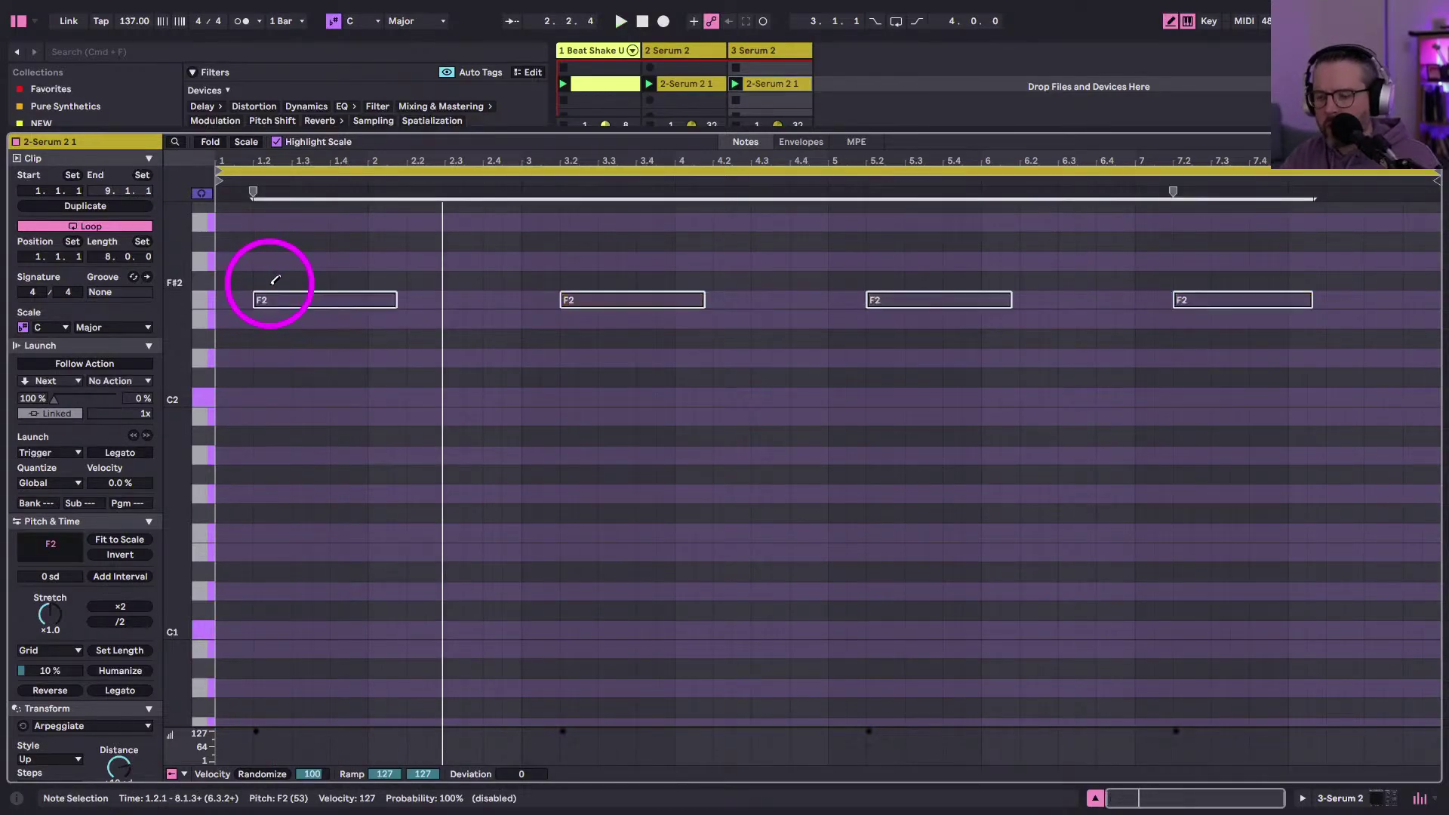
key("space")
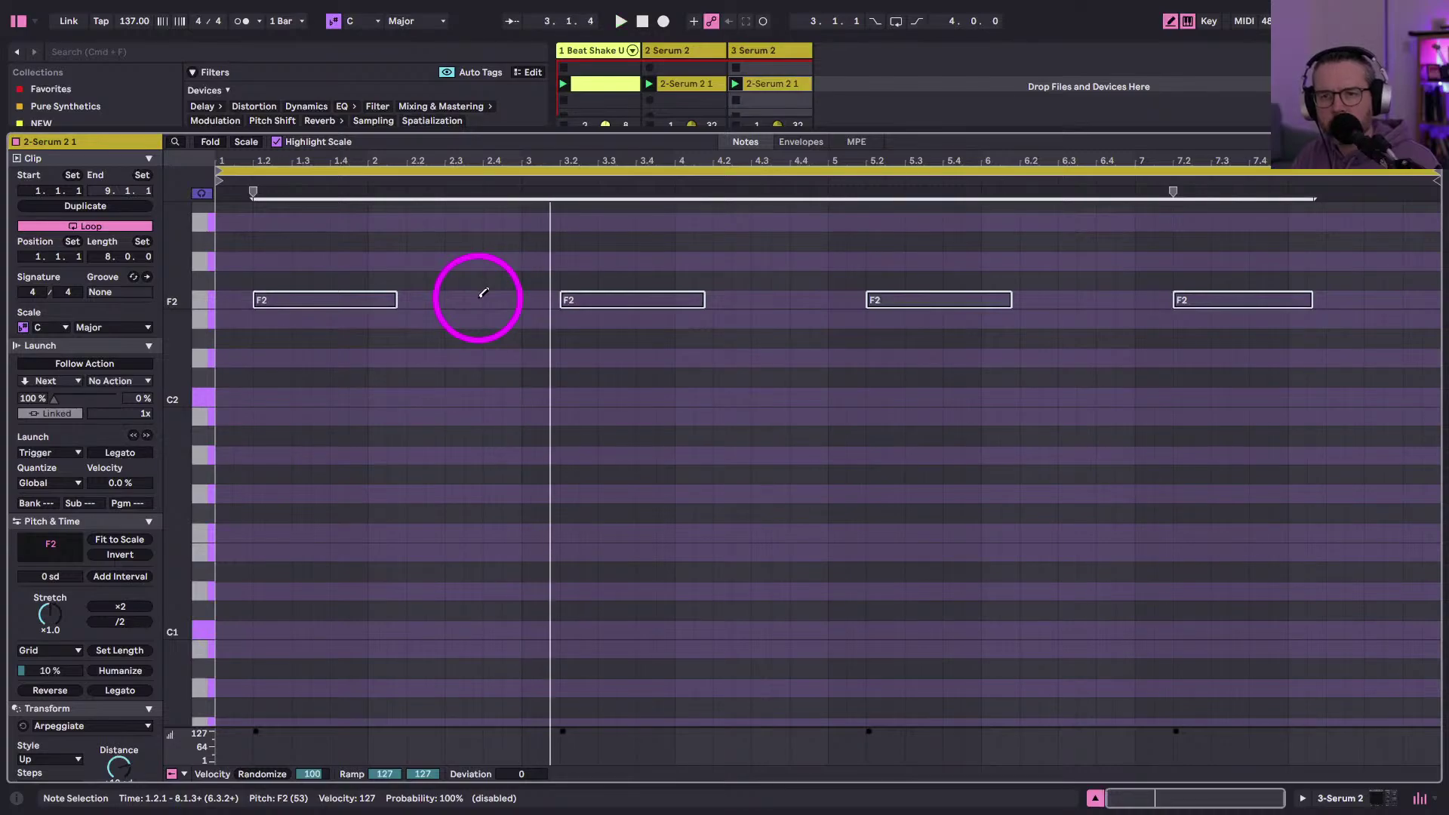
- Add two short notes between the deactivated F2 notes: D#2 at 2.3.3 and G#2 at 4.3.3
left_click(481, 299)
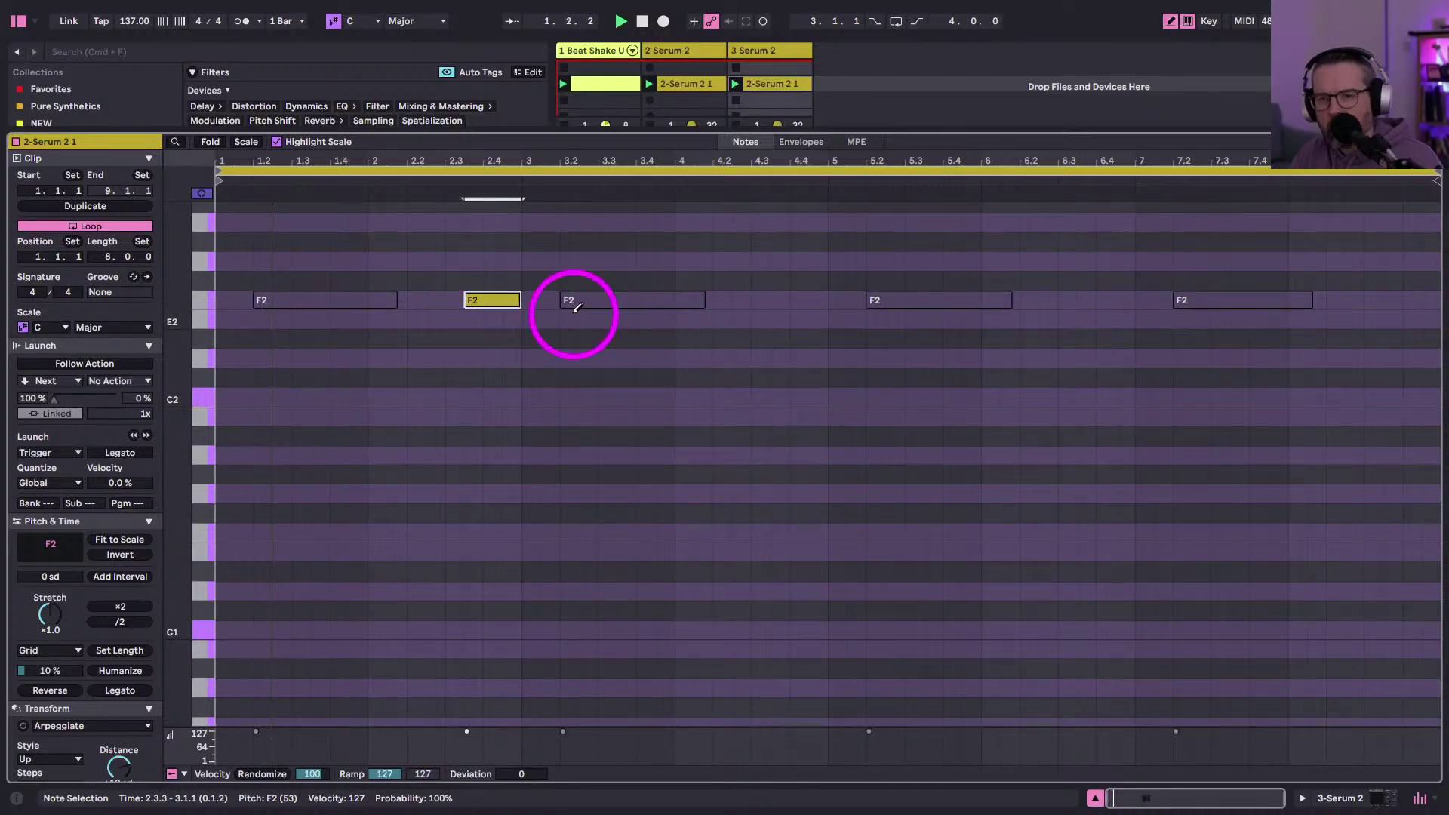
key("Down")
key("Down")
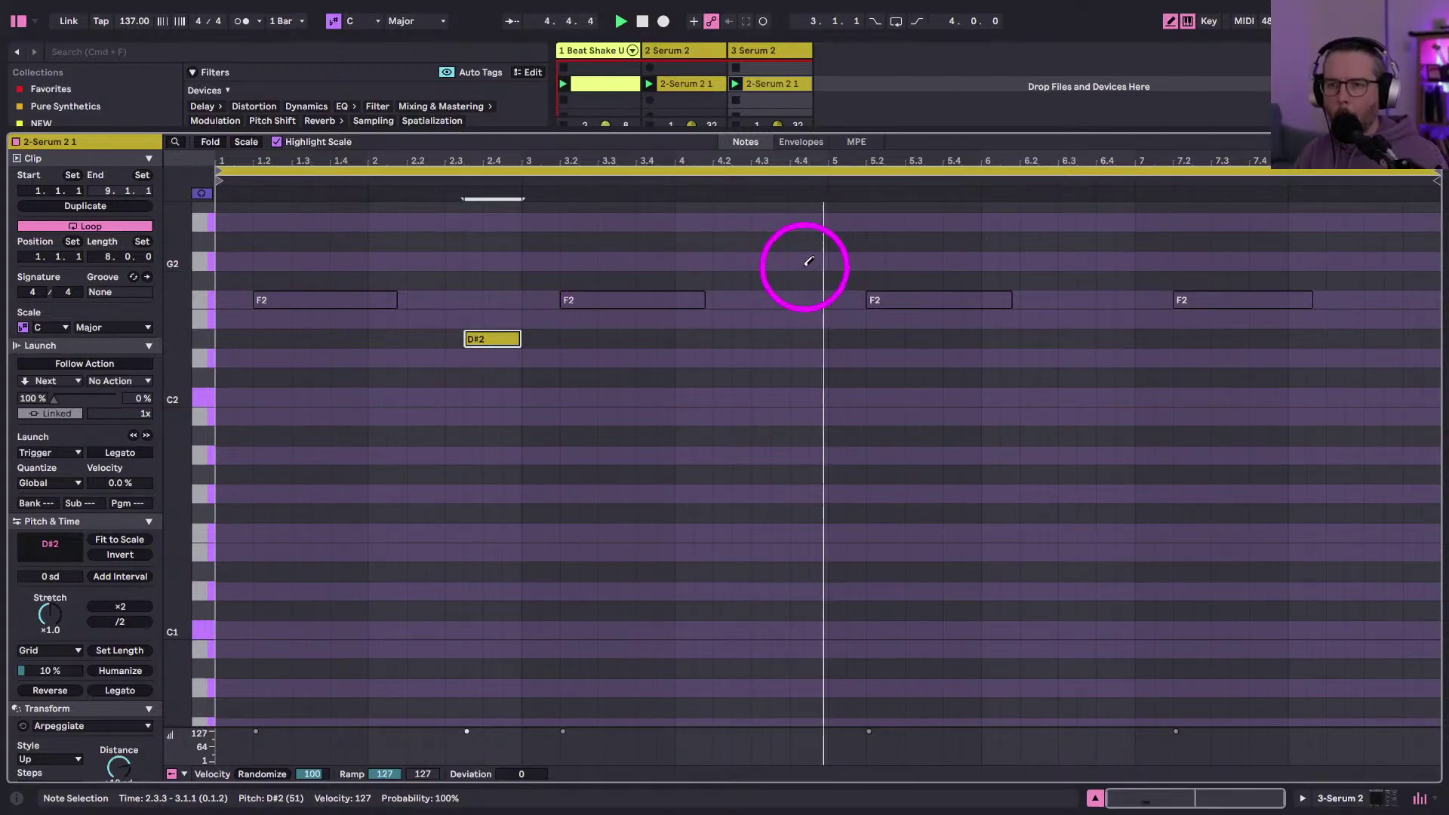
left_click(781, 262)
key("Up")
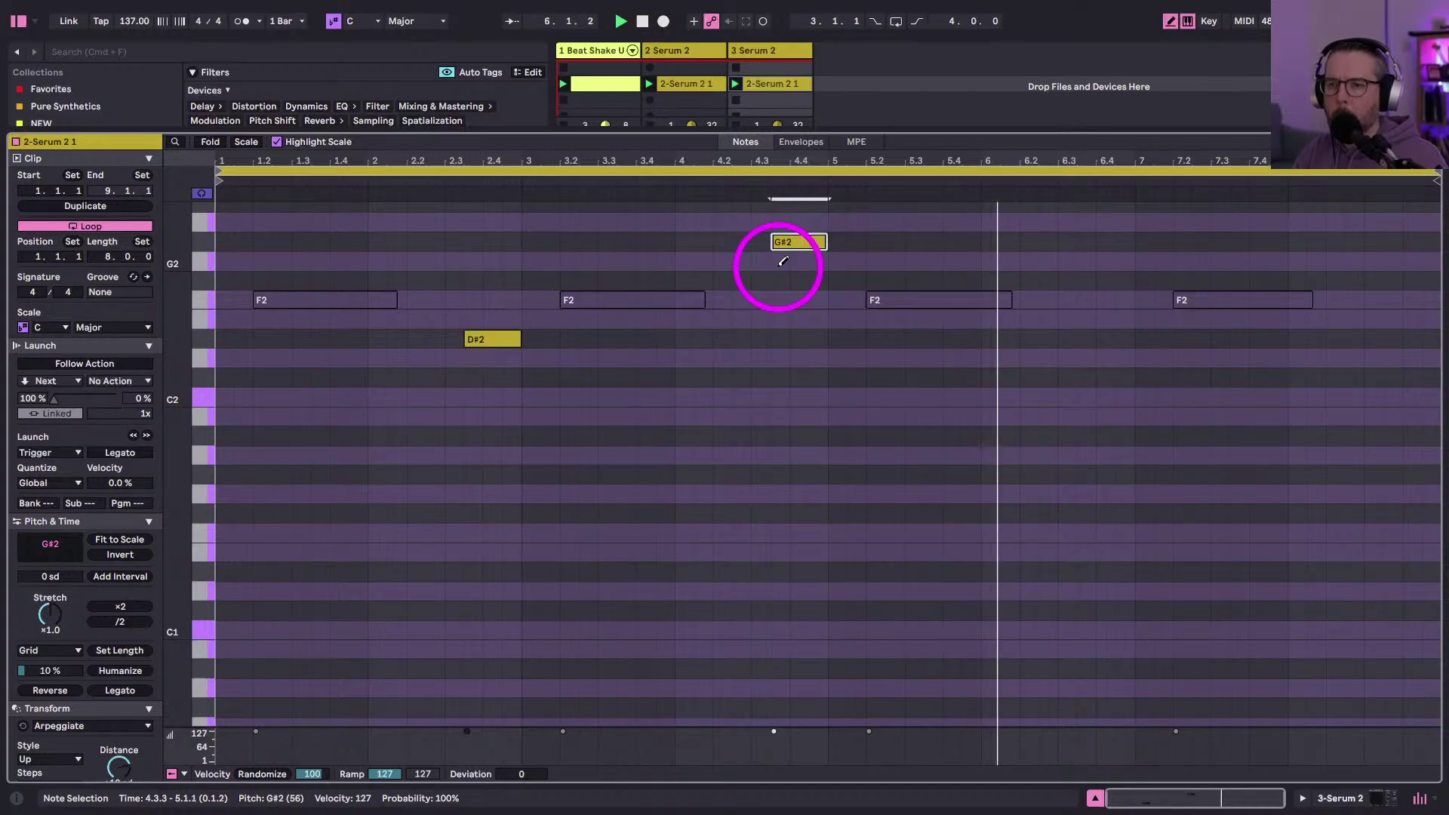
- Duplicate the notes of the clip's first four bars into bars 5 to 8 and play the loop from the mixer view
key("b")
mouse_move(825, 226)
left_mouse_down()
mouse_move(285, 339)
mouse_move(132, 343)
mouse_move(128, 371)
left_mouse_up()
key("super+d")
key("shift+Tab")
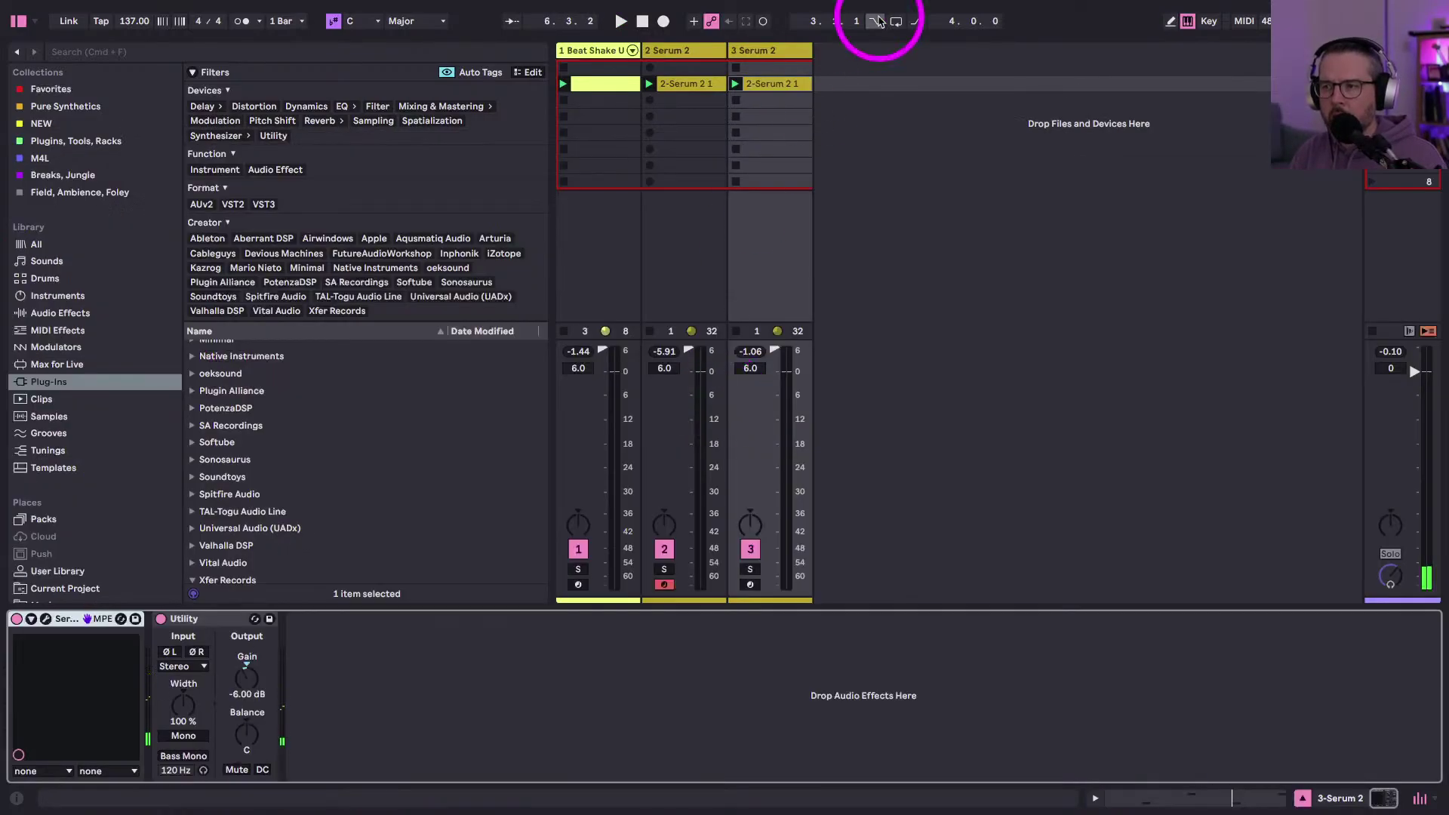
key("space")
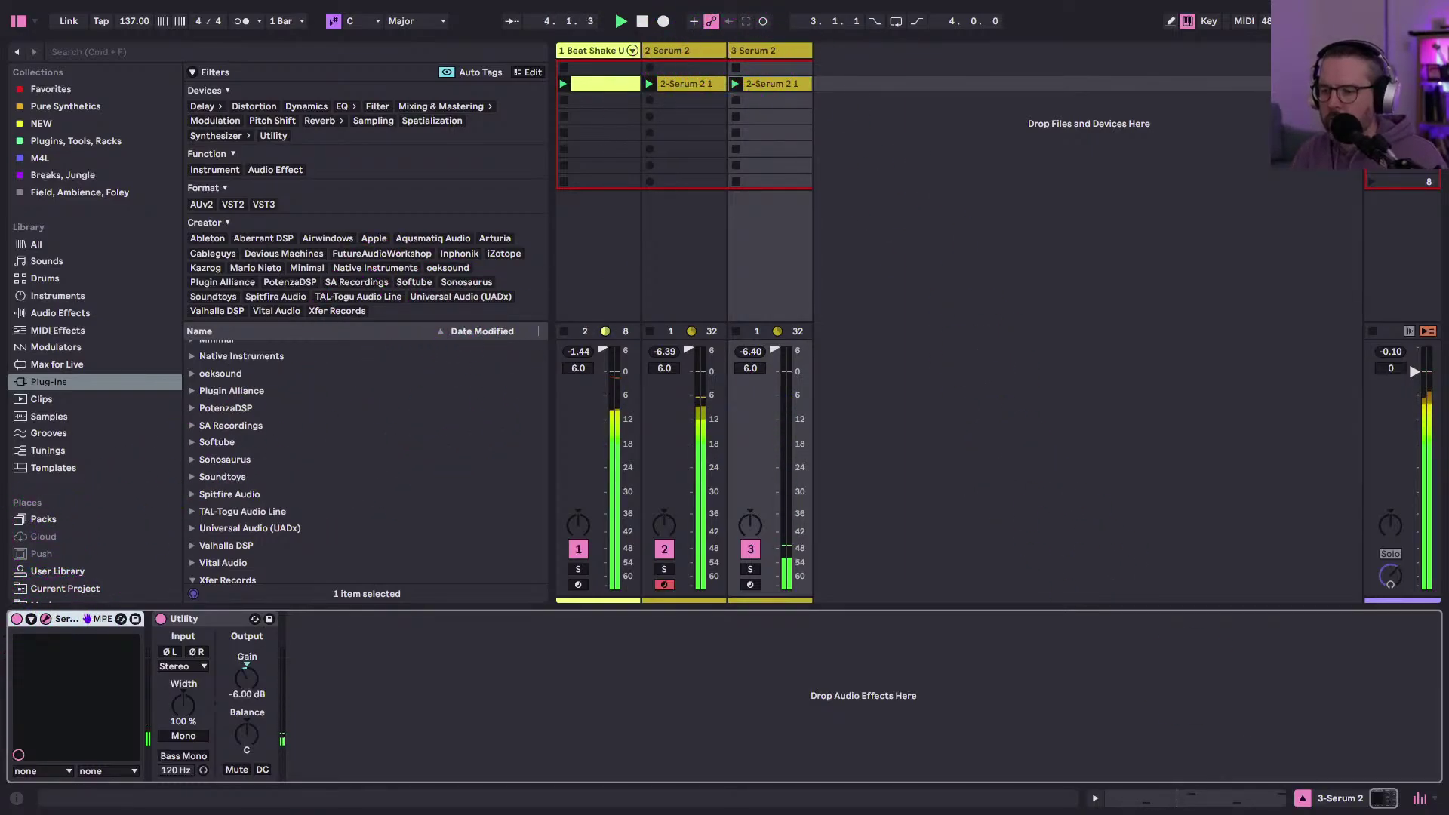
- Open track 3's Serum 2 window and map LFO 1 to the filter 1 cutoff
key("super+alt+p")
left_click_drag(643, 173, 478, 26)
key("space")
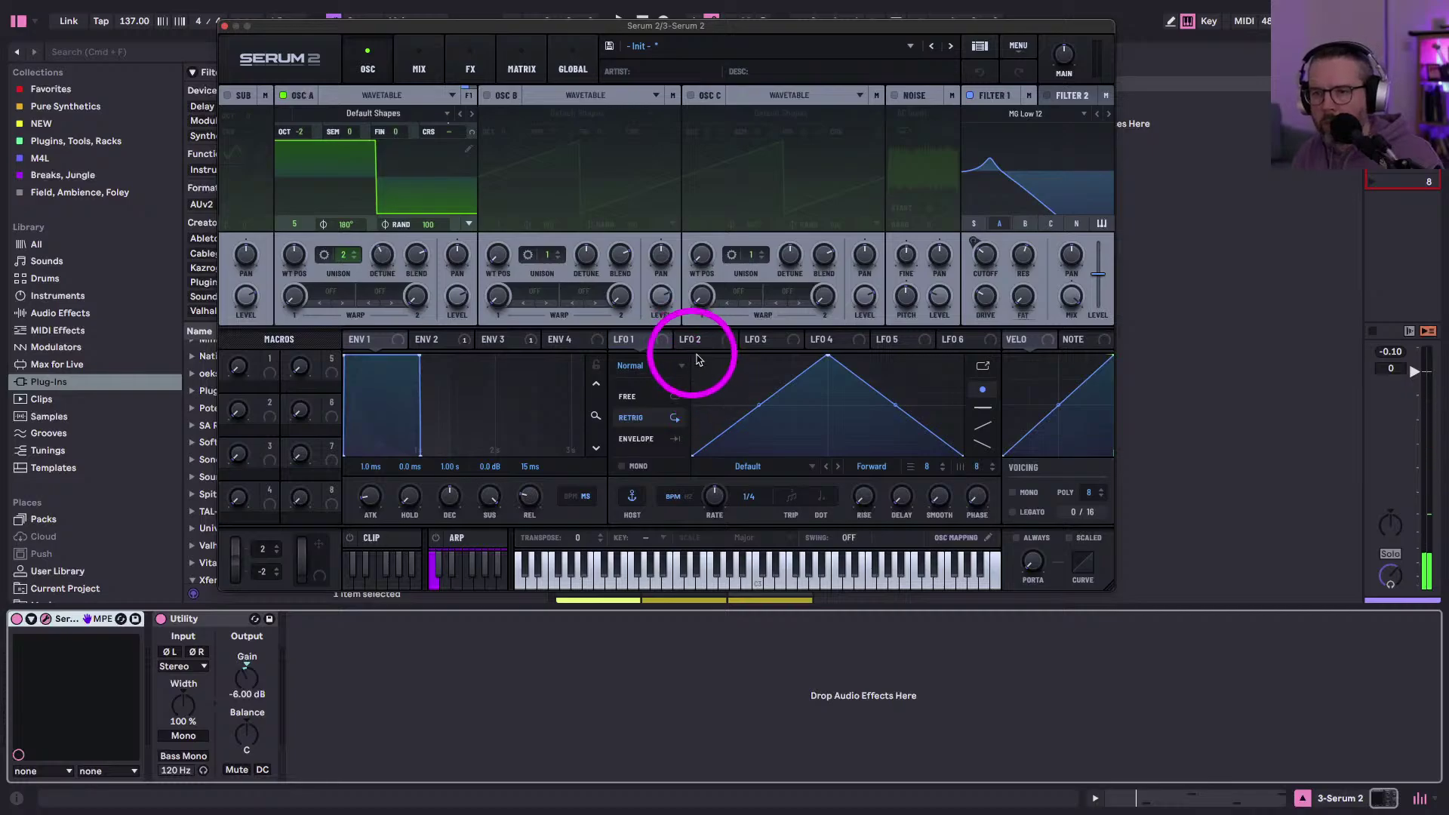
left_click_drag(708, 339, 985, 255)
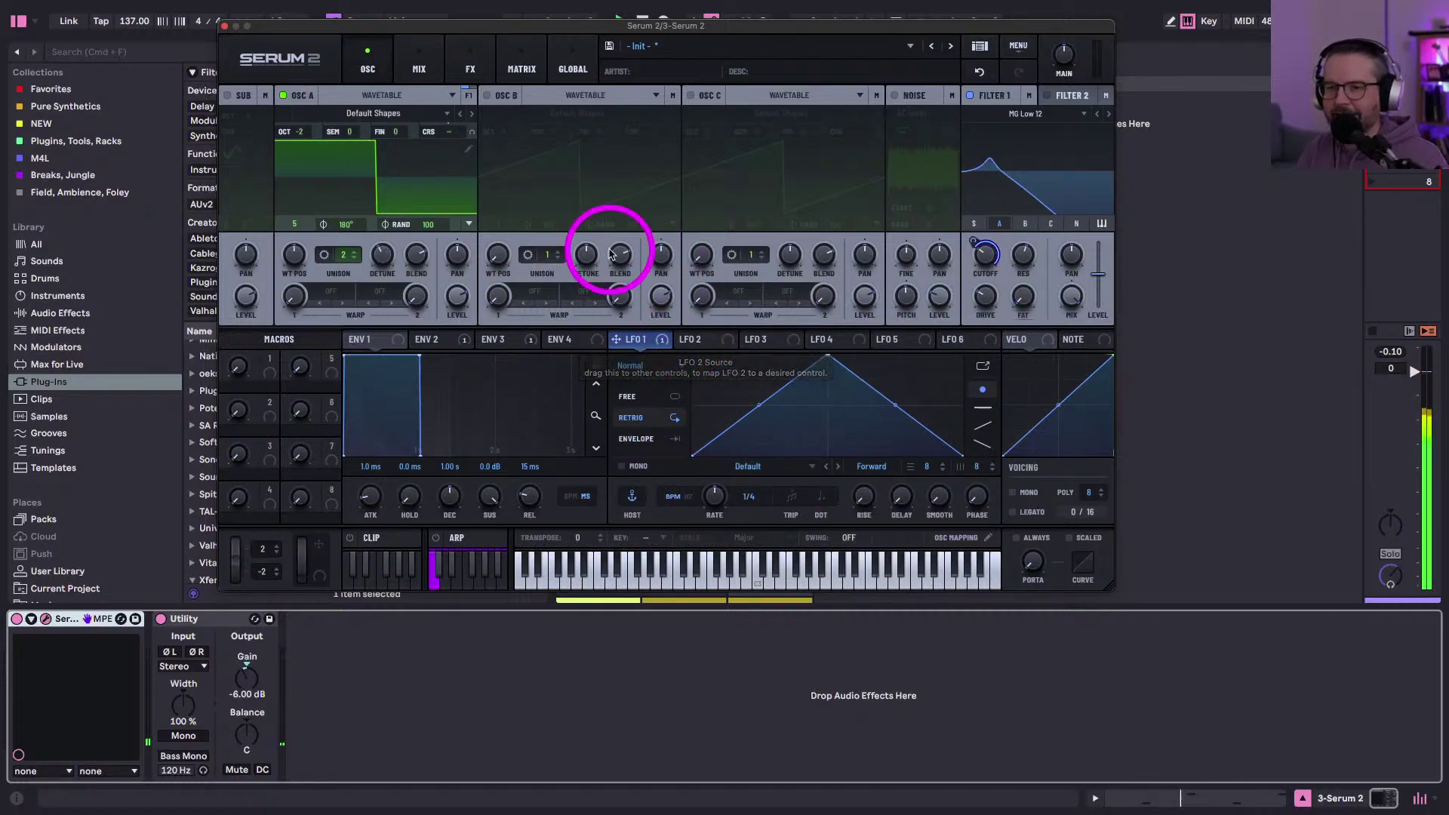
- Reduce LFO 1's modulation of the cutoff and try LFO rates of 1/8 and 1/2, ending on 1/4
mouse_move(987, 257)
left_mouse_down()
mouse_move(978, 244)
mouse_move(970, 270)
left_mouse_up()
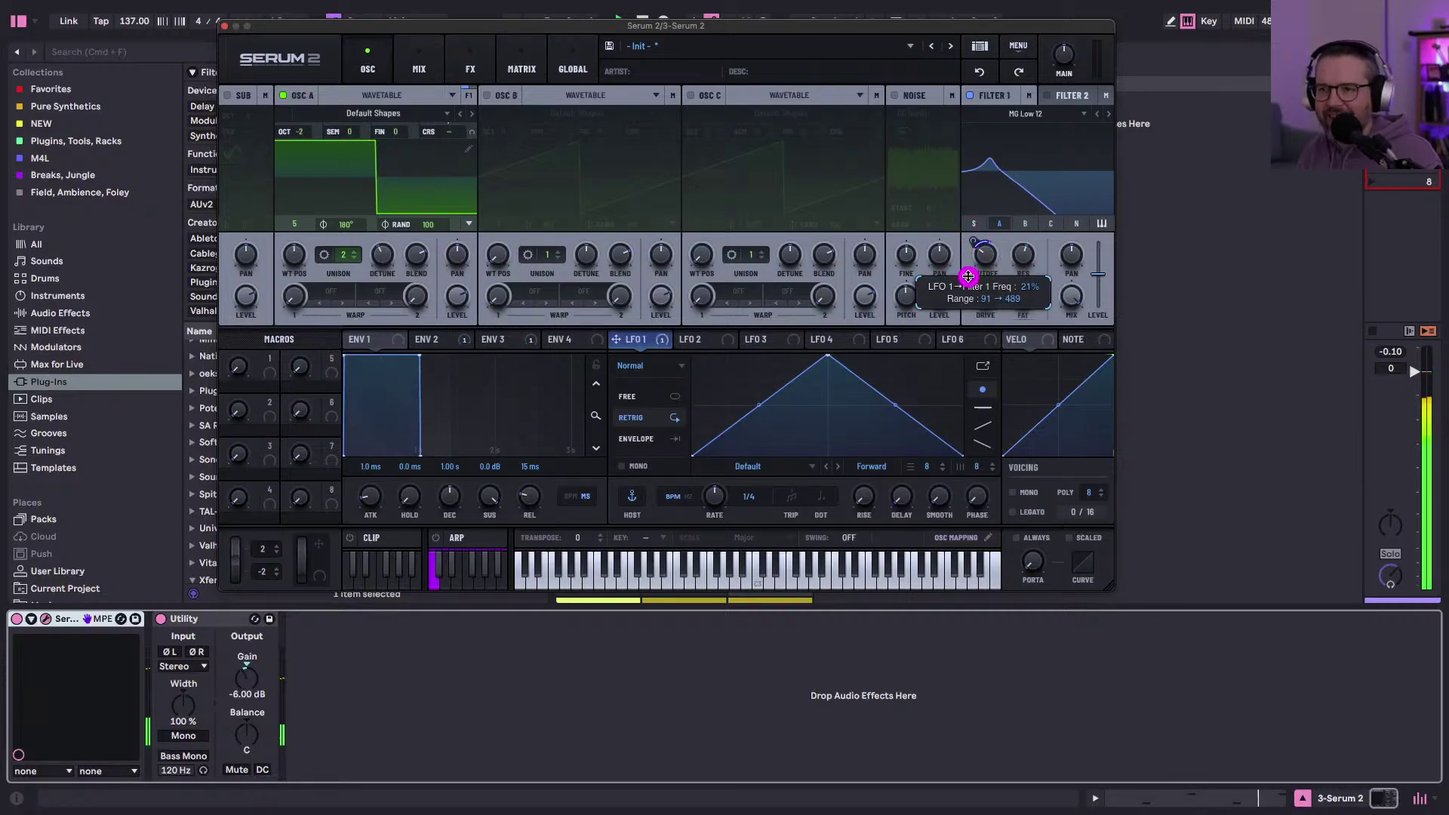
left_click_drag(967, 280, 968, 280)
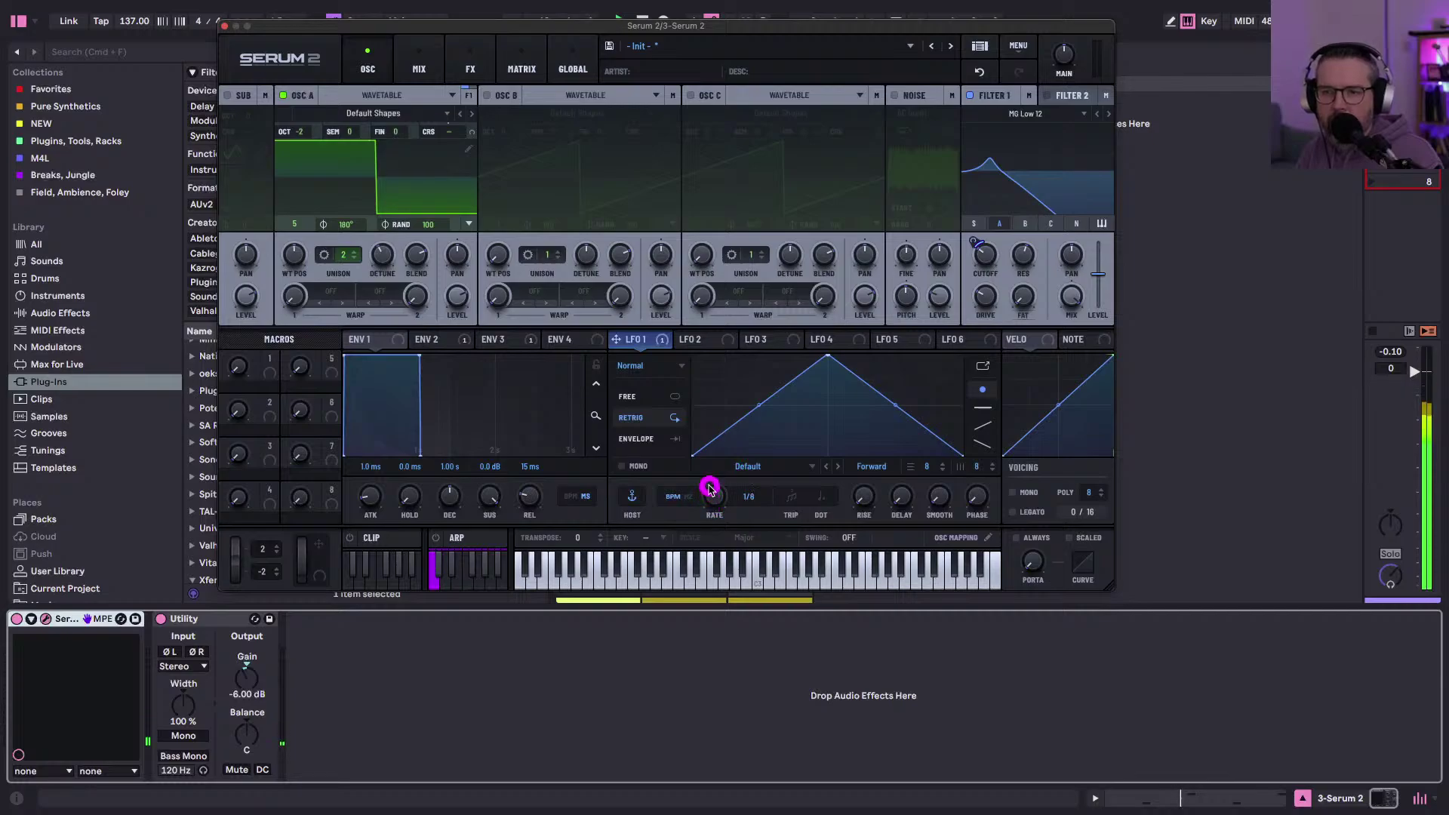
left_click_drag(706, 507, 701, 516)
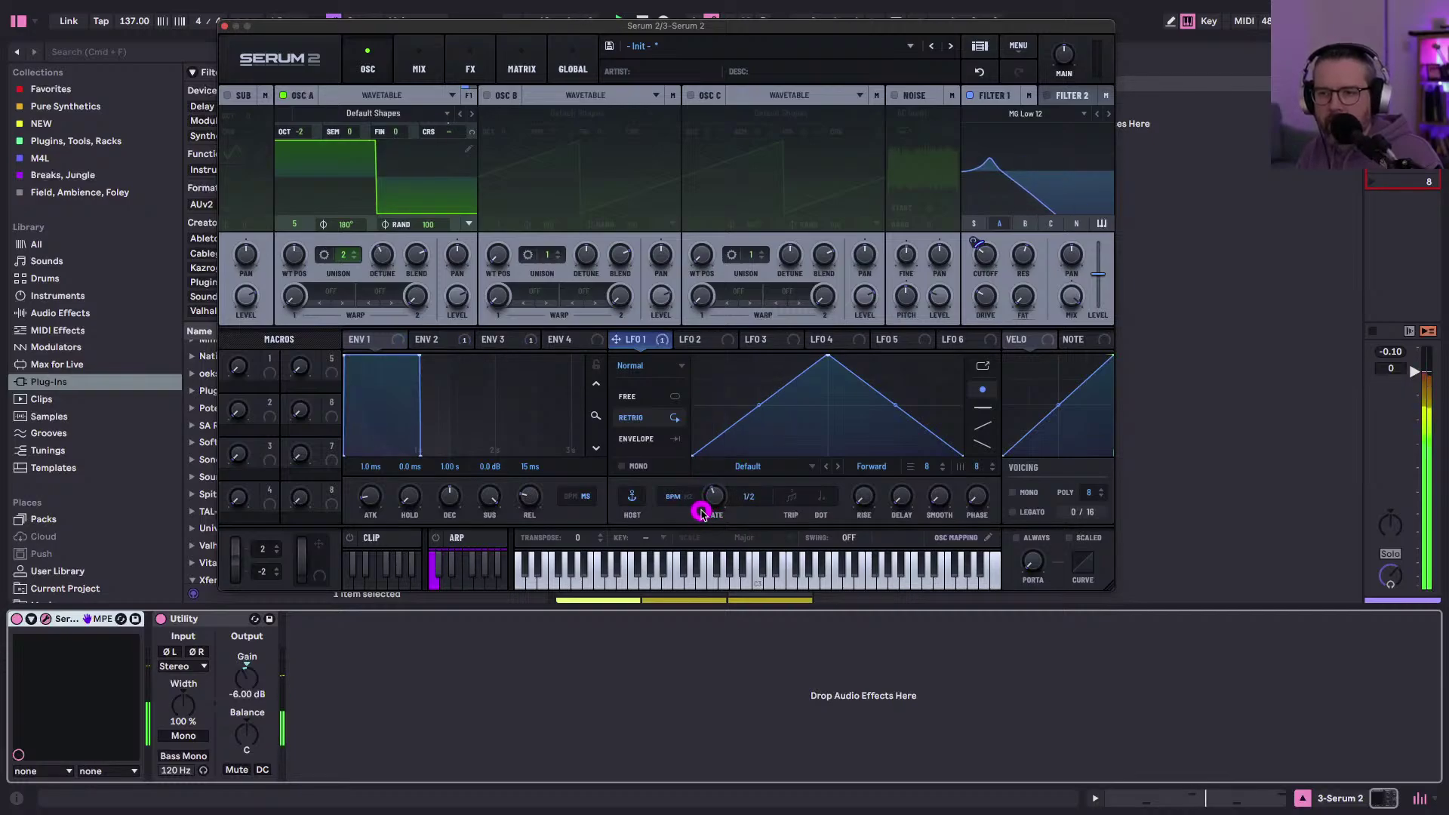
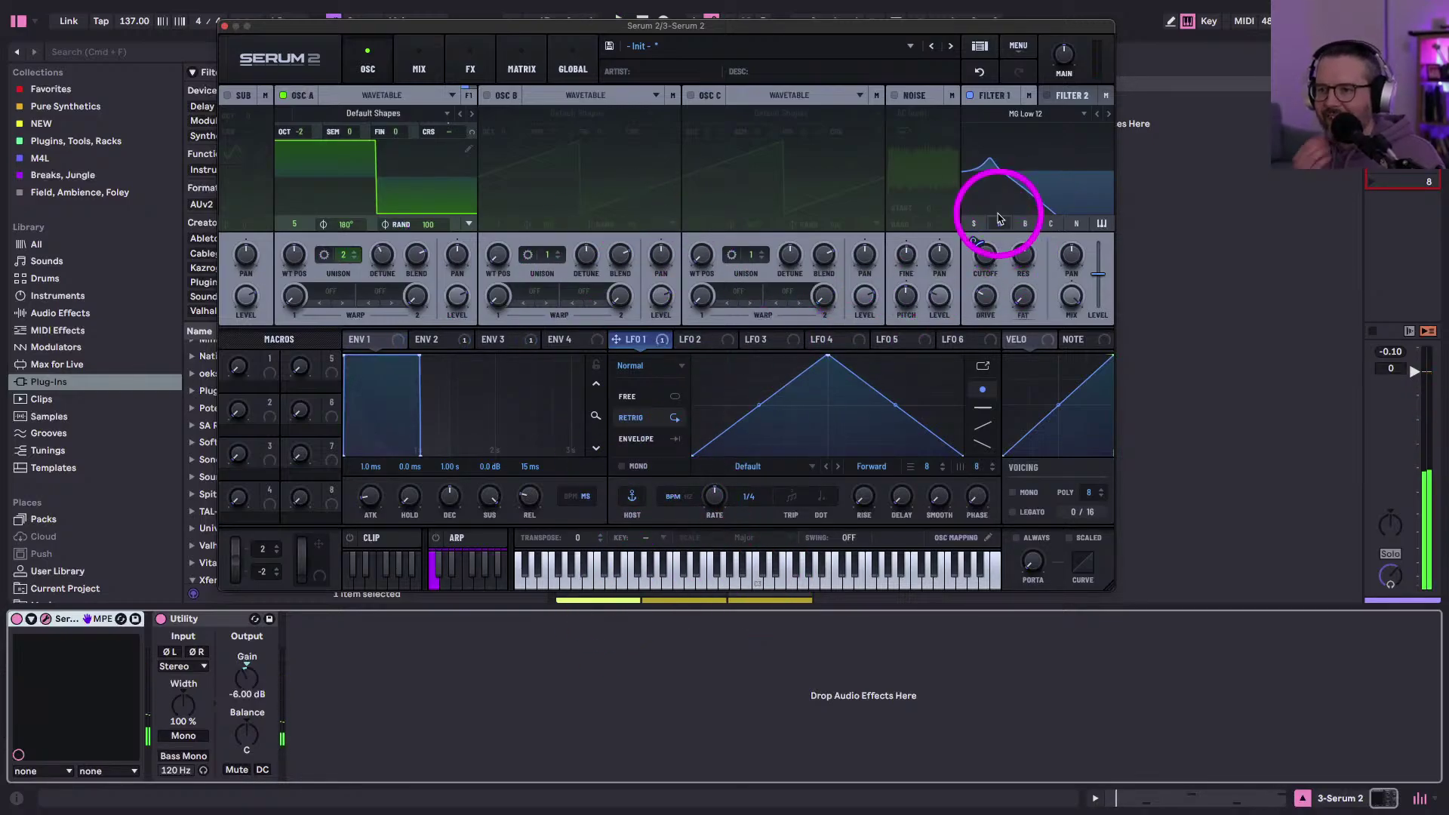
- Add a Reverb to Serum 2's main effects chain, set its width to about 45 and close the synth window
left_click(510, 66)
left_click(456, 72)
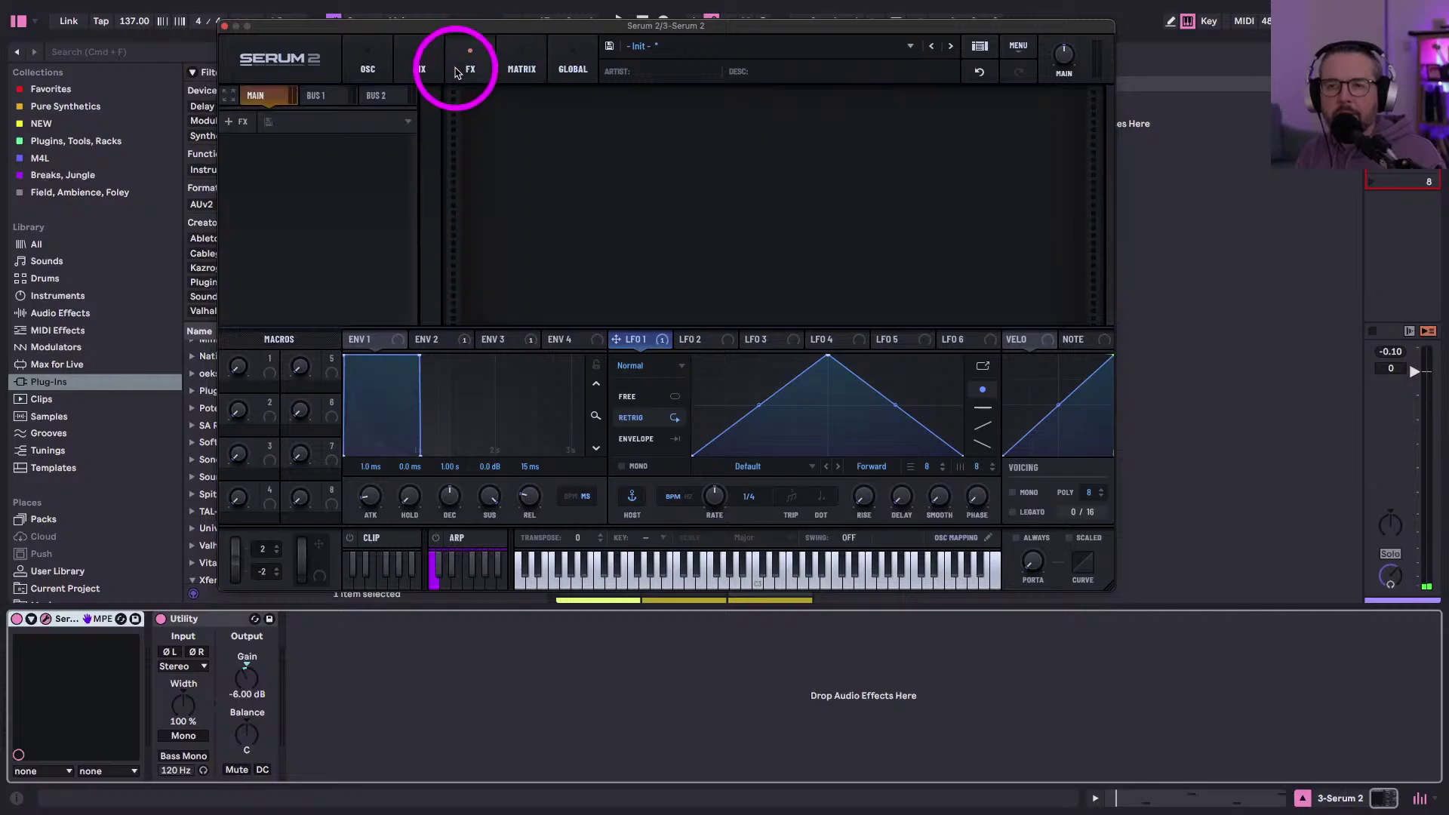
left_click(234, 121)
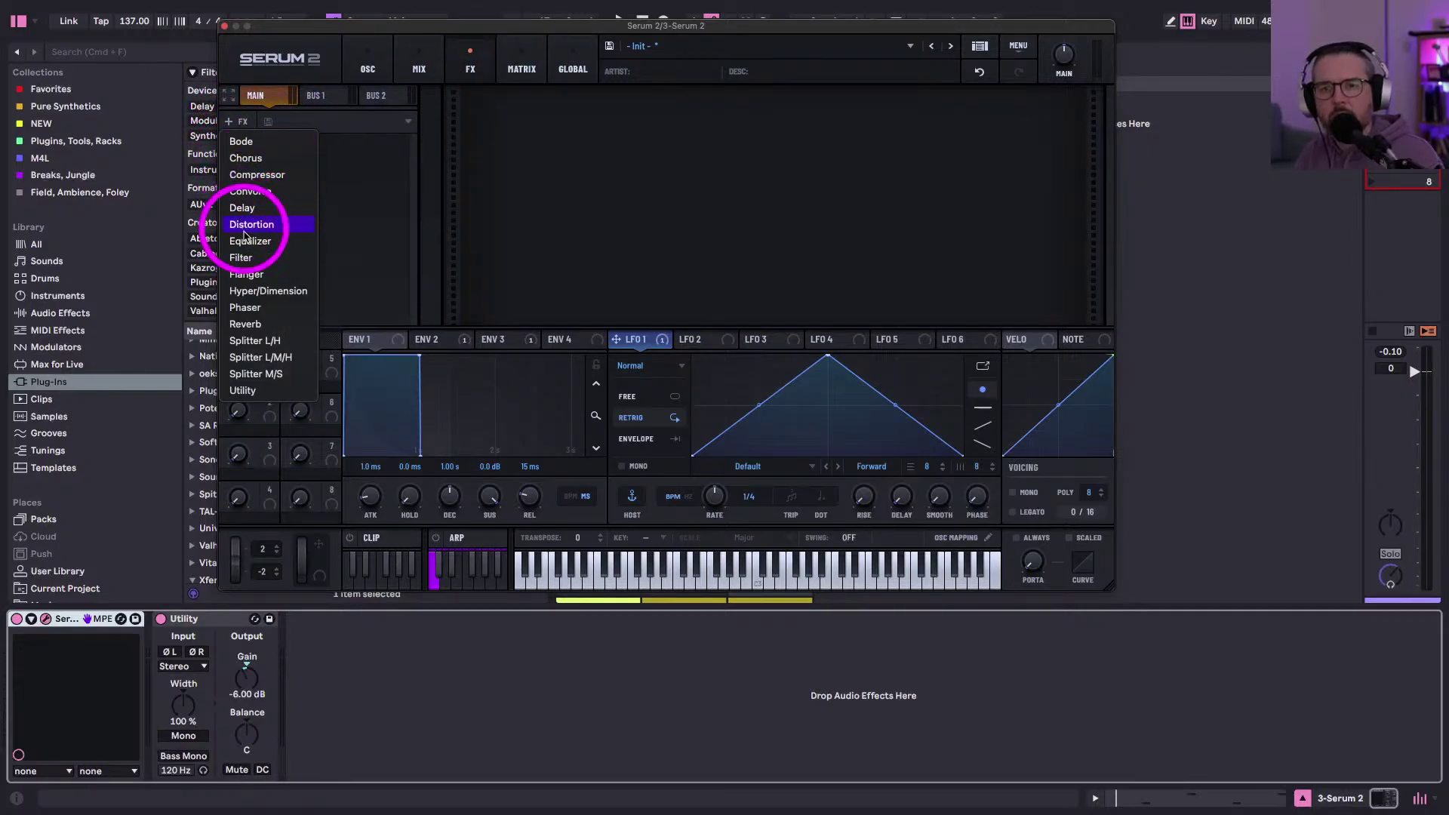
left_click(247, 325)
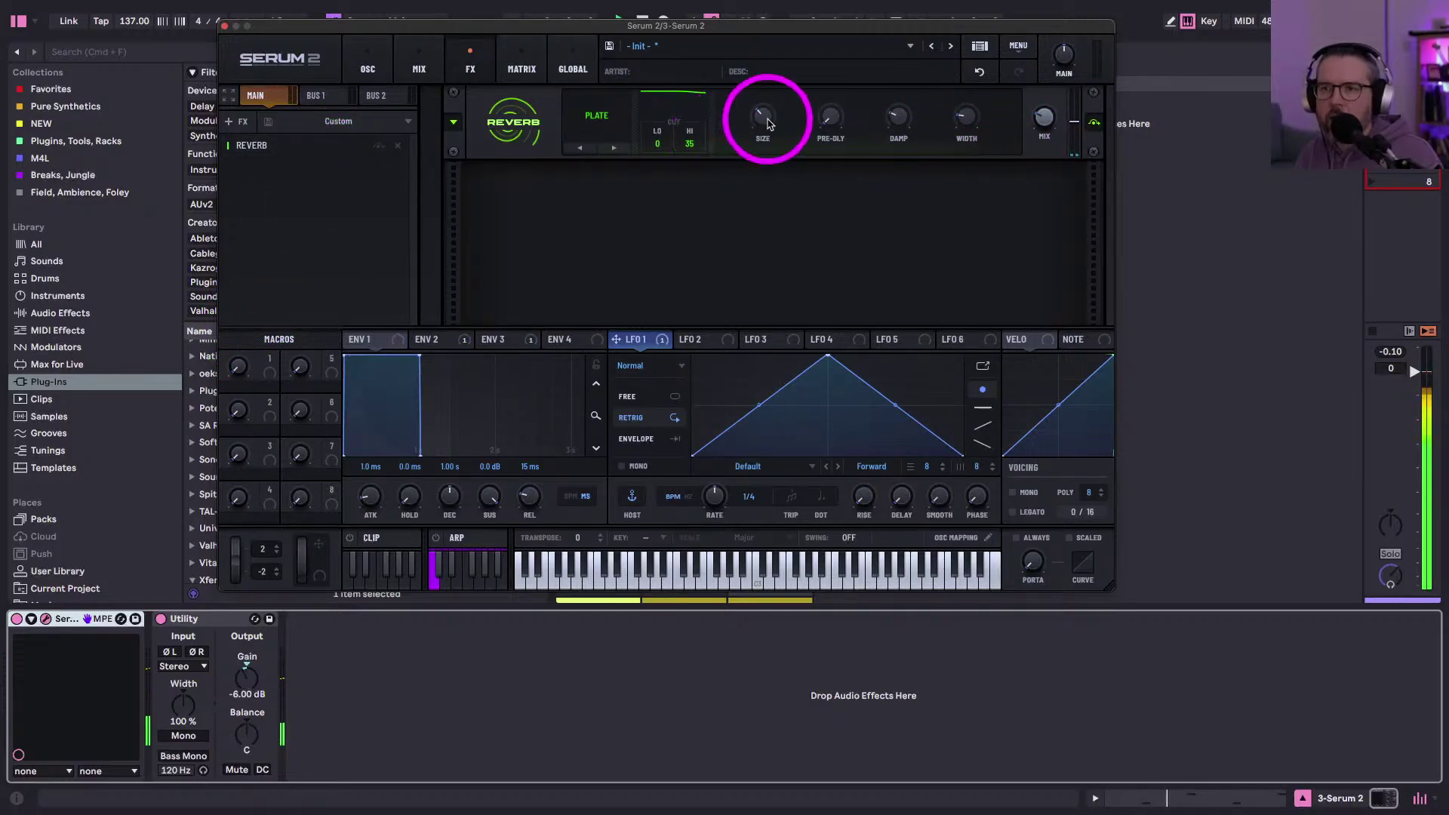
left_click_drag(948, 125, 961, 63)
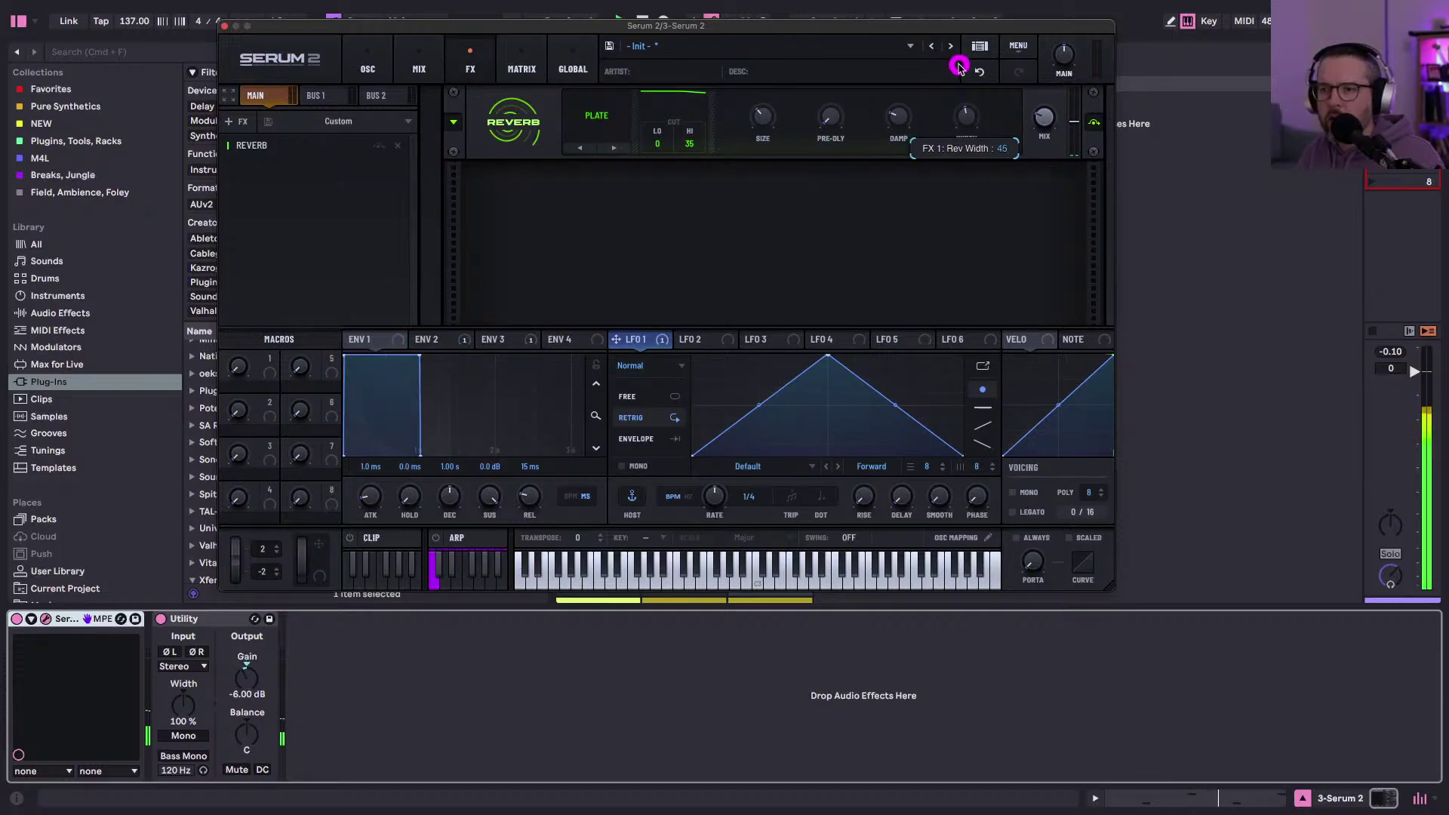
left_click(225, 27)
- Shorten the final G#2 note at 8.3.3 in track 3's clip and duplicate it twice to the clip's end
double_click(769, 84)
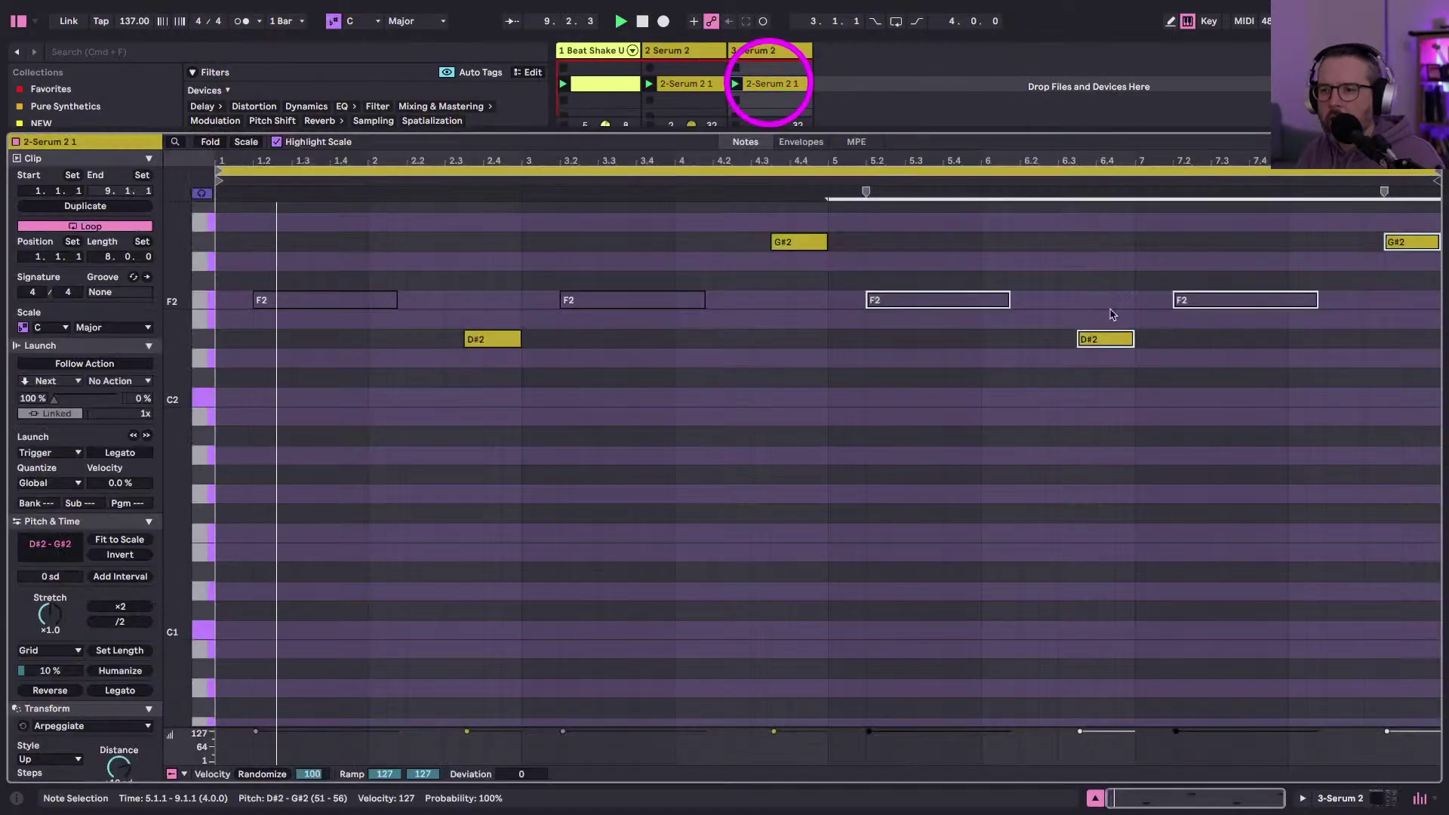
scroll(1359, 268, "up", 1)
left_click(1394, 259)
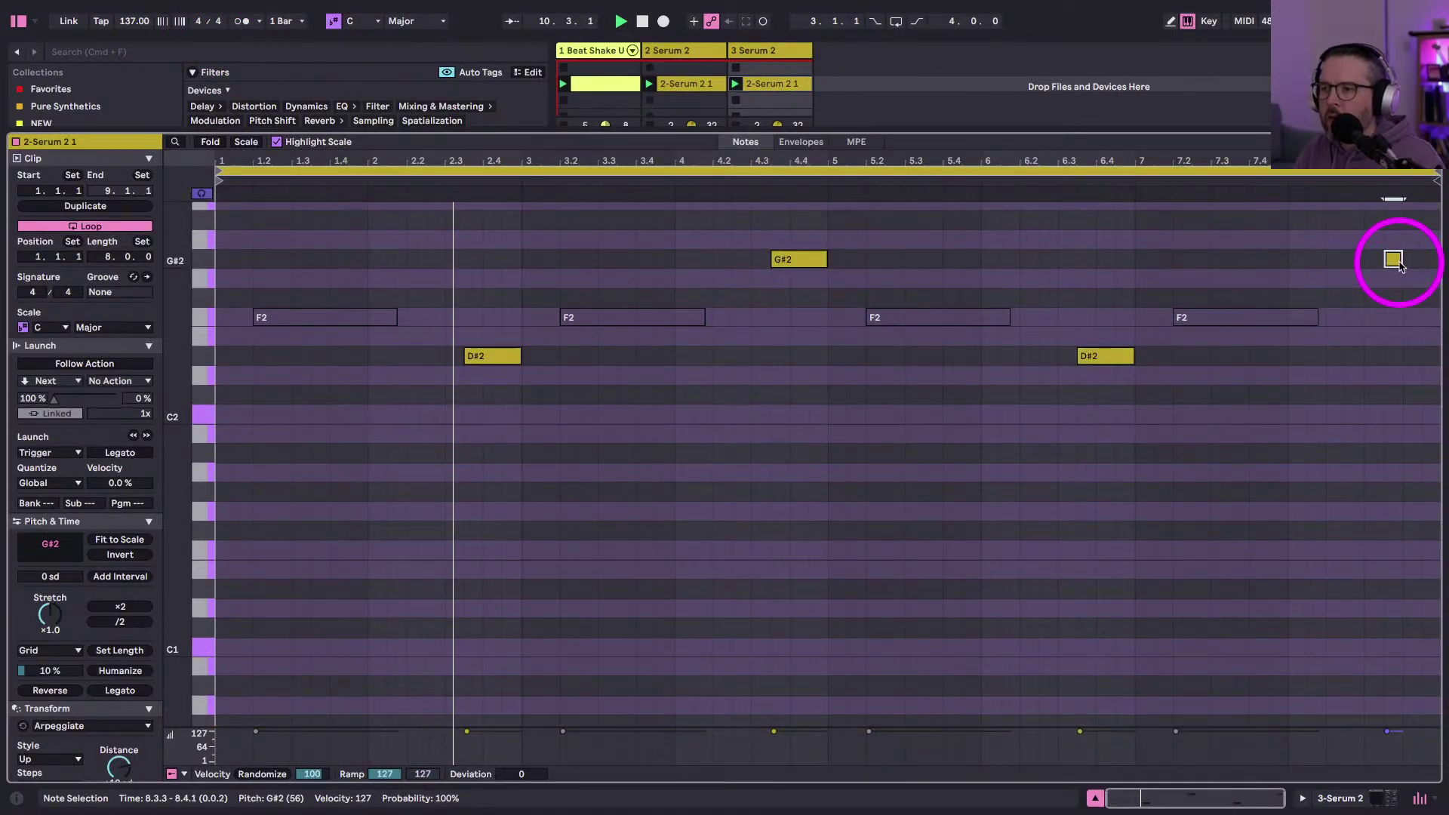
scroll(1389, 259, "up", 4)
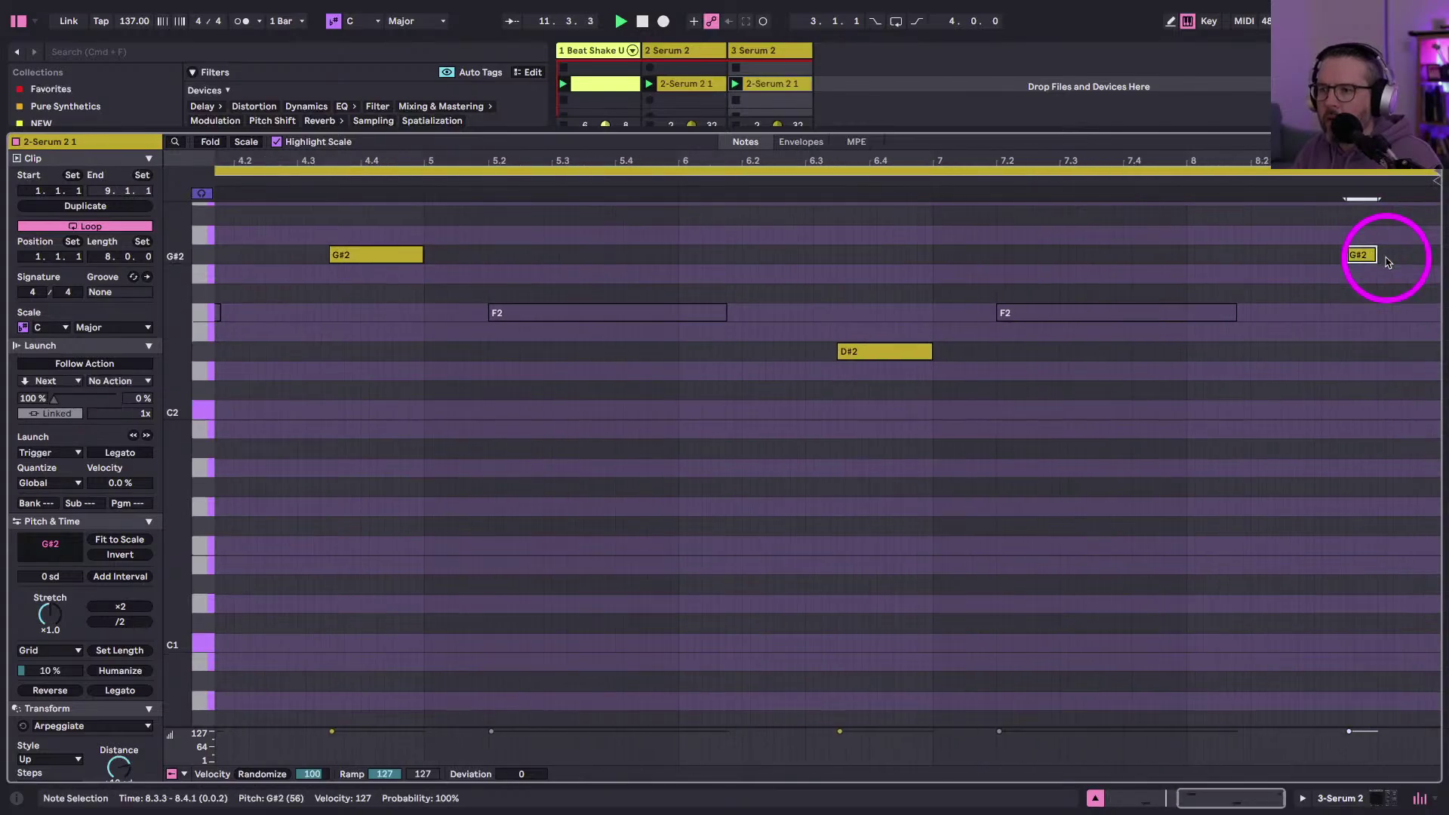
key("ctrl+d")
key("ctrl+d")
left_click(1175, 172)
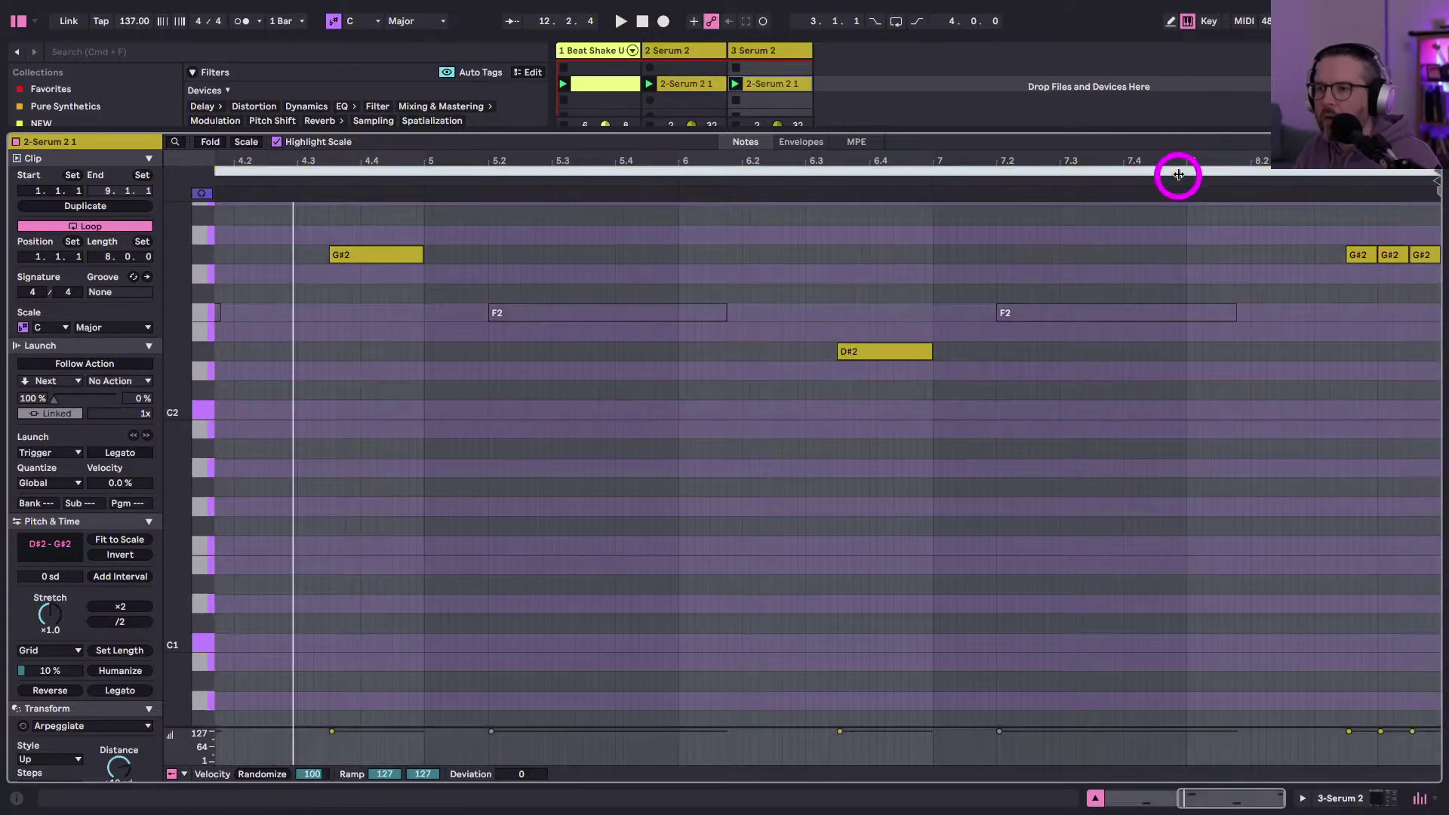
- Try shortening the second of the three final G#2 notes with the third moved directly behind it, and audition the phrase
scroll(1408, 170, "up", 3)
left_click(1377, 230)
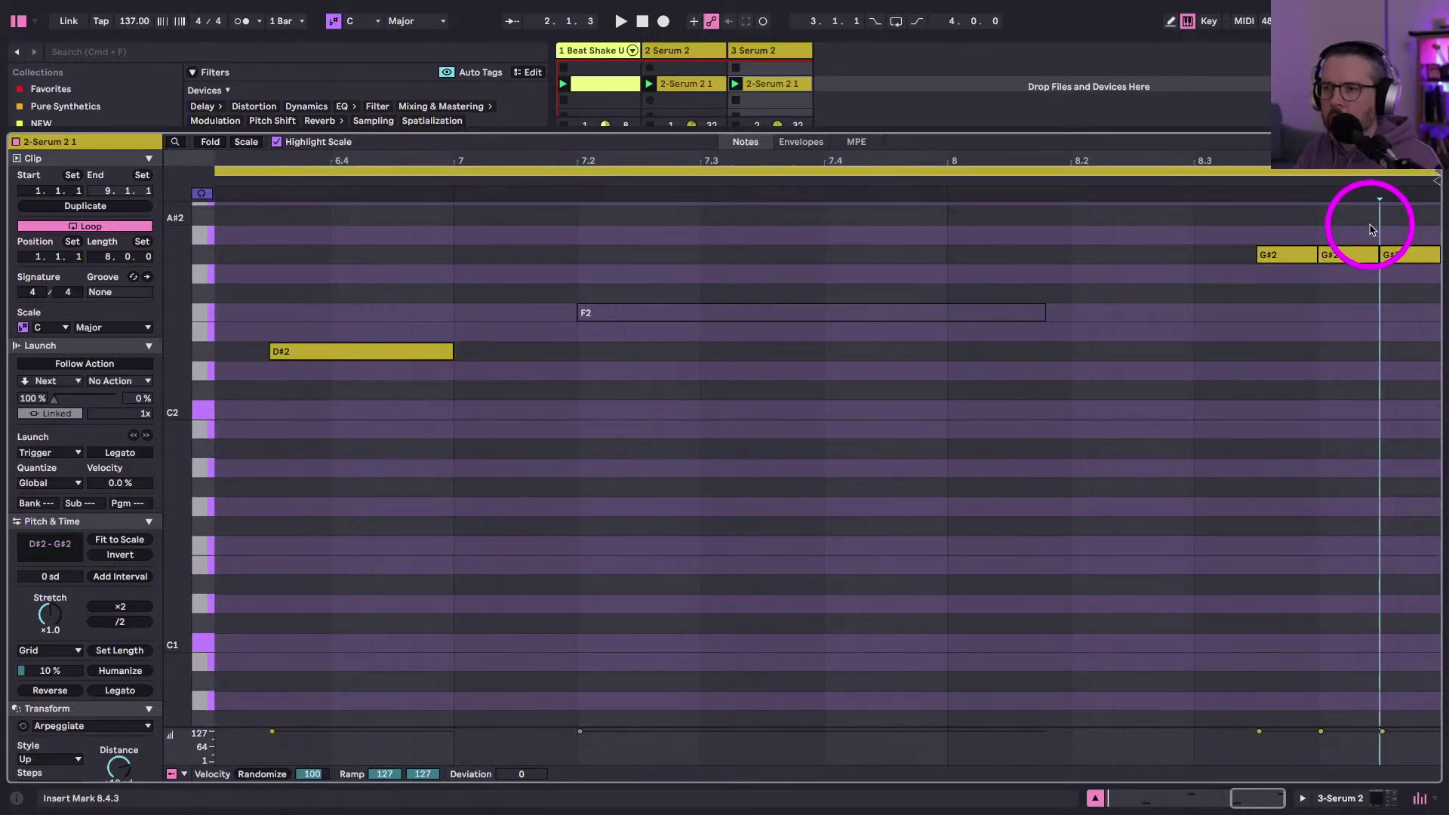
left_click(1241, 214)
left_click(1291, 256)
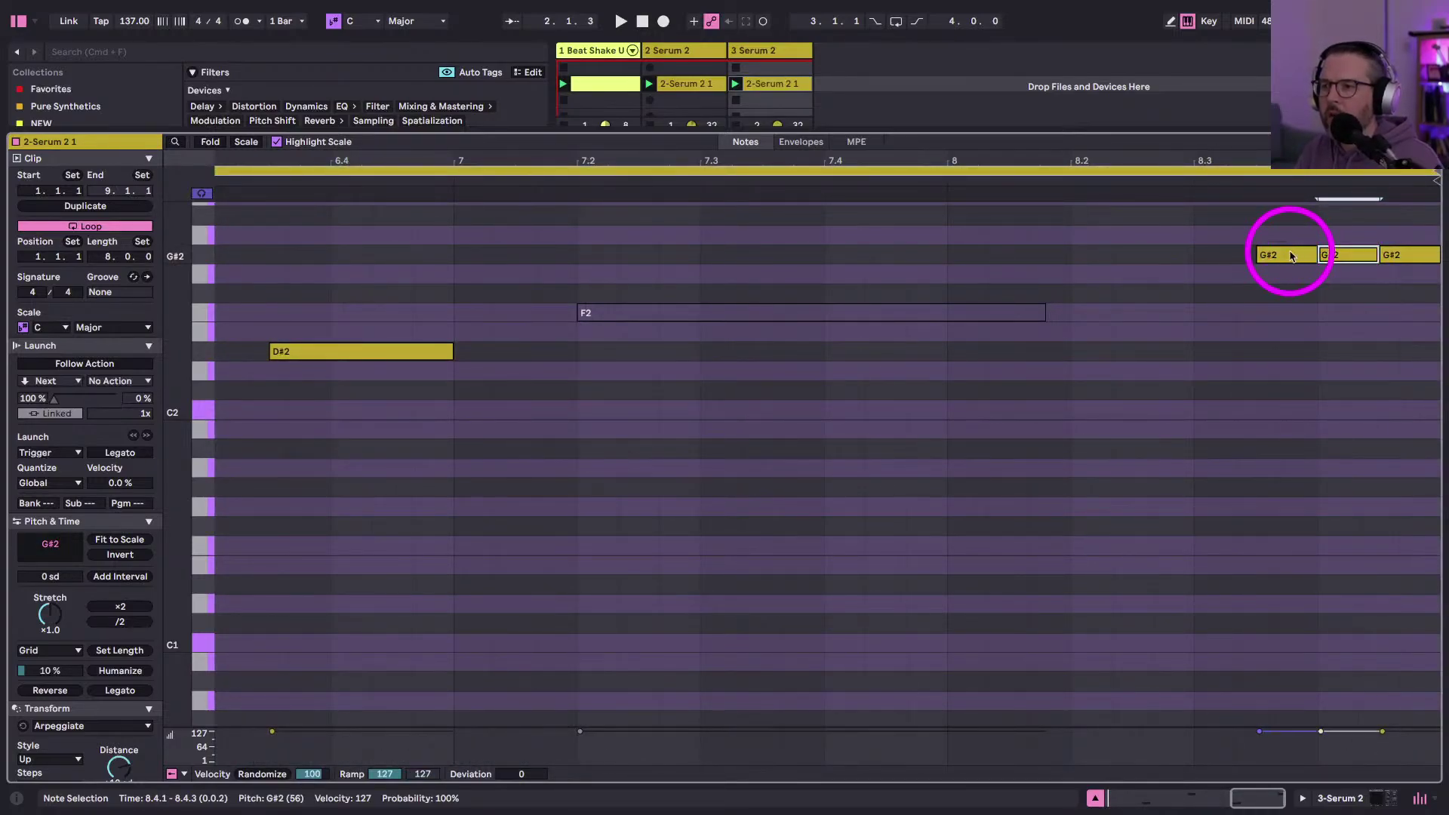
key("super+d")
key("Left")
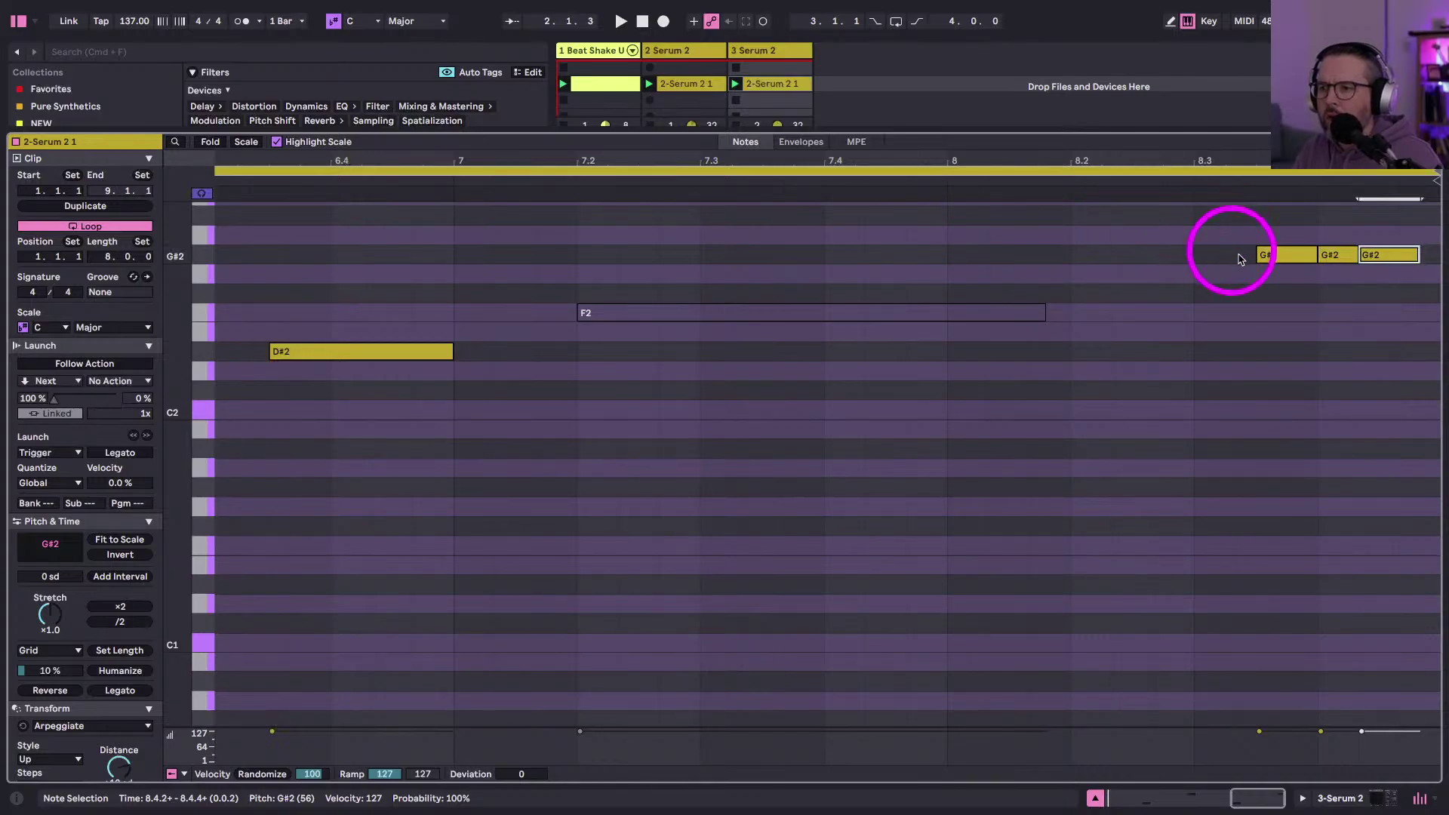
left_click(1283, 263)
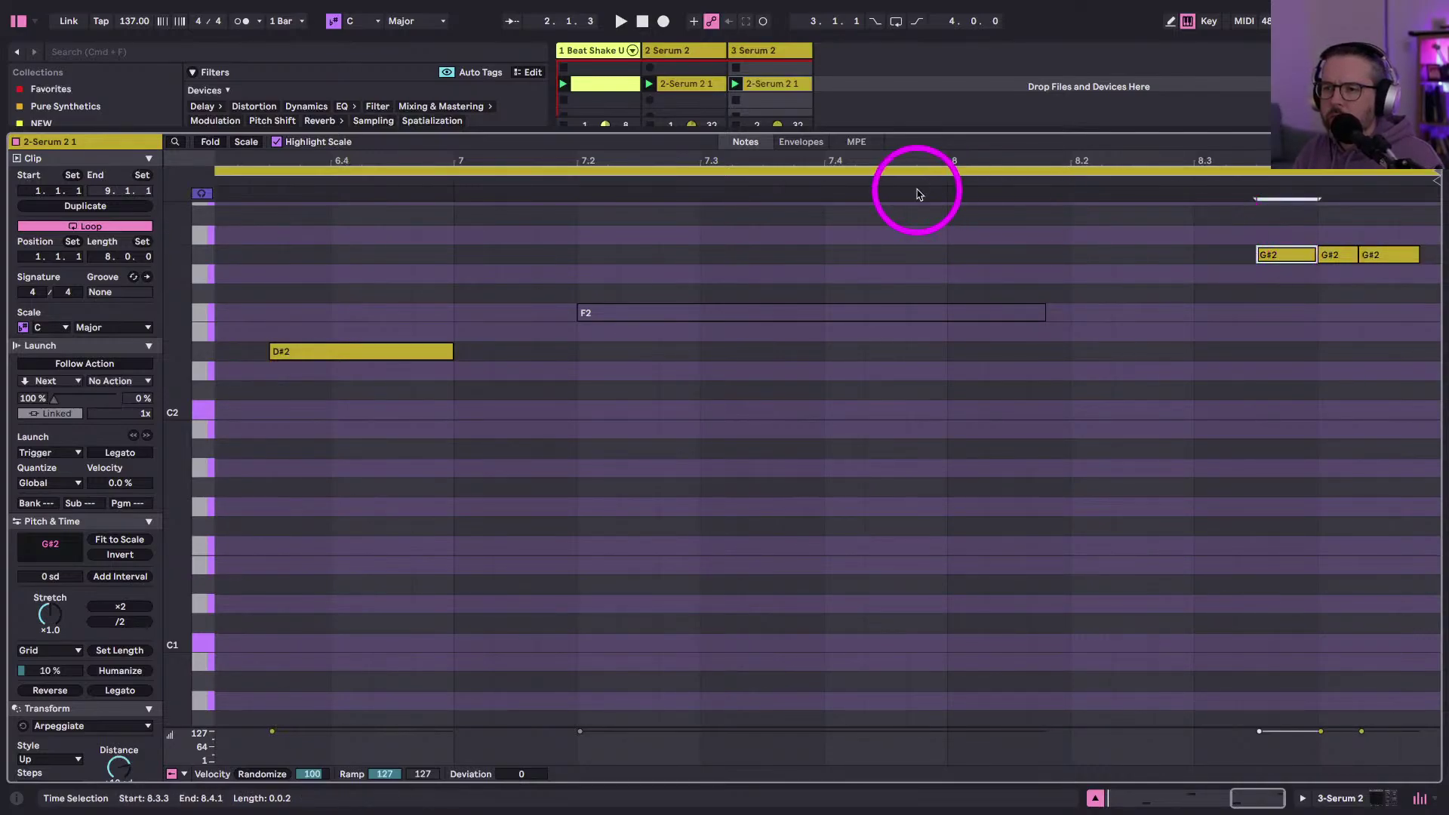
left_click(865, 174)
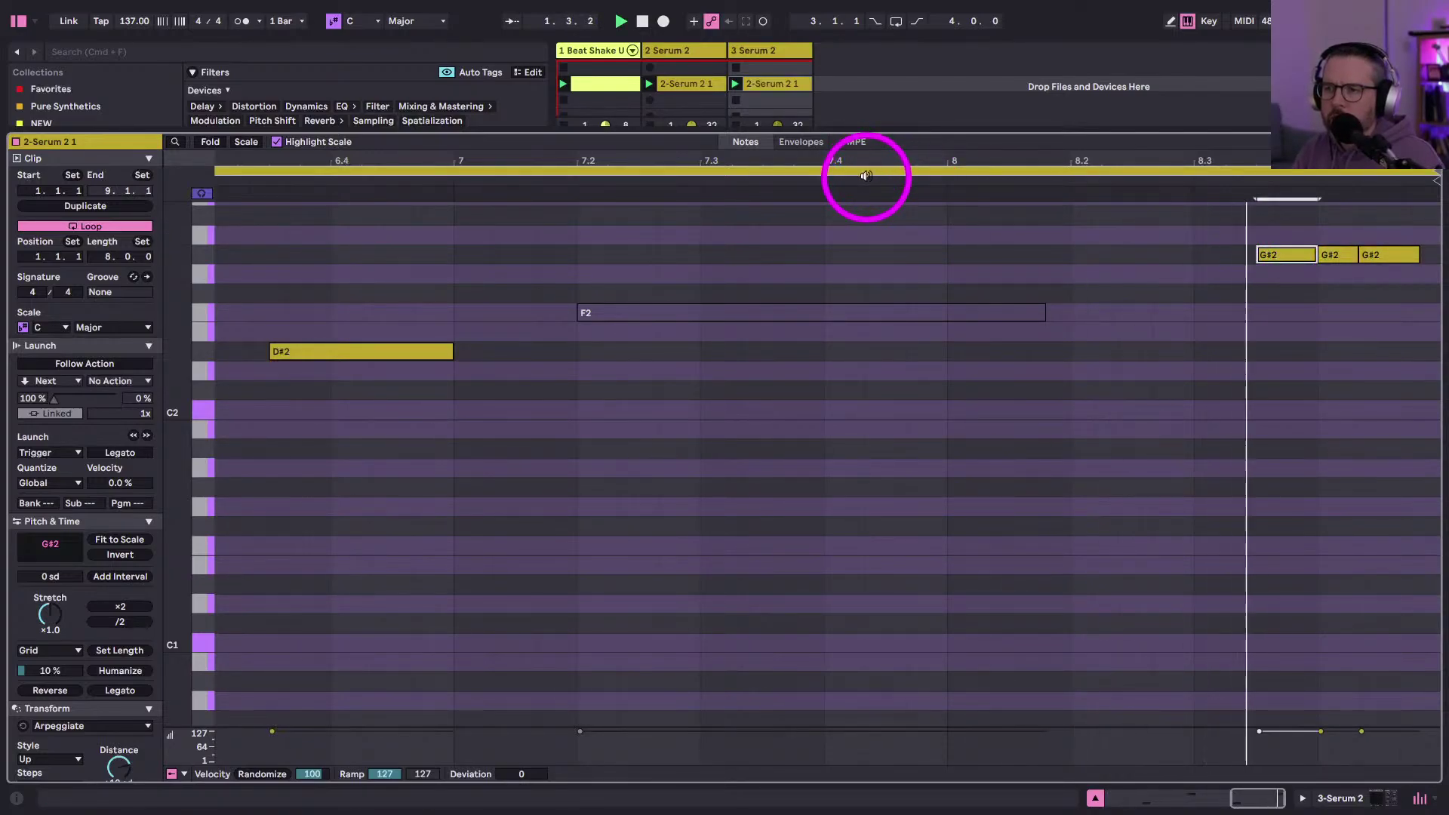
left_click(868, 175)
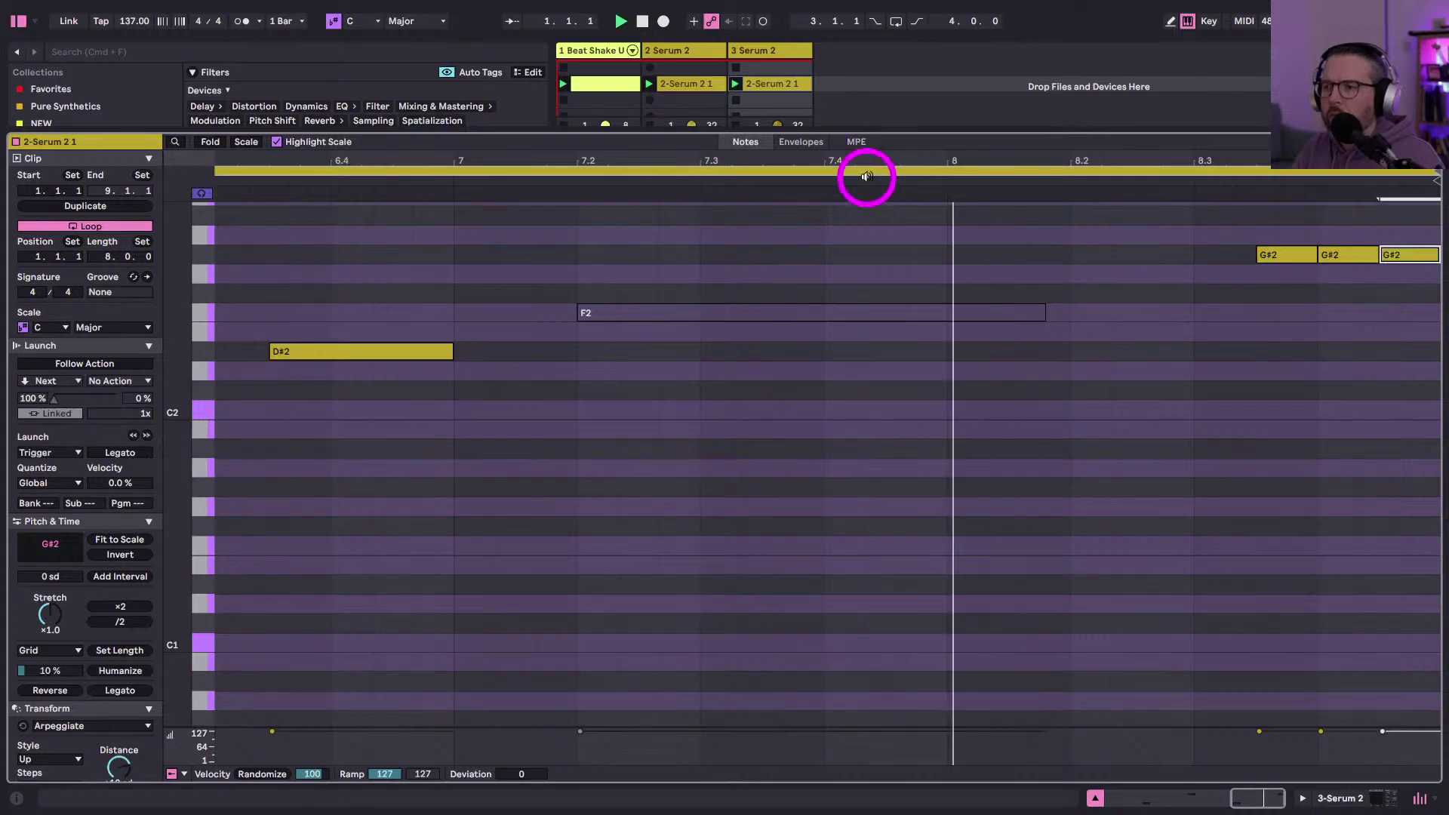
- Shorten the G#2 note at 8.3.3, duplicate it twice back to back and audition the ending
key("space")
left_click(1287, 259)
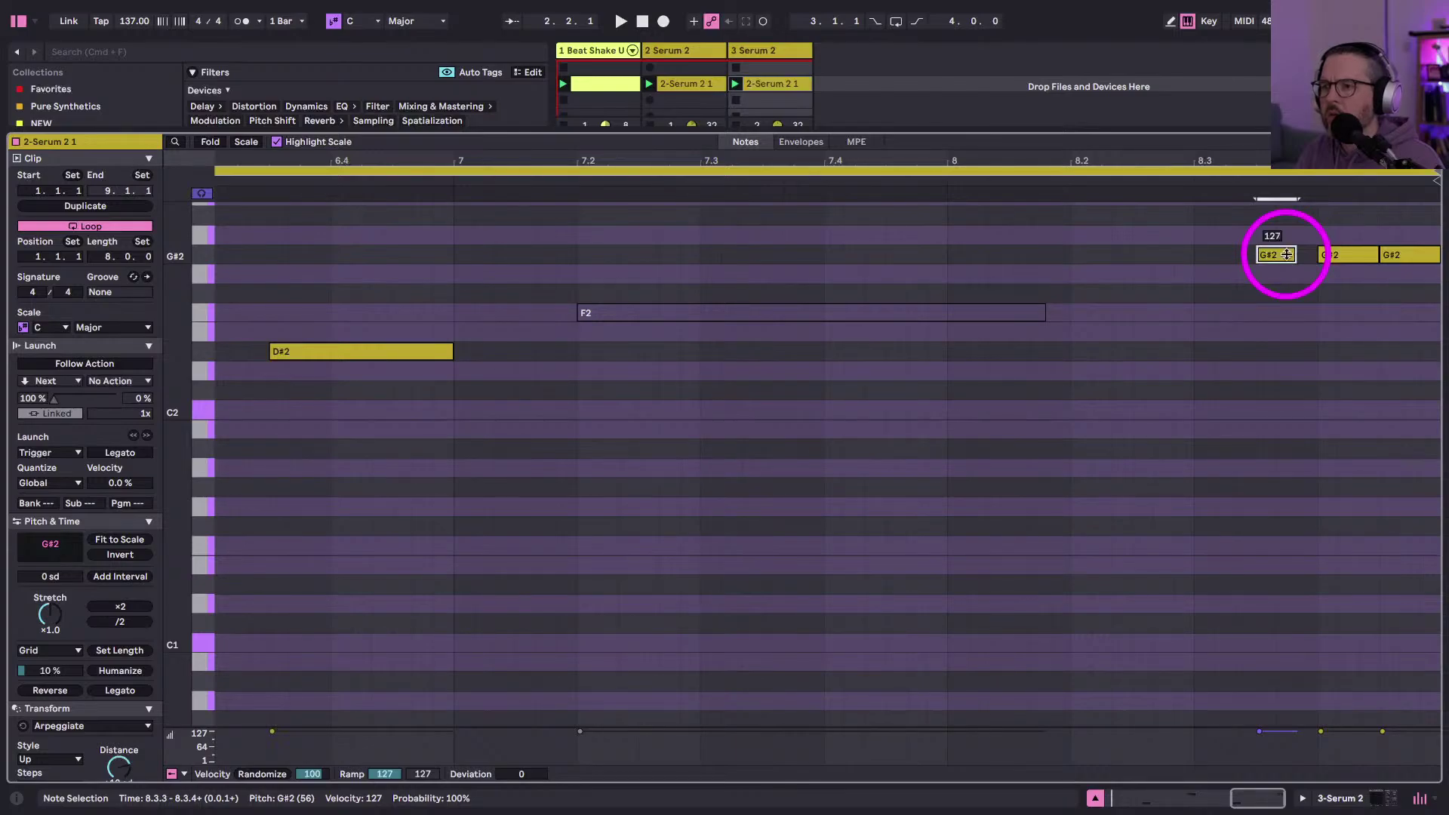
key("super+d")
key("super+d")
left_click(1136, 170)
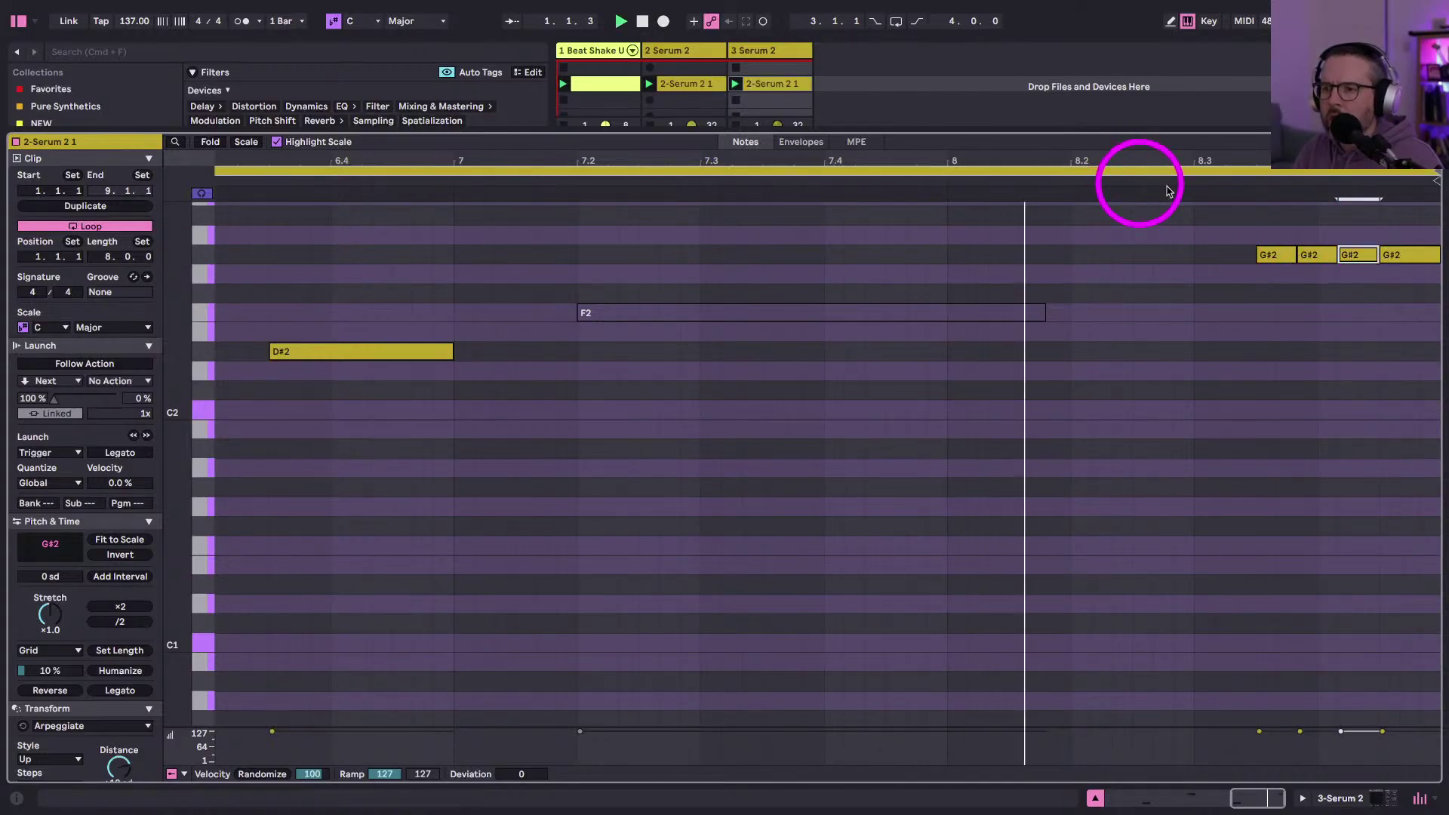
- Rearrange the clip's final G#2 notes so the shortened copies start at 8.4.1 and 8.4.3
double_click(1390, 254)
key("space")
left_click_drag(1320, 236, 1317, 288)
key("Right")
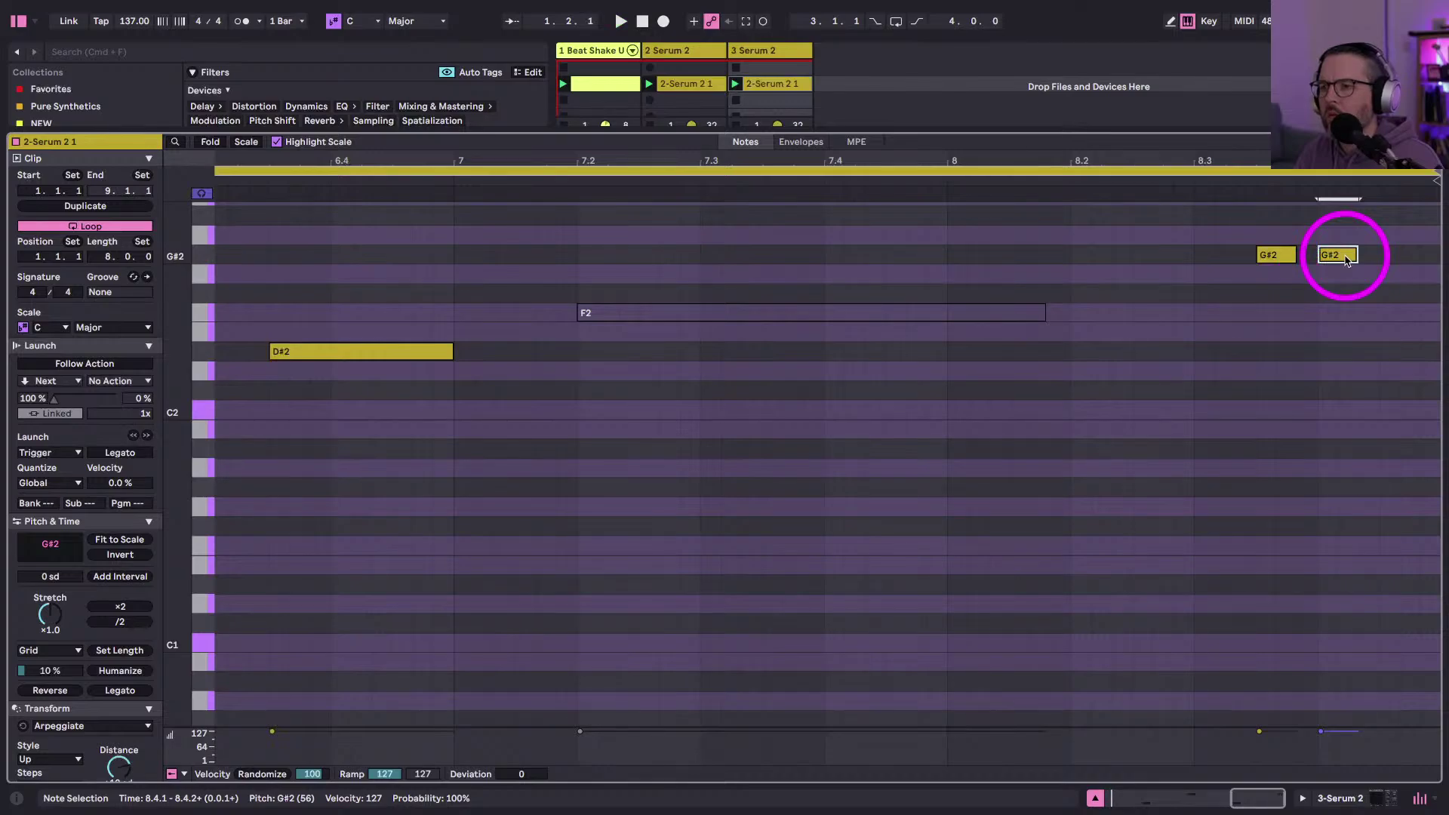
key("super+d")
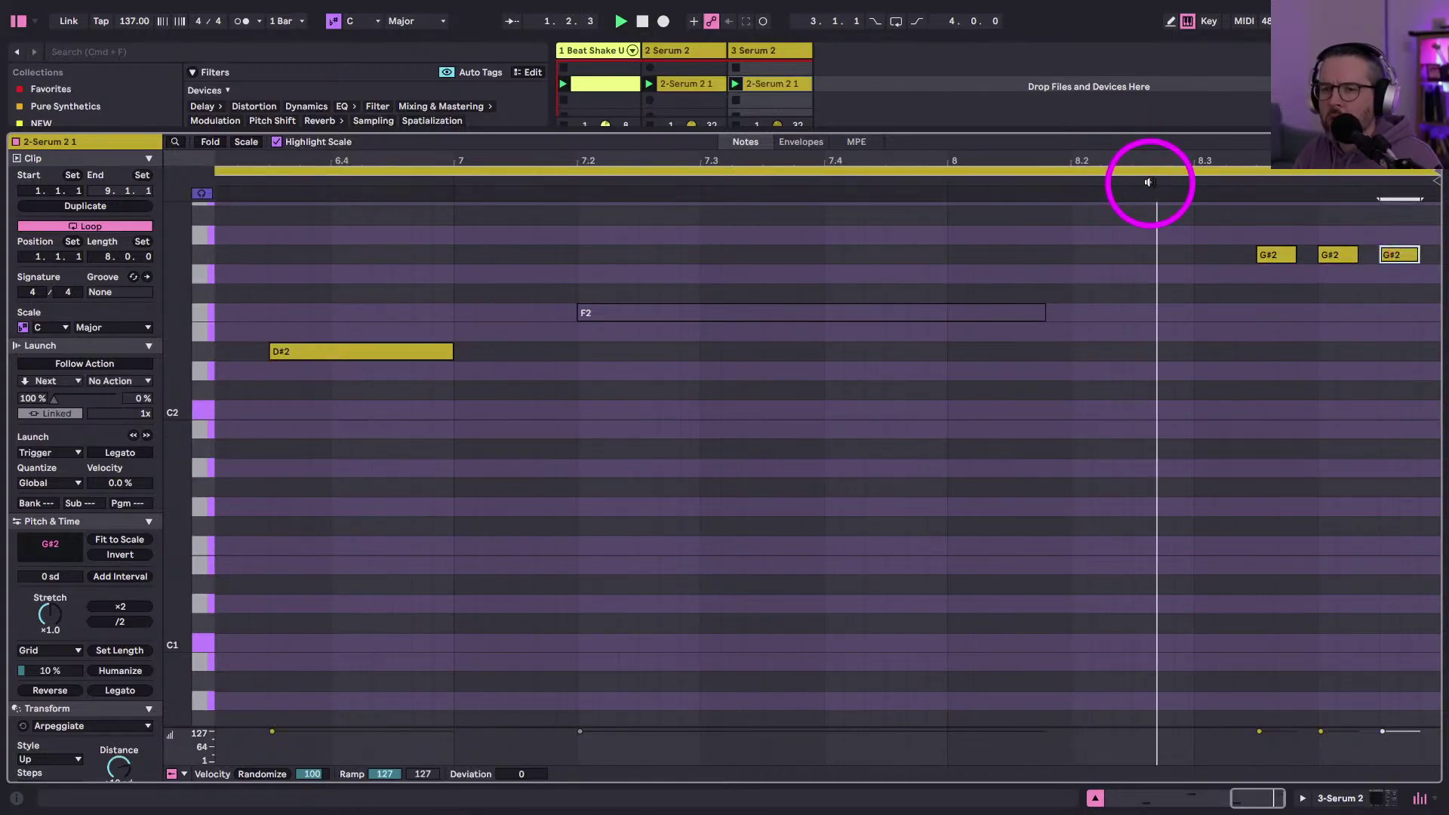
- Return to the mixer and lower the Beat Shaker track's volume to 5.5 dB while the loop plays
key("shift+Tab")
key("space")
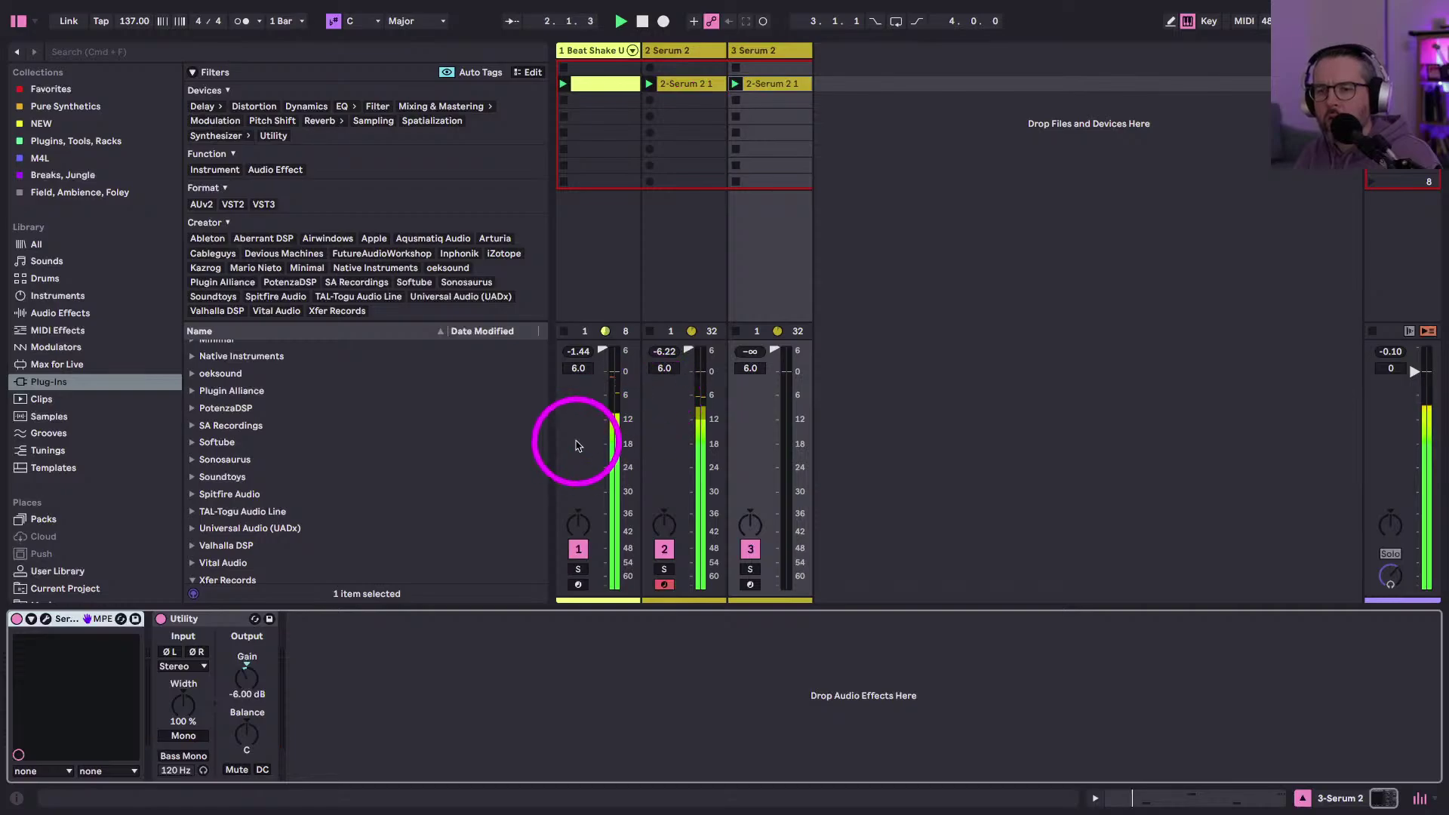
left_click(580, 368)
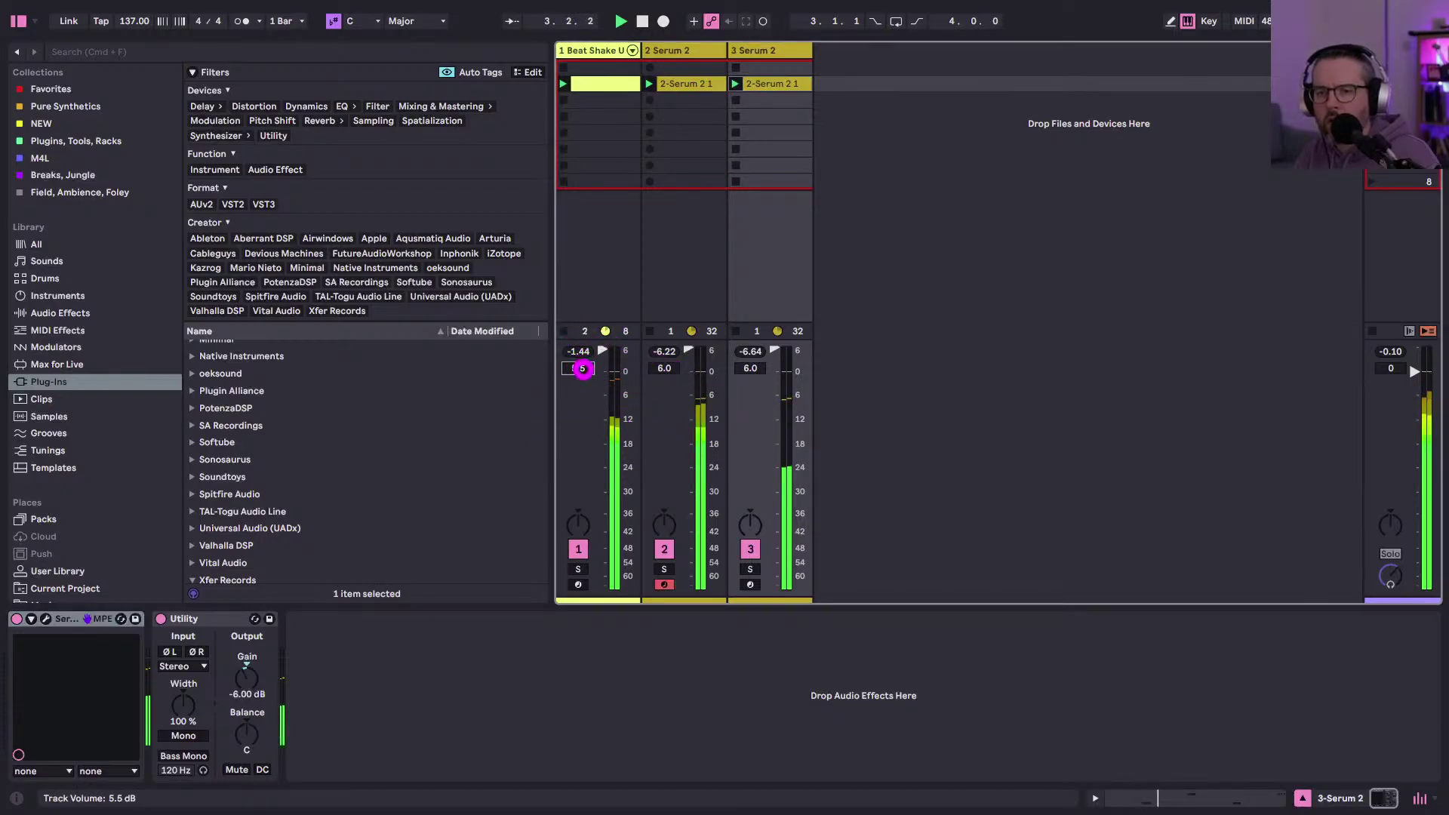
- Duplicate track 3 as a fourth Serum 2 track, delete the clip copied with it, and arm the new track
left_click(744, 49)
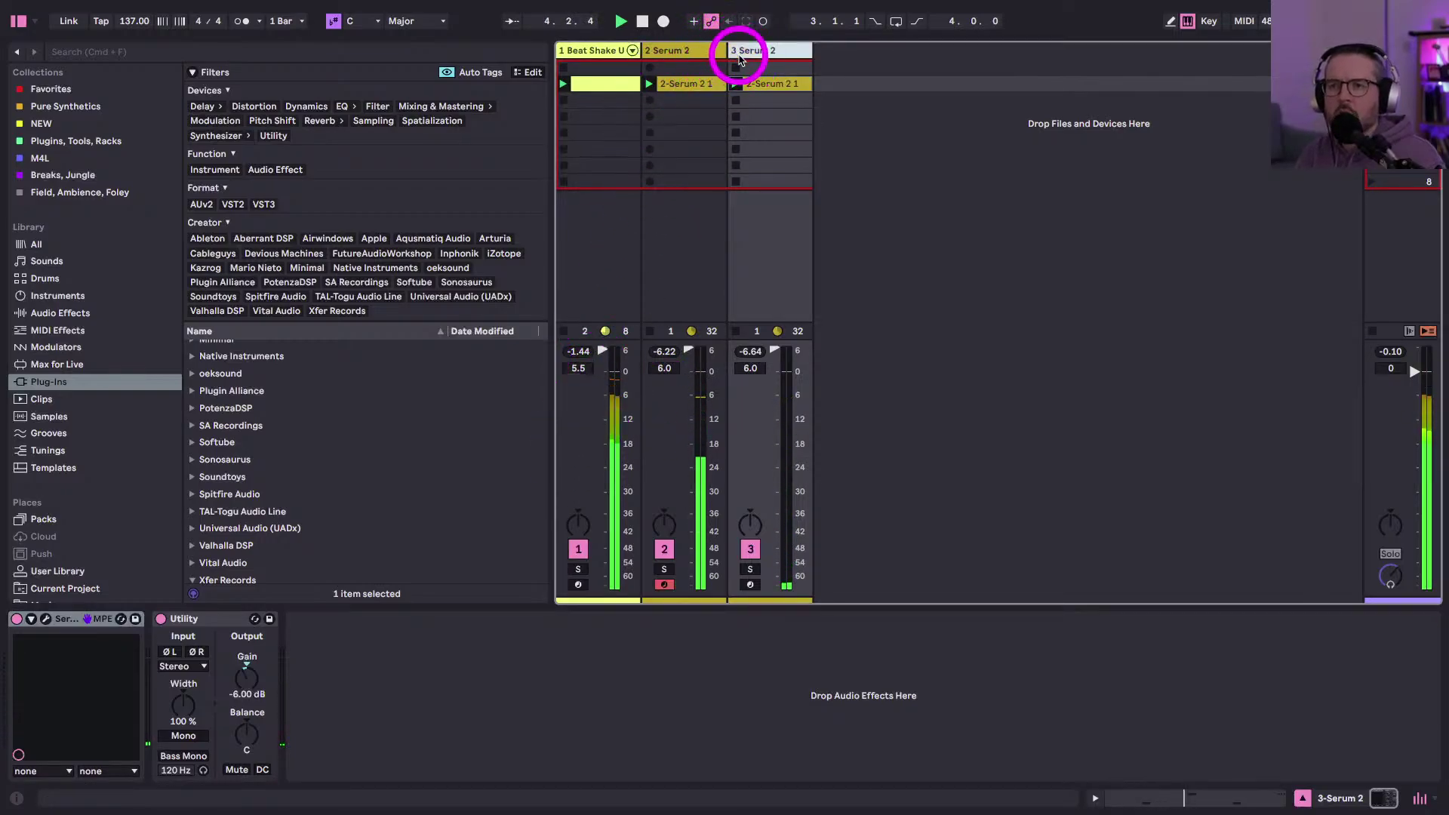
key("super+d")
key("Delete")
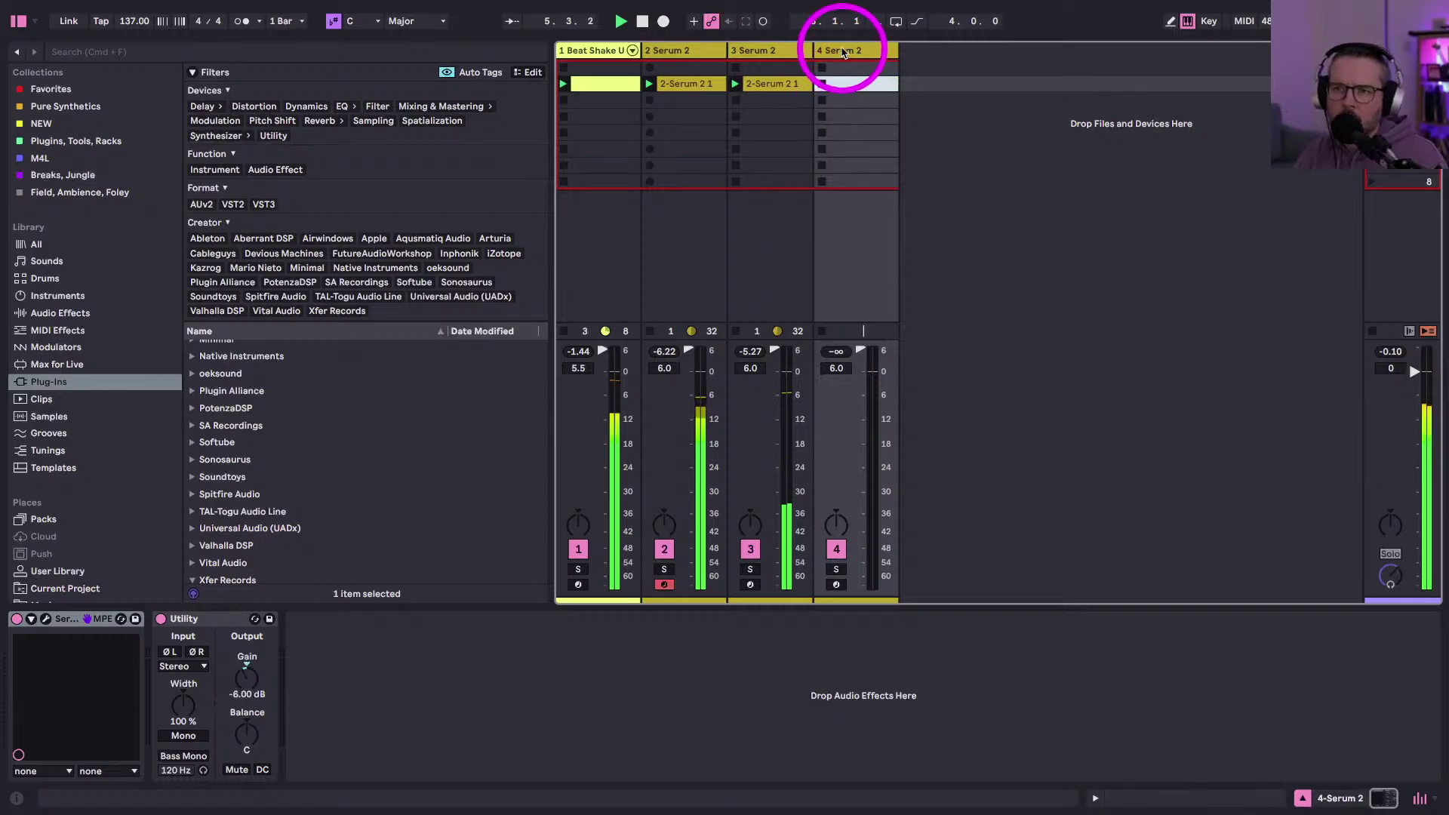
left_click(836, 585)
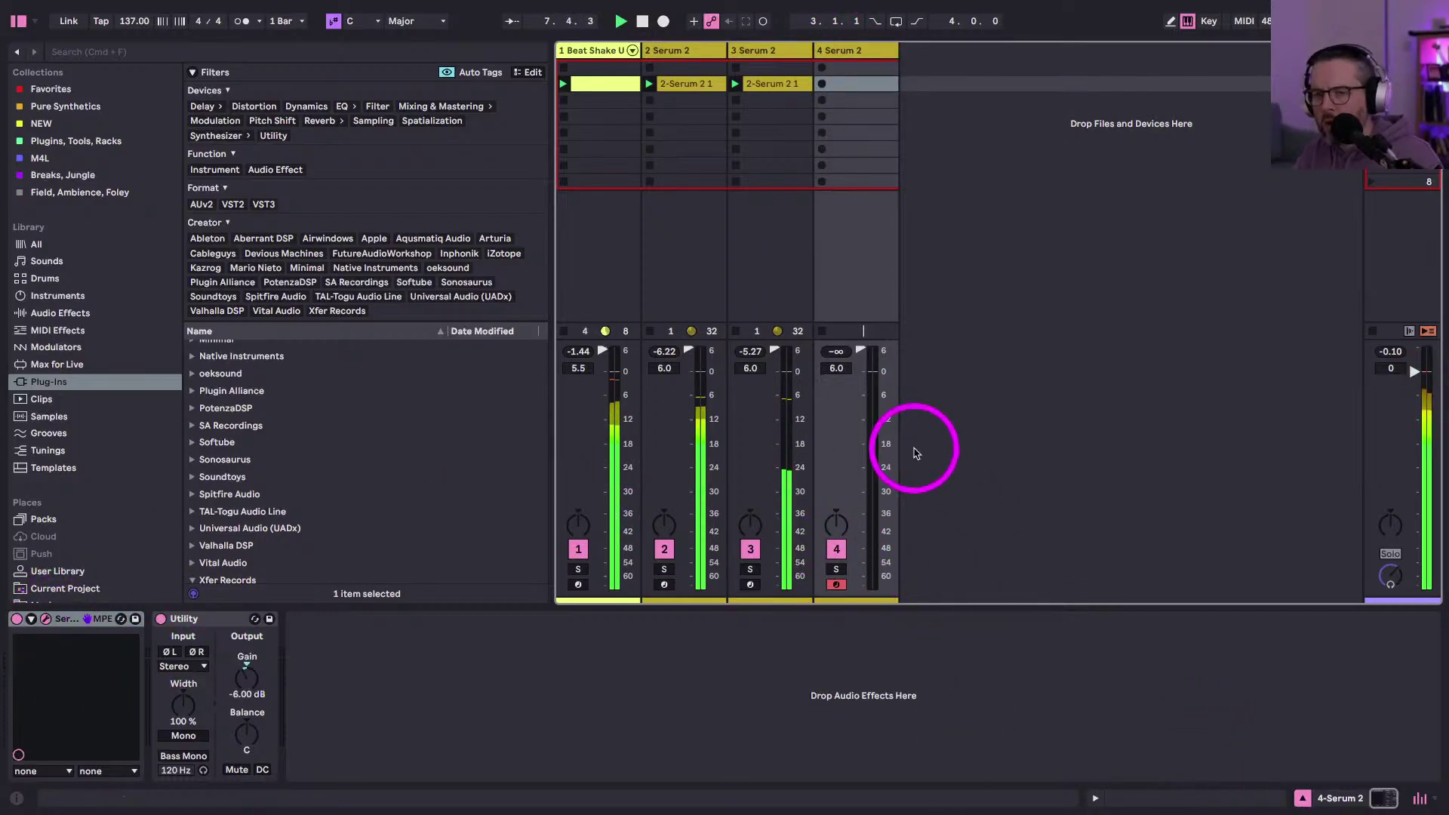
- Try a wavetable position of 4 for oscillator A in track 4's Serum 2
key("alt+super+p")
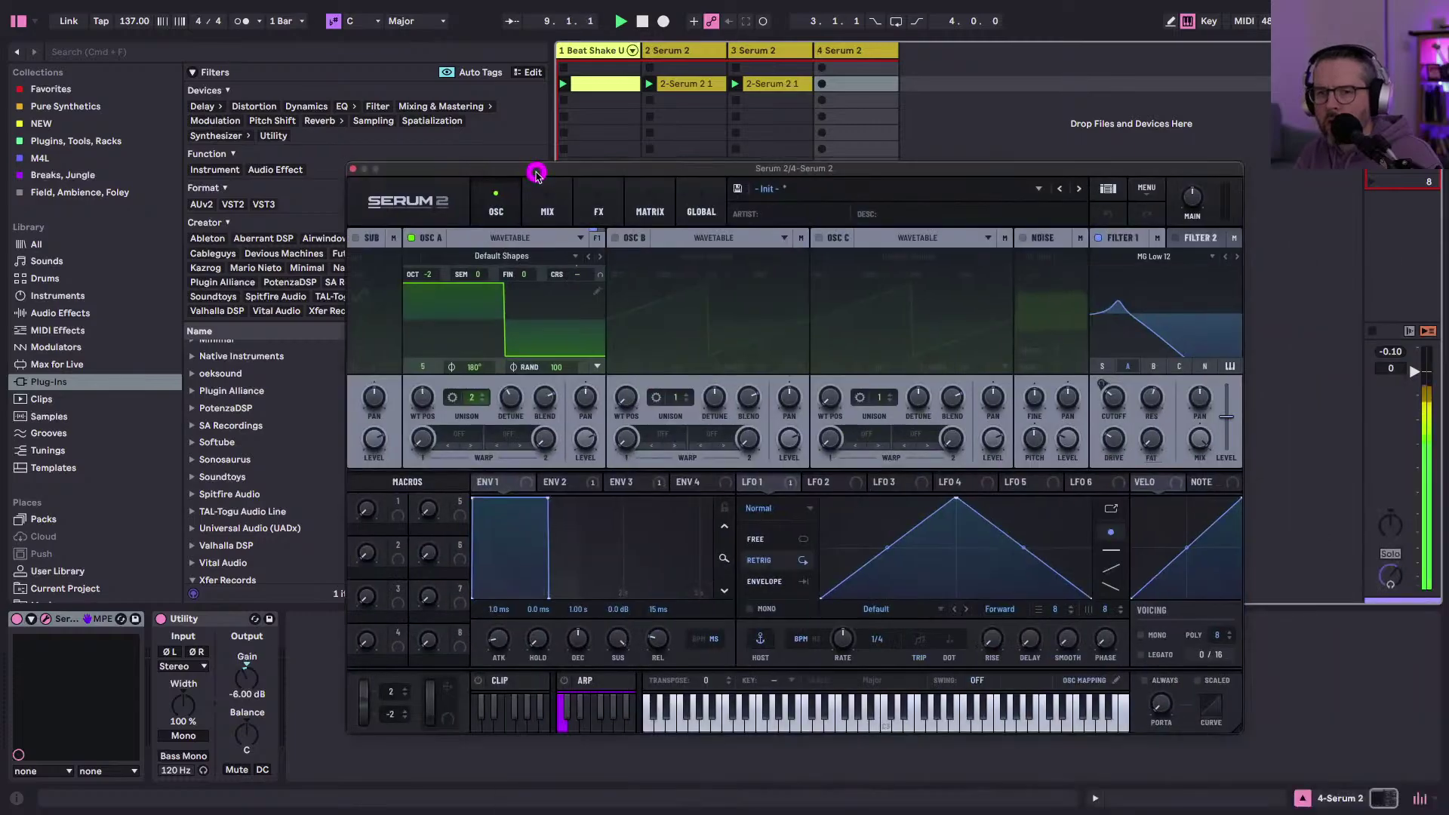
left_click_drag(537, 172, 442, 46)
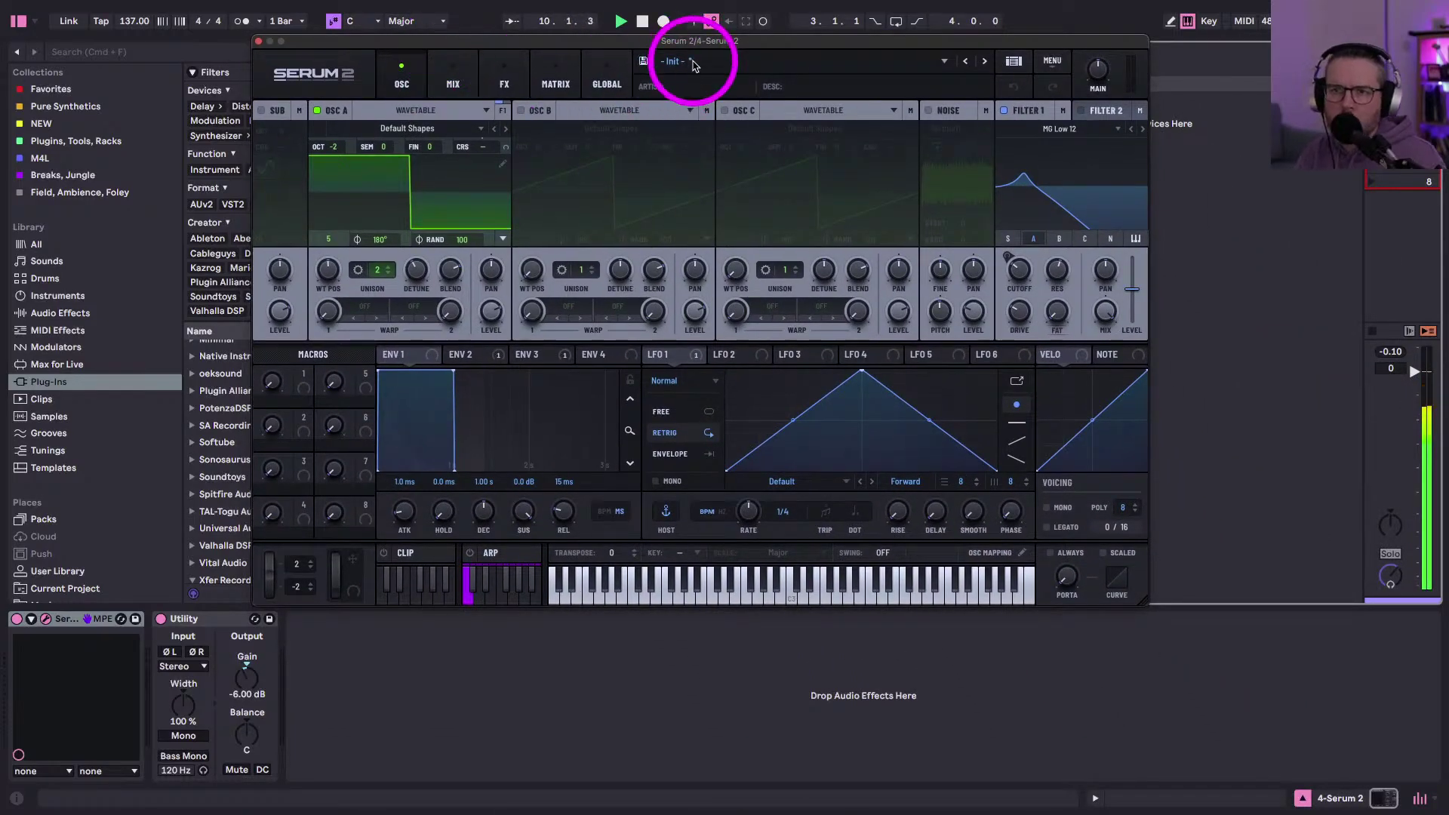
left_click(694, 63)
left_click(614, 44)
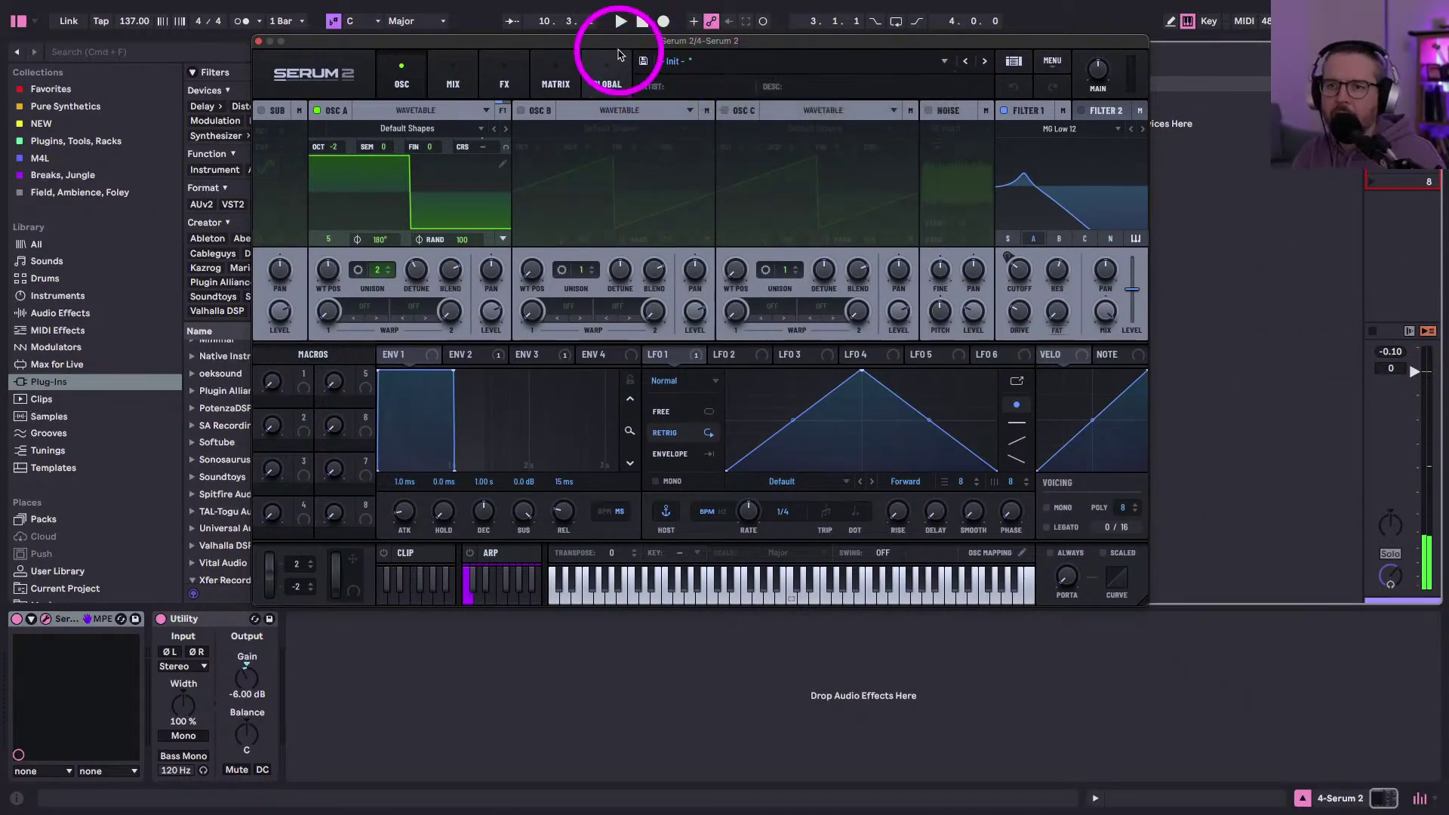
left_click_drag(598, 41, 659, 57)
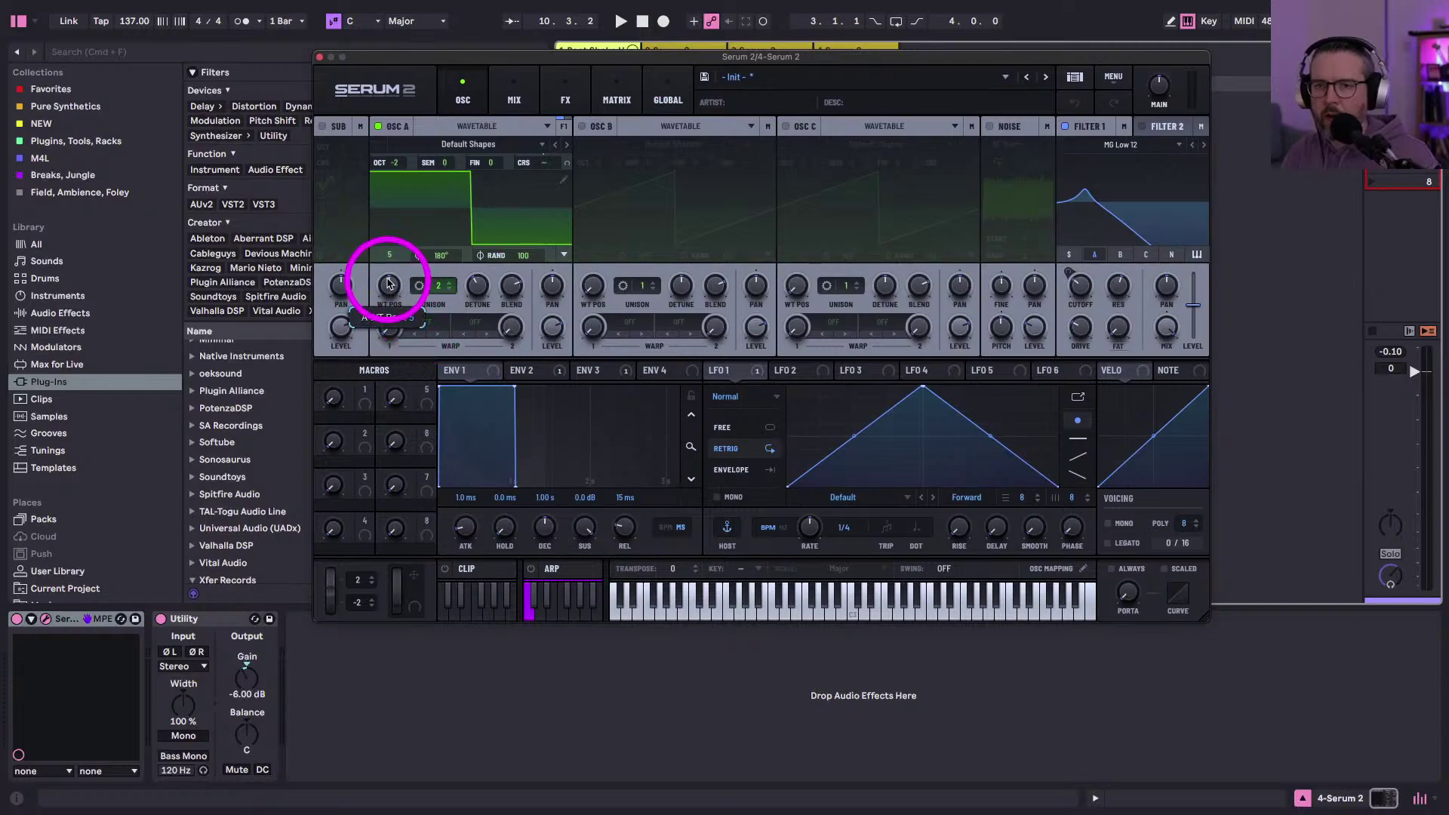
left_click_drag(388, 286, 387, 293)
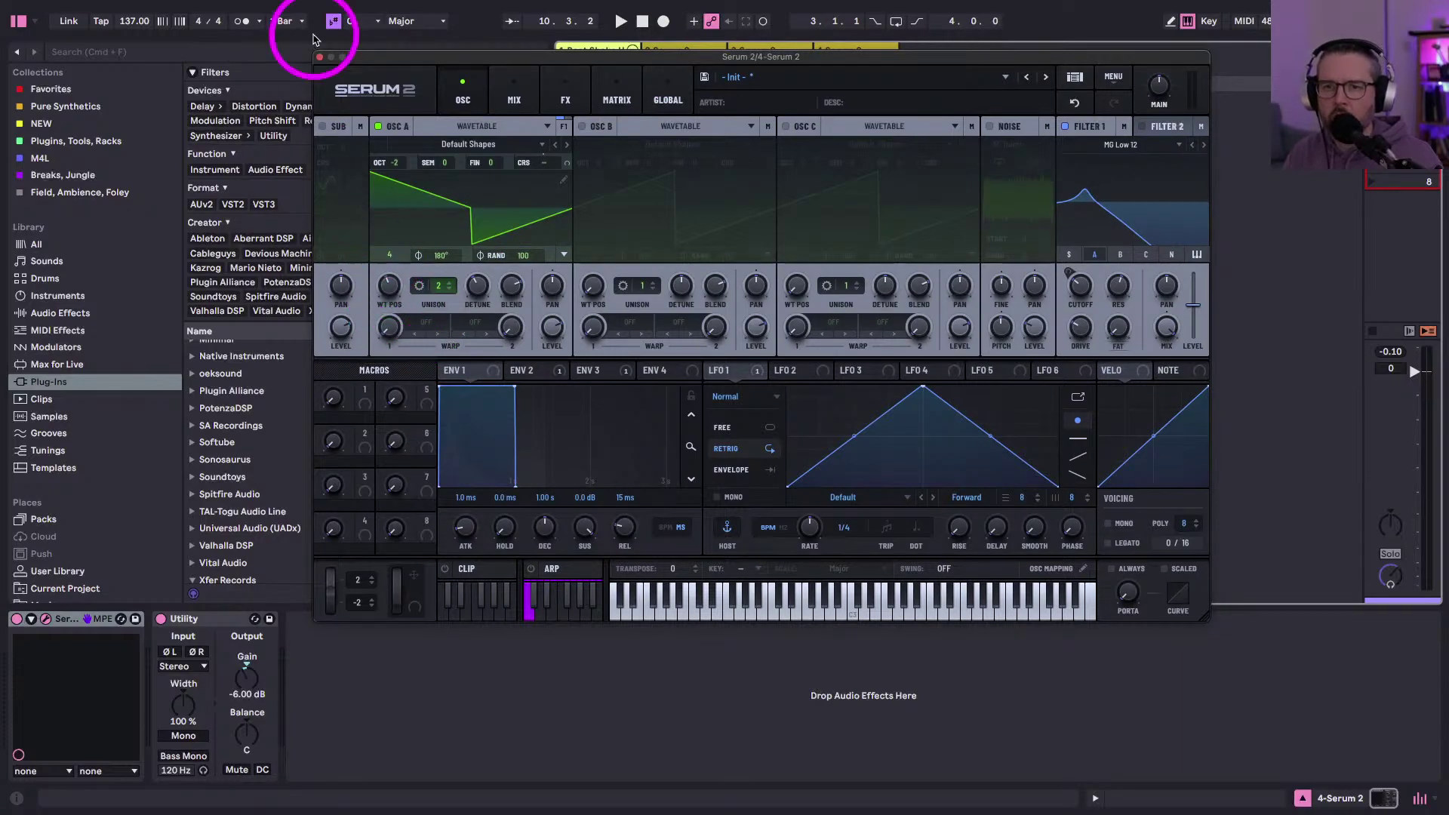
left_click(319, 57)
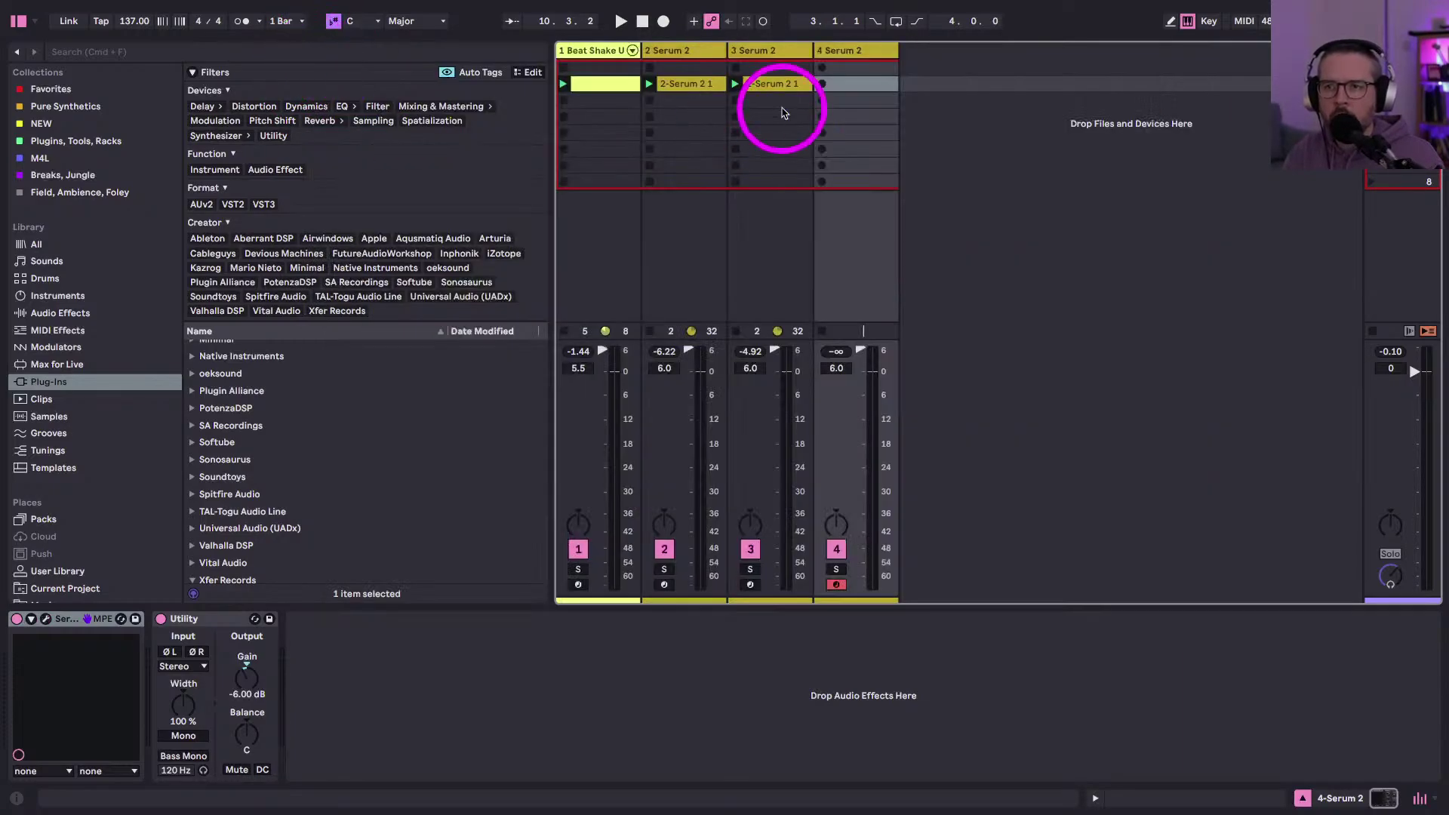
- Copy track 3's clip into the same scene on track 4, open it and deactivate all its notes
left_click(757, 81)
key("super+c")
left_click(857, 83)
key("super+v")
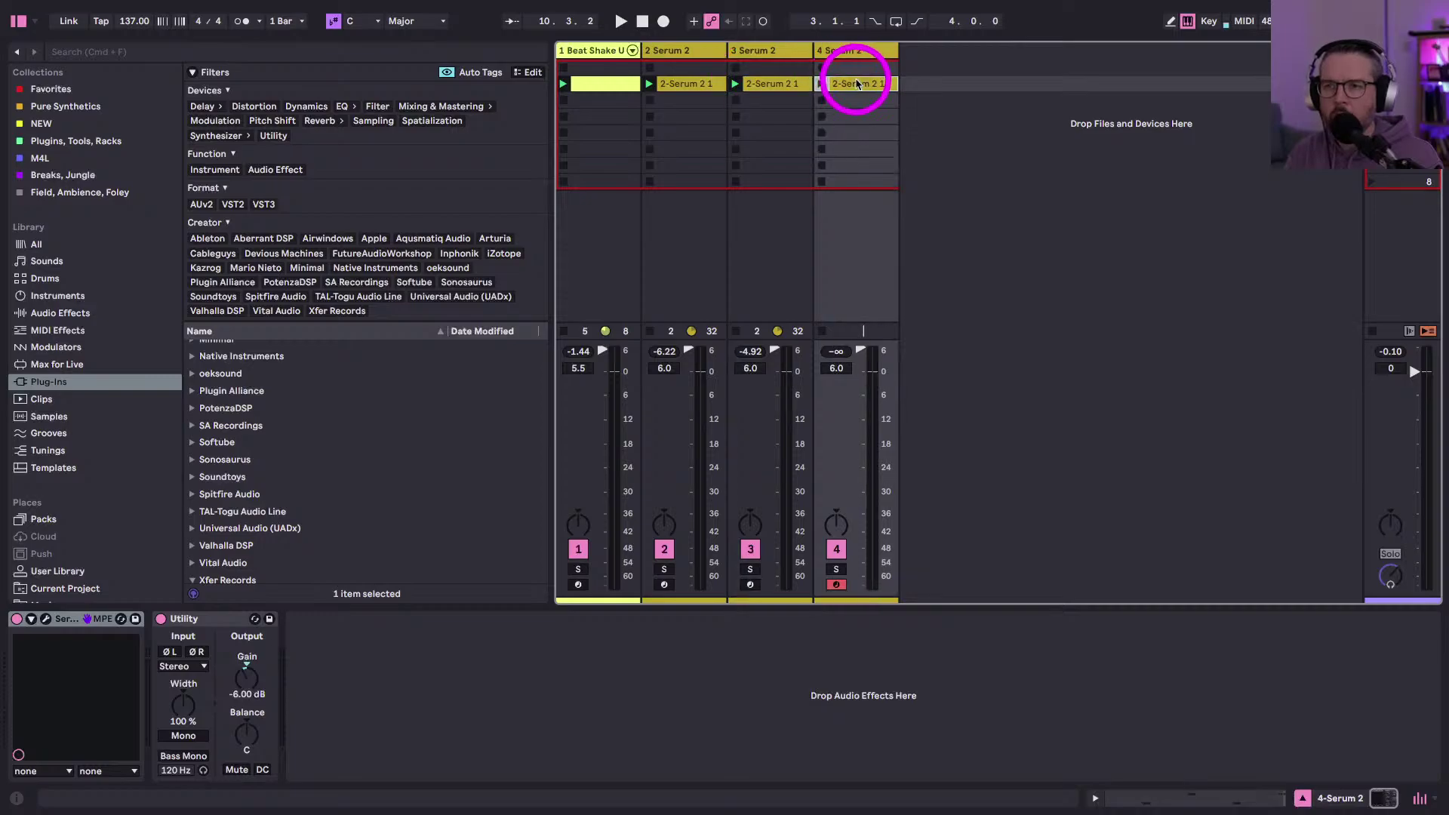
double_click(830, 83)
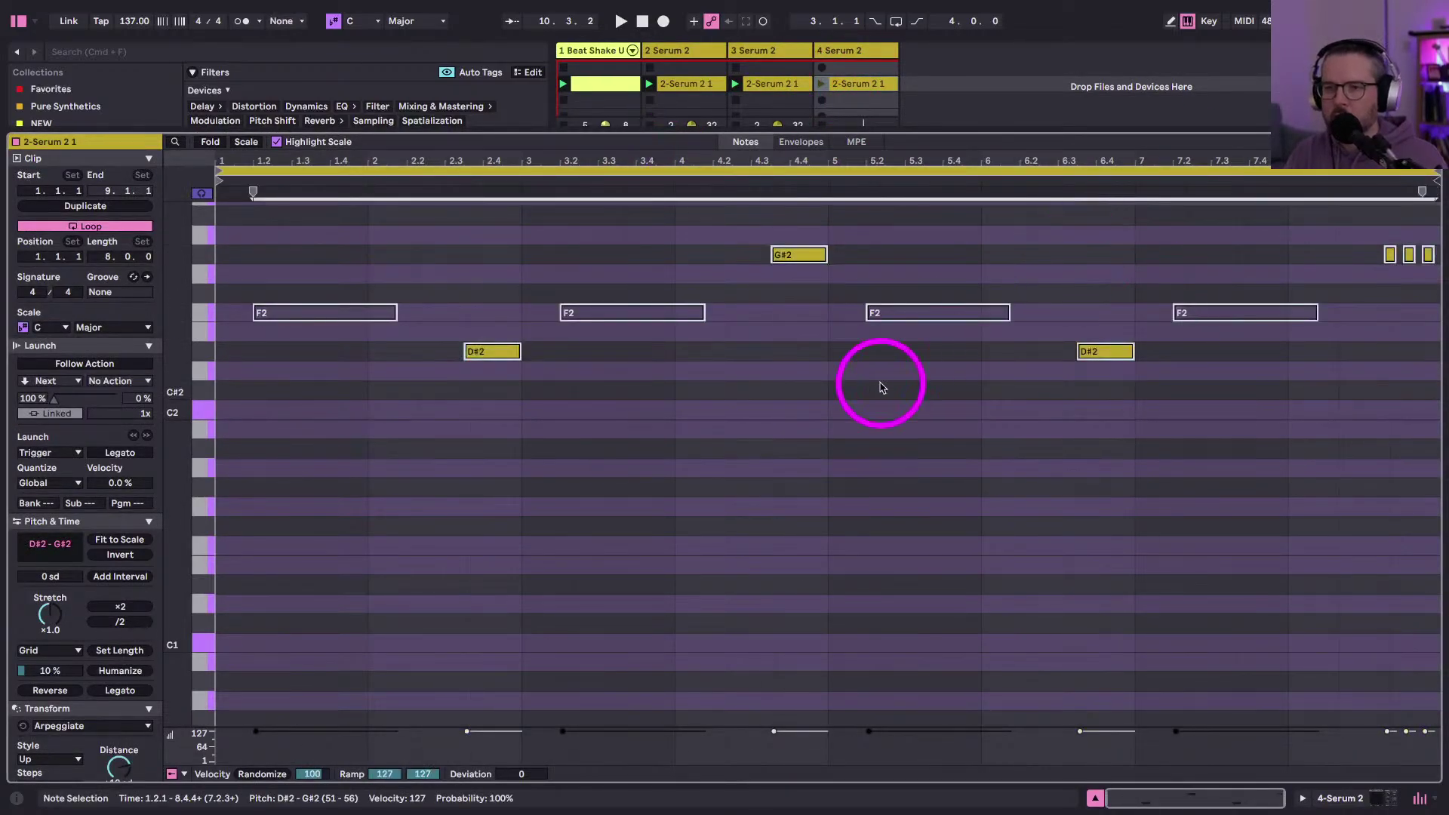
left_click(881, 387)
left_click(866, 382)
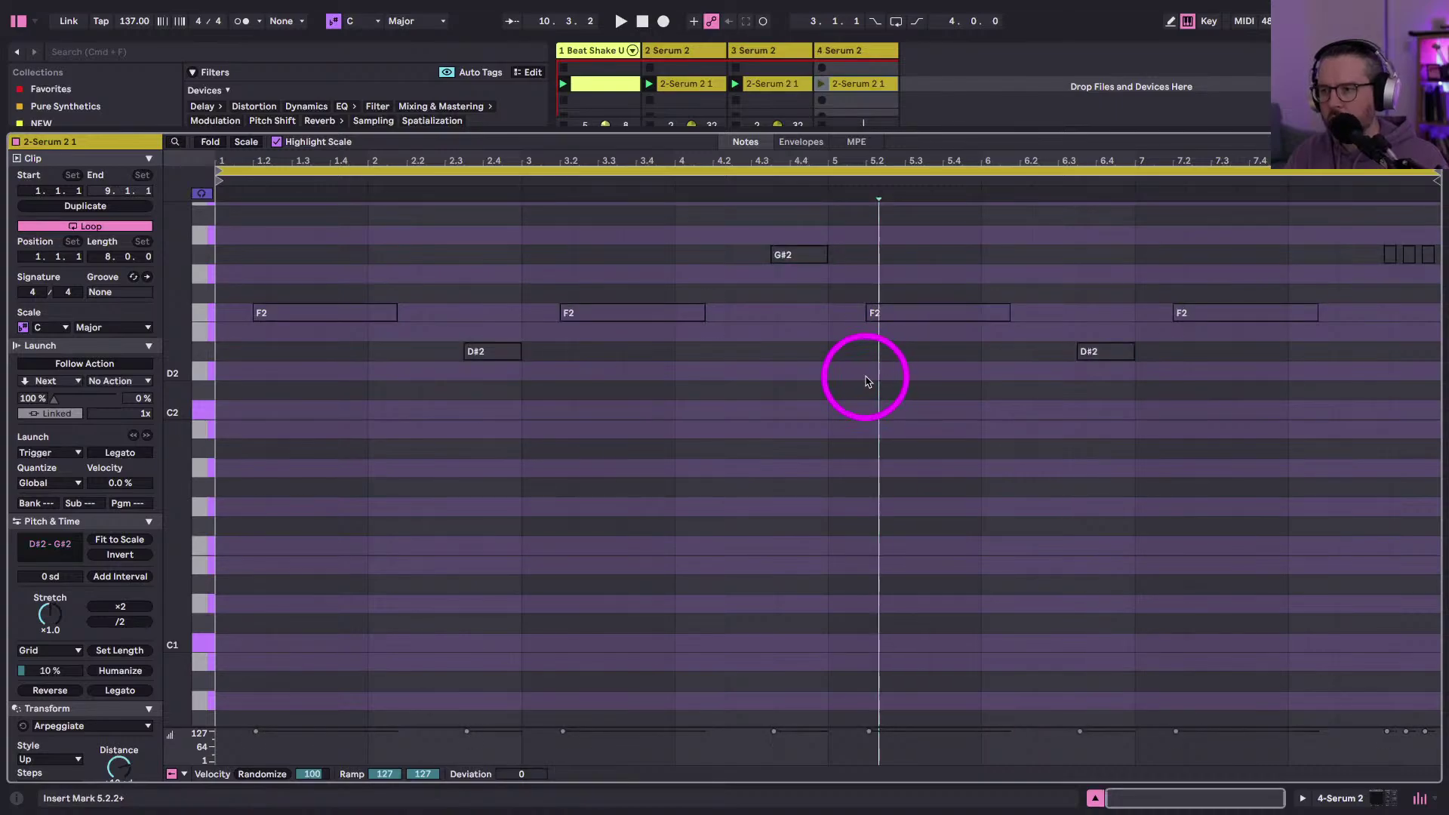
- Draw a G#2 note at 2.2.2 in track 4's clip and launch the clip to audition it
key("space")
key("b")
left_click(442, 276)
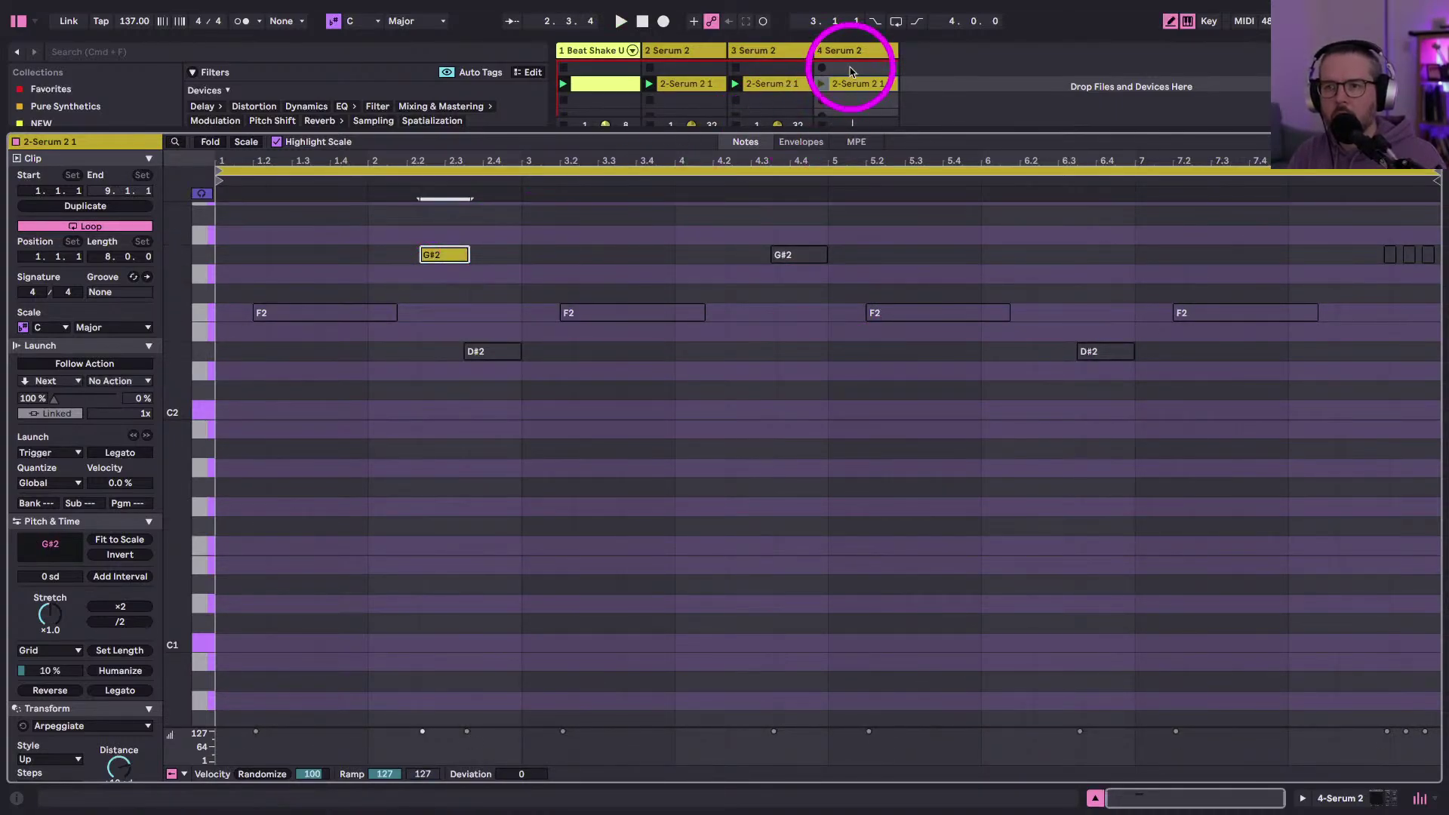
left_click(821, 83)
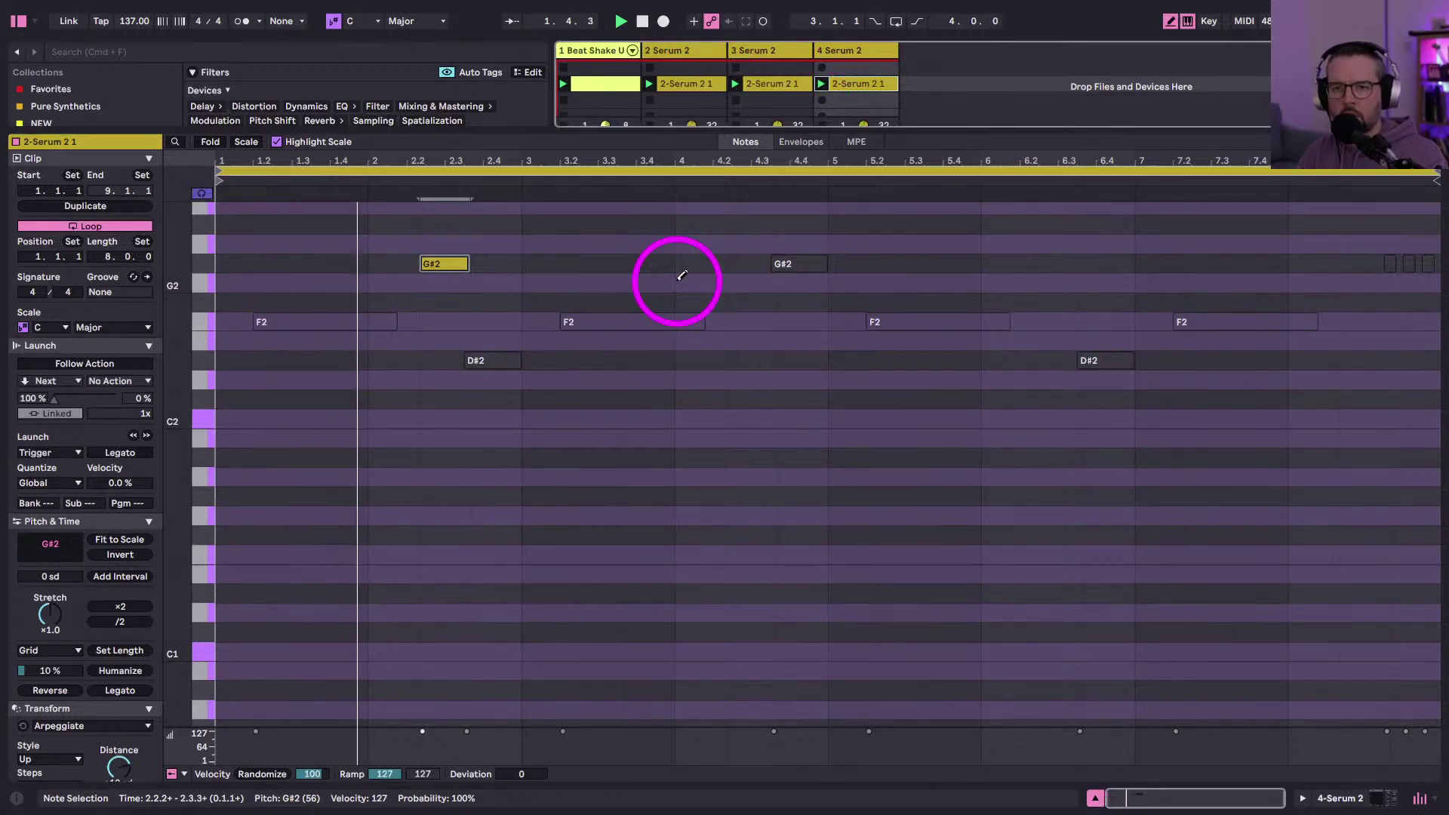
key("space")
key("b")
left_click(454, 262)
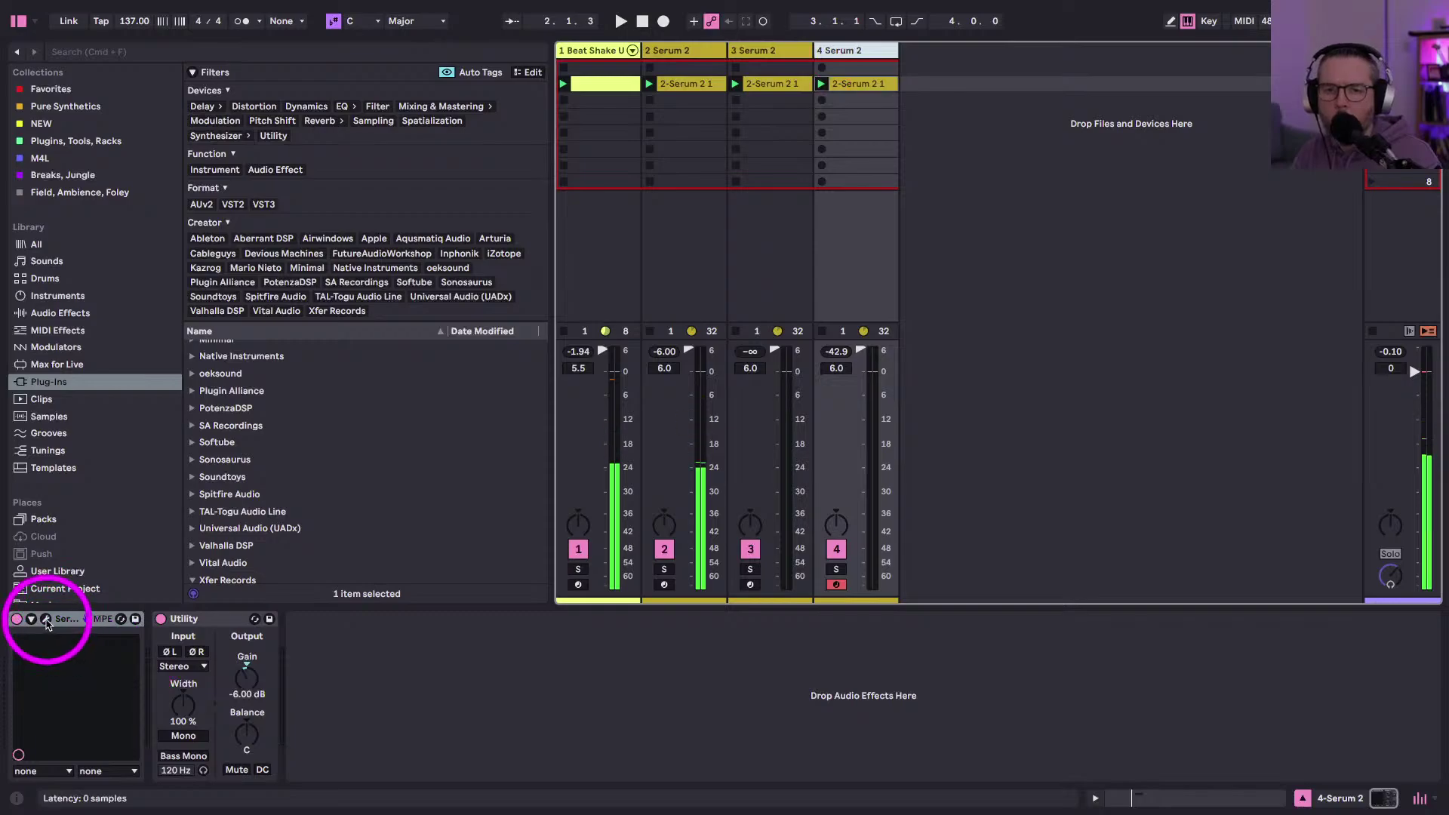
- Set oscillator A's wavetable position to 1 in track 4's Serum 2, audition it, and delete track 4's clip
left_click_drag(580, 111, 415, 40)
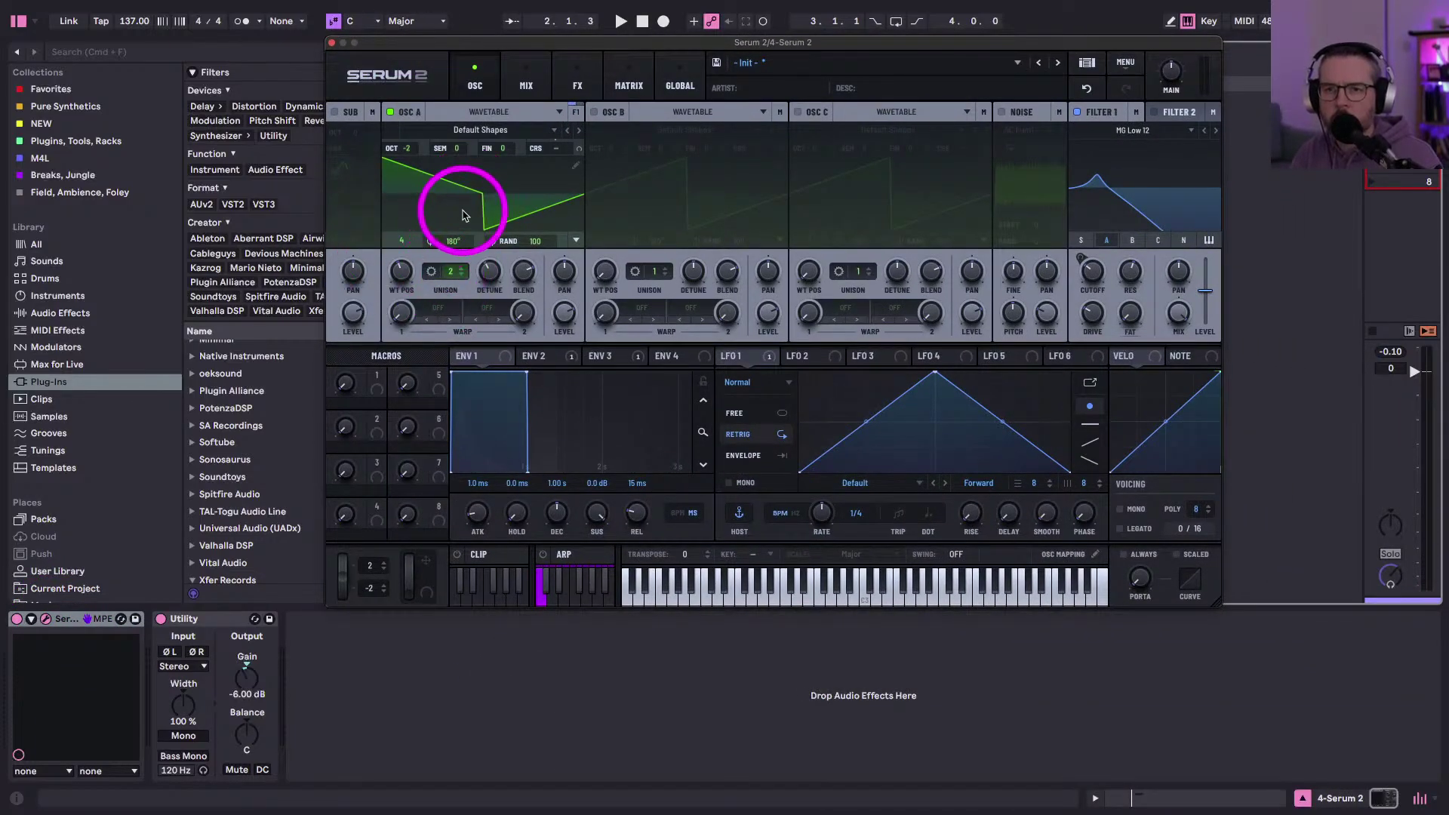
left_click_drag(402, 270, 401, 349)
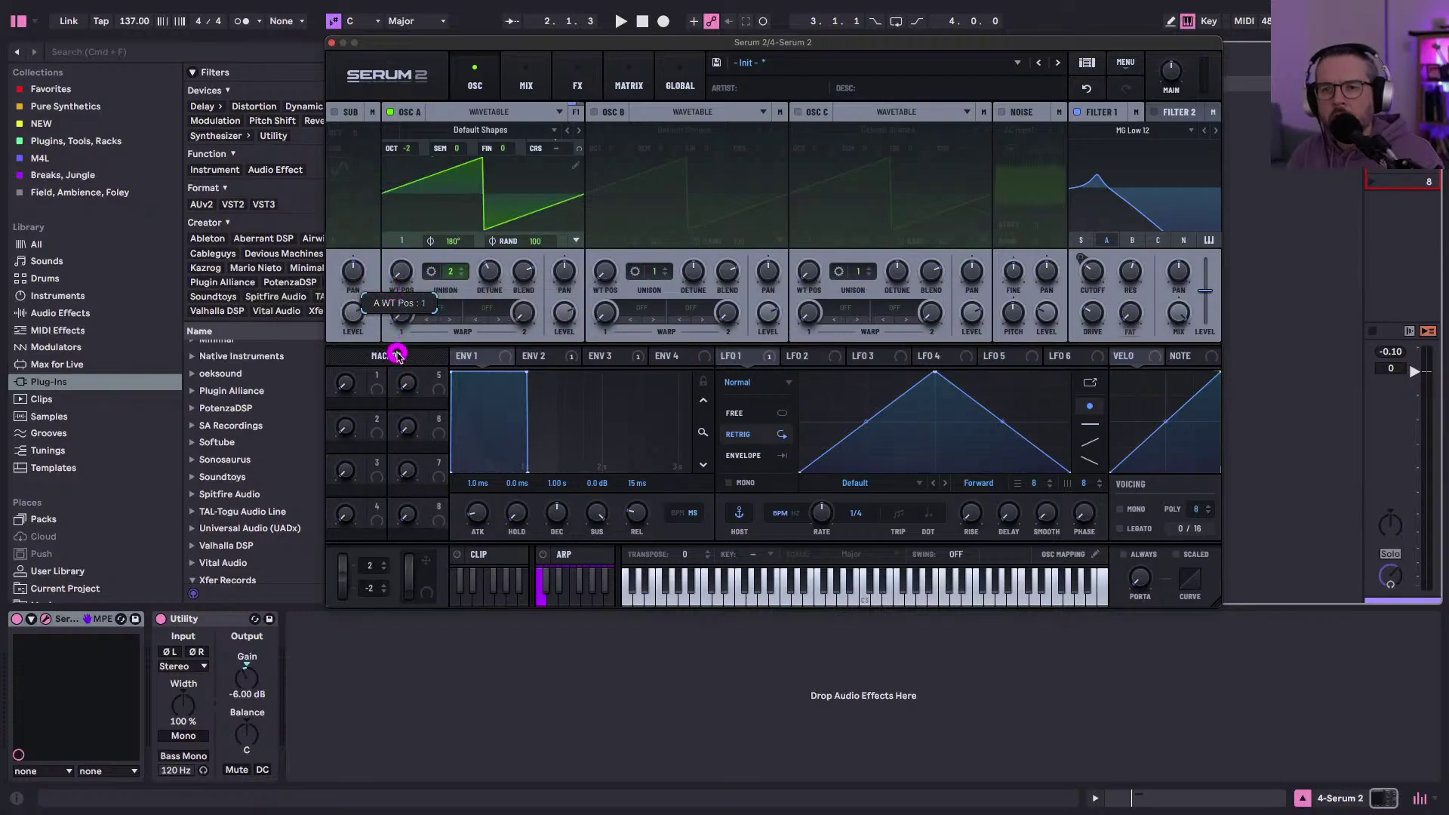
key("space")
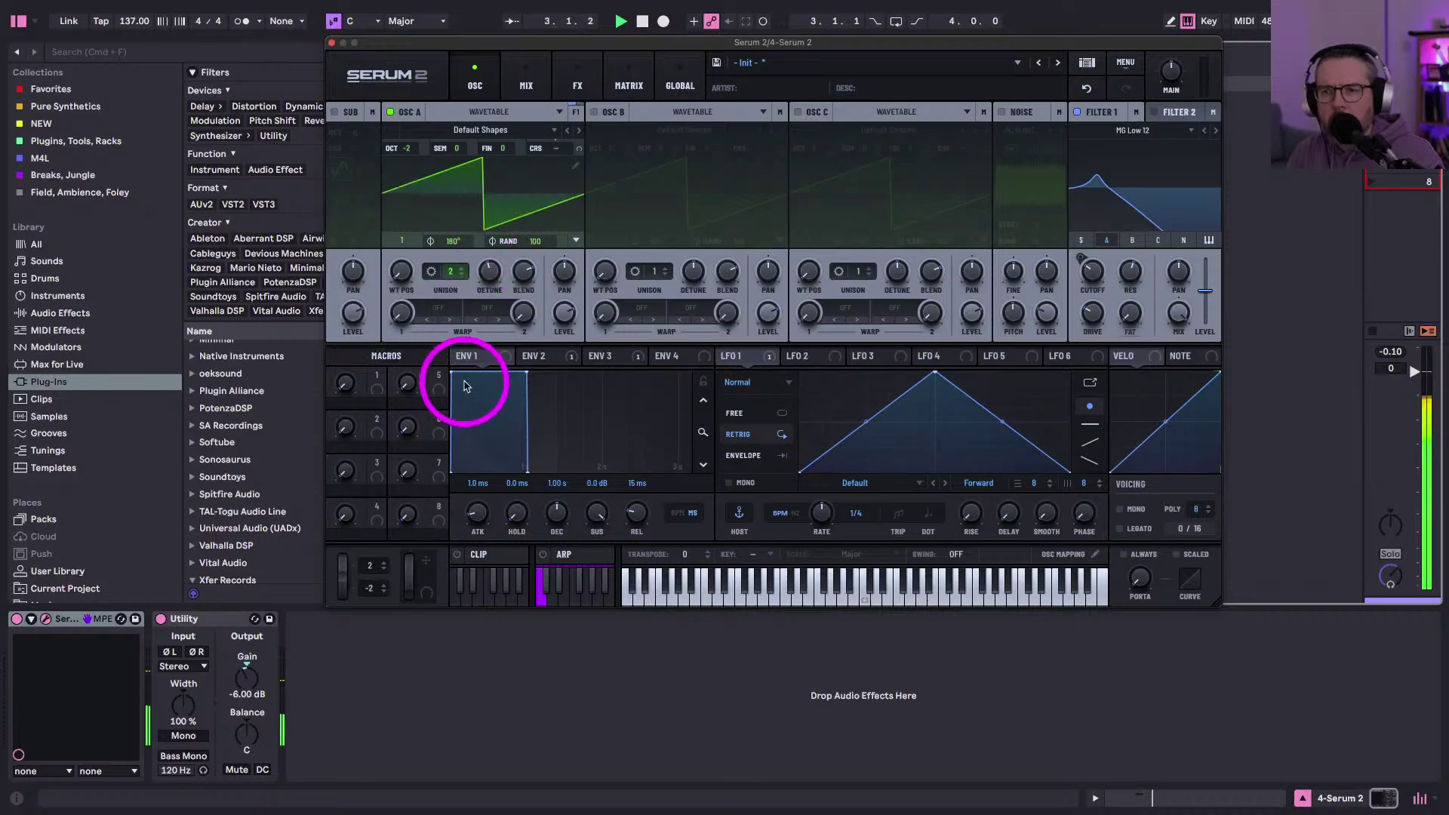
key("space")
left_click(331, 42)
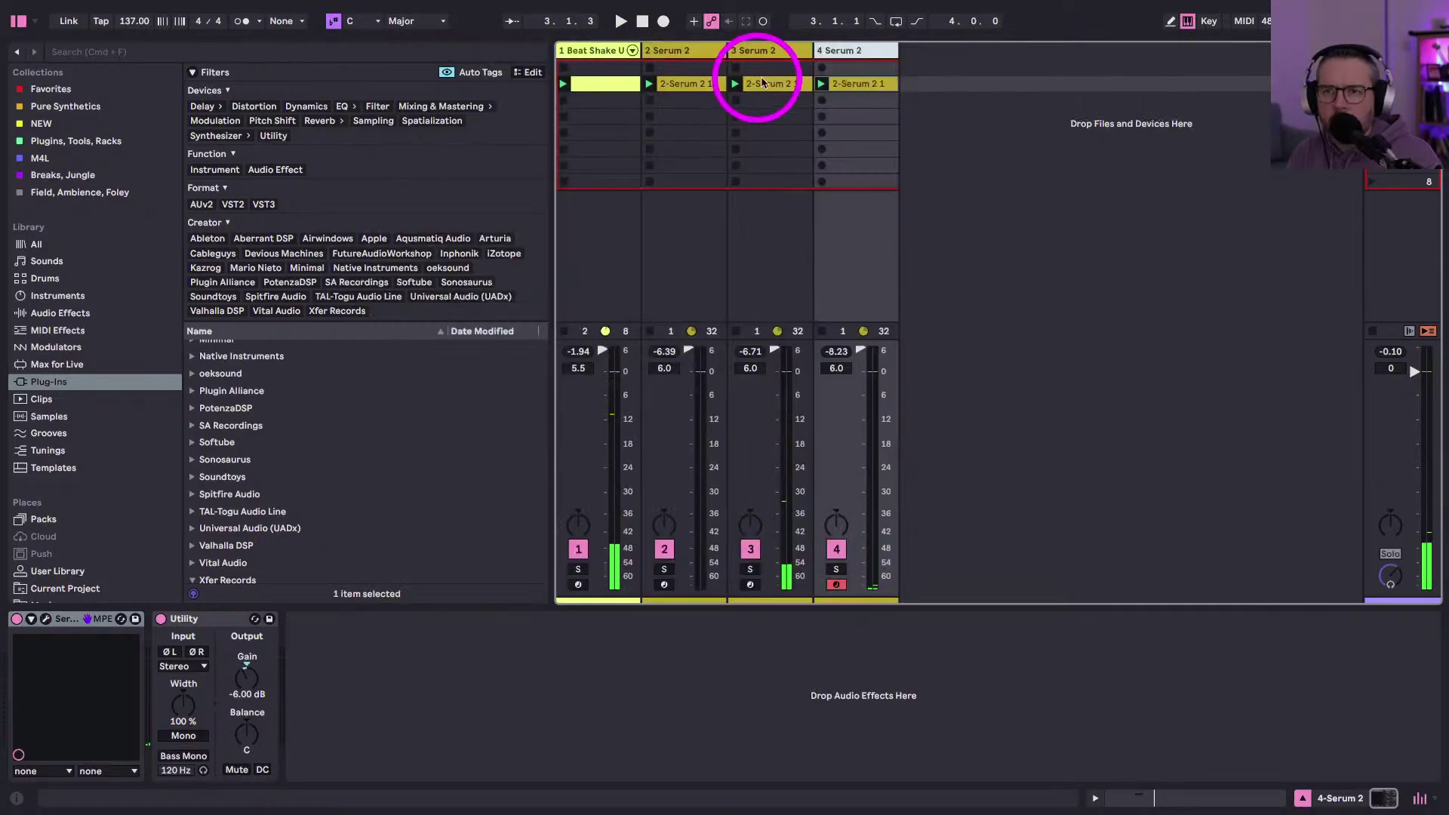
key("Delete")
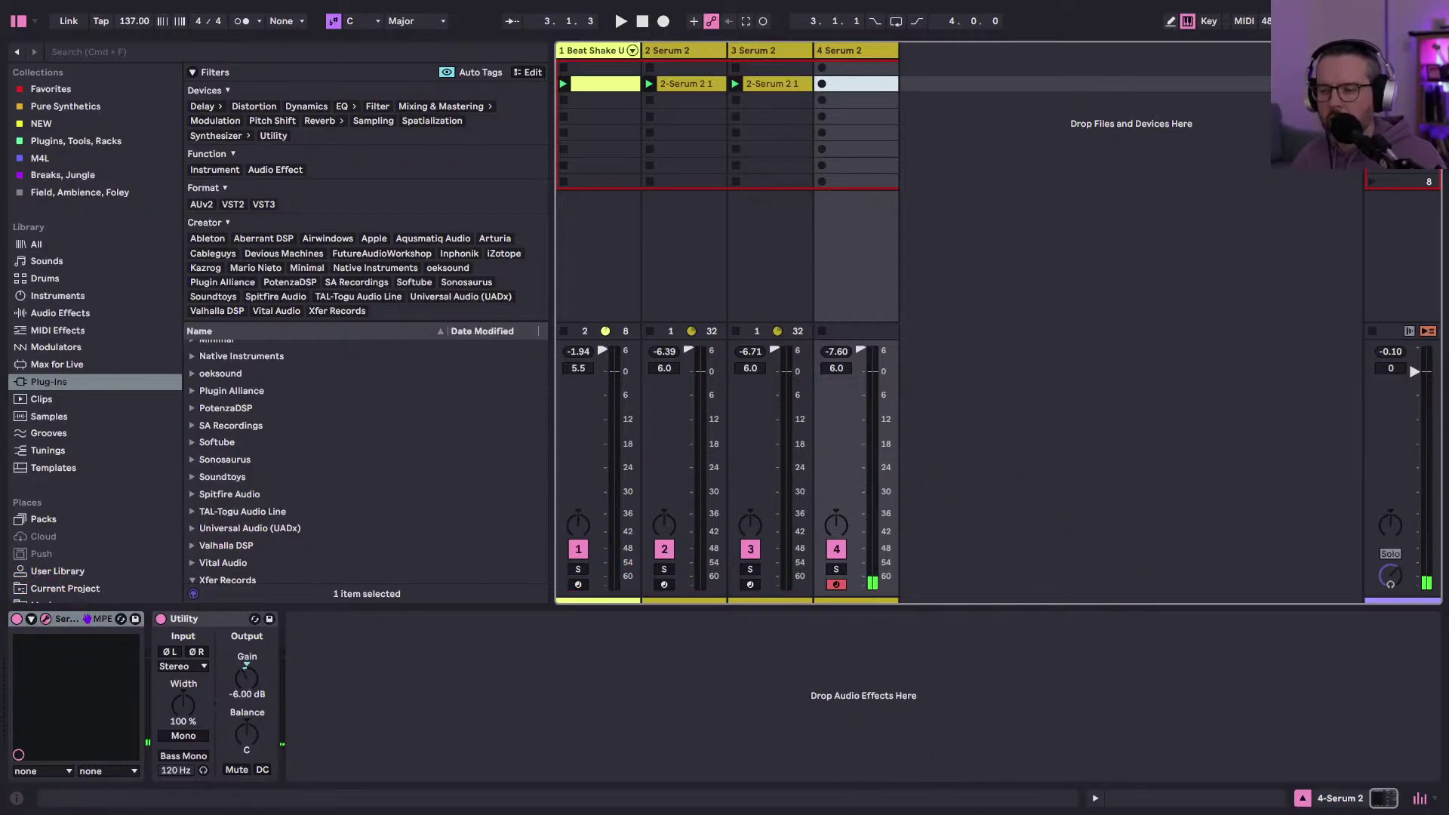
- Reopen track 4's Serum 2, lower filter 1's resonance and adjust its LFO-modulated cutoff
key("super+alt+p")
left_click_drag(399, 6, 388, 42)
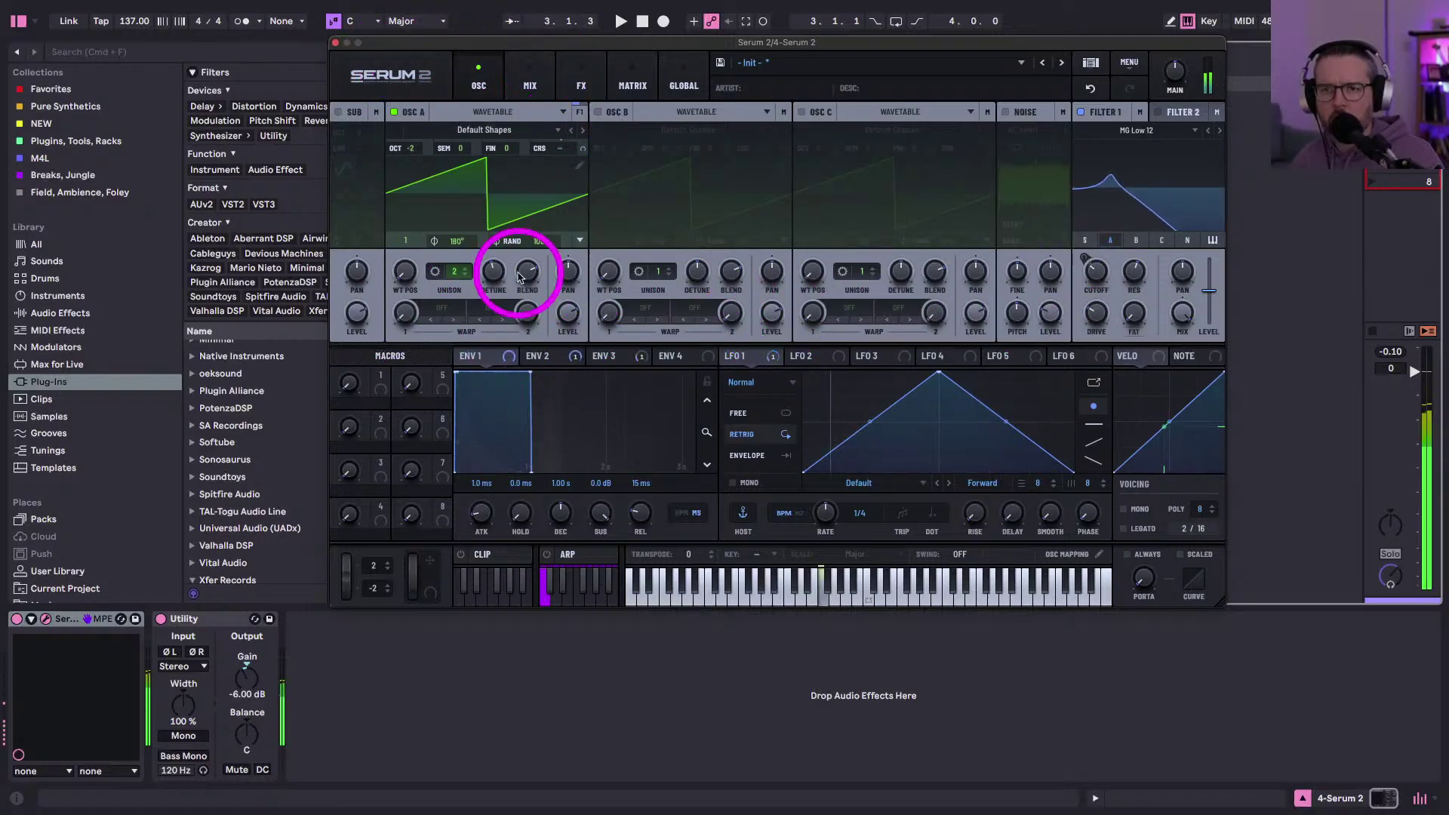
right_click(1102, 274)
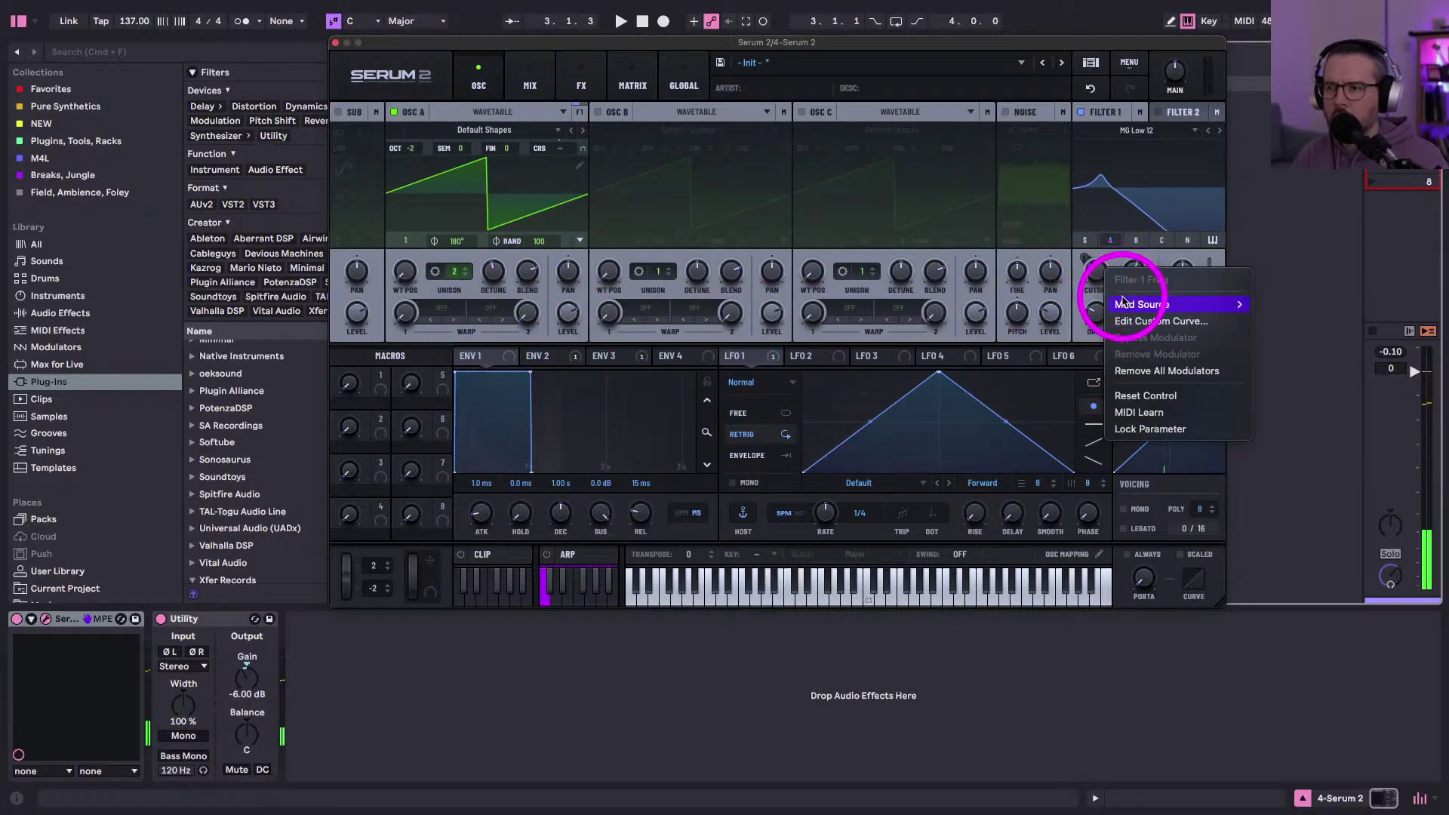
left_click(1092, 274)
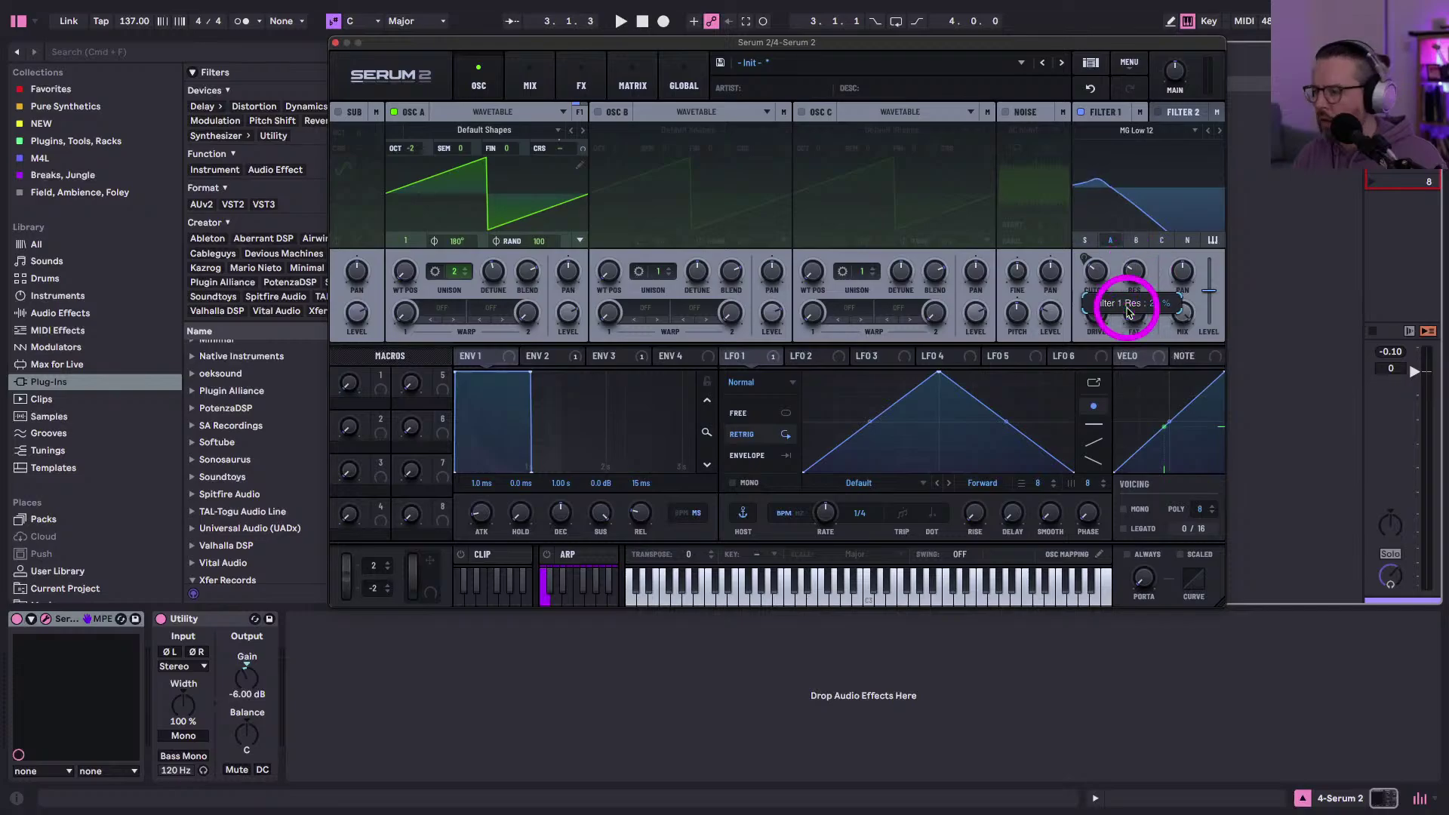
left_click_drag(1097, 277, 1095, 259)
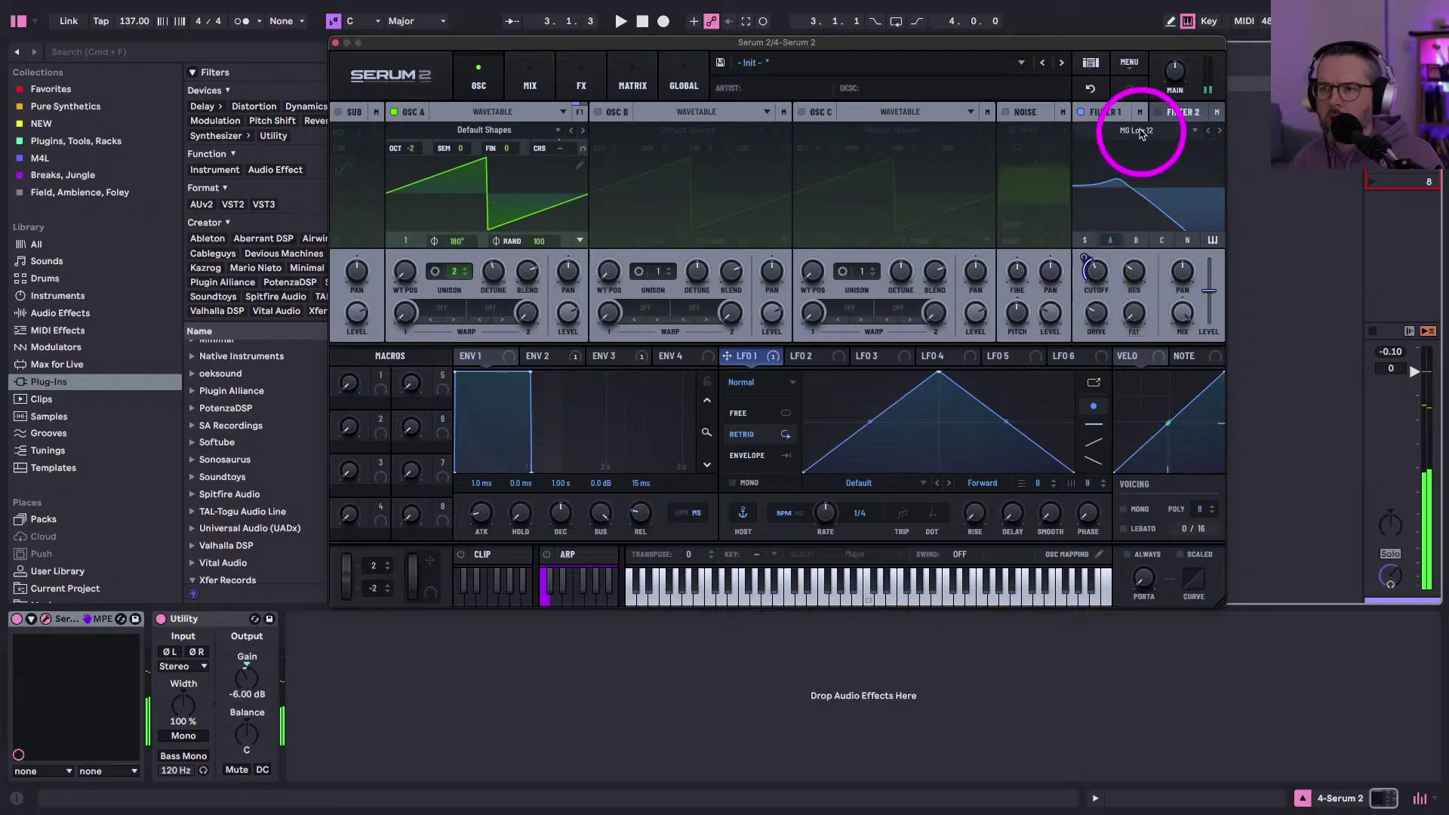
- Change filter 1's type to Band 24 and set LFO 1's rate to 1/8
mouse_move(1183, 149)
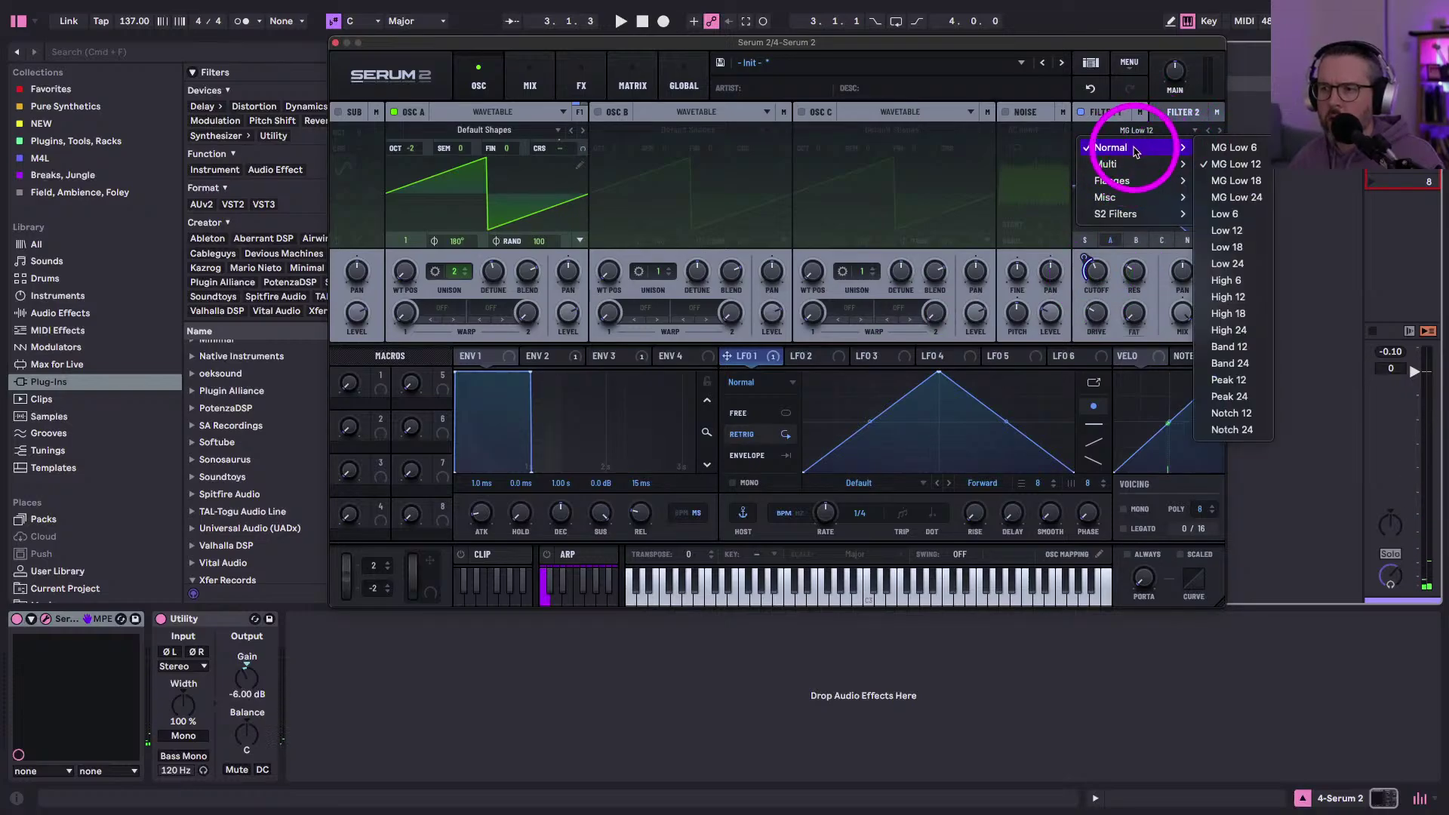
left_click(1228, 346)
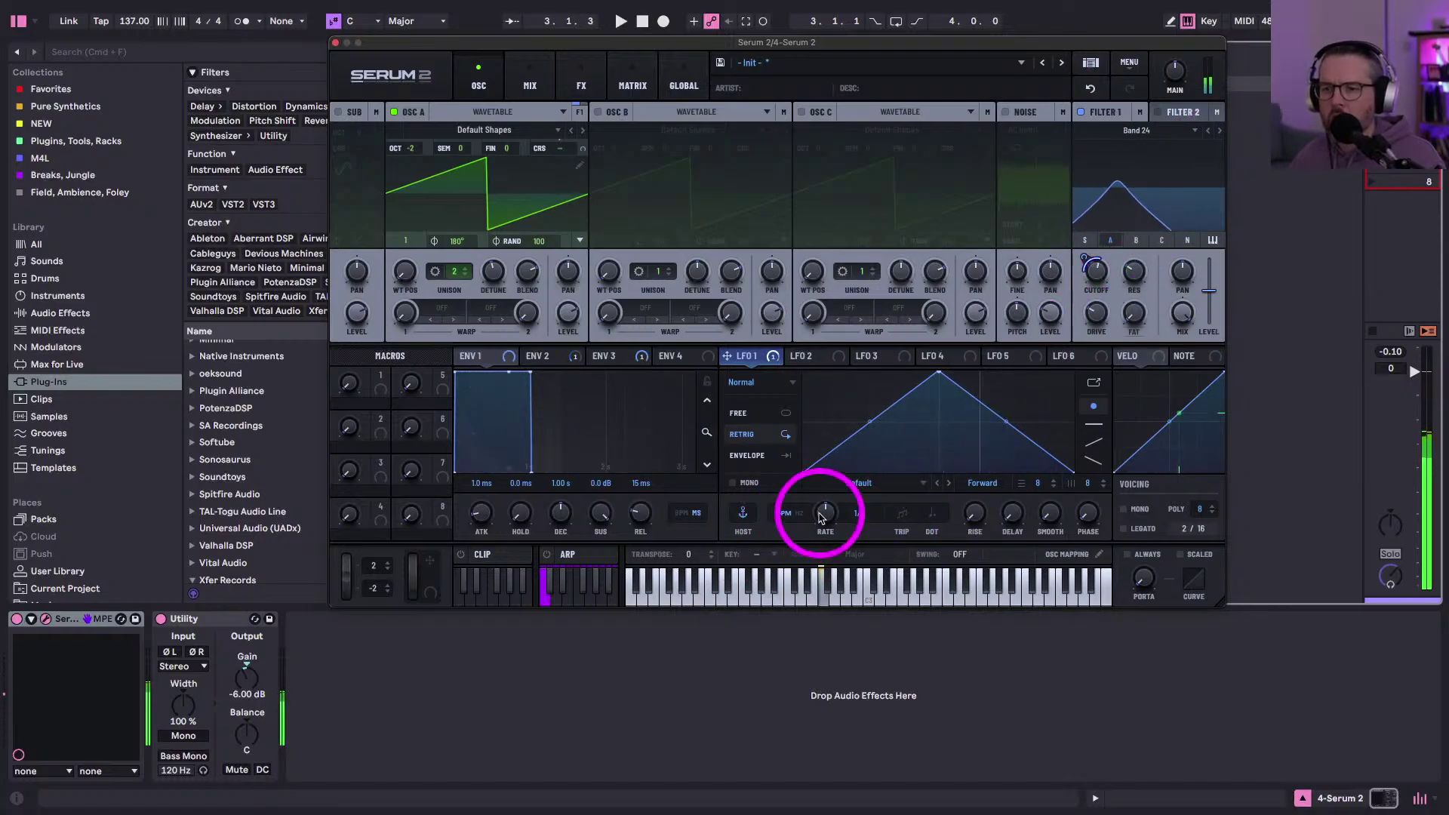
left_click_drag(822, 511, 818, 527)
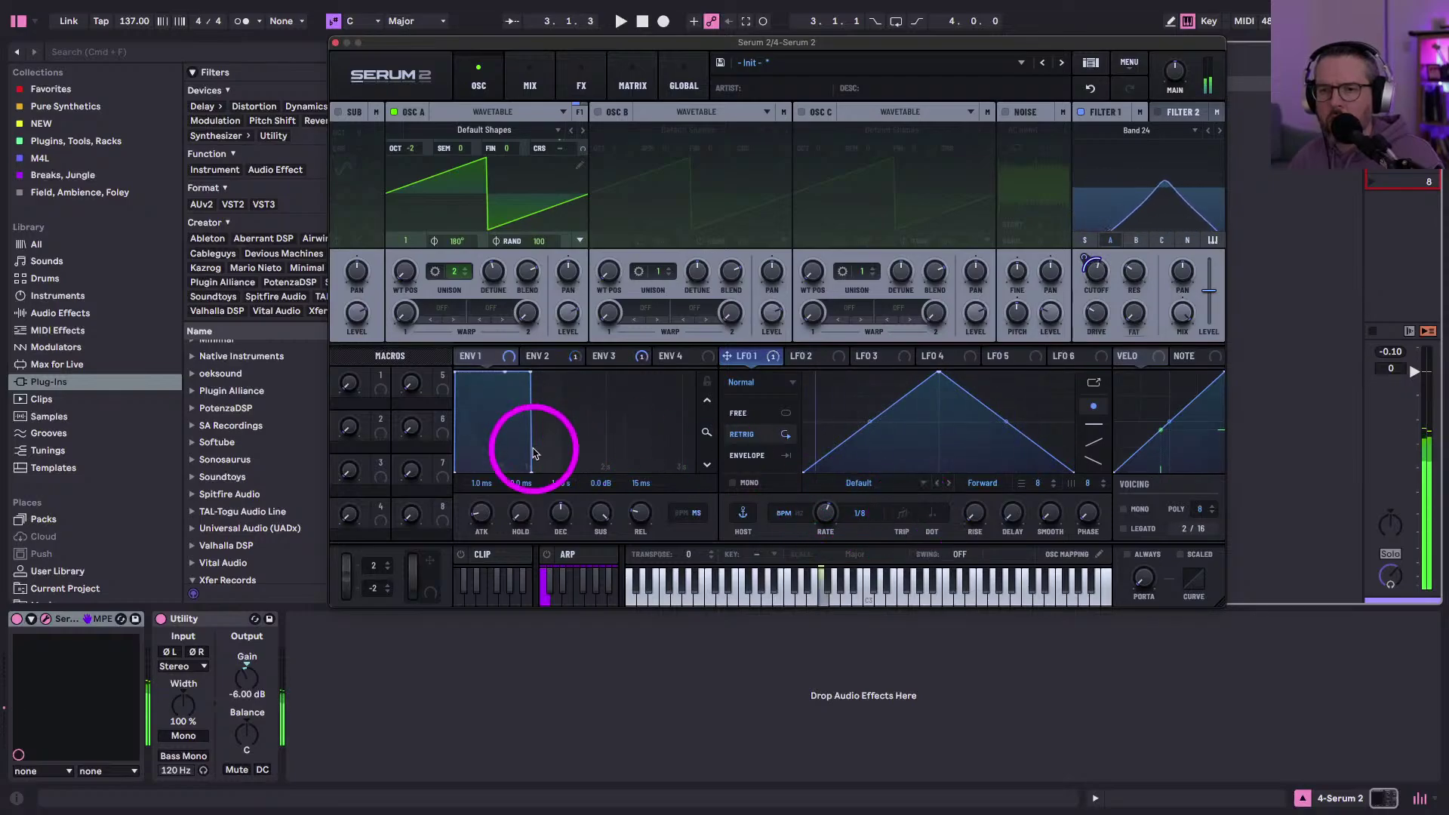
- Shorten envelope 3's attack to 0.0 ms in track 4's Serum 2
left_click(556, 355)
left_click(614, 355)
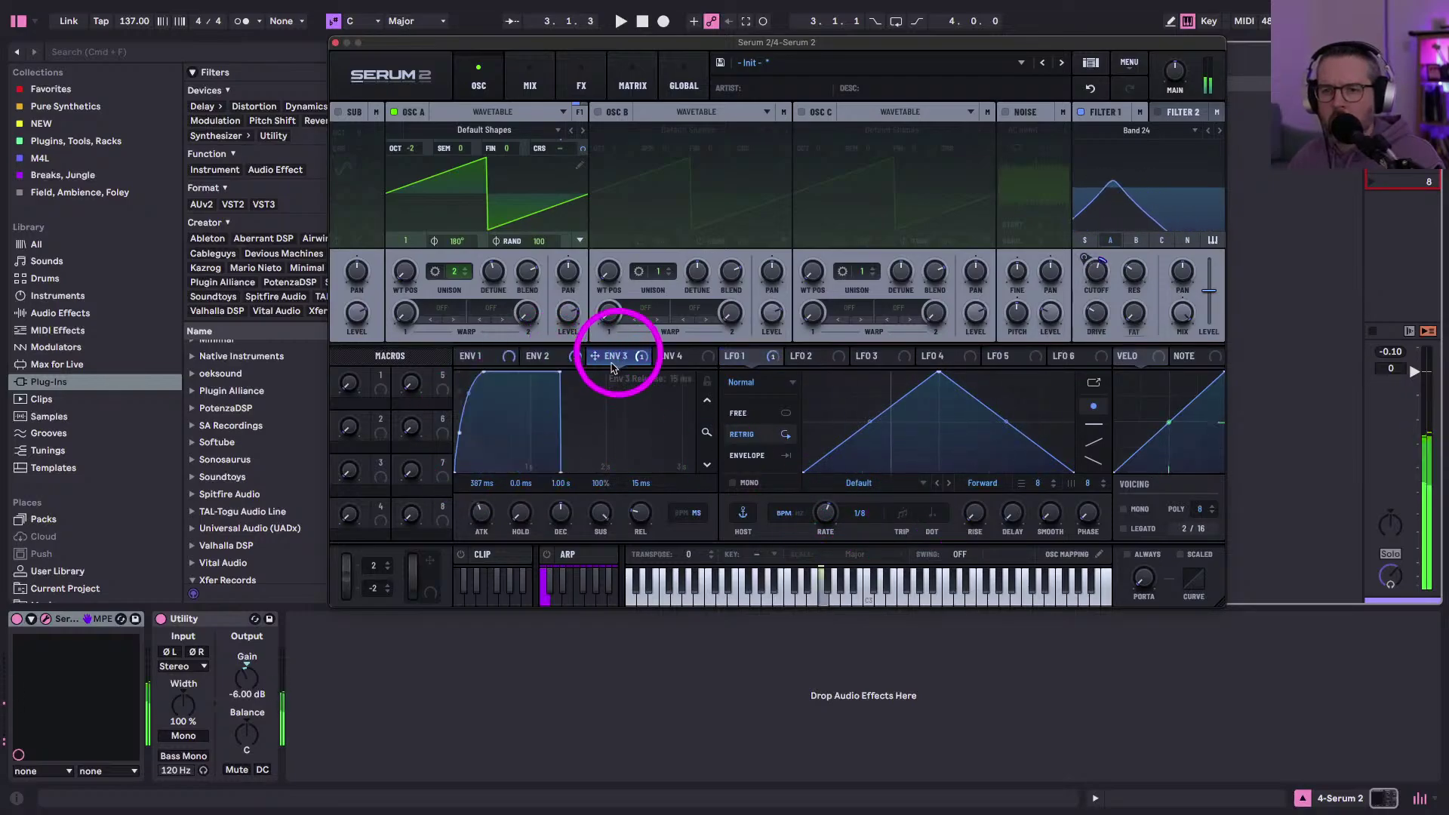
left_click_drag(479, 510, 479, 525)
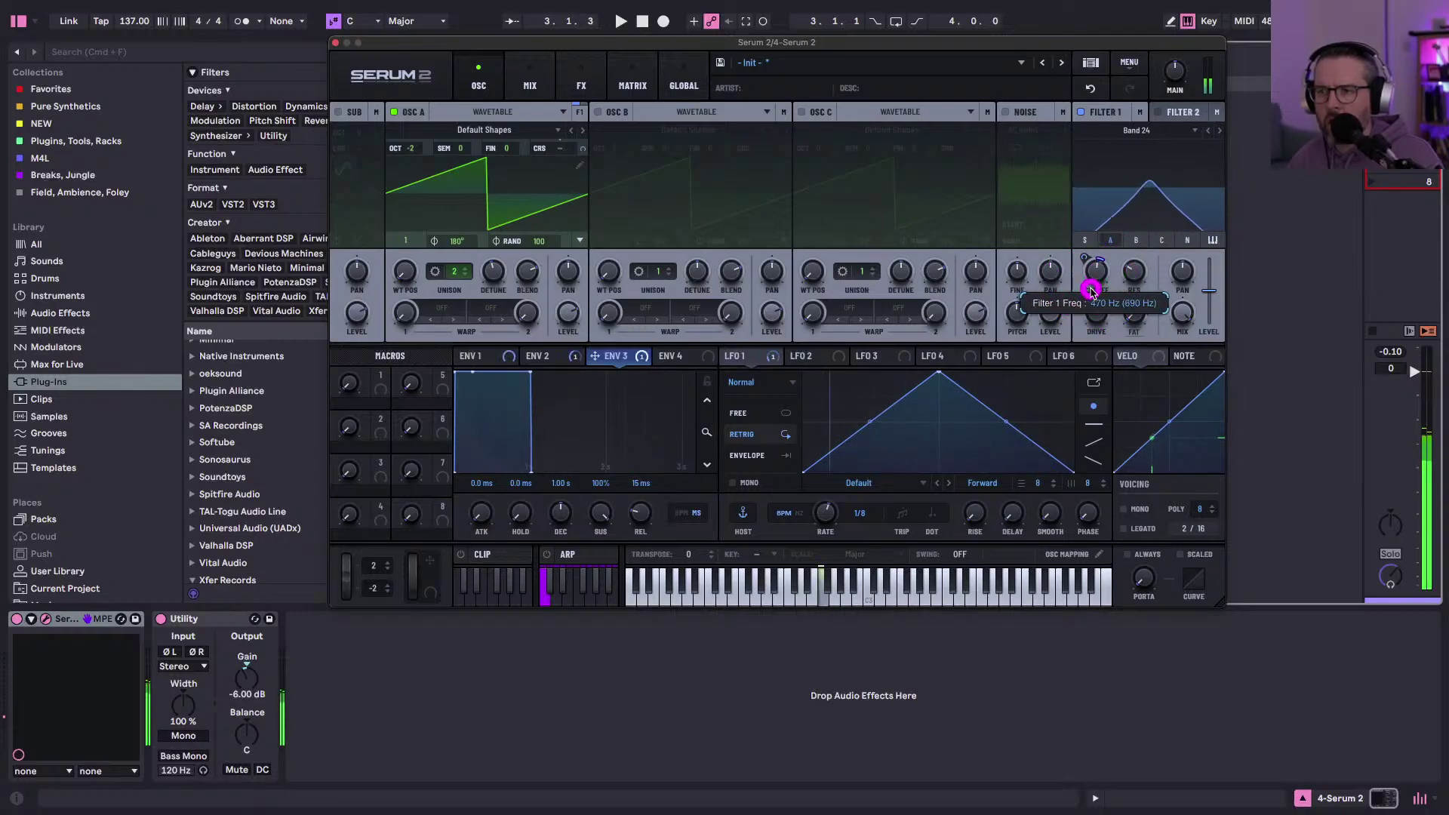
- Fine-tune filter 1's cutoff, make LFO 1's rate dotted, and audition the sound with the loop before closing the synth
left_click_drag(1091, 291, 1093, 286)
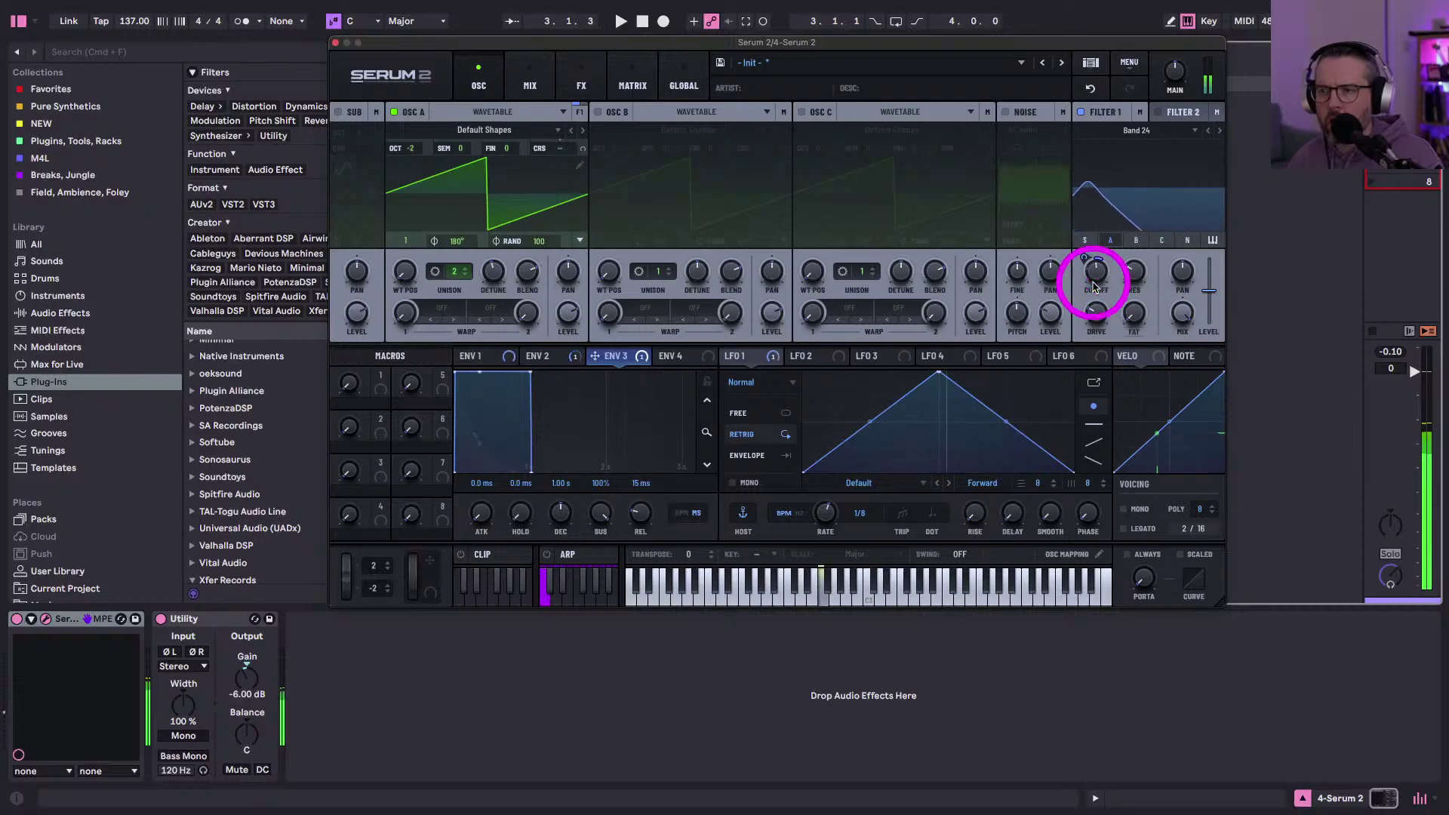
left_click(934, 519)
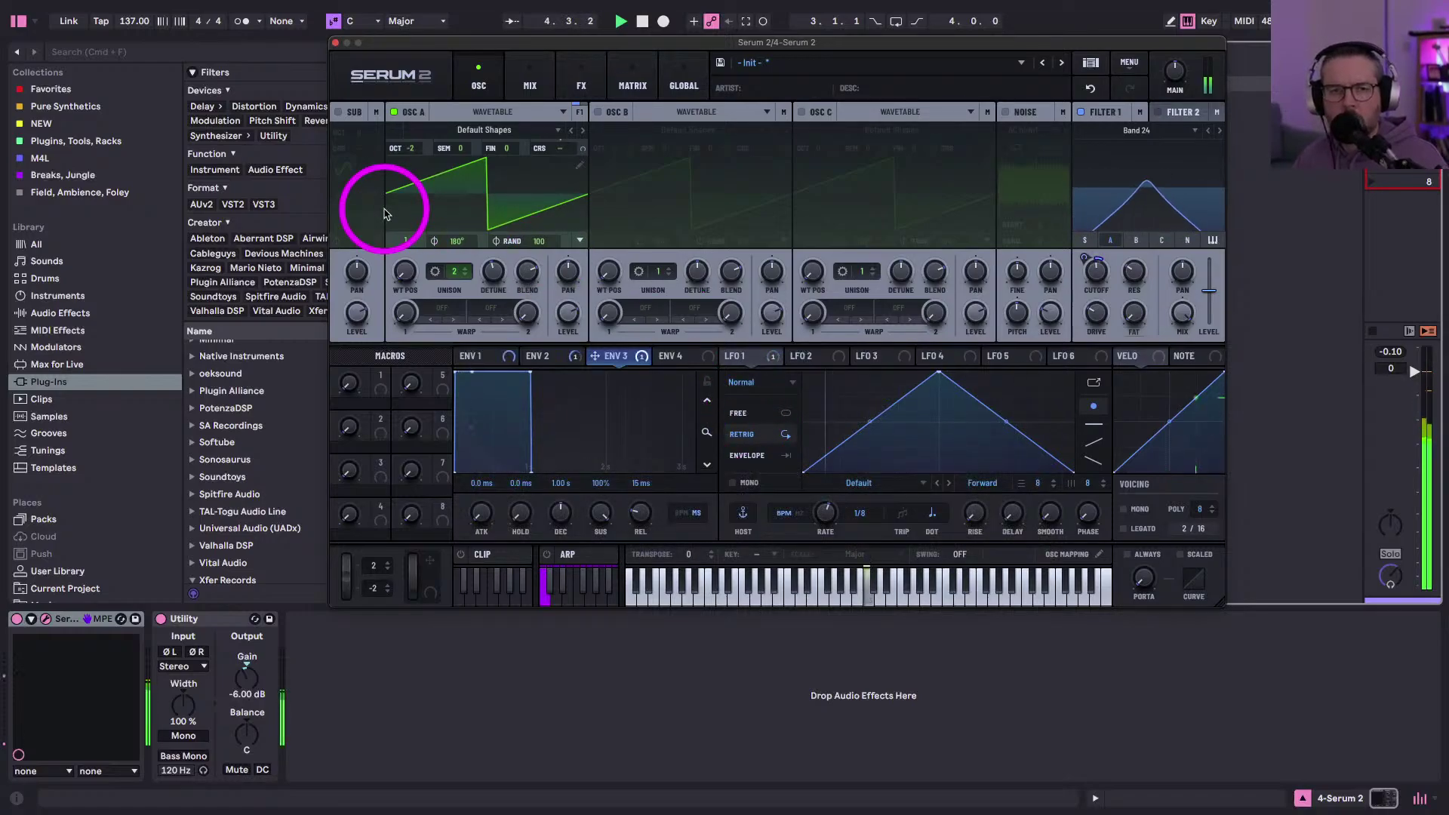
left_click(335, 43)
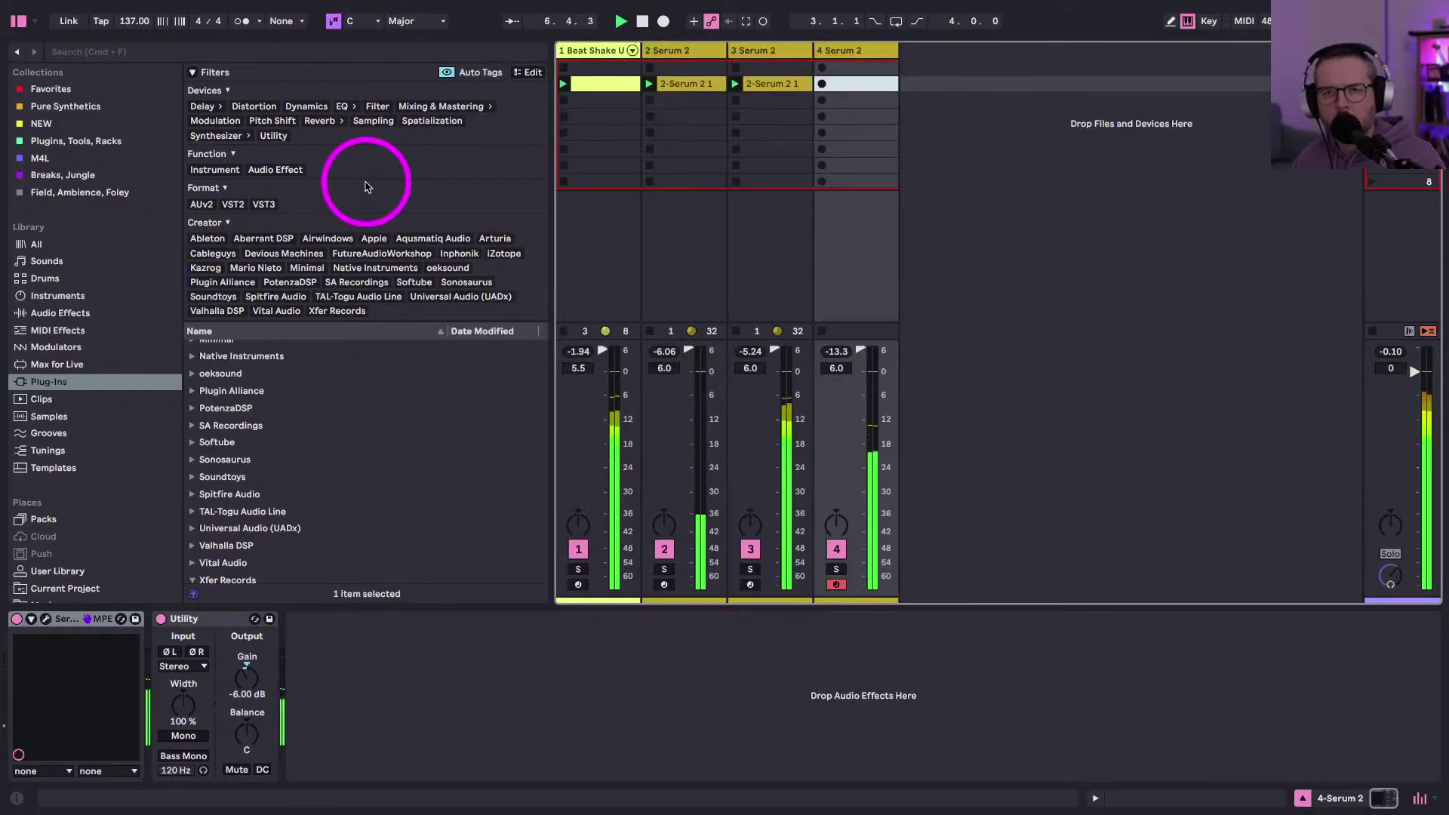
- Copy track 2's Serum 2 clip into the same slot on track 4, launch the copy and open it for editing
left_click(685, 83)
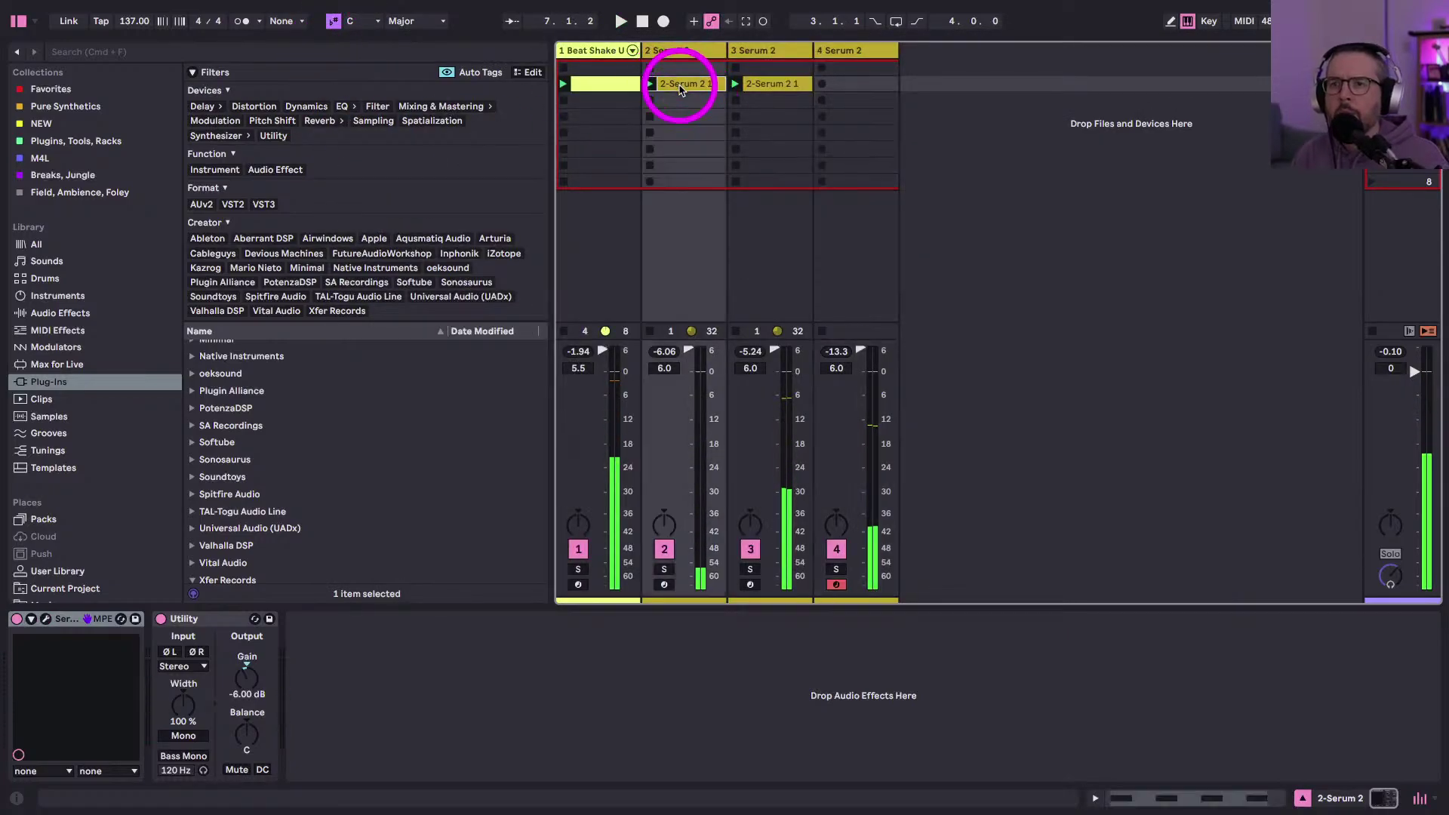
left_click(848, 84)
key("ctrl+v")
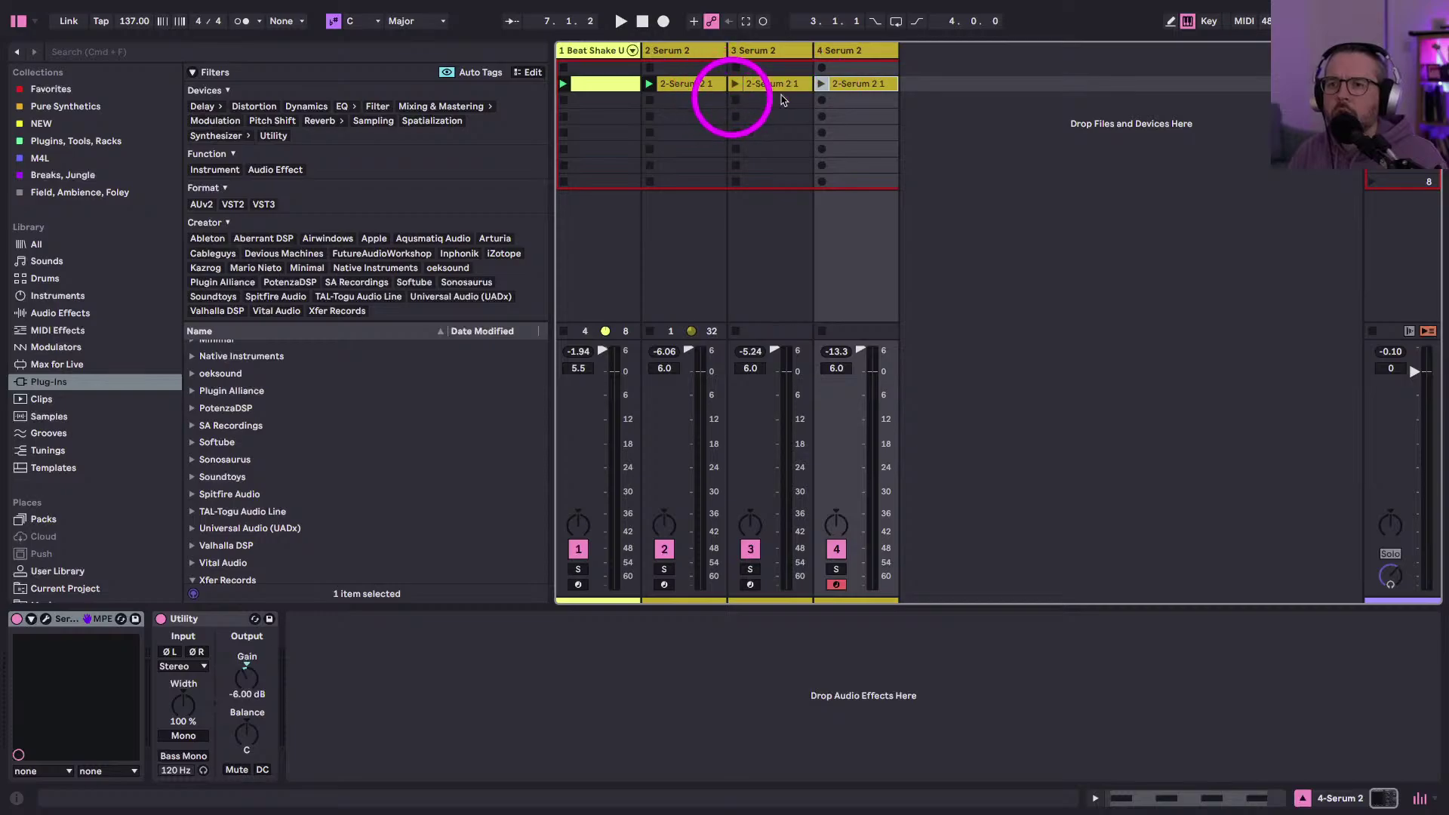
left_click(821, 83)
double_click(831, 83)
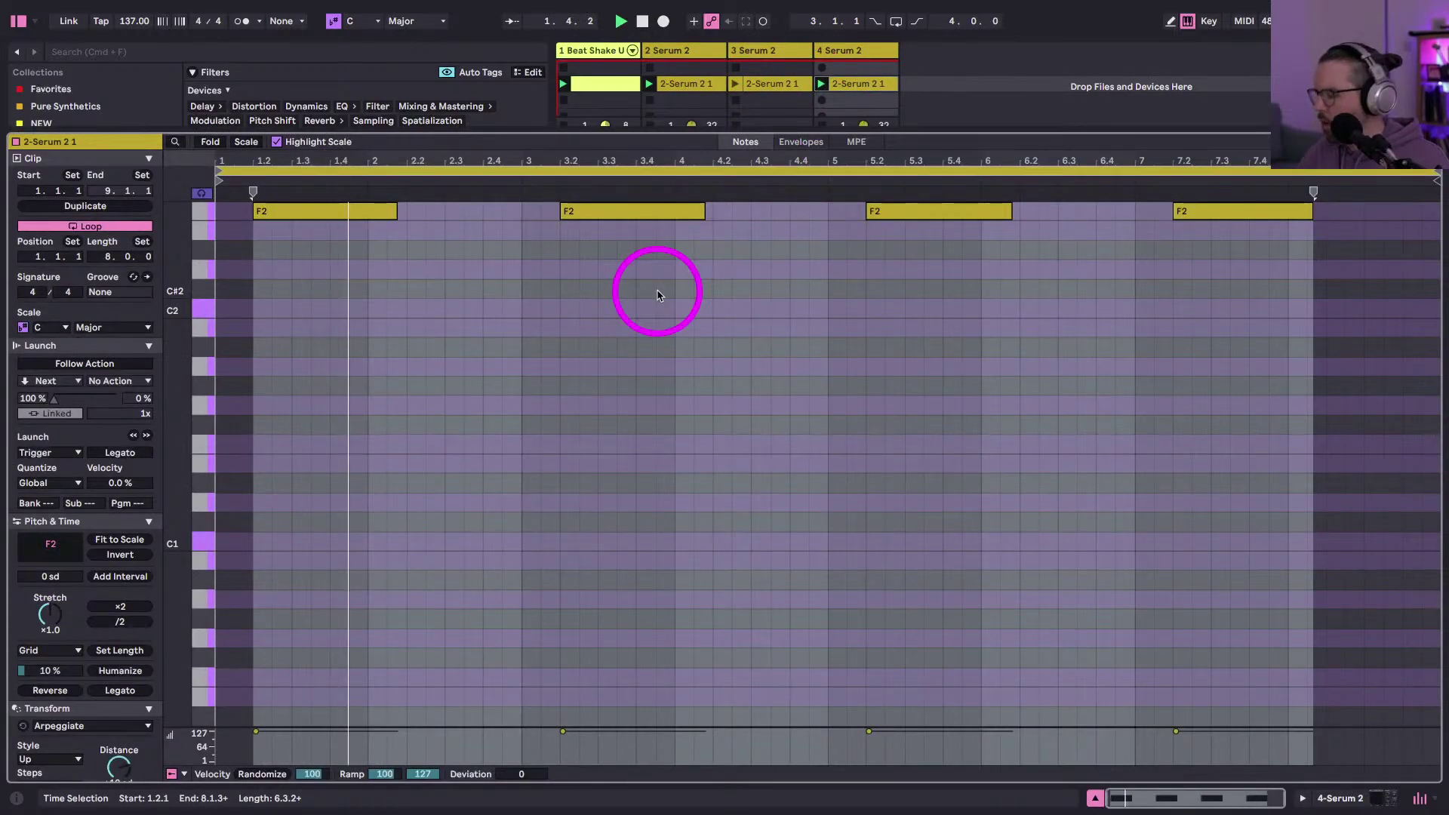
- Deactivate all existing F2 notes in track 4's clip
scroll(658, 294, "up", 3)
key("ctrl+a")
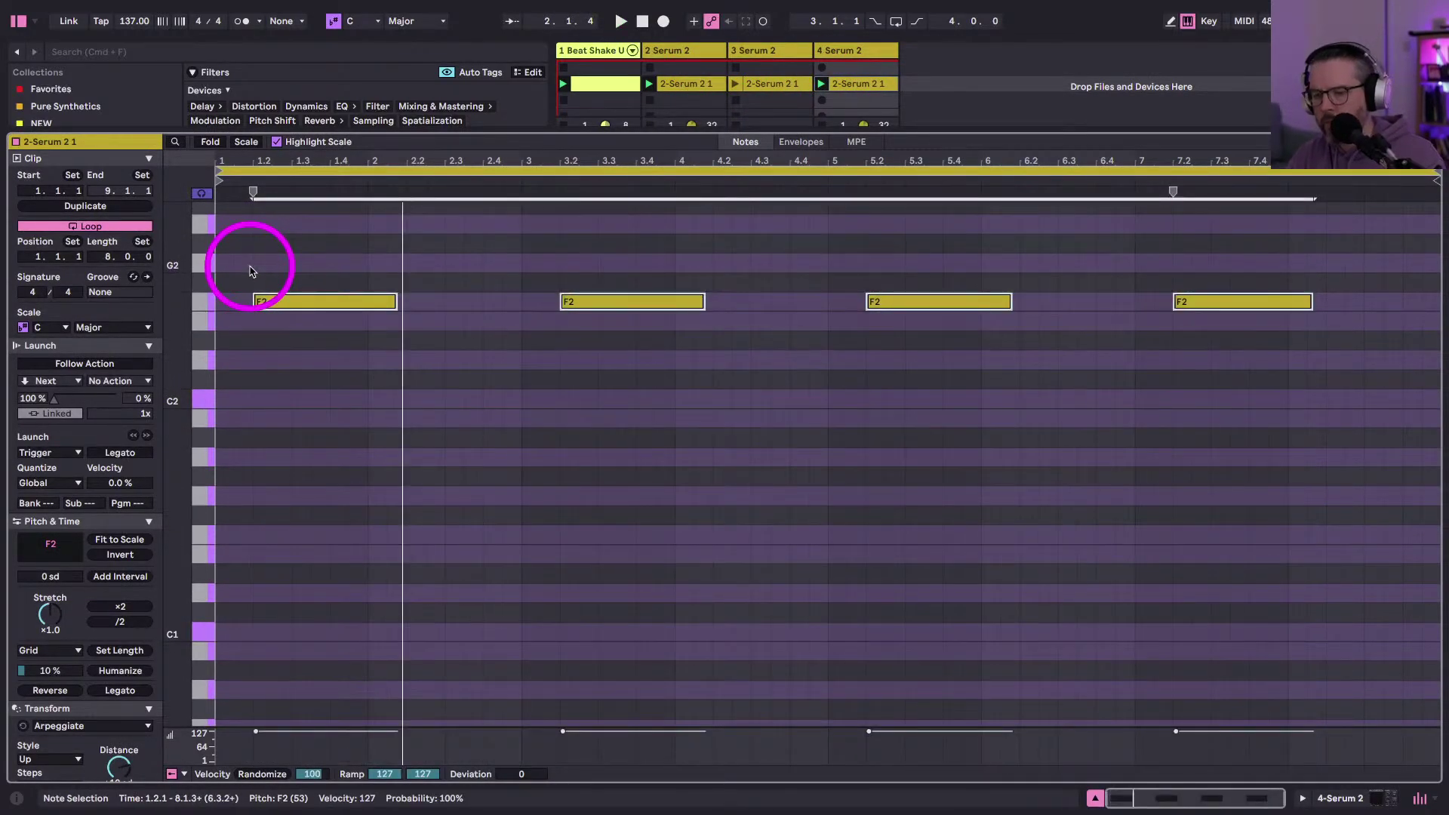
key("0")
- Draw an F2 note at 2.3.1 in track 4's clip and lengthen it to 3.1.1
key("b")
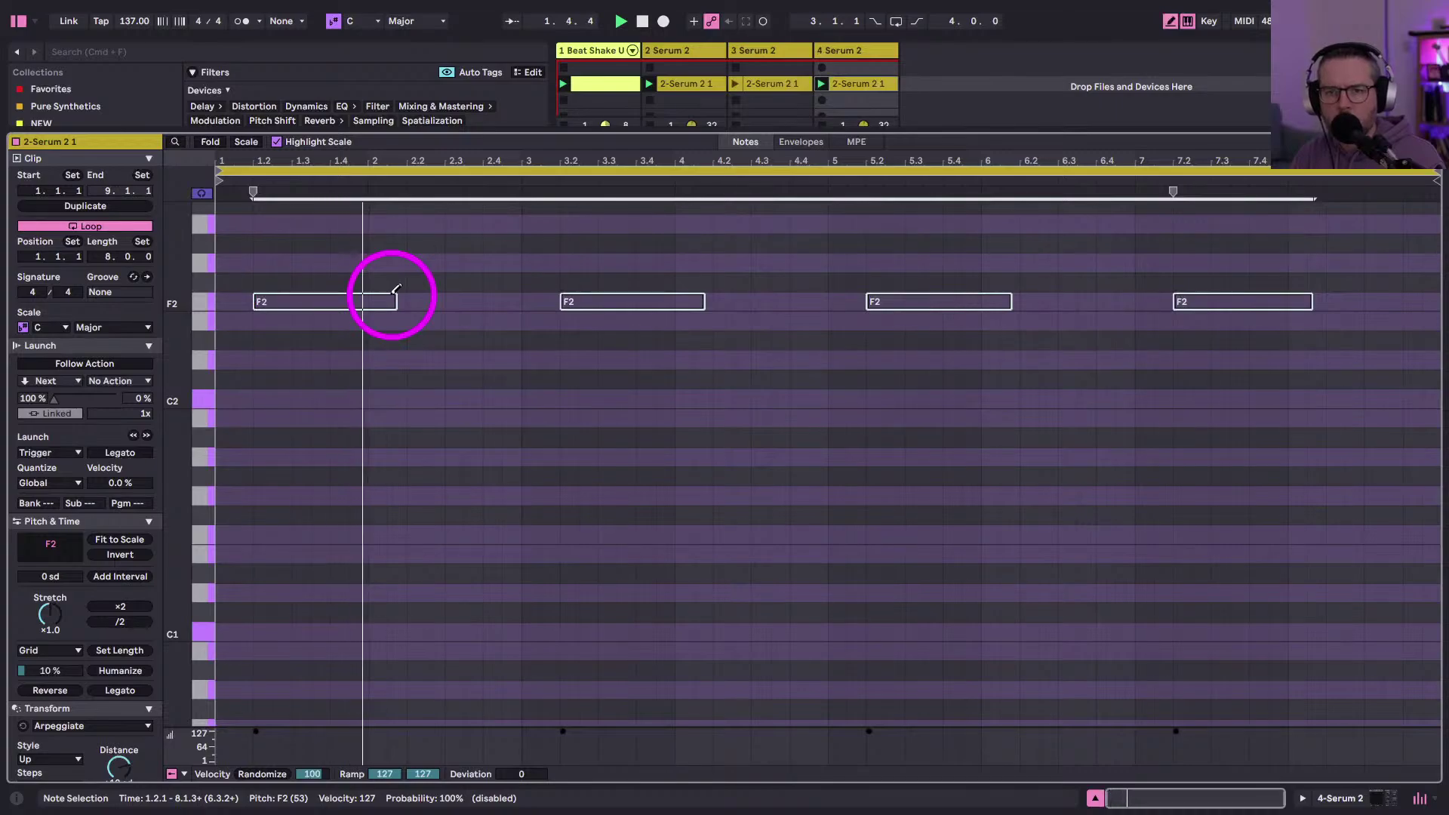
left_click(452, 301)
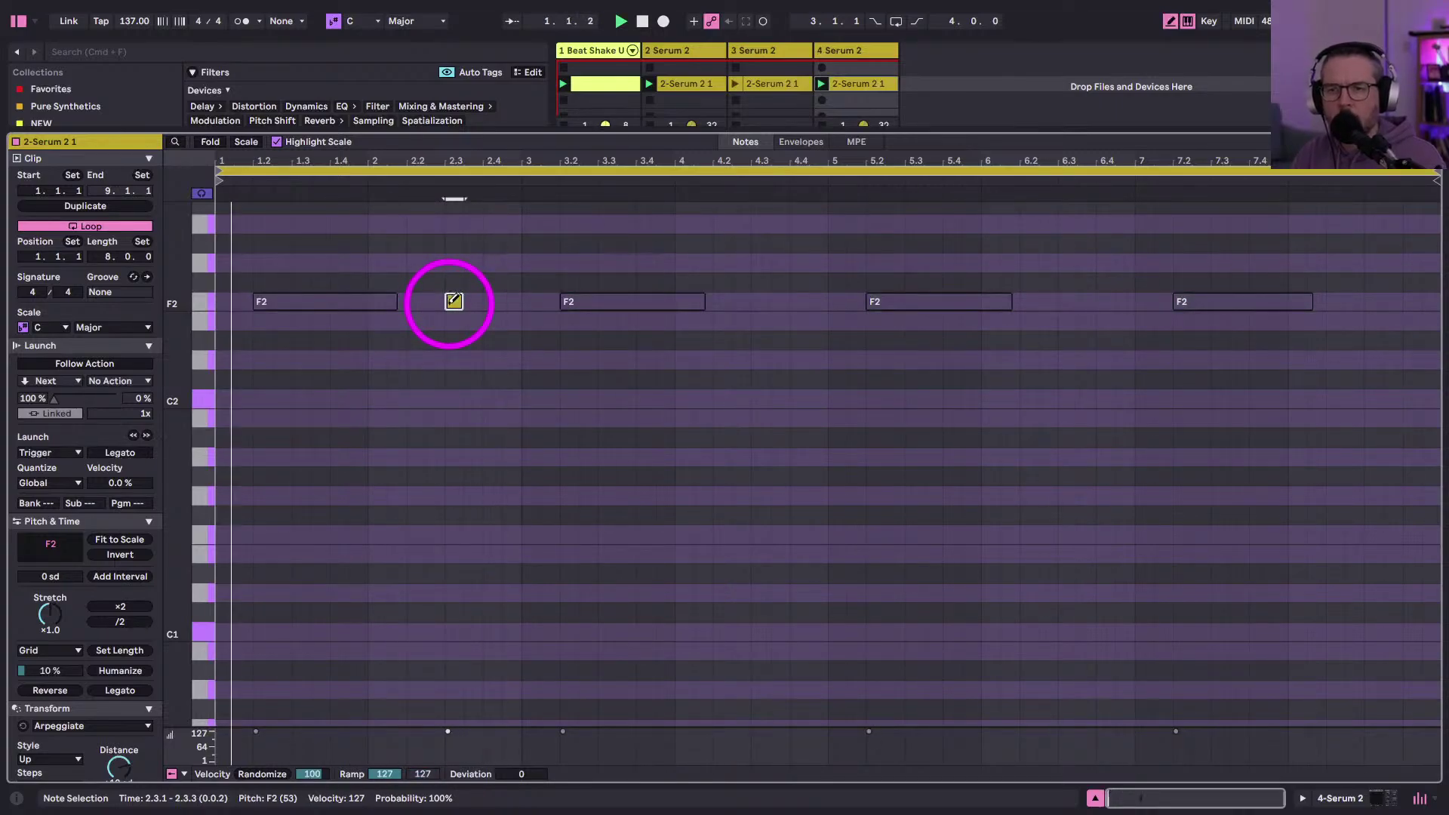
key("shift+Right")
key("shift+Right")
key("shift+Right")
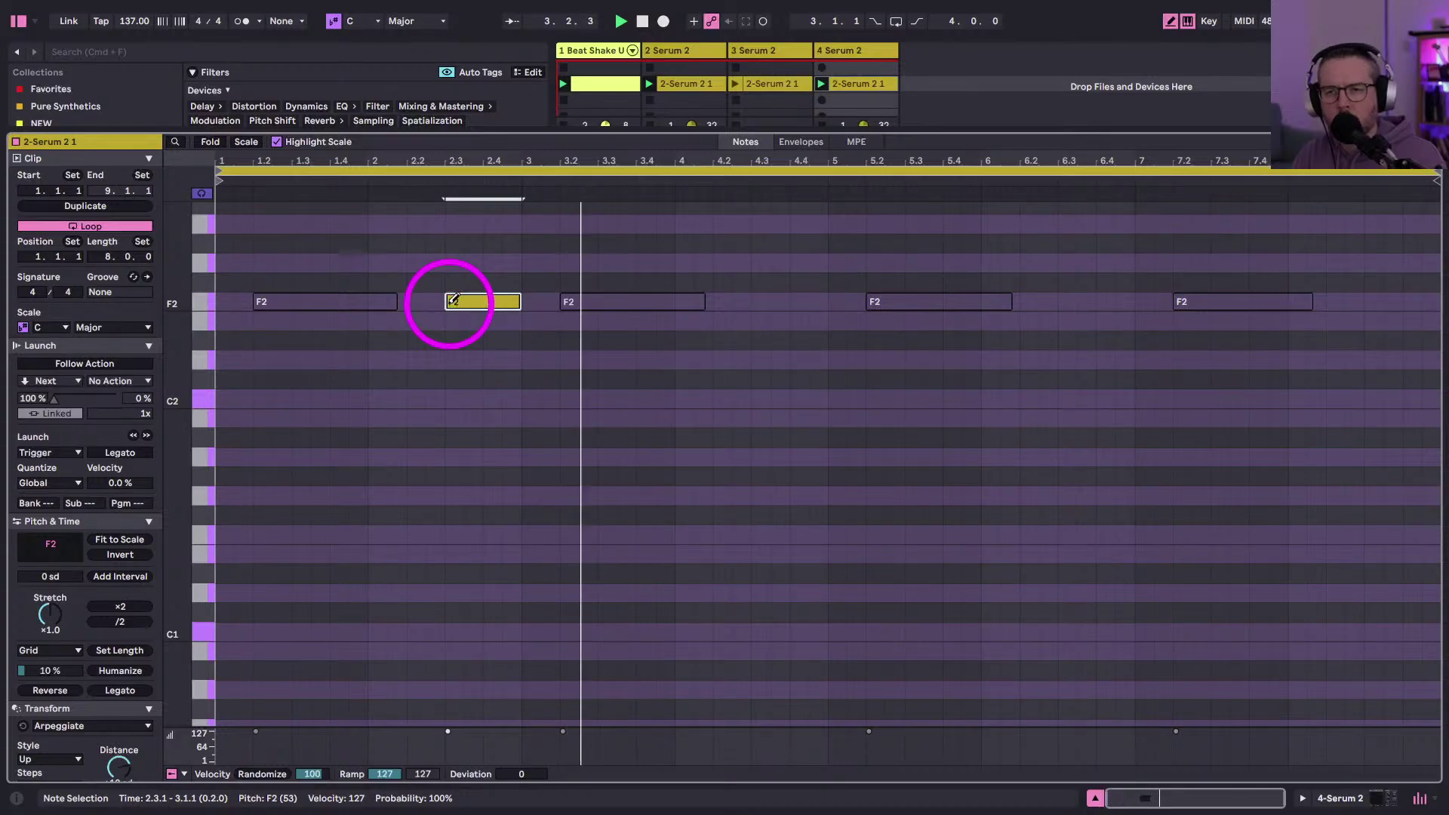
- Try the new note at G#2, return it to F2, and shorten it to end at 2.4.3
key("Up")
key("Up")
key("Up")
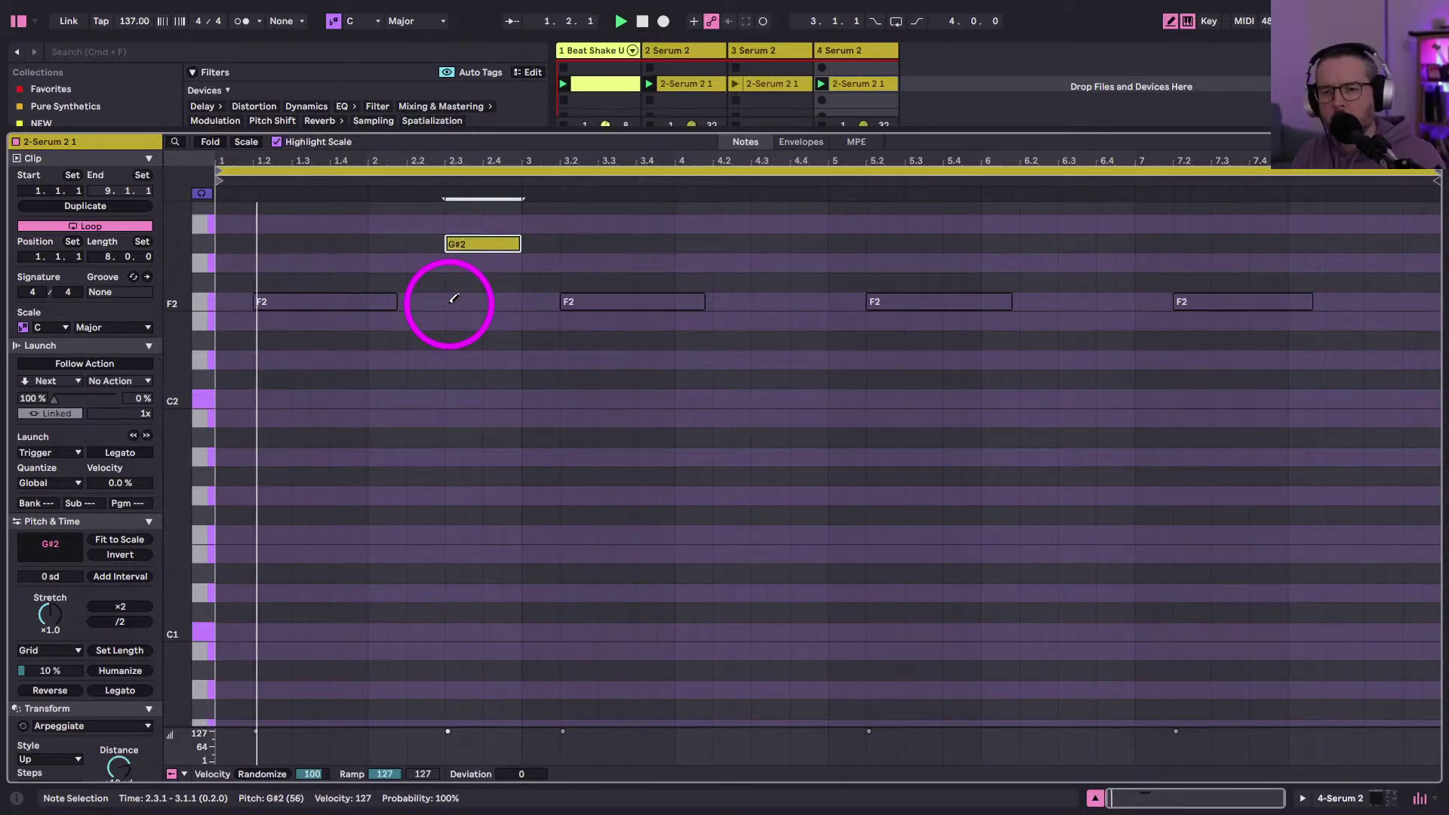
key("Down")
key("Down")
key("Down")
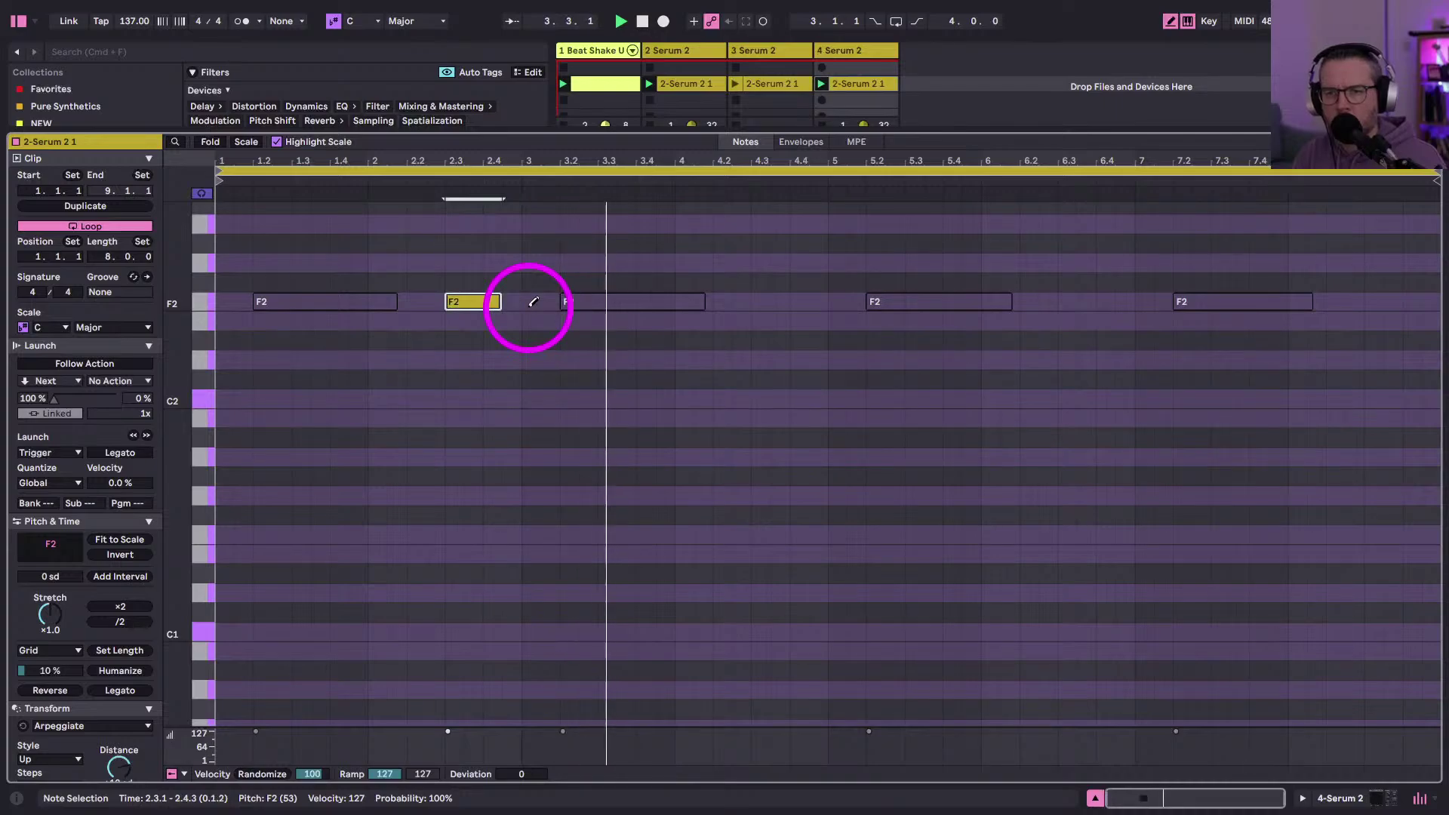
- Add a second short F2 note in bar 4, start it at 4.3.1, and leave note editing
left_click(777, 302)
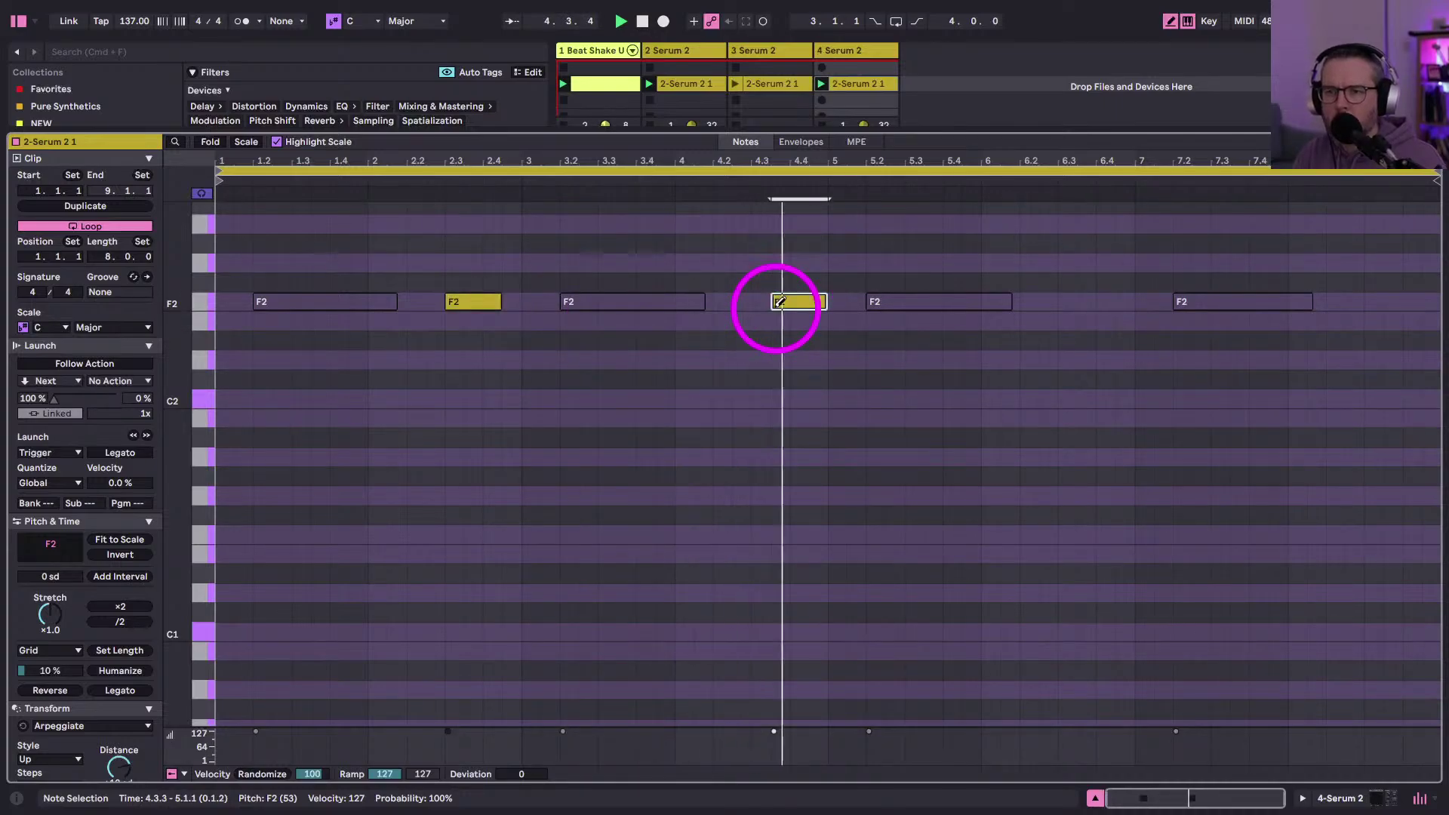
left_click_drag(780, 301, 759, 302)
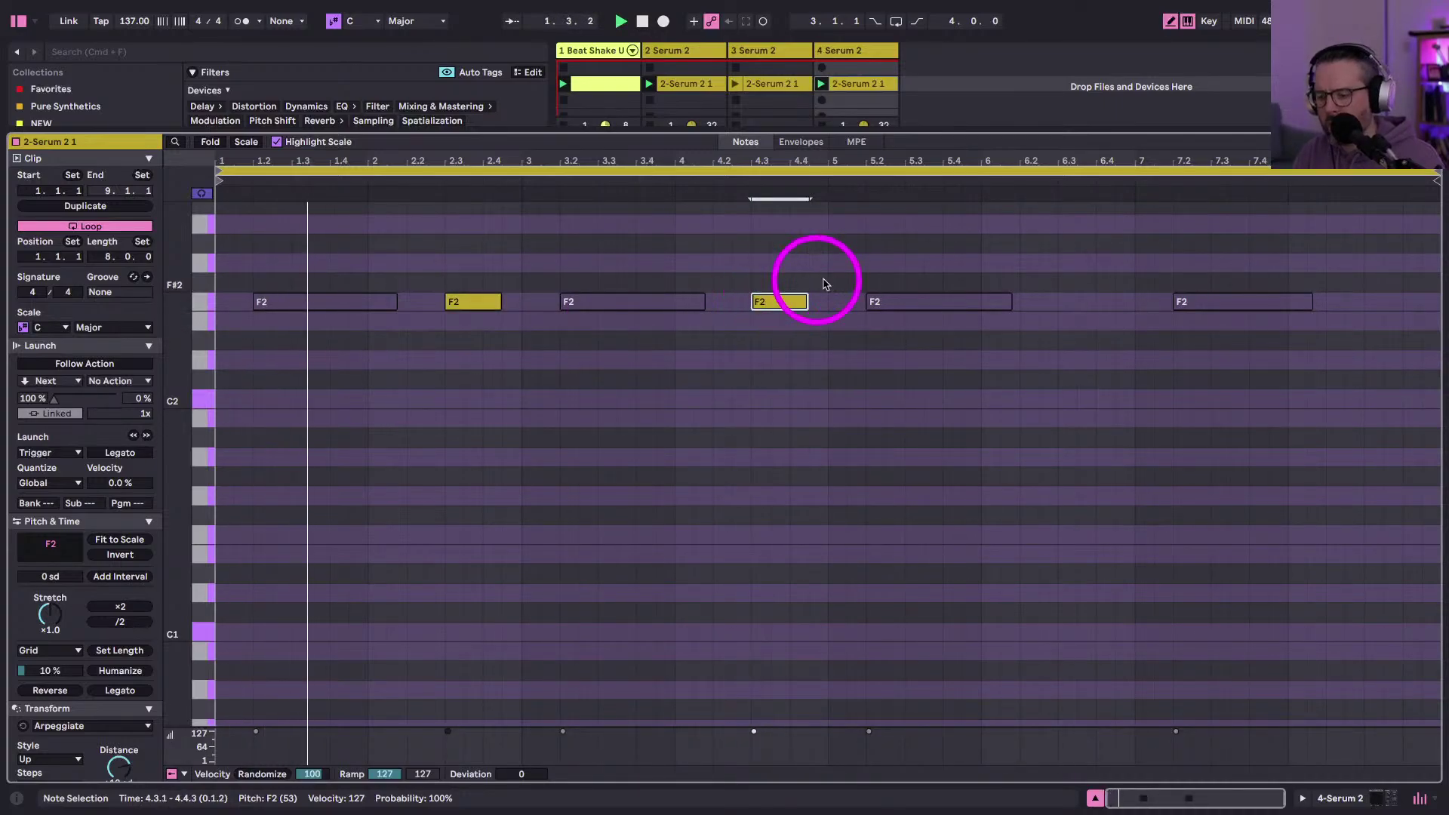
key("b")
key("shift+Tab")
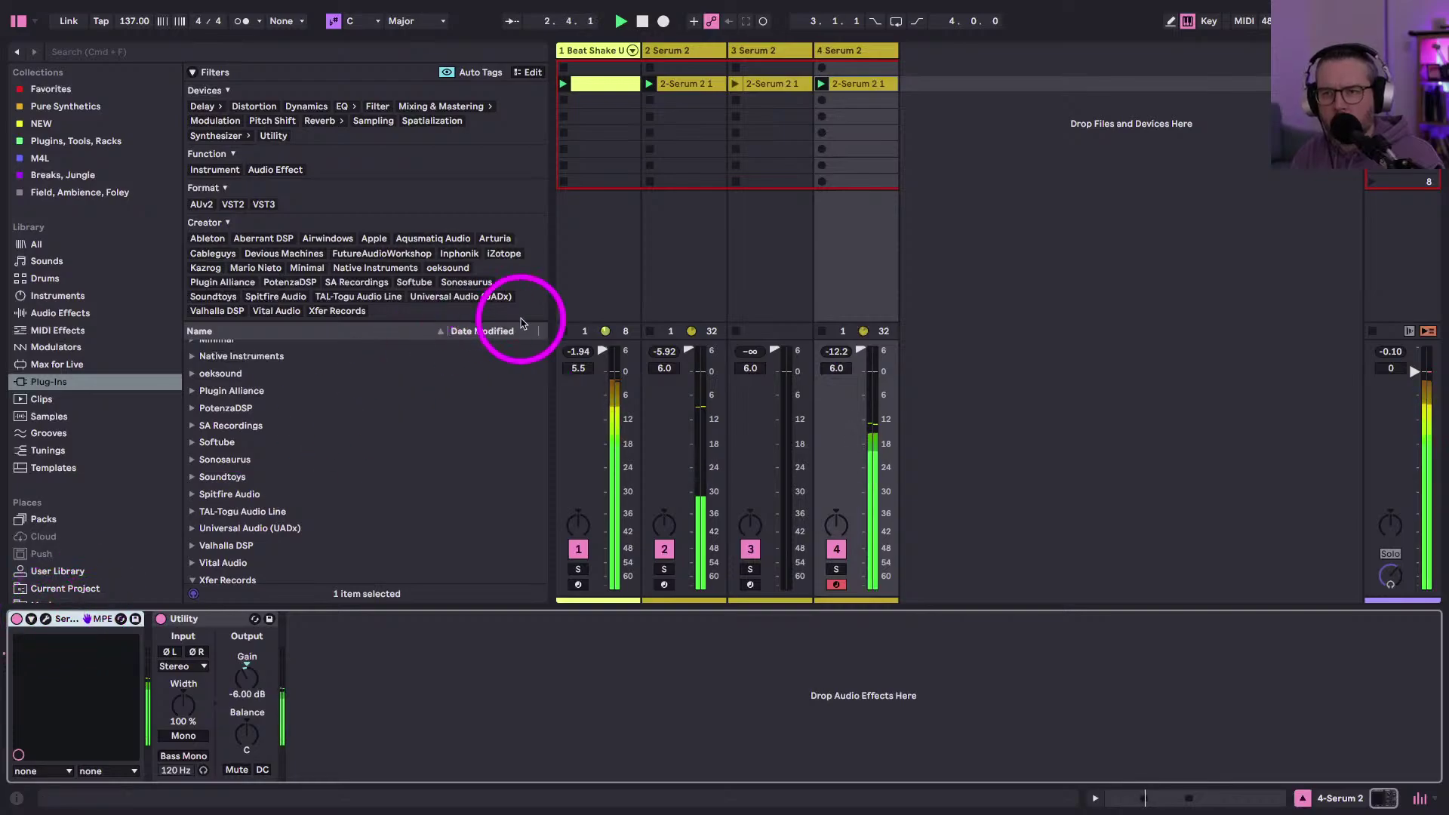
- Reopen track 4's clip, move the bar 4 note to 4.2.1 and extend it to 5.1.1
left_click(850, 82)
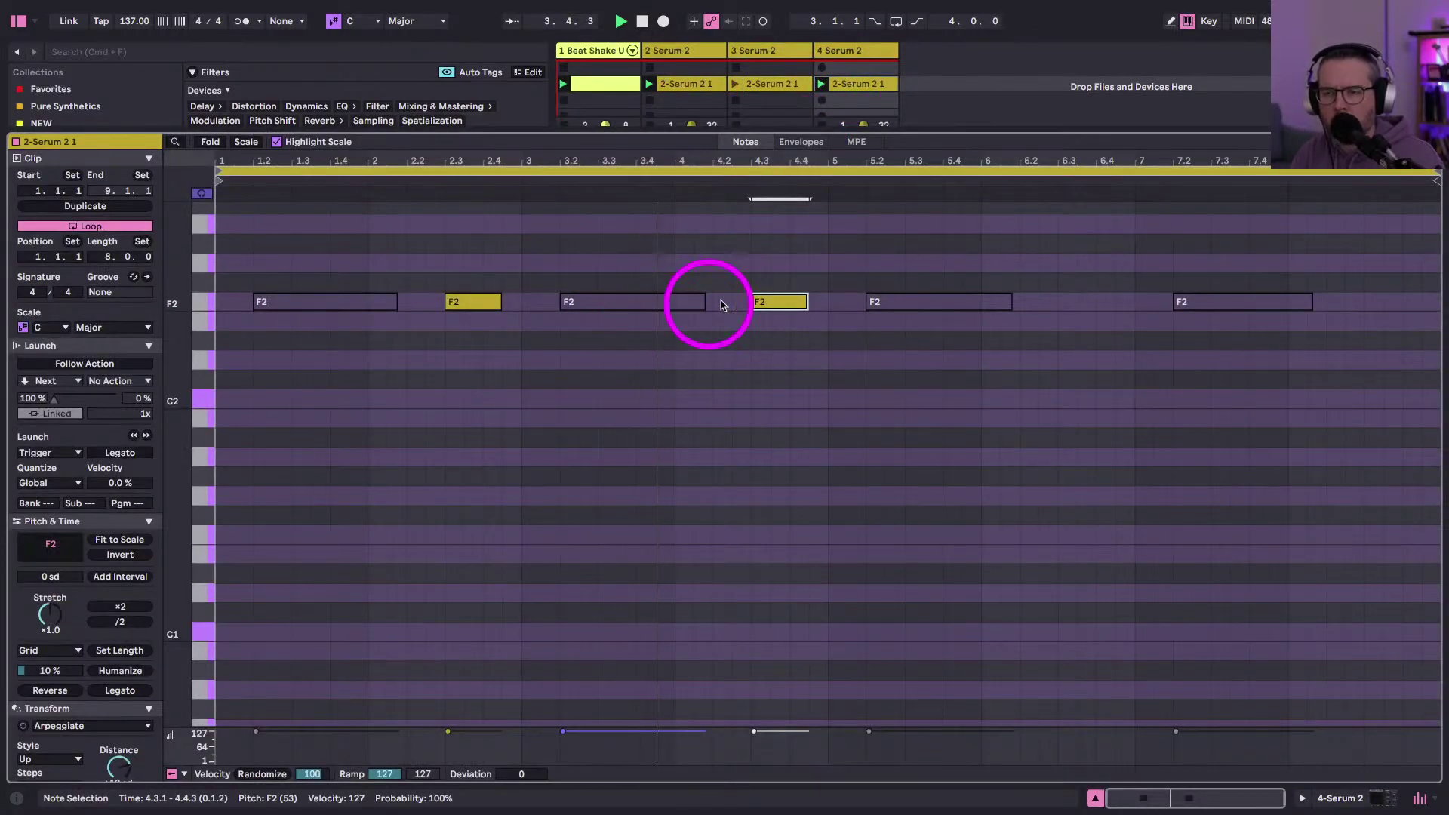
key("Right")
key("Right")
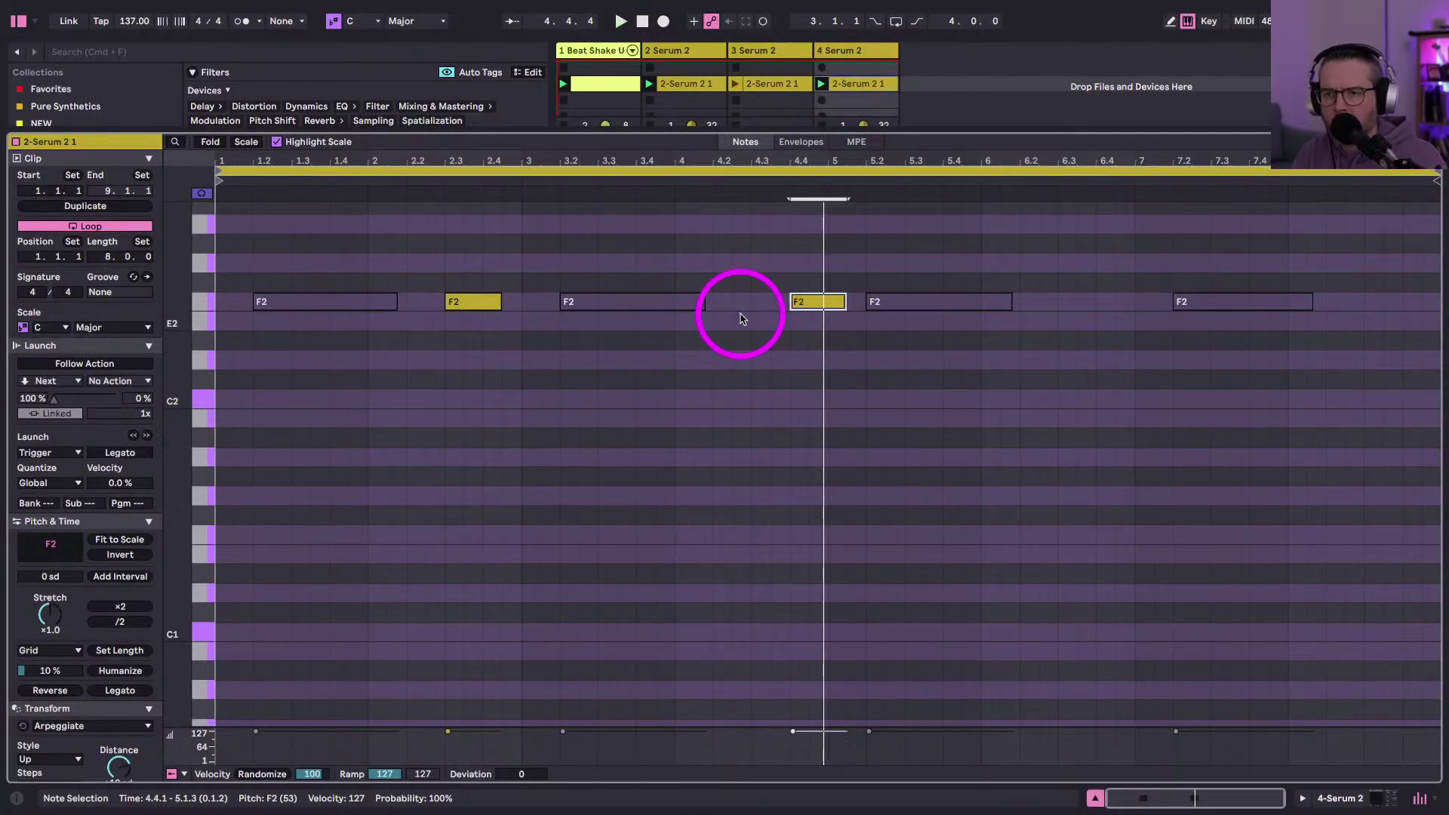
key("Left")
key("Left")
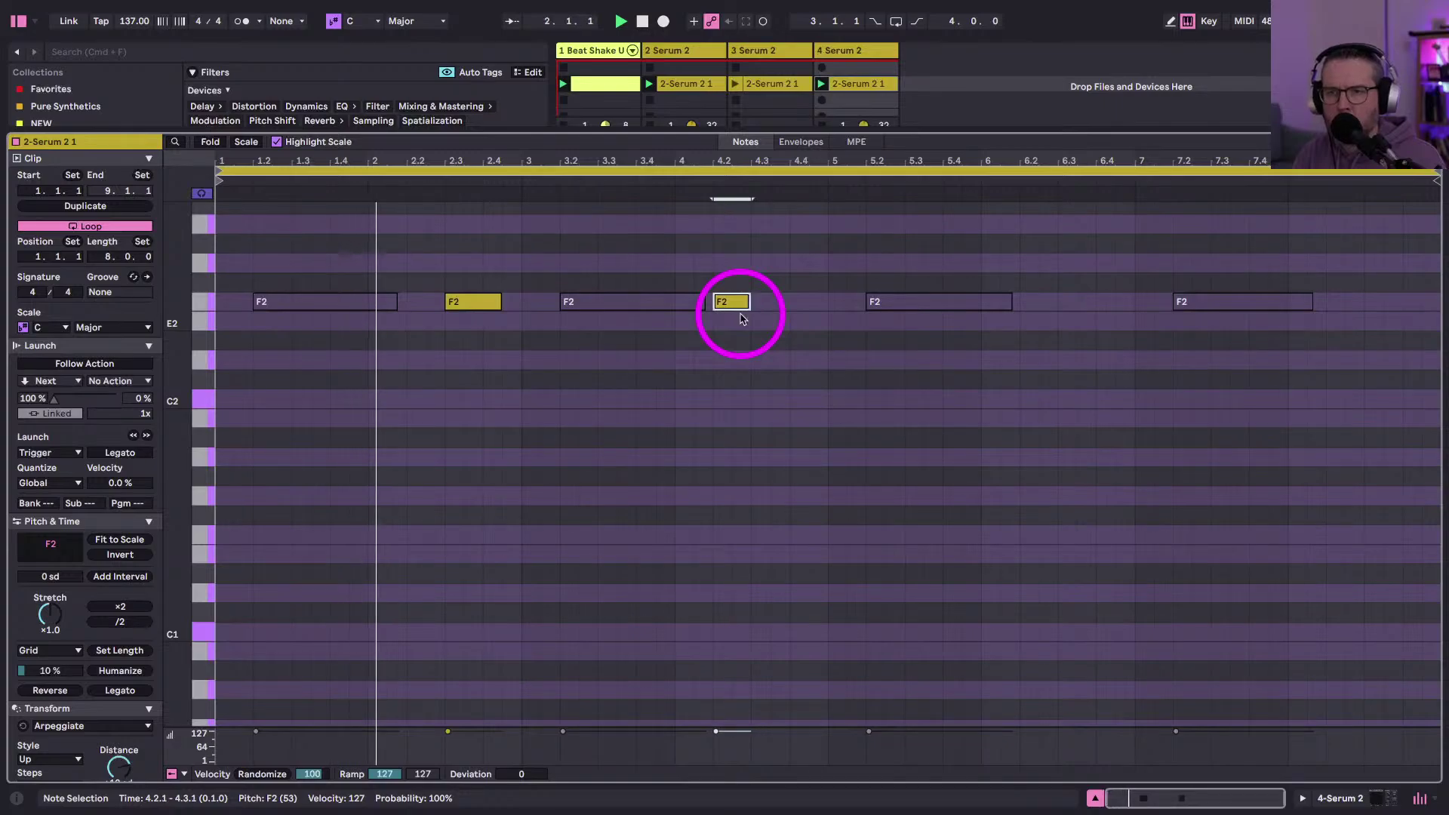
key("shift+Right")
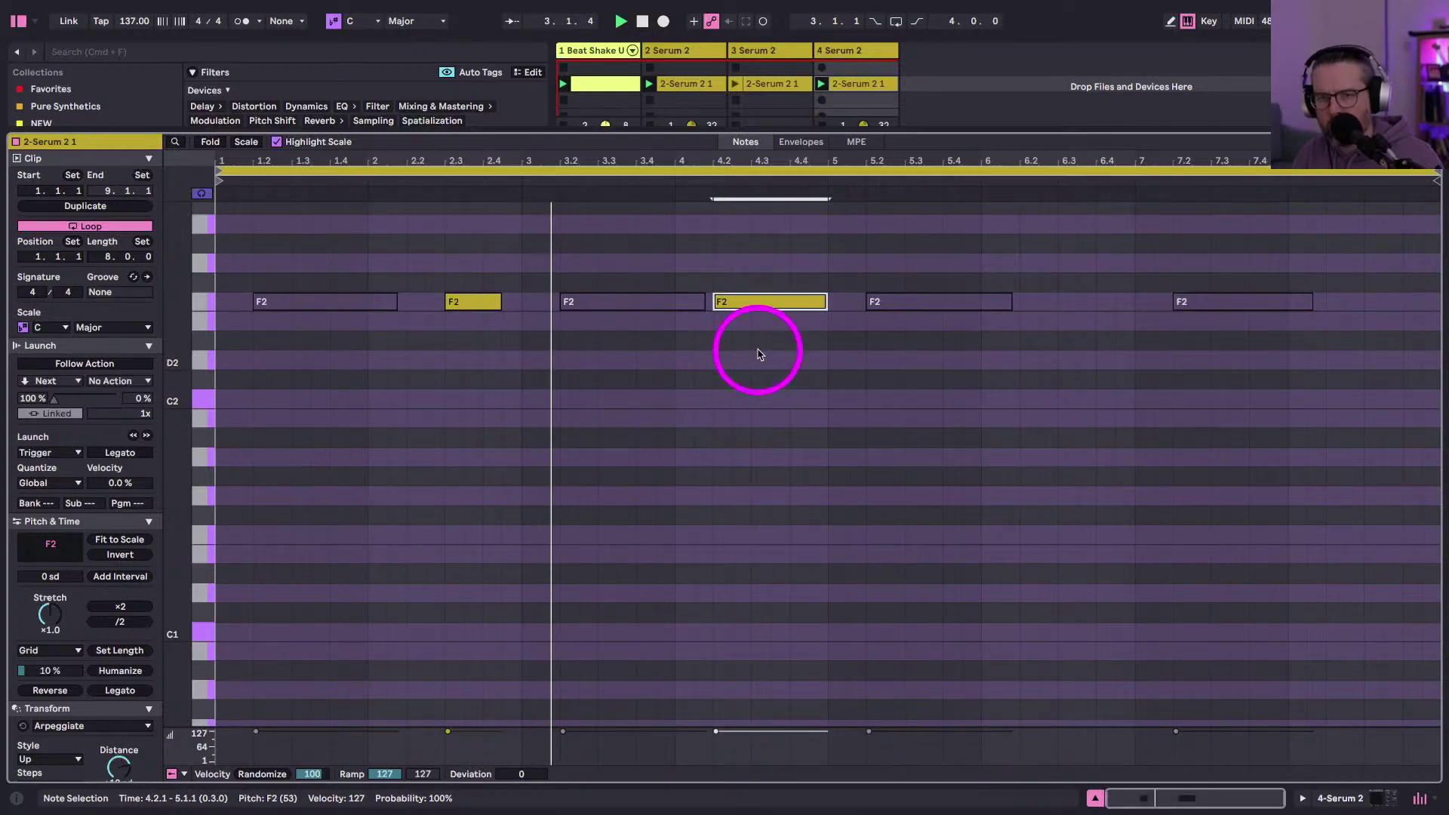
key("shift+Tab")
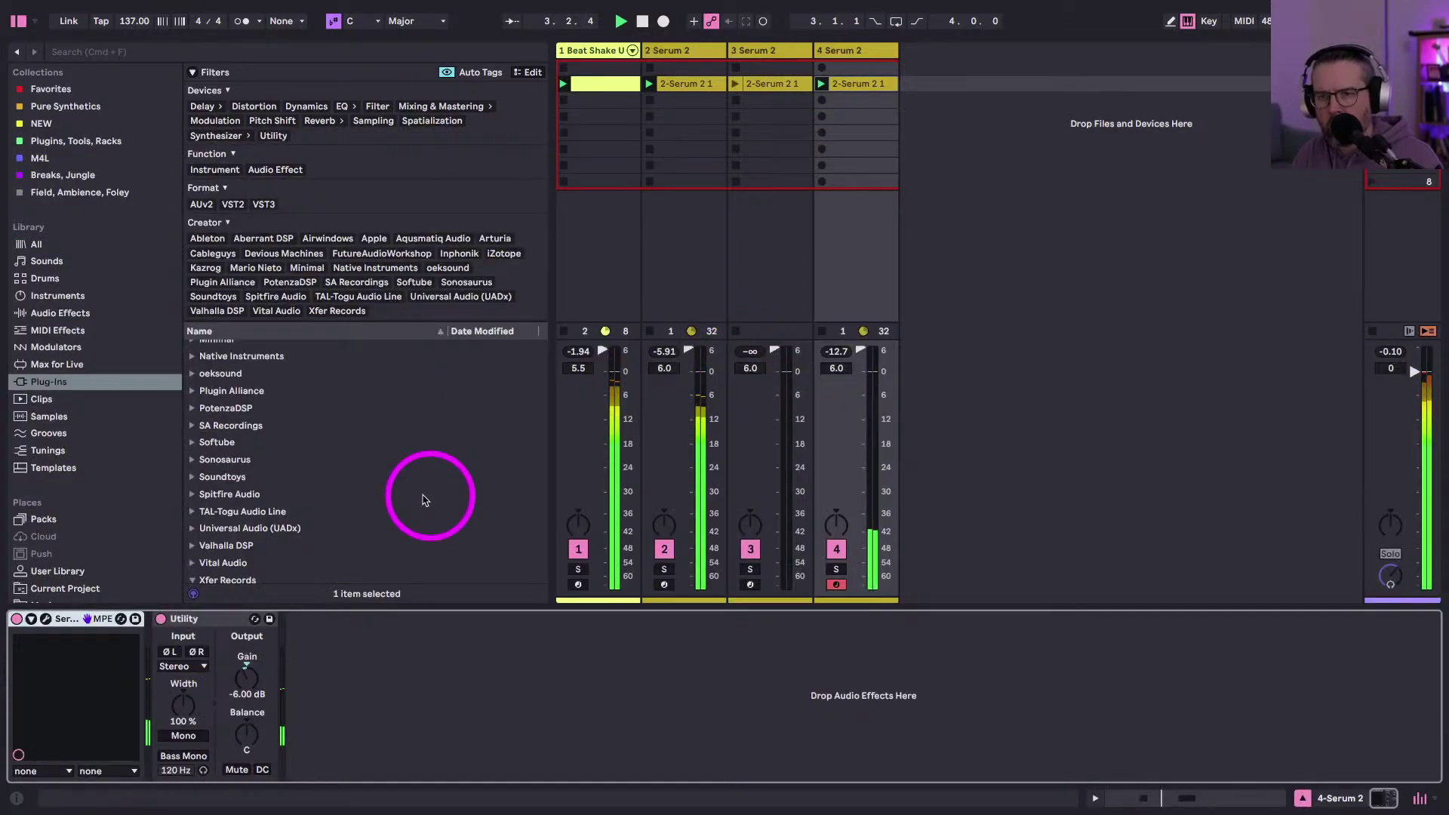
- Open track 4's Serum 2 and adjust filter 1 while the loop plays
left_click(47, 619)
left_click(652, 582)
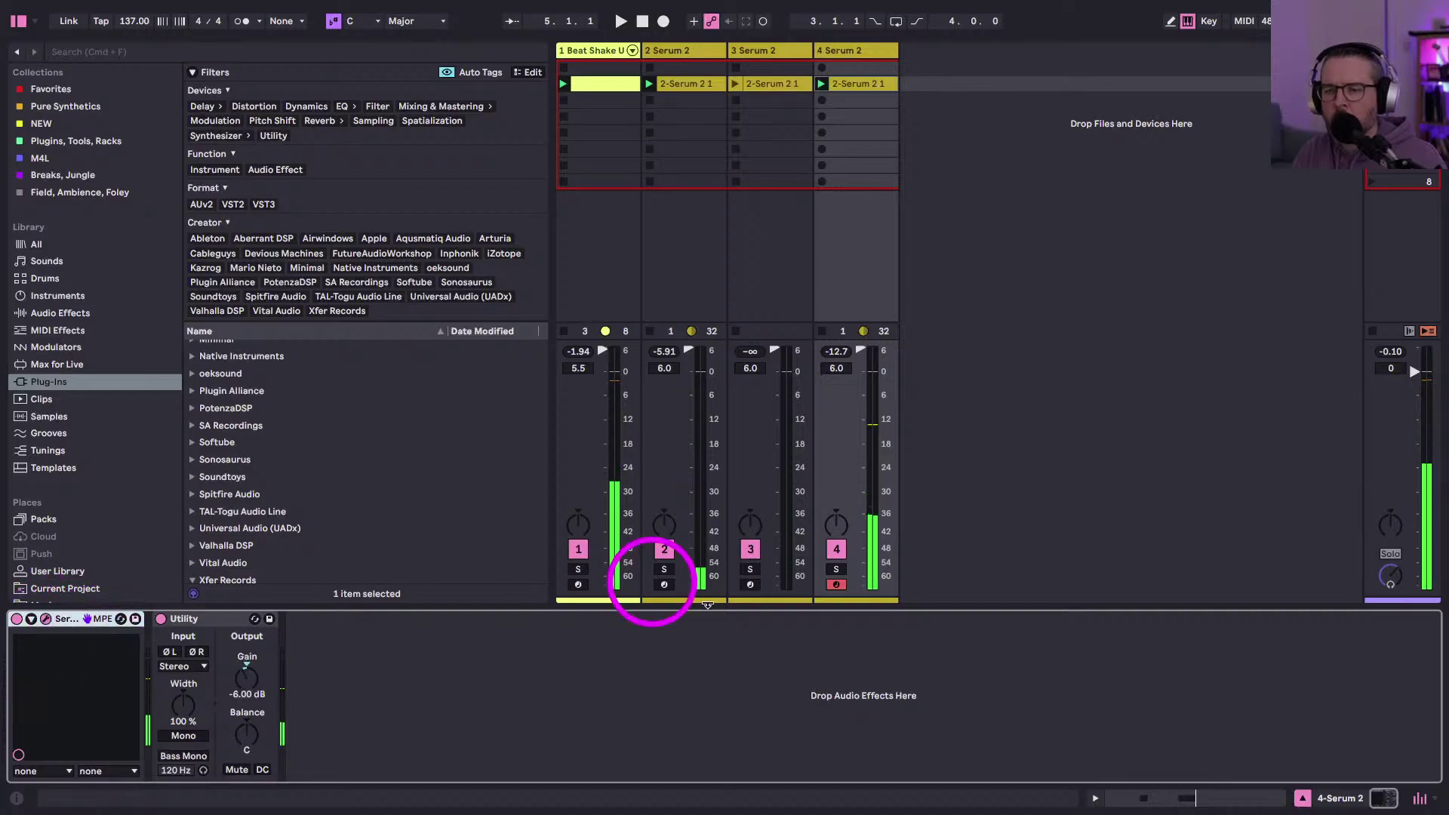
left_click_drag(1351, 806, 609, 120)
key("space")
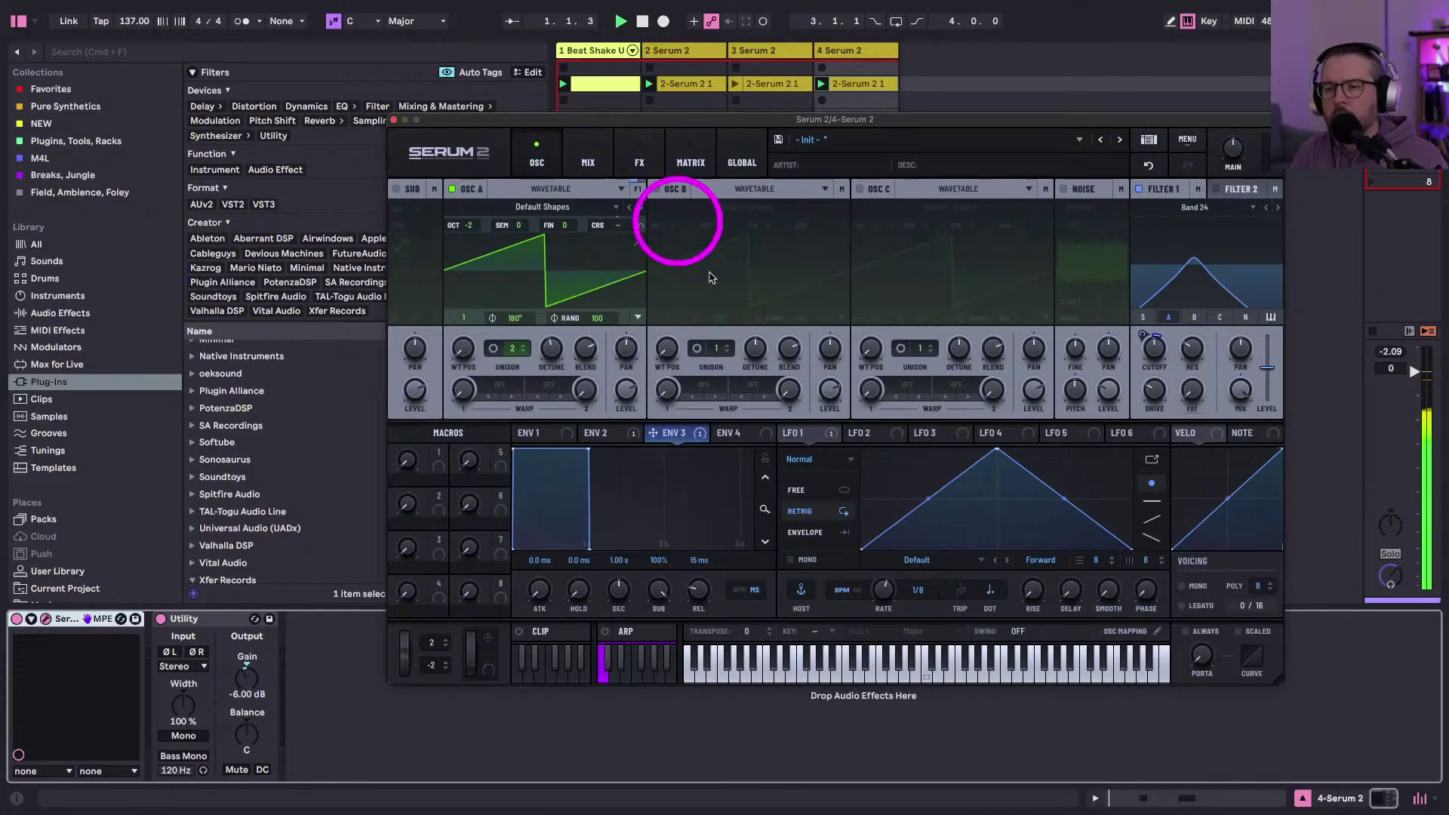
left_click_drag(1180, 360, 1186, 341)
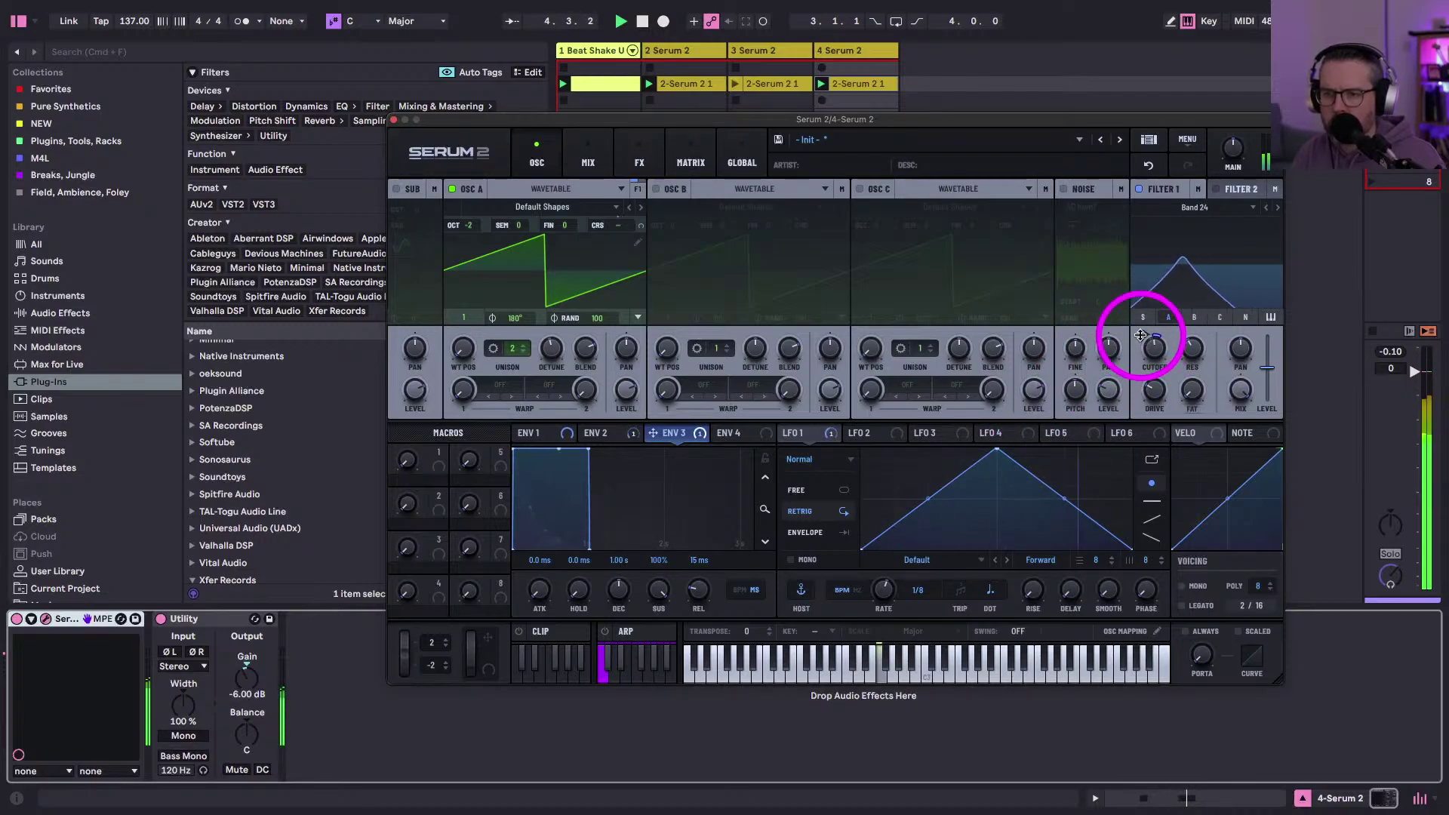
- Reduce LFO 1's modulation amount on filter 1's frequency in the matrix and set LFO 1's rate to bar
mouse_move(1140, 335)
left_click(607, 432)
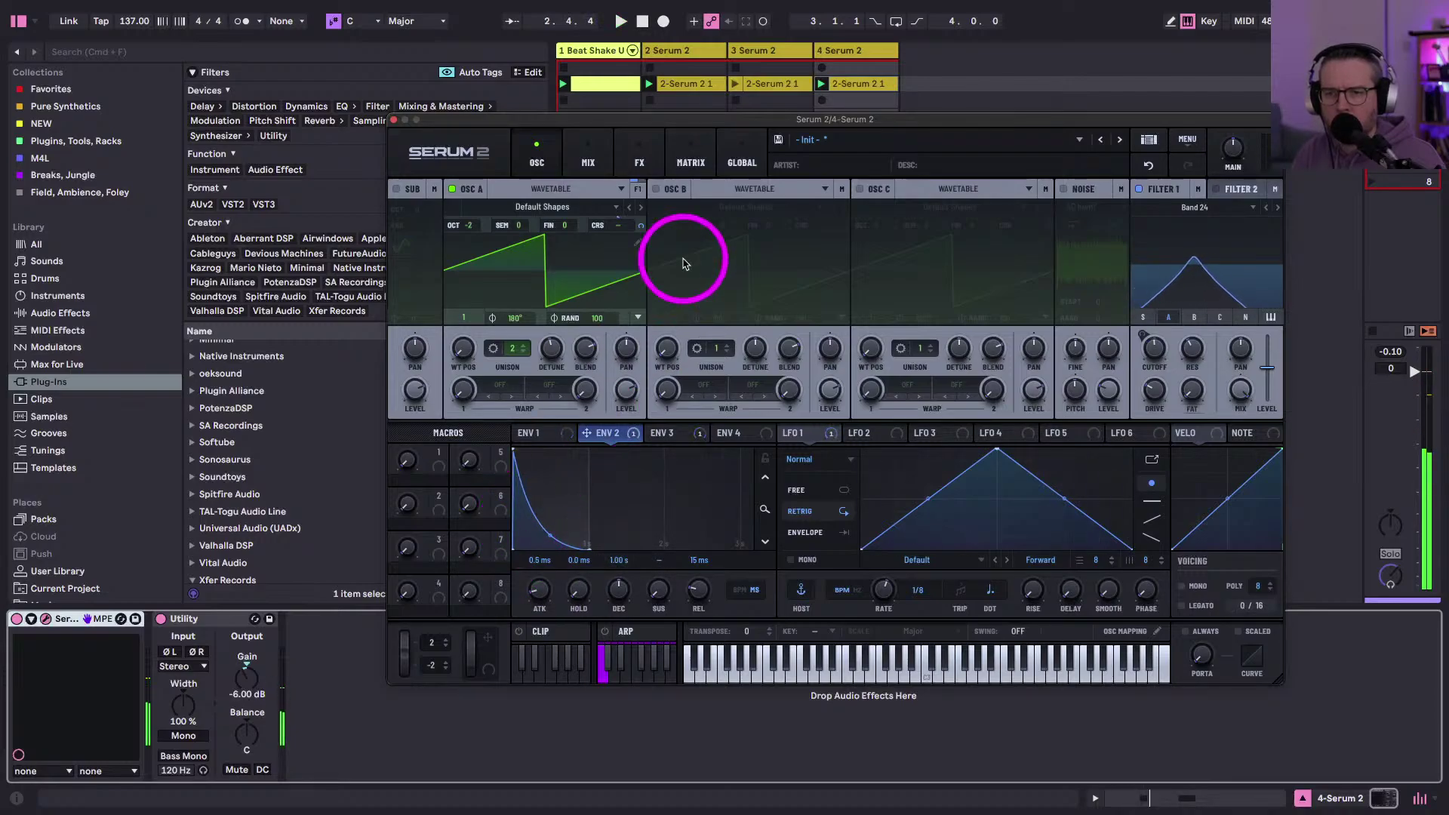
left_click(640, 163)
left_click(698, 160)
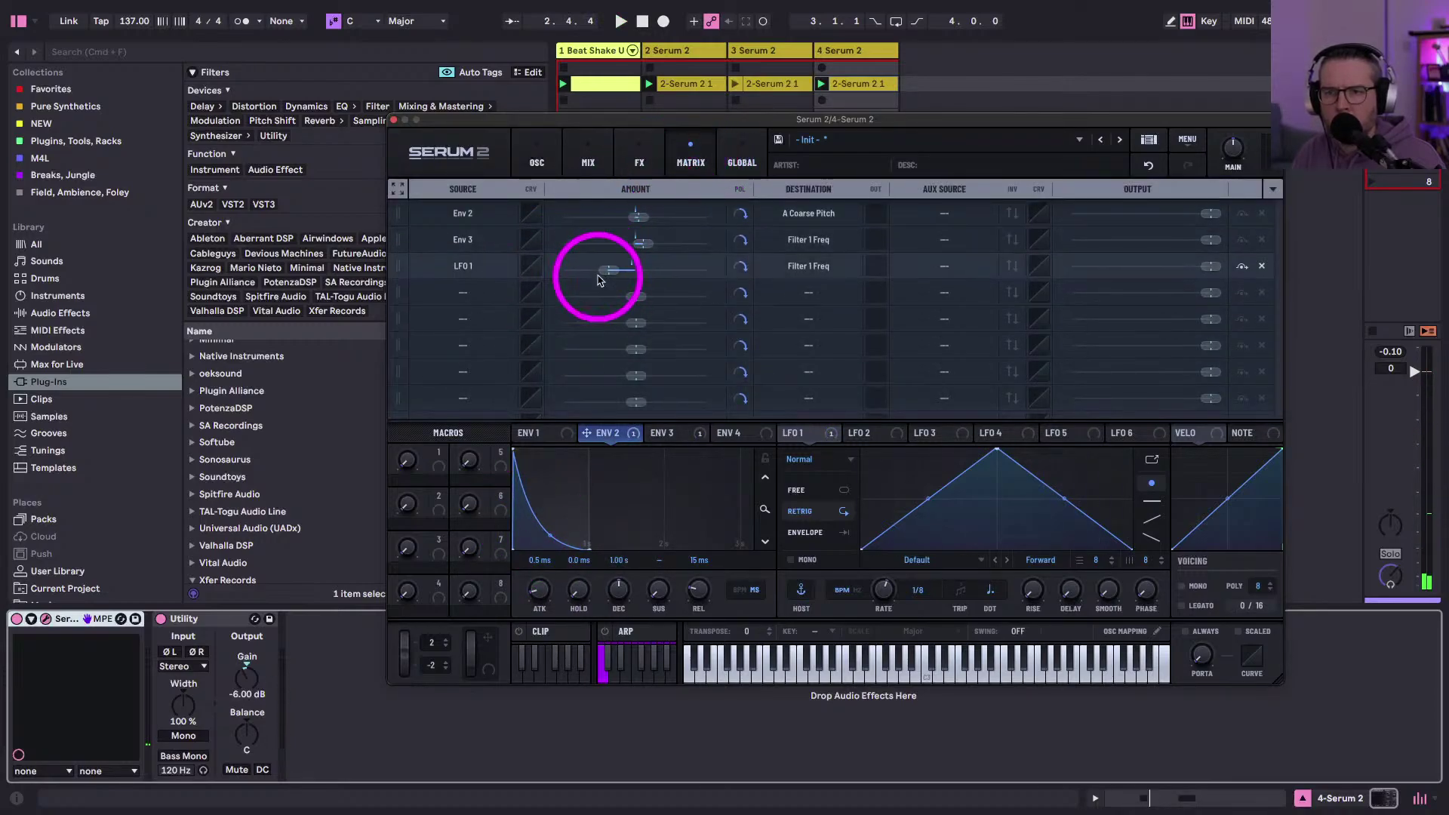
mouse_move(614, 269)
left_mouse_down()
mouse_move(663, 271)
mouse_move(641, 278)
left_mouse_up()
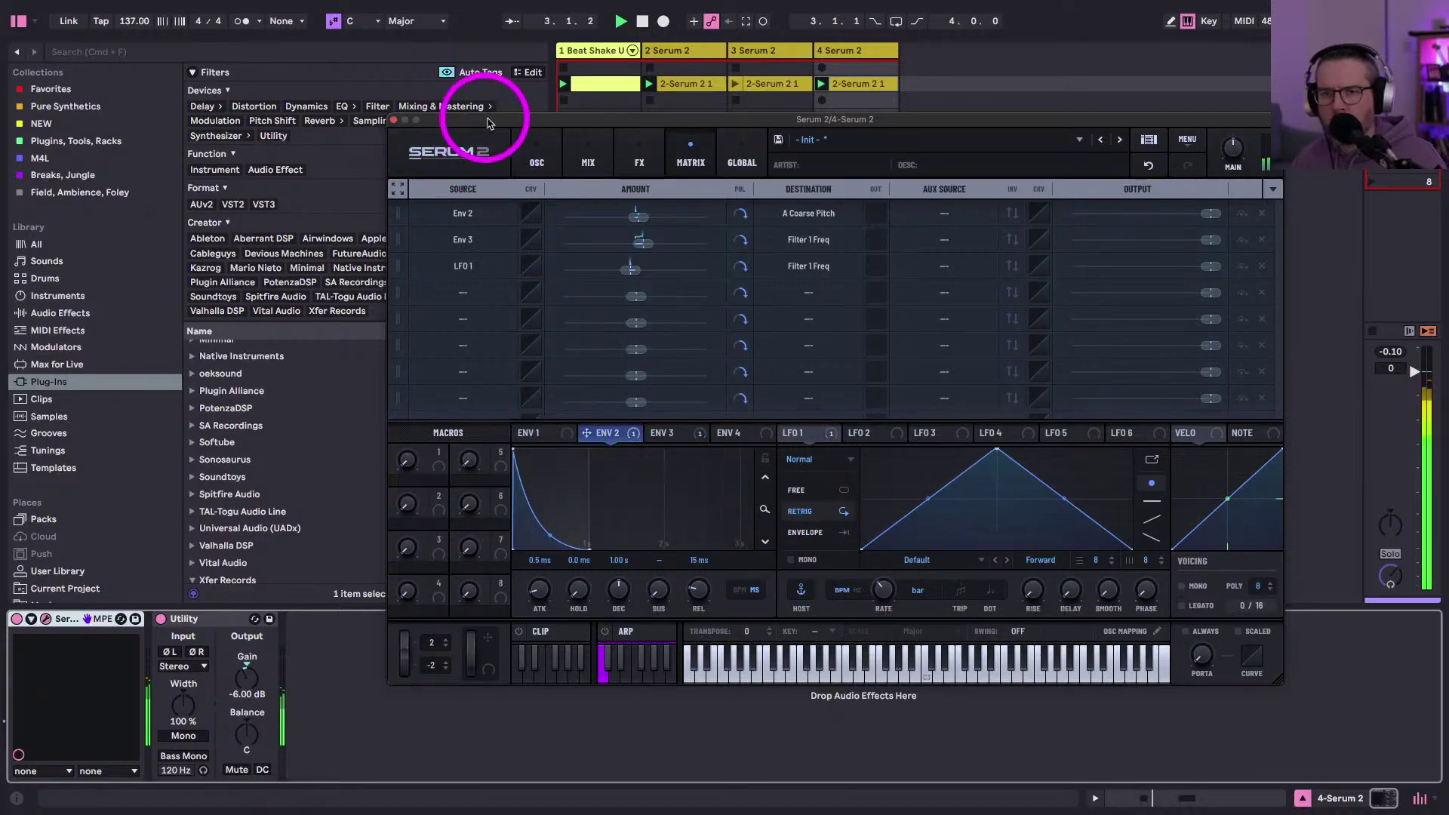
- Change filter 1's type to MG Low 12
left_click(535, 155)
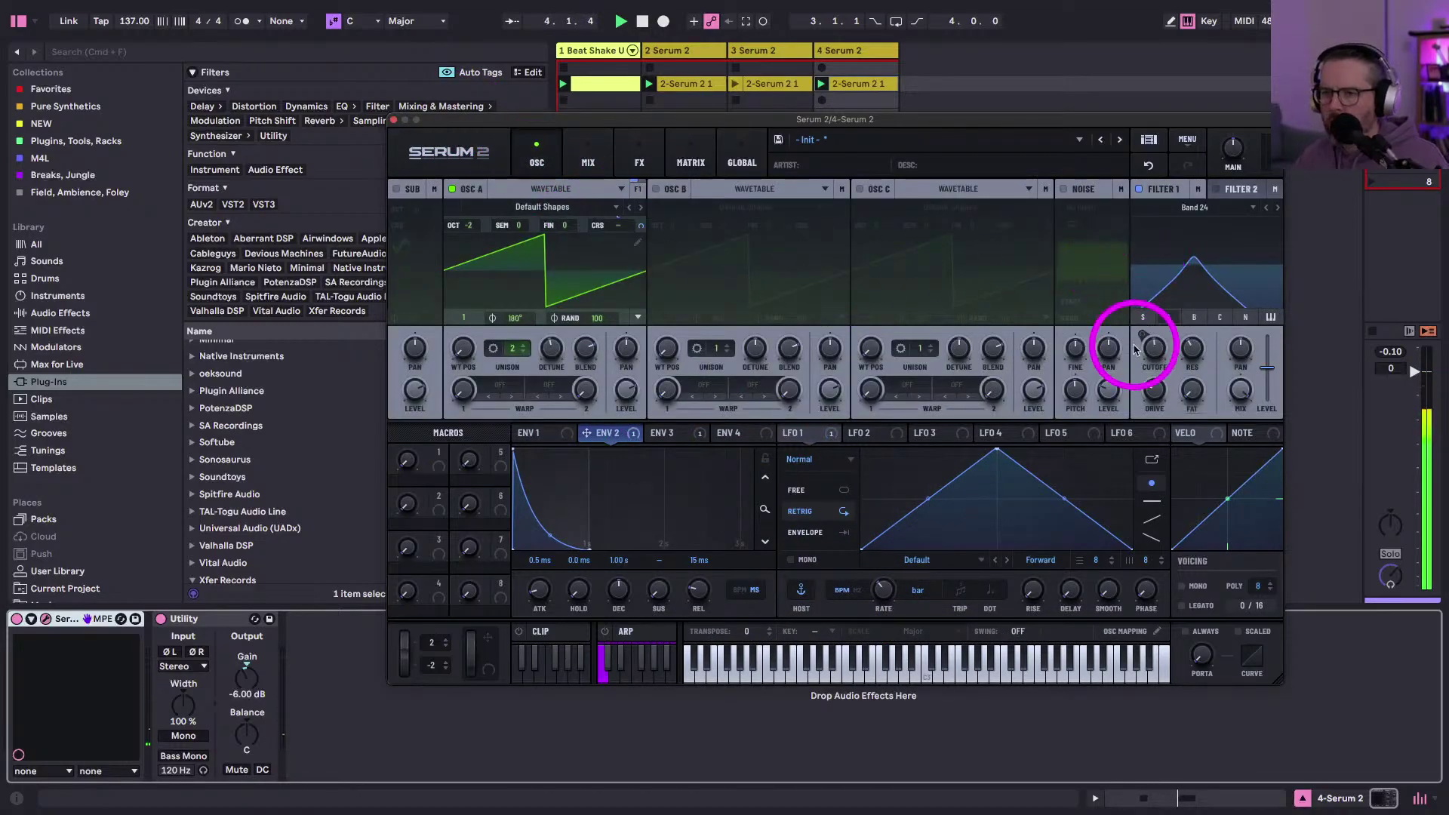
mouse_move(1140, 337)
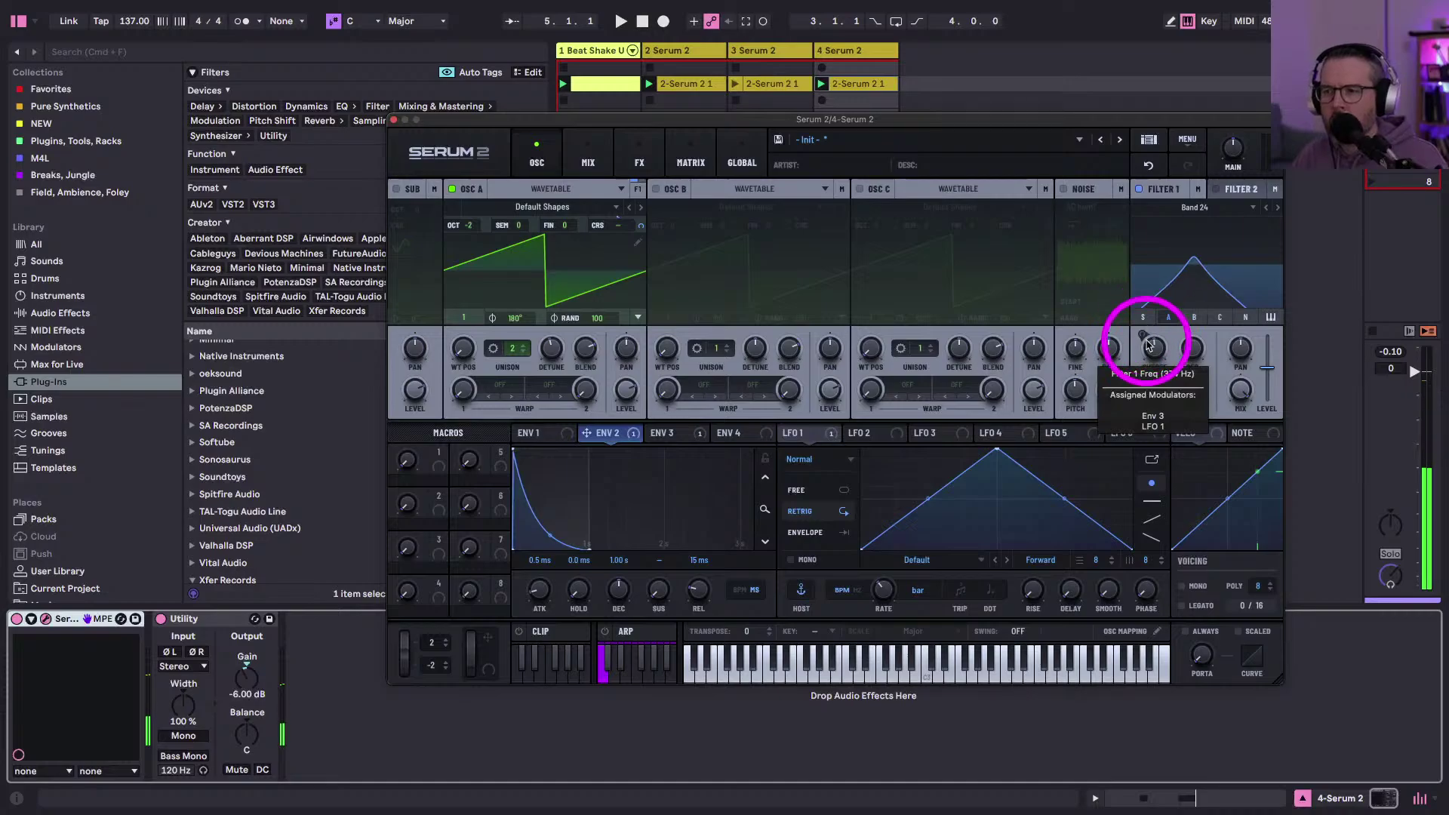
left_click(1199, 207)
mouse_move(1223, 224)
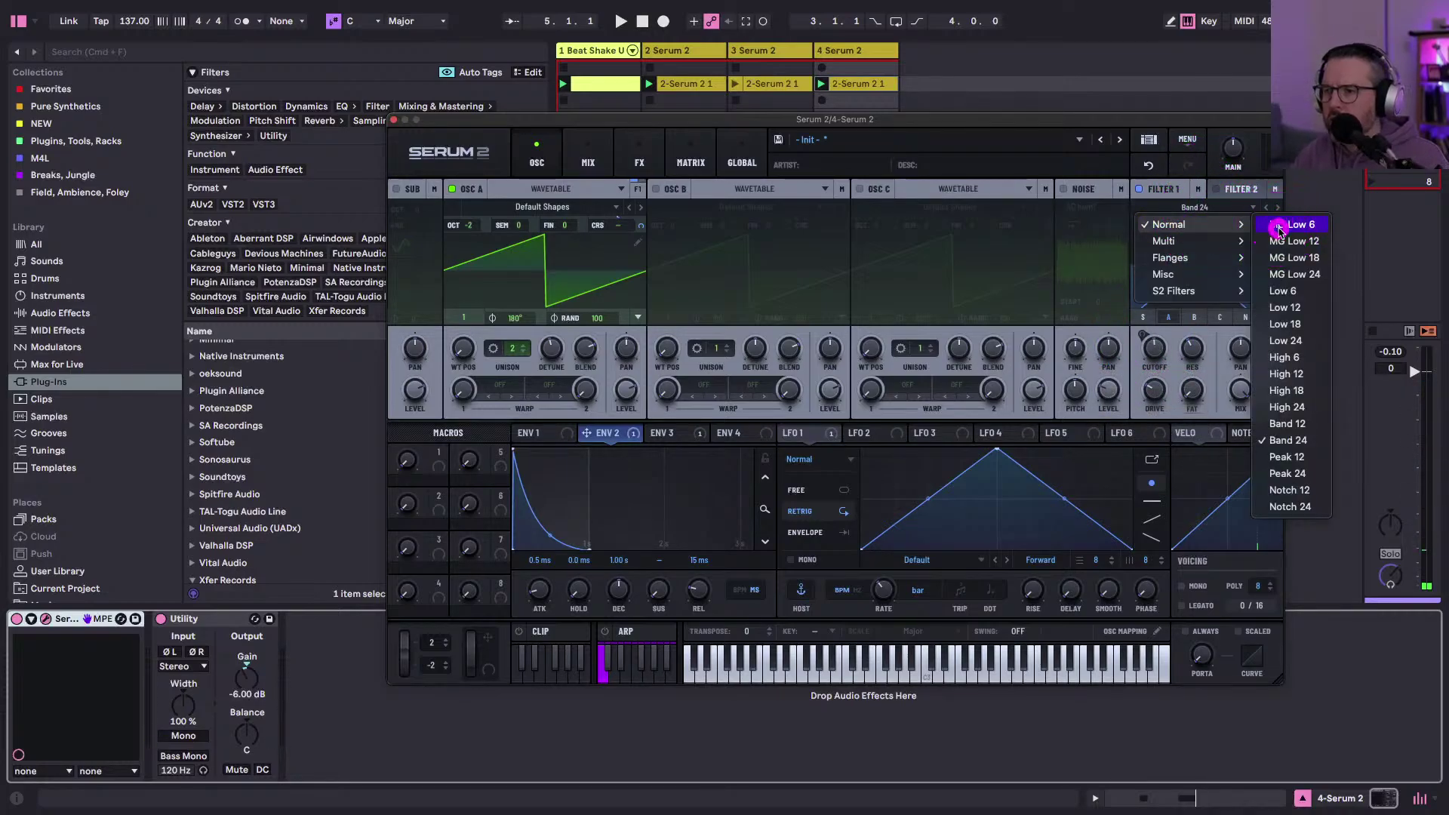
left_click(1285, 245)
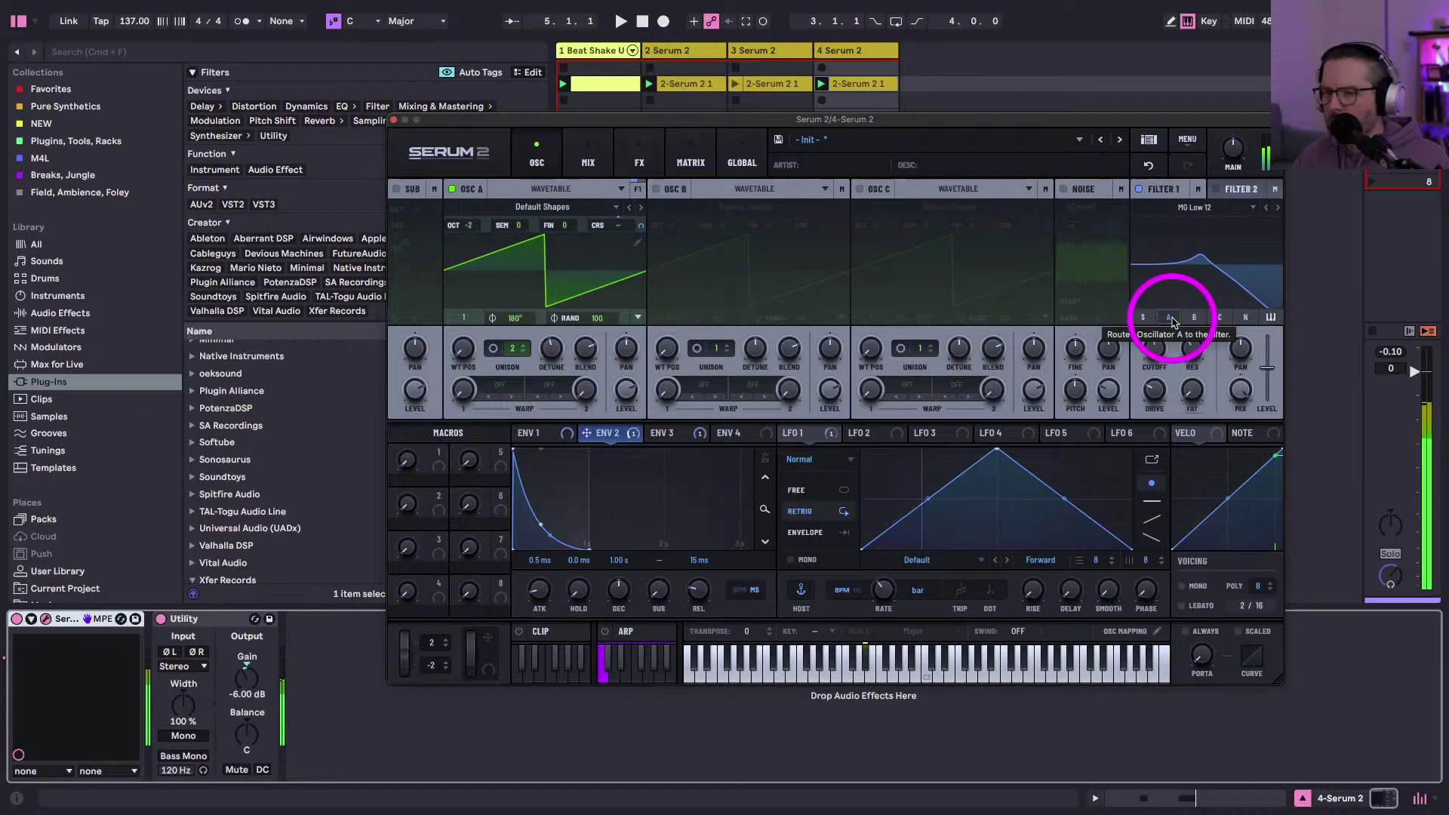
- Lower filter 1's resonance and cutoff while auditioning the sound
left_click_drag(1192, 347, 1192, 515)
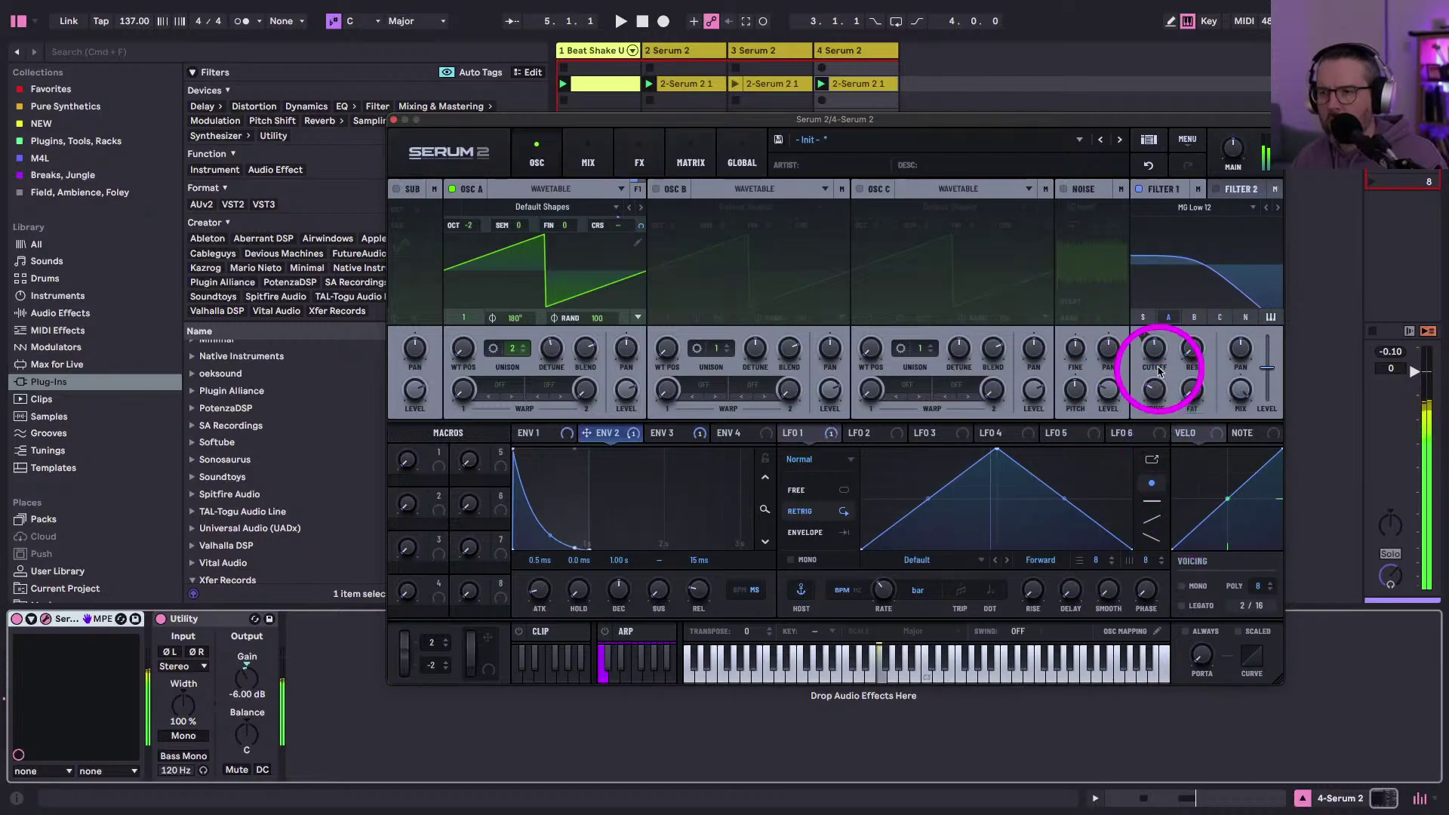
left_click_drag(1160, 371, 1149, 382)
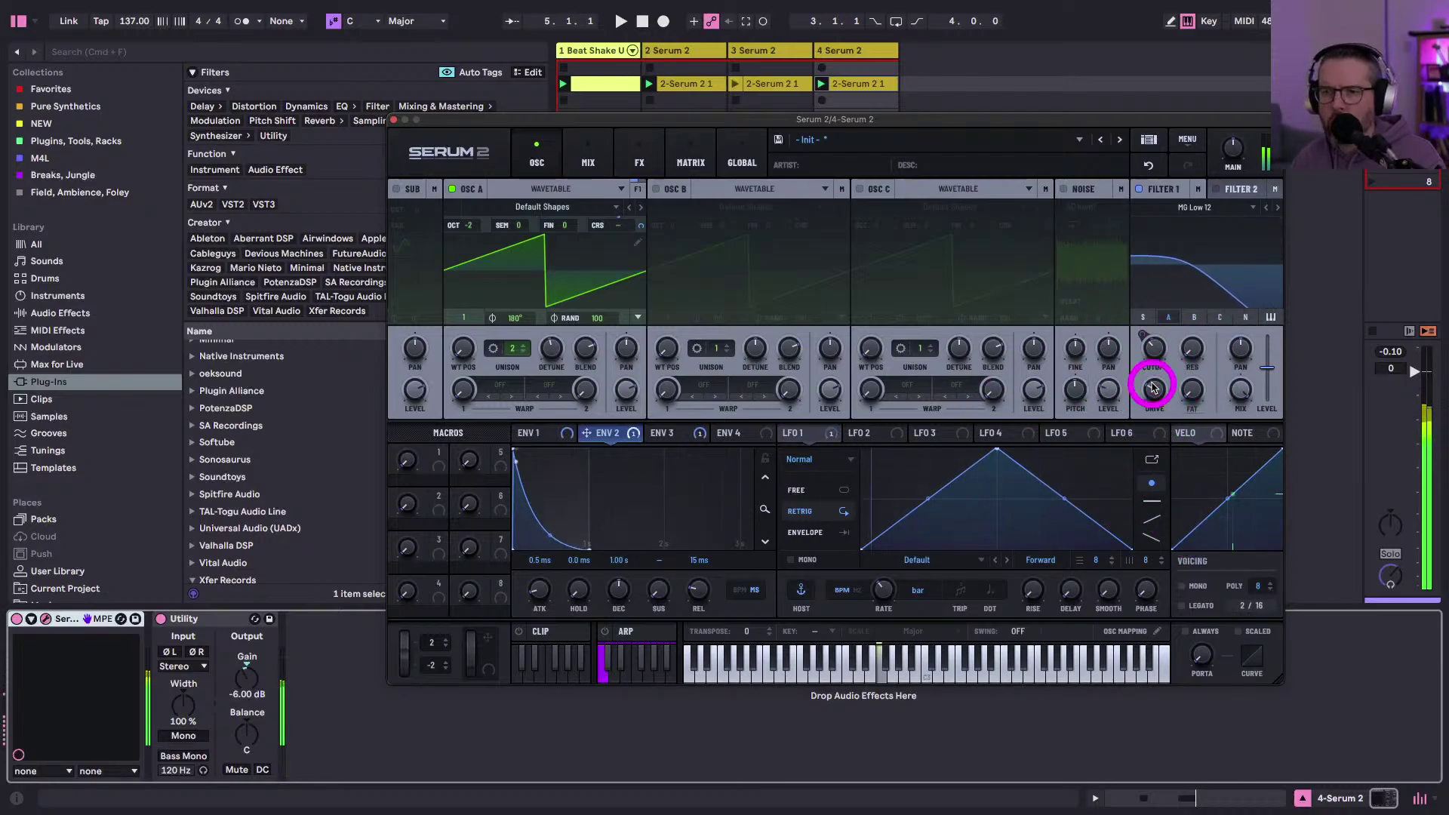
left_click(455, 352)
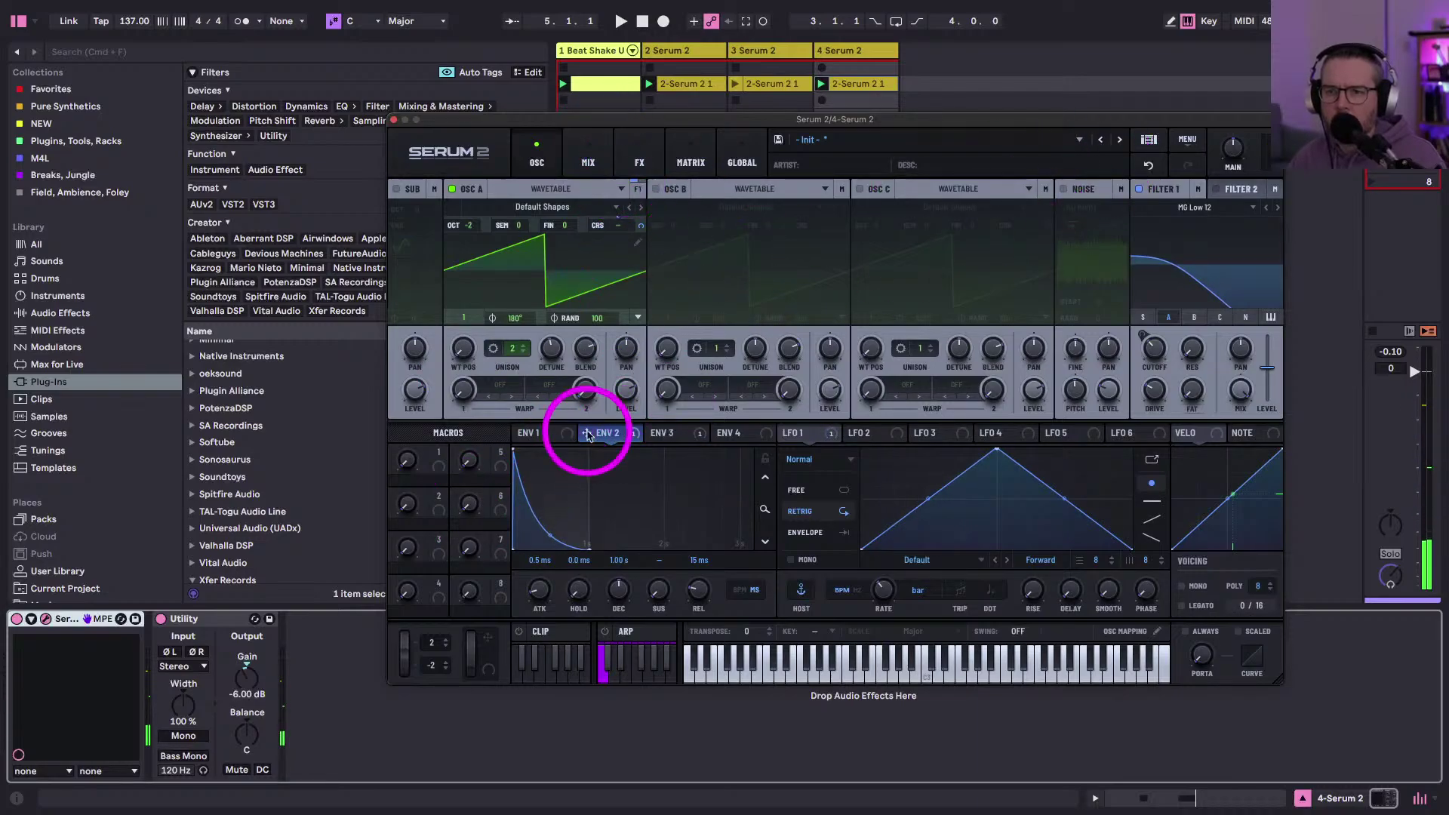
- Fine-tune envelope 2's modulation of oscillator A's coarse pitch to about 2% in the matrix
left_click(690, 162)
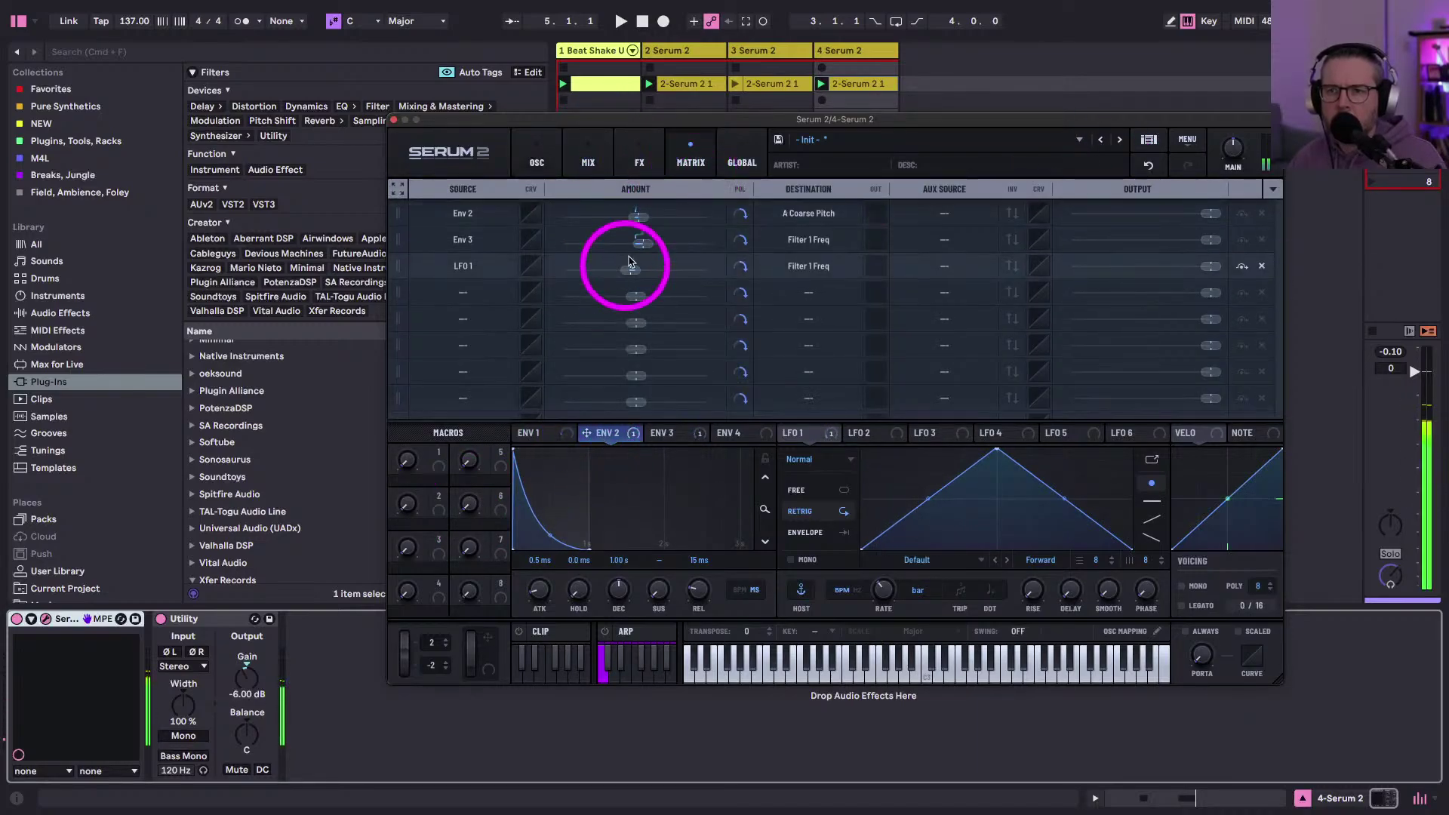
left_click_drag(637, 227, 635, 218)
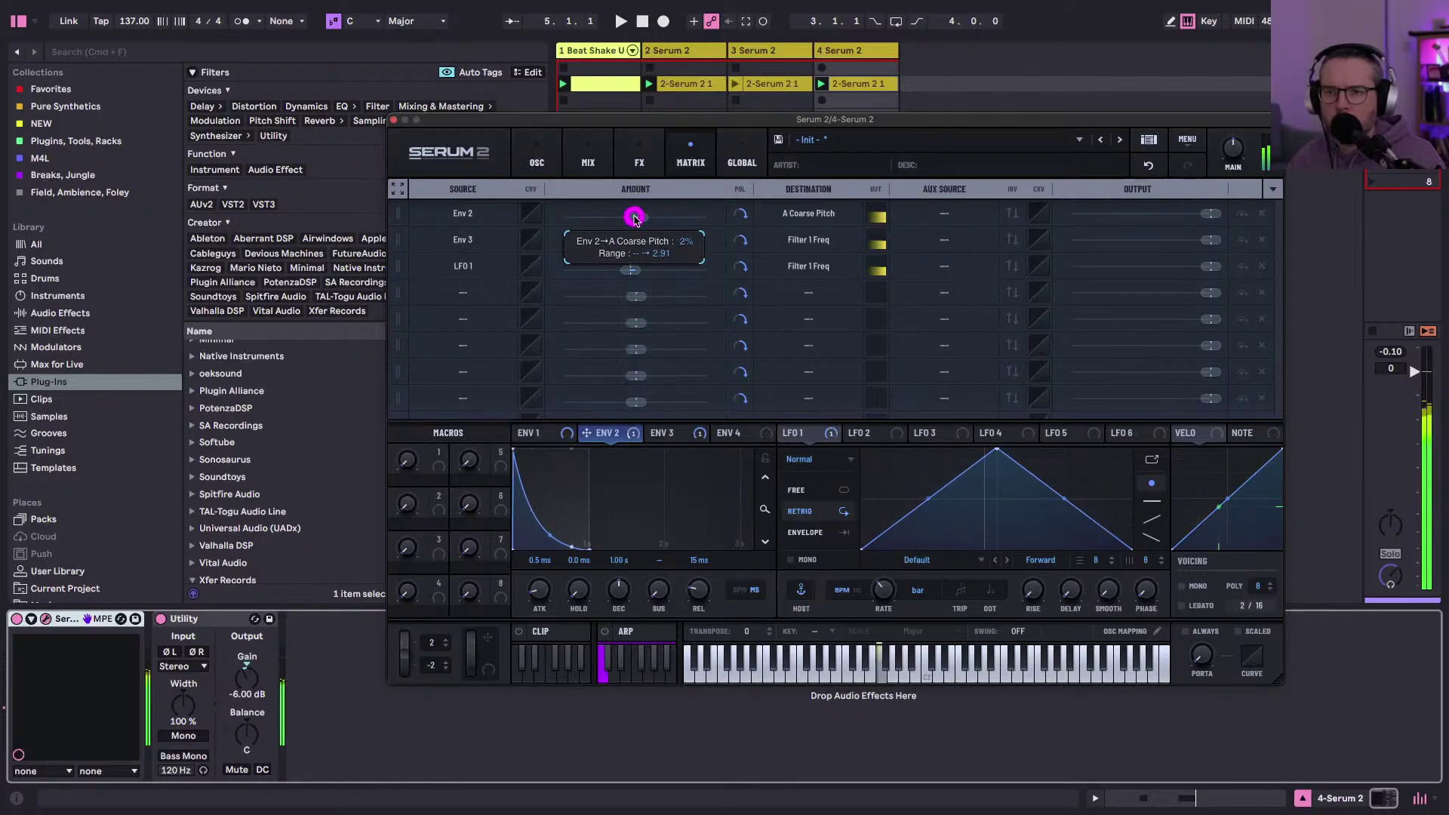
left_click_drag(633, 219, 632, 220)
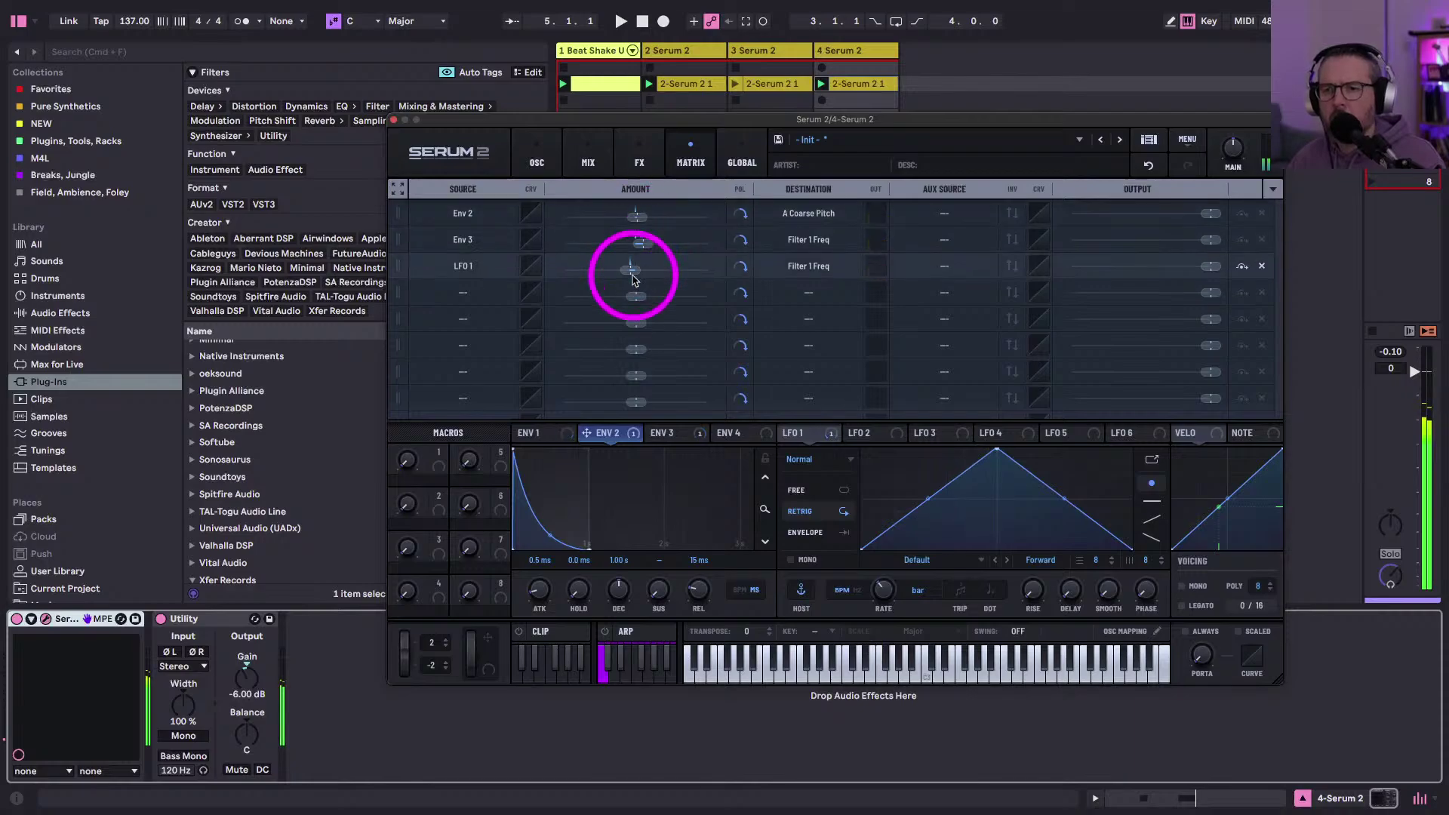
- Return to the oscillator view and raise filter 1's resonance to about 48%
left_click(588, 154)
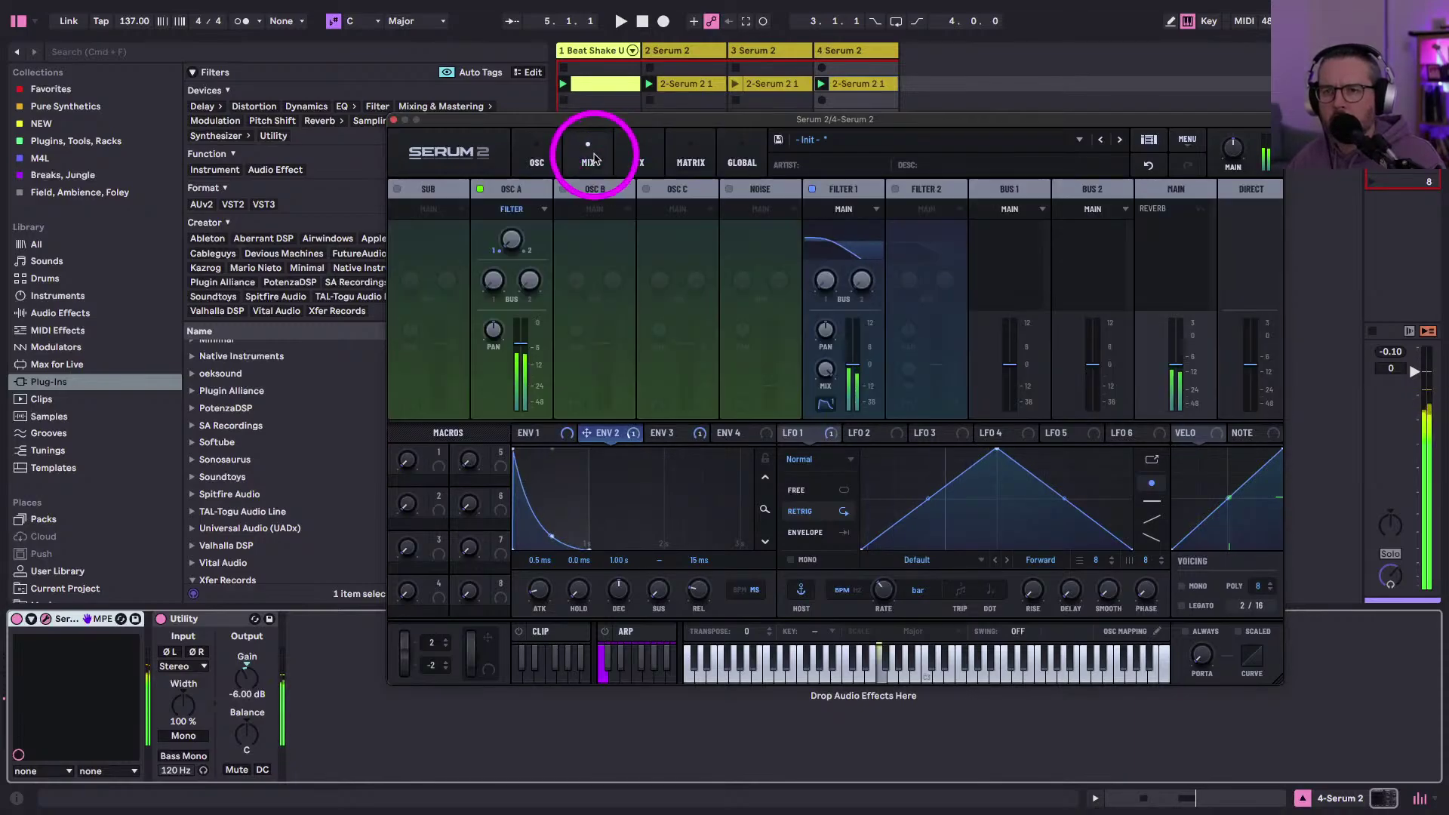
left_click(537, 154)
left_click_drag(1191, 347, 1183, 306)
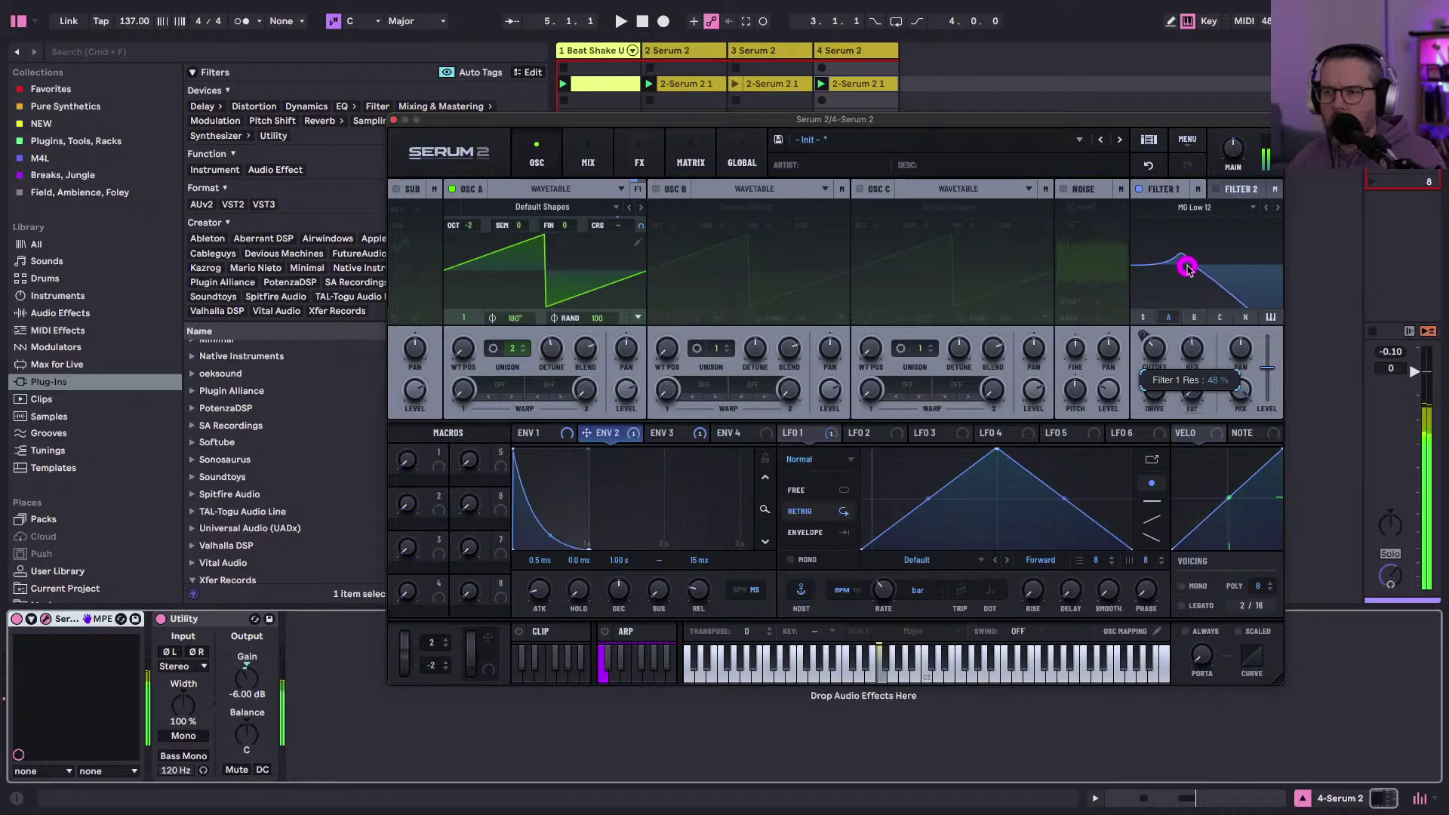
- Set oscillator A's unison to 3 voices, adjust its detune, and return to envelope 2
left_click_drag(1185, 275, 1185, 275)
mouse_move(556, 356)
left_mouse_down()
mouse_move(545, 329)
mouse_move(544, 356)
left_mouse_up()
left_click(523, 345)
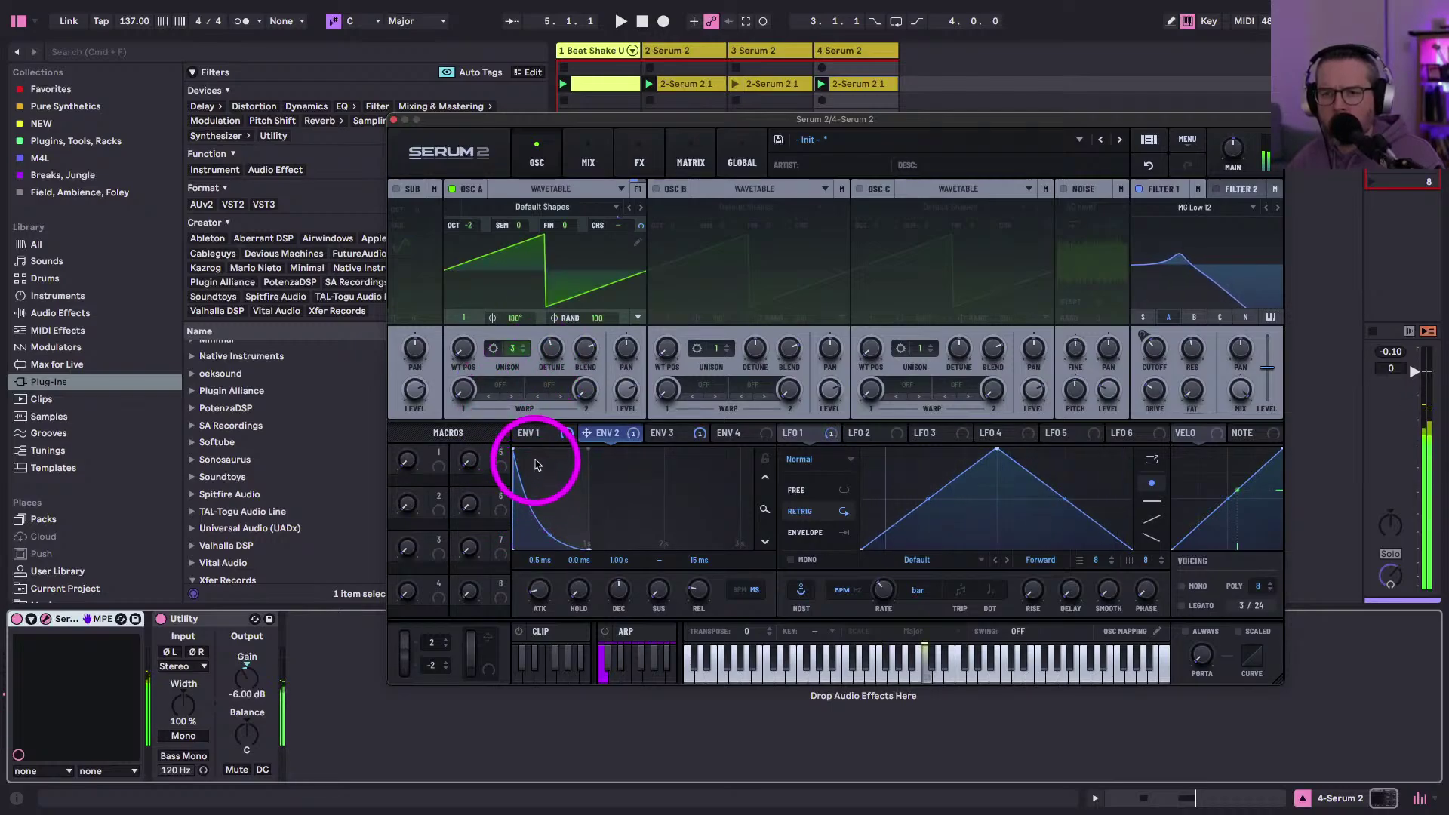
left_click(540, 434)
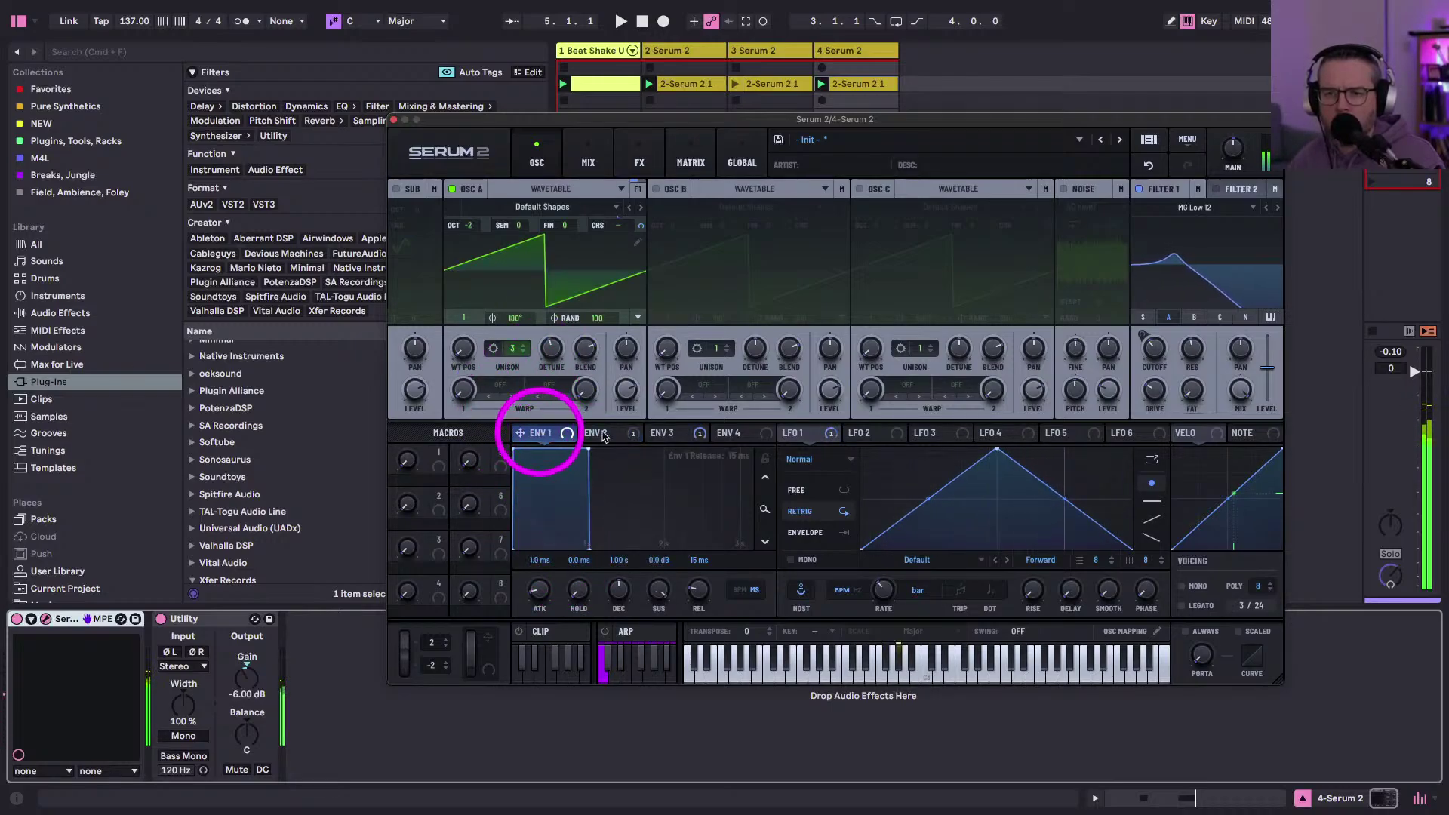
left_click(611, 434)
left_click_drag(541, 589, 606, 574)
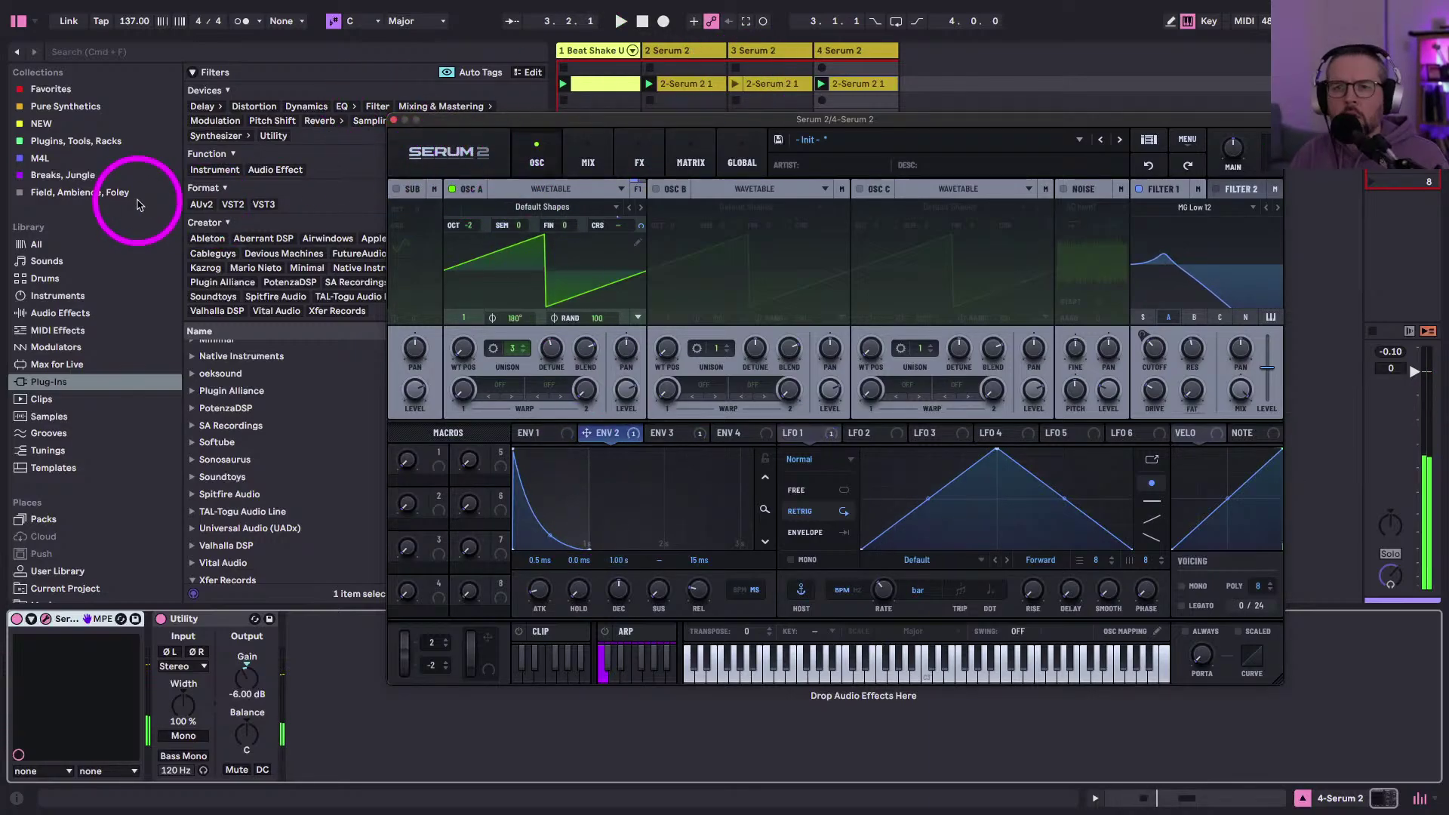
- In the fourth track's clip, raise the F2 note in bar 2 to F3 and shift and shorten it to span 2.4.1–3.1.1
left_click(394, 119)
left_click(866, 84)
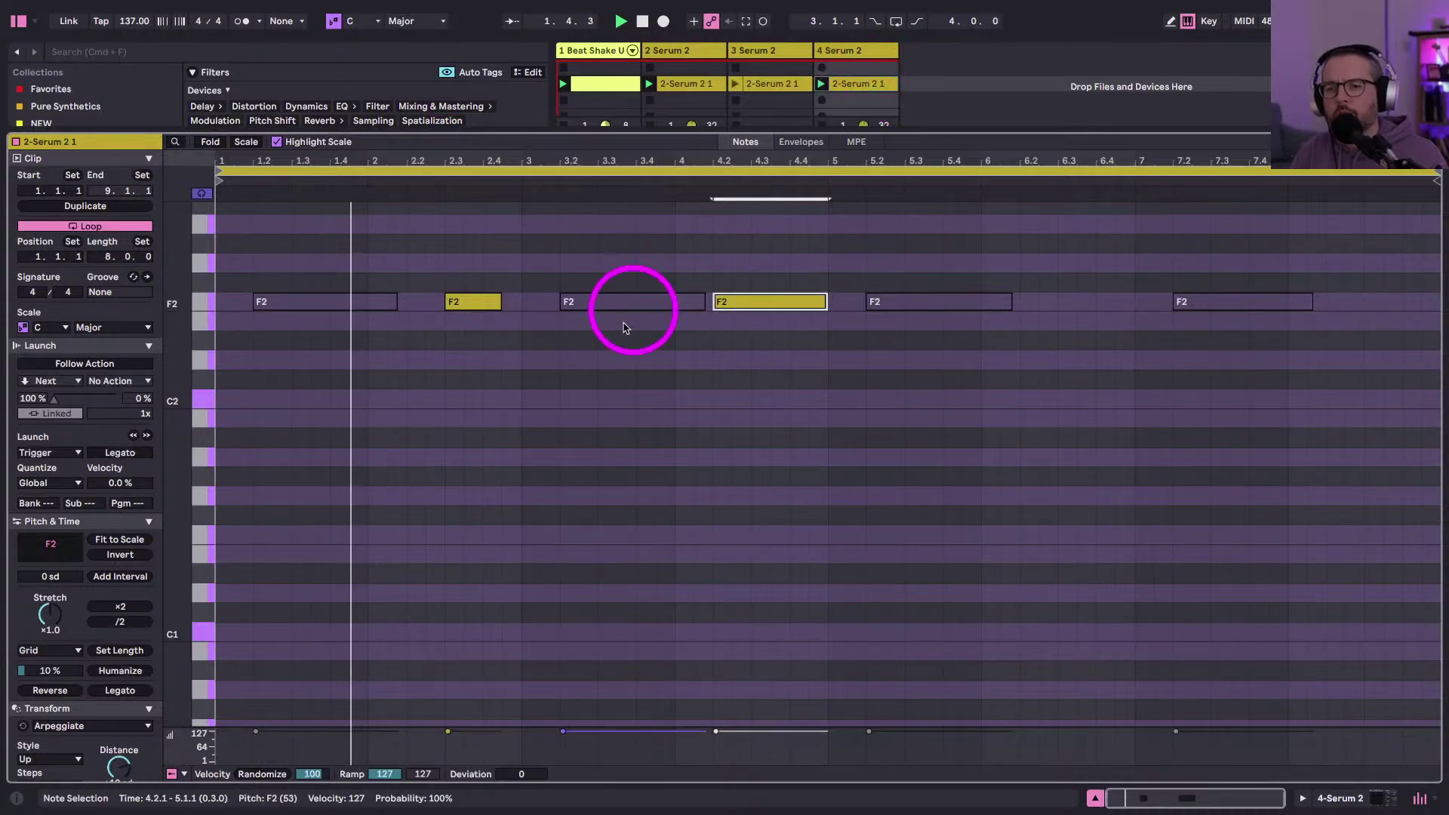
scroll(480, 330, "up", 2)
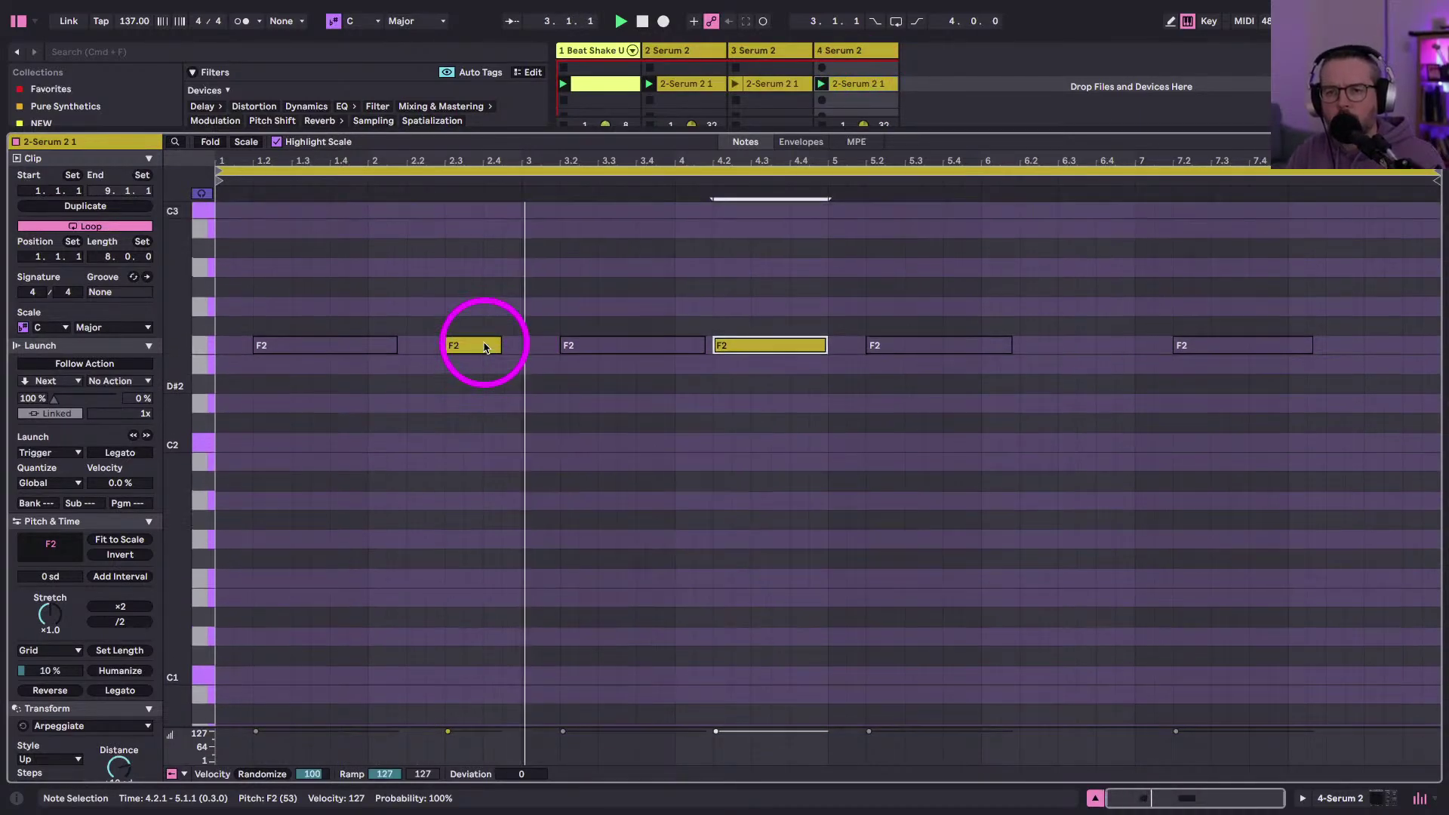
left_click(483, 349)
key("shift+Up")
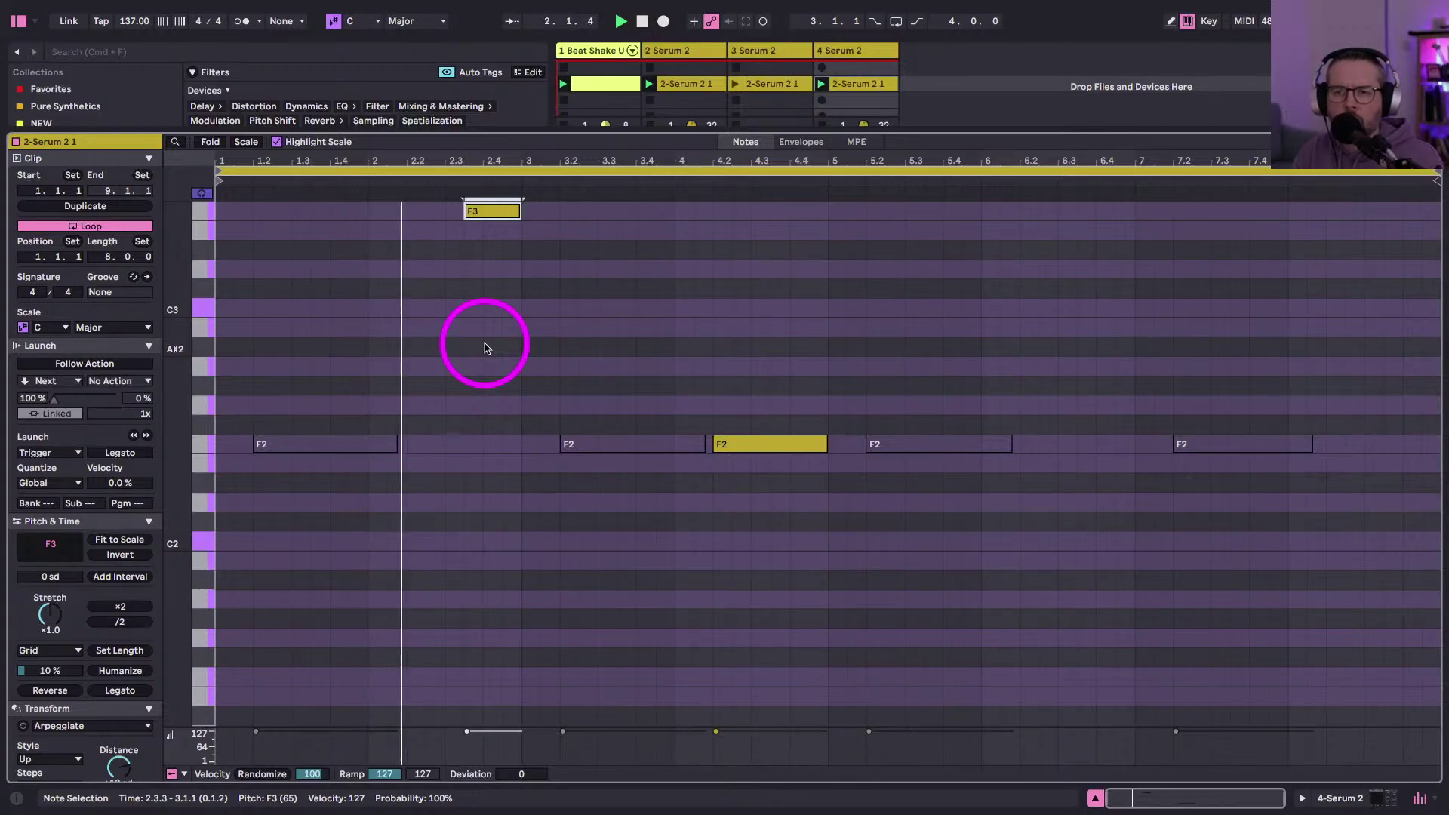
key("Right")
key("shift+Left")
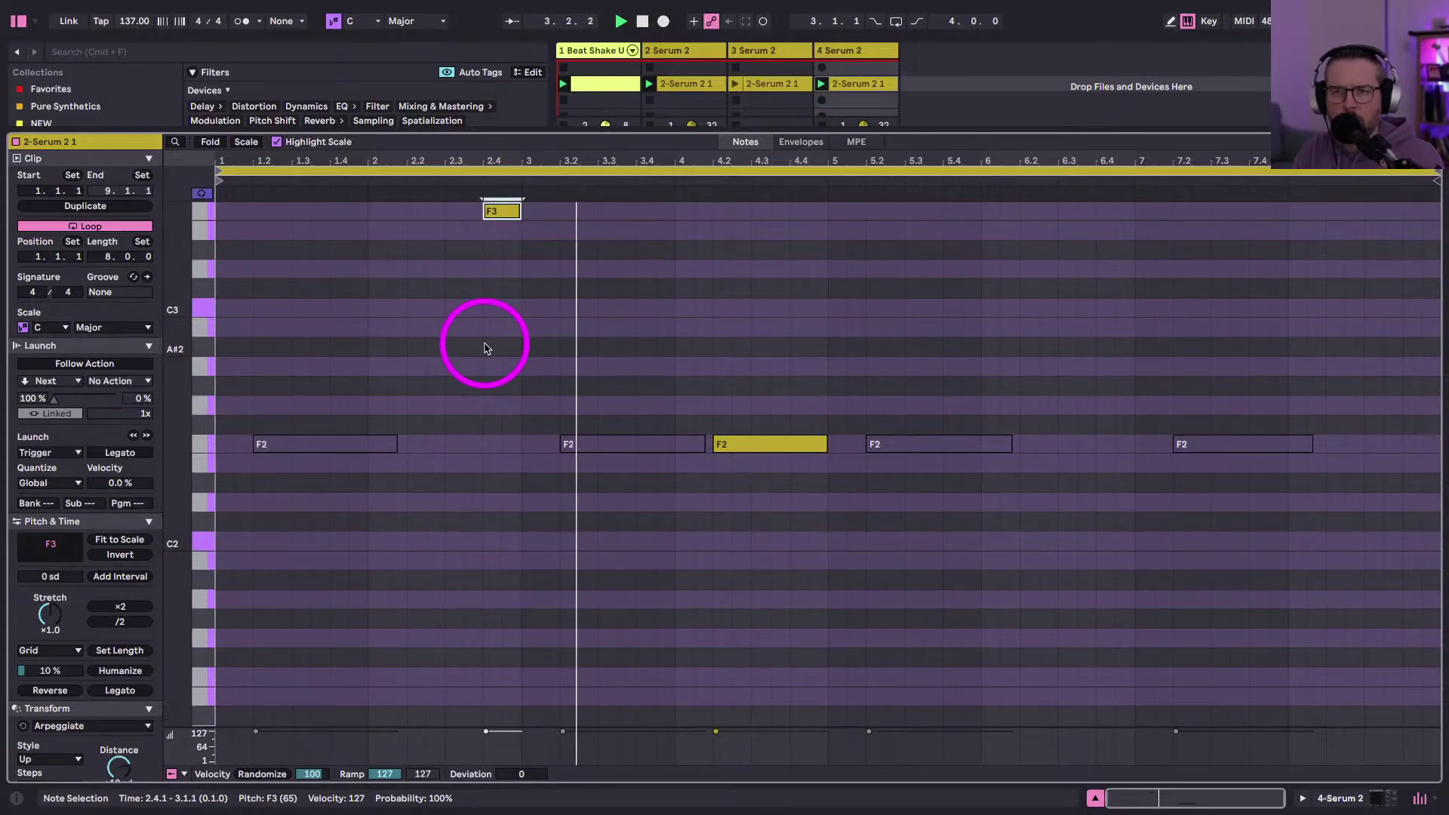
- Transpose the short F2 note at 4.2.1 up one octave
left_click(746, 444)
key("shift+Up")
scroll(746, 443, "up", 3)
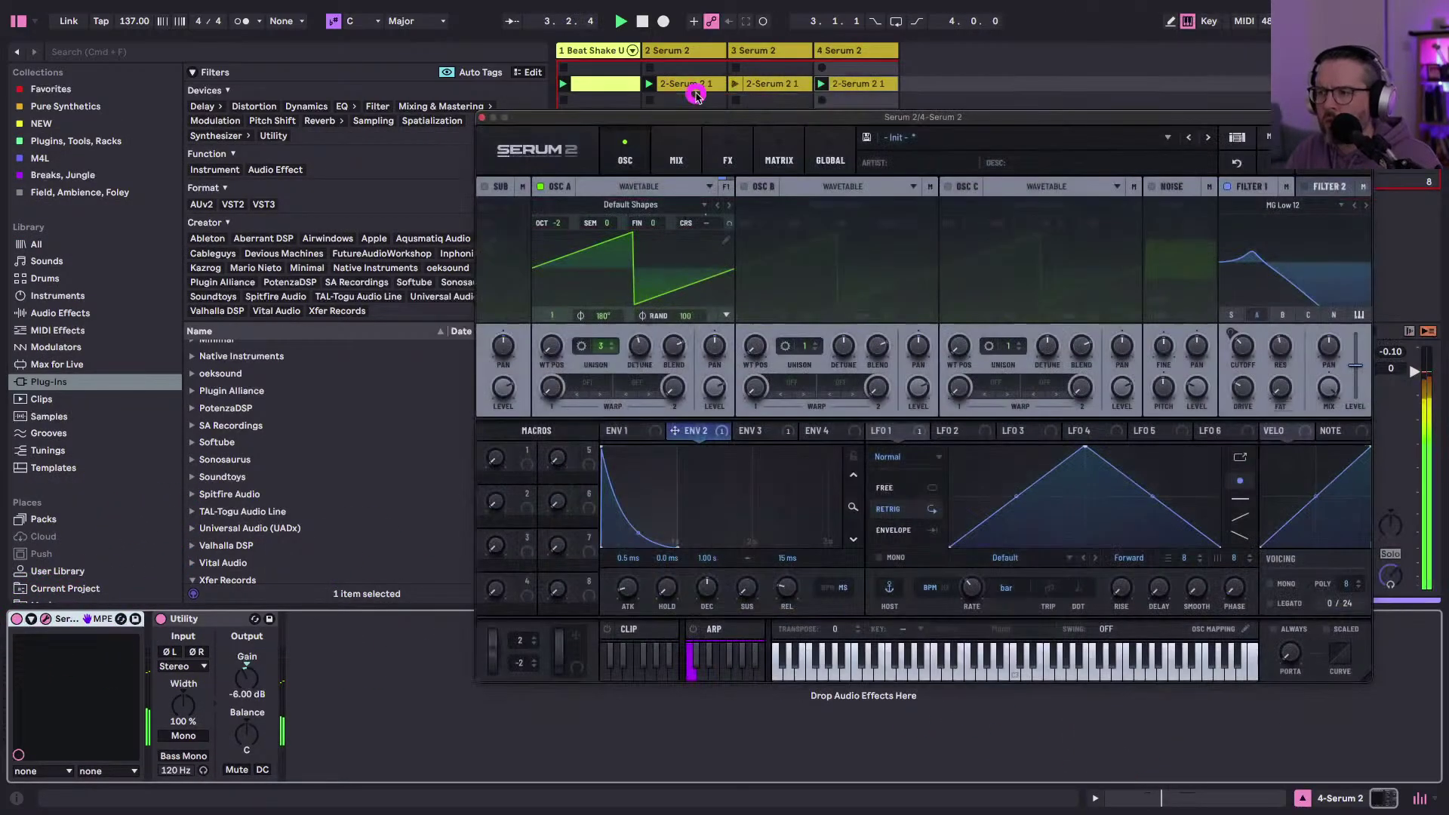
- Audition longer attacks on envelope 2, set its attack to 0.0 ms, and reshape its decay curve
left_click_drag(695, 93, 569, 47)
left_click_drag(513, 540, 483, 472)
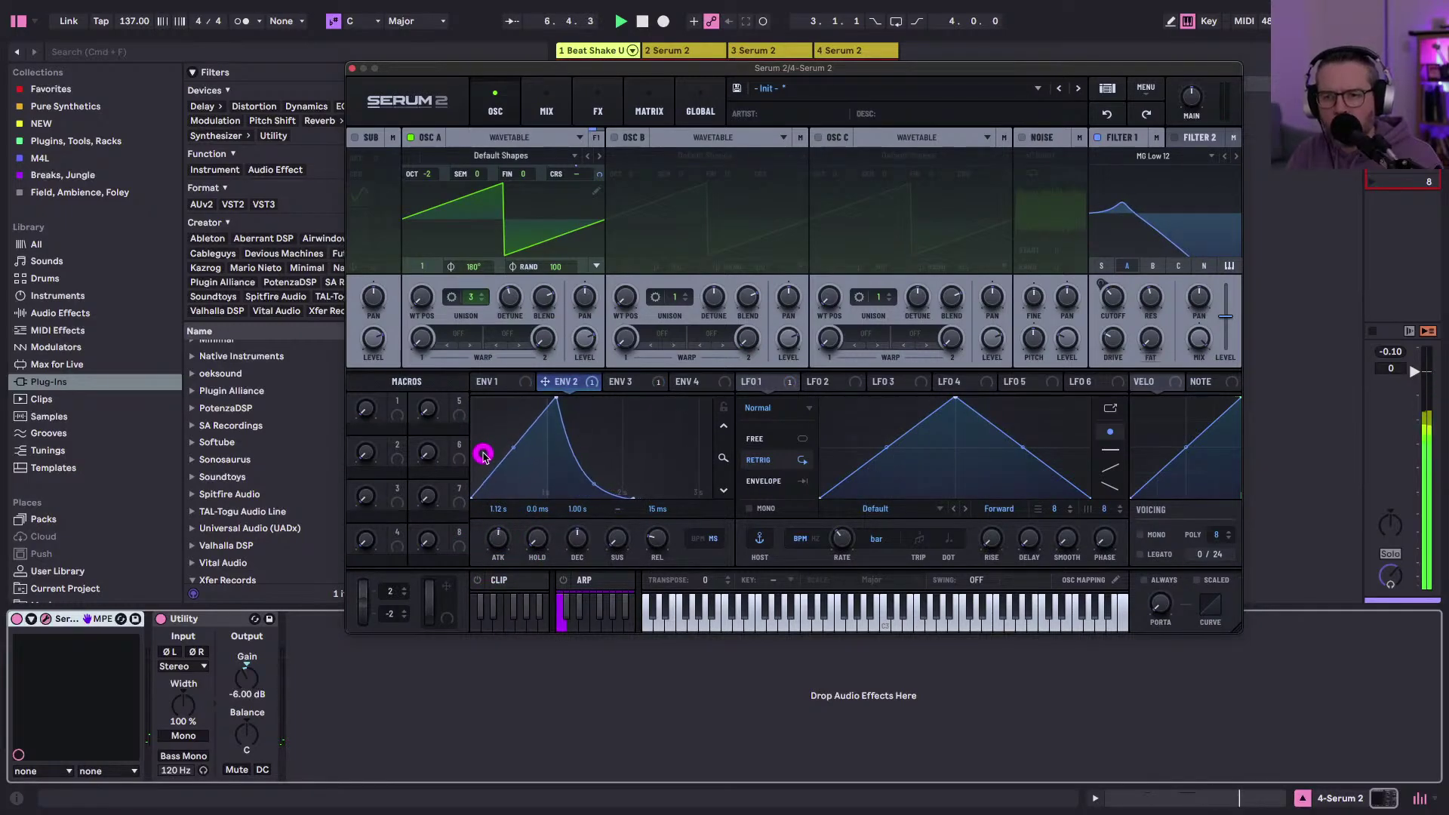
left_click_drag(484, 458, 498, 550)
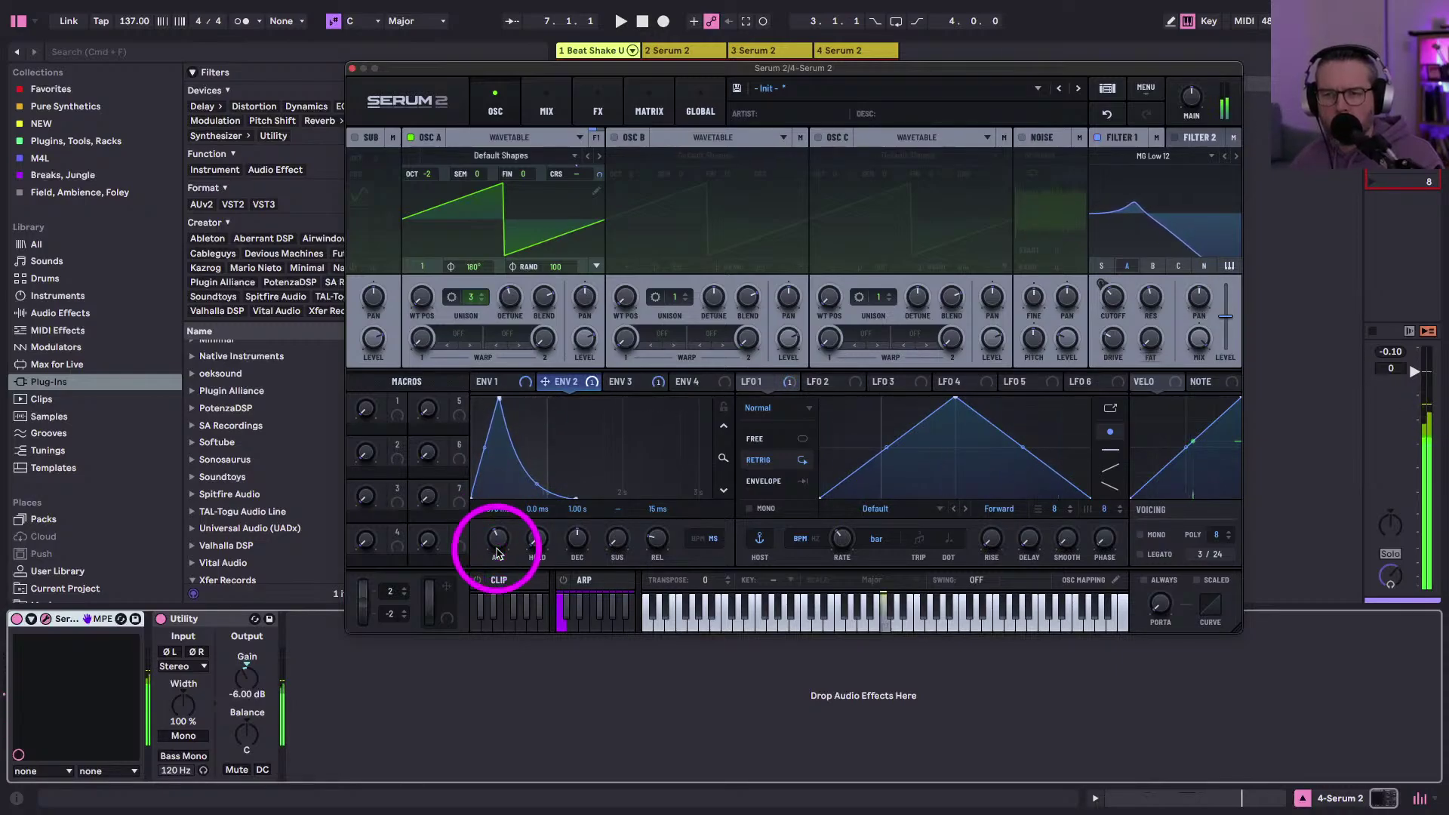
left_click_drag(497, 549, 498, 688)
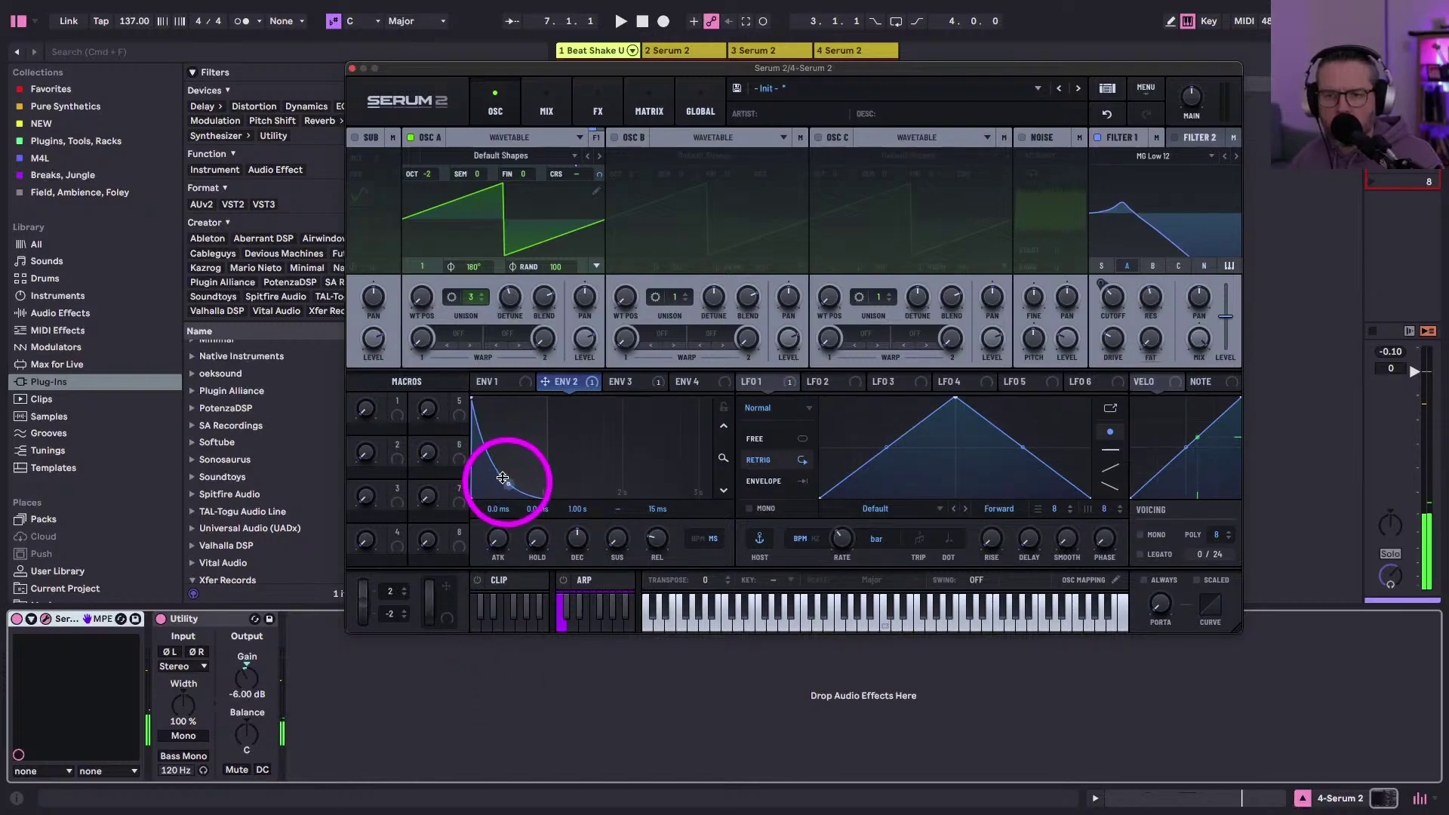
mouse_move(502, 478)
left_mouse_down()
mouse_move(562, 532)
mouse_move(522, 492)
left_mouse_up()
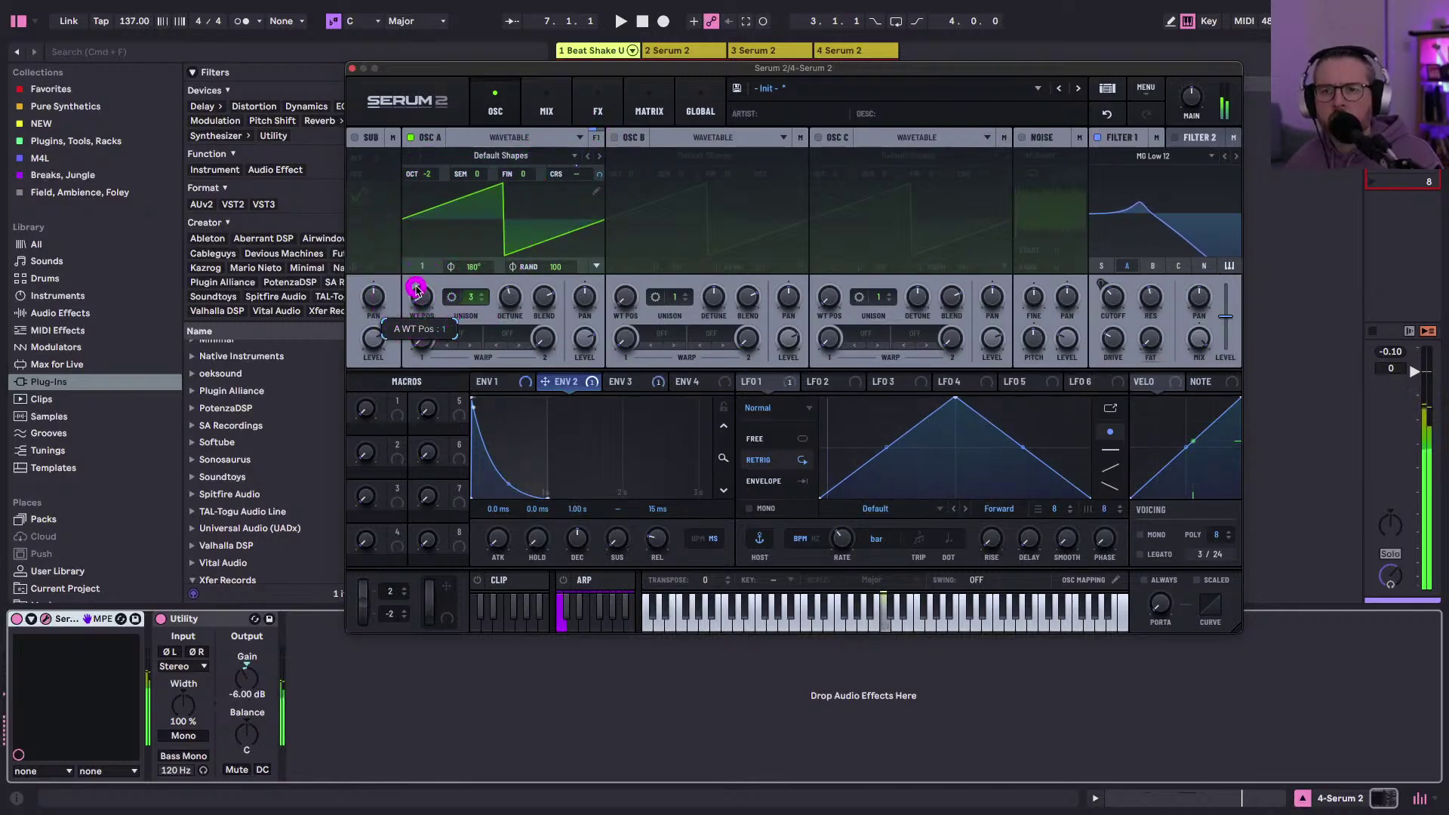
- Try wavetable position and Sync warp on oscillator A, settling on Tube distortion at about 75%
left_click_drag(416, 297, 398, 415)
left_click(440, 344)
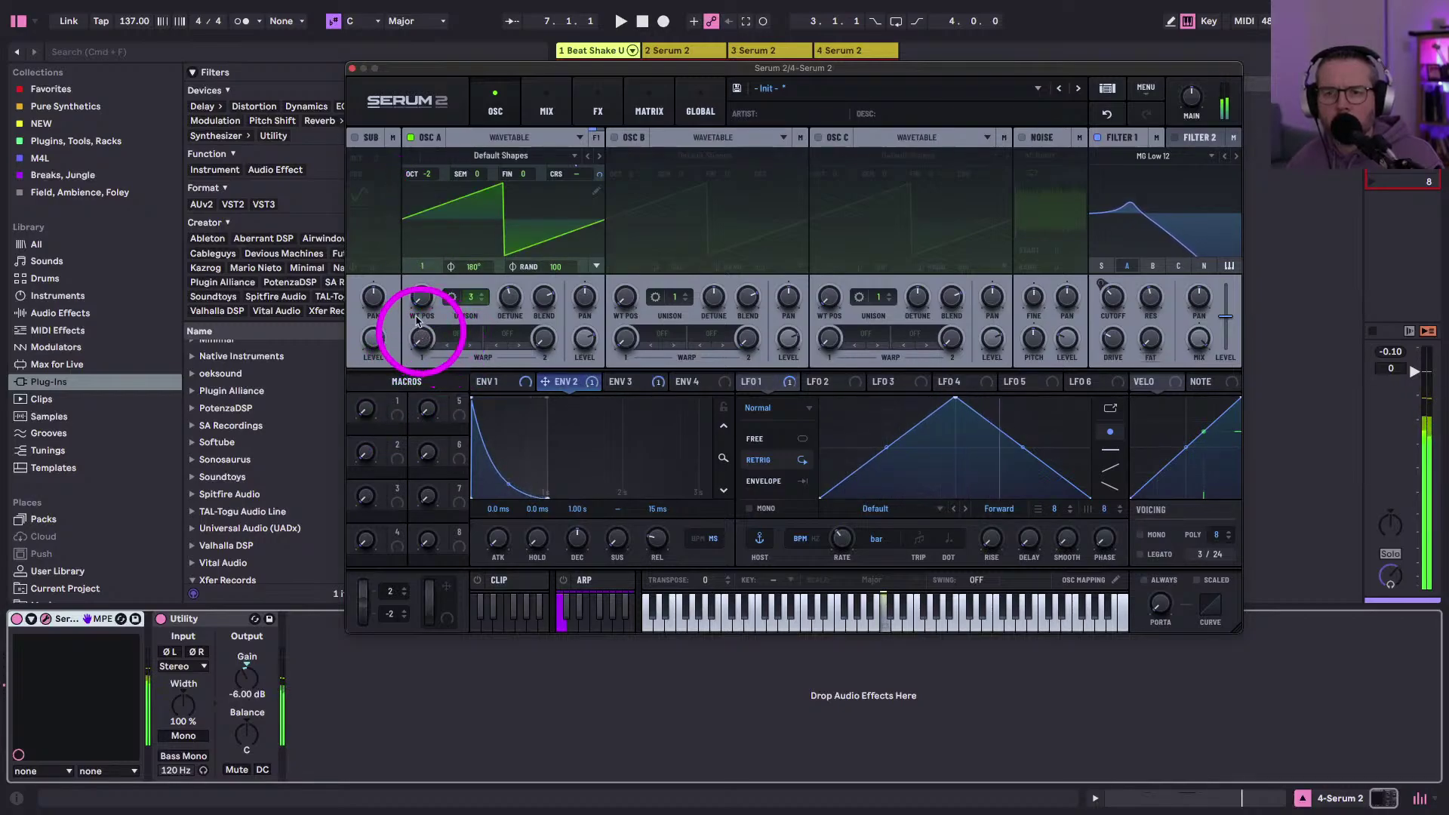
left_click(449, 337)
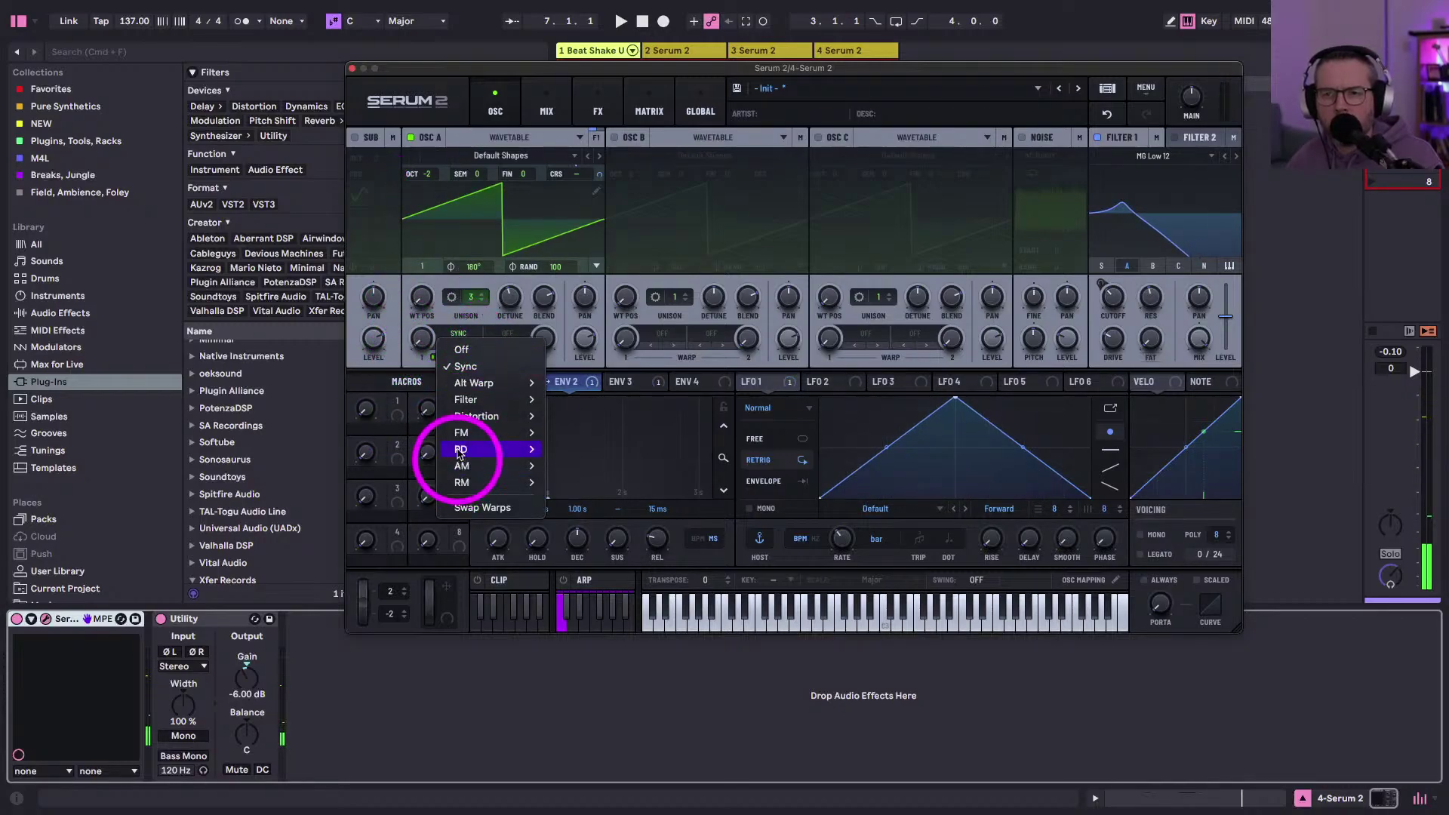
left_click(566, 421)
left_click(436, 345)
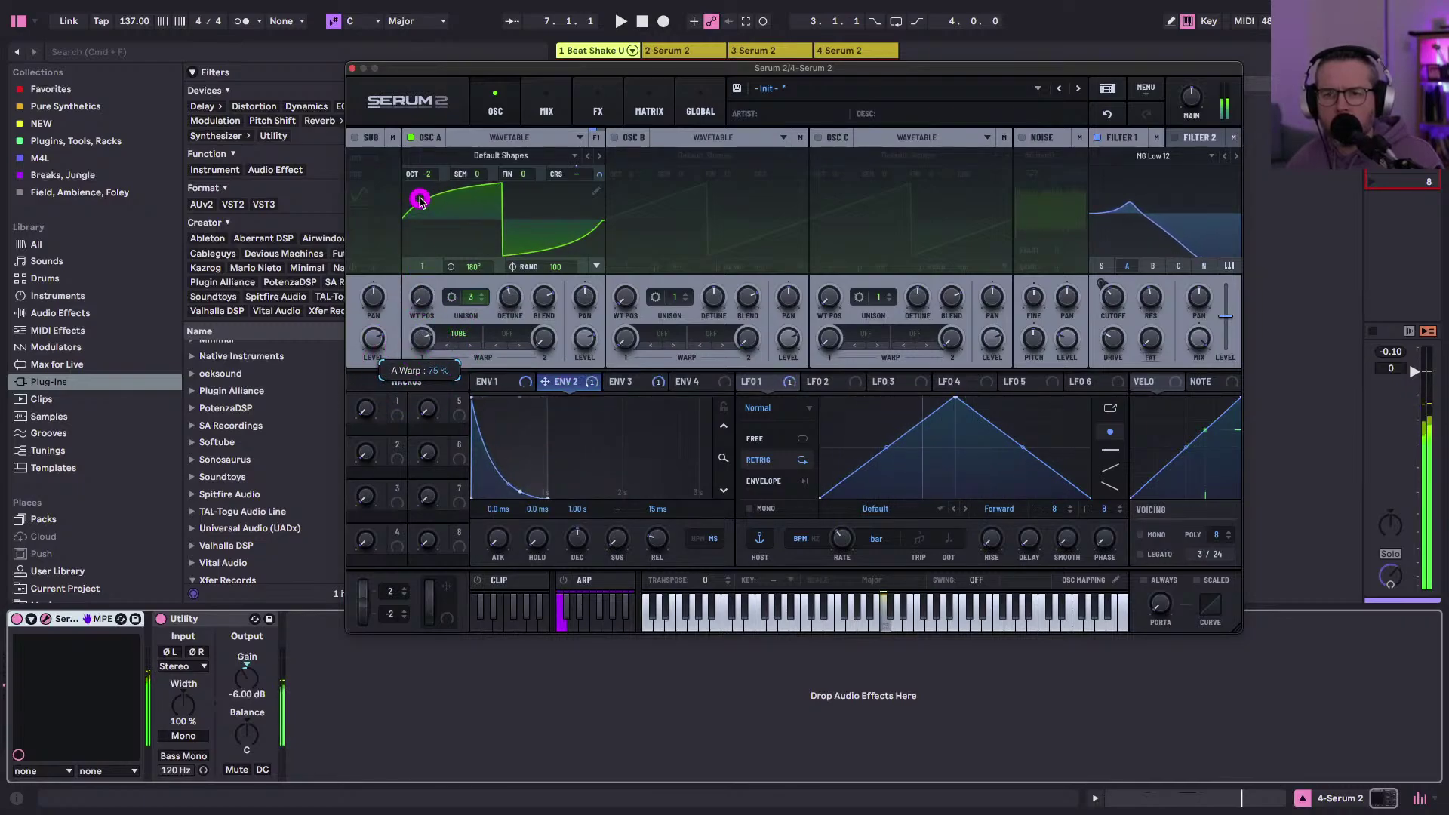
- Adjust filter 1's cutoff, assign LFO 2 to modulate it, and set the LFO rate to dotted 1/8
left_click_drag(1113, 300, 1115, 294)
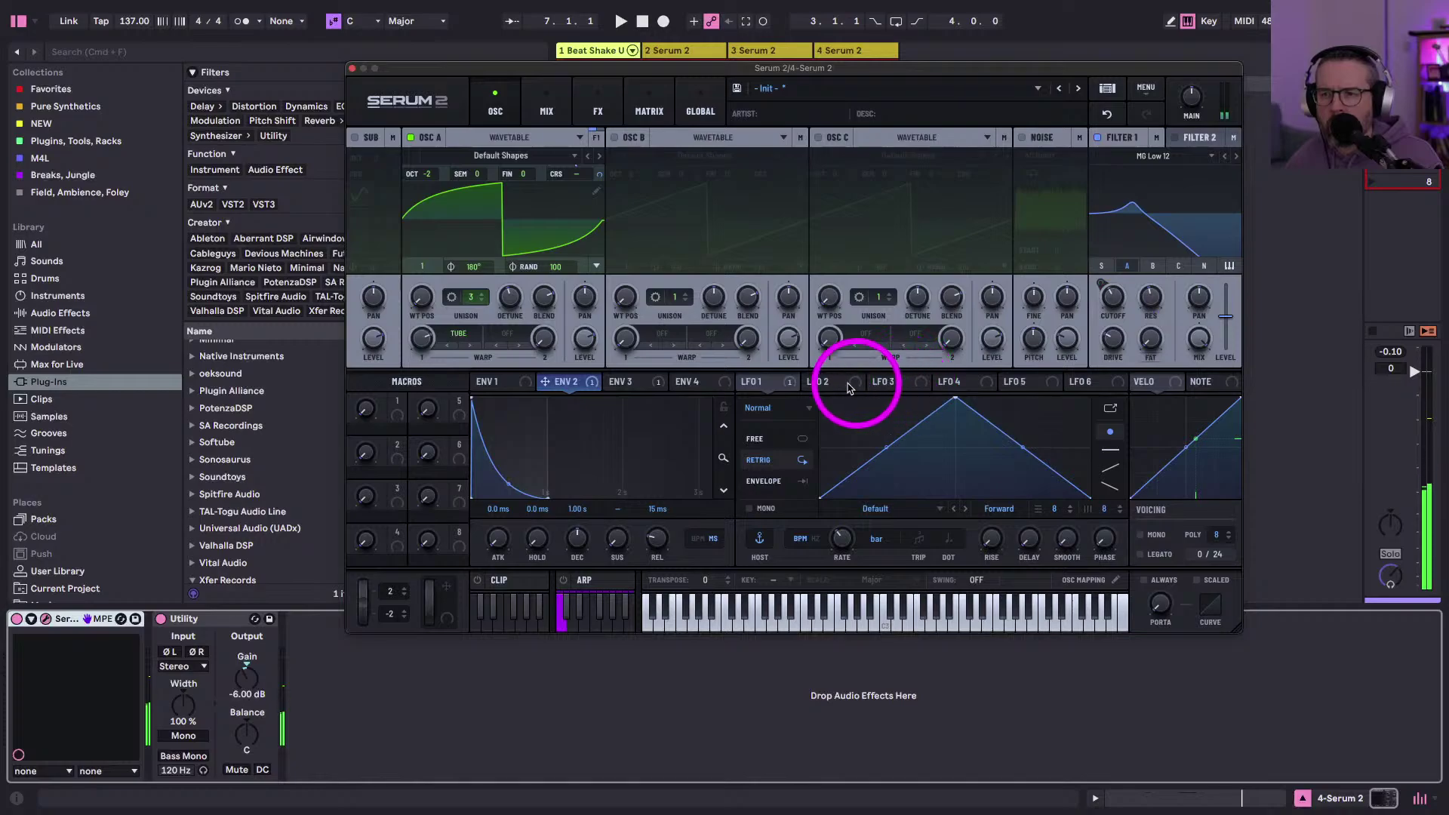
left_click_drag(847, 381, 1112, 303)
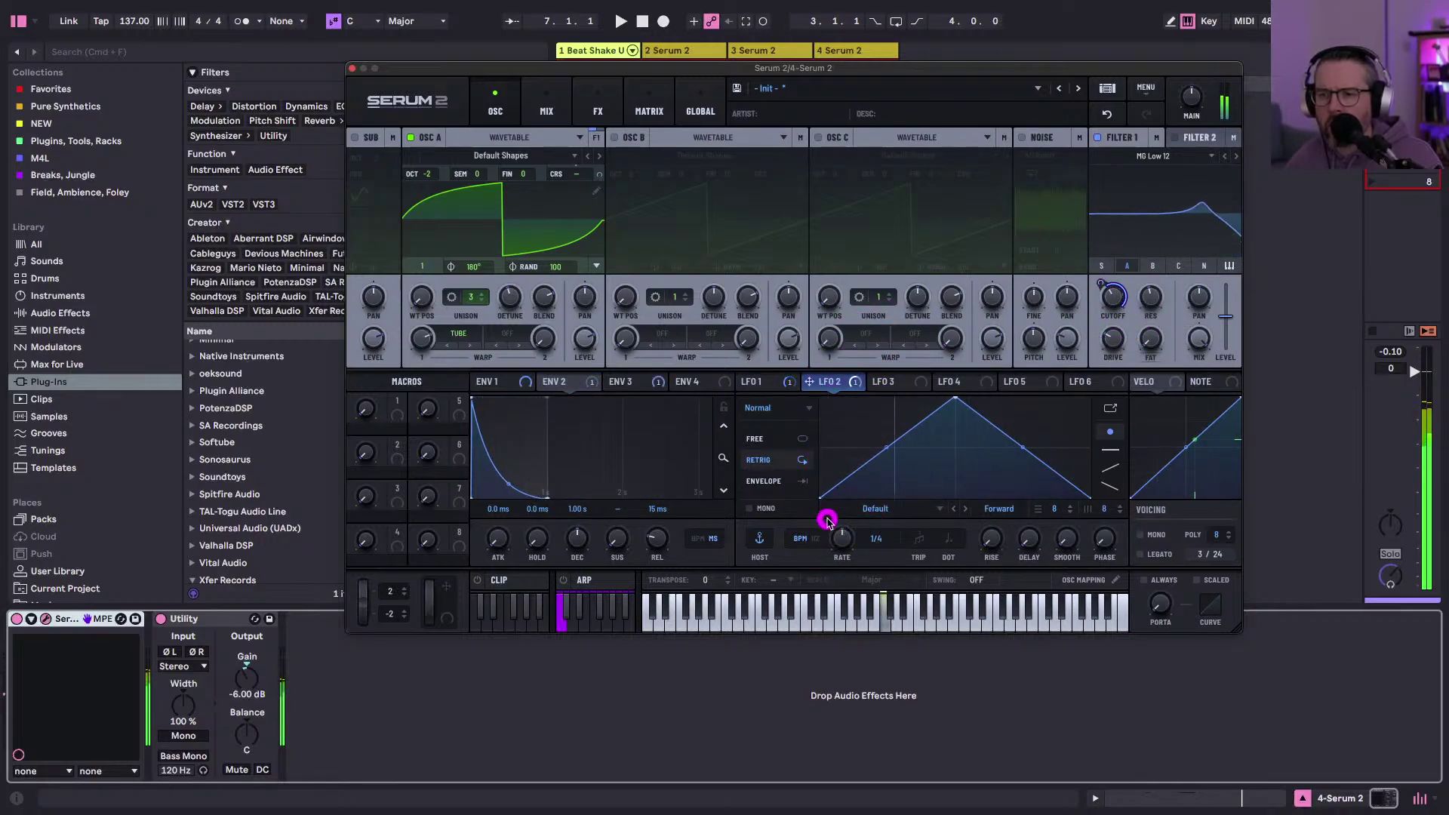
left_click(946, 538)
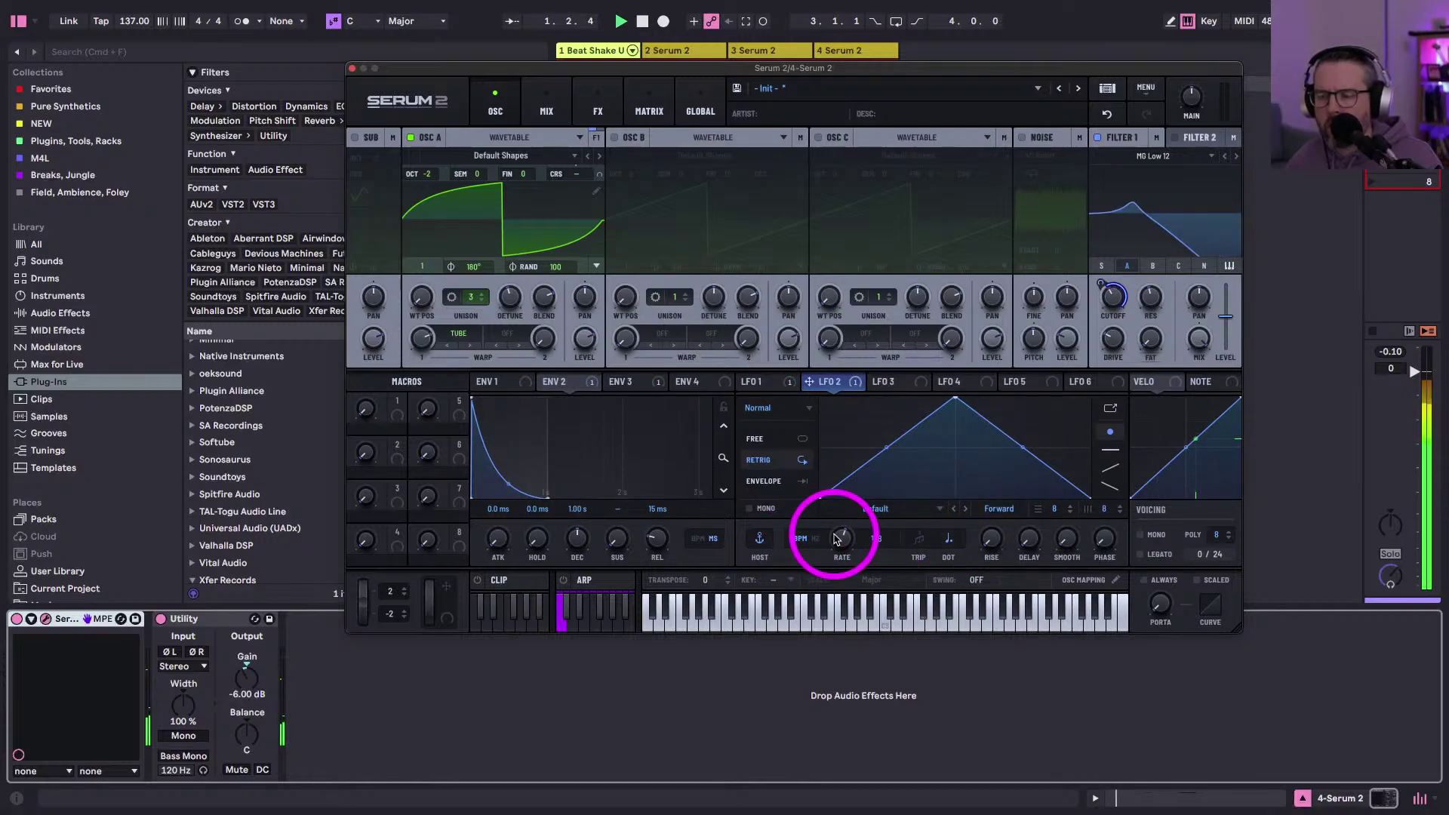
left_click_drag(839, 537, 839, 537)
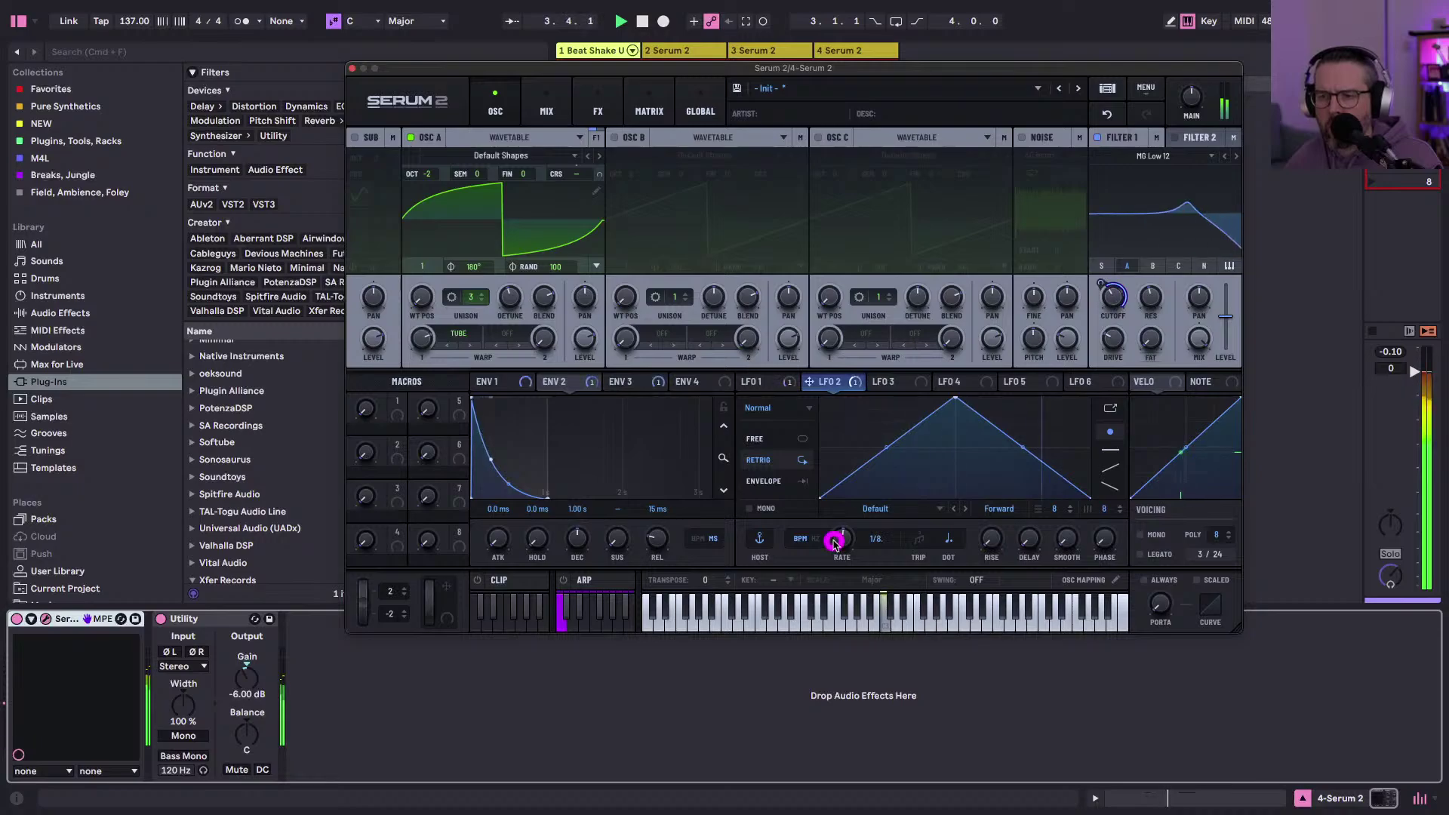
- Switch LFO 2 to triplet timing, audition other rates, and set the rate to 1/8 triplet
left_click(919, 540)
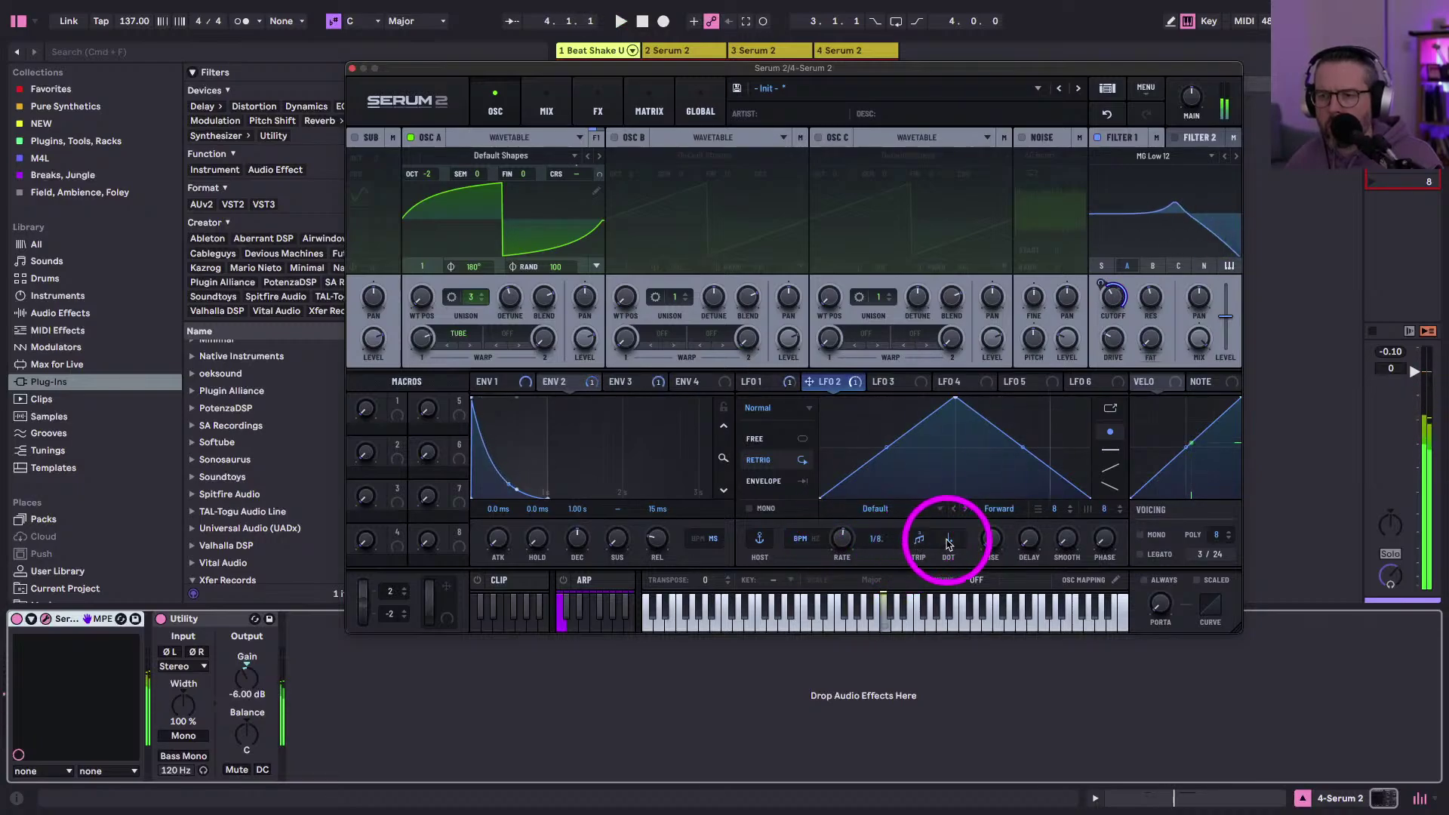
left_click(949, 543)
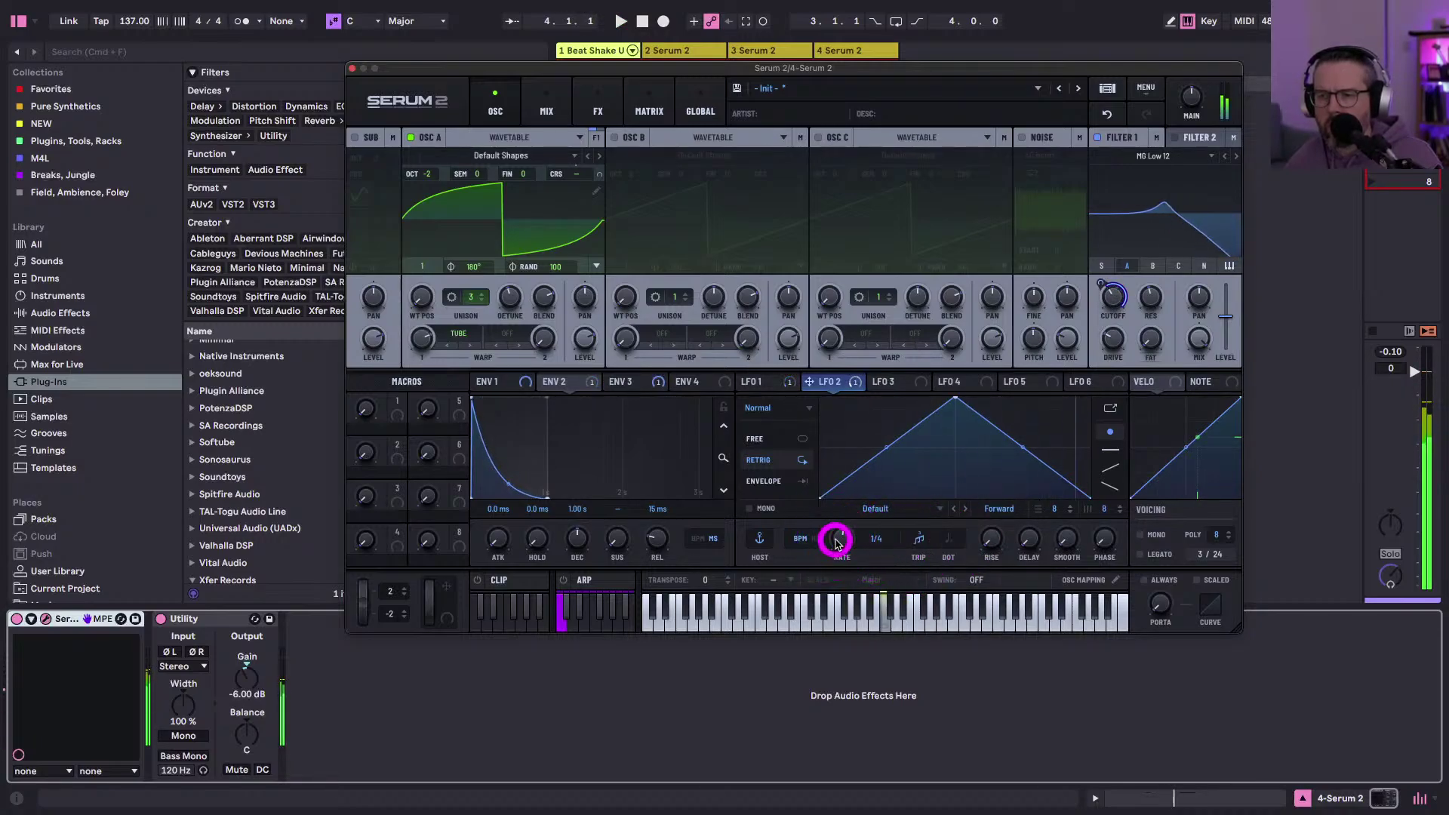
left_click_drag(835, 532, 836, 530)
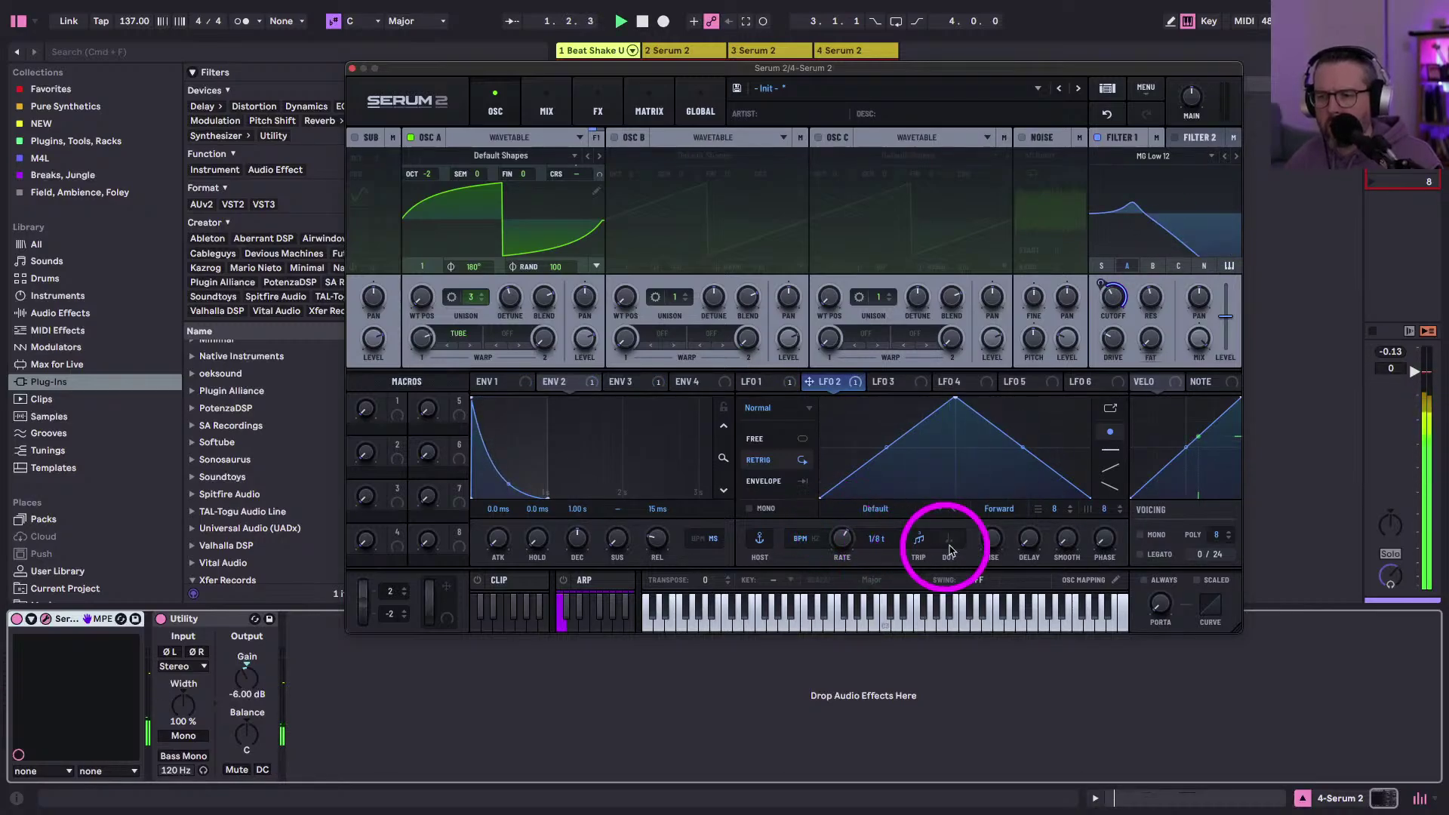
key("space")
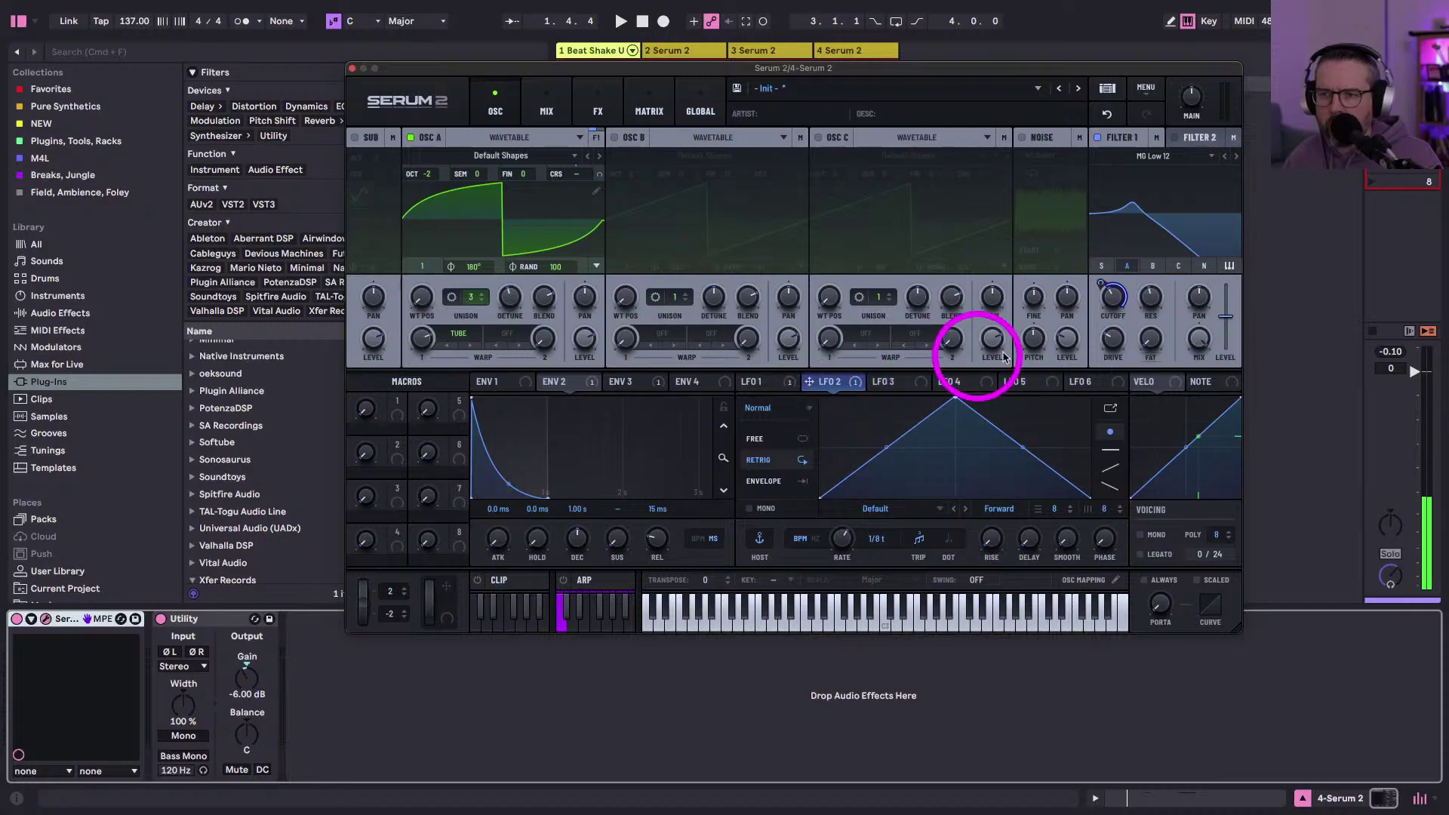
- Set LFO 2's modulation of filter 1's cutoff to about -14% and filter 1's drive to about 28%, and restart playback
left_click_drag(1100, 285, 1087, 317)
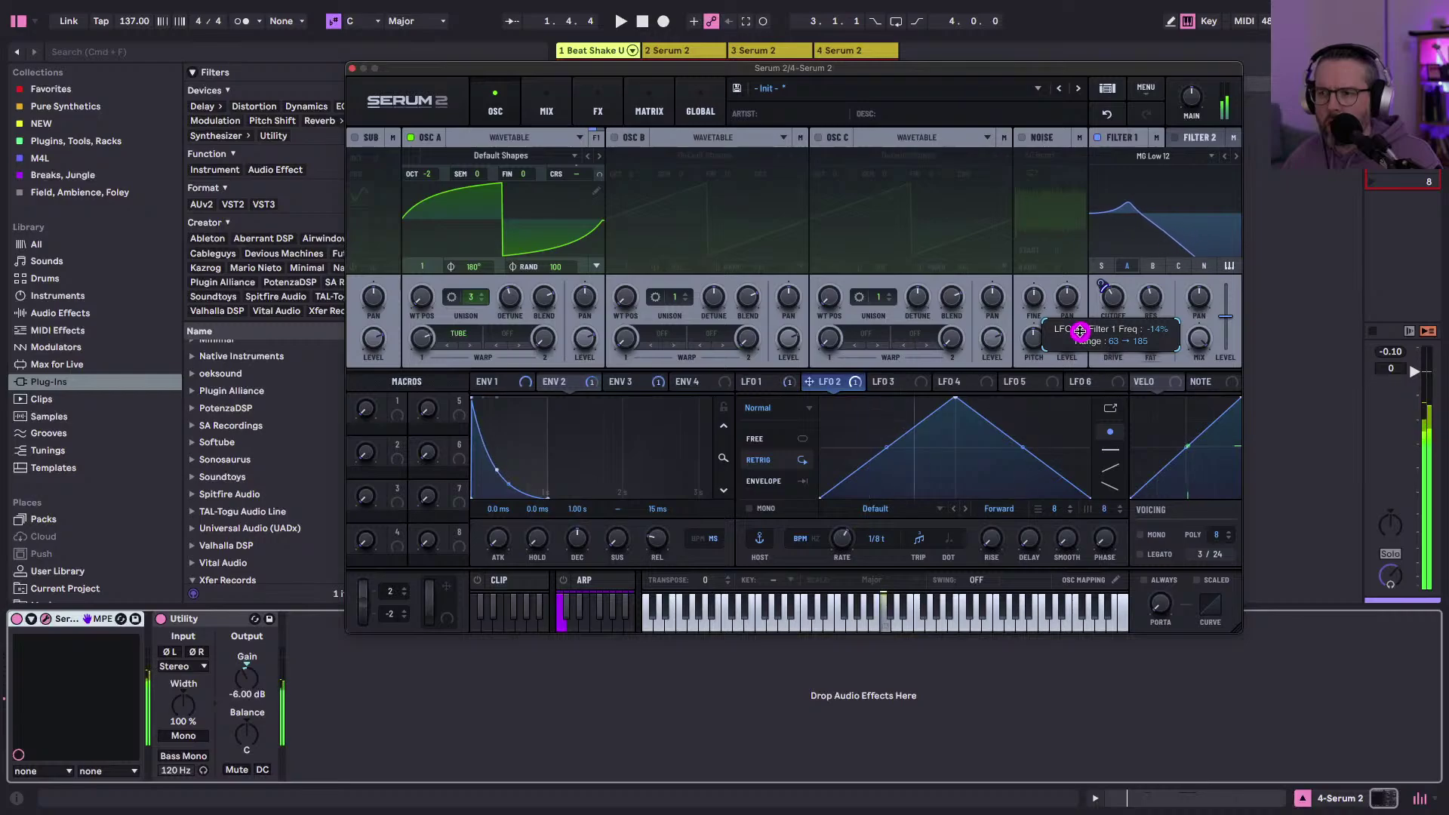
mouse_move(1080, 329)
left_mouse_down()
mouse_move(1116, 307)
mouse_move(1093, 285)
mouse_move(1099, 323)
left_mouse_up()
left_click(1099, 323)
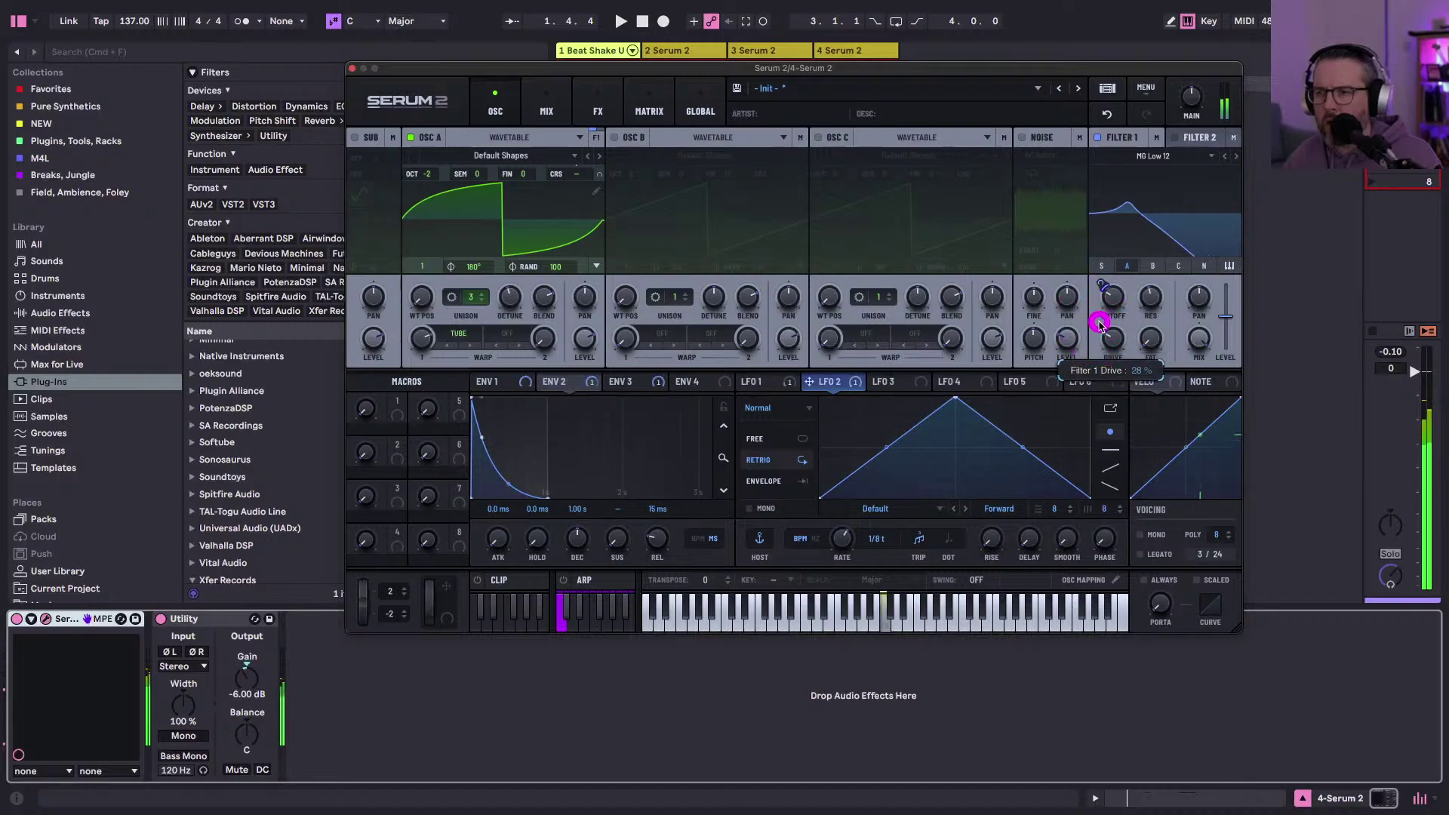
key("space")
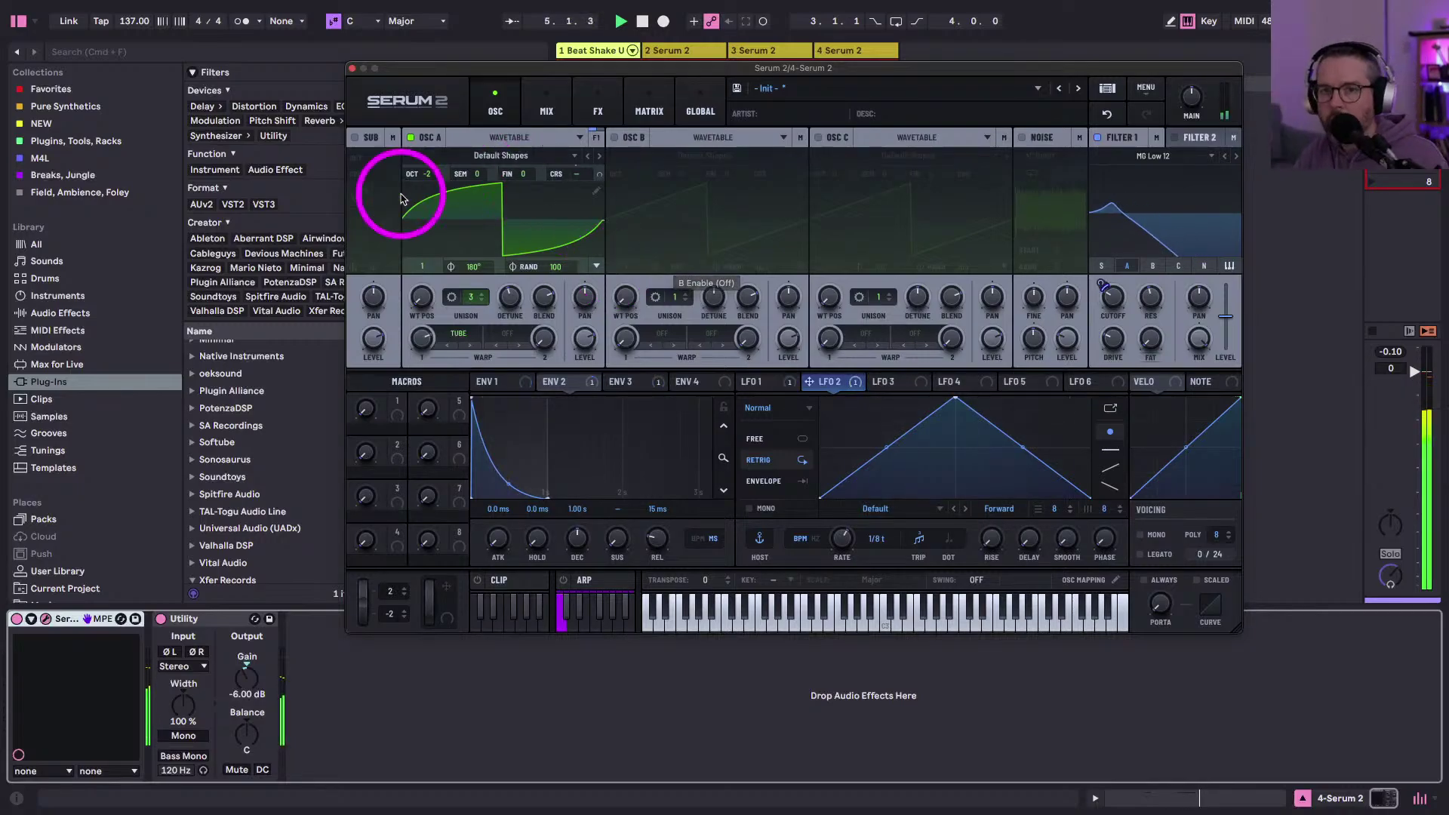
- Duplicate the Beat Shaker clip, launch the copy, and open its notes for editing
left_click(351, 68)
left_click(603, 86)
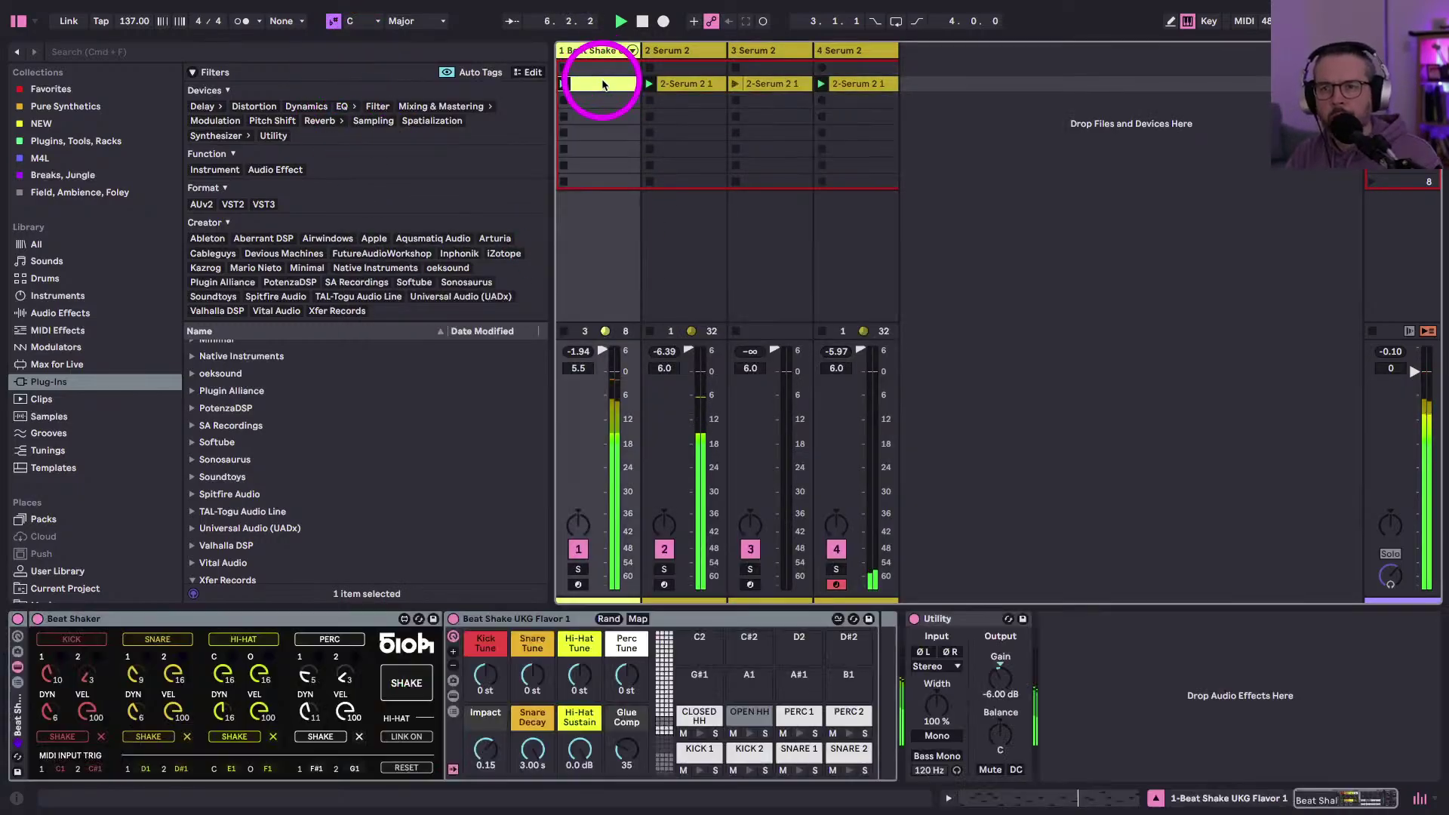
key("super+d")
left_click(563, 101)
double_click(591, 100)
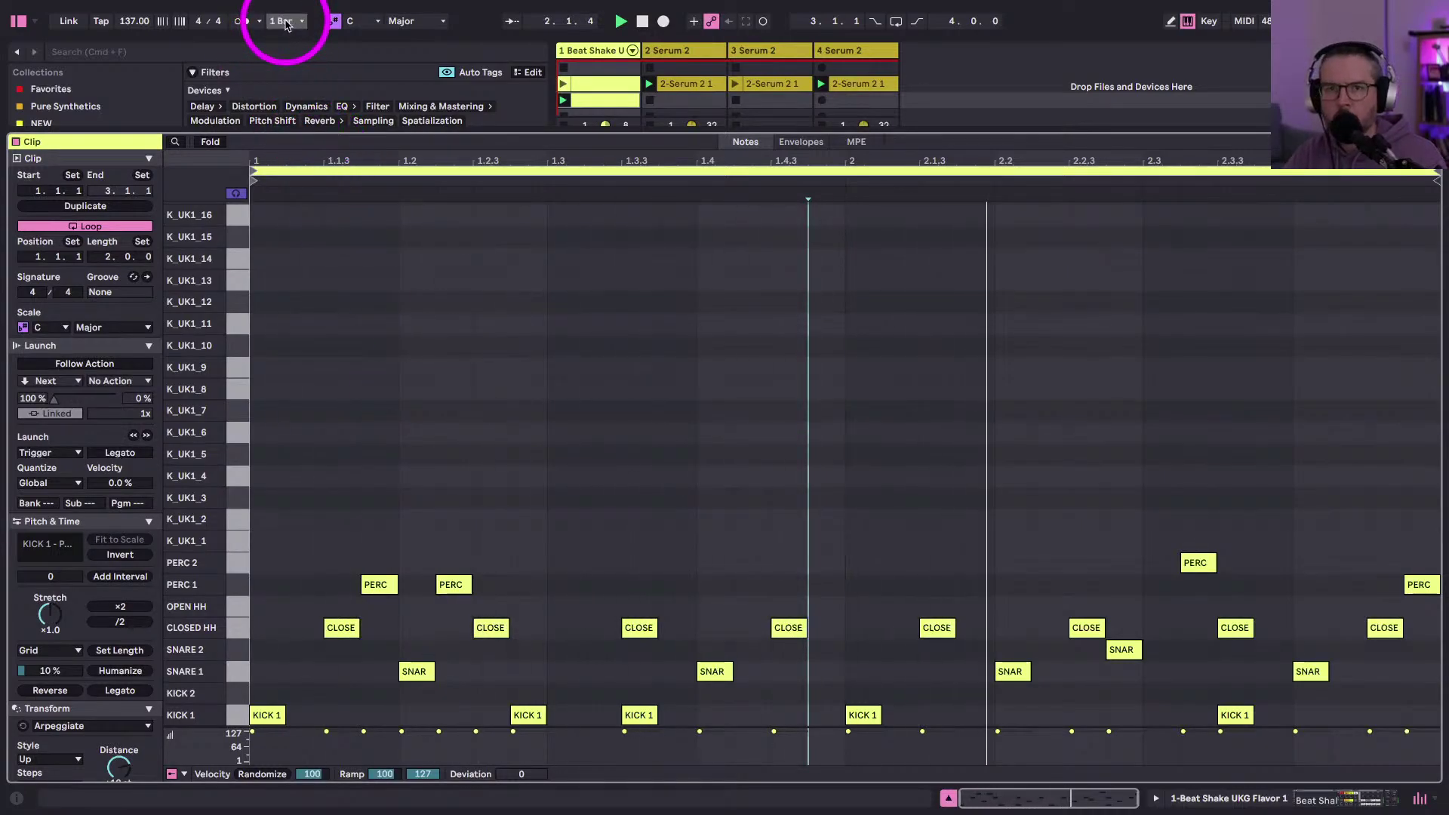
- Draw open hi-hat notes at 1.1.3 and 1.2.3, above the closed hi-hats in the duplicated drum clip
key("b")
left_click(627, 565)
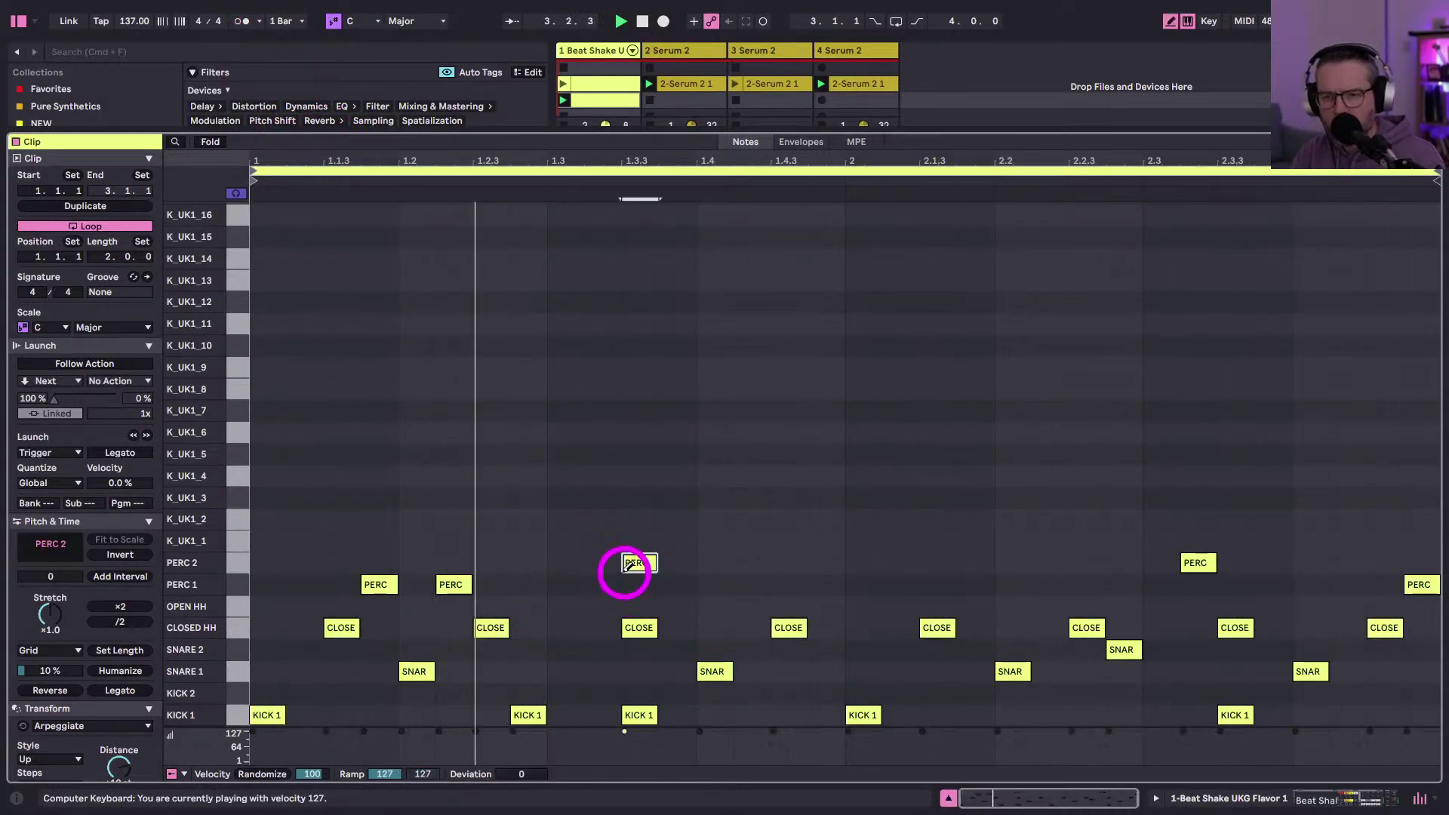
key("Left")
key("Left")
key("Down")
key("Down")
key("Left")
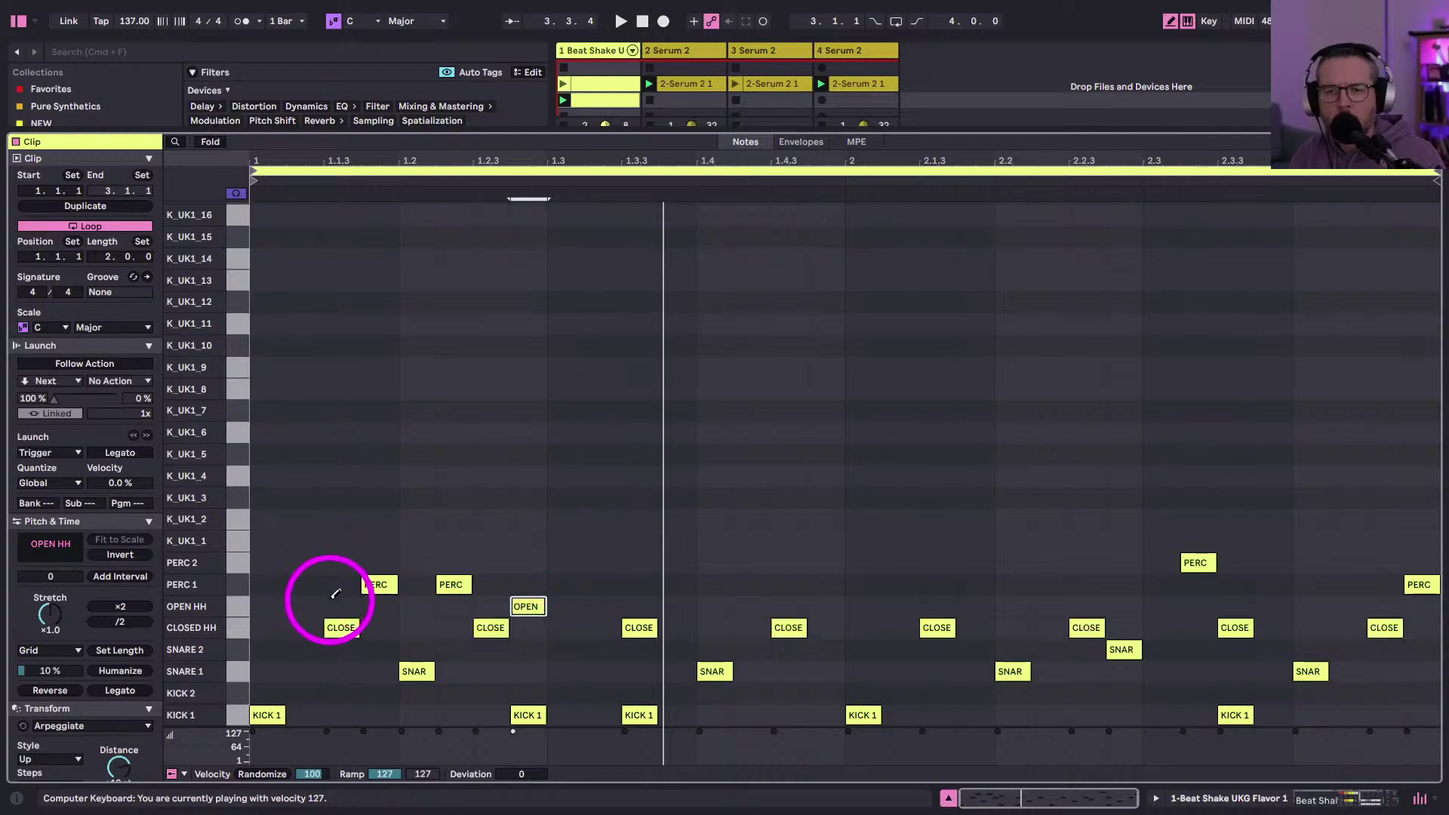
left_click(339, 606)
mouse_move(534, 604)
left_mouse_down()
mouse_move(478, 605)
mouse_move(504, 606)
left_mouse_up()
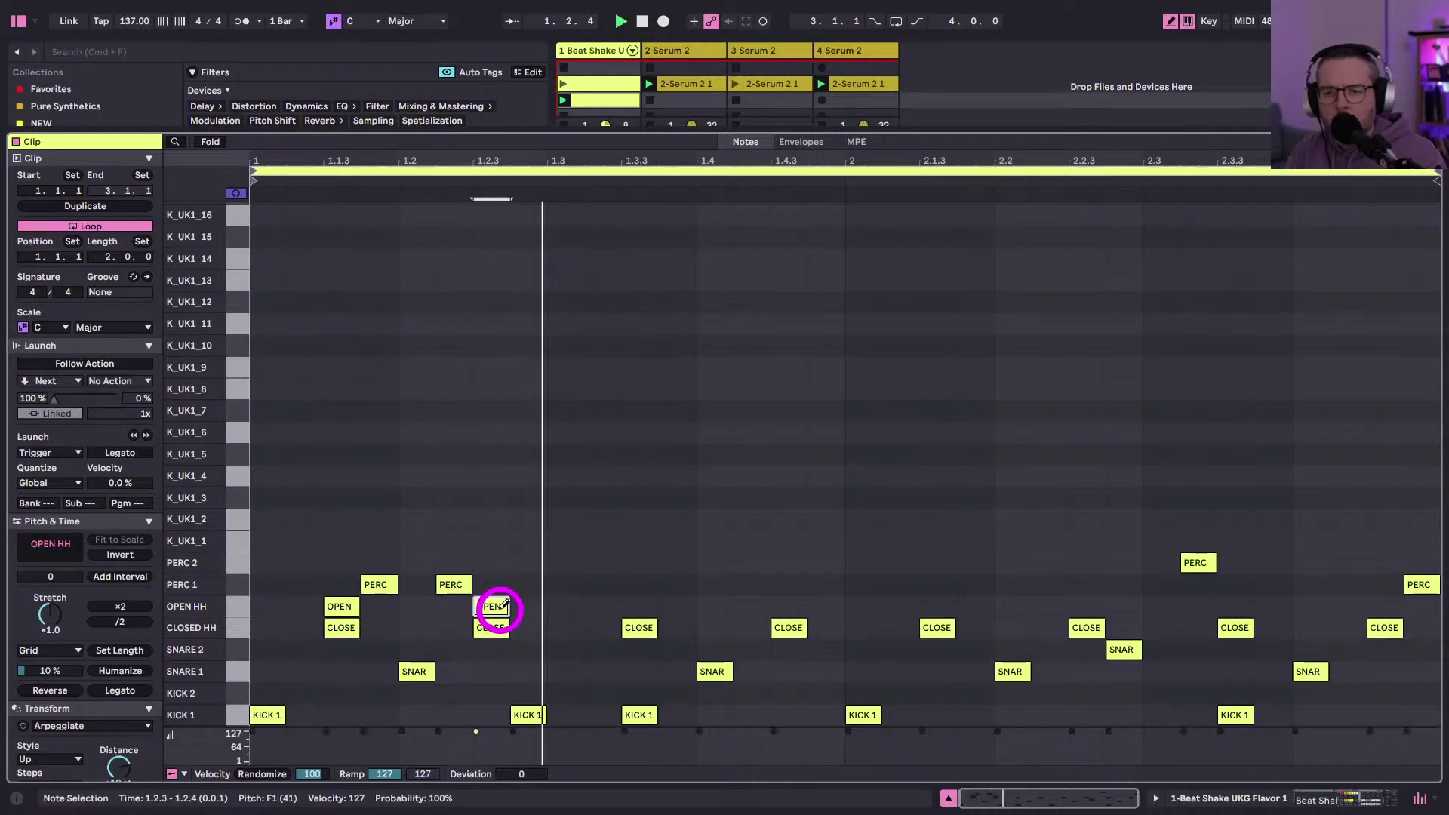
- Draw open hi-hat notes above the six remaining closed hi-hats, from 1.3.3 through 2.4.3, in the duplicated drum clip
left_click(638, 604)
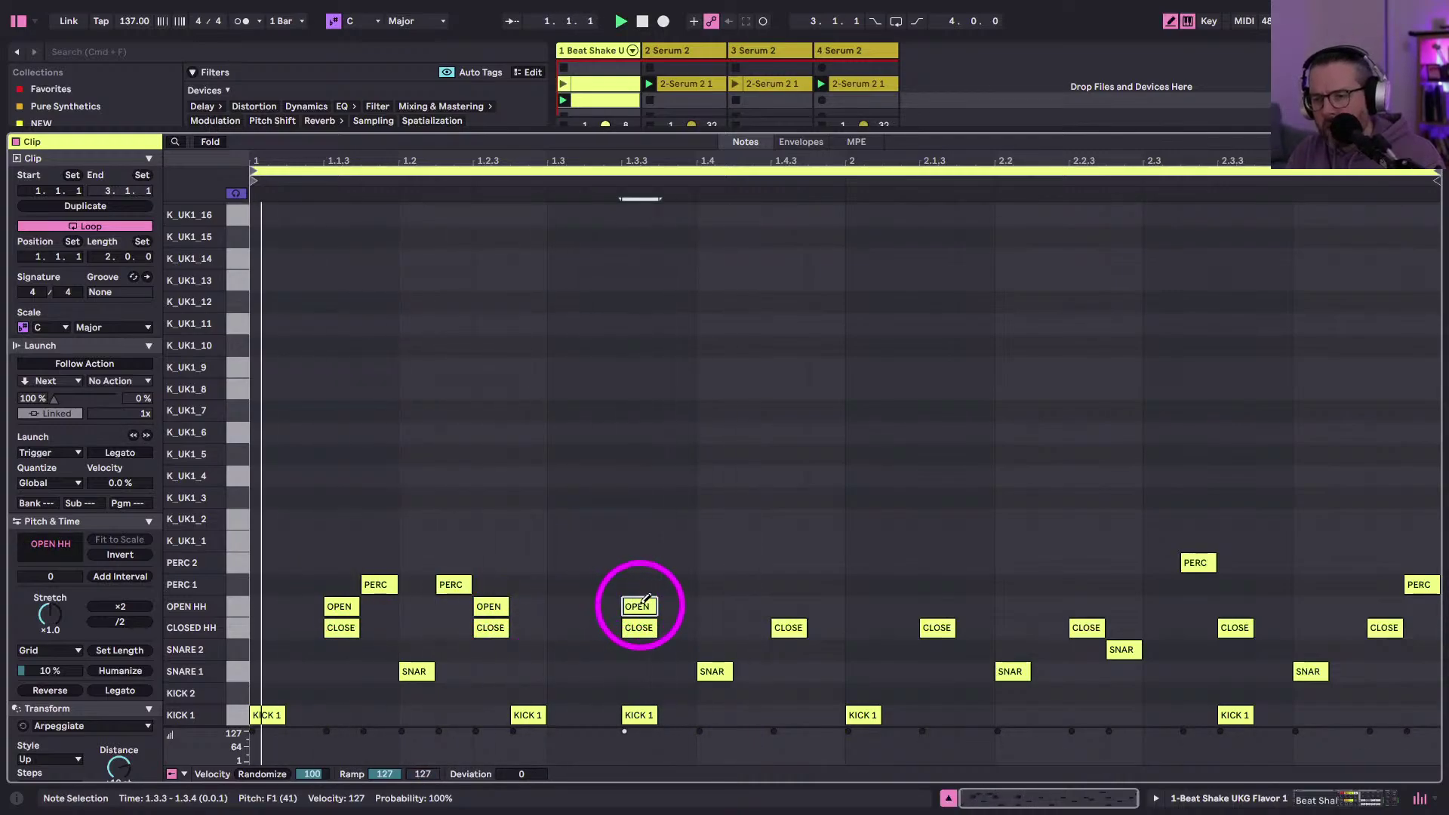
key("Right")
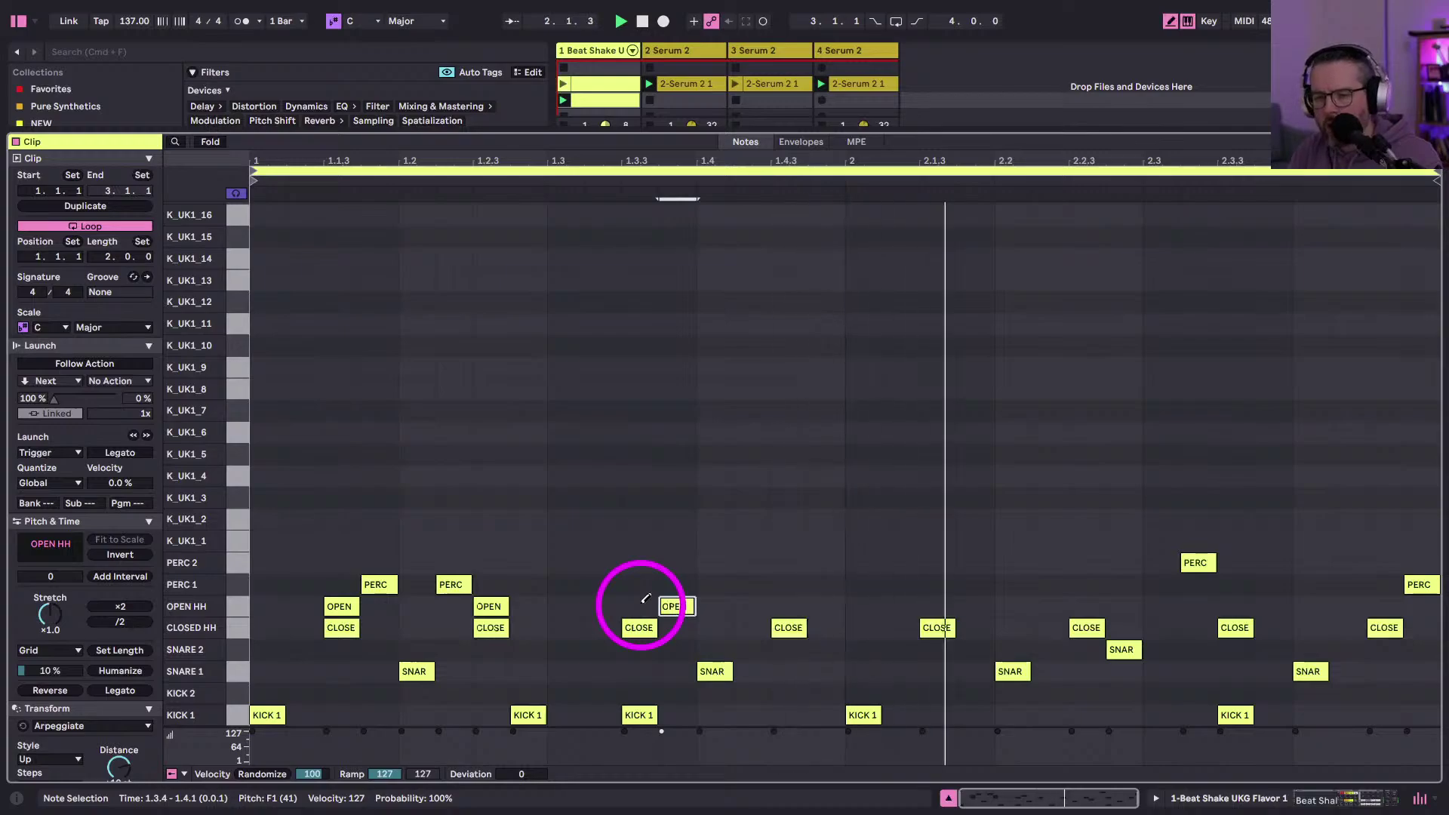
left_click(645, 604)
left_click_drag(672, 603, 777, 601)
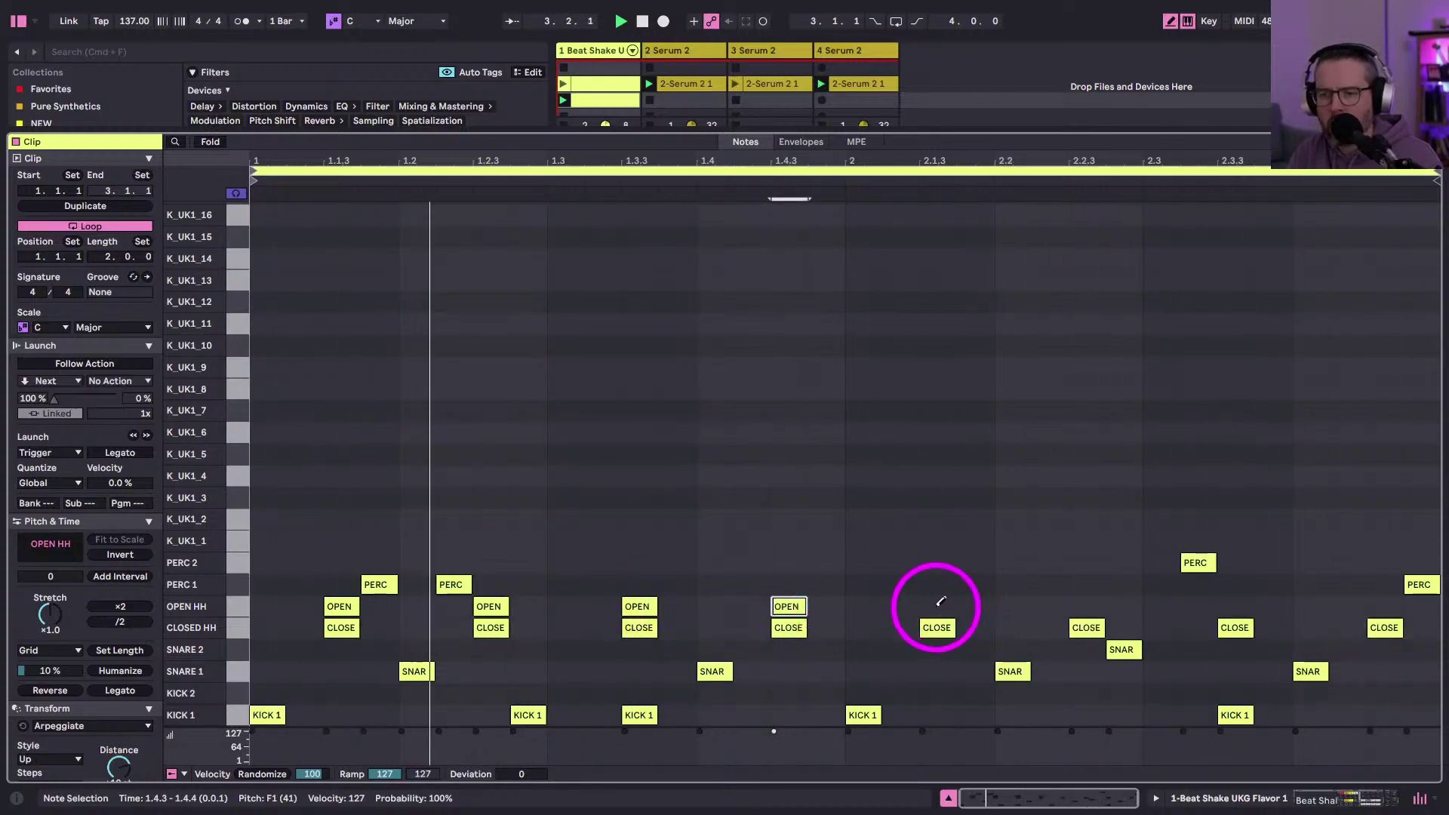
left_click(936, 605)
left_click(1084, 604)
left_click(1234, 604)
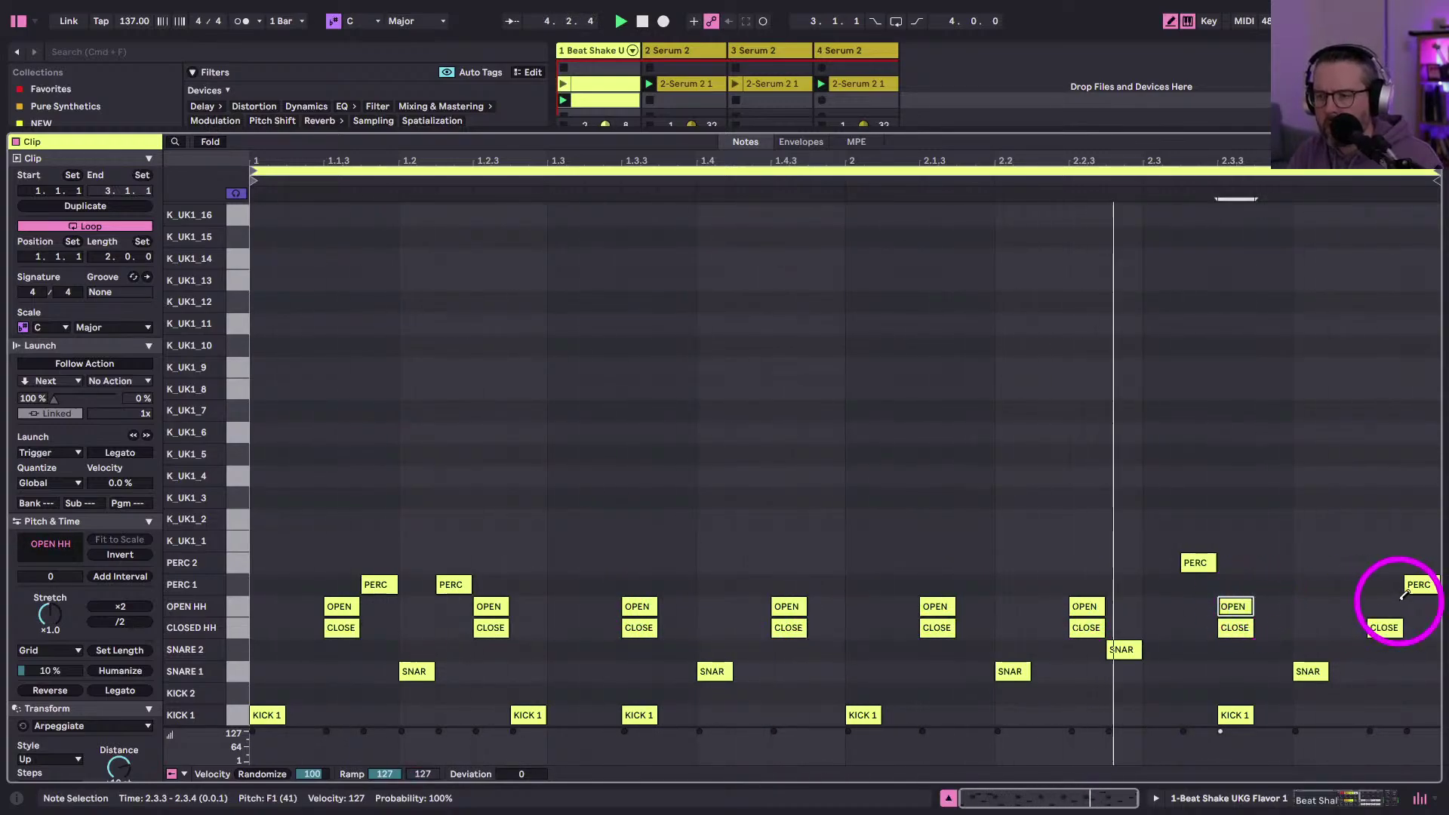
left_click(1378, 605)
key("shift+Tab")
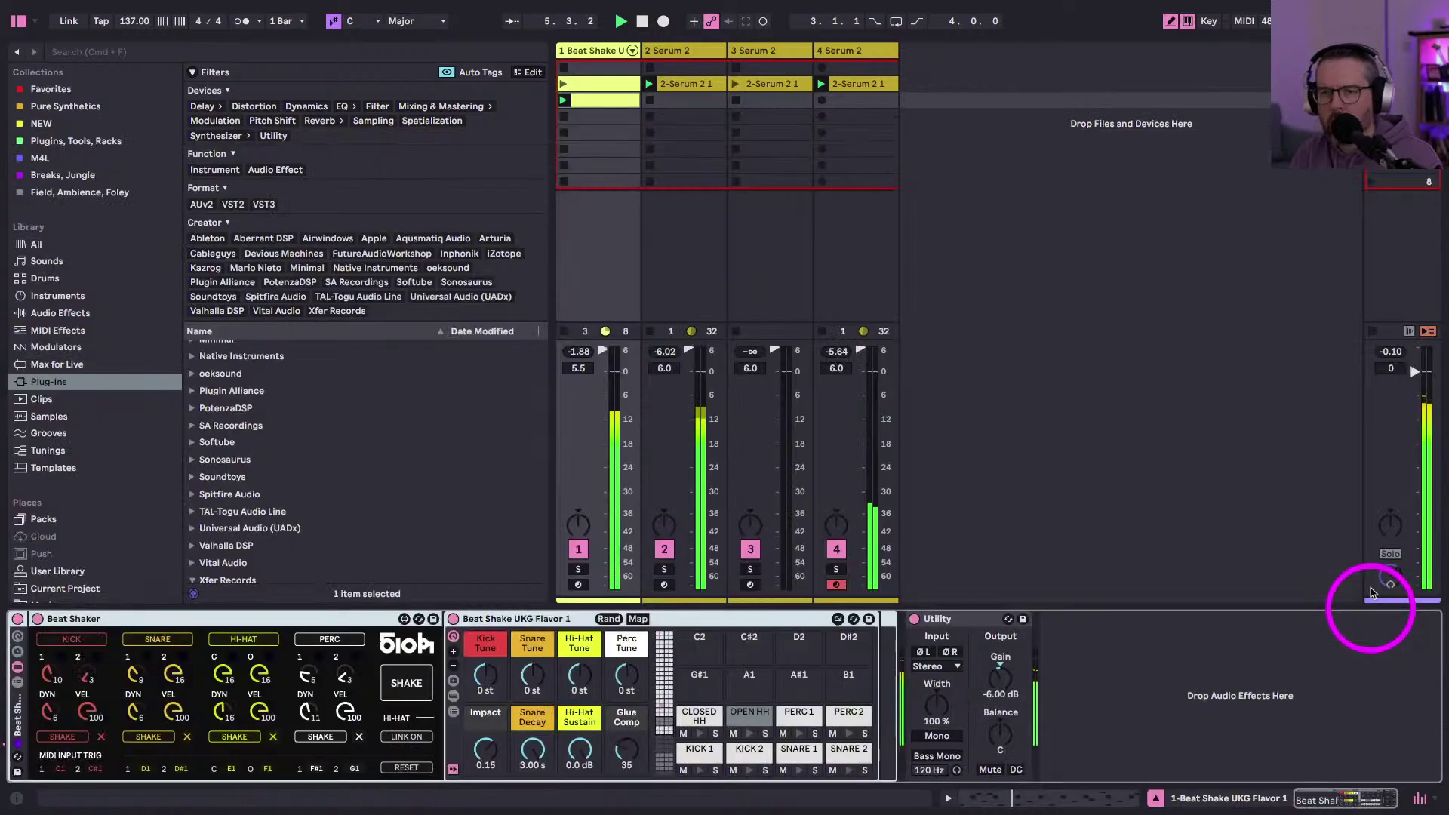
- Set the Beat Shaker track's volume to 4.2 dB and delete the stray clip in the second slot of track 4
left_click_drag(578, 368, 572, 366)
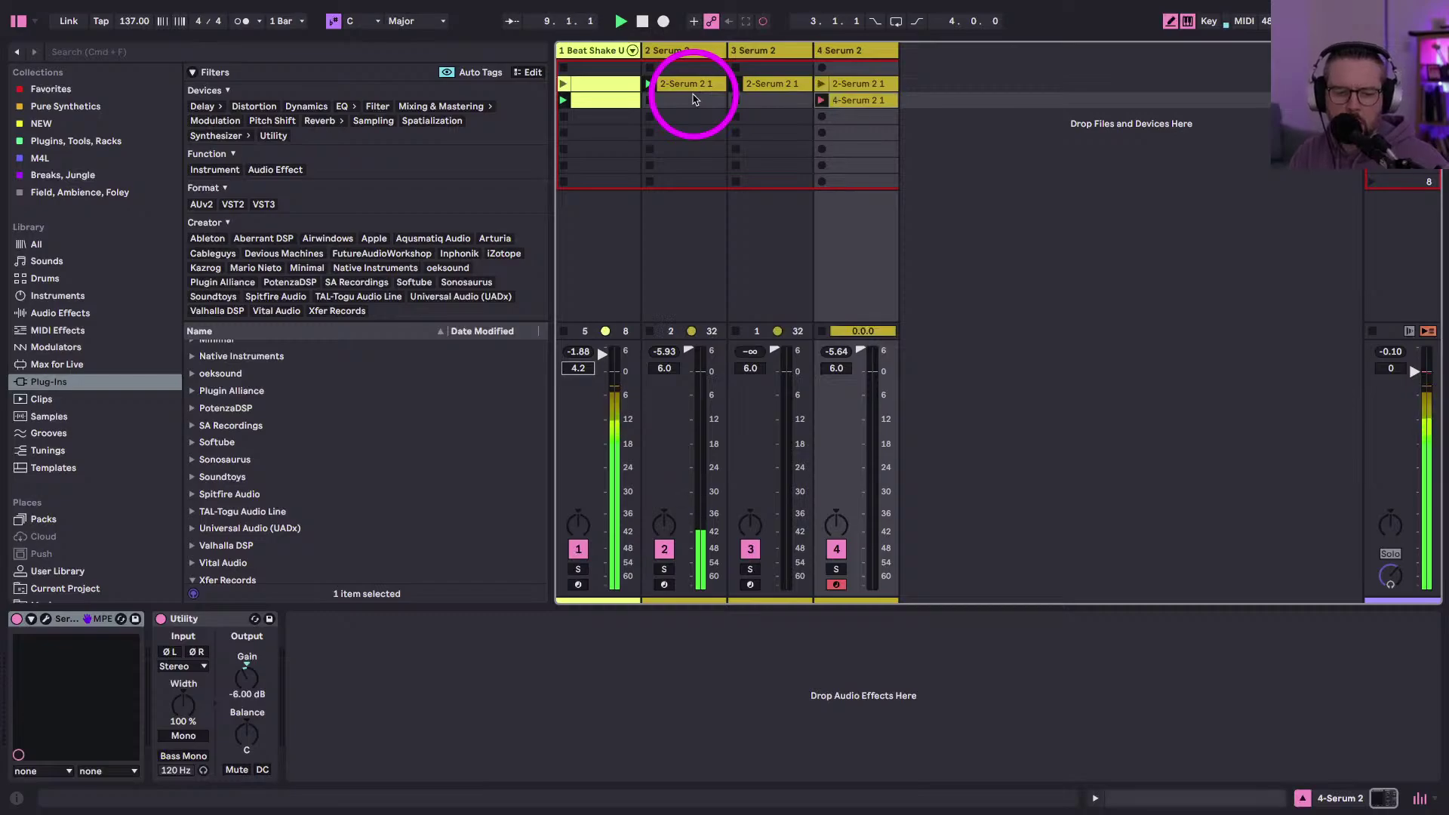
left_click(854, 101)
key("Delete")
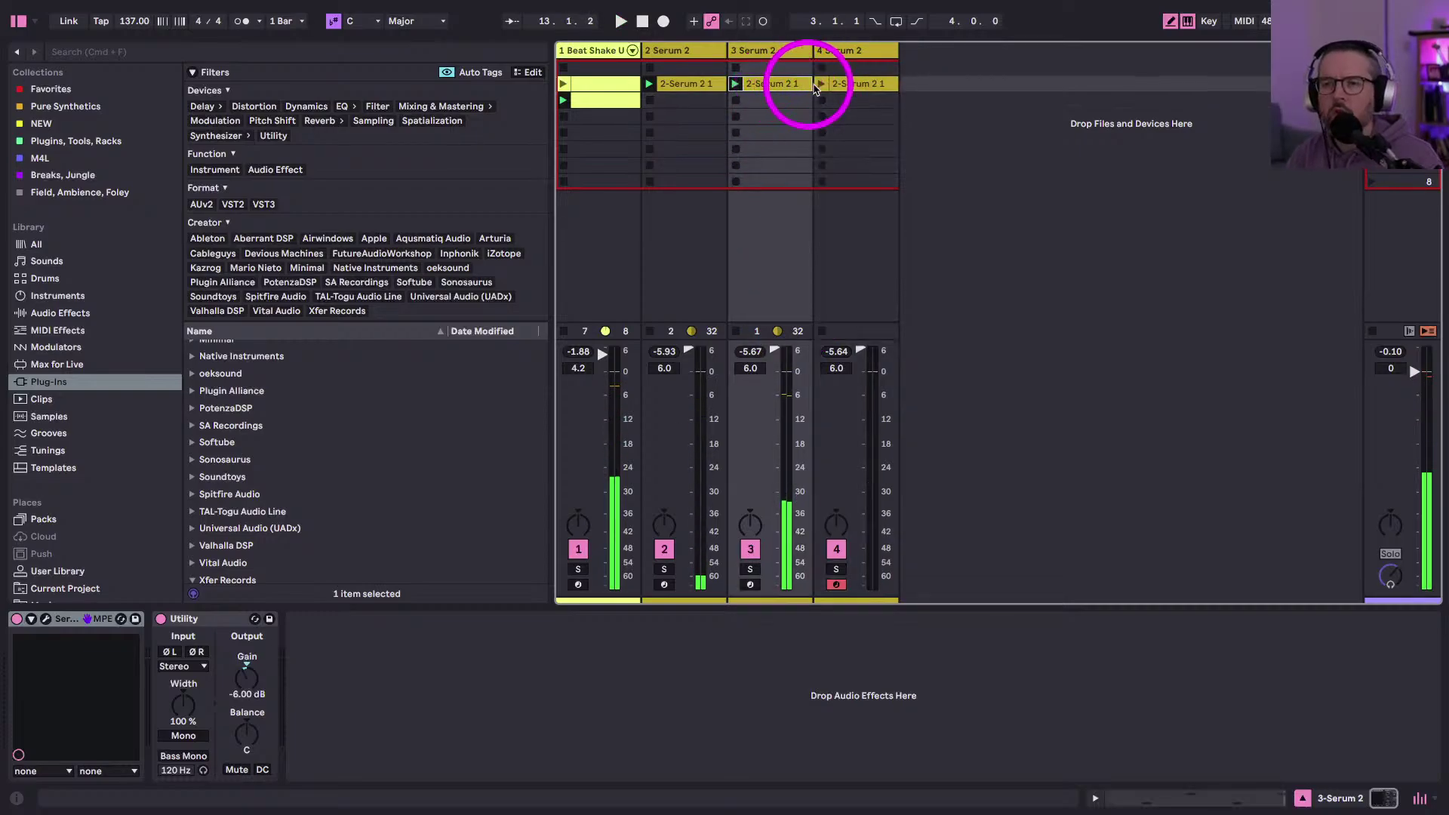
- Duplicate the clips on tracks 3 and 4 into the second row and open track 4's copy for editing
double_click(838, 87)
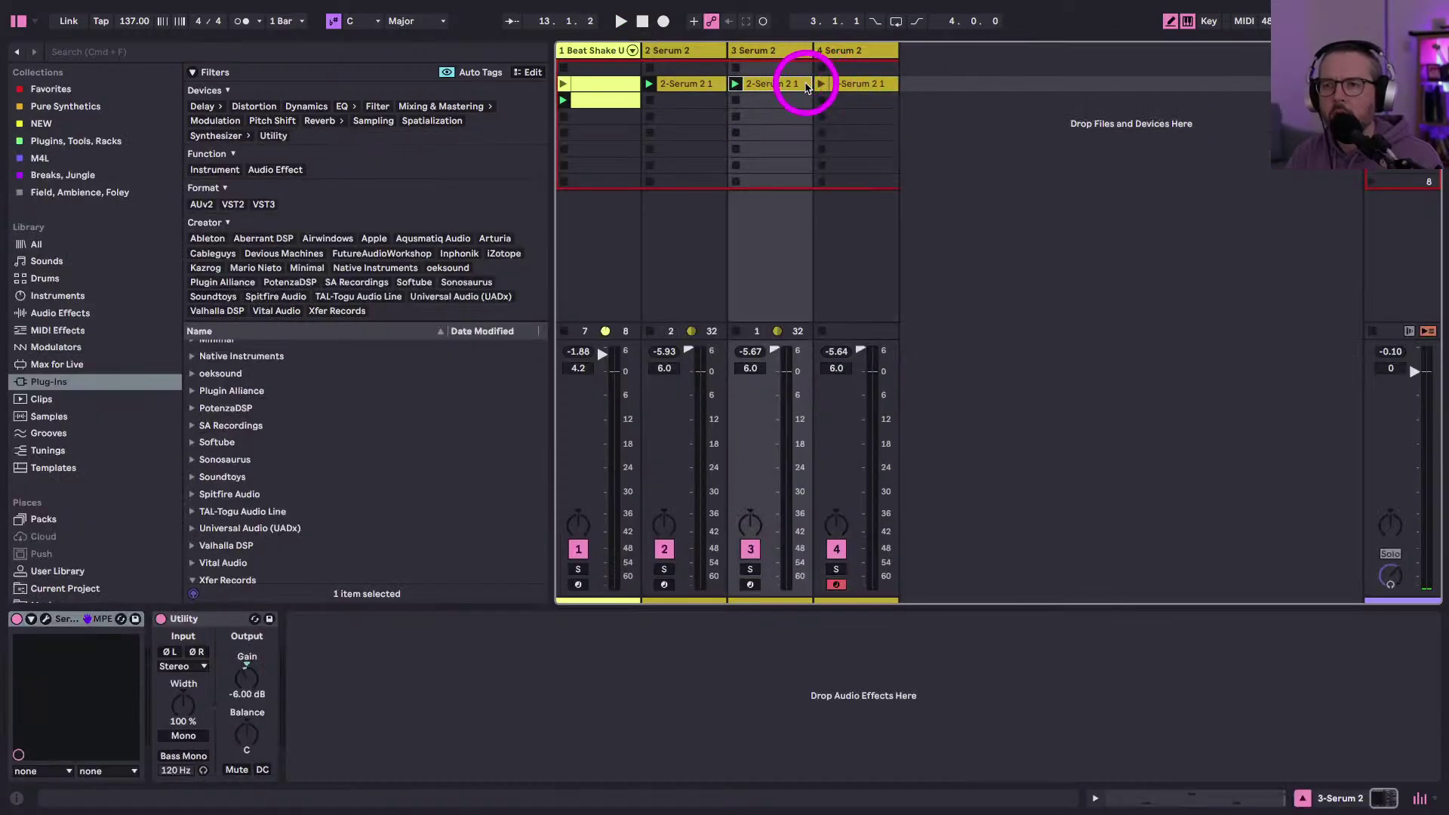
left_click(762, 102)
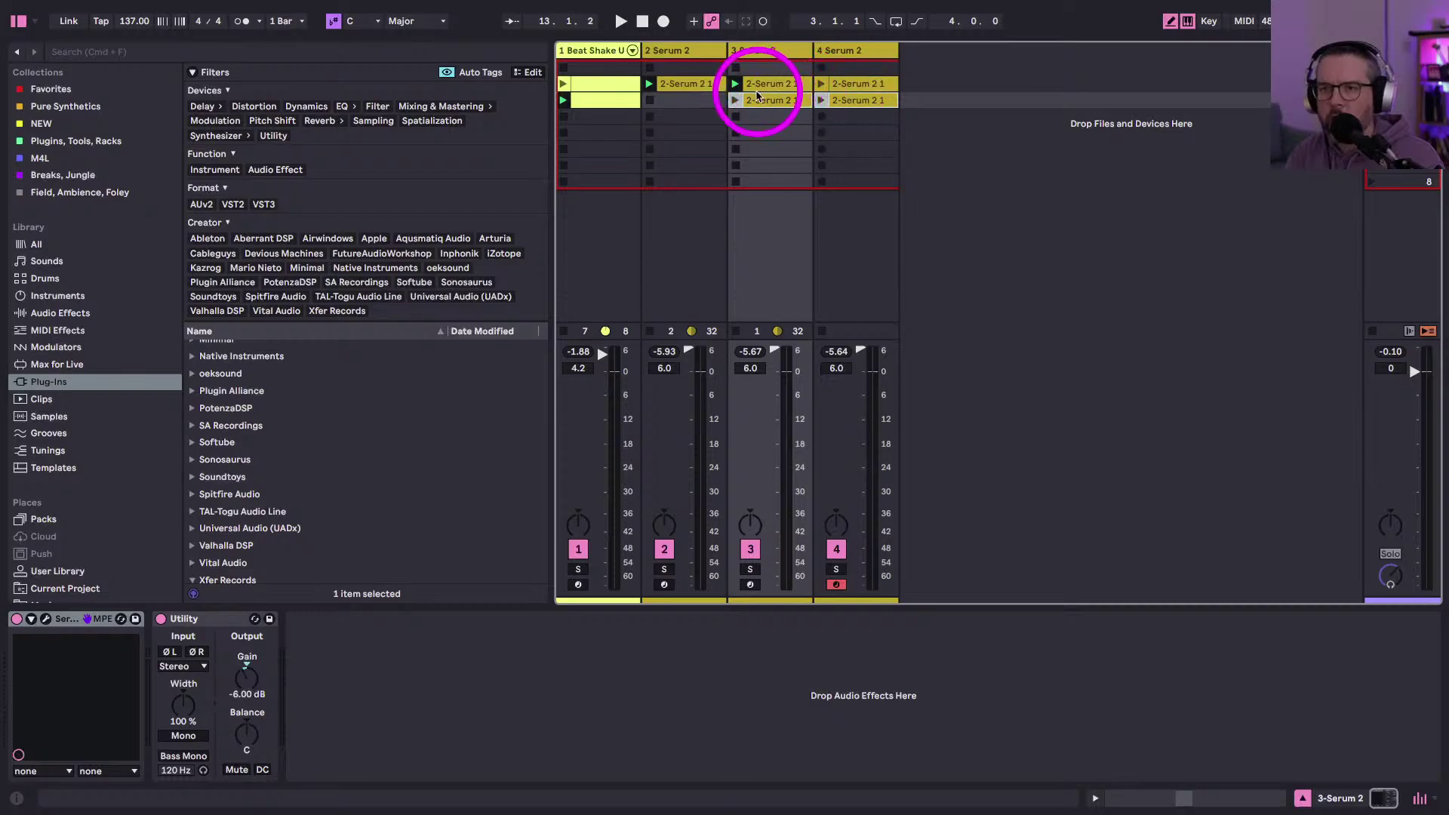
double_click(844, 100)
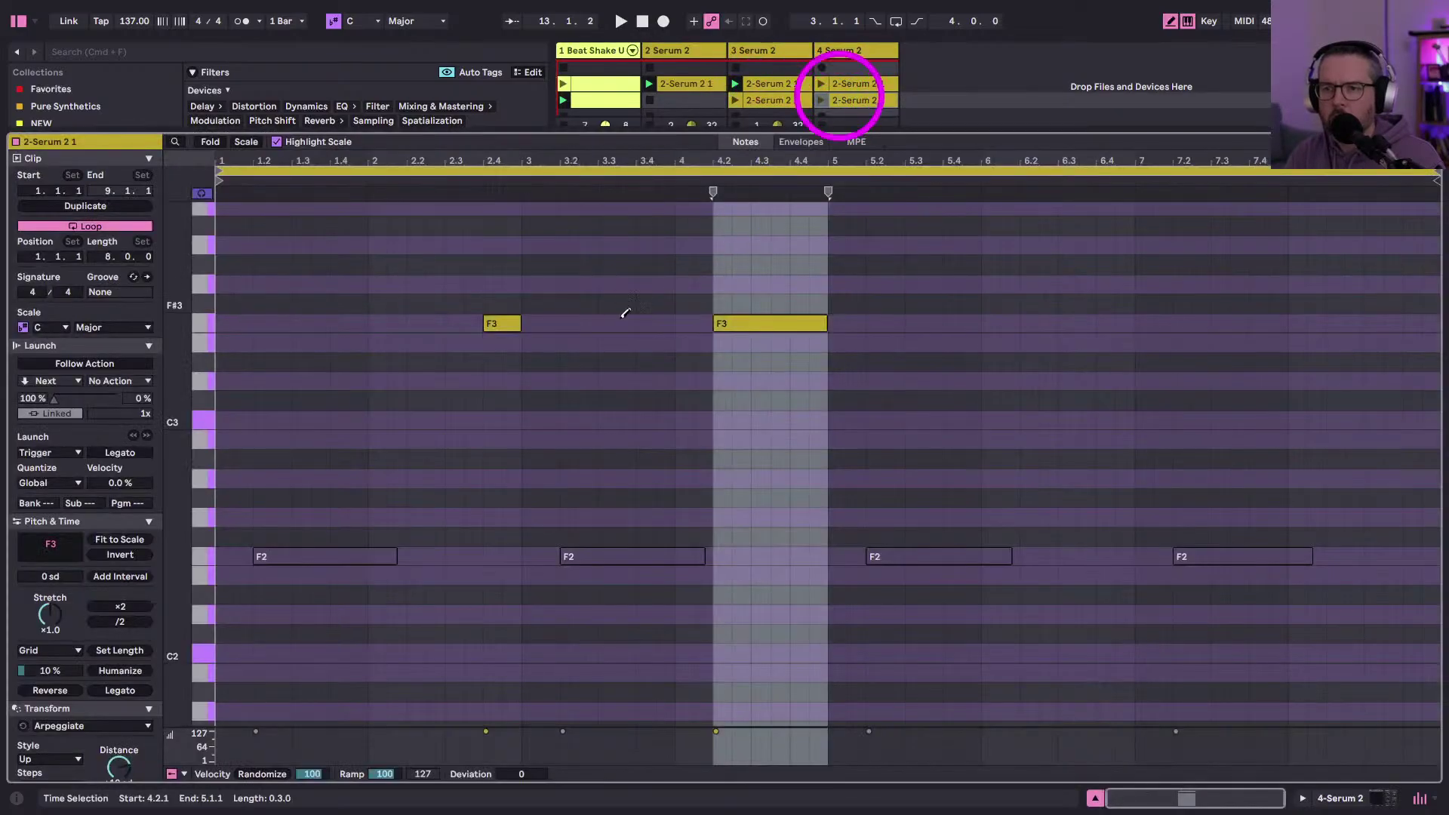
- Duplicate the two F3 notes and shift the copies to start at 6.4.1 and end at 9.1.1, with playback running
left_click(865, 272)
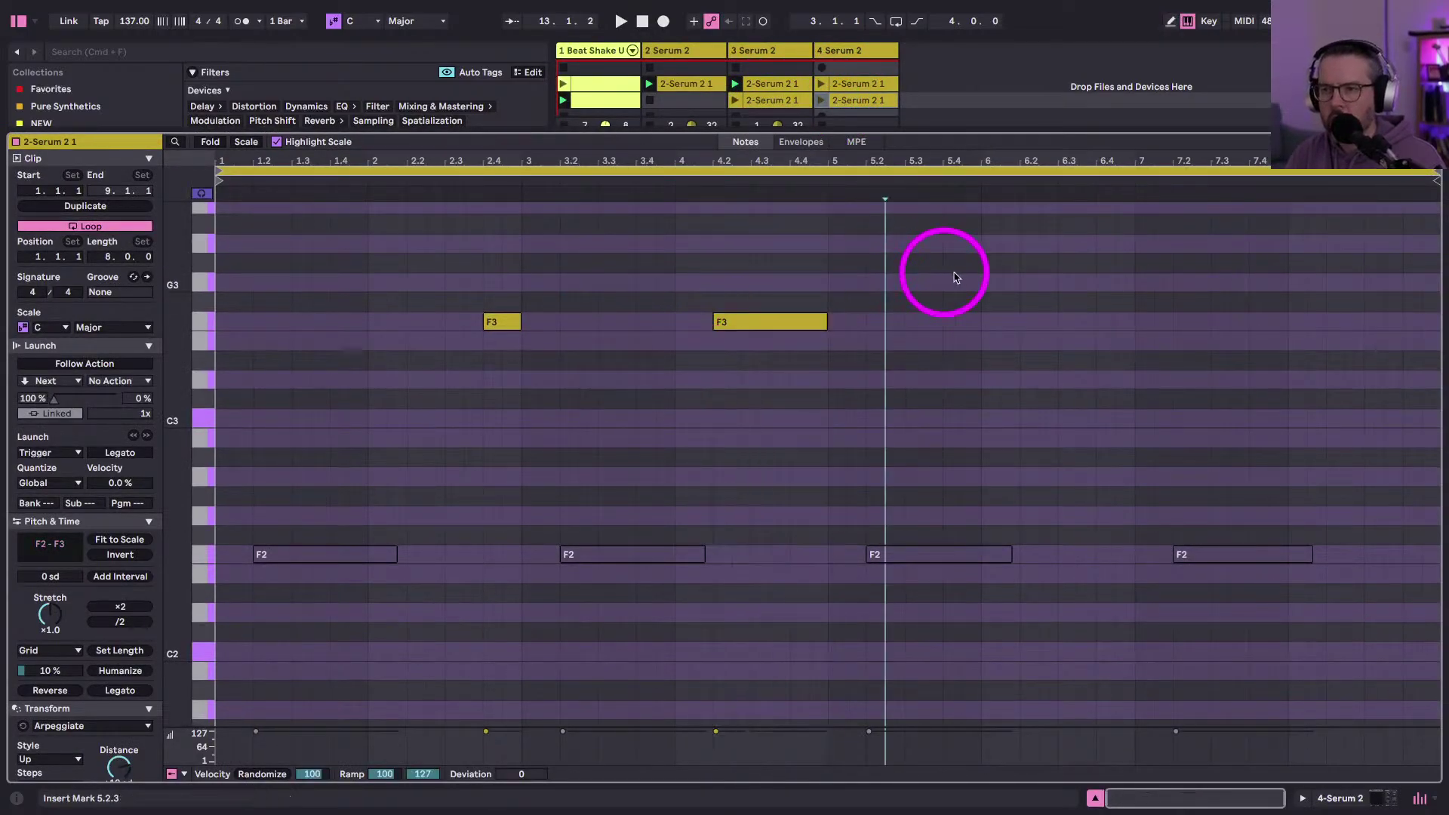
left_click_drag(967, 288, 245, 368)
key("ctrl+d")
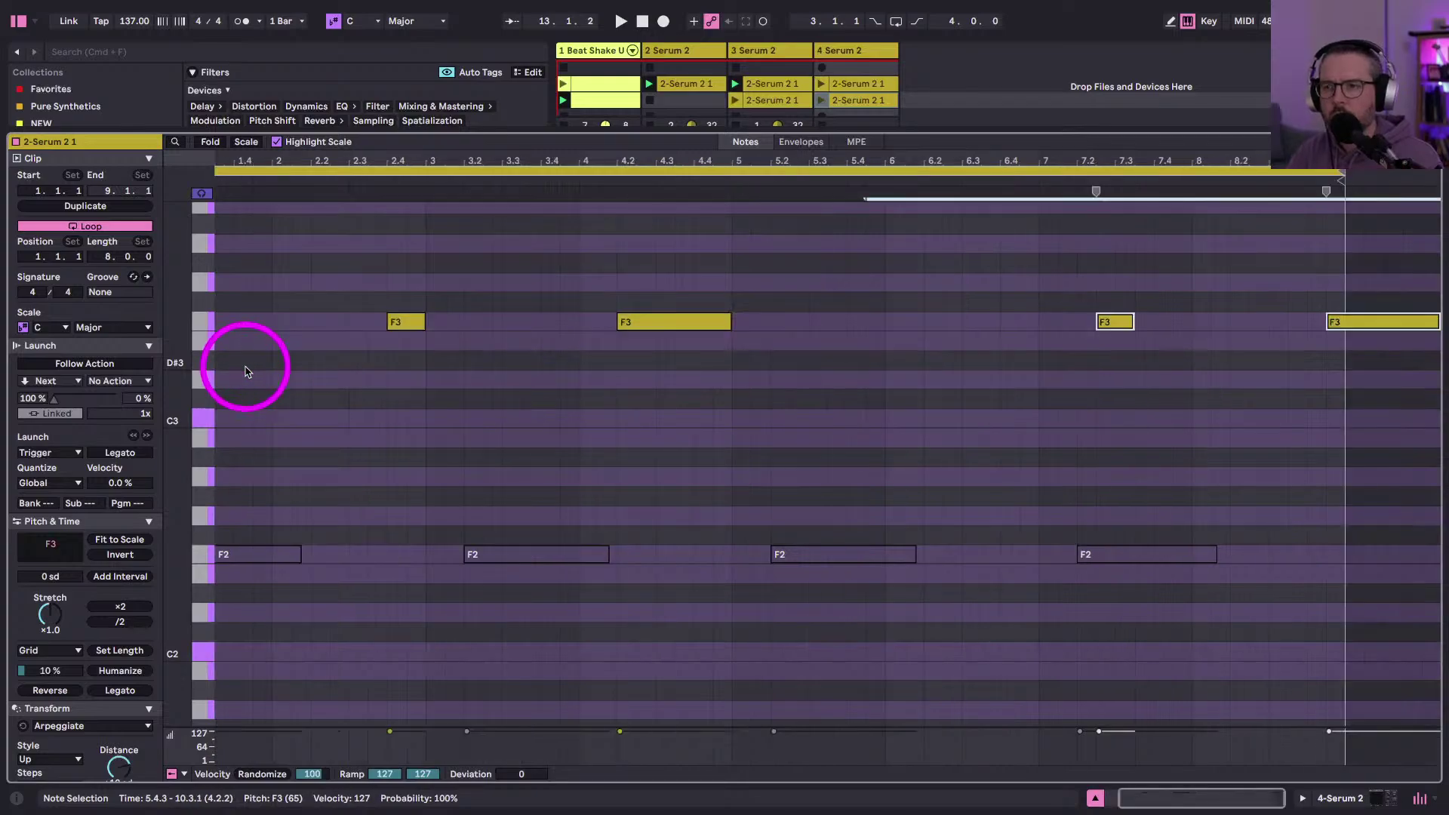
key("space")
key("Left")
key("Left")
key("Left")
key("Left")
key("Left")
key("Left")
key("Right")
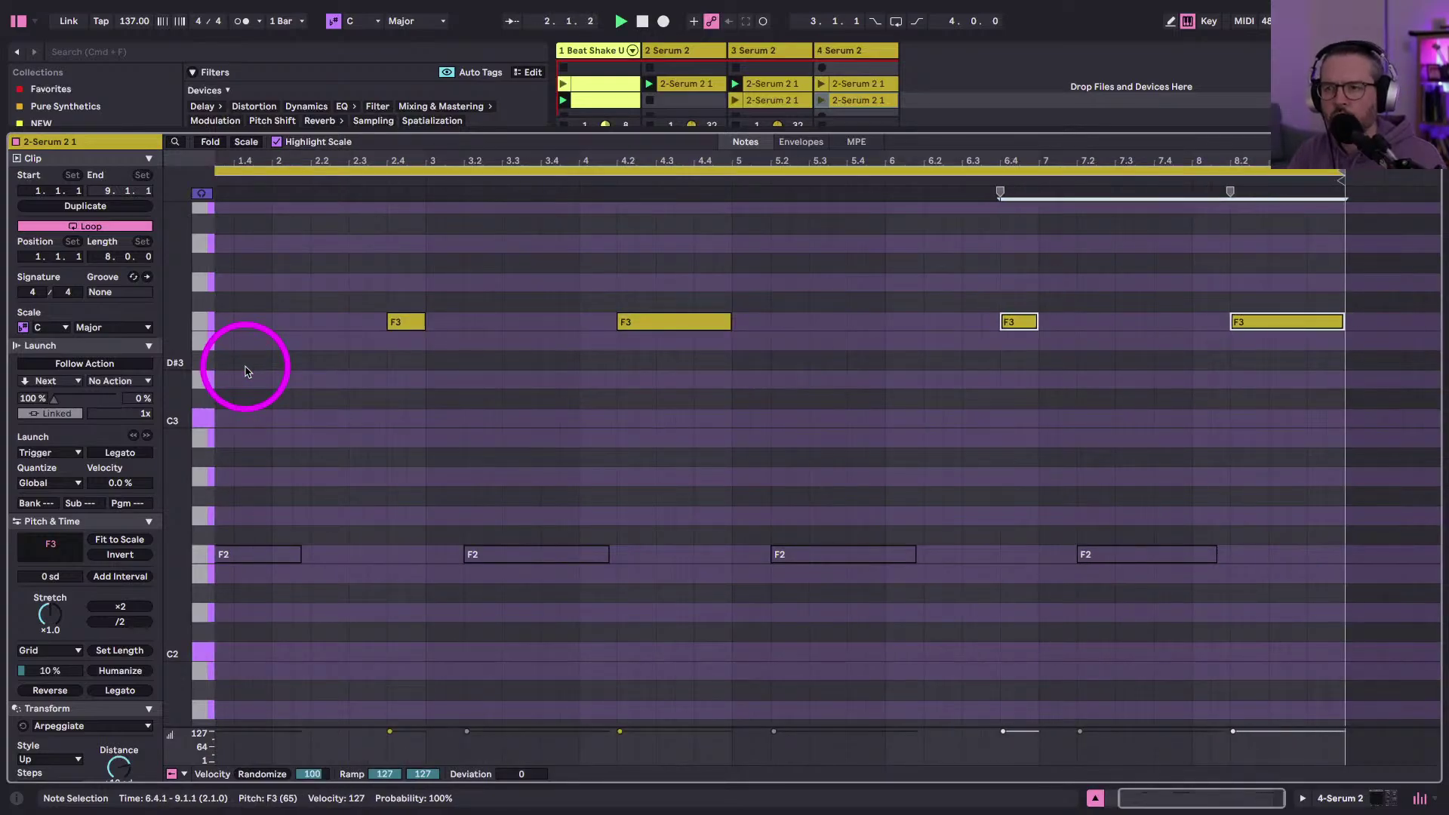
- Launch the second-row clips on tracks 3 and 4 and open both together in the note editor
key("shift+Tab")
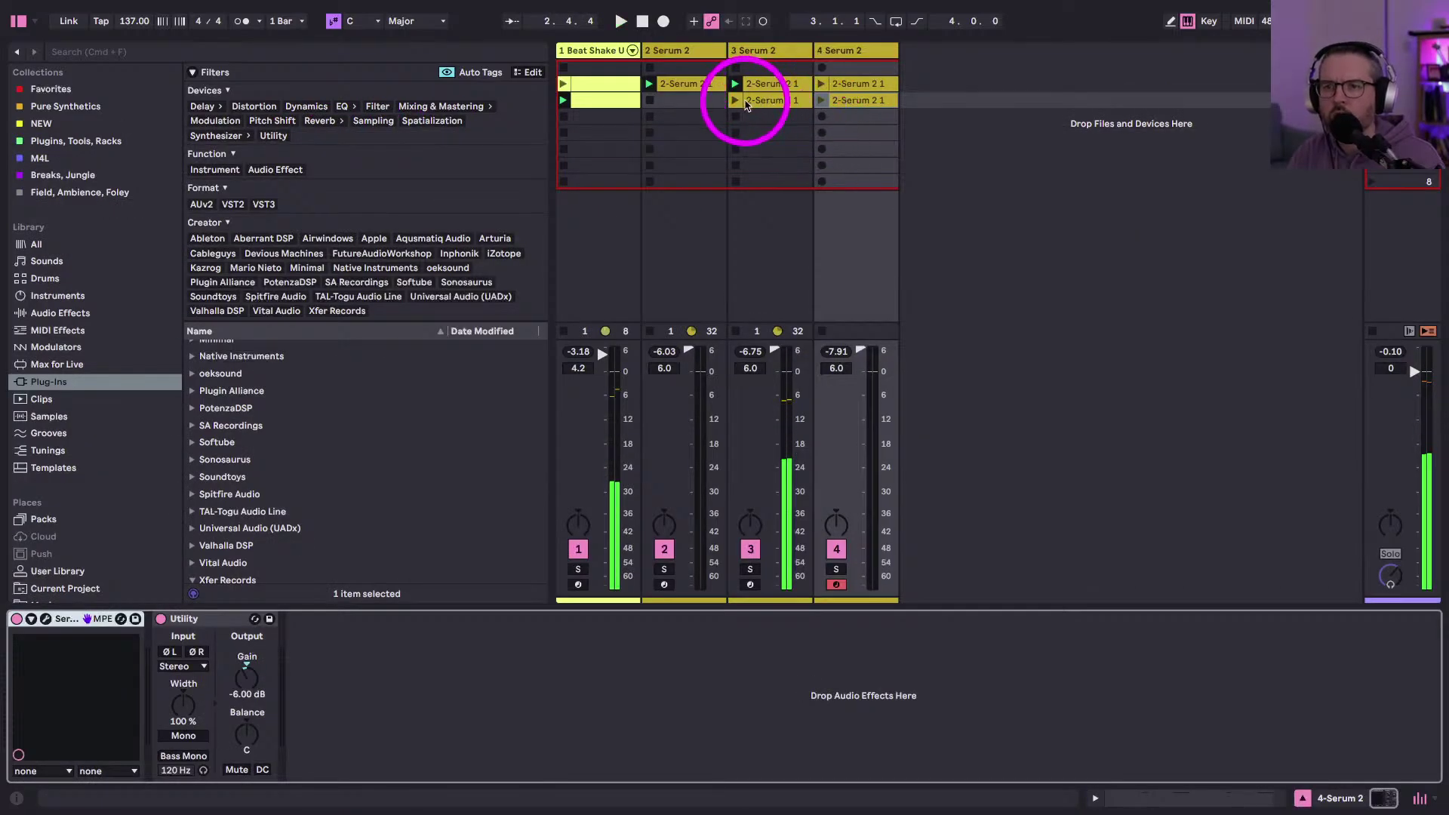
left_click(736, 99)
left_click(822, 100)
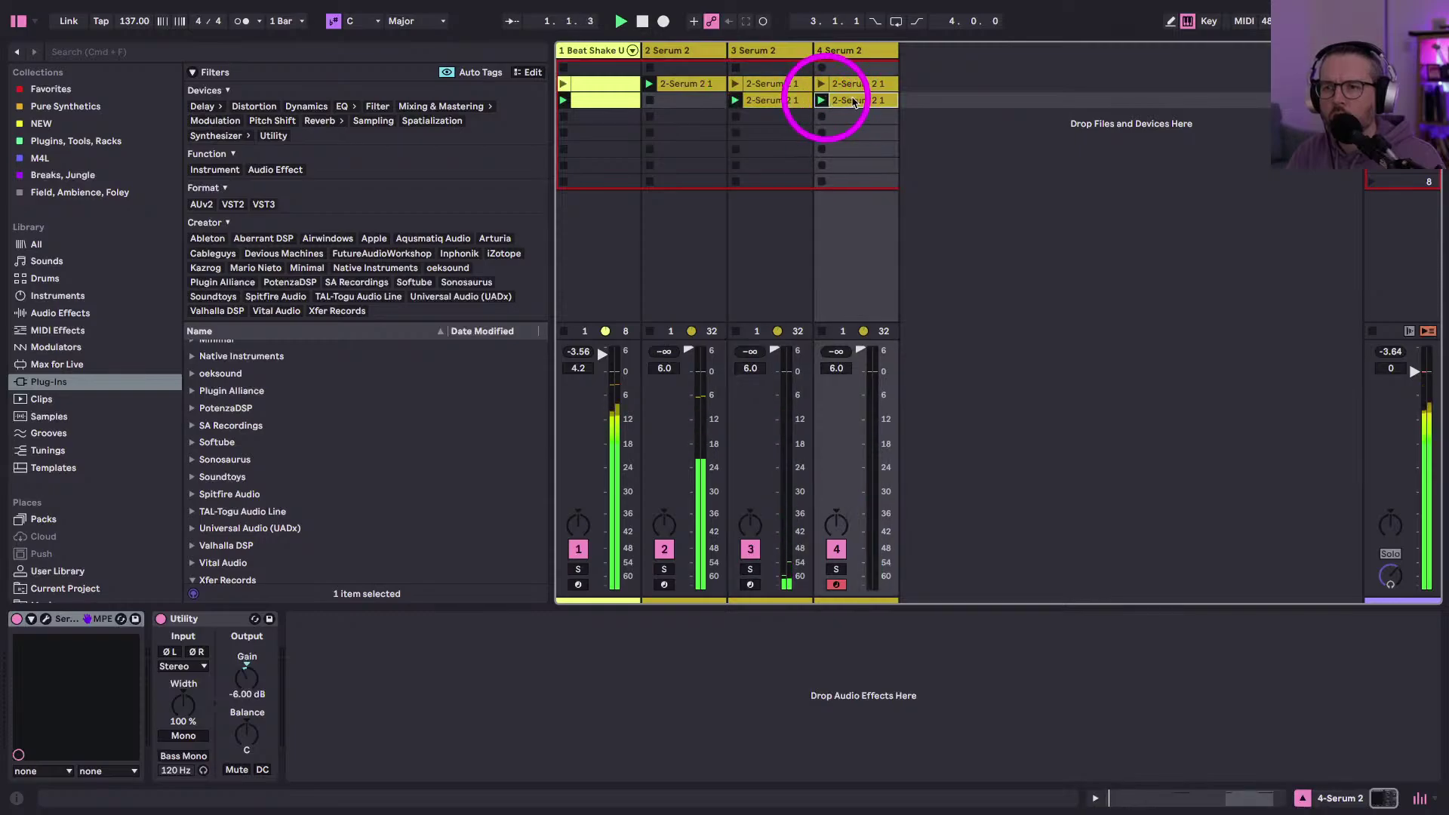
left_click(852, 101)
left_click(771, 102, "shift")
key("shift+Tab")
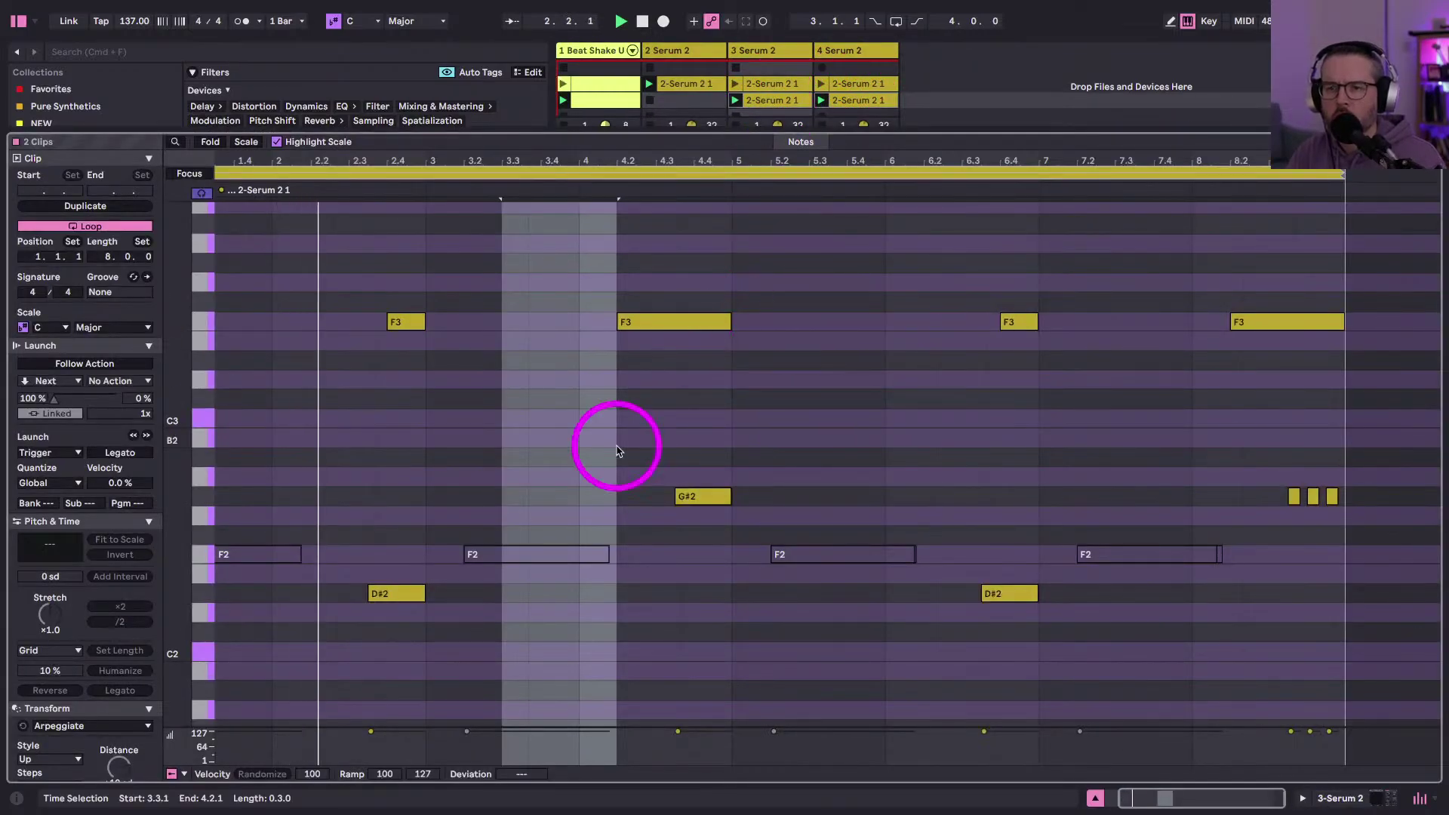
- Deactivate the F3 note at 2.4.1, the G#2 note at 4.3.3 and the D#2 note at 6.3.3
left_click(419, 323)
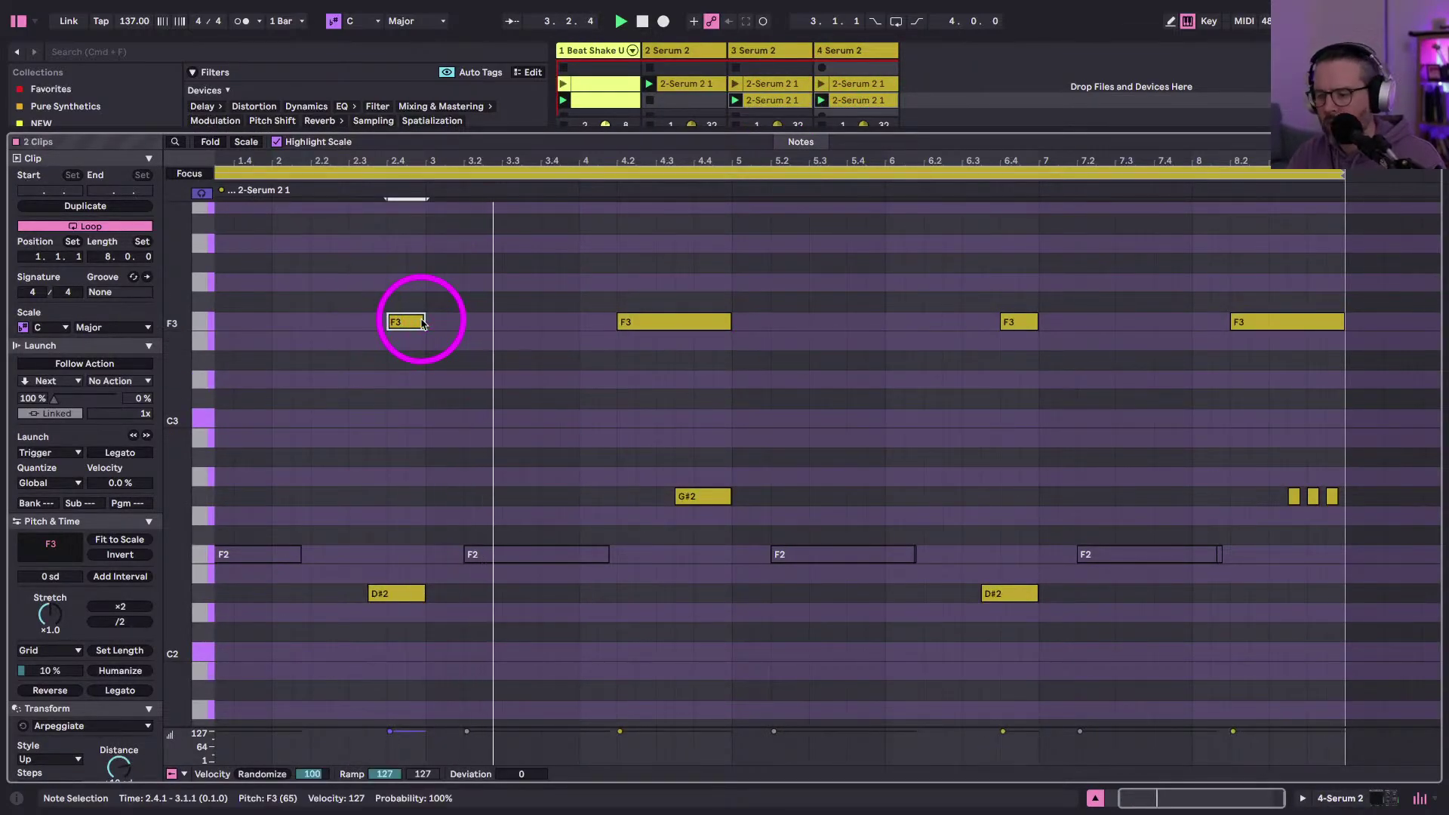
left_click(689, 498)
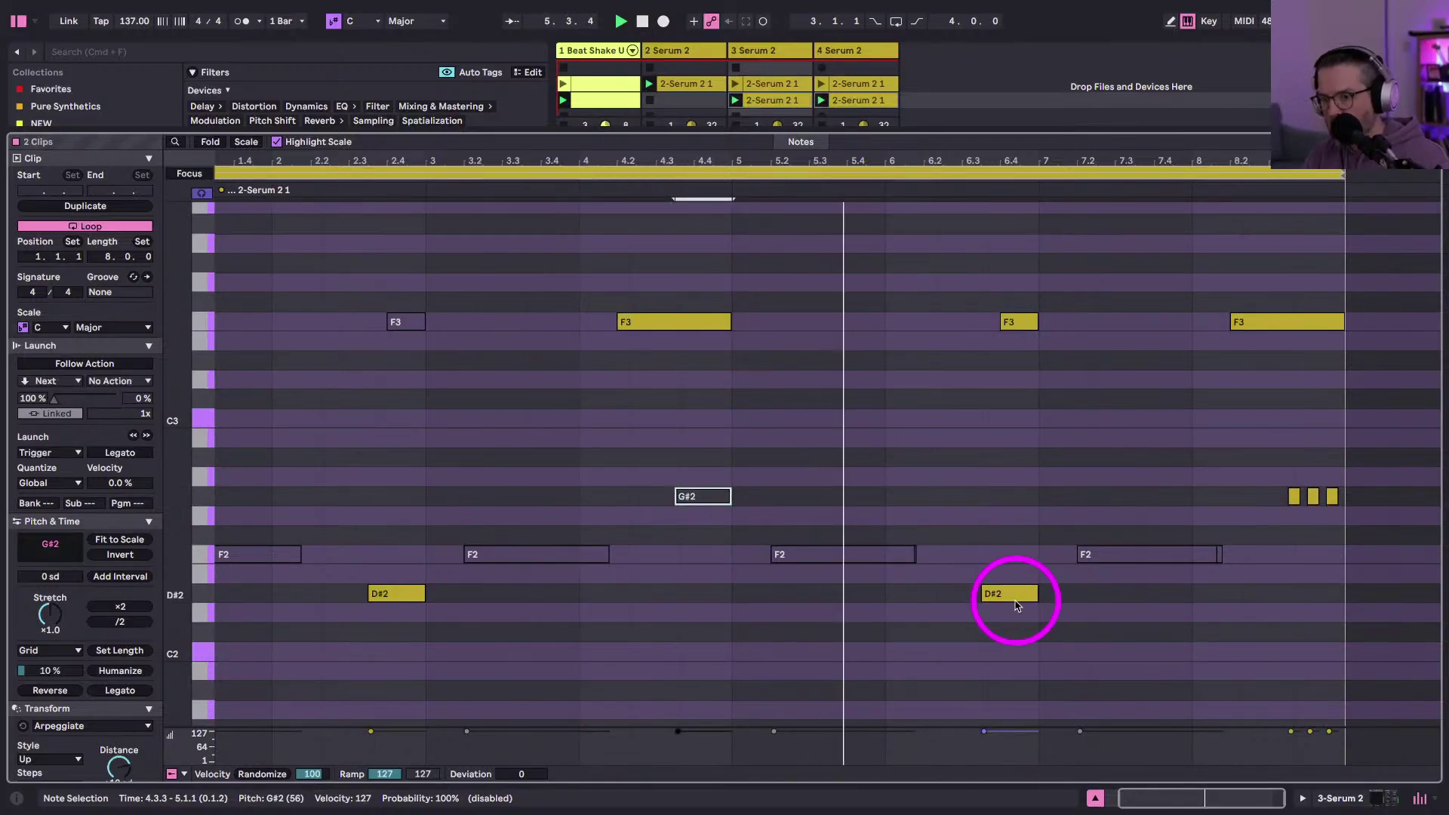
double_click(1012, 323)
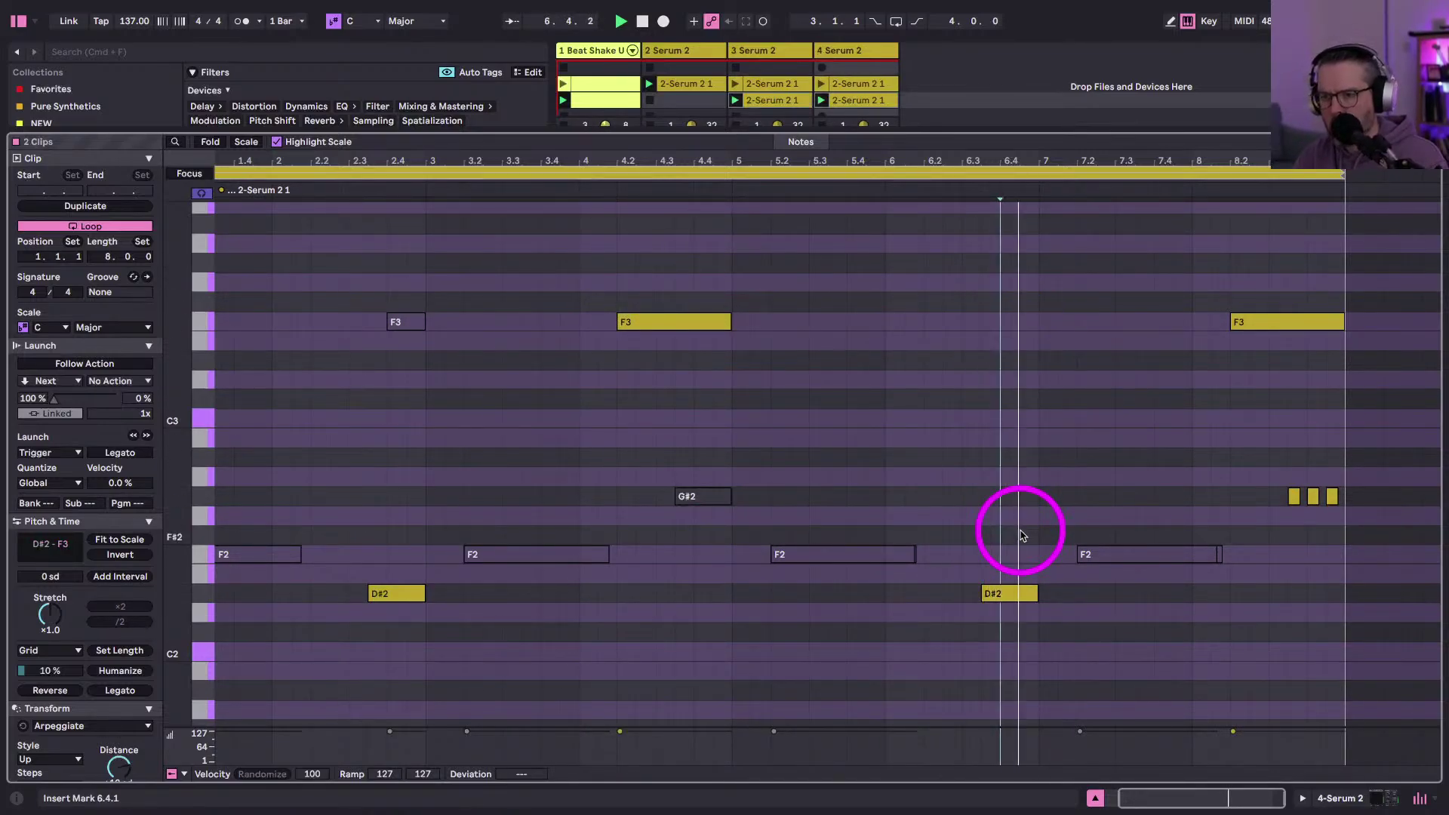
key("super+z")
left_click(1008, 593)
key("0")
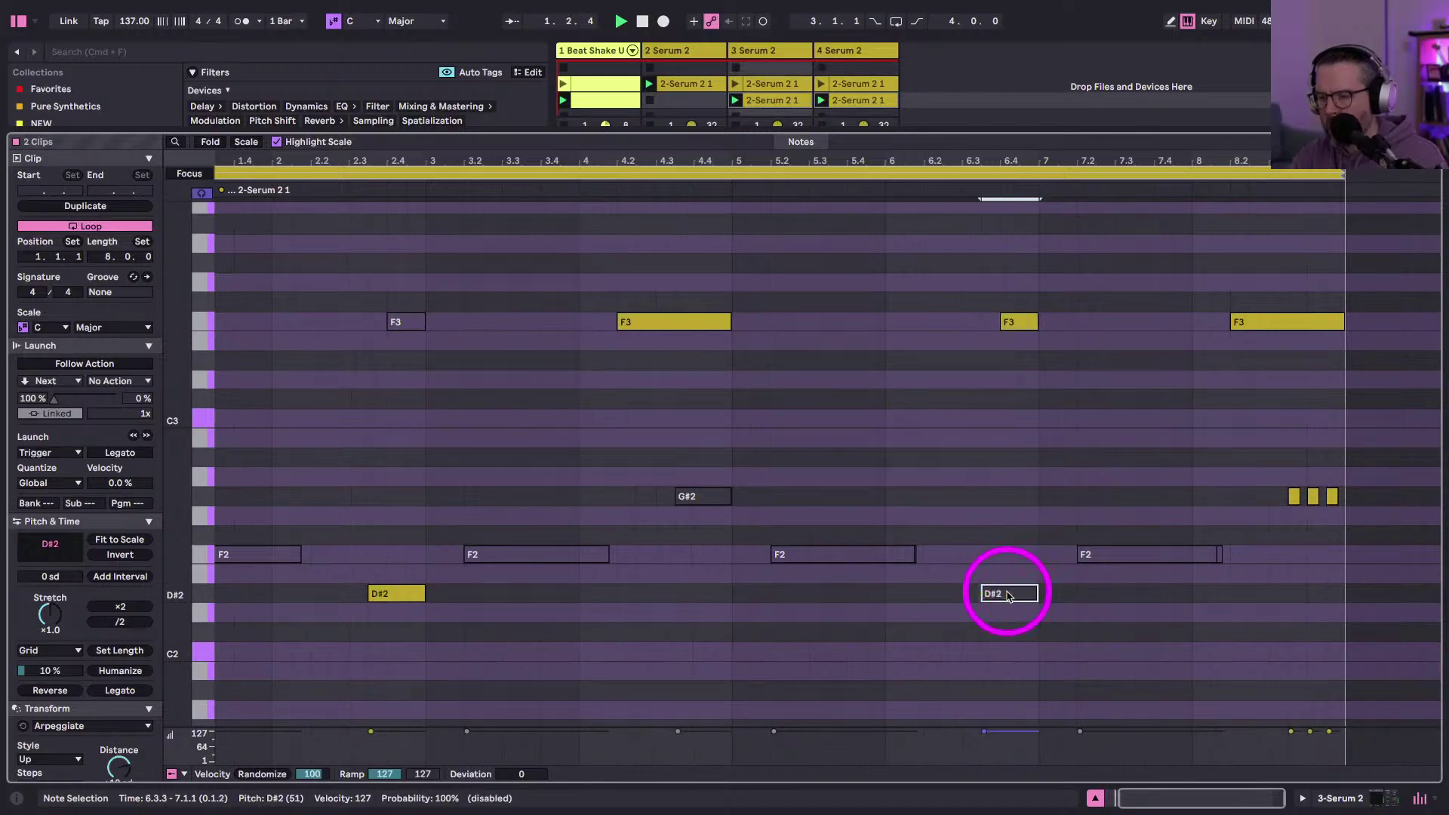
- Transpose track 4's short F3 note at 6.4.1 down to C3
left_click(1011, 322)
key("Down")
key("Down")
key("Down")
key("Down")
key("Down")
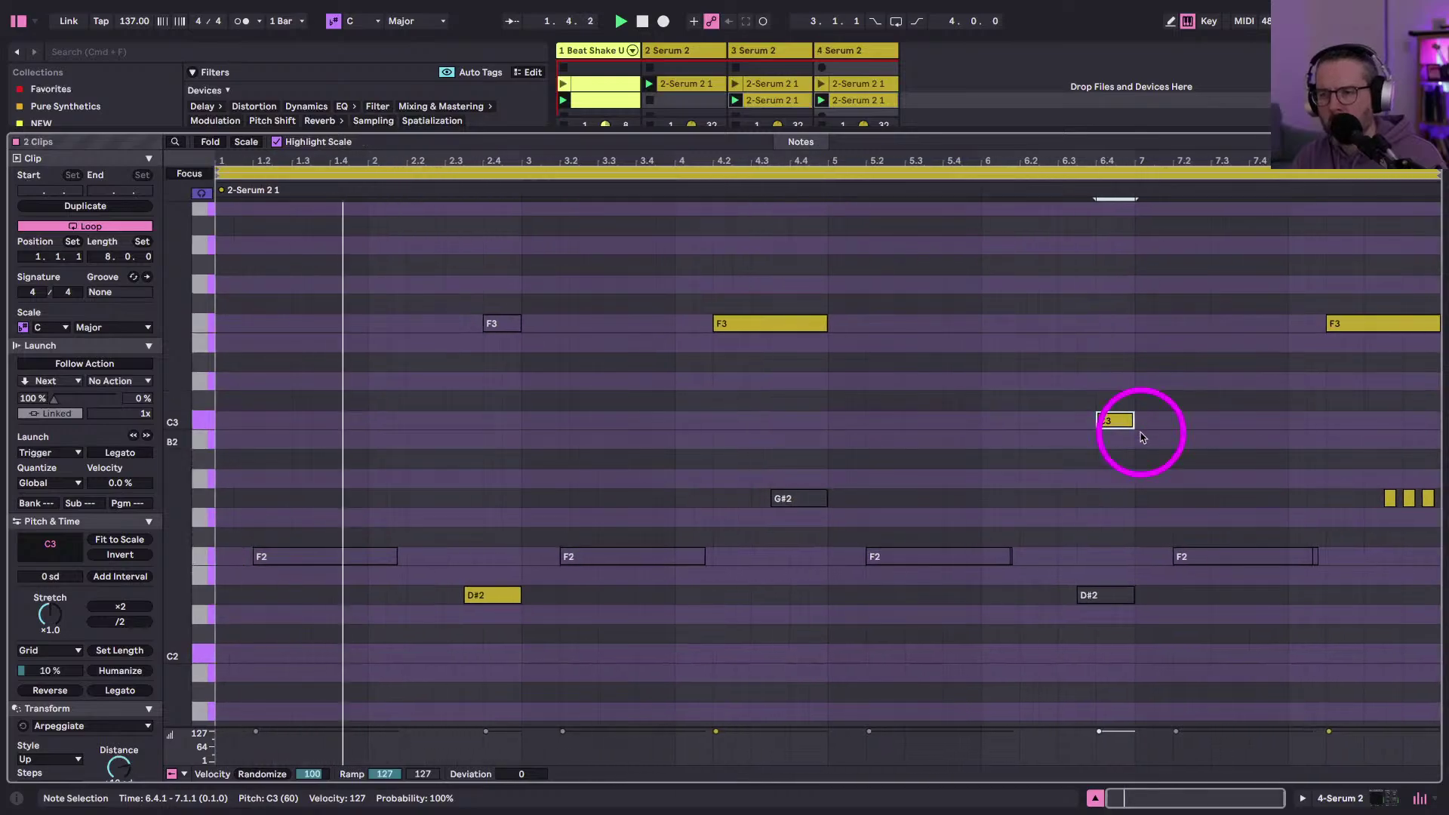
- Deactivate the three short G#2 notes ending bar 8 in track 3's clip and draw a C#3 note at 8.1.1
scroll(1141, 434, "down", 1)
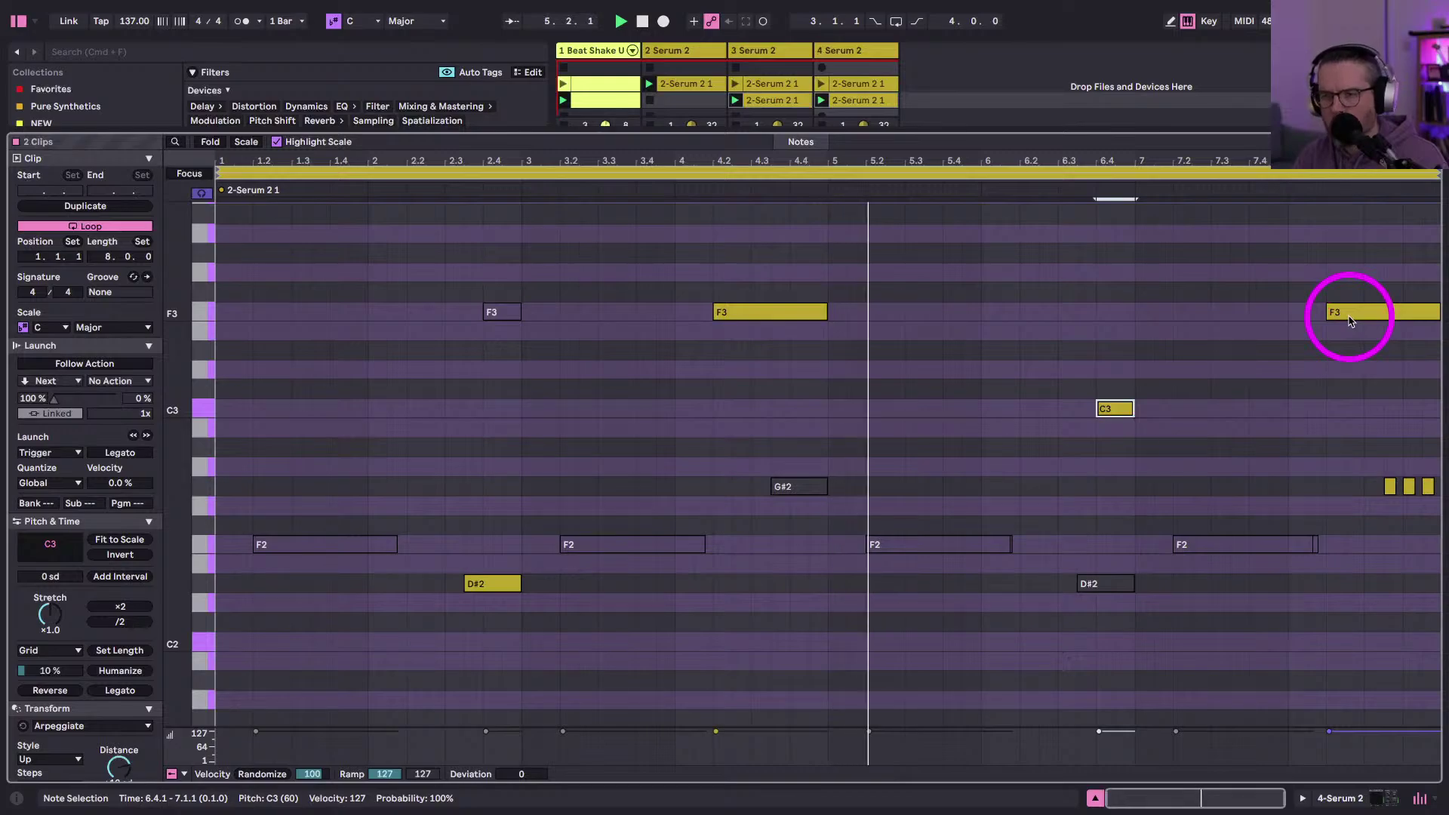
left_click_drag(1352, 463, 1397, 545)
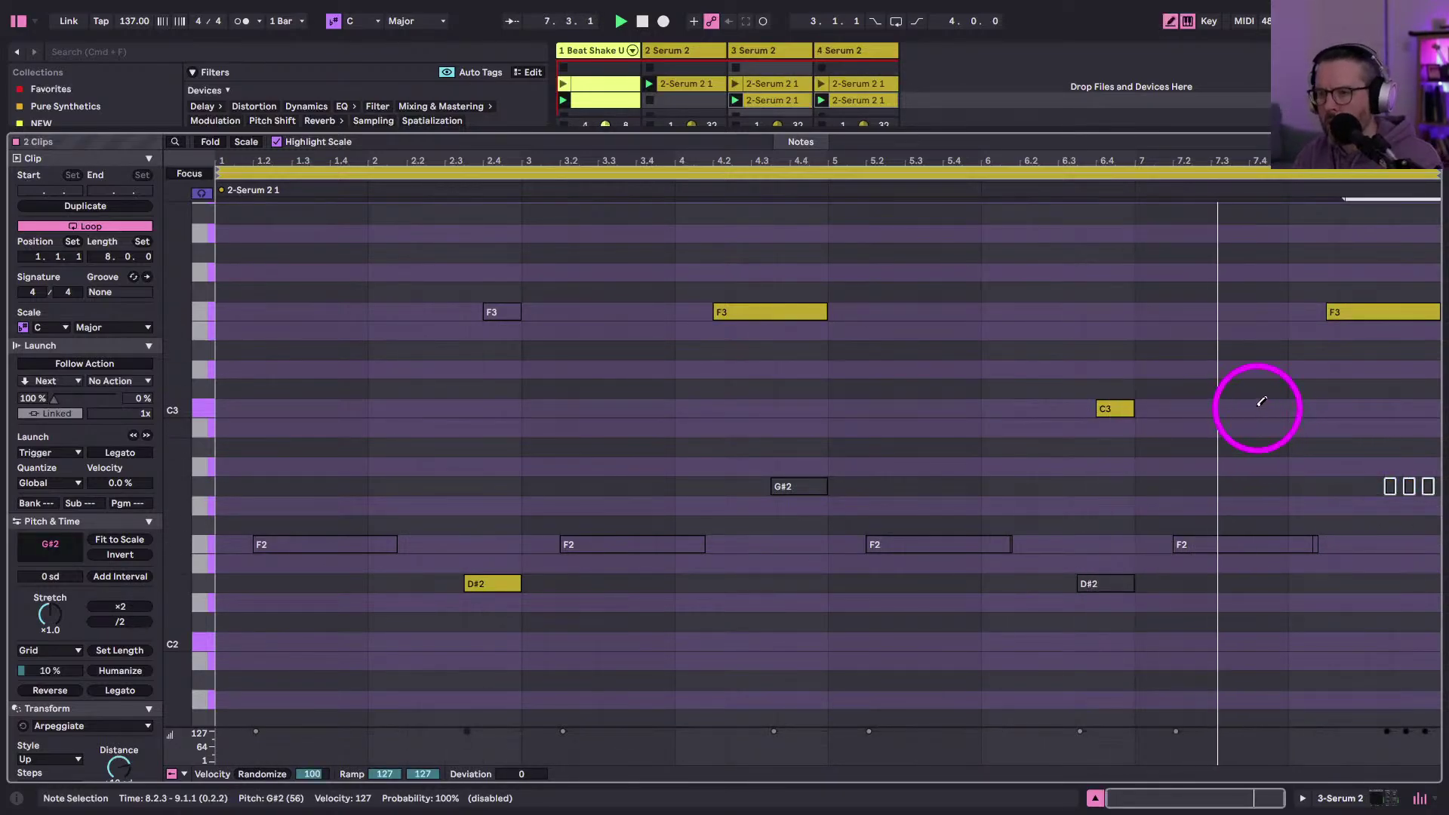
key("b")
left_click(1310, 388)
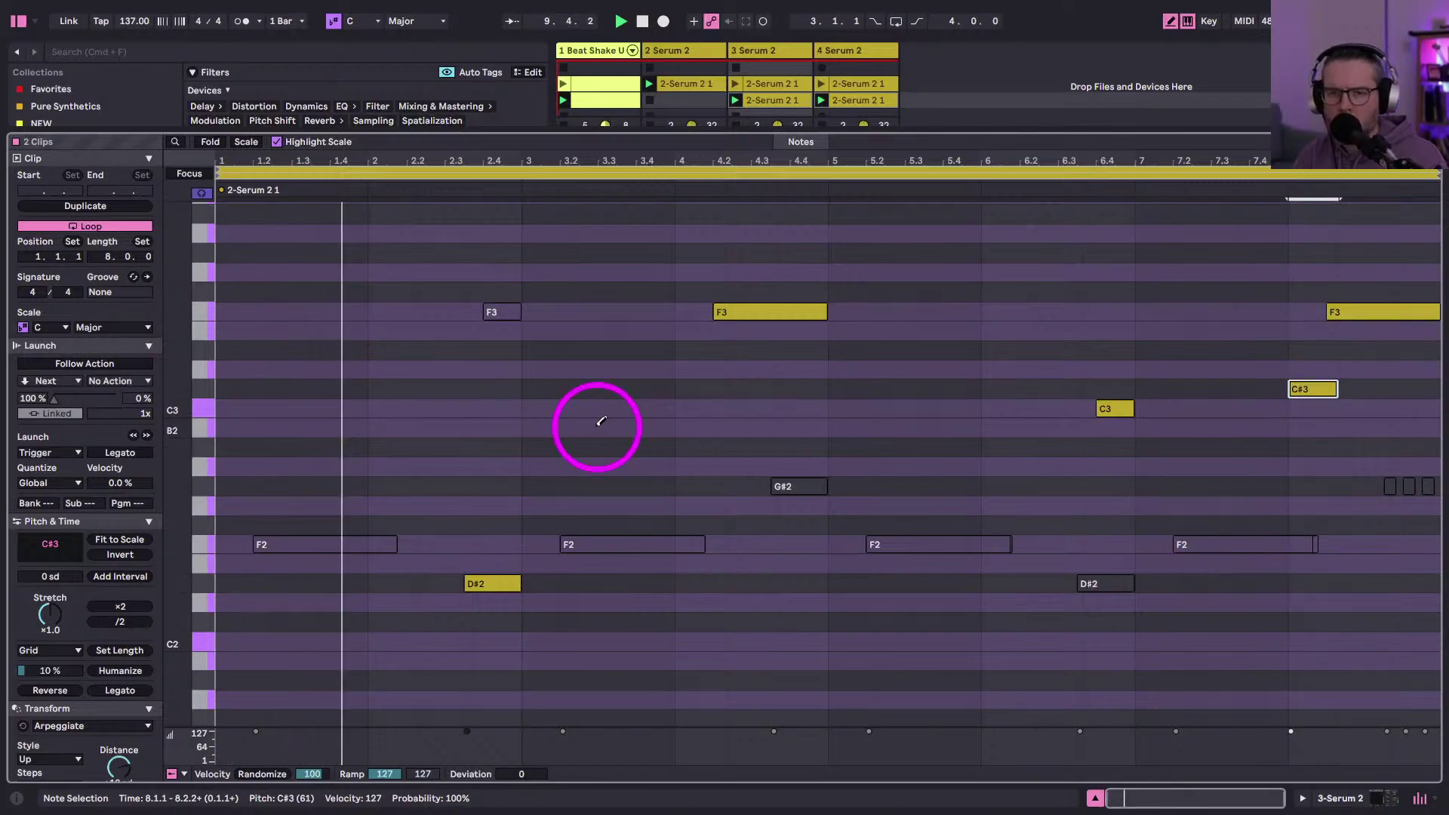
key("shift+Tab")
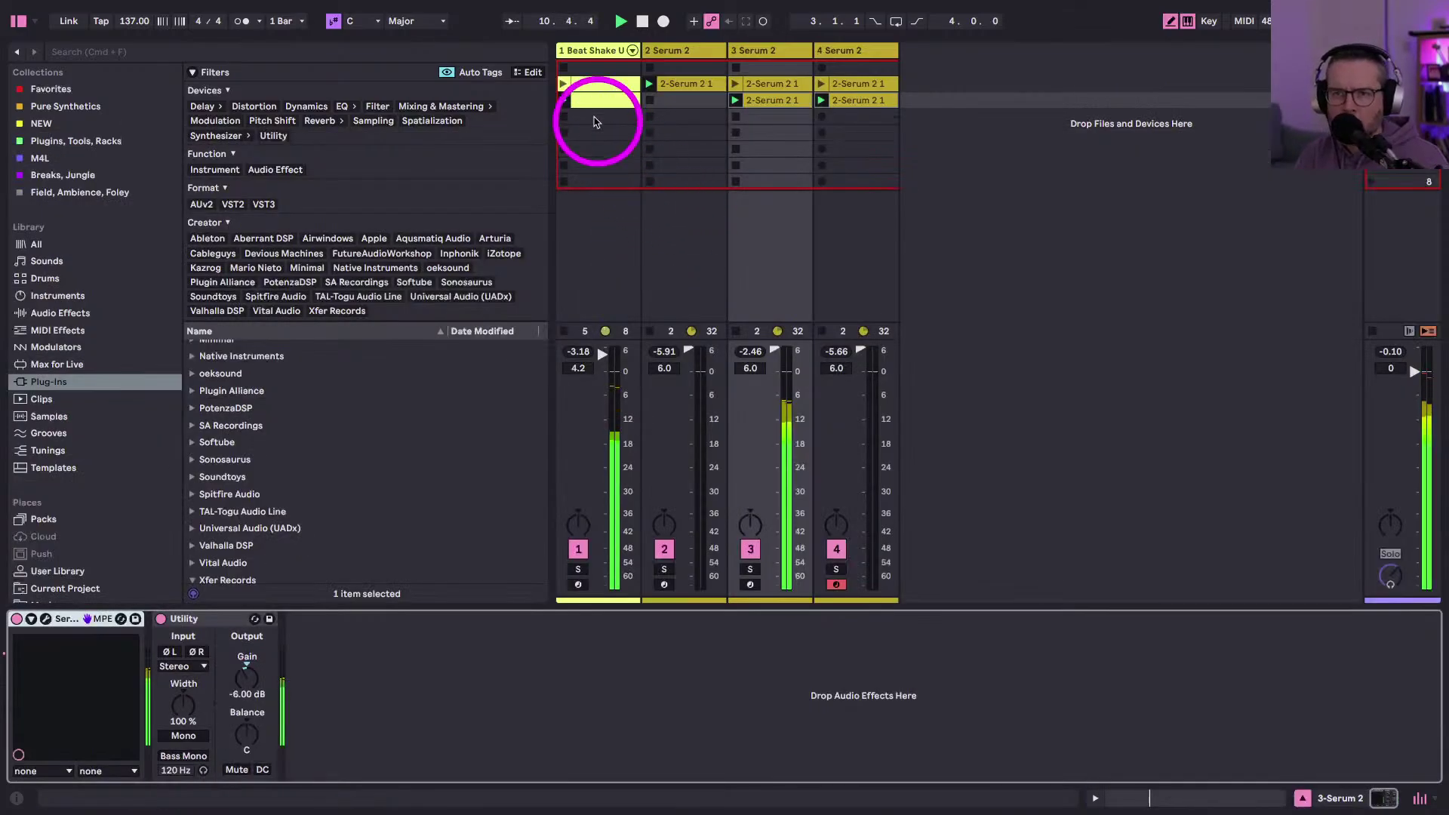
- Shorten the first F2 note in track 2's Serum 2 clip so it ends at about the start of bar 2
double_click(670, 89)
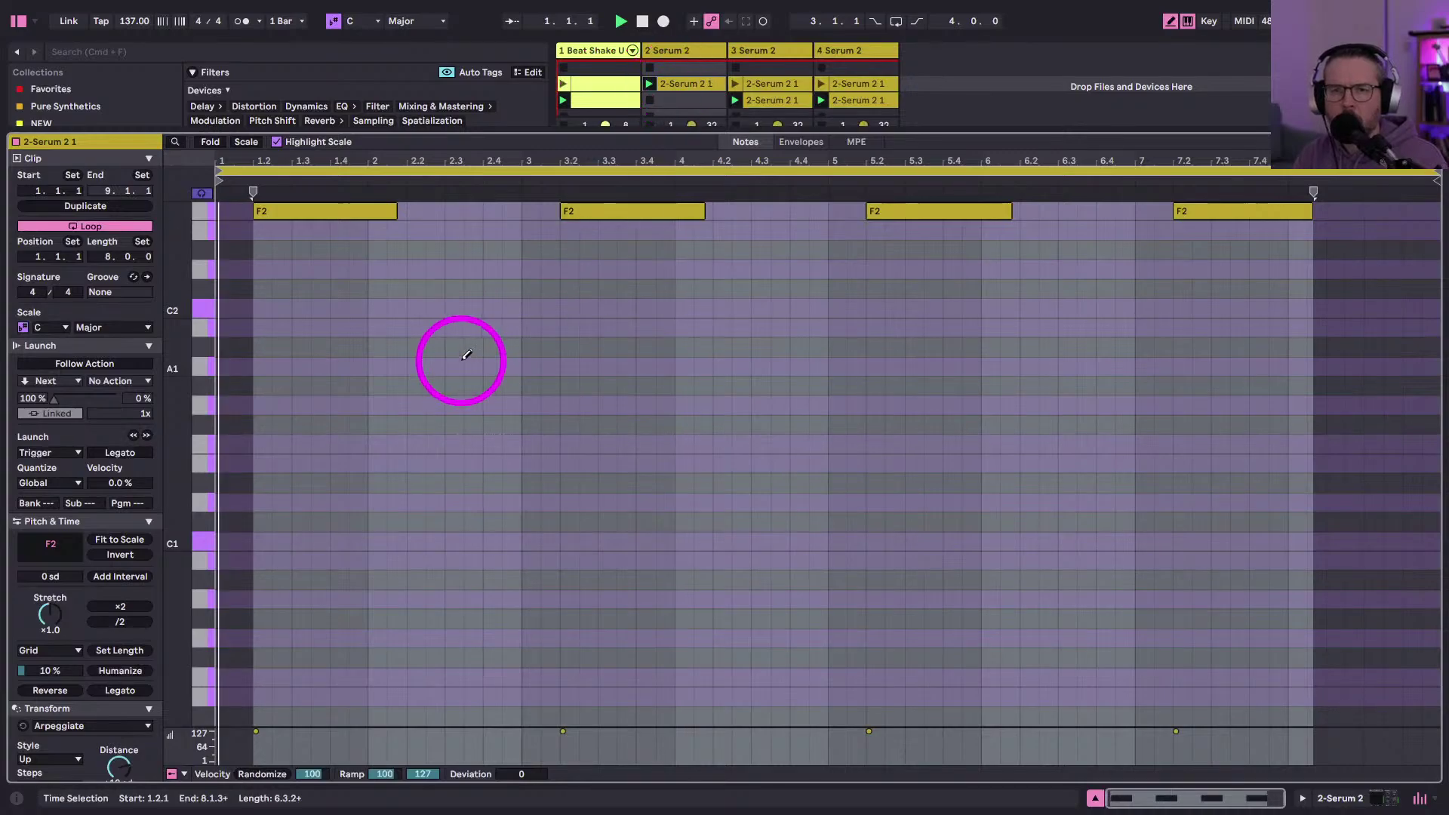
scroll(438, 317, "up", 1)
left_click_drag(383, 229, 367, 229)
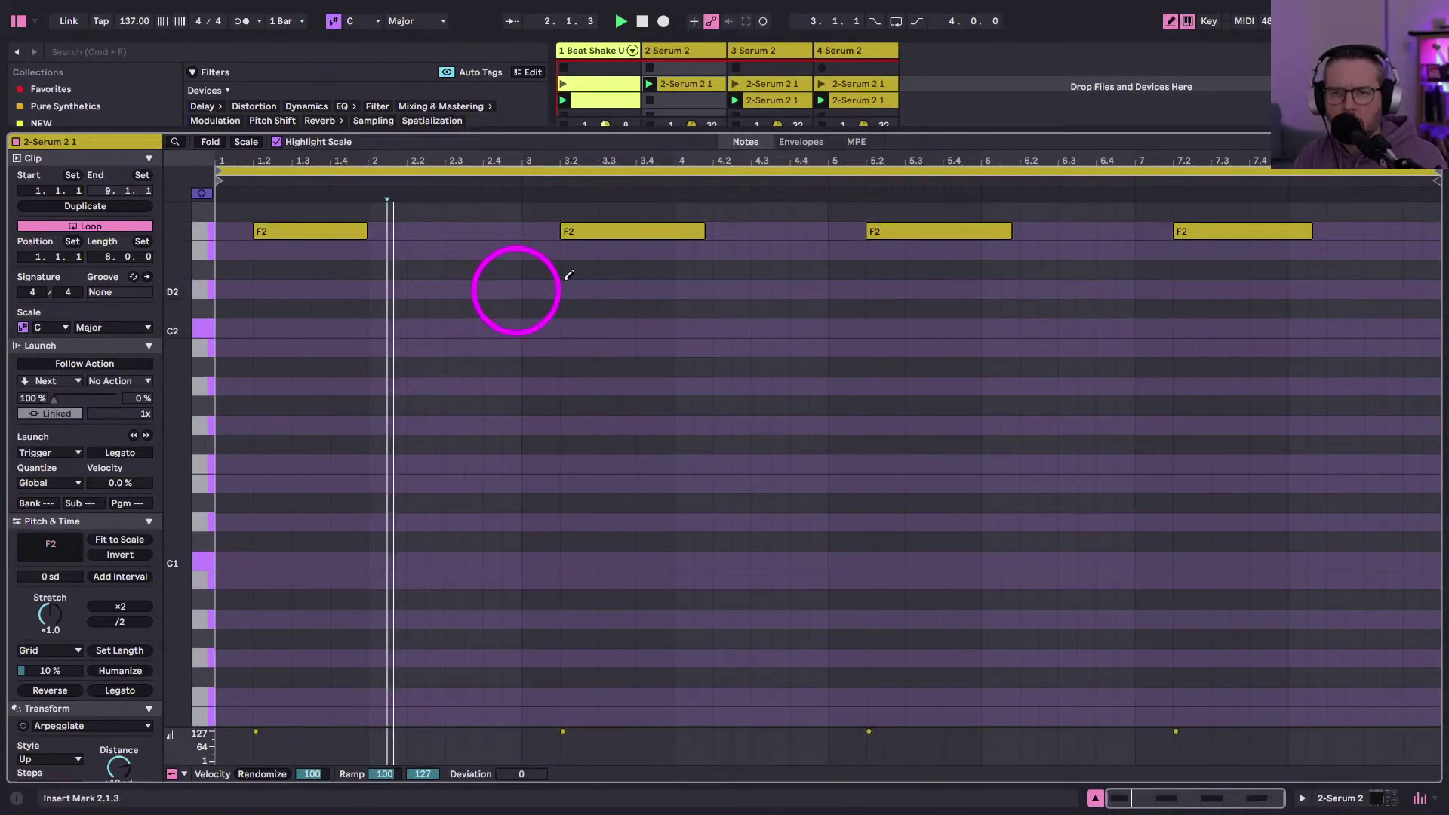
left_click(694, 228)
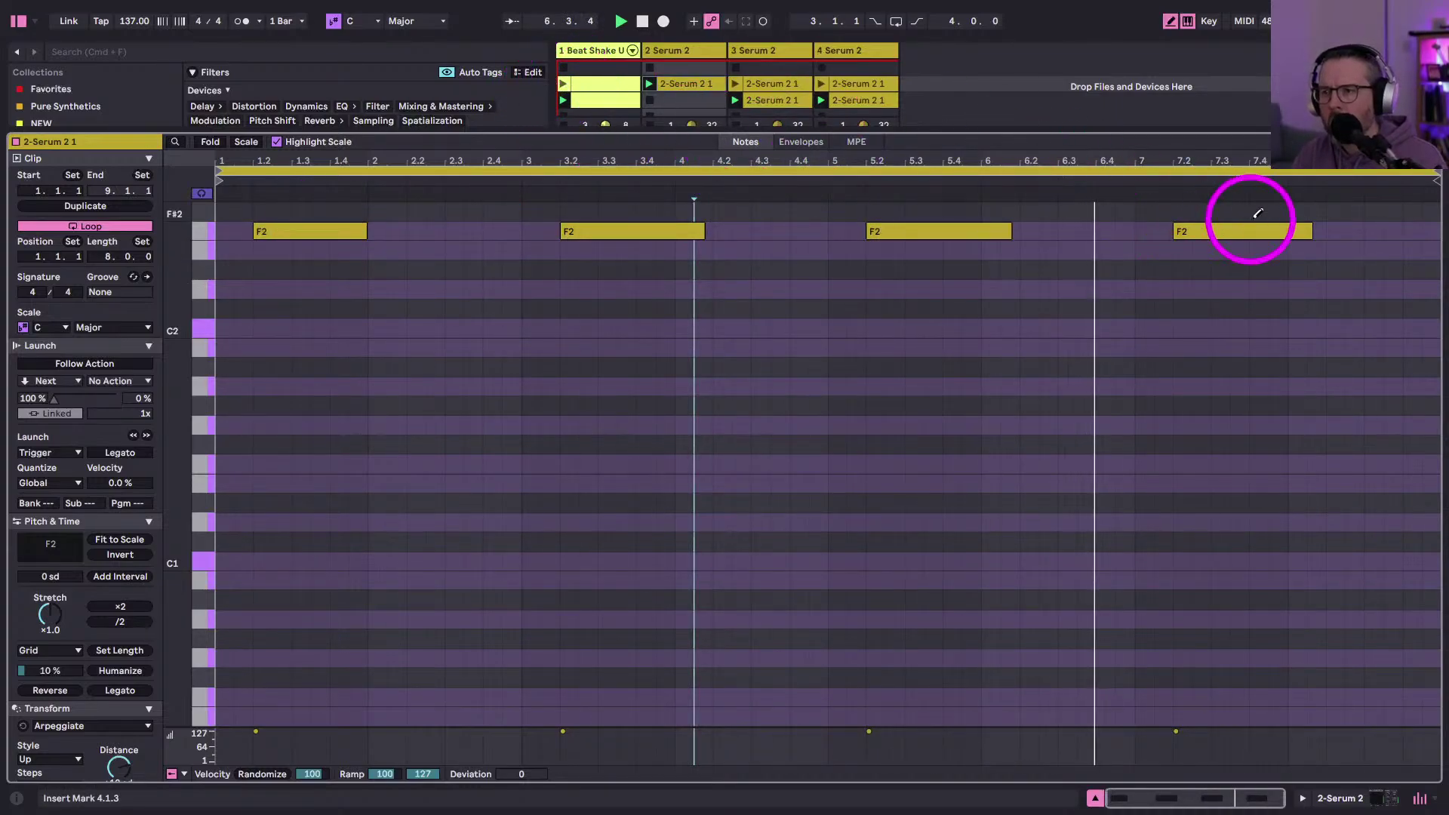
left_click(1304, 232)
key("shift+Tab")
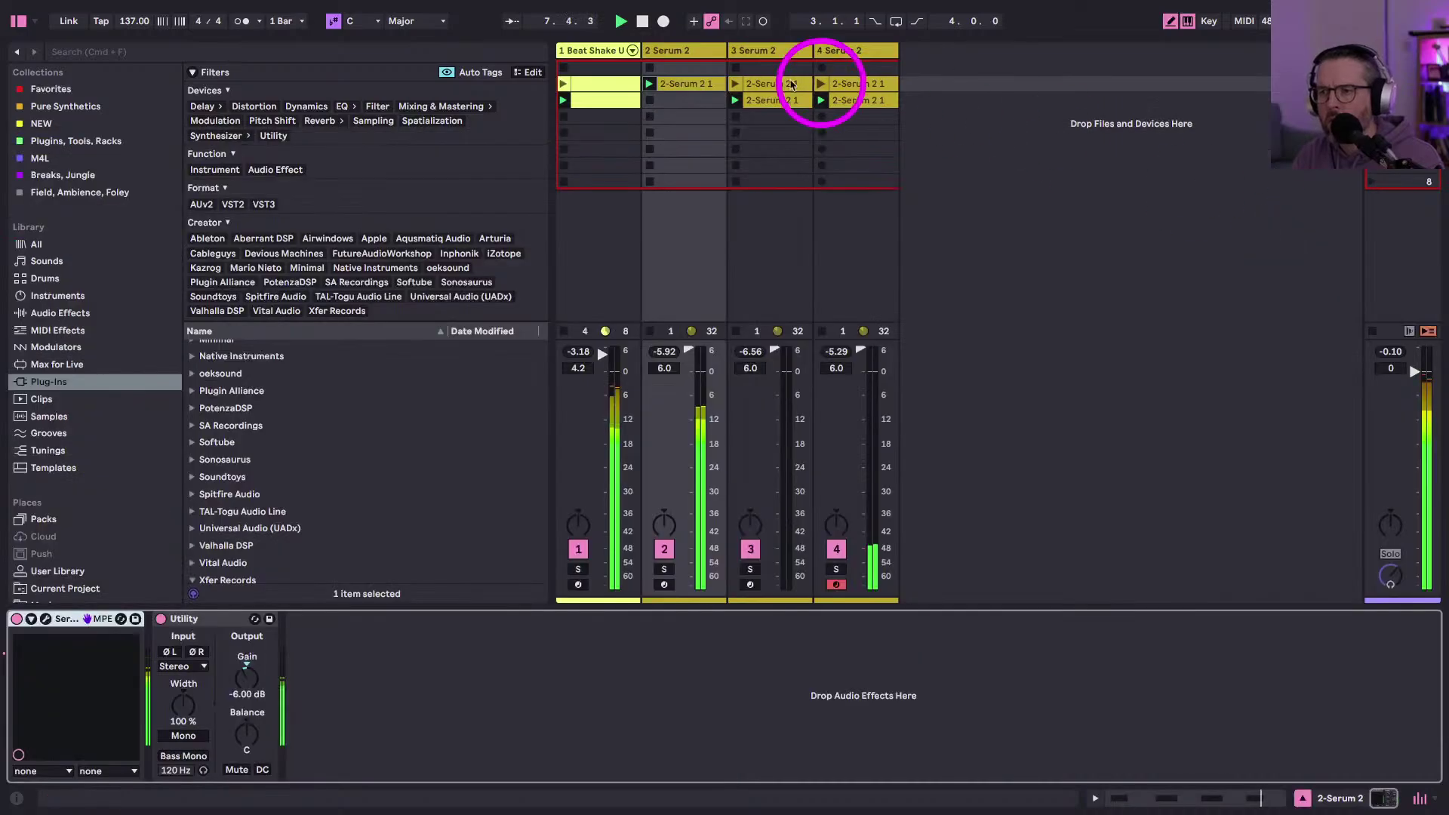
- Reopen track 3's second-row clip and transpose the C#3 note at 8.1.1 down an octave to C#2
double_click(788, 99)
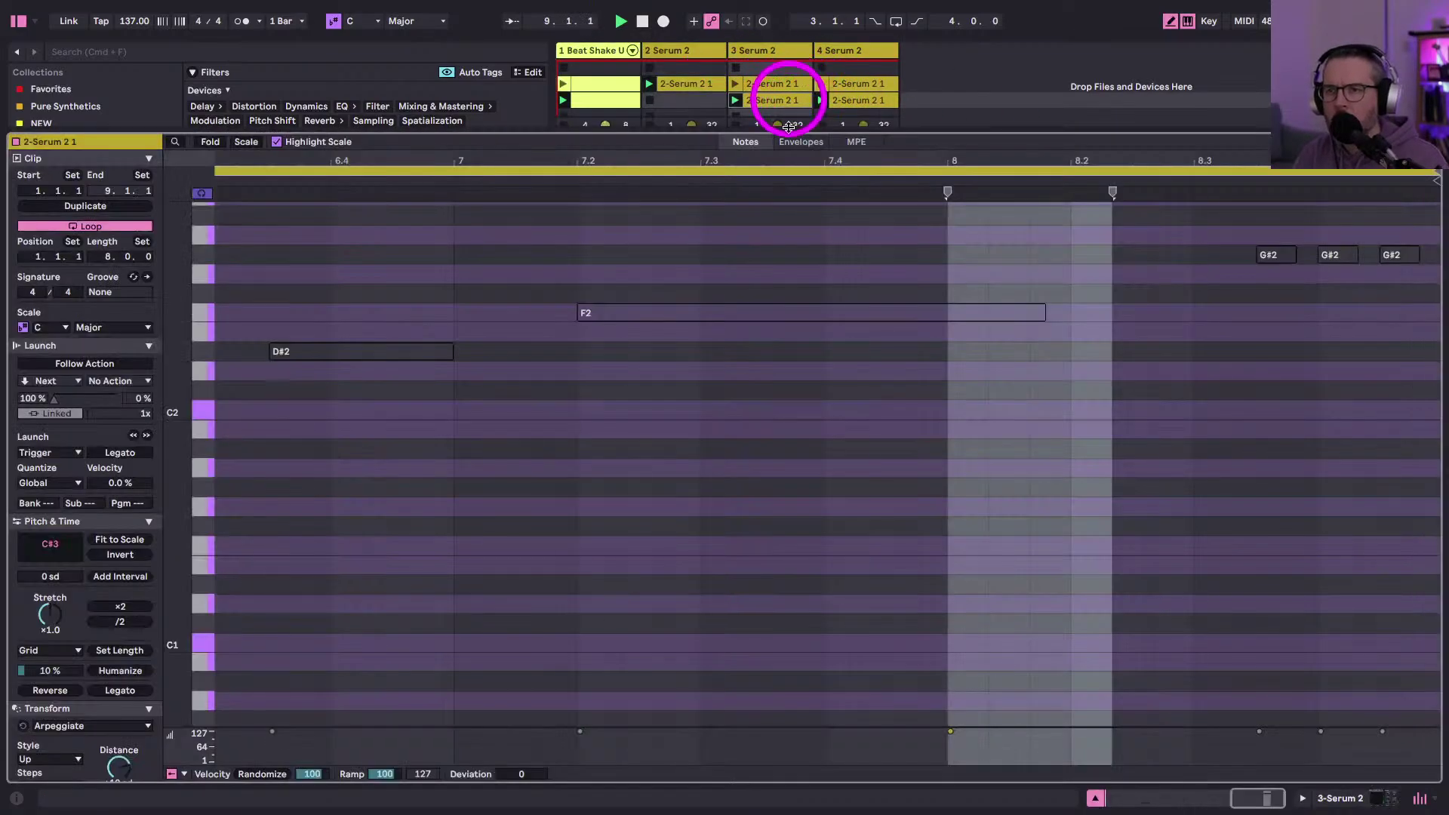
scroll(954, 302, "up", 1)
left_click_drag(919, 163, 1288, 162)
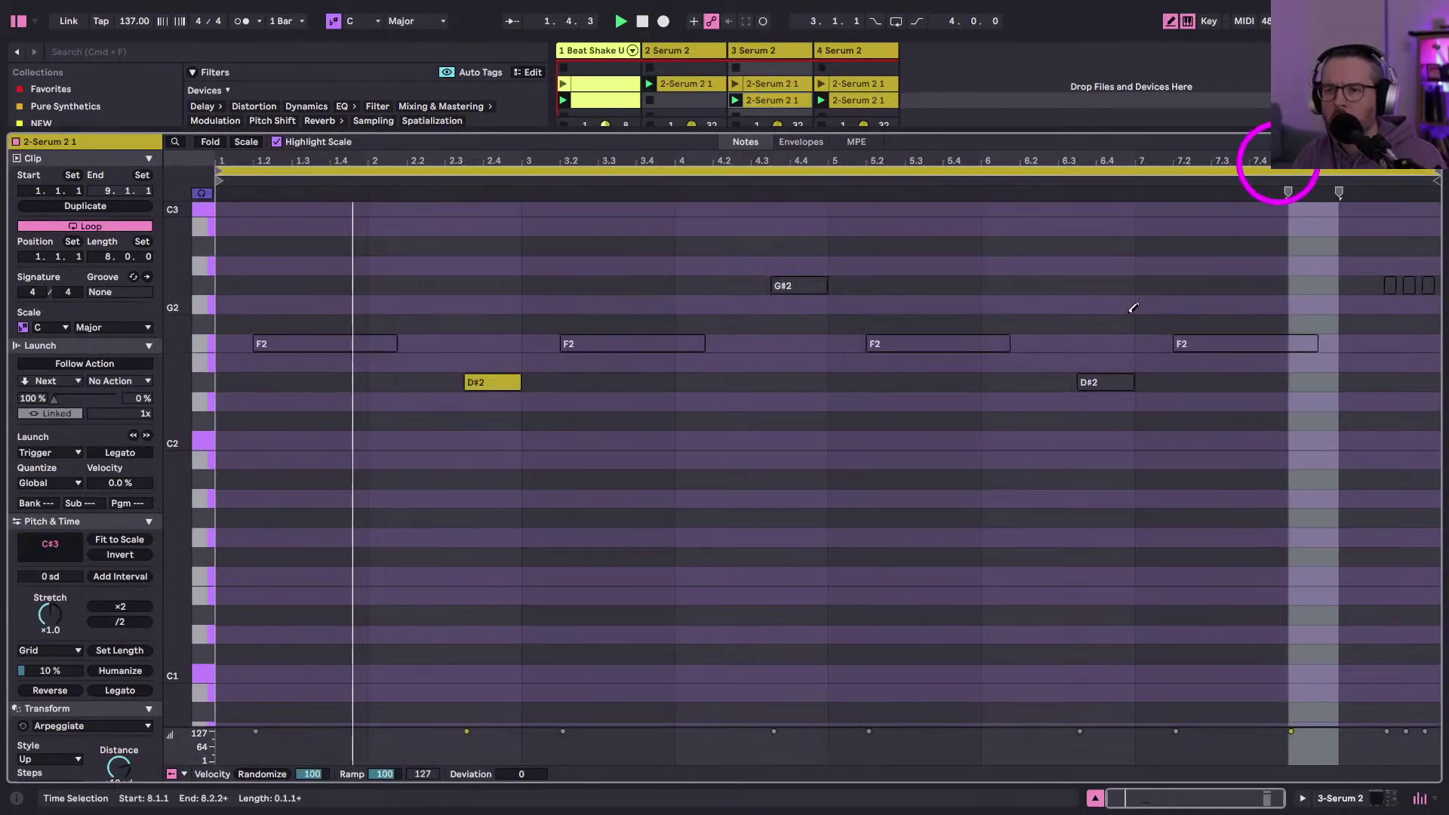
scroll(1130, 312, "up", 5)
left_click(1313, 406)
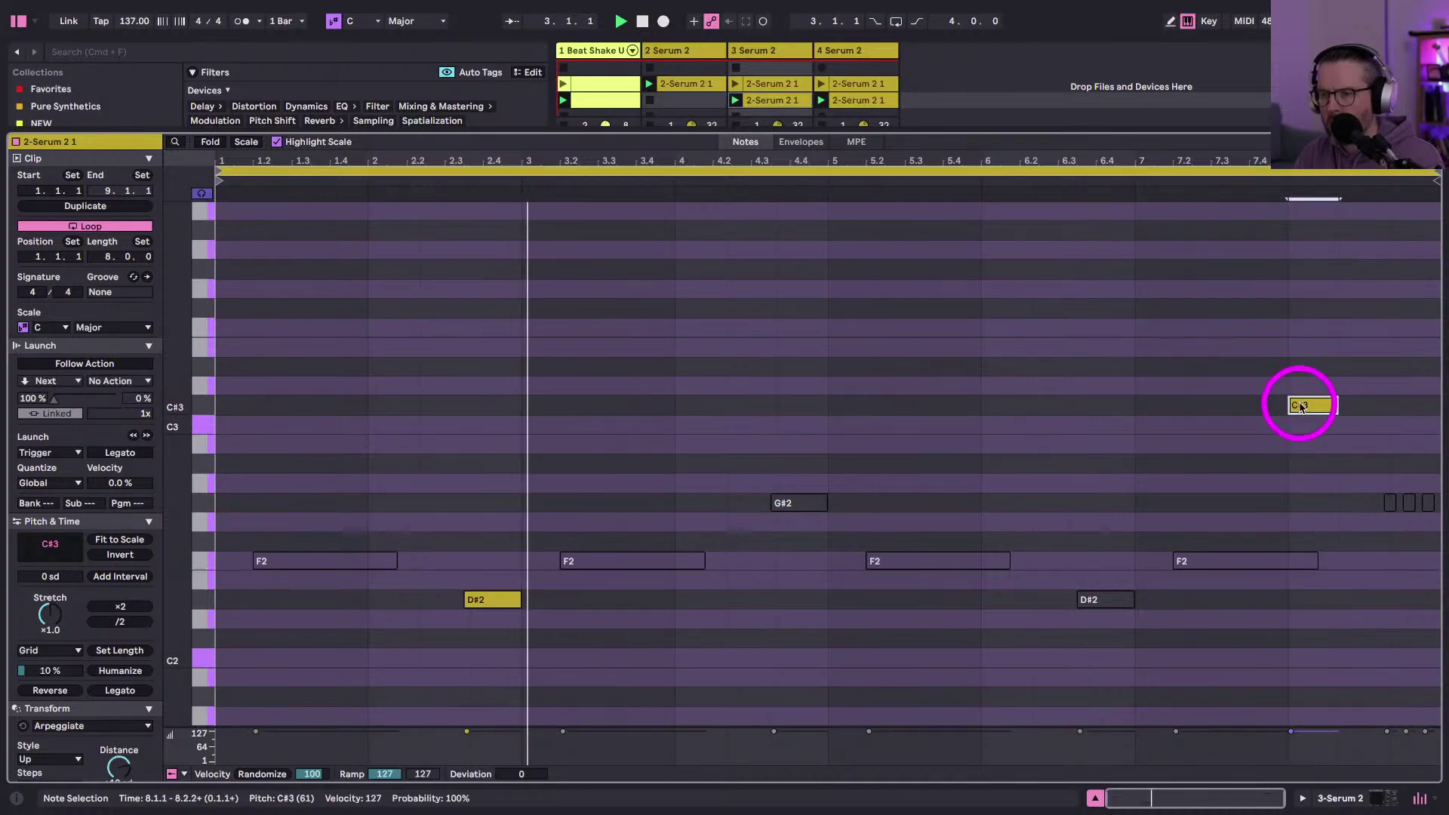
key("shift+Down")
- Move the C#2 note to start just after 8.2.2 and replay the end of the loop to check it
key("Right")
key("space")
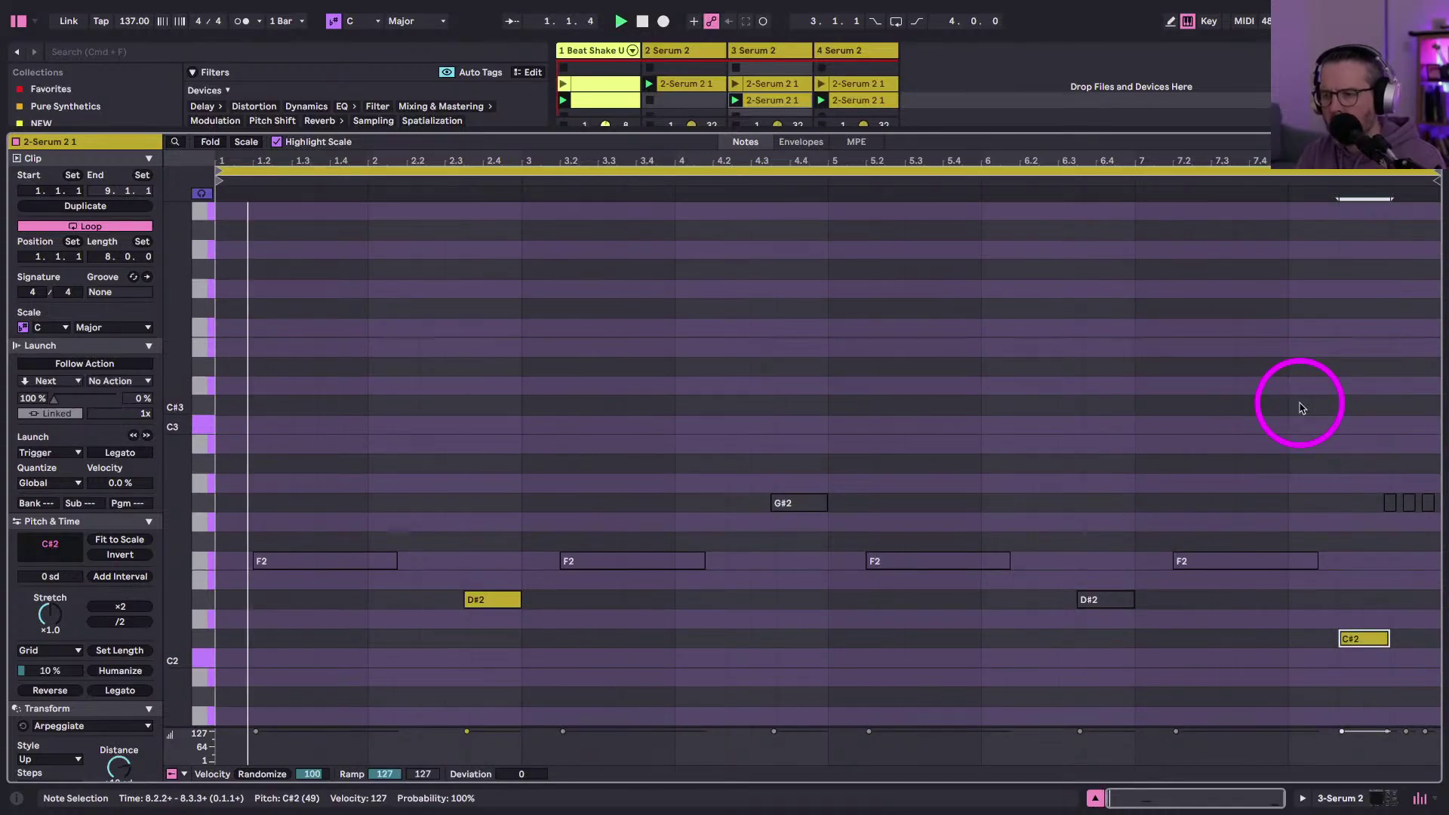
left_click(1281, 181)
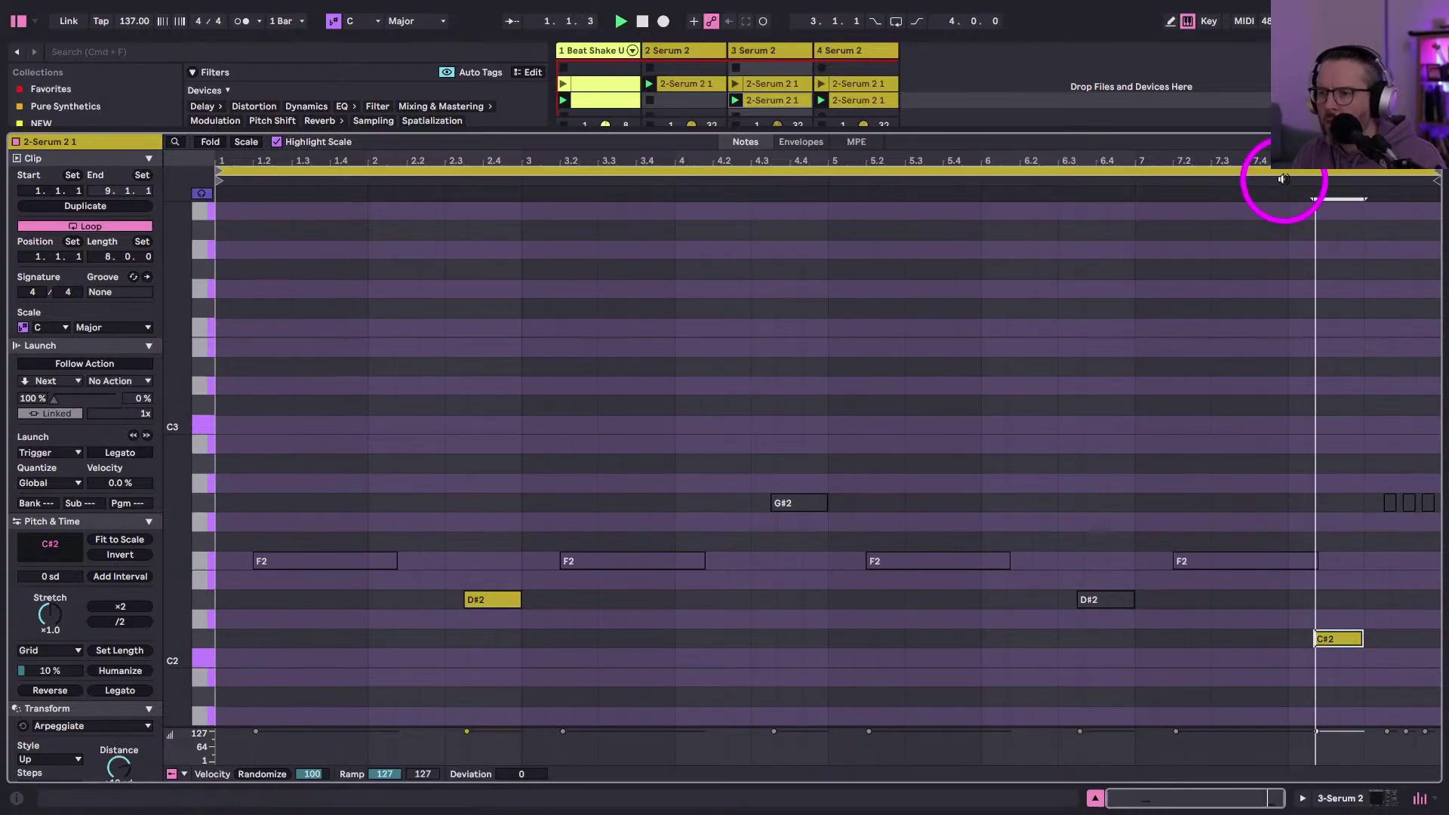
key("Right")
left_click(1281, 181)
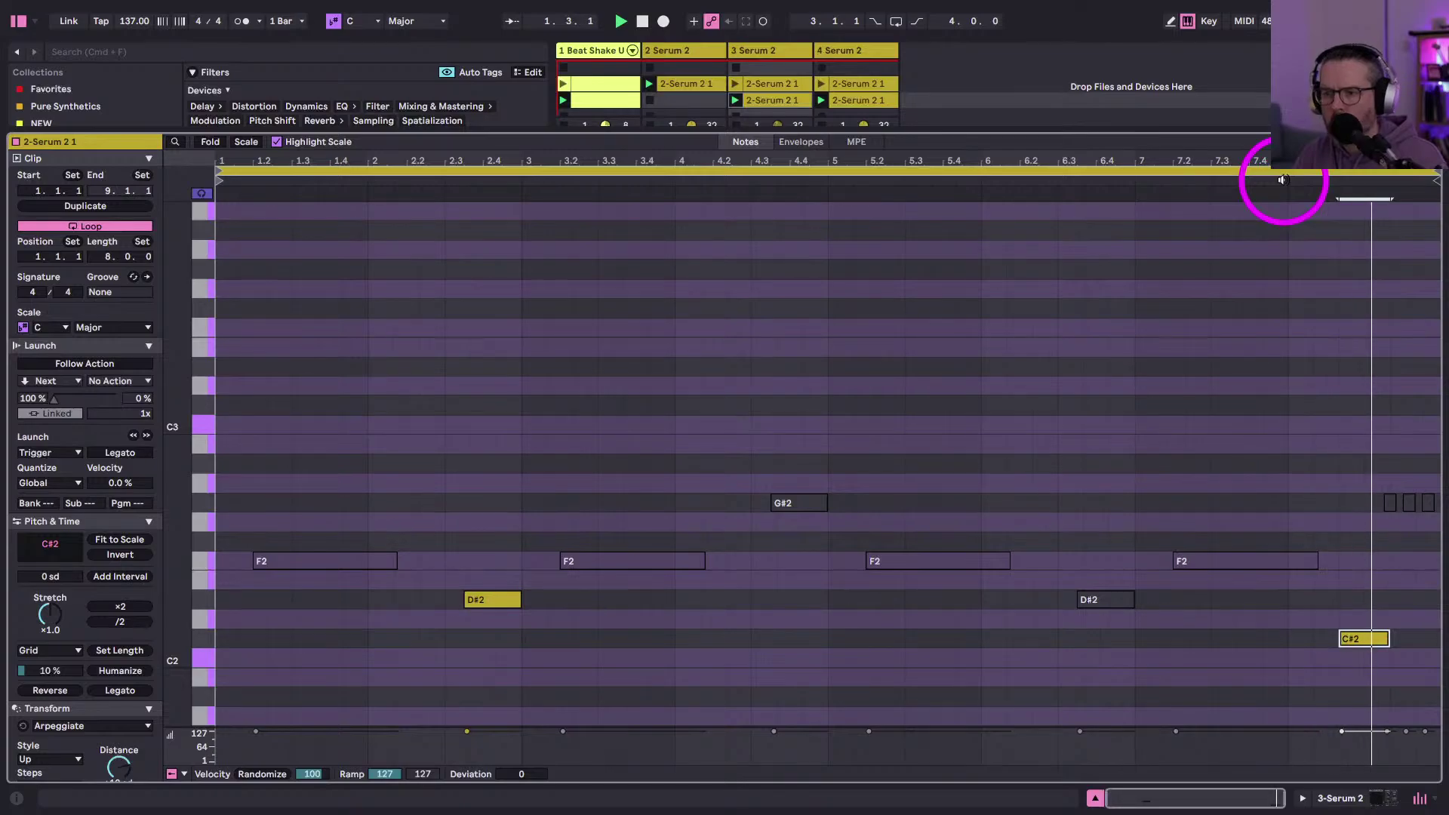
- Replay the second-row loop from the clip grid, and reset the transport to the start of the song
key("shift+Tab")
key("space")
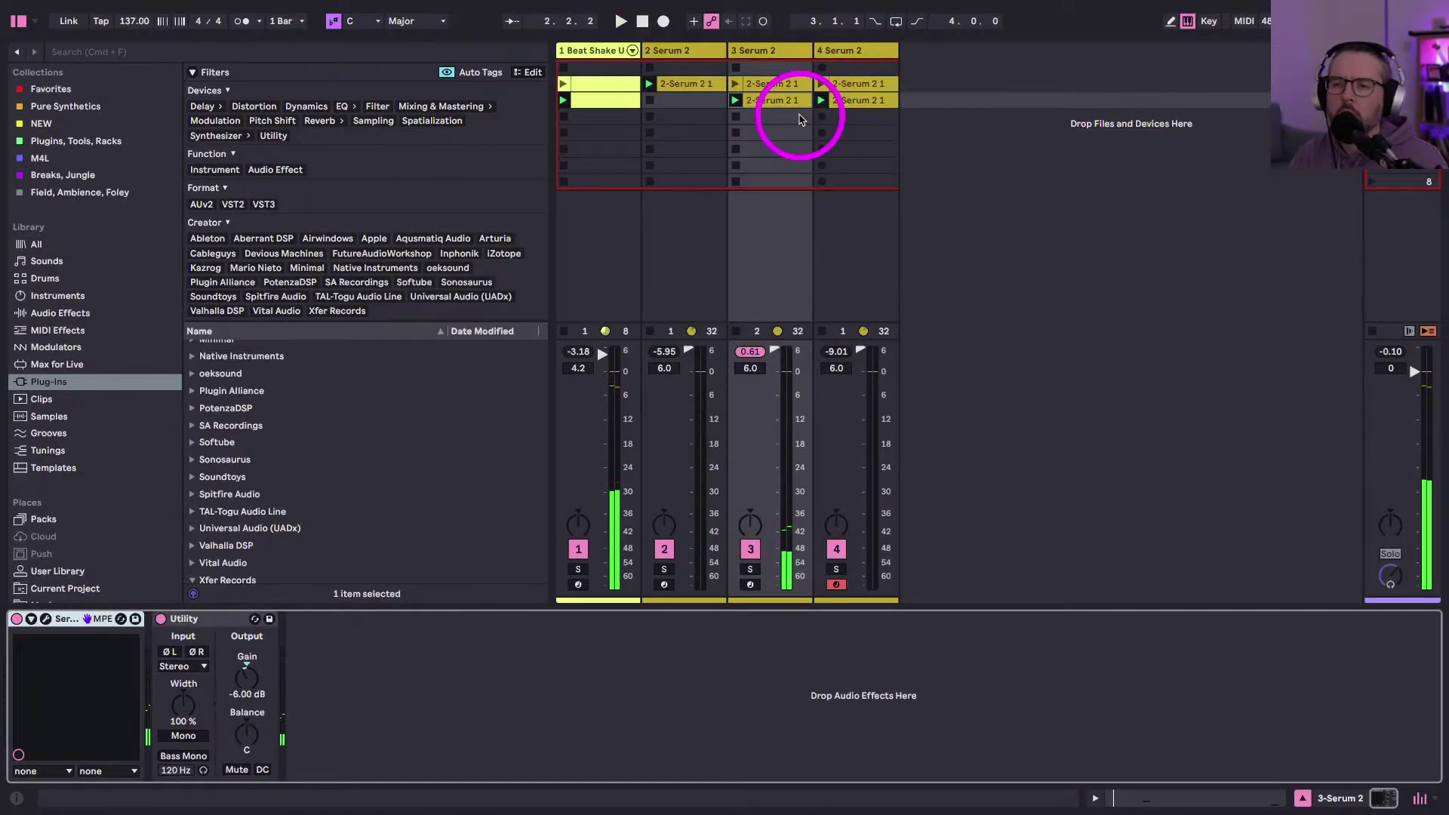
key("space")
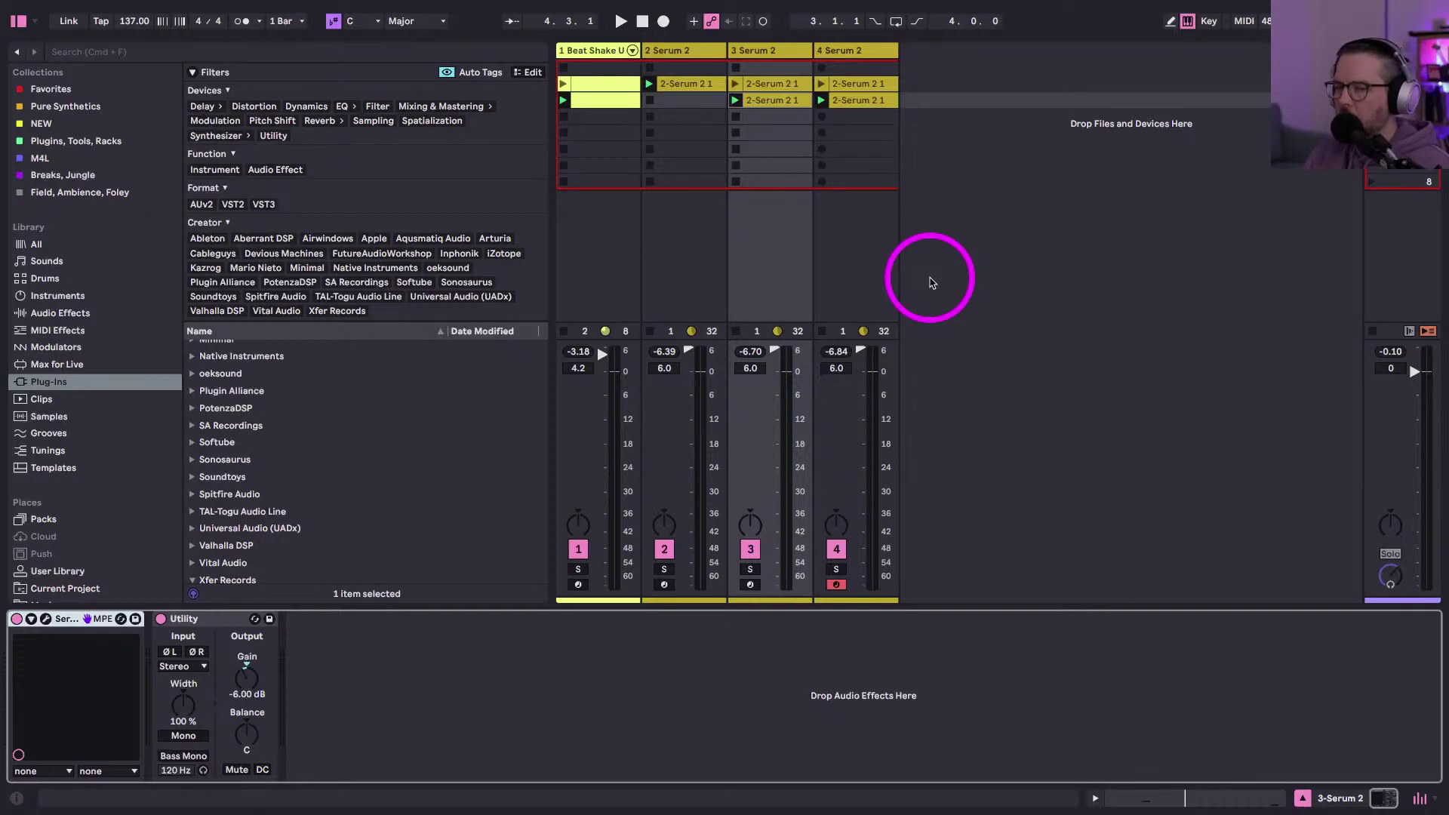
scroll(129, 452, "down", 5)
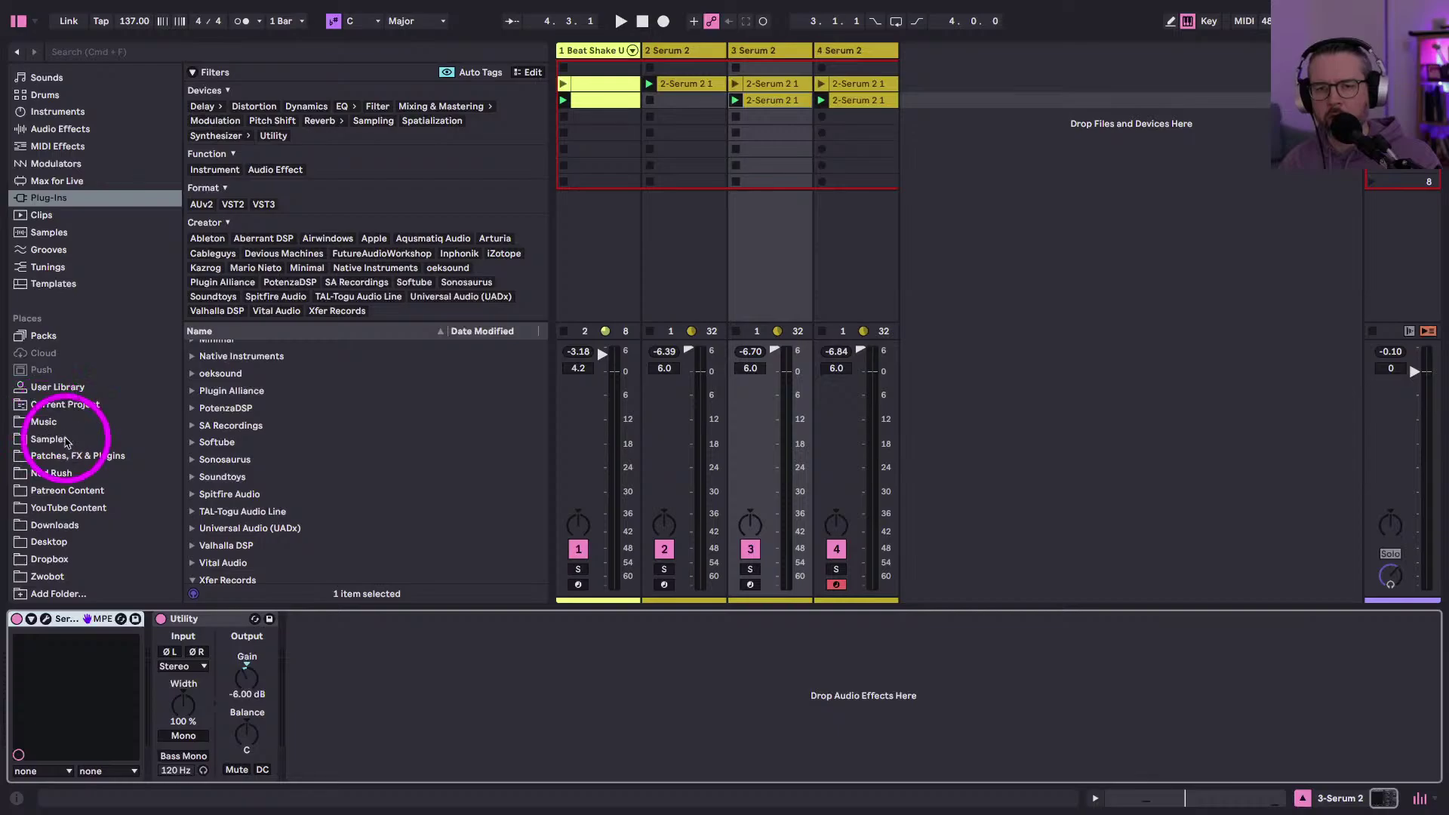
scroll(230, 505, "down", 5)
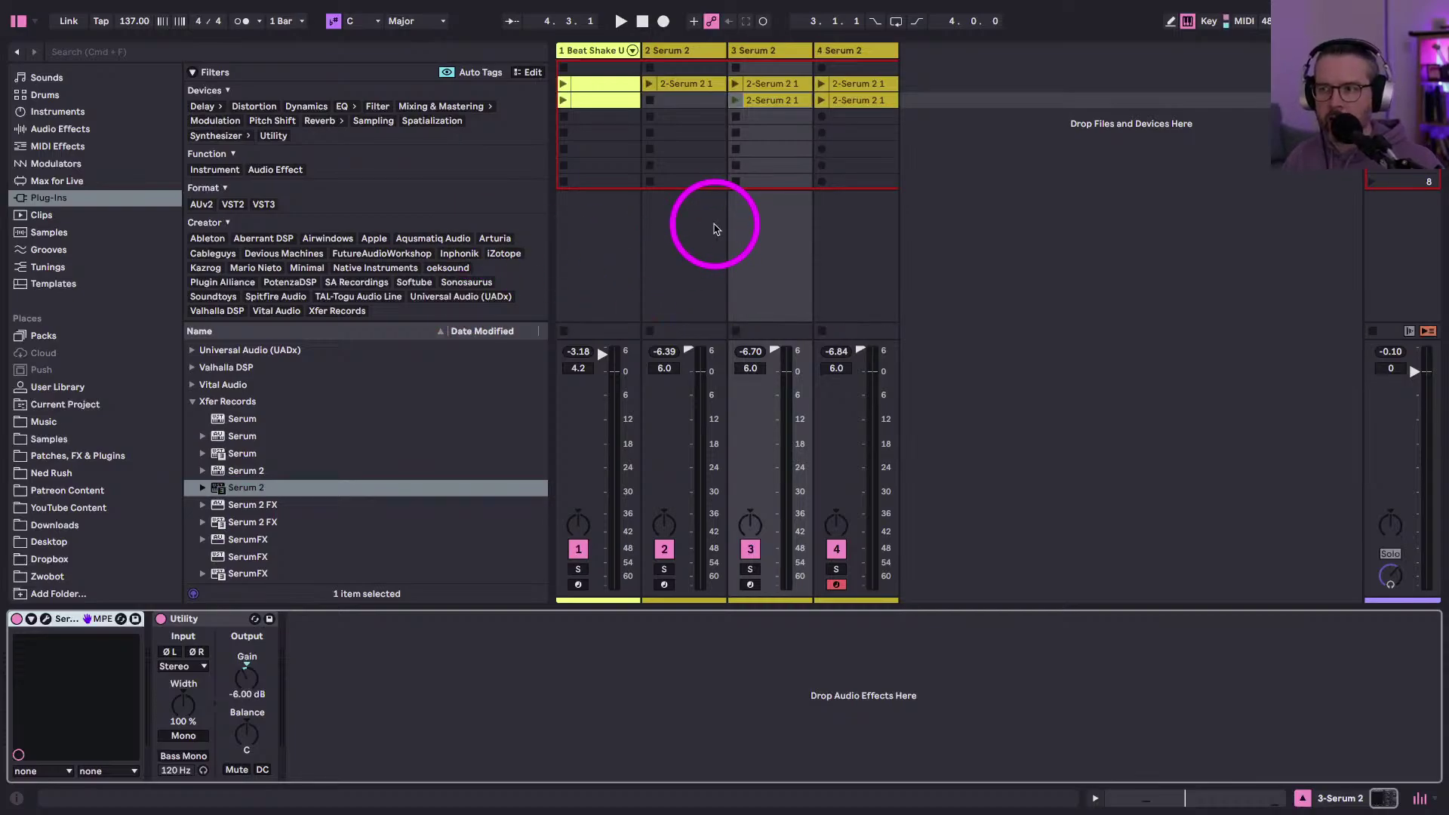
left_click(642, 22)
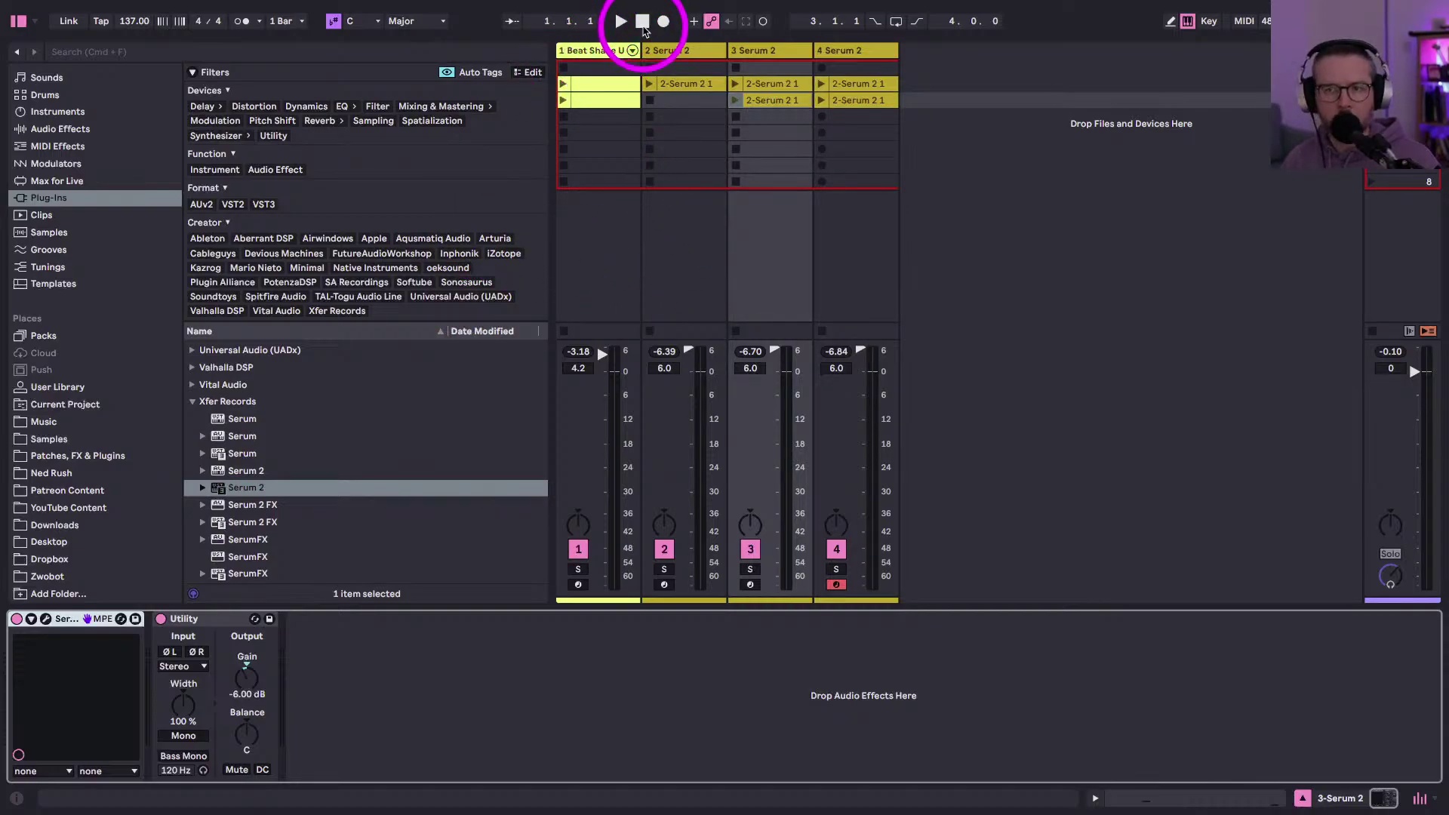
- Start recording the session performance into the arrangement, removing the stray clip in track 4's top slot and disarming the track
left_click(663, 22)
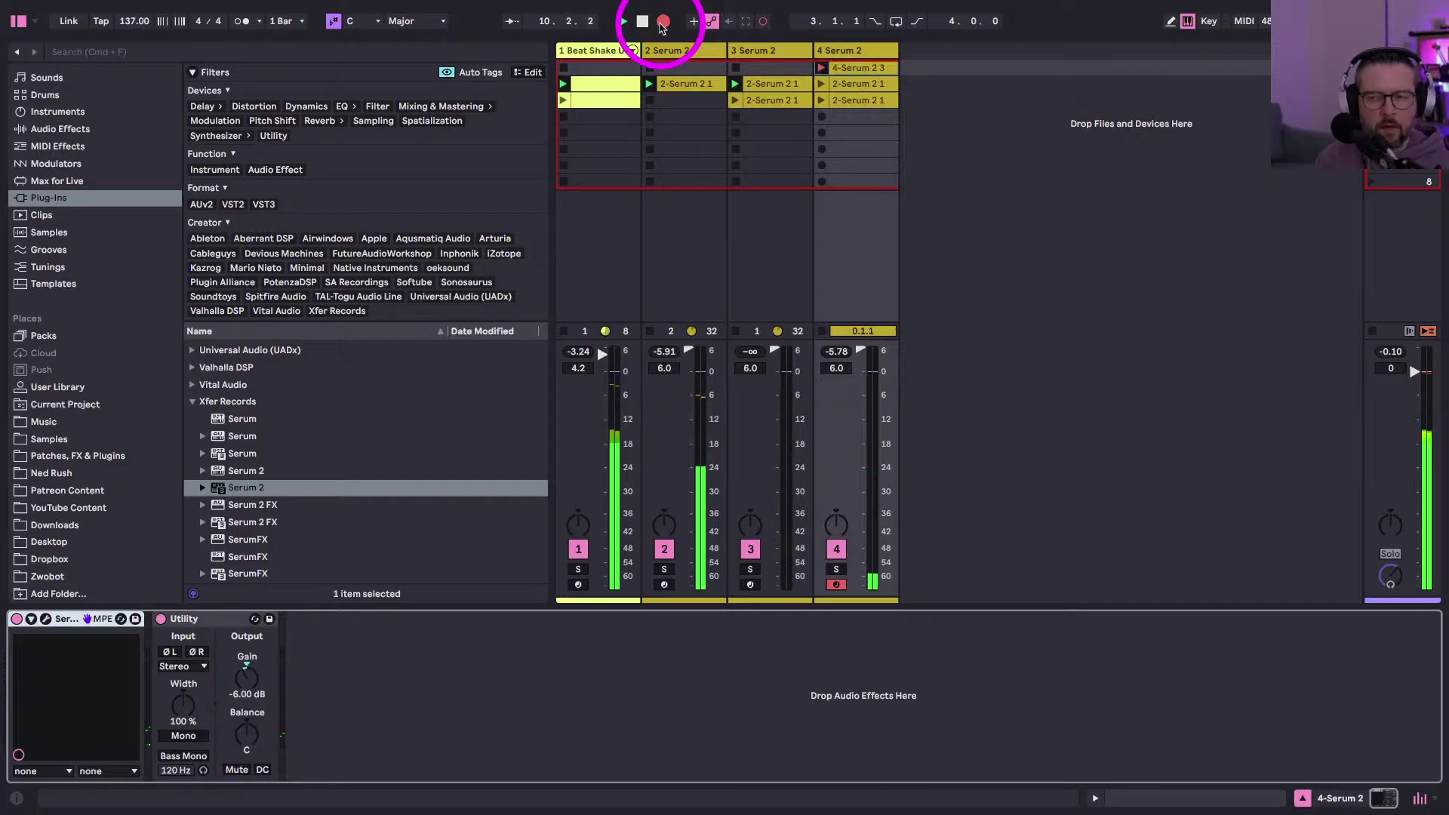
left_click(854, 69)
key("Delete")
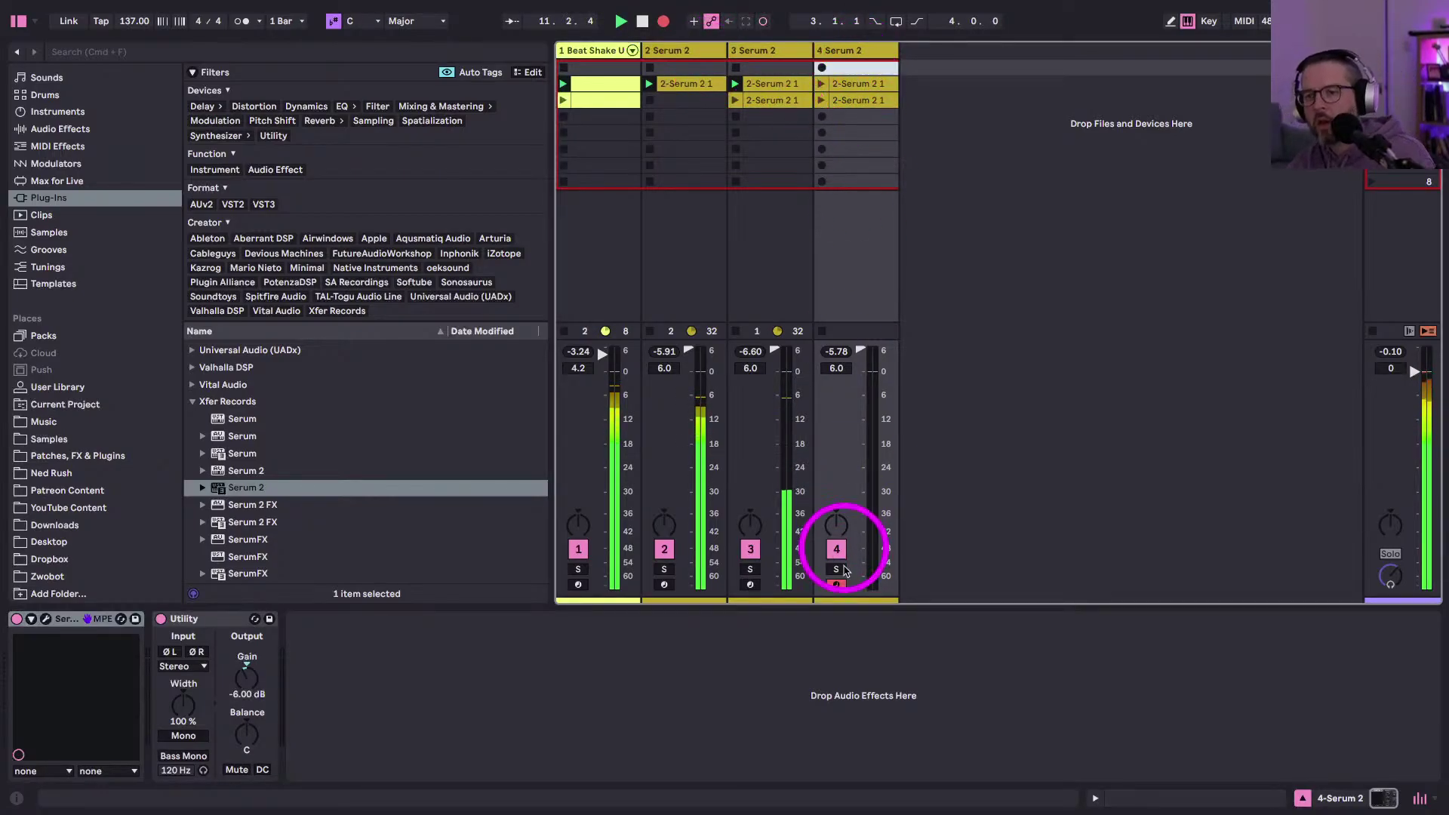
left_click(836, 584)
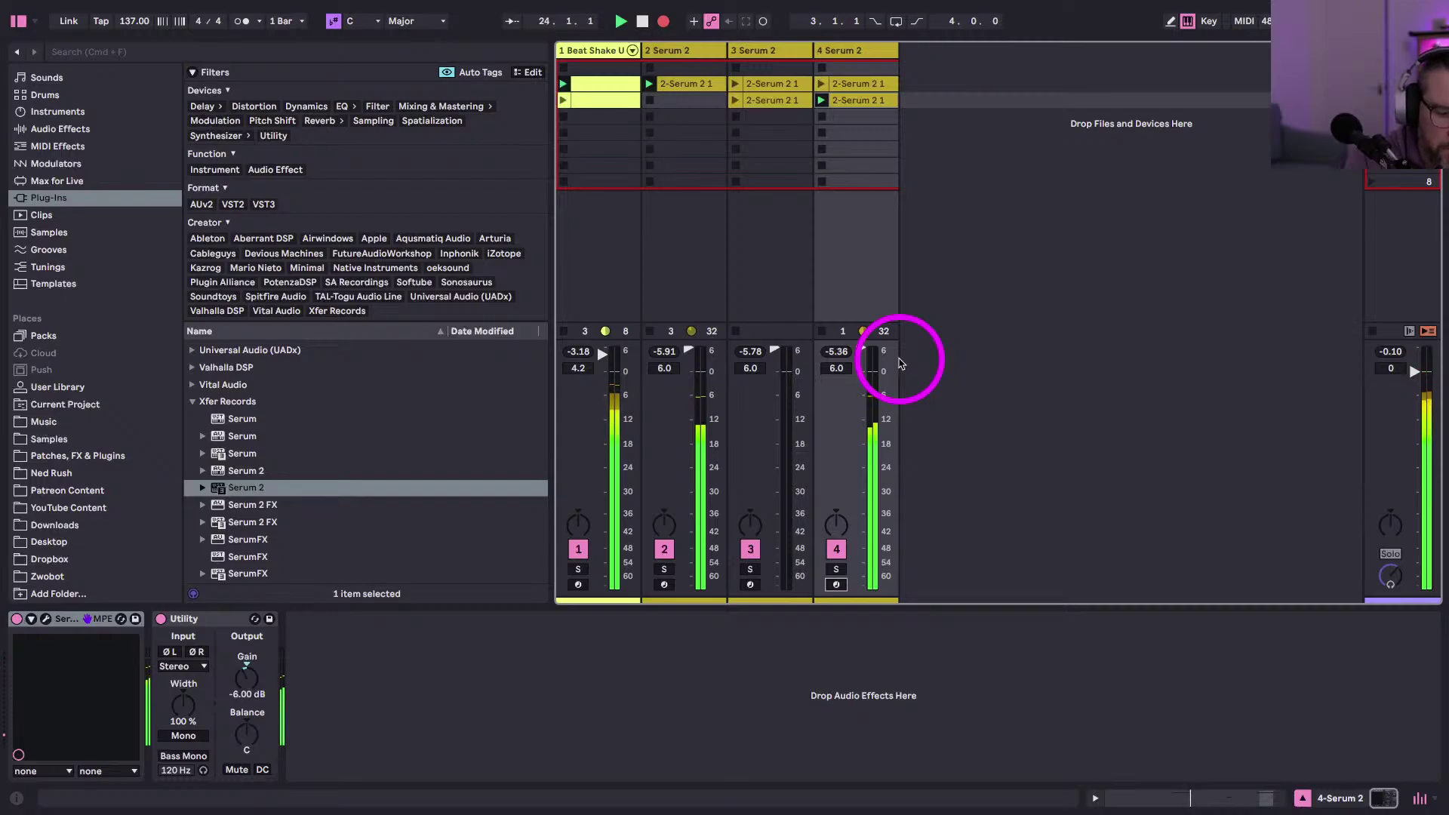
- Continue the recorded performance by launching the second-row clips on tracks 3 and 4 and on the drum track
key("Left")
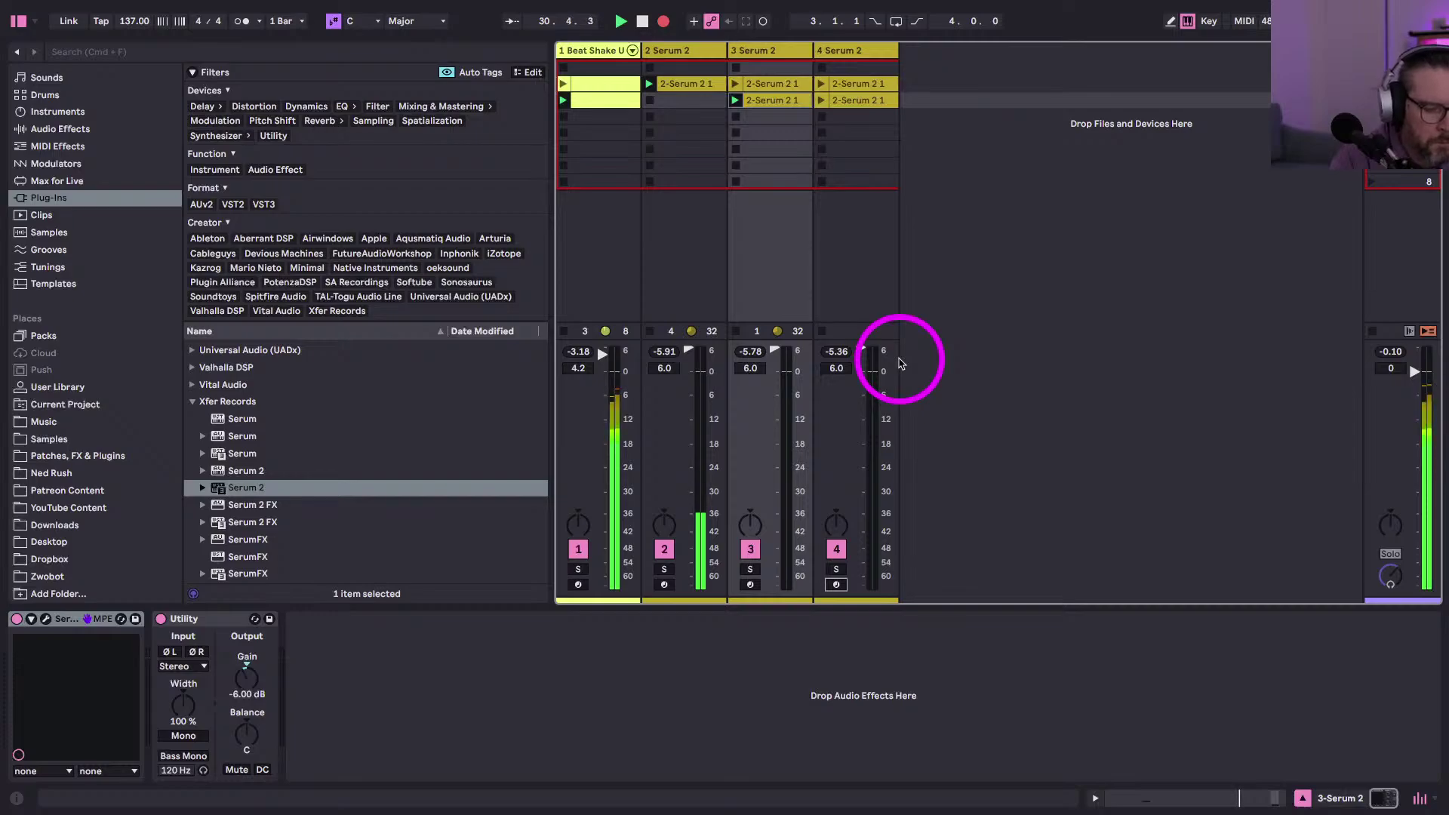
left_click(898, 360)
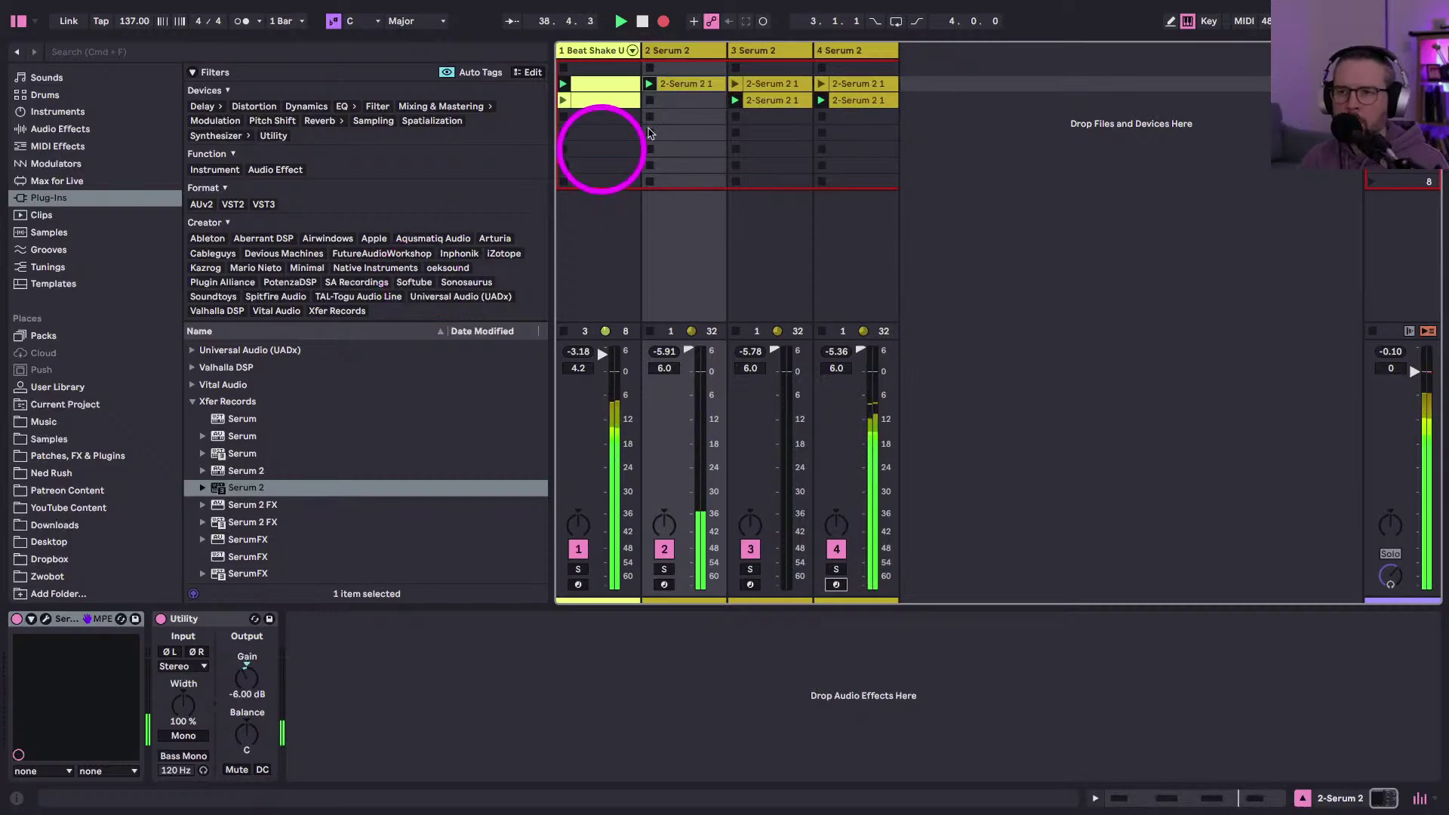
left_click(825, 54)
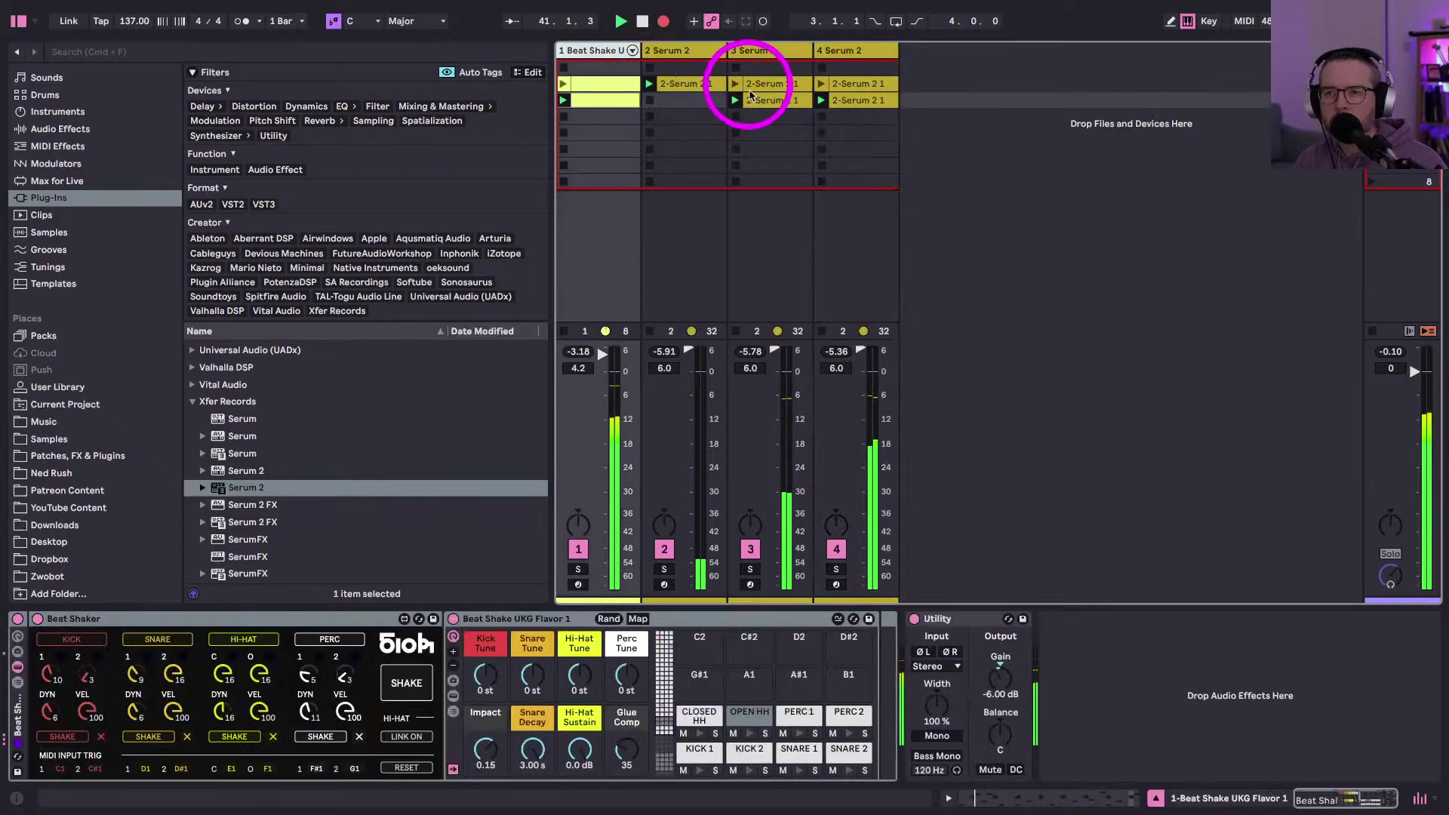
- Deactivate the C#2 note just after 8.2.2 in track 3's second-row clip and return to the device view
double_click(751, 97)
left_click(1355, 638)
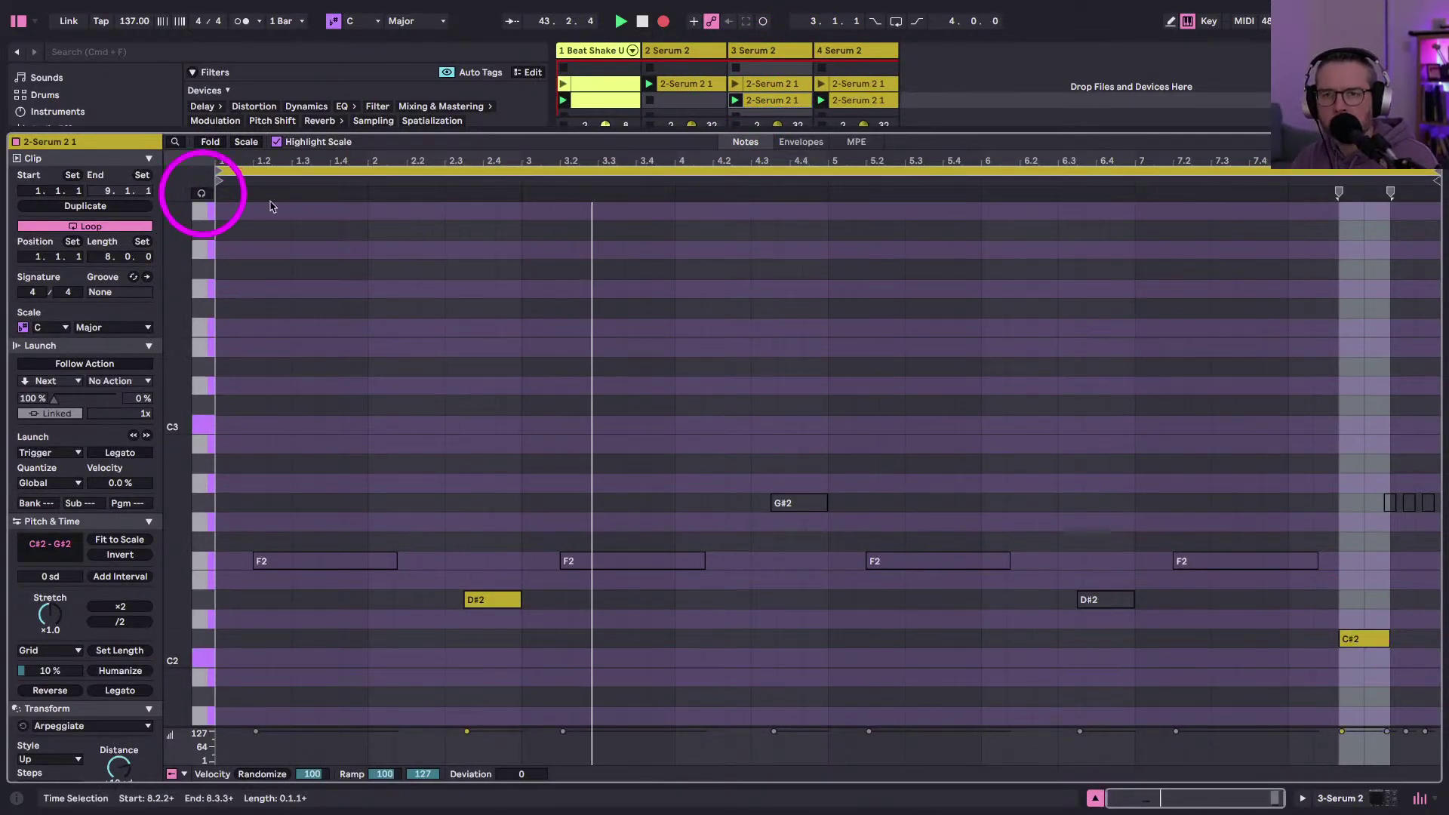
left_click(1366, 637)
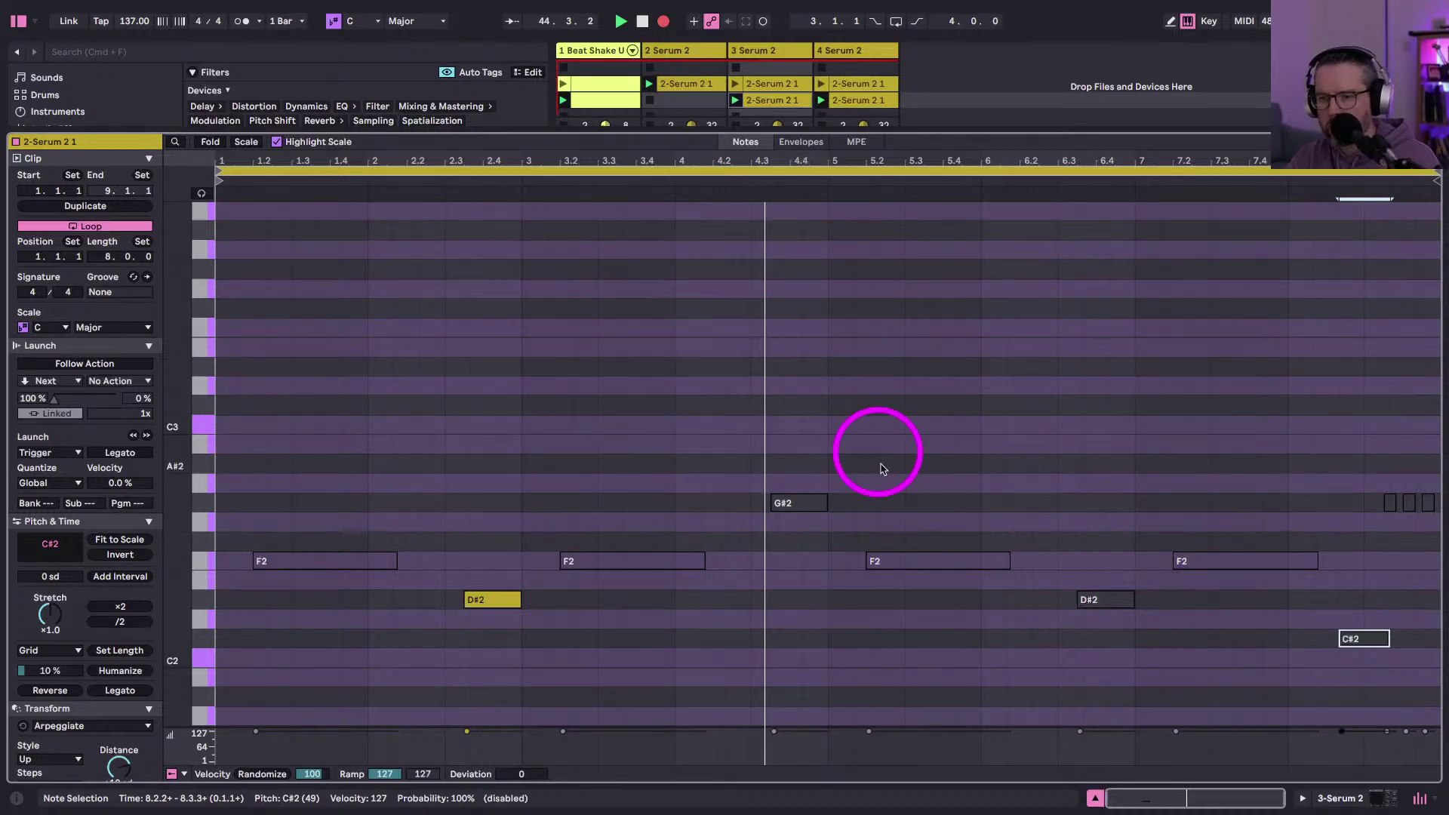
key("shift+Tab")
- Randomize the drum track's Beat Shaker kick, snare, hi-hat and percussion settings three times with Shake
left_click(571, 55)
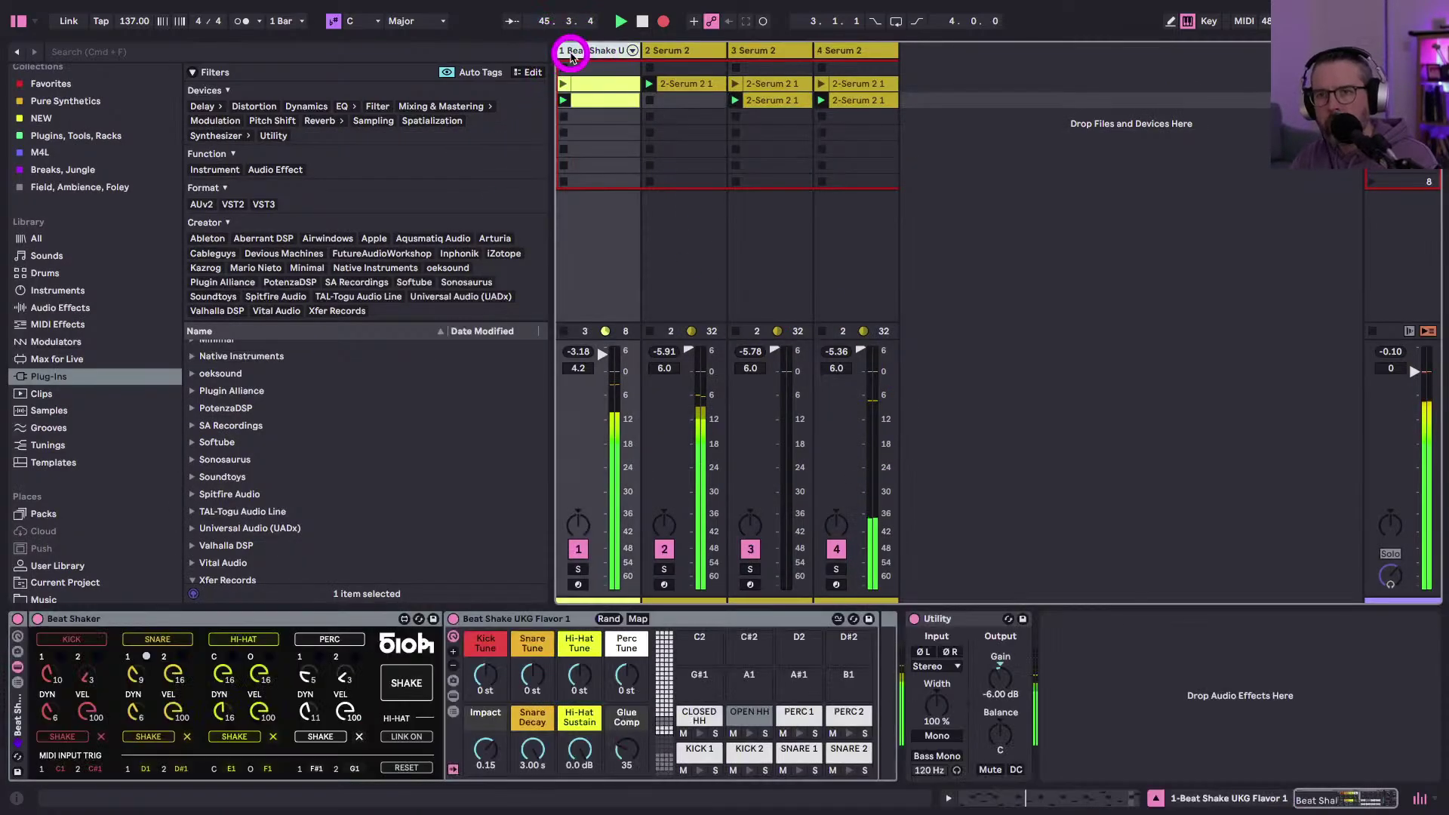
left_click(406, 683)
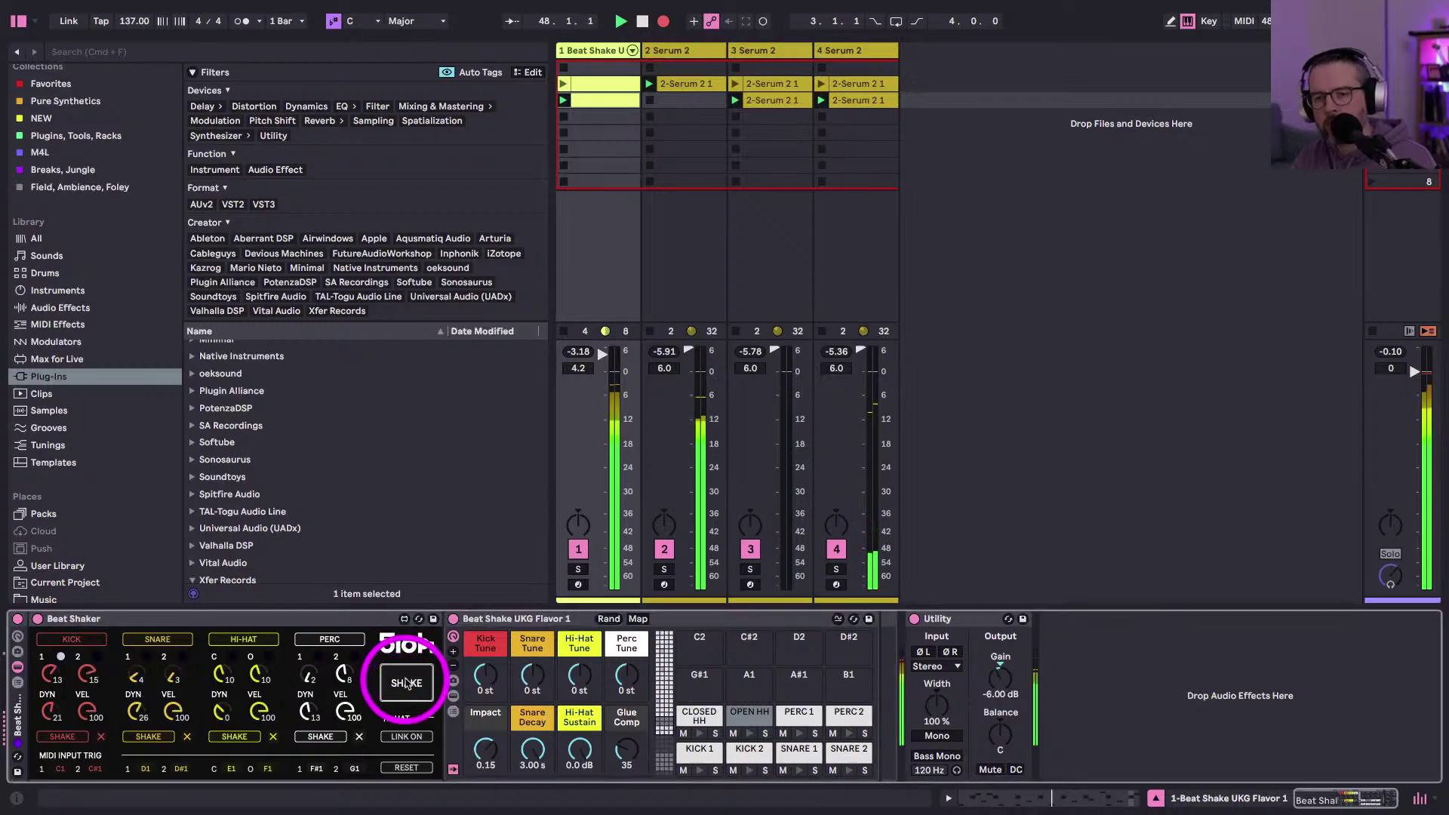
left_click(405, 683)
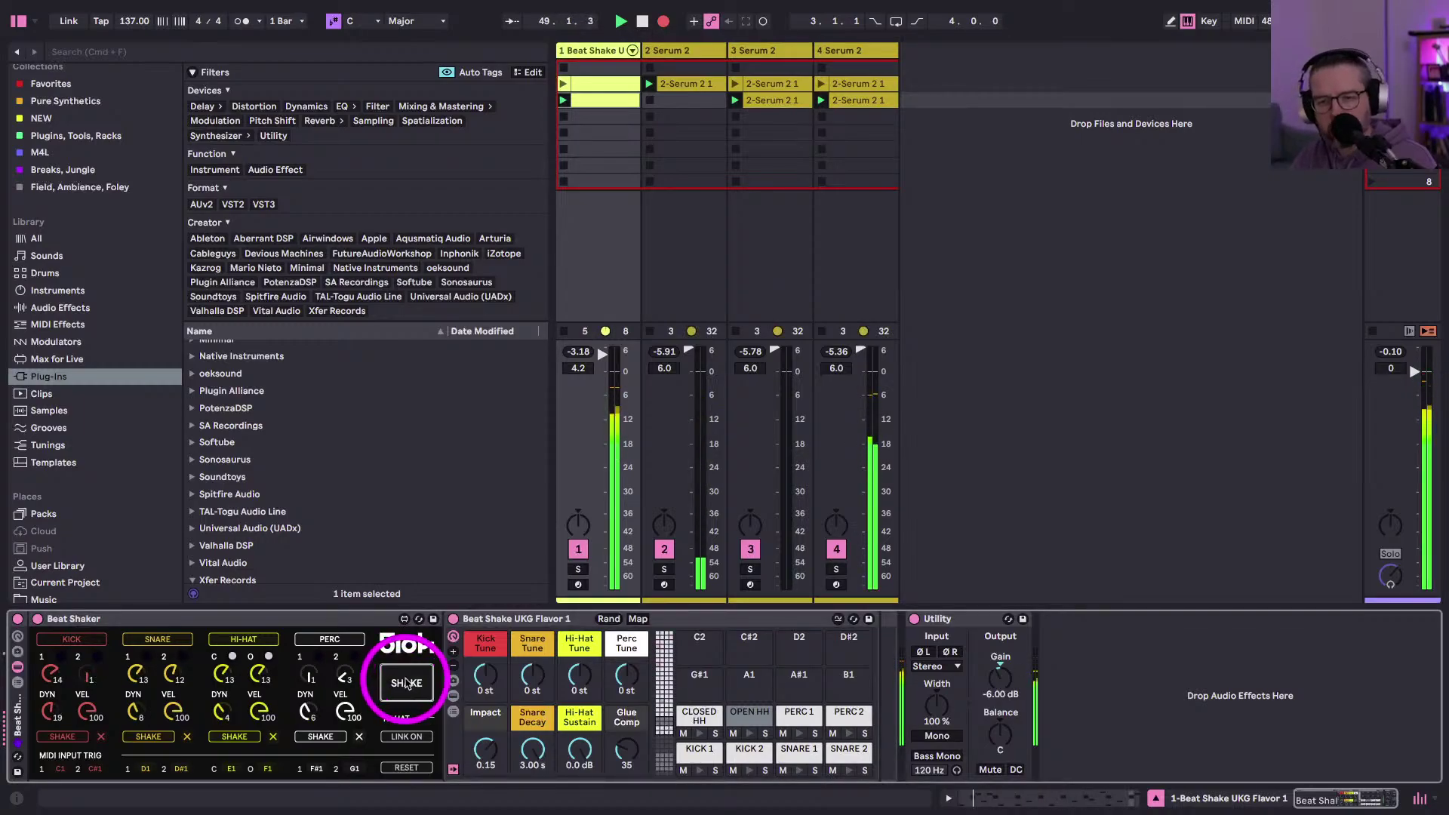
left_click(406, 683)
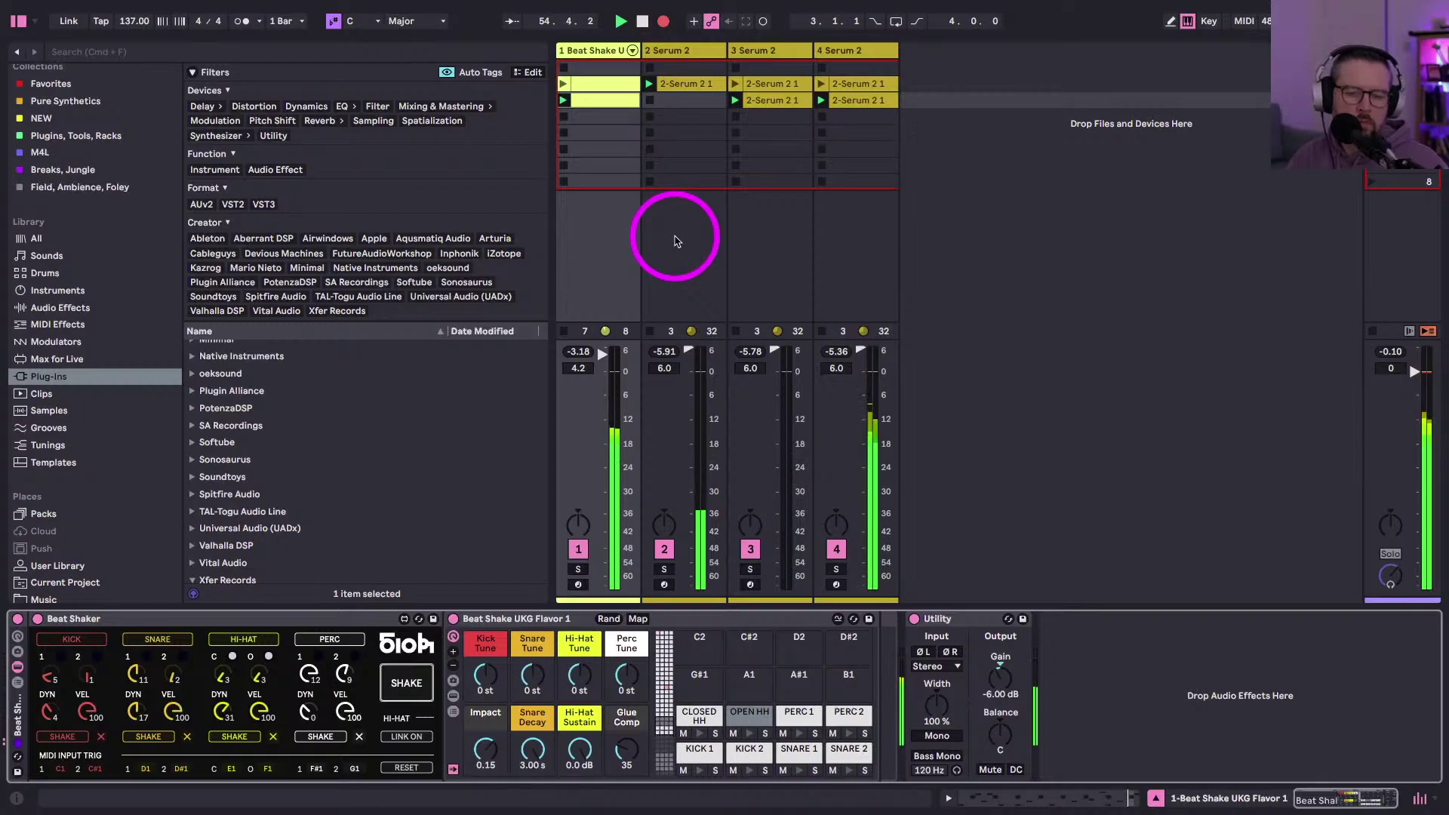
- Copy track 4's second-row clip into scene 5 and open the copy to inspect its F3 notes
left_click(683, 83)
left_click_drag(865, 106, 858, 136)
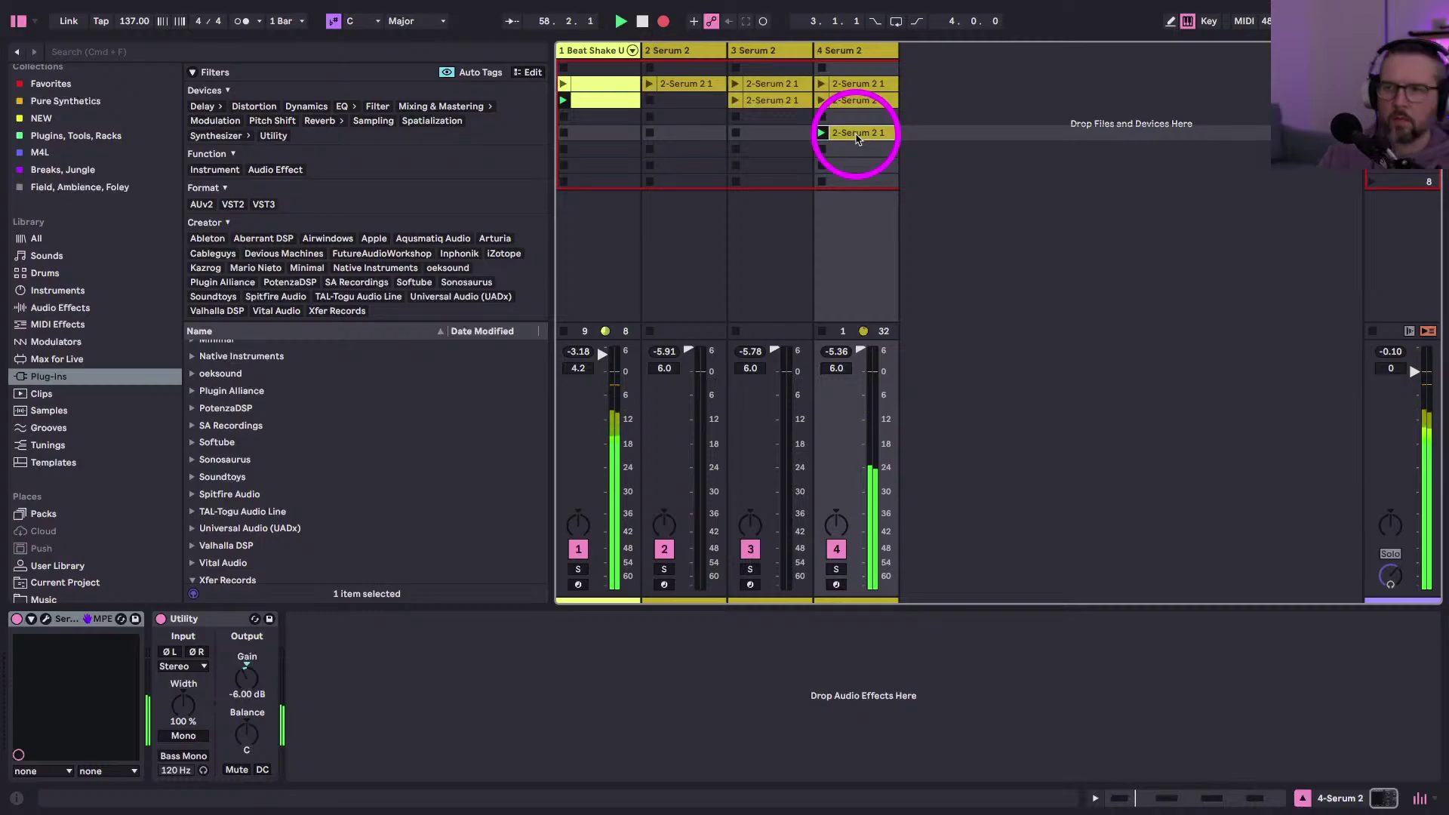
double_click(858, 133)
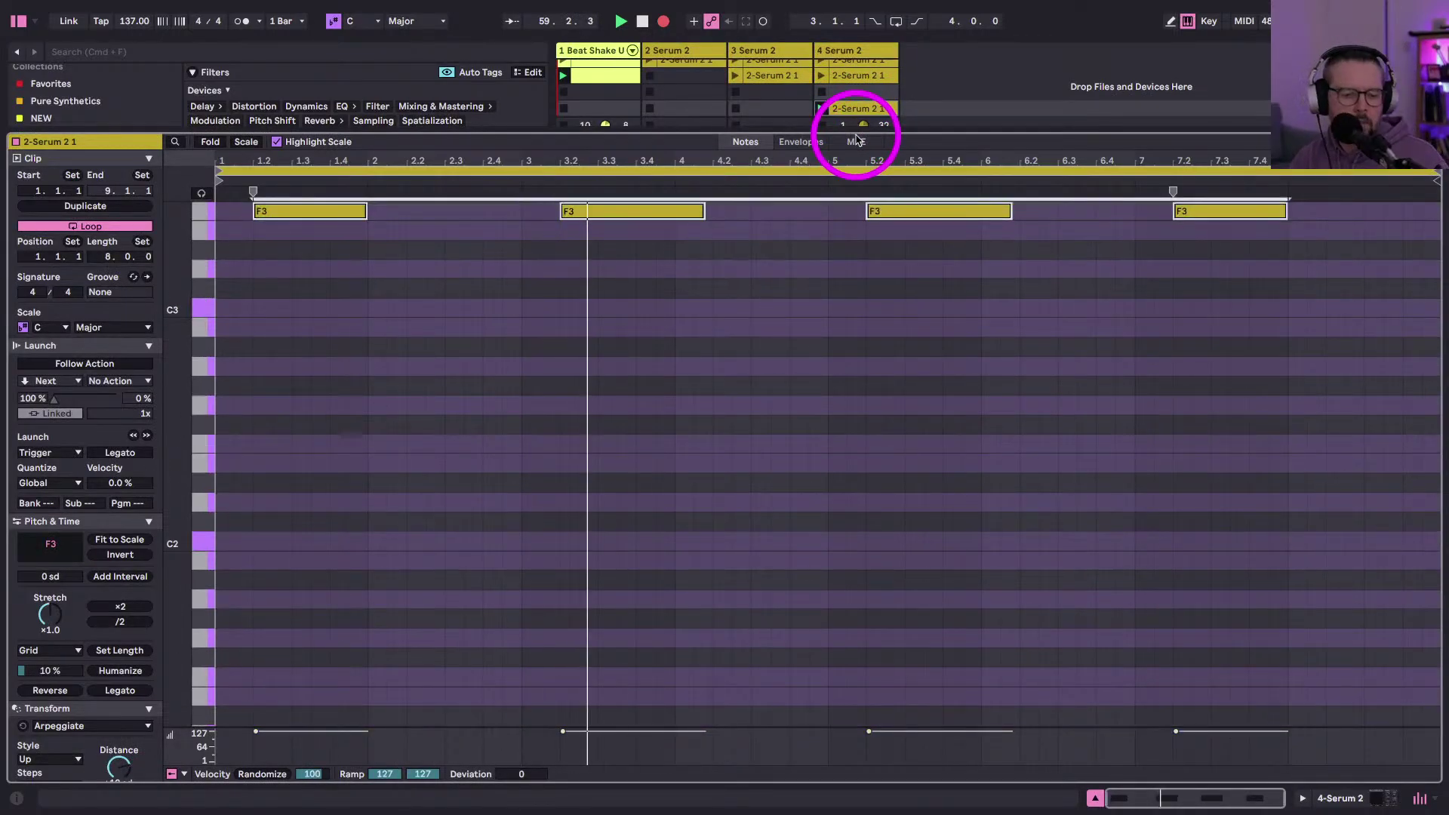
key("shift+Tab")
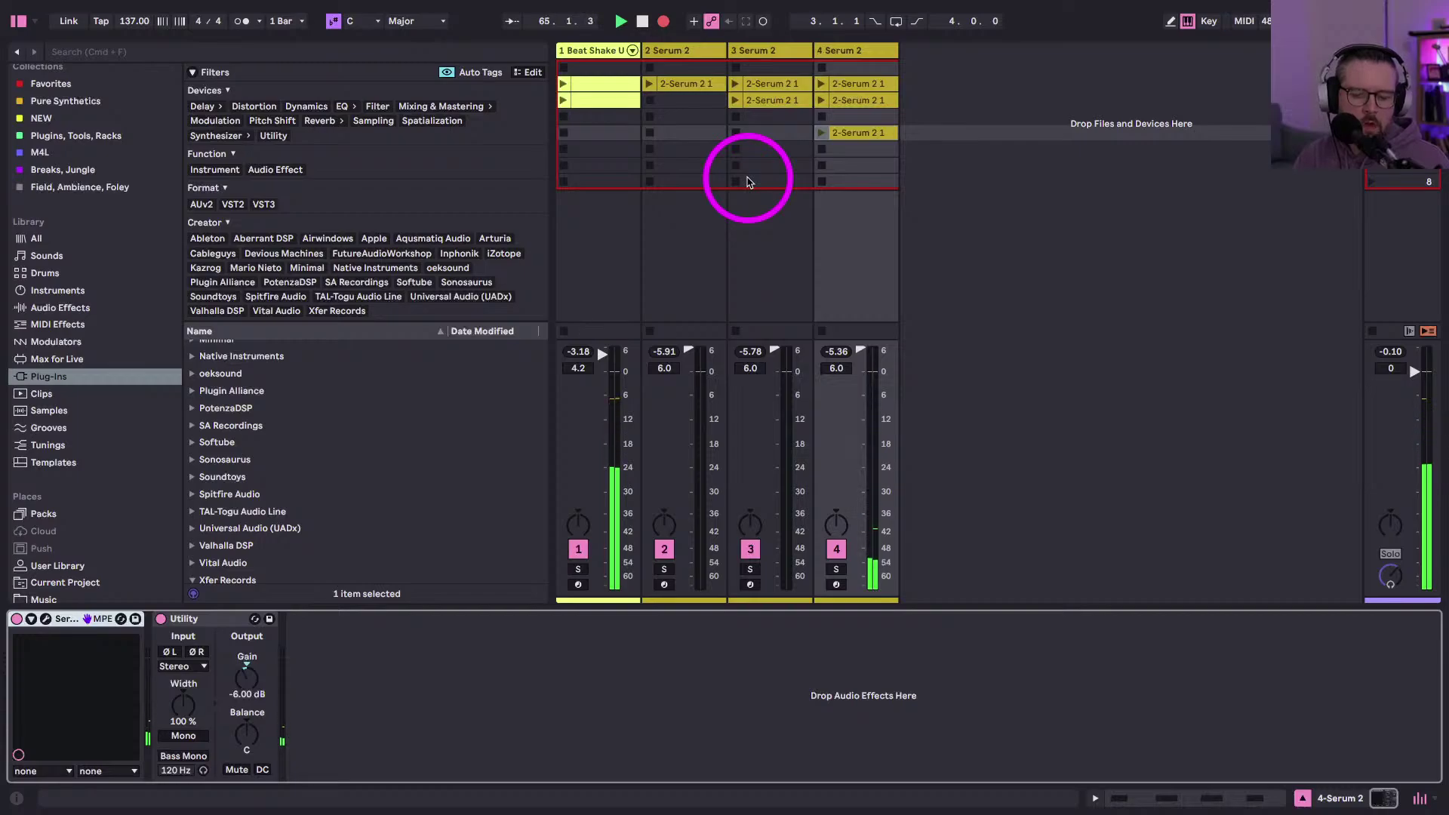
- Go through the three Serum 2 tracks and hide the browser to widen the clip grid
left_click(688, 53)
left_click(779, 55)
left_click(833, 54)
left_click(765, 56)
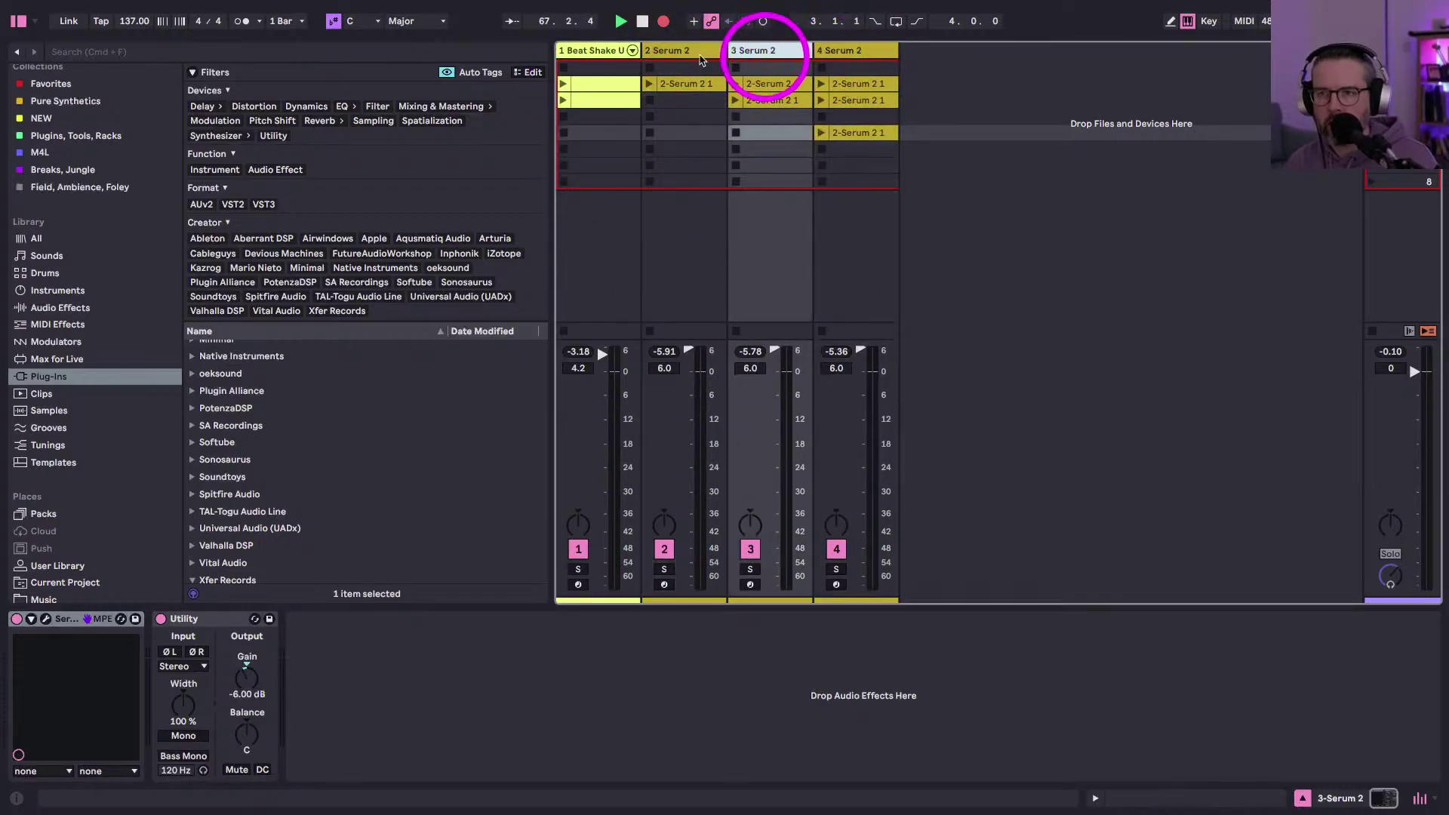
left_click(668, 55)
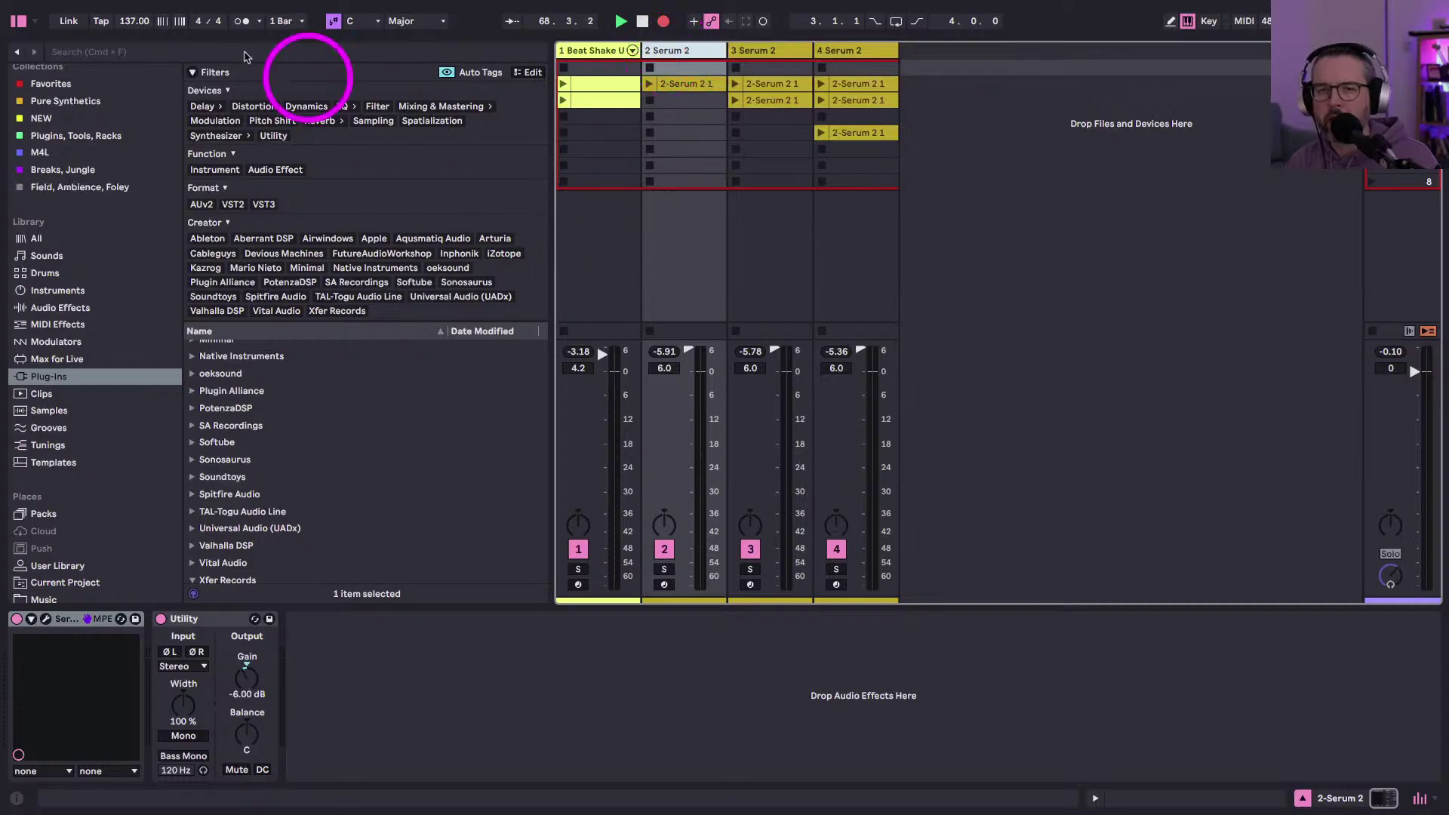
left_click(18, 20)
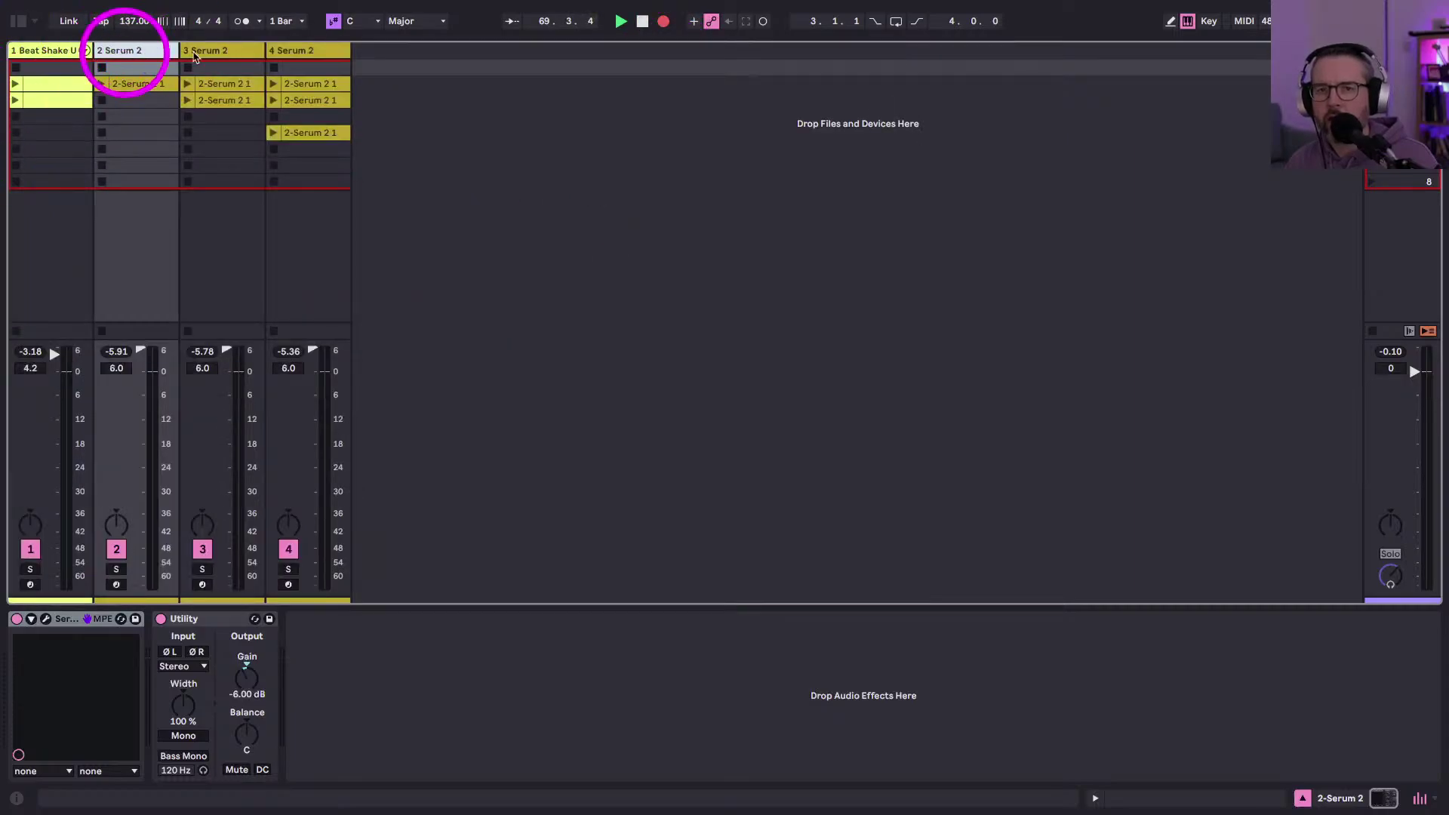
- Review the tracks' devices and inspect track 2's Serum 2 oscillator, filter and envelope settings in the plug-in window
left_click(201, 55)
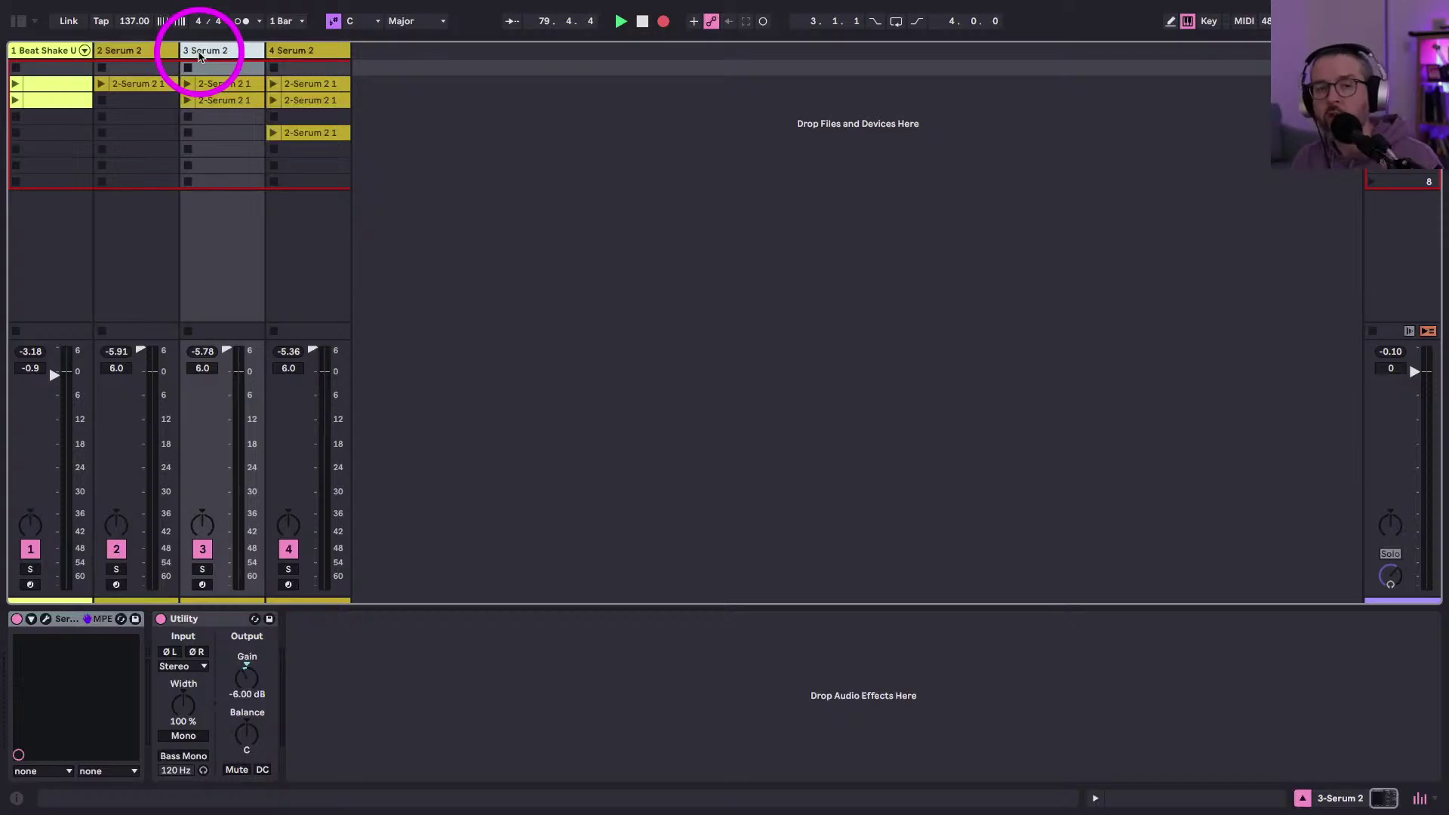
left_click(47, 50)
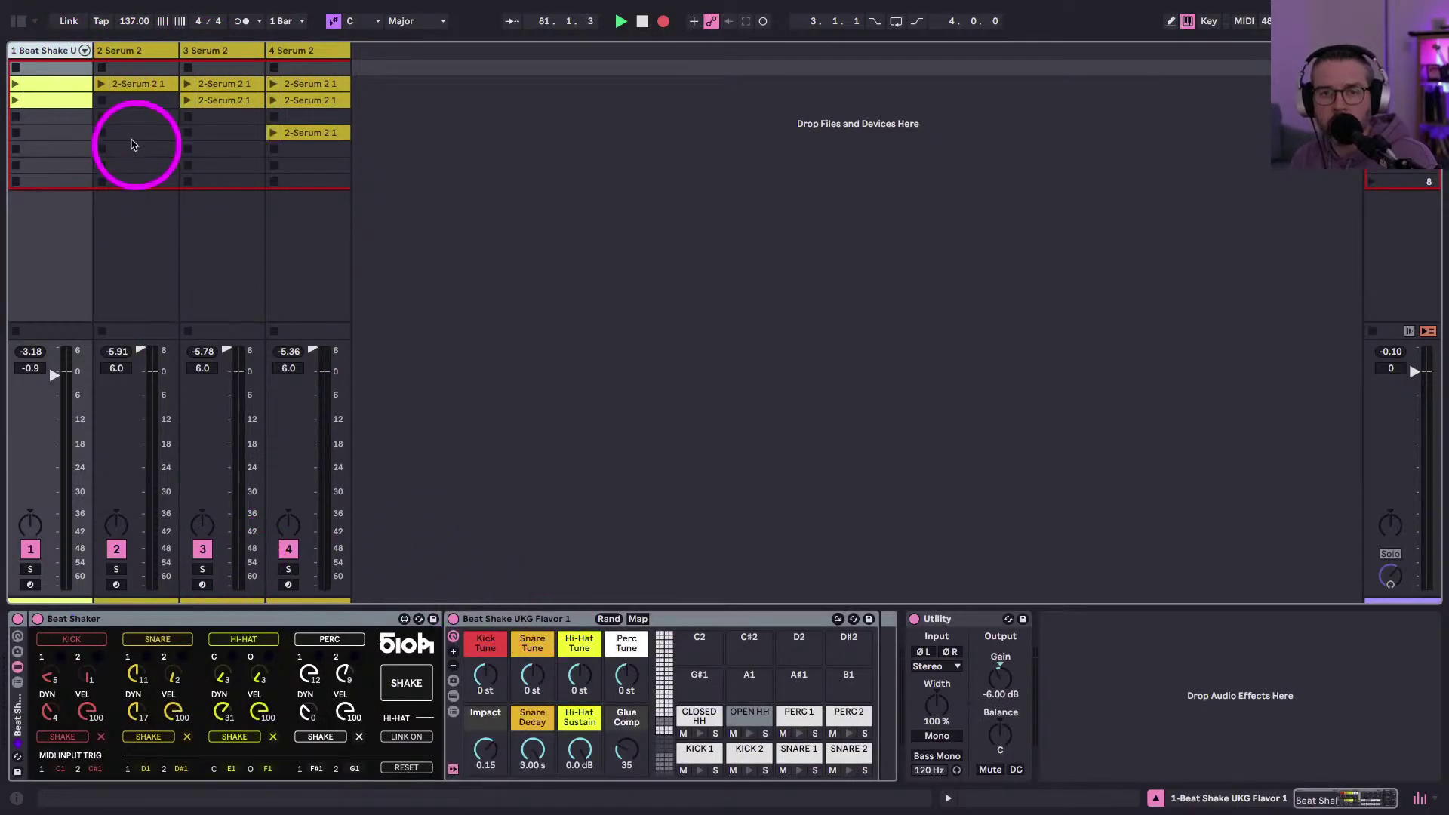
left_click(106, 51)
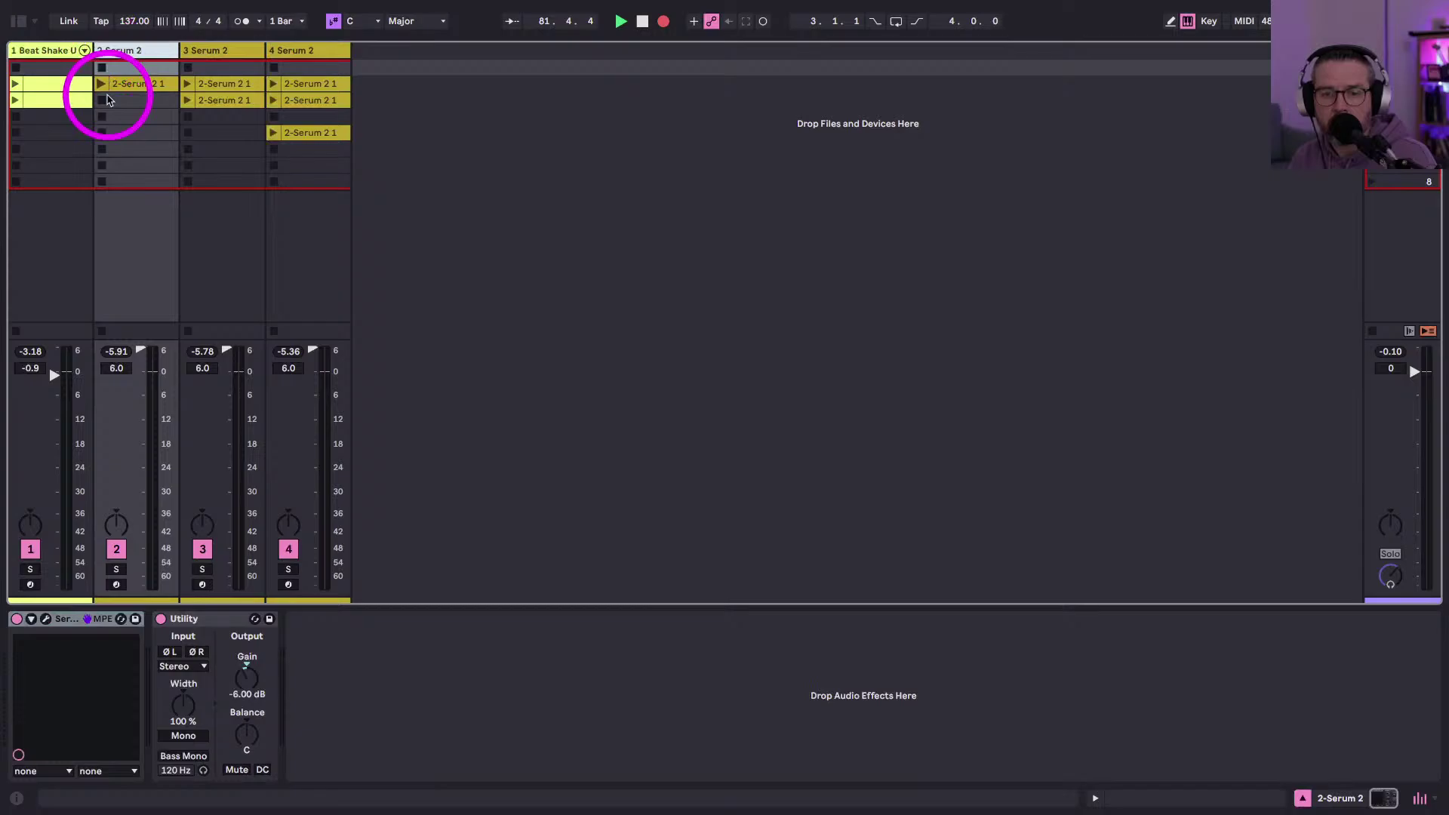
left_click(45, 620)
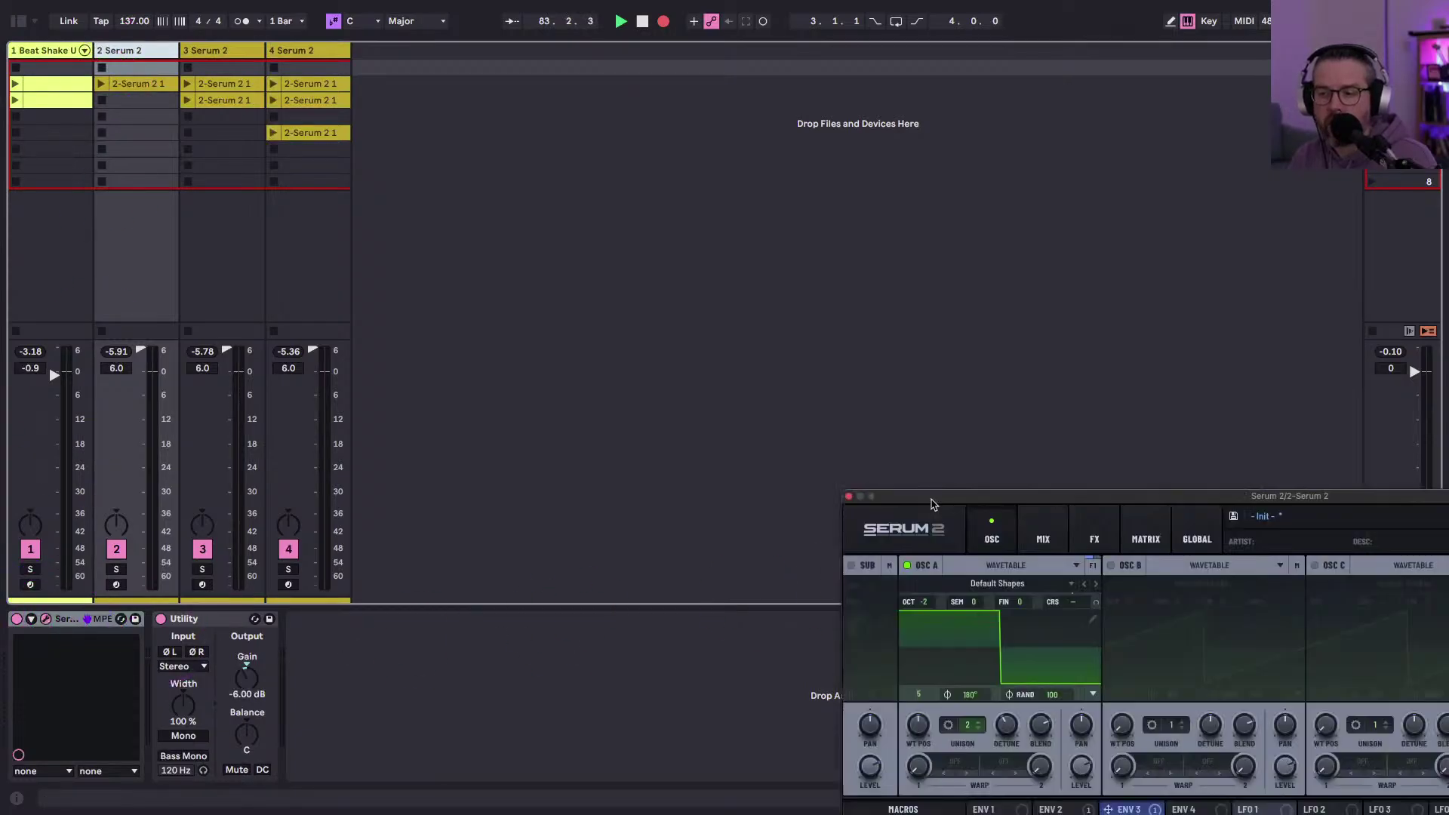
left_click_drag(932, 504, 354, 95)
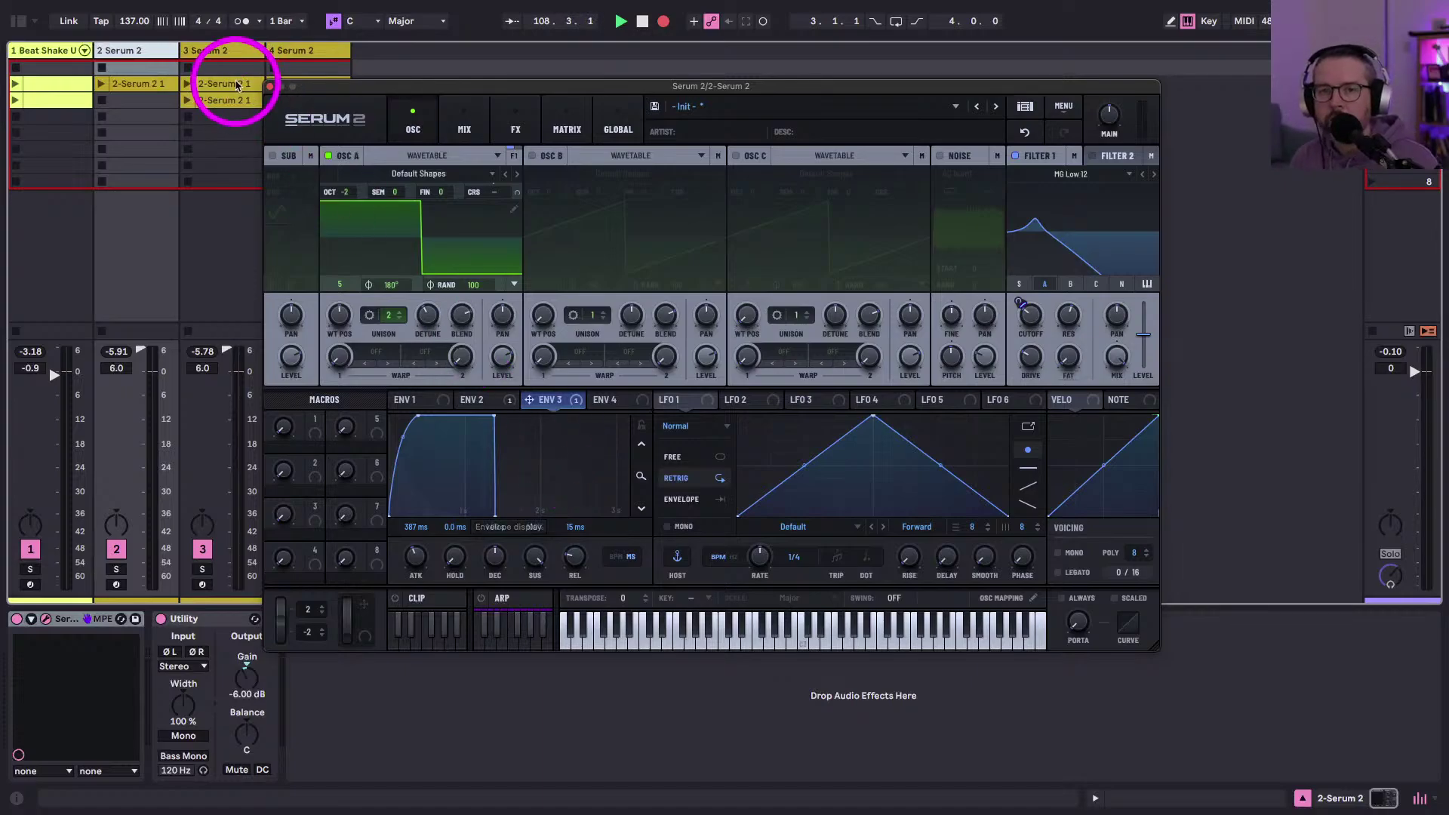
left_click(272, 89)
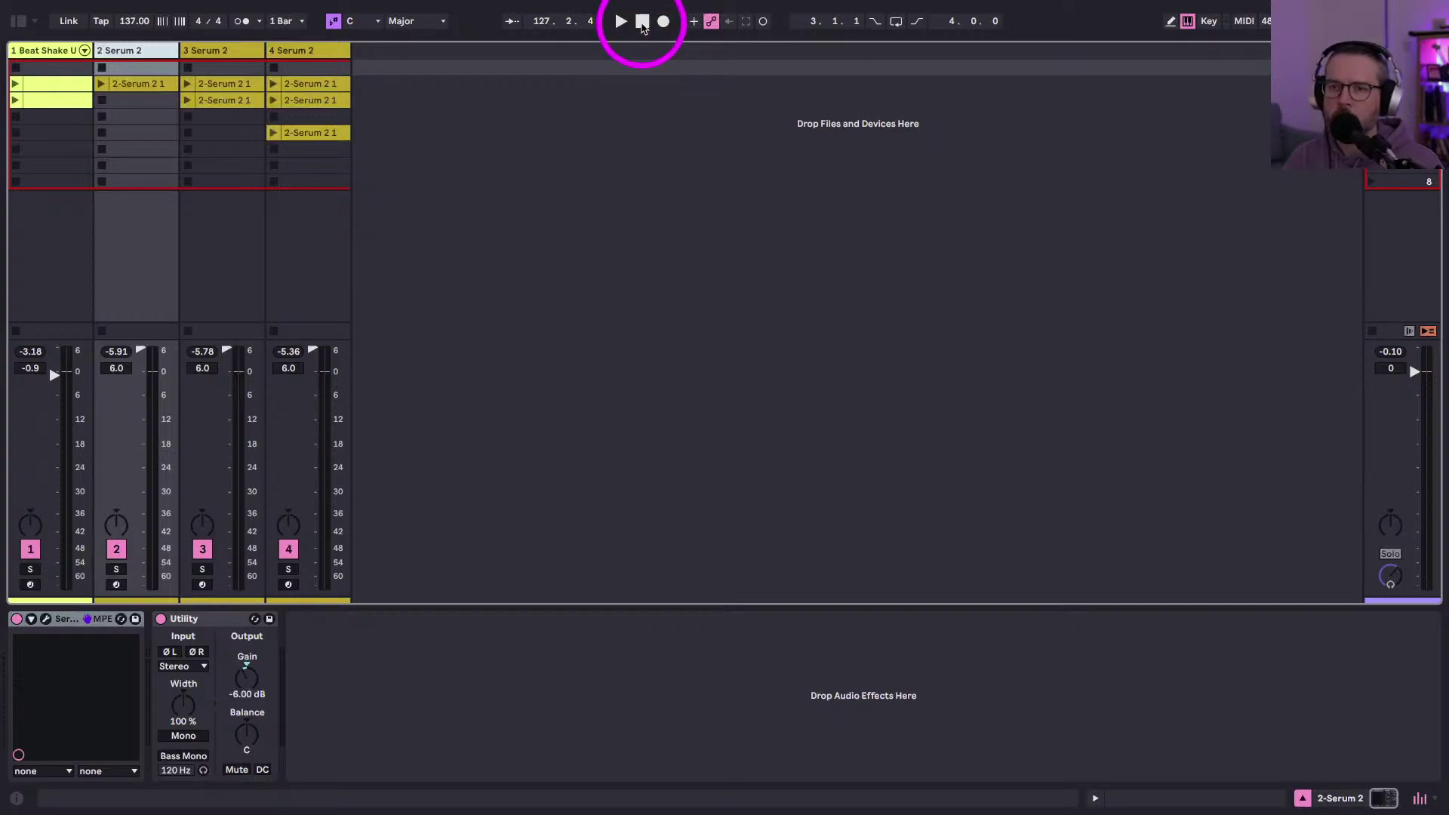
- Stop the transport, switch to the Arrangement View and return all tracks to the recorded arrangement, with the playhead at bar 1
left_click(642, 22)
left_click(654, 153)
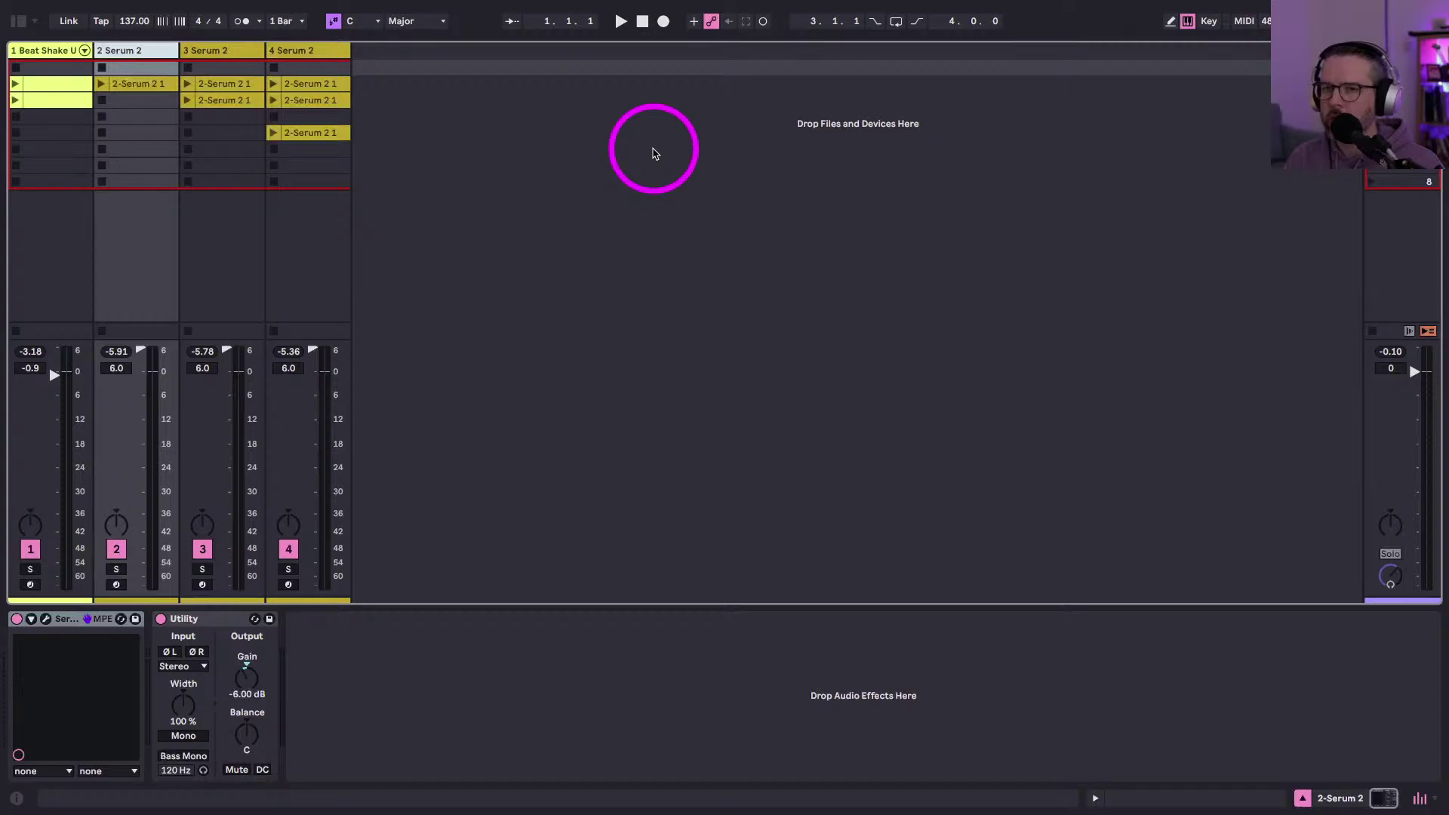
key("Tab")
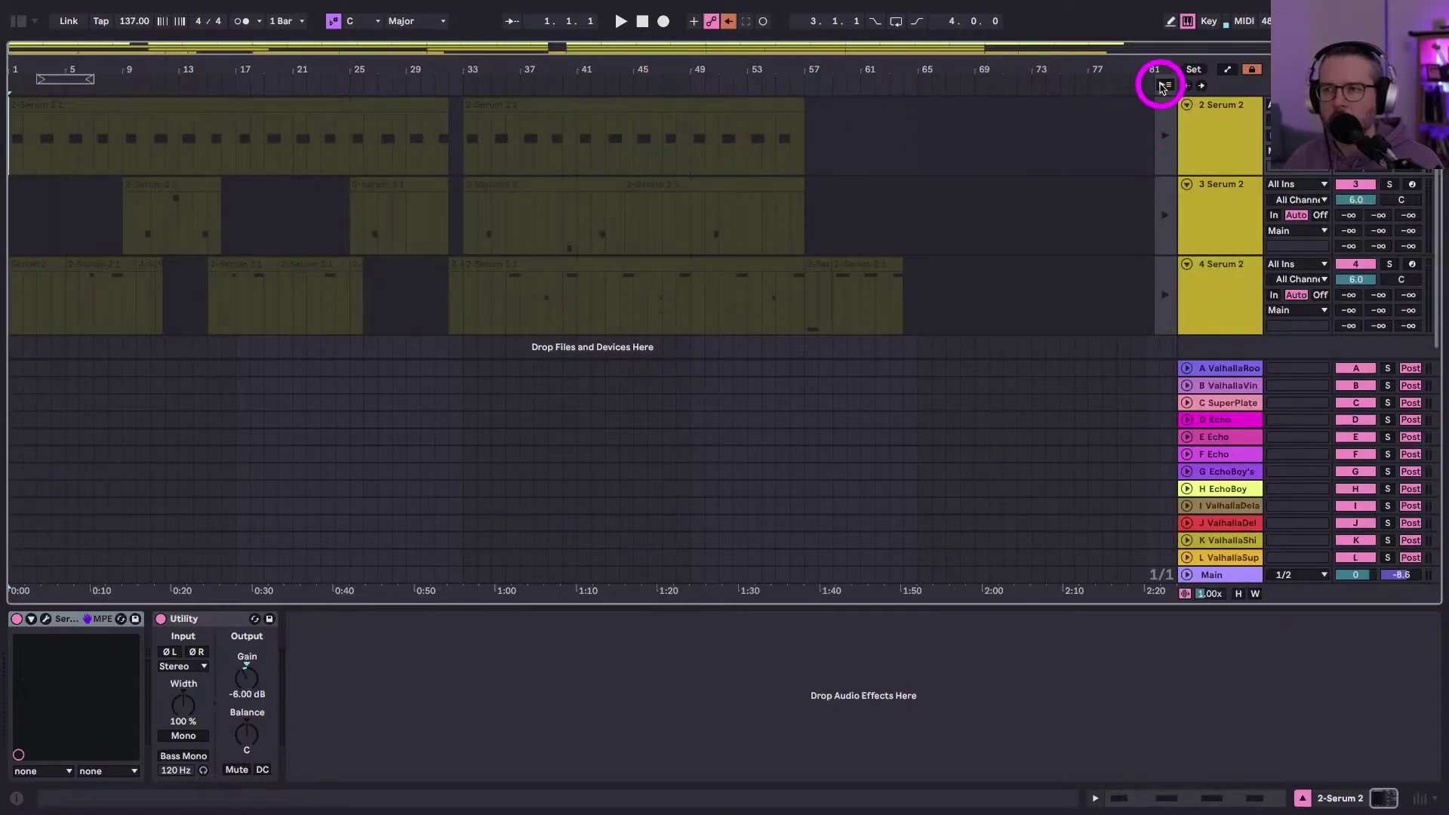
left_click(1162, 88)
left_click(962, 66)
key("ctrl+a")
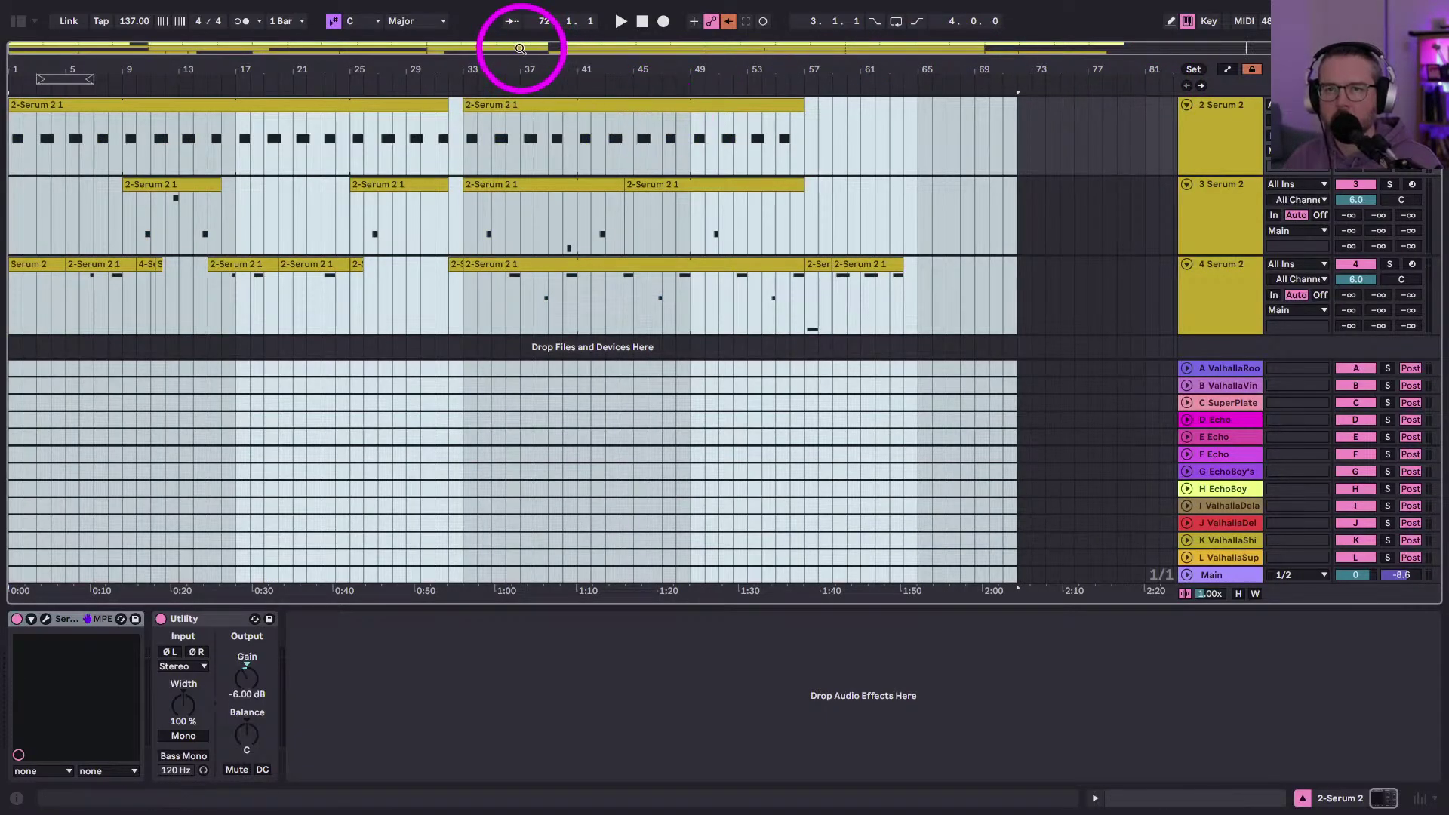
left_click(642, 21)
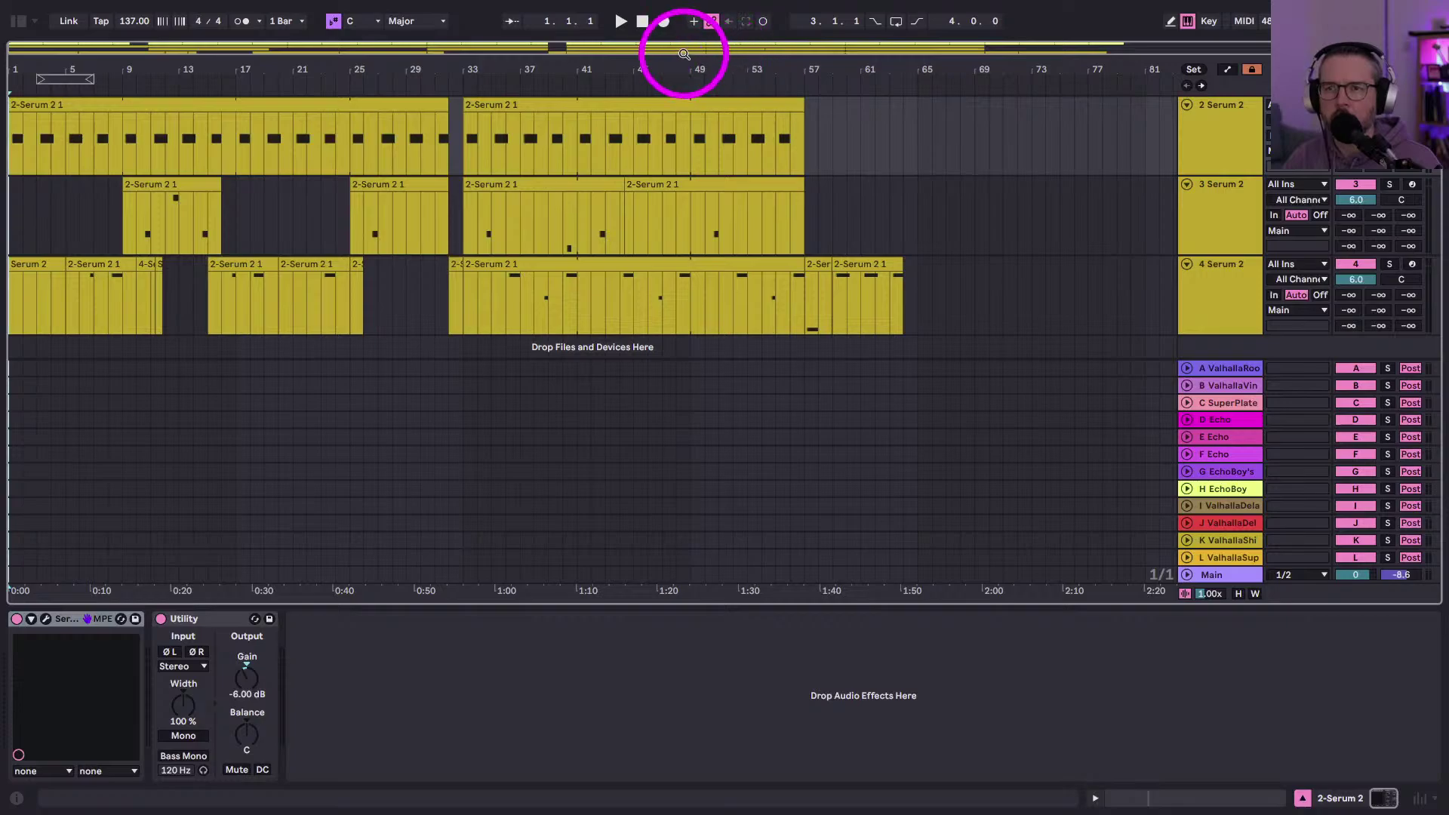
- Return to the Session View and perform the loop by launching the first-row clips on tracks 2 and 4
key("Tab")
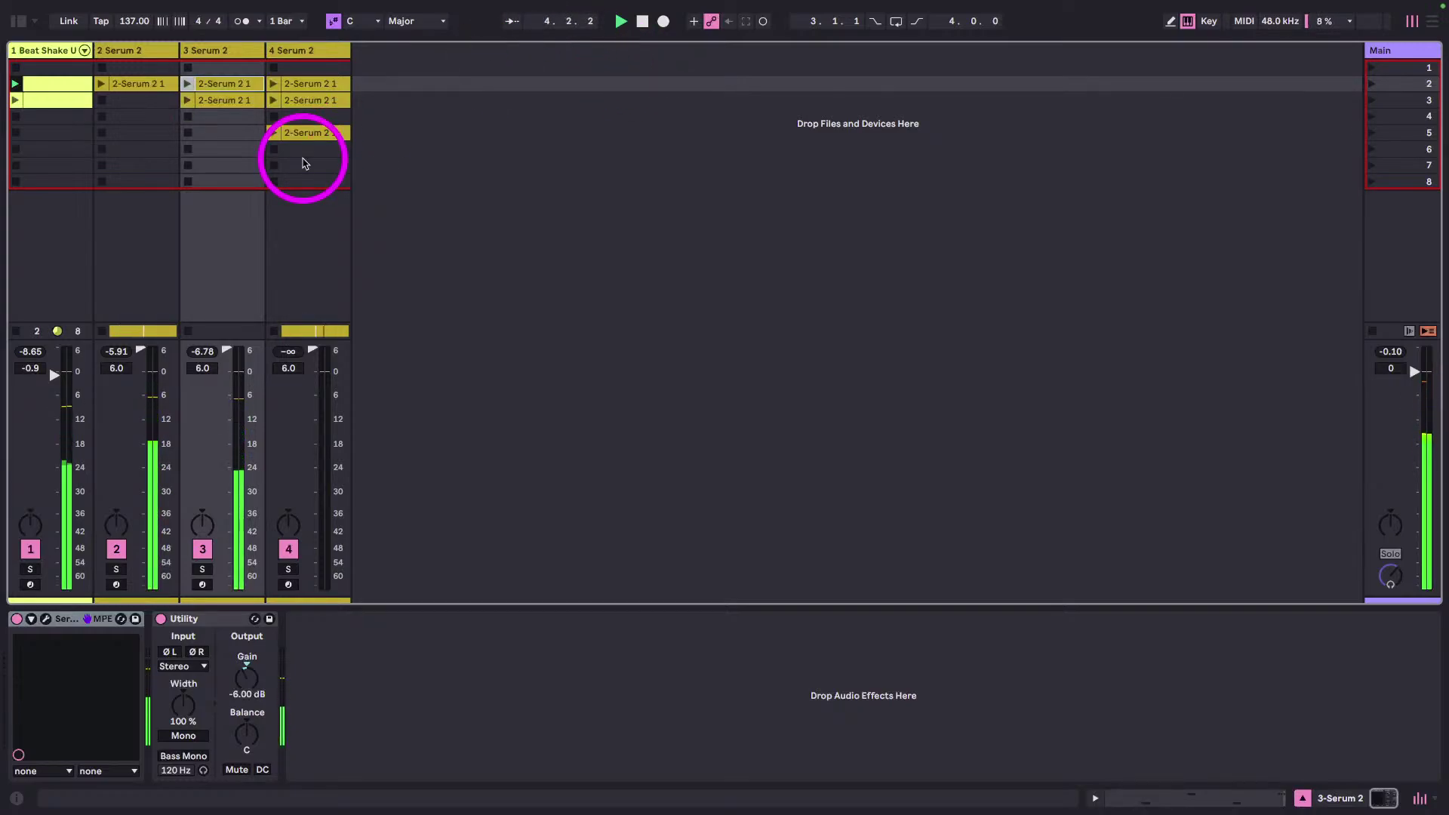
key("Left")
key("Return")
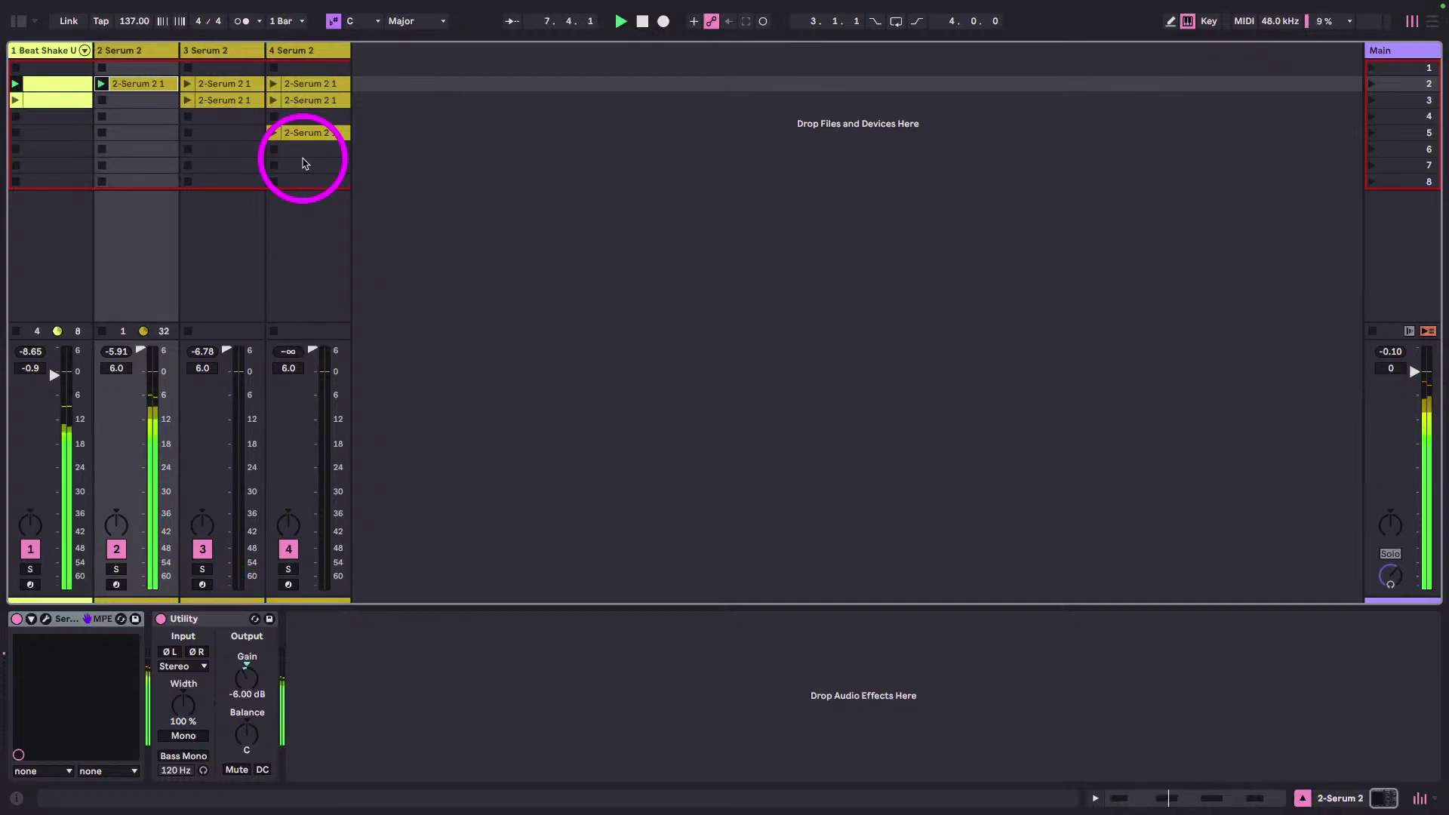
key("Right")
key("Right")
key("Return")
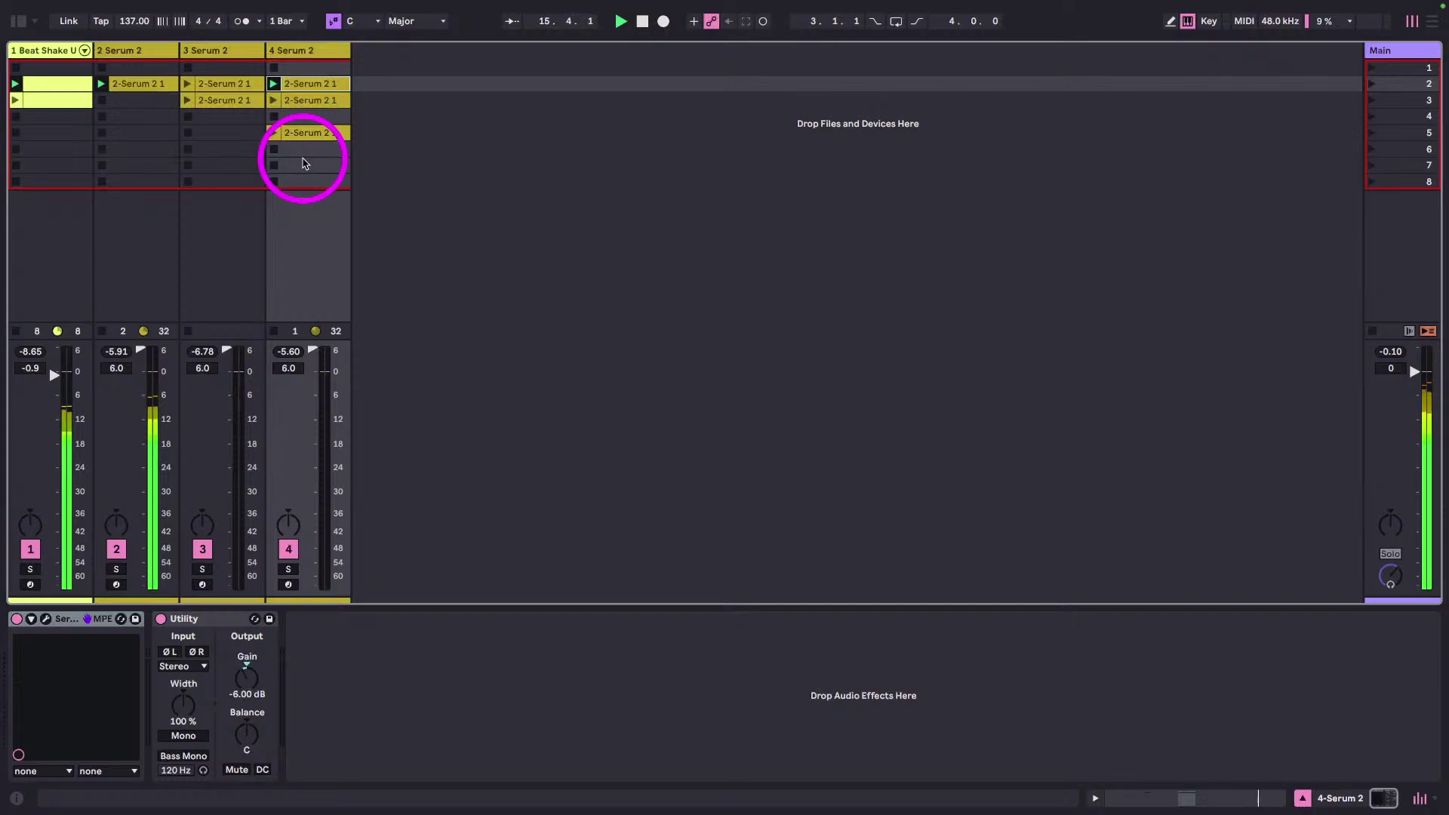
key("Left")
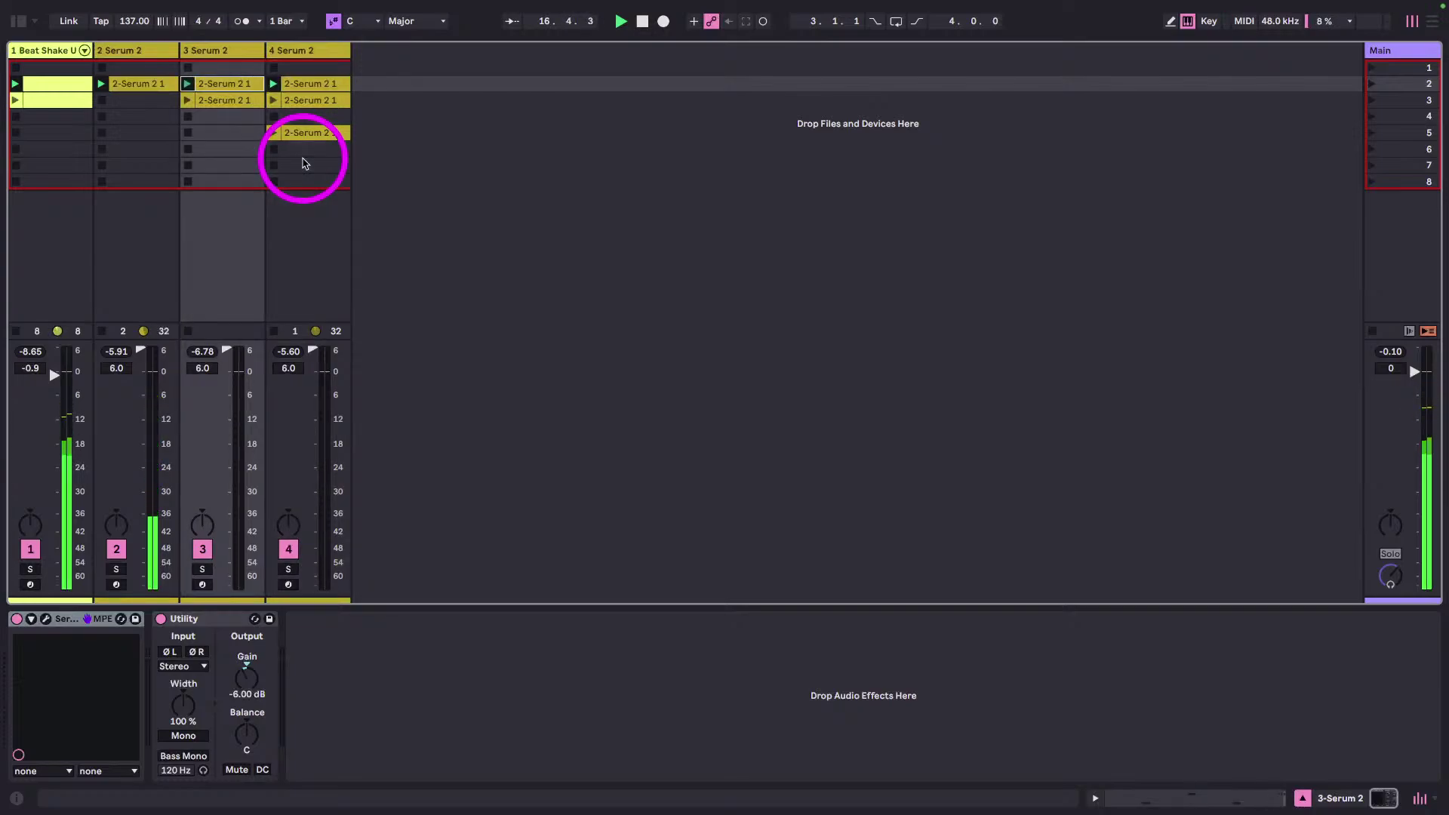